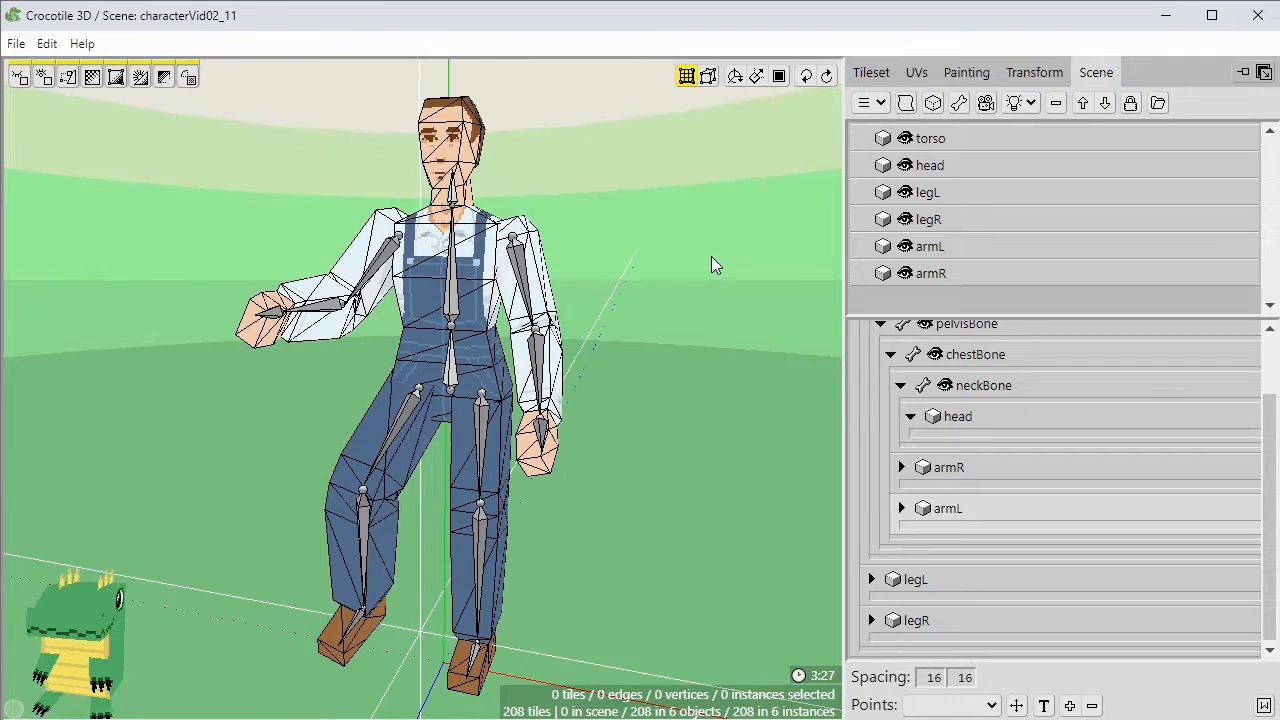
key("ctrl+z")
key("ctrl+z")
key("ctrl+z")
key("ctrl+z")
key("ctrl+z")
key("ctrl+z")
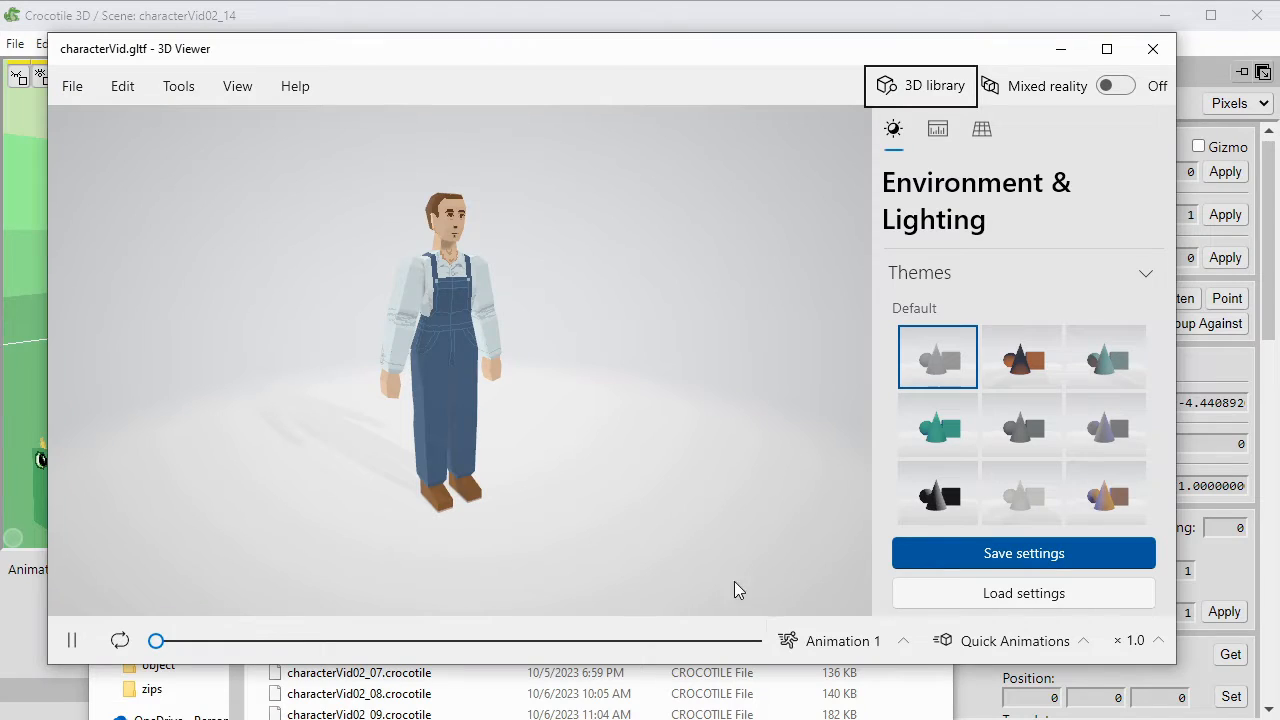
Play Animation 2 of characterVid.gltf in 3D Viewer and examine the walking character up close from another angle.
left_click(832, 641)
left_click(827, 602)
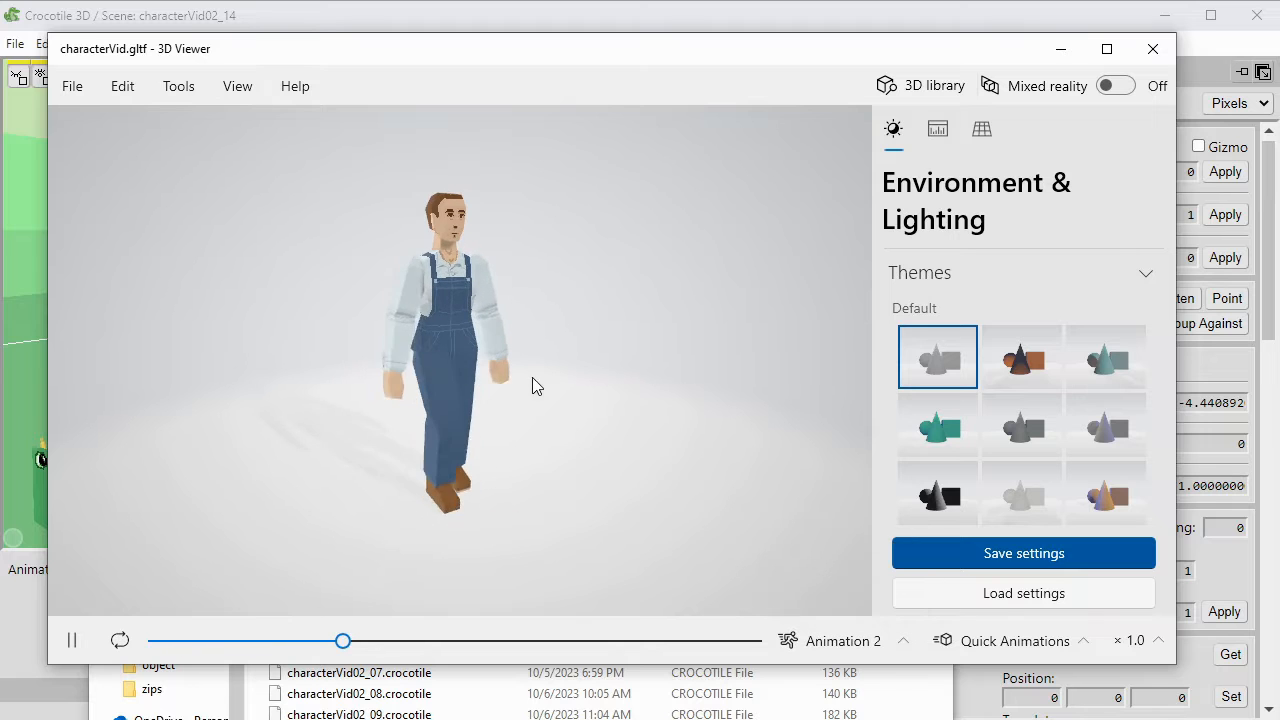
scroll(463, 349, "up", 5)
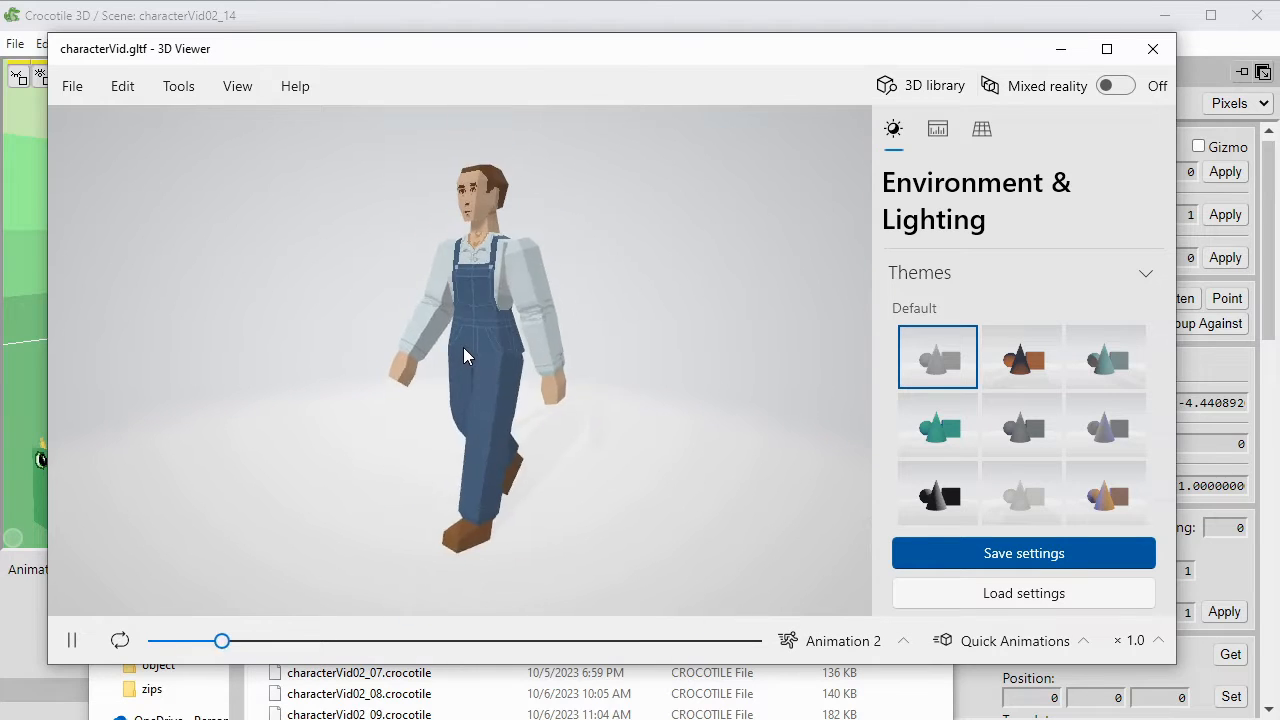
left_click_drag(356, 362, 415, 396)
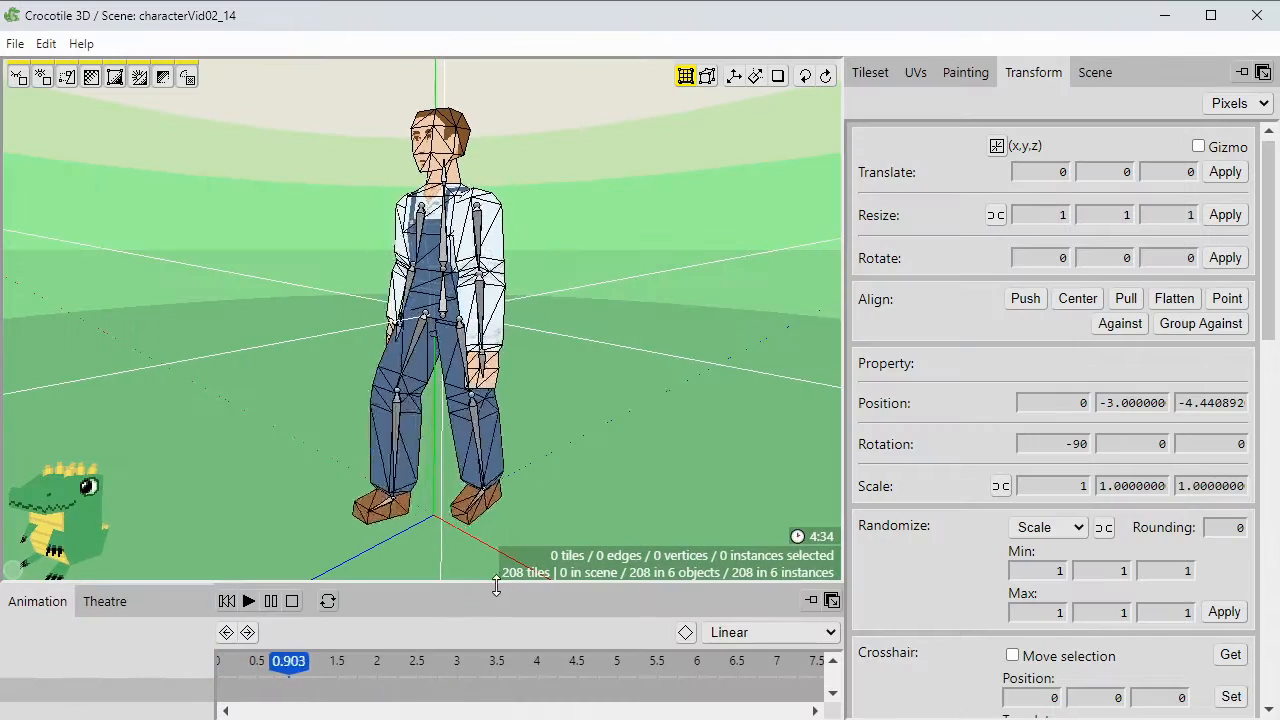
Switch to the characterVid02_14 scene in Crocotile 3D, play the walk animation and examine it from several angles.
left_click_drag(497, 585, 494, 573)
key("space")
left_click_drag(494, 506, 600, 506)
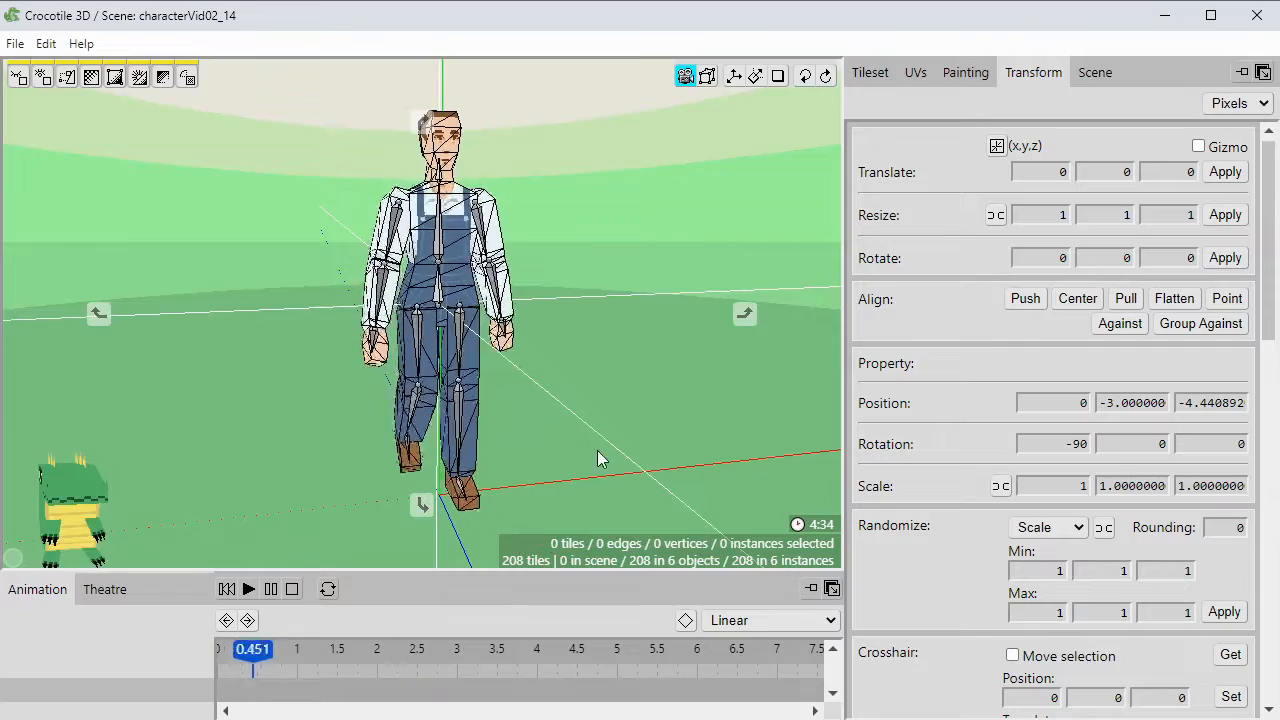
right_click_drag(597, 450, 480, 450)
right_click_drag(597, 450, 500, 450)
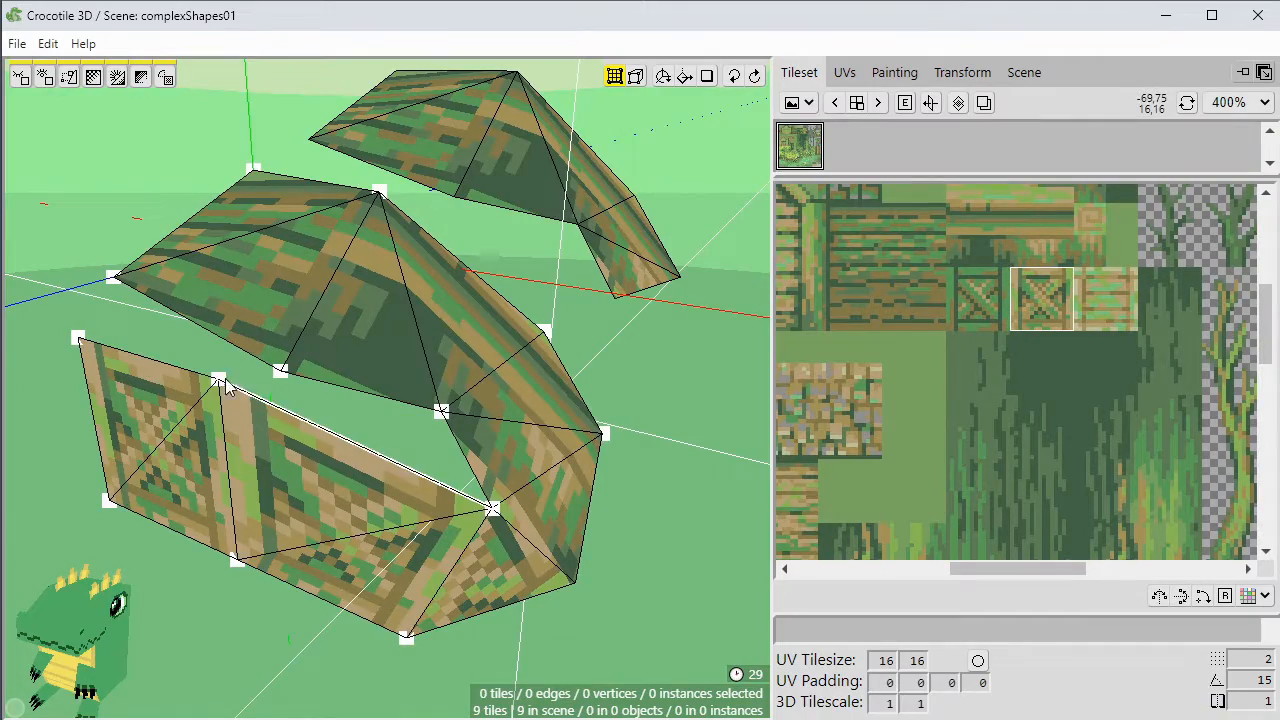
Join the crate-textured tile strip to the tiles above it by moving its vertices onto theirs, closing the gap in the complexShapes01 mesh.
left_click_drag(222, 380, 441, 411)
left_click_drag(236, 559, 280, 370)
right_click_drag(284, 463, 284, 496)
left_click_drag(187, 354, 290, 369)
left_click_drag(114, 330, 144, 273)
left_click_drag(246, 494, 394, 643)
mouse_move(394, 643)
right_mouse_down()
mouse_move(428, 643)
mouse_move(394, 622)
right_mouse_up()
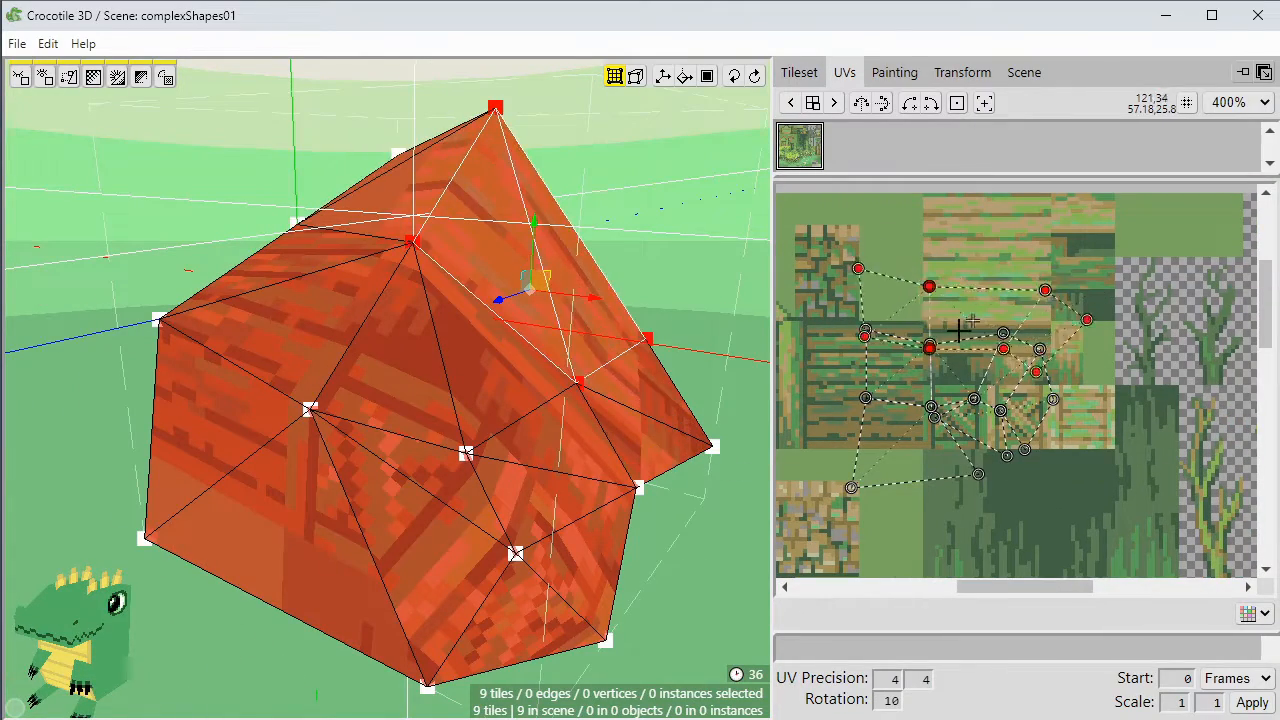
scroll(944, 360, "up", 2)
scroll(944, 360, "up", 2)
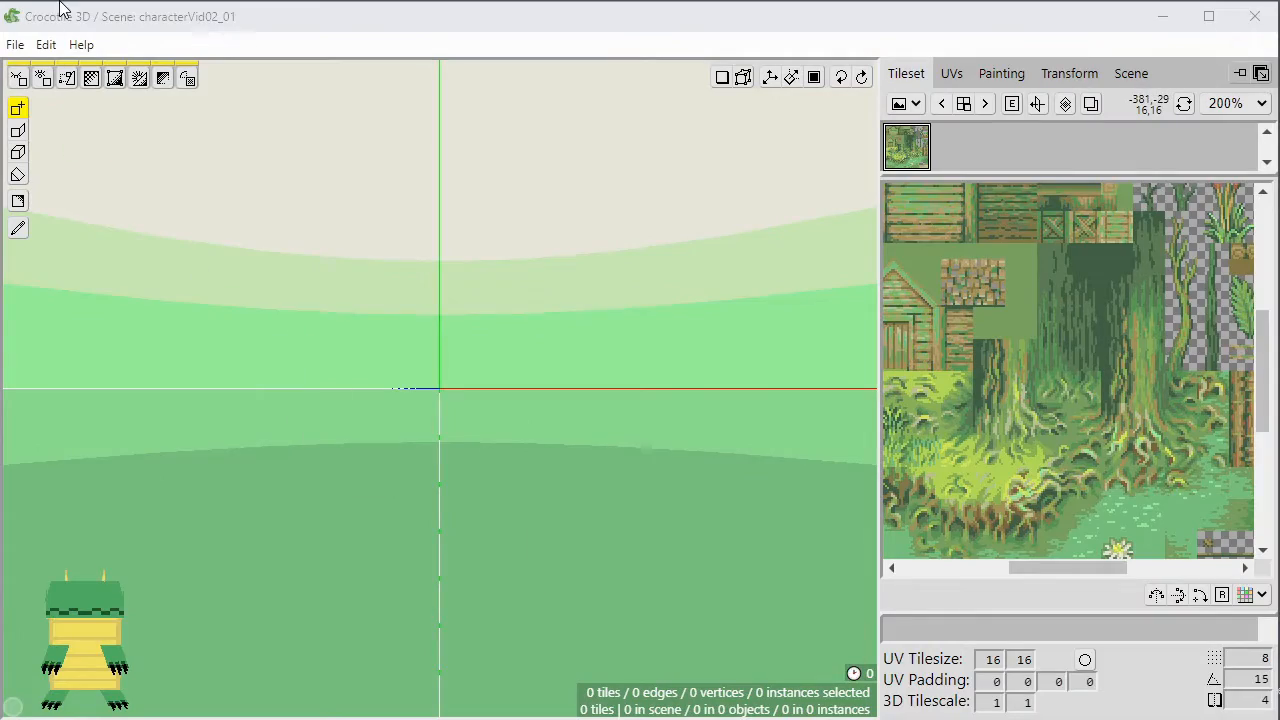
In the characterVid02_01 scene, add a blank opaque tileset of 16 × 16 tiles in colour #6691b3.
left_click(72, 14)
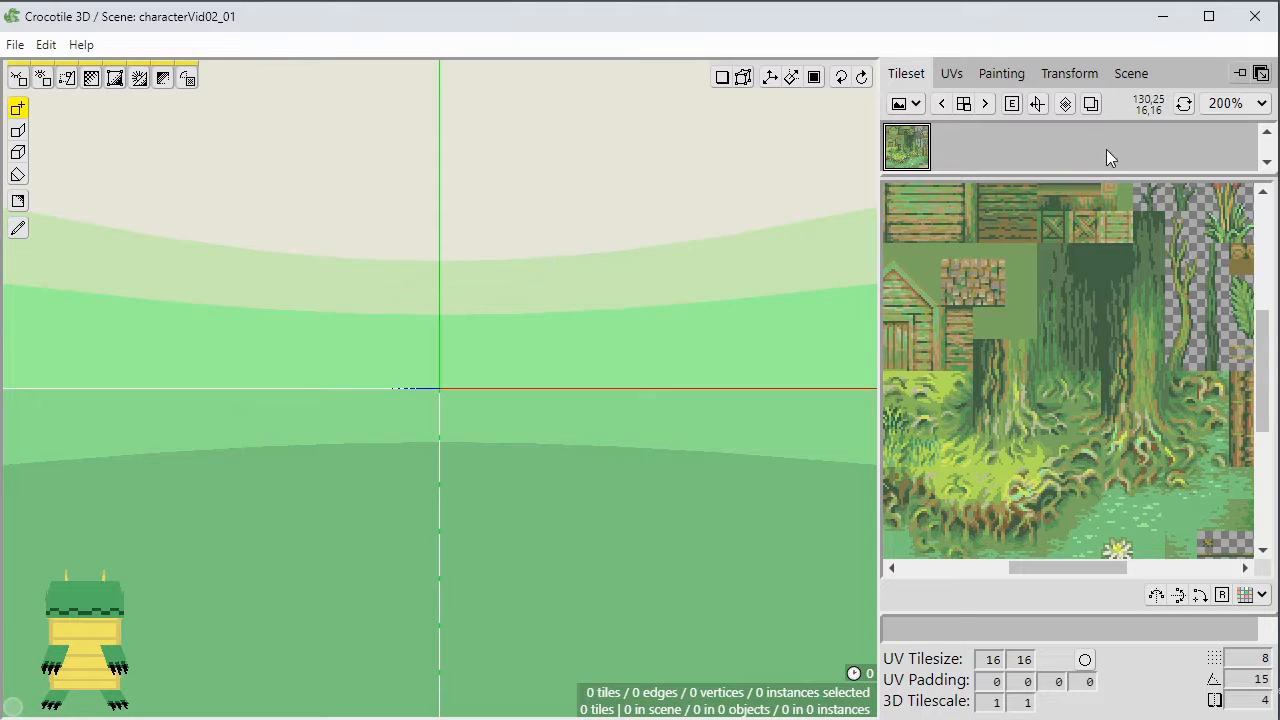
left_click(915, 105)
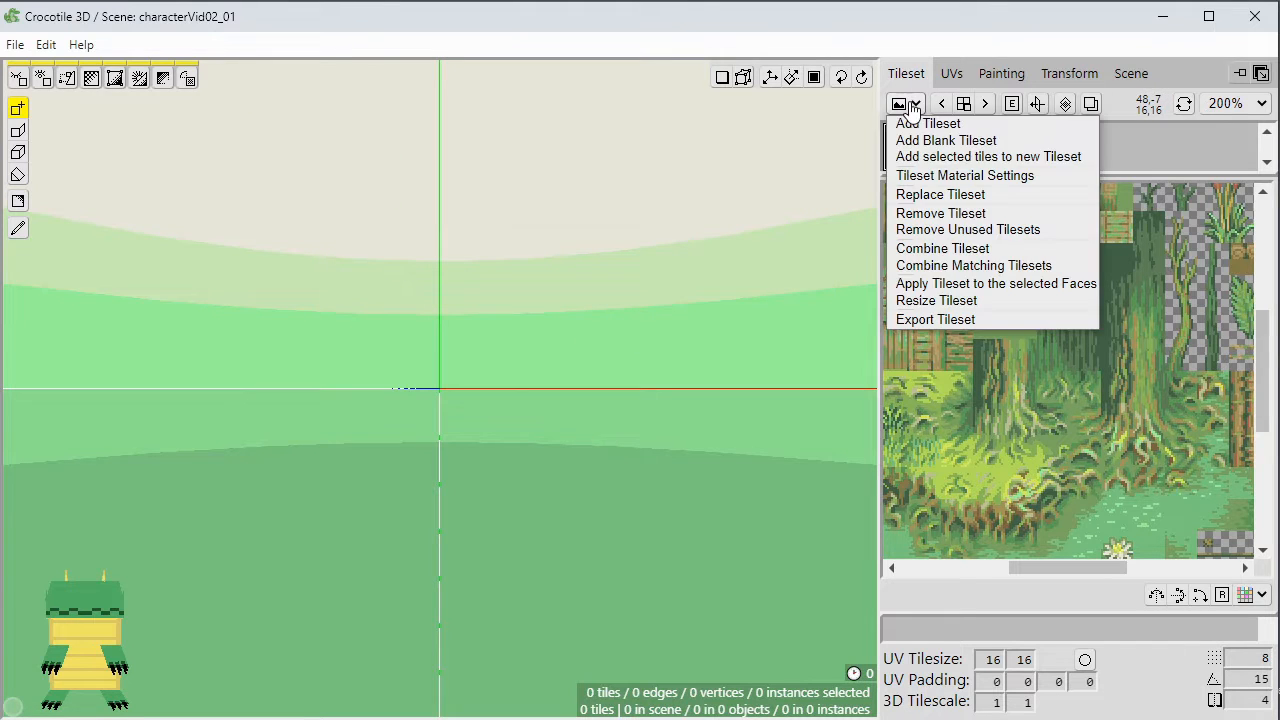
left_click(927, 142)
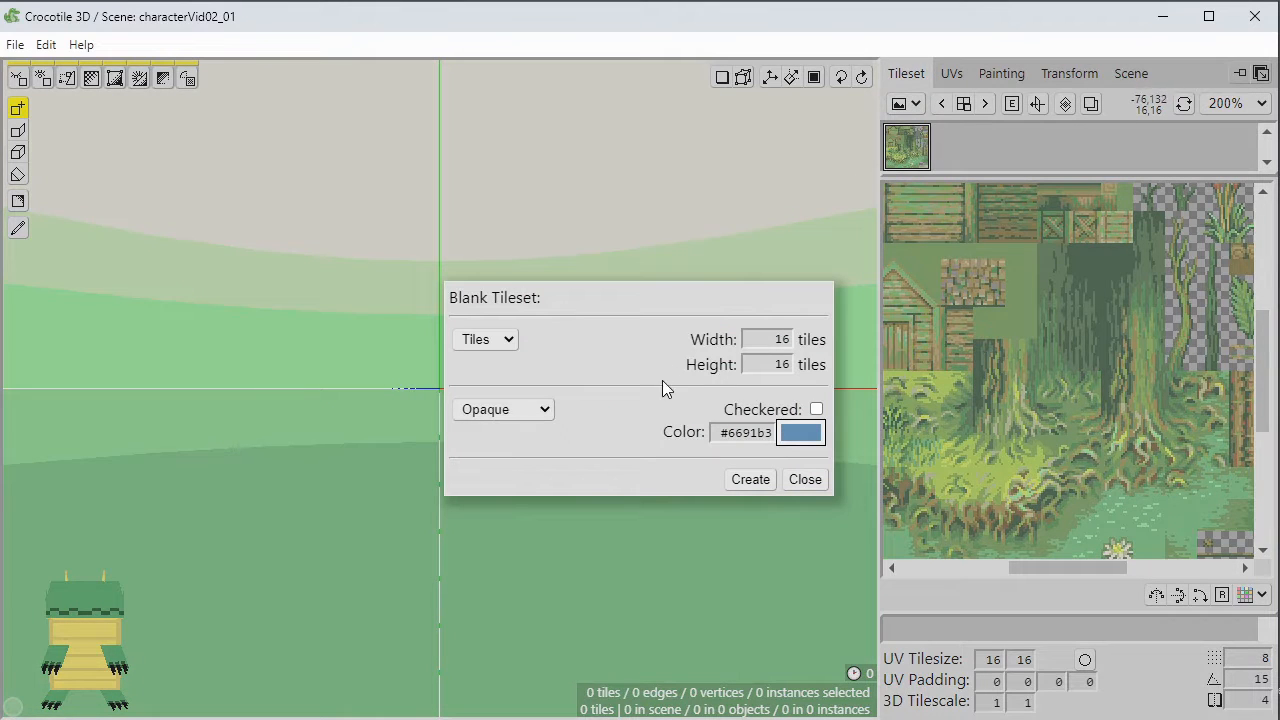
left_click(751, 480)
scroll(937, 260, "down", 1)
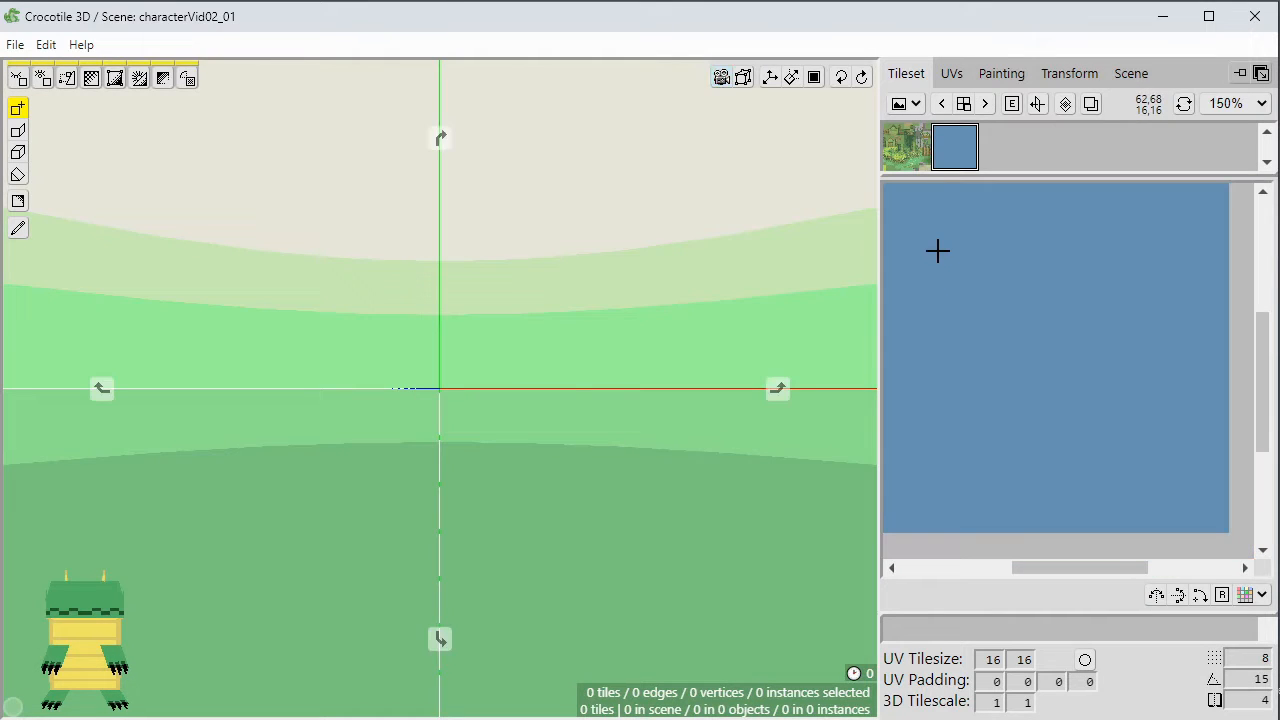
key("space")
left_click_drag(943, 252, 1031, 357)
Remove the forest tileset, keeping only the blank blue one.
left_click(898, 146)
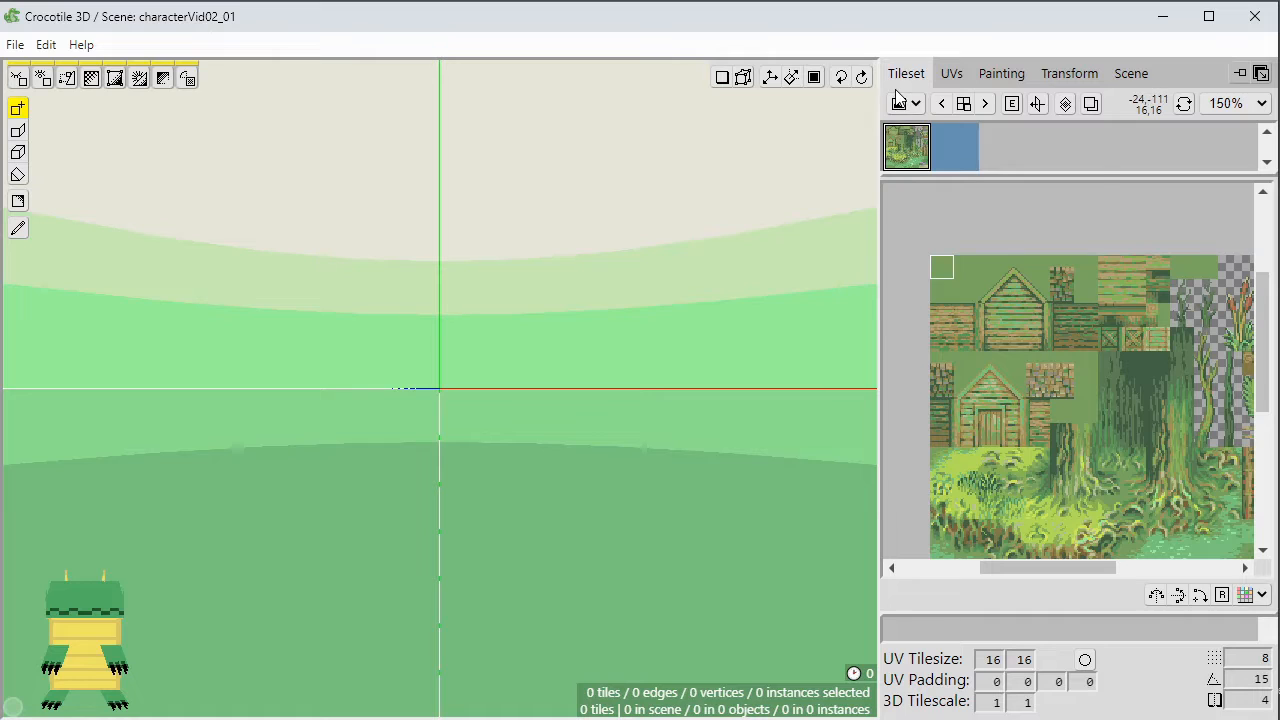
left_click(902, 102)
left_click(950, 211)
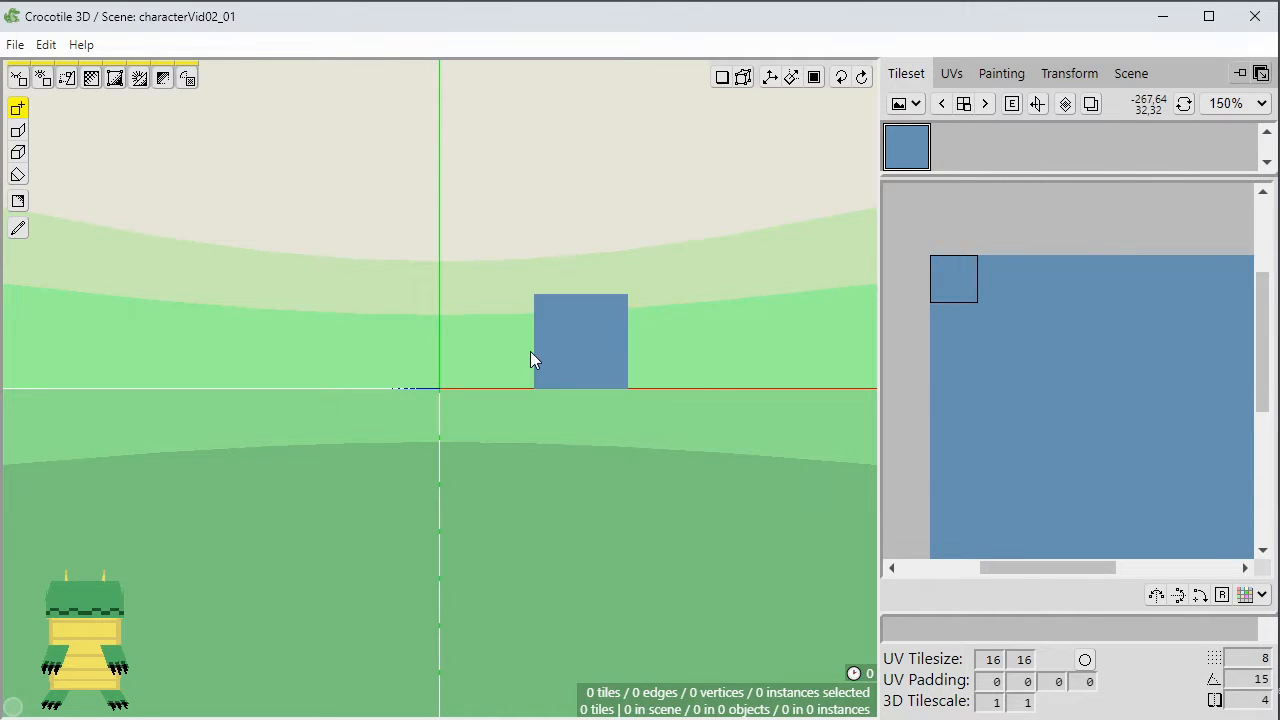
Place a 32 × 32 px blue tile at the scene origin and save the scene.
middle_click_drag(520, 295, 520, 297)
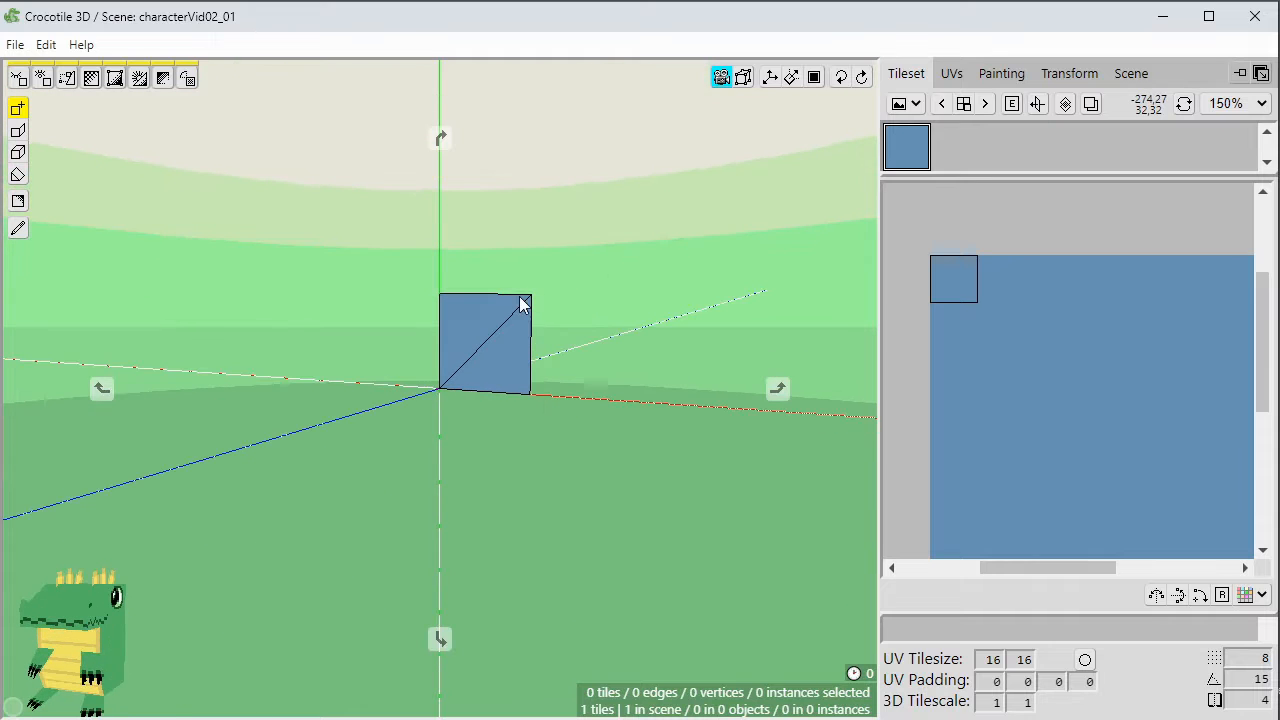
key("ctrl+s")
scroll(614, 266, "down", 1)
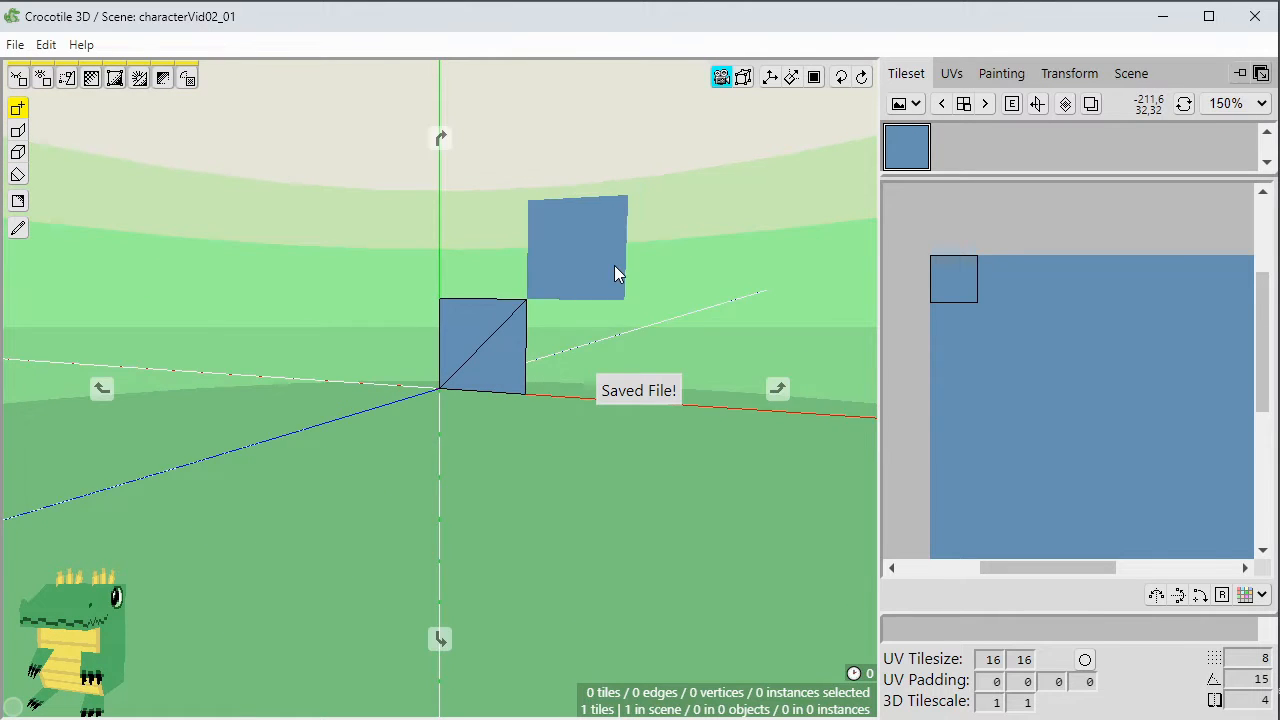
Stack two more blue tiles directly above the first to form a column three tiles high.
right_click_drag(614, 266, 623, 344)
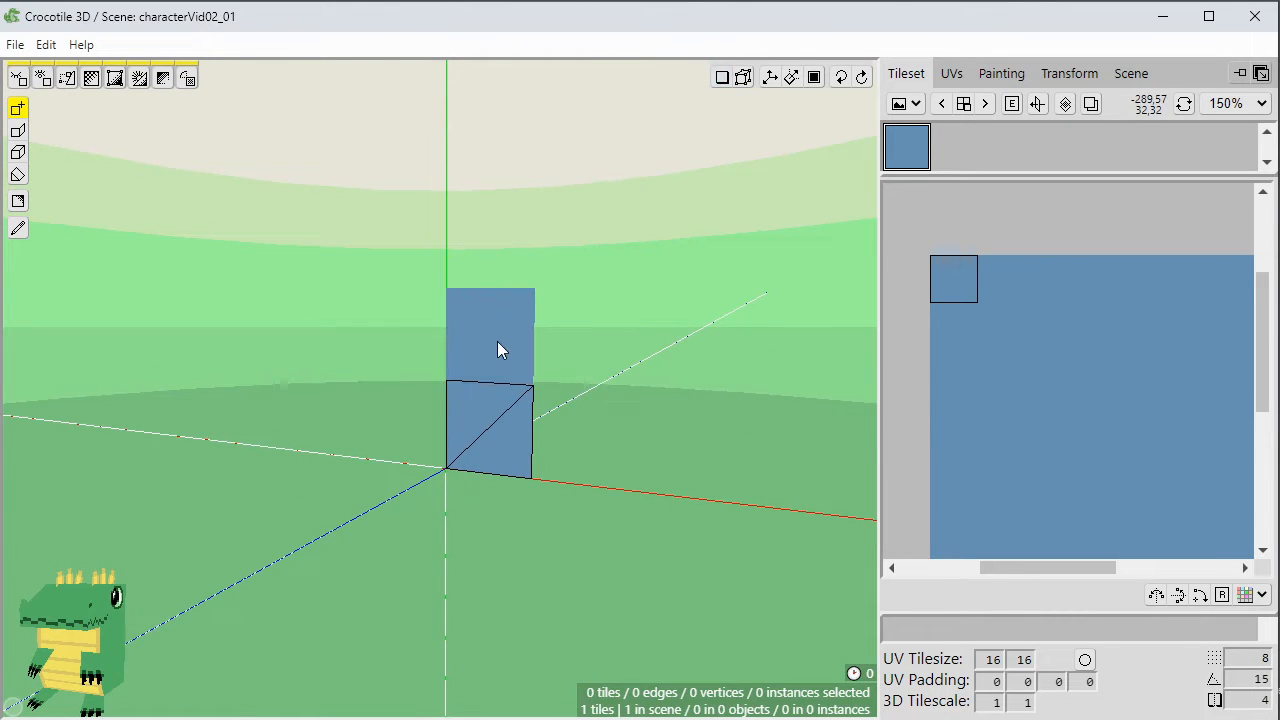
left_click(497, 341)
scroll(508, 254, "down", 1)
right_click_drag(568, 321, 533, 329)
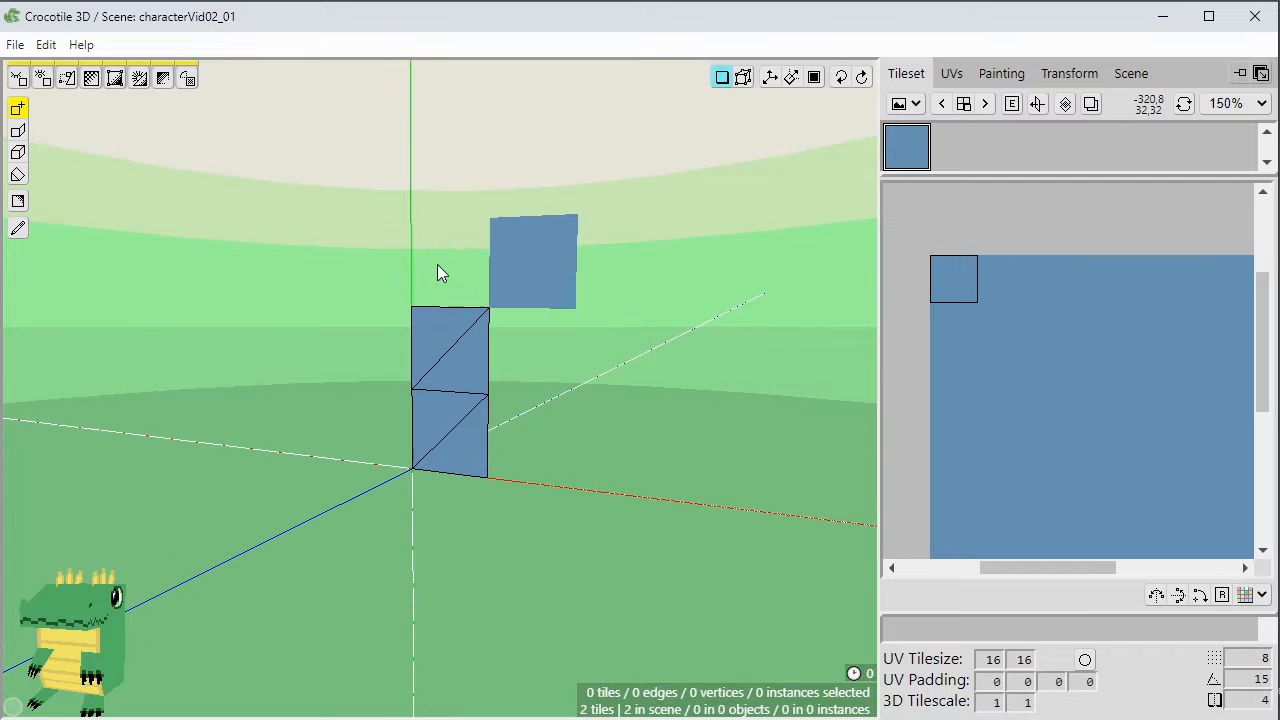
left_click(437, 264)
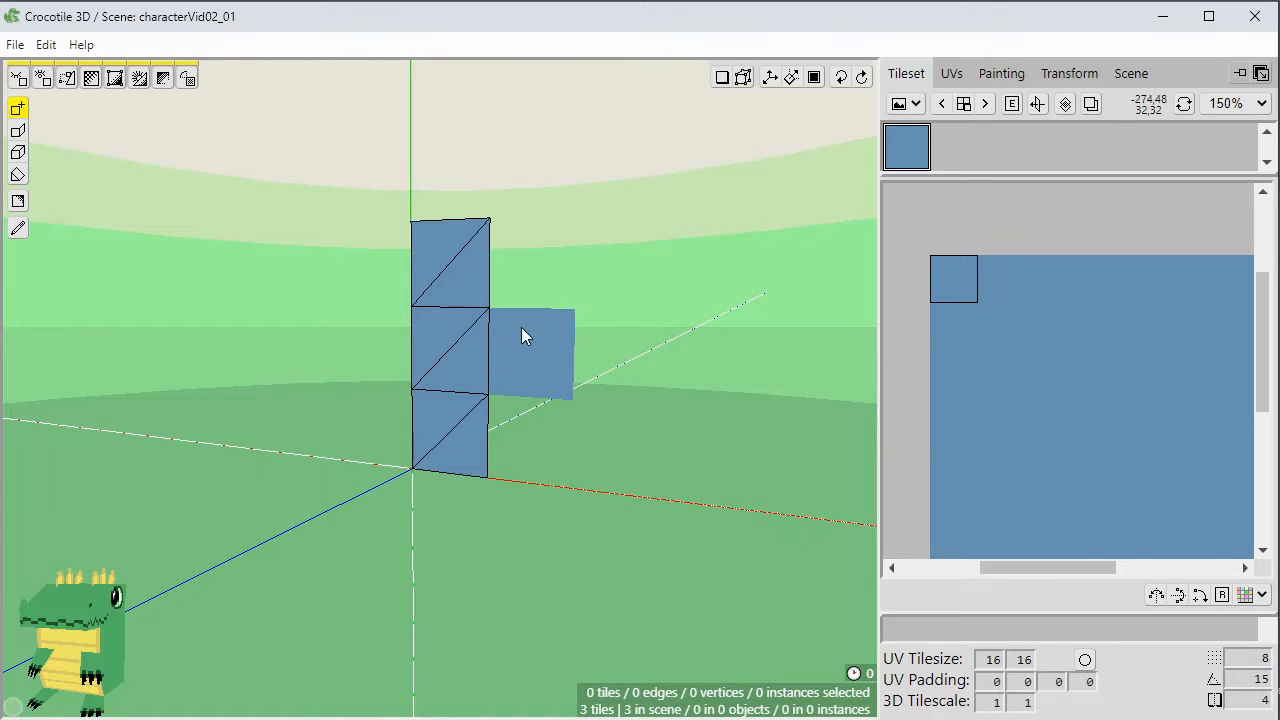
Select all three tiles and shift them half a tile along X to centre the column on the vertical axis.
right_click_drag(612, 278, 672, 288)
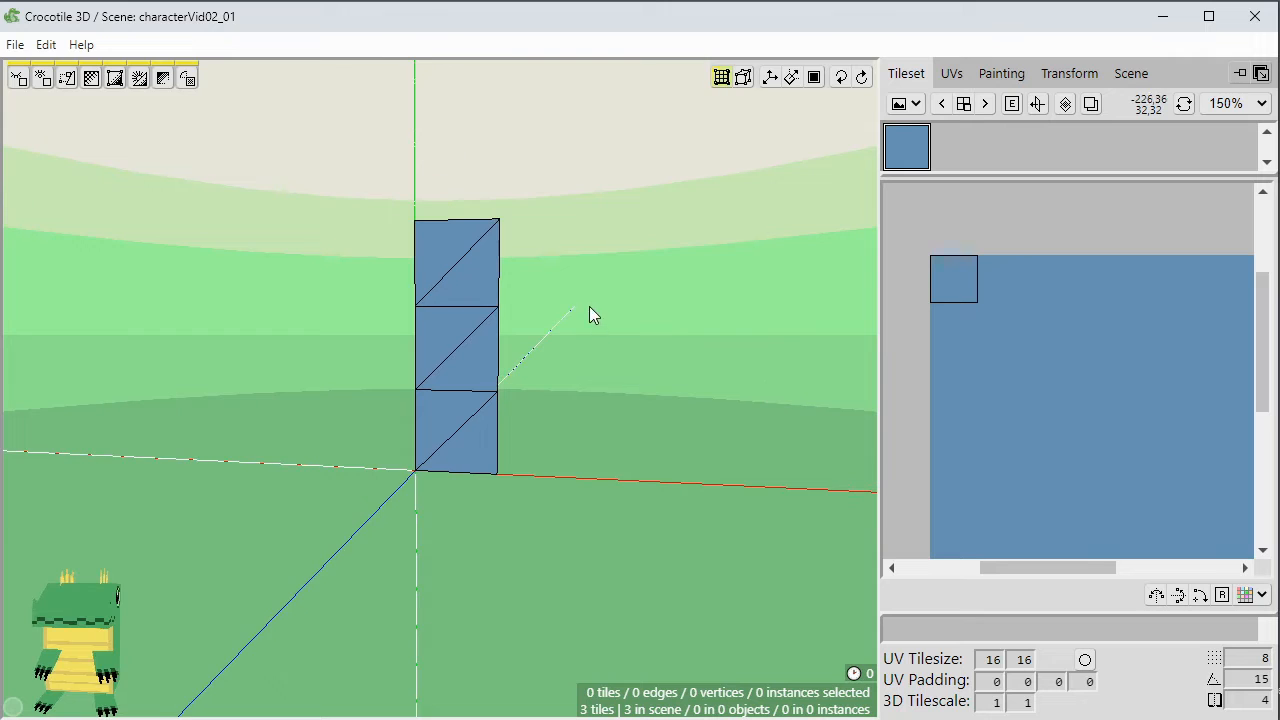
key("ctrl+a")
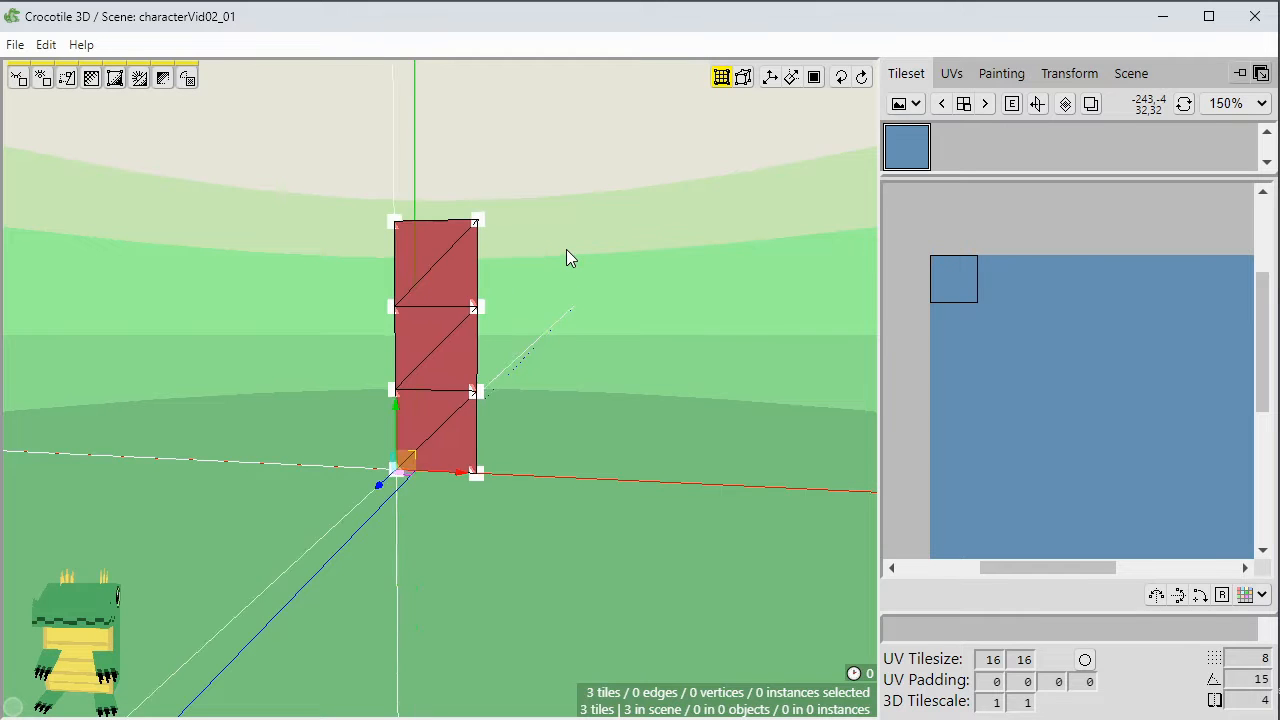
left_click(577, 267)
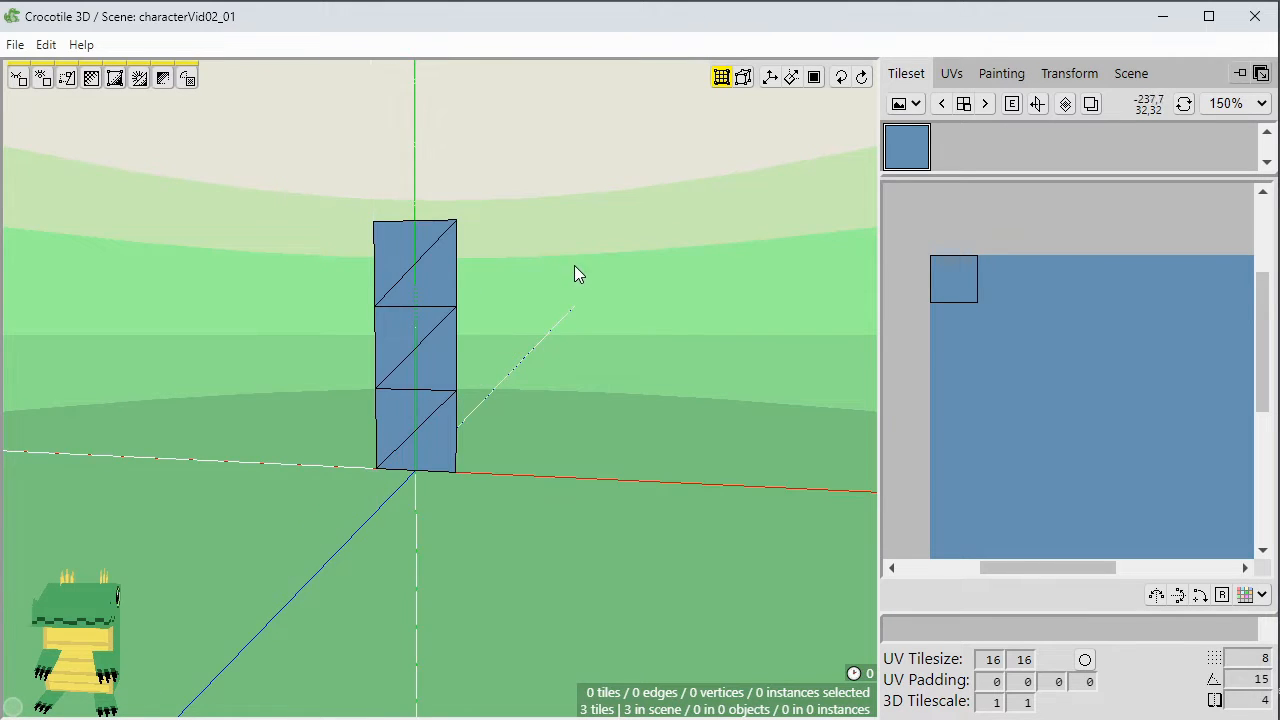
Draw blue tiles on the three remaining sides of the column's bottom level to form a closed square base.
right_click_drag(574, 265, 549, 291)
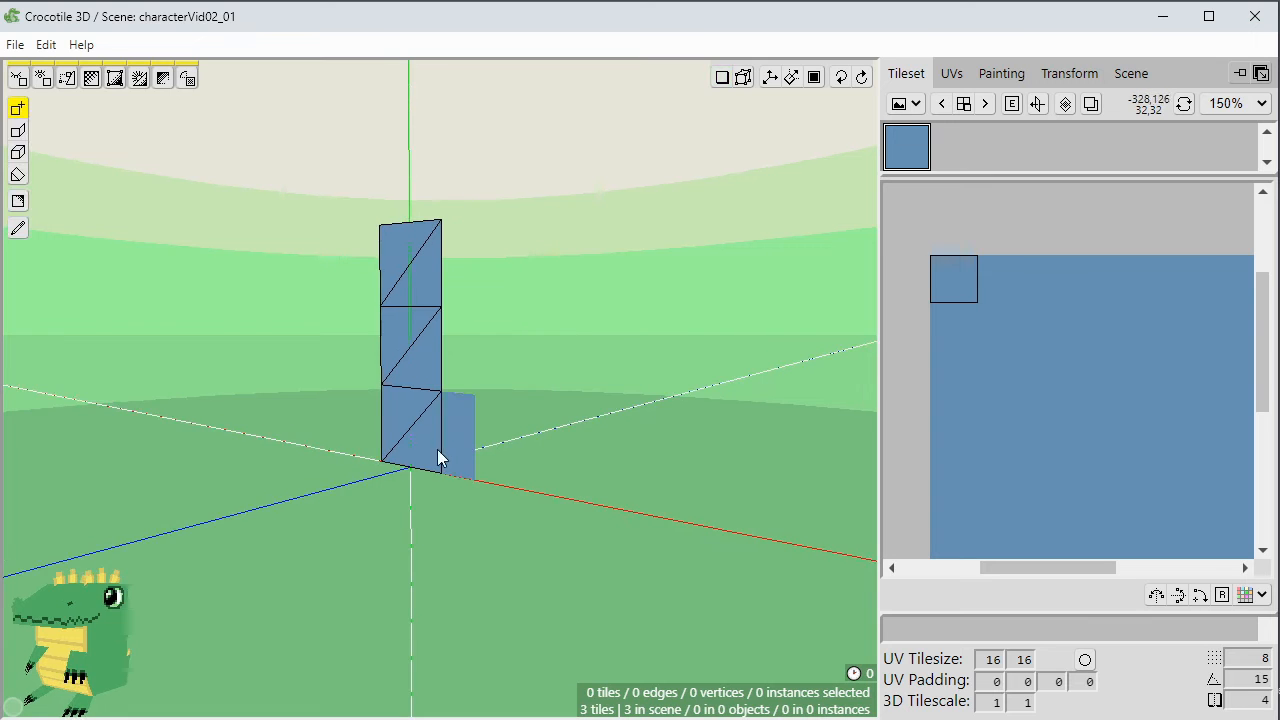
right_click_drag(437, 449, 472, 480)
left_click(466, 463)
left_click(476, 450)
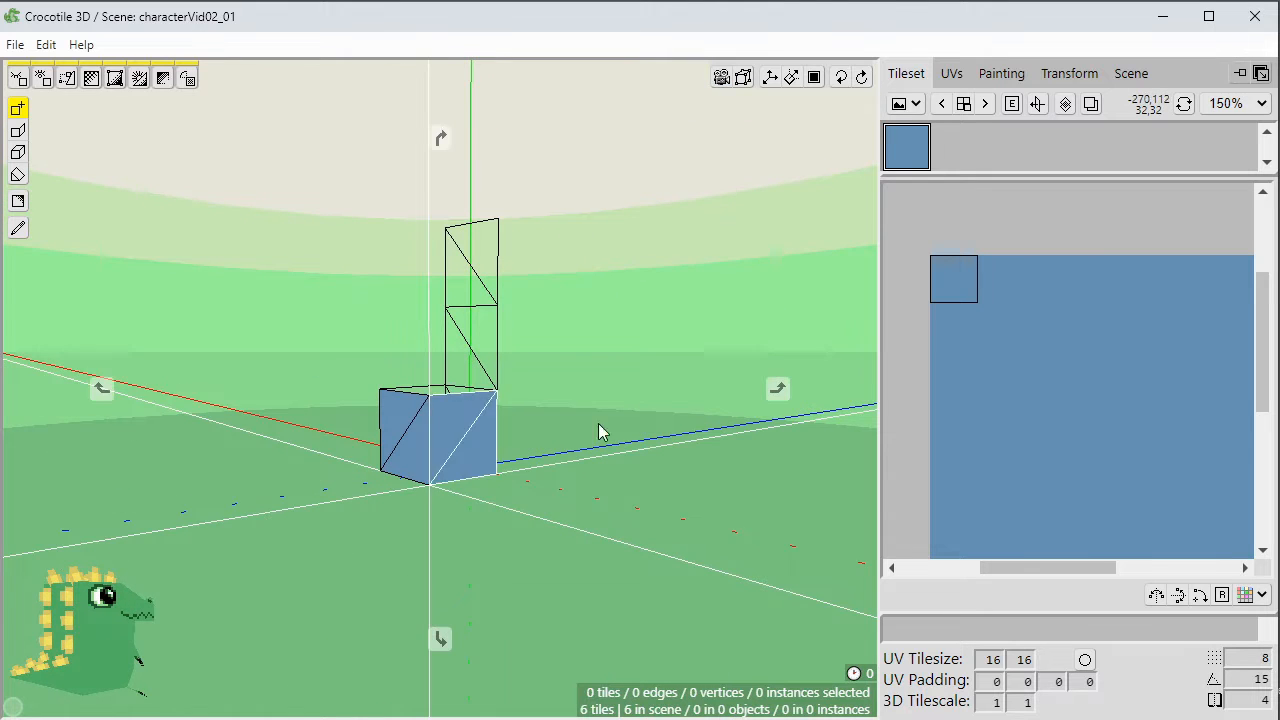
Fill the open sides of the column's middle and top levels with six more blue tiles.
right_click_drag(599, 424, 580, 464)
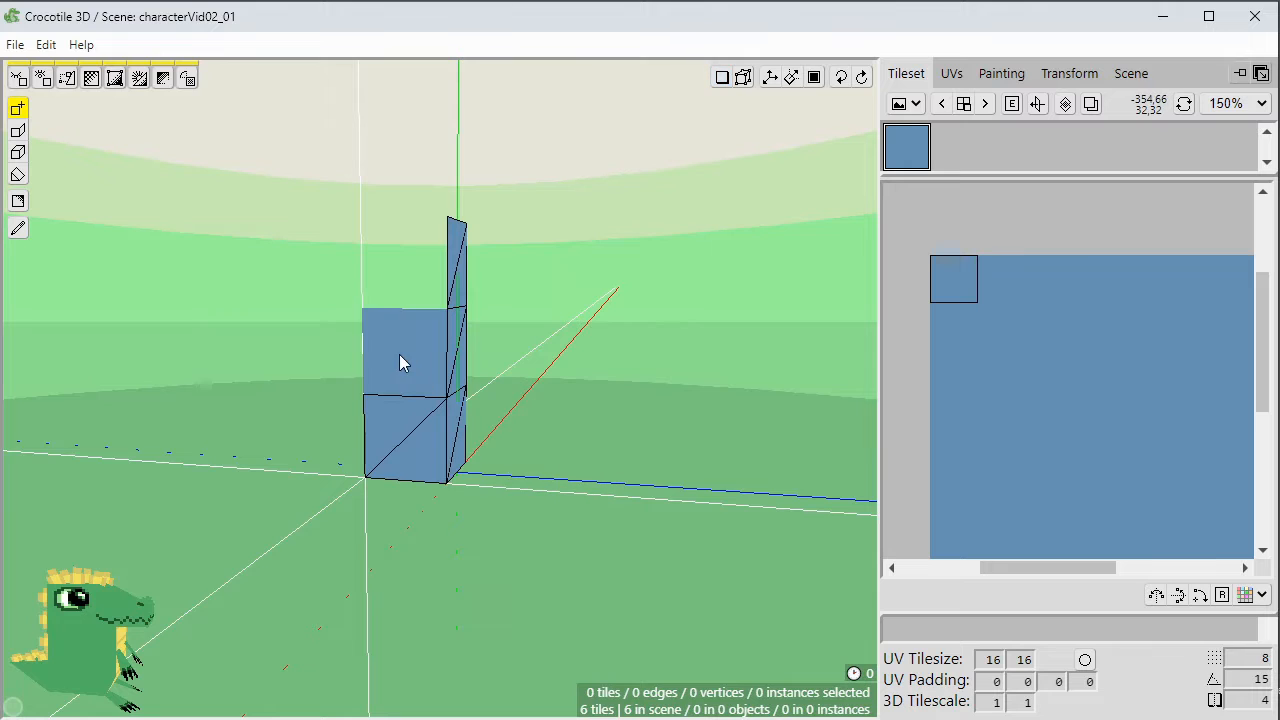
right_click_drag(349, 474, 437, 388)
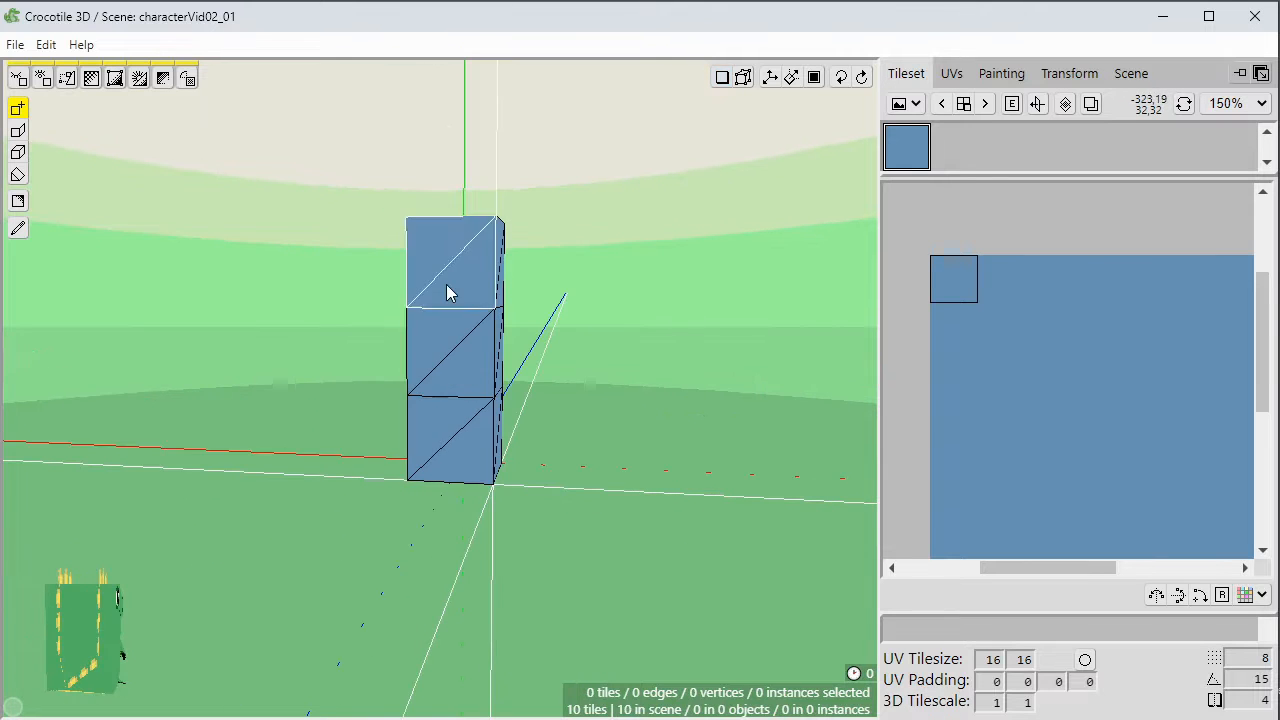
right_click_drag(446, 284, 380, 474)
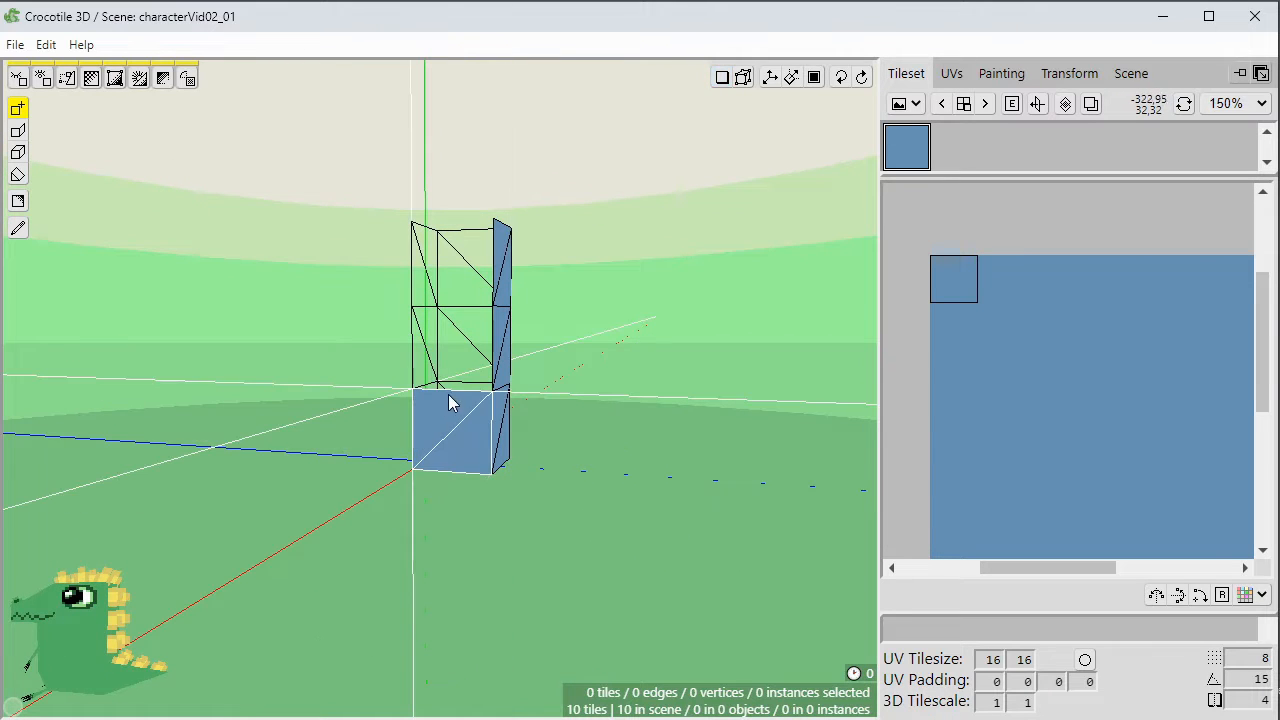
left_click(451, 346)
left_click(454, 289)
right_click_drag(454, 289, 357, 491)
middle_click_drag(357, 491, 411, 525)
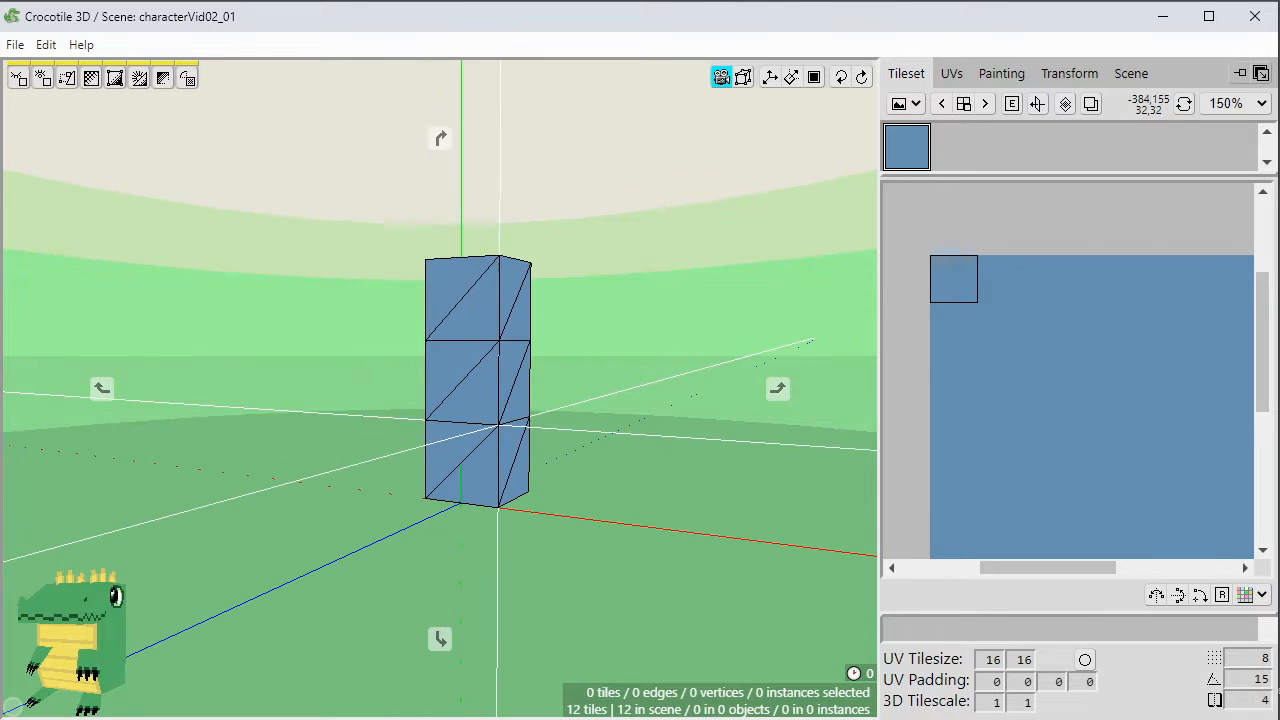
Duplicate the four tiles of the column's top level and move the copy up one tile to add a fourth level.
right_click_drag(342, 491, 347, 491)
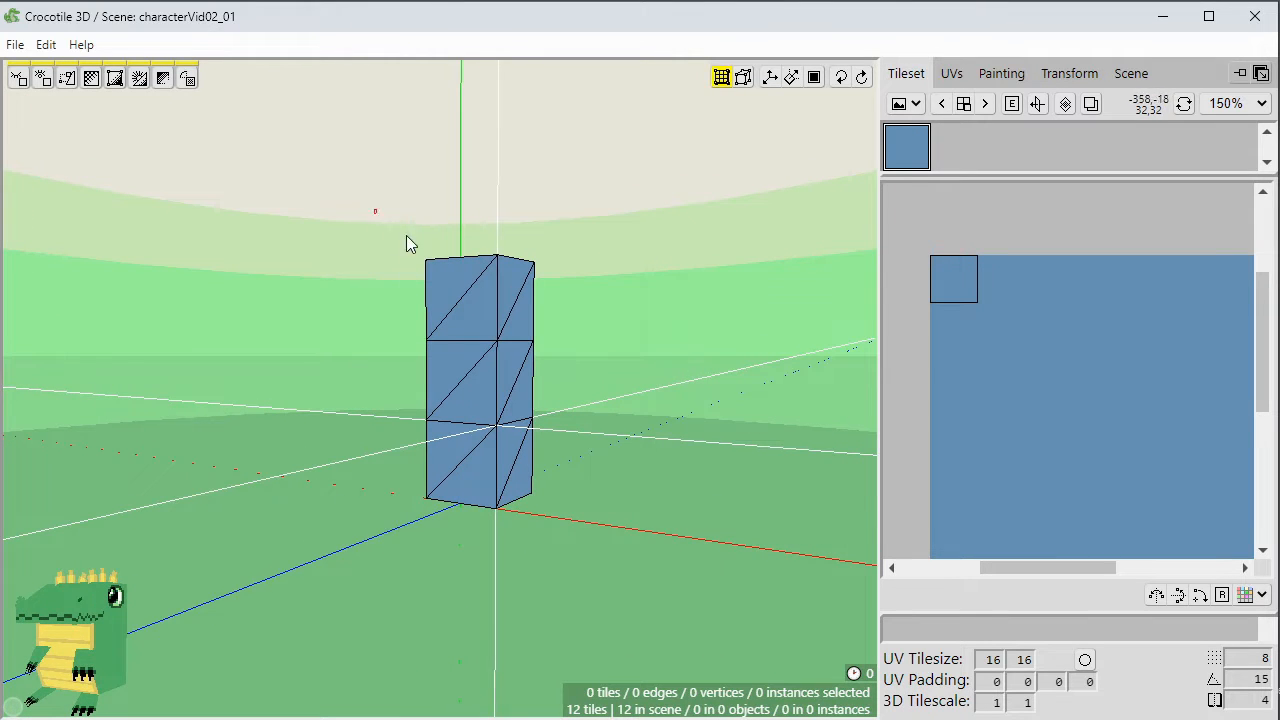
left_click_drag(406, 244, 582, 305)
key("ctrl+d")
key("r")
key("r")
key("r")
key("r")
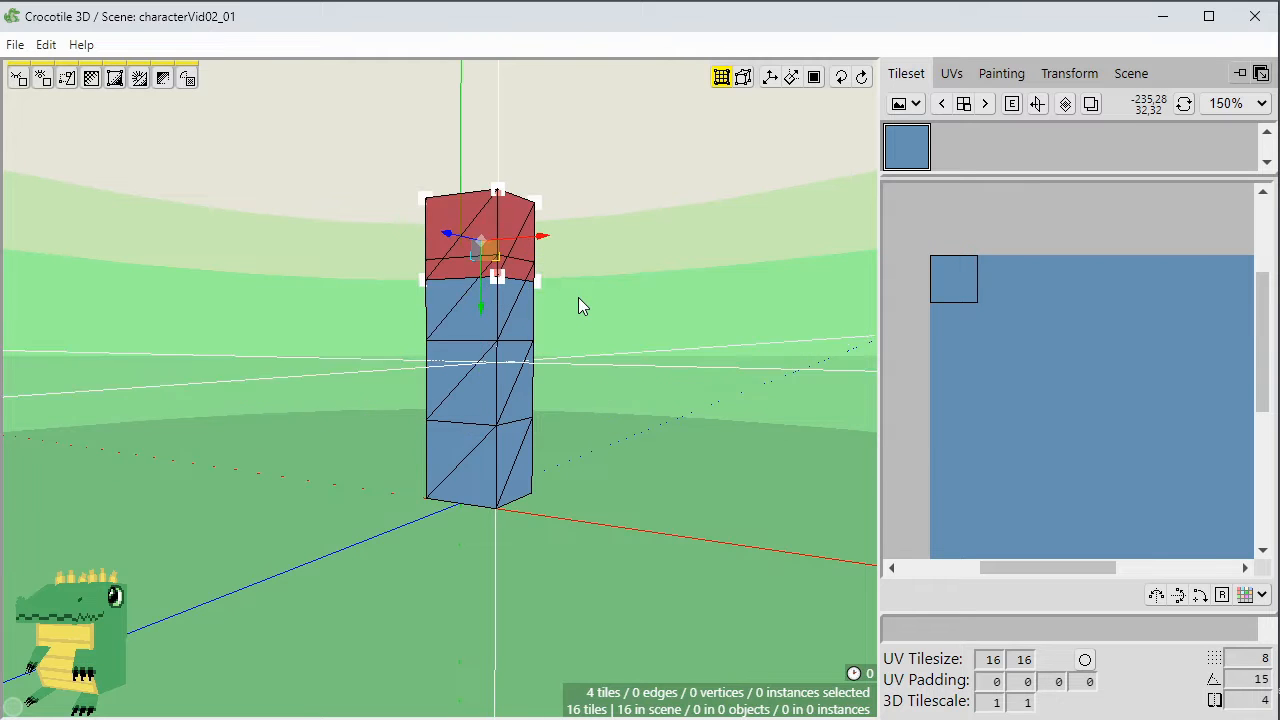
middle_click_drag(589, 309, 584, 387)
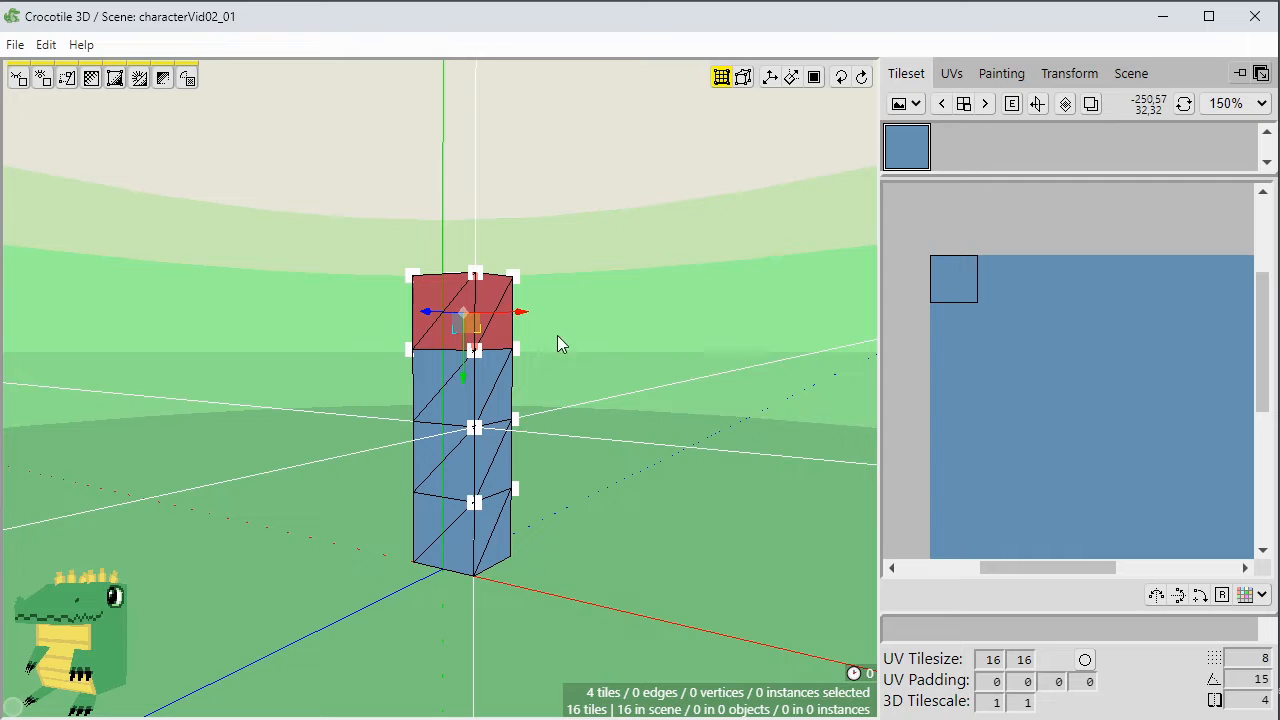
Duplicate the selected top level again, raise the copy one tile as the column's fifth level, and clear the selection.
key("ctrl+d")
key("r")
key("r")
key("r")
key("r")
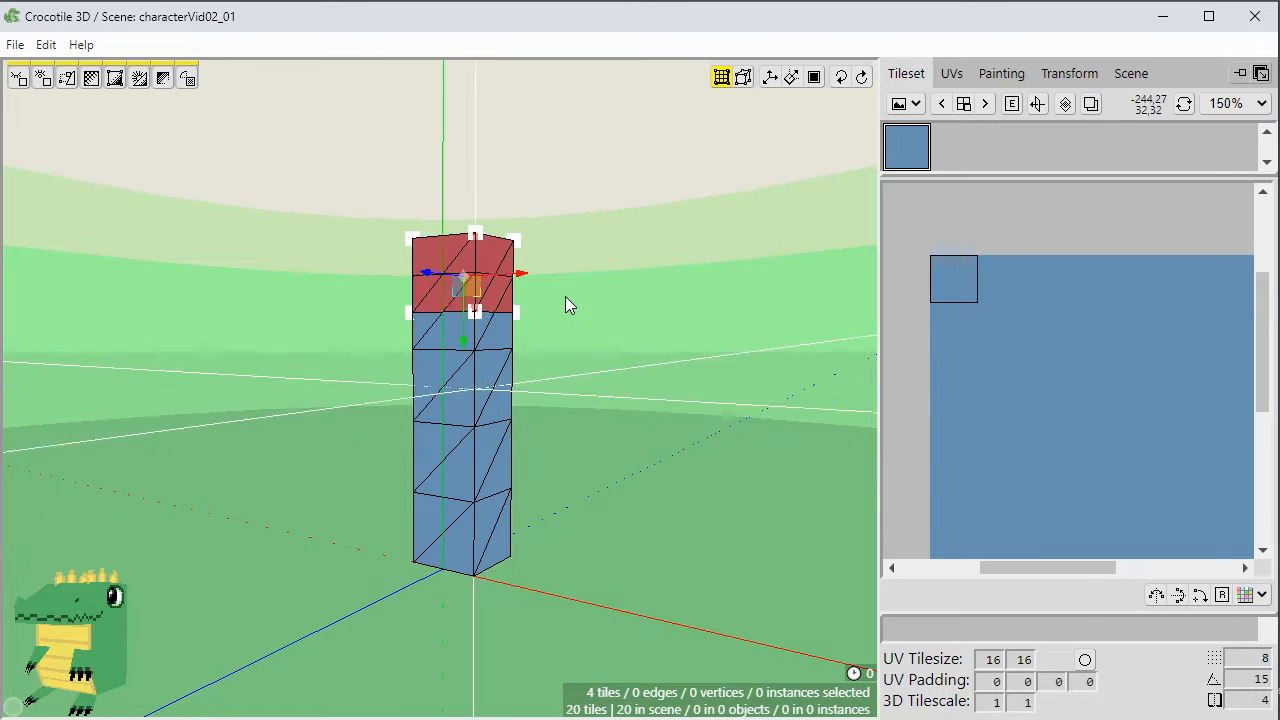
left_click(565, 296)
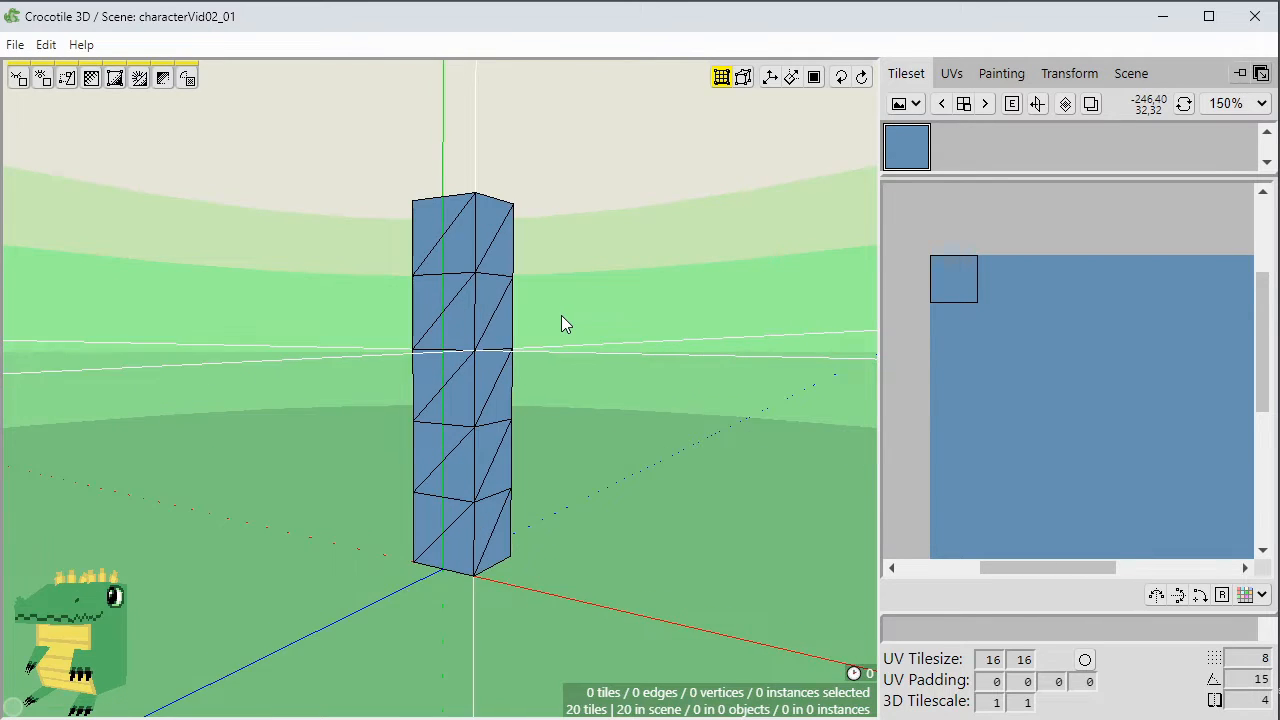
Select the vertices of the three middle edge loops on the column's right side and move them half a tile outward along X.
middle_click_drag(562, 320, 560, 393)
left_click_drag(560, 393, 576, 366)
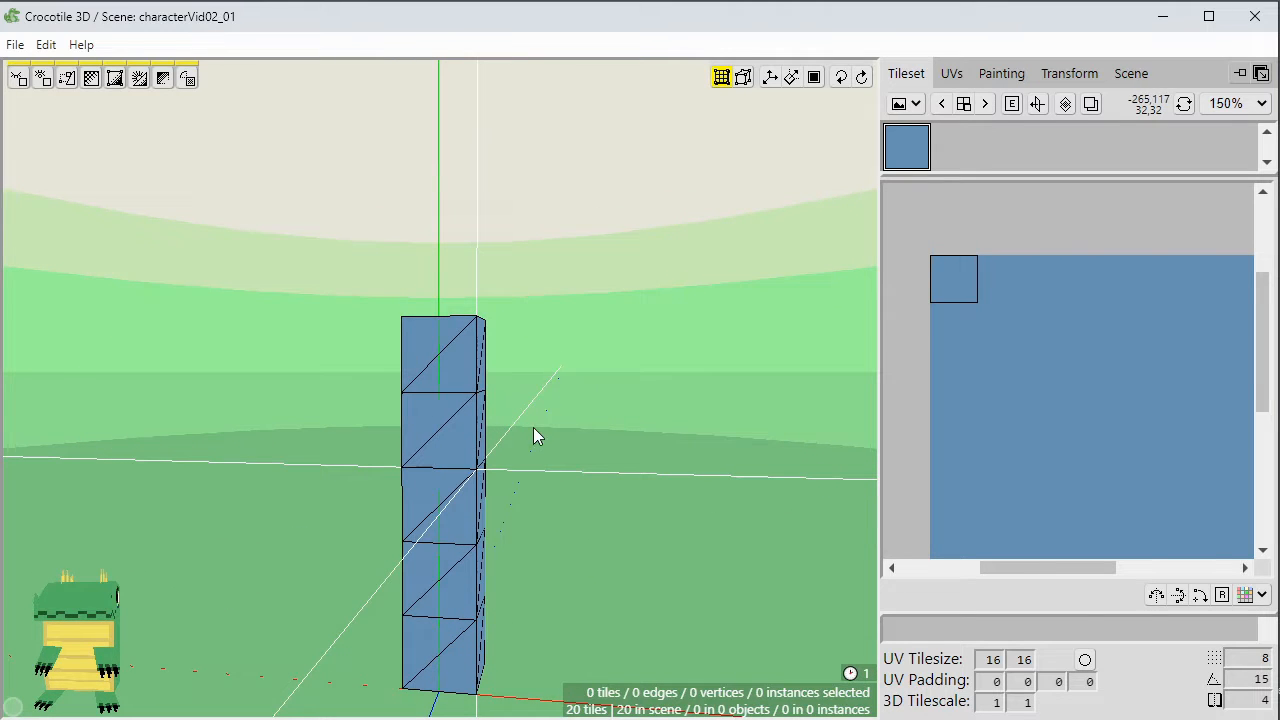
right_click_drag(543, 380, 450, 562)
key("d")
key("d")
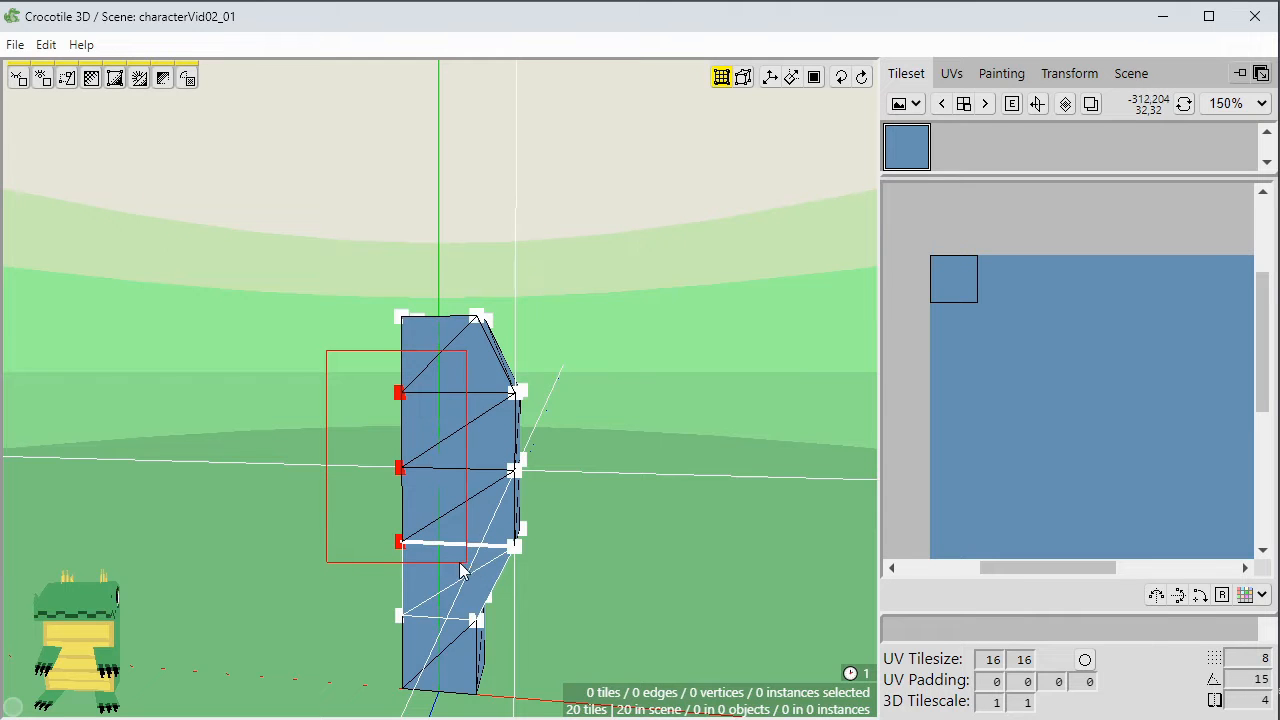
Select the vertices of the three middle edge loops on the column's left side and move them half a tile outward along X.
right_click_drag(450, 562, 450, 562)
key("a")
key("a")
key("Escape")
key("space")
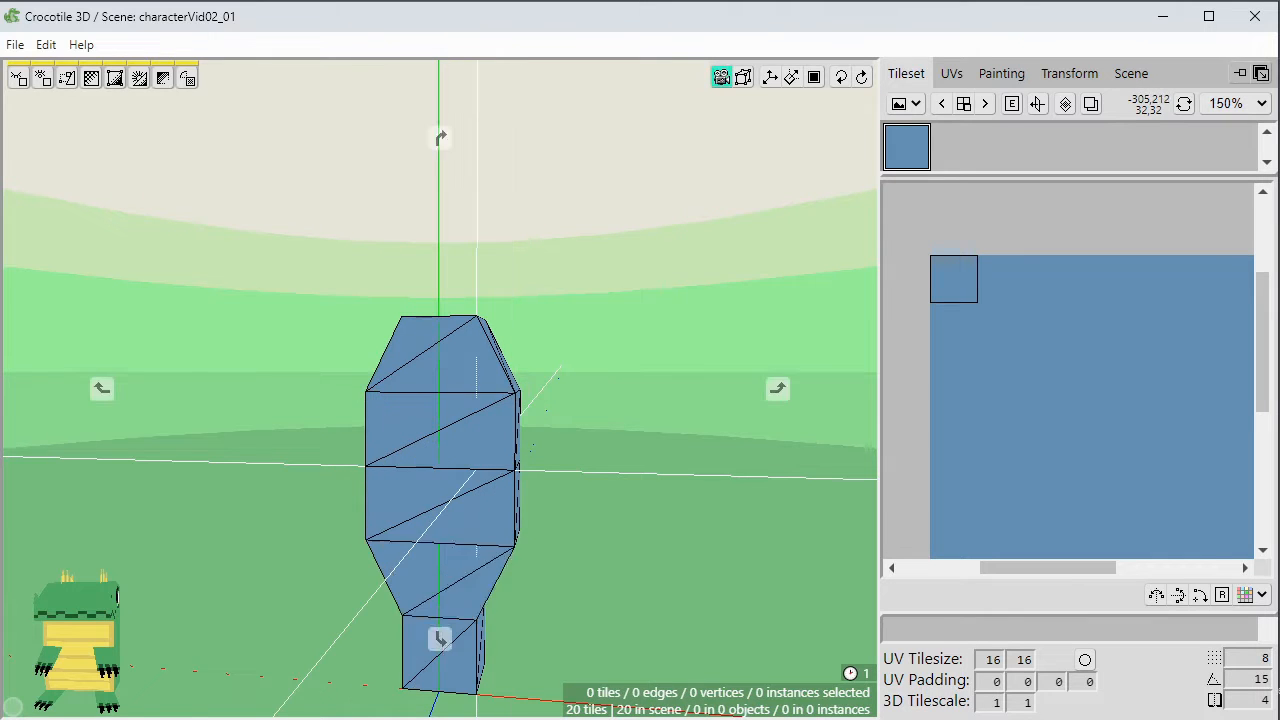
left_click_drag(450, 562, 486, 579)
key("space")
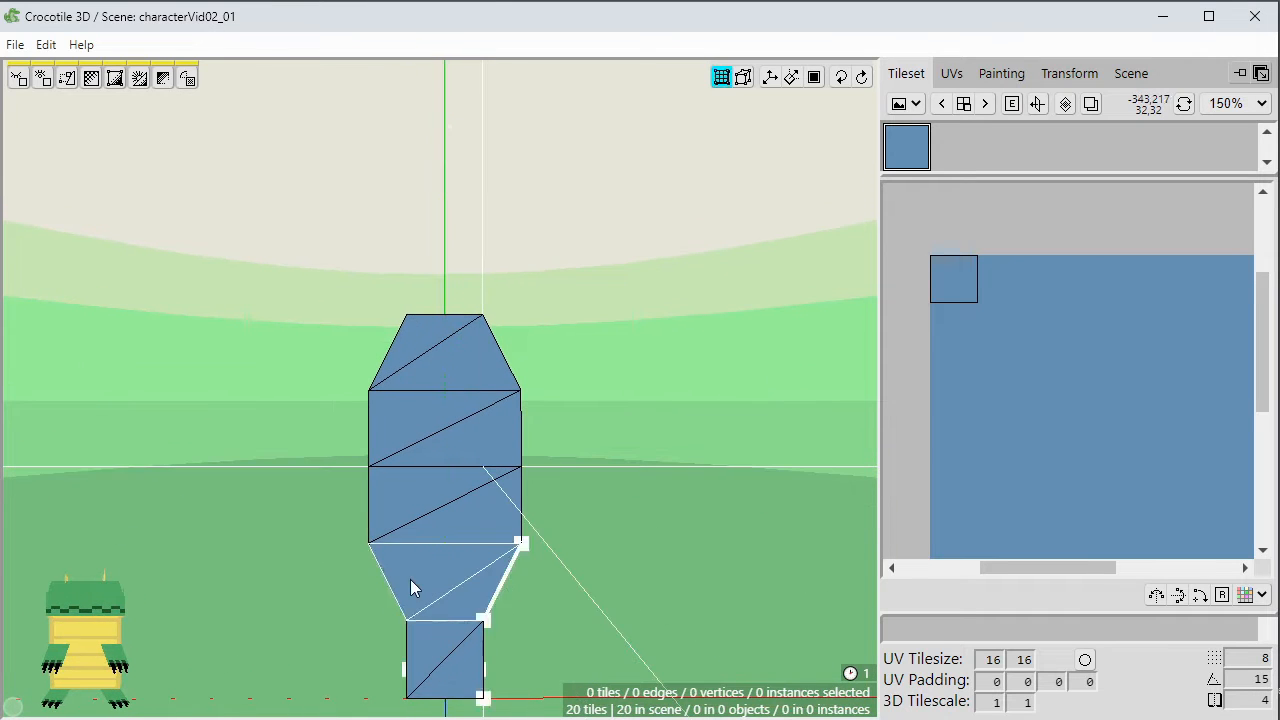
Move the left and right vertices of the second-lowest edge loop half a tile outward, matching the width of the loops above.
right_click_drag(344, 591, 432, 712)
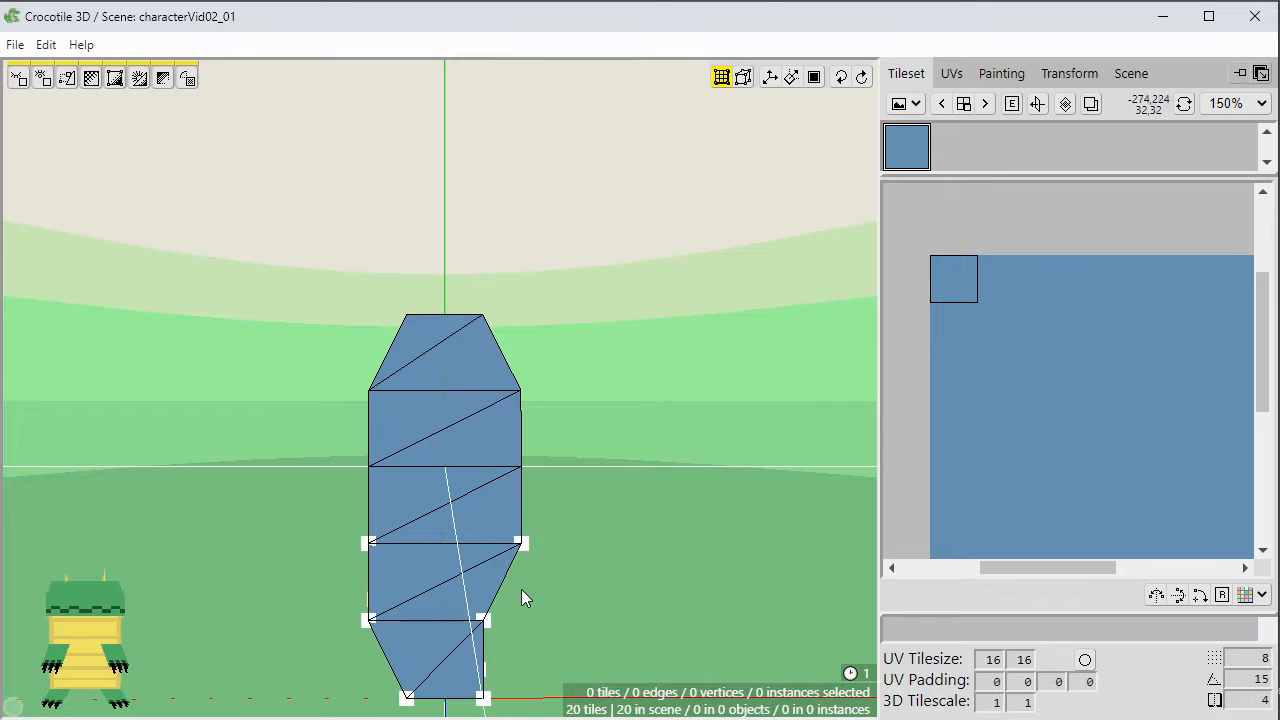
left_click_drag(483, 621, 559, 428)
key("space")
key("space")
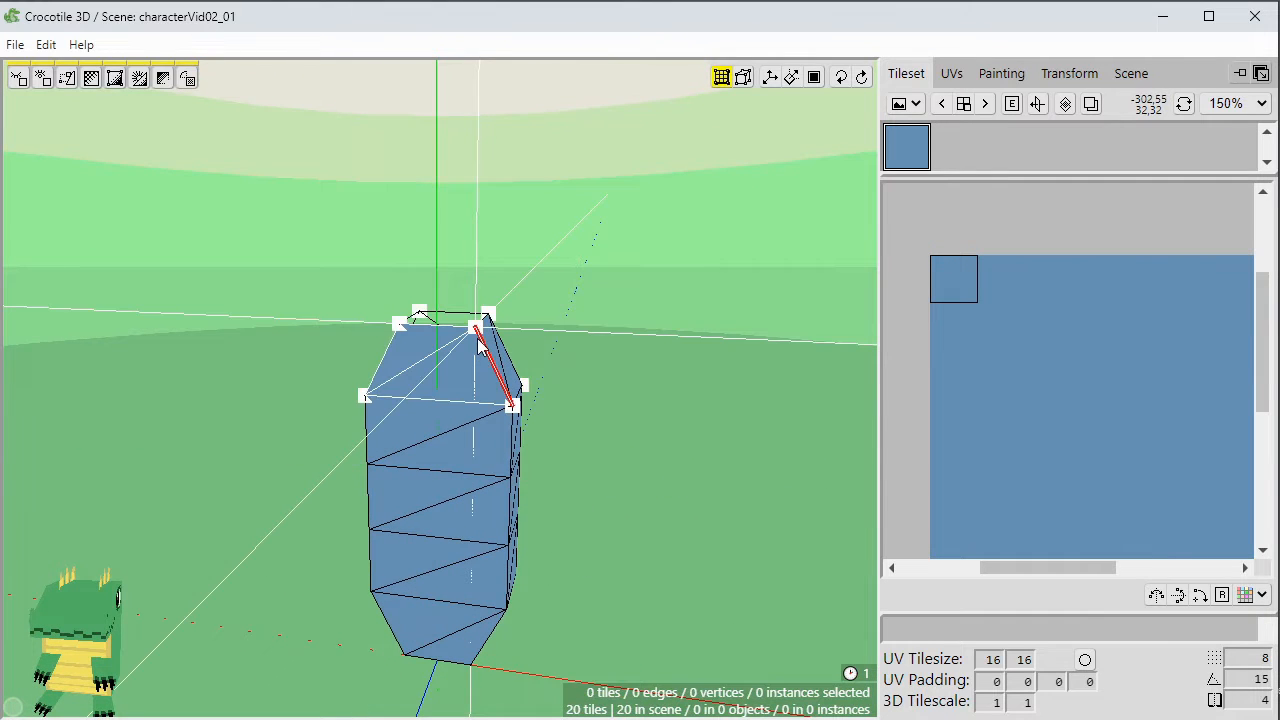
Paste the copied four-tile level, raise it onto the top of the body as the neck, and clear the selection.
key("ctrl+v")
key("f")
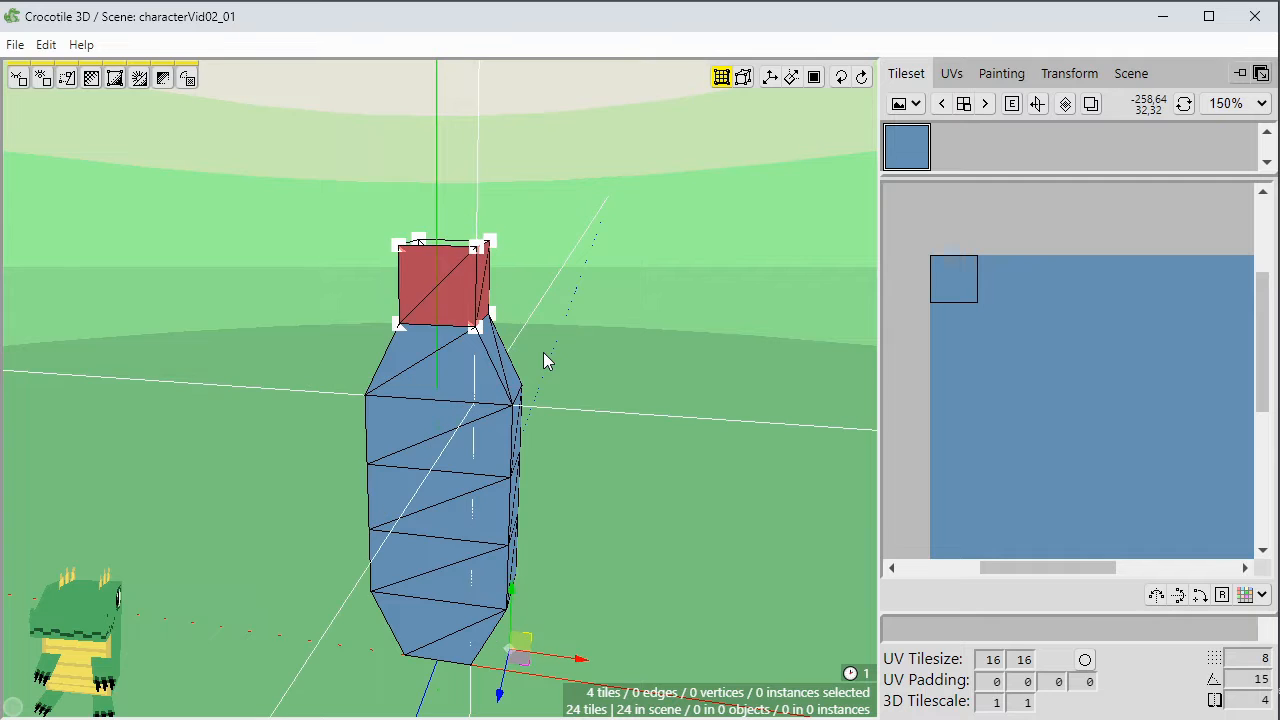
left_click(592, 461)
key("space")
left_click_drag(600, 549, 600, 470)
scroll(600, 549, "down", 1)
left_click_drag(600, 549, 612, 585)
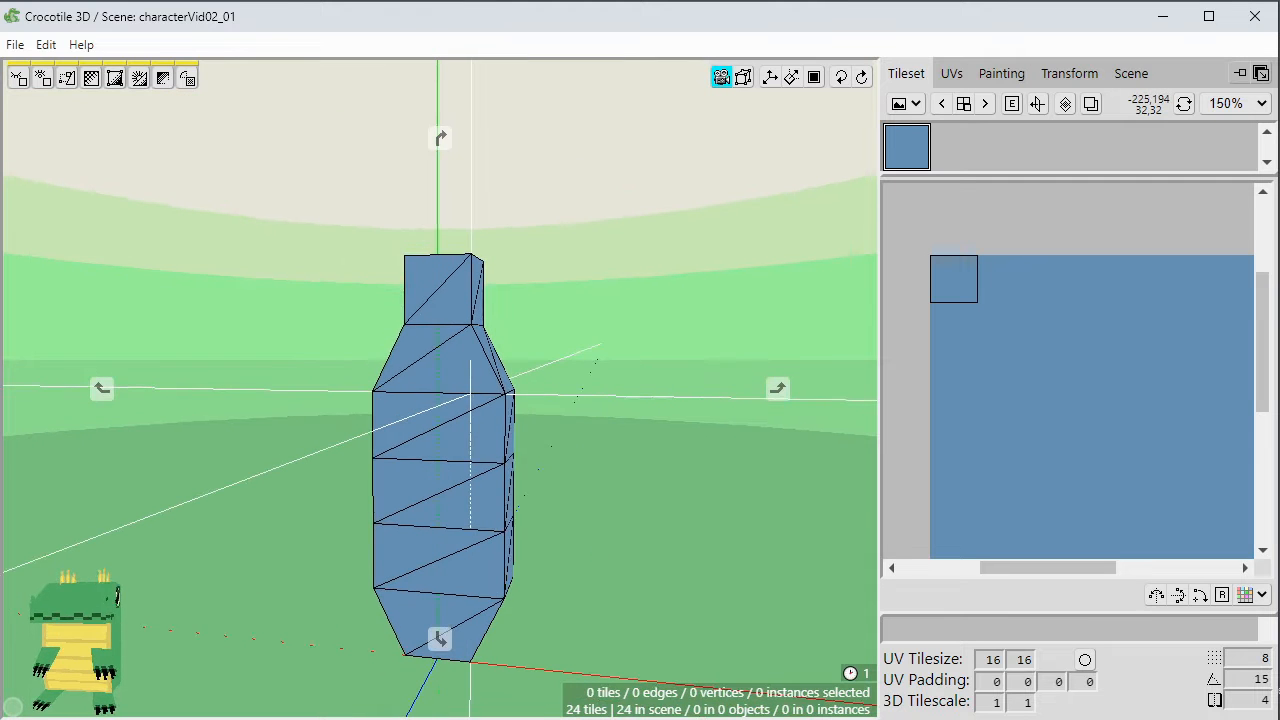
Raise the shoulder edge loop below the neck by about half a tile.
key("shift+r")
key("shift+r")
mouse_move(292, 422)
left_mouse_down()
mouse_move(210, 475)
mouse_move(295, 442)
left_mouse_up()
key("space")
key("space")
Move the right and left vertices of the shoulder and chest loops about half a tile outward to widen the upper body.
left_click(349, 443)
left_click_drag(611, 335, 490, 487)
key("shift+d")
key("shift+d")
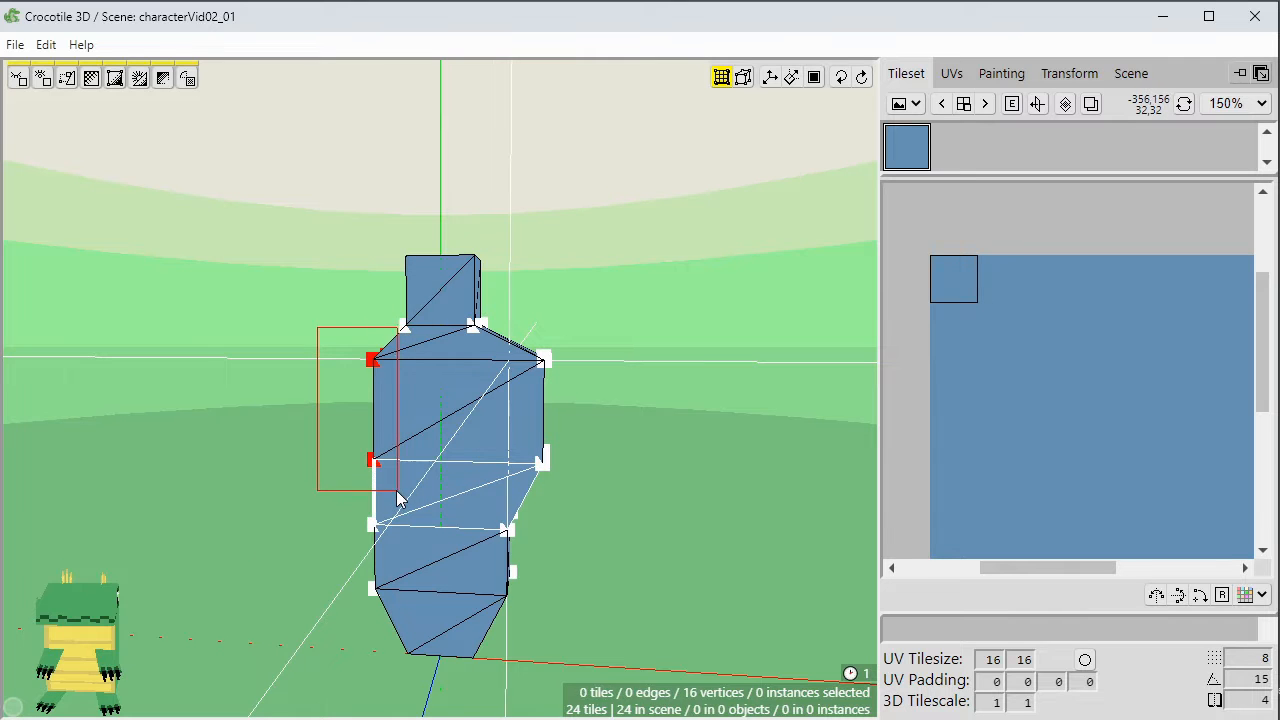
left_click_drag(397, 499, 398, 500)
key("shift+a")
key("shift+a")
In side view, move the front and back vertices of the shoulder and chest loops about a quarter tile outward along Z.
left_click_drag(440, 440, 670, 440)
left_click_drag(590, 538, 580, 538)
left_click_drag(600, 451, 560, 400)
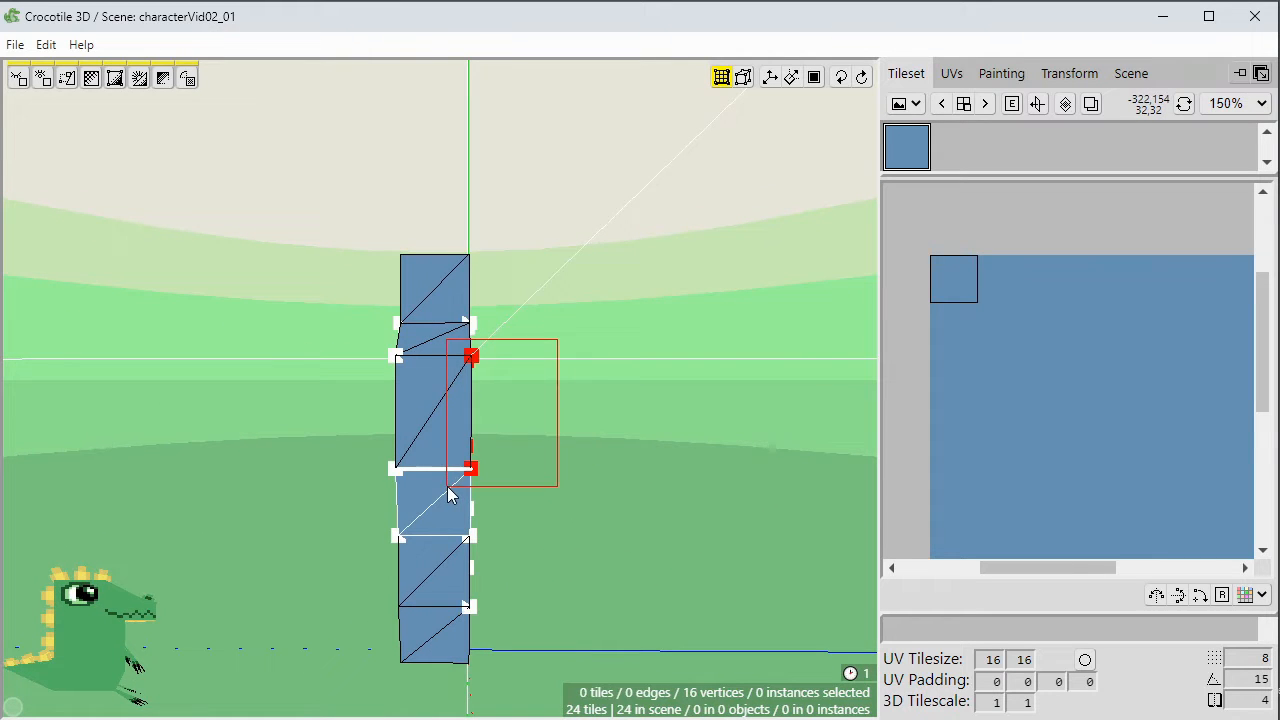
left_click_drag(448, 487, 448, 487)
key("d")
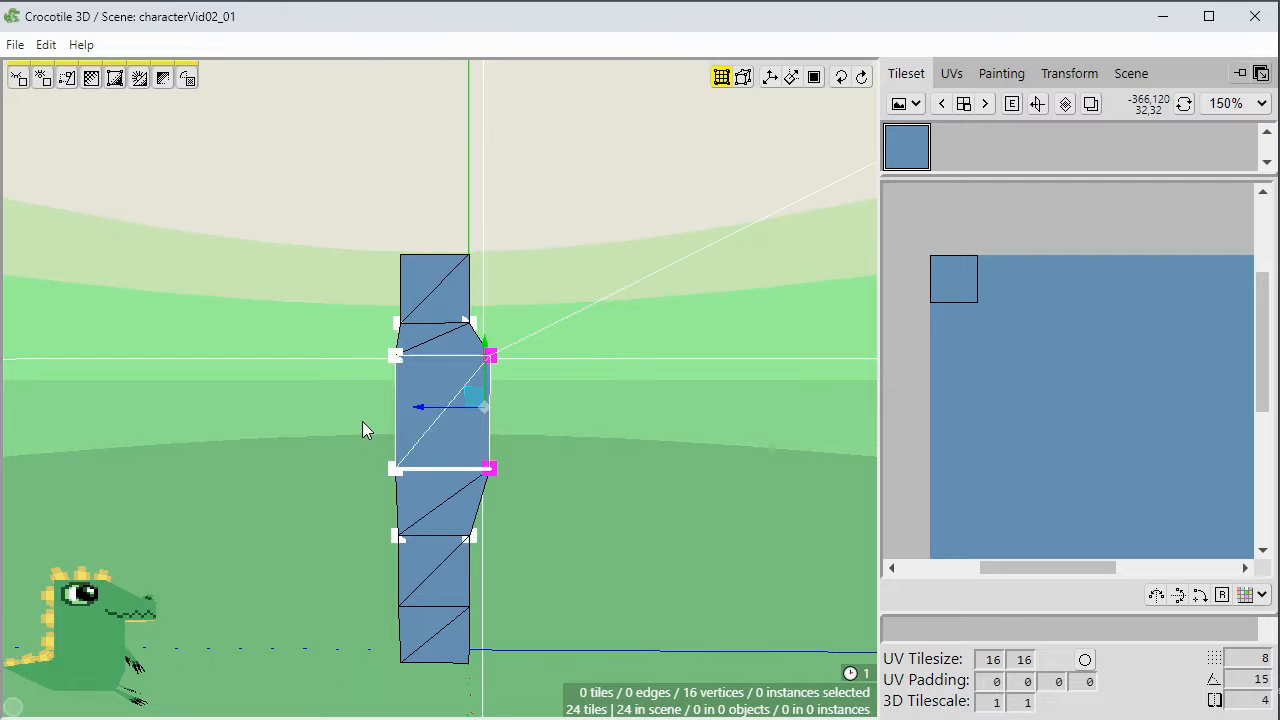
key("a")
key("Escape")
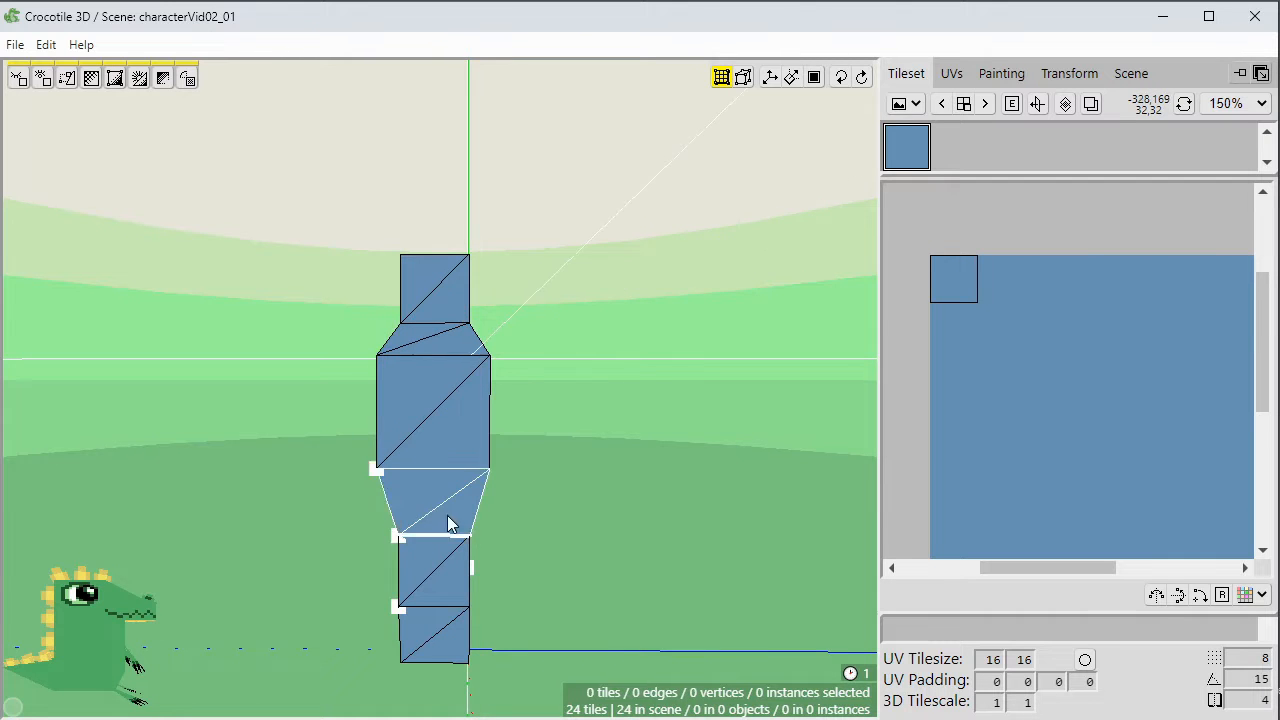
Move the back vertices of the hip loop outward and those of the waist loop slightly outward.
right_click_drag(539, 549, 207, 549)
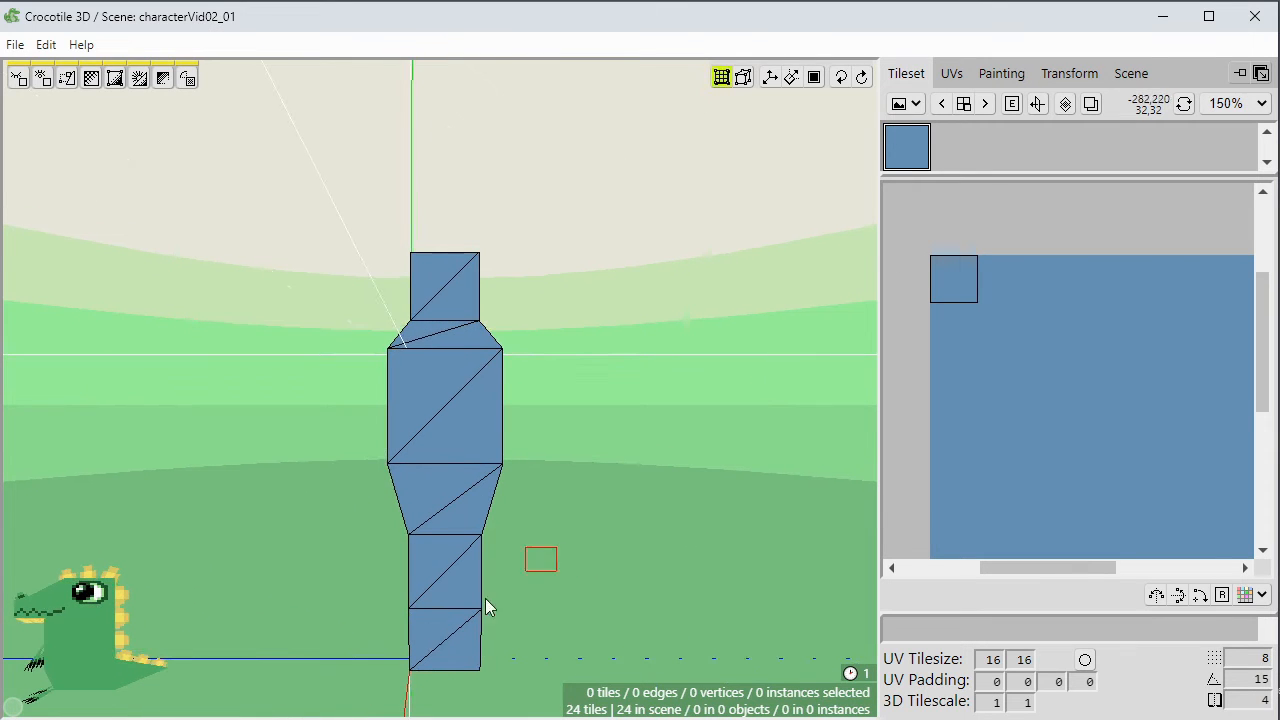
right_click_drag(550, 633, 580, 645)
scroll(597, 521, "down", 1)
mouse_move(604, 579)
right_mouse_down()
mouse_move(514, 550)
mouse_move(440, 550)
mouse_move(690, 550)
mouse_move(690, 565)
mouse_move(600, 600)
mouse_move(490, 590)
mouse_move(600, 570)
mouse_move(606, 603)
right_mouse_up()
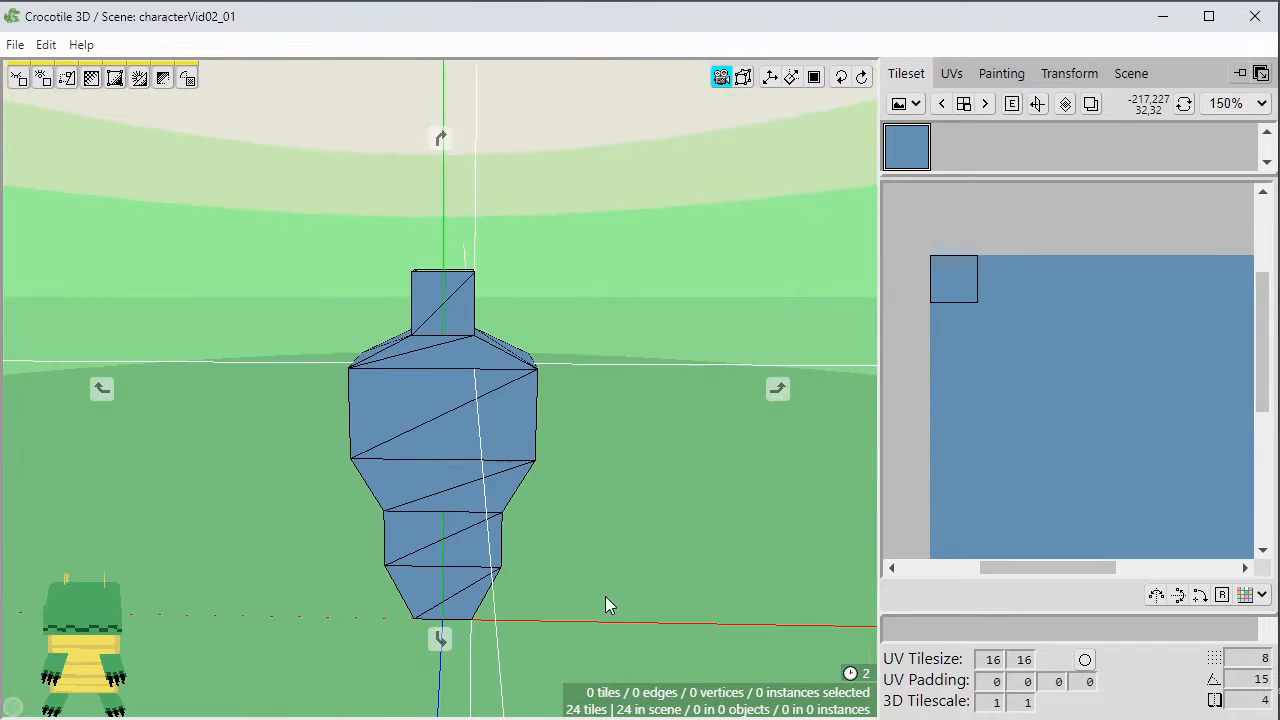
middle_click_drag(606, 603, 606, 543)
right_click_drag(606, 543, 474, 540)
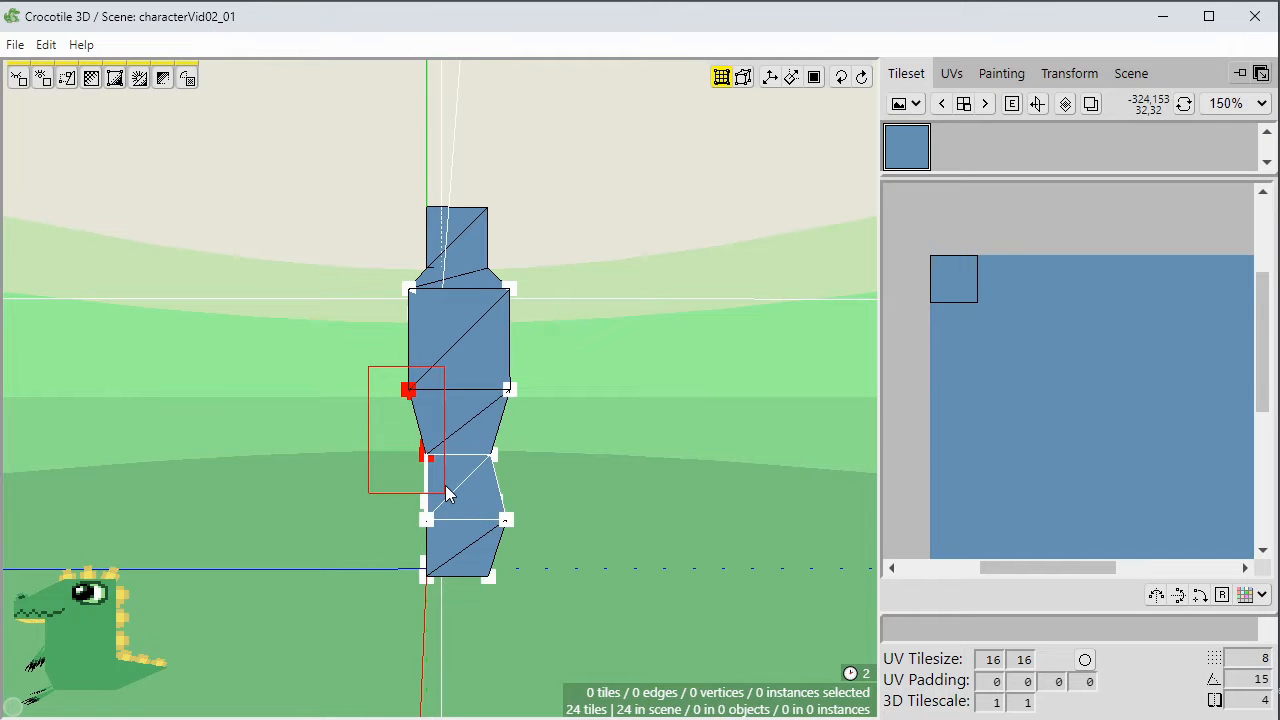
Move the front vertices of the chest, waist and hip loops forward to round out the body's profile.
left_click_drag(446, 492, 447, 494)
left_click(542, 532)
right_click_drag(527, 557, 350, 576)
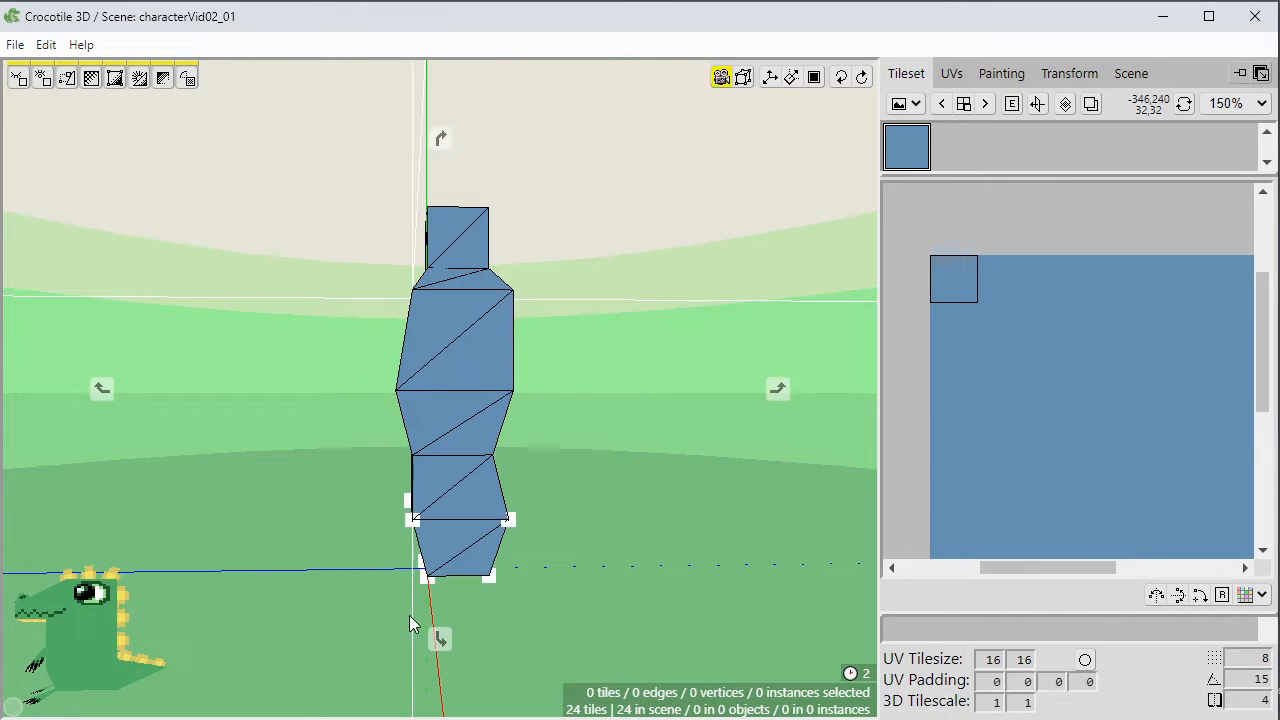
mouse_move(409, 615)
right_mouse_down()
mouse_move(540, 605)
mouse_move(416, 597)
right_mouse_up()
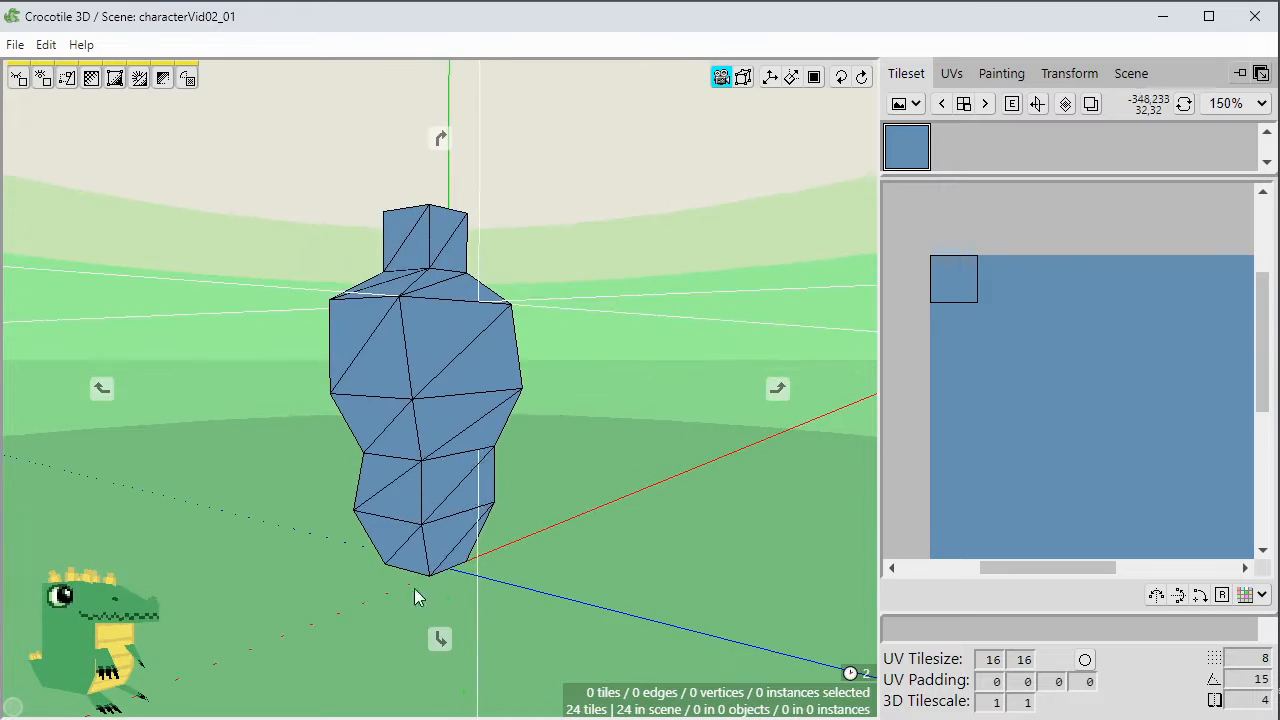
middle_click_drag(492, 408, 511, 466)
right_click_drag(511, 466, 316, 472)
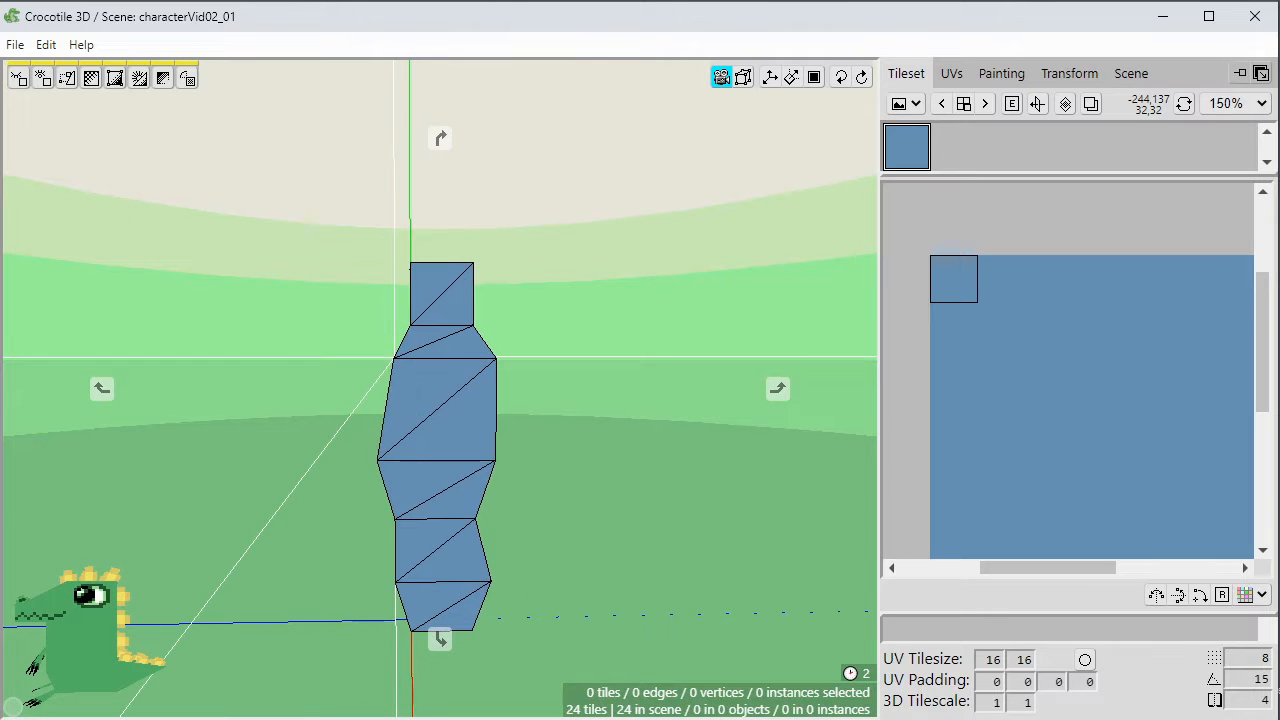
Select the whole chest loop, from front to back, and raise it slightly.
mouse_move(356, 345)
right_mouse_down()
mouse_move(330, 365)
mouse_move(352, 348)
right_mouse_up()
right_click_drag(350, 403, 351, 390)
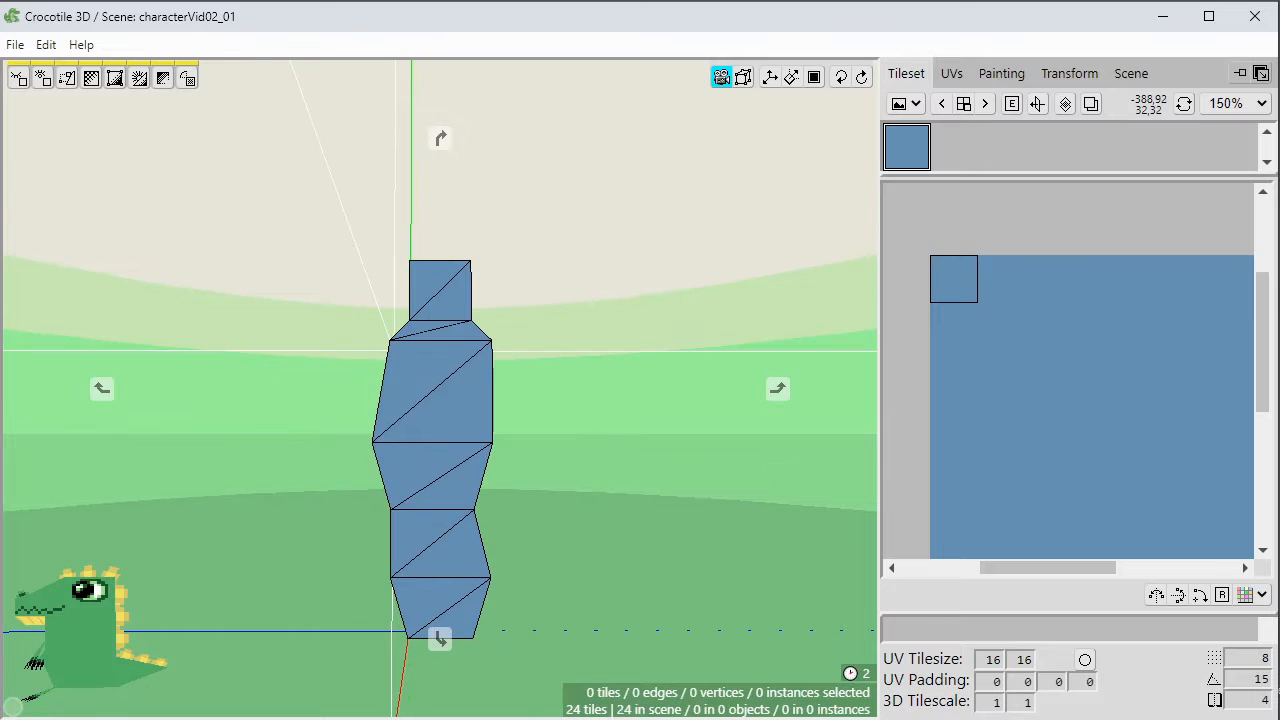
left_click_drag(525, 462, 540, 464)
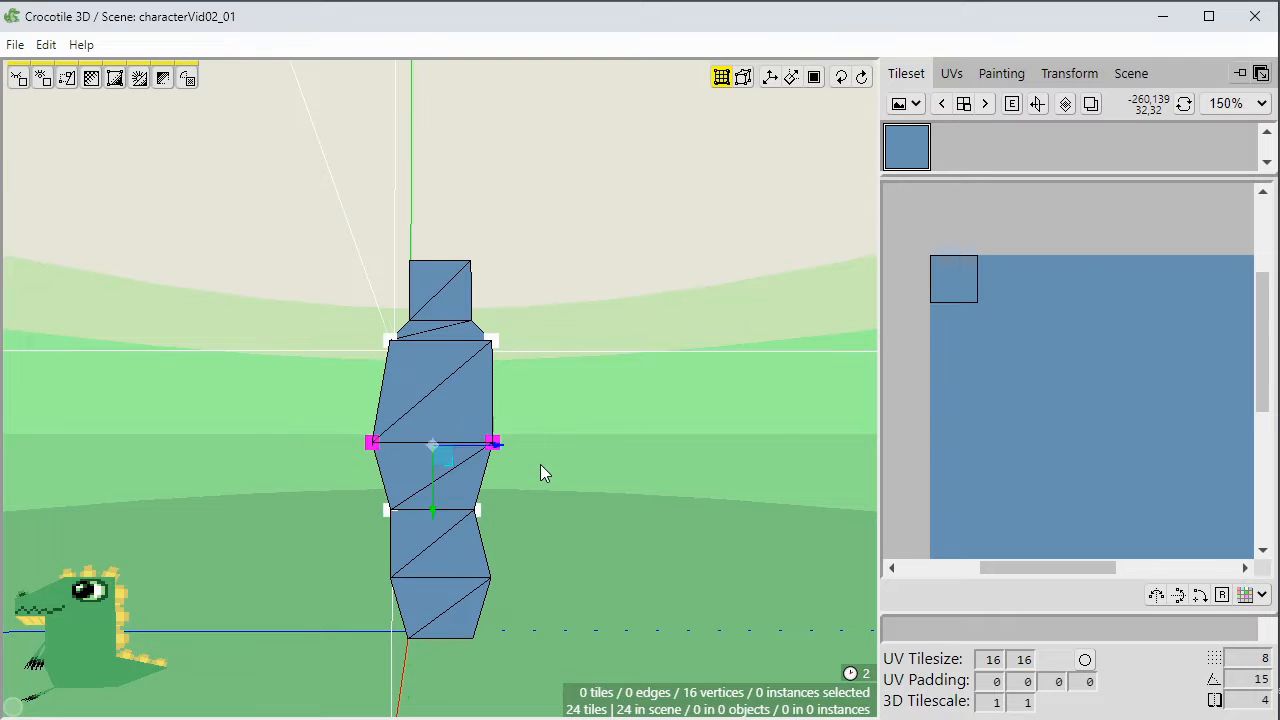
key("w")
right_click_drag(543, 511, 530, 542)
scroll(591, 525, "down", 2)
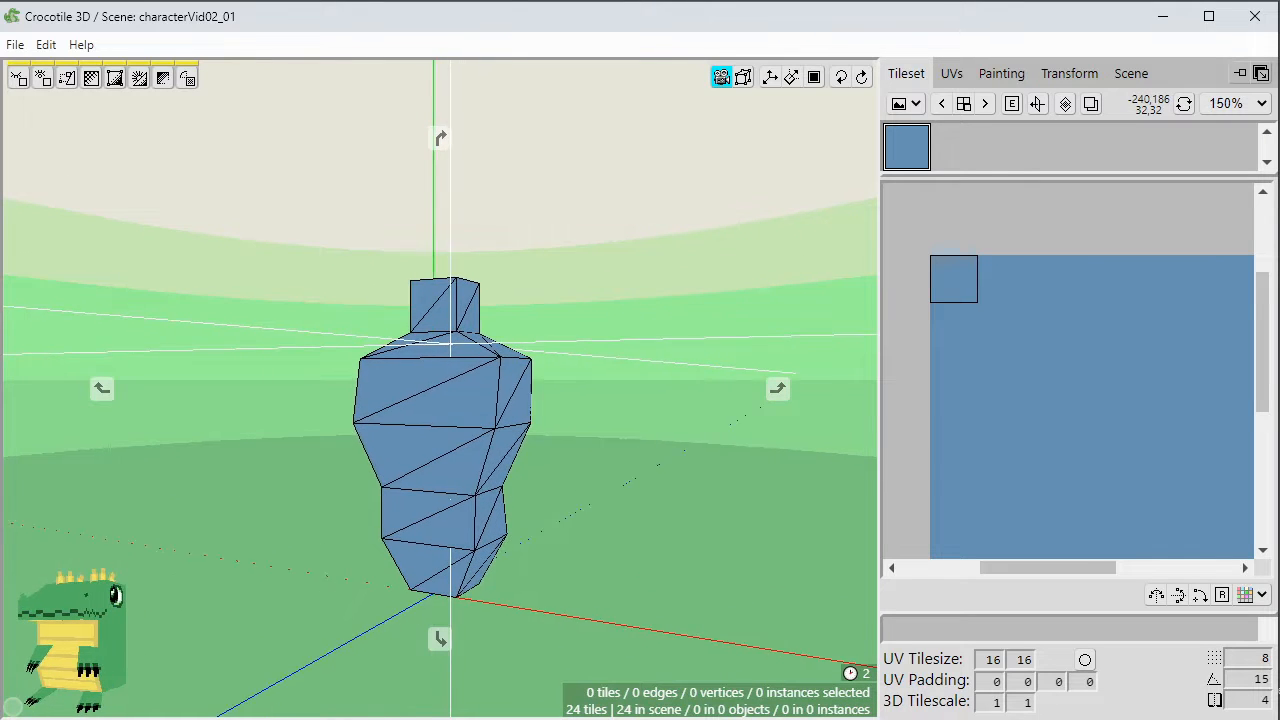
middle_click_drag(600, 400, 604, 367)
right_click_drag(604, 367, 658, 388)
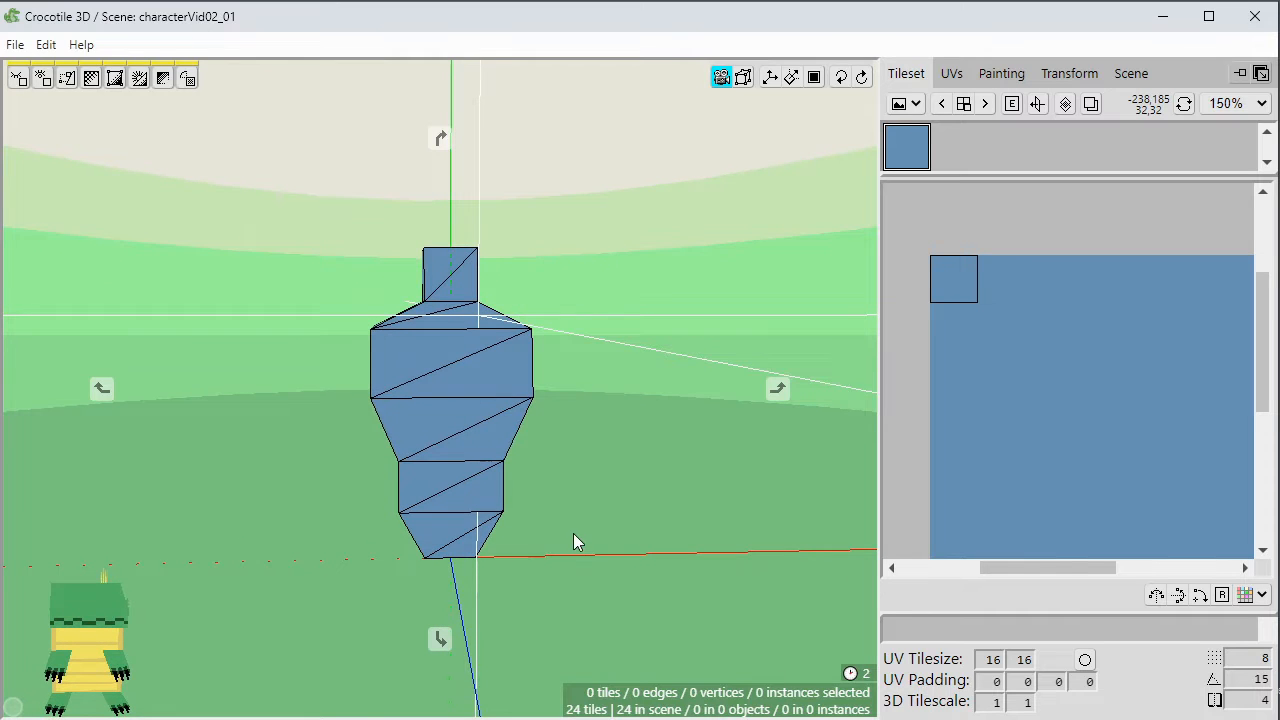
right_click_drag(573, 533, 608, 488)
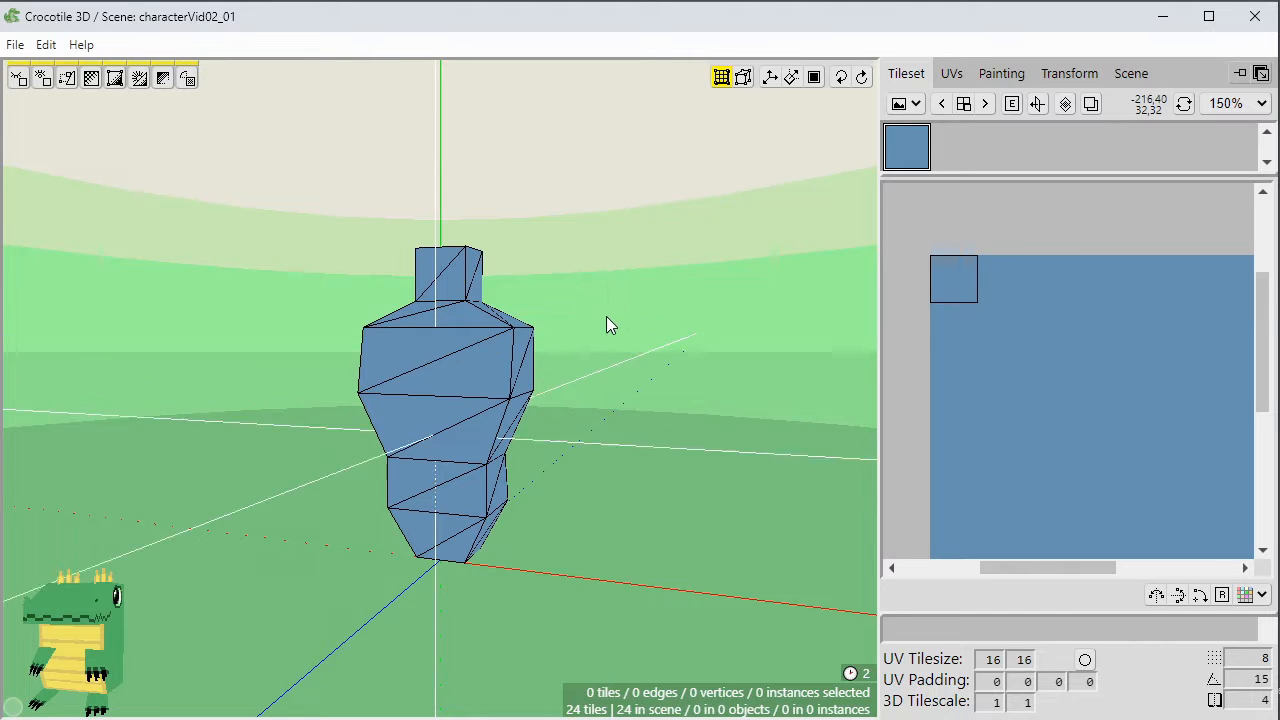
right_click_drag(672, 384, 564, 416)
Select all the body tiles, turn them into an object and name it "torso".
key("Tab")
key("ctrl+a")
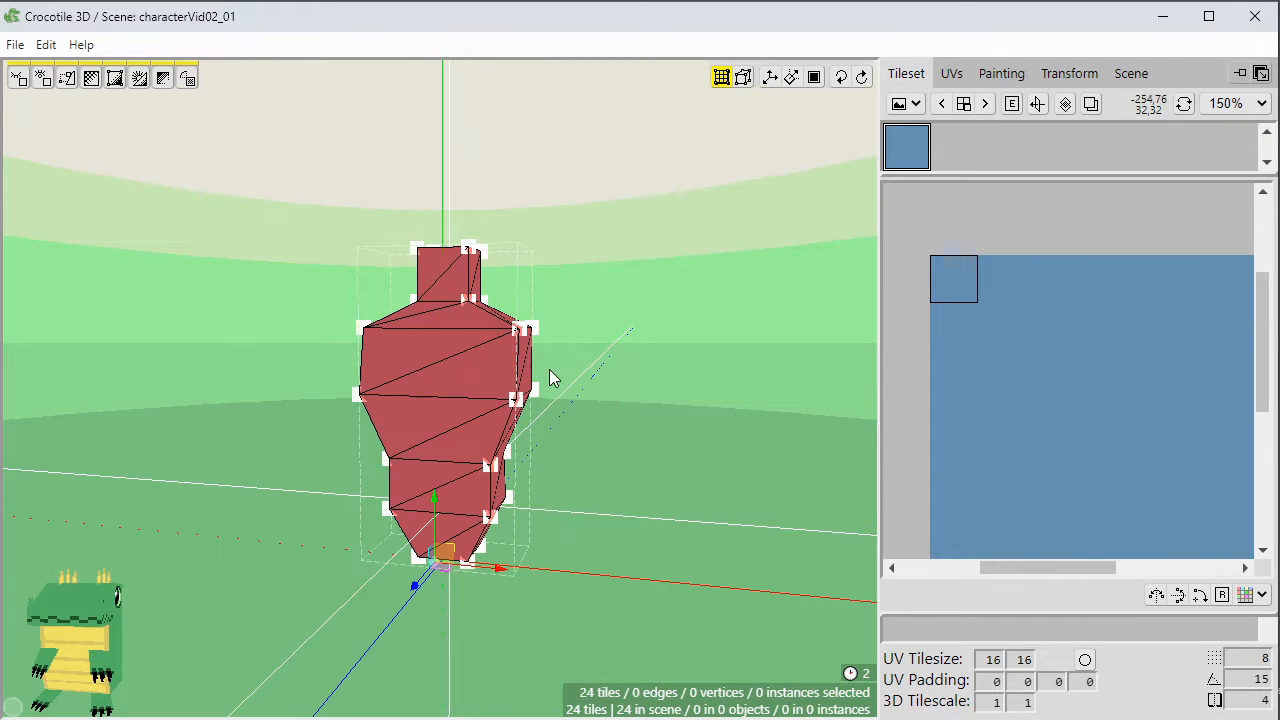
right_click(610, 344)
right_click(469, 110)
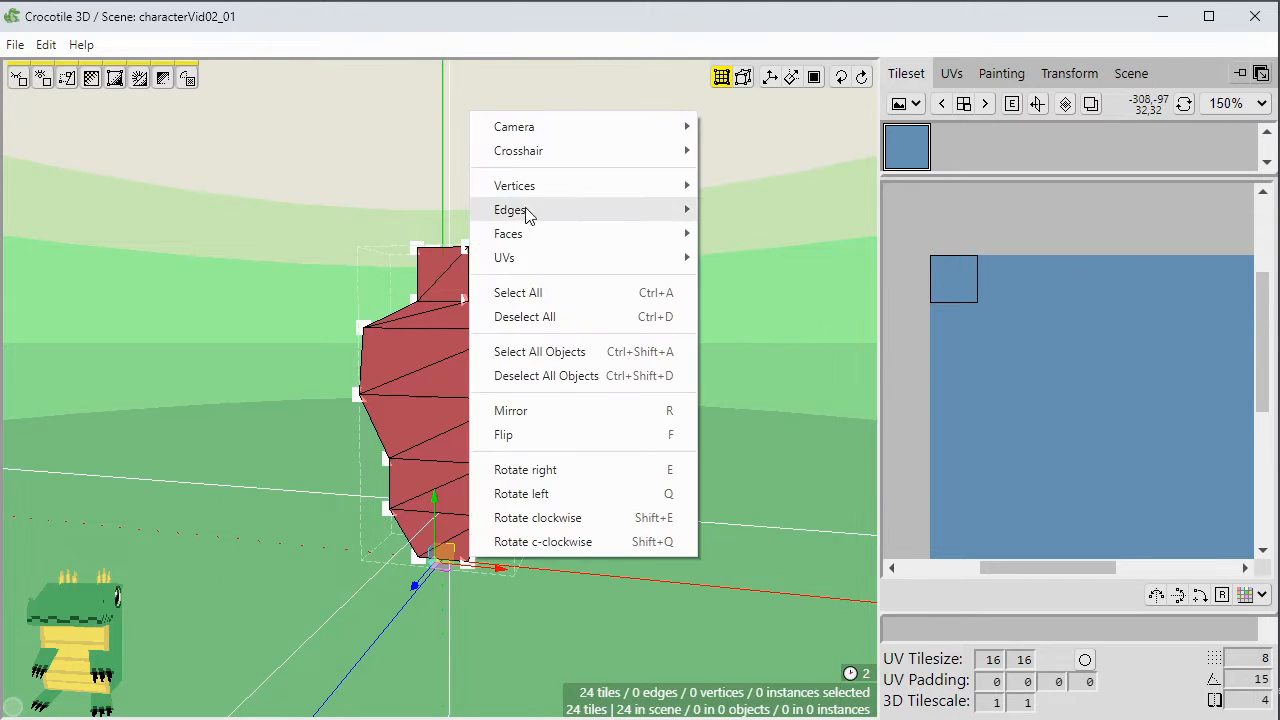
mouse_move(526, 234)
left_click(762, 626)
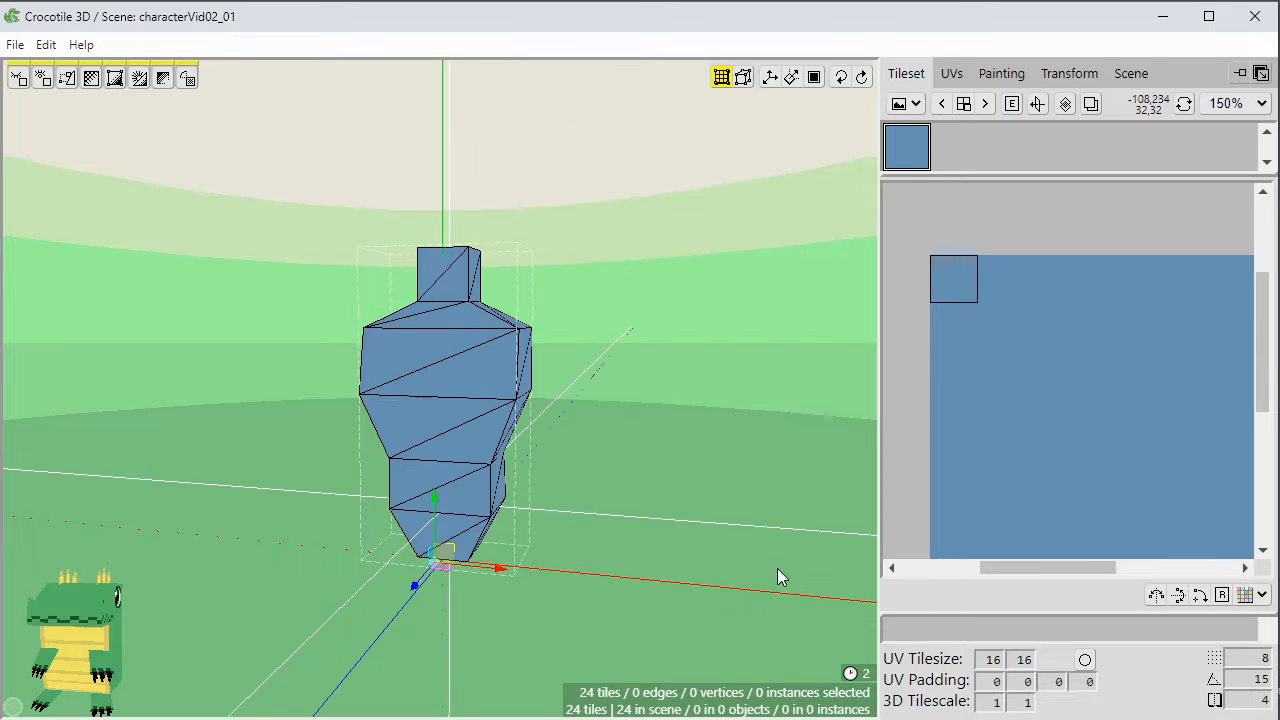
left_click(1129, 75)
double_click(970, 141)
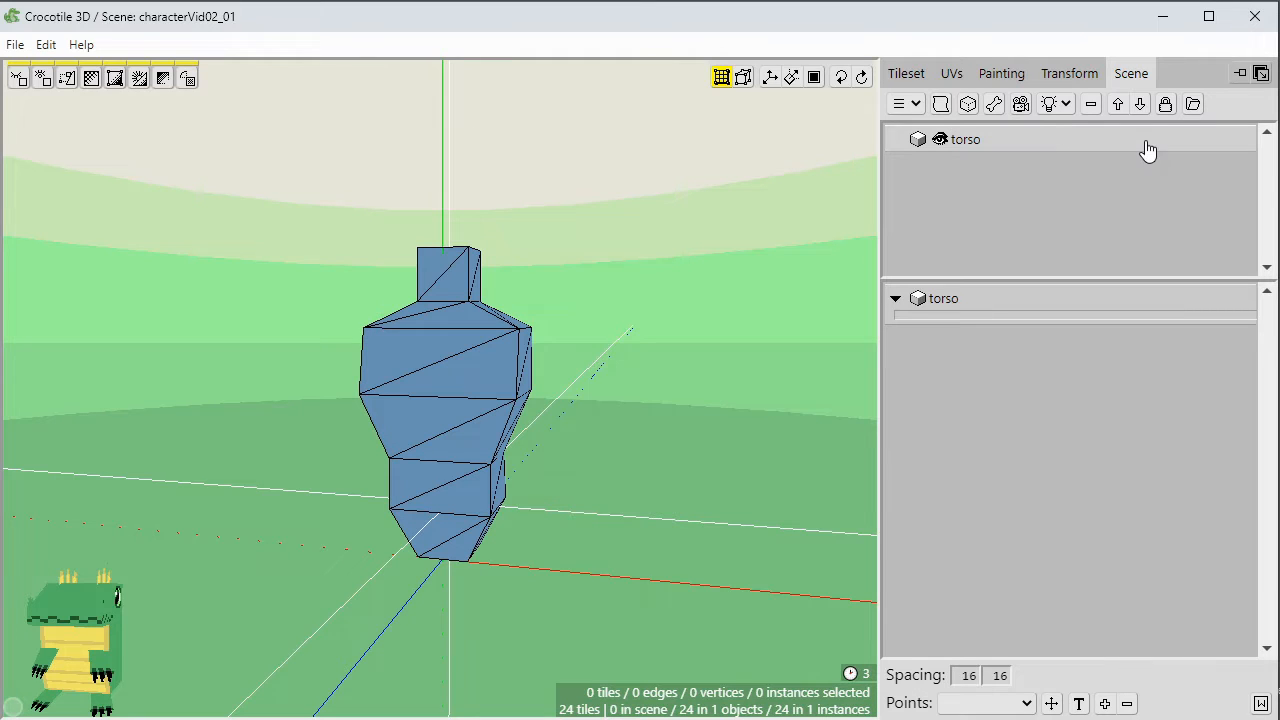
Switch to tile drawing and place one blue tile just above the front of the torso's neck to start the head.
left_click(905, 75)
right_click_drag(719, 320, 750, 342)
right_click_drag(660, 348, 622, 272)
right_click_drag(580, 340, 602, 340)
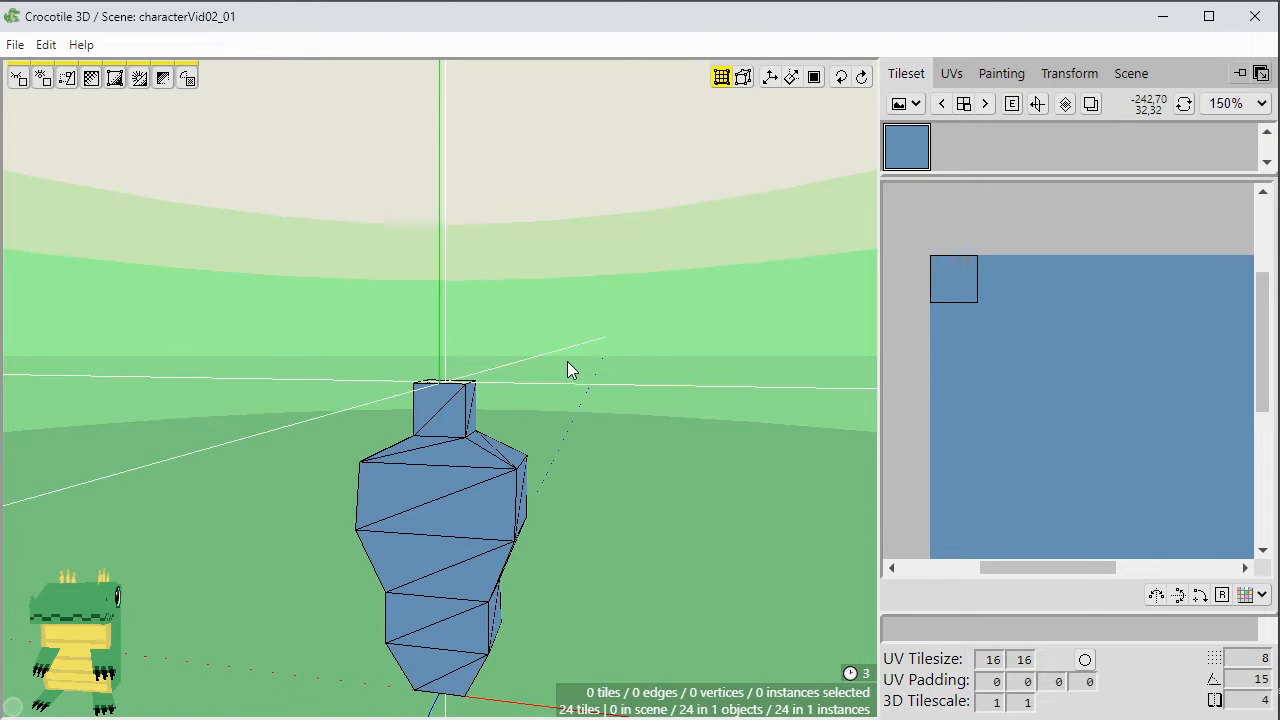
right_click_drag(568, 307, 551, 317)
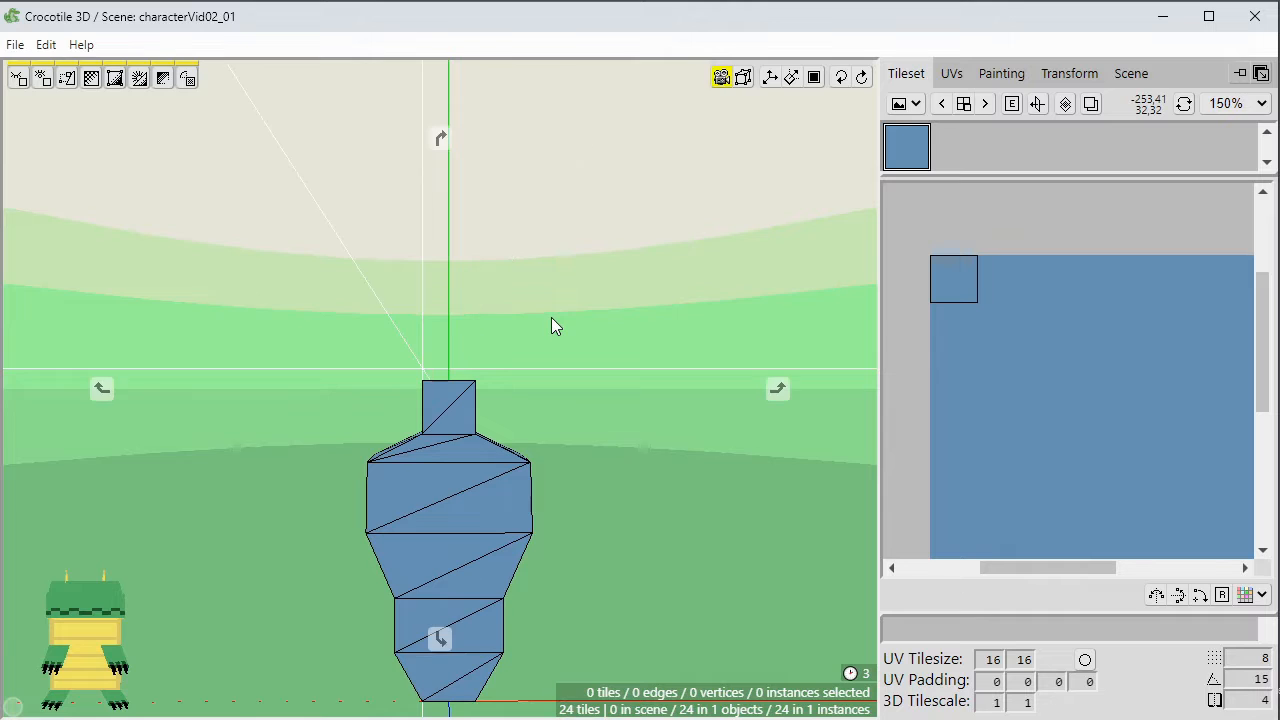
left_click_drag(551, 317, 540, 325)
key("Tab")
key("space")
mouse_move(435, 327)
left_mouse_down()
mouse_move(400, 345)
mouse_move(350, 333)
left_mouse_up()
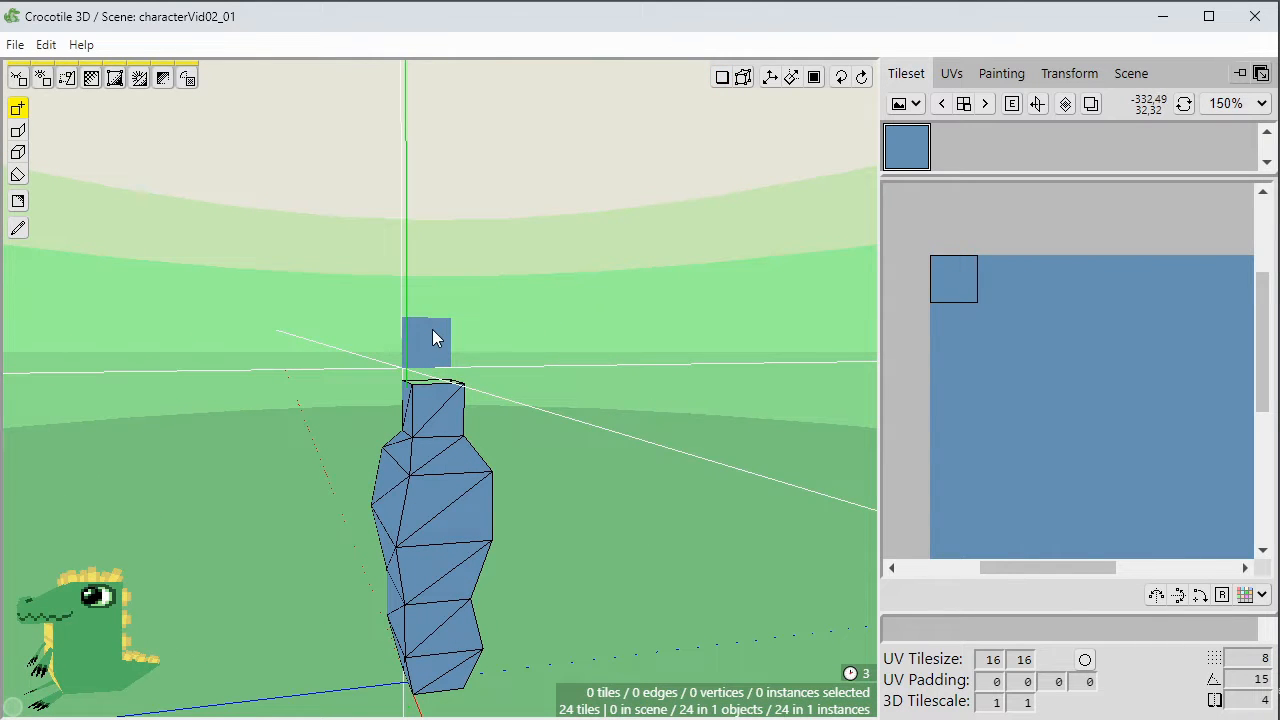
key("w")
left_click_drag(434, 334, 530, 340)
left_click(433, 343)
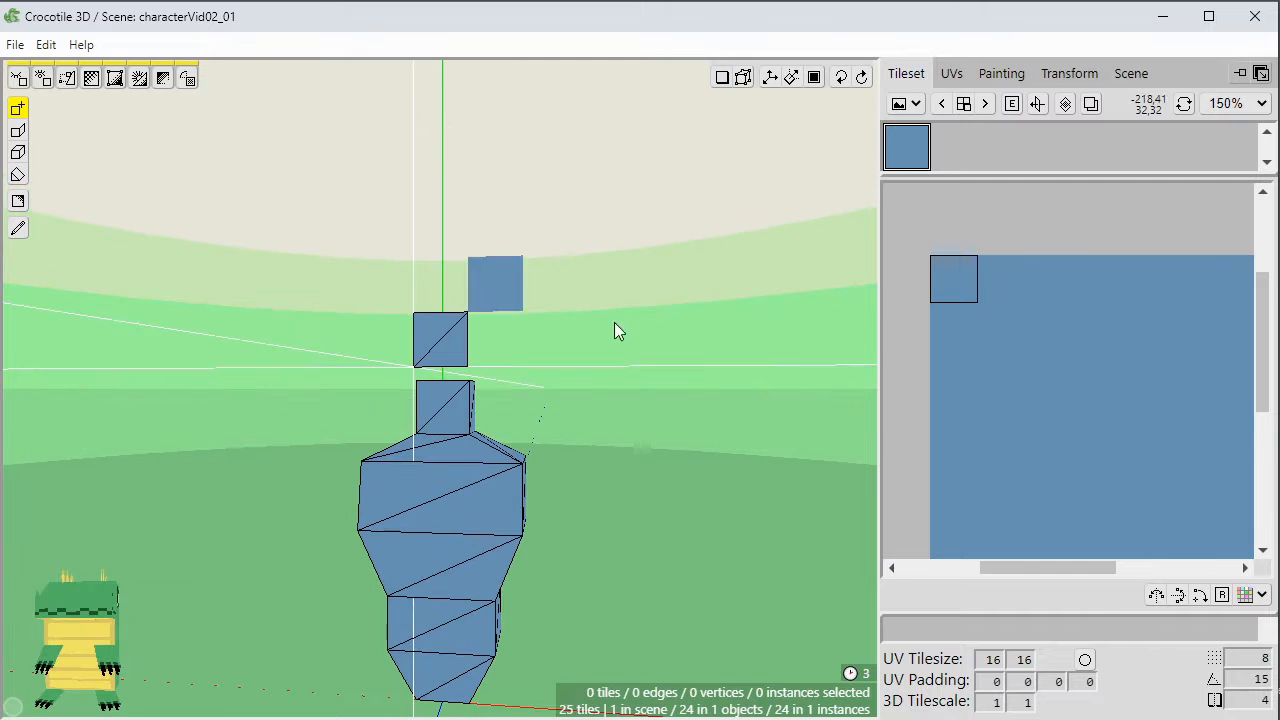
Stack two more tiles on the first one to complete a three-tile-high column for the head's front.
left_click(451, 284)
key("space")
mouse_move(550, 288)
left_mouse_down()
mouse_move(470, 325)
mouse_move(533, 301)
left_mouse_up()
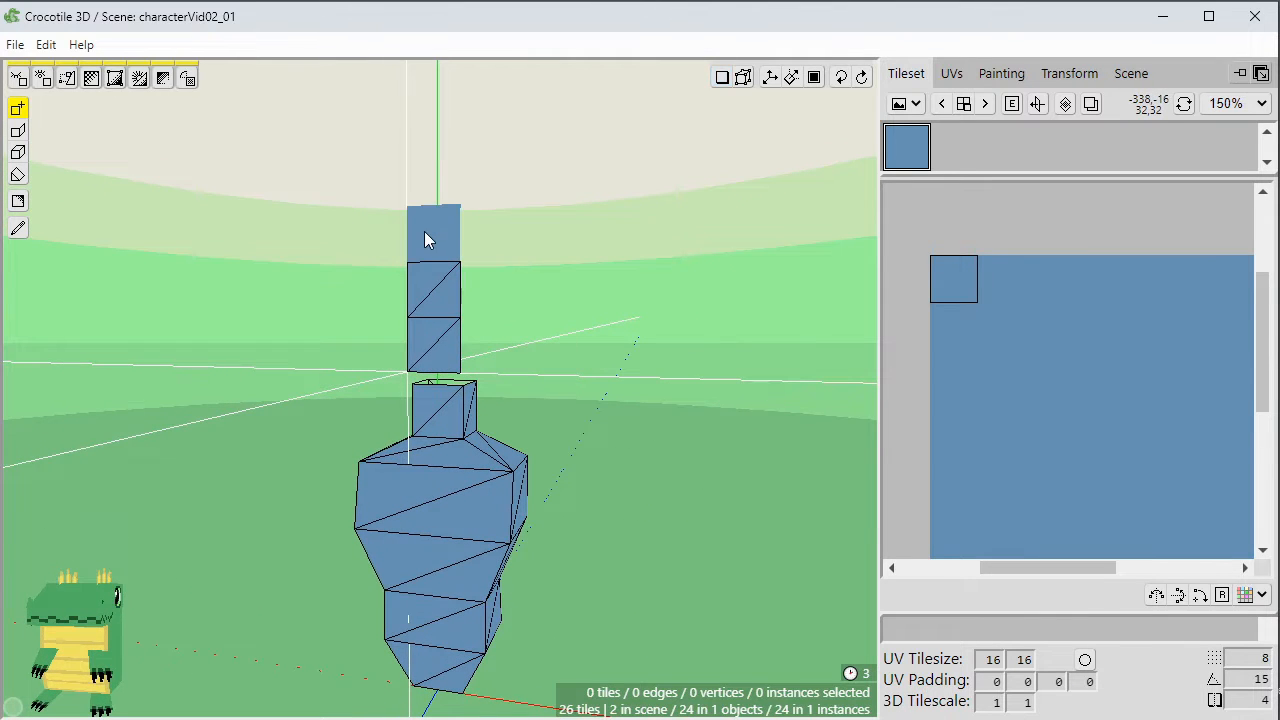
key("space")
left_click_drag(484, 232, 526, 301)
left_click(450, 242)
key("space")
Draw one side of the head as a wall two tiles deep and three tiles high.
left_click_drag(430, 347, 457, 244)
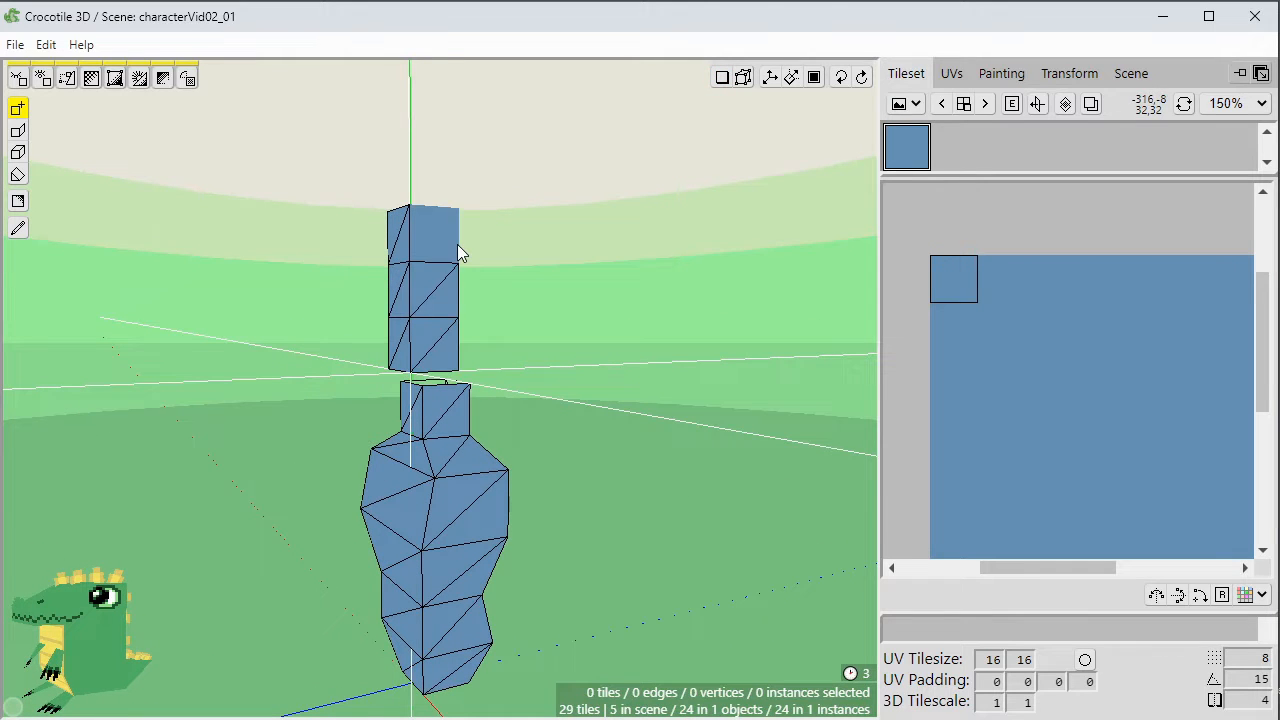
left_click(488, 332)
left_click_drag(487, 329, 485, 236)
Draw the head's opposite side two tiles deep and three high, and close the back with a column of three tiles.
key("space")
left_click_drag(522, 288, 650, 290)
middle_click_drag(527, 316, 650, 316)
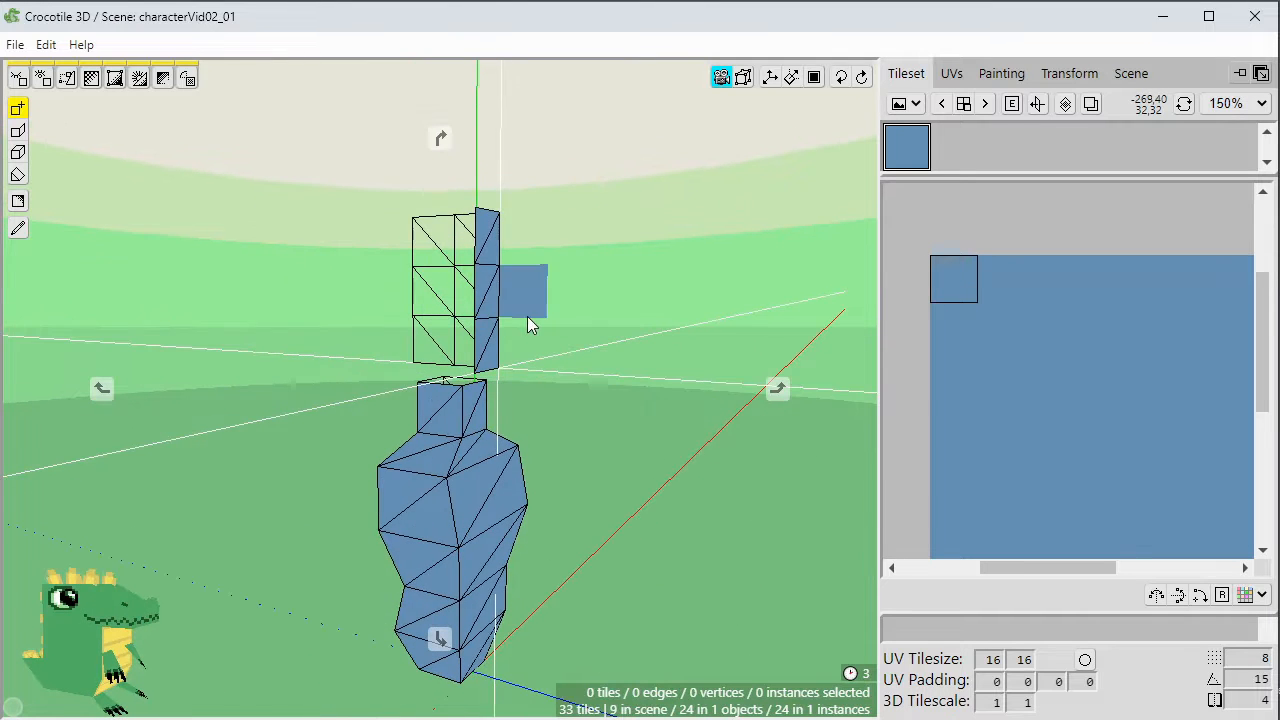
left_click_drag(483, 343, 511, 343)
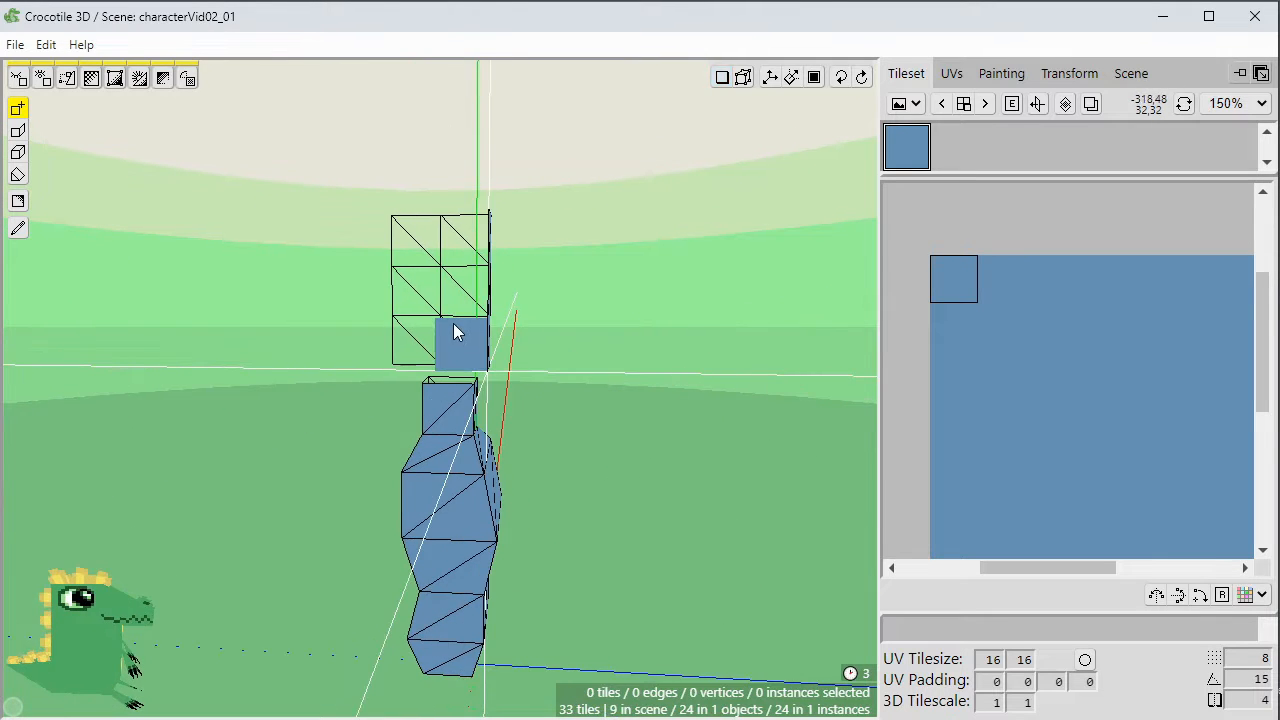
key("space")
left_click_drag(398, 332, 525, 326)
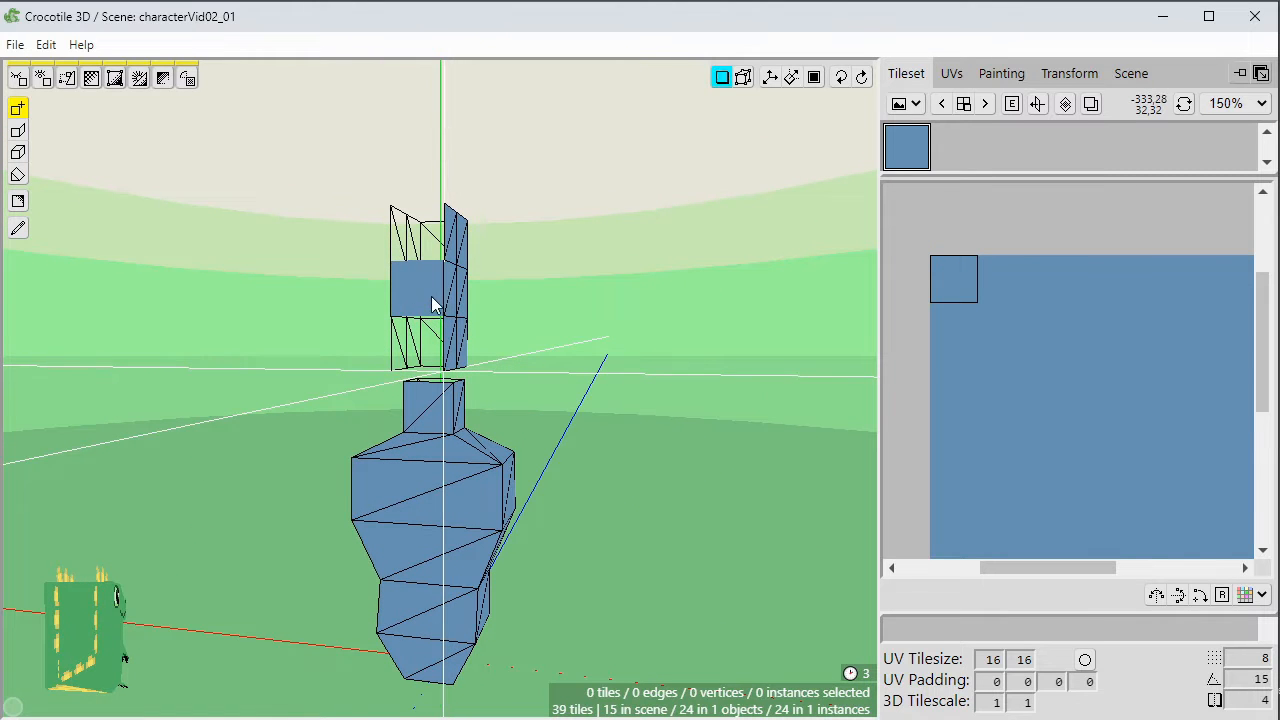
key("space")
left_click_drag(460, 289, 460, 420)
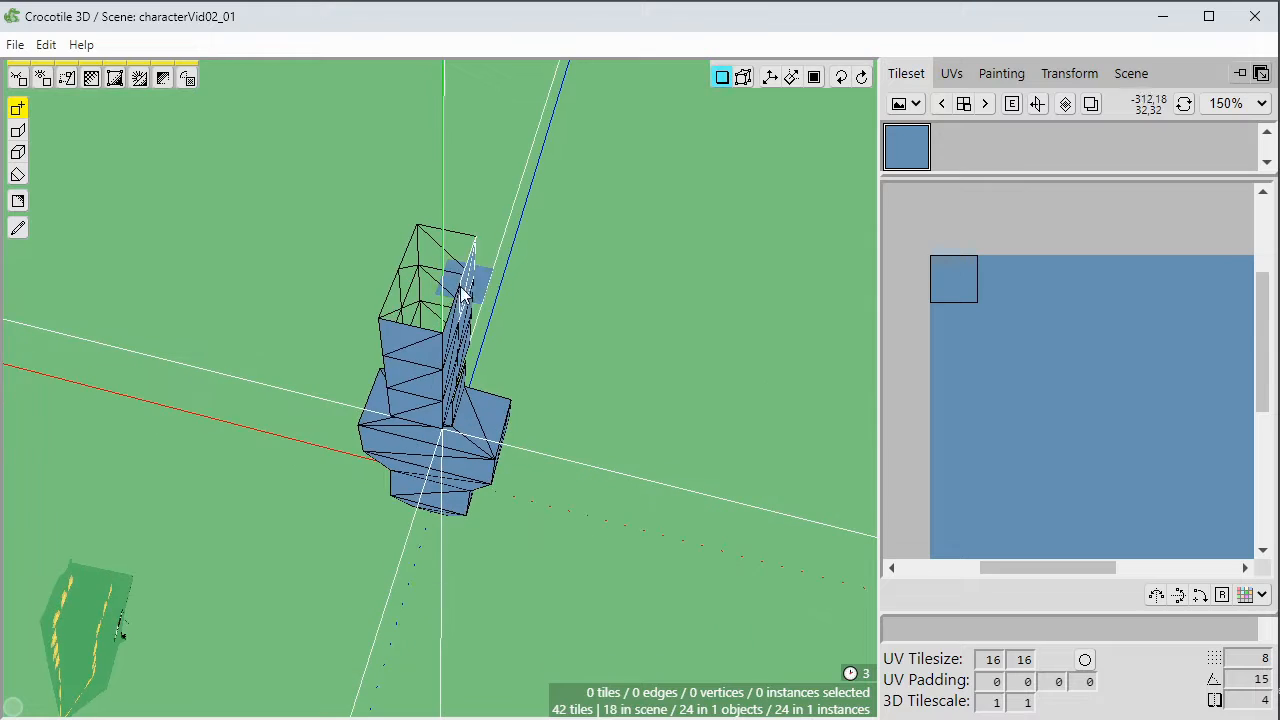
Close the top of the head with two tiles.
left_click_drag(432, 298, 440, 256)
key("space")
left_click_drag(501, 319, 340, 322)
scroll(505, 320, "up", 3)
Switch to edit mode and flip the diagonal of the lower rear tile on the head's side.
key("space")
left_click_drag(505, 320, 534, 388)
scroll(570, 408, "down", 1)
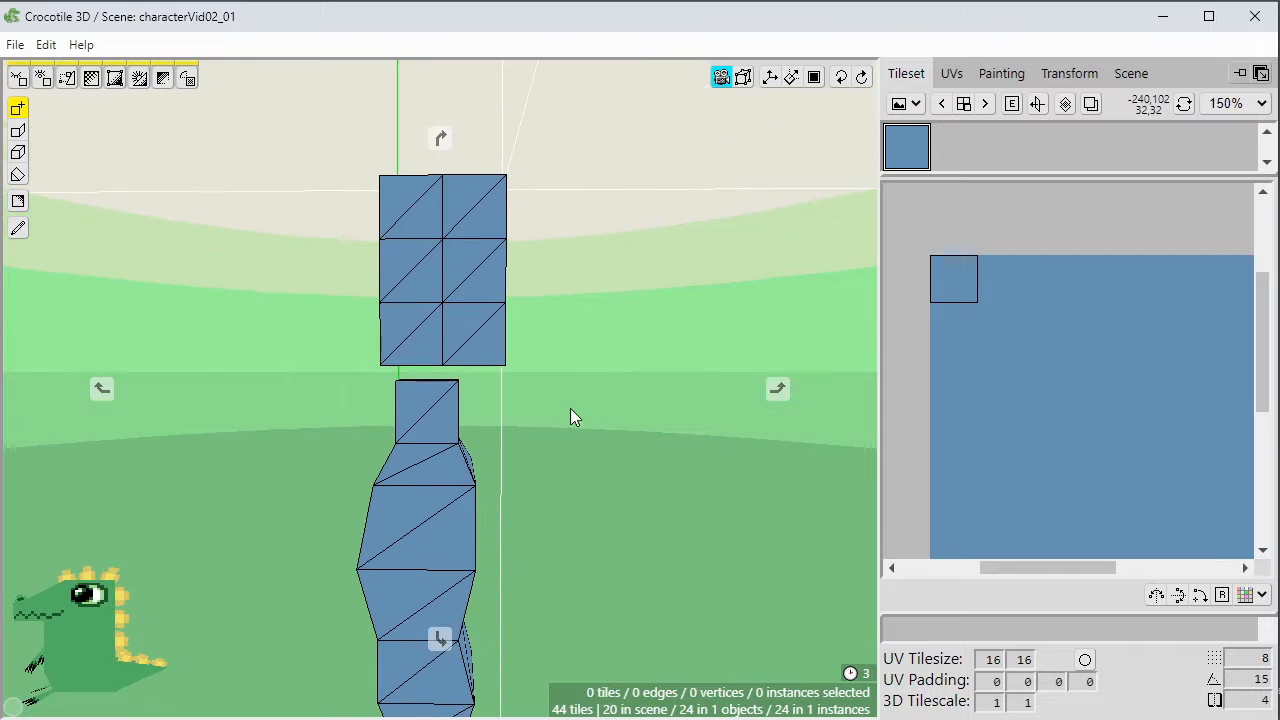
key("Tab")
left_click(483, 349)
key("space")
left_click_drag(483, 349, 305, 349)
left_click_drag(508, 410, 686, 410)
key("space")
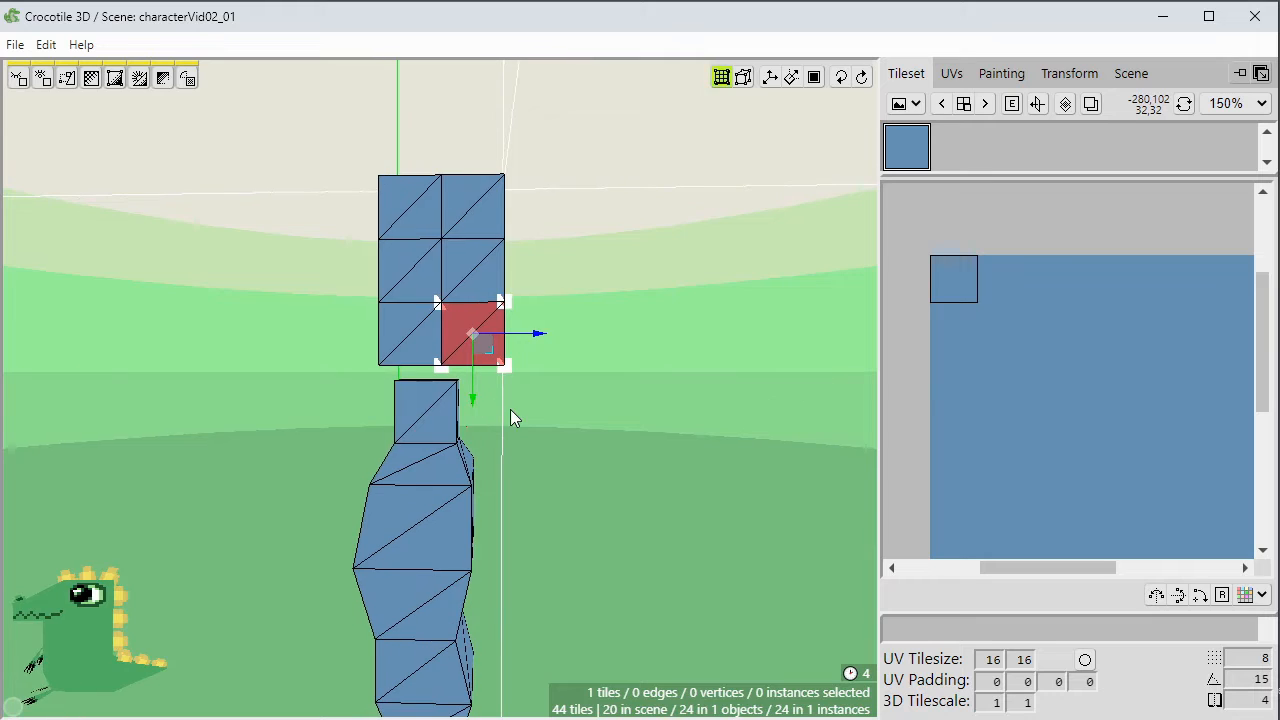
key("f")
left_click(580, 405)
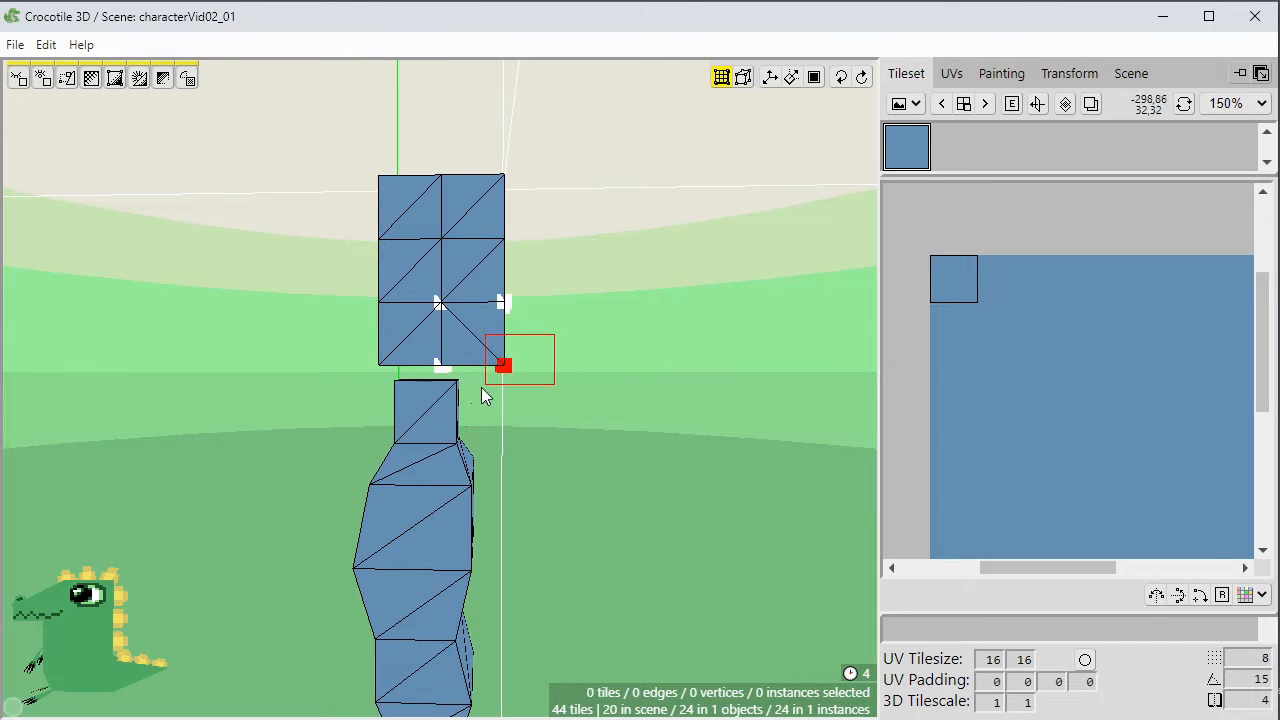
Move the head's lower rear corner vertices forward about three-quarters of a tile and up about half a tile.
left_click_drag(481, 388, 546, 428)
left_click(525, 390)
key("space")
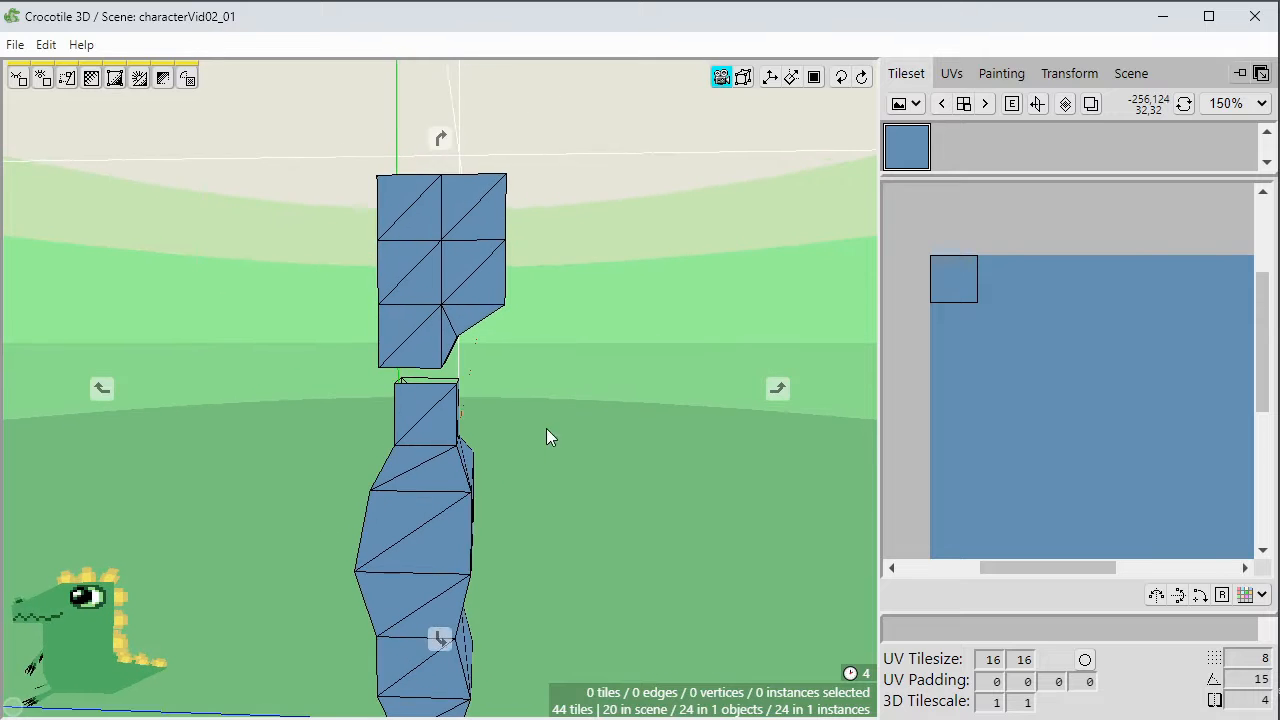
key("space")
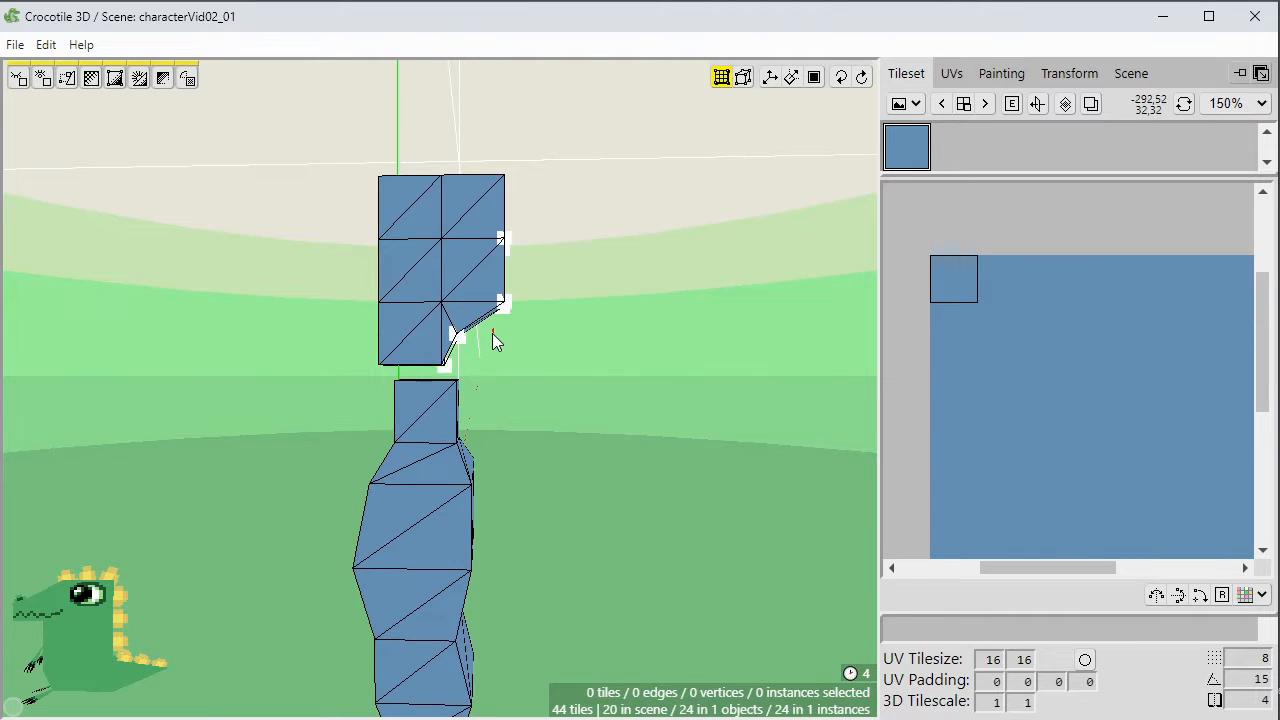
Shift the rear vertices of the jaw's underside forward half a tile, and slide the upper ones back beneath the side's middle seam.
left_click_drag(493, 329, 425, 374)
key("Left")
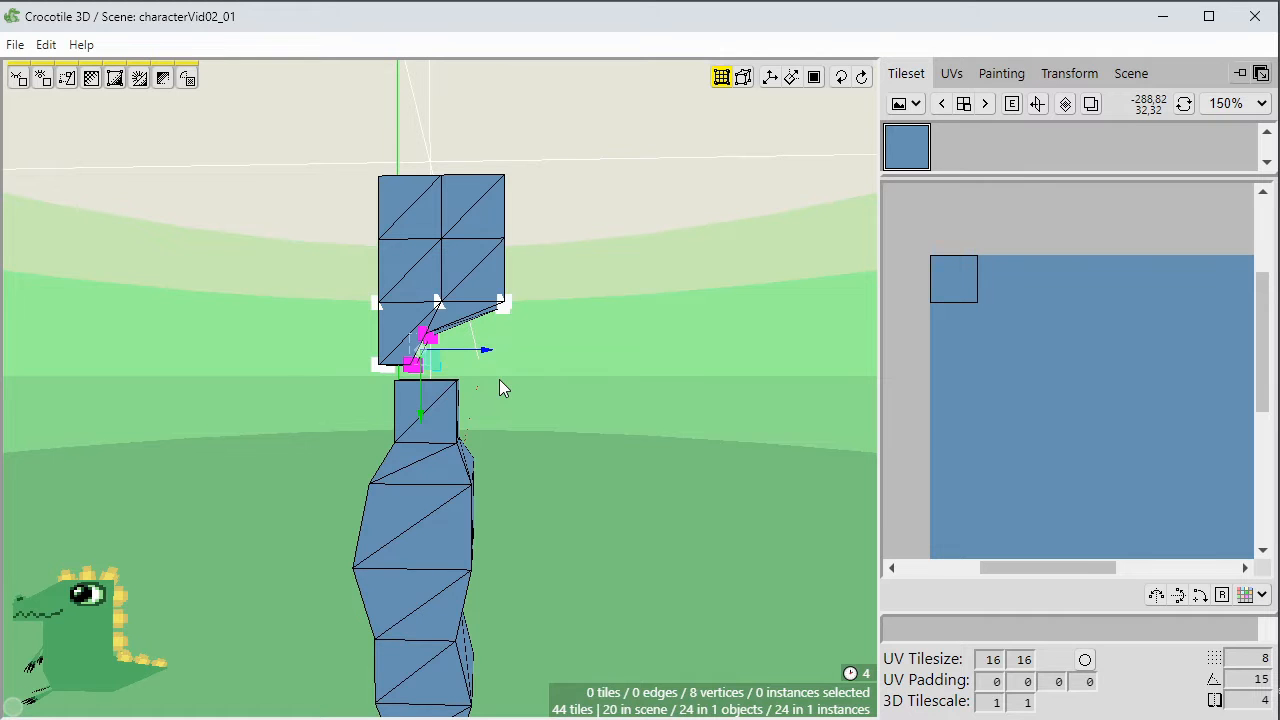
left_click(499, 379)
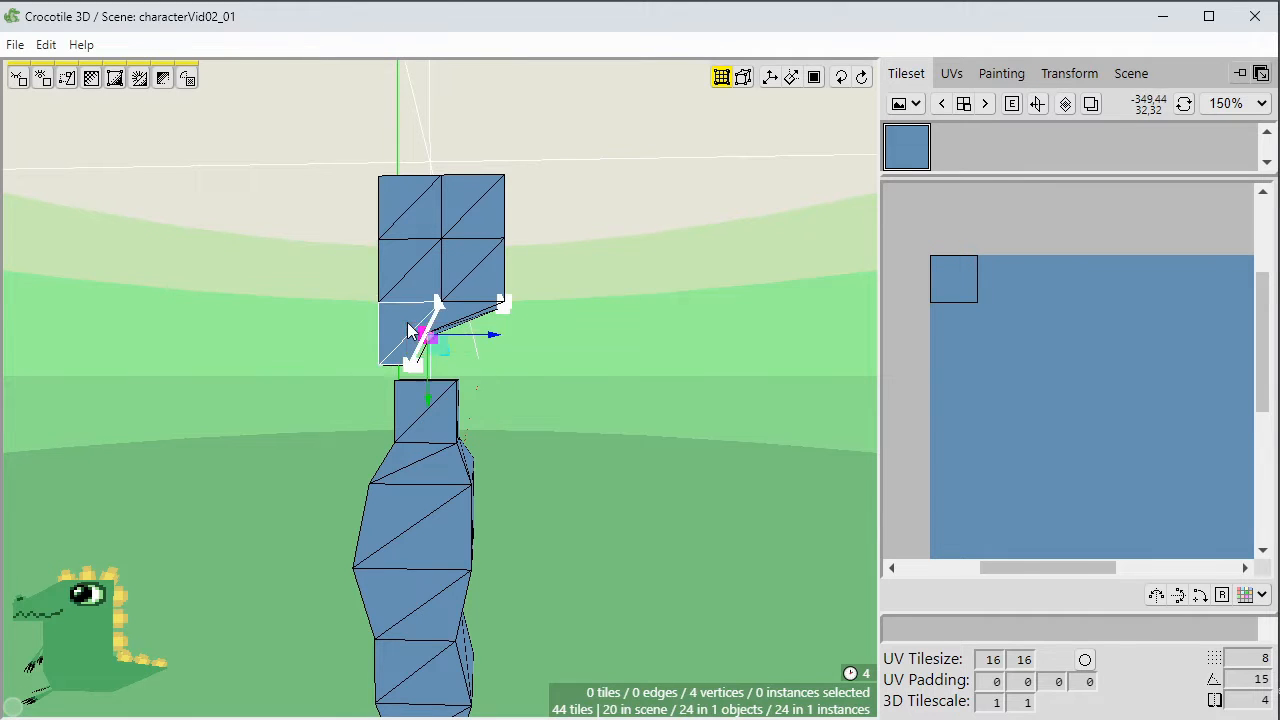
left_click_drag(440, 345, 456, 363)
left_click(525, 400)
key("space")
scroll(525, 400, "up", 2)
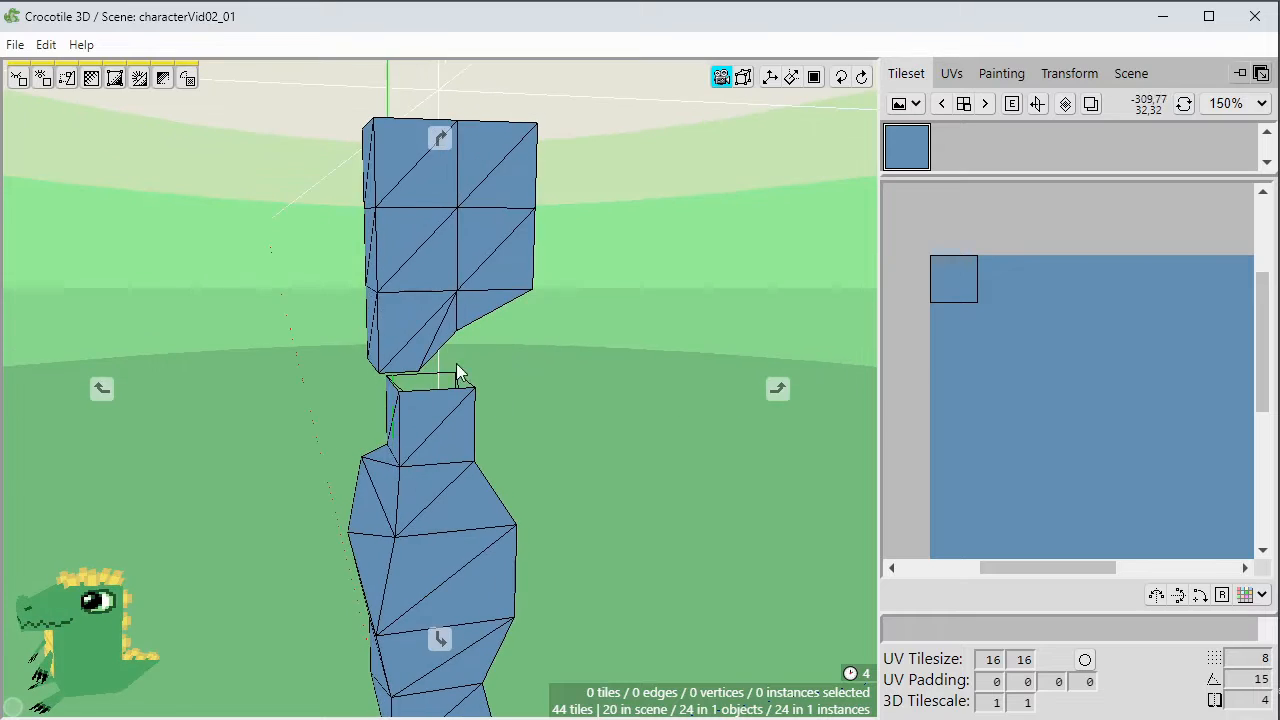
Select all tiles of the head and shift the whole head slightly forward over the neck.
key("space")
mouse_move(512, 393)
left_mouse_down()
mouse_move(670, 393)
mouse_move(735, 340)
mouse_move(760, 440)
mouse_move(700, 420)
mouse_move(685, 400)
mouse_move(516, 393)
left_mouse_up()
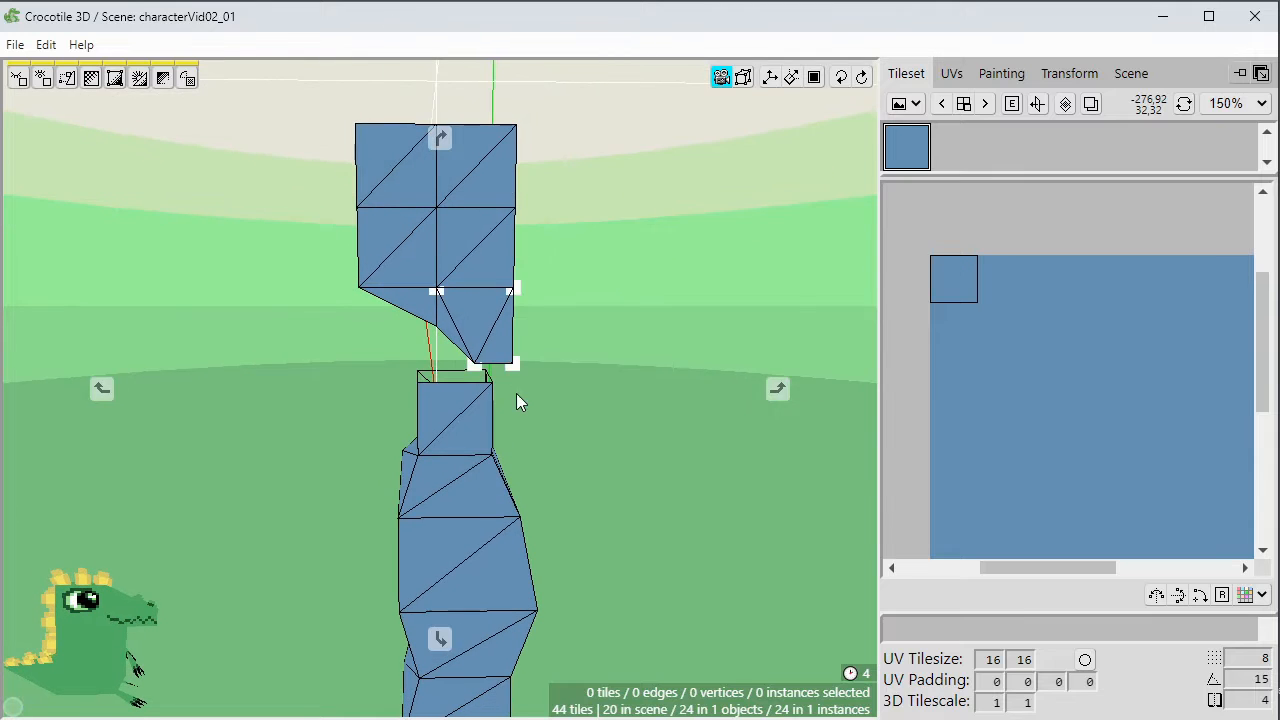
left_click_drag(589, 336, 301, 101)
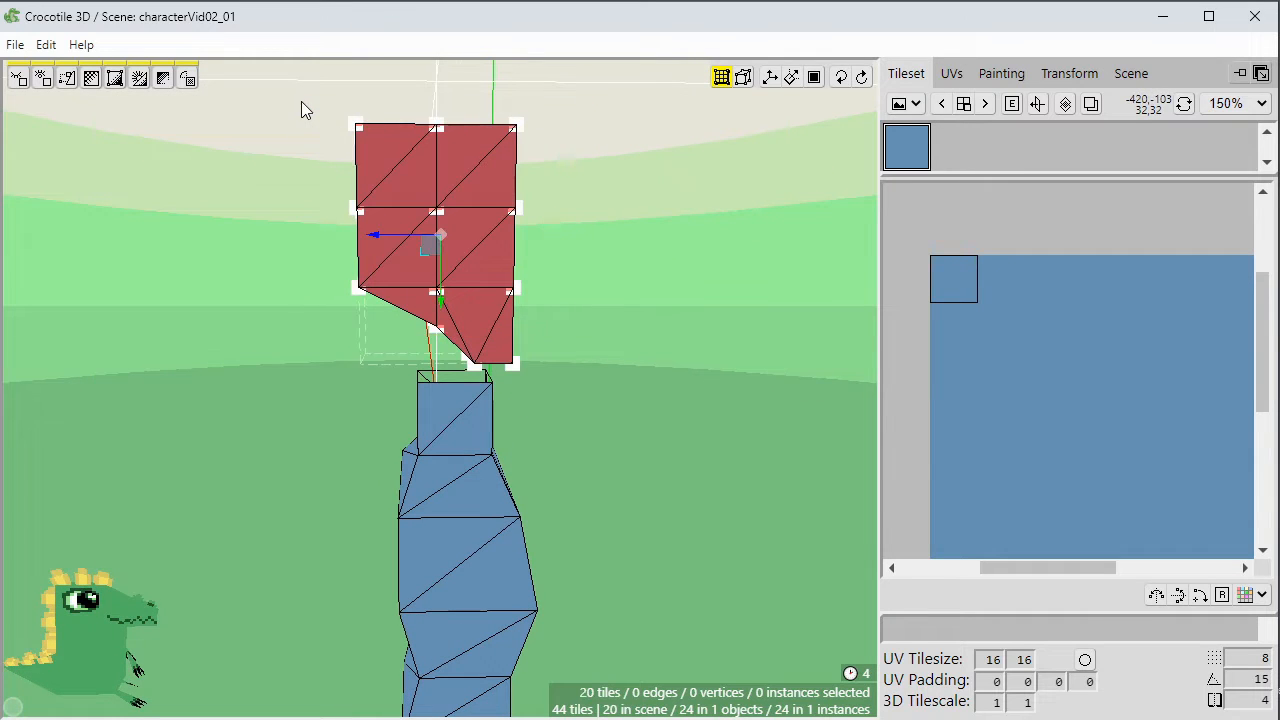
key("d")
key("d")
key("a")
key("space")
left_click_drag(692, 355, 625, 315)
left_click(695, 357)
Widen the head by pulling the second row of vertices from the top outward on both sides.
key("space")
left_click_drag(695, 388, 600, 398)
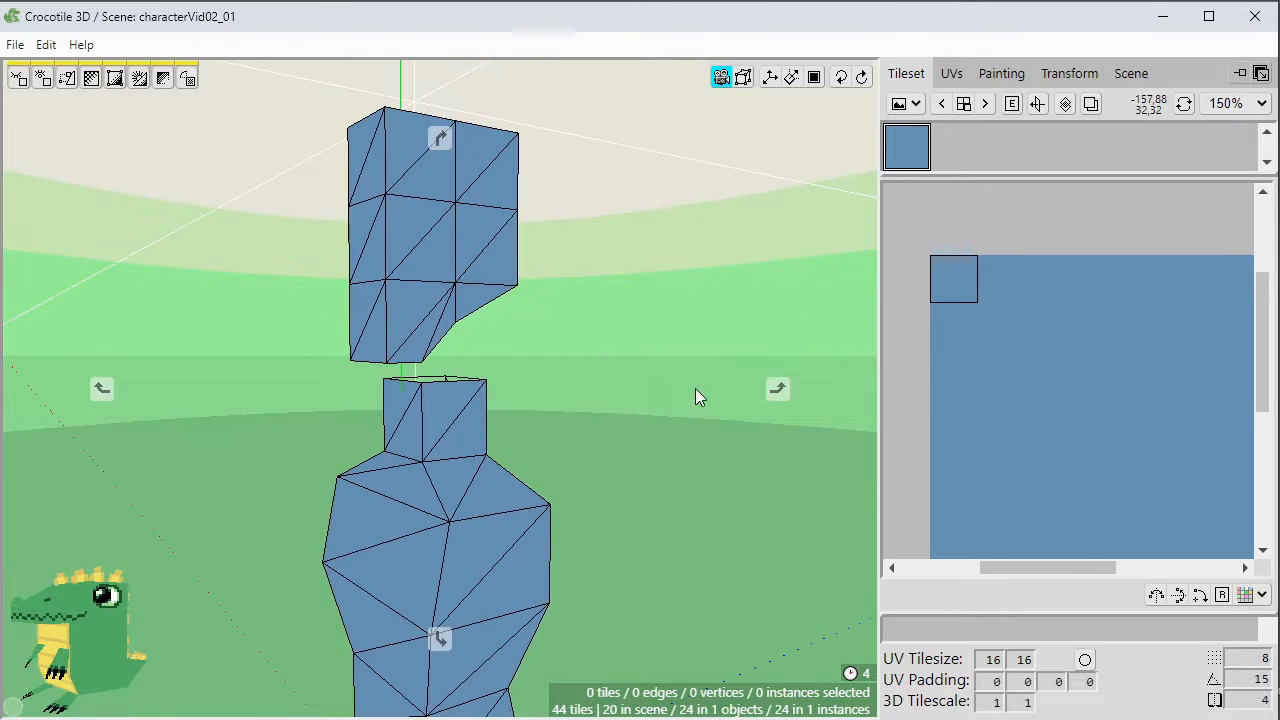
right_click_drag(670, 372, 684, 430)
mouse_move(646, 384)
left_mouse_down()
mouse_move(570, 384)
mouse_move(630, 390)
mouse_move(657, 374)
mouse_move(590, 380)
mouse_move(641, 377)
left_mouse_up()
scroll(657, 374, "down", 4)
scroll(653, 372, "up", 4)
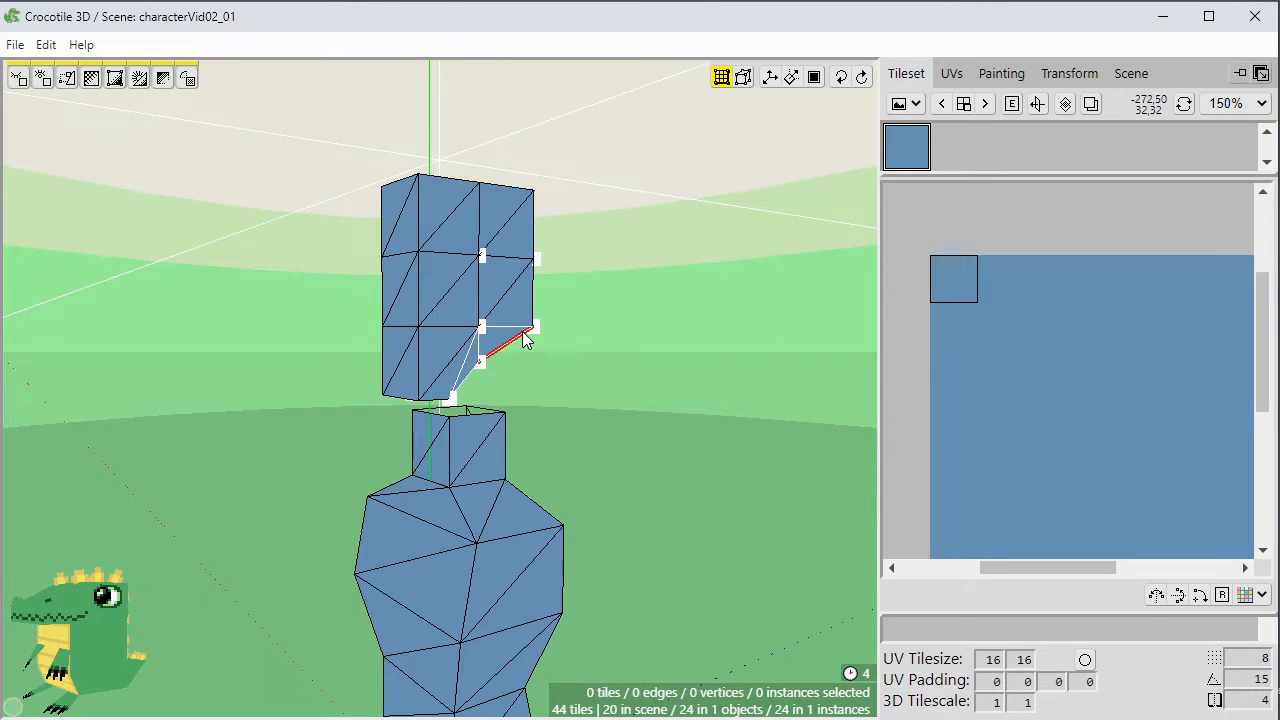
left_click_drag(536, 410, 642, 420)
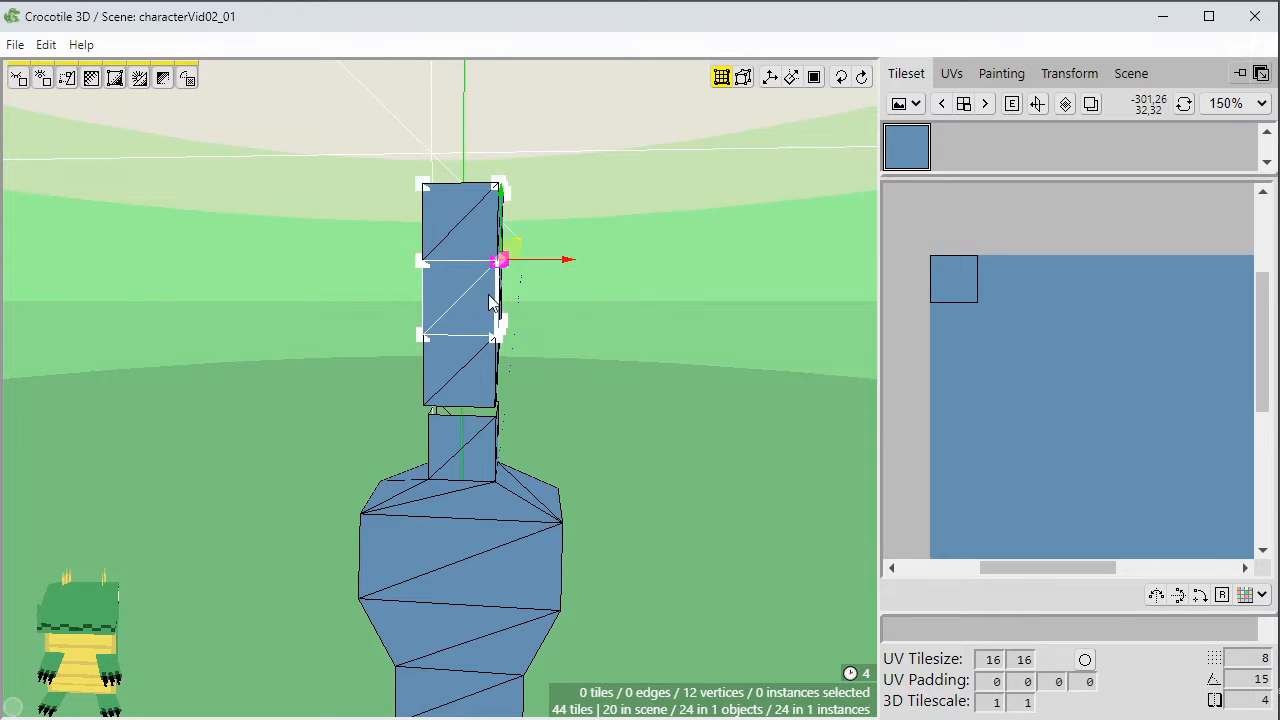
left_click_drag(490, 303, 436, 300)
left_click(587, 367)
left_click_drag(587, 367, 475, 370)
key("space")
mouse_move(614, 321)
left_mouse_down()
mouse_move(868, 323)
mouse_move(630, 348)
mouse_move(520, 340)
mouse_move(614, 321)
left_mouse_up()
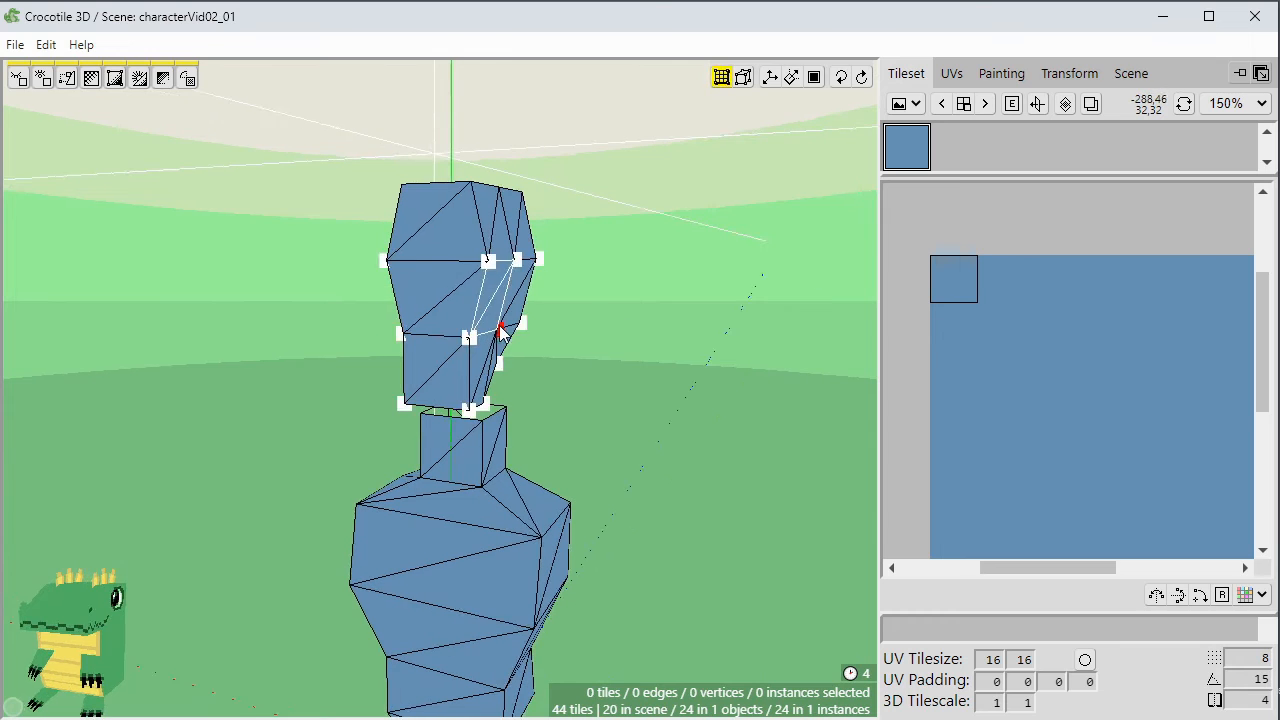
Pull the middle vertex of the third row outward on each side of the head.
left_click(500, 327)
left_click(645, 370)
key("space")
left_click_drag(602, 404, 805, 404)
key("space")
left_click(426, 327)
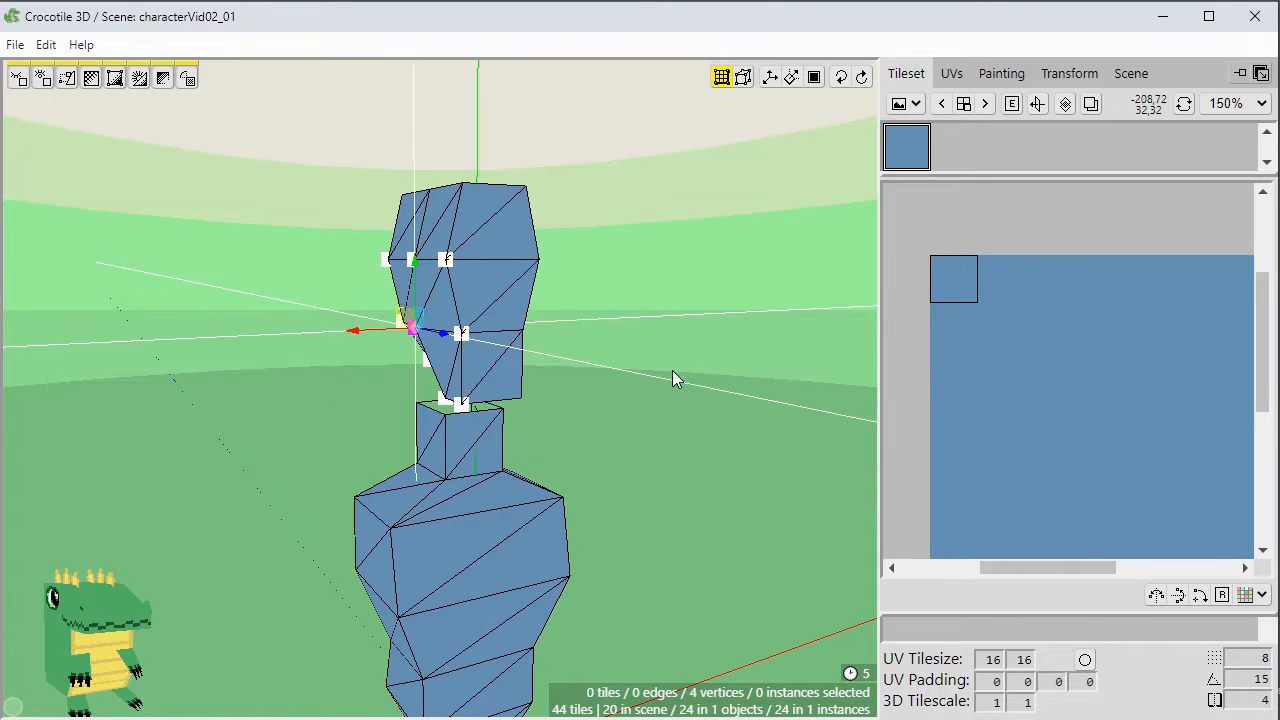
Flip the diagonals of the middle-row front tile on one side of the head and the middle-row rear tile on the opposite side.
left_click_drag(695, 383, 496, 340)
key("space")
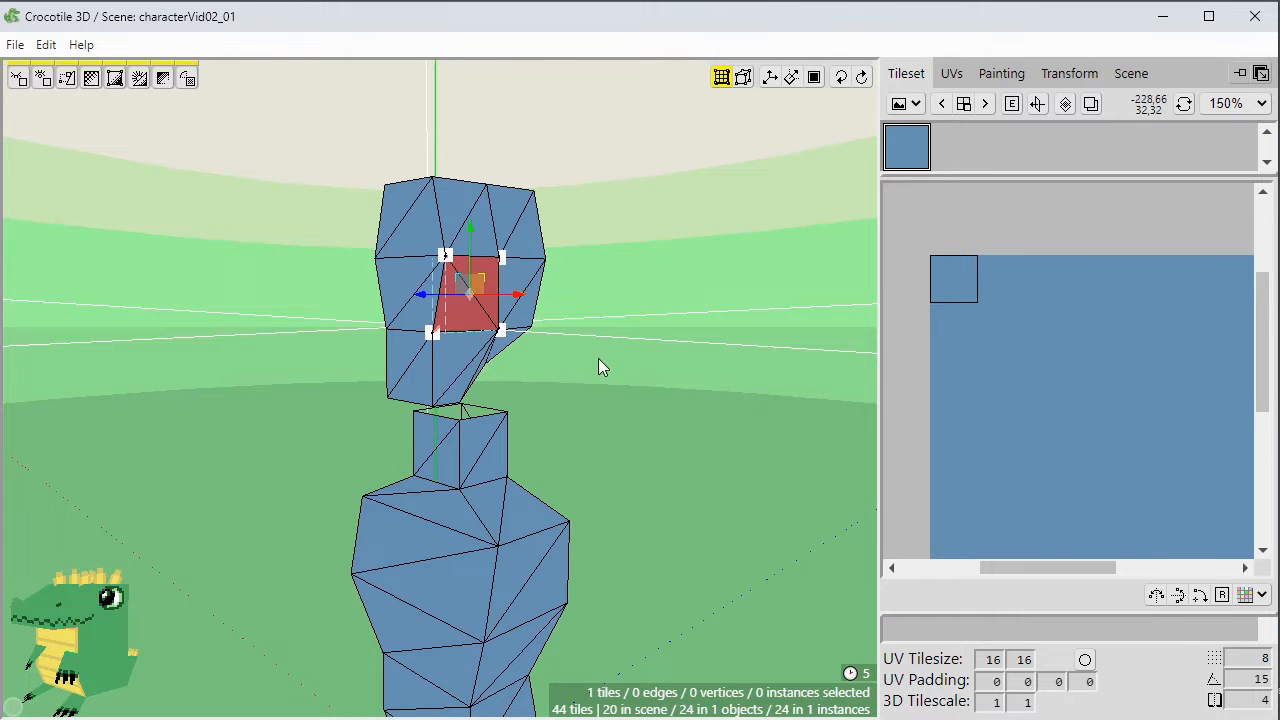
left_click(621, 402)
key("space")
left_click_drag(621, 402, 815, 400)
left_click_drag(375, 326, 420, 326)
key("space")
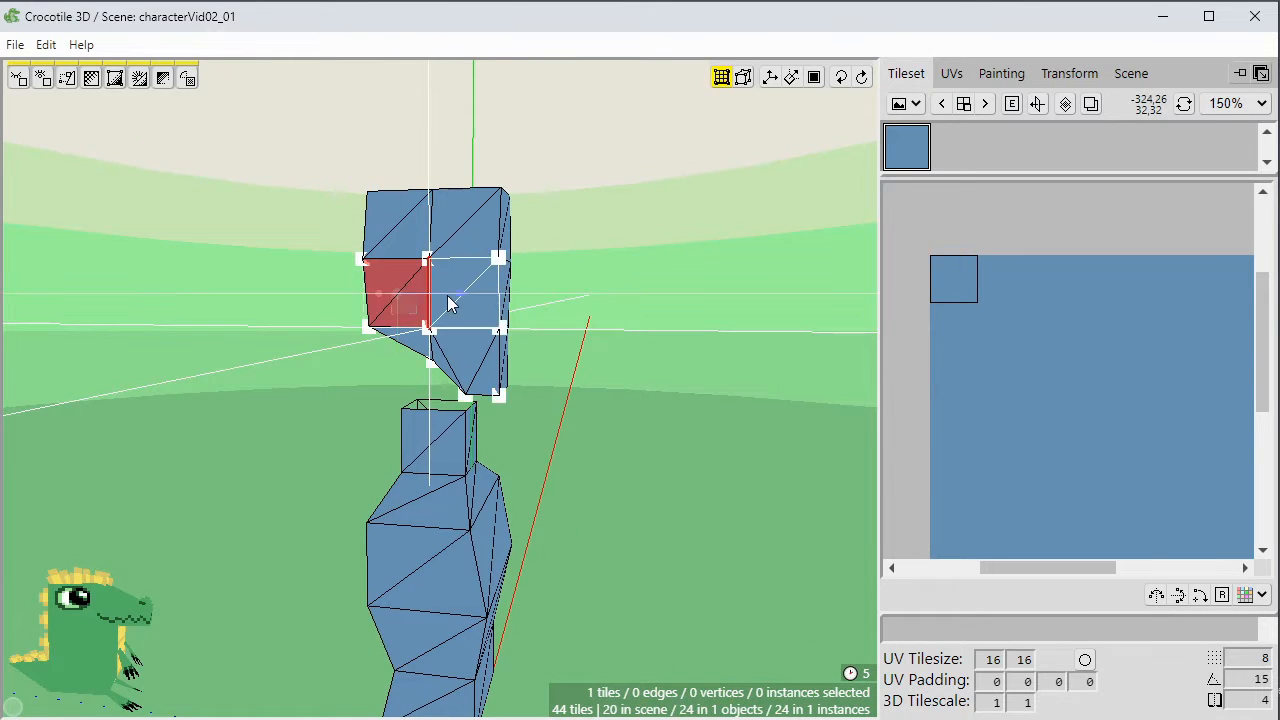
left_click(560, 320)
key("space")
left_click_drag(560, 320, 370, 320)
Lower the top vertices of the head by about half a tile.
left_click_drag(655, 385, 455, 428)
scroll(630, 390, "down", 2)
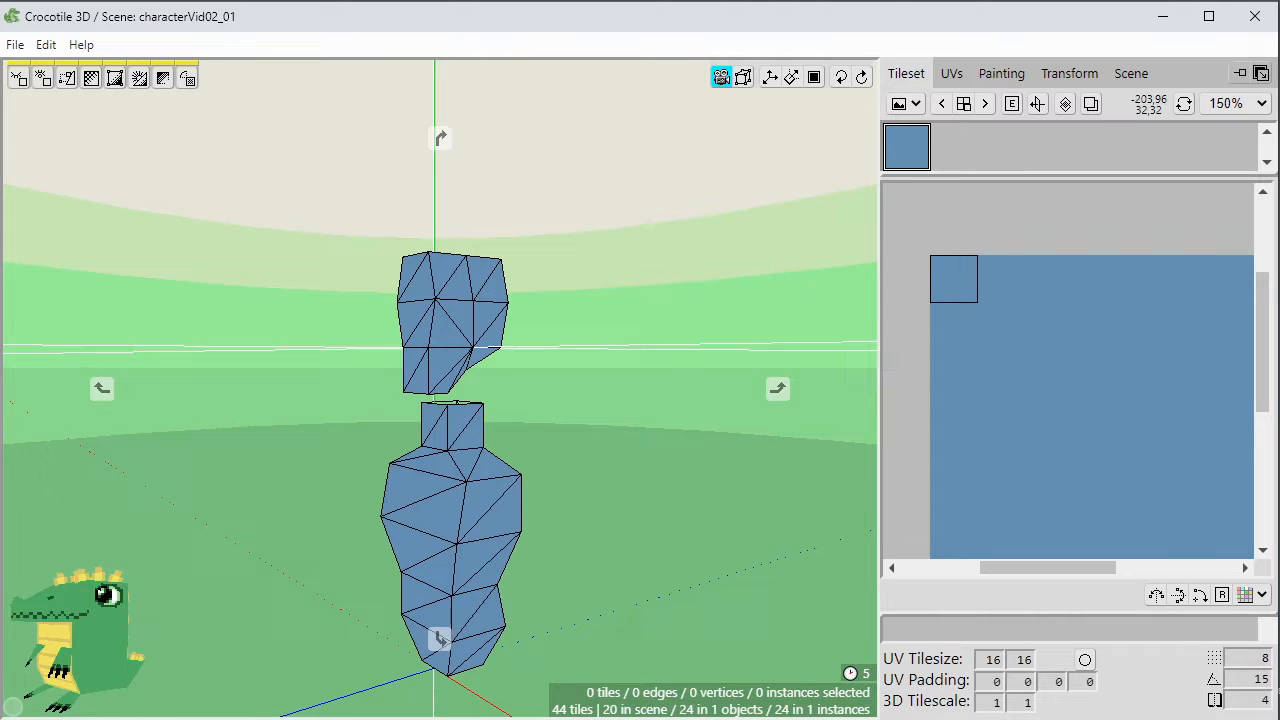
scroll(610, 414, "up", 2)
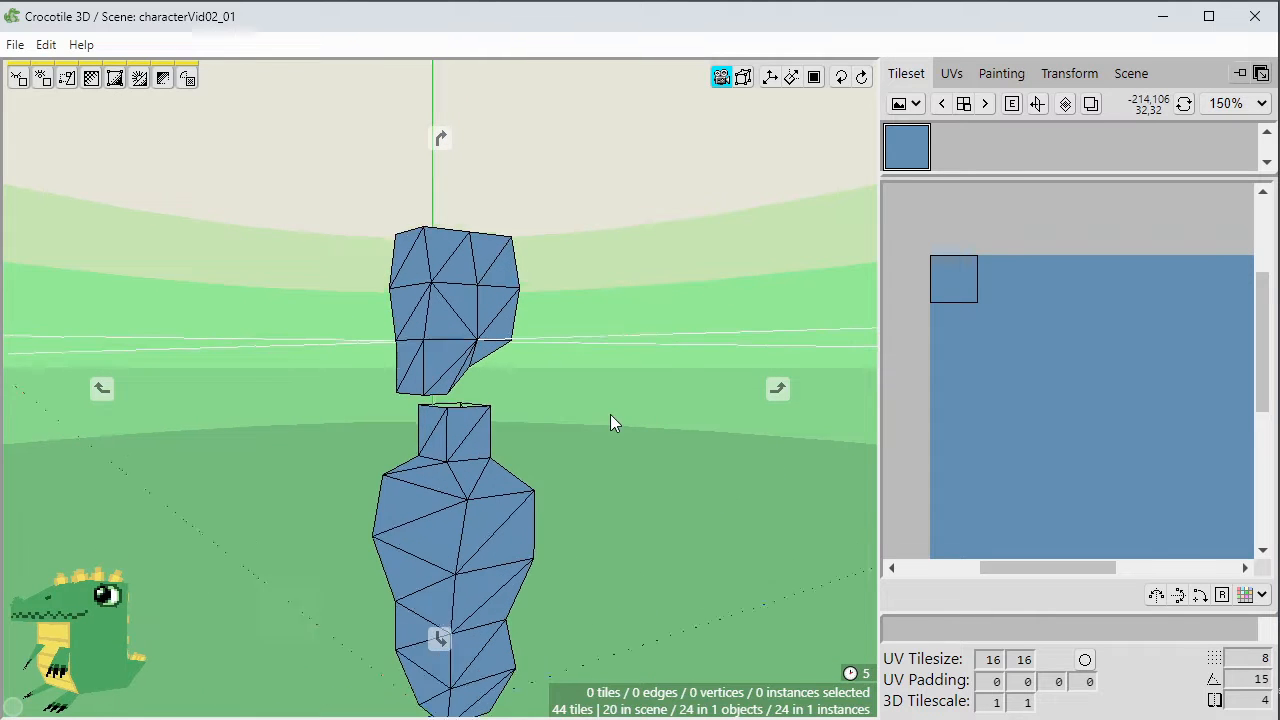
mouse_move(610, 414)
left_mouse_down()
mouse_move(630, 410)
mouse_move(595, 414)
left_mouse_up()
left_click_drag(307, 230, 262, 250)
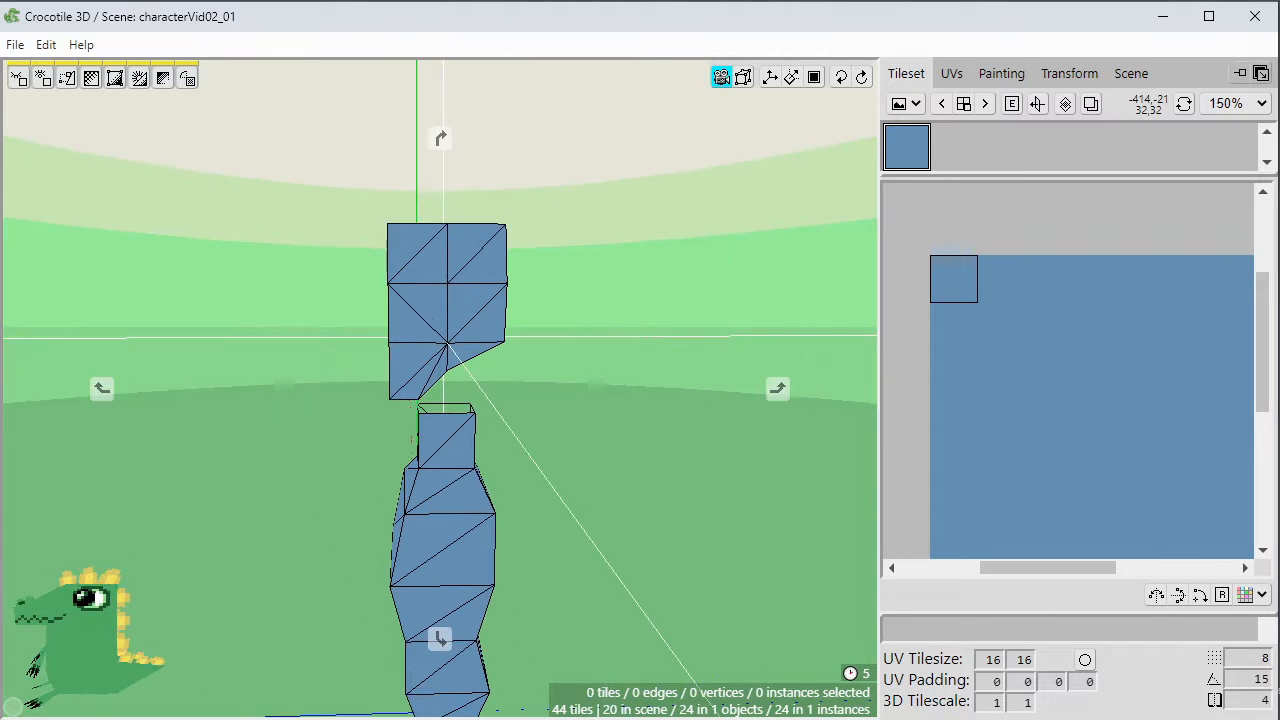
left_click_drag(520, 287, 690, 280)
left_click(582, 280)
key("space")
Lower the front vertices of the second row slightly and pull the top front corner back and down to slope the forehead.
middle_click_drag(549, 346, 355, 336)
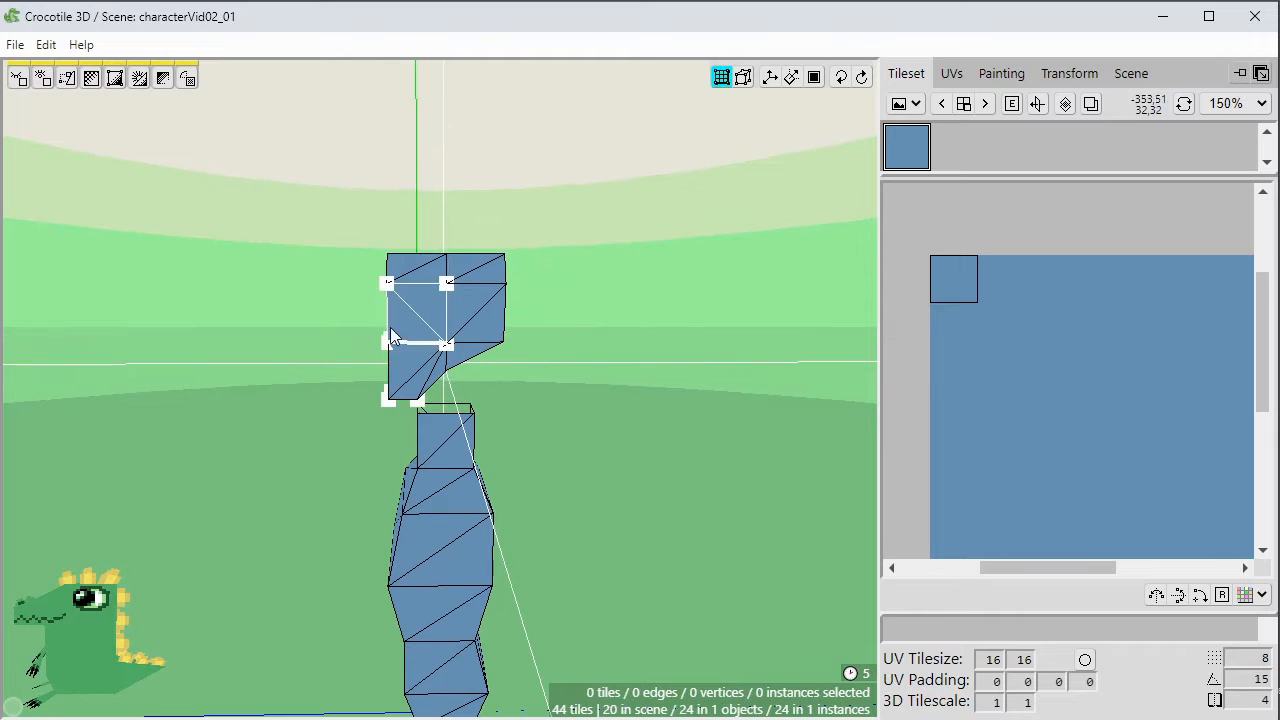
left_click_drag(348, 276, 421, 286)
key("d")
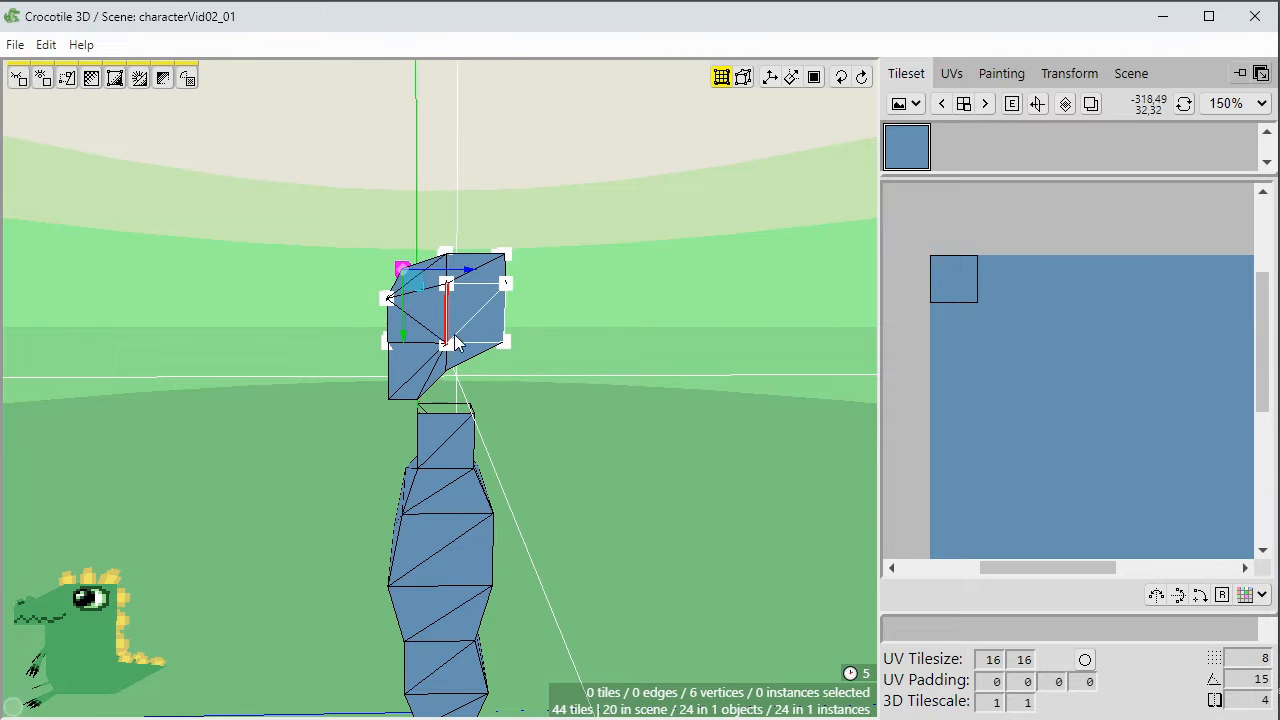
left_click(454, 398)
key("space")
Move the two front vertices of the second row inward to narrow the face at brow height.
left_click_drag(469, 407, 570, 401)
scroll(480, 402, "up", 1)
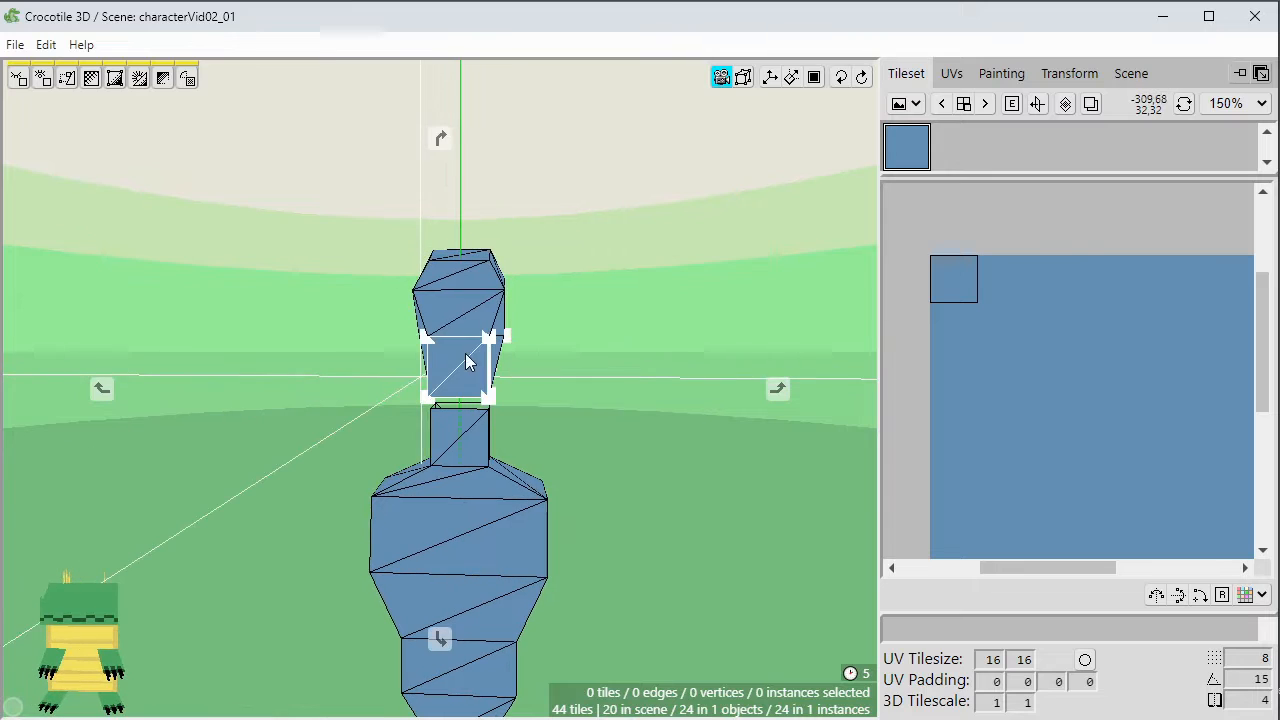
key("space")
left_click_drag(506, 316, 470, 320)
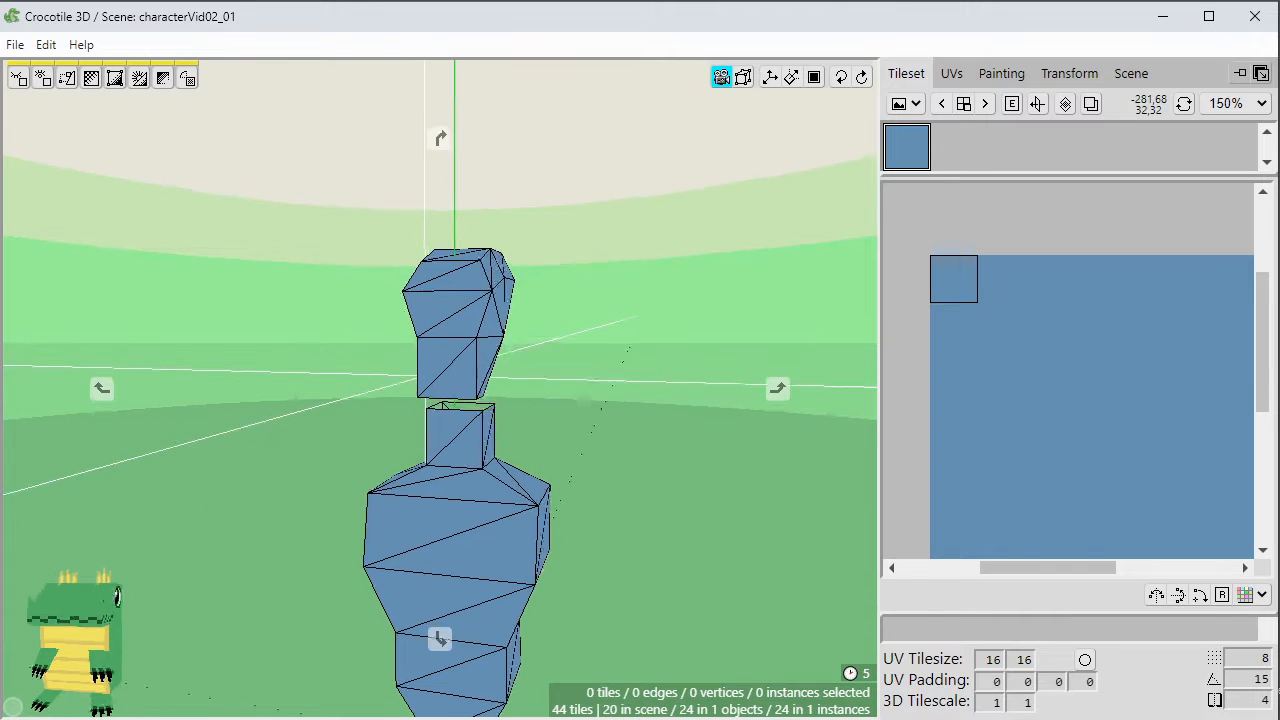
left_click(490, 291)
key("a")
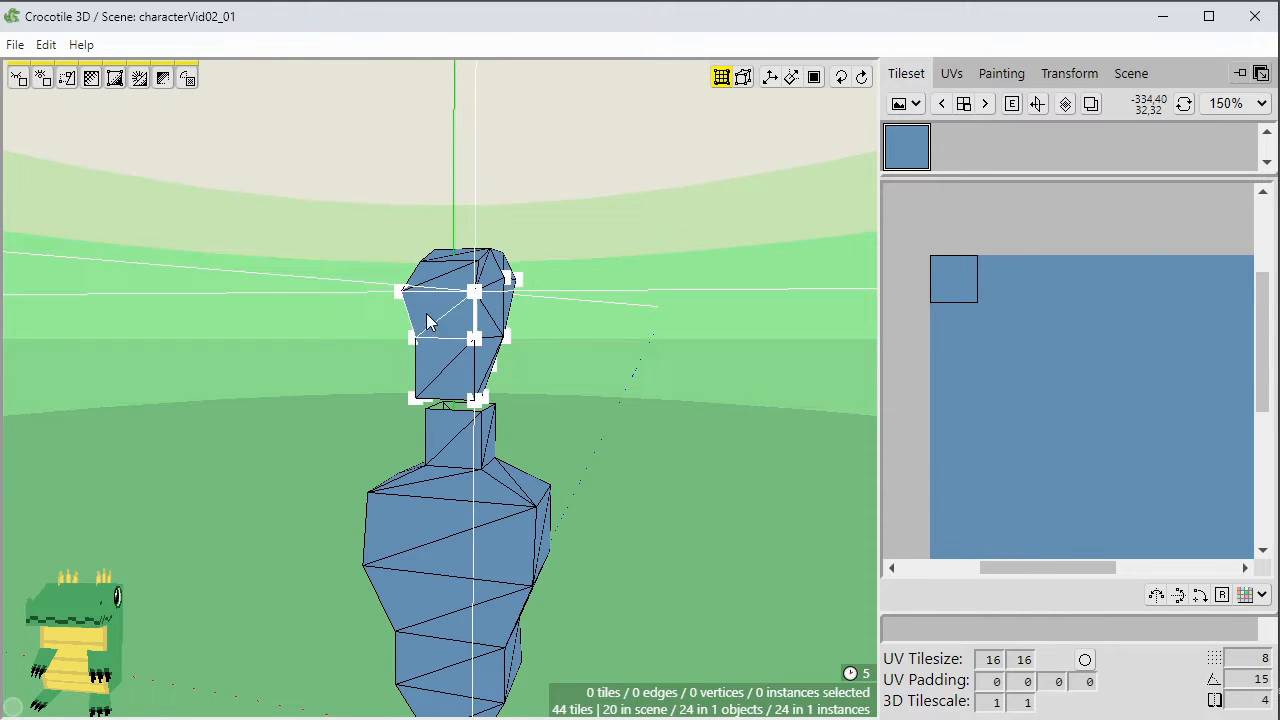
left_click(399, 294)
key("d")
left_click(551, 413)
Round the upper back of the head by pulling the top rear corner forward and down and lowering the rear vertices beneath it.
key("space")
left_click_drag(551, 413, 400, 410)
key("space")
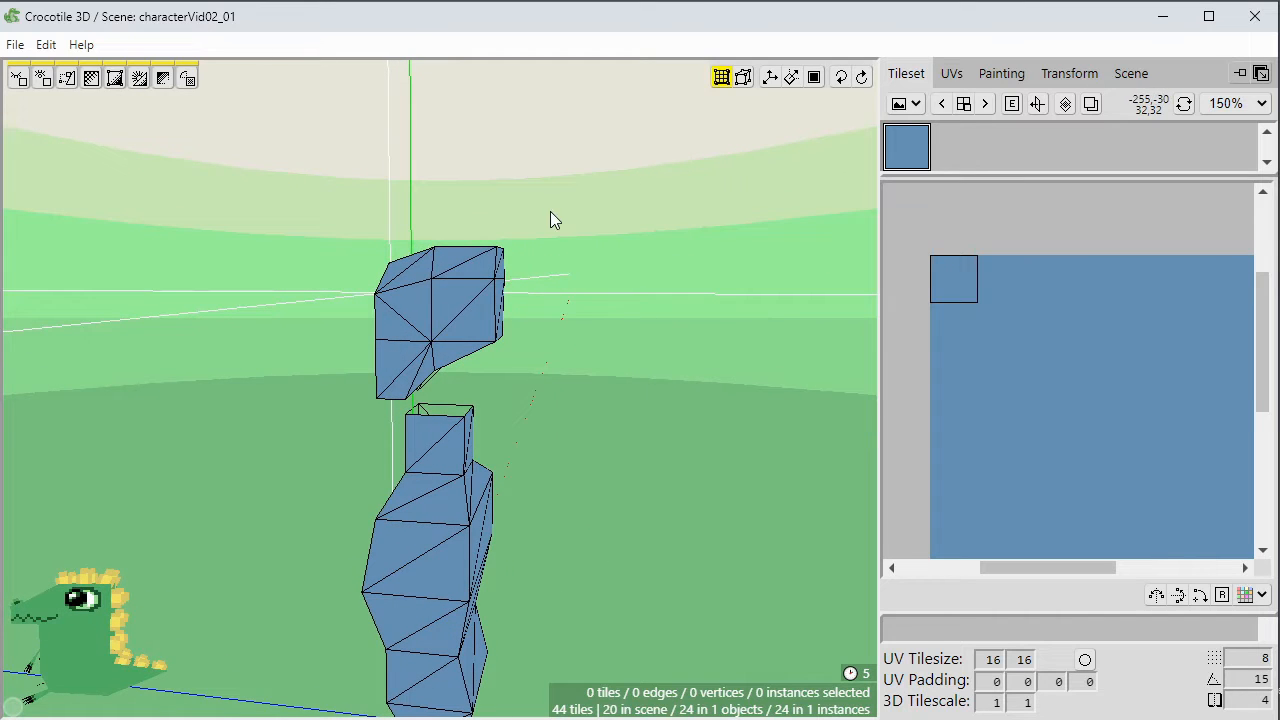
left_click_drag(550, 213, 482, 292)
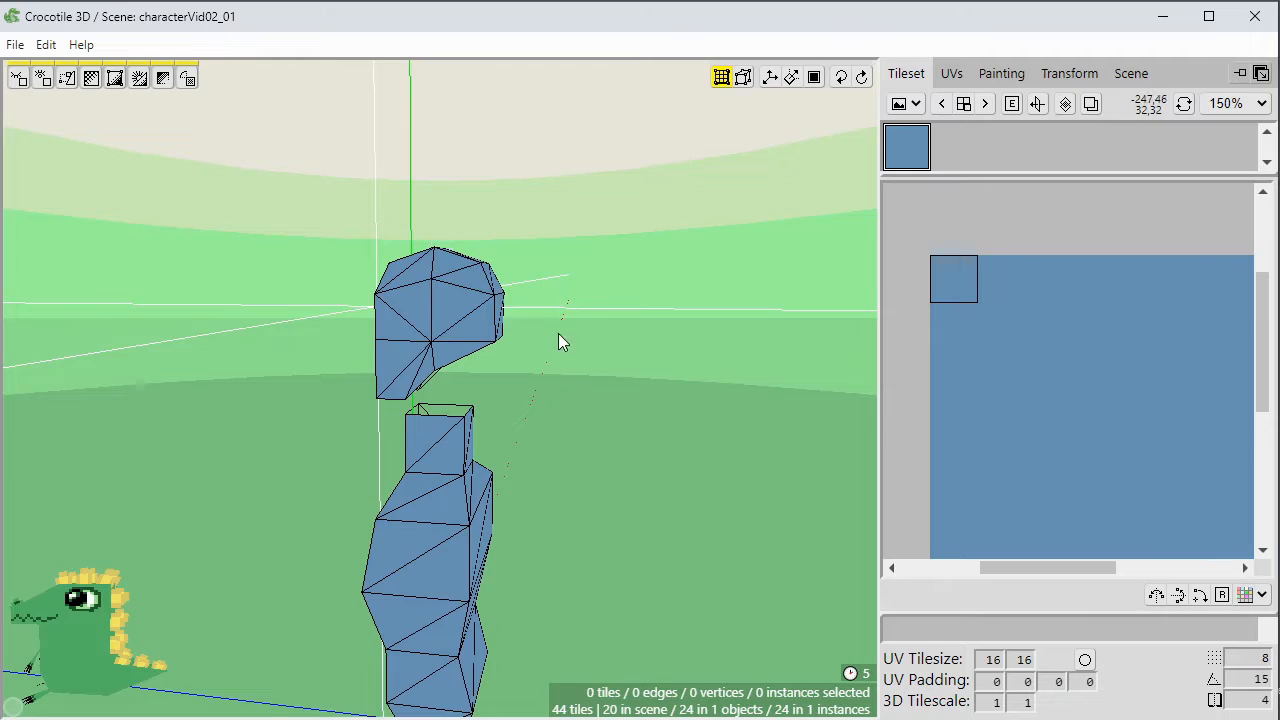
key("space")
Move the lower rear corner vertices of the skull forward and slightly down.
left_click_drag(558, 334, 572, 385)
key("s")
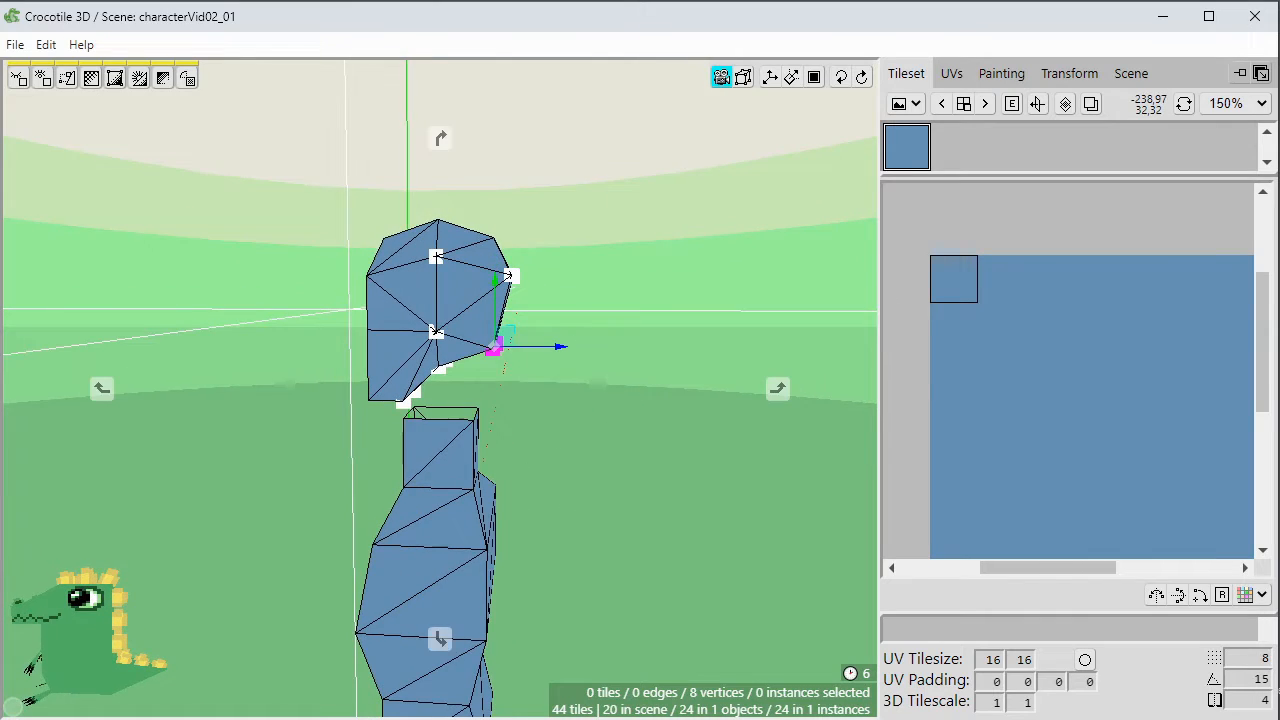
right_click_drag(572, 385, 412, 406)
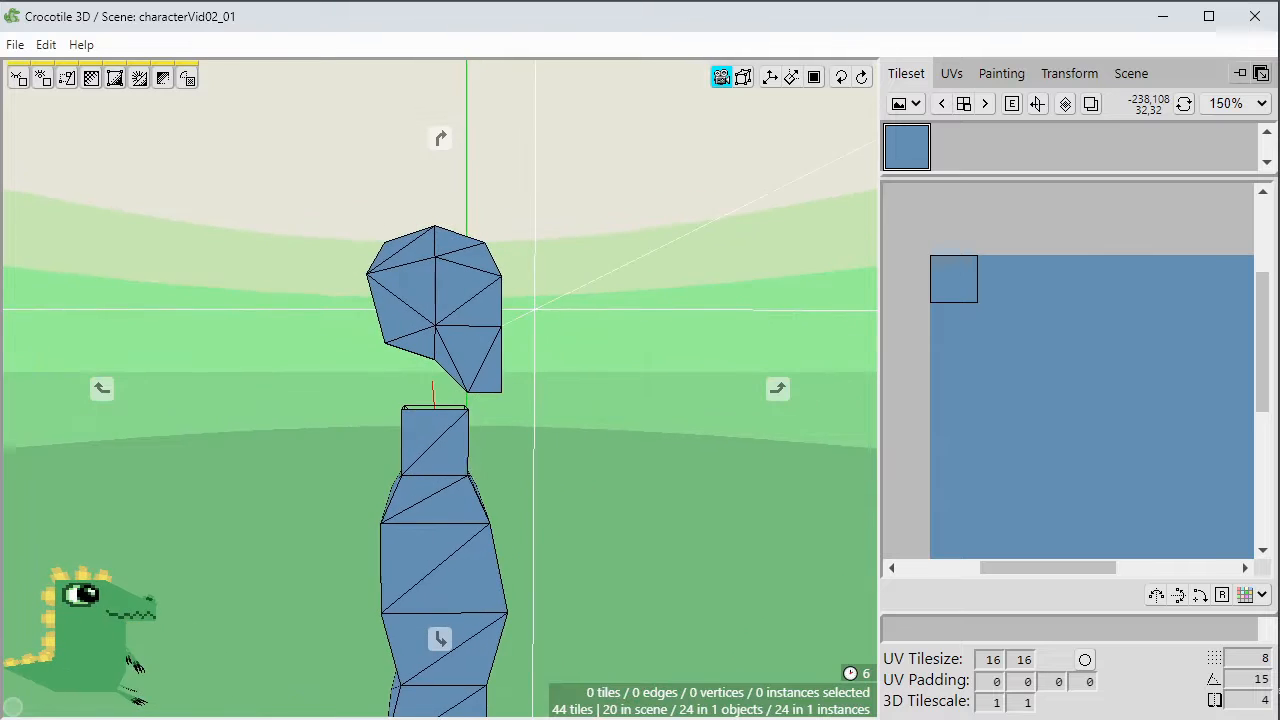
Try pushing the face's vertices just above the chin forward, and undo the move.
scroll(594, 409, "up", 2)
right_click_drag(594, 409, 582, 287)
left_click_drag(582, 287, 570, 352)
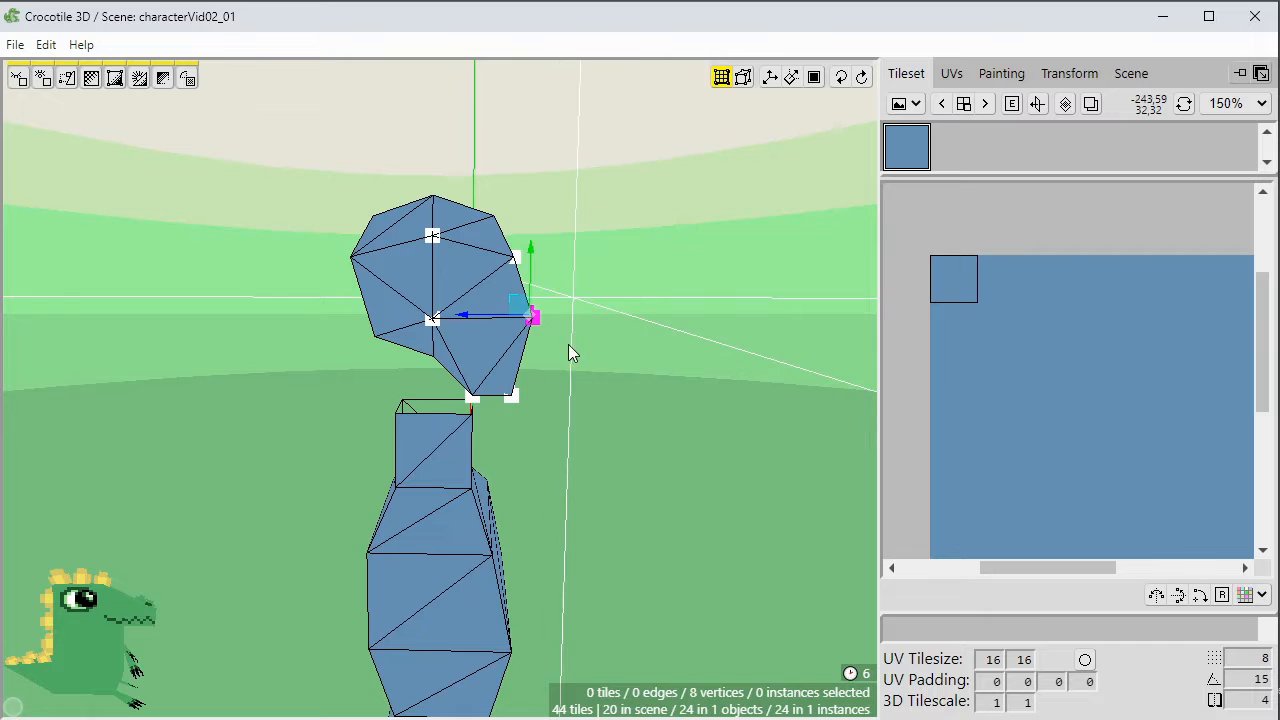
key("ctrl+z")
left_click(630, 350)
Narrow the chin by moving the bottom front vertex on each side inward.
right_click_drag(630, 350, 636, 361)
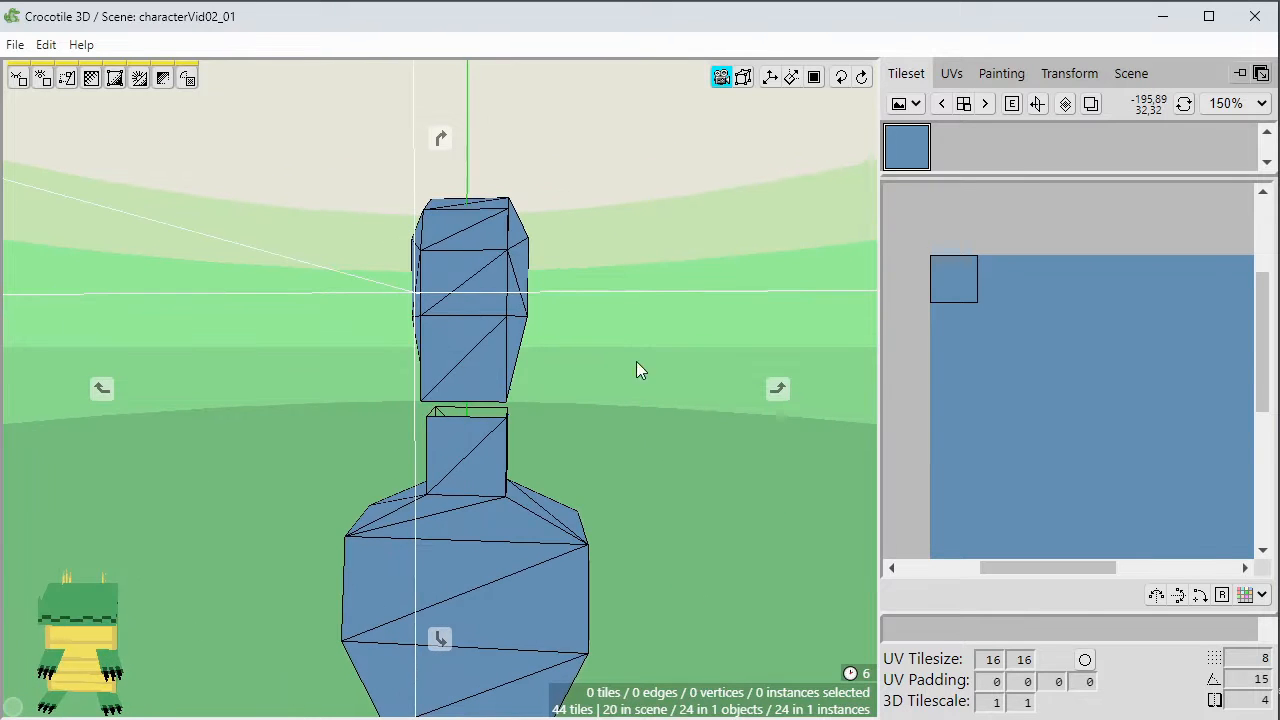
right_click_drag(534, 408, 620, 398)
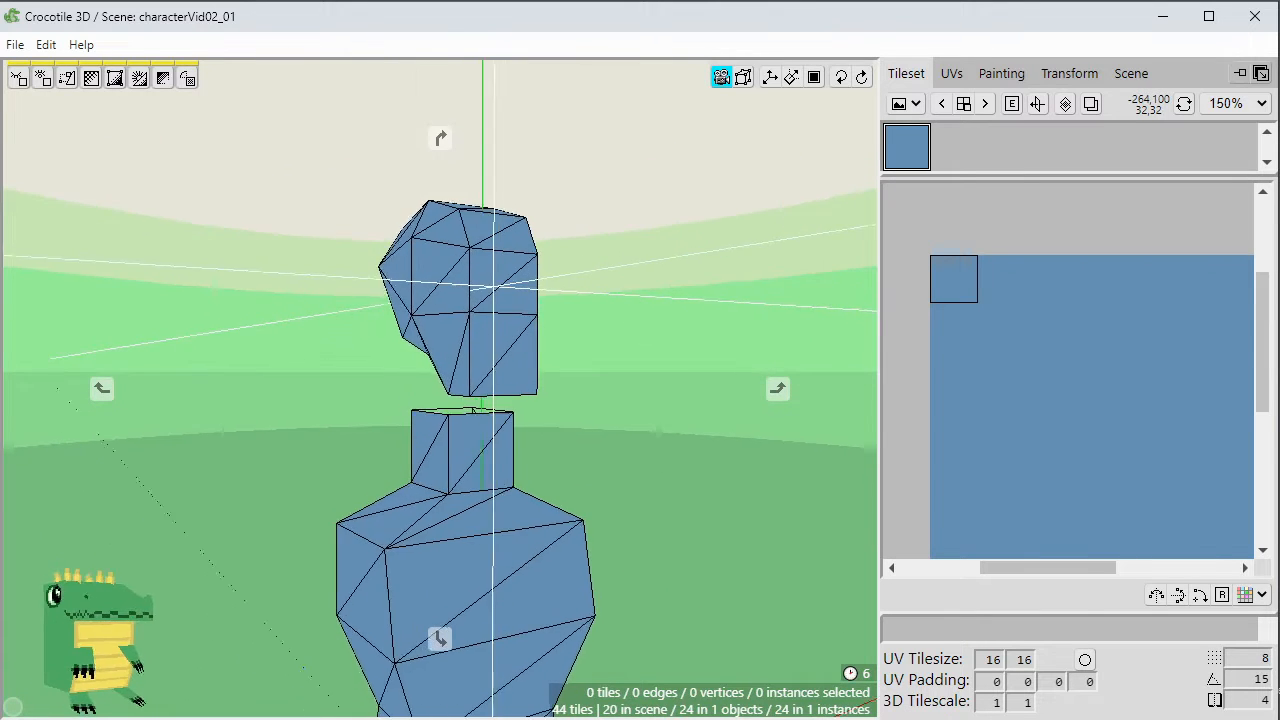
left_click_drag(468, 397, 488, 400)
left_click(633, 420)
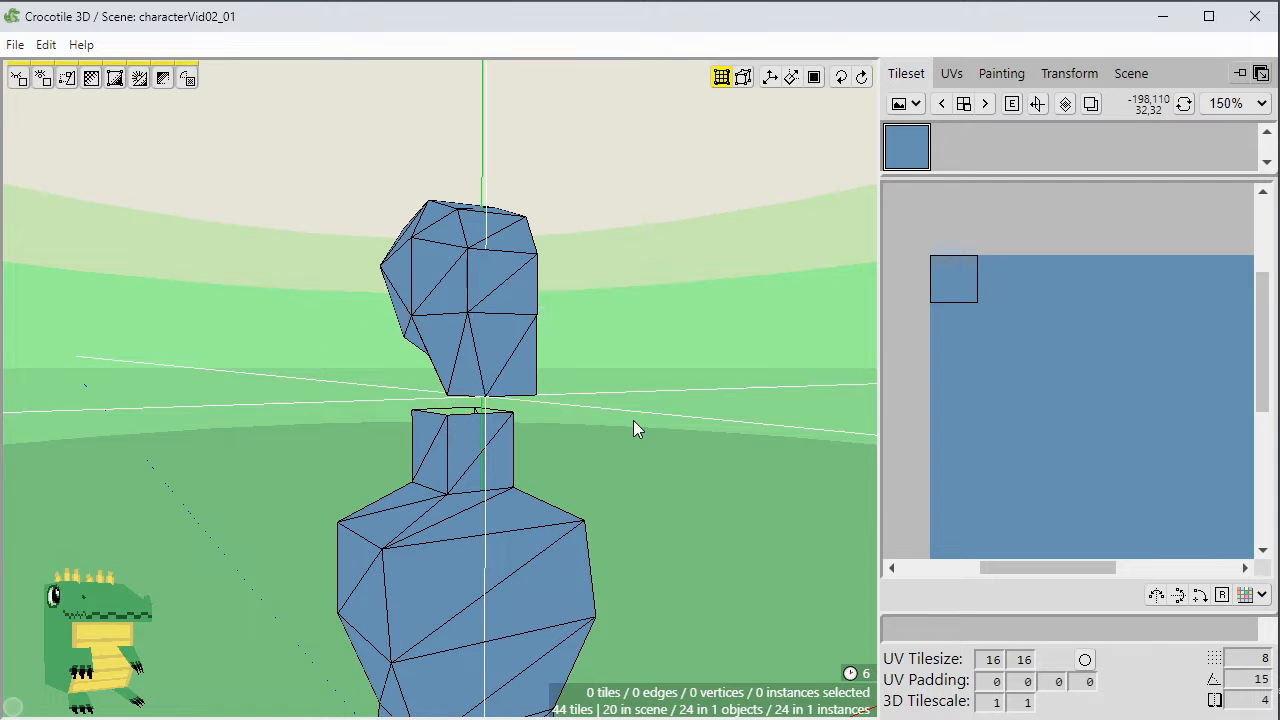
right_click_drag(633, 420, 551, 416)
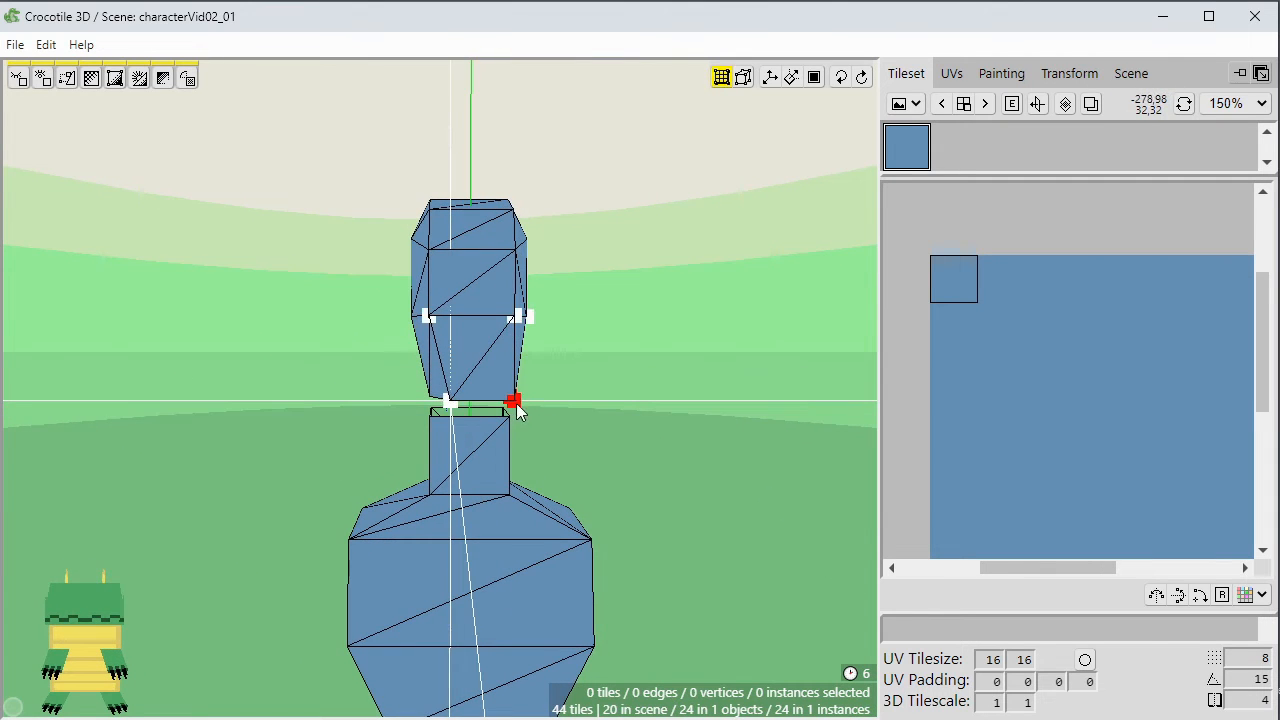
left_click(516, 403)
left_click_drag(516, 403, 494, 402)
left_click(609, 443)
right_click_drag(609, 442, 452, 400)
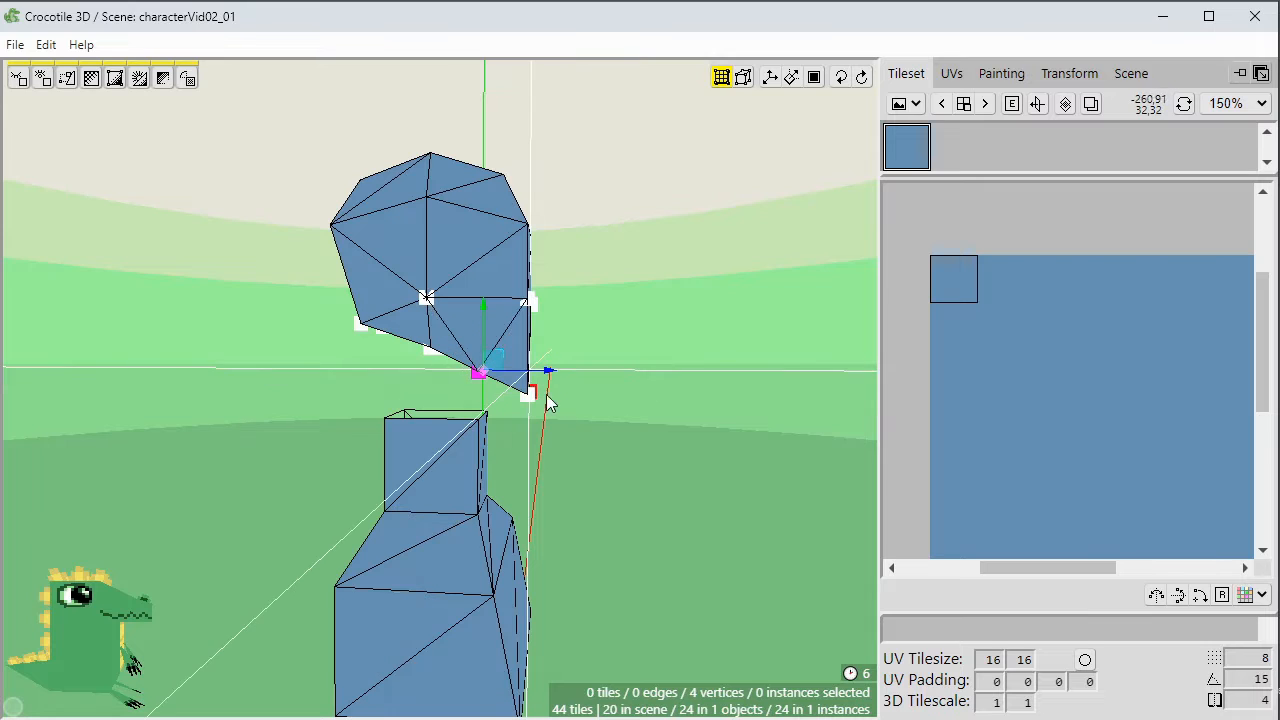
Set the grid snap to 2 and raise the rear jaw vertices slightly above the front of the chin.
right_click_drag(594, 420, 160, 460)
right_click_drag(470, 373, 310, 338)
left_click(496, 349)
right_click_drag(561, 390, 441, 396)
key("f")
left_click(629, 406)
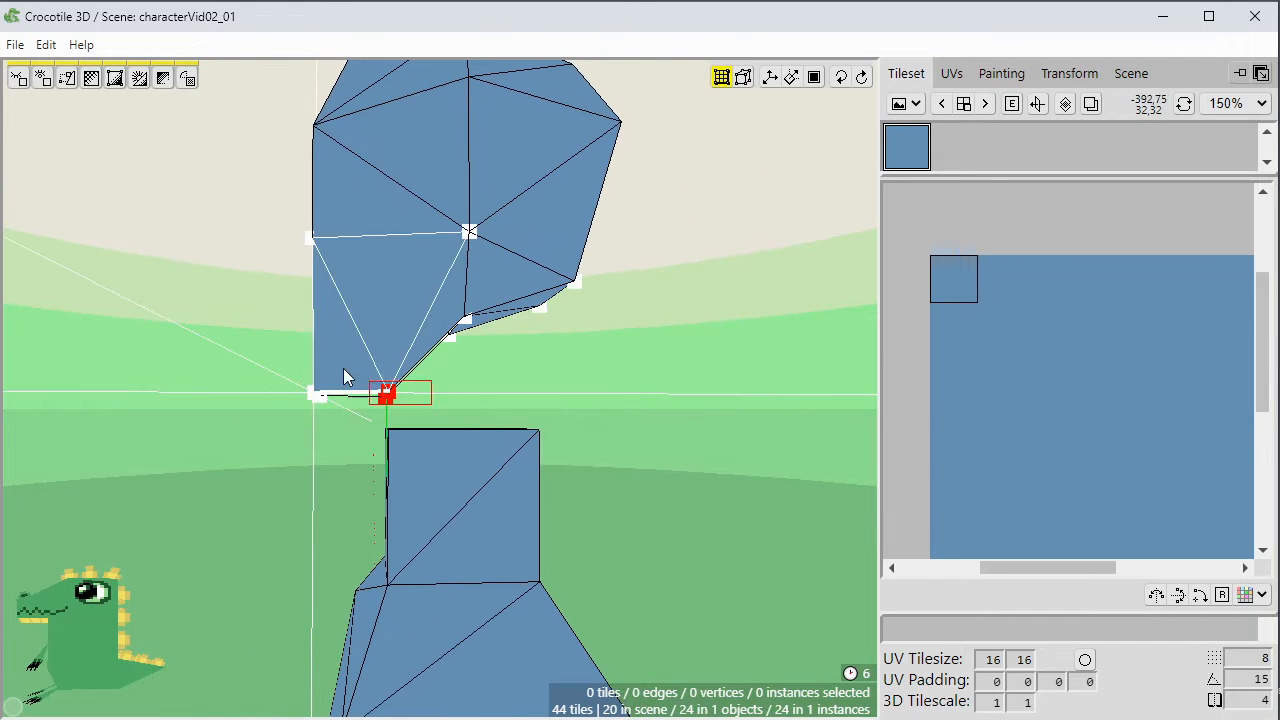
left_click_drag(343, 372, 360, 372)
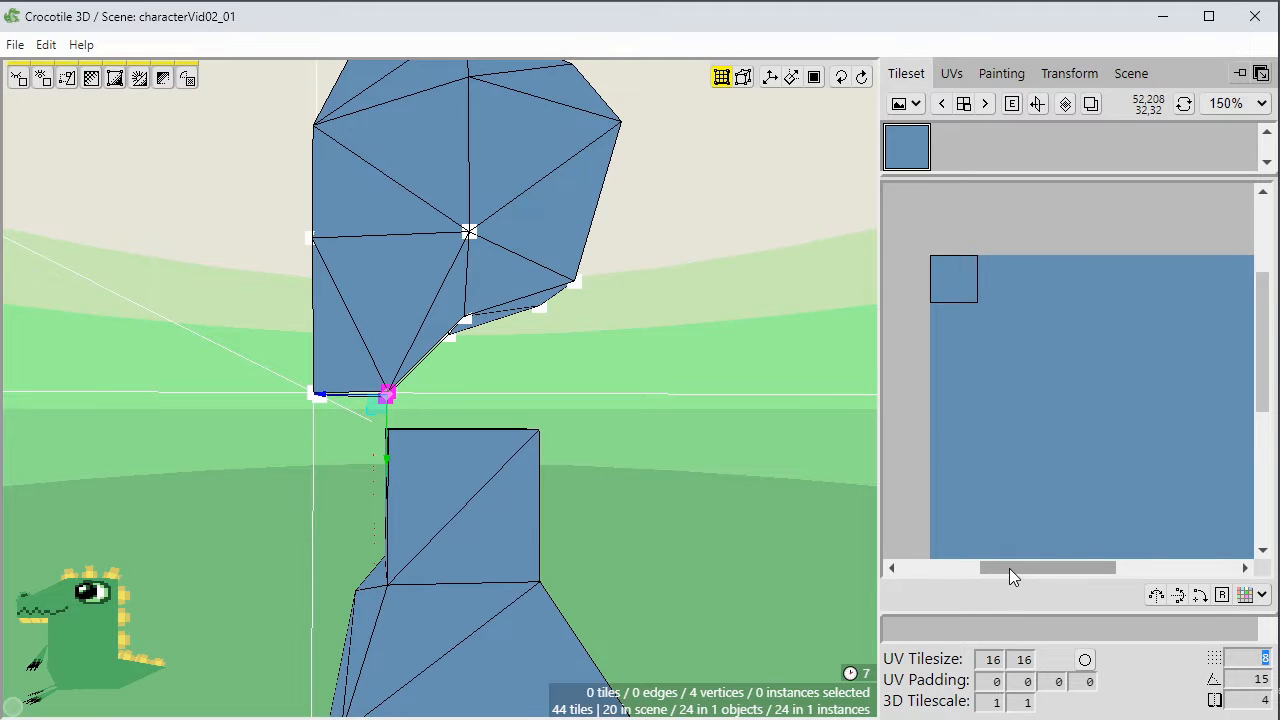
type("2")
right_click_drag(681, 431, 830, 467)
right_click_drag(669, 470, 540, 493)
right_click_drag(760, 497, 646, 496)
left_click(656, 499)
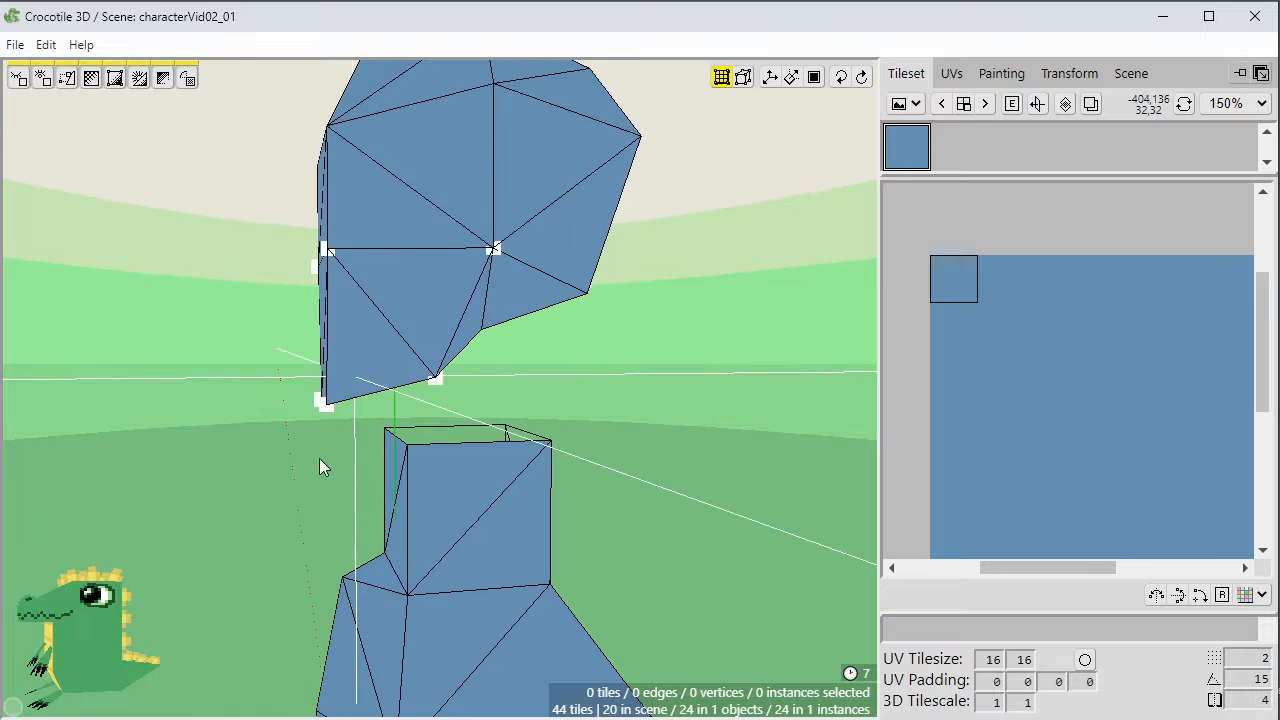
Move the chin's bottom front vertices slightly up and back toward the neck.
left_click_drag(338, 389, 346, 380)
key("w")
key("d")
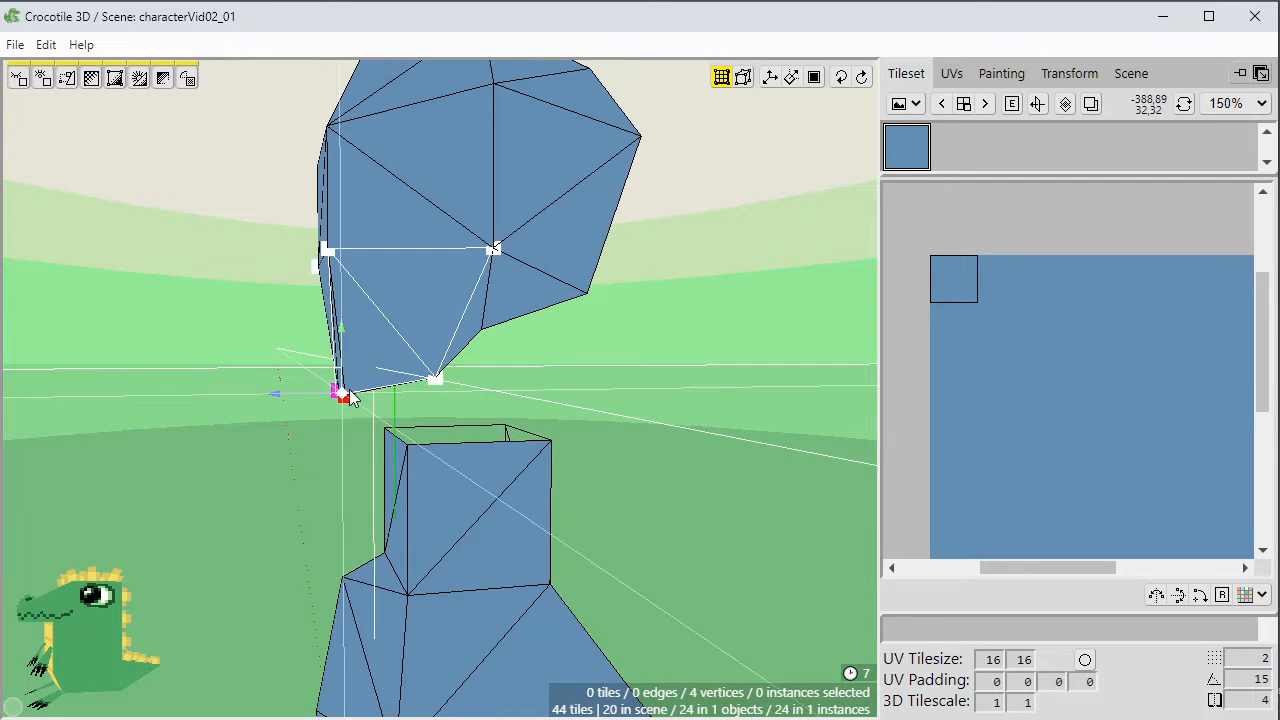
right_click_drag(331, 469, 560, 469)
left_click(323, 475)
scroll(413, 454, "down", 8)
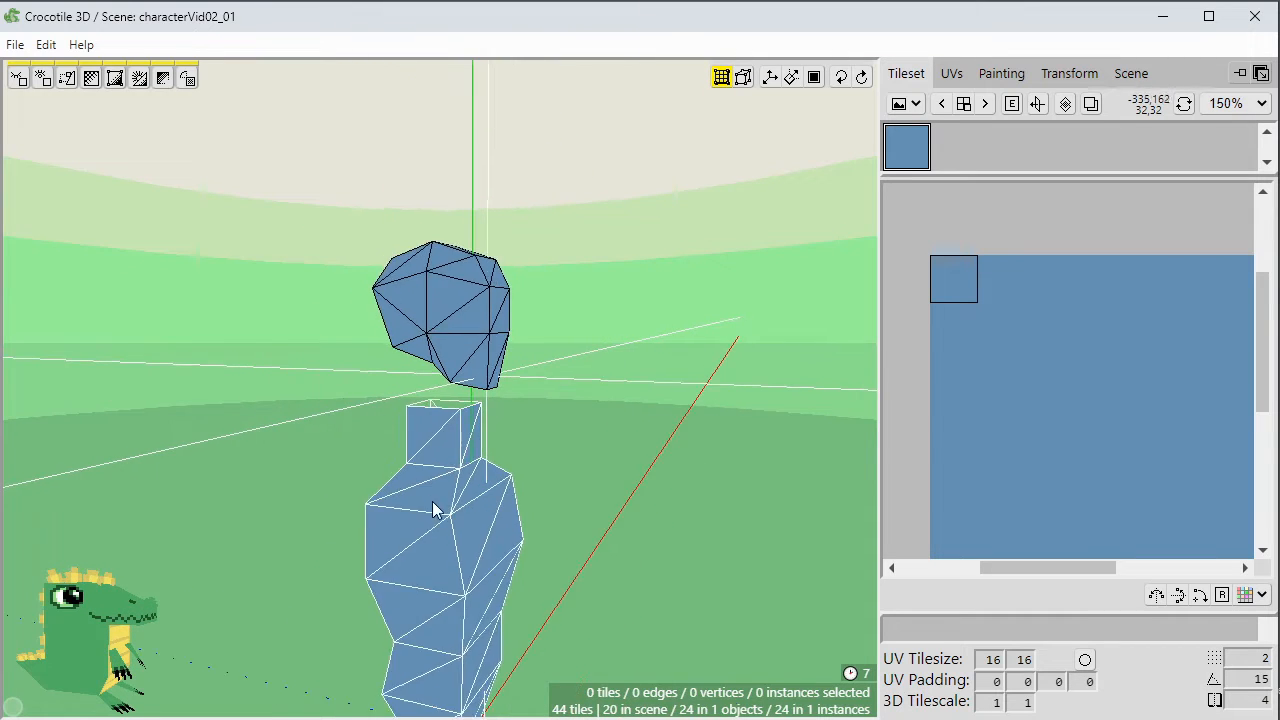
right_click_drag(672, 572, 502, 572)
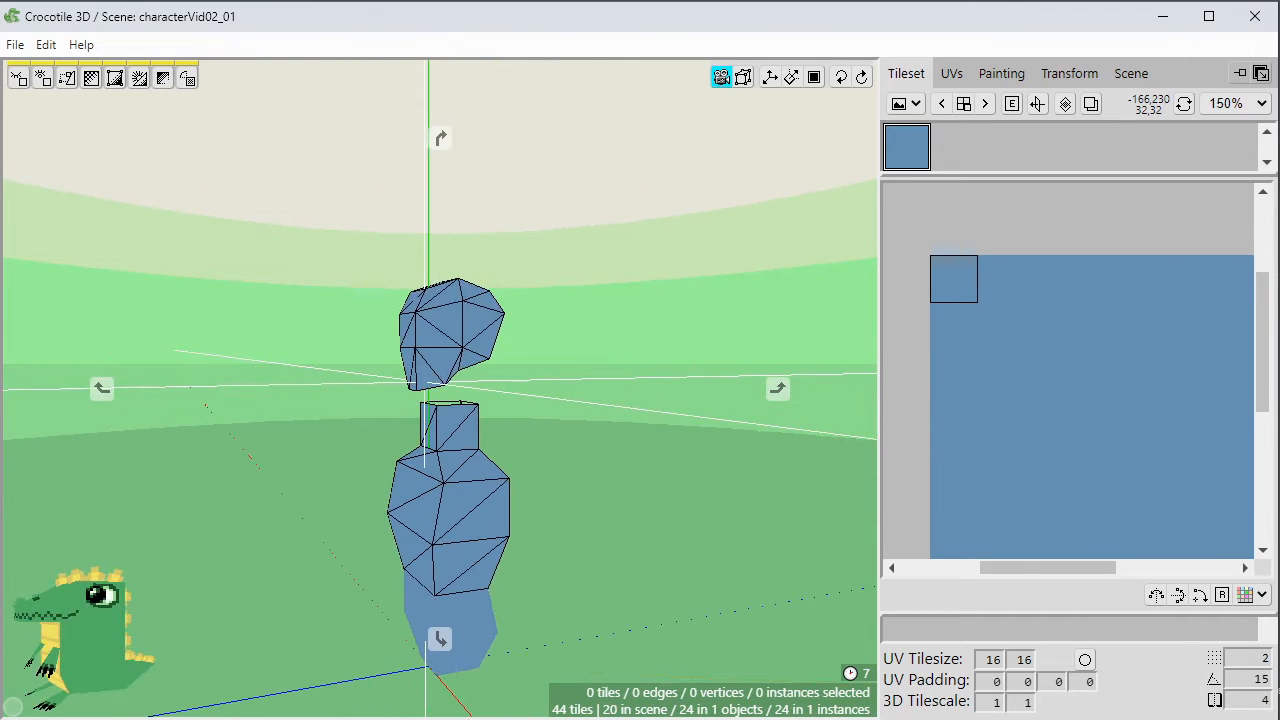
Place a new tile behind the head, next to the opening under the lower rear skull.
scroll(672, 572, "up", 3)
right_click_drag(672, 572, 510, 545)
right_click_drag(655, 548, 570, 514)
scroll(648, 547, "up", 3)
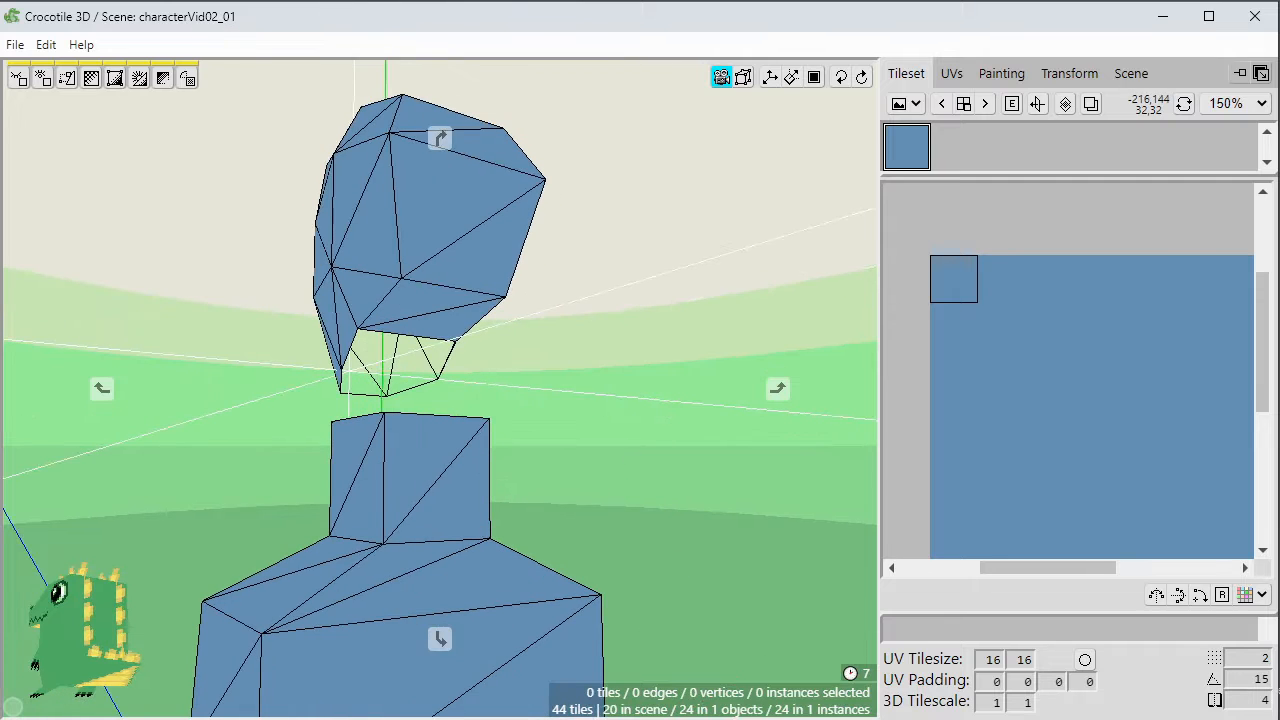
key("space")
left_click(560, 360)
key("space")
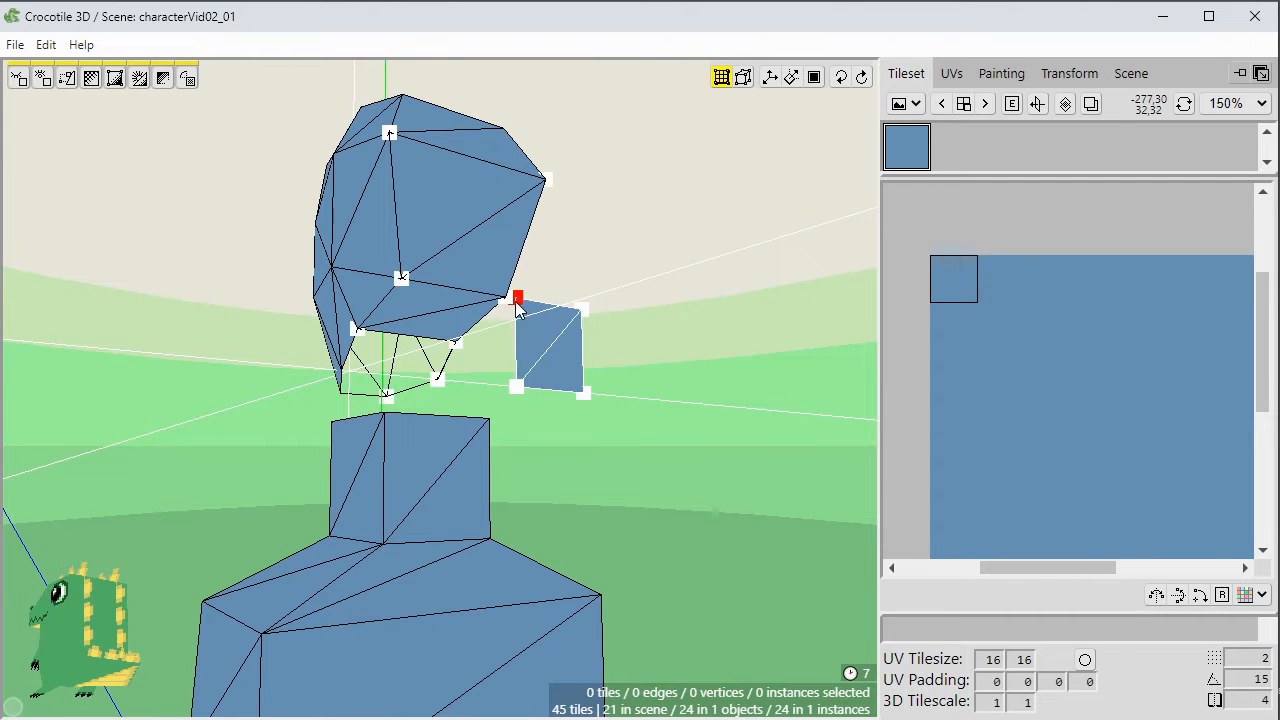
Snap the new tile's four corners to the lower skull and rear jaw vertices to close the gap beneath the skull.
left_click_drag(462, 390, 378, 356)
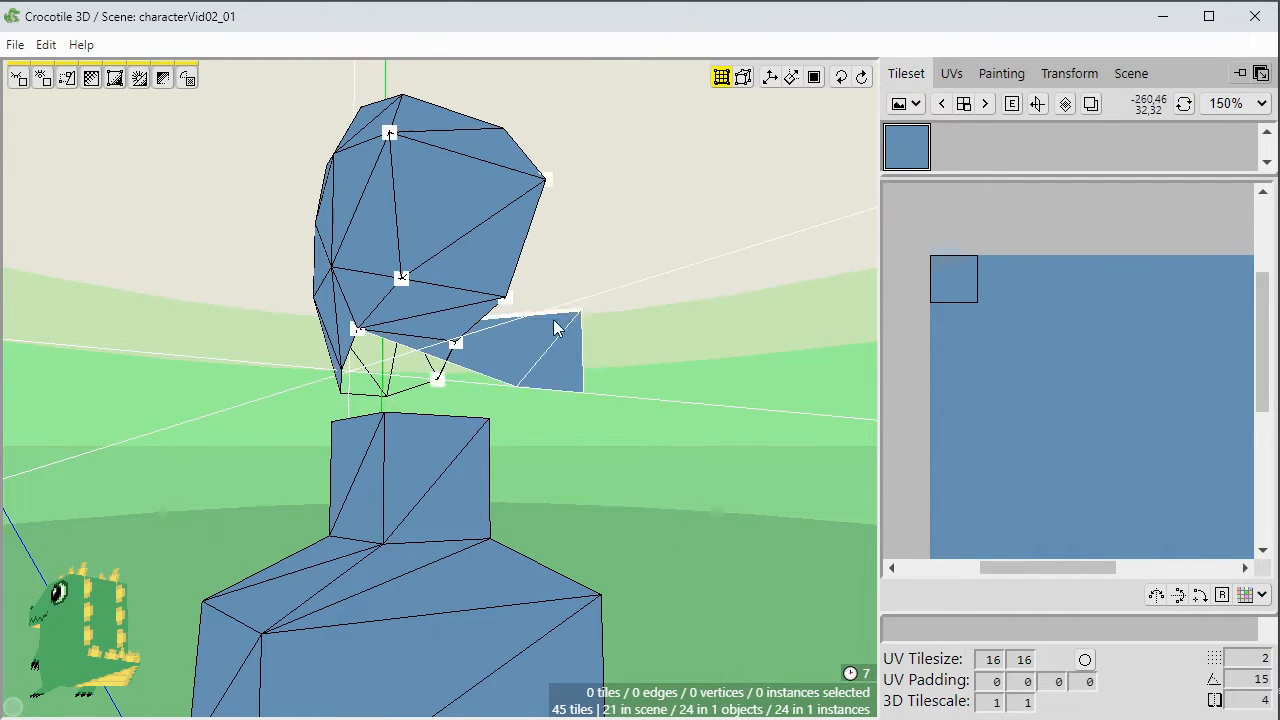
left_click_drag(584, 312, 455, 348)
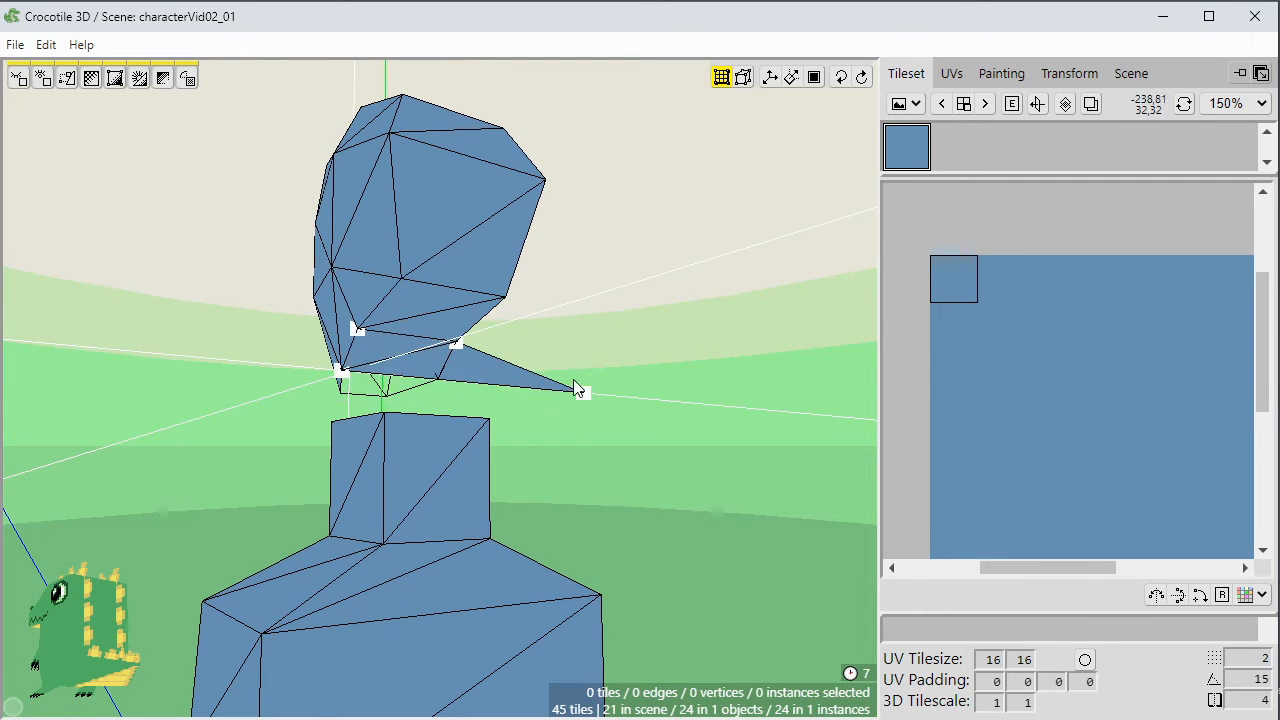
left_click_drag(585, 397, 486, 386)
scroll(484, 386, "up", 2)
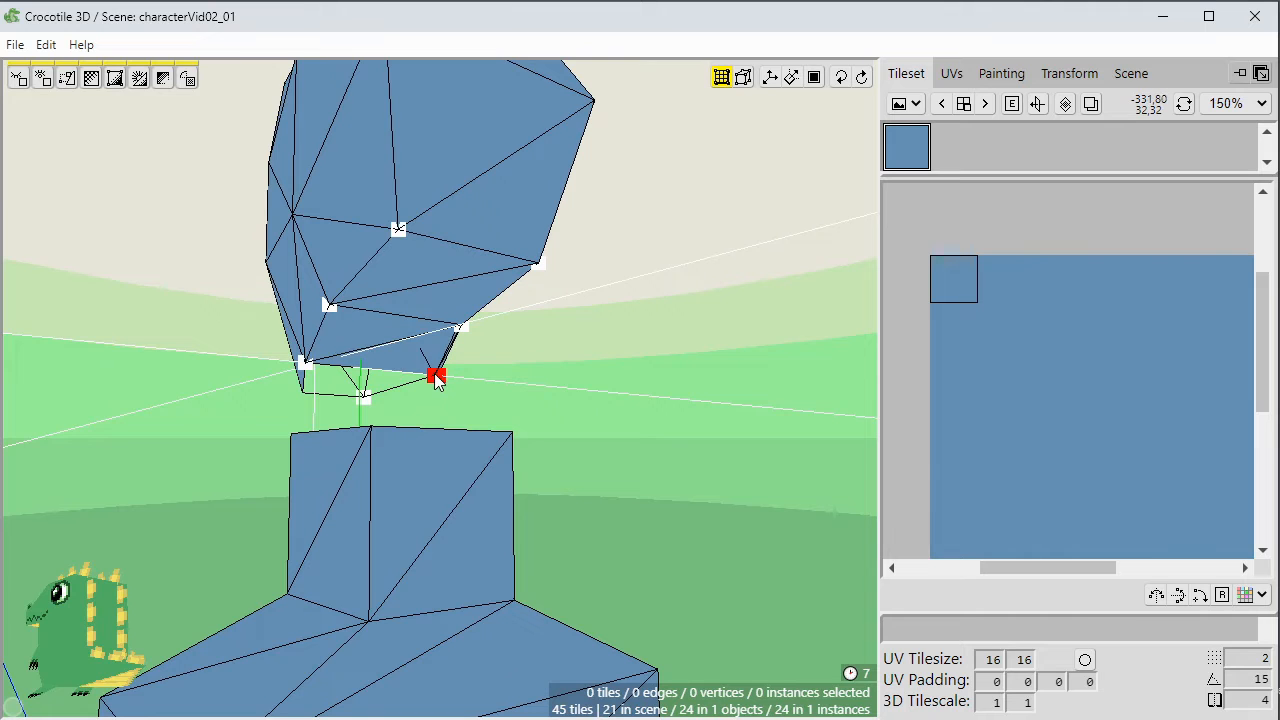
left_click_drag(493, 391, 430, 376)
scroll(507, 382, "up", 1)
Place another tile beside the remaining opening under the chin and make its vertices editable.
key("space")
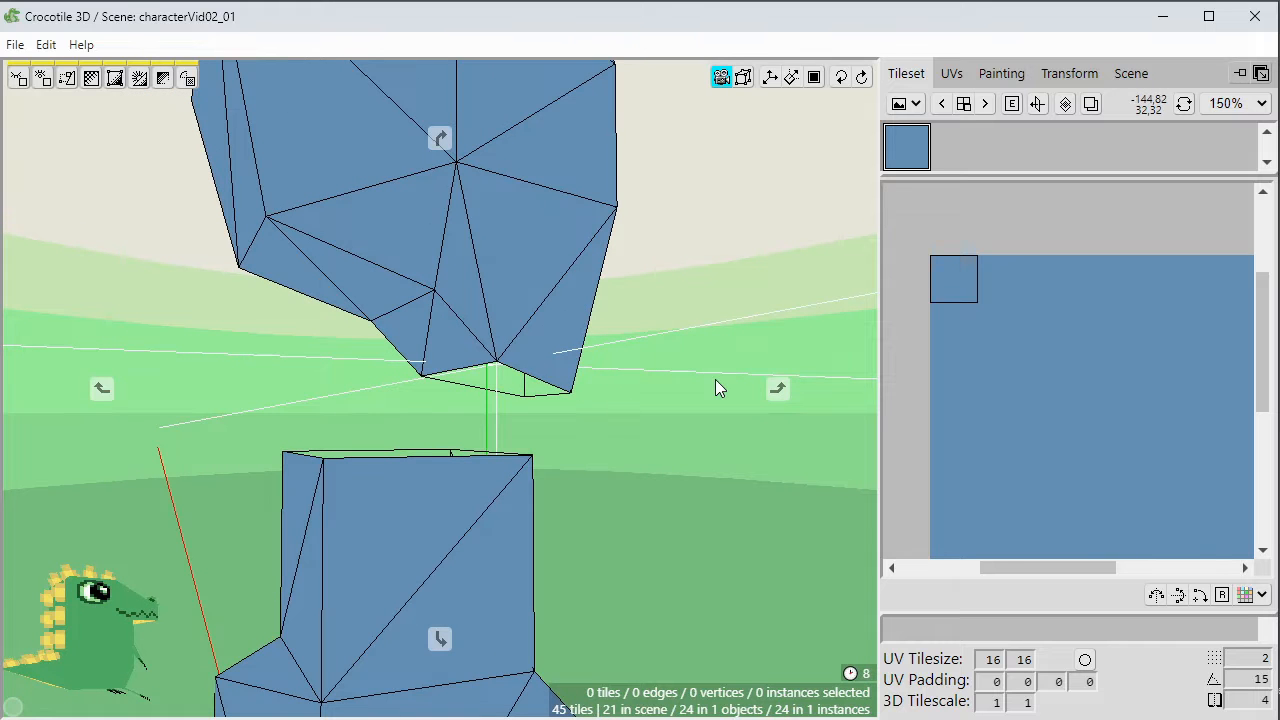
mouse_move(630, 428)
left_mouse_down()
mouse_move(637, 400)
mouse_move(684, 398)
left_mouse_up()
key("space")
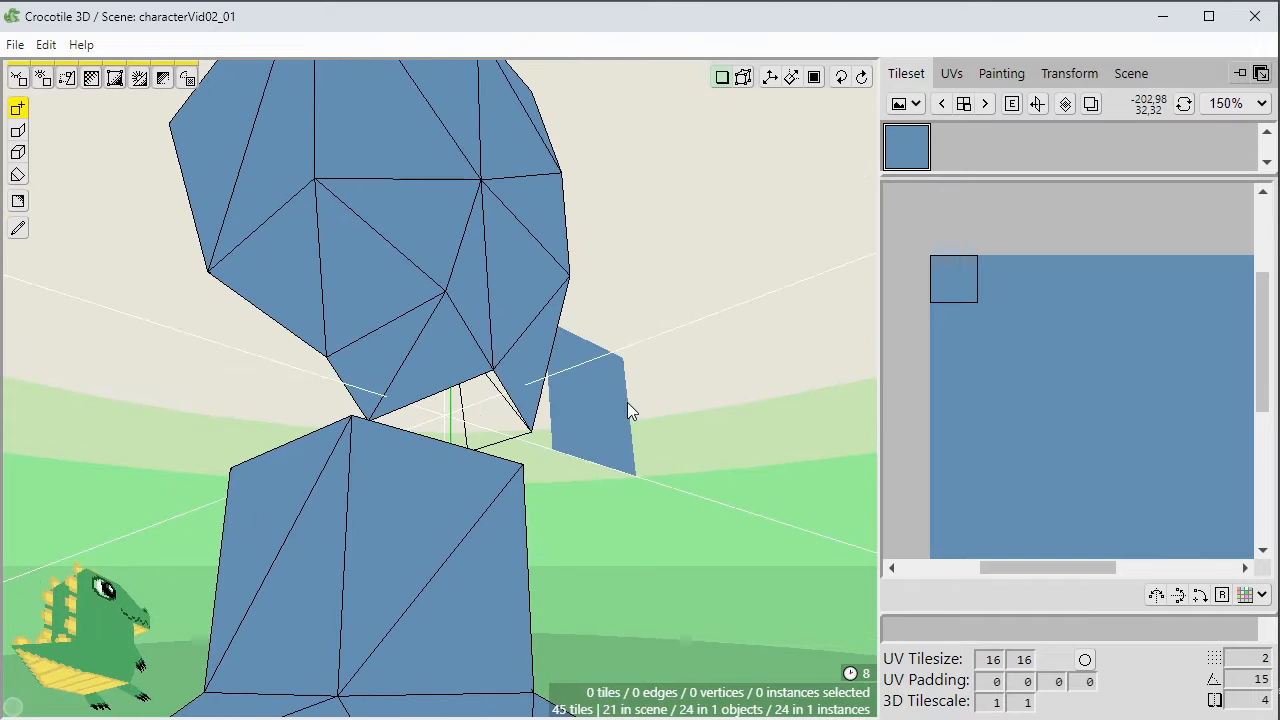
left_click(645, 420)
key("Tab")
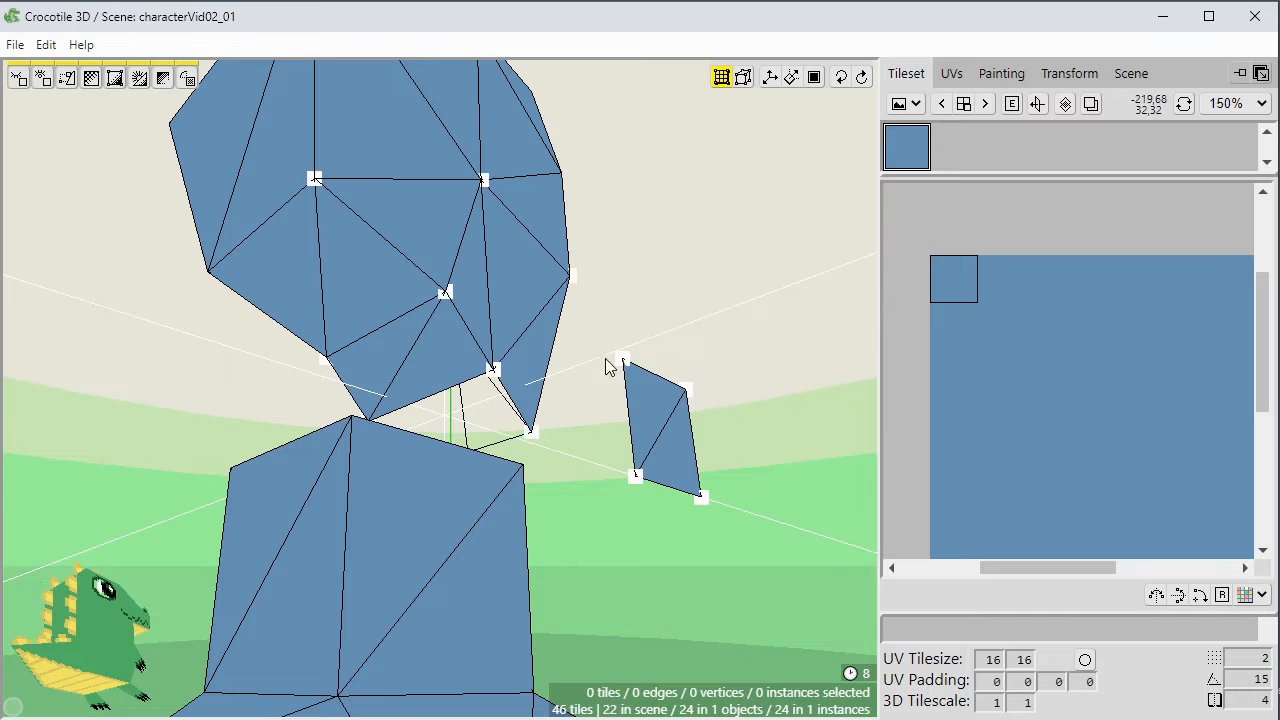
Snap this tile's corners to the rear jaw and front chin vertices to close the underside of the chin.
left_click_drag(622, 359, 446, 429)
key("space")
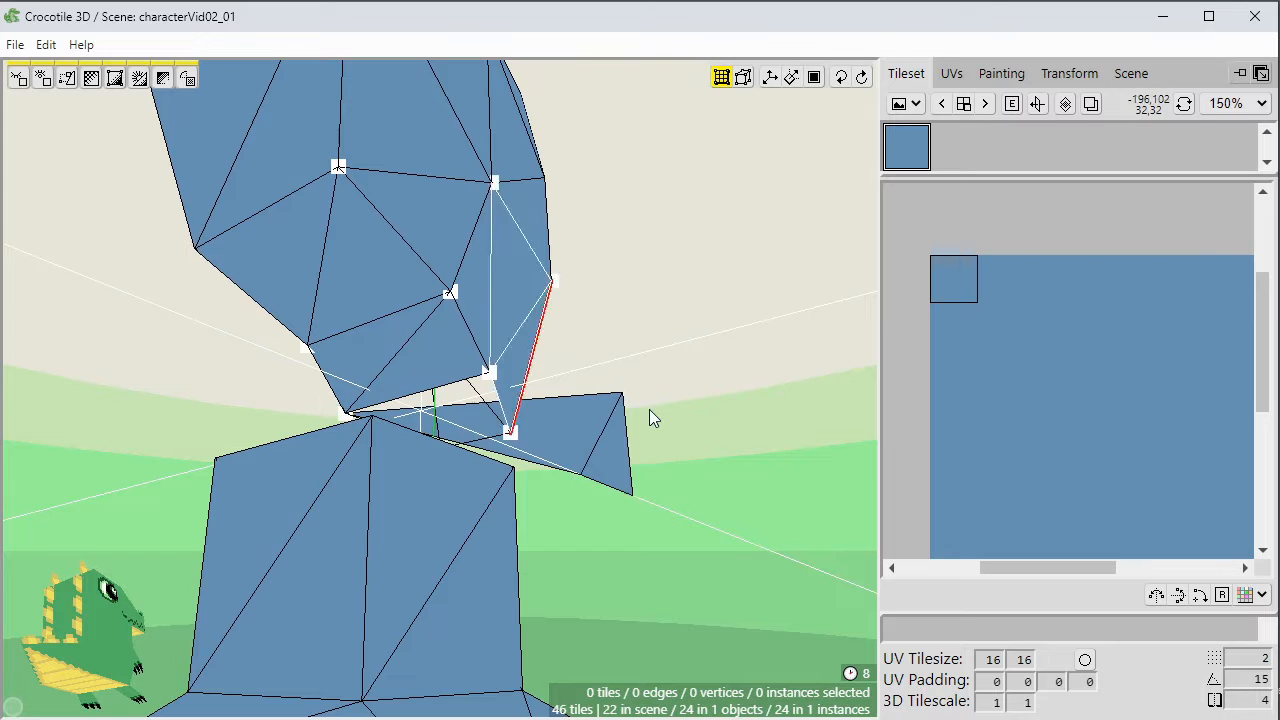
left_click_drag(624, 397, 474, 383)
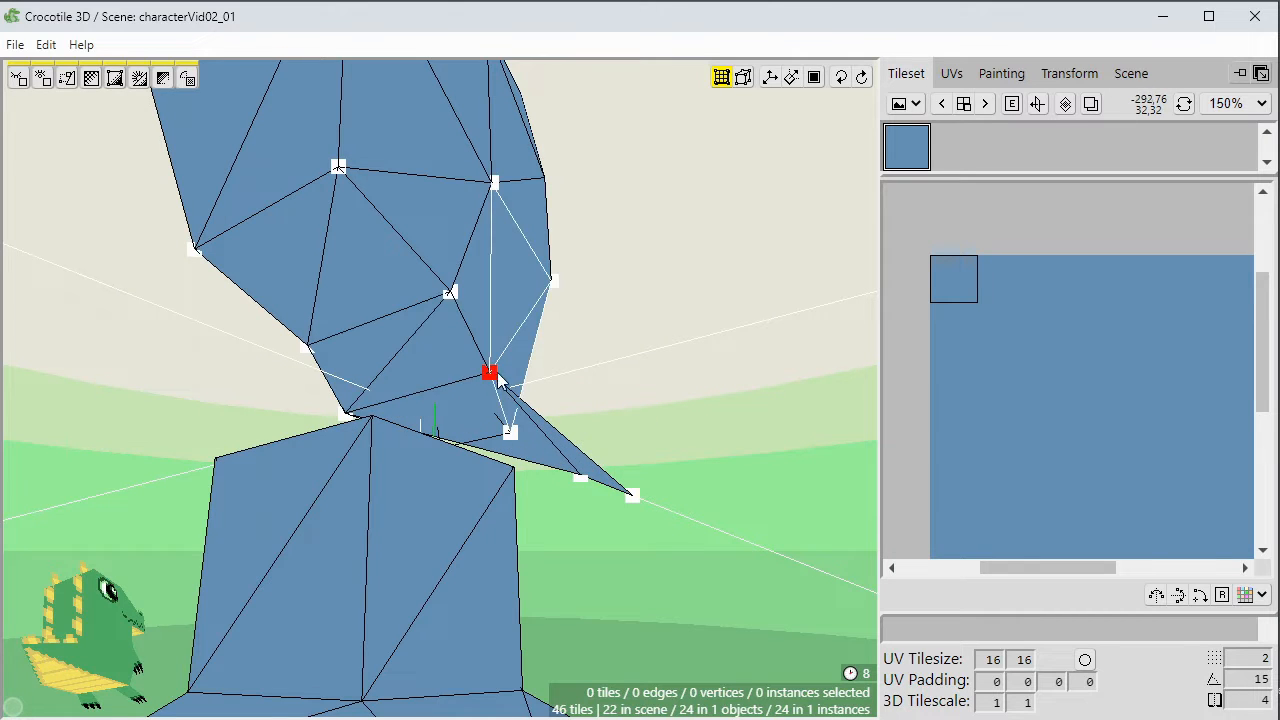
left_click_drag(584, 483, 516, 500)
left_click_drag(632, 495, 502, 440)
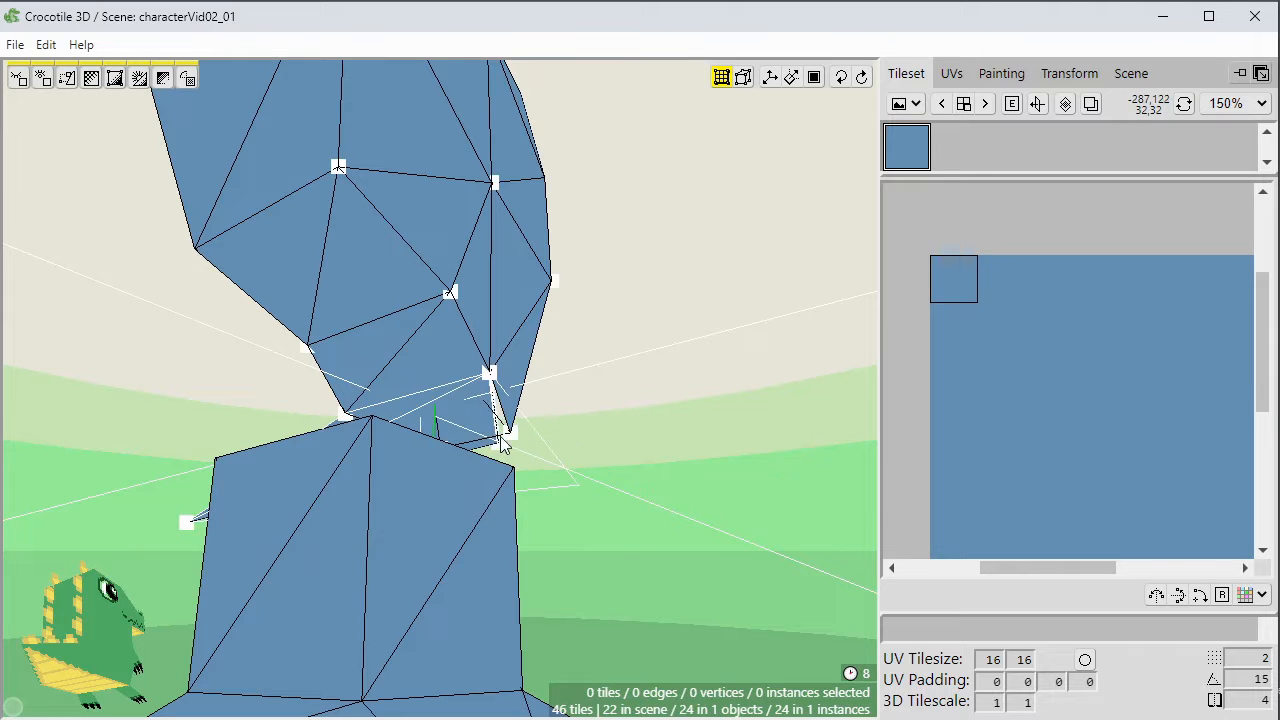
key("space")
left_click_drag(469, 486, 600, 486)
right_click_drag(107, 422, 237, 436)
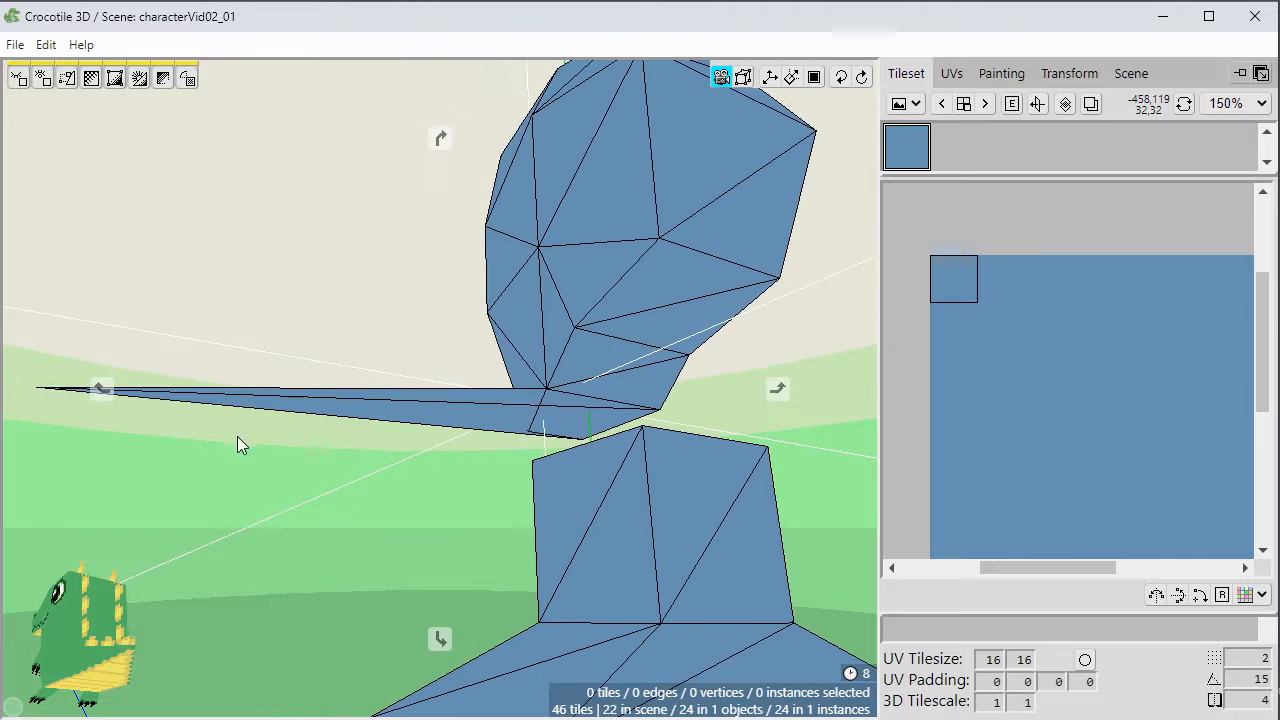
left_click_drag(46, 393, 397, 467)
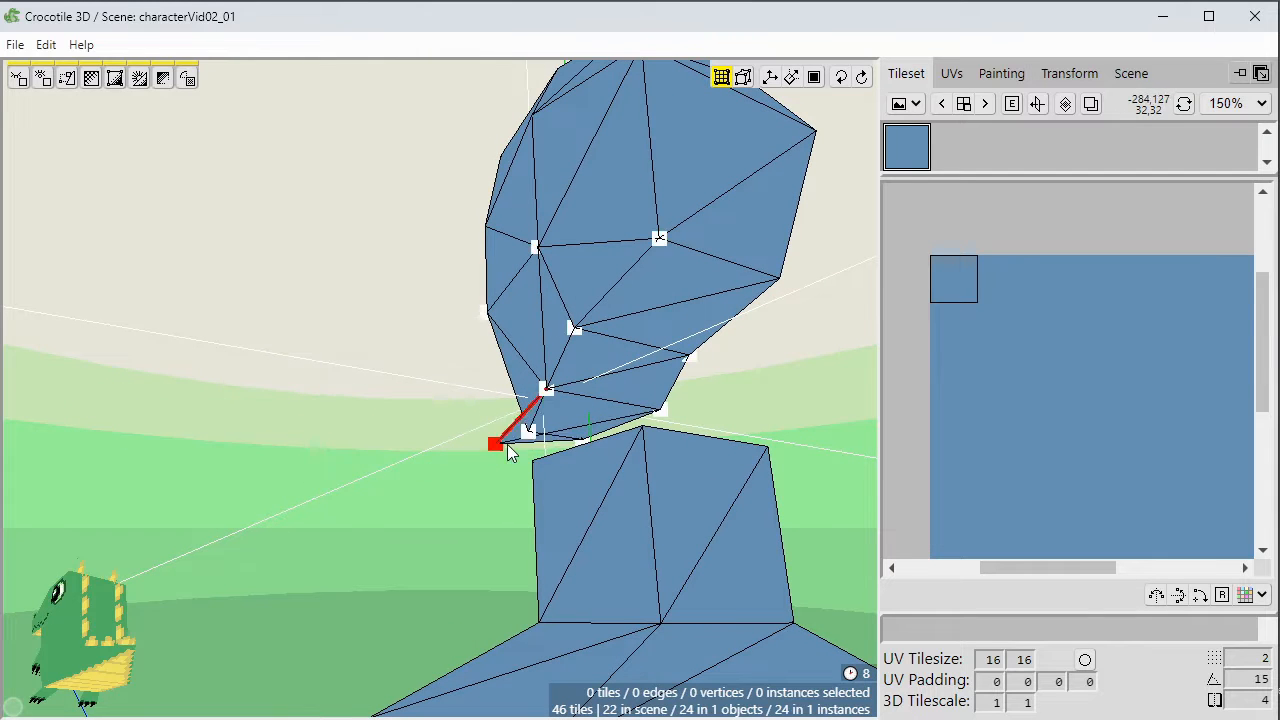
Examine the closed head's shape and its proportions against the torso from several sides.
key("space")
left_click_drag(483, 462, 650, 495)
scroll(482, 453, "down", 4)
left_click_drag(482, 453, 430, 481)
right_click_drag(430, 481, 466, 434)
right_click_drag(389, 566, 417, 534)
scroll(417, 534, "down", 4)
left_click_drag(417, 534, 450, 540)
left_click_drag(491, 457, 528, 465)
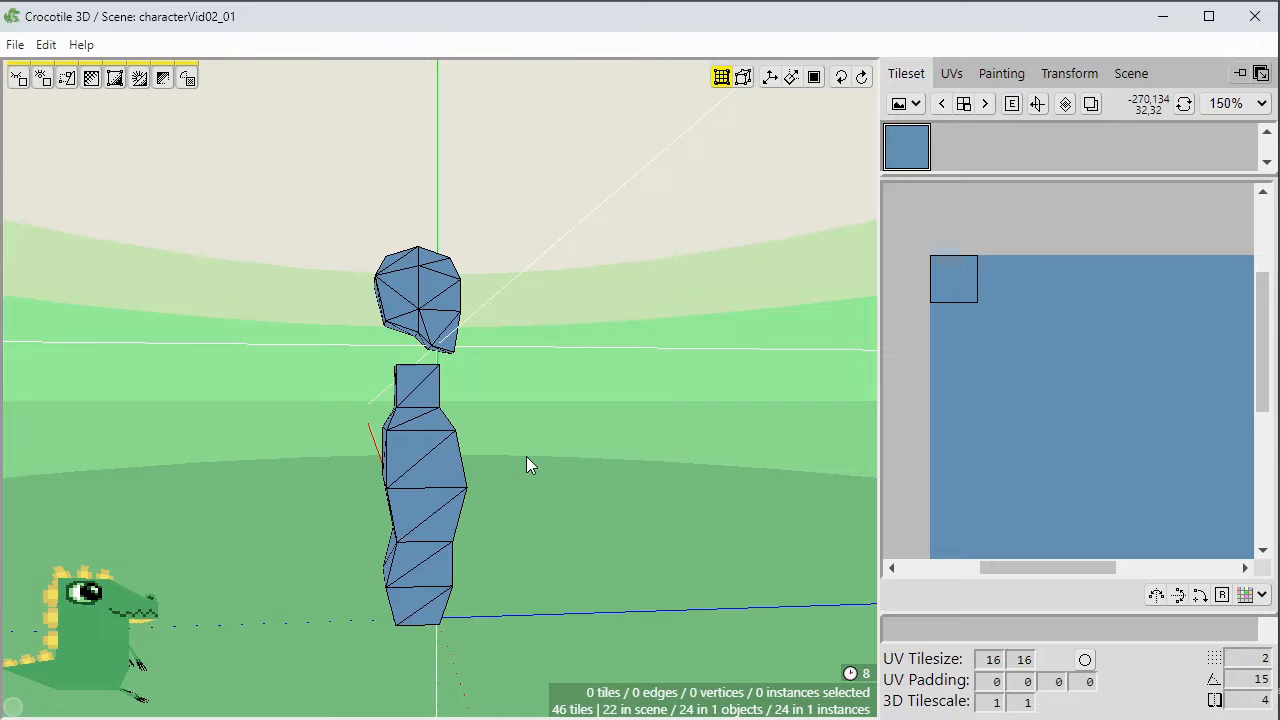
Set the grid snap back to 8.
scroll(556, 463, "up", 3)
left_click_drag(525, 427, 520, 470)
scroll(524, 427, "up", 1)
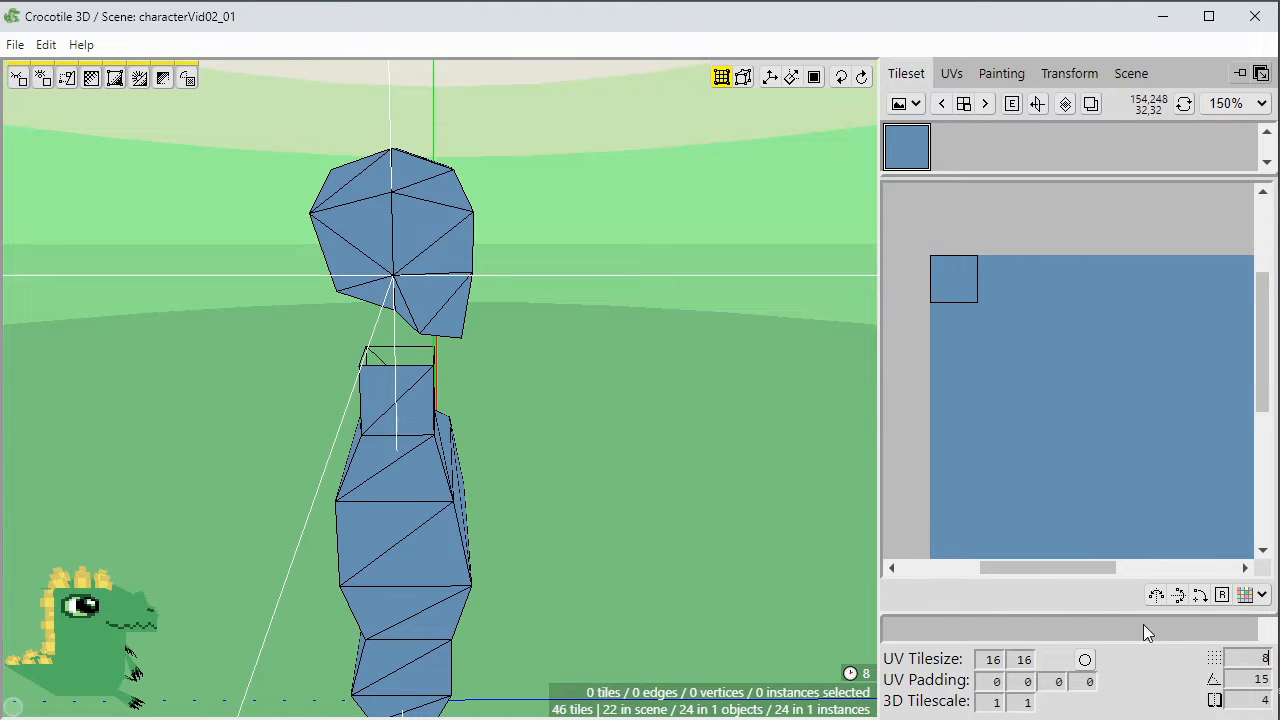
left_click_drag(520, 428, 400, 390)
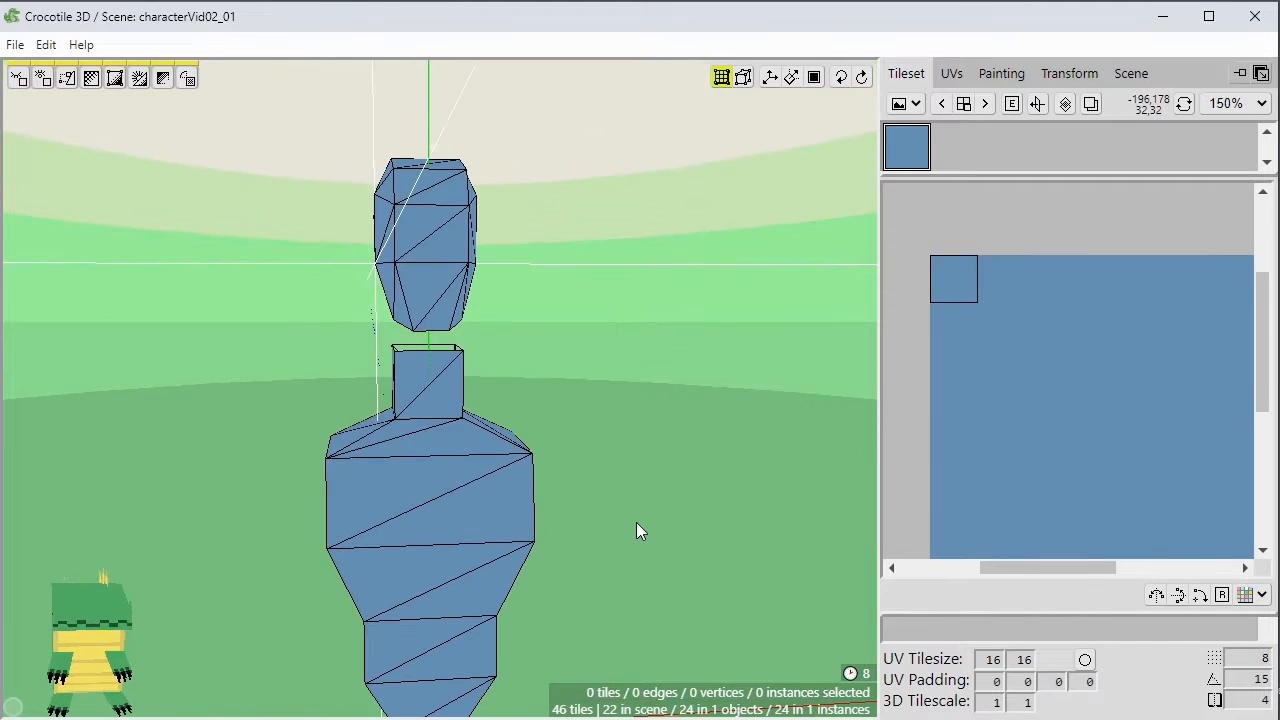
left_click_drag(636, 522, 610, 527)
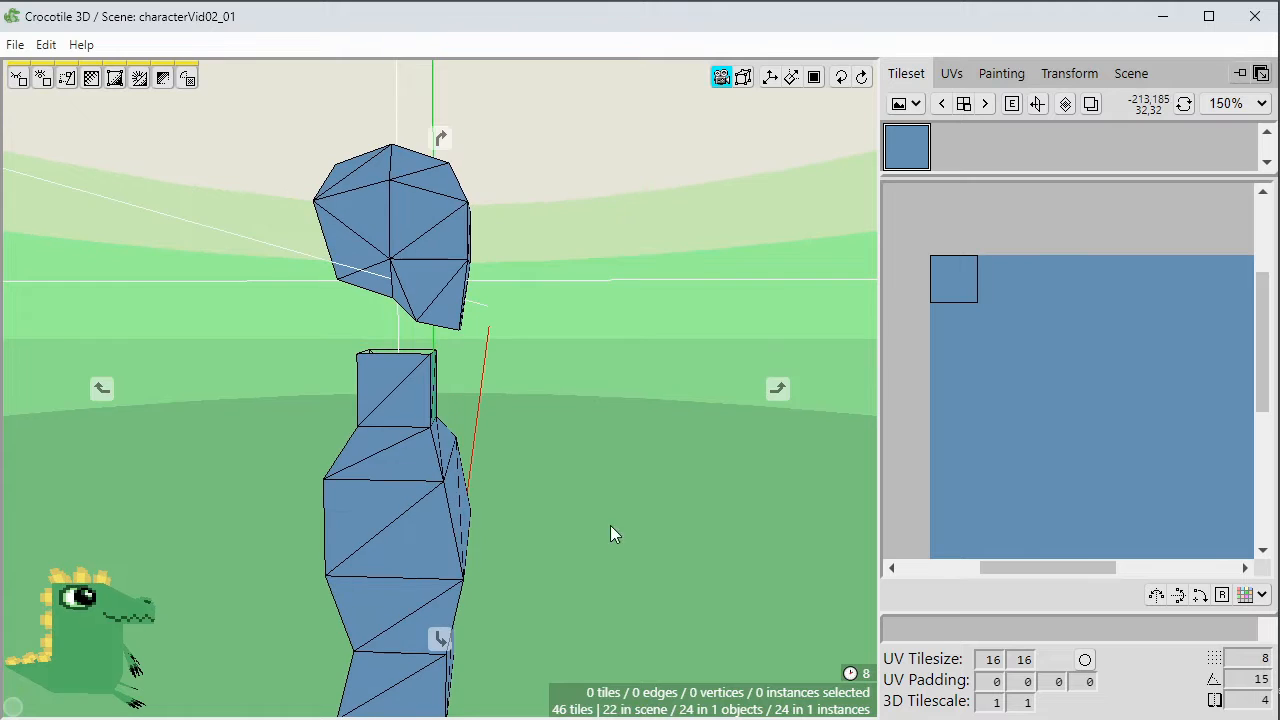
Turn all of the head's tiles into a separate object and rename it head.
right_click(563, 308)
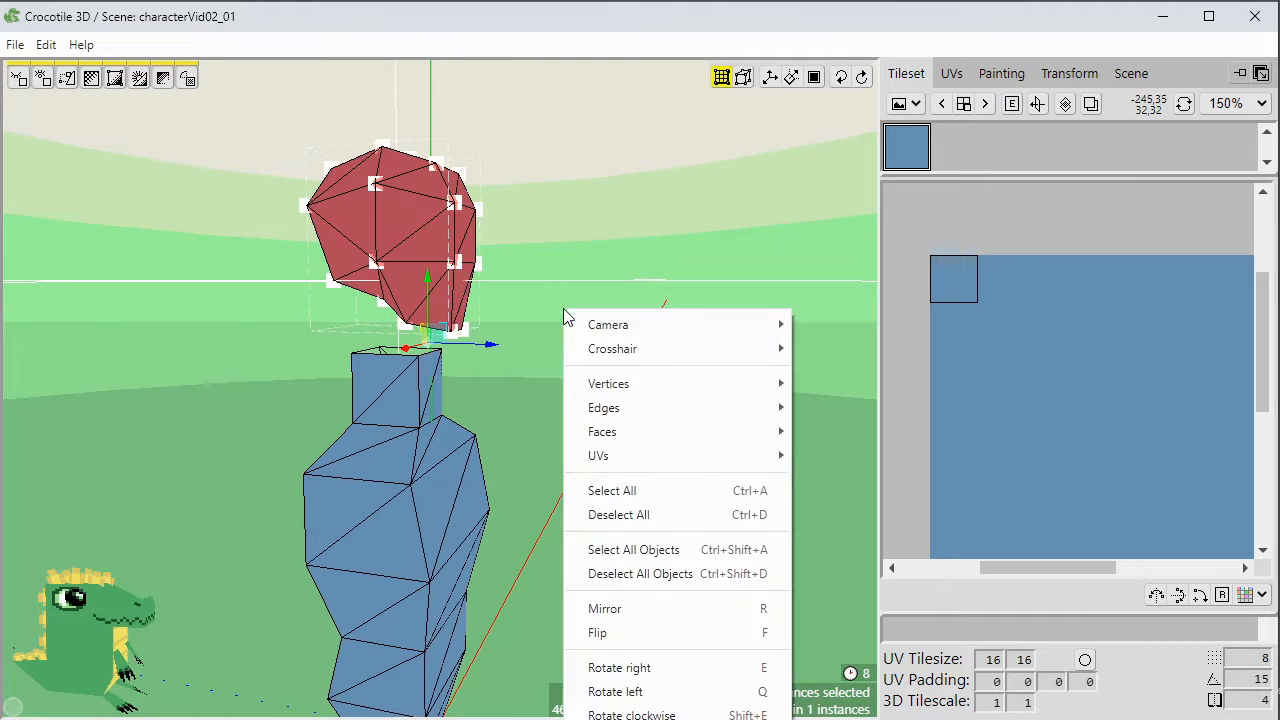
right_click(542, 114)
mouse_move(623, 236)
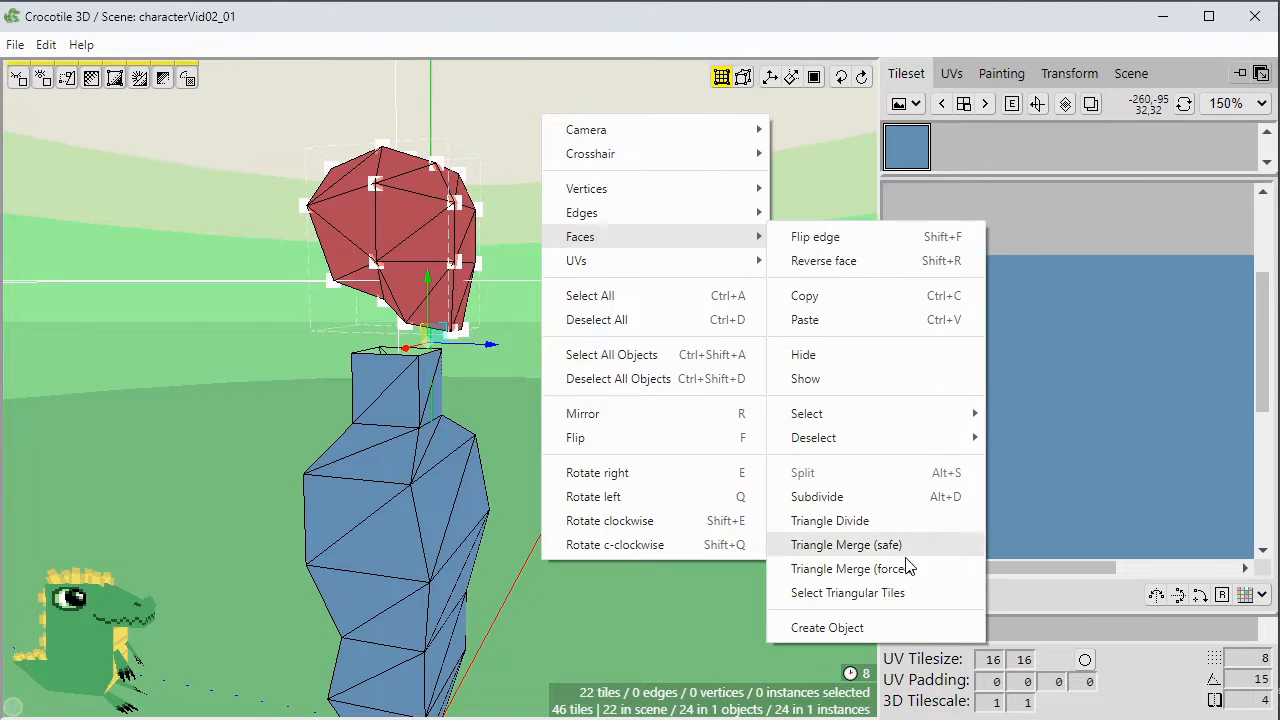
left_click(917, 630)
left_click(1133, 76)
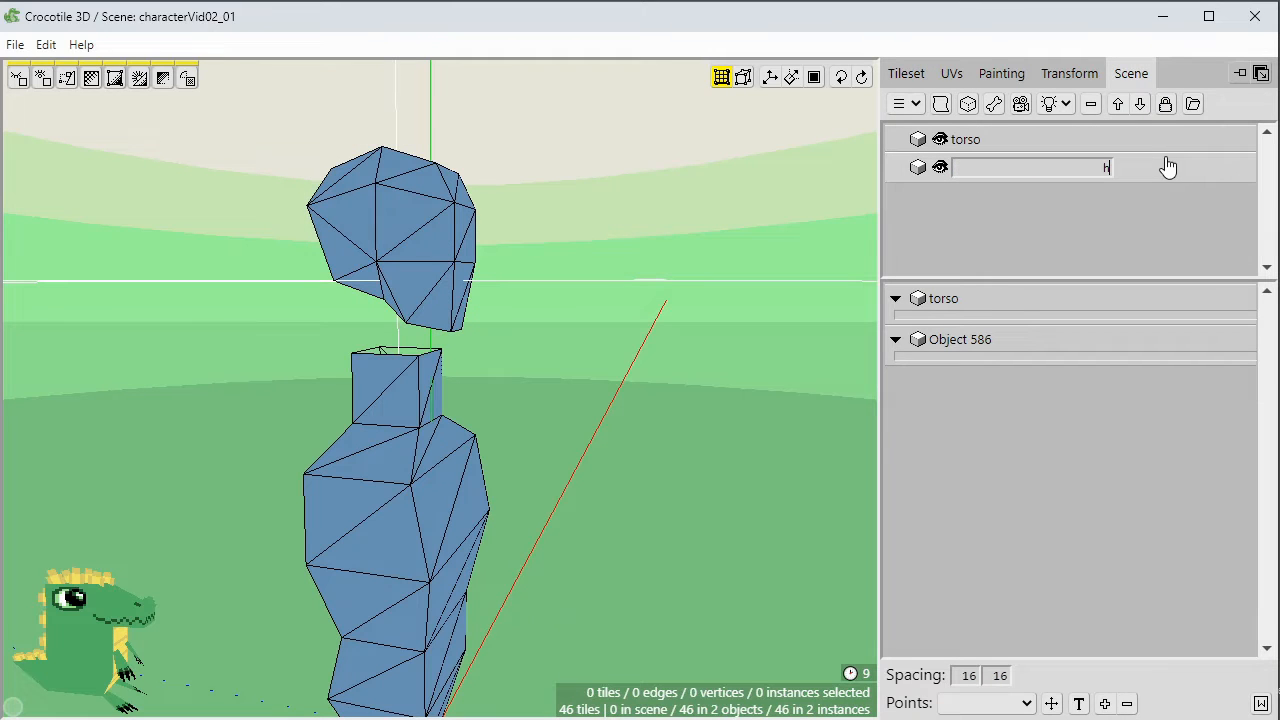
key("Return")
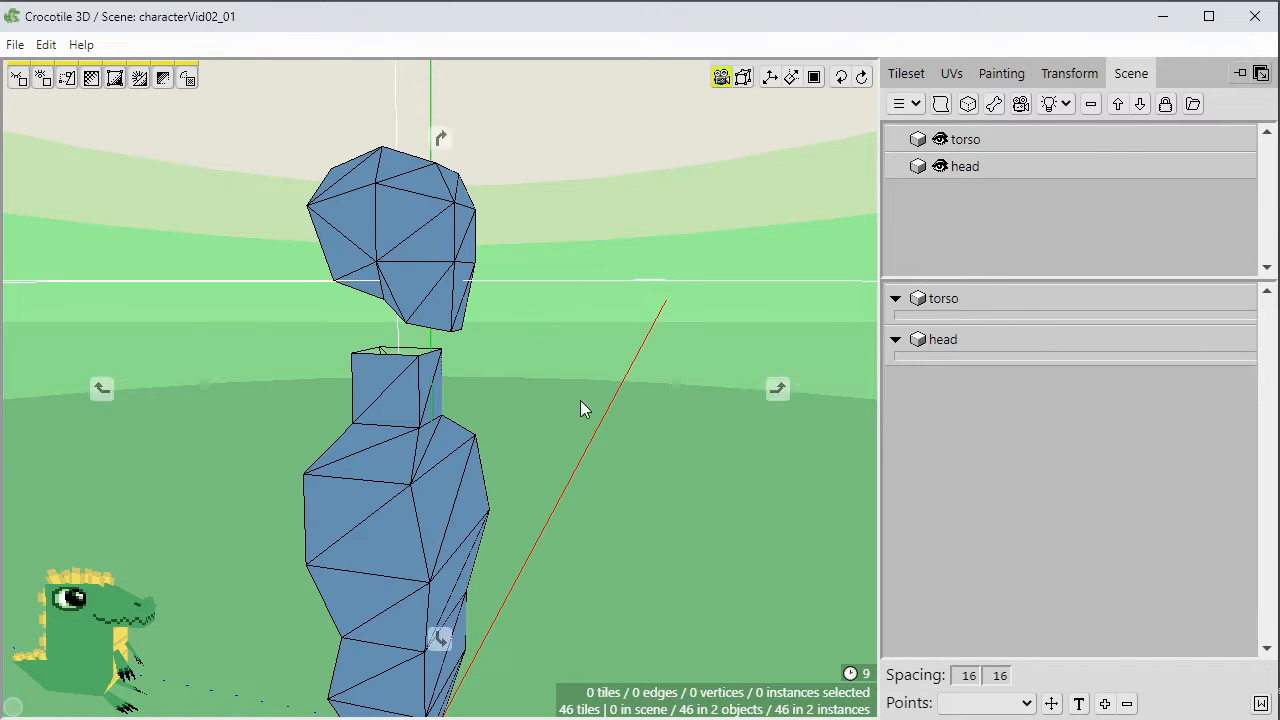
Select the head object and lower it so that it overlaps the top of the neck.
right_click_drag(580, 400, 425, 375)
left_click(417, 242)
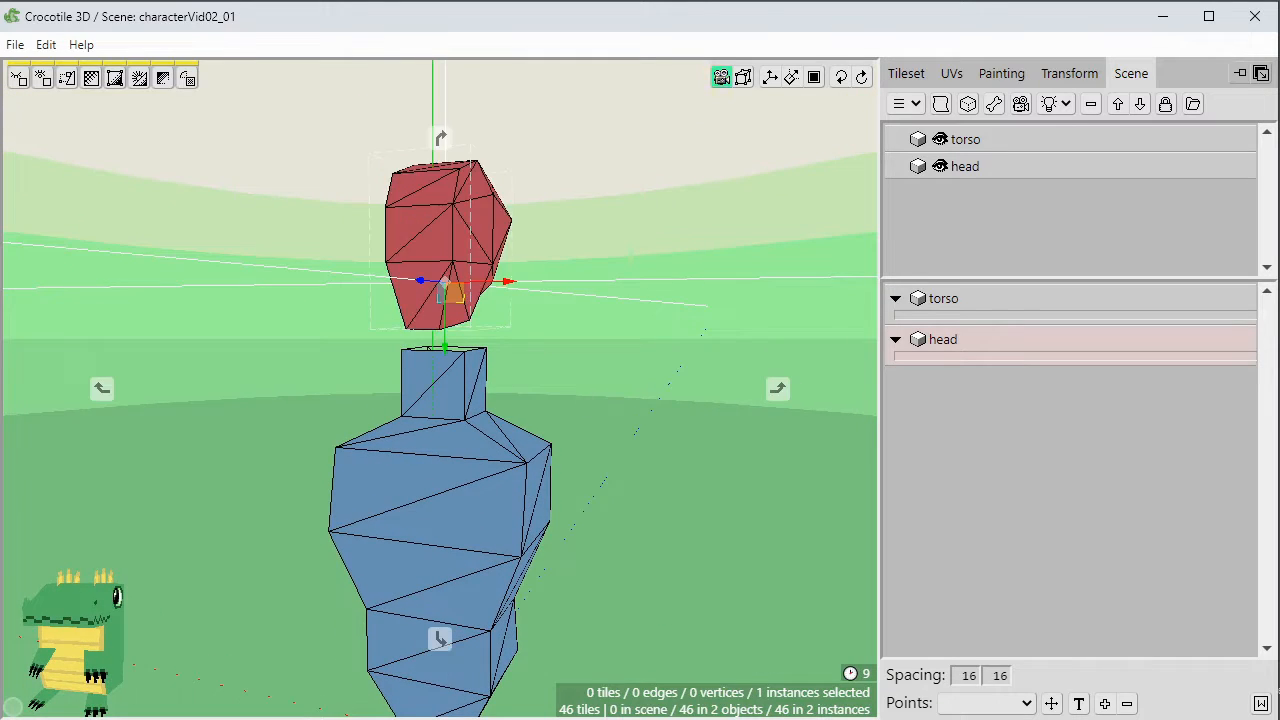
right_click_drag(720, 420, 640, 405)
key("s")
key("s")
key("s")
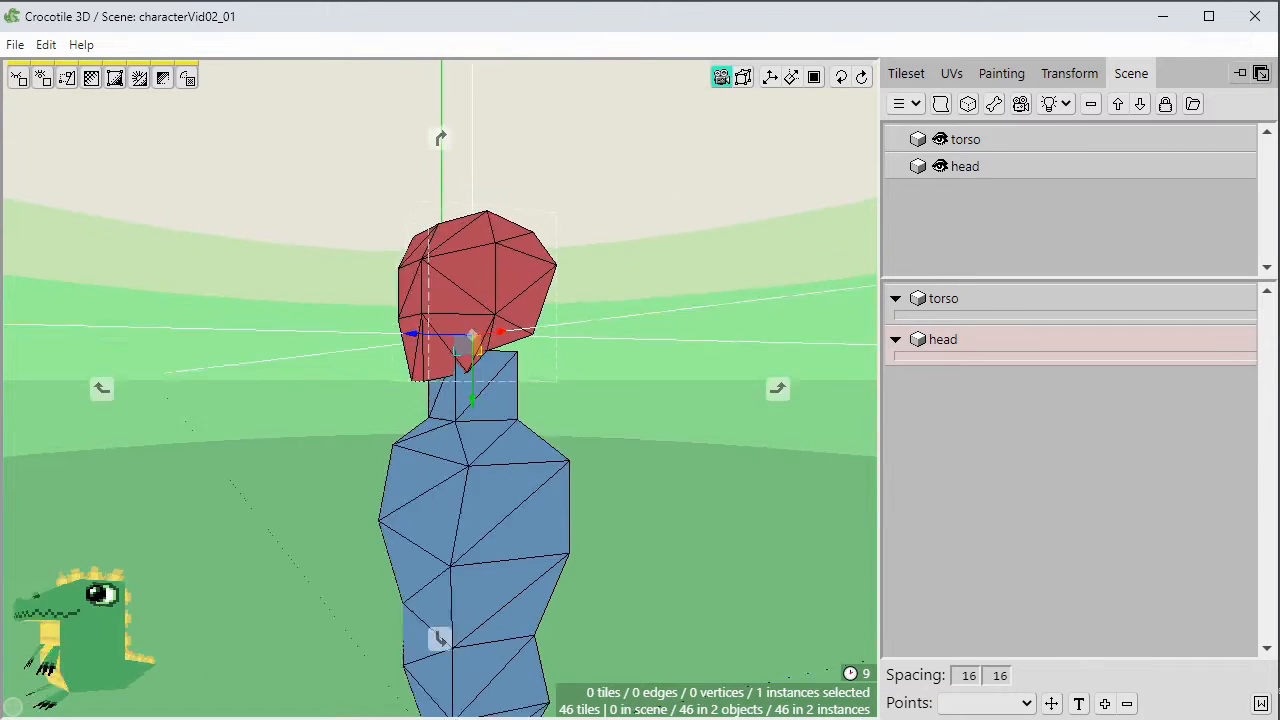
Try lowering the head one more step onto the neck, and raise it back.
right_click_drag(480, 425, 780, 446)
scroll(634, 446, "down", 3)
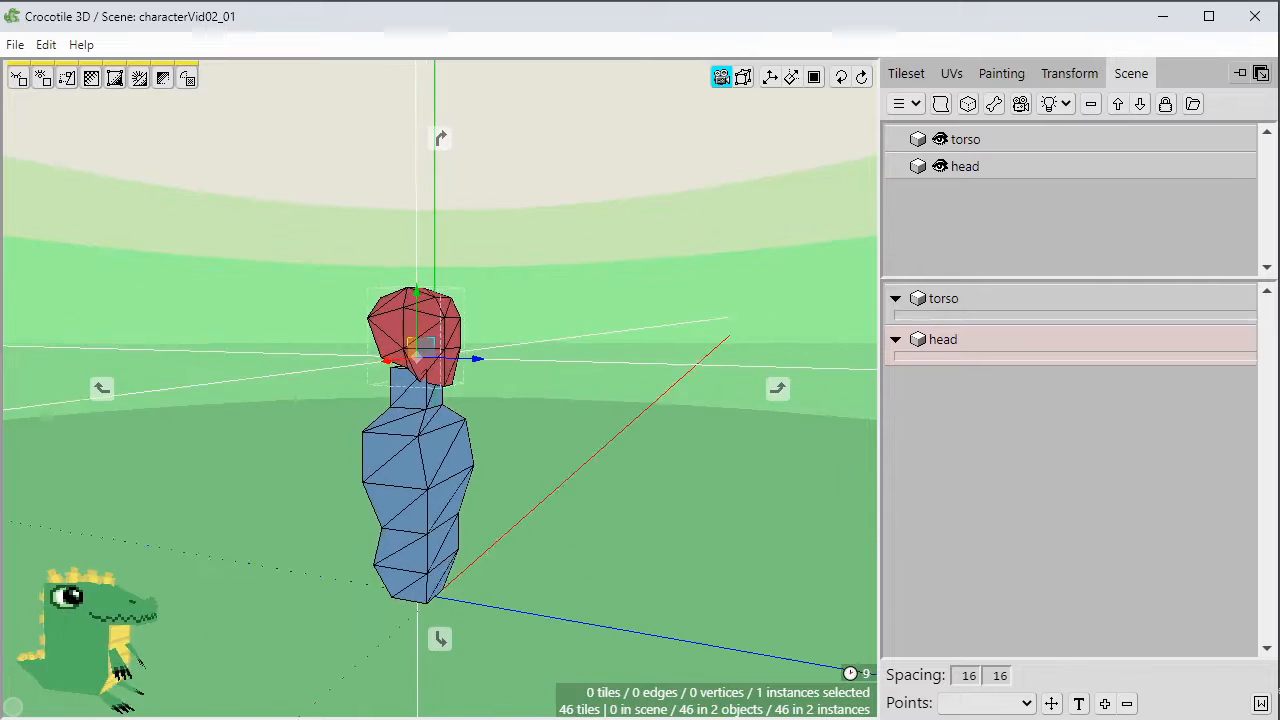
right_click_drag(560, 485, 376, 480)
key("s")
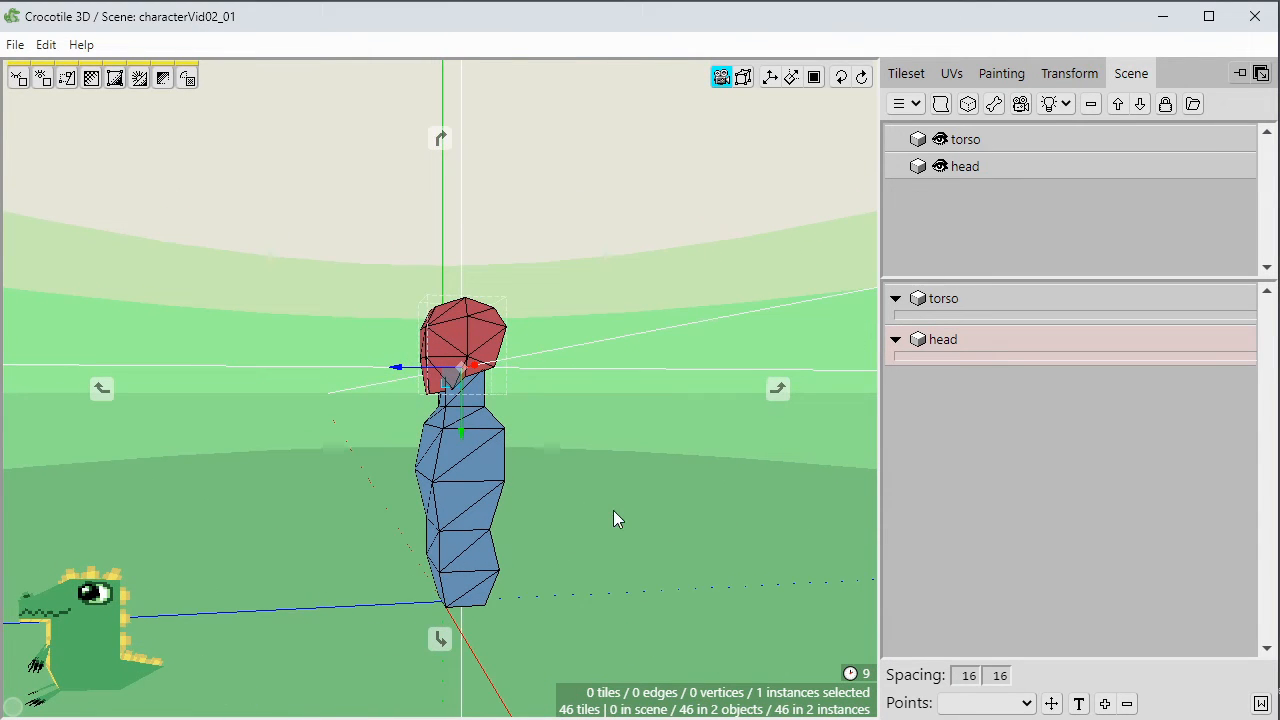
right_click_drag(610, 524, 740, 534)
scroll(610, 524, "up", 2)
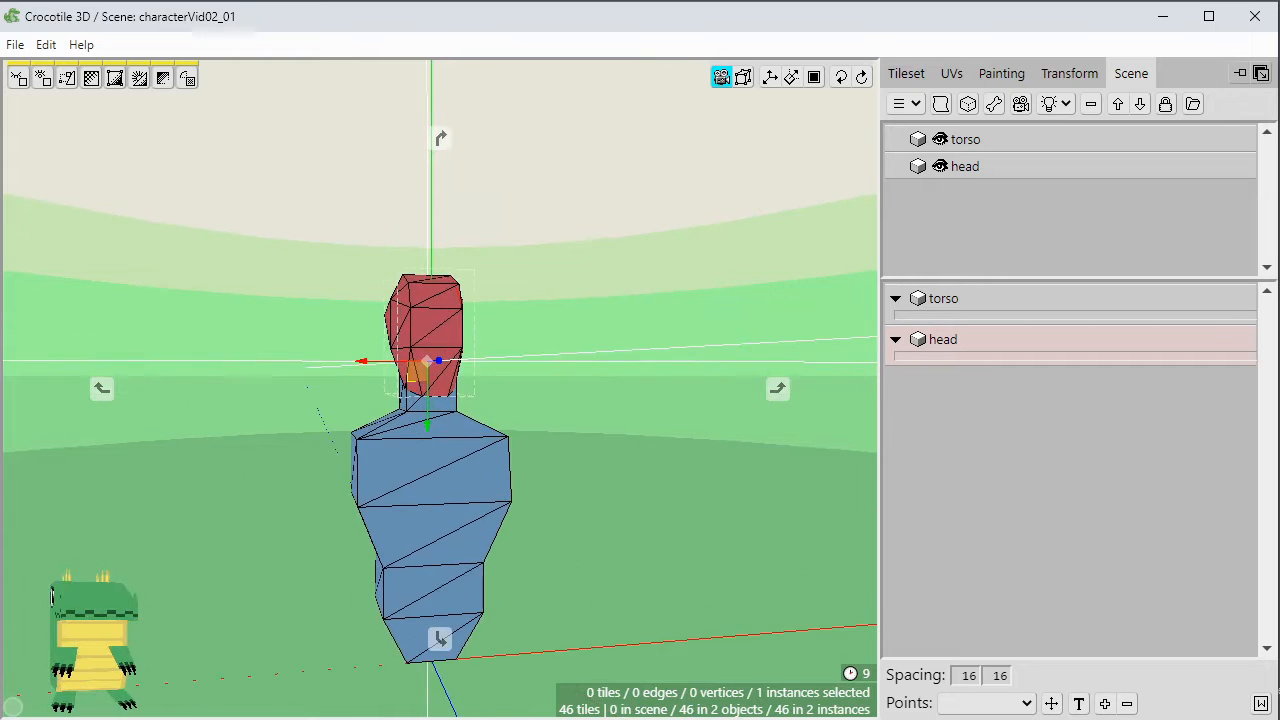
right_click_drag(610, 525, 557, 577)
key("space")
left_click_drag(542, 586, 300, 586)
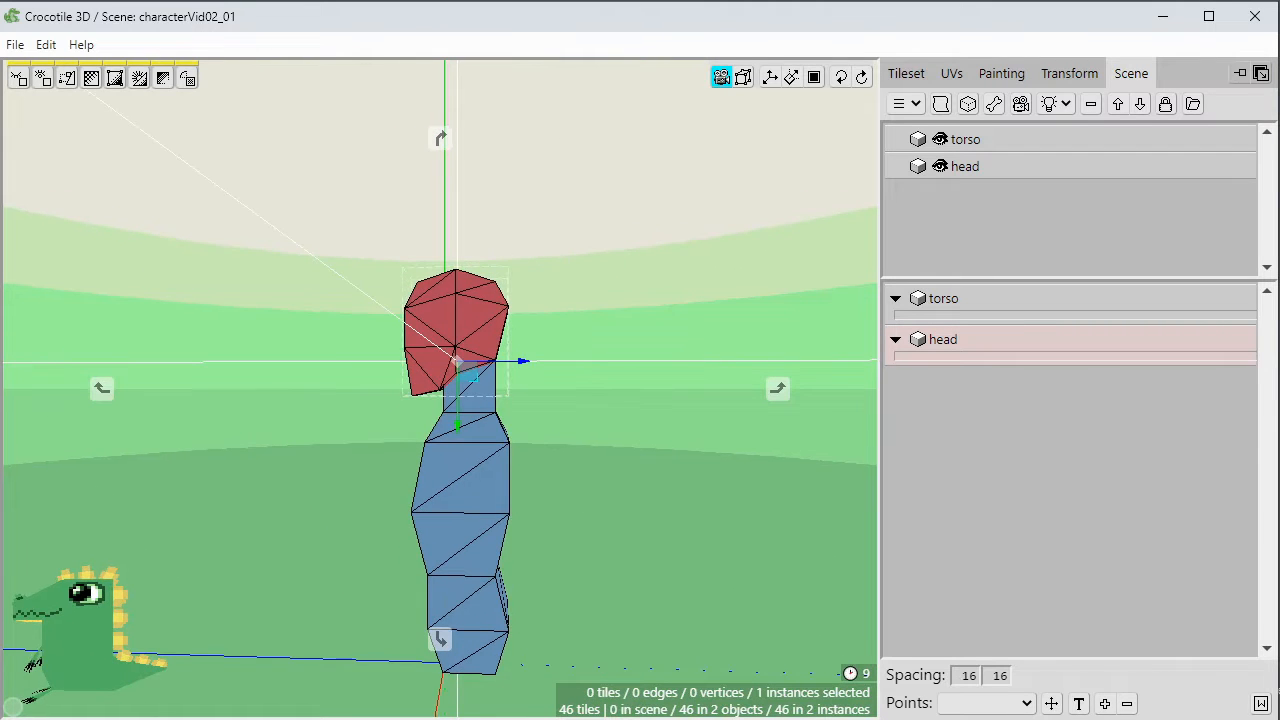
key("w")
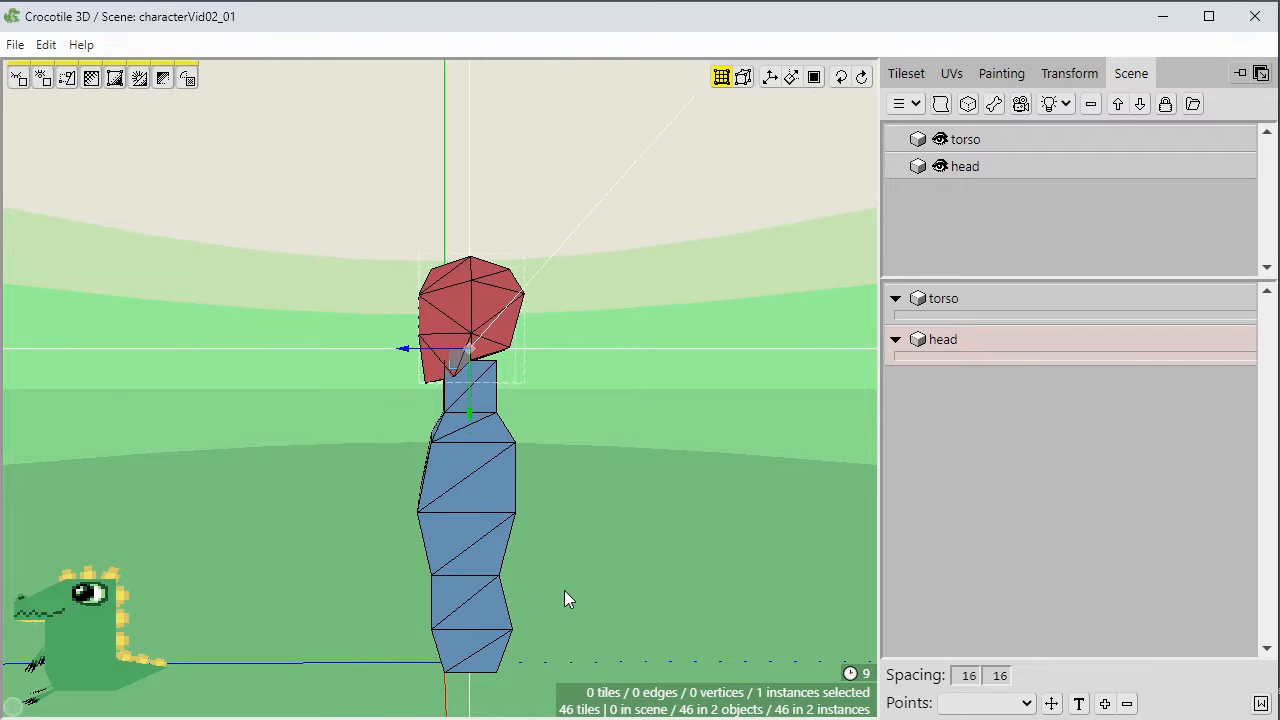
Compare the head's height with a position one step lower in side view, returning it to the higher one.
key("space")
left_click_drag(564, 590, 684, 590)
left_click_drag(684, 640, 816, 663)
key("s")
key("w")
key("space")
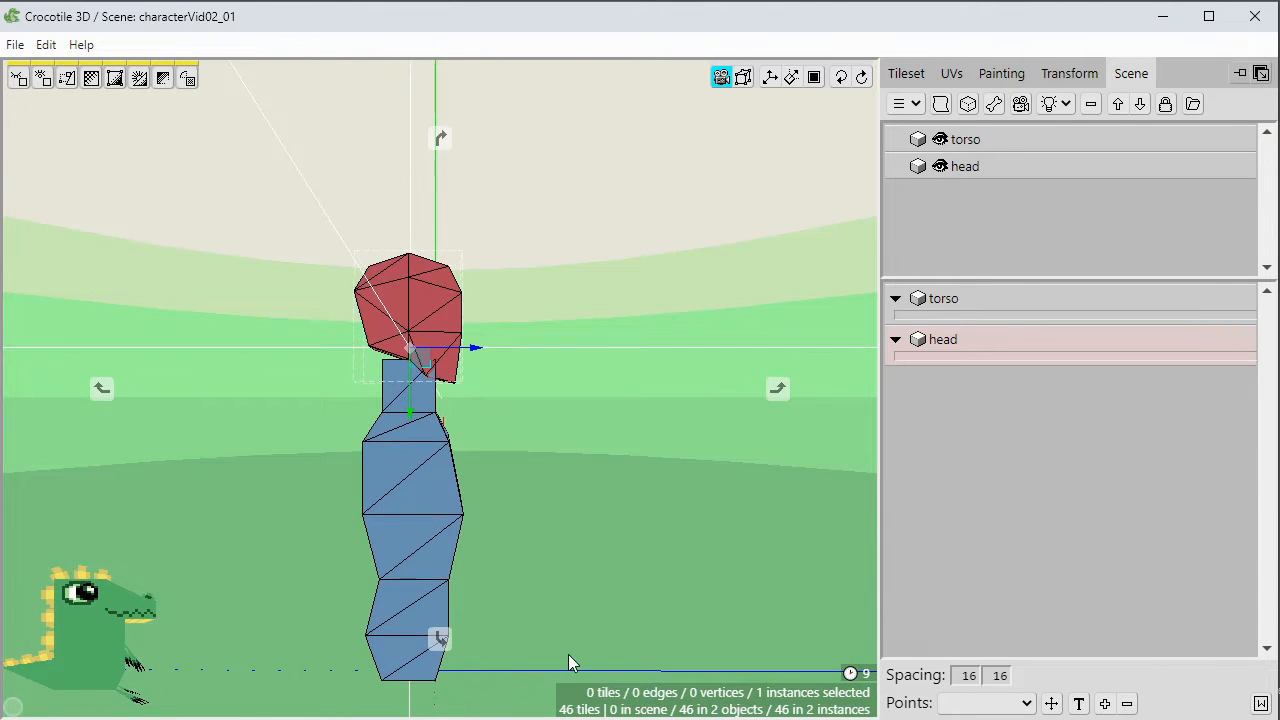
Edit the torso object and shift the neck's rear top vertices forward beneath the head.
scroll(568, 655, "up", 3)
left_click_drag(568, 655, 405, 655)
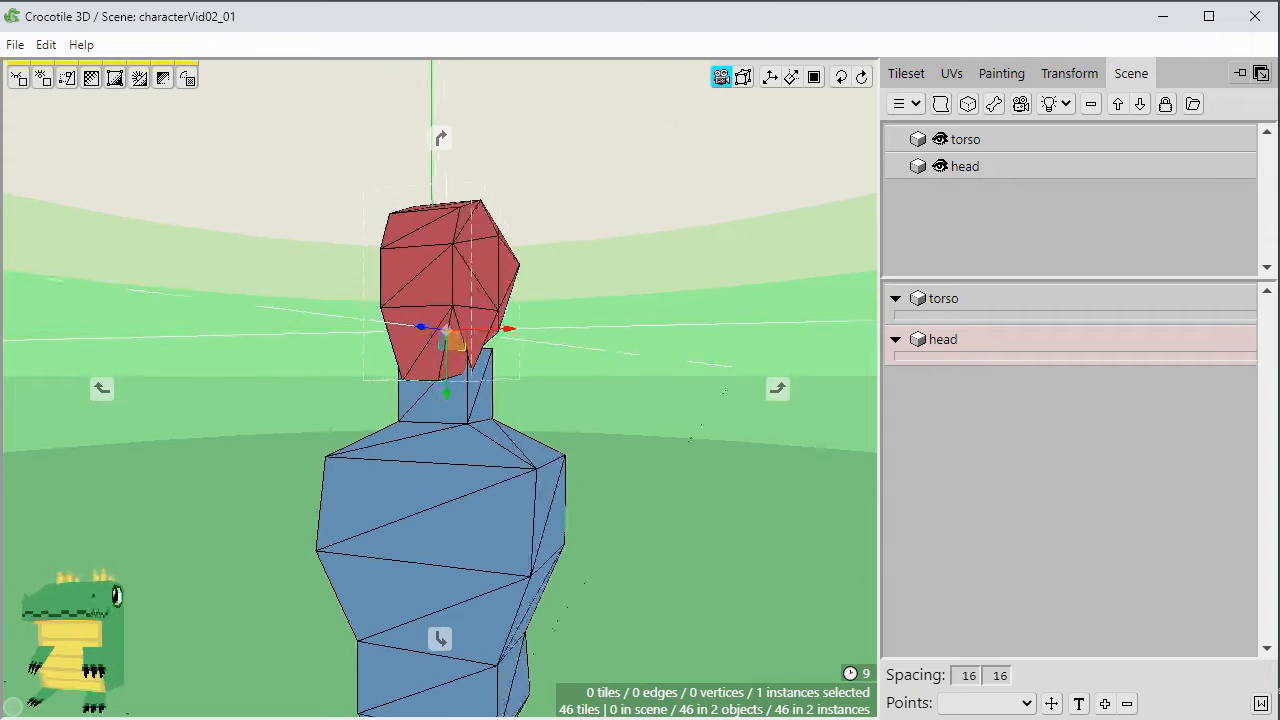
right_click_drag(458, 588, 543, 588)
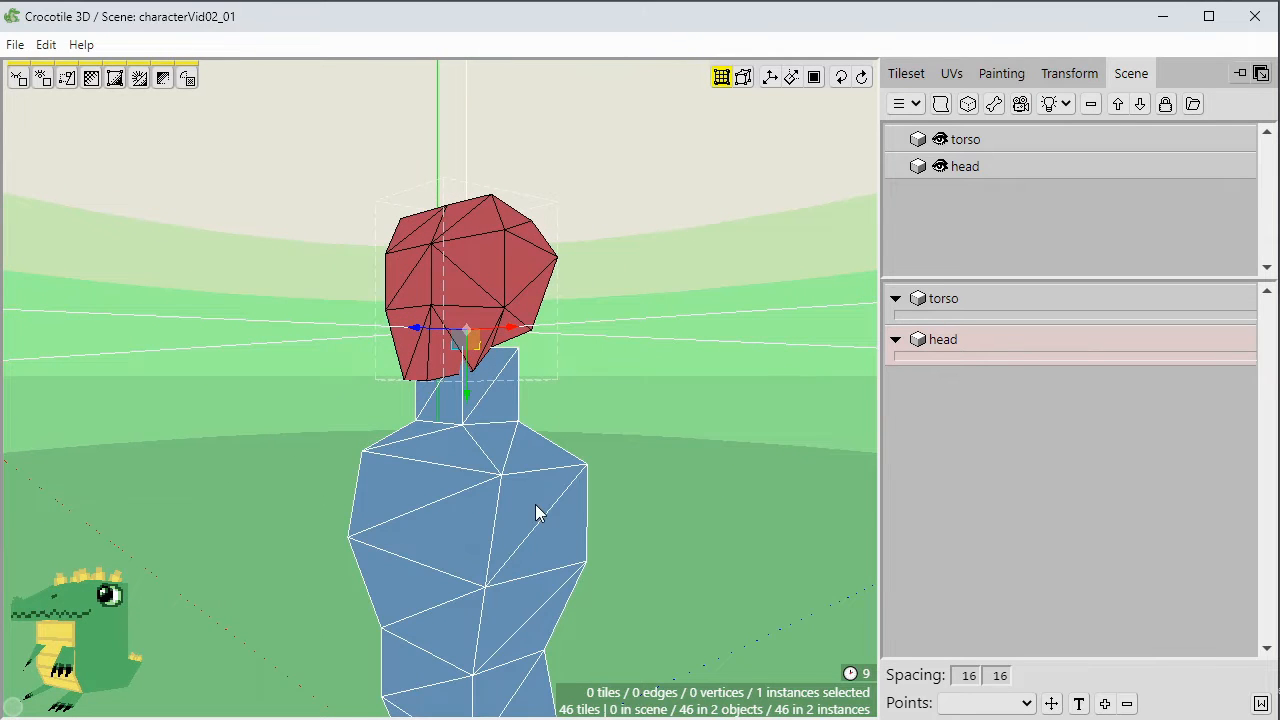
key("Escape")
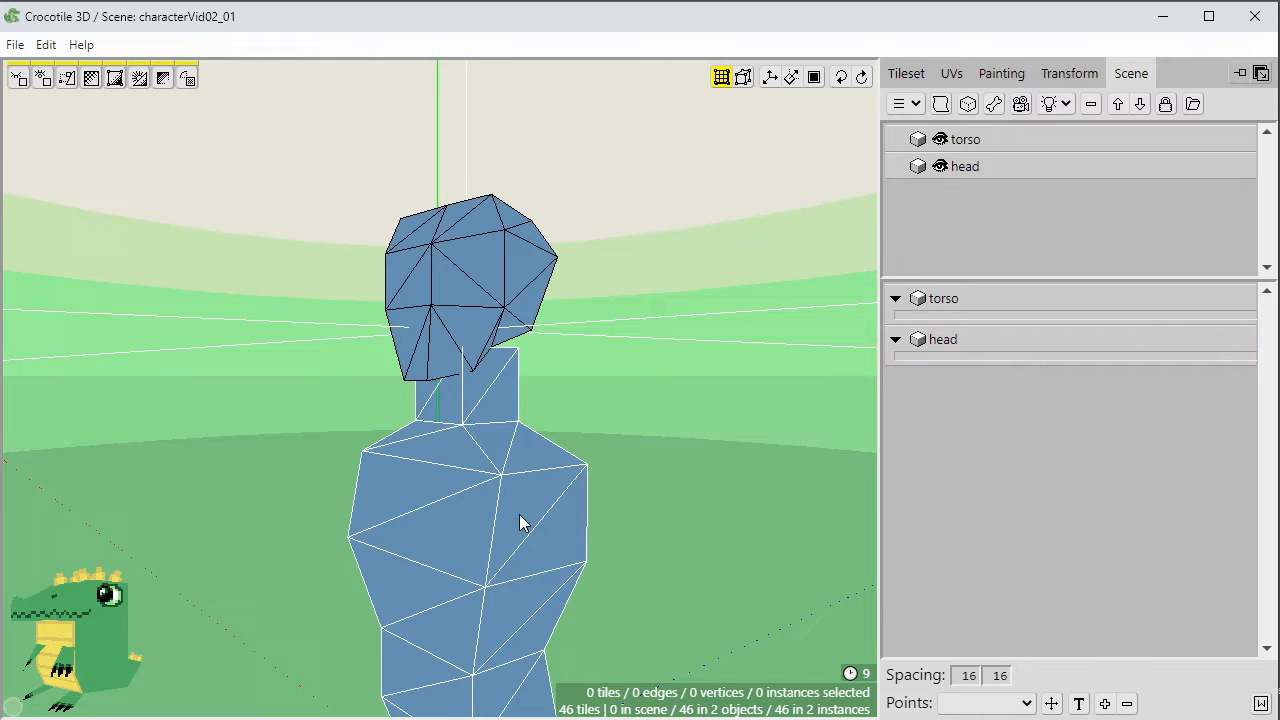
left_click(492, 424)
right_click_drag(492, 424, 529, 402)
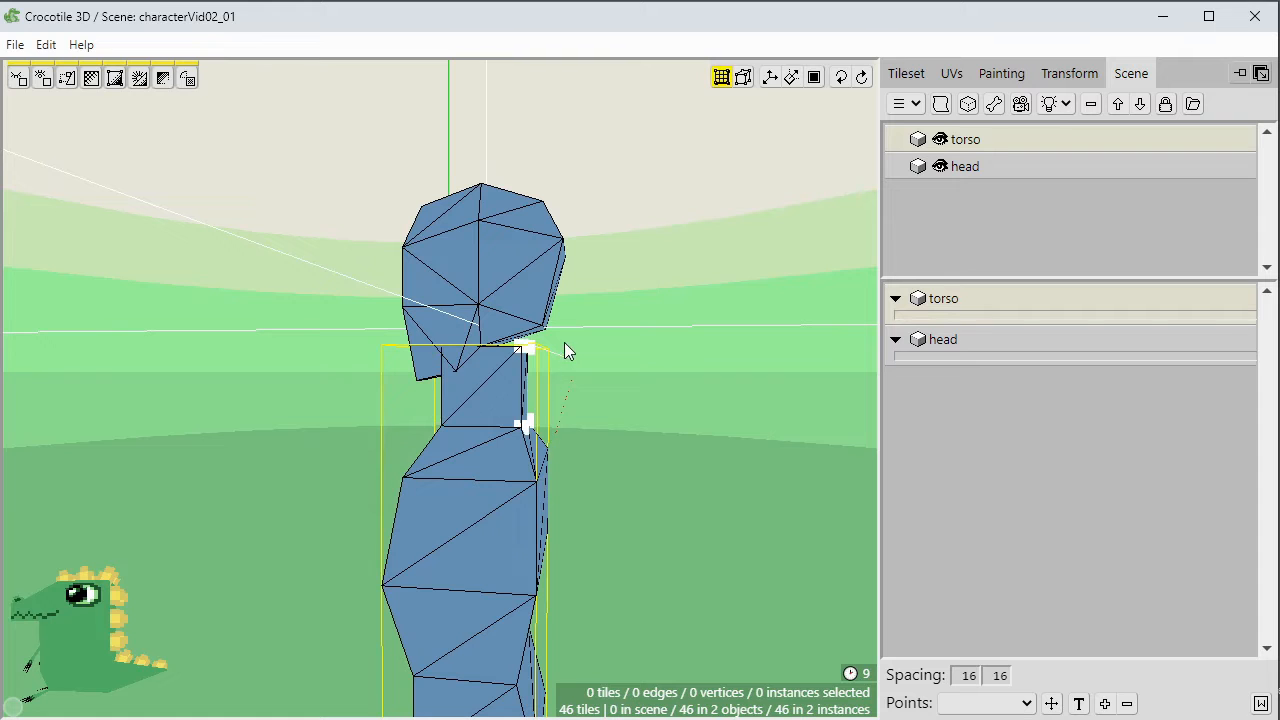
left_click_drag(564, 342, 505, 381)
key("a")
key("space")
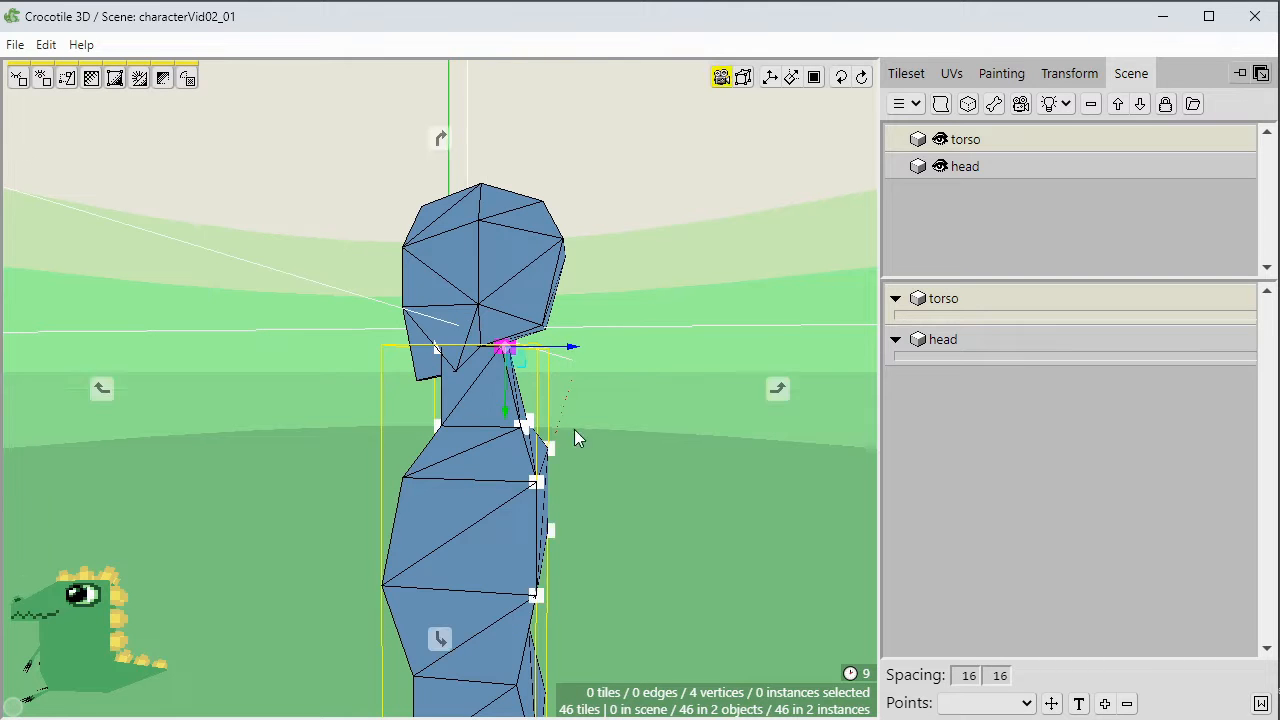
Try adjusting the neck's width by its side vertices in front view, and undo the change.
right_click_drag(574, 429, 380, 465)
left_click(582, 425)
key("space")
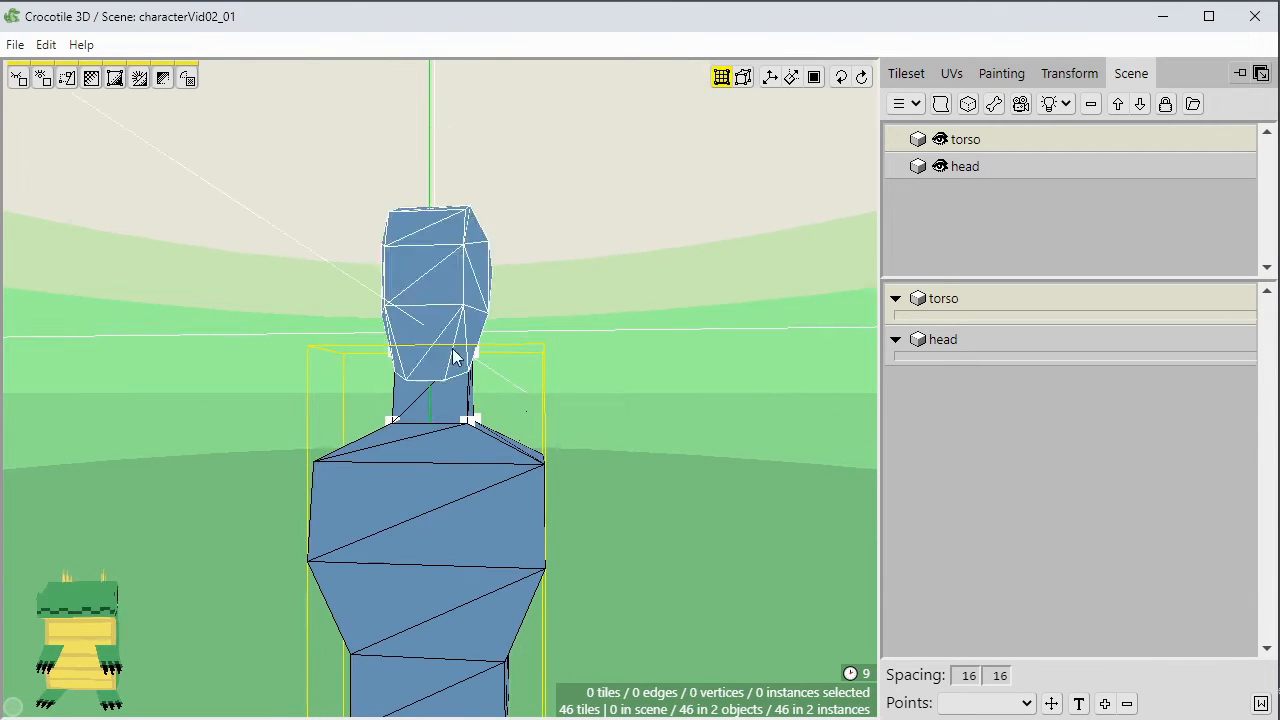
right_click_drag(520, 324, 536, 319)
left_click_drag(537, 303, 454, 380)
right_click_drag(475, 395, 720, 395)
right_click_drag(420, 410, 516, 438)
key("ctrl+z")
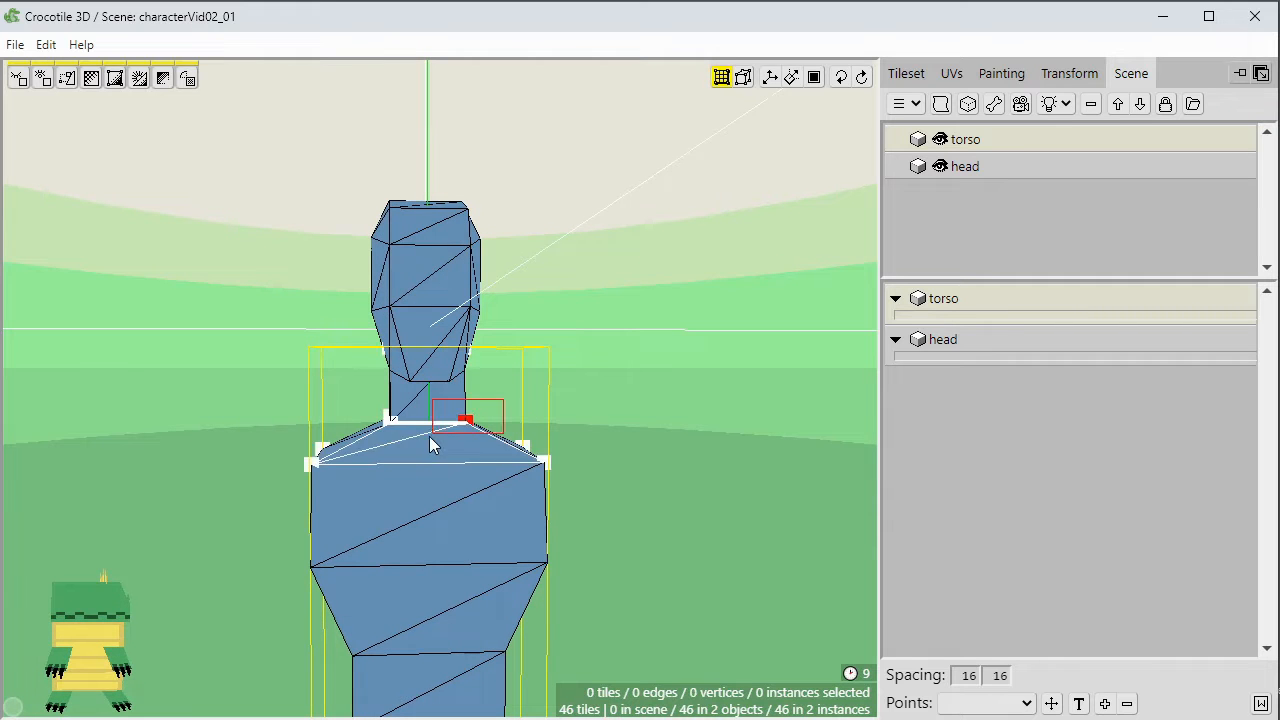
Slant the front of the neck back toward its top by adjusting the front vertices.
right_click_drag(430, 445, 462, 455)
left_click(530, 403)
right_click_drag(530, 403, 470, 408)
scroll(530, 403, "up", 2)
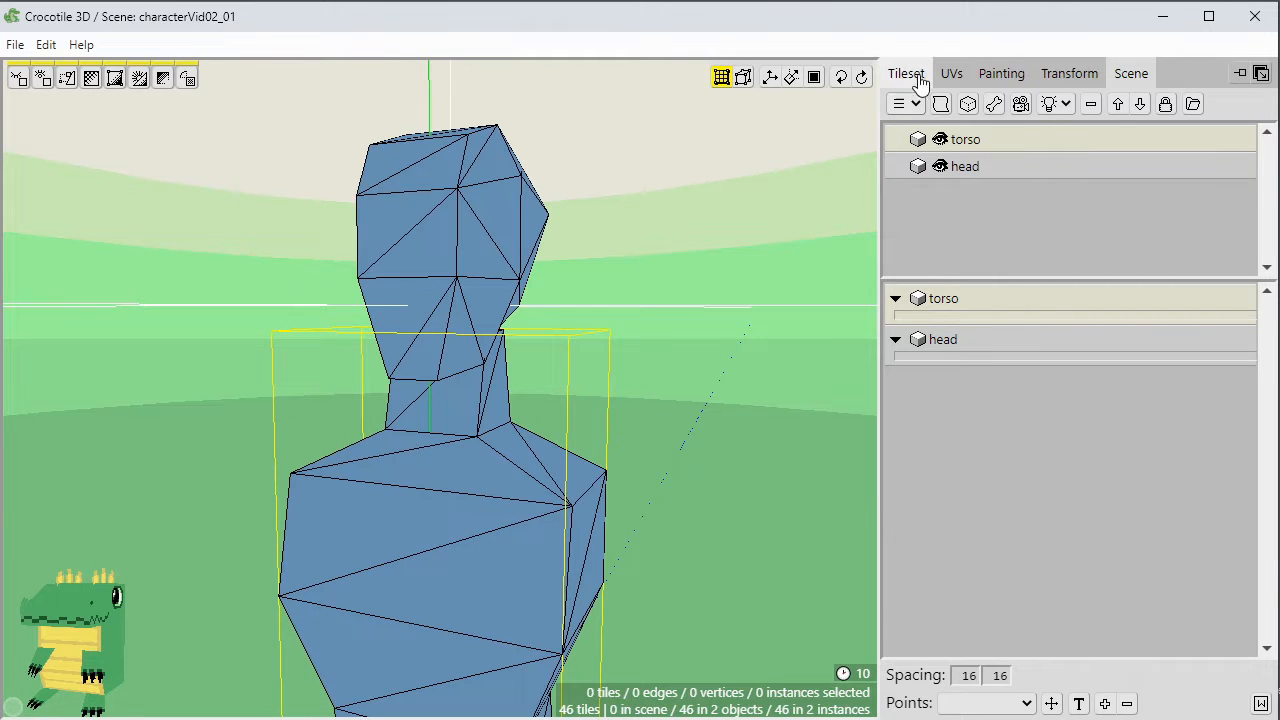
Set the grid snapping to 4 and move the sides of the neck's top slightly inward.
left_click(908, 76)
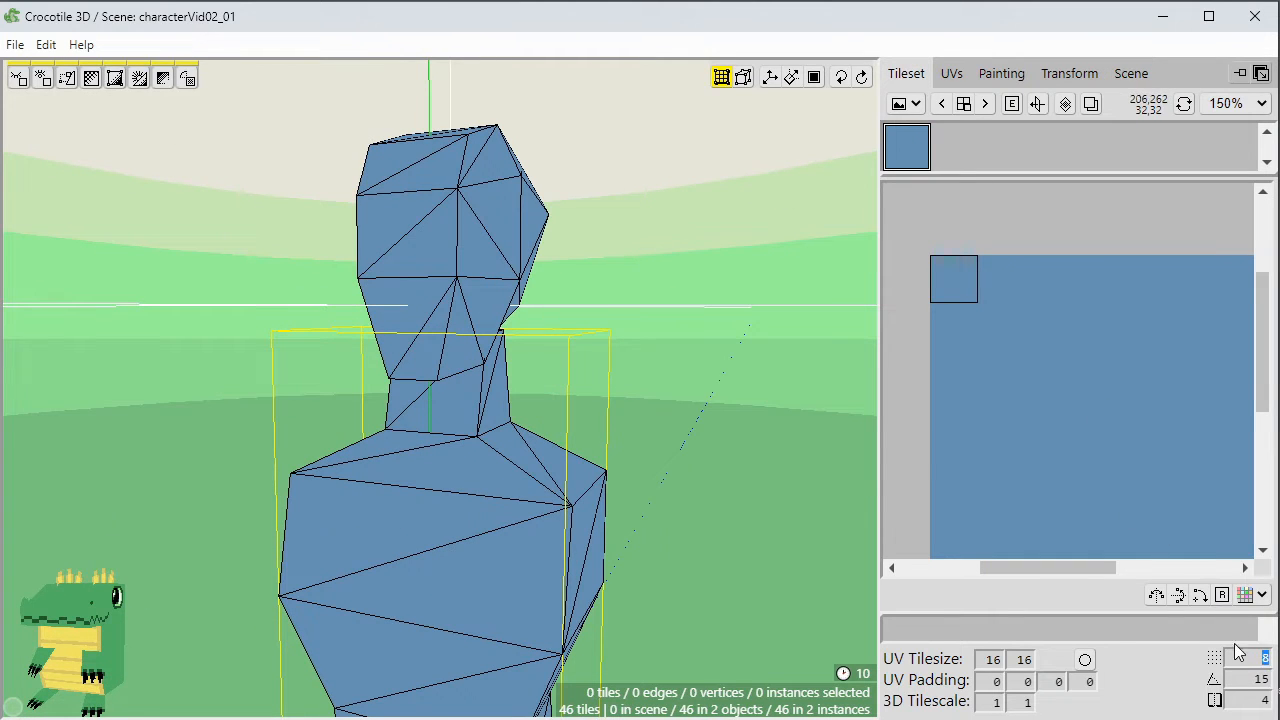
right_click_drag(858, 494, 627, 335)
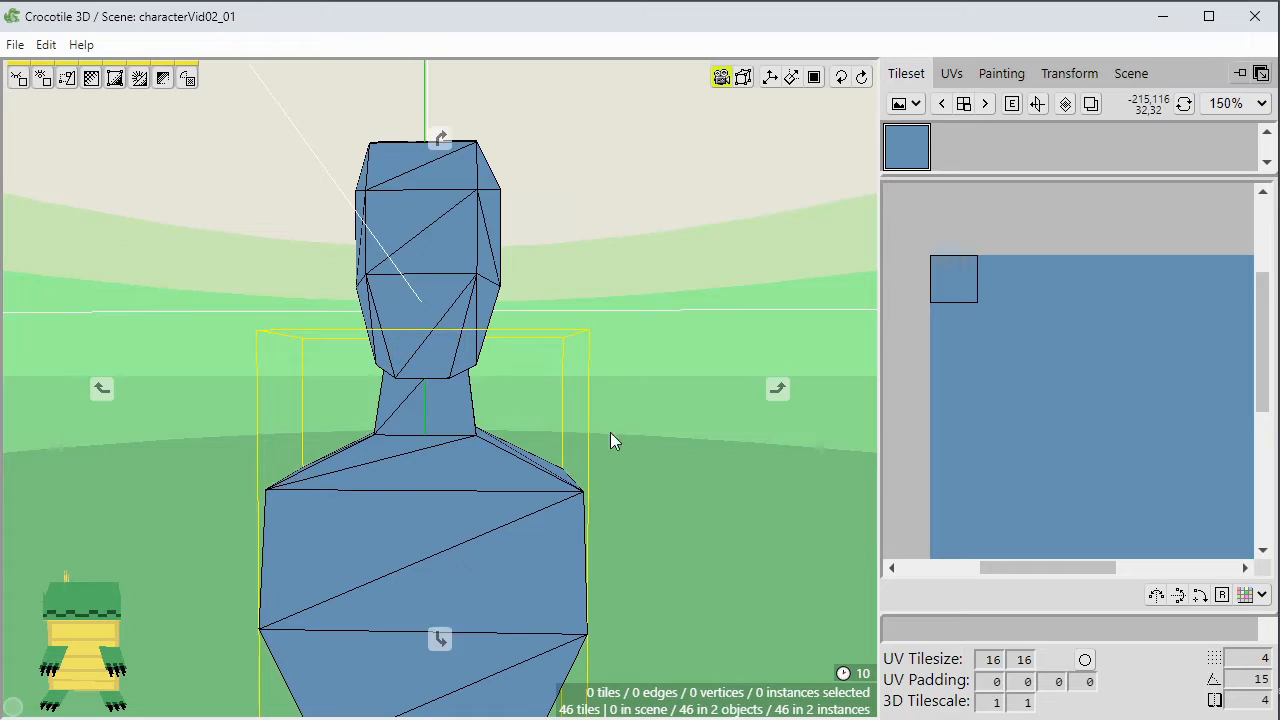
right_click_drag(610, 432, 490, 425)
scroll(636, 508, "down", 3)
right_click_drag(636, 508, 420, 508)
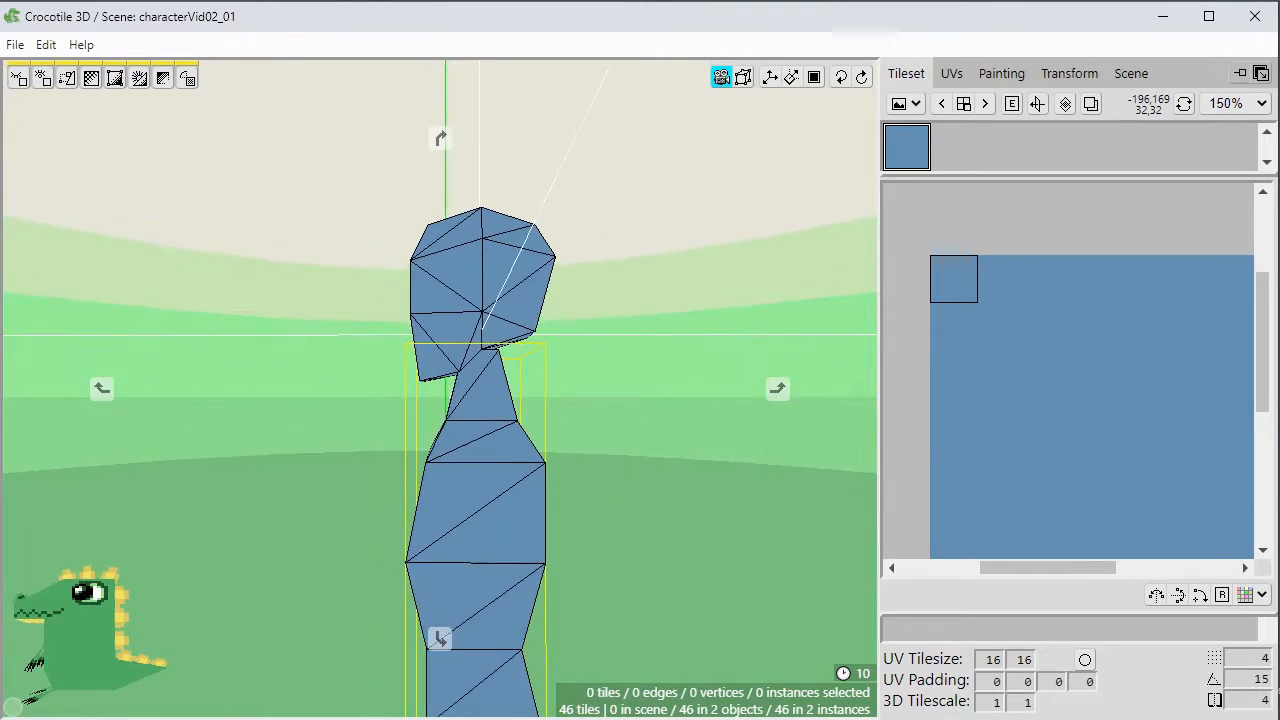
Raise all of the neck's top vertices slightly so that they reach further into the head.
right_click_drag(600, 432, 625, 453)
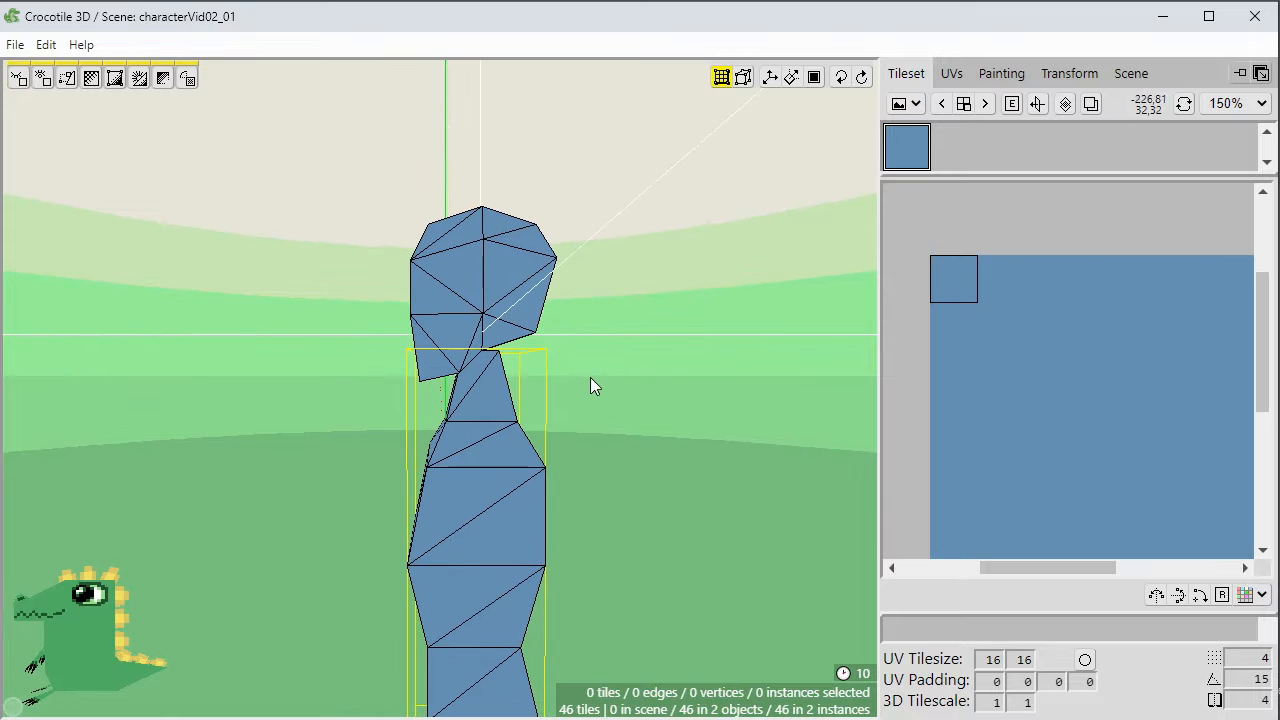
left_click_drag(580, 377, 438, 297)
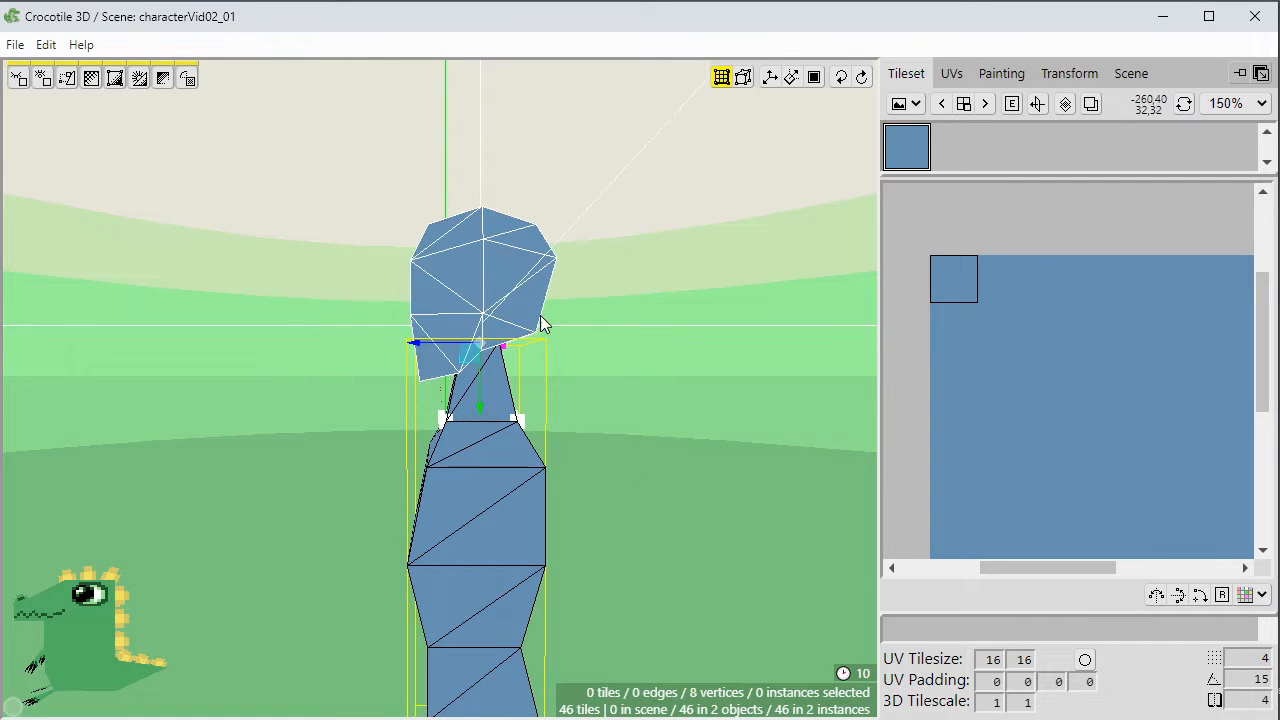
right_click_drag(540, 325, 593, 456)
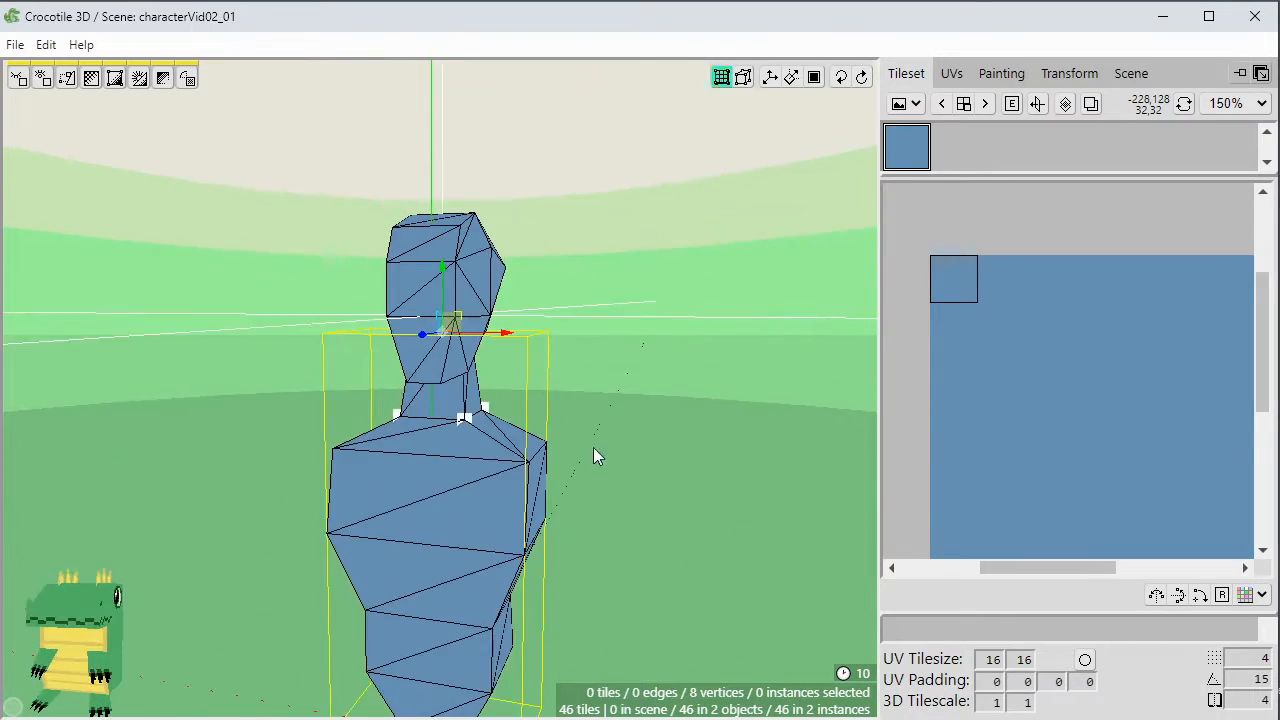
right_click_drag(680, 470, 705, 445)
scroll(640, 486, "down", 3)
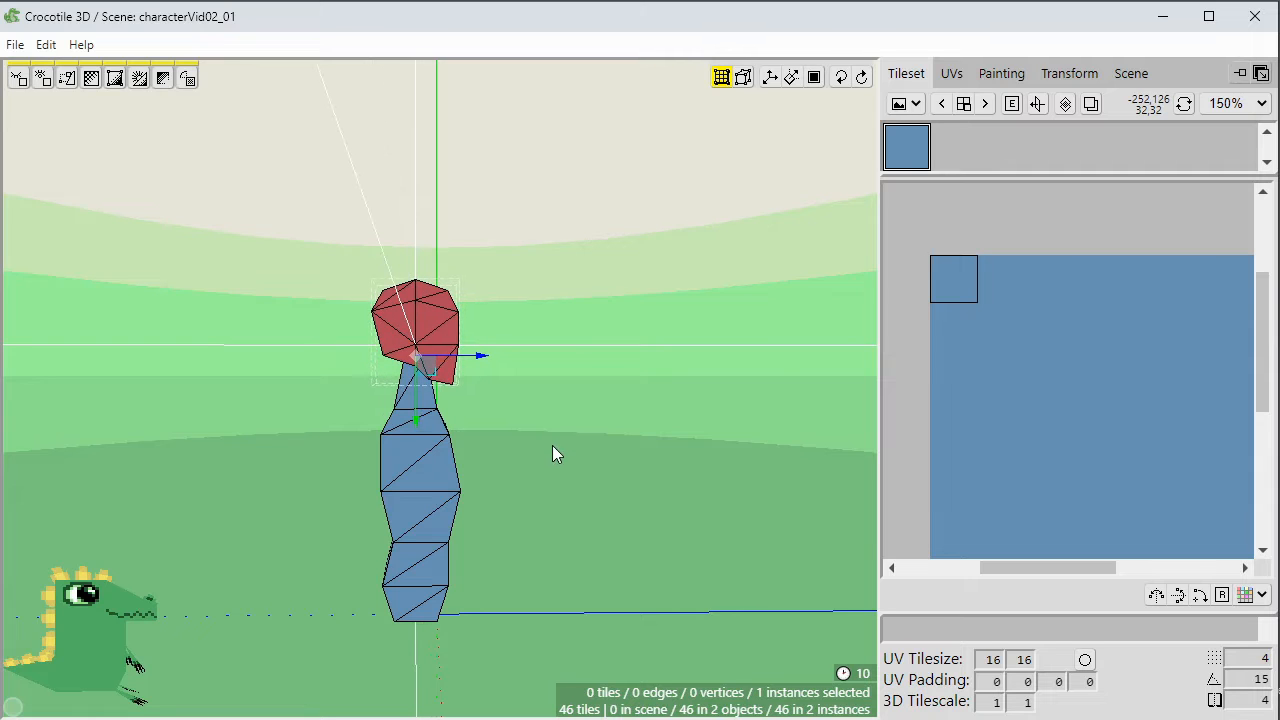
Nudge the head object slightly down and forward on the neck.
right_click_drag(552, 455, 330, 474)
key("Down")
key("Right")
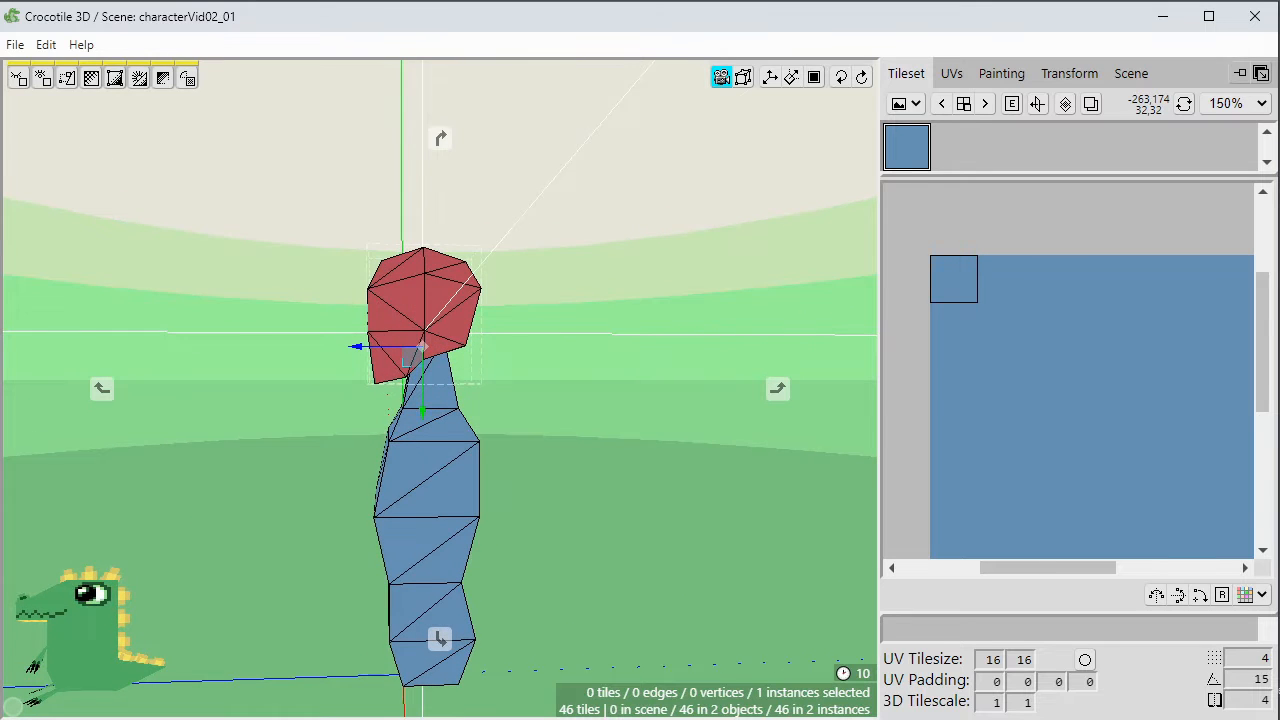
right_click_drag(535, 516, 540, 515)
right_click_drag(615, 495, 815, 496)
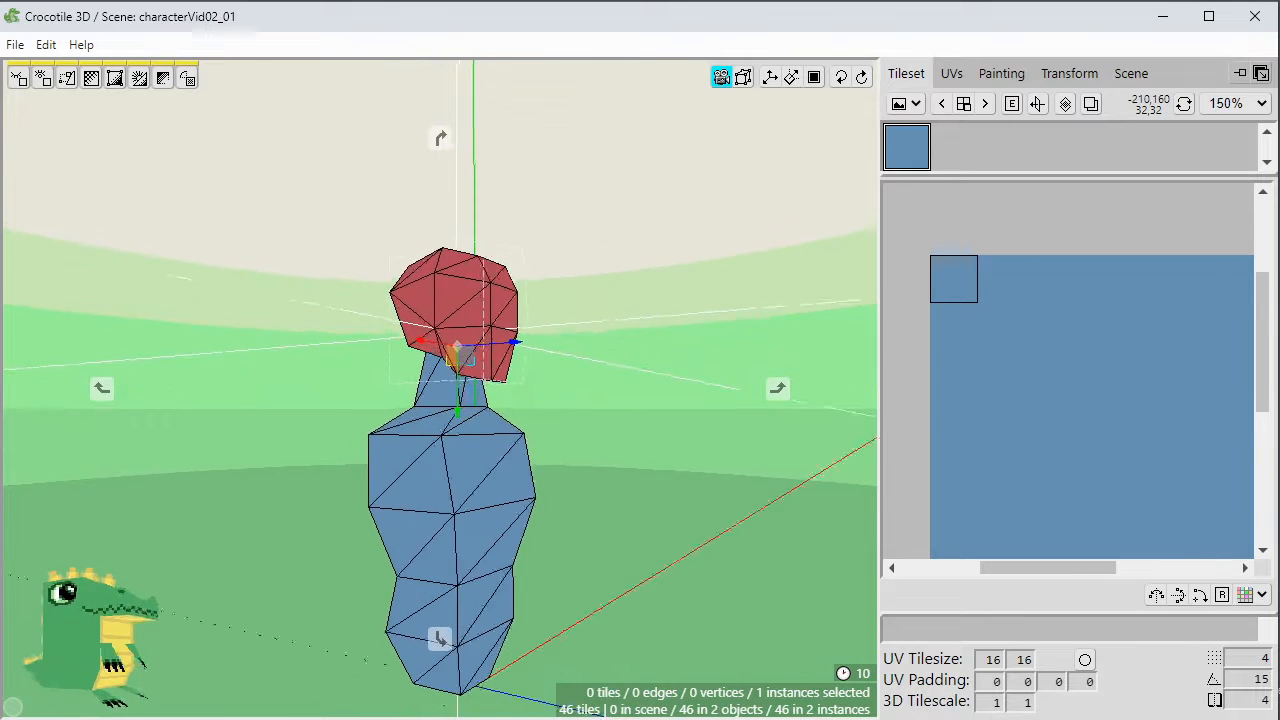
Move the crosshair to the head instance.
right_click_drag(545, 480, 579, 498)
right_click(512, 366)
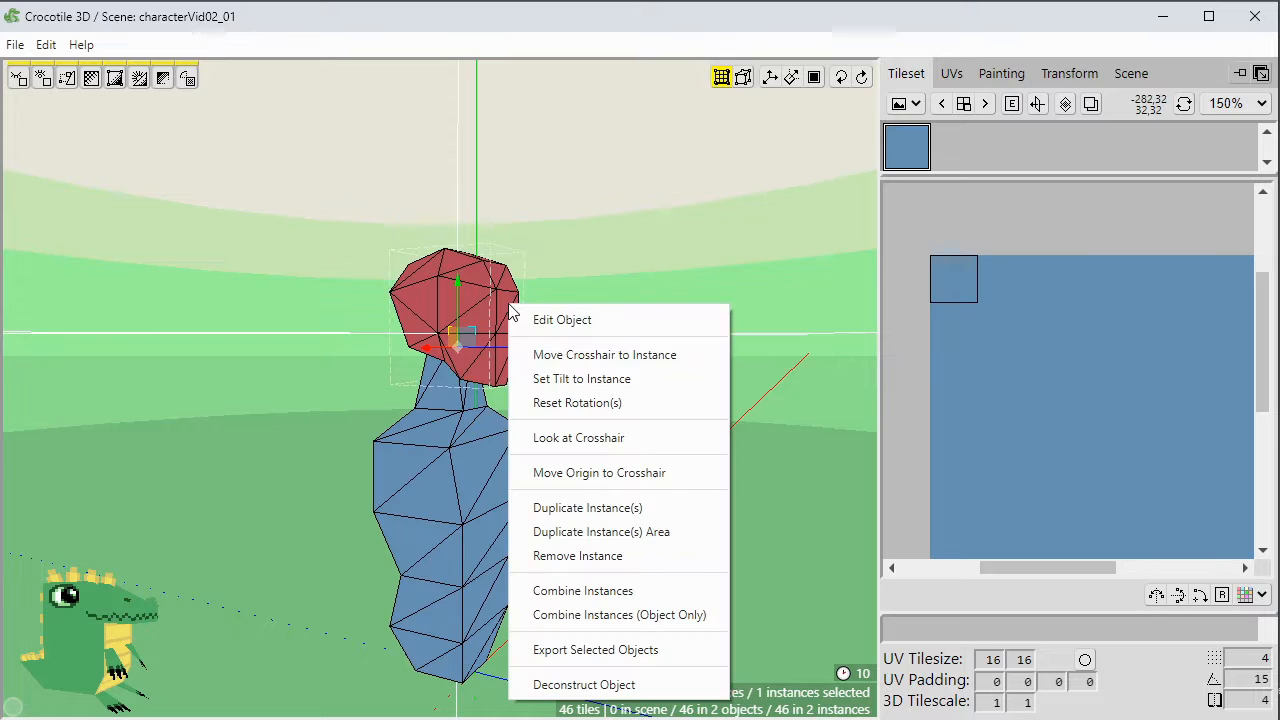
left_click(549, 356)
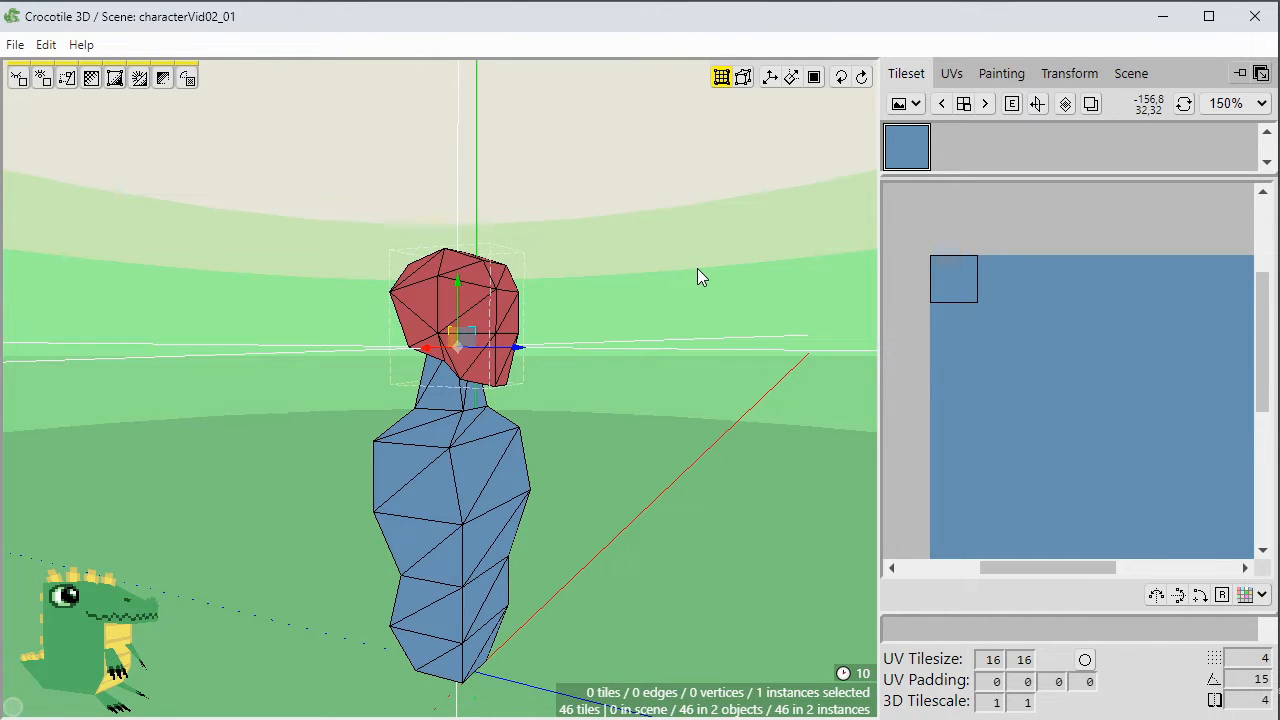
Try tilting the head back about its origin with the rotate gizmo, checking the neck joint in side view.
key("r")
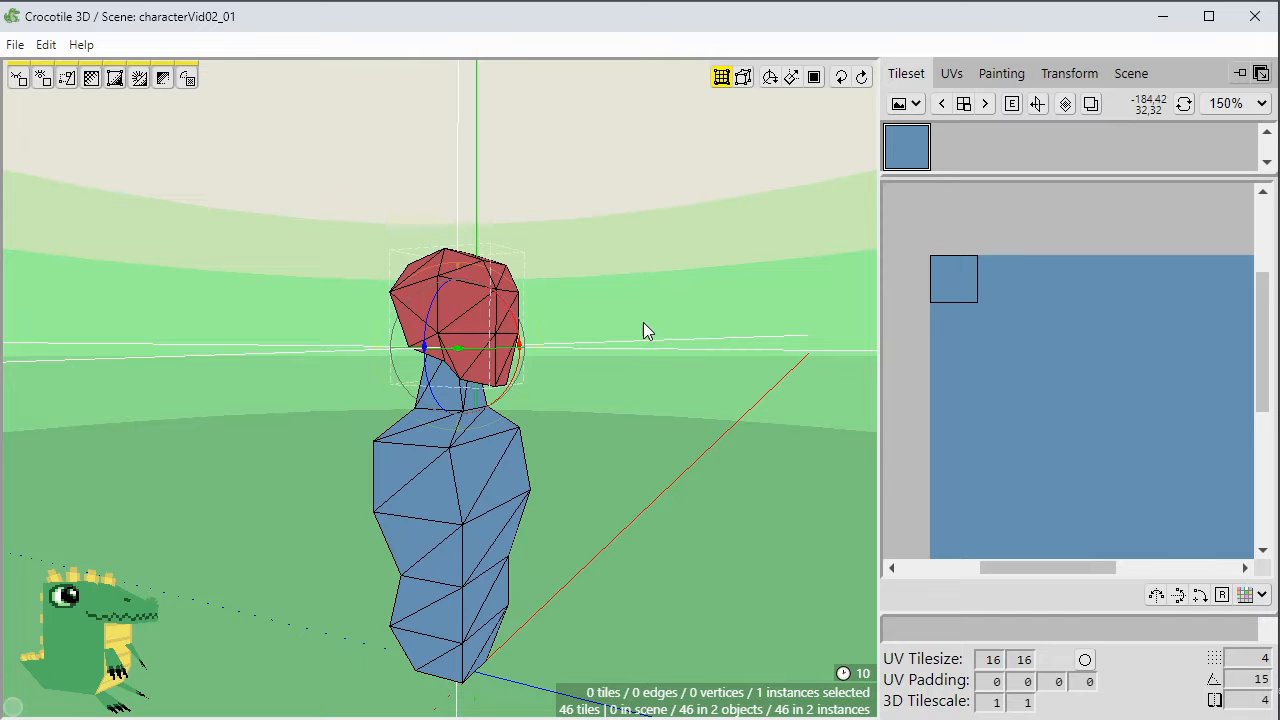
key("space")
left_click_drag(643, 322, 606, 434)
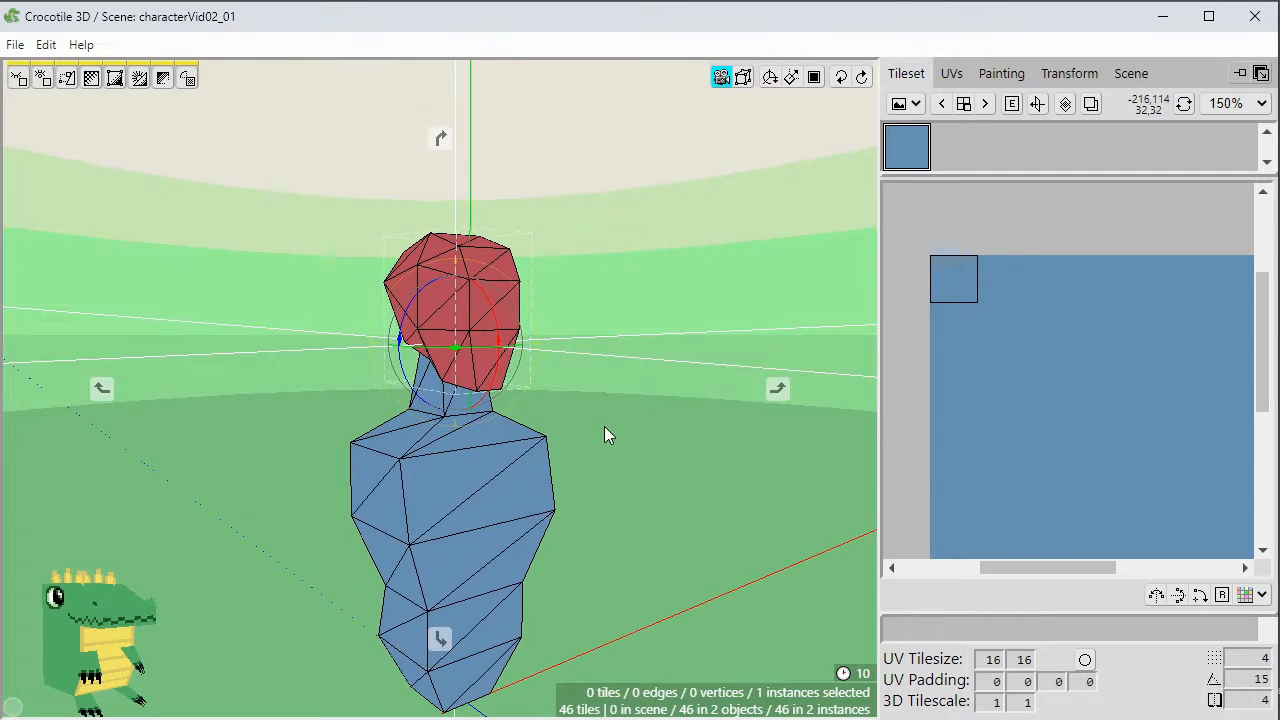
left_click_drag(502, 341, 499, 320)
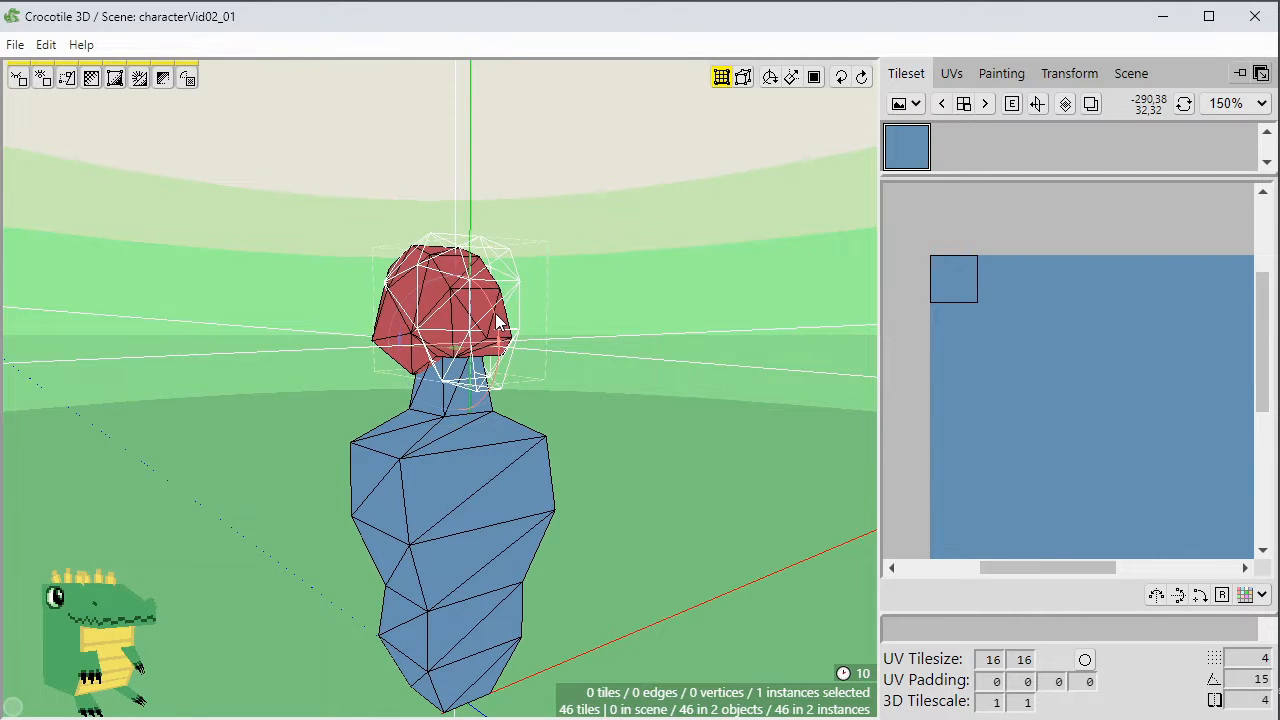
key("space")
left_click_drag(631, 388, 594, 382)
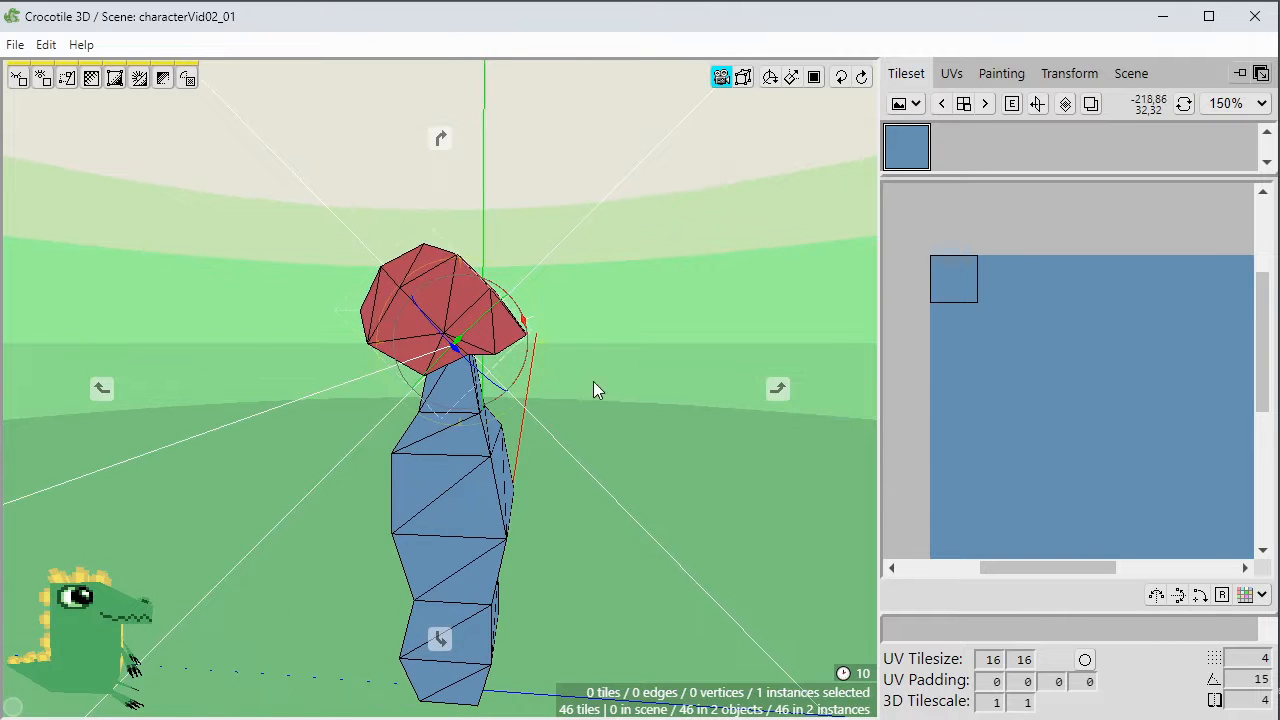
Try tilting the head in the opposite direction and undo the test rotations.
left_click_drag(527, 330, 578, 442)
key("space")
key("space")
key("space")
key("space")
key("ctrl+z")
key("space")
key("ctrl+z")
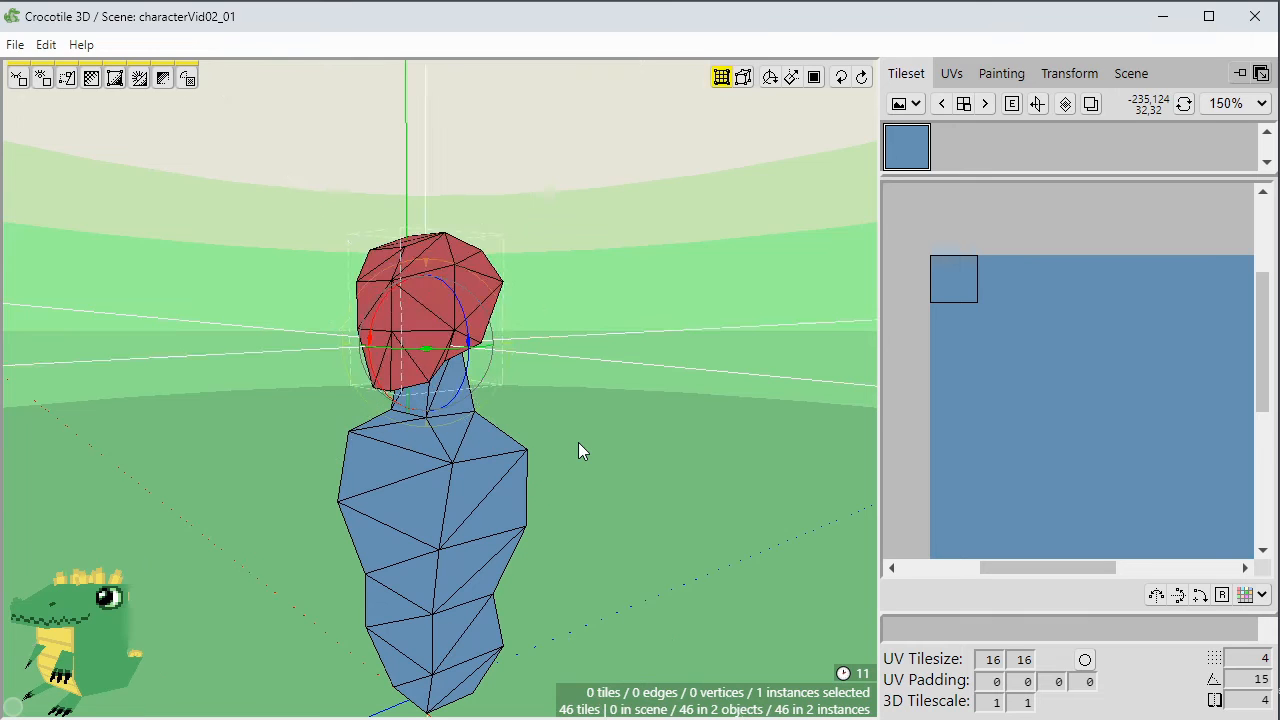
Try turning the head sideways about the vertical axis, compare it with the original pose, and undo the turn.
key("space")
key("space")
left_click_drag(510, 379, 433, 370)
key("space")
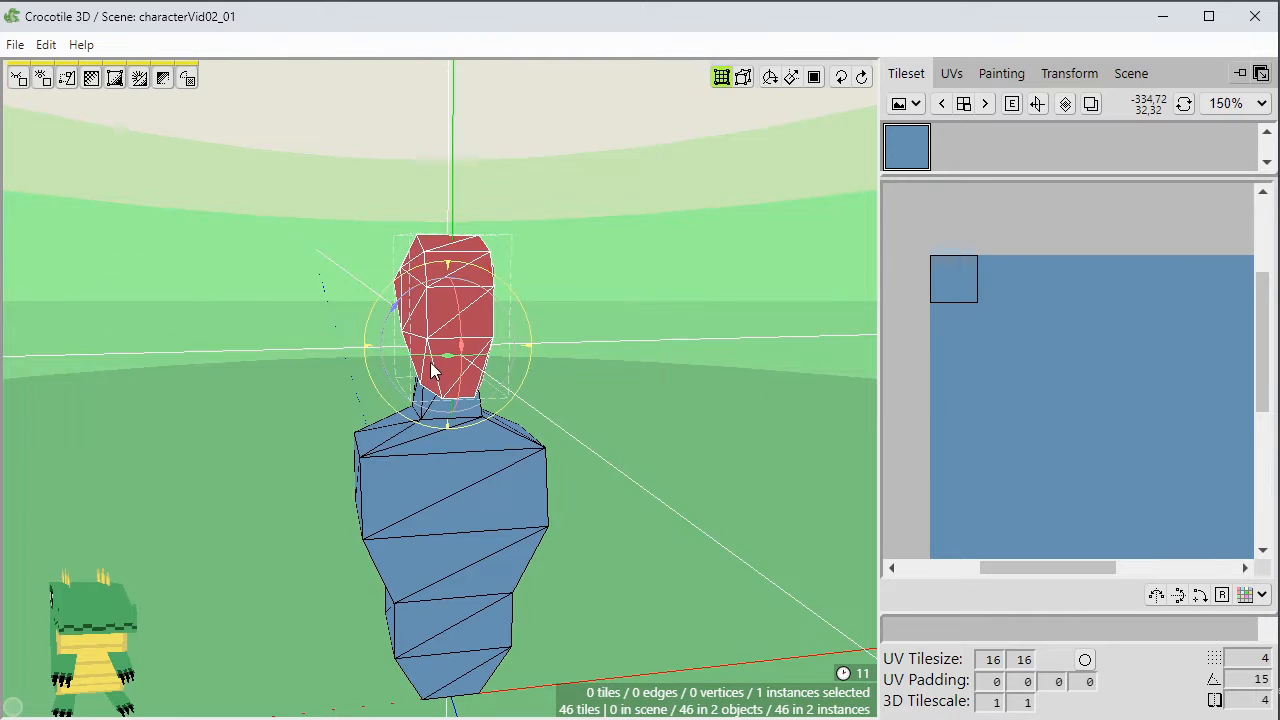
key("ctrl+z")
key("ctrl+z")
key("ctrl+y")
key("space")
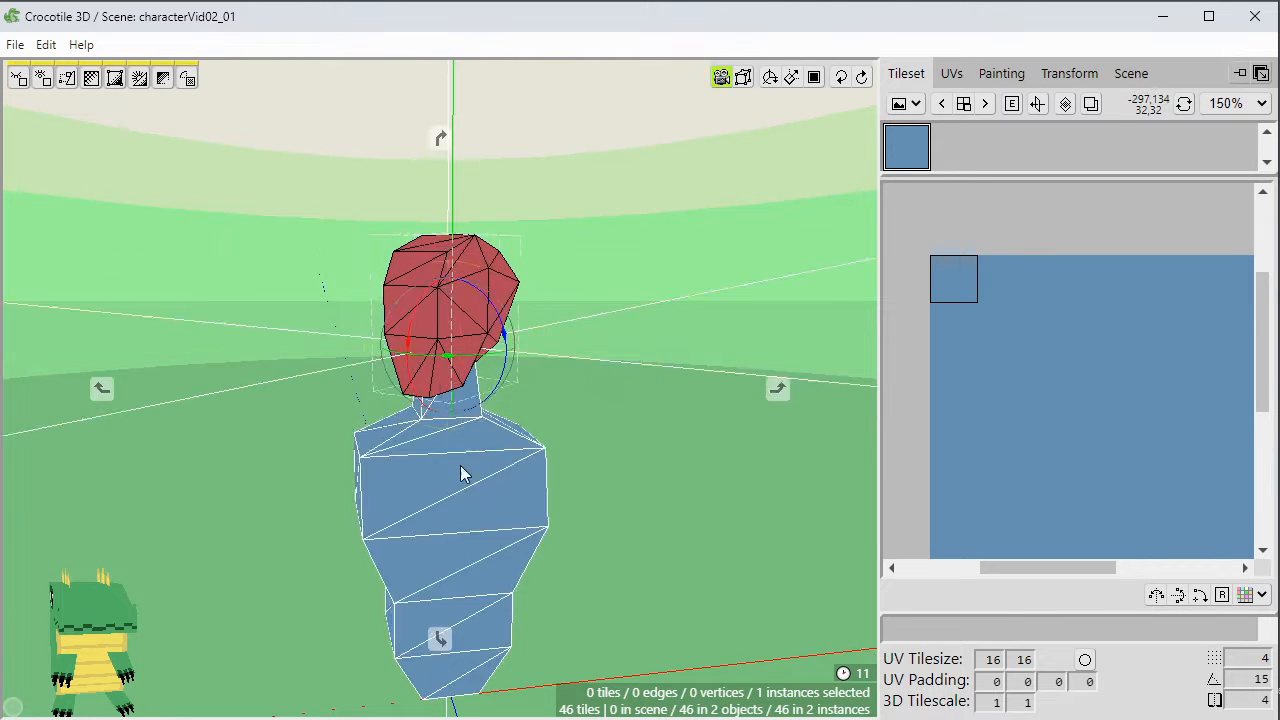
left_click_drag(463, 474, 540, 498)
key("space")
key("ctrl+z")
Place the crosshair slightly behind the head's origin in side view and move the head's origin to it.
key("space")
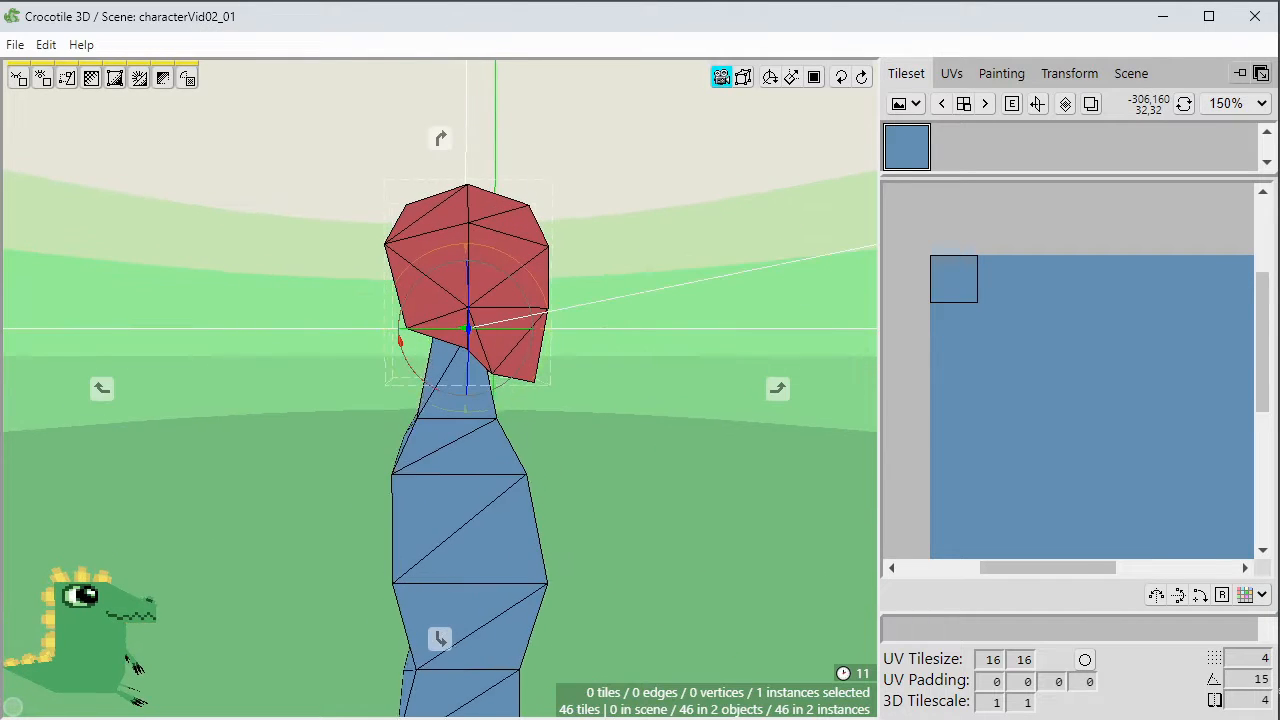
key("space")
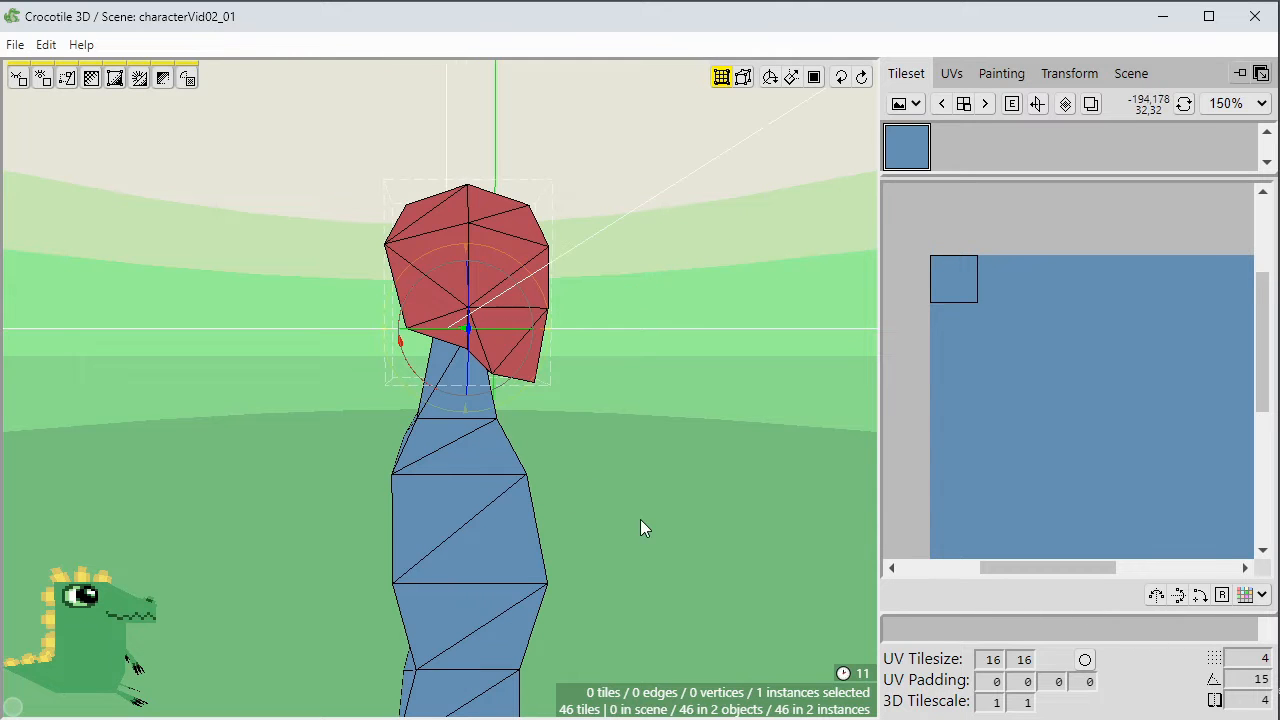
key("space")
left_click_drag(640, 519, 622, 538)
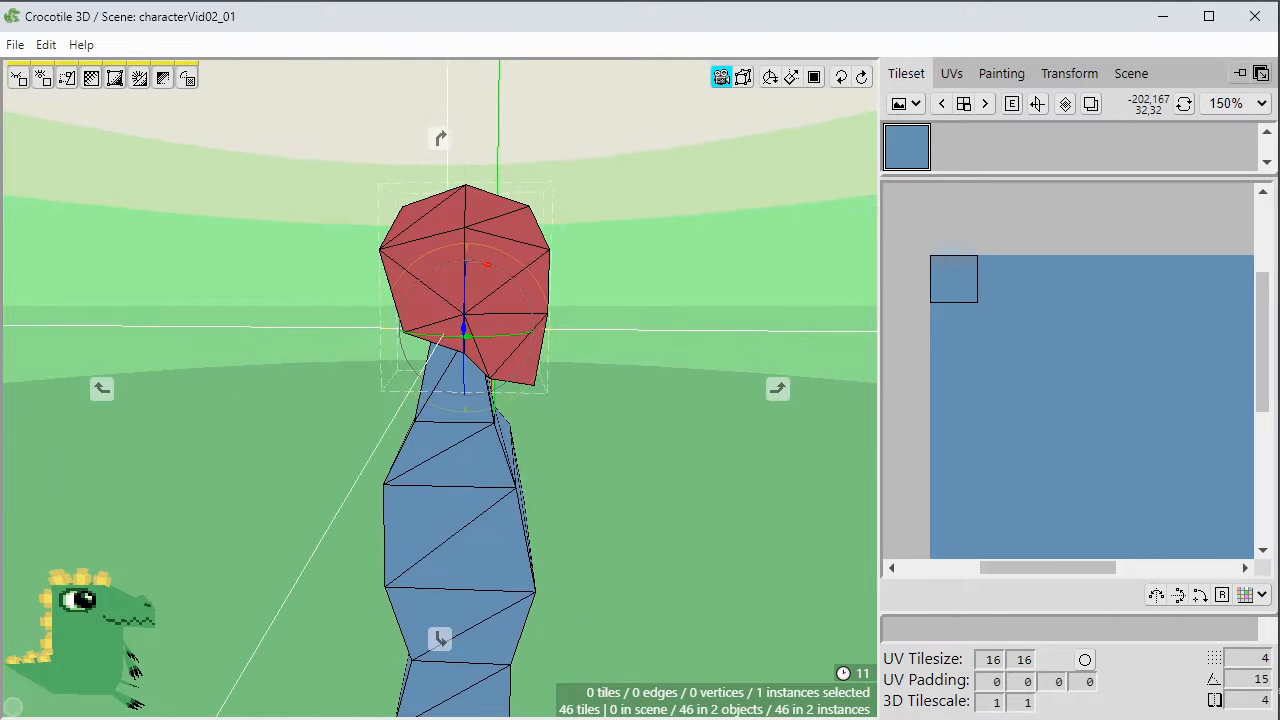
right_click(556, 236)
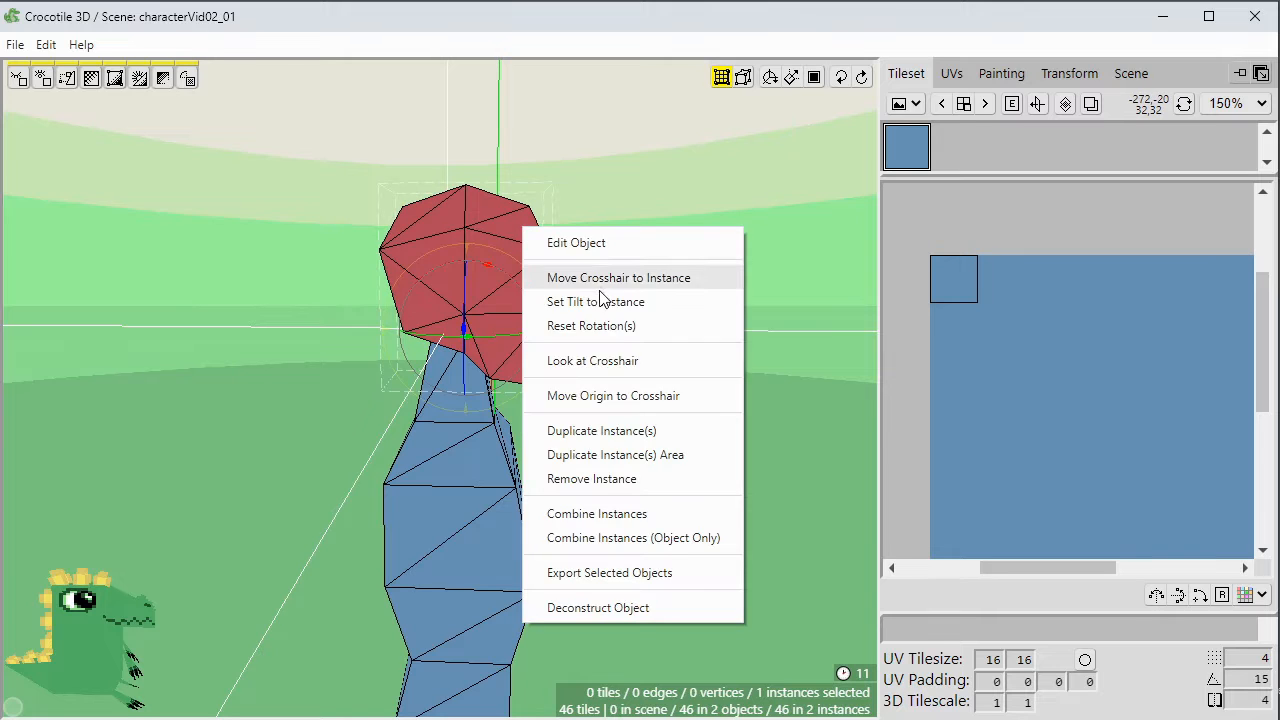
left_click(621, 400)
key("d")
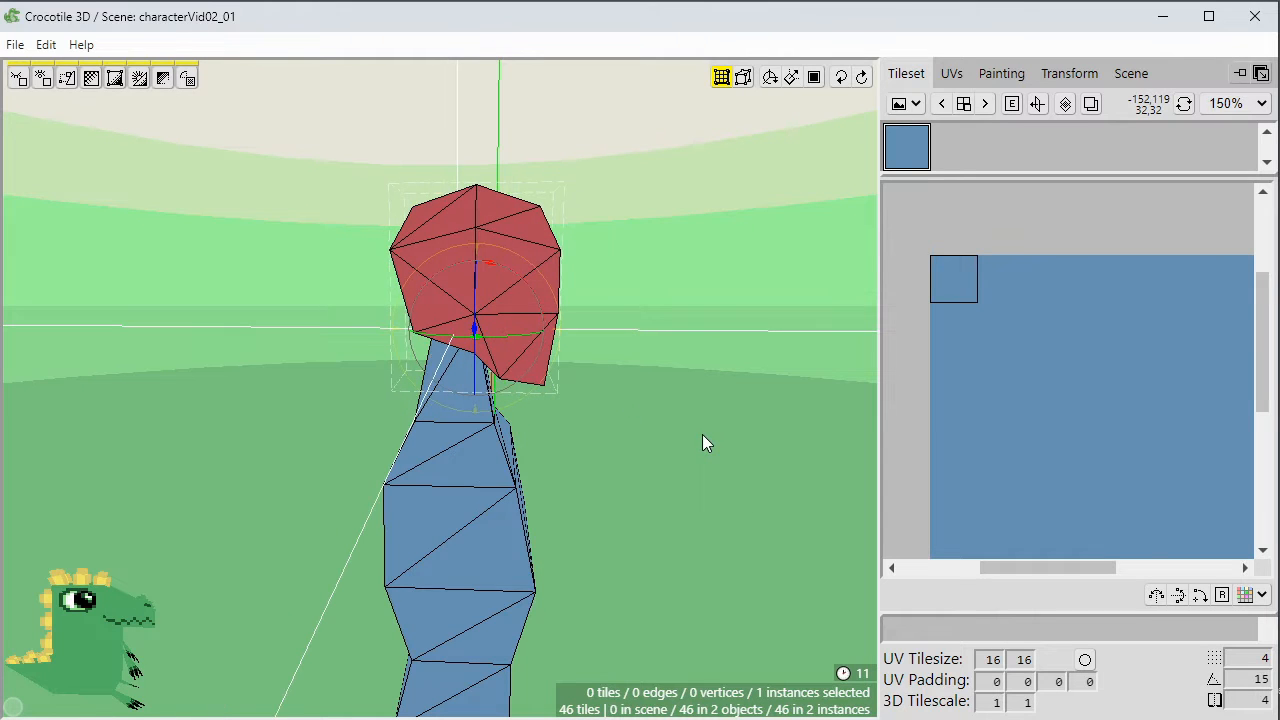
Test how the head pivots about its adjusted origin by tilting it on the neck and returning it upright.
left_click_drag(621, 400, 385, 385)
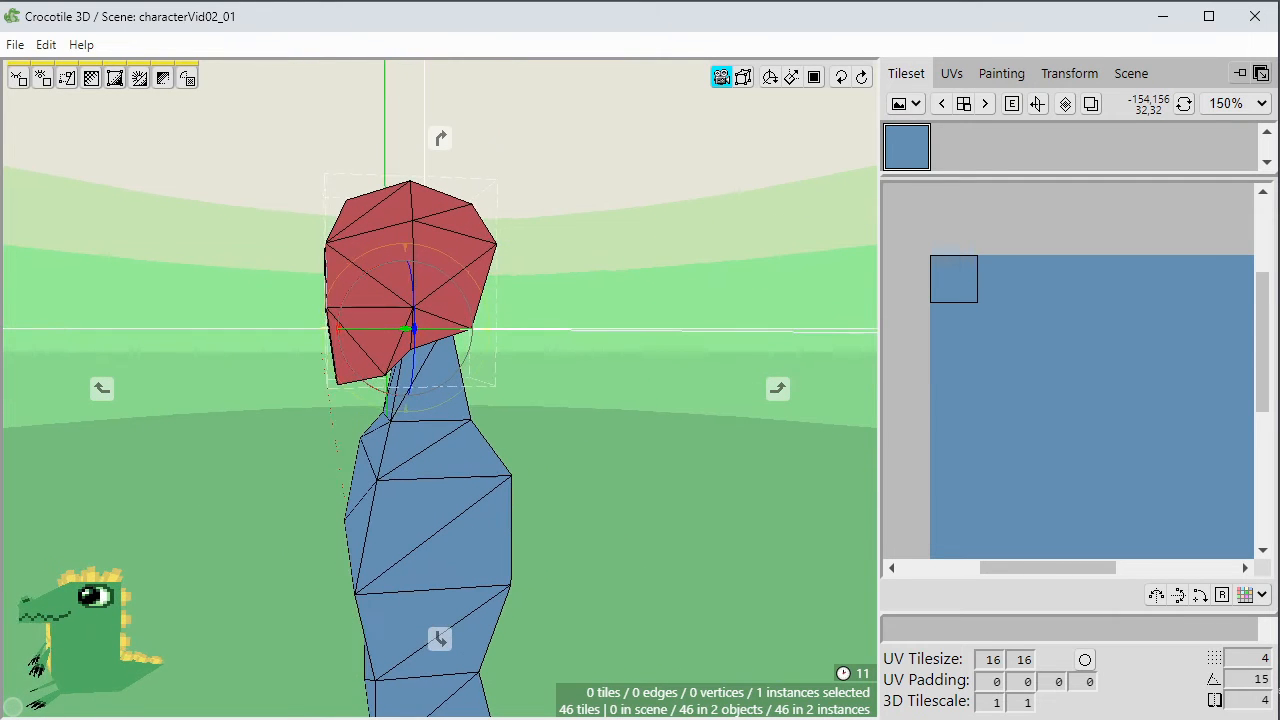
left_click_drag(680, 455, 695, 490)
key("g")
key("g")
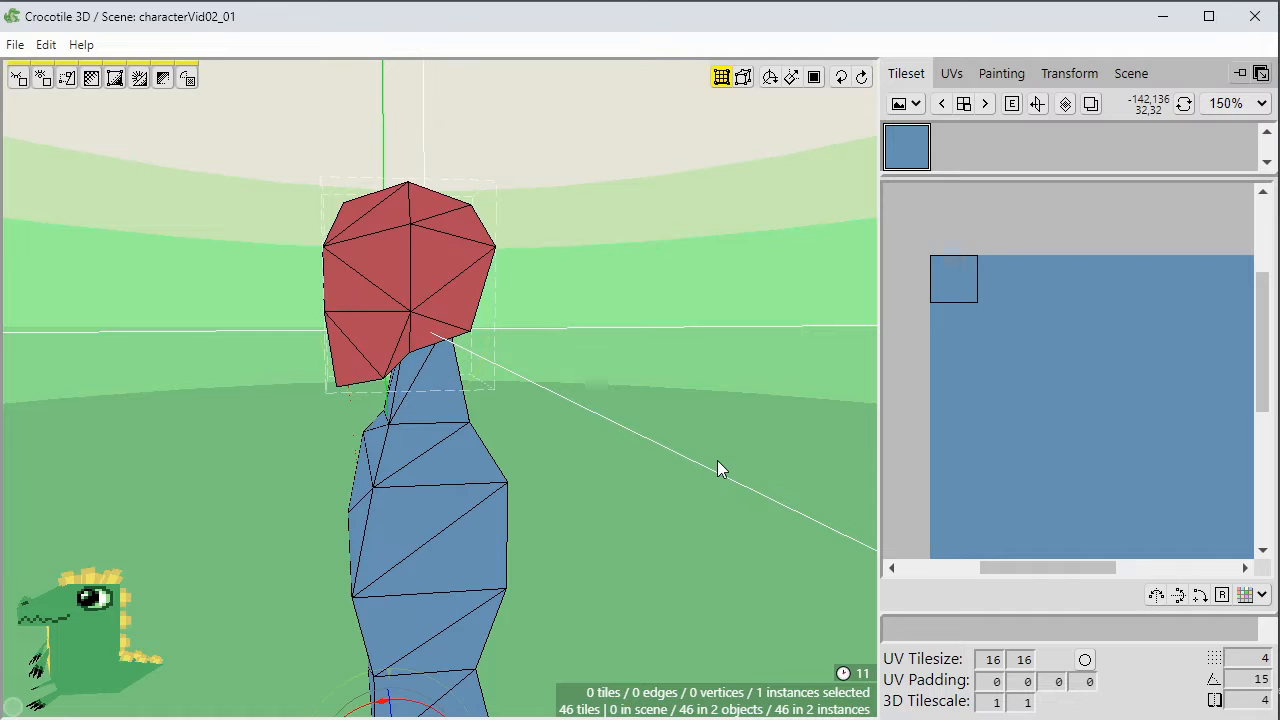
left_click_drag(613, 435, 394, 297)
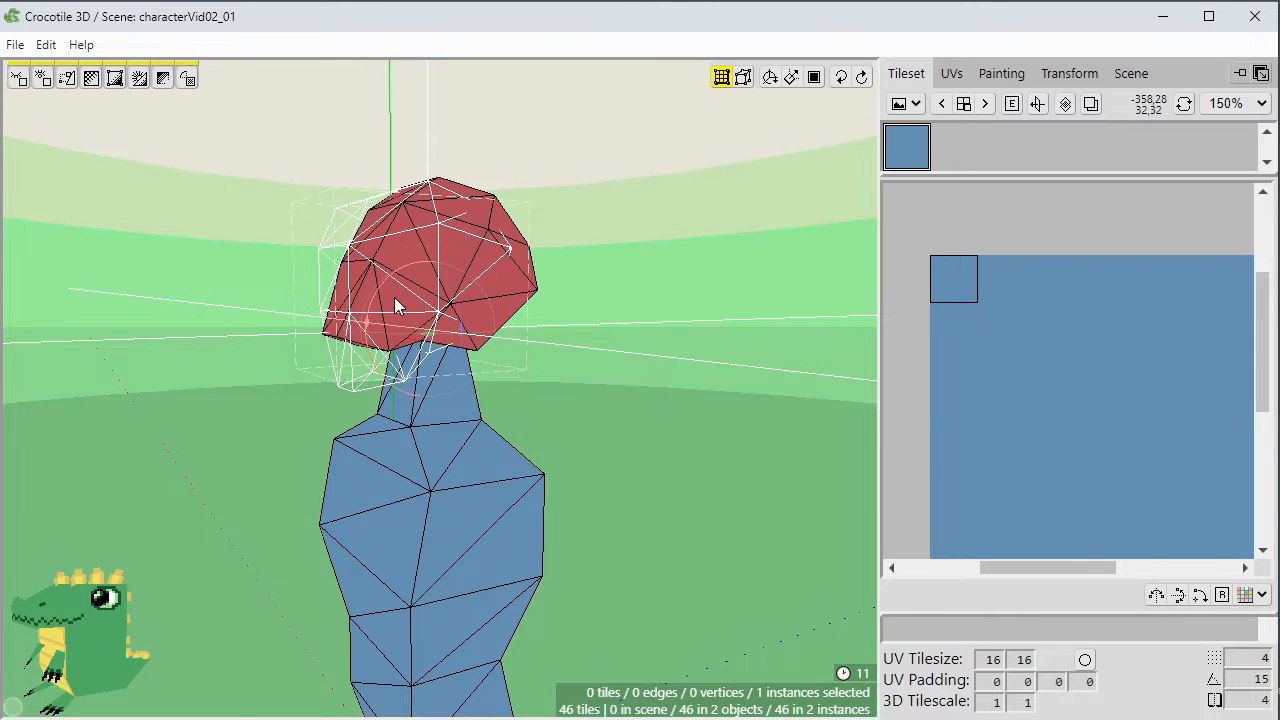
middle_click_drag(506, 436, 562, 528)
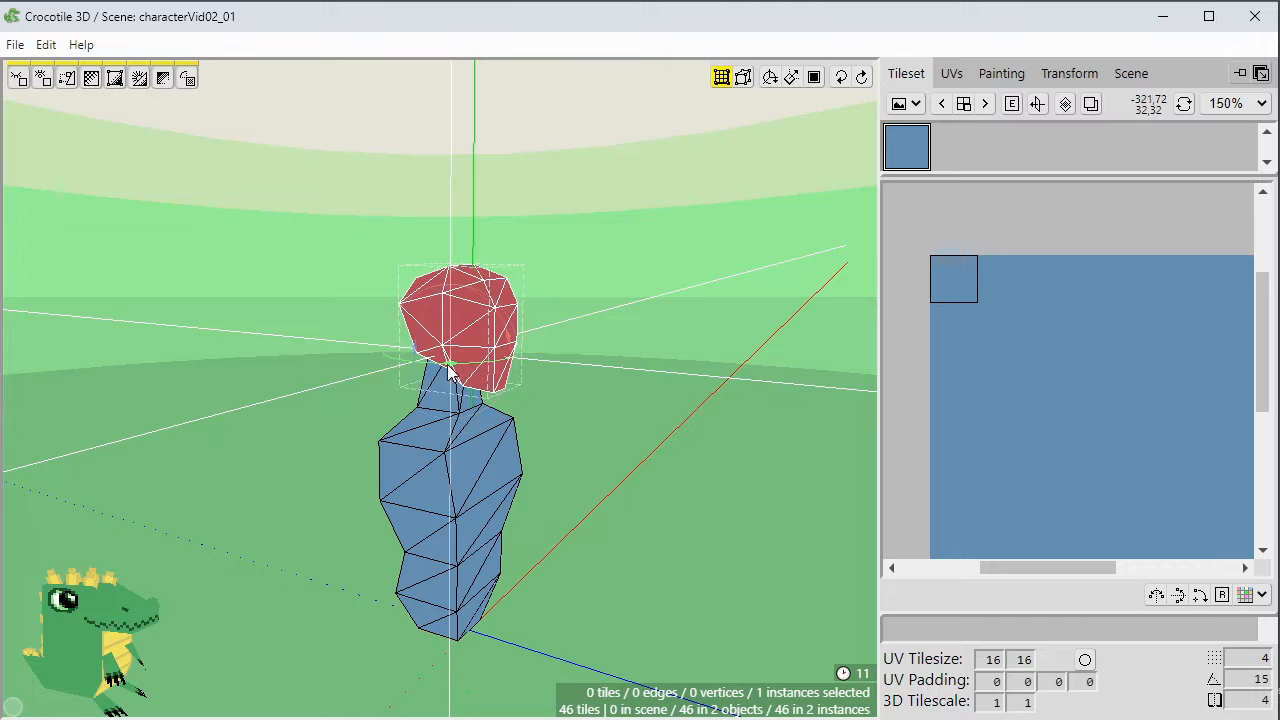
Test rotating the head about its origin, check its fit on the neck from several sides, and undo the rotation.
left_click_drag(450, 370, 551, 443)
scroll(551, 443, "up", 2)
middle_click_drag(551, 443, 255, 405)
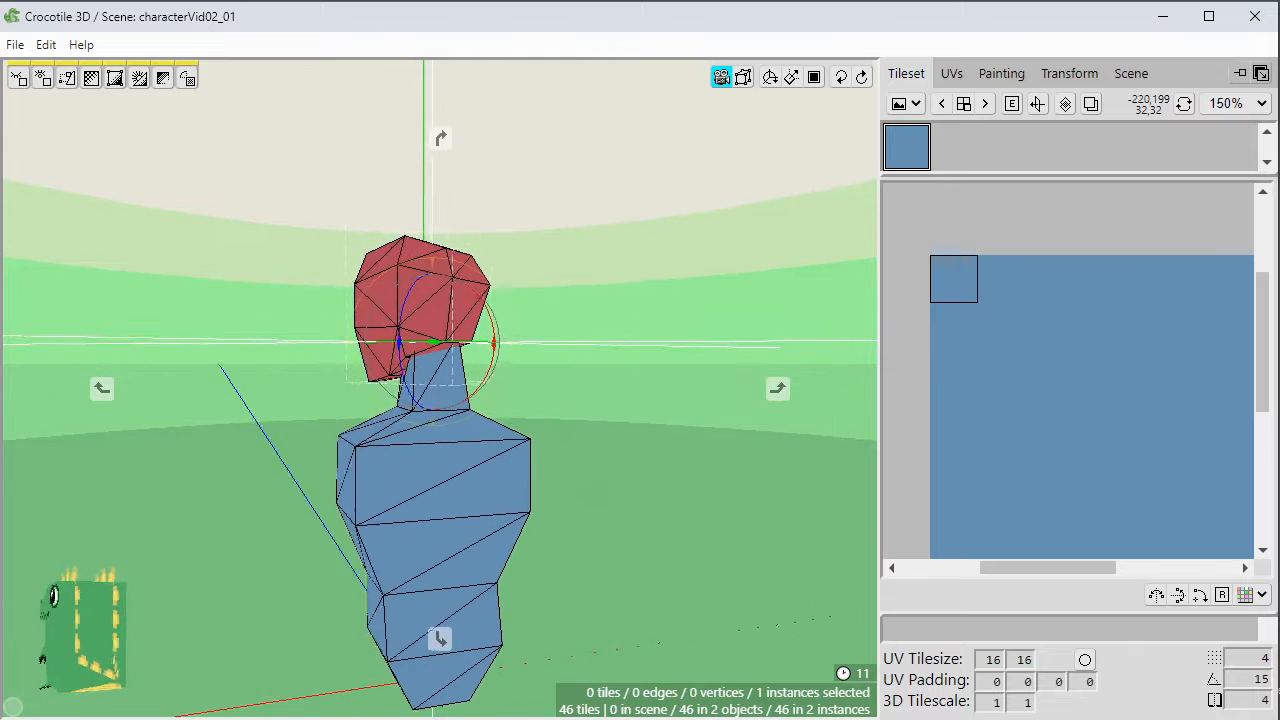
middle_click_drag(640, 540, 607, 543)
mouse_move(436, 343)
left_mouse_down()
mouse_move(363, 349)
mouse_move(443, 352)
left_mouse_up()
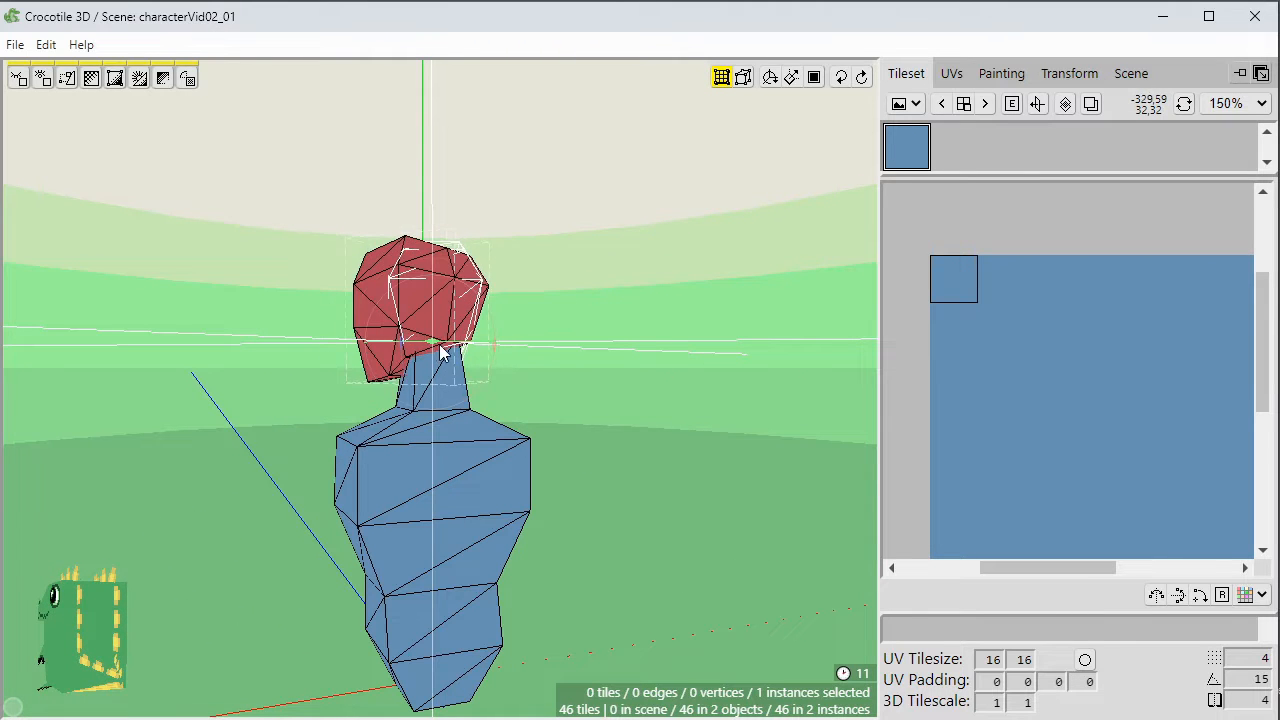
middle_click_drag(448, 352, 235, 352)
middle_click_drag(392, 483, 377, 483)
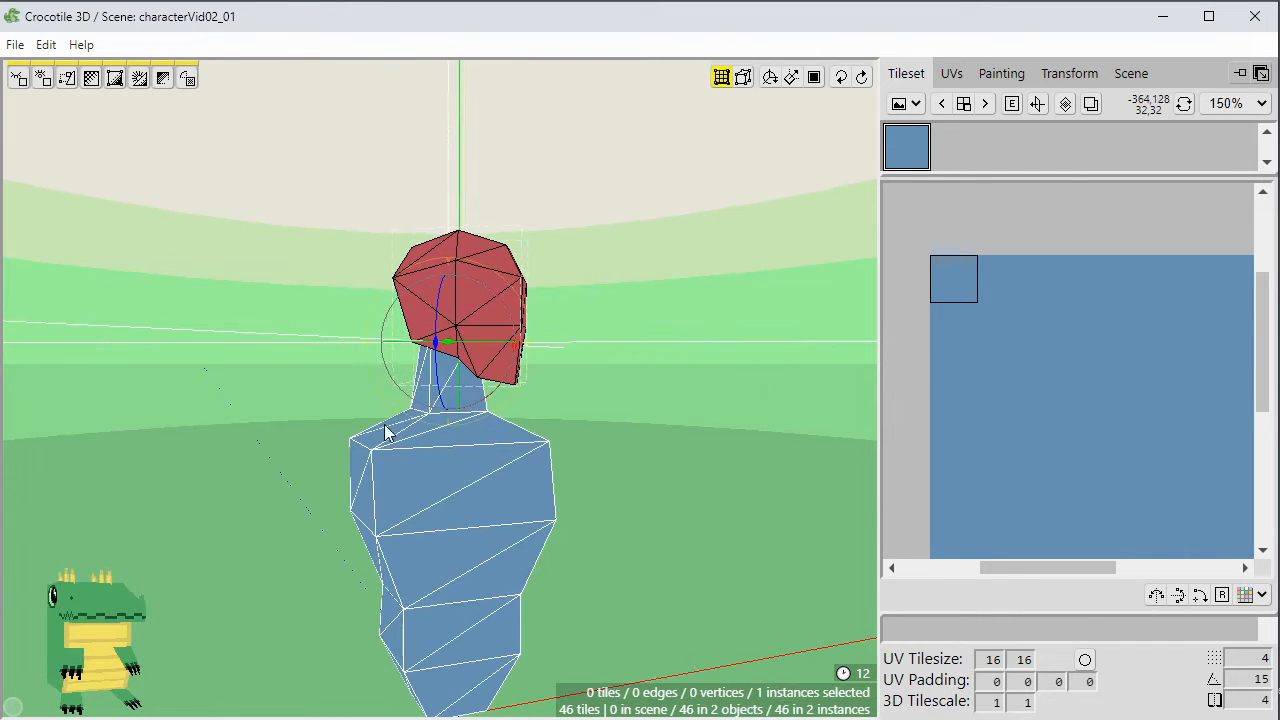
key("ctrl+z")
Edit the torso and pull the front vertices at the top of the neck forward under the head.
scroll(626, 585, "up", 2)
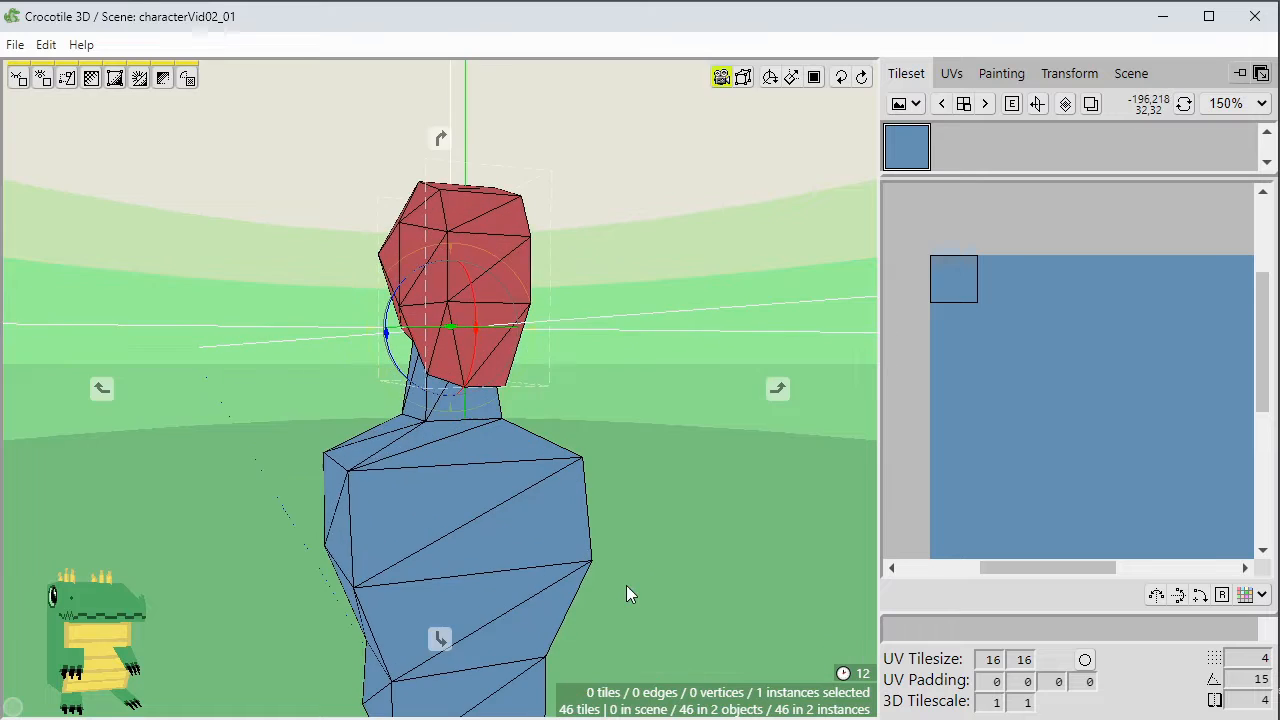
middle_click_drag(623, 585, 620, 557)
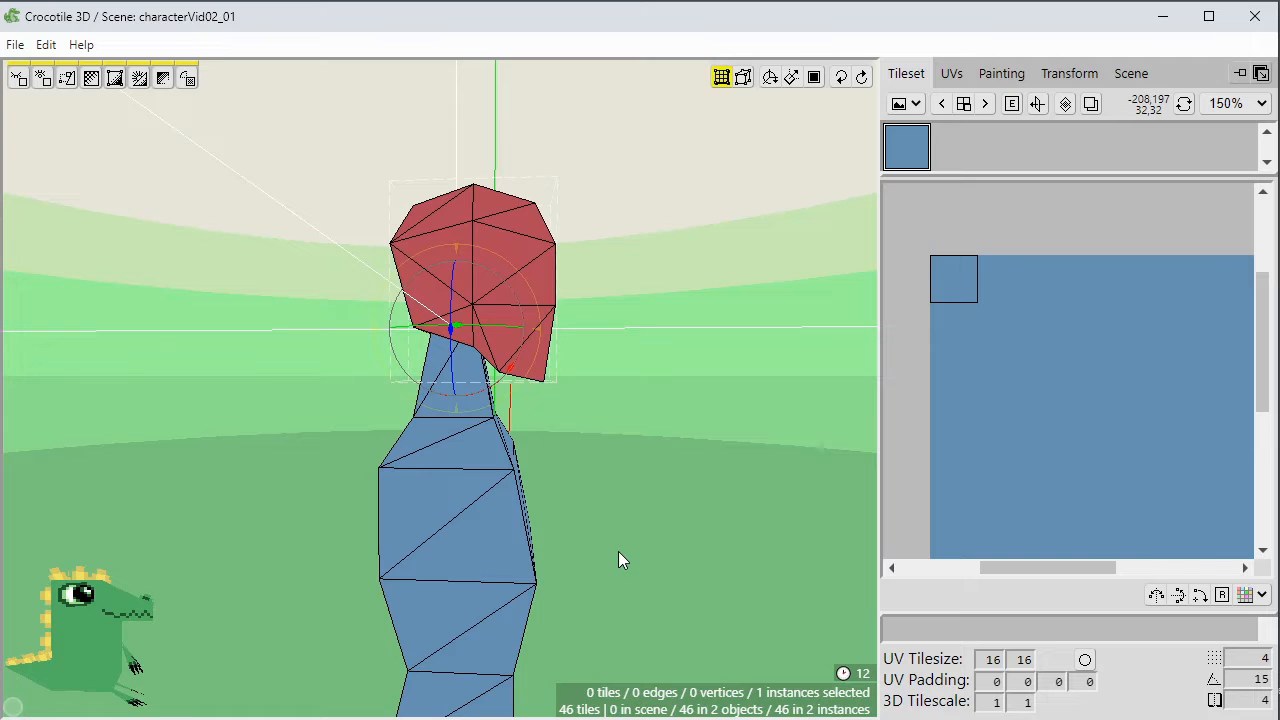
left_click(601, 476)
double_click(449, 411)
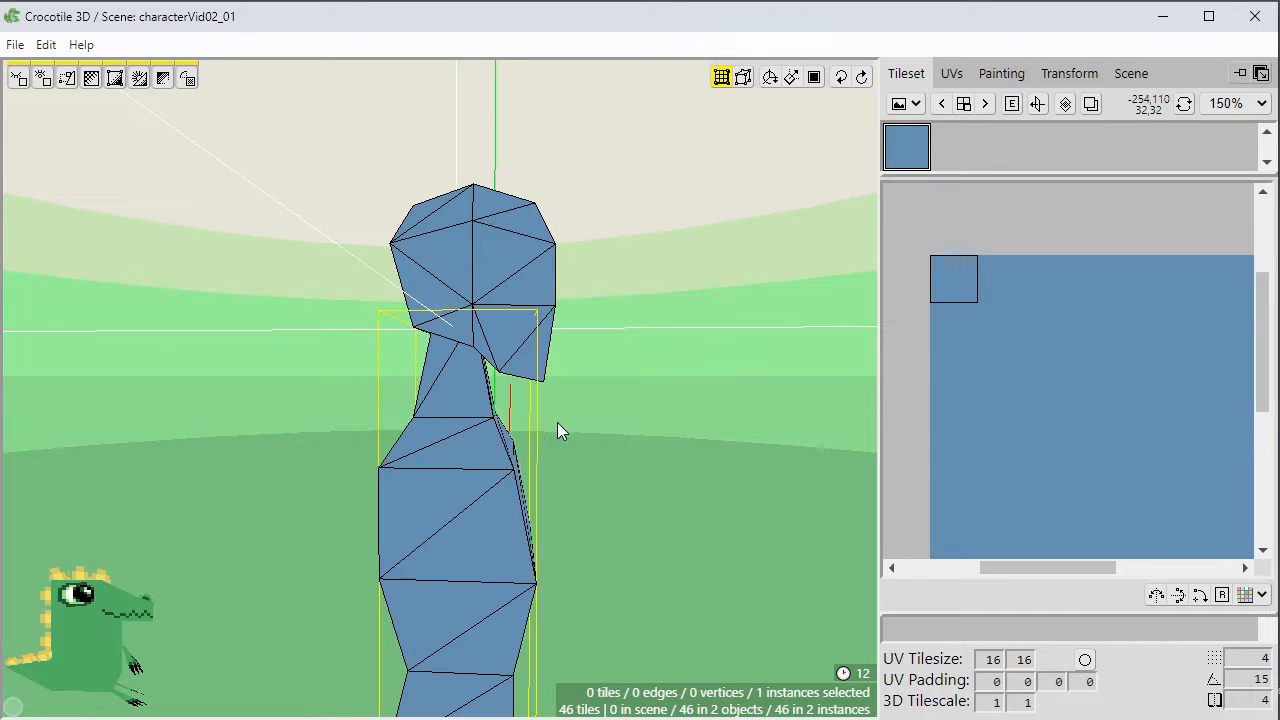
middle_click_drag(557, 422, 616, 277)
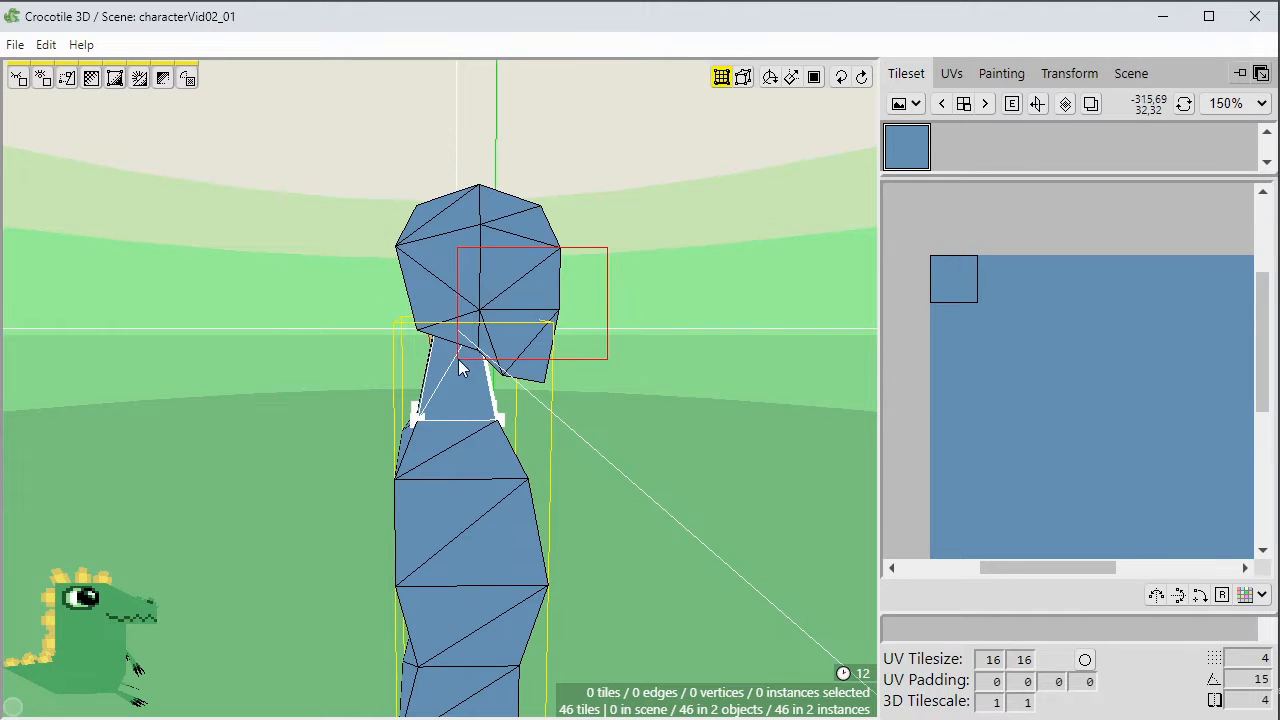
mouse_move(634, 522)
middle_mouse_down()
mouse_move(730, 488)
mouse_move(634, 532)
middle_mouse_up()
left_click(636, 528)
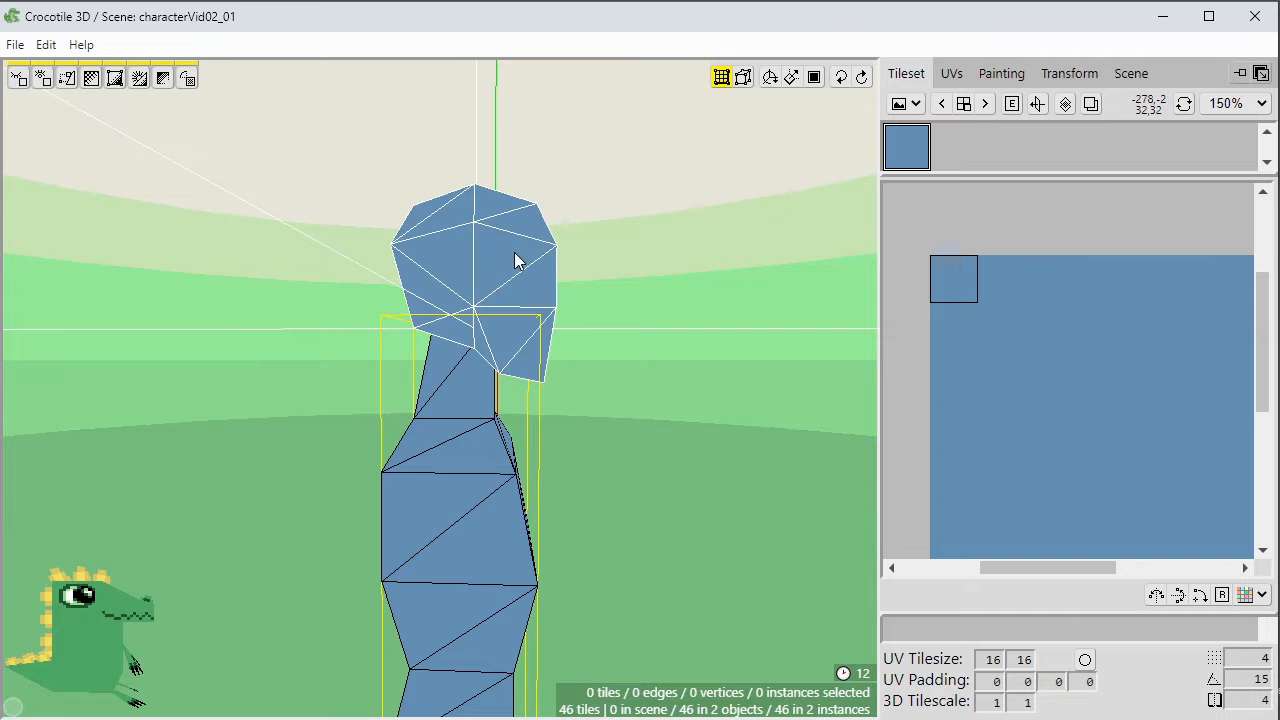
Select the head and test tilting it backward and forward over the reshaped neck.
left_click(506, 285)
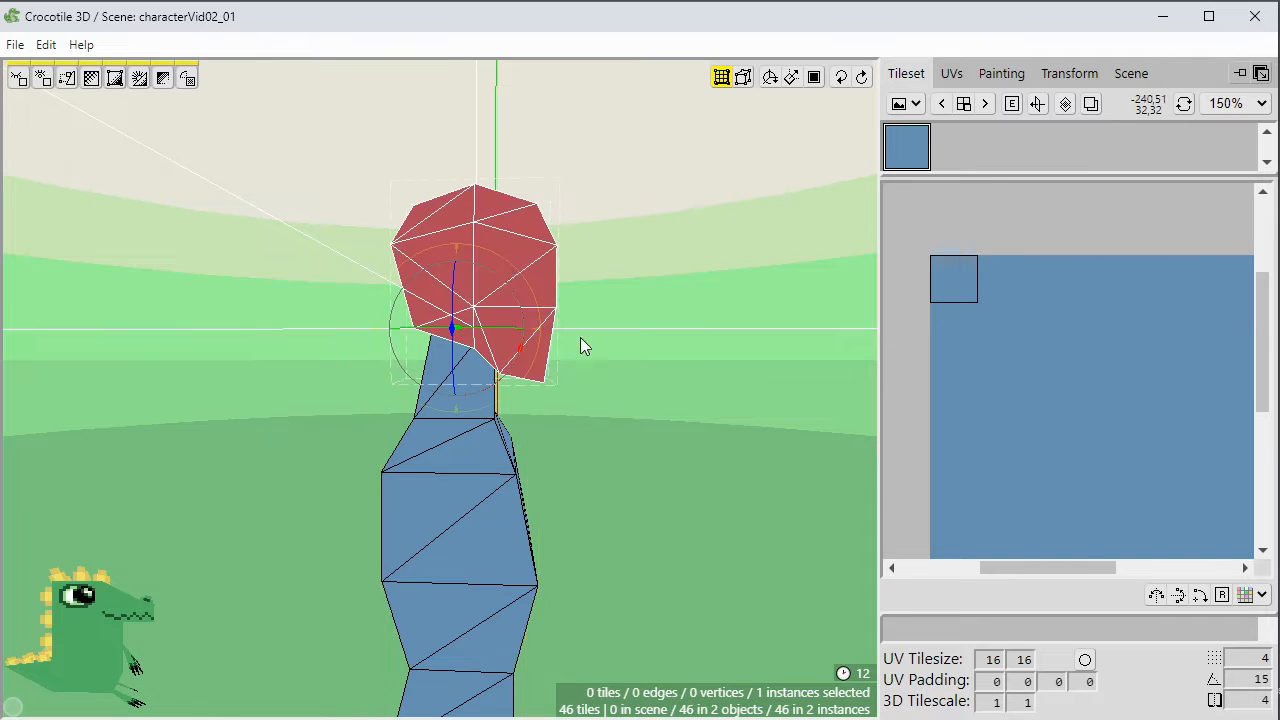
middle_click_drag(583, 346, 523, 364)
left_click_drag(523, 364, 517, 294)
middle_click_drag(517, 294, 315, 340)
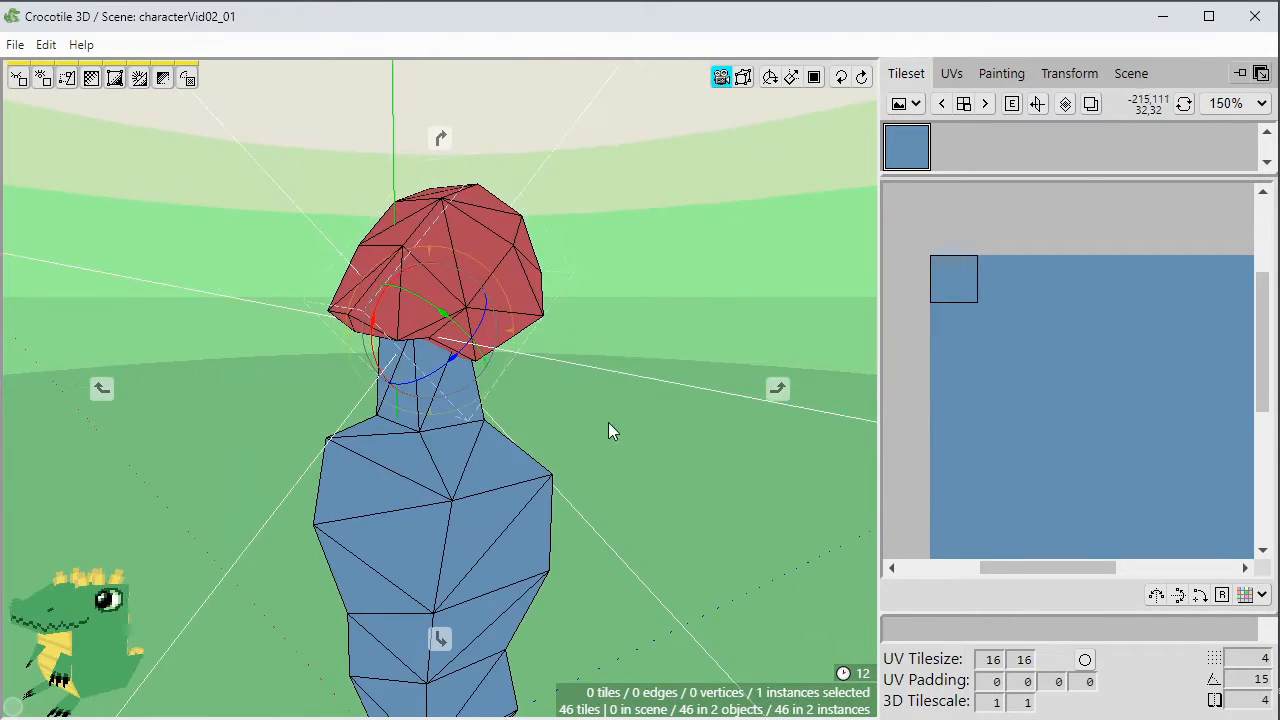
scroll(608, 422, "down", 3)
key("space")
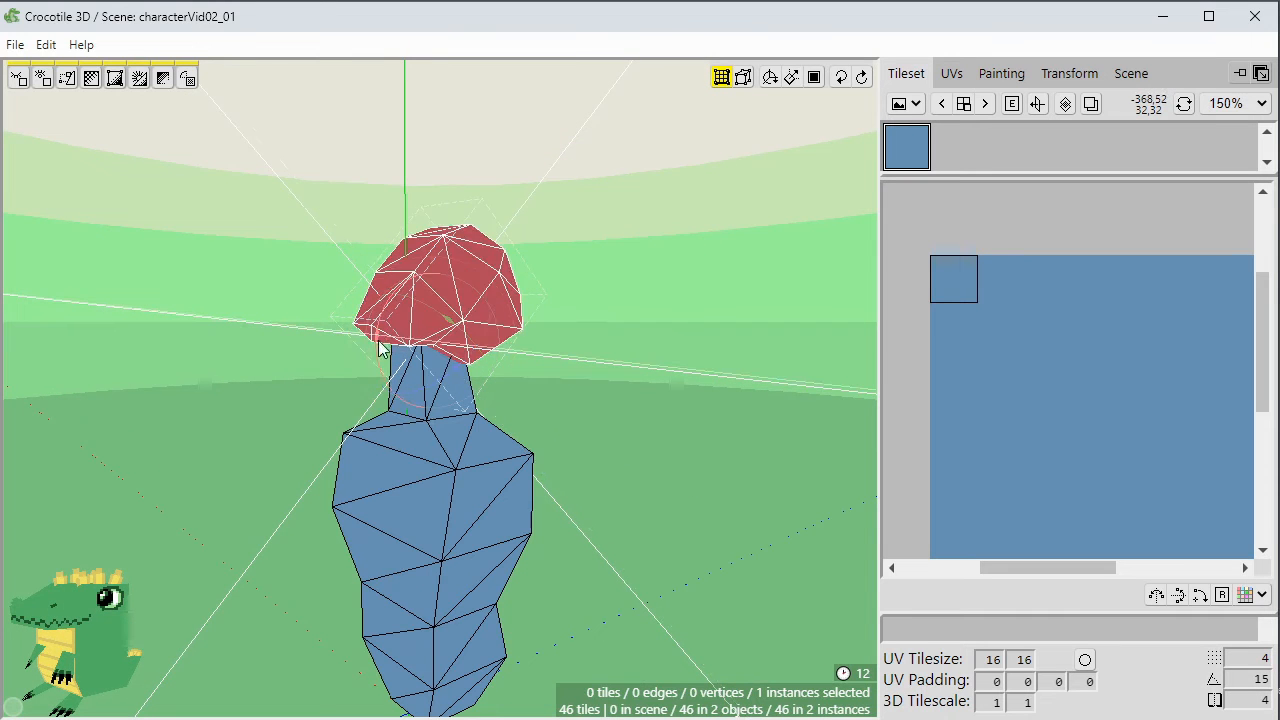
left_click_drag(380, 348, 380, 372)
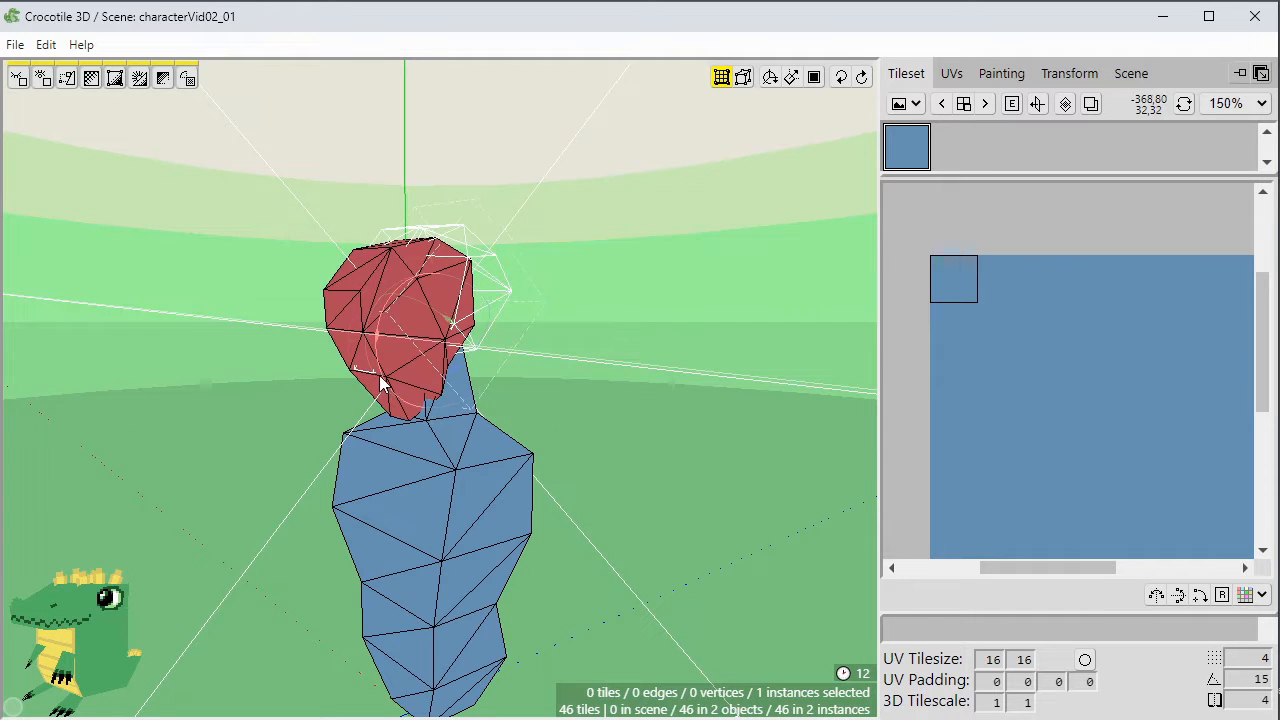
key("space")
Try turning the head sideways on the neck and undo the last test rotations.
middle_click_drag(340, 390, 414, 421)
left_click_drag(453, 339, 435, 337)
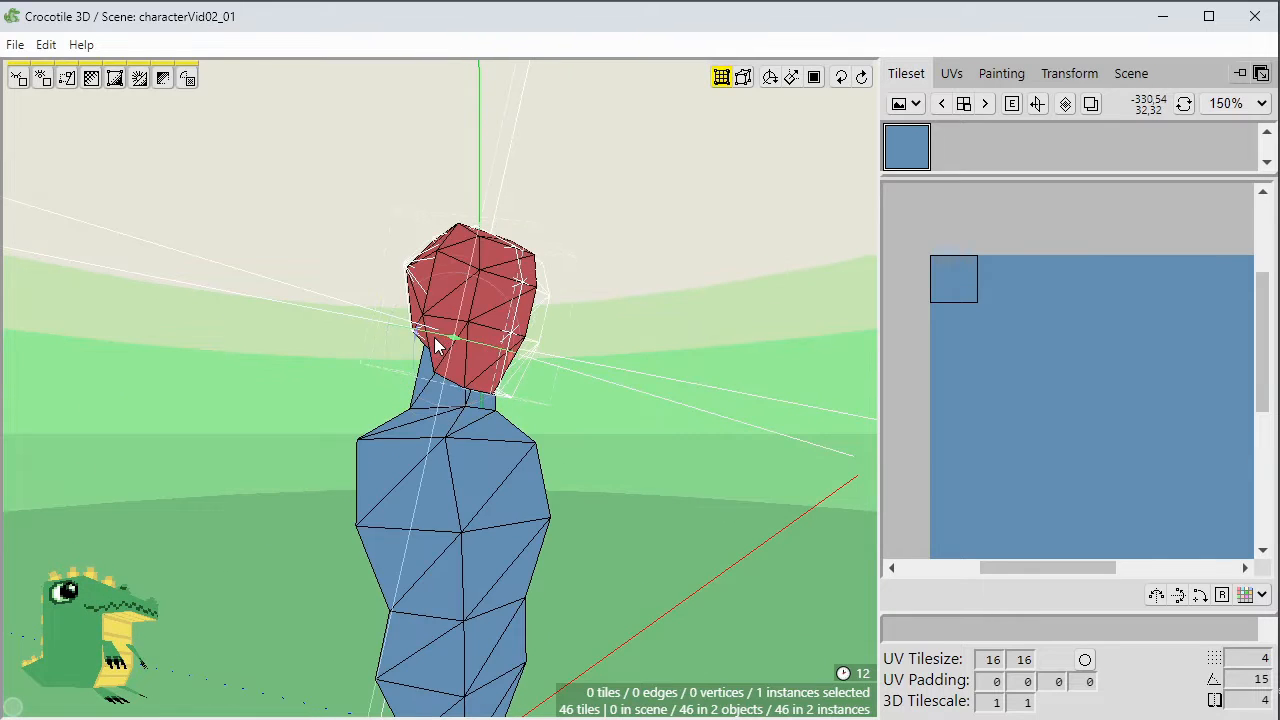
middle_click_drag(434, 346, 443, 500)
key("ctrl+z")
key("ctrl+z")
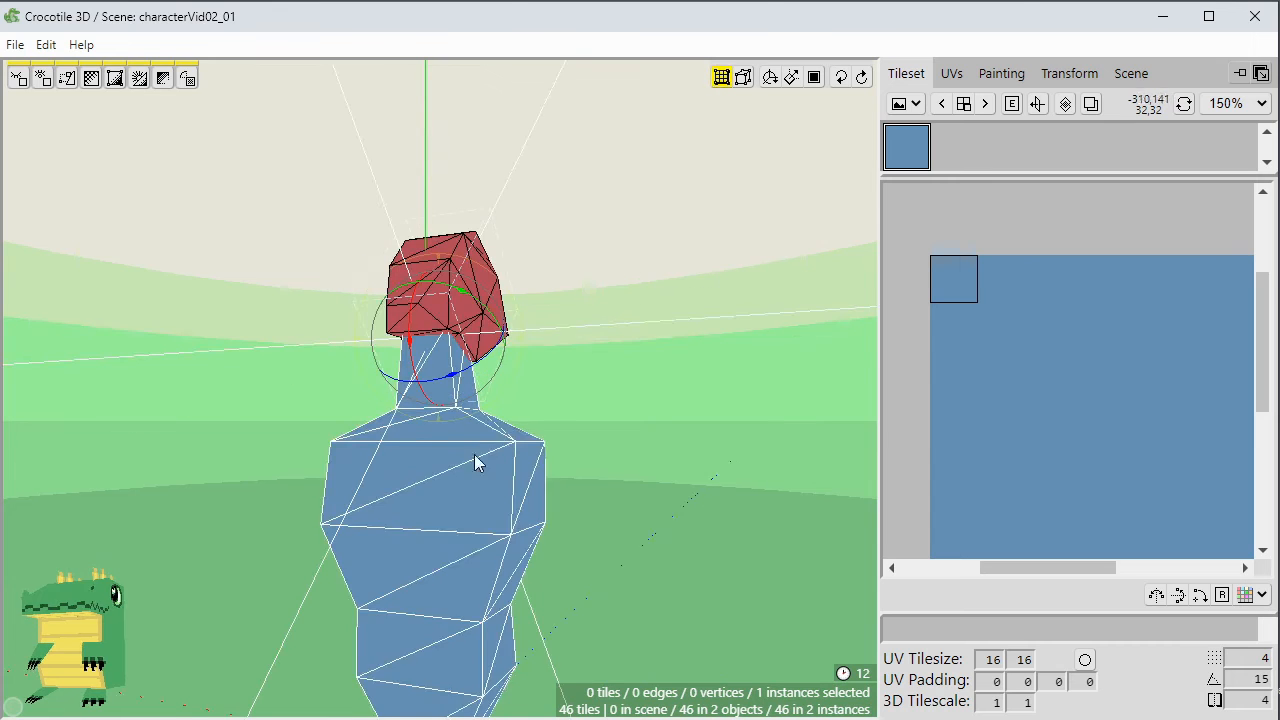
Try one more rotation of the head, undo it back to the upright pose, and deselect the head.
left_click_drag(465, 294, 497, 309)
middle_click_drag(497, 309, 660, 420)
middle_click_drag(440, 389, 700, 541)
key("ctrl+z")
scroll(632, 528, "down", 1)
left_click(632, 528)
Edit the torso with the grid snap division set to 8 and move its three lowest rows of vertices down.
scroll(632, 541, "down", 5)
middle_click_drag(632, 583, 597, 397)
scroll(609, 583, "down", 3)
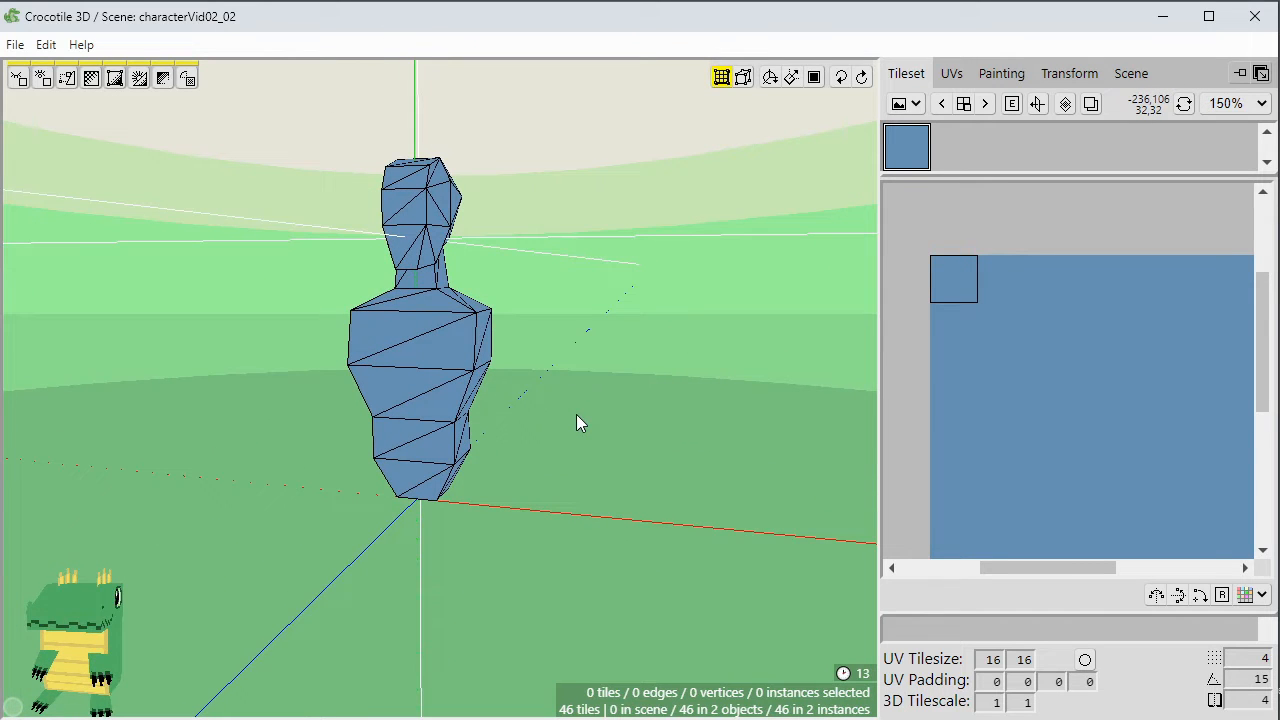
left_click(449, 414)
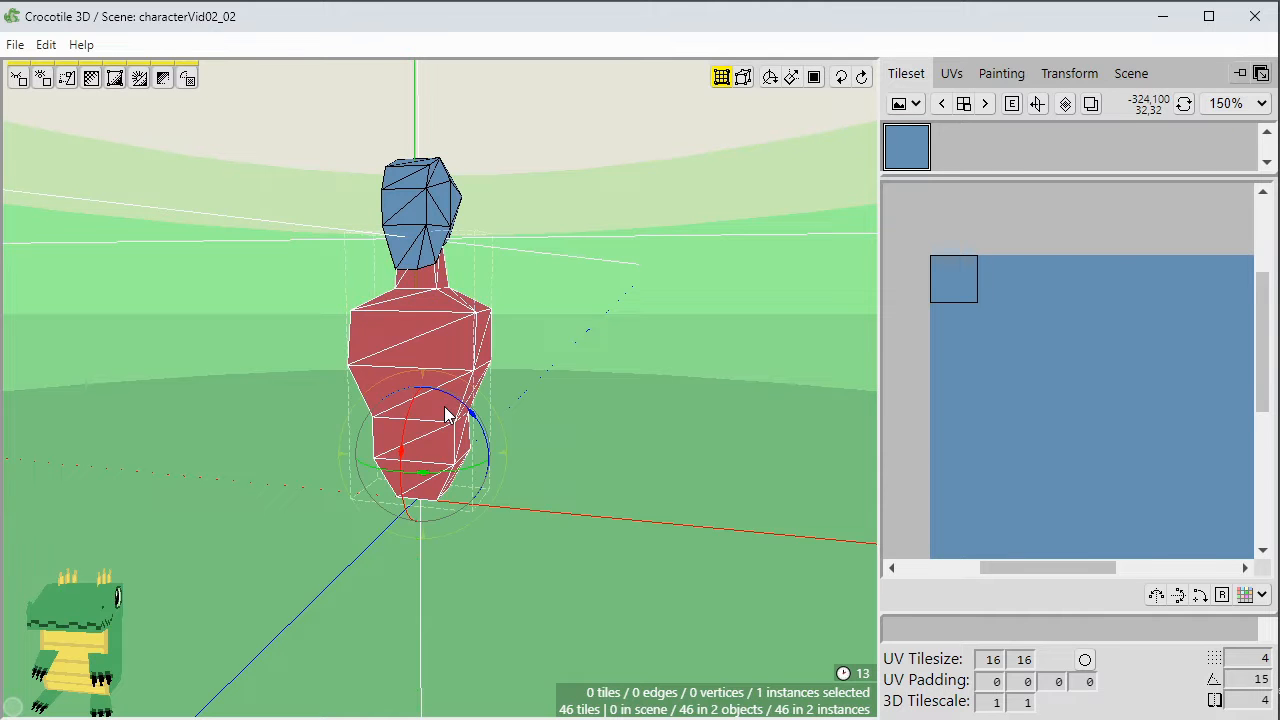
middle_click_drag(594, 537, 589, 405)
left_click_drag(593, 348, 271, 560)
left_click(510, 513)
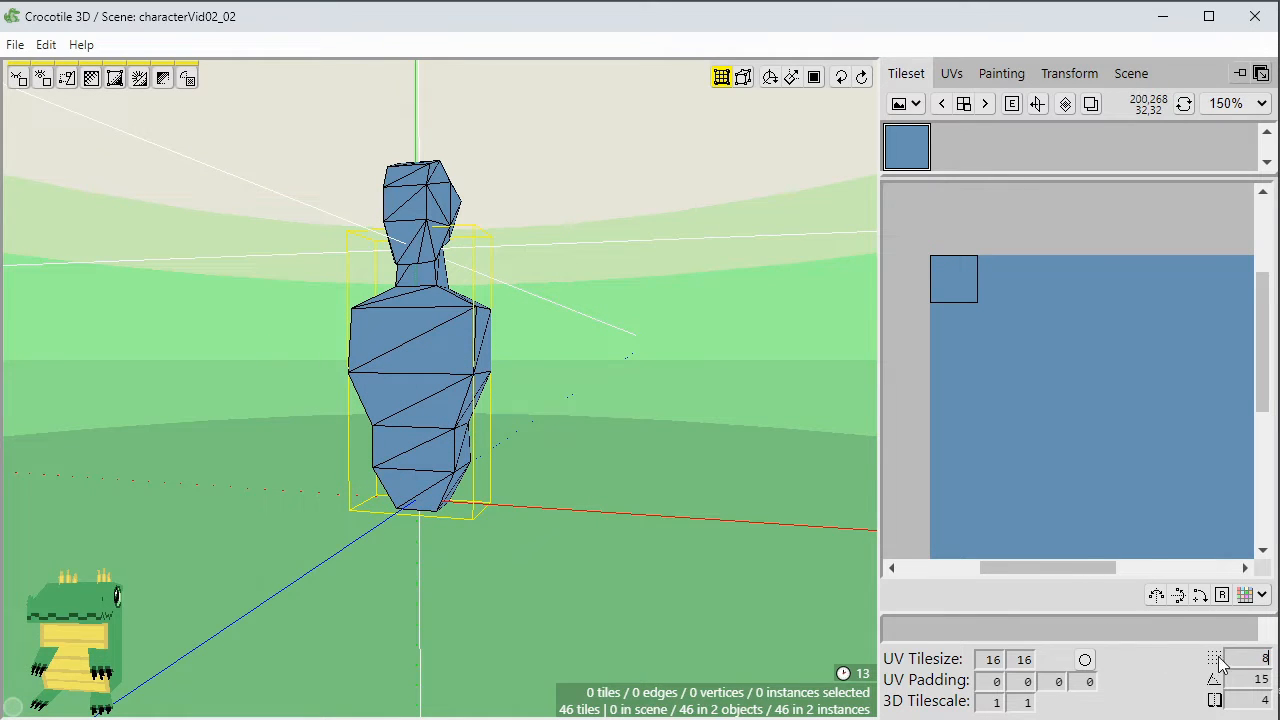
left_click_drag(547, 416, 286, 606)
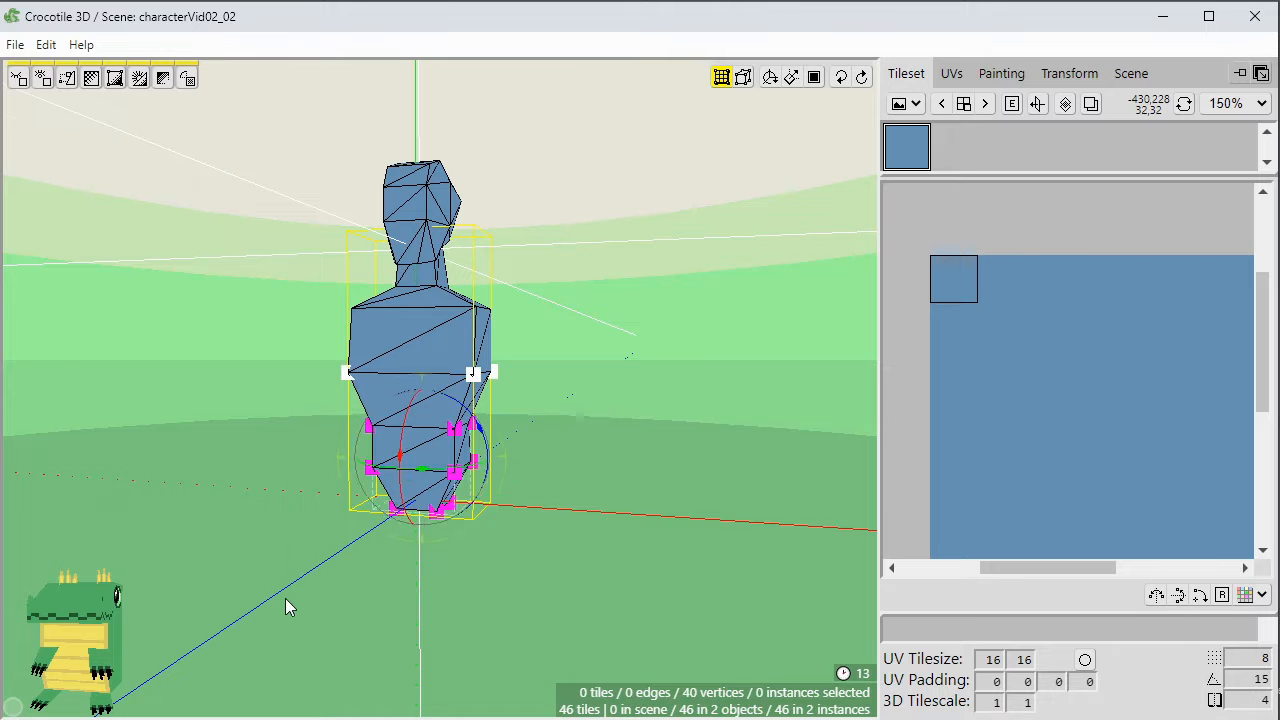
left_click(534, 554)
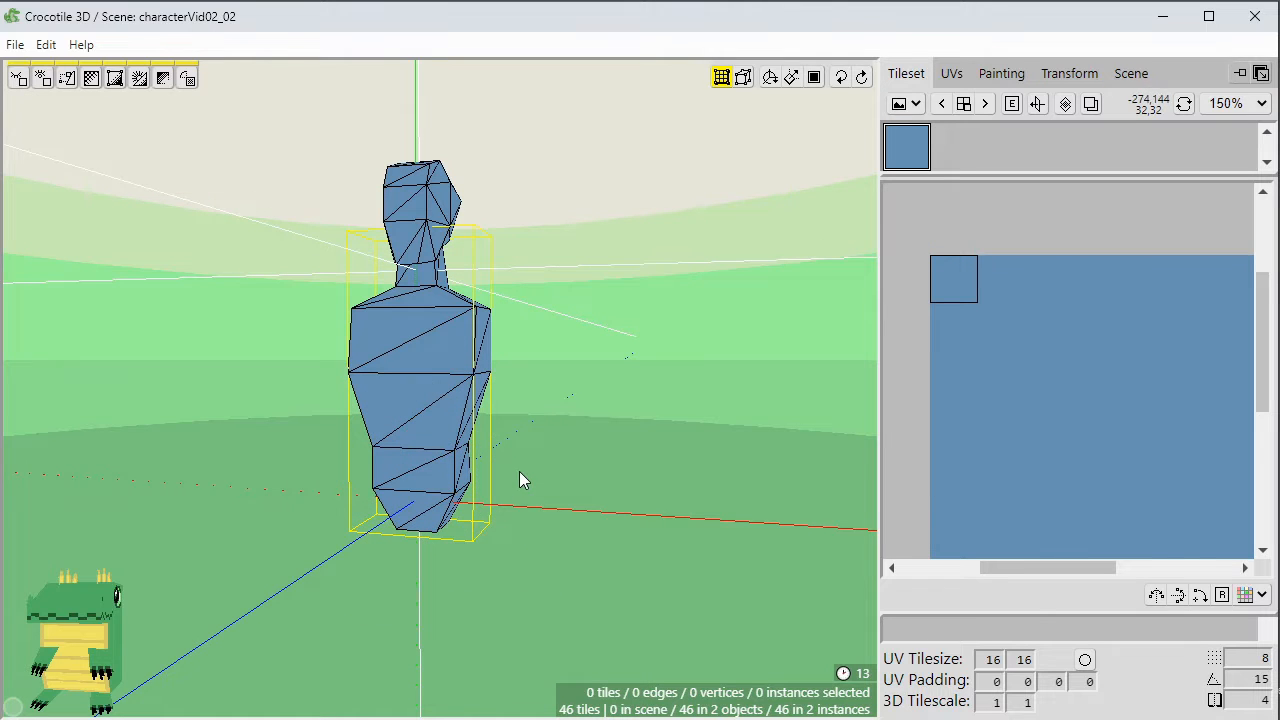
Move the torso's two lowest rows of vertices further down to lengthen the hips.
left_click_drag(517, 475, 297, 576)
right_click_drag(360, 564, 480, 570)
key("s")
key("s")
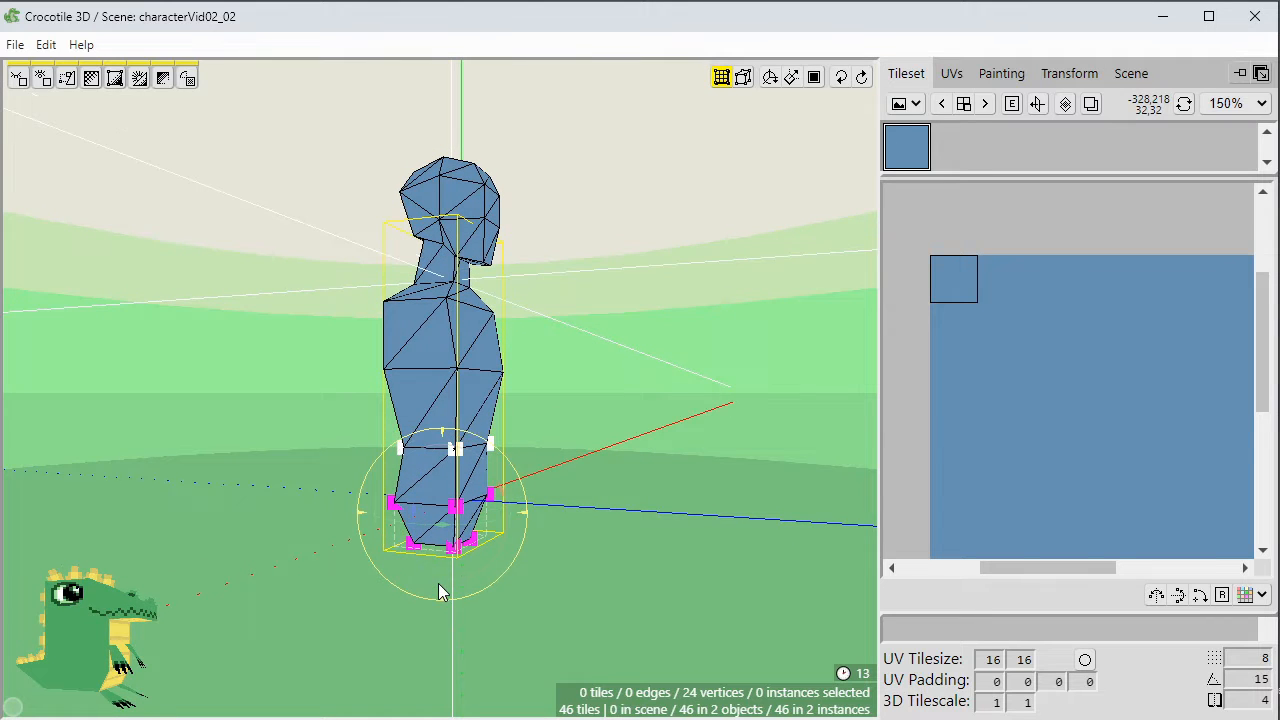
left_click(593, 577)
Draw a vertical strip of six tiles in the scene beside the torso's base as the front of the leg.
right_click_drag(593, 577, 535, 557)
scroll(582, 562, "down", 3)
scroll(535, 557, "up", 2)
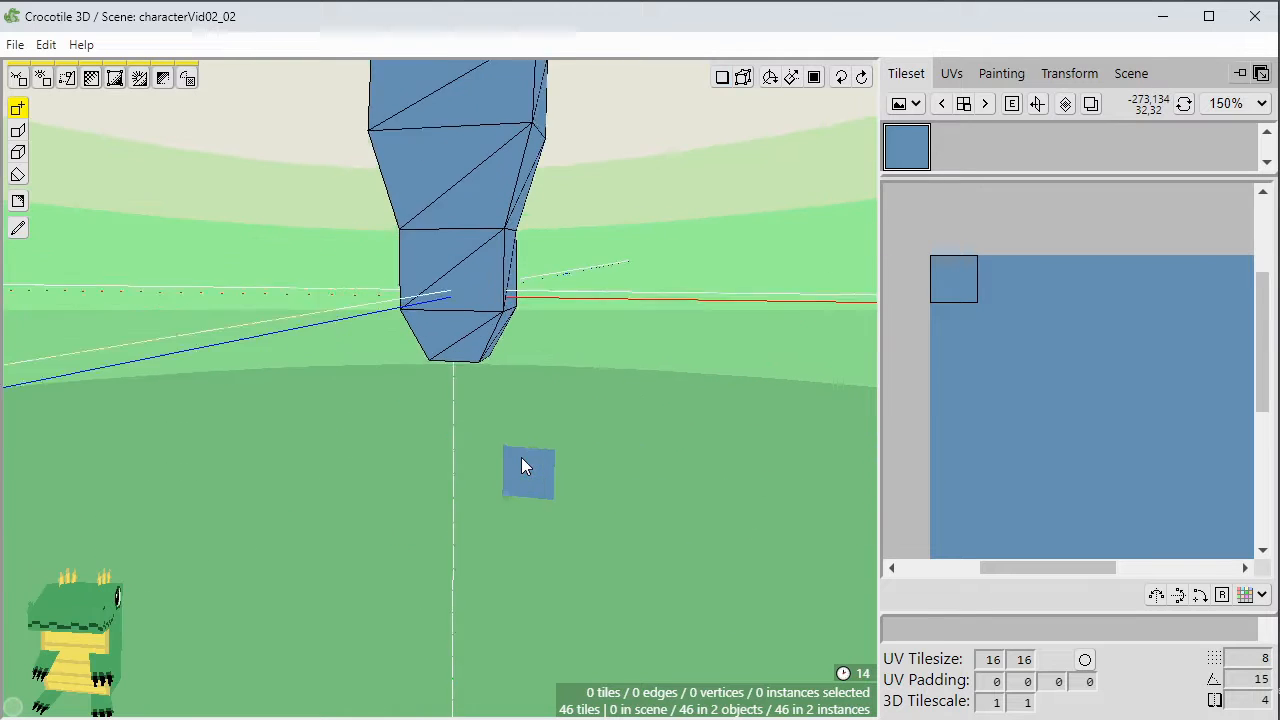
scroll(521, 457, "up", 2)
middle_click_drag(530, 444, 554, 439)
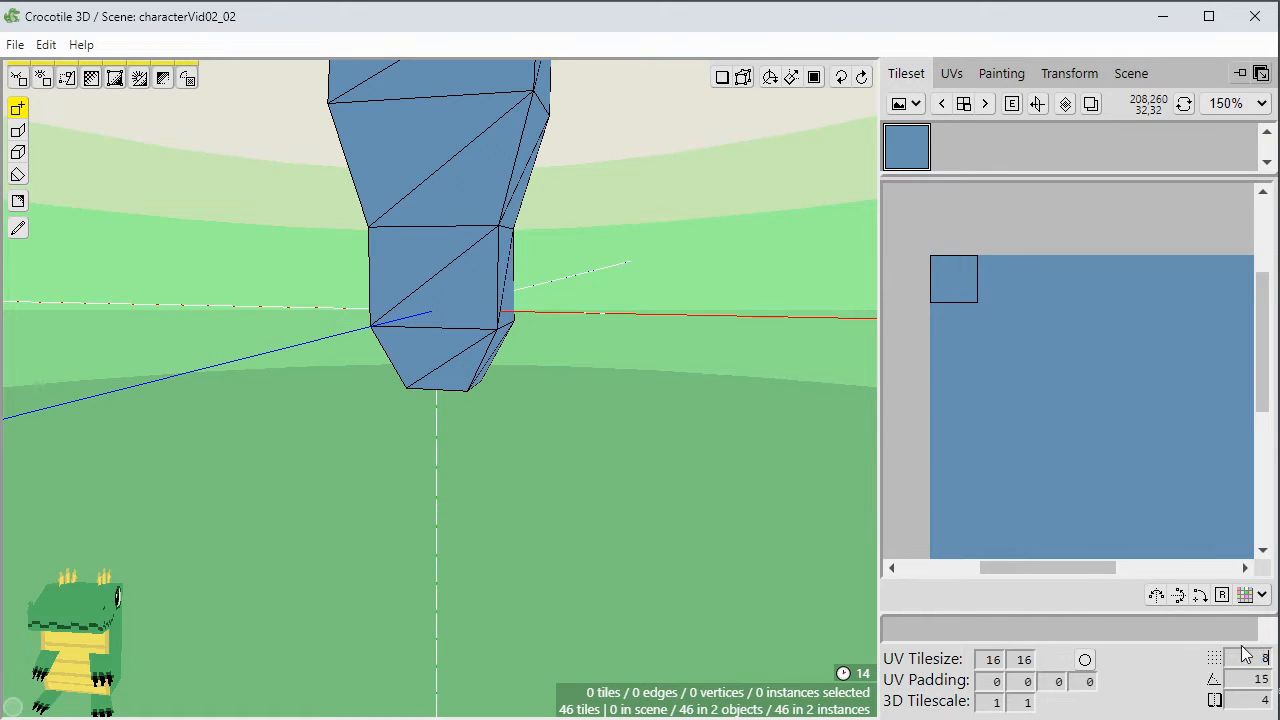
left_click_drag(597, 346, 593, 412)
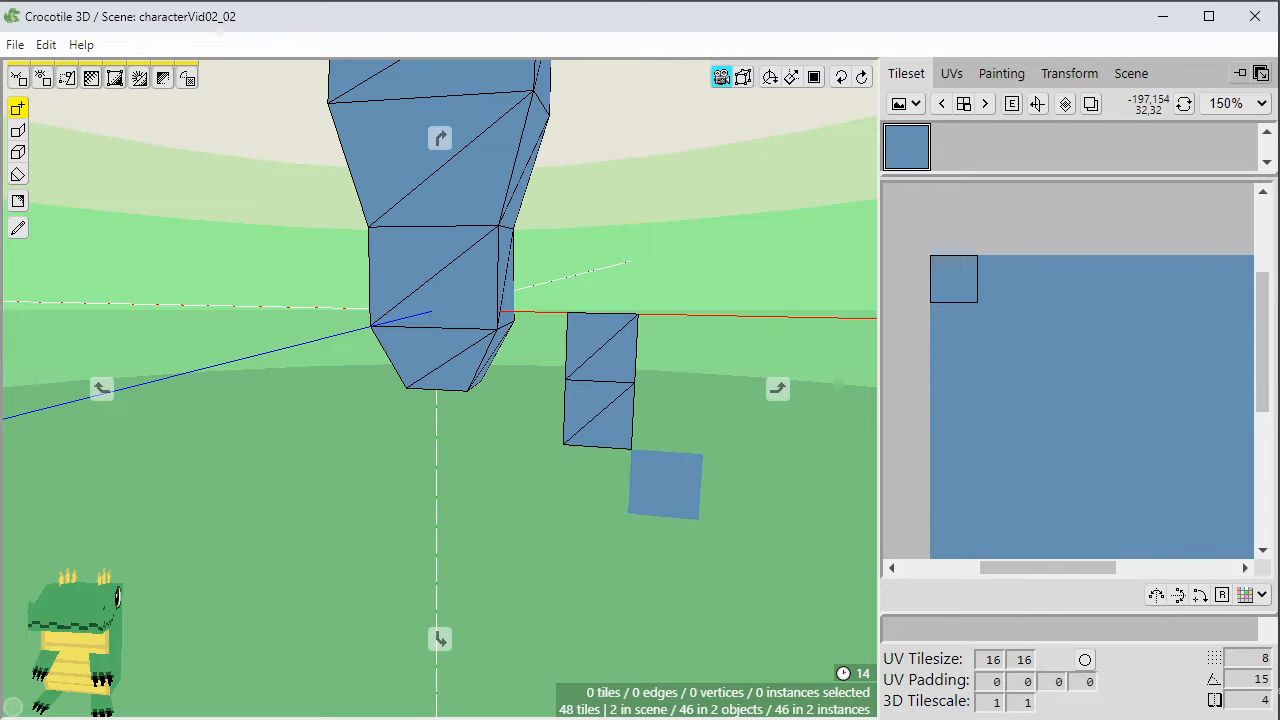
right_click_drag(639, 482, 590, 469)
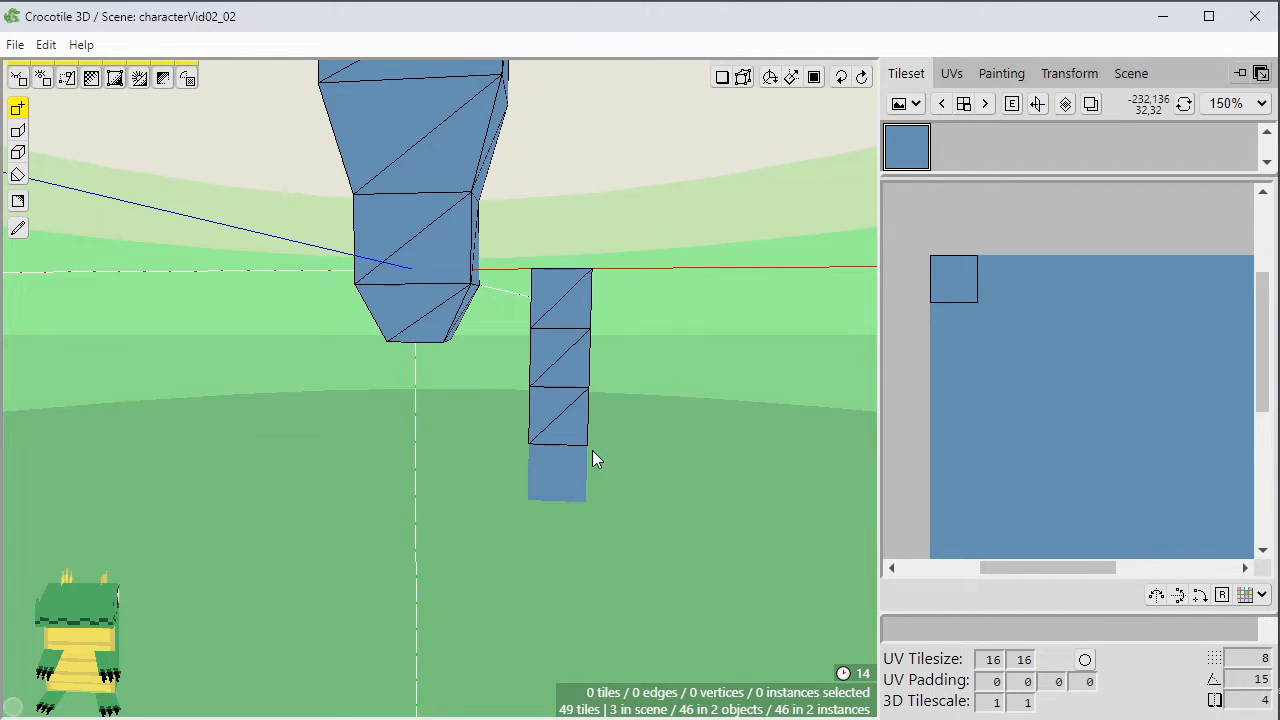
right_click_drag(601, 501, 533, 328)
left_click(559, 484)
left_click(557, 517)
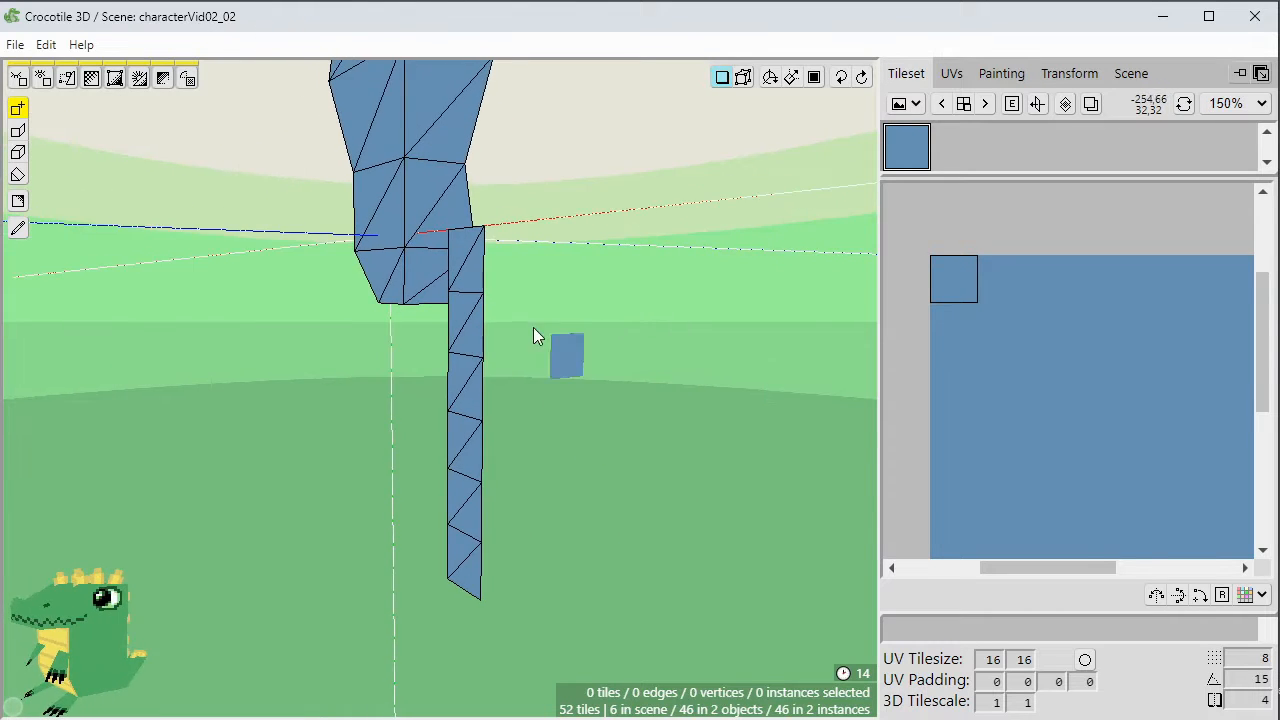
Draw a second strip of six tiles at a right angle to the first as the leg's side.
mouse_move(509, 265)
left_mouse_down()
mouse_move(497, 508)
mouse_move(522, 482)
left_mouse_up()
key("Tab")
right_click_drag(508, 408, 677, 408)
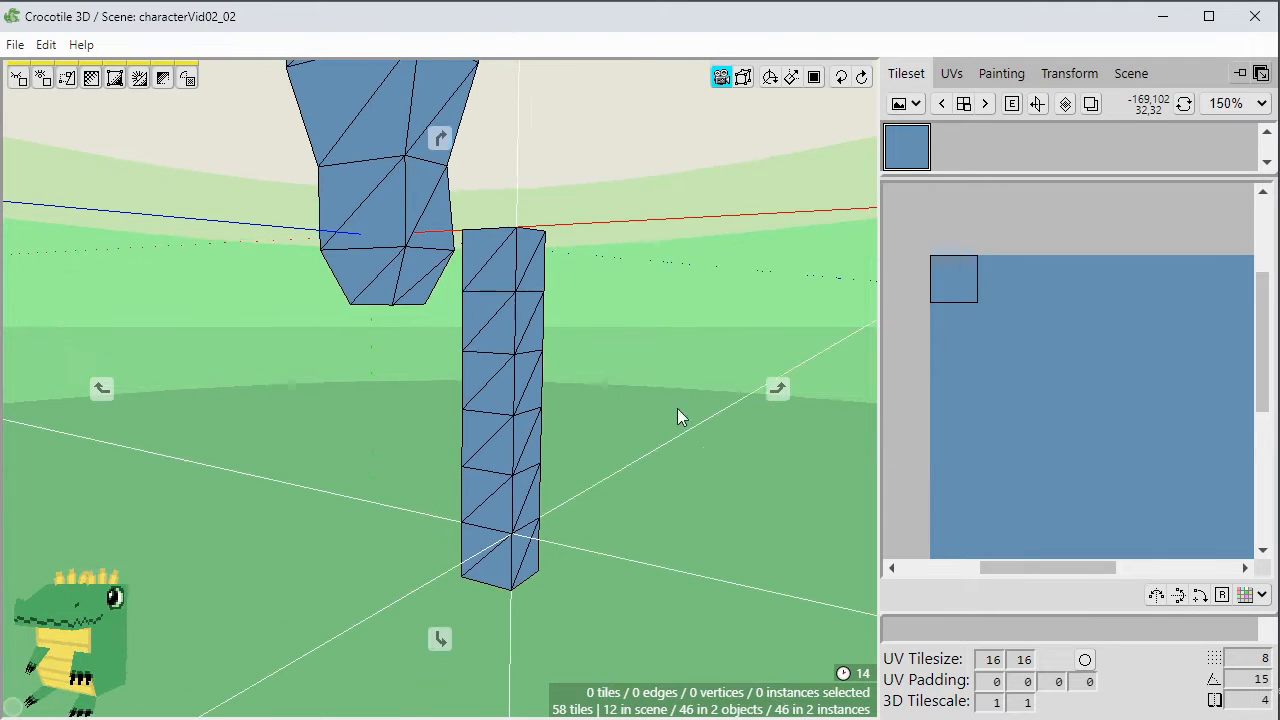
Duplicate the leg's 12 tiles, rotate the copy half a turn, and move it to close the two open sides.
left_click_drag(653, 187, 509, 612)
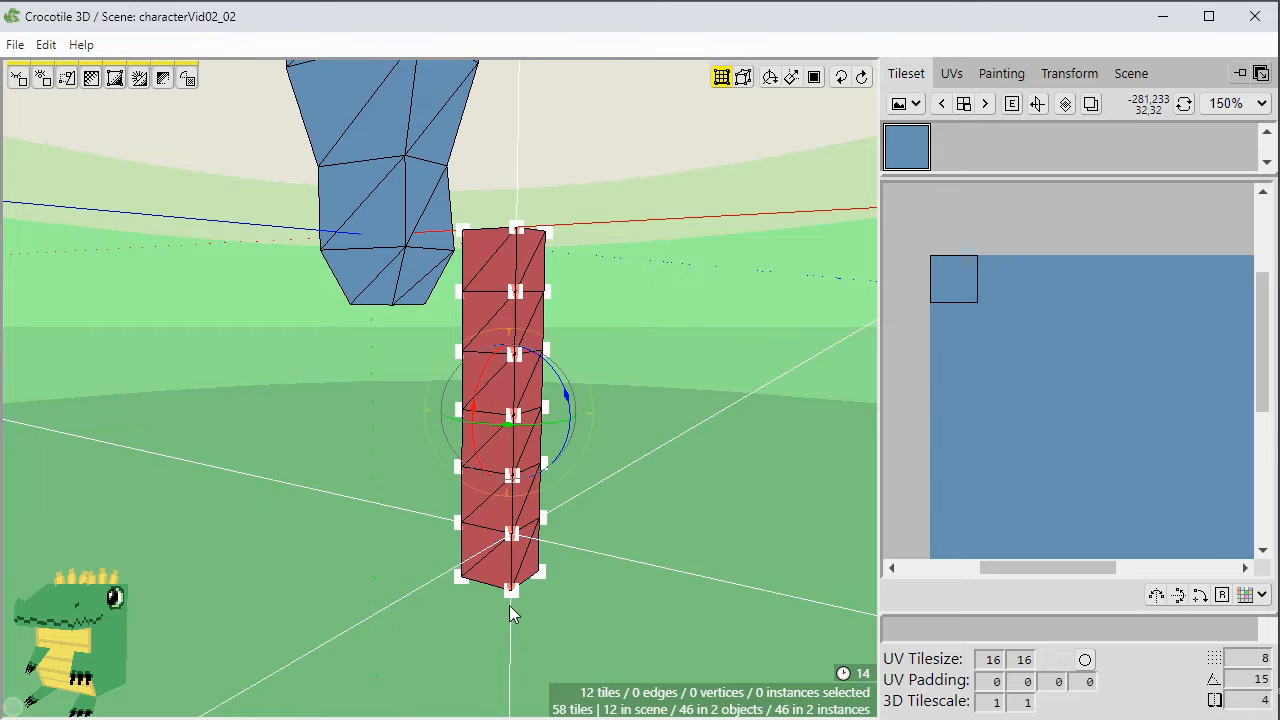
key("ctrl+v")
key("e")
key("e")
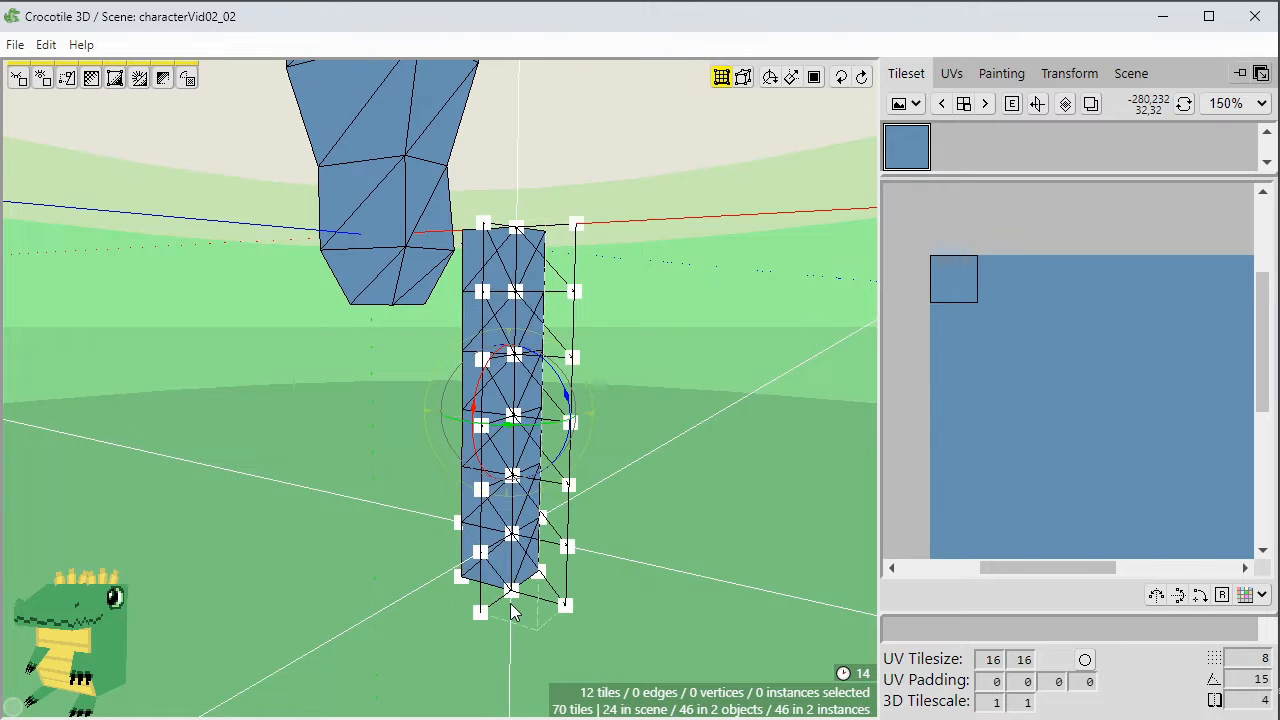
key("shift+d")
key("w")
key("w")
key("w")
key("a")
key("a")
key("a")
key("a")
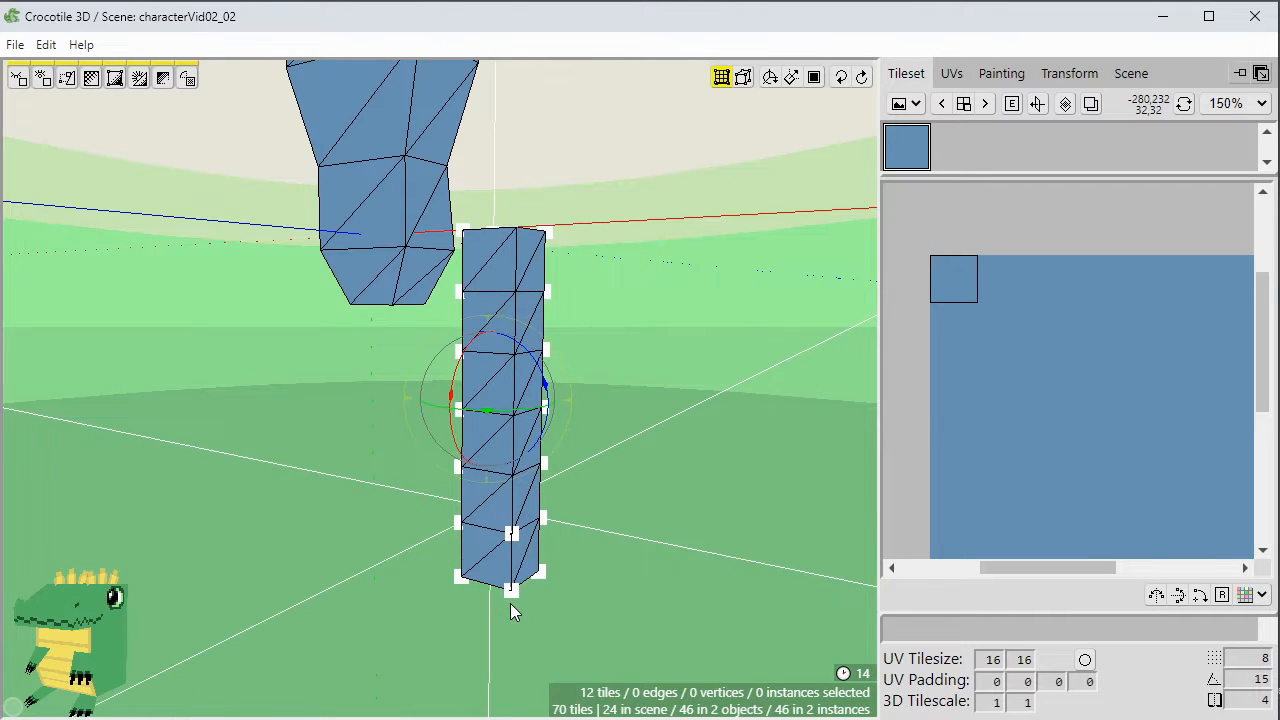
Cap the open top of the leg box with one tile.
middle_click_drag(510, 604, 537, 469)
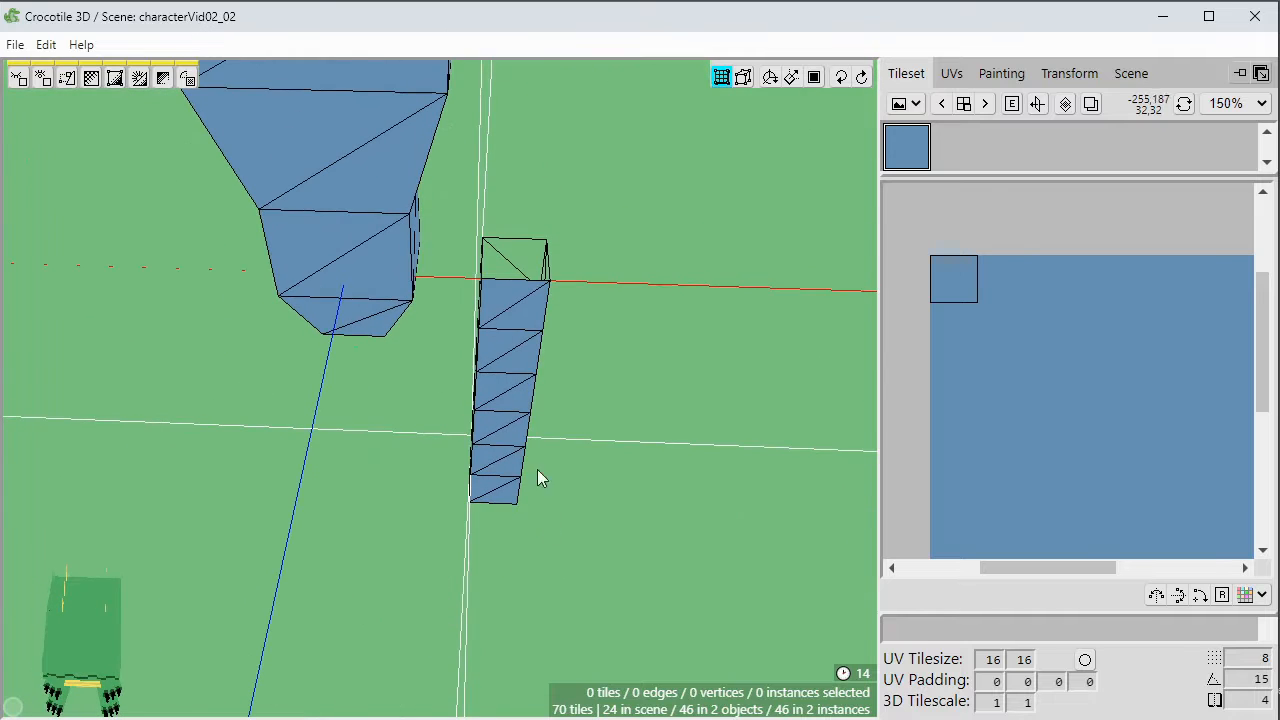
mouse_move(502, 285)
middle_mouse_down()
mouse_move(520, 290)
mouse_move(520, 200)
middle_mouse_up()
key("Tab")
left_click(520, 305)
middle_click_drag(570, 355, 550, 505)
key("Tab")
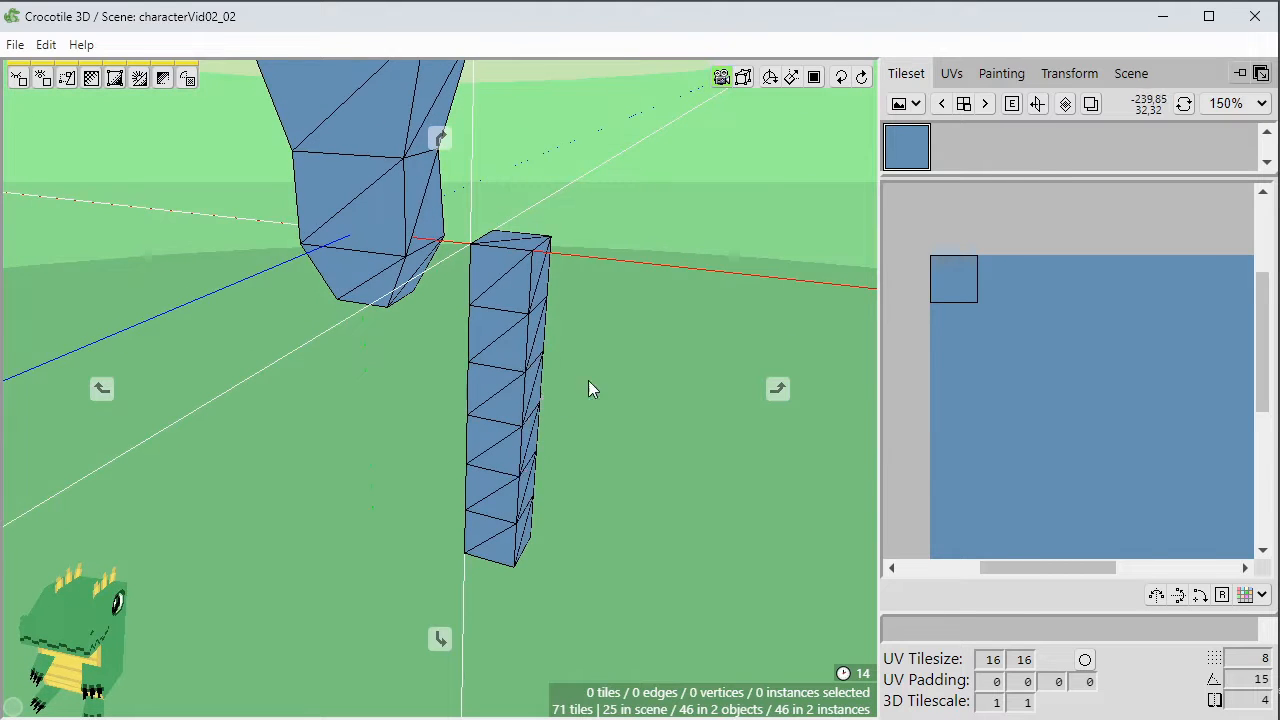
Widen the leg between its top and bottom rows by moving the middle vertices outward on both sides.
mouse_move(588, 380)
middle_mouse_down()
mouse_move(614, 329)
mouse_move(580, 337)
middle_mouse_up()
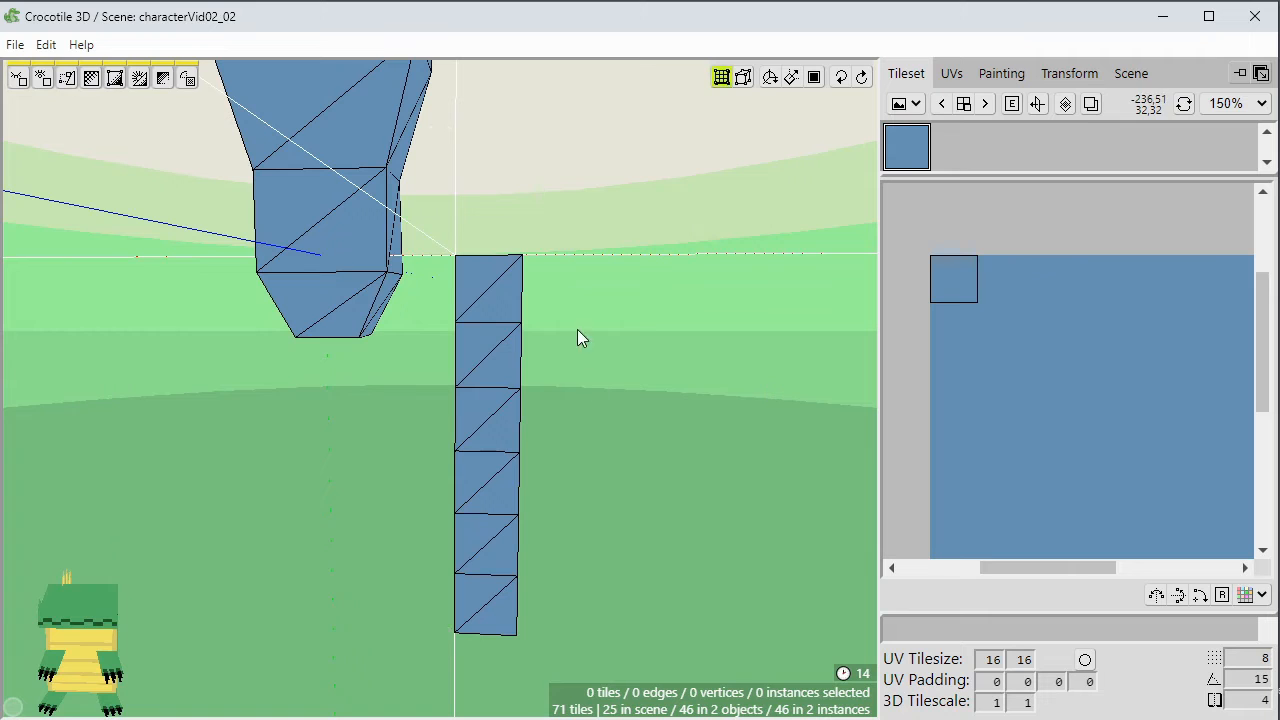
left_click_drag(517, 447, 491, 595)
key("d")
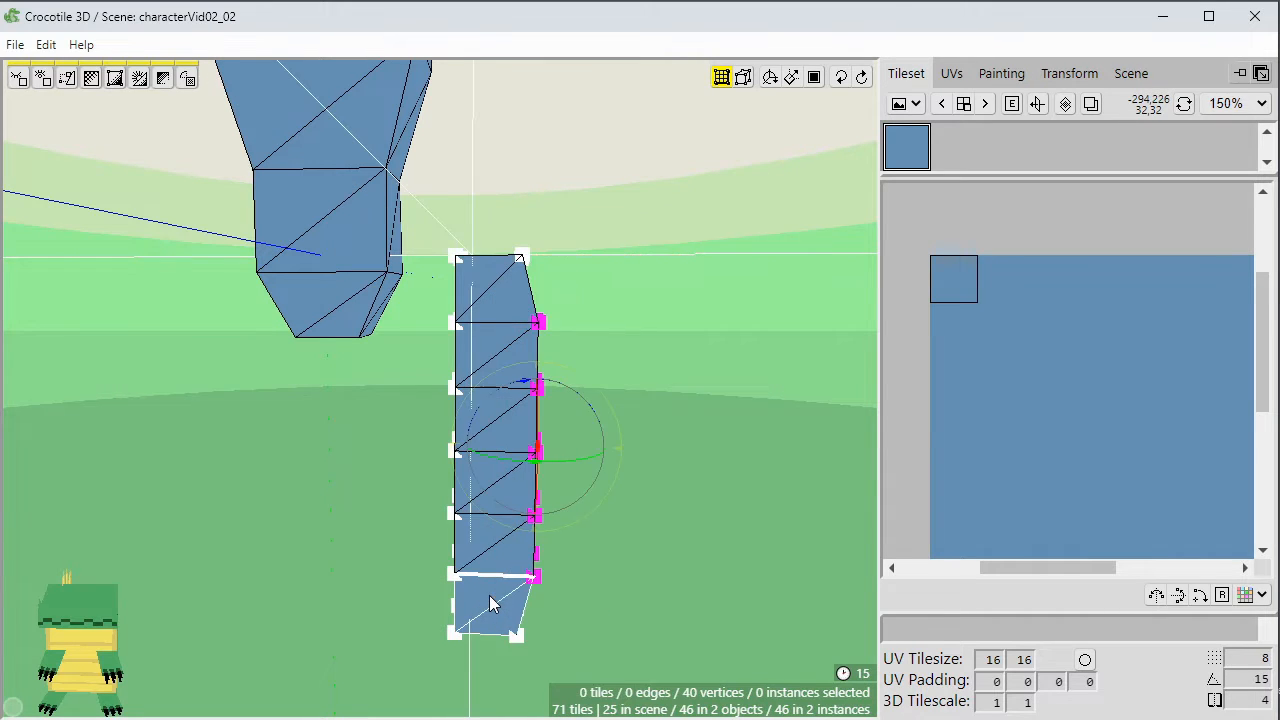
left_click(406, 400)
left_click_drag(425, 298, 487, 592)
key("a")
left_click(586, 473)
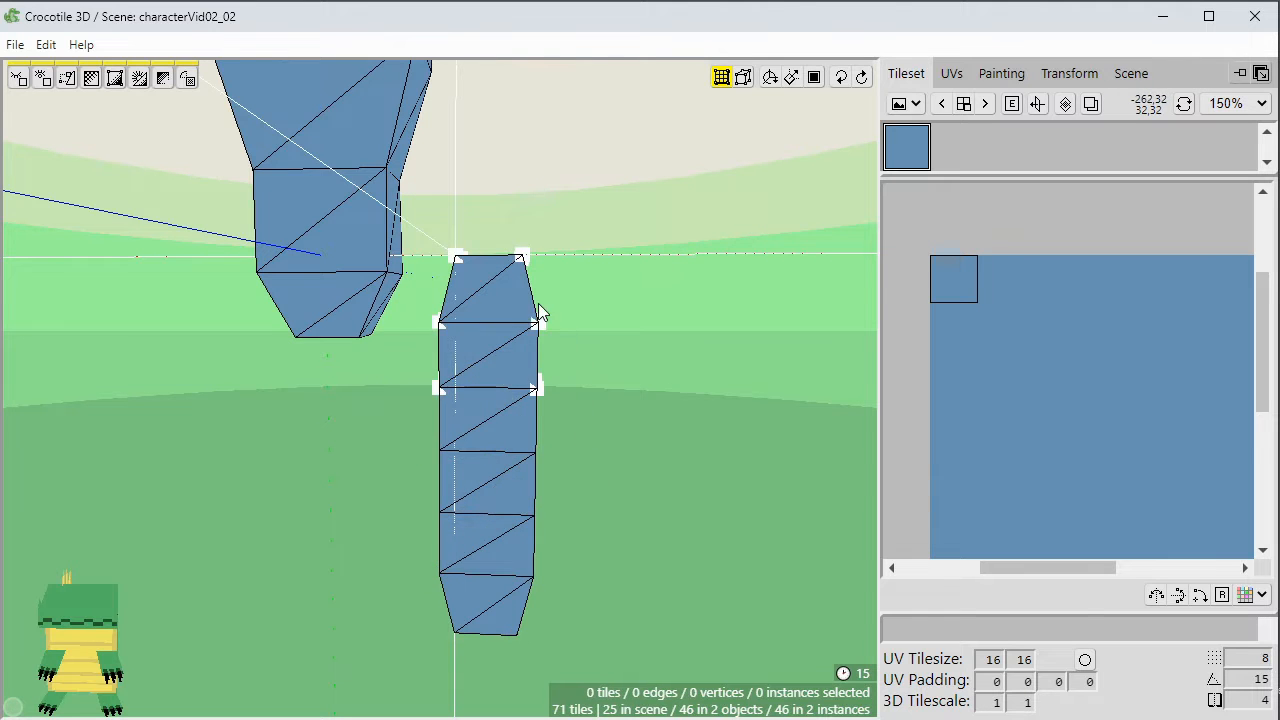
key("space")
scroll(560, 421, "down", 3)
middle_click_drag(582, 418, 573, 526)
right_click_drag(582, 418, 630, 422)
right_click_drag(610, 504, 580, 504)
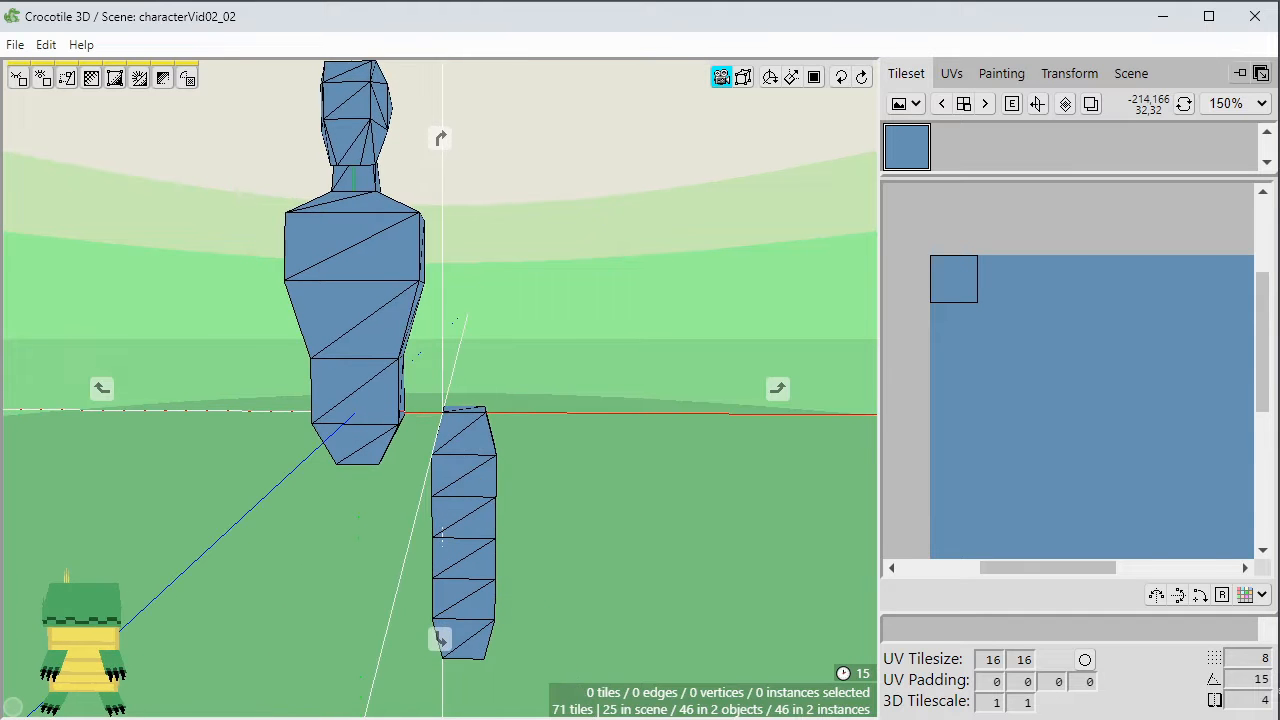
Move the leg's second row of vertices up, closer to the top cap.
scroll(610, 504, "up", 1)
middle_click_drag(600, 517, 579, 386)
key("space")
left_click_drag(563, 279, 429, 356)
left_click_drag(552, 343, 414, 409)
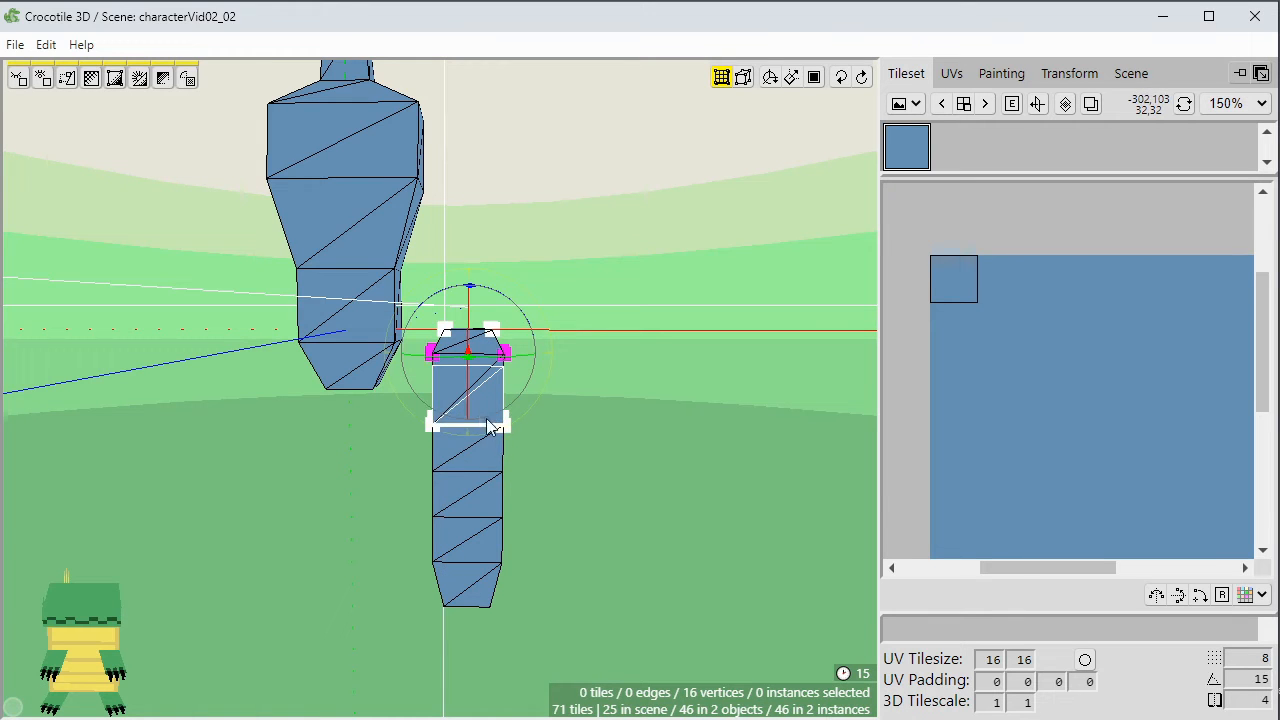
key("s")
left_click(520, 451)
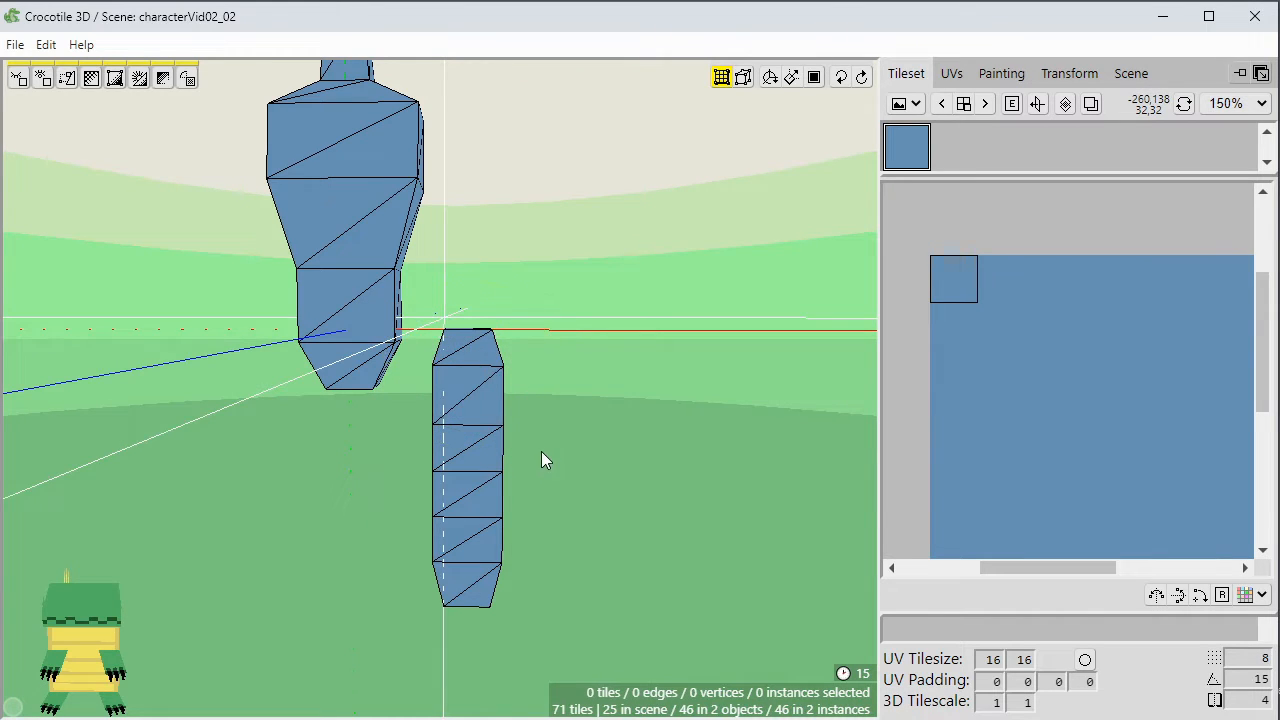
Lengthen the thigh by moving all leg vertices from the third row downward further down.
right_click_drag(566, 565, 537, 401)
left_click_drag(537, 401, 383, 638)
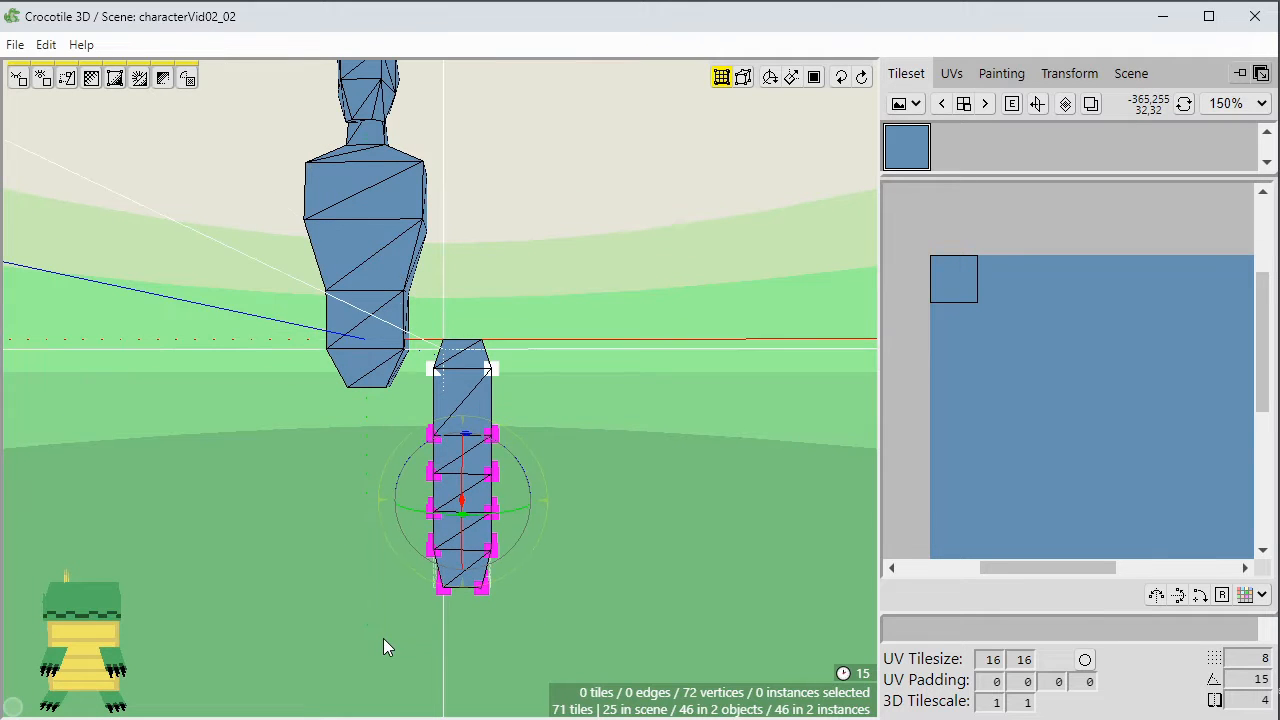
key("s")
key("s")
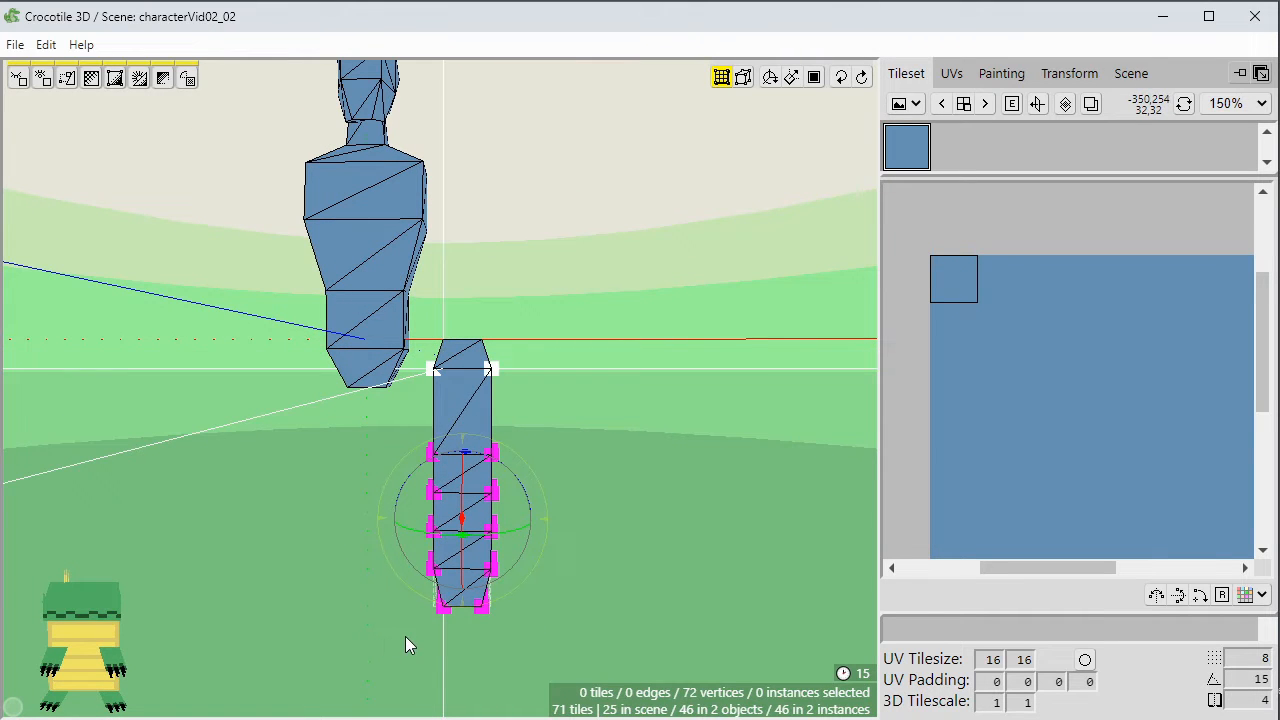
key("s")
key("s")
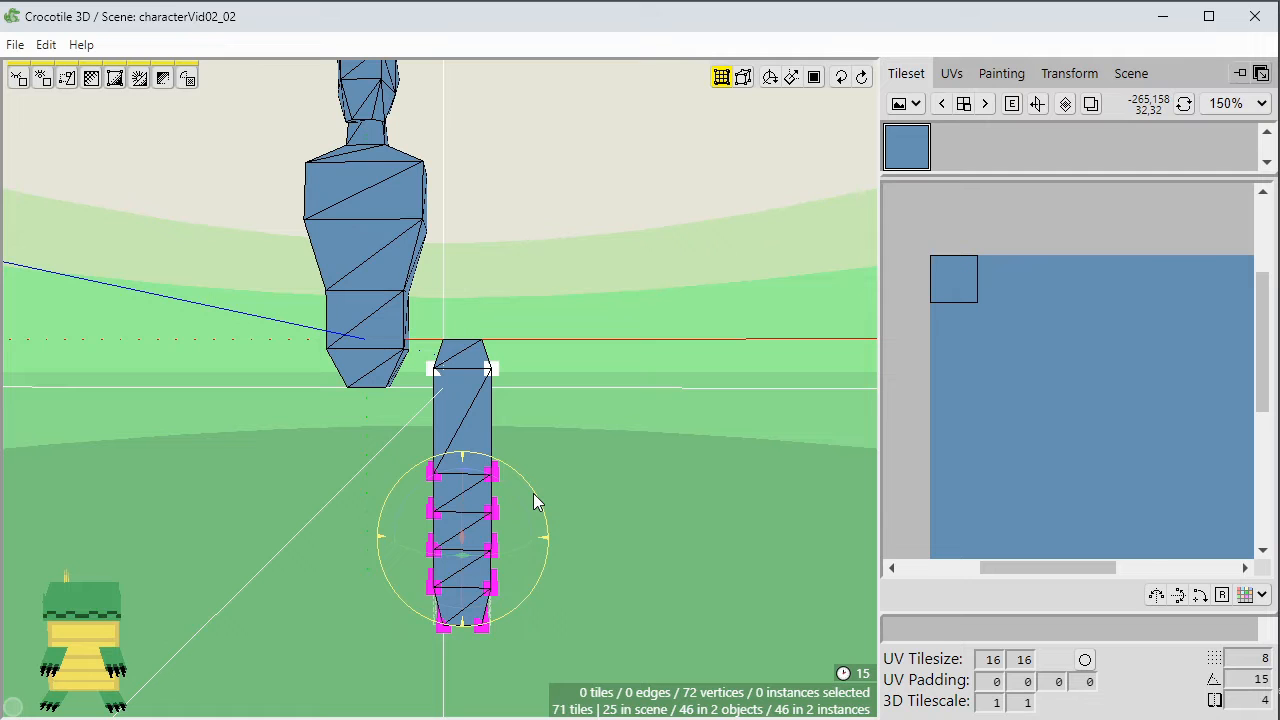
key("s")
key("s")
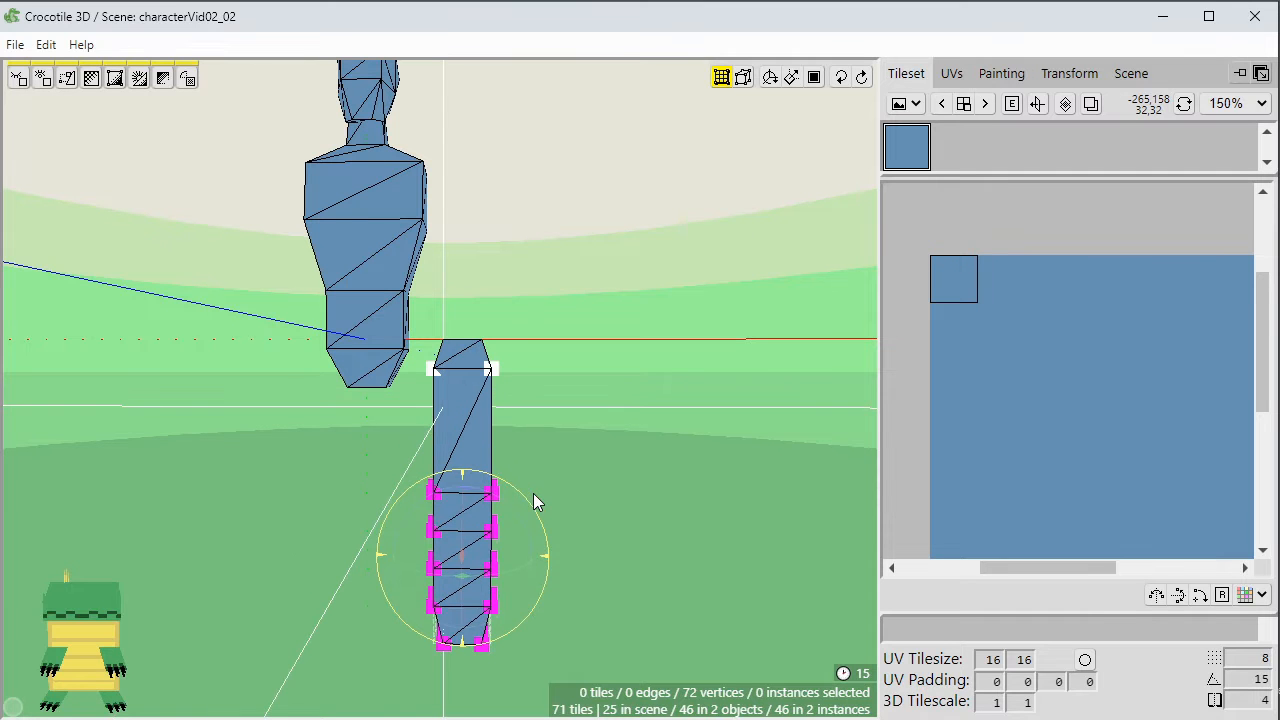
left_click(549, 512)
Shorten the two knee tile rows by moving the vertices below each of them up one increment.
middle_click_drag(520, 595, 543, 550)
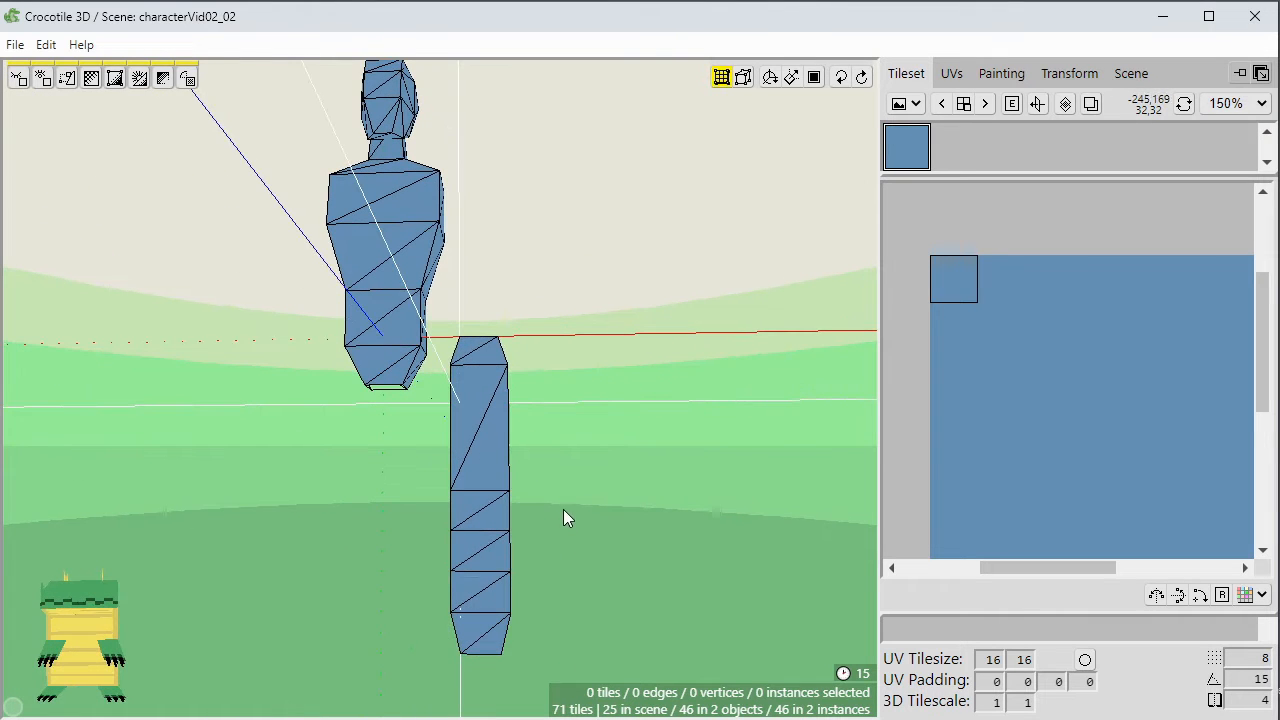
left_click_drag(563, 509, 380, 672)
key("w")
left_click(656, 528)
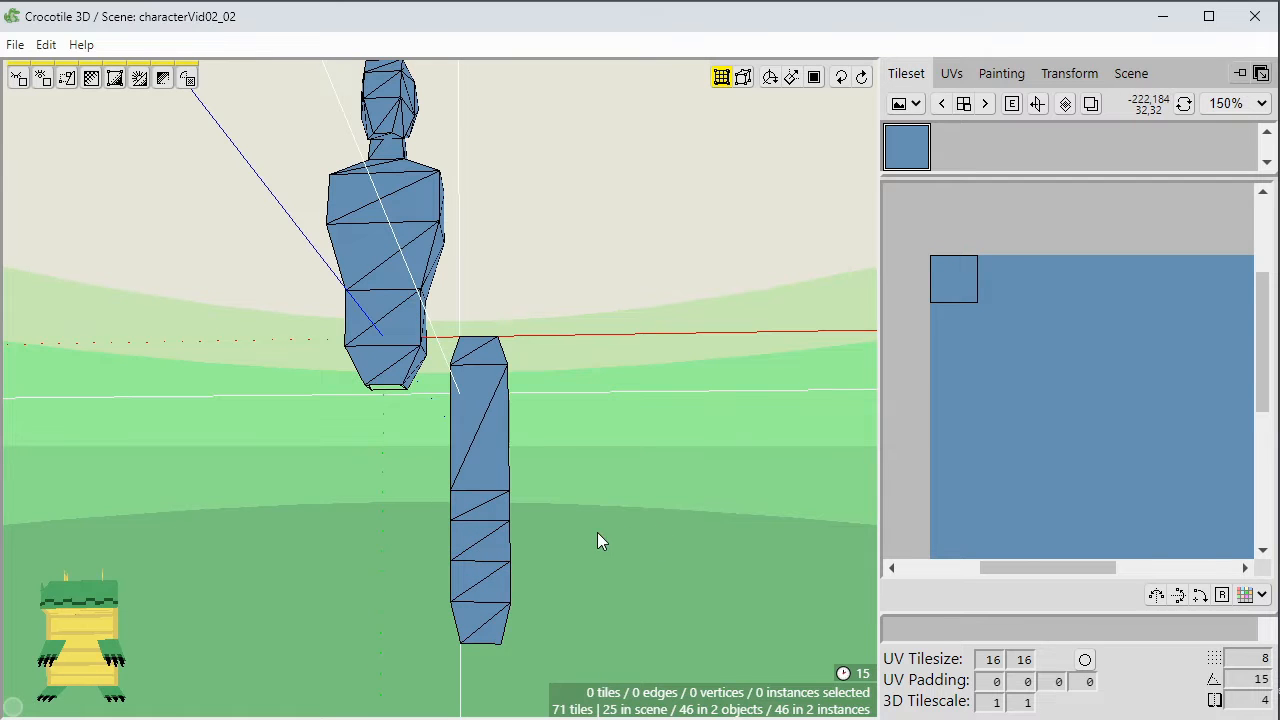
left_click_drag(597, 541, 400, 680)
key("w")
left_click(536, 620)
Lengthen the shin by moving the two lowest vertex rows of the leg down.
key("s")
key("s")
key("s")
key("s")
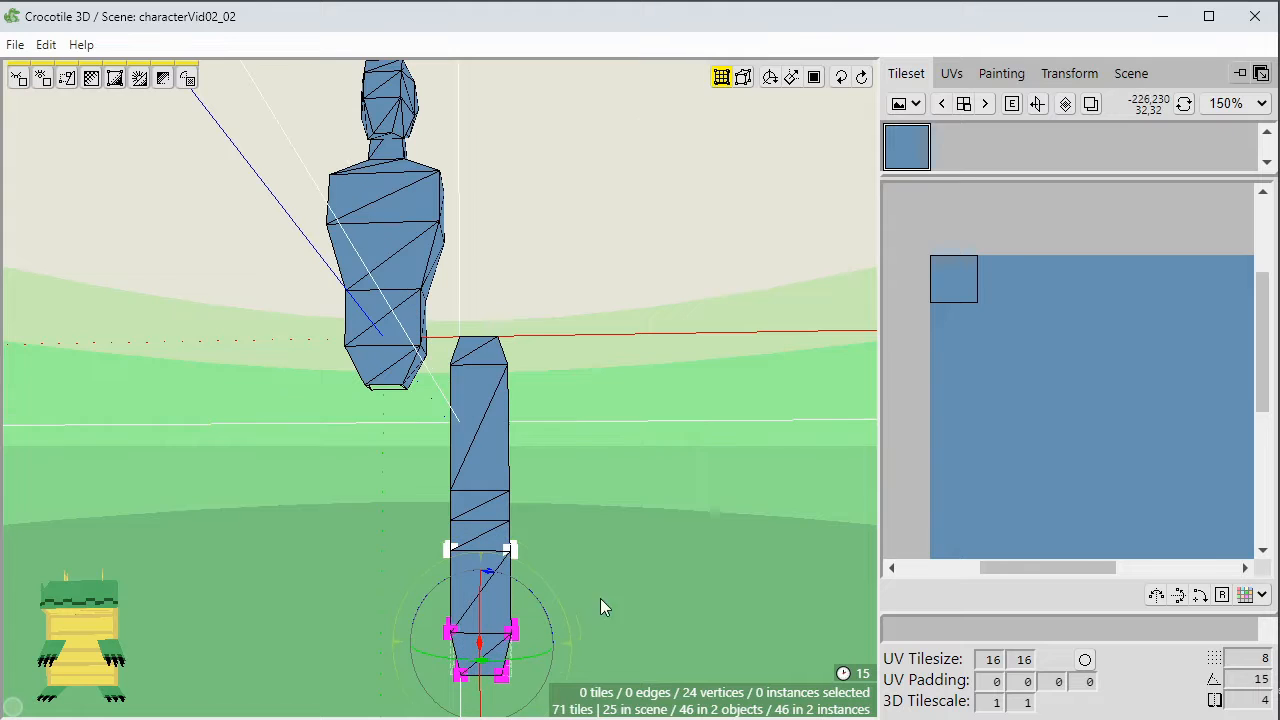
key("s")
key("s")
key("s")
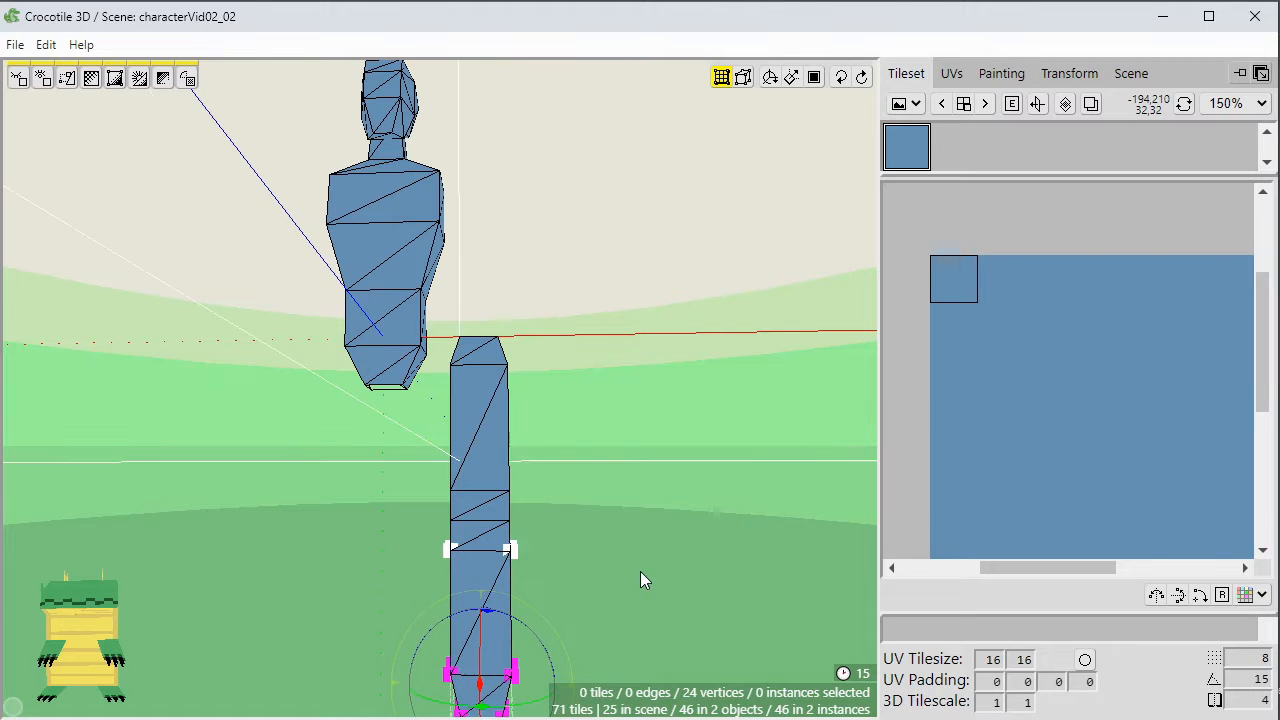
Shorten the leg's lowest tile row by raising its bottom vertices.
key("space")
scroll(640, 571, "down", 1)
left_click_drag(616, 576, 510, 572)
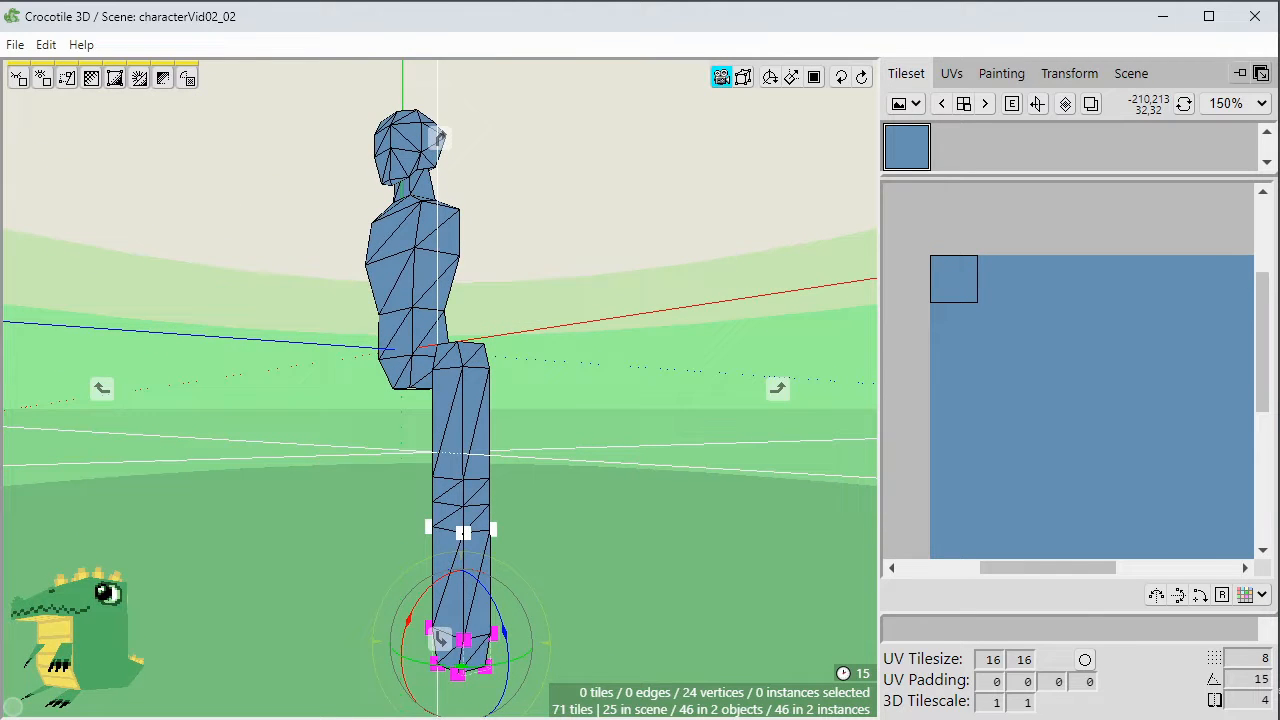
left_click(616, 576)
left_click_drag(659, 576, 420, 705)
key("space")
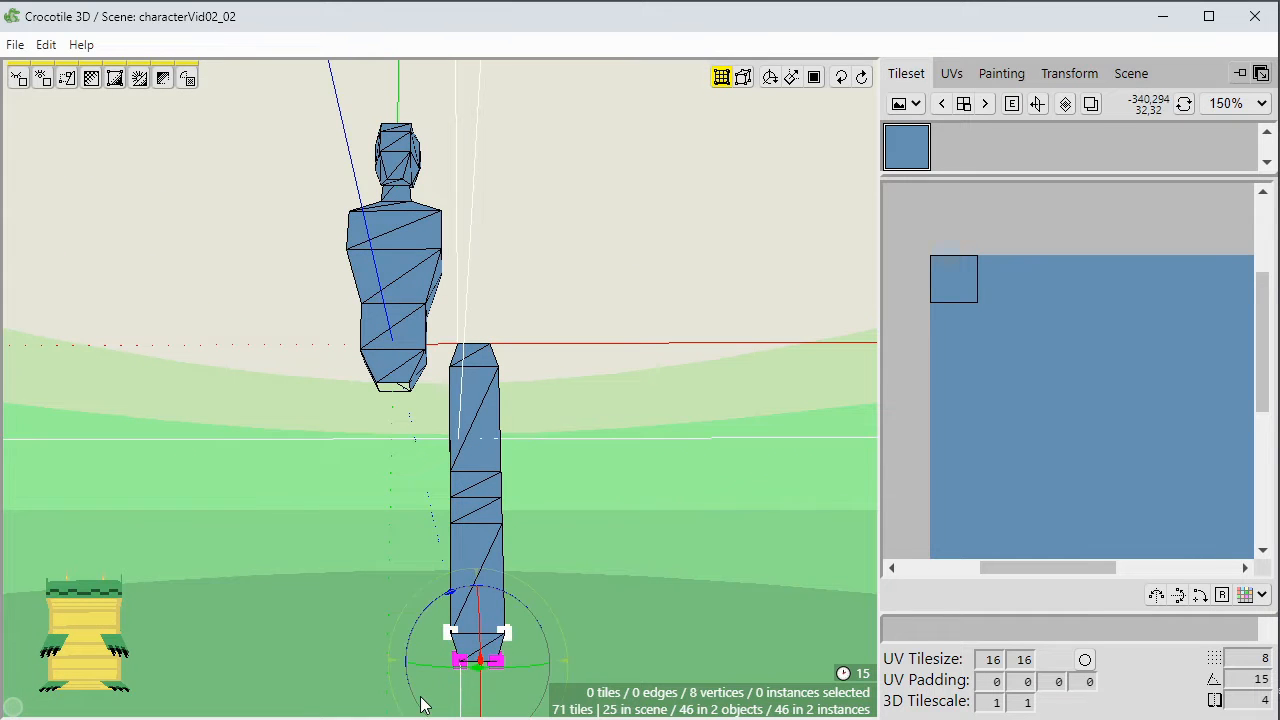
left_click(634, 546)
Deepen the leg in side view by moving the back vertices between its top and bottom rows outward.
key("space")
left_click_drag(634, 546, 623, 514)
key("space")
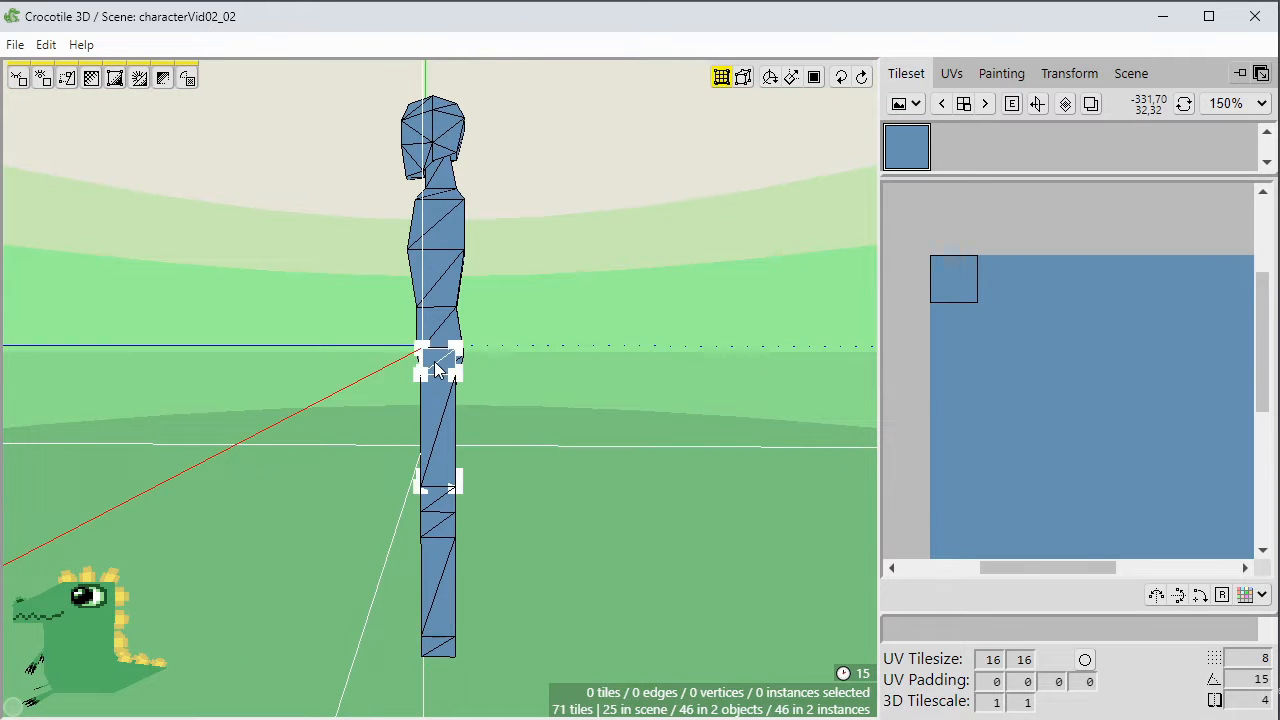
left_click_drag(443, 368, 441, 698)
key("space")
key("space")
key("d")
key("space")
left_click_drag(663, 387, 700, 420)
key("space")
left_click(374, 457)
key("space")
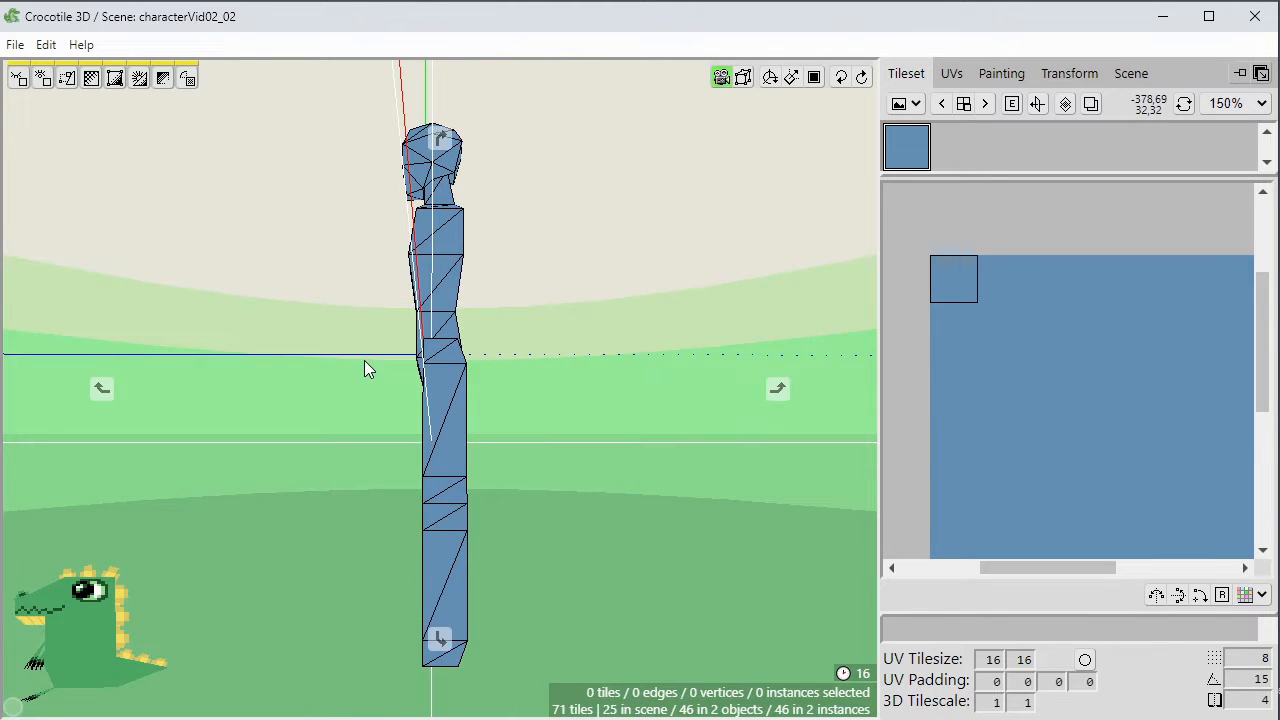
Move the front vertices between the leg's top and bottom rows outward to match the back.
left_click_drag(364, 360, 437, 643)
key("space")
key("space")
key("space")
left_click(514, 564)
key("space")
left_click_drag(514, 564, 544, 541)
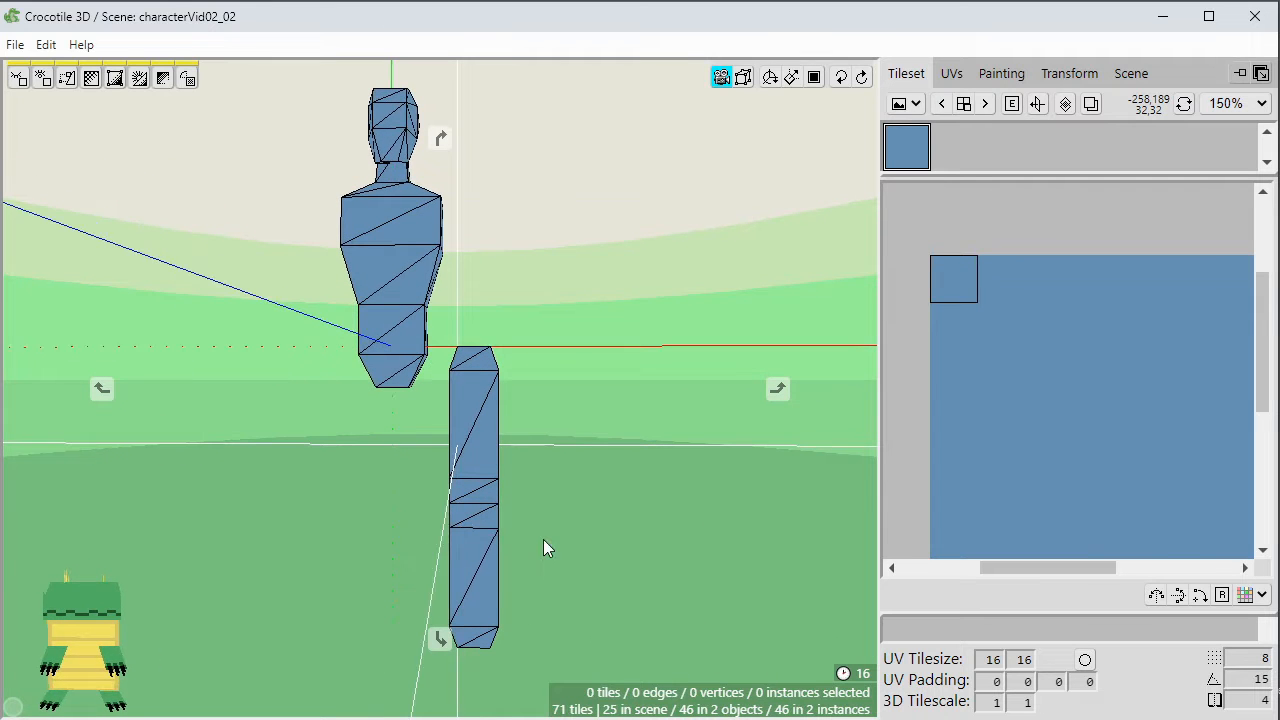
Examine the leg's proportions against the torso, including the knee rows from the side and back.
left_click_drag(571, 385, 530, 395)
middle_click_drag(530, 395, 583, 378)
scroll(583, 378, "down", 2)
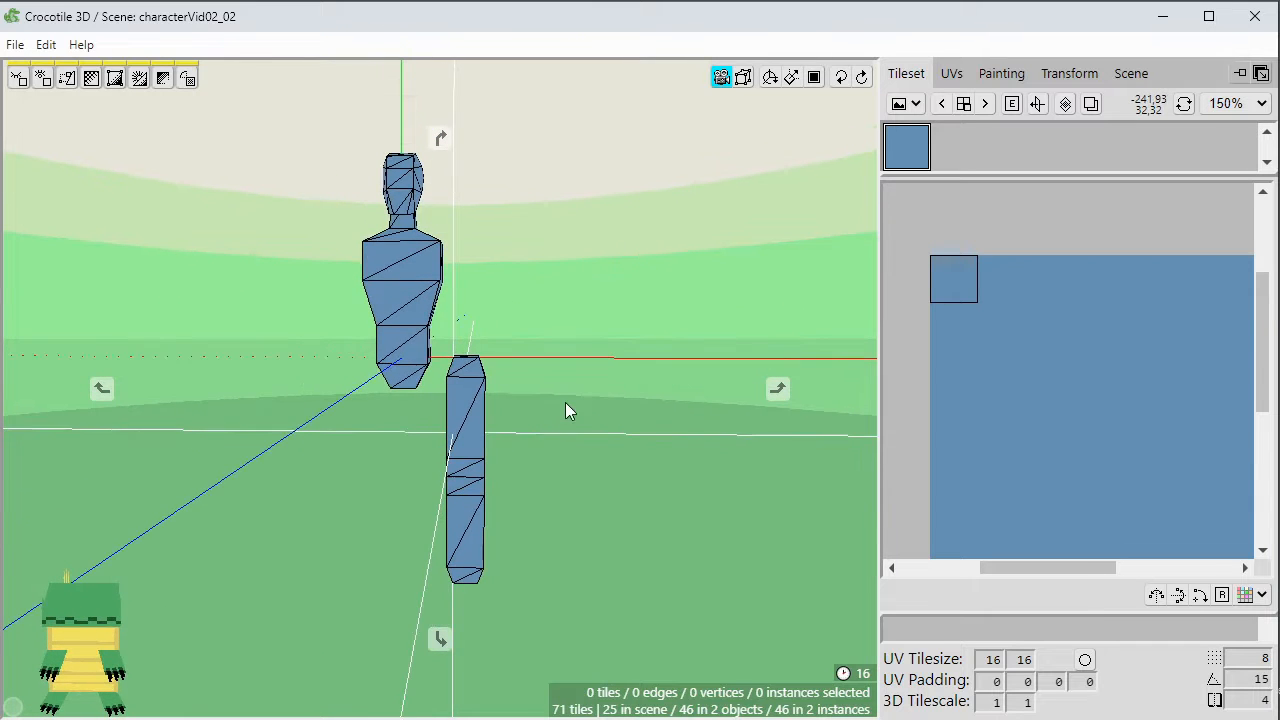
scroll(563, 447, "up", 3)
middle_click_drag(561, 448, 468, 452)
scroll(591, 508, "up", 1)
middle_click_drag(591, 508, 635, 508)
right_click_drag(591, 508, 690, 385)
middle_click_drag(559, 581, 600, 592)
scroll(601, 566, "up", 2)
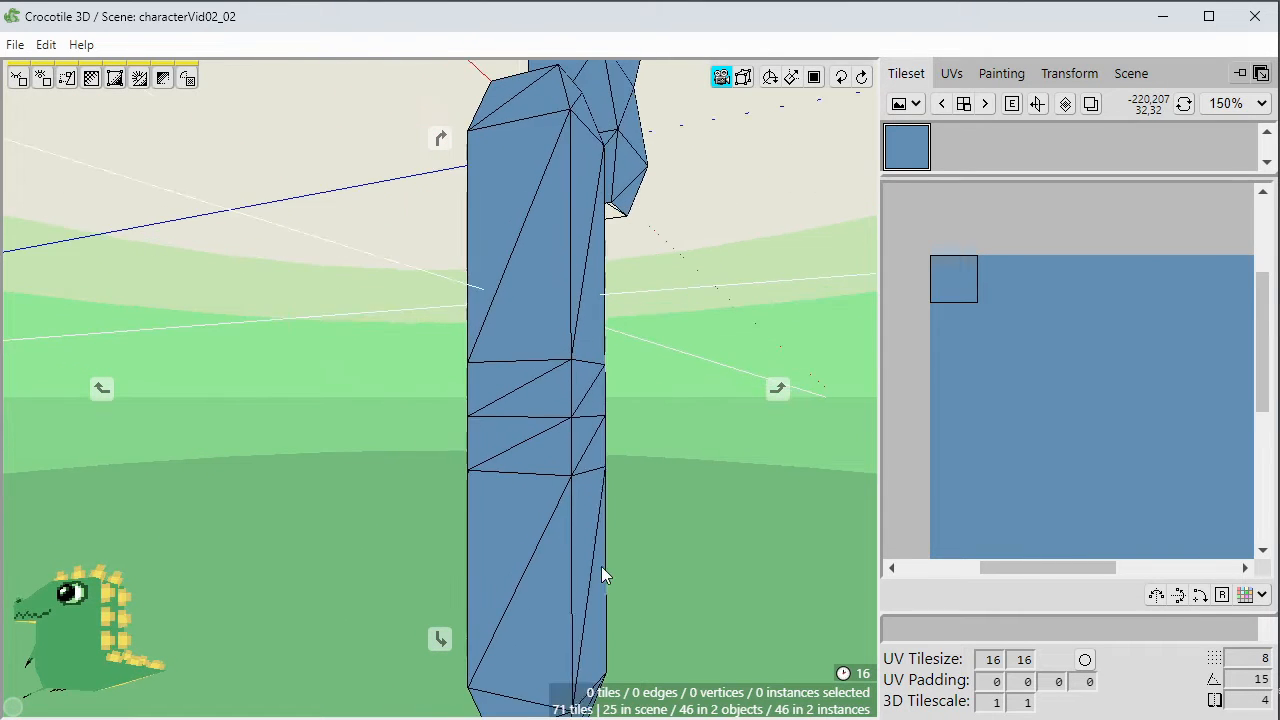
Separate the two tiles on the back of the knee by moving their shared edges apart vertically.
mouse_move(679, 460)
middle_mouse_down()
mouse_move(625, 456)
mouse_move(675, 460)
middle_mouse_up()
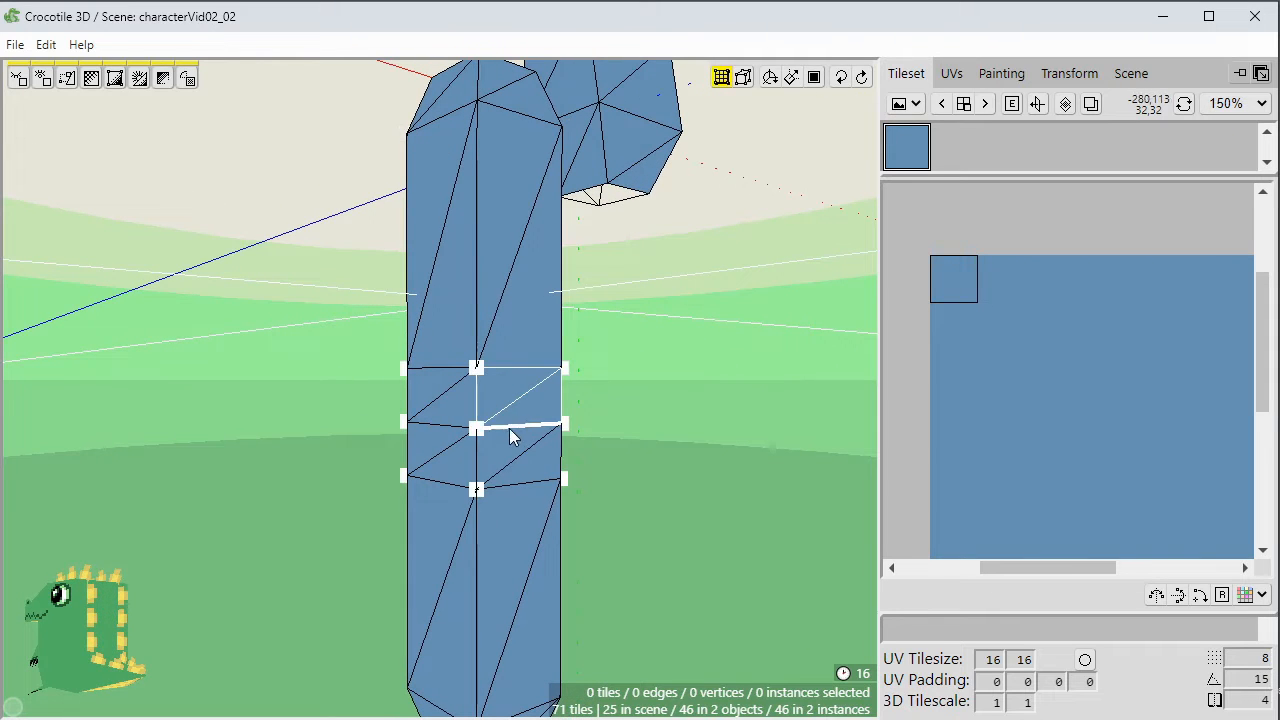
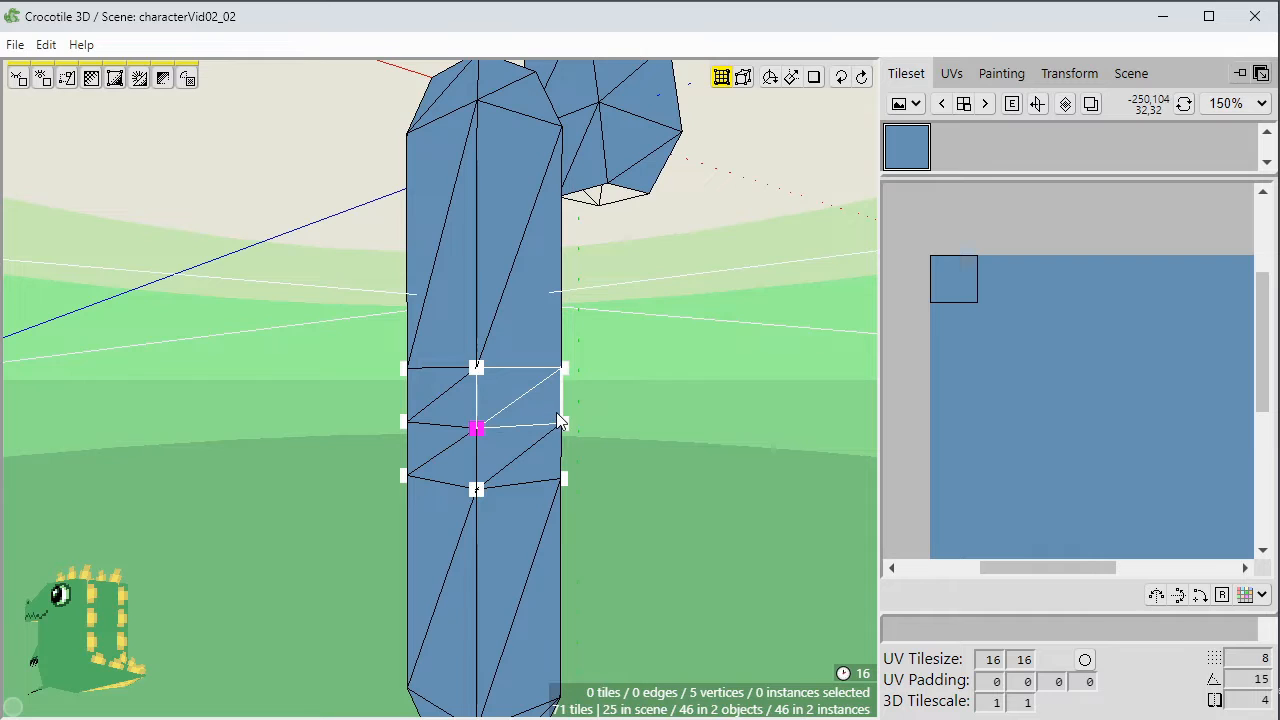
key("w")
key("Escape")
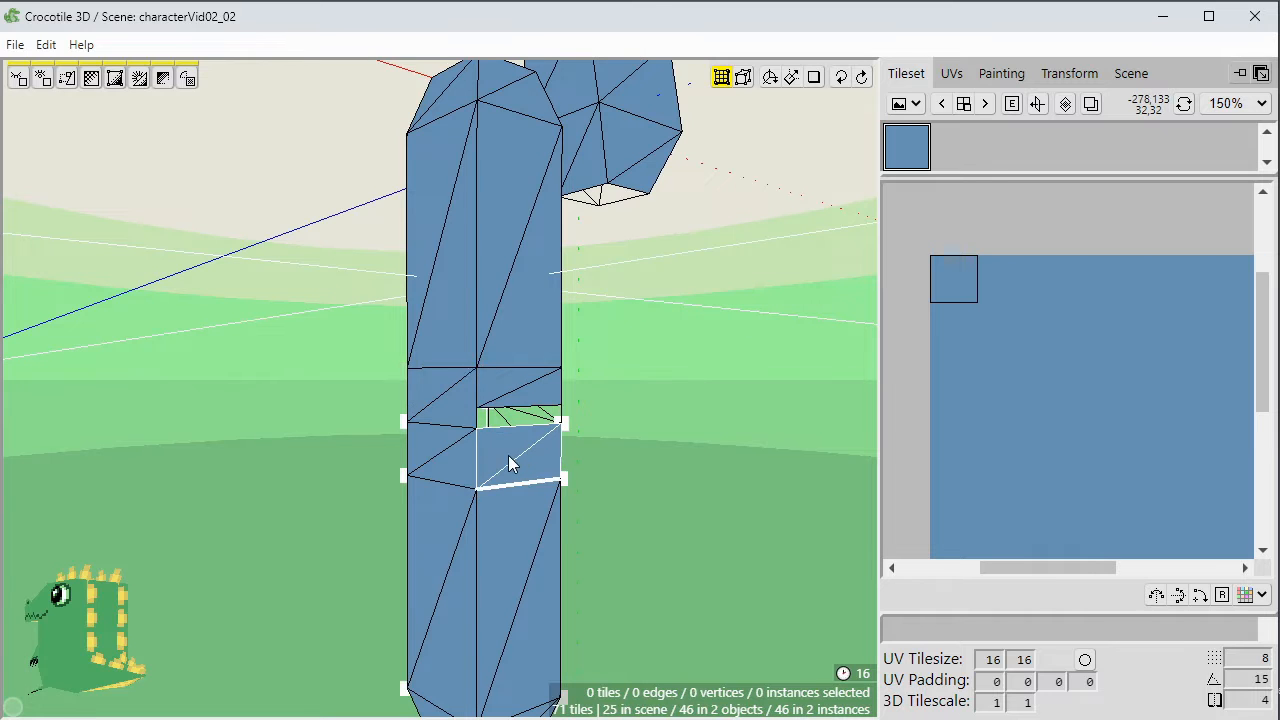
left_click(556, 438, "shift")
key("s")
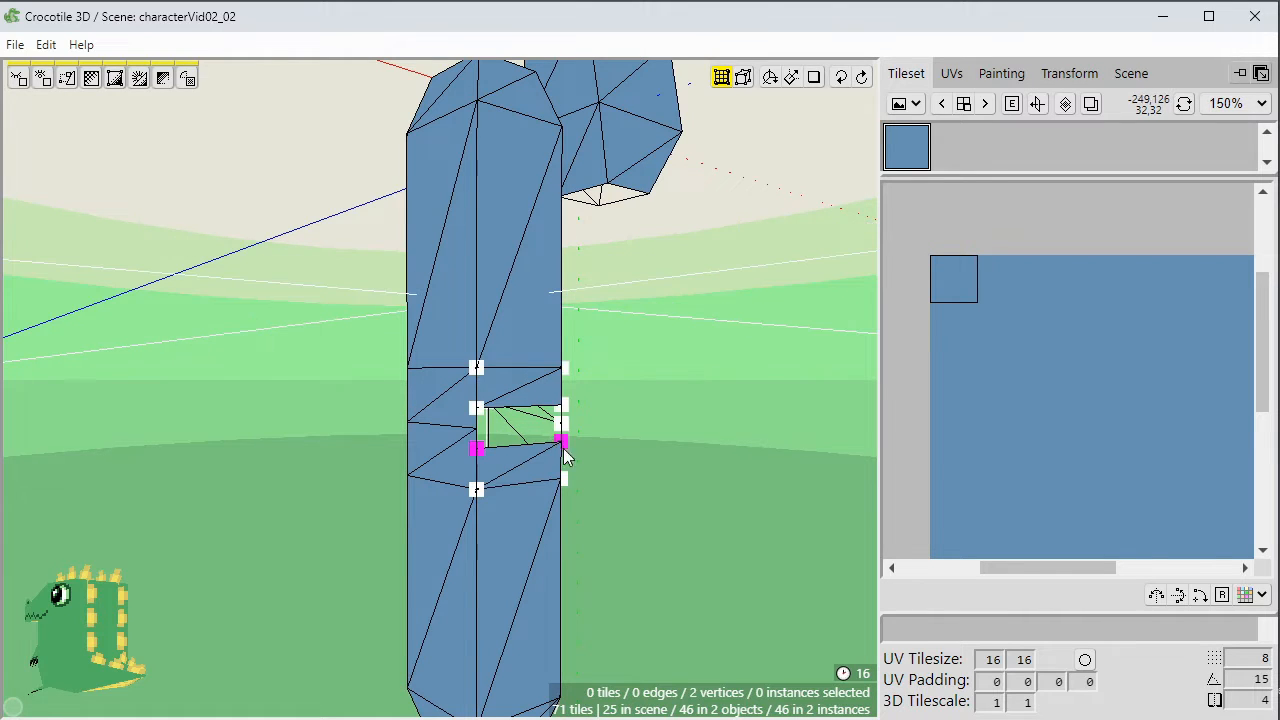
key("Escape")
middle_click_drag(563, 448, 550, 471)
Duplicate the lower back knee tile and move the copy up to fill the gap.
left_click(550, 478)
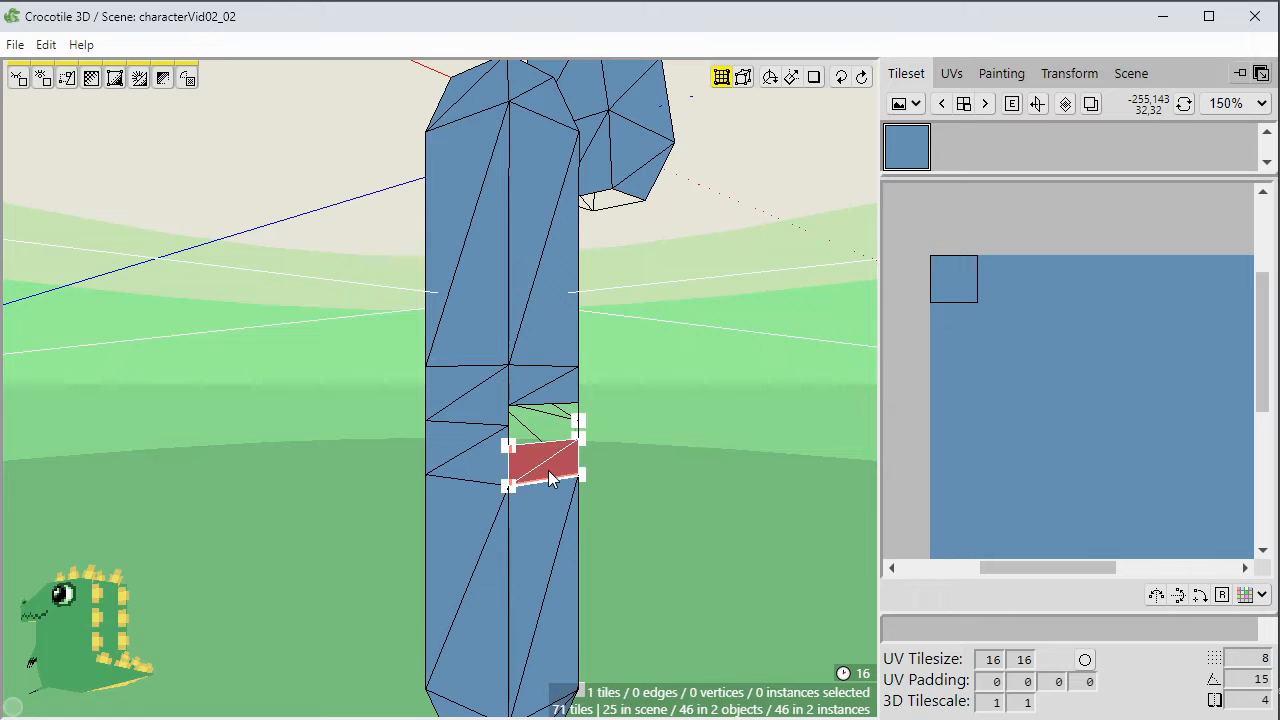
key("ctrl+d")
key("w")
key("w")
key("space")
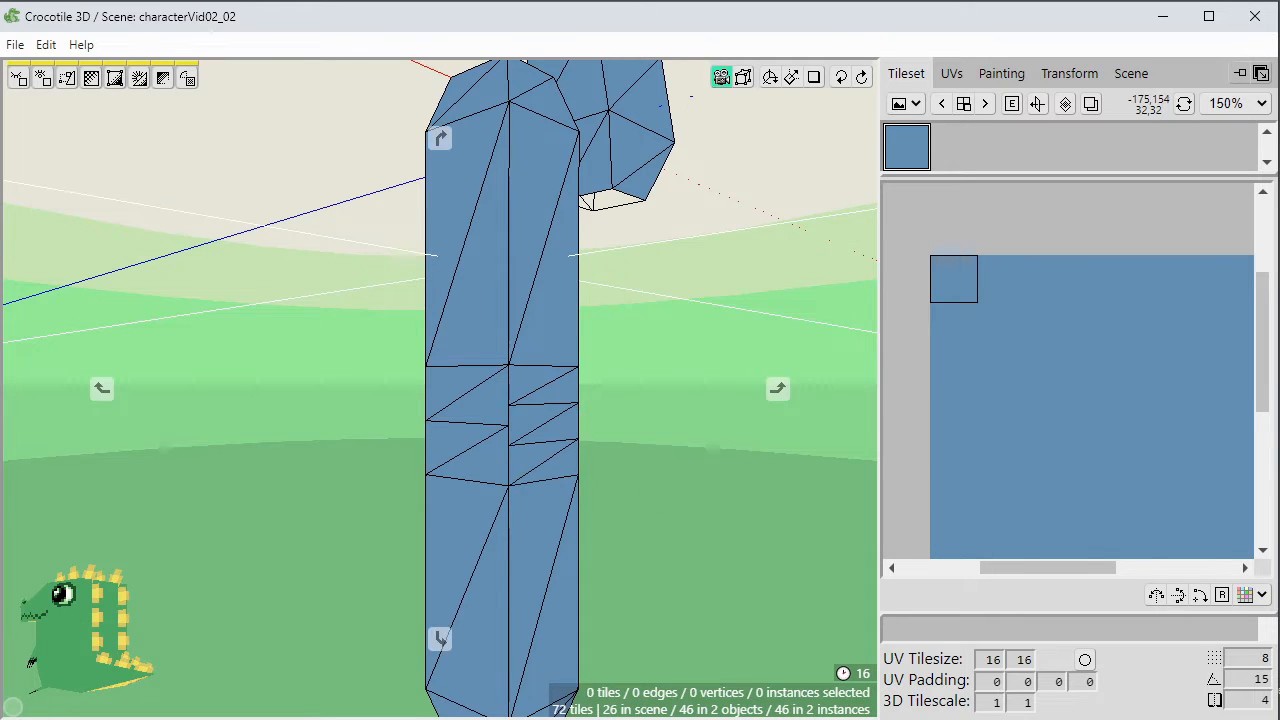
Pull the back middle corners of the two outer-side knee tiles together at the centre of that side.
left_click_drag(660, 496, 770, 503)
scroll(652, 510, "up", 2)
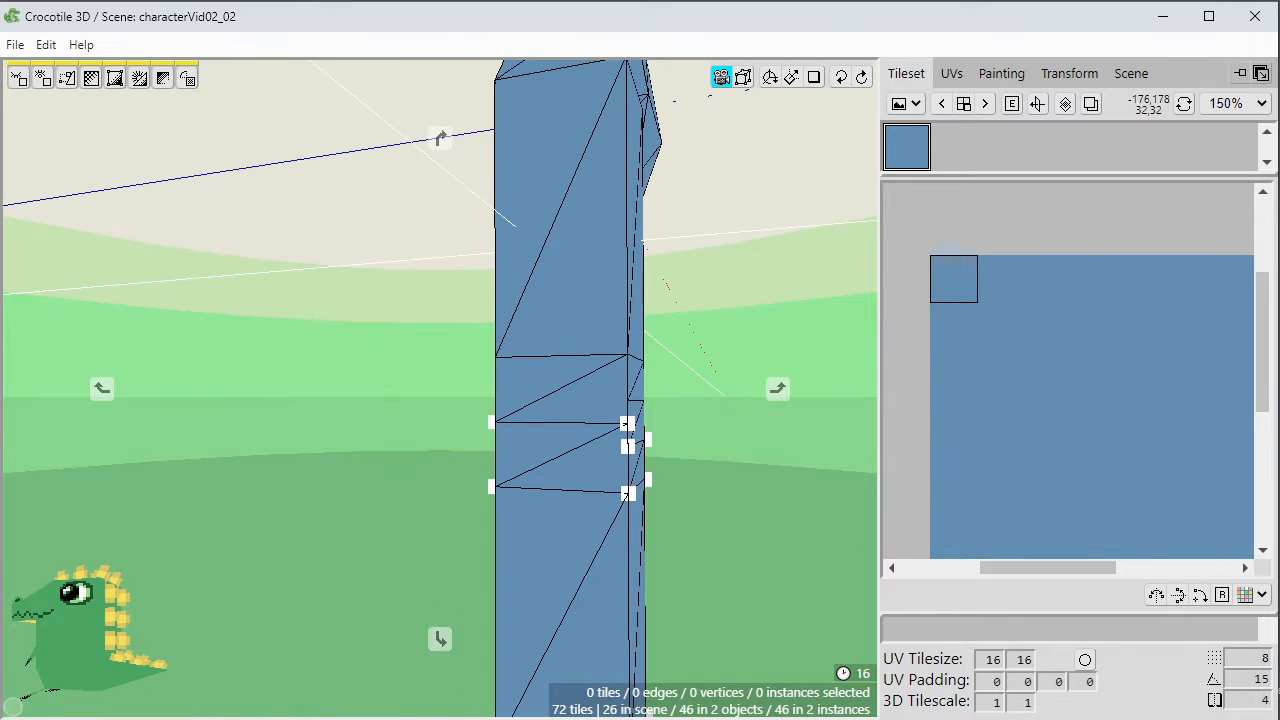
left_click_drag(640, 455, 613, 448)
key("space")
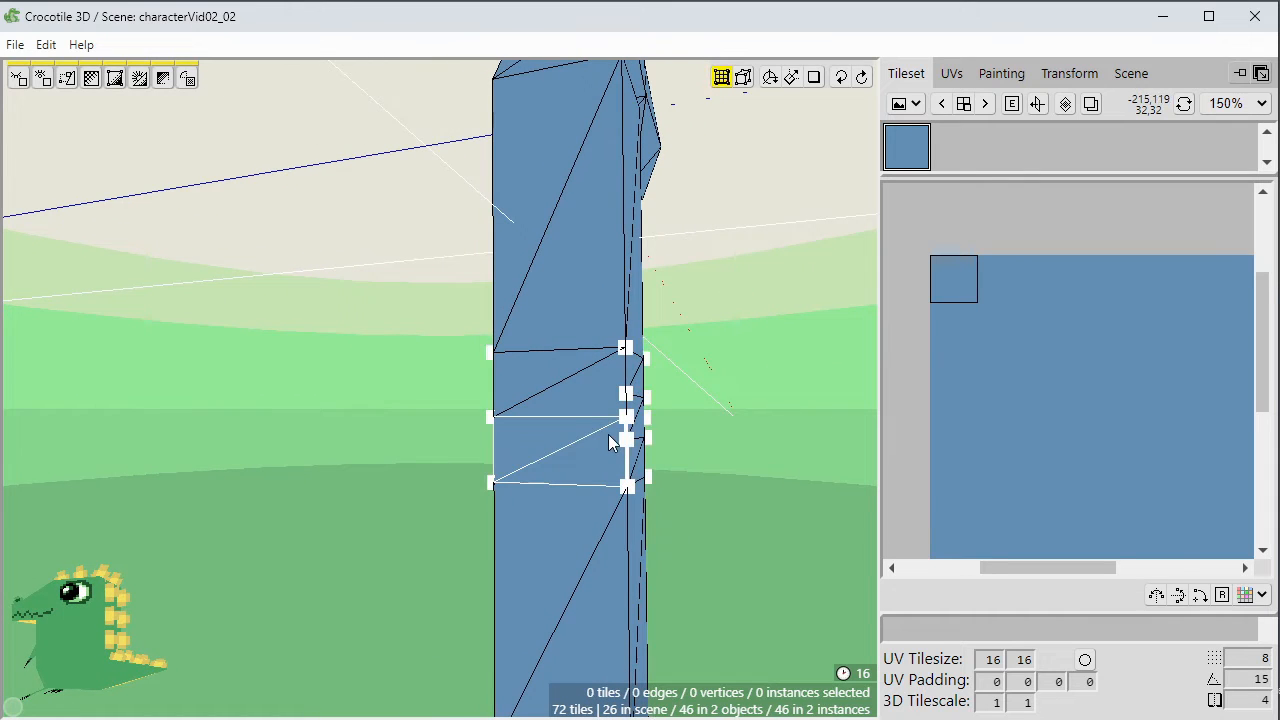
key("s")
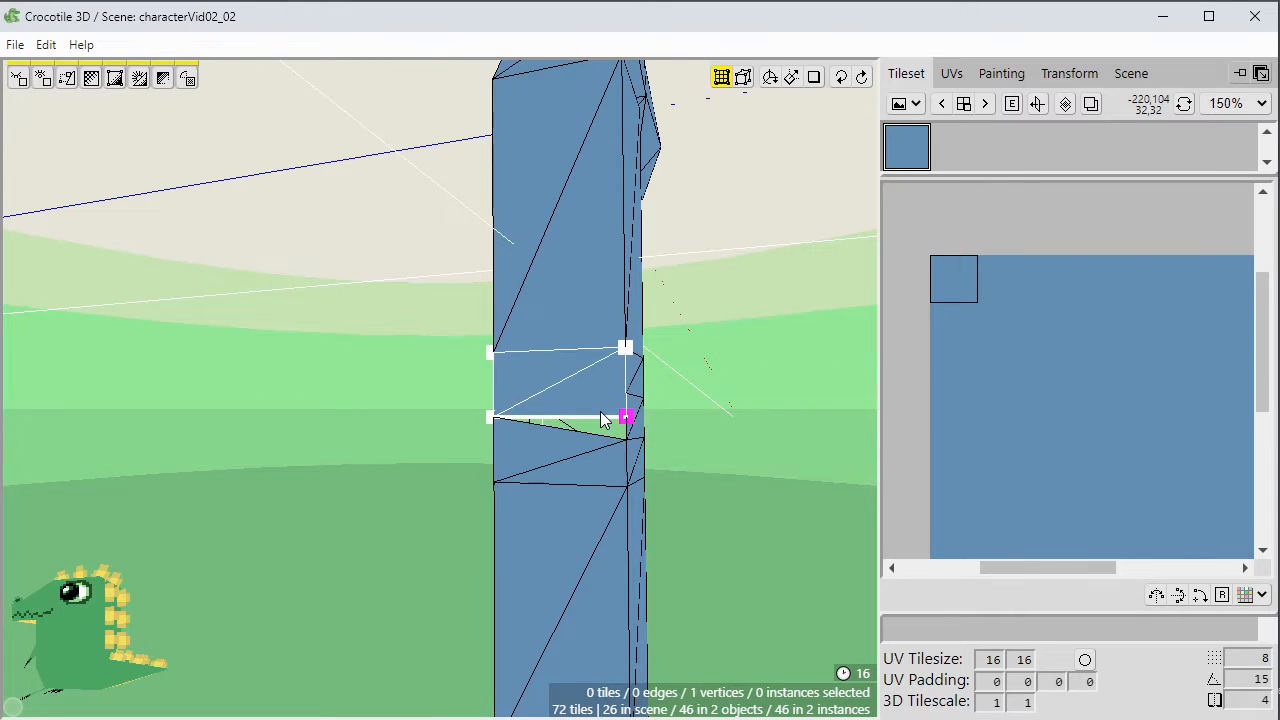
key("w")
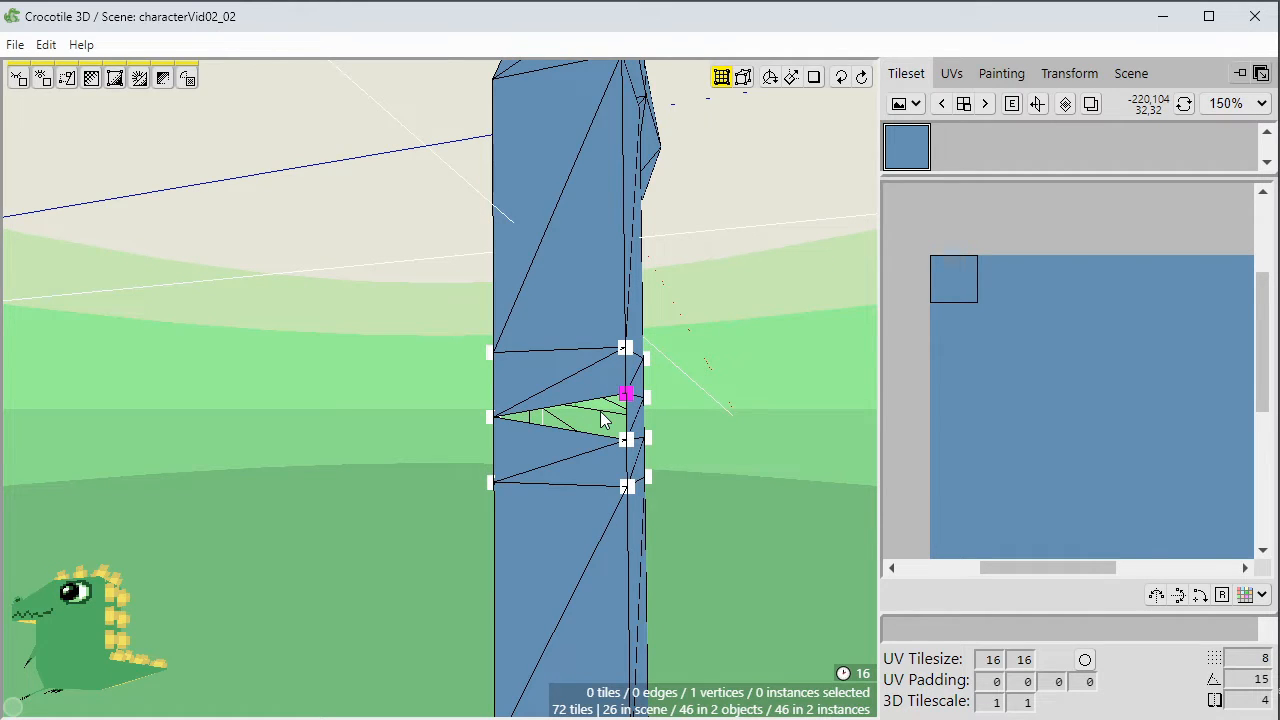
key("a")
key("s")
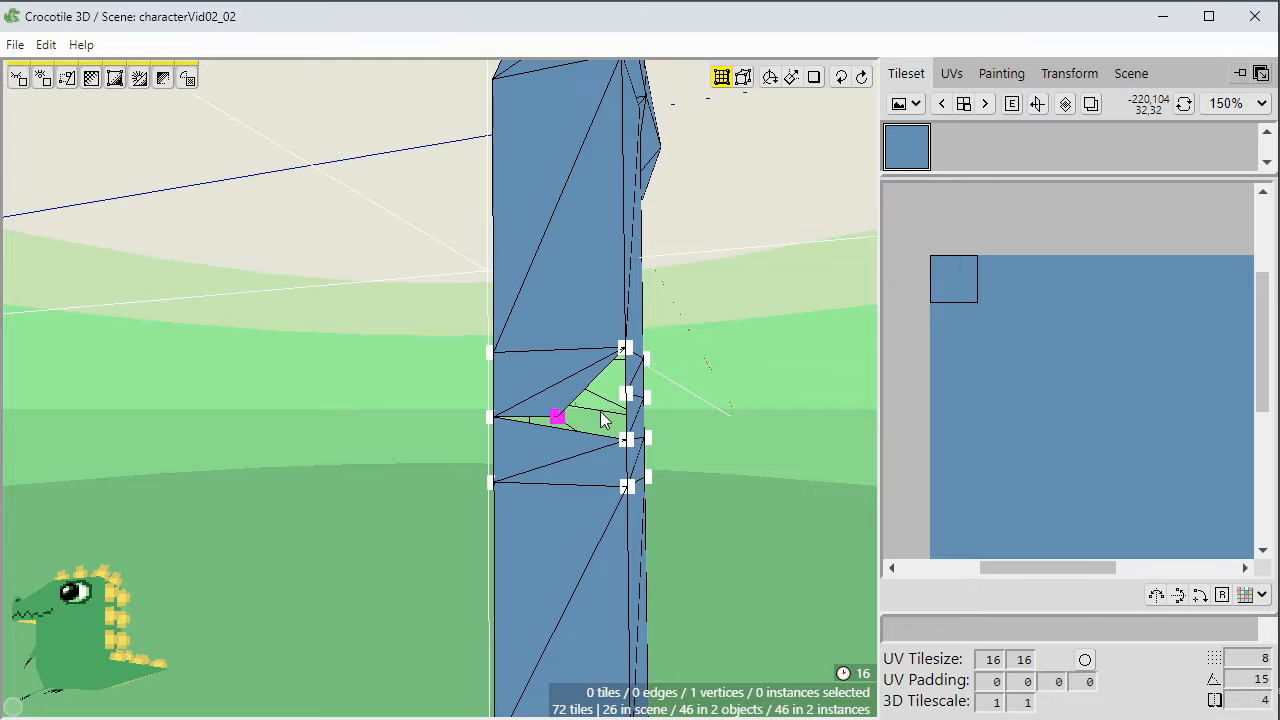
key("a")
key("a")
key("a")
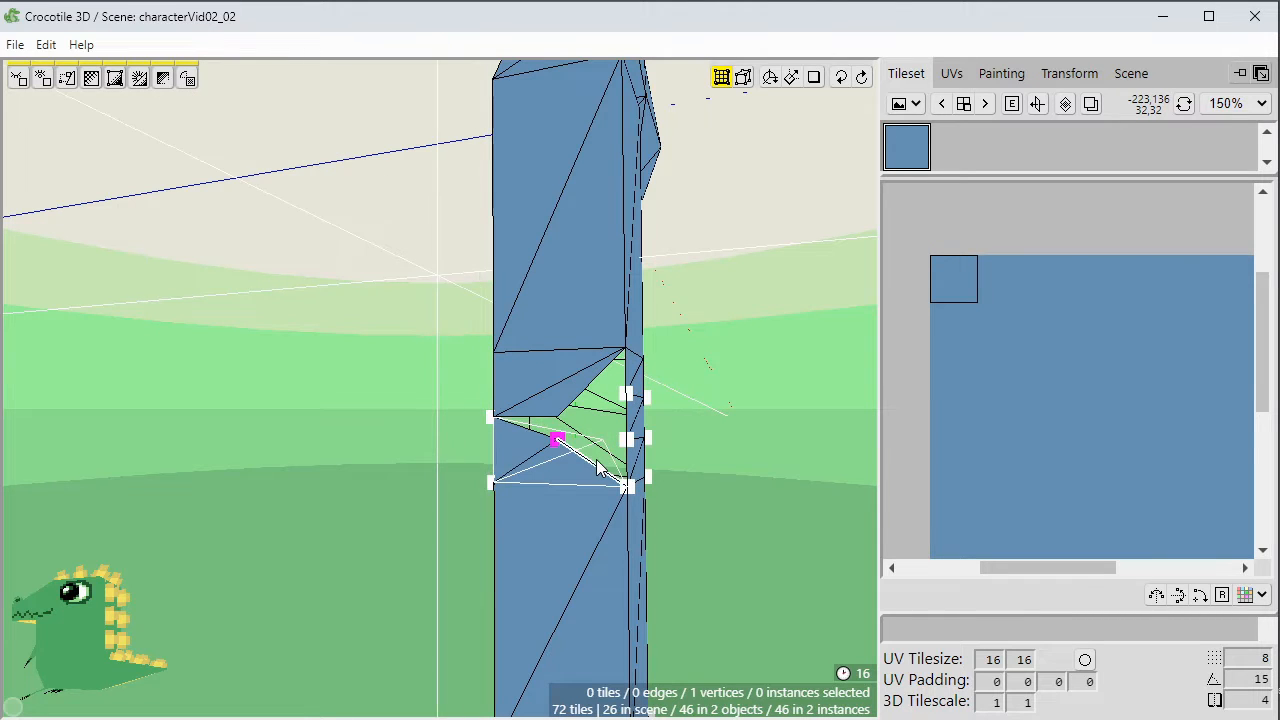
key("w")
Flip the diagonal of the upper outer-side knee tile.
left_click(543, 386)
key("f")
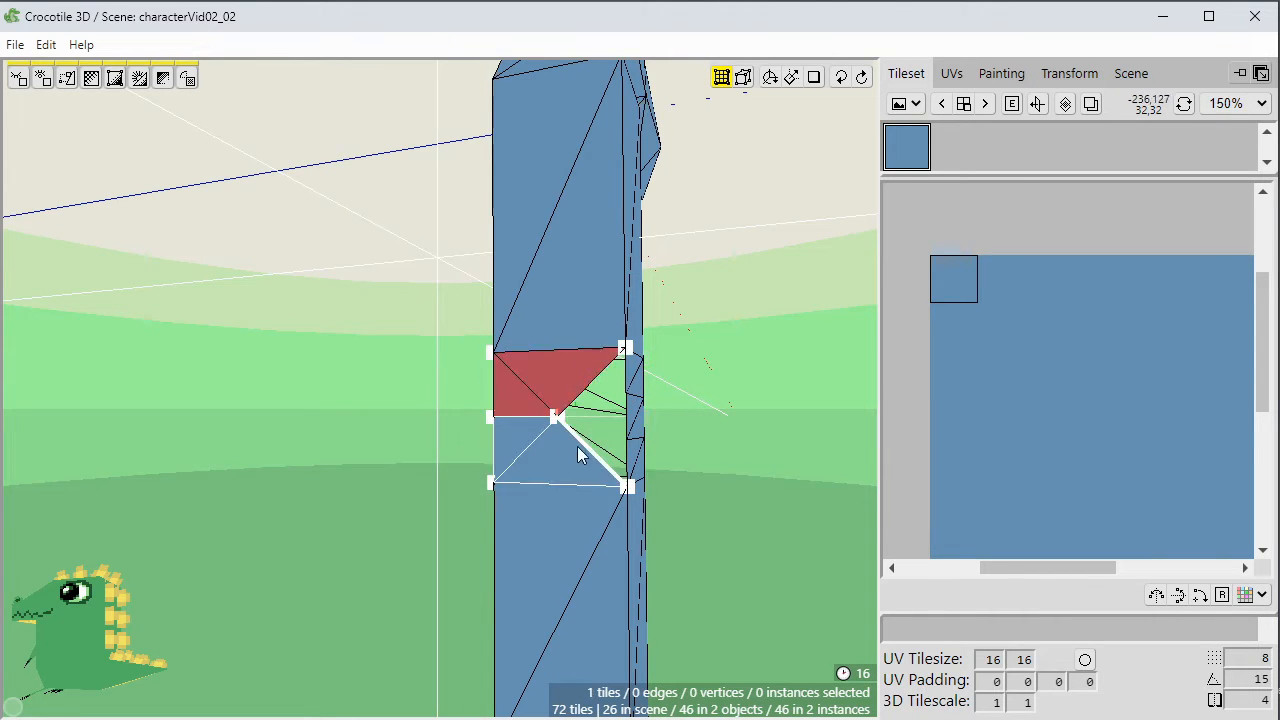
left_click(665, 513)
left_click_drag(665, 513, 605, 513)
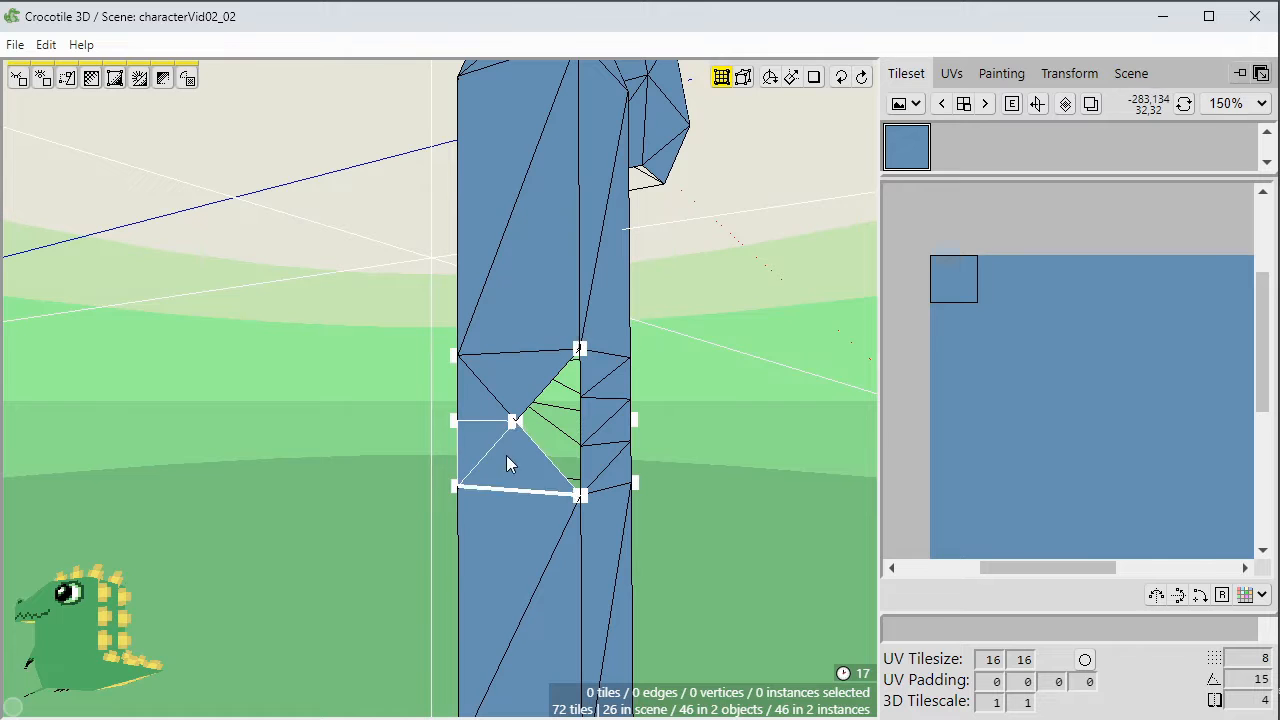
Pull the inner-side knee tiles' back middle corners to that side's centre and flip the lower tile's diagonal.
right_click_drag(560, 426, 830, 420)
left_click_drag(254, 428, 340, 437)
key("d")
key("d")
left_click(329, 454)
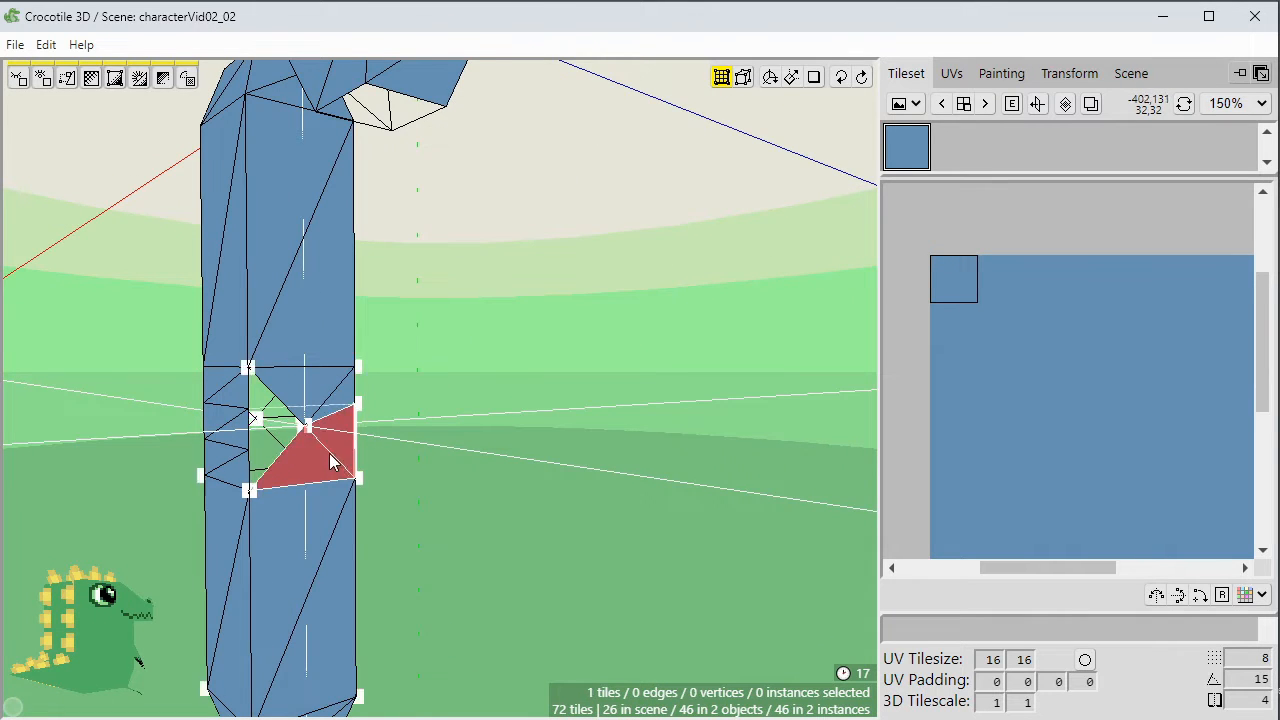
Lower the misplaced front corner on the inner side of the knee to line up with the knee's middle row.
right_click_drag(600, 432, 369, 416)
scroll(439, 438, "up", 3)
right_click_drag(590, 455, 477, 469)
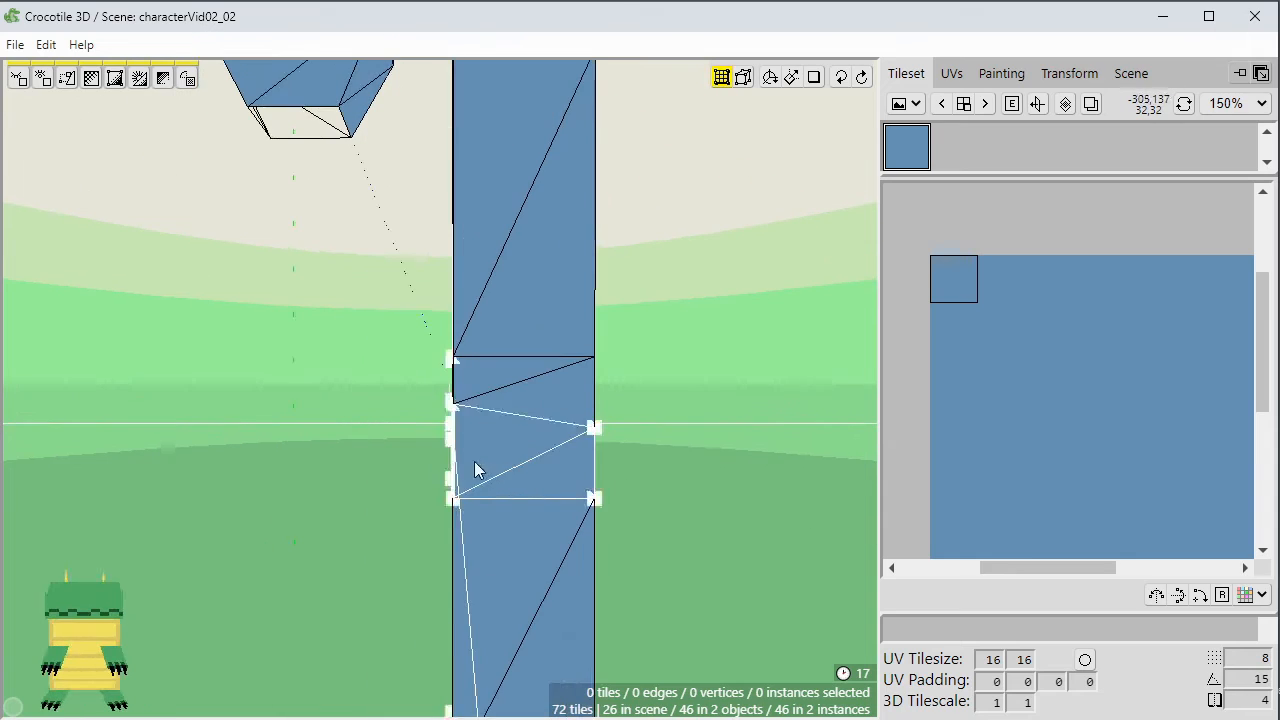
left_click(451, 403)
key("s")
right_click_drag(451, 410, 609, 469)
key("c")
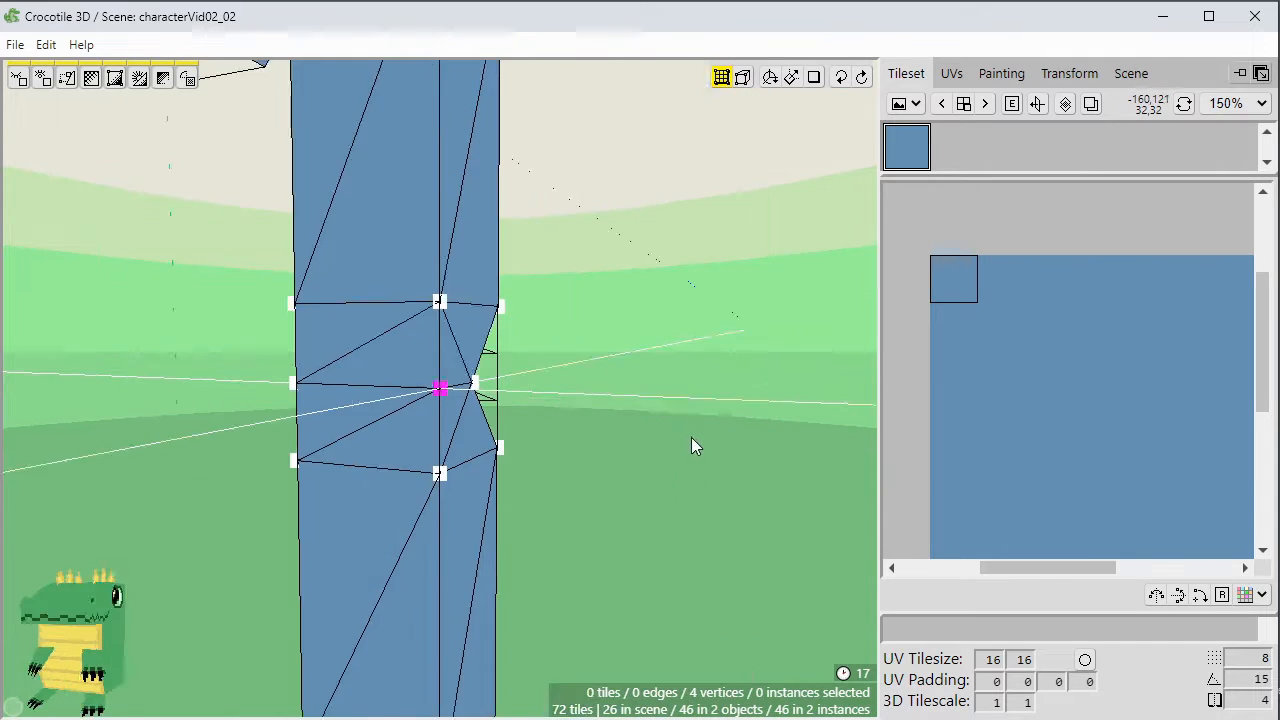
right_click_drag(694, 446, 631, 405)
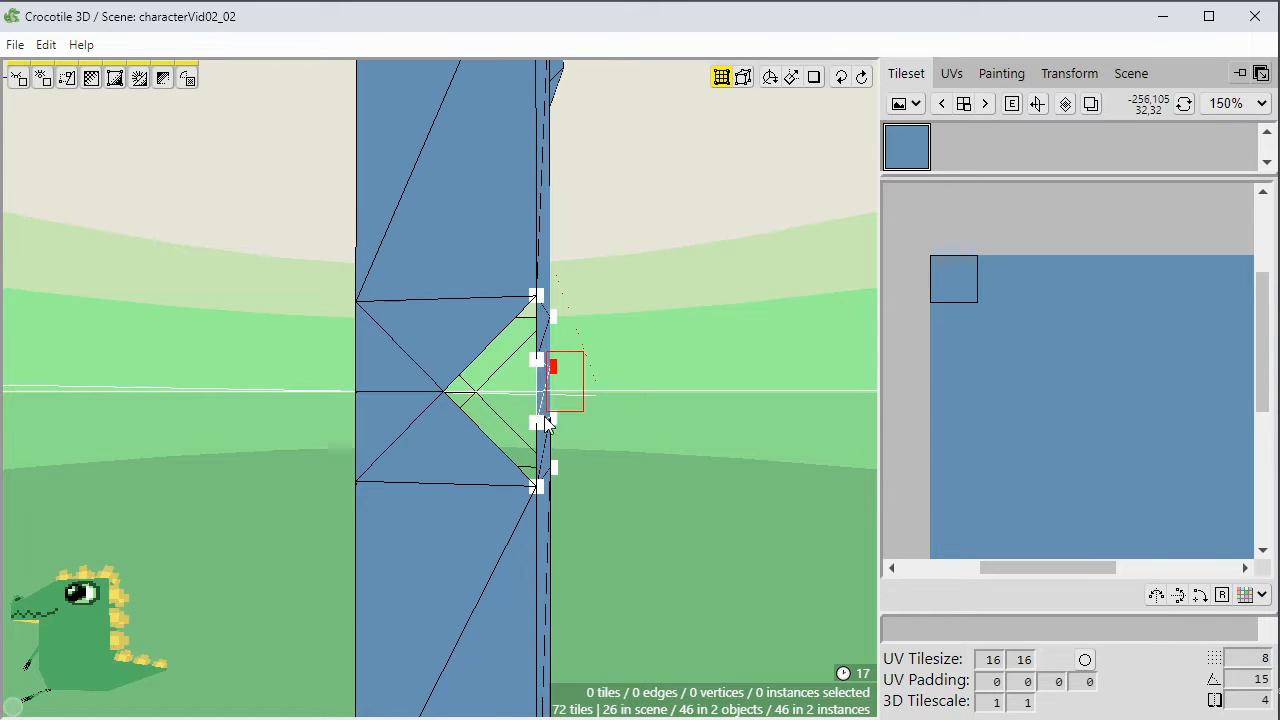
Set the grid snap to 4 and move the middle corners at the back of the knee forward by one grid step.
right_click_drag(564, 443, 587, 447)
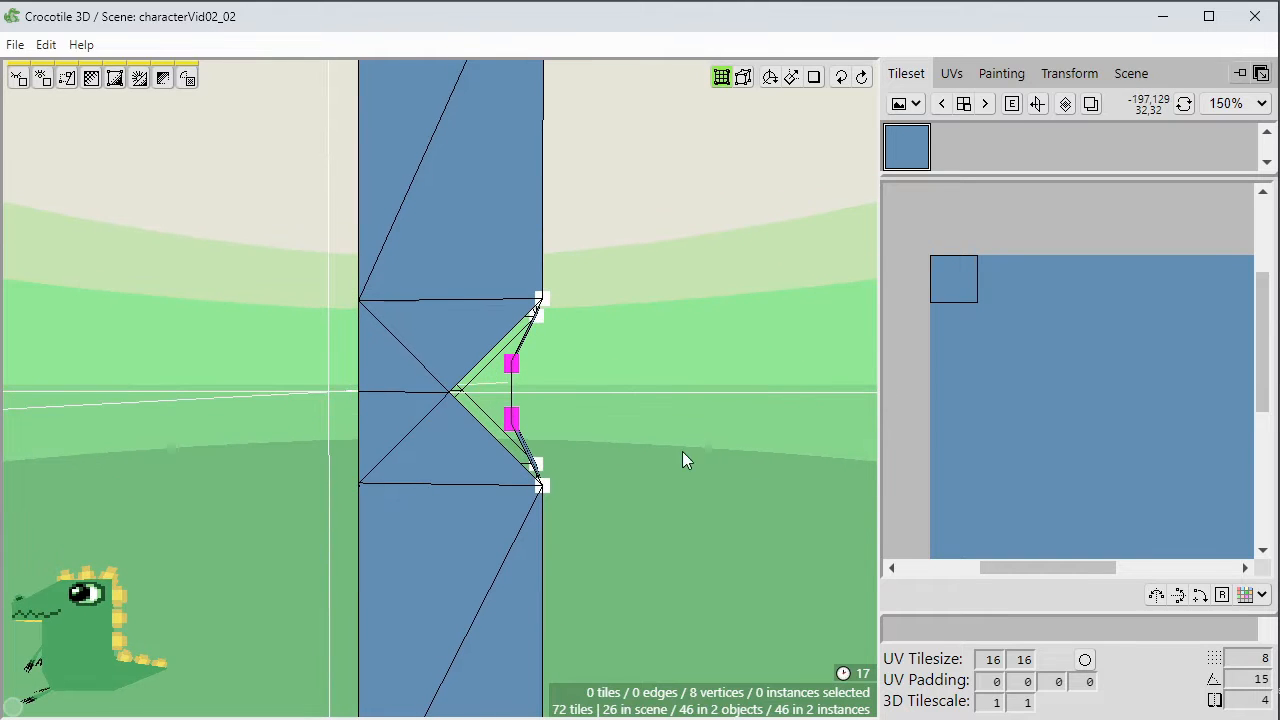
key("ctrl+z")
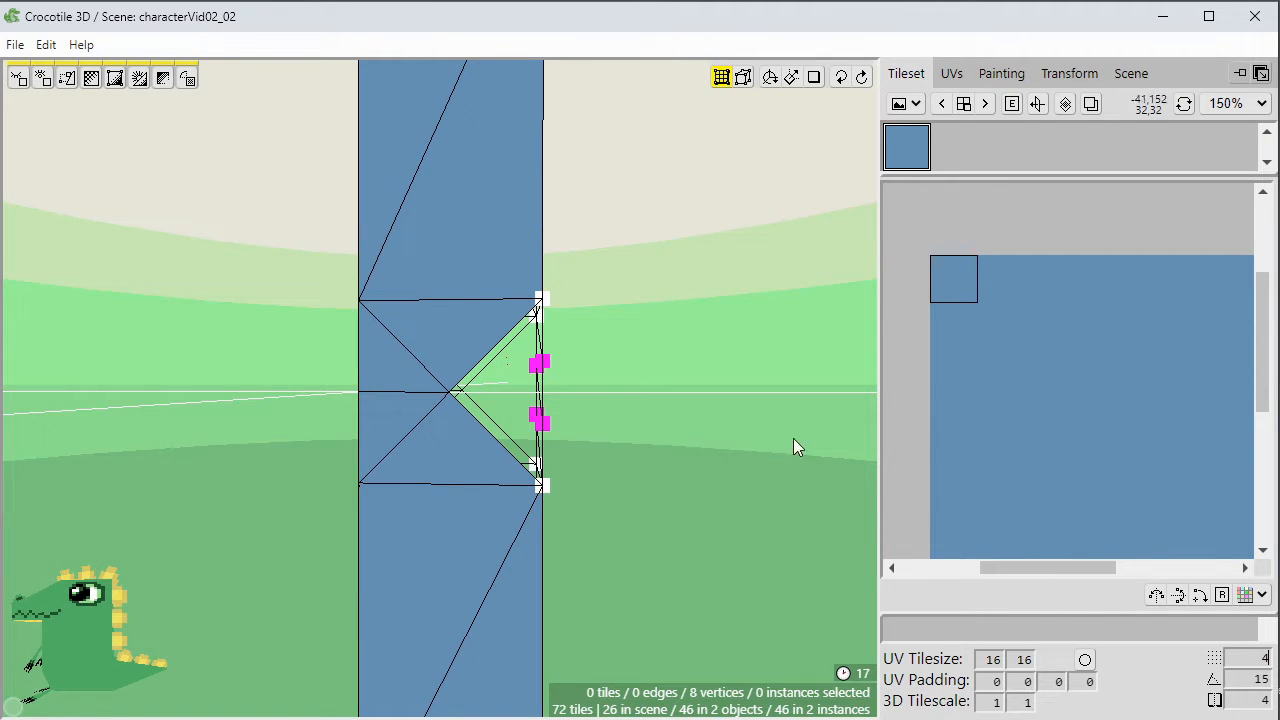
key("a")
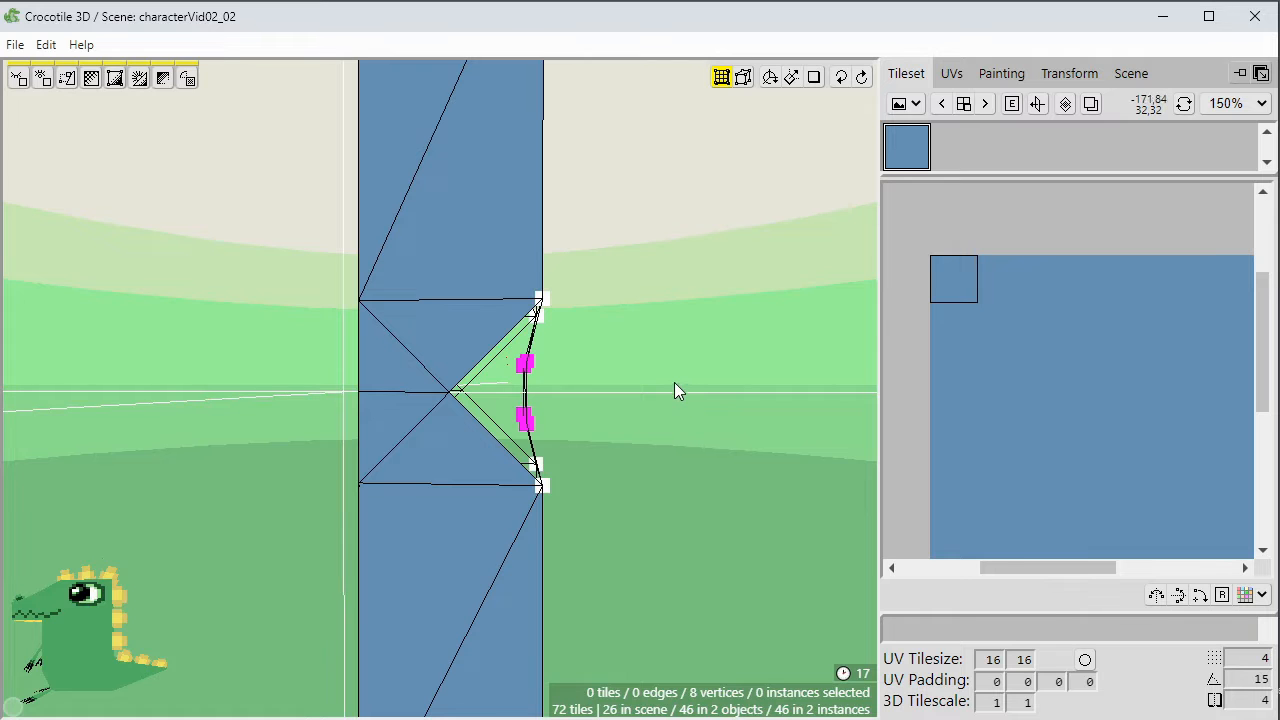
left_click(674, 382)
right_click_drag(646, 415, 568, 416)
scroll(645, 414, "down", 3)
mouse_move(618, 453)
right_mouse_down()
mouse_move(652, 460)
mouse_move(590, 454)
right_mouse_up()
key("space")
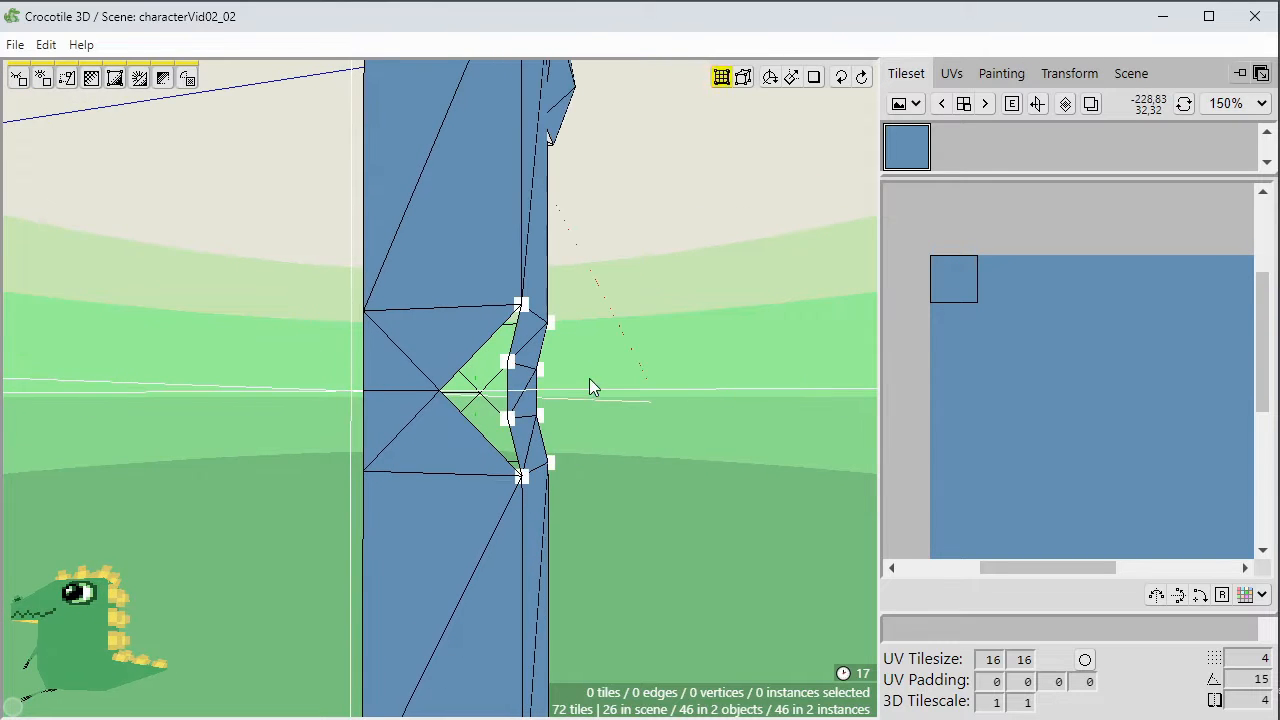
Draw a new tile and fit its four corners into the upper part of the gap on the knee's outer side.
left_click(600, 368)
key("space")
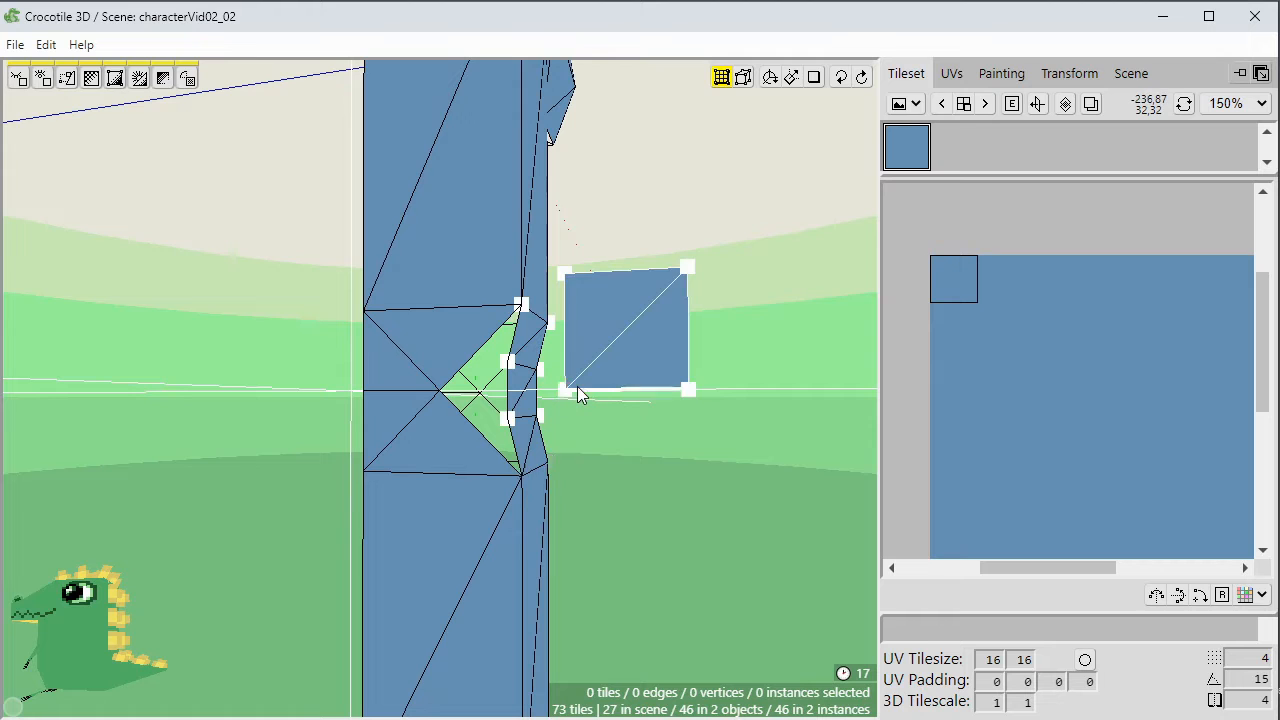
left_click_drag(564, 390, 438, 390)
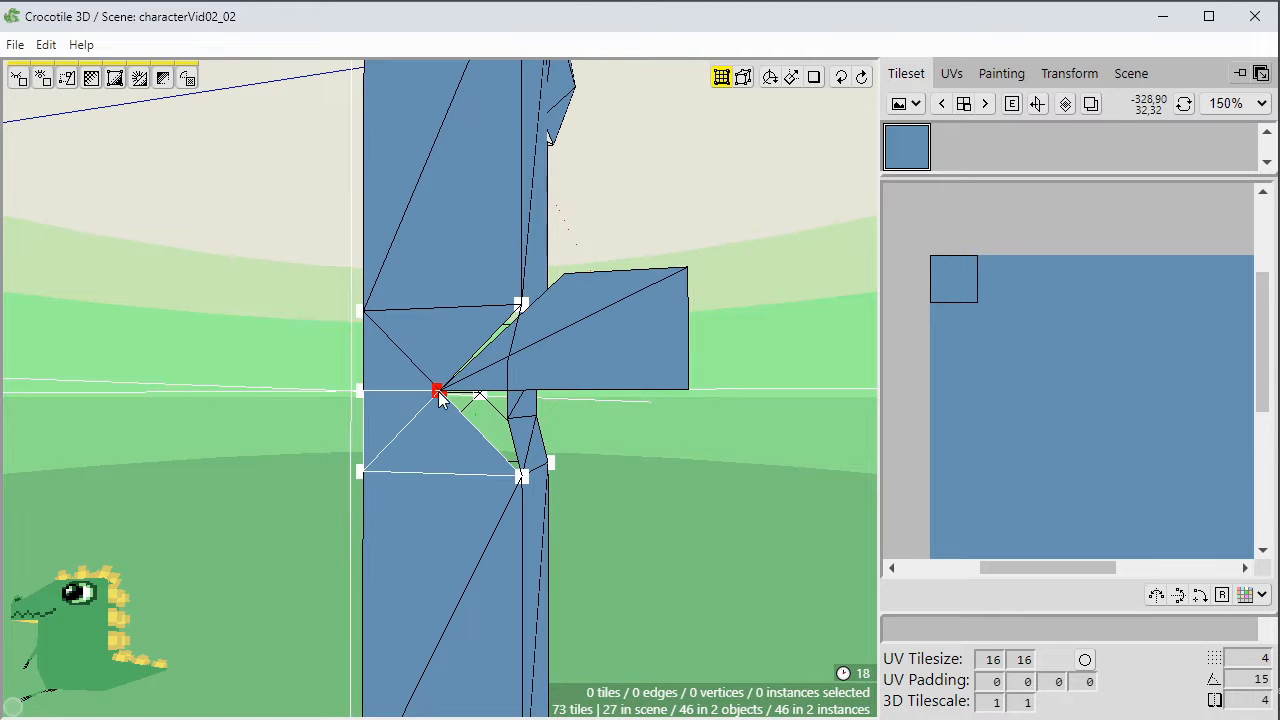
left_click_drag(563, 272, 520, 302)
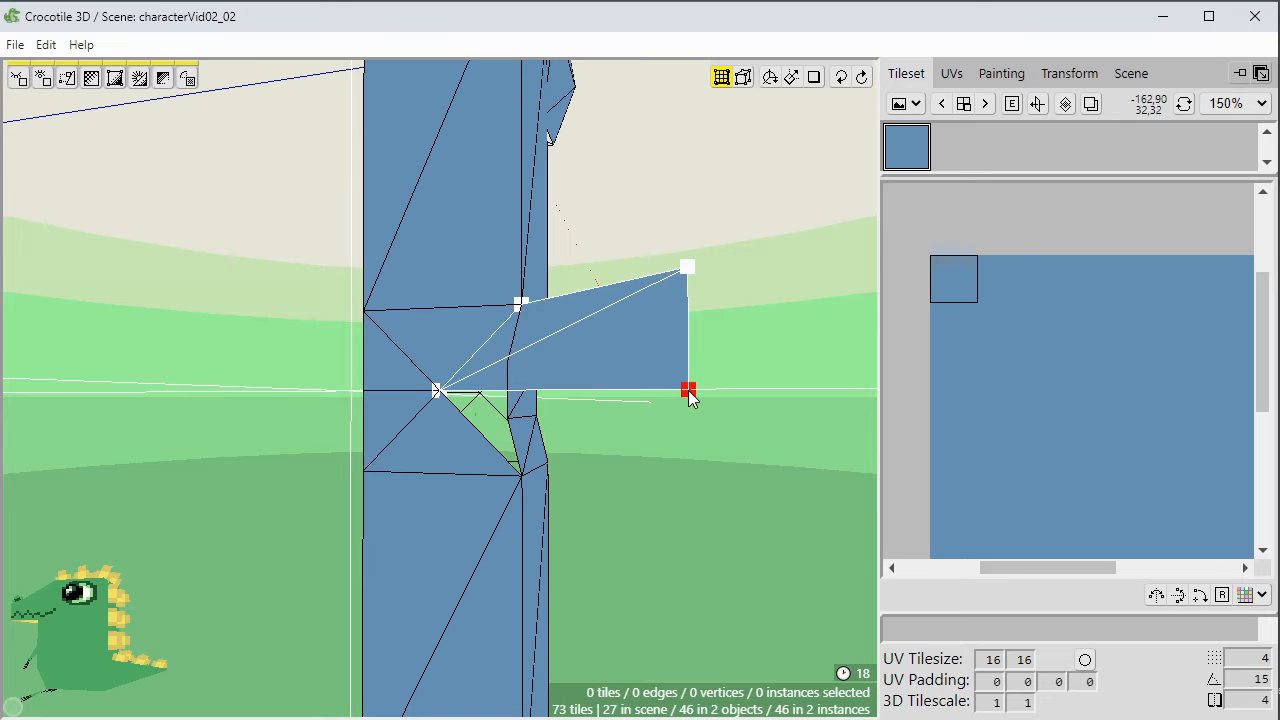
left_click_drag(689, 391, 509, 421)
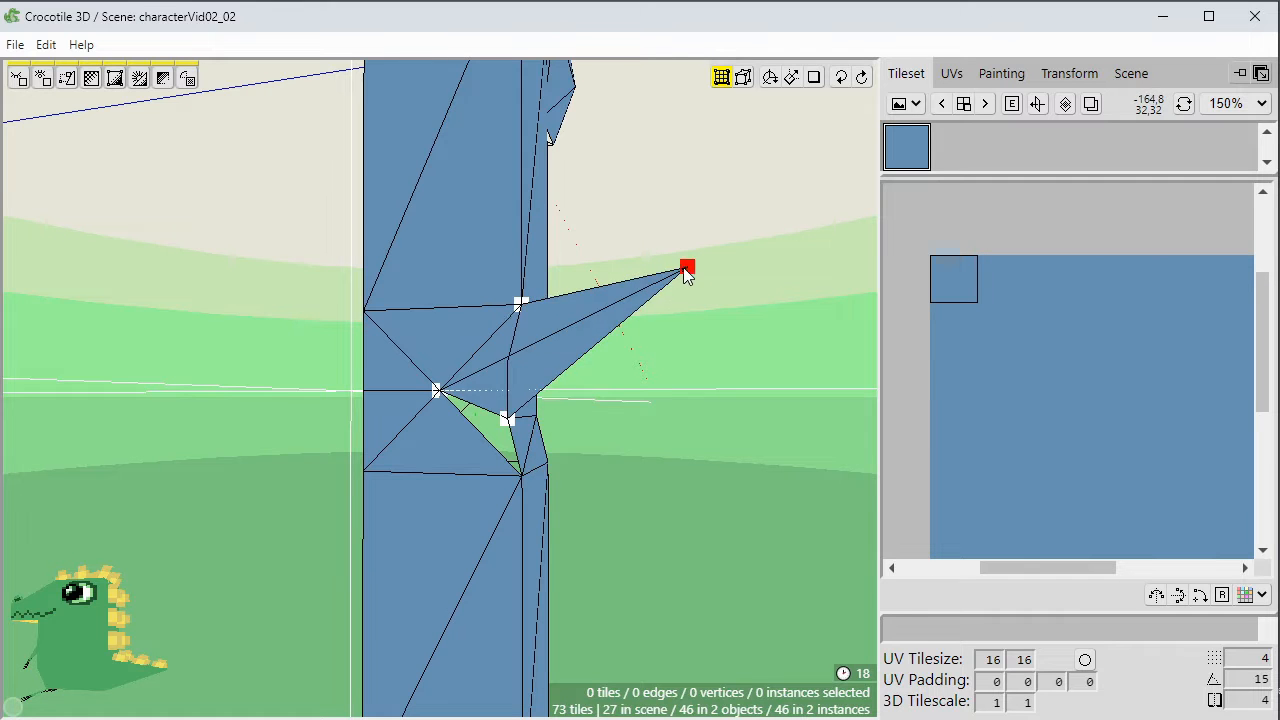
left_click_drag(686, 268, 505, 385)
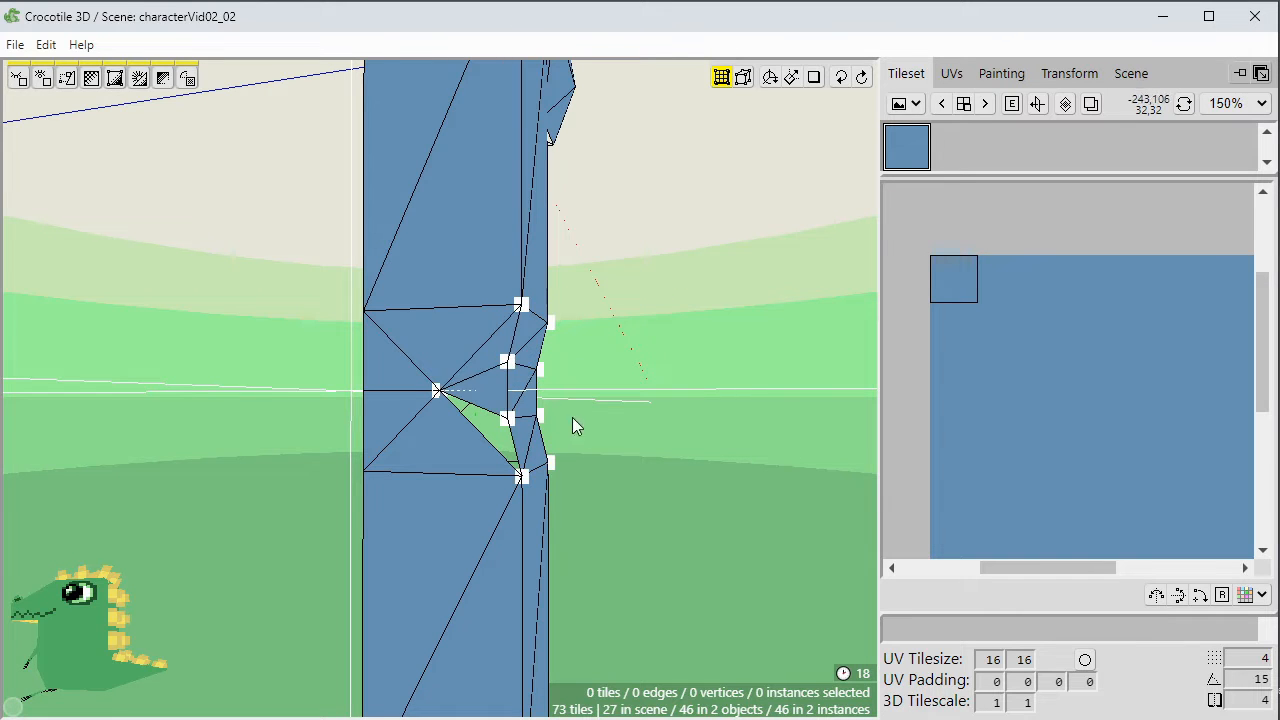
Duplicate the new knee tile and fit the copy's corners into the remaining lower gap on the outer side.
key("space")
mouse_move(573, 418)
left_mouse_down()
mouse_move(476, 418)
mouse_move(661, 406)
left_mouse_up()
key("space")
key("Tab")
left_click(506, 398)
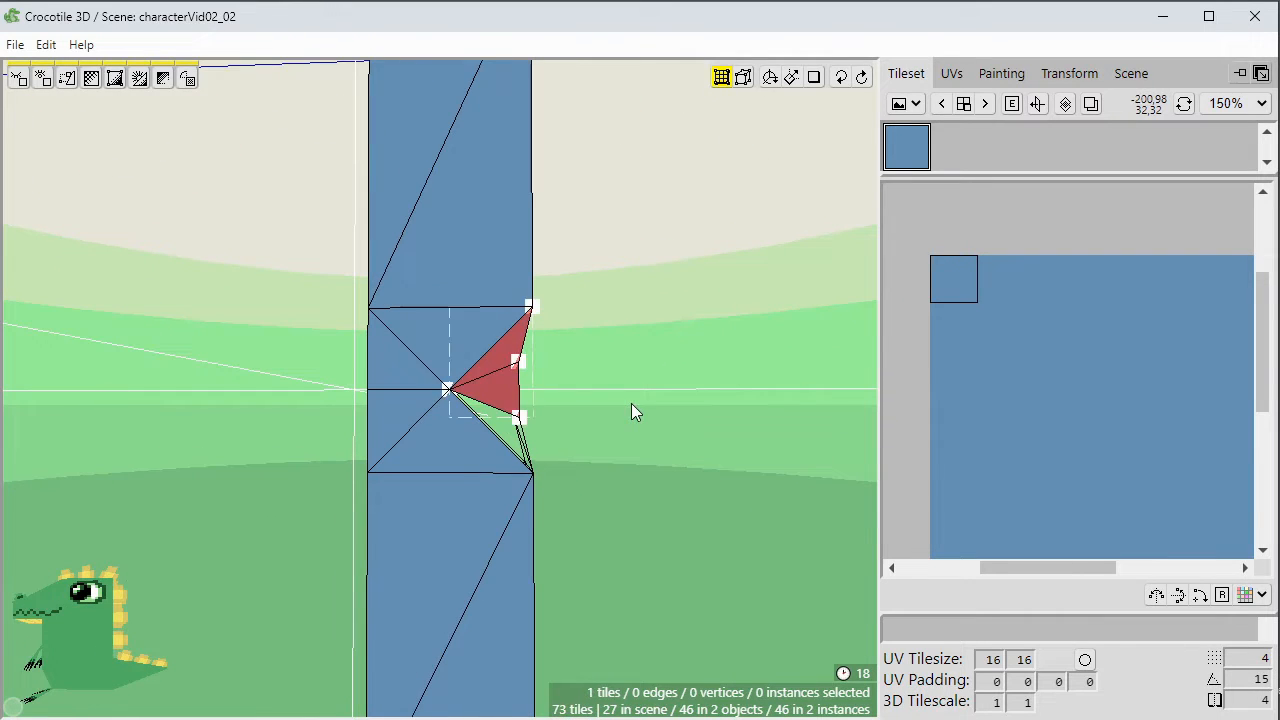
key("ctrl+d")
key("d")
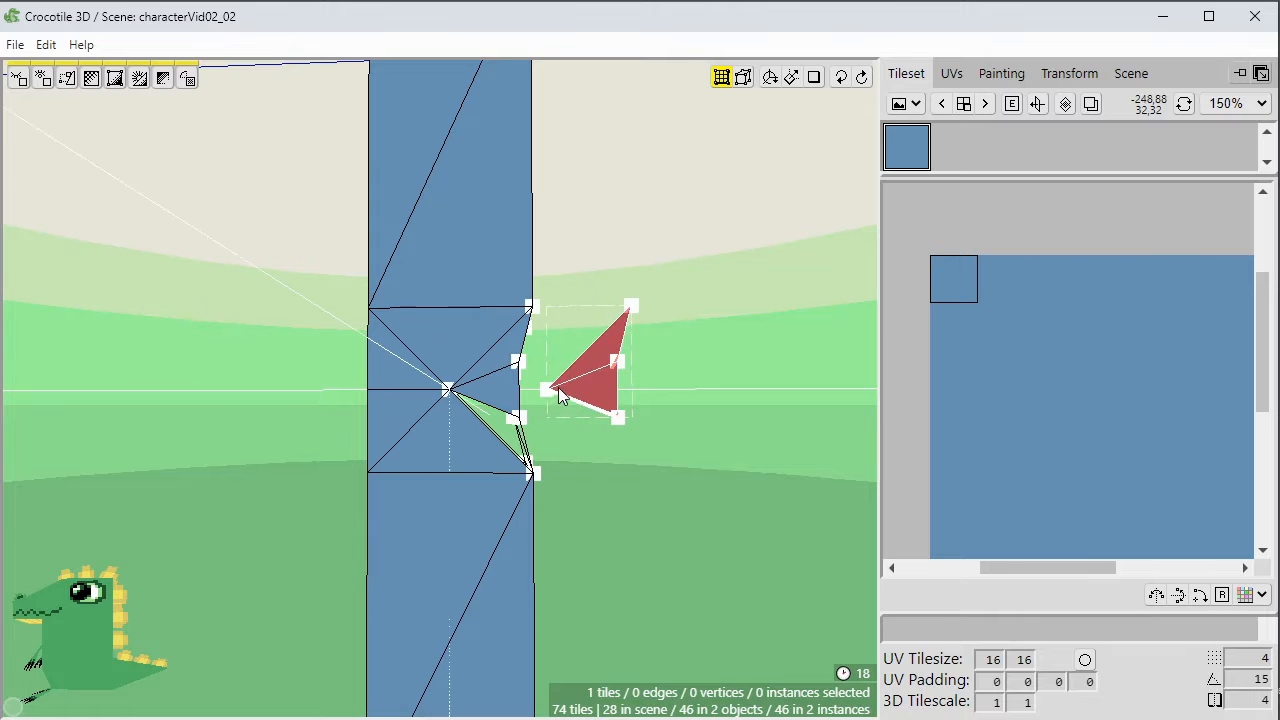
left_click_drag(546, 389, 448, 389)
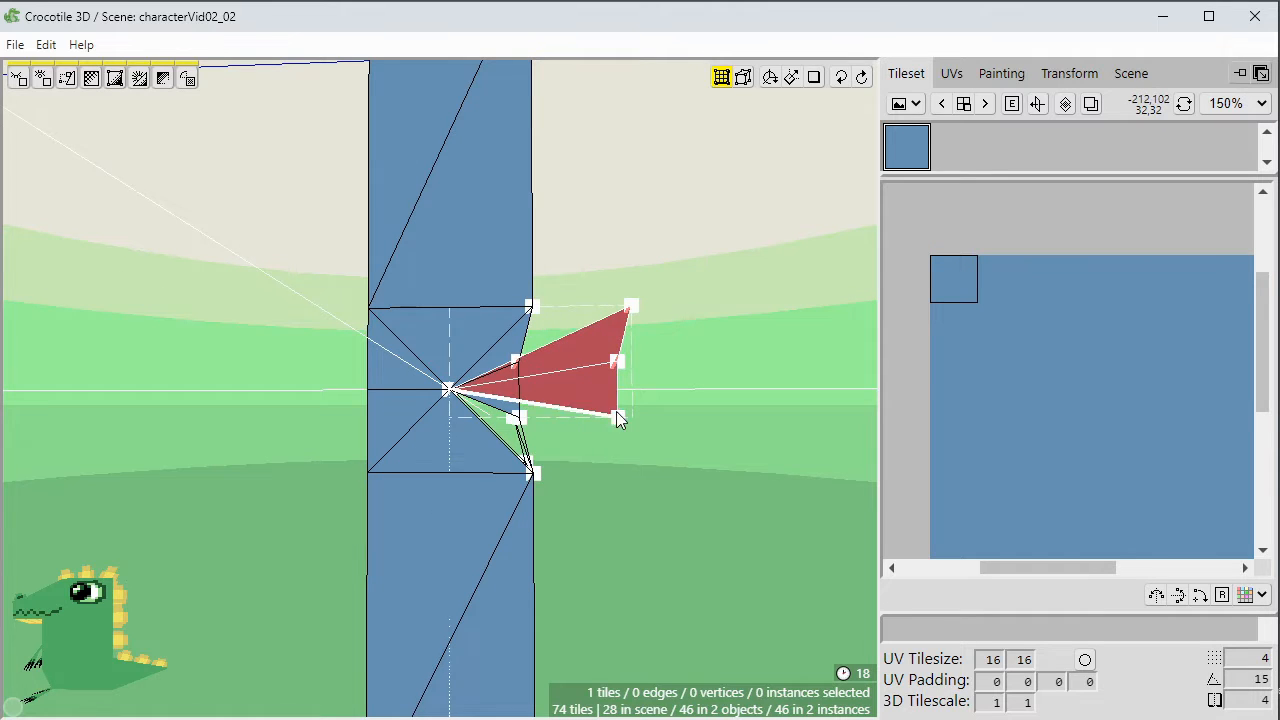
left_click_drag(617, 416, 532, 473)
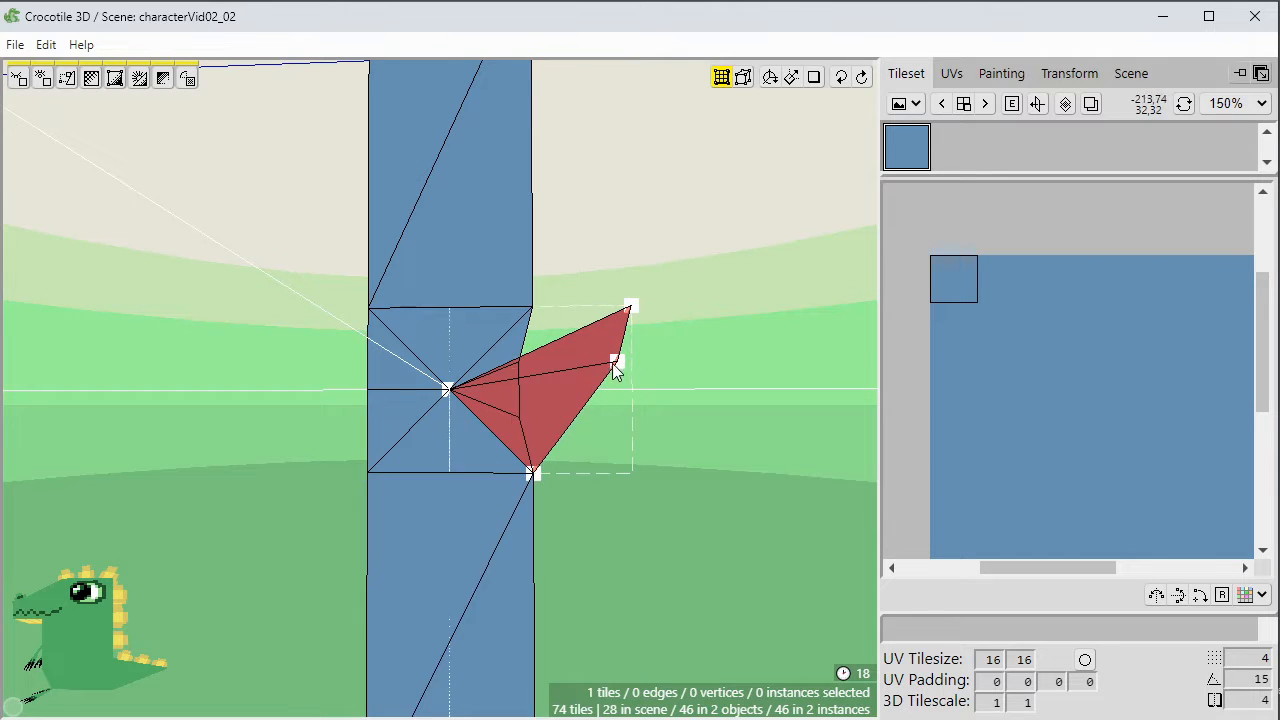
left_click_drag(621, 366, 523, 425)
left_click_drag(632, 306, 528, 406)
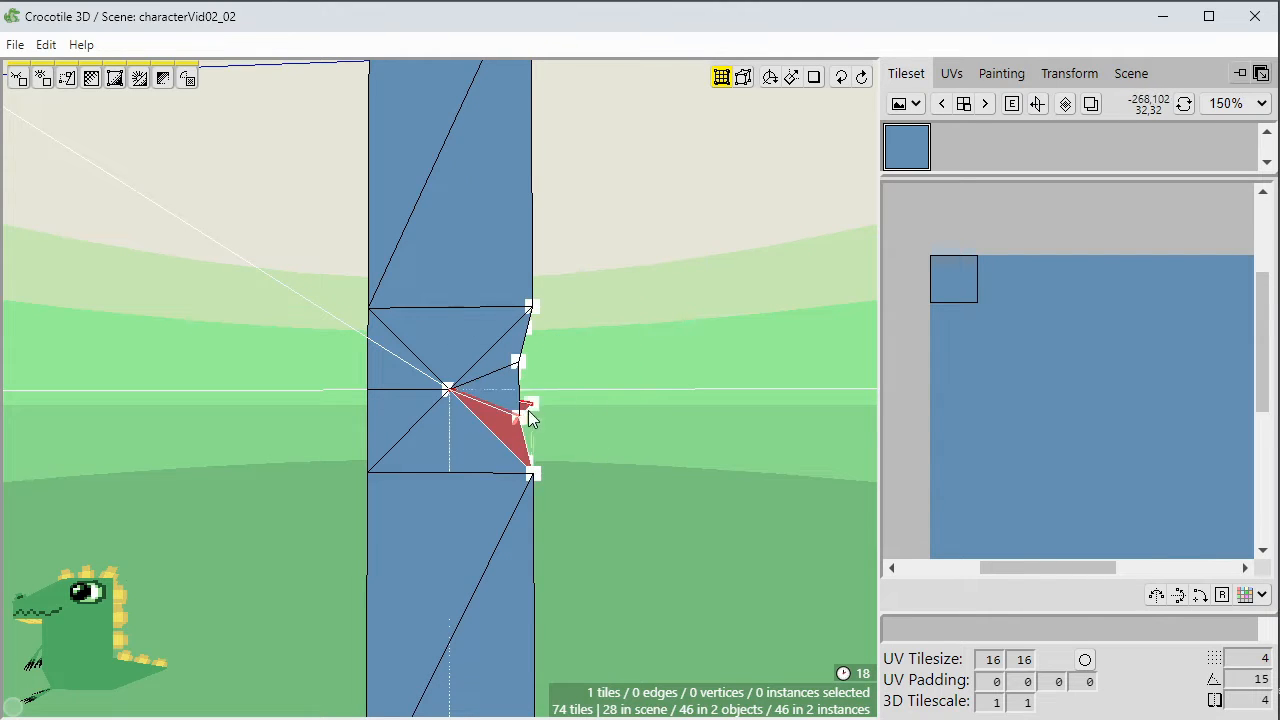
left_click(602, 432)
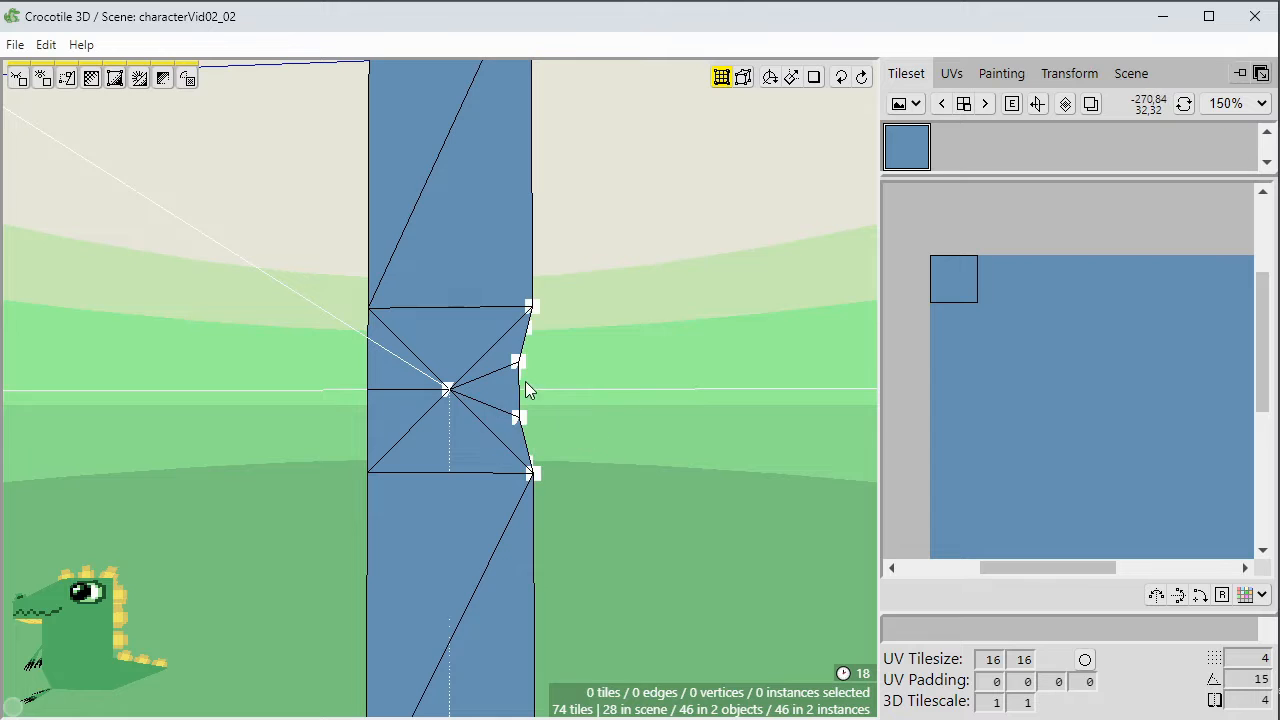
Duplicate both outer-side filler tiles, flip the copies' facing and move them onto the gap on the knee's inner side.
left_click(503, 372)
left_click(506, 429, "shift")
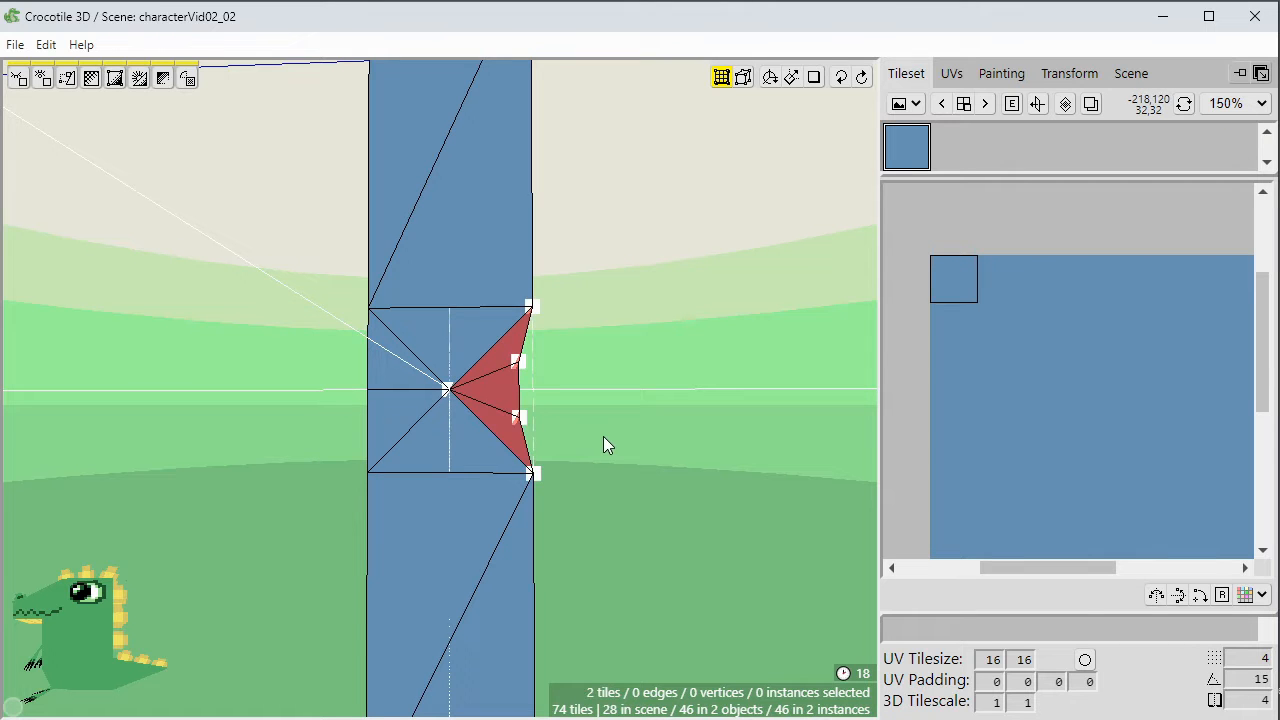
key("ctrl+d")
key("f")
key("space")
left_click_drag(627, 464, 617, 467)
key("s")
key("s")
key("s")
key("s")
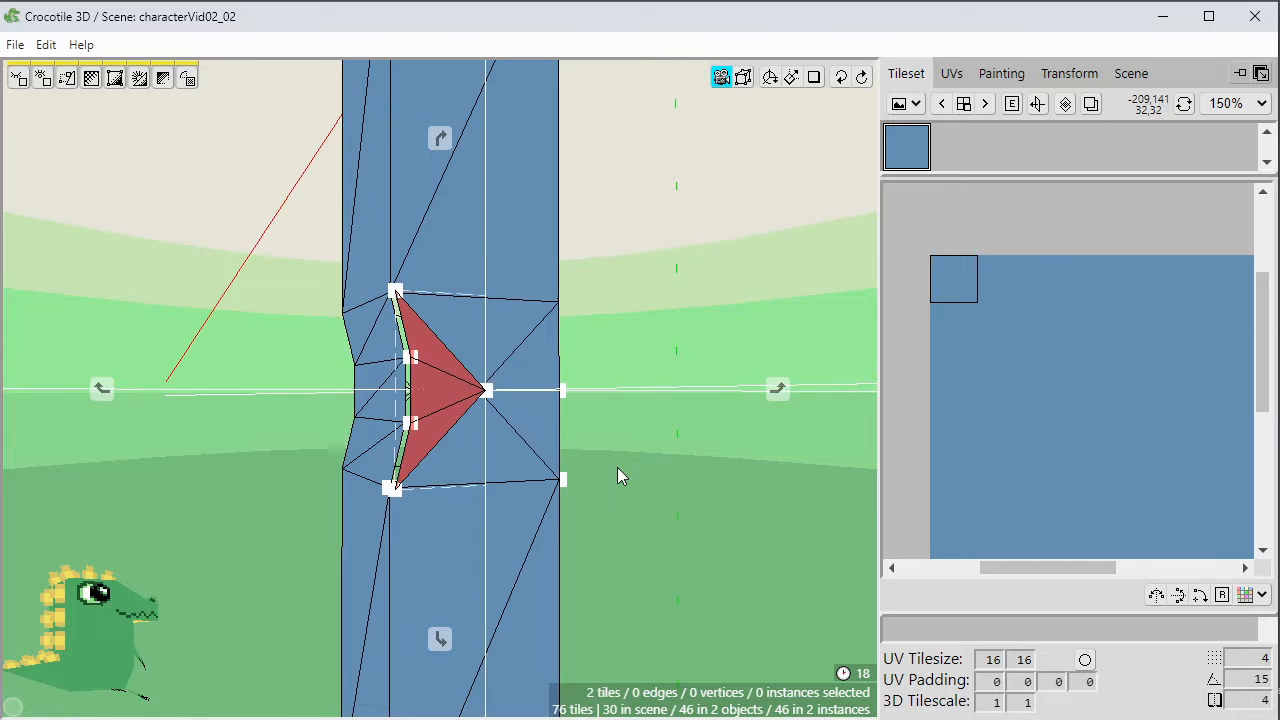
key("space")
left_click(685, 476)
Lower the back corners of the knee's bottom edge slightly, where the knee meets the shin.
scroll(699, 462, "down", 5)
key("space")
left_click_drag(699, 462, 600, 462)
key("space")
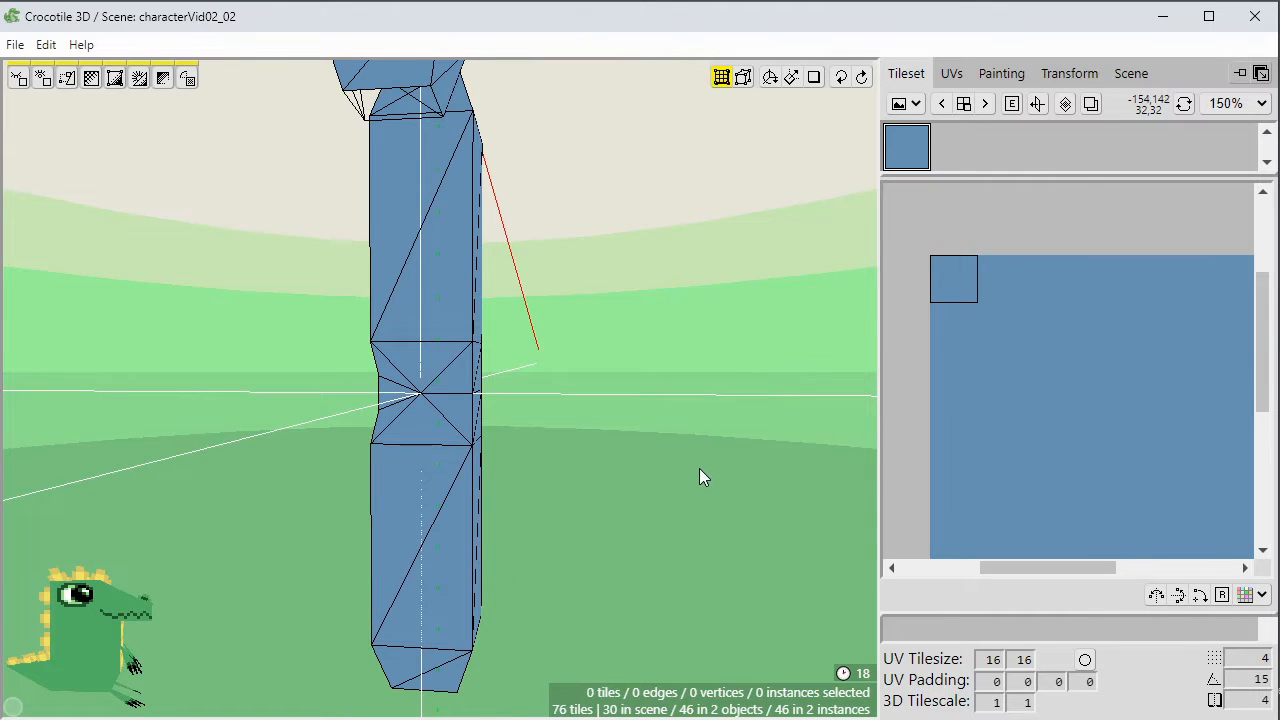
scroll(688, 463, "down", 2)
key("space")
mouse_move(635, 500)
left_mouse_down()
mouse_move(700, 515)
mouse_move(725, 500)
mouse_move(661, 472)
mouse_move(550, 475)
mouse_move(628, 496)
mouse_move(540, 485)
mouse_move(665, 515)
mouse_move(625, 490)
mouse_move(610, 505)
left_mouse_up()
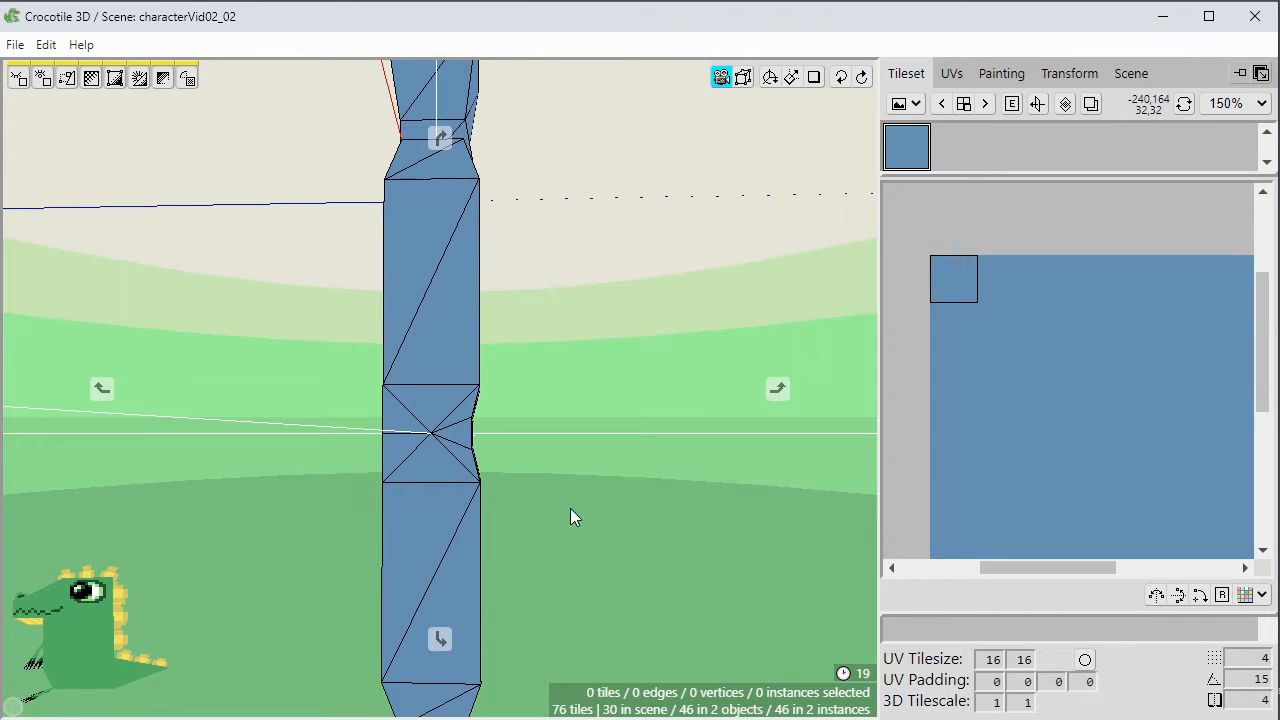
scroll(560, 562, "down", 1)
middle_click_drag(546, 588, 580, 564)
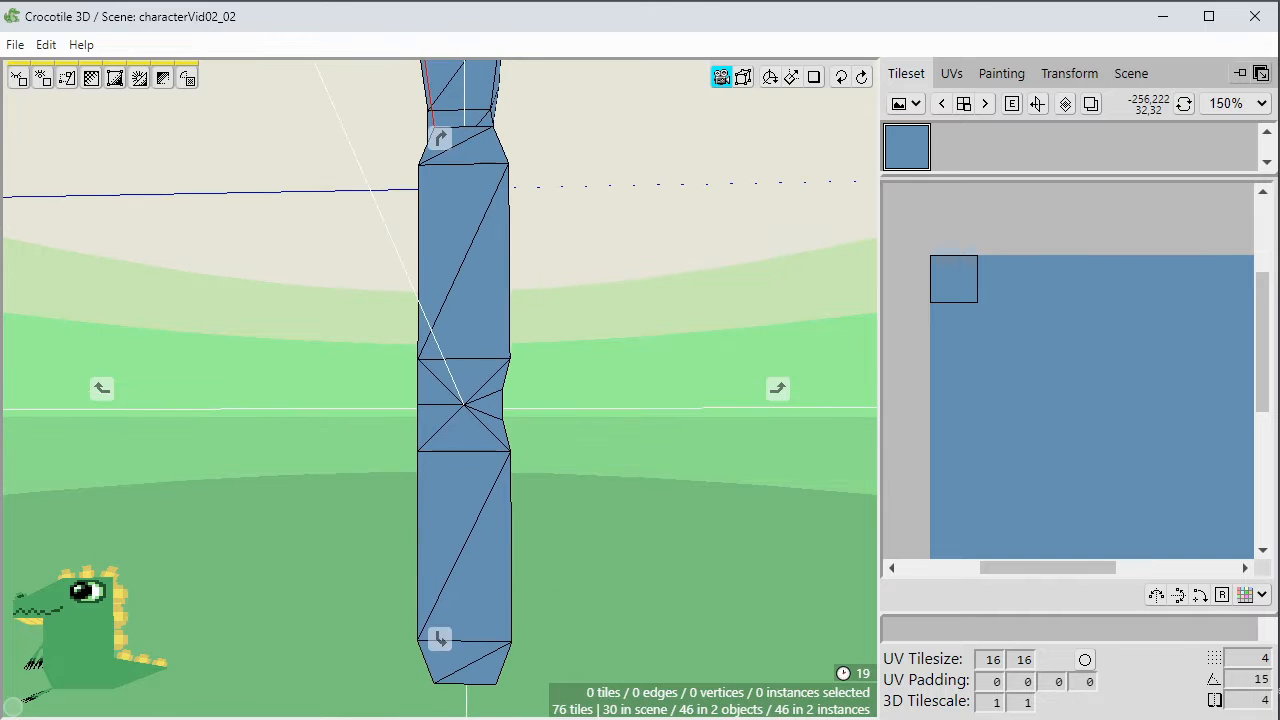
right_click_drag(537, 455, 544, 440)
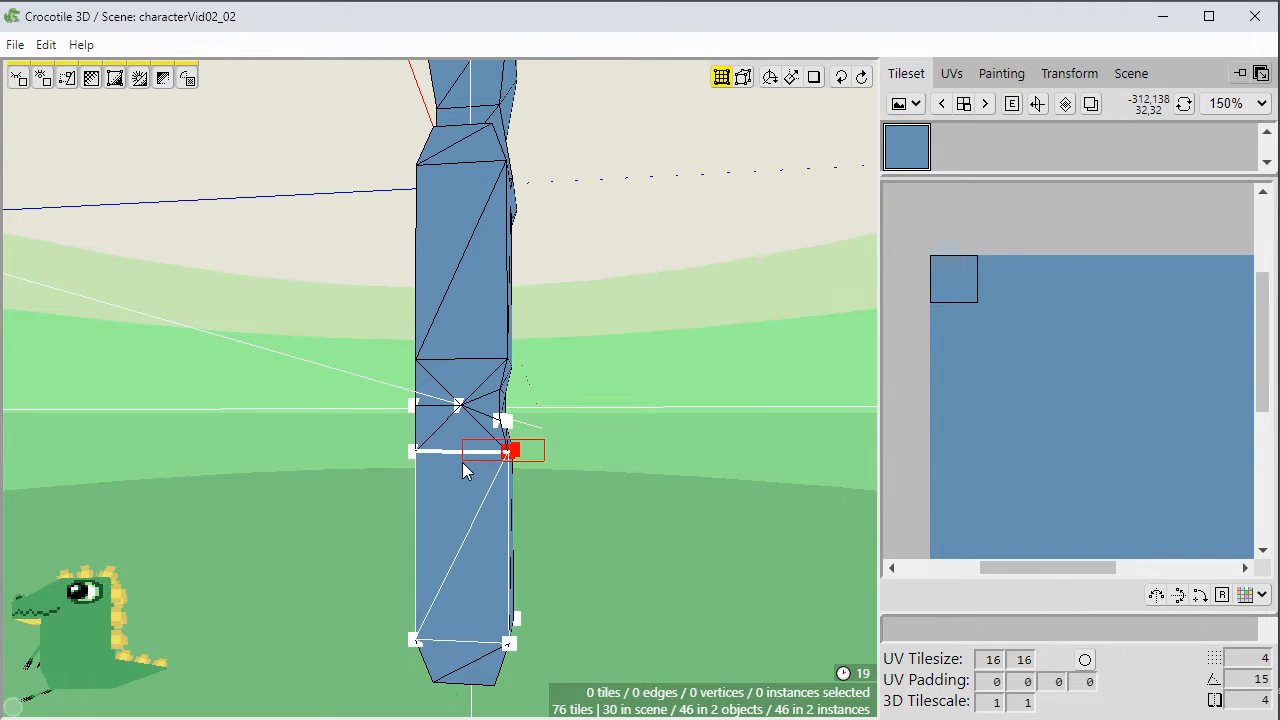
left_click_drag(462, 462, 462, 462)
key("s")
key("s")
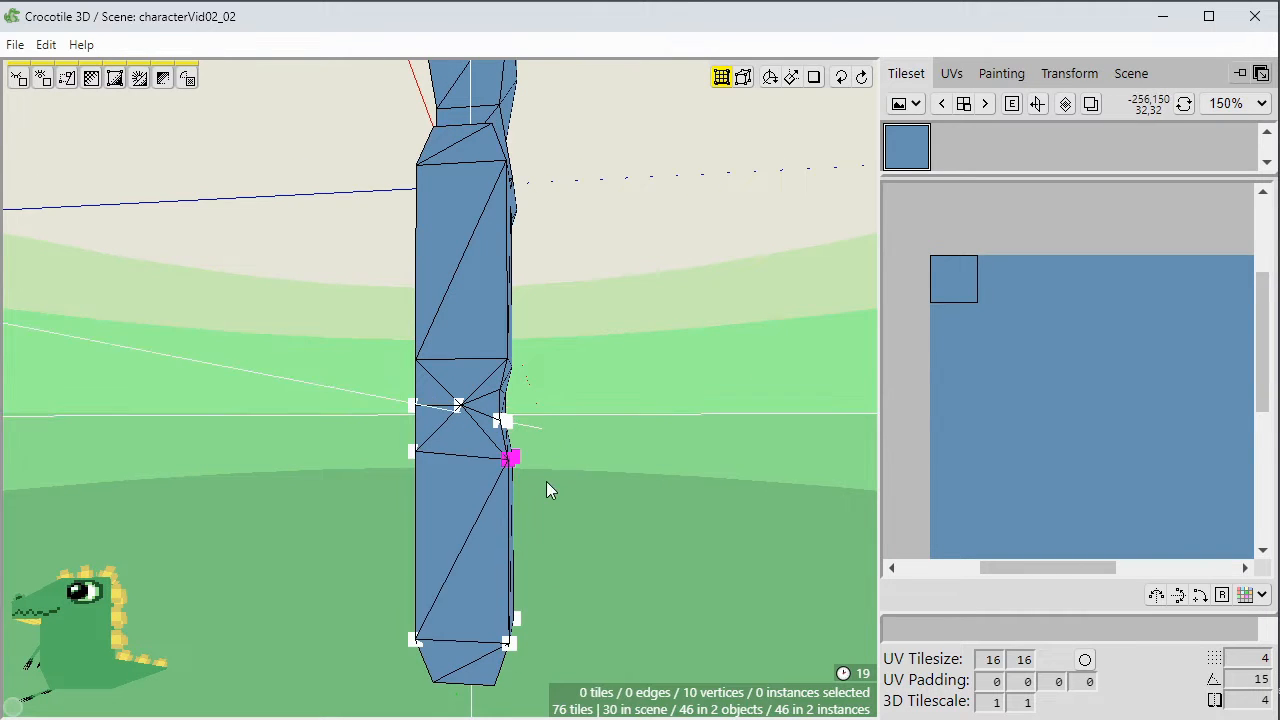
left_click(546, 482)
mouse_move(546, 482)
right_mouse_down()
mouse_move(650, 508)
mouse_move(567, 521)
mouse_move(567, 490)
right_mouse_up()
key("Tab")
left_click_drag(568, 515, 470, 668)
key("ctrl+z")
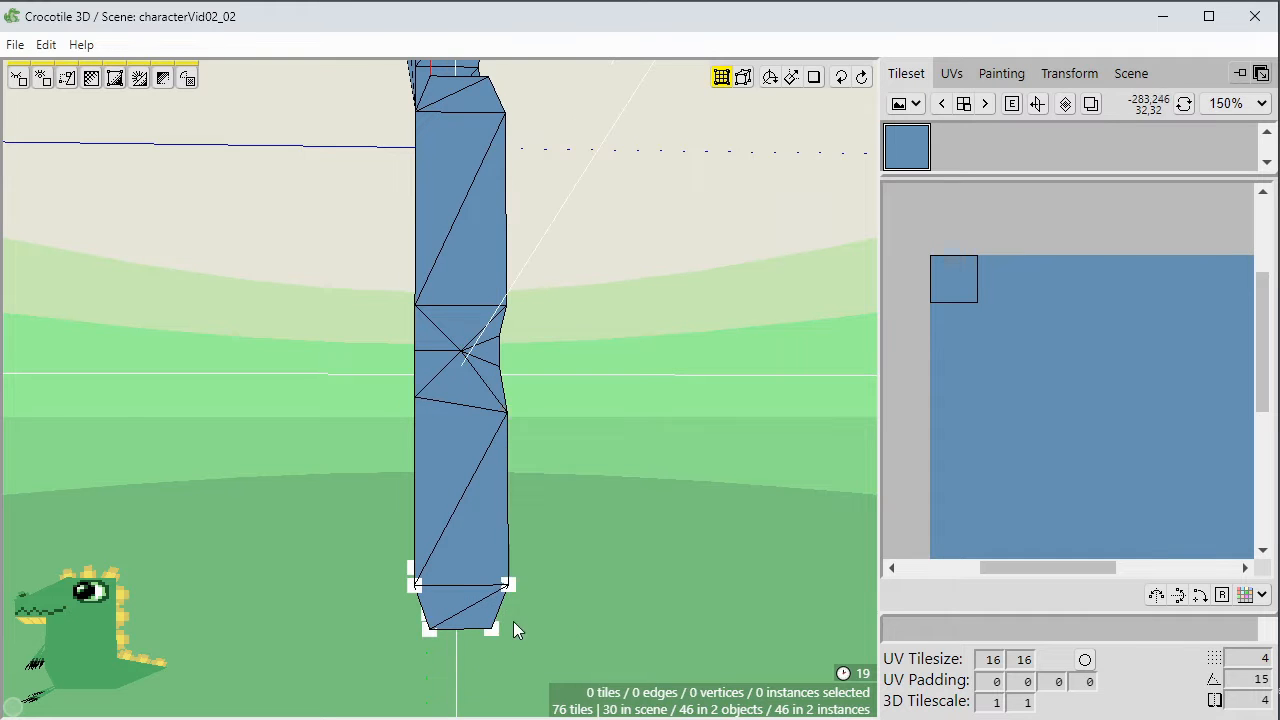
Move the ankle corners on the inner and outer sides of the leg inward to taper the shin.
right_click_drag(513, 621, 445, 550)
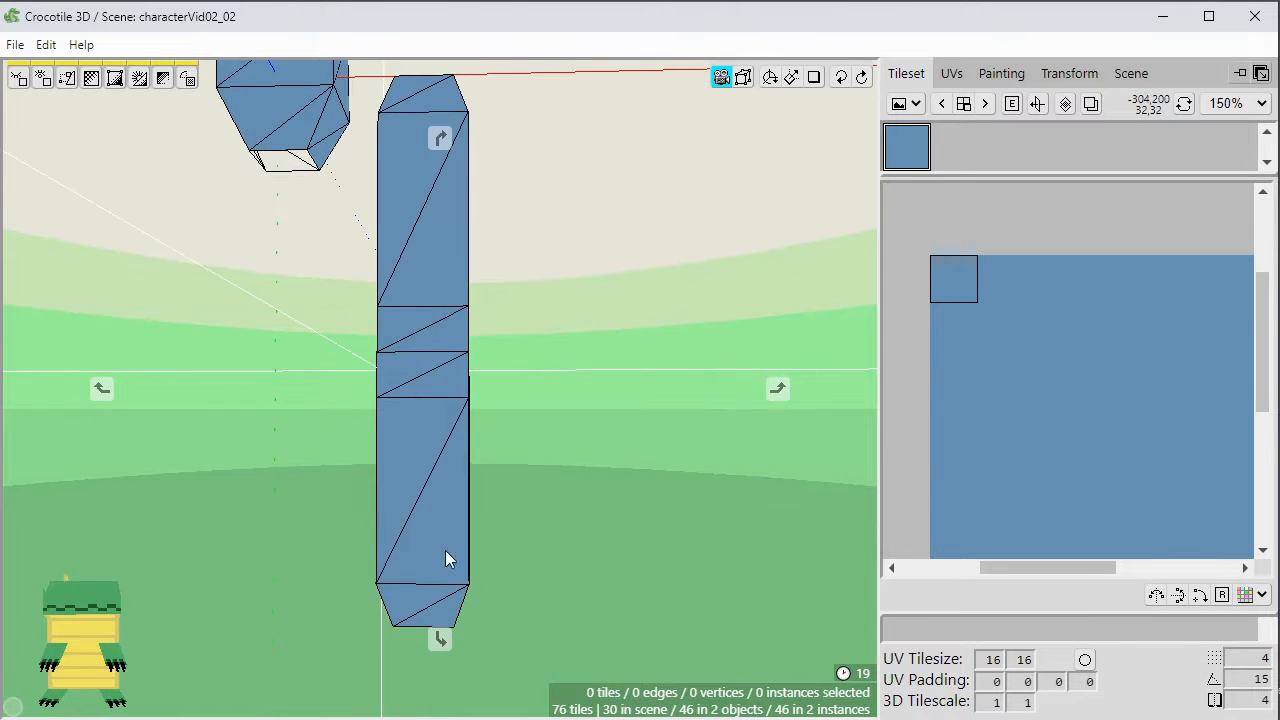
left_click_drag(418, 652, 412, 600)
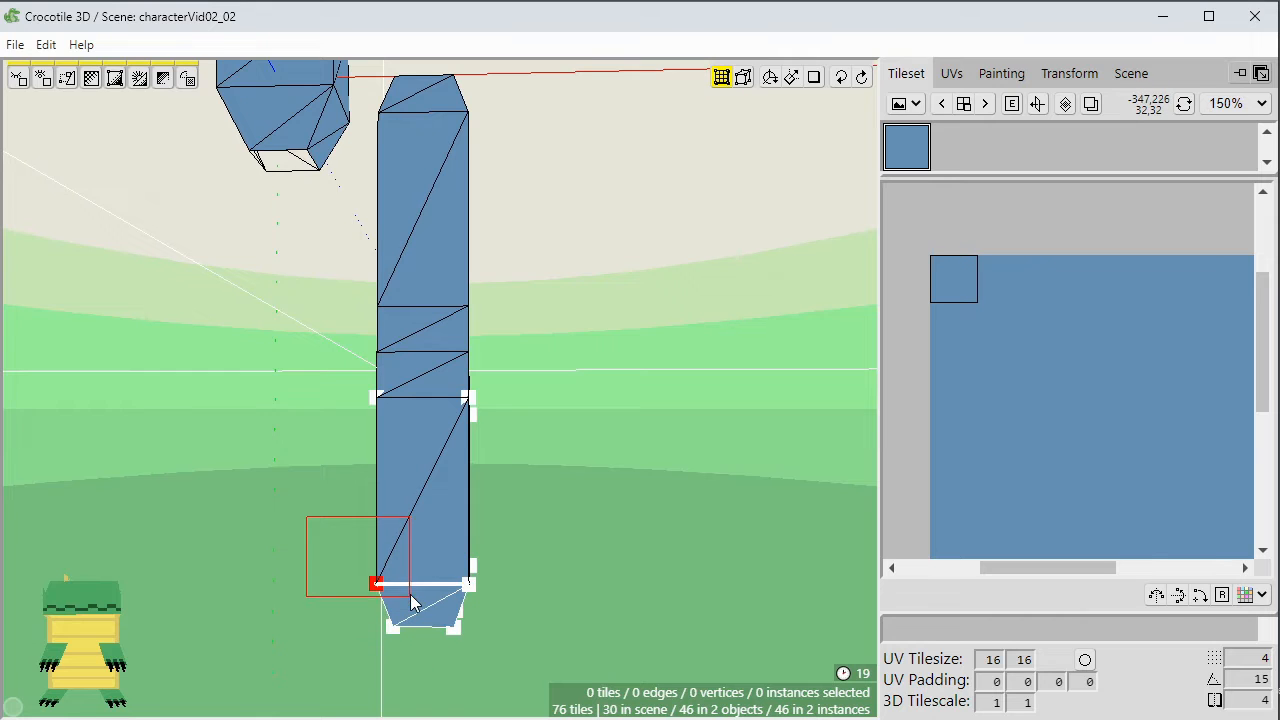
right_click_drag(410, 593, 345, 637)
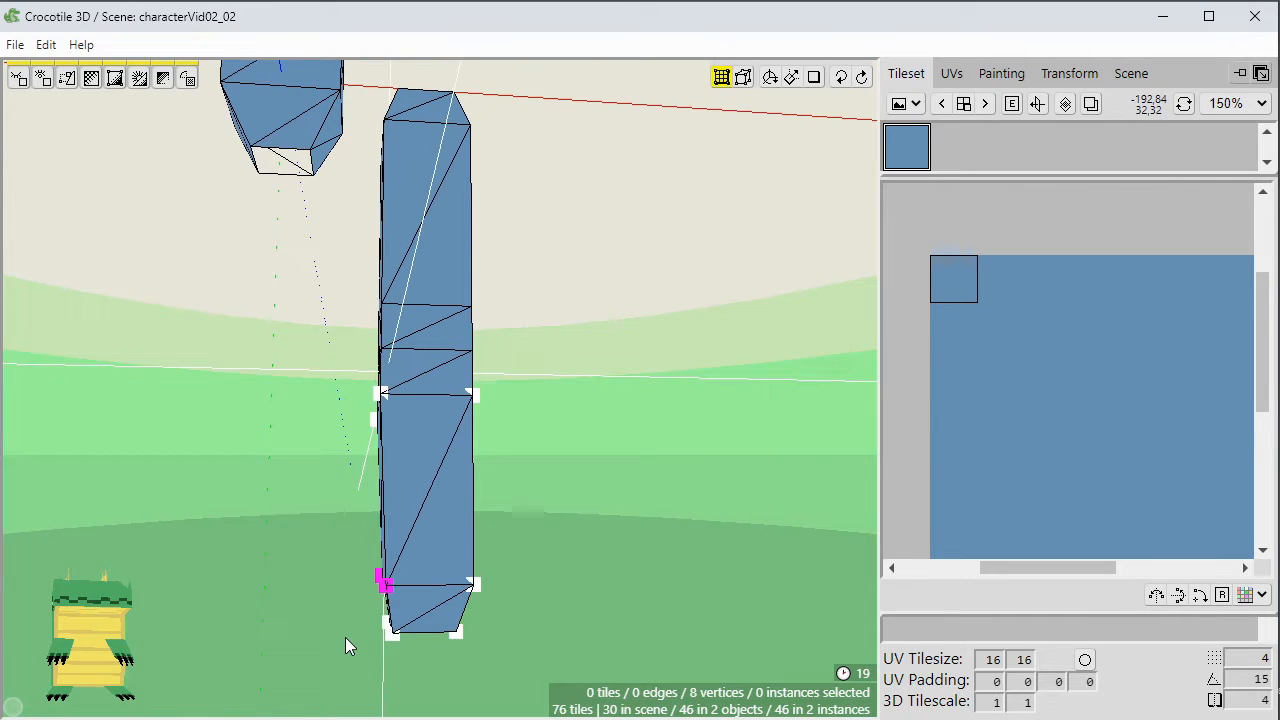
left_click_drag(522, 514, 430, 602)
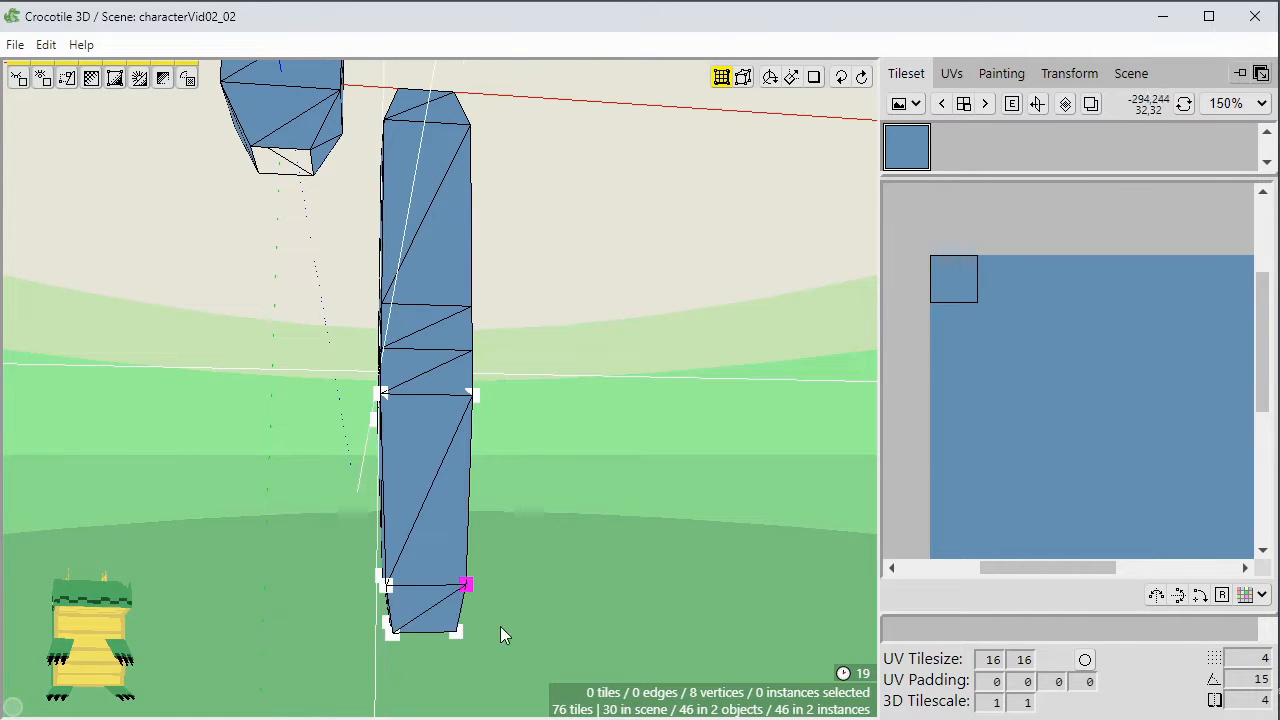
Lower the back corners at the top of the thigh and push them slightly backward.
right_click_drag(543, 623, 545, 377)
key("e")
key("v")
key("s")
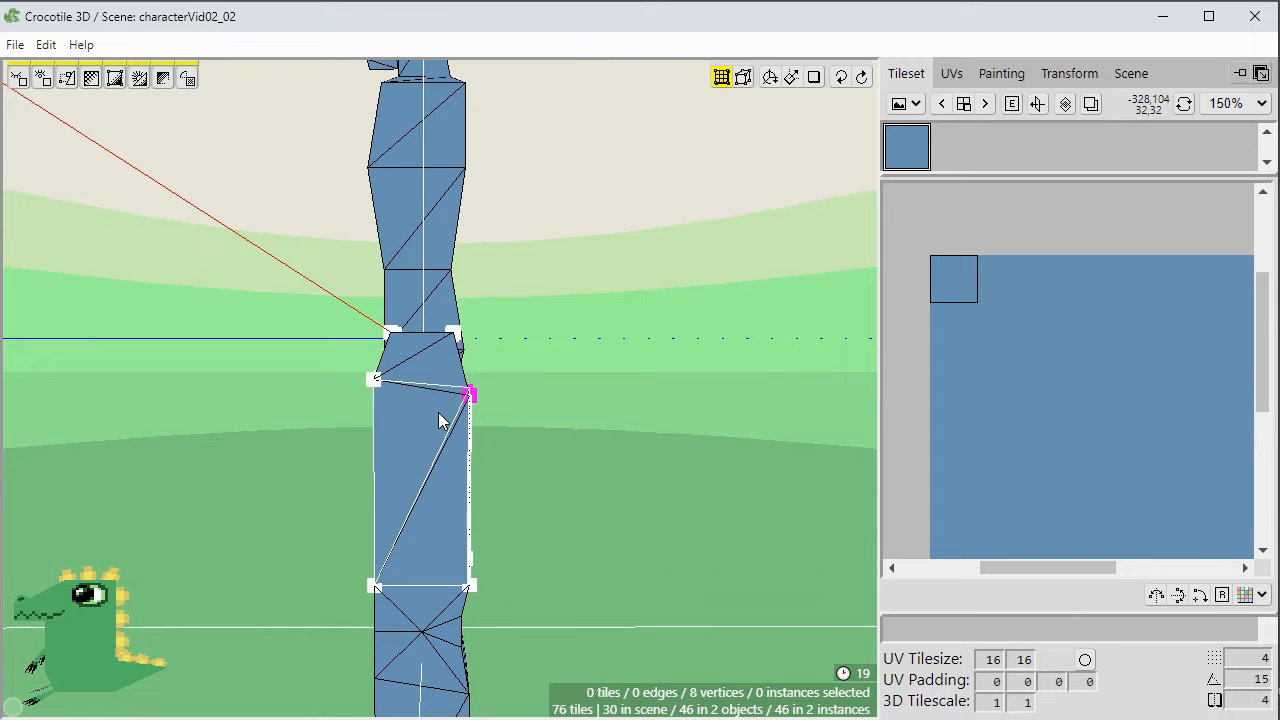
key("d")
Raise the whole knee section of the leg slightly.
key("space")
left_click_drag(603, 465, 460, 465)
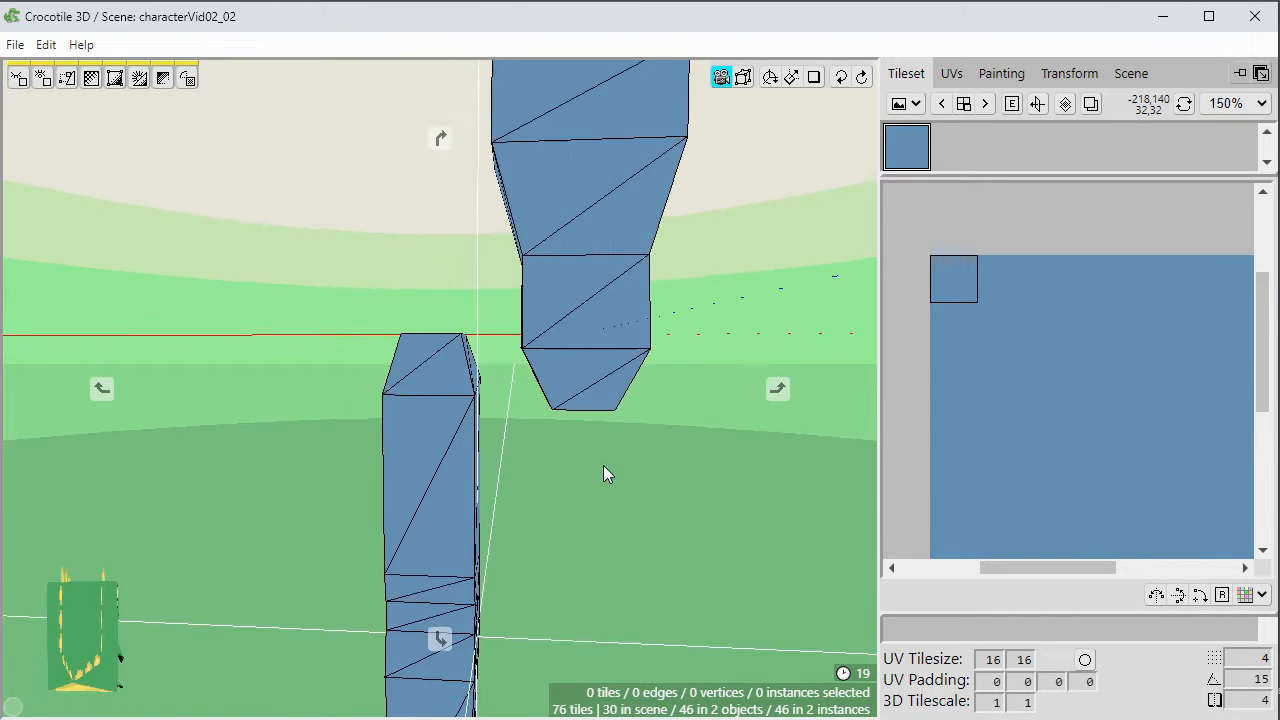
scroll(602, 464, "down", 2)
right_click_drag(601, 463, 681, 381)
left_click_drag(591, 484, 478, 485)
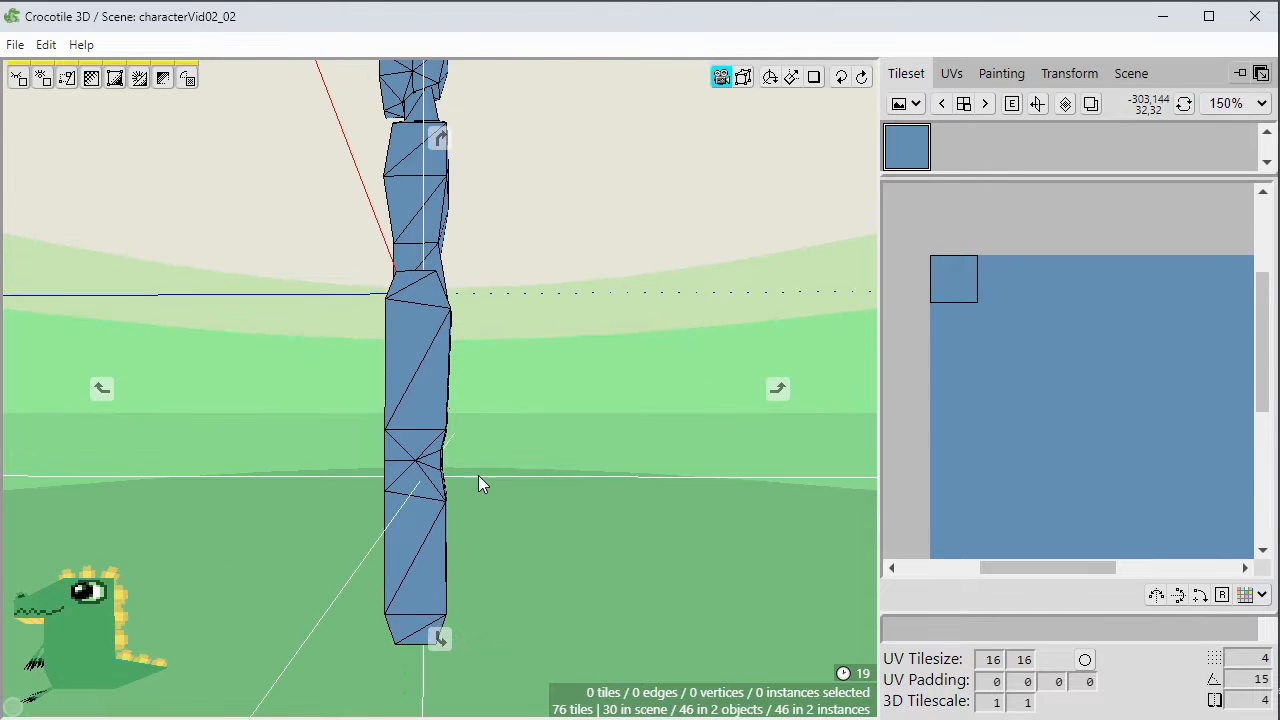
left_click_drag(340, 445, 333, 405)
left_click_drag(391, 483, 486, 526)
left_click(632, 598)
key("space")
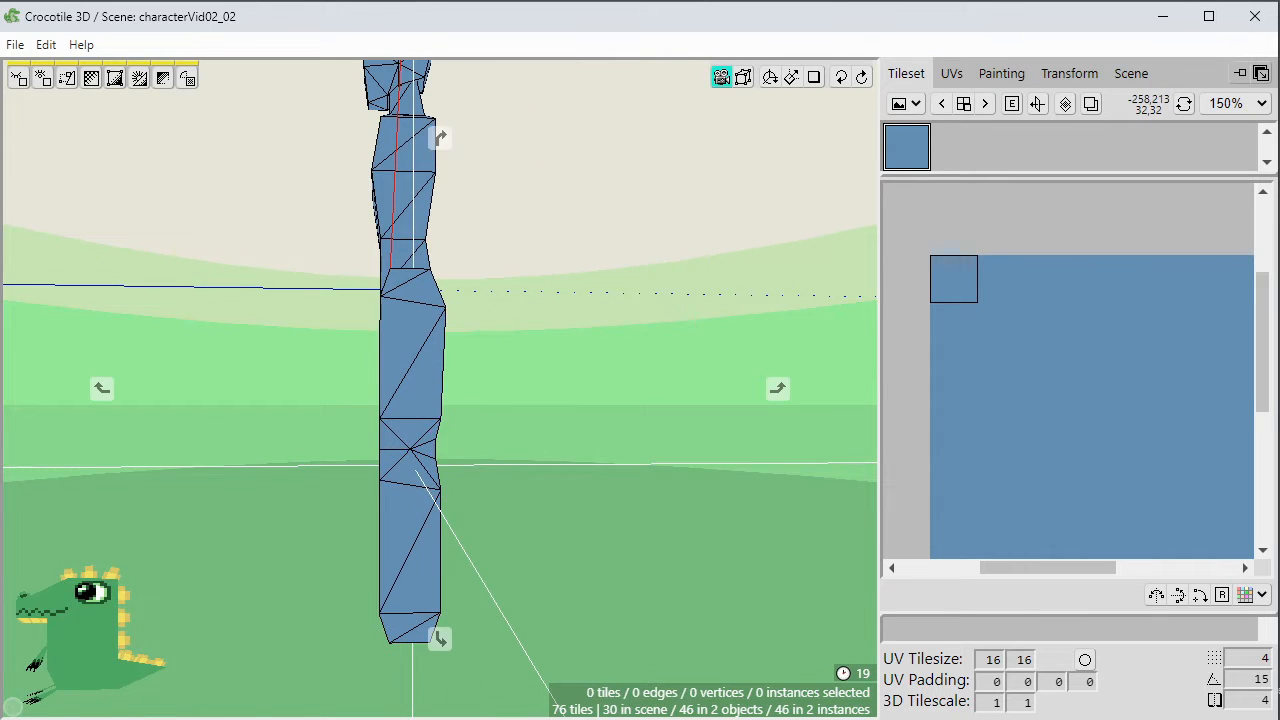
Examine the leg's proportions and silhouette against the torso and head from the front and side.
left_click_drag(632, 598, 545, 585)
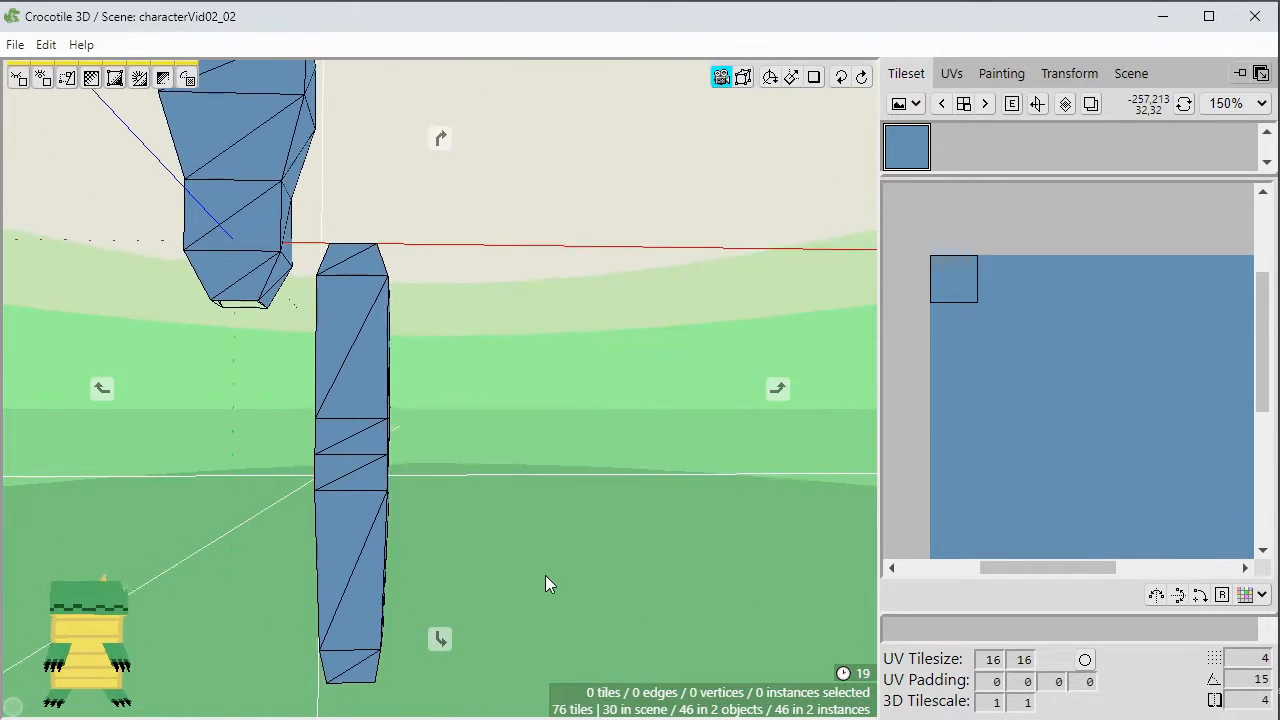
scroll(546, 576, "down", 2)
right_click_drag(488, 443, 548, 489)
left_click_drag(547, 490, 525, 470)
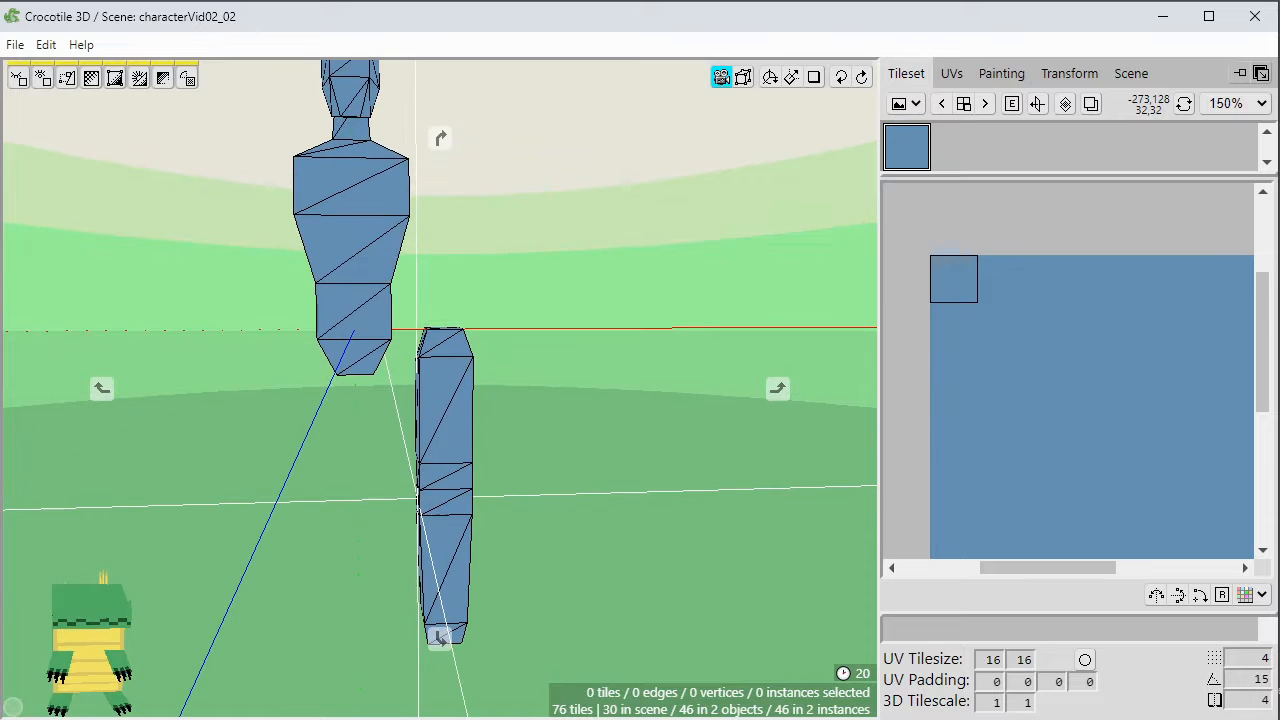
key("space")
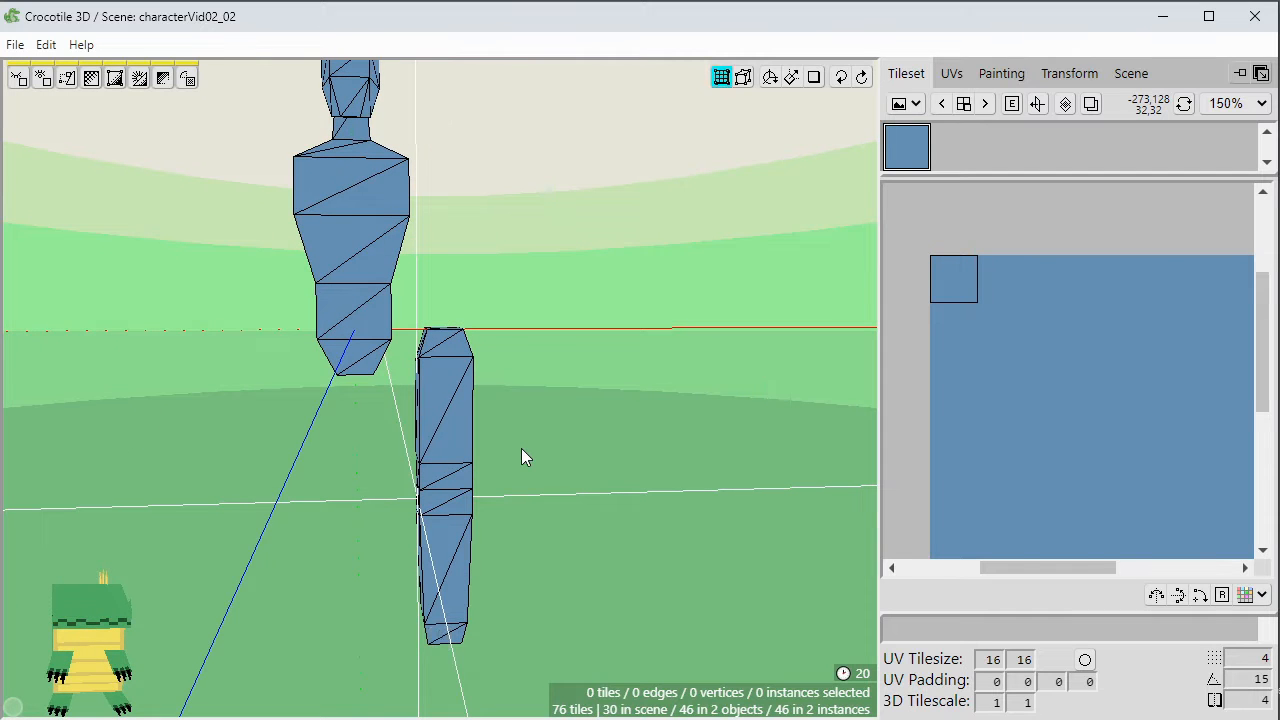
key("space")
left_click_drag(538, 390, 498, 290)
key("space")
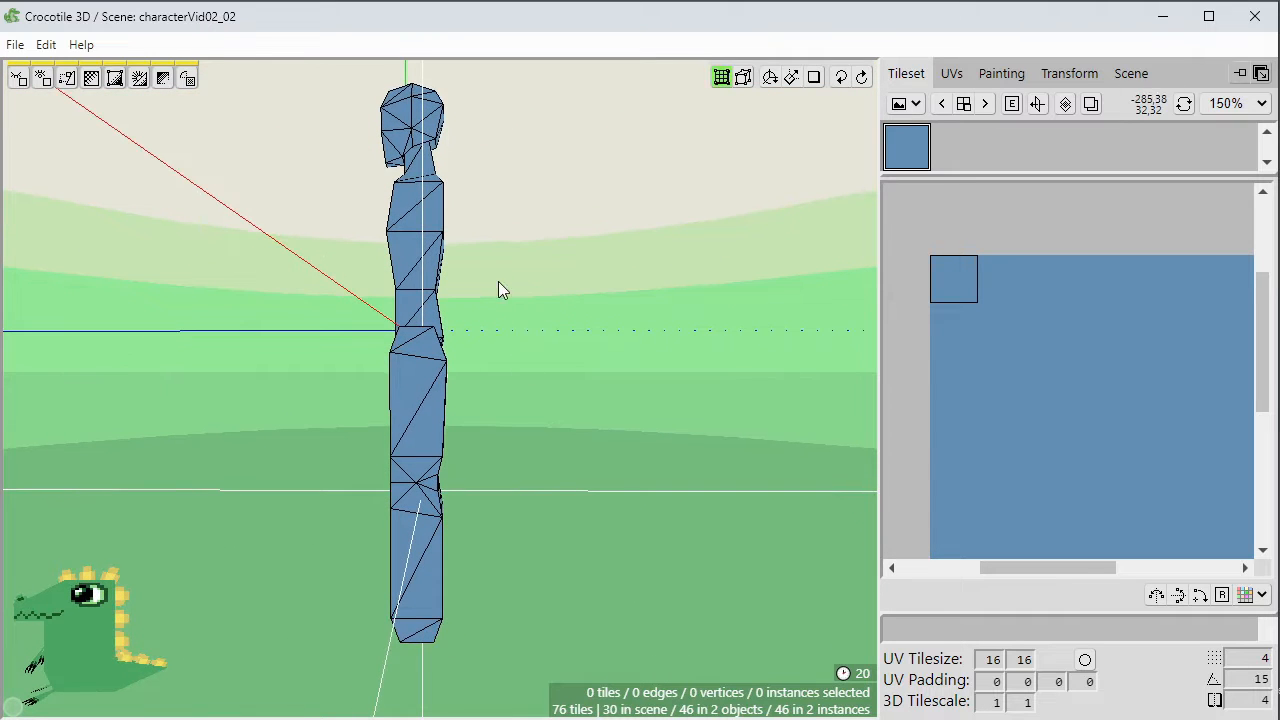
Move the vertices along the back half of the leg slightly backward to thicken it from the side.
left_click_drag(456, 578, 408, 700)
key("space")
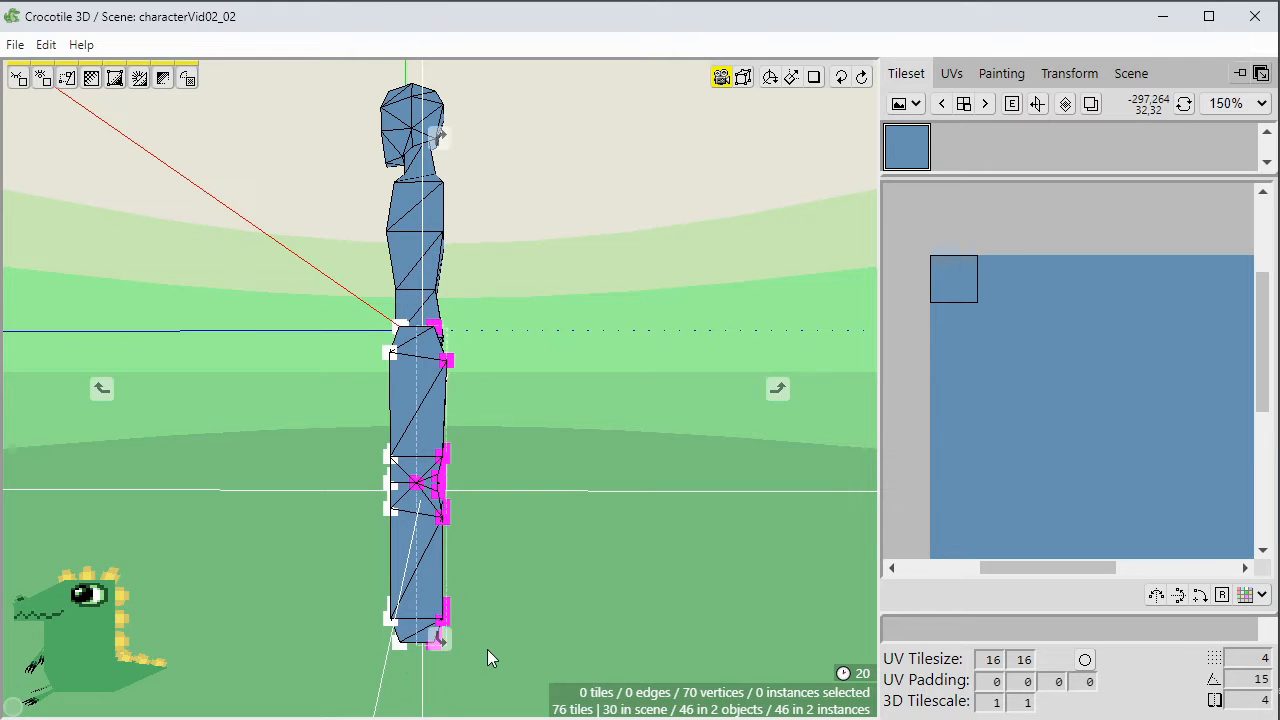
left_click_drag(488, 650, 457, 531)
scroll(460, 540, "up", 3)
key("space")
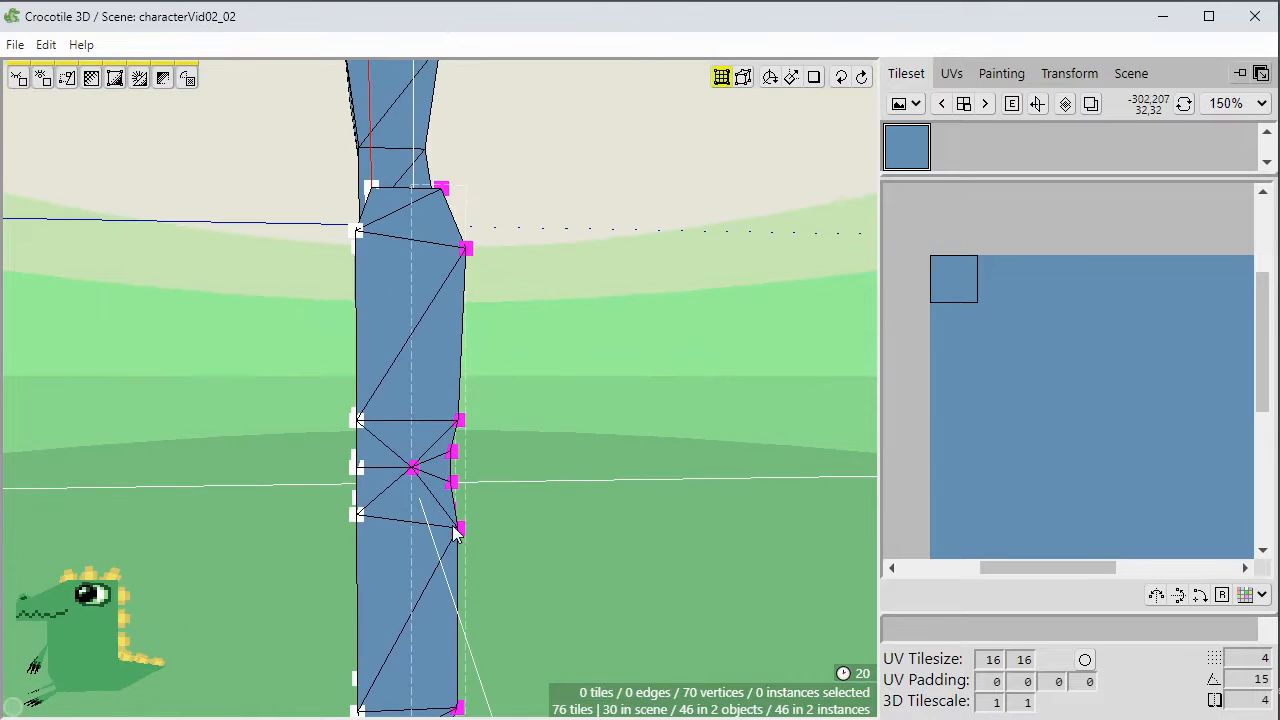
key("Escape")
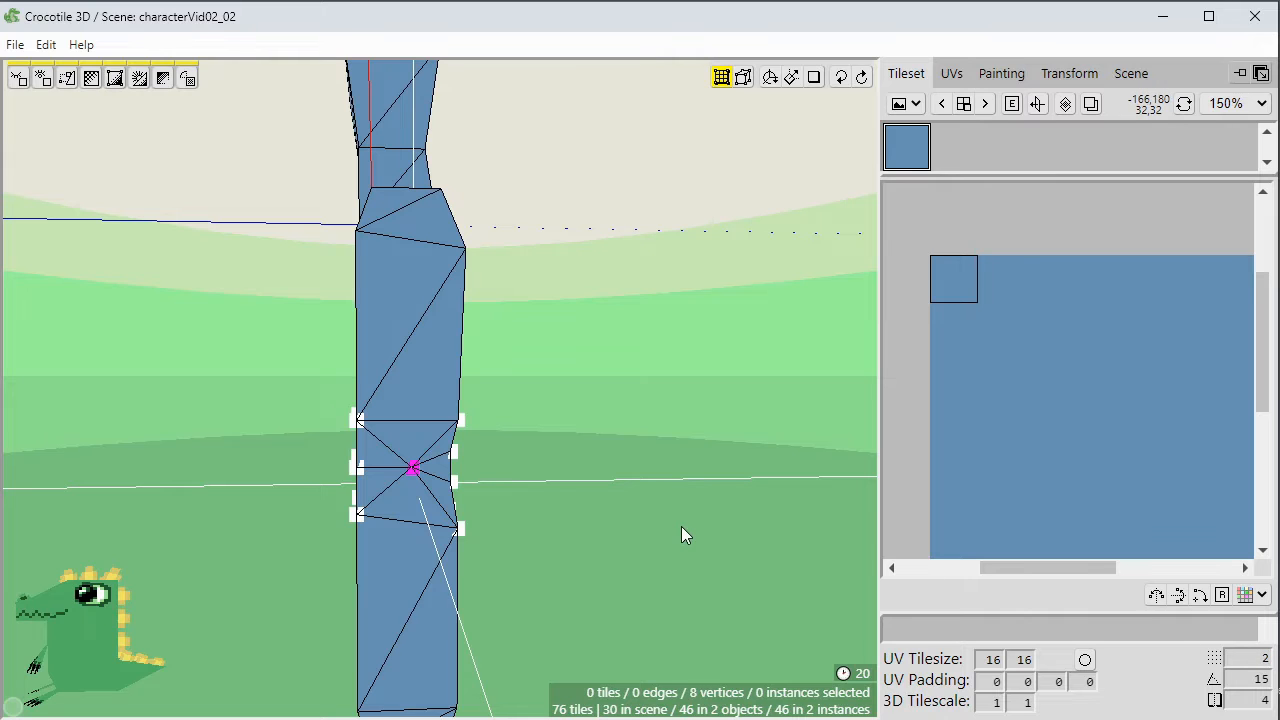
Move the centre vertices on the sides of the knee slightly forward with a grid snap of 2, and set the snap to 8.
key("a")
key("Escape")
left_click_drag(681, 526, 820, 580)
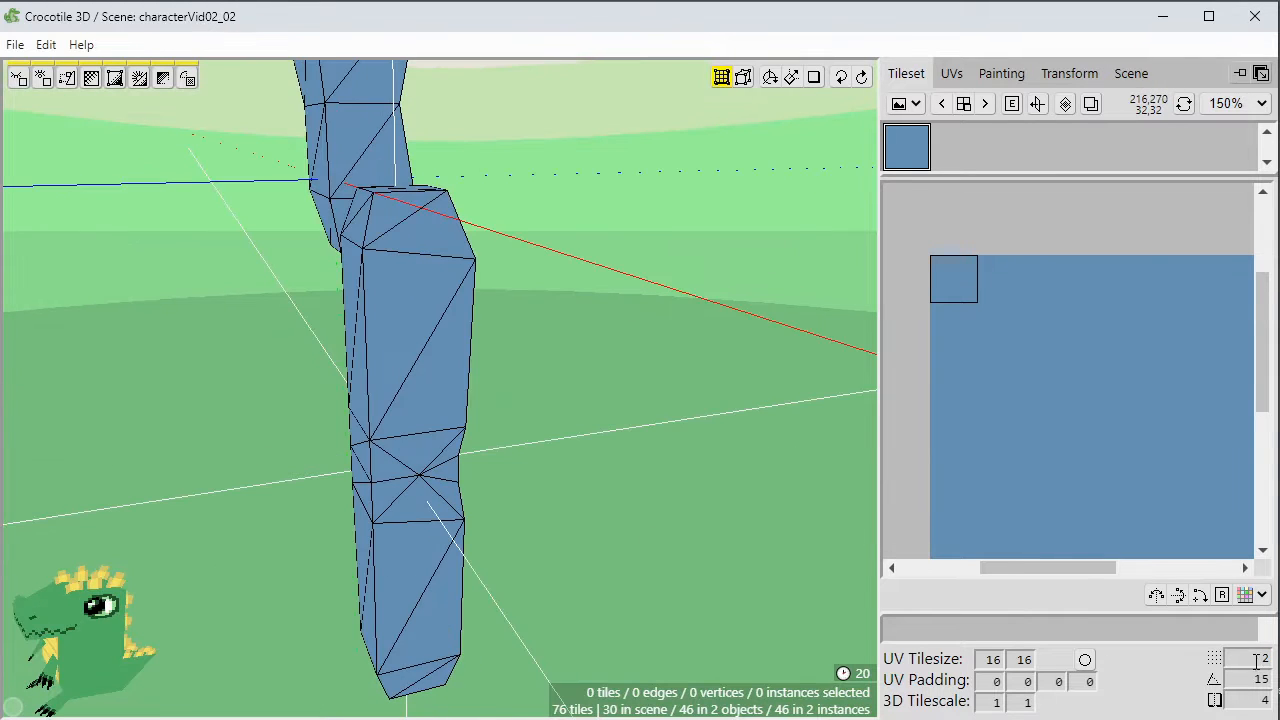
key("space")
left_click_drag(690, 434, 579, 464)
key("space")
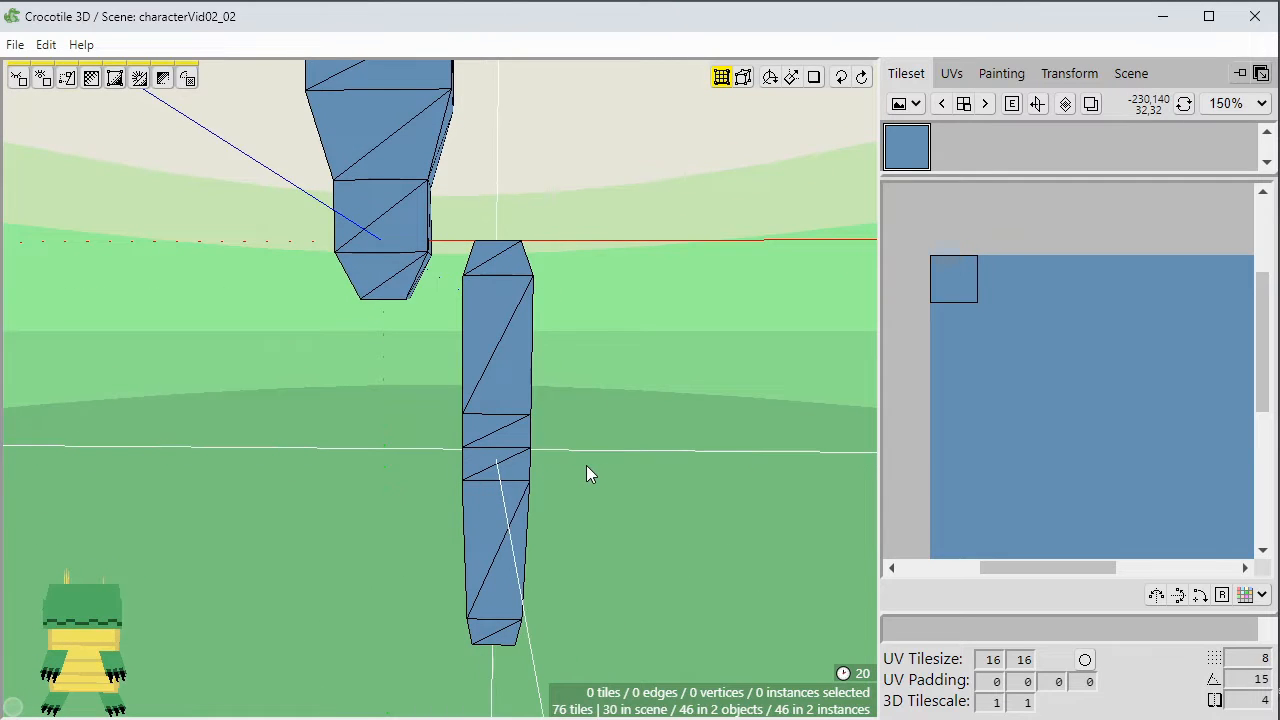
Examine the side profile of the hip, thigh and knee against the torso from several angles.
key("space")
left_click_drag(592, 472, 555, 473)
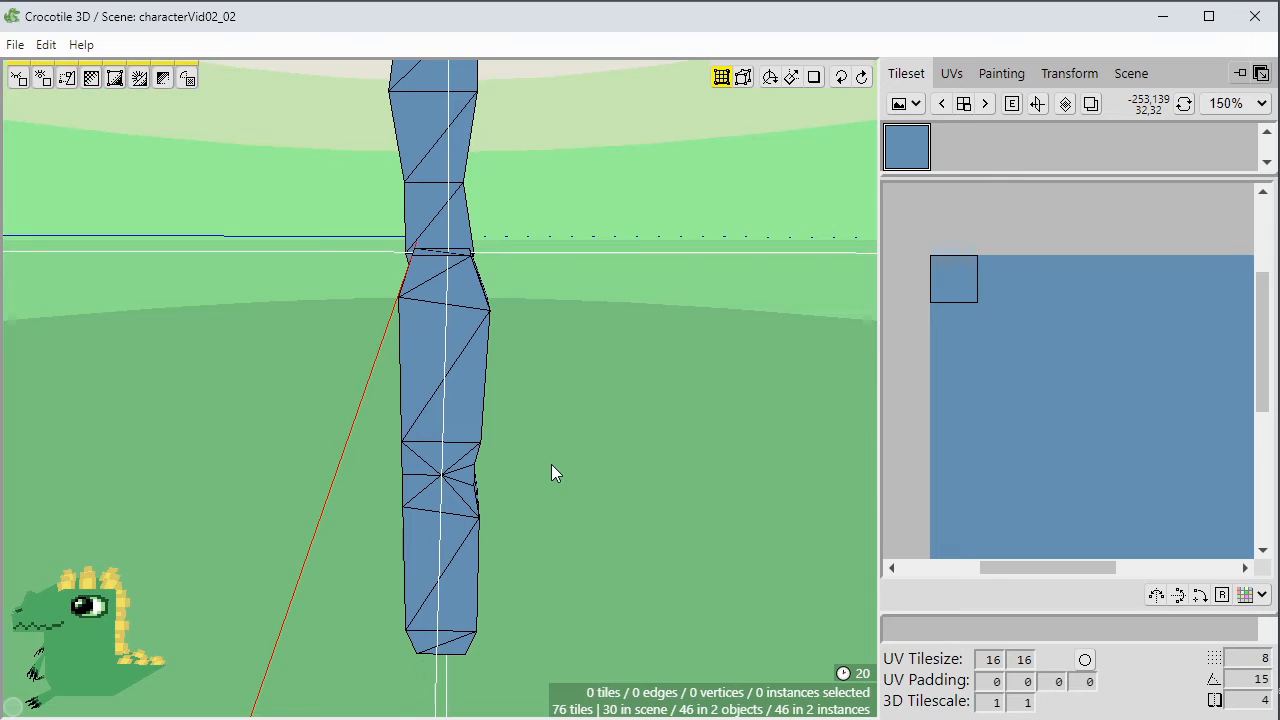
key("space")
left_click_drag(551, 464, 605, 357)
key("space")
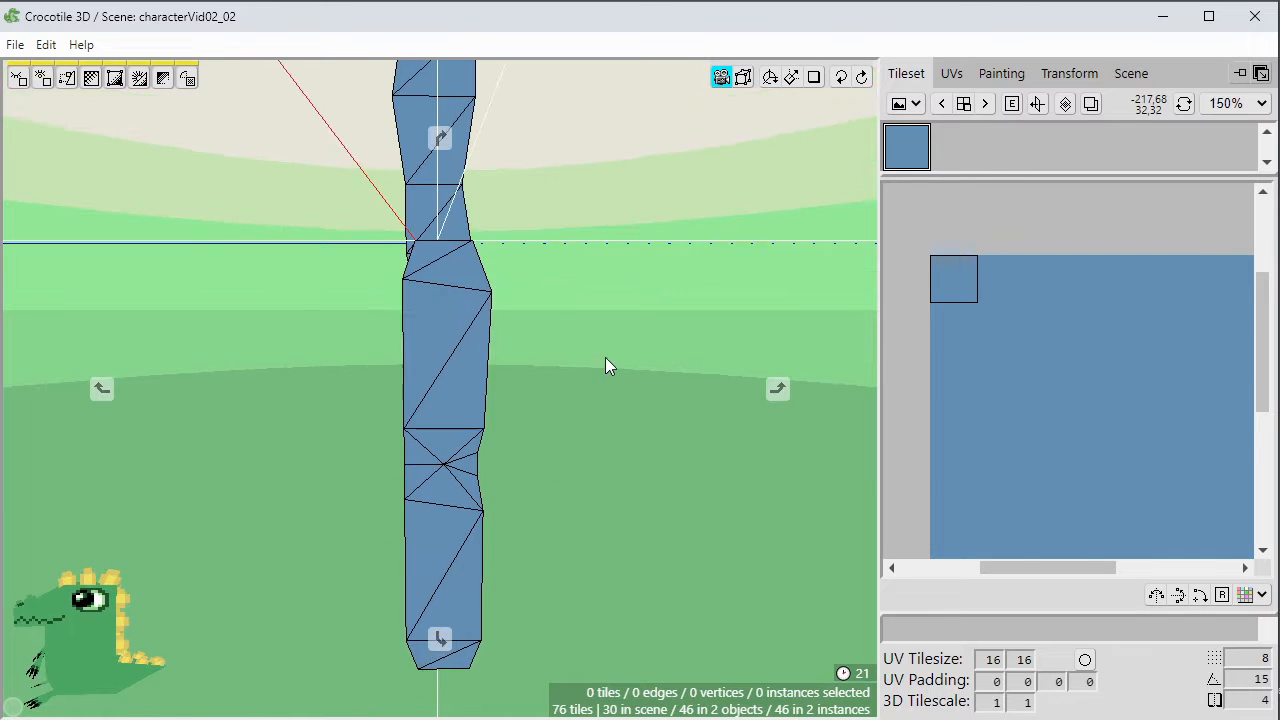
scroll(605, 357, "up", 2)
right_click_drag(605, 357, 597, 316)
left_click_drag(597, 316, 596, 331)
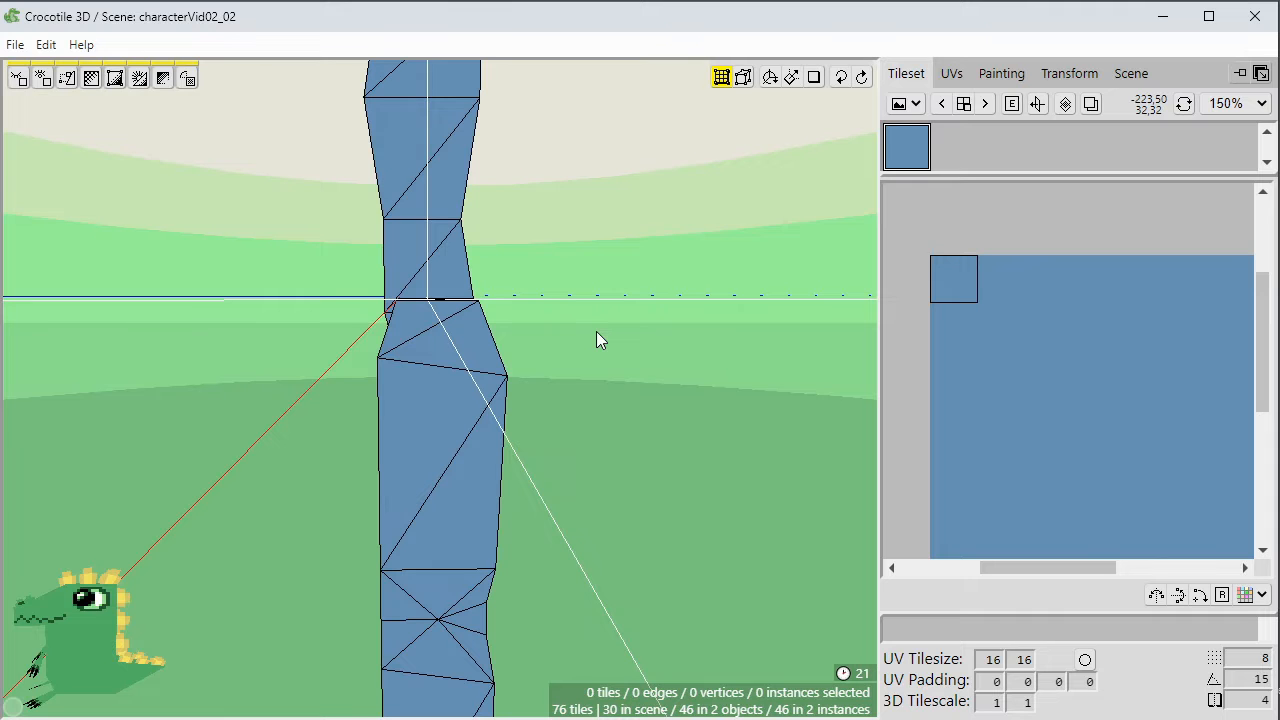
key("s")
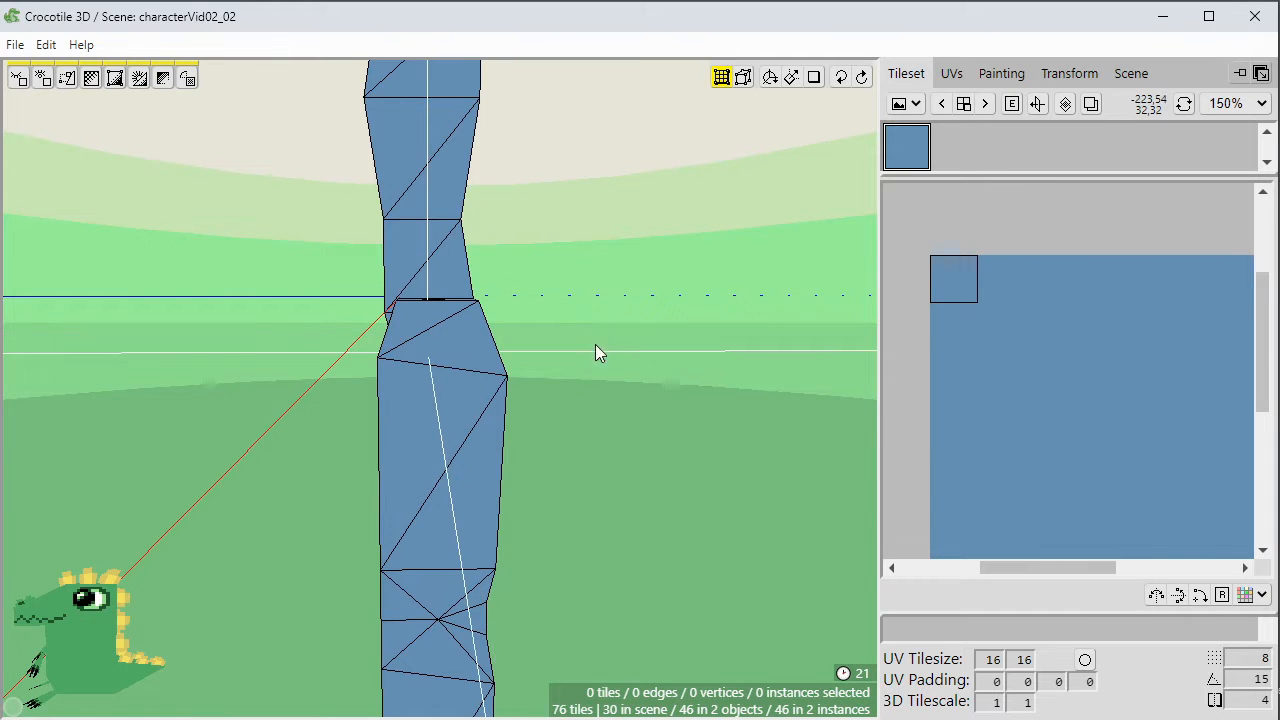
key("space")
left_click_drag(596, 344, 510, 345)
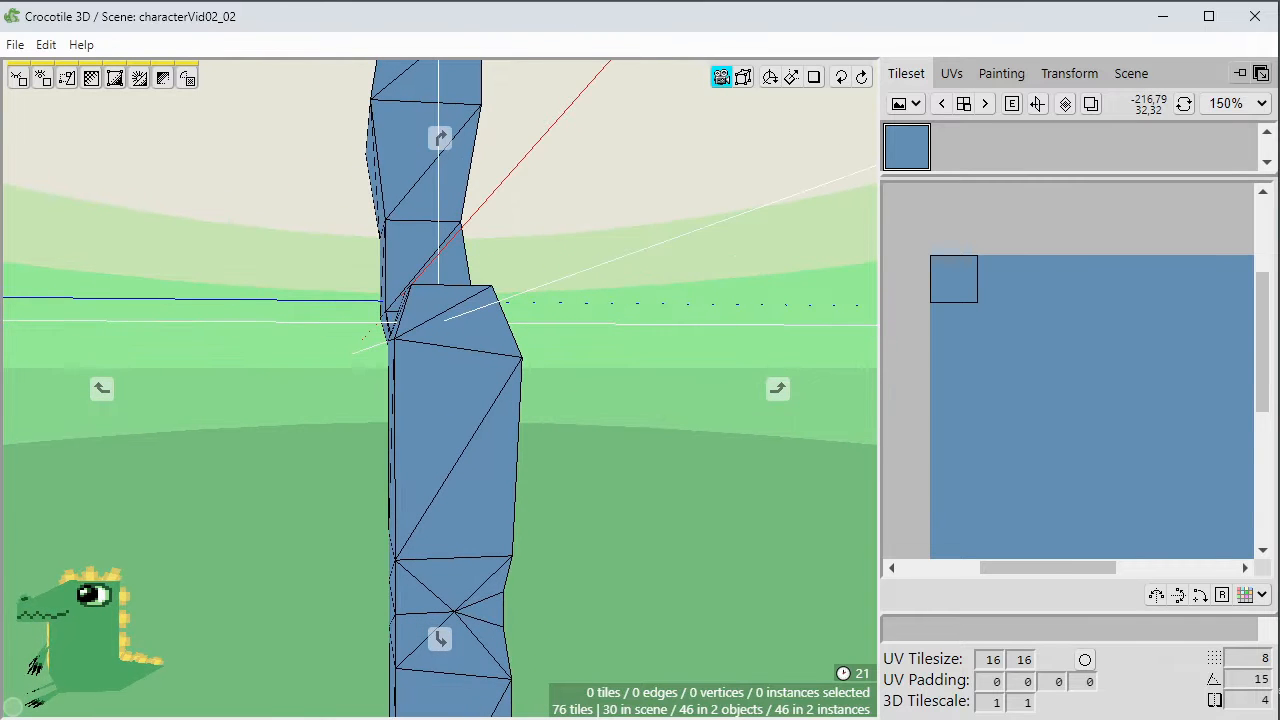
key("space")
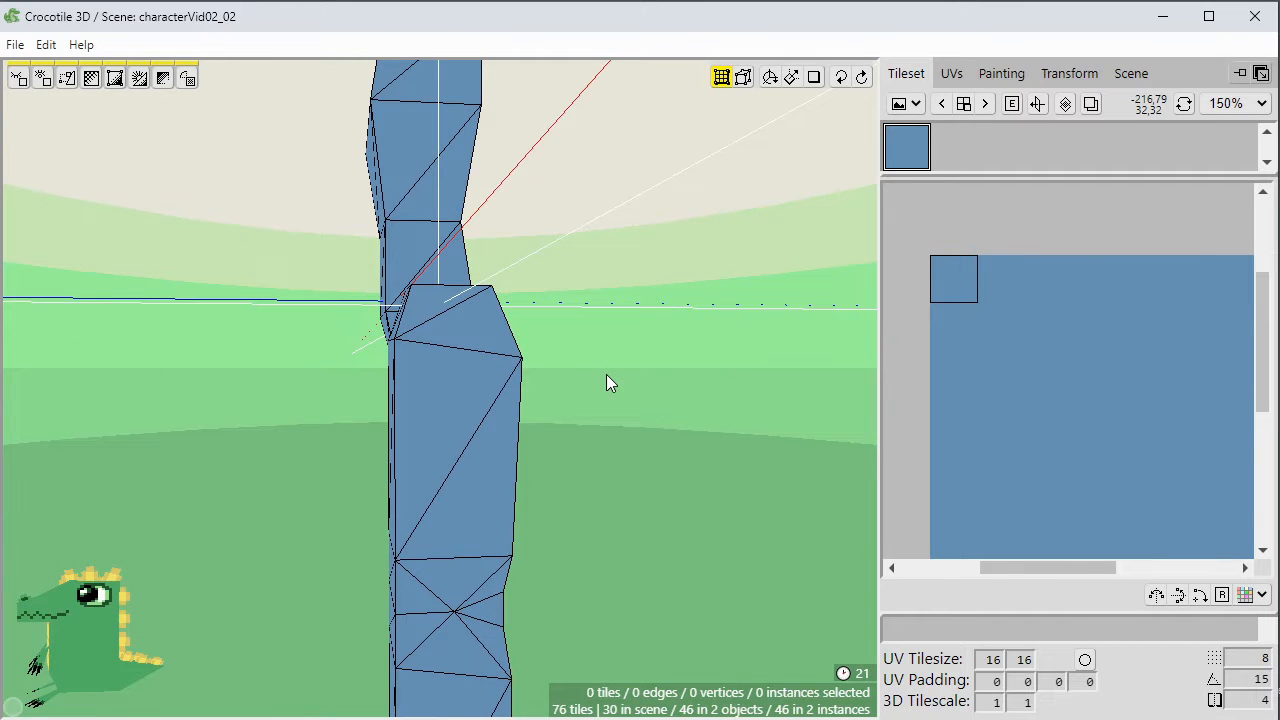
key("space")
left_click_drag(606, 374, 632, 375)
key("space")
key("space")
key("space")
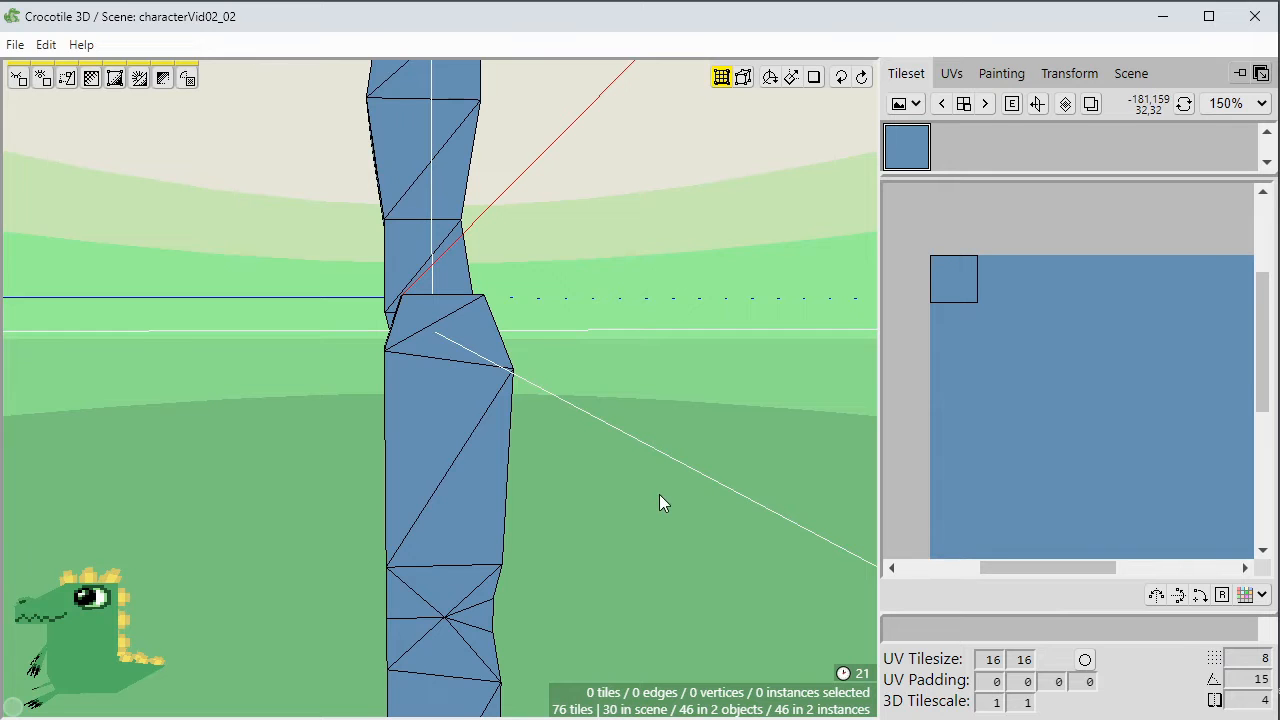
Create a new object from all the leg tiles.
key("ctrl+a")
key("space")
left_click_drag(644, 477, 720, 474)
key("space")
right_click(593, 129)
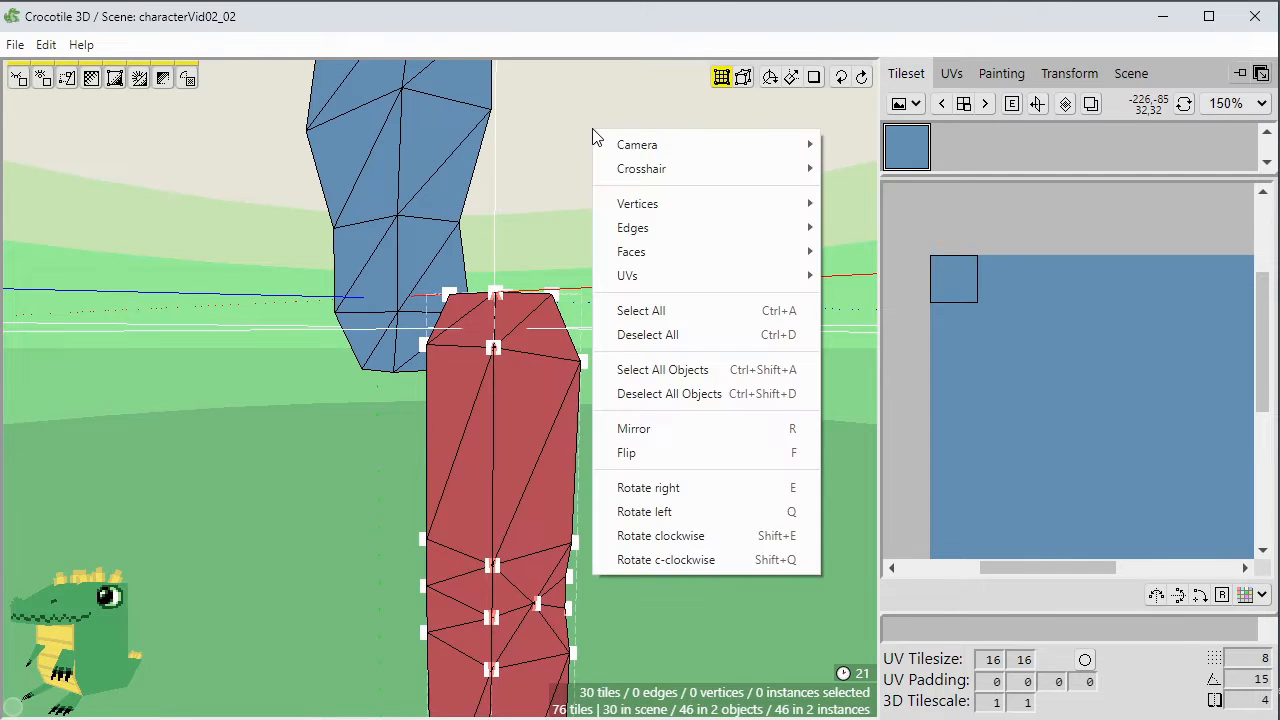
mouse_move(643, 251)
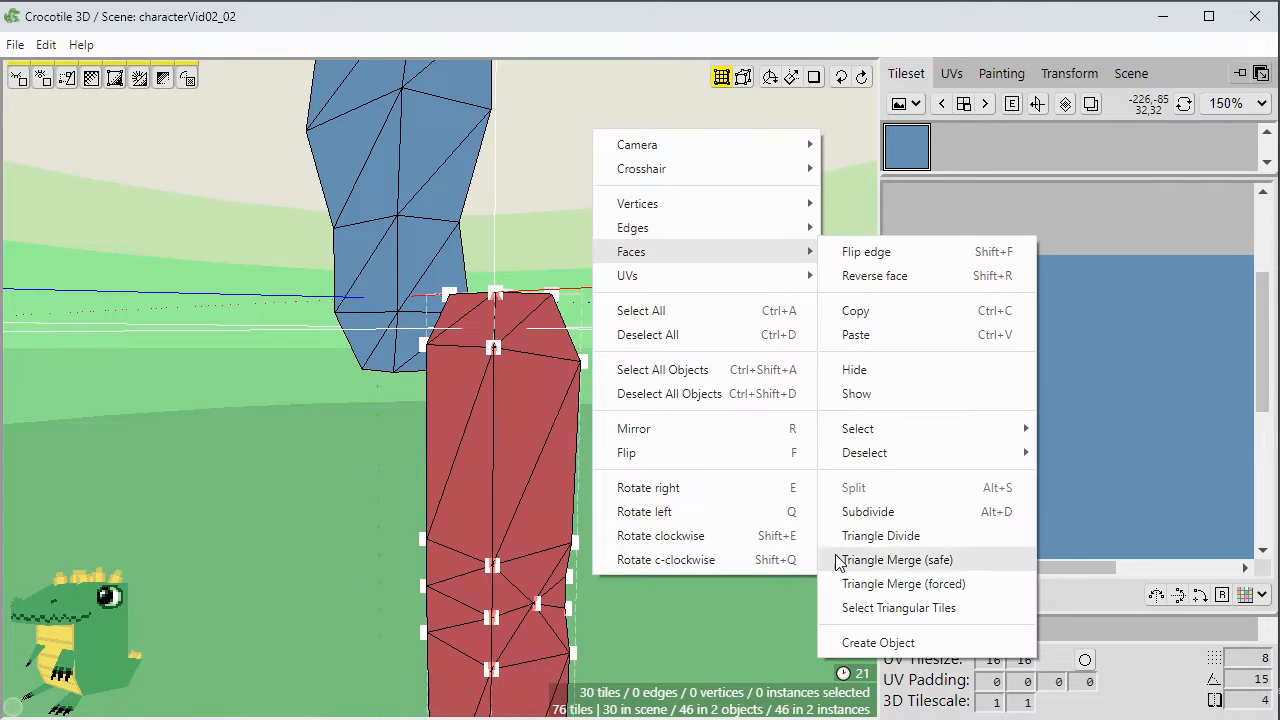
left_click(870, 643)
Rename the new object as leg.
left_click(1133, 73)
double_click(985, 193)
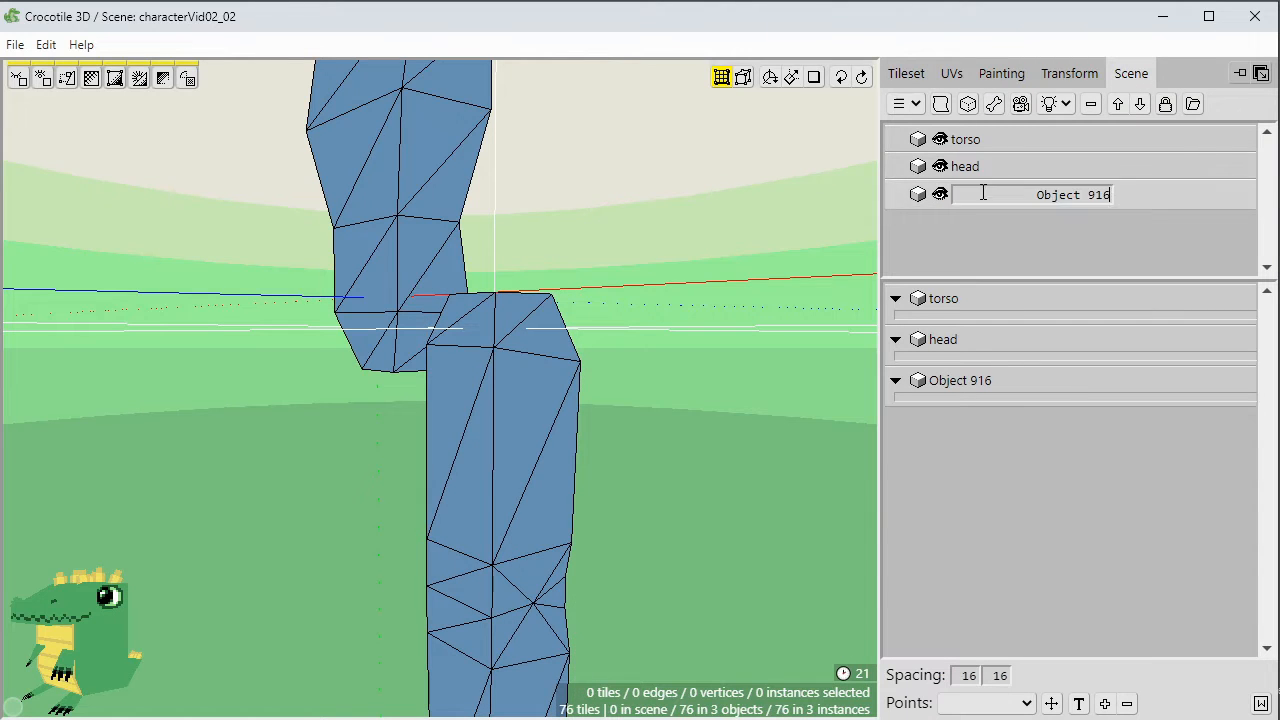
left_click(1134, 204)
double_click(1000, 196)
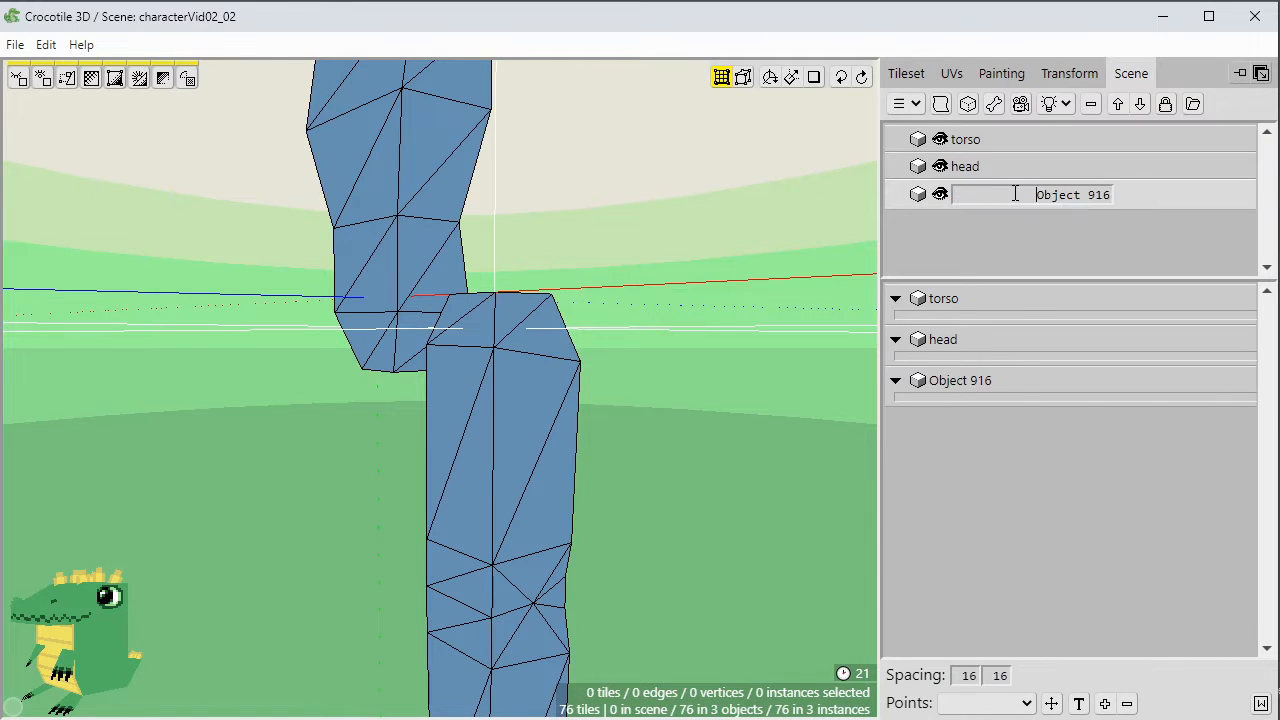
left_click(1160, 204)
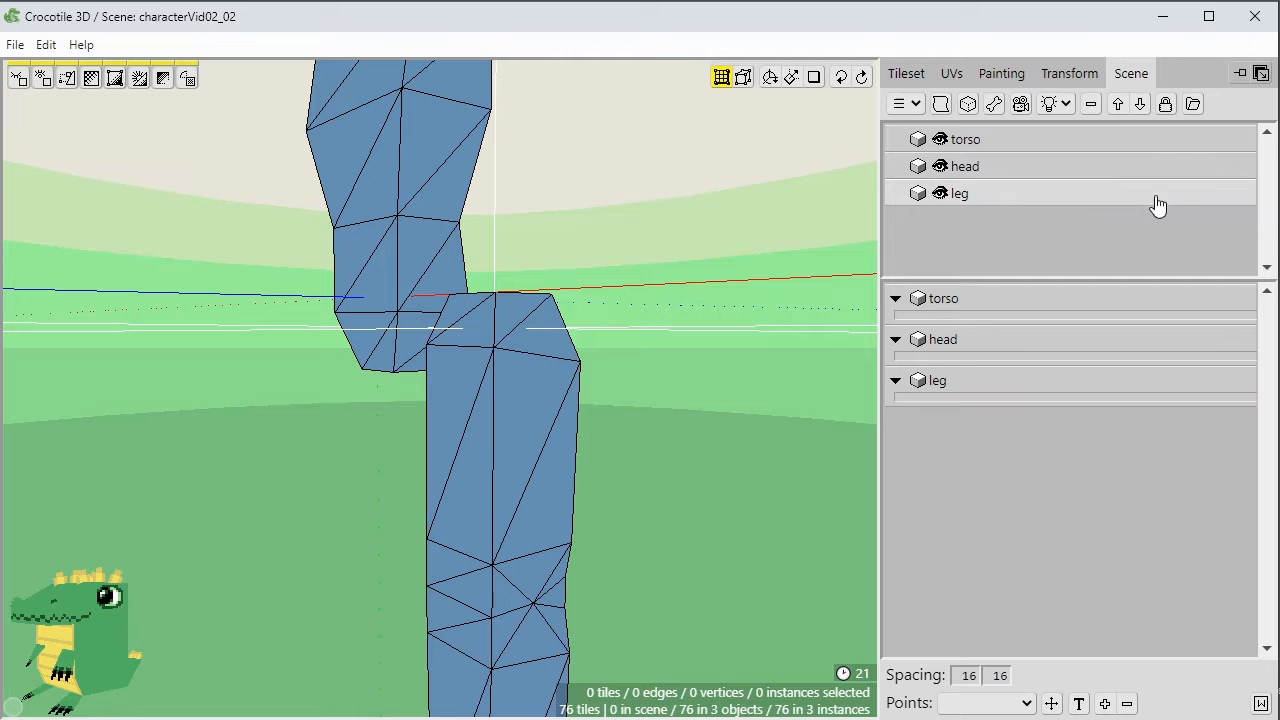
Move the leg object sideways toward the body until its top overlaps the outer side of the hips.
left_click(523, 403)
key("space")
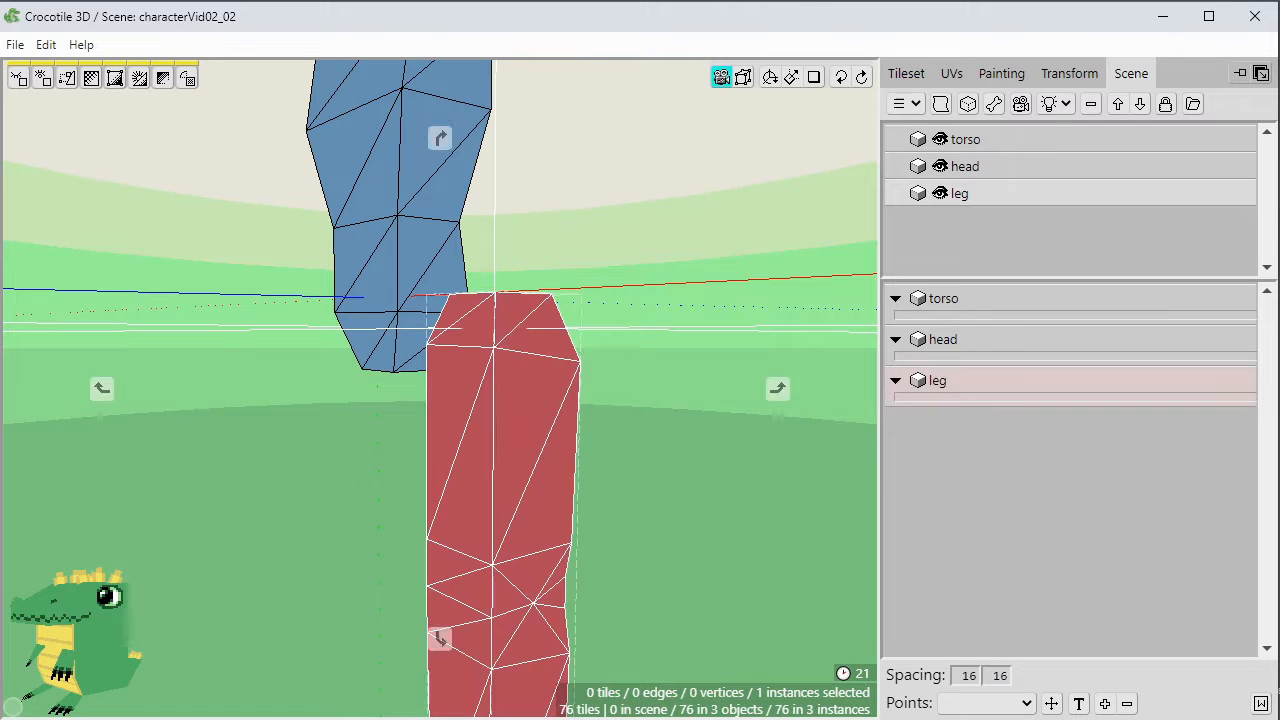
left_click_drag(523, 403, 553, 405)
scroll(554, 410, "down", 3)
scroll(554, 419, "down", 1)
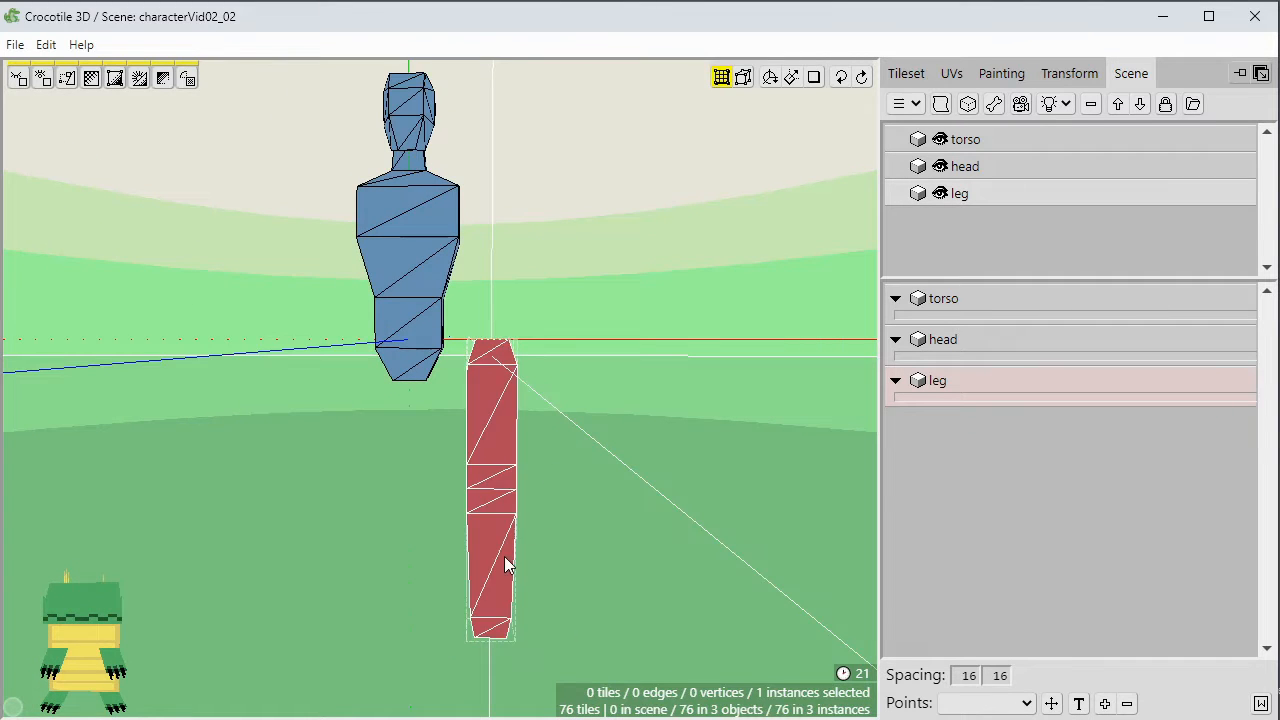
key("a")
key("a")
key("a")
key("a")
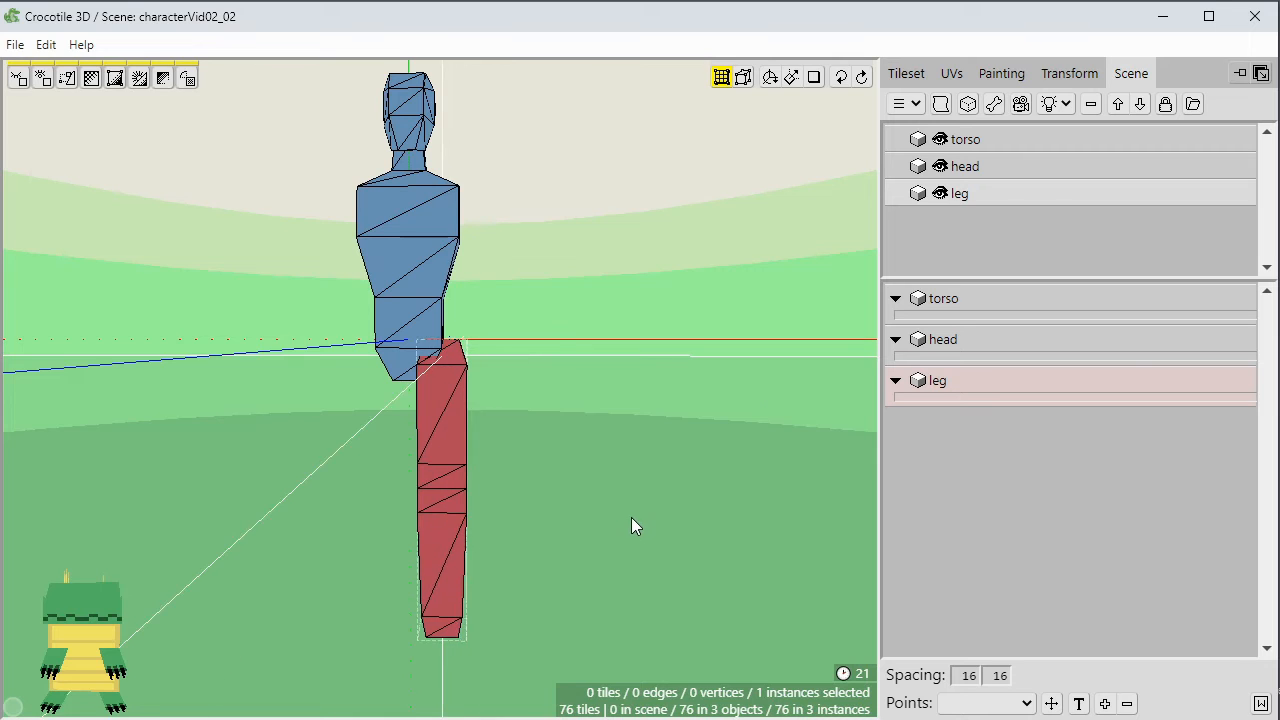
Select the torso object and open it for editing.
key("space")
left_click_drag(554, 419, 422, 298)
scroll(626, 510, "up", 3)
key("space")
scroll(726, 398, "down", 3)
scroll(680, 410, "up", 3)
left_click(422, 298, "shift")
key("Tab")
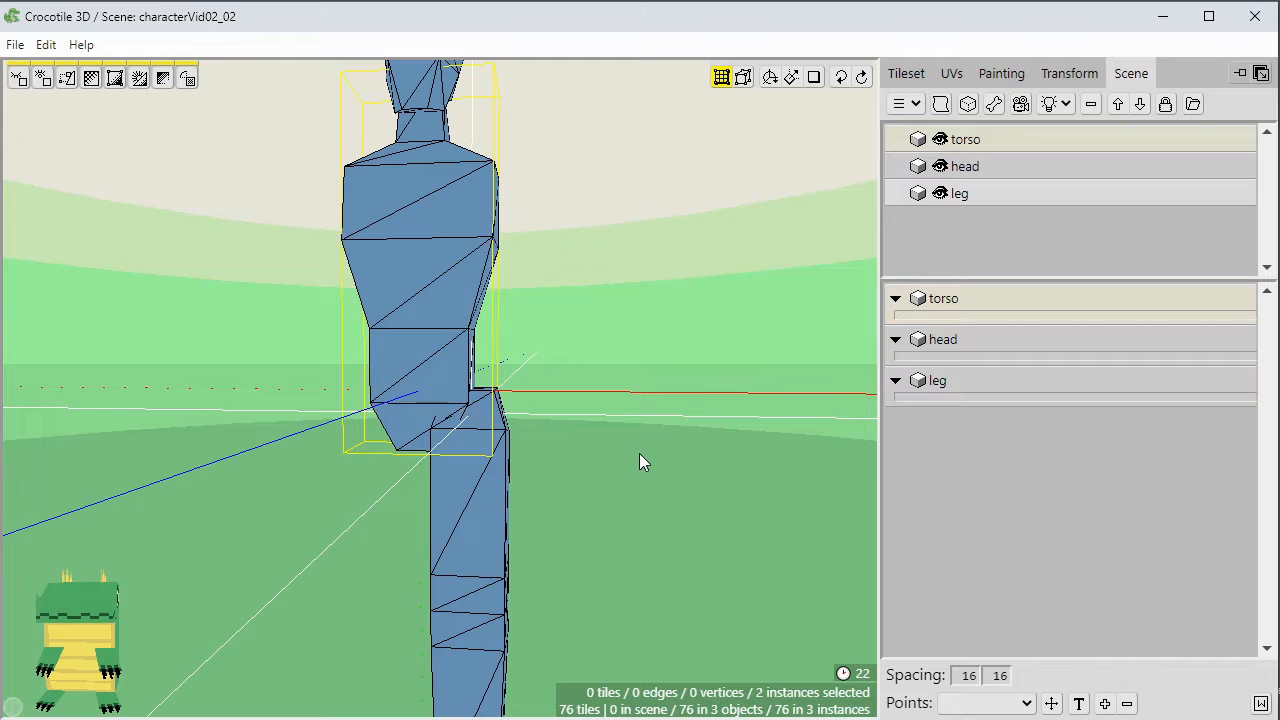
Move the torso's hip corner vertices on the leg side outward to widen the hip over the thigh.
scroll(639, 461, "down", 4)
key("space")
left_click_drag(639, 461, 599, 498)
scroll(598, 493, "up", 3)
right_click_drag(598, 465, 590, 476)
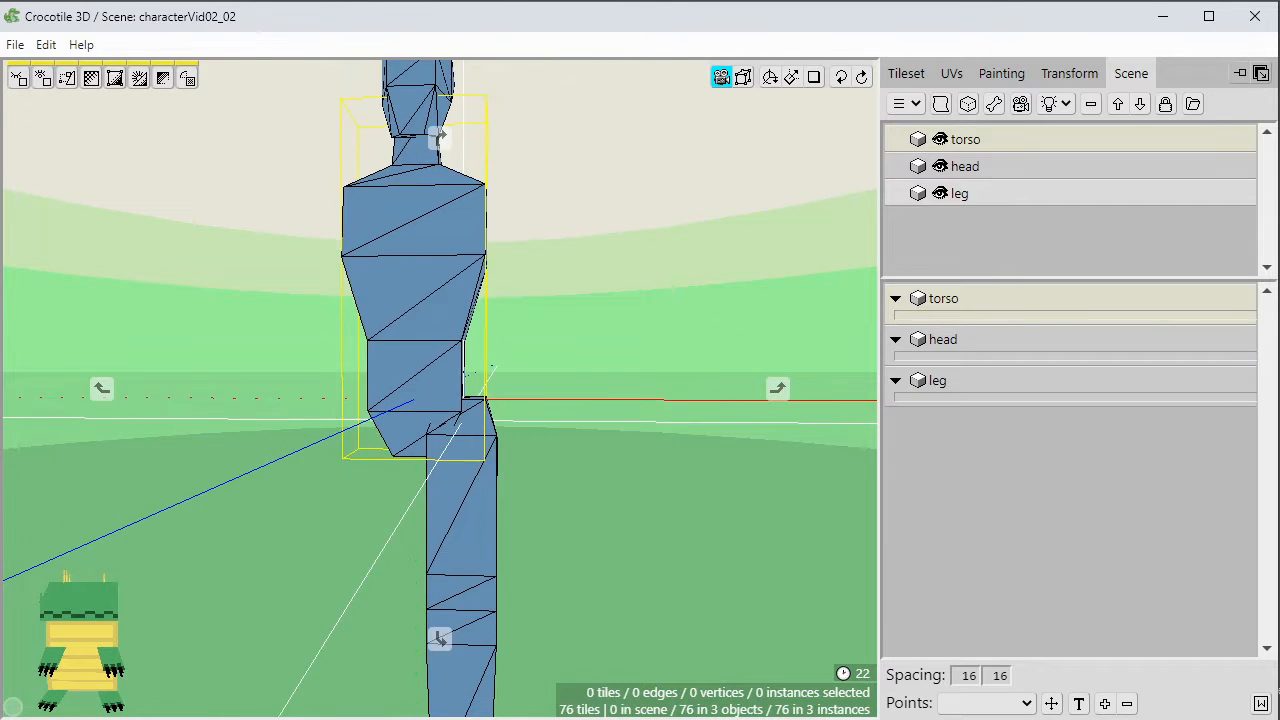
right_click_drag(466, 348, 463, 356)
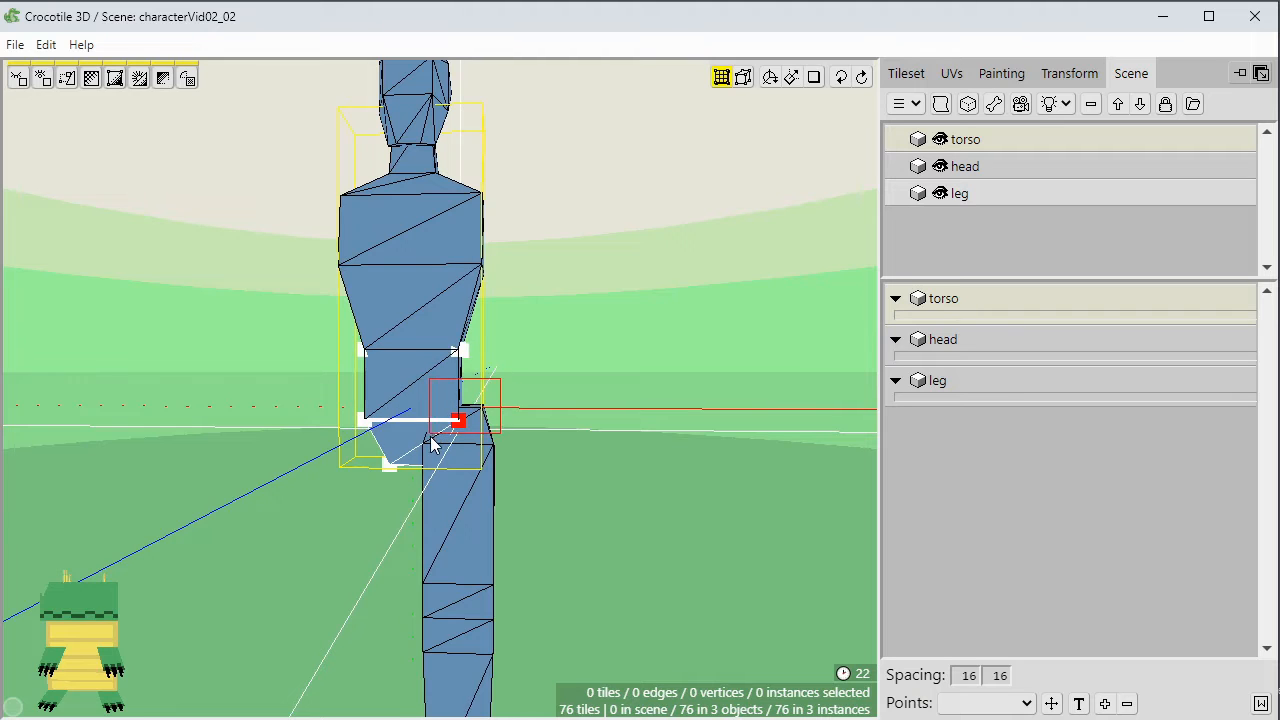
key("d")
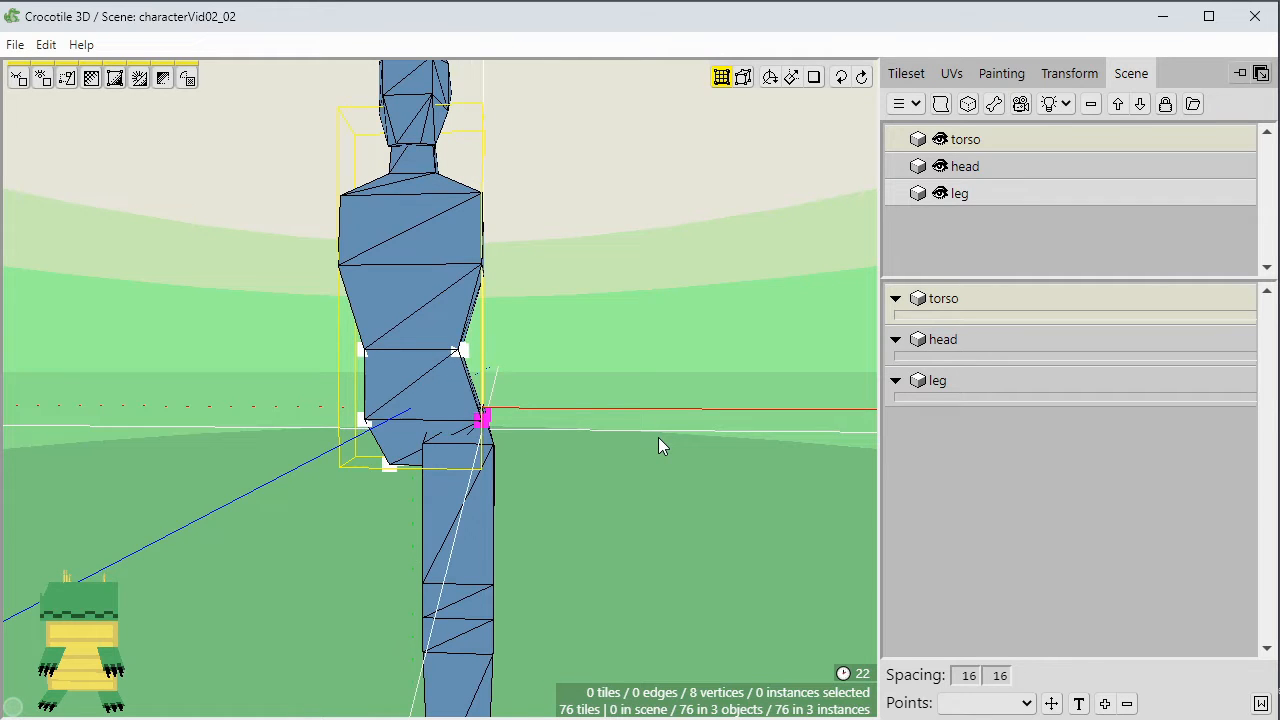
left_click(658, 437)
Try lowering the vertices at the bottom of the torso's pelvis.
key("space")
left_click_drag(639, 429, 609, 463)
scroll(612, 427, "down", 4)
scroll(608, 461, "up", 5)
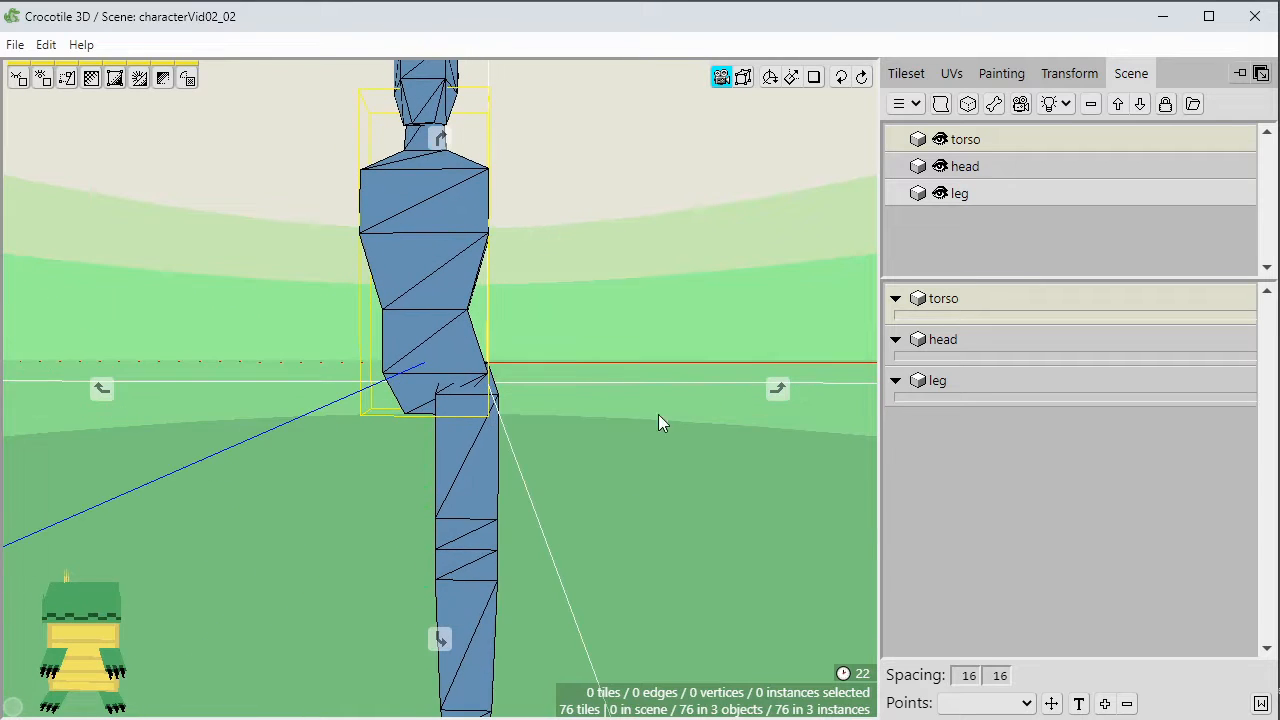
mouse_move(608, 461)
middle_mouse_down()
mouse_move(530, 461)
mouse_move(630, 461)
middle_mouse_up()
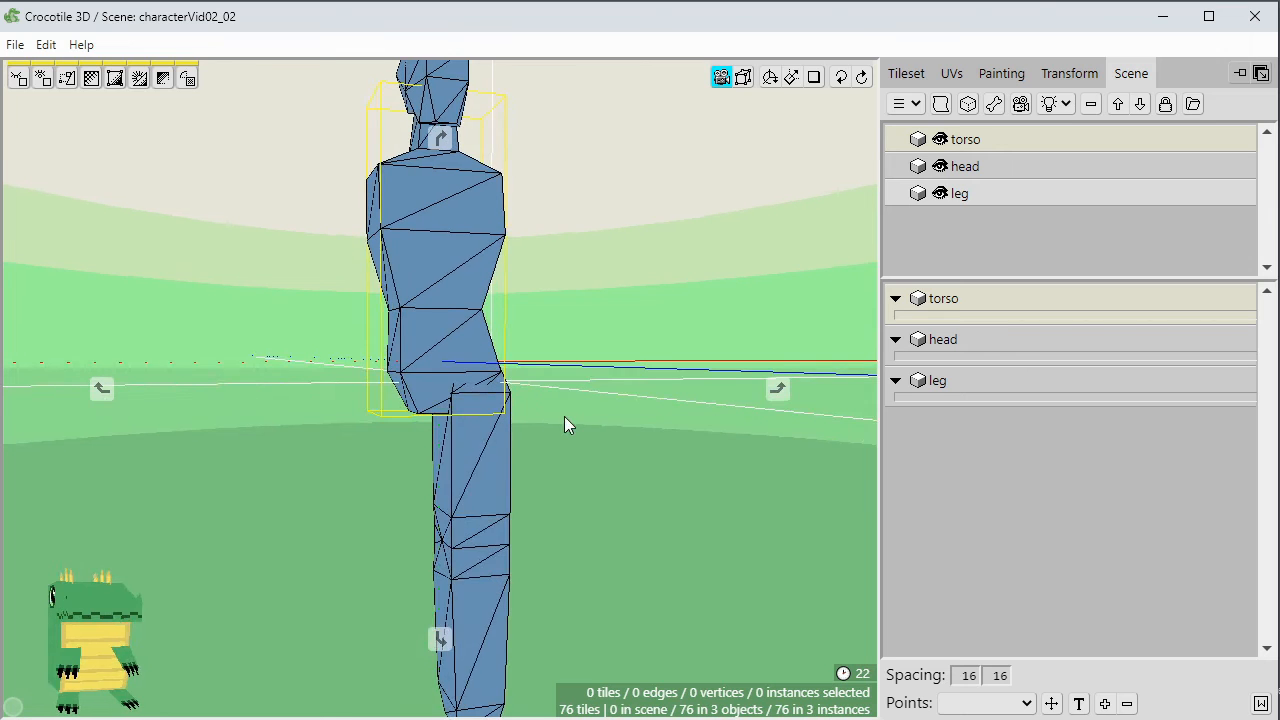
left_click_drag(366, 388, 529, 441)
key("s")
left_click(587, 446)
middle_click_drag(587, 446, 569, 505)
scroll(604, 489, "down", 3)
scroll(604, 489, "up", 1)
left_click_drag(542, 460, 550, 460)
key("s")
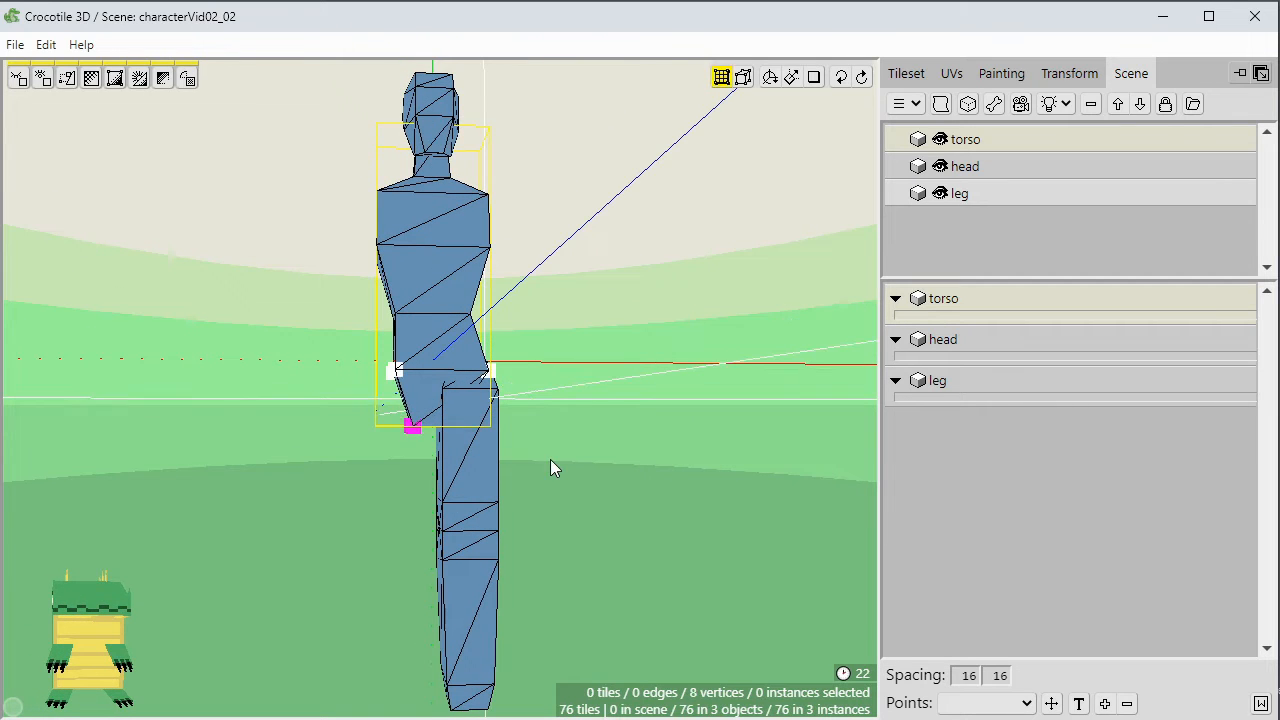
left_click(550, 460)
Undo the lowering of the pelvis's bottom vertices.
middle_click_drag(550, 460, 534, 485)
scroll(561, 466, "down", 1)
scroll(562, 466, "down", 3)
scroll(514, 481, "up", 3)
key("ctrl+z")
Lower the vertices at the bottom of the torso's pelvis by a small amount.
middle_click_drag(437, 448, 577, 392)
left_click_drag(355, 390, 520, 434)
key("s")
left_click(548, 438)
Select the ring of vertices around the torso's waist, including those on the back and sides.
middle_click_drag(548, 438, 566, 544)
scroll(546, 438, "up", 3)
middle_click_drag(568, 352, 548, 352)
scroll(568, 352, "down", 2)
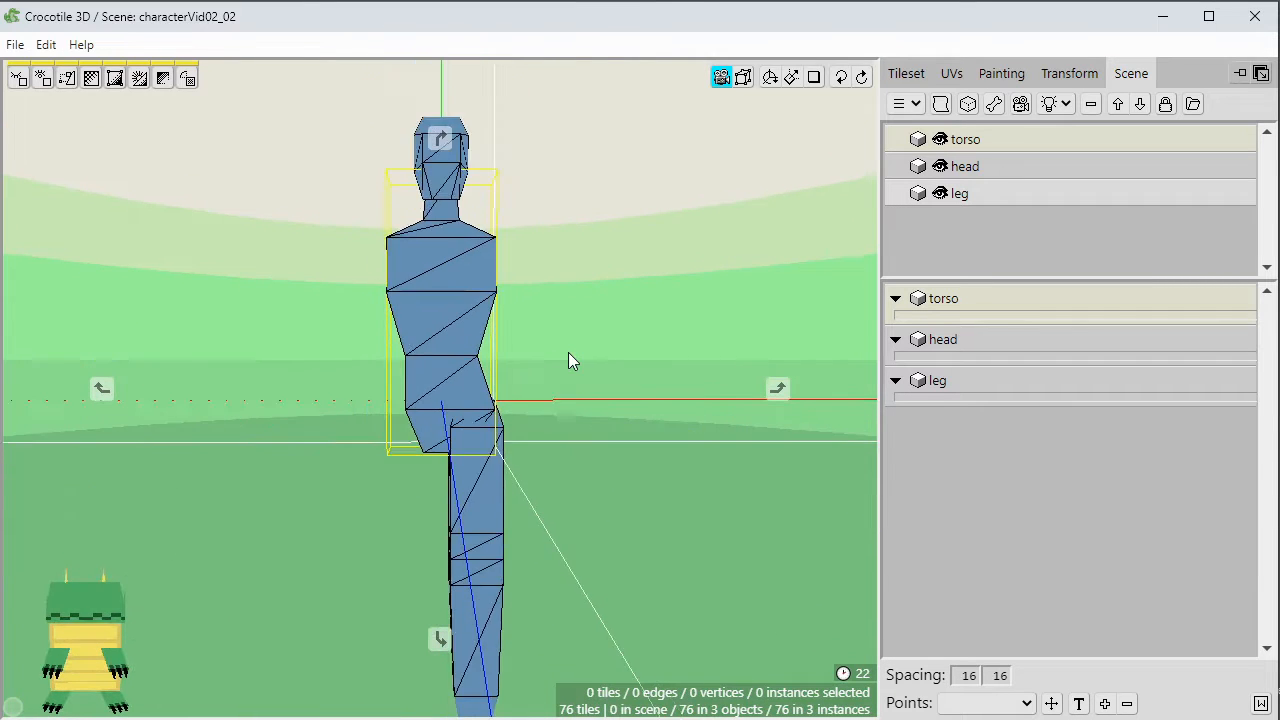
scroll(568, 352, "up", 1)
scroll(568, 354, "up", 2)
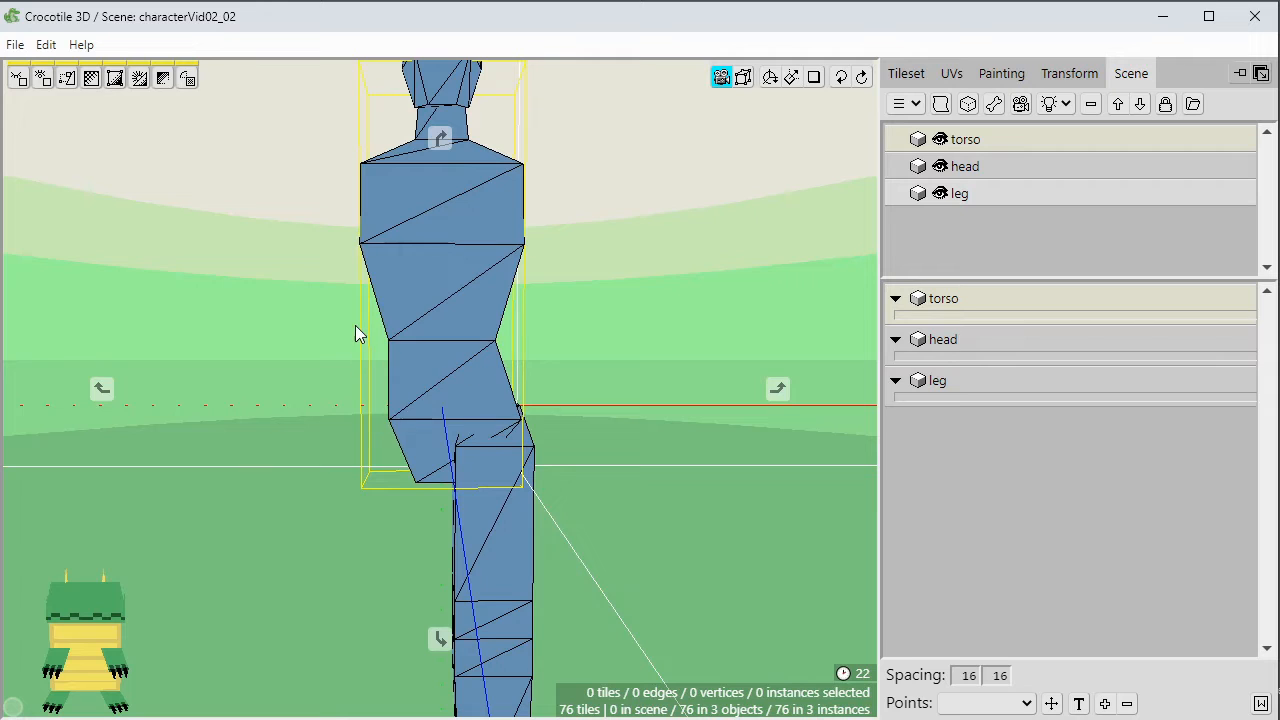
scroll(374, 306, "up", 1)
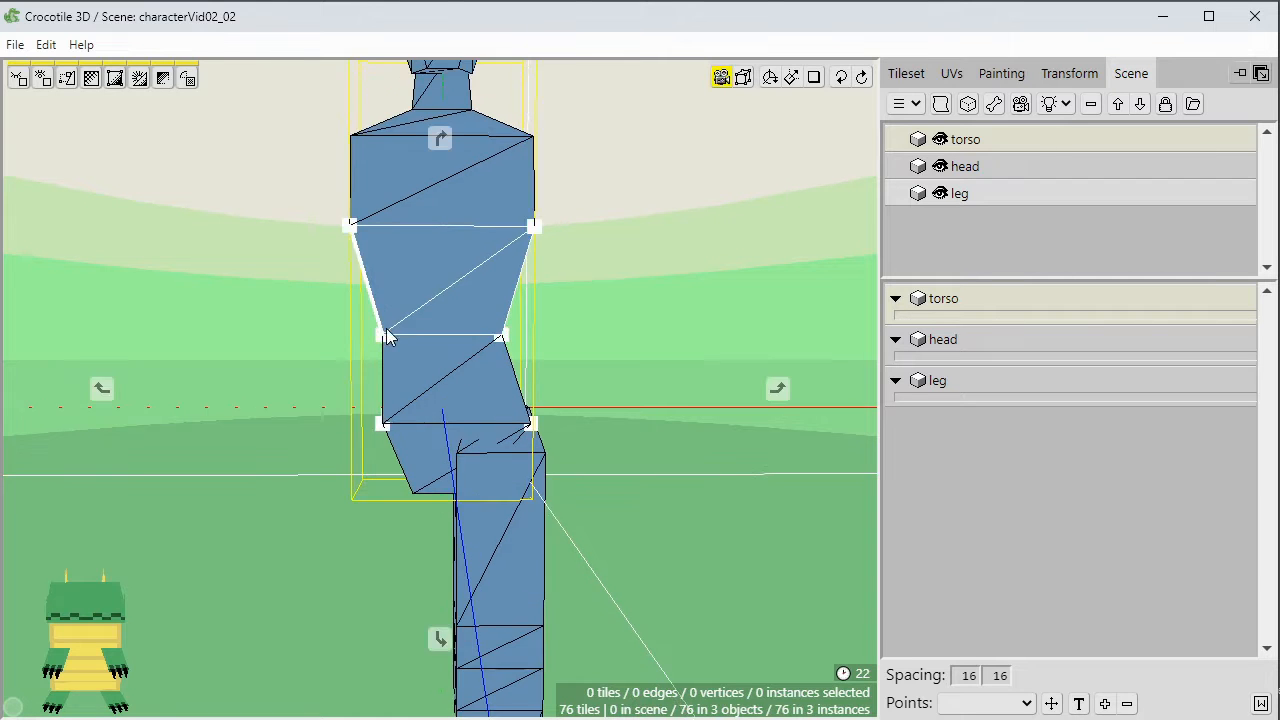
middle_click_drag(374, 306, 354, 296)
left_click(374, 334)
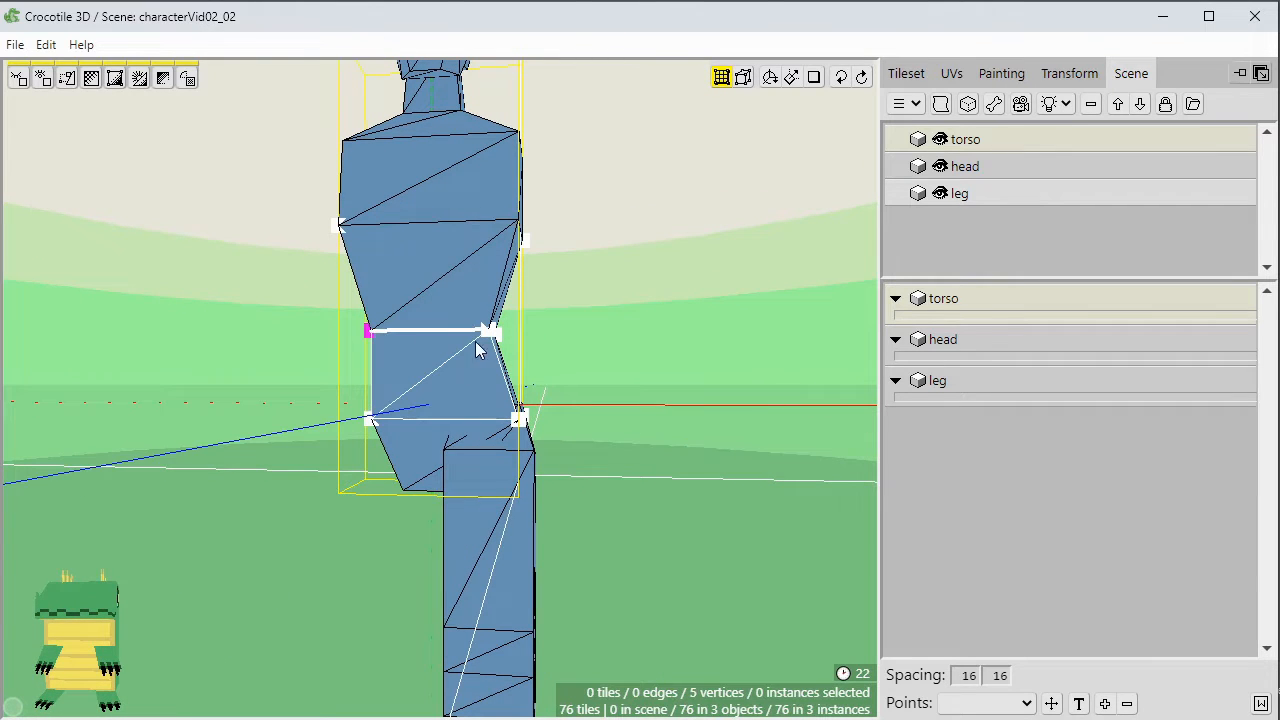
mouse_move(480, 348)
middle_mouse_down()
mouse_move(460, 372)
mouse_move(472, 350)
mouse_move(530, 362)
mouse_move(498, 366)
middle_mouse_up()
left_click(392, 346)
left_click(446, 348)
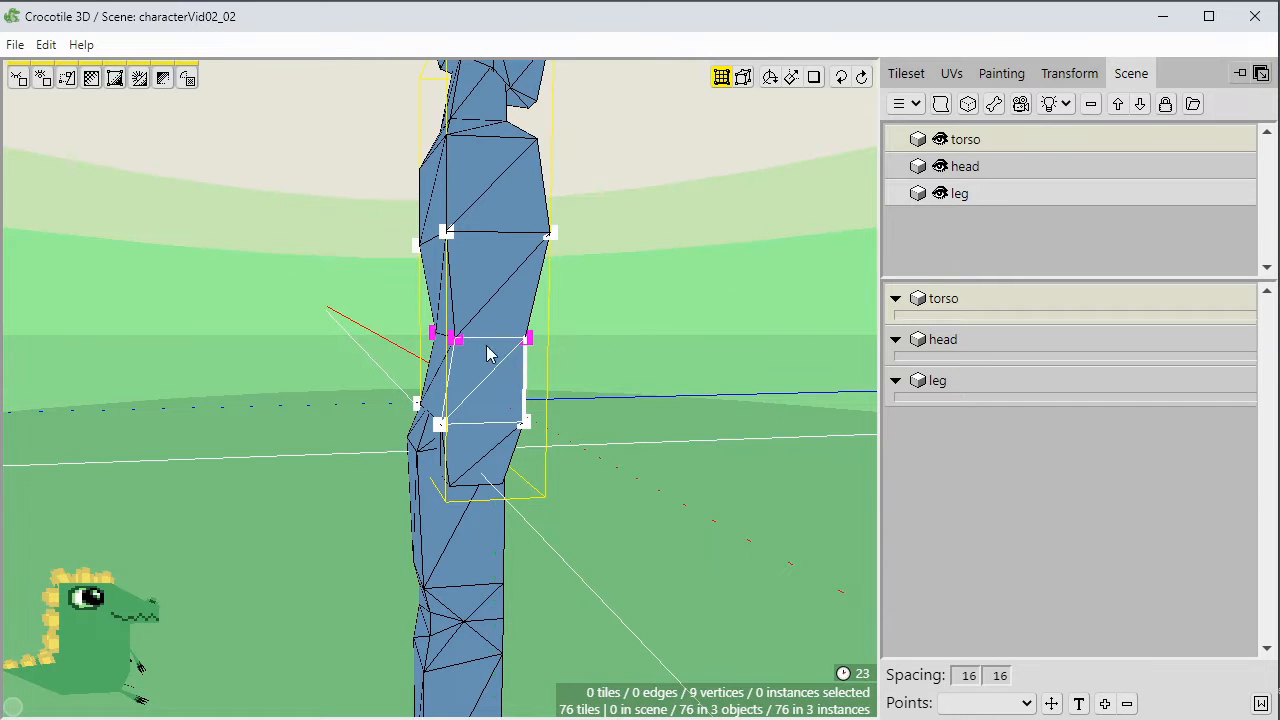
Lower the upper edge of the pelvis section around its full ring to open a gap beneath the torso's waist.
key("w")
key("s")
key("s")
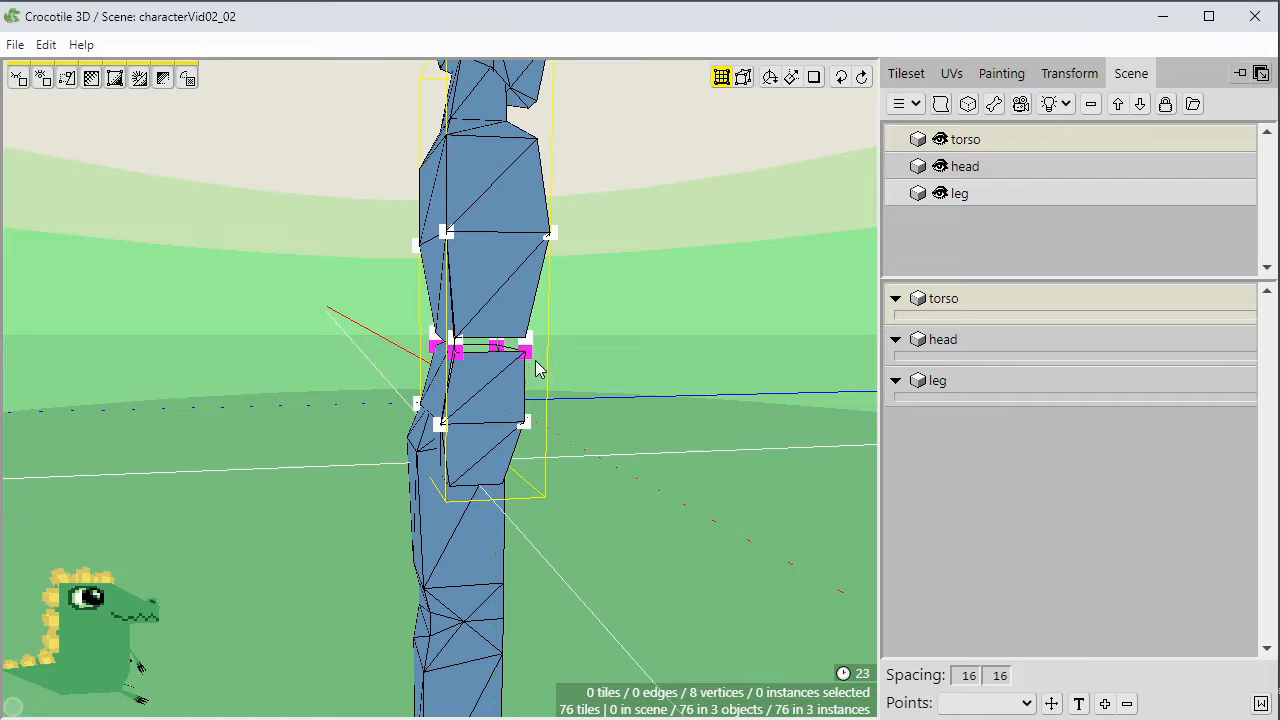
key("space")
middle_click_drag(462, 351, 552, 351)
key("w")
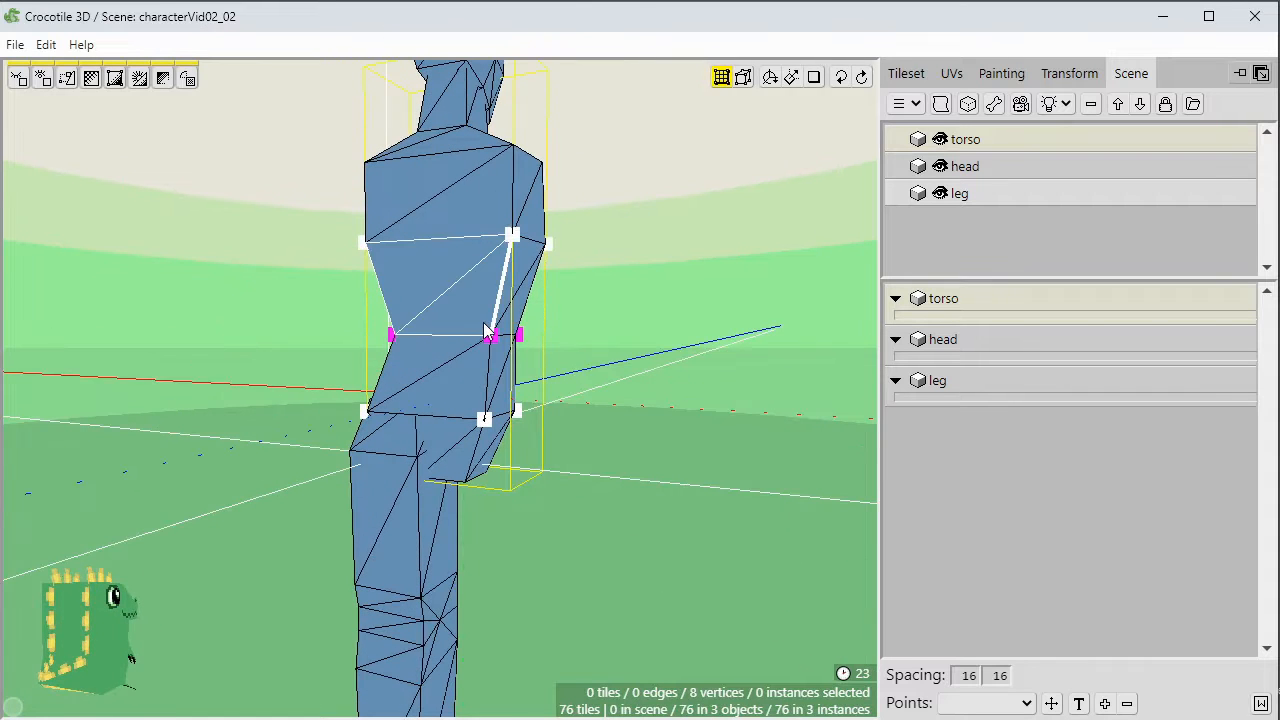
key("s")
key("w")
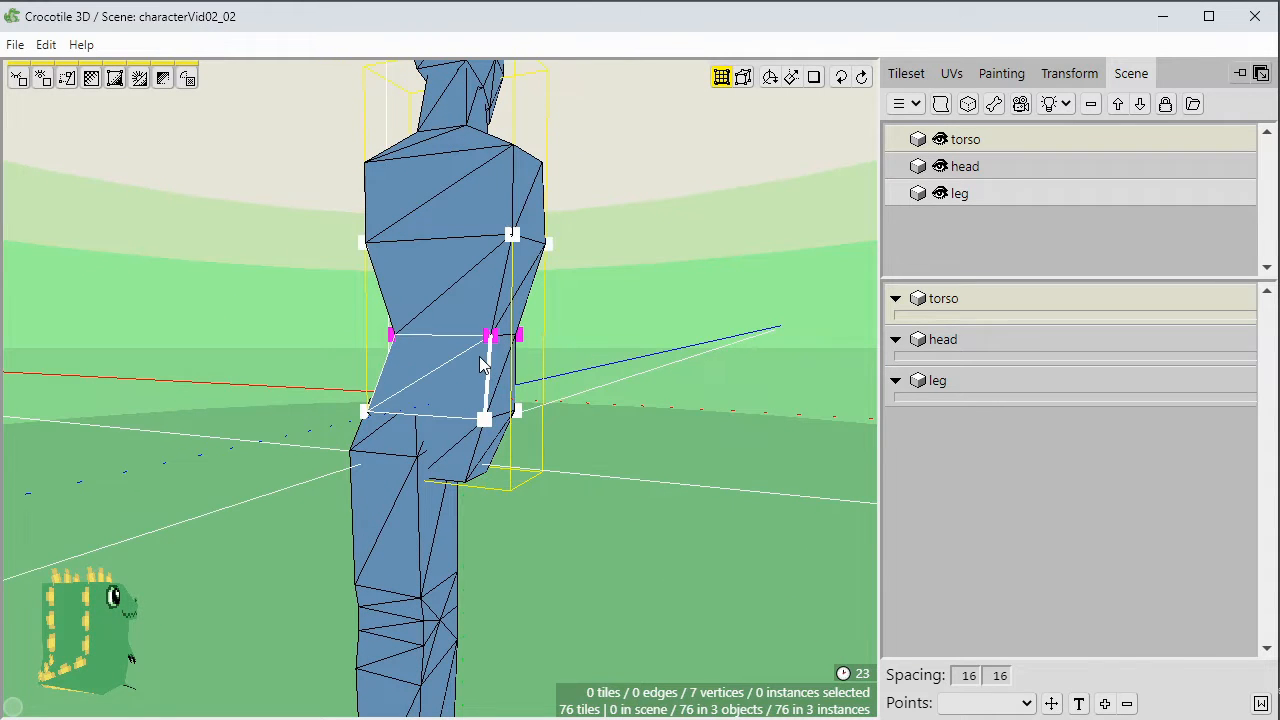
key("s")
middle_click_drag(573, 350, 772, 336)
mouse_move(721, 331)
left_mouse_down()
mouse_move(665, 331)
mouse_move(721, 331)
left_mouse_up()
left_click(532, 335)
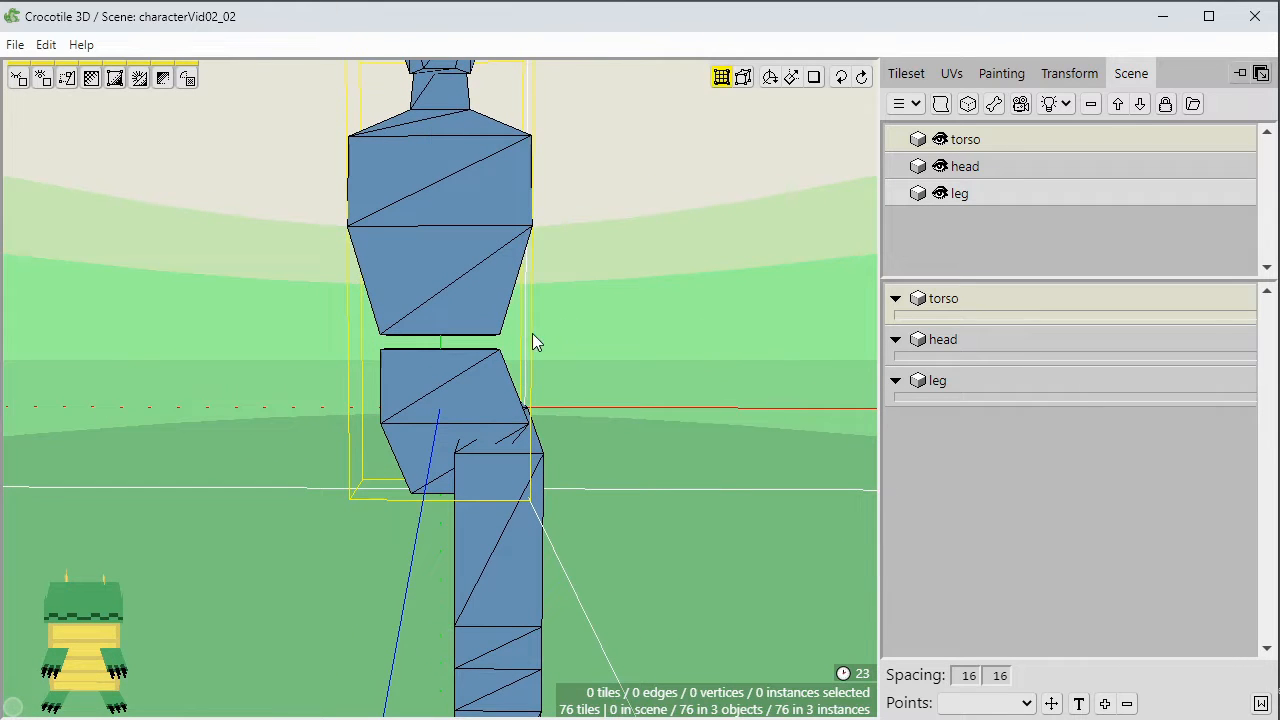
Raise the bottom ring of vertices of the upper torso to widen the gap above the pelvis.
left_click_drag(238, 294, 240, 294)
key("w")
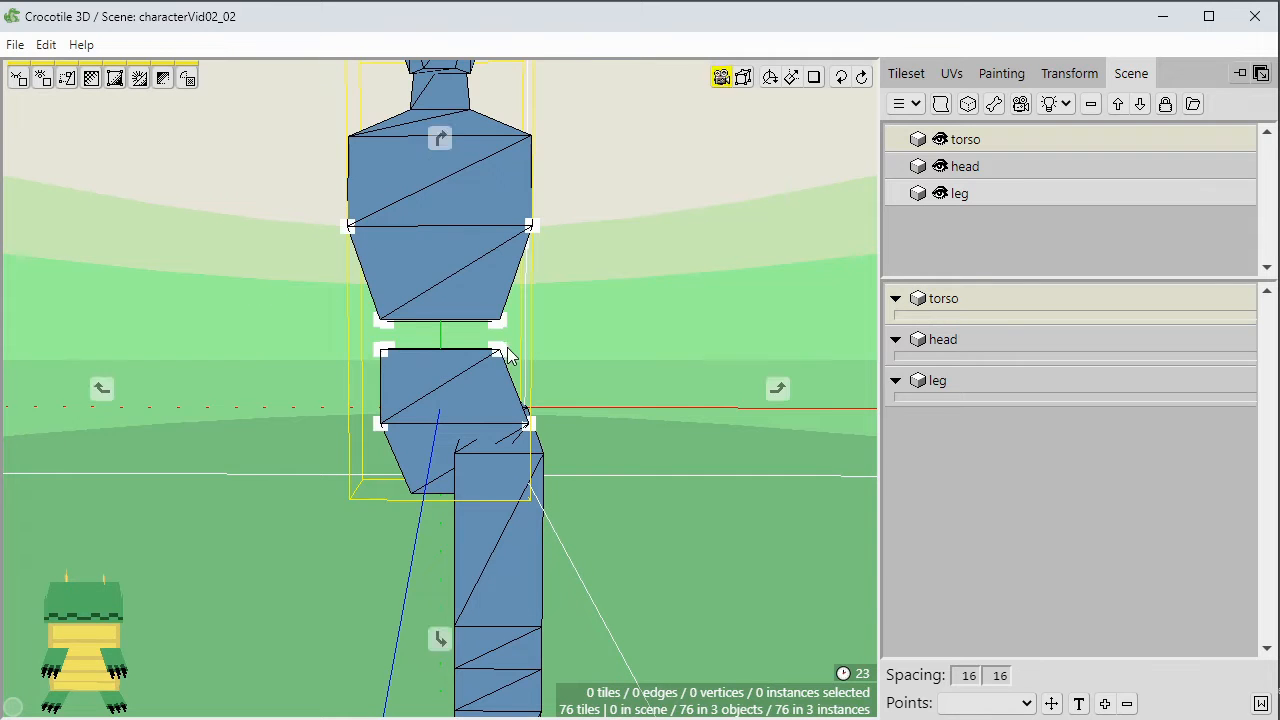
mouse_move(506, 354)
left_mouse_down()
mouse_move(370, 350)
mouse_move(570, 350)
mouse_move(508, 352)
left_mouse_up()
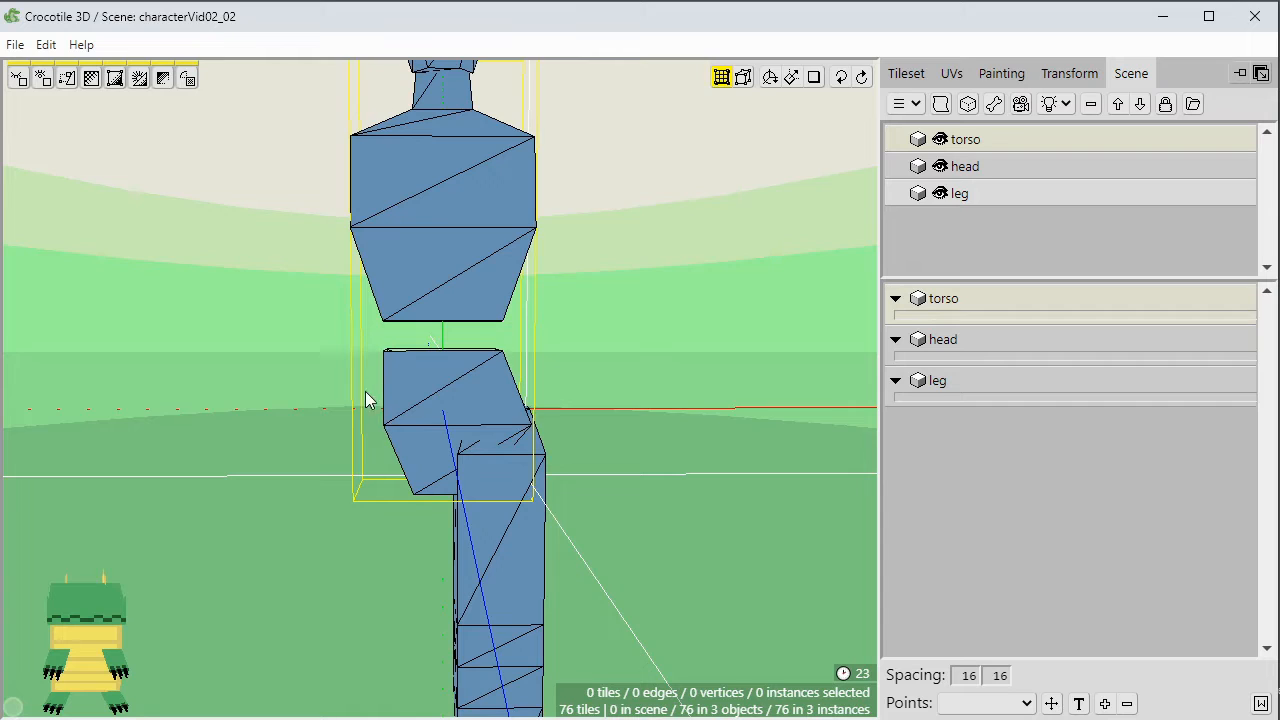
Move the pelvis's side and bottom vertices opposite the leg outward to balance the hip outline.
key("a")
key("a")
left_click_drag(405, 449, 438, 523)
left_click(361, 463)
left_click(562, 494)
key("space")
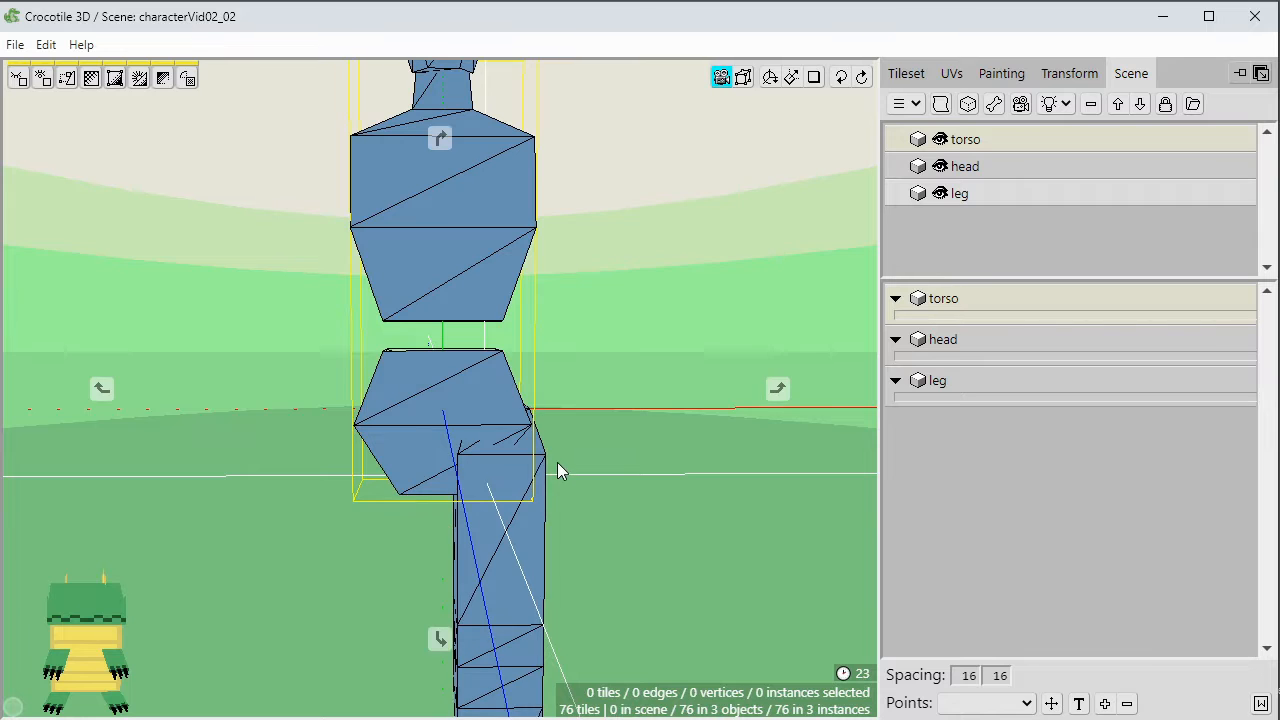
Place a new blue tile in the waist gap at the front of the torso.
mouse_move(557, 462)
left_mouse_down()
mouse_move(740, 462)
mouse_move(560, 462)
left_mouse_up()
scroll(560, 462, "up", 2)
key("Tab")
left_click(912, 76)
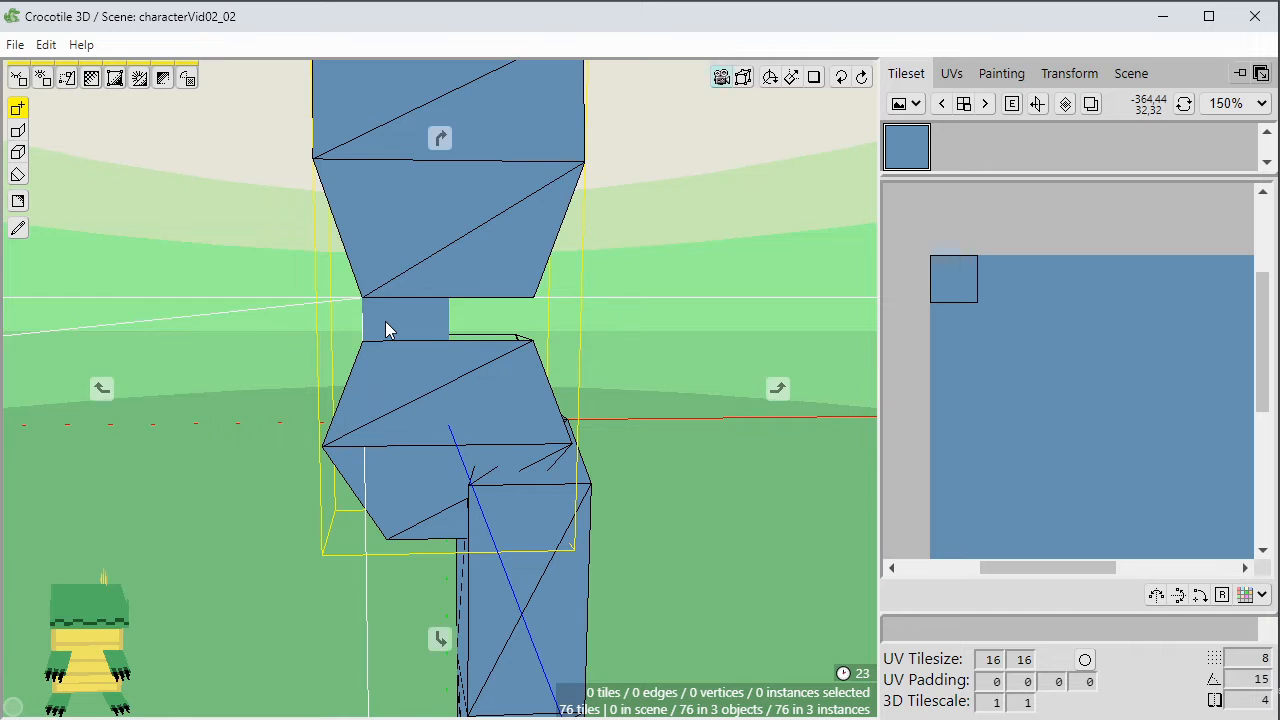
mouse_move(385, 327)
left_mouse_down()
mouse_move(560, 335)
mouse_move(500, 355)
mouse_move(366, 342)
left_mouse_up()
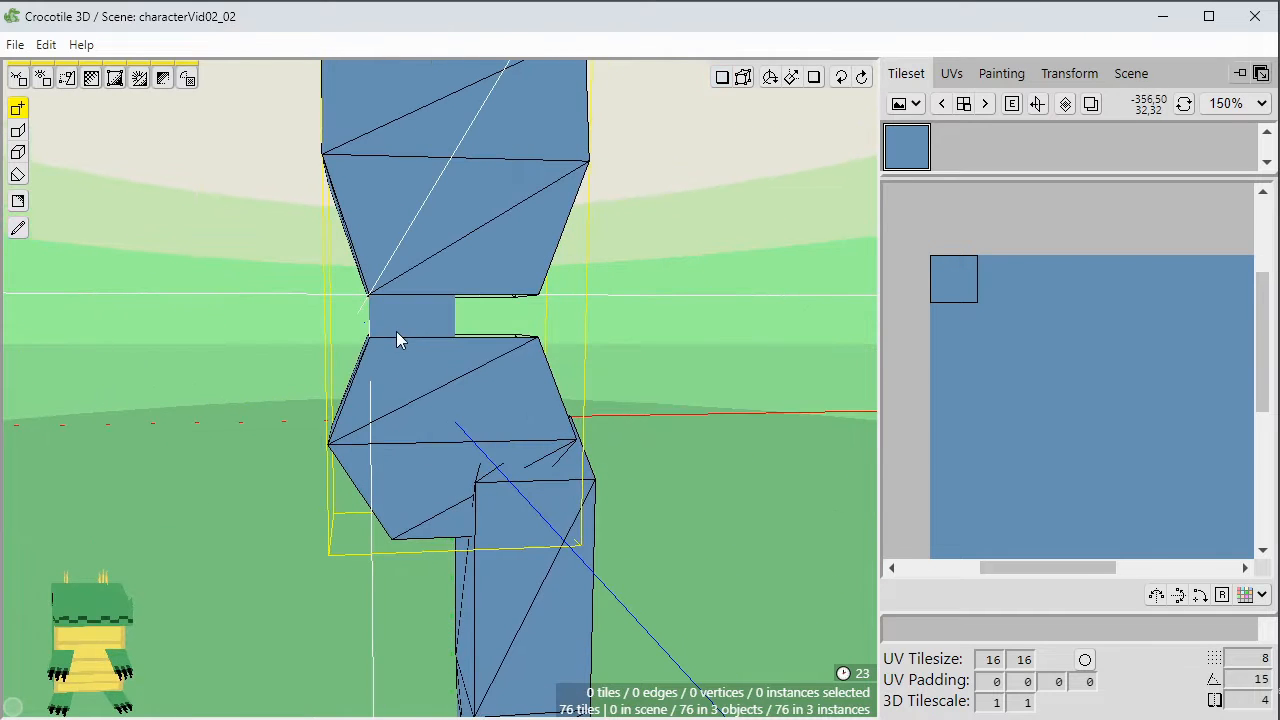
Stretch the new tile across the front of the waist and raise its lower edge to meet the pelvis.
key("Tab")
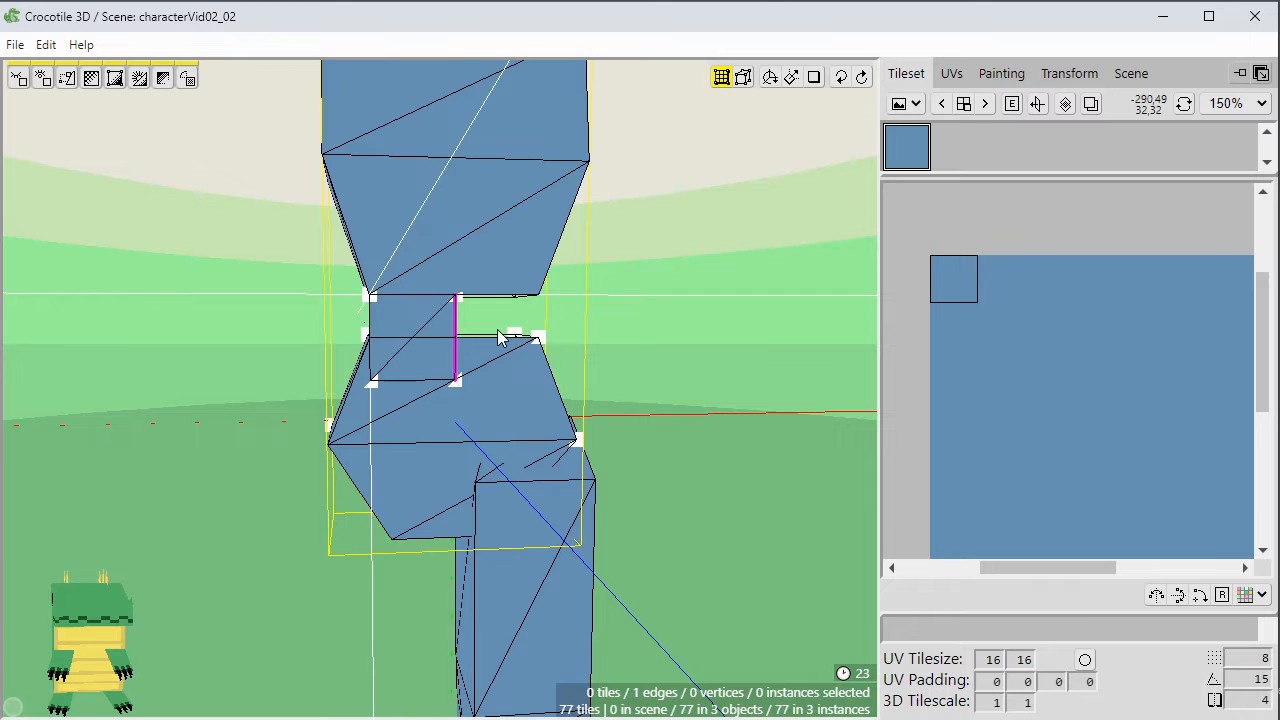
key("d")
key("d")
key("d")
key("d")
left_click(465, 380)
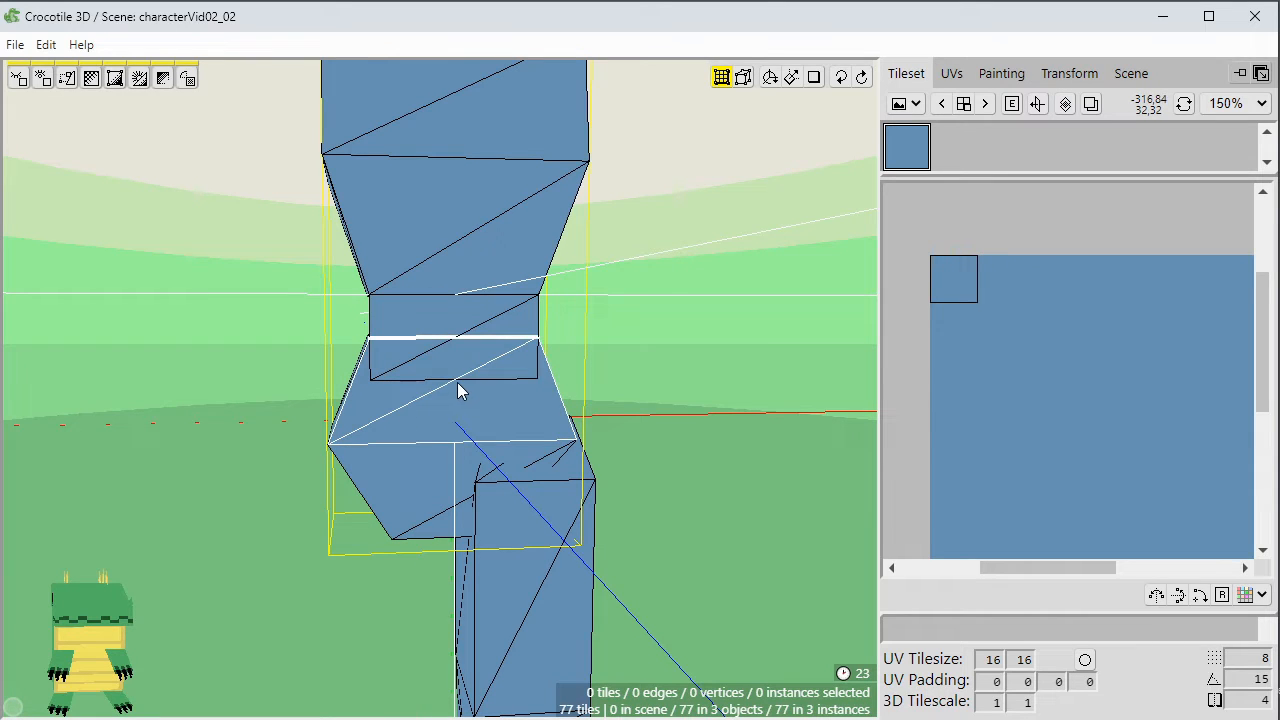
left_click(464, 380)
key("w")
left_click(631, 401)
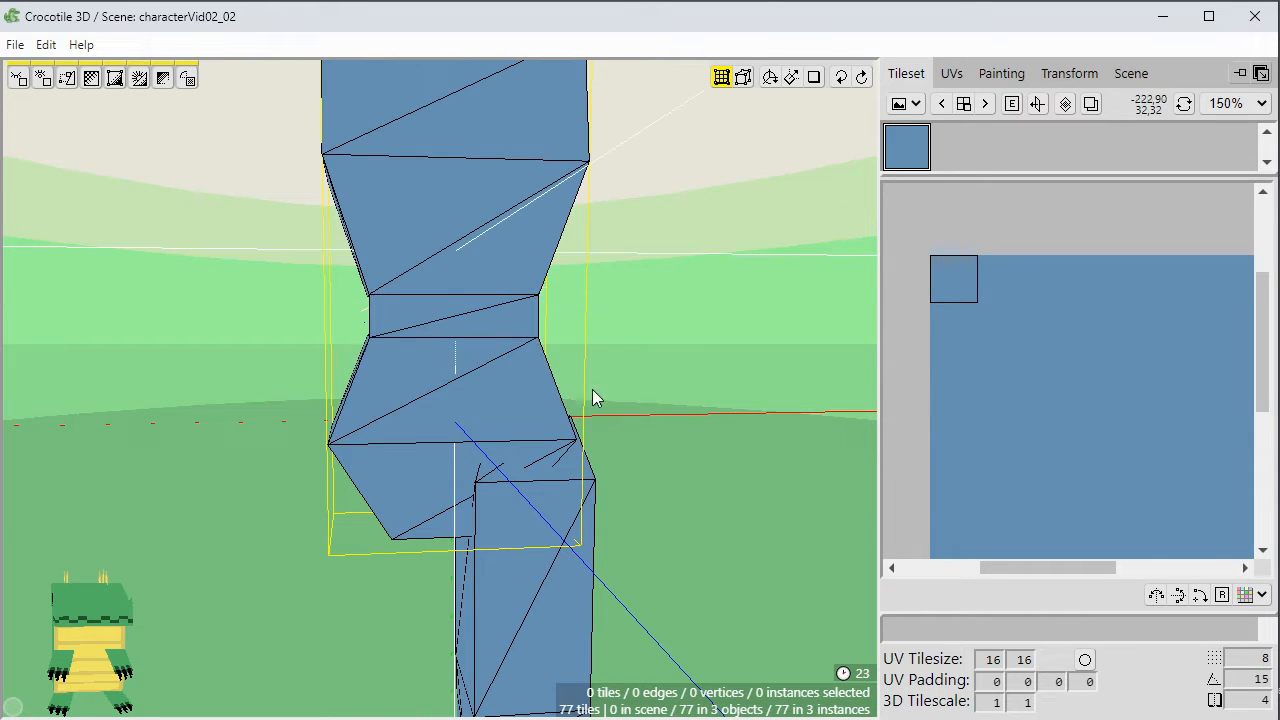
Duplicate the front waist strip, rotate the copy and move it to the side of the waist opposite the leg.
key("space")
mouse_move(471, 384)
left_mouse_down()
mouse_move(610, 384)
mouse_move(471, 384)
left_mouse_up()
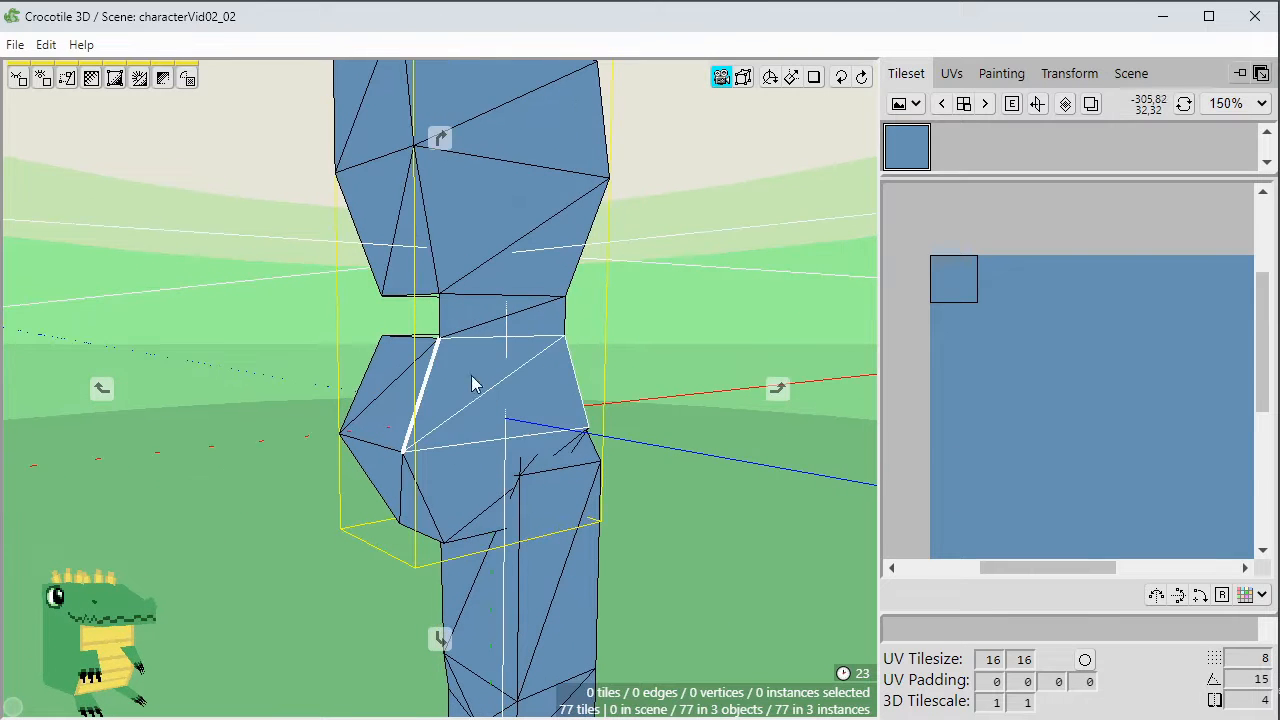
key("space")
left_click(463, 330)
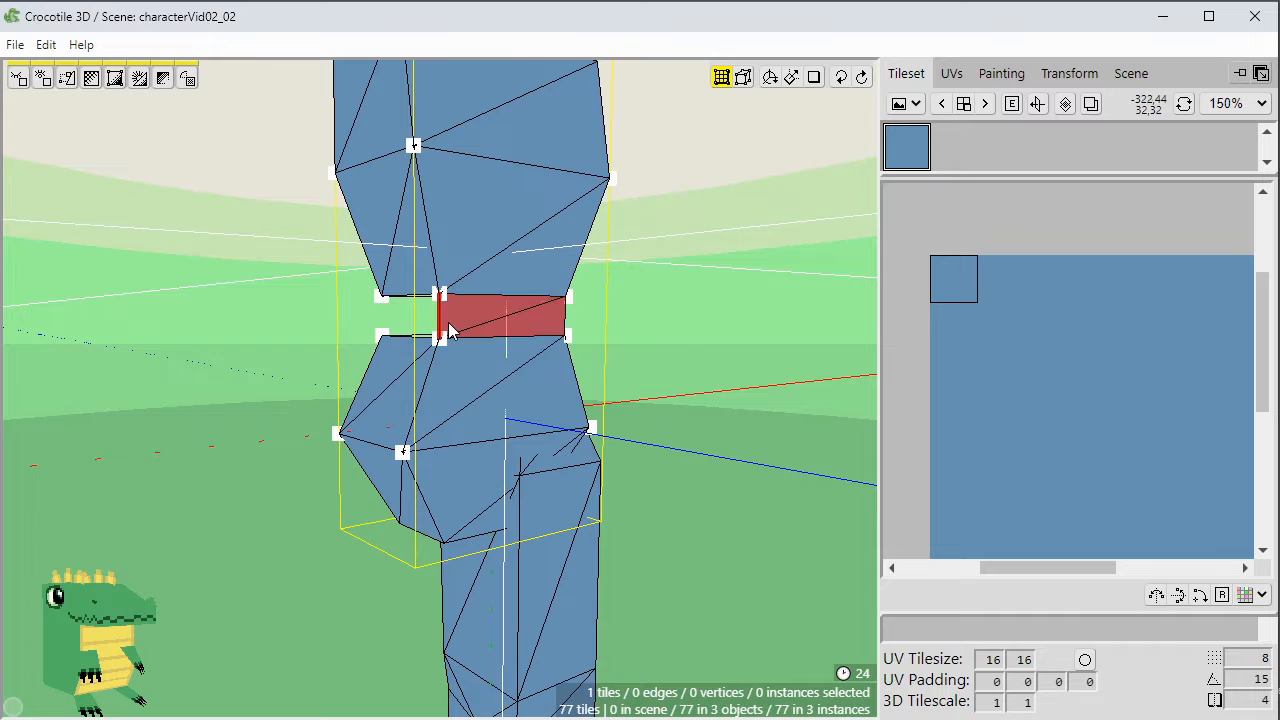
key("r")
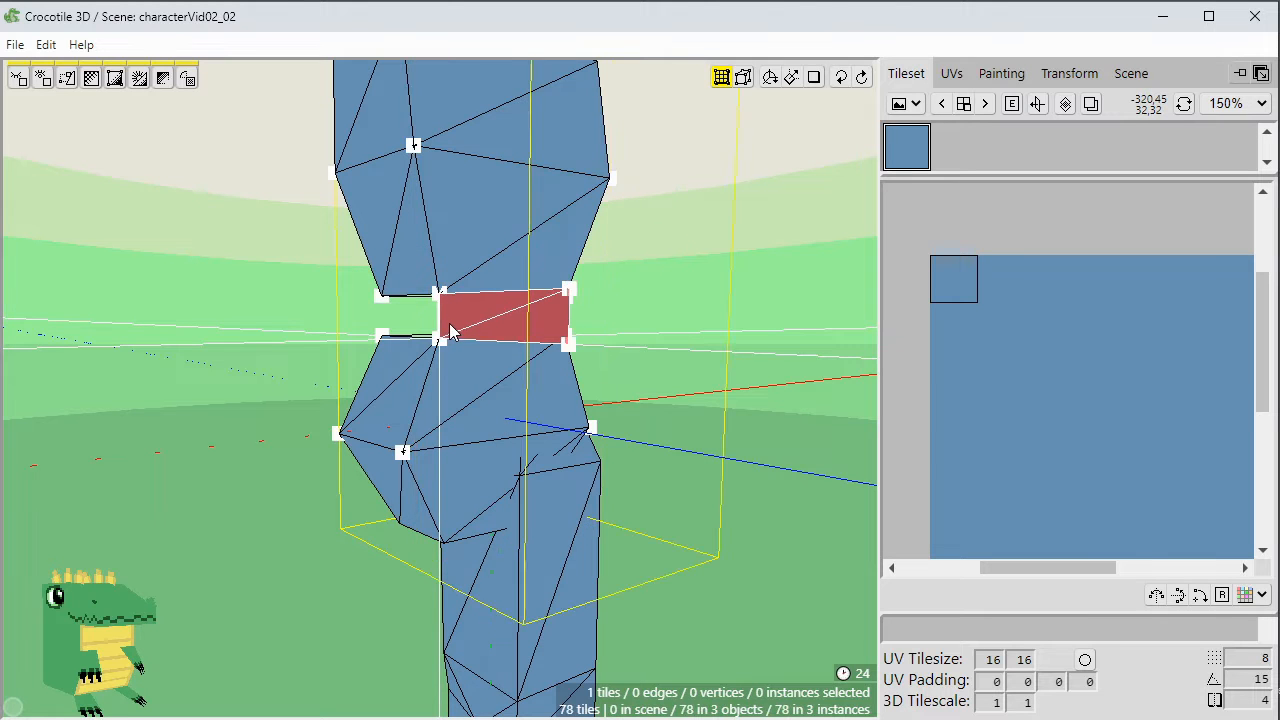
left_click_drag(449, 328, 437, 366)
key("a")
key("a")
key("s")
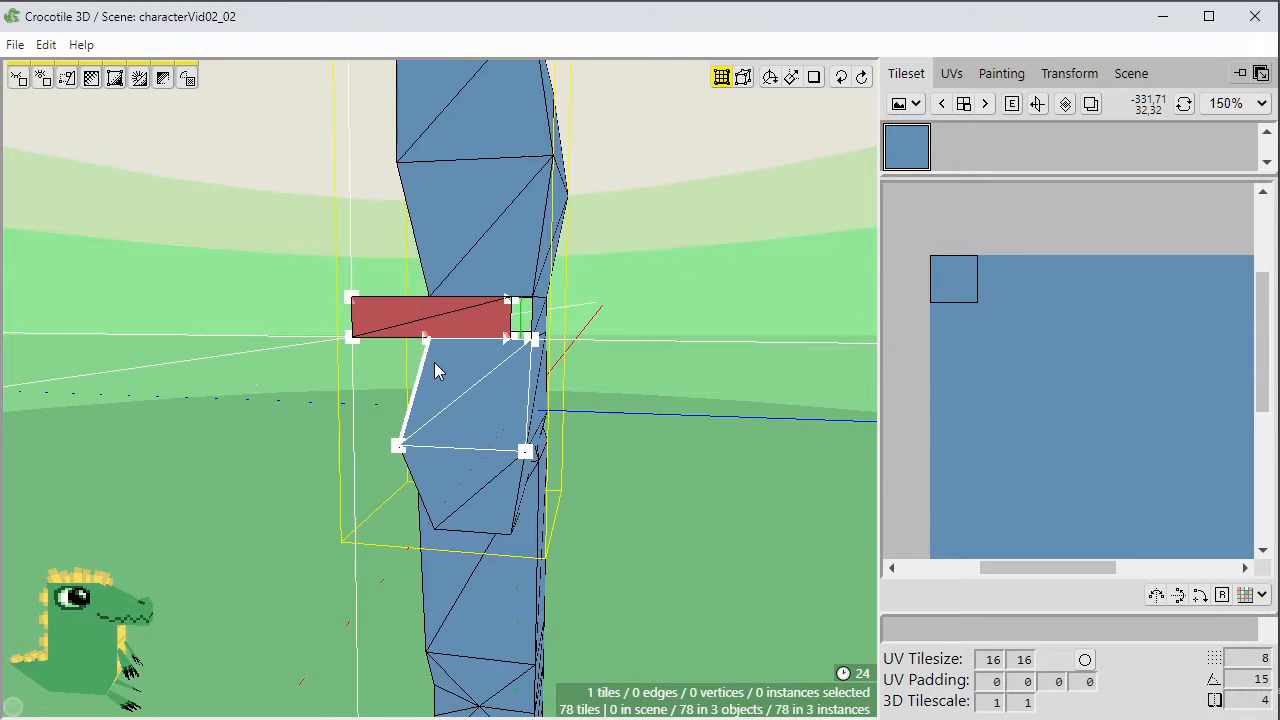
key("w")
middle_click_drag(359, 374, 372, 358)
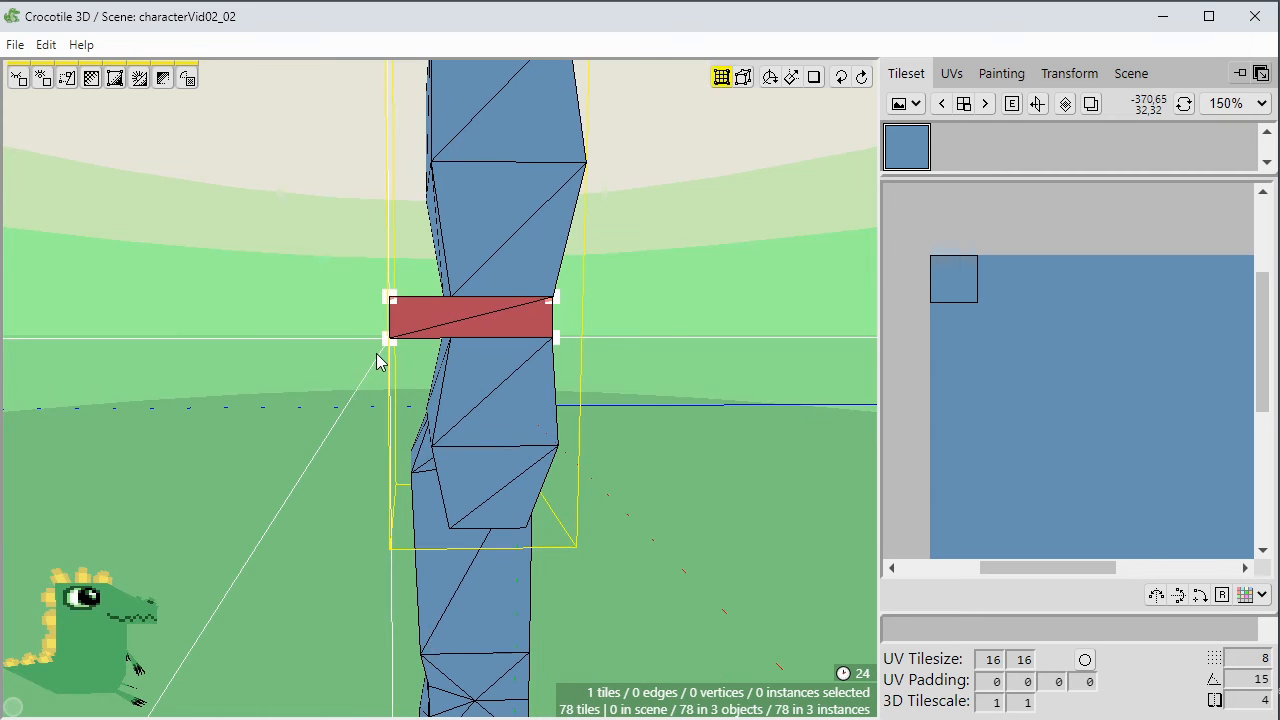
Duplicate the side strip, rotate the copy and move it across the back of the waist.
key("r")
key("a")
key("a")
key("d")
key("d")
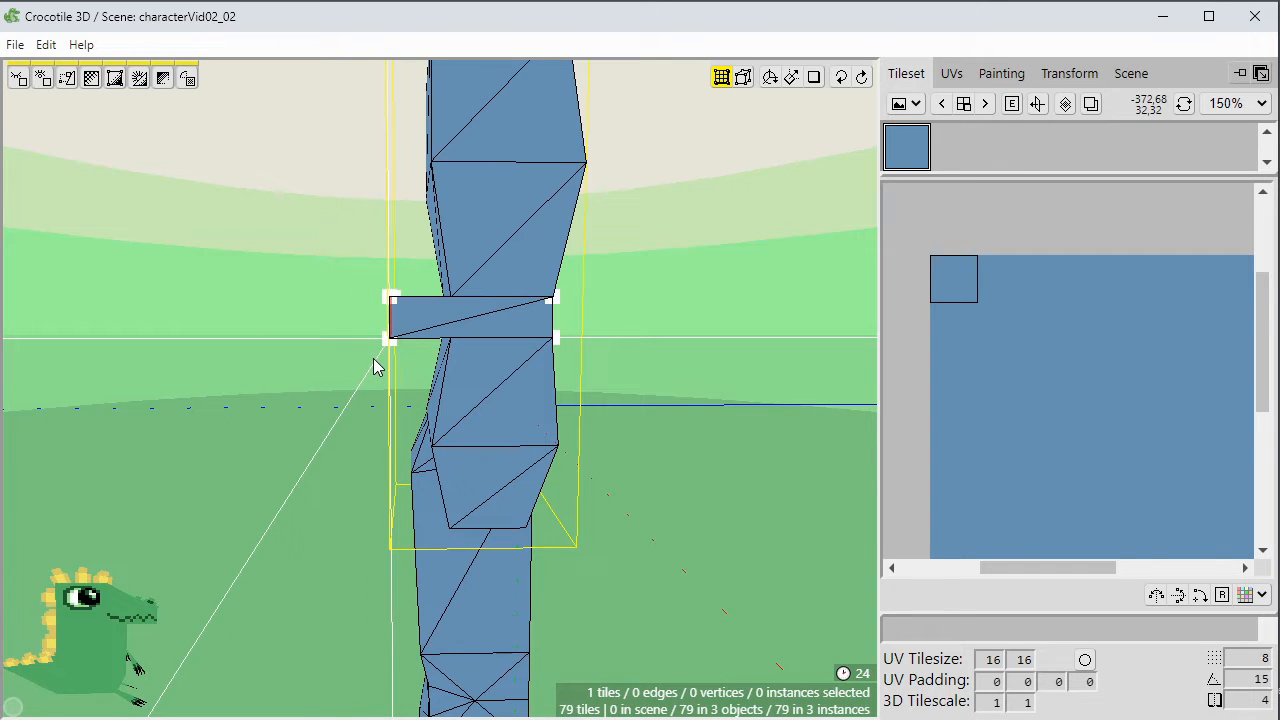
key("s")
middle_click_drag(351, 394, 530, 394)
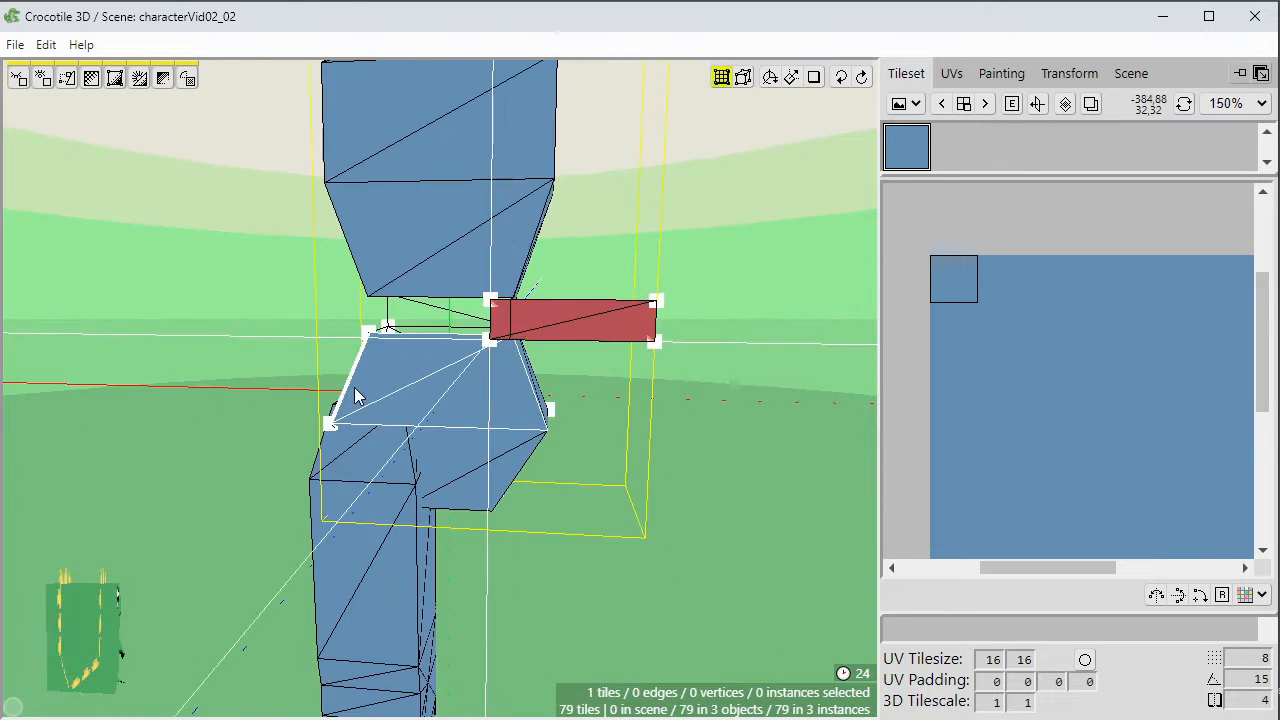
key("a")
key("a")
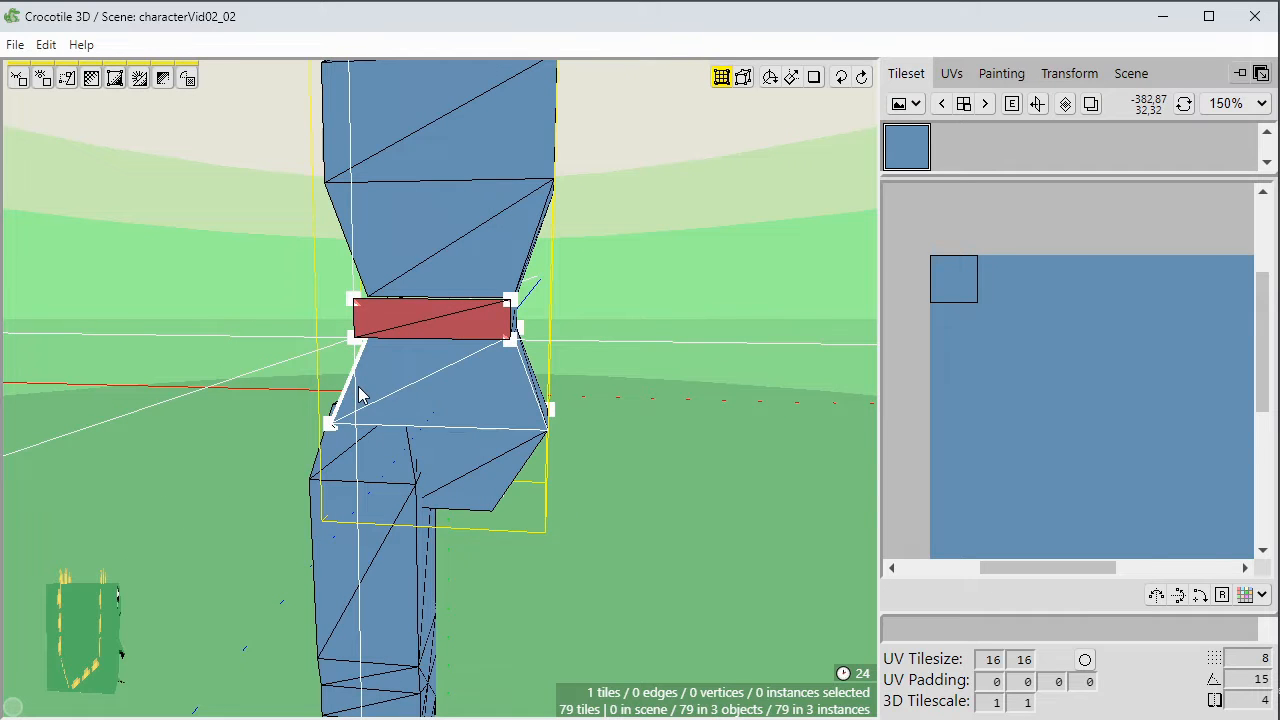
Duplicate the back strip, rotate the copy and move it into the waist gap on the leg's side.
key("r")
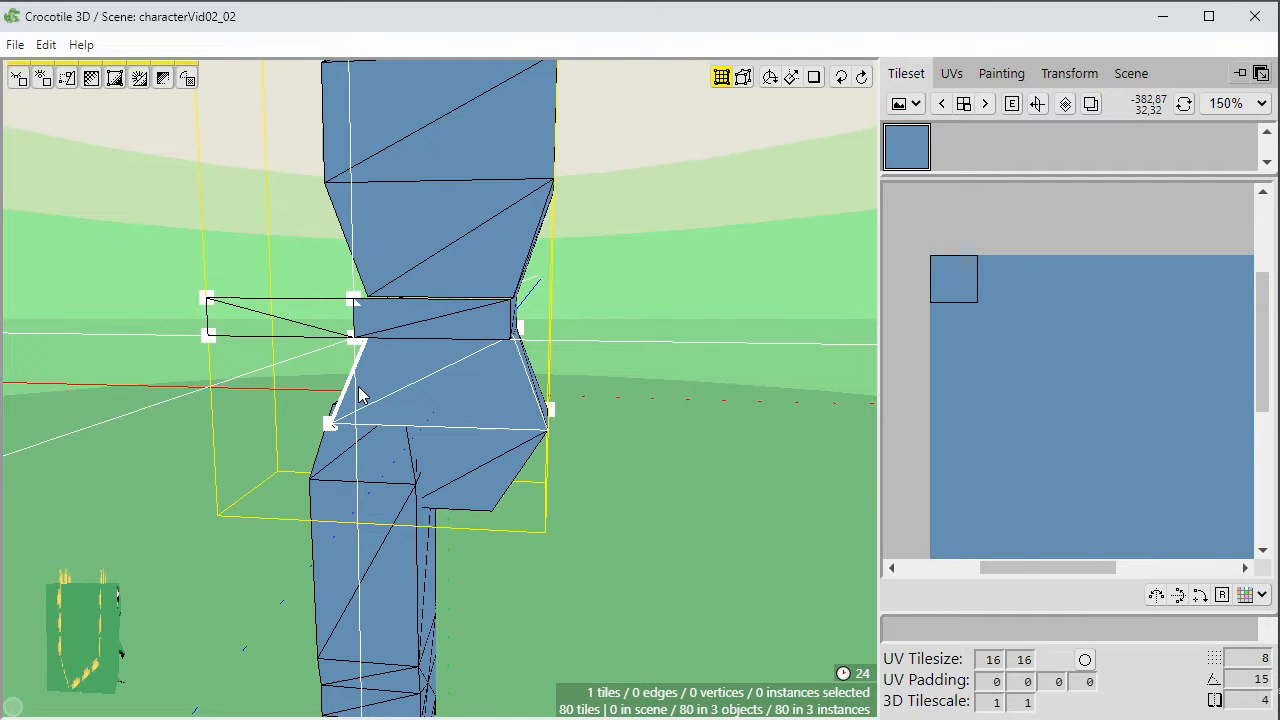
key("r")
middle_click_drag(359, 408, 530, 416)
key("r")
key("r")
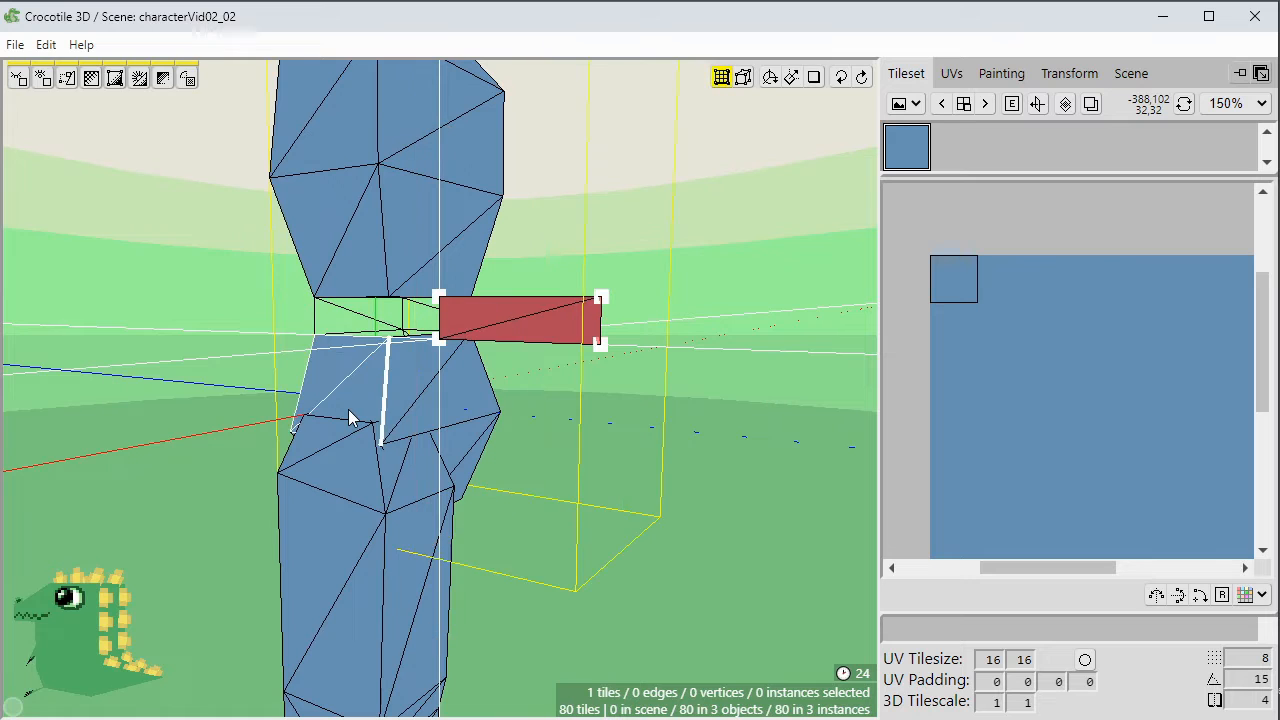
key("a")
key("a")
key("a")
key("a")
key("a")
key("a")
key("a")
key("a")
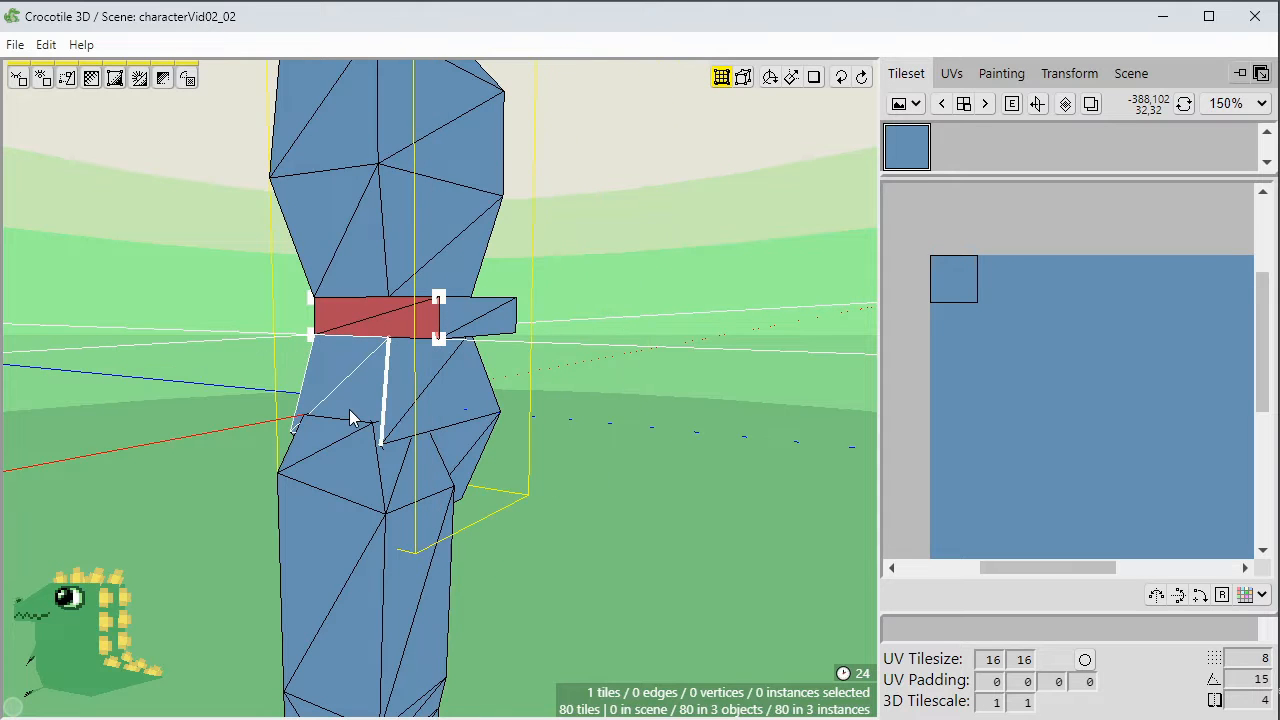
Pull the overhanging ends of the waist strips in to meet the torso's corners.
key("Escape")
middle_click_drag(424, 388, 365, 309)
left_click_drag(414, 346, 407, 359)
key("d")
key("d")
key("d")
key("d")
key("a")
key("Escape")
Widen the waist by moving the side vertices of its upper and lower rings outward on both sides.
middle_click_drag(426, 367, 580, 411)
scroll(583, 406, "down", 3)
scroll(583, 405, "down", 5)
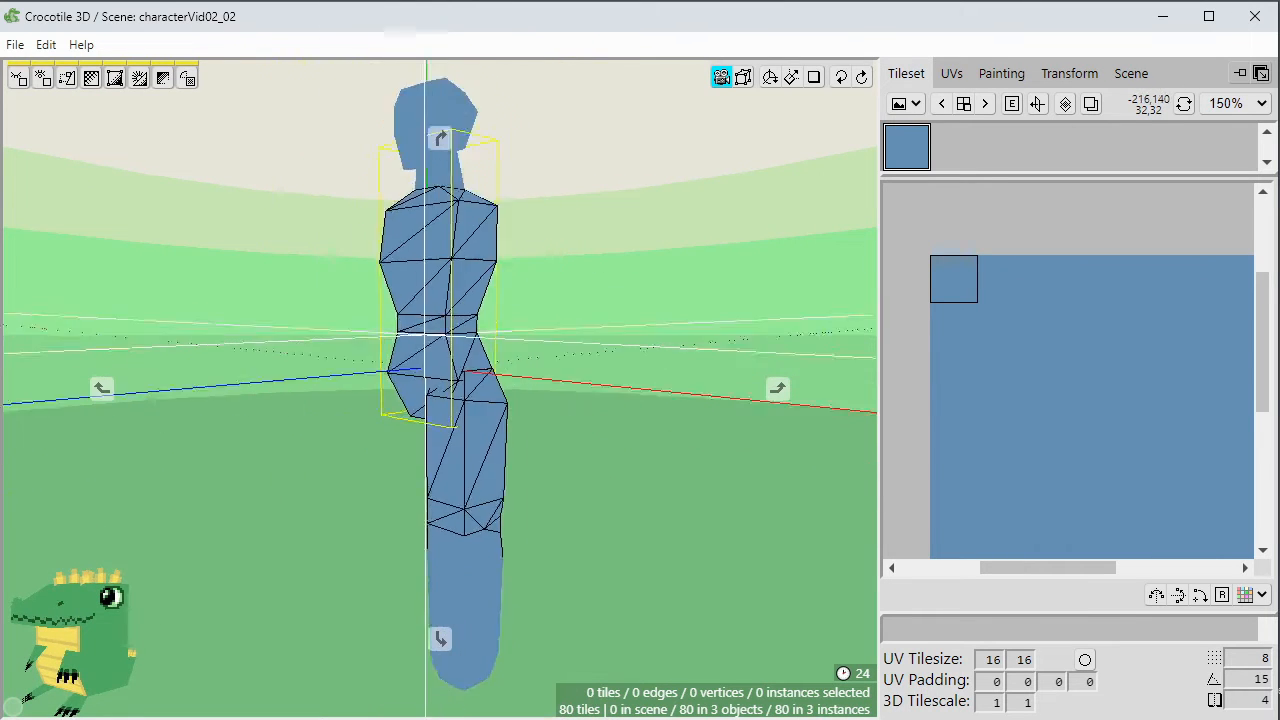
middle_click_drag(606, 466, 720, 466)
scroll(576, 415, "up", 5)
middle_click_drag(578, 384, 630, 429)
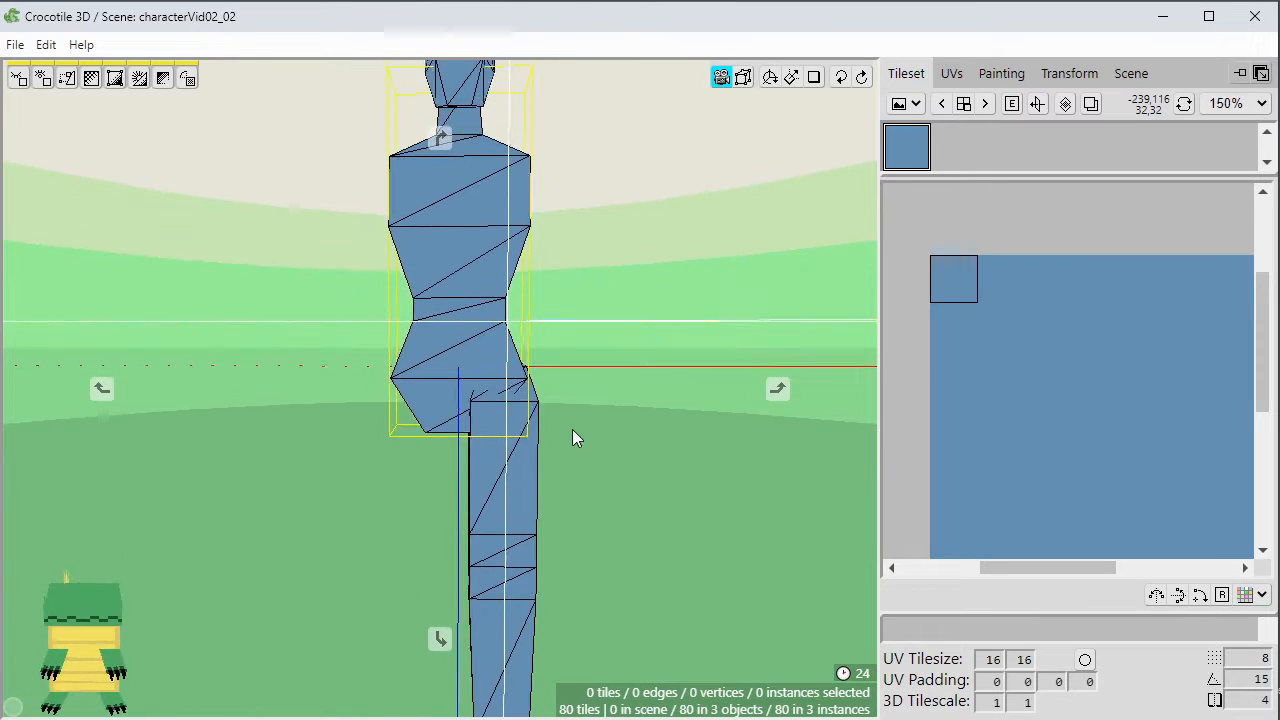
middle_click_drag(560, 296, 566, 350)
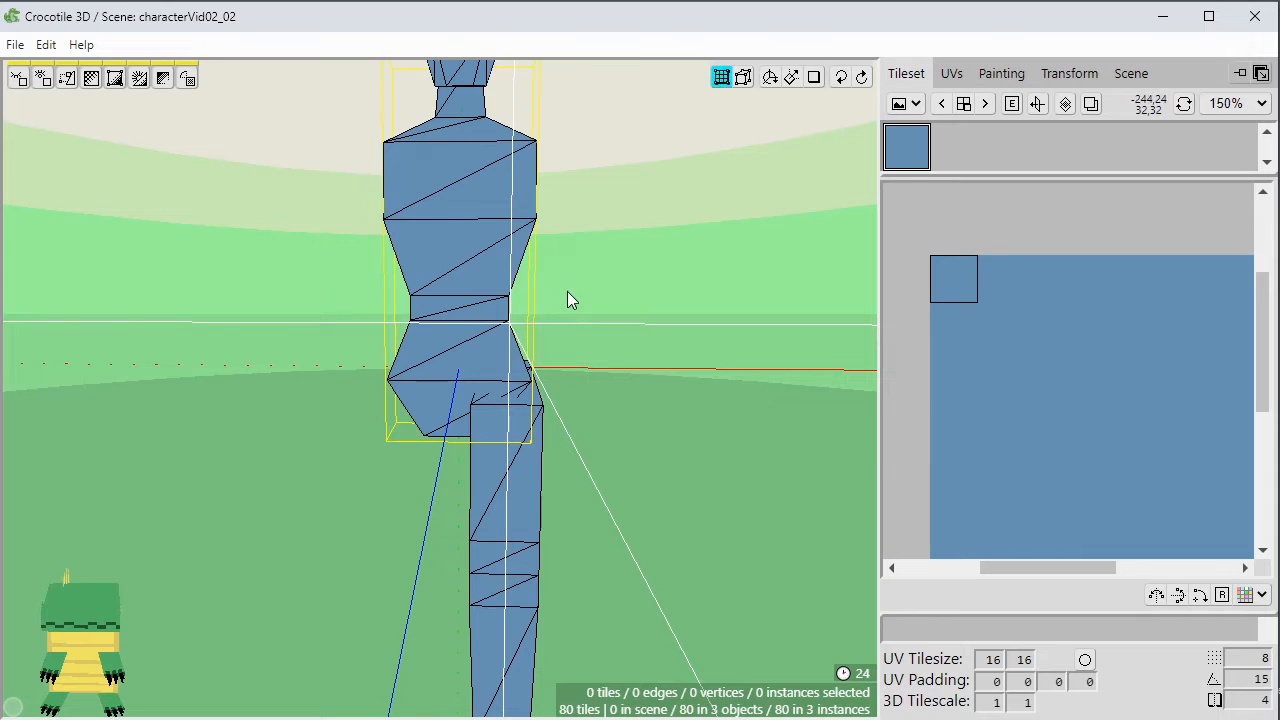
key("Tab")
left_click_drag(571, 252, 486, 310)
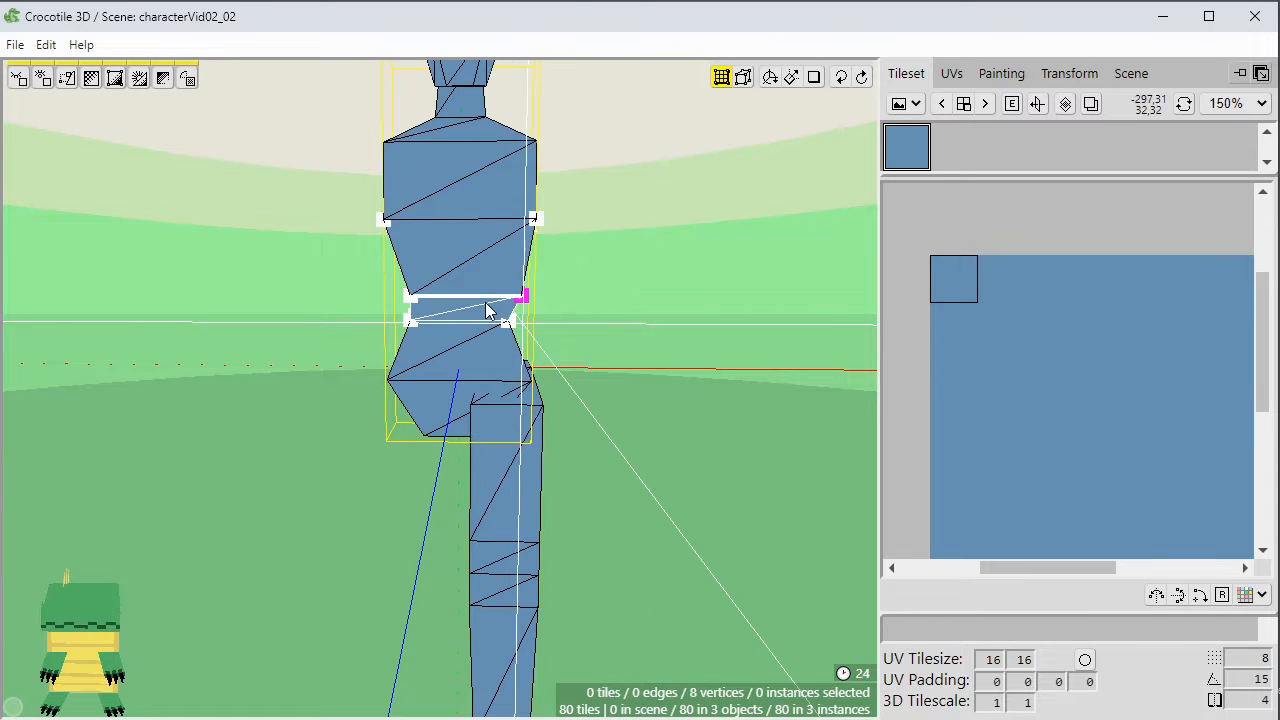
key("Escape")
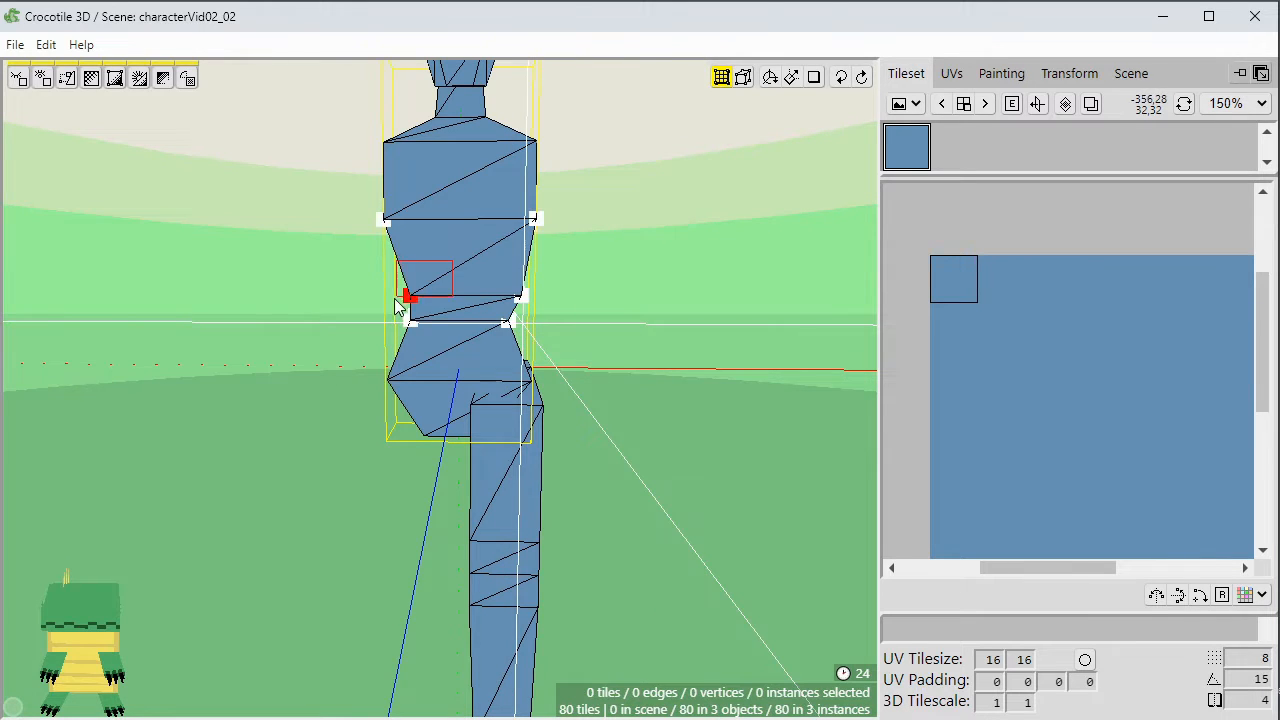
key("Escape")
key("space")
left_click_drag(537, 383, 684, 438)
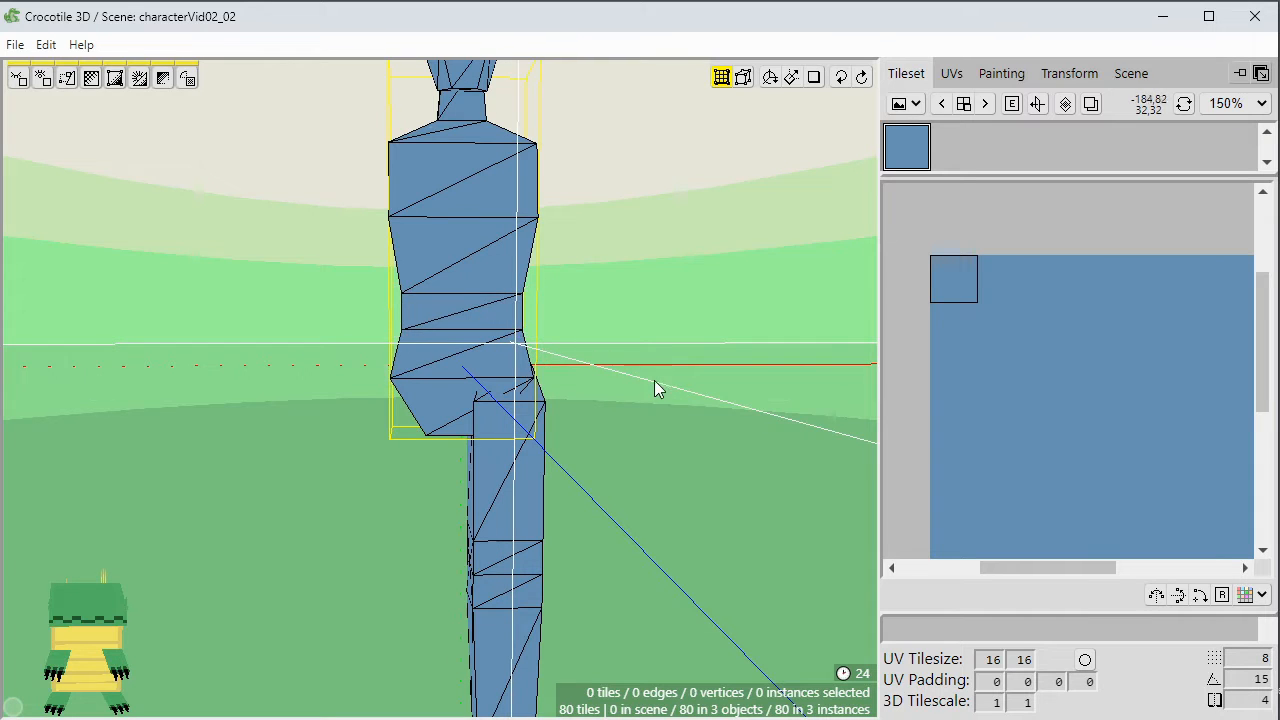
Move the rear vertices of the lower waist backward and the rear hip vertices backward and down.
key("space")
left_click_drag(651, 384, 551, 384)
scroll(651, 384, "down", 3)
left_click_drag(606, 433, 580, 456)
scroll(611, 434, "up", 2)
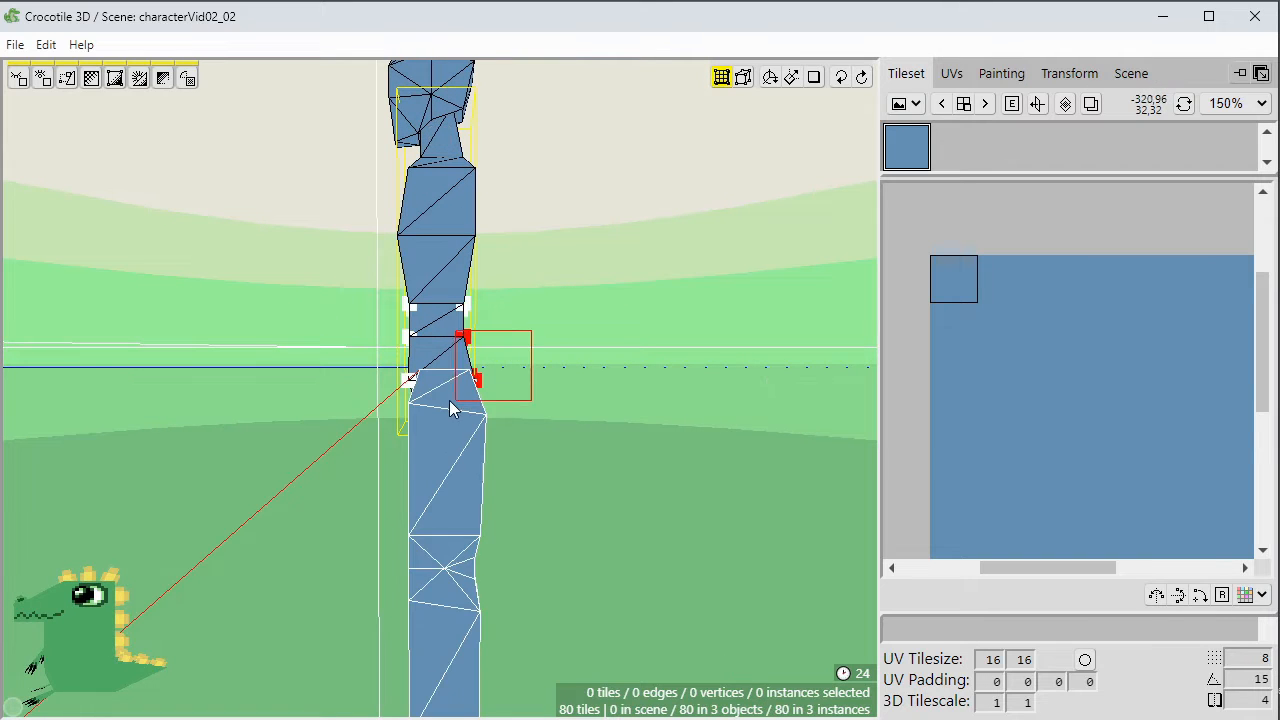
left_click_drag(449, 400, 580, 430)
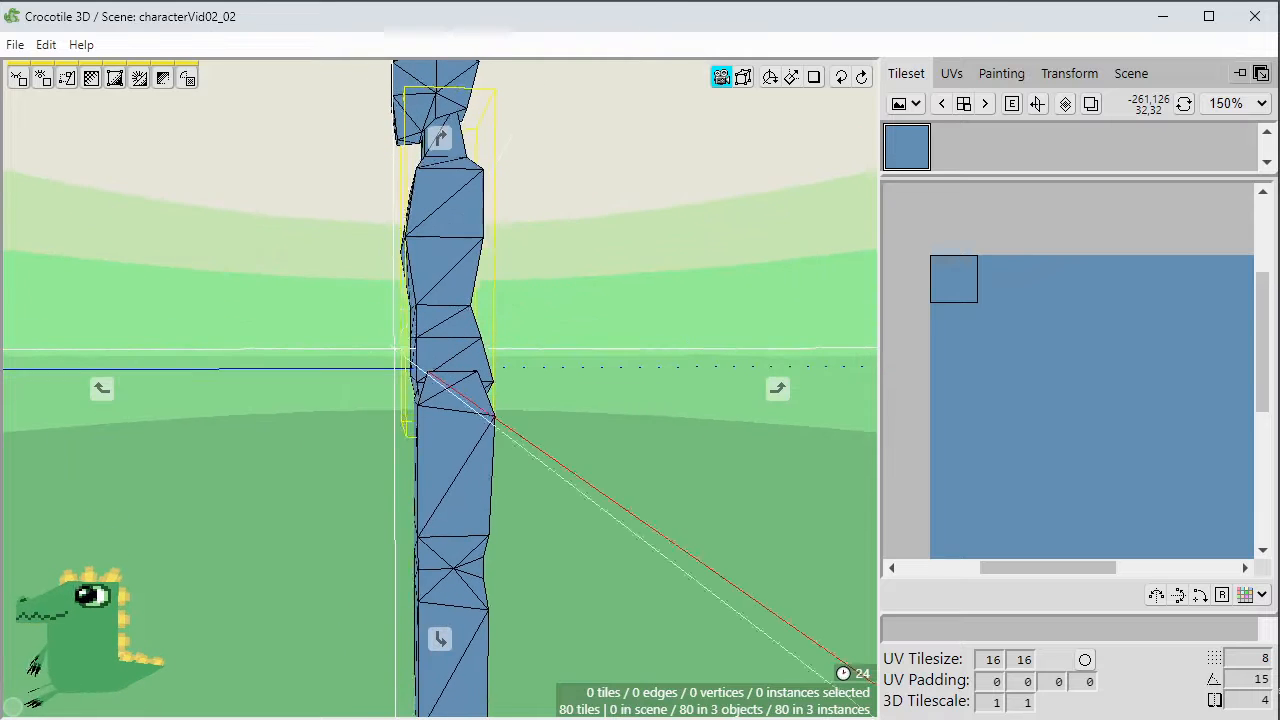
left_click_drag(530, 373, 530, 370)
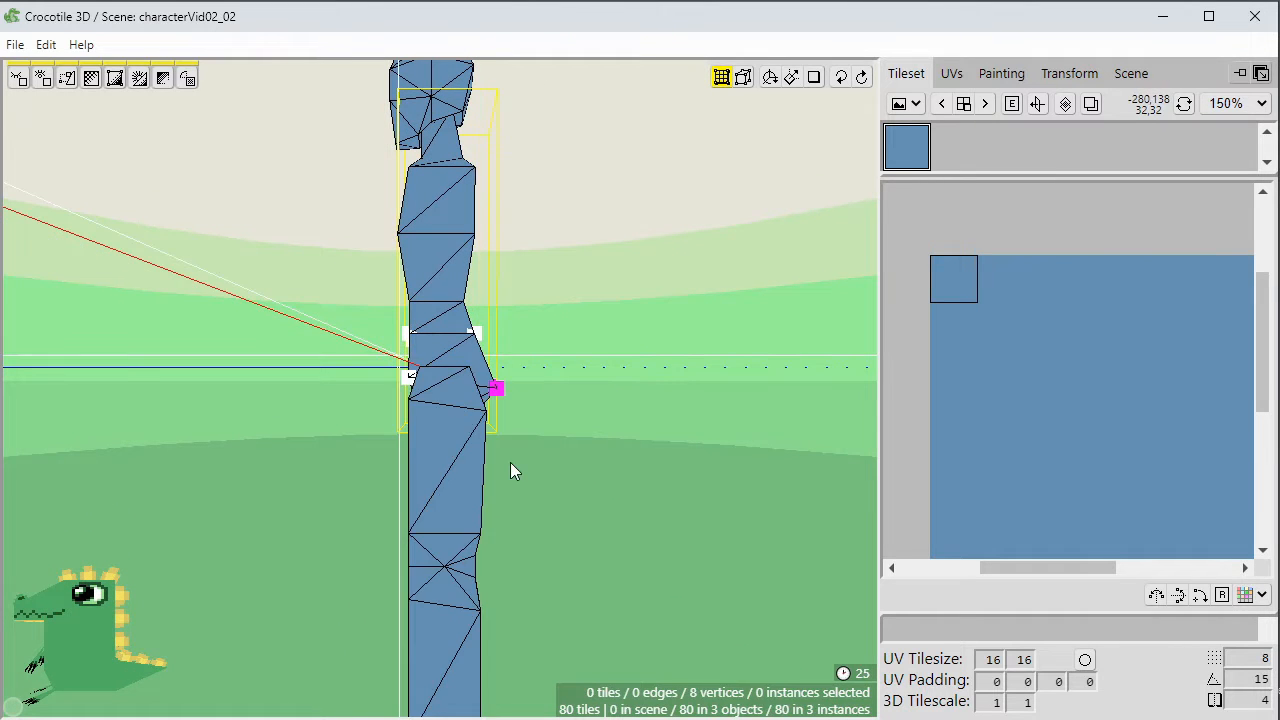
Bring the rear hip vertices slightly forward so the pelvis follows the back of the leg's top.
key("space")
left_click_drag(520, 474, 450, 460)
key("space")
key("Escape")
key("space")
mouse_move(450, 460)
right_mouse_down()
mouse_move(450, 545)
mouse_move(470, 455)
right_mouse_up()
left_click_drag(470, 455, 629, 215)
right_click_drag(629, 215, 561, 270)
key("space")
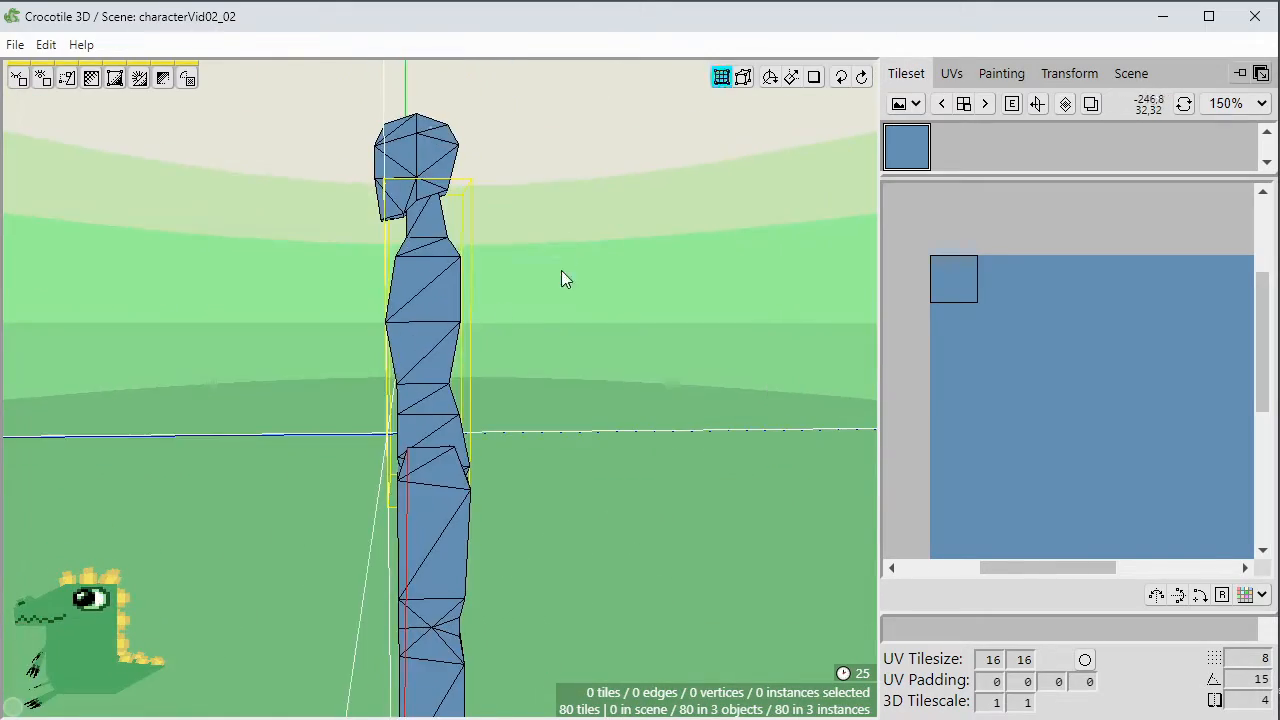
Examine the side profile of the torso, neck and head.
key("space")
left_click_drag(582, 330, 500, 247)
key("space")
key("space")
left_click_drag(560, 300, 511, 402)
key("space")
key("space")
scroll(656, 336, "down", 2)
key("space")
key("space")
scroll(510, 404, "up", 2)
key("space")
Try to deepen the chest using the ring of vertices around its middle.
left_click_drag(520, 302, 346, 353)
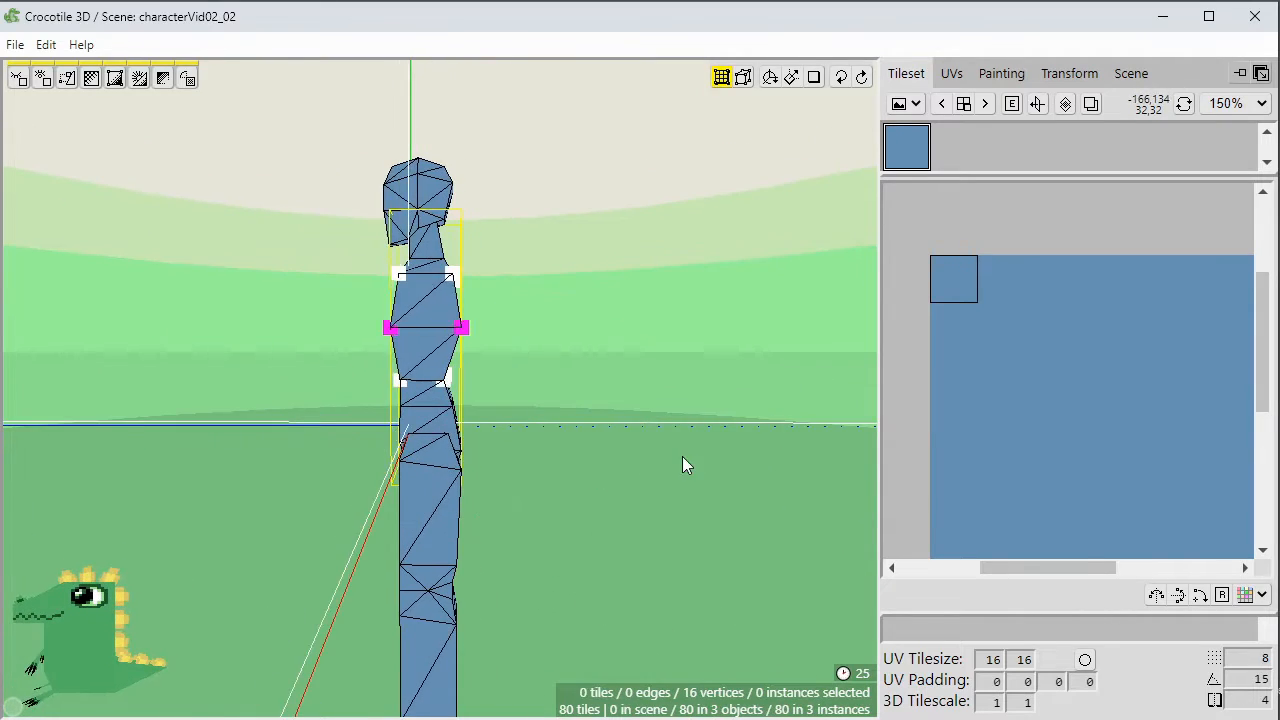
key("space")
left_click_drag(617, 493, 570, 480)
Adjust the vertices around the base of the neck in the side view.
key("space")
left_click_drag(565, 118, 343, 275)
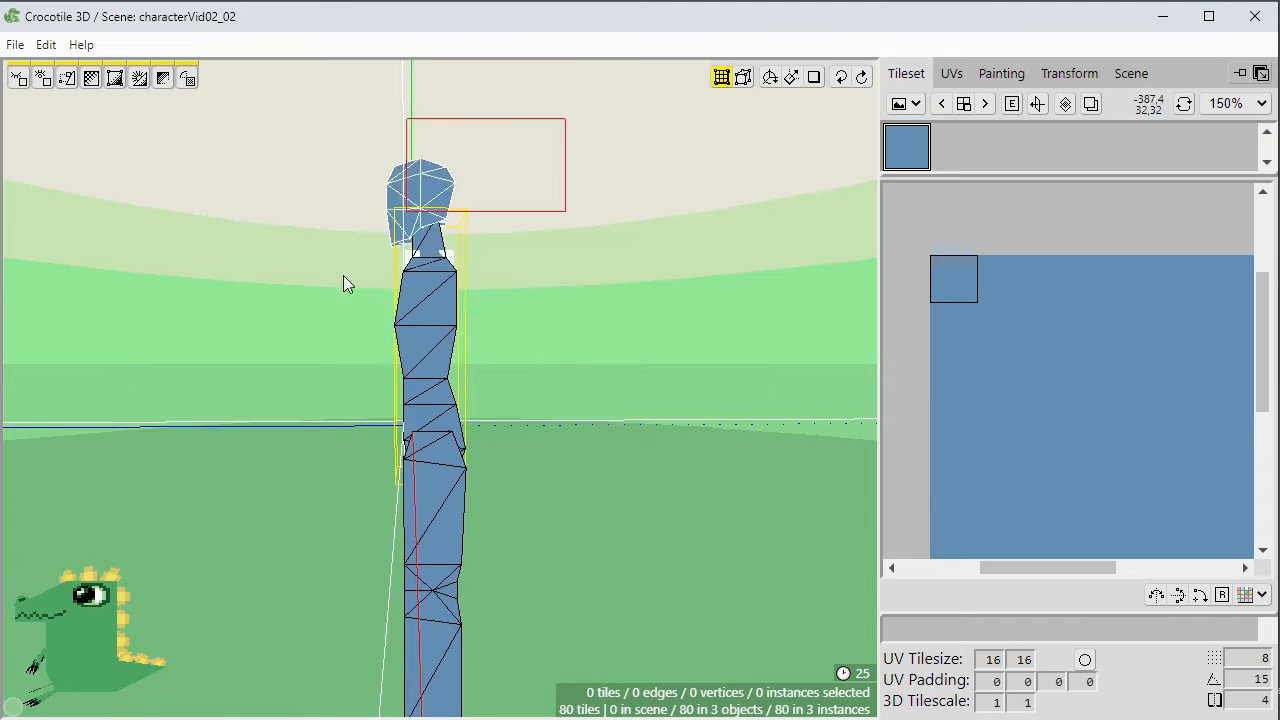
left_click_drag(405, 395, 398, 395)
key("space")
left_click_drag(590, 355, 565, 365)
key("space")
key("space")
scroll(590, 372, "up", 1)
key("space")
left_click_drag(511, 137, 449, 187)
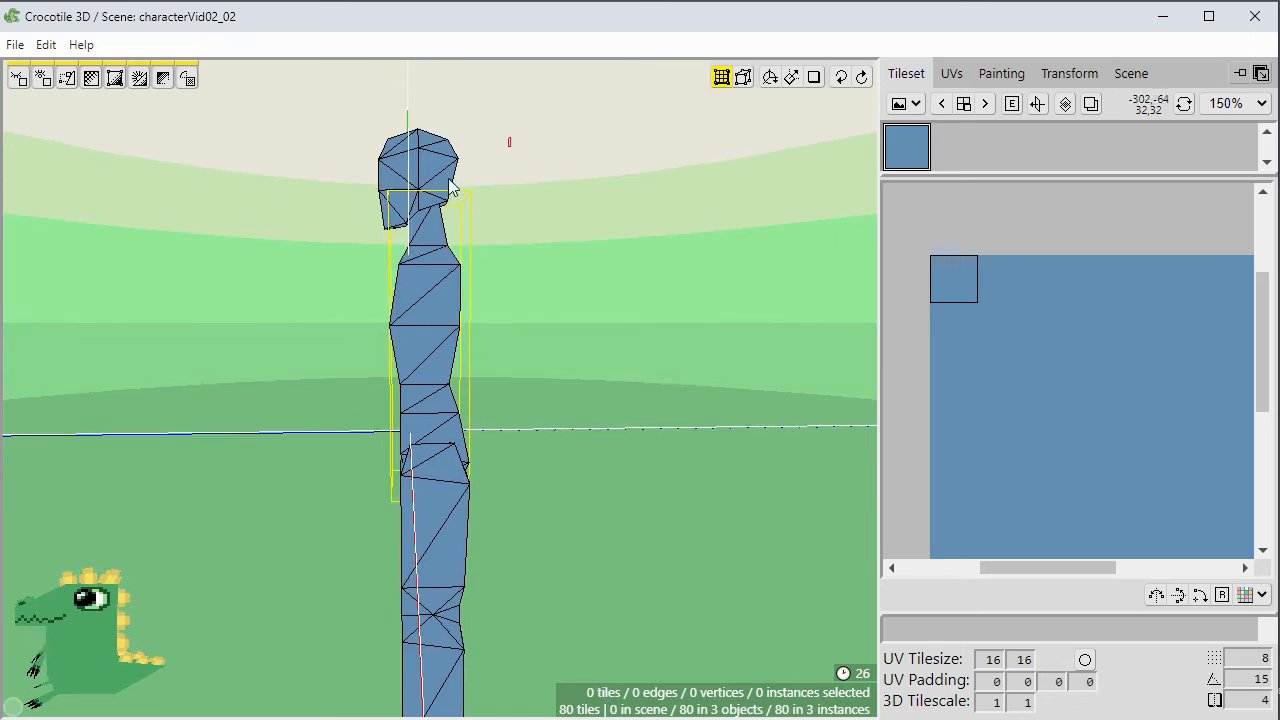
Examine the torso, neck and head from the side and three-quarter angles.
key("space")
key("space")
left_click_drag(533, 353, 250, 340)
key("space")
key("Return")
left_click(490, 182)
key("space")
left_click_drag(760, 420, 579, 436)
scroll(579, 436, "down", 2)
key("space")
key("Return")
scroll(540, 490, "up", 2)
left_click_drag(420, 490, 599, 490)
key("space")
left_click(470, 360)
key("Return")
key("space")
left_click_drag(537, 330, 370, 375)
key("space")
key("space")
left_click_drag(434, 424, 604, 477)
key("space")
key("space")
key("space")
scroll(587, 480, "down", 2)
key("space")
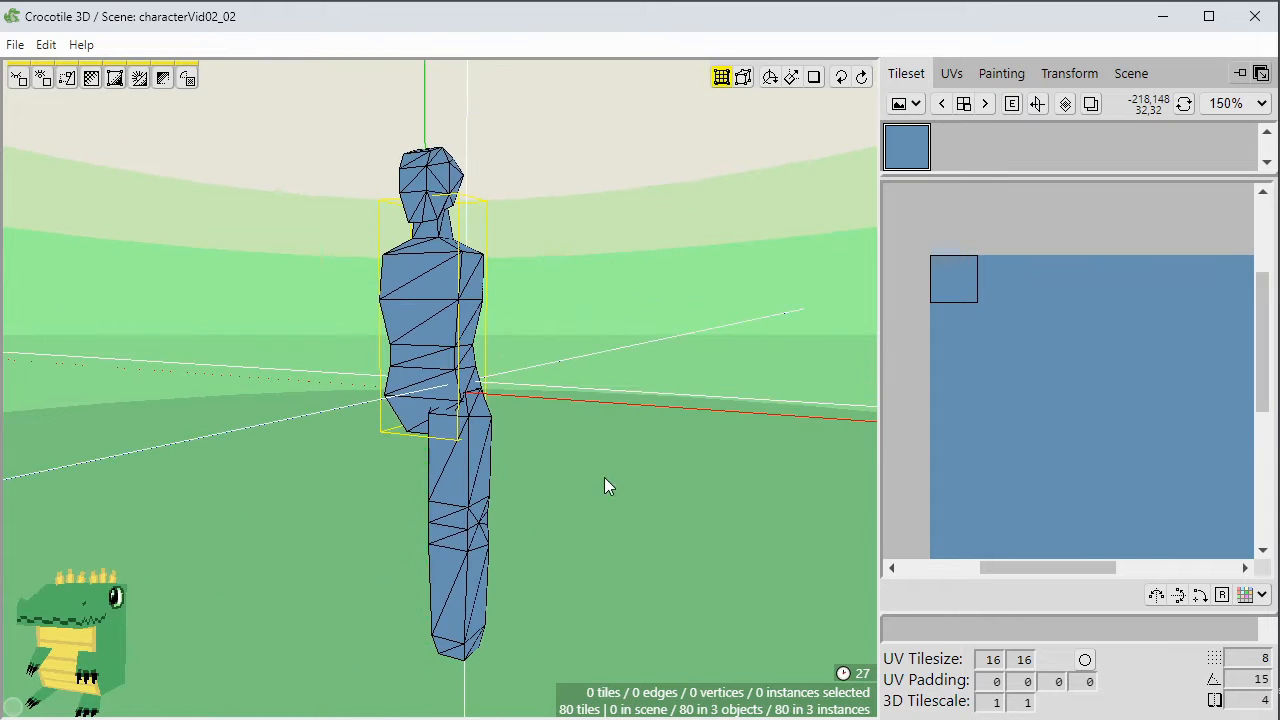
Duplicate the leg instance and move the copy sideways under the character's right hip.
key("space")
left_click_drag(643, 403, 533, 440)
right_click_drag(533, 440, 533, 411)
key("space")
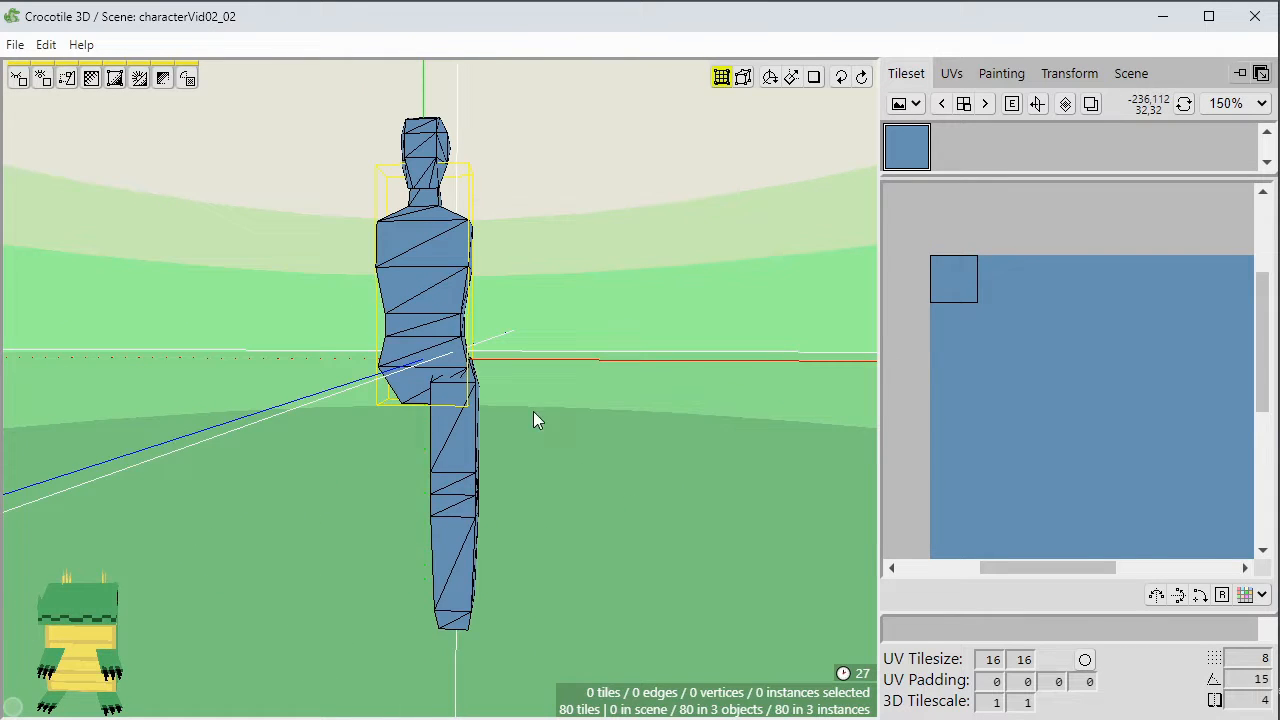
right_click(456, 437)
left_click(532, 640)
key("a")
key("a")
key("a")
key("a")
left_click(574, 522)
key("space")
left_click_drag(578, 516, 566, 393)
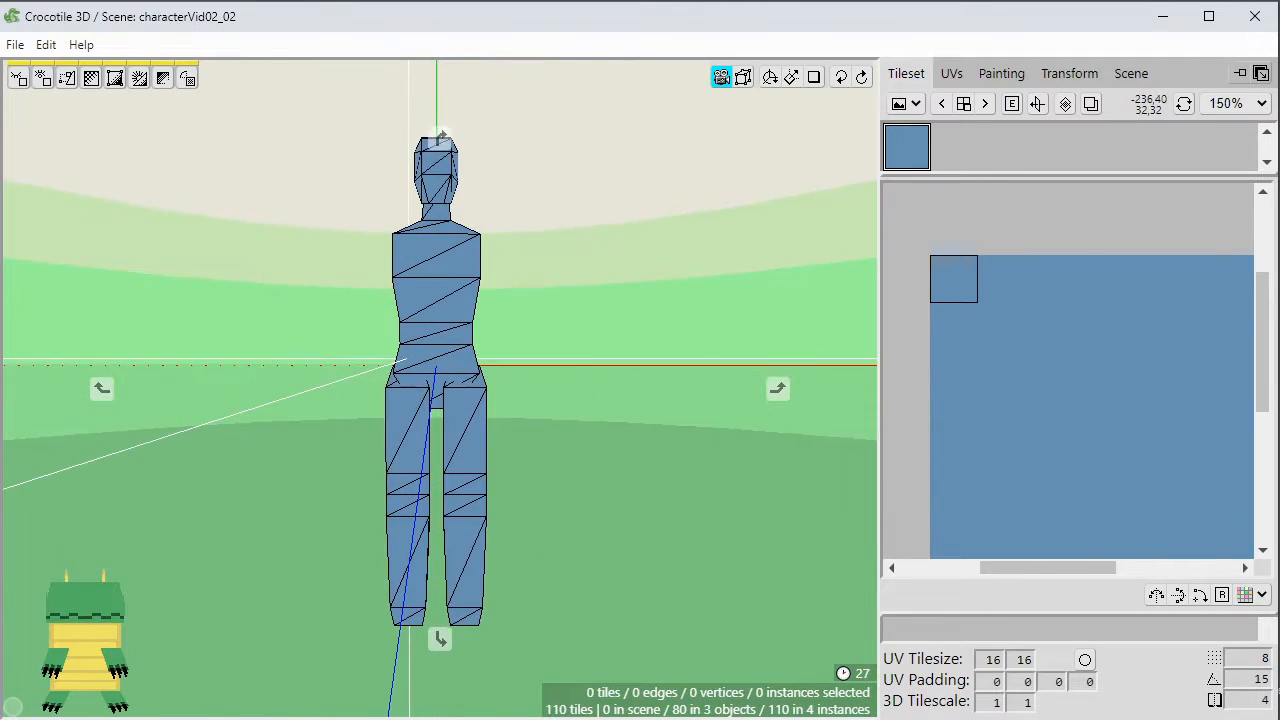
Adjust the torso's width at the shoulder and mid-chest vertices in the front view.
key("space")
left_click(460, 343)
key("ctrl+z")
key("ctrl+z")
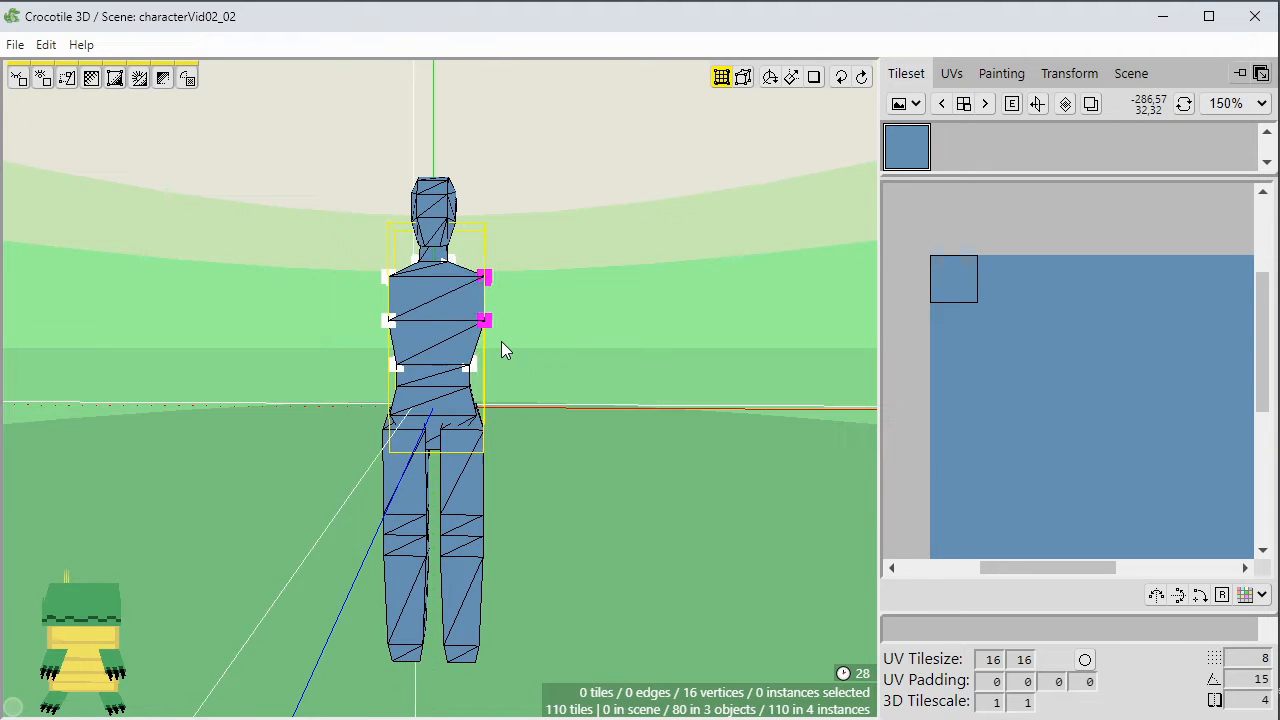
left_click(501, 341)
key("space")
mouse_move(589, 376)
left_mouse_down()
mouse_move(610, 376)
mouse_move(578, 370)
mouse_move(640, 372)
mouse_move(590, 378)
left_mouse_up()
key("space")
left_click_drag(556, 300, 454, 361)
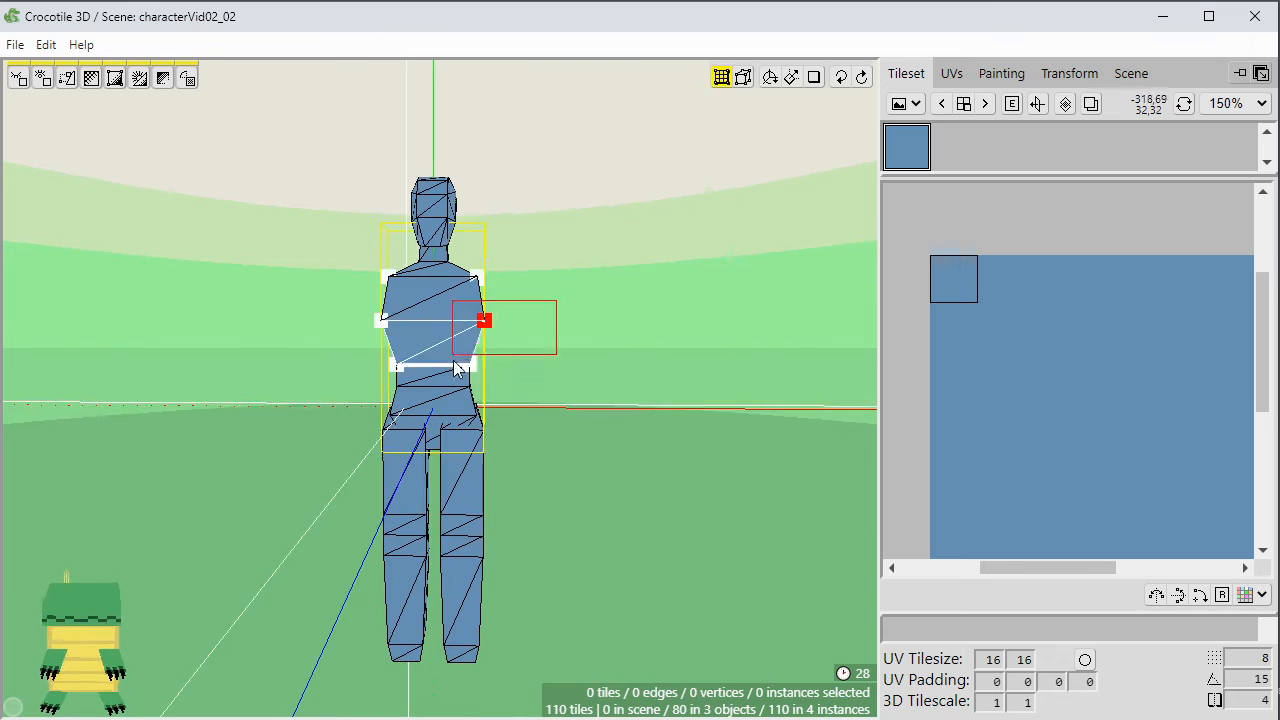
key("space")
mouse_move(564, 391)
left_mouse_down()
mouse_move(540, 385)
mouse_move(590, 376)
mouse_move(560, 374)
left_mouse_up()
key("space")
Adjust the side vertices of the waist in the front view.
left_click_drag(518, 346, 471, 407)
key("space")
left_click_drag(574, 447, 600, 420)
key("space")
key("space")
right_click_drag(622, 520, 622, 481)
left_click_drag(622, 480, 642, 502)
key("space")
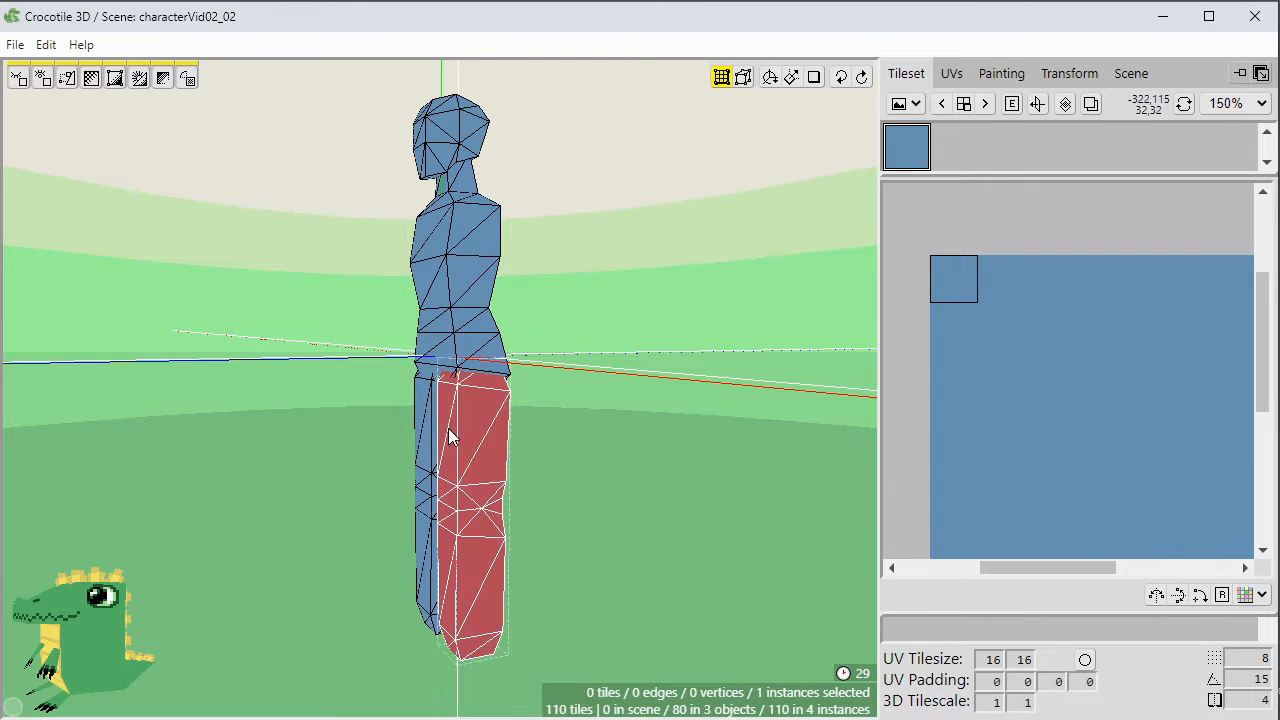
Switch the gizmo to rotation for the character's left leg and move the crosshair to that instance.
key("g")
key("g")
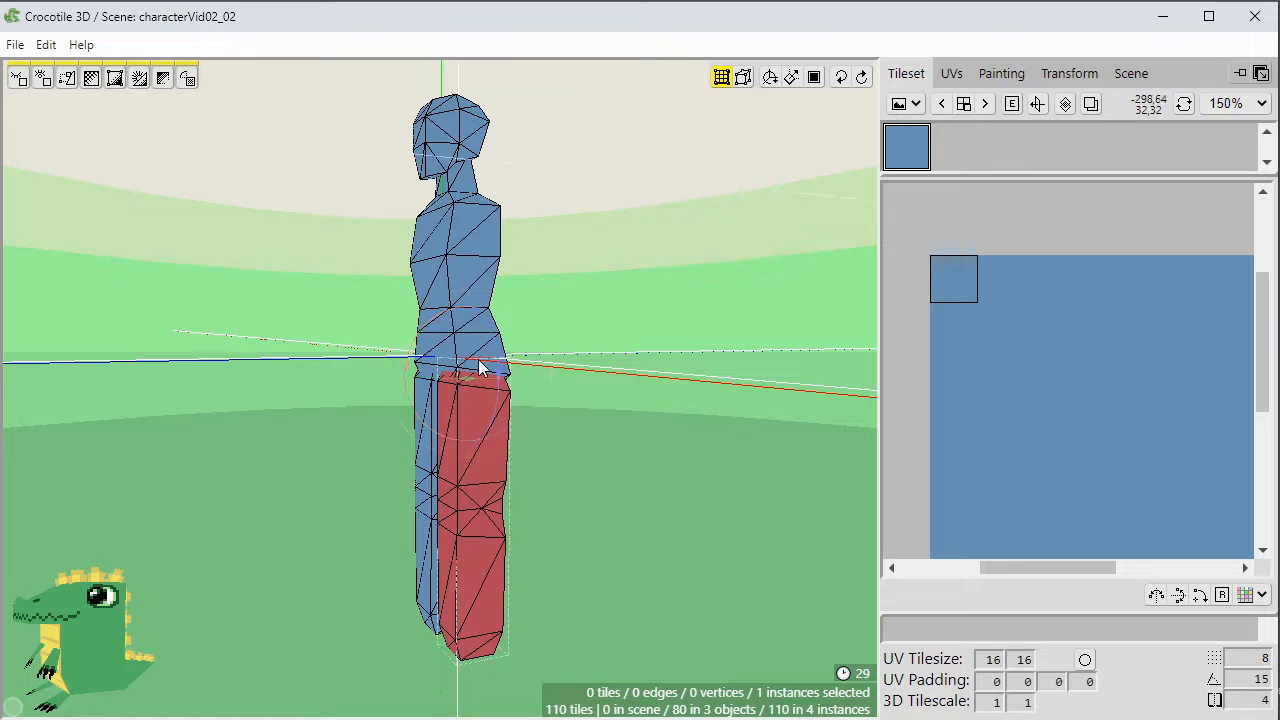
key("g")
right_click(476, 545)
left_click(532, 634)
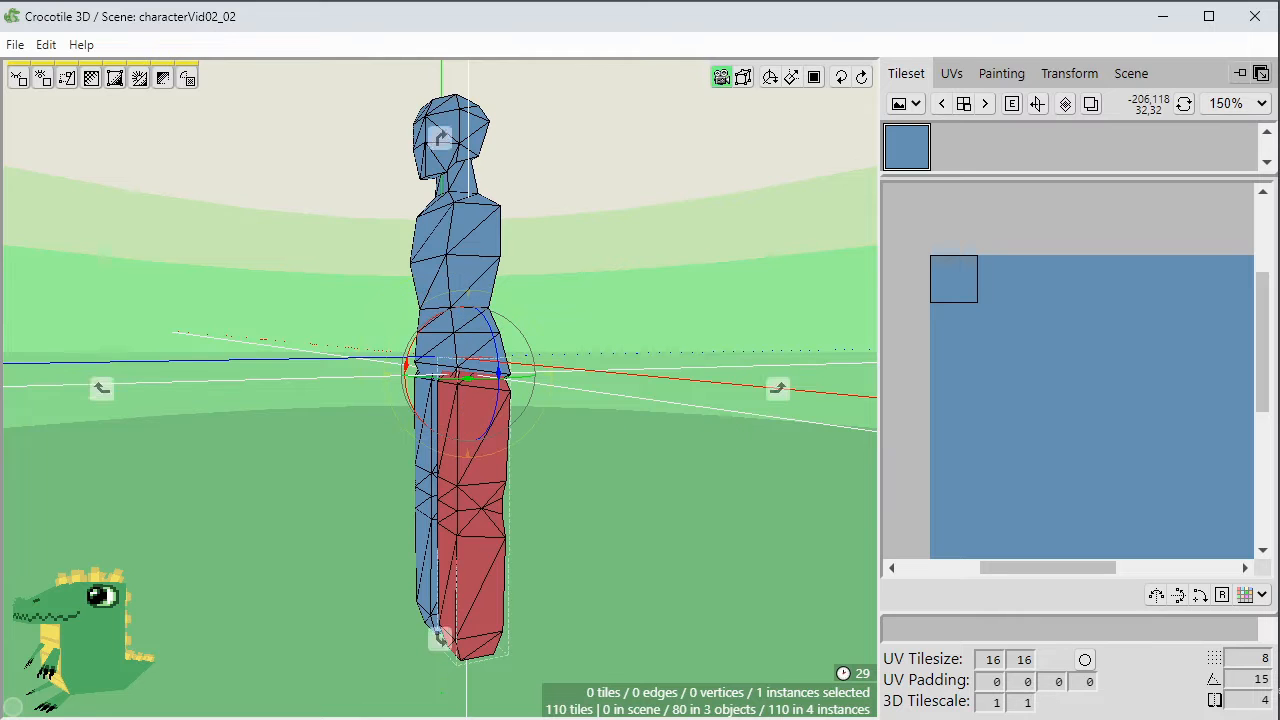
Try rotating the character's left leg forward and up past horizontal at the hip, and undo the last rotation.
middle_click_drag(610, 431, 604, 431)
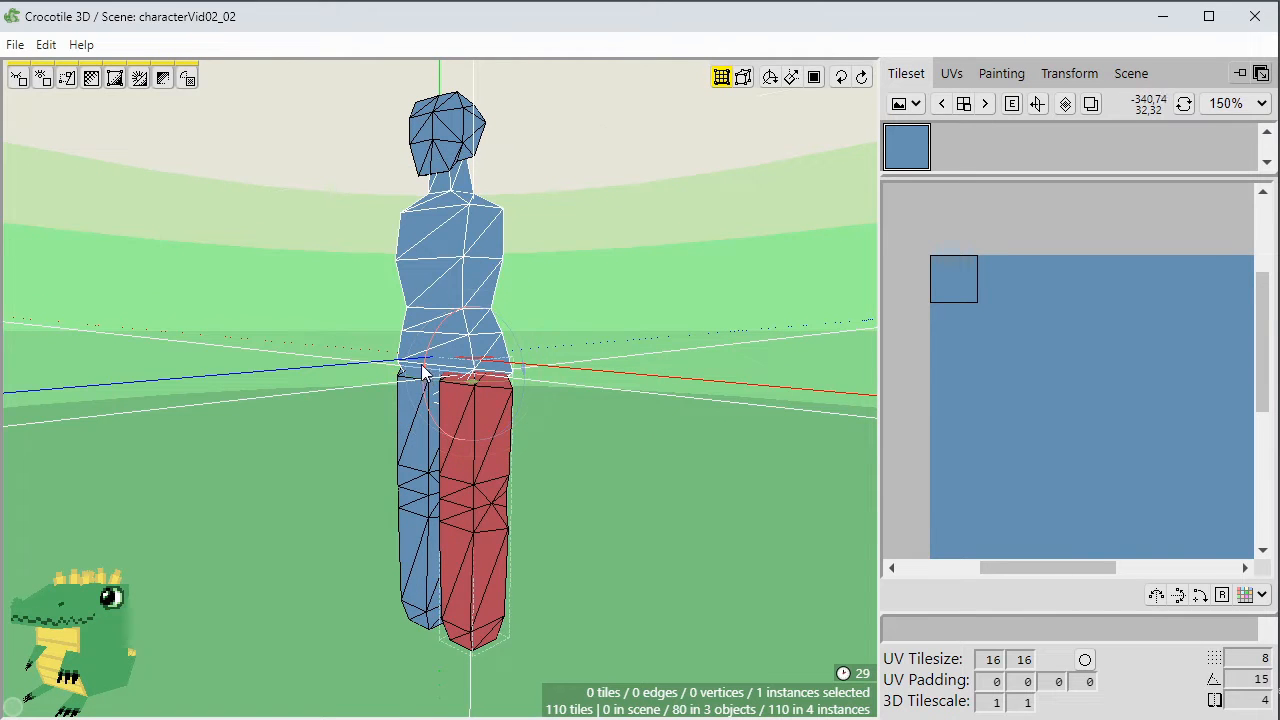
left_click_drag(423, 372, 436, 325)
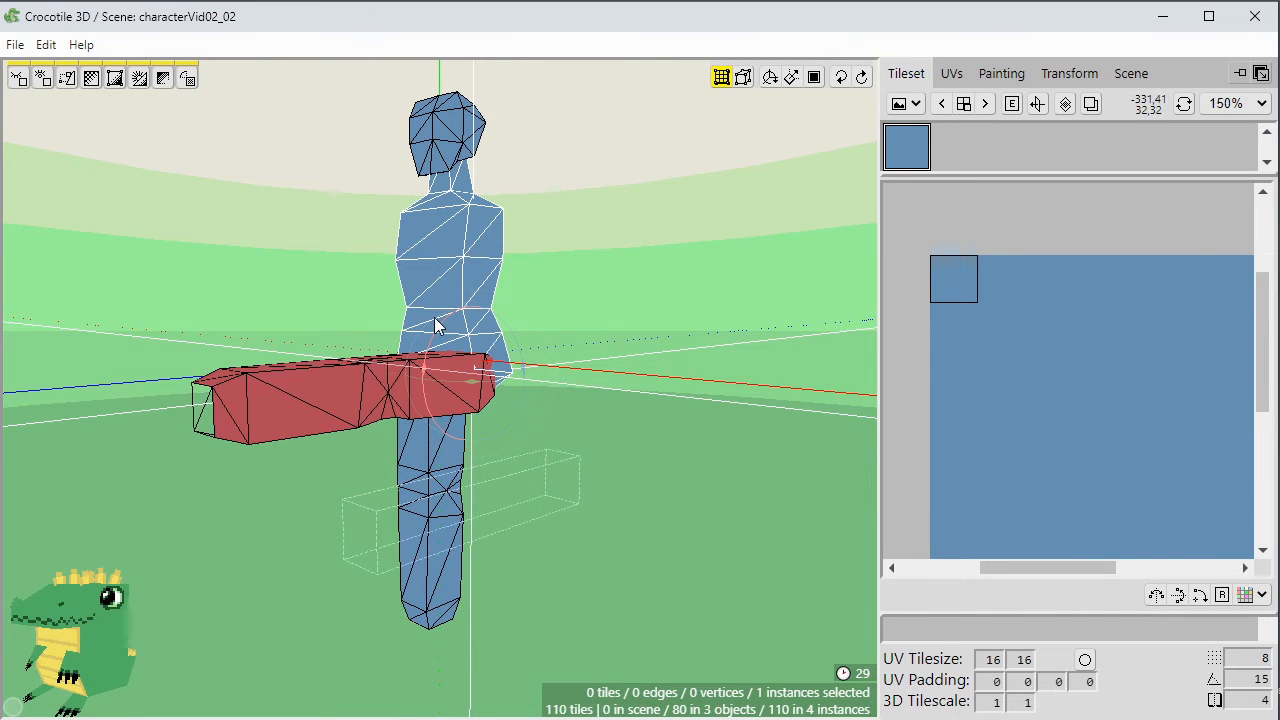
middle_click_drag(514, 414, 550, 425)
middle_click_drag(497, 372, 428, 360)
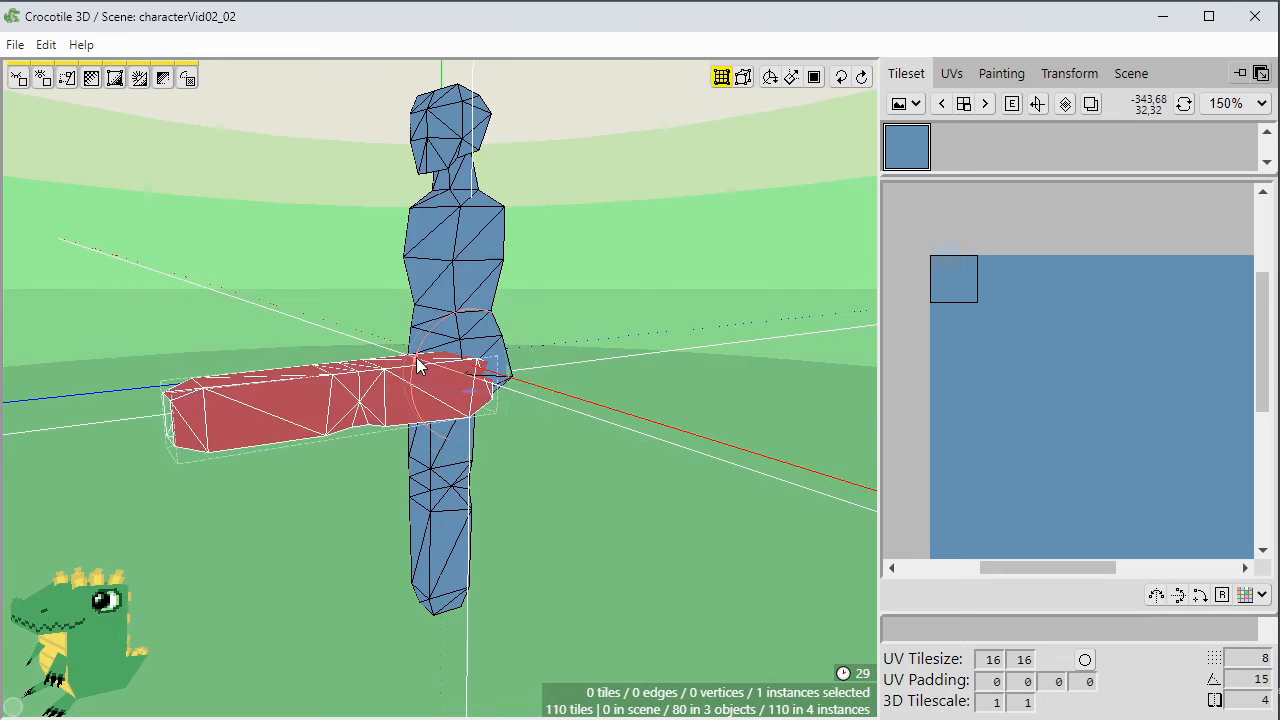
left_click_drag(422, 362, 434, 336)
middle_click_drag(434, 336, 626, 355)
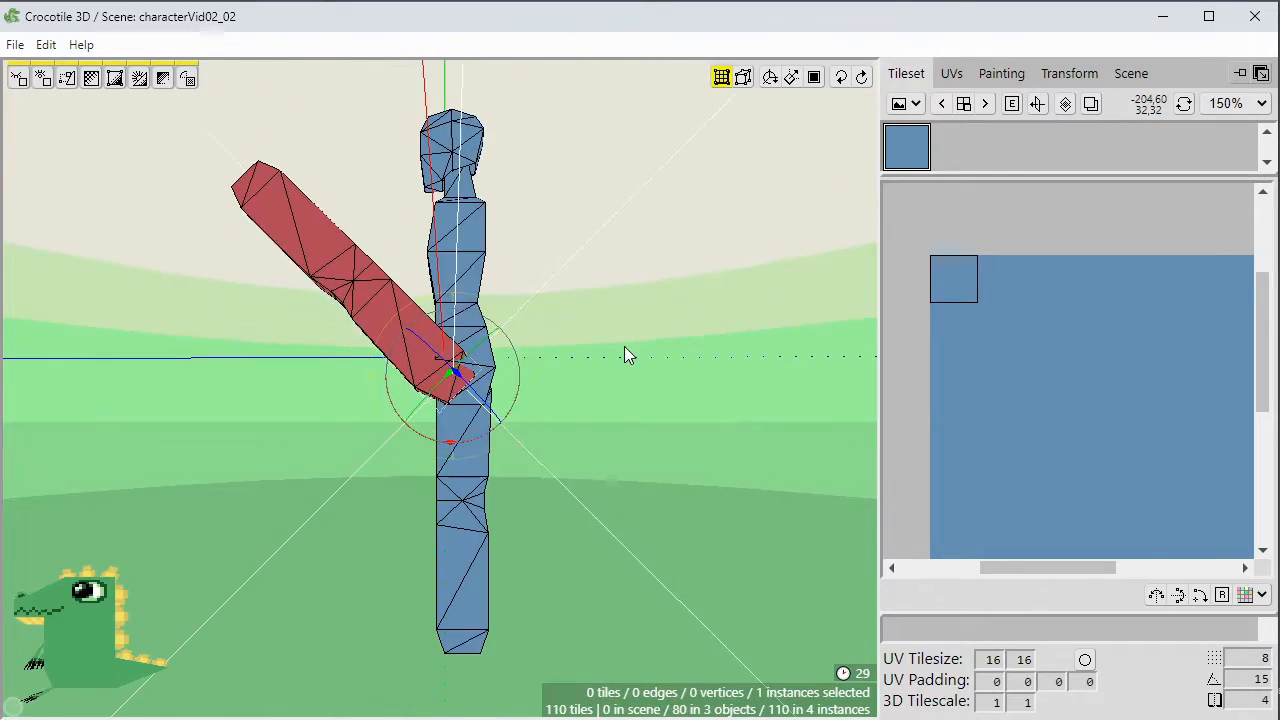
key("ctrl+z")
Edit the leg object and try pulling its rear top vertices backward to fill out the hip.
middle_click_drag(622, 451, 630, 485)
scroll(543, 465, "up", 2)
key("Tab")
middle_click_drag(530, 461, 500, 452)
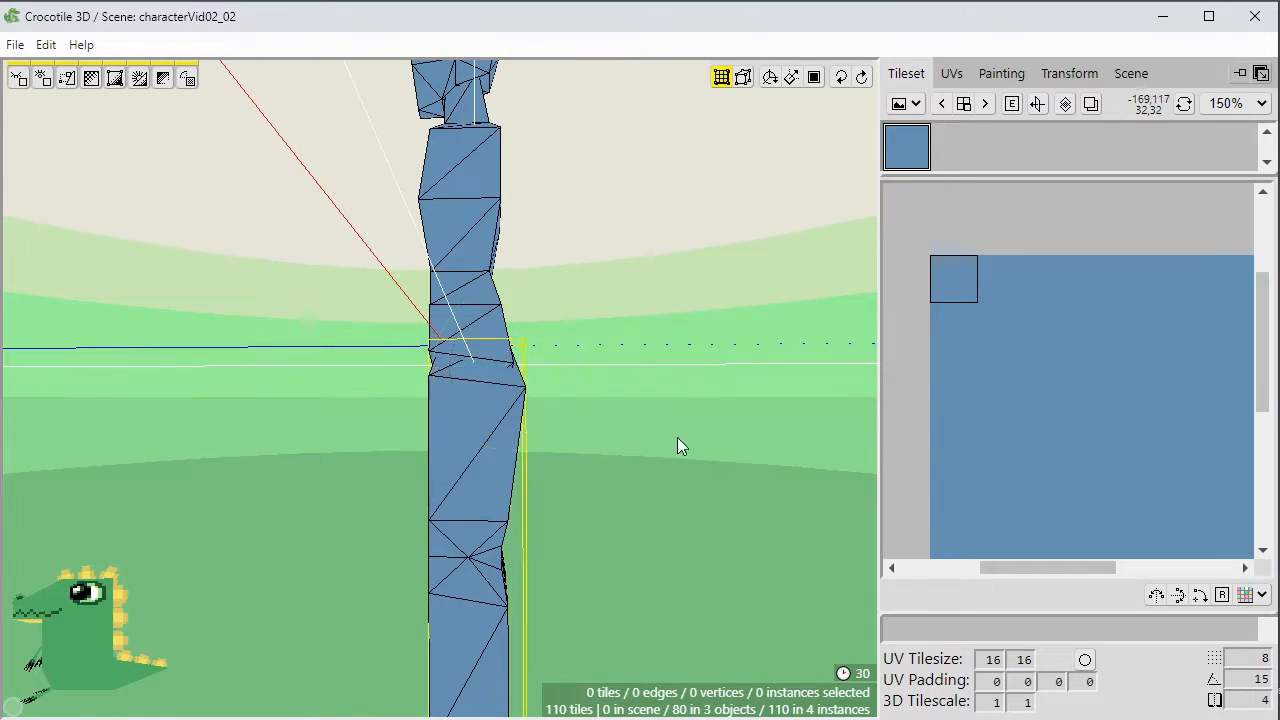
middle_click_drag(677, 438, 557, 442)
middle_click_drag(425, 445, 608, 470)
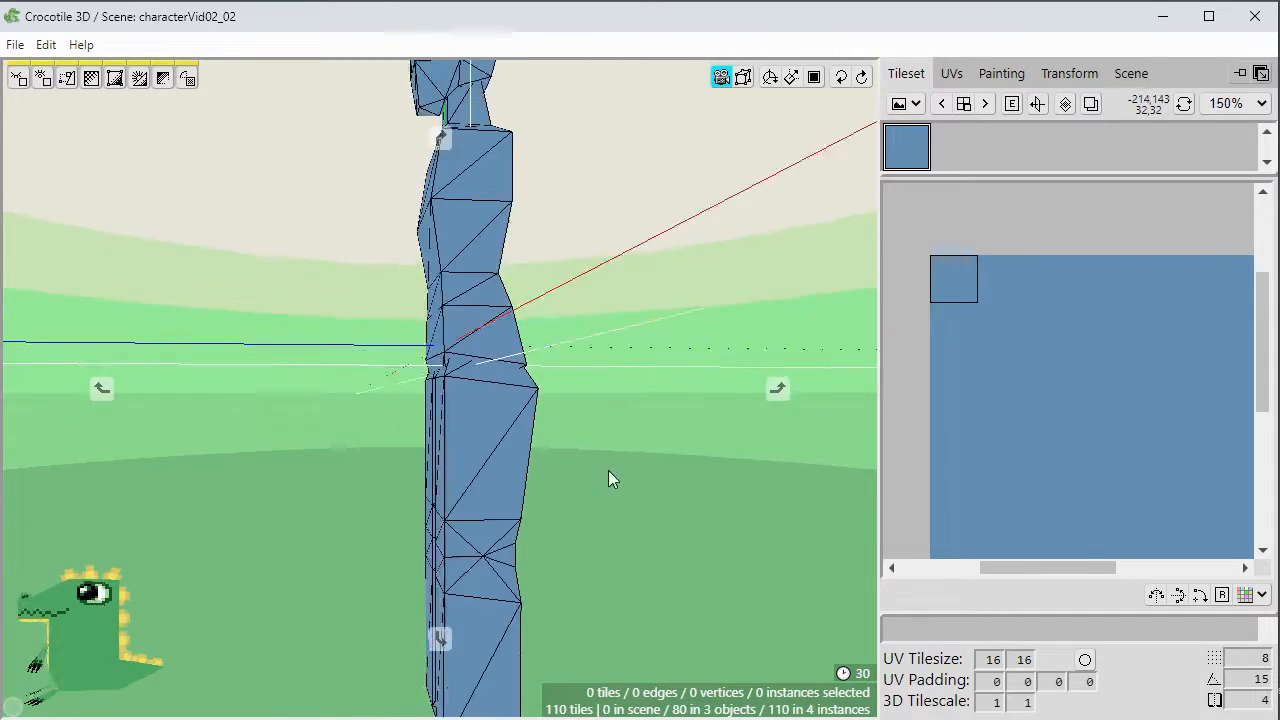
left_click(497, 455)
left_click(574, 421)
middle_click_drag(574, 421, 604, 438)
scroll(598, 460, "up", 1)
left_click_drag(604, 438, 485, 370)
mouse_move(680, 440)
middle_mouse_down()
mouse_move(640, 435)
mouse_move(720, 430)
mouse_move(693, 430)
middle_mouse_up()
left_click(655, 473)
Try swinging the character's left leg forward once more and undo the rotation.
middle_click_drag(654, 472, 487, 453)
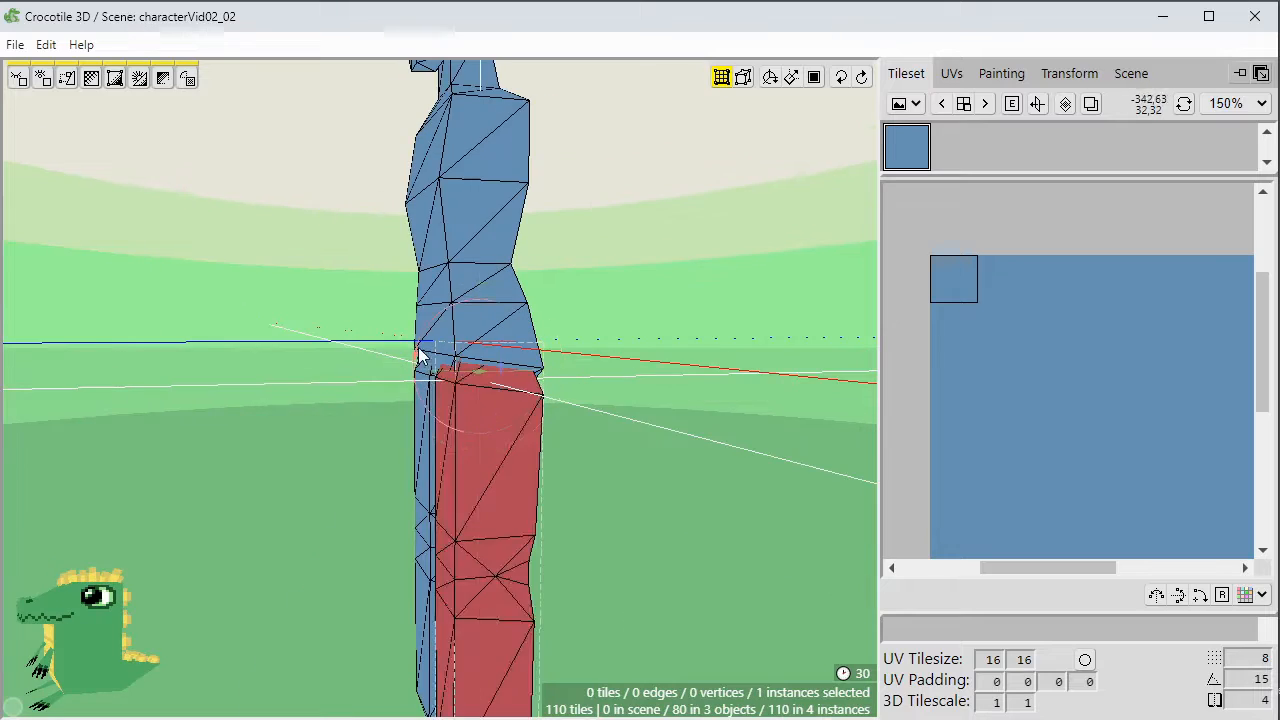
left_click_drag(420, 355, 514, 326)
key("ctrl+z")
left_click(664, 377)
Move the crosshair to the left leg instance and check its position at the hip joint.
right_click(504, 445)
left_click(481, 424)
right_click(480, 423)
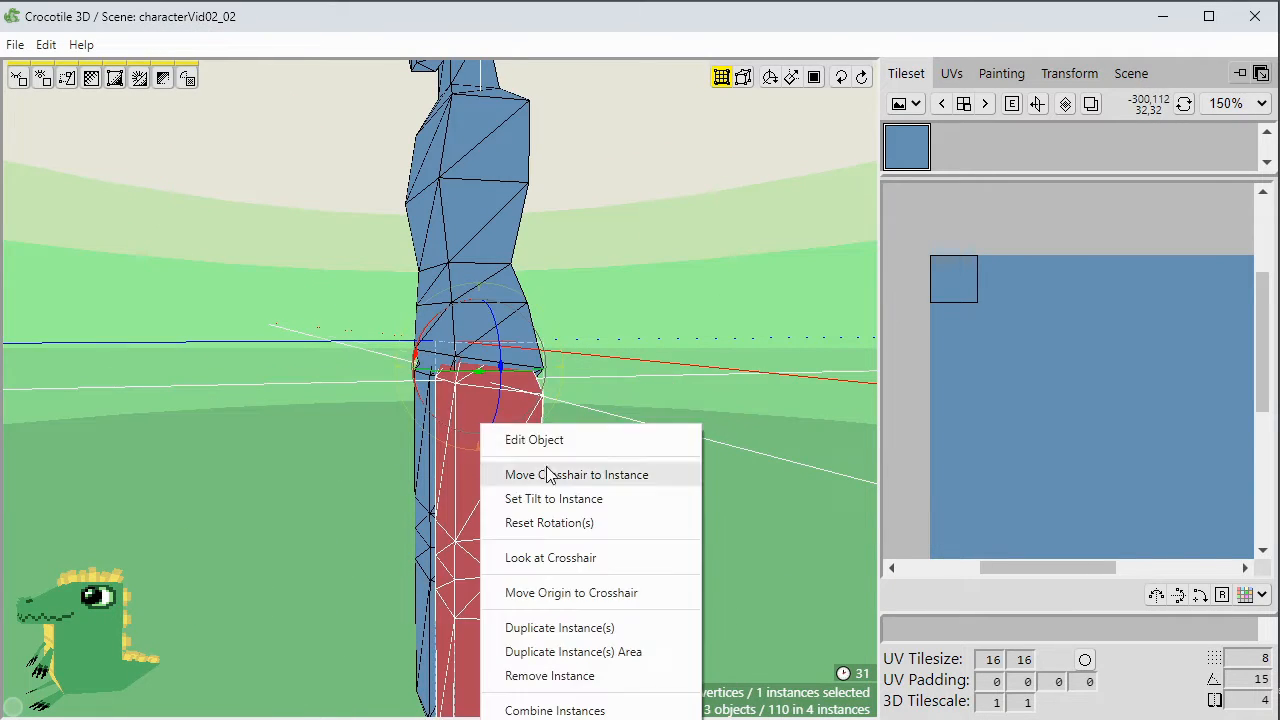
left_click(548, 474)
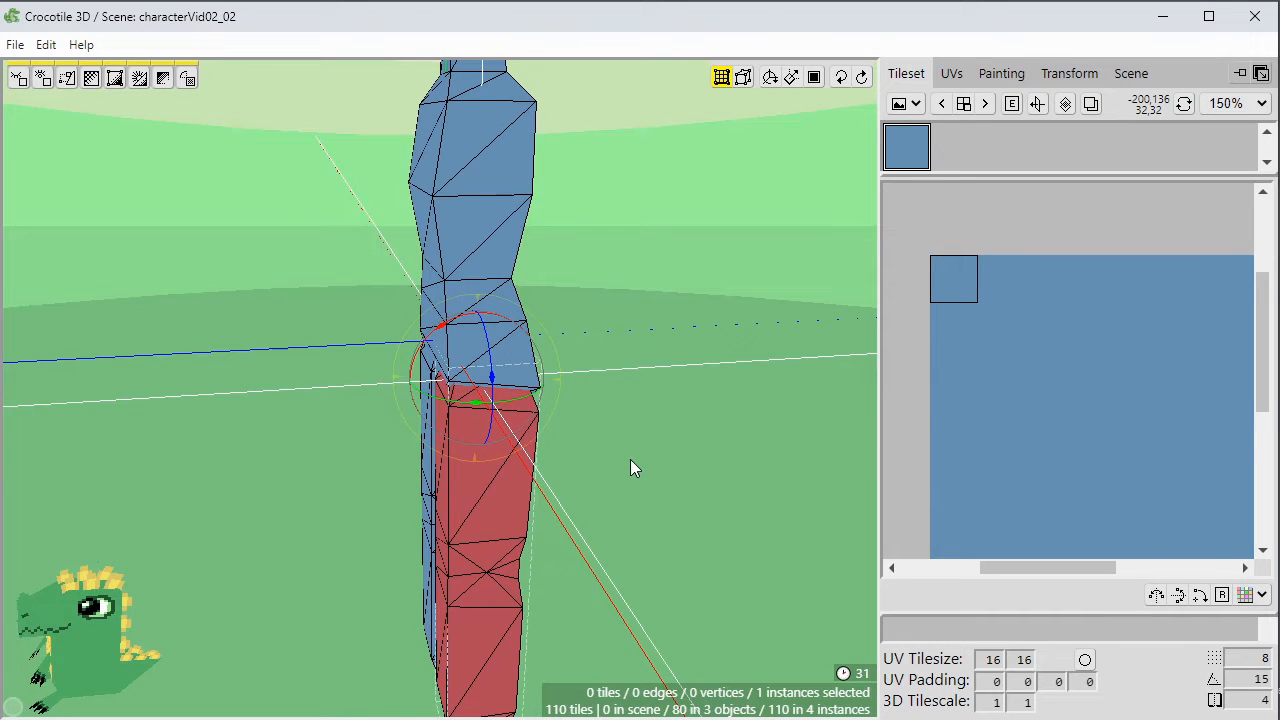
right_click_drag(630, 460, 650, 494)
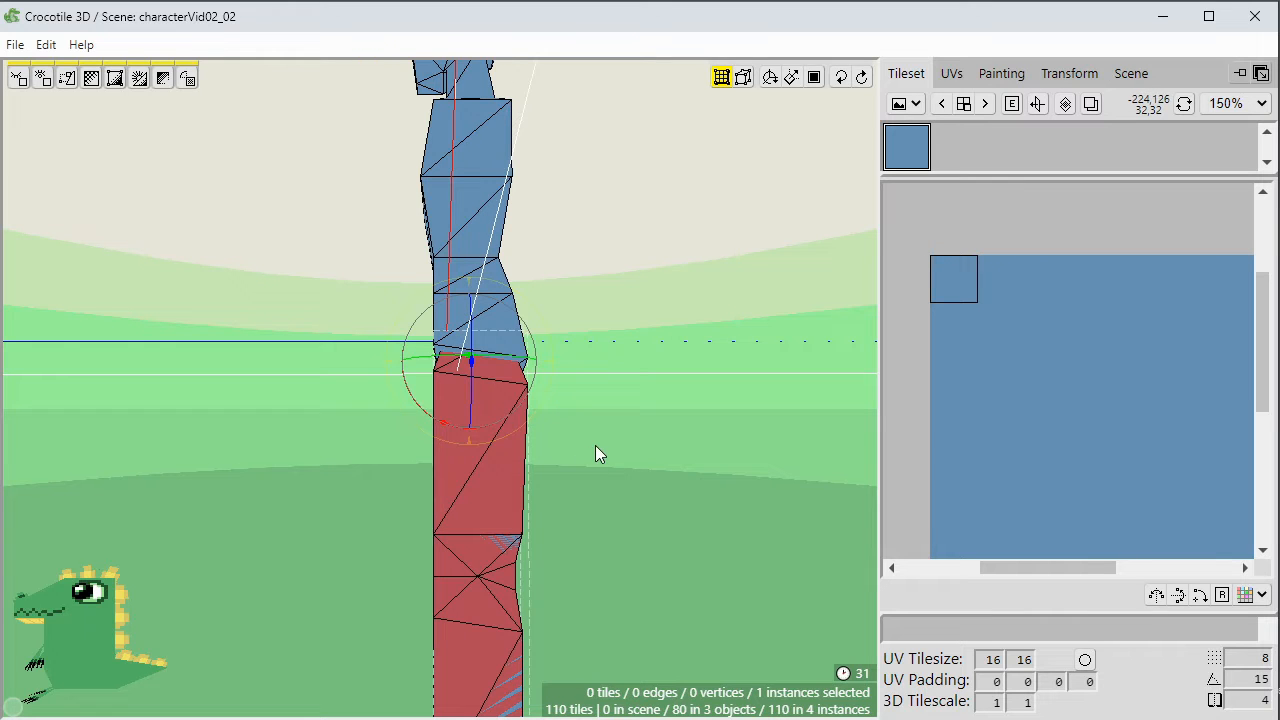
right_click_drag(600, 450, 610, 458)
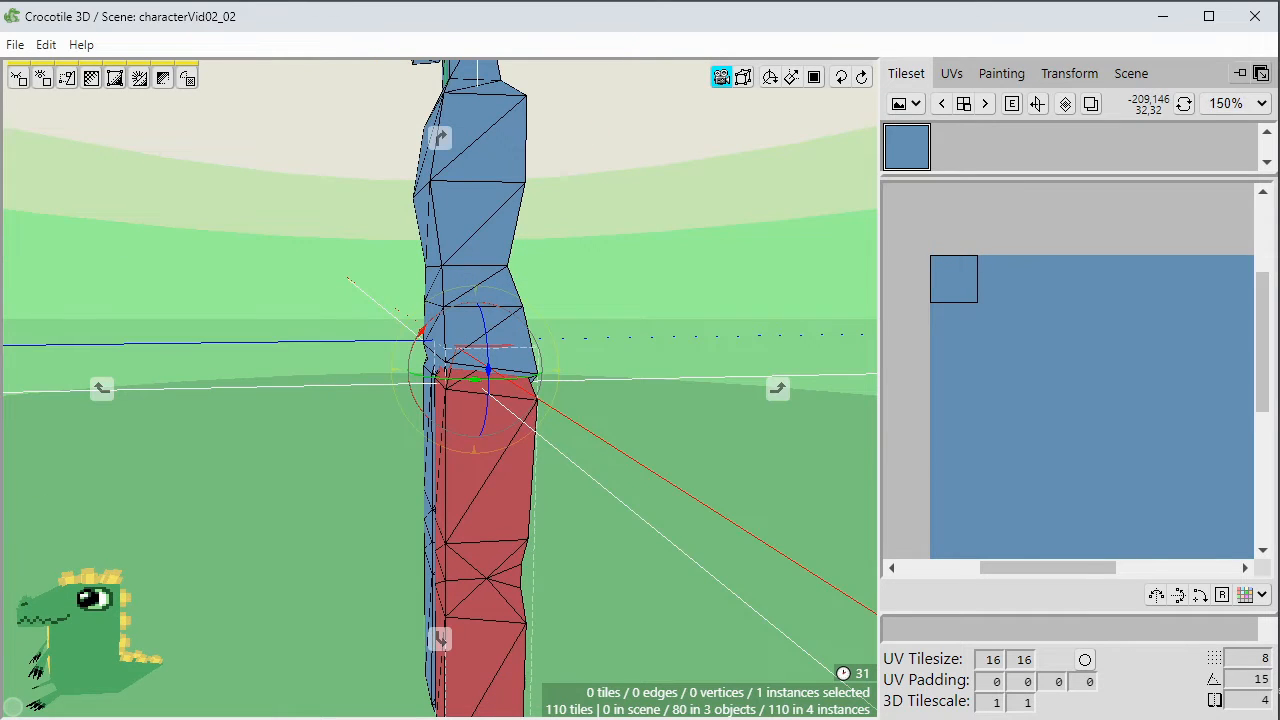
Move the left leg's origin to the crosshair at the hip.
right_click(615, 418)
right_click(630, 188)
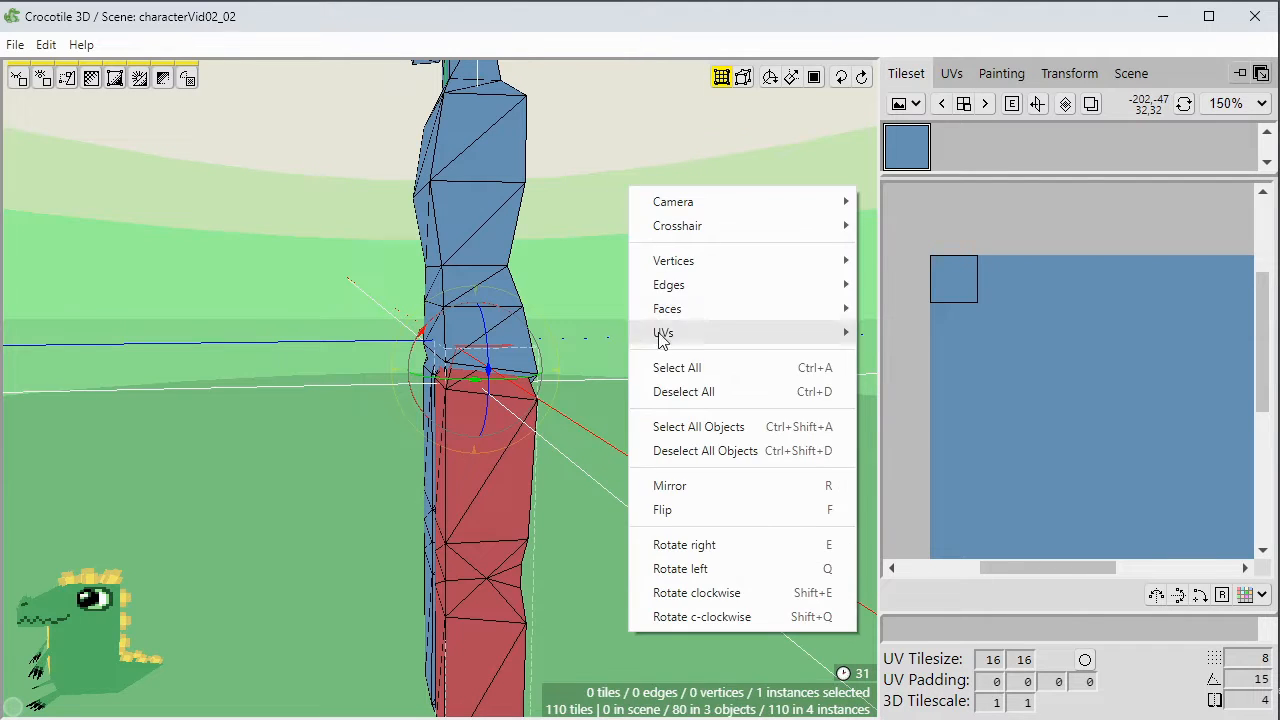
mouse_move(685, 308)
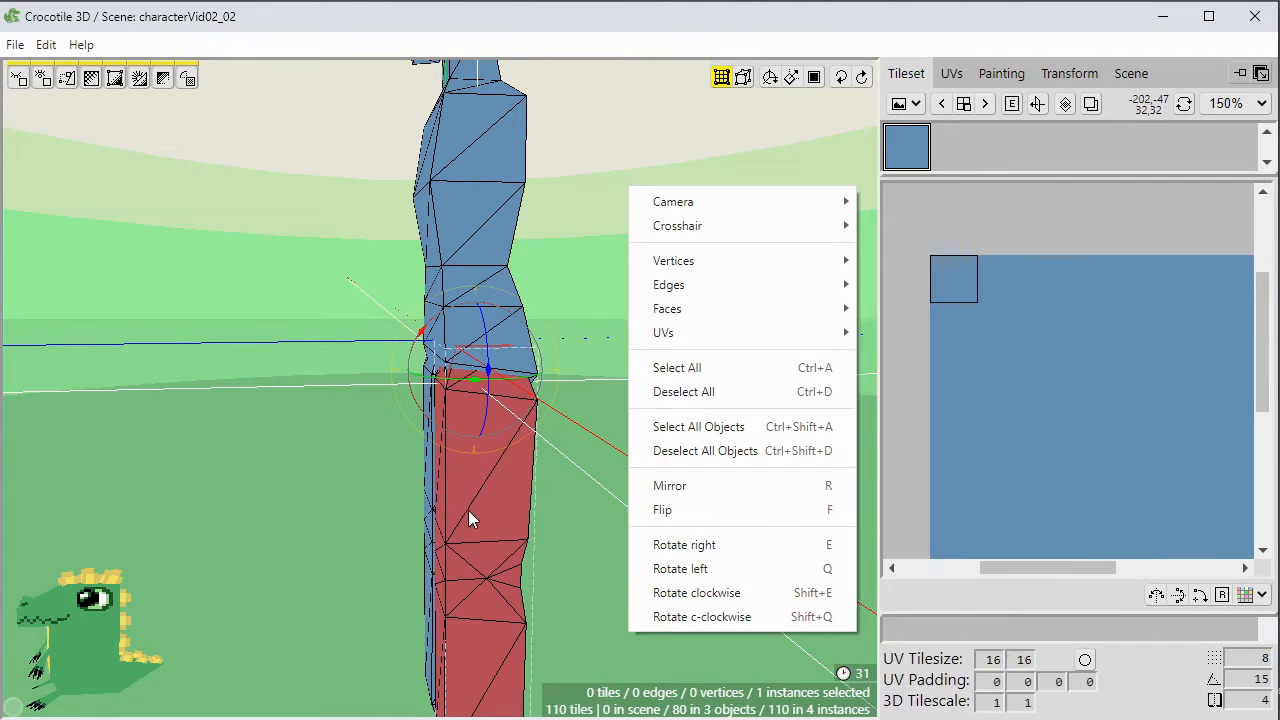
right_click(478, 519)
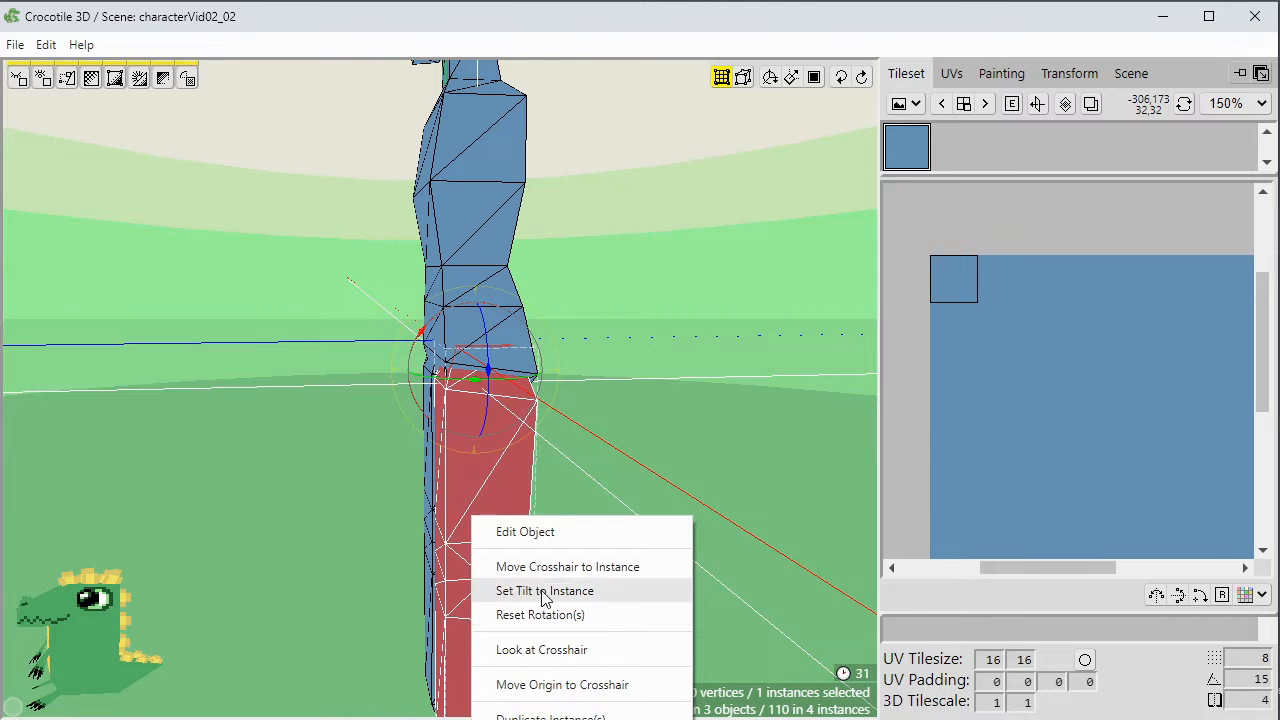
left_click(560, 685)
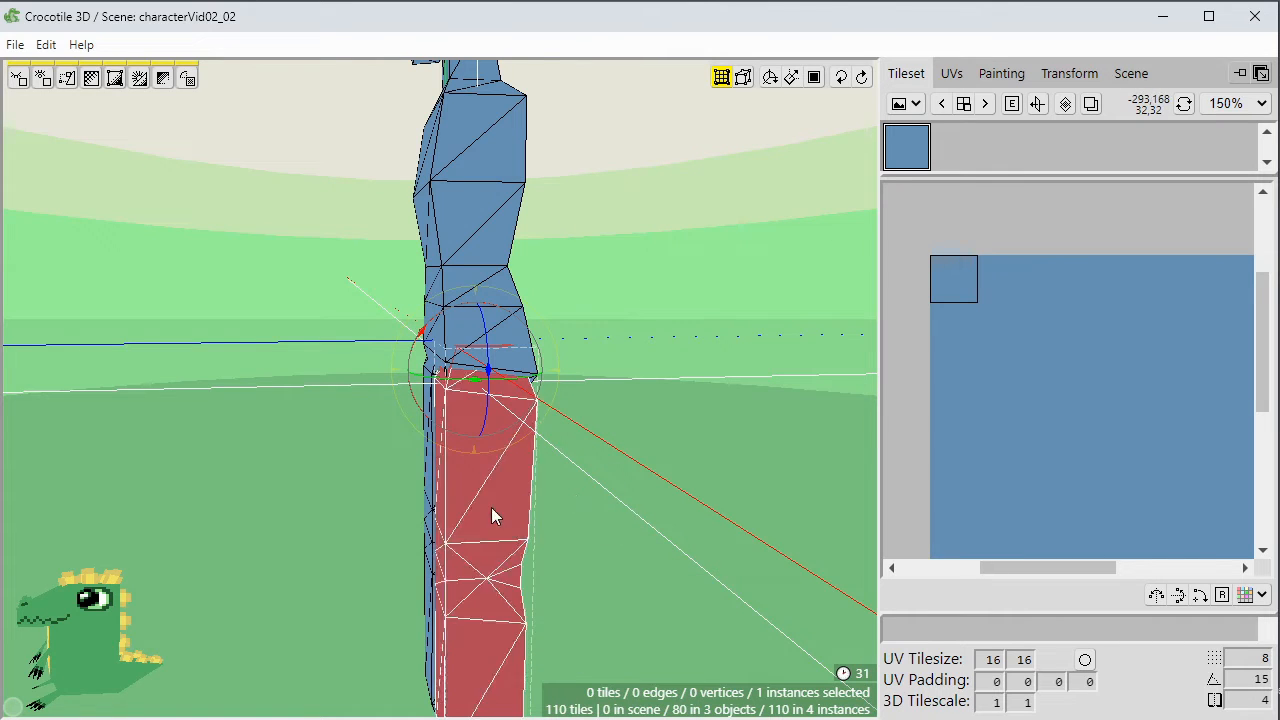
left_click_drag(491, 515, 491, 543)
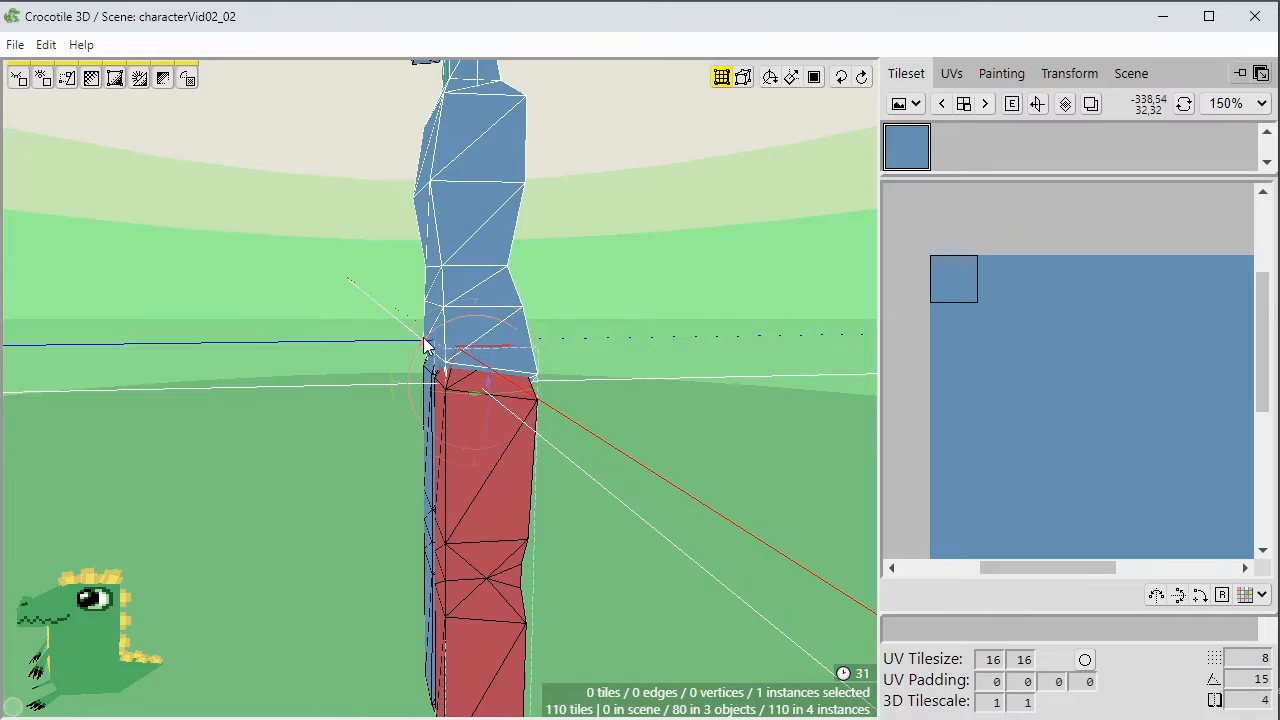
Test the leg's new pivot by rotating it up forward and outward, and undo the rotations.
left_click_drag(425, 345, 505, 305)
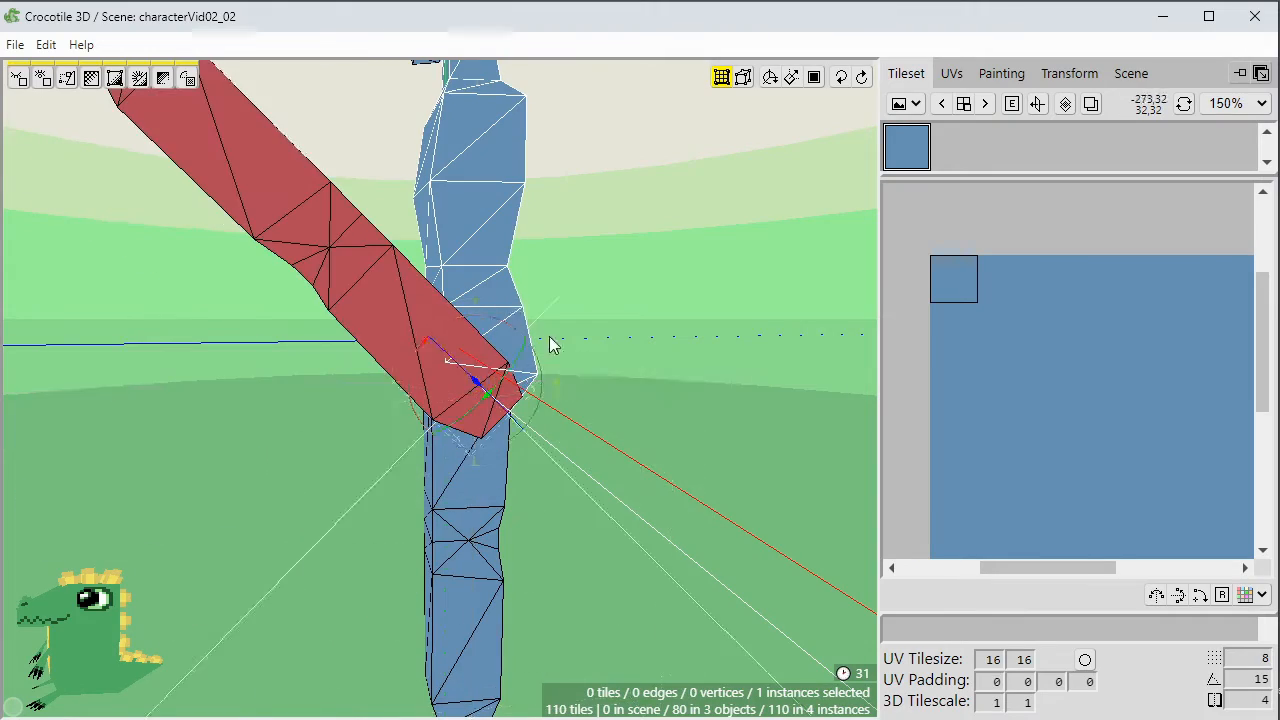
middle_click_drag(550, 338, 458, 374)
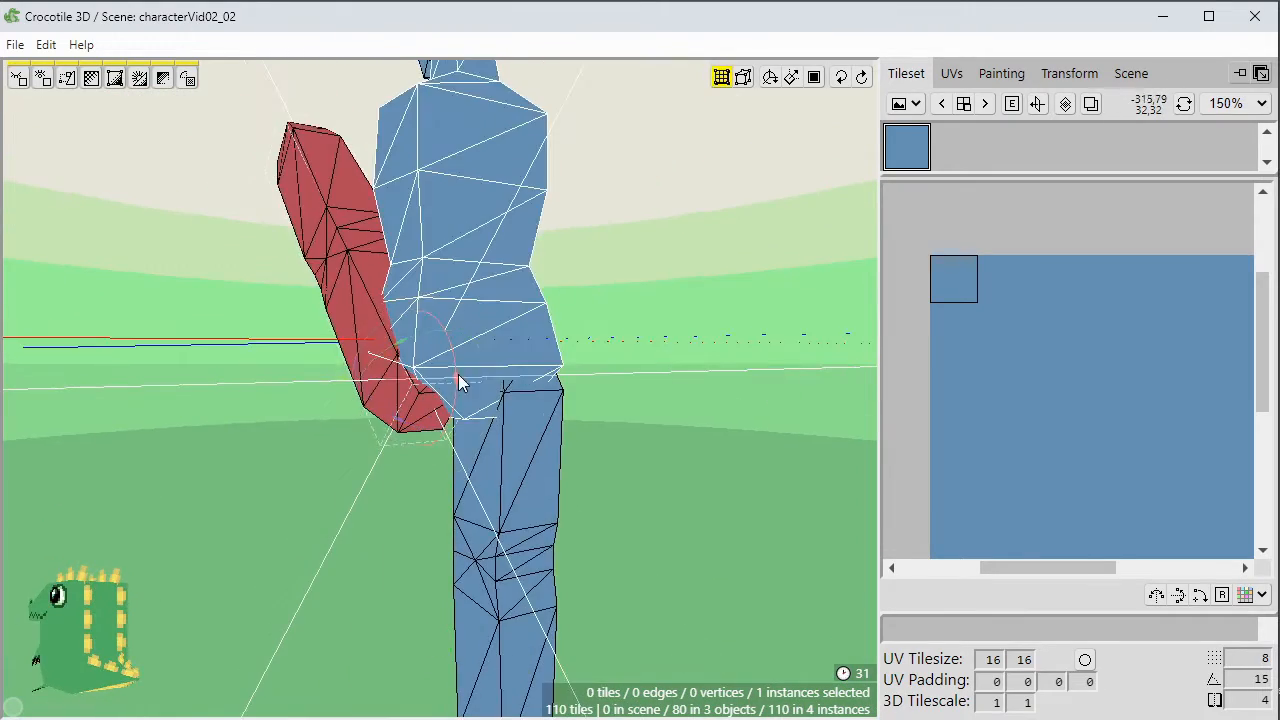
left_click_drag(458, 374, 484, 333)
middle_click_drag(484, 333, 501, 400)
left_click_drag(501, 400, 518, 410)
middle_click_drag(518, 410, 500, 371)
left_click_drag(500, 371, 568, 422)
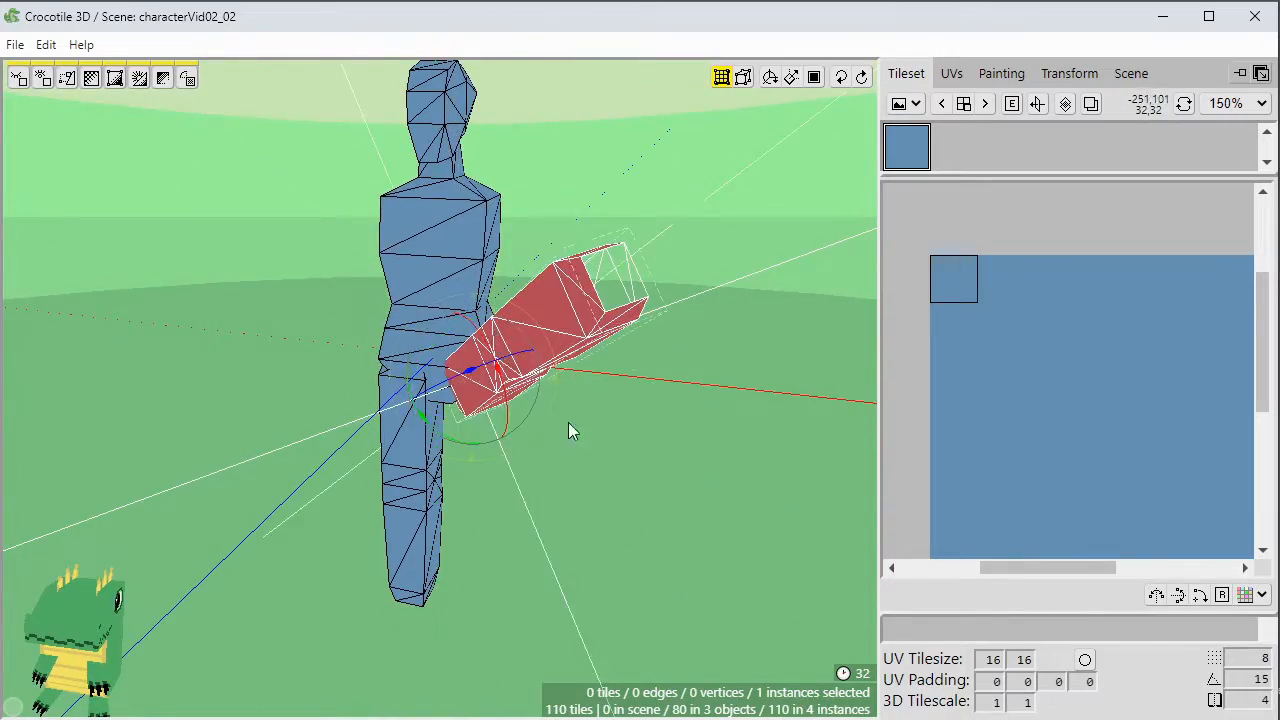
middle_click_drag(568, 425, 596, 463)
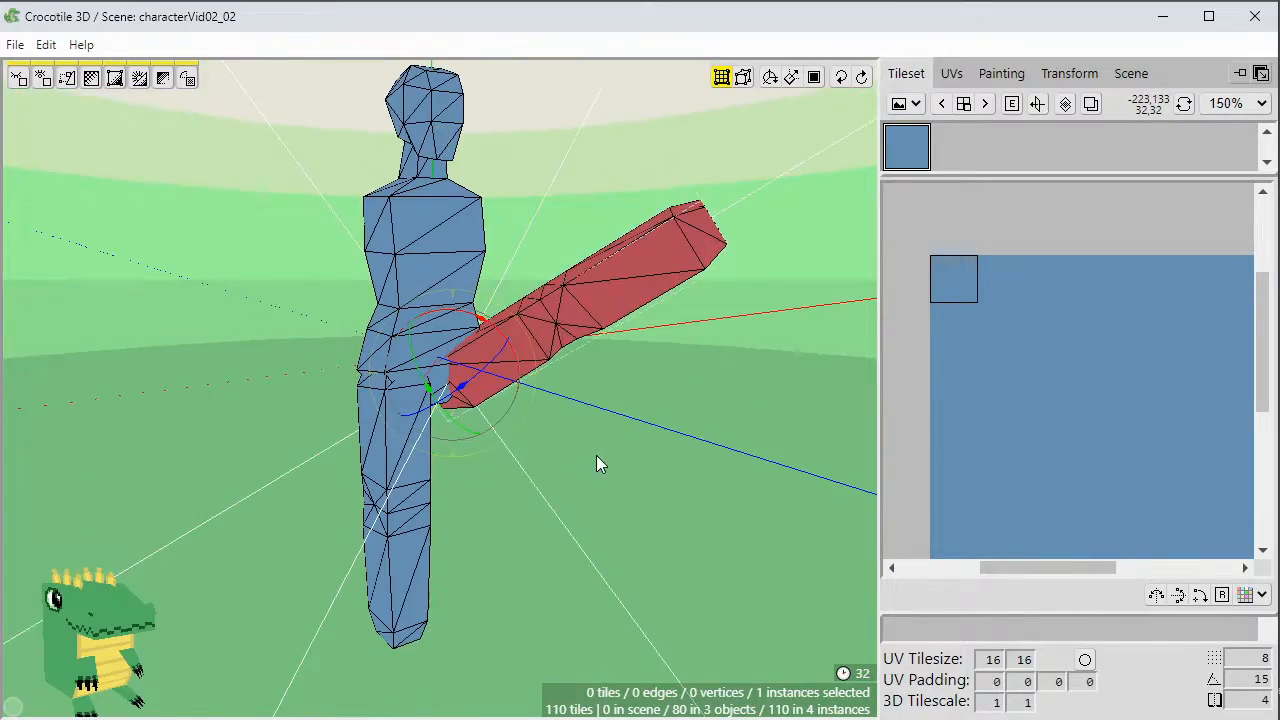
key("ctrl+z")
key("ctrl+z")
Rotate the character's left leg forward and outward at the hip into a partly raised pose.
middle_click_drag(451, 385, 572, 376)
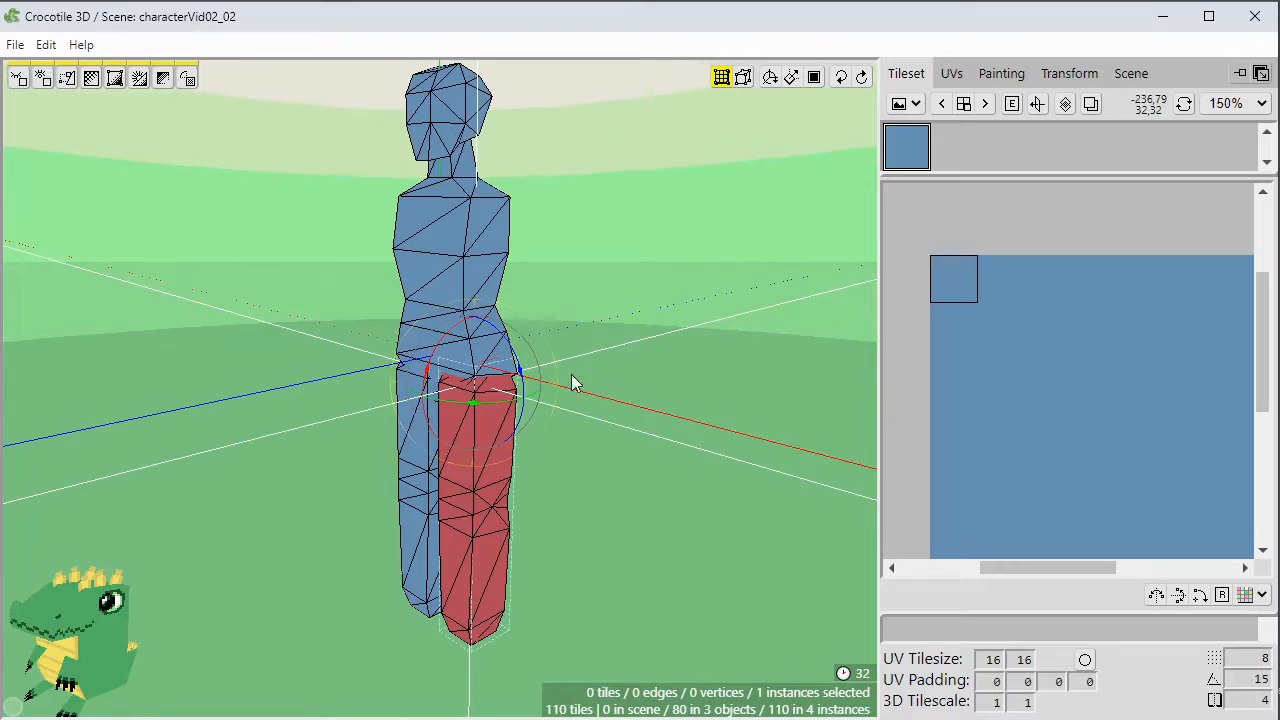
left_click_drag(525, 373, 526, 334)
middle_click_drag(526, 334, 560, 340)
left_click_drag(456, 411, 431, 505)
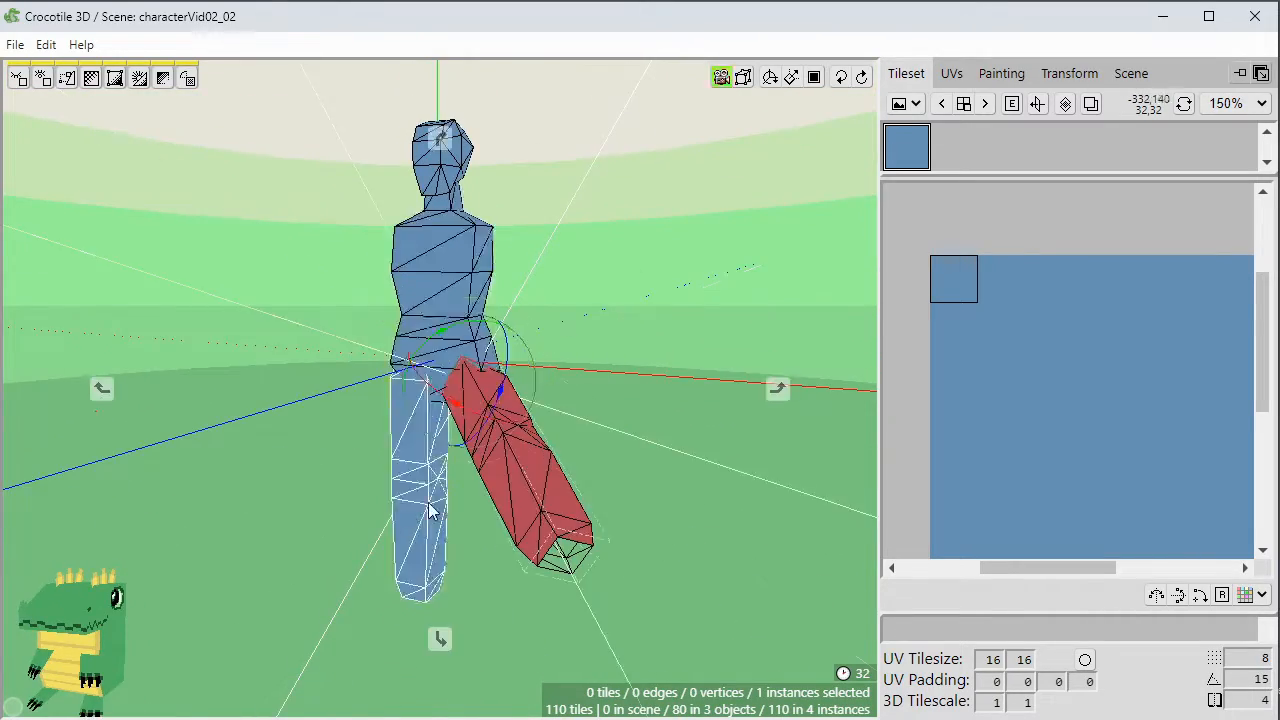
middle_click_drag(431, 509, 505, 505)
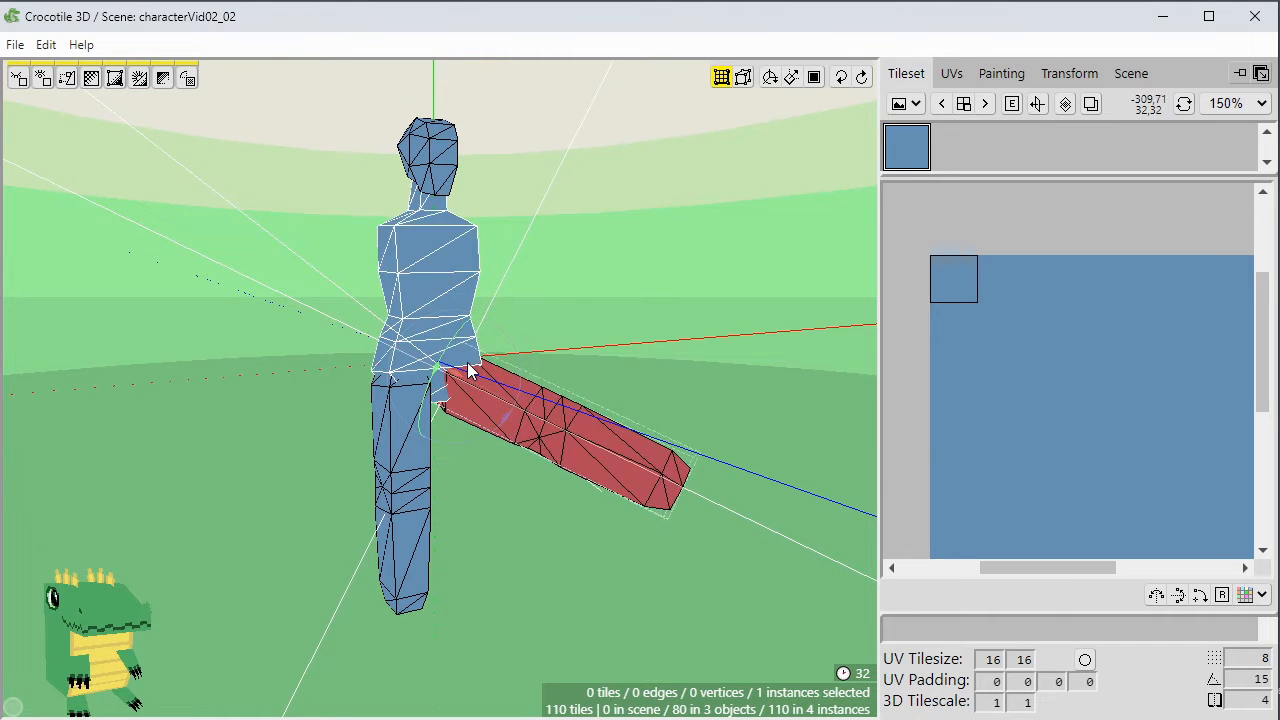
middle_click_drag(491, 497, 385, 497)
mouse_move(491, 432)
left_mouse_down()
mouse_move(466, 434)
mouse_move(480, 434)
left_mouse_up()
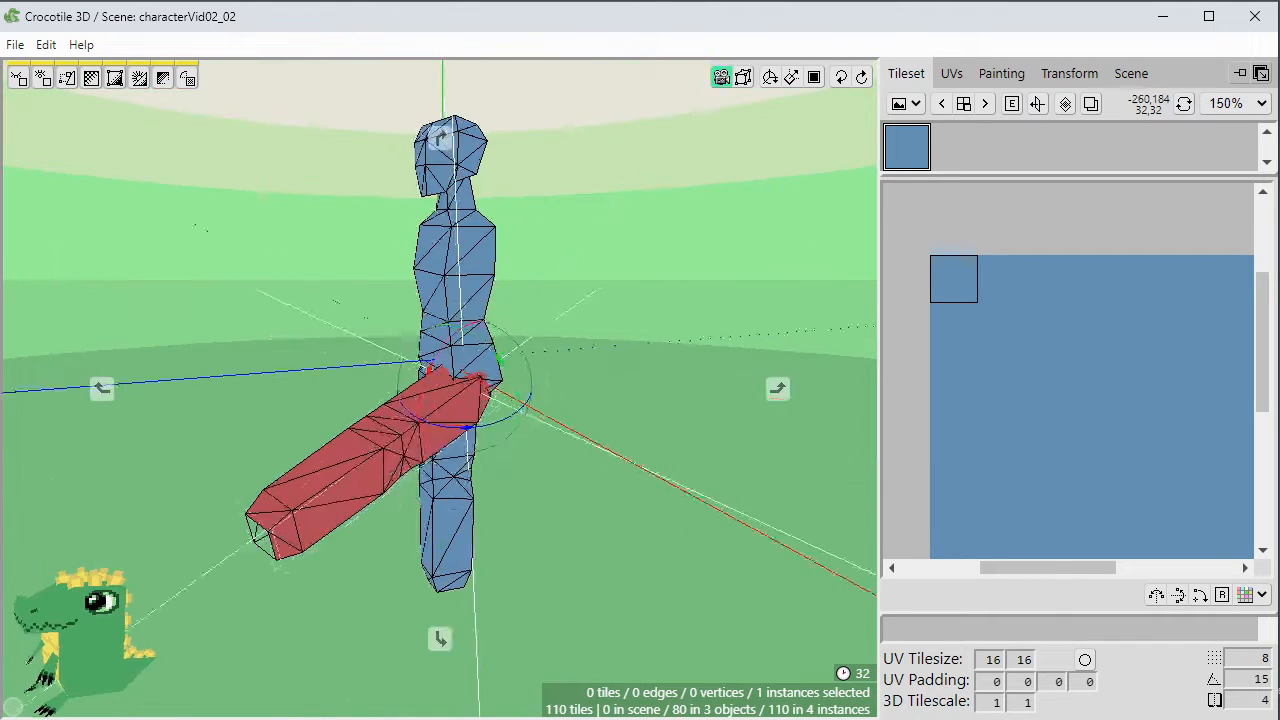
middle_click_drag(540, 531, 480, 560)
middle_click_drag(457, 390, 643, 597)
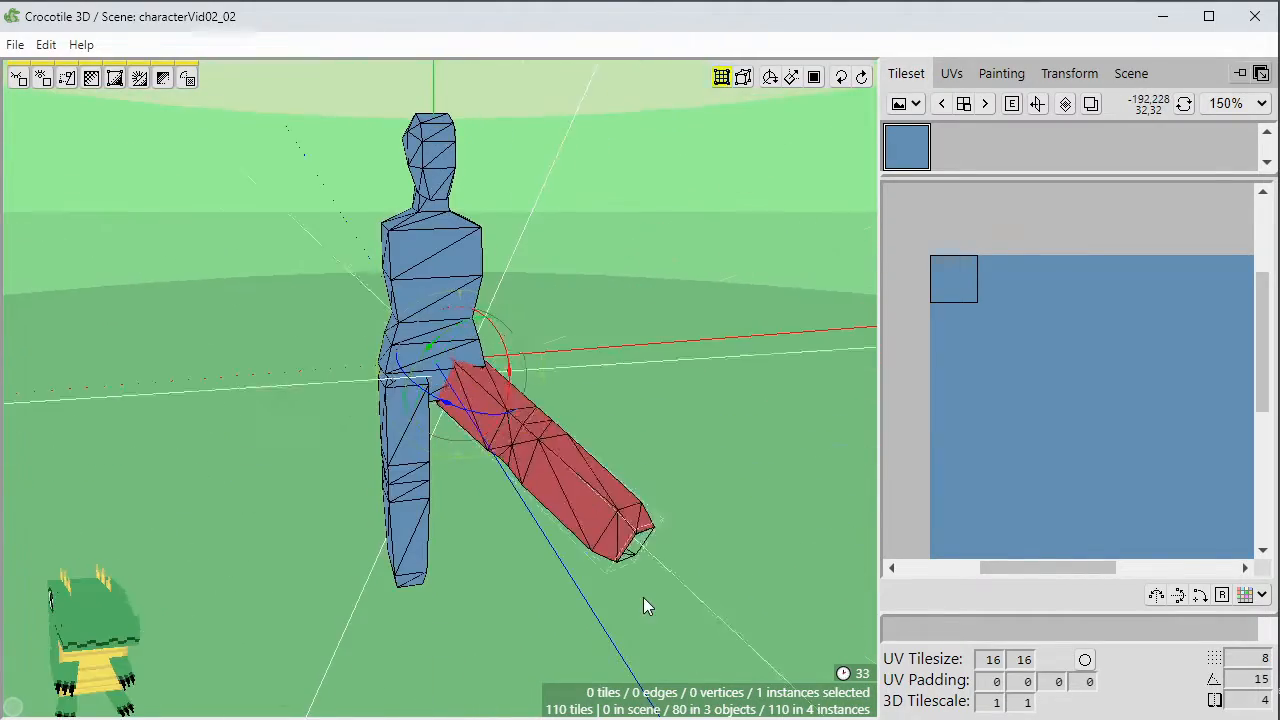
Undo the rotation of the selected leg instance.
key("ctrl+z")
key("ctrl+z")
key("ctrl+z")
left_click_drag(571, 475, 523, 480)
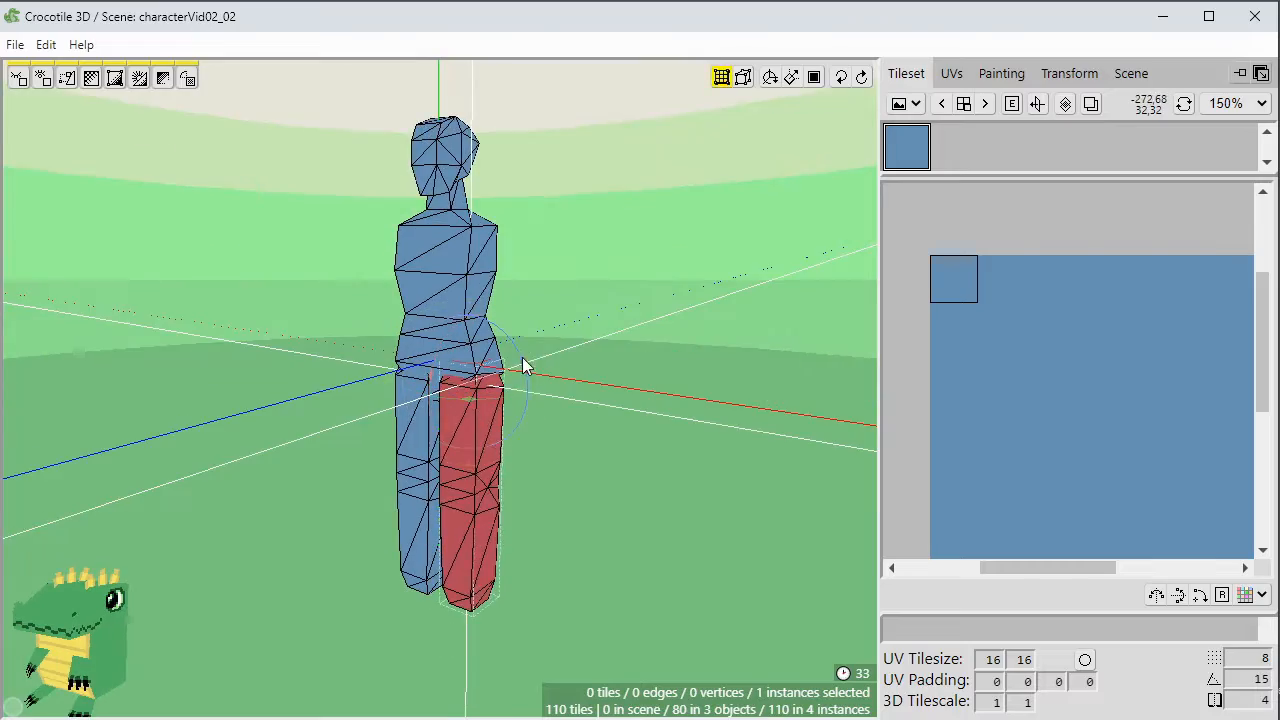
Try swinging the selected leg instance outward about its hip, and undo the rotation.
left_click_drag(523, 360, 508, 332)
left_click_drag(508, 332, 572, 352)
left_click_drag(463, 394, 120, 326)
key("space")
left_click_drag(513, 548, 523, 548)
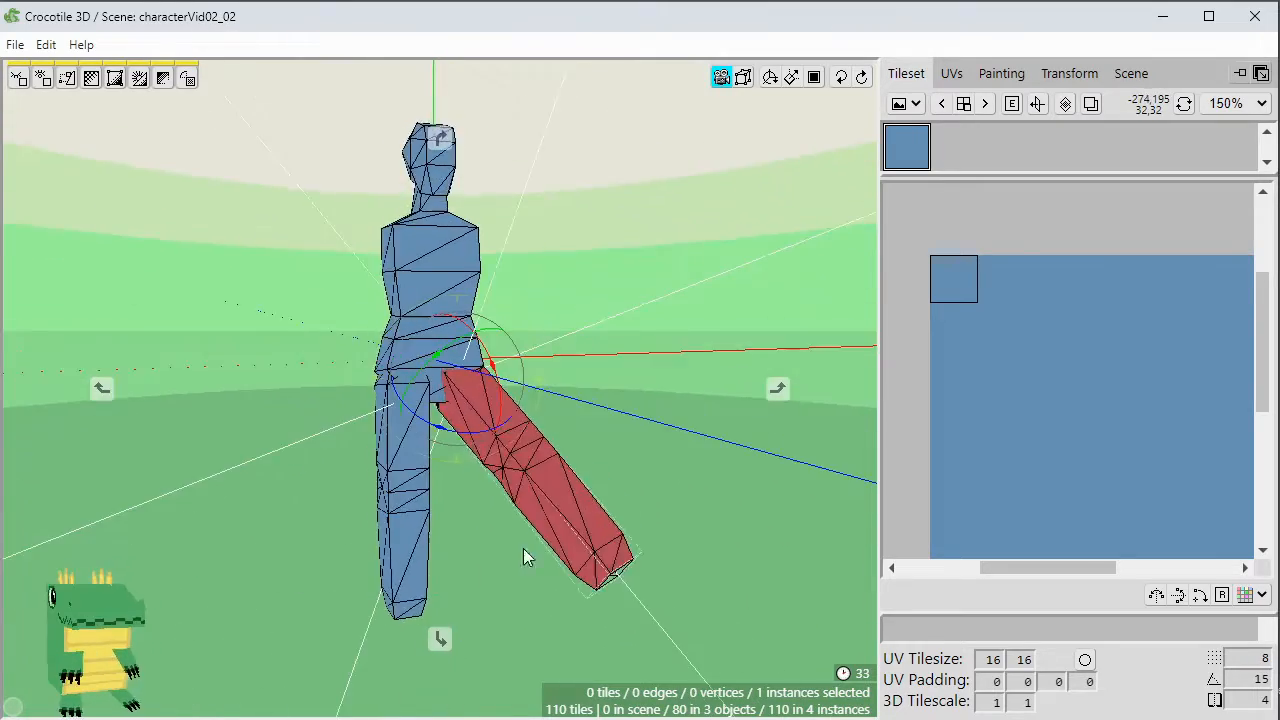
key("space")
left_click_drag(693, 556, 560, 548)
key("space")
key("ctrl+z")
key("ctrl+z")
Save the scene.
key("space")
left_click_drag(656, 546, 642, 465)
right_click_drag(642, 464, 642, 407)
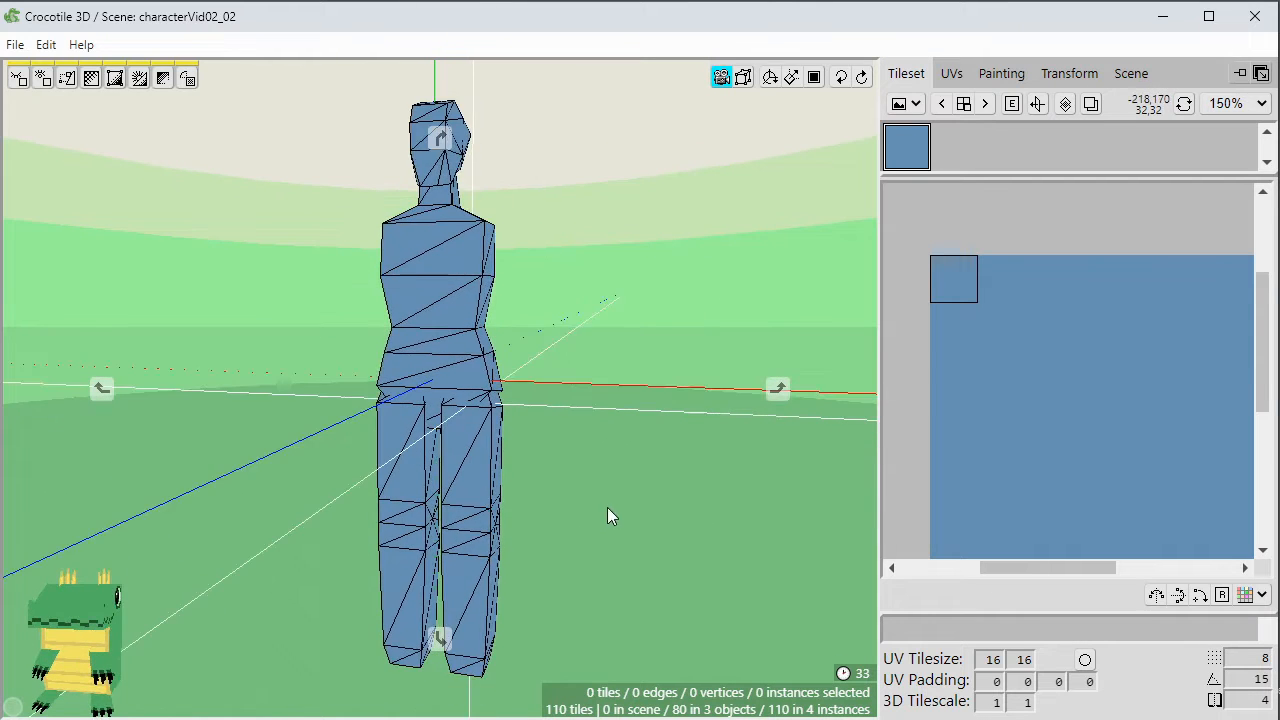
left_click_drag(612, 507, 590, 545)
key("space")
key("ctrl+s")
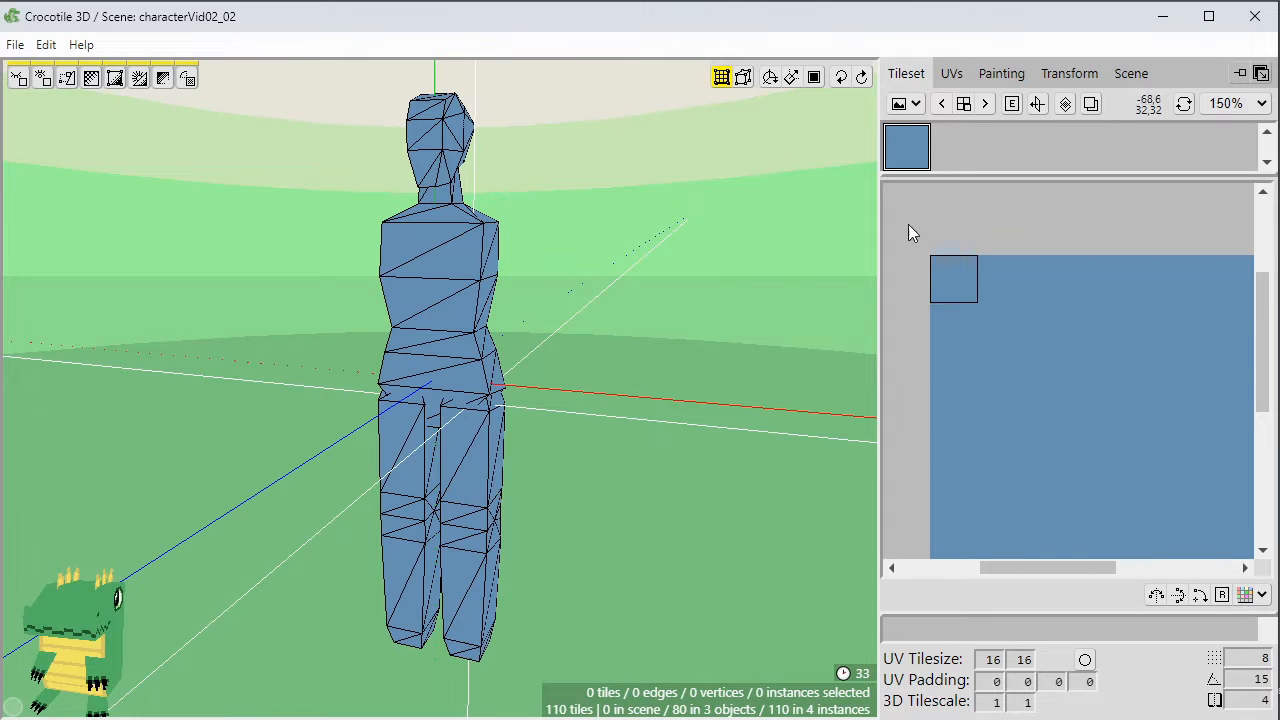
Clone the leg object and name the copy arm.
left_click(1130, 76)
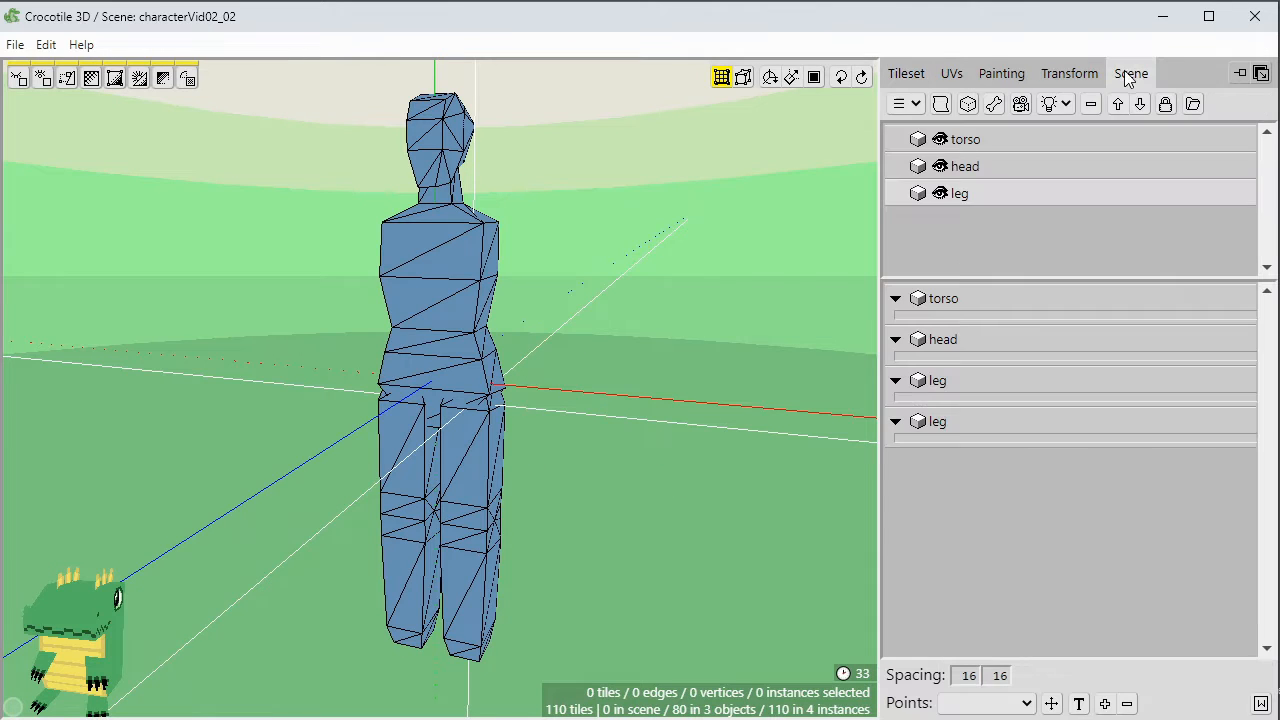
right_click(979, 197)
left_click(1017, 445)
double_click(961, 222)
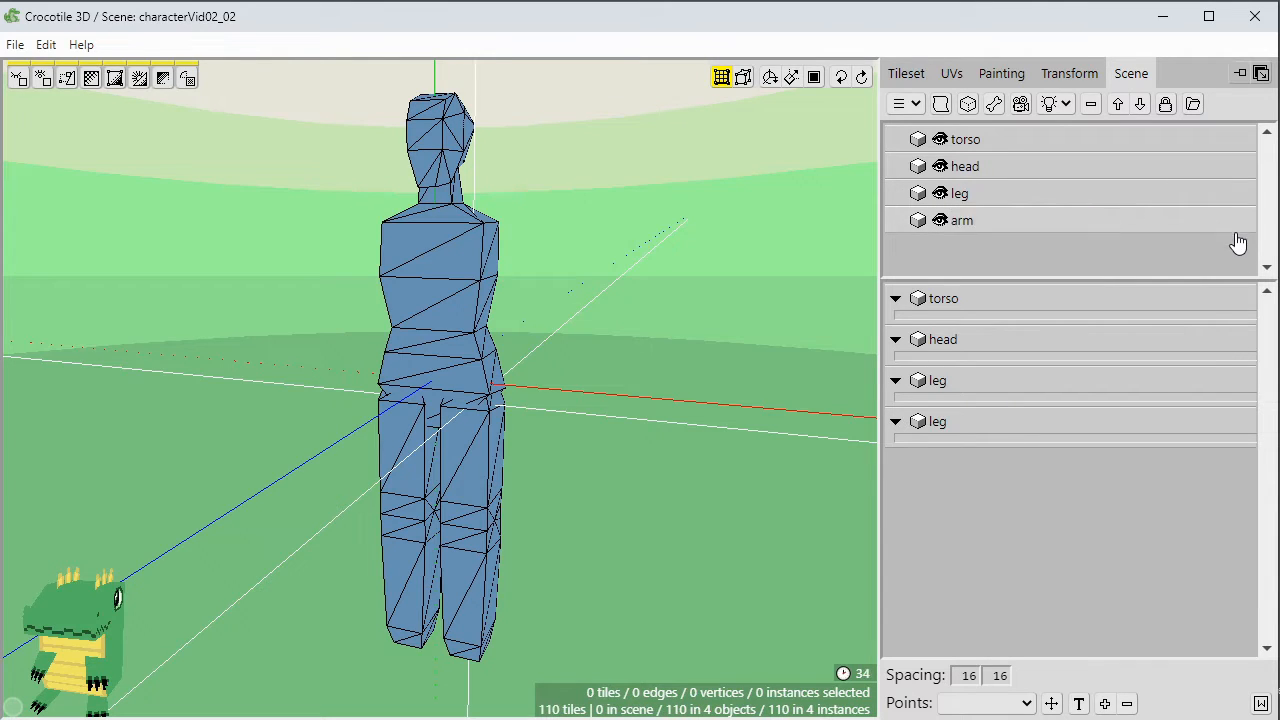
Move the 3D cursor out to the side of the torso and up to shoulder height.
key("d")
key("d")
key("d")
key("d")
key("d")
key("d")
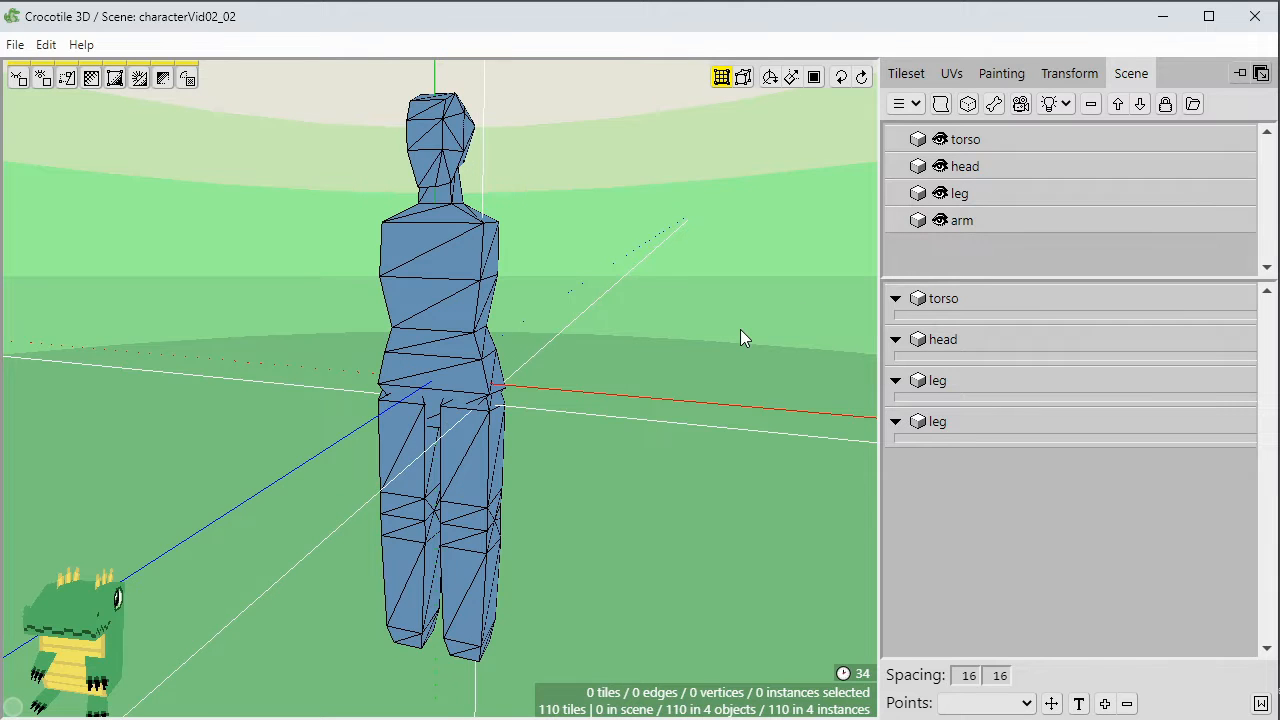
key("w")
key("w")
key("w")
key("w")
key("w")
key("w")
key("w")
key("w")
key("w")
key("w")
key("w")
key("w")
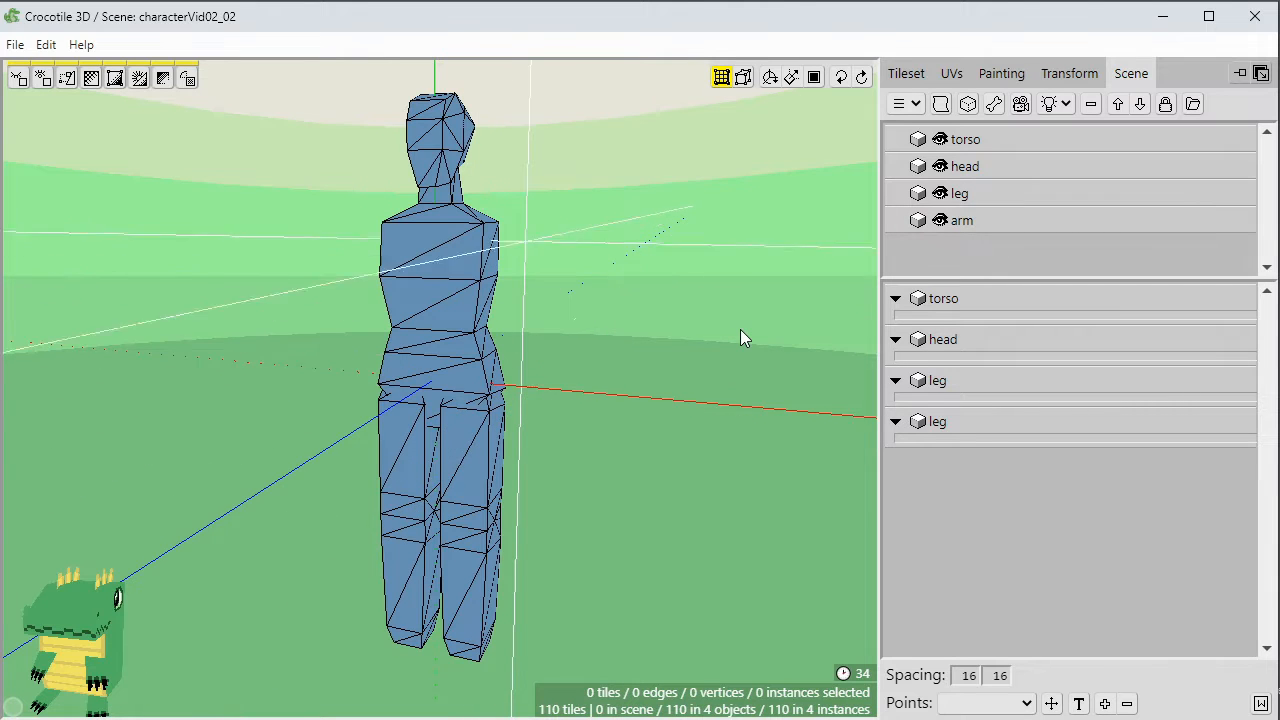
left_click(907, 76)
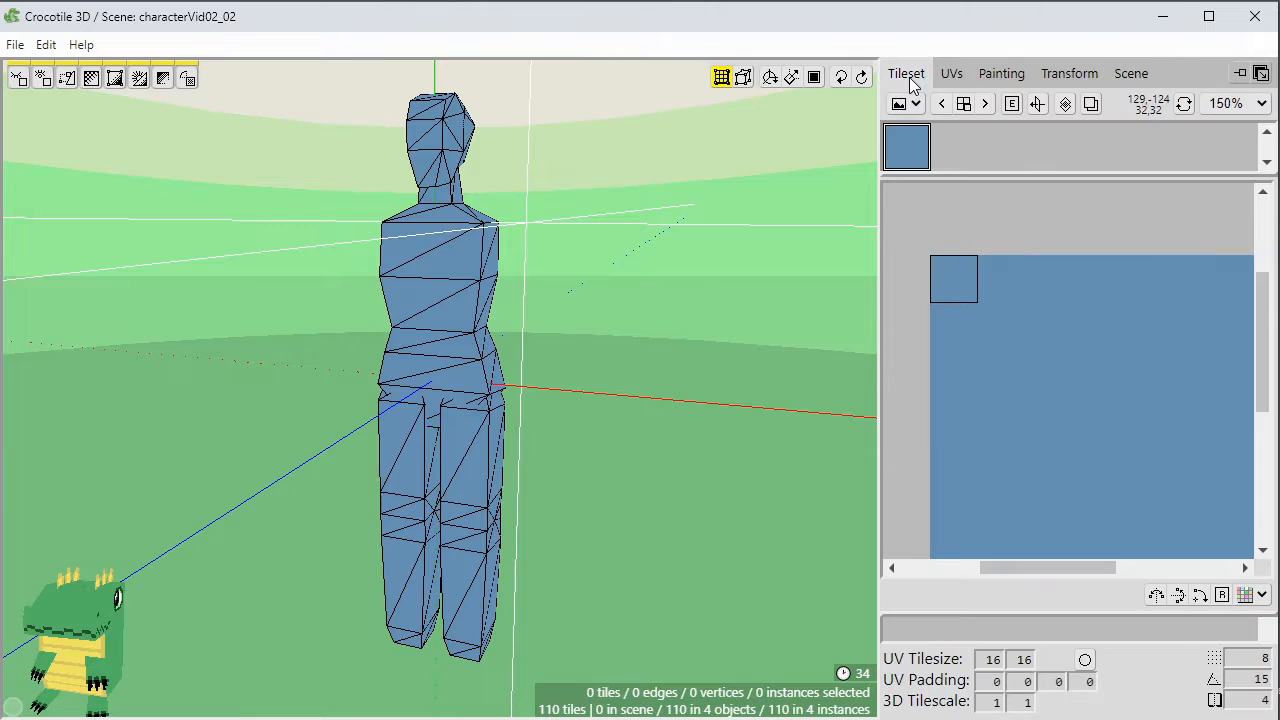
left_click(1140, 76)
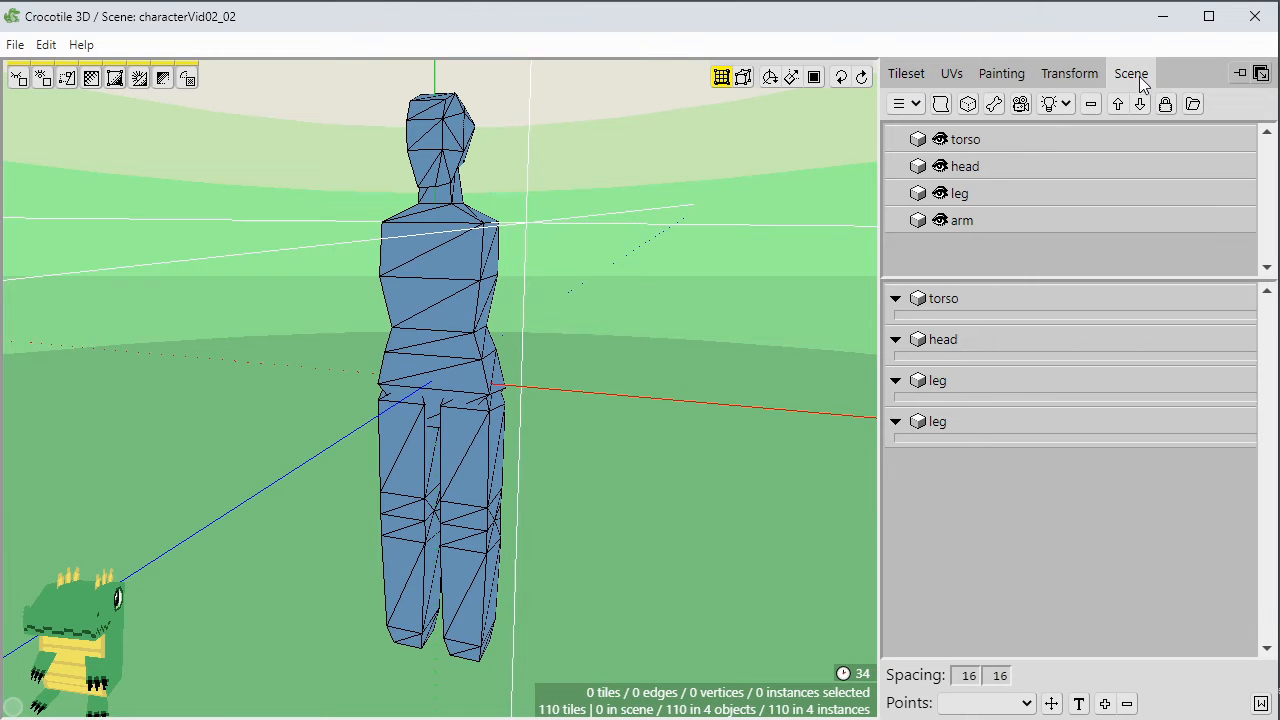
Align the 3D cursor with the torso's shoulder, using its outer corner vertices as reference.
left_click(483, 266)
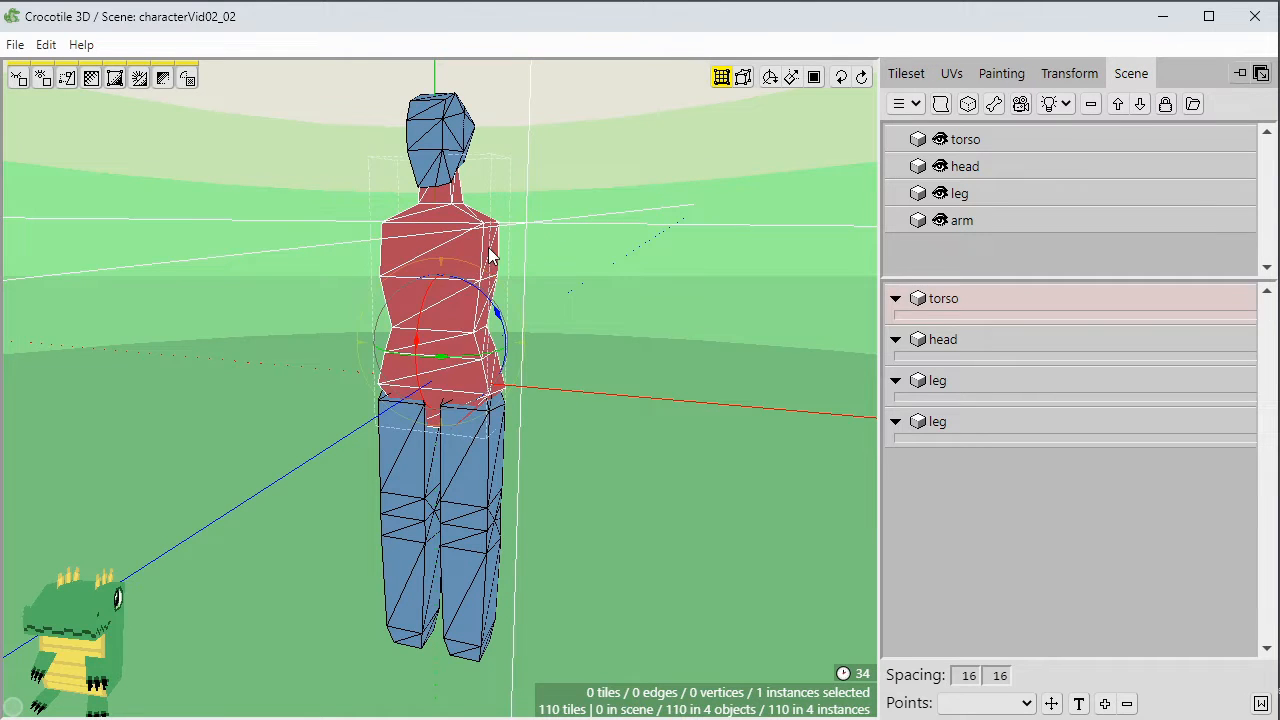
key("Tab")
left_click(485, 222)
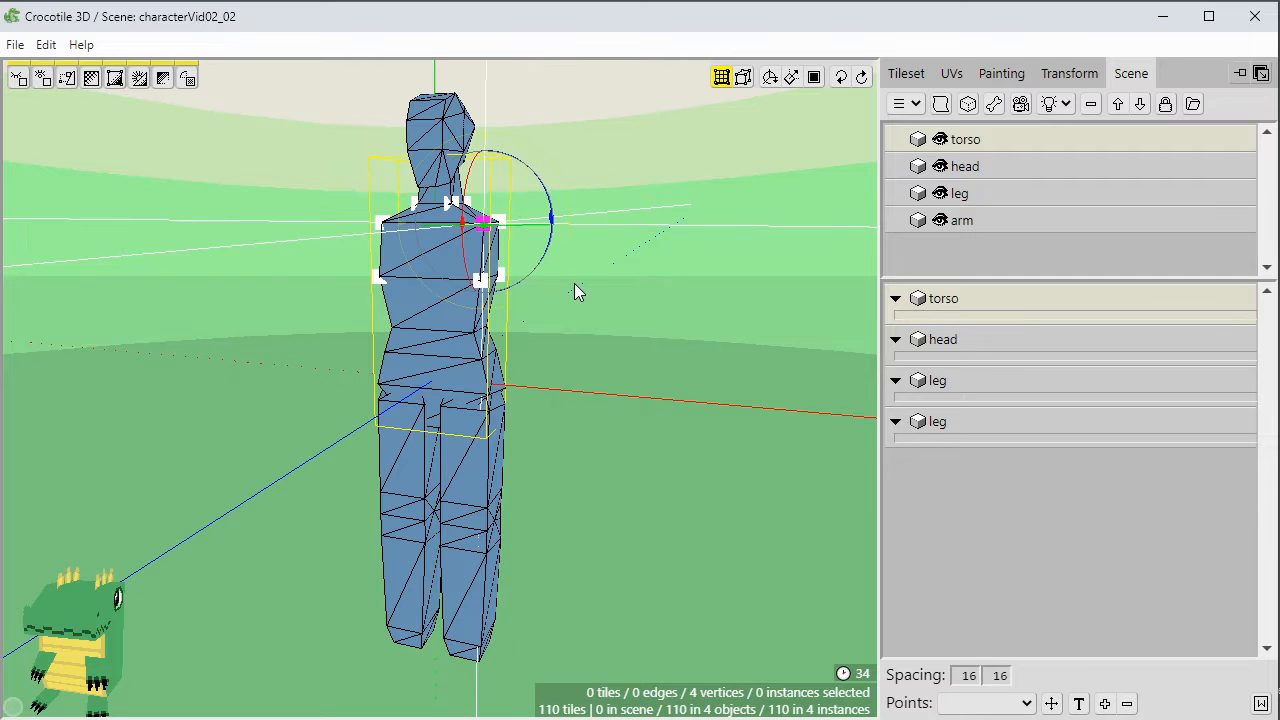
key("space")
left_click_drag(577, 281, 748, 255)
scroll(570, 286, "up", 1)
key("Tab")
key("space")
key("space")
Add an instance of the arm object to the scene at the 3D cursor.
right_click(1000, 235)
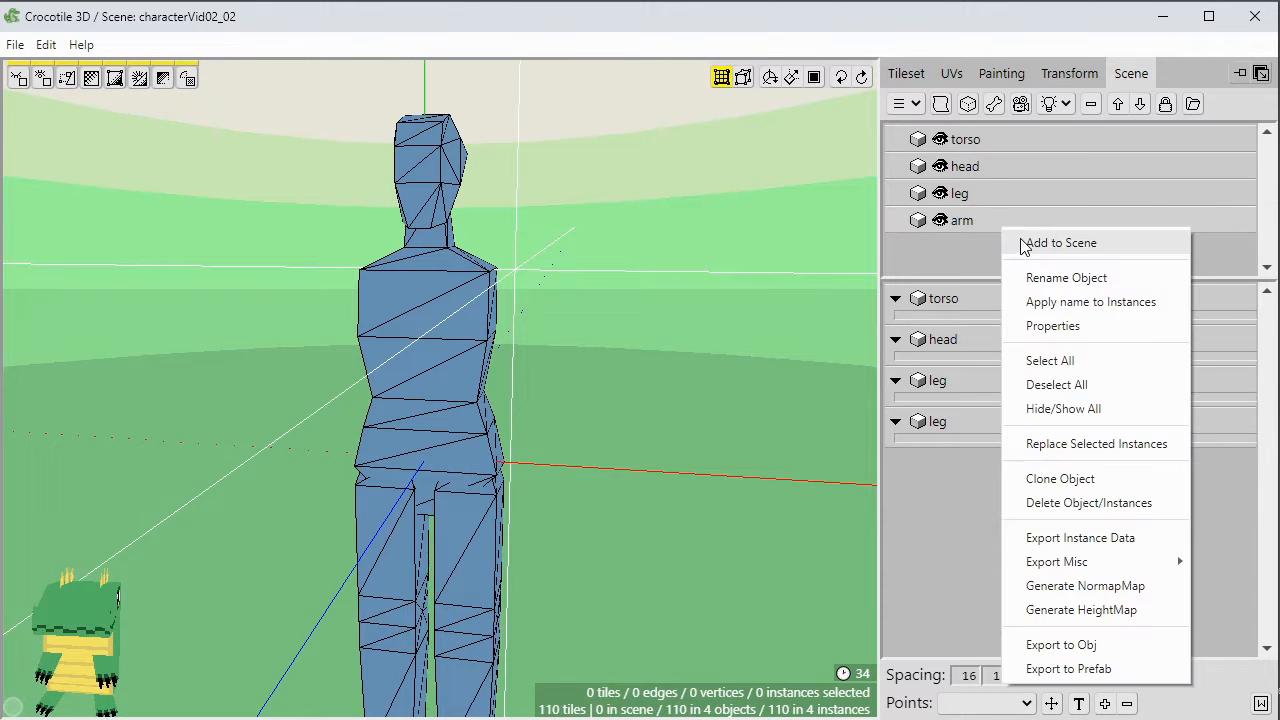
left_click(1018, 243)
key("space")
left_click_drag(657, 317, 645, 350)
Move the arm instance sideways so it stands clear of the torso.
left_click(527, 361)
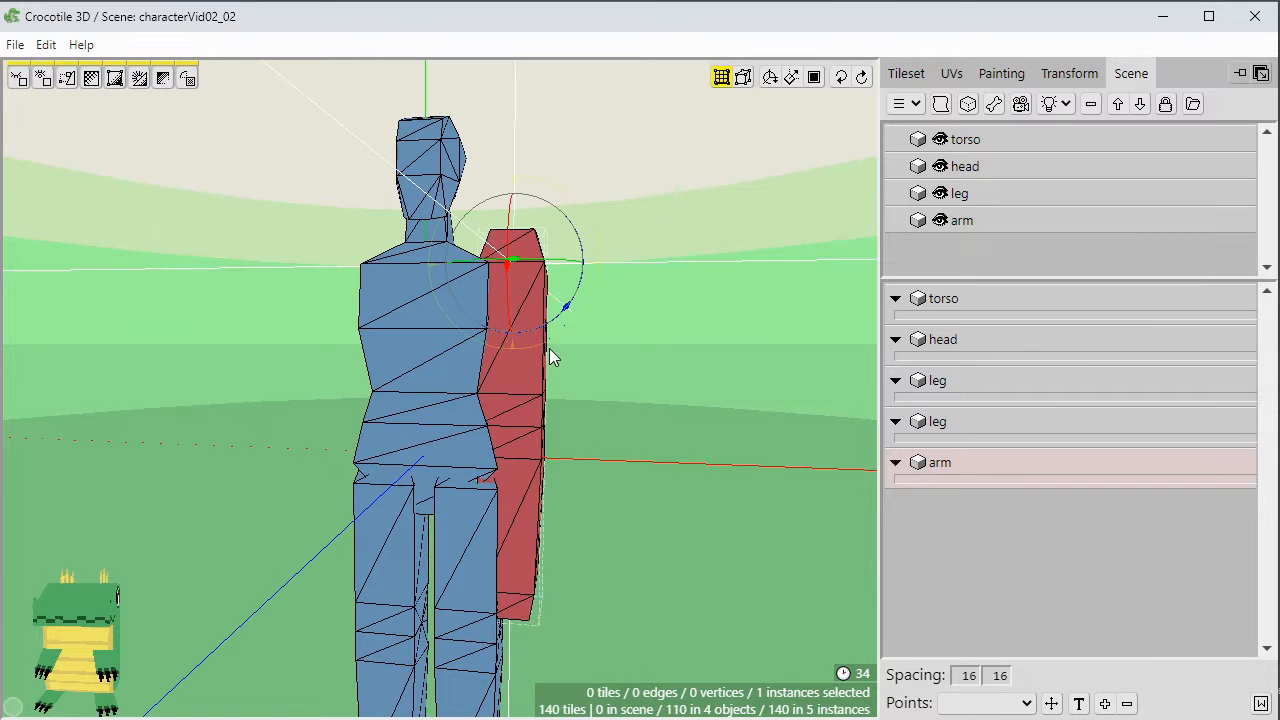
key("space")
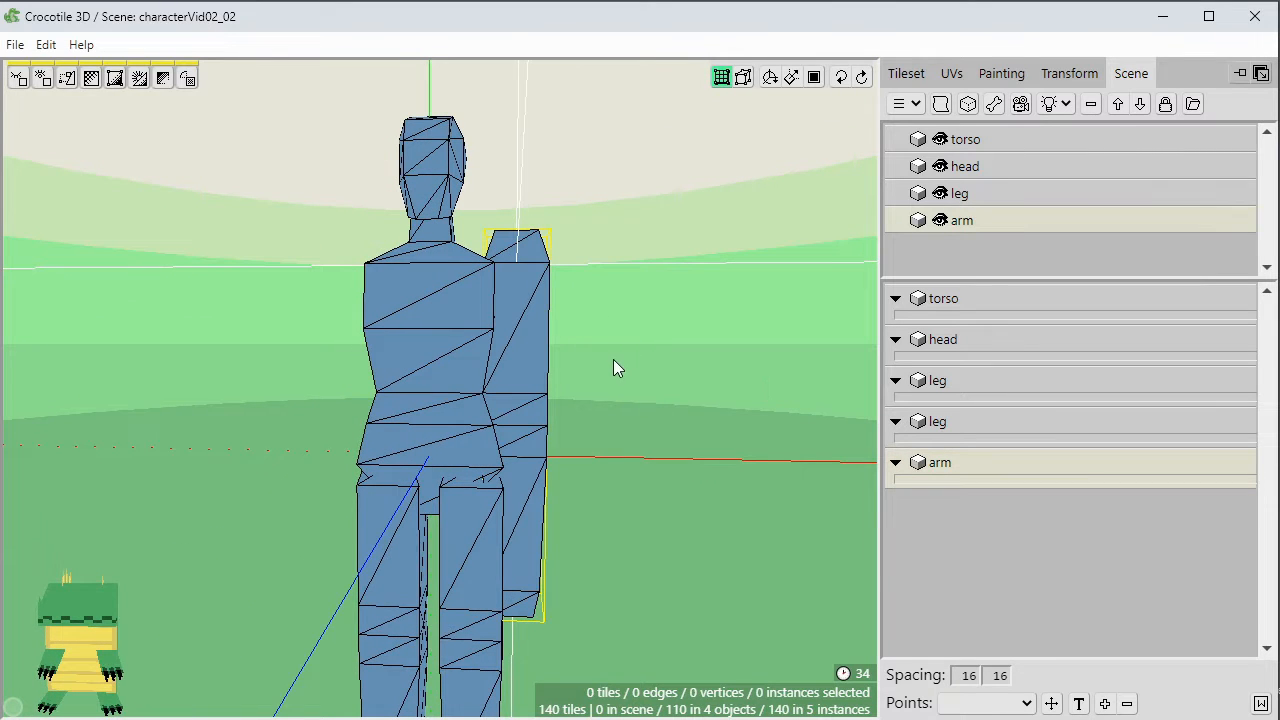
left_click(615, 369)
left_click(527, 325)
key("d")
key("d")
key("d")
key("d")
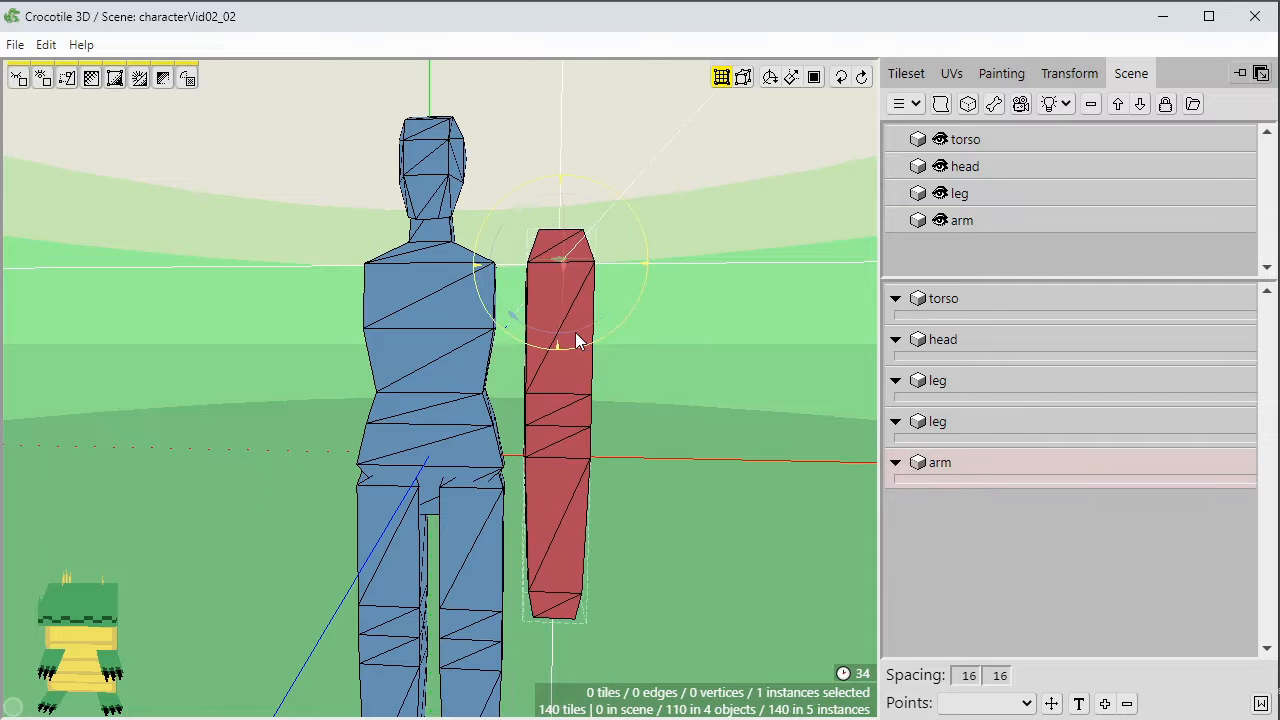
key("a")
Shorten the upper arm by moving all the arm's vertices from the elbow down to the hand upward.
key("space")
left_click_drag(718, 398, 649, 412)
key("Return")
key("space")
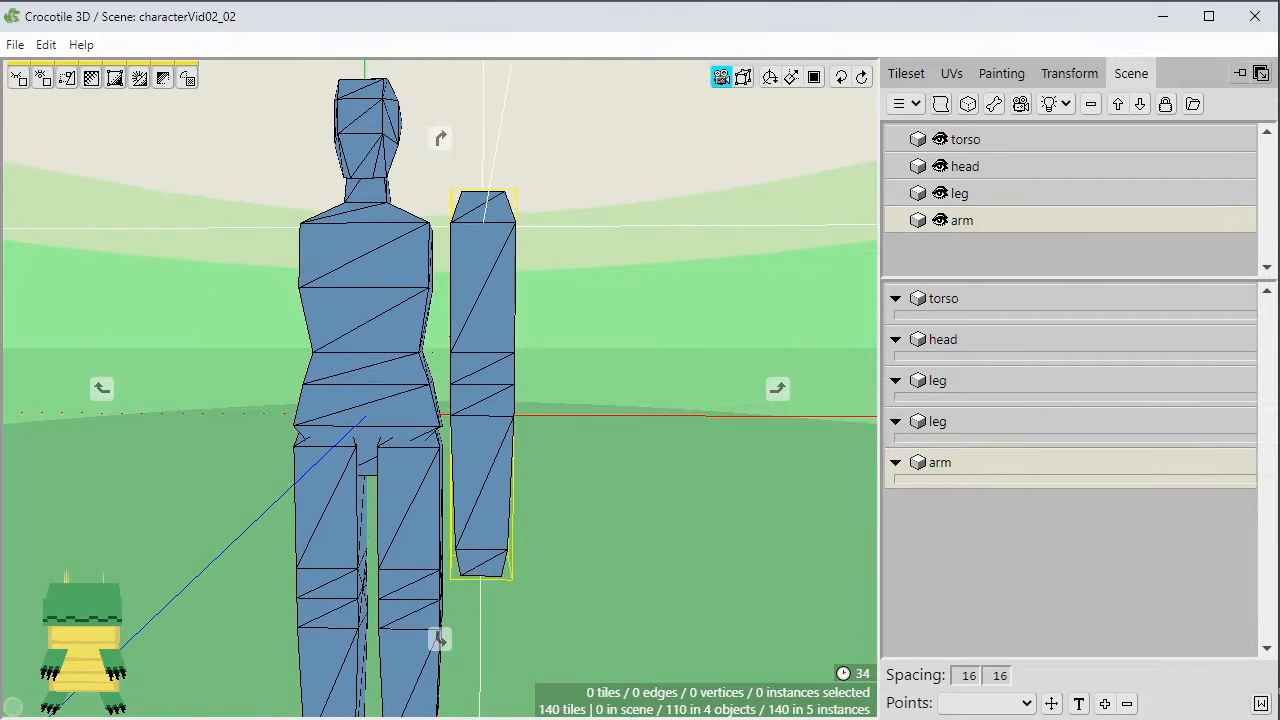
key("space")
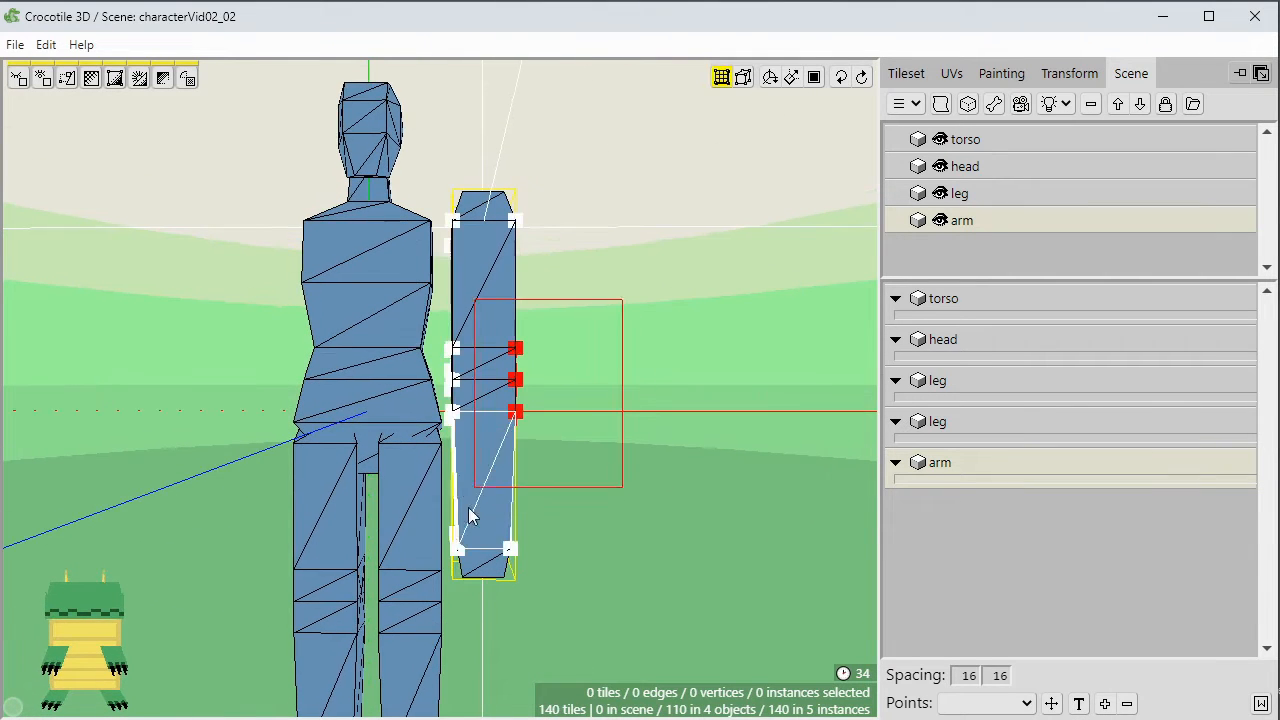
left_click_drag(470, 515, 446, 606)
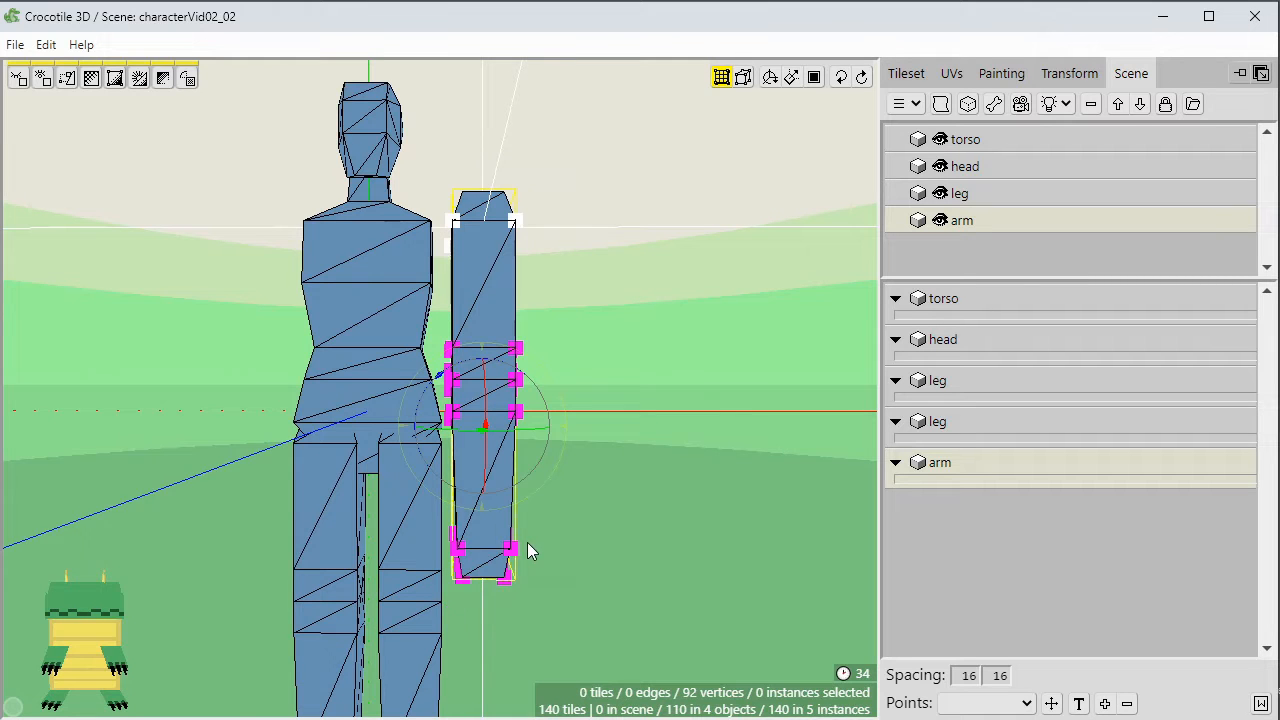
key("Up")
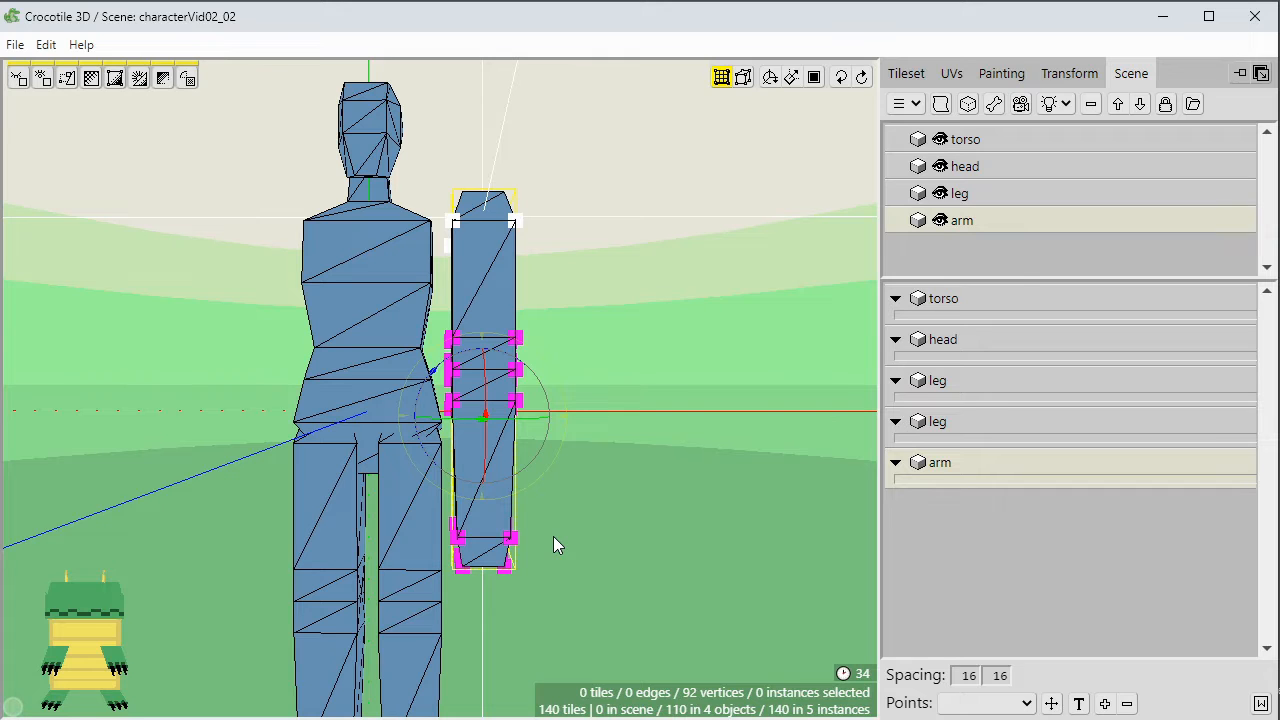
key("Up")
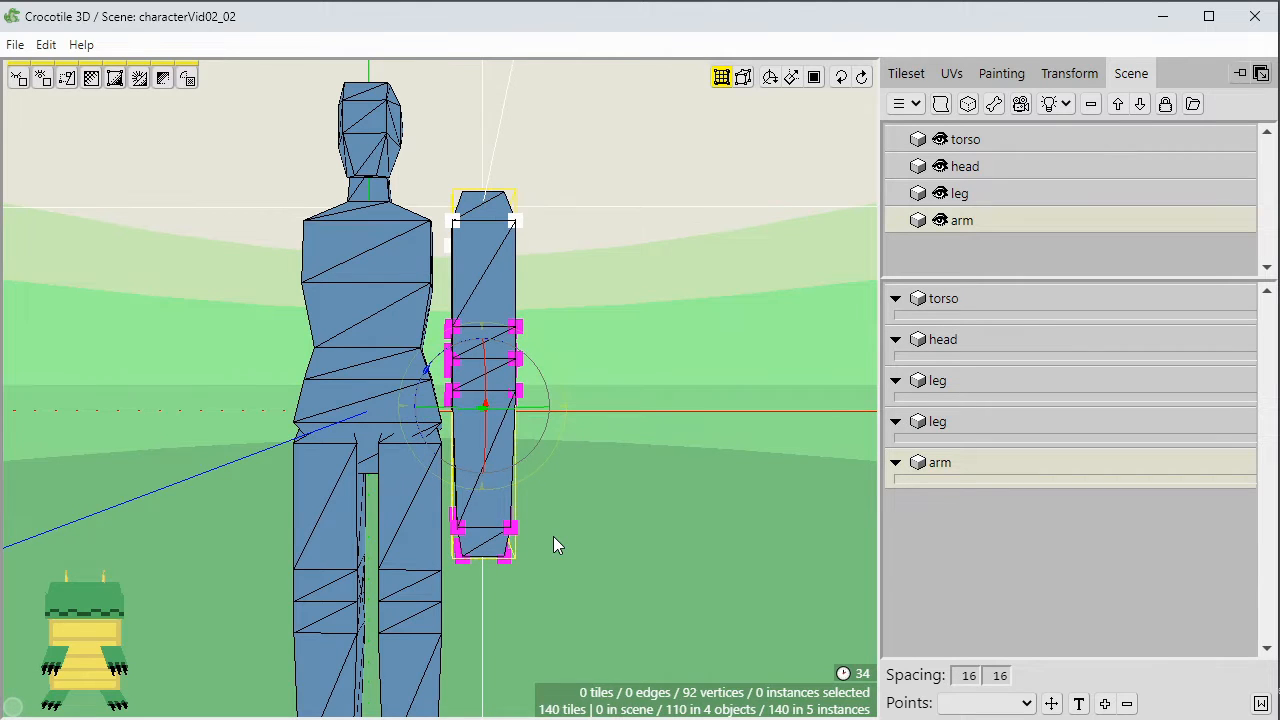
Shorten the forearm by moving the vertices at the lower end of the arm upward.
left_click_drag(603, 463, 442, 606)
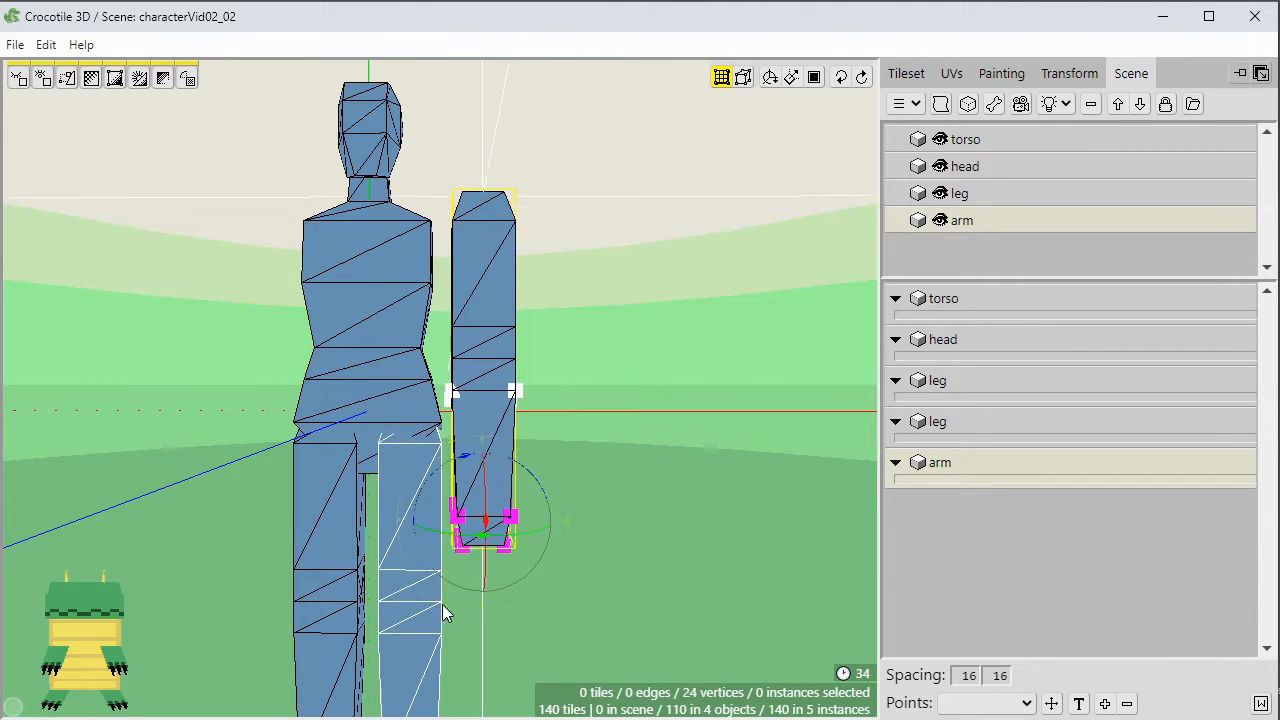
key("Up")
middle_click_drag(611, 628, 620, 600)
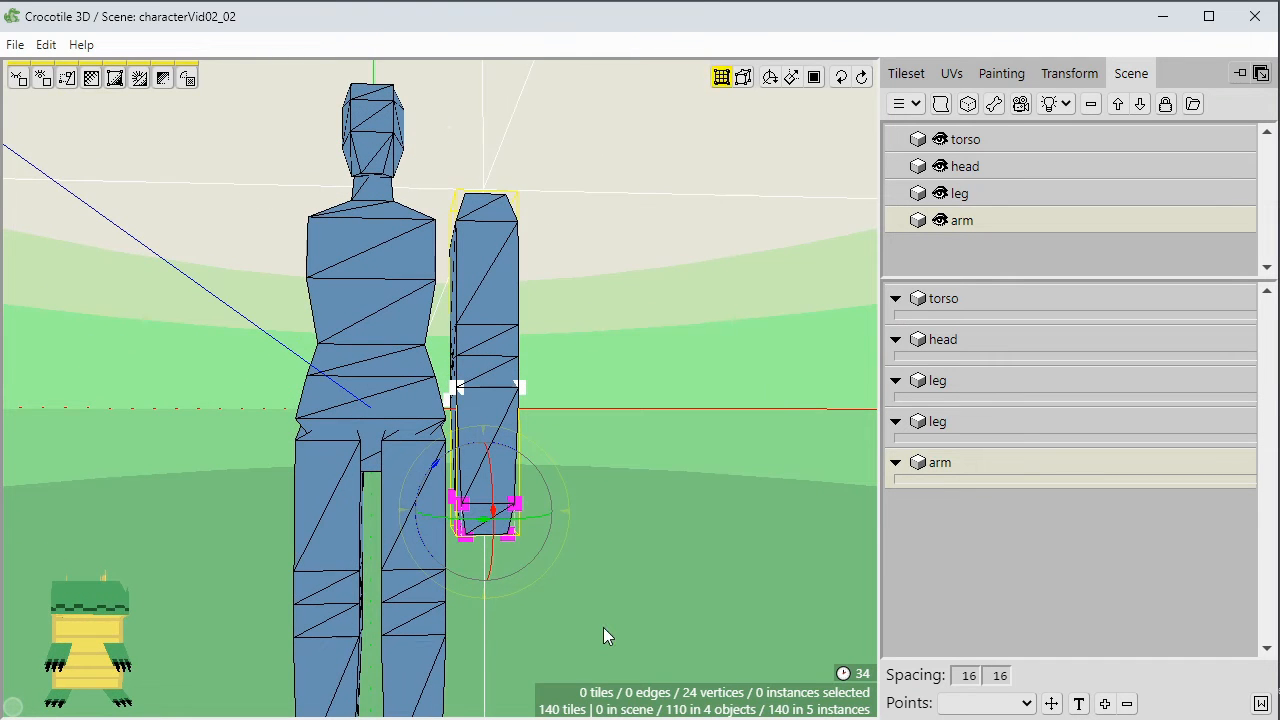
key("Up")
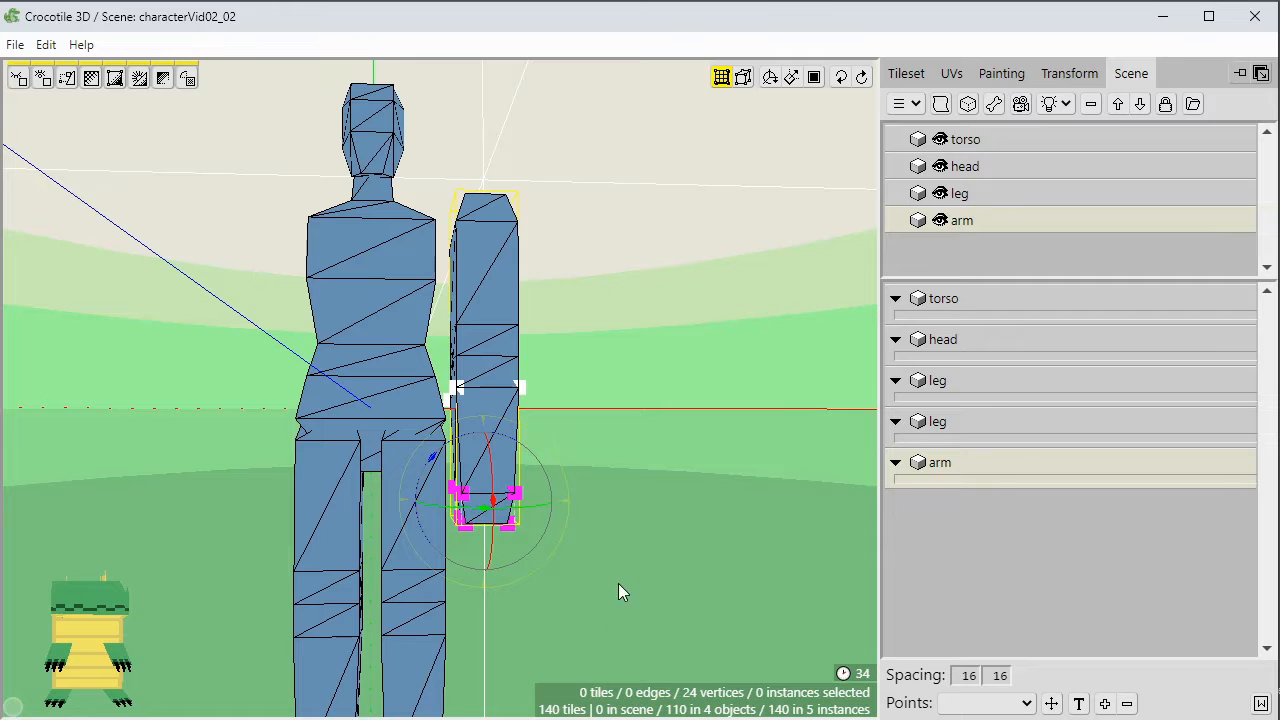
left_click(618, 583)
Raise the back vertices of the elbow's lower edge to level them with the front ones.
middle_click_drag(618, 583, 609, 491)
scroll(600, 450, "up", 3)
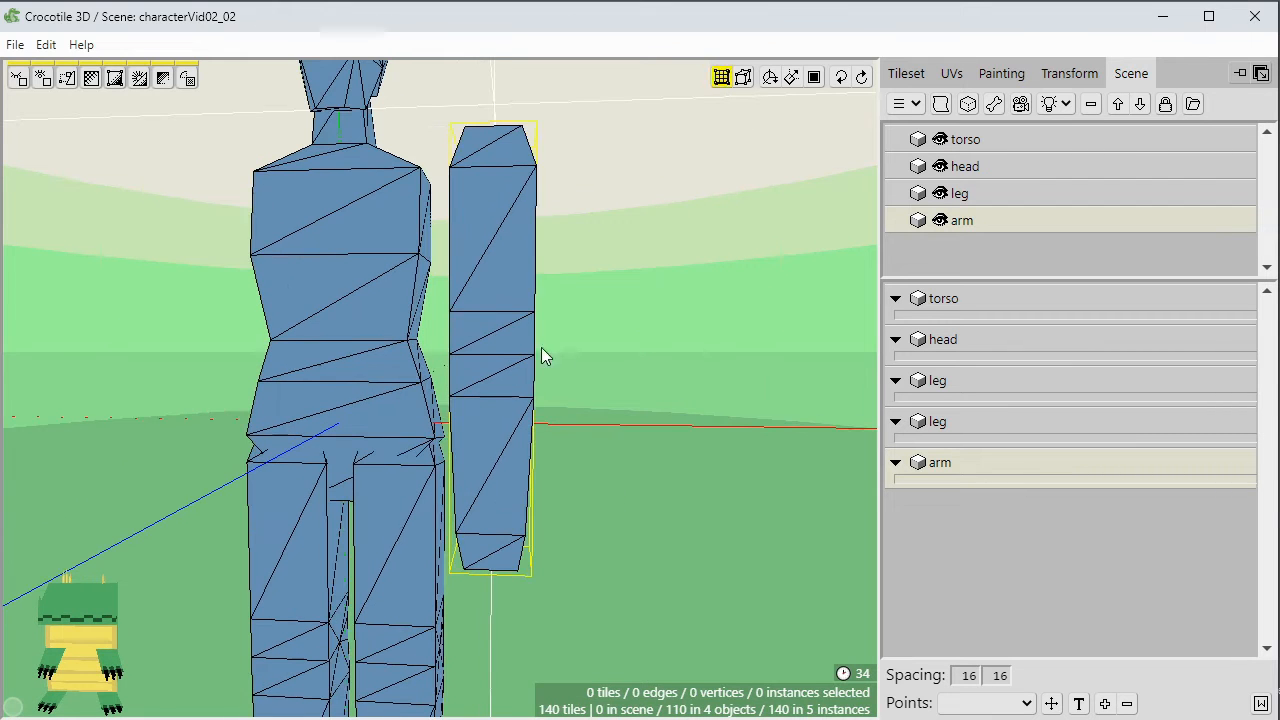
left_click_drag(480, 409, 410, 424)
middle_click_drag(410, 424, 315, 408)
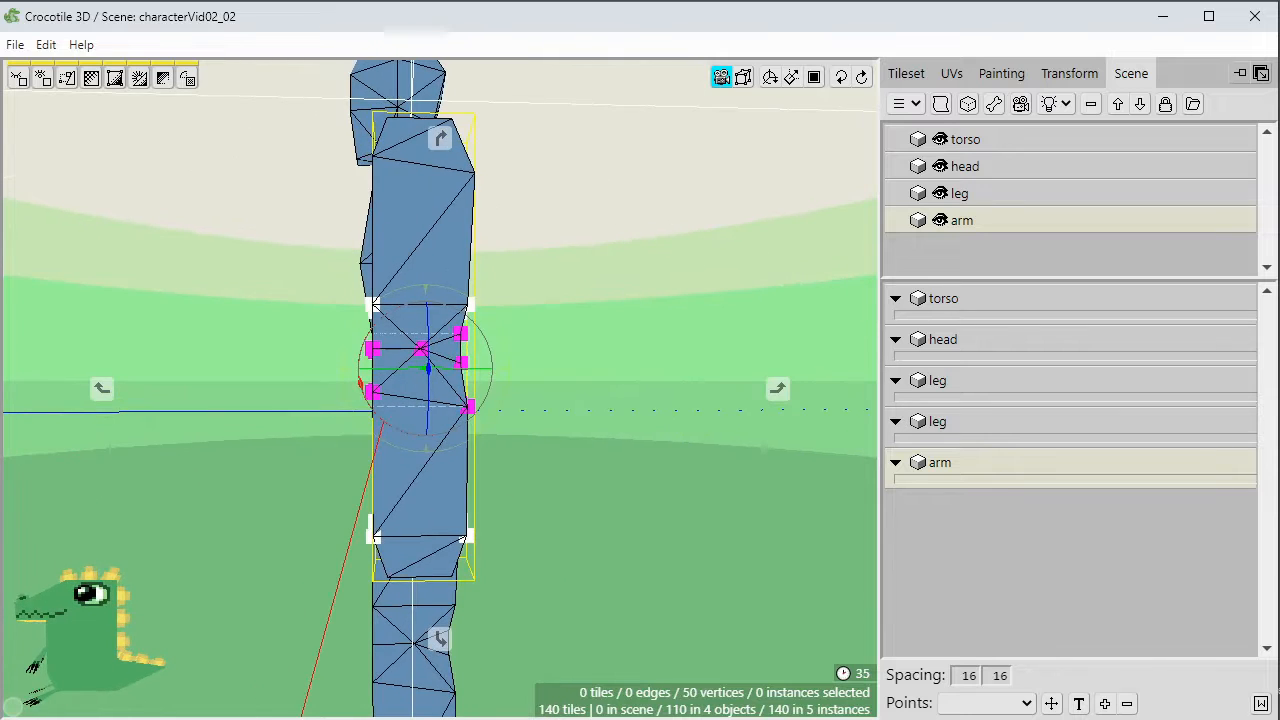
left_click(599, 412)
middle_click_drag(592, 427, 542, 388)
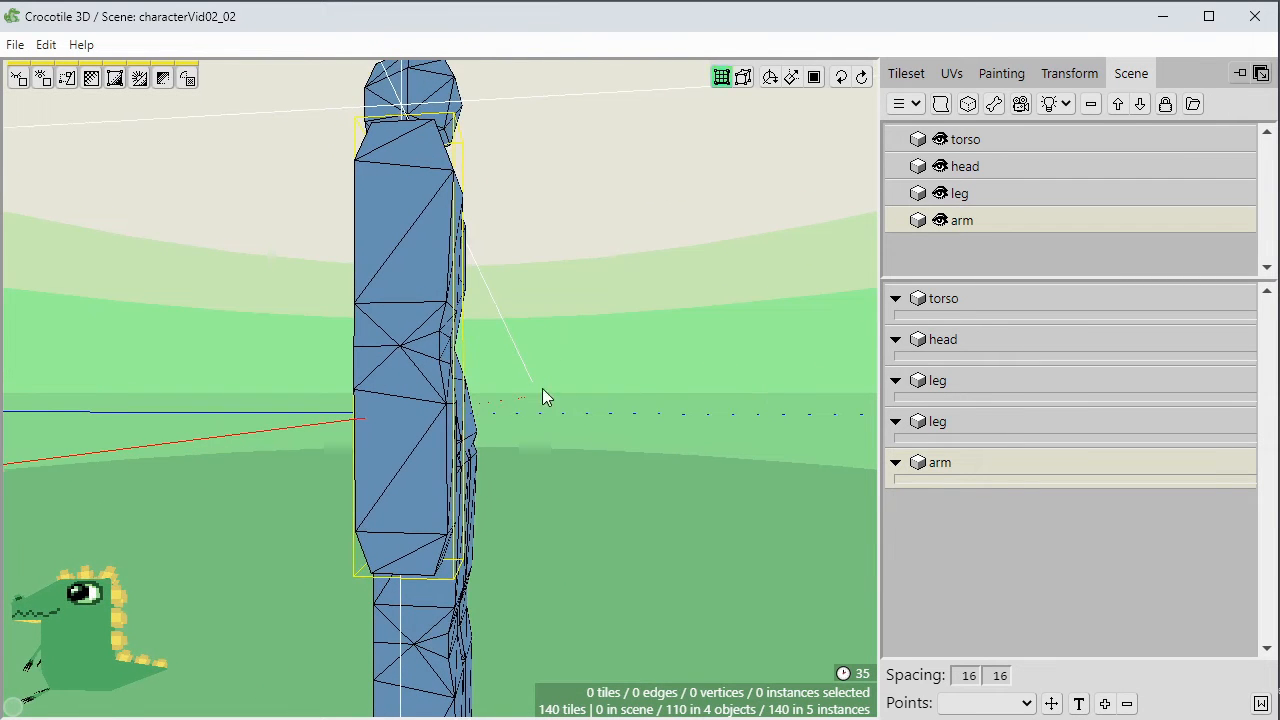
middle_click_drag(435, 428, 550, 437)
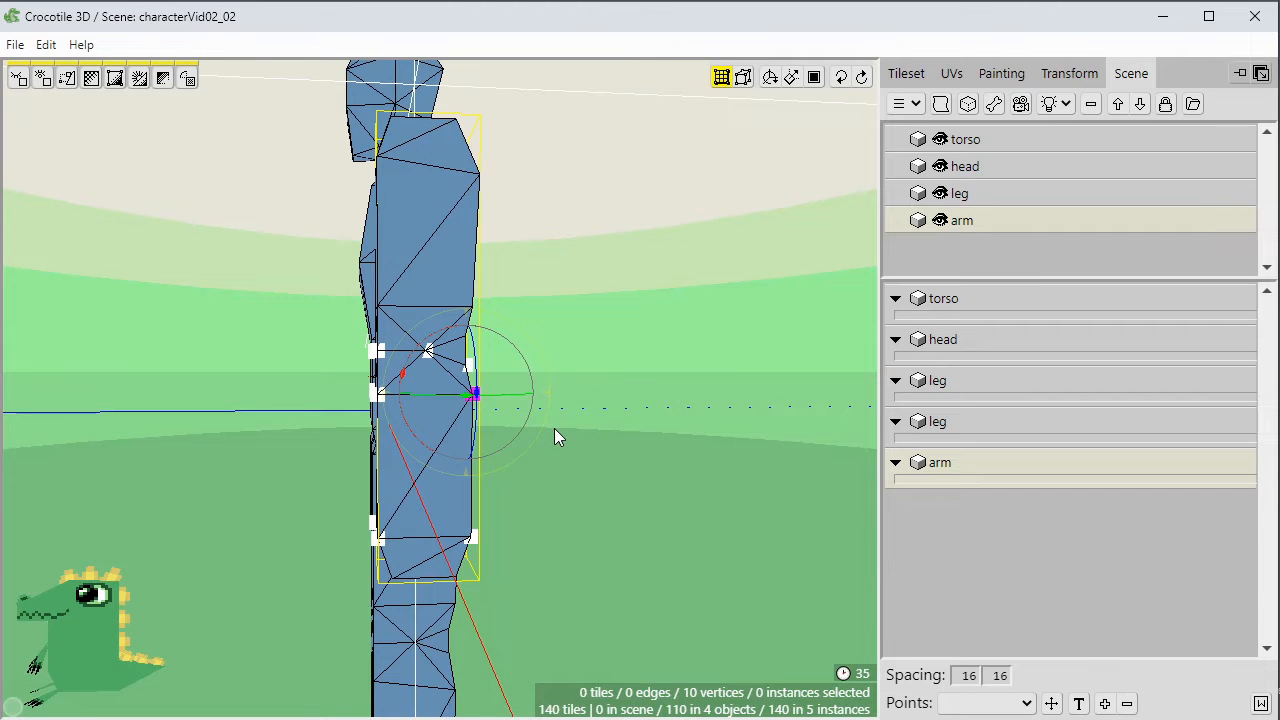
left_click(557, 437)
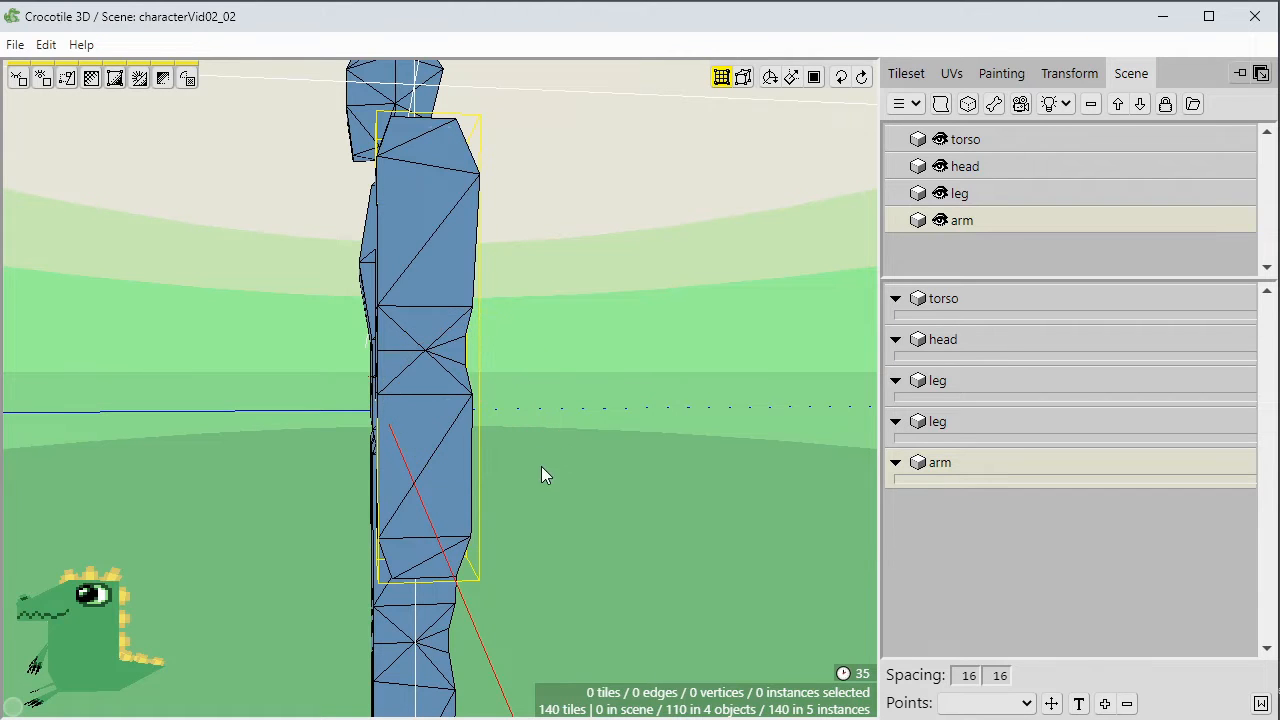
Flip all tiles of the arm object front to back so the elbow notch faces the opposite way.
middle_click_drag(543, 474, 563, 319)
key("ctrl+a")
middle_click_drag(627, 389, 540, 350)
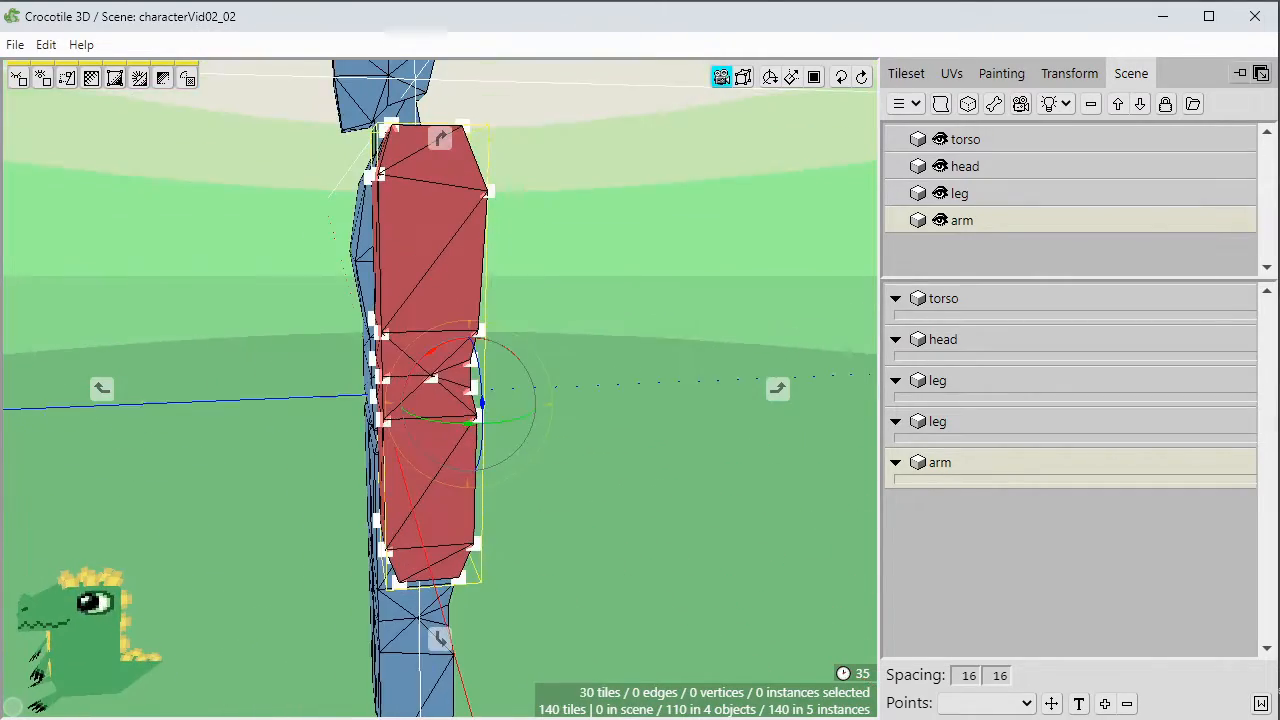
middle_click_drag(627, 398, 668, 438)
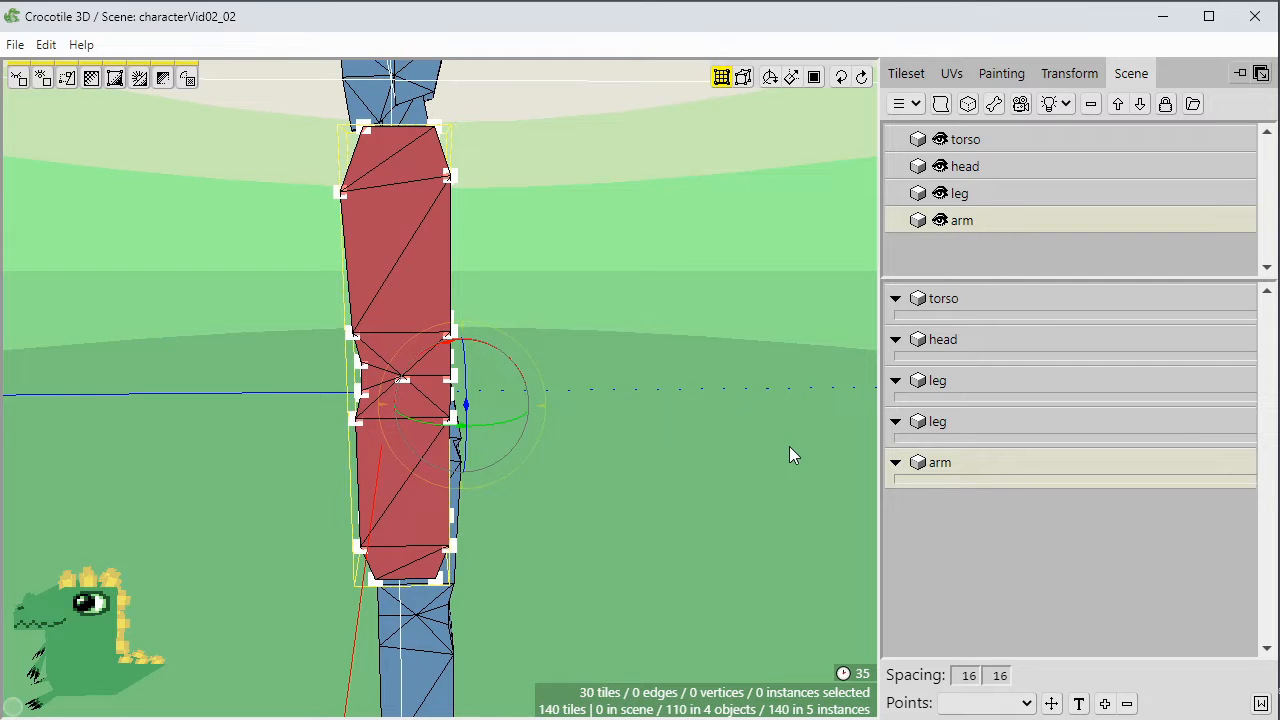
middle_click_drag(568, 470, 590, 455)
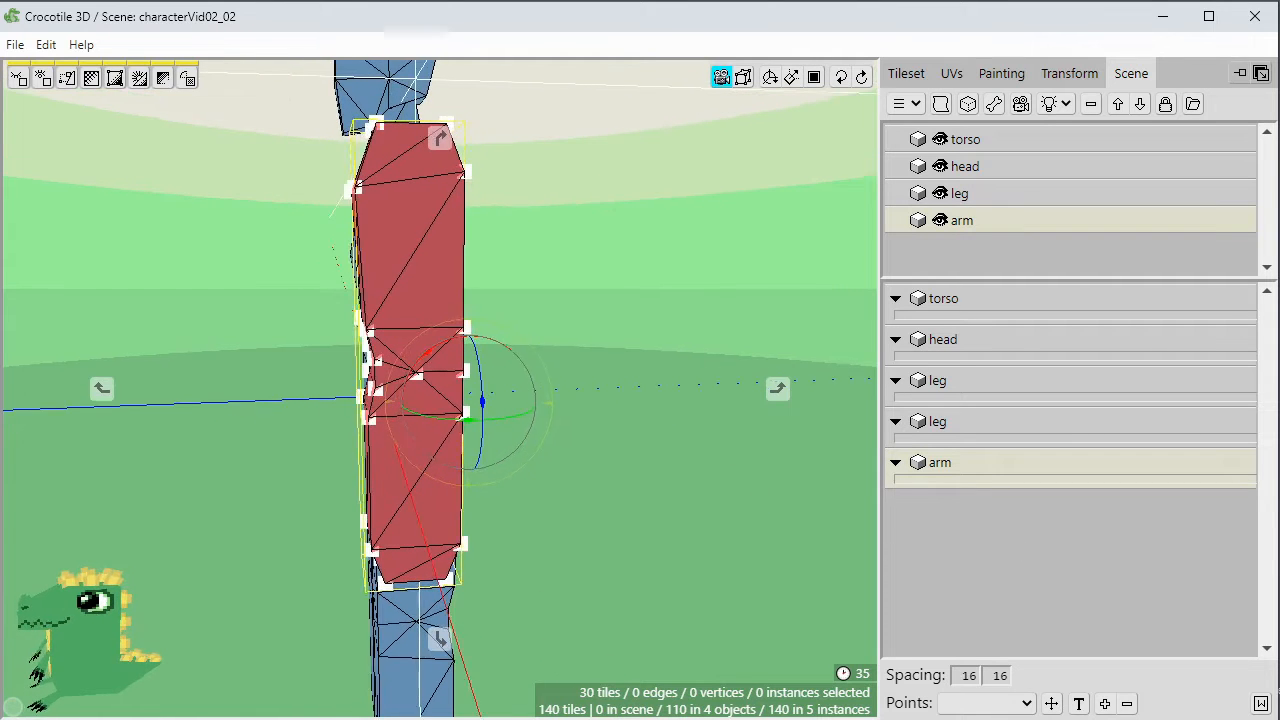
middle_click_drag(484, 455, 488, 420)
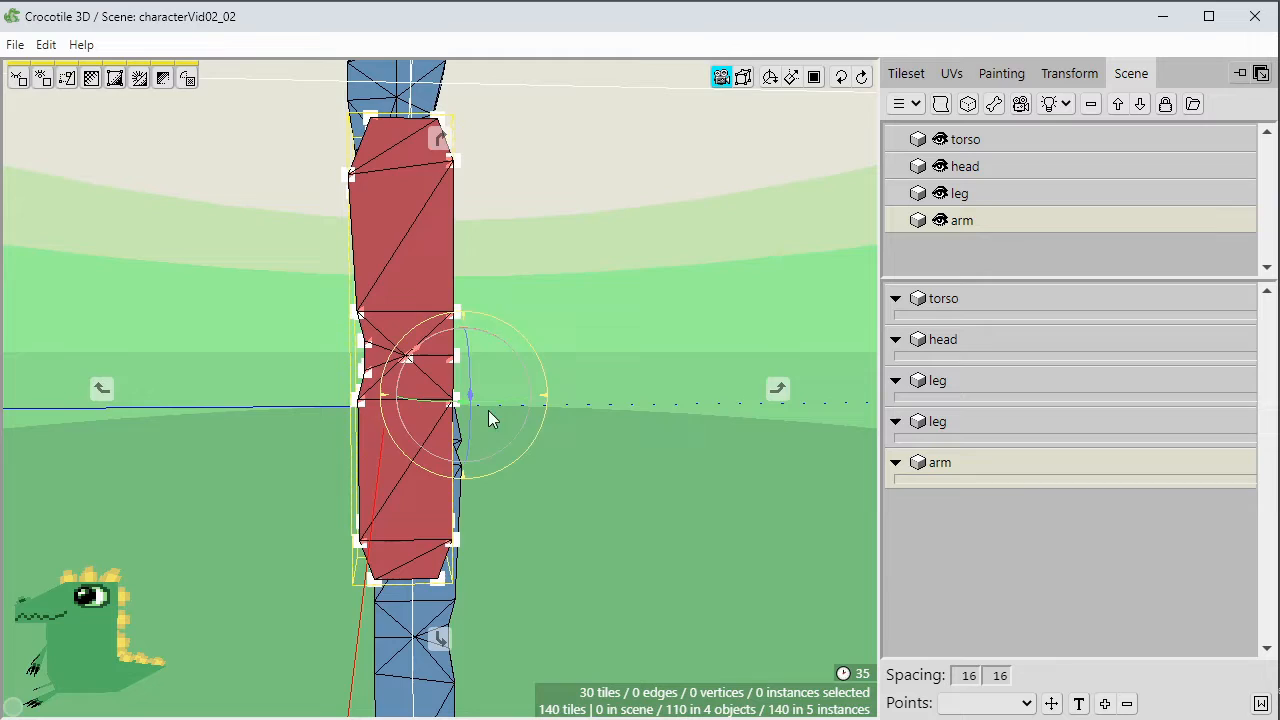
left_click(546, 352)
middle_click_drag(563, 340, 690, 319)
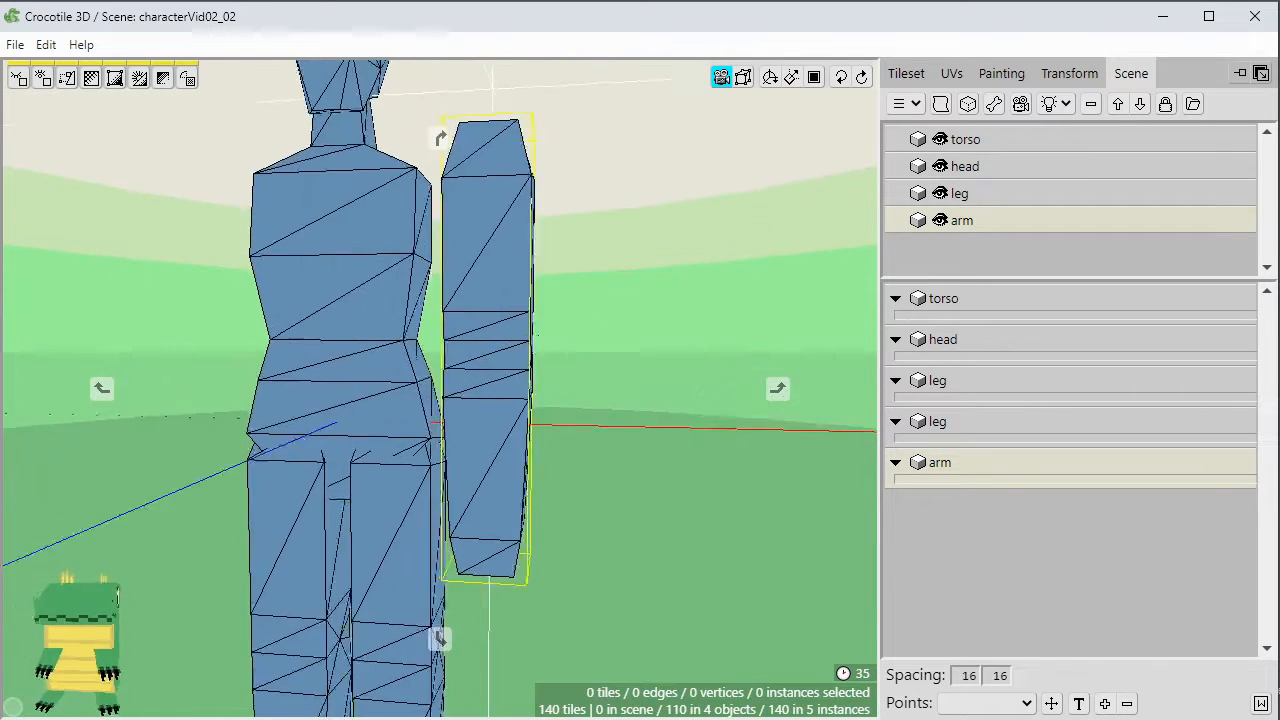
scroll(594, 337, "down", 3)
scroll(575, 340, "up", 4)
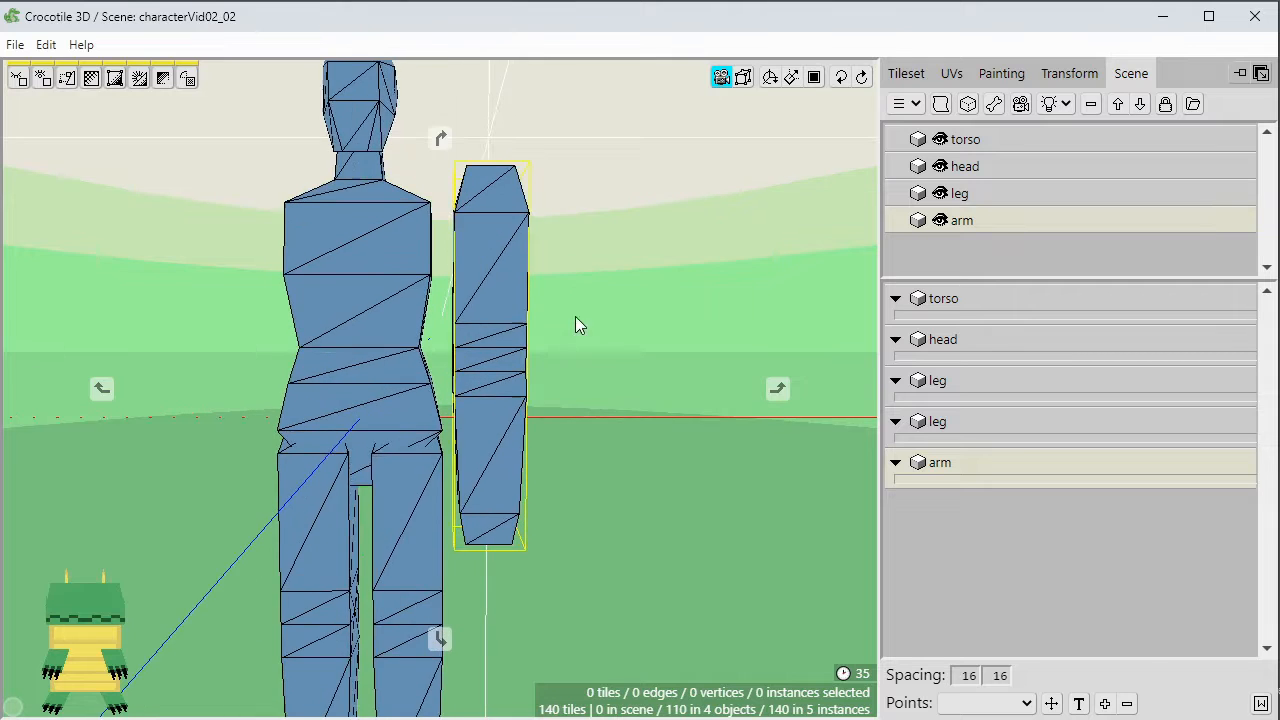
Narrow the arm by moving all the vertices along its outer side toward the torso.
middle_click_drag(575, 325, 595, 317)
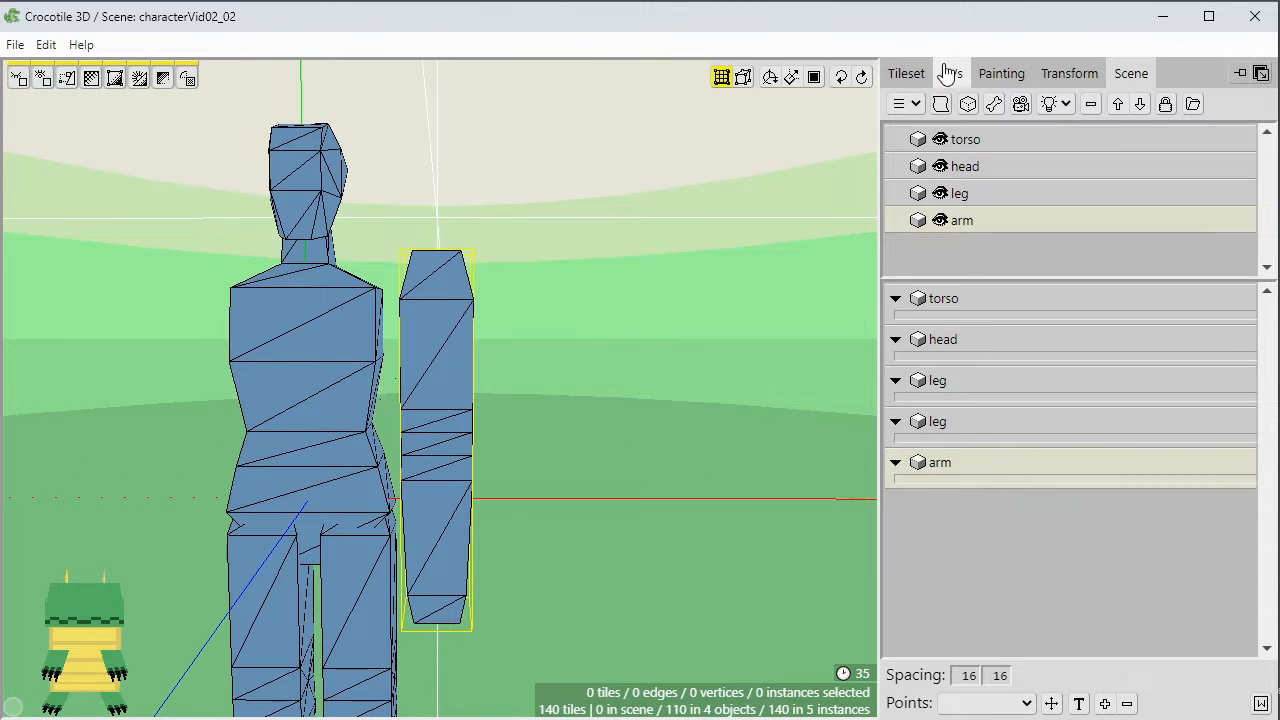
left_click(908, 73)
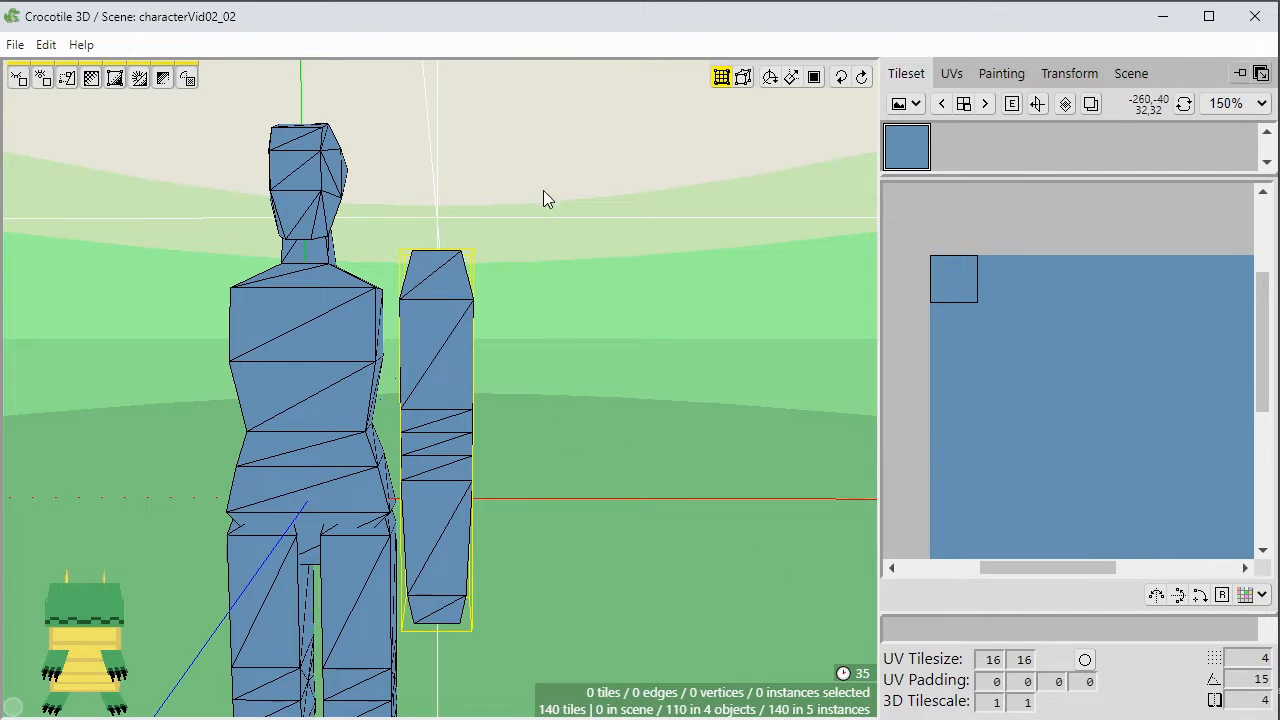
left_click_drag(452, 710, 449, 657)
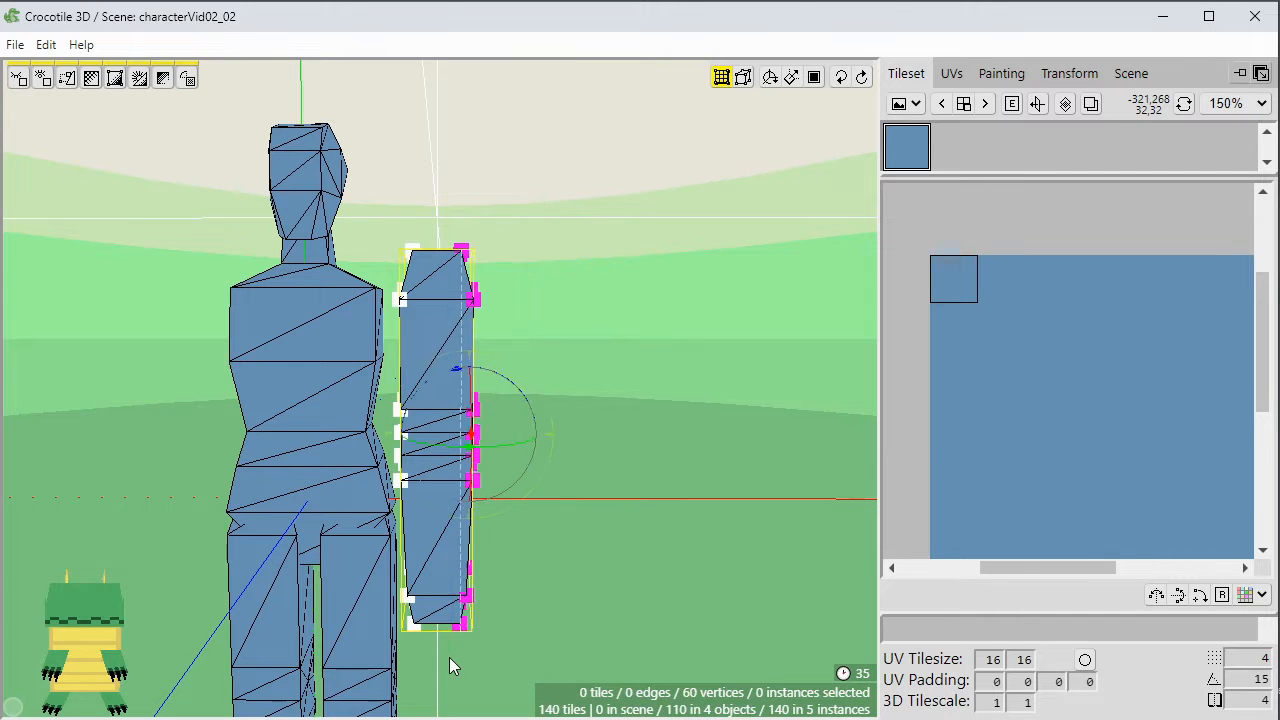
key("a")
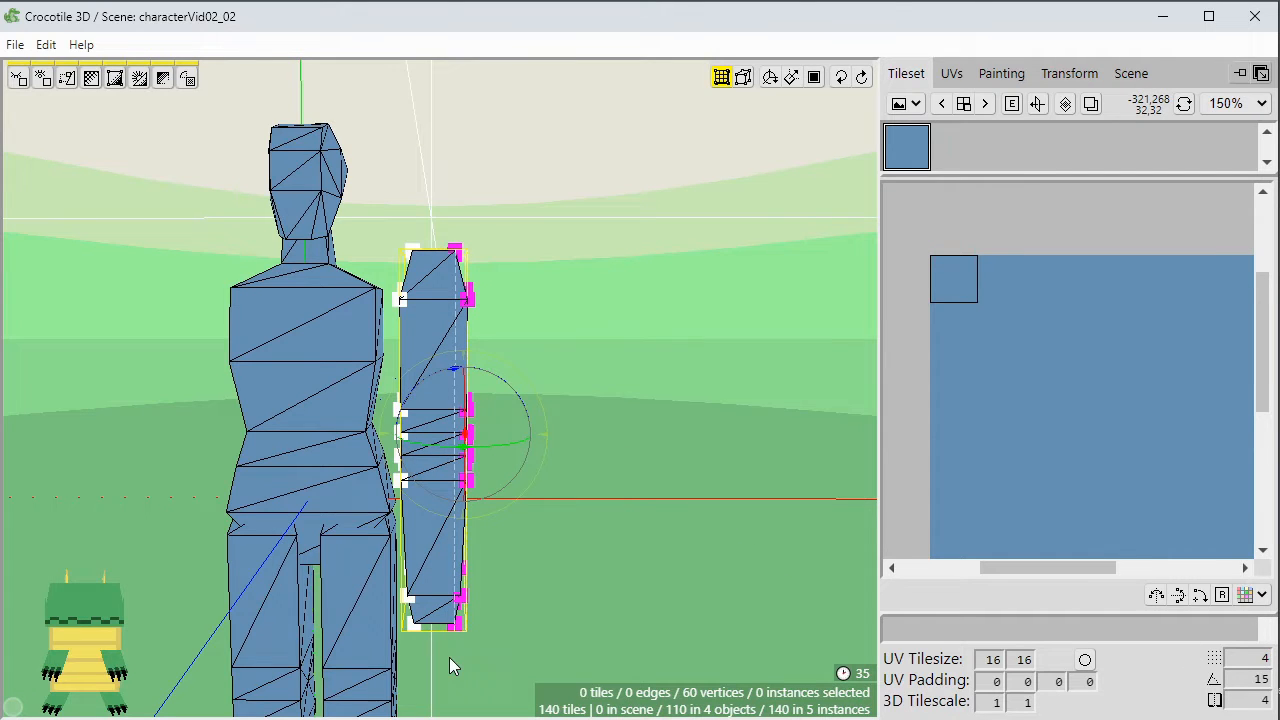
left_click(521, 595)
Slim the arm further by moving all the vertices along its inner side away from the torso.
key("space")
right_click_drag(524, 594, 540, 594)
key("space")
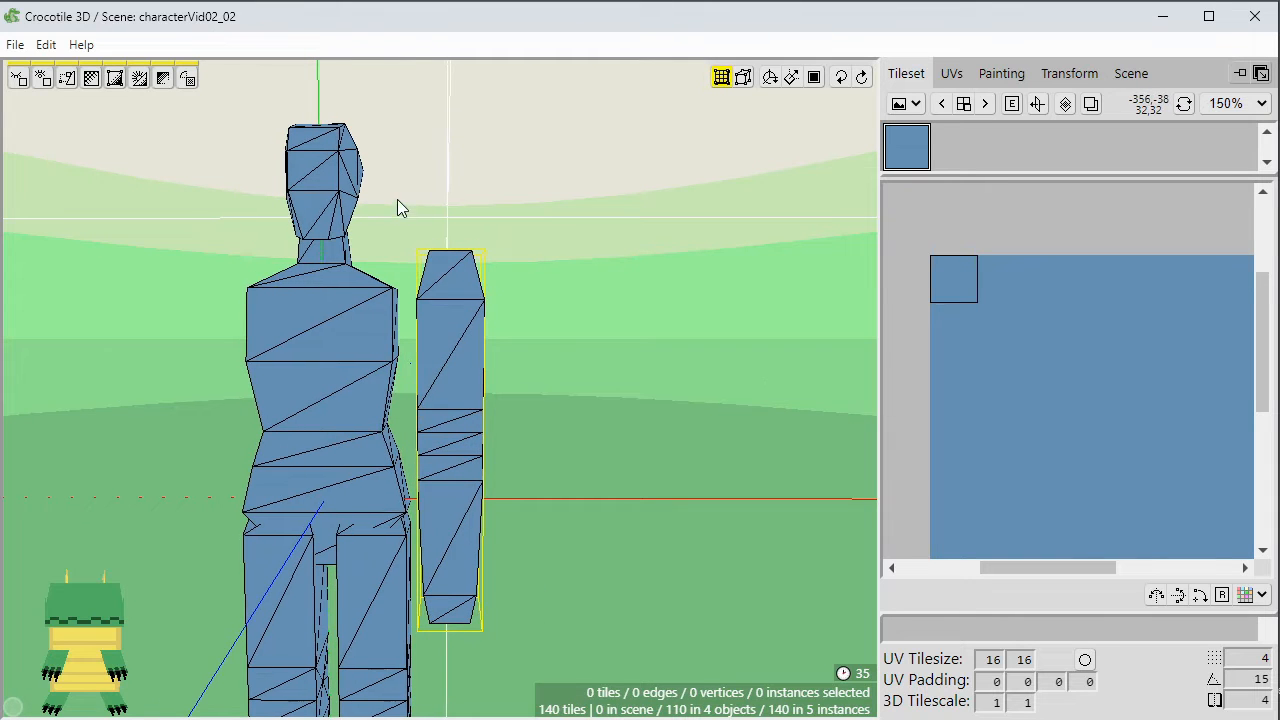
left_click_drag(397, 200, 437, 620)
left_click_drag(440, 676, 440, 676)
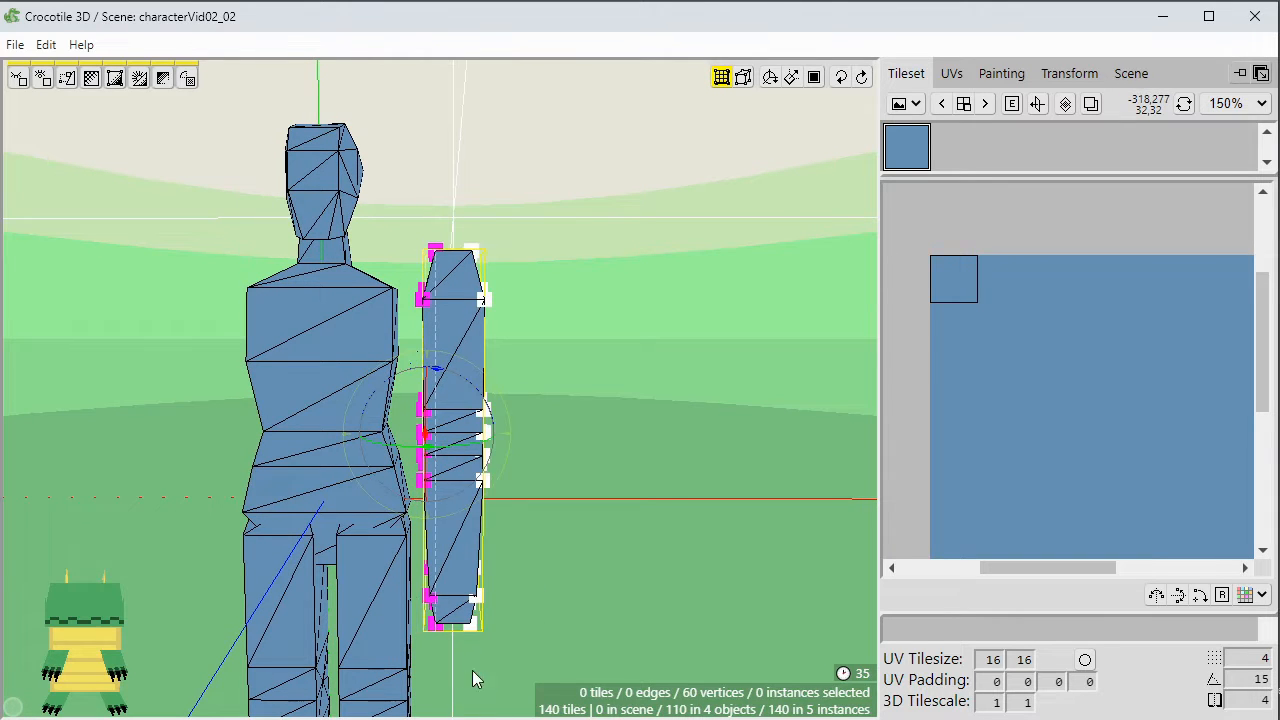
left_click(552, 547)
Reduce the arm's depth by moving the vertices along its front side backward.
scroll(552, 540, "down", 2)
key("space")
left_click_drag(552, 541, 505, 476)
left_click_drag(239, 186, 386, 684)
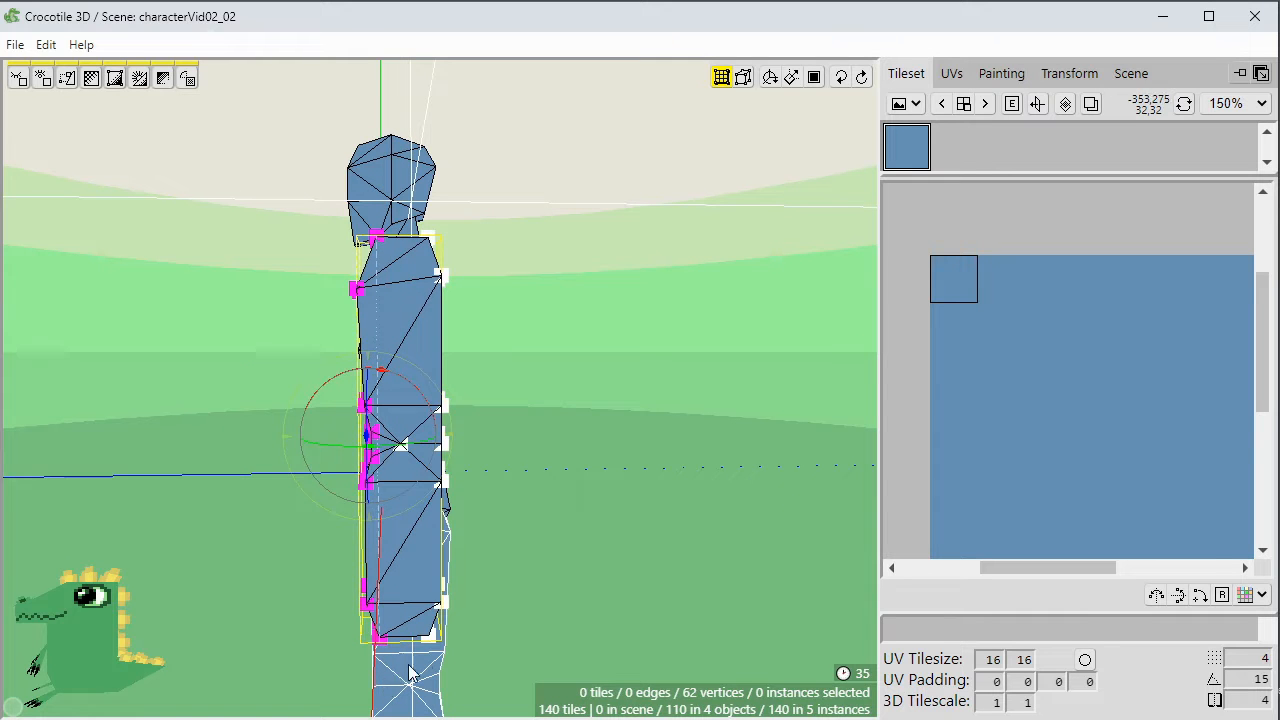
left_click(497, 589)
key("space")
Examine the arm's proportions against the body from the front, back and sides.
left_click_drag(515, 563, 350, 520)
scroll(515, 559, "down", 2)
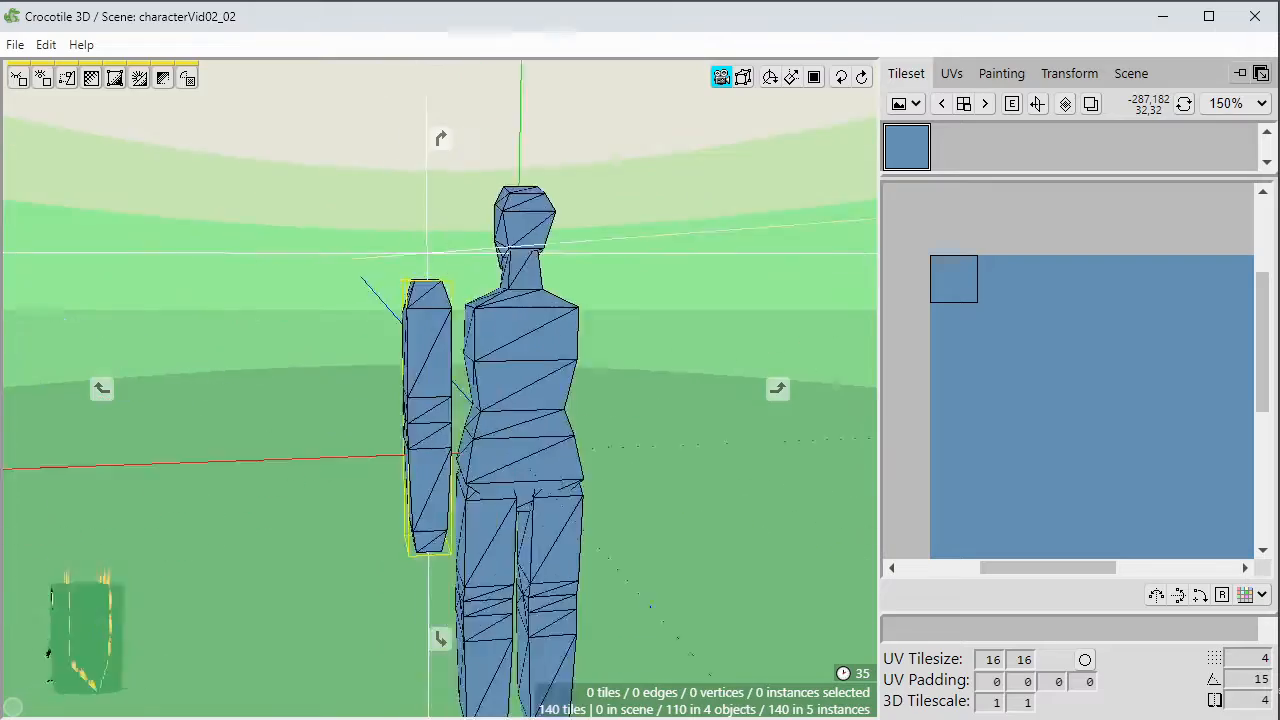
left_click_drag(700, 530, 555, 485)
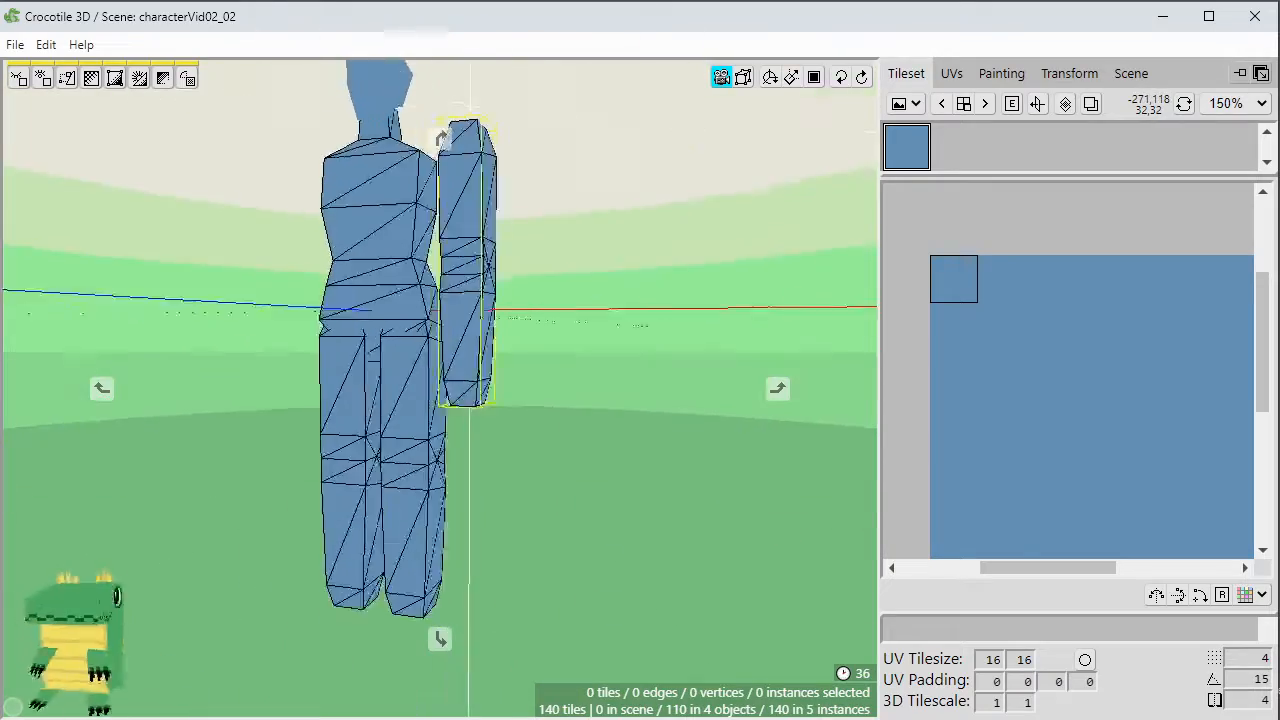
left_click_drag(480, 440, 549, 414)
scroll(567, 197, "up", 2)
key("space")
left_click_drag(600, 354, 556, 288)
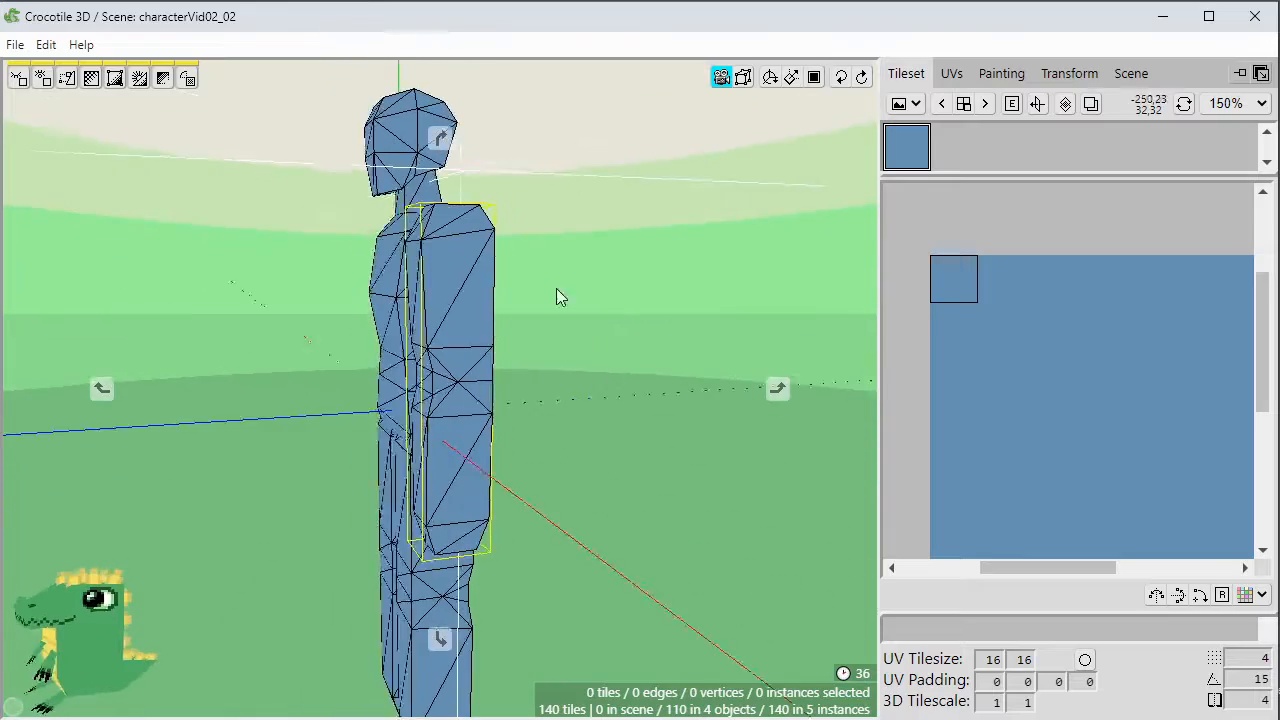
key("space")
left_click_drag(554, 334, 460, 345)
scroll(523, 340, "up", 1)
key("space")
left_click_drag(360, 443, 534, 420)
key("space")
left_click(545, 492)
key("space")
left_click_drag(545, 492, 578, 466)
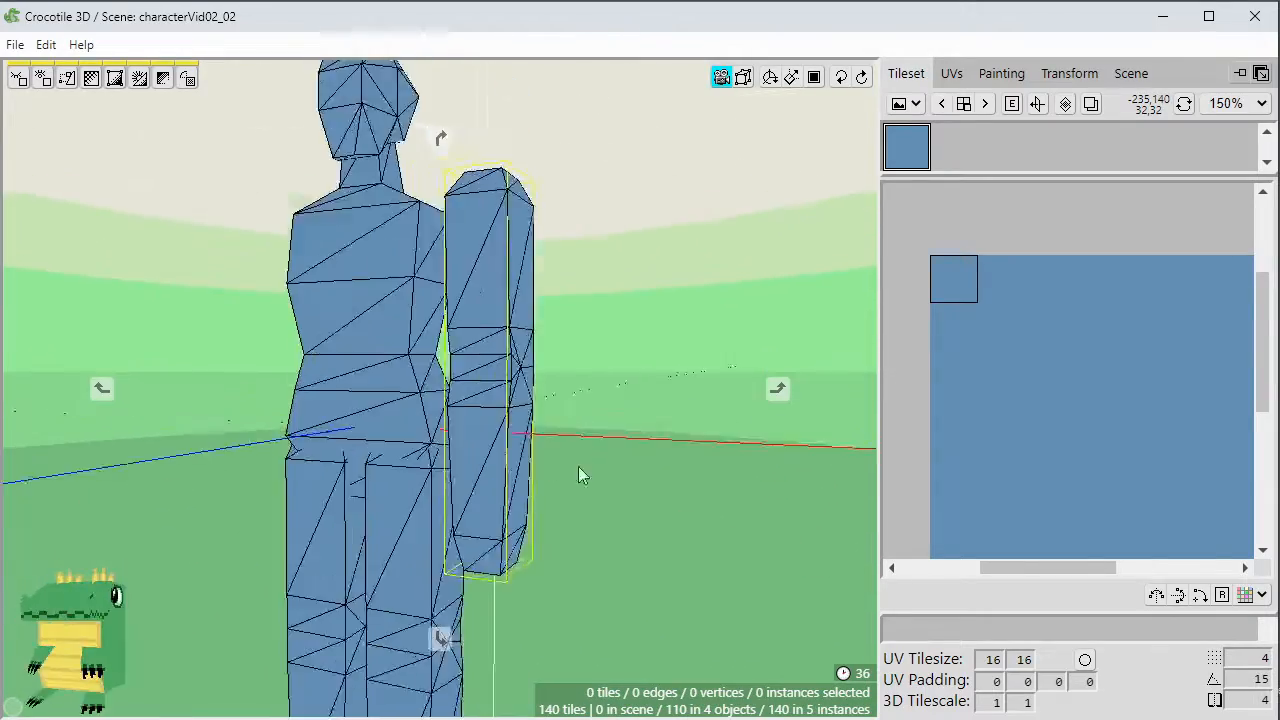
Shorten the forearm by moving the wrist and hand-end vertices upward.
scroll(579, 468, "down", 1)
mouse_move(564, 573)
left_mouse_down()
mouse_move(430, 573)
mouse_move(600, 573)
mouse_move(585, 535)
mouse_move(558, 553)
left_mouse_up()
left_click_drag(551, 443, 448, 532)
key("w")
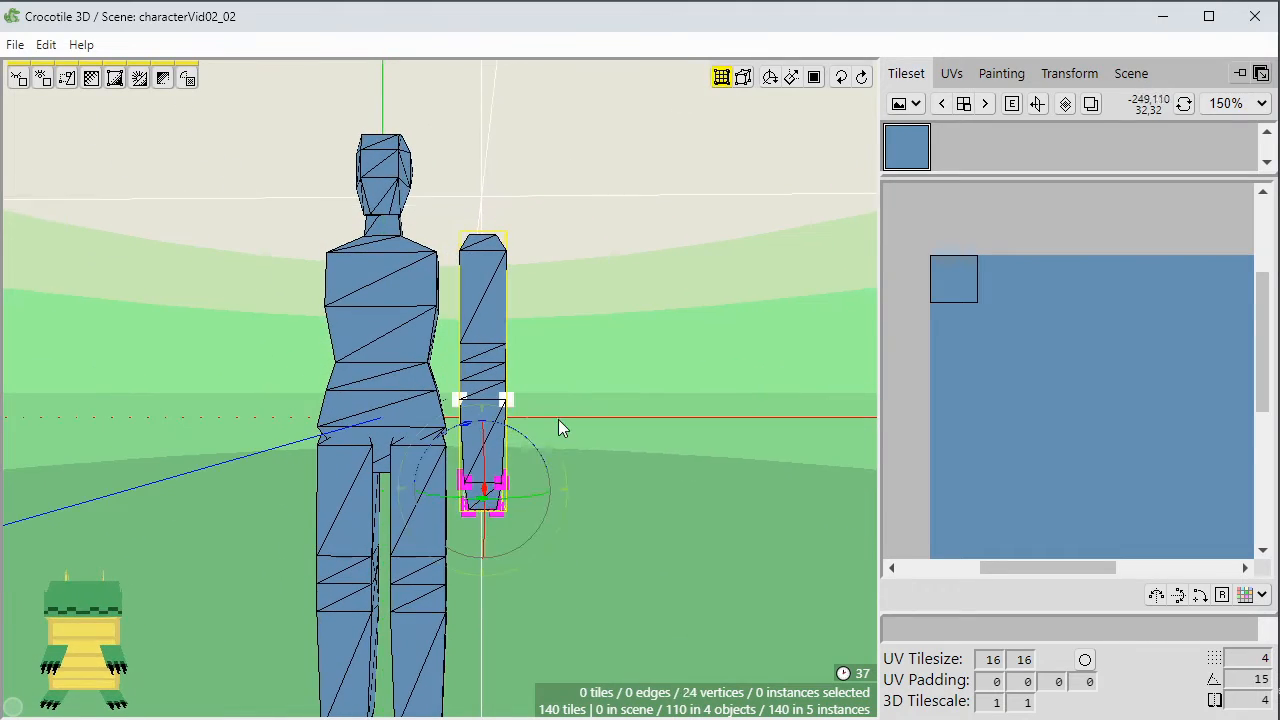
left_click(558, 418)
Shorten the upper arm by moving all vertices from the elbow down to the hand end upward.
right_click_drag(526, 371, 526, 416)
left_click_drag(575, 359, 442, 602)
key("w")
left_click(531, 596)
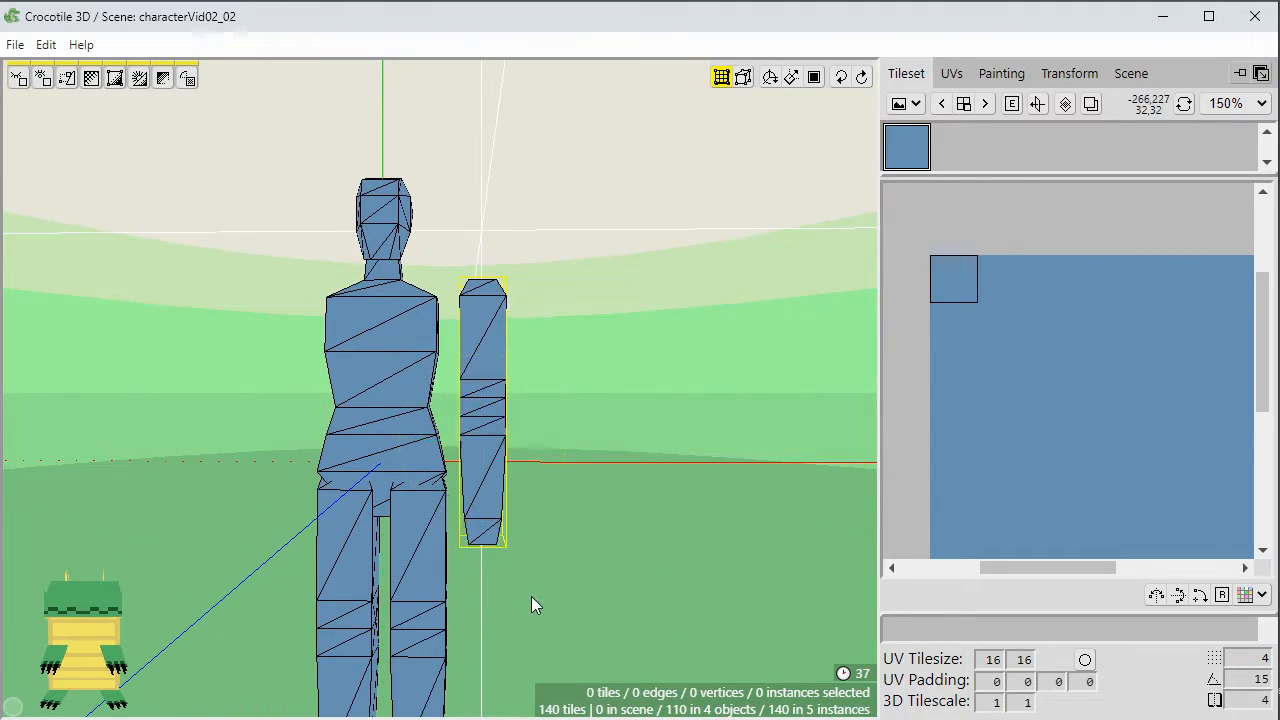
Select the arm instance and move the crosshair to it.
left_click_drag(531, 596, 548, 561)
left_click_drag(567, 409, 410, 414)
left_click(523, 414)
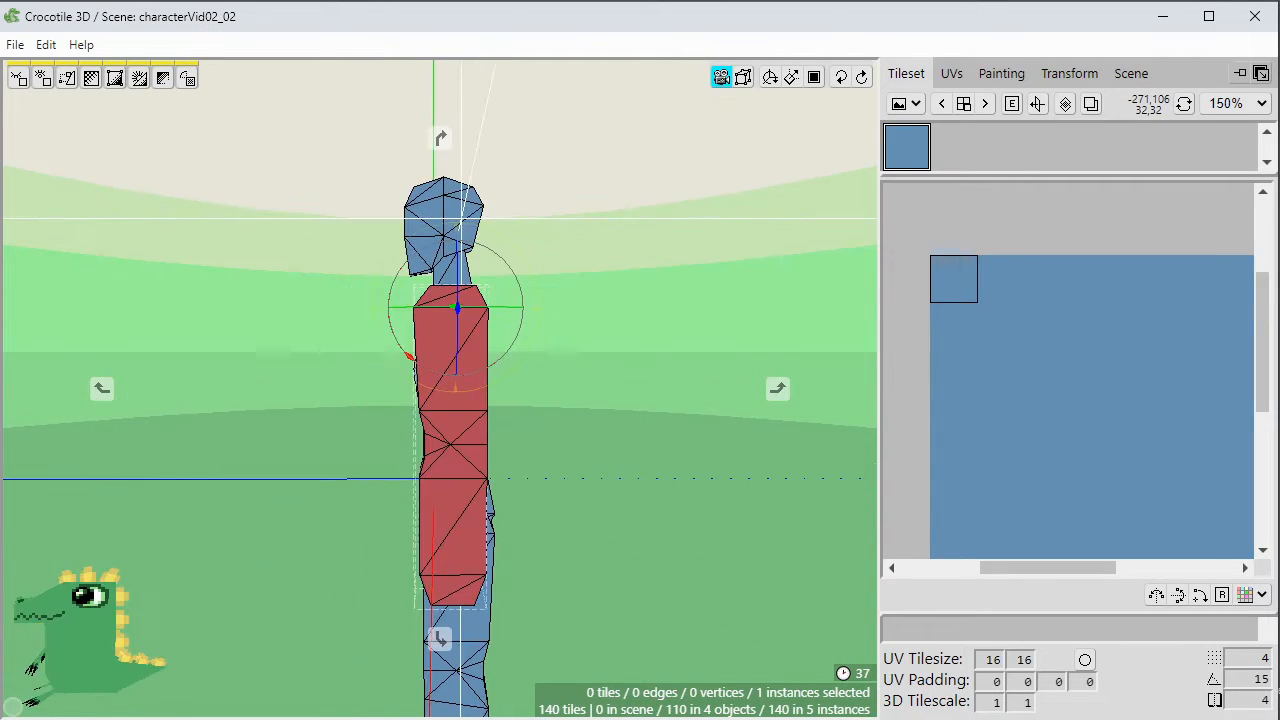
middle_click_drag(410, 414, 540, 436)
right_click(525, 472)
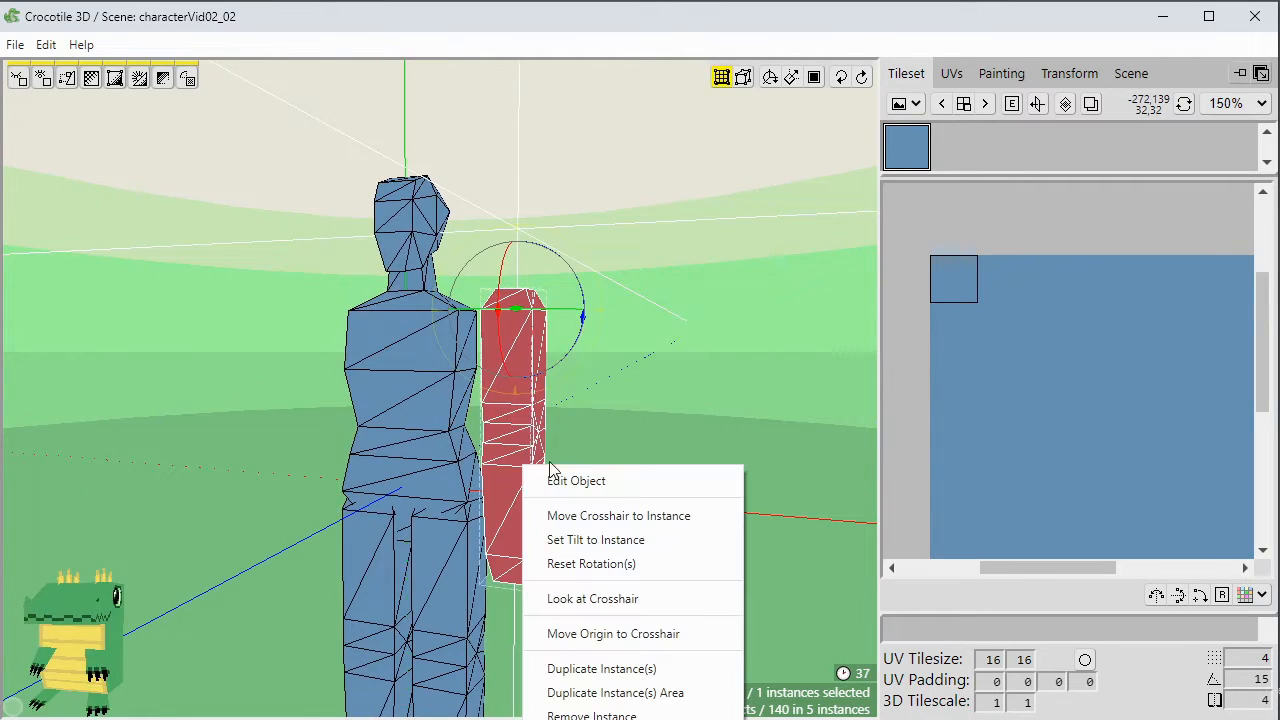
left_click(594, 518)
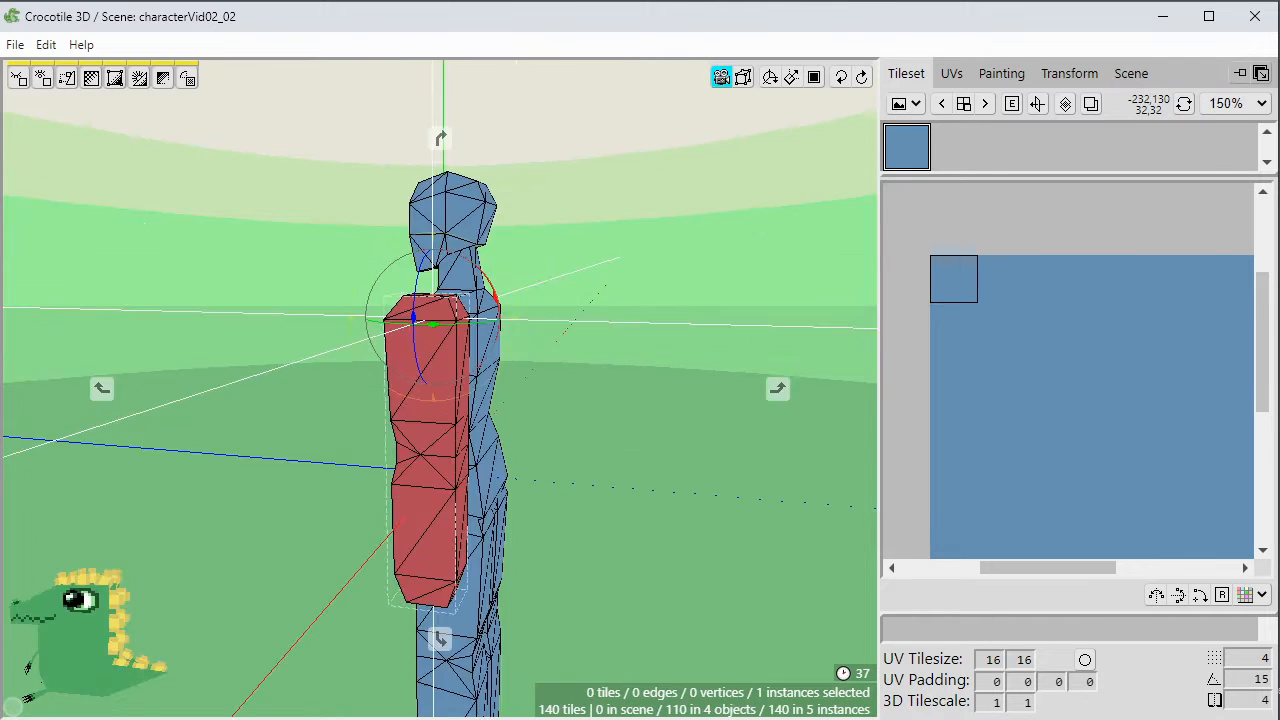
Move the arm instance sideways toward the torso until its top slightly overlaps the shoulder.
middle_click_drag(480, 450, 680, 462)
scroll(595, 460, "up", 1)
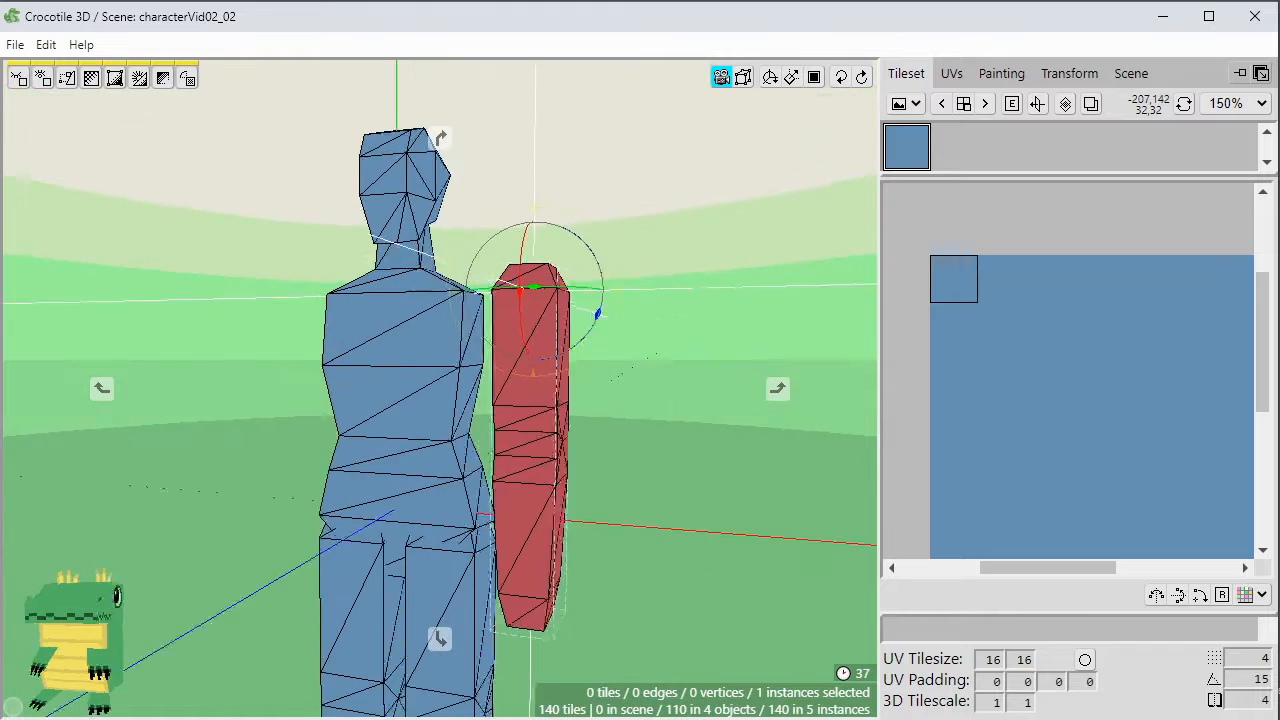
middle_click_drag(590, 466, 615, 473)
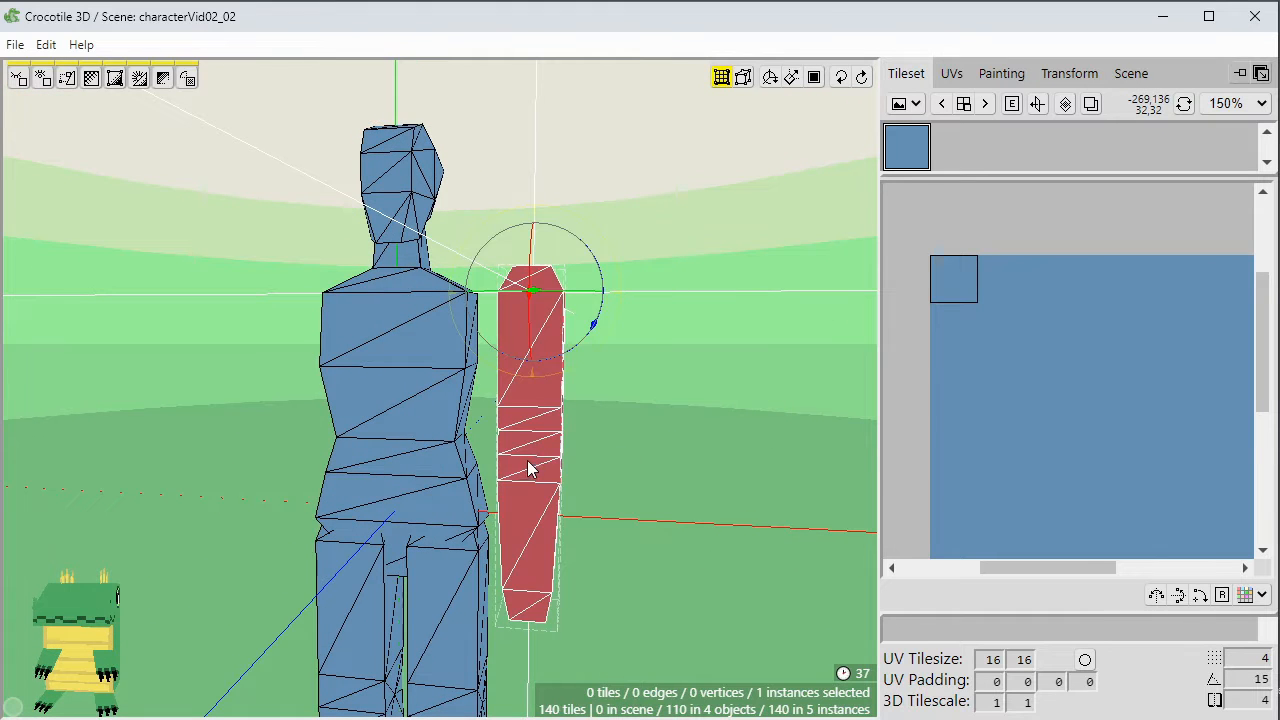
key("a")
key("a")
key("a")
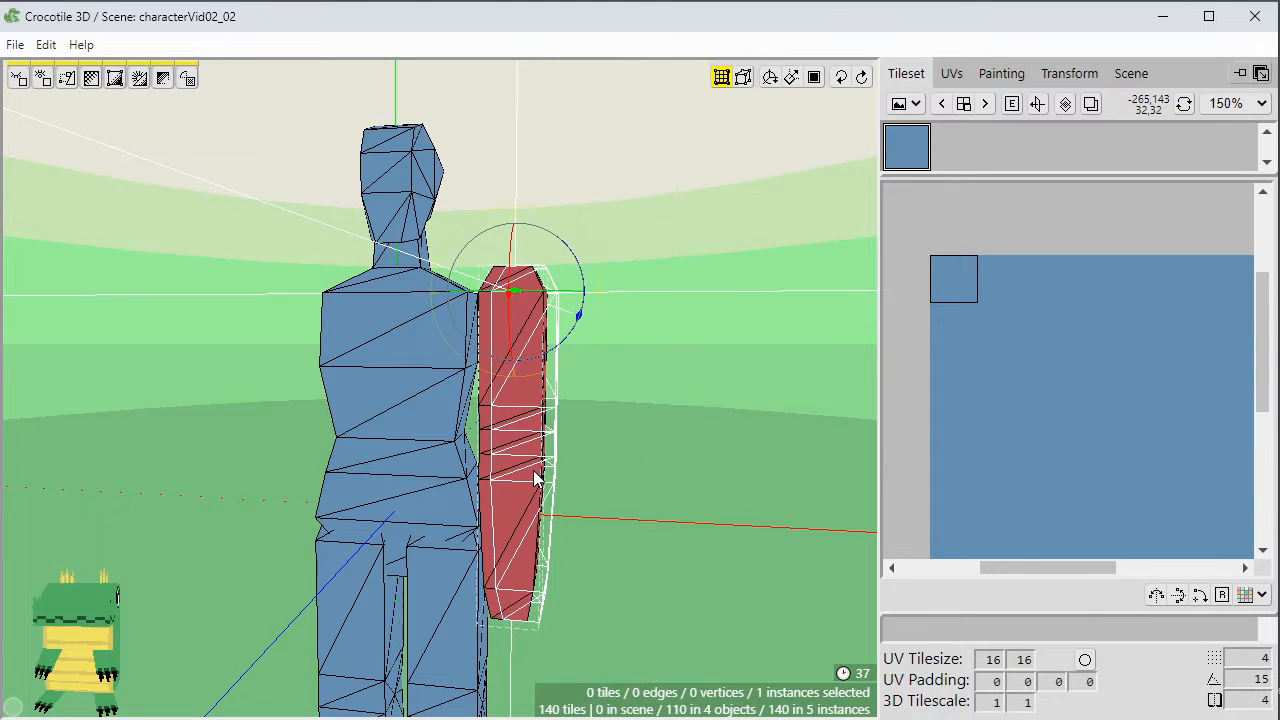
middle_click_drag(535, 480, 521, 339)
key("a")
key("a")
key("a")
key("d")
key("a")
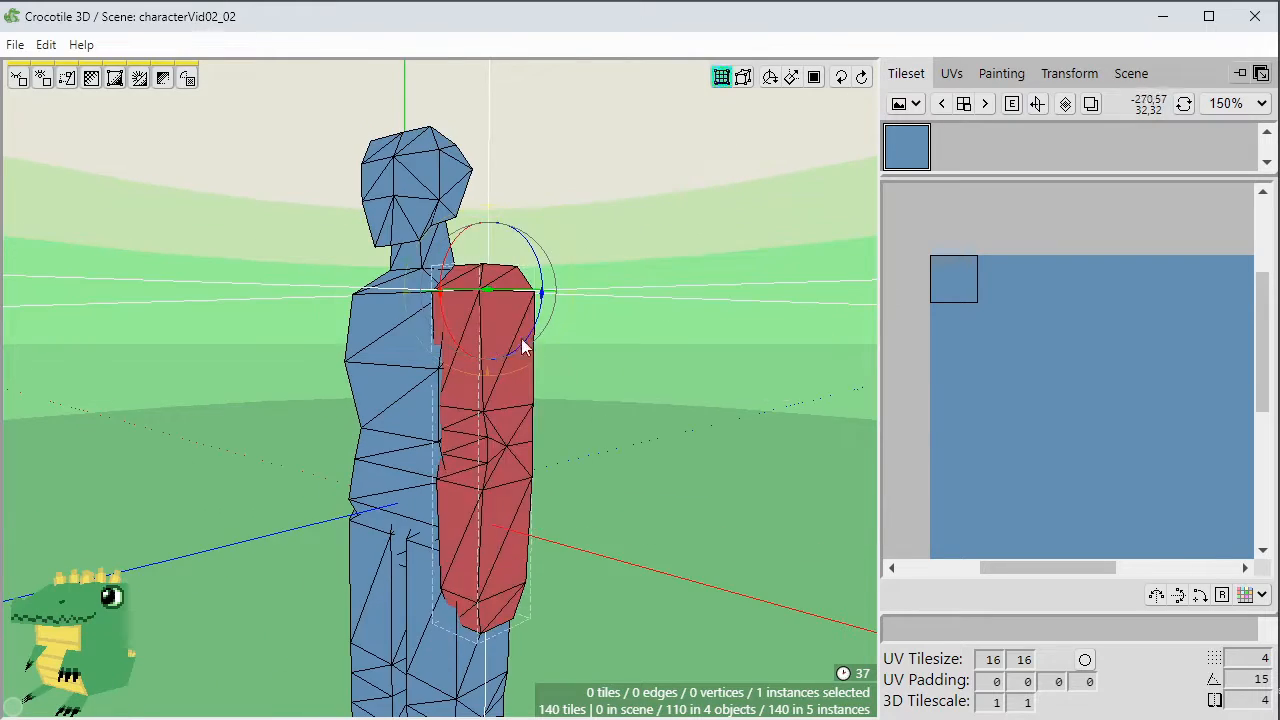
Try rotating the arm outward and forward across the body about the shoulder, and undo the rotations.
left_click_drag(521, 346, 534, 316)
scroll(409, 329, "down", 2)
middle_click_drag(360, 329, 551, 528)
scroll(551, 528, "up", 2)
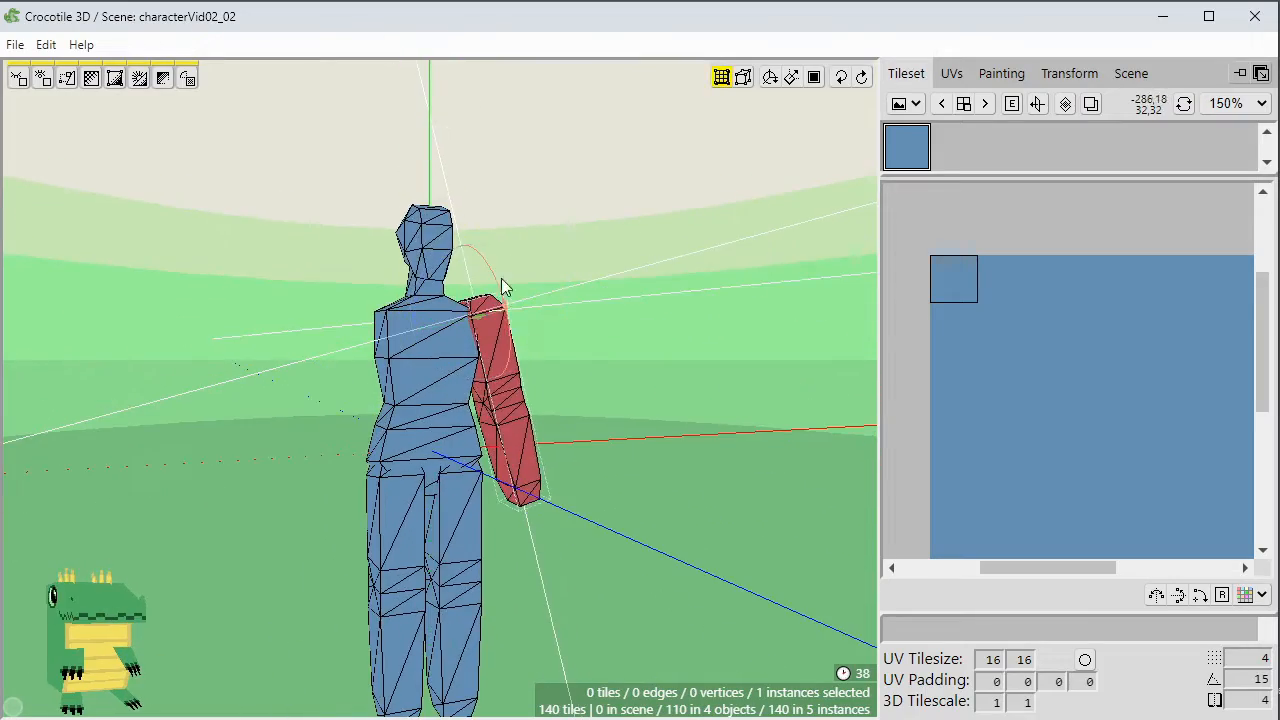
left_click_drag(501, 280, 556, 438)
middle_click_drag(556, 438, 460, 490)
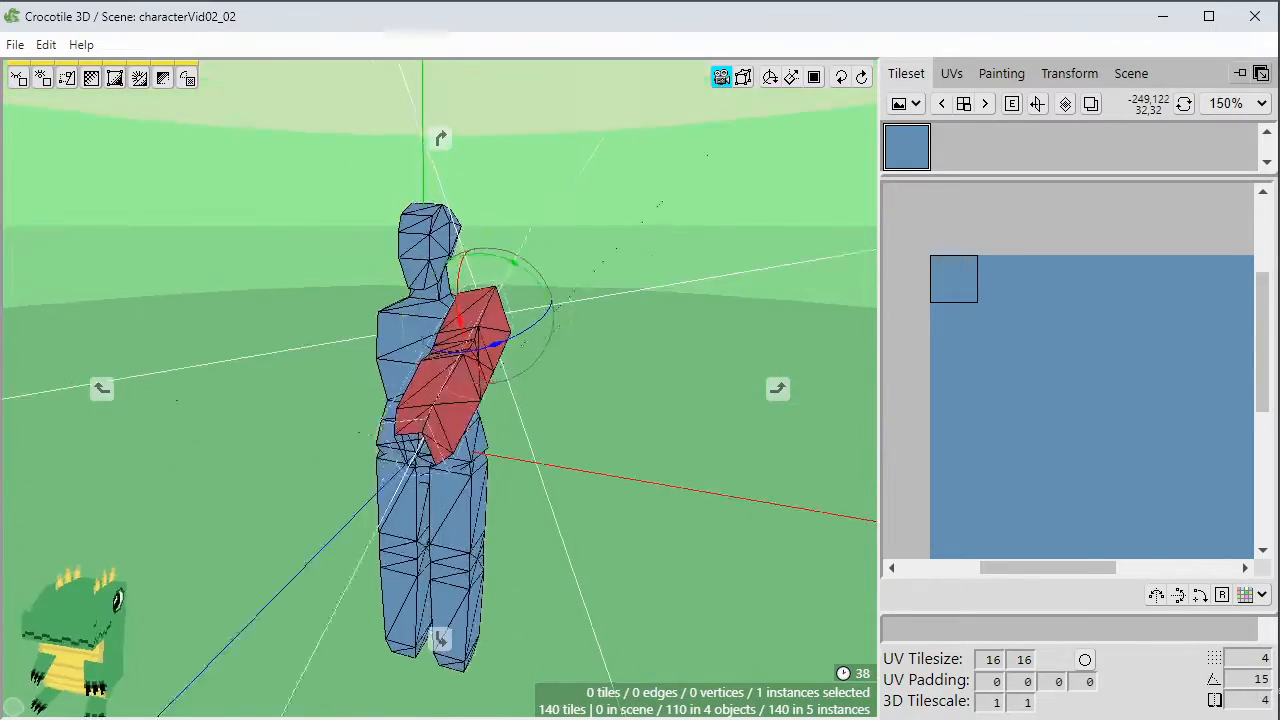
left_click_drag(494, 344, 520, 350)
mouse_move(520, 350)
middle_mouse_down()
mouse_move(680, 270)
mouse_move(620, 350)
mouse_move(590, 335)
mouse_move(545, 496)
mouse_move(540, 440)
mouse_move(630, 400)
mouse_move(508, 348)
middle_mouse_up()
key("ctrl+z")
key("ctrl+z")
key("ctrl+z")
scroll(545, 496, "up", 3)
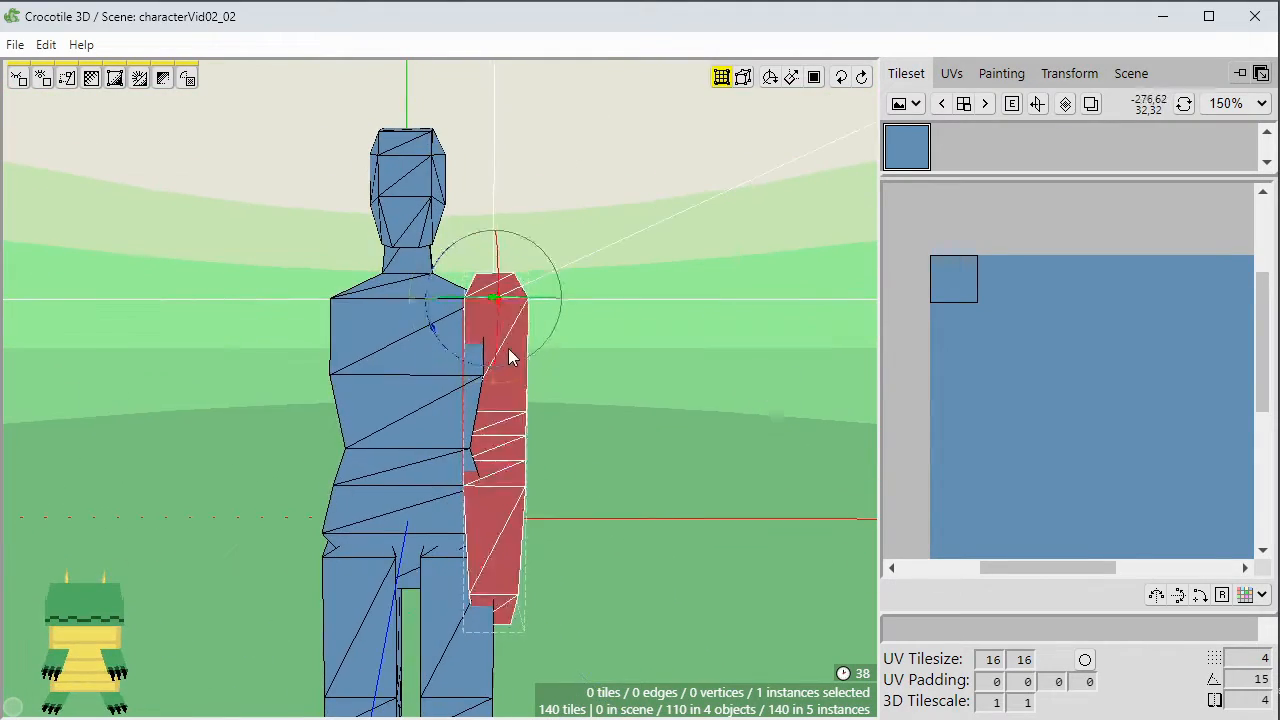
Try swinging the arm outward and up from the shoulder.
left_click_drag(508, 348, 506, 314)
middle_click_drag(506, 314, 760, 365)
mouse_move(570, 462)
right_mouse_down()
mouse_move(570, 580)
mouse_move(420, 470)
mouse_move(570, 462)
right_mouse_up()
left_click_drag(530, 357, 620, 406)
right_click_drag(620, 404, 575, 382)
left_click_drag(525, 356, 470, 312)
left_click_drag(548, 335, 551, 331)
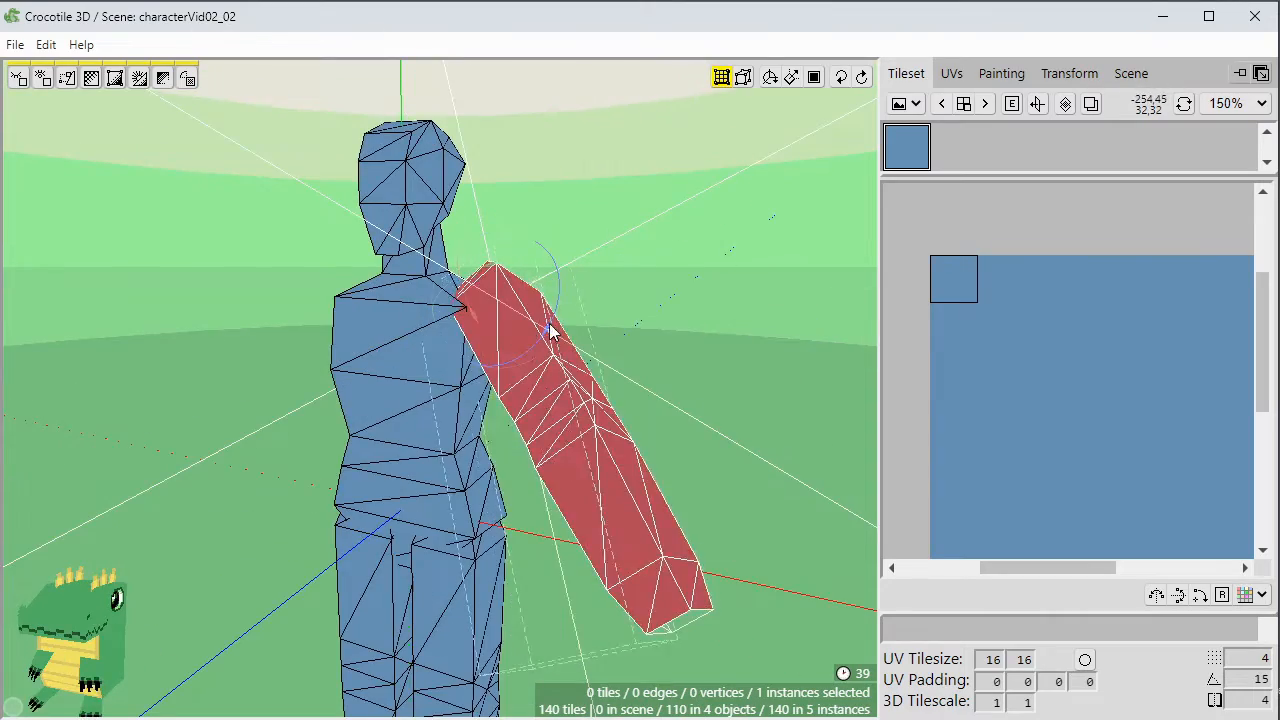
right_click_drag(520, 390, 477, 413)
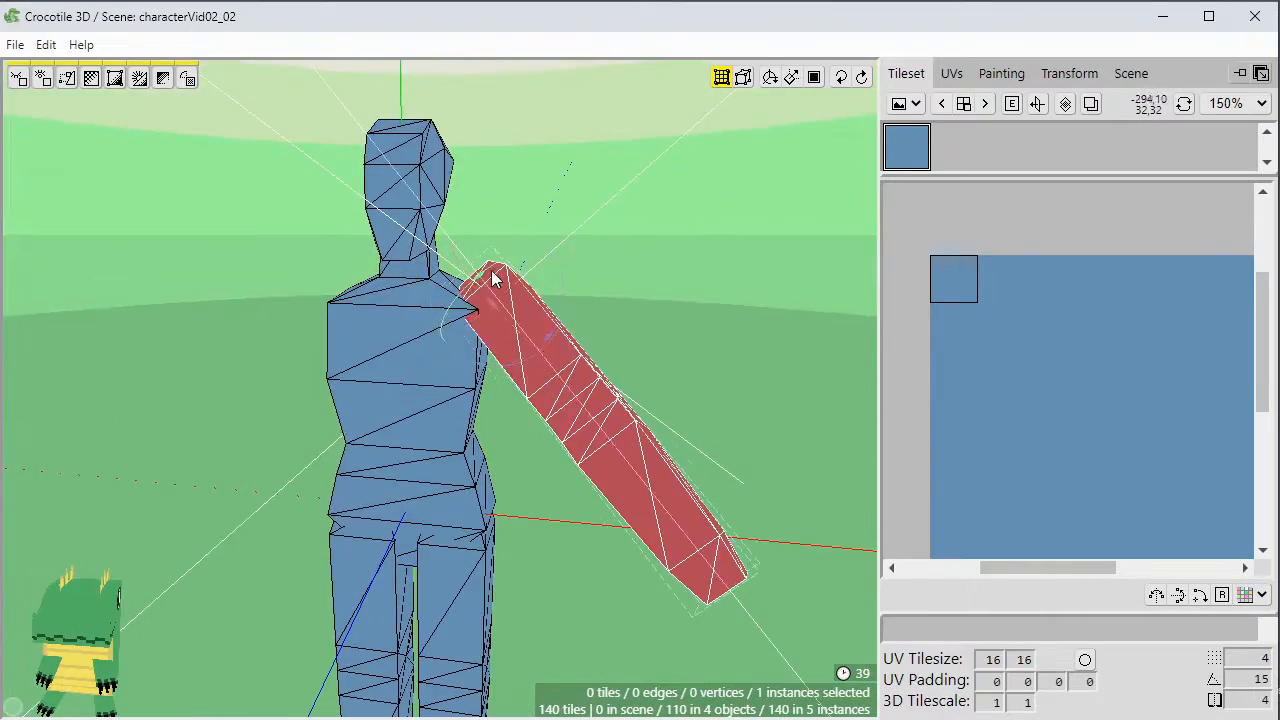
Try rotating the raised arm about its other axes, and undo all the test rotations.
right_click_drag(500, 272, 437, 333)
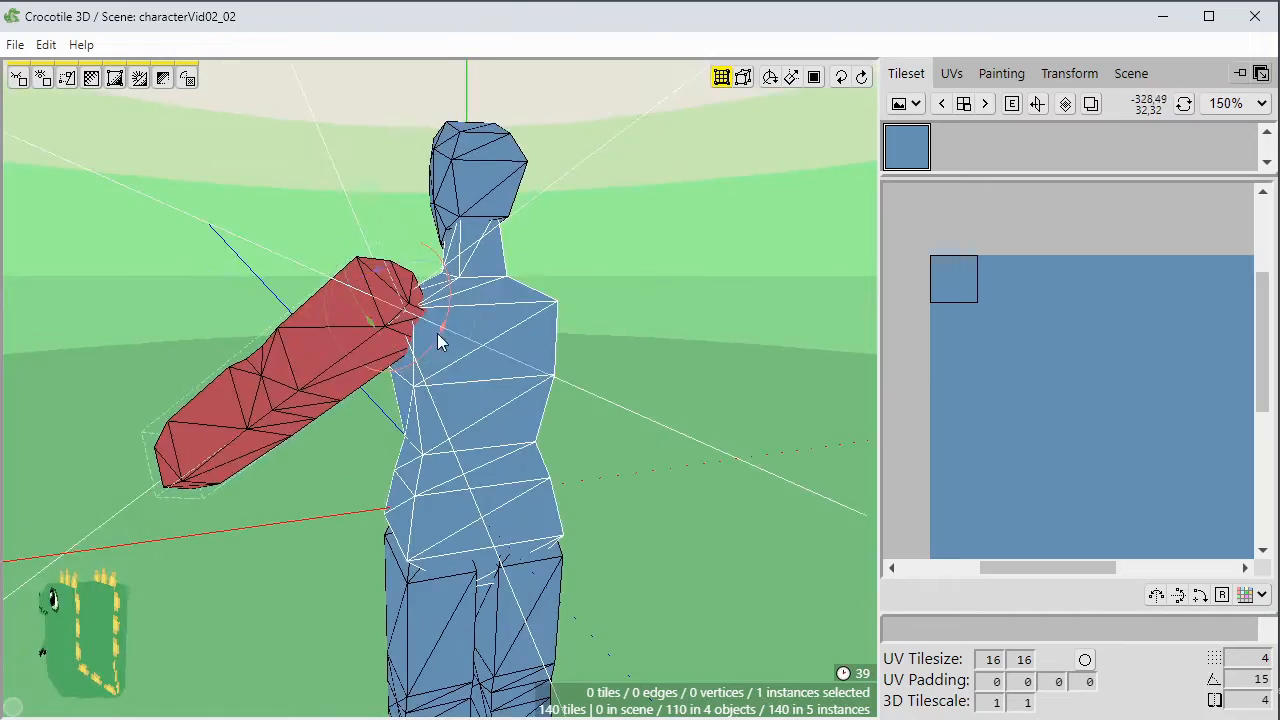
left_click_drag(437, 333, 362, 372)
right_click_drag(362, 372, 423, 354)
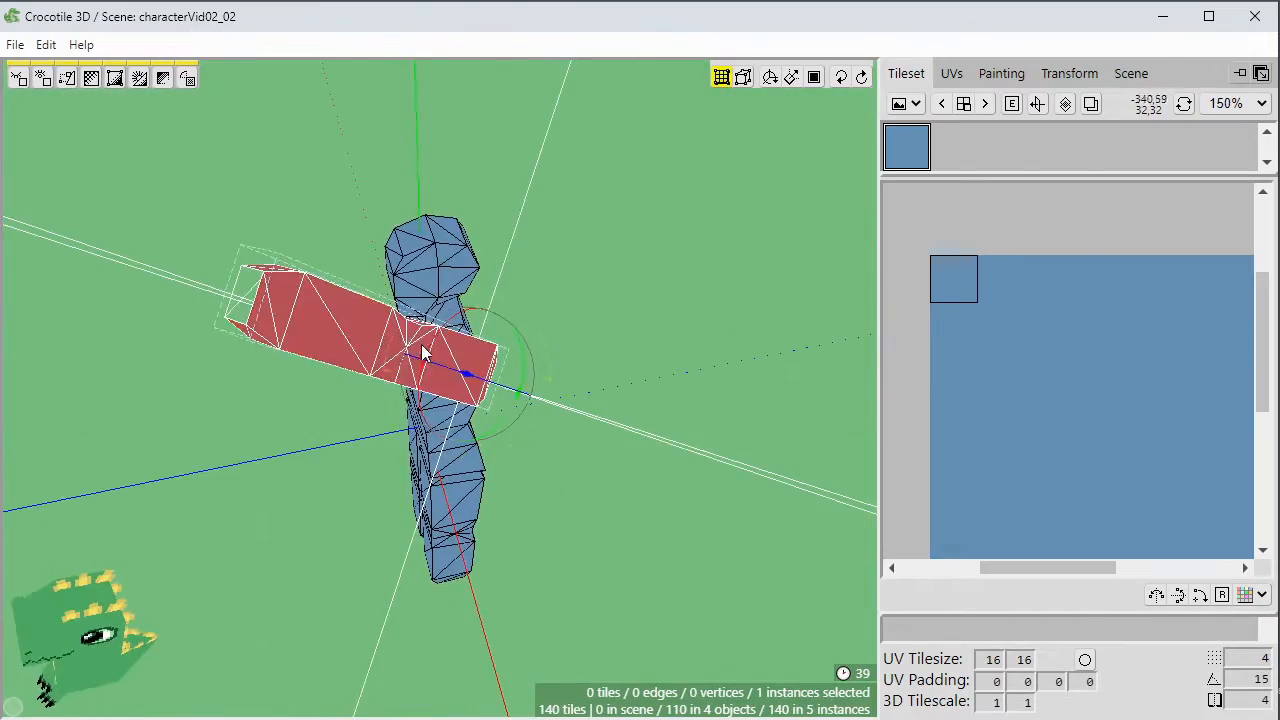
left_click_drag(423, 354, 421, 377)
right_click_drag(420, 369, 200, 520)
key("ctrl+z")
key("ctrl+z")
key("ctrl+z")
scroll(340, 570, "down", 3)
scroll(440, 529, "up", 5)
right_click_drag(462, 487, 522, 613)
scroll(450, 556, "down", 4)
right_click_drag(640, 600, 520, 650)
key("ctrl+z")
key("ctrl+z")
key("ctrl+z")
Try raising the arm sideways from its hanging position and tilting it, and undo the rotations.
left_click_drag(532, 329, 531, 308)
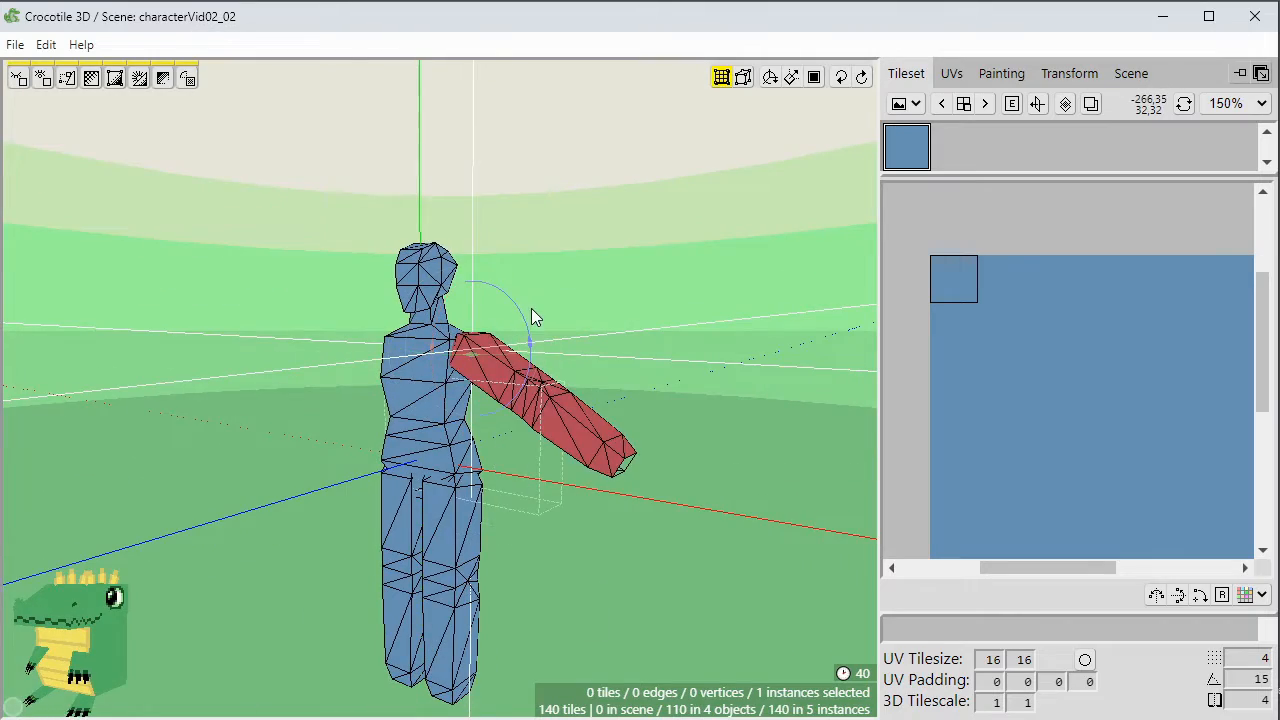
right_click_drag(531, 308, 467, 383)
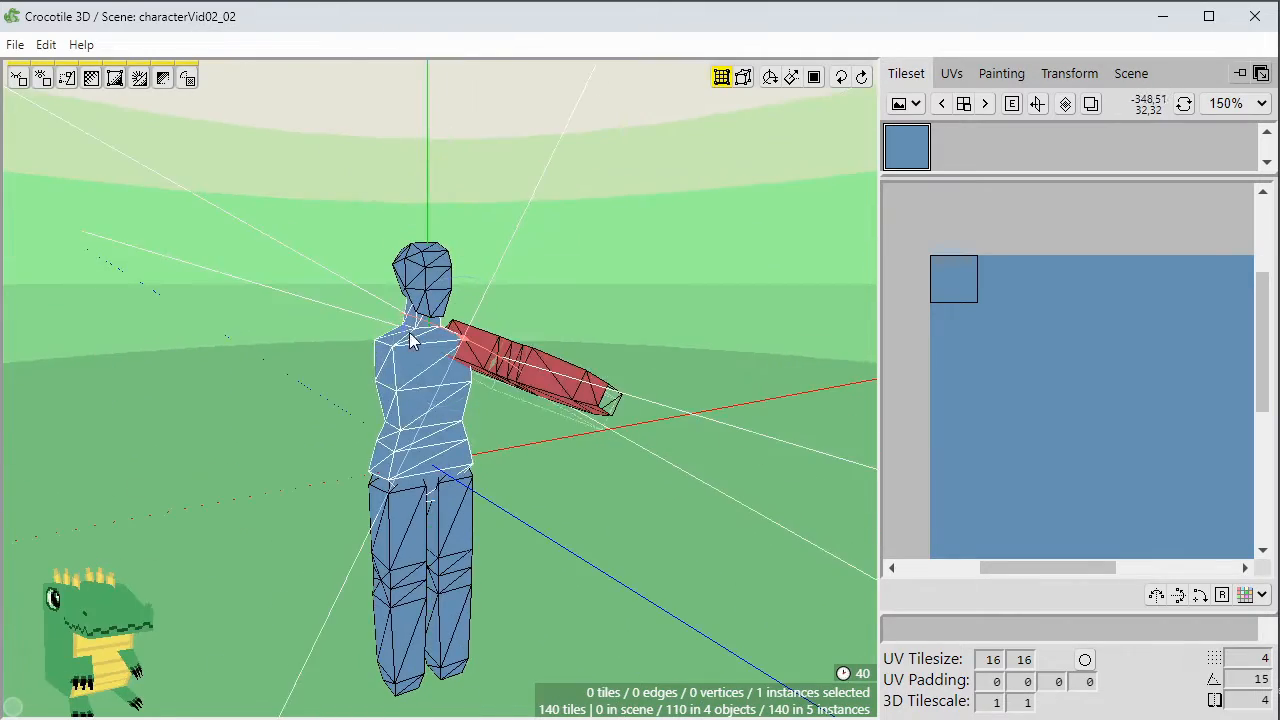
right_click_drag(413, 340, 564, 605)
key("ctrl+z")
key("ctrl+z")
key("ctrl+z")
Rotate the arm slightly outward about the shoulder so it hangs away from the body, and deselect it.
right_click_drag(639, 387, 552, 349)
left_click_drag(518, 349, 558, 519)
right_click_drag(558, 519, 640, 510)
key("Escape")
right_click_drag(440, 330, 811, 330)
mouse_move(630, 595)
right_mouse_down()
mouse_move(510, 595)
mouse_move(700, 595)
mouse_move(613, 595)
right_mouse_up()
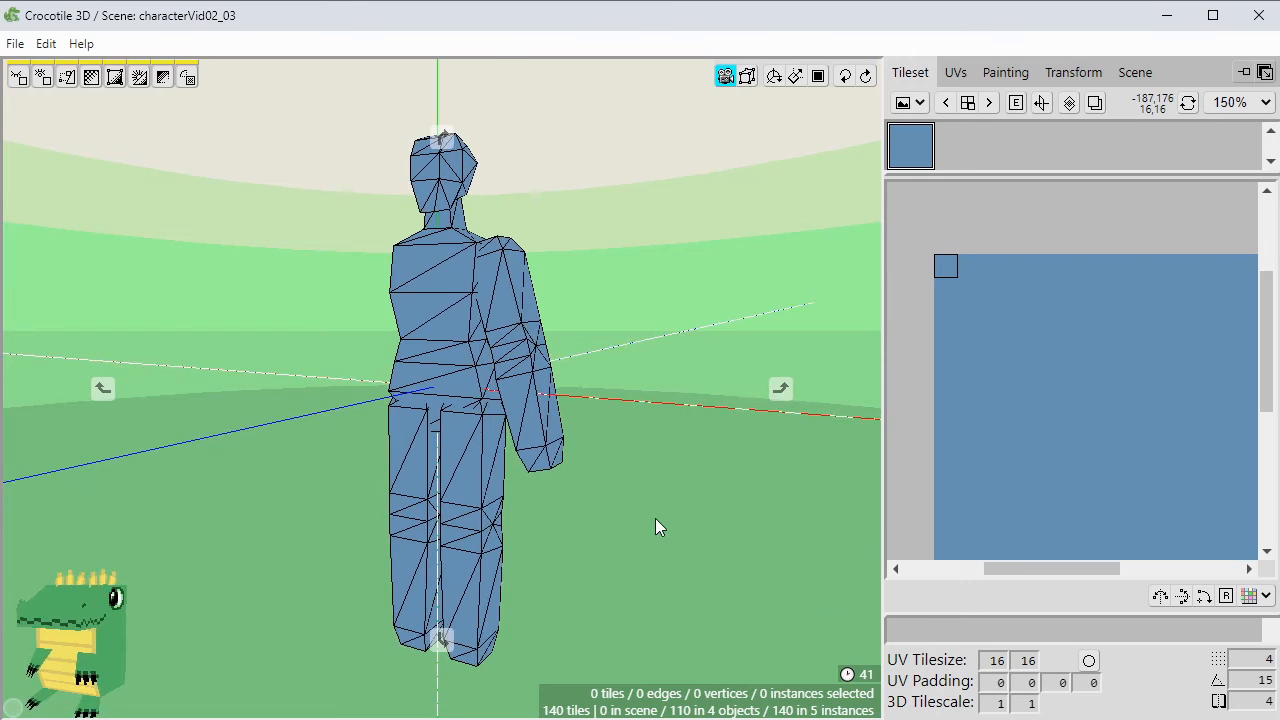
Place a second instance of the arm object in the empty space beside the character's existing arm.
right_click_drag(676, 533, 740, 505)
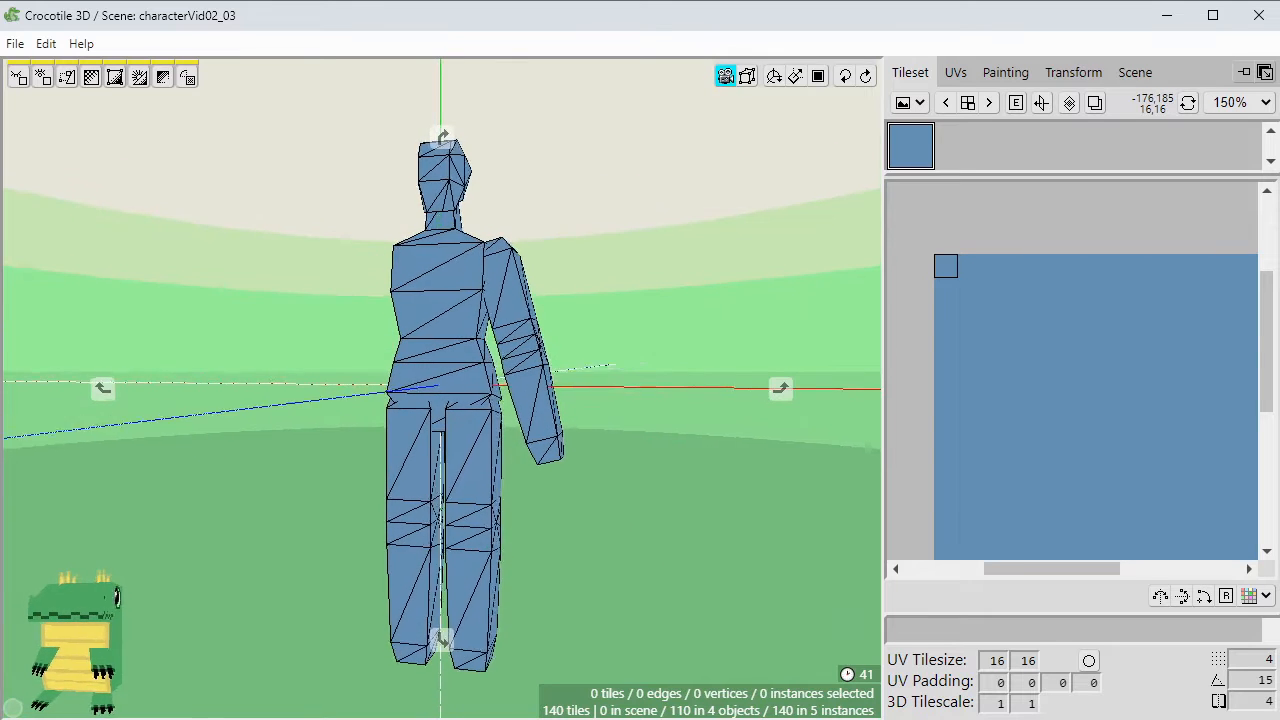
scroll(615, 396, "up", 3)
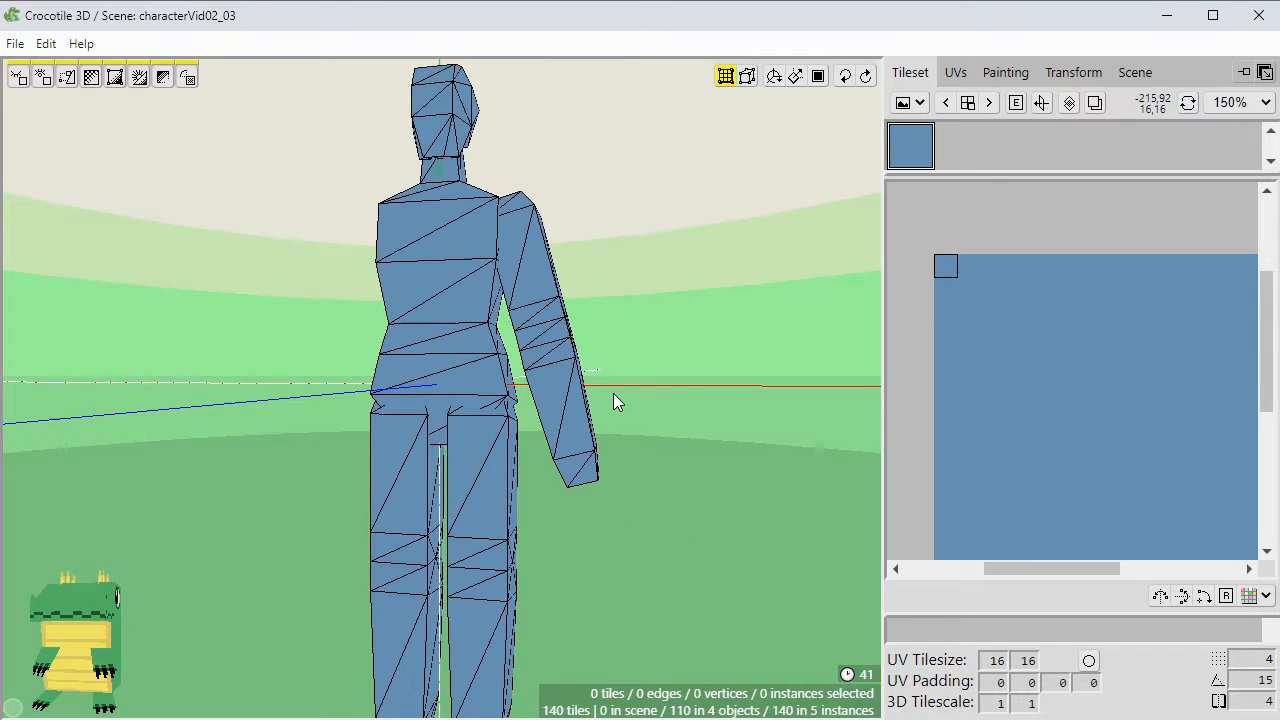
right_click_drag(613, 393, 630, 403)
scroll(630, 403, "down", 2)
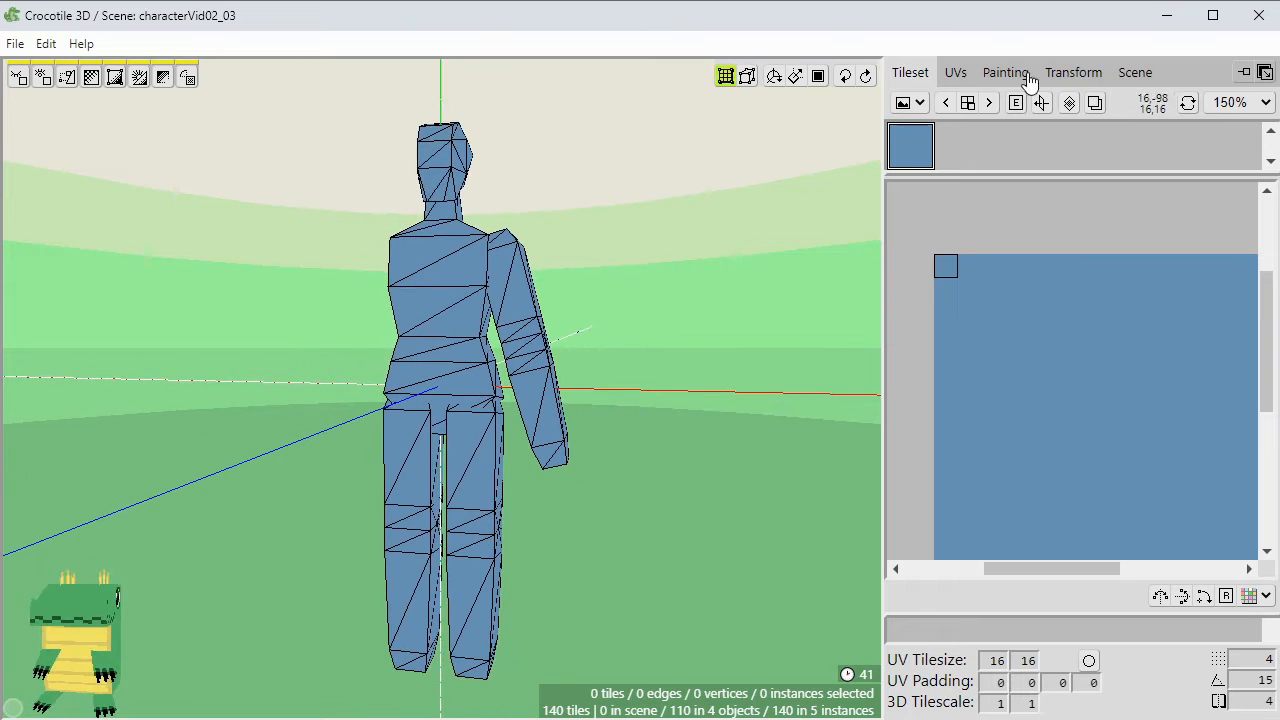
left_click(1140, 72)
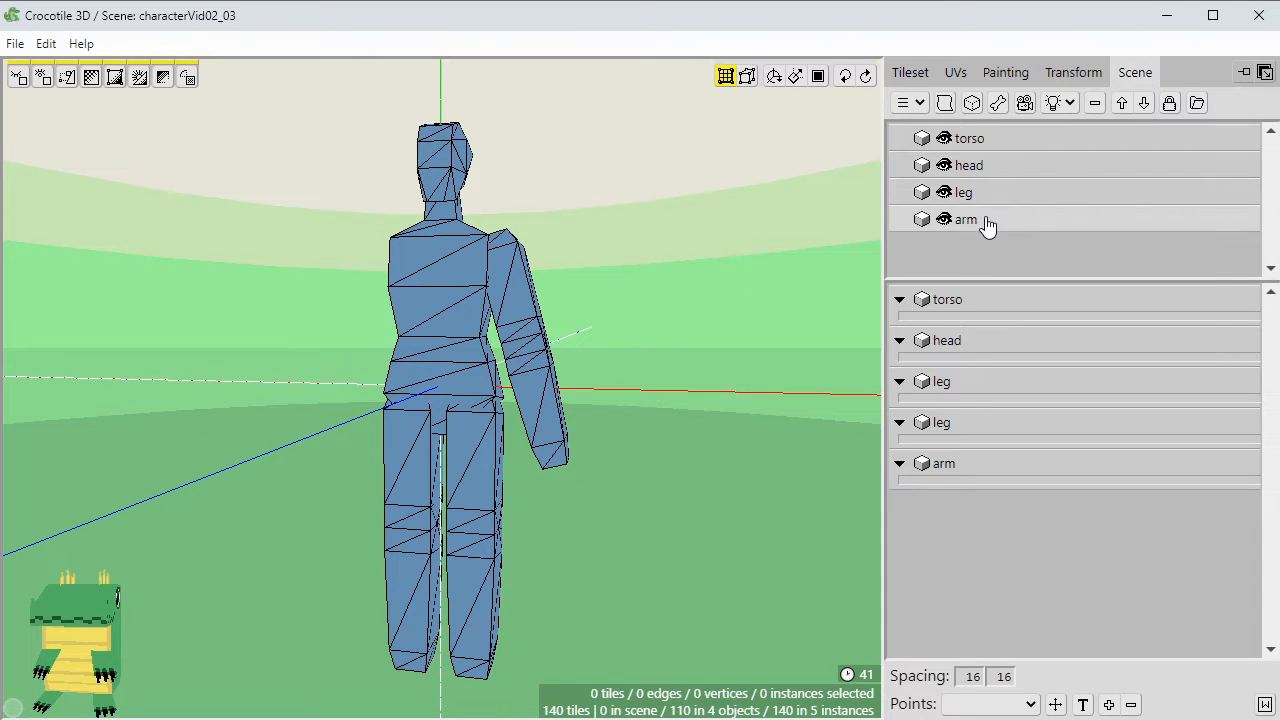
mouse_move(619, 251)
left_mouse_down()
mouse_move(603, 254)
mouse_move(625, 197)
mouse_move(615, 251)
left_mouse_up()
left_click(615, 251)
key("space")
scroll(794, 353, "up", 2)
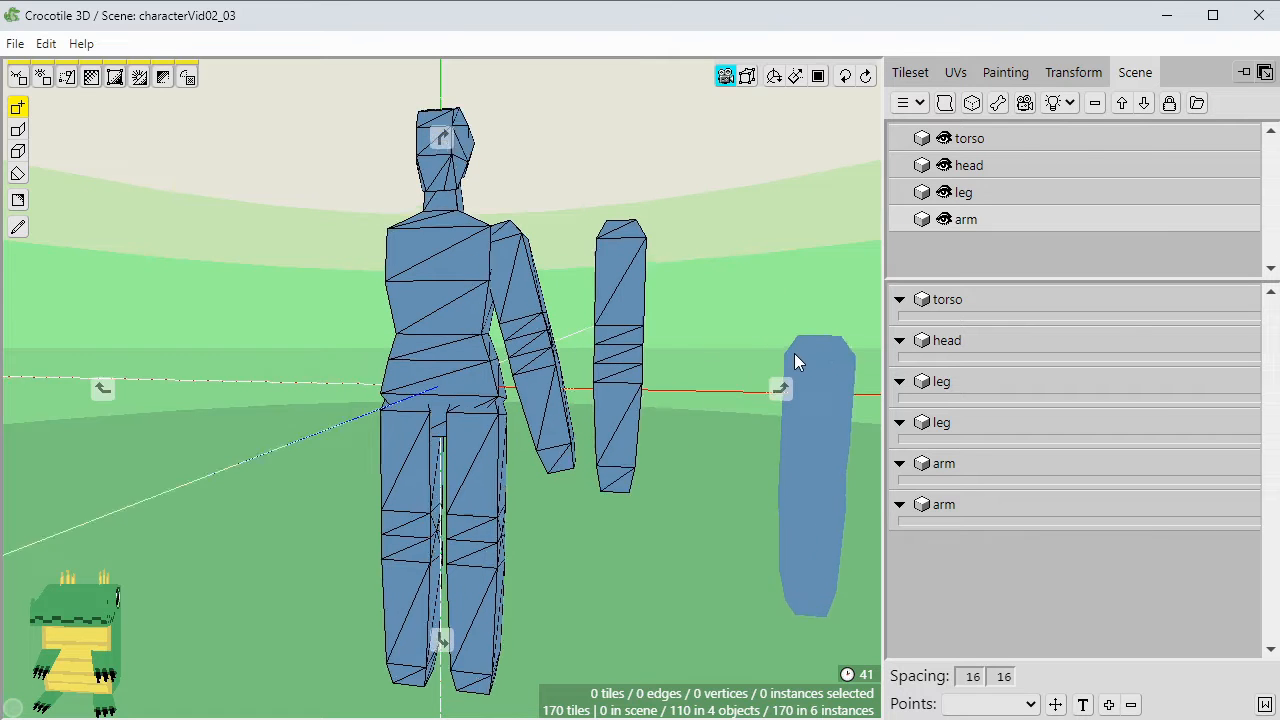
Show the tileset and open the detached arm instance for editing its geometry.
right_click_drag(794, 353, 873, 182)
left_click(917, 73)
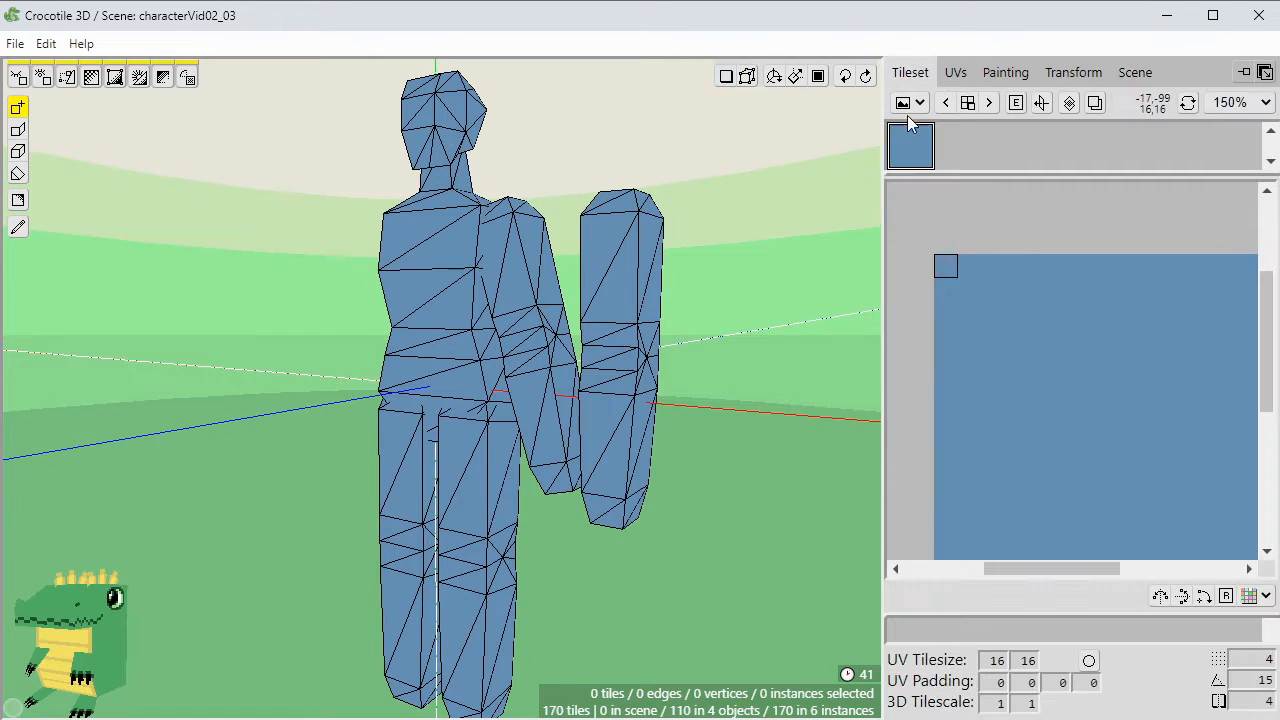
right_click_drag(766, 298, 555, 403)
scroll(781, 259, "up", 2)
key("space")
double_click(555, 403)
scroll(555, 403, "up", 2)
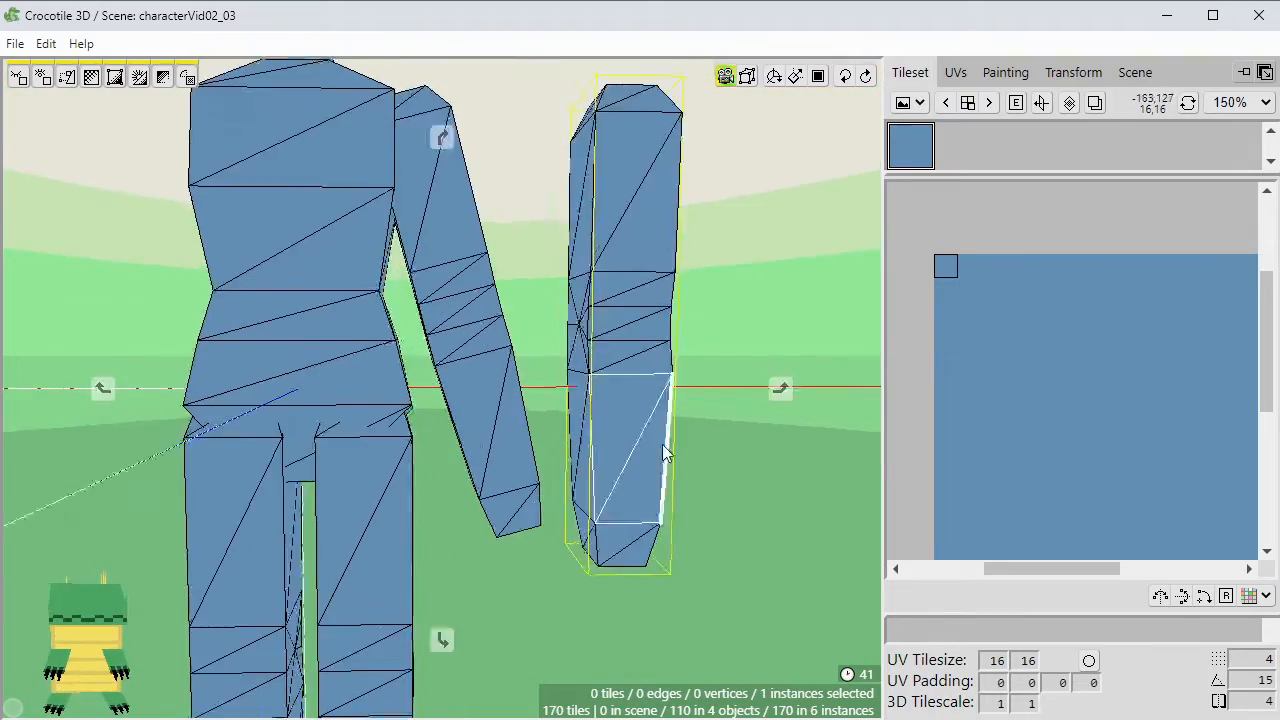
right_click_drag(666, 451, 643, 372)
Select the upper ring of elbow vertices on the detached arm and lower it toward the middle of the elbow.
left_click_drag(623, 329, 447, 392)
right_click_drag(760, 400, 600, 410)
scroll(603, 413, "up", 1)
right_click_drag(690, 485, 575, 216)
left_click(623, 398)
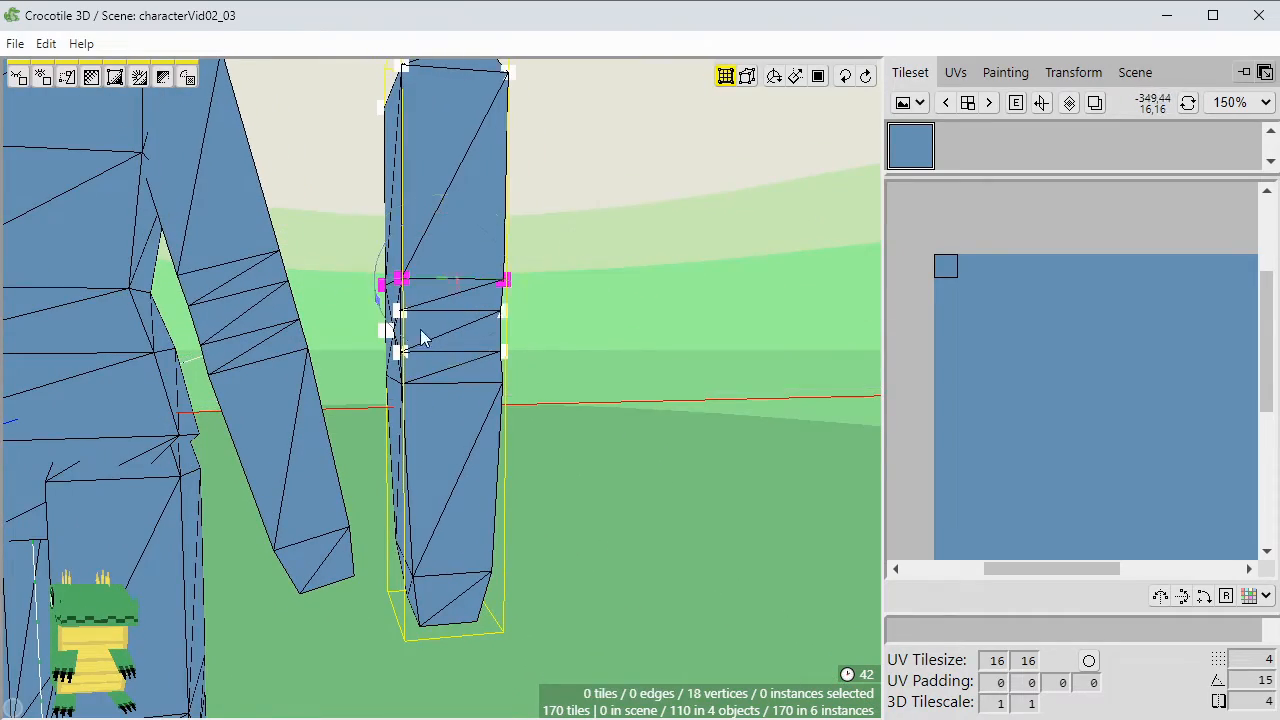
left_click(550, 355)
right_click_drag(550, 355, 594, 360)
left_click_drag(358, 322, 357, 323)
Adjust the remaining elbow vertices so the bands around the arm's elbow sit closer together.
right_click_drag(358, 323, 440, 350)
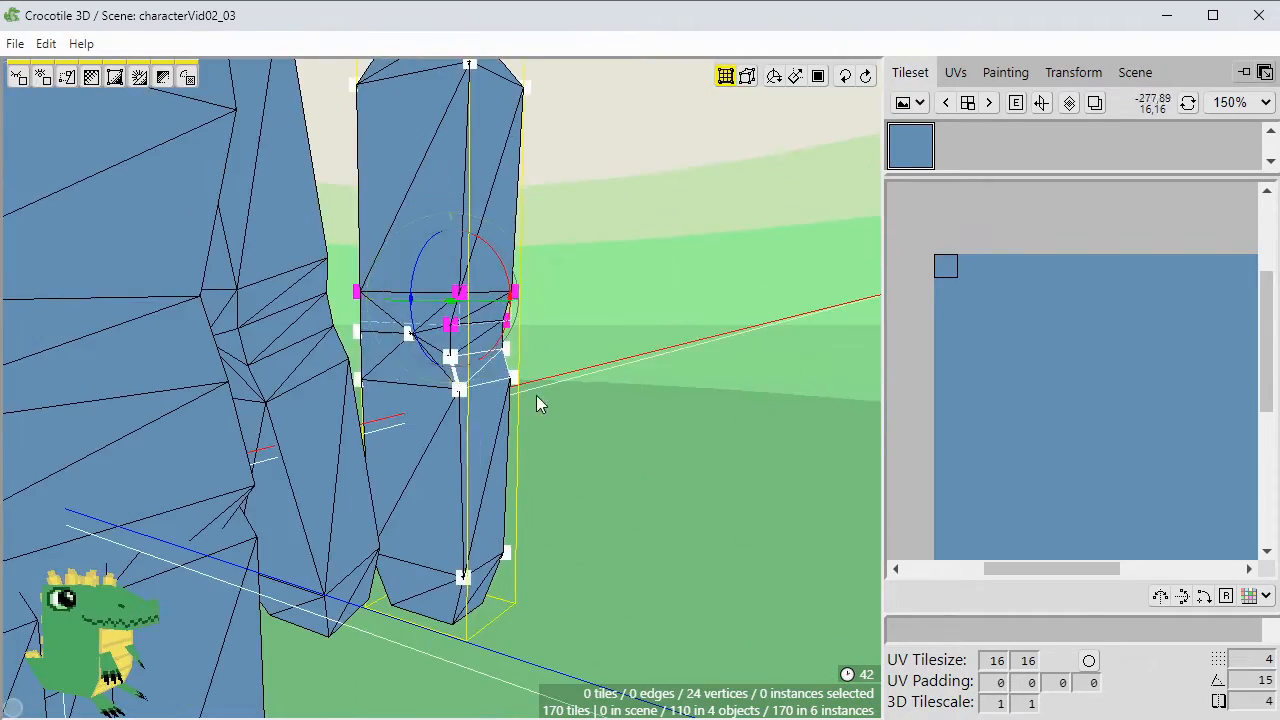
left_click(536, 395)
right_click_drag(536, 395, 555, 413)
left_click_drag(570, 403, 570, 404)
right_click_drag(570, 404, 528, 470)
scroll(536, 429, "down", 3)
middle_click_drag(528, 470, 540, 412)
right_click_drag(540, 412, 548, 330)
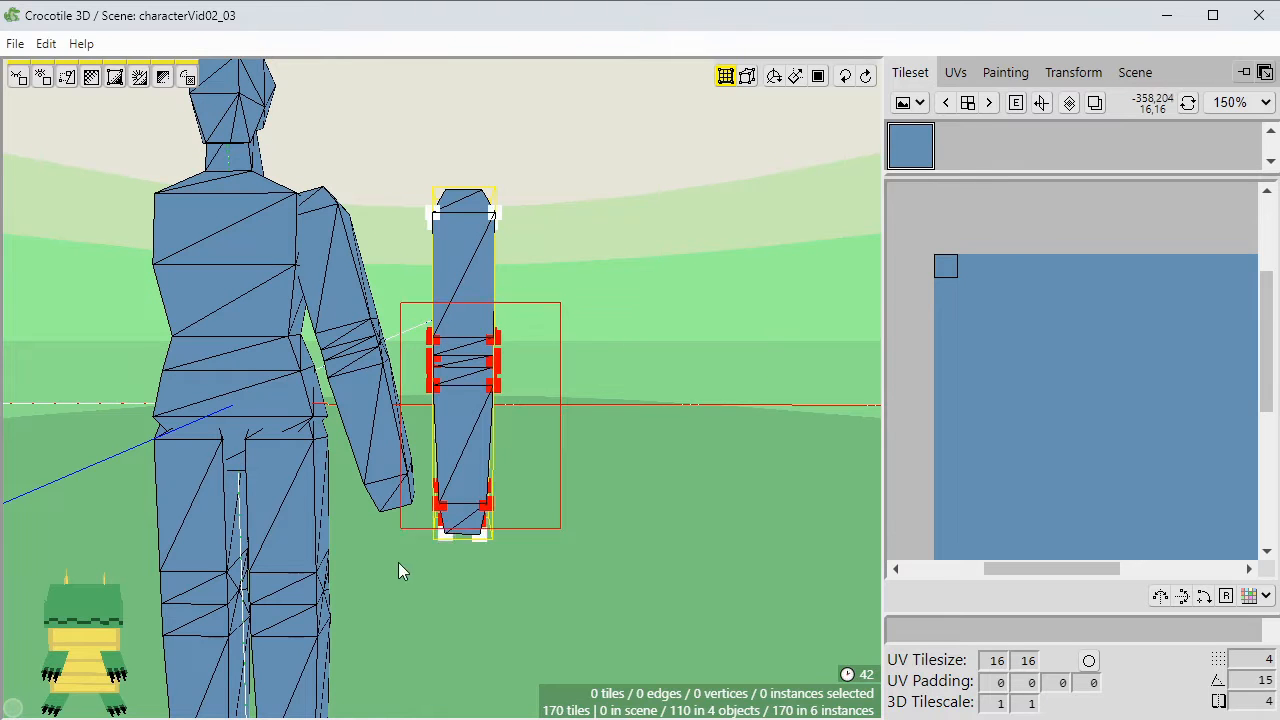
Select all arm vertices from the elbow down and raise them slightly to shorten the upper arm, and deselect them.
left_click_drag(398, 570, 400, 592)
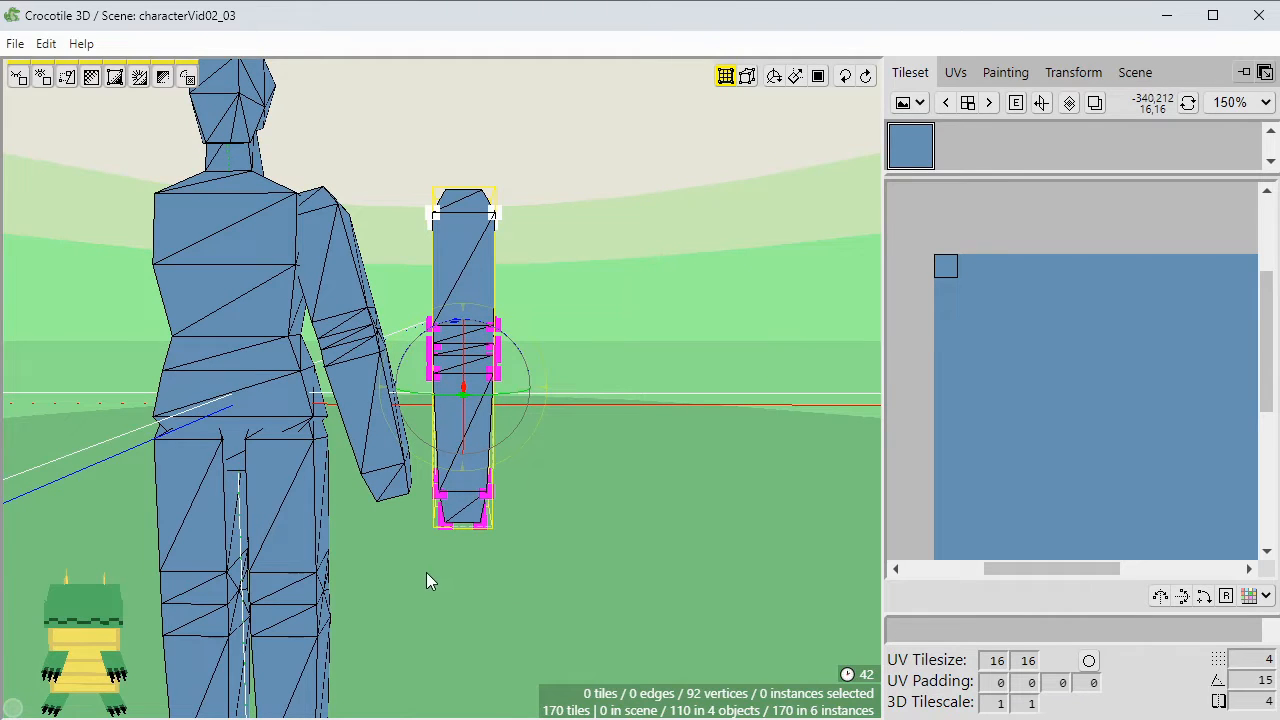
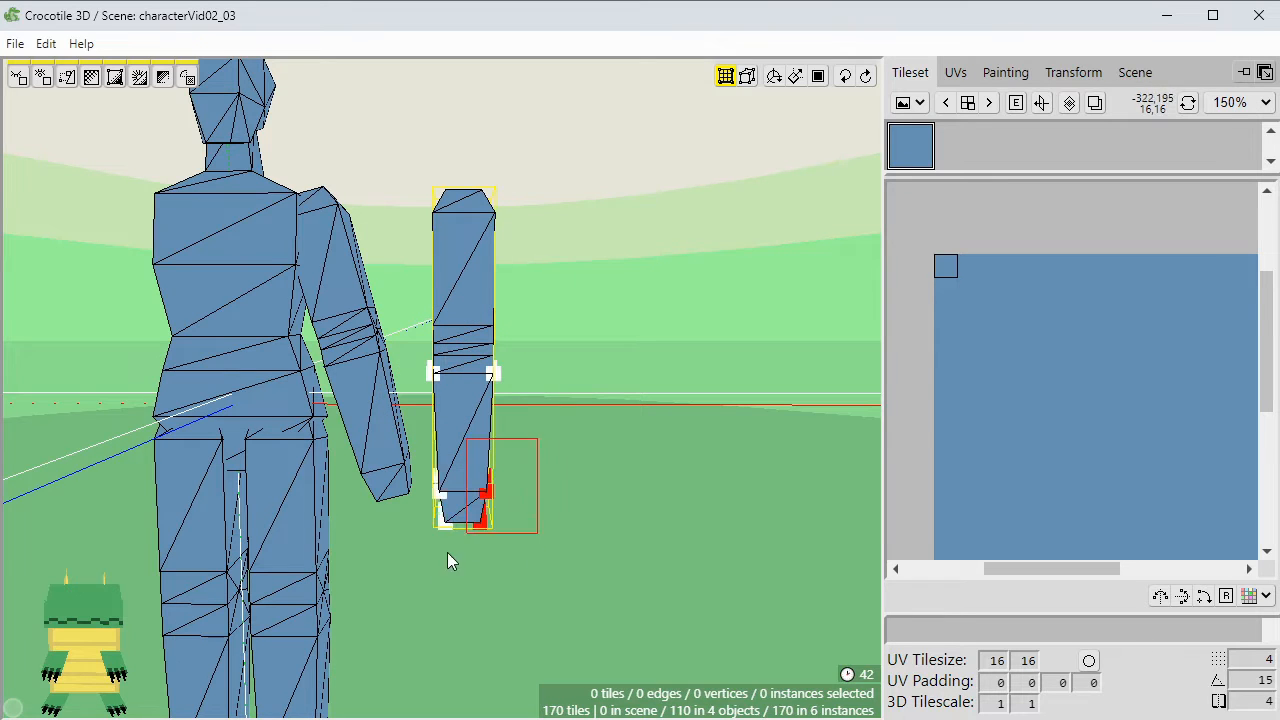
left_click(421, 587)
scroll(423, 587, "down", 3)
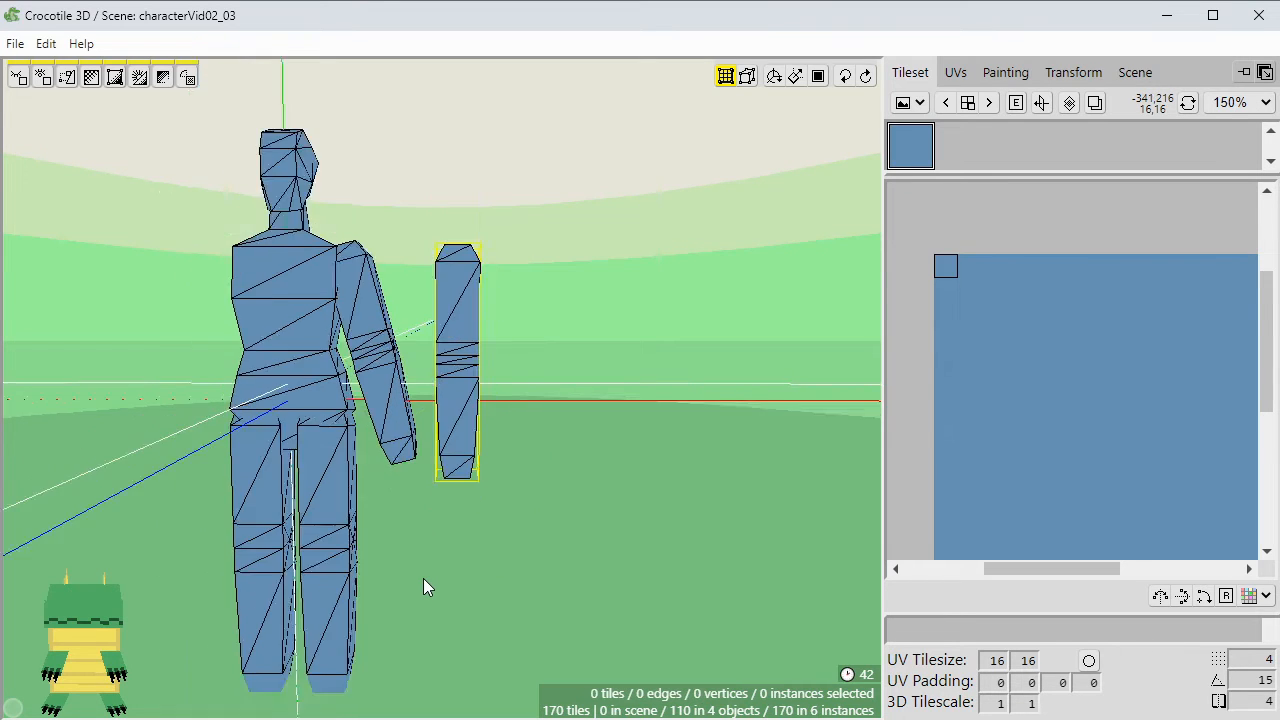
scroll(405, 500, "up", 1)
scroll(445, 550, "up", 3)
key("space")
Use a 32 by 32 tile area and draw the first hand tile below the wrist of the arm.
mouse_move(445, 562)
left_mouse_down()
mouse_move(493, 619)
mouse_move(445, 600)
mouse_move(504, 591)
left_mouse_up()
key("space")
key("Tab")
key("Tab")
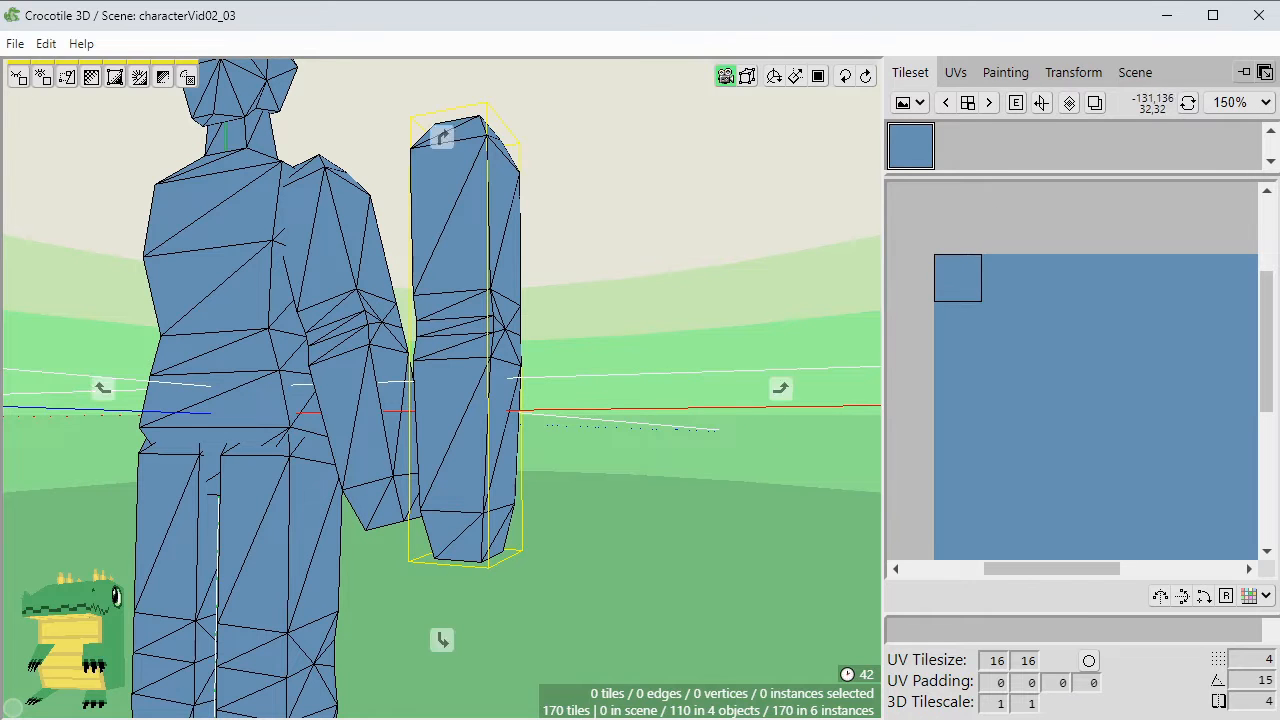
left_click_drag(518, 533, 569, 549)
right_click_drag(569, 549, 587, 492)
key("space")
right_click(500, 508)
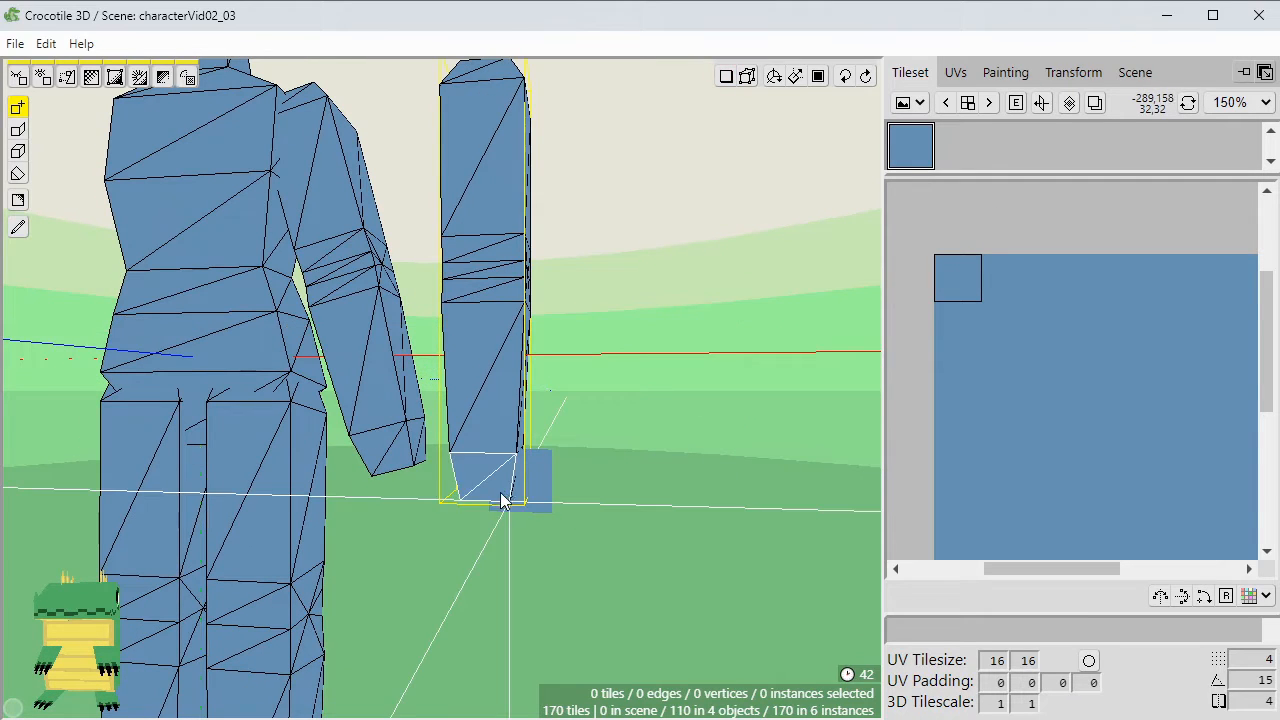
left_click(491, 535)
key("space")
Draw the remaining three side tiles of the hand around the wrist.
right_click_drag(598, 600, 623, 549)
left_click_drag(623, 549, 467, 433)
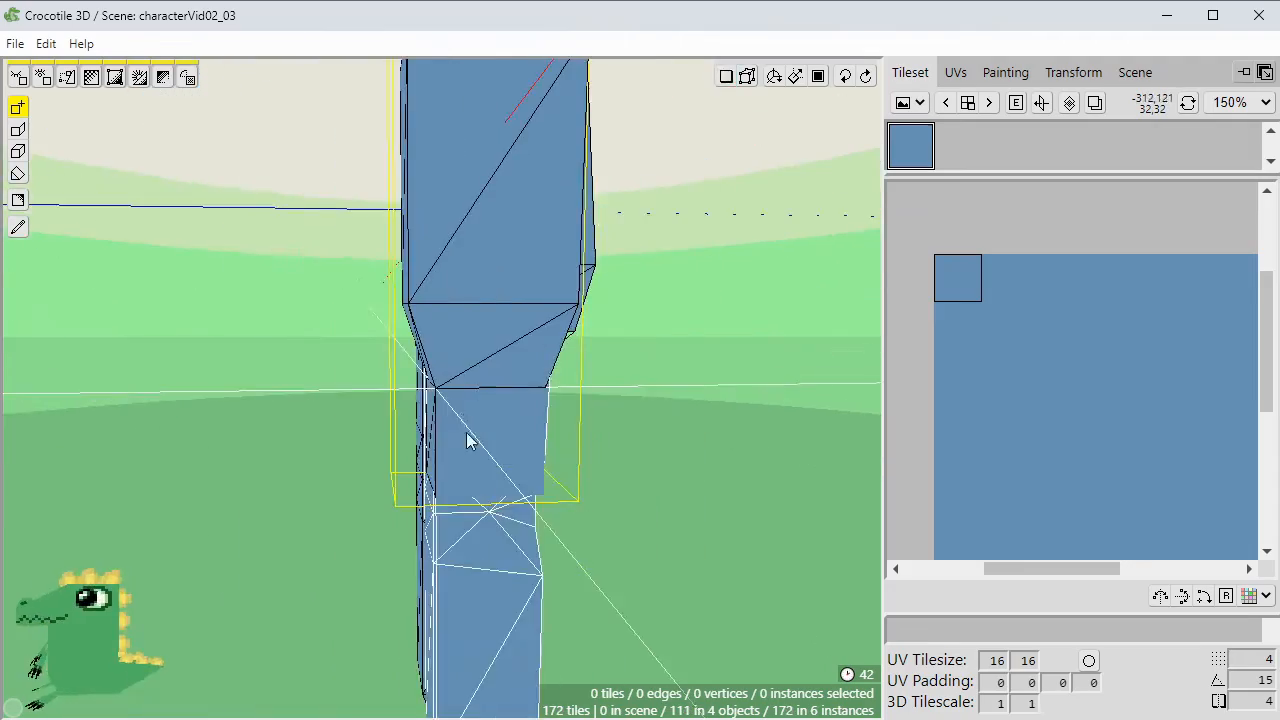
left_click(467, 441)
key("space")
left_click_drag(472, 520, 587, 532)
left_click(312, 393)
key("space")
left_click_drag(312, 393, 460, 426)
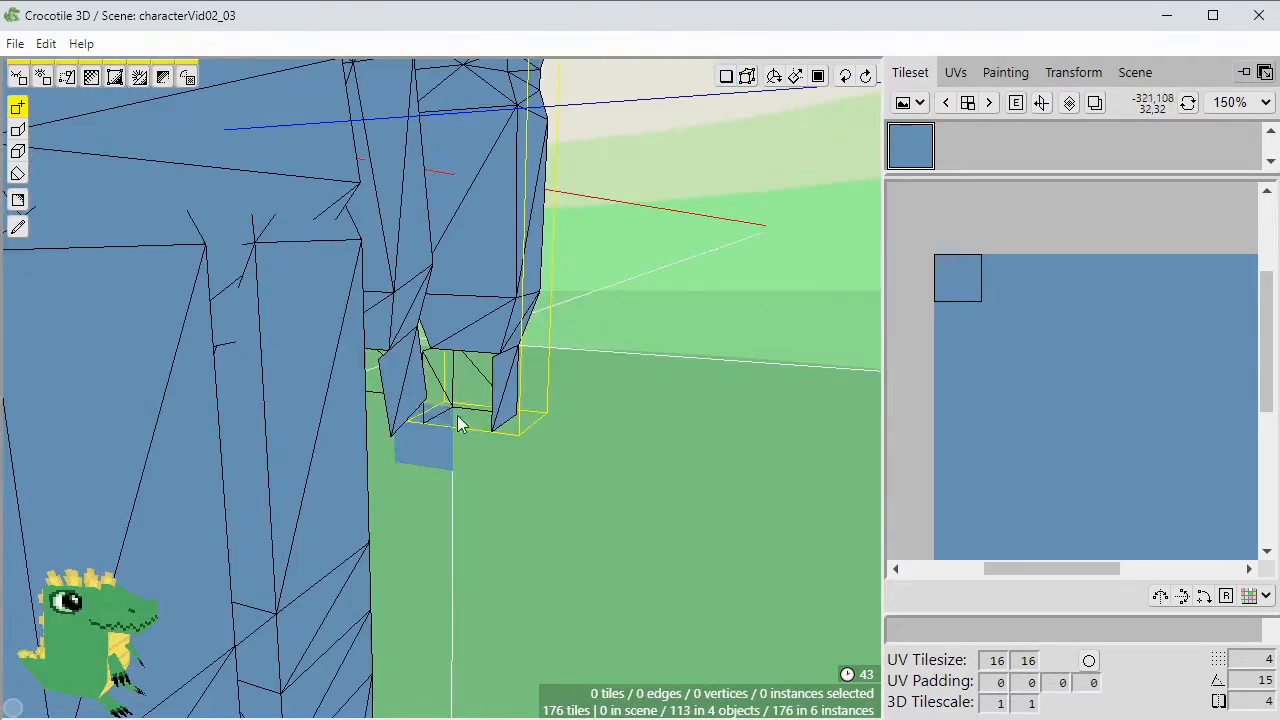
right_click(497, 437)
left_click(480, 422)
left_click_drag(517, 457, 558, 372)
Select the two loose upper vertices on the inner side of the hand and snap them to the wrist corners.
key("Tab")
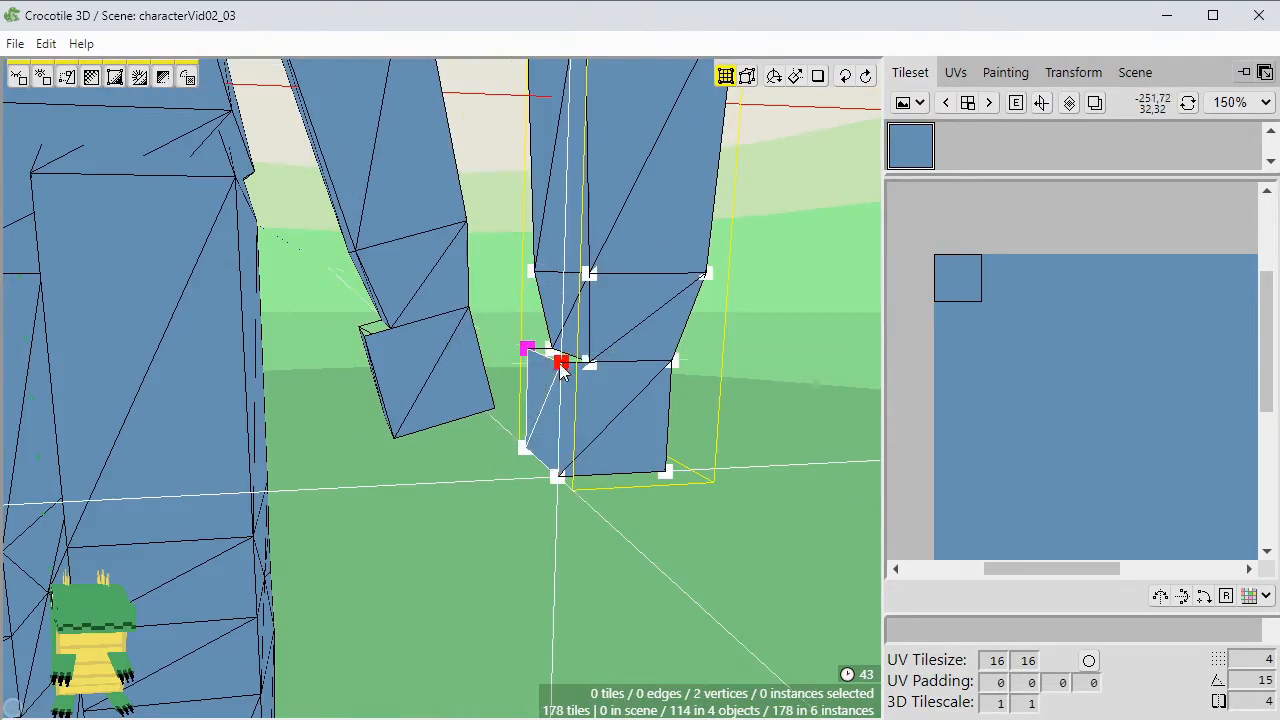
key("space")
left_click_drag(675, 465, 451, 381)
Extrude the hand's lower end downward four steps to form the fingers, and deselect it.
key("e")
key("s")
key("s")
key("s")
key("s")
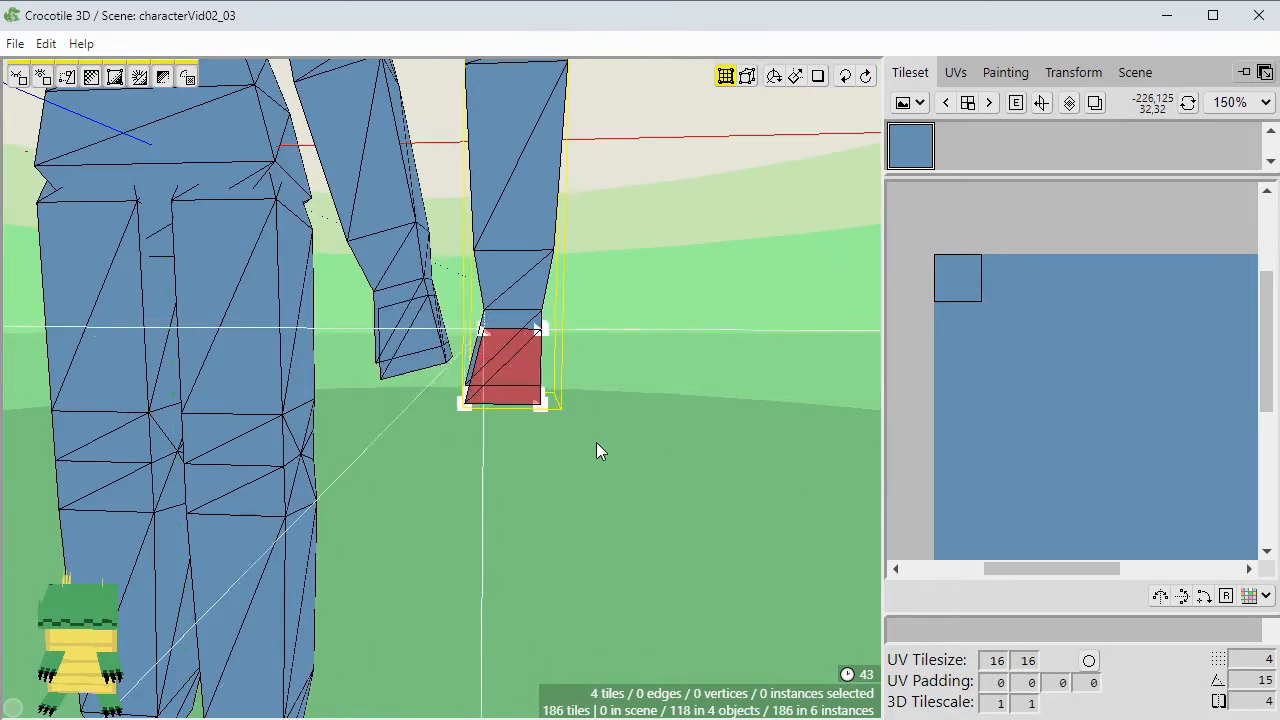
left_click(596, 442)
Taper the finger end of the hand by shifting its bottom vertices inward and adjusting their height.
key("space")
left_click_drag(596, 442, 523, 366)
left_click(476, 383)
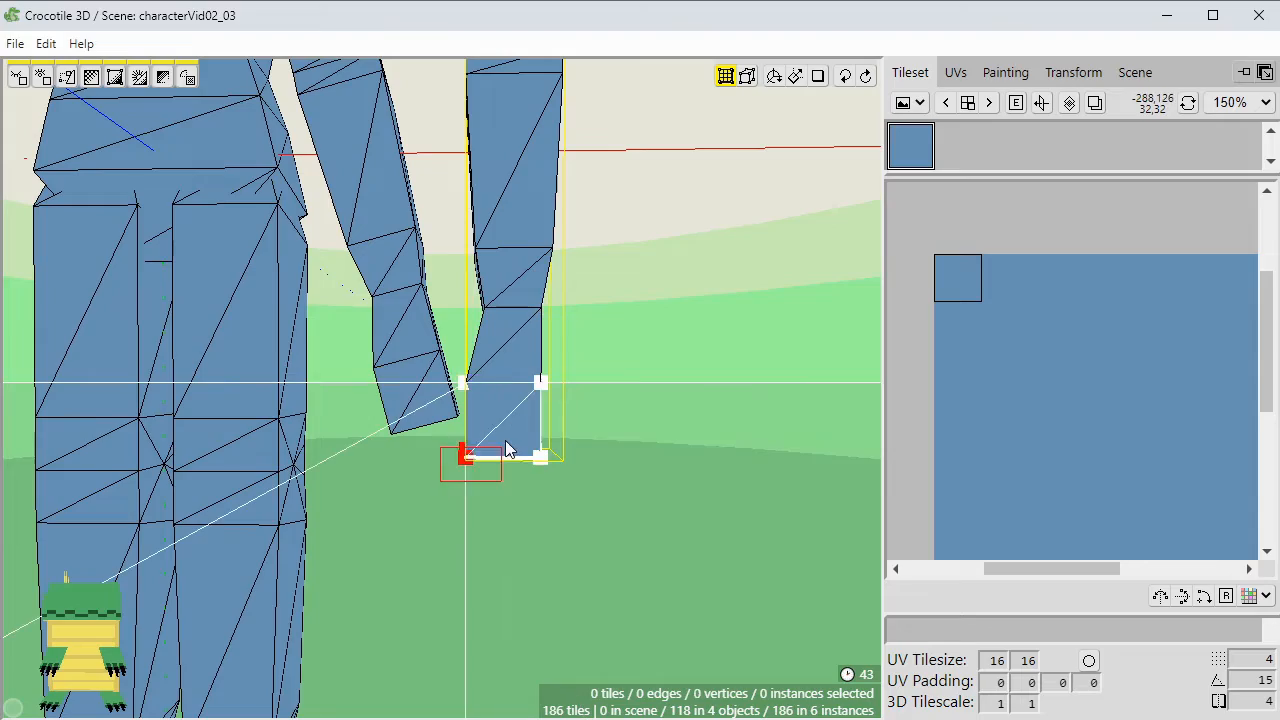
key("a")
key("a")
key("w")
left_click_drag(567, 449, 400, 531)
key("space")
key("w")
key("w")
key("s")
Examine the reshaped hands and the arm proportions against the whole figure from several angles.
key("space")
left_click_drag(522, 542, 630, 542)
scroll(630, 413, "down", 3)
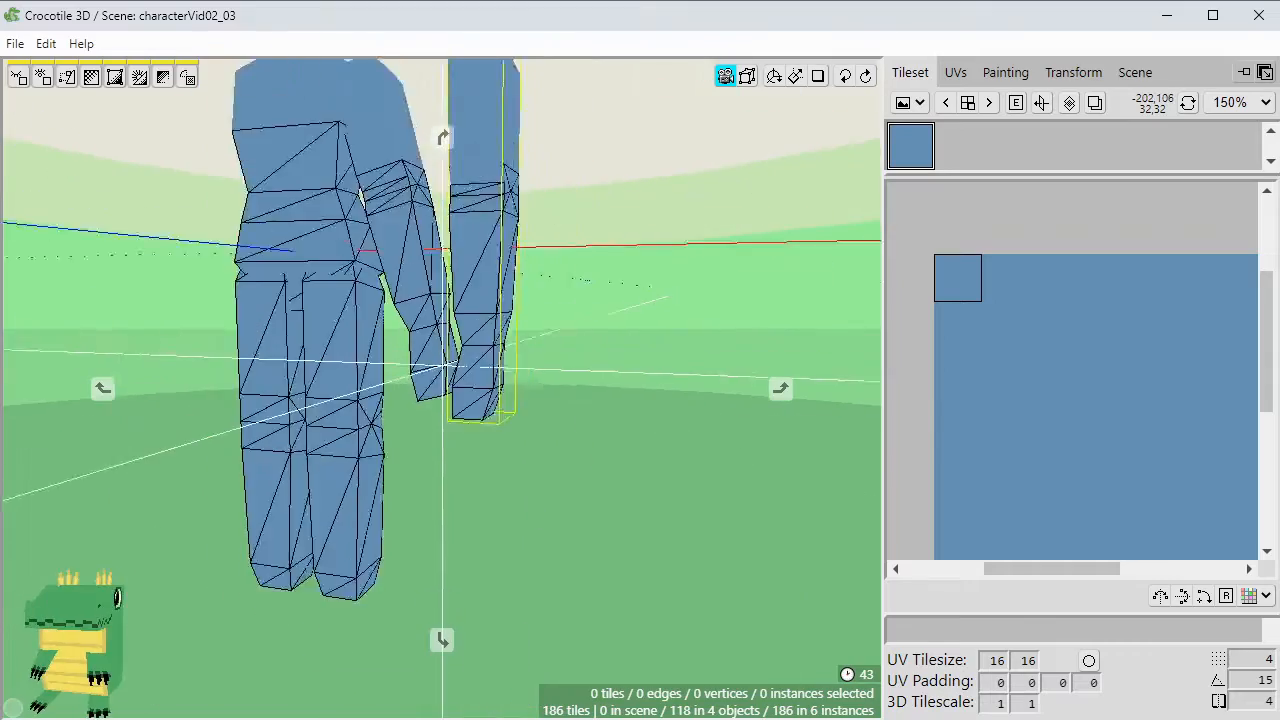
right_click_drag(630, 413, 630, 516)
mouse_move(630, 413)
left_mouse_down()
mouse_move(480, 413)
mouse_move(630, 413)
left_mouse_up()
scroll(637, 343, "down", 3)
left_click_drag(740, 320, 624, 382)
scroll(616, 373, "up", 3)
right_click_drag(616, 345, 616, 363)
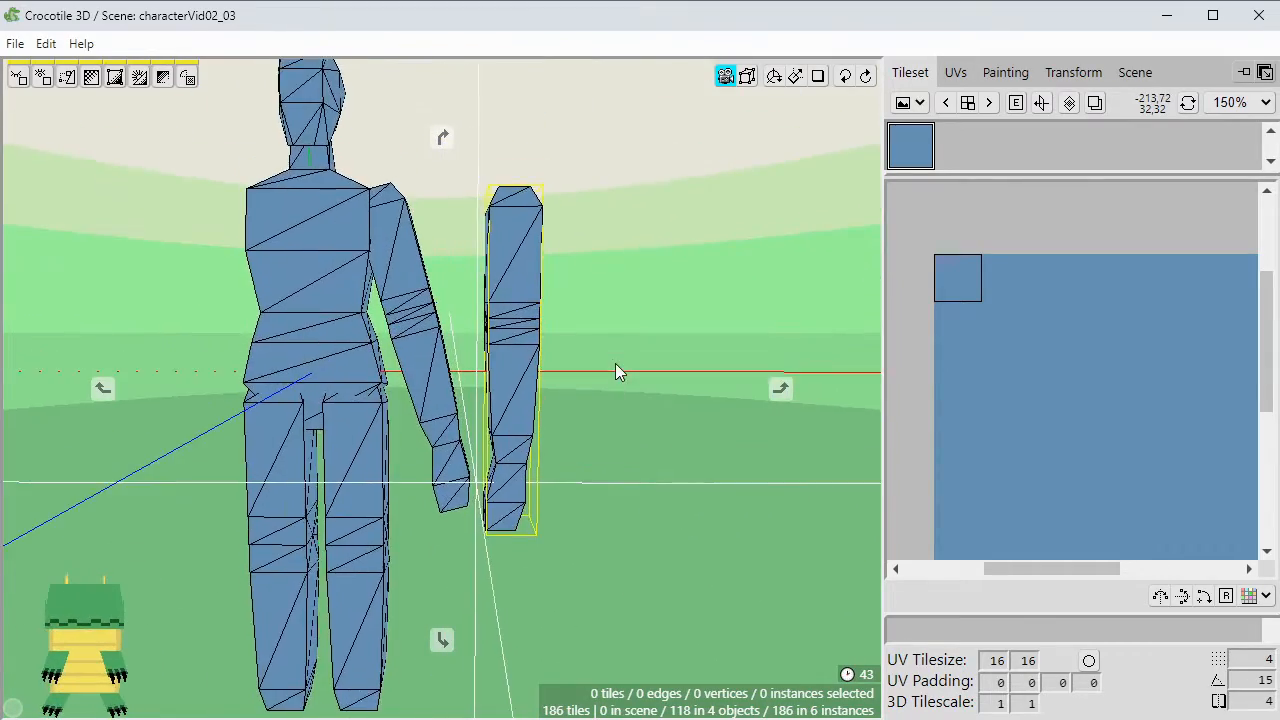
right_click_drag(625, 410, 677, 398)
scroll(677, 348, "down", 2)
left_click_drag(677, 398, 528, 430)
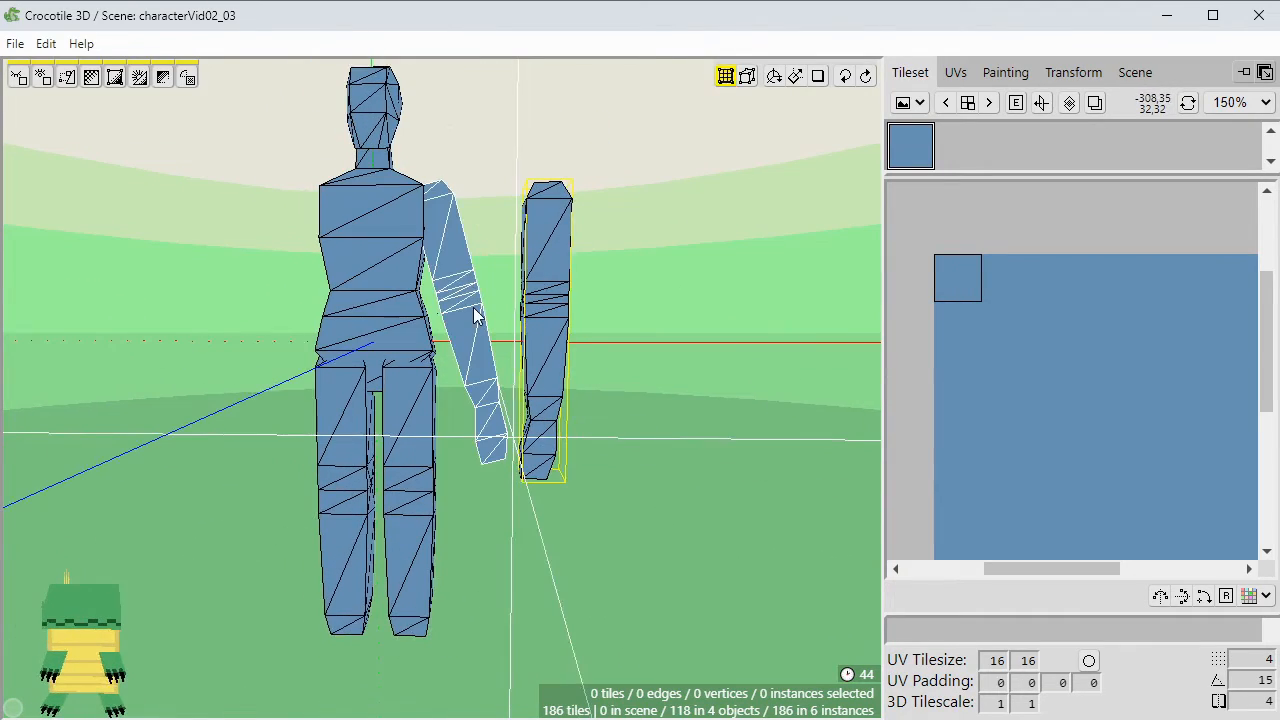
Open the leg instance nearest the arms for editing and switch to drawing tiles at its ankle.
left_click_drag(400, 368, 474, 405)
left_click_drag(515, 520, 491, 533)
double_click(490, 471)
scroll(508, 510, "up", 4)
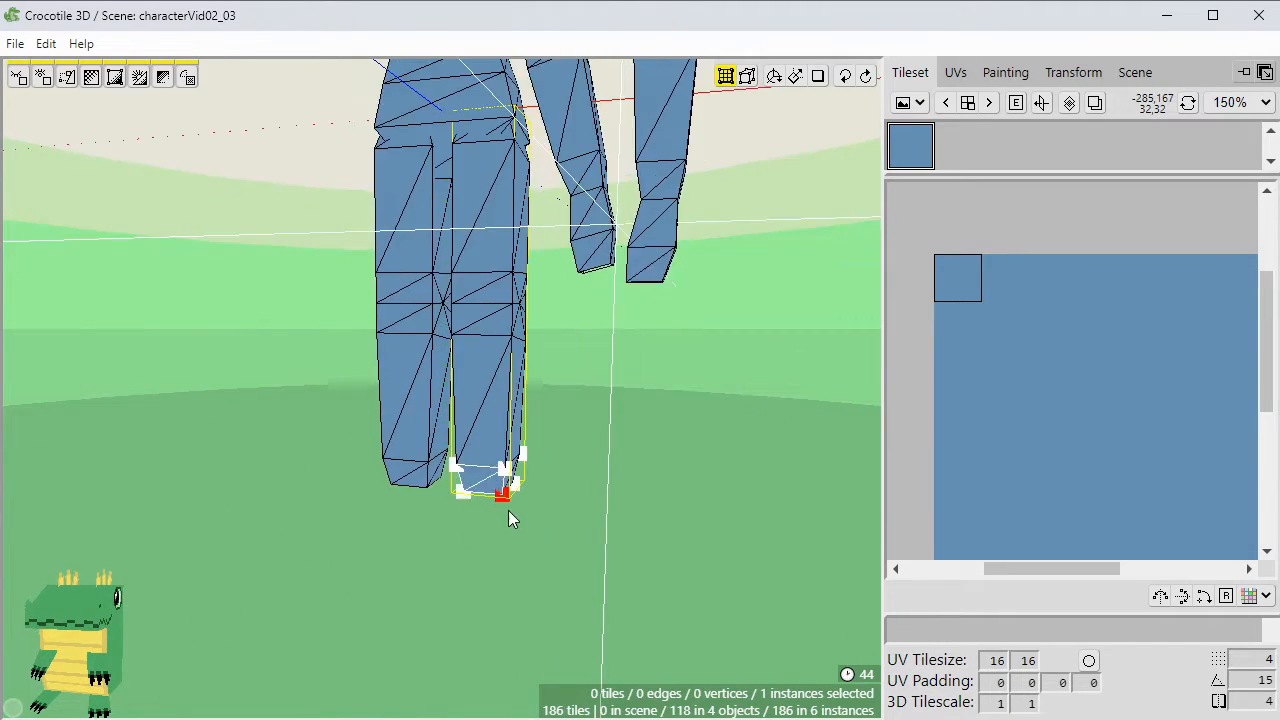
key("space")
right_click_drag(513, 528, 513, 430)
left_click_drag(513, 430, 540, 581)
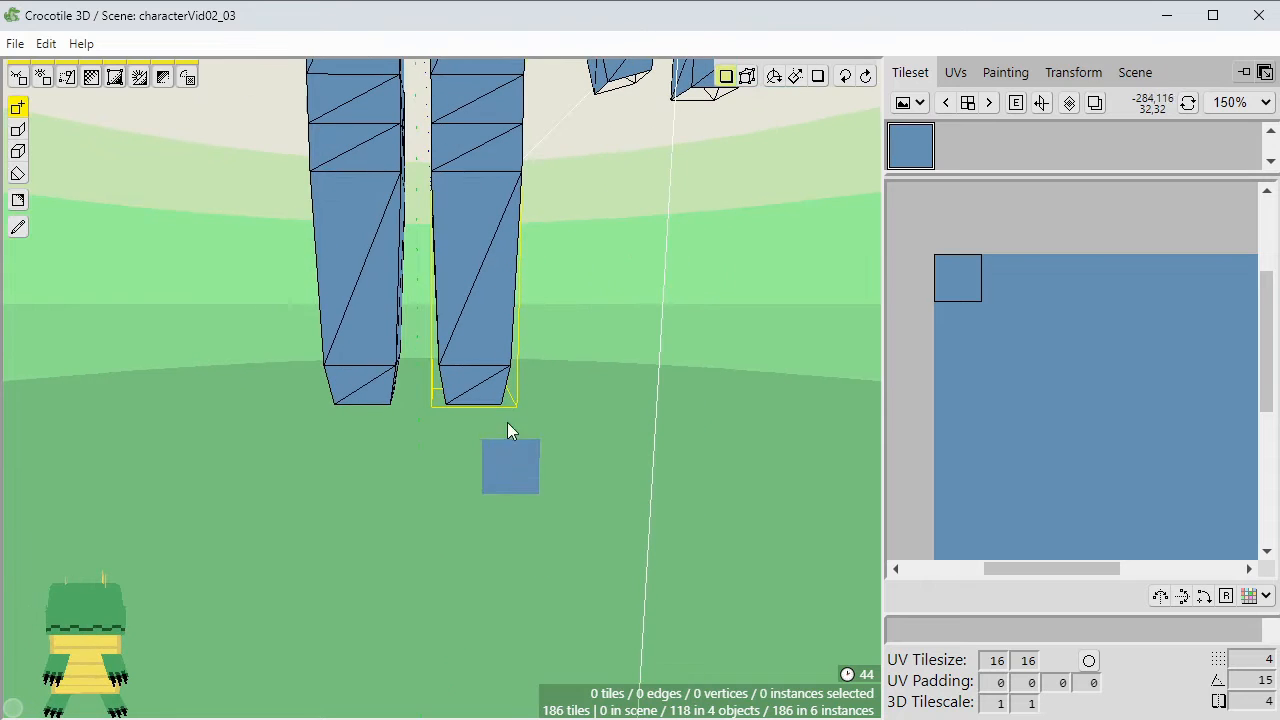
Try drawing a tile below the leg's ankle edge, and undo it.
right_click(466, 402)
left_click(470, 425)
key("space")
left_click_drag(470, 425, 350, 430)
key("ctrl+z")
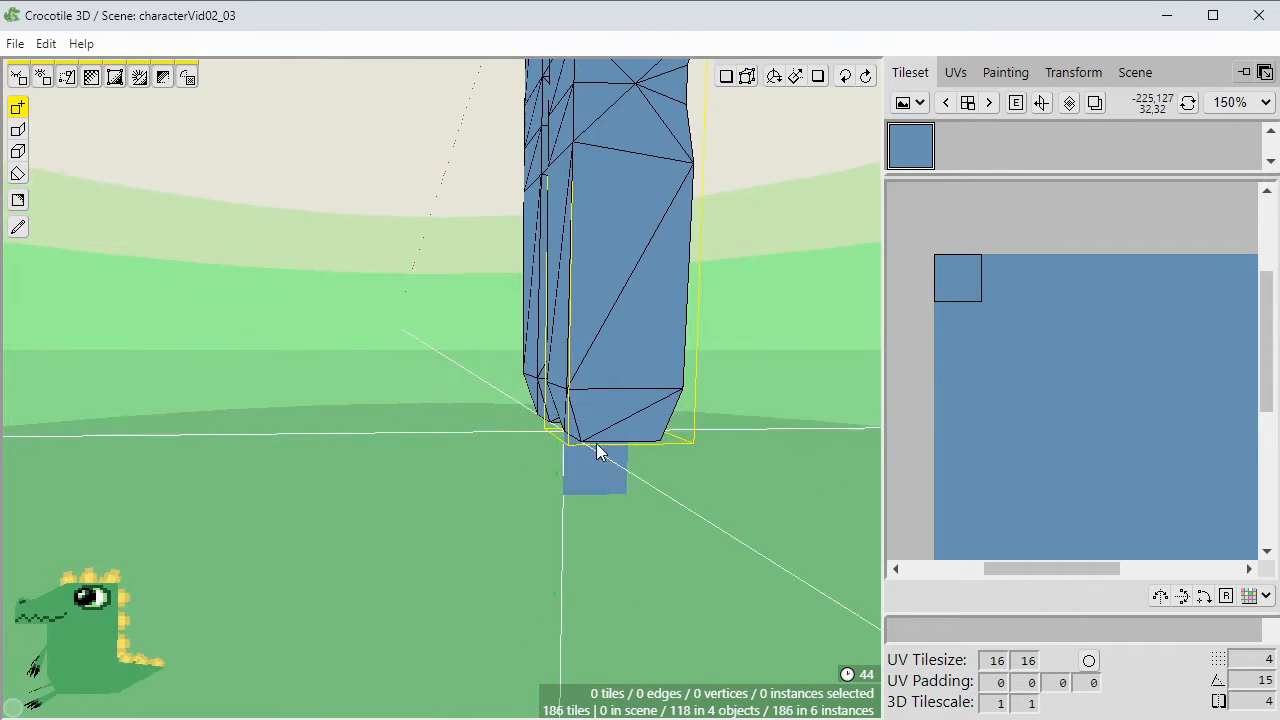
Draw six 32 by 32 tiles below the ankle to form the foot's heel, two longer sides and front.
left_click(596, 443)
left_click_drag(596, 443, 200, 515)
left_click(477, 534)
key("space")
key("space")
left_click(309, 529)
left_click_drag(820, 500, 406, 454)
key("space")
key("space")
left_click(407, 455)
key("space")
left_click_drag(570, 463, 515, 463)
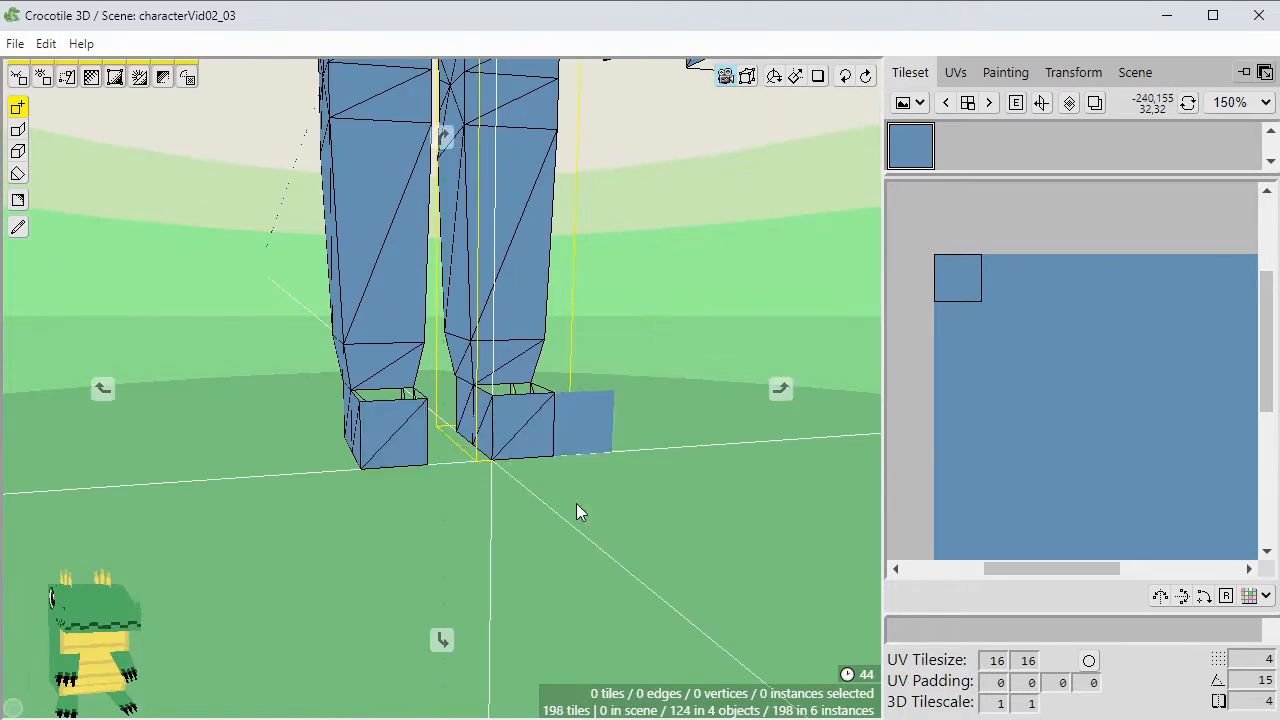
Select the foot's upper vertices beside the ankle and align them with the ankle's corners.
left_click_drag(576, 511, 385, 490)
key("Tab")
left_click(420, 356)
left_click(474, 371, "shift")
mouse_move(660, 510)
left_mouse_down()
mouse_move(430, 517)
mouse_move(700, 550)
mouse_move(670, 526)
left_mouse_up()
key("space")
key("space")
mouse_move(482, 526)
left_mouse_down()
mouse_move(630, 521)
mouse_move(472, 520)
left_mouse_up()
scroll(472, 520, "down", 1)
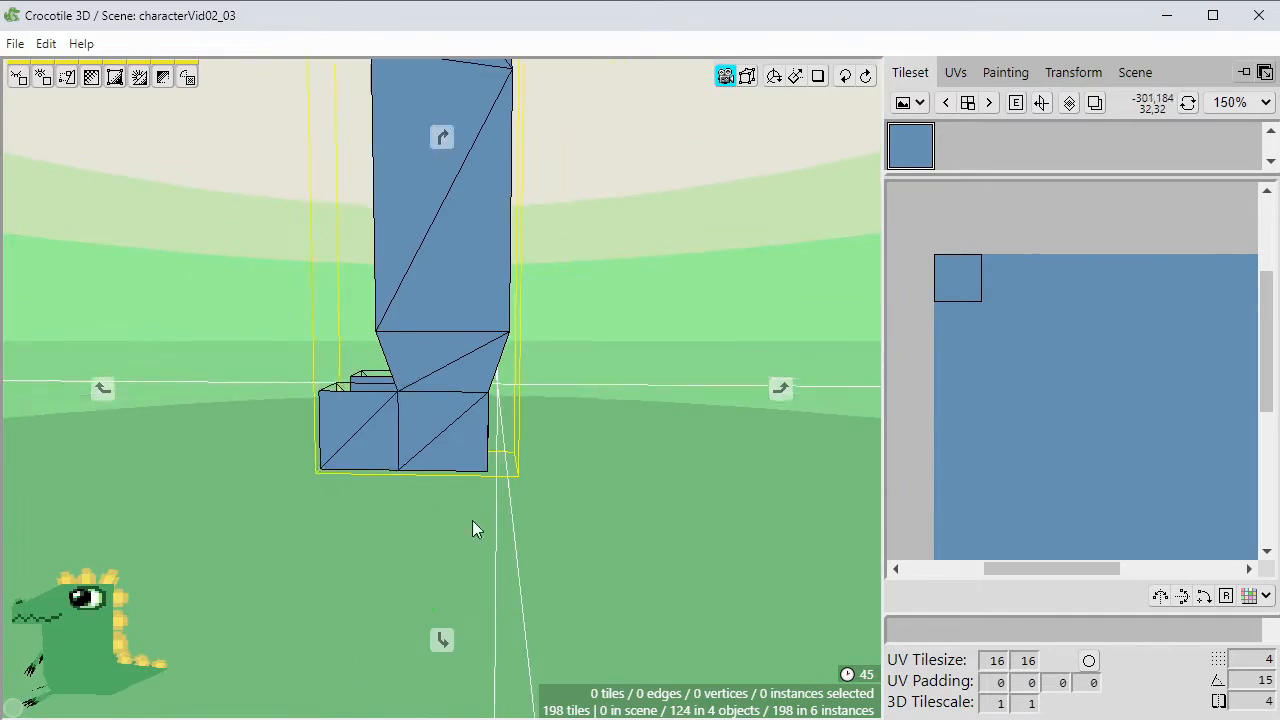
Move the foot's upper front vertices slightly back so the toe end slopes.
left_click(328, 486)
key("space")
left_click_drag(328, 486, 650, 520)
scroll(398, 468, "down", 5)
scroll(650, 520, "up", 3)
right_click_drag(650, 520, 640, 456)
left_click_drag(640, 456, 345, 327)
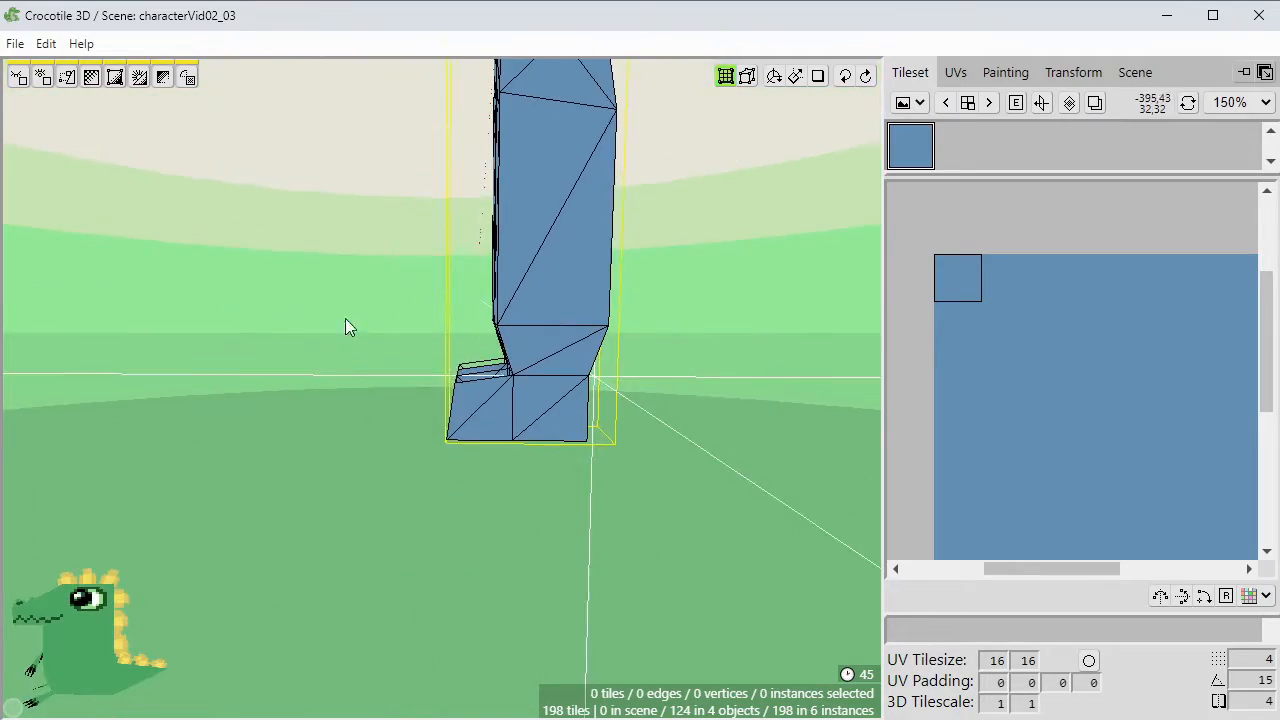
Lower the foot's upper front vertices and move the toe end forward to flatten and lengthen the foot.
key("space")
mouse_move(482, 486)
left_mouse_down()
mouse_move(660, 486)
mouse_move(482, 486)
left_mouse_up()
key("space")
left_click_drag(469, 417, 458, 437)
key("space")
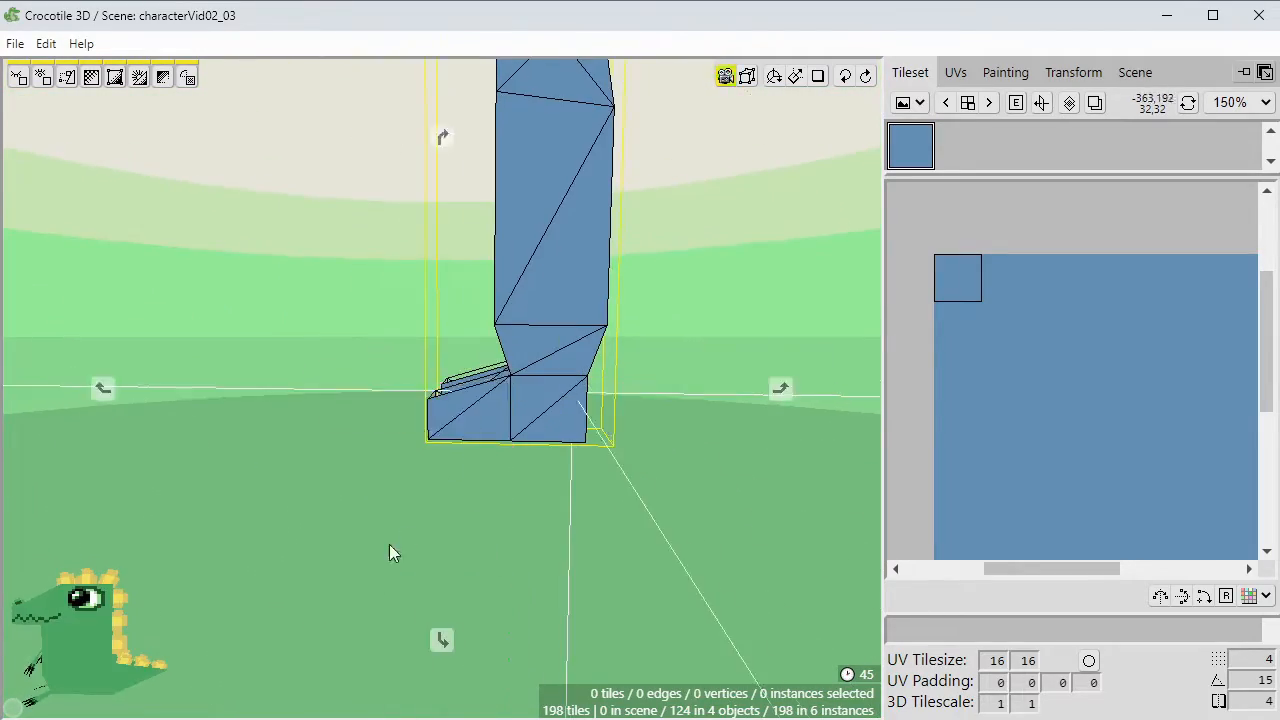
Draw a tile to cover the open top of the foot, and finish editing the leg instance.
left_click_drag(389, 544, 459, 540)
scroll(620, 620, "down", 3)
scroll(620, 620, "up", 3)
key("space")
key("Tab")
left_click(457, 410)
left_click_drag(457, 443, 640, 430)
key("Tab")
key("space")
scroll(629, 369, "down", 3)
key("Escape")
Select both leg instances and nudge them two steps down relative to the torso.
key("space")
mouse_move(448, 496)
left_mouse_down()
mouse_move(460, 494)
mouse_move(452, 484)
mouse_move(470, 494)
mouse_move(481, 440)
mouse_move(470, 490)
left_mouse_up()
scroll(470, 494, "down", 1)
left_click(400, 494)
key("s")
key("s")
key("space")
right_click_drag(548, 557, 566, 509)
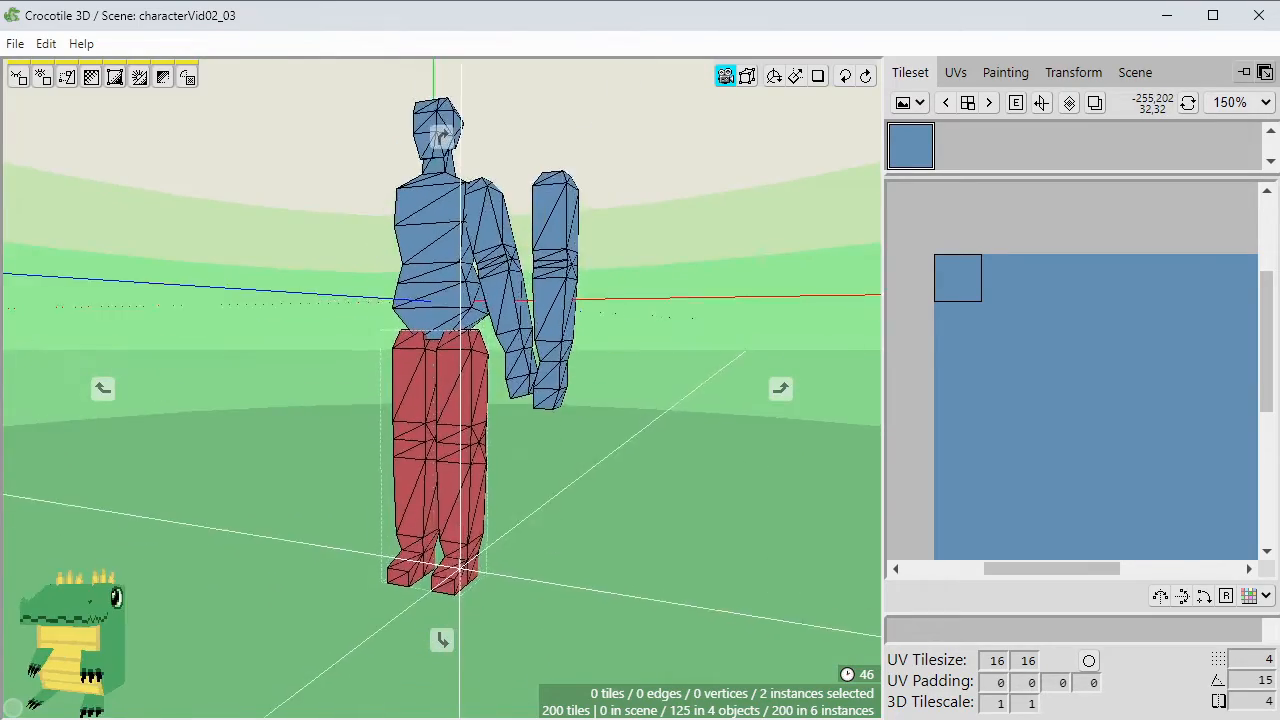
Undo the last leg moves and readjust the height of both leg instances under the torso.
left_click_drag(551, 557, 520, 568)
key("space")
key("ctrl+z")
key("ctrl+z")
key("space")
key("space")
key("s")
key("space")
key("ctrl+z")
key("s")
key("space")
scroll(560, 568, "up", 3)
key("Escape")
Open the torso for editing and move its hip vertices down to meet the tops of the legs.
key("space")
left_click_drag(483, 443, 326, 434)
key("space")
left_click(408, 292)
key("space")
key("space")
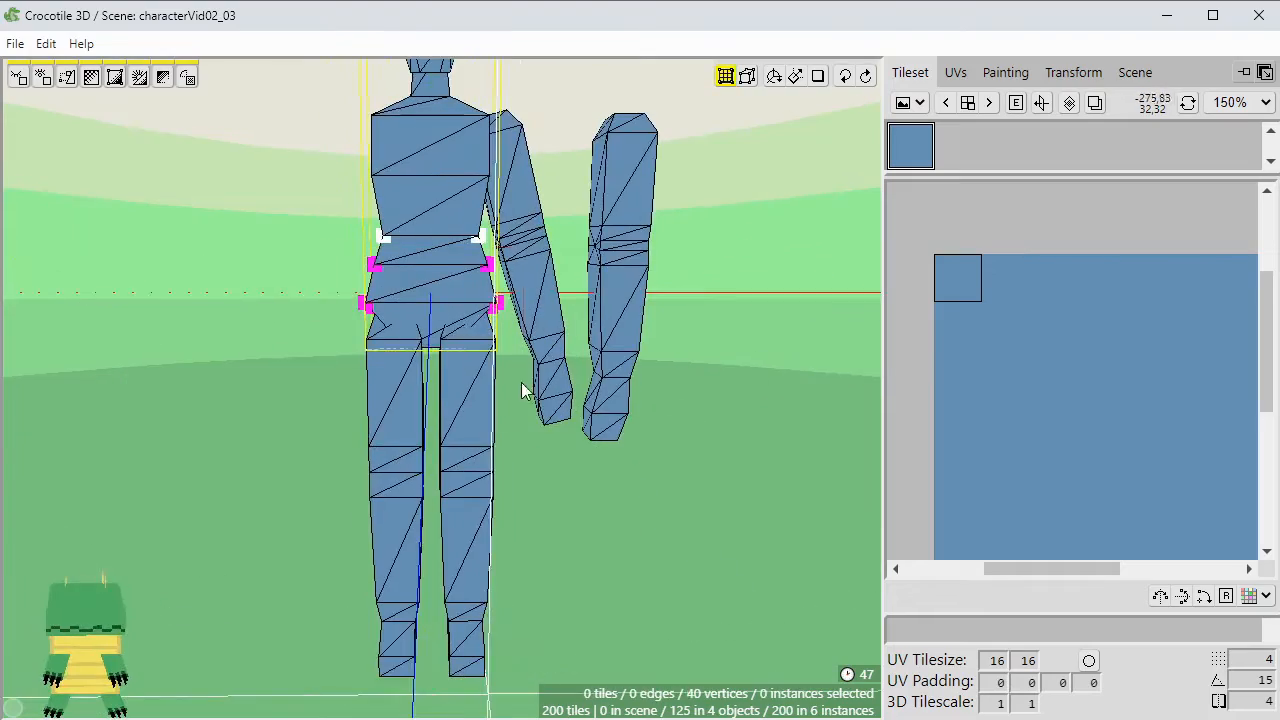
key("s")
key("s")
key("s")
key("s")
key("Escape")
key("space")
left_click_drag(477, 497, 585, 507)
scroll(585, 507, "up", 1)
key("space")
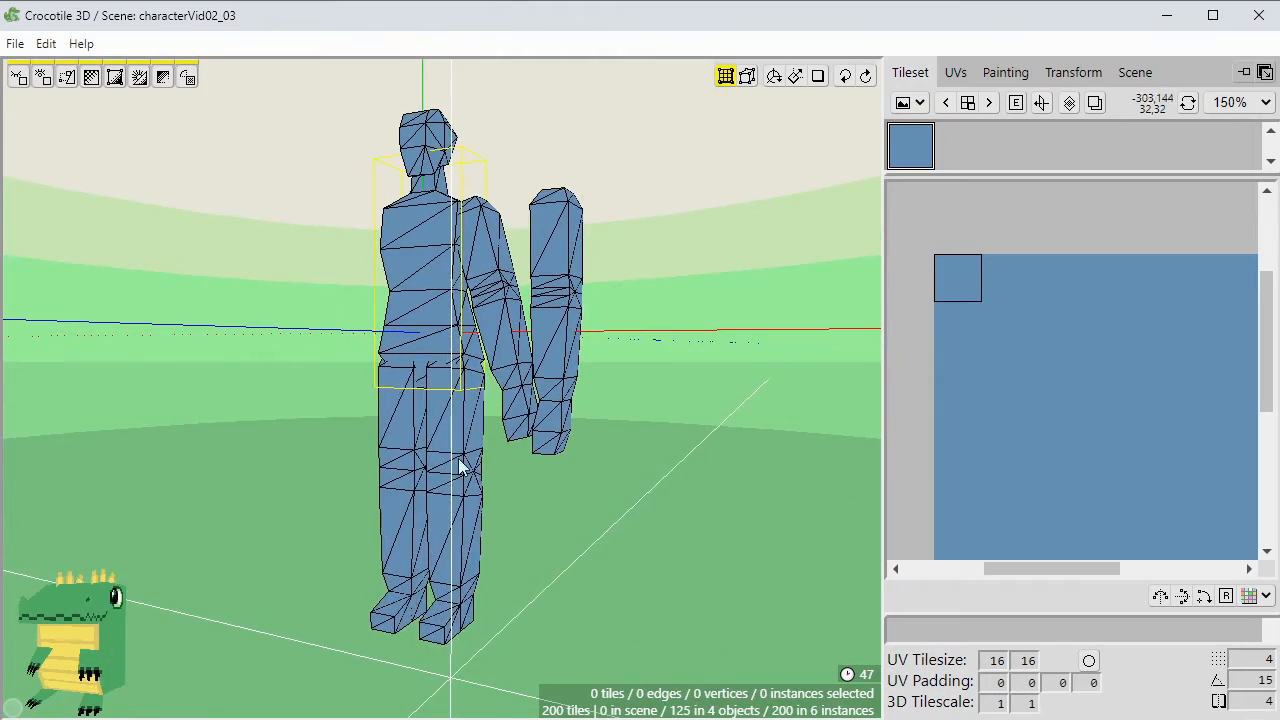
Test the hip joint by rotating one leg instance forward and up, and undo the rotation.
left_click_drag(368, 348, 540, 275)
key("space")
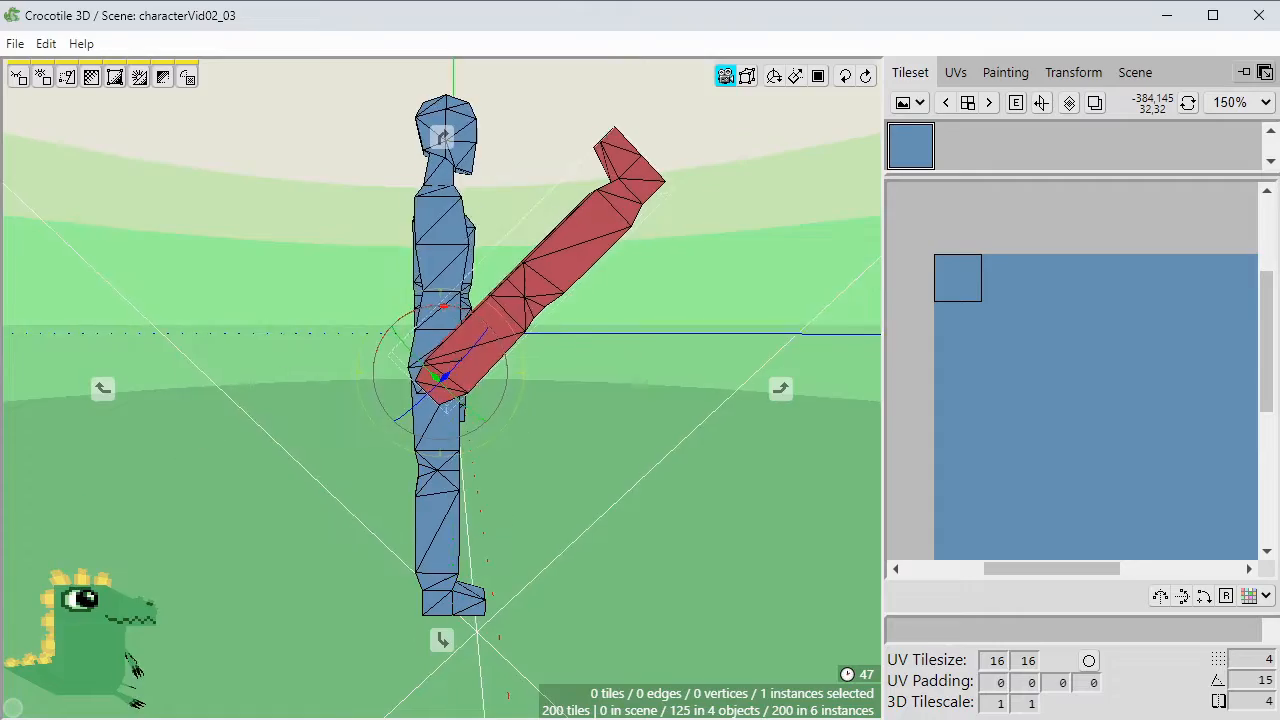
left_click_drag(344, 497, 260, 497)
key("ctrl+z")
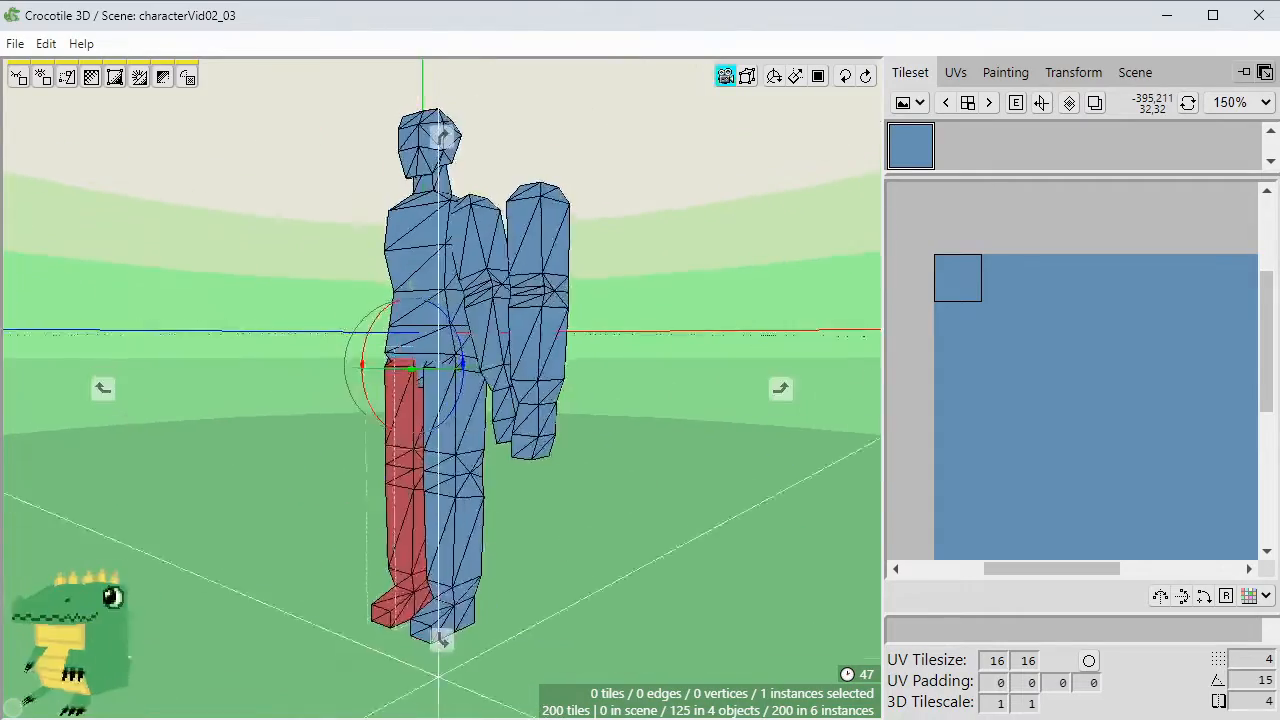
key("ctrl+z")
mouse_move(556, 621)
middle_mouse_down()
mouse_move(480, 621)
mouse_move(640, 621)
mouse_move(556, 621)
middle_mouse_up()
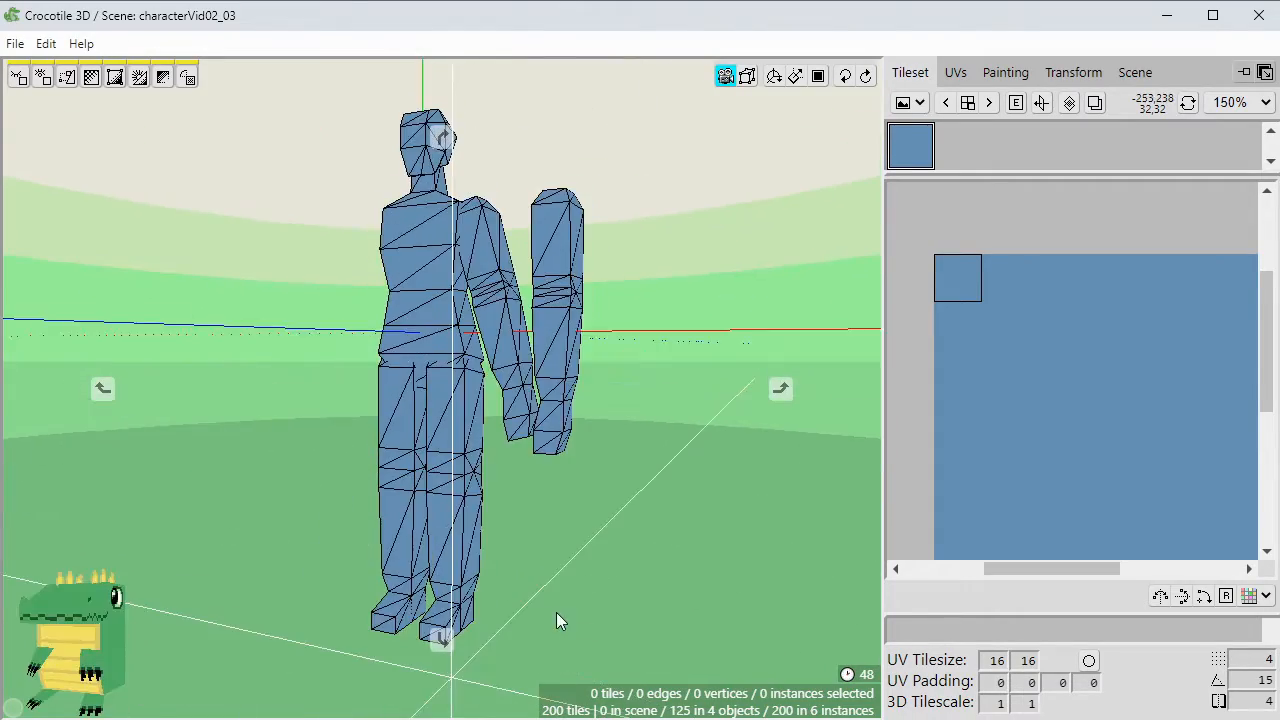
Open the leg for editing and select its vertices below the hip.
mouse_move(470, 491)
middle_mouse_down()
mouse_move(330, 480)
mouse_move(465, 500)
middle_mouse_up()
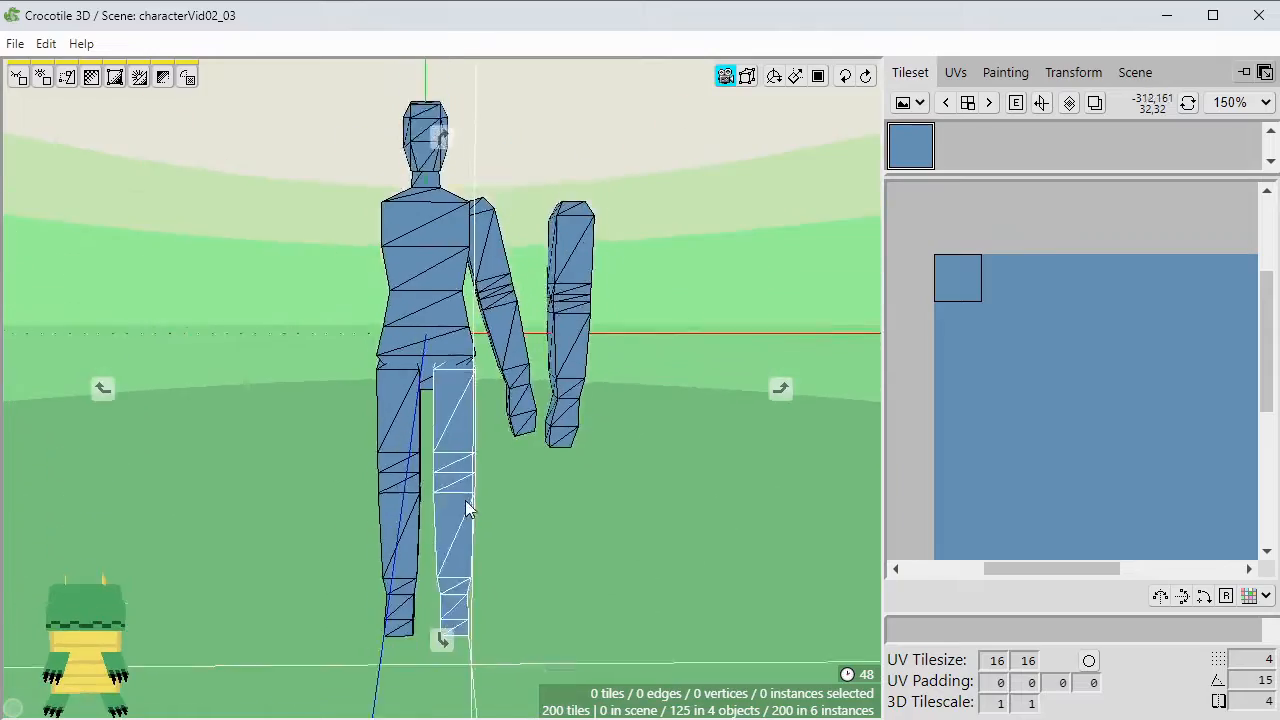
double_click(465, 500)
right_click_drag(483, 456, 500, 470)
left_click_drag(557, 644, 343, 364)
left_click(608, 489)
right_click_drag(608, 489, 640, 489)
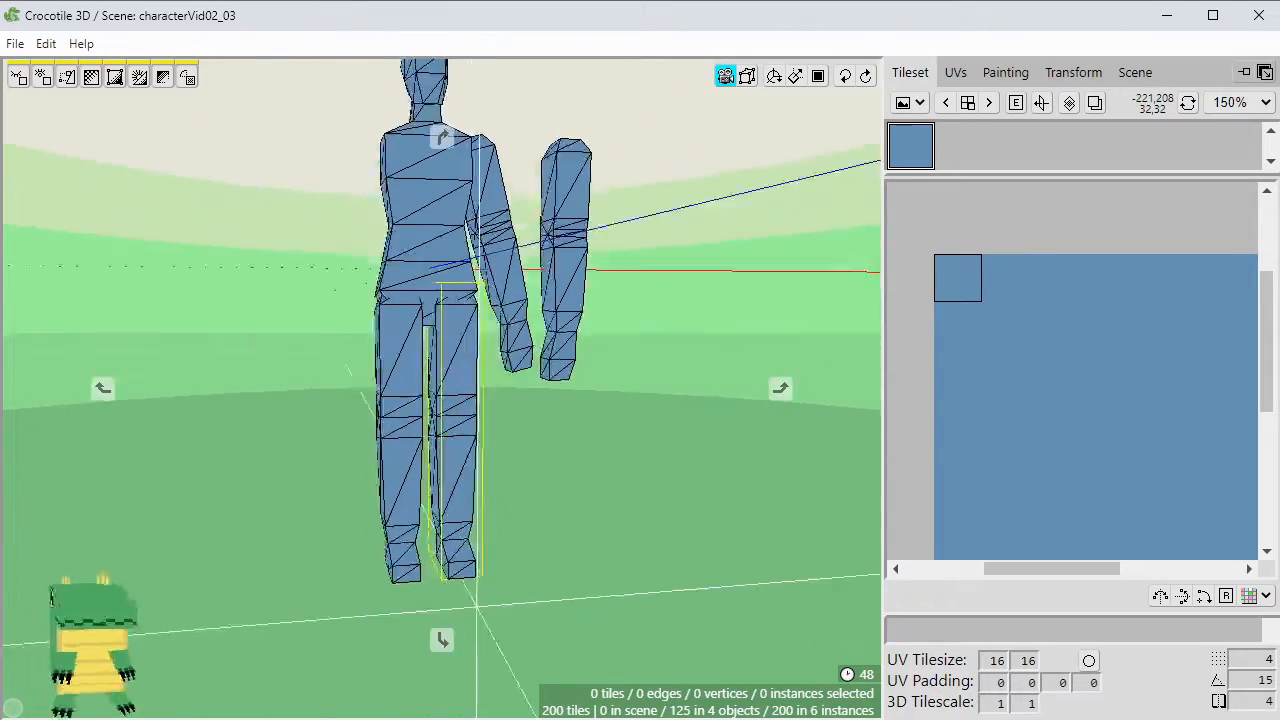
mouse_move(523, 478)
middle_mouse_down()
mouse_move(630, 478)
mouse_move(460, 478)
mouse_move(523, 478)
middle_mouse_up()
Rotate one leg instance at the hip until it points diagonally upward in front of the torso.
left_click(429, 378)
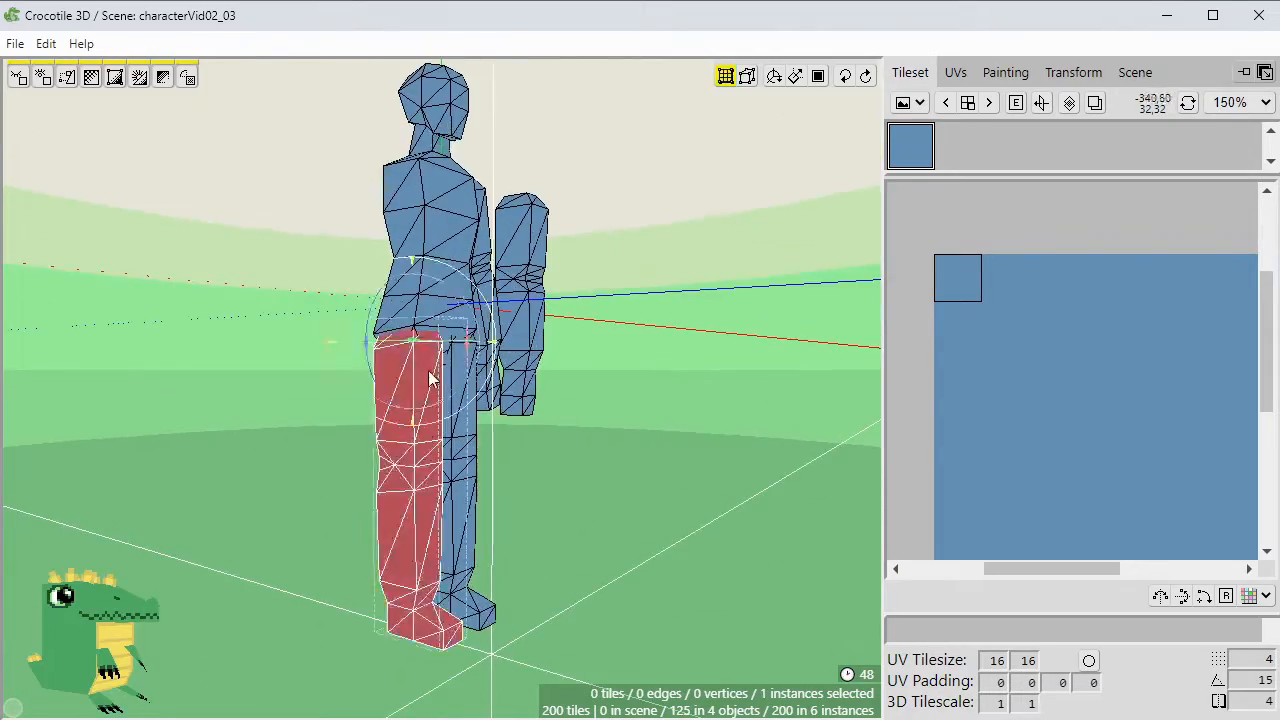
left_click_drag(450, 390, 460, 264)
middle_click_drag(460, 264, 560, 272)
Select the raised leg's vertices from the knee down and rotate them to bend the knee.
double_click(558, 266)
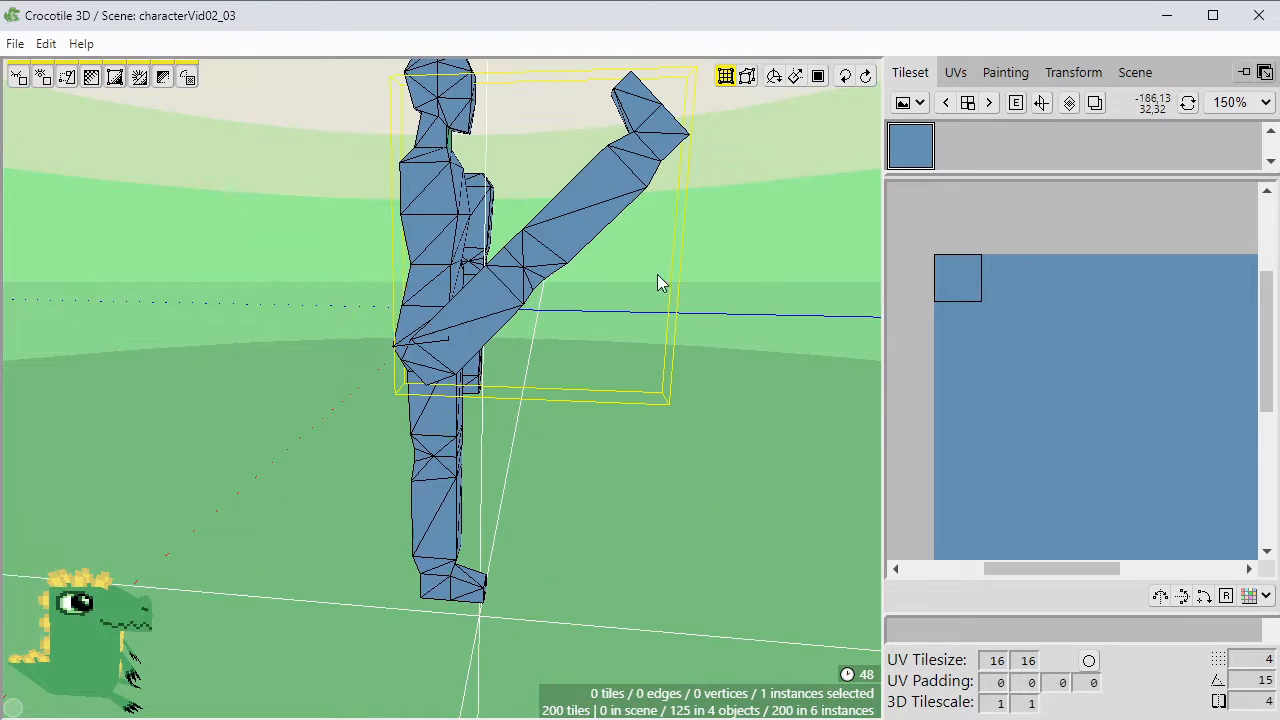
right_click_drag(515, 270, 500, 338)
middle_click_drag(500, 338, 509, 342)
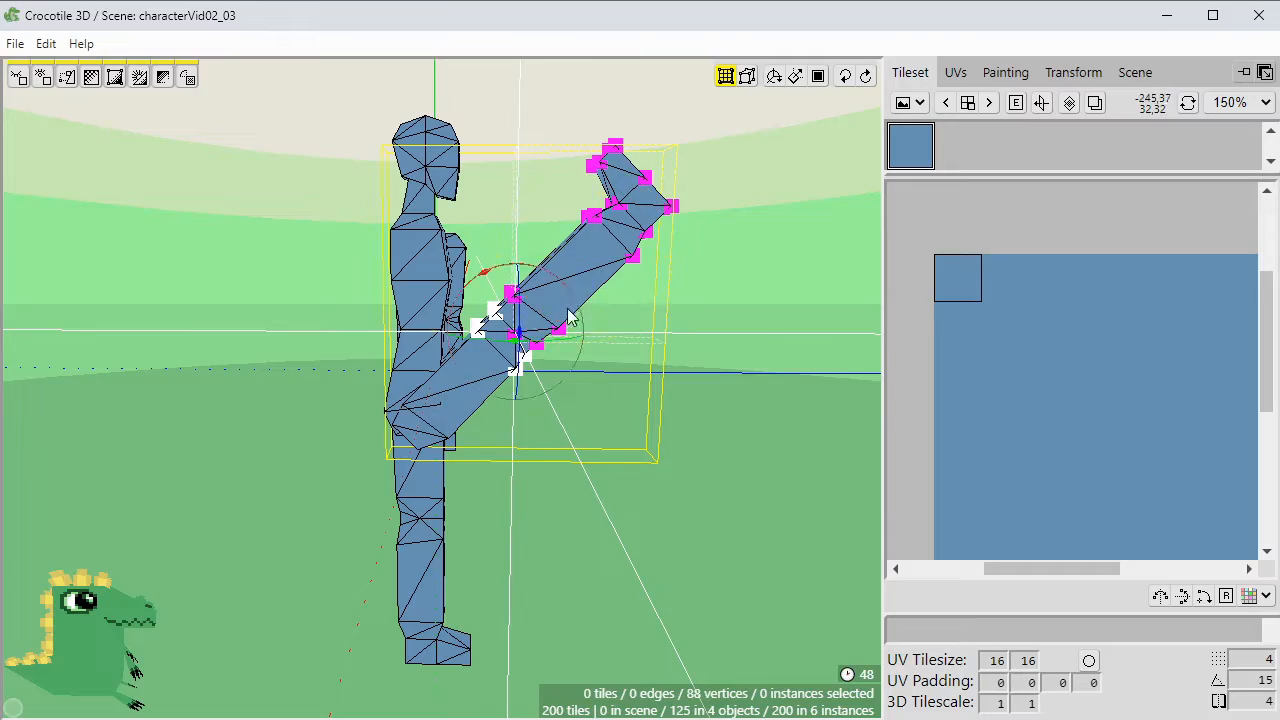
left_click_drag(668, 350, 693, 352)
middle_click_drag(693, 352, 444, 542)
key("Escape")
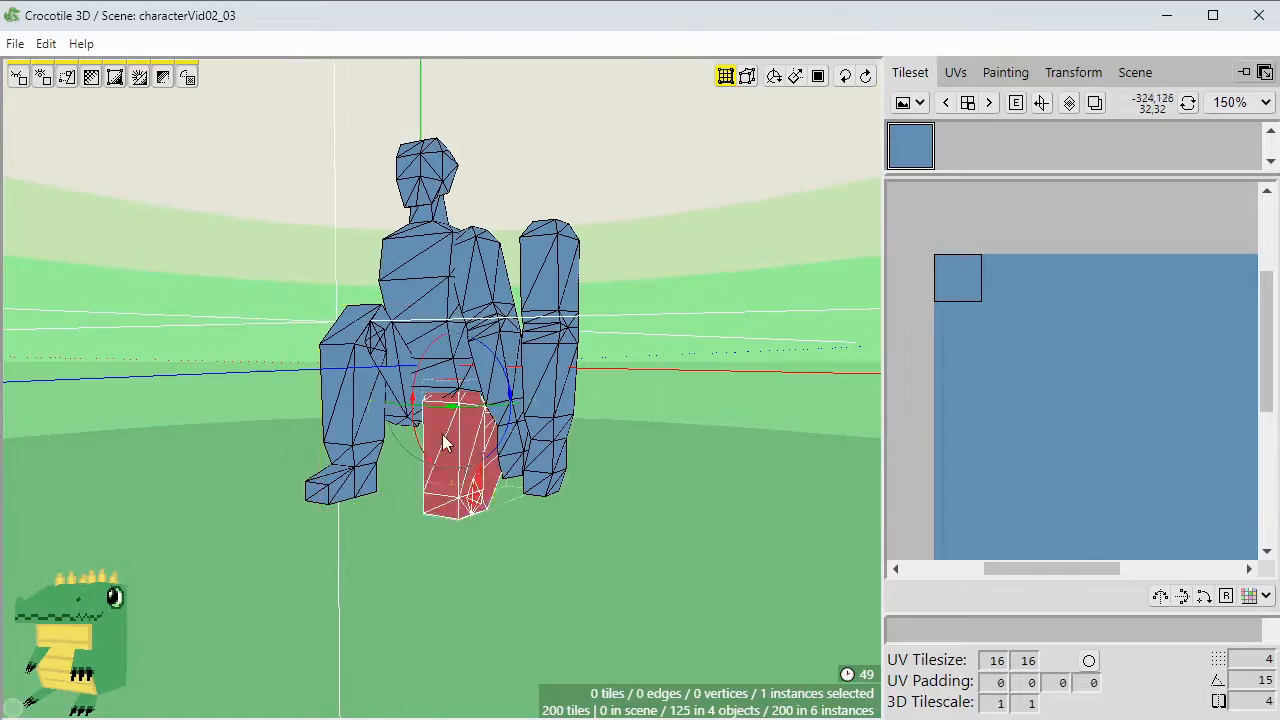
Undo the knee bend and the hip rotation of the leg pose.
middle_click_drag(421, 374, 334, 414)
key("ctrl+z")
key("ctrl+z")
key("ctrl+z")
left_click(333, 577)
key("ctrl+z")
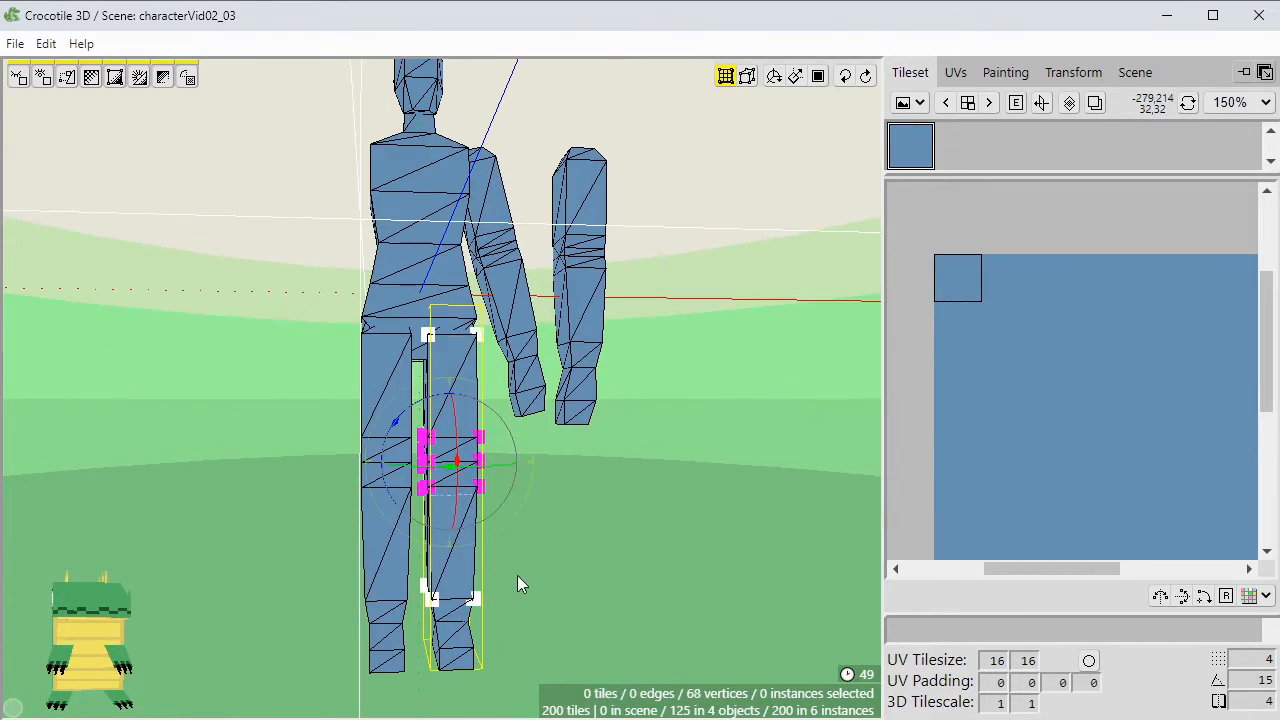
middle_click_drag(517, 575, 551, 537)
left_click(551, 537)
middle_click_drag(463, 412, 778, 547)
key("ctrl+z")
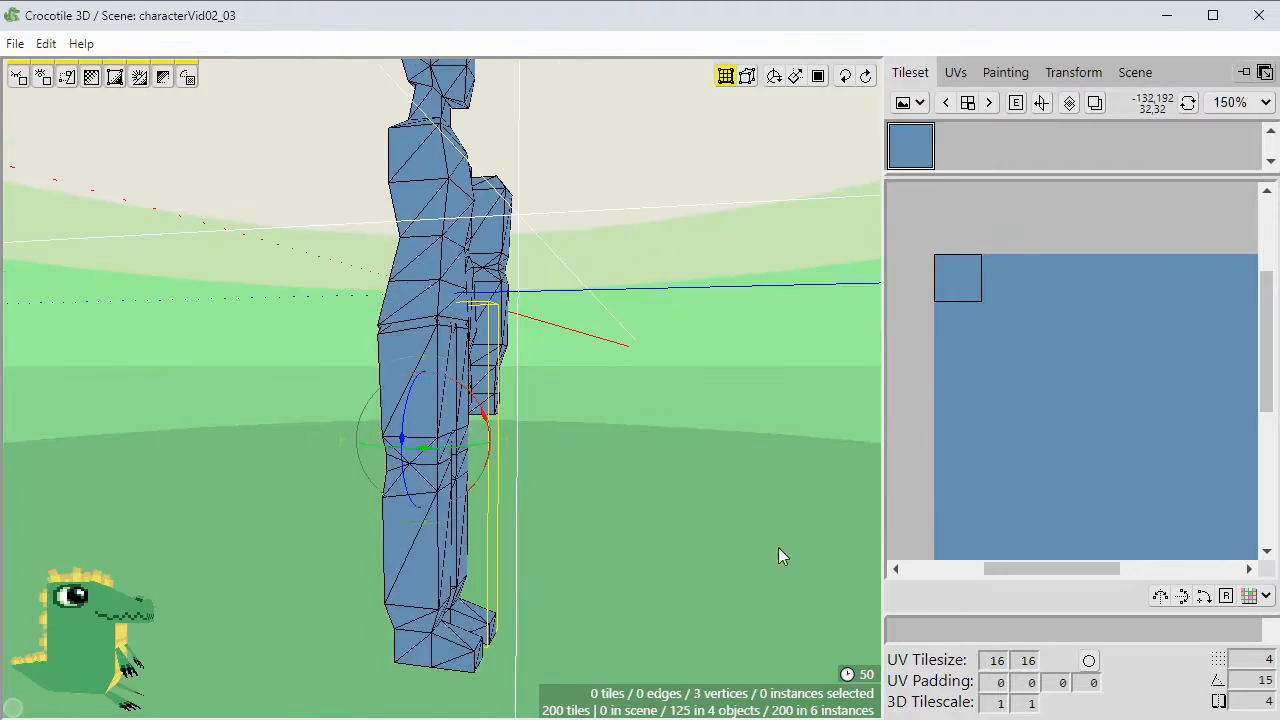
middle_click_drag(491, 255, 336, 550)
key("ctrl+z")
scroll(336, 550, "up", 2)
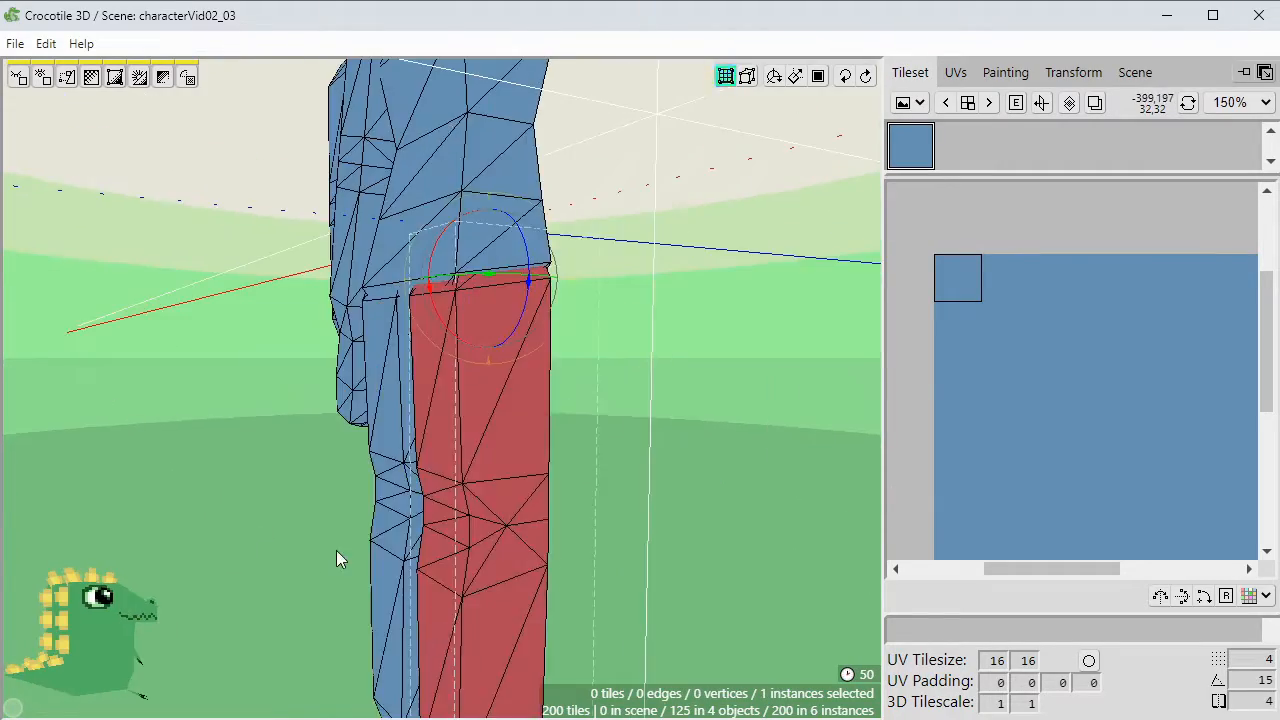
key("ctrl+z")
Open the torso for editing, select its crotch vertices between the legs and adjust them.
middle_click_drag(316, 363, 566, 444)
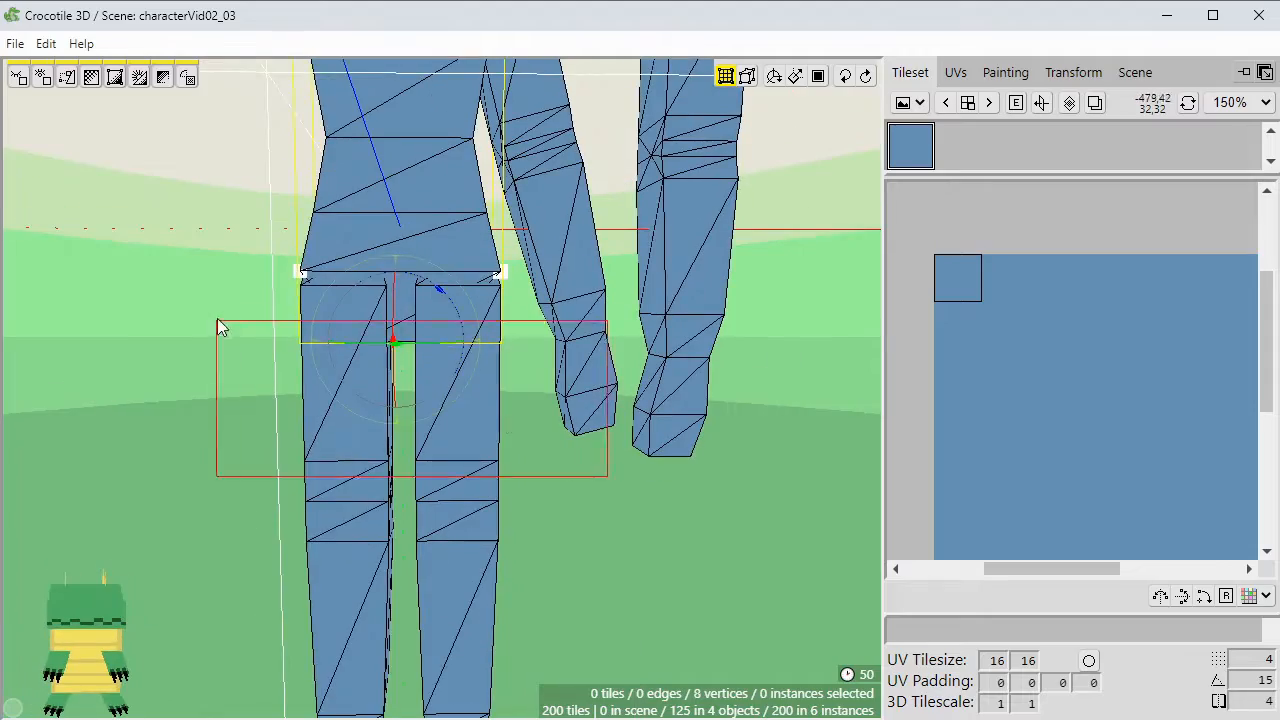
key("ctrl+z")
middle_click_drag(416, 484, 610, 440)
middle_click_drag(369, 293, 322, 291)
middle_click_drag(383, 322, 406, 487)
middle_click_drag(445, 311, 500, 265)
key("Escape")
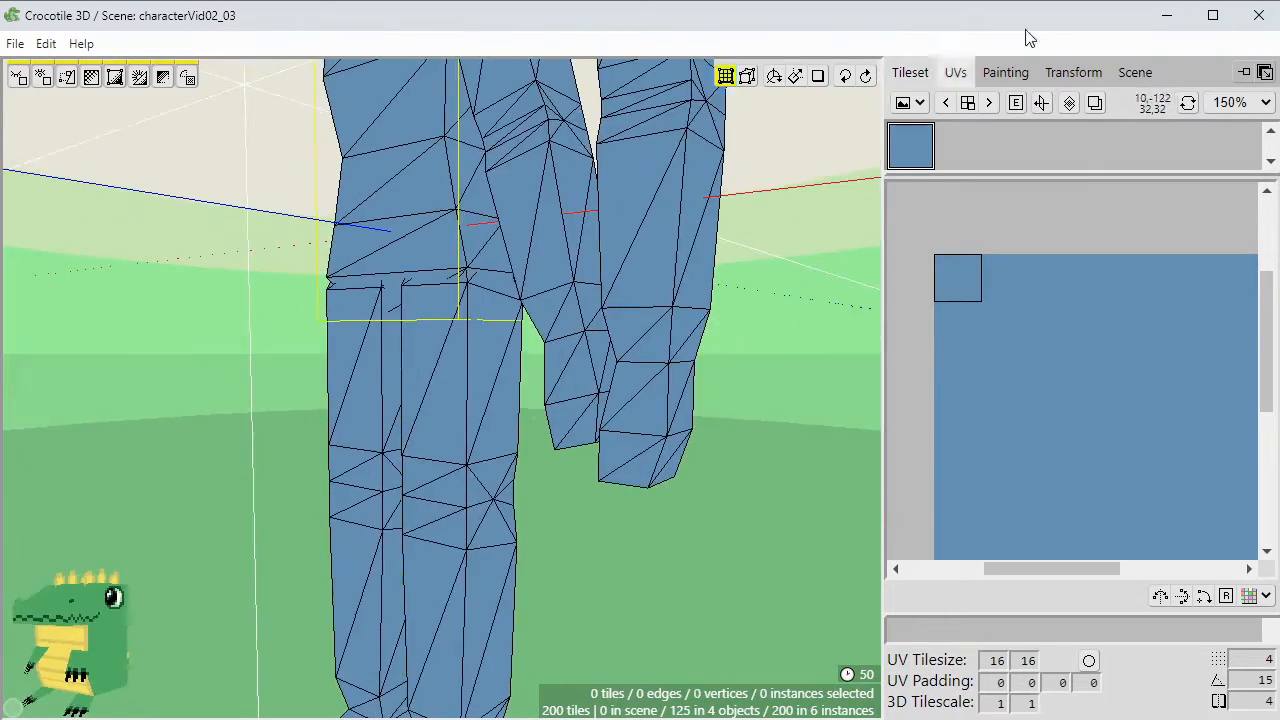
Hide the leg object to inspect the underside of the torso, and show it again.
left_click(1134, 72)
left_click(943, 192)
middle_click_drag(600, 300, 350, 312)
left_click(943, 192)
Raise the torso's hip and crotch vertices slightly and move both leg instances up to meet them.
middle_click_drag(875, 275, 533, 370)
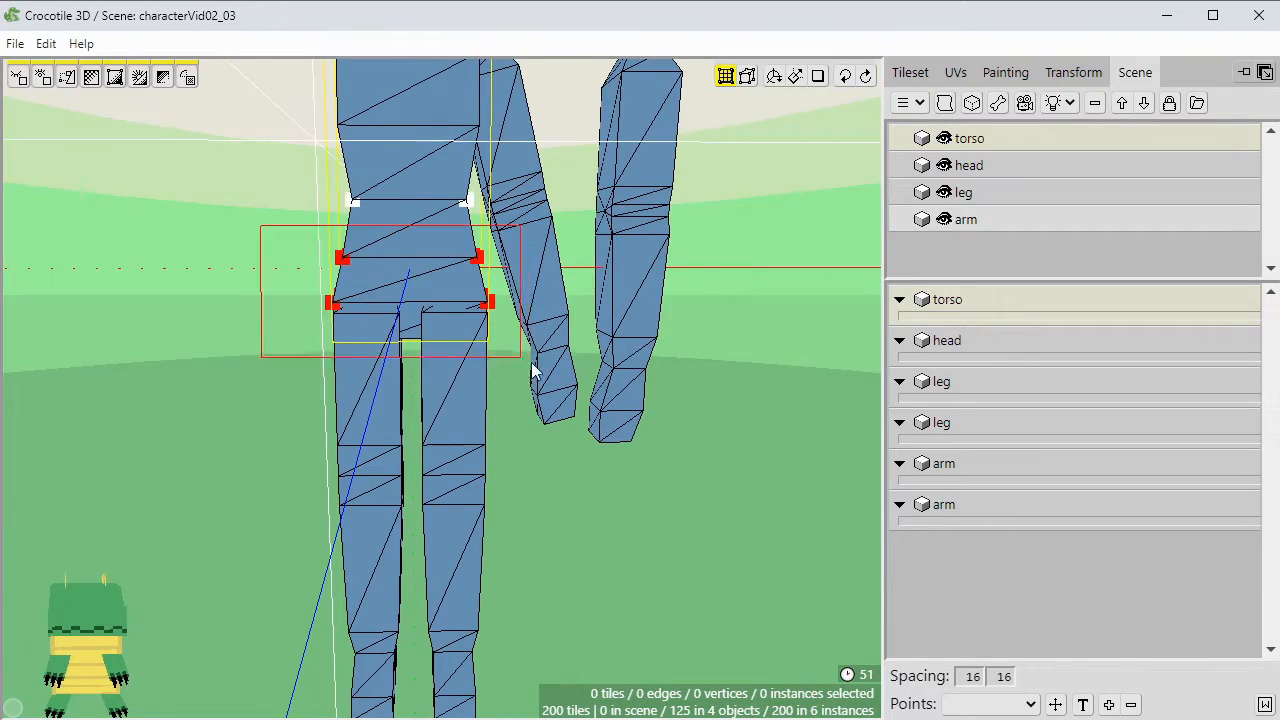
left_click(452, 398, "shift")
key("f")
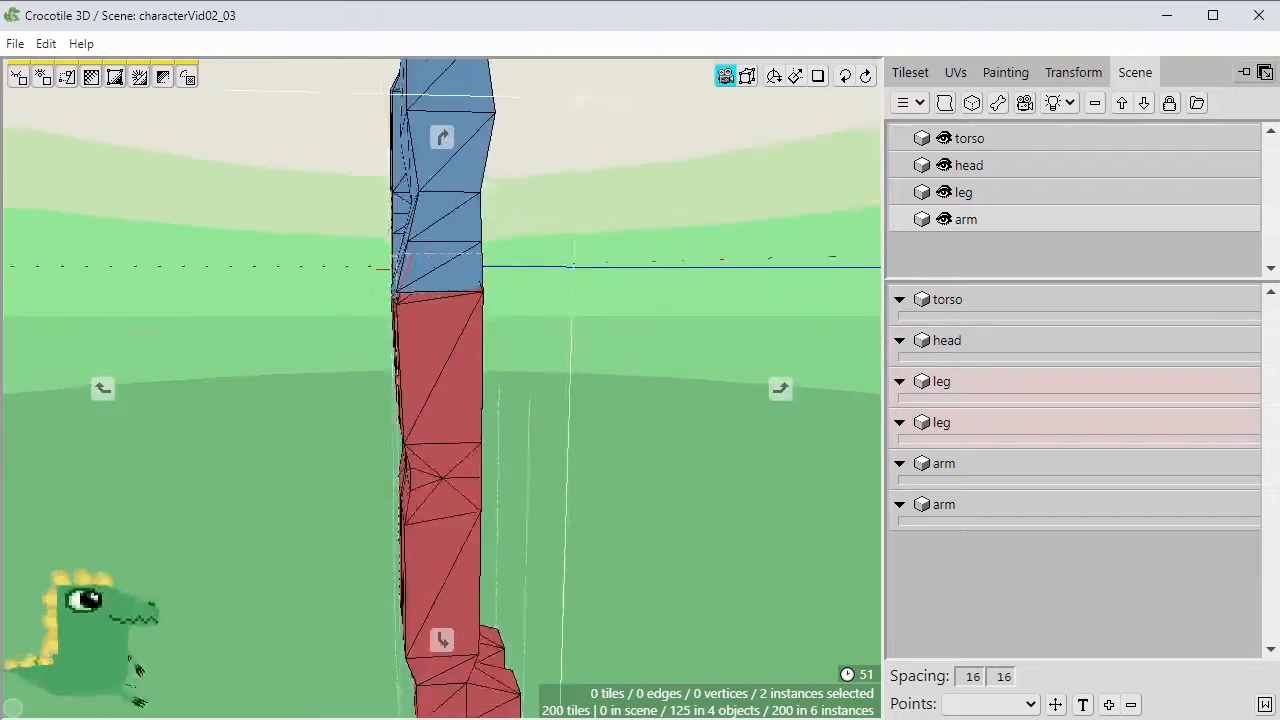
scroll(638, 509, "down", 2)
left_click(638, 509)
Rotate one leg instance forward and up at the hip to test how the joint holds together.
left_click(425, 368)
middle_click_drag(425, 368, 463, 336)
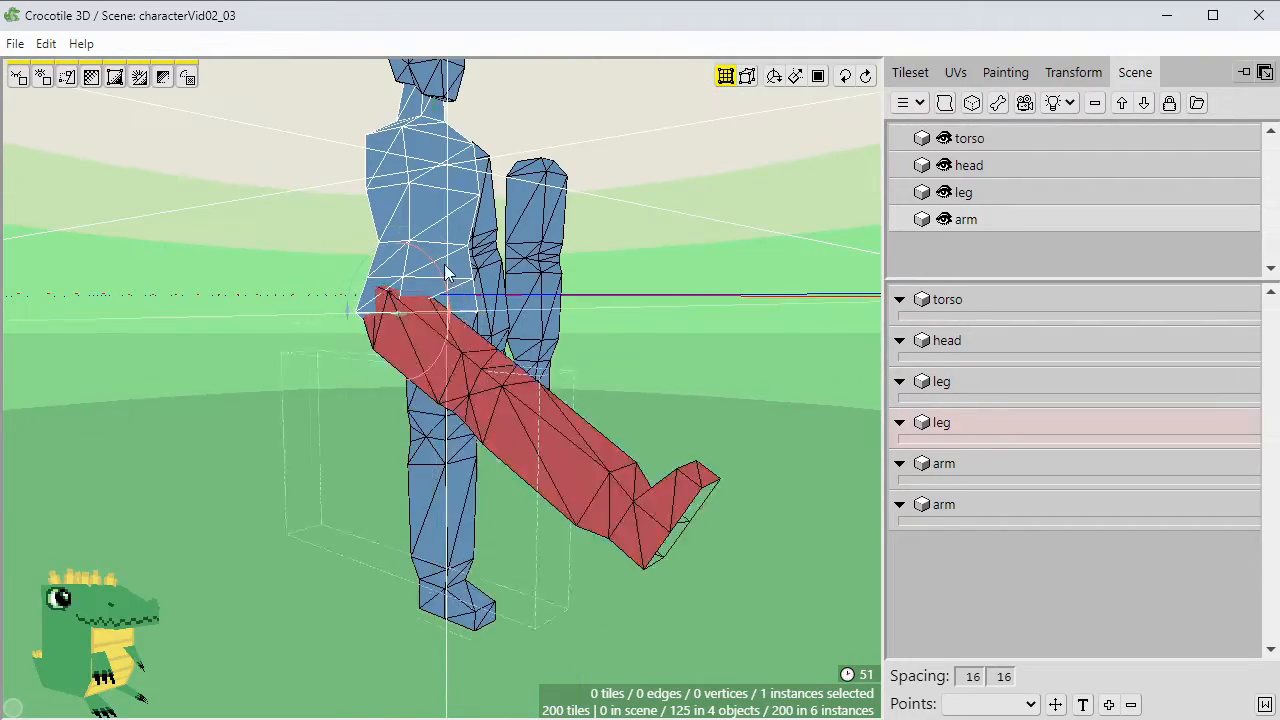
middle_click_drag(445, 273, 472, 310)
left_click_drag(472, 310, 410, 236)
middle_click_drag(410, 236, 571, 538)
Rotate the leg's vertices from the knee down to test the knee bend, and undo the test pose.
key("Tab")
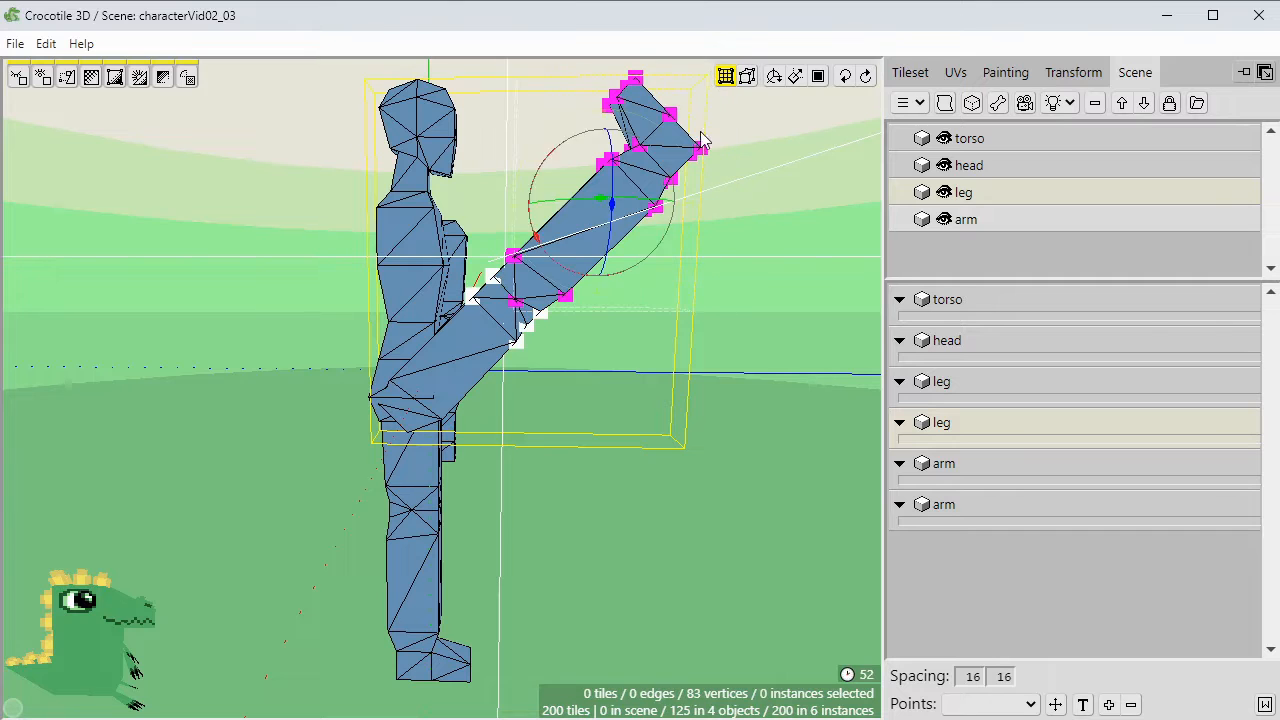
left_click_drag(474, 254, 566, 217)
left_click(577, 306)
middle_click_drag(577, 306, 681, 473)
key("ctrl+z")
key("ctrl+z")
Select the standing leg's vertices from the knee down to the foot within the leg object.
key("space")
left_click_drag(688, 513, 630, 525)
scroll(653, 525, "down", 3)
scroll(636, 563, "up", 2)
right_click_drag(636, 563, 655, 485)
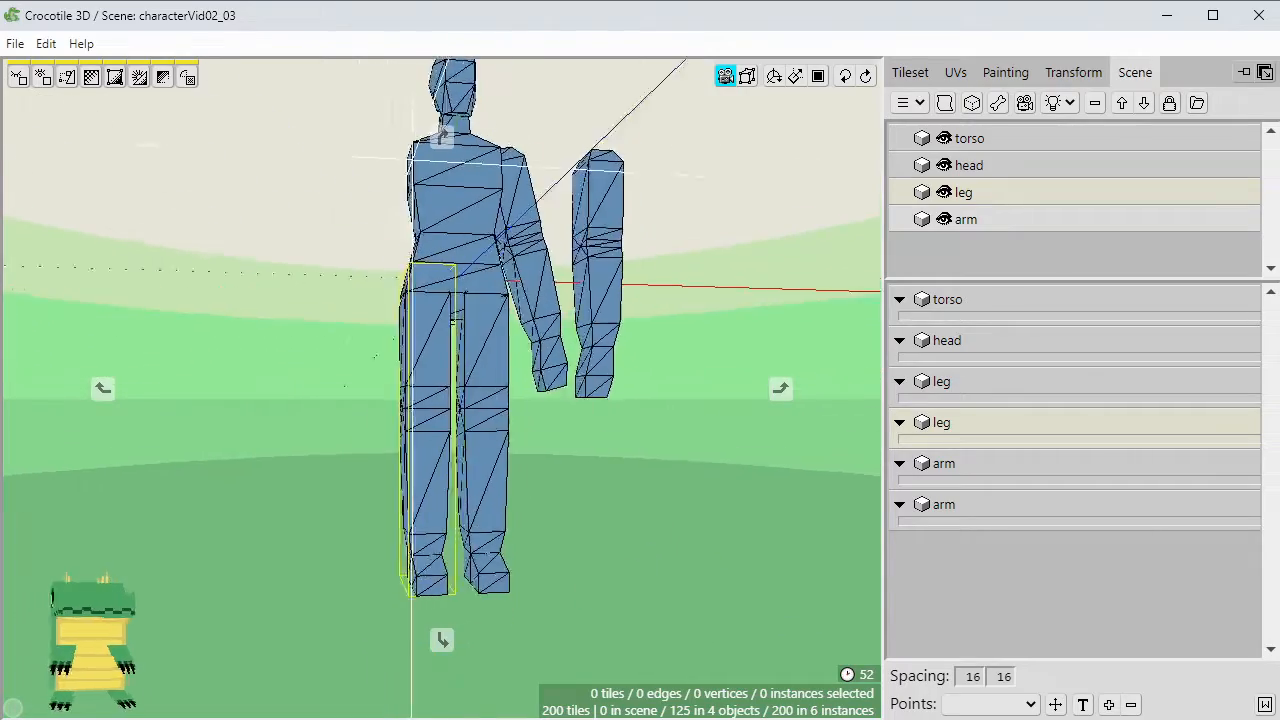
left_click_drag(655, 485, 674, 485)
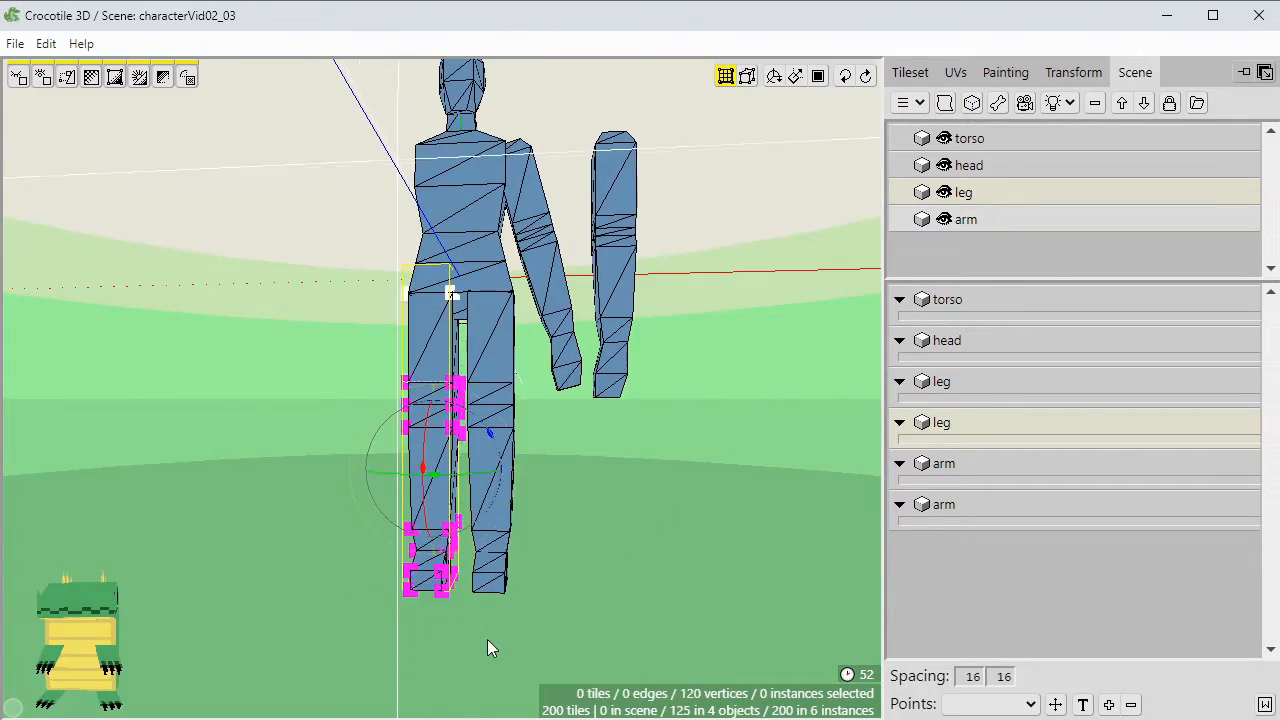
left_click(488, 640)
Select one leg instance, try rotating it at the hip, and undo the rotation.
key("space")
left_click_drag(358, 515, 340, 450)
right_click_drag(430, 342, 426, 447)
left_click_drag(426, 447, 586, 375)
key("space")
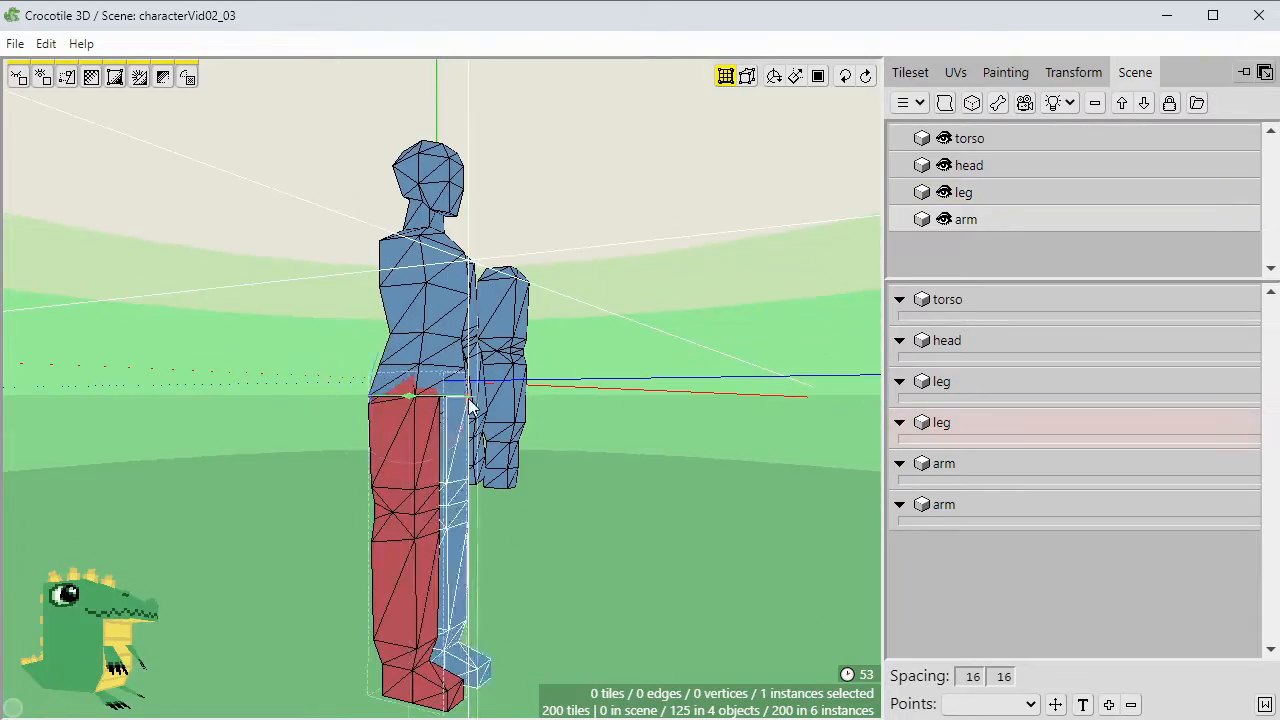
key("space")
left_click_drag(463, 316, 517, 452)
key("space")
key("ctrl+z")
key("space")
left_click_drag(605, 521, 385, 500)
Rotate one leg instance forward at the hip and examine the joint from behind.
scroll(440, 390, "down", 3)
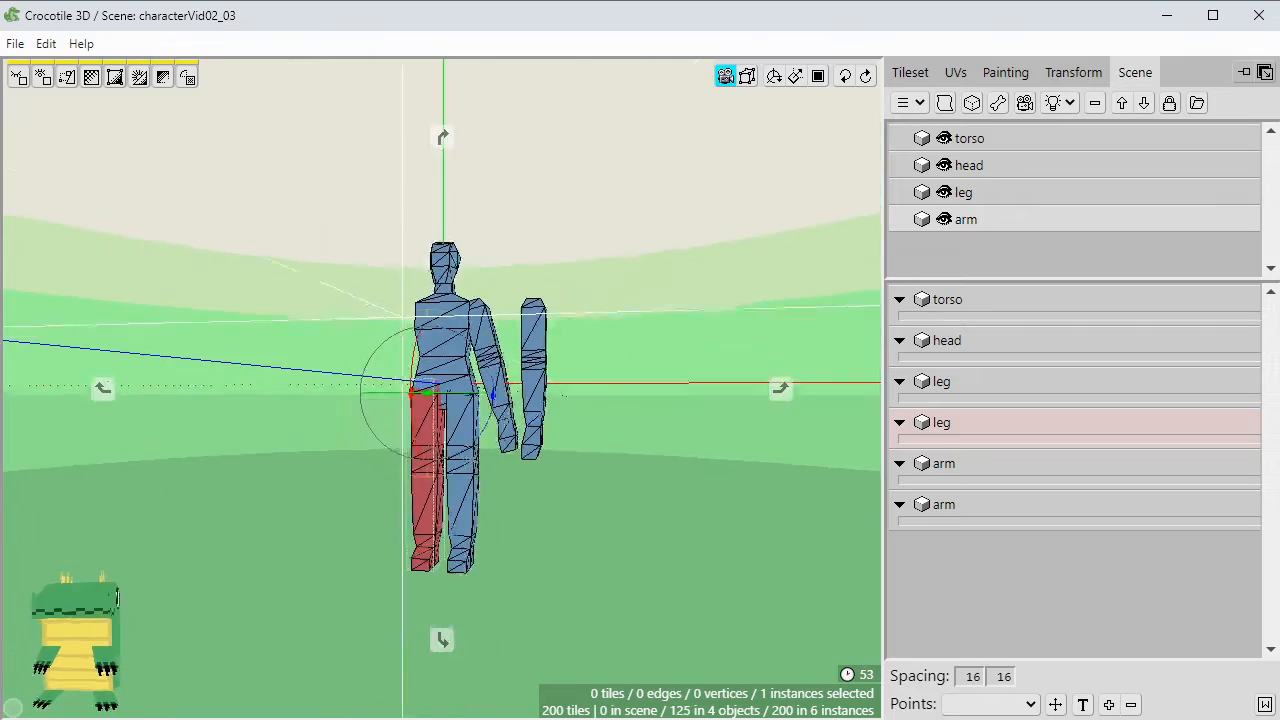
left_click_drag(440, 390, 420, 430)
left_click_drag(593, 568, 500, 566)
scroll(593, 568, "up", 3)
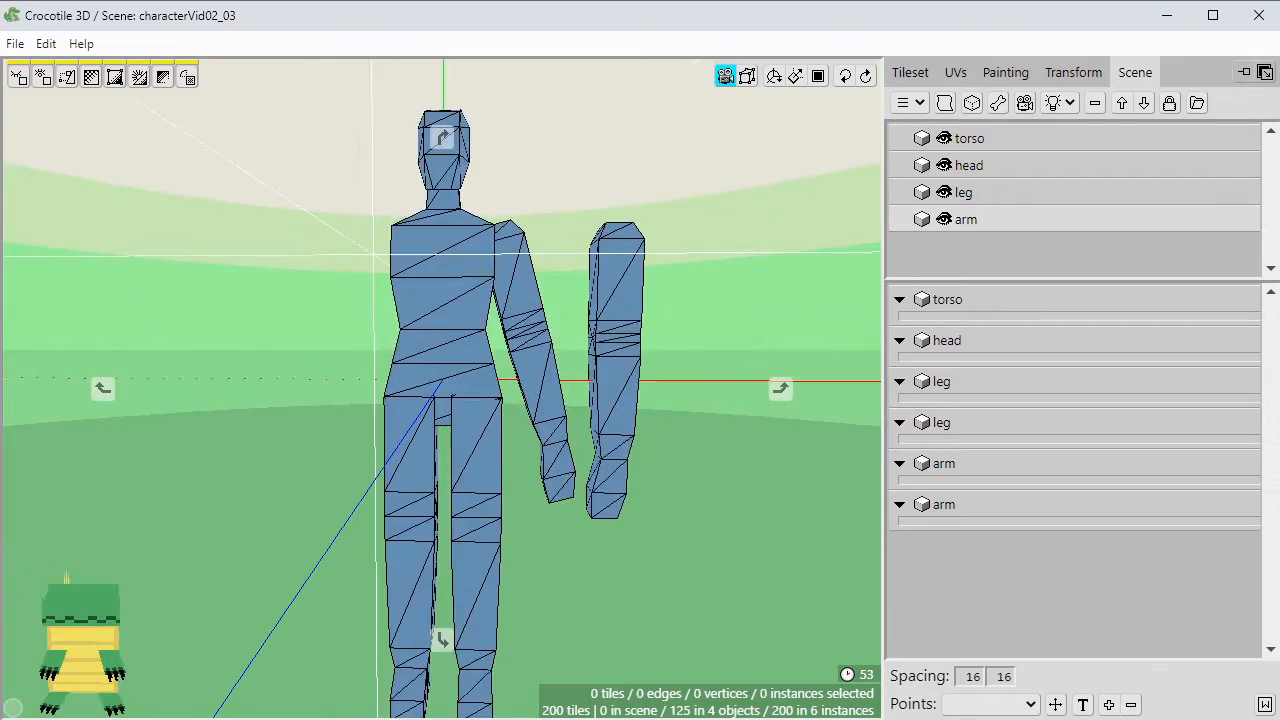
scroll(588, 564, "down", 1)
scroll(588, 564, "up", 2)
left_click_drag(588, 564, 500, 398)
key("space")
left_click(410, 456)
key("space")
key("space")
scroll(545, 405, "down", 2)
key("space")
key("space")
key("space")
key("space")
left_click_drag(375, 408, 428, 565)
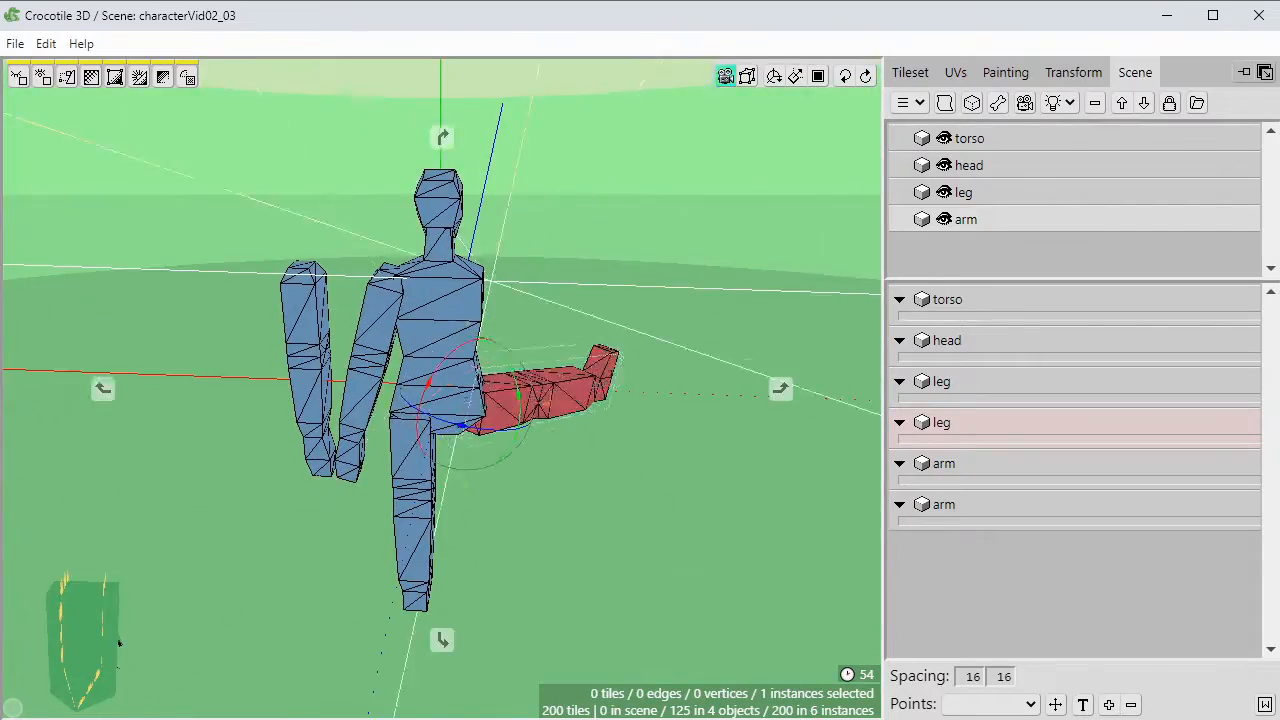
Undo the leg instance's rotations and deselect it.
left_click_drag(465, 484, 548, 324)
key("ctrl+z")
key("ctrl+z")
key("ctrl+z")
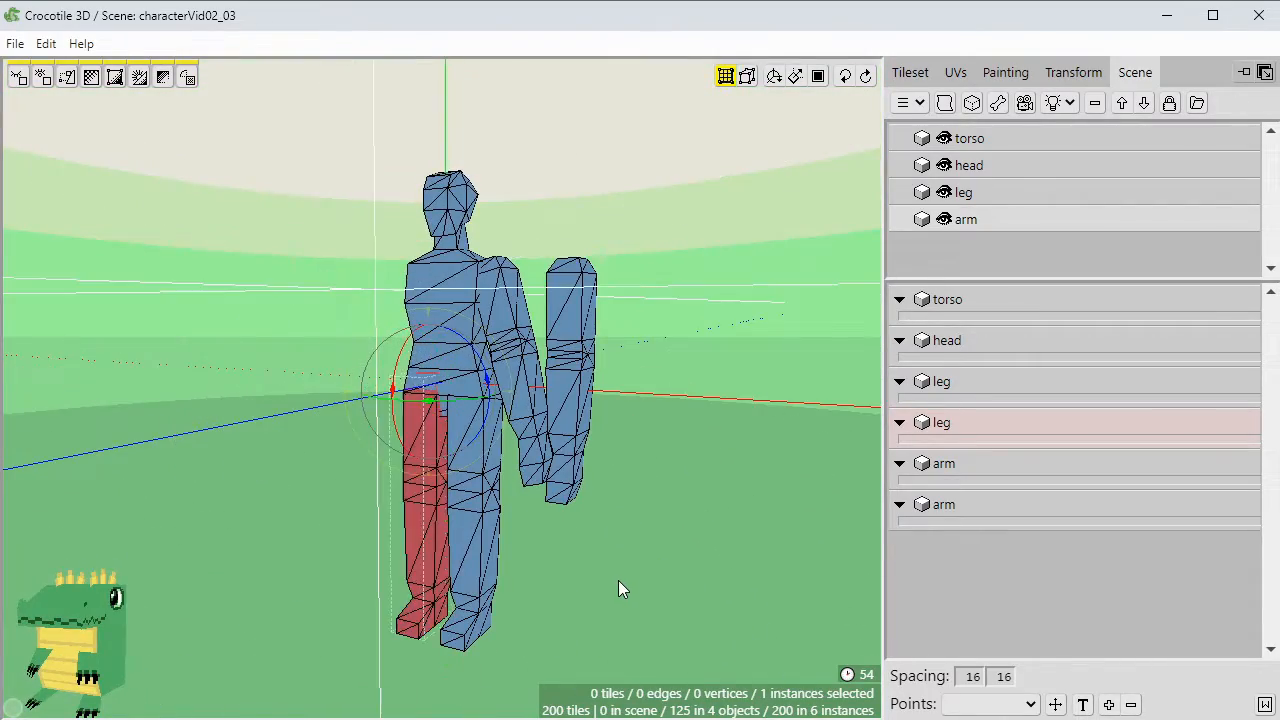
key("space")
left_click_drag(621, 578, 780, 578)
key("space")
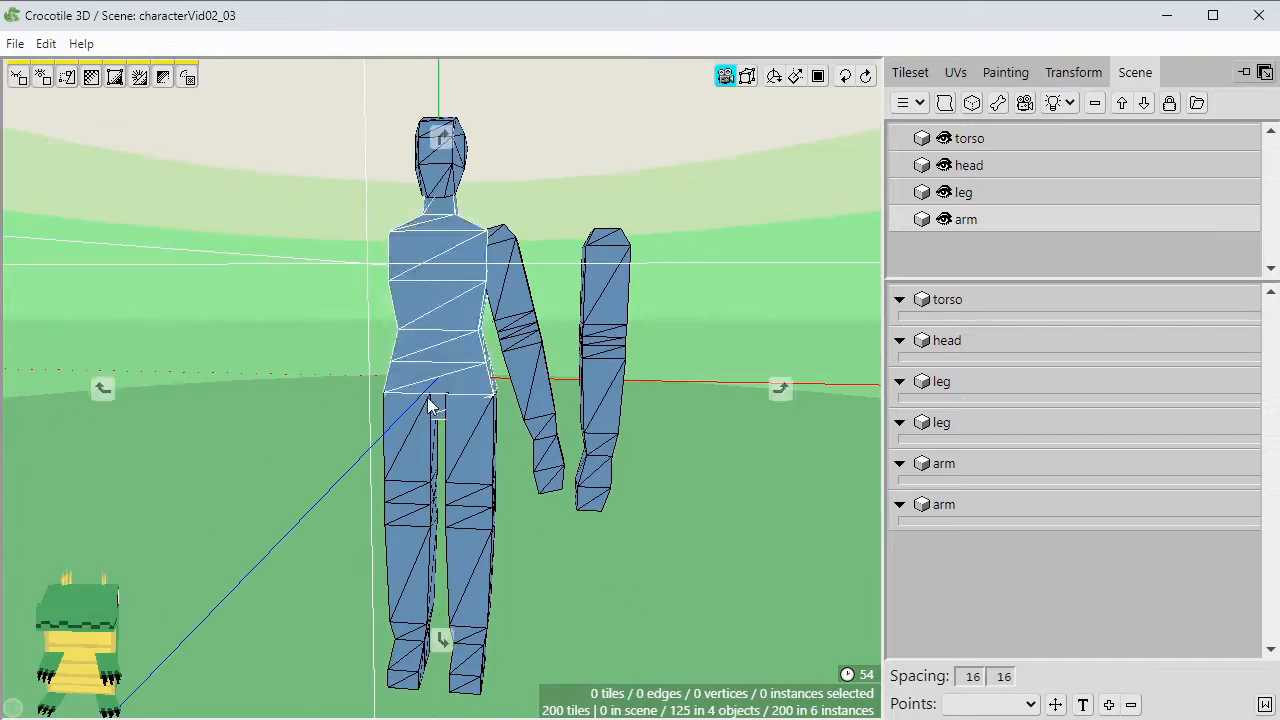
Lower the wrist vertices of the separate arm instance so they sit closer to the hand.
left_click_drag(607, 592, 535, 473)
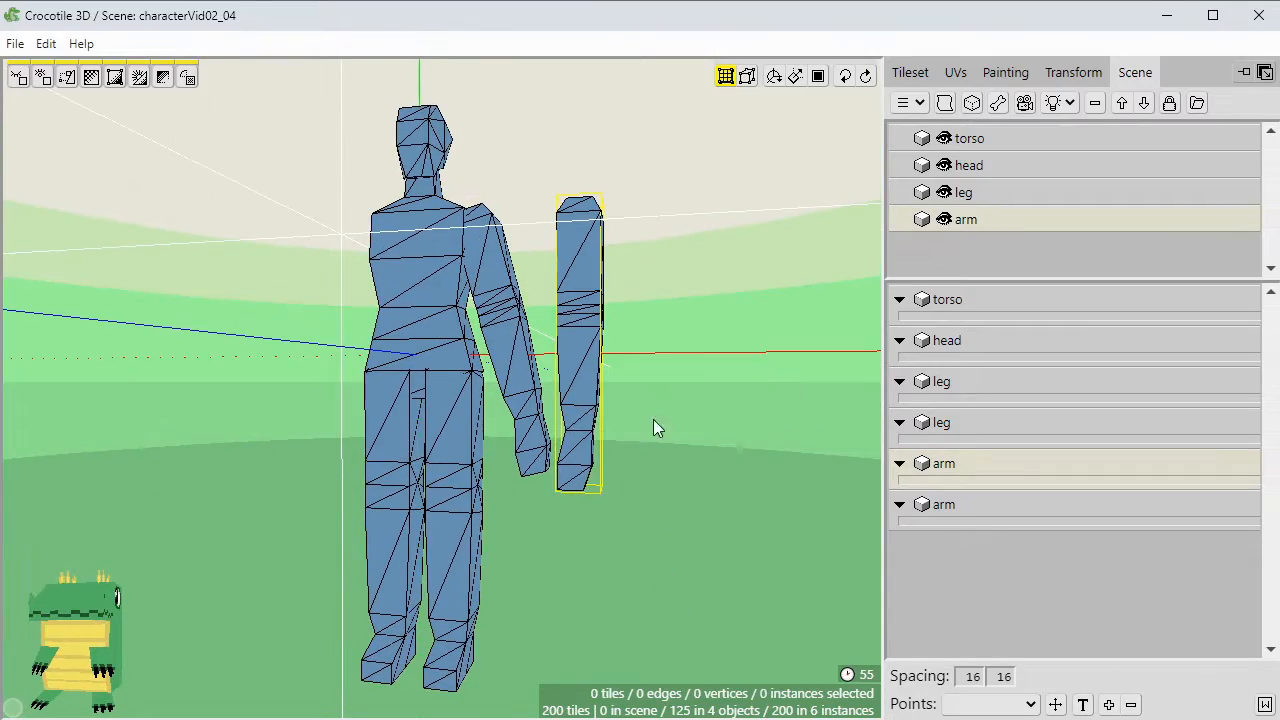
left_click(585, 577)
key("space")
left_click_drag(585, 577, 663, 548)
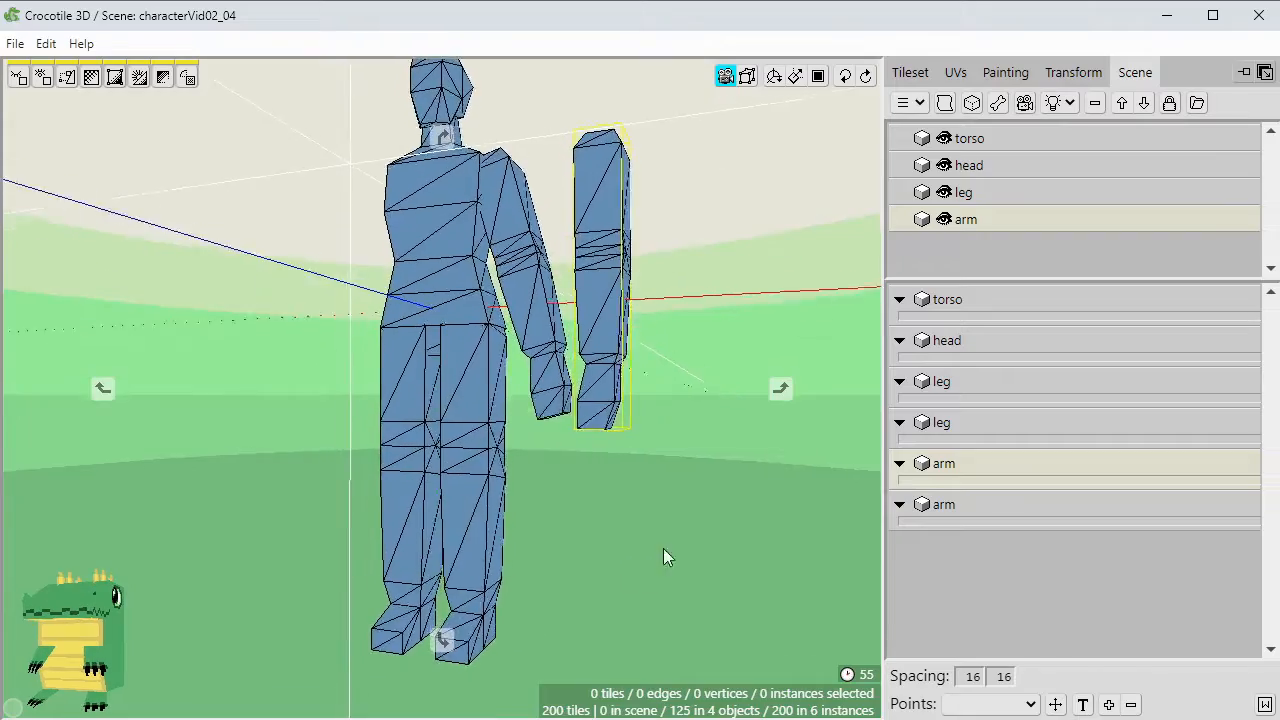
Open the leg for editing and lower its ankle vertices closer to the foot.
double_click(479, 584)
key("space")
left_click_drag(479, 584, 540, 550)
left_click_drag(510, 606, 441, 636)
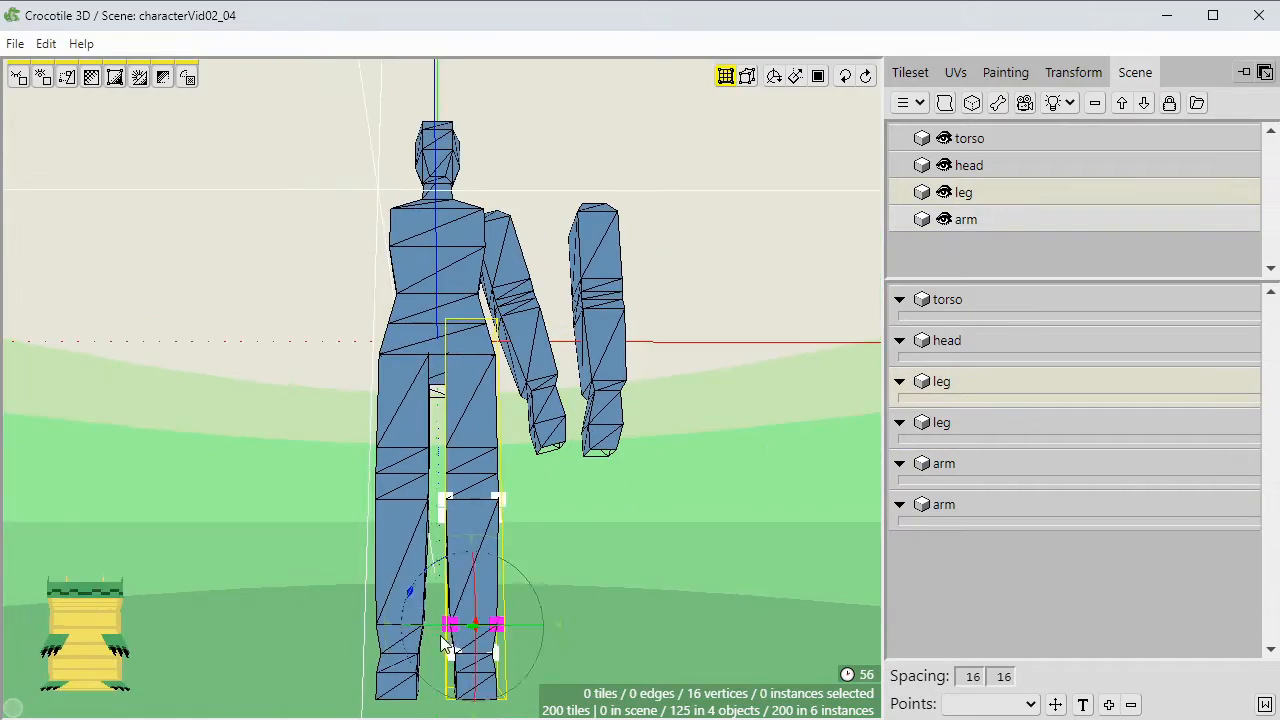
left_click(781, 618)
key("space")
Select the leg's ankle and foot vertices to check the ankle's shape, and finish editing the leg.
left_click_drag(742, 612, 553, 510)
scroll(745, 650, "down", 2)
scroll(600, 500, "up", 2)
key("space")
left_click_drag(553, 526, 439, 681)
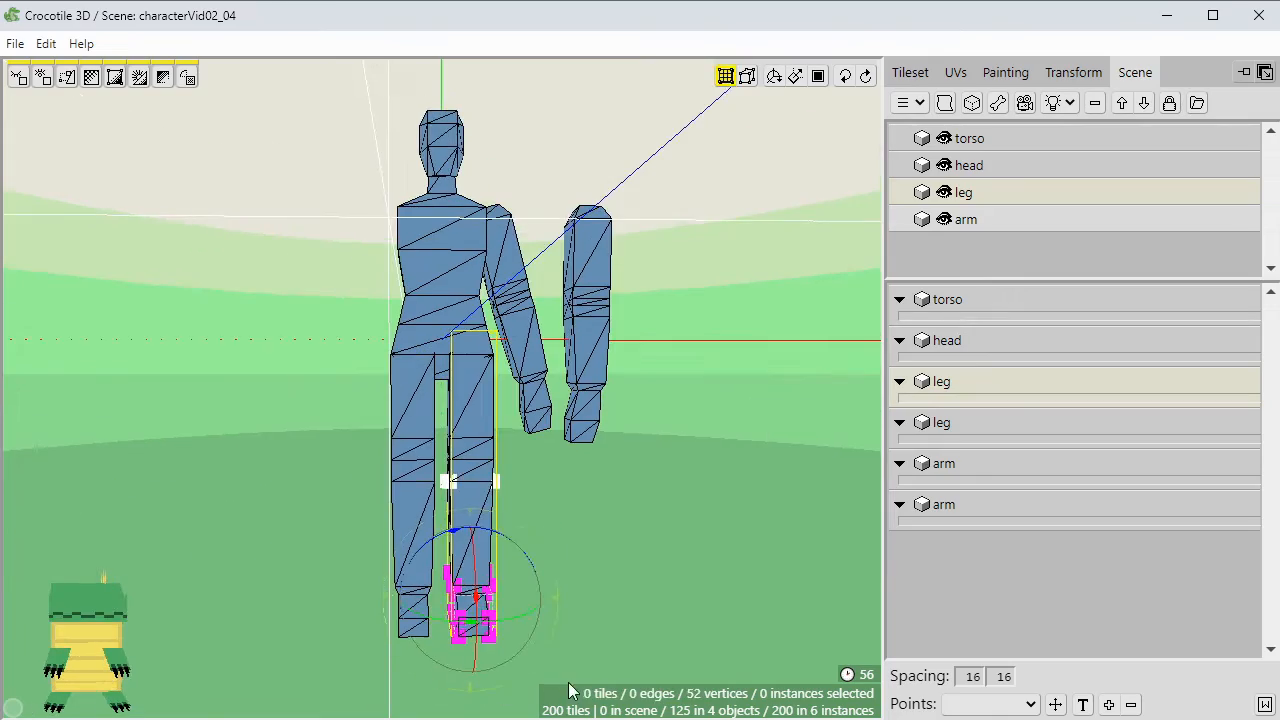
left_click(568, 690)
key("space")
left_click_drag(568, 690, 590, 535)
scroll(591, 572, "up", 2)
key("space")
key("Escape")
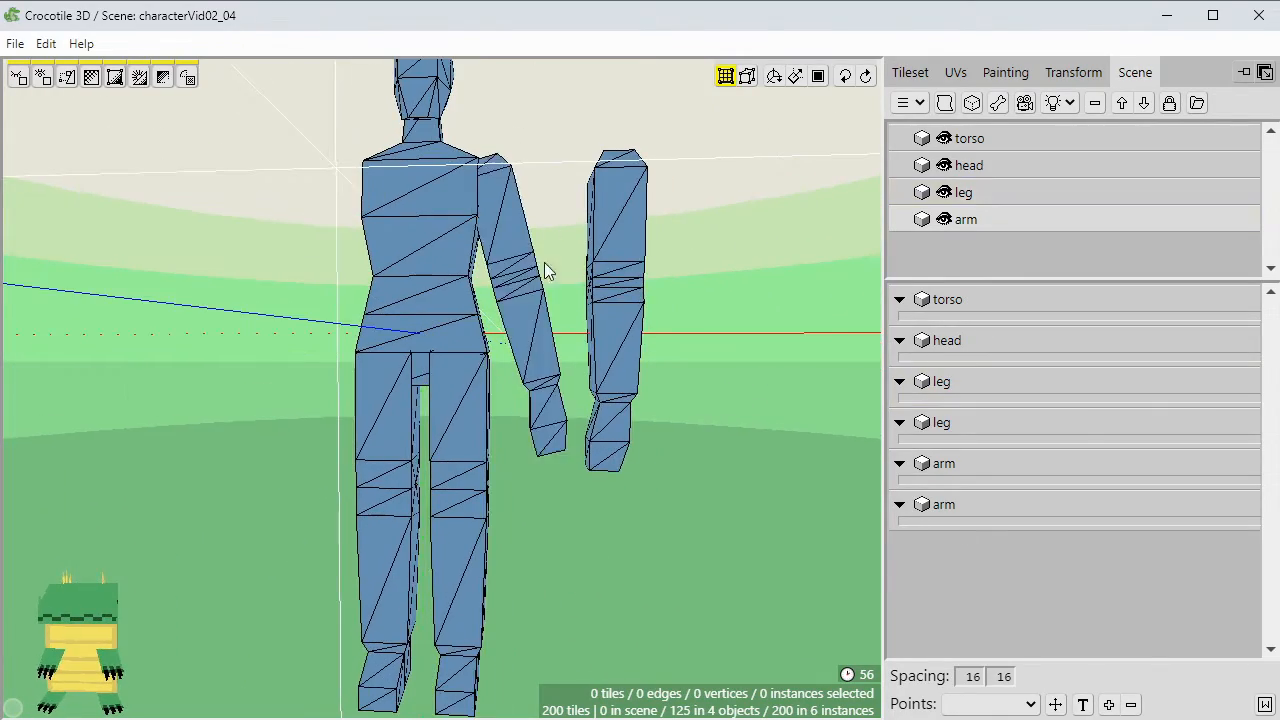
Open the separate arm instance for editing and adjust the wrist vertices where the forearm meets the hand.
key("space")
left_click_drag(544, 262, 681, 474)
left_click(587, 503)
key("space")
left_click_drag(587, 503, 570, 490)
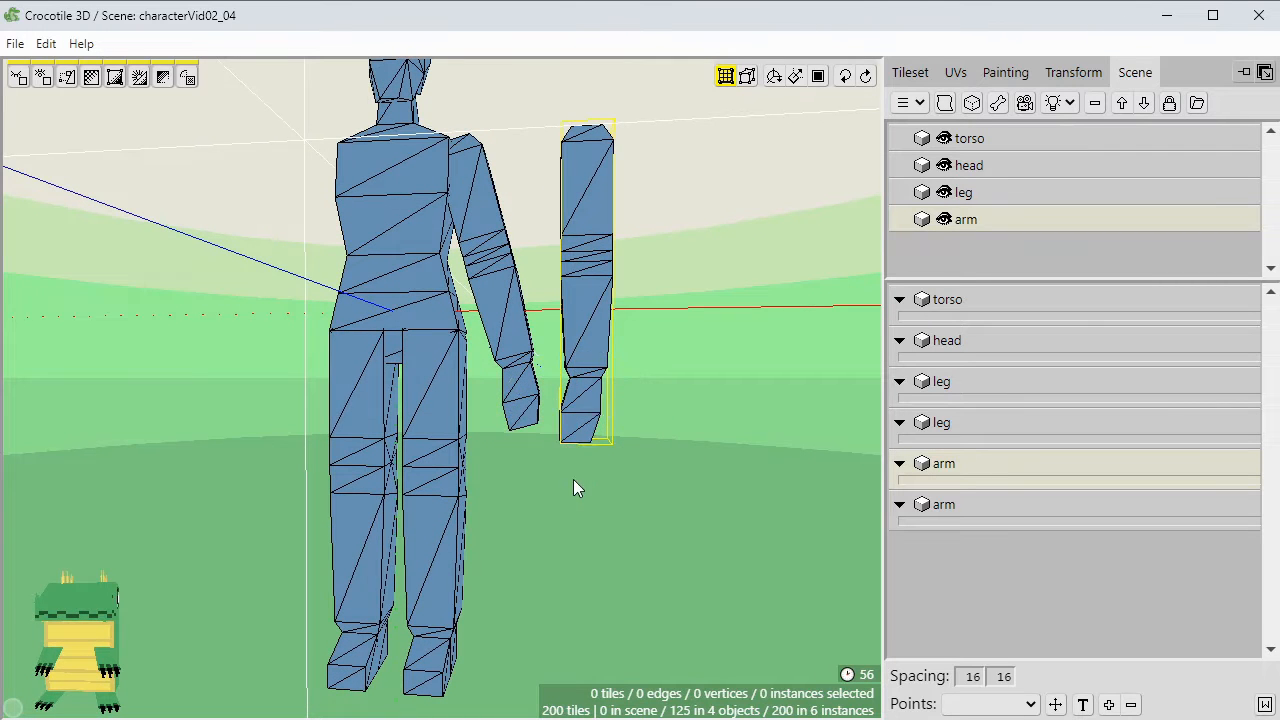
left_click(652, 462)
key("space")
left_click_drag(652, 462, 636, 505)
scroll(636, 505, "up", 2)
left_click_drag(577, 390, 574, 394)
key("f")
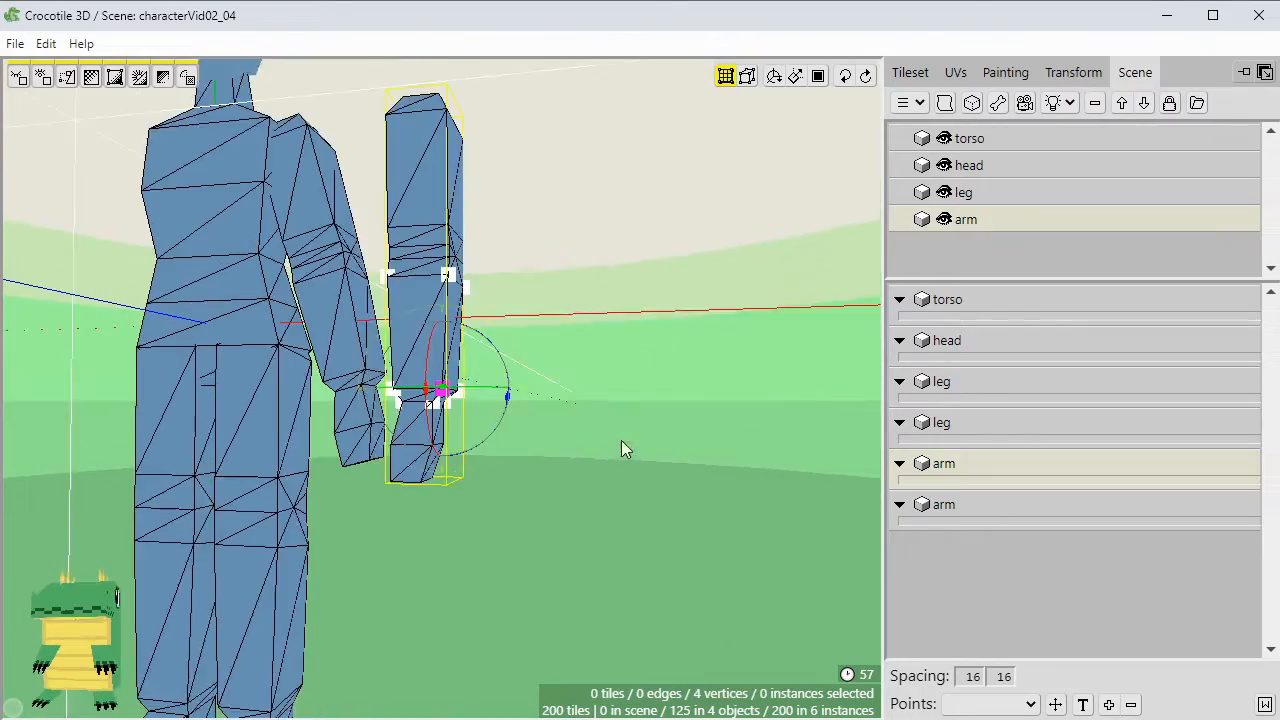
left_click_drag(440, 482, 611, 367)
left_click(482, 482)
Examine the arm's wrist and hand from the front and the side.
scroll(482, 482, "down", 2)
key("space")
left_click(553, 367)
key("space")
key("space")
left_click_drag(490, 206, 532, 320)
key("space")
left_click_drag(440, 420, 250, 446)
scroll(396, 442, "down", 2)
scroll(396, 442, "up", 3)
key("space")
left_click_drag(491, 425, 580, 374)
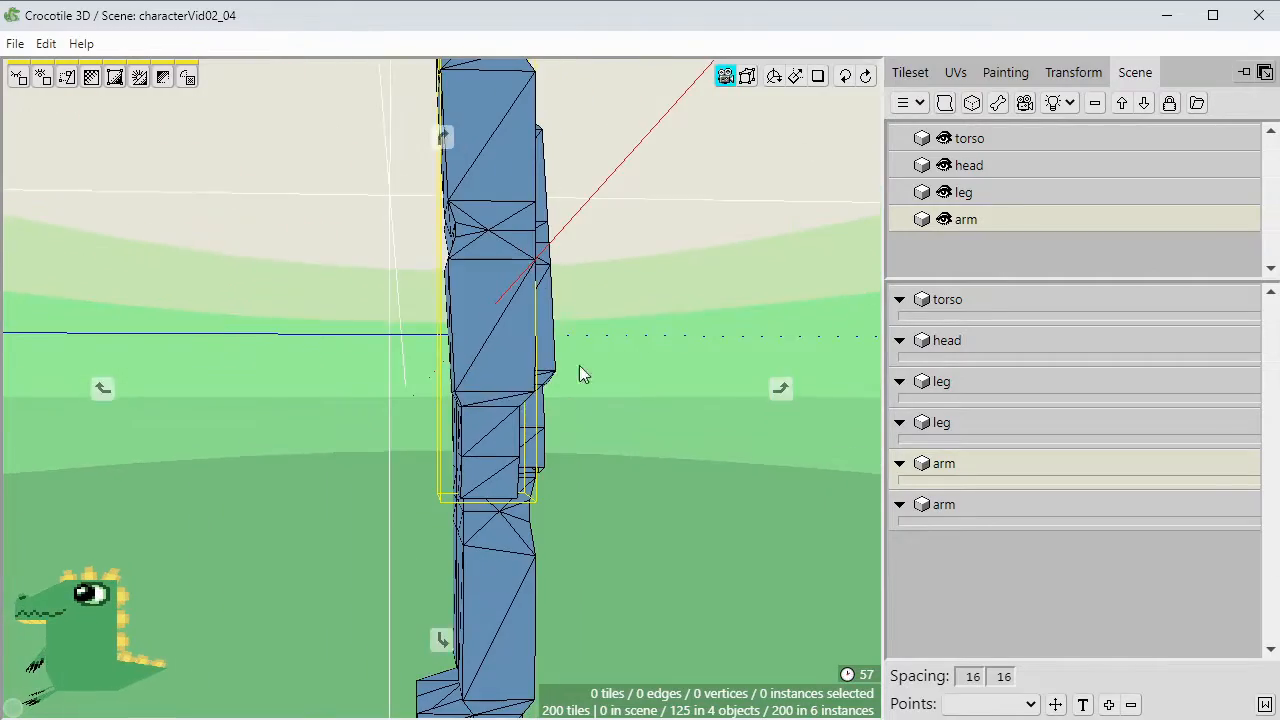
Close the open end of the arm's hand with a tile.
key("space")
left_click_drag(520, 422, 563, 530)
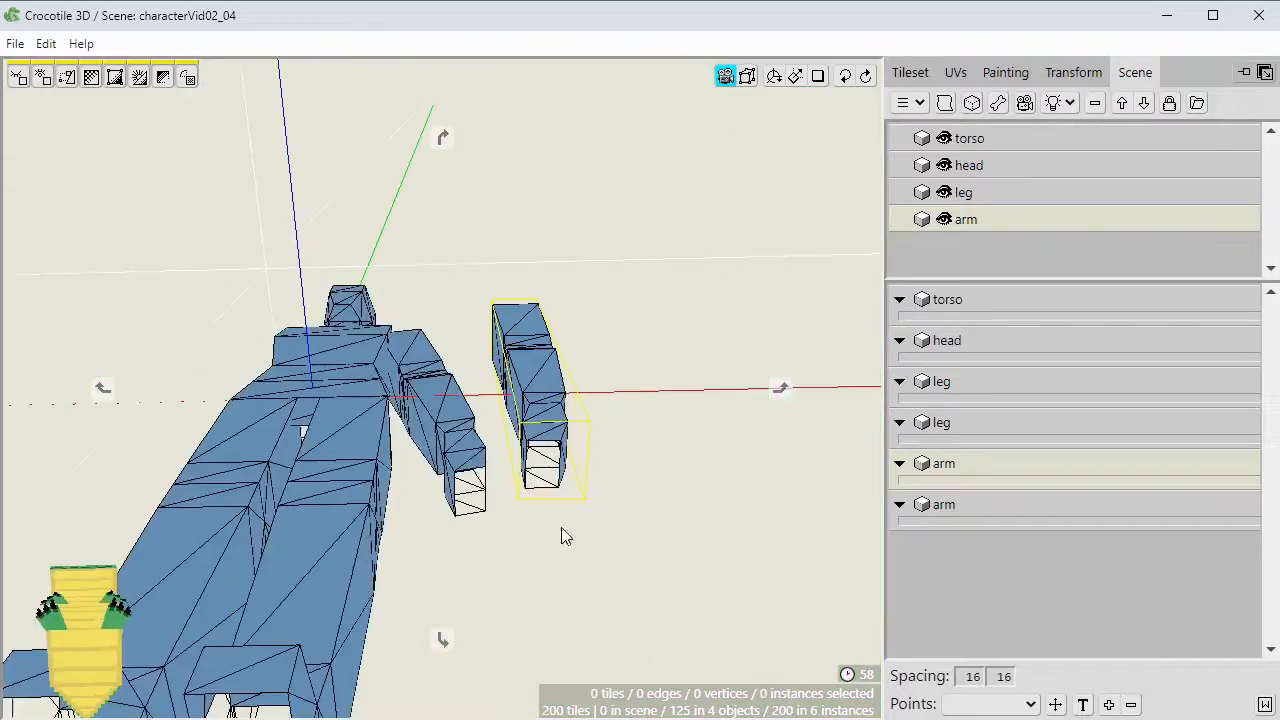
scroll(563, 530, "up", 3)
left_click_drag(660, 301, 540, 301)
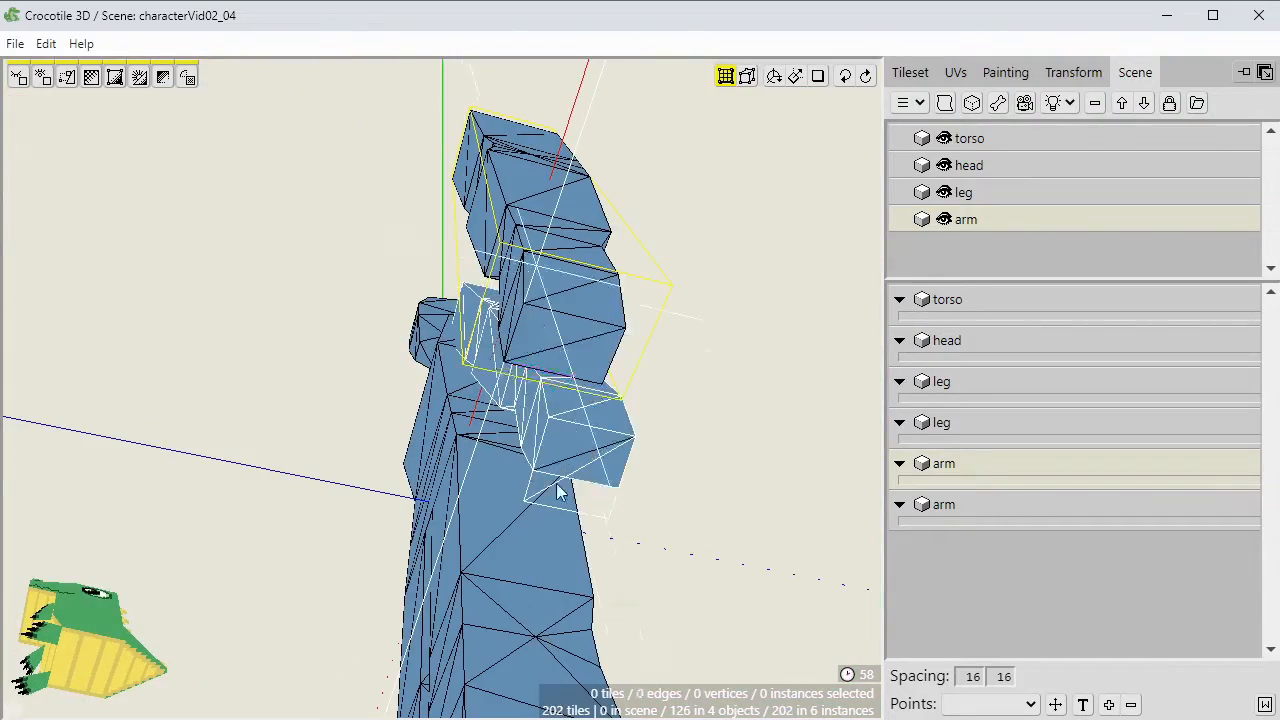
Open the leg for editing and close the open sole of its foot with a tile.
key("space")
left_click_drag(557, 492, 480, 520)
left_click(480, 520)
right_click_drag(480, 520, 520, 410)
left_click_drag(520, 410, 556, 522)
left_click(475, 523)
key("space")
left_click_drag(475, 523, 556, 486)
left_click(556, 486)
key("Tab")
key("space")
left_click_drag(550, 542, 656, 630)
key("space")
Hide the torso and cap the open top of the leg with a tile.
left_click(942, 139)
key("space")
left_click_drag(640, 400, 600, 370)
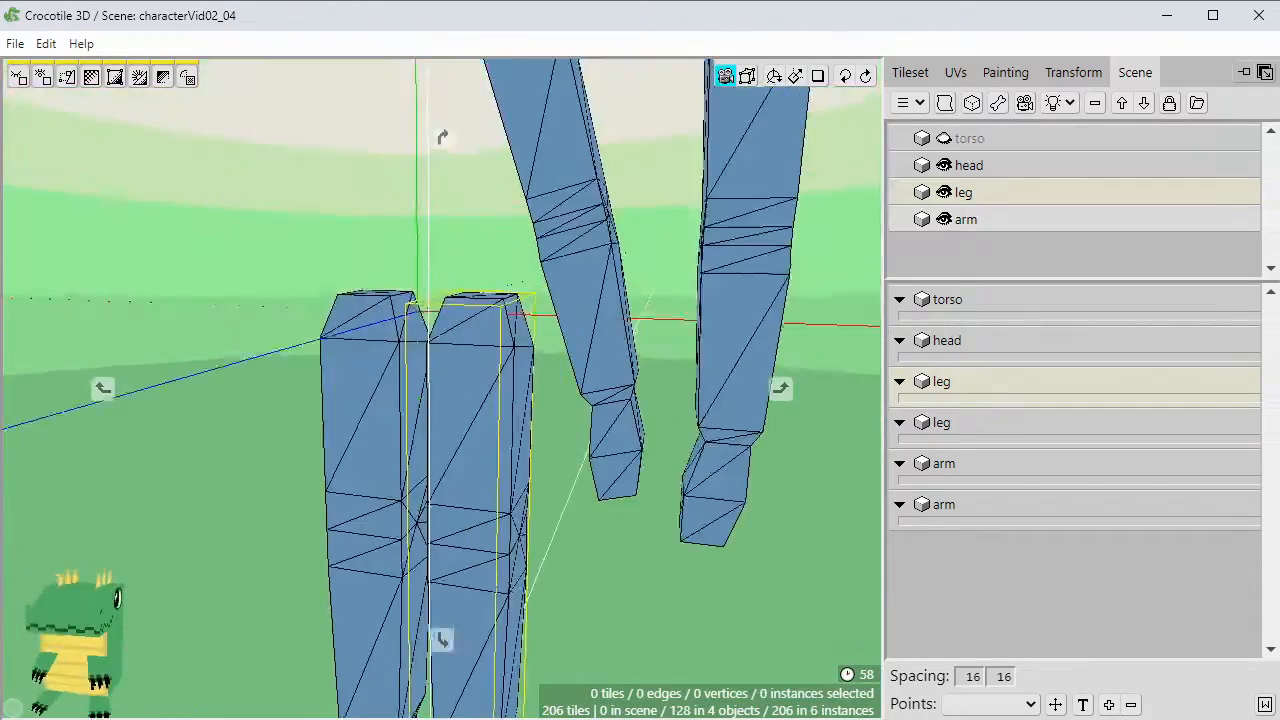
Show the torso with the leg hidden, and close the opening in the torso's underside with a tile.
left_click(947, 194)
key("space")
left_click_drag(560, 520, 420, 540)
left_click(440, 401)
key("space")
key("space")
left_click_drag(445, 496, 420, 378)
key("space")
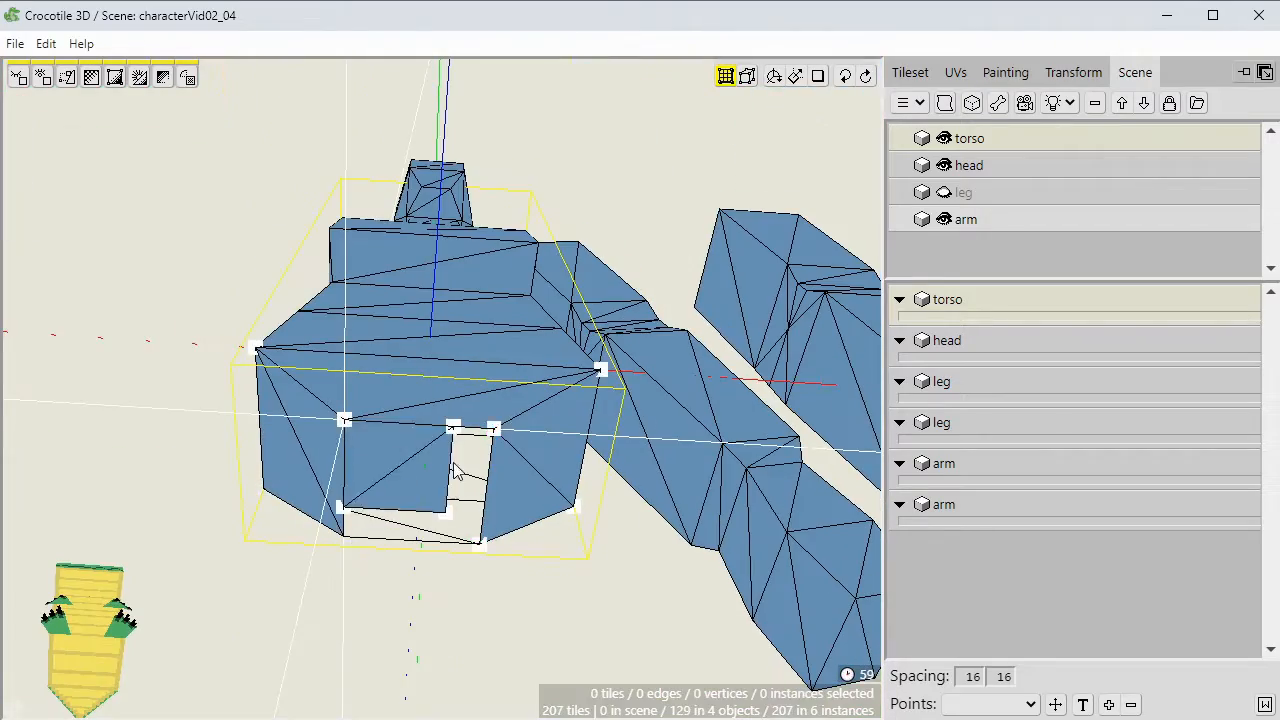
key("space")
left_click_drag(445, 330, 457, 431)
scroll(457, 431, "down", 3)
right_click_drag(457, 431, 457, 631)
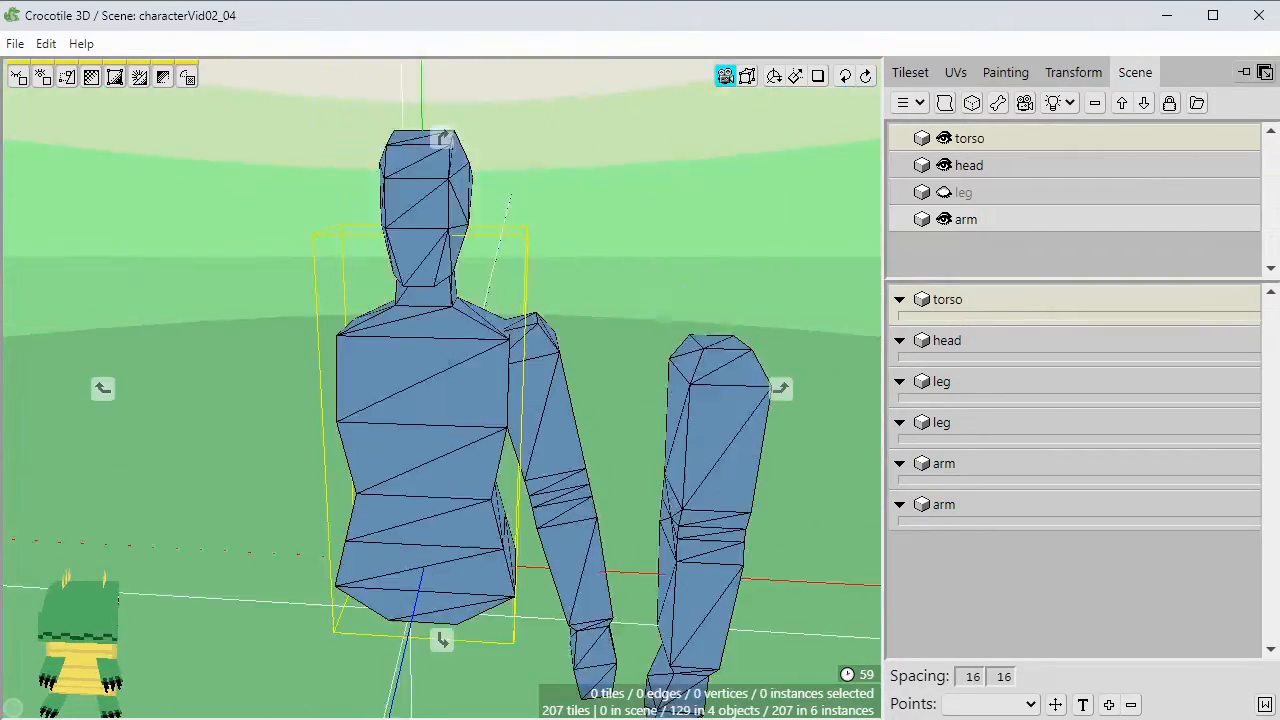
left_click_drag(457, 431, 400, 530)
Hide the head, cap the open top of the torso's neck with a tile, and show the head again.
key("space")
left_click(943, 165)
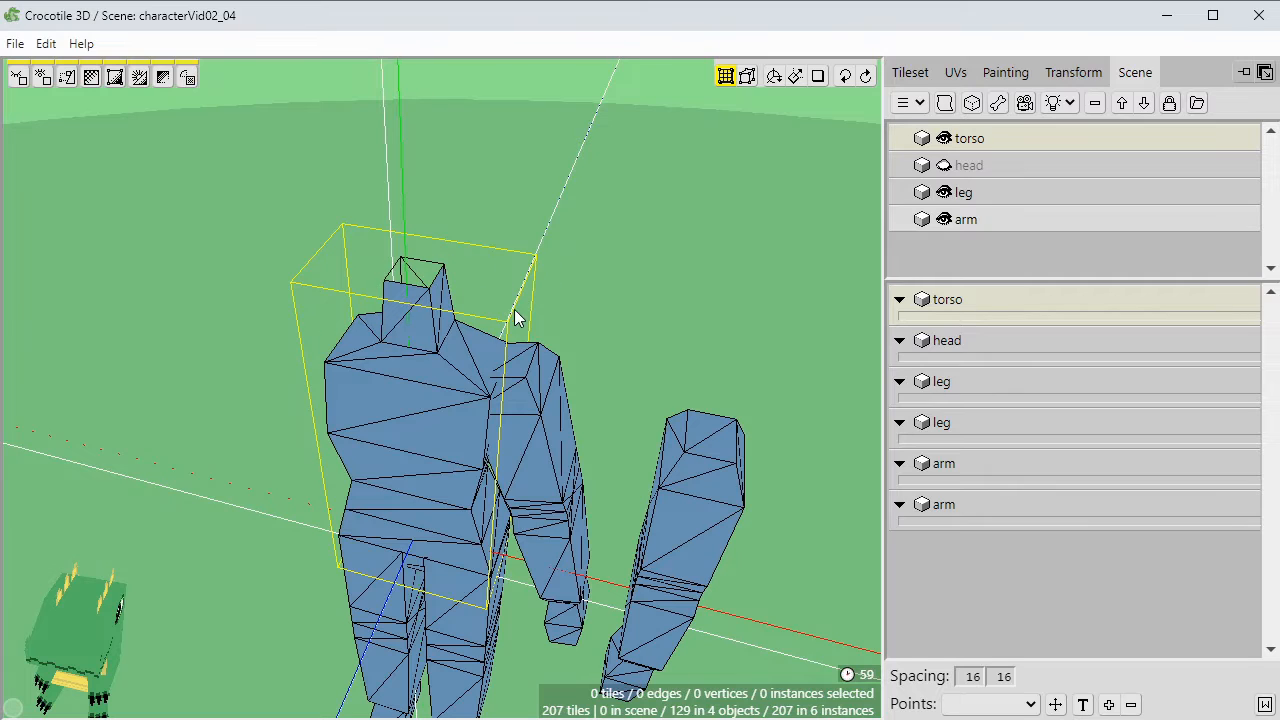
key("space")
mouse_move(428, 295)
left_mouse_down()
mouse_move(475, 418)
mouse_move(390, 359)
left_mouse_up()
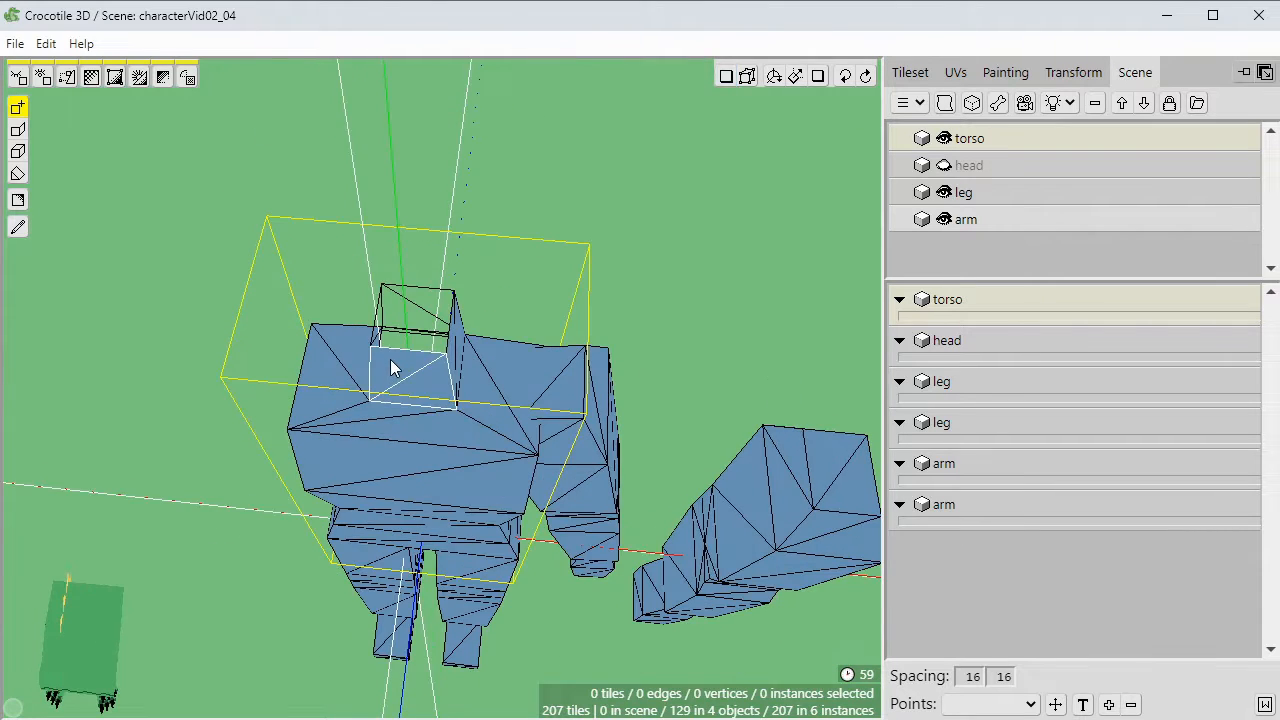
key("space")
left_click_drag(491, 281, 714, 309)
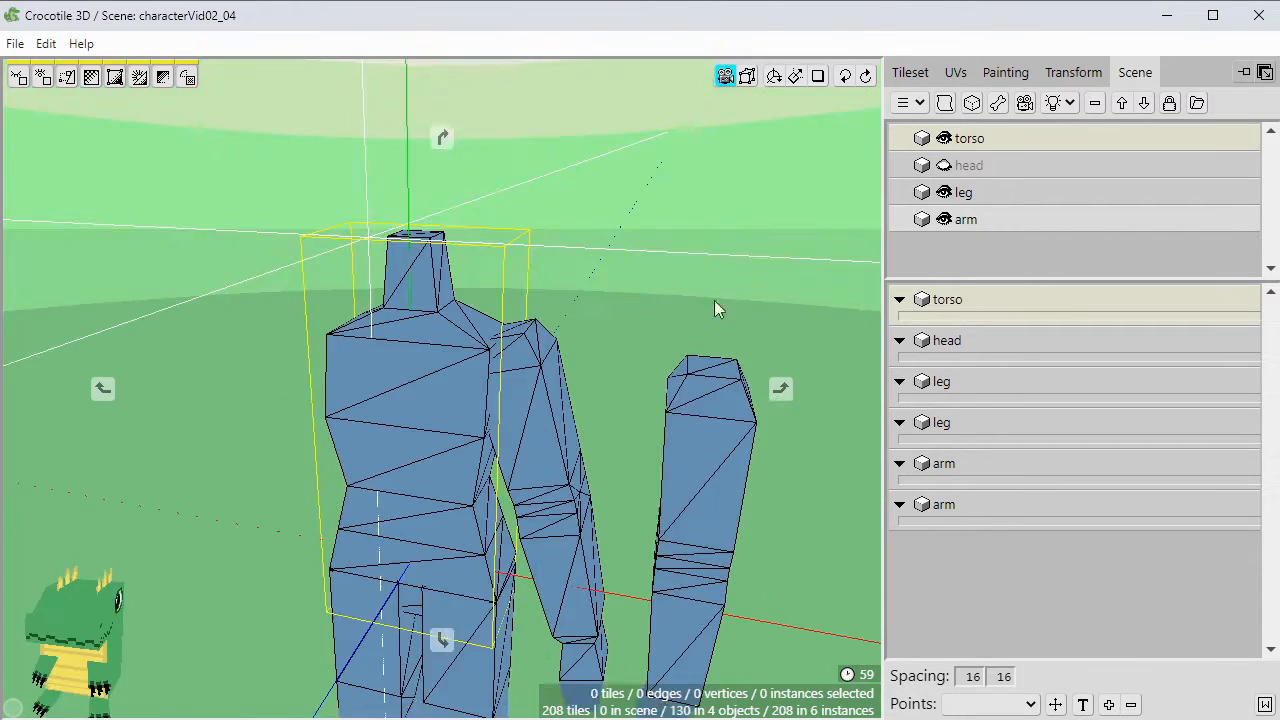
left_click(939, 167)
key("space")
Examine the head's underside with the torso hidden and check the figure for remaining open faces.
left_click_drag(560, 380, 440, 300)
left_click(941, 139)
key("space")
left_click_drag(420, 480, 545, 542)
scroll(545, 542, "down", 3)
key("space")
left_click_drag(545, 622, 330, 610)
left_click_drag(330, 470, 860, 440)
key("space")
key("space")
left_click_drag(700, 440, 600, 330)
key("space")
Open the head for editing and save the scene as a new version named characterVid02_05.
scroll(485, 335, "up", 3)
double_click(485, 335)
key("space")
scroll(511, 324, "up", 2)
key("space")
key("ctrl+s")
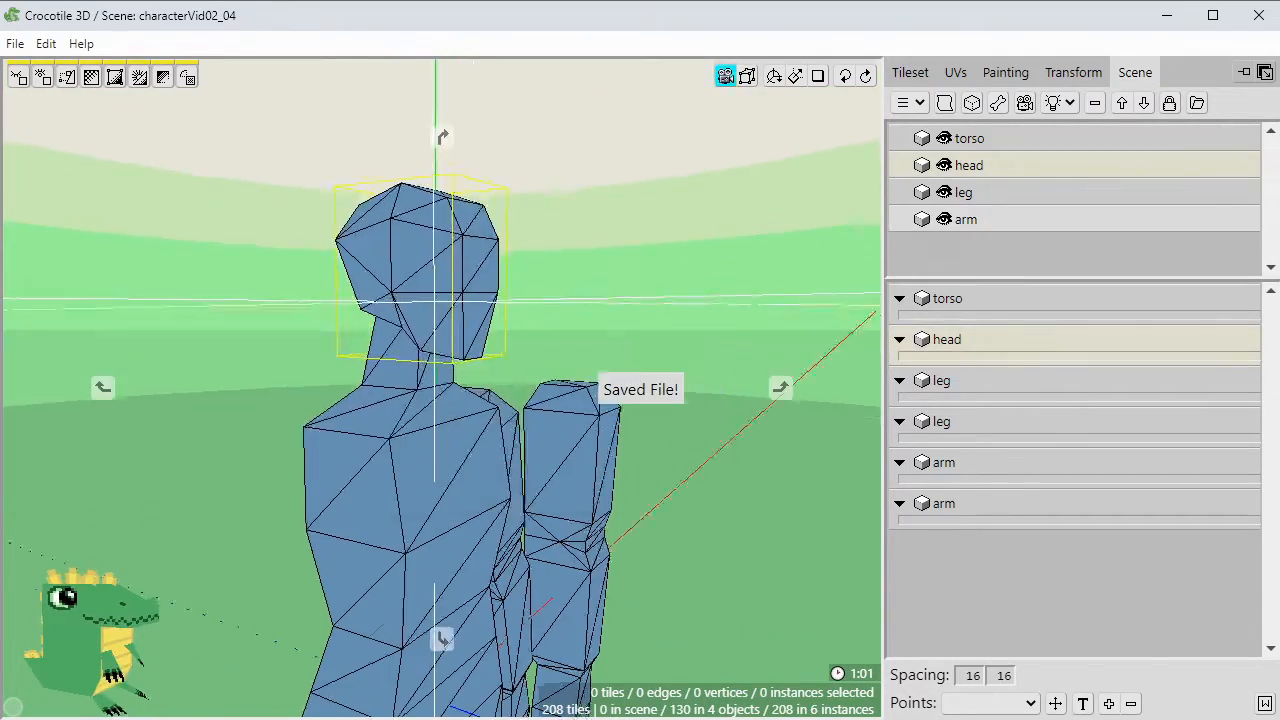
key("ctrl+shift+s")
type("5")
key("Return")
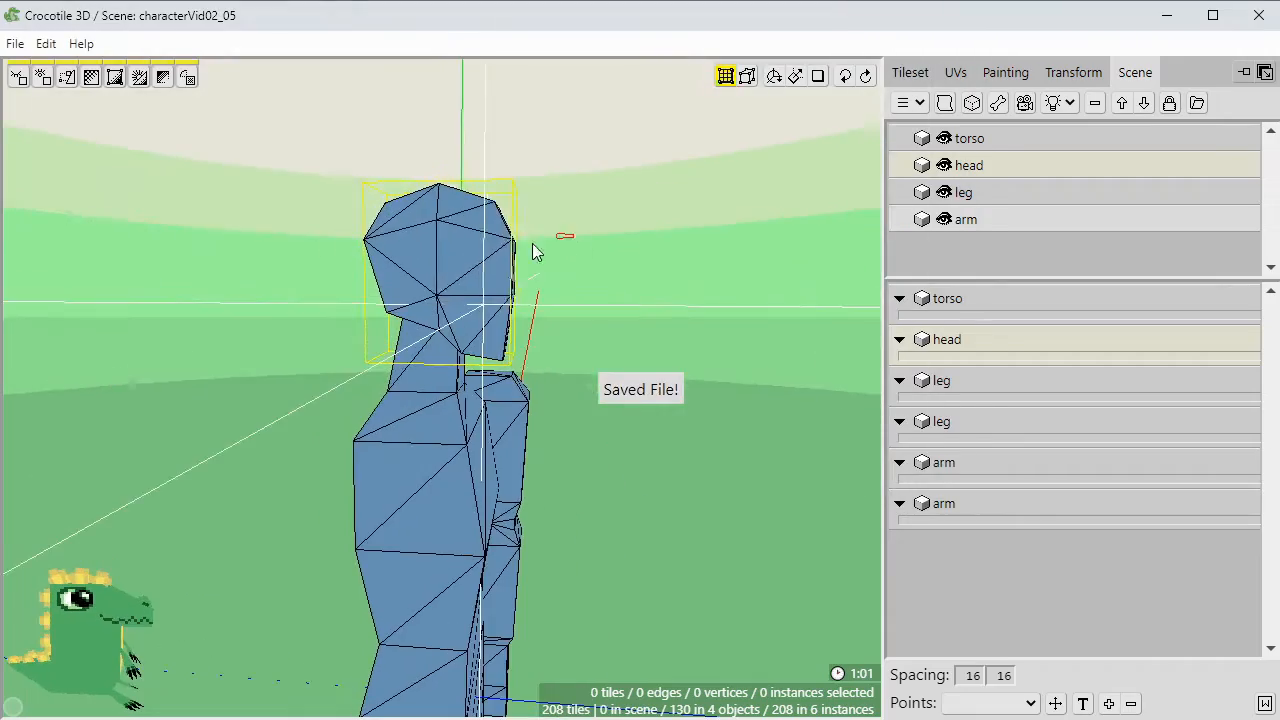
Move the vertices on top of the head so the crown is flat from front to back.
key("space")
left_click_drag(574, 266, 545, 157)
right_click_drag(545, 157, 491, 215)
key("space")
left_click_drag(491, 215, 583, 156)
right_click_drag(583, 156, 293, 300)
key("space")
left_click_drag(293, 300, 604, 233)
right_click_drag(604, 233, 590, 233)
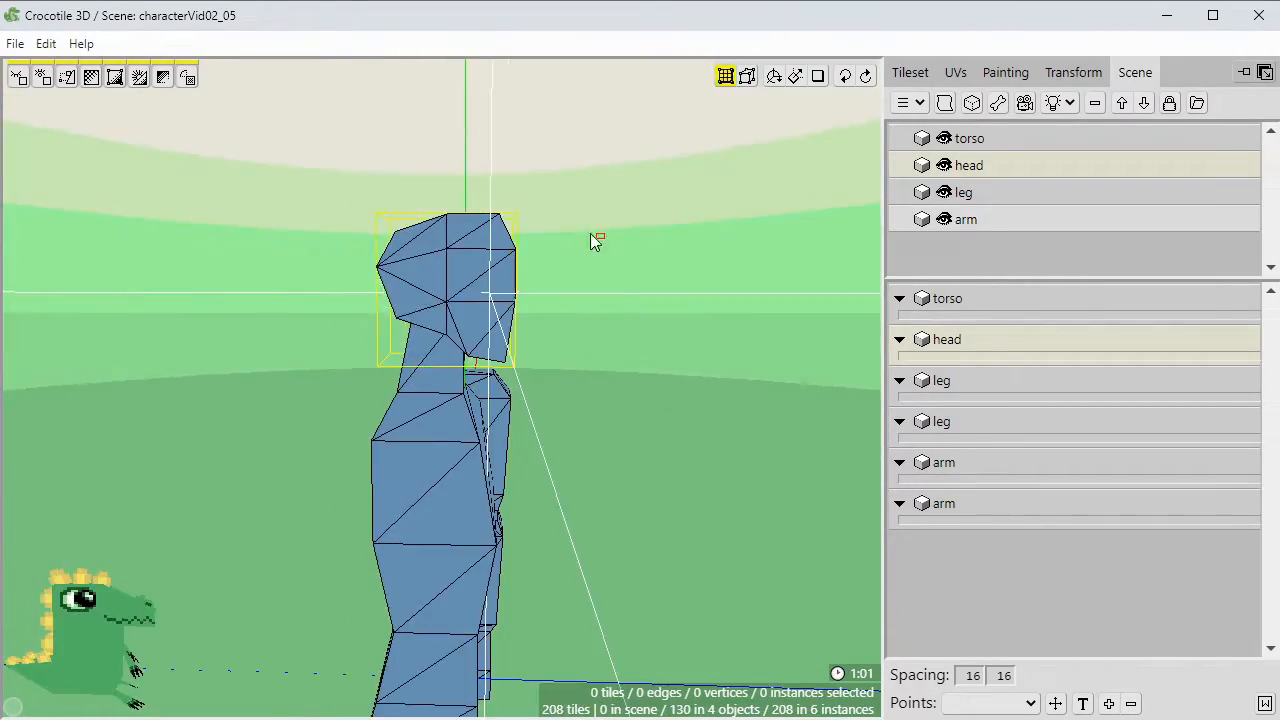
left_click(521, 335)
key("space")
mouse_move(521, 335)
left_mouse_down()
mouse_move(443, 335)
mouse_move(521, 335)
left_mouse_up()
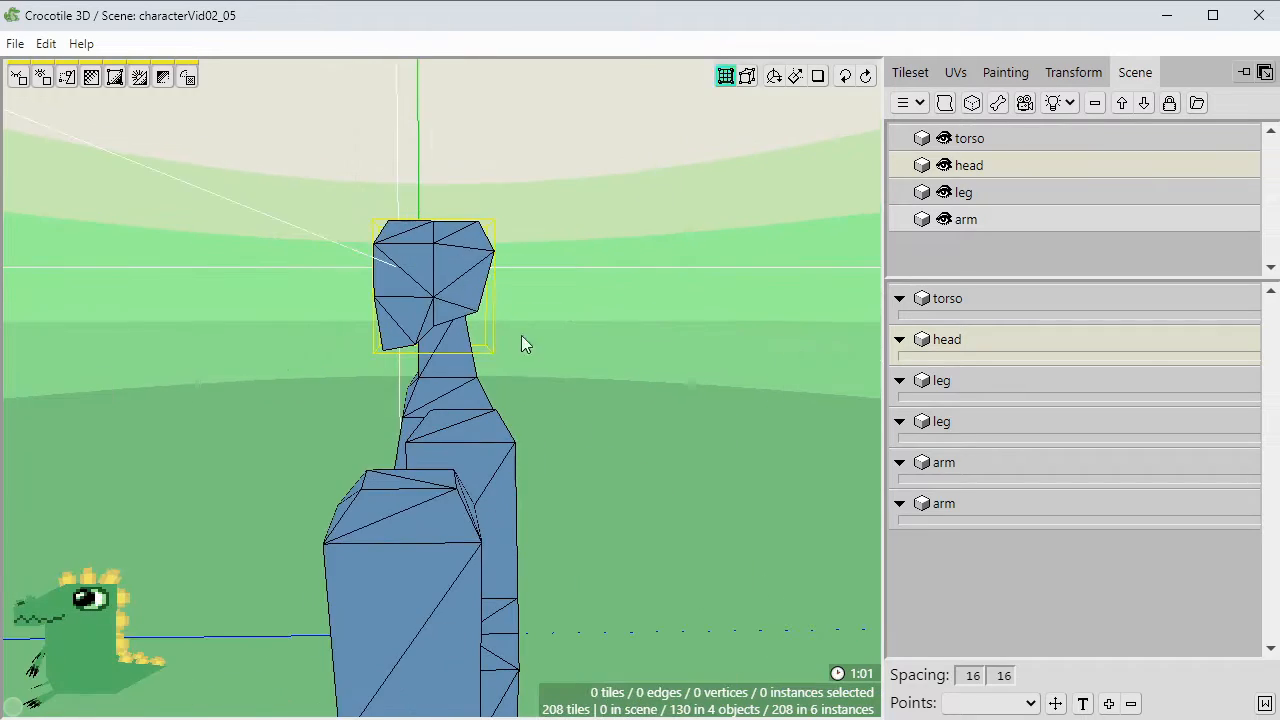
Reshape the back of the head by moving its upper vertices inward and its lower back vertices up and outward.
key("w")
key("a")
left_click_drag(549, 221, 466, 276)
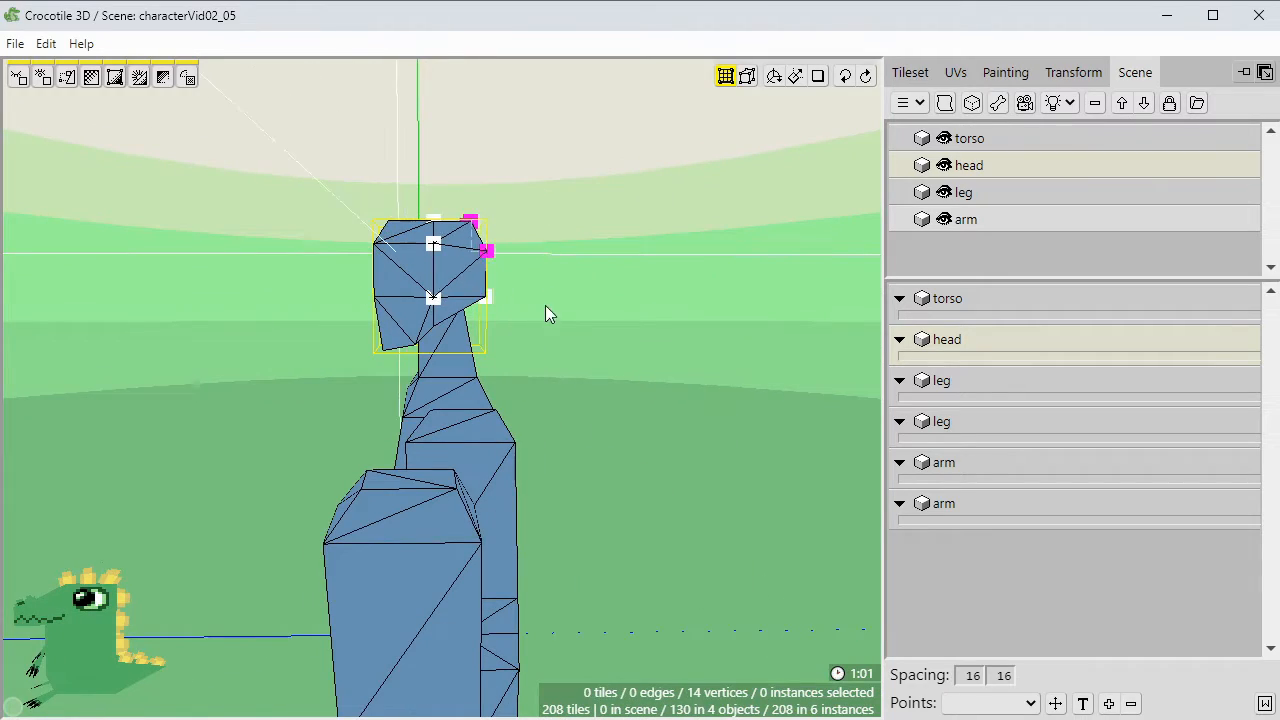
left_click(545, 305)
Move the head's lower back vertices outward to widen the back of the skull.
key("space")
left_click_drag(545, 305, 610, 488)
scroll(506, 403, "down", 3)
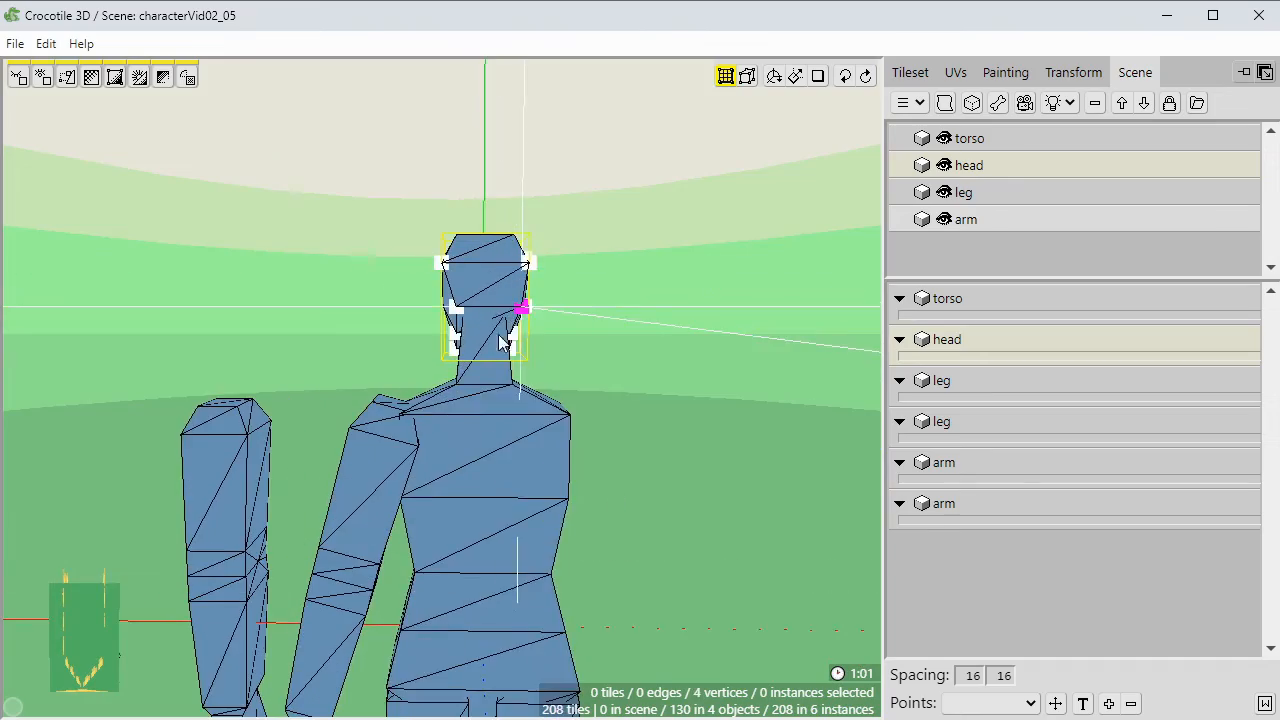
key("space")
left_click_drag(517, 340, 385, 340)
scroll(425, 340, "down", 3)
scroll(385, 340, "up", 4)
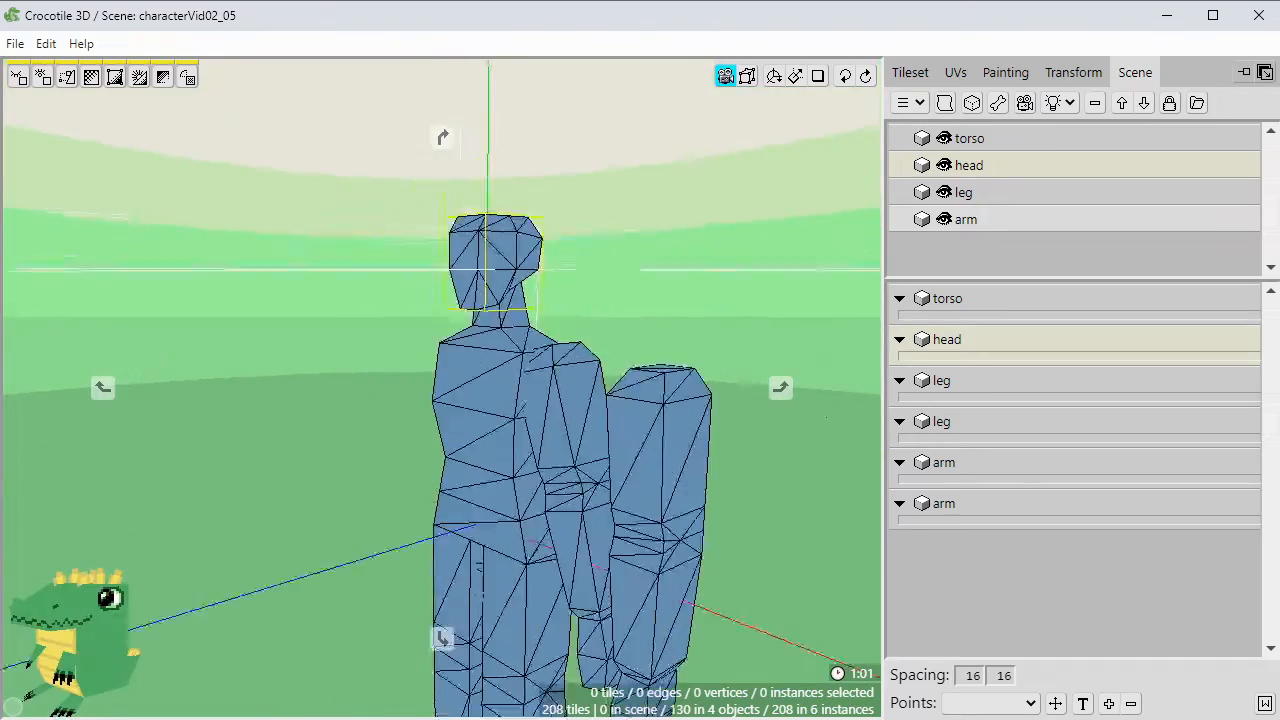
Examine the head's proportions against the body from the front, side and back.
right_click_drag(617, 105, 617, 163)
key("space")
left_click_drag(617, 163, 600, 345)
key("space")
key("space")
left_click(504, 240)
scroll(577, 351, "down", 2)
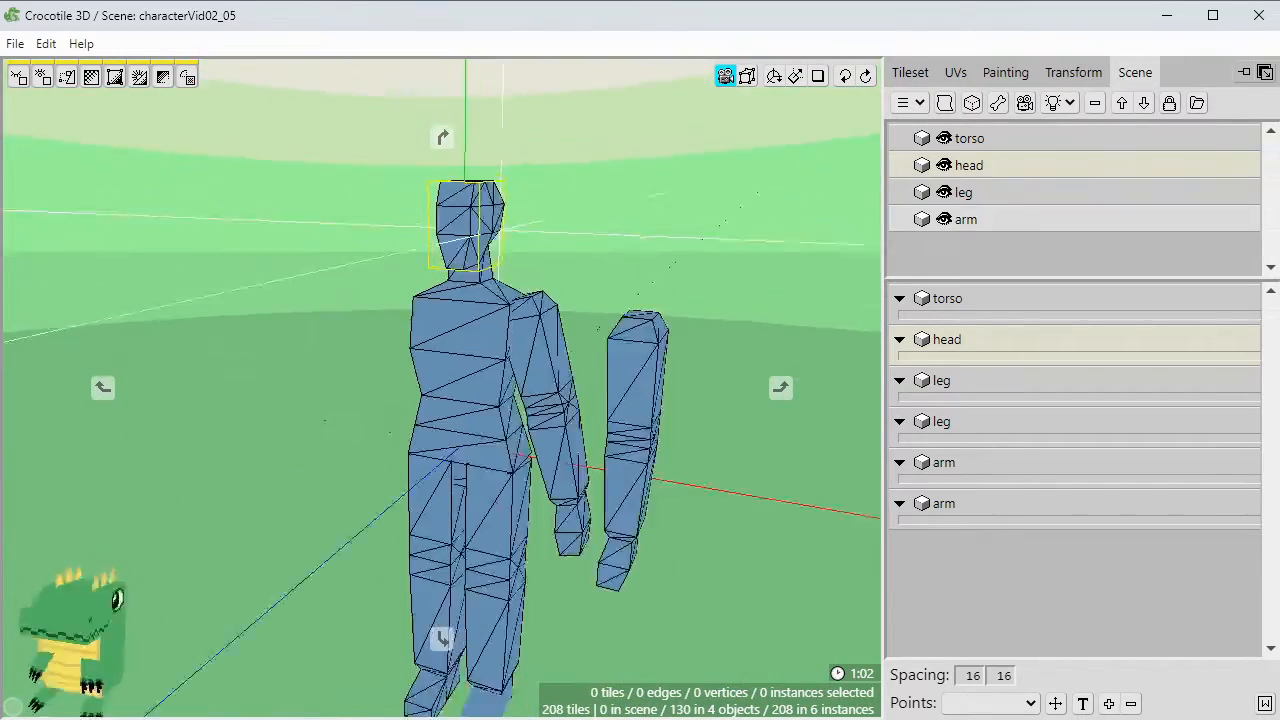
scroll(612, 410, "up", 4)
left_click_drag(548, 400, 504, 244)
key("space")
key("space")
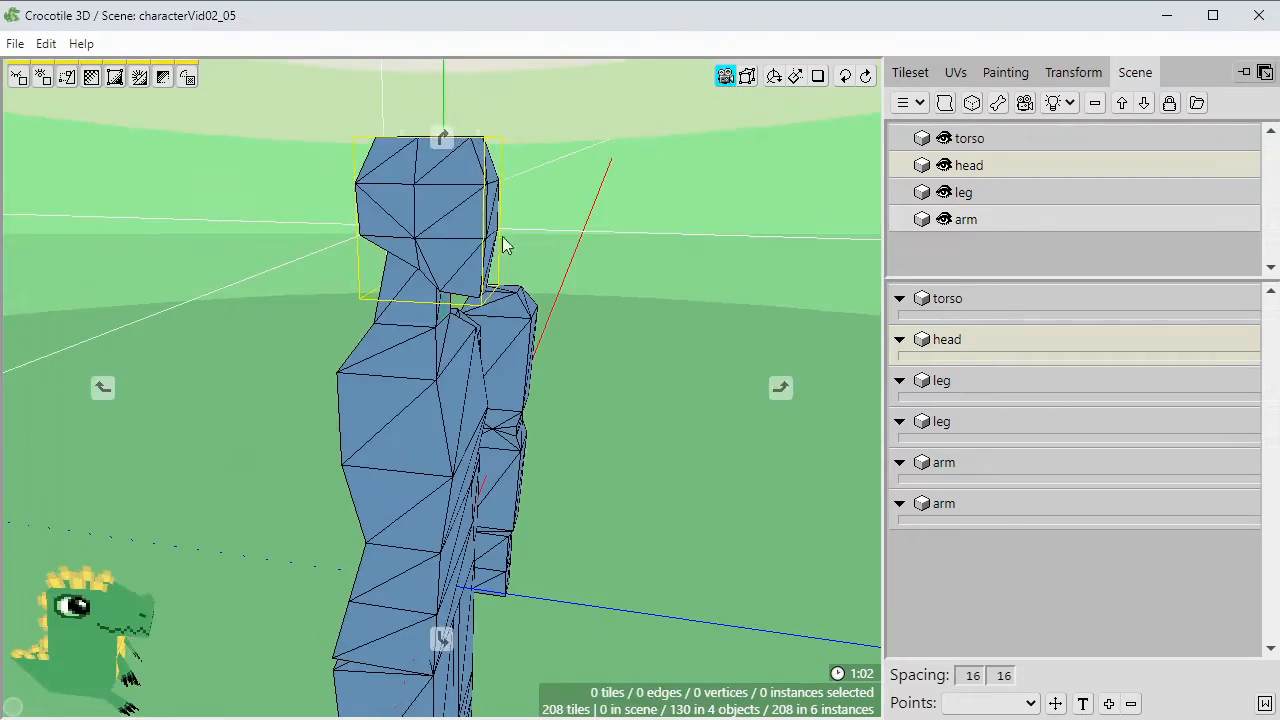
Lower the front and side vertices of the head's lower ring, bringing them closer to the jaw.
key("space")
left_click_drag(470, 188, 567, 193)
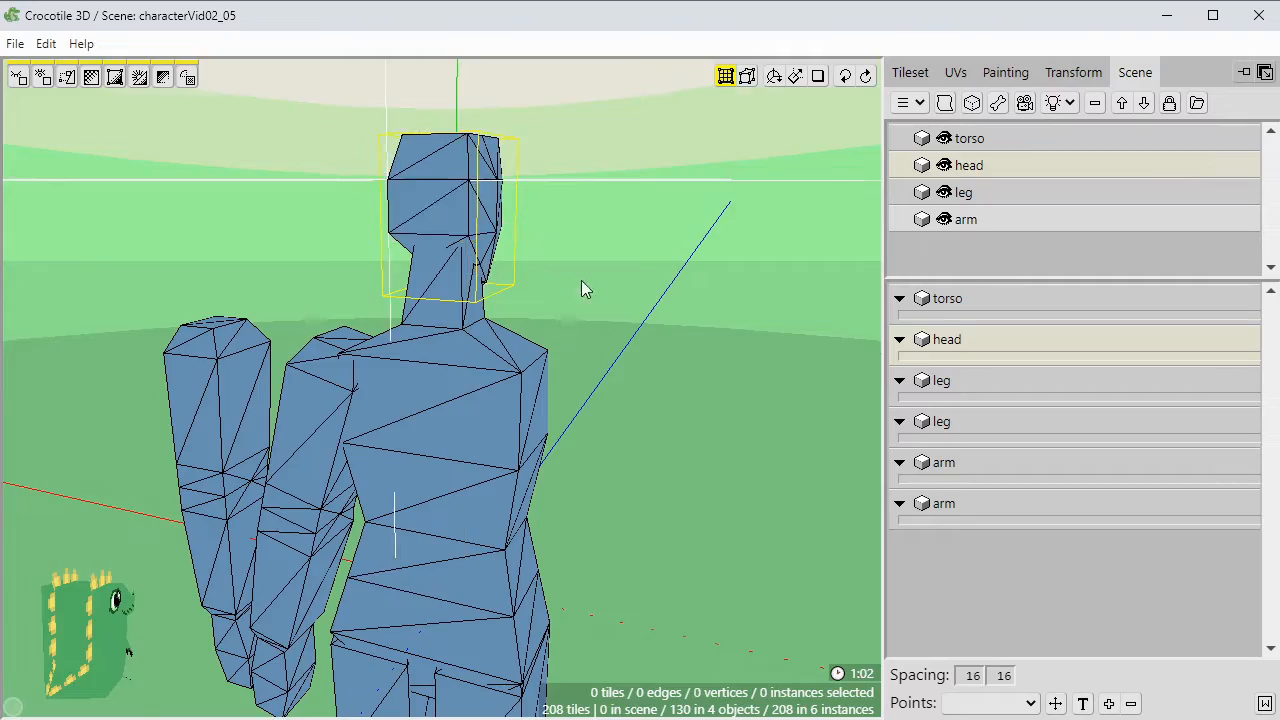
key("space")
left_click_drag(581, 280, 500, 370)
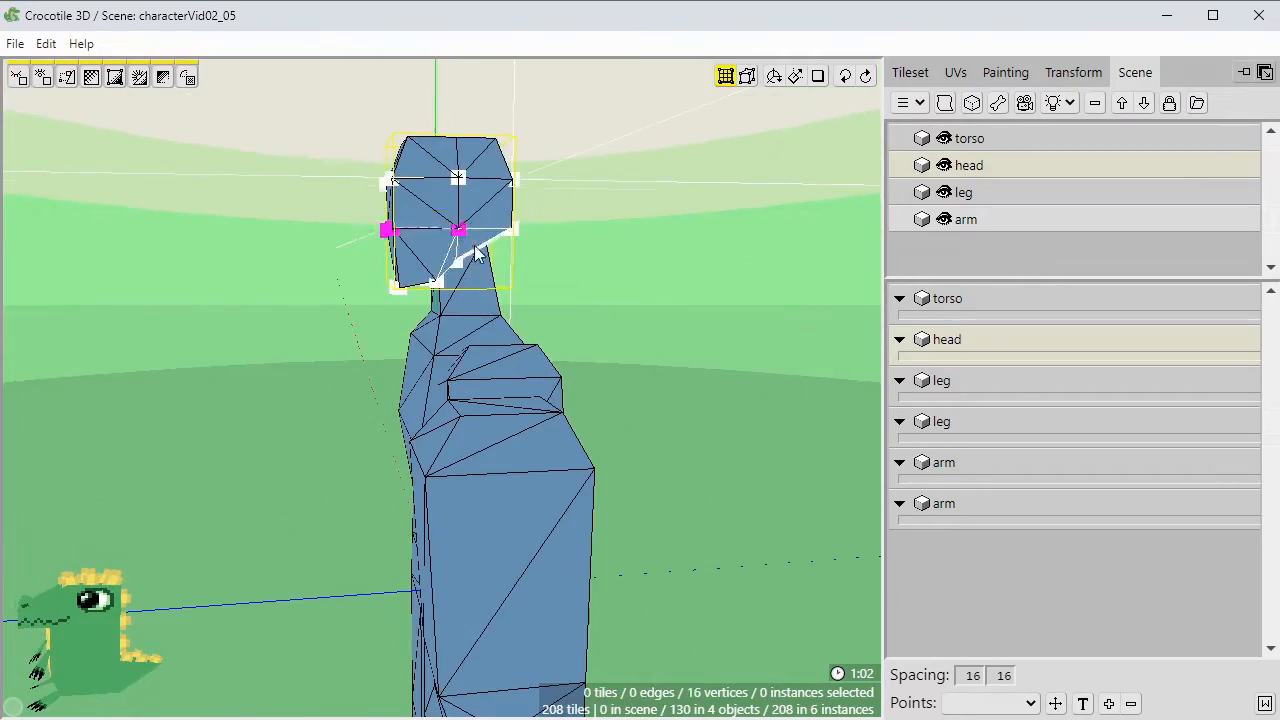
key("space")
left_click_drag(476, 247, 590, 326)
scroll(480, 326, "down", 5)
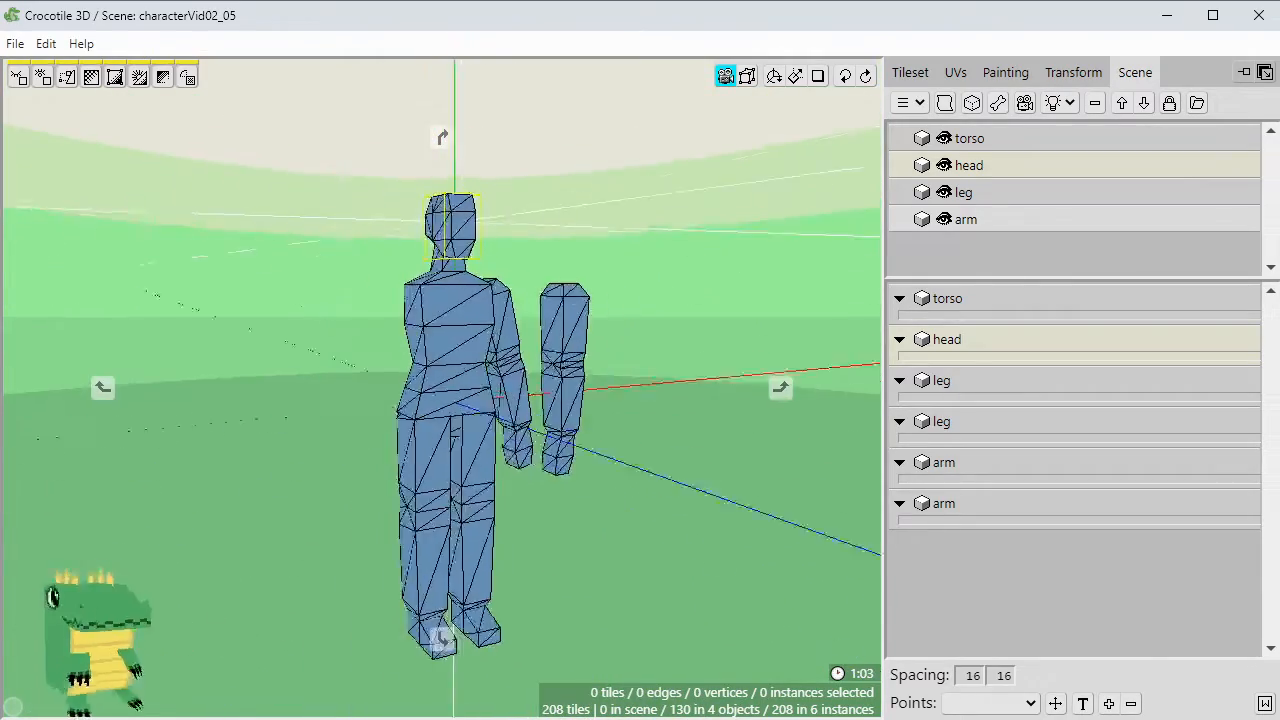
Move the head's lower back vertices down and inward, level with the lower ring and close to the neck.
left_click_drag(555, 273, 435, 270)
key("space")
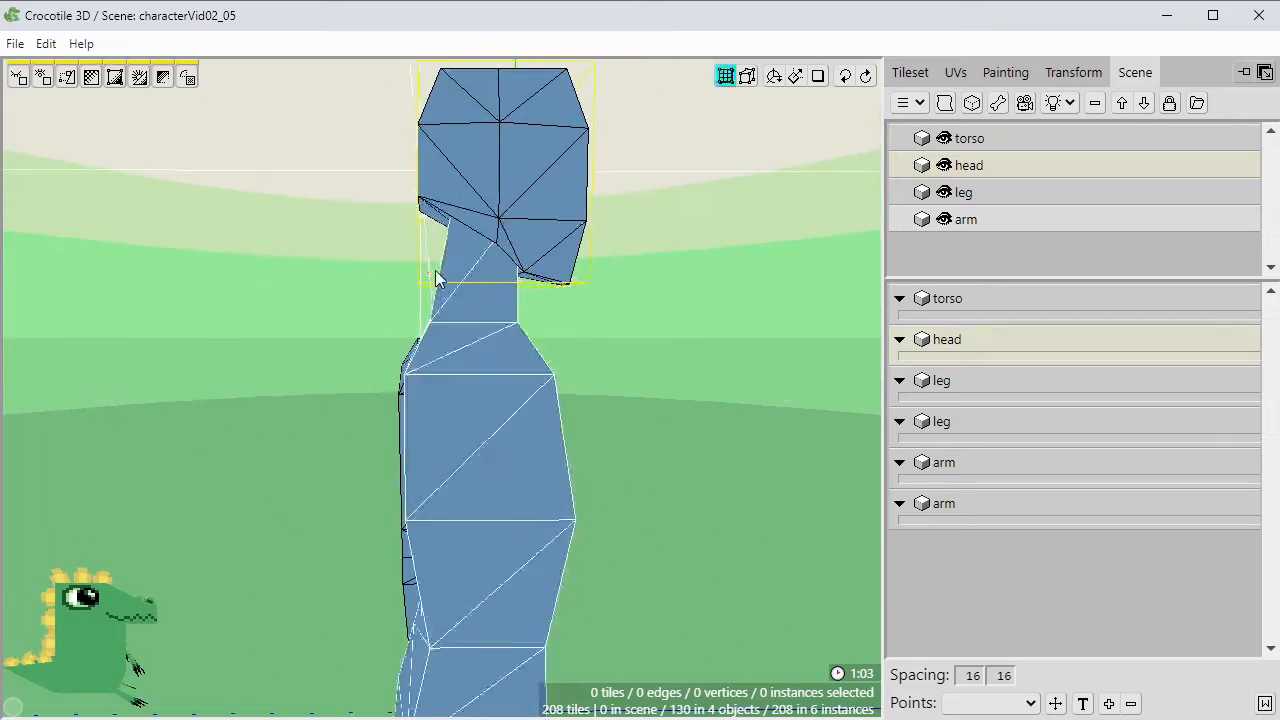
key("space")
left_click_drag(525, 258, 450, 280)
right_click_drag(577, 341, 437, 271)
key("d")
left_click(440, 220)
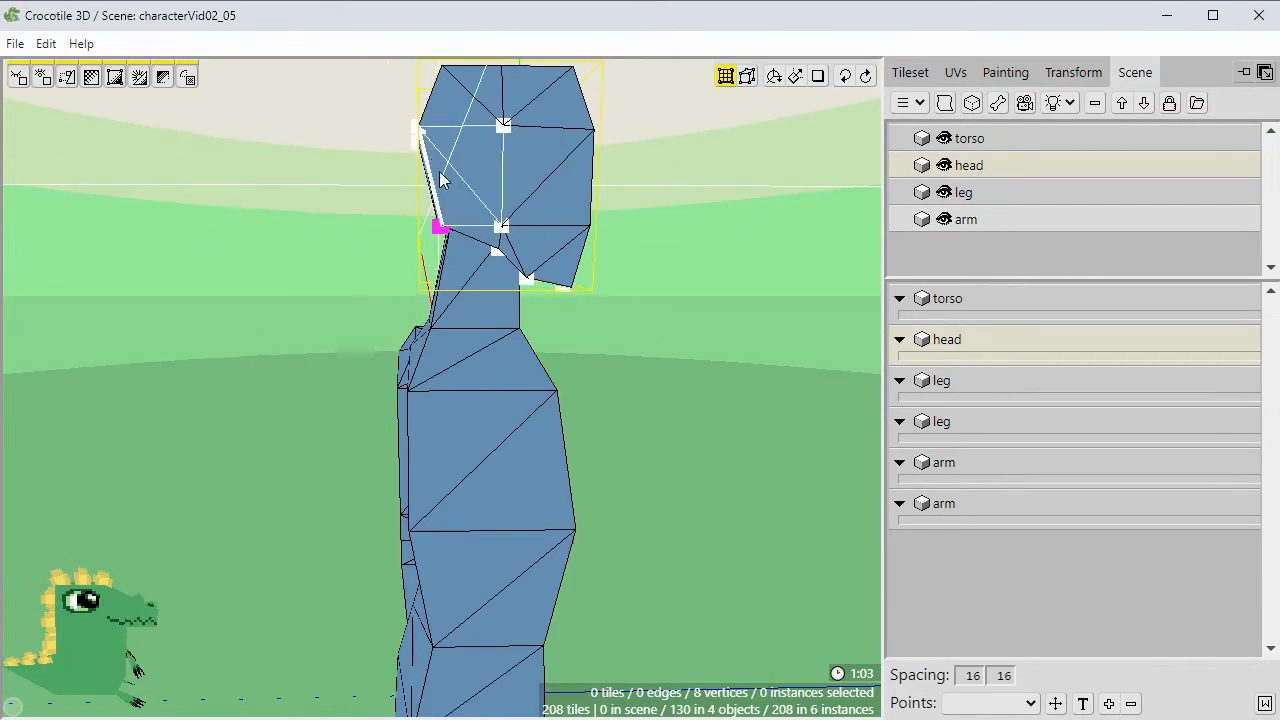
key("space")
right_click_drag(440, 180, 283, 371)
scroll(283, 371, "down", 3)
key("Escape")
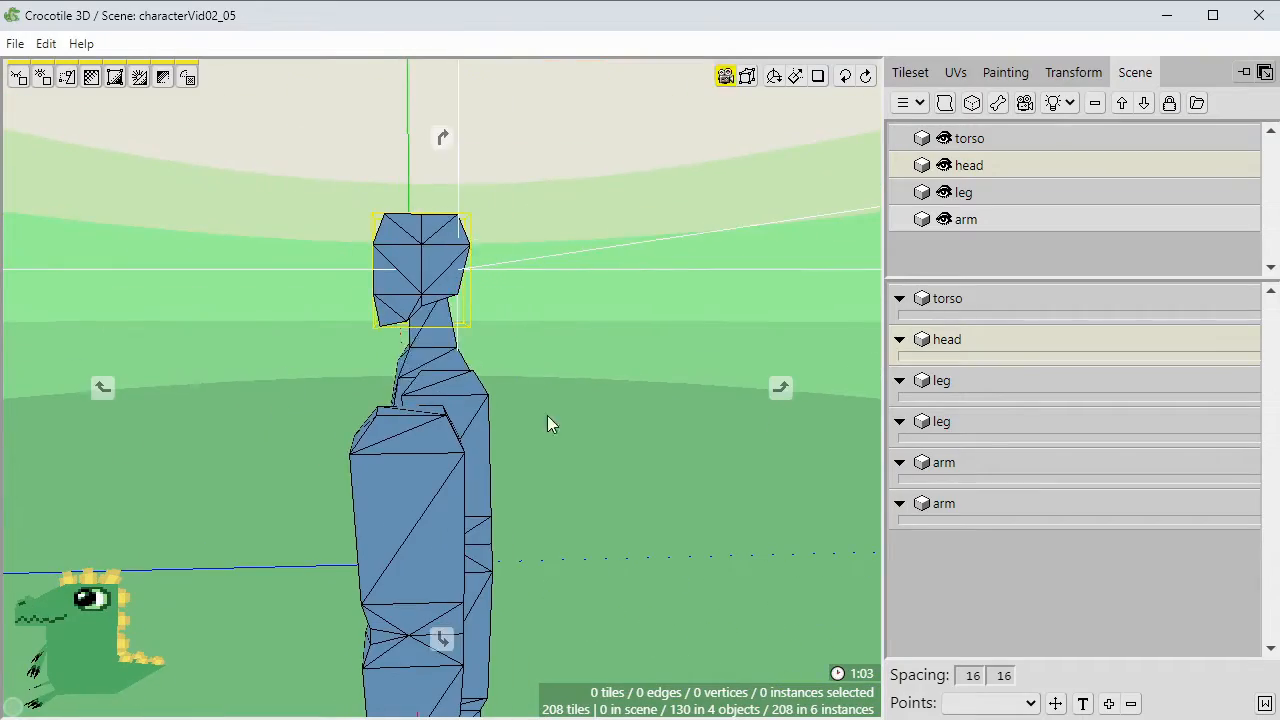
right_click_drag(547, 415, 540, 375)
scroll(632, 401, "down", 2)
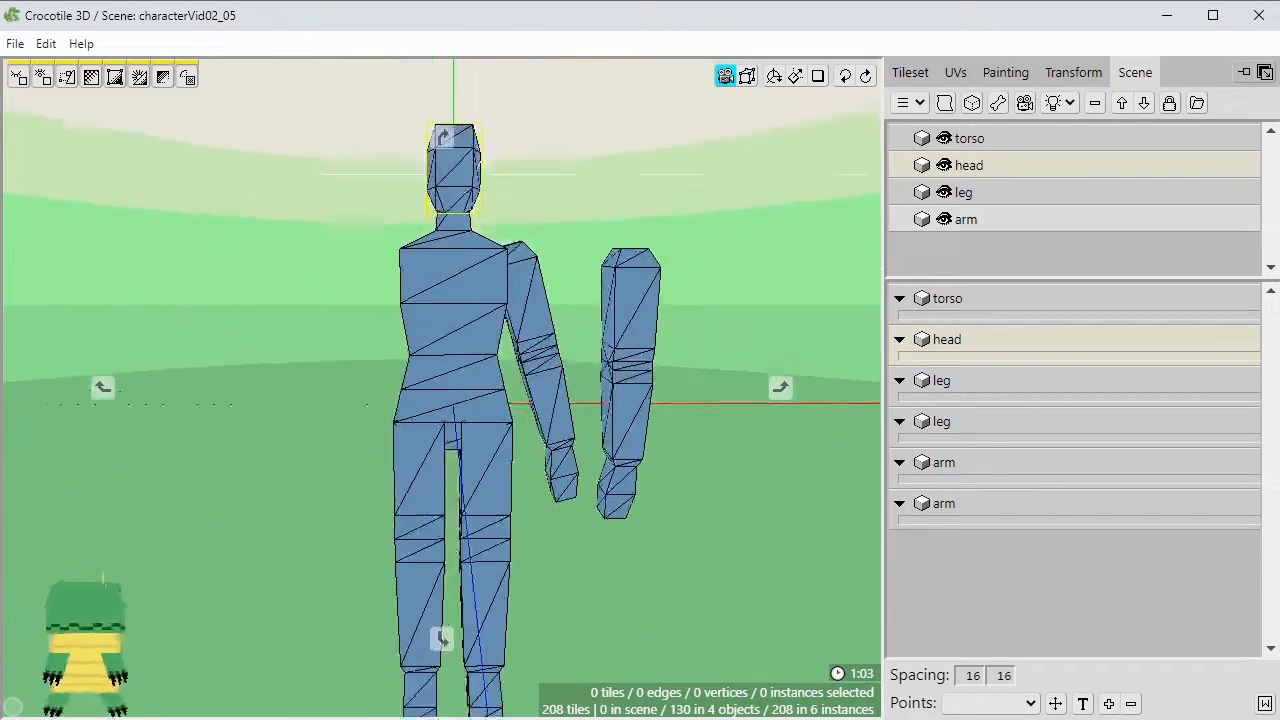
Adjust the vertices on both sides of the head to refine its width at the temples and cheeks.
middle_click_drag(560, 160, 577, 245)
scroll(577, 245, "up", 2)
mouse_move(577, 245)
right_mouse_down()
mouse_move(450, 245)
mouse_move(577, 245)
right_mouse_up()
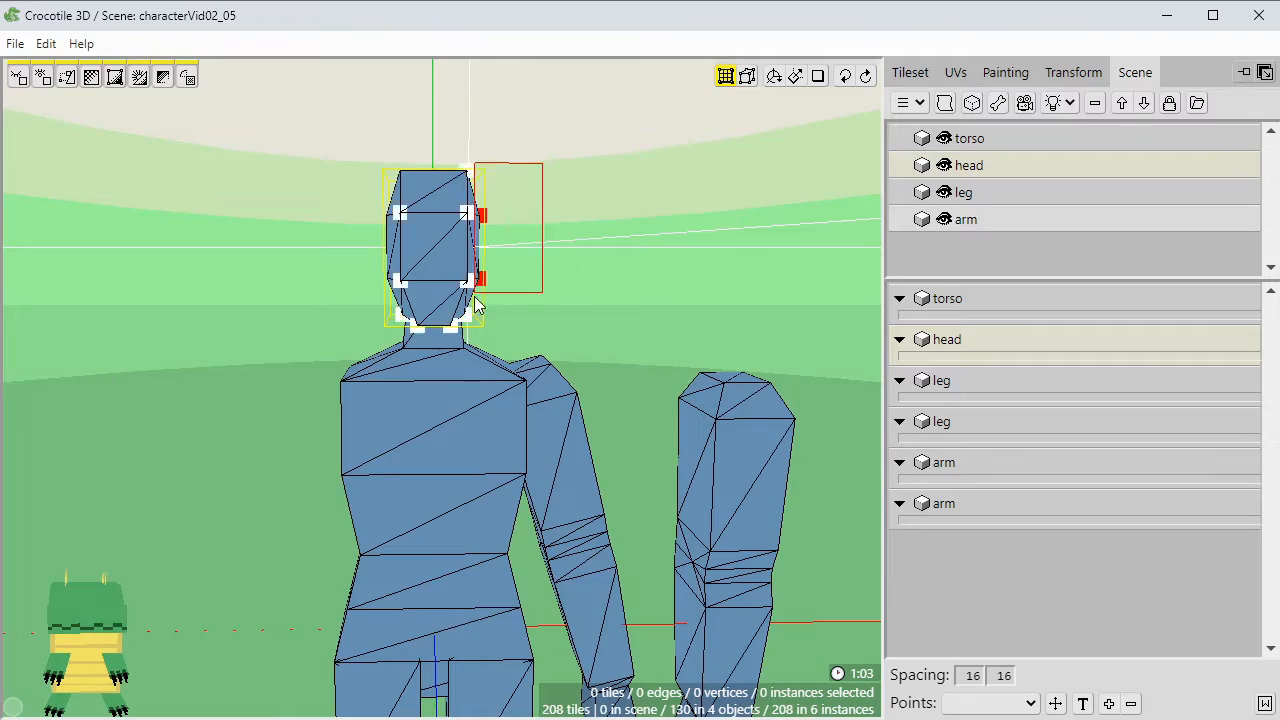
key("space")
right_click_drag(523, 409, 429, 473)
right_click_drag(450, 235, 350, 255)
left_click(376, 246)
right_click_drag(411, 289, 250, 280)
left_click(483, 246, "shift")
key("f")
right_click_drag(483, 246, 690, 246)
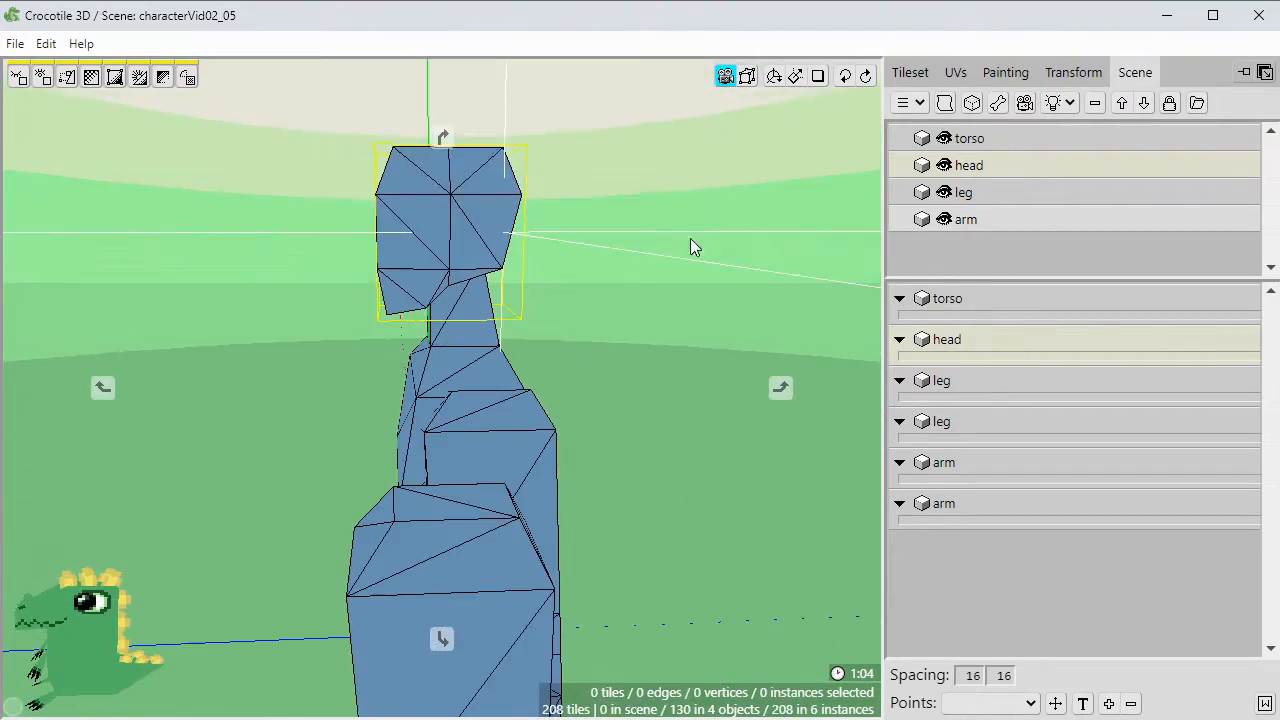
left_click(449, 137)
right_click_drag(493, 180, 590, 530)
scroll(517, 489, "down", 3)
scroll(590, 530, "up", 4)
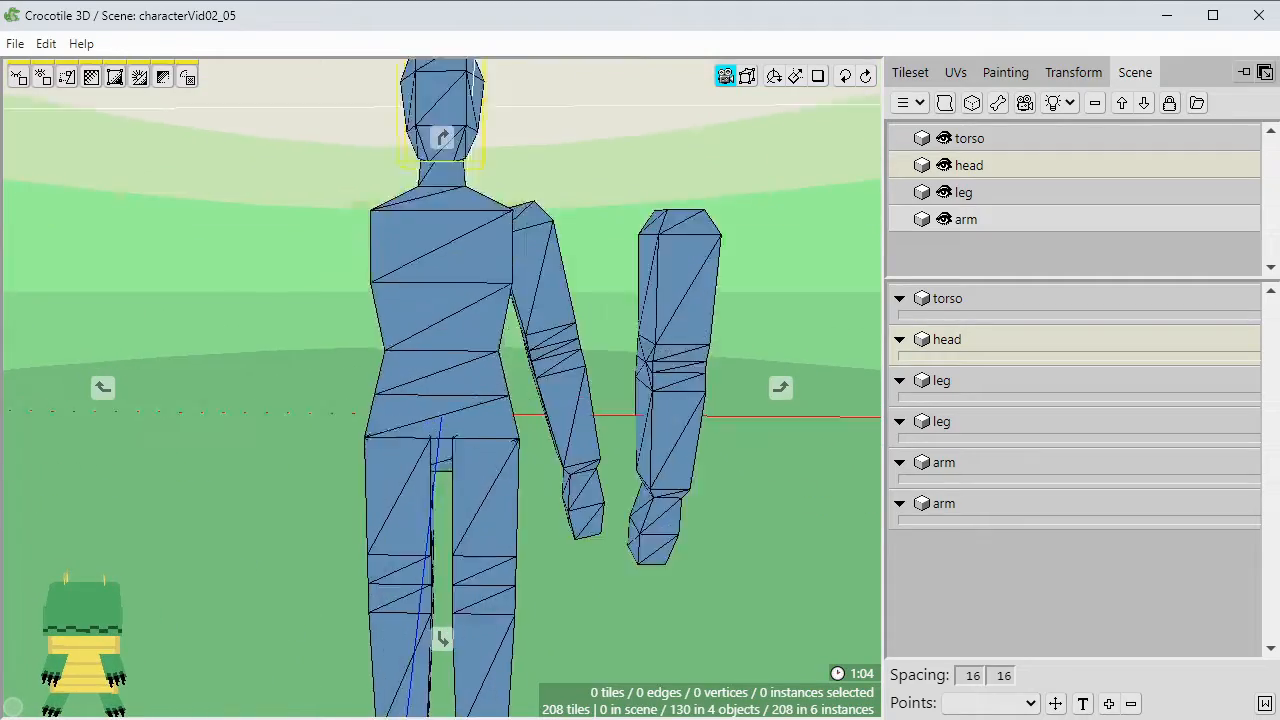
Examine the whole figure from head to feet, checking the head's proportions against the body from several angles.
middle_click_drag(456, 140, 434, 368)
right_click_drag(434, 368, 426, 385)
right_click_drag(323, 171, 404, 382)
scroll(460, 525, "down", 4)
middle_click_drag(460, 525, 460, 395)
mouse_move(460, 395)
right_mouse_down()
mouse_move(540, 395)
mouse_move(460, 395)
right_mouse_up()
scroll(585, 642, "down", 2)
middle_click_drag(585, 698, 585, 642)
scroll(525, 600, "up", 4)
right_click_drag(585, 642, 607, 600)
middle_click_drag(607, 198, 607, 388)
right_click_drag(429, 154, 570, 330)
key("space")
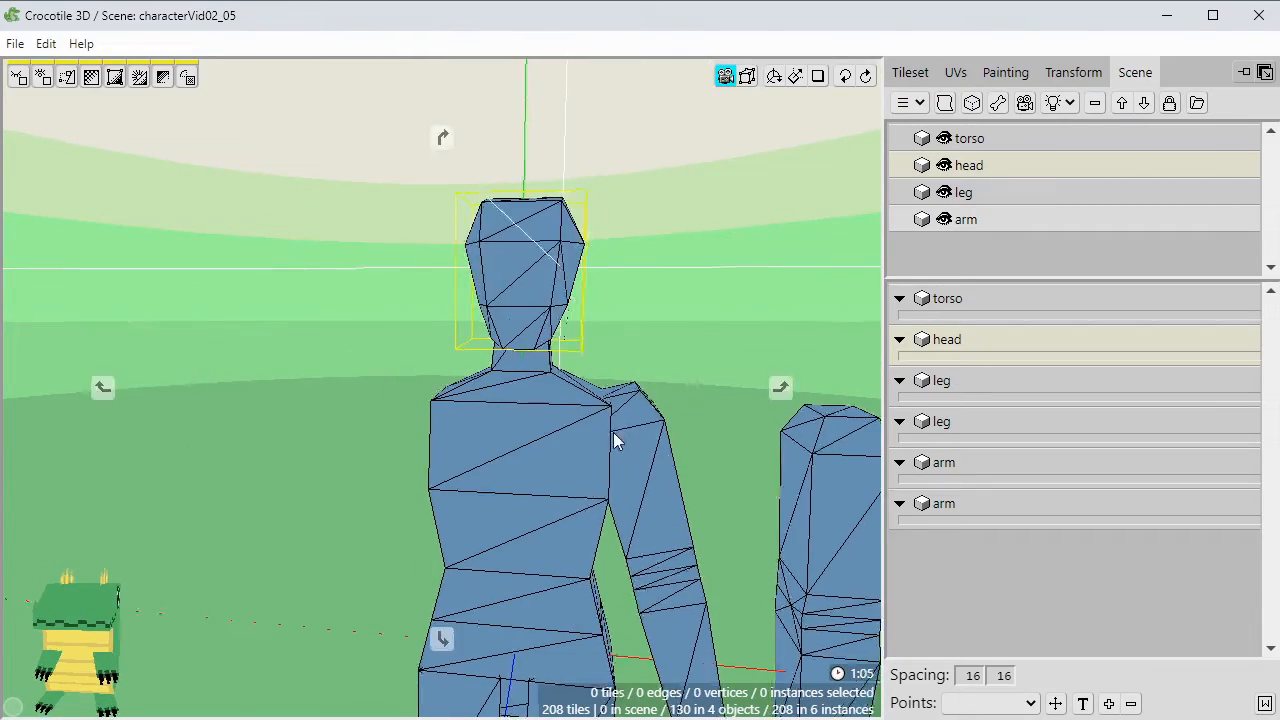
right_click_drag(613, 432, 690, 432)
scroll(613, 432, "down", 3)
right_click_drag(690, 526, 612, 526)
scroll(612, 526, "up", 3)
Narrow the head at the temples by moving the vertices on both sides slightly inward.
left_click(580, 245)
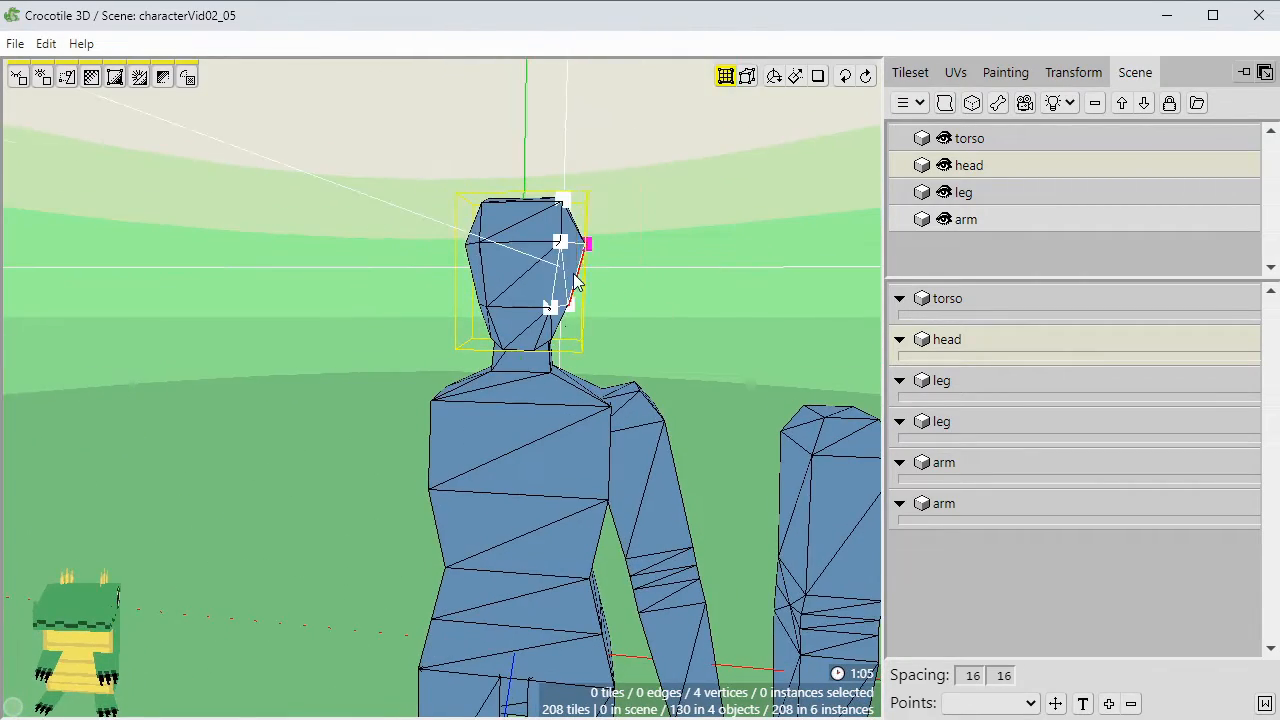
right_click_drag(426, 220, 668, 364)
key("space")
mouse_move(668, 364)
right_mouse_down()
mouse_move(590, 400)
mouse_move(700, 364)
mouse_move(668, 364)
right_mouse_up()
middle_click_drag(668, 364, 600, 330)
left_click_drag(430, 157, 585, 260)
middle_click_drag(585, 260, 540, 250)
left_click_drag(450, 355, 509, 277)
key("space")
mouse_move(595, 252)
right_mouse_down()
mouse_move(520, 292)
mouse_move(632, 292)
mouse_move(600, 275)
right_mouse_up()
scroll(600, 275, "up", 3)
left_click(601, 275)
middle_click_drag(601, 275, 666, 371)
right_click(675, 346)
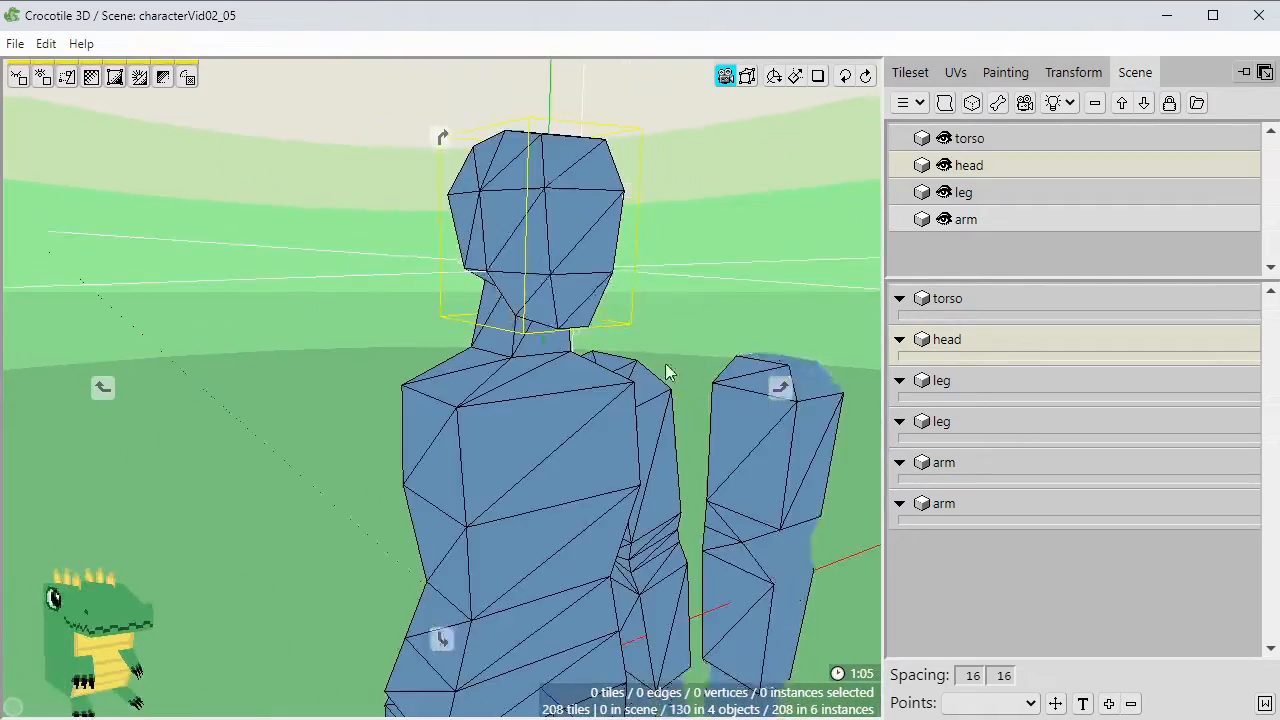
left_click(520, 232)
middle_click_drag(520, 232, 586, 251)
left_click(590, 250, "shift")
left_click(646, 335)
middle_click_drag(646, 335, 556, 247)
Adjust the hand vertices at the lower end of the detached arm to refine the hand.
scroll(556, 247, "down", 5)
middle_click_drag(614, 589, 616, 399)
left_click(606, 600)
left_click(616, 399)
right_click_drag(648, 432, 592, 501)
key("w")
key("w")
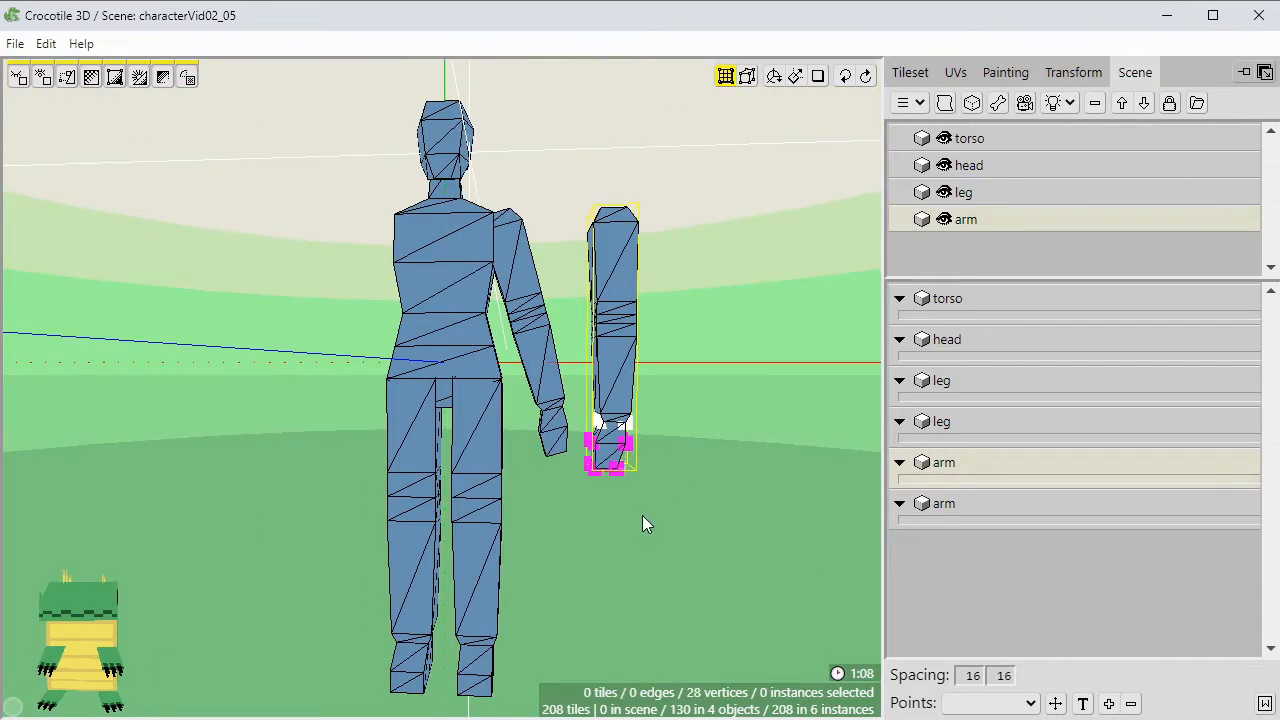
left_click(642, 515)
middle_click_drag(643, 544, 590, 368)
scroll(597, 543, "down", 2)
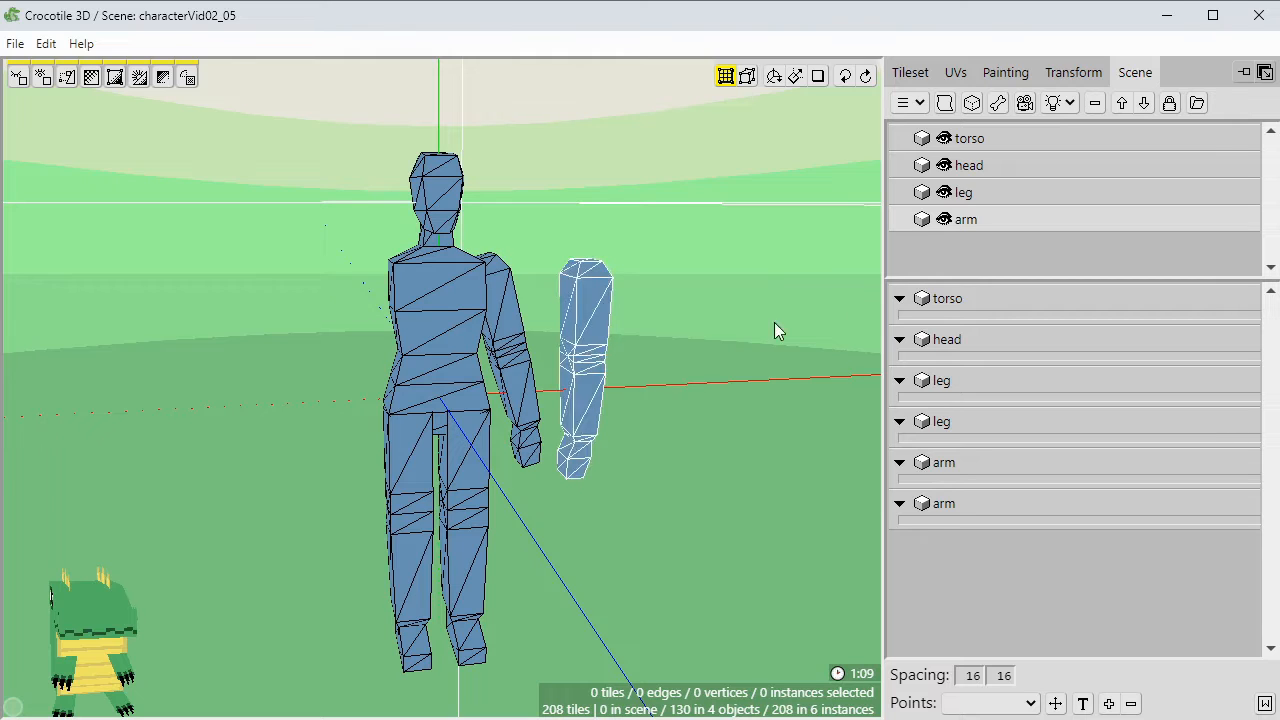
Clone the arm object, rename the copy armR and rename the original armL.
right_click(989, 228)
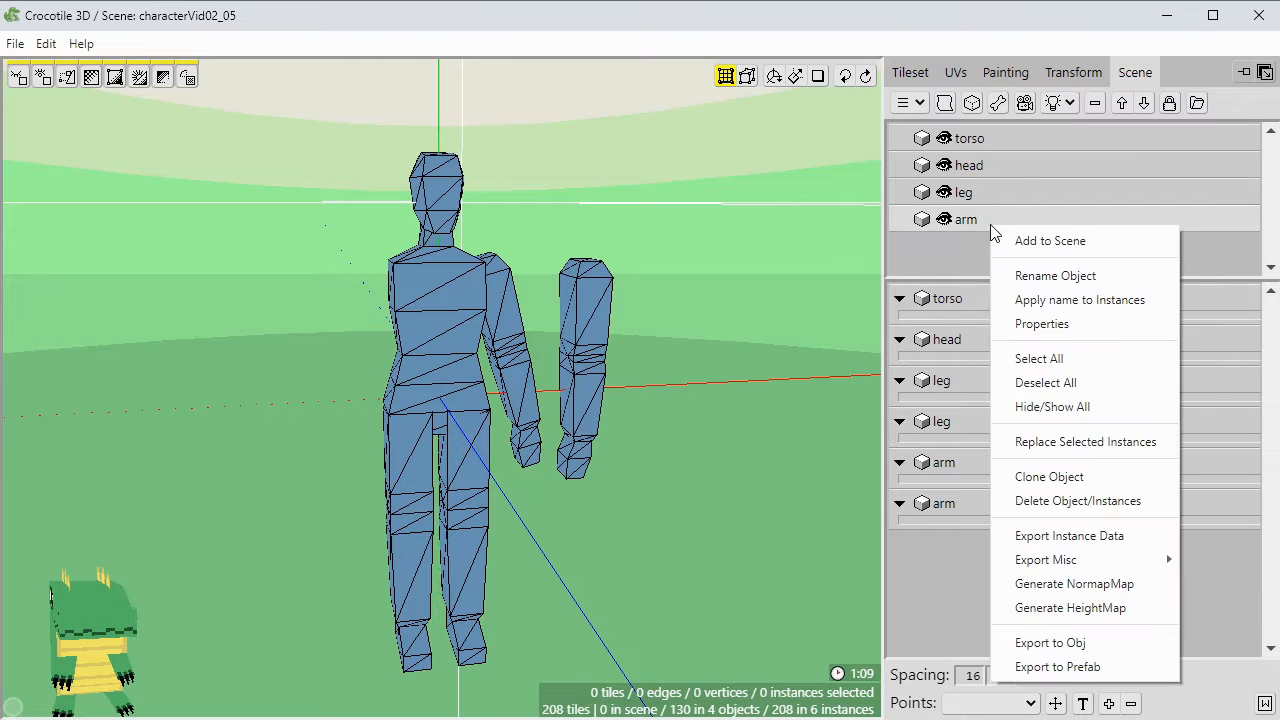
left_click(1050, 478)
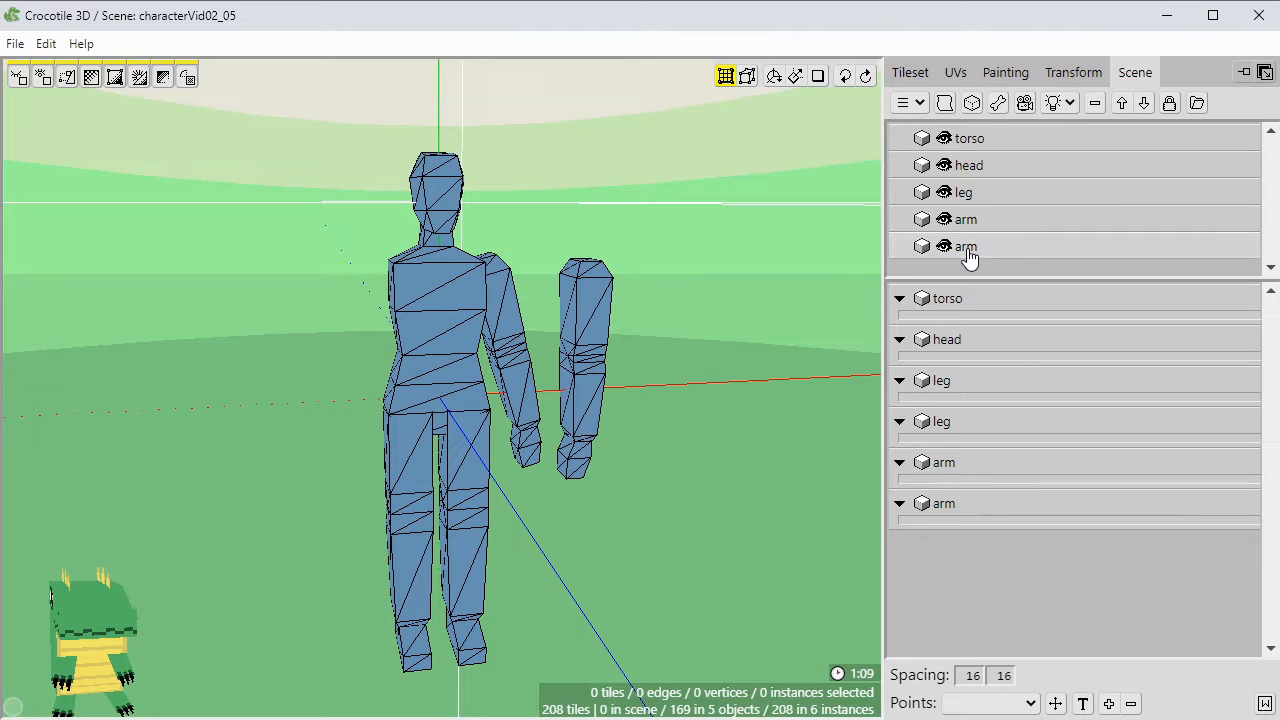
double_click(967, 252)
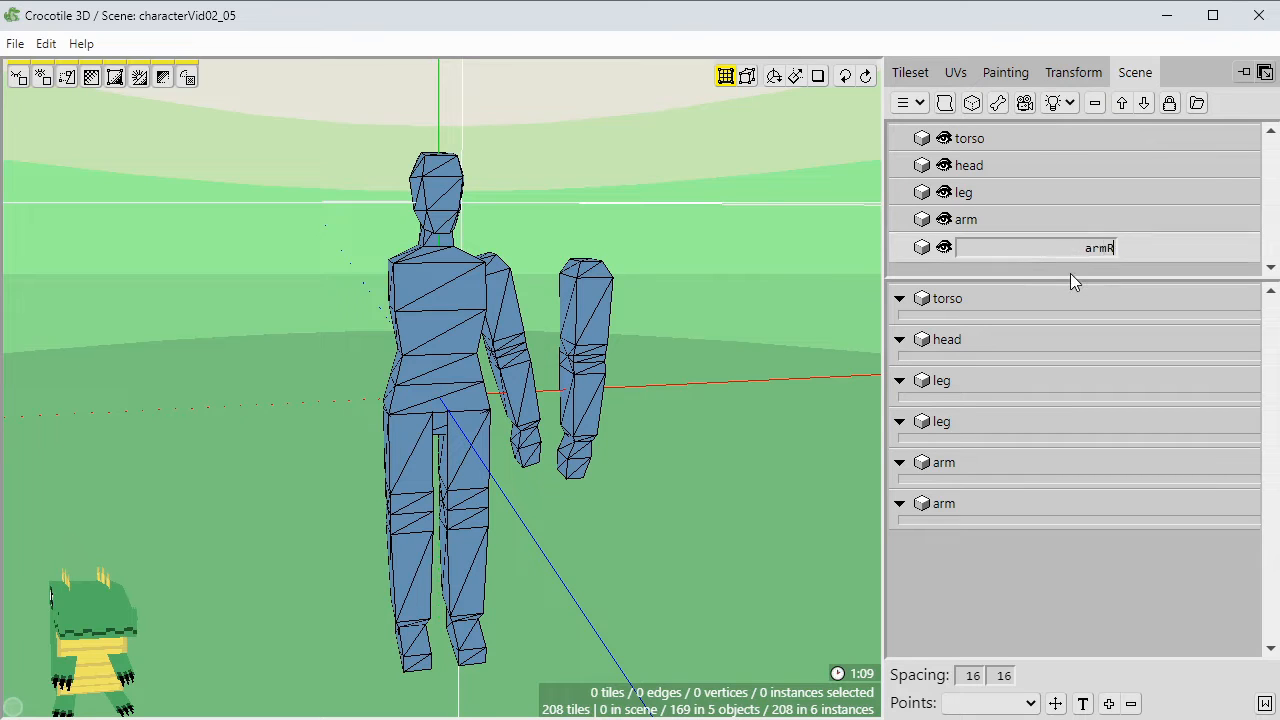
key("Return")
double_click(967, 221)
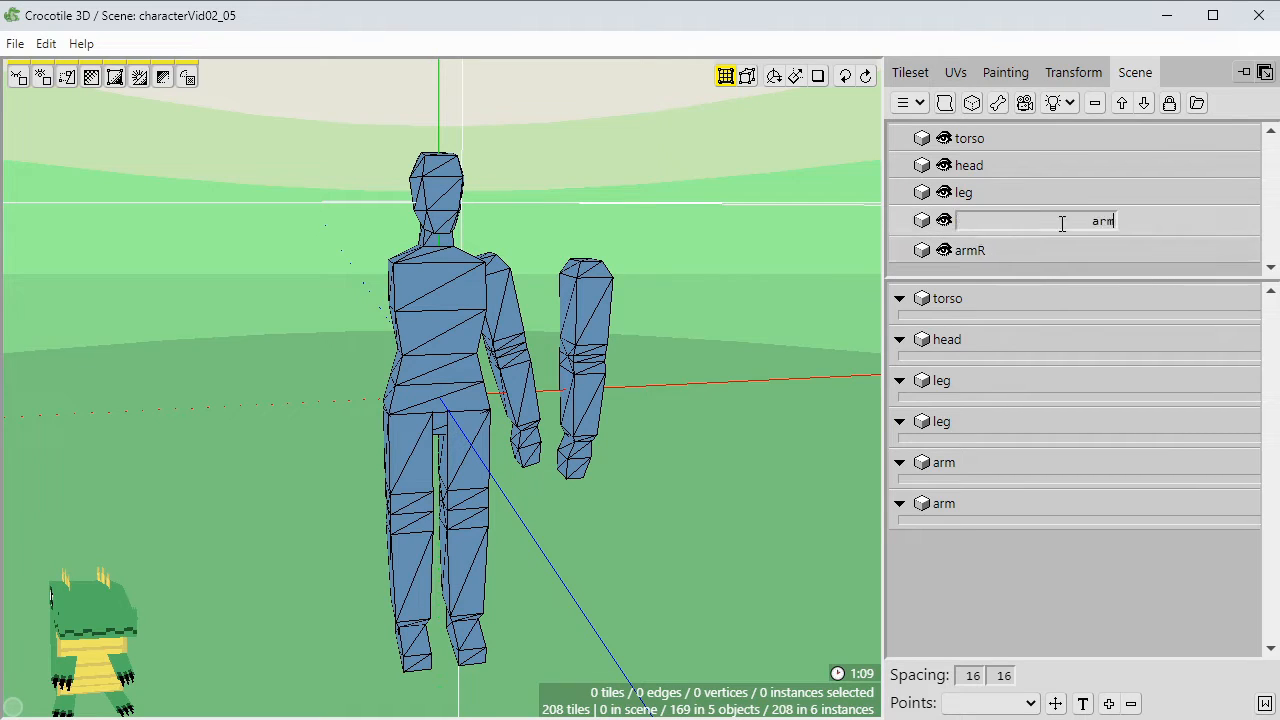
key("Return")
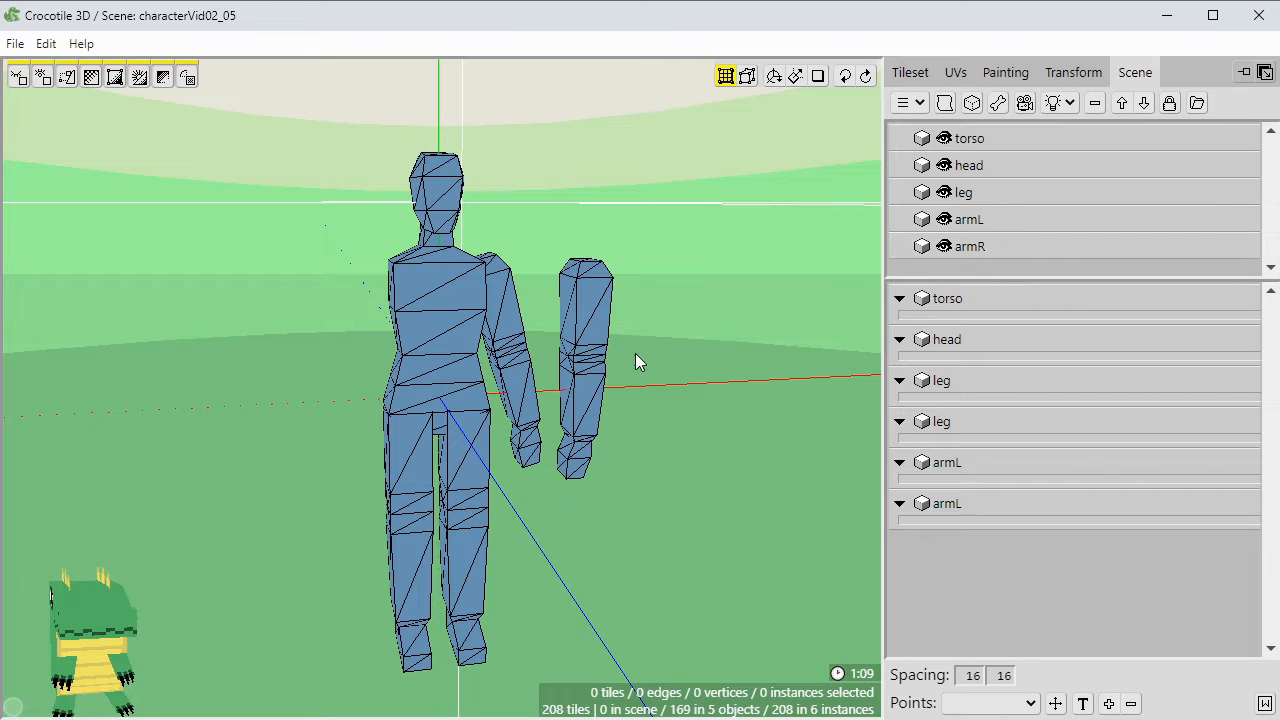
Place the crosshair at the attached arm's origin and set its X position to -3.5 for the opposite shoulder.
right_click_drag(635, 353, 517, 338)
right_click(510, 337)
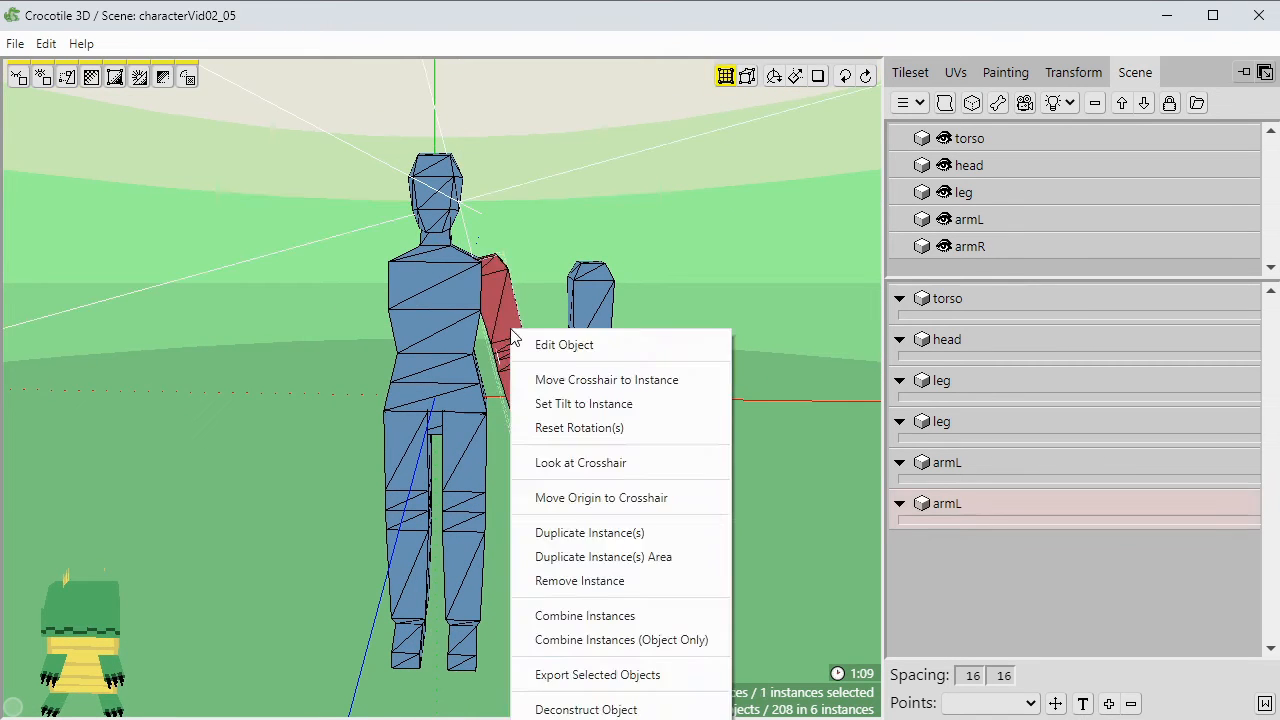
left_click(575, 374)
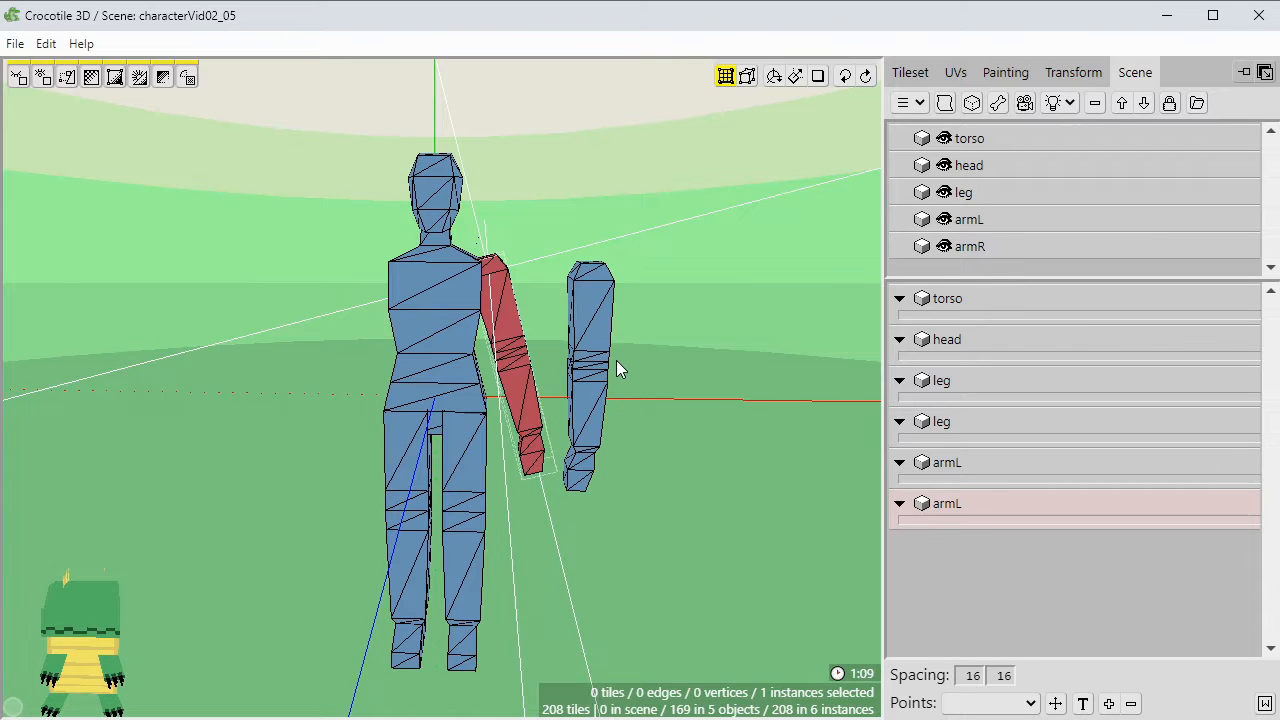
left_click(619, 360)
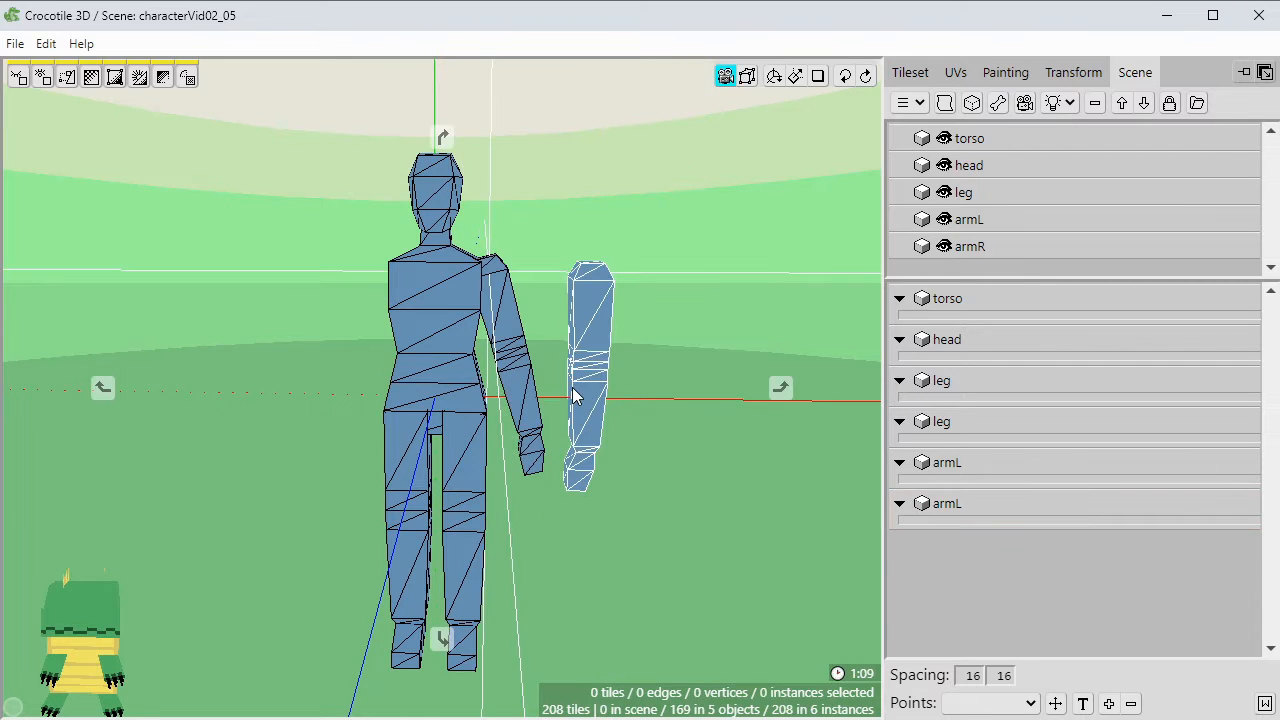
scroll(522, 341, "up", 2)
middle_click_drag(522, 348, 557, 433)
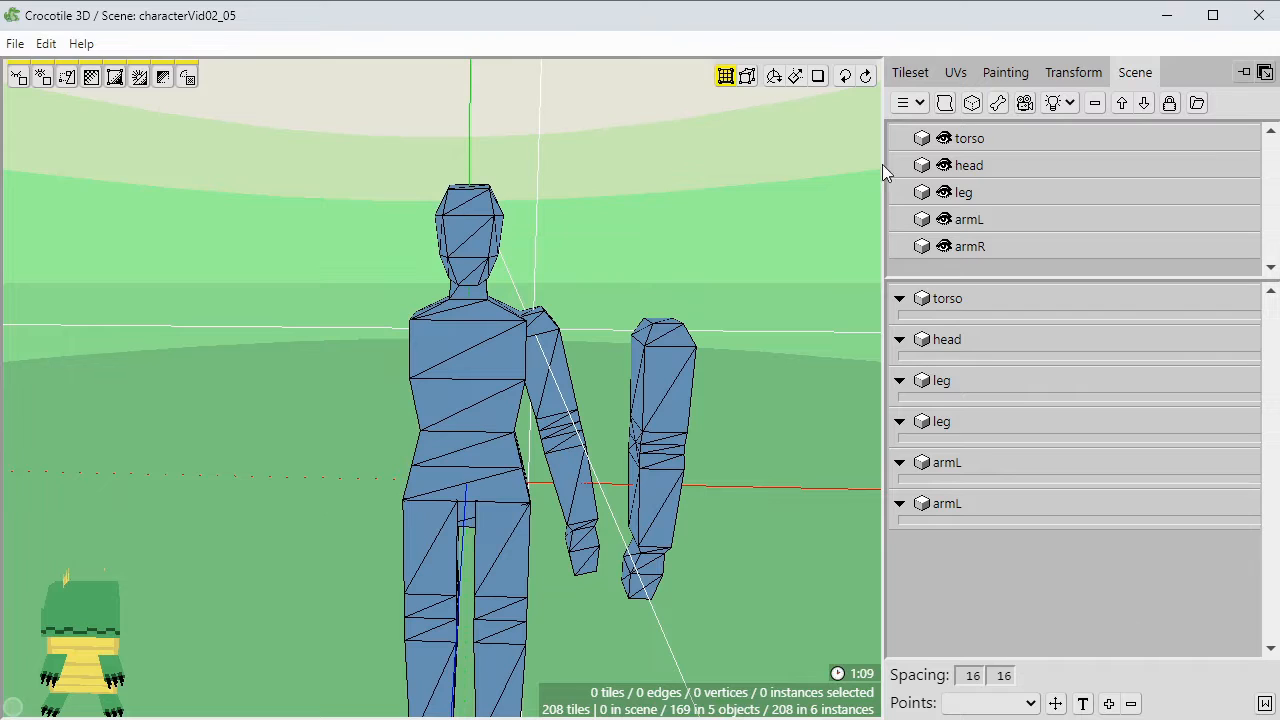
left_click(909, 74)
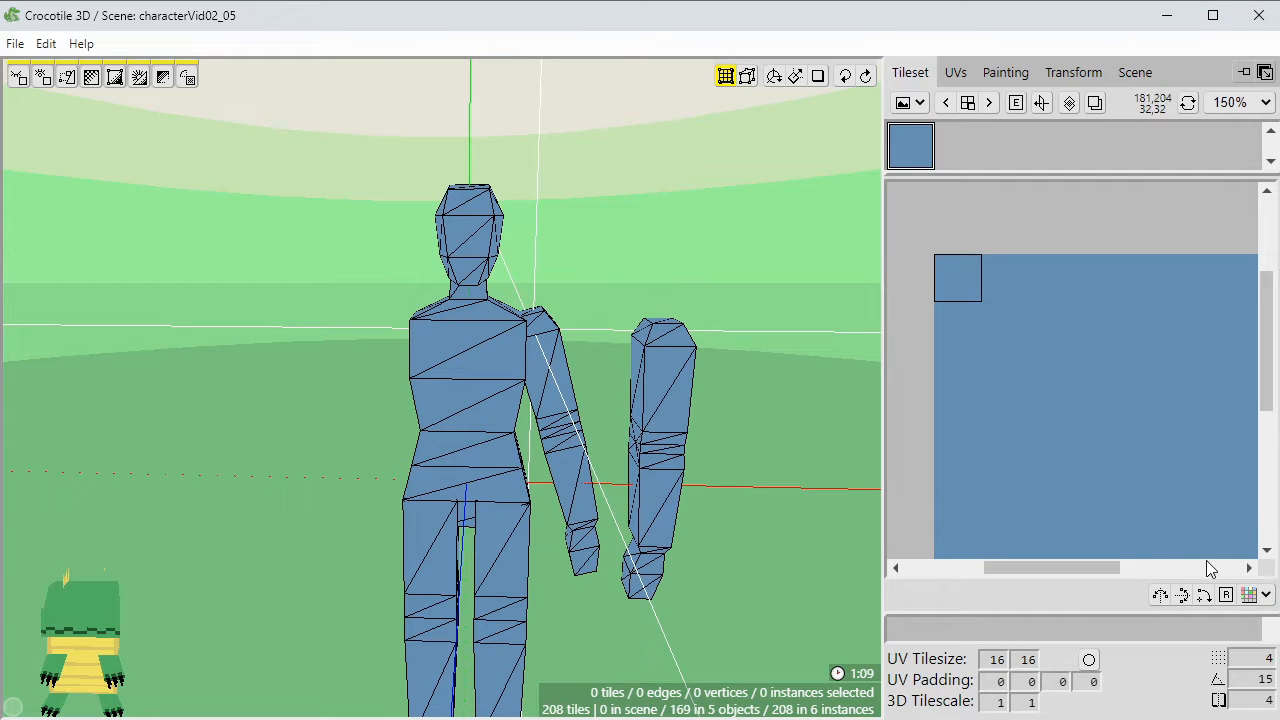
left_click(1060, 76)
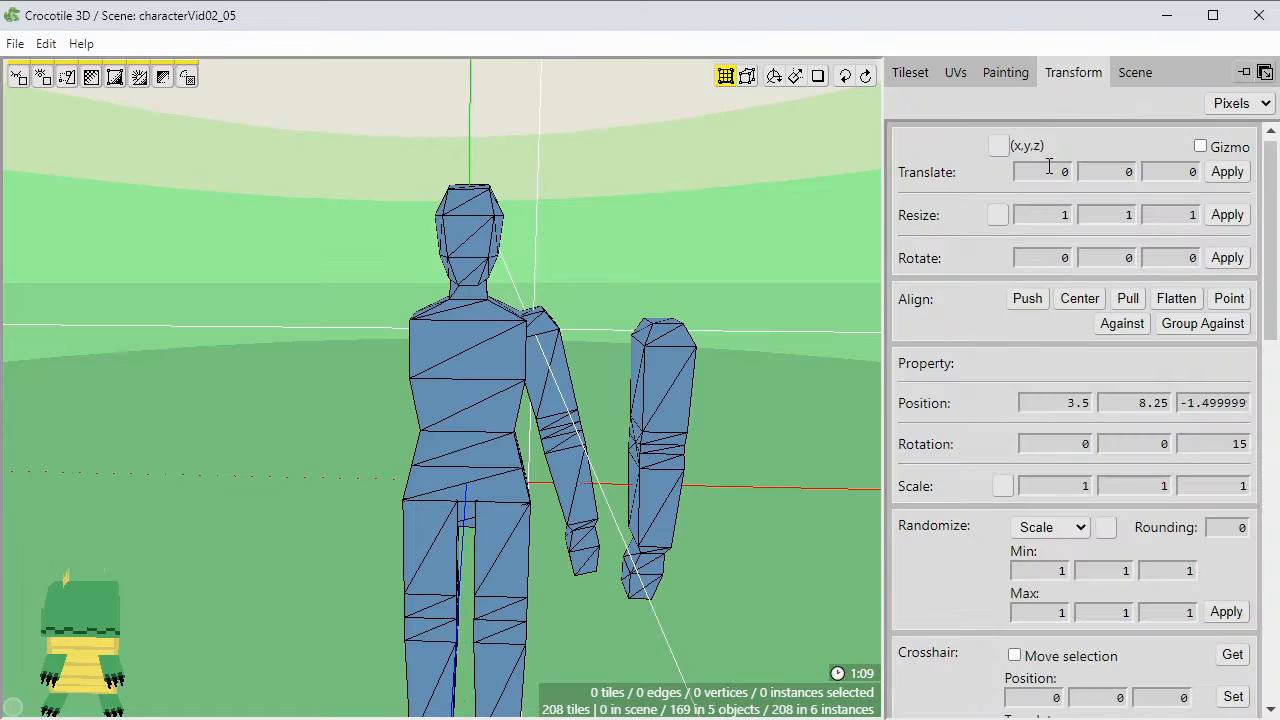
scroll(986, 530, "down", 2)
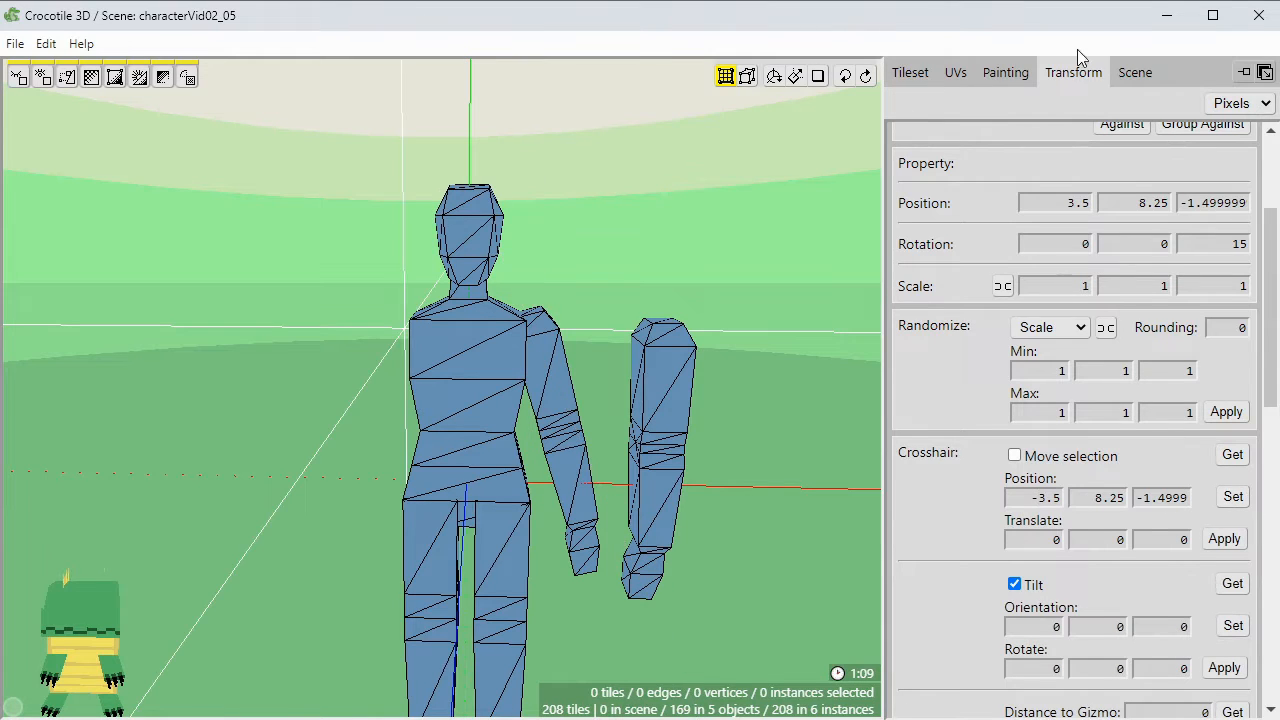
Add an armR instance to the scene at the crosshair and mirror its tiles for the opposite side.
left_click(1135, 74)
right_click(1014, 260)
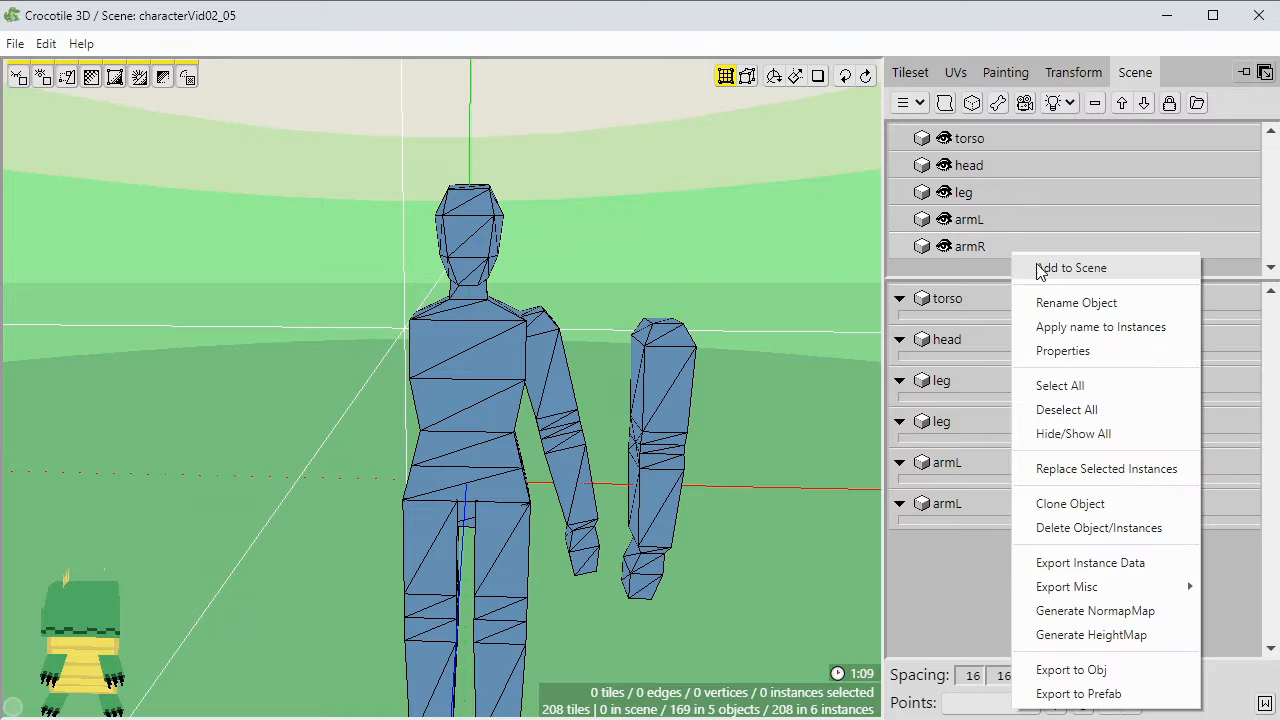
left_click(1040, 266)
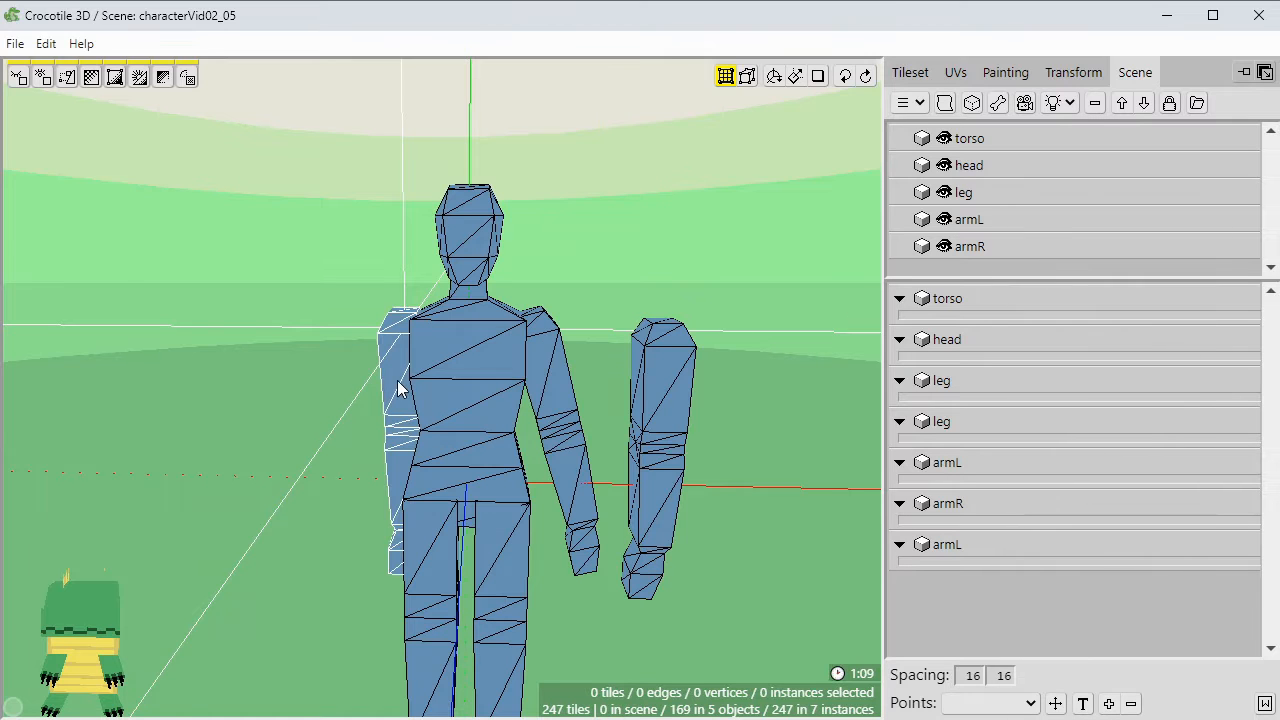
left_click(397, 388)
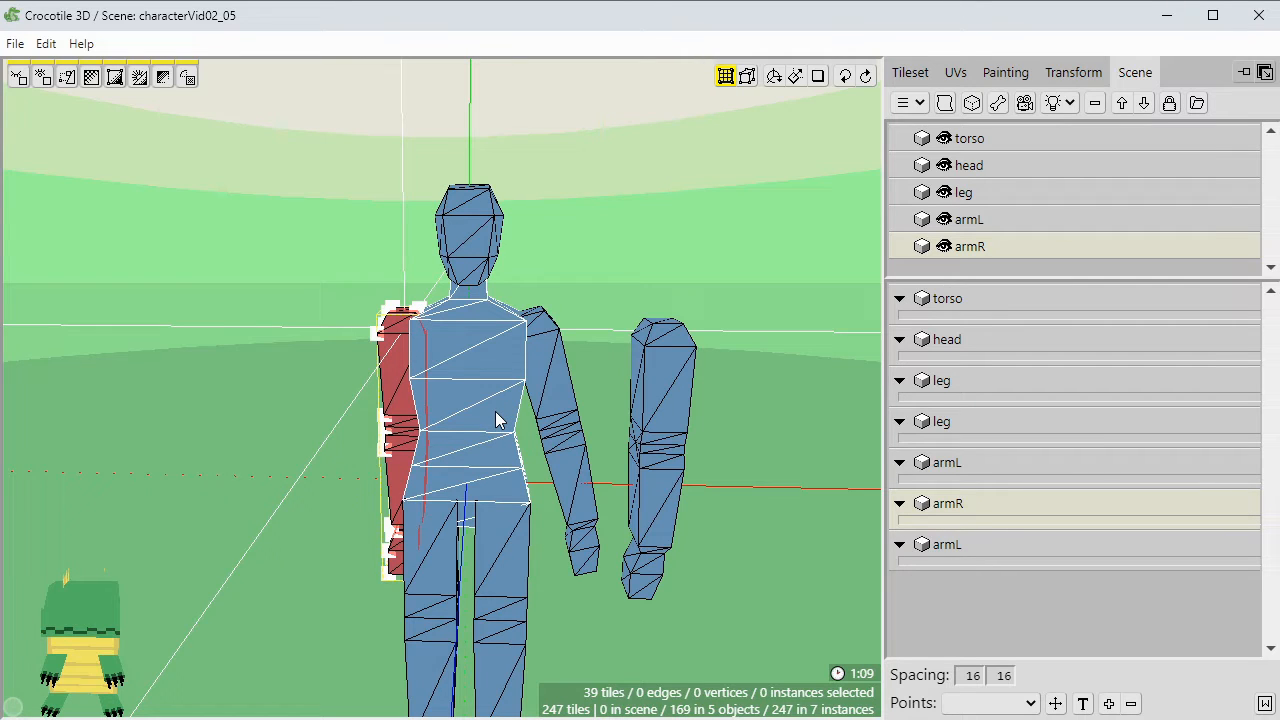
left_click(375, 420)
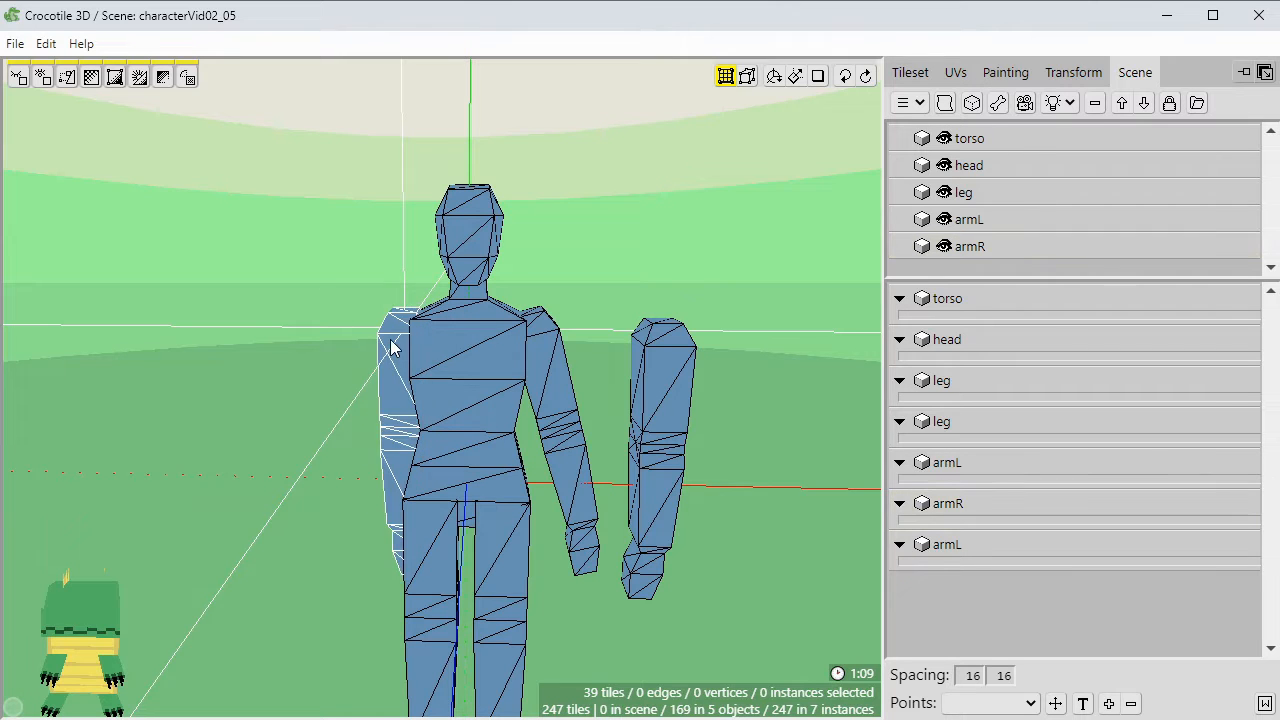
Rotate the armR instance outward at the shoulder to match the angle of the opposite arm.
left_click(391, 347)
right_click_drag(401, 349, 311, 353)
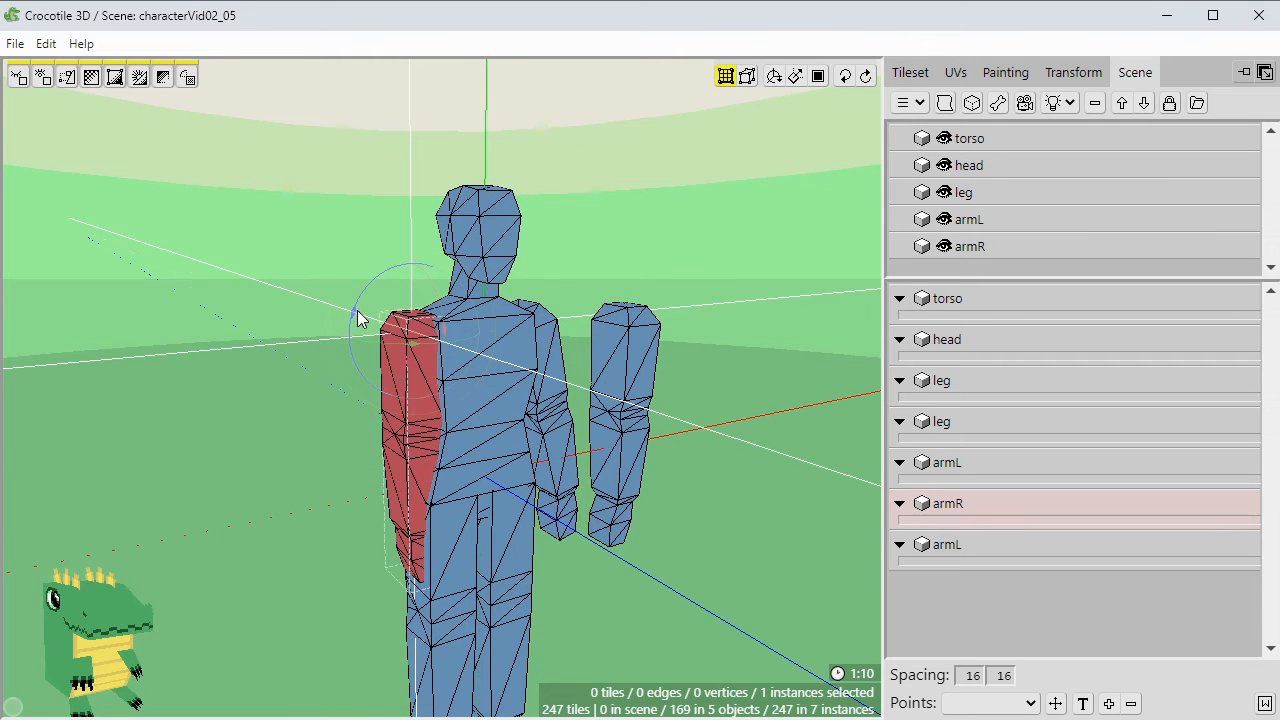
left_click_drag(357, 310, 360, 300)
right_click_drag(300, 366, 265, 374)
left_click(265, 374)
scroll(467, 455, "down", 1)
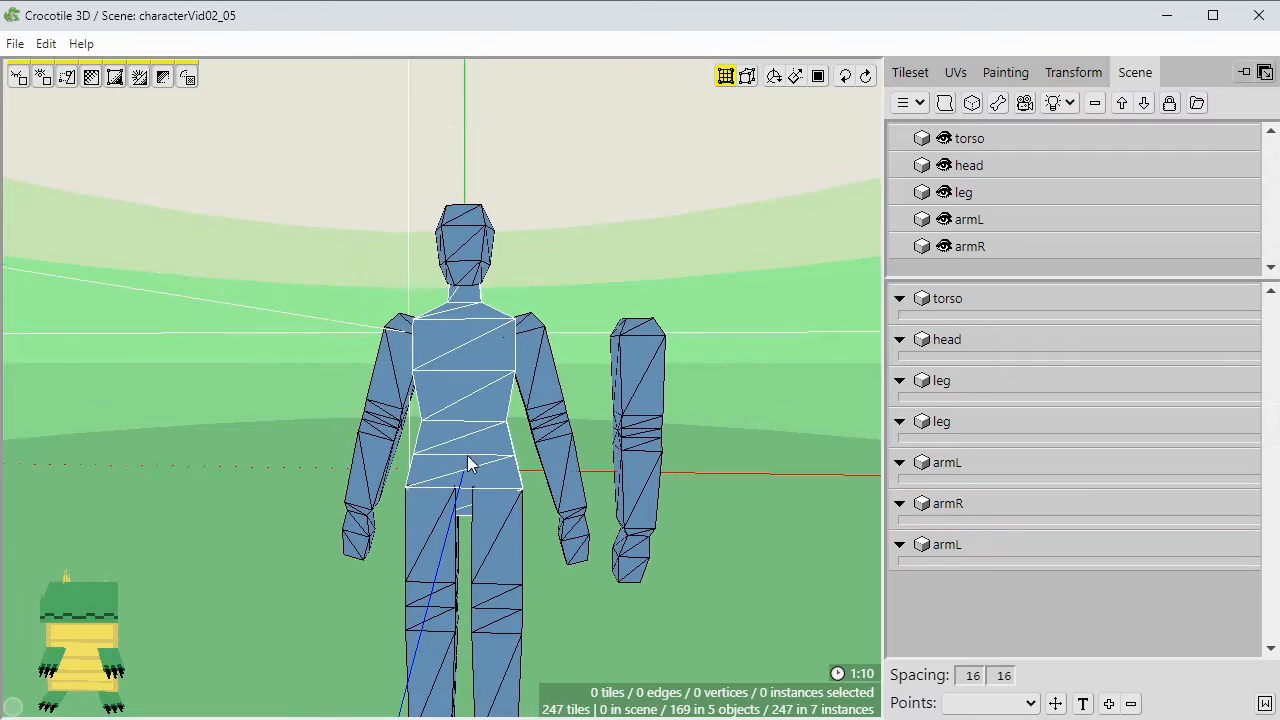
right_click_drag(467, 455, 425, 460)
scroll(677, 527, "down", 2)
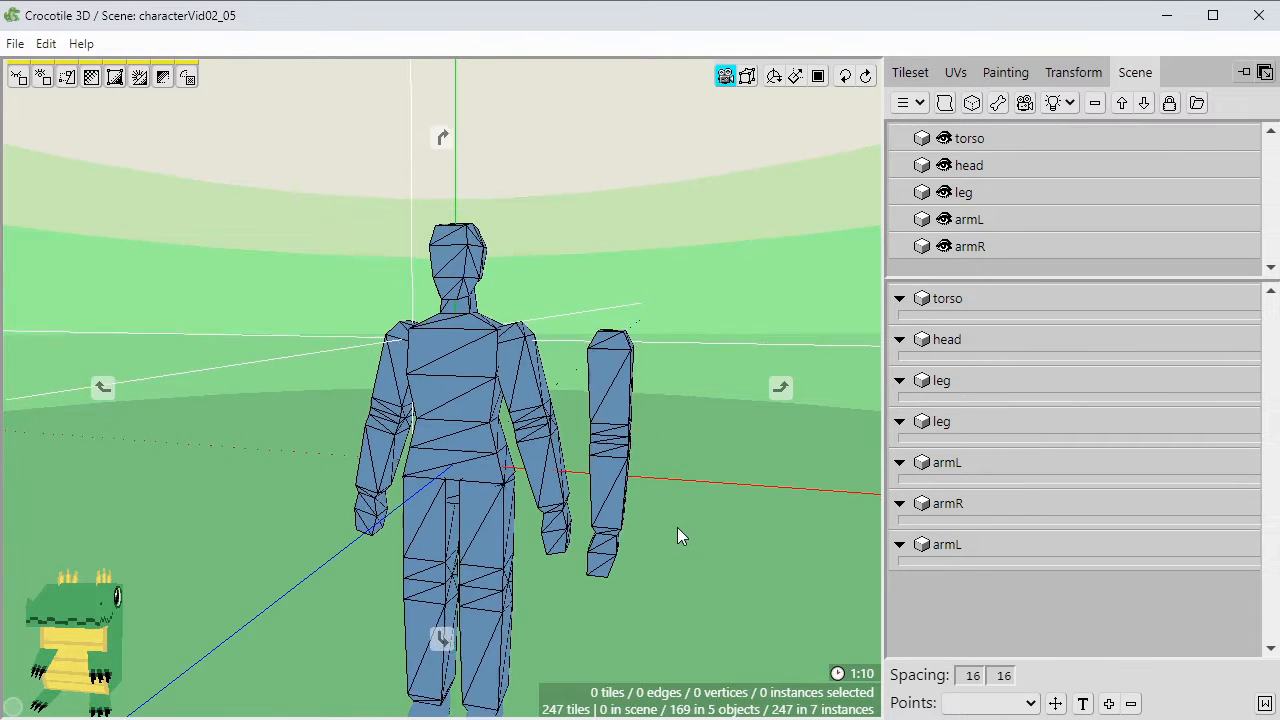
right_click_drag(677, 527, 677, 555)
middle_click_drag(677, 527, 665, 458)
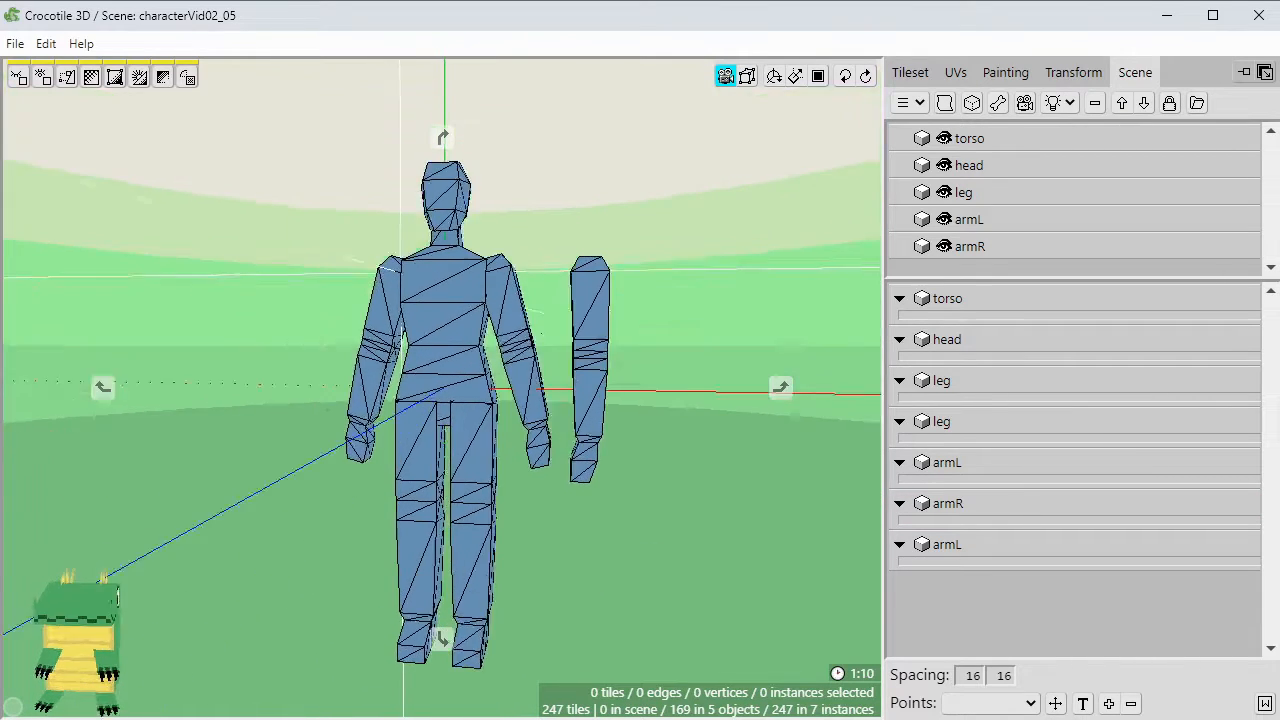
right_click_drag(665, 458, 665, 543)
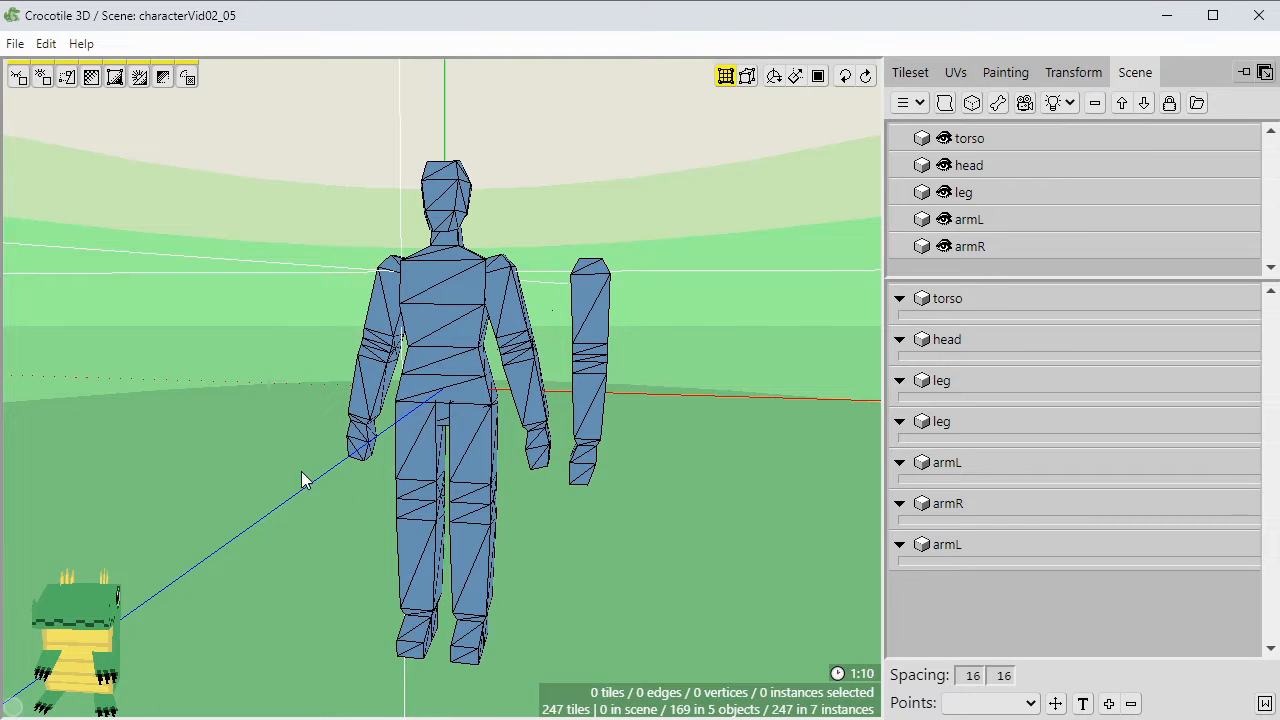
Delete the spare armL instance standing beside the character.
left_click(590, 388)
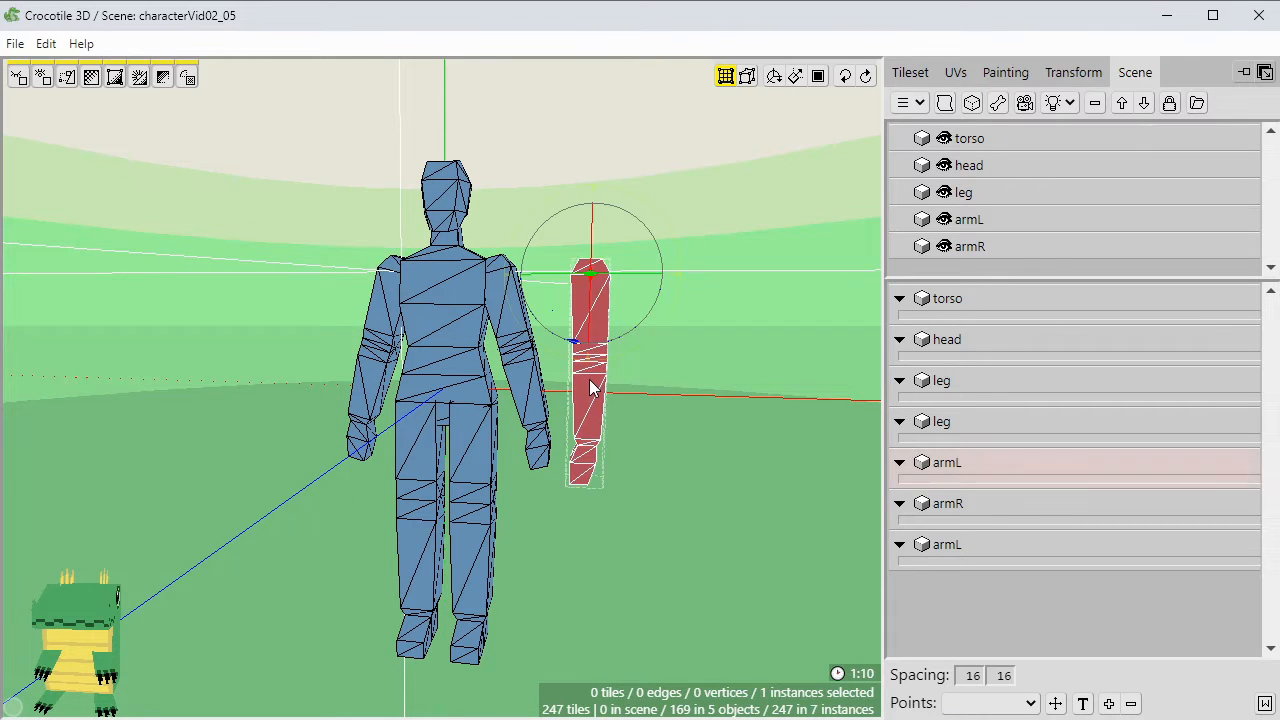
key("Delete")
right_click_drag(619, 494, 538, 496)
right_click_drag(625, 499, 635, 465)
scroll(612, 504, "down", 2)
right_click_drag(500, 540, 480, 505)
scroll(563, 540, "up", 2)
scroll(598, 520, "up", 2)
scroll(605, 509, "down", 4)
Test the shoulder joints by rotating both arm instances outward from the torso.
left_click(406, 335)
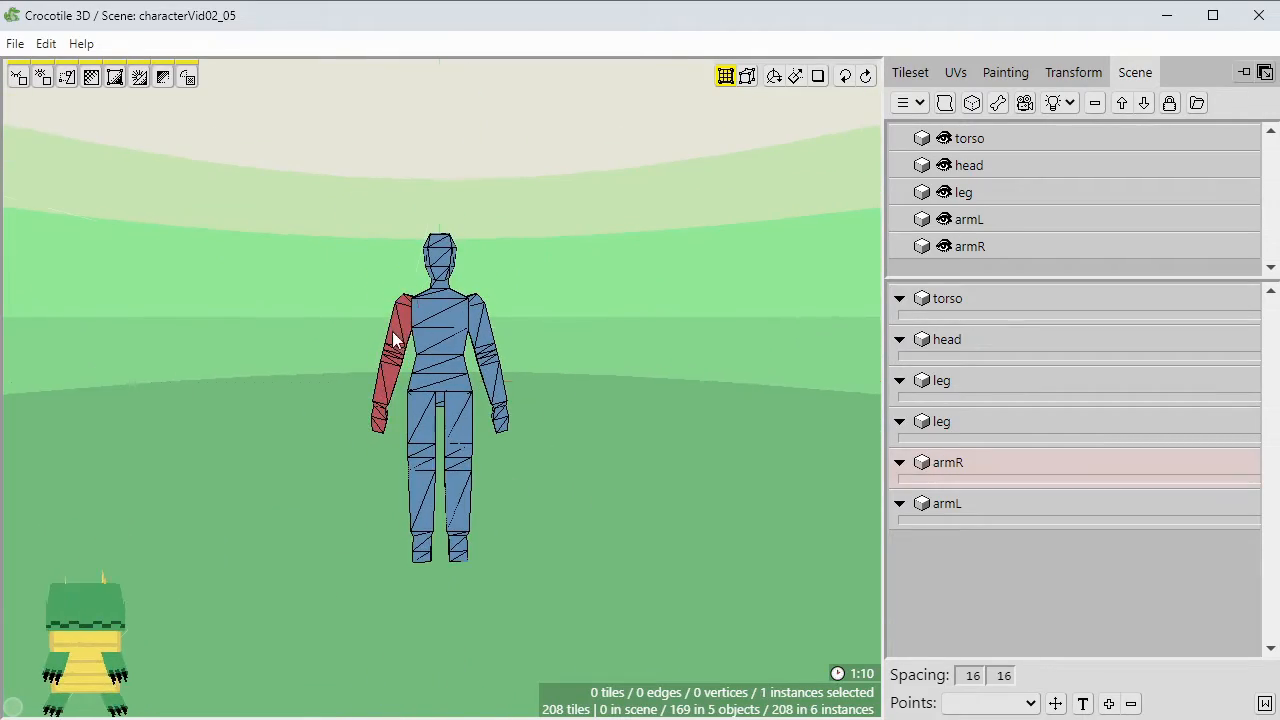
right_click_drag(395, 340, 364, 421)
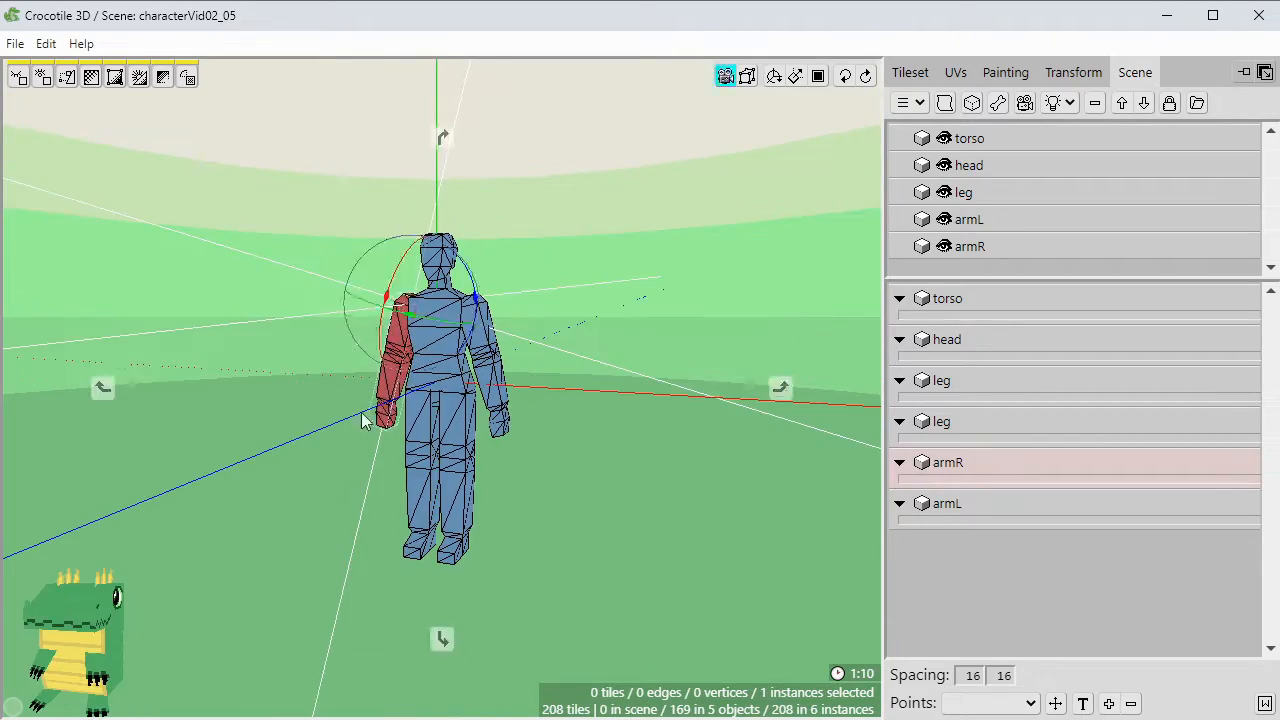
left_click(494, 357)
left_click_drag(542, 298, 530, 262)
right_click_drag(530, 262, 590, 264)
Test the hip joints by rotating both leg instances into a wide stance.
left_click(433, 467)
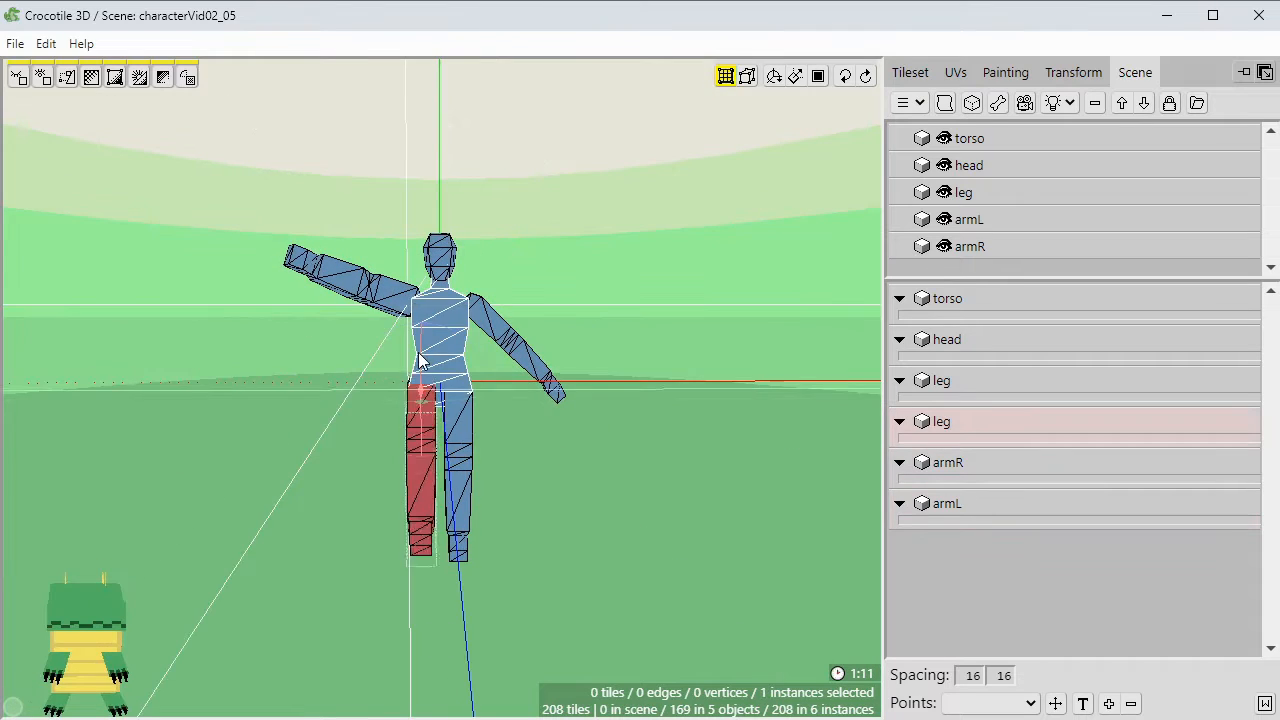
left_click_drag(418, 355, 409, 443)
right_click_drag(409, 443, 508, 503)
left_click(508, 503)
left_click(448, 240)
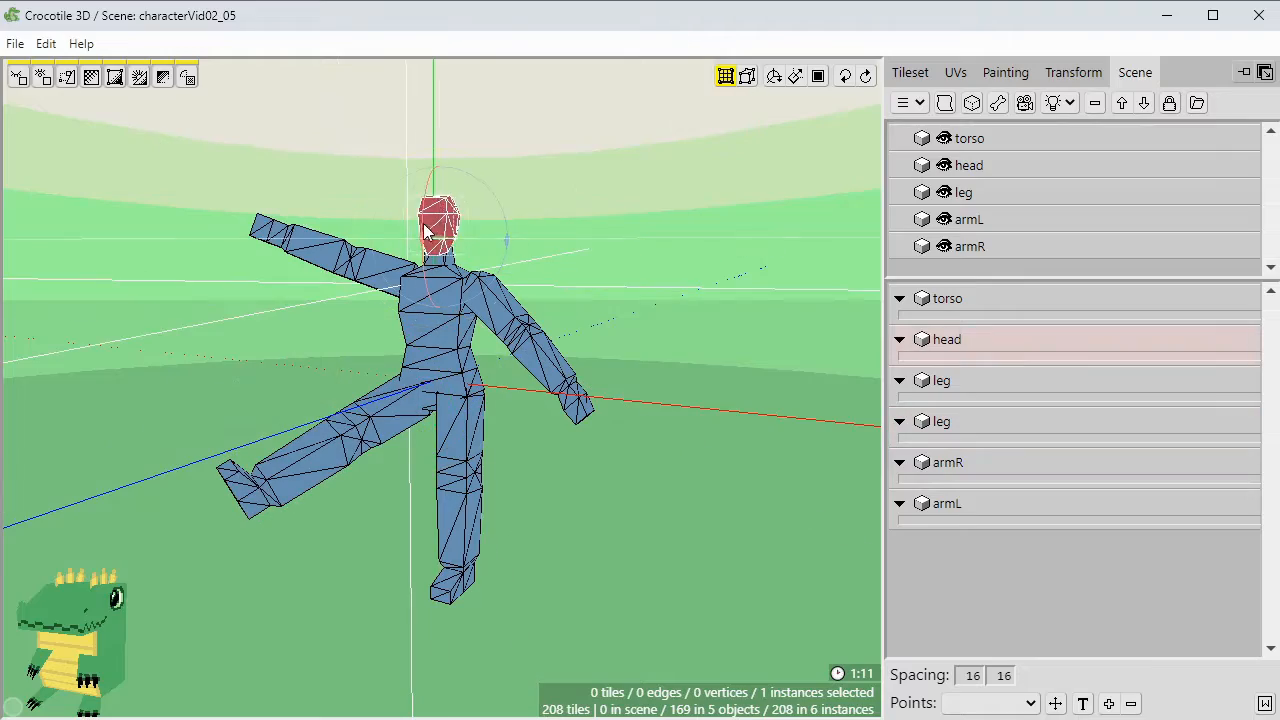
right_click_drag(431, 239, 490, 440)
left_click(577, 455)
left_click(470, 470)
left_click_drag(520, 352, 530, 385)
mouse_move(530, 385)
right_mouse_down()
mouse_move(340, 395)
mouse_move(532, 385)
right_mouse_up()
left_click_drag(532, 385, 489, 386)
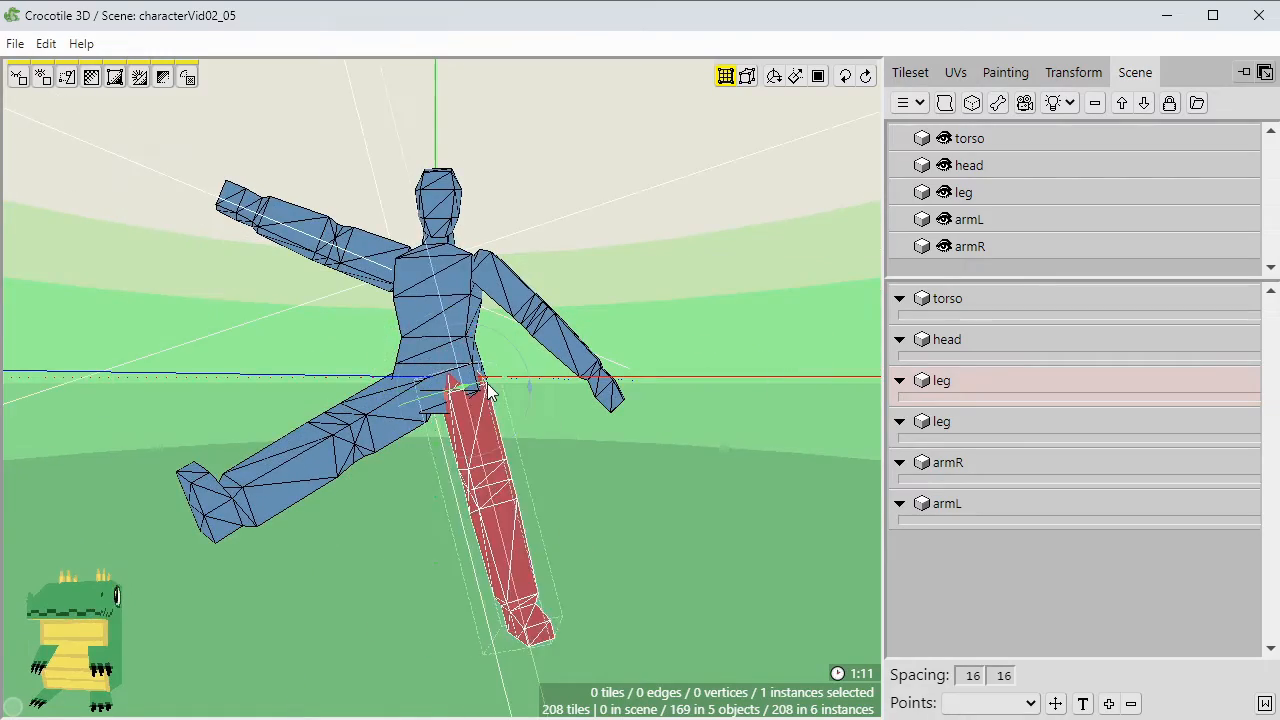
right_click_drag(489, 386, 440, 400)
left_click(618, 504)
Undo the test rotations of the arms and legs back to the standing pose.
scroll(720, 515, "down", 2)
right_click_drag(820, 470, 598, 565)
scroll(590, 545, "up", 2)
key("ctrl+z")
key("ctrl+z")
key("ctrl+z")
key("ctrl+z")
key("ctrl+z")
key("ctrl+z")
key("ctrl+z")
Save the scene as characterVid02_06.
key("ctrl+s")
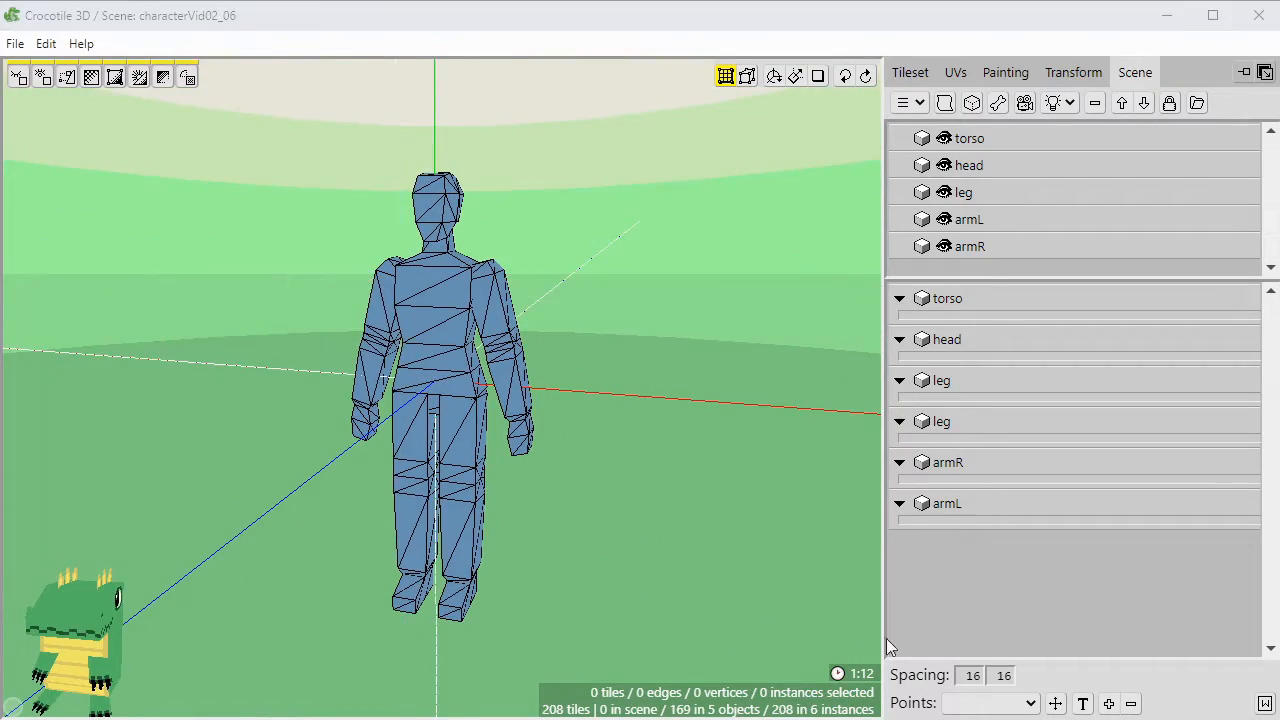
left_click(700, 492)
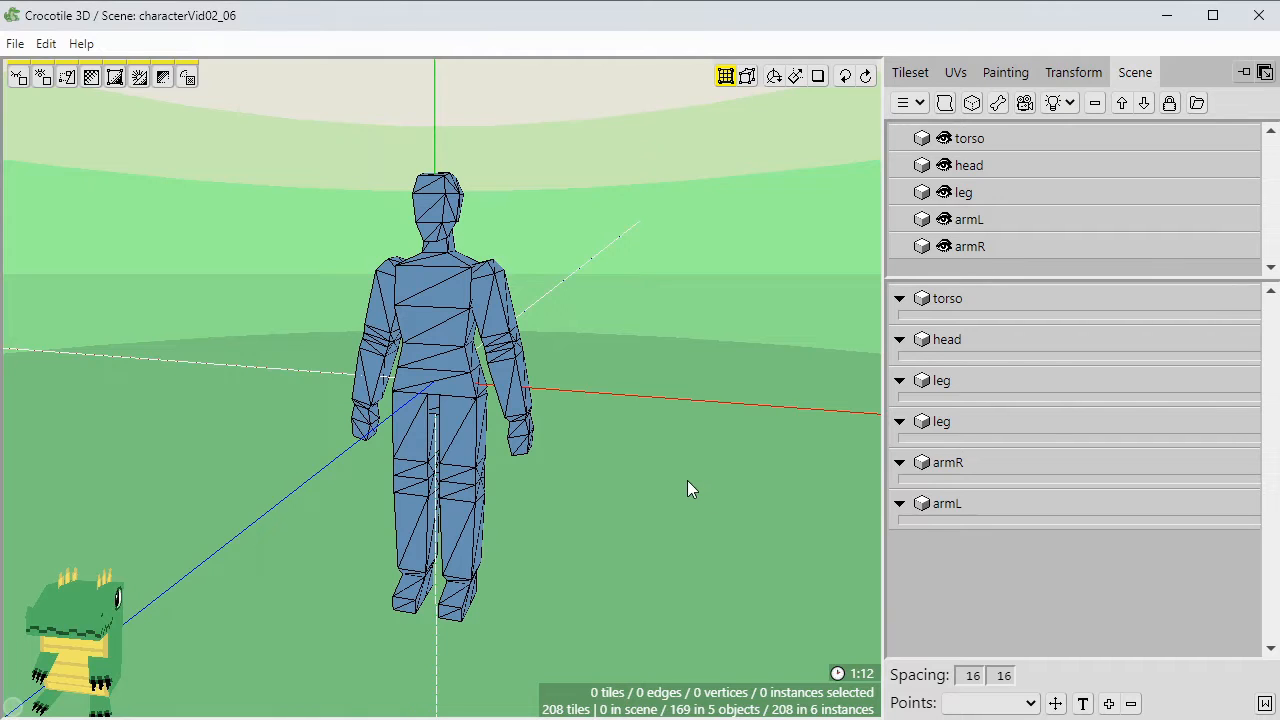
right_click_drag(687, 489, 588, 385)
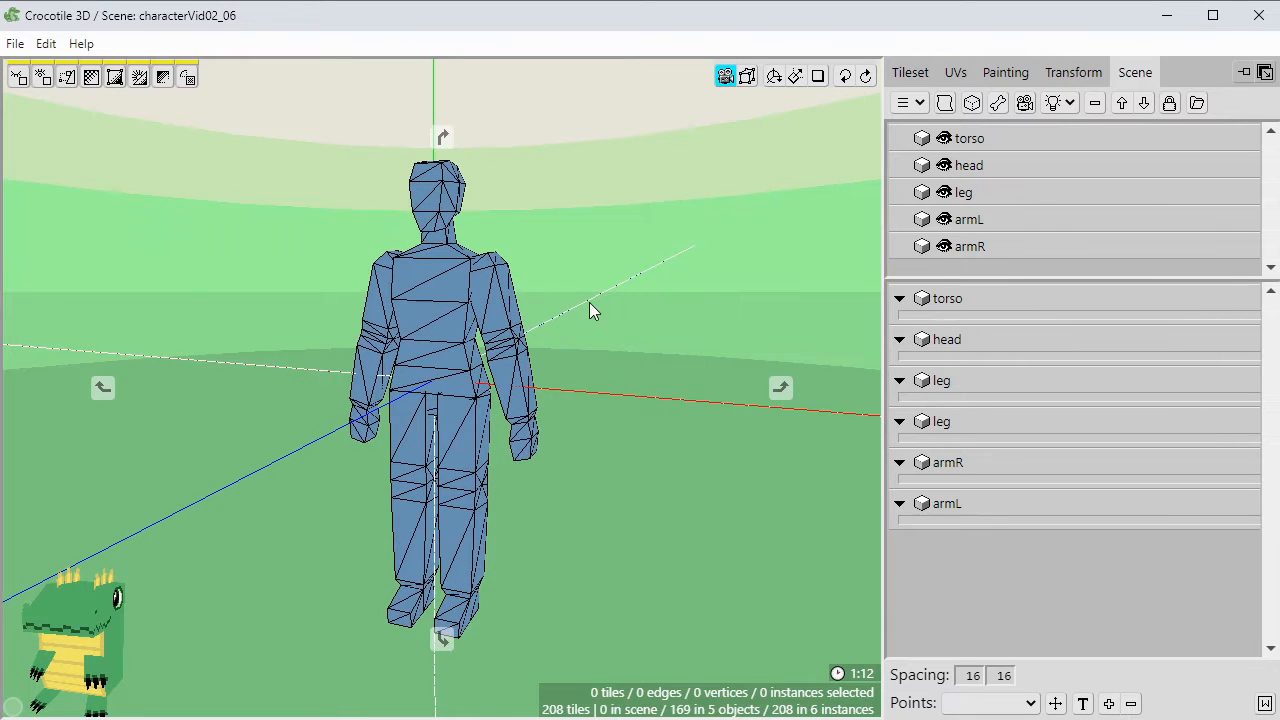
Select the head instance and open it for editing together with its UVs.
scroll(591, 308, "up", 5)
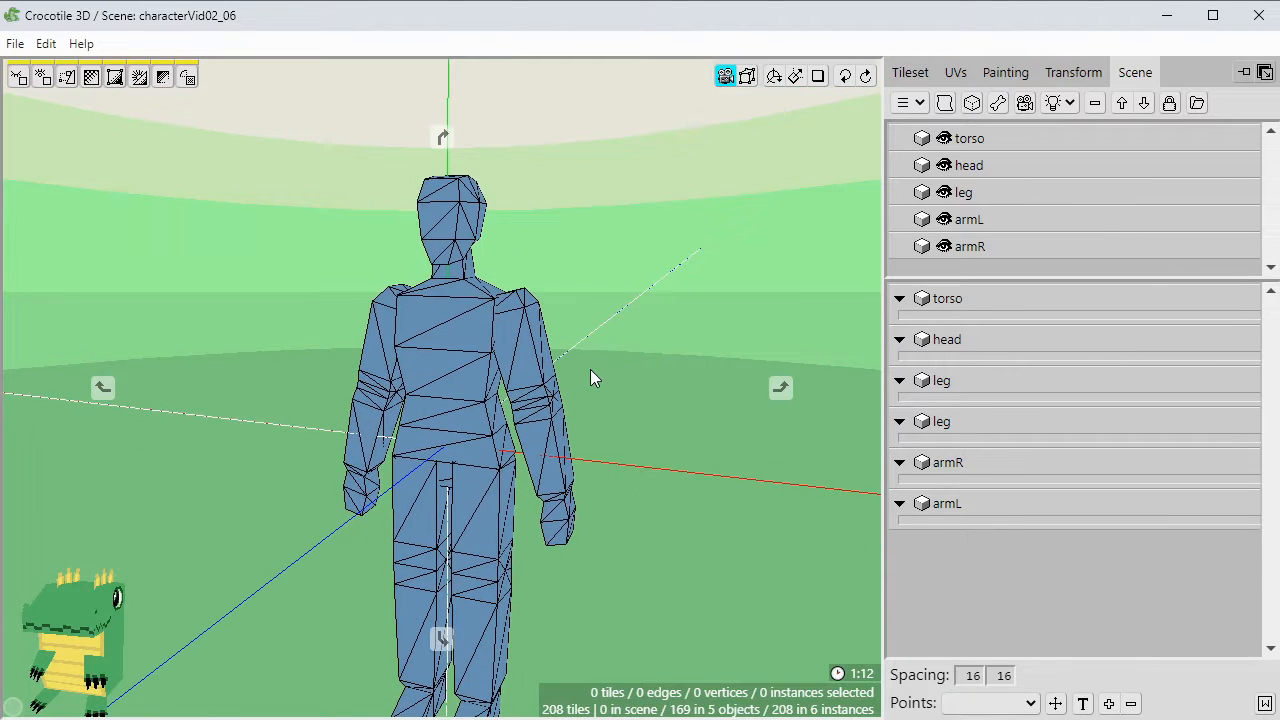
scroll(590, 369, "up", 1)
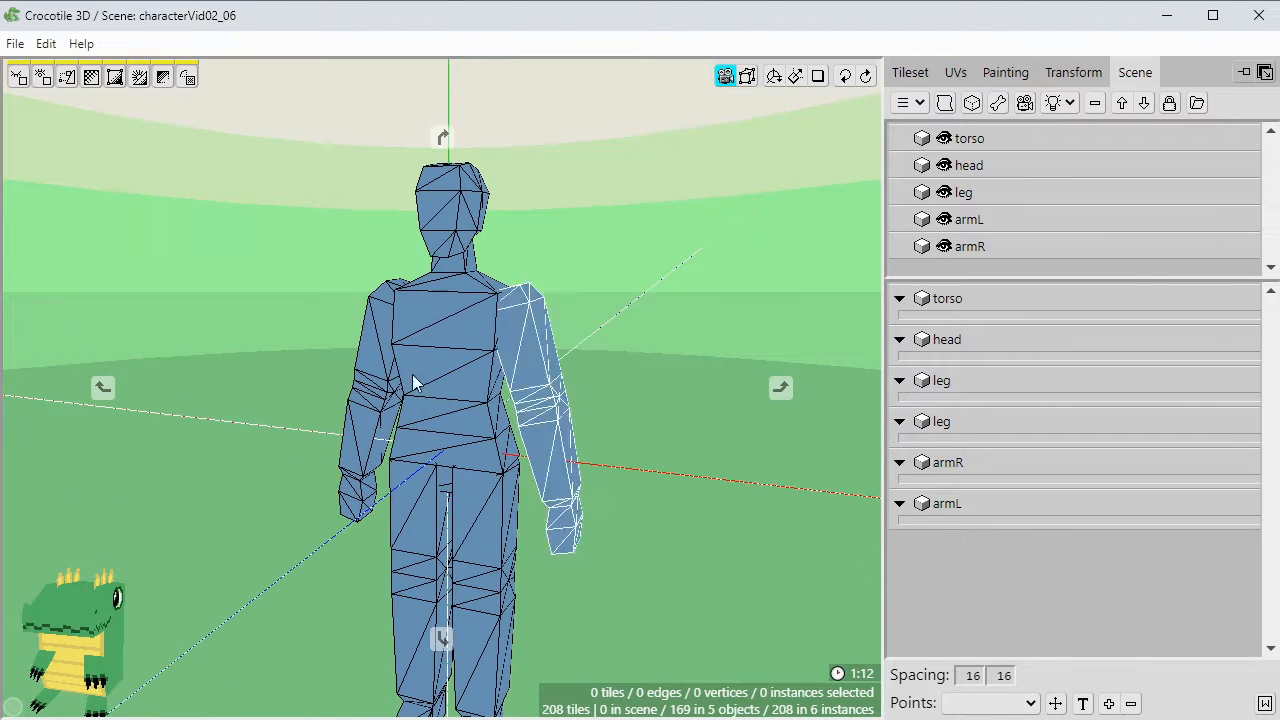
left_click(452, 207)
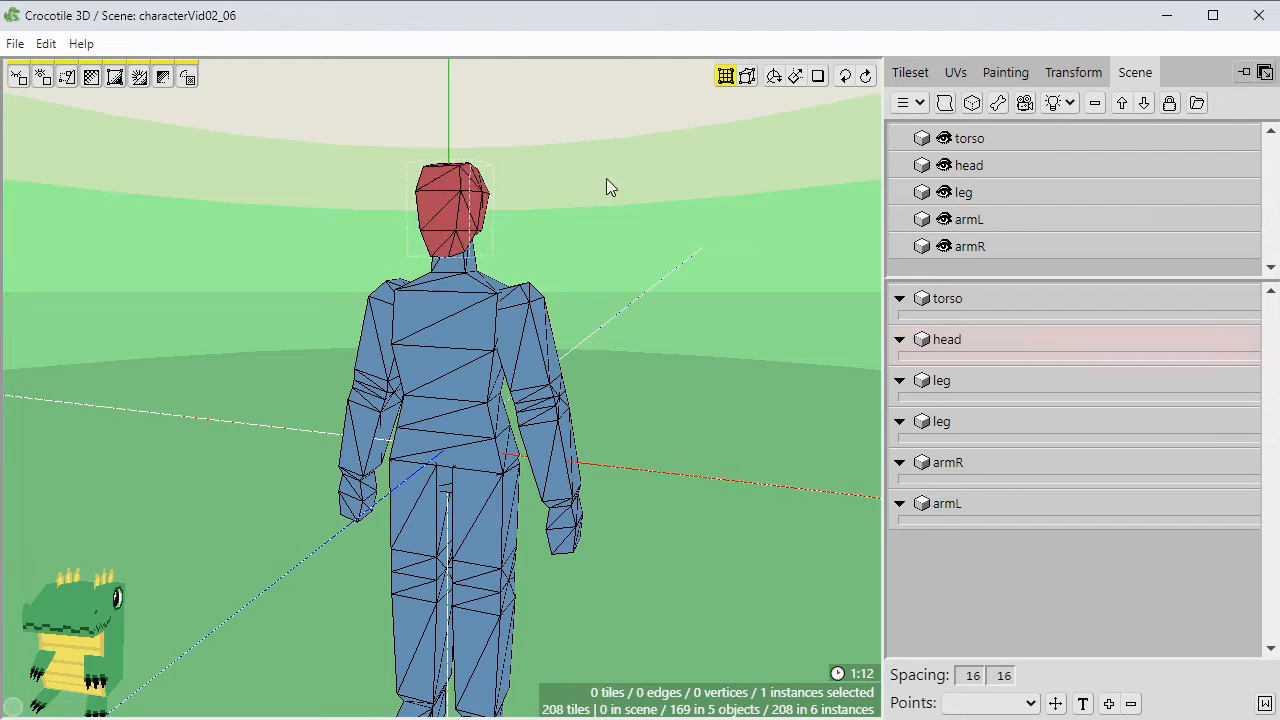
left_click(958, 73)
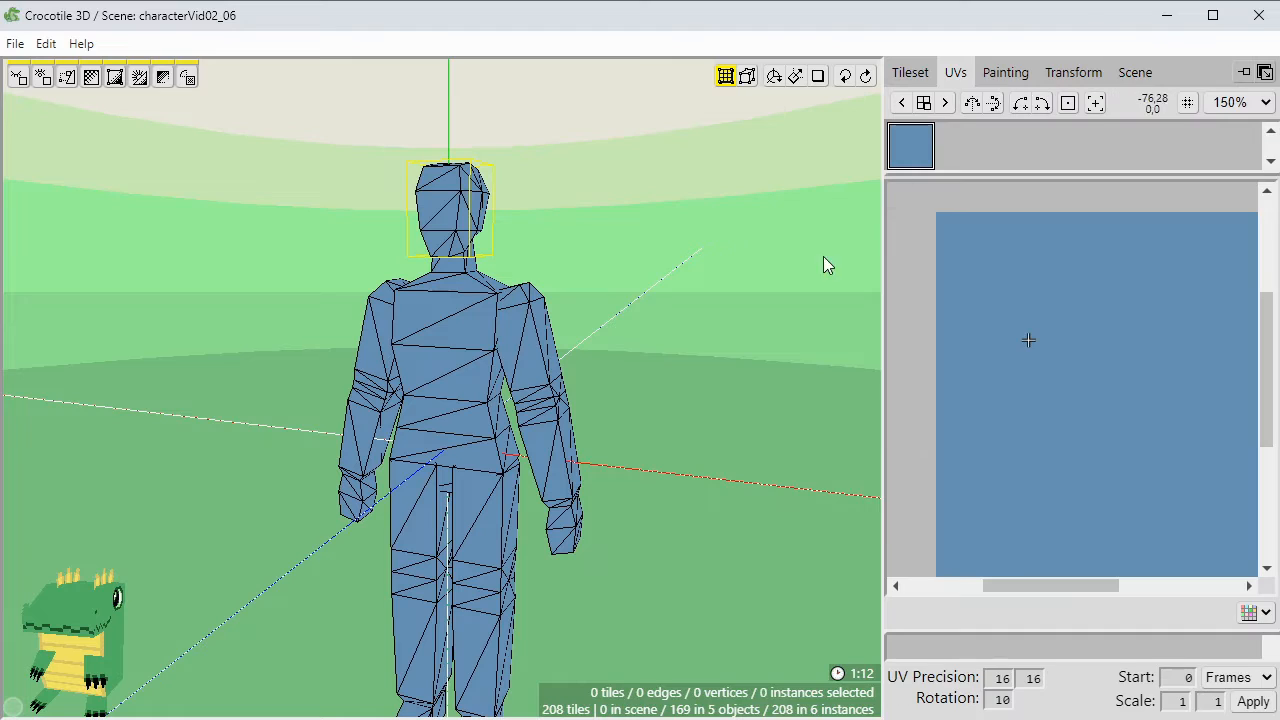
scroll(530, 203, "up", 3)
Select the three tiles on the front of the face and unwrap them into one connected UV island on the tileset.
key("space")
right_click_drag(495, 186, 452, 360)
scroll(559, 243, "up", 3)
left_click_drag(583, 276, 625, 285)
right_click_drag(625, 285, 650, 310)
key("space")
left_click(449, 260)
left_click(440, 210, "shift")
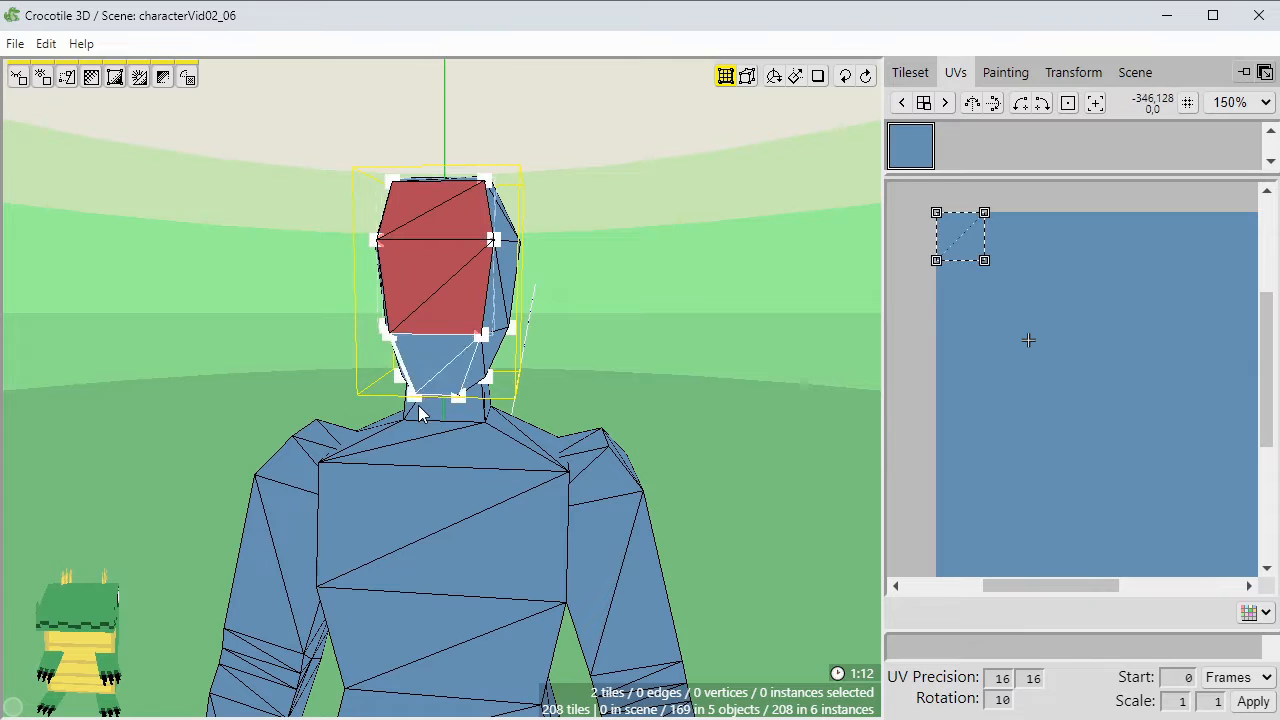
left_click(425, 372, "shift")
left_click_drag(938, 209, 914, 182)
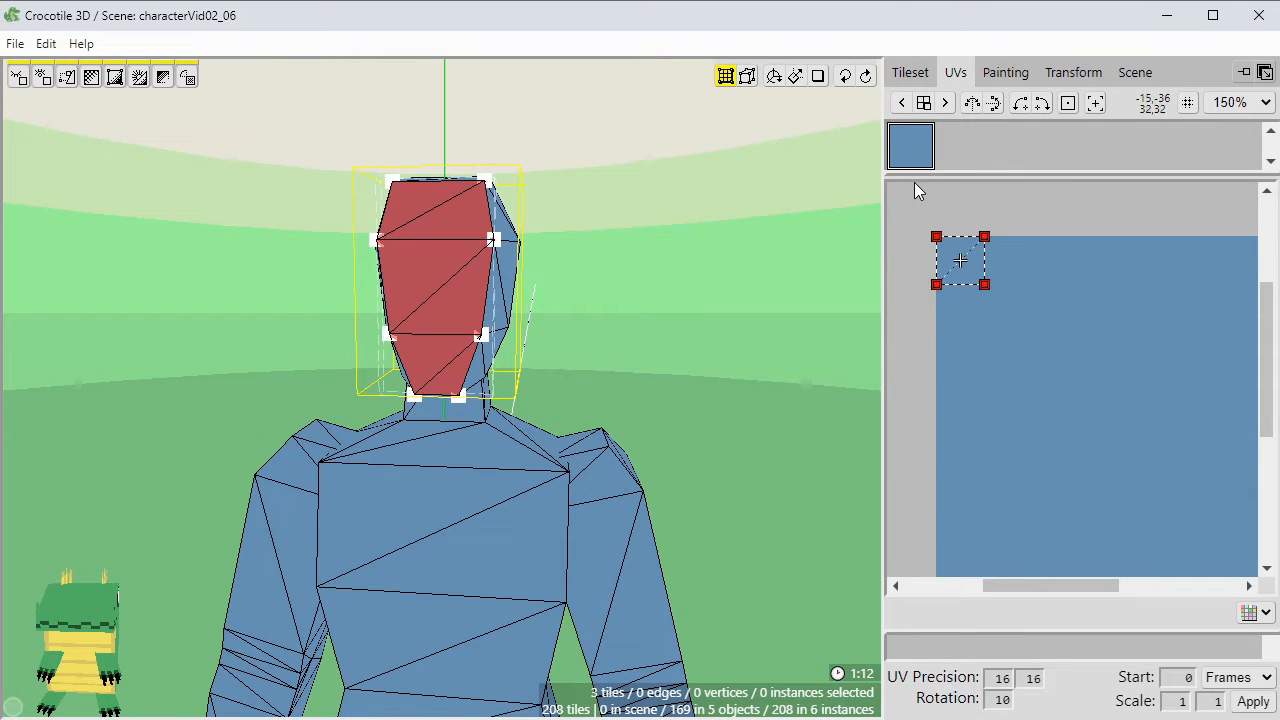
key("u")
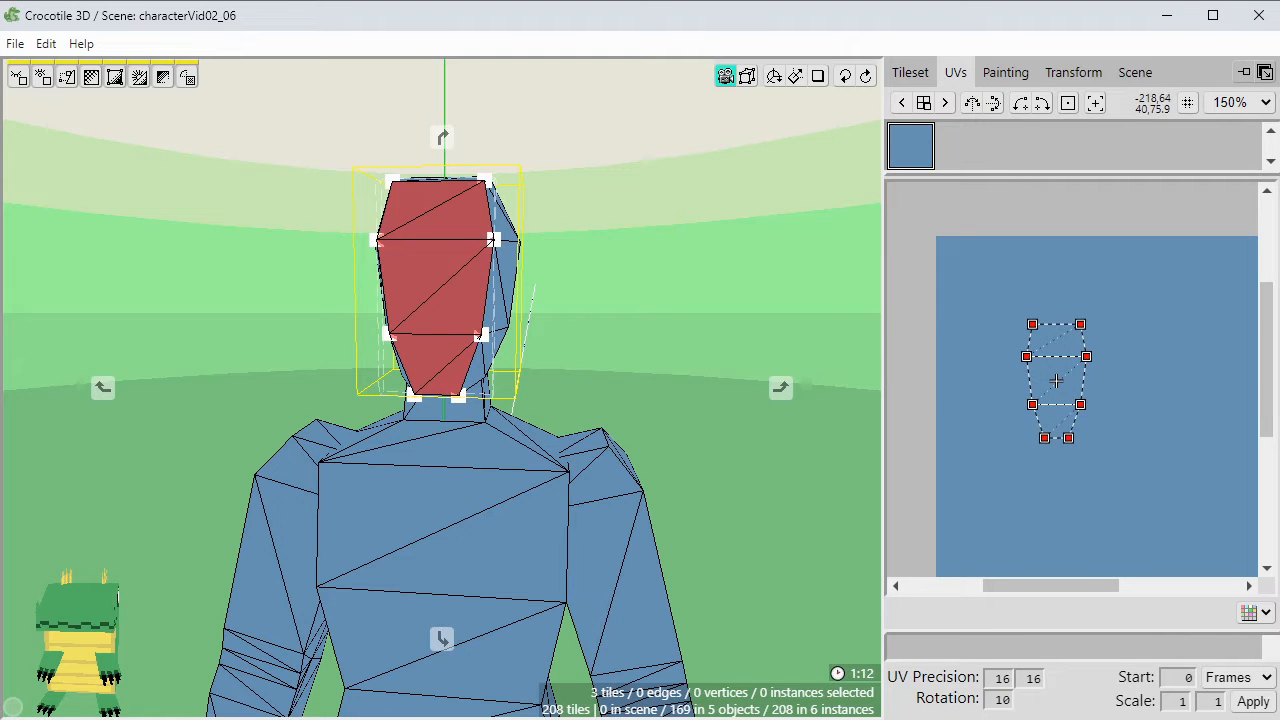
Unwrap the three head tiles on the character's left side of the face and move their UV island onto the tileset near the face island.
left_click_drag(650, 337, 592, 337)
key("space")
key("Escape")
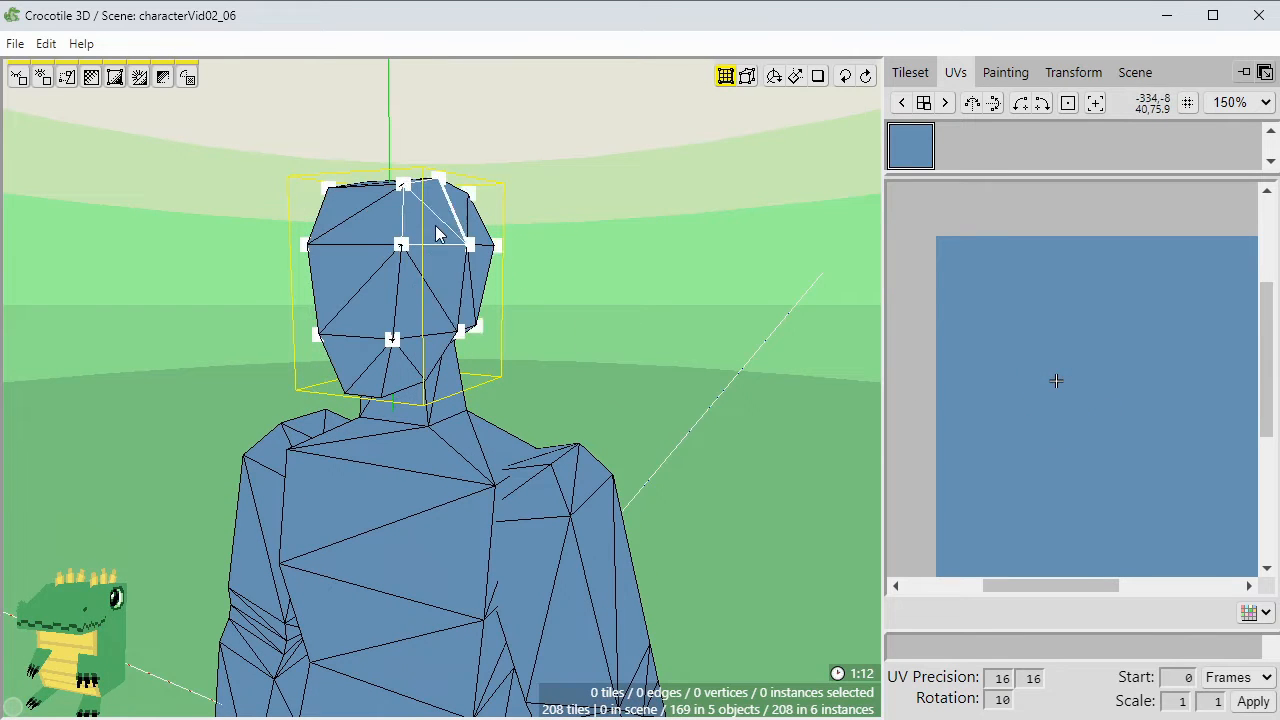
left_click(437, 234)
left_click(435, 332, "shift")
left_click(418, 372, "shift")
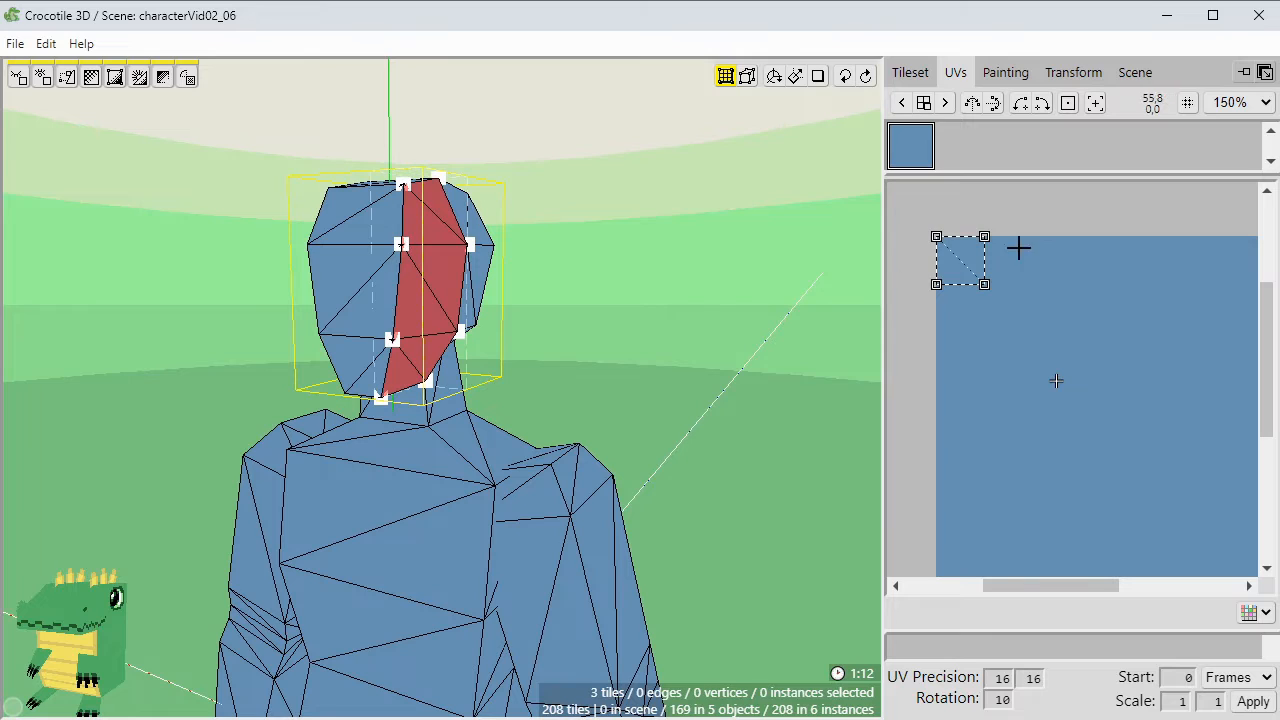
left_click_drag(909, 198, 909, 198)
key("u")
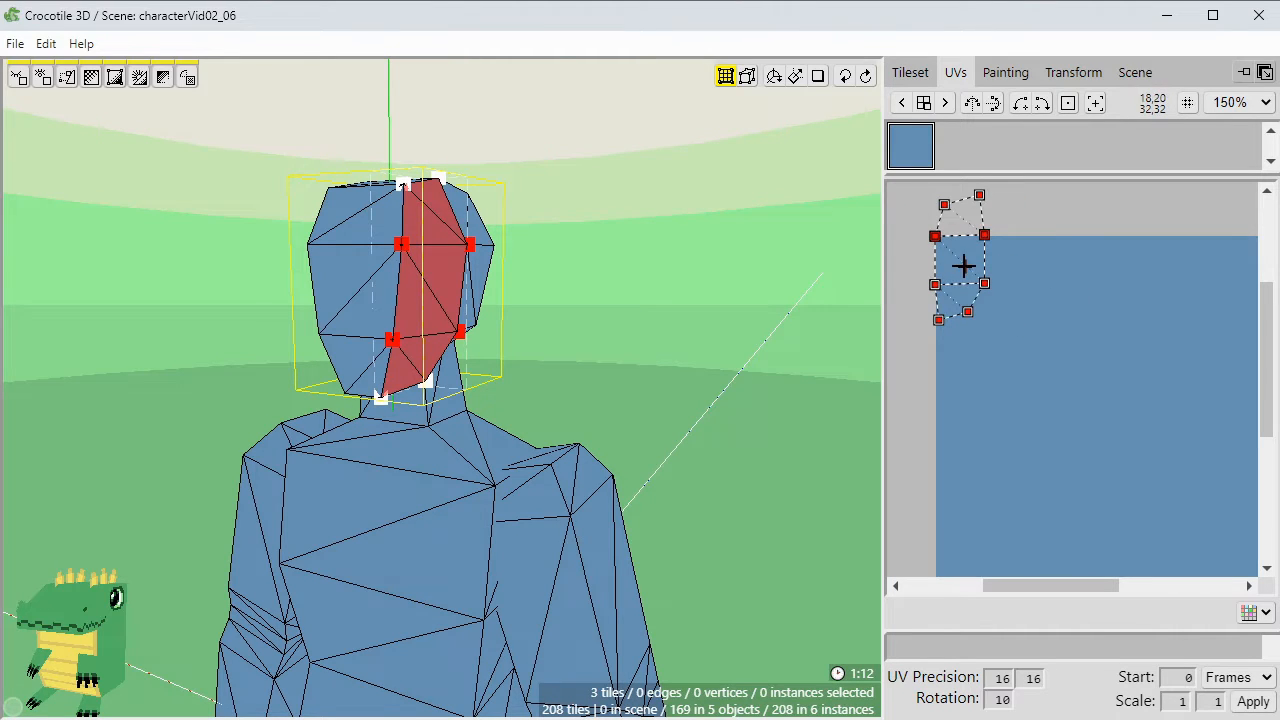
left_click_drag(963, 250, 1107, 321)
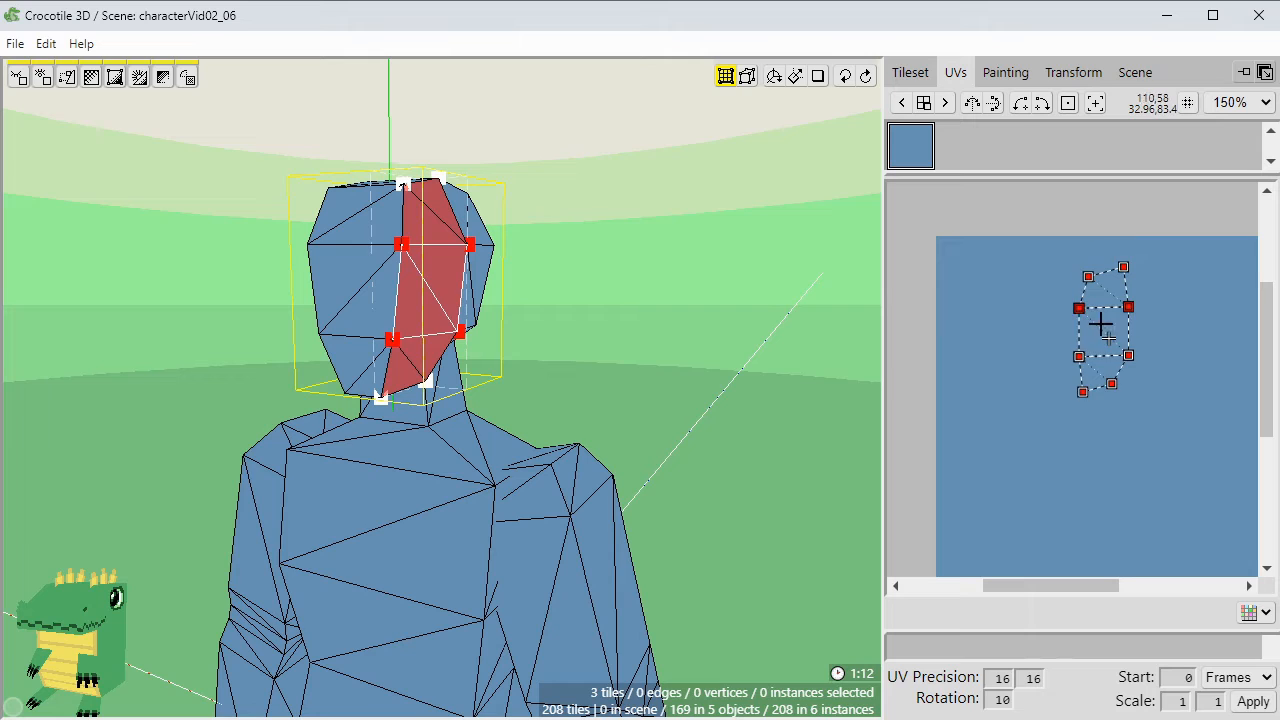
Select the front and side face tiles together and move the side UV island clear of the front island, to its right.
left_click(562, 303)
left_click(383, 281)
left_click(368, 222, "shift")
left_click(371, 367, "shift")
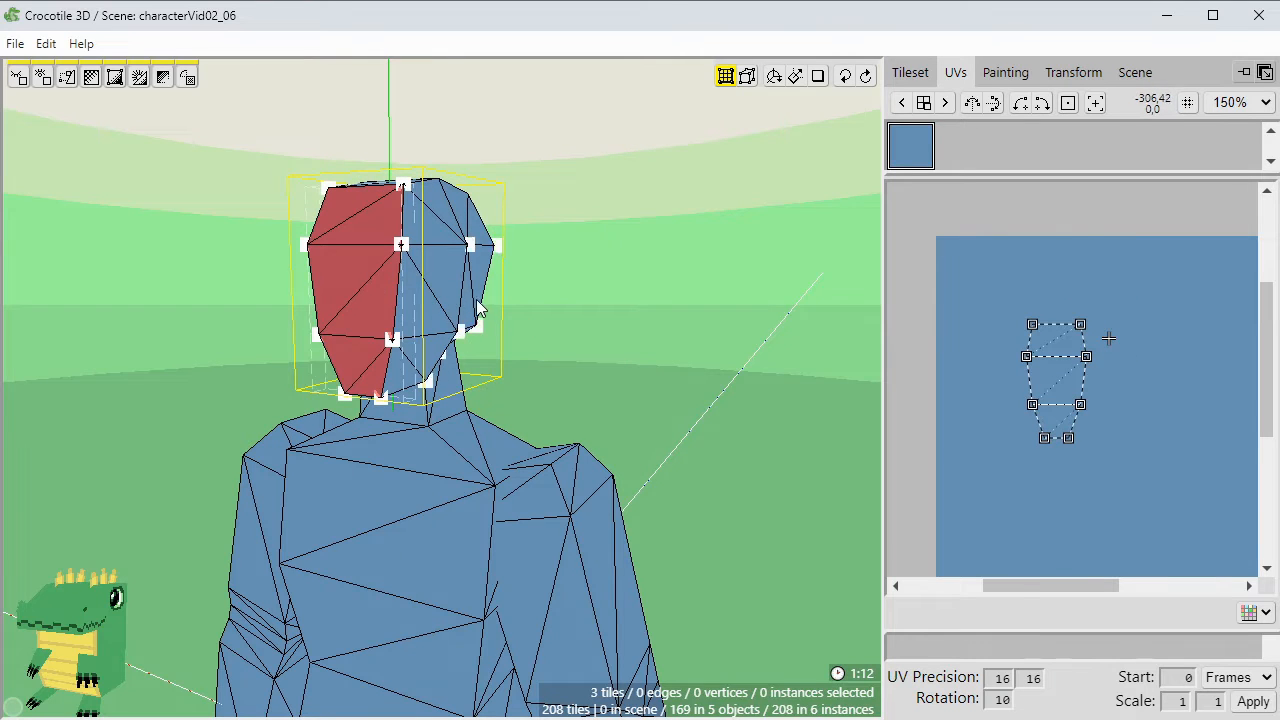
left_click(437, 288, "shift")
left_click(432, 212, "shift")
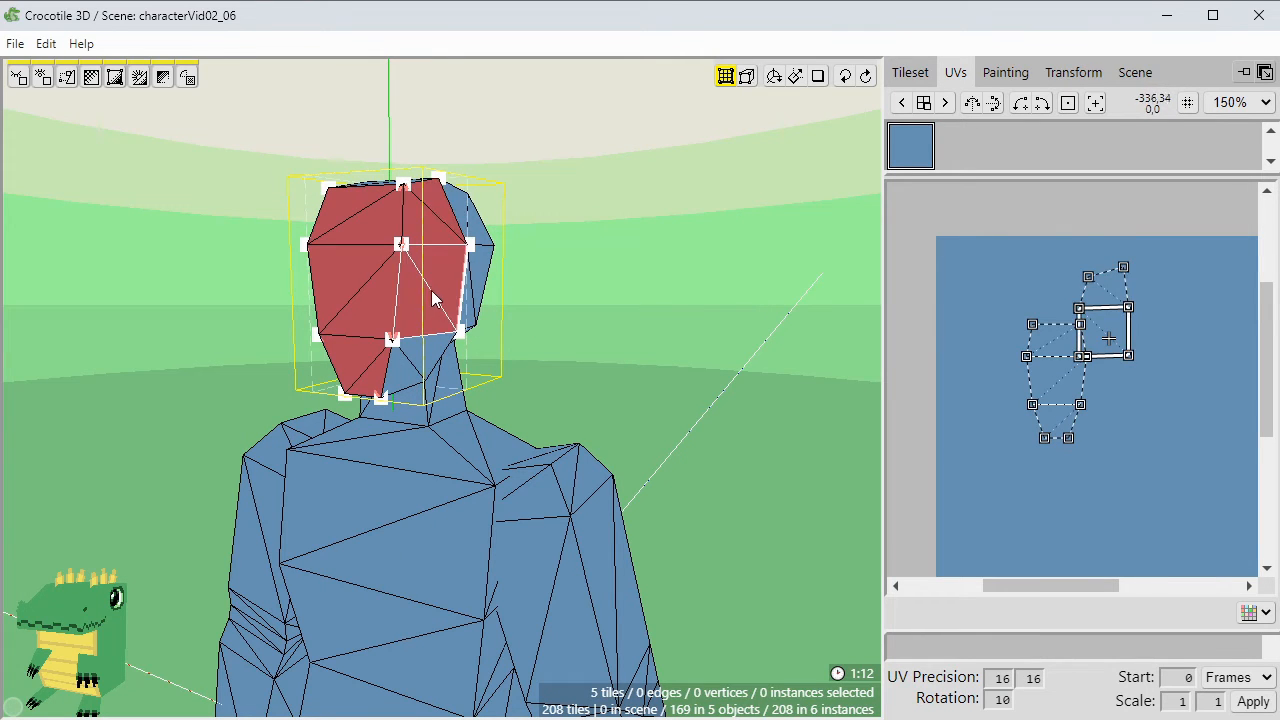
left_click(425, 356, "shift")
left_click(1110, 296)
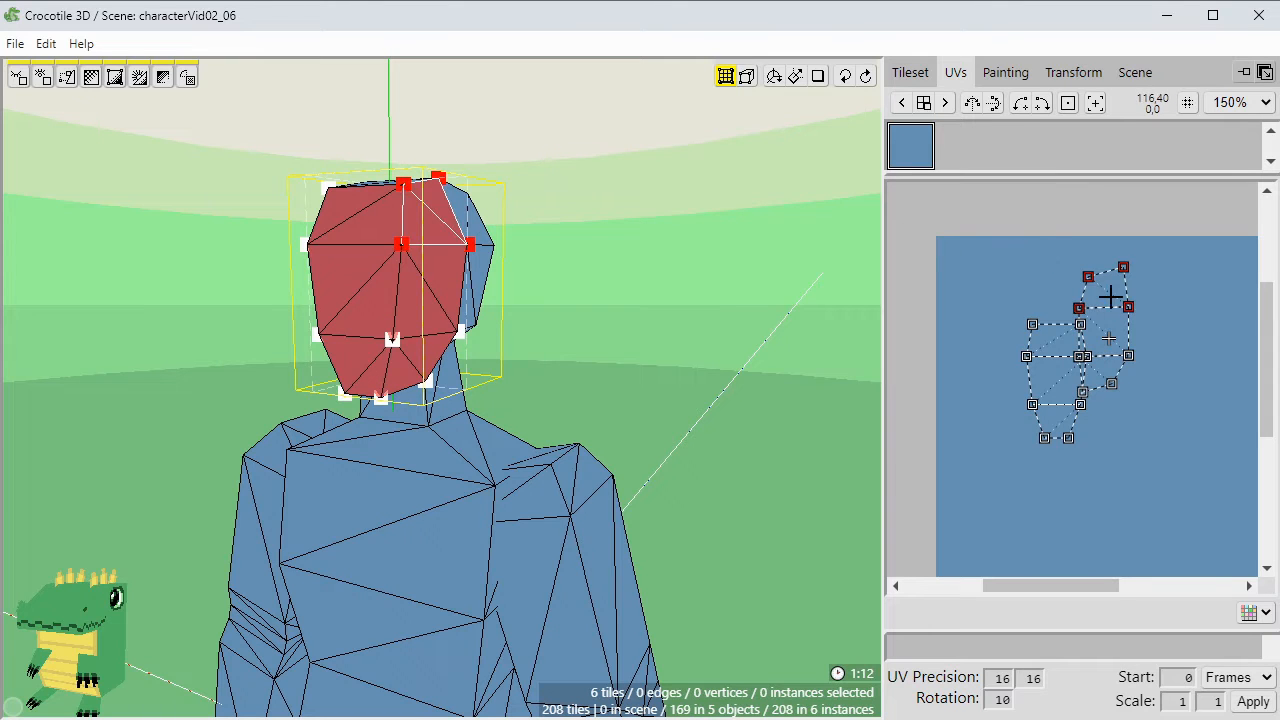
left_click_drag(1110, 291, 1128, 334)
scroll(1117, 360, "up", 2)
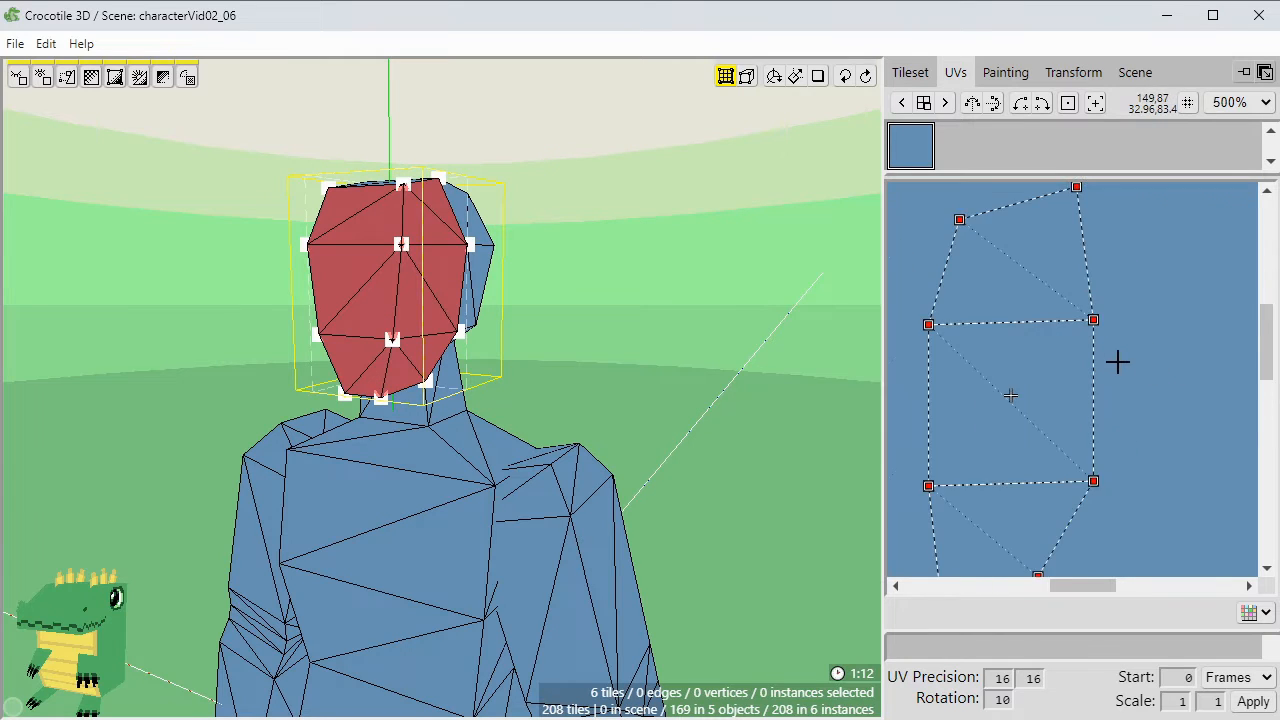
middle_click_drag(1006, 374, 1088, 367)
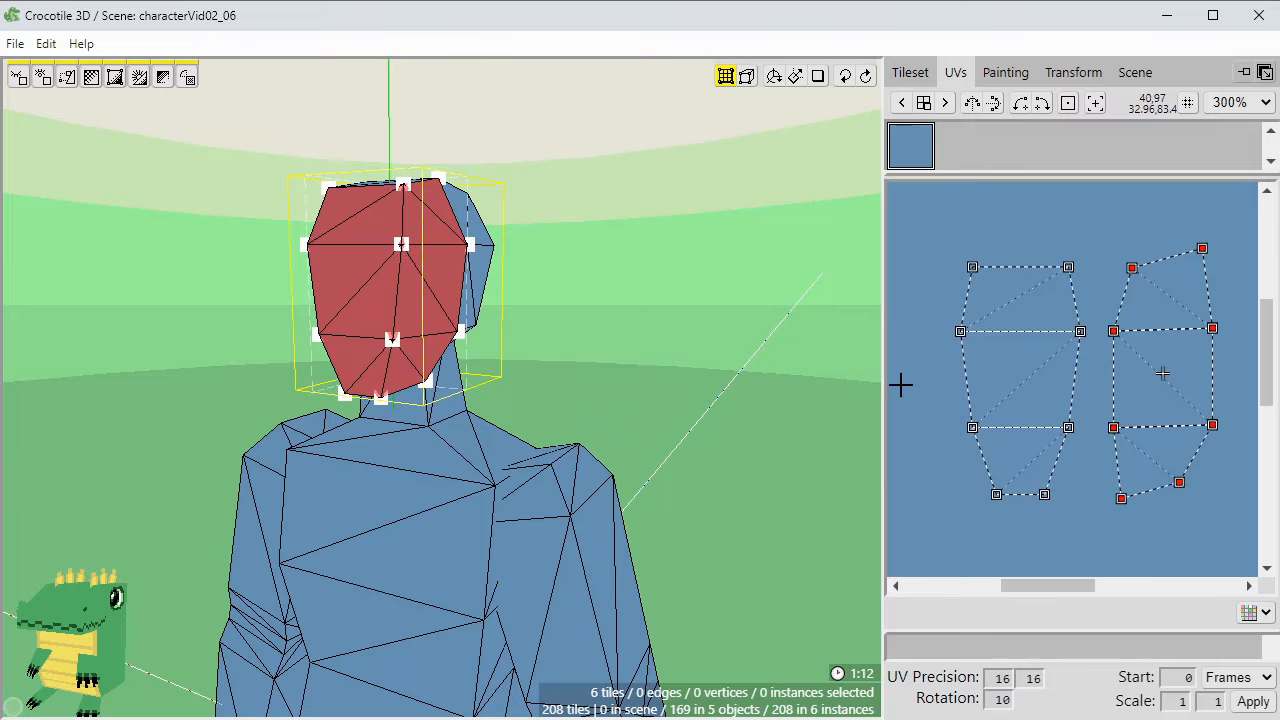
Enlarge the UV editing area by widening the side panel and hiding the tileset strip.
left_click_drag(884, 386, 502, 405)
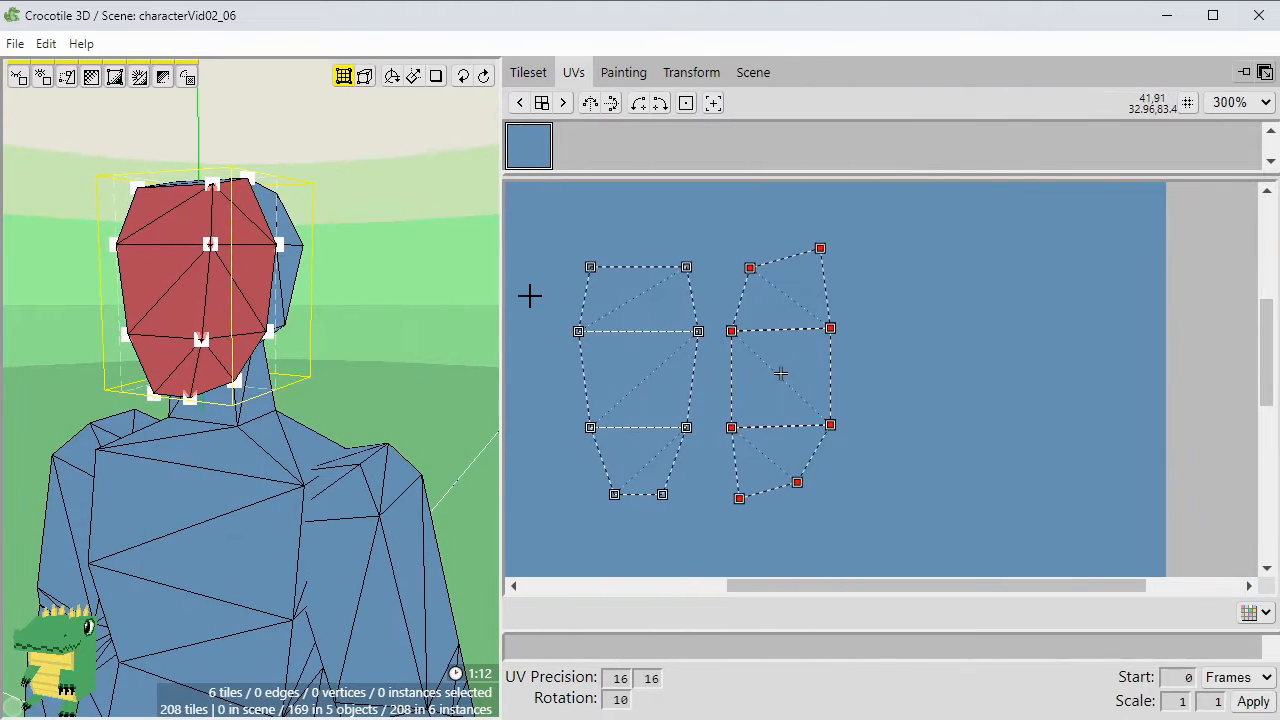
middle_click_drag(728, 399, 865, 436)
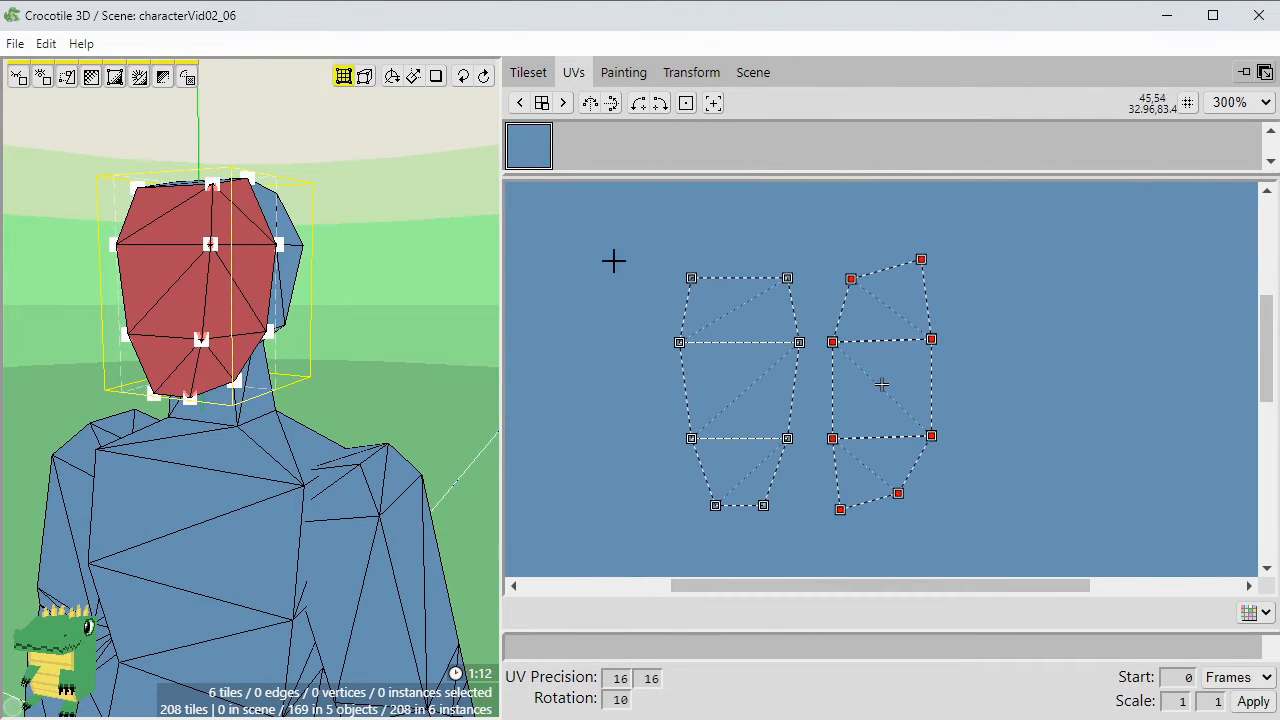
left_click(541, 103)
left_click(711, 277)
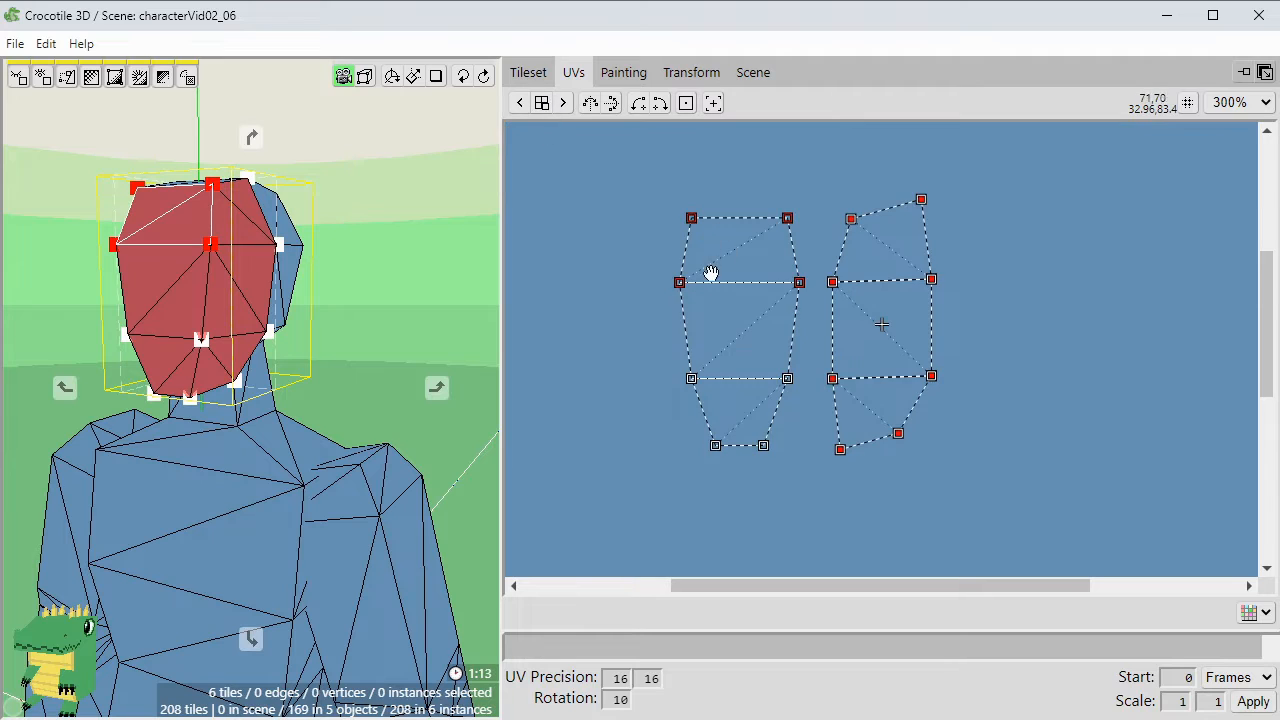
middle_click_drag(711, 277, 757, 330)
left_click(917, 371)
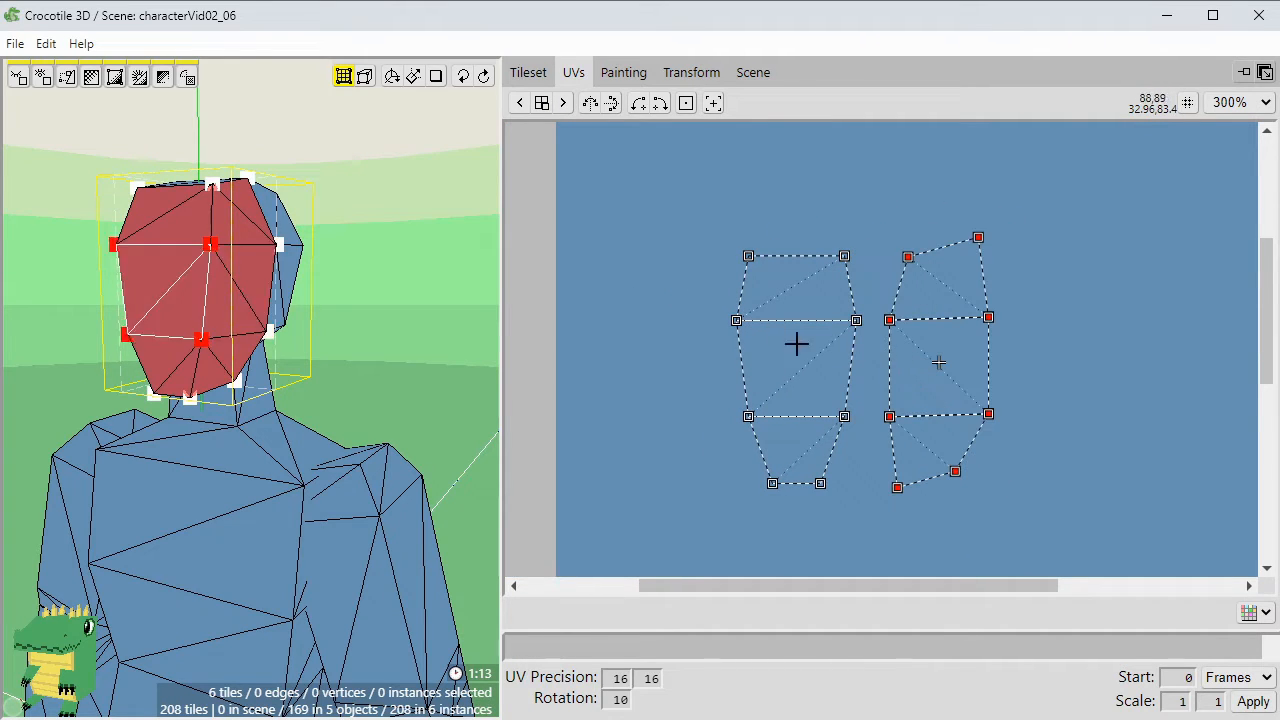
Add the three tiles on the opposite side of the face, unwrap them, and place their UV island left of the front island.
key("space")
left_click_drag(234, 362, 298, 372)
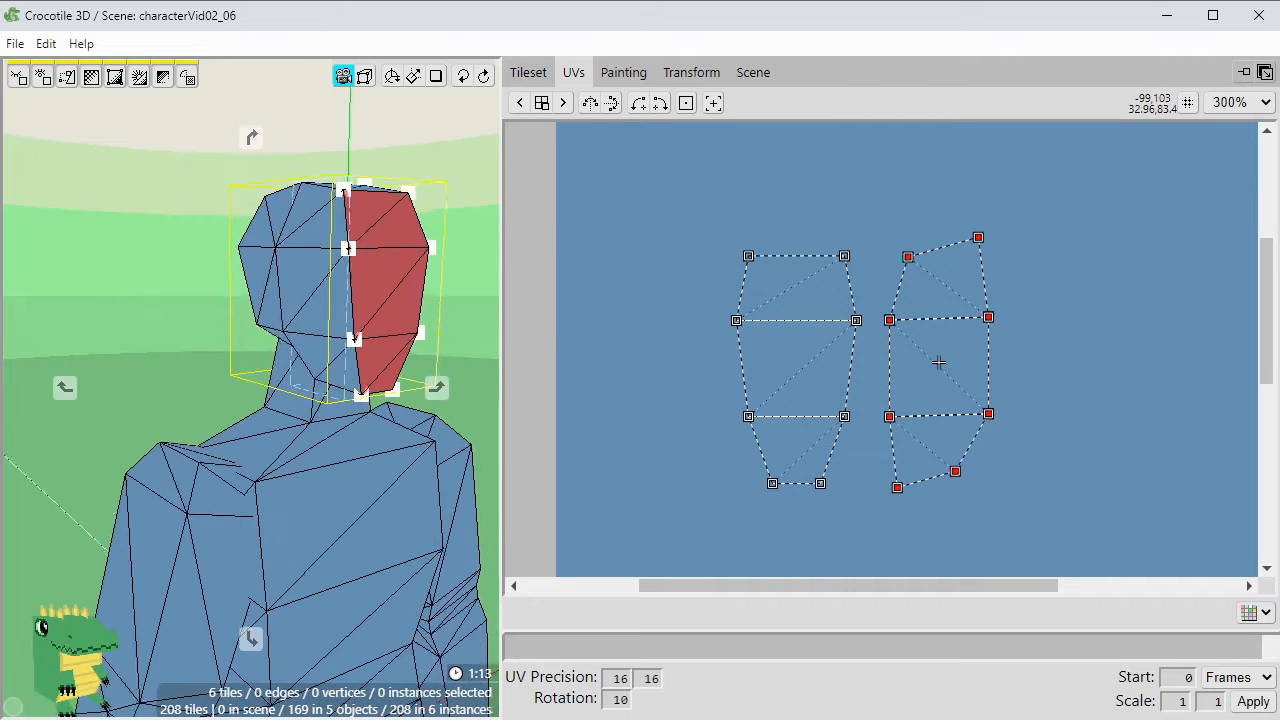
key("space")
left_click(300, 236, "shift")
left_click(304, 286, "shift")
left_click(310, 347, "shift")
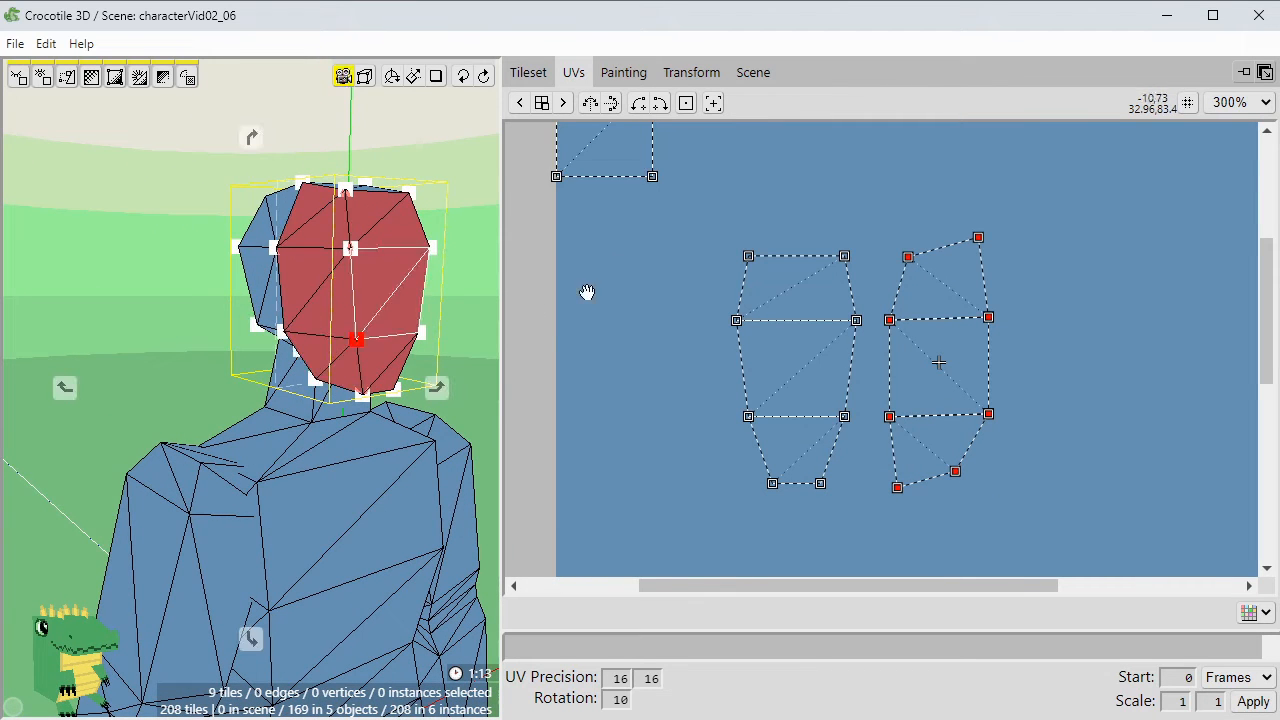
middle_click_drag(620, 266, 646, 334)
left_click_drag(703, 288, 560, 200)
middle_click_drag(629, 297, 690, 227)
key("u")
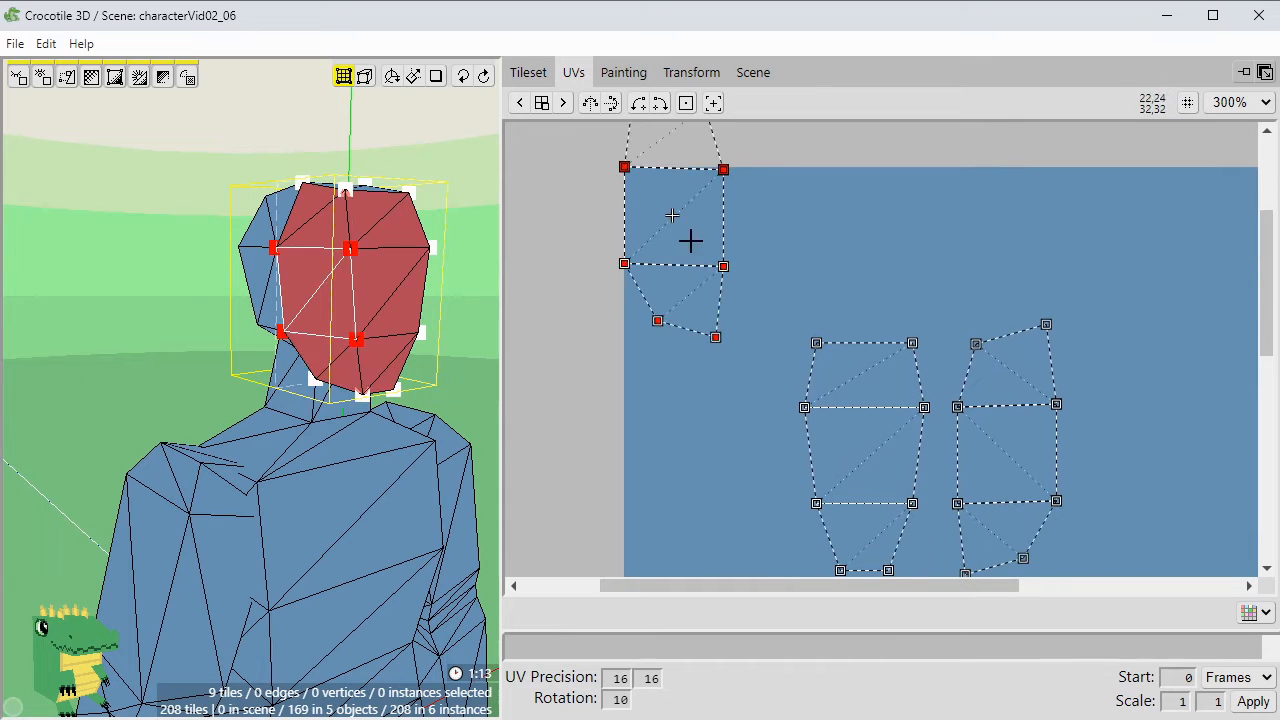
left_click_drag(691, 240, 737, 338)
key("space")
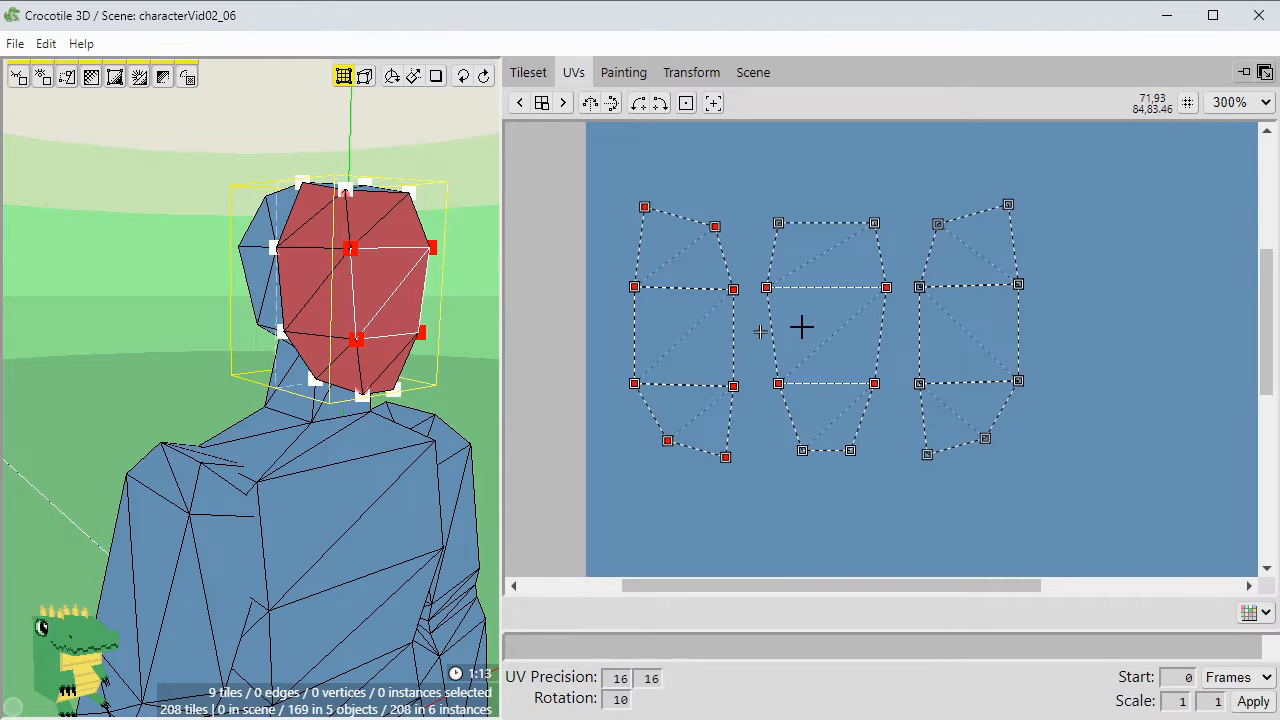
Shift all three face UV islands to the right, then join both side islands to the front island at its widest corners.
left_click_drag(867, 322, 943, 323)
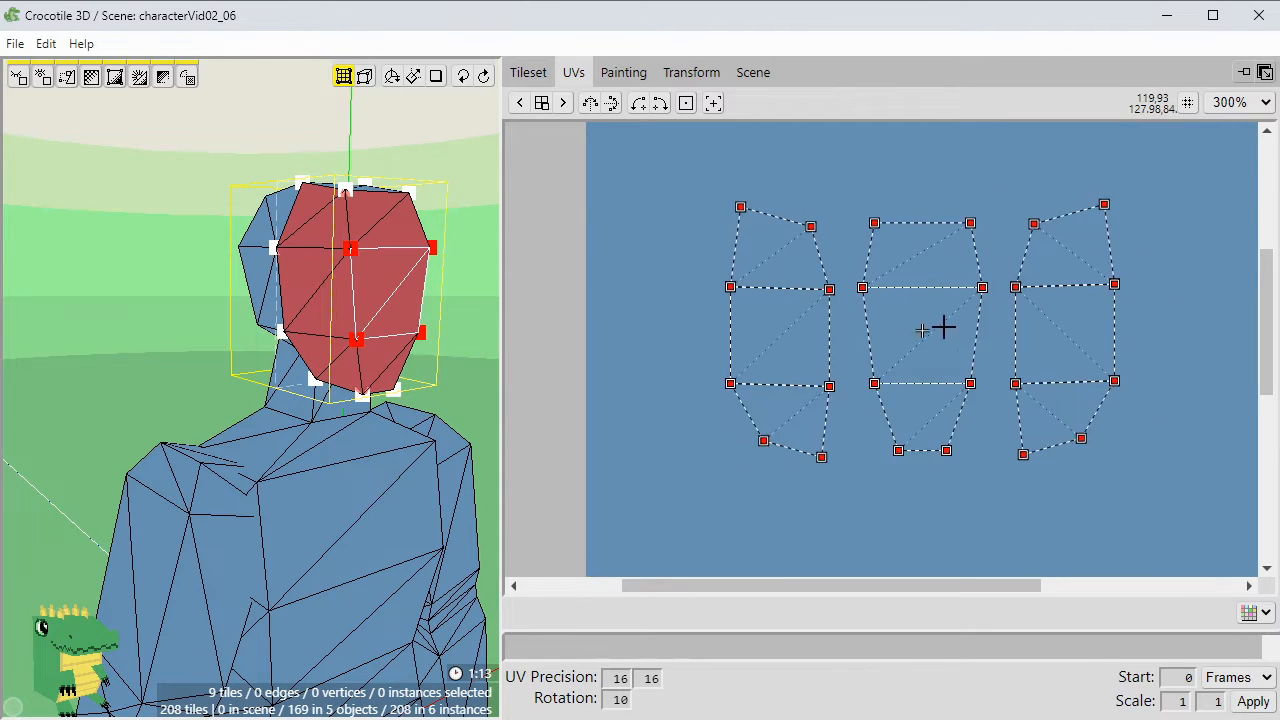
middle_click_drag(337, 350, 402, 388)
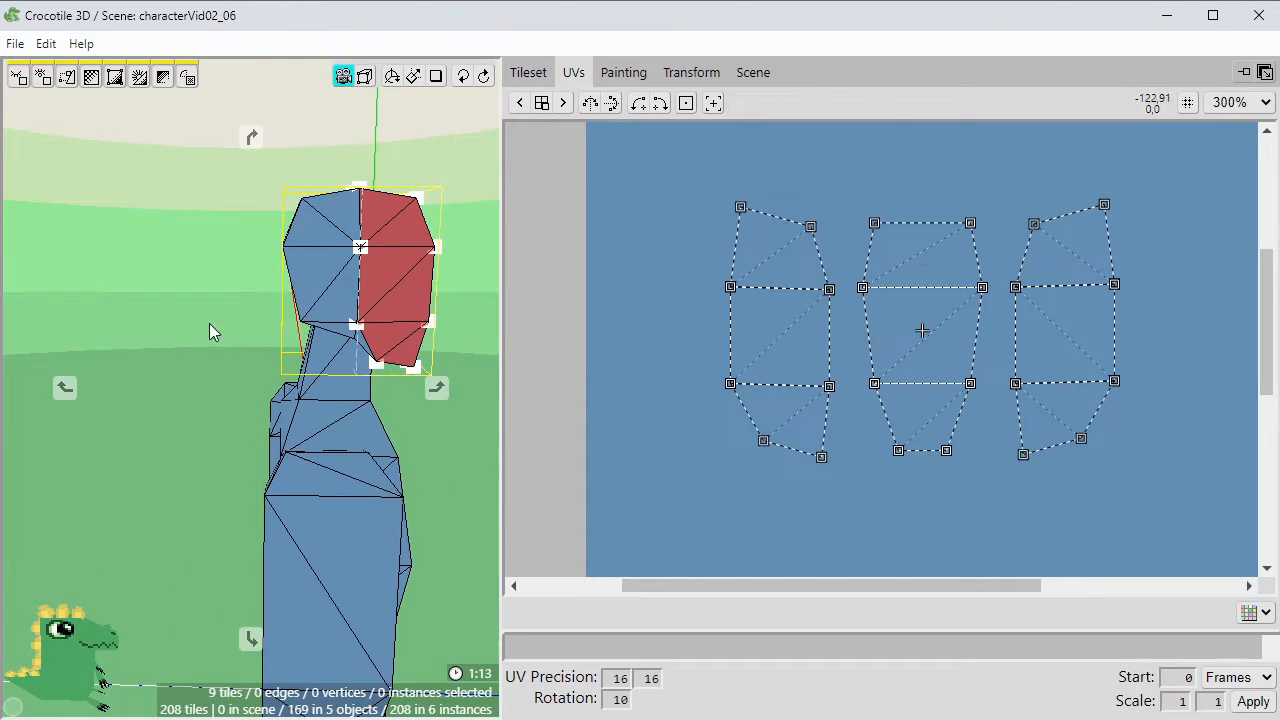
mouse_move(209, 323)
middle_mouse_down()
mouse_move(300, 350)
mouse_move(209, 323)
middle_mouse_up()
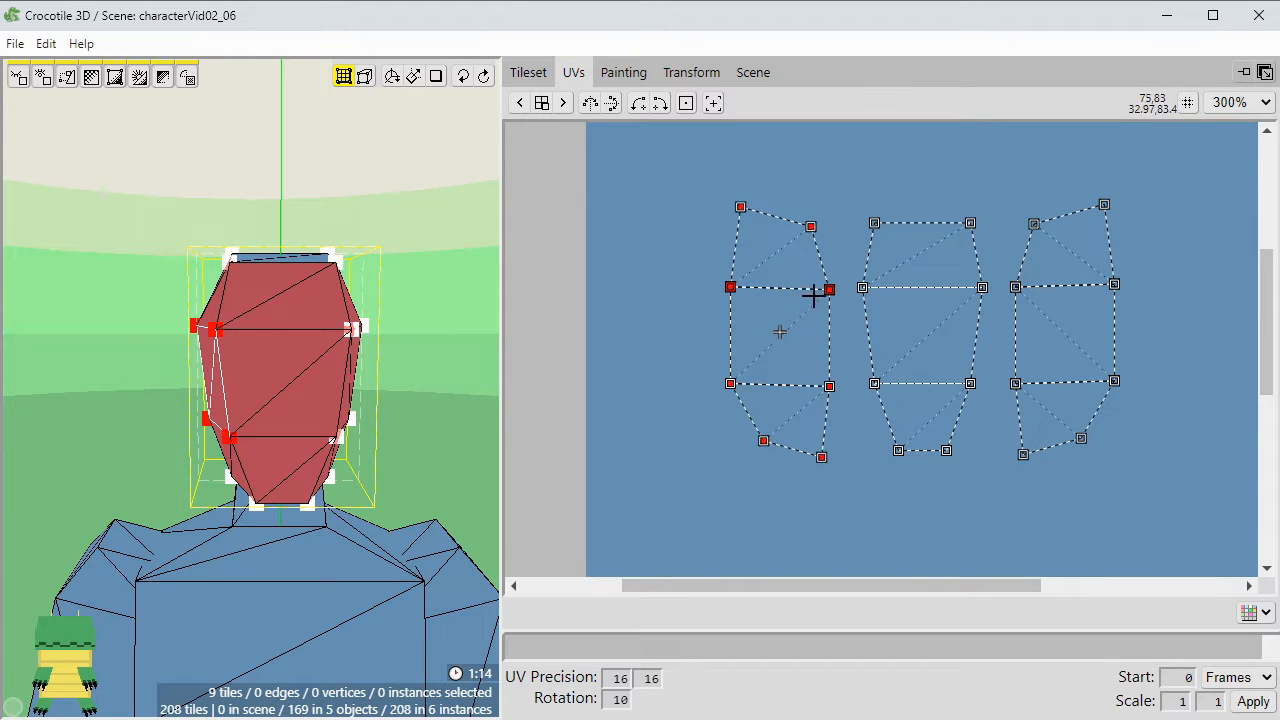
left_click_drag(838, 285, 866, 290)
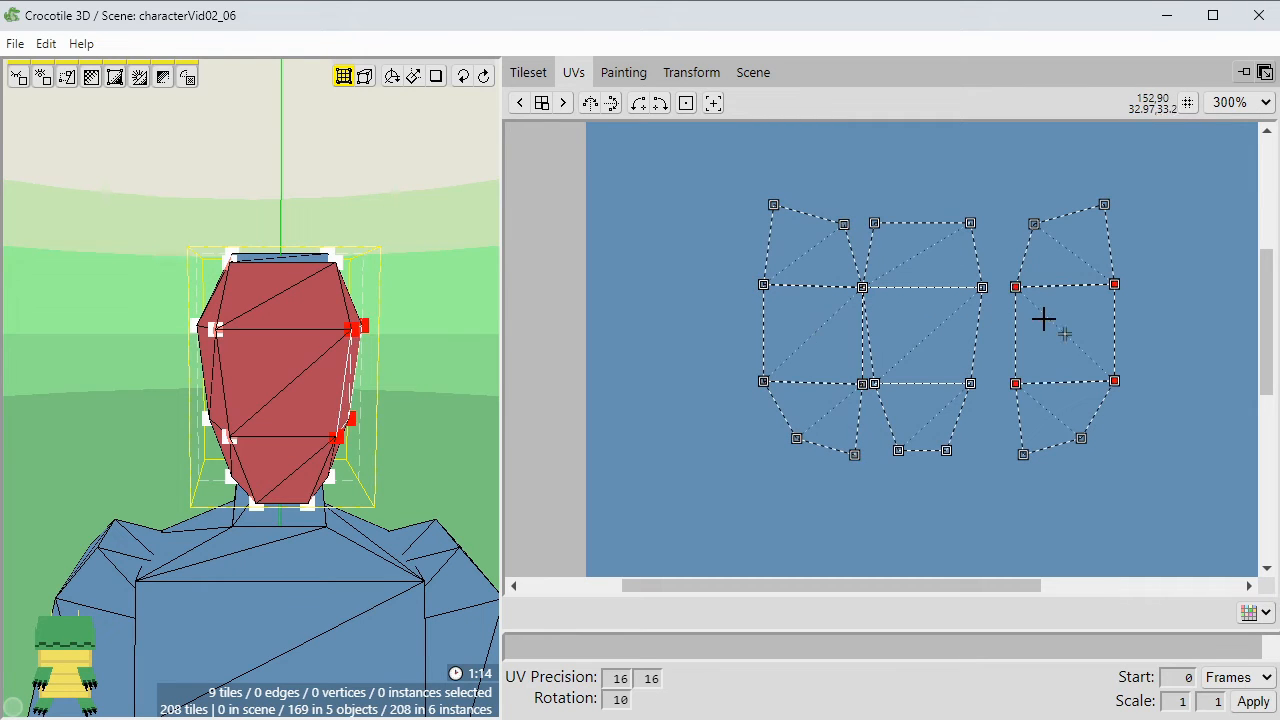
left_click_drag(1014, 289, 981, 287)
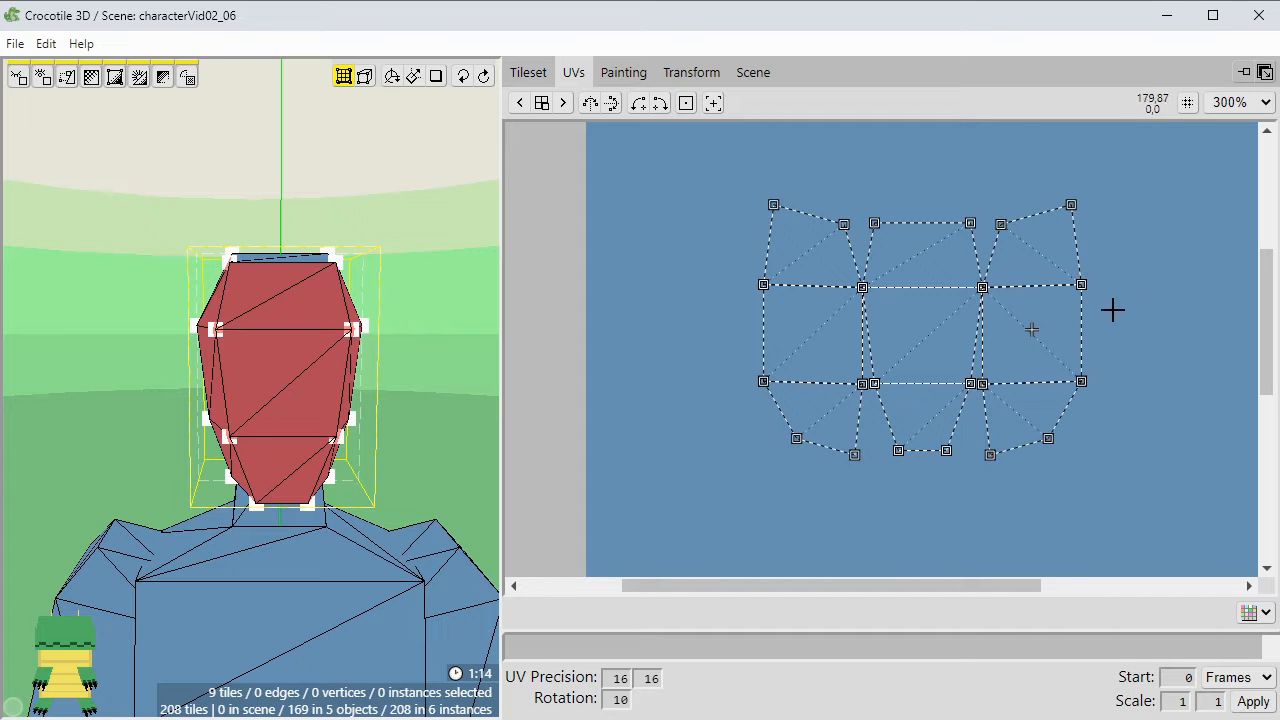
Add the tile under the chin, unwrap its UVs, and attach them to the bottom edge of the front face island.
key("space")
left_click_drag(404, 396, 374, 300)
key("space")
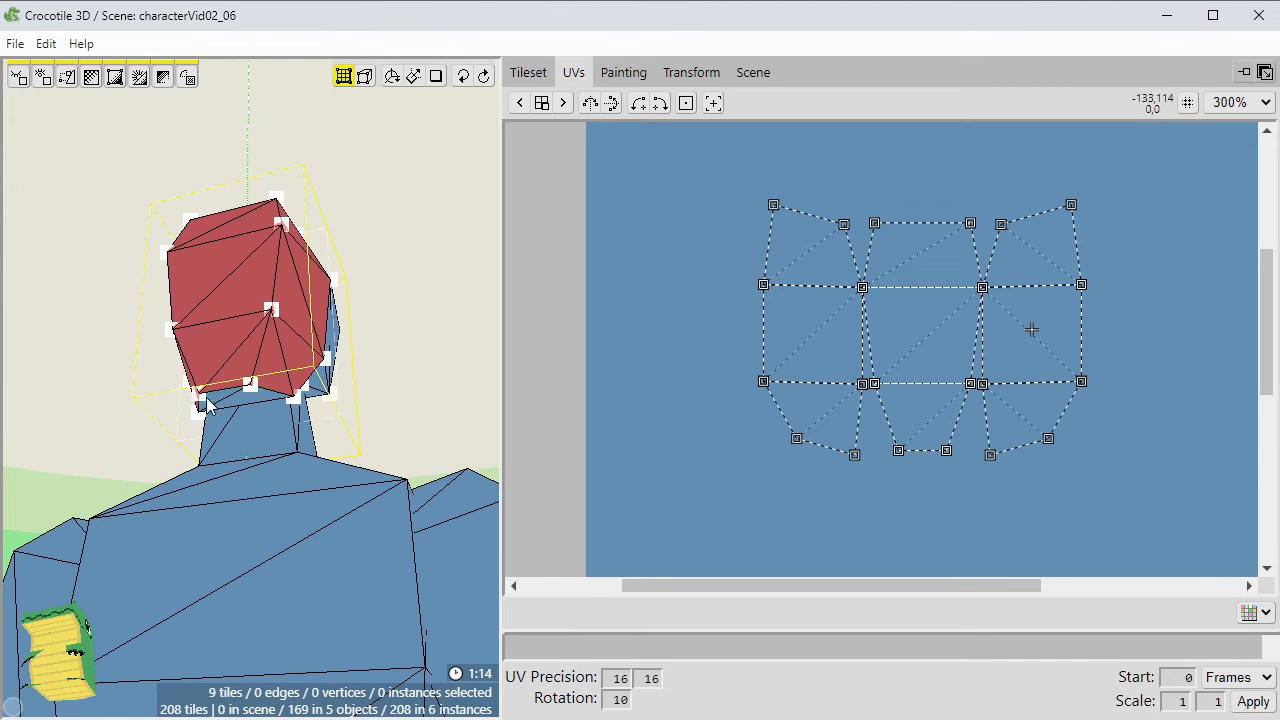
left_click(232, 409, "shift")
key("space")
left_click_drag(634, 306, 636, 365)
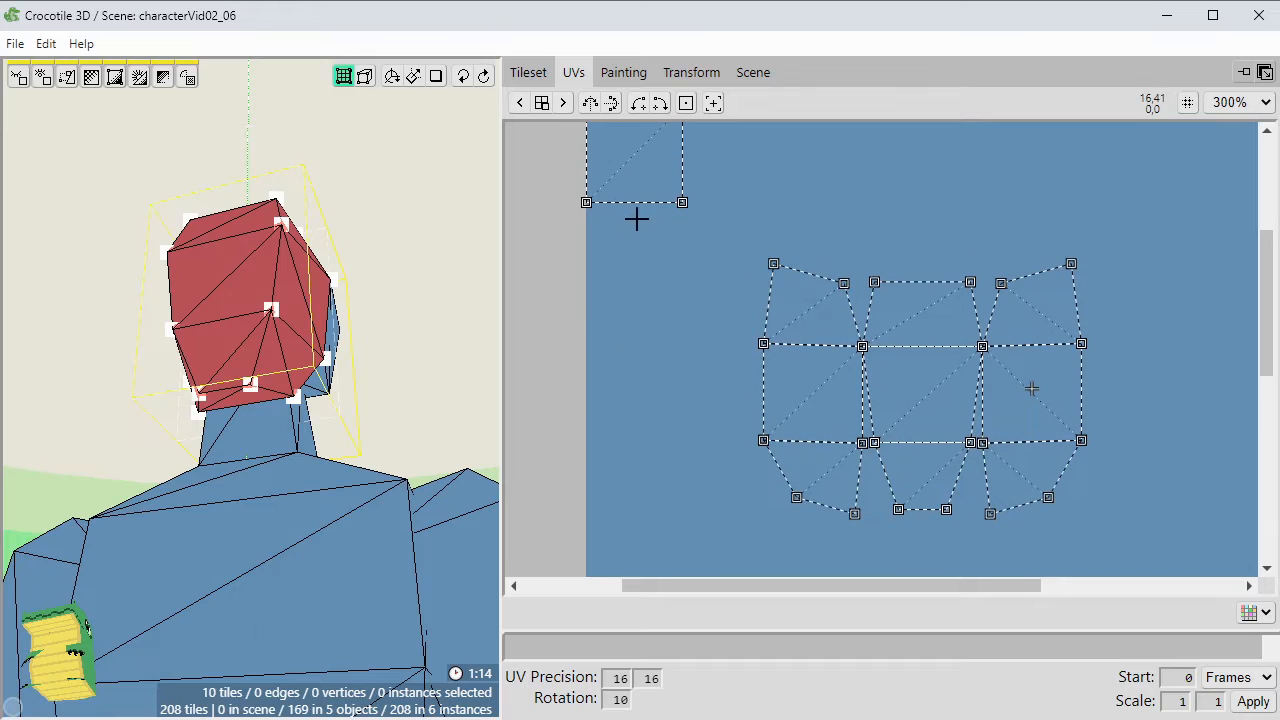
left_click(638, 184)
left_click_drag(648, 189, 671, 389)
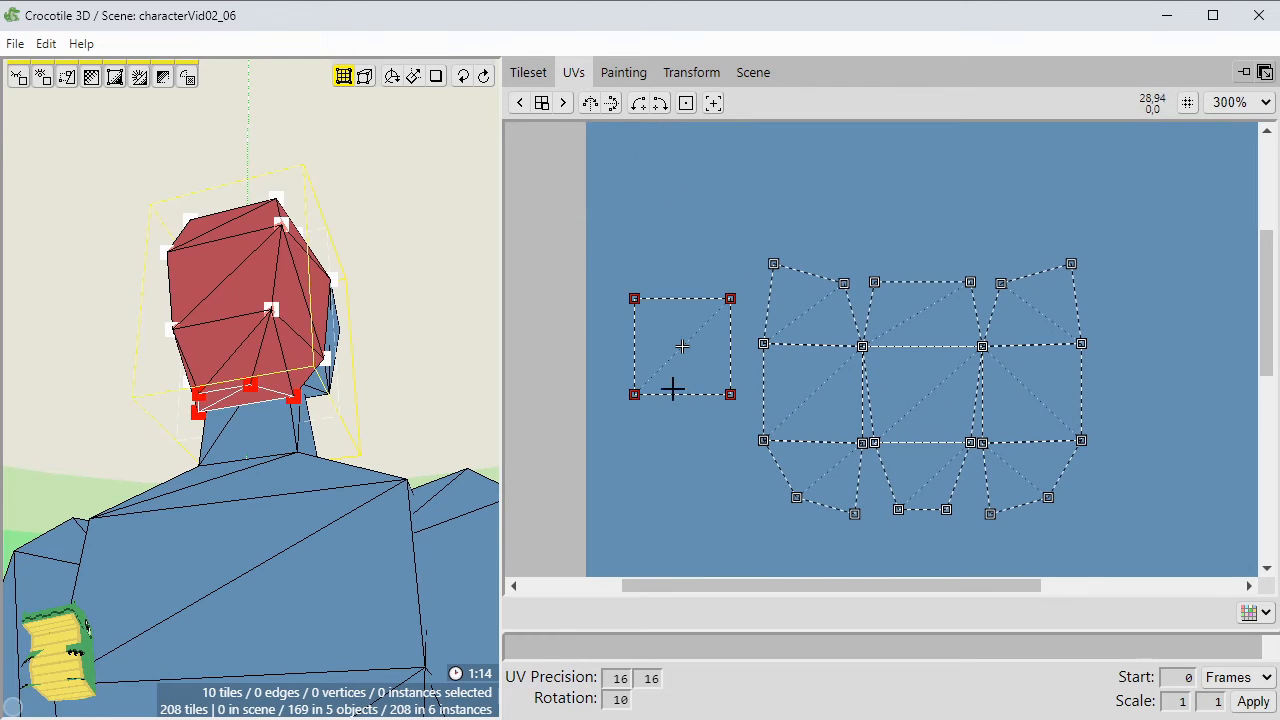
key("space")
left_click_drag(665, 440, 643, 364)
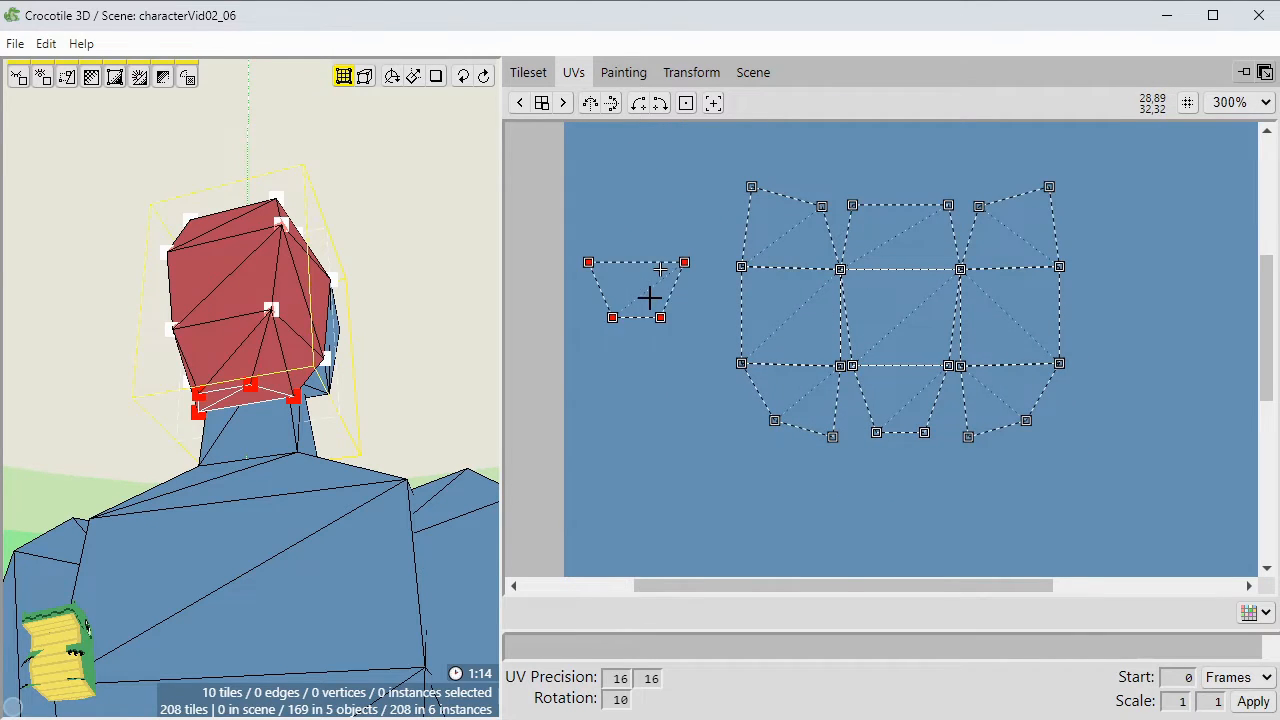
left_click_drag(637, 300, 901, 429)
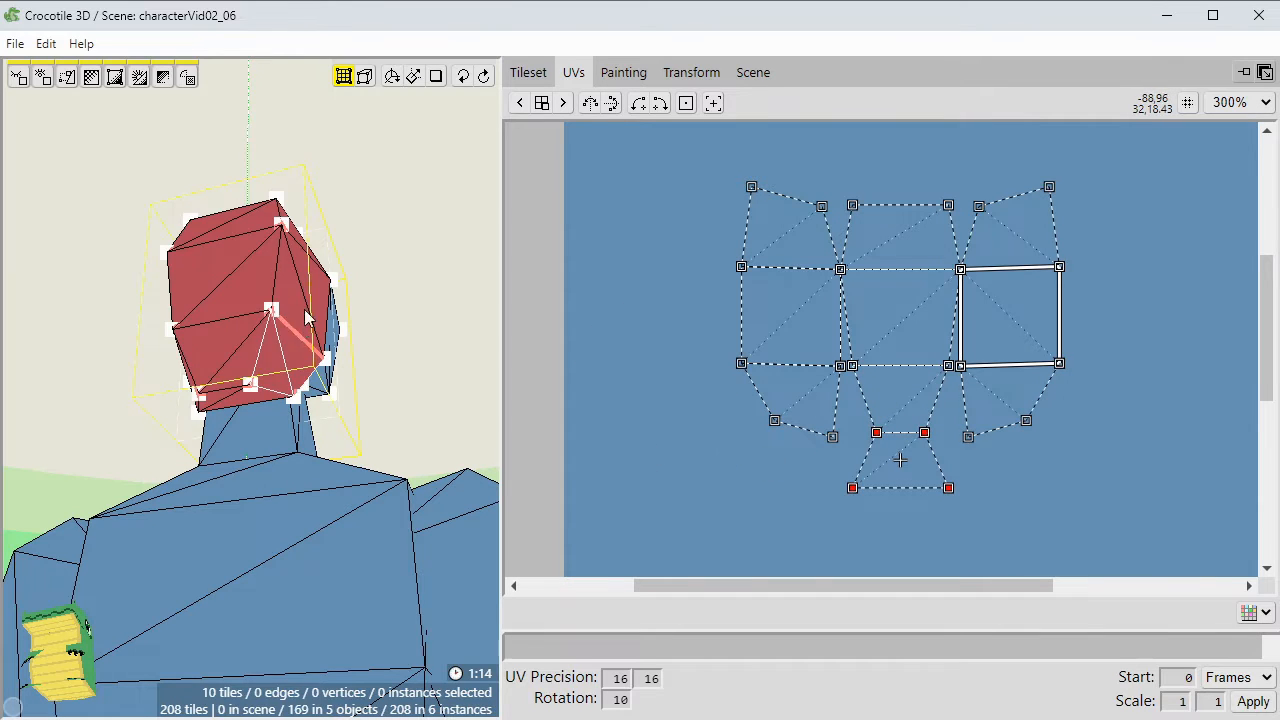
key("space")
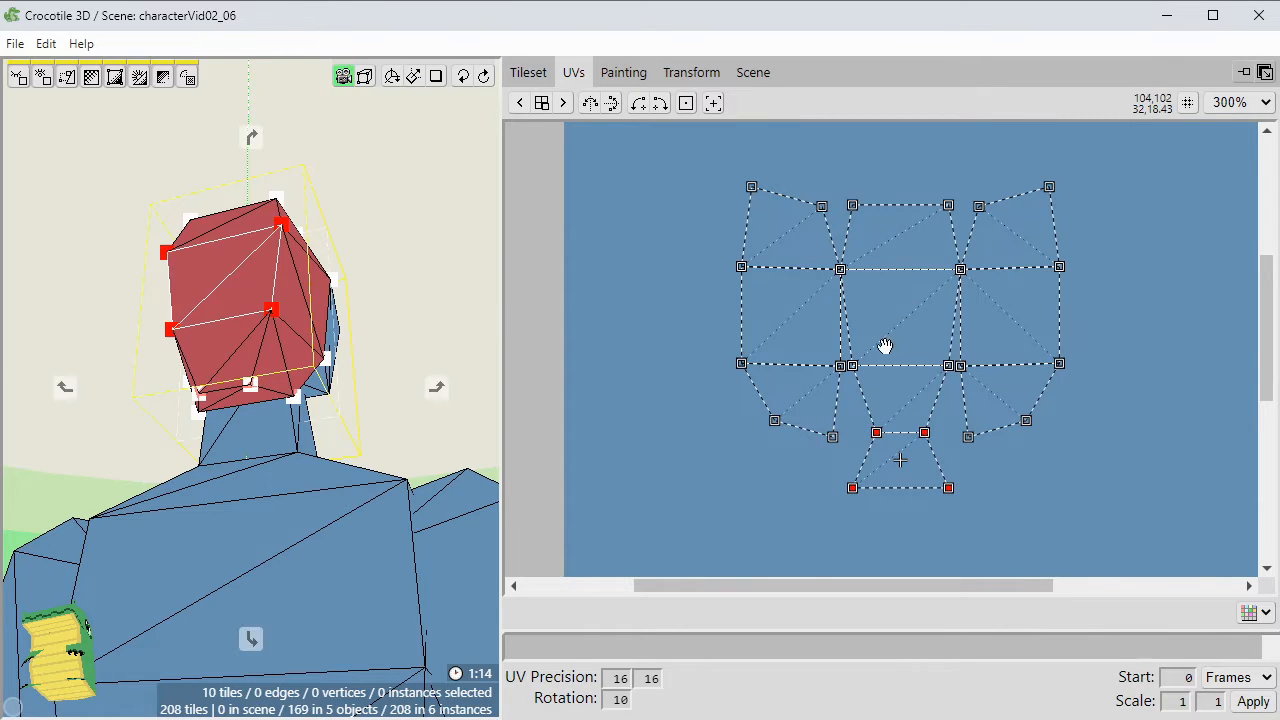
Add the top tile directly above the forehead to the head selection and select its UVs.
left_click_drag(883, 346, 876, 380)
left_click_drag(300, 230, 369, 355)
key("space")
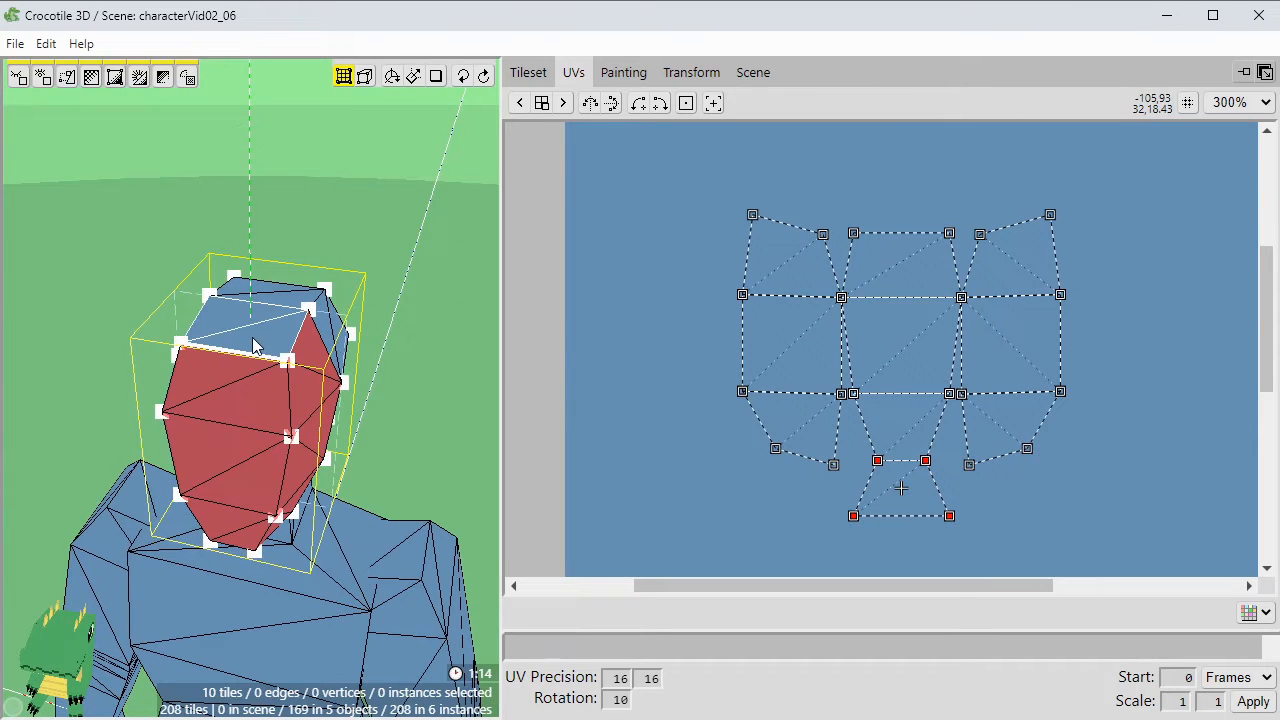
left_click(253, 345, "shift")
key("space")
left_click_drag(626, 223, 650, 256)
key("space")
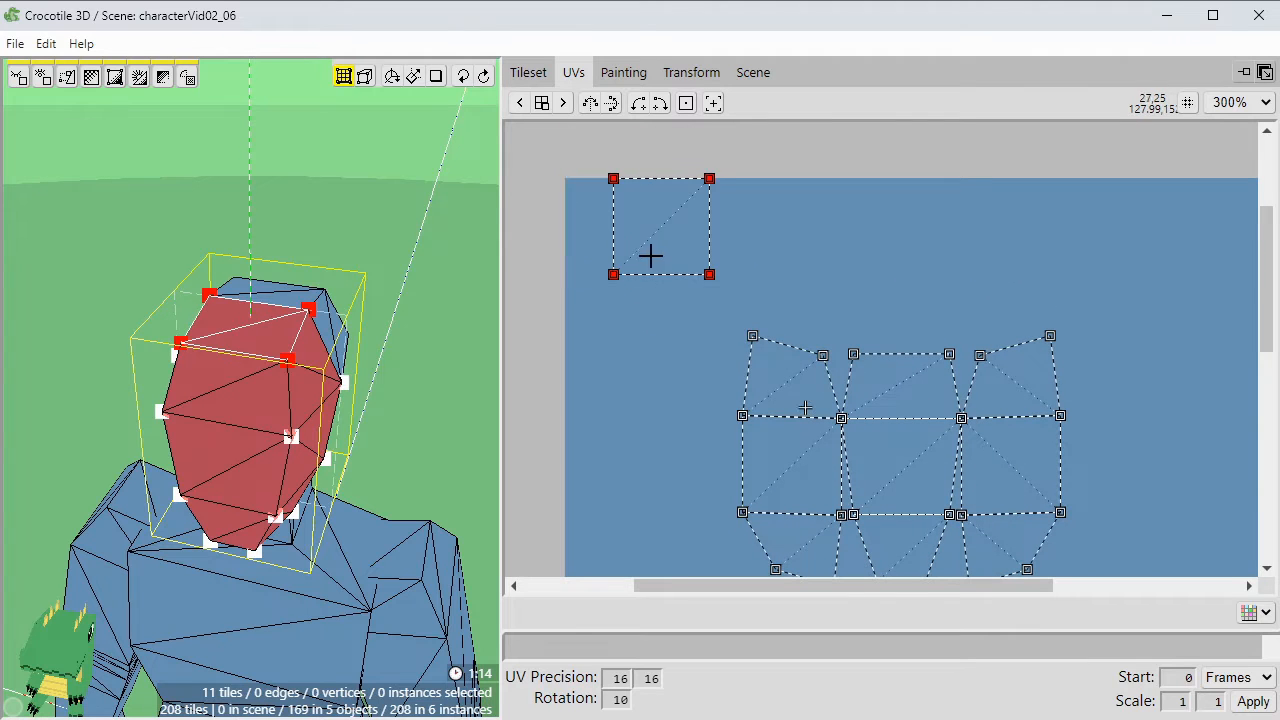
key("space")
Unwrap the forehead's top tile and attach its UVs to the top edge of the front face island.
left_click_drag(639, 363, 649, 306)
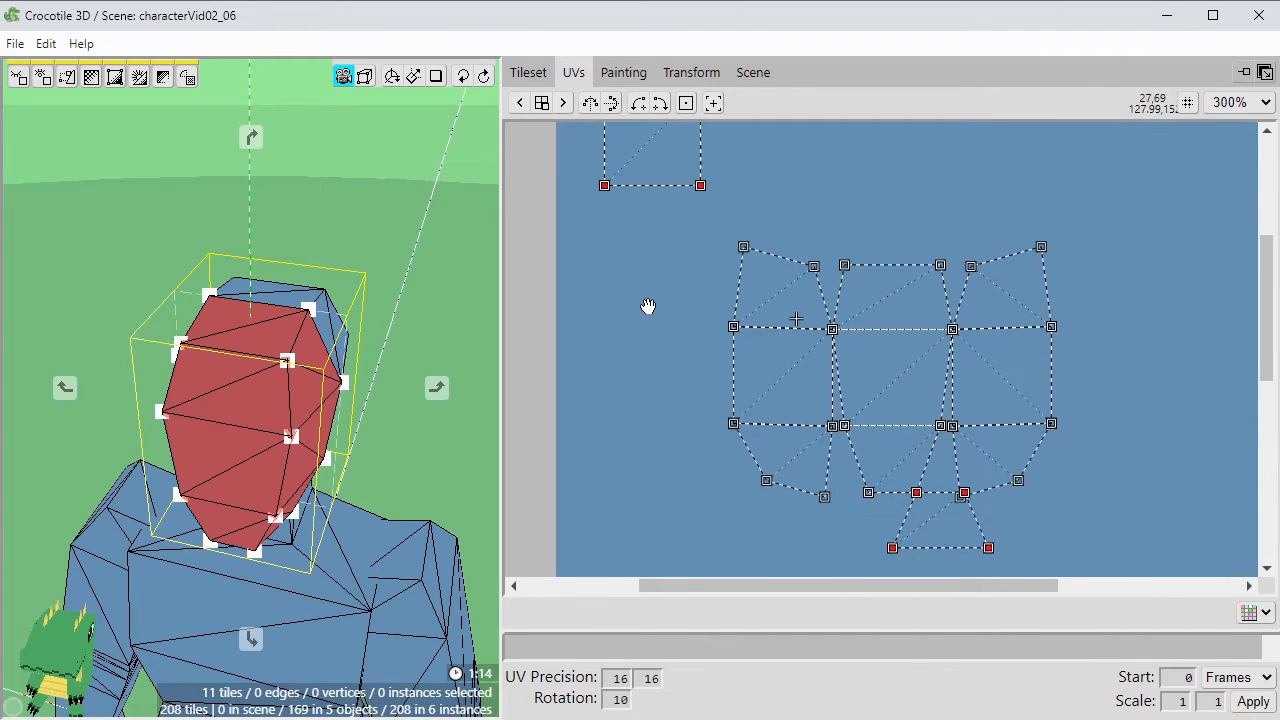
key("space")
key("a")
left_click(622, 165)
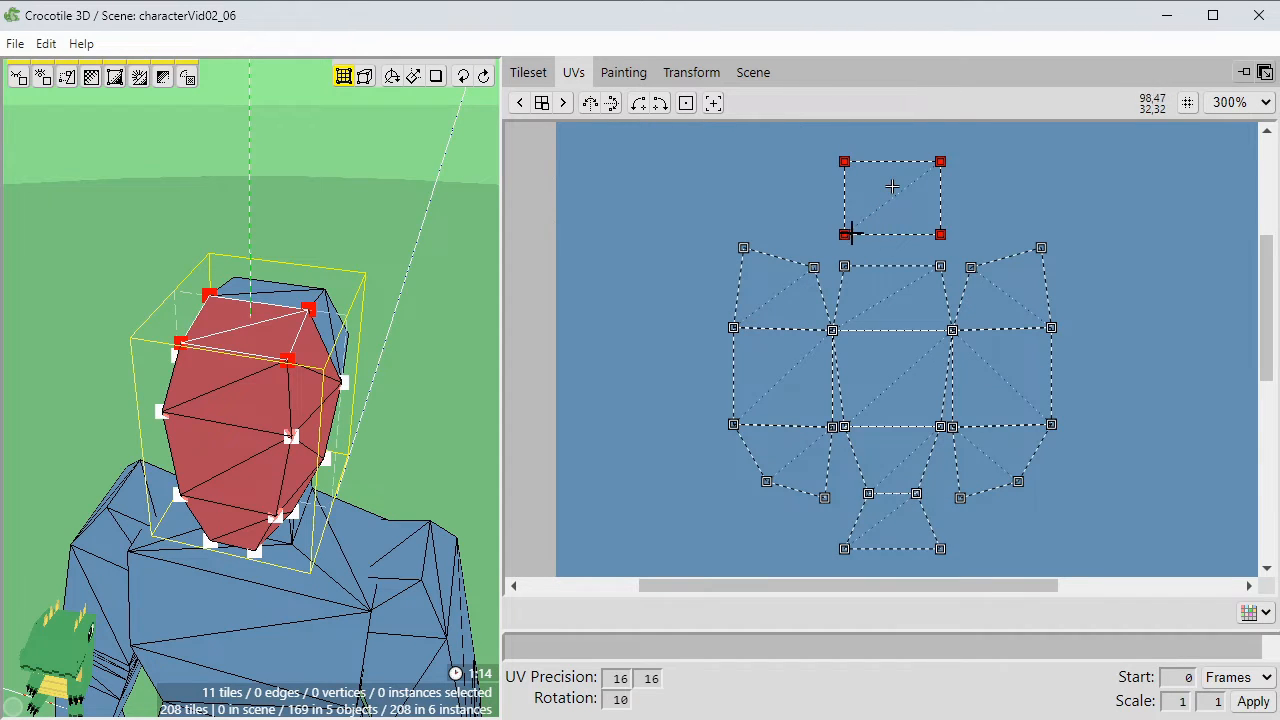
left_click(844, 234)
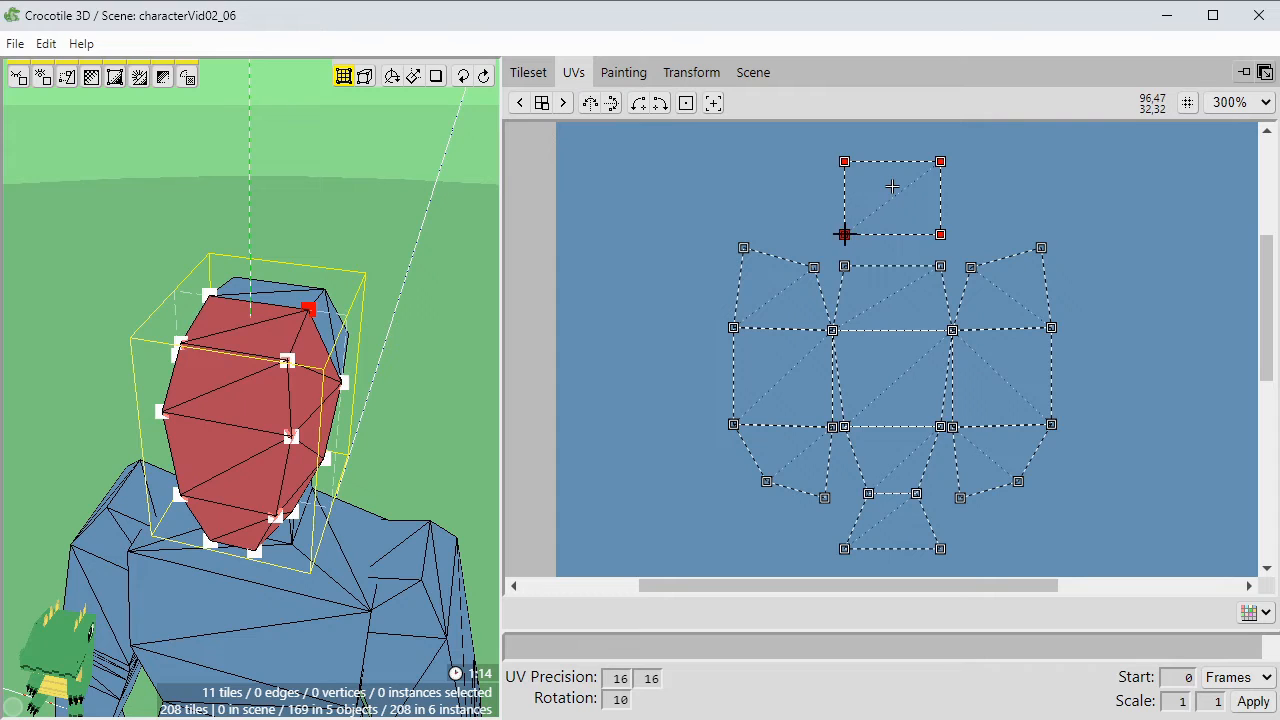
left_click(844, 163)
left_click_drag(890, 168, 886, 278)
Add the three rear tiles on one side of the head, including the one under the jaw, to the selection.
middle_click_drag(417, 281, 340, 281)
middle_click_drag(385, 323, 440, 240)
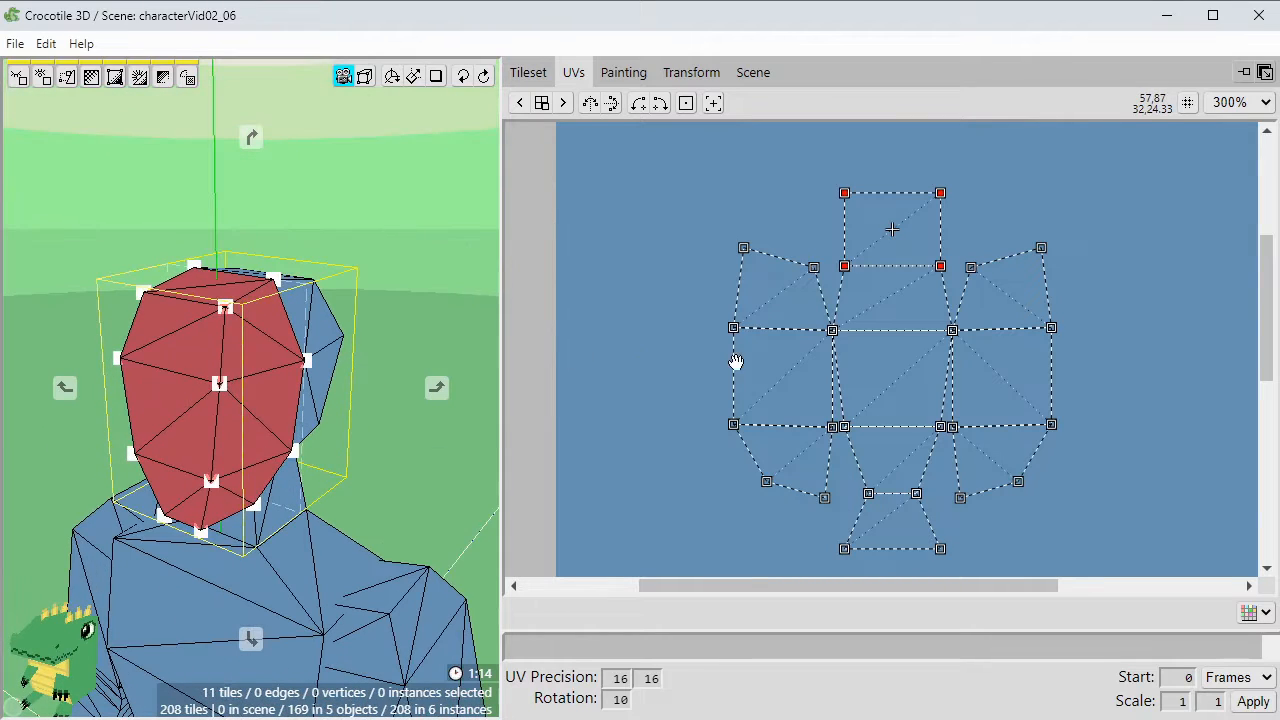
middle_click_drag(661, 356, 671, 327)
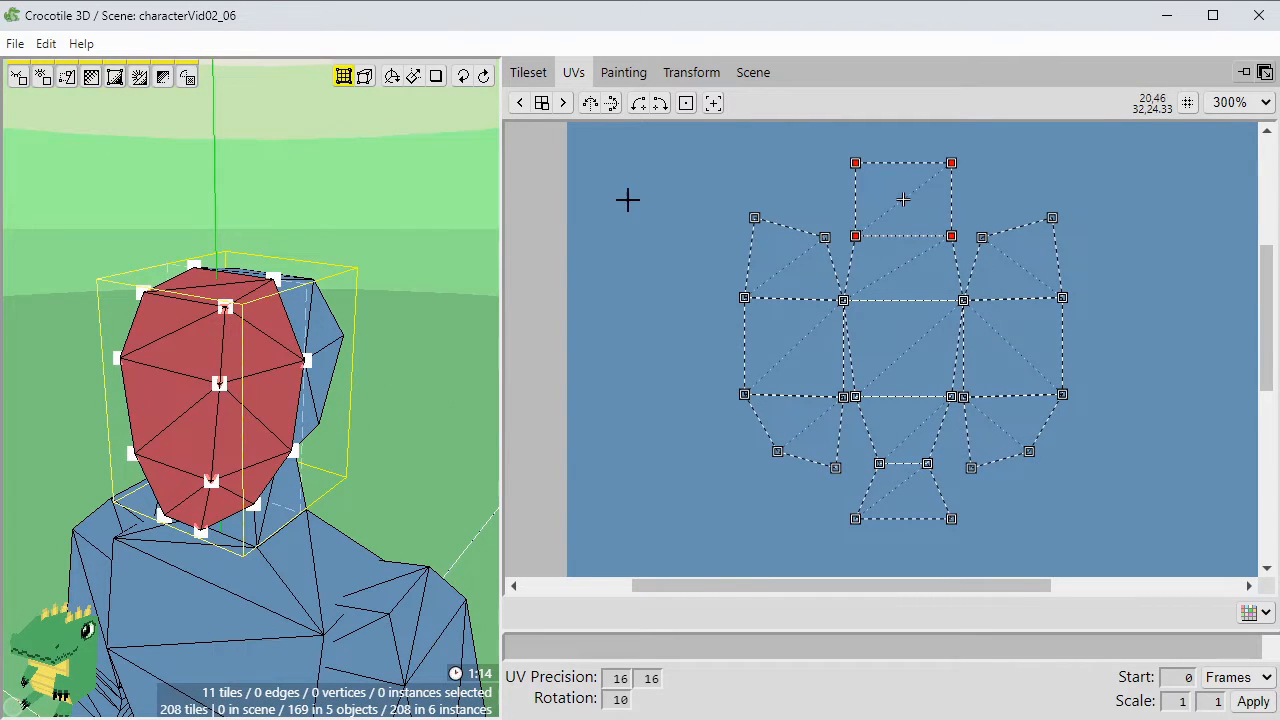
mouse_move(391, 350)
middle_mouse_down()
mouse_move(265, 305)
mouse_move(300, 365)
mouse_move(270, 325)
mouse_move(215, 345)
mouse_move(205, 375)
mouse_move(160, 370)
mouse_move(195, 345)
mouse_move(386, 351)
middle_mouse_up()
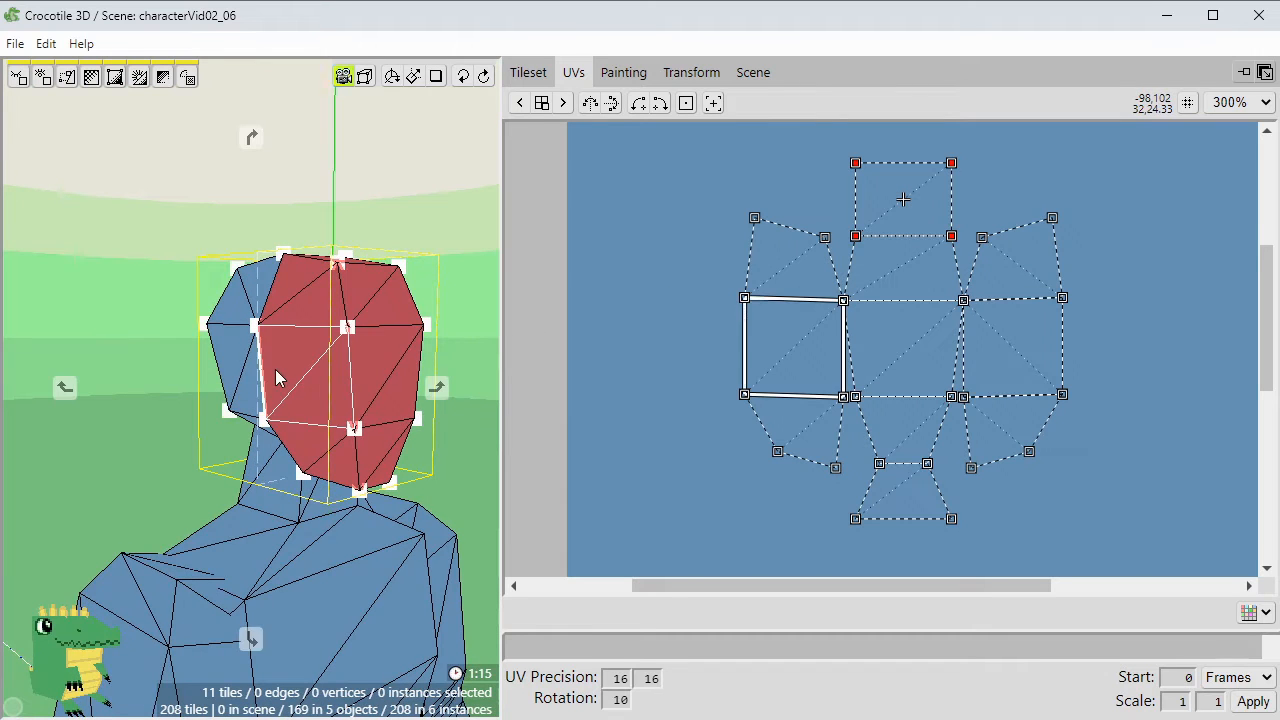
middle_click_drag(275, 369, 265, 300)
left_click(263, 292, "shift")
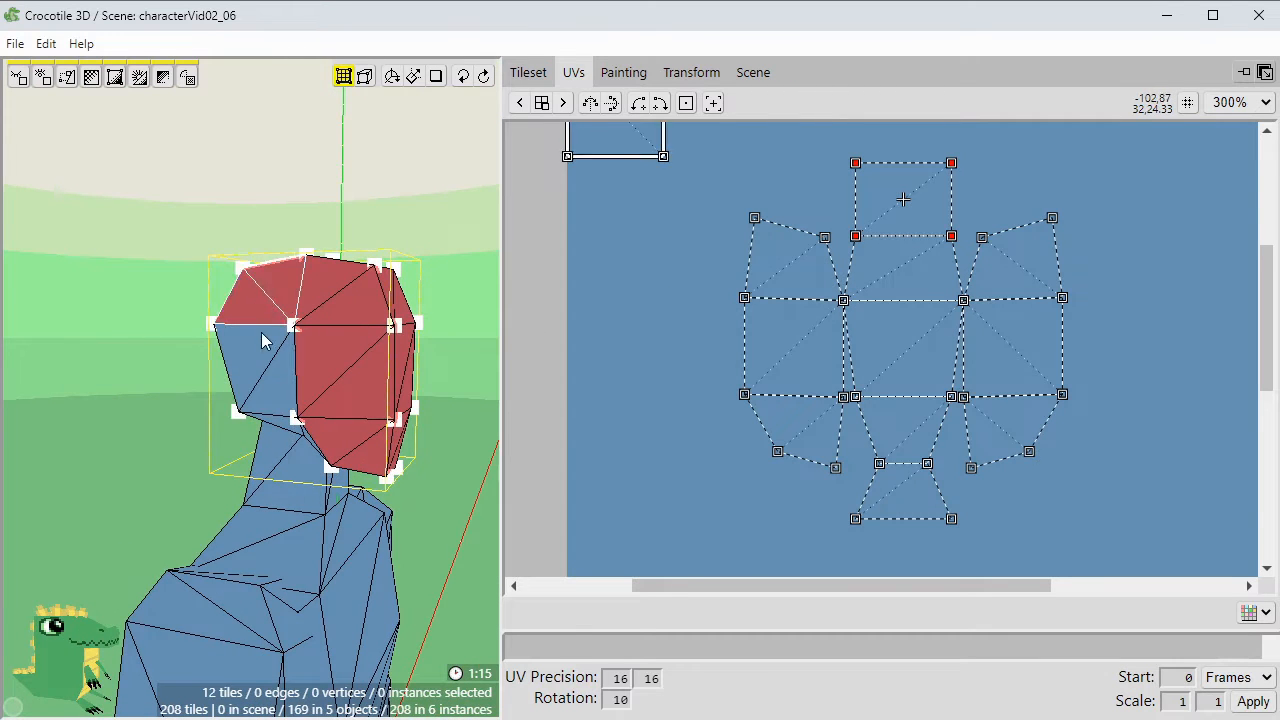
left_click(267, 384, "shift")
middle_click_drag(267, 384, 275, 405)
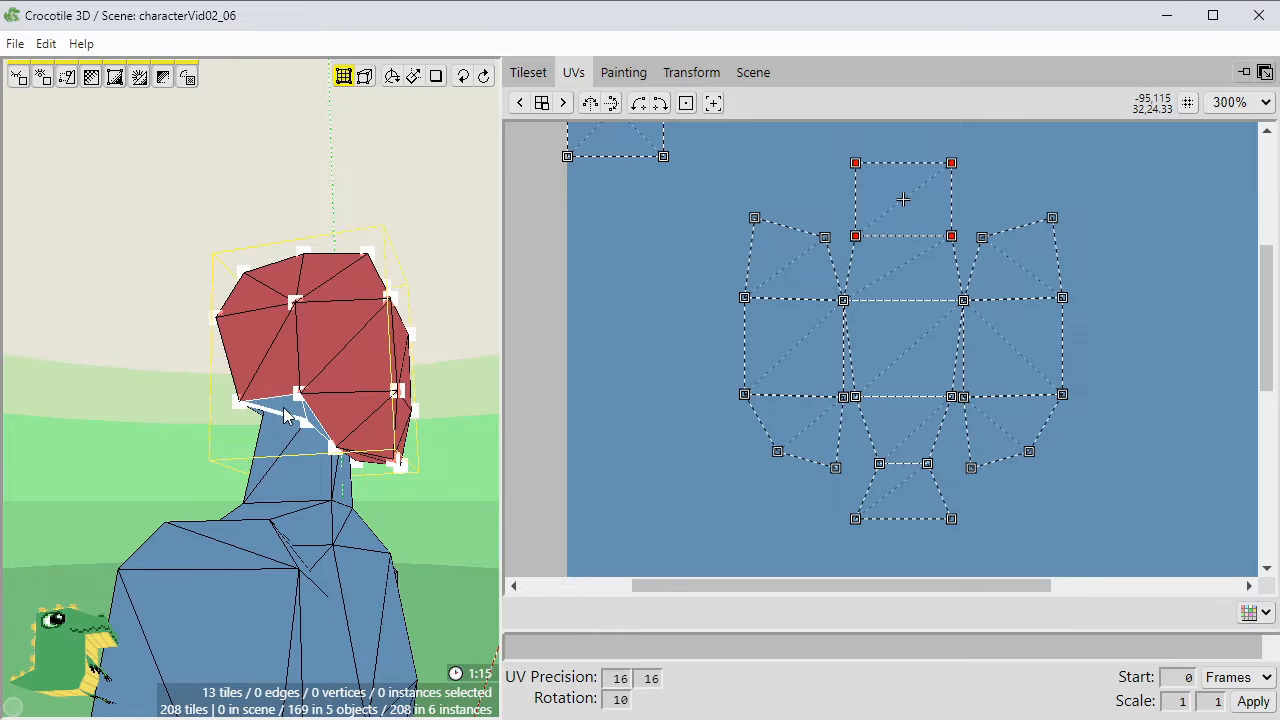
left_click(285, 415, "shift")
Unwrap the three rear side tiles and join their UV island to the outer edge of the left side island.
scroll(586, 363, "up", 3)
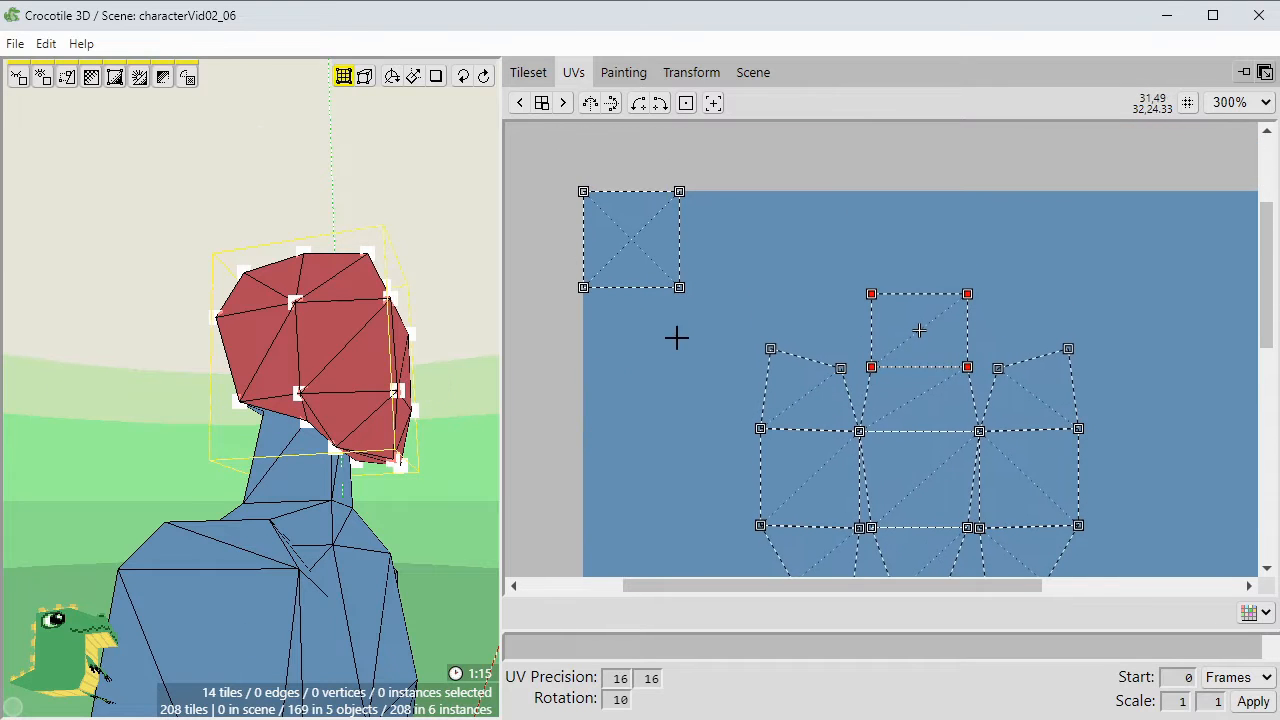
left_click_drag(557, 164, 557, 164)
key("u")
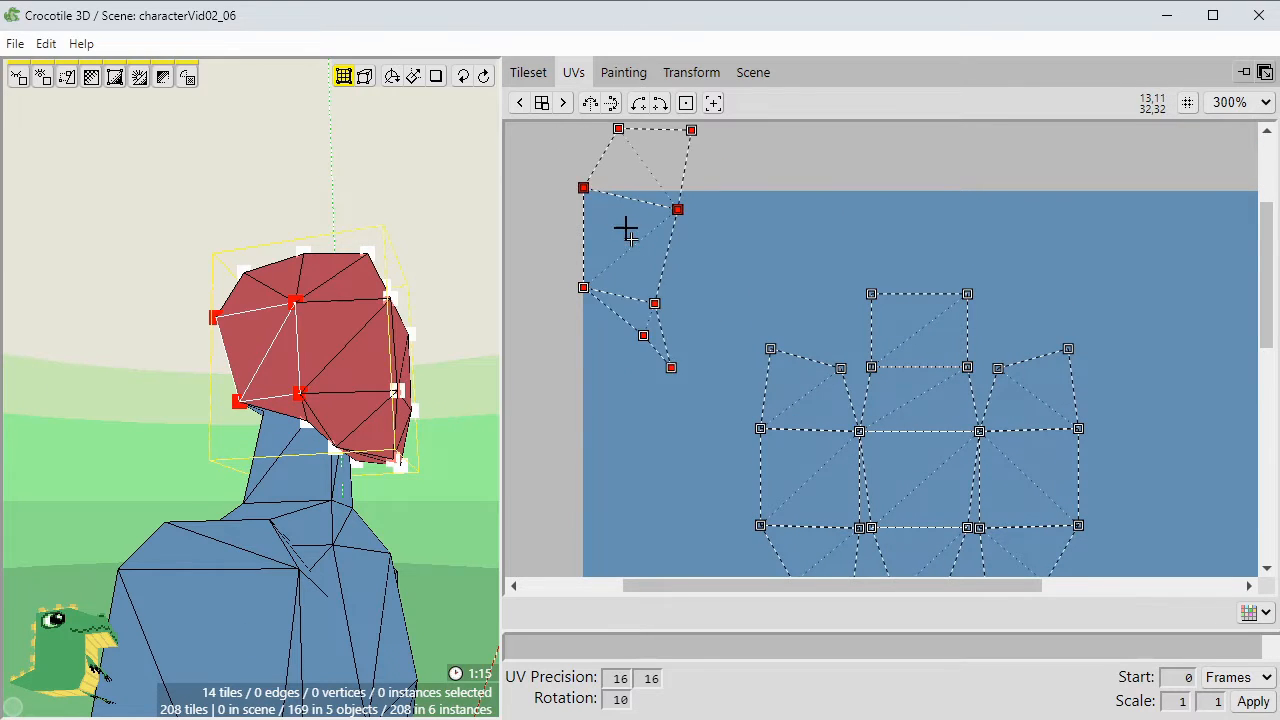
left_click_drag(626, 229, 707, 294)
key("space")
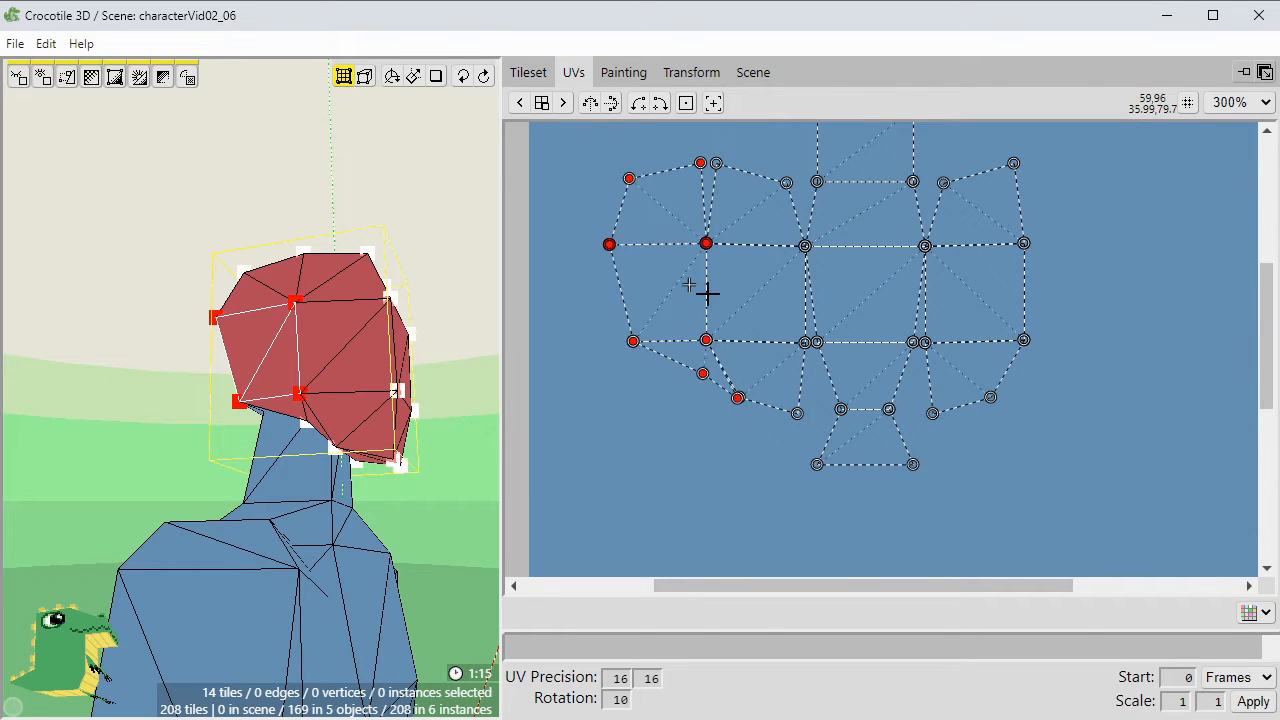
scroll(686, 411, "up", 5)
scroll(760, 355, "down", 5)
middle_click_drag(872, 259, 786, 347)
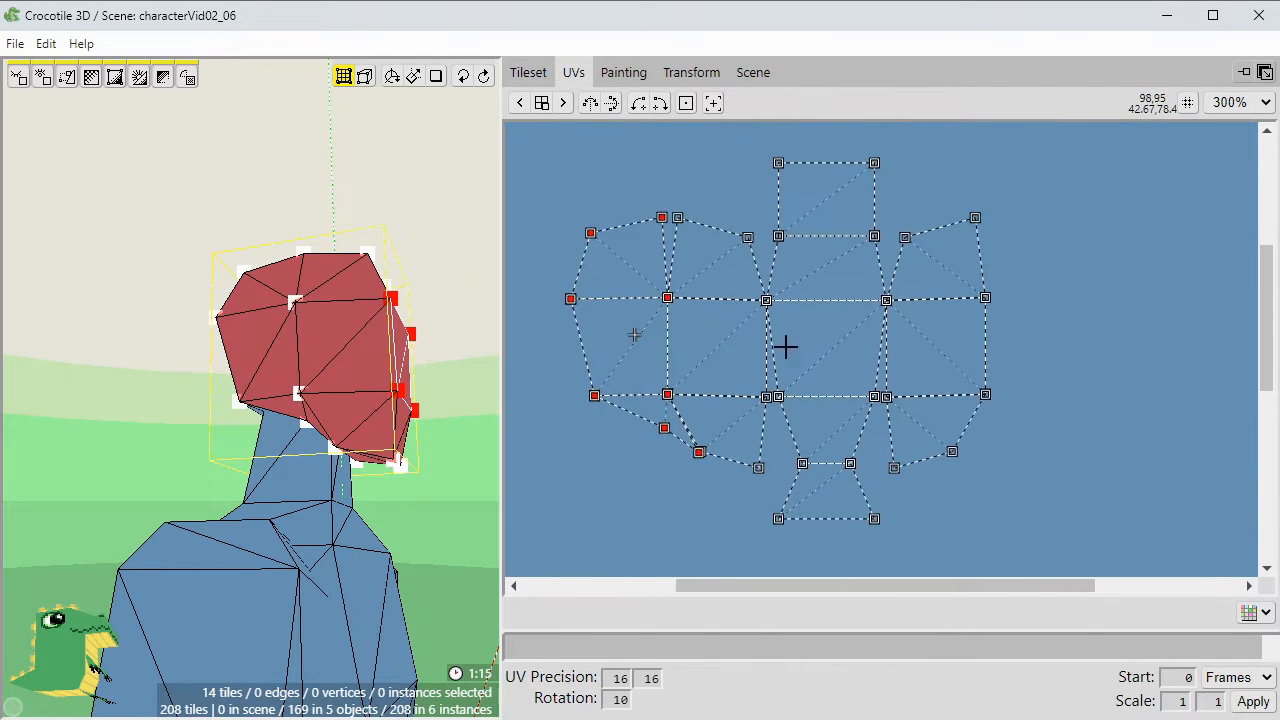
Add the three rear tiles on the opposite side, unwrap them, and join their UVs to the right side island.
middle_click_drag(420, 280, 280, 283)
left_click_drag(230, 425, 328, 288, "shift")
middle_click_drag(609, 155, 708, 270)
left_click_drag(708, 276, 554, 163)
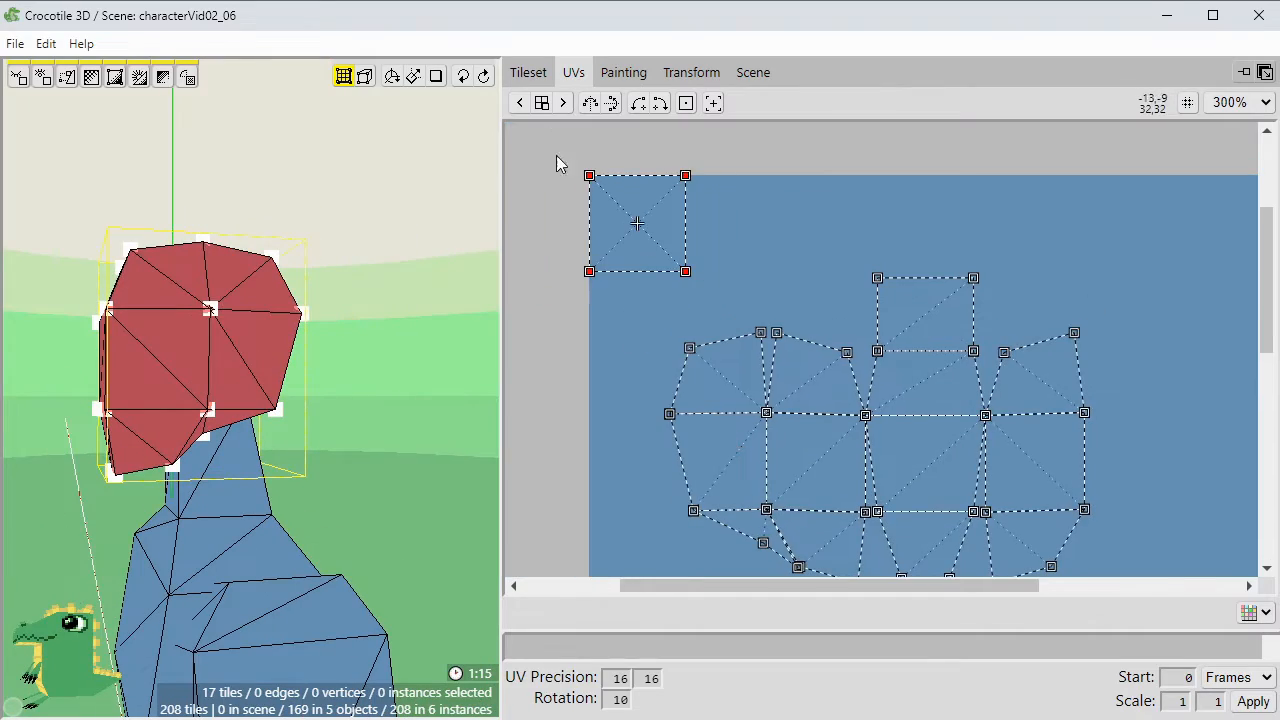
key("u")
left_click_drag(636, 236, 1107, 464)
middle_click_drag(1071, 469, 1003, 363)
Add the five tiles running down the back of the head, from crown to underside, to the selection.
middle_click_drag(280, 410, 242, 368)
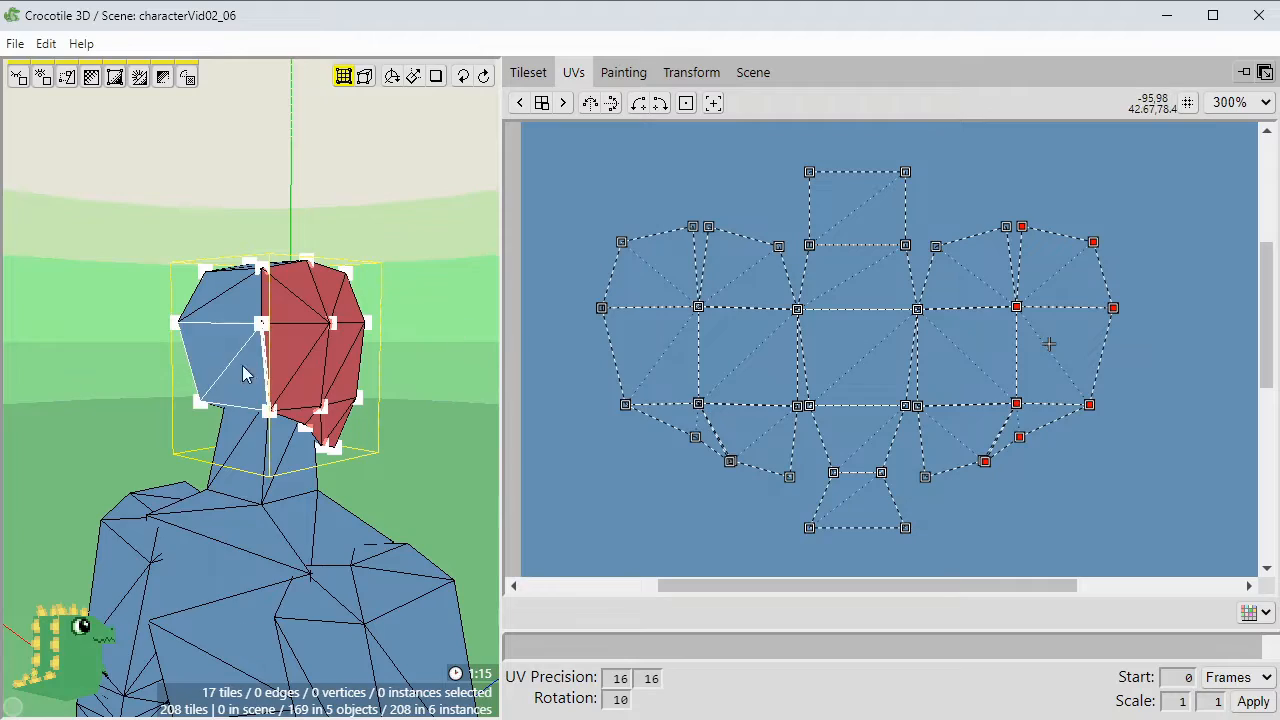
middle_click_drag(398, 364, 300, 360)
scroll(300, 420, "up", 2)
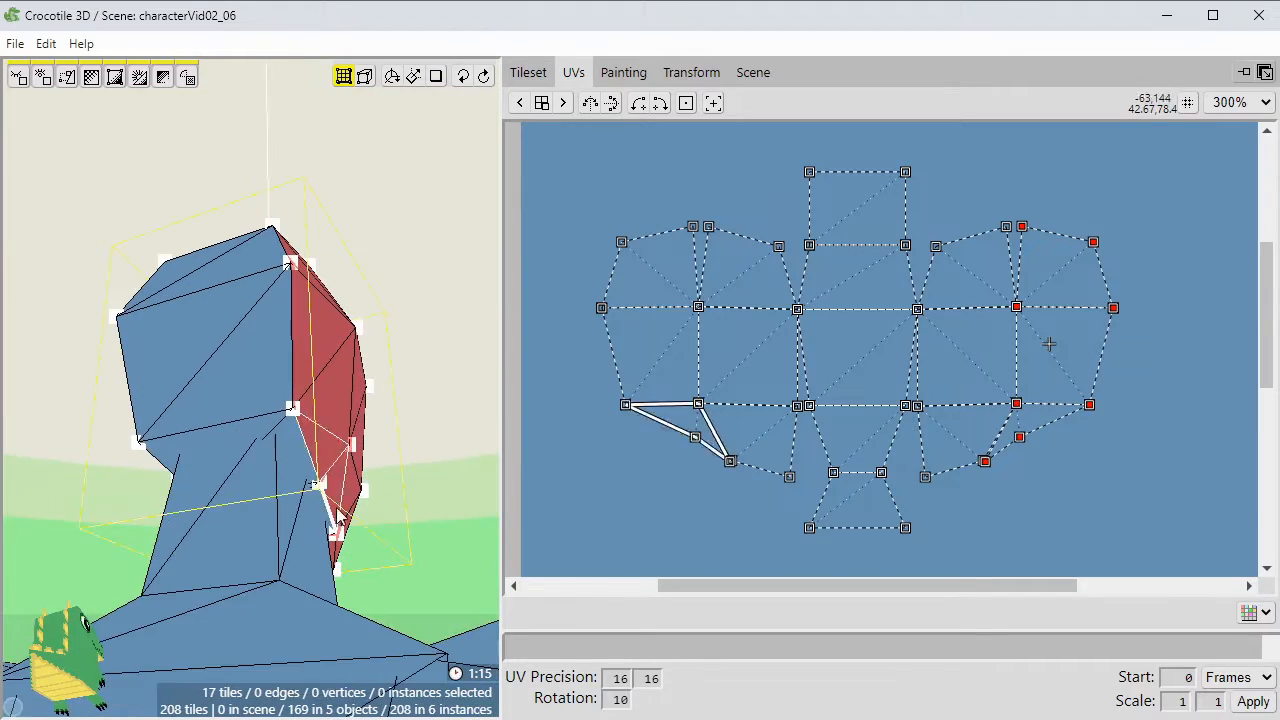
left_click(261, 425, "shift")
left_click(326, 508, "shift")
middle_click_drag(411, 418, 366, 196)
left_click_drag(366, 196, 268, 356, "shift")
middle_click_drag(330, 300, 418, 235)
Unwrap the five back tiles and attach their UV strip to the right end of the head layout at its widest corner.
middle_click_drag(659, 198, 738, 304)
left_click_drag(738, 304, 592, 160)
key("u")
left_click_drag(762, 238, 1193, 287)
middle_click_drag(1125, 278, 937, 177)
left_click_drag(937, 177, 1034, 368)
left_click_drag(1024, 311, 1004, 312)
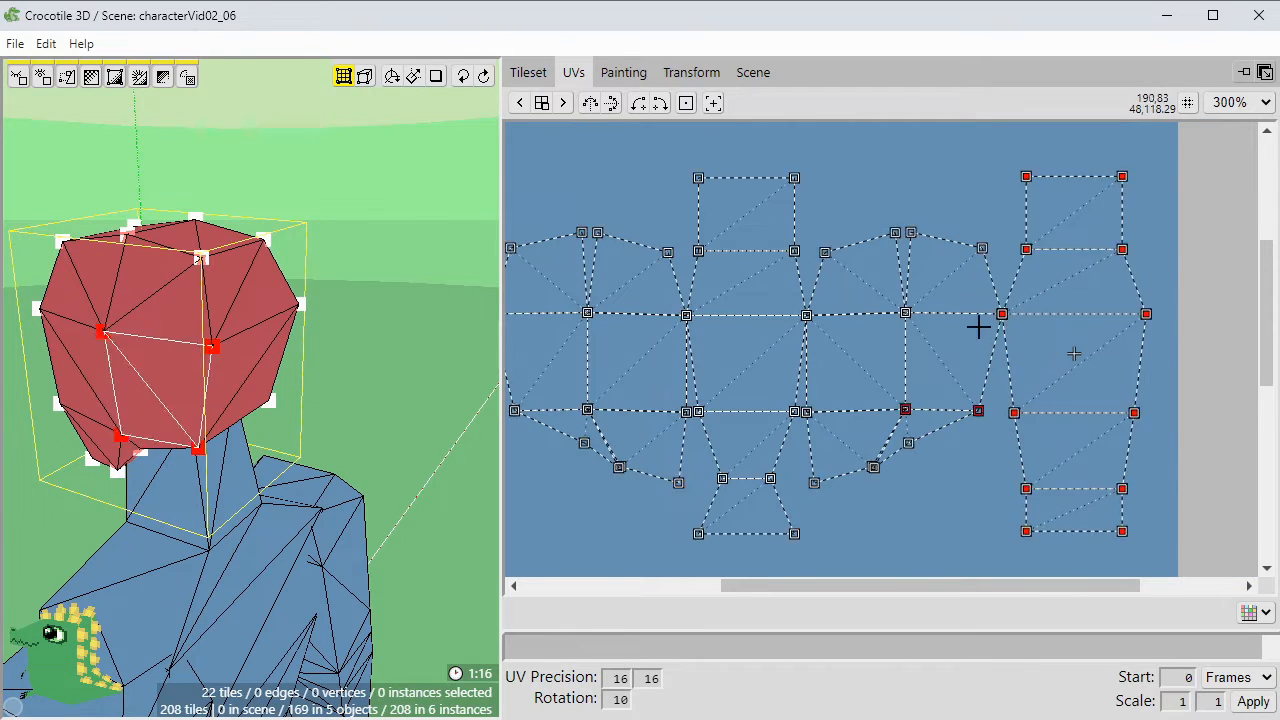
Check the complete head UV layout against the model and select all of its UV vertices.
middle_click_drag(988, 416, 1038, 411)
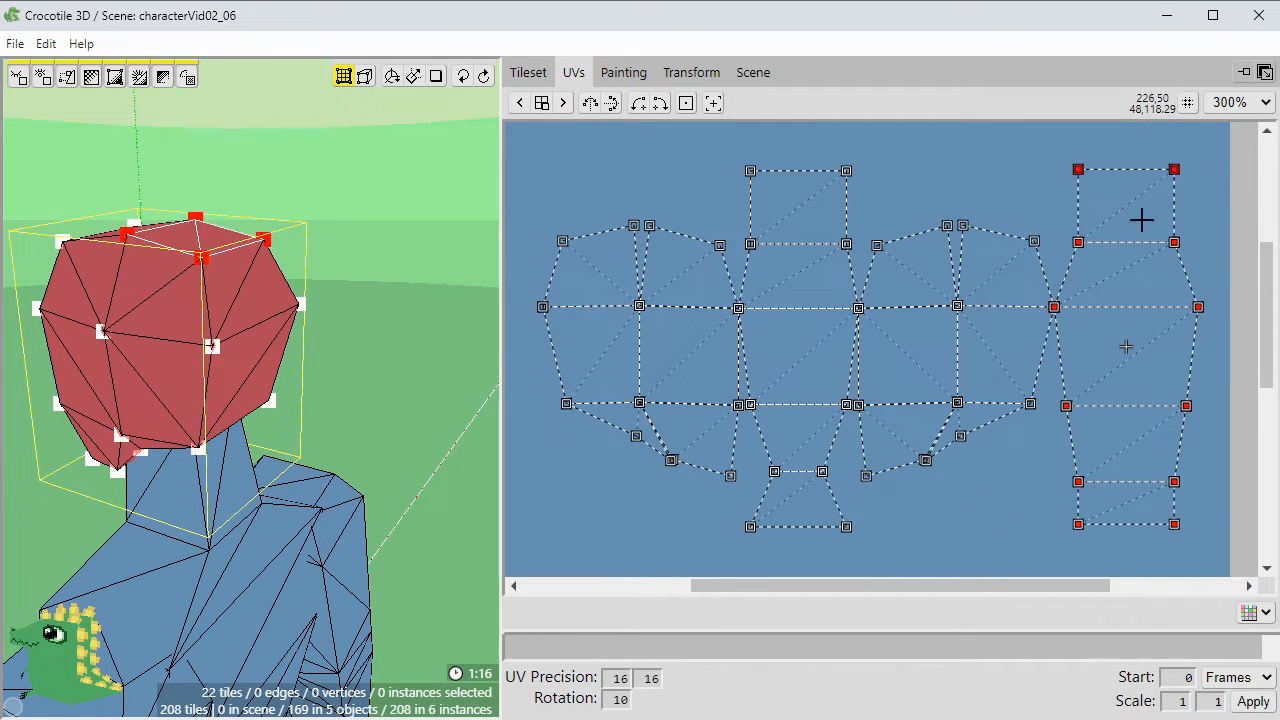
middle_click_drag(550, 492, 571, 489)
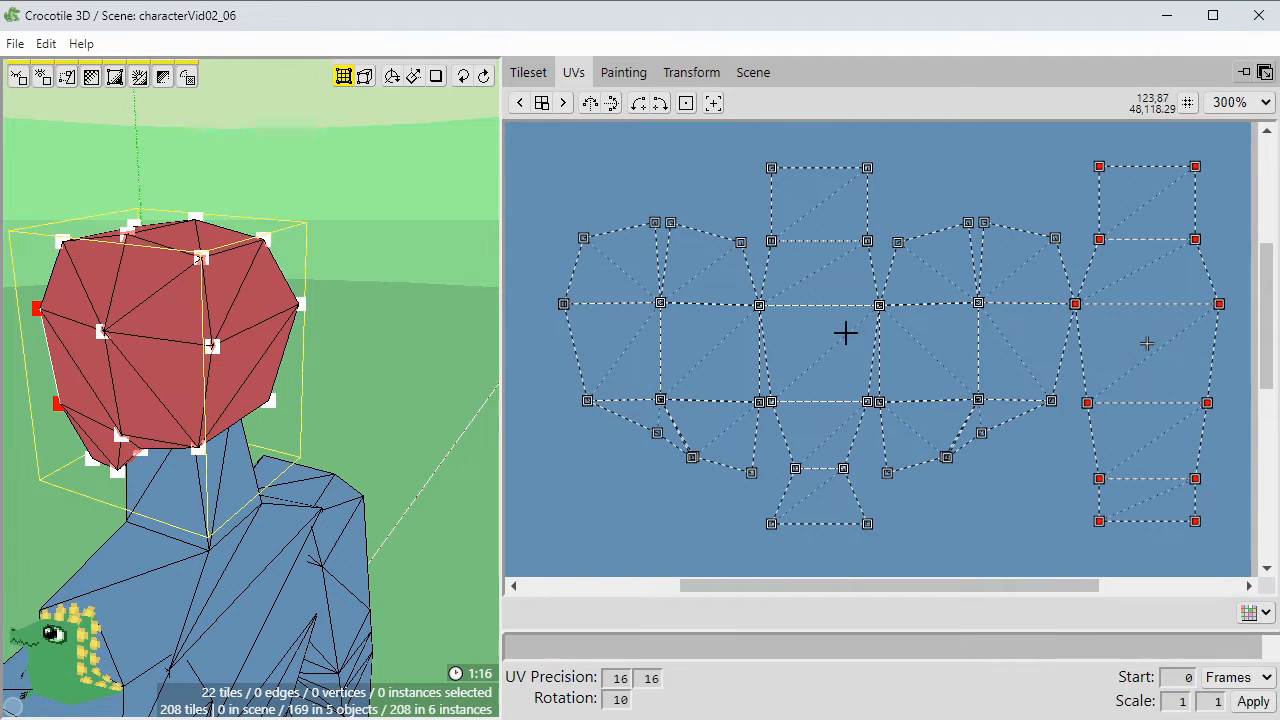
right_click_drag(150, 540, 345, 515)
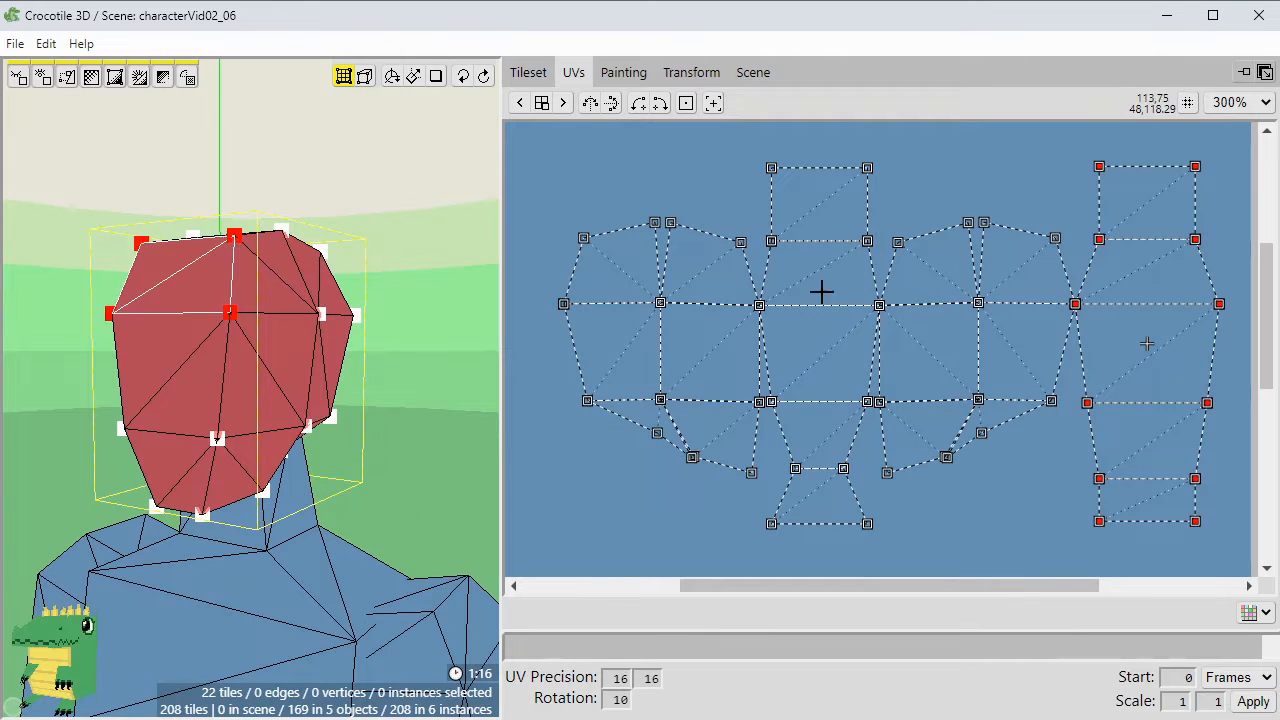
scroll(1023, 405, "down", 1)
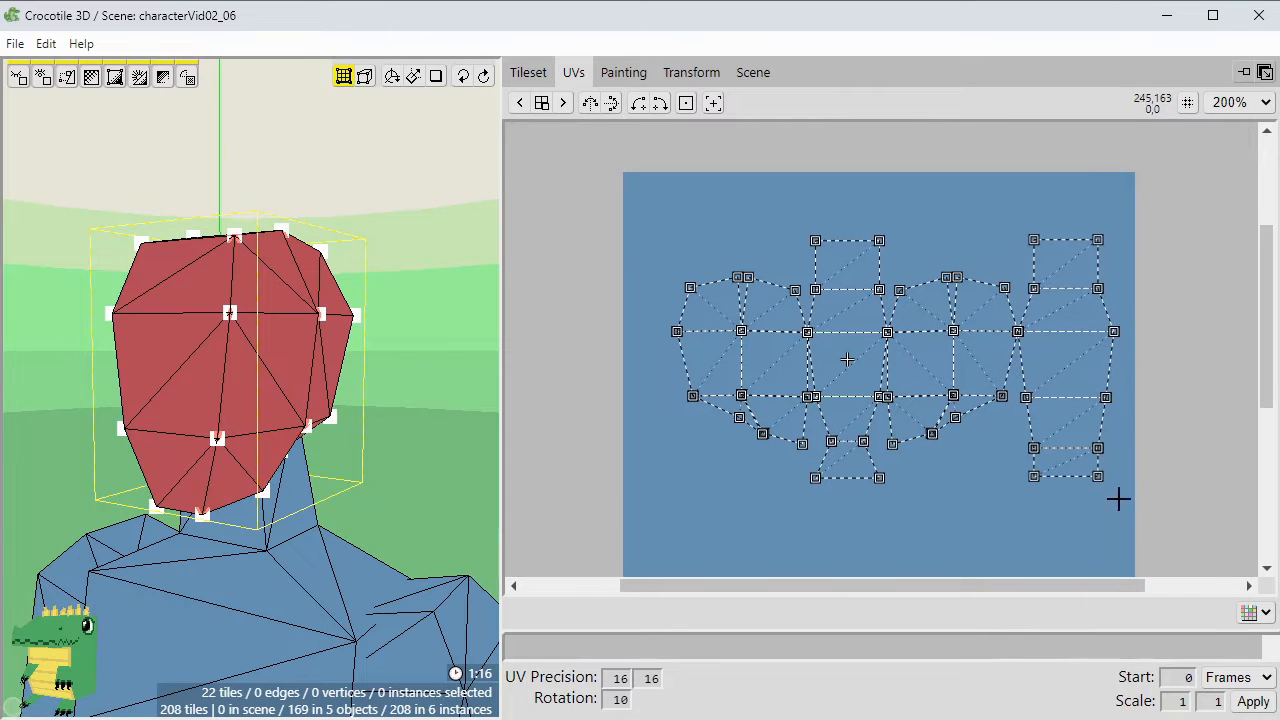
left_click_drag(1157, 508, 640, 172)
scroll(698, 278, "up", 2)
scroll(698, 278, "down", 2)
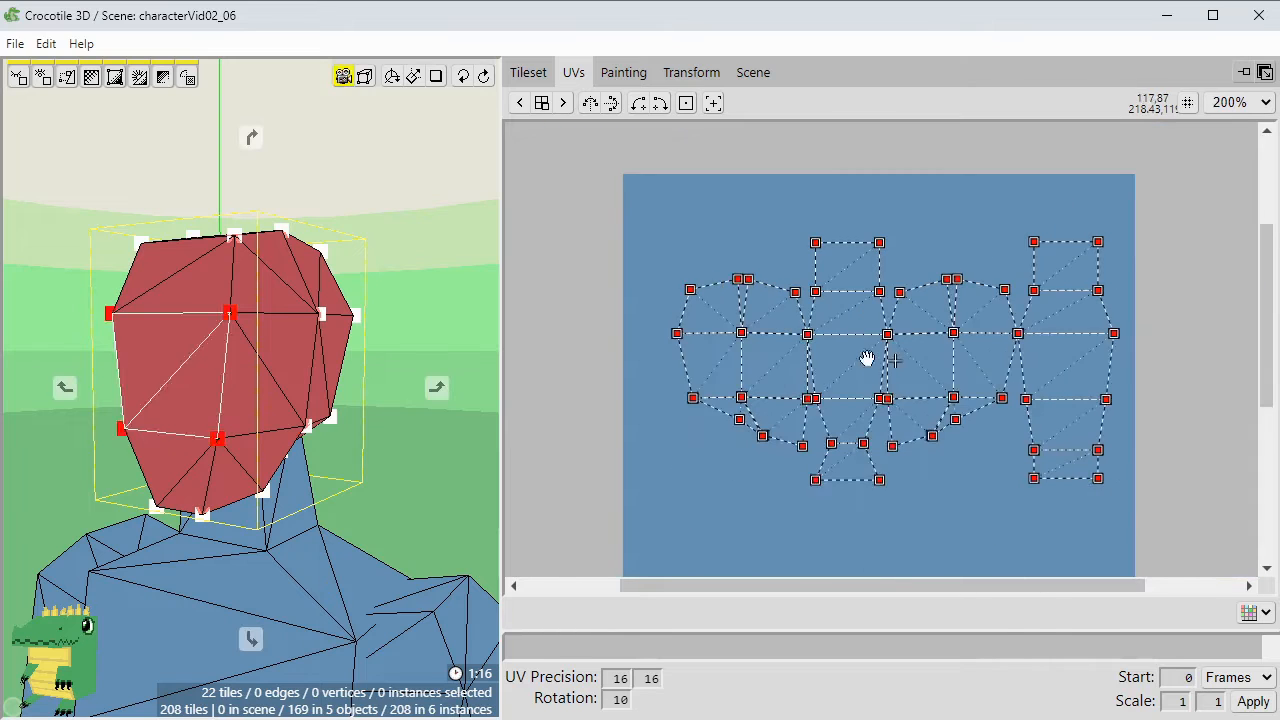
scroll(849, 353, "up", 1)
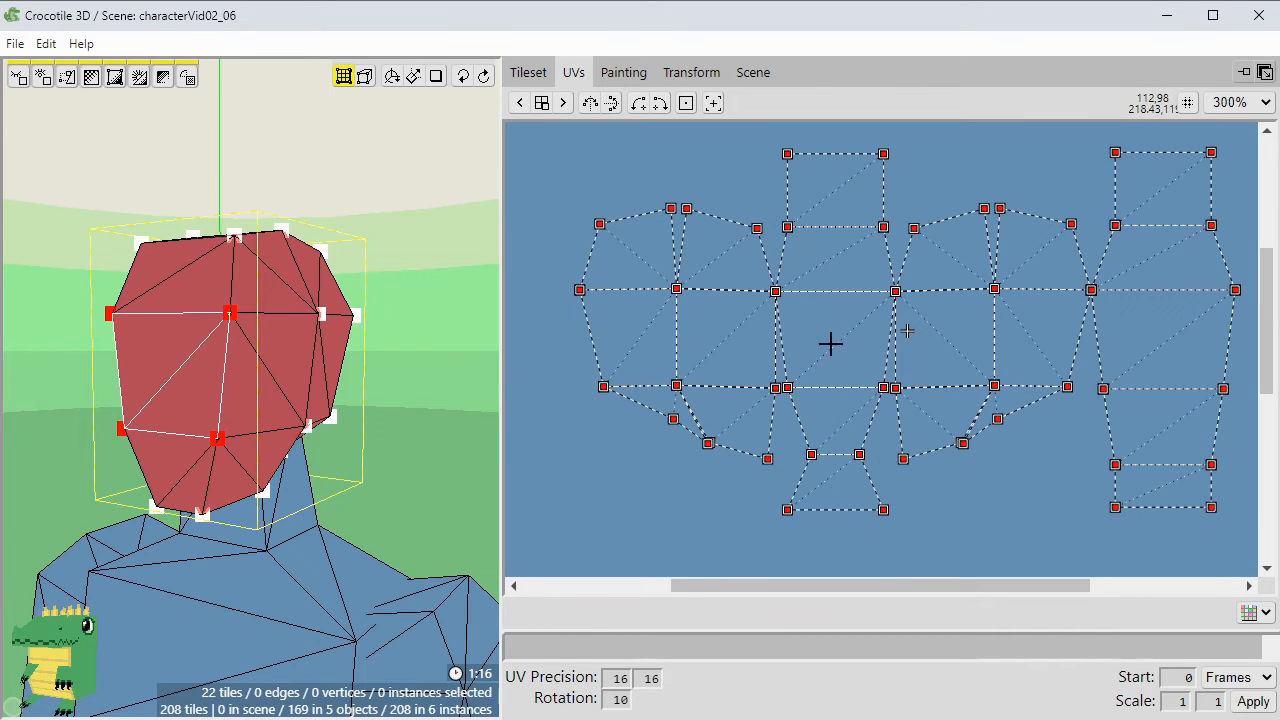
left_click(903, 329)
left_click(903, 414)
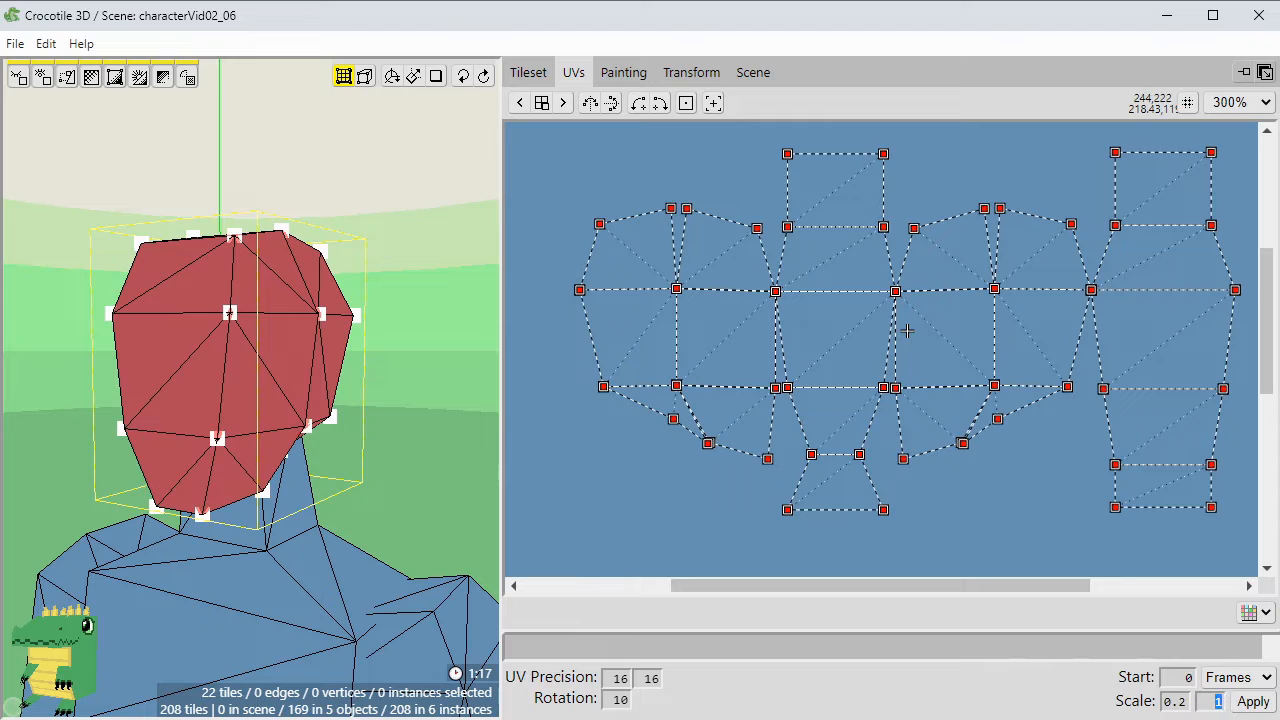
Try scaling the whole head UV layout by 0.2 and moving it into the texture's upper-left corner.
left_click(1245, 706)
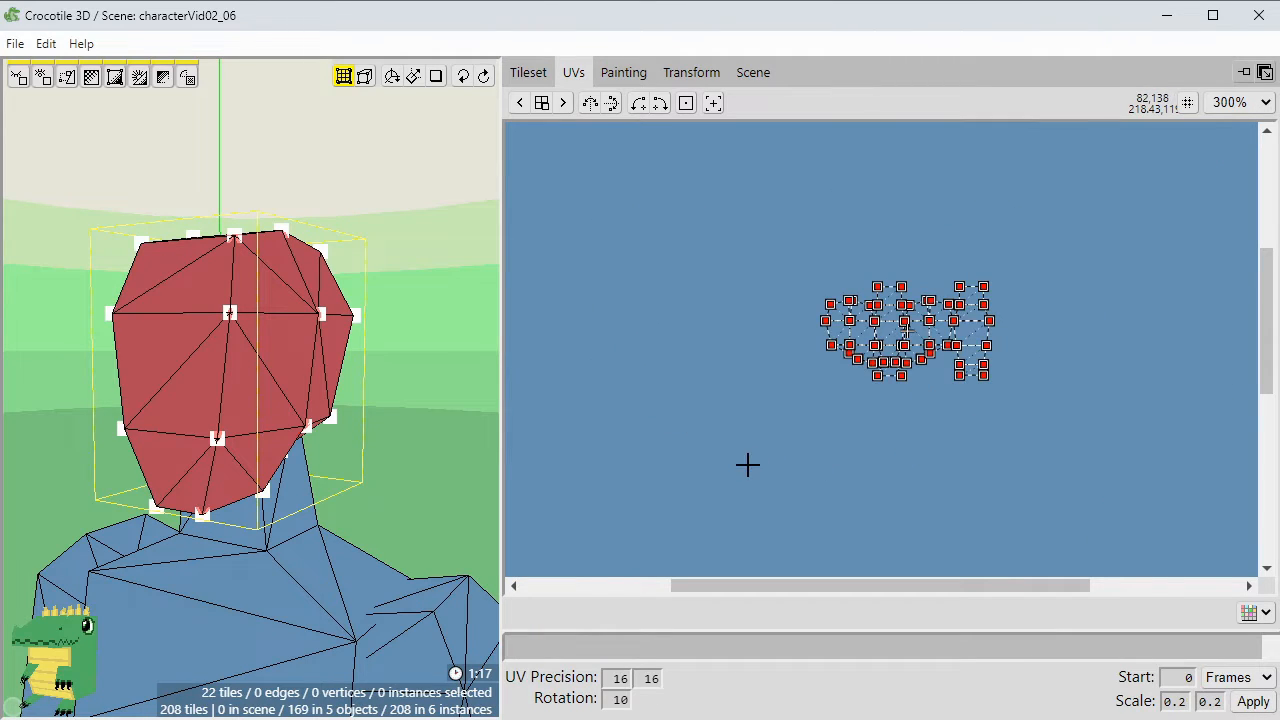
scroll(747, 464, "down", 1)
scroll(746, 458, "up", 3)
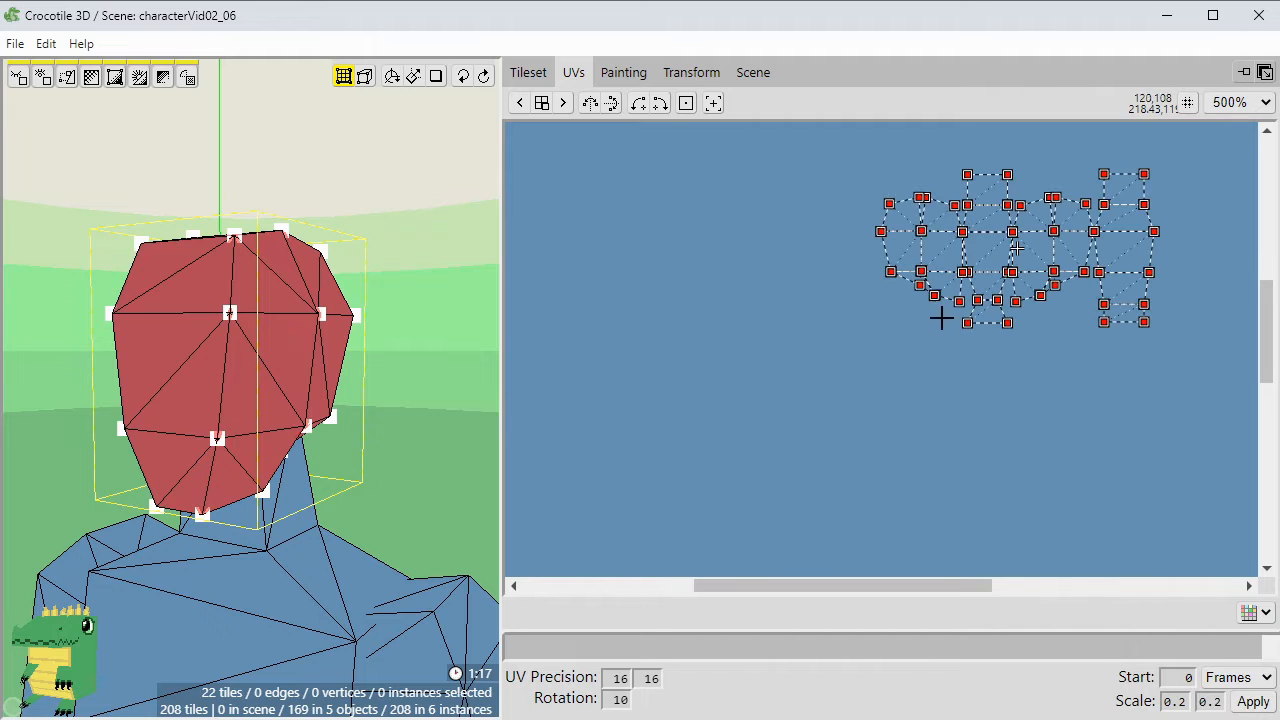
left_click_drag(949, 246, 657, 177)
key("space")
left_click_drag(657, 304, 863, 500)
scroll(863, 500, "down", 1)
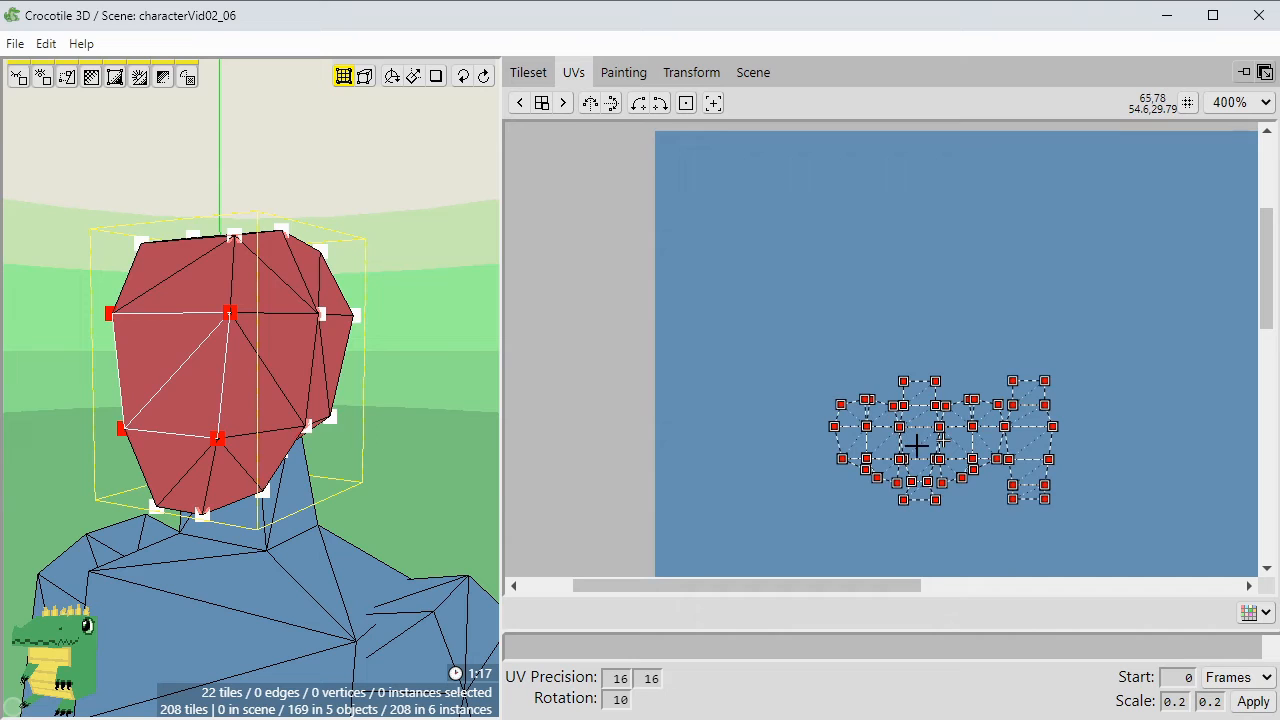
left_click_drag(916, 445, 738, 220)
scroll(711, 251, "down", 3)
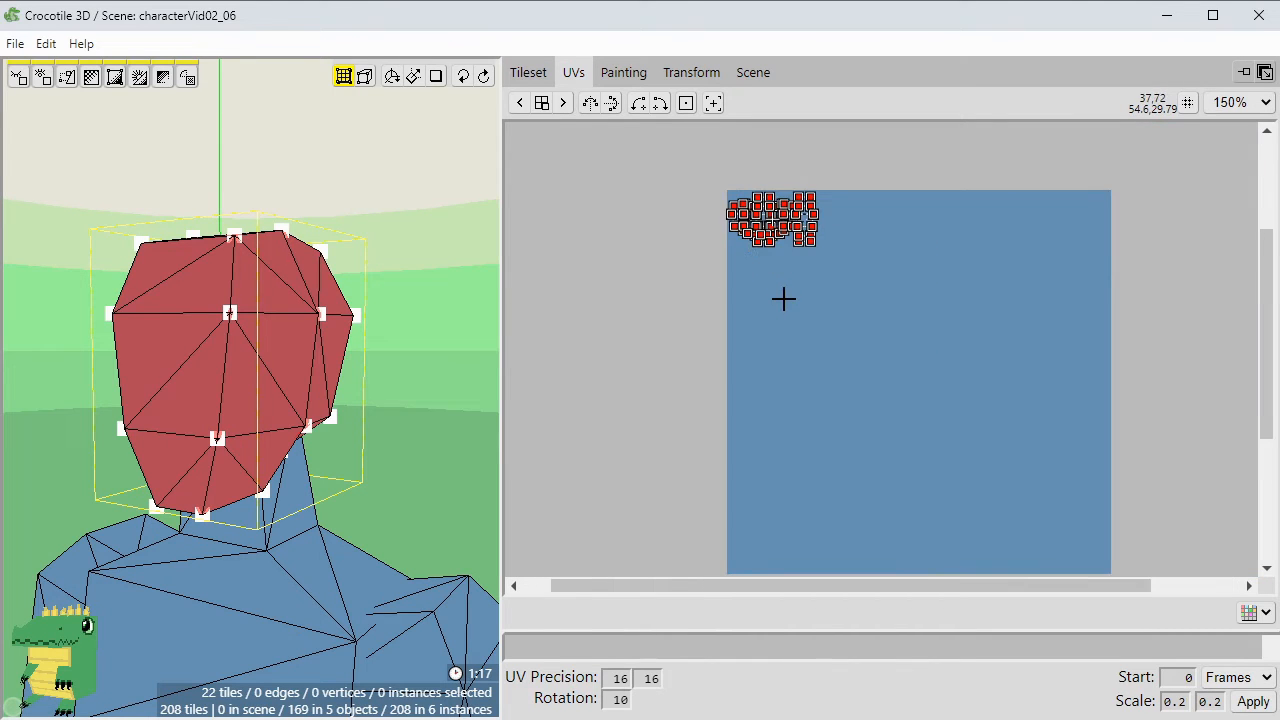
Undo the move and the 0.2 scaling of the head UV layout.
scroll(783, 298, "up", 1)
key("ctrl+z")
key("ctrl+z")
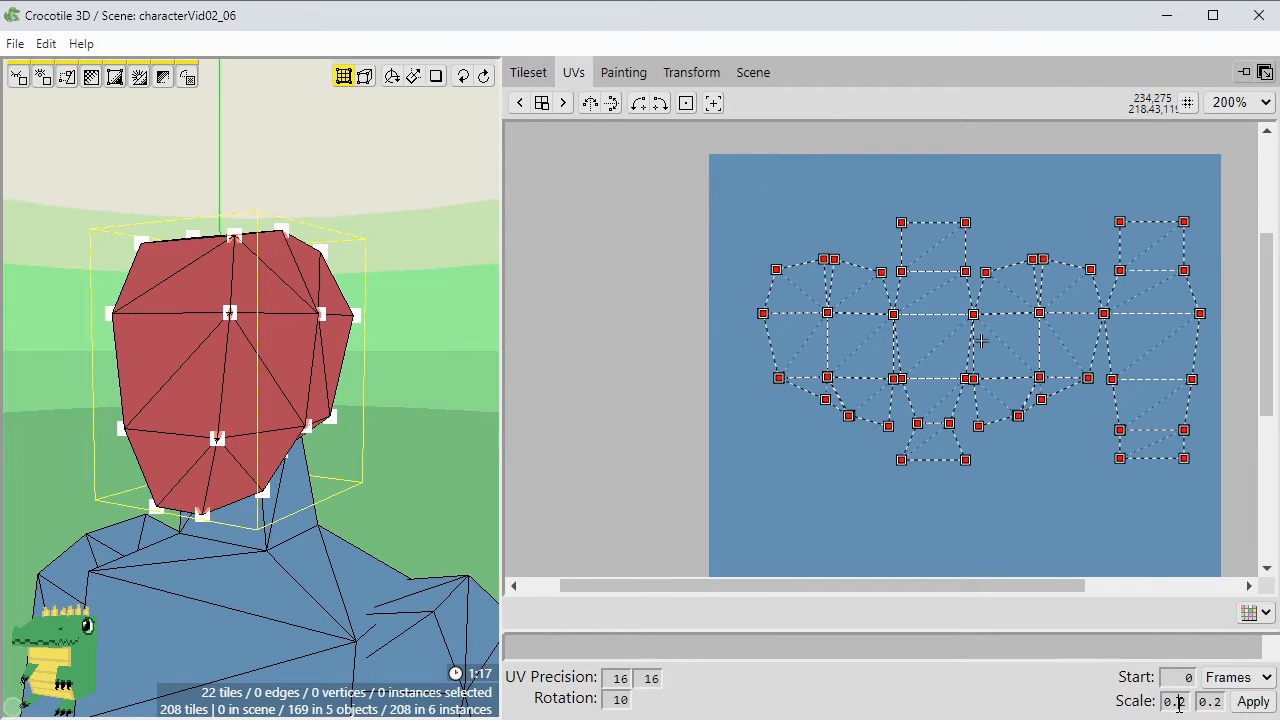
Scale the whole head UV layout by 0.5 in both directions and move it close to the texture's upper-left corner.
left_click(1250, 702)
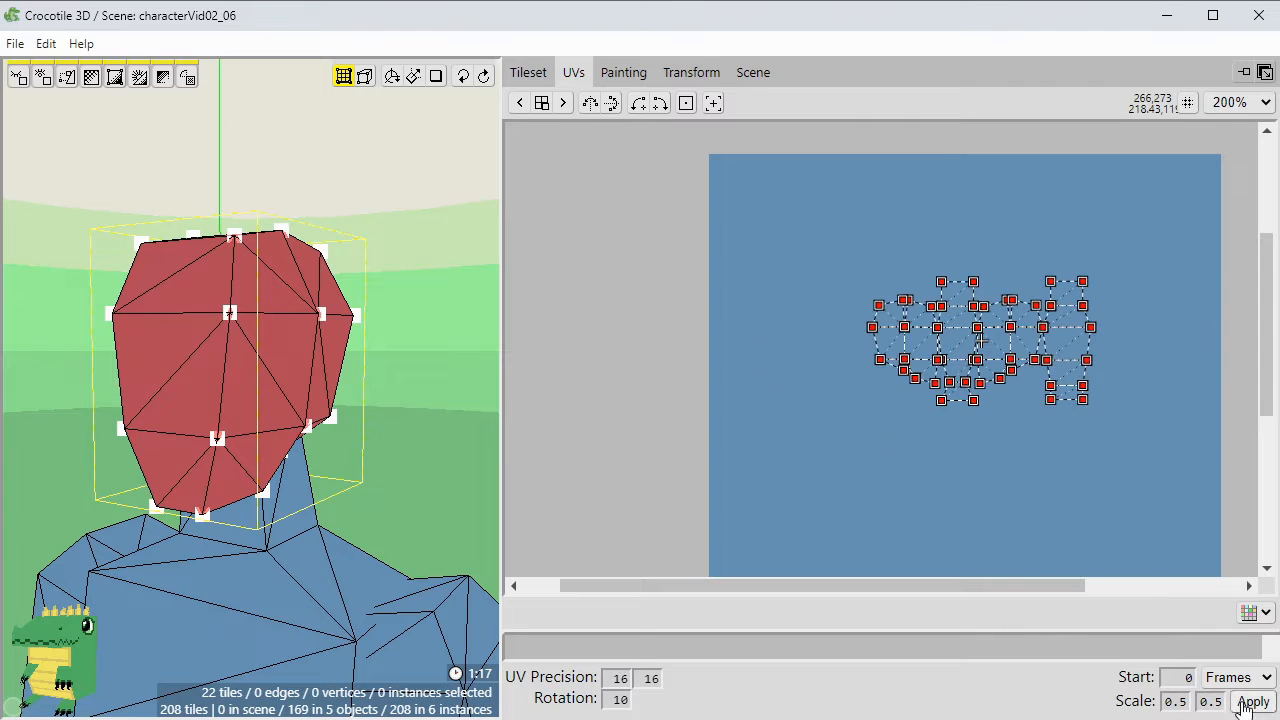
left_click_drag(955, 340, 808, 226)
scroll(717, 225, "up", 1)
scroll(717, 225, "up", 1)
middle_click_drag(899, 226, 807, 336)
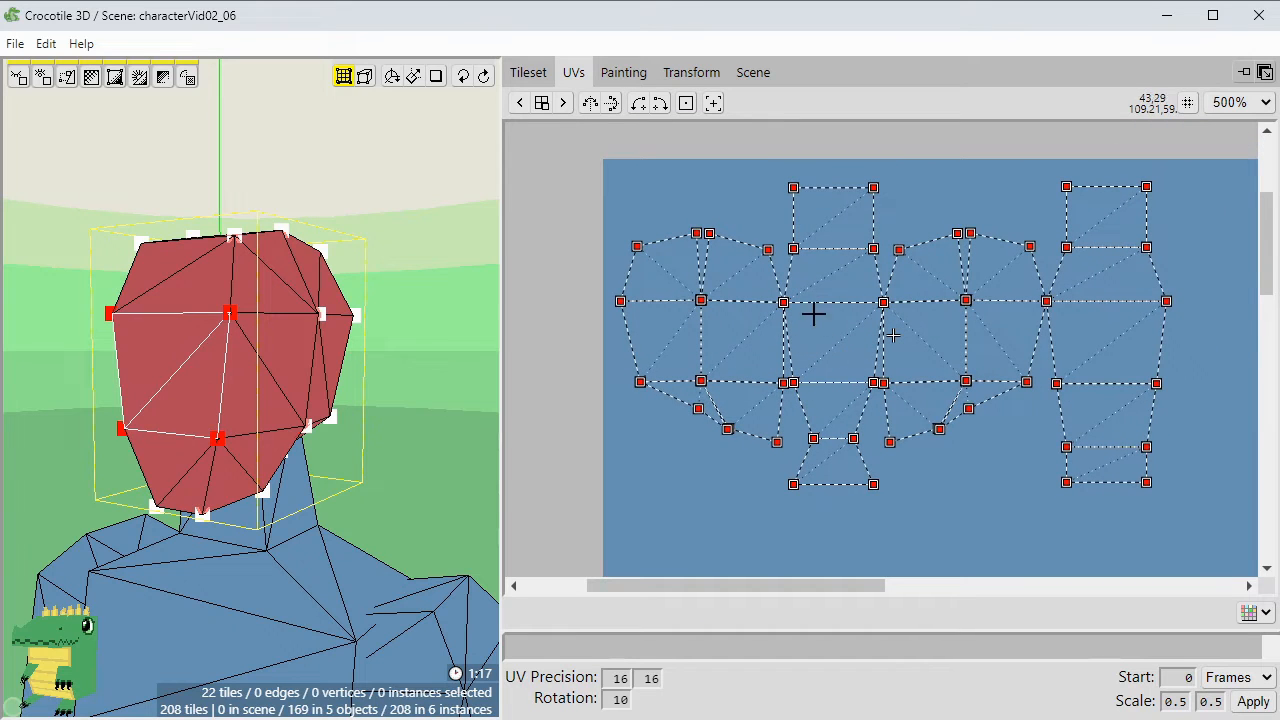
mouse_move(844, 316)
left_mouse_down()
mouse_move(840, 291)
mouse_move(835, 300)
left_mouse_up()
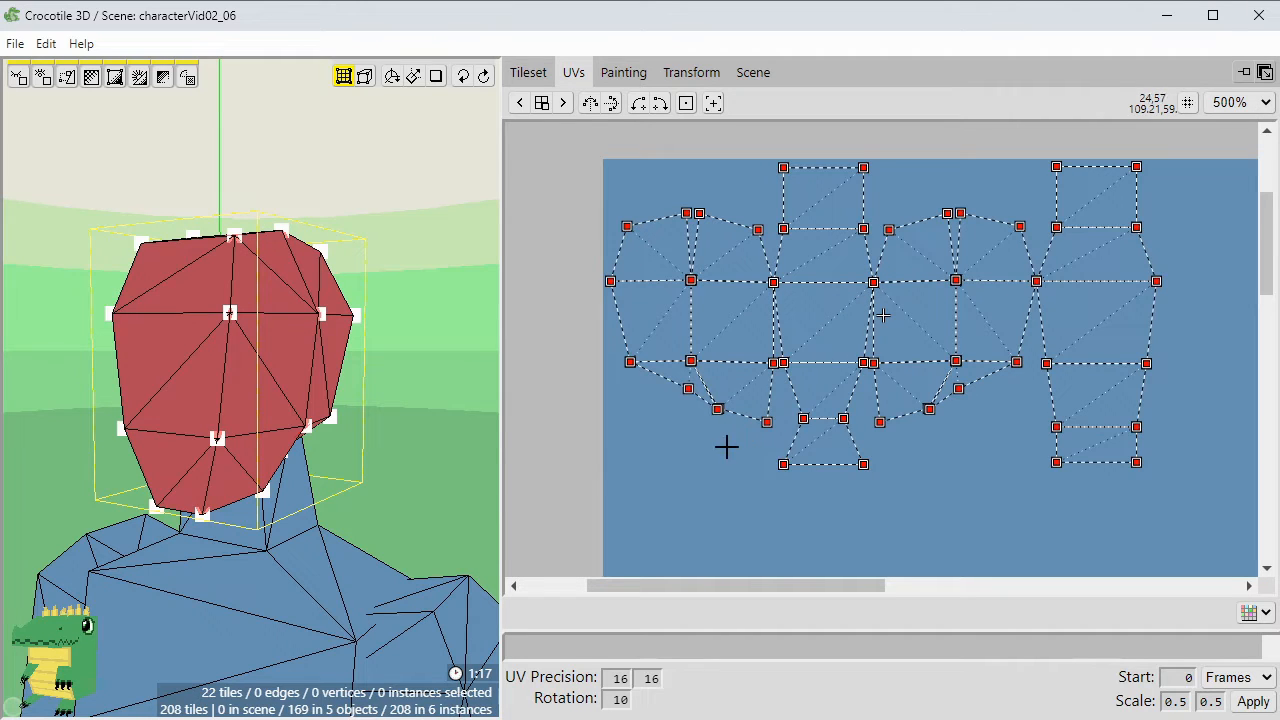
Round all selected head UV vertices to the nearest pixel.
right_click(662, 177)
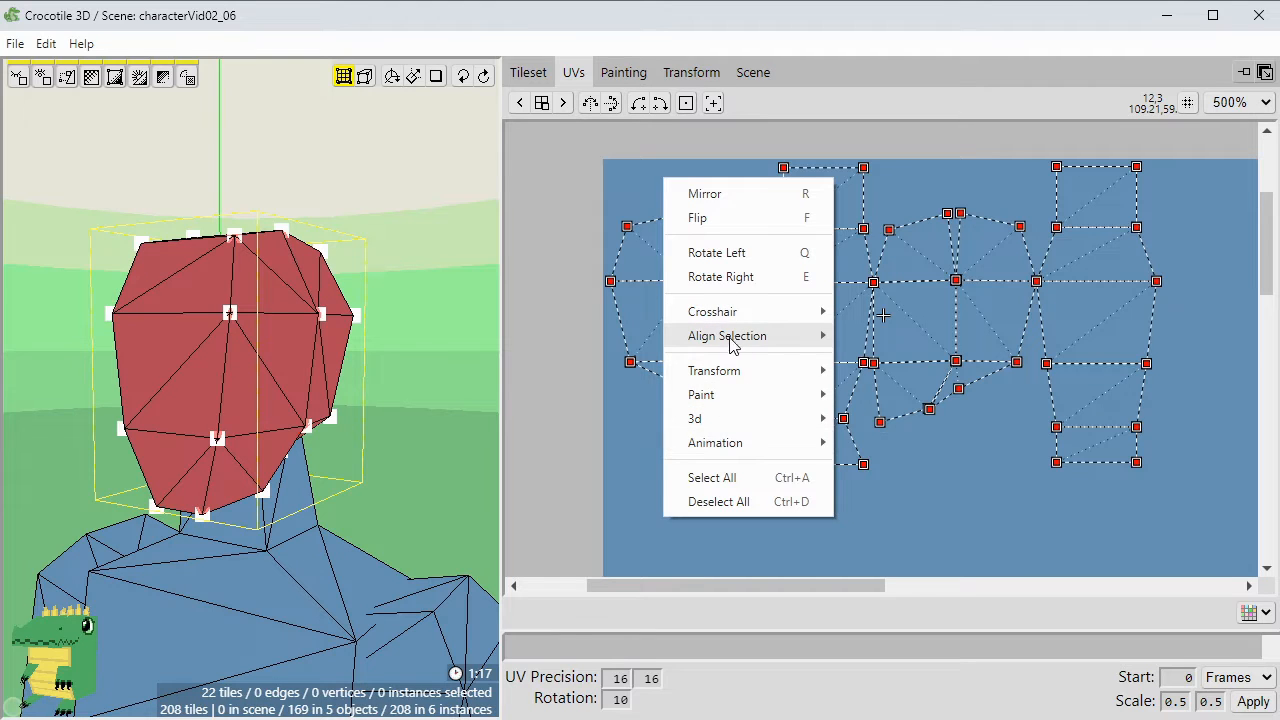
mouse_move(733, 333)
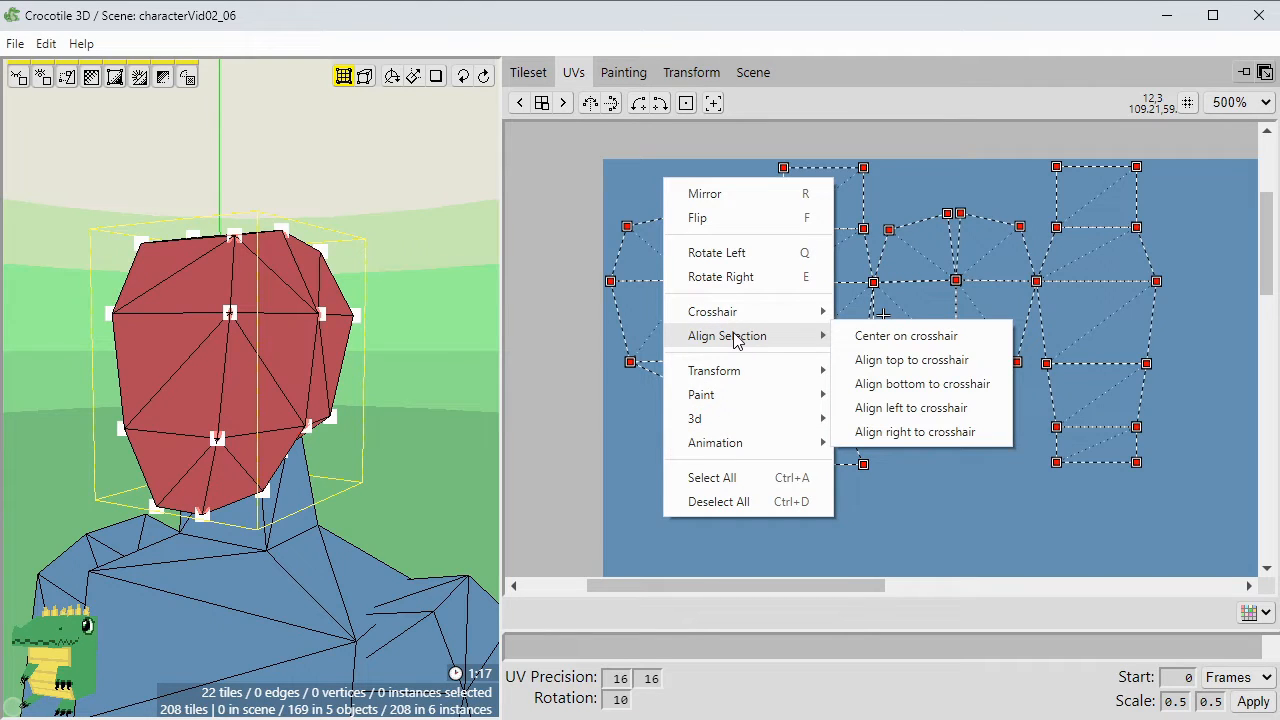
mouse_move(740, 375)
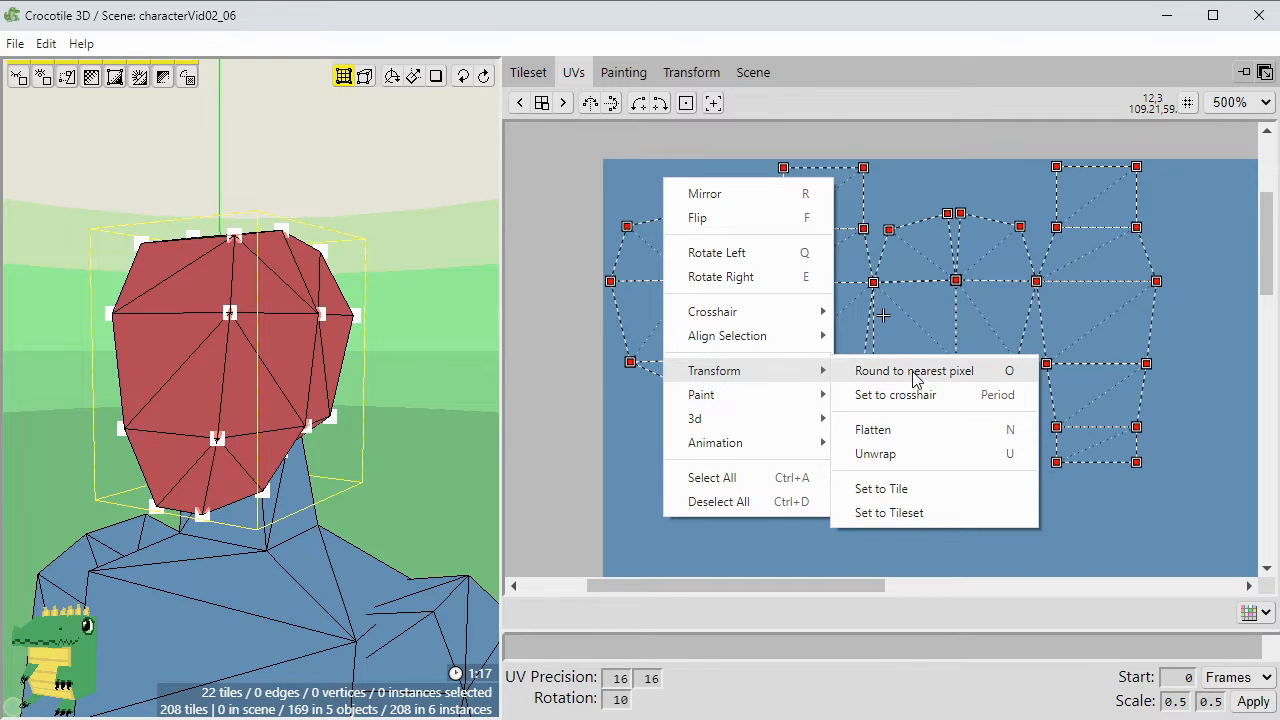
left_click(914, 372)
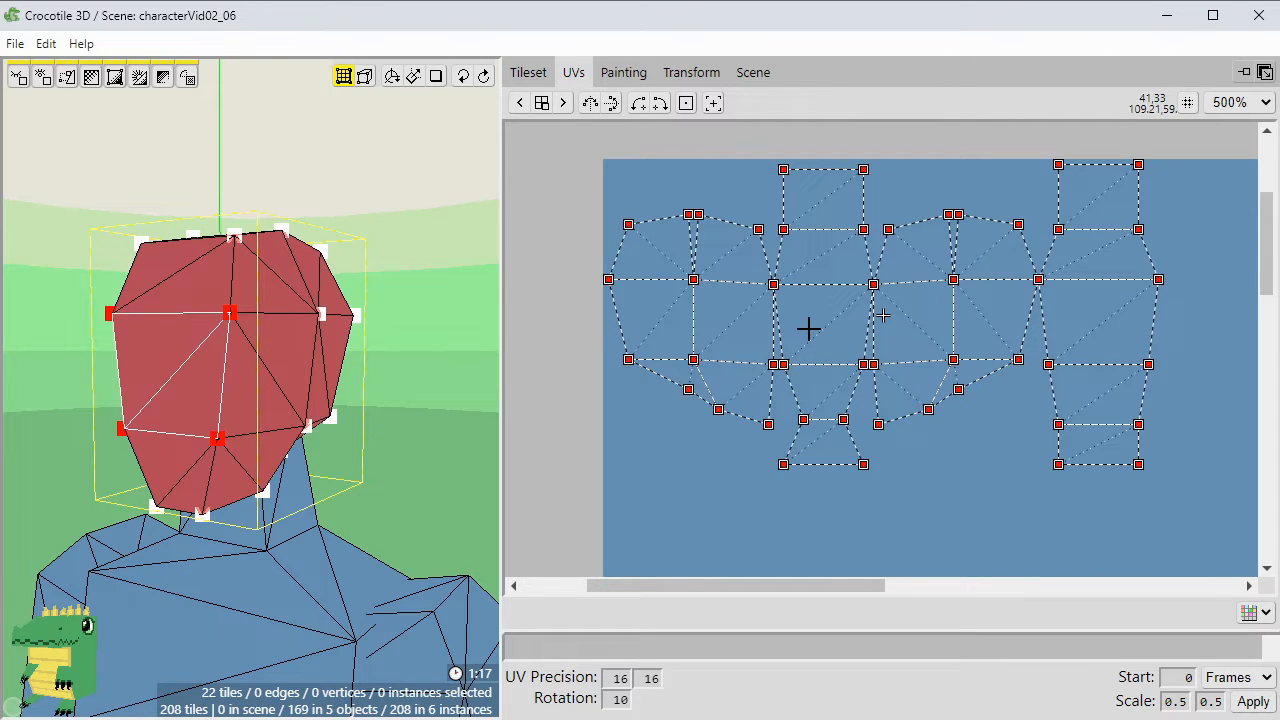
scroll(808, 328, "up", 1)
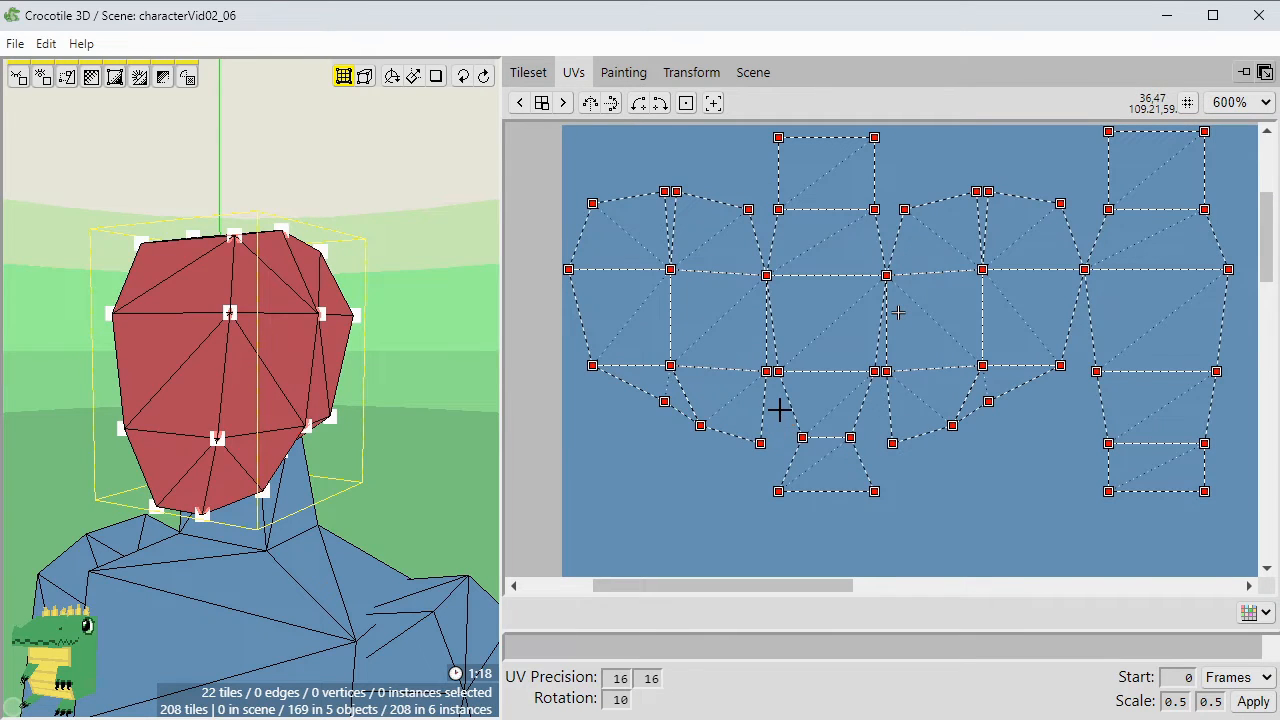
scroll(757, 397, "up", 1)
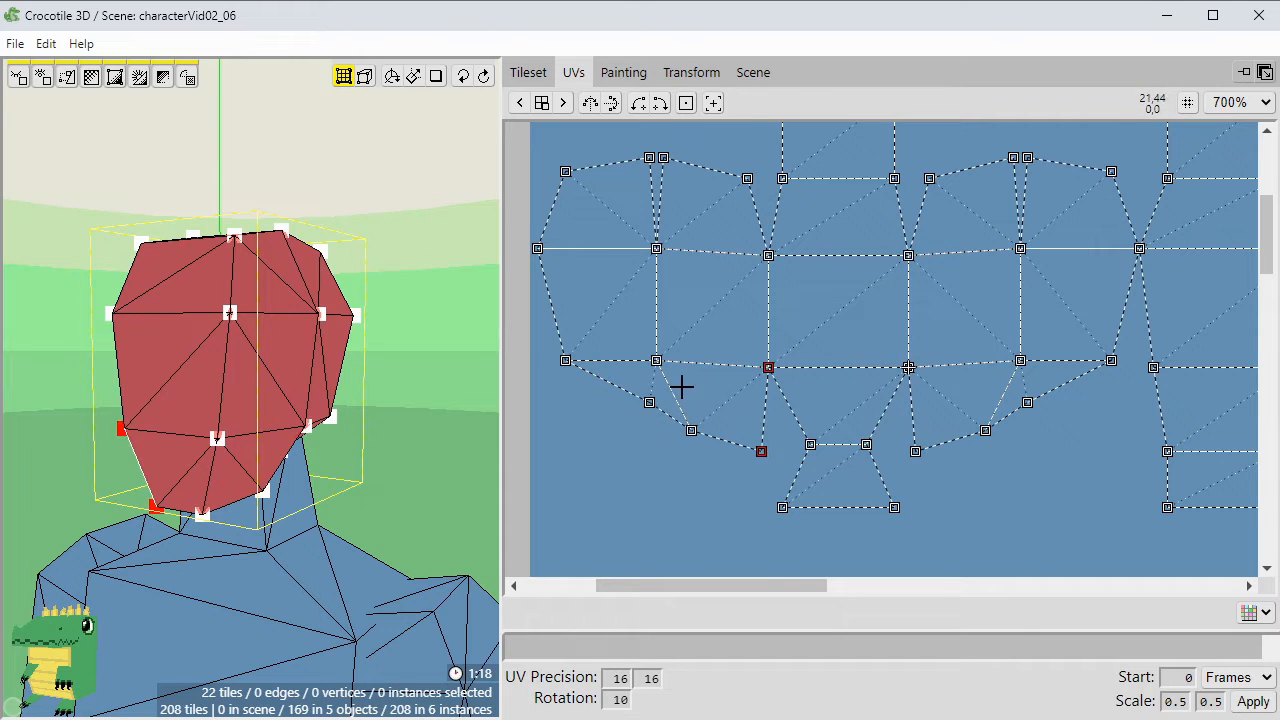
Select the middle and lower UV vertices of both head sides plus the back's upper row, and lower them one pixel to match the front's rows.
left_click(768, 255)
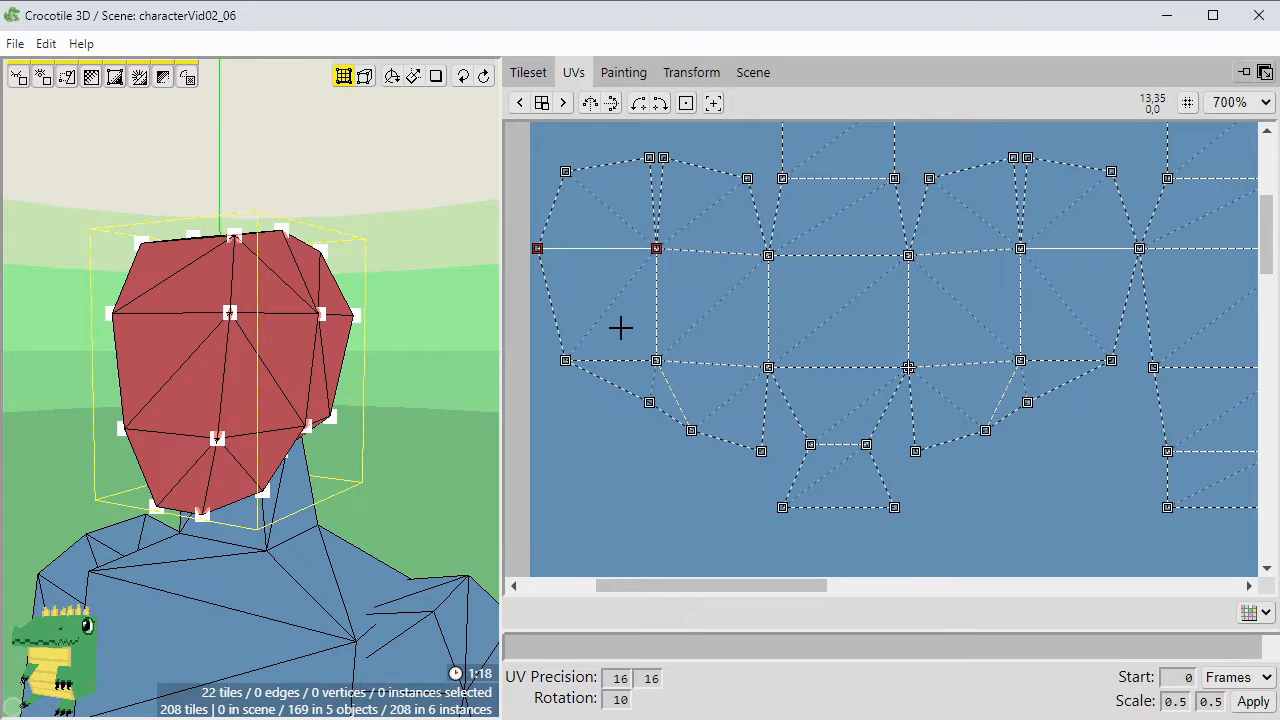
right_click_drag(220, 400, 635, 384)
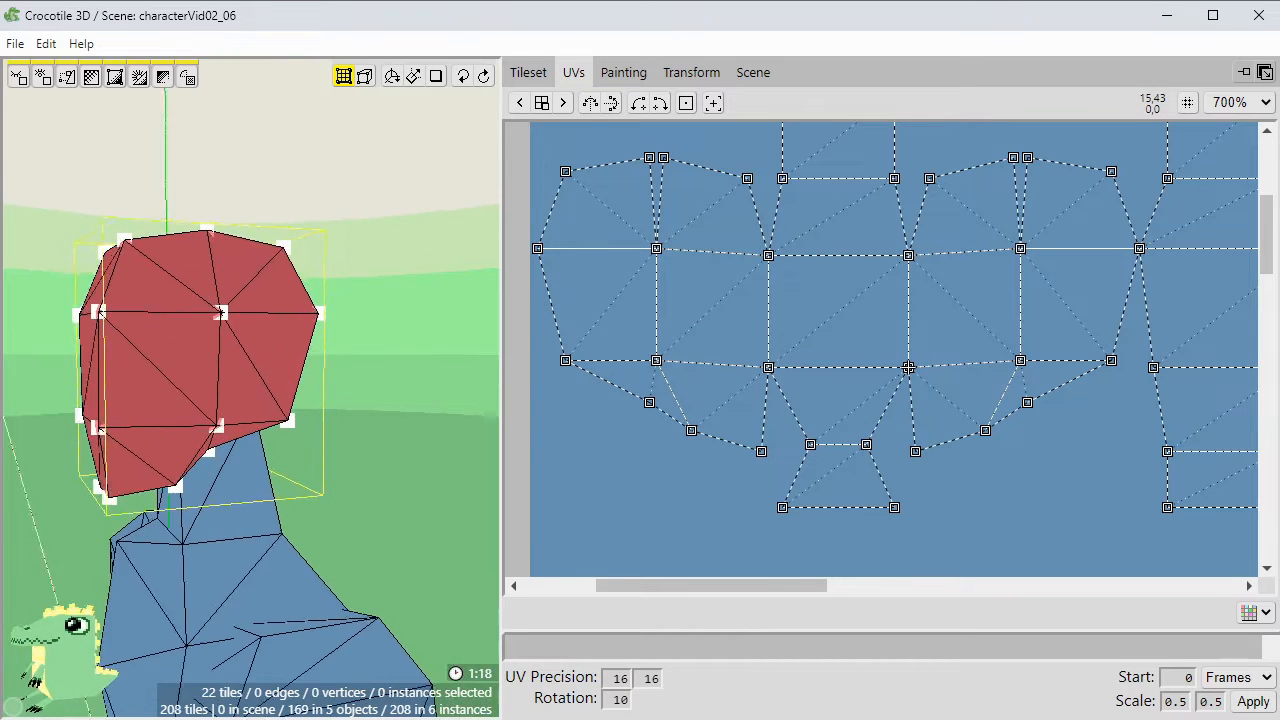
right_click_drag(55, 583, 194, 589)
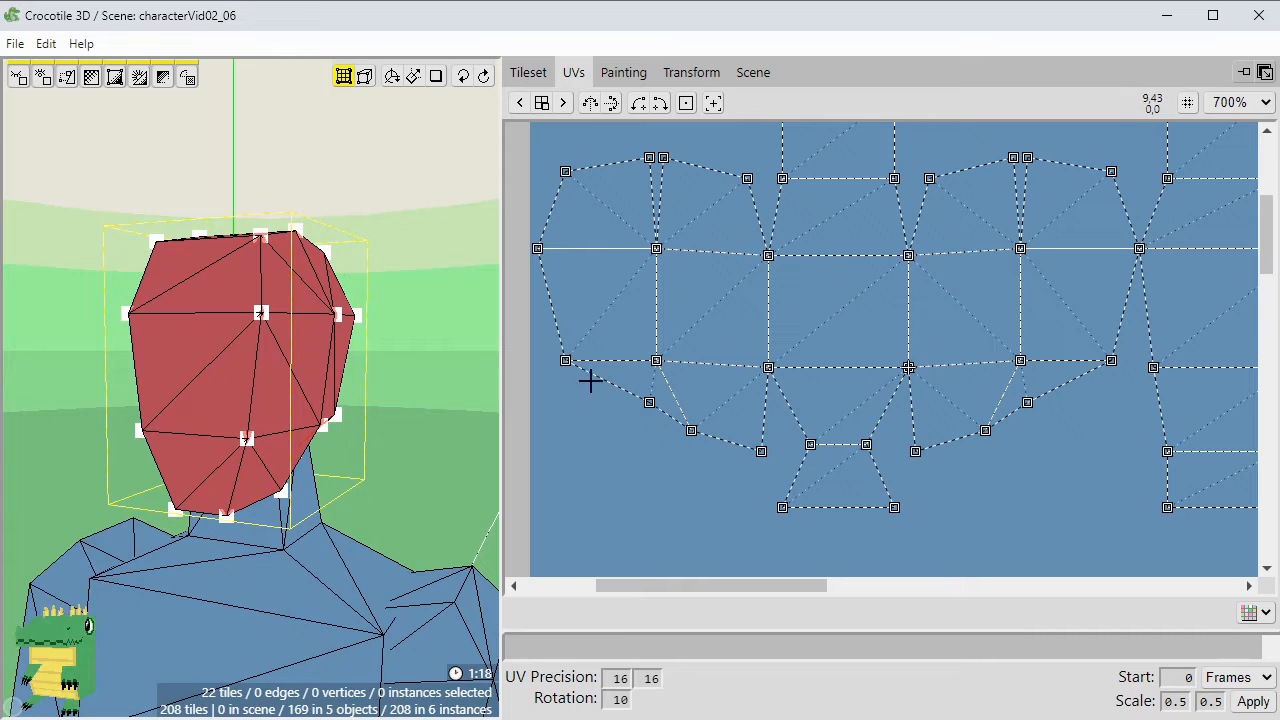
left_click_drag(713, 461, 525, 236)
left_click_drag(970, 455, 1065, 226)
left_click_drag(1131, 418, 1086, 337, "shift")
middle_click_drag(1120, 360, 1009, 415)
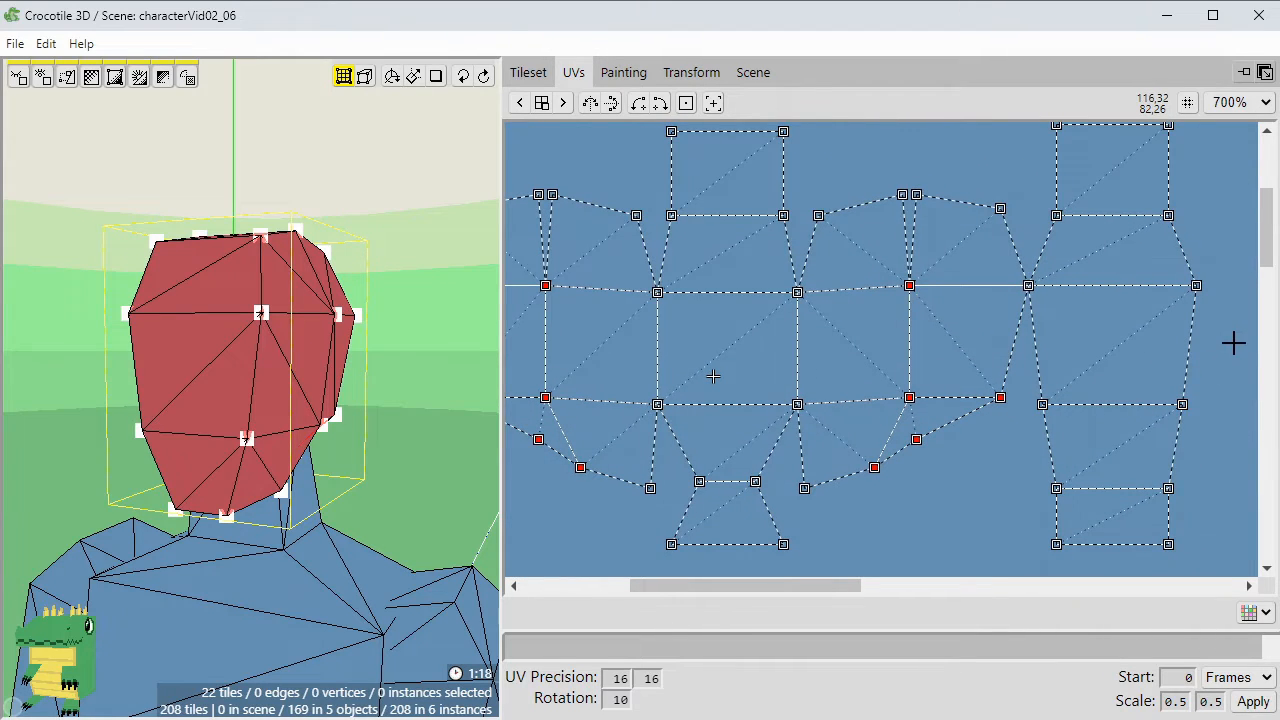
left_click_drag(1233, 343, 960, 250, "shift")
key("Down")
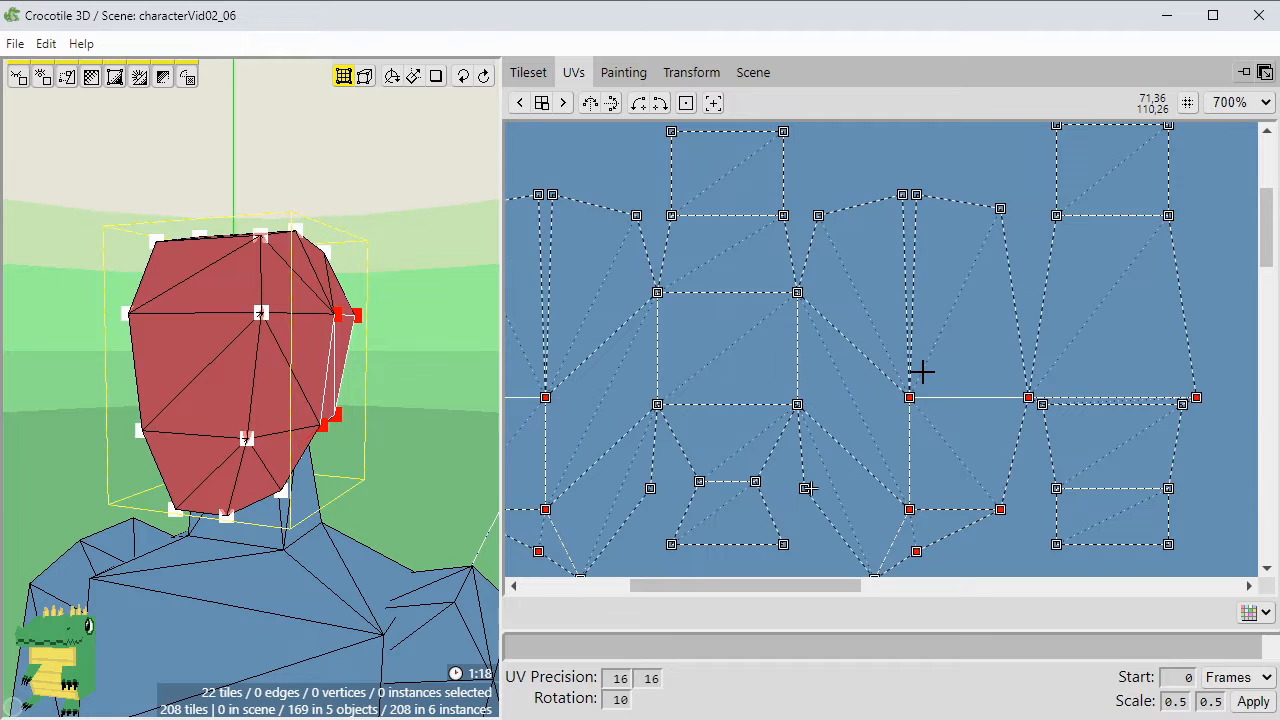
key("Up")
key("shift+Down")
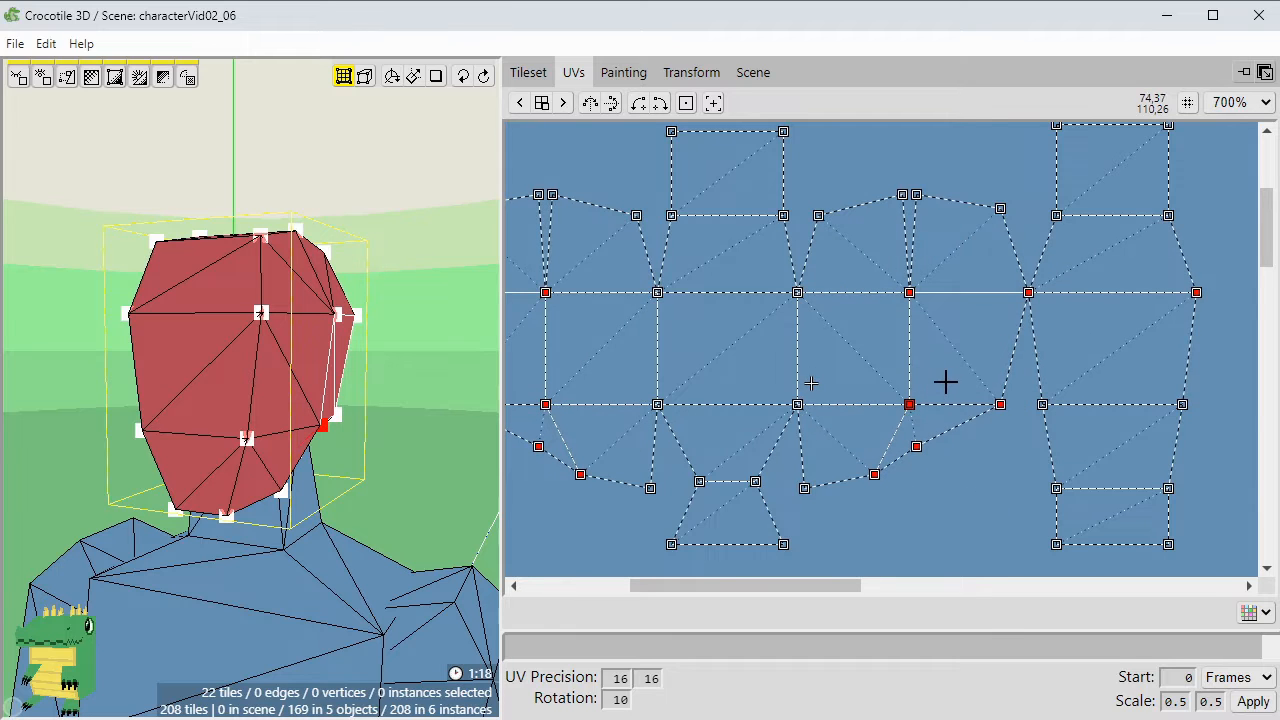
middle_click_drag(917, 477, 1018, 480)
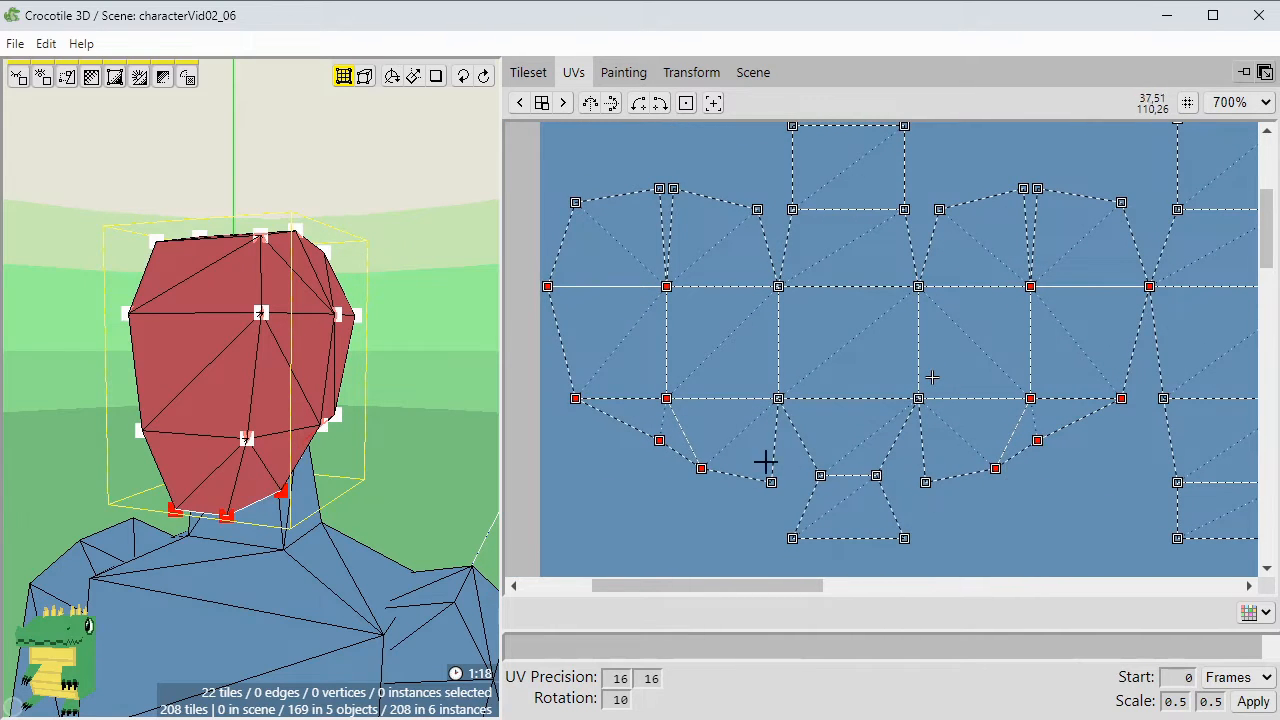
middle_click_drag(1129, 378, 1077, 376)
scroll(1066, 462, "down", 1)
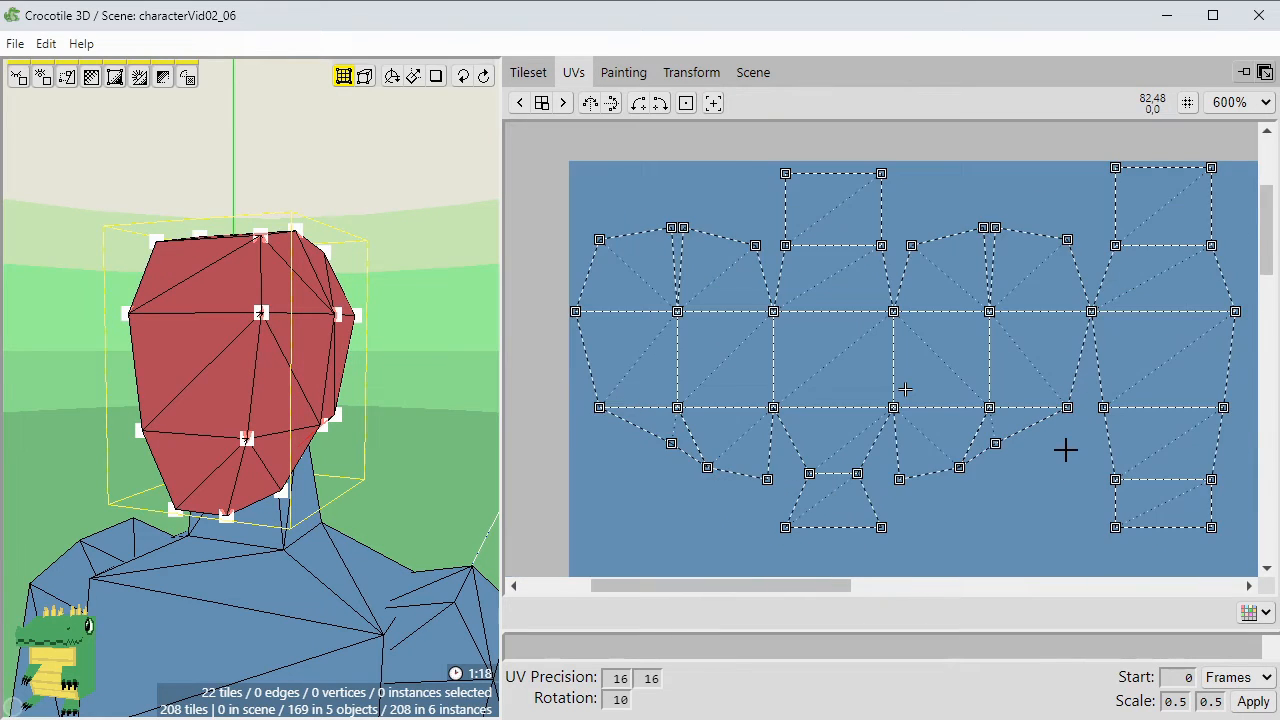
scroll(1065, 450, "up", 1)
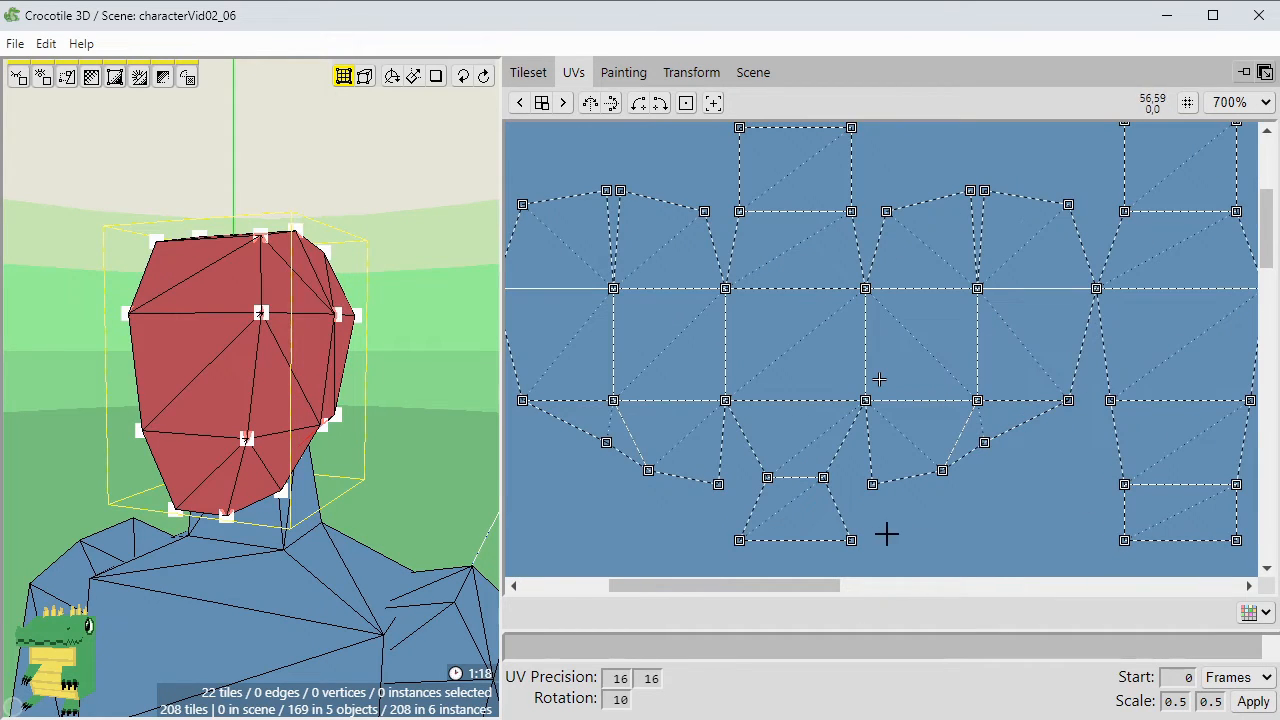
Set the painting colour to the skin tone #f0ccad from the palette.
right_click(561, 166)
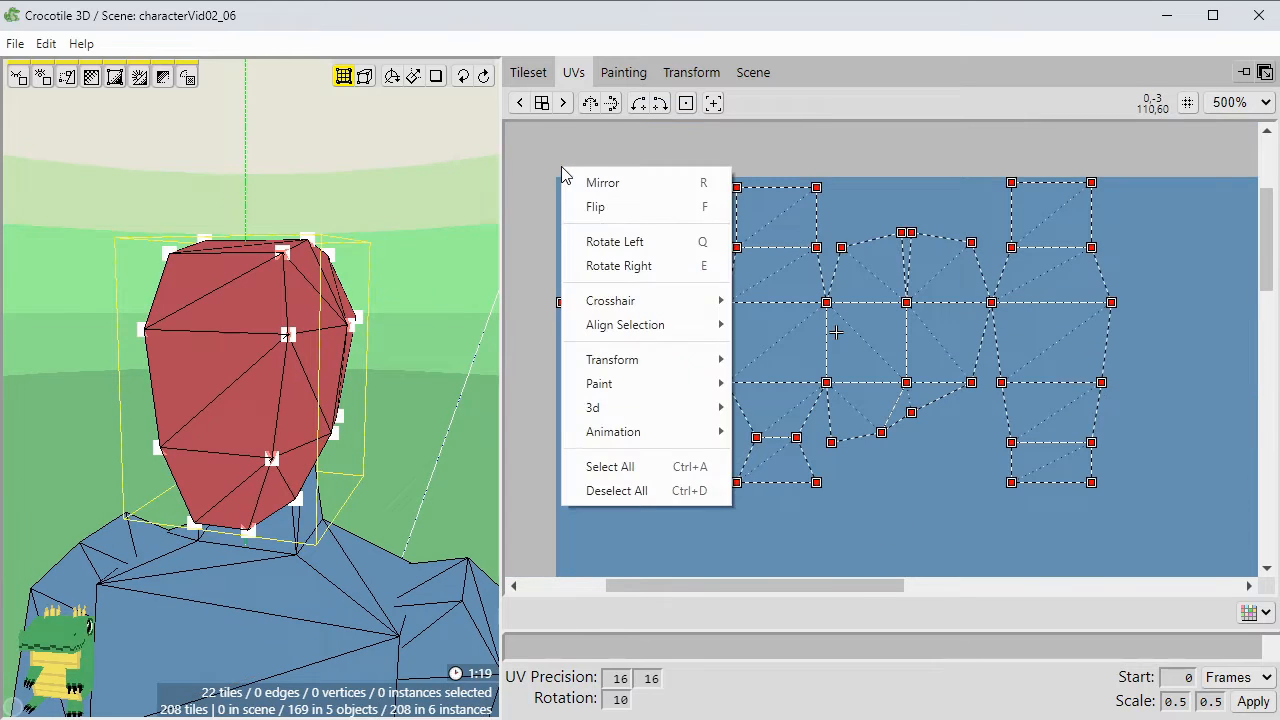
left_click(567, 129)
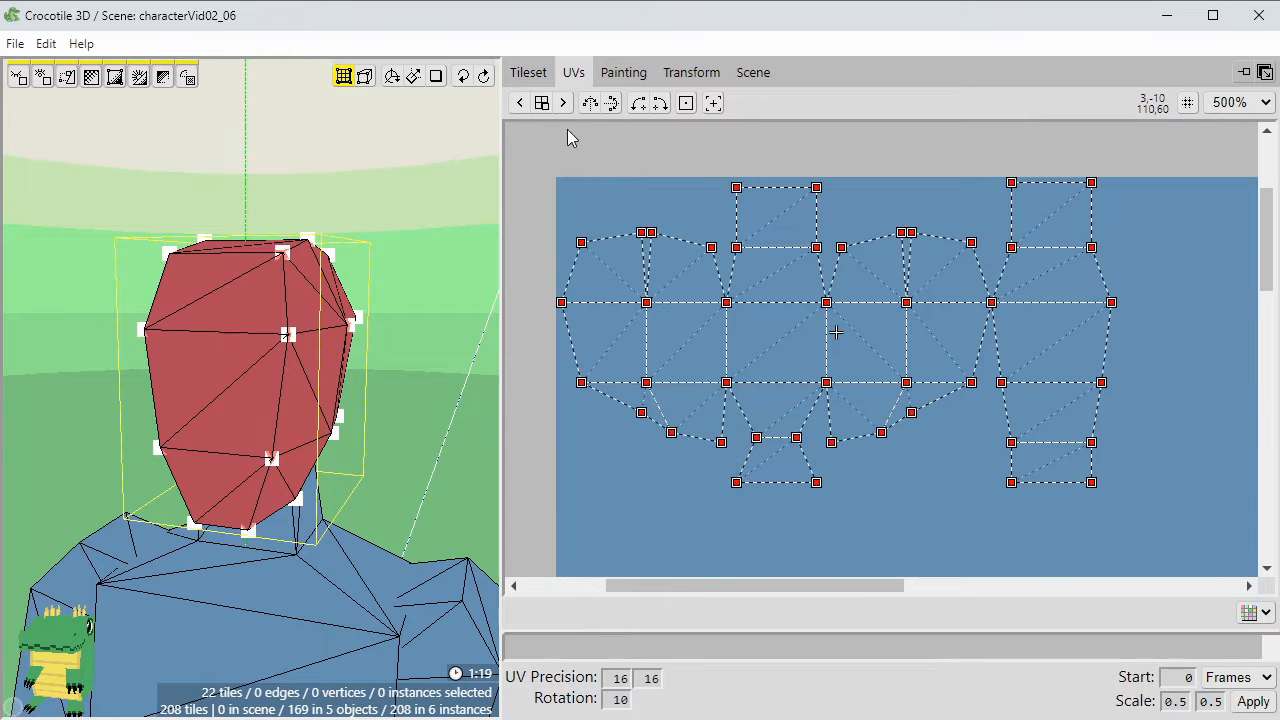
left_click(622, 74)
middle_click_drag(630, 265, 903, 420)
middle_click_drag(837, 269, 868, 394)
scroll(748, 346, "up", 1)
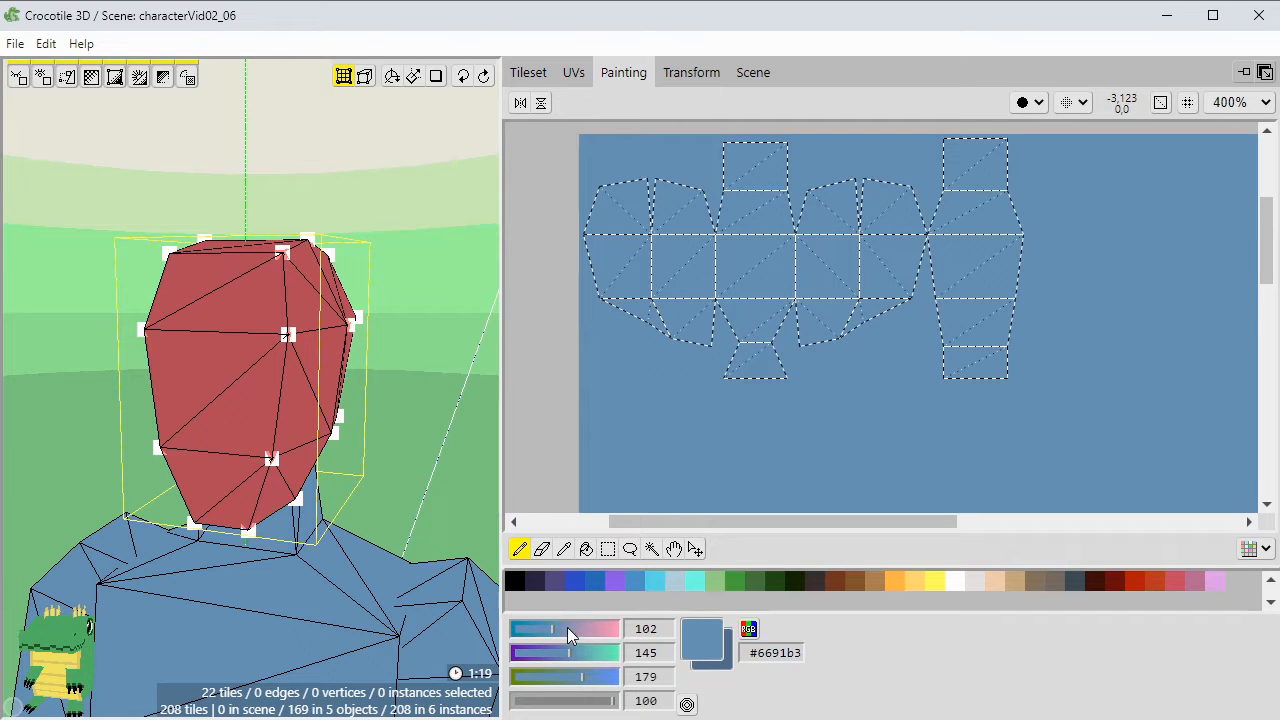
left_click(996, 581)
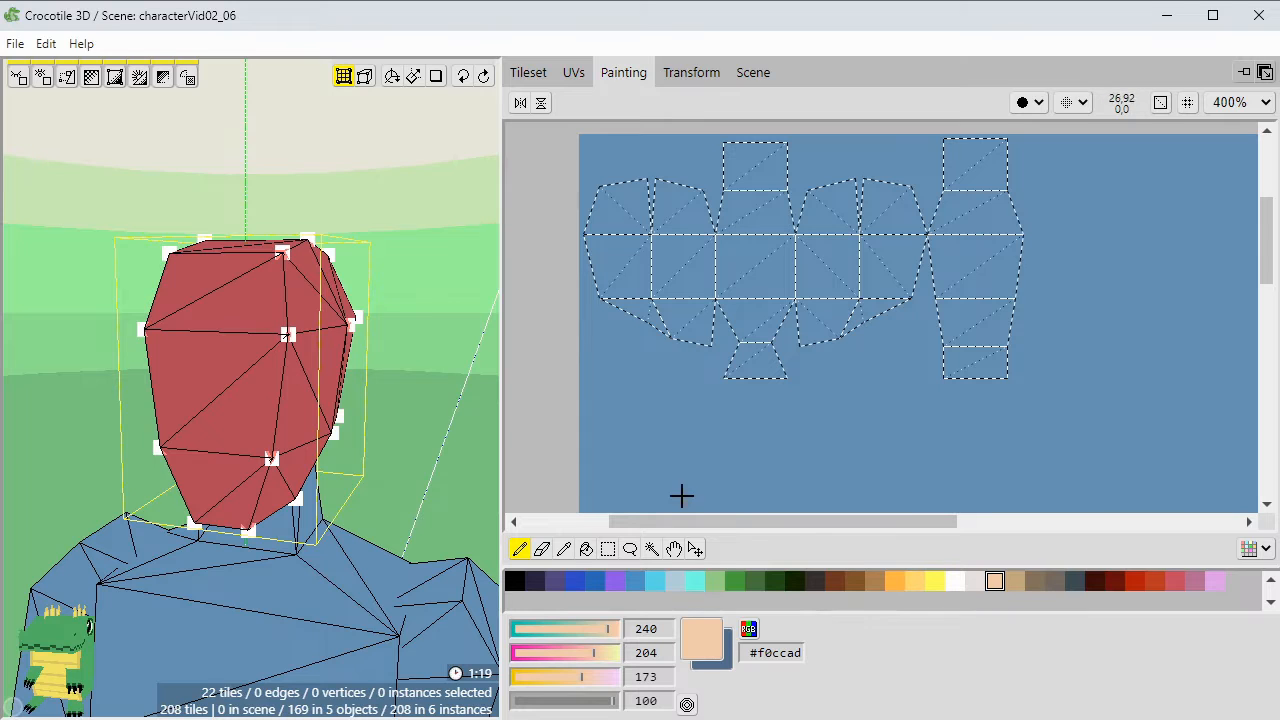
Fill the selected head UV faces with the solid skin tone.
left_click(563, 77)
right_click_drag(530, 155, 1163, 537)
right_click(620, 162)
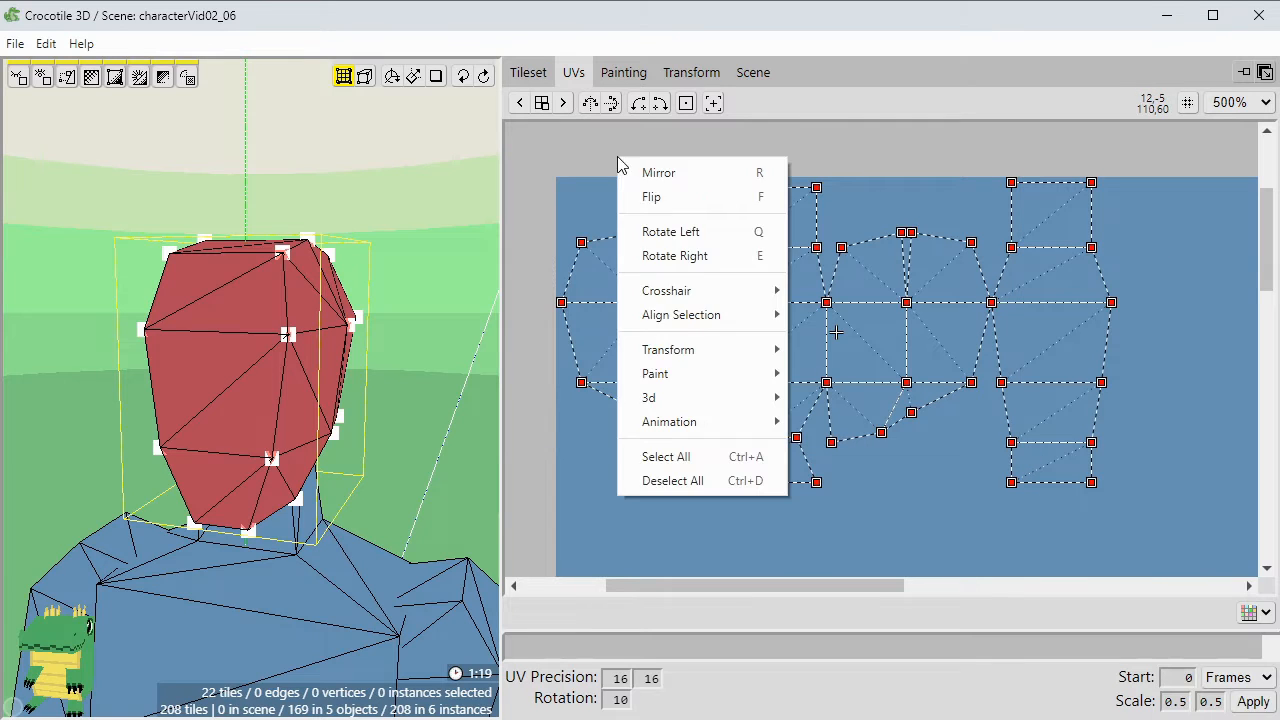
mouse_move(716, 378)
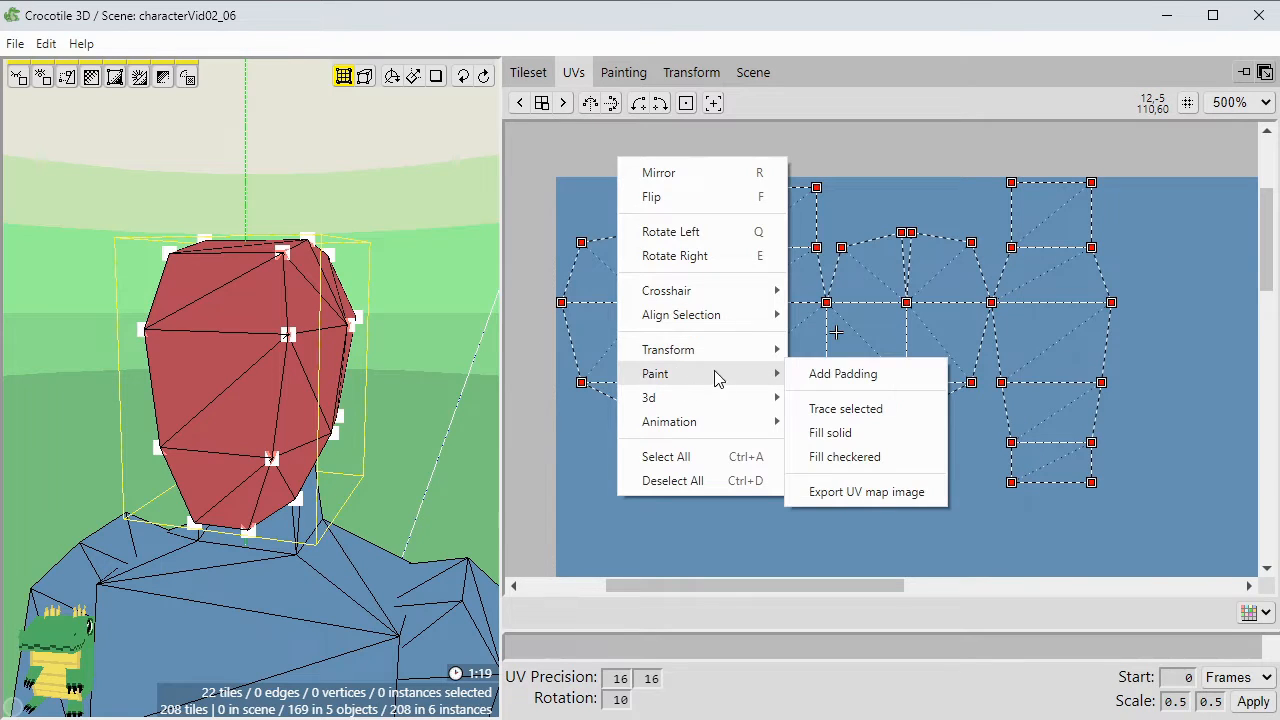
left_click(845, 435)
Trace the selected head UVs with the skin tone to cover the border pixels, and deselect the head.
right_click(646, 181)
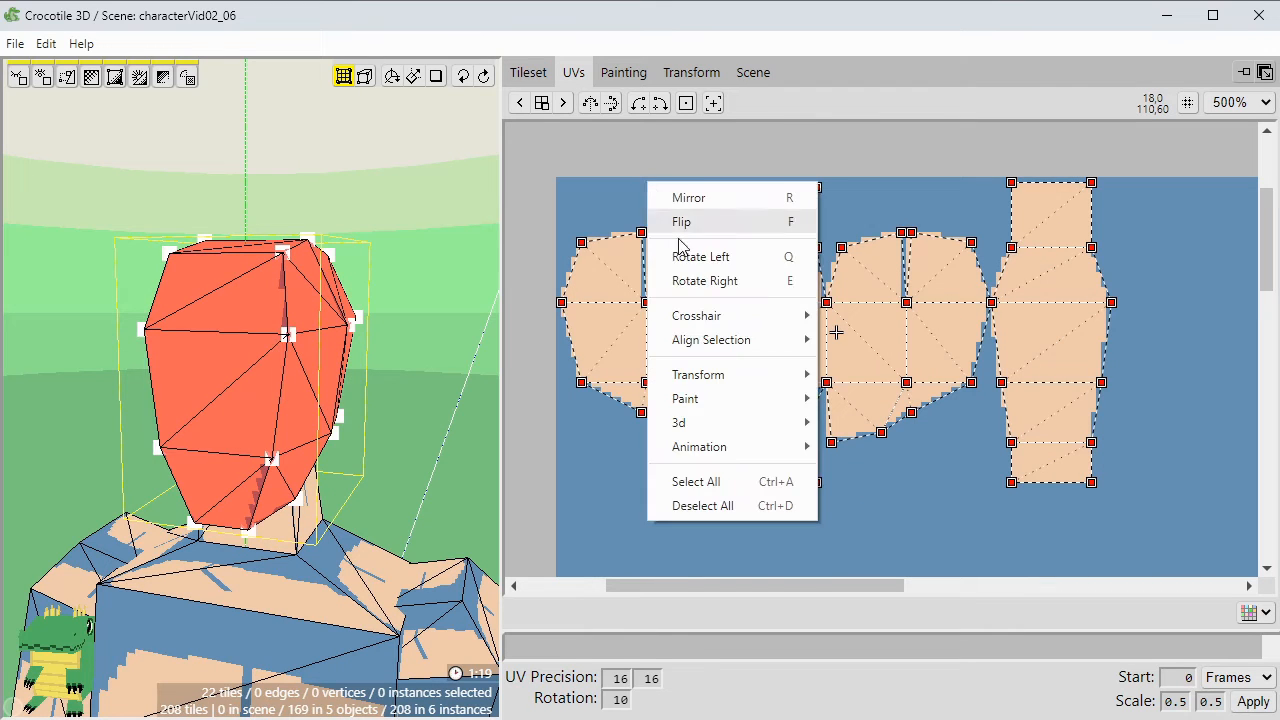
mouse_move(716, 398)
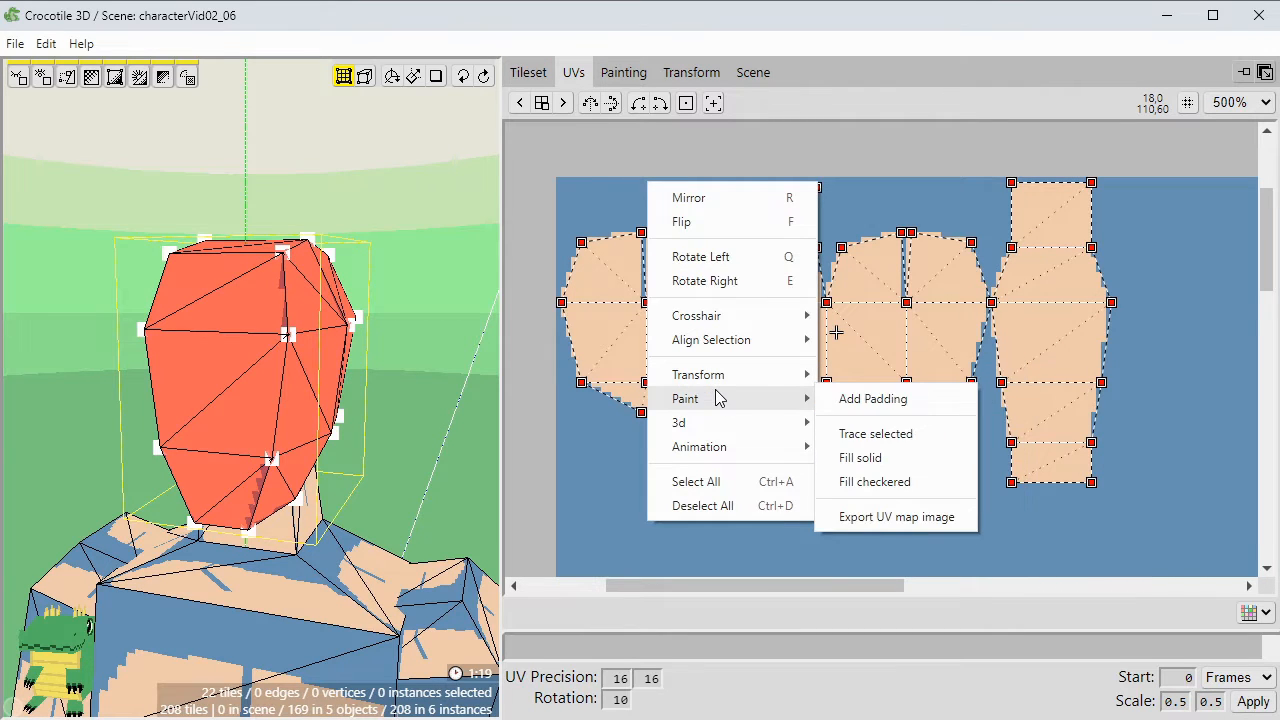
left_click(875, 437)
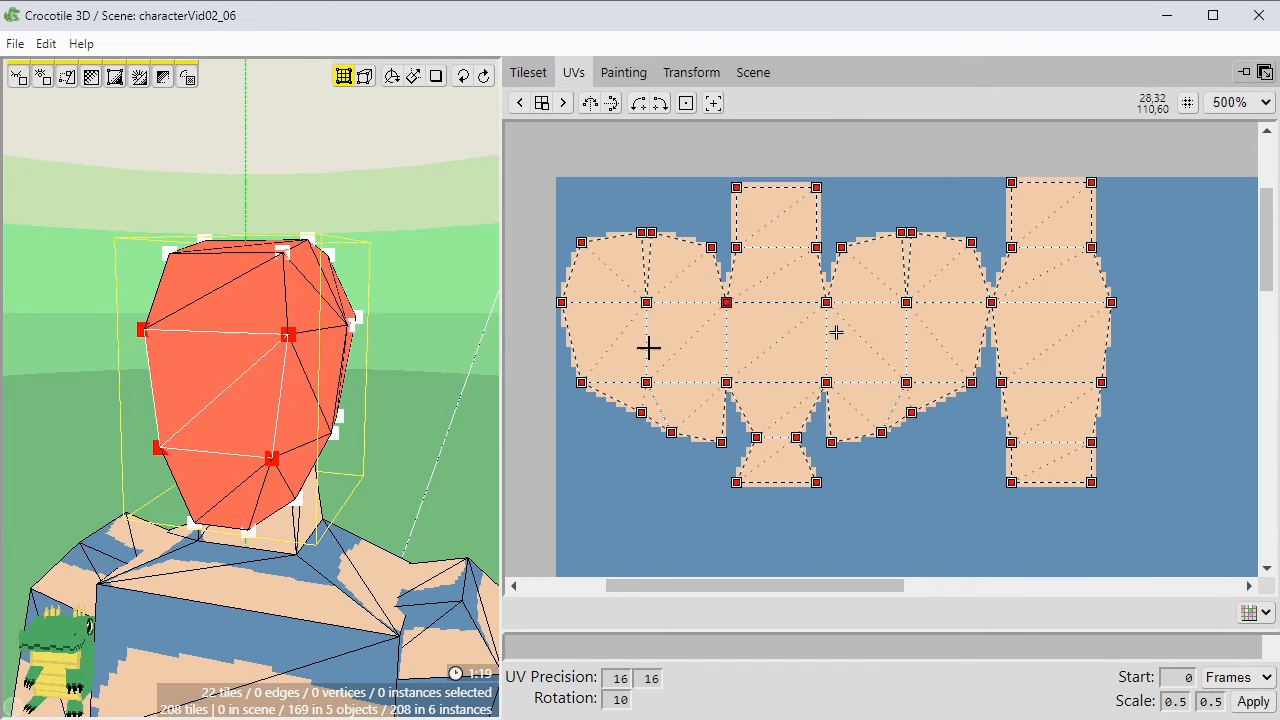
left_click(465, 393)
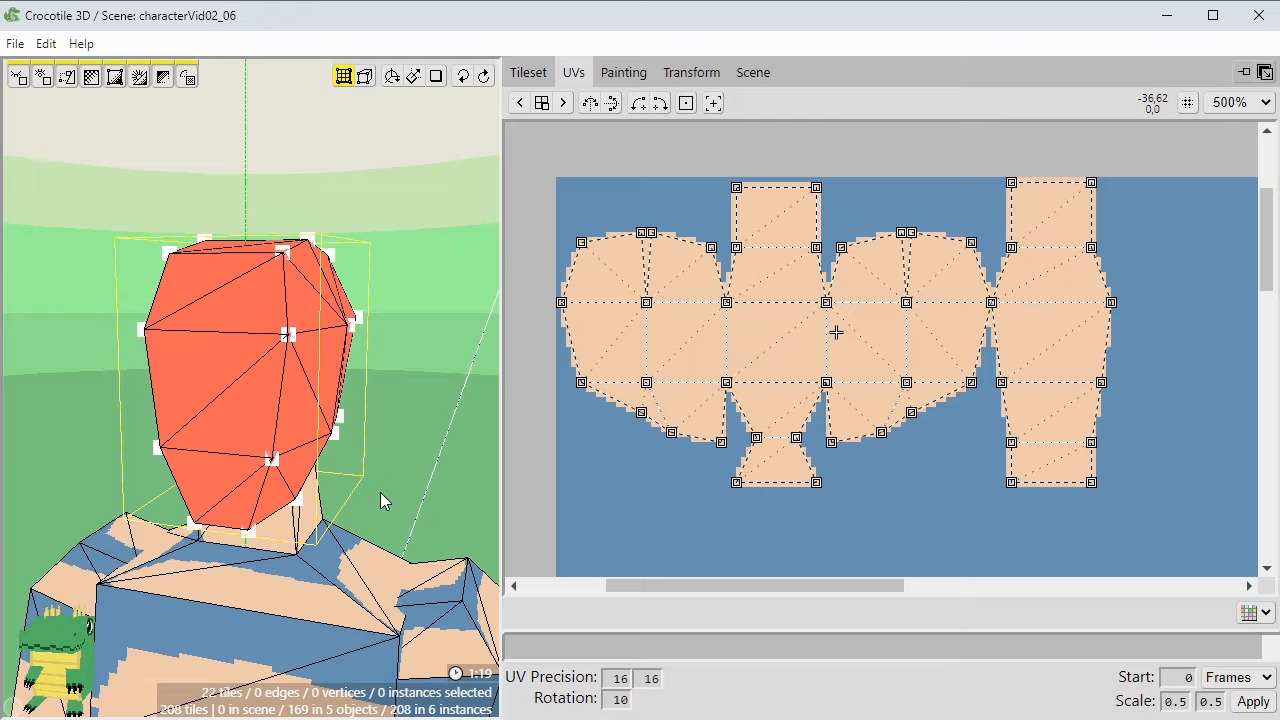
scroll(380, 492, "down", 3)
scroll(349, 433, "up", 1)
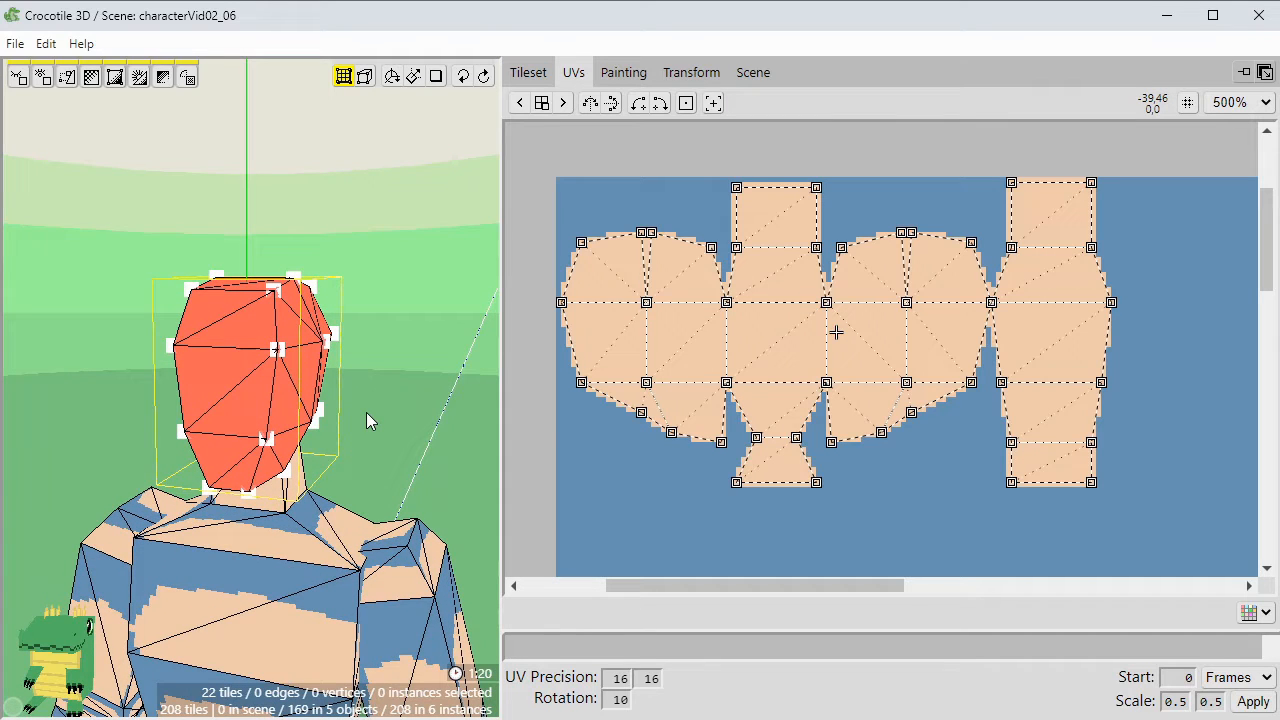
left_click(408, 400)
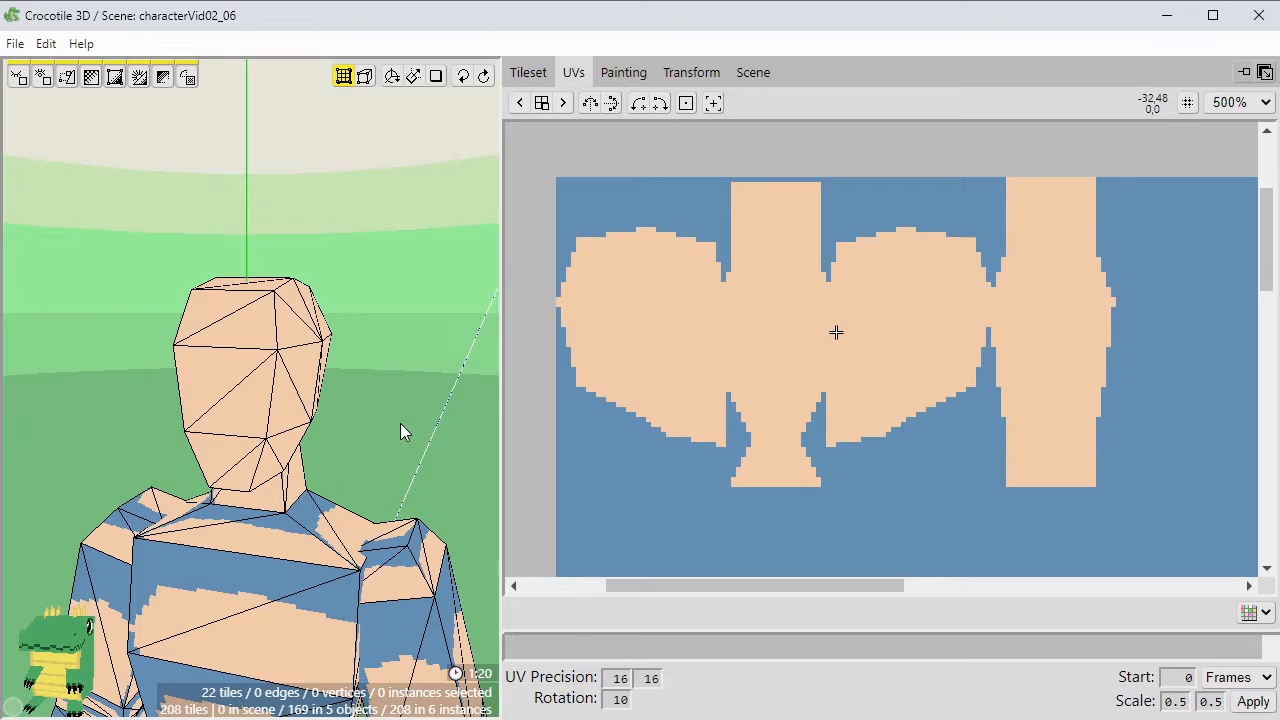
Select all of the torso's faces and move their UVs into the plain blue area just below the painted head layout.
key("space")
mouse_move(366, 466)
left_mouse_down()
mouse_move(480, 460)
mouse_move(350, 455)
left_mouse_up()
scroll(380, 450, "down", 3)
right_click_drag(350, 545, 340, 408)
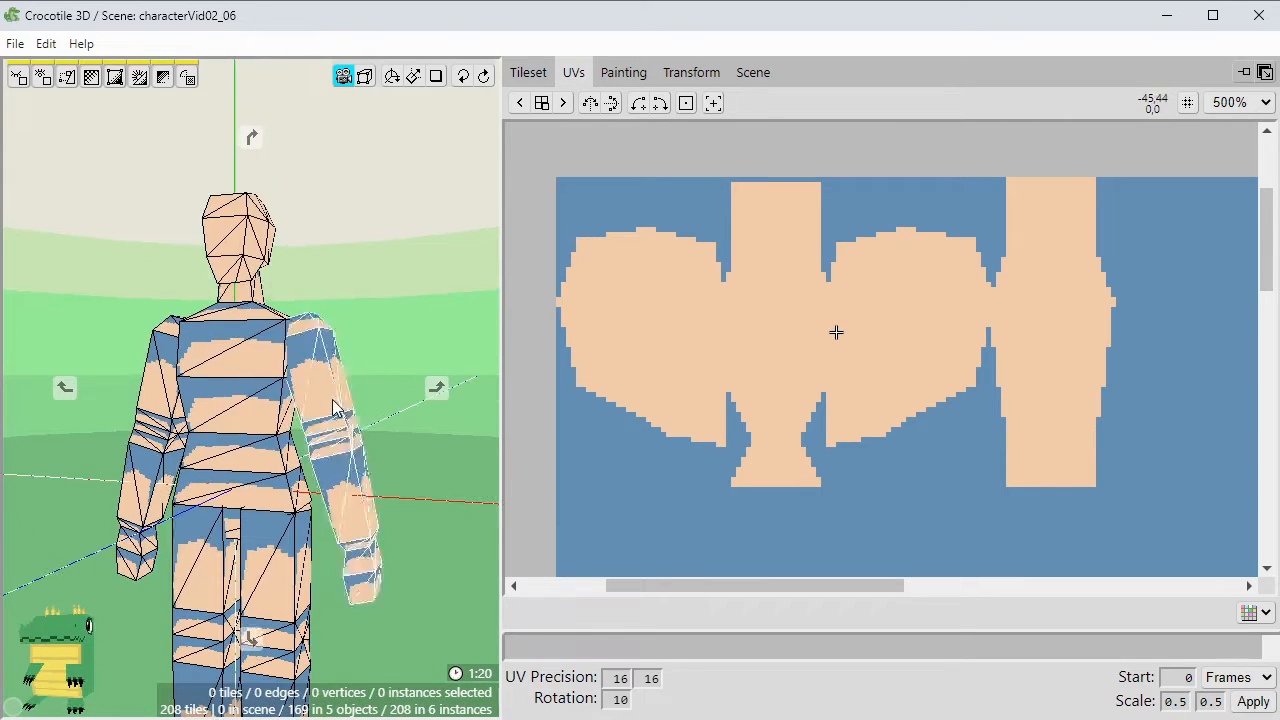
key("space")
double_click(286, 430)
key("ctrl+a")
left_click_drag(614, 251, 620, 560)
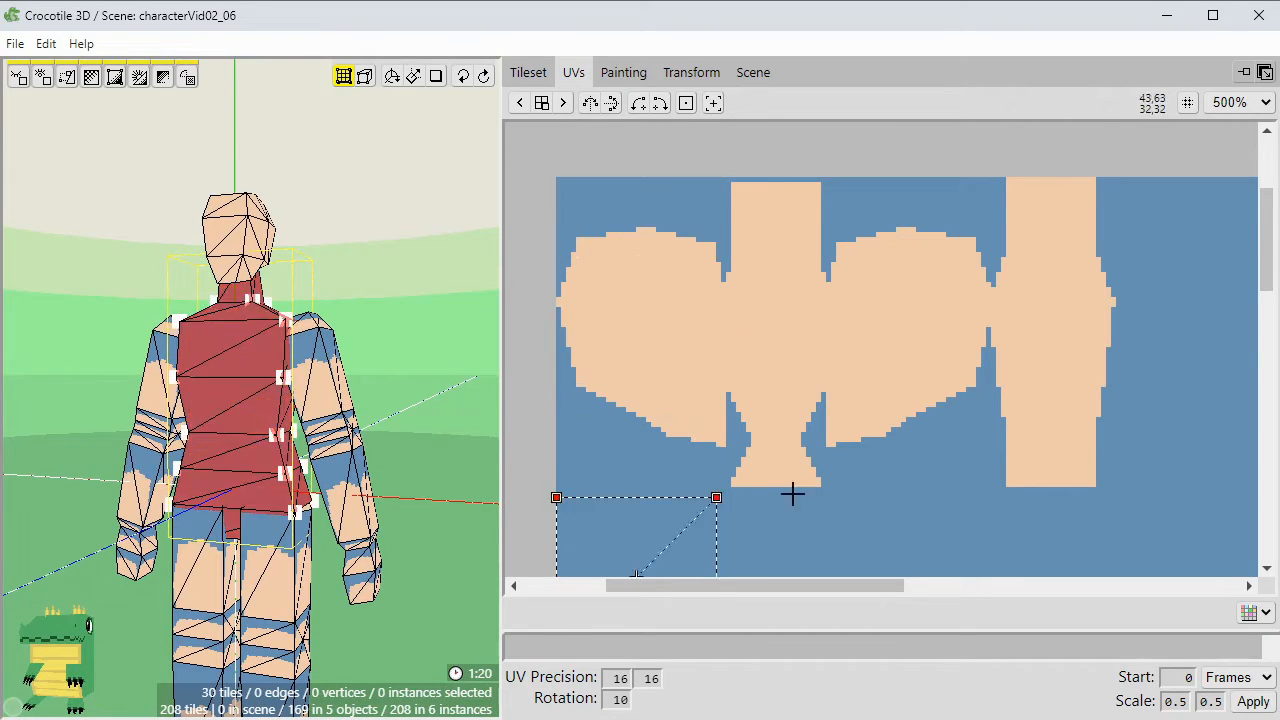
scroll(800, 496, "down", 1)
right_click_drag(845, 505, 837, 380)
scroll(411, 278, "up", 3)
key("space")
right_click_drag(382, 224, 385, 273)
key("space")
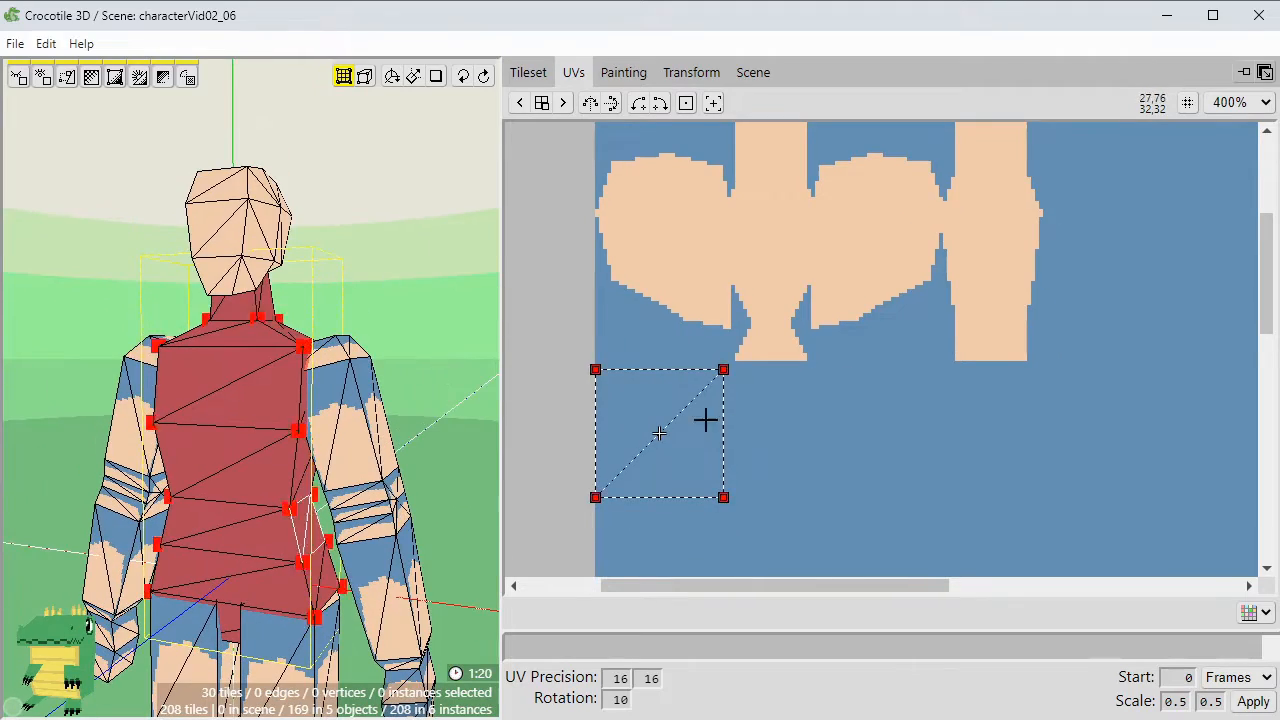
scroll(749, 349, "down", 1)
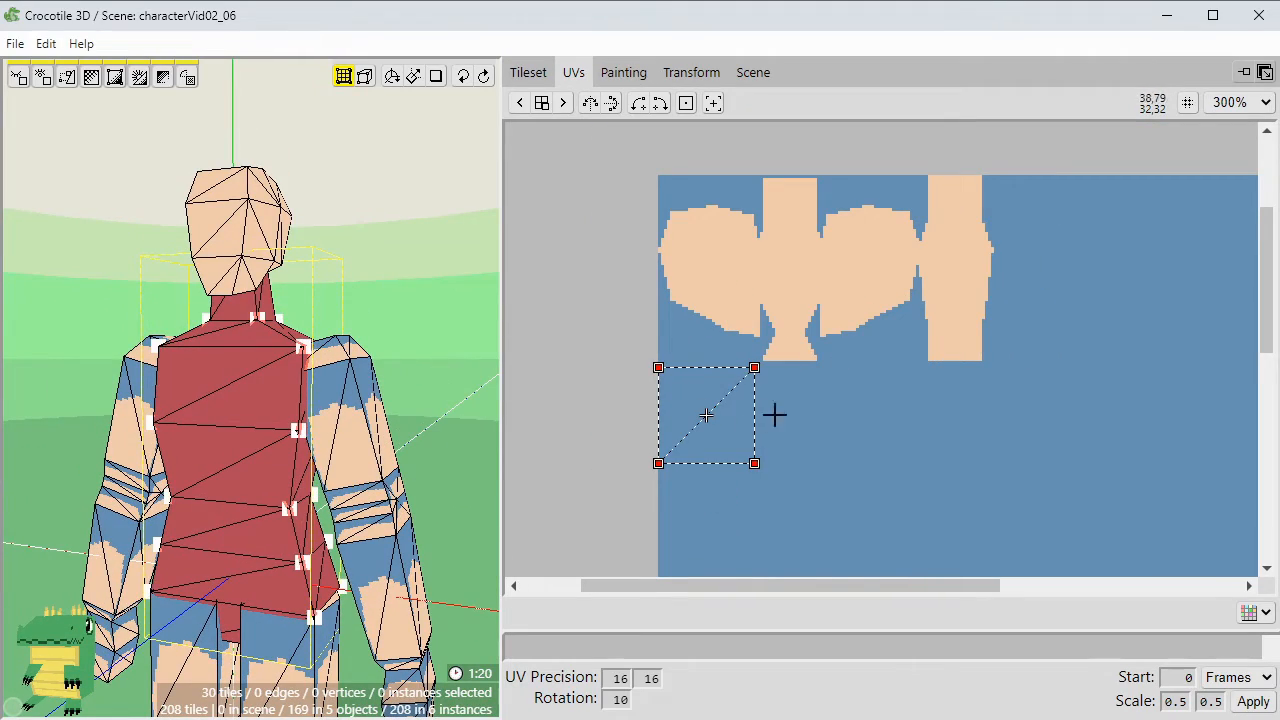
Clear the selection and select only the torso's front faces, from the neck down to the crotch.
left_click(385, 305)
key("space")
scroll(385, 305, "down", 3)
mouse_move(385, 305)
right_mouse_down()
mouse_move(385, 170)
mouse_move(385, 295)
right_mouse_up()
scroll(385, 305, "up", 4)
left_click_drag(385, 295, 400, 295)
key("space")
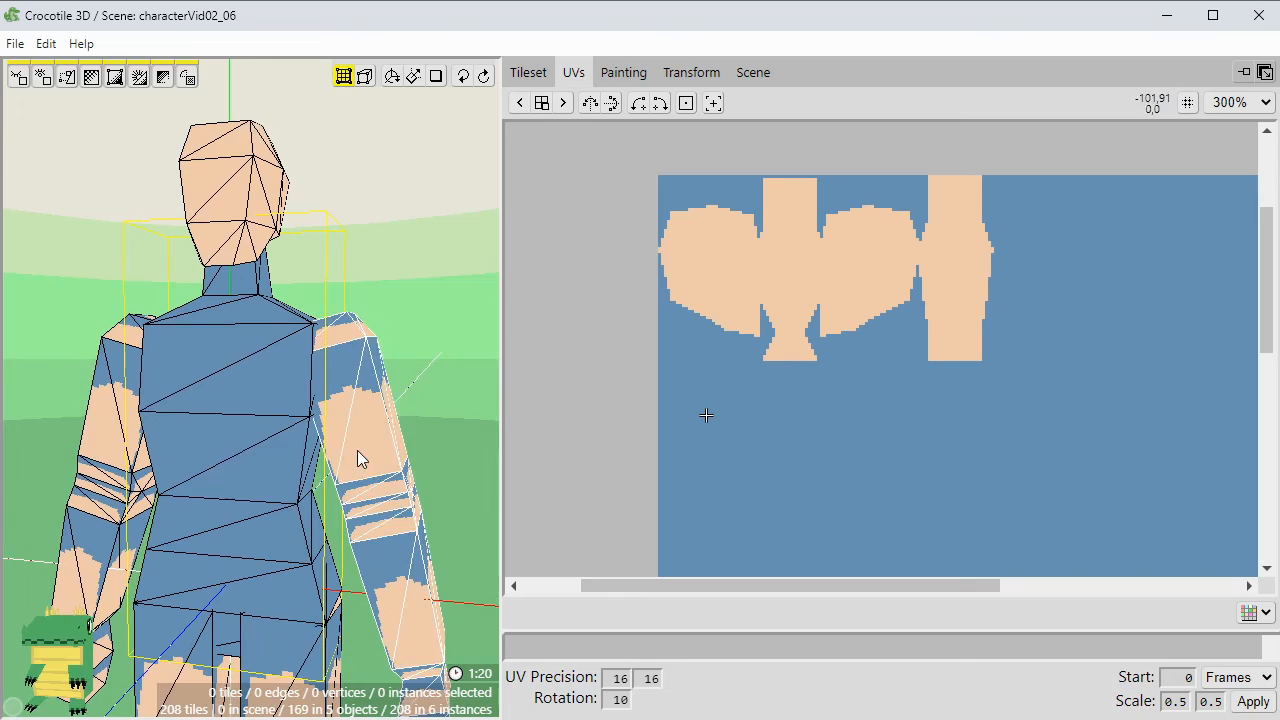
left_click(230, 413)
left_click(228, 440, "shift")
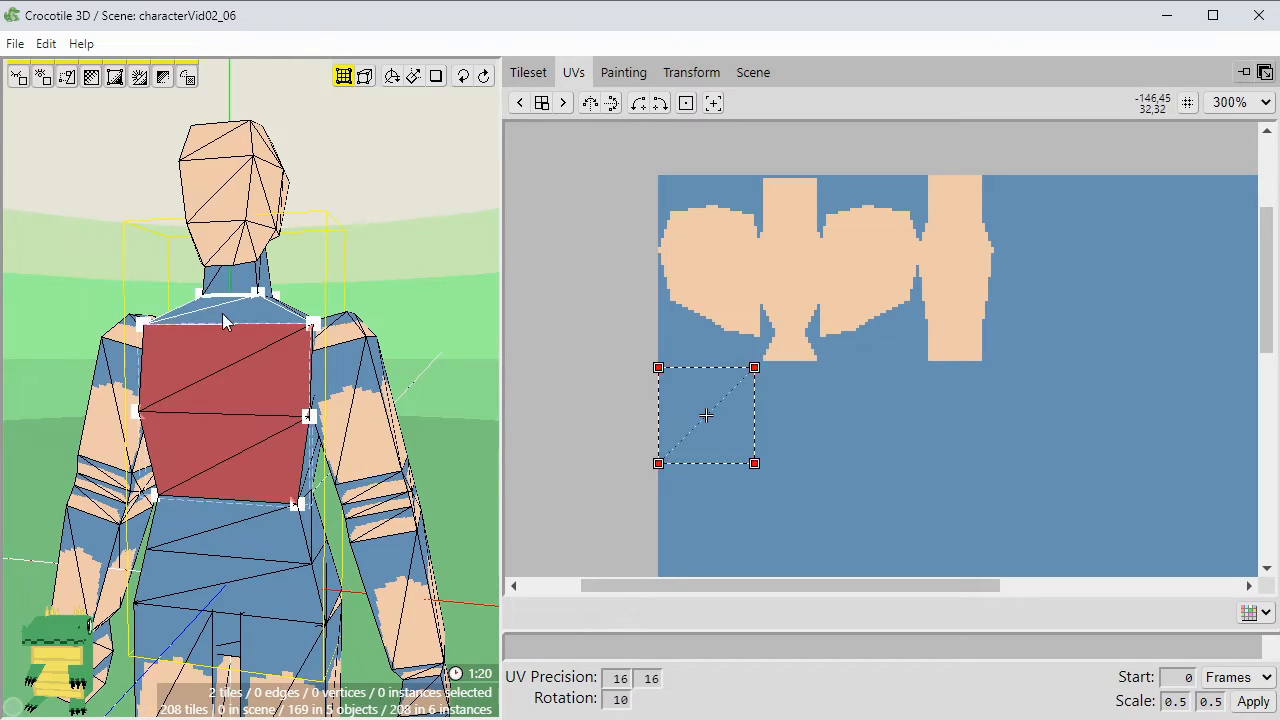
left_click(222, 312, "shift")
left_click(228, 282, "shift")
right_click_drag(228, 282, 240, 145)
left_click(230, 355, "shift")
left_click(230, 415, "shift")
left_click(231, 470, "shift")
left_click_drag(231, 470, 240, 400)
key("space")
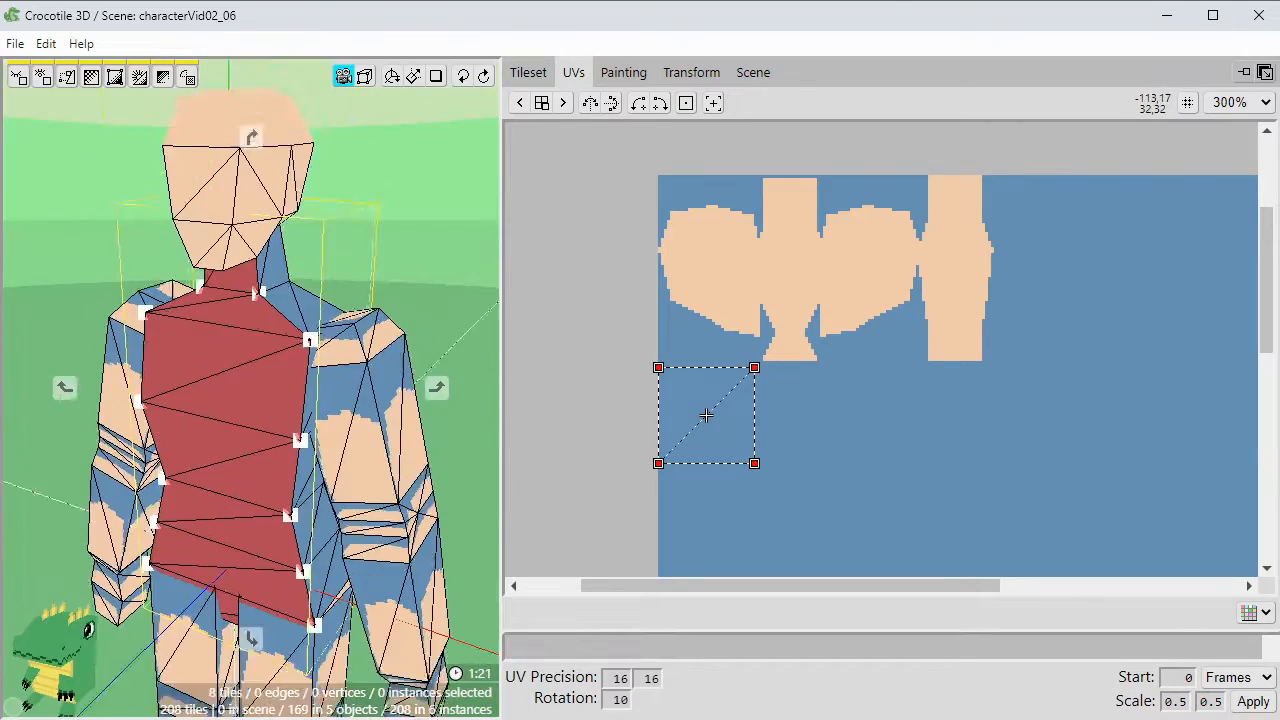
Hide the head object to expose the torso's neck.
left_click(753, 72)
left_click(562, 165)
key("space")
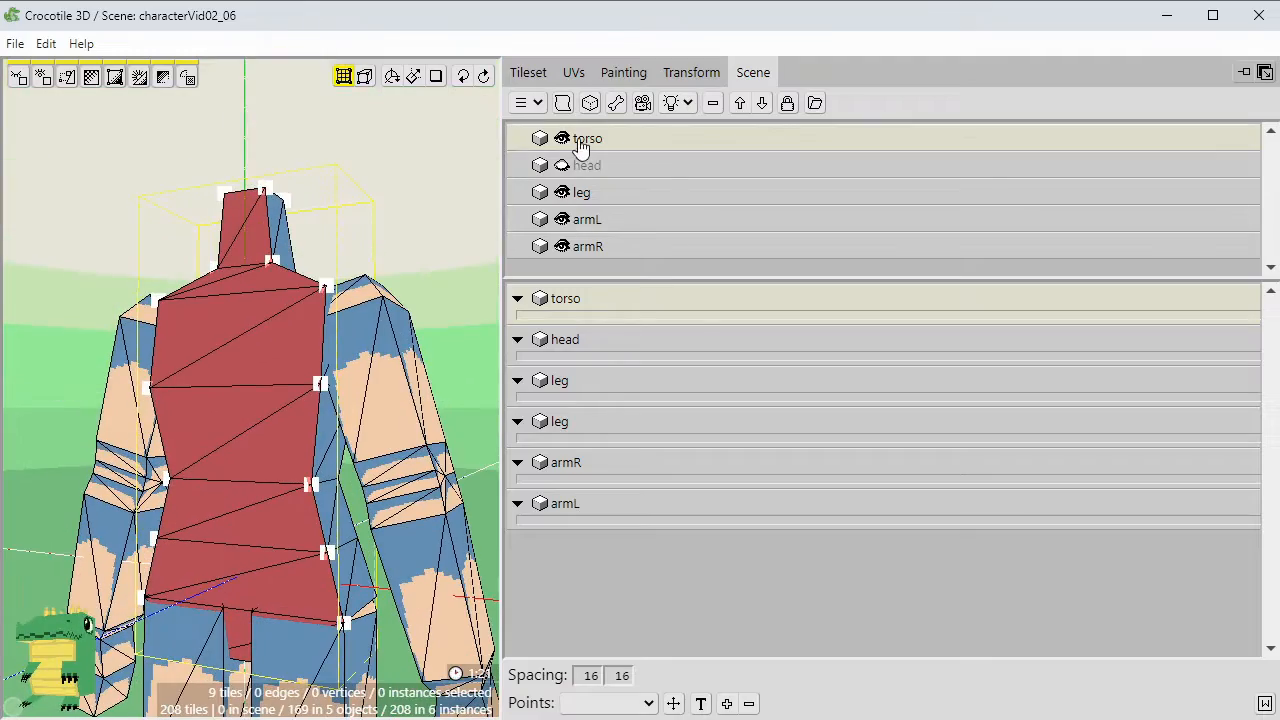
Make the head object visible again, and briefly hide the legs to check the torso's lower selected faces.
left_click(562, 165)
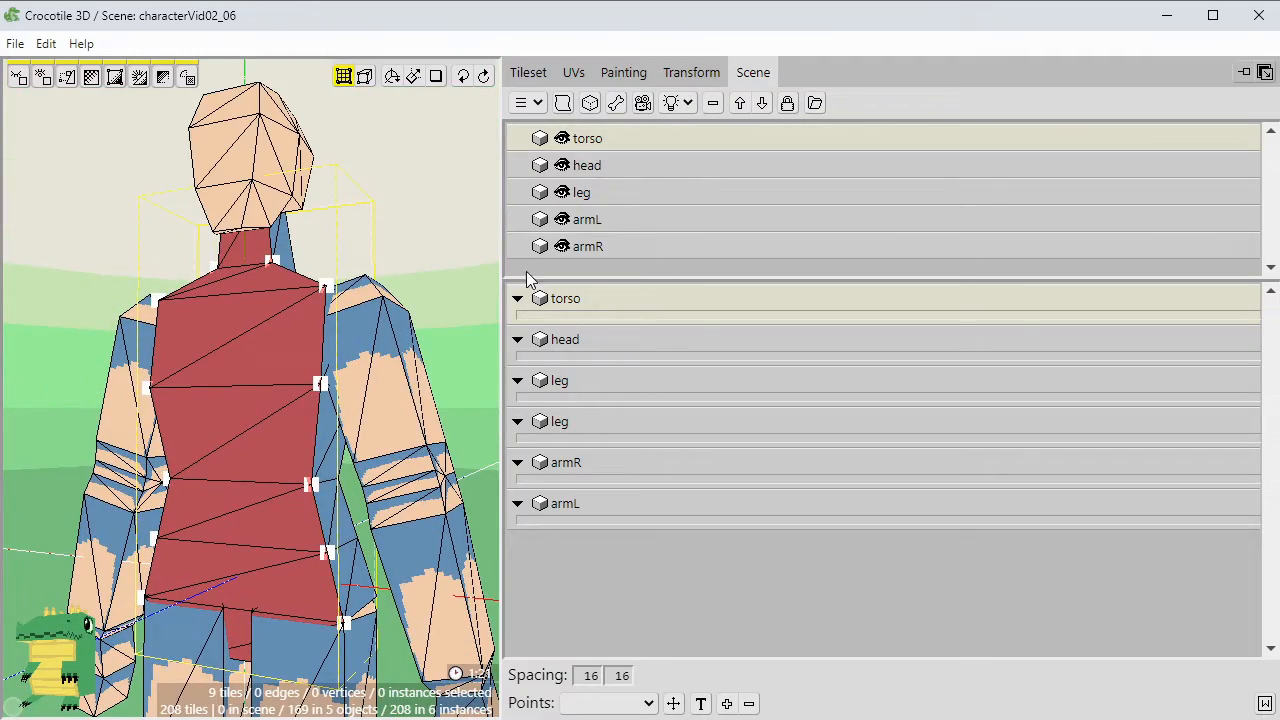
left_click(562, 192)
key("space")
key("space")
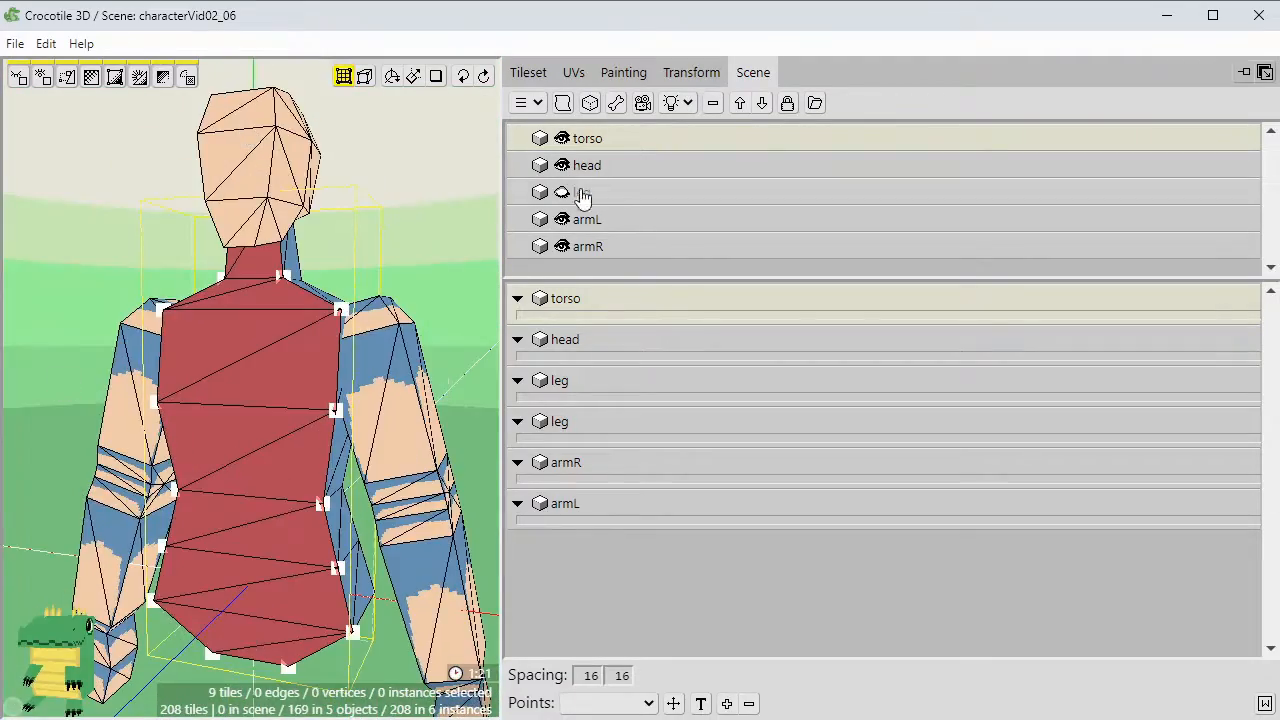
left_click(562, 192)
Unwrap the selected torso front faces and move their UV island clear of the painted head layout, into the texture's right half.
left_click(573, 72)
scroll(825, 488, "down", 2)
scroll(836, 495, "up", 2)
key("u")
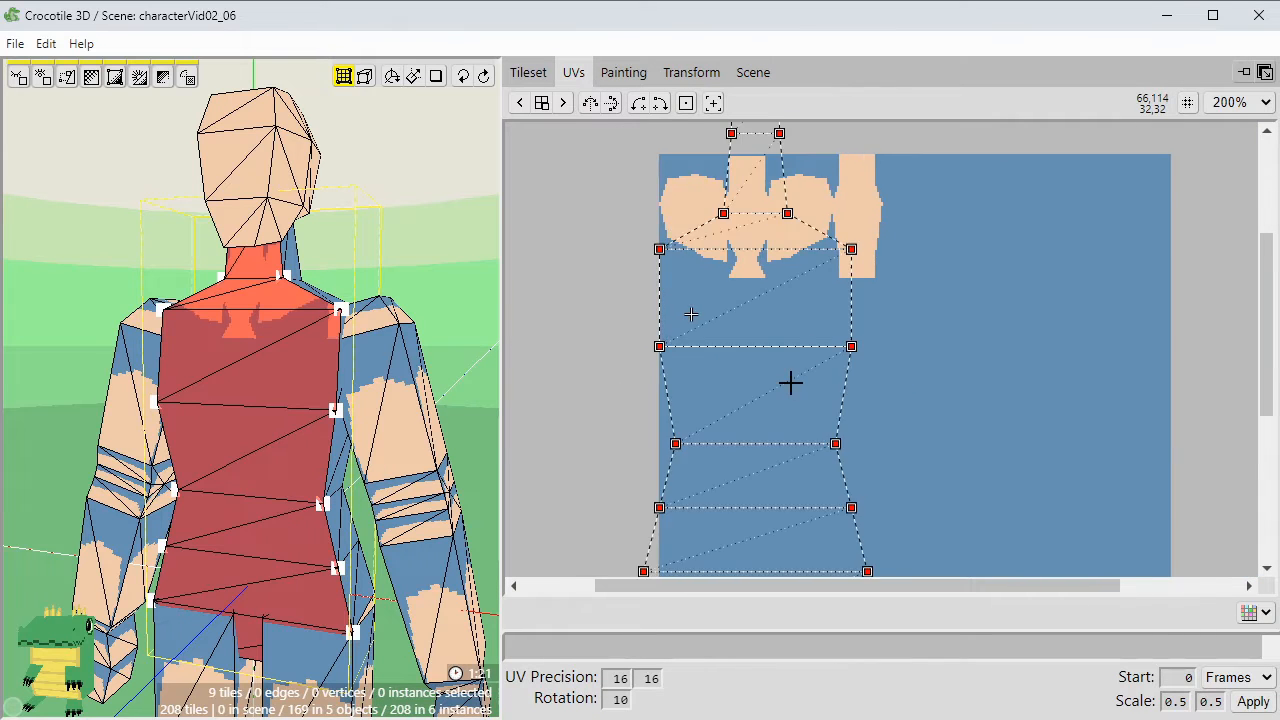
scroll(880, 346, "down", 1)
left_click_drag(780, 318, 900, 420)
middle_click_drag(1011, 444, 915, 376)
left_click_drag(784, 339, 806, 317)
middle_click_drag(975, 358, 950, 338)
Add the torso's back faces to the selection, unwrap their UVs and place that island to the right of the front island.
key("space")
mouse_move(420, 400)
left_mouse_down()
mouse_move(219, 434)
mouse_move(215, 300)
mouse_move(215, 565)
left_mouse_up()
key("space")
left_click_drag(831, 294, 888, 322)
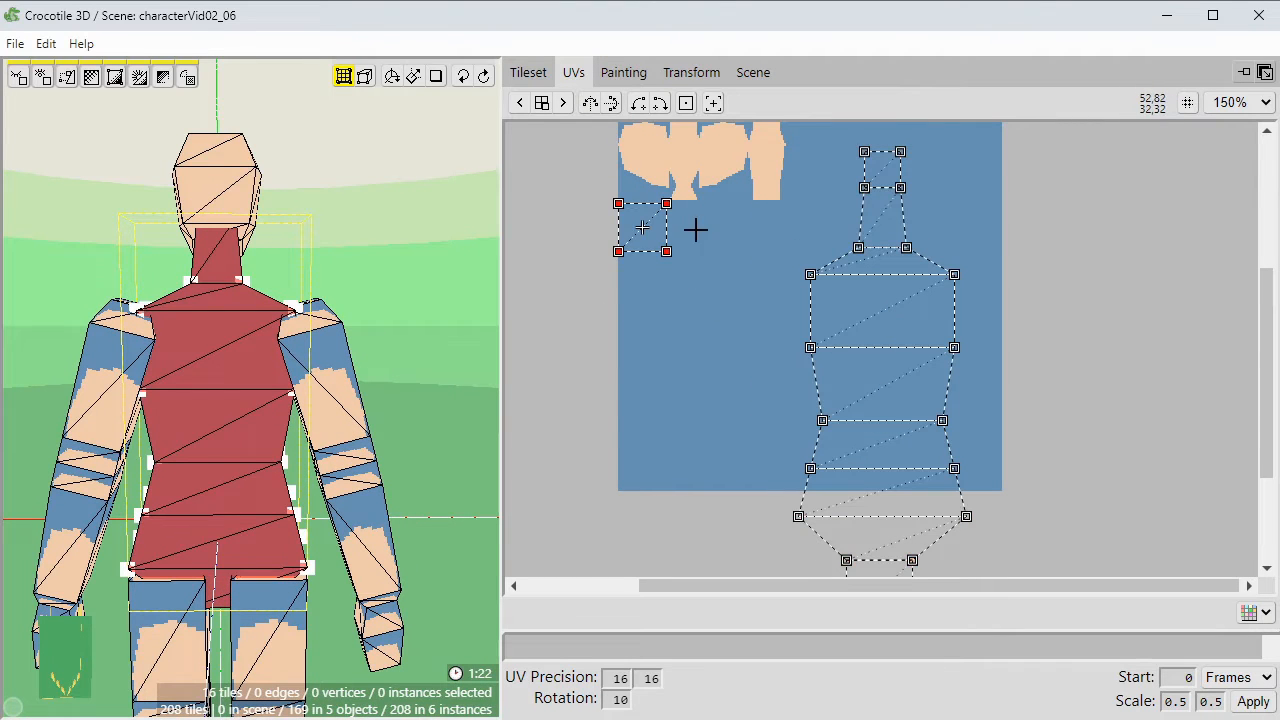
key("u")
left_click_drag(696, 229, 1101, 321)
Select all of the torso's faces, and hide both arm objects along with the legs to expose the torso's sides.
key("ctrl+a")
left_click_drag(898, 328, 860, 302)
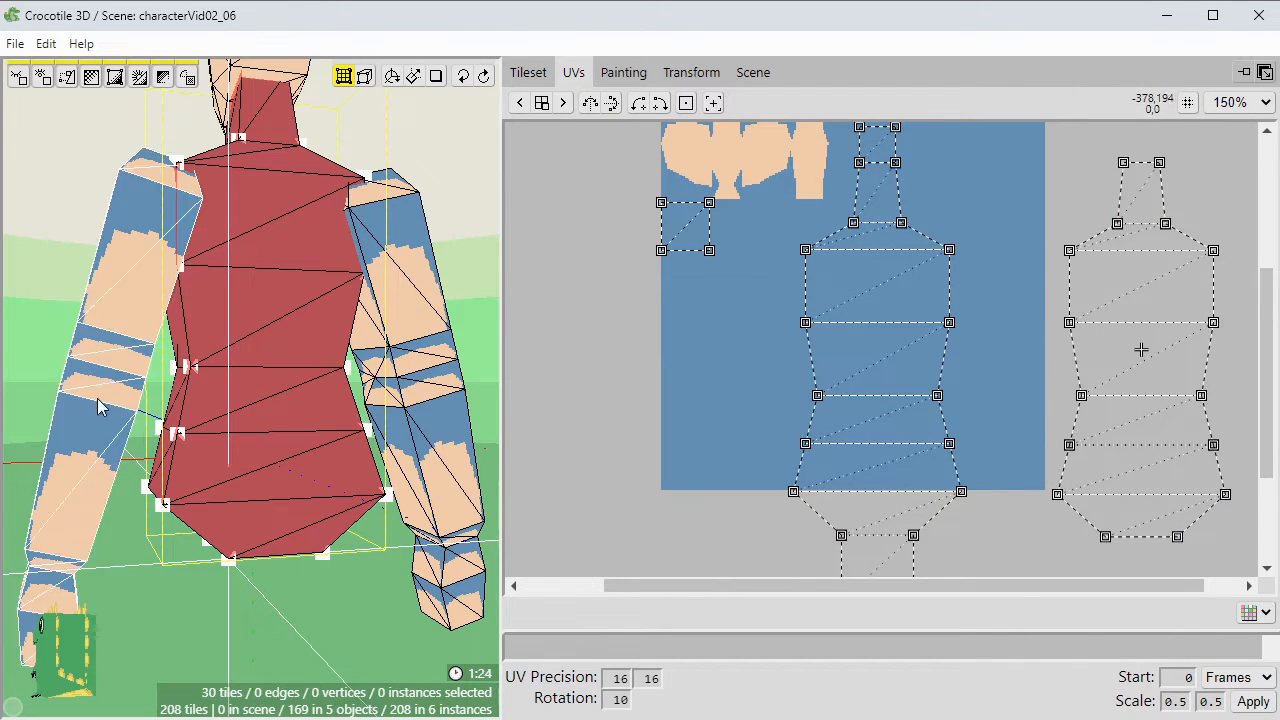
middle_click_drag(287, 353, 195, 372)
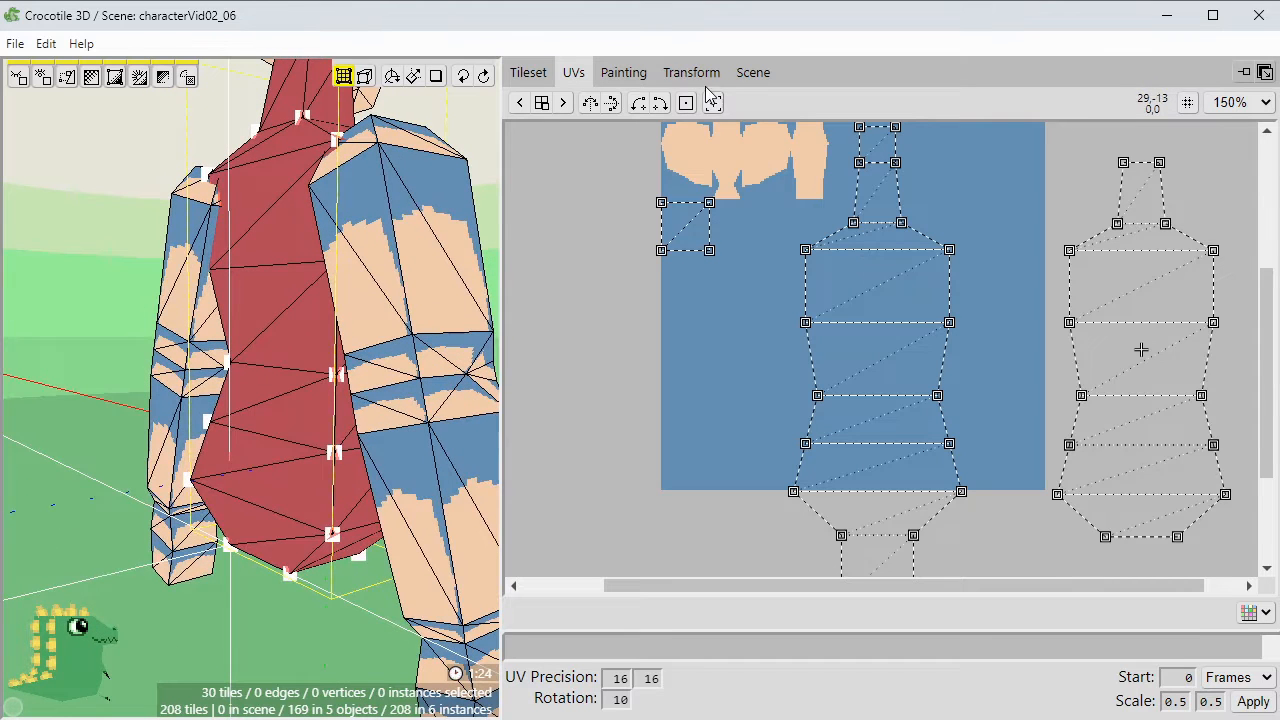
left_click(748, 76)
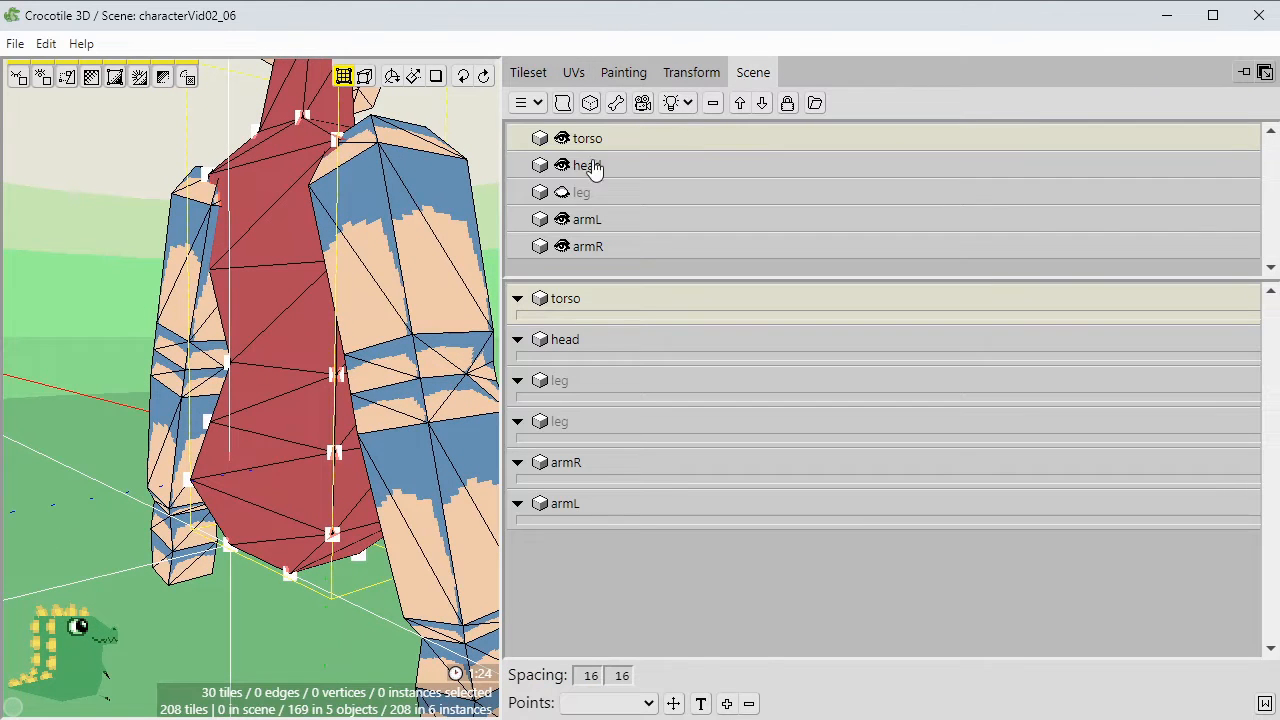
left_click(562, 219)
left_click(562, 246)
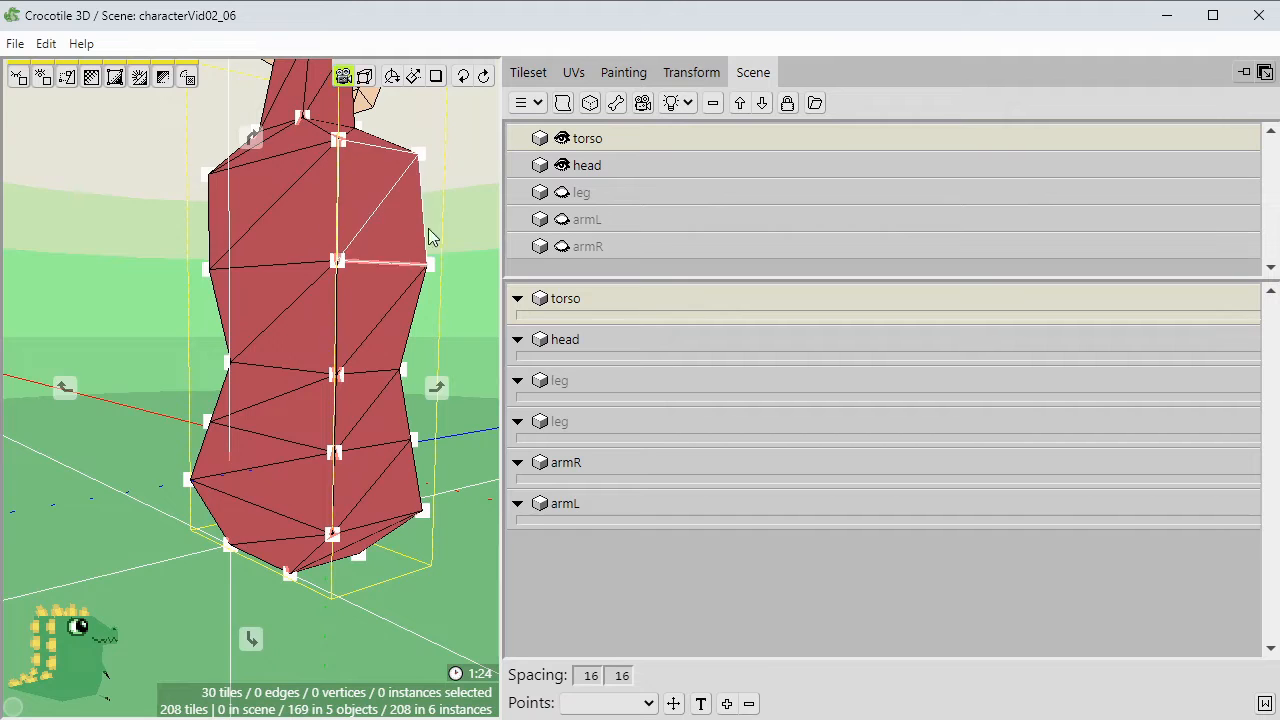
Deselect the column of faces on one side of the torso, from the neck down to the hip.
left_click_drag(428, 228, 440, 234)
right_click_drag(440, 234, 436, 205)
left_click(327, 228, "ctrl")
left_click(322, 170, "ctrl")
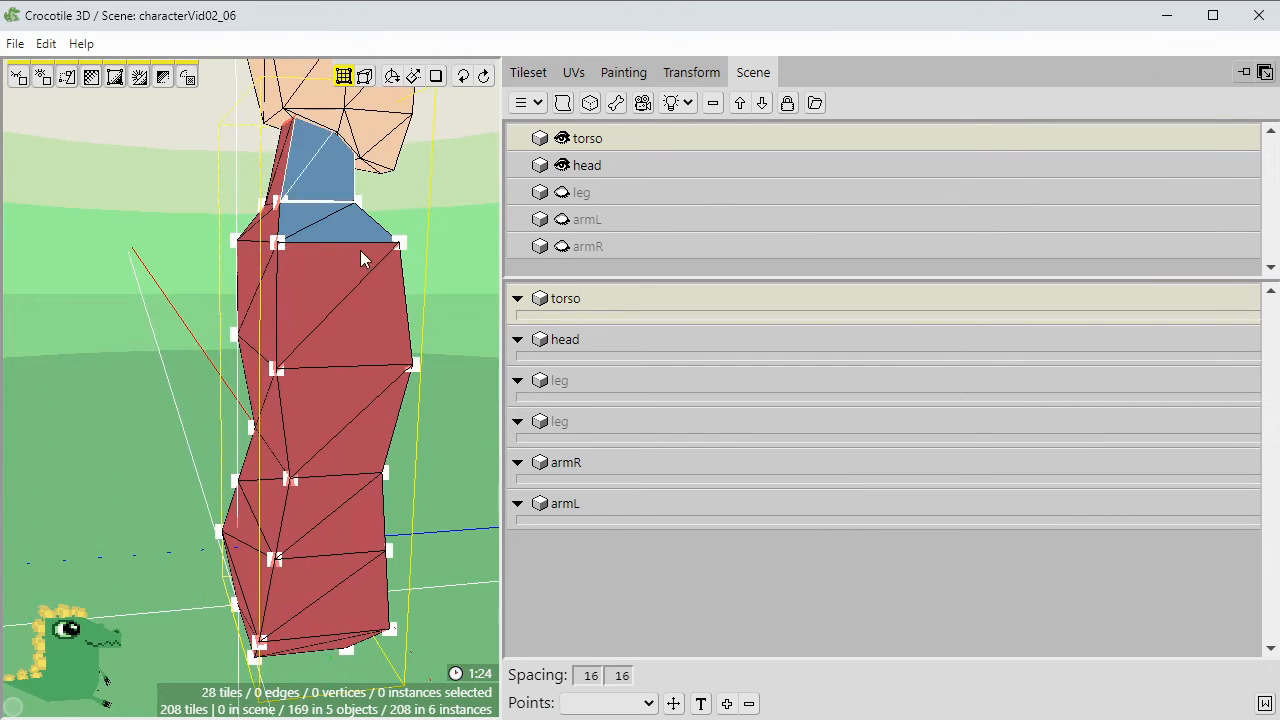
left_click(358, 310, "ctrl")
left_click(335, 515, "ctrl")
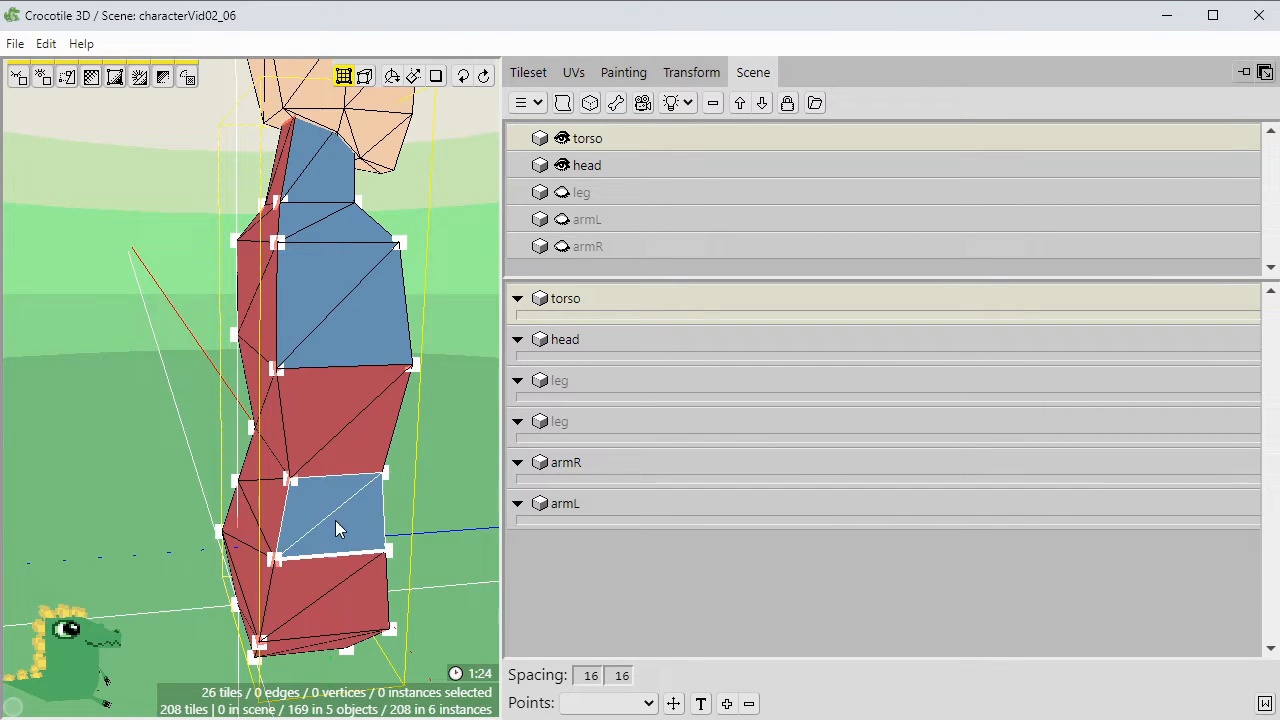
left_click(341, 443, "ctrl")
right_click_drag(341, 443, 299, 444)
left_click(299, 444, "ctrl")
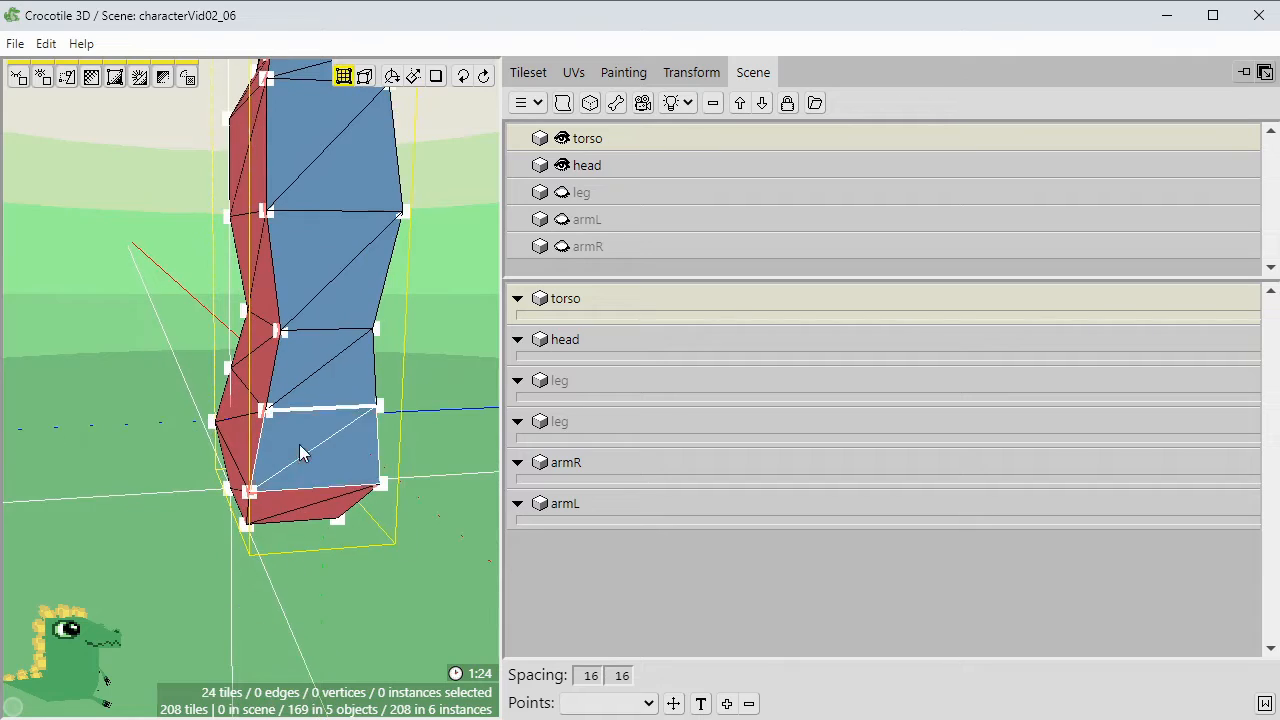
left_click(291, 512, "ctrl")
mouse_move(291, 512)
left_mouse_down()
mouse_move(380, 512)
mouse_move(340, 480)
mouse_move(385, 505)
mouse_move(385, 420)
mouse_move(440, 500)
mouse_move(350, 480)
mouse_move(310, 455)
left_mouse_up()
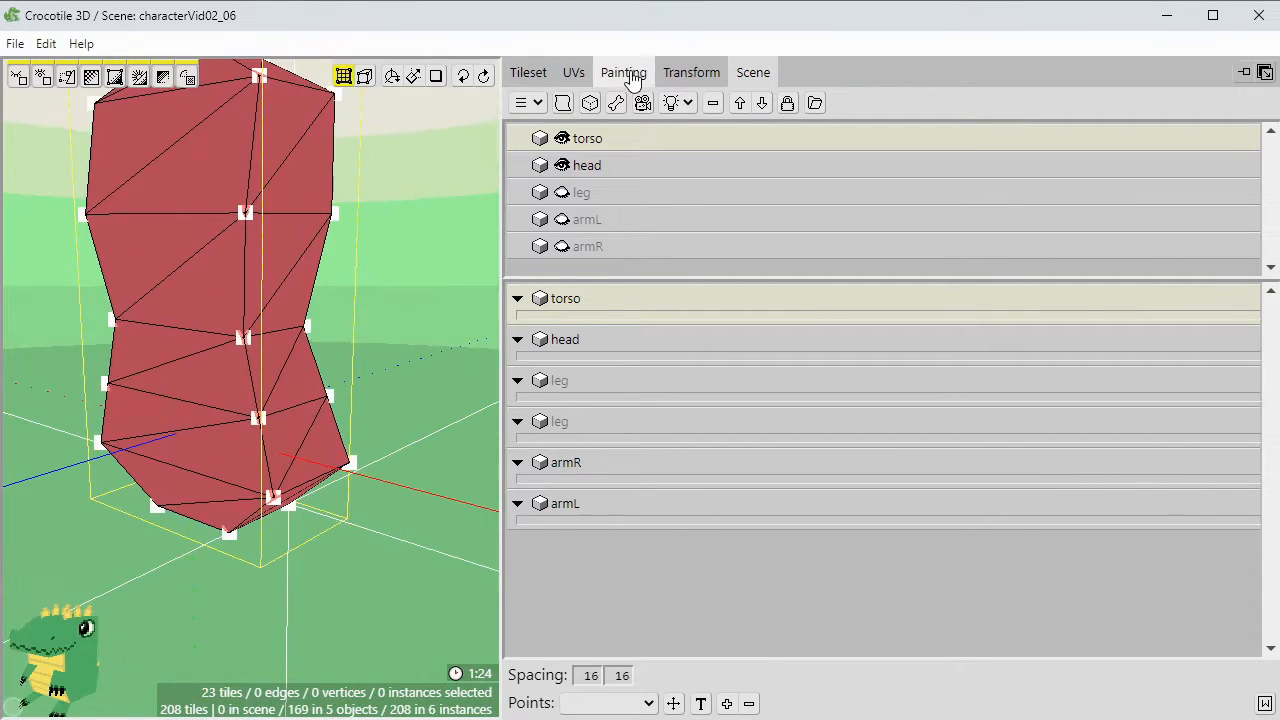
Unwrap the still-stacked side faces into a strip between the front and back islands, and shift the front island left to separate them.
left_click(585, 72)
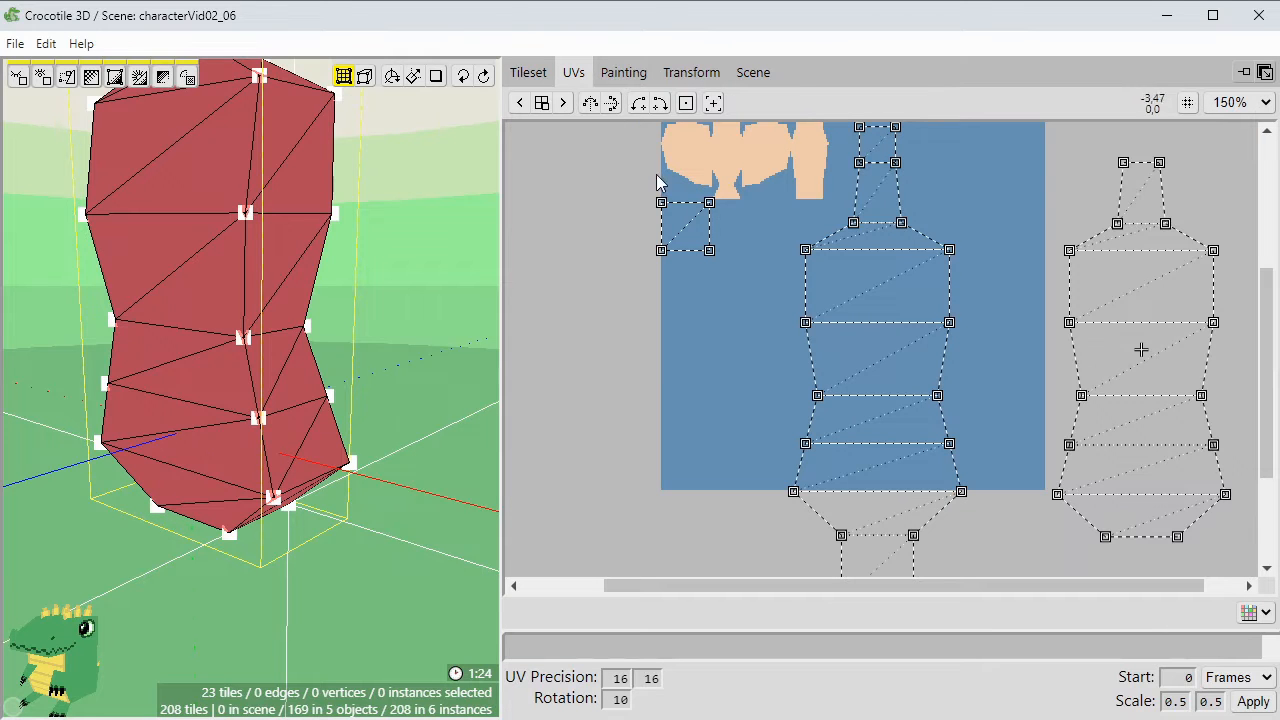
left_click_drag(650, 170, 1006, 292)
key("u")
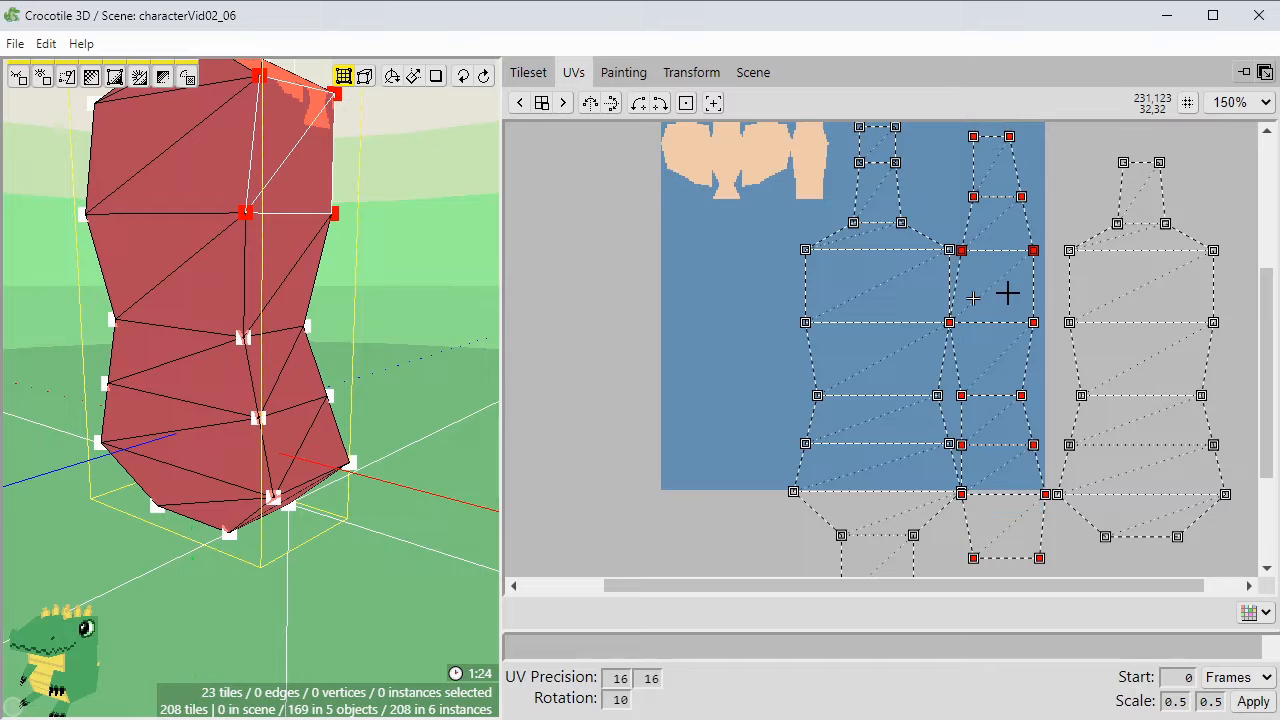
left_click(920, 197)
key("l")
left_click_drag(868, 302, 852, 303)
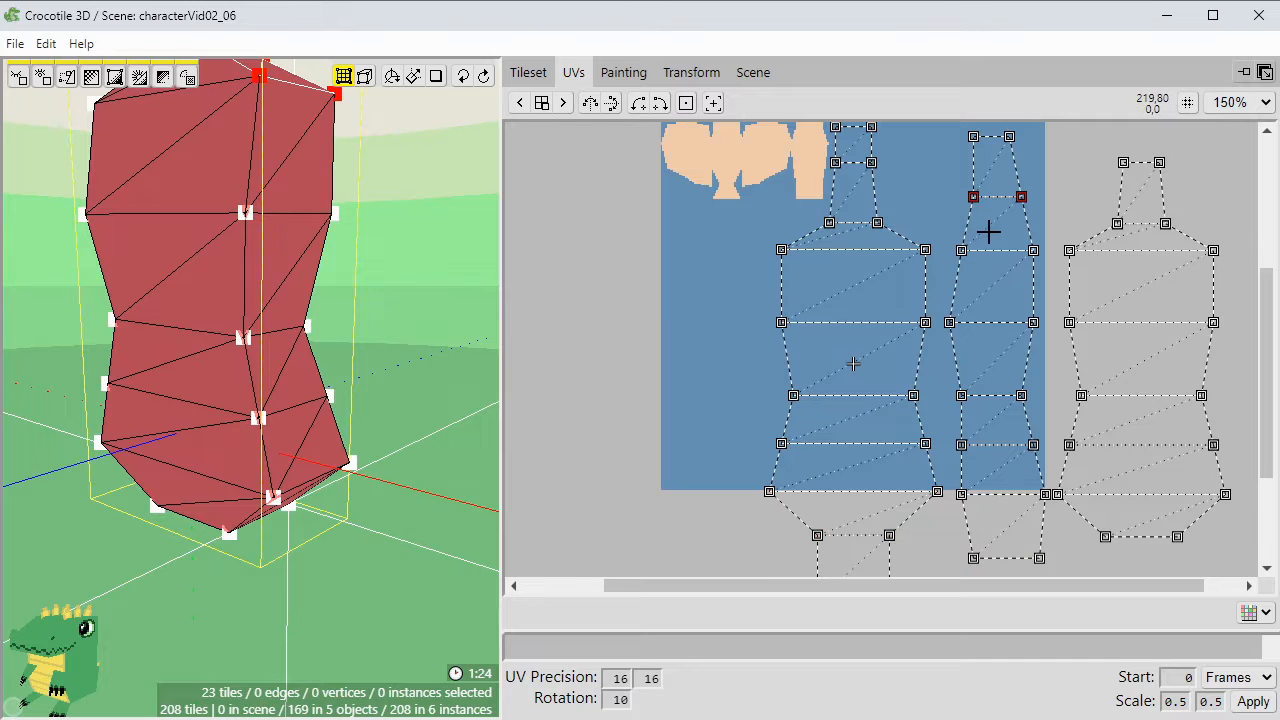
middle_click_drag(979, 278, 913, 262)
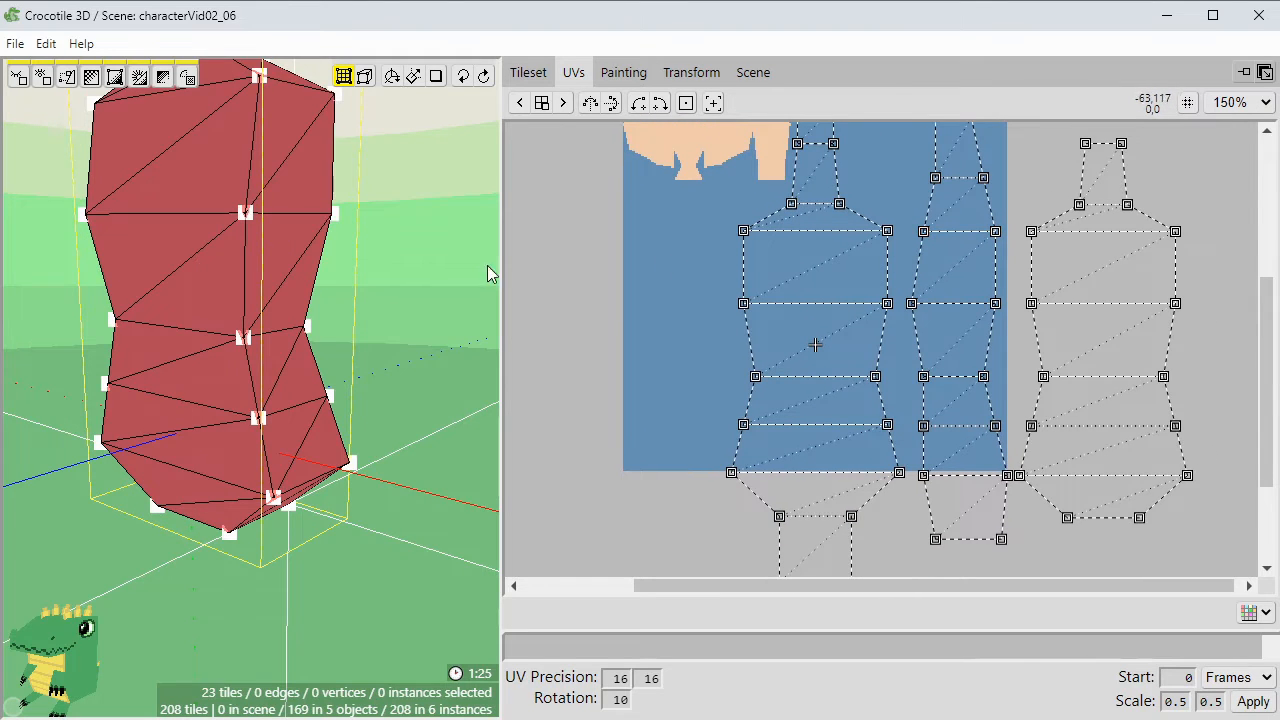
Add the torso's remaining side faces to the selection, from the hip up to the neck.
middle_click_drag(334, 329, 448, 285)
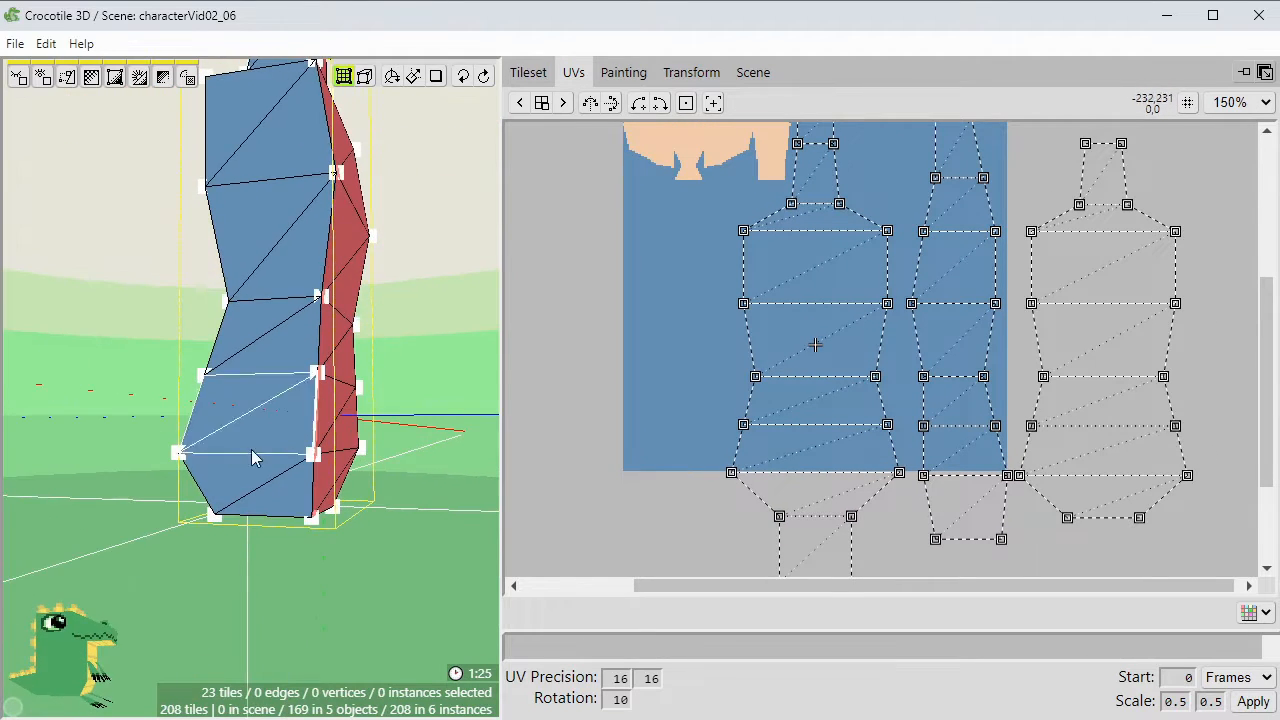
left_click(247, 486, "shift")
left_click(254, 425, "shift")
left_click(275, 332, "shift")
left_click(274, 235, "shift")
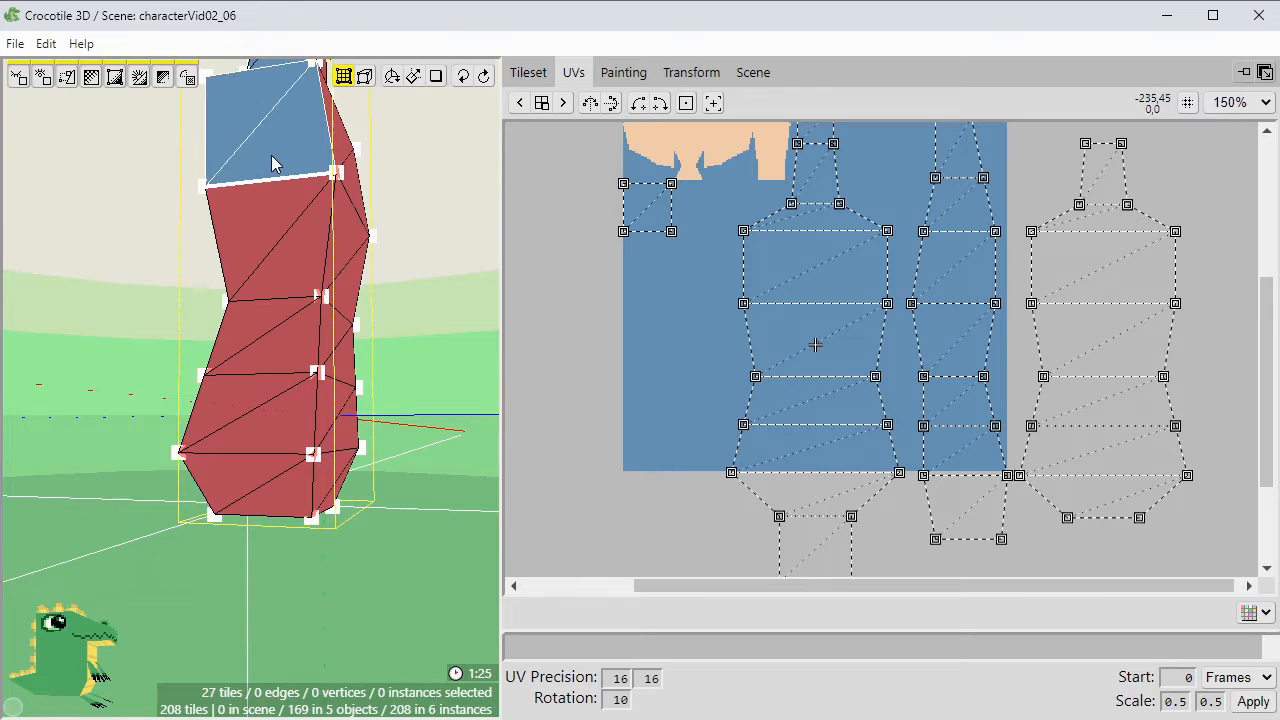
left_click(274, 151, "shift")
key("space")
right_click_drag(274, 151, 286, 375)
left_click_drag(259, 193, 268, 251)
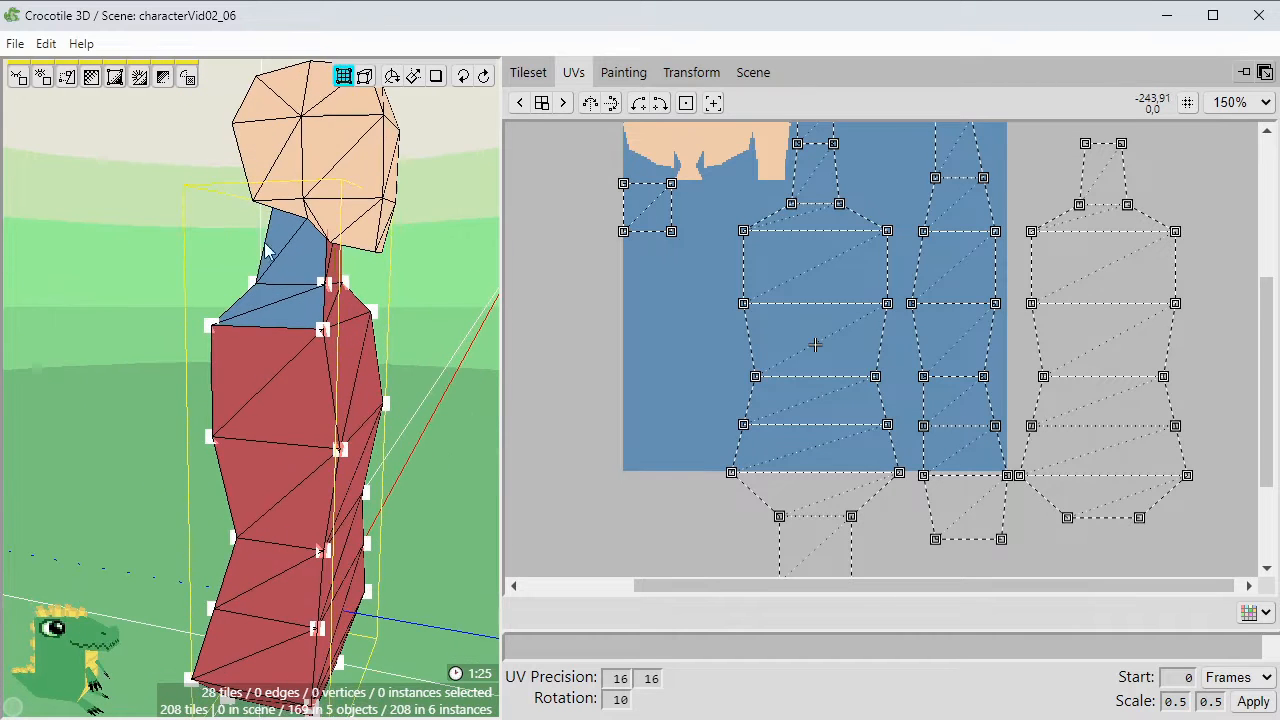
left_click(277, 297, "shift")
left_click(305, 256, "shift")
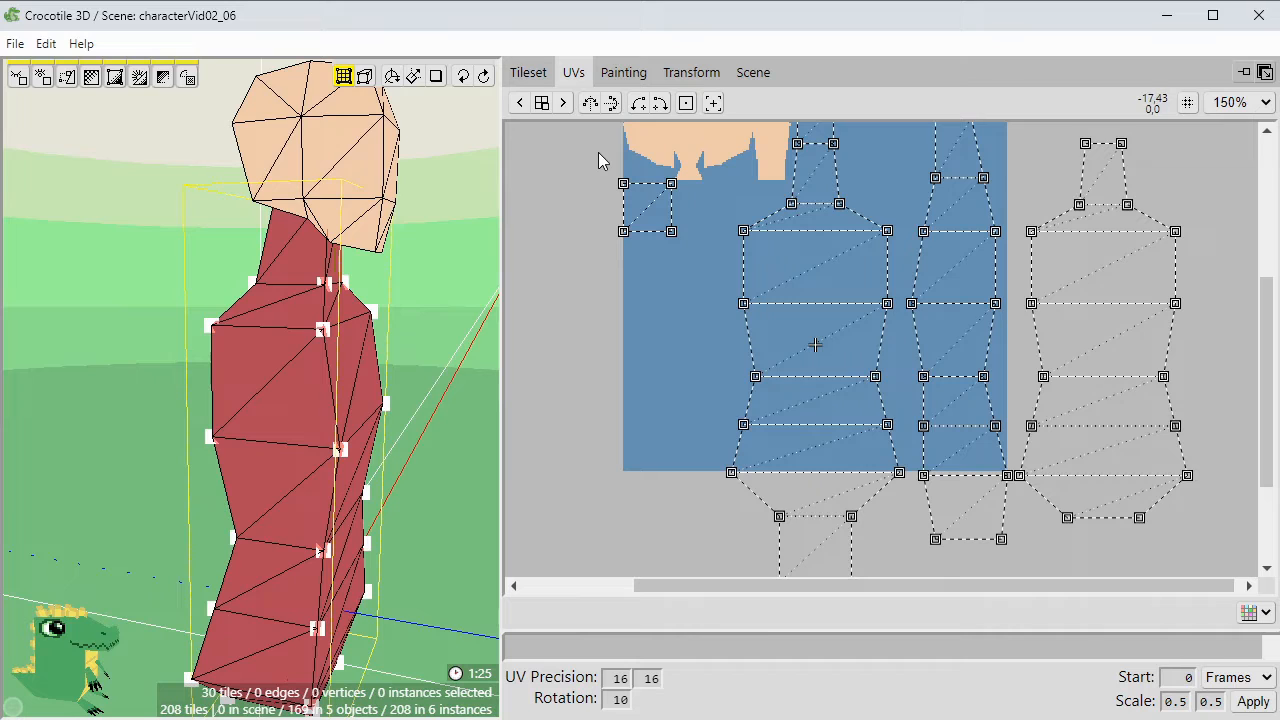
Unwrap the second side's stacked UVs into a strip and place it to the left of the front island.
left_click_drag(571, 138, 677, 265)
key("u")
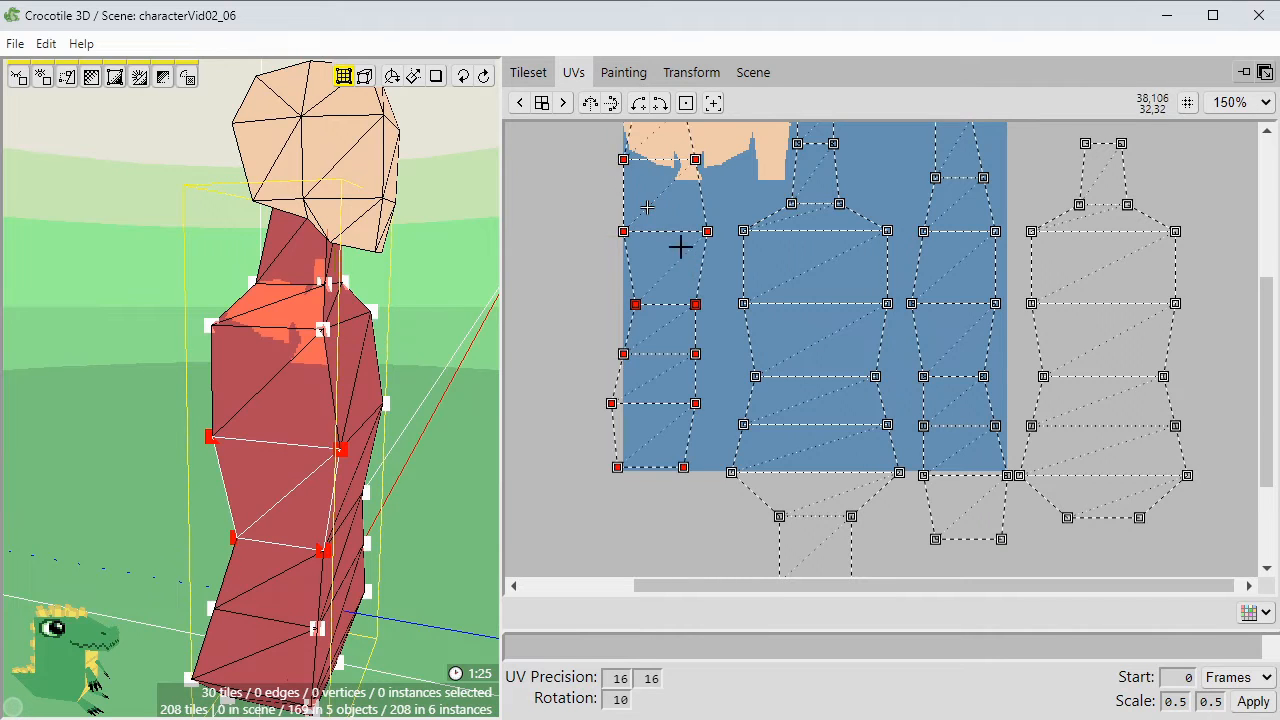
left_click_drag(676, 213, 678, 284)
Select all four torso UV islands, scale them by 0.5 and move them into the blue area below the painted head layout.
middle_click_drag(777, 197, 765, 223)
scroll(872, 297, "down", 1)
scroll(872, 297, "up", 1)
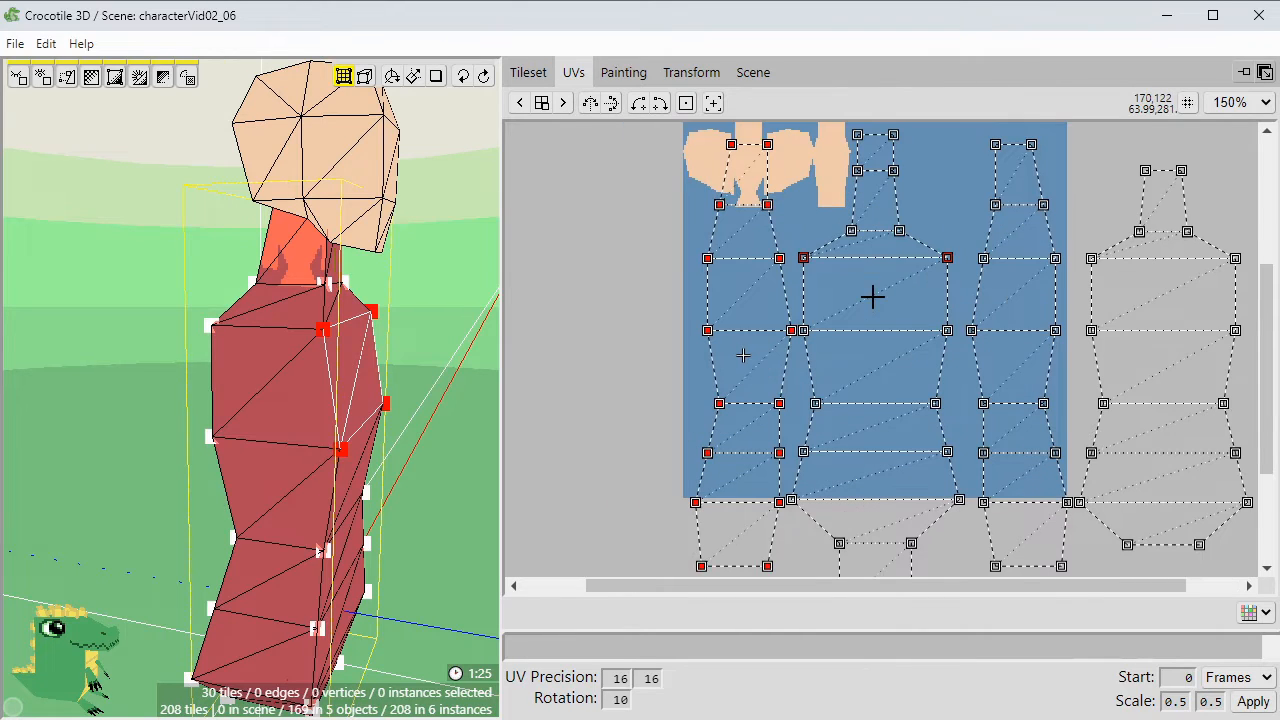
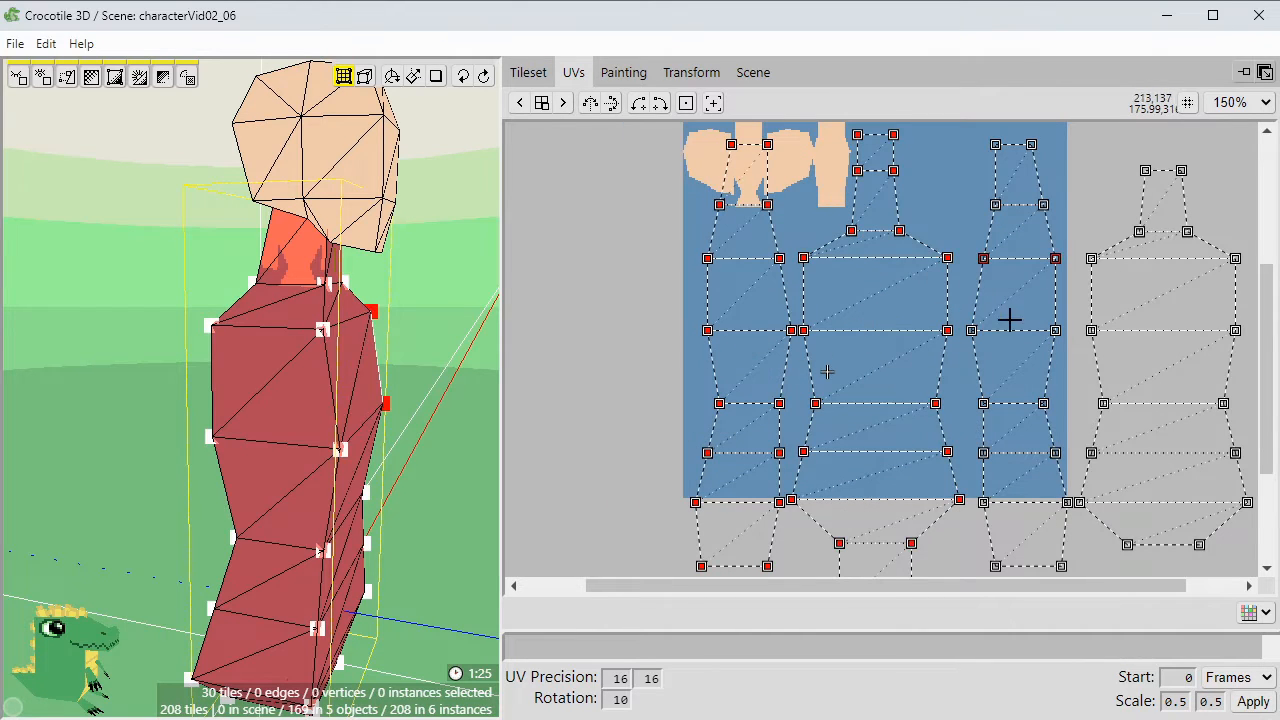
left_click(1250, 702)
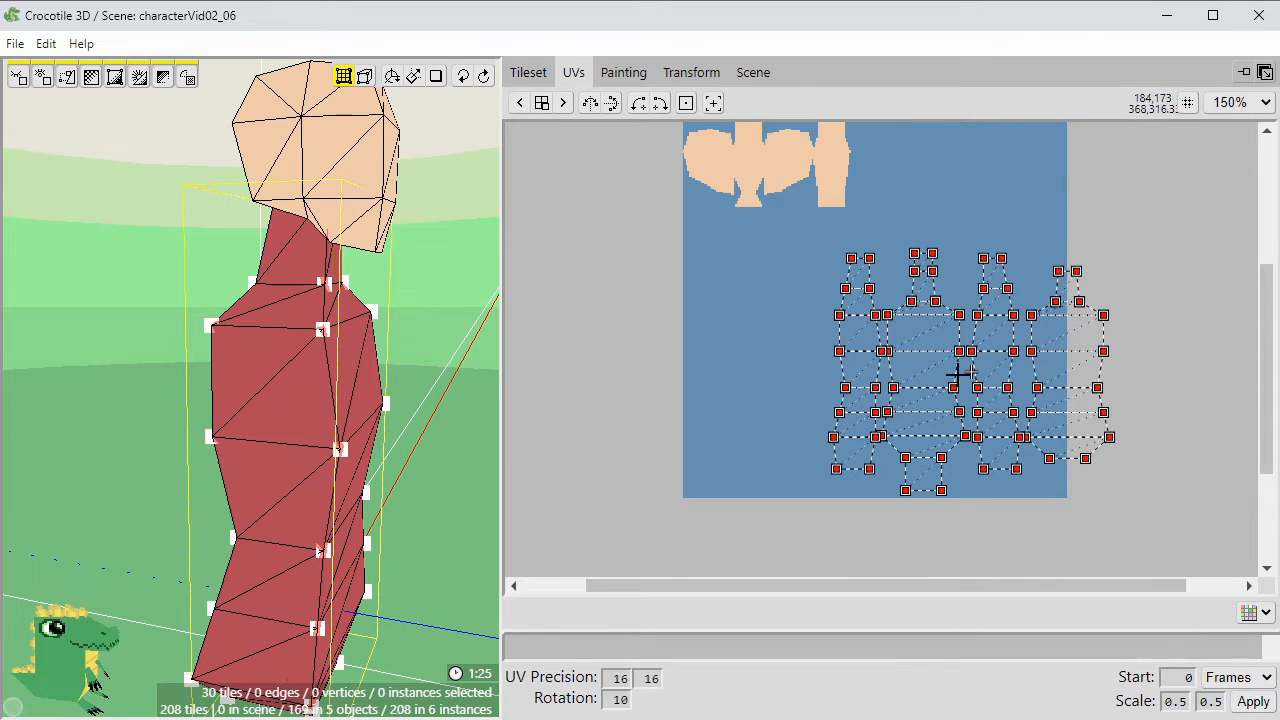
left_click_drag(958, 373, 780, 340)
scroll(797, 327, "up", 1)
key("space")
left_click_drag(827, 267, 823, 288)
middle_click_drag(389, 456, 422, 485)
scroll(422, 485, "down", 1)
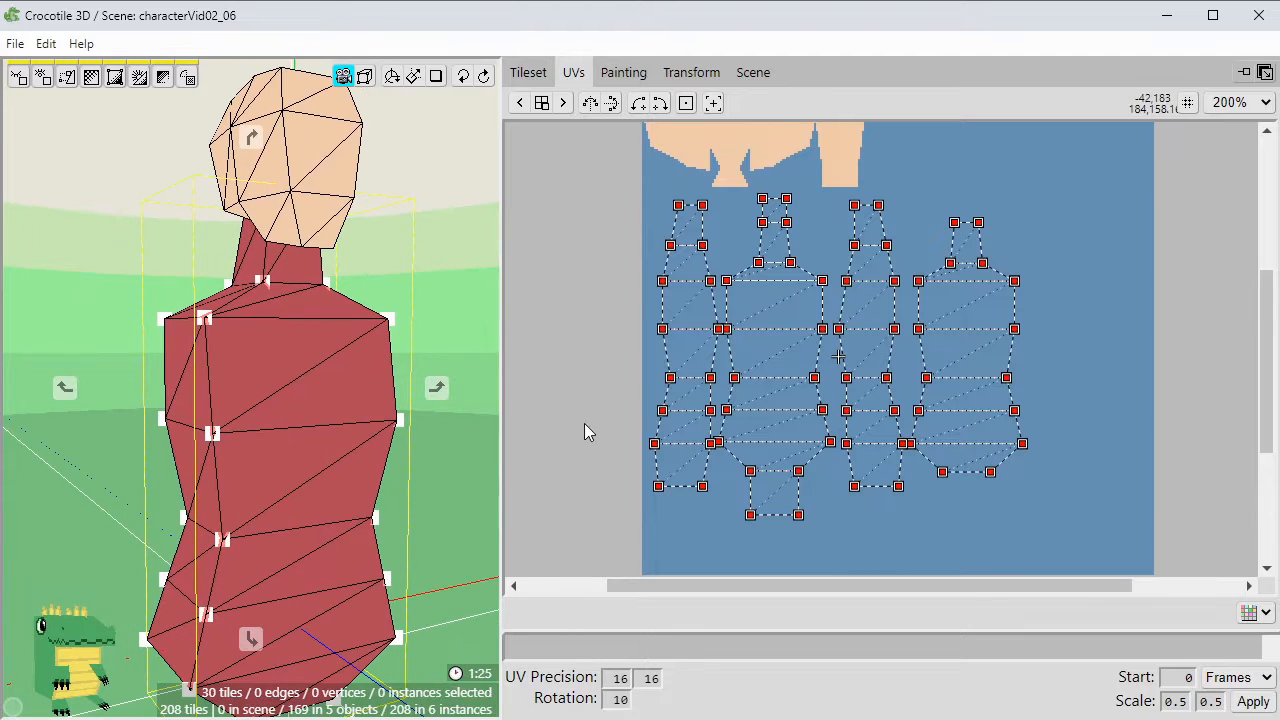
left_click_drag(920, 263, 904, 286)
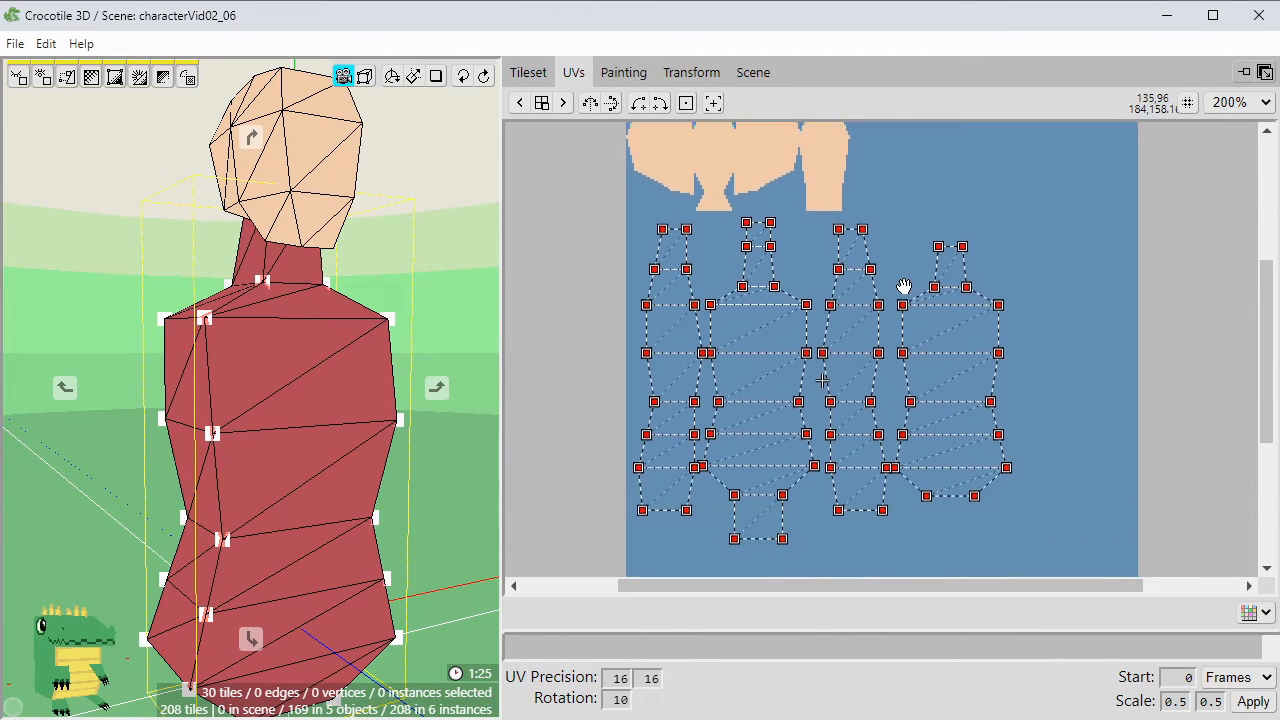
Move the selected torso UVs up close to the painted head layout and against the texture's left edge.
left_click(792, 320)
scroll(784, 322, "up", 2)
left_click_drag(755, 304, 806, 433)
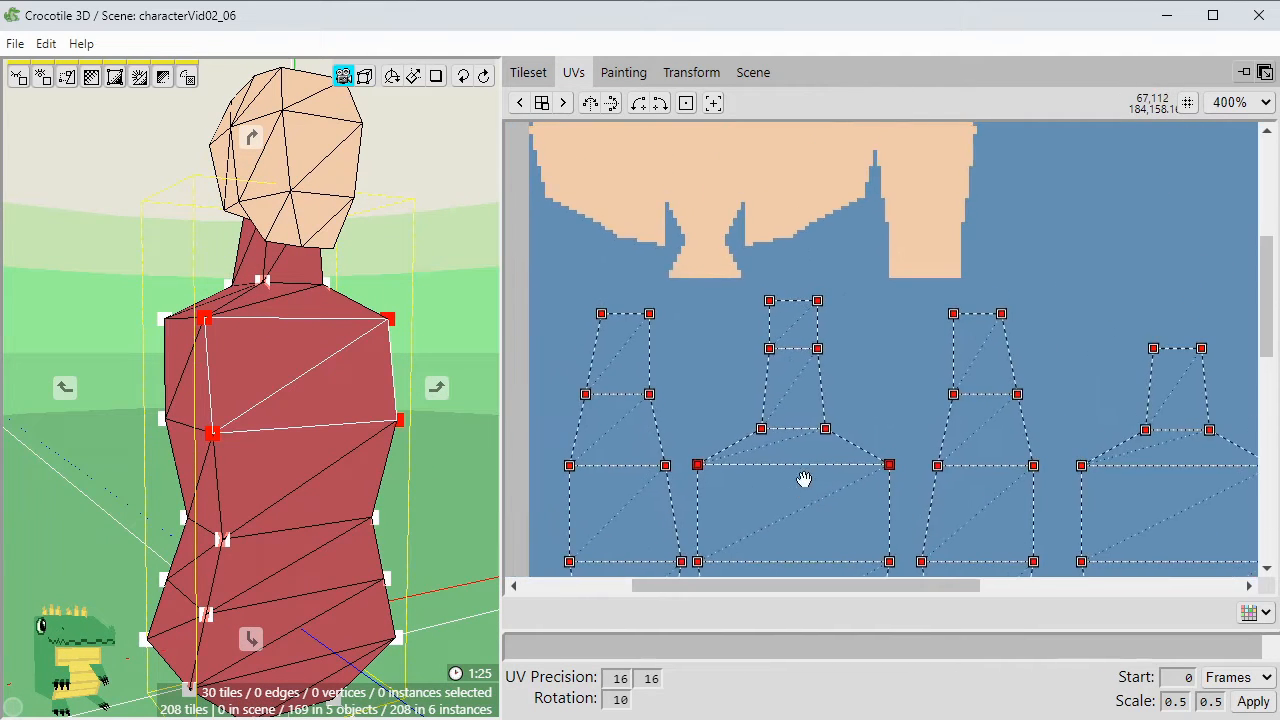
left_click(777, 397)
left_click_drag(783, 349, 761, 401)
scroll(764, 421, "down", 1)
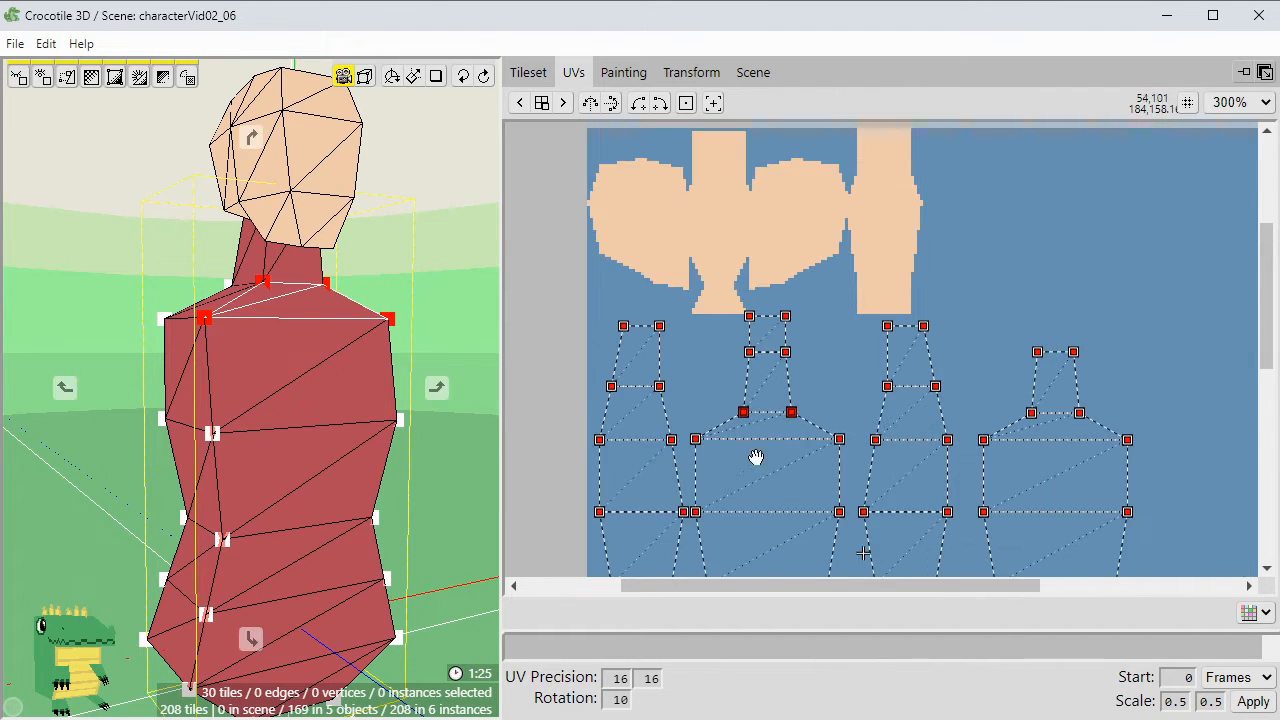
Adjust the torso UVs so they sit slightly inside the texture's left edge, undoing the unwanted nudge.
left_click_drag(743, 495, 765, 227)
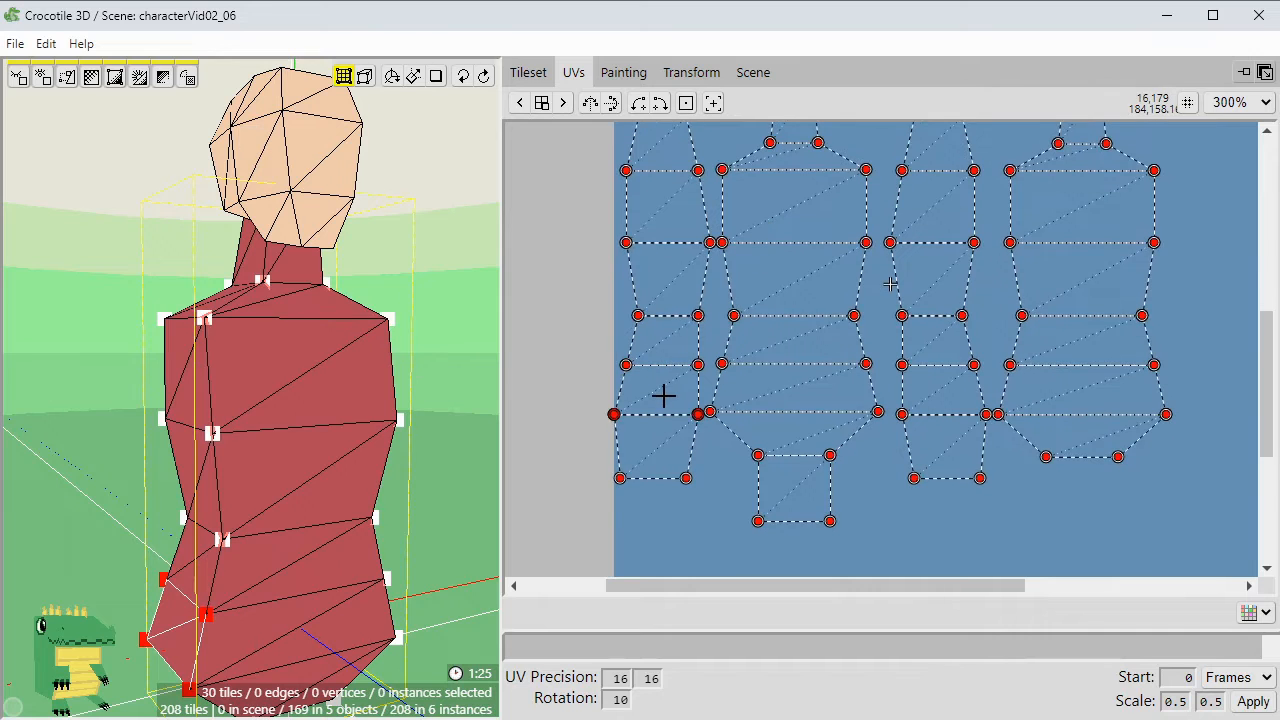
mouse_move(675, 406)
left_mouse_down()
mouse_move(669, 431)
mouse_move(683, 397)
mouse_move(668, 384)
left_mouse_up()
key("ctrl+z")
left_click_drag(780, 298, 767, 427)
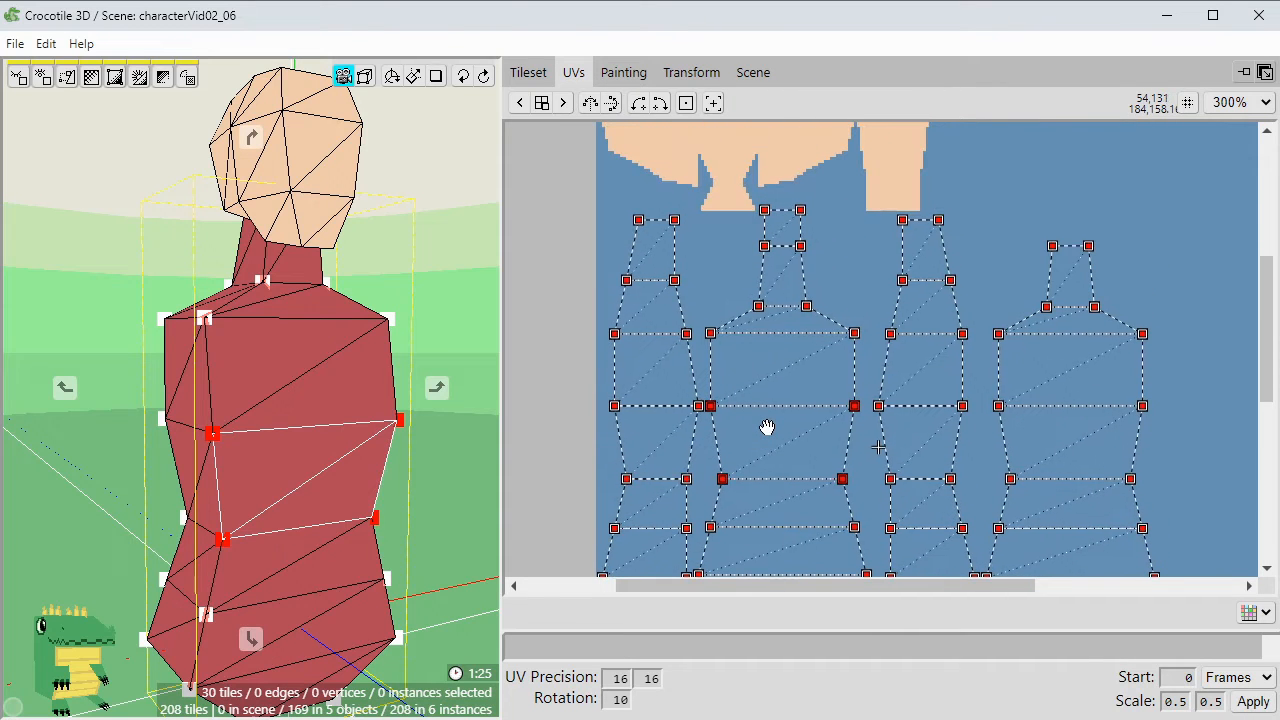
middle_click_drag(767, 427, 757, 124)
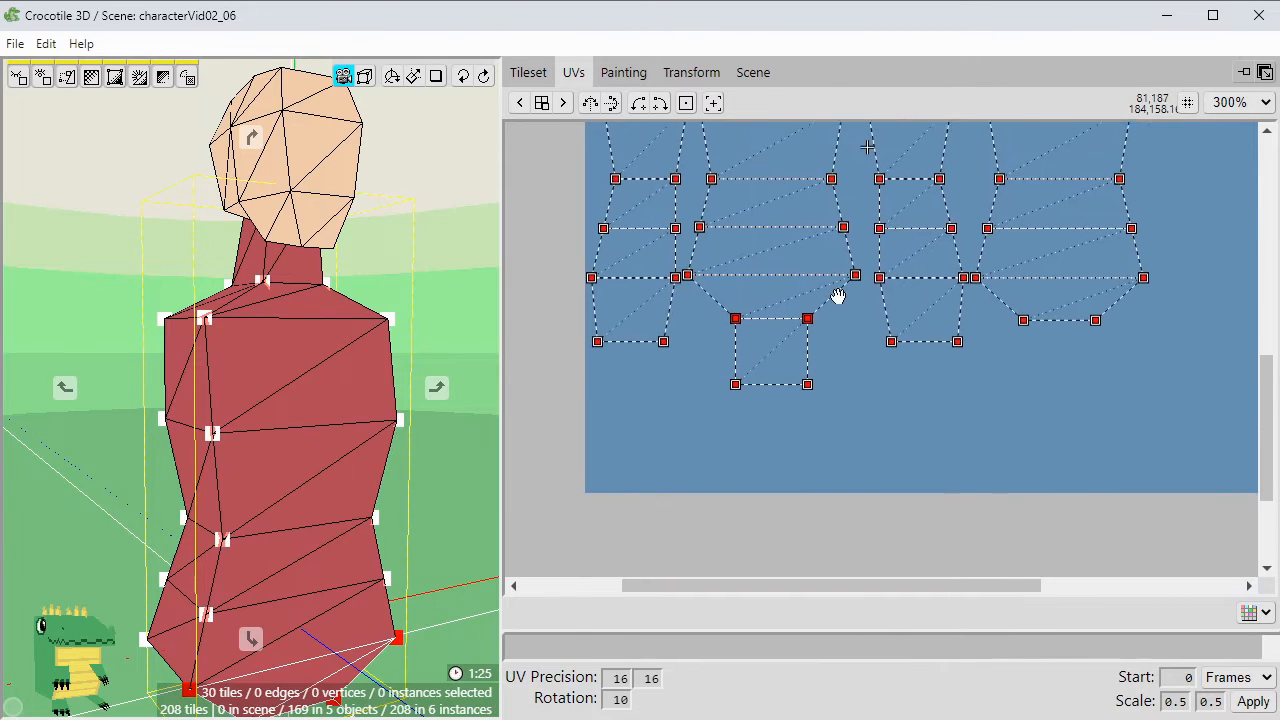
middle_click_drag(837, 297, 810, 416)
scroll(818, 404, "down", 1)
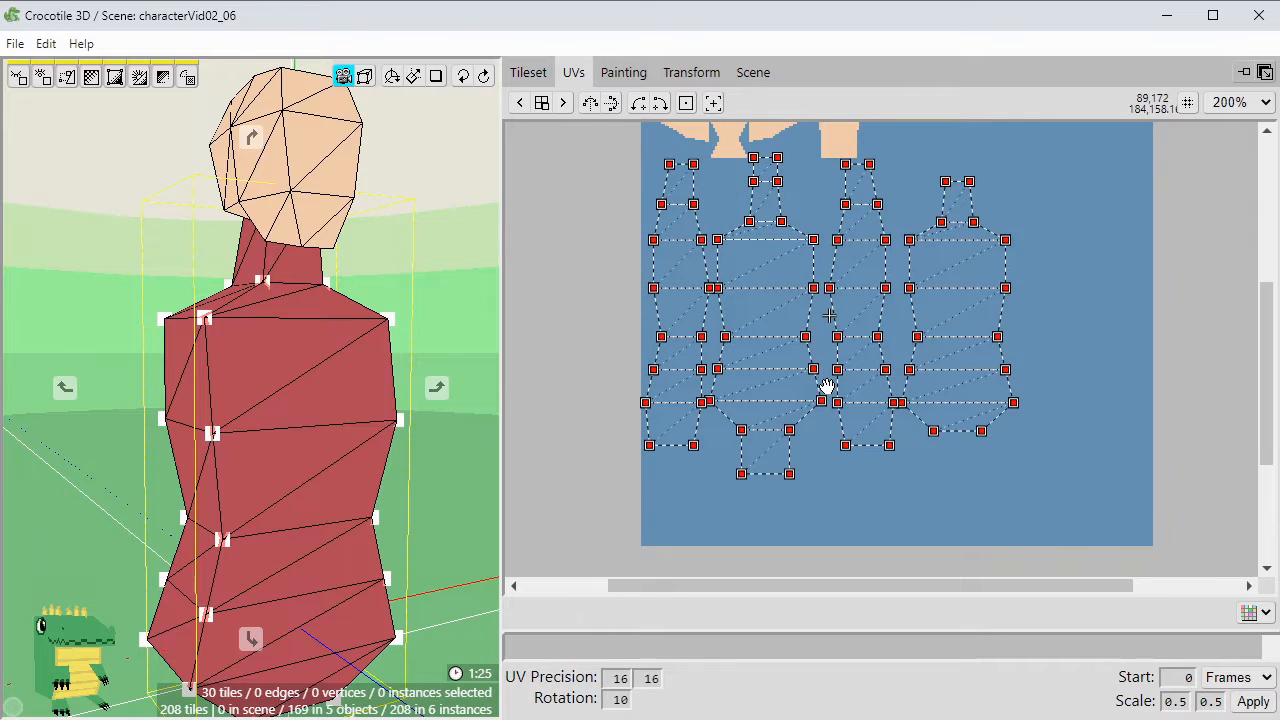
Nudge the torso UVs slightly down to leave a small gap below the painted head layout.
middle_click_drag(886, 320, 880, 408)
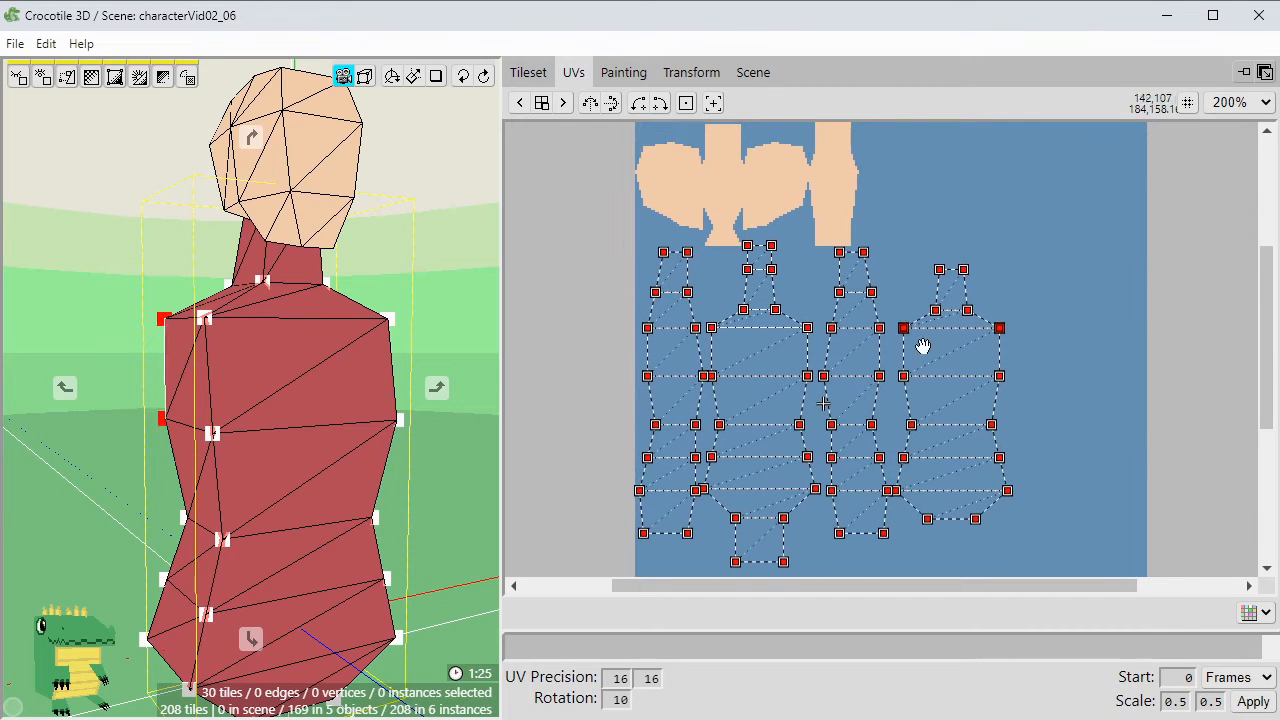
scroll(719, 397, "up", 1)
middle_click_drag(720, 397, 803, 386)
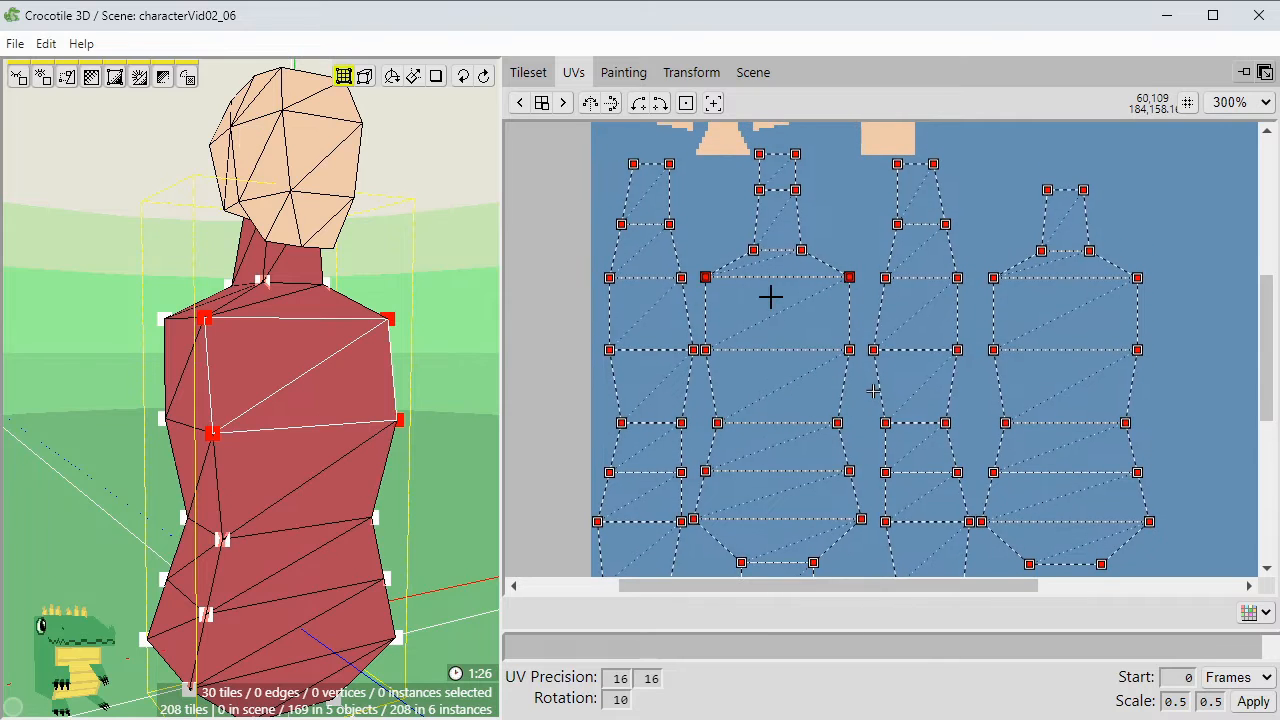
left_click_drag(784, 305, 780, 315)
key("space")
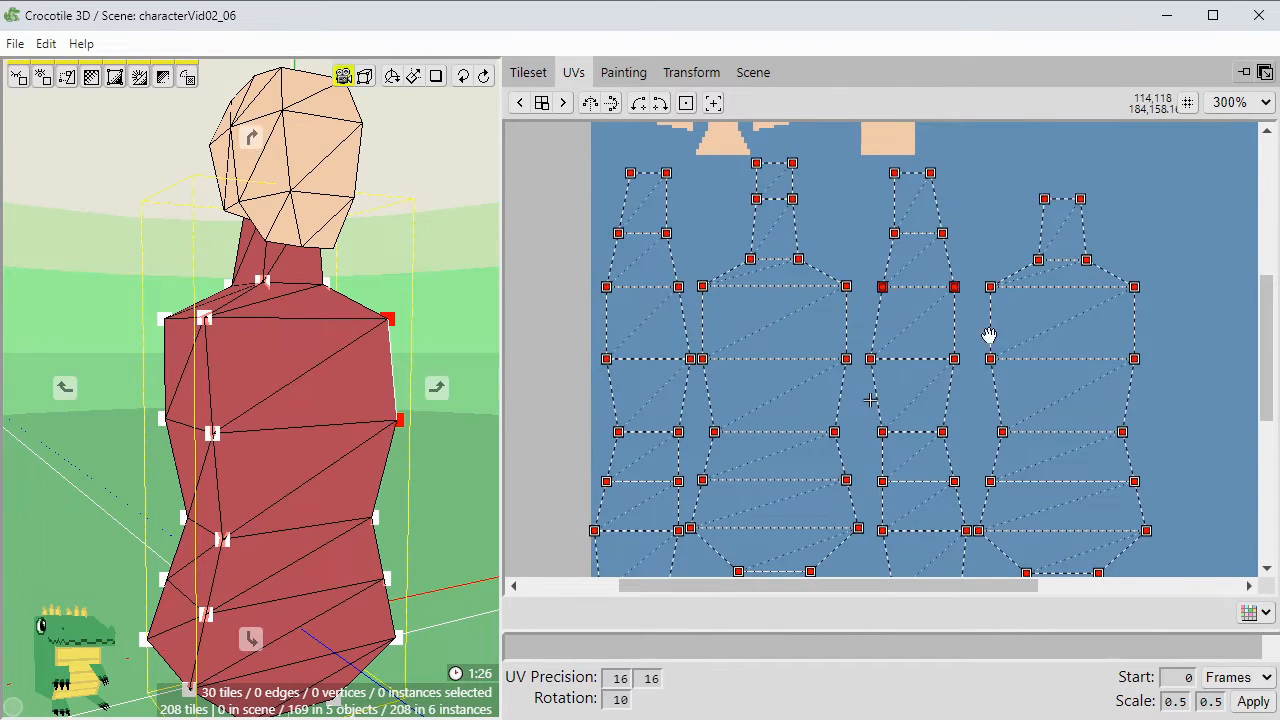
Move the second torso UV island sideways until its waist-side corner meets the first side island's widest corner.
left_click_drag(1069, 326, 871, 502)
scroll(871, 429, "down", 2)
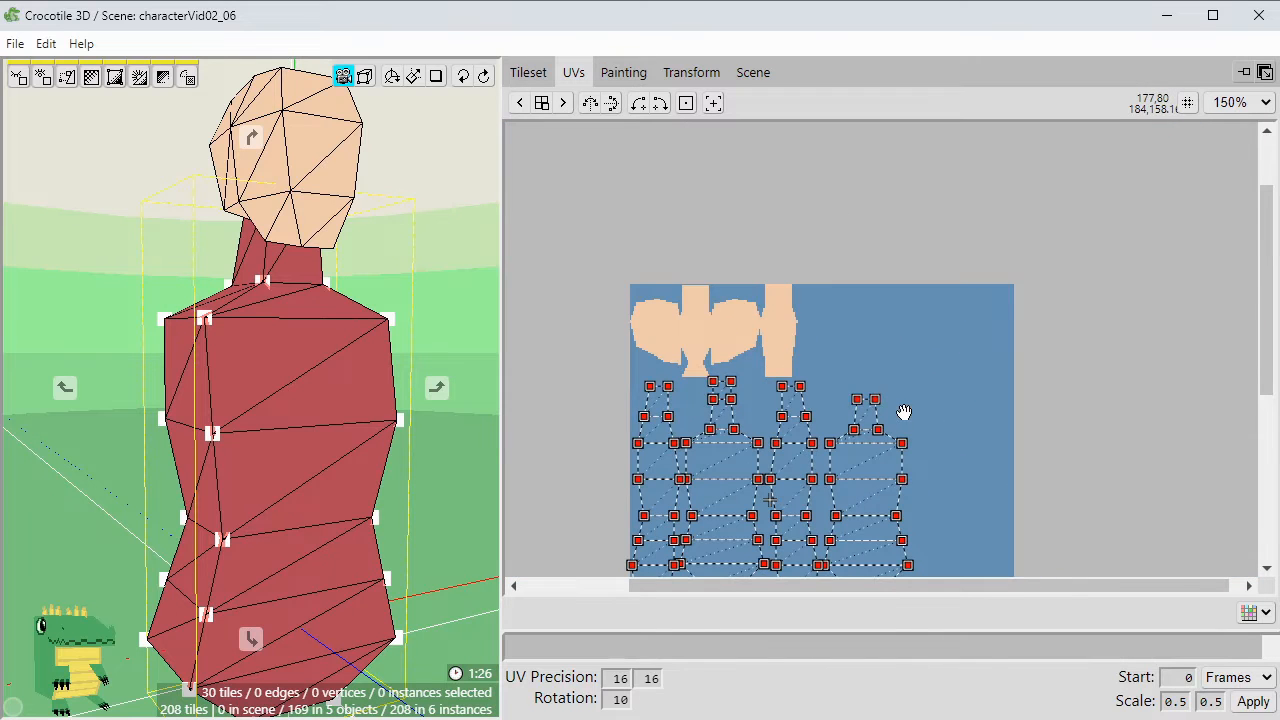
scroll(904, 411, "up", 3)
left_click_drag(746, 443, 886, 294)
scroll(1029, 217, "down", 1)
scroll(1014, 254, "down", 1)
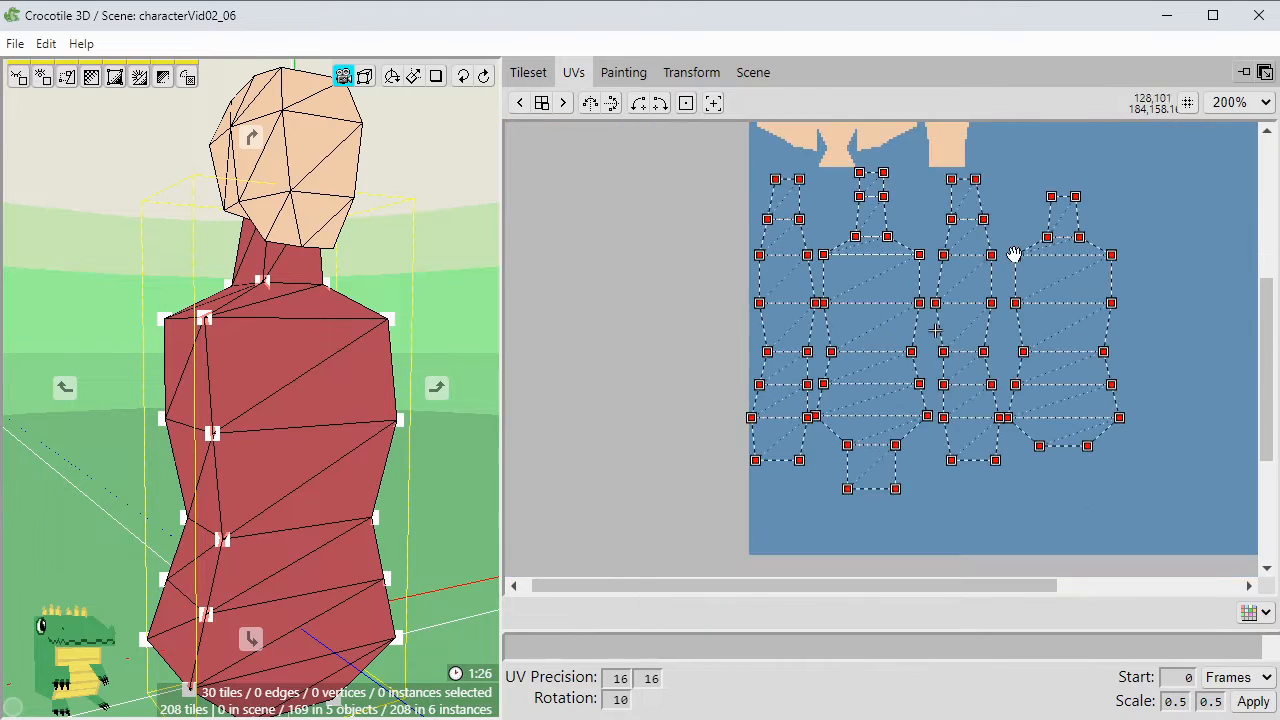
scroll(852, 300, "up", 1)
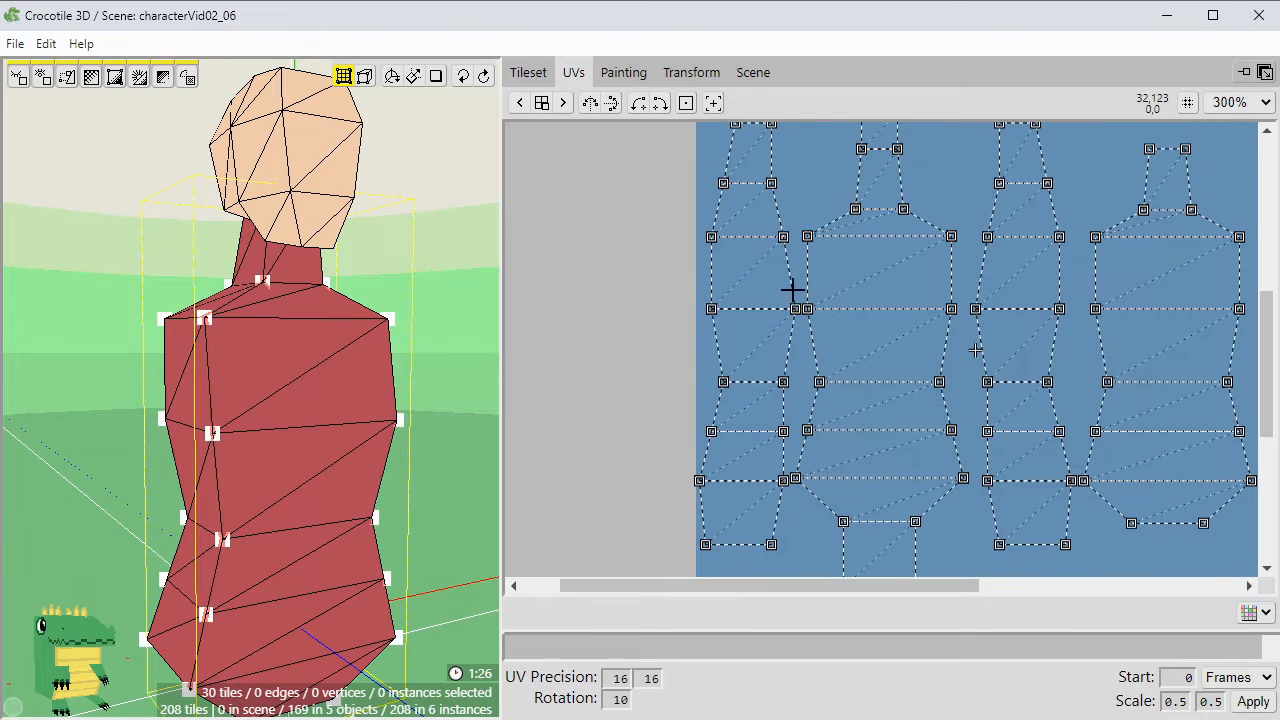
scroll(812, 297, "up", 2)
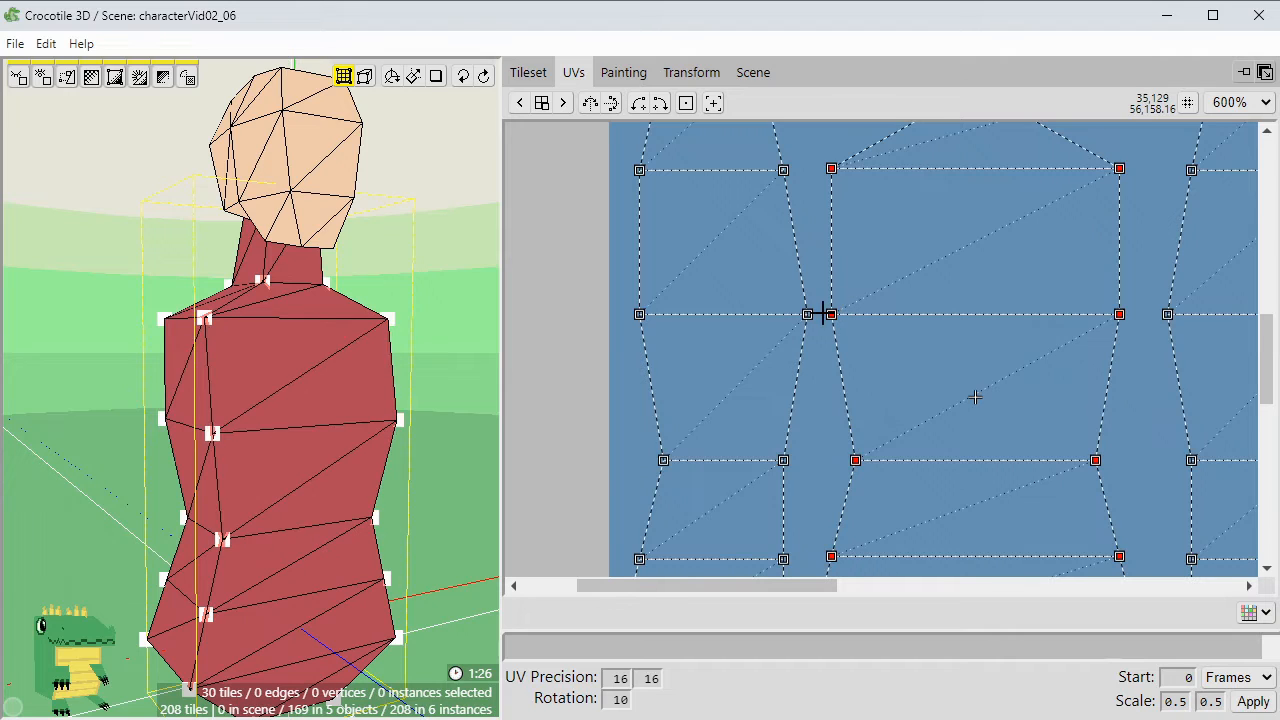
mouse_move(831, 314)
left_mouse_down()
mouse_move(857, 283)
mouse_move(807, 314)
left_mouse_up()
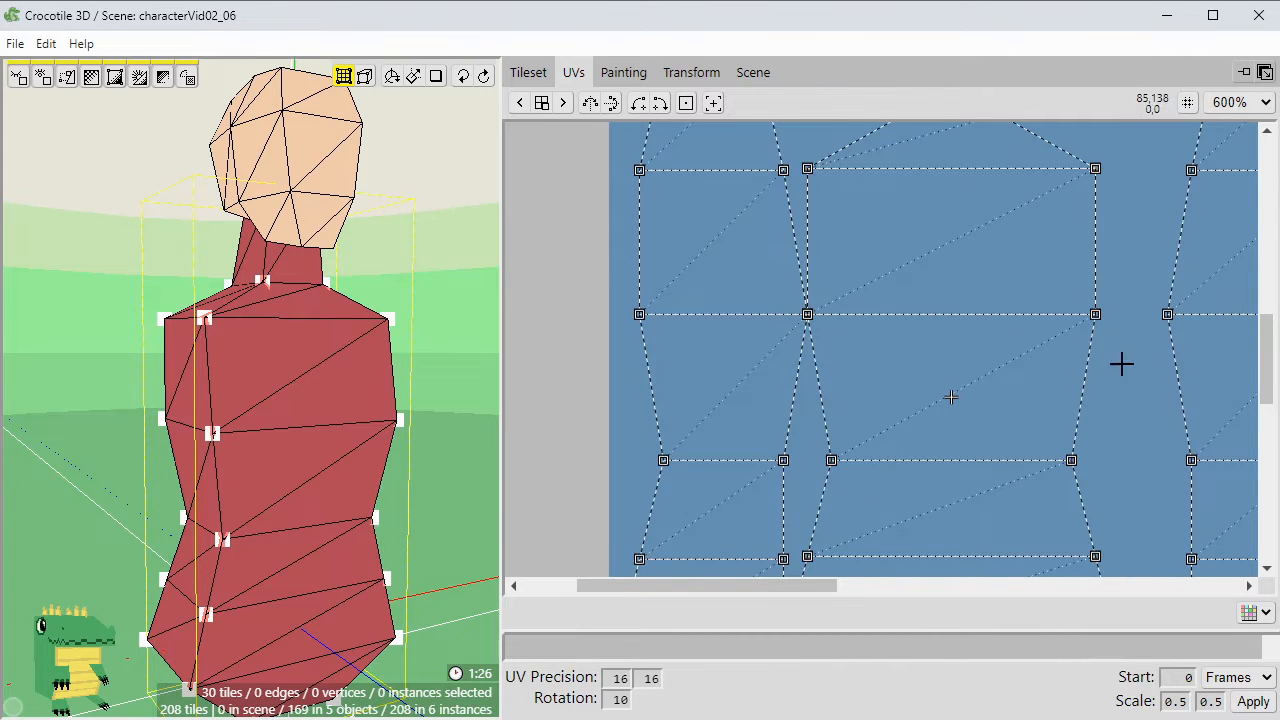
Move the third and fourth torso UV islands over so each one touches its neighbouring island along the same row.
middle_click_drag(1121, 363, 879, 398)
left_click(972, 346)
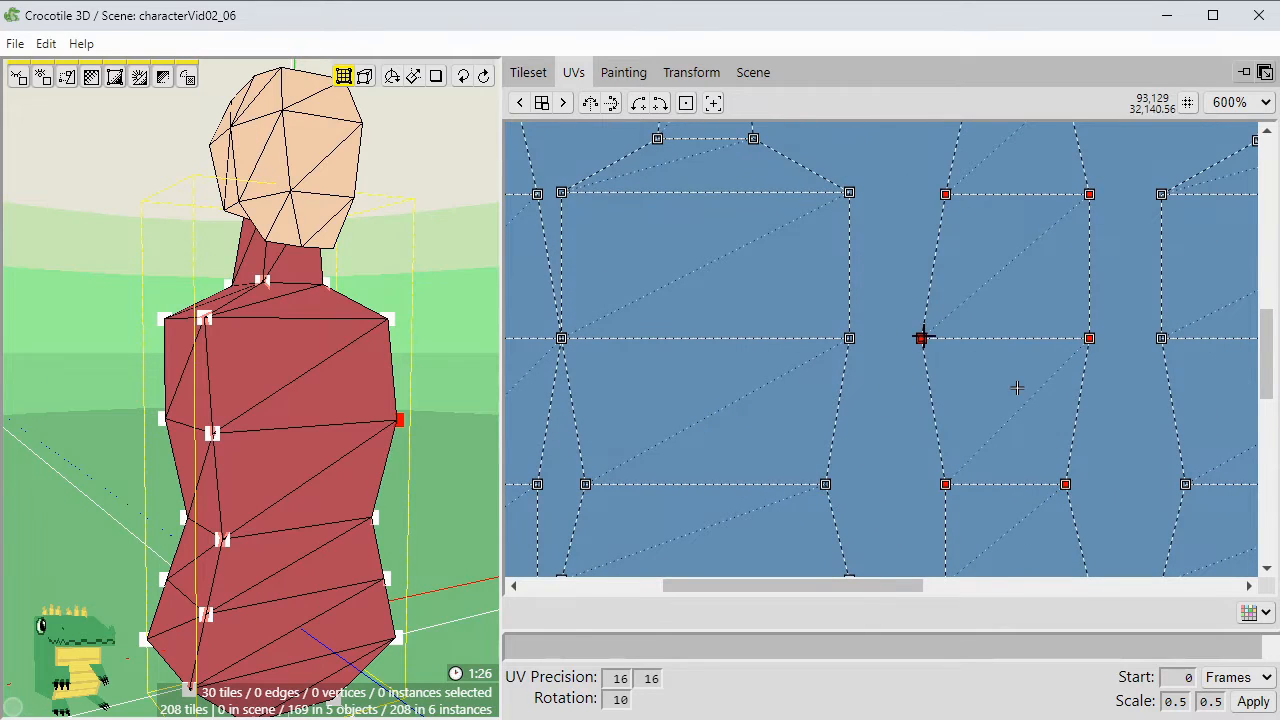
left_click_drag(921, 337, 849, 337)
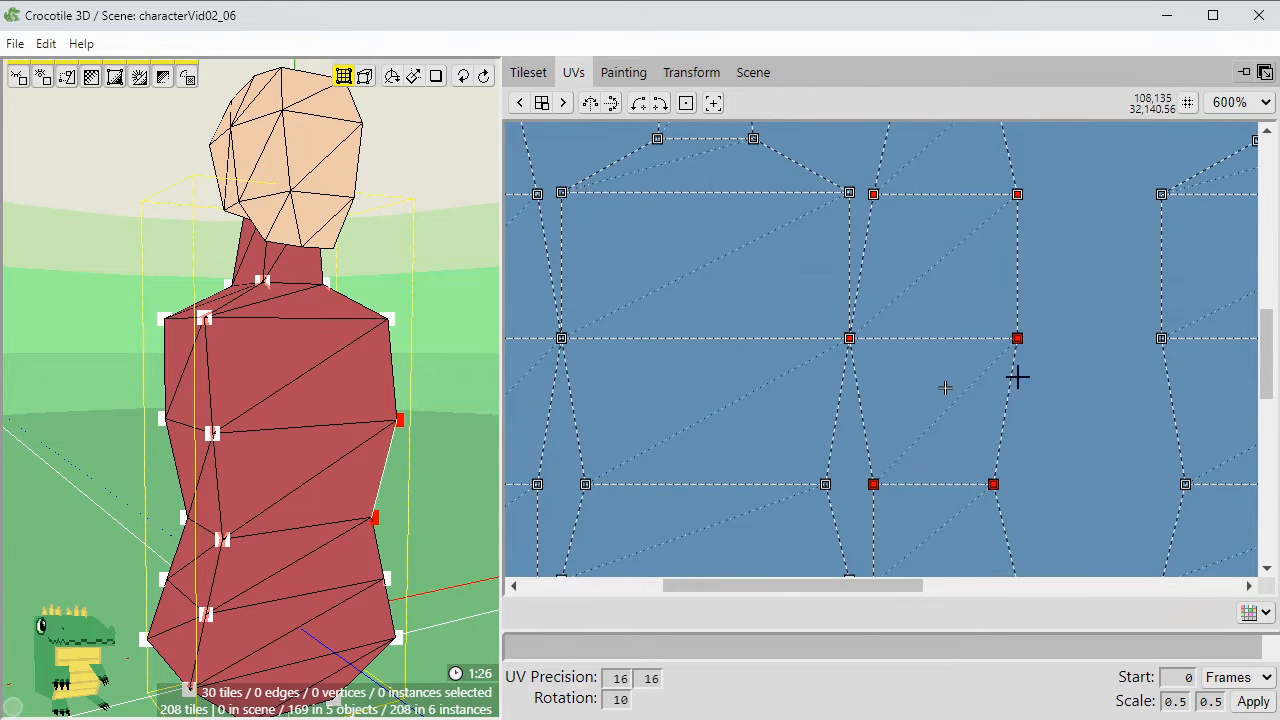
middle_click_drag(1059, 384, 841, 387)
left_click(1044, 354)
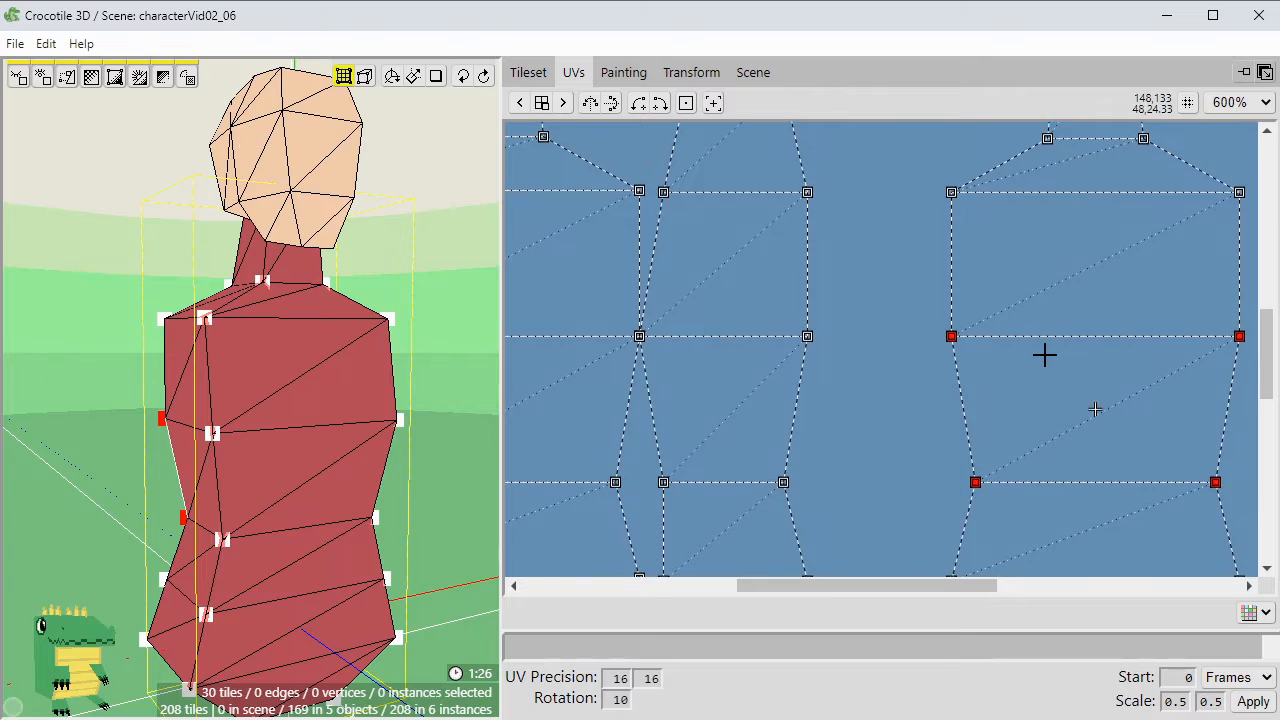
left_click_drag(908, 353, 805, 334)
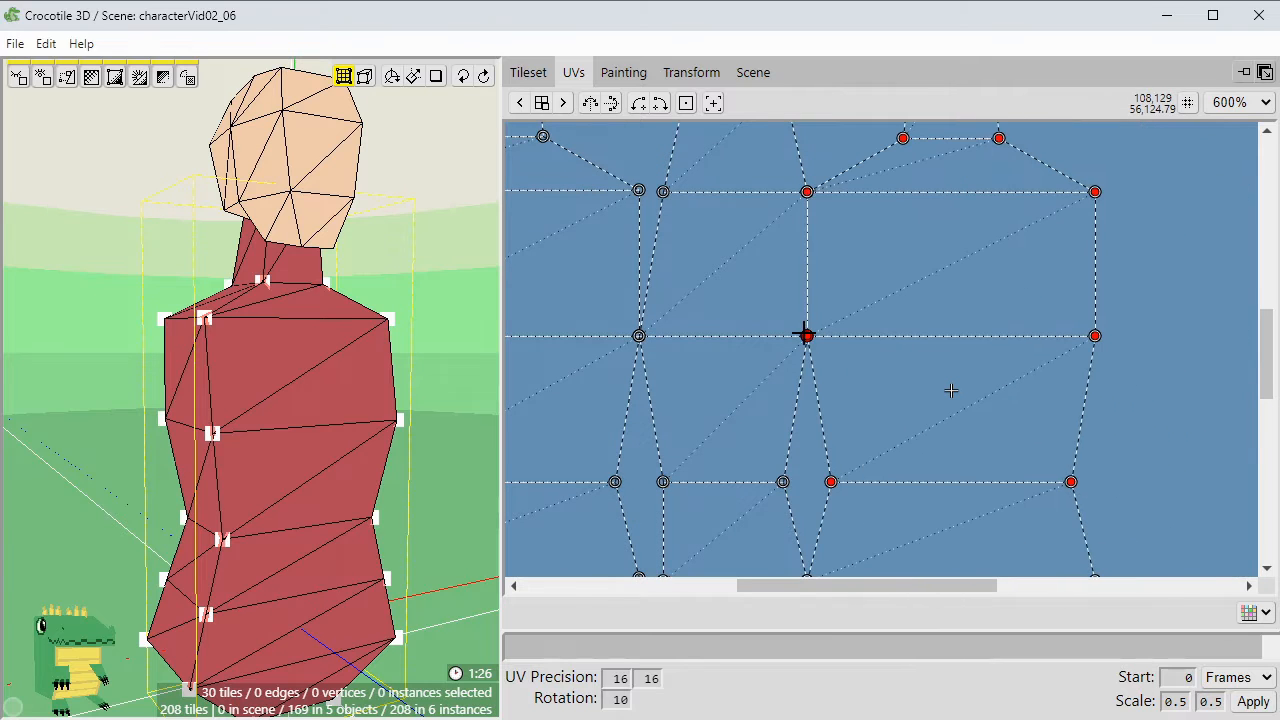
Select all four torso UV islands and round their vertices to the nearest pixel.
scroll(843, 371, "down", 4)
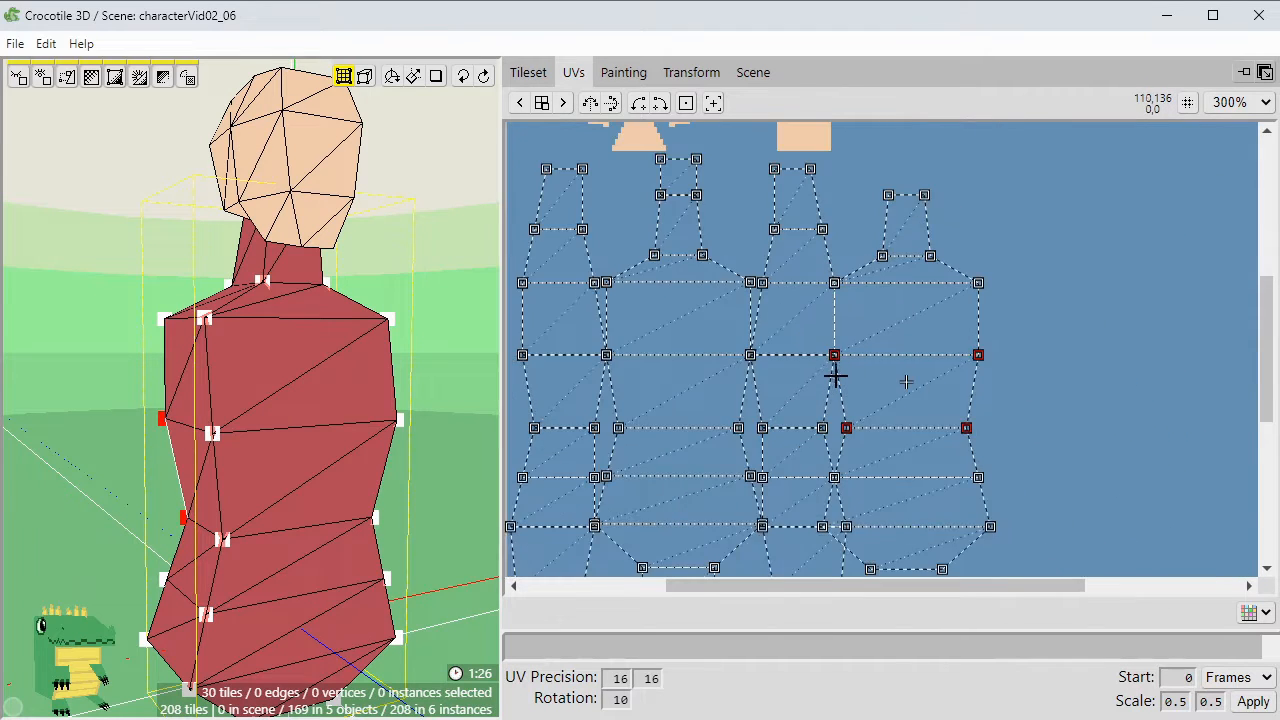
middle_click_drag(809, 411, 890, 395)
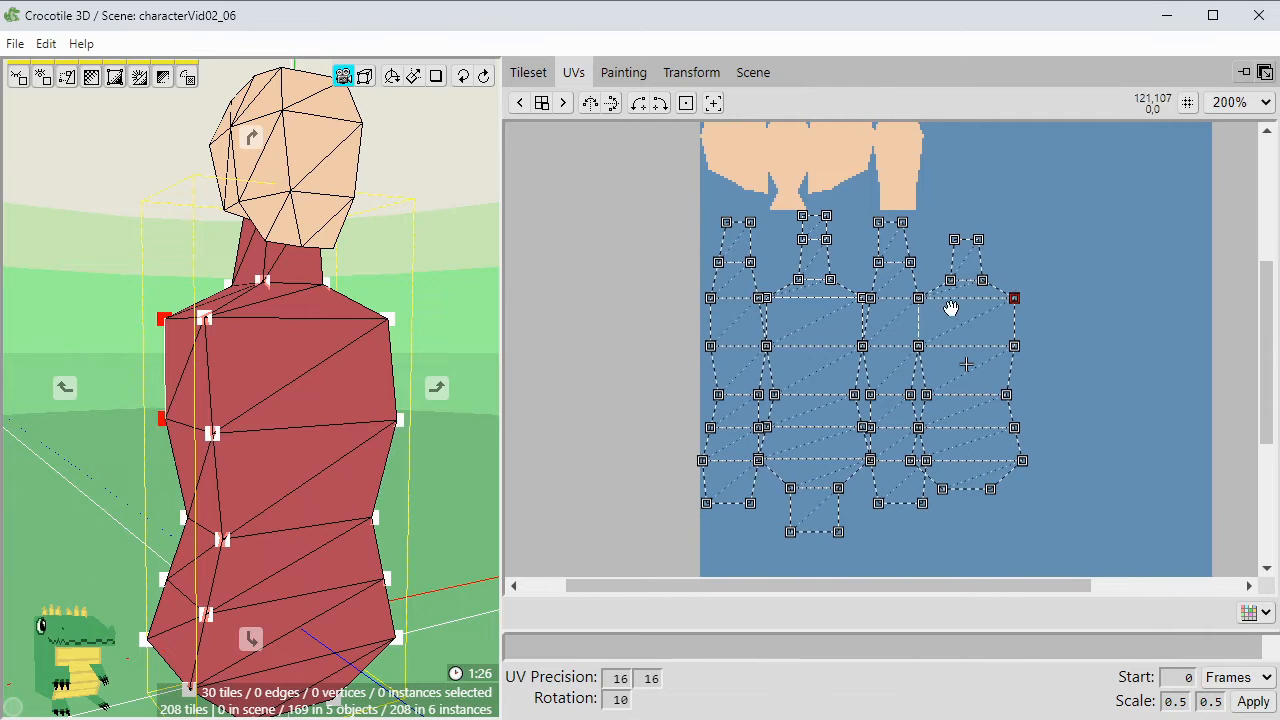
left_click_drag(1080, 172, 627, 538)
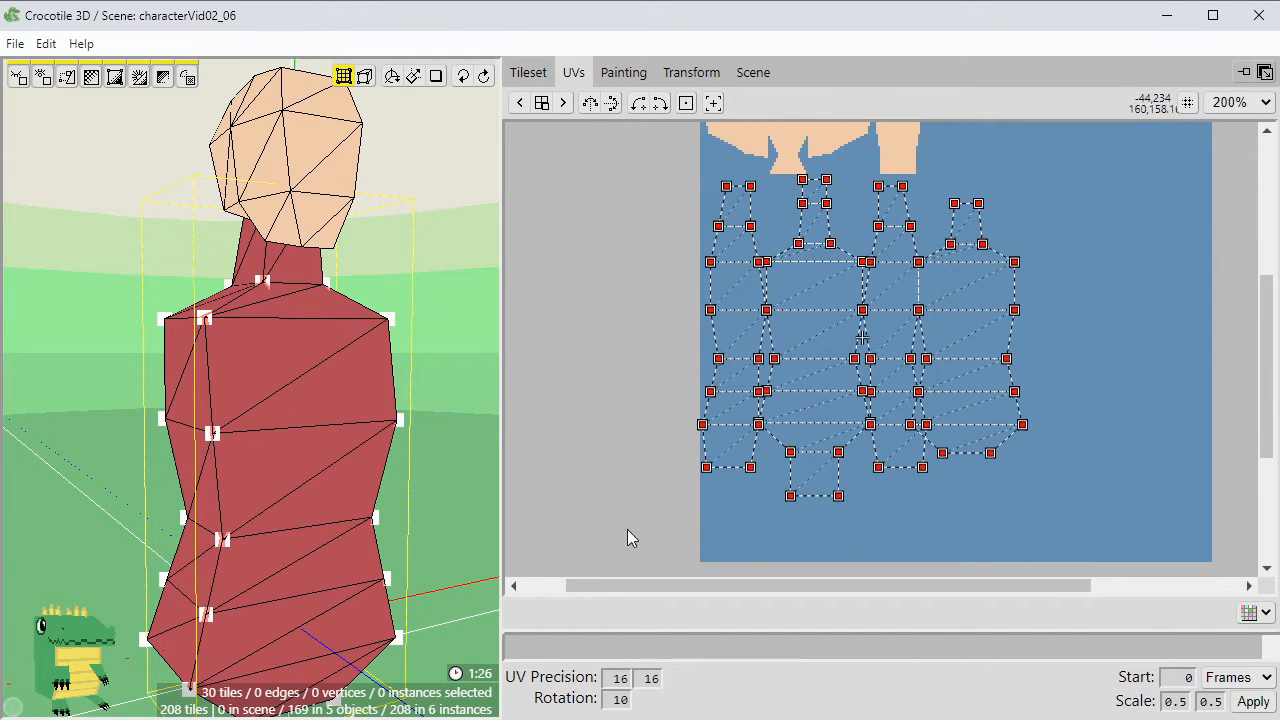
right_click(664, 193)
mouse_move(758, 386)
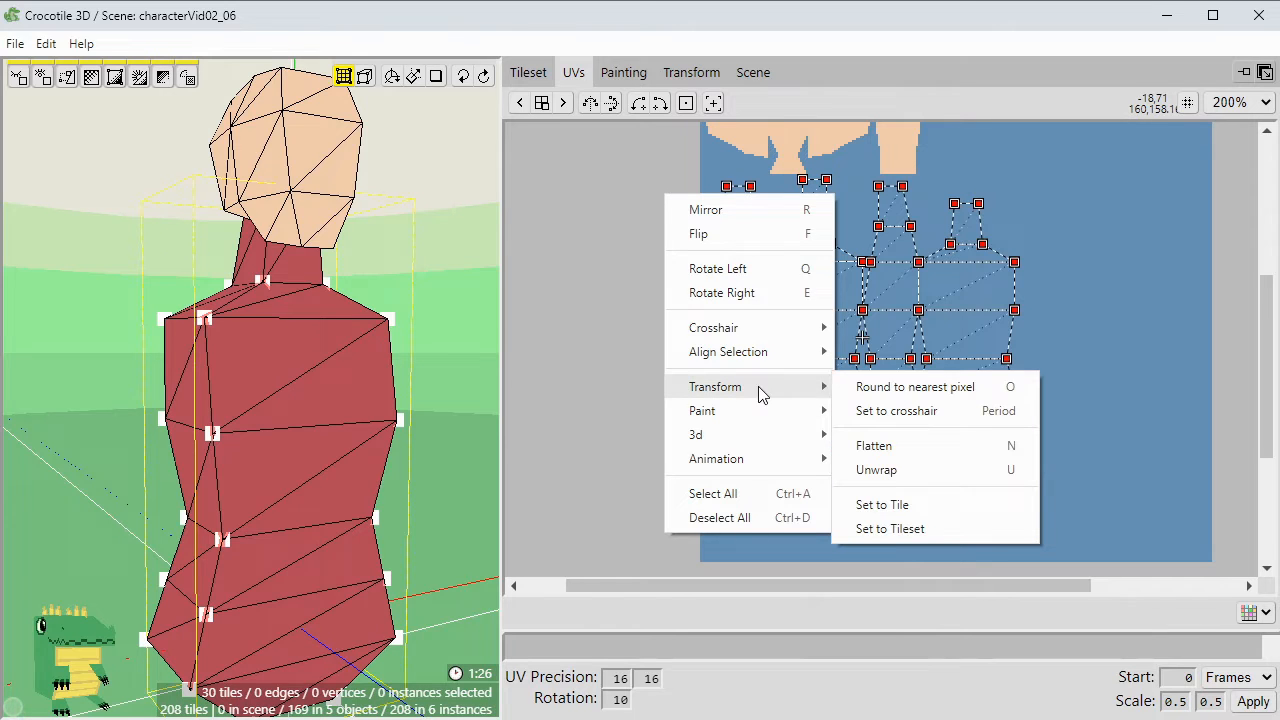
left_click(890, 395)
Nudge the shoulder-row vertices of the first, third and fourth torso islands up to line up with the second island's shoulders.
scroll(858, 341, "up", 1)
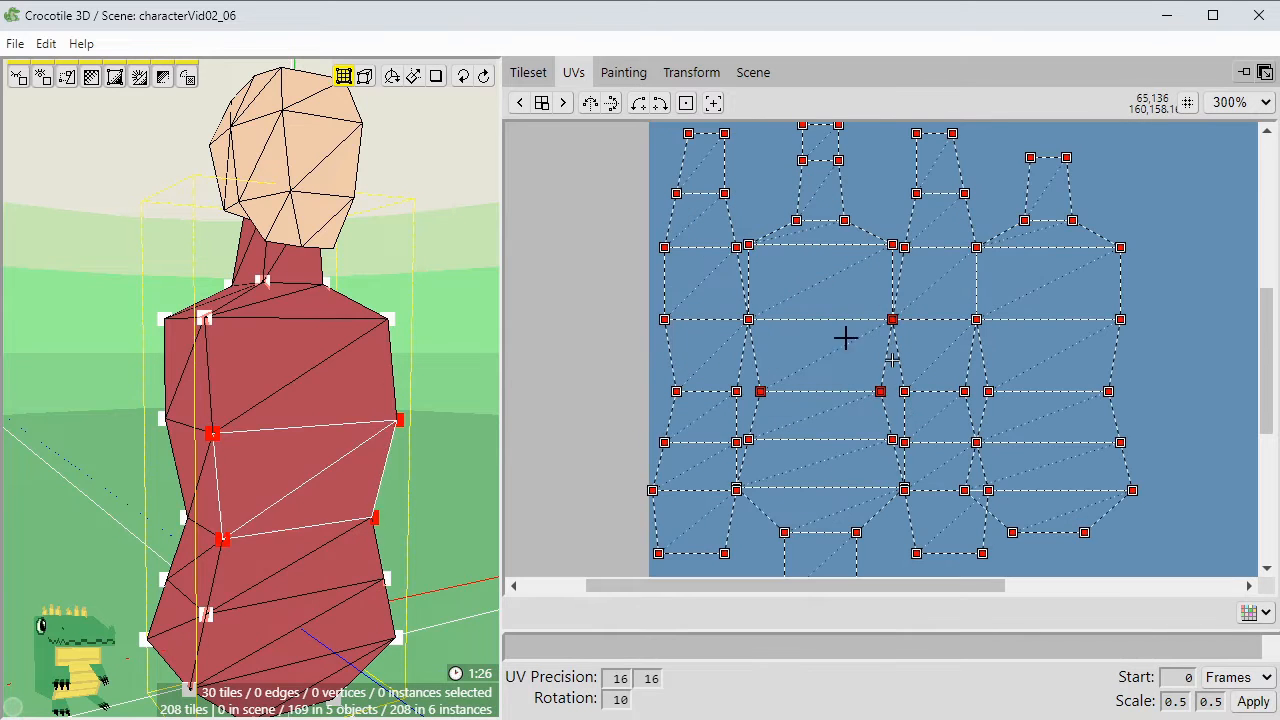
scroll(851, 372, "up", 1)
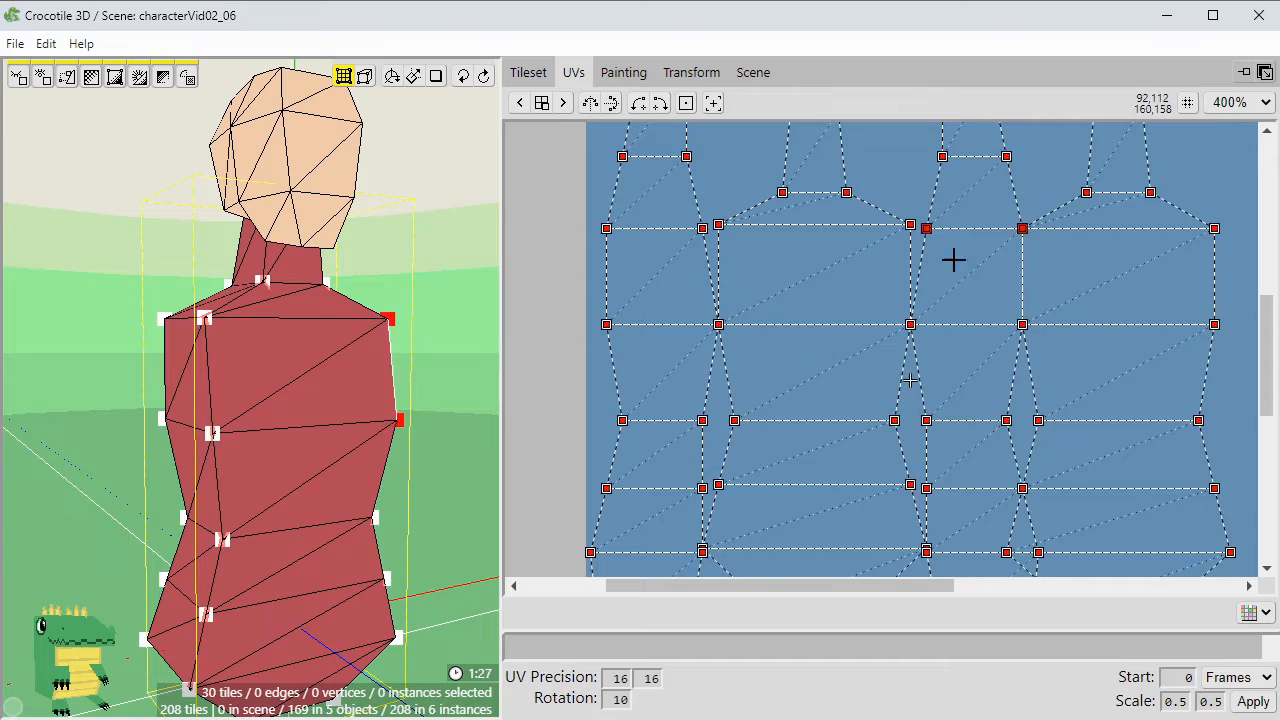
scroll(808, 260, "up", 1)
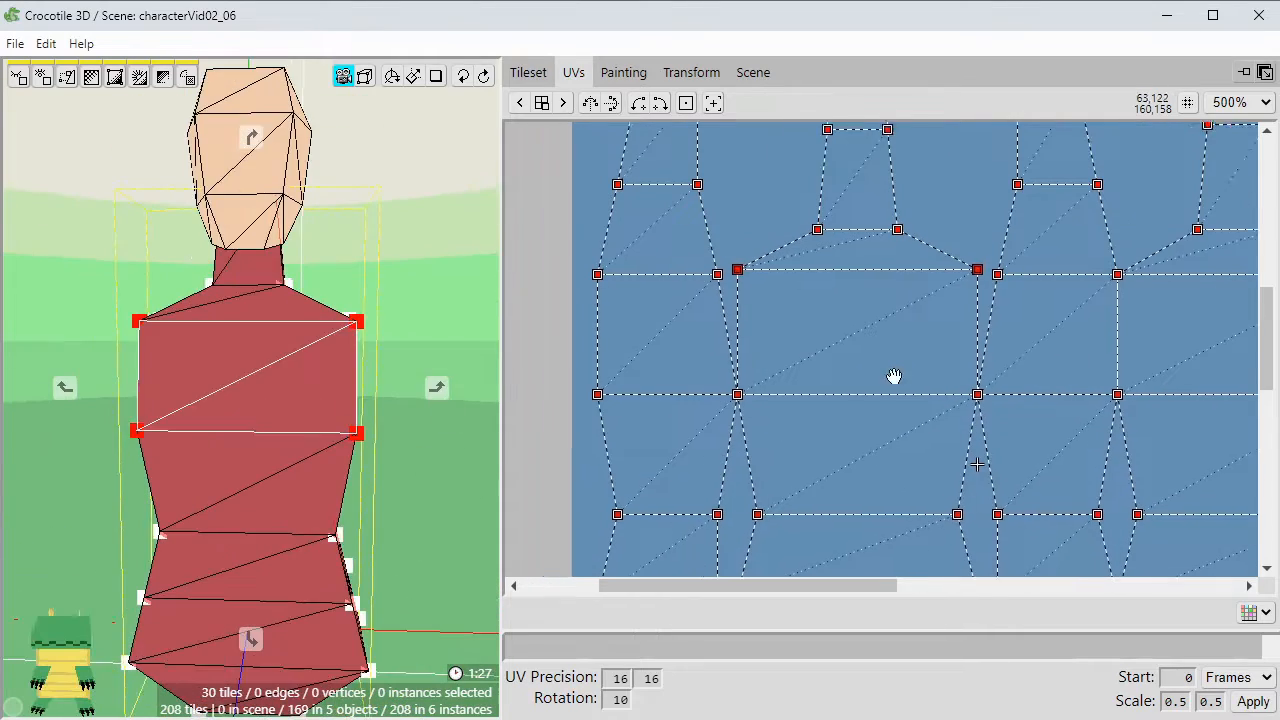
middle_click_drag(893, 376, 882, 305)
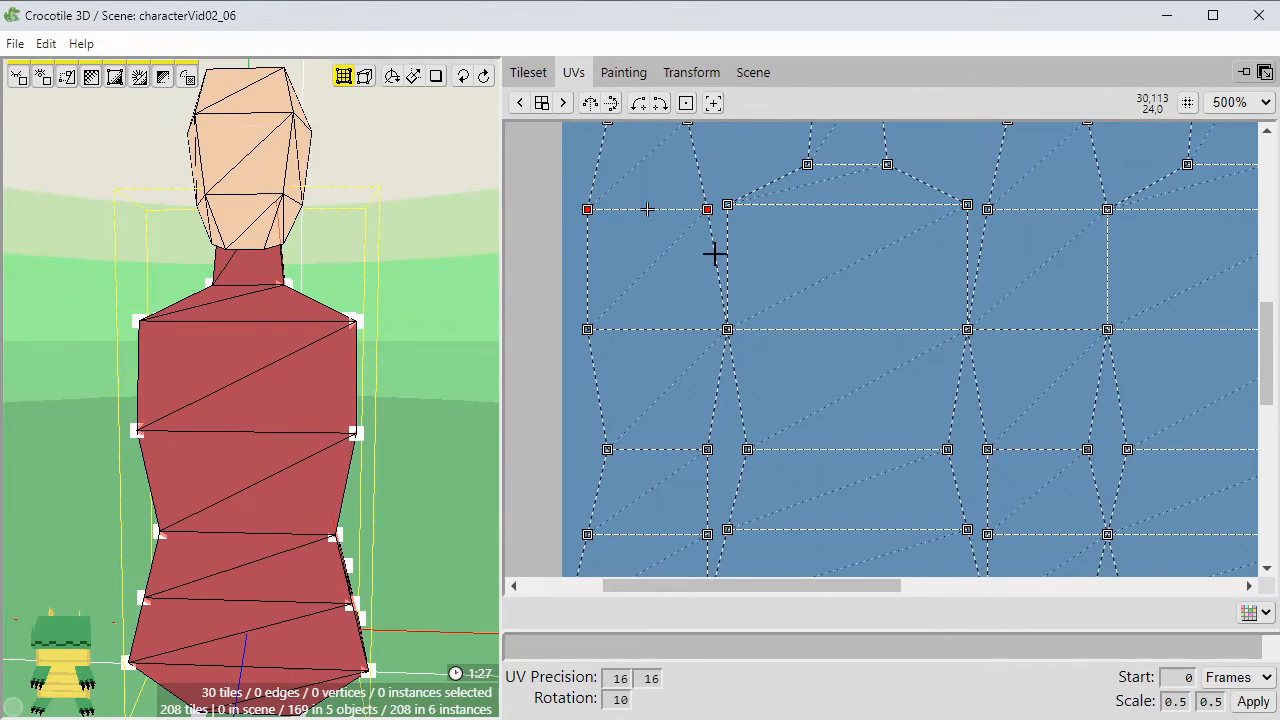
key("w")
left_click_drag(977, 197, 1145, 220)
key("w")
middle_click_drag(709, 274, 801, 386)
left_click_drag(629, 269, 1177, 289)
key("w")
Nudge the second torso island's two hip rows down to line up with the rows of the adjacent side islands.
middle_click_drag(770, 382, 889, 250)
middle_click_drag(868, 416, 695, 330)
middle_click_drag(643, 470, 823, 409)
left_click_drag(942, 377, 946, 378)
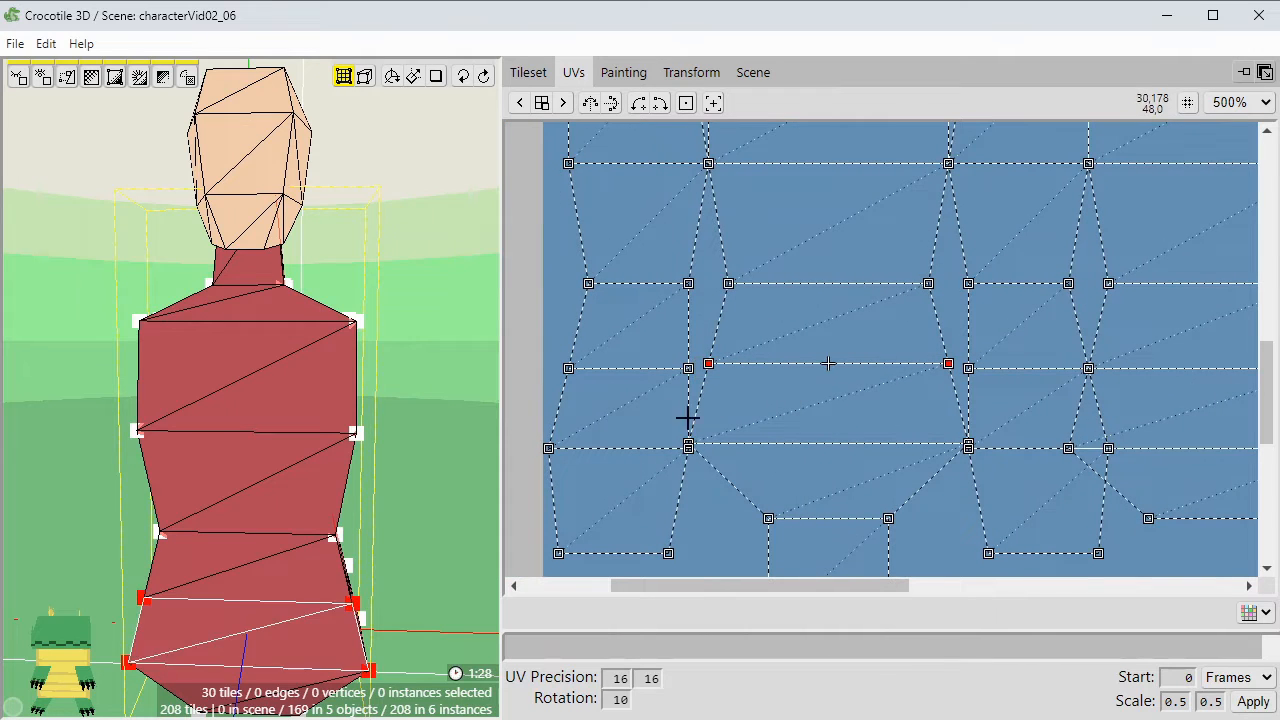
left_click_drag(1004, 440, 1004, 441, "shift")
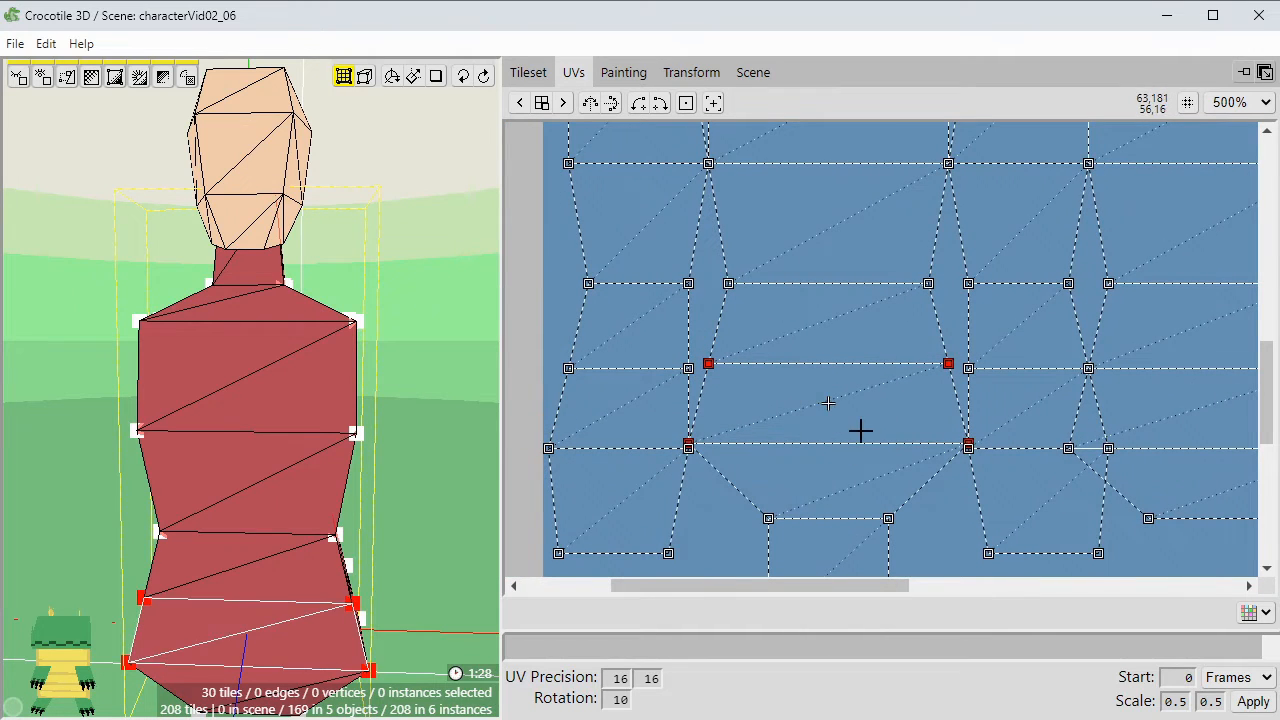
key("s")
left_click(549, 331)
Check the lower rows of the torso UV islands for overlapping corners between neighbouring islands.
middle_click_drag(946, 388, 772, 328)
middle_click_drag(809, 450, 847, 450)
key("l")
middle_click_drag(1048, 422, 931, 371)
key("l")
middle_click_drag(925, 201, 897, 197)
left_click(854, 409)
key("l")
middle_click_drag(747, 409, 869, 470)
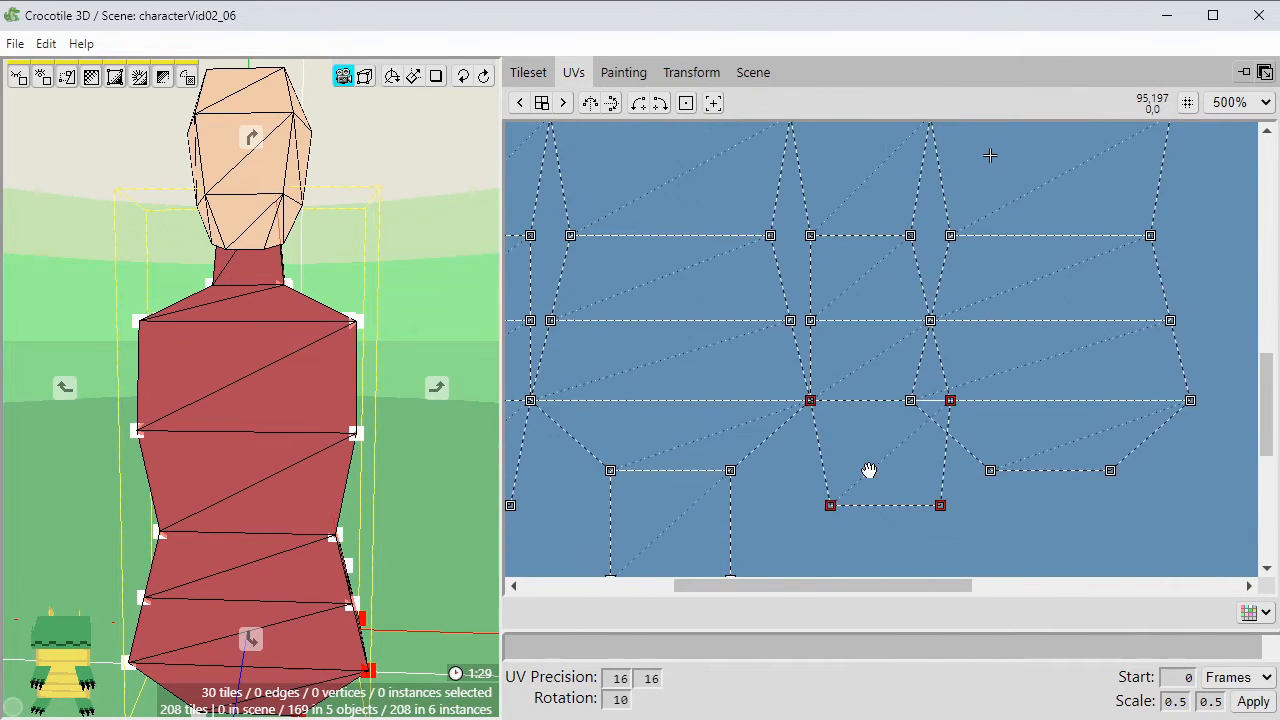
Move the fourth torso island off the third one so only their outer hip corners touch.
middle_click_drag(931, 358, 891, 536)
scroll(891, 536, "down", 1)
key("l")
middle_click_drag(923, 188, 922, 105)
scroll(866, 371, "up", 2)
left_click_drag(848, 408, 884, 399)
middle_click_drag(884, 399, 891, 386)
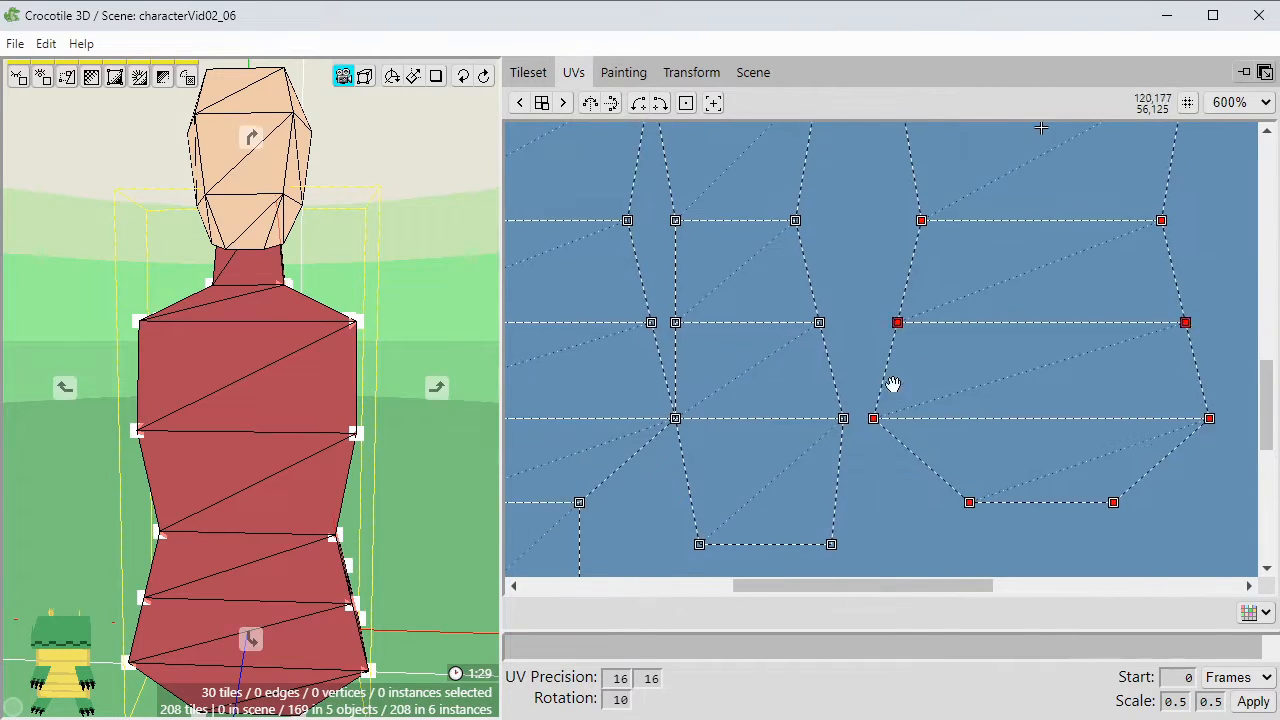
left_click_drag(874, 417, 843, 417)
left_click(849, 334)
Select all torso UVs and set the paint colour to the slate blue #526e8c.
scroll(561, 385, "down", 1)
middle_click_drag(561, 385, 810, 470)
scroll(1095, 259, "down", 1)
middle_click_drag(1095, 259, 1055, 293)
scroll(1069, 274, "down", 1)
key("ctrl+a")
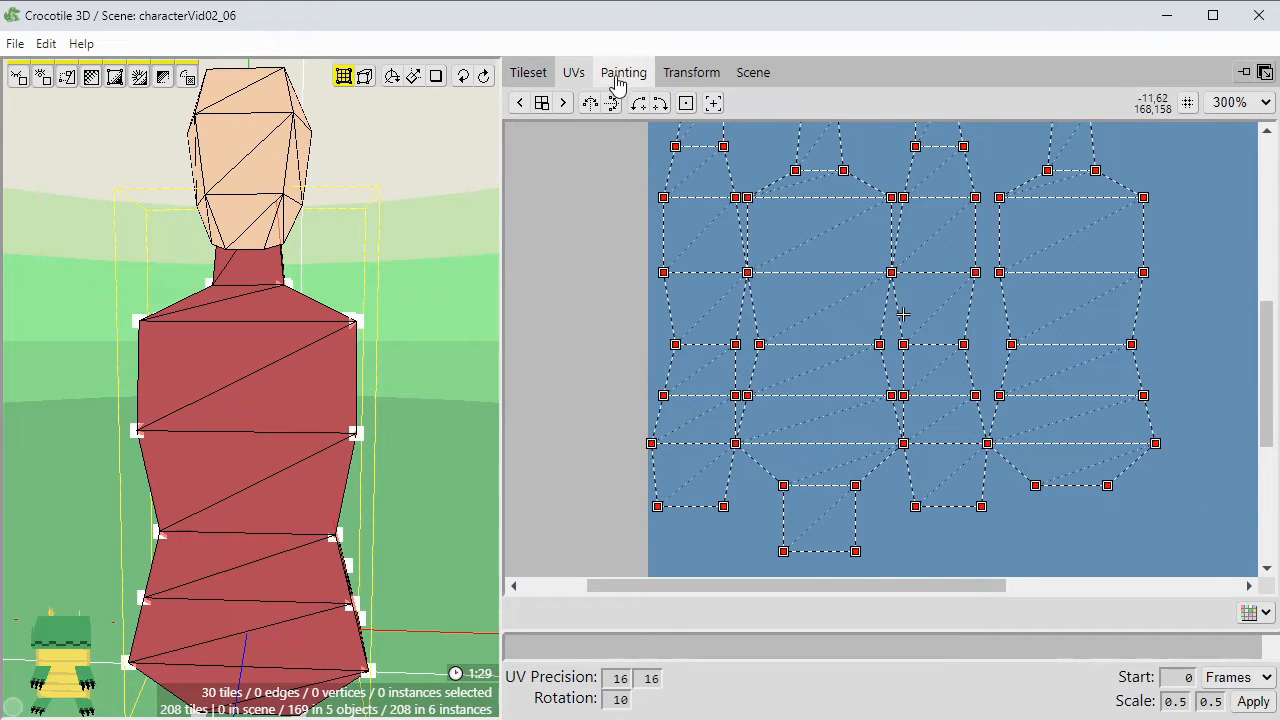
left_click(623, 74)
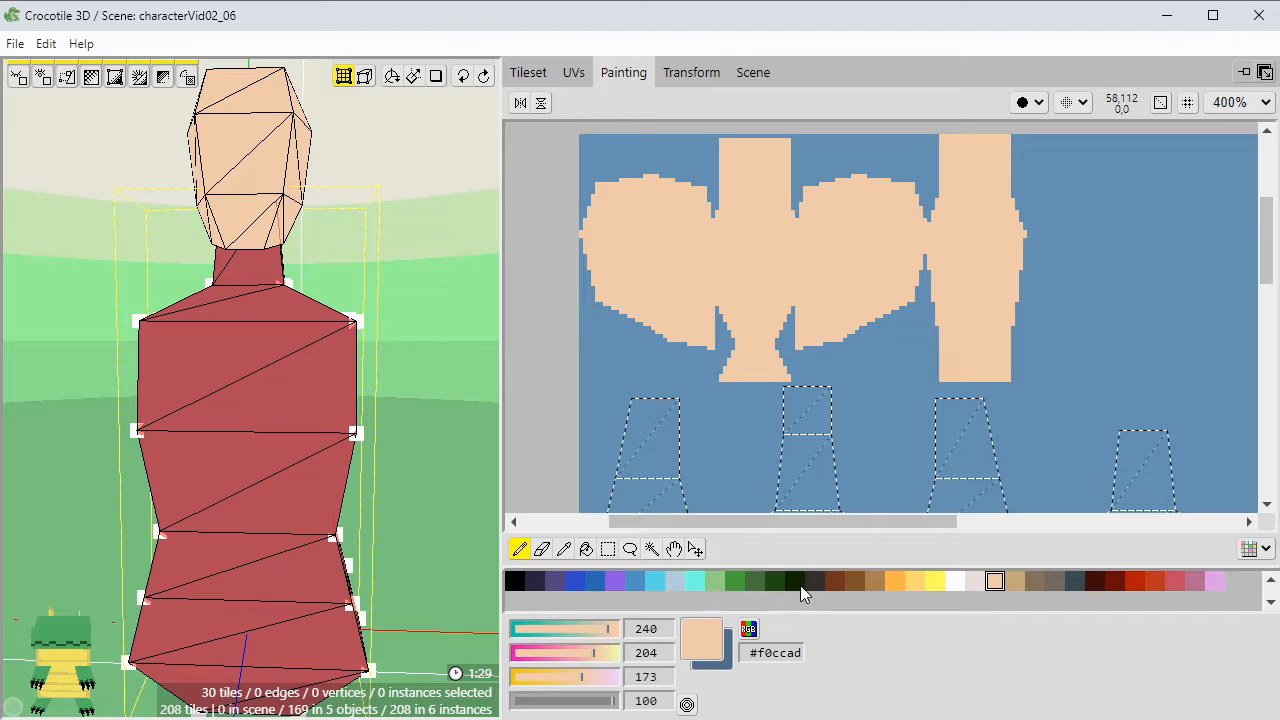
left_click(595, 581)
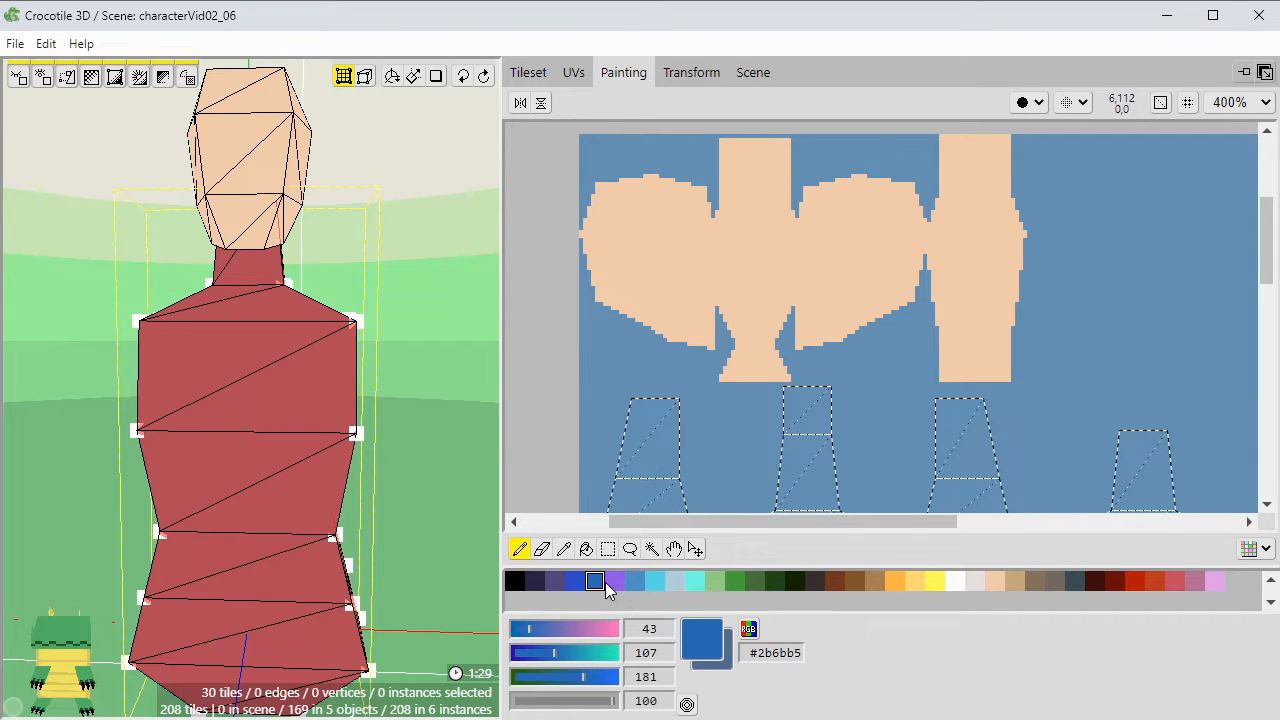
left_click(628, 590)
scroll(674, 351, "down", 5)
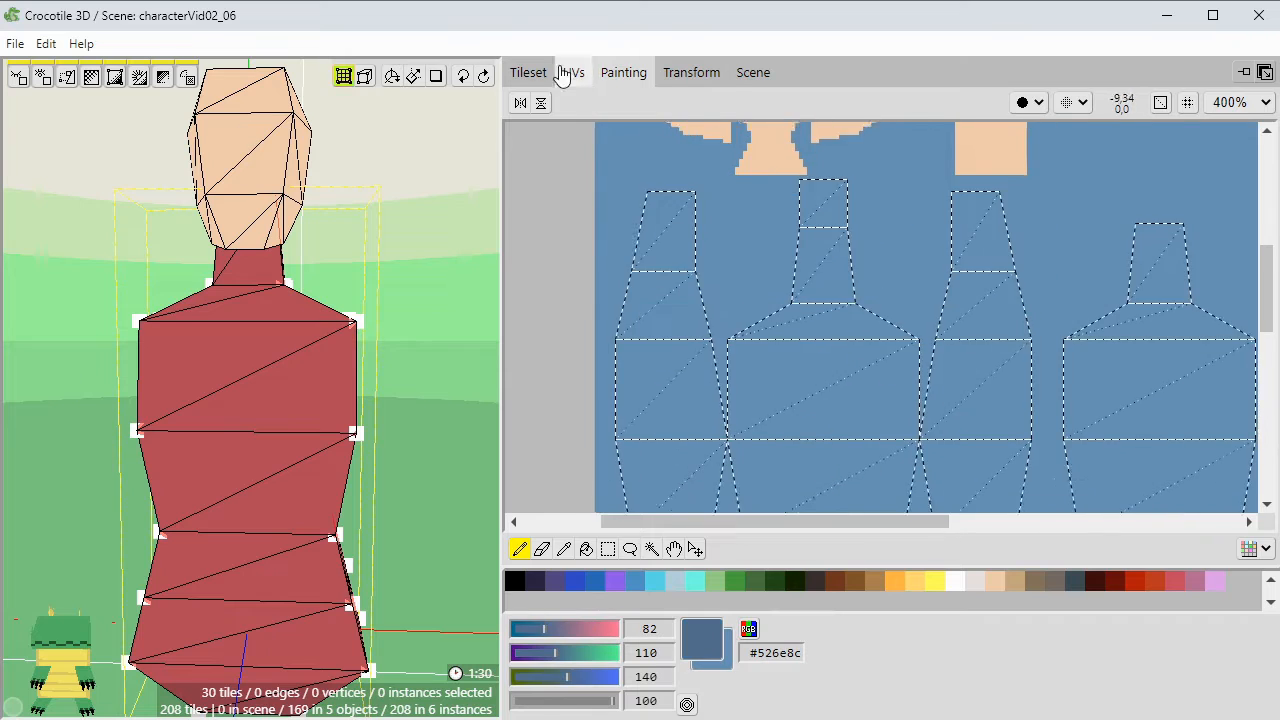
Paint the edges of the selected torso UVs and fill their faces with the chosen slate blue.
left_click(572, 73)
right_click(697, 188)
mouse_move(755, 390)
left_click(912, 434)
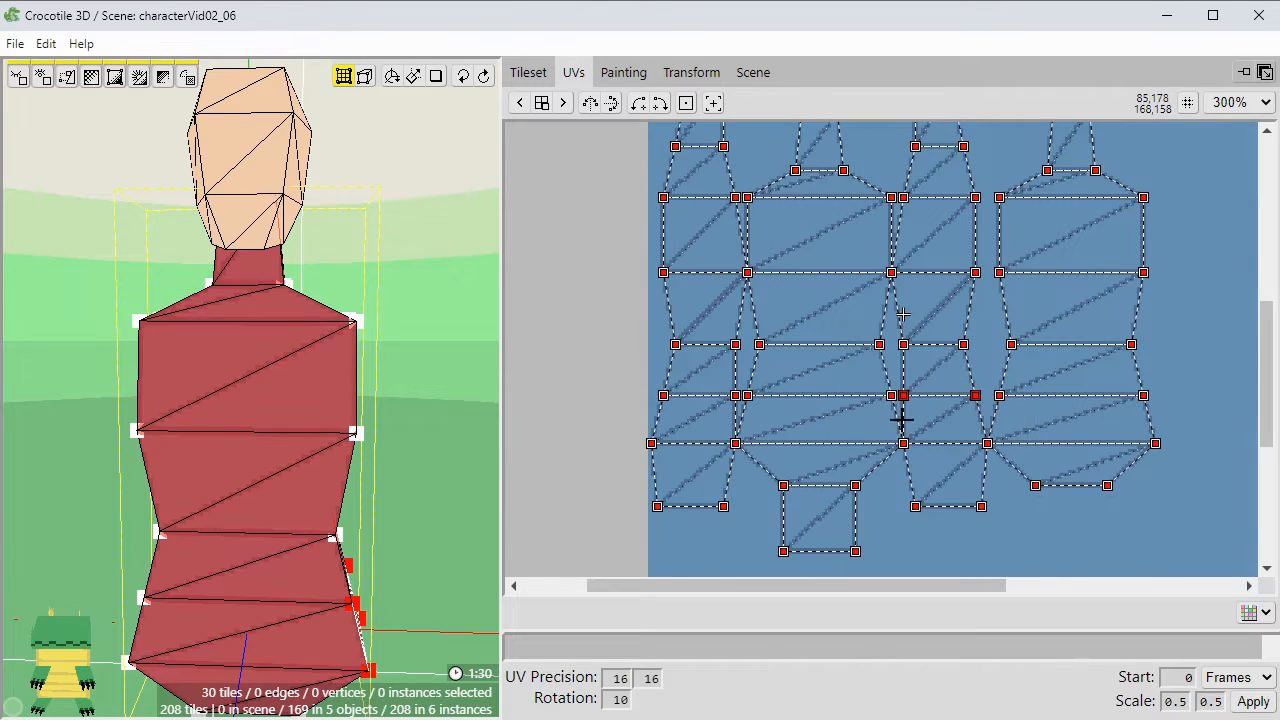
right_click(662, 257)
left_click(897, 528)
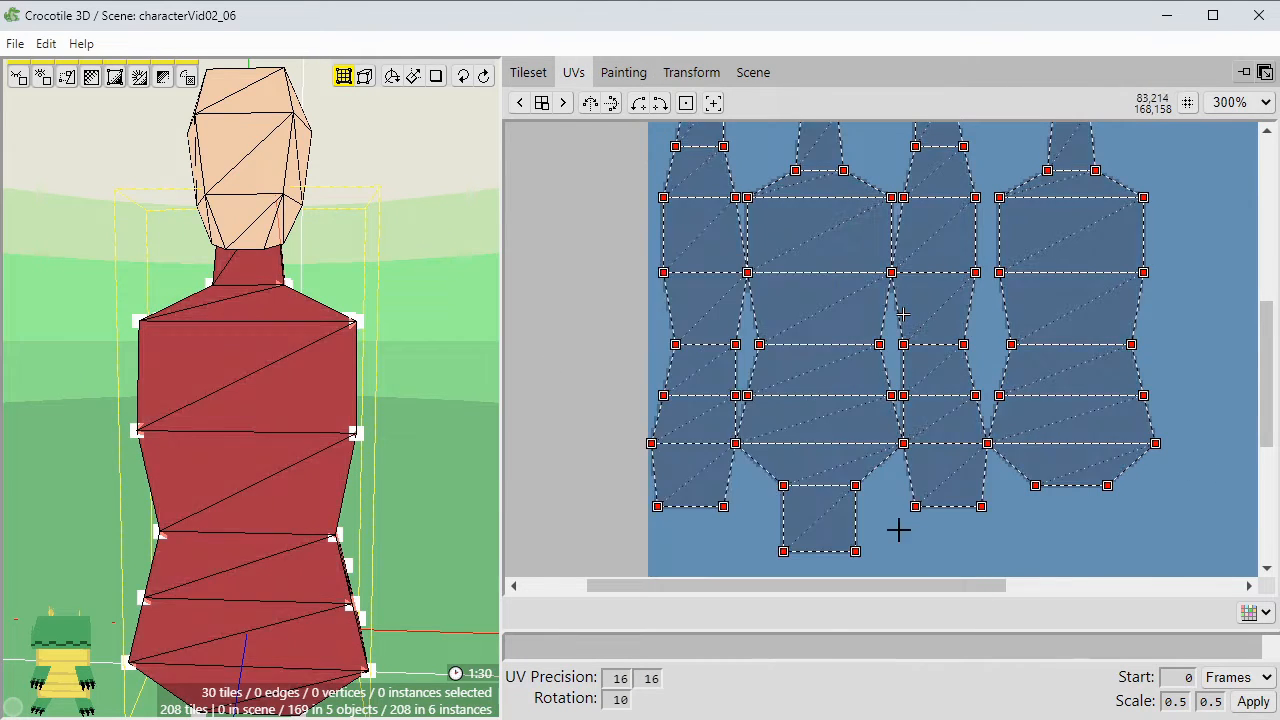
Deselect the torso tiles, show the leg object in the scene and save the file.
scroll(895, 380, "up", 1)
middle_click_drag(490, 420, 420, 440)
left_click(454, 470)
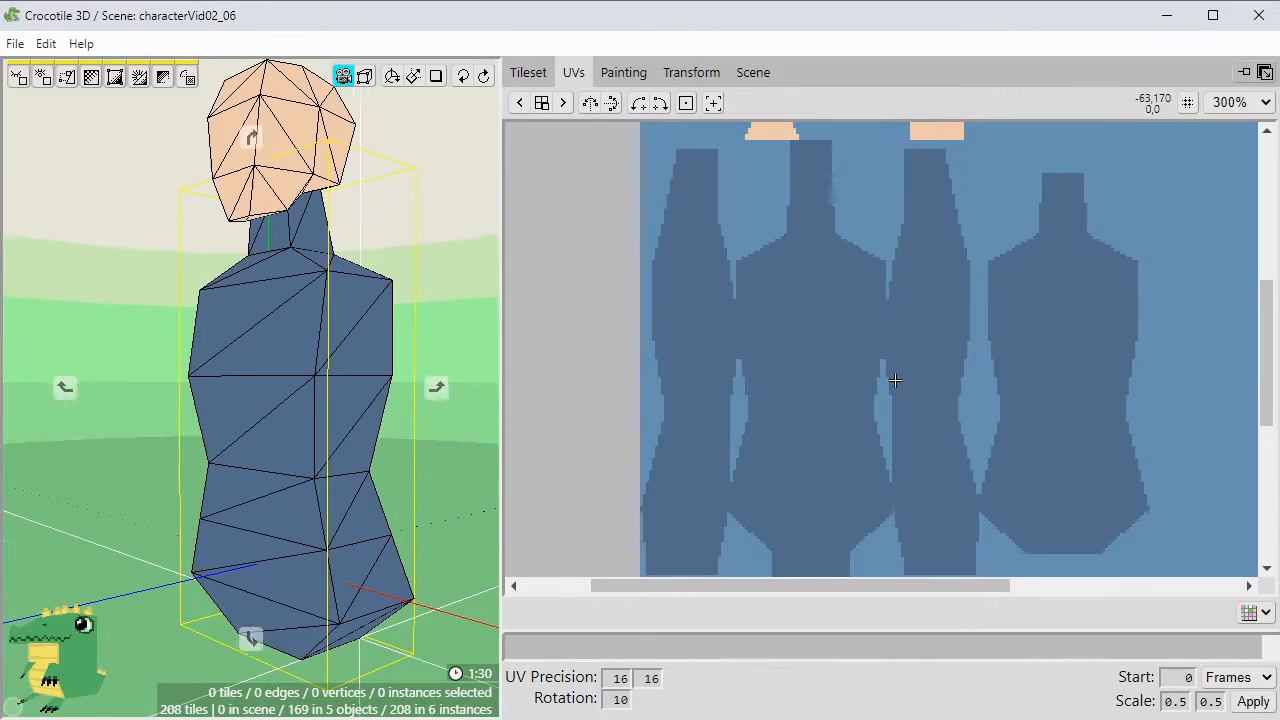
left_click(745, 76)
left_click(561, 192)
scroll(440, 320, "down", 2)
middle_click_drag(440, 320, 293, 433)
key("ctrl+s")
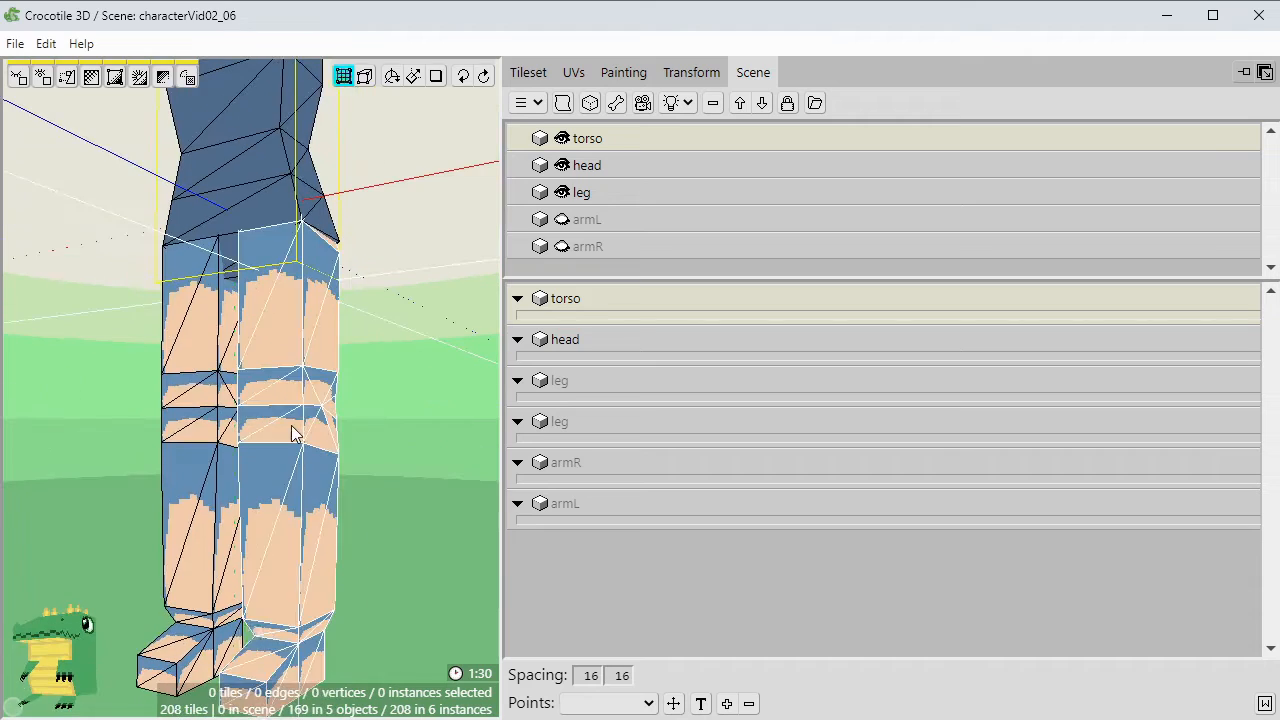
Start editing one of the legs, select its upper front thigh tile and hide the torso object.
left_click(311, 378)
left_click(573, 72)
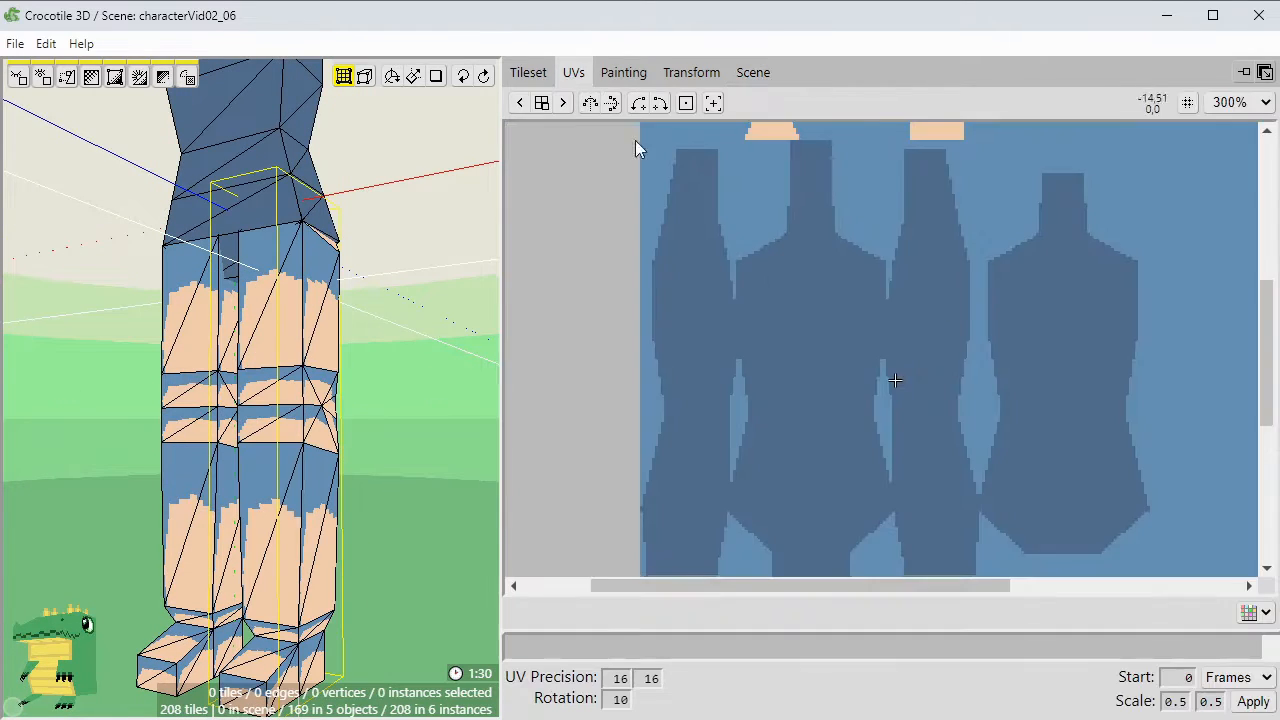
scroll(877, 363, "down", 2)
middle_click_drag(877, 363, 851, 337)
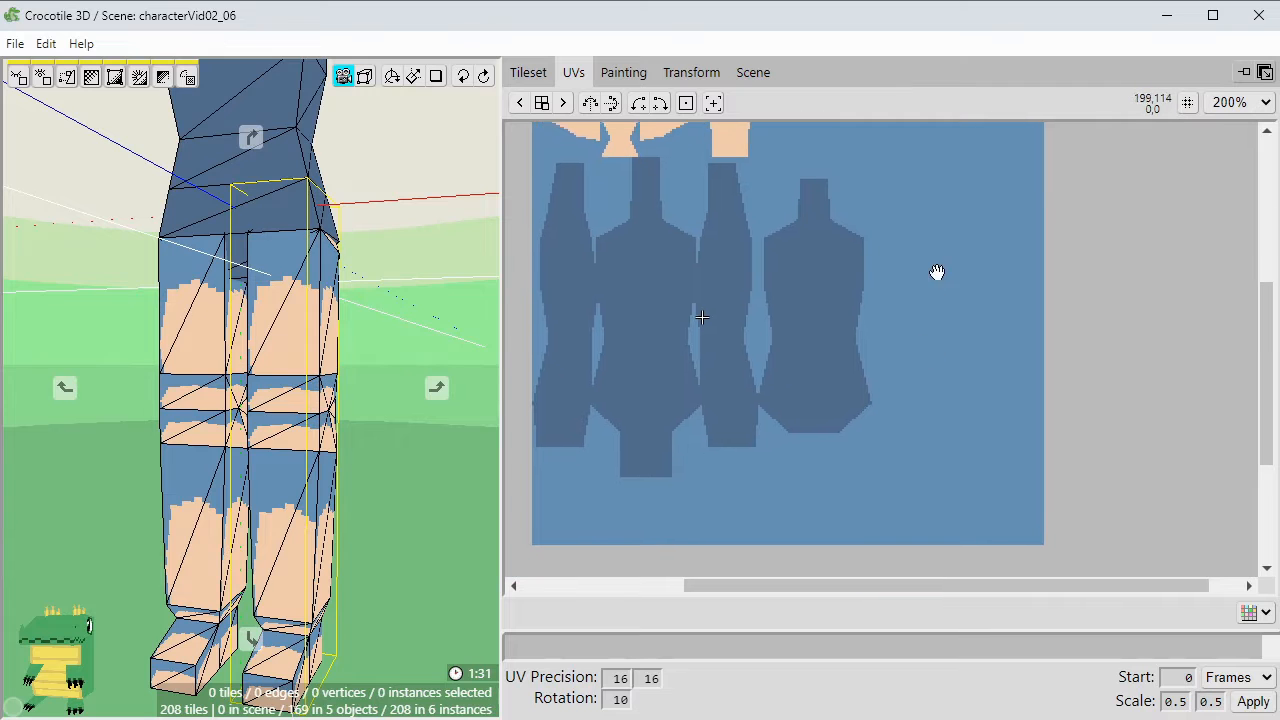
left_click(290, 300)
left_click(753, 72)
left_click(562, 138)
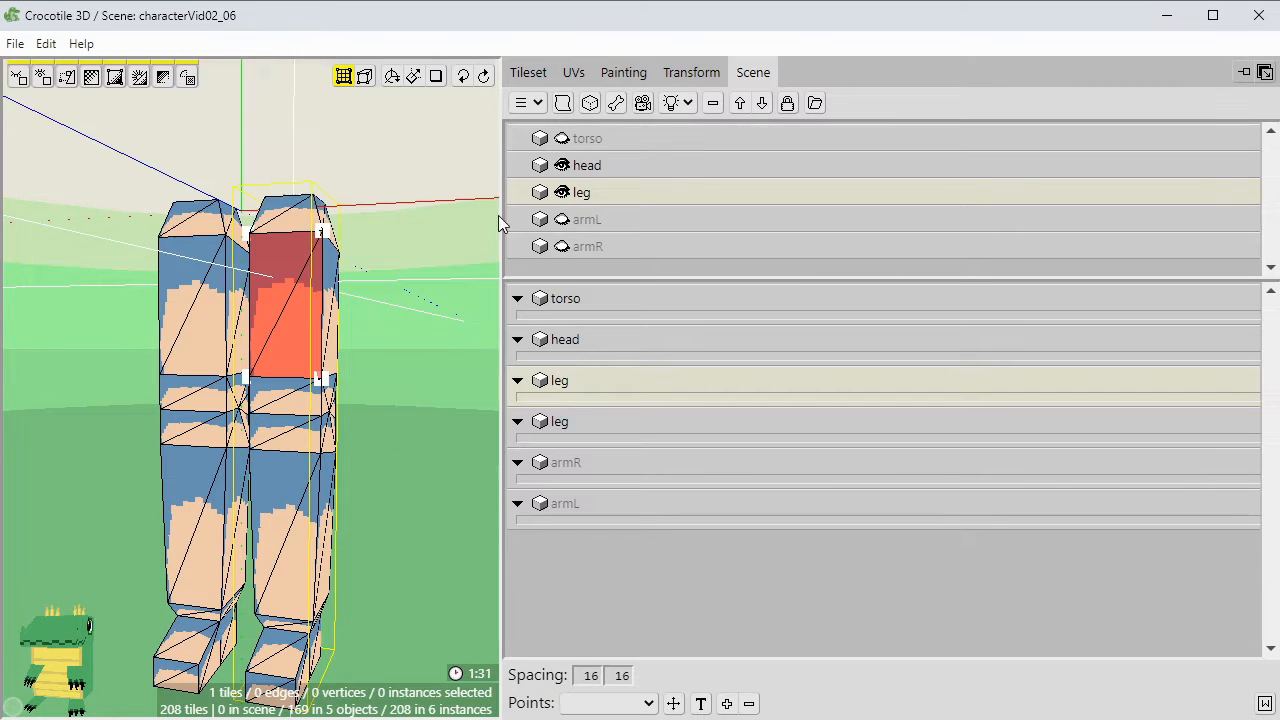
Add the remaining front tiles of the leg to the selection, from the hip down to the toe of the foot.
left_click(311, 283, "shift")
middle_click_drag(335, 205, 305, 200)
left_click(311, 262, "shift")
left_click(300, 385, "shift")
left_click(302, 587, "shift")
left_click(303, 628, "shift")
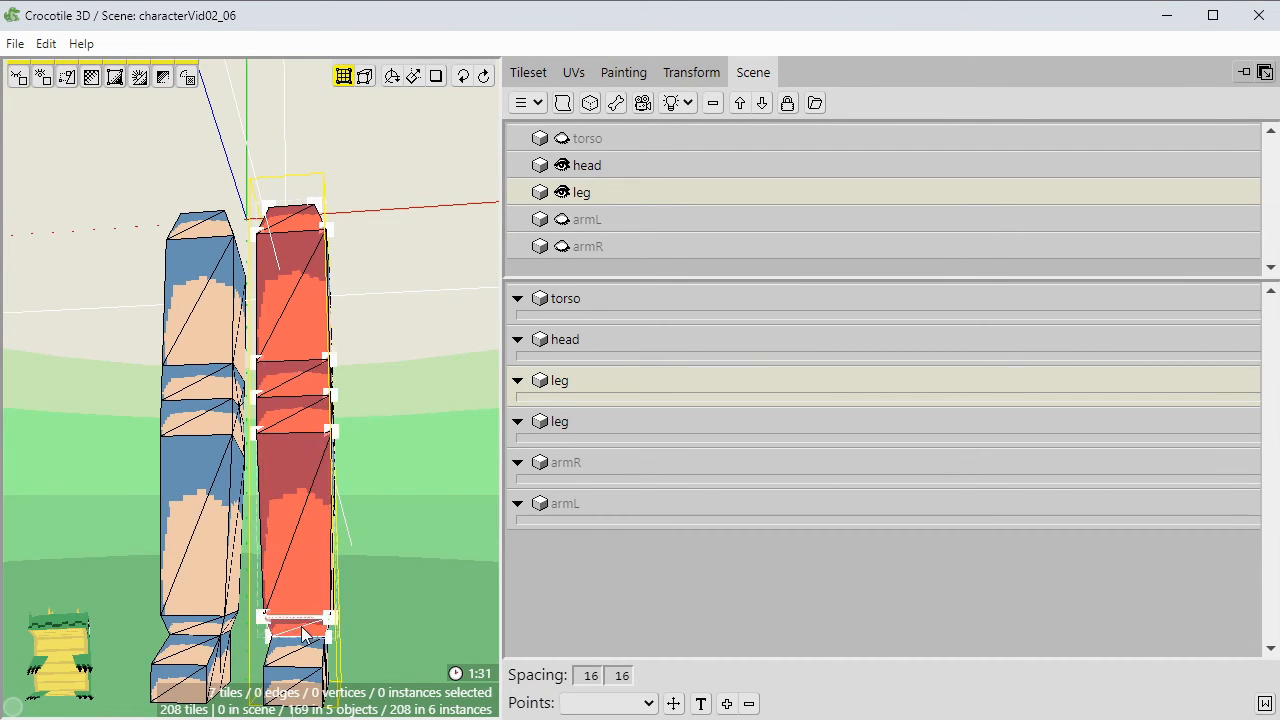
left_click(302, 652, "shift")
left_click(300, 684, "shift")
mouse_move(300, 684)
middle_mouse_down()
mouse_move(260, 600)
mouse_move(304, 680)
mouse_move(340, 700)
mouse_move(215, 645)
mouse_move(290, 670)
middle_mouse_up()
Unwrap the leg's selected front tiles and place the resulting UV strip beside the painted torso layout.
left_click(574, 72)
middle_click_drag(822, 198, 877, 376)
left_click_drag(702, 304, 556, 162)
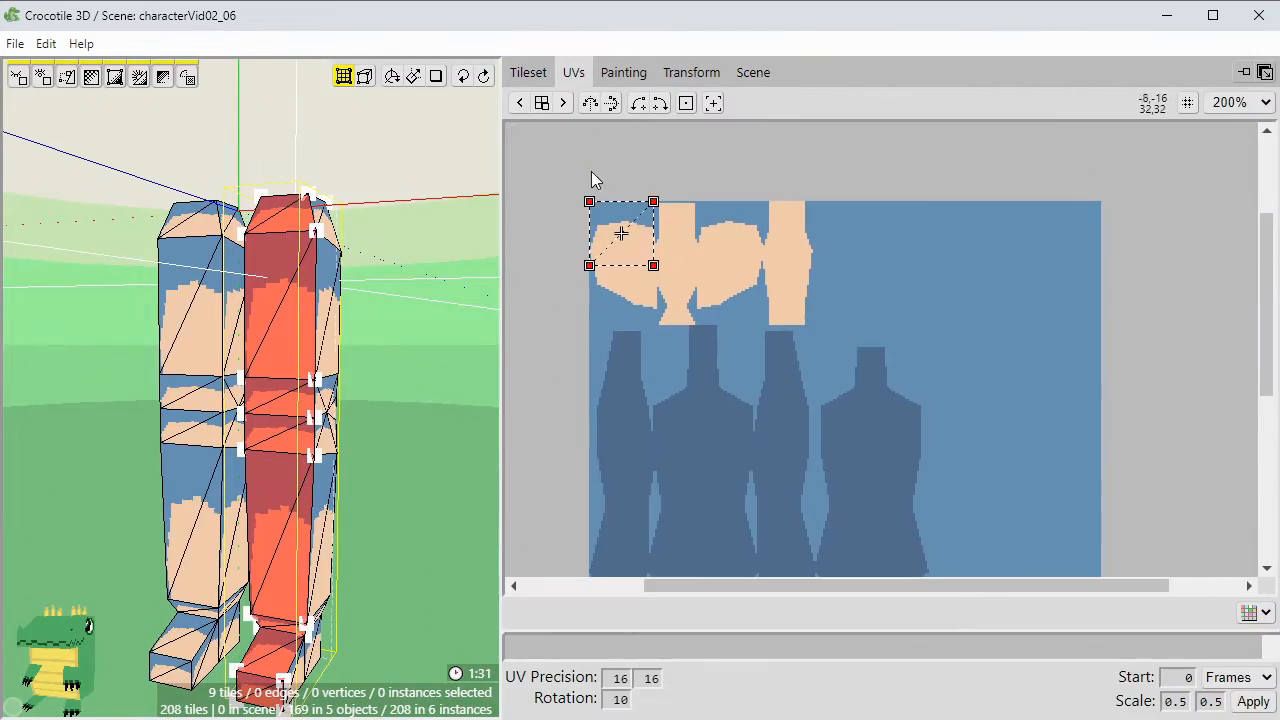
key("u")
left_click_drag(657, 405, 1009, 489)
scroll(988, 430, "down", 2)
left_click_drag(968, 369, 956, 387)
middle_click_drag(436, 332, 390, 330)
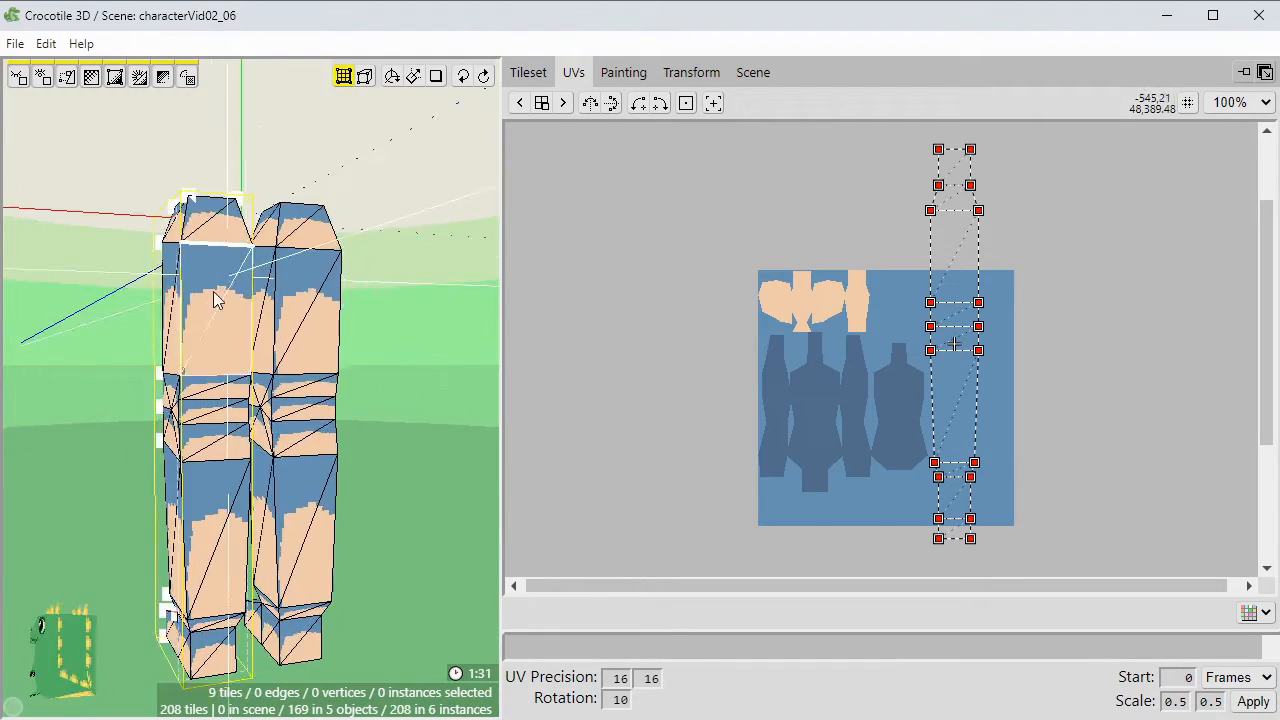
Add the leg's back tiles to the selection, from the thigh down to the heel.
middle_click_drag(424, 374, 380, 374)
left_click_drag(208, 225, 209, 629, "shift")
middle_click_drag(209, 637, 224, 532)
scroll(224, 532, "up", 2)
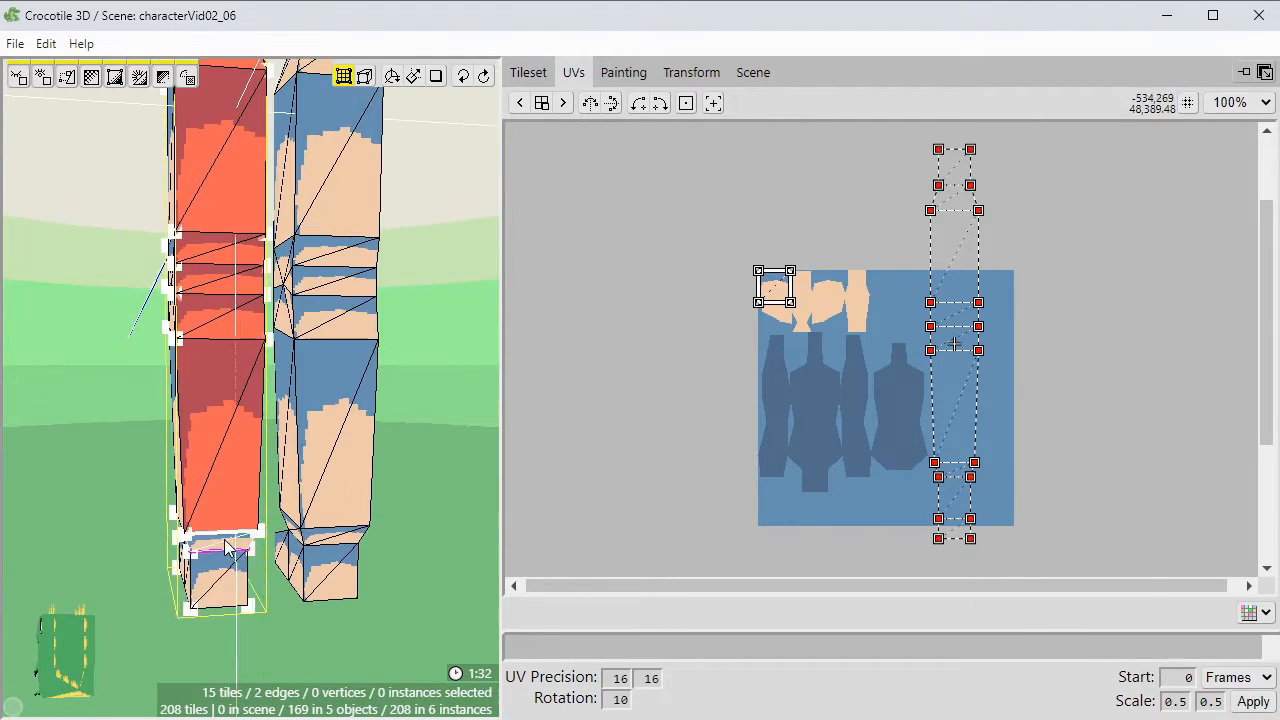
left_click_drag(222, 540, 219, 576, "shift")
Unwrap the leg's back tiles, attach the stray tile to the strip's lower end and place the strip beyond the front strip.
left_click_drag(707, 210, 821, 336)
key("u")
left_click_drag(786, 257, 814, 436)
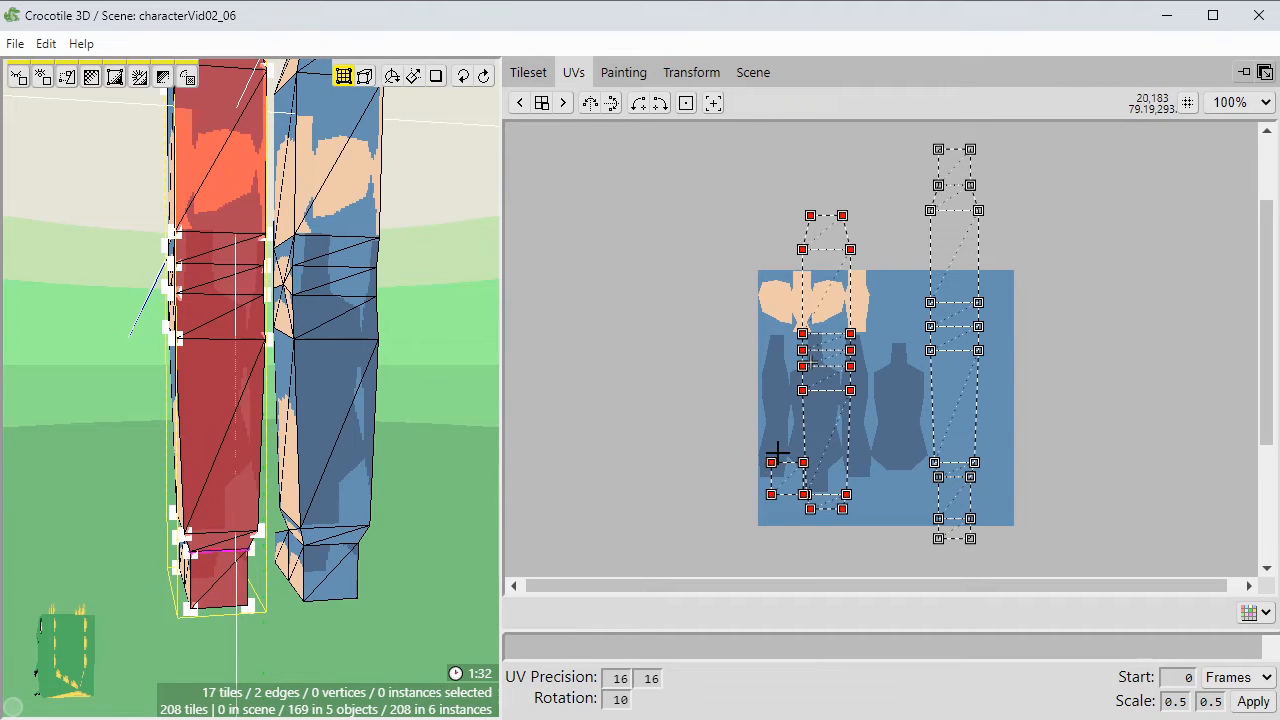
left_click_drag(766, 500, 821, 530)
left_click(698, 490)
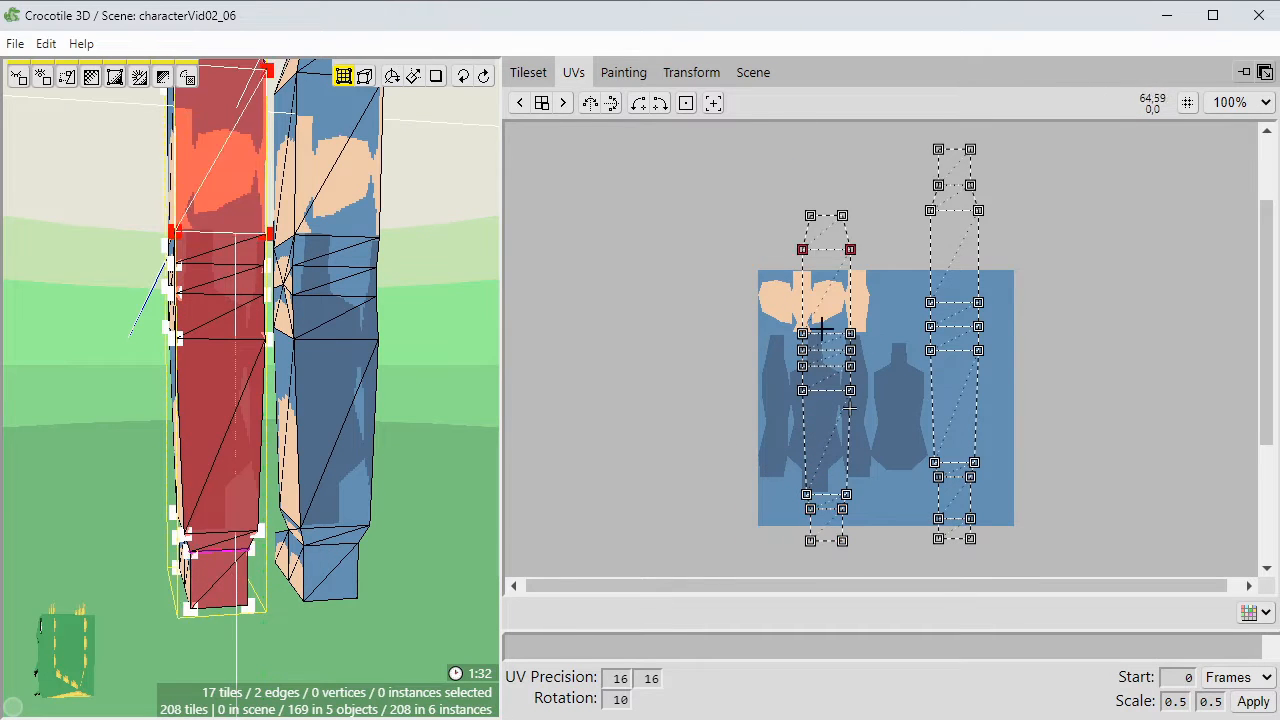
left_click_drag(838, 406, 1118, 406)
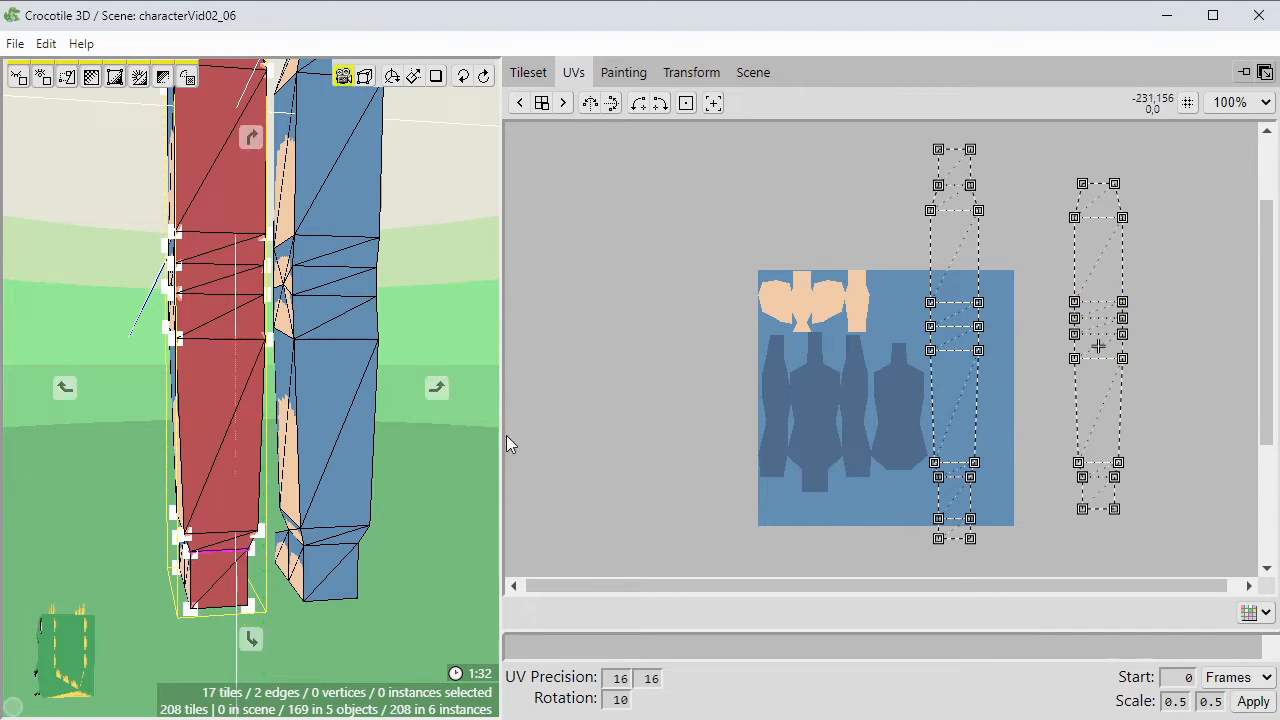
Add the tiles on the leg's outer side to the selection, from the foot up to the hip.
middle_click_drag(420, 430, 480, 430)
middle_click_drag(351, 462, 410, 445)
left_click_drag(165, 590, 250, 180, "shift")
middle_click_drag(250, 180, 250, 330)
left_click(260, 255, "shift")
middle_click_drag(260, 255, 260, 330)
middle_click_drag(450, 620, 421, 431)
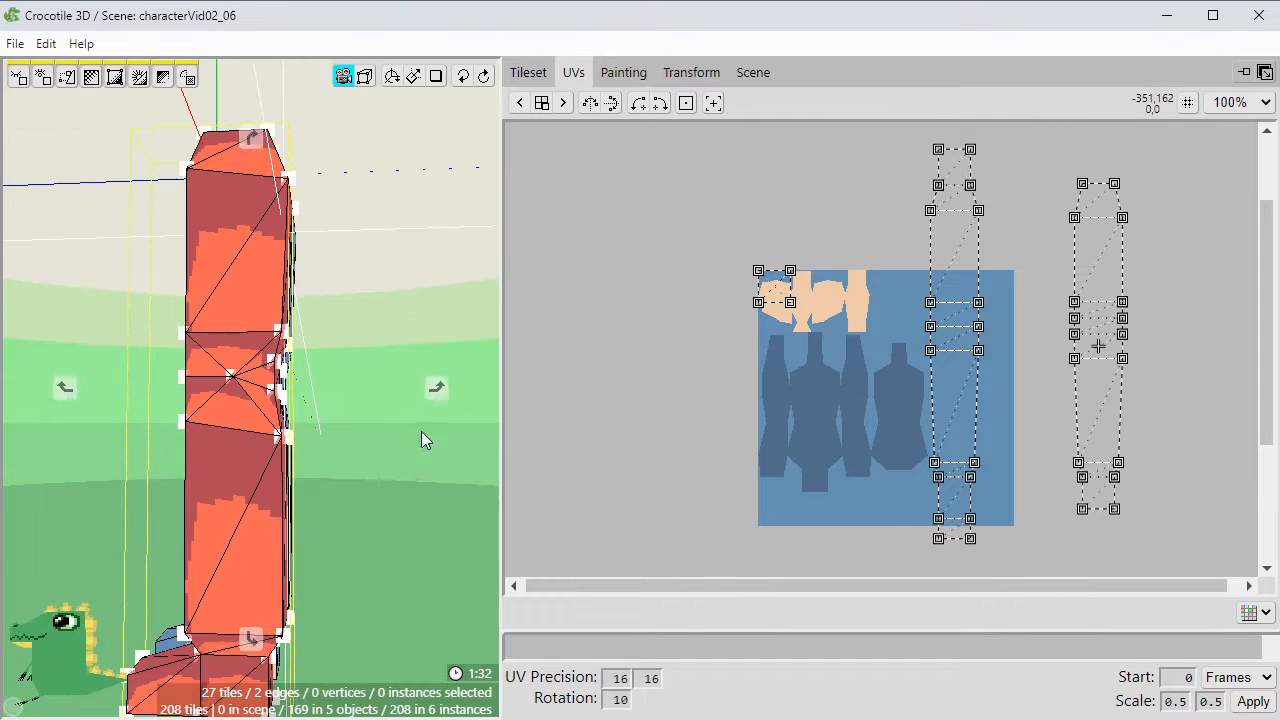
Unwrap the leg's outer side between the front and back UV strips and shift the front strip slightly toward the torso layout.
key("u")
left_click_drag(858, 419, 1017, 403)
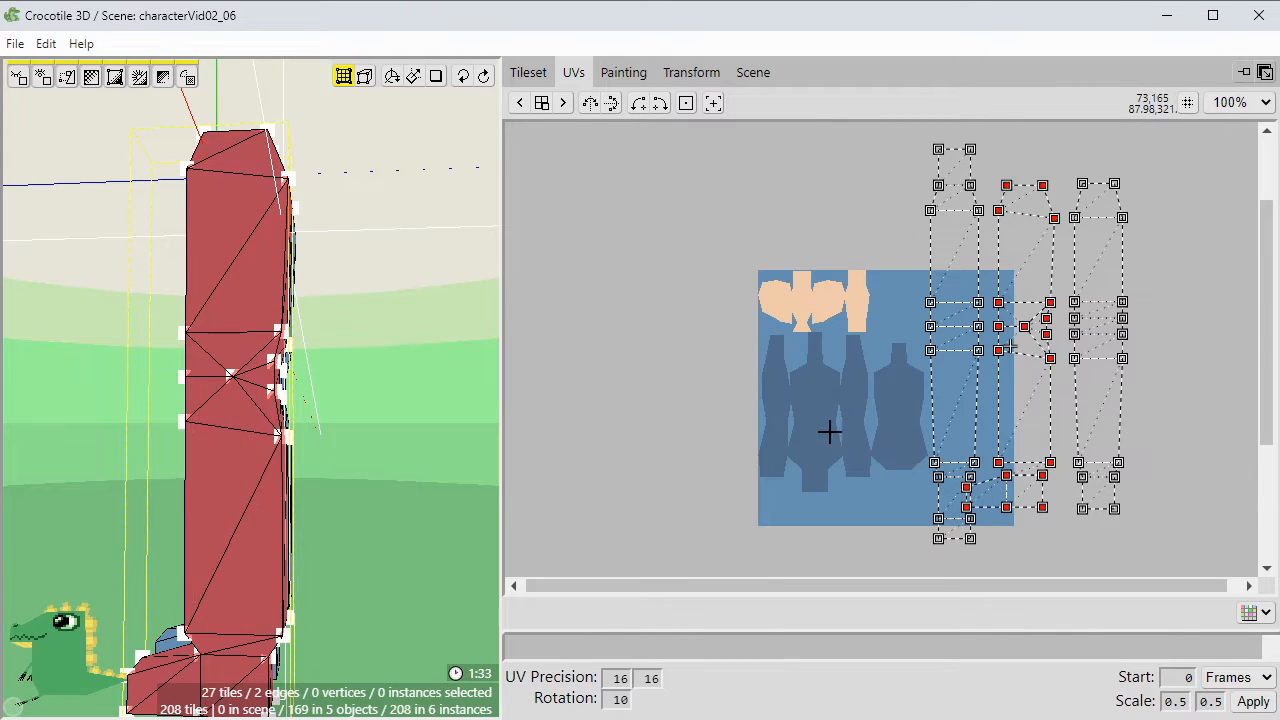
left_click_drag(956, 275, 940, 275)
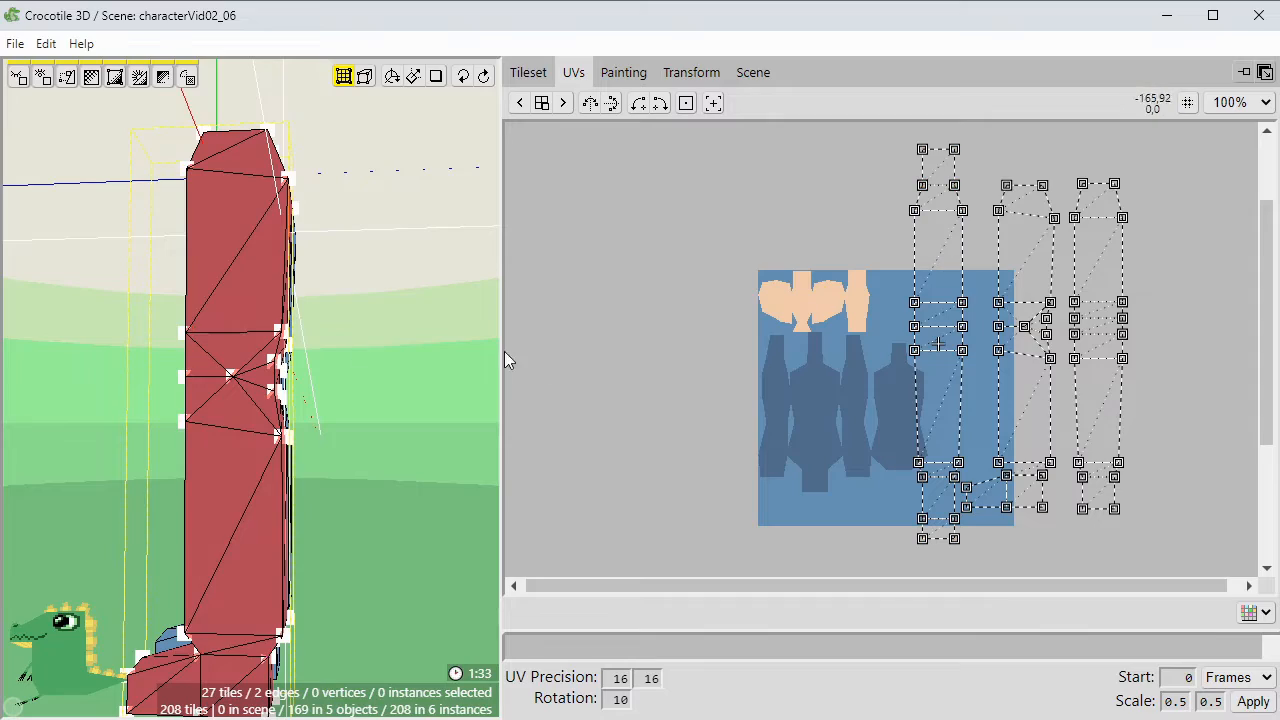
Select the leg's inner side tiles, unwrap them and place the resulting UV island beyond the back strip.
middle_click_drag(488, 360, 465, 302)
key("l")
left_click(392, 548, "ctrl")
left_click_drag(702, 240, 840, 340)
key("u")
left_click_drag(826, 394, 1155, 394)
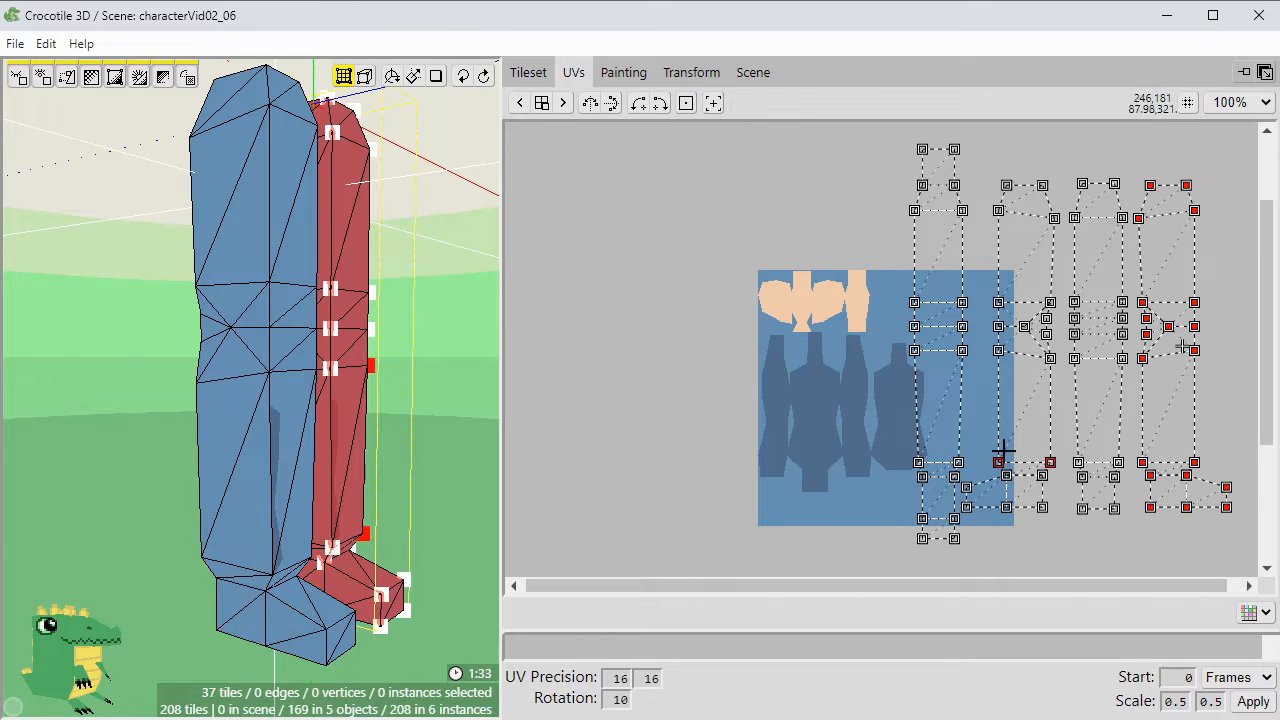
Select the sole tiles of the foot, unwrap them and place their UV island beside the lower part of the front strip.
middle_click_drag(1049, 405, 1037, 400)
middle_click_drag(452, 330, 385, 565)
left_click_drag(355, 590, 425, 555, "shift")
left_click_drag(729, 216, 806, 324)
key("u")
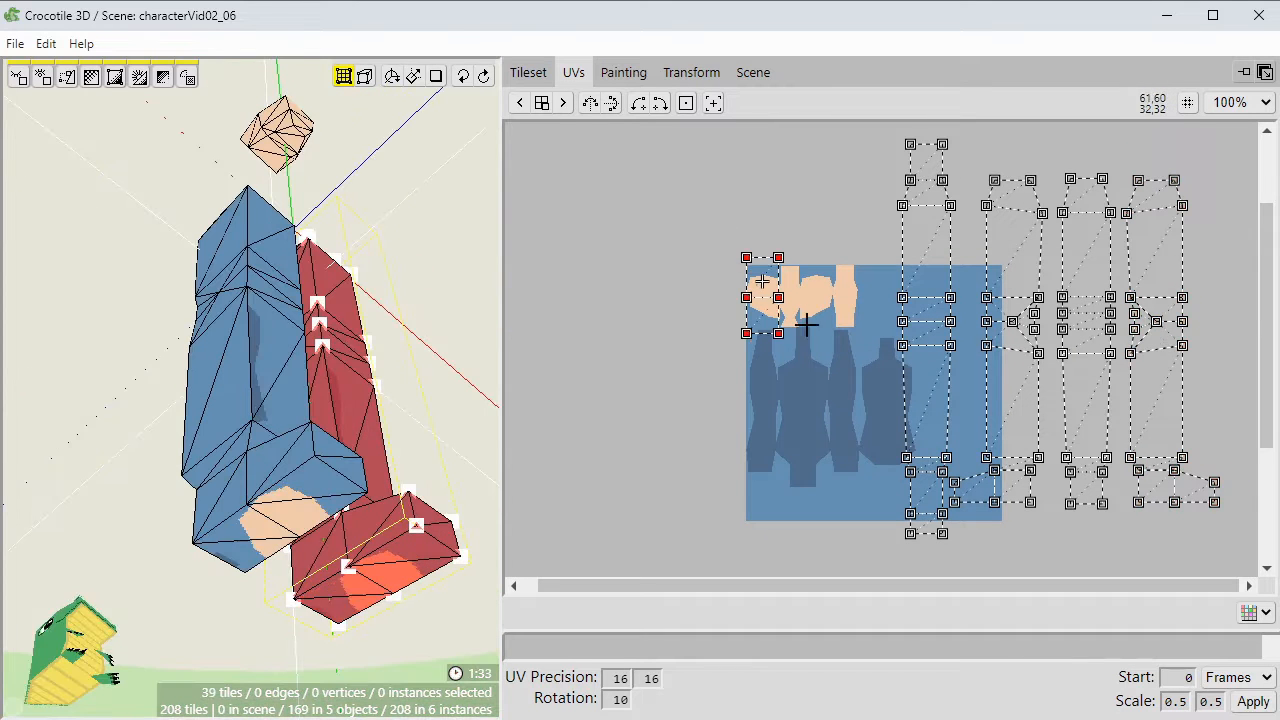
left_click_drag(872, 513, 856, 465)
Try to move the top tile of the leg's front UV strip away from the strip.
scroll(971, 506, "up", 1)
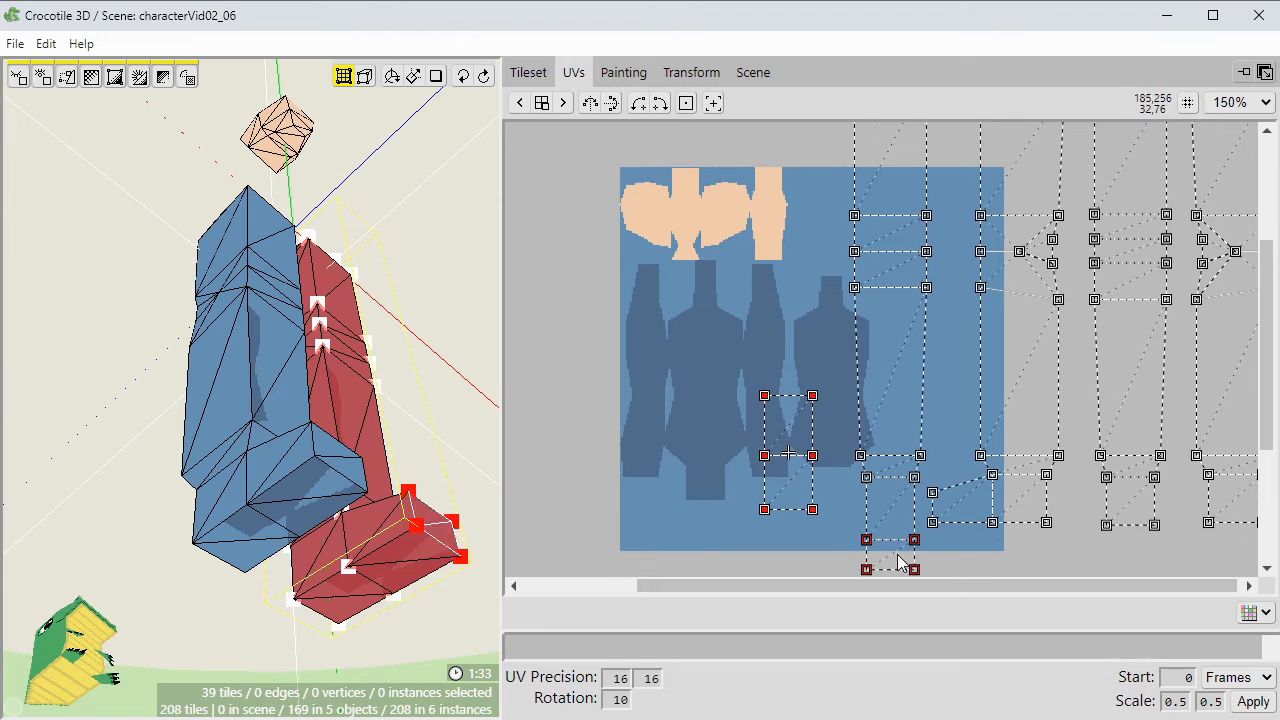
scroll(932, 521, "down", 1)
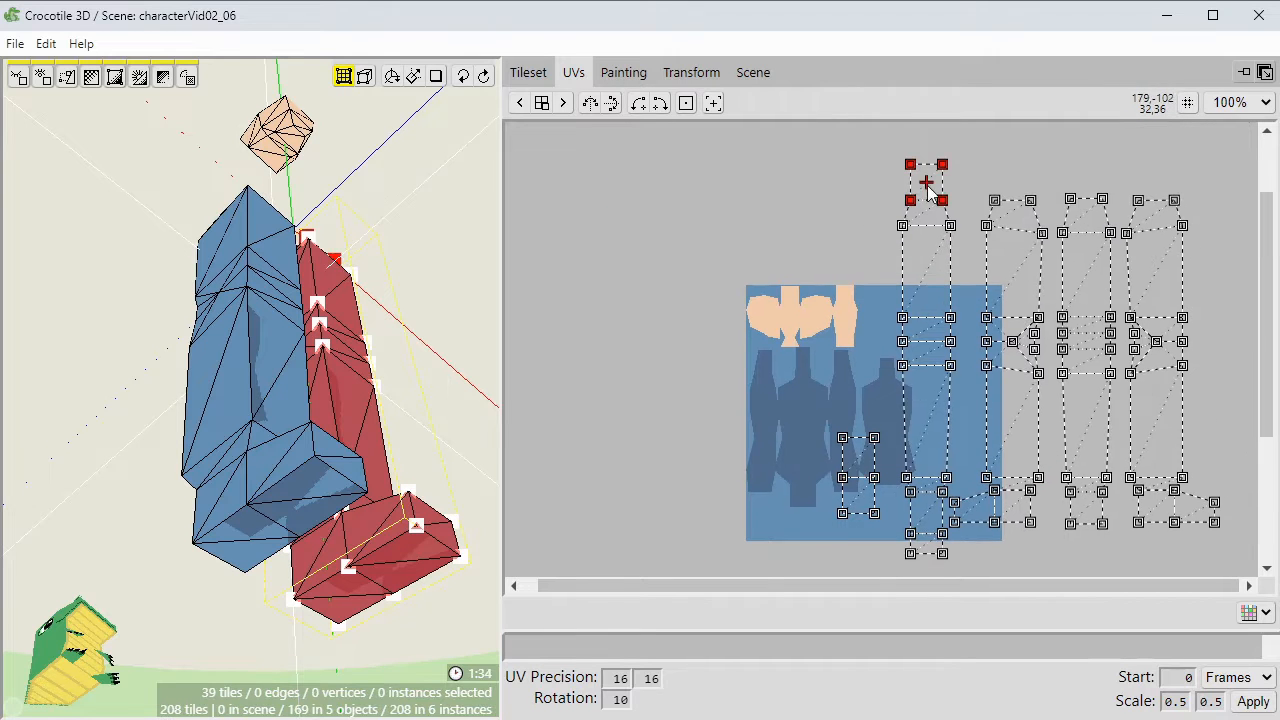
scroll(924, 188, "up", 1)
left_click_drag(920, 200, 824, 344)
middle_click_drag(864, 391, 829, 146)
middle_click_drag(975, 352, 975, 429)
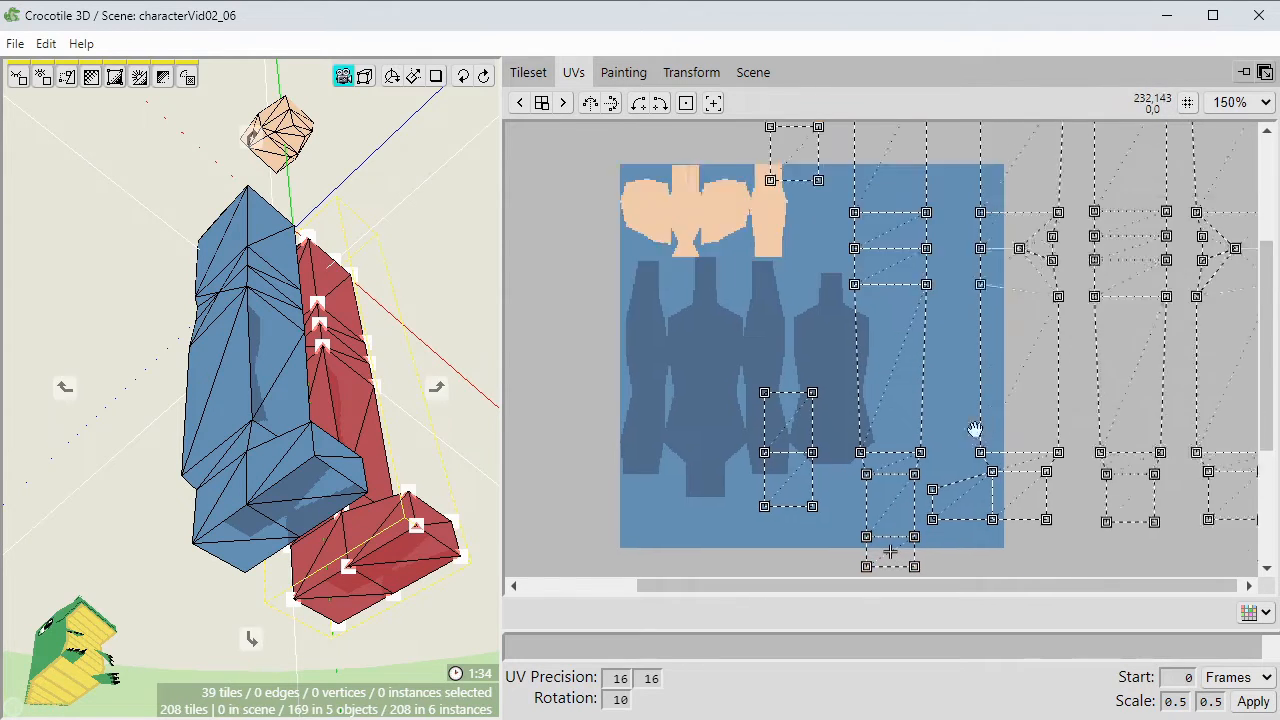
scroll(975, 429, "down", 1)
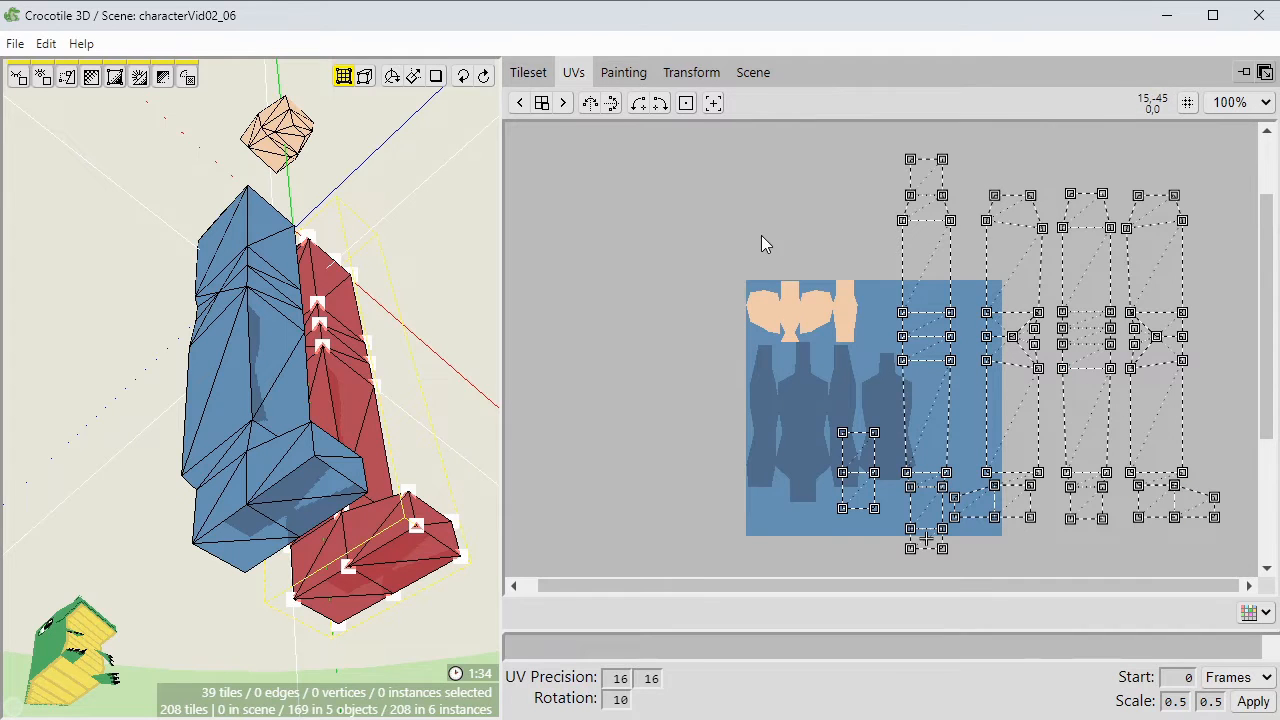
Scale the leg's UV islands by 0.5 and move them beside the torso layout.
left_click(1251, 700)
scroll(1088, 448, "up", 1)
left_click_drag(1015, 355, 846, 380)
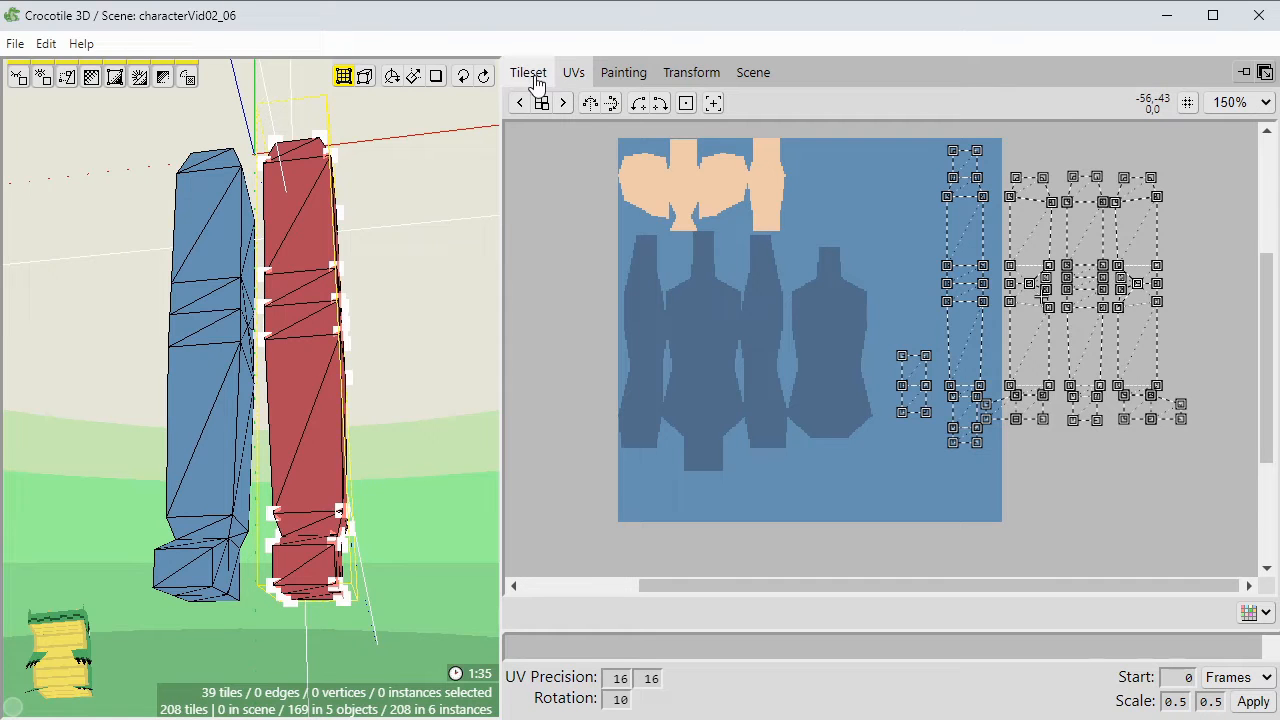
Save the scene file.
key("ctrl+s")
left_click(528, 73)
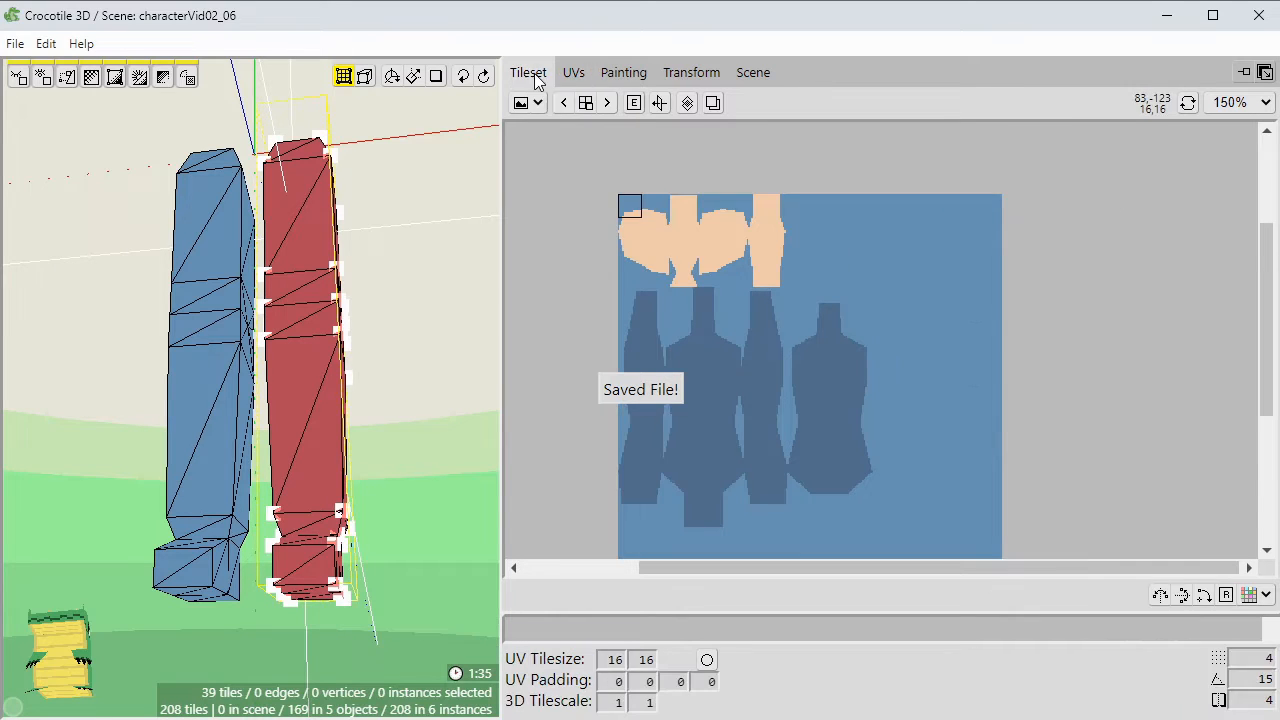
left_click(539, 104)
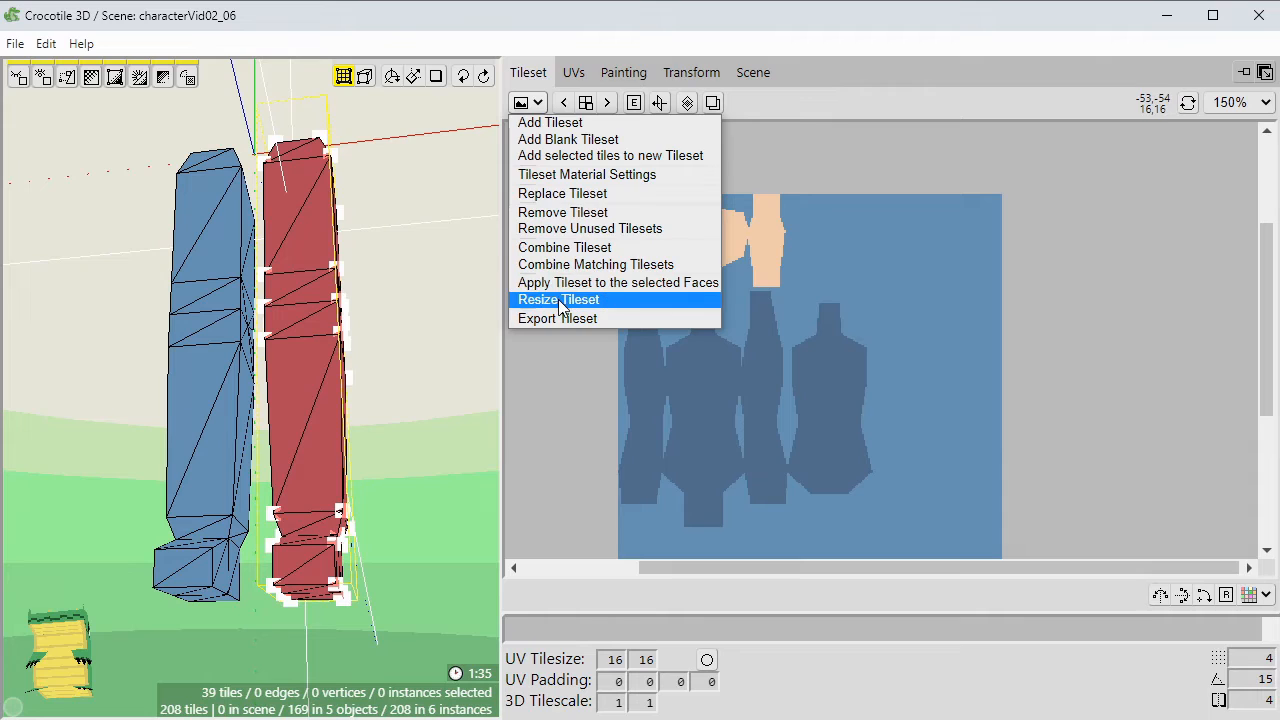
left_click(557, 295)
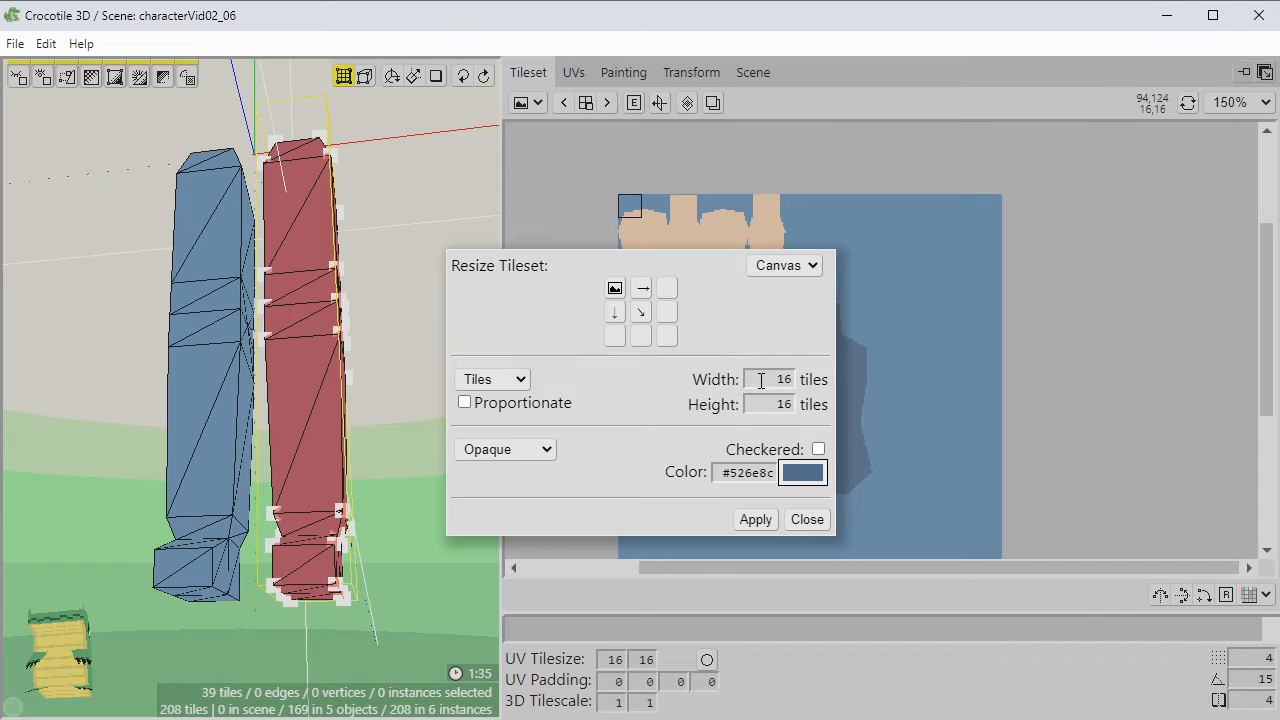
left_click(806, 520)
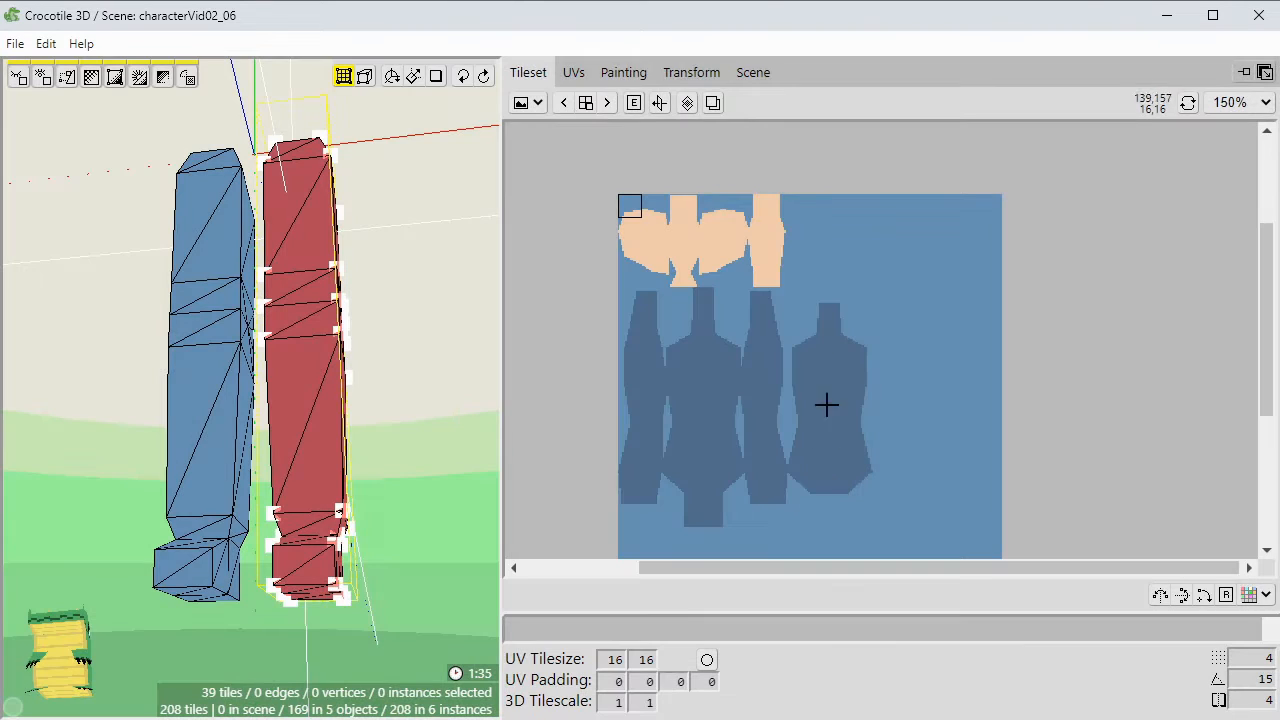
Sample the tileset's light blue background colour and widen the tileset canvas to 32 tiles.
left_click(625, 73)
left_click(903, 250, "alt")
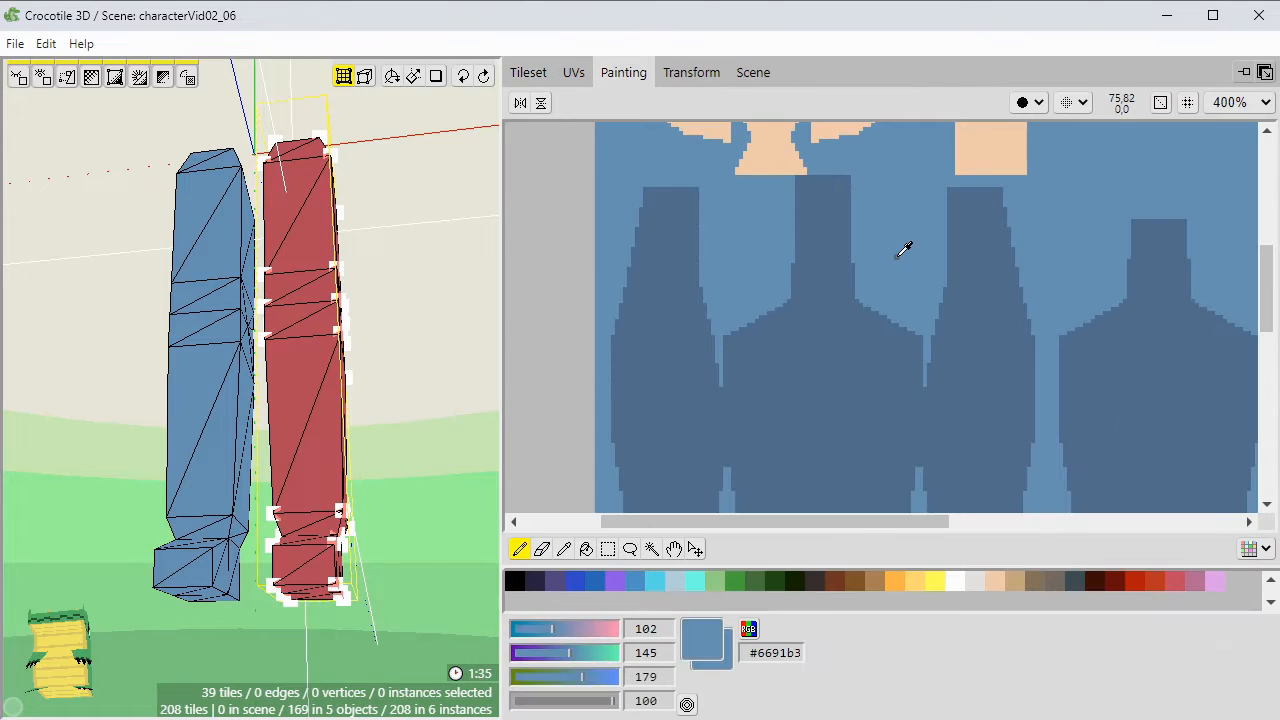
left_click(527, 73)
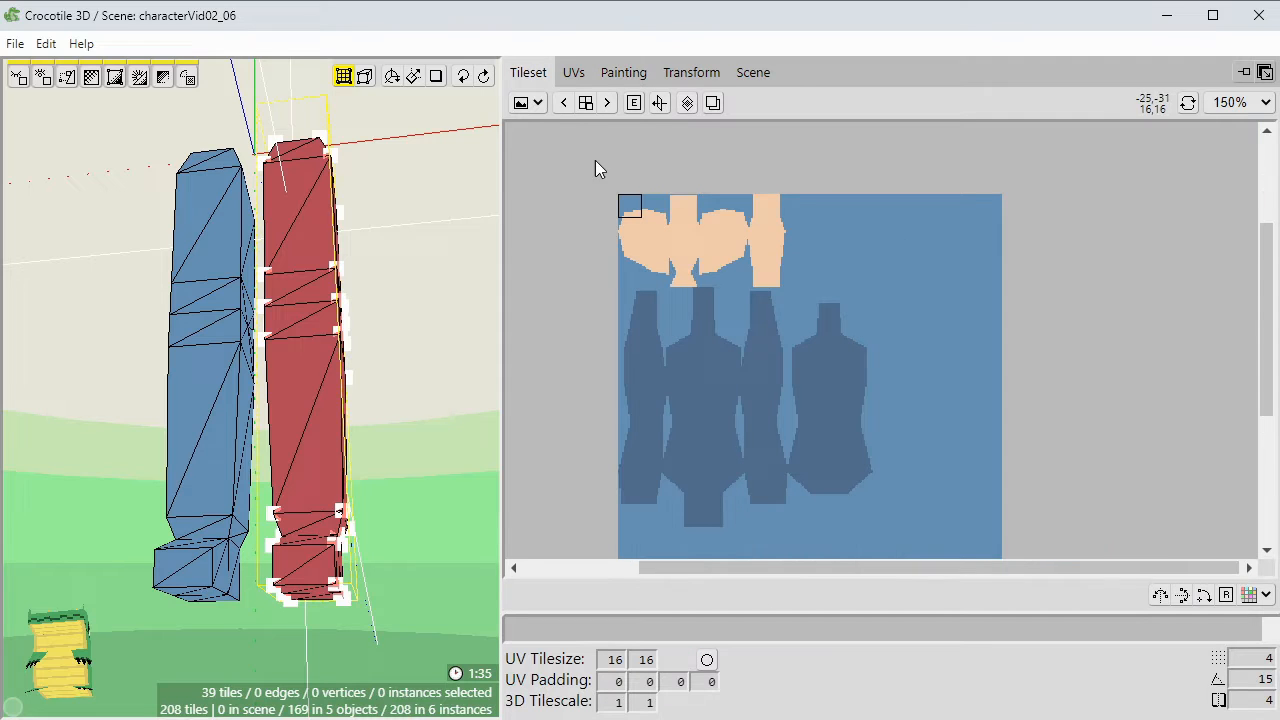
left_click(537, 104)
left_click(562, 298)
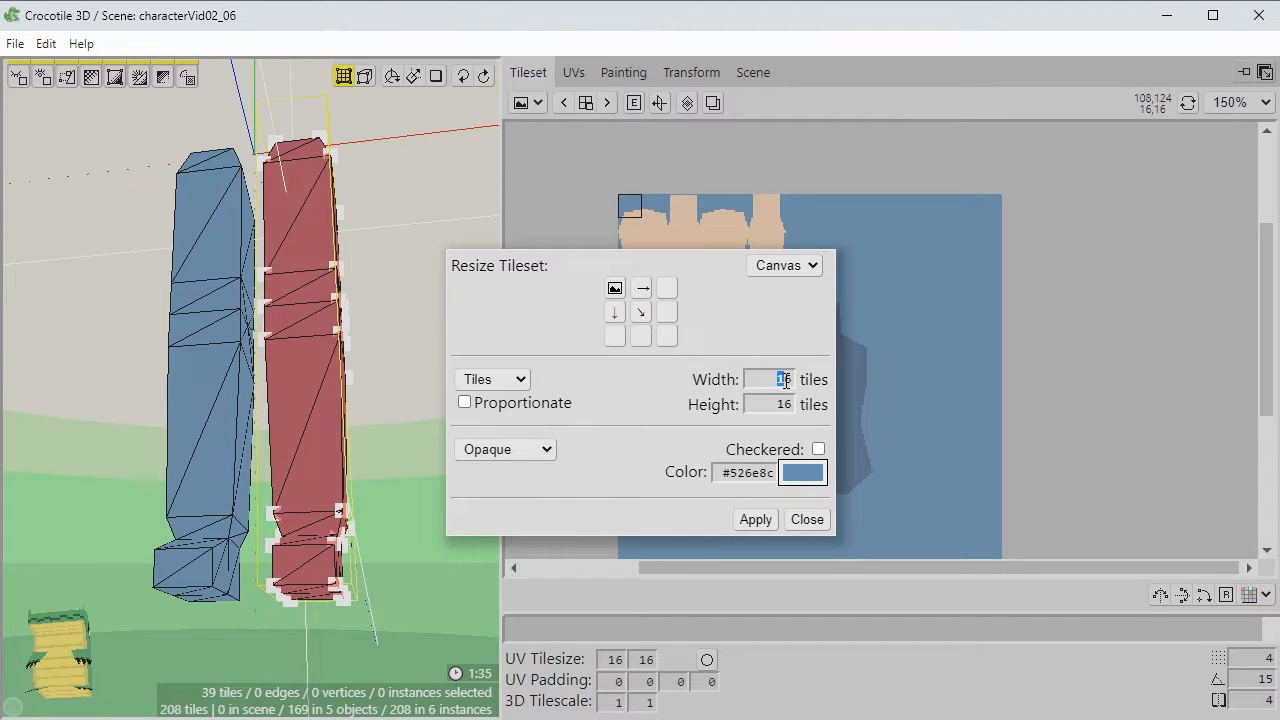
type("32")
left_click(758, 524)
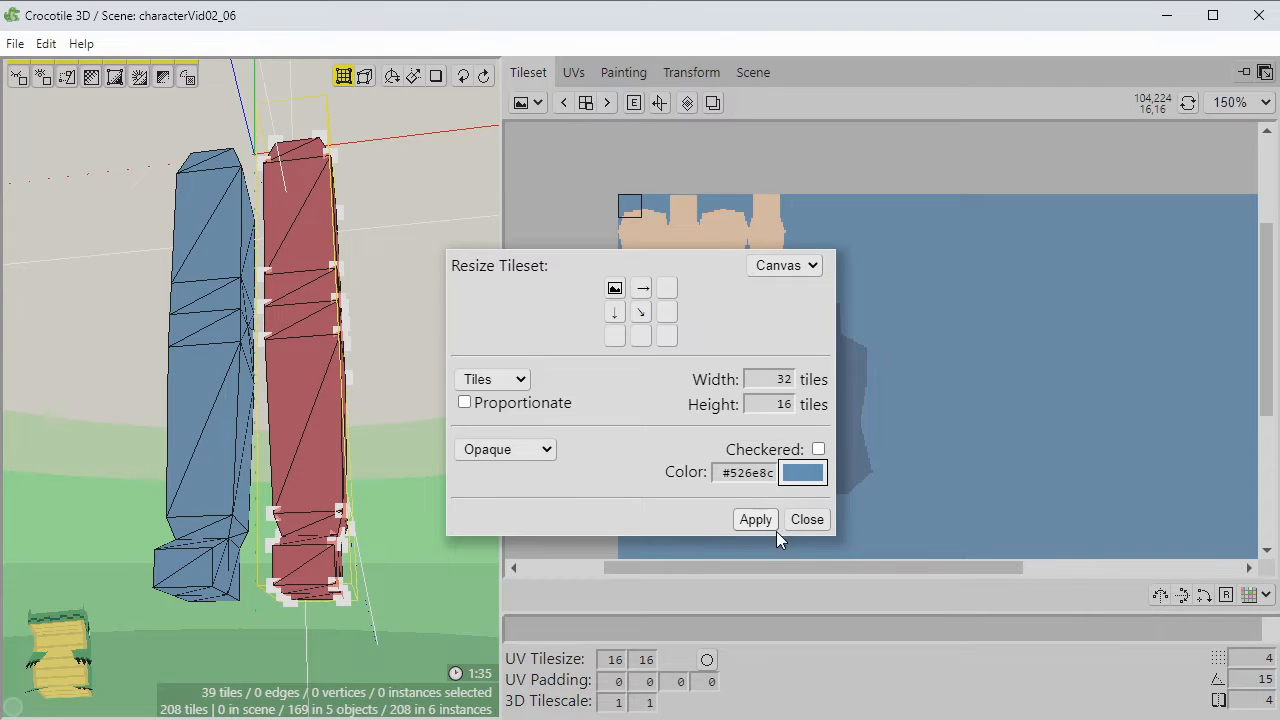
left_click(800, 525)
Move all of the selected leg's UVs to the far right end of the widened tileset.
key("space")
left_click_drag(995, 415, 888, 392)
key("Tab")
key("space")
left_click_drag(888, 254, 777, 294)
left_click_drag(502, 328, 443, 334)
key("space")
left_click_drag(677, 346, 690, 344)
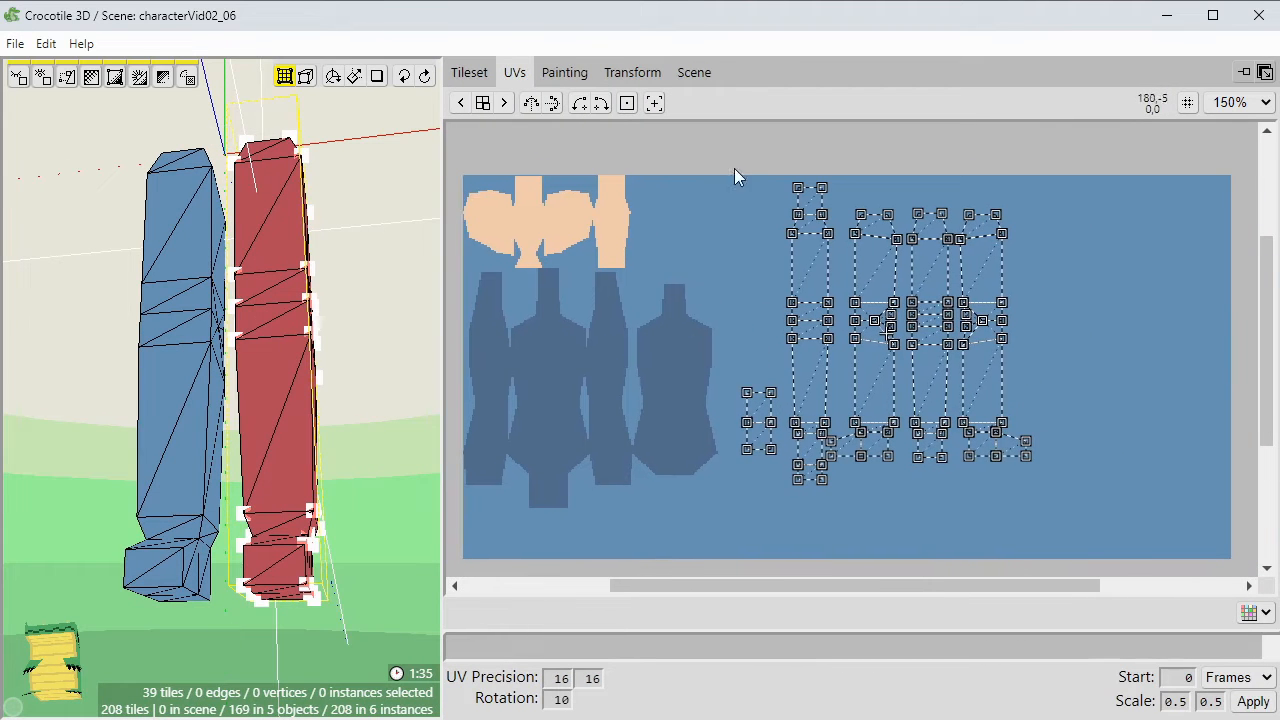
left_click_drag(980, 388, 1180, 398)
left_click(837, 334)
key("space")
mouse_move(846, 438)
left_mouse_down()
mouse_move(900, 440)
mouse_move(843, 435)
left_mouse_up()
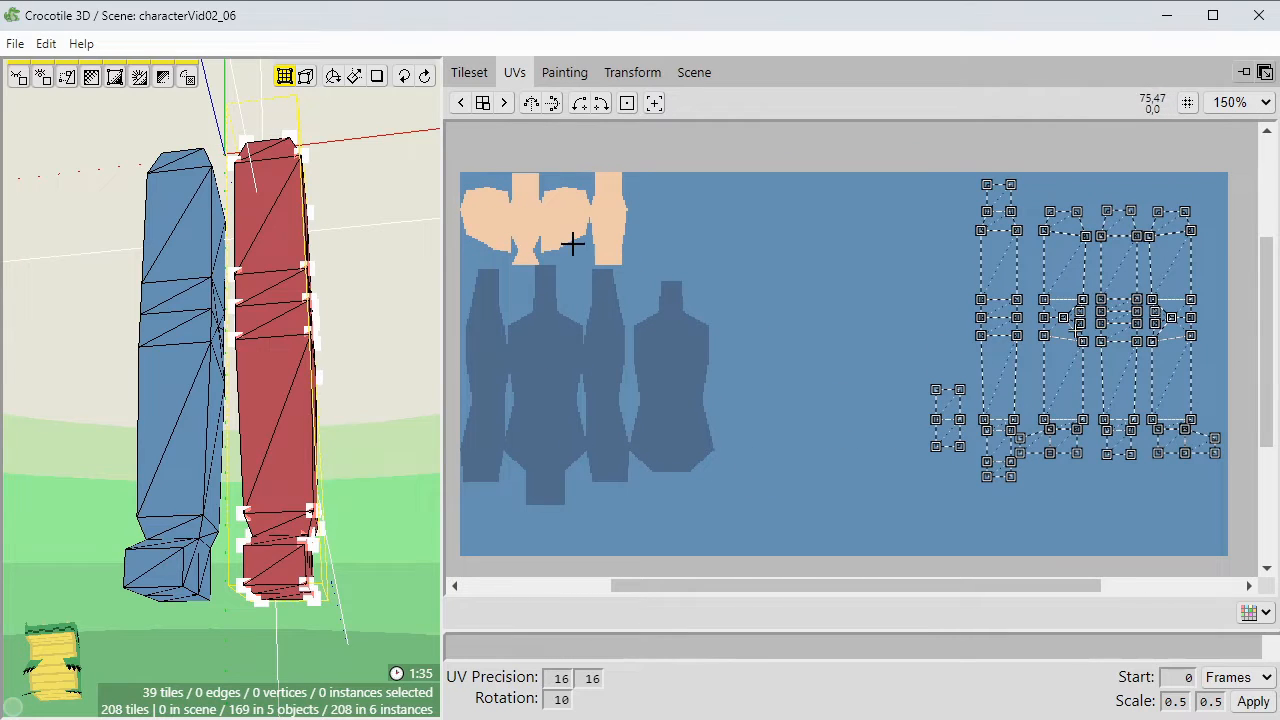
Rotate the small sole UV island by a quarter turn and place it beneath the wide foot side of the second leg strip.
left_click_drag(953, 455, 990, 382)
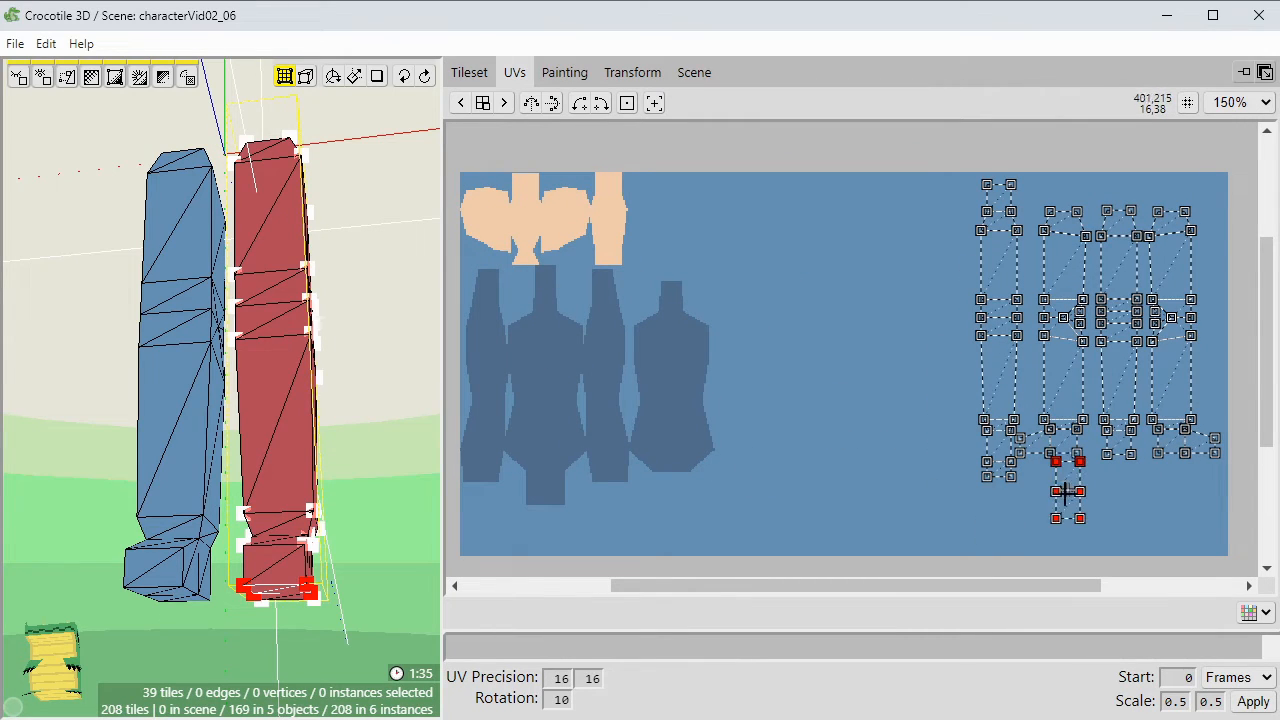
scroll(1051, 490, "up", 3)
left_click_drag(1138, 492, 1026, 532)
key("r")
left_click_drag(980, 477, 967, 434)
Snap all of the leg's UV vertices to whole pixels.
scroll(1079, 452, "down", 1)
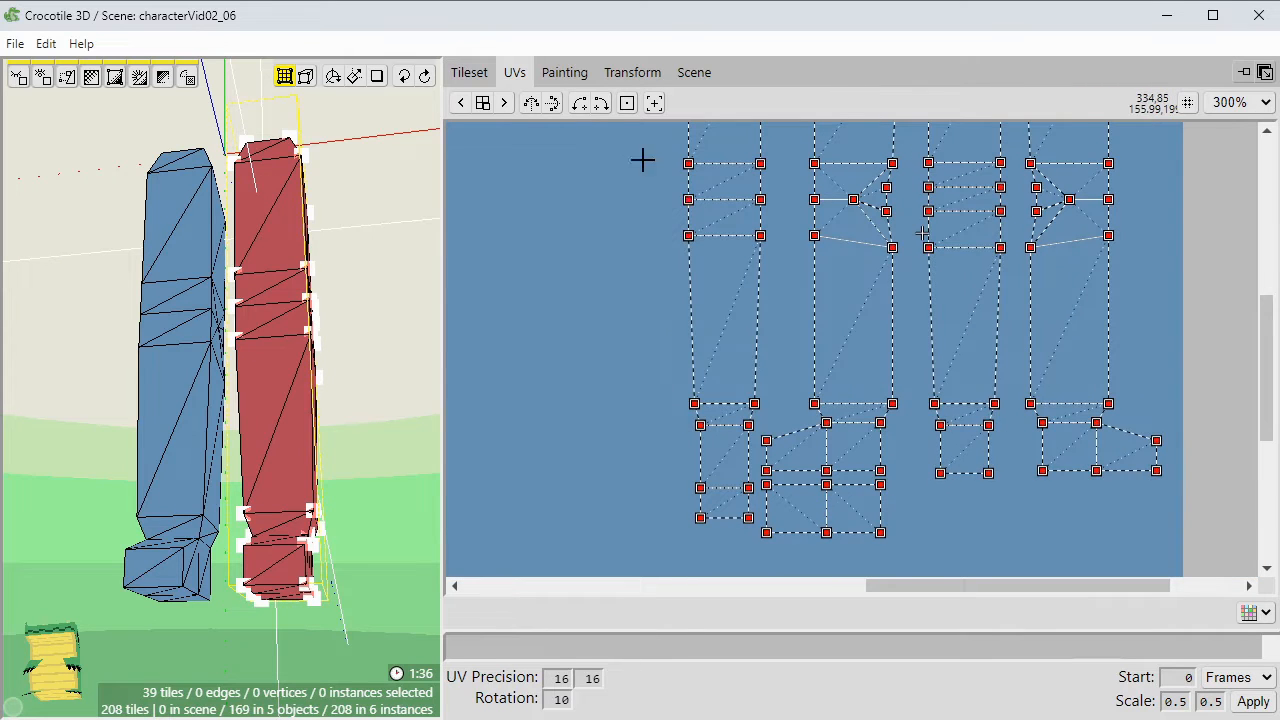
right_click(512, 145)
mouse_move(574, 343)
key("space")
left_click_drag(814, 330, 750, 403)
left_click(851, 326)
scroll(851, 326, "up", 1)
scroll(839, 226, "up", 2)
scroll(774, 308, "down", 1)
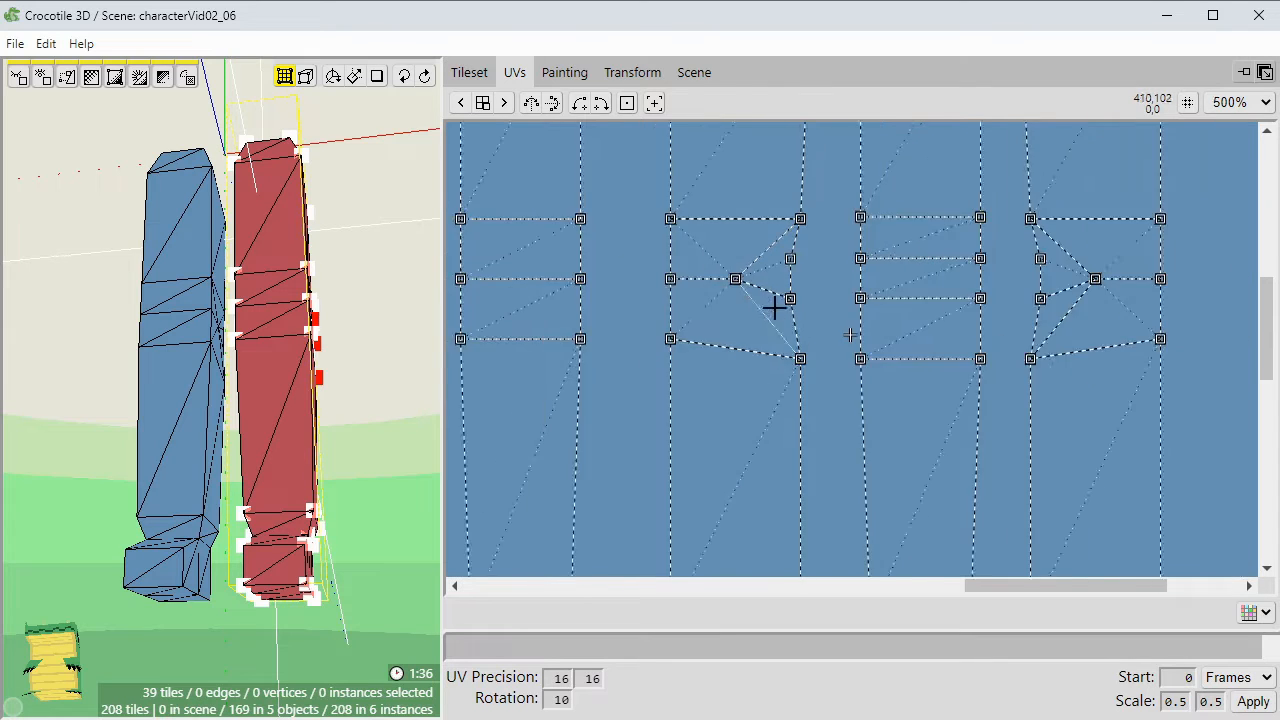
scroll(774, 308, "down", 2)
key("ctrl+a")
right_click(681, 377)
left_click(866, 570)
left_click(806, 377)
Move the third leg UV strip next to the second strip, leaving a narrow gap between them.
scroll(806, 377, "up", 3)
left_click_drag(806, 373, 801, 409)
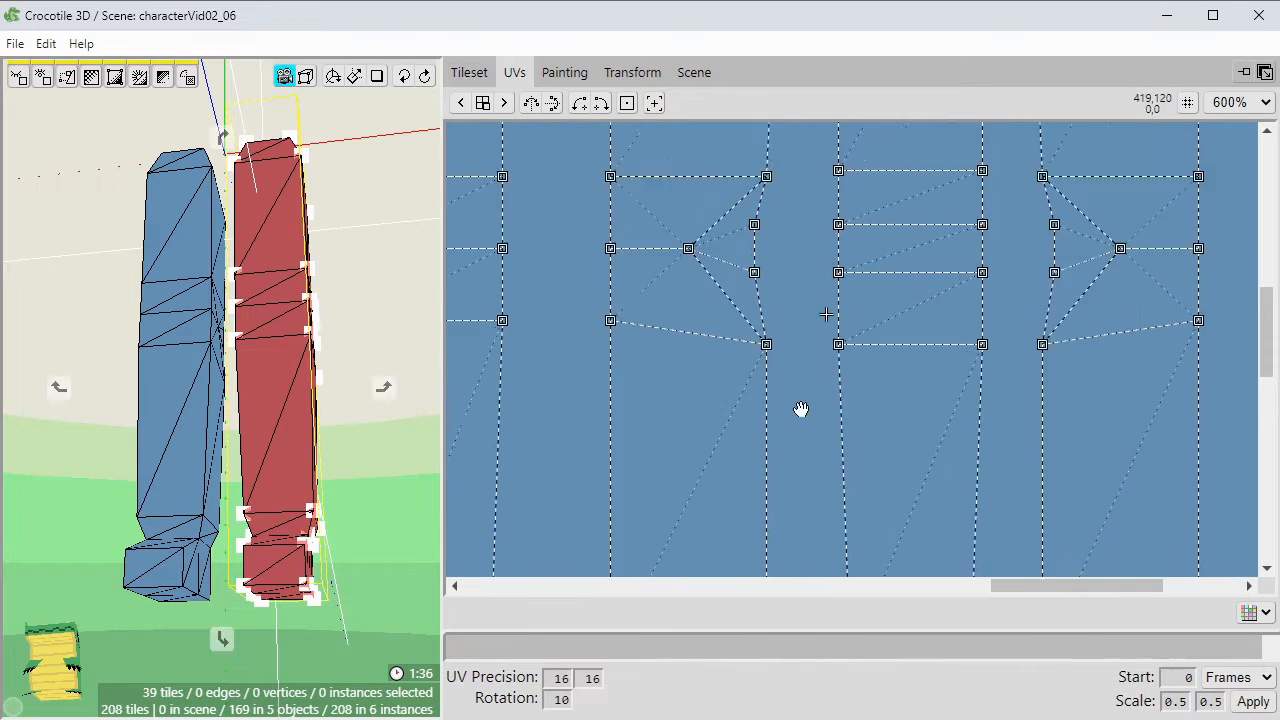
key("l")
mouse_move(801, 409)
middle_mouse_down()
mouse_move(814, 443)
mouse_move(822, 395)
middle_mouse_up()
left_click_drag(848, 329, 776, 329)
middle_click_drag(900, 209, 895, 495)
middle_click_drag(867, 348, 861, 417)
left_click_drag(867, 389, 780, 263)
middle_click_drag(820, 560, 806, 330)
middle_click_drag(821, 543, 821, 495)
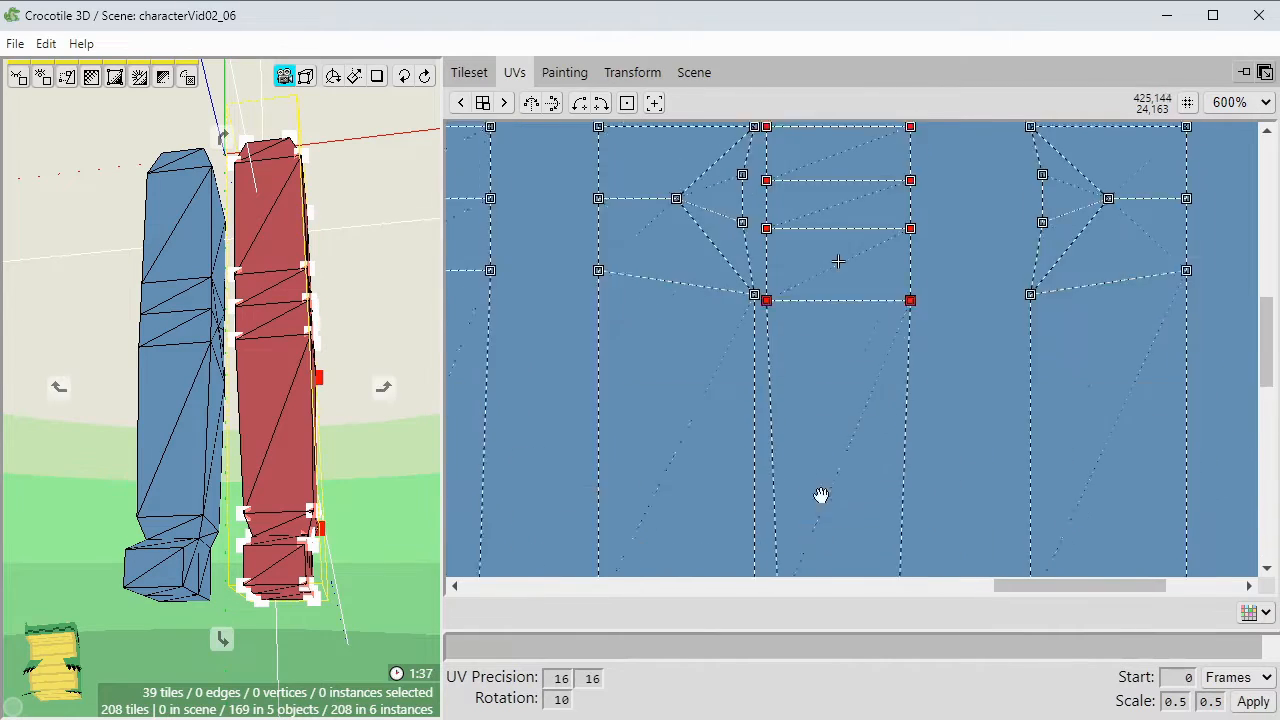
Move the fourth leg UV strip next to the third strip, leaving a narrow gap between them.
middle_click_drag(952, 130, 920, 466)
key("l")
left_click_drag(1017, 343, 909, 343)
middle_click_drag(854, 560, 823, 130)
middle_click_drag(492, 400, 708, 324)
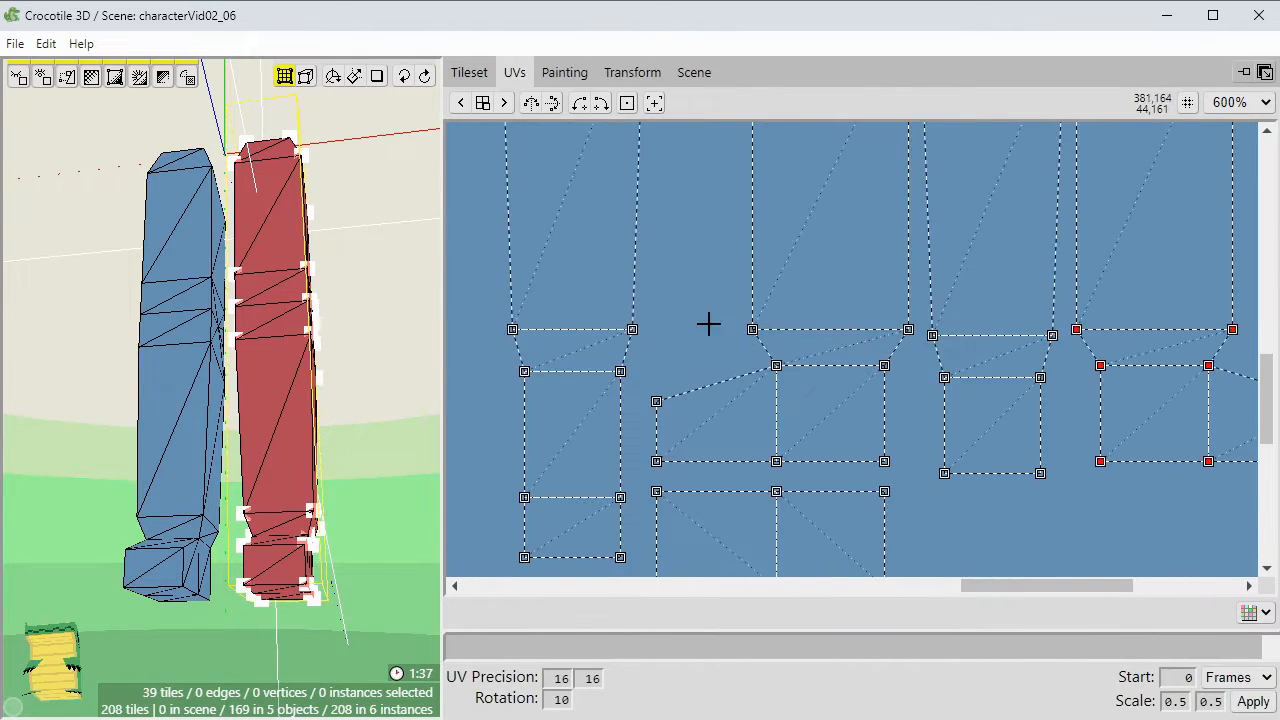
Move the sole UV island up so it meets the bottom edge of the second strip's foot side.
key("l")
left_click_drag(765, 505, 766, 475)
left_click(699, 372)
middle_click_drag(699, 372, 854, 431)
scroll(854, 431, "down", 3)
middle_click_drag(830, 376, 905, 388)
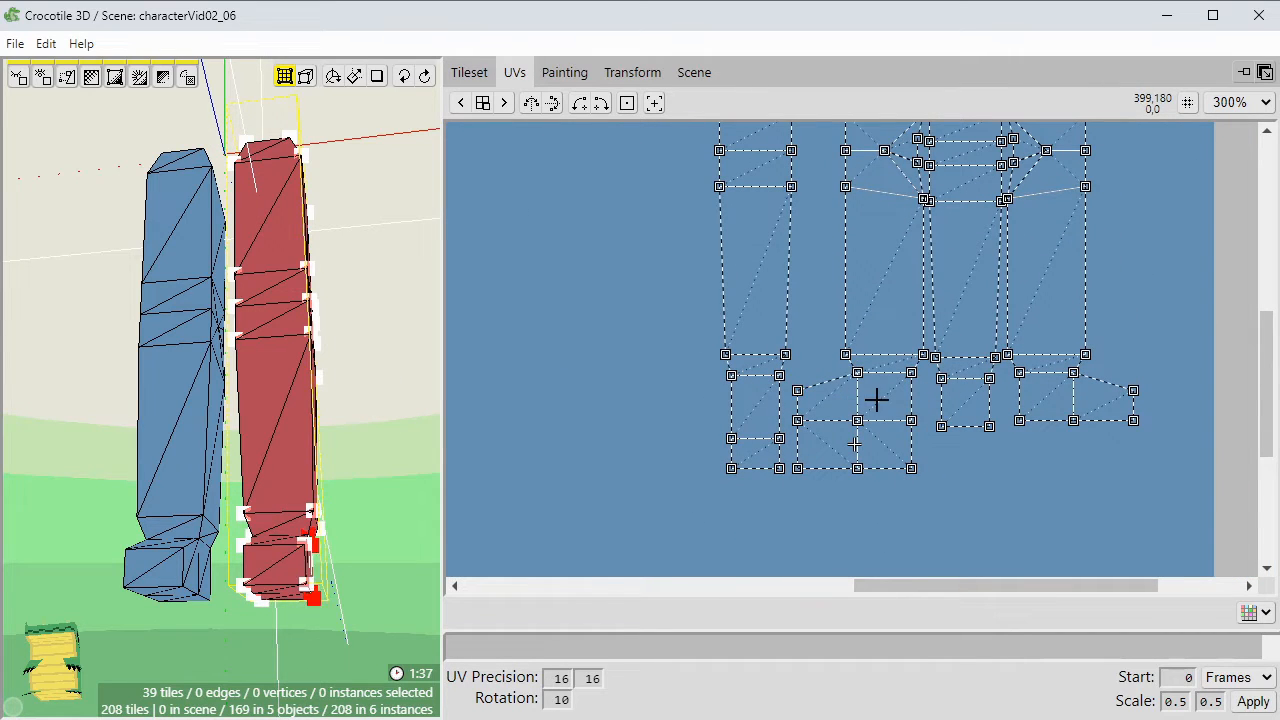
Move only the leg part of the first UV strip next to the second strip, keeping its foot island in place.
middle_click_drag(756, 312, 780, 537)
left_click_drag(824, 428, 700, 125, "shift")
middle_click_drag(603, 402, 573, 222)
scroll(806, 243, "up", 3)
middle_click_drag(806, 243, 806, 307)
left_click_drag(763, 216, 871, 216)
middle_click_drag(786, 542, 737, 346)
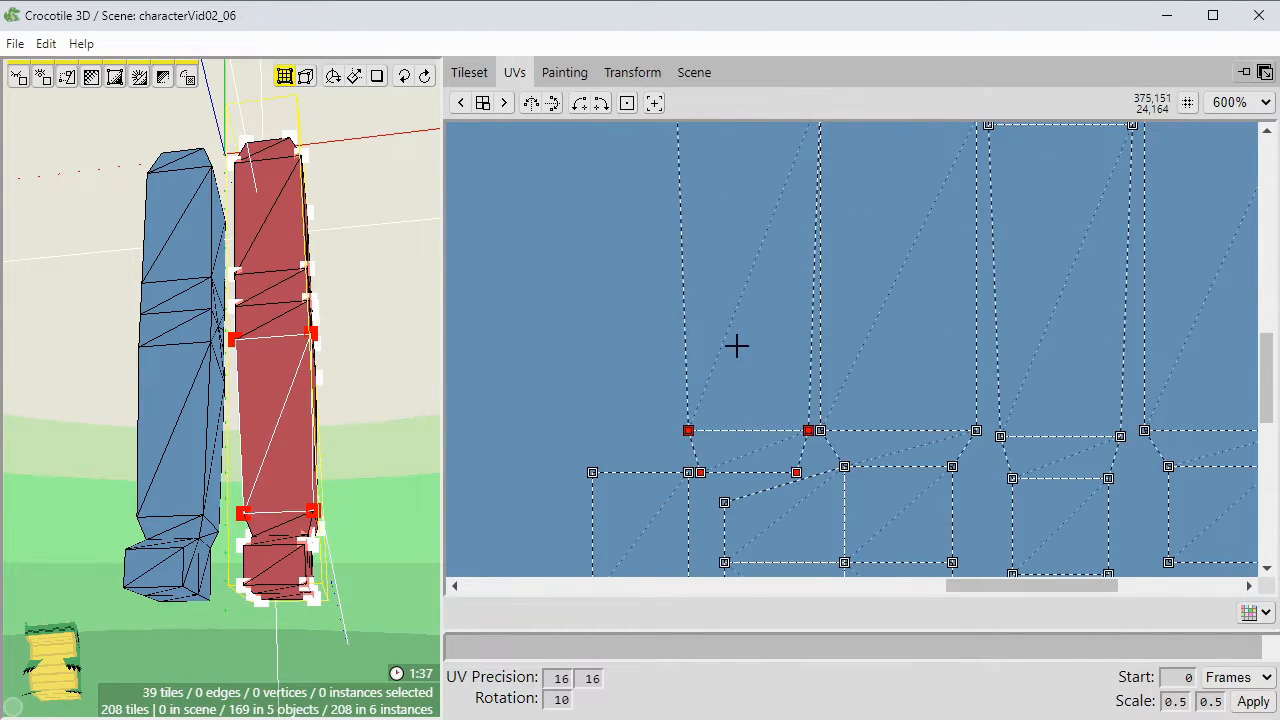
middle_click_drag(751, 140, 766, 343)
scroll(766, 343, "down", 4)
middle_click_drag(747, 483, 757, 406)
scroll(757, 406, "up", 2)
middle_click_drag(720, 519, 681, 369)
scroll(681, 369, "up", 1)
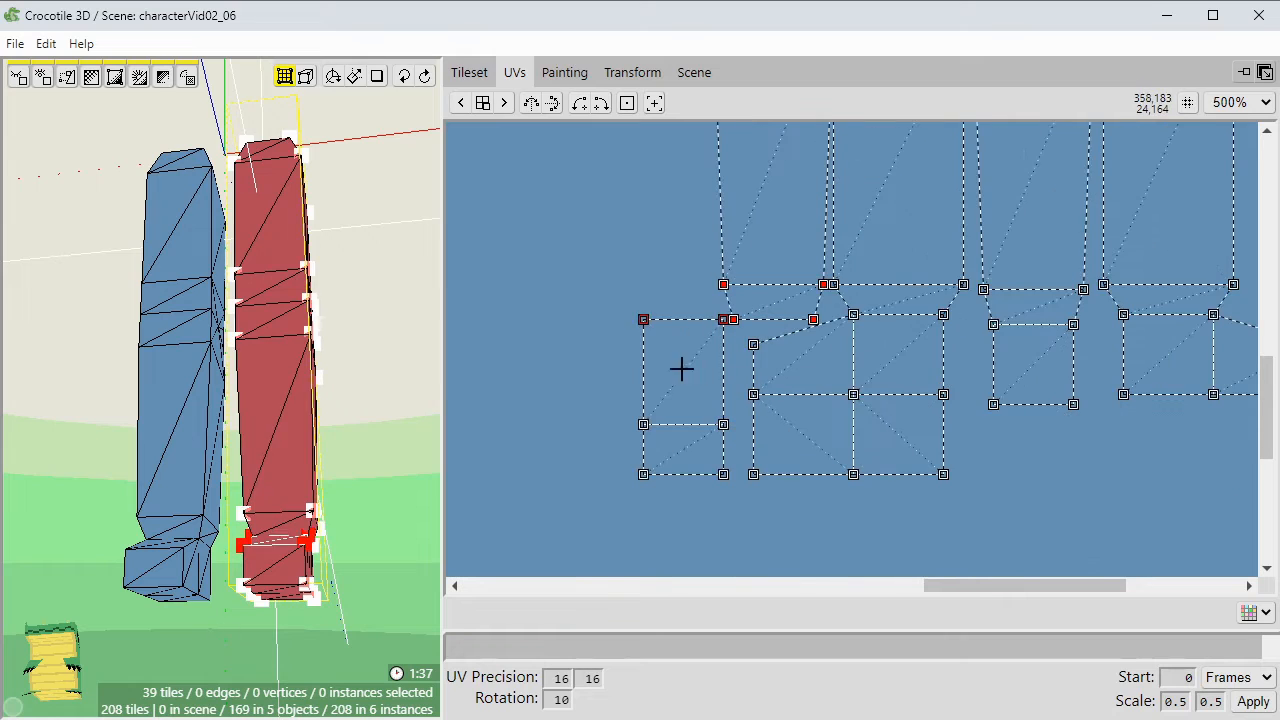
left_click(763, 426)
Select all the foot UV islands and move them down, separating them from the leg strips.
middle_click_drag(1025, 423, 840, 434)
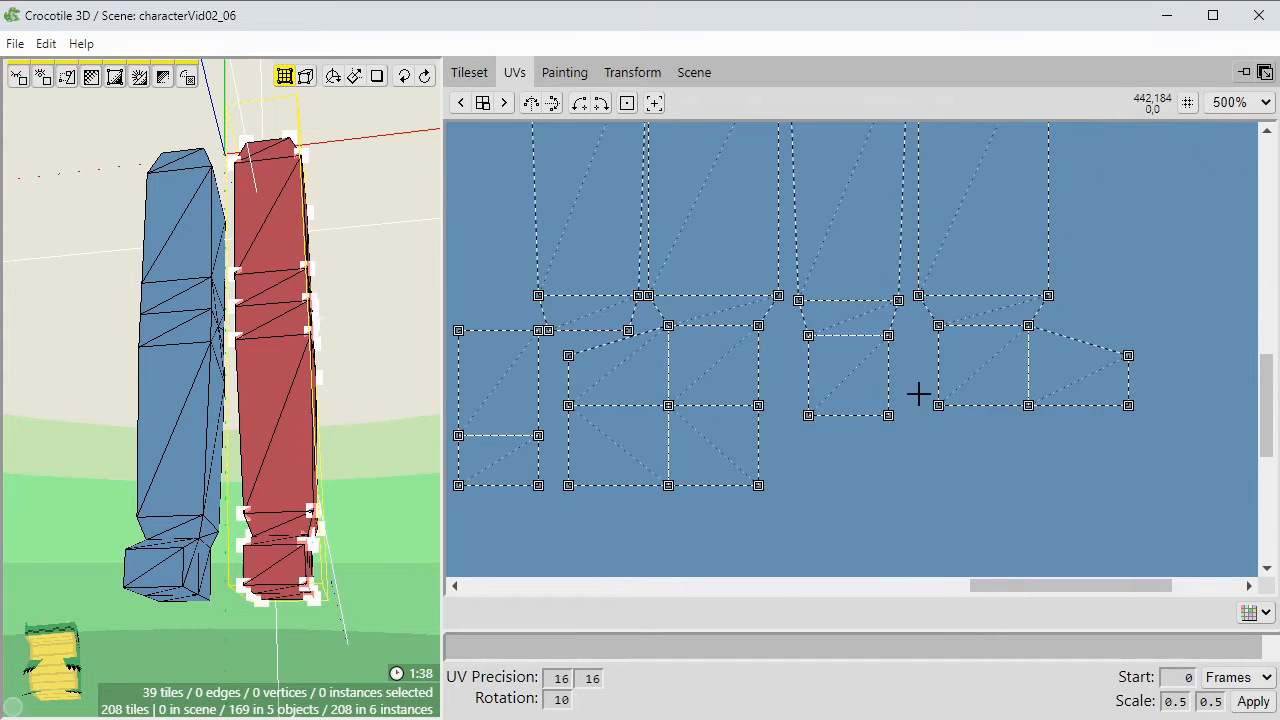
middle_click_drag(851, 228, 911, 509)
scroll(911, 509, "down", 2)
middle_click_drag(883, 362, 851, 163)
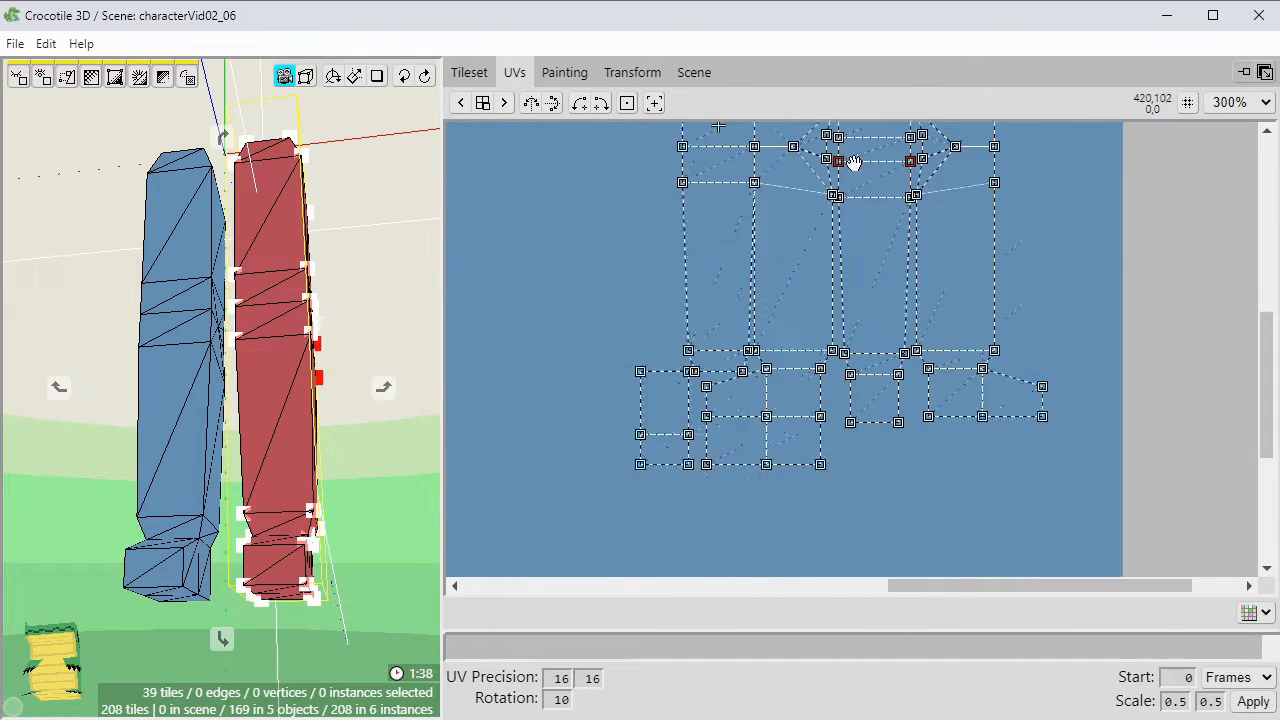
scroll(866, 456, "up", 2)
middle_click_drag(866, 456, 909, 448)
left_click(646, 331)
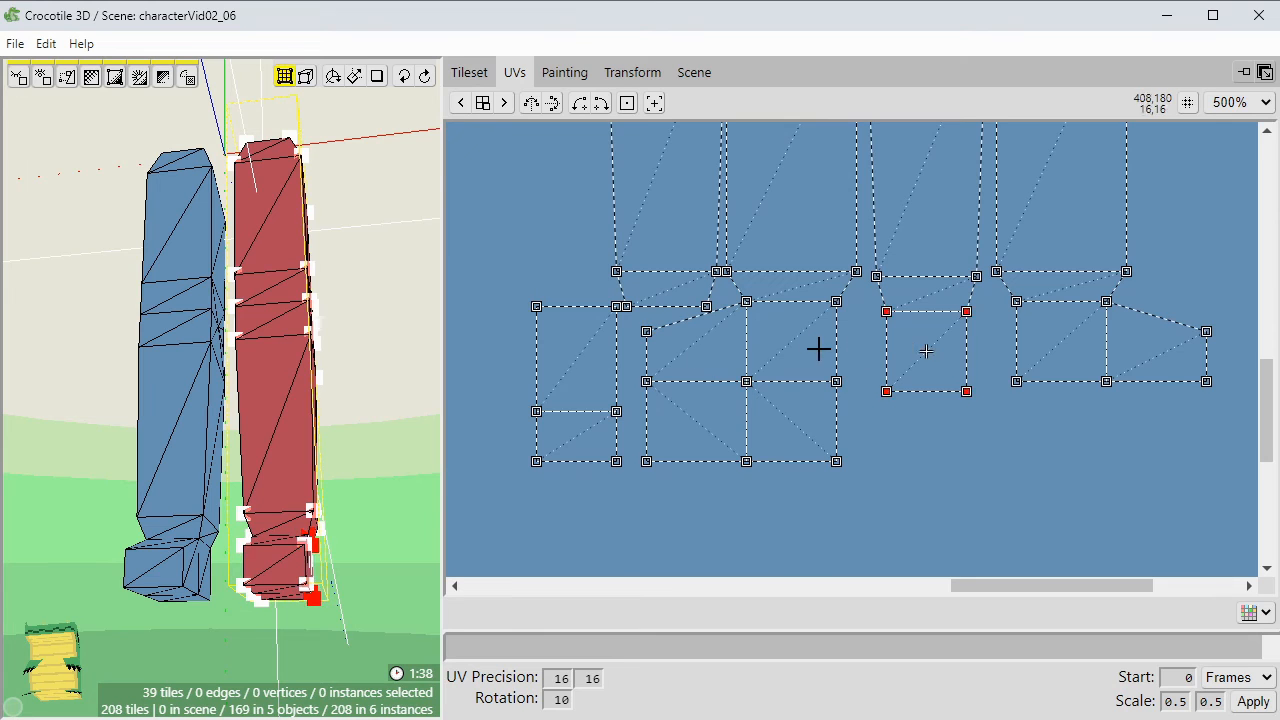
left_click(1056, 343, "shift")
left_click_drag(1063, 343, 1100, 374)
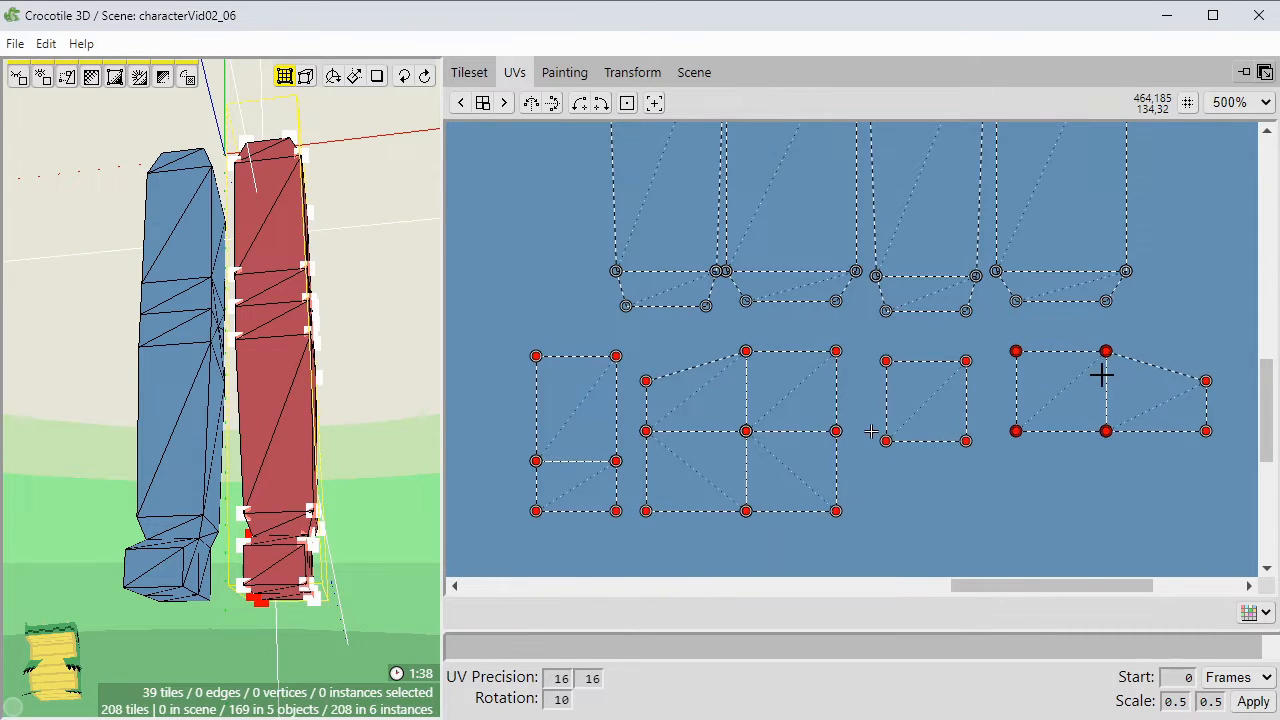
left_click(962, 512)
Attach the small square foot island and the remaining foot side island to the first foot side, forming one continuous row.
left_click(905, 406)
left_click_drag(879, 396, 826, 397)
left_click(1043, 420)
left_click_drag(1043, 420, 878, 456)
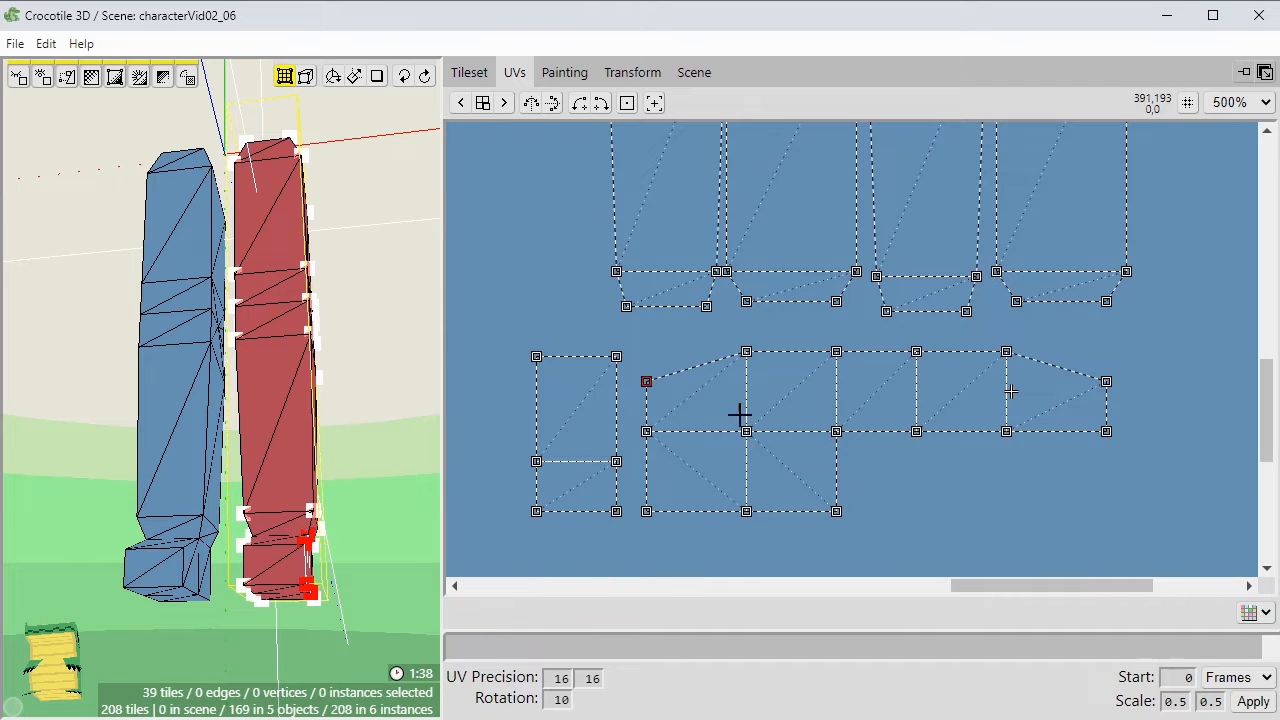
Nudge the joined foot island 4 pixels right and 5 pixels up, closer to the leg strips.
left_click_drag(1264, 386, 1213, 388)
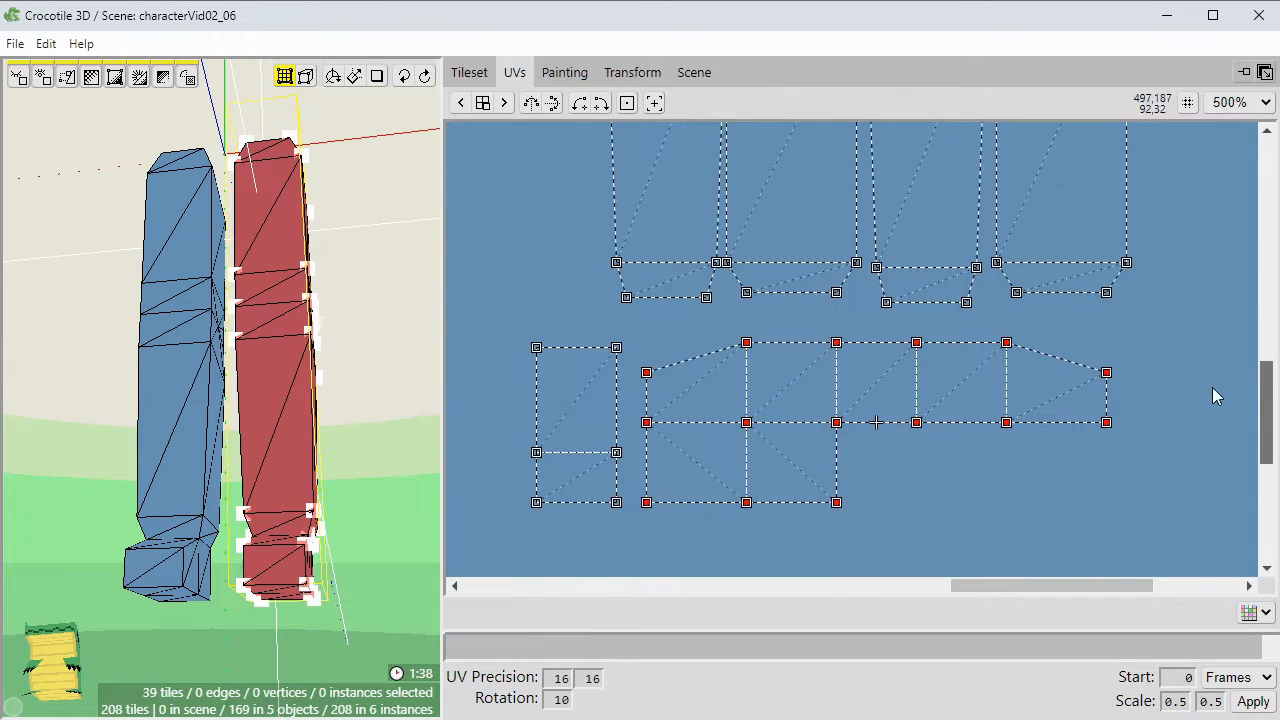
key("d")
key("d")
key("d")
key("d")
key("w")
key("w")
key("w")
key("w")
key("w")
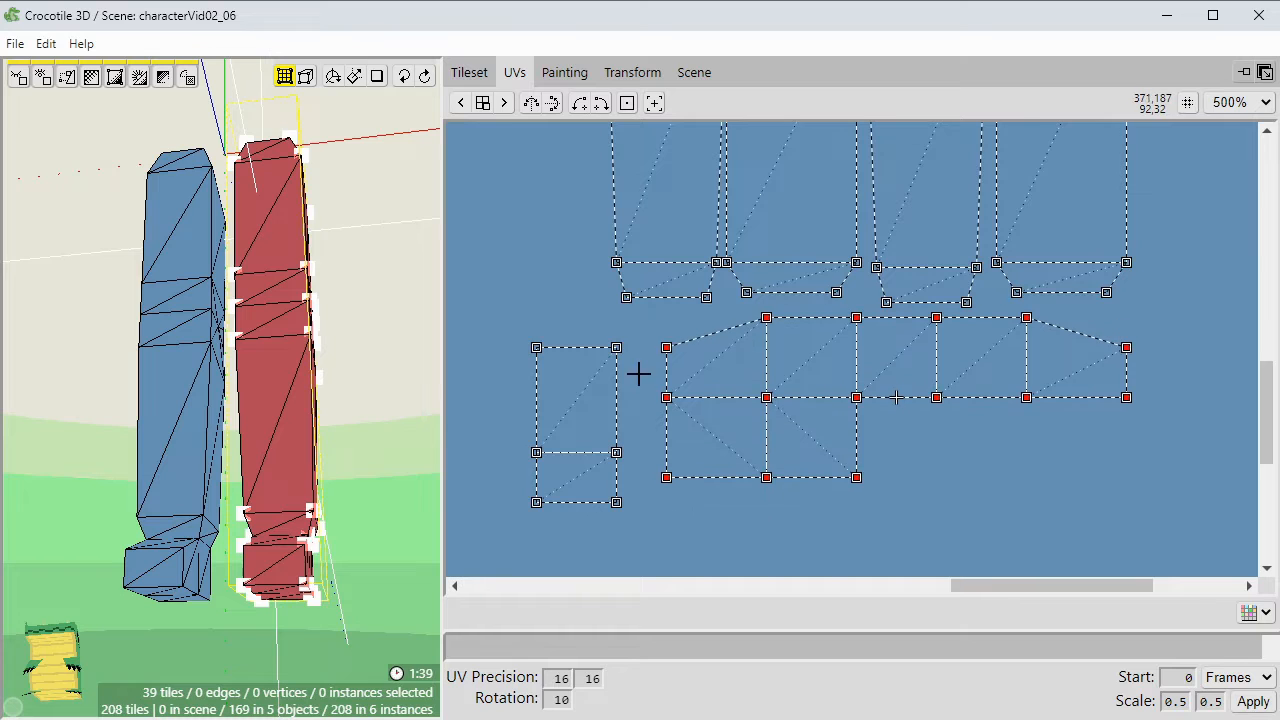
Move the separate narrow foot island beside the joined foot island, aligning their bottom edges.
mouse_move(1264, 438)
left_mouse_down()
mouse_move(1266, 263)
mouse_move(1249, 434)
left_mouse_up()
scroll(613, 358, "down", 2)
scroll(669, 364, "up", 3)
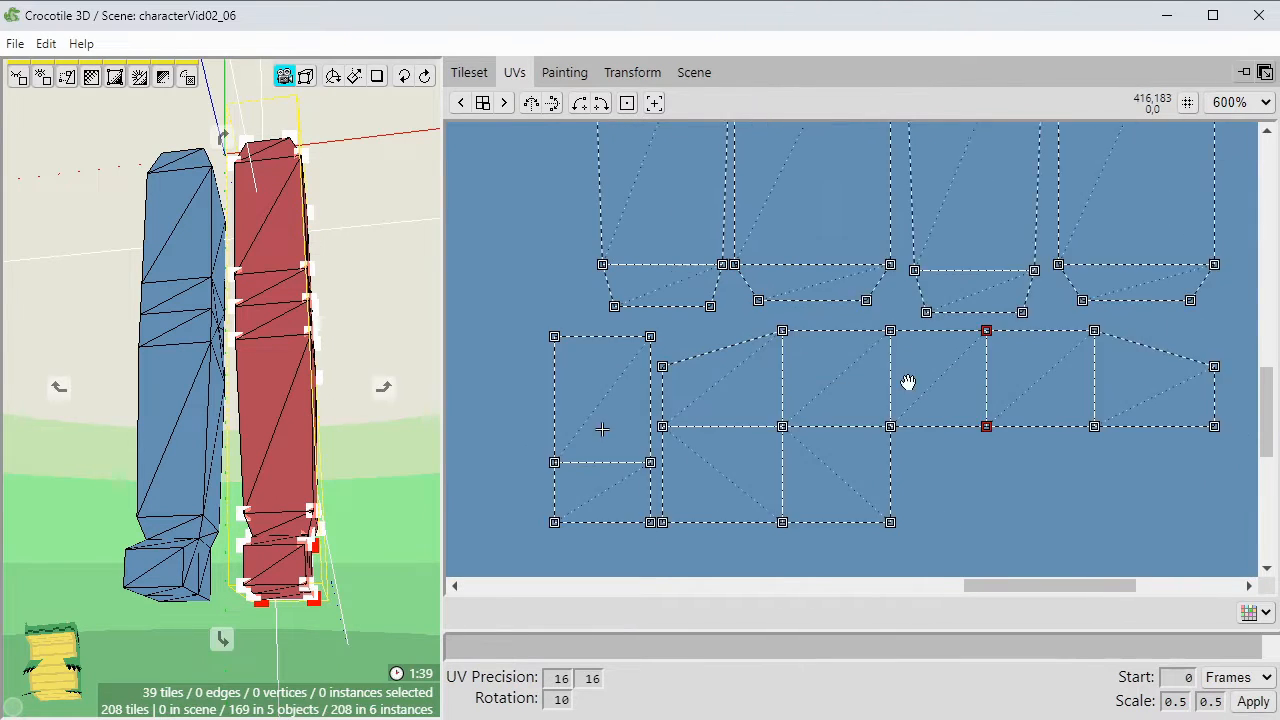
key("Return")
Move the complete leg UV layout close to the right edge of the tileset.
scroll(838, 434, "down", 3)
scroll(838, 434, "down", 1)
middle_click_drag(568, 325, 903, 399)
scroll(903, 399, "down", 1)
middle_click_drag(875, 431, 834, 412)
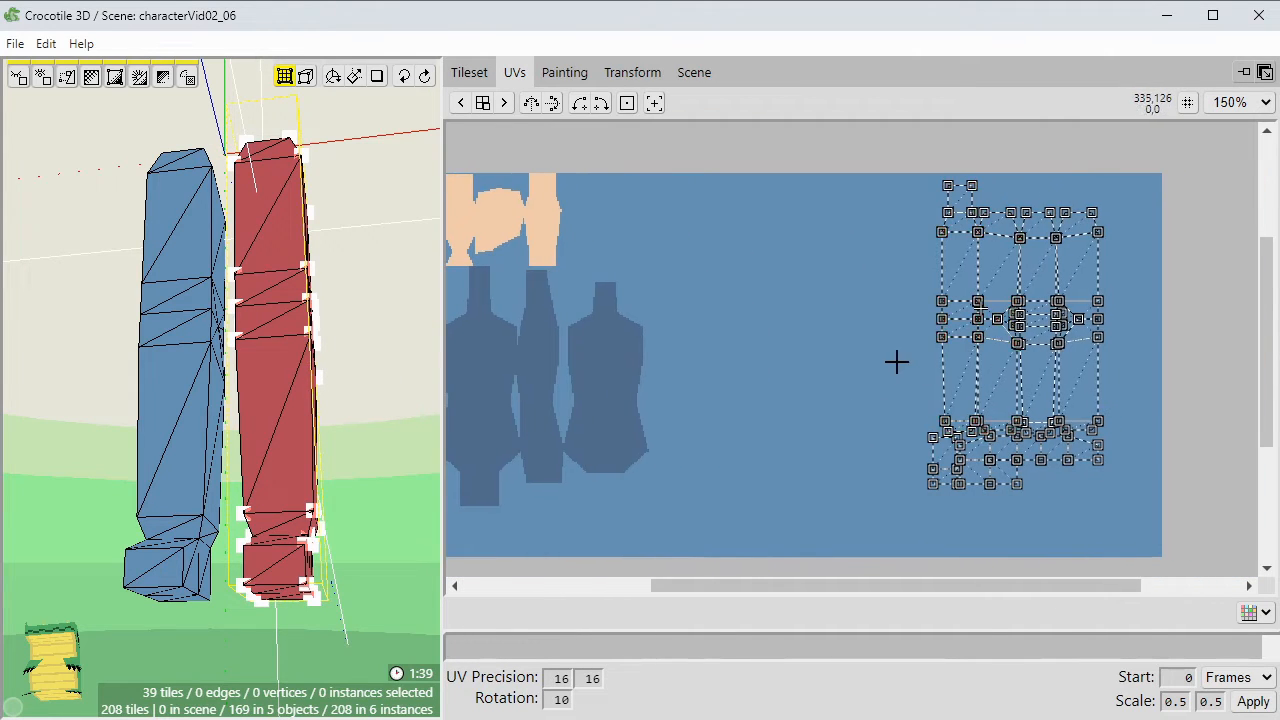
key("ctrl+a")
left_click_drag(1051, 383, 812, 406)
middle_click_drag(954, 430, 1046, 441)
left_click_drag(840, 417, 959, 401)
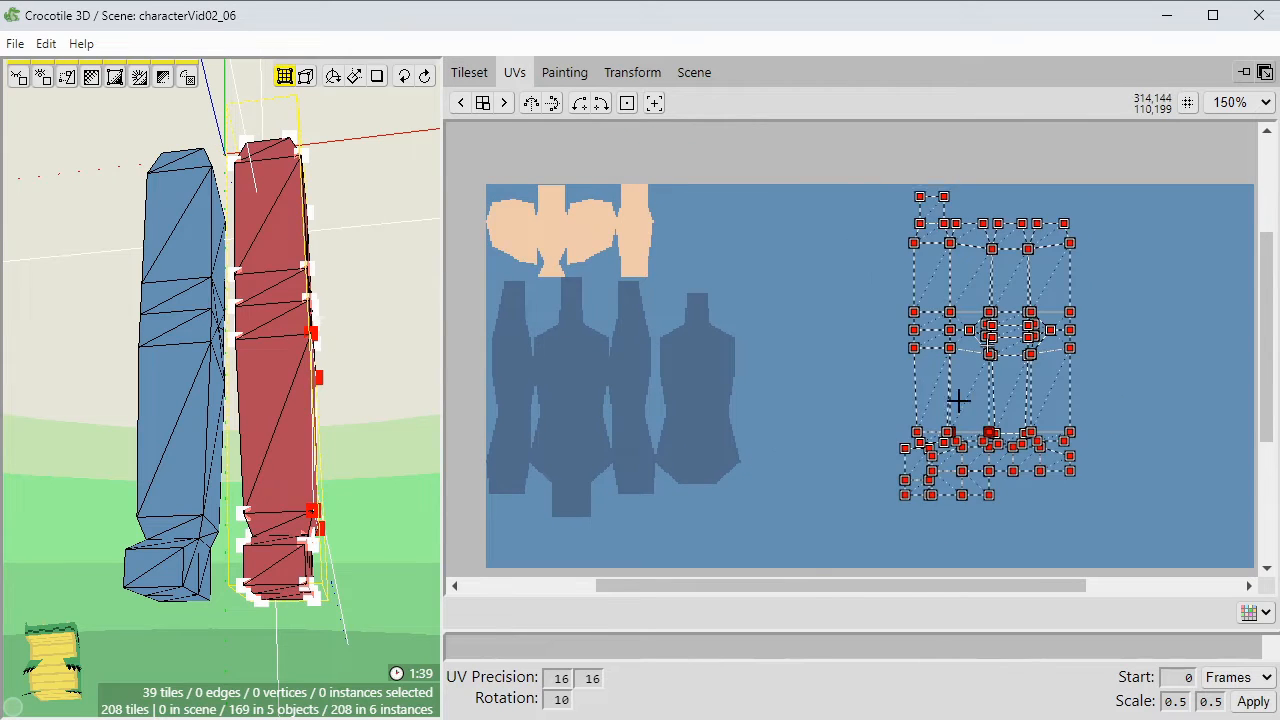
middle_click_drag(1106, 390, 1120, 343)
scroll(1120, 343, "down", 1)
left_click_drag(1026, 257, 1134, 271)
left_click(1032, 314)
middle_click_drag(1032, 314, 955, 319)
scroll(920, 297, "up", 1)
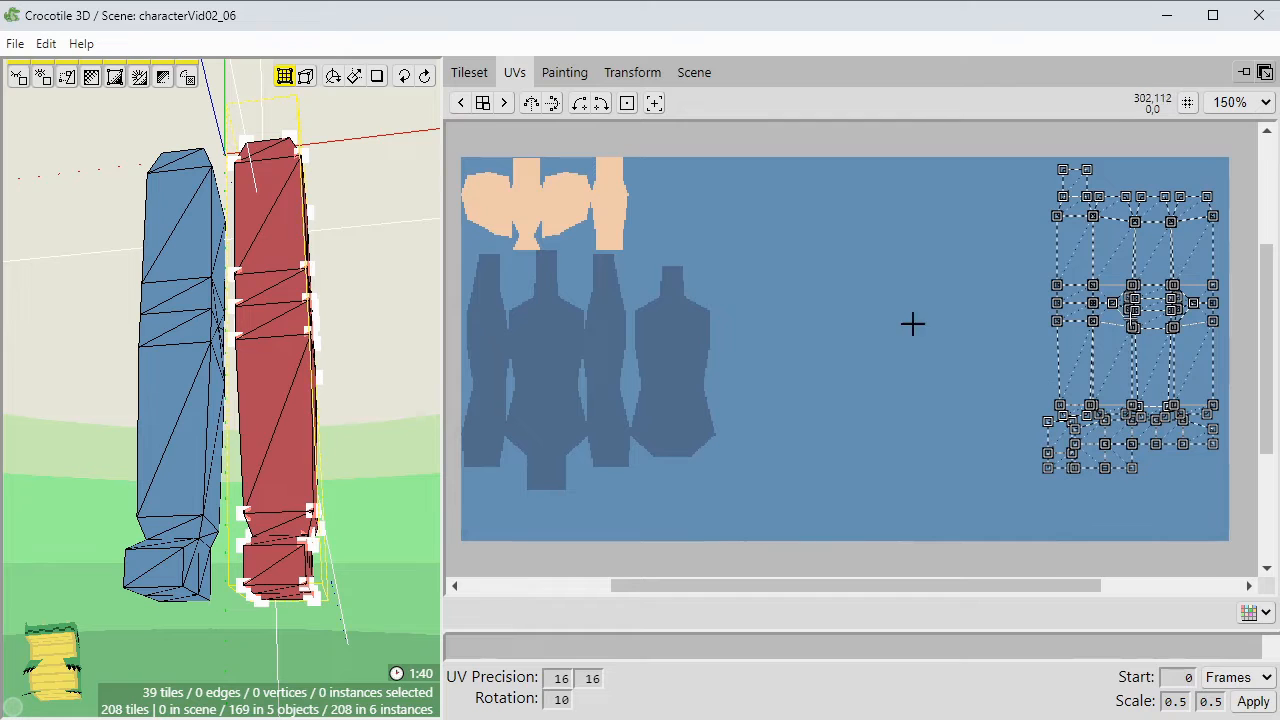
middle_click_drag(402, 150, 343, 186)
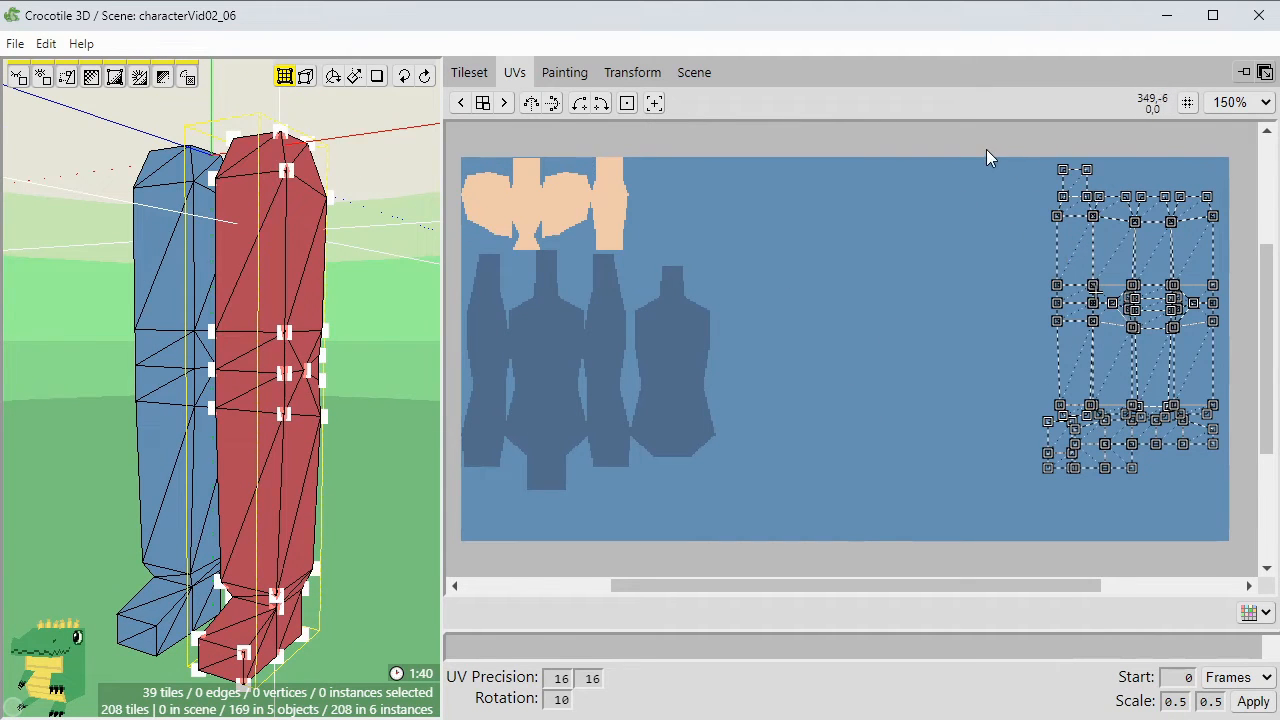
Fill the four leg strips on the tileset with dark blue, excluding the foot islands.
left_click_drag(986, 157, 1235, 420)
scroll(869, 429, "up", 4)
scroll(738, 328, "down", 3)
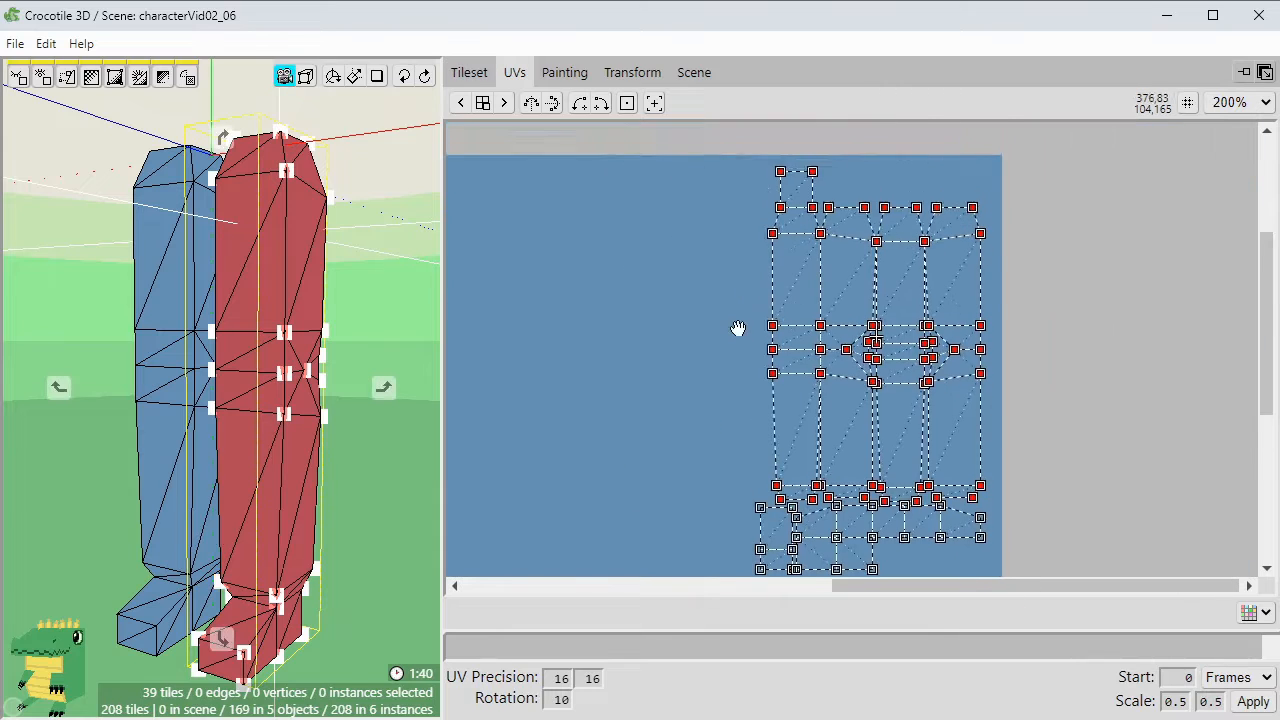
scroll(738, 328, "up", 1)
left_click(565, 72)
left_click(470, 73)
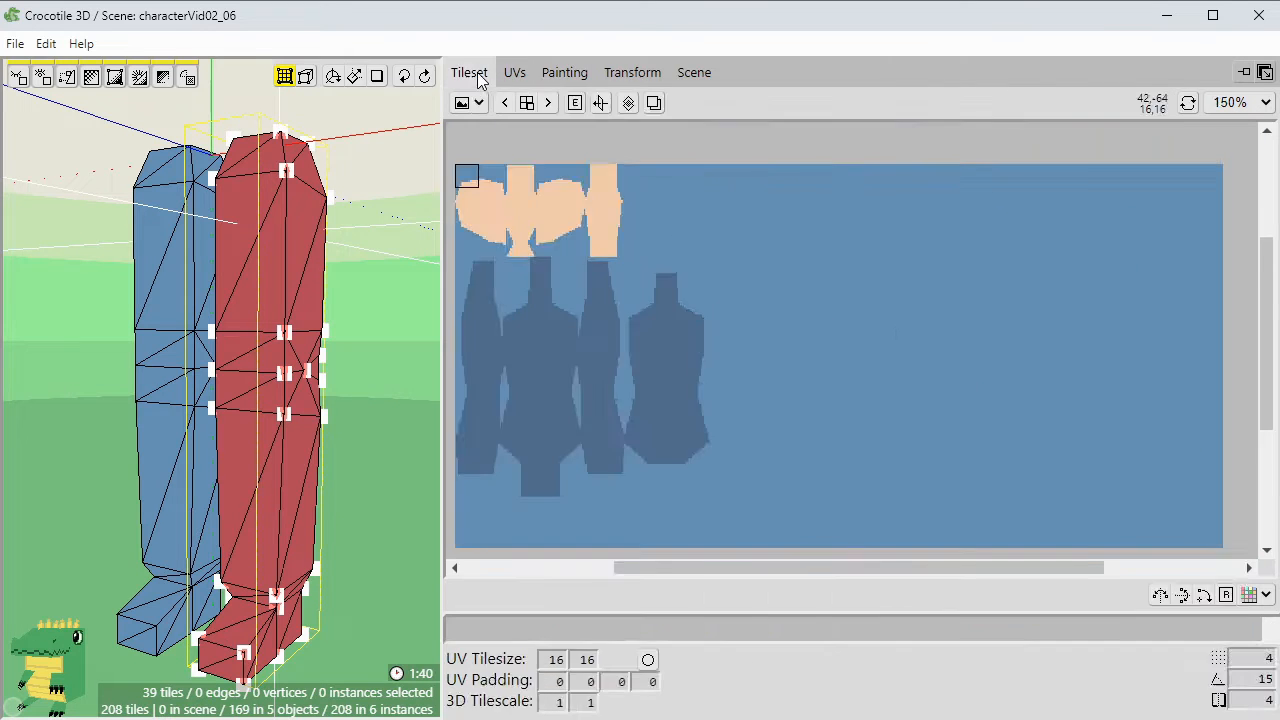
left_click(514, 72)
left_click_drag(1083, 500, 1195, 569, "ctrl")
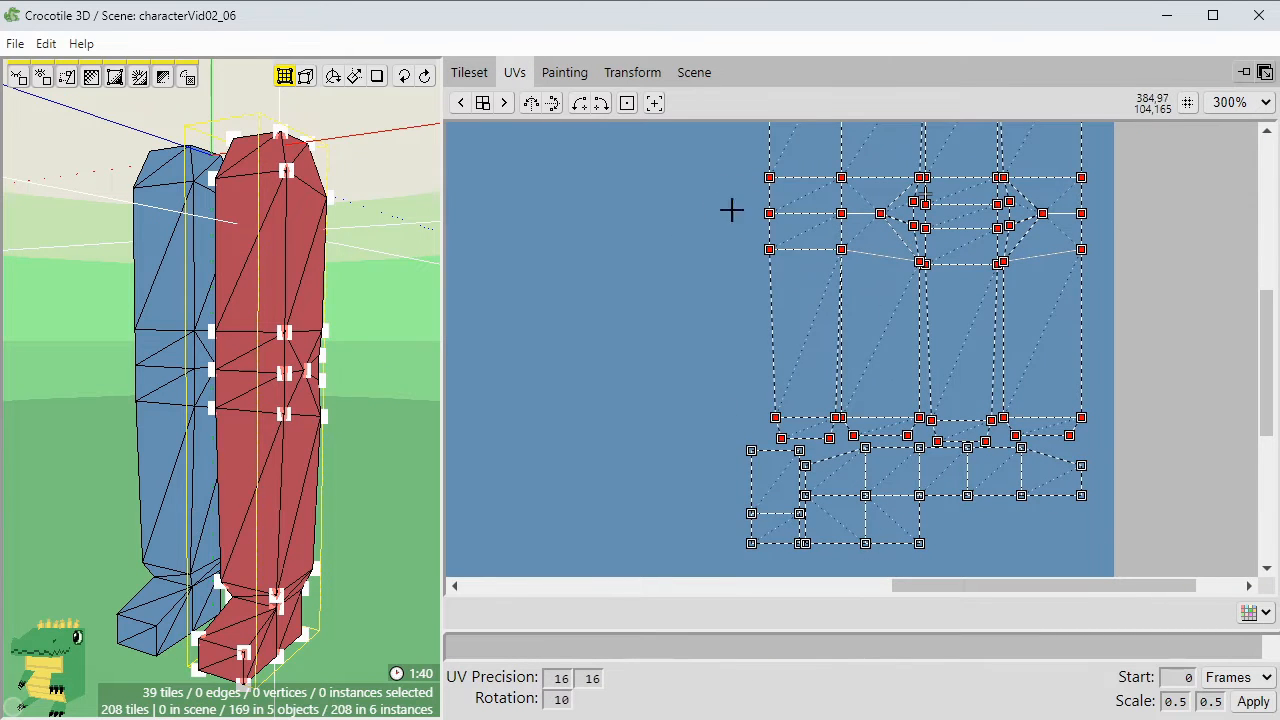
right_click(730, 191)
mouse_move(814, 408)
left_click(930, 467)
right_click(654, 266)
mouse_move(750, 483)
left_click(862, 518)
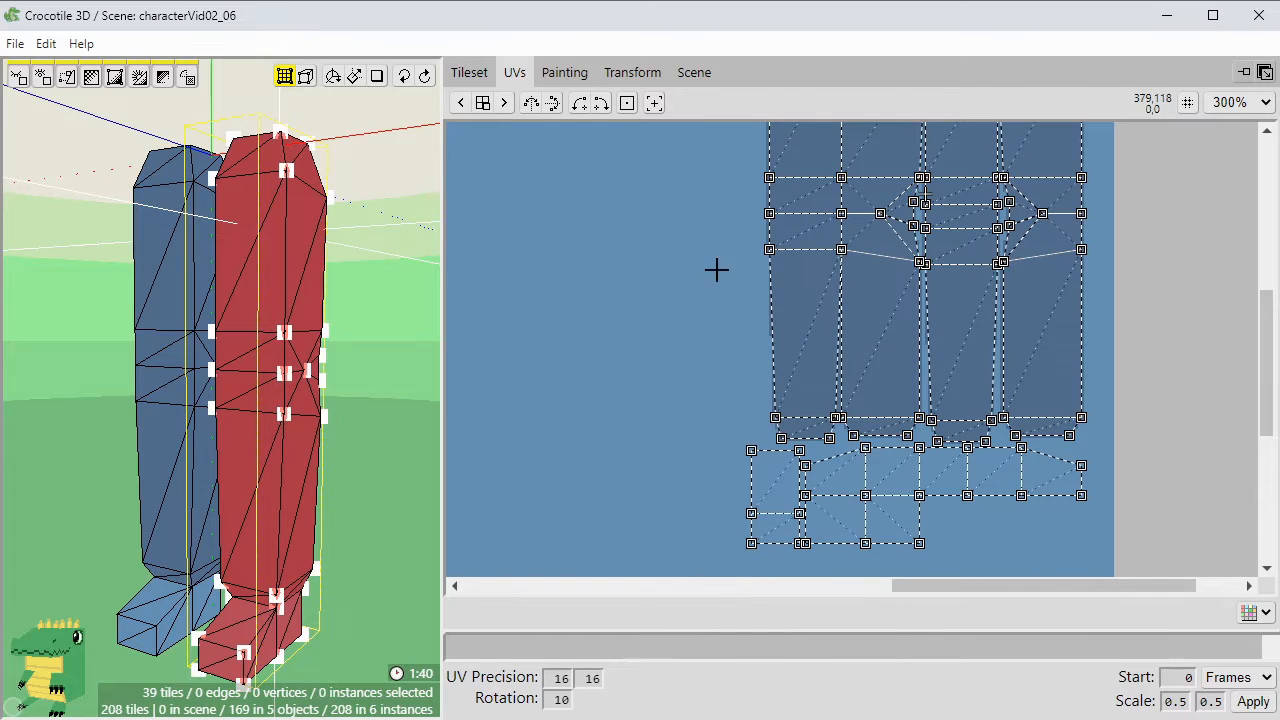
Select the foot islands' UV points and set the painting colour to brown #99693d.
left_click_drag(732, 447, 1090, 550)
left_click(564, 73)
left_click(815, 583)
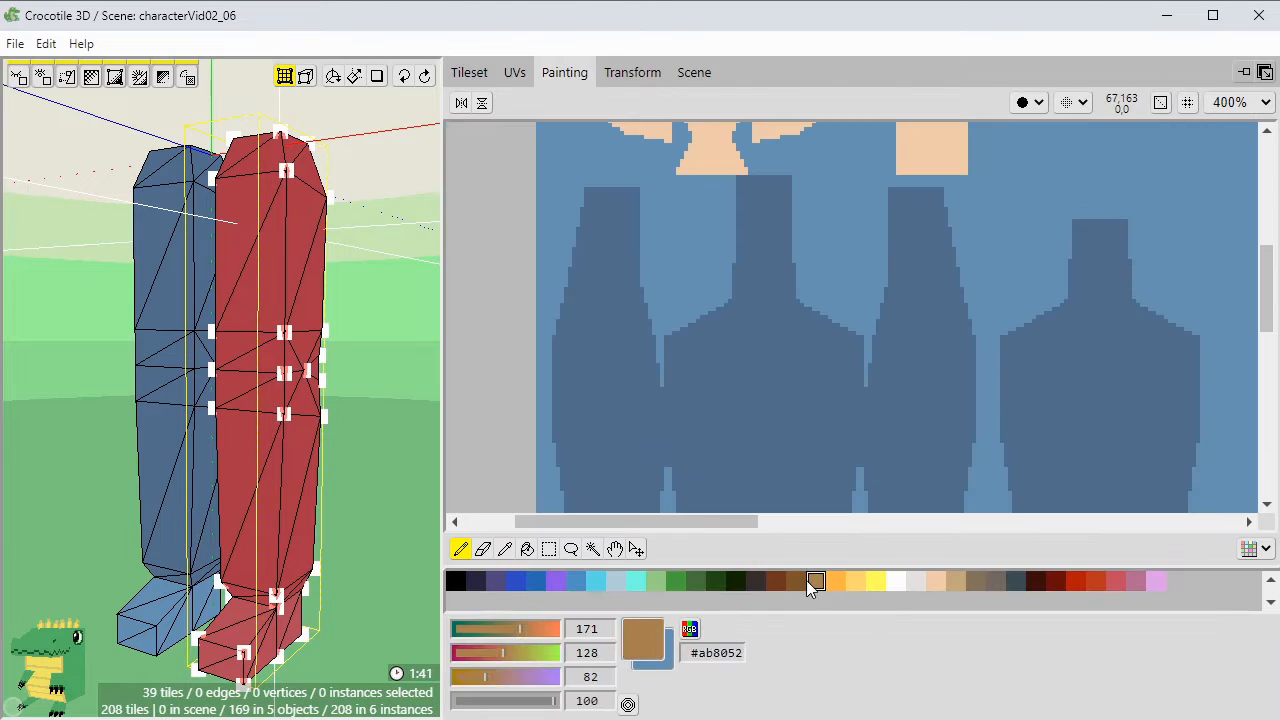
left_click(797, 582)
left_click(524, 632)
left_click(506, 653)
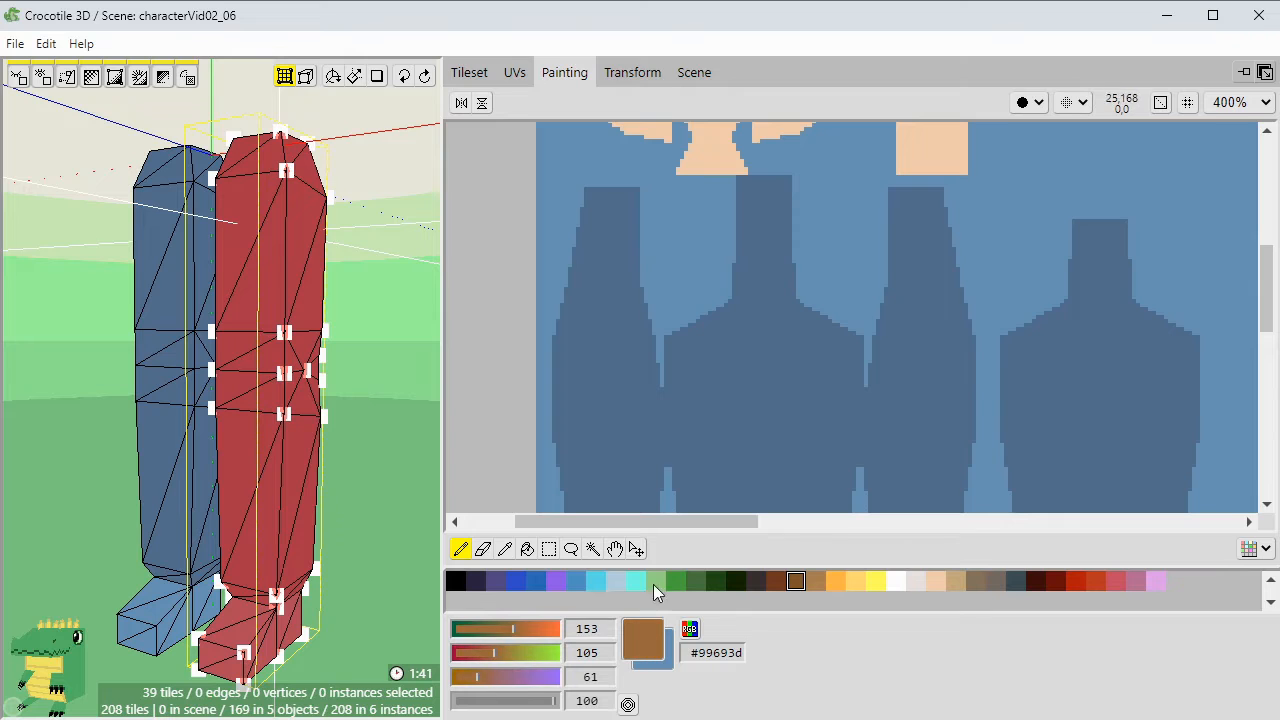
Fill both foot islands on the tileset with the brown painting colour.
left_click(514, 72)
mouse_move(1117, 548)
left_mouse_down()
mouse_move(674, 468)
mouse_move(666, 446)
left_mouse_up()
right_click(608, 217)
mouse_move(680, 434)
left_click(831, 492)
right_click(633, 279)
mouse_move(700, 495)
left_click(846, 496)
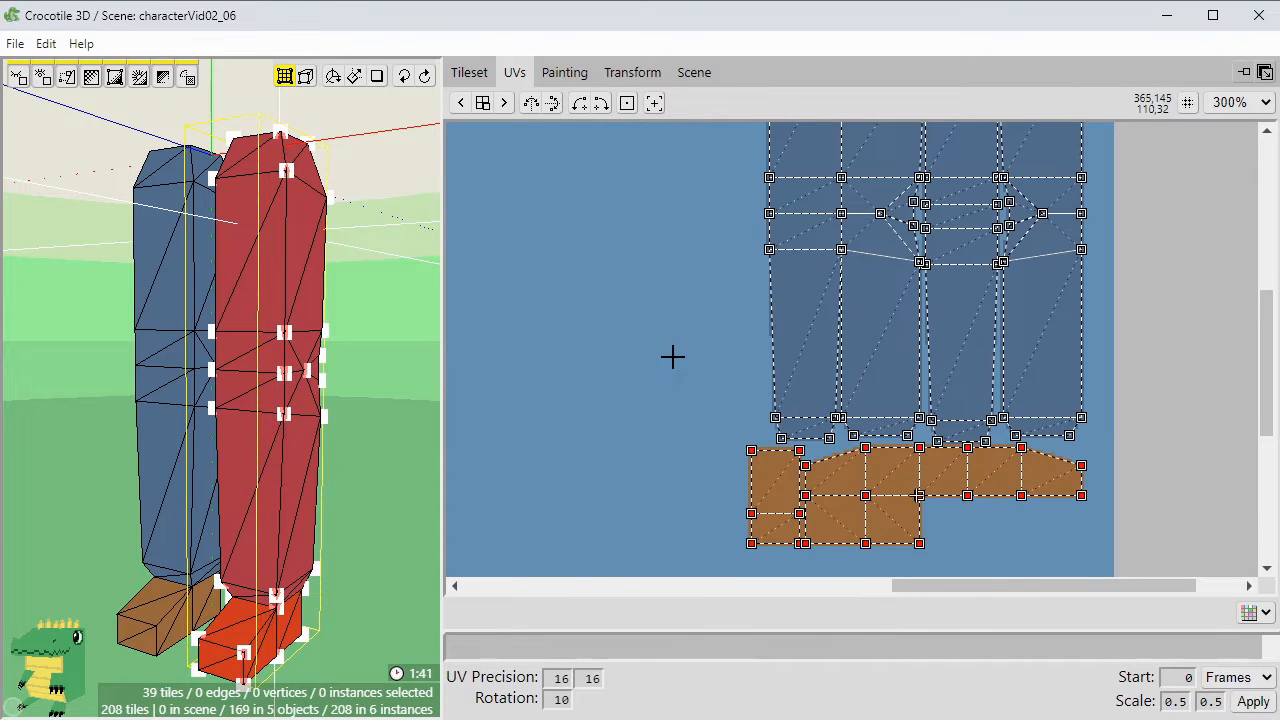
Leave the leg selection and make the head, torso, armL and armR objects visible.
left_click_drag(543, 300, 577, 300)
left_click(407, 333)
scroll(407, 333, "down", 3)
right_click_drag(407, 333, 416, 465)
left_click(694, 72)
left_click(503, 165)
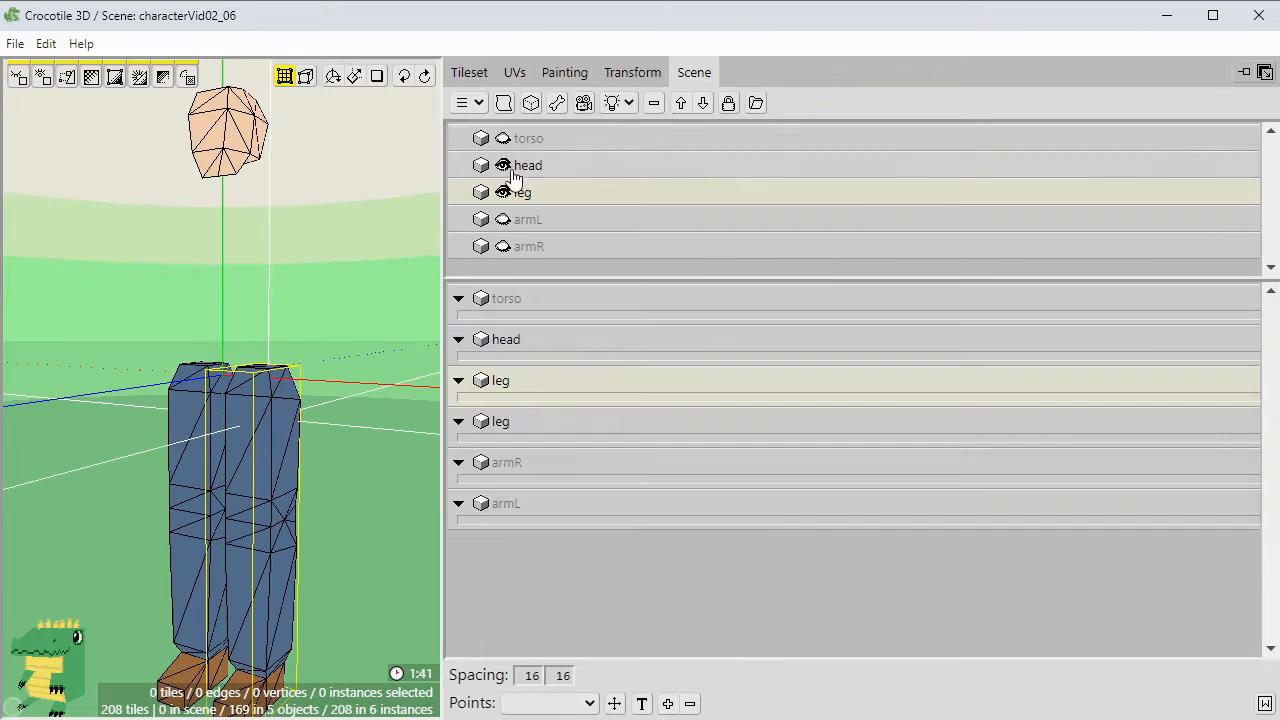
left_click(503, 138)
left_click(503, 219)
left_click(503, 246)
Save the scene as the new version characterVid02_07.
scroll(340, 252, "down", 2)
scroll(338, 243, "up", 1)
left_click_drag(338, 243, 313, 273)
left_click(333, 340)
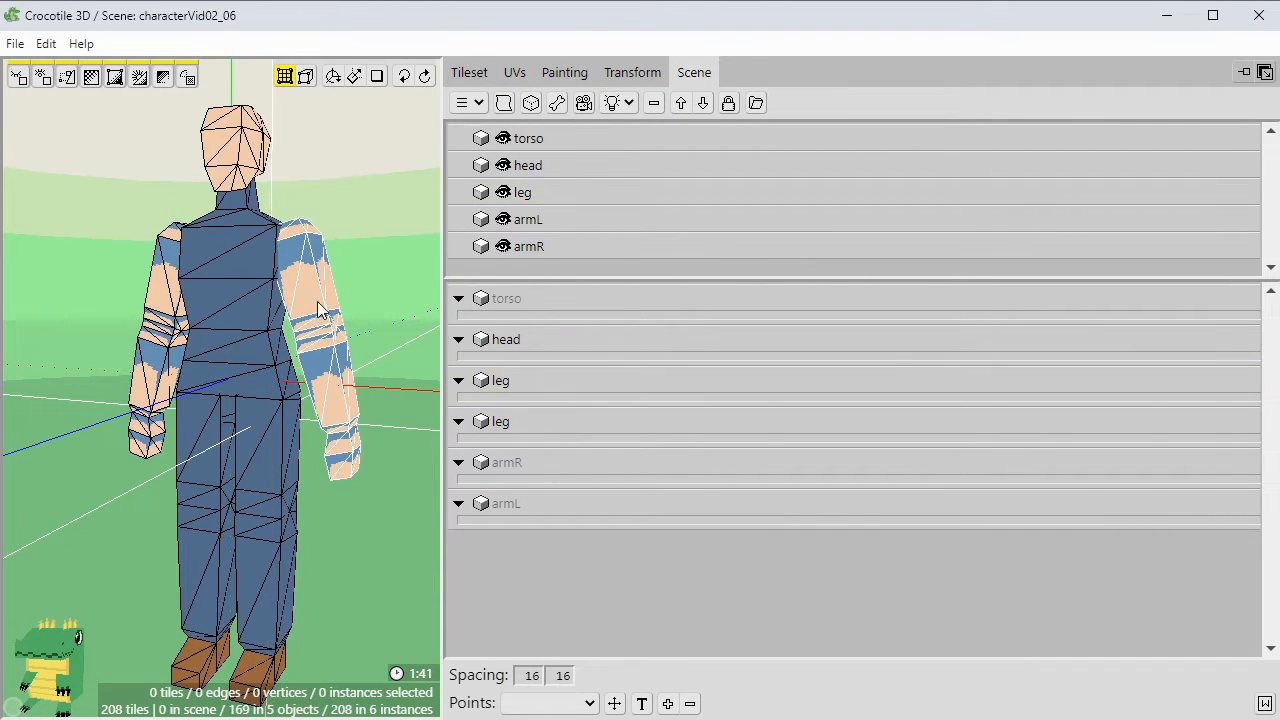
key("ctrl+s")
Open the leg's UVs and examine the gaps between its four strips from waist to ankle.
left_click(514, 72)
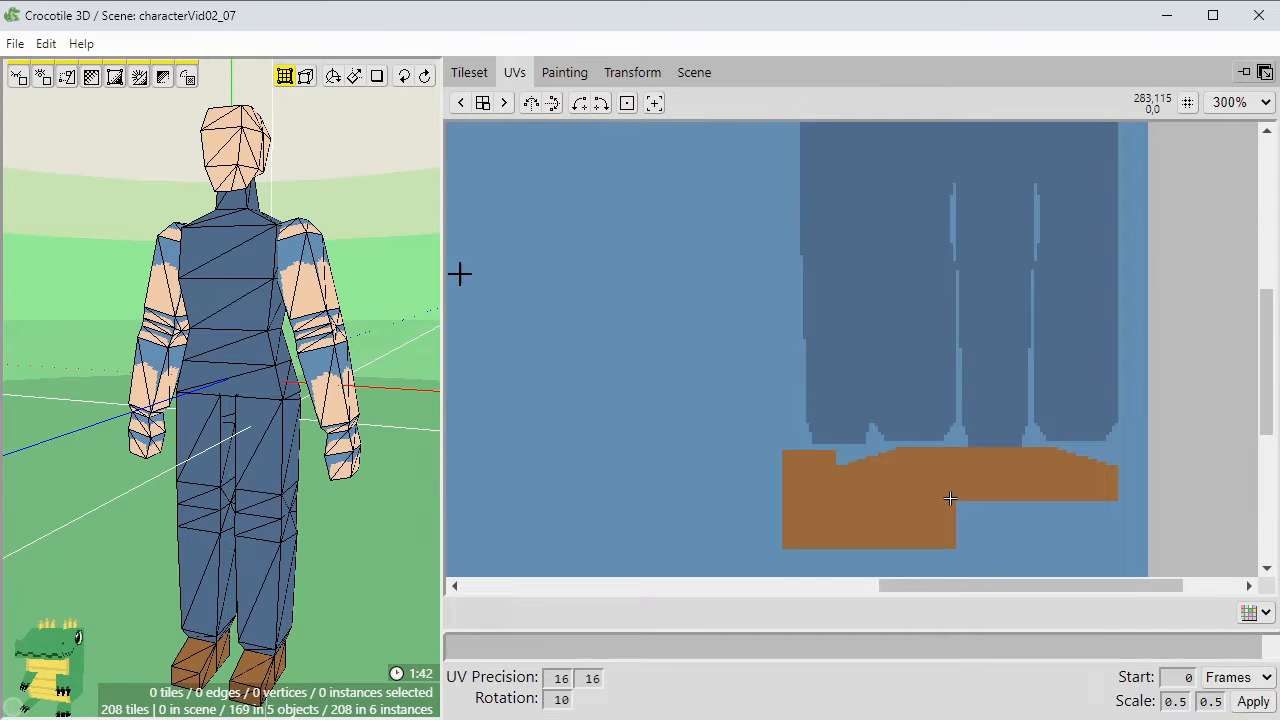
double_click(262, 455)
scroll(1043, 346, "up", 2)
middle_click_drag(1043, 346, 814, 394)
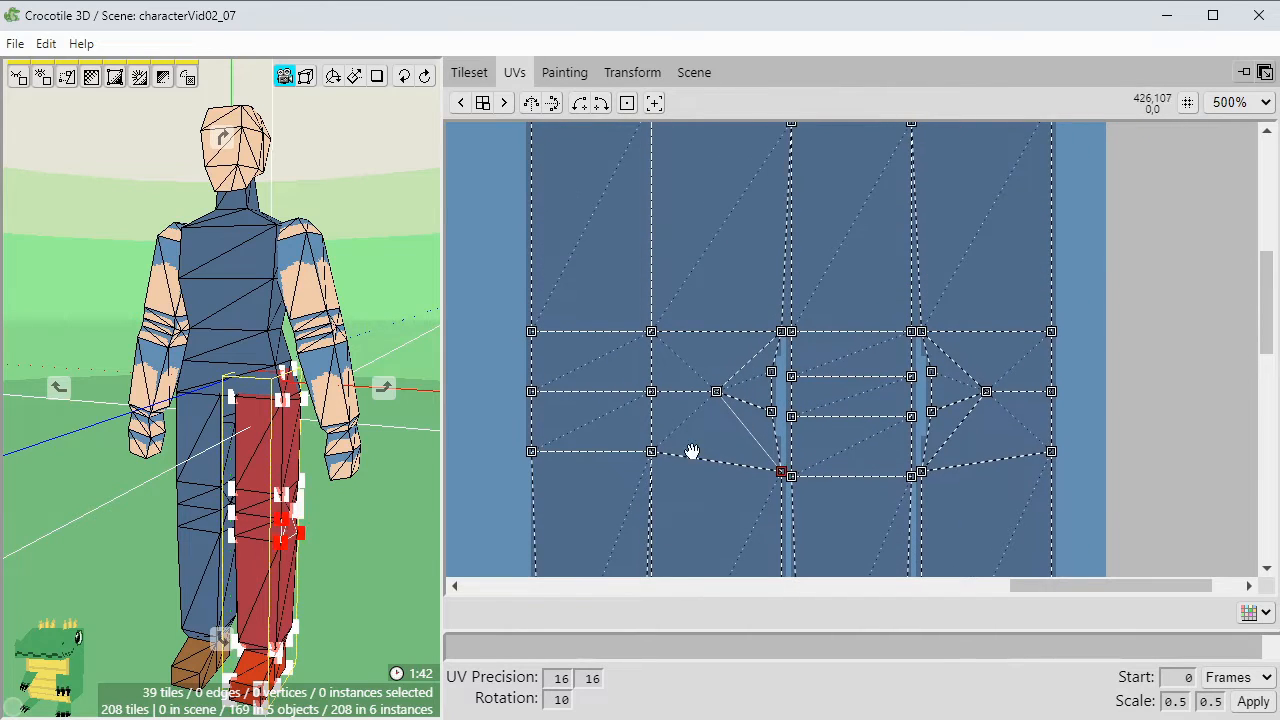
middle_click_drag(691, 451, 935, 283)
middle_click_drag(797, 393, 788, 415)
left_click(804, 380)
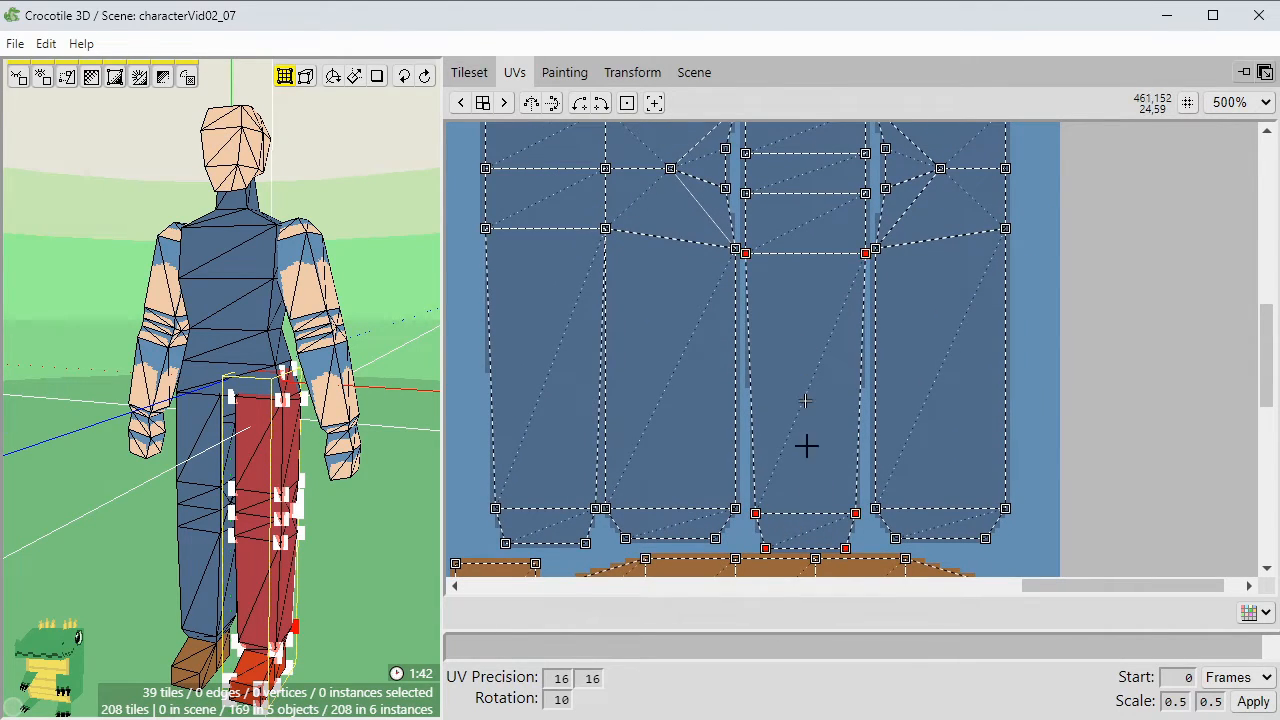
scroll(873, 245, "up", 2)
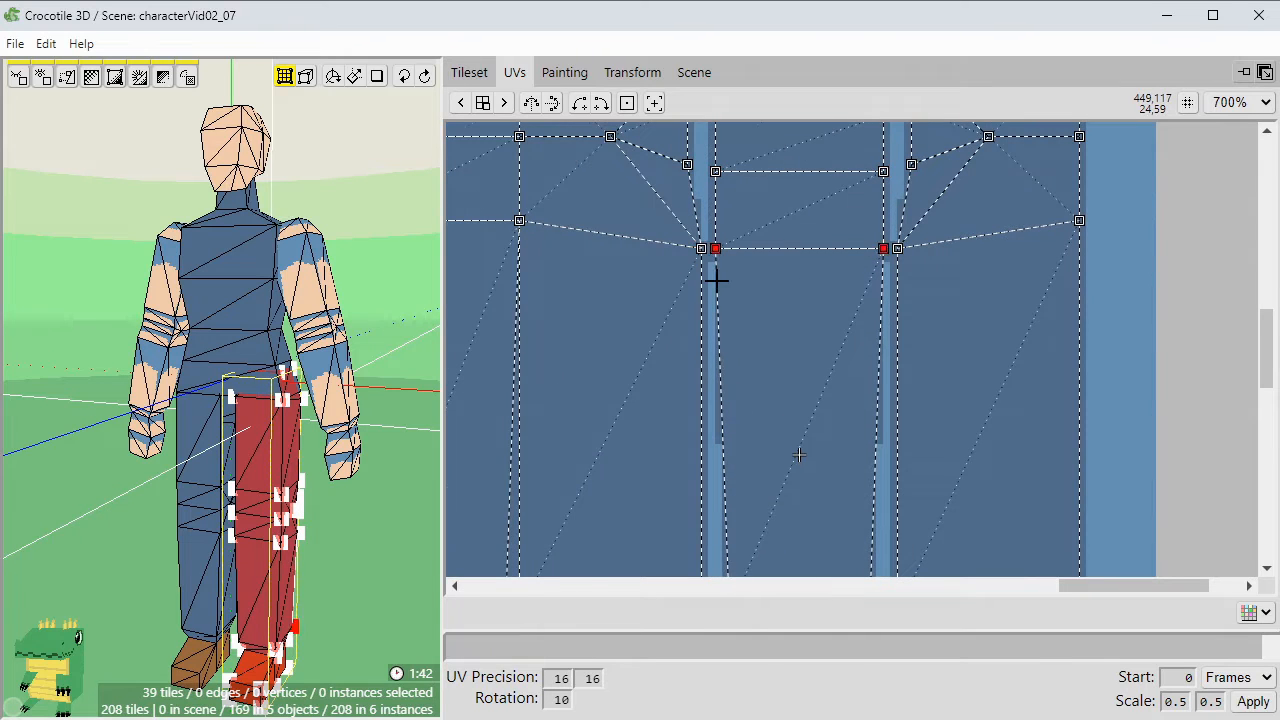
scroll(715, 290, "down", 2)
scroll(618, 551, "up", 1)
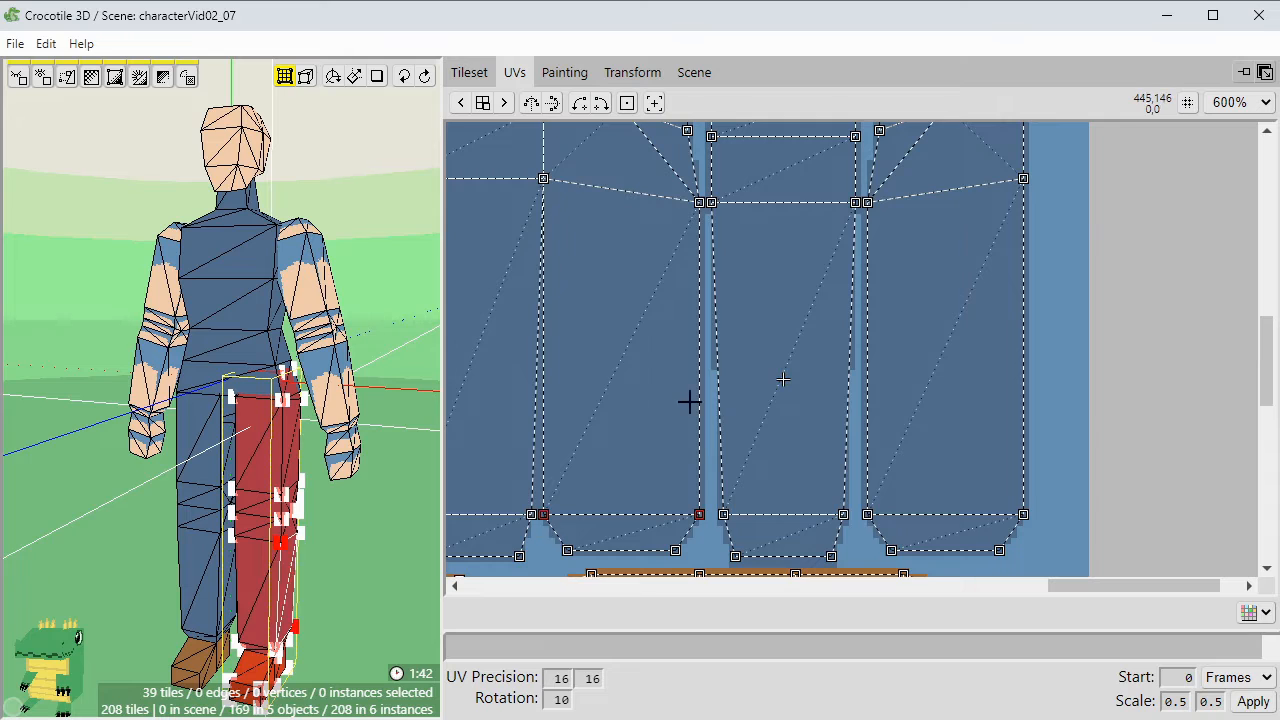
middle_click_drag(716, 278, 720, 466)
middle_click_drag(732, 240, 732, 529)
middle_click_drag(732, 391, 727, 137)
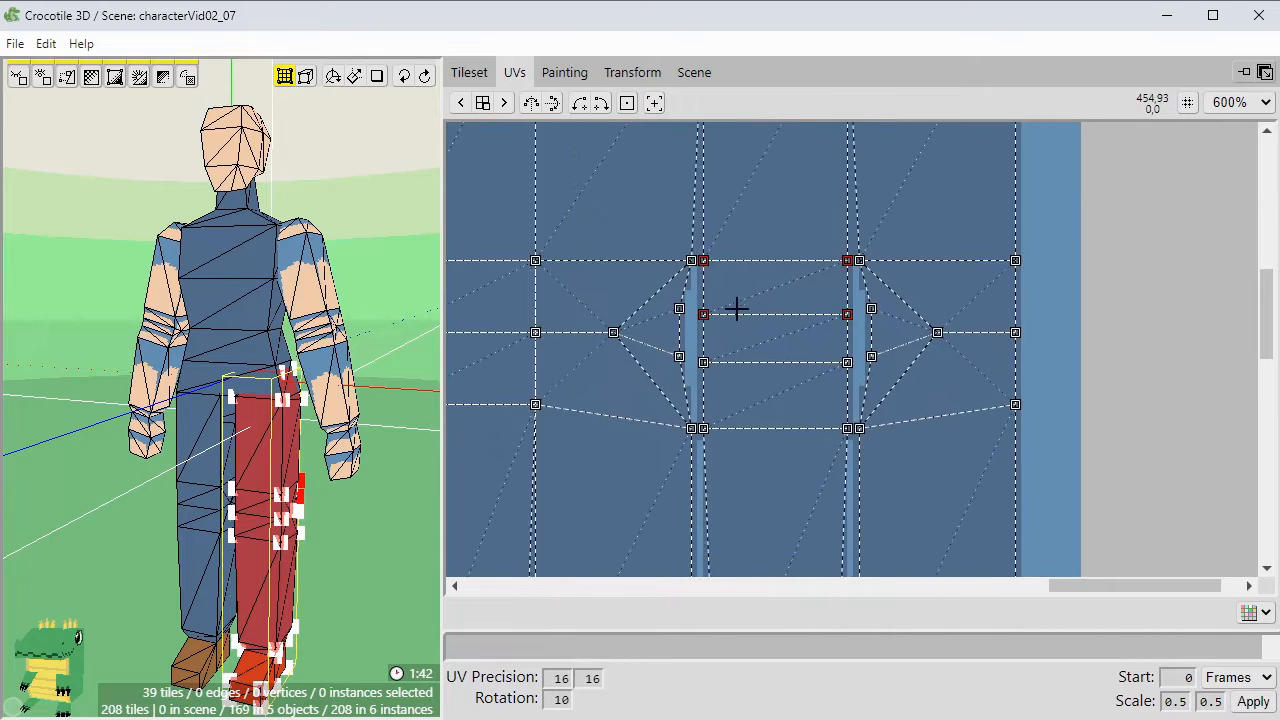
scroll(733, 345, "up", 1)
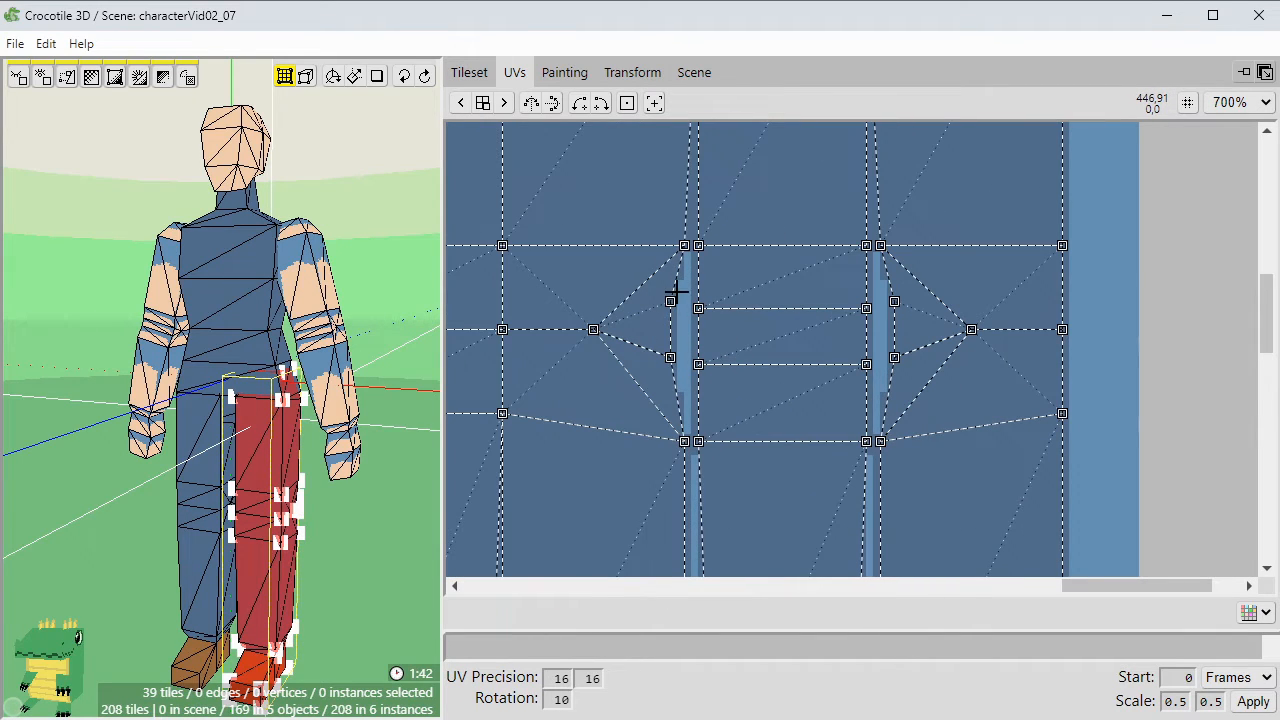
scroll(730, 217, "down", 2)
middle_click_drag(727, 157, 720, 246)
middle_click_drag(746, 532, 734, 344)
middle_click_drag(831, 300, 797, 557)
left_click_drag(729, 207, 780, 266)
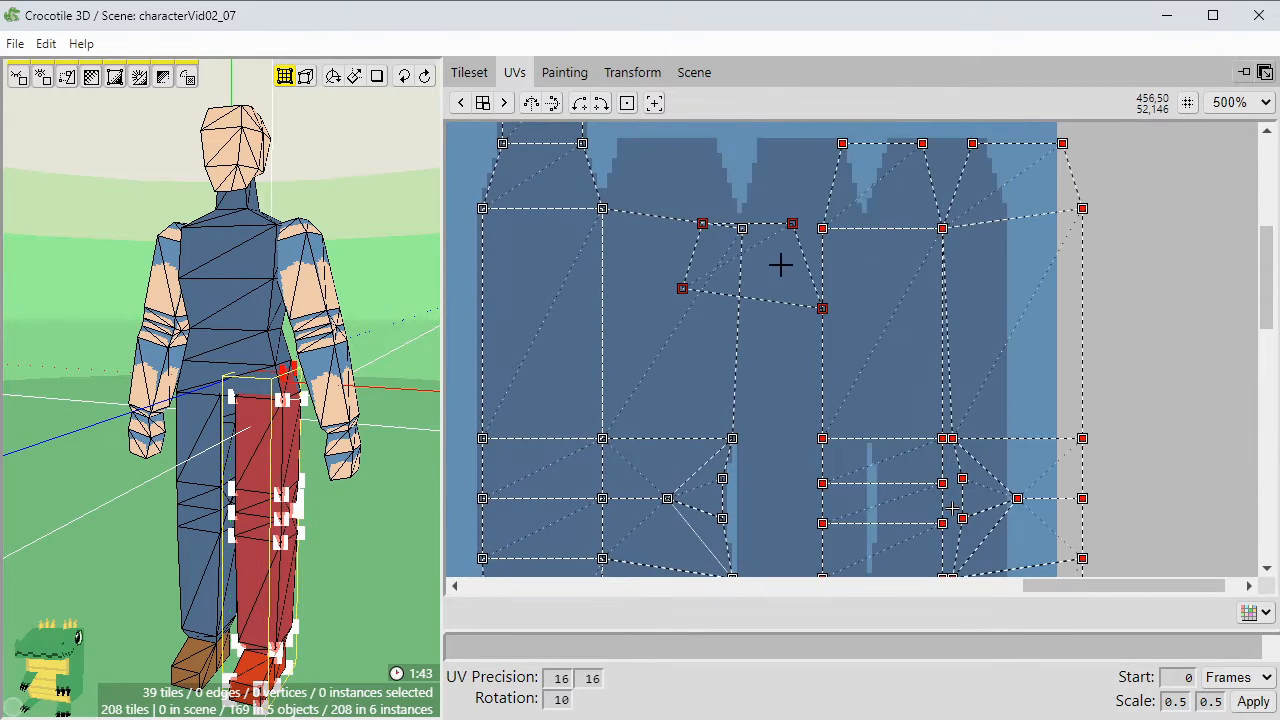
key("ctrl+z")
key("ctrl+z")
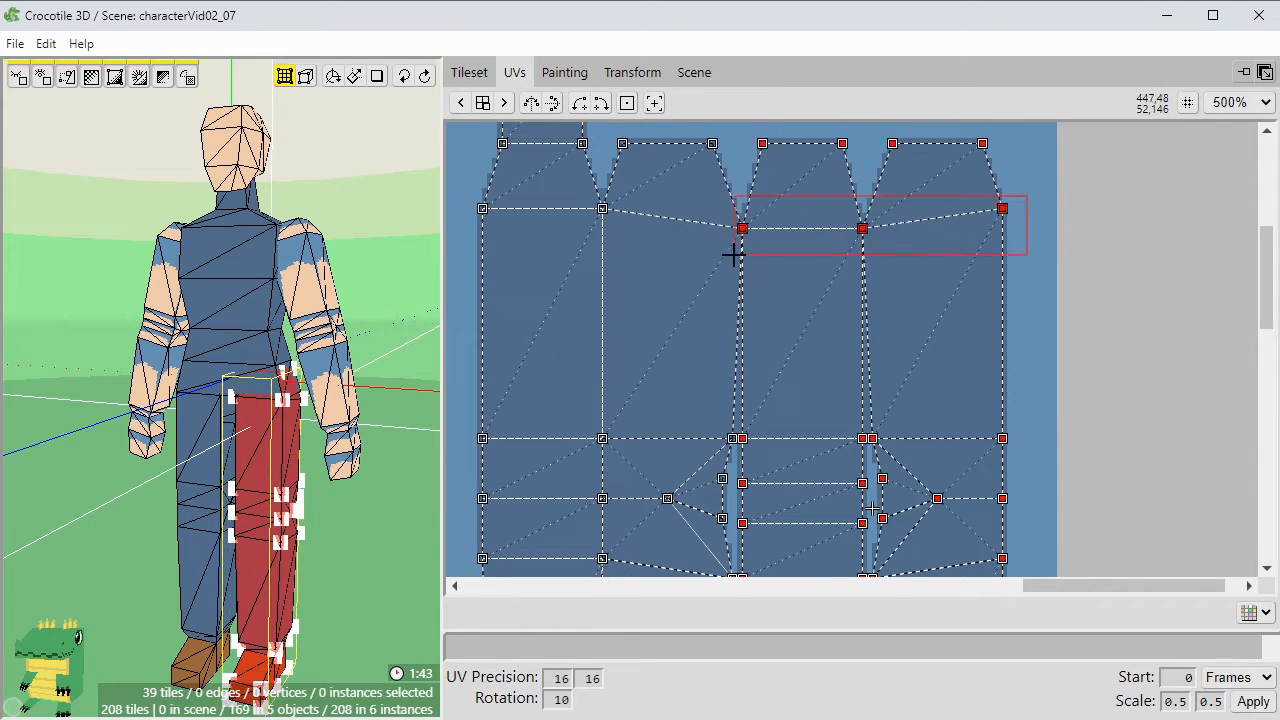
Nudge the third and fourth leg strips 2 pixels left, against the second strip.
key("Left")
key("Left")
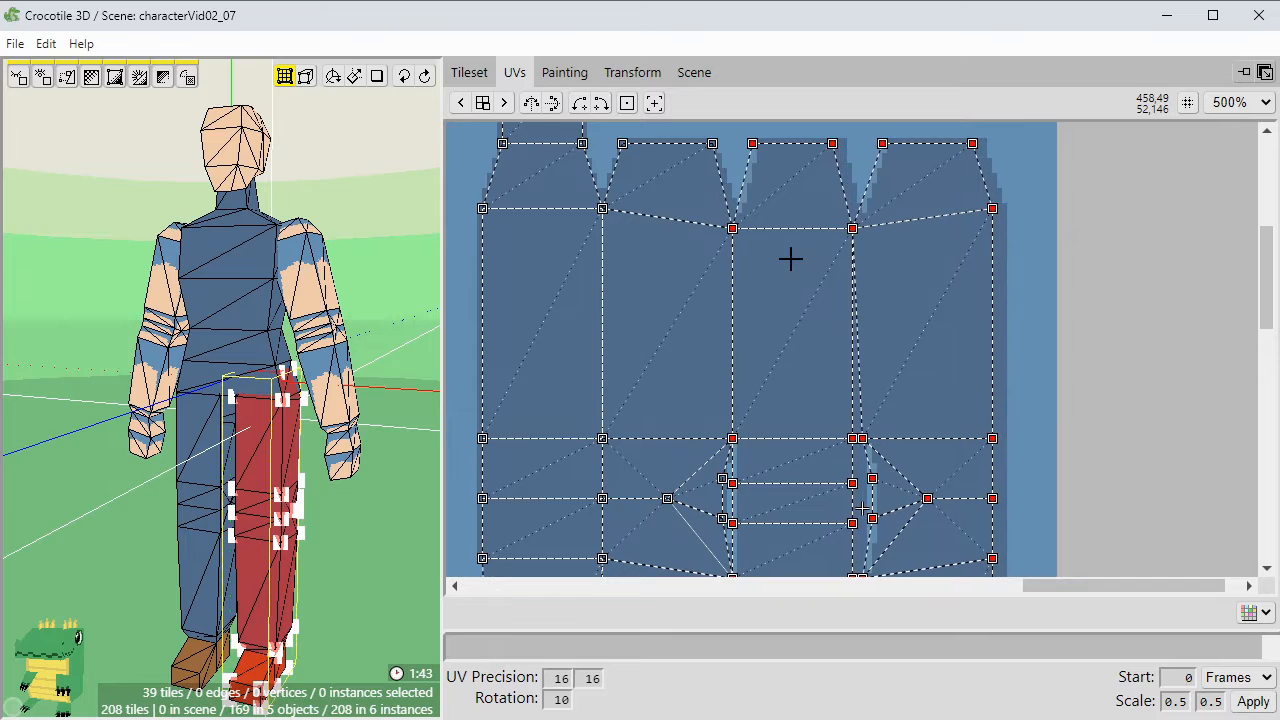
middle_click_drag(829, 373, 870, 129)
middle_click_drag(806, 394, 789, 686)
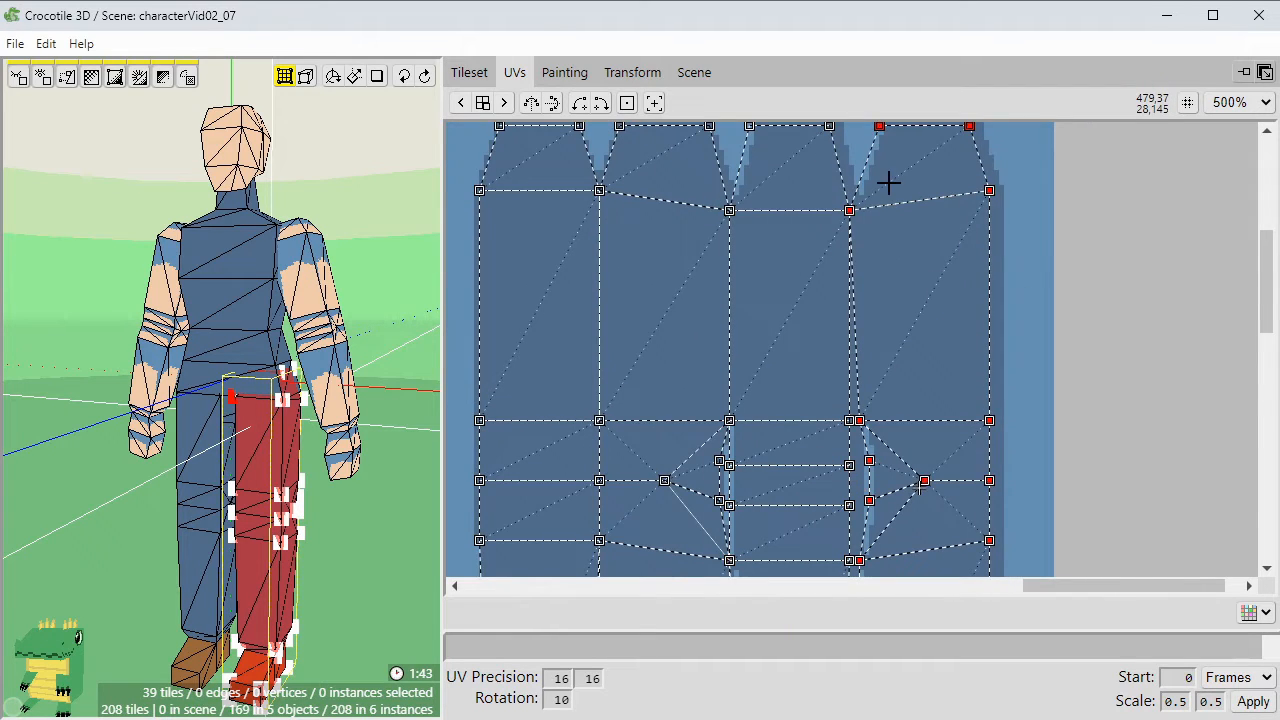
Nudge the fourth leg strip another 2 pixels left, against the third strip.
middle_click_drag(888, 181, 846, 346)
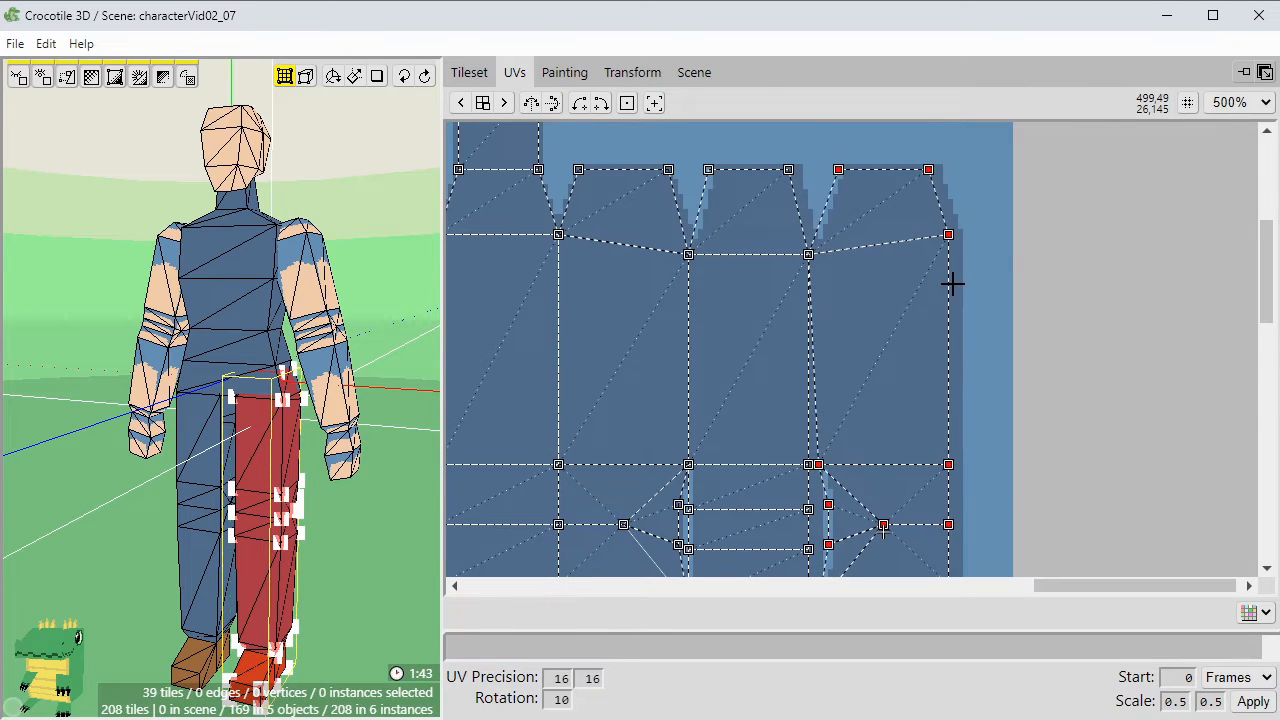
key("Left")
middle_click_drag(837, 347, 880, 150)
middle_click_drag(737, 516, 776, 321)
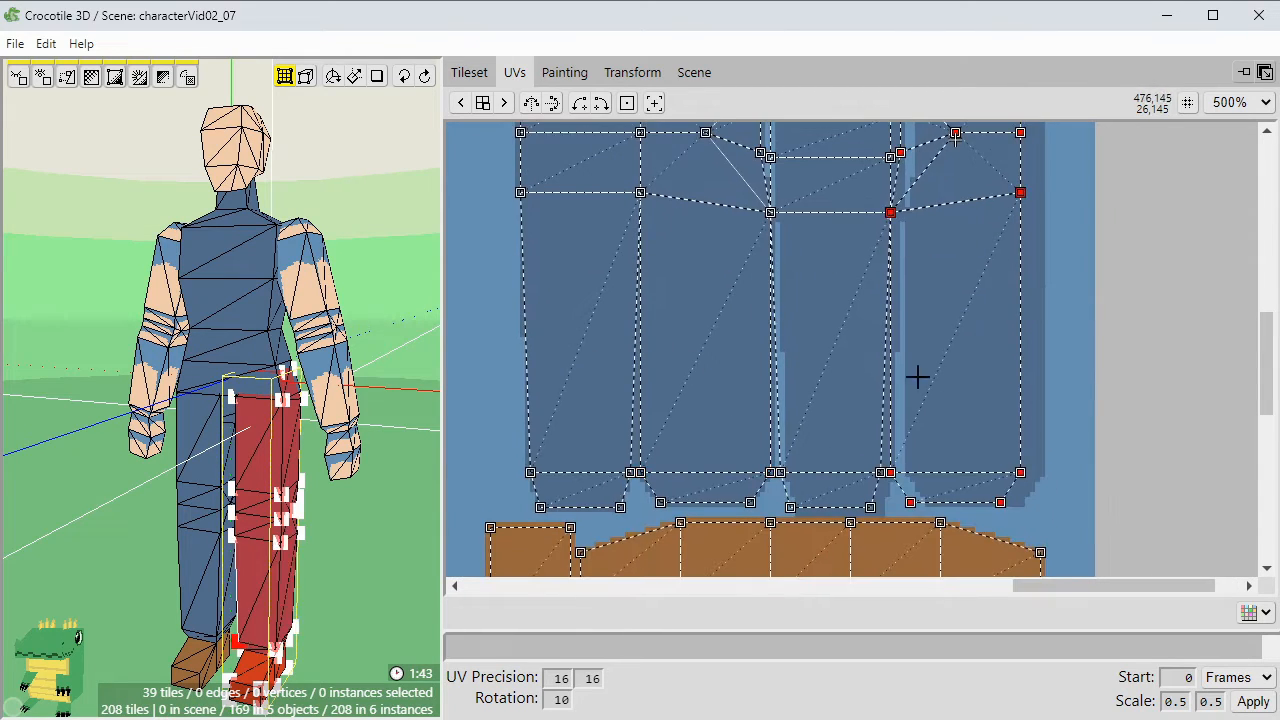
middle_click_drag(581, 459, 824, 294)
middle_click_drag(1044, 354, 1049, 537)
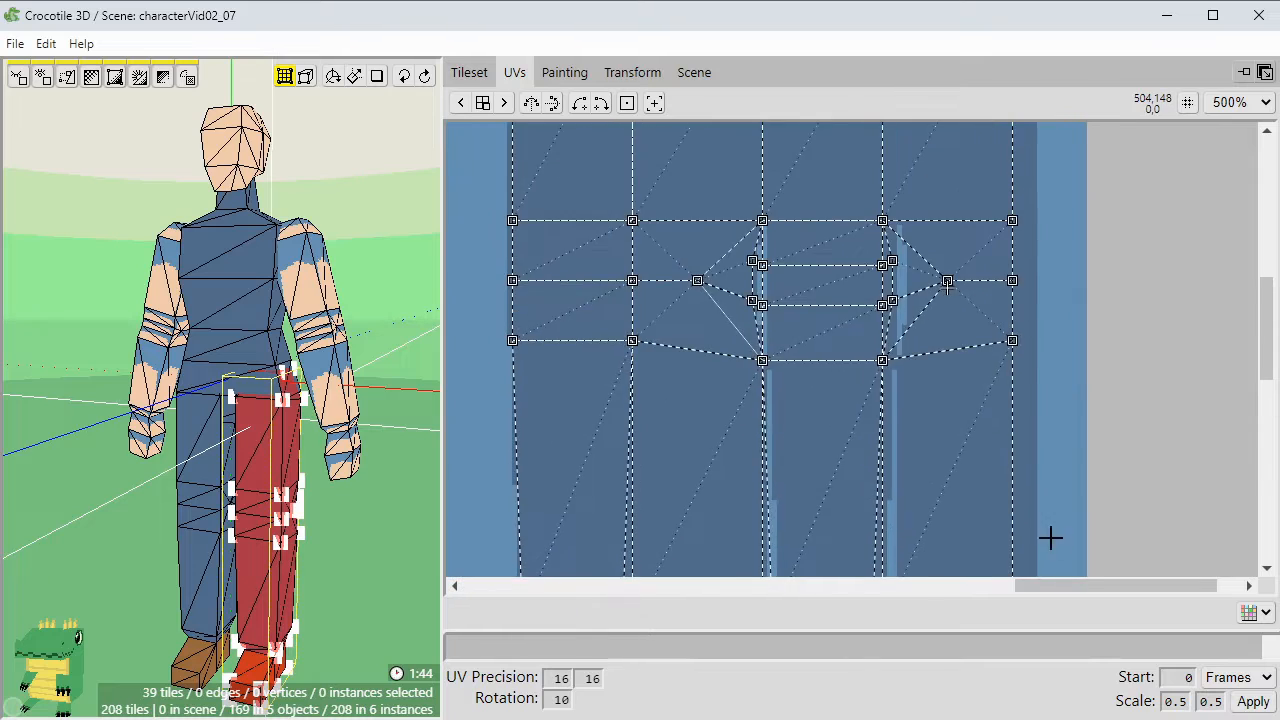
Sample the tileset's light blue background and fill over the old dark blue leg area with it.
scroll(1049, 537, "down", 2)
middle_click_drag(1048, 456, 1020, 391)
left_click(564, 72)
right_click(1126, 346)
middle_click_drag(1154, 351, 450, 345)
mouse_move(1250, 348)
middle_mouse_down()
mouse_move(914, 340)
mouse_move(673, 416)
middle_mouse_up()
right_click(700, 398)
left_click(786, 314)
Sample the torso's dark blue and fill the repacked leg strips with it, excluding the foot islands.
middle_click_drag(786, 314, 1250, 320)
middle_click_drag(450, 320, 980, 303)
right_click(820, 260)
left_click(514, 78)
middle_click_drag(662, 336, 690, 300)
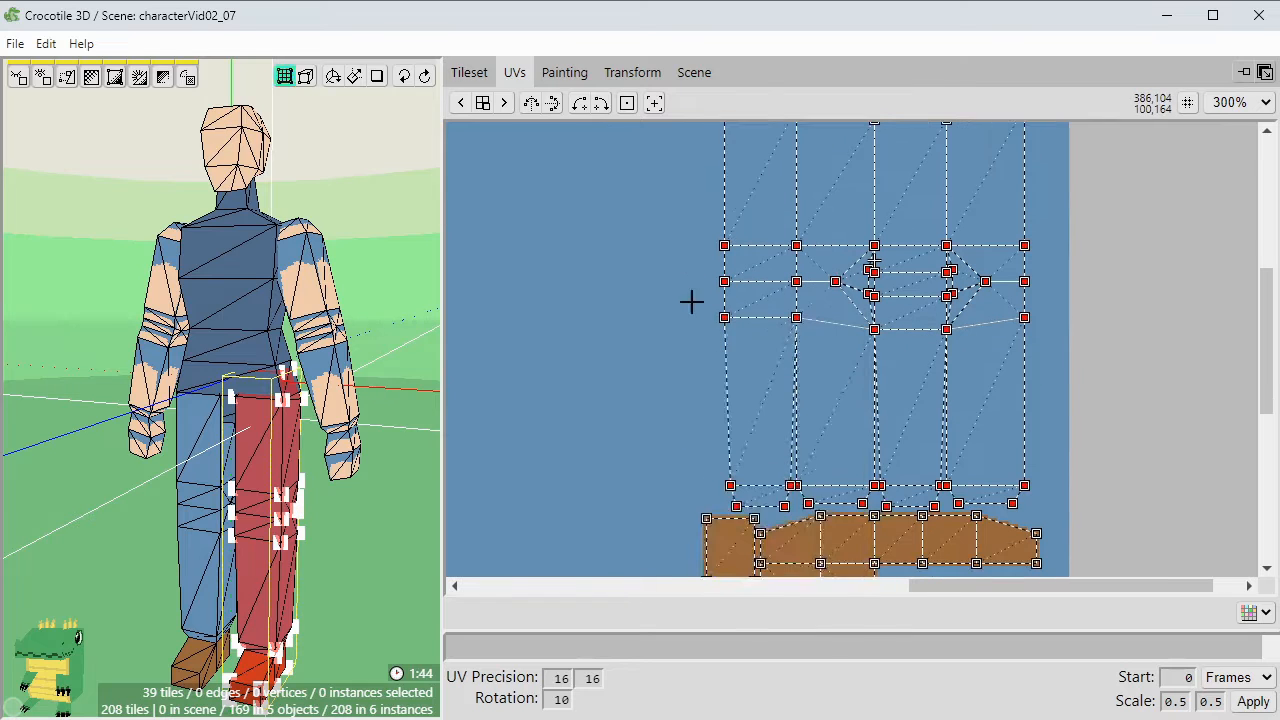
right_click(691, 300)
mouse_move(751, 520)
left_click(890, 520)
right_click(671, 329)
mouse_move(740, 546)
left_click(926, 581)
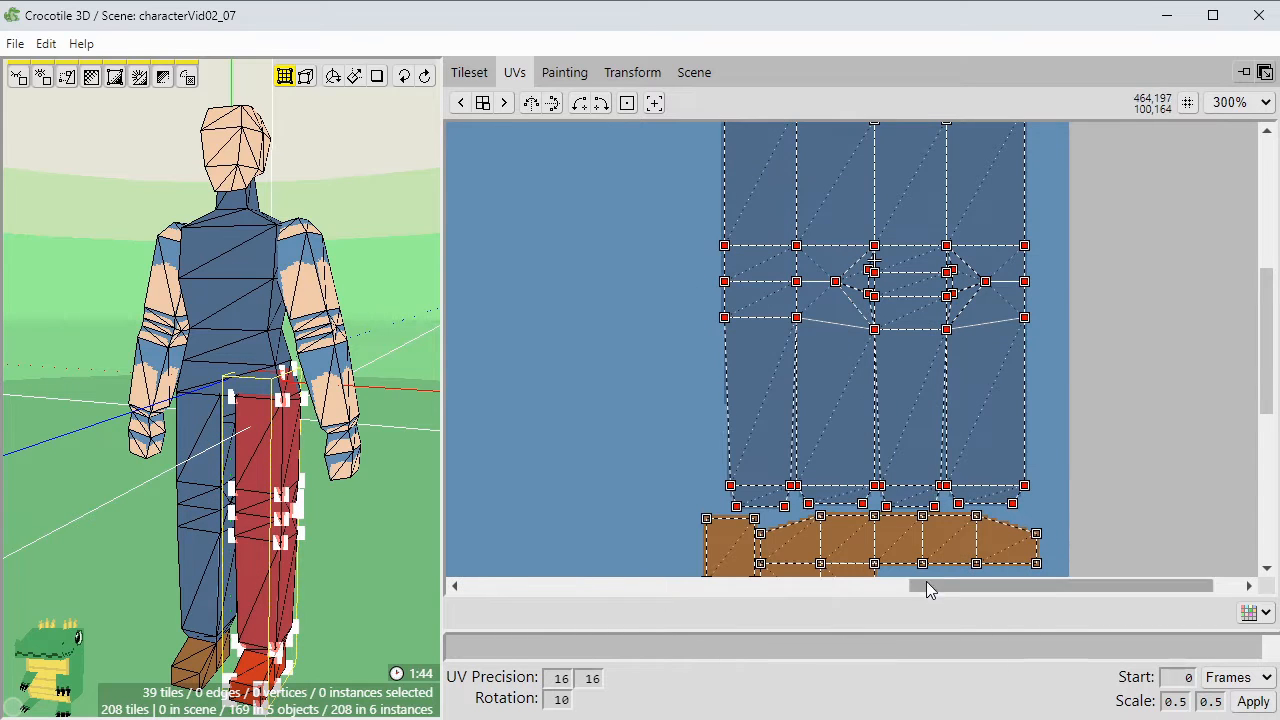
Examine the edges and knee area of the refilled leg strips on the tileset.
left_click(1054, 366)
mouse_move(1069, 254)
middle_mouse_down()
mouse_move(1023, 334)
mouse_move(926, 350)
middle_mouse_up()
scroll(816, 407, "up", 3)
middle_click_drag(844, 258, 786, 540)
scroll(776, 300, "up", 2)
scroll(778, 302, "down", 1)
scroll(791, 294, "down", 1)
scroll(788, 275, "down", 2)
middle_click_drag(756, 275, 760, 414)
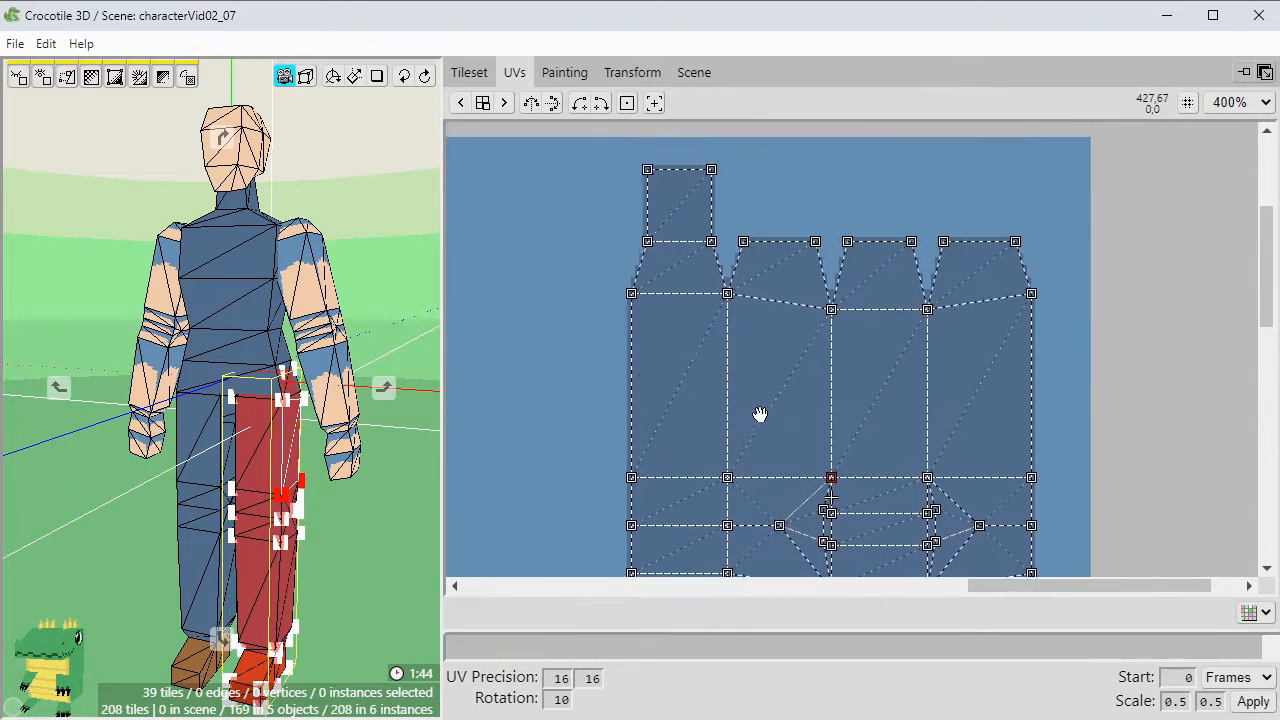
middle_click_drag(686, 461, 801, 300)
scroll(801, 300, "down", 2)
middle_click_drag(589, 382, 779, 342)
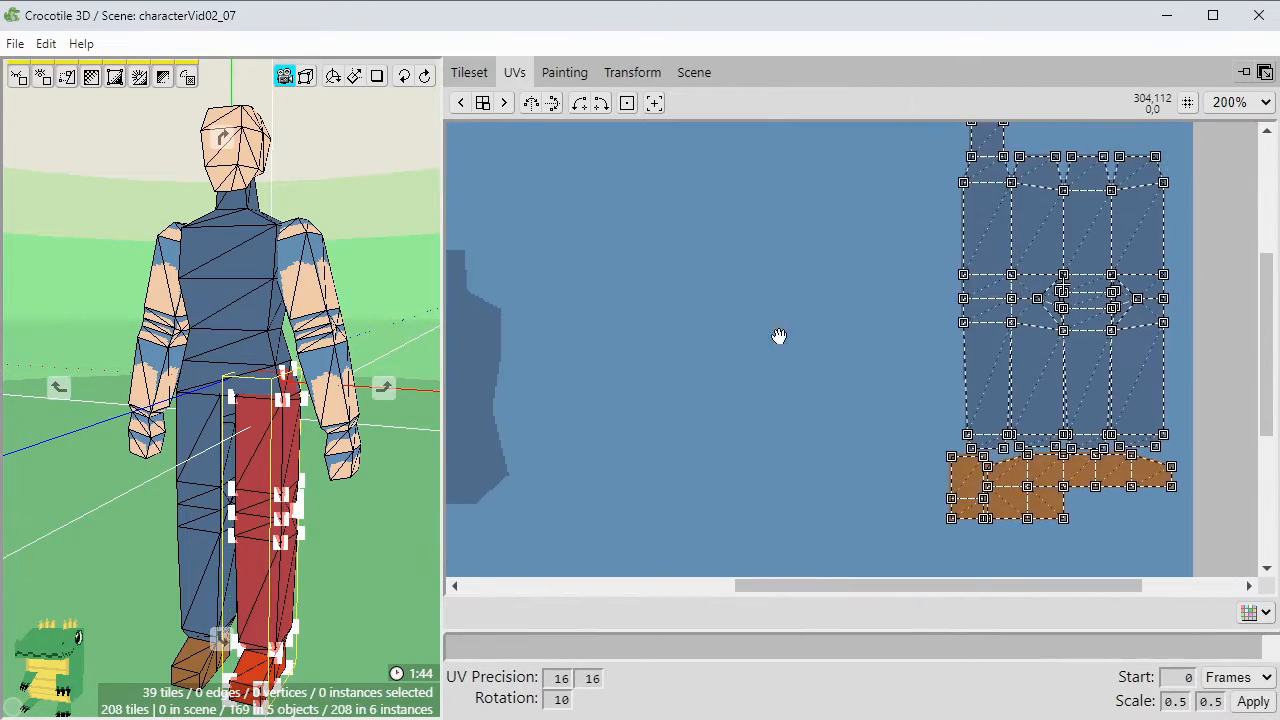
Leave the leg and open the arm on the same side of the character for editing.
left_click(373, 530)
middle_click_drag(373, 530, 329, 533)
scroll(329, 309, "up", 2)
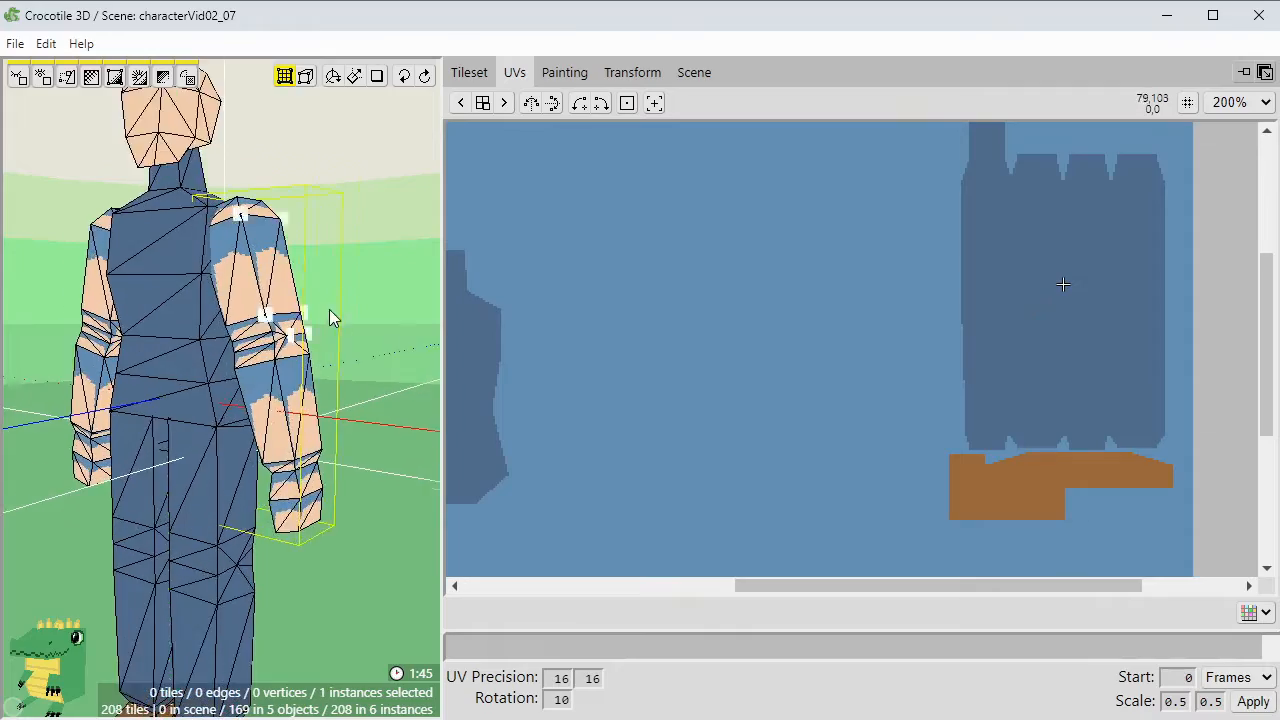
key("space")
left_click_drag(329, 309, 405, 307)
left_click_drag(250, 269, 314, 269)
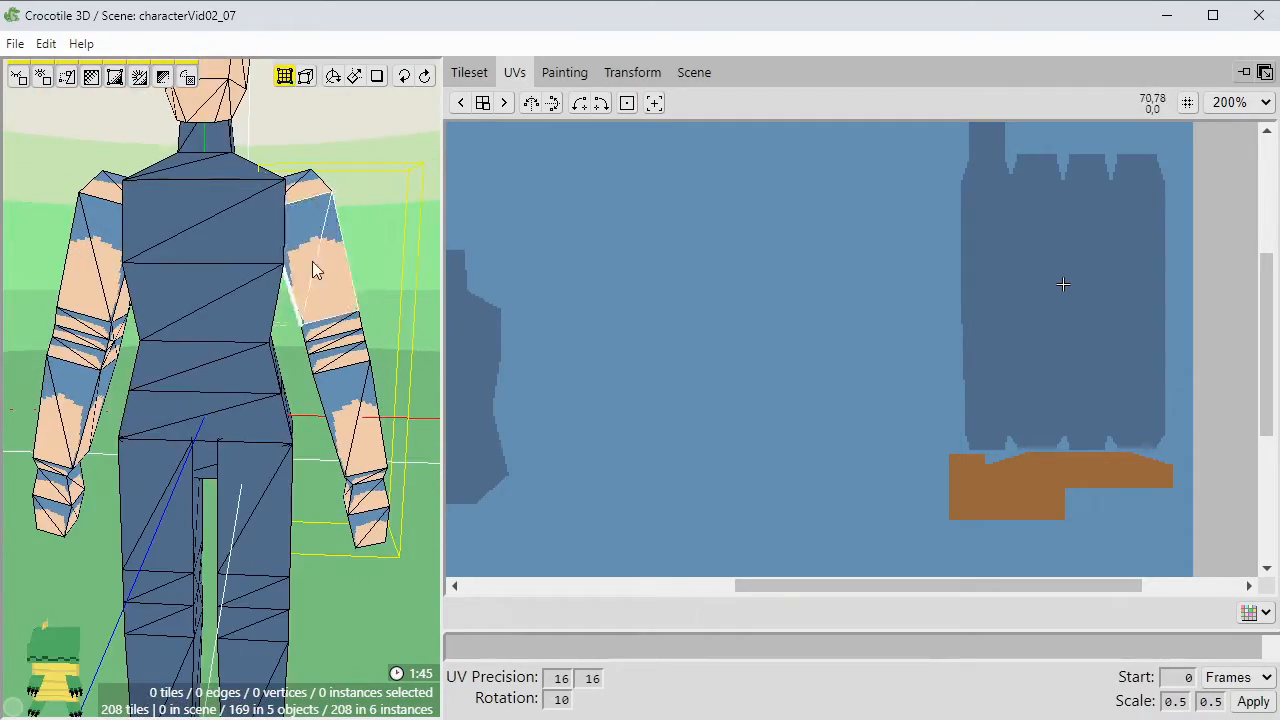
Select the seven front tiles of the arm from the shoulder down to the wrist.
left_click(314, 269)
right_click_drag(338, 354, 234, 357)
scroll(234, 357, "up", 2)
left_click(234, 348, "shift")
left_click(240, 364, "shift")
left_click(262, 477, "shift")
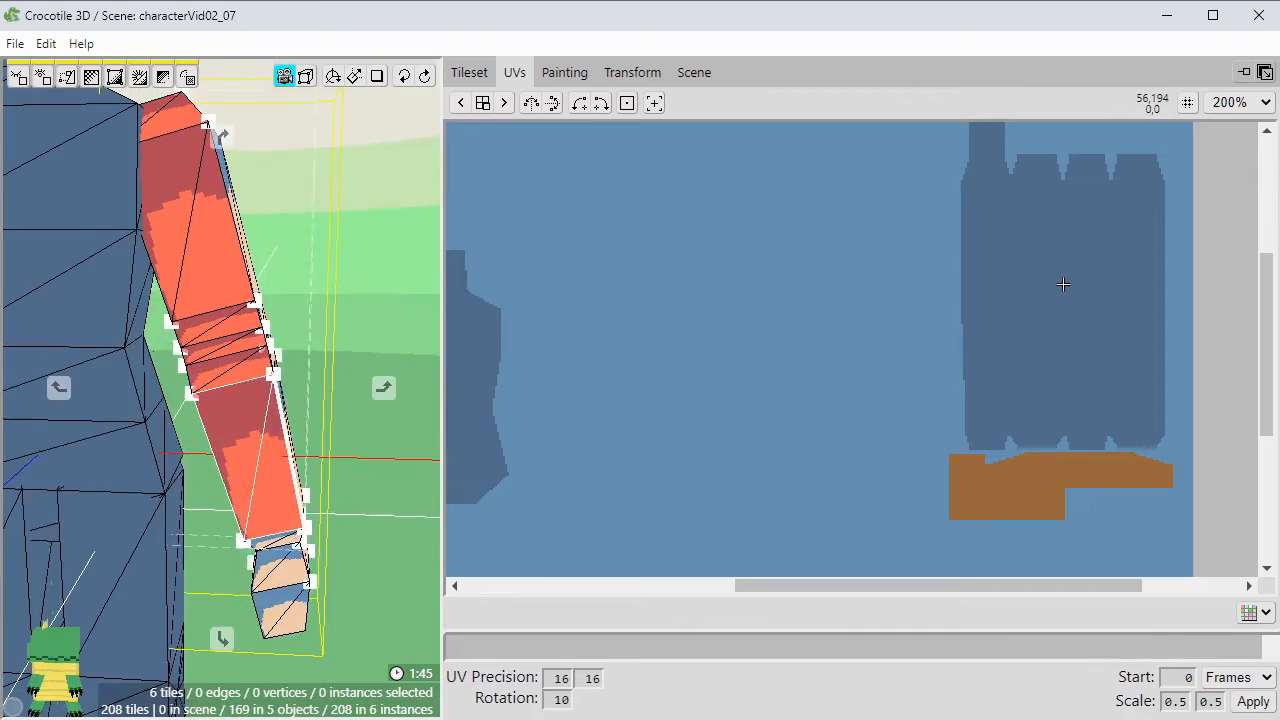
right_click_drag(268, 500, 264, 450)
left_click(282, 497, "shift")
right_click_drag(274, 307, 285, 292)
mouse_move(285, 292)
left_mouse_down()
mouse_move(200, 292)
mouse_move(285, 280)
mouse_move(275, 400)
mouse_move(280, 290)
left_mouse_up()
left_click_drag(297, 216, 300, 200)
Unwrap the selected front arm tiles and move the island into the empty area between the torso and leg layouts.
left_click_drag(530, 208, 786, 294)
key("u")
left_click_drag(420, 350, 345, 365)
right_click(751, 340)
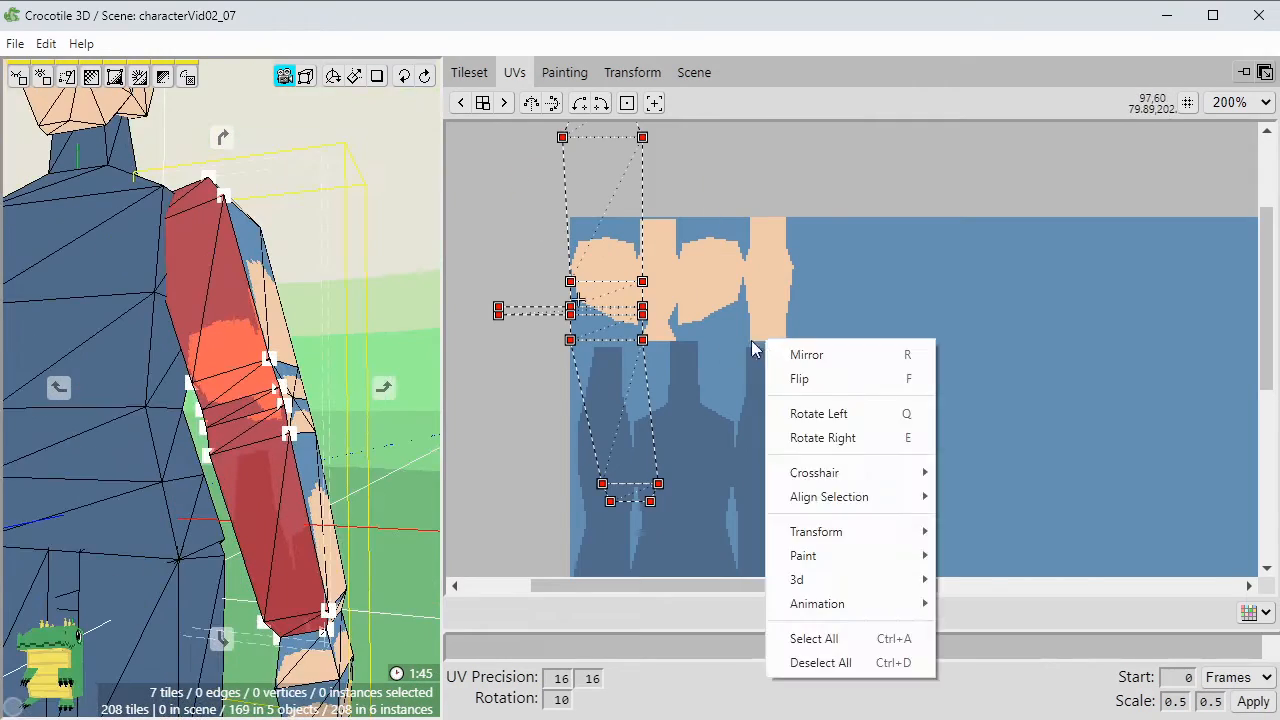
left_click_drag(734, 394, 744, 348)
left_click_drag(602, 321, 1049, 481)
Align the two protruding elbow points with the left edge of the front arm island.
scroll(1049, 481, "up", 3)
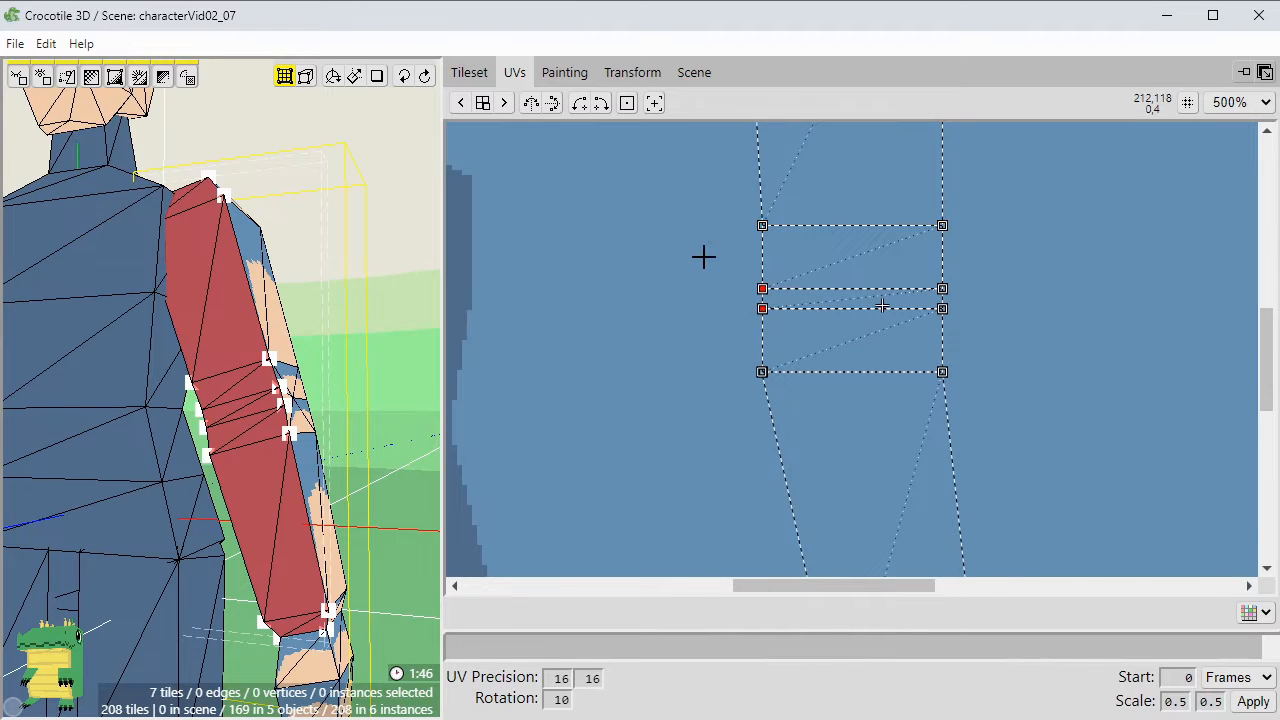
scroll(704, 256, "down", 3)
left_click_drag(706, 262, 719, 331)
Shift the front arm island's wrist-end points until the forearm's right edge is vertical.
left_click_drag(270, 540, 302, 558)
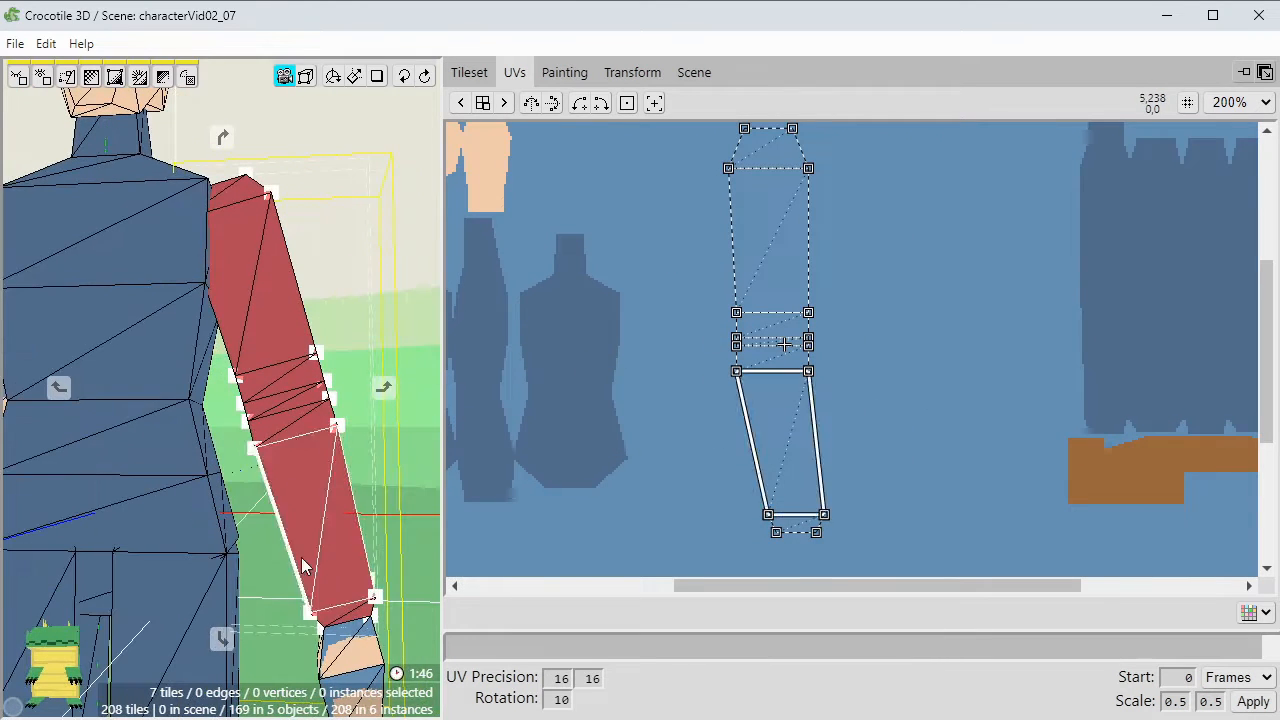
left_click_drag(860, 486, 746, 563)
mouse_move(830, 505)
left_mouse_down()
mouse_move(813, 513)
mouse_move(809, 498)
left_mouse_up()
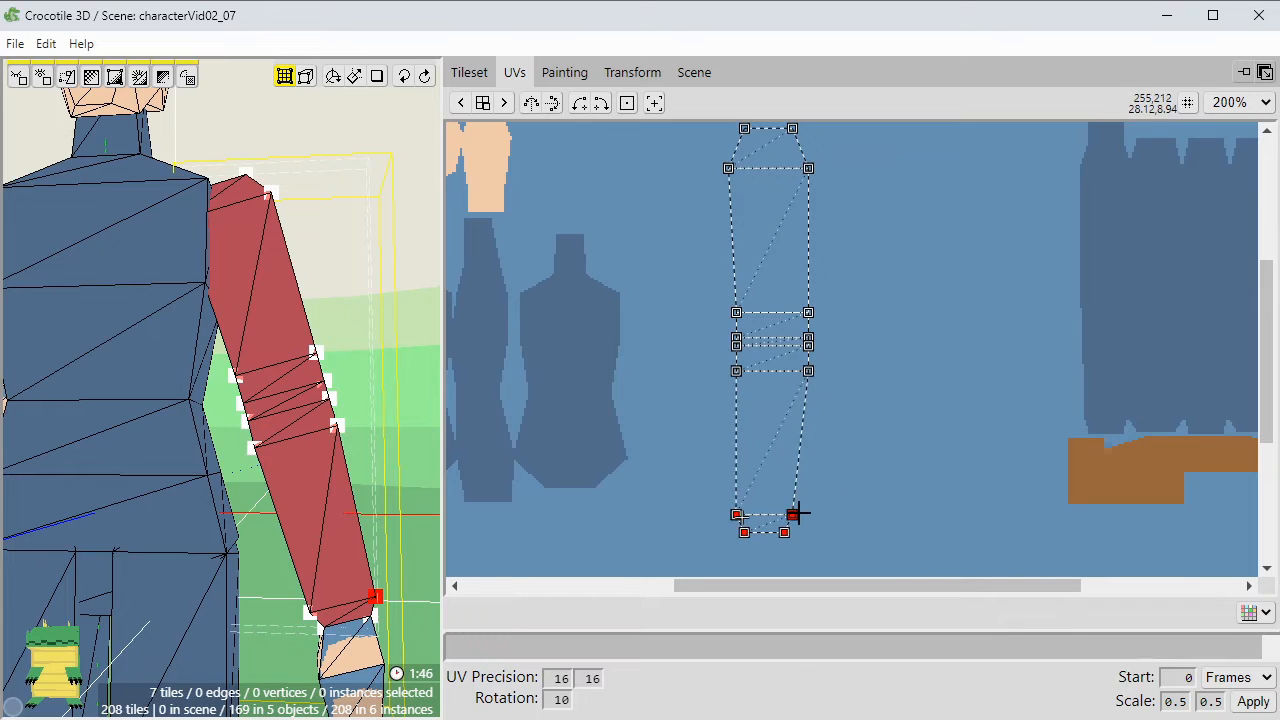
scroll(829, 449, "up", 2)
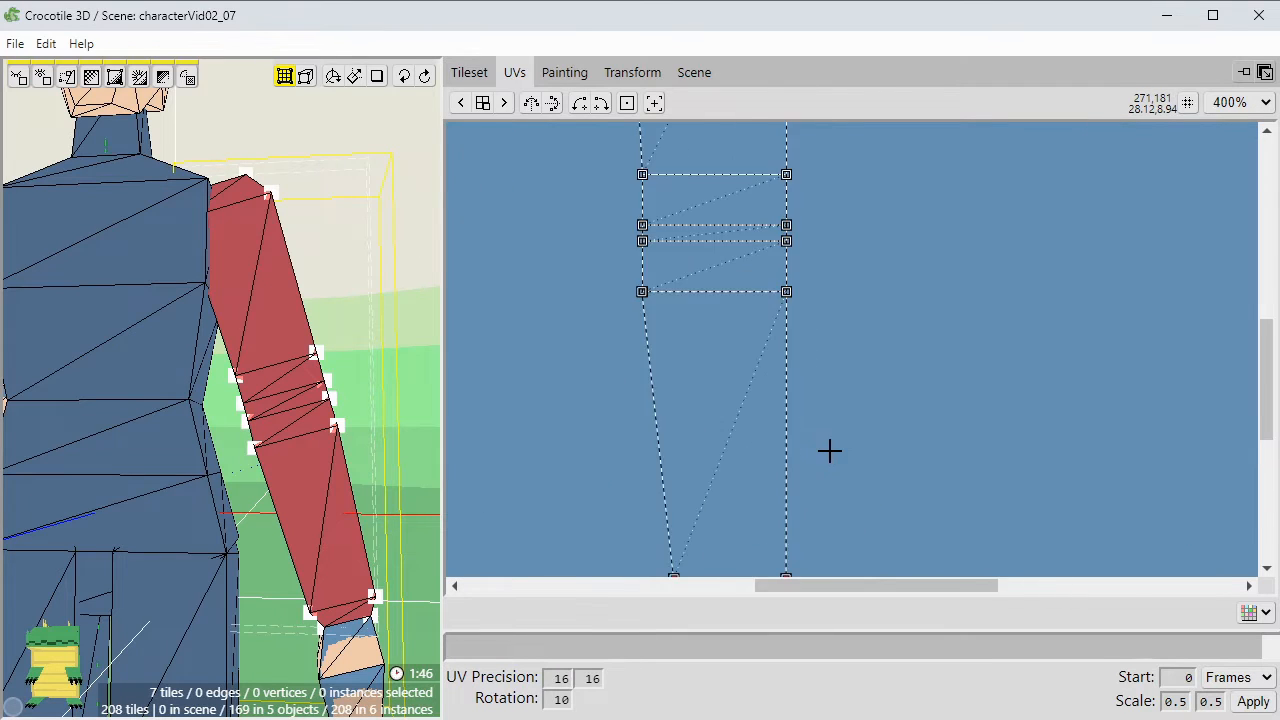
scroll(800, 437, "down", 1)
middle_click_drag(783, 391, 870, 452)
Add the eight tiles on the arm's outer side, from shoulder to wrist, to the selection.
left_click_drag(391, 410, 258, 458)
left_click(241, 228, "shift")
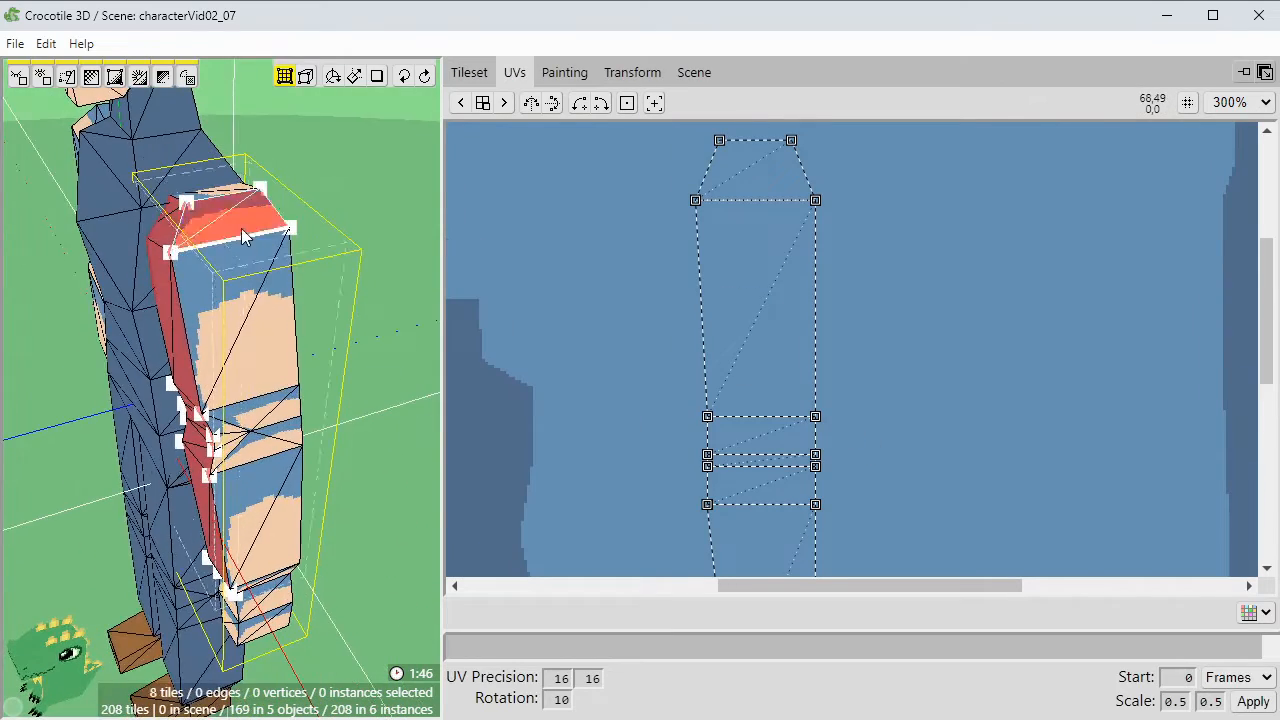
left_click(239, 290, "shift")
left_click_drag(239, 330, 215, 270)
left_click(236, 335, "shift")
left_click(188, 340, "shift")
left_click(192, 372, "shift")
left_click(222, 382, "shift")
left_click(224, 440, "shift")
left_click(215, 574, "shift")
Unwrap the arm's outer-side tiles and place their island to the left of the front arm island.
scroll(770, 310, "down", 4)
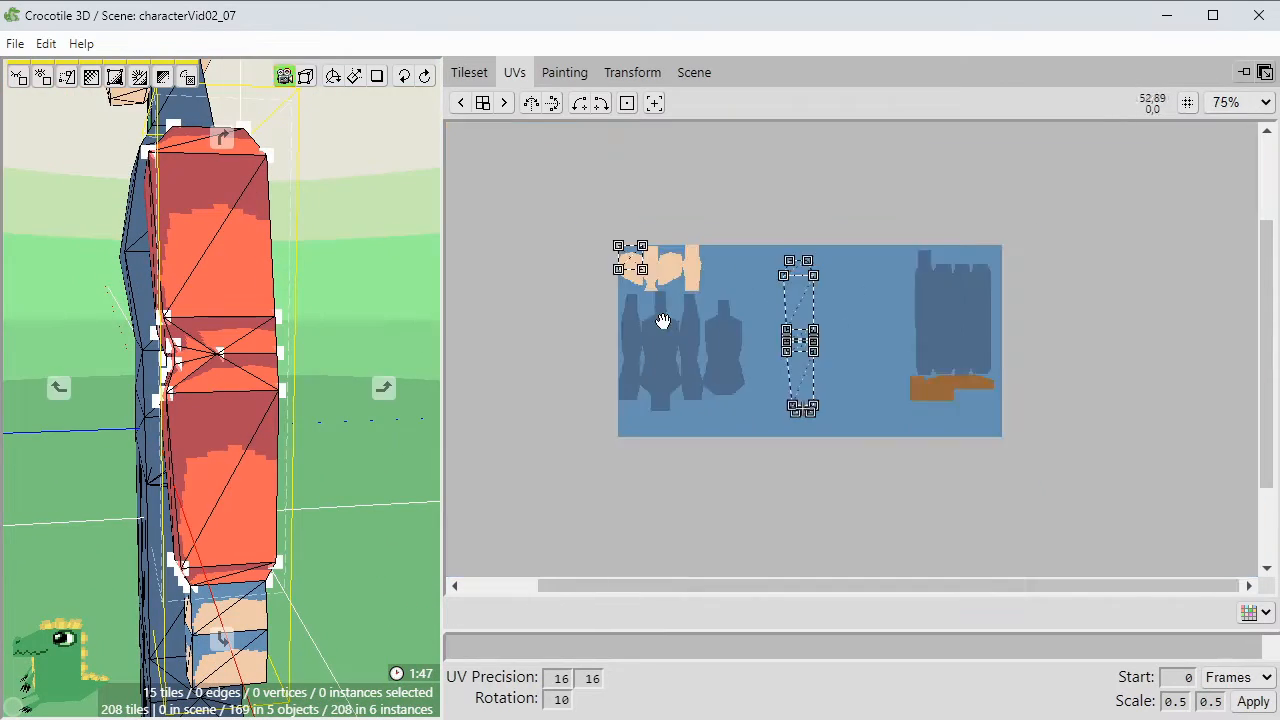
scroll(650, 314, "up", 2)
left_click(600, 212)
key("u")
right_click_drag(666, 262, 820, 328)
scroll(852, 418, "up", 2)
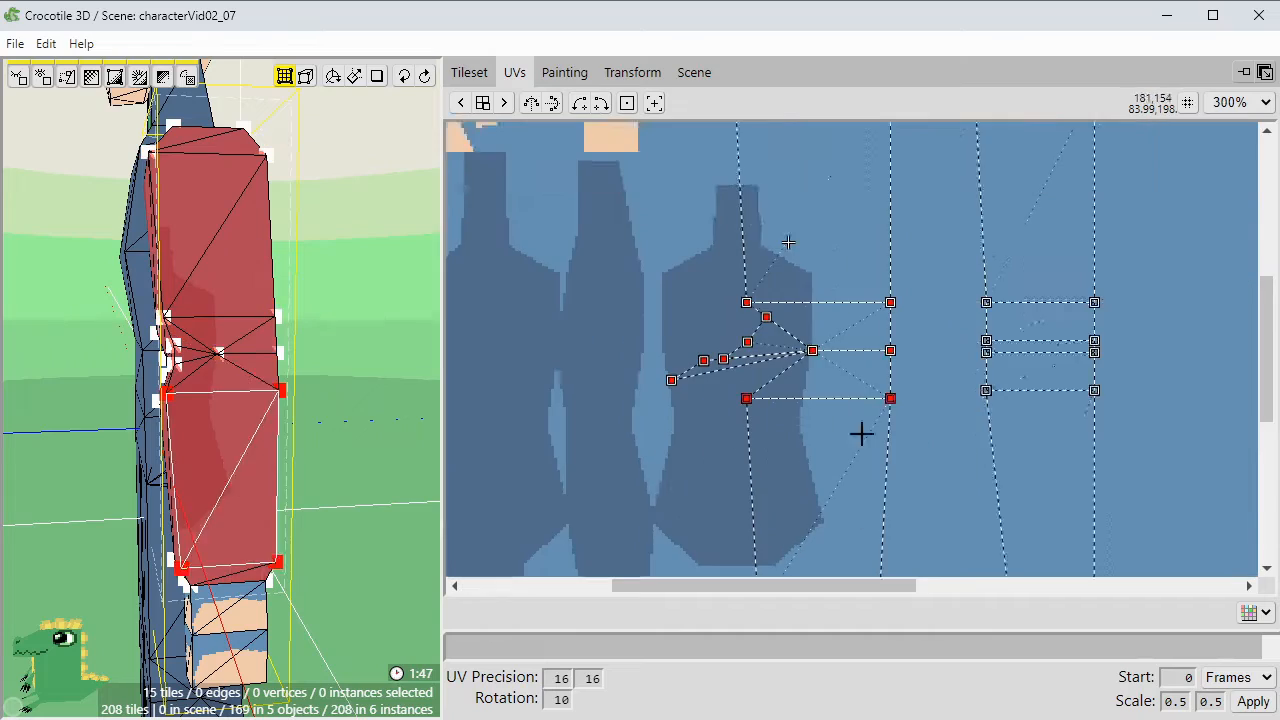
middle_click_drag(851, 406, 924, 390)
scroll(908, 341, "down", 2)
scroll(958, 333, "up", 1)
scroll(831, 423, "up", 1)
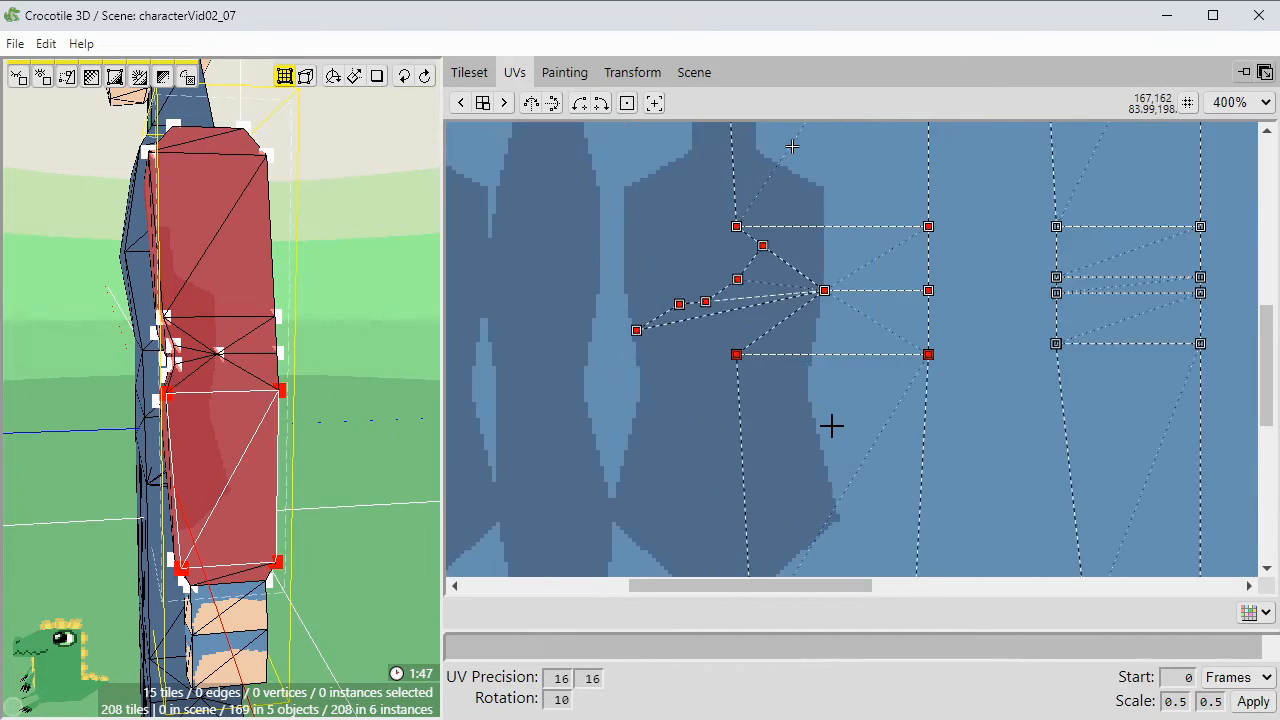
Clear the arm's tile selection, then add an upright armL instance beside the body and open it for editing.
scroll(765, 458, "down", 1)
middle_click_drag(310, 437, 268, 288)
key("l")
scroll(326, 457, "down", 2)
key("Escape")
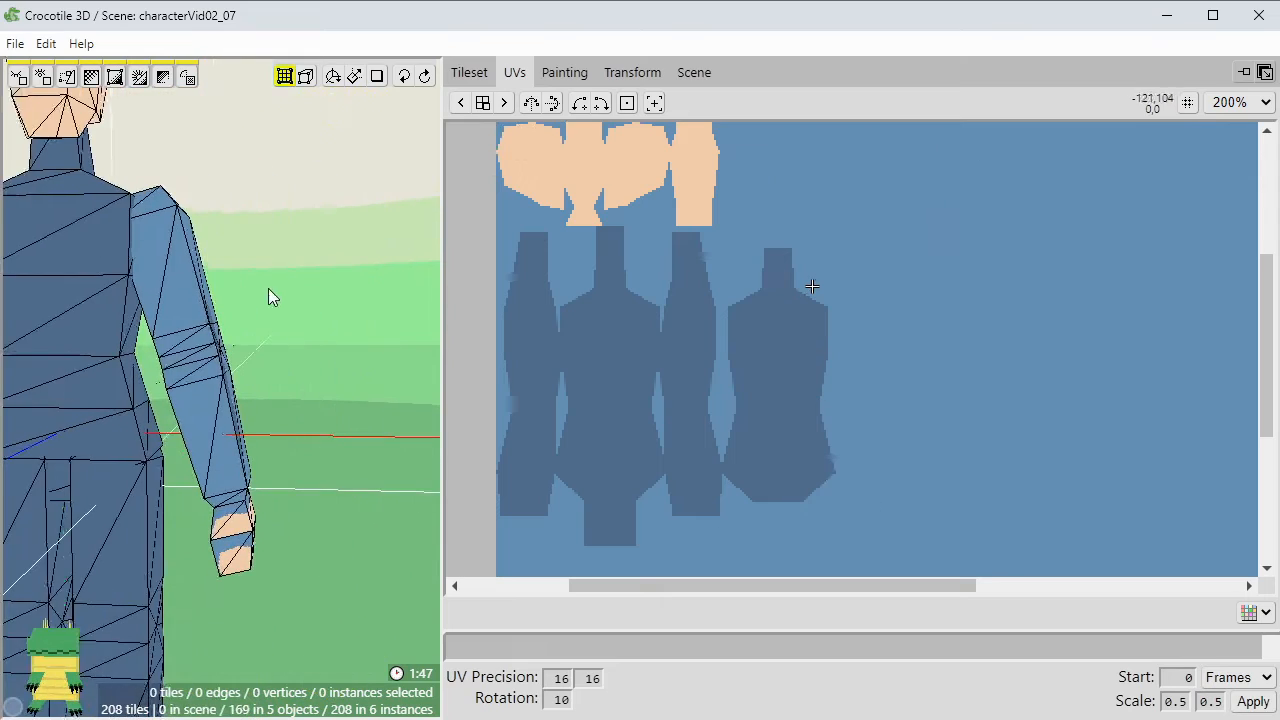
scroll(268, 288, "down", 1)
left_click(192, 268)
left_click(243, 342)
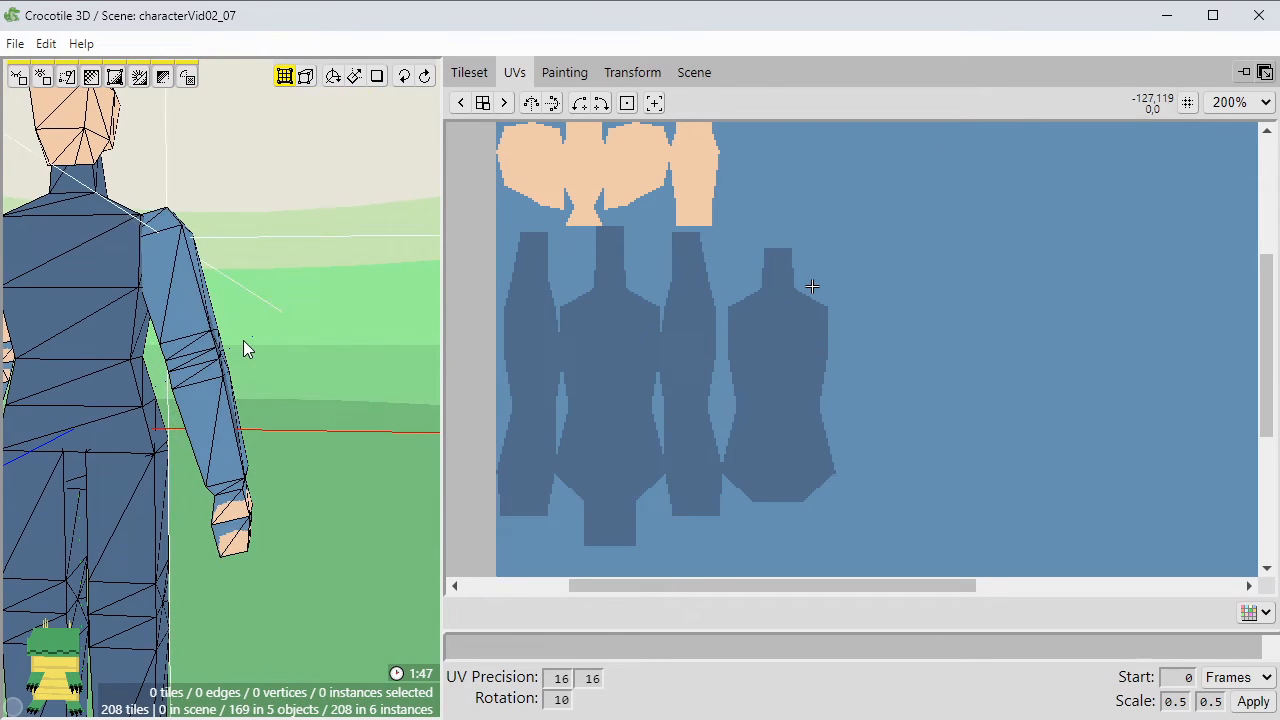
left_click(694, 72)
right_click(571, 228)
left_click(625, 243)
double_click(365, 285)
middle_click_drag(365, 285, 383, 353)
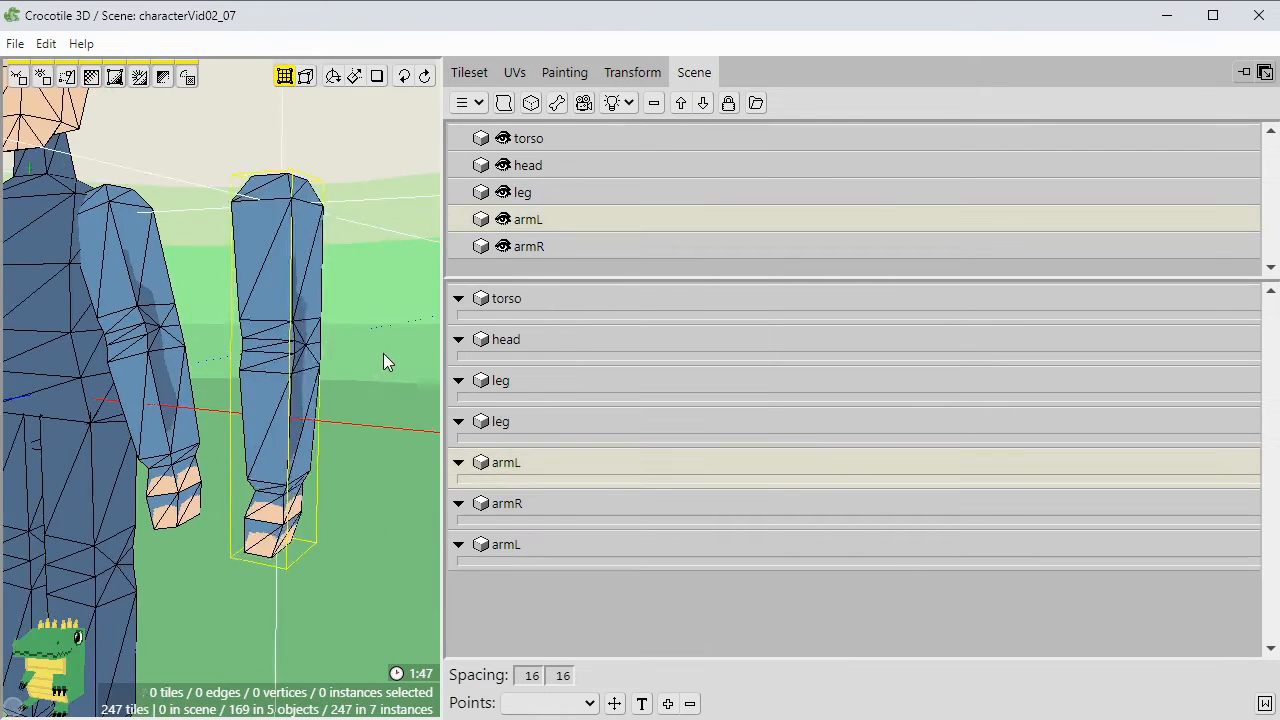
Align all vertices of the upright arm to the nearest pixel.
key("ctrl+a")
key("ctrl+a")
right_click(237, 115)
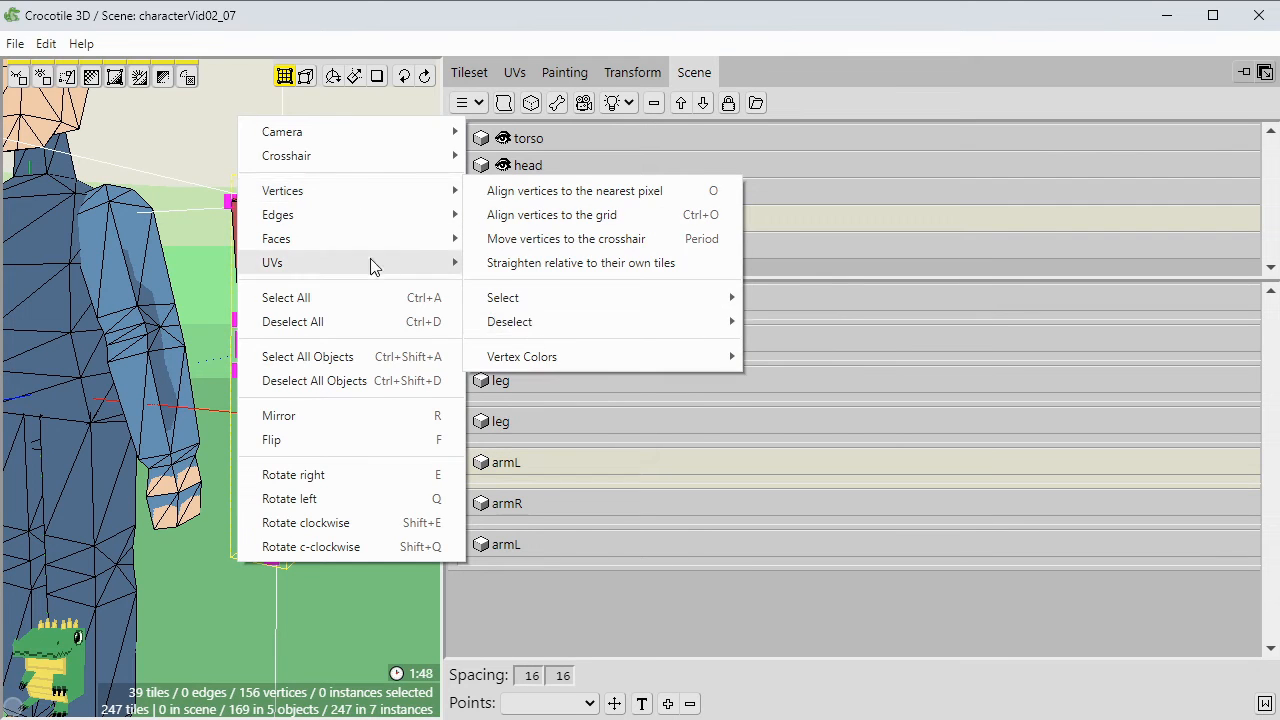
left_click(537, 194)
left_click(422, 246)
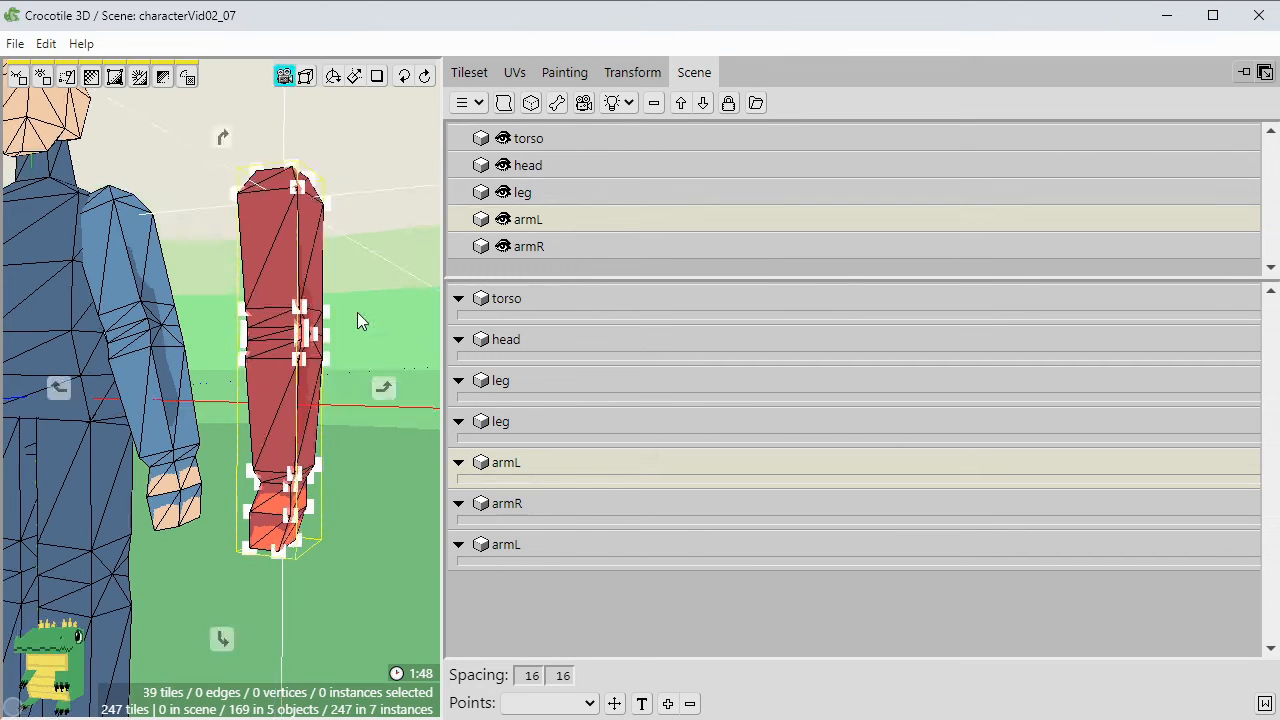
Select the seven tiles on the upright arm's front, from shoulder to wrist, and unwrap them again as one island.
left_click(357, 312)
middle_click_drag(357, 312, 375, 200)
left_click_drag(375, 186, 322, 482)
middle_click_drag(322, 482, 270, 490)
left_click(514, 76)
middle_click_drag(873, 281, 789, 281)
scroll(789, 281, "down", 1)
scroll(976, 372, "up", 1)
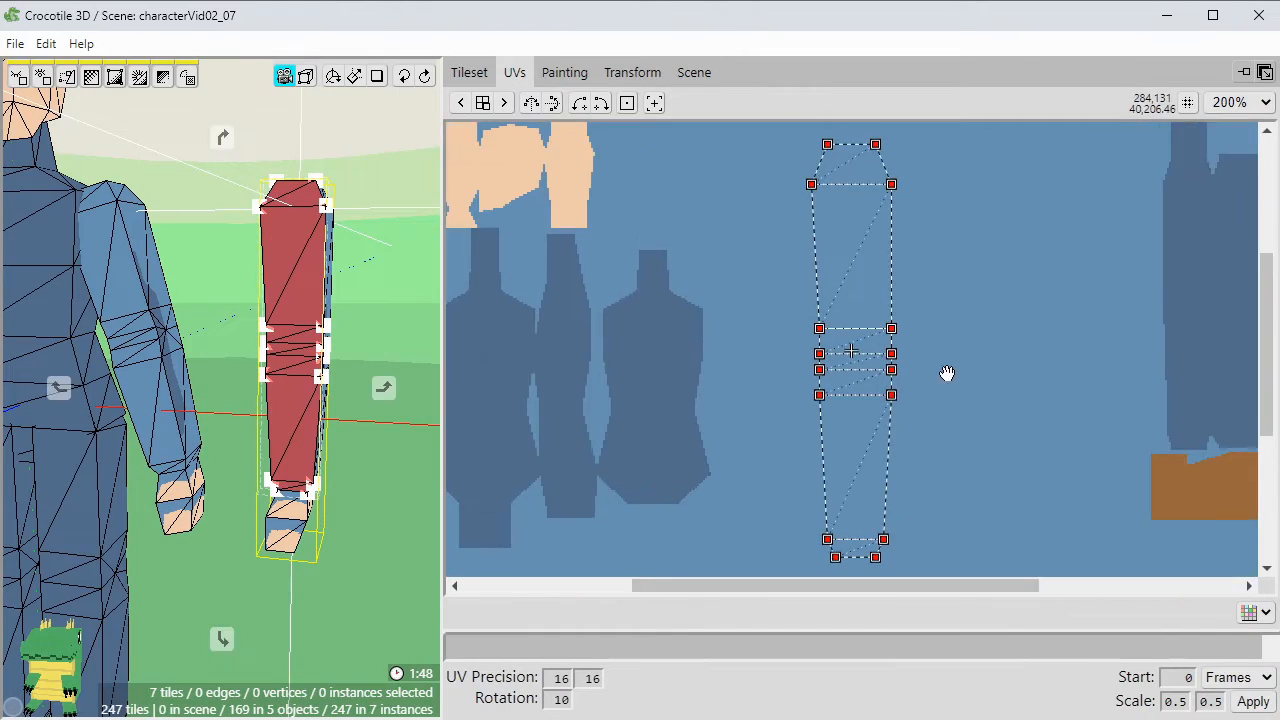
Add the arm's outer-side tiles, including the elbow triangles, to the selection and unwrap them again left of the front island.
middle_click_drag(410, 455, 330, 440)
left_click_drag(314, 190, 220, 502, "shift")
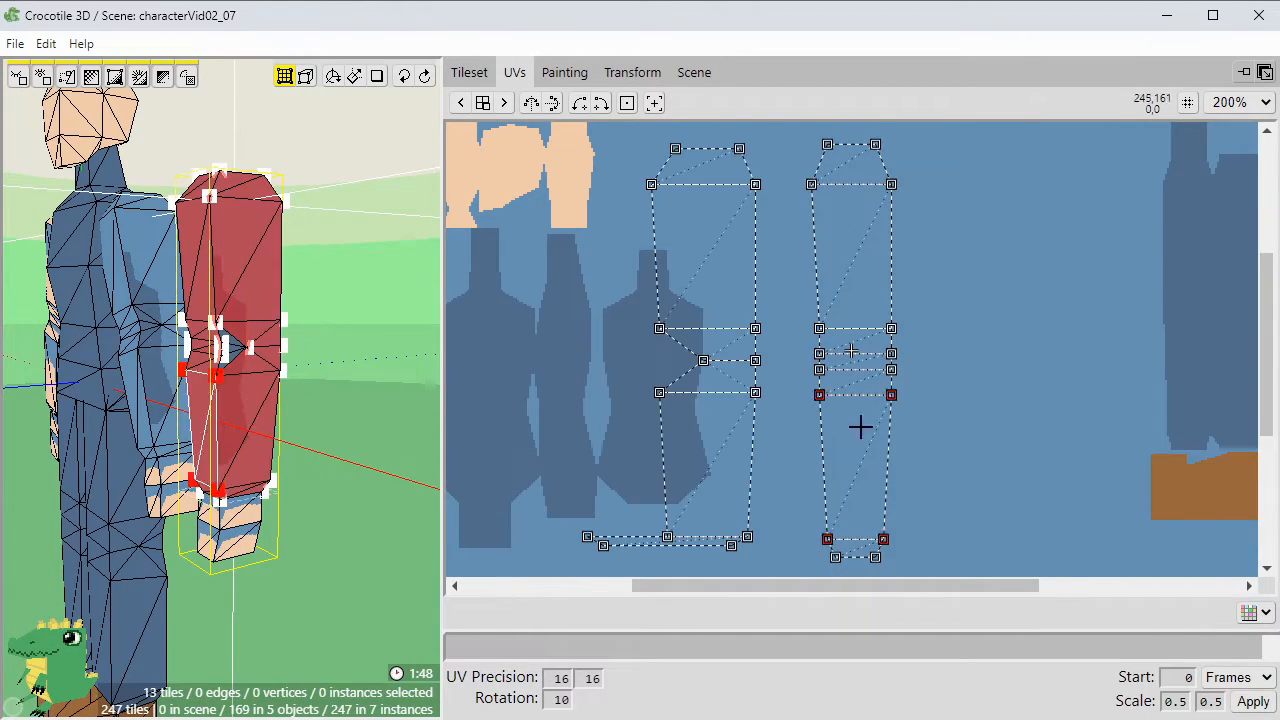
middle_click_drag(799, 480, 806, 485)
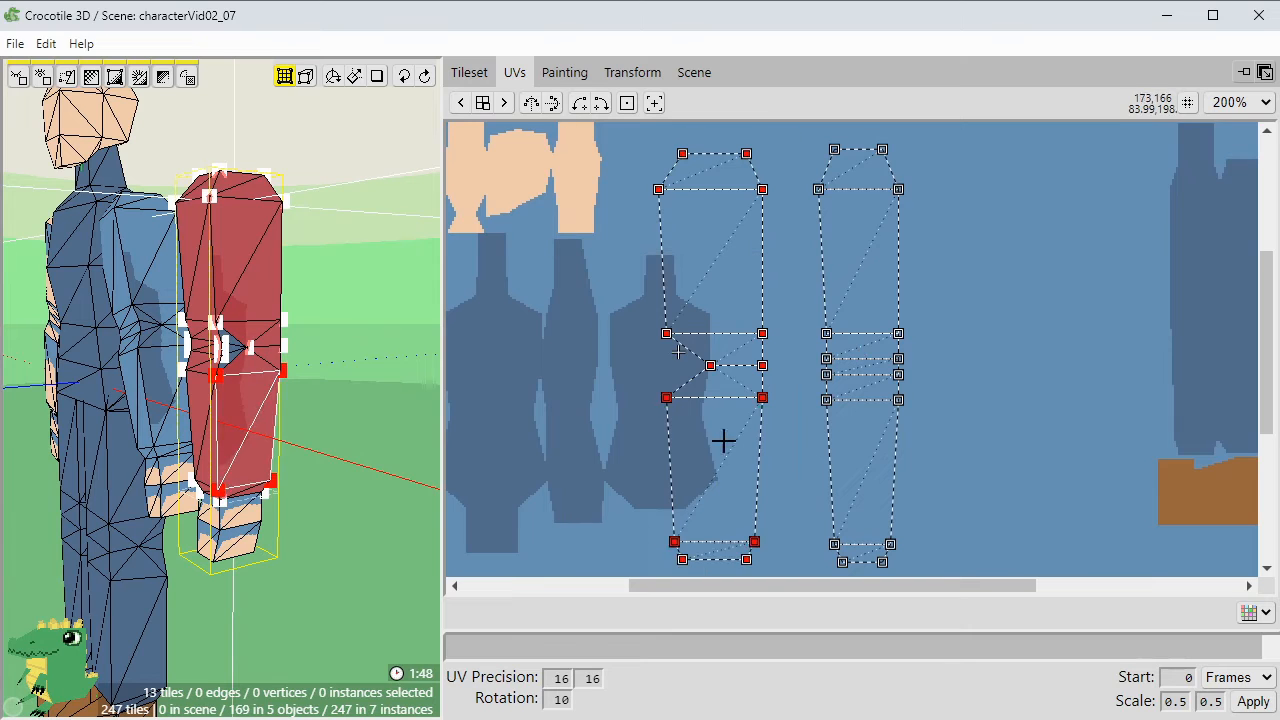
middle_click_drag(480, 375, 588, 377)
left_click_drag(337, 283, 241, 384)
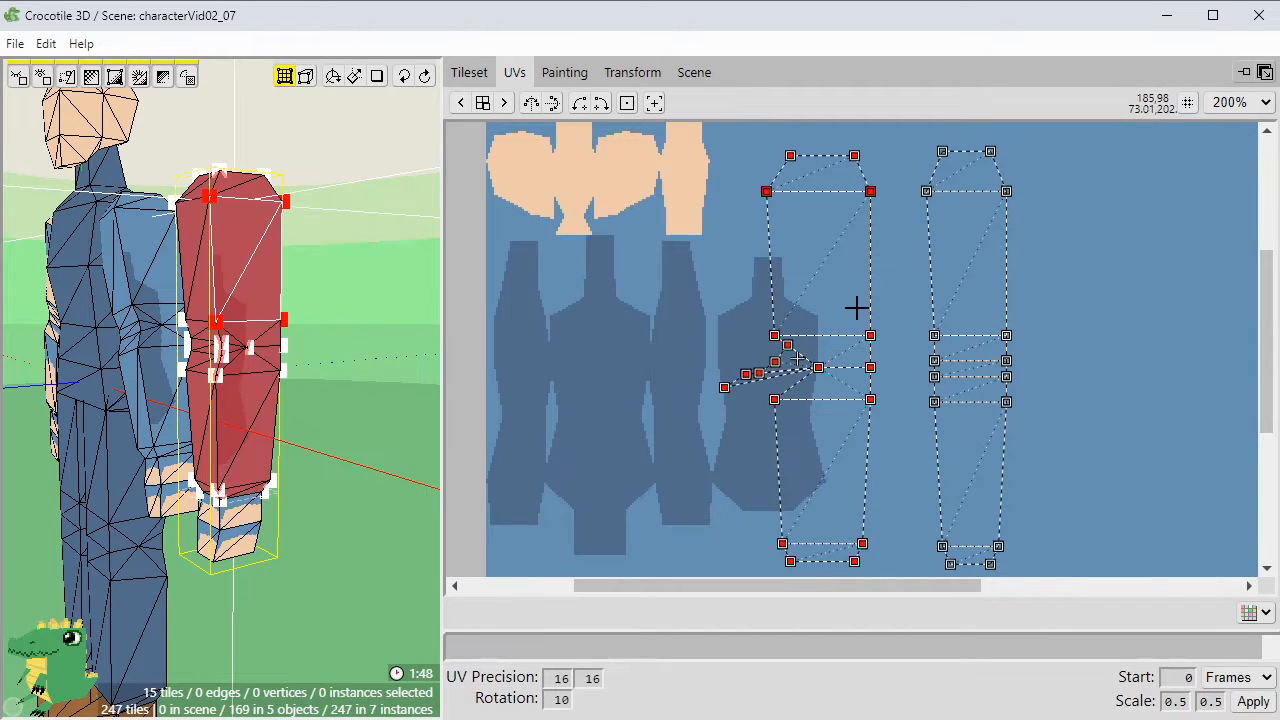
Reattach the outer-side island's elbow triangles by moving their loose points onto the elbow's centre point and the left edge.
scroll(818, 377, "up", 3)
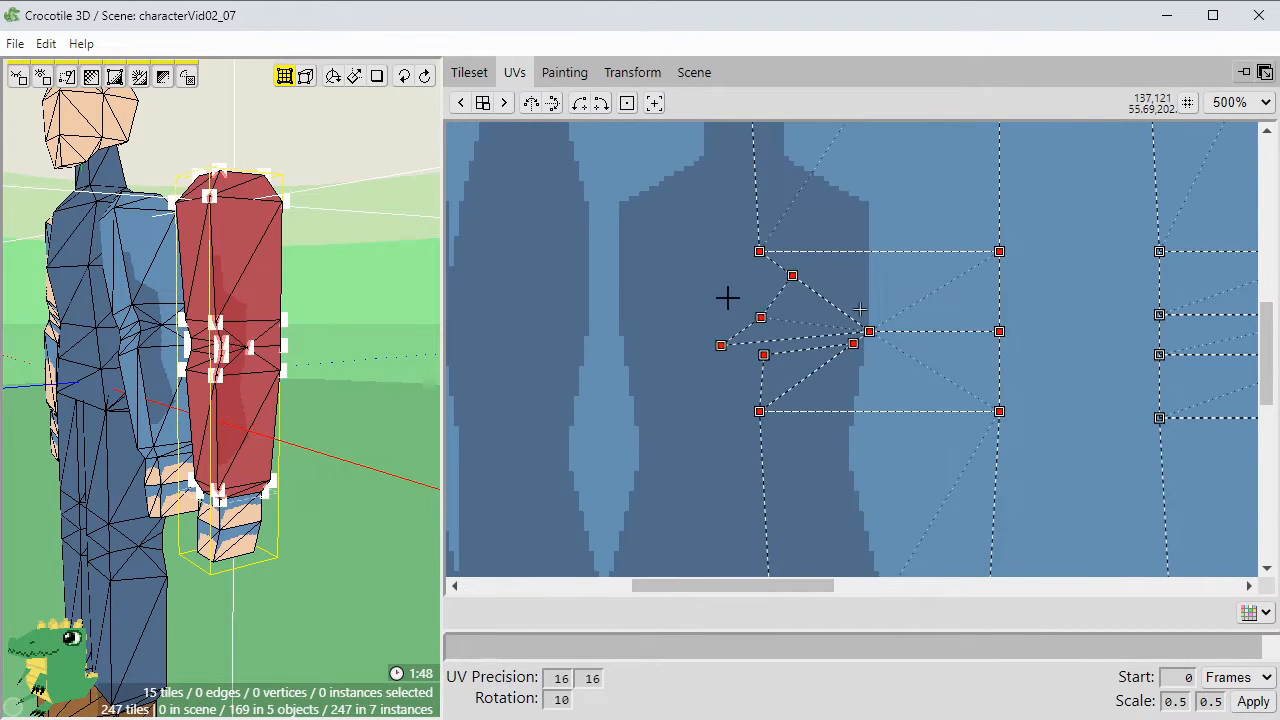
key("ctrl+z")
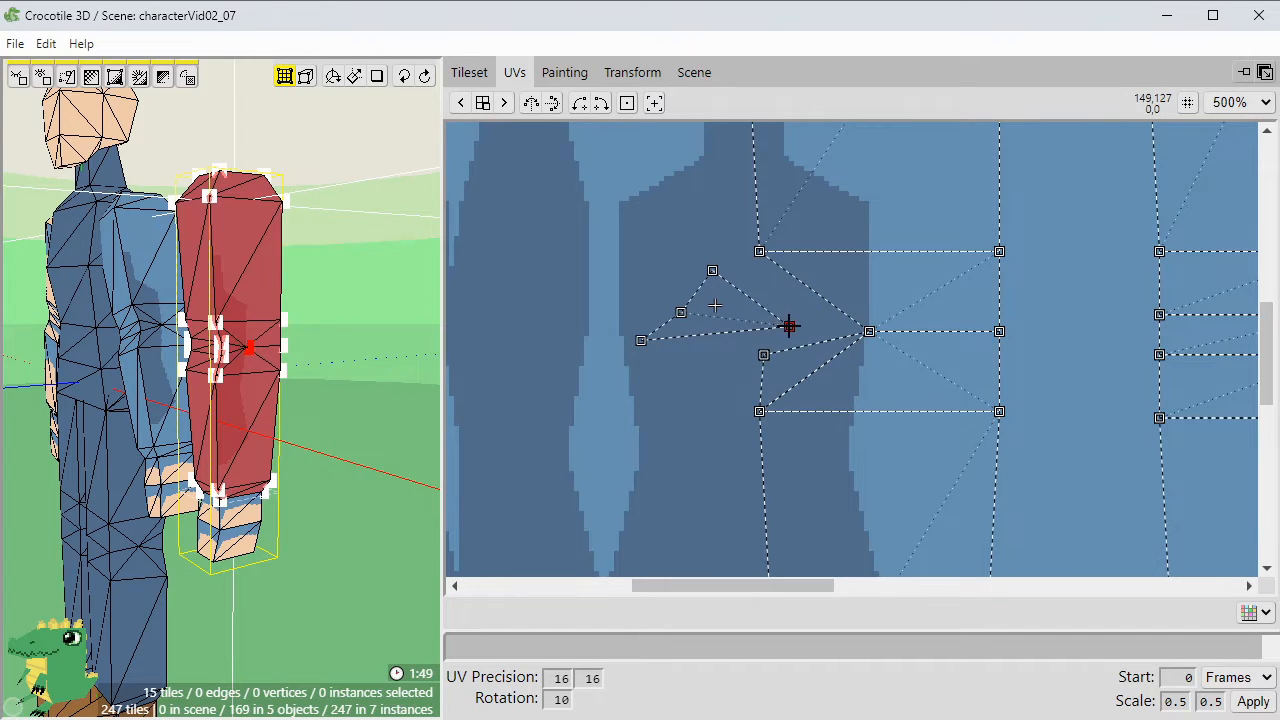
left_click_drag(789, 325, 869, 331)
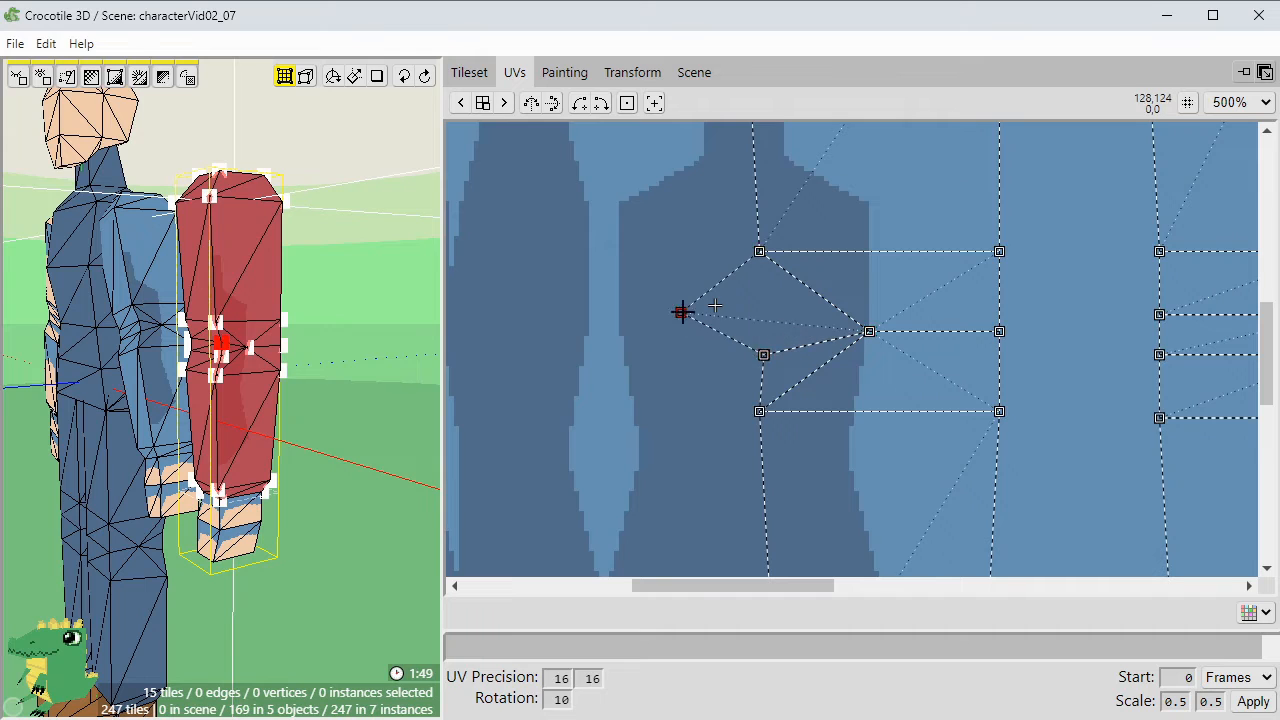
scroll(383, 348, "up", 3)
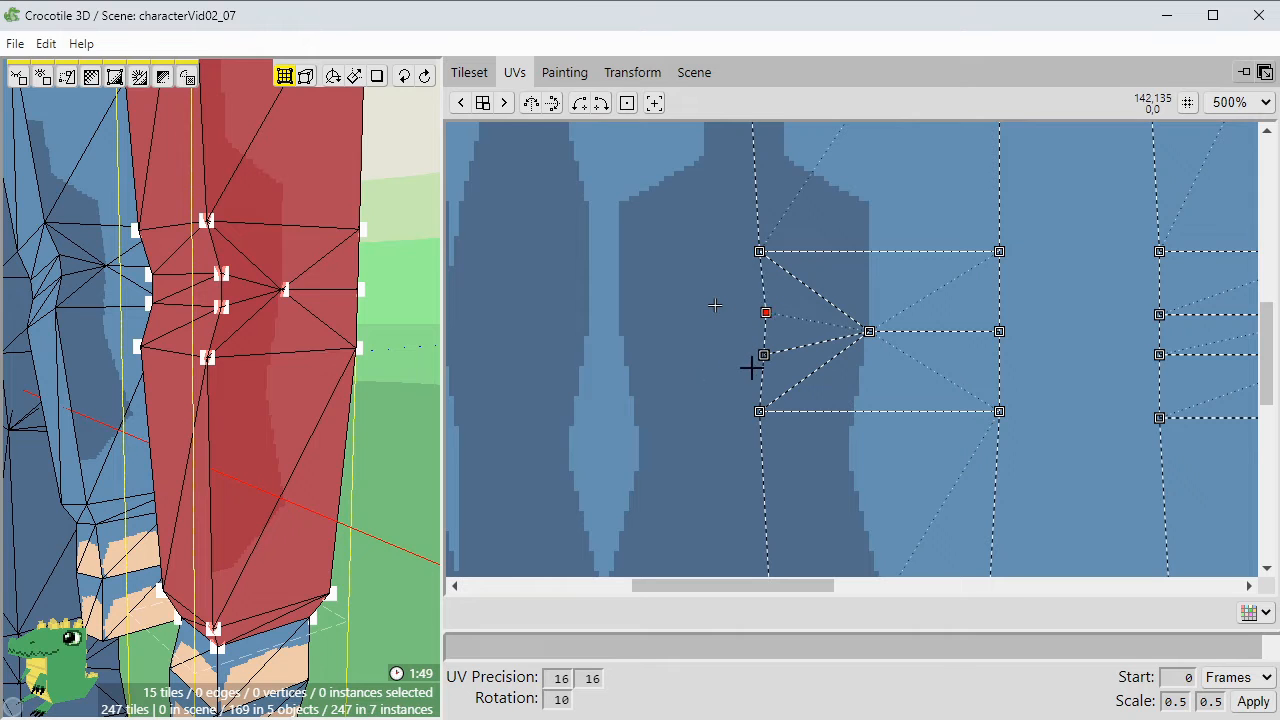
Move the whole outer-side island to the right of the front arm island.
scroll(672, 320, "down", 1)
scroll(1042, 312, "down", 2)
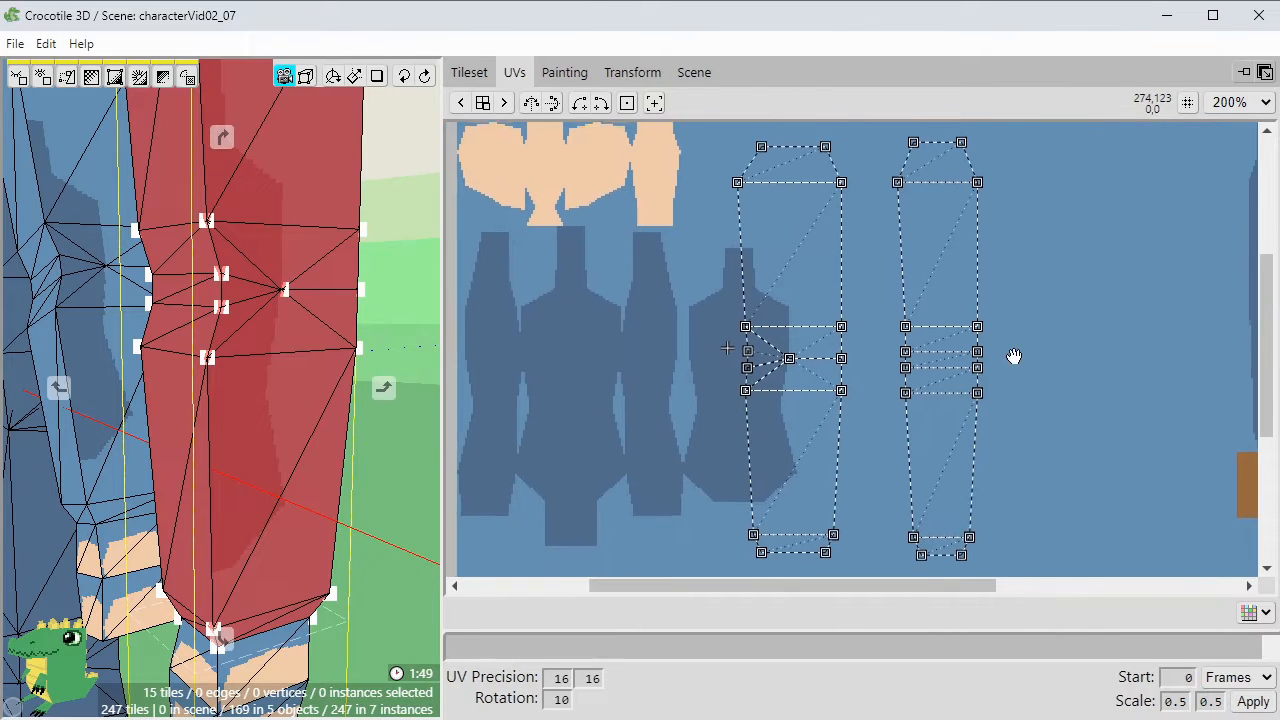
left_click_drag(862, 290, 1033, 297)
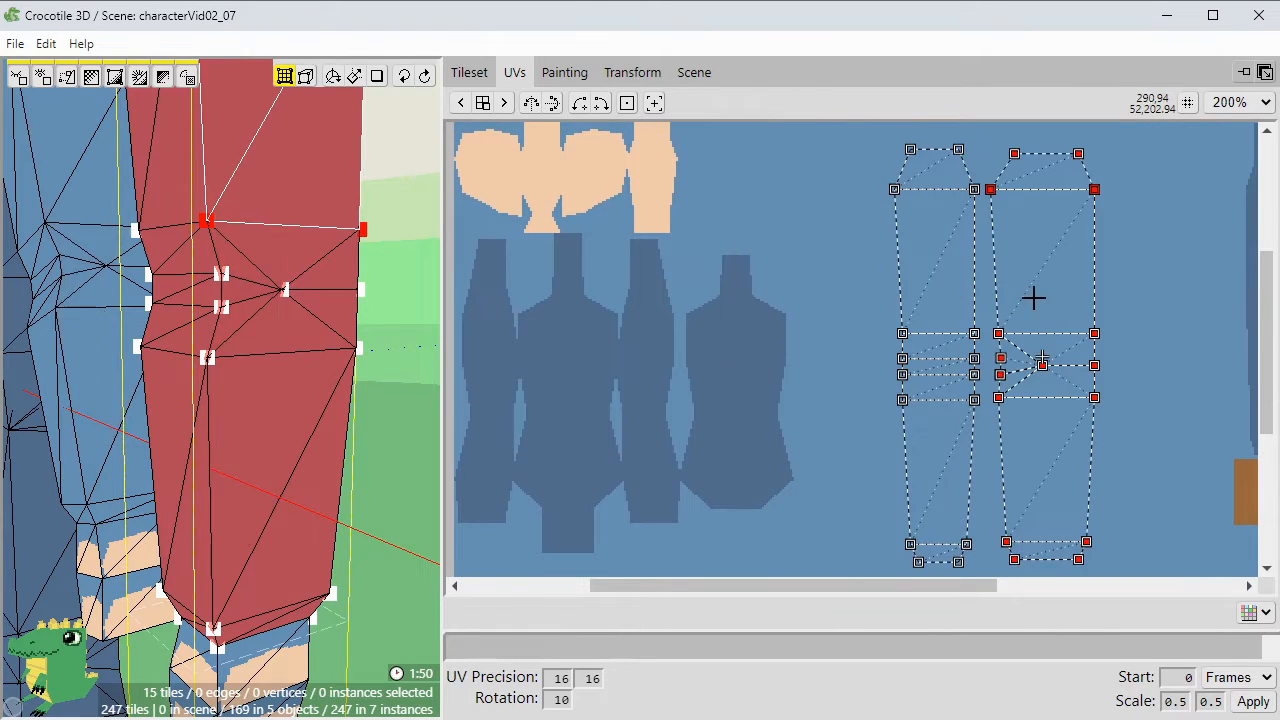
Add the eight tiles on the arm's inner side, from shoulder to wrist, to the selection and unwrap them.
left_click_drag(385, 394, 232, 396)
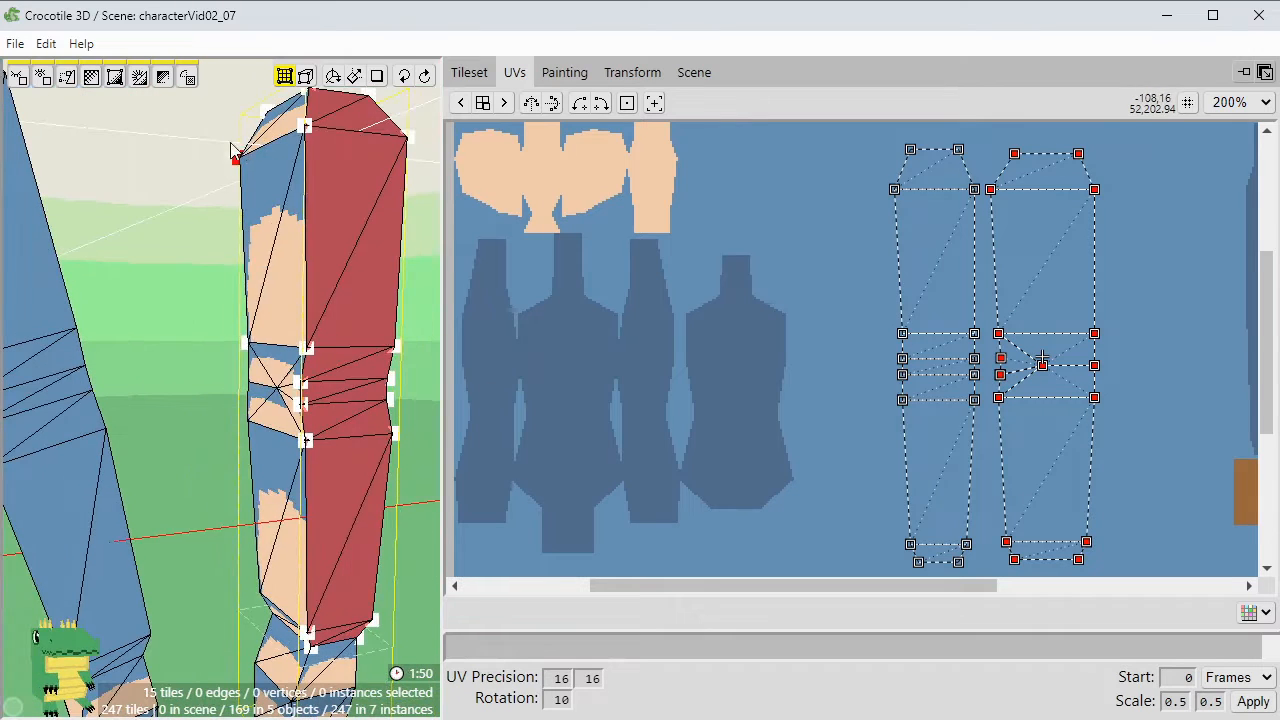
left_click_drag(188, 140, 316, 594)
middle_click_drag(667, 242, 737, 297)
left_click_drag(646, 246, 570, 196)
key("u")
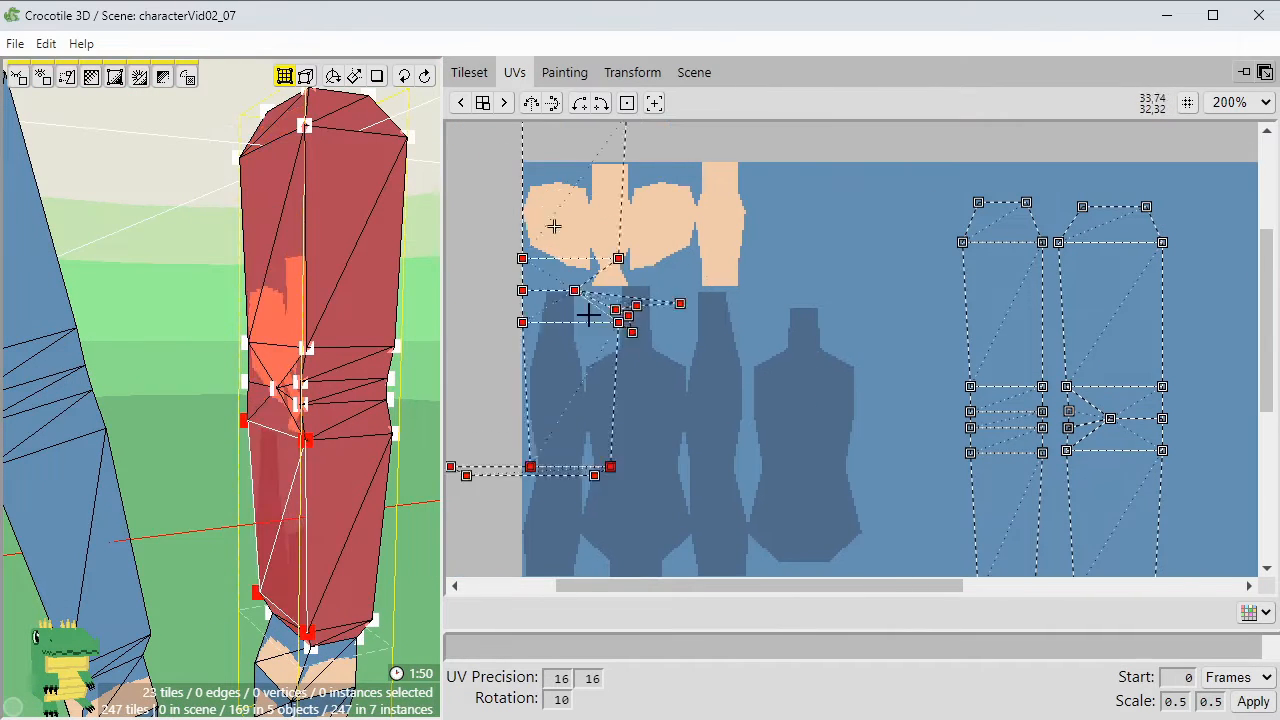
Move the inner-side island to the left of the front arm island.
left_click_drag(574, 335, 769, 432)
middle_click_drag(747, 458, 681, 339)
left_click_drag(681, 339, 681, 403)
left_click_drag(710, 272, 811, 226)
middle_click_drag(842, 314, 746, 363)
scroll(746, 363, "up", 2)
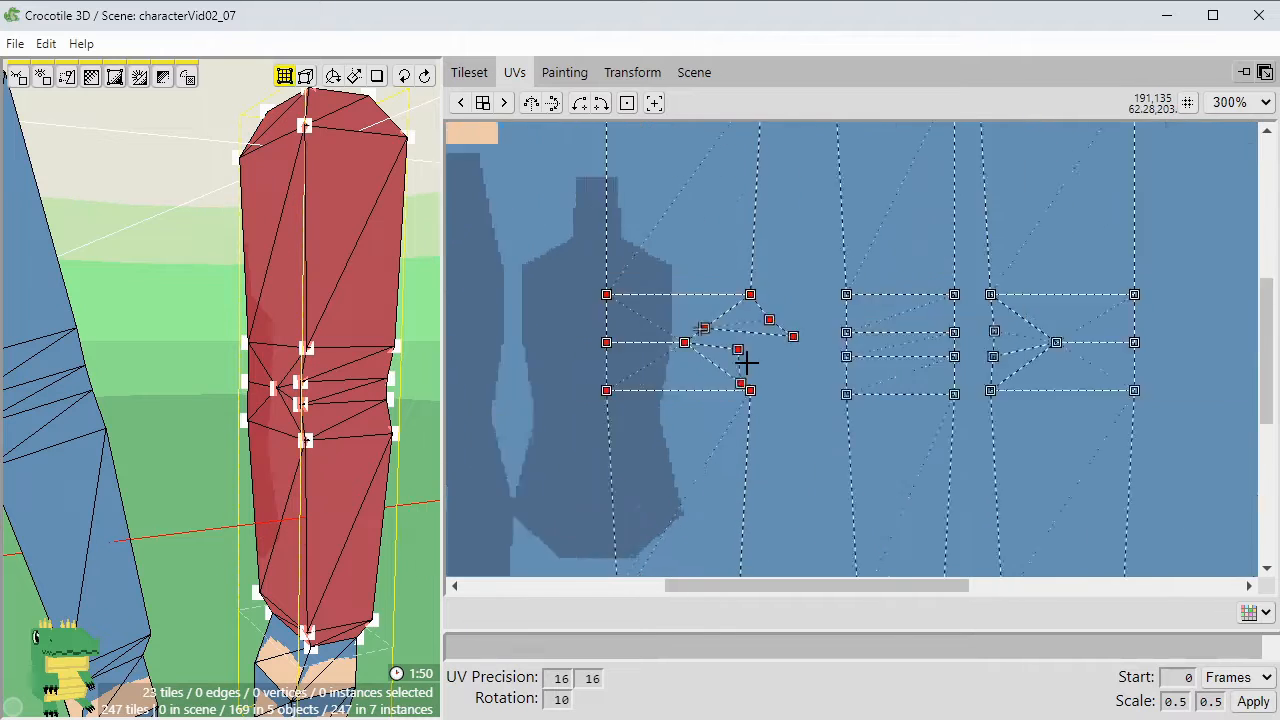
Rotate and refit the inner-side island's loose elbow triangles so they join its centre point and close the right edge.
left_click(746, 365)
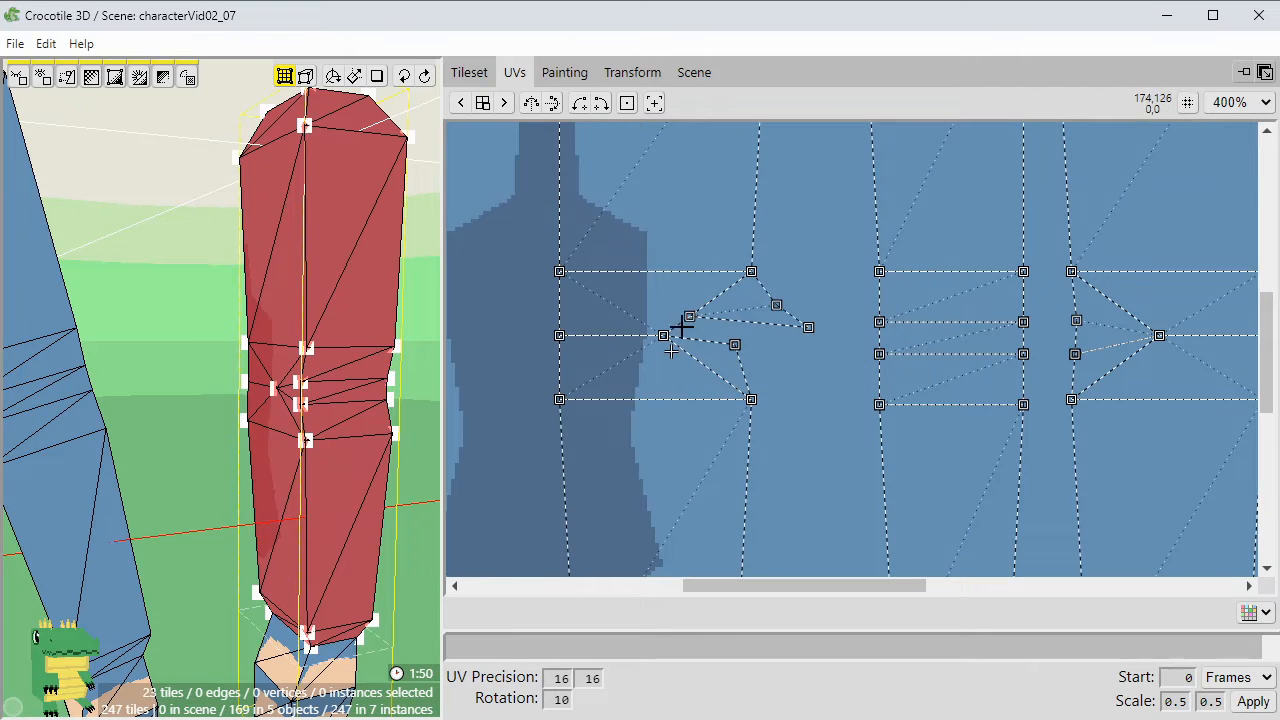
left_click_drag(689, 316, 663, 335)
middle_click_drag(483, 345, 735, 345)
middle_click_drag(386, 367, 430, 367)
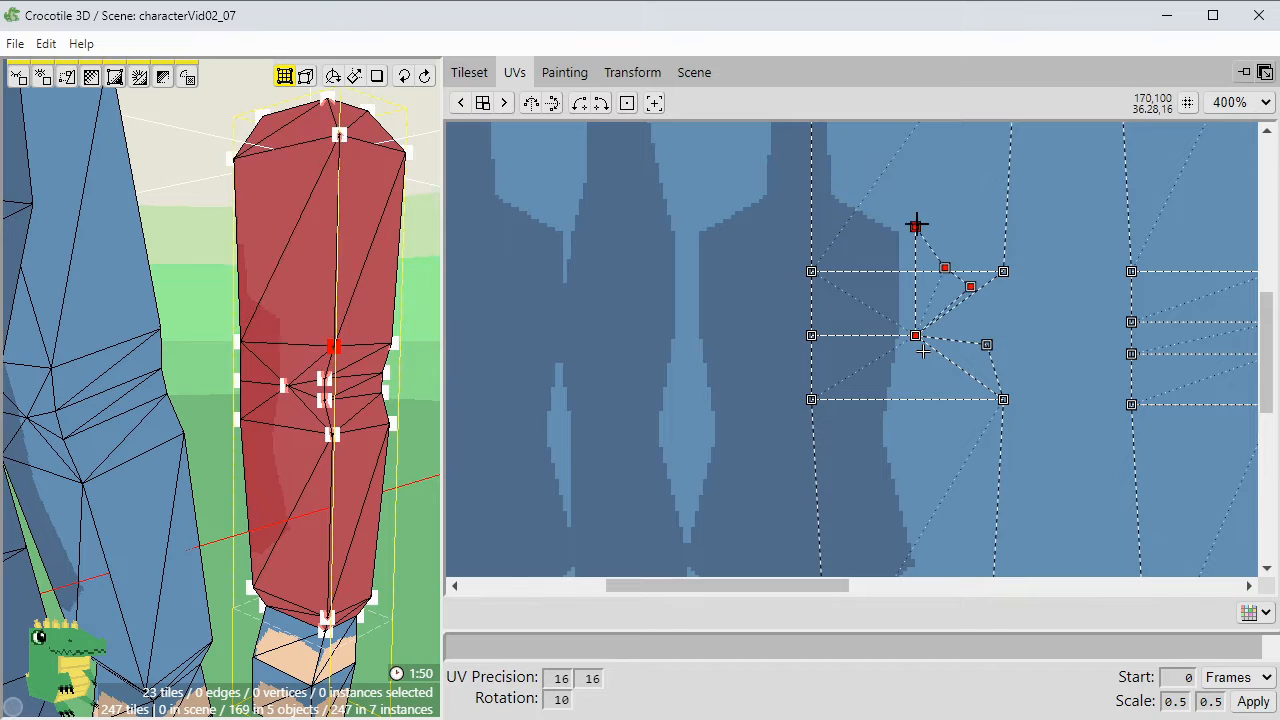
left_click_drag(928, 263, 957, 320)
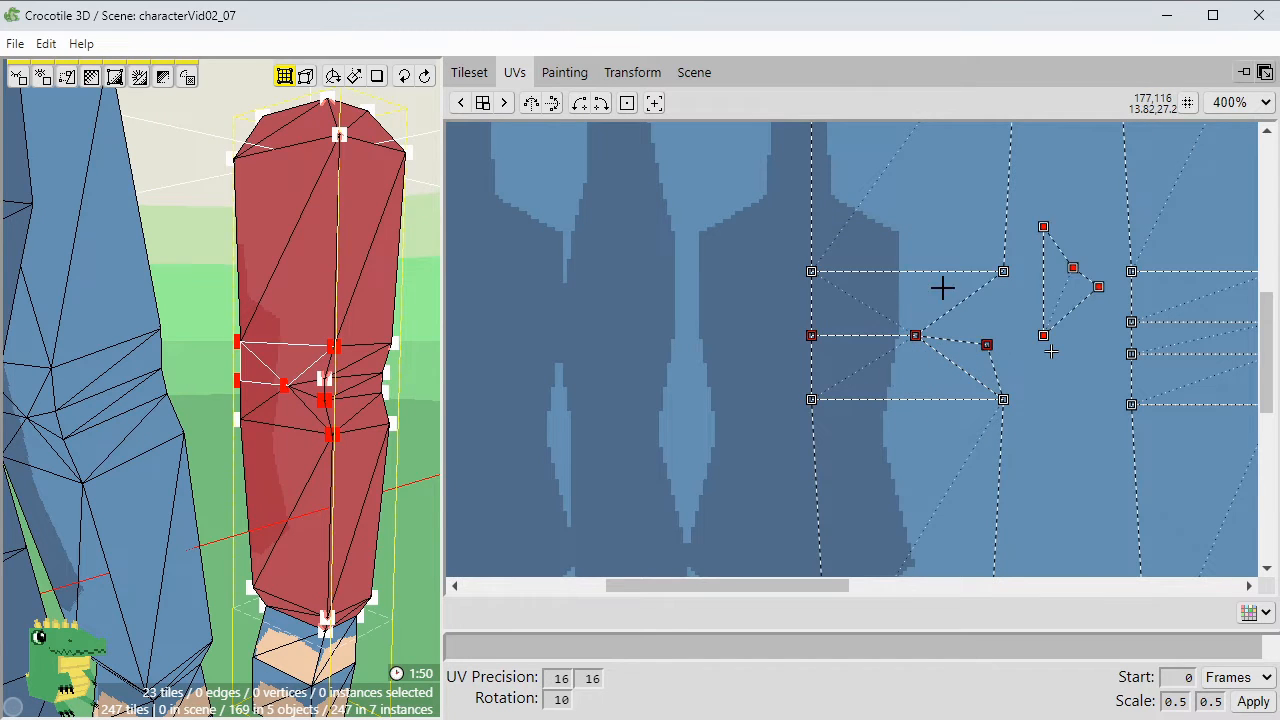
left_click_drag(1050, 349, 951, 379)
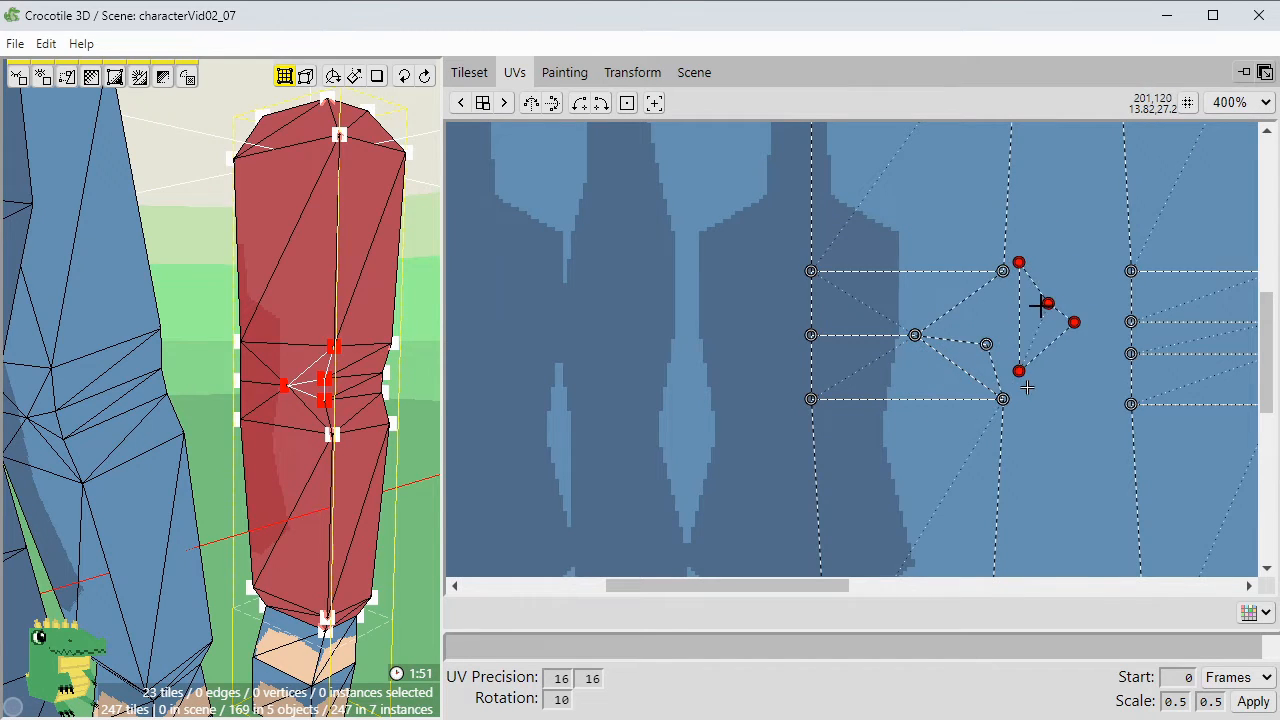
scroll(960, 345, "up", 1)
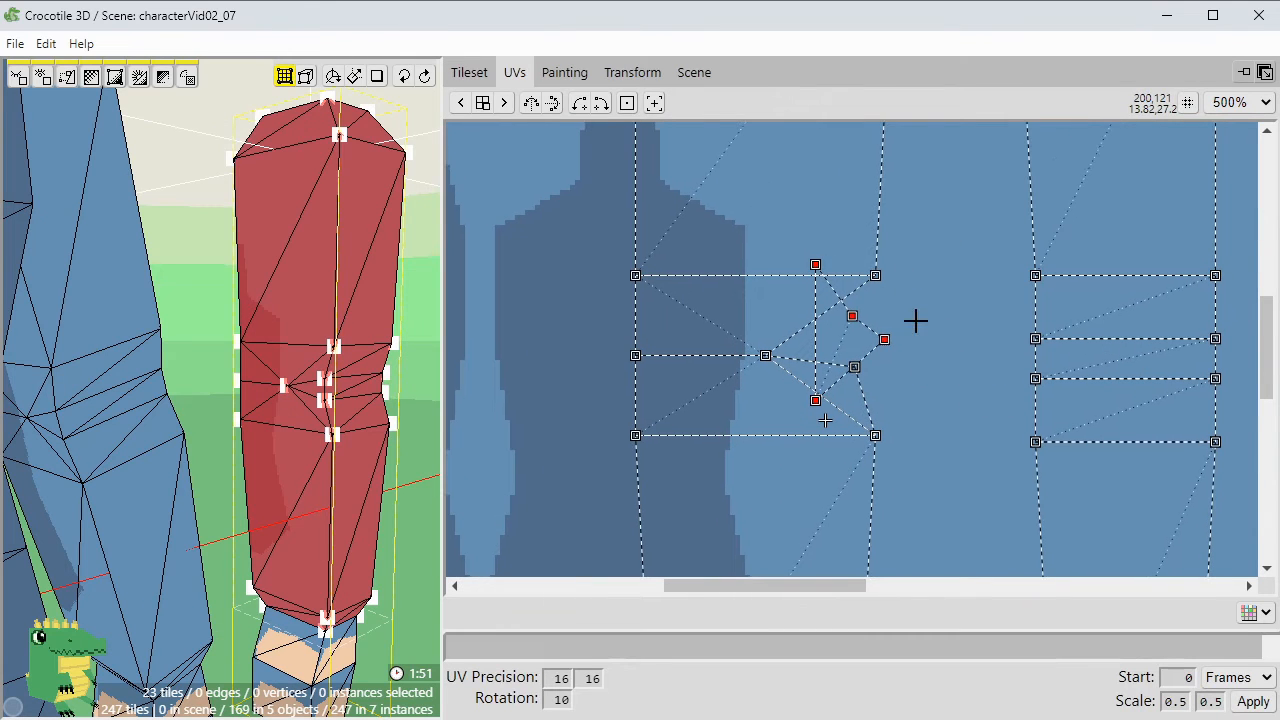
left_click_drag(795, 326, 745, 280)
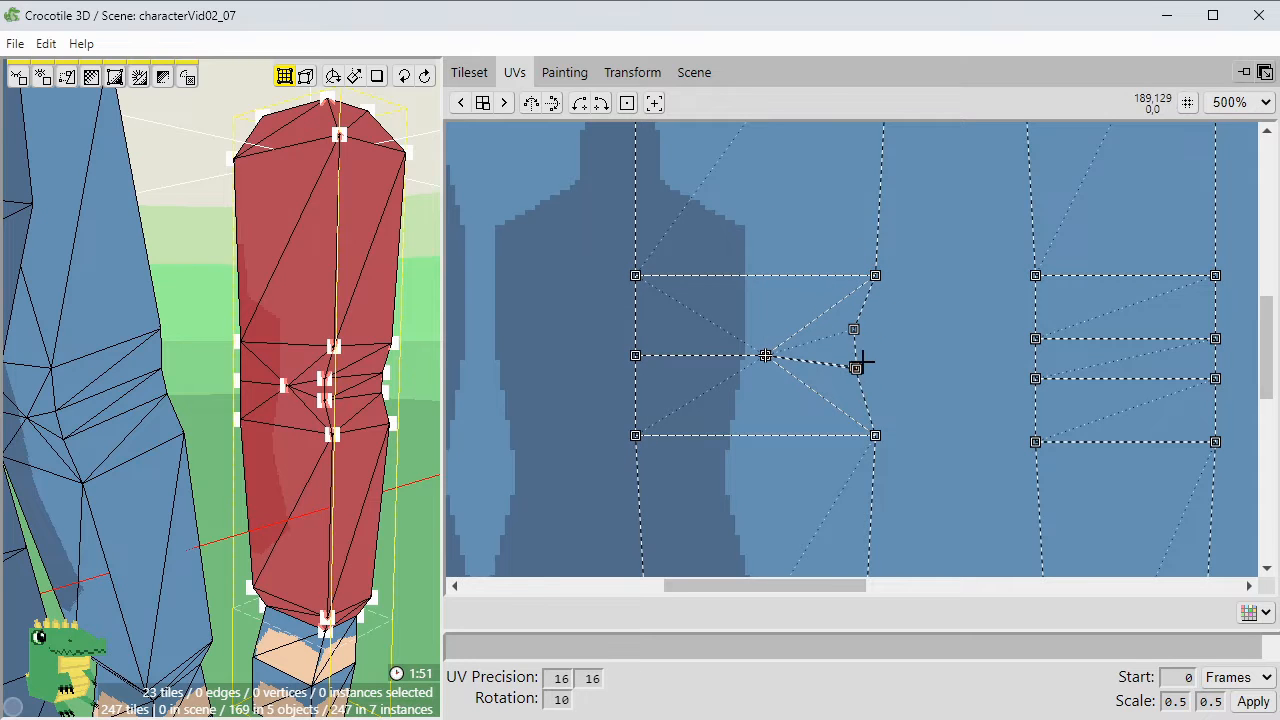
Move the inner-side island closer to the front arm island.
scroll(920, 358, "down", 4)
scroll(794, 403, "up", 1)
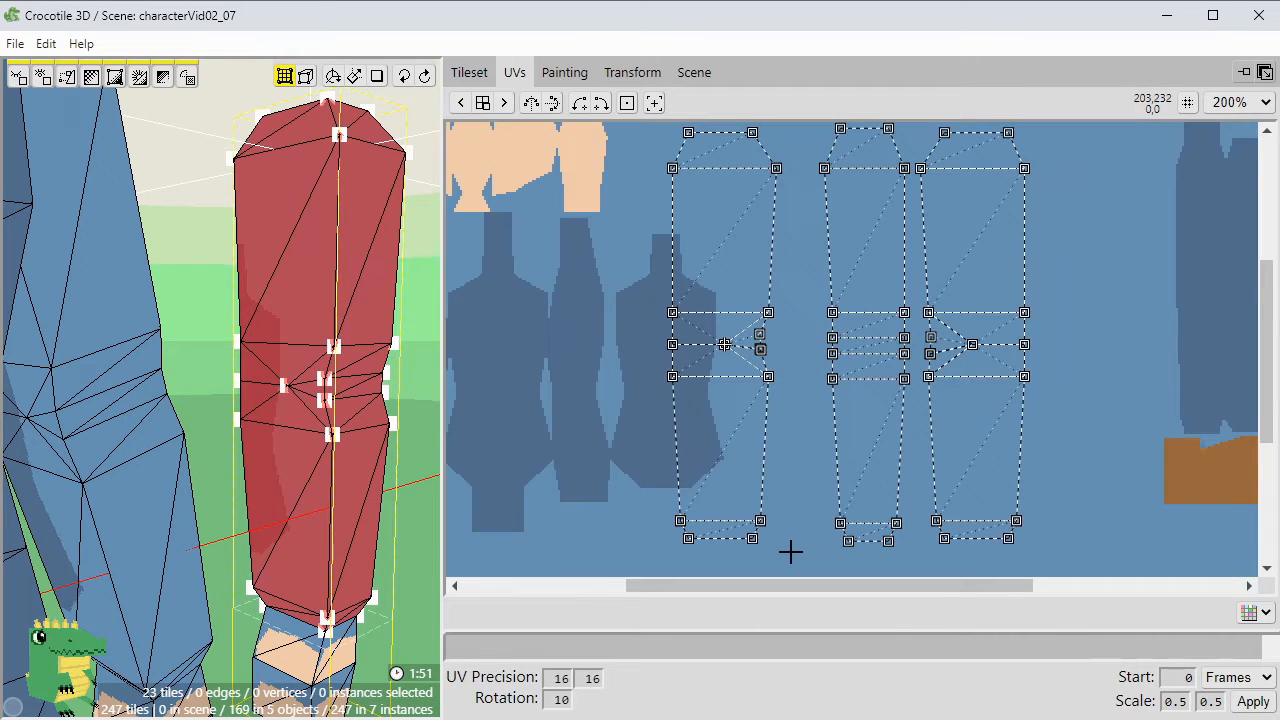
middle_click_drag(768, 381, 759, 390)
left_click_drag(738, 490, 754, 486)
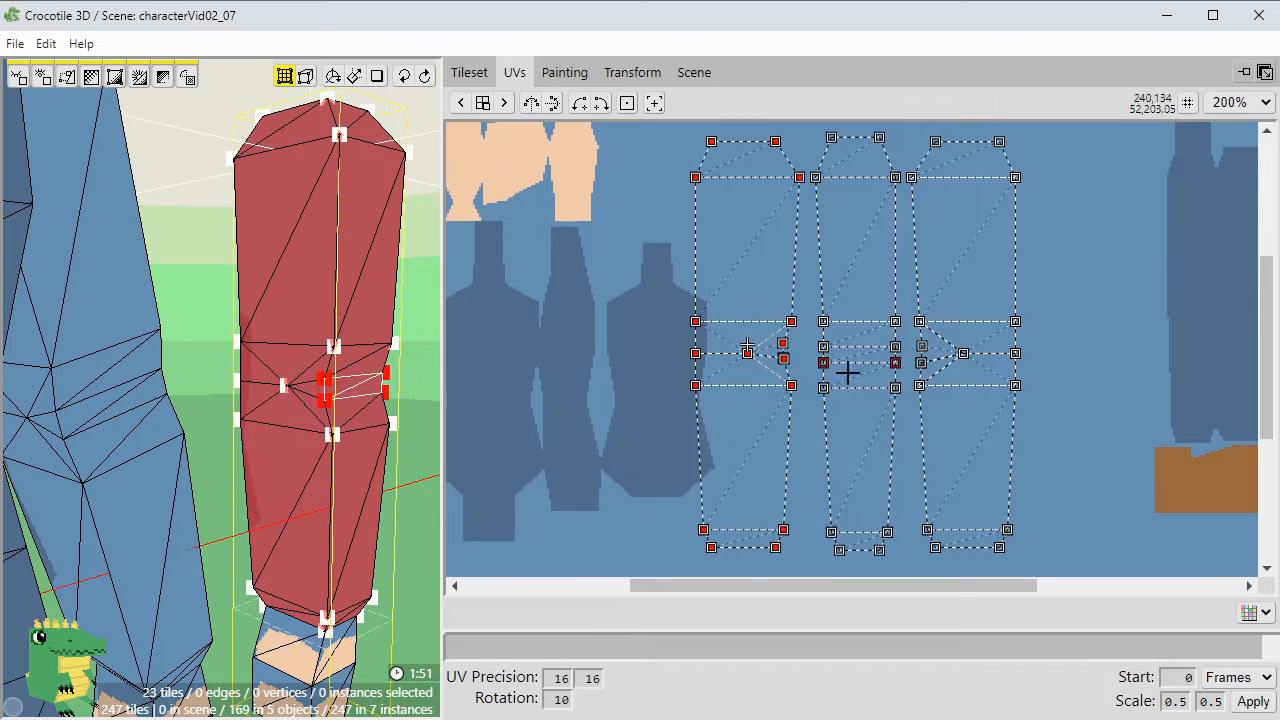
Add the six tiles on the arm's back, from shoulder to wrist, to the selection and unwrap them.
middle_click_drag(353, 484, 254, 217)
left_click_drag(243, 142, 118, 630, "shift")
middle_click_drag(503, 221, 669, 339)
key("p")
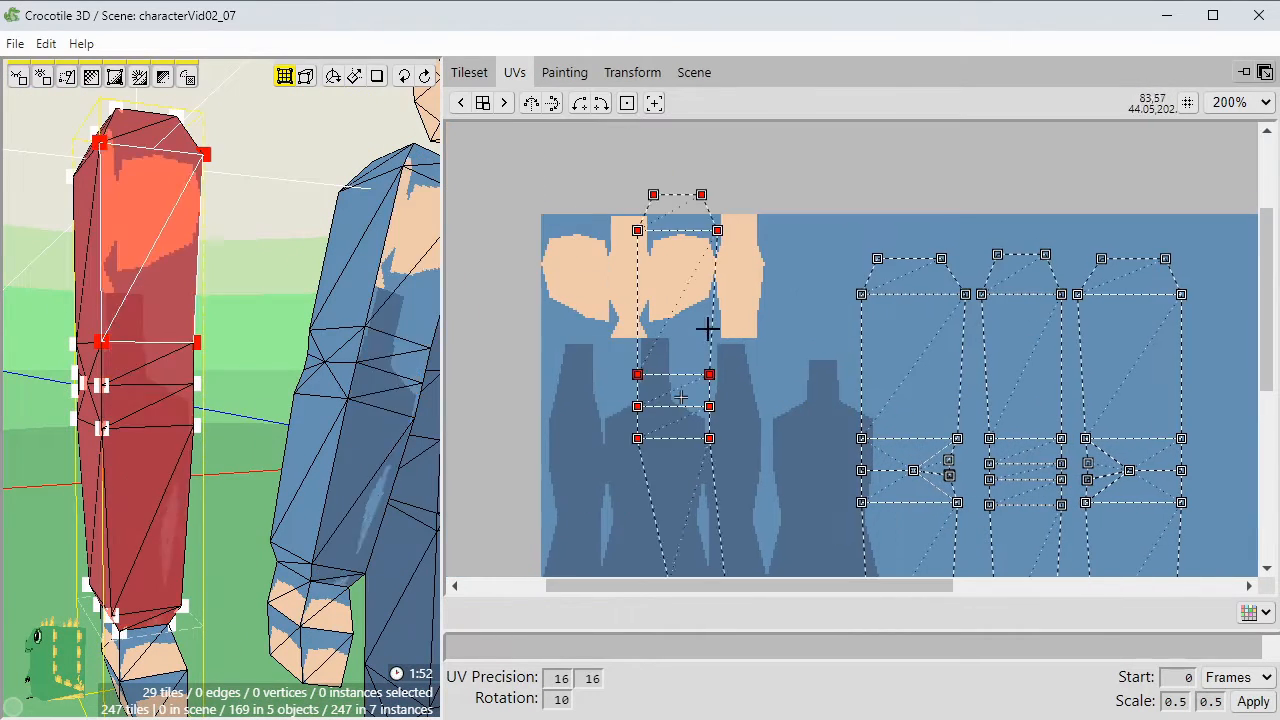
Place the arm's back island to the right of the outer-side island.
scroll(795, 368, "down", 2)
scroll(788, 391, "up", 1)
left_click_drag(726, 286, 1164, 334)
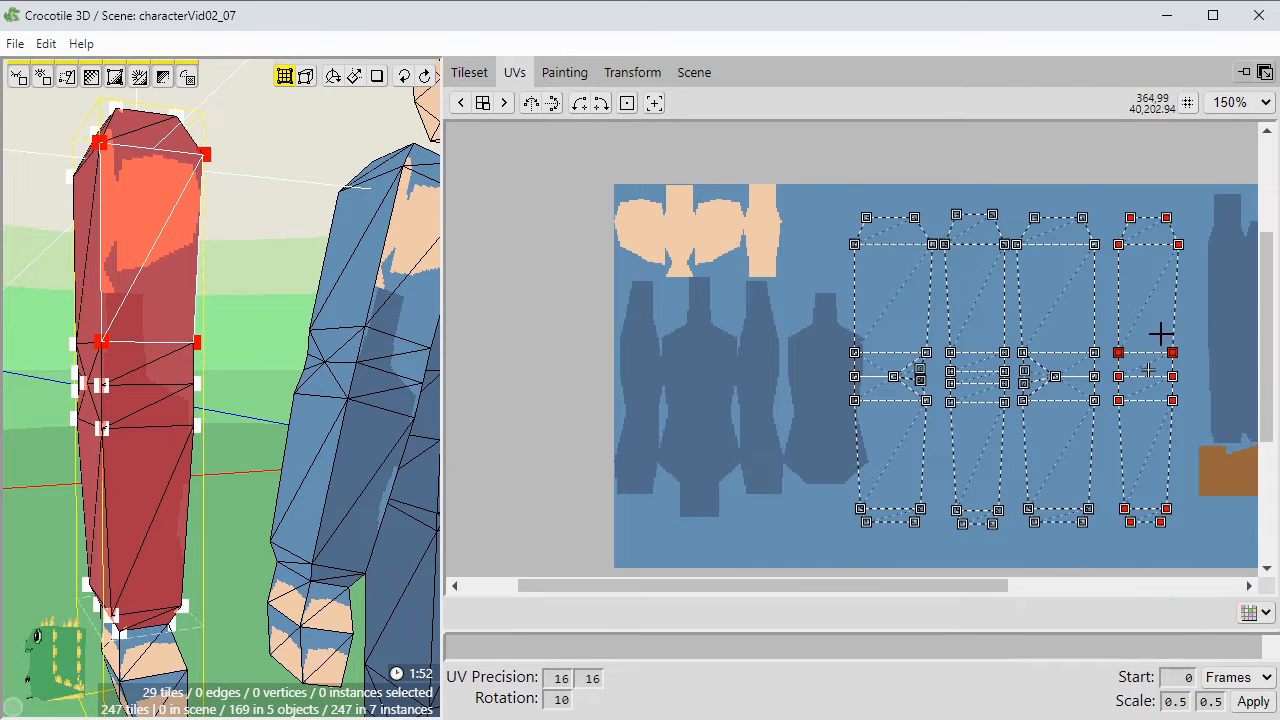
scroll(1106, 391, "up", 1)
scroll(1001, 265, "down", 1)
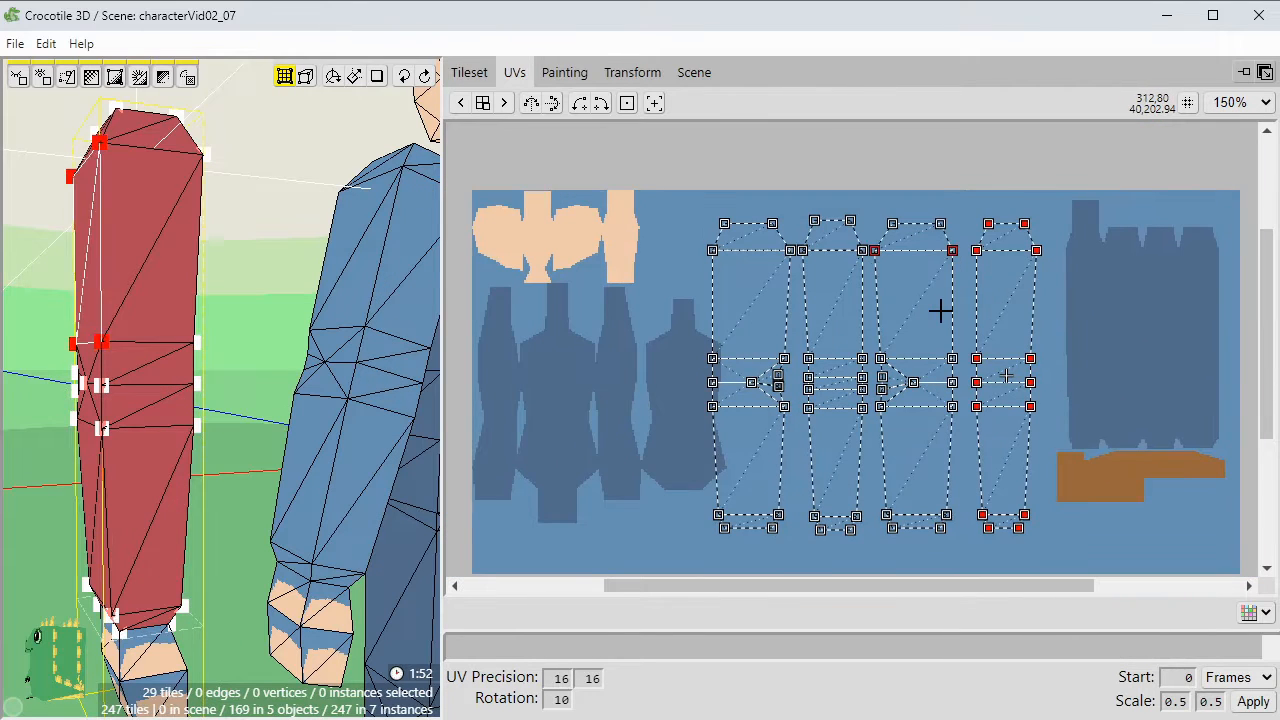
Compare the arm islands' size with the leg's coloured area, and move all four arm islands upward together.
middle_click_drag(1078, 381, 1042, 360)
left_click_drag(1039, 173, 1089, 408)
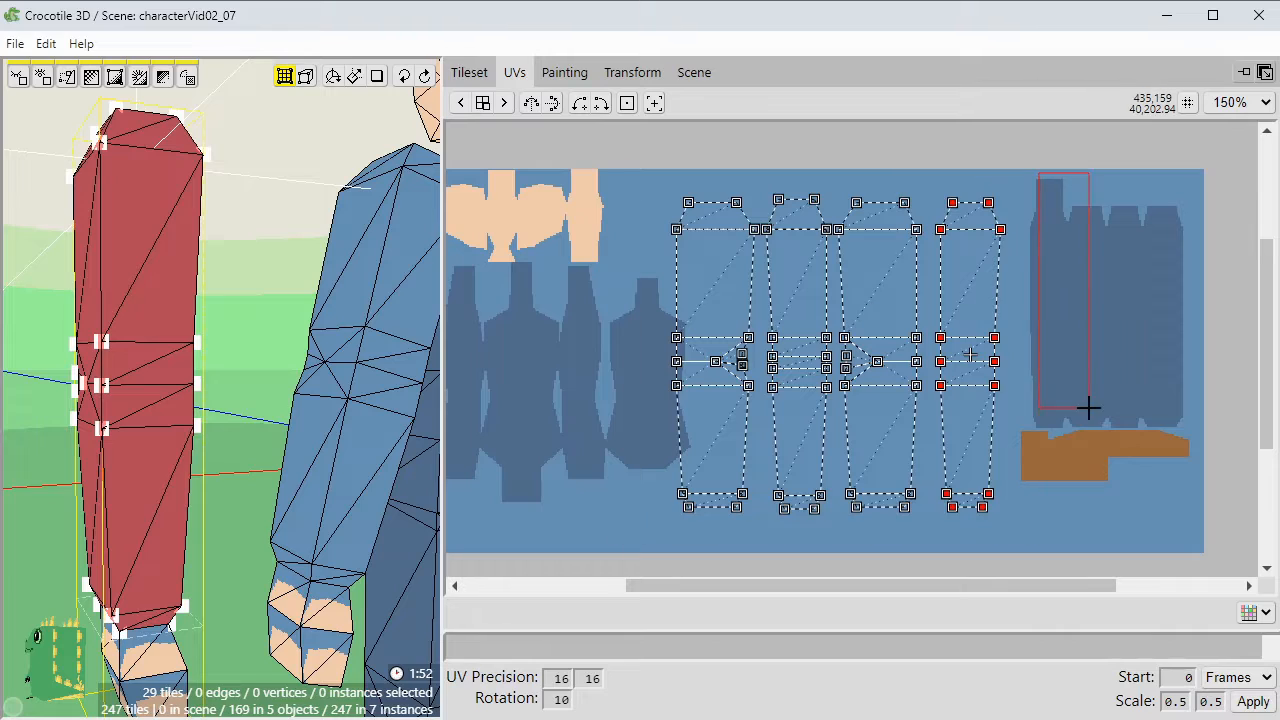
left_click_drag(866, 314, 863, 242)
Add the tile capping the shoulder to the selection and place its UVs beside the inner-side island's upper end.
right_click_drag(264, 286, 229, 200)
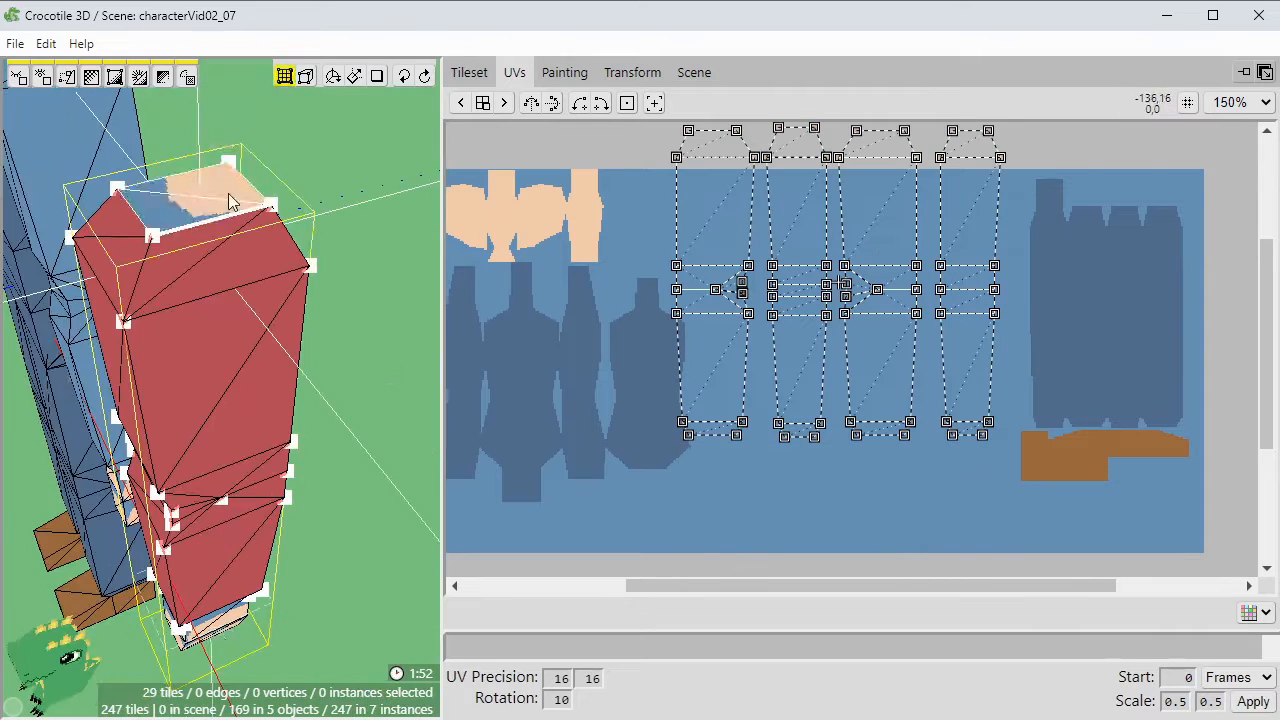
left_click(229, 200, "shift")
middle_click_drag(477, 205, 580, 334)
left_click_drag(567, 332, 752, 272)
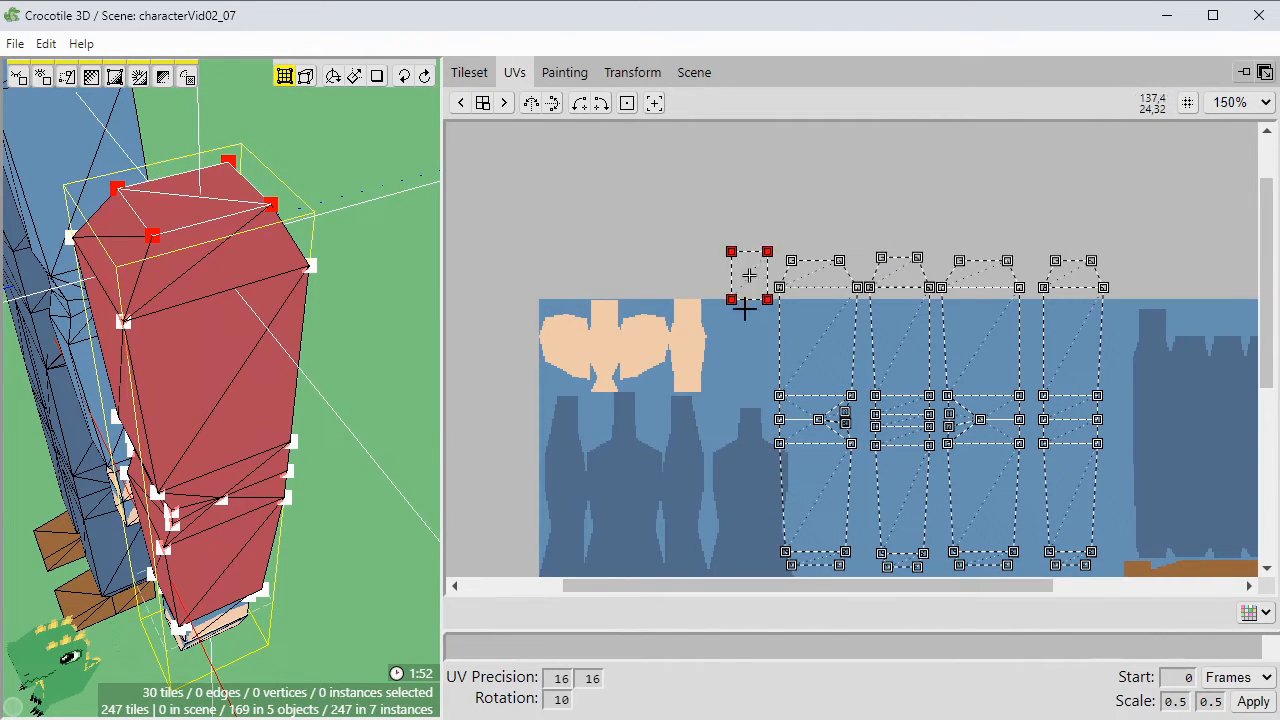
Add three of the hand's tiles to the selection, unwrap them into a vertical strip and place it left of the arm islands.
right_click_drag(300, 600, 349, 490)
middle_click_drag(736, 491, 743, 400)
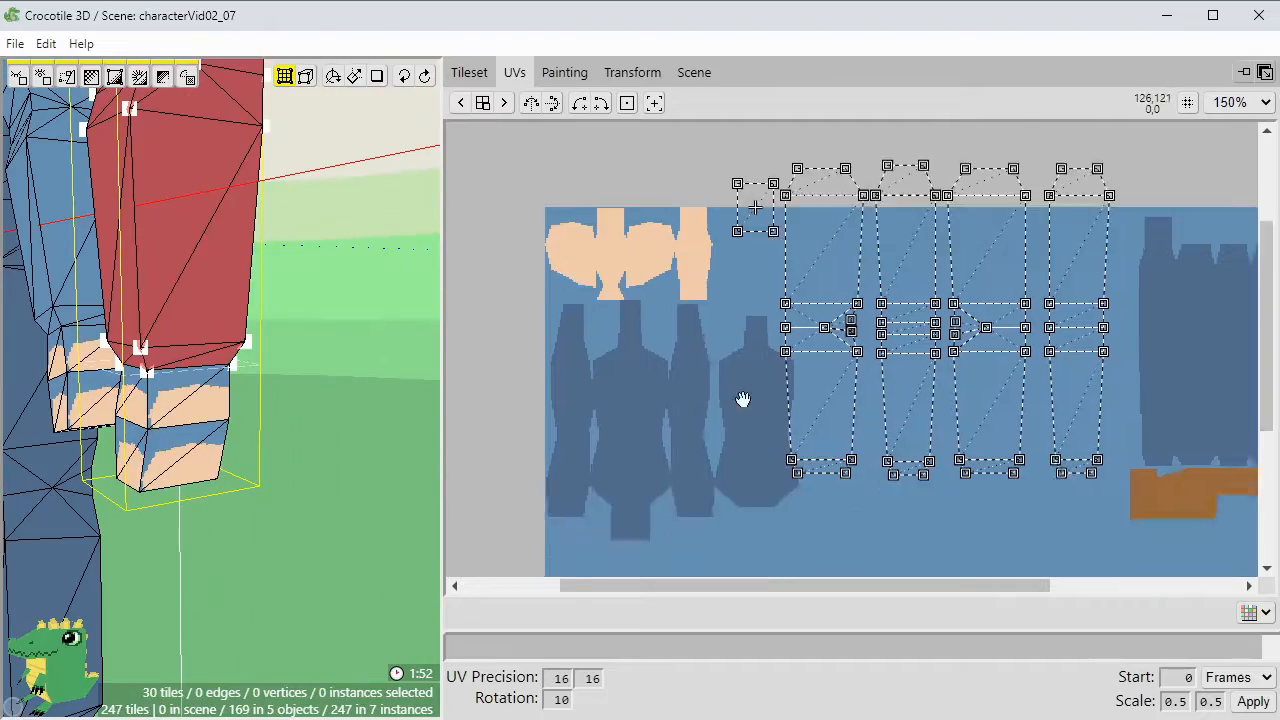
scroll(741, 393, "up", 1)
left_click(185, 445, "shift")
left_click(185, 453, "shift")
right_click_drag(185, 453, 255, 443)
left_click(194, 400, "shift")
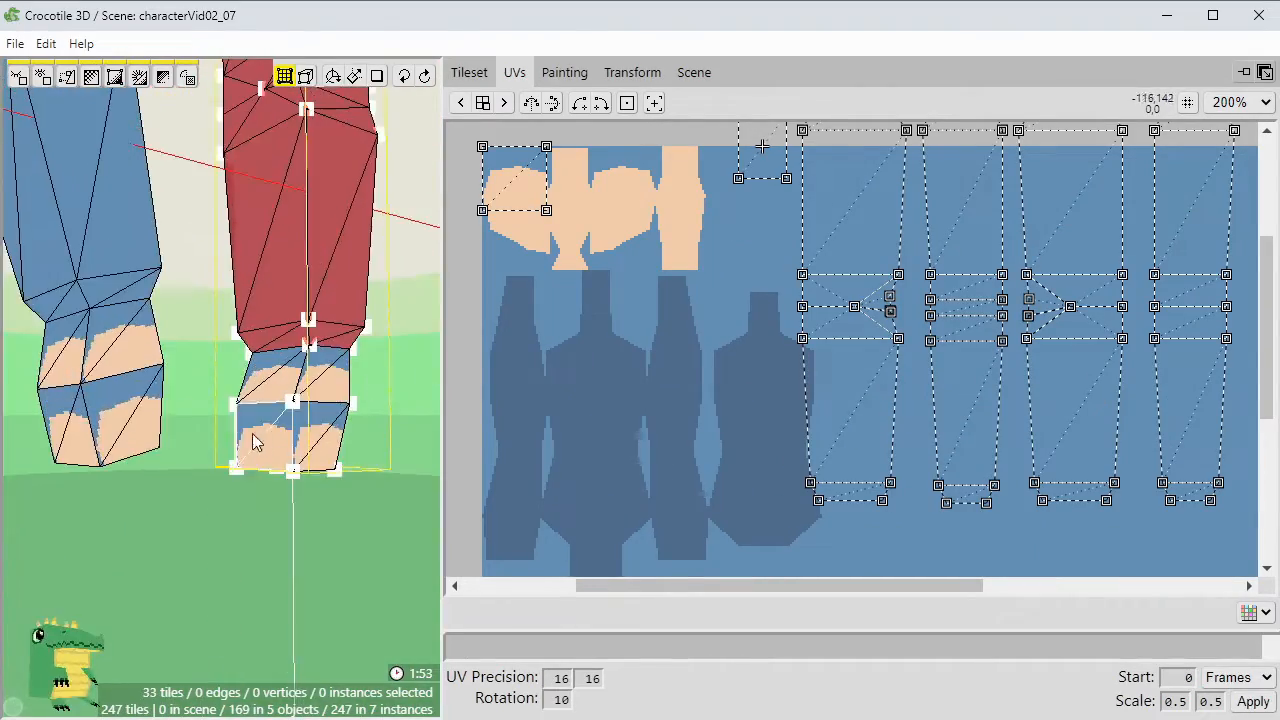
key("u")
middle_click_drag(547, 226, 593, 272)
left_click_drag(528, 296, 652, 454)
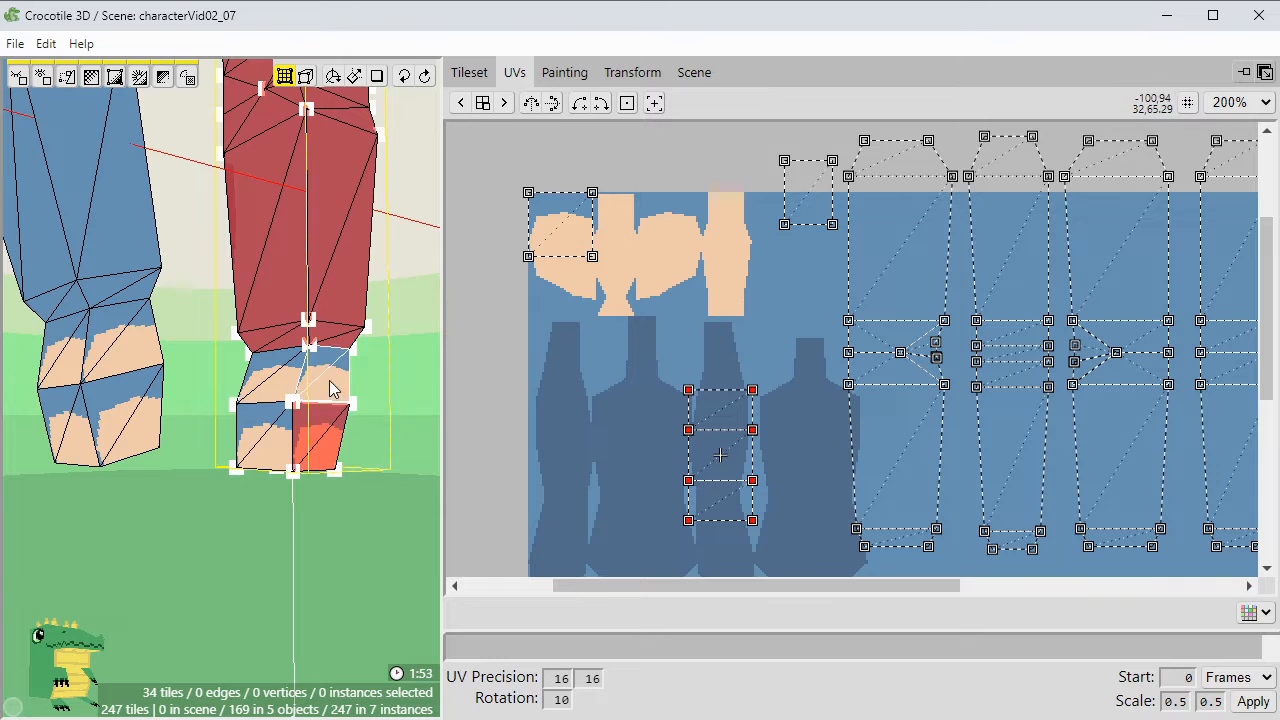
Add the hand's next side to the selection, unwrap it and join its UVs to the left edge of the hand strip.
left_click_drag(607, 288, 607, 288)
left_click_drag(637, 497, 668, 432)
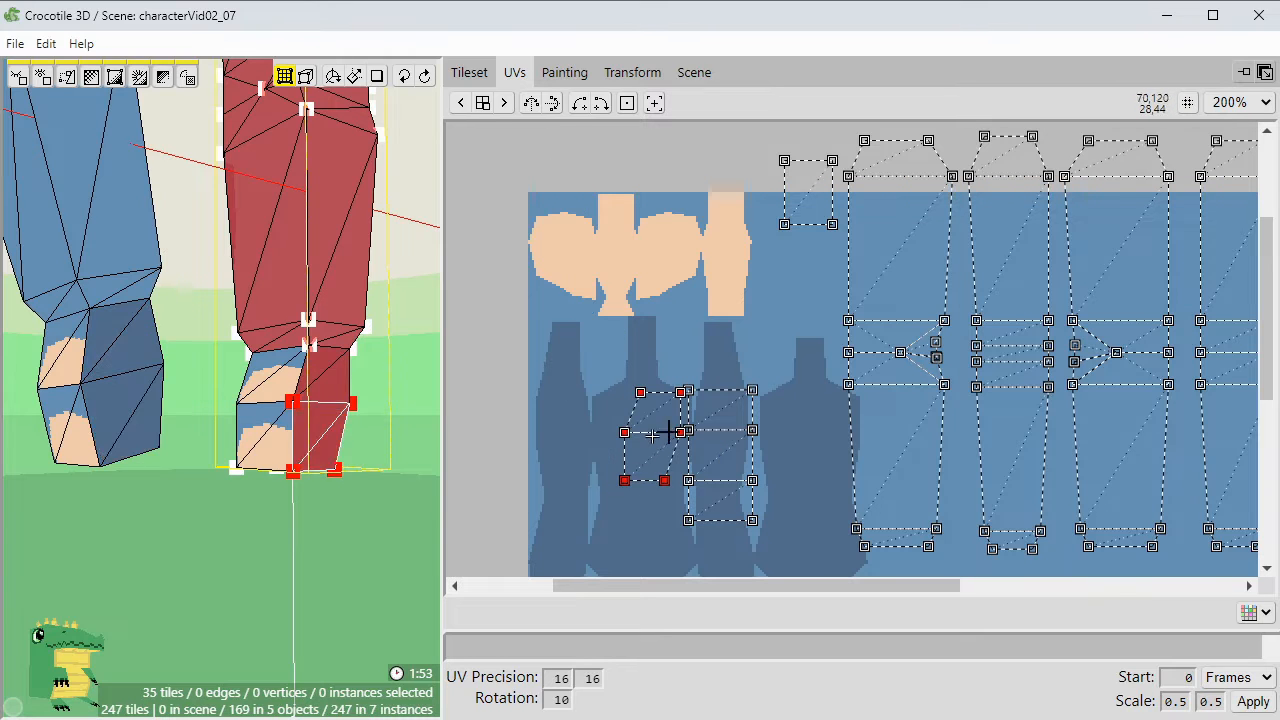
scroll(665, 440, "up", 3)
left_click_drag(718, 374, 738, 370)
scroll(710, 446, "down", 2)
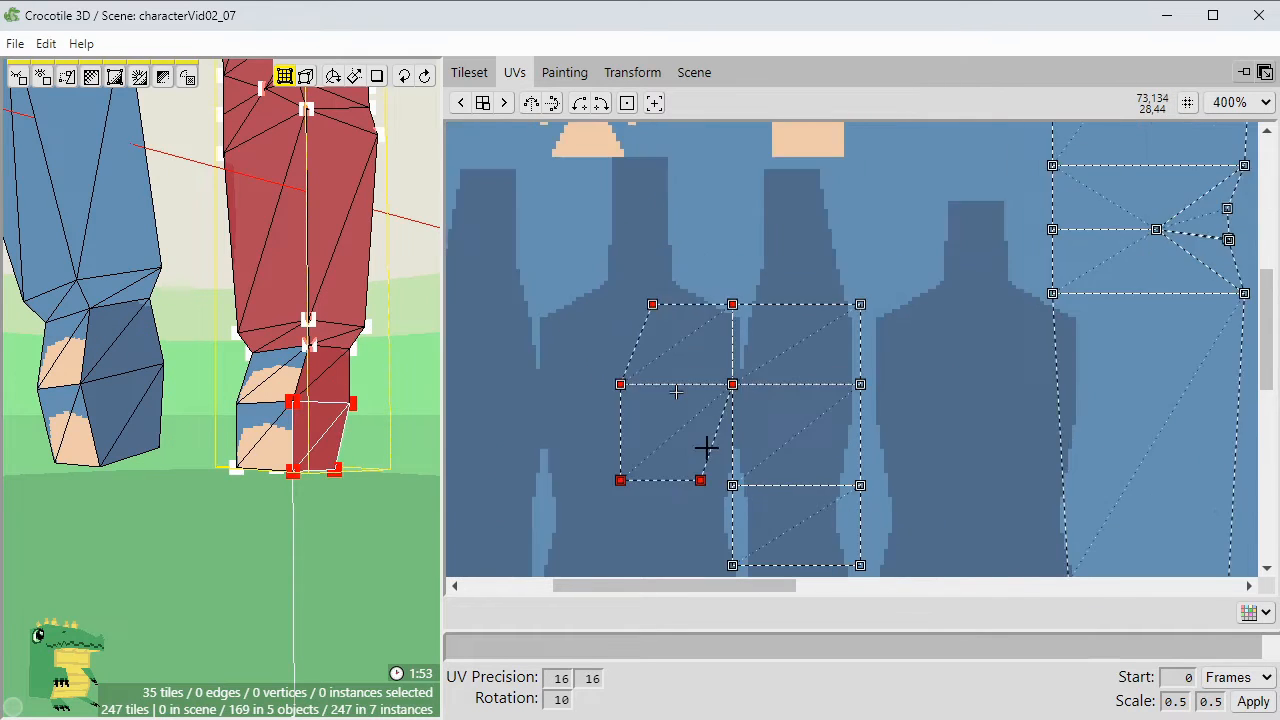
Add the hand's opposite side to the selection, unwrap it and attach its UVs to the right edge of the hand strip.
middle_click_drag(390, 470, 200, 440)
left_click_drag(185, 385, 190, 435, "shift")
middle_click_drag(594, 286, 655, 405)
left_click_drag(683, 317, 527, 156)
key("u")
left_click_drag(527, 156, 883, 517)
left_click(895, 420)
middle_click_drag(895, 413, 837, 240)
Add the hand's last uncovered side to the selection, unwrap it and place its UVs against the hand layout's left side.
middle_click_drag(268, 510, 290, 395)
left_click_drag(290, 395, 290, 440, "shift")
middle_click_drag(566, 352, 681, 524)
left_click_drag(722, 280, 590, 148)
key("u")
left_click_drag(691, 249, 688, 575)
middle_click_drag(750, 476, 648, 243)
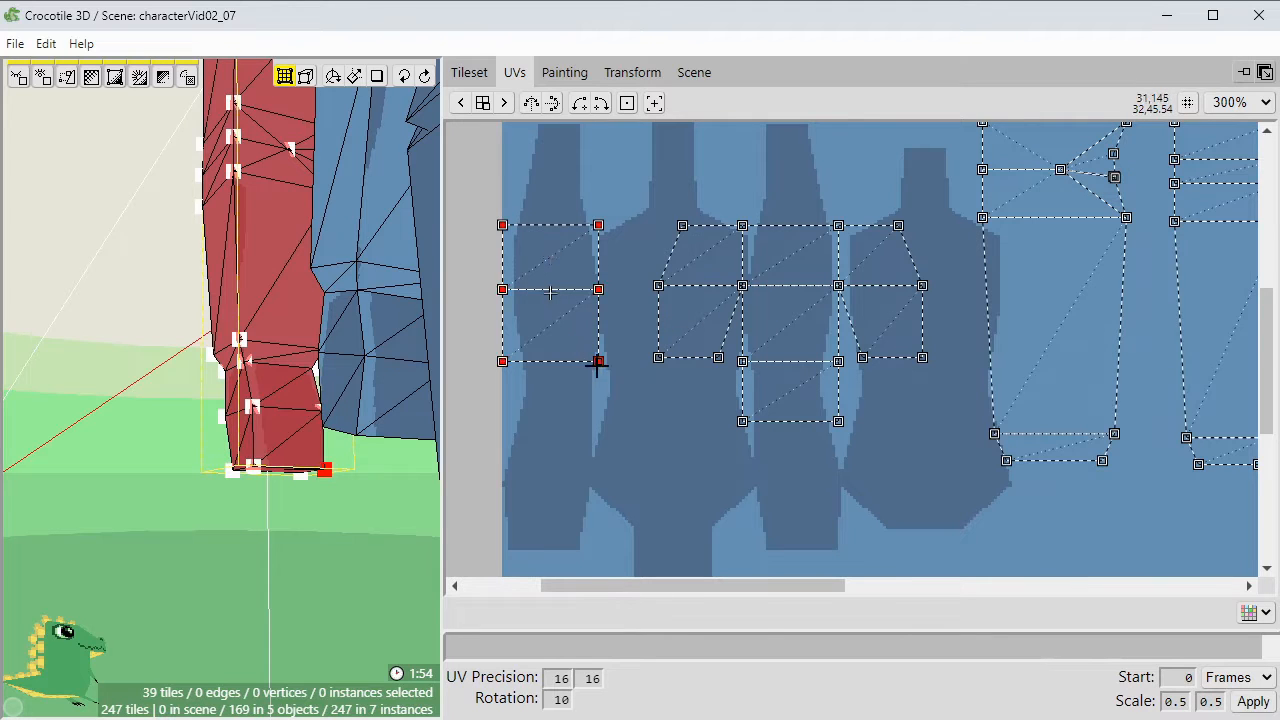
left_click_drag(597, 365, 657, 361)
left_click(691, 386)
Select all arm and hand islands, scale them by 0.5 and move them into the free area toward the leg's.
middle_click_drag(680, 460, 689, 486)
scroll(854, 426, "down", 2)
middle_click_drag(900, 495, 744, 522)
left_click_drag(524, 537, 1198, 150)
left_click(1252, 701)
left_click_drag(815, 379, 937, 378)
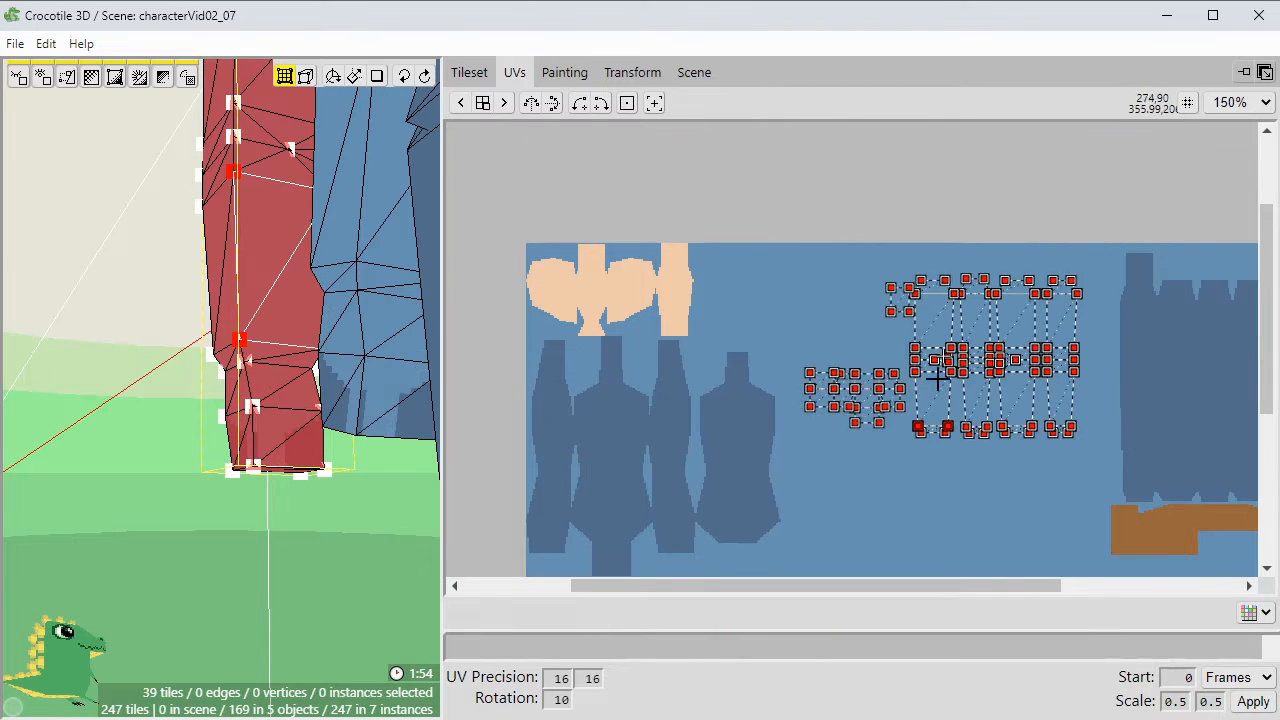
Shift all arm and hand islands up and to the right, and snap their UV vertices to whole pixels.
middle_click_drag(977, 463, 916, 447)
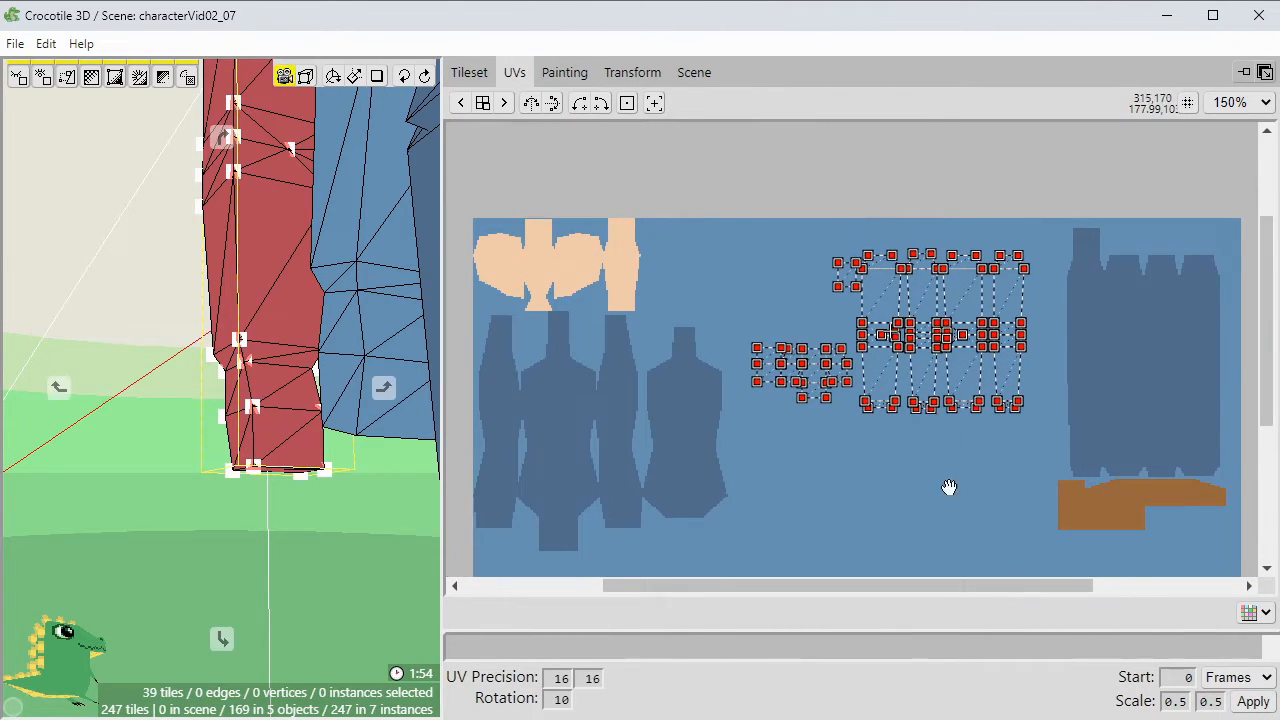
middle_click_drag(949, 487, 920, 451)
scroll(904, 436, "up", 1)
middle_click_drag(904, 436, 894, 506)
left_click_drag(826, 366, 857, 334)
middle_click_drag(863, 459, 826, 506)
scroll(851, 534, "up", 2)
right_click(715, 358)
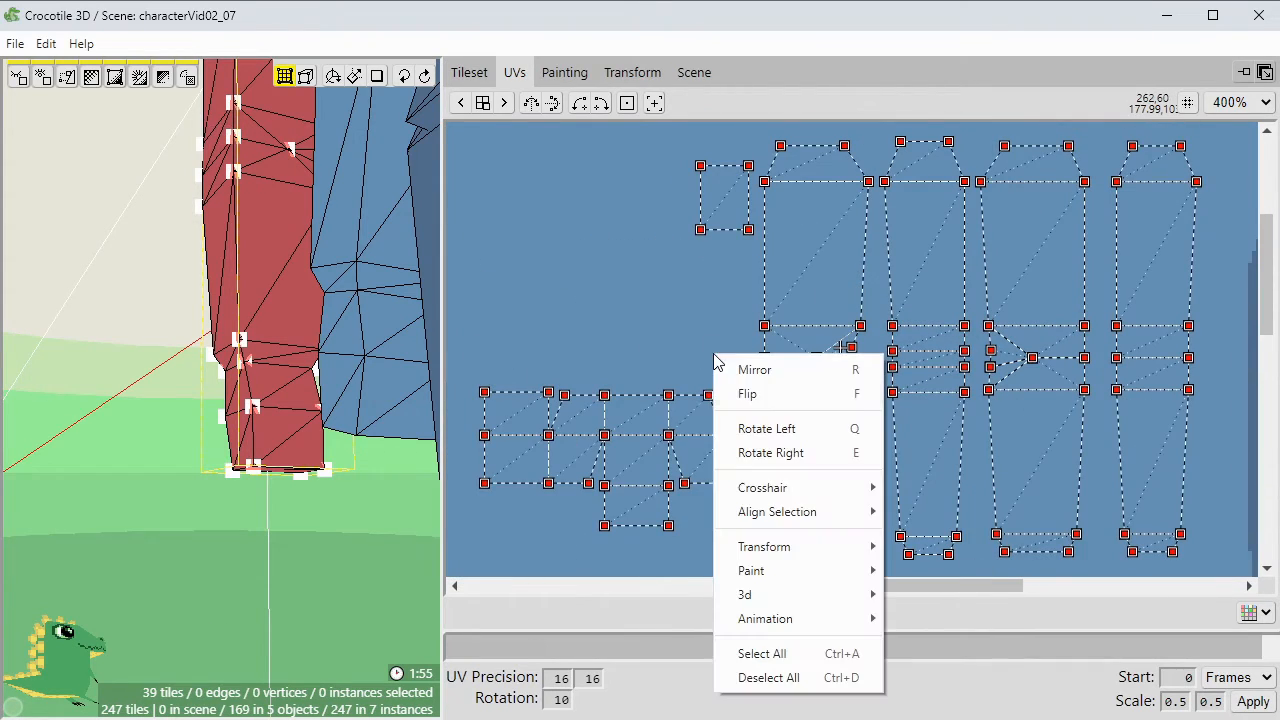
mouse_move(771, 554)
left_click(946, 546)
Align the paired elbow vertices on the facing edges of the first and third arm islands.
left_click(744, 346)
scroll(954, 389, "up", 3)
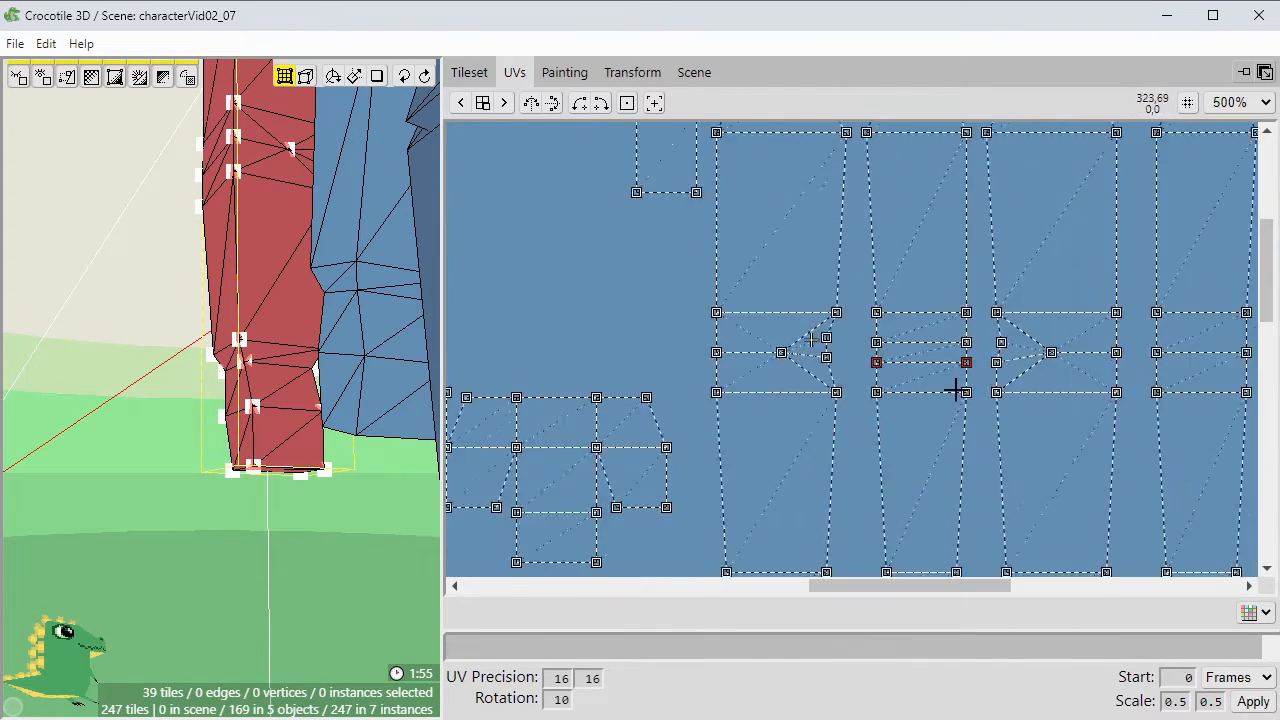
left_click_drag(130, 382, 215, 350)
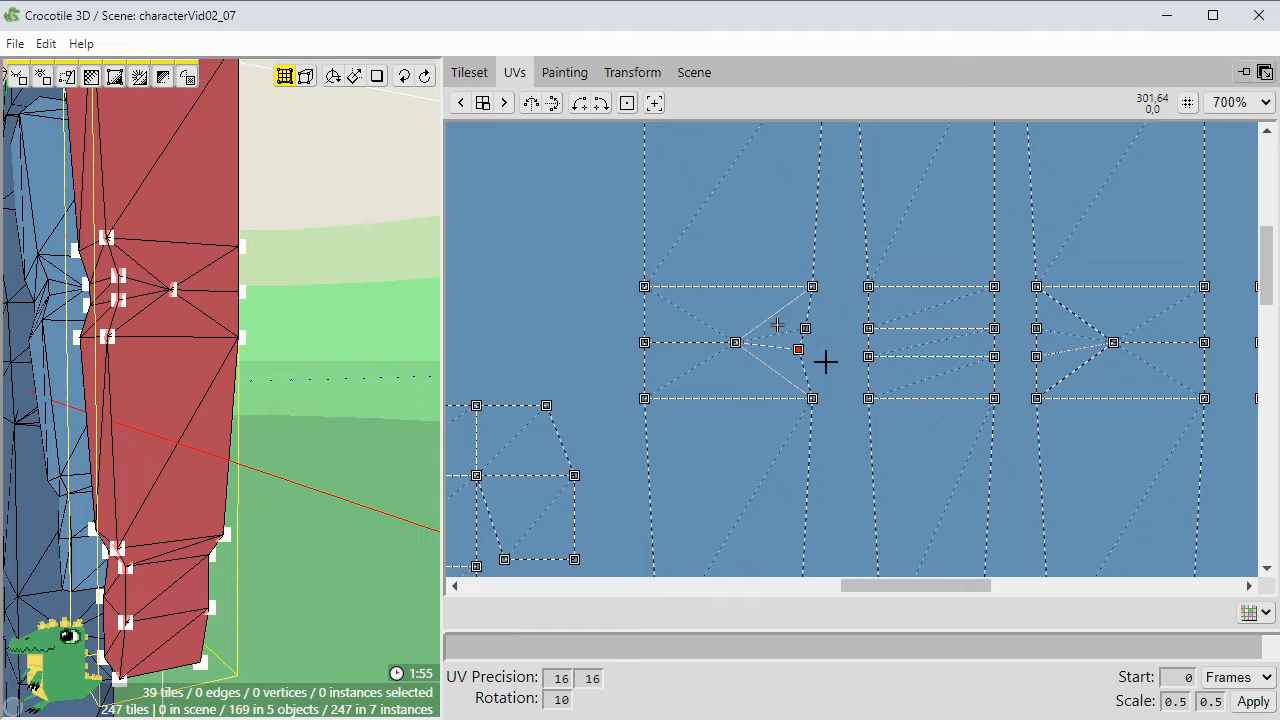
left_click_drag(990, 232, 974, 403)
Move the second, third and fourth arm islands left so each one touches its neighbour at the shoulder row.
left_click_drag(1083, 500, 1211, 432)
left_click_drag(1138, 535, 994, 596)
left_click_drag(824, 195, 795, 191)
left_click_drag(991, 196, 934, 195)
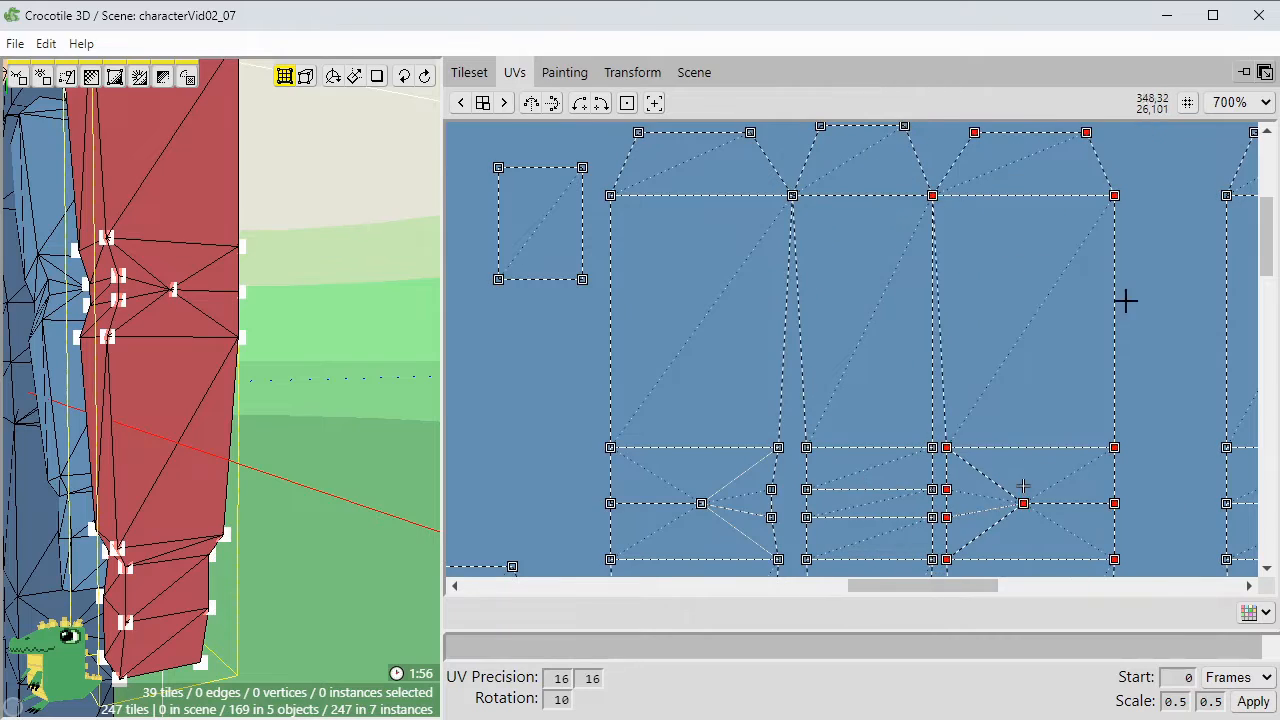
left_click_drag(1145, 521, 958, 596)
left_click_drag(1040, 574, 906, 317)
left_click_drag(892, 242, 1008, 229)
Raise the second arm island's bottom vertices to the level of the neighbouring islands' bottom edges.
scroll(933, 486, "down", 2)
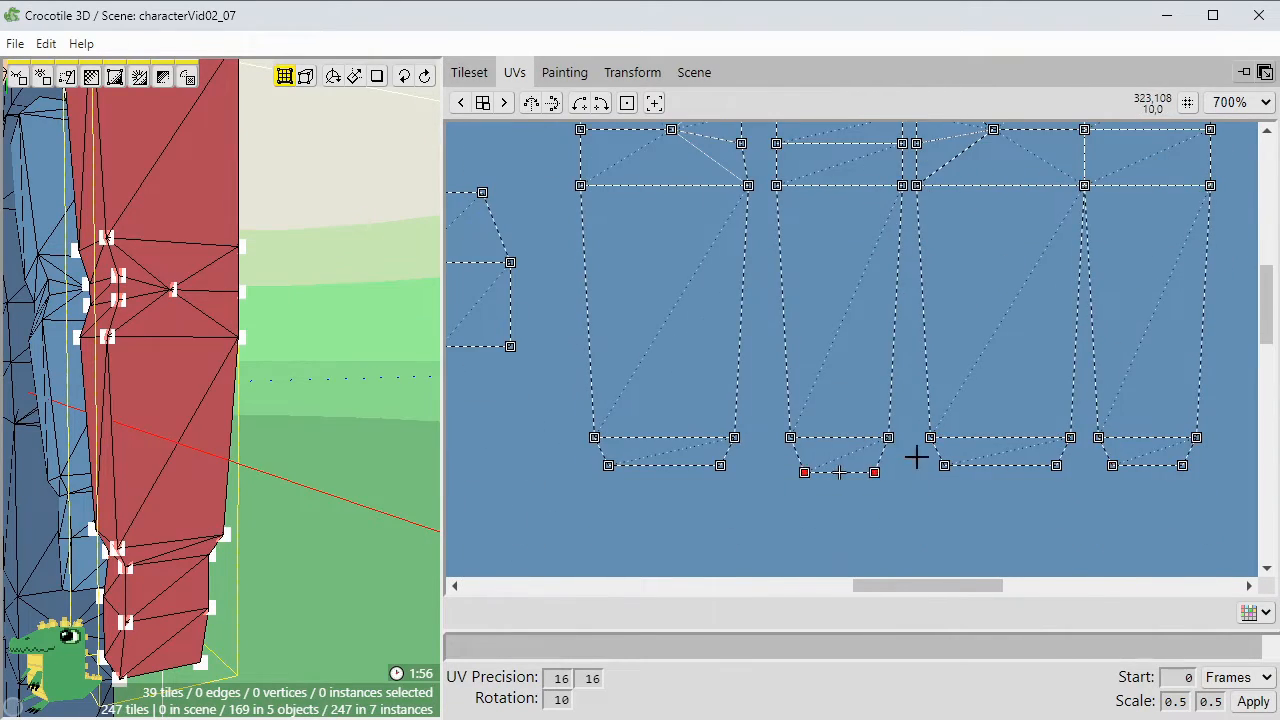
scroll(800, 371, "down", 1)
left_click_drag(874, 160, 877, 386)
Level the second arm island's top vertices with its neighbours and close the gap between the second and third islands down to the elbow.
right_click_drag(173, 289, 286, 406)
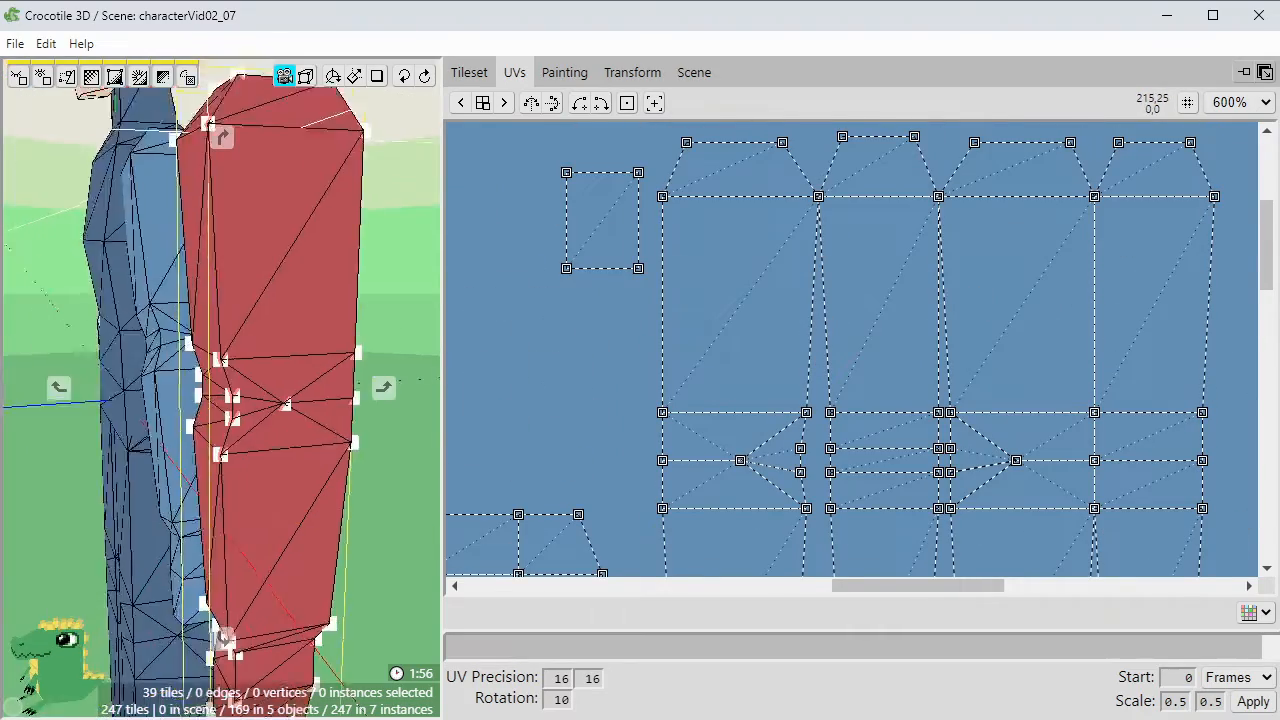
left_click_drag(286, 406, 585, 290)
left_click_drag(815, 341, 789, 350)
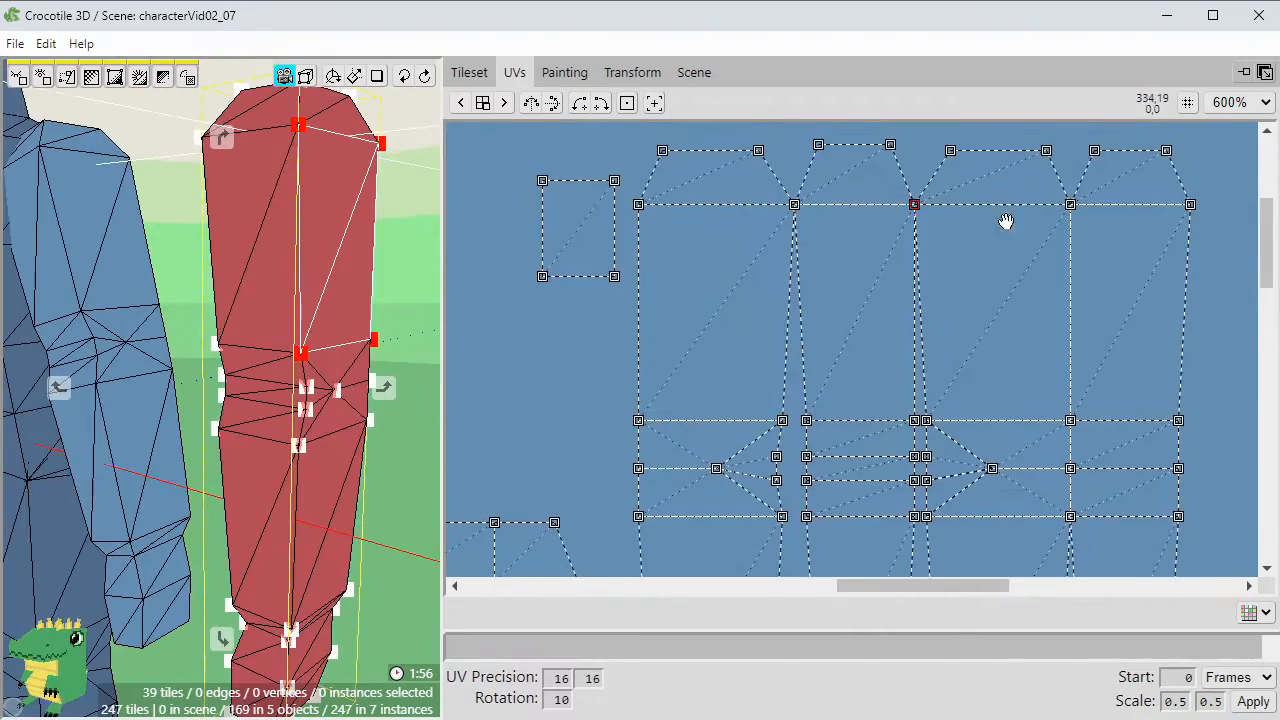
scroll(1018, 229, "up", 1)
left_click_drag(1018, 229, 1035, 285)
left_click_drag(910, 212, 765, 163)
left_click_drag(875, 416, 851, 342)
left_click_drag(897, 394, 897, 206)
left_click_drag(883, 394, 889, 255)
left_click_drag(891, 309, 885, 497)
left_click_drag(881, 131, 871, 309)
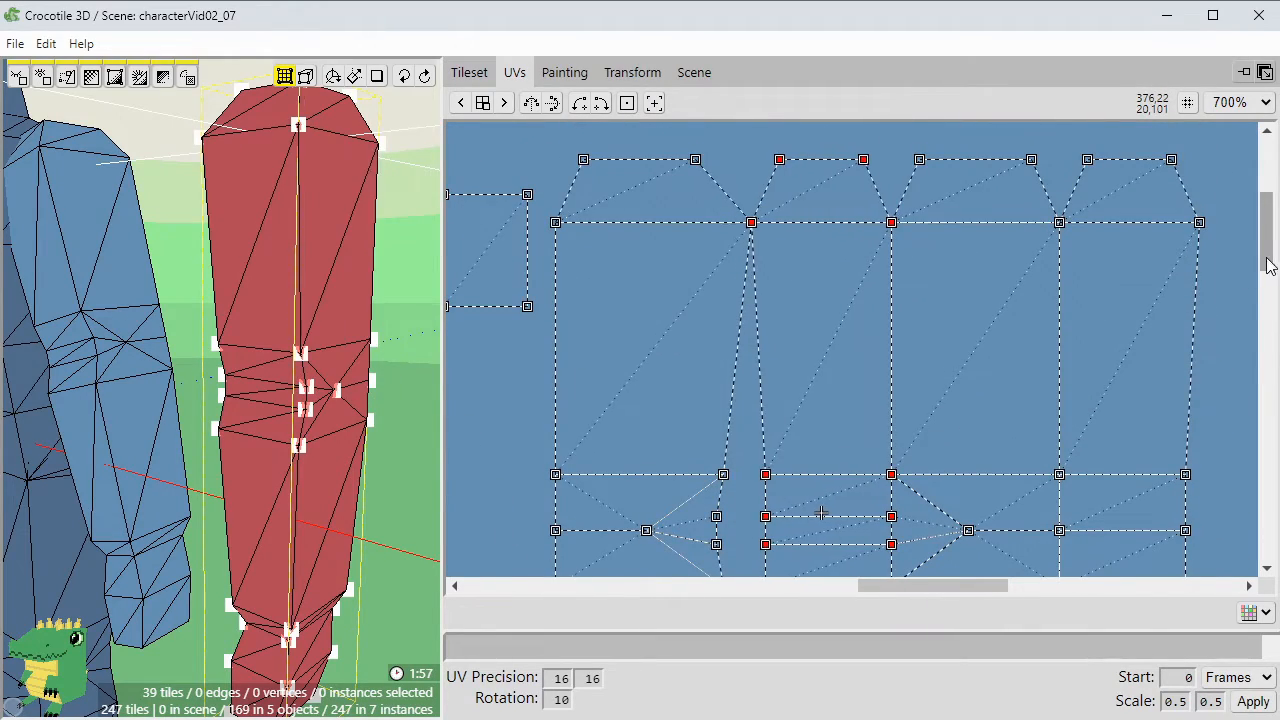
Select the first arm island and nudge it right toward the second island's shoulder vertex.
left_click_drag(1268, 265, 1268, 266)
left_click_drag(793, 249, 795, 250, "ctrl")
key("d")
key("d")
key("d")
key("d")
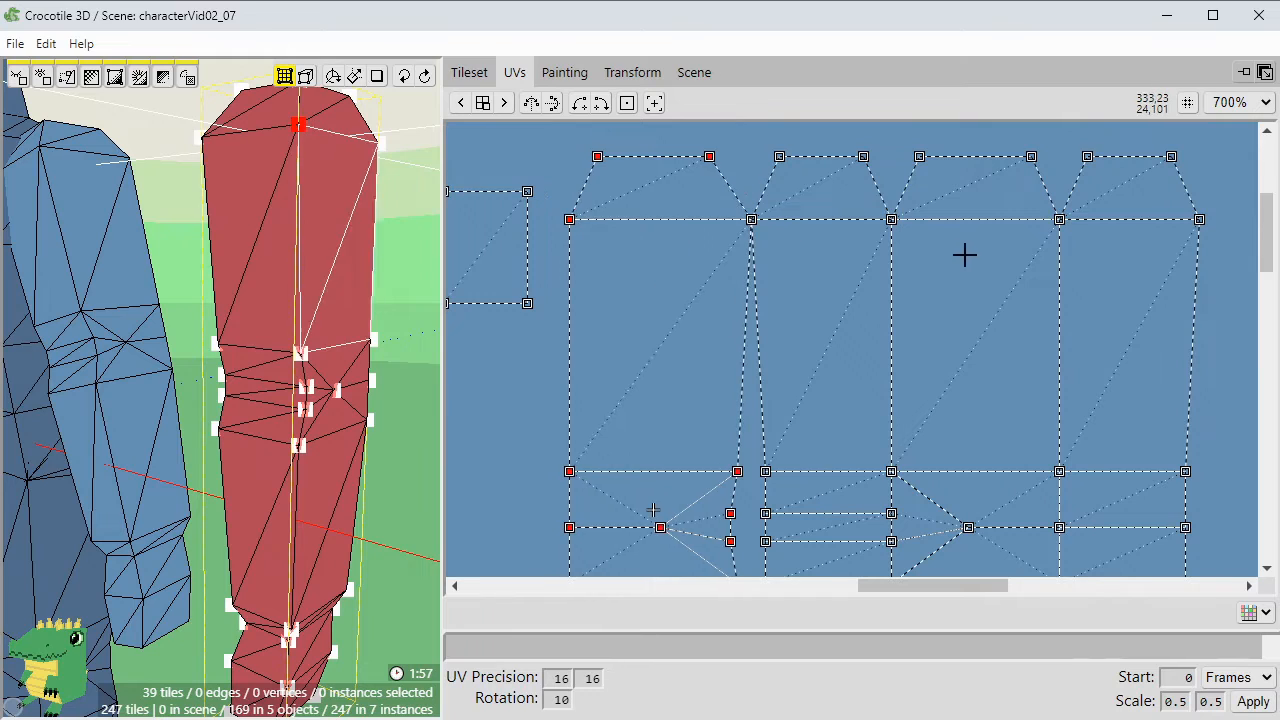
Move the second arm island's left elbow and lower vertices outward so they meet the first island's edge.
left_click_drag(1264, 256, 1265, 325)
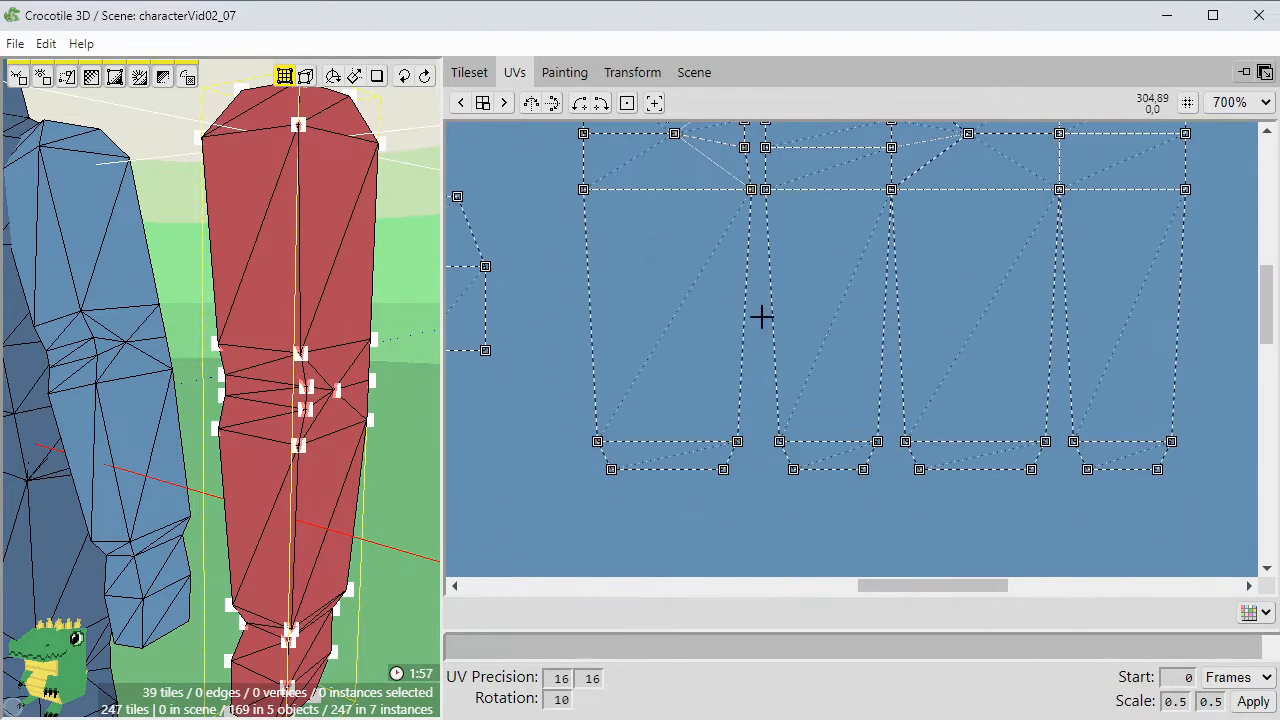
middle_click_drag(744, 166, 741, 380)
scroll(741, 380, "up", 1)
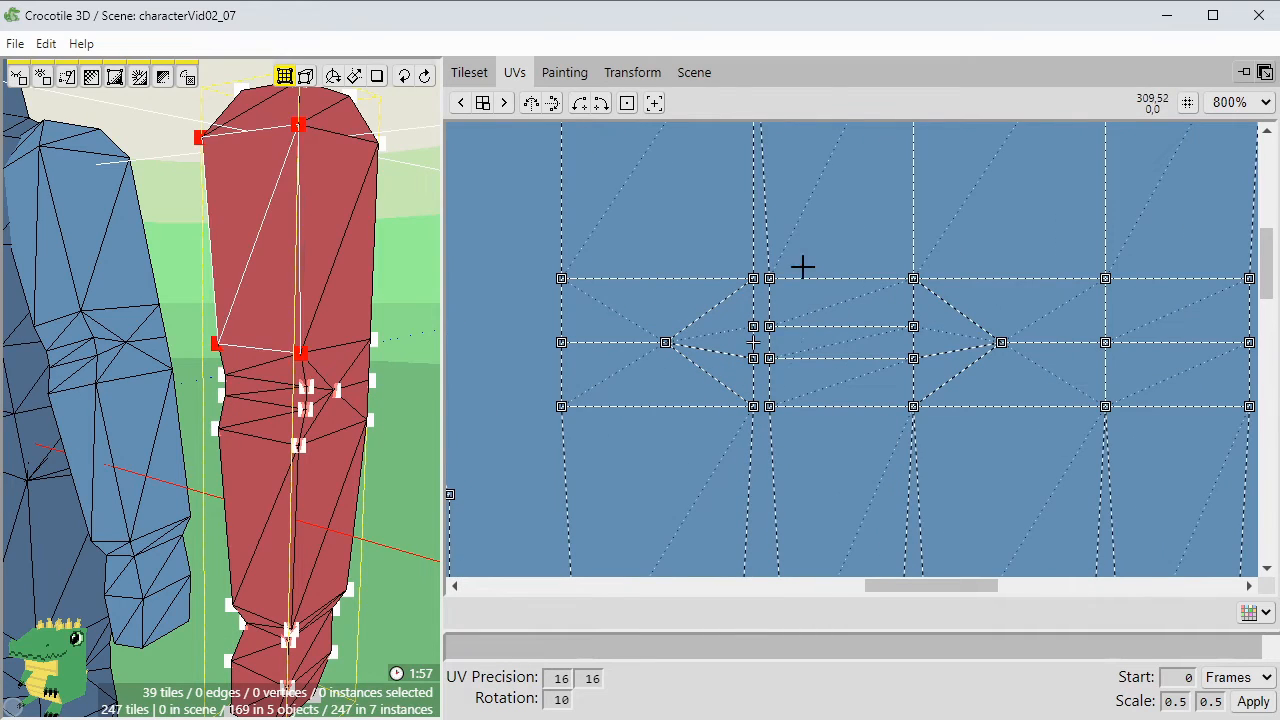
middle_click_drag(802, 445, 816, 209)
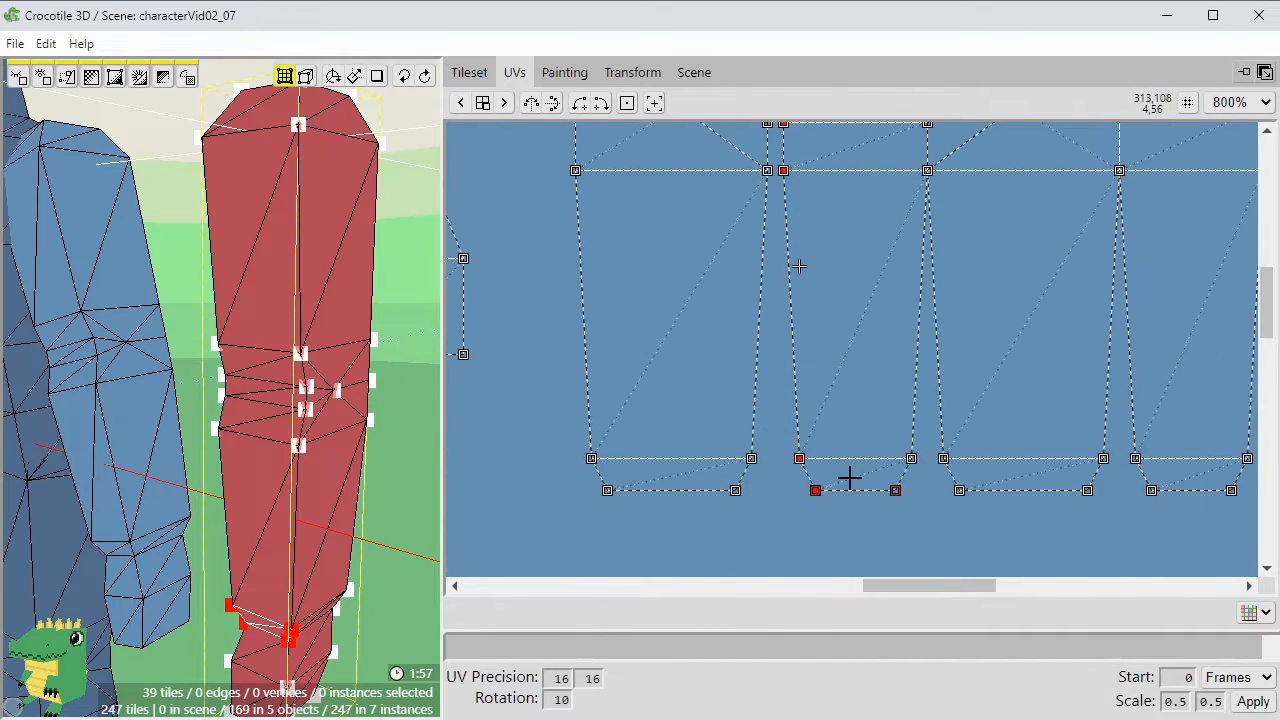
left_click_drag(1266, 302, 1266, 241)
scroll(995, 481, "down", 1)
middle_click_drag(1136, 440, 968, 372)
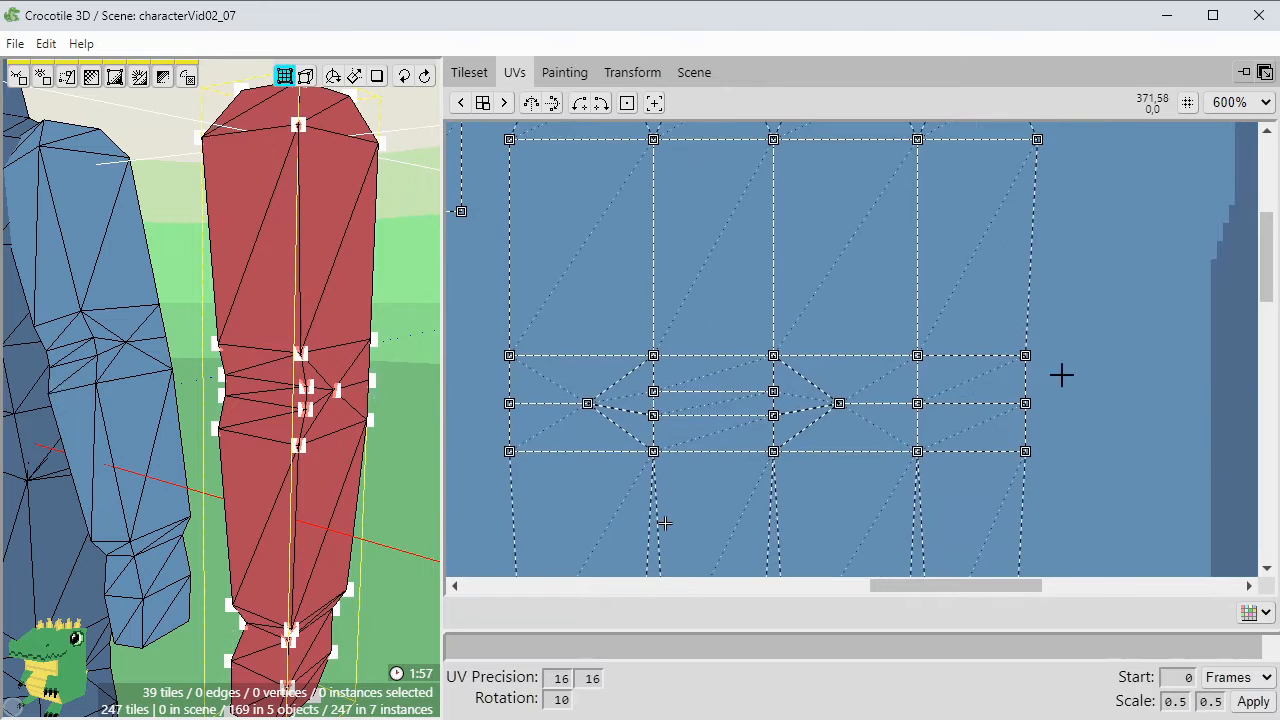
Move the fourth arm island's right elbow and lower vertices outward in line with its shoulder vertex.
middle_click_drag(1070, 299, 1075, 410)
middle_click_drag(1133, 463, 1129, 441)
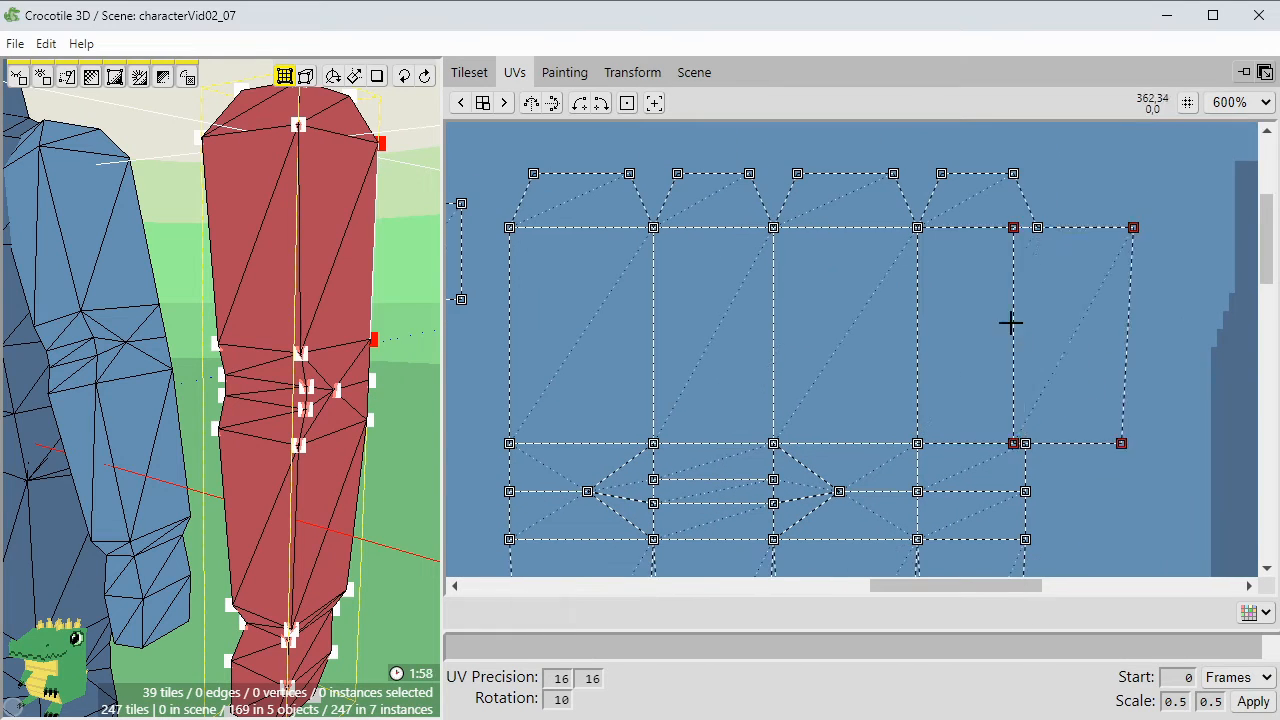
left_click_drag(1020, 333, 658, 226)
left_click_drag(1030, 256, 952, 214)
middle_click_drag(1086, 437, 1031, 214)
left_click_drag(1018, 200, 954, 352)
middle_click_drag(1077, 243, 1206, 249)
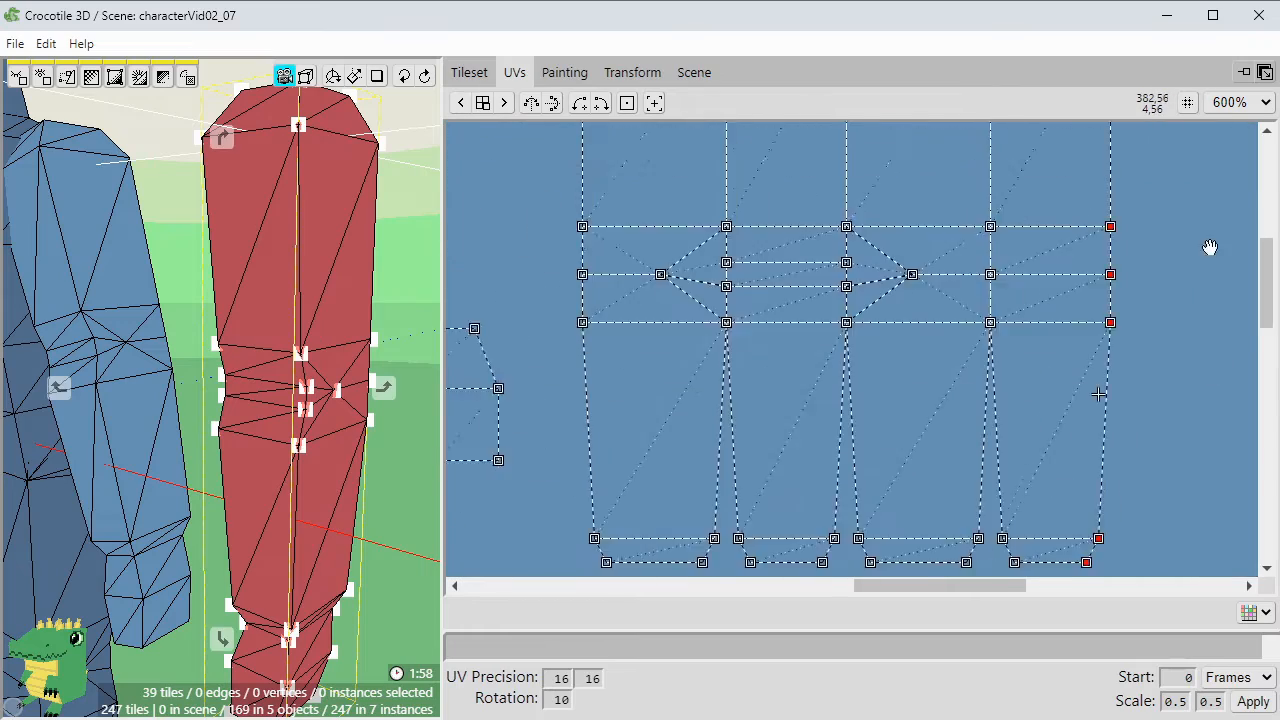
middle_click_drag(1158, 329, 1158, 304)
Move the shoulder cap tile's UVs against the first arm island, level with the arm islands' top edges.
scroll(1158, 304, "down", 1)
middle_click_drag(913, 225, 842, 265)
middle_click_drag(822, 342, 791, 363)
left_click(704, 280)
key("ctrl+z")
left_click(840, 365)
middle_click_drag(862, 385, 1038, 170)
Move the hand islands close to the arm islands, with their lowest edge level with the arm's bottom edge.
double_click(731, 368)
left_click_drag(732, 368, 774, 362)
scroll(805, 300, "down", 3)
scroll(815, 303, "up", 2)
scroll(901, 452, "up", 3)
key("Down")
key("Up")
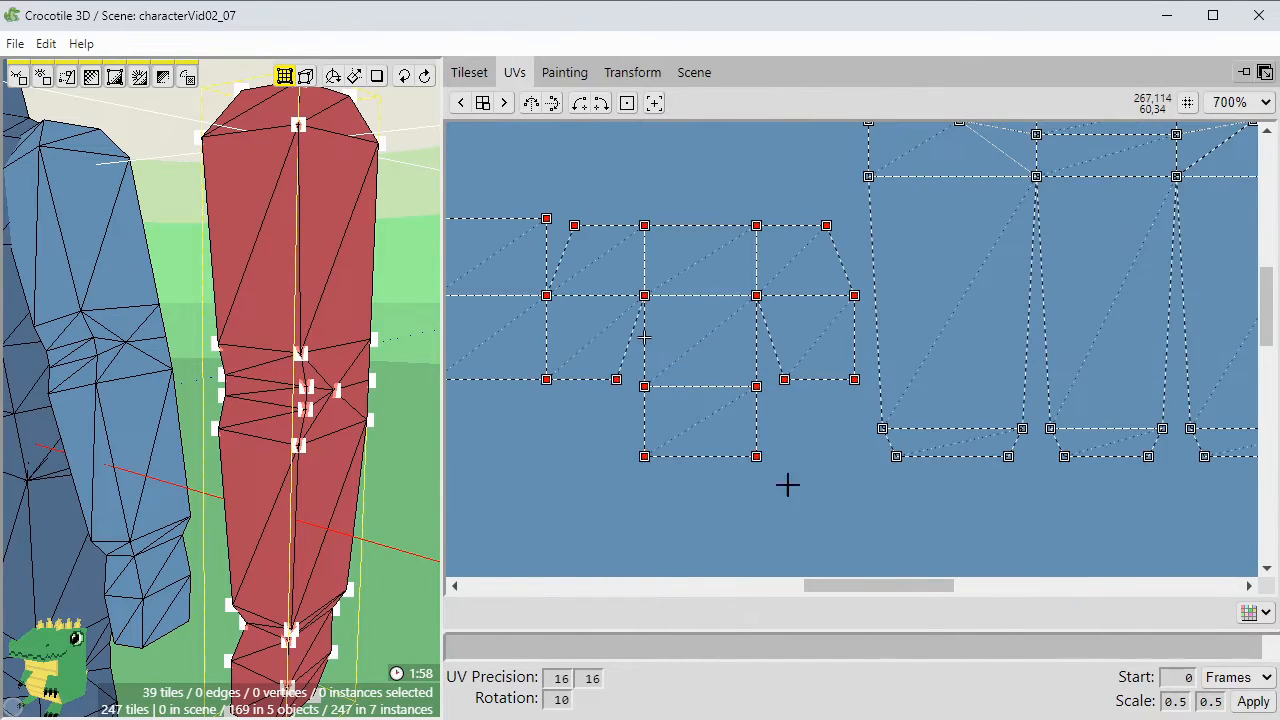
left_click(908, 468)
Select the arm, shoulder cap and hand islands and move them together right beside the leg's coloured area.
scroll(858, 371, "down", 2)
mouse_move(858, 371)
middle_mouse_down()
mouse_move(855, 486)
mouse_move(871, 380)
middle_mouse_up()
scroll(856, 470, "down", 3)
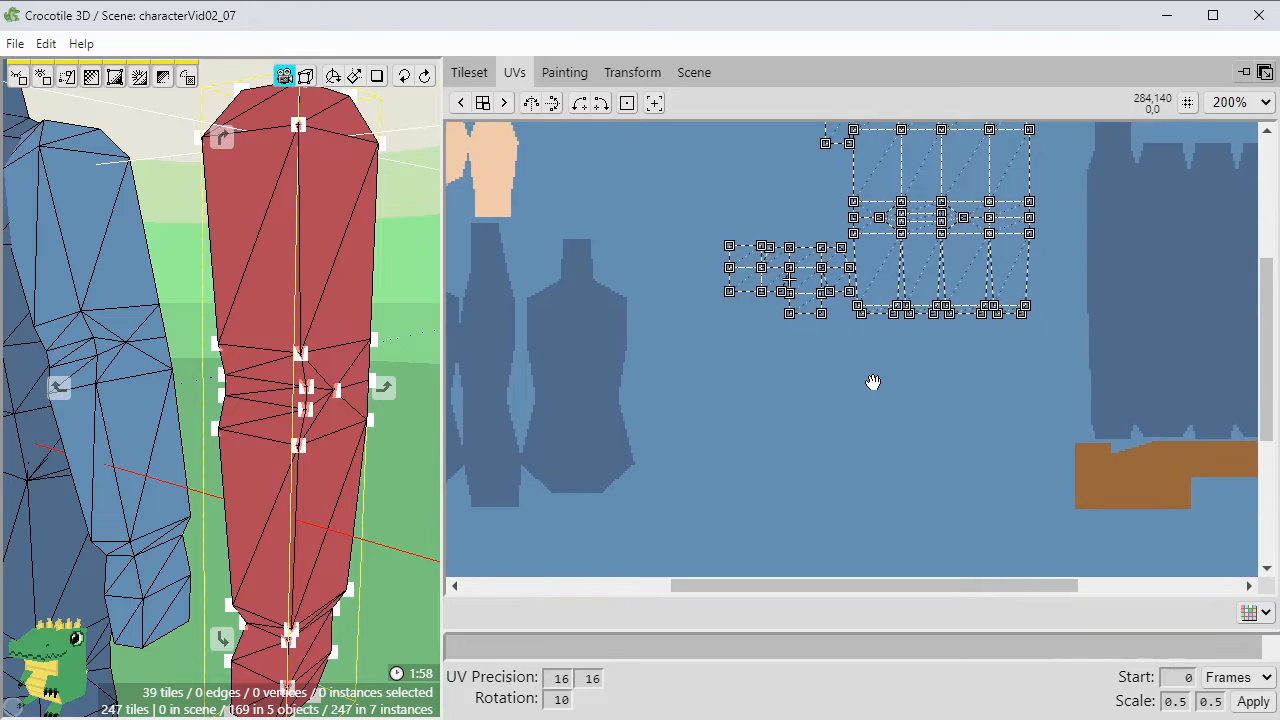
scroll(766, 303, "up", 4)
scroll(1045, 480, "down", 3)
middle_click_drag(1045, 480, 737, 291)
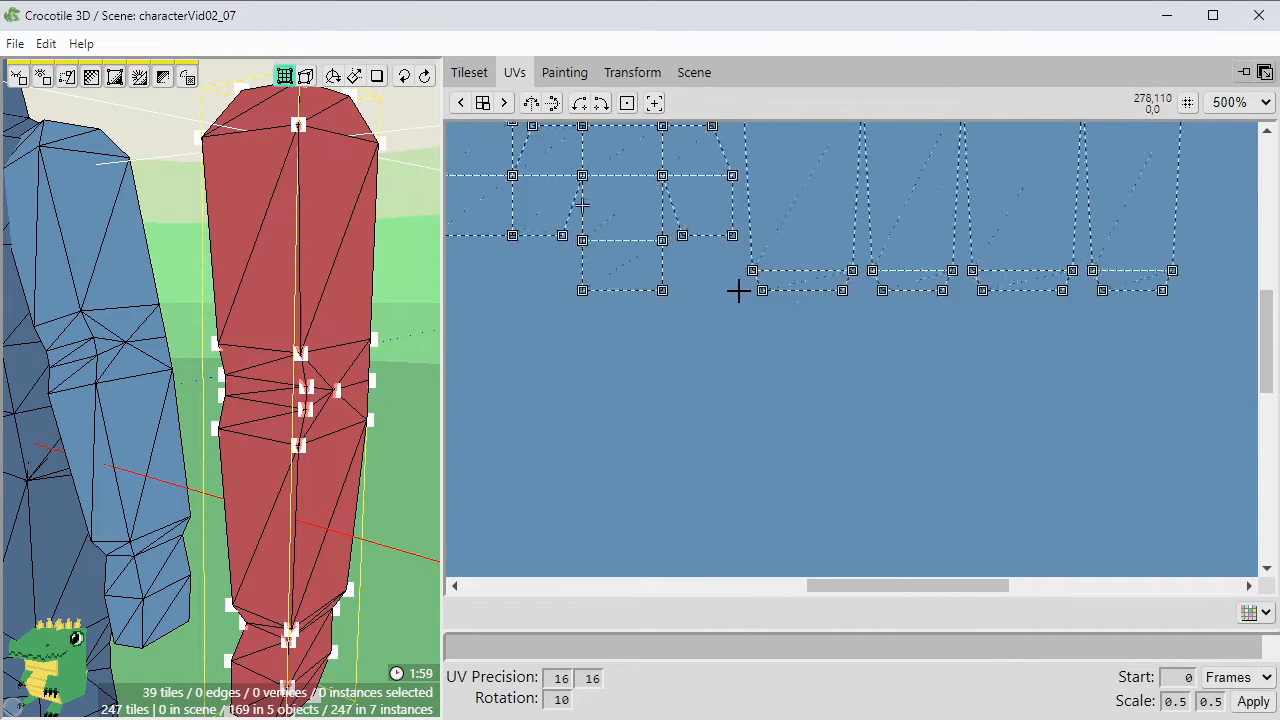
scroll(822, 150, "down", 2)
middle_click_drag(822, 150, 829, 423)
double_click(829, 423)
left_click(760, 245, "shift")
double_click(722, 452, "shift")
left_click_drag(858, 426, 1003, 470)
left_click_drag(1142, 321, 1068, 273)
left_click(1237, 250)
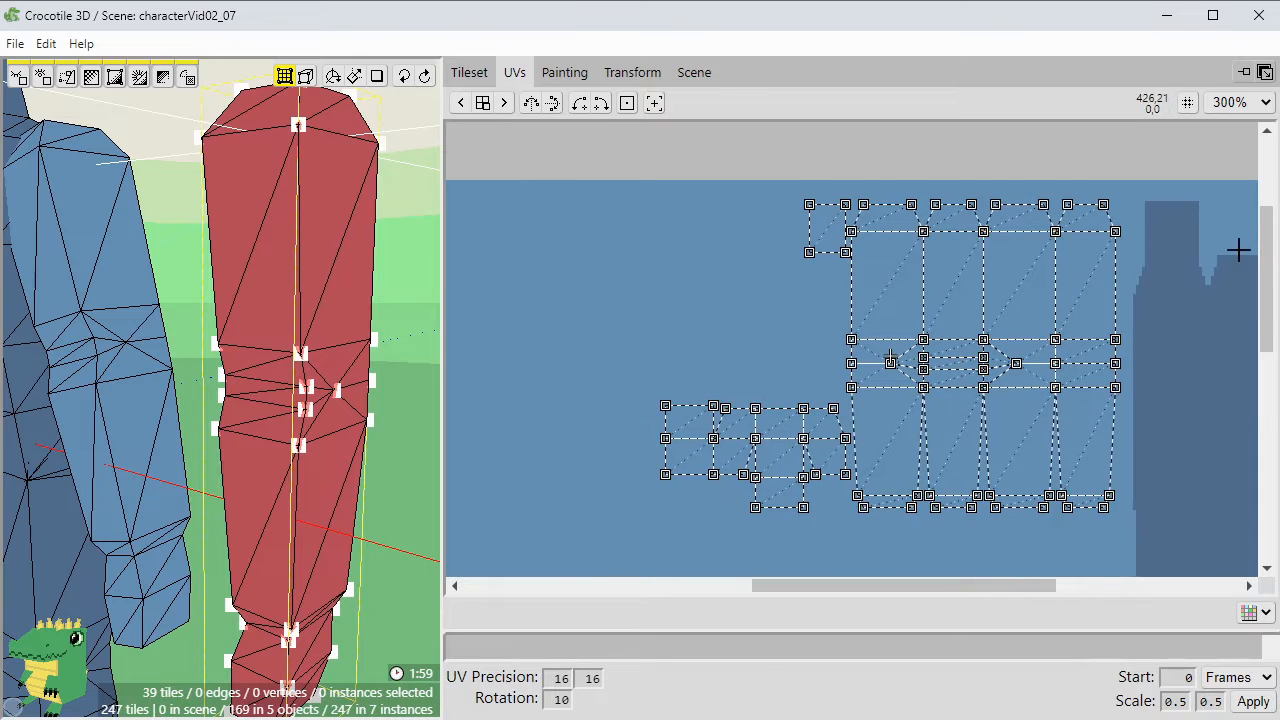
Reposition all arm and hand islands slightly to the left to leave a wider gap to the leg's coloured area.
scroll(1237, 250, "down", 2)
middle_click_drag(1073, 377, 1064, 387)
scroll(1064, 387, "up", 1)
scroll(986, 283, "up", 2)
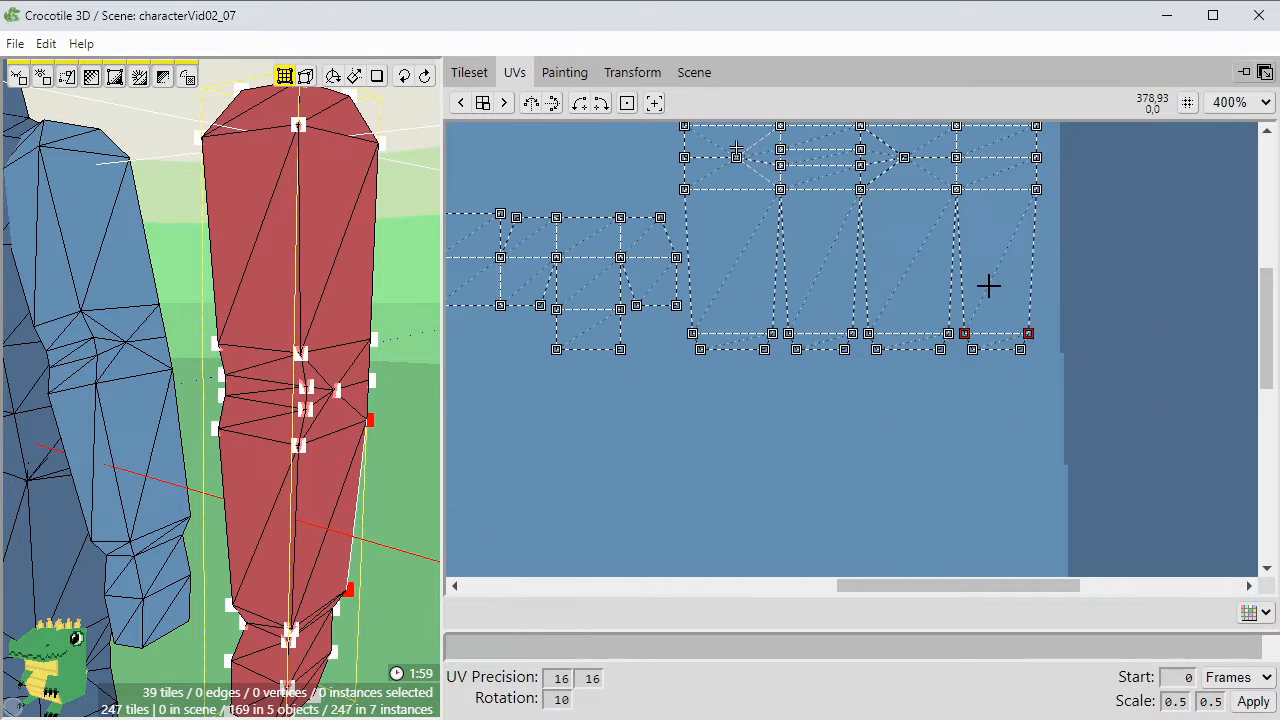
scroll(986, 283, "down", 1)
left_click_drag(1016, 359, 1057, 496)
middle_click_drag(1028, 393, 1060, 600)
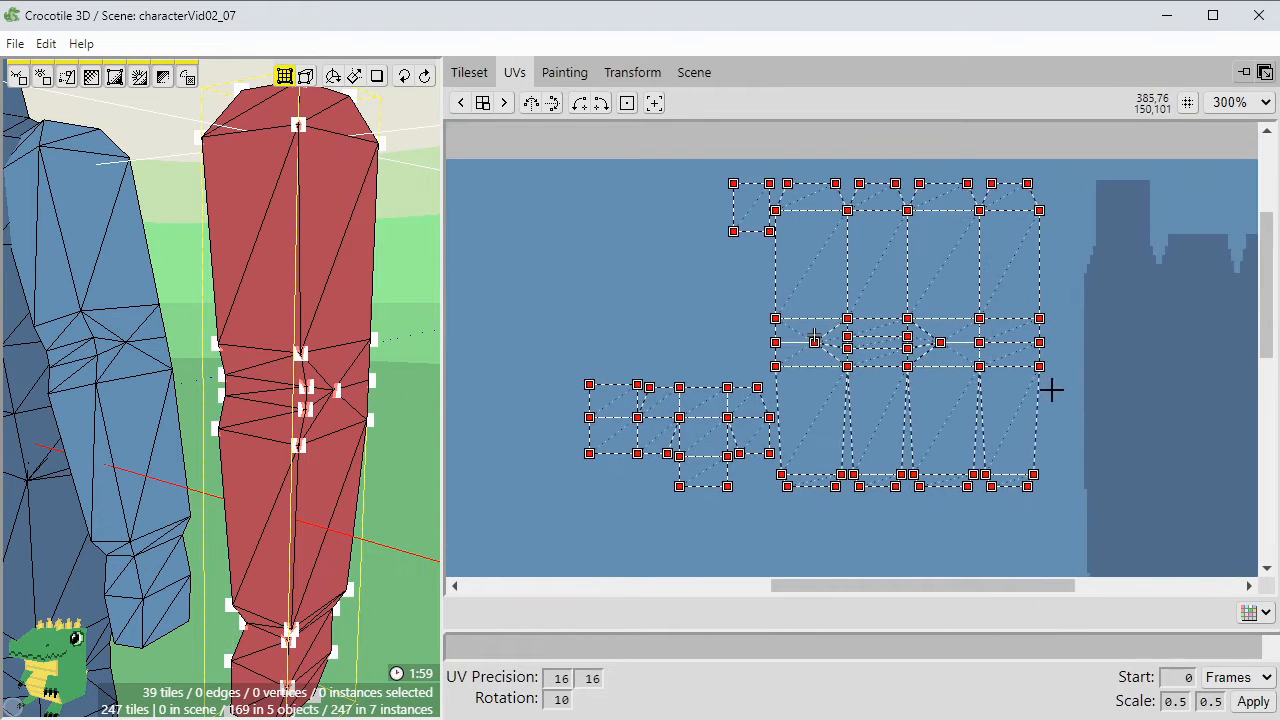
left_click_drag(1039, 389, 1049, 388)
left_click_drag(1049, 384, 1049, 523)
key("d")
scroll(1087, 429, "up", 2)
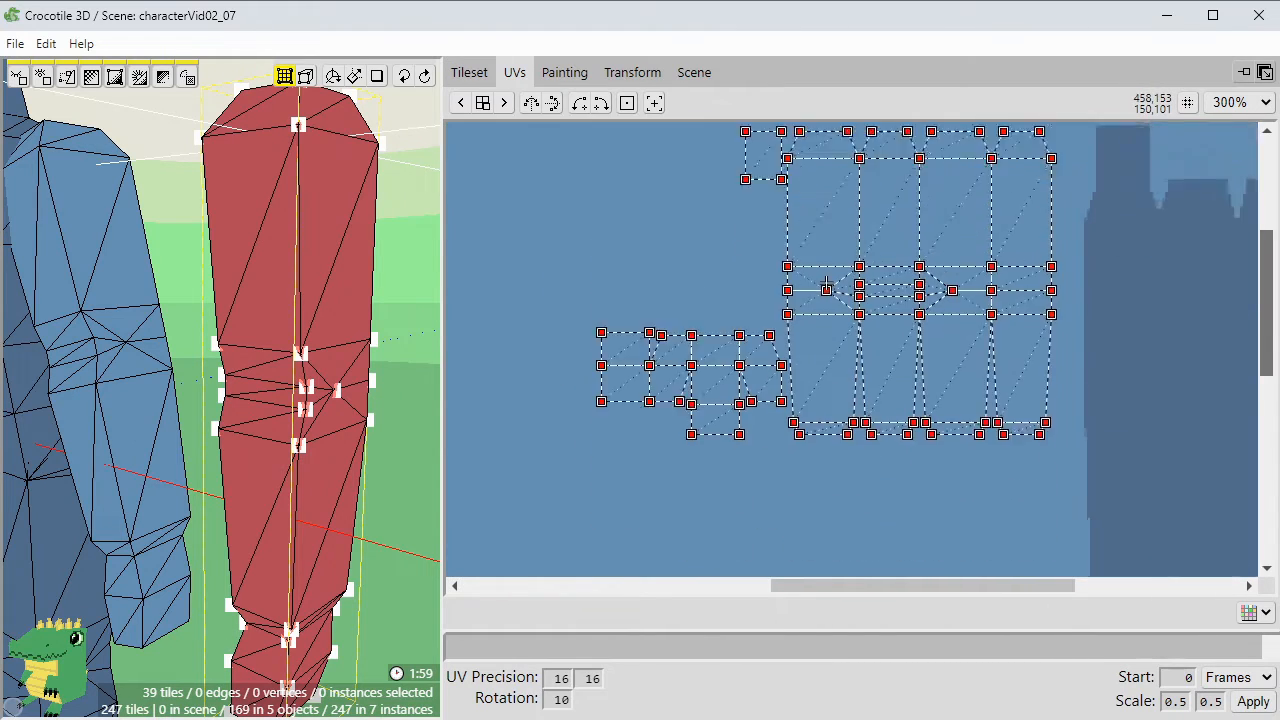
scroll(860, 420, "down", 1)
key("space")
scroll(860, 420, "down", 2)
left_click_drag(820, 451, 912, 436)
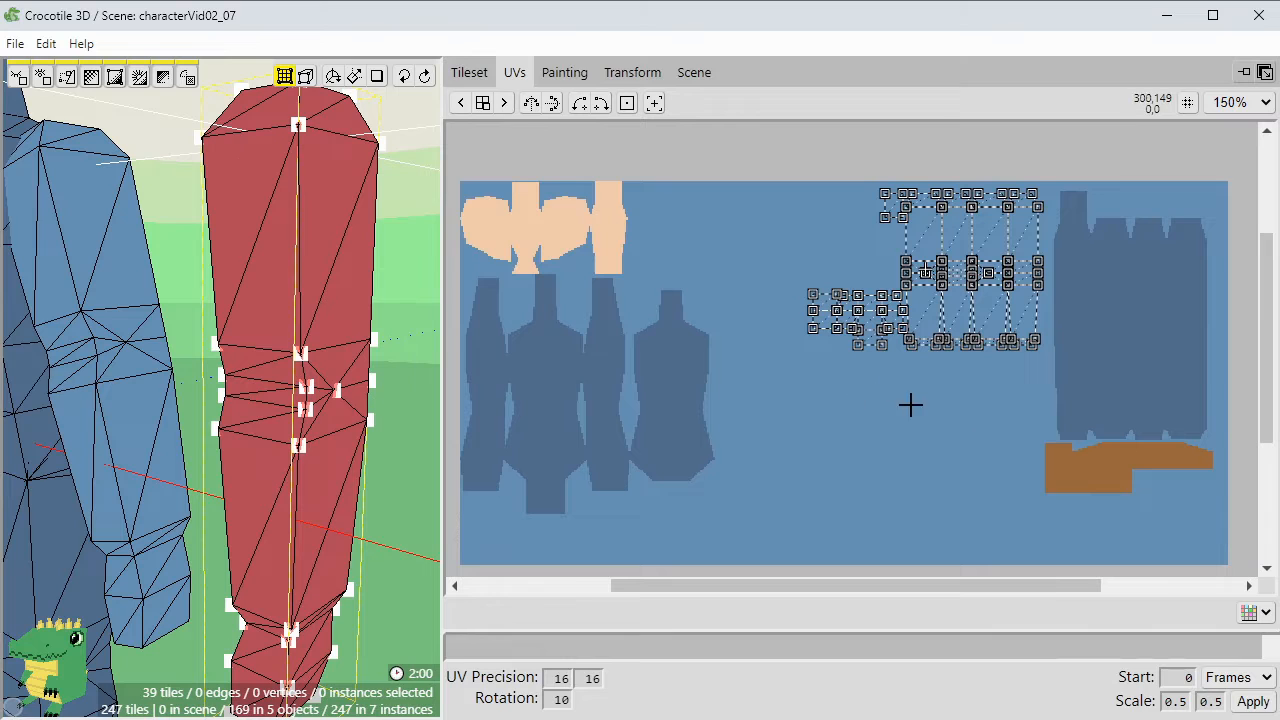
Set the paint colour to a very light blue based on white, with red 230 and green 245.
middle_click_drag(856, 411, 829, 529)
scroll(829, 529, "up", 2)
middle_click_drag(160, 274, 250, 300)
left_click(544, 73)
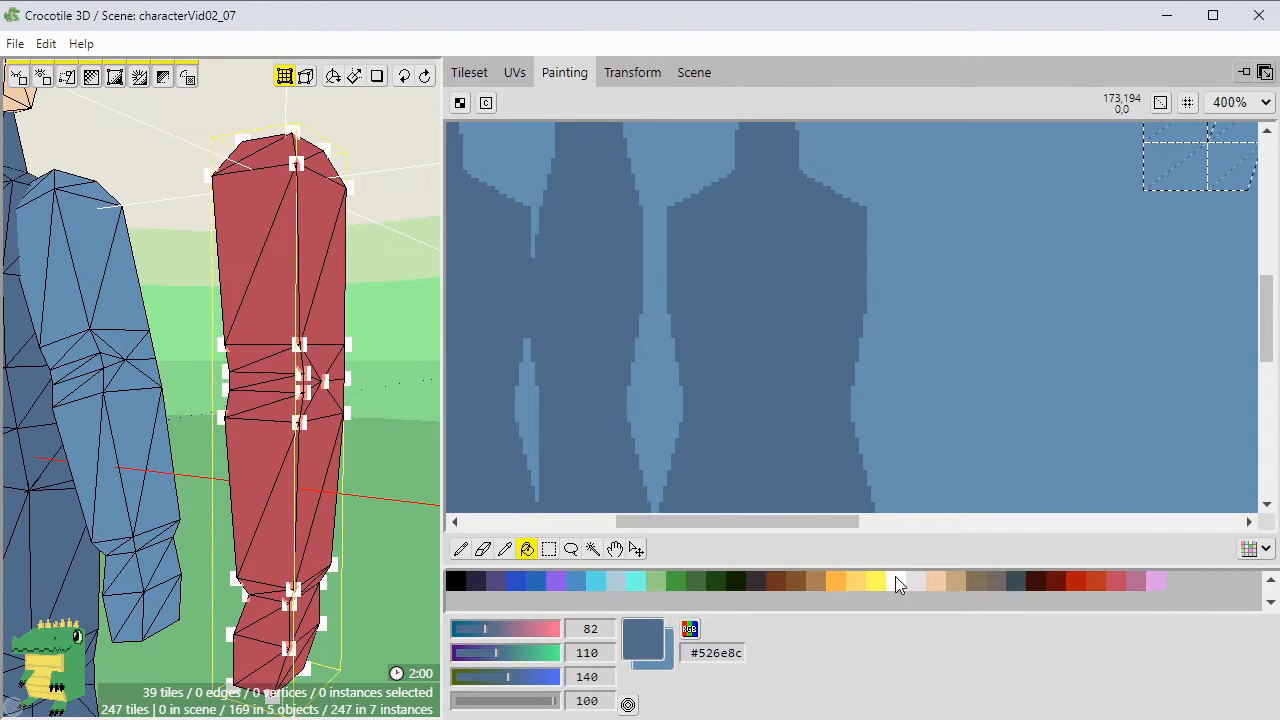
left_click(895, 581)
left_click(545, 629)
left_click(551, 652)
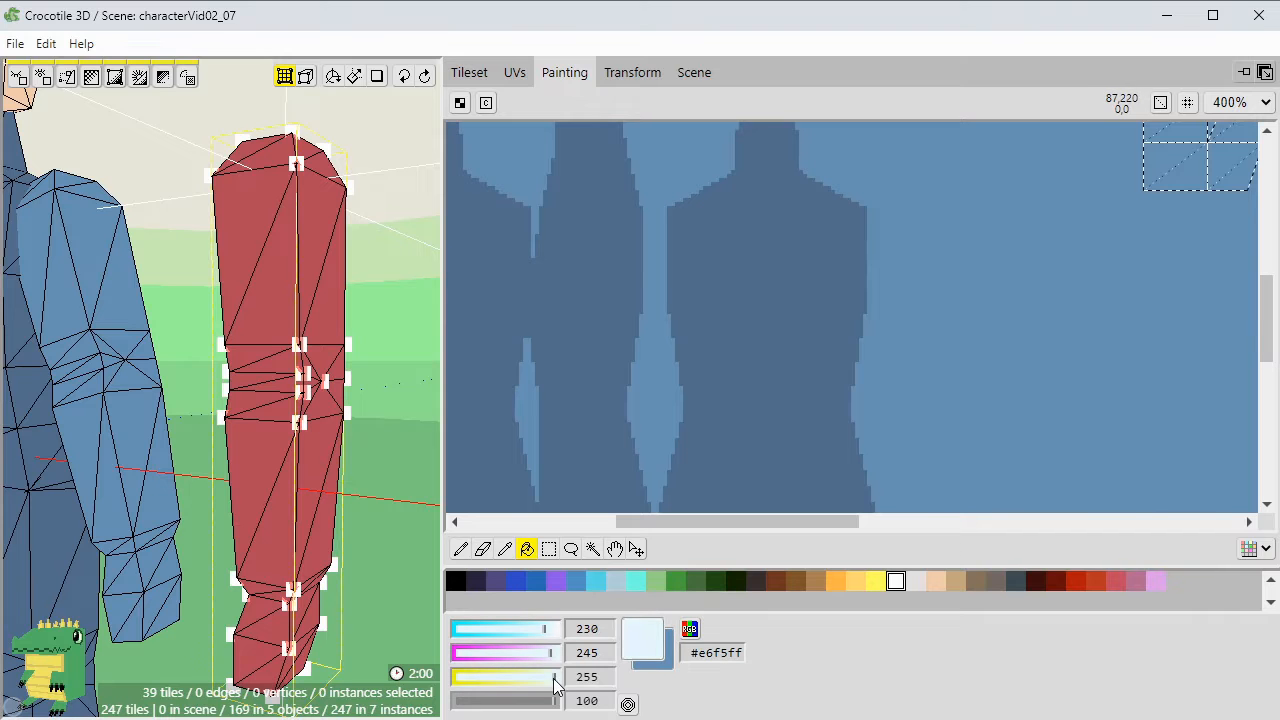
left_click(552, 678)
Select the arm and shoulder cap islands, fill them solid with the light blue and trace their edges.
mouse_move(1218, 170)
middle_mouse_down()
mouse_move(900, 374)
mouse_move(967, 313)
middle_mouse_up()
left_click(515, 72)
left_click(831, 209)
right_click(768, 200)
mouse_move(826, 417)
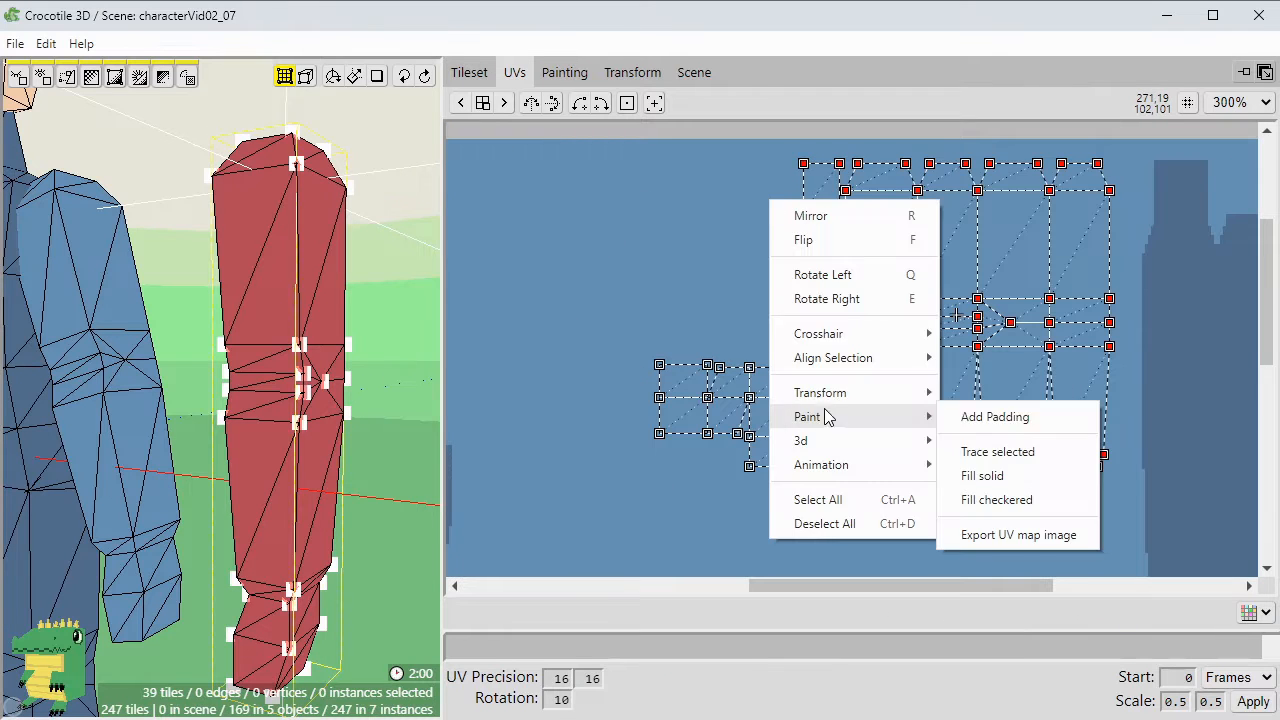
left_click(1023, 474)
right_click(881, 264)
mouse_move(947, 481)
left_click(1085, 510)
Choose the light peach skin tone from the palette as the paint colour.
middle_click_drag(723, 382, 769, 360)
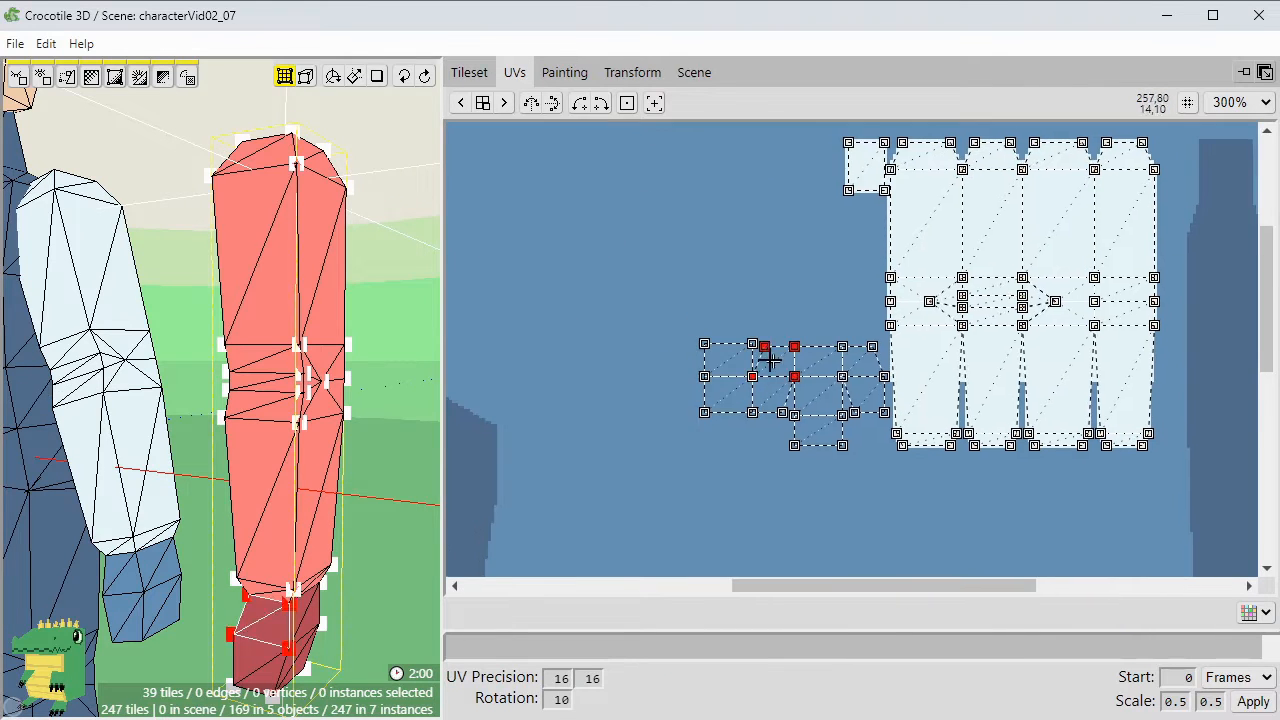
left_click(564, 72)
left_click(856, 582)
left_click(956, 582)
left_click(936, 582)
Fill the selected hand islands solid with the skin tone and trace their edges.
left_click(515, 75)
right_click(765, 263)
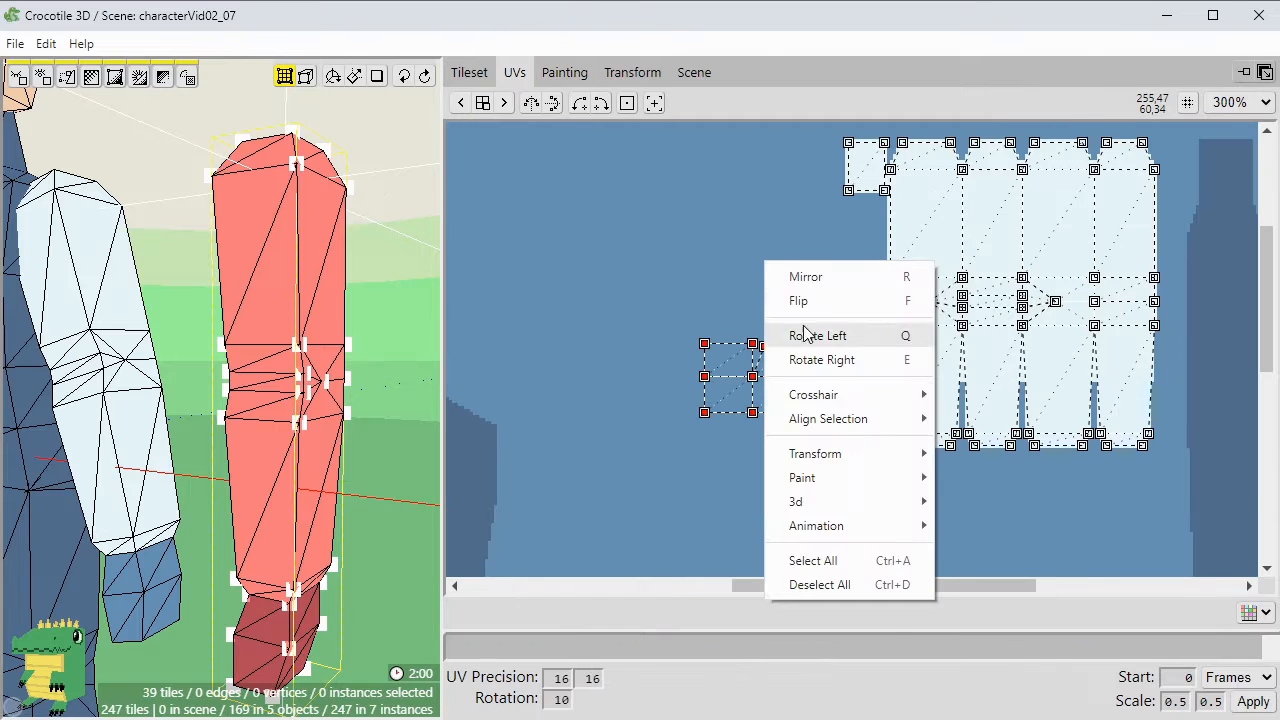
mouse_move(820, 477)
left_click(1023, 537)
right_click(727, 279)
mouse_move(793, 510)
left_click(954, 539)
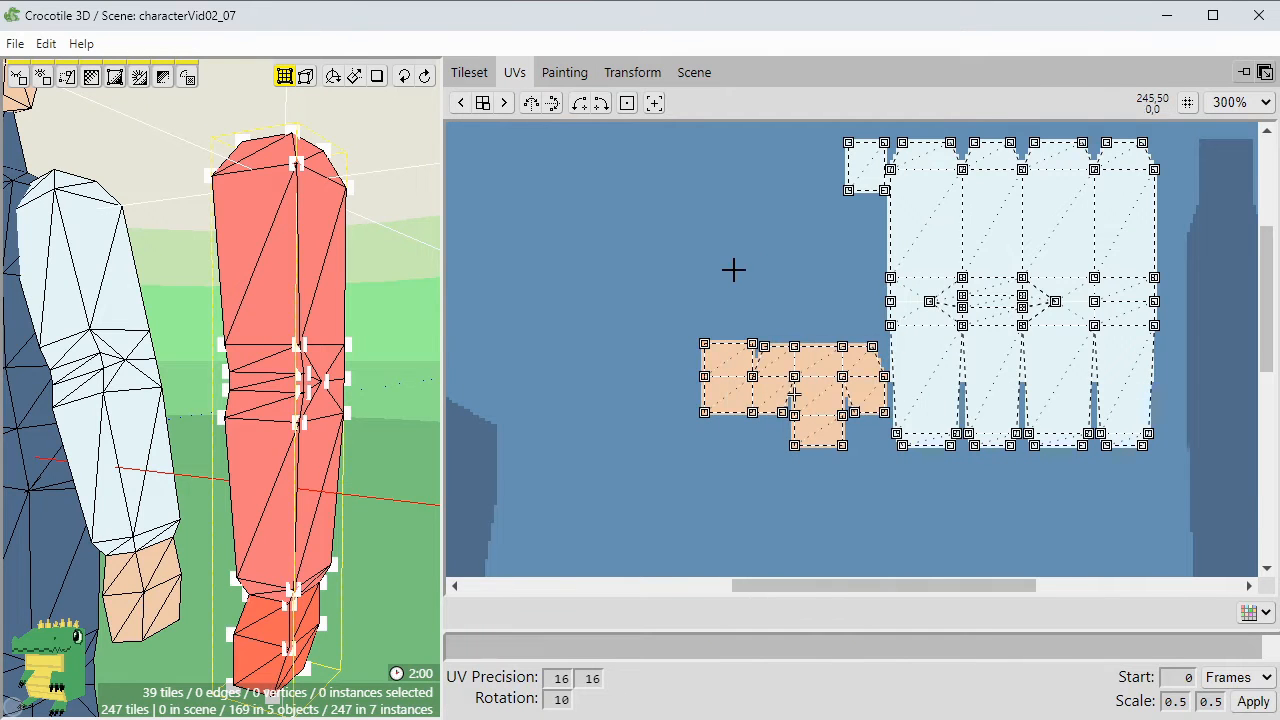
scroll(733, 269, "down", 1)
middle_click_drag(754, 451, 866, 411)
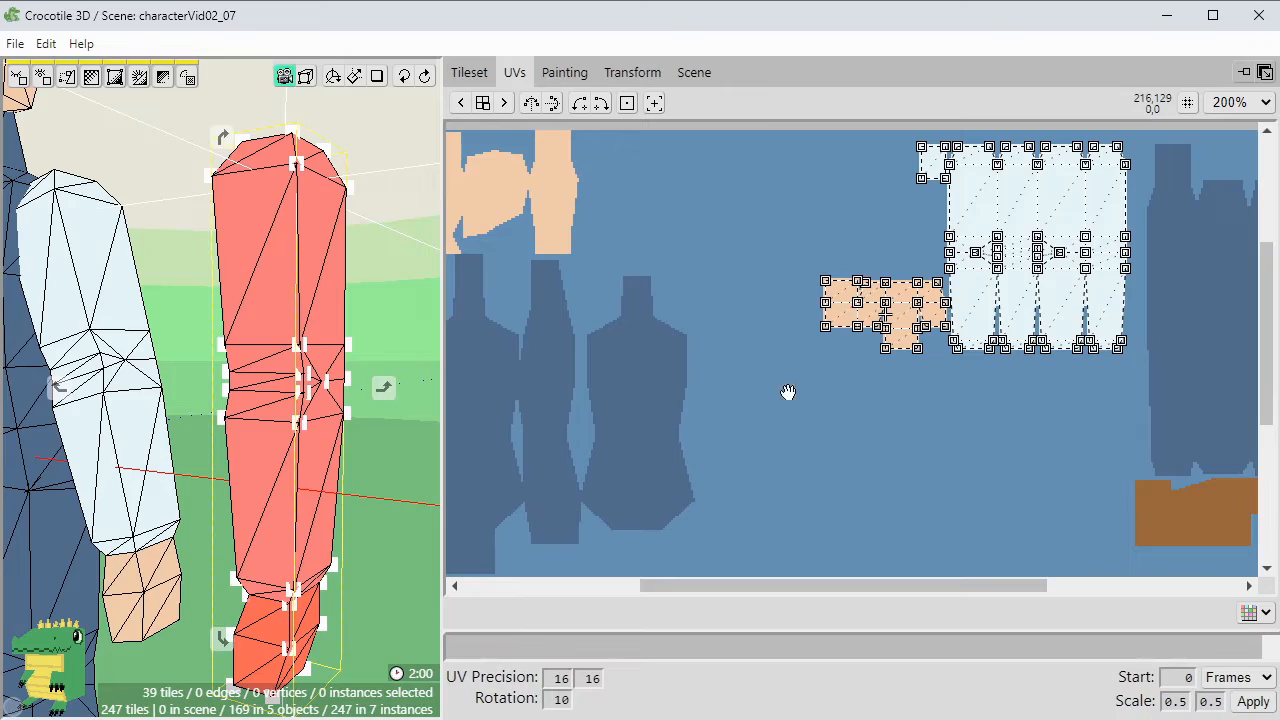
Examine the painted arm on the character from several sides and clear the arm selection.
scroll(264, 358, "down", 2)
middle_click_drag(180, 406, 380, 360)
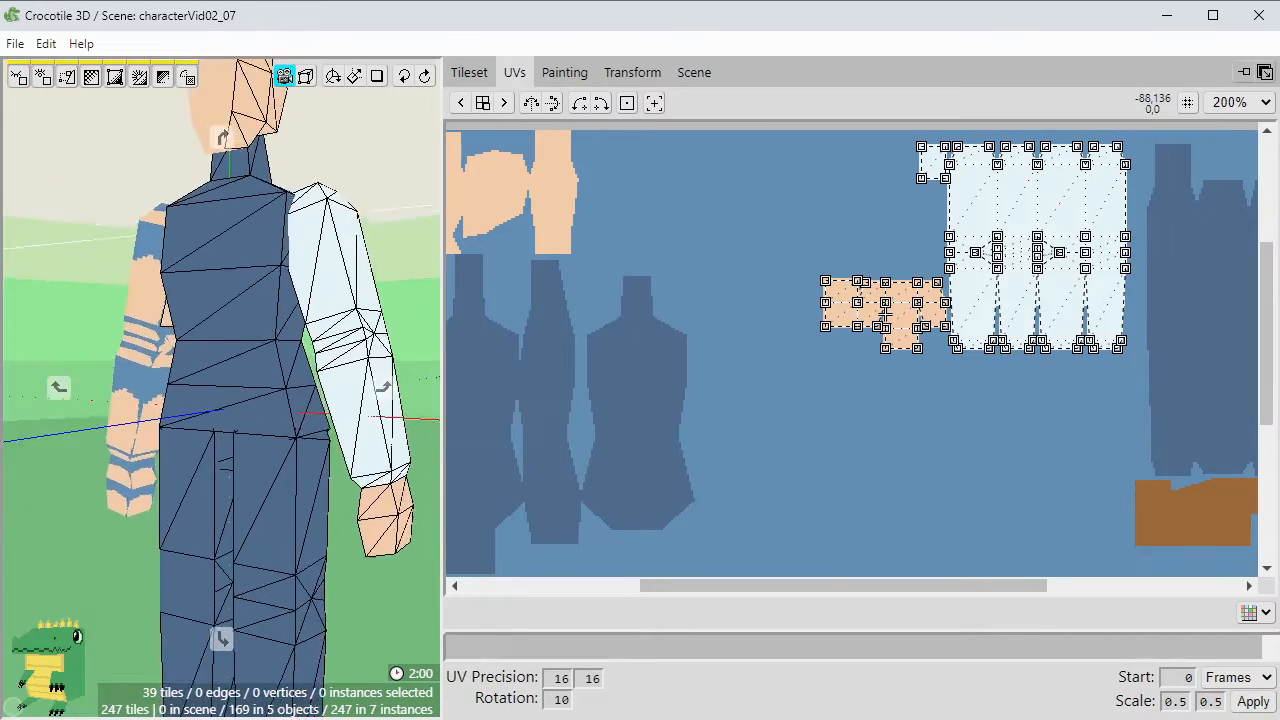
middle_click_drag(300, 451, 180, 402)
right_click_drag(178, 402, 290, 406)
scroll(170, 474, "down", 1)
middle_click_drag(186, 466, 334, 446)
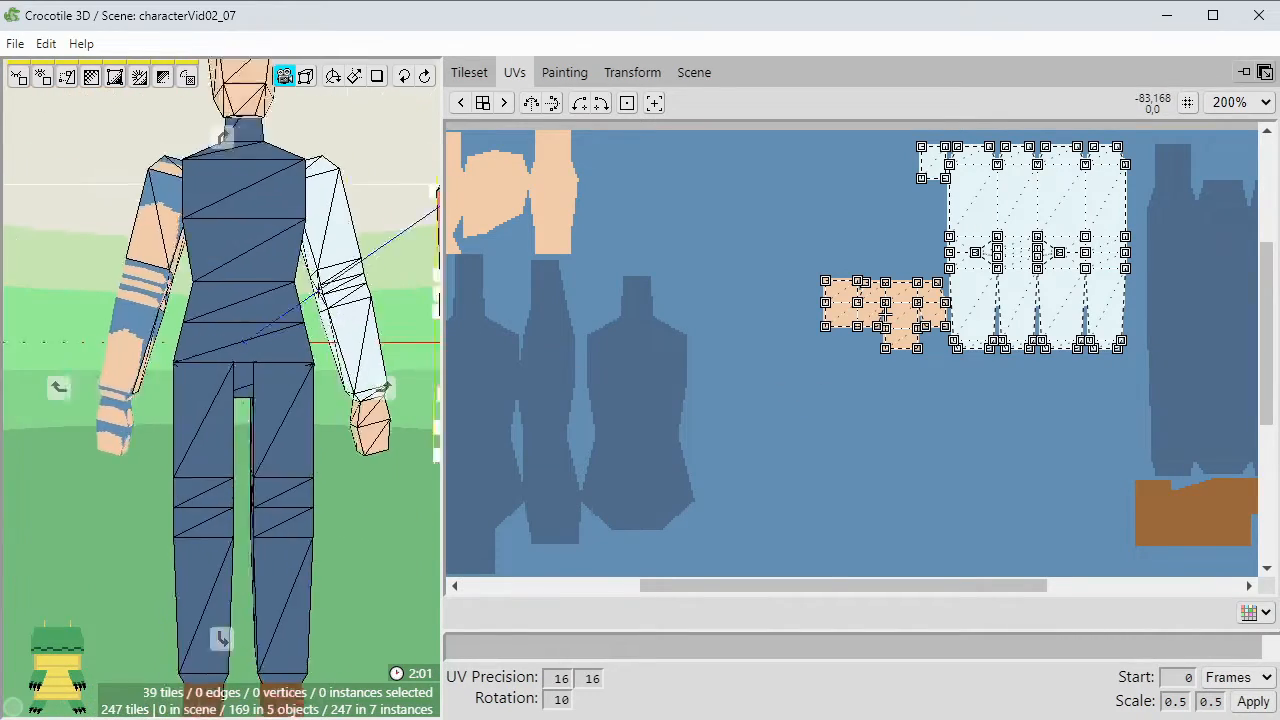
right_click_drag(334, 446, 300, 450)
middle_click_drag(290, 440, 240, 466)
right_click_drag(228, 462, 190, 457)
middle_click_drag(235, 381, 195, 437)
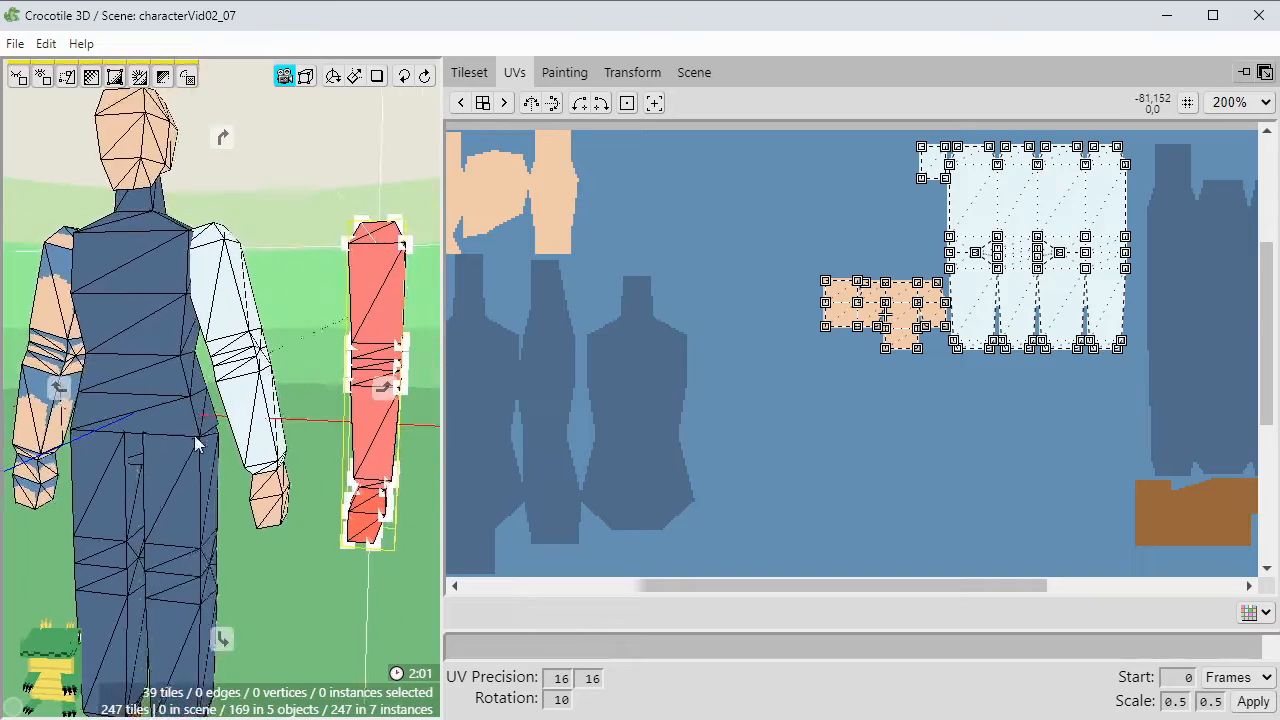
right_click_drag(197, 445, 210, 447)
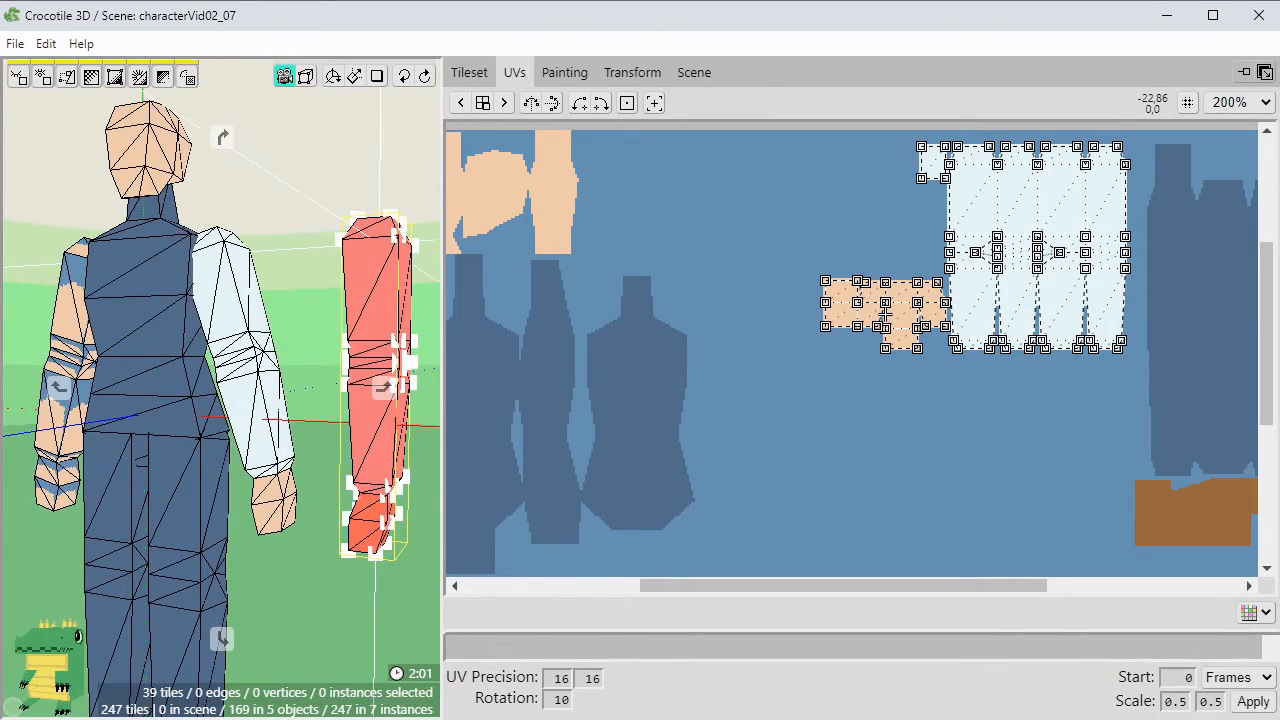
mouse_move(325, 302)
right_mouse_down()
mouse_move(385, 302)
mouse_move(325, 302)
right_mouse_up()
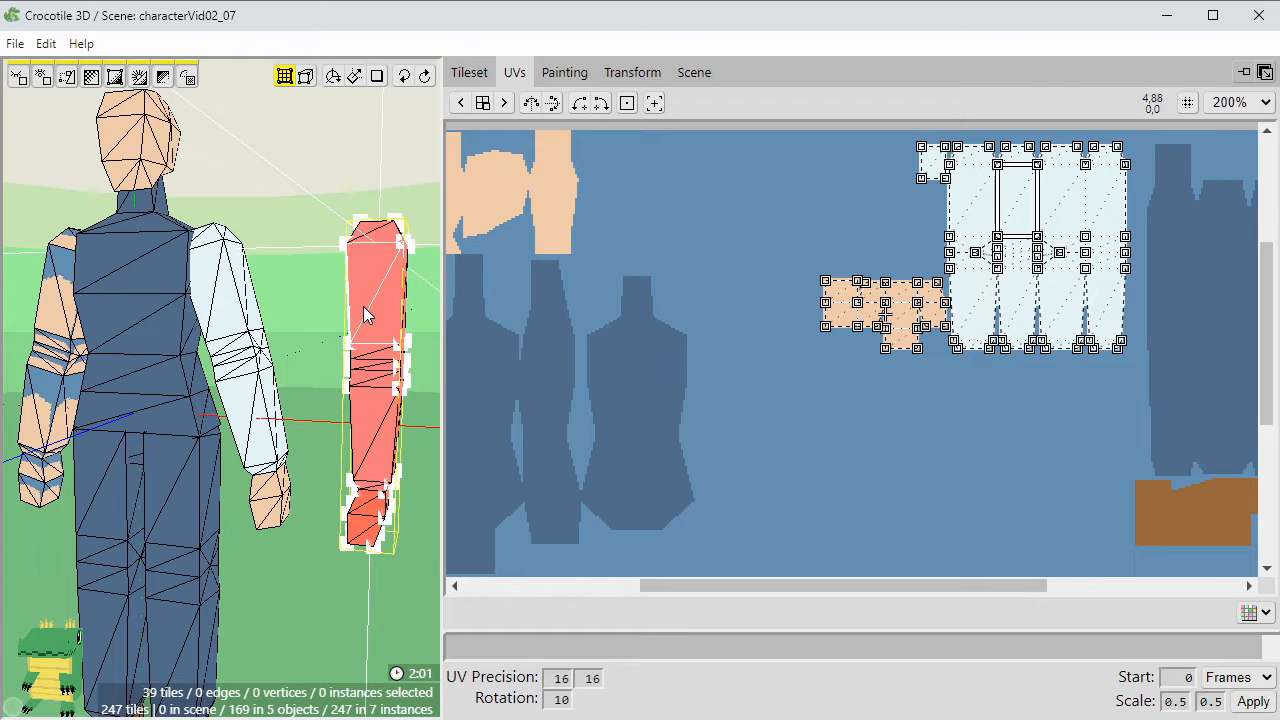
right_click(363, 307)
scroll(303, 330, "down", 1)
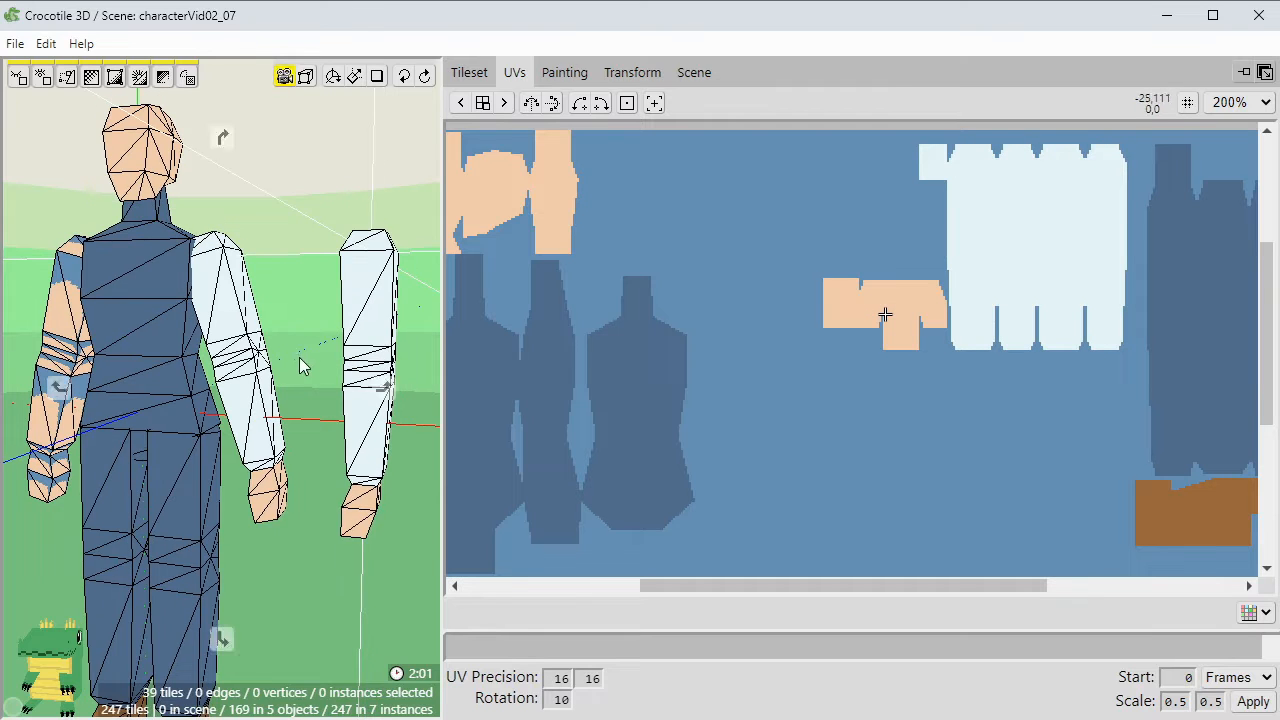
mouse_move(299, 357)
middle_mouse_down()
mouse_move(378, 357)
mouse_move(274, 357)
middle_mouse_up()
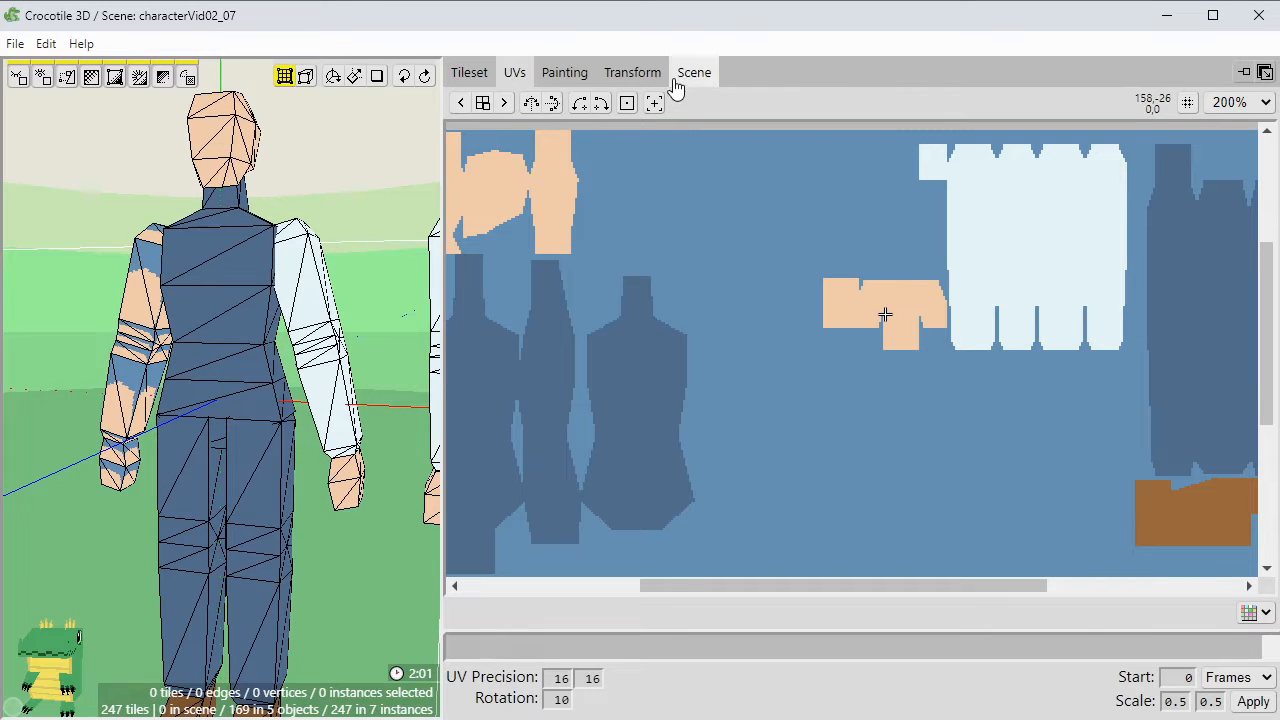
Place a new instance of the armR object in the scene beside the textured standalone arm.
left_click(694, 74)
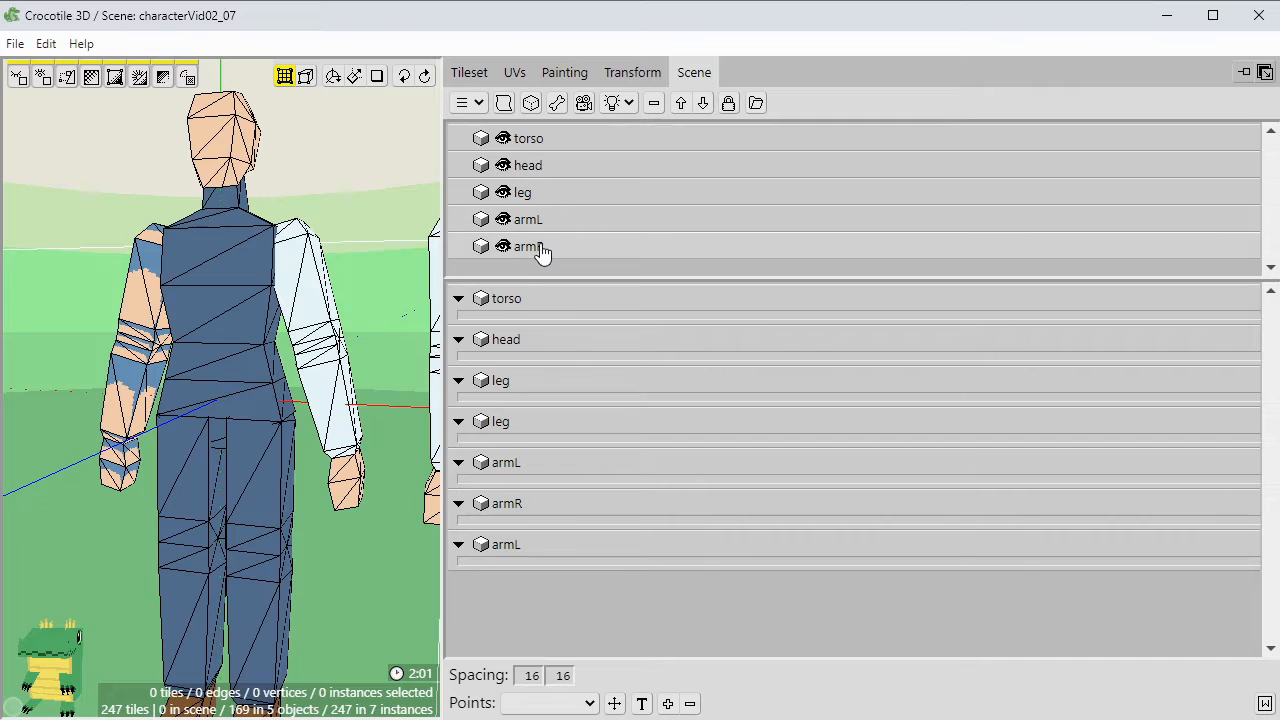
middle_click_drag(396, 259, 200, 237)
middle_click_drag(365, 259, 366, 259)
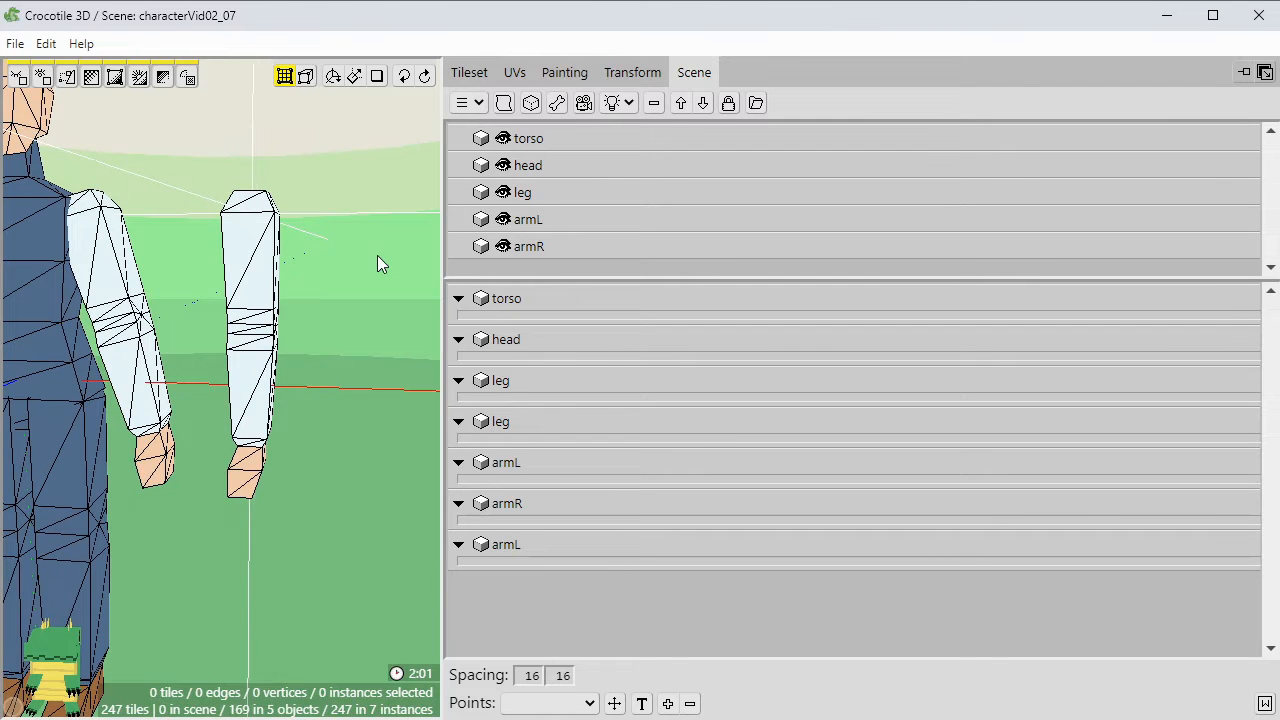
right_click(560, 248)
left_click(588, 258)
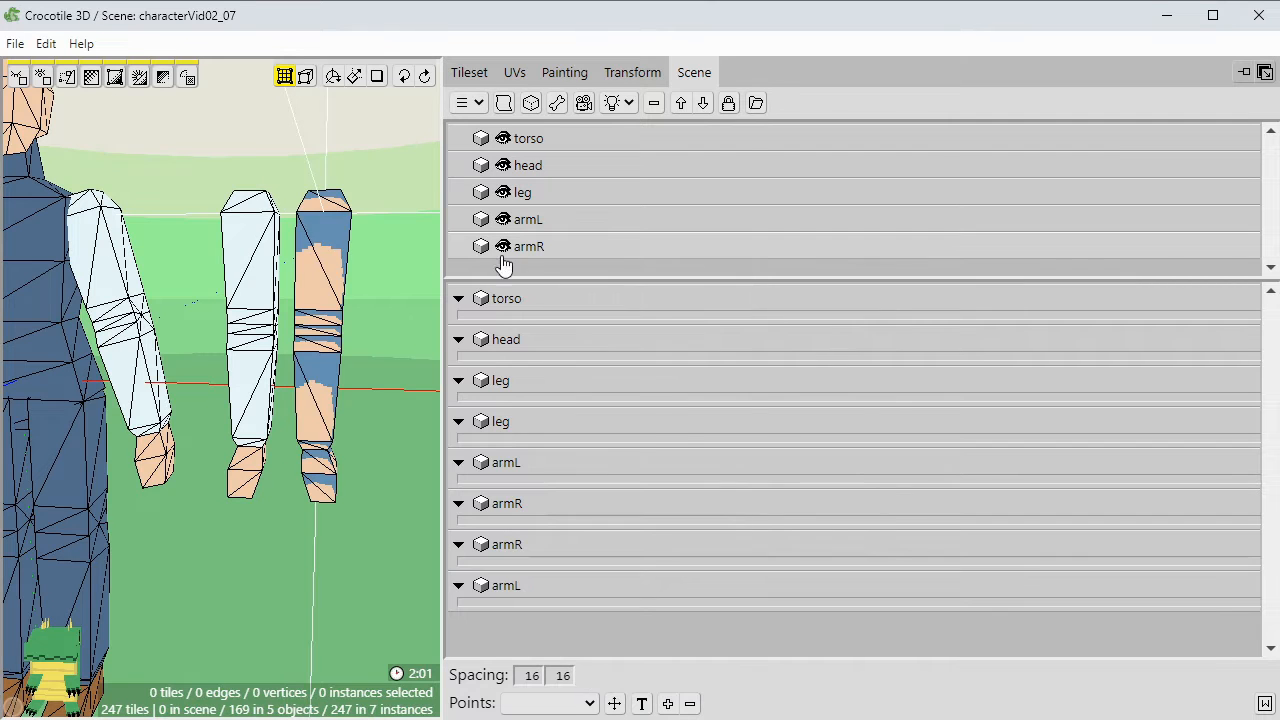
Replace all tiles of the armR object with a mirrored copy of the textured left arm.
left_click(335, 251)
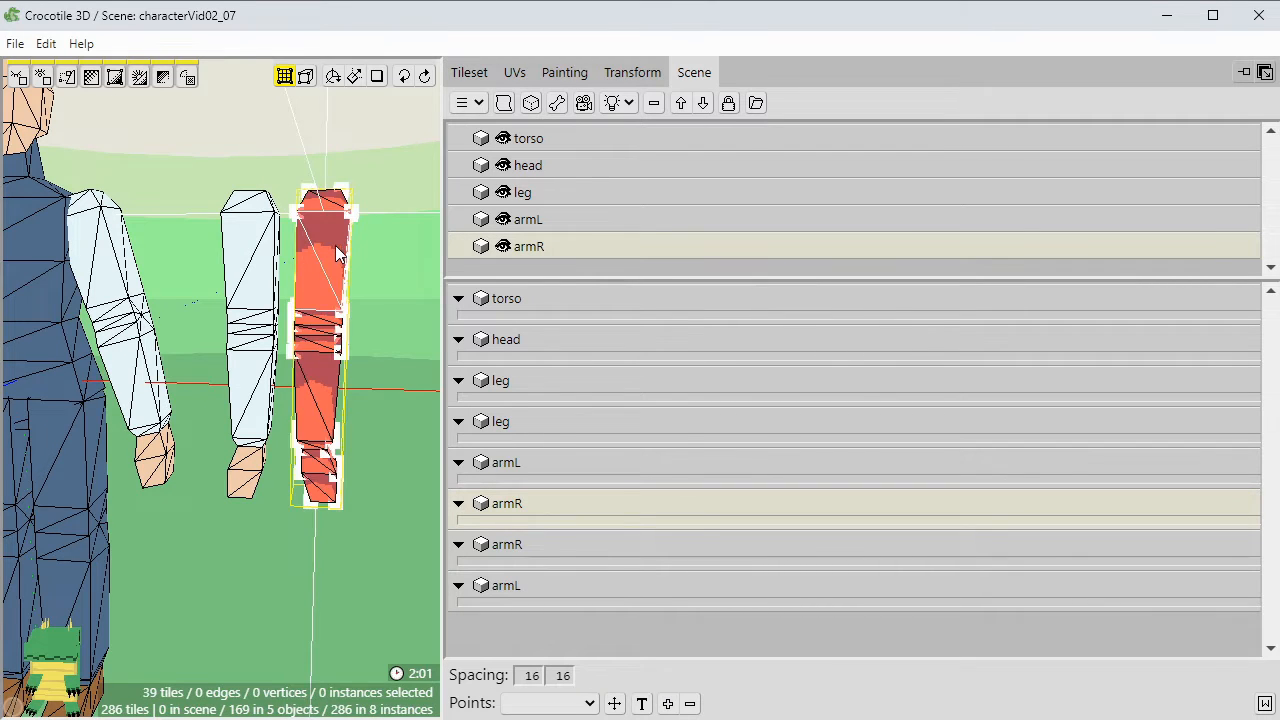
key("Delete")
key("ctrl+z")
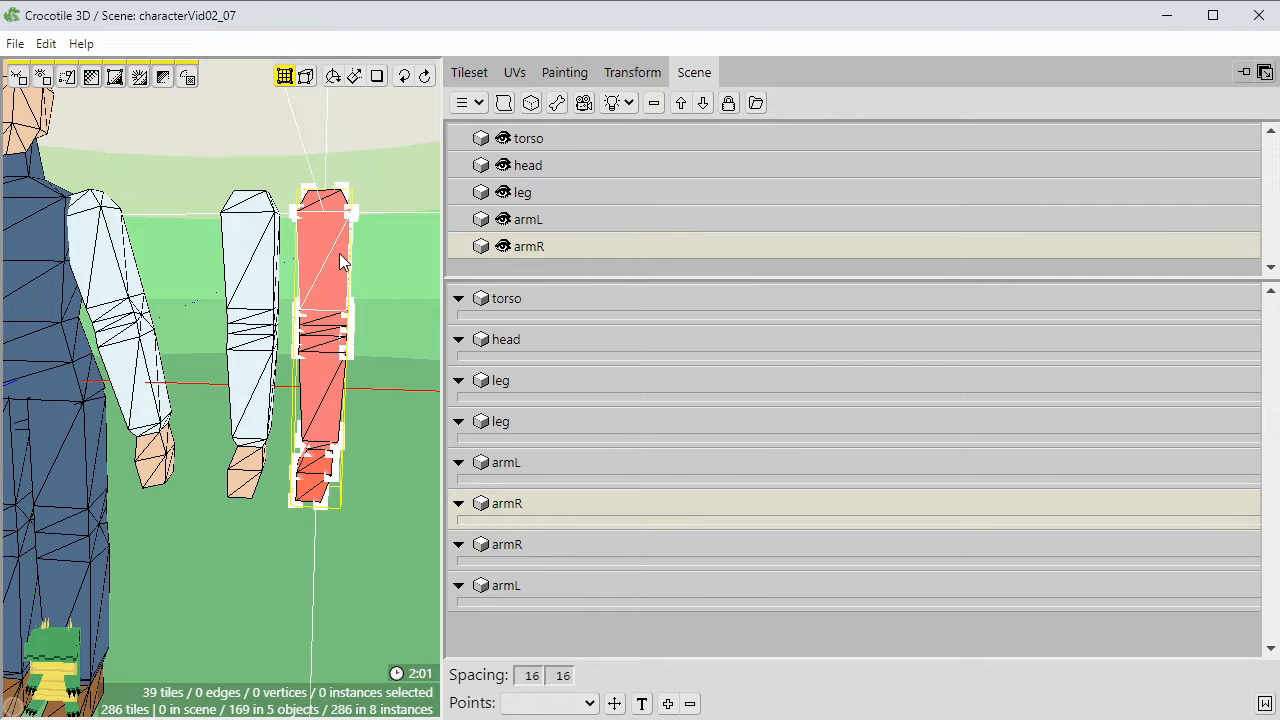
key("space")
right_click_drag(80, 287, 151, 286)
scroll(151, 292, "down", 5)
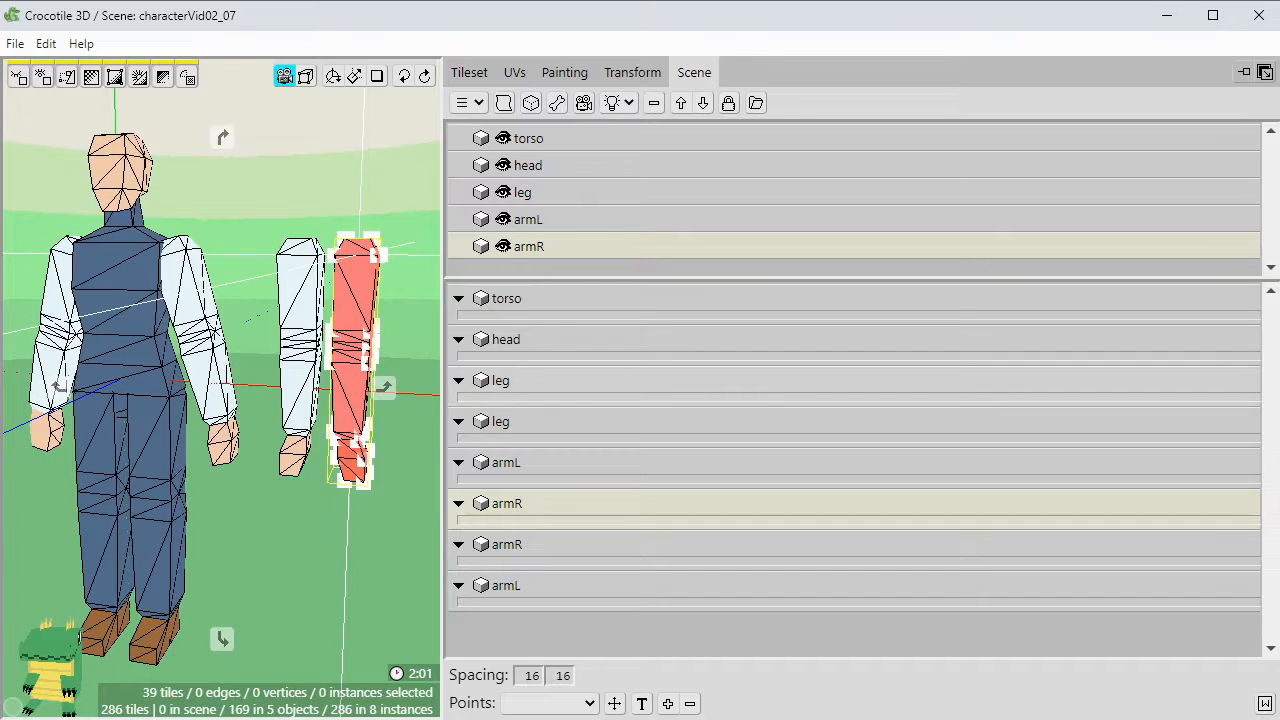
key("space")
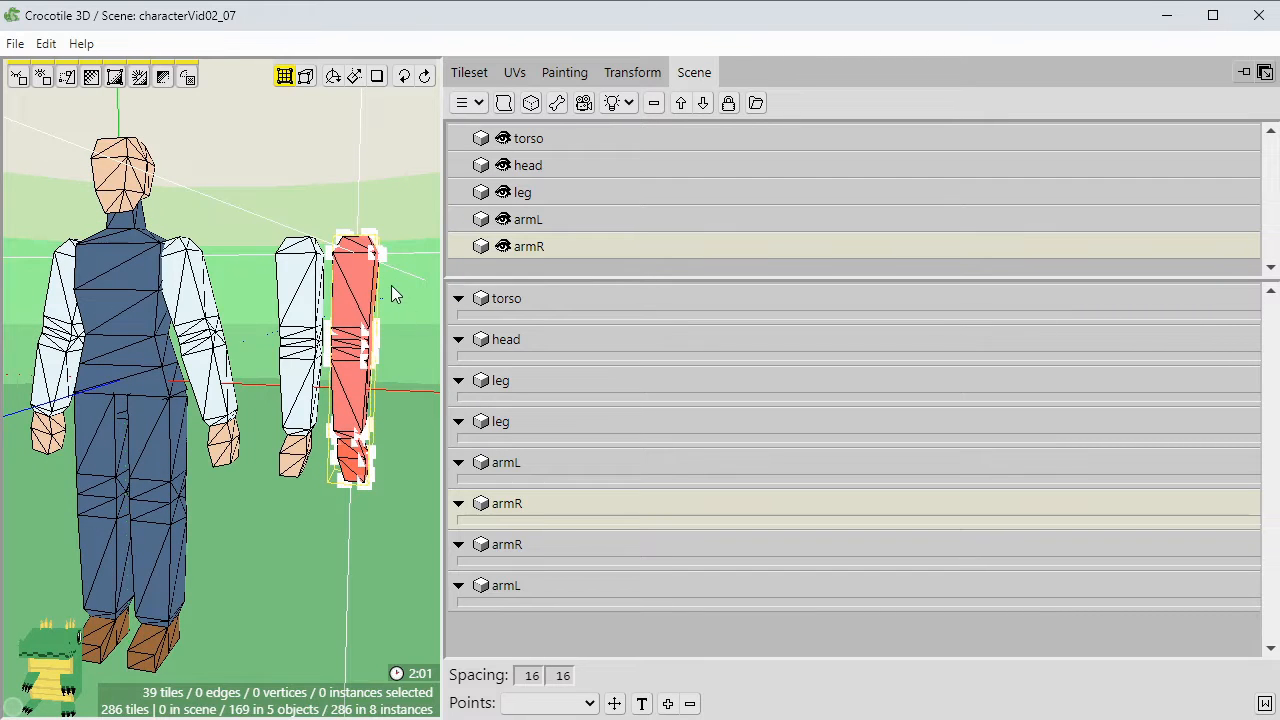
Try moving all of the right arm's UV islands to the empty tileset area below, and undo the move.
left_click(522, 72)
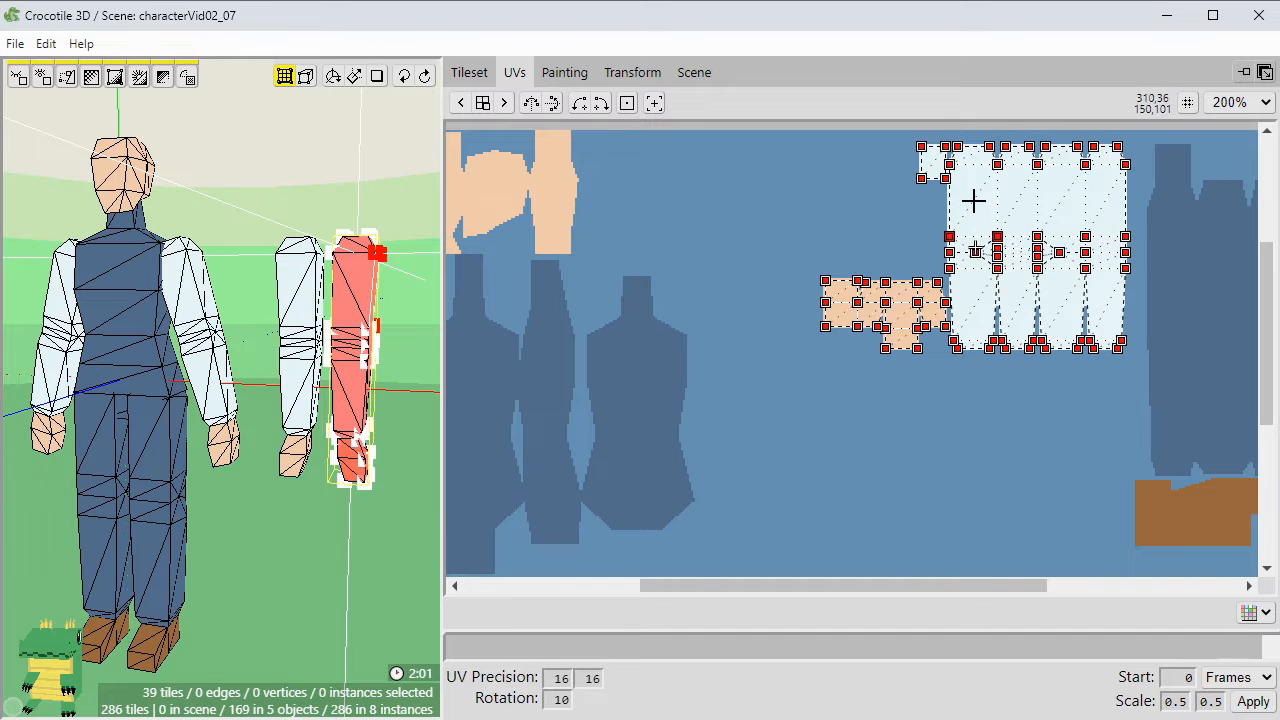
left_click_drag(973, 201, 951, 414)
key("space")
mouse_move(860, 401)
left_mouse_down()
mouse_move(797, 306)
mouse_move(803, 380)
mouse_move(894, 409)
mouse_move(987, 355)
mouse_move(631, 343)
mouse_move(630, 381)
mouse_move(725, 378)
left_mouse_up()
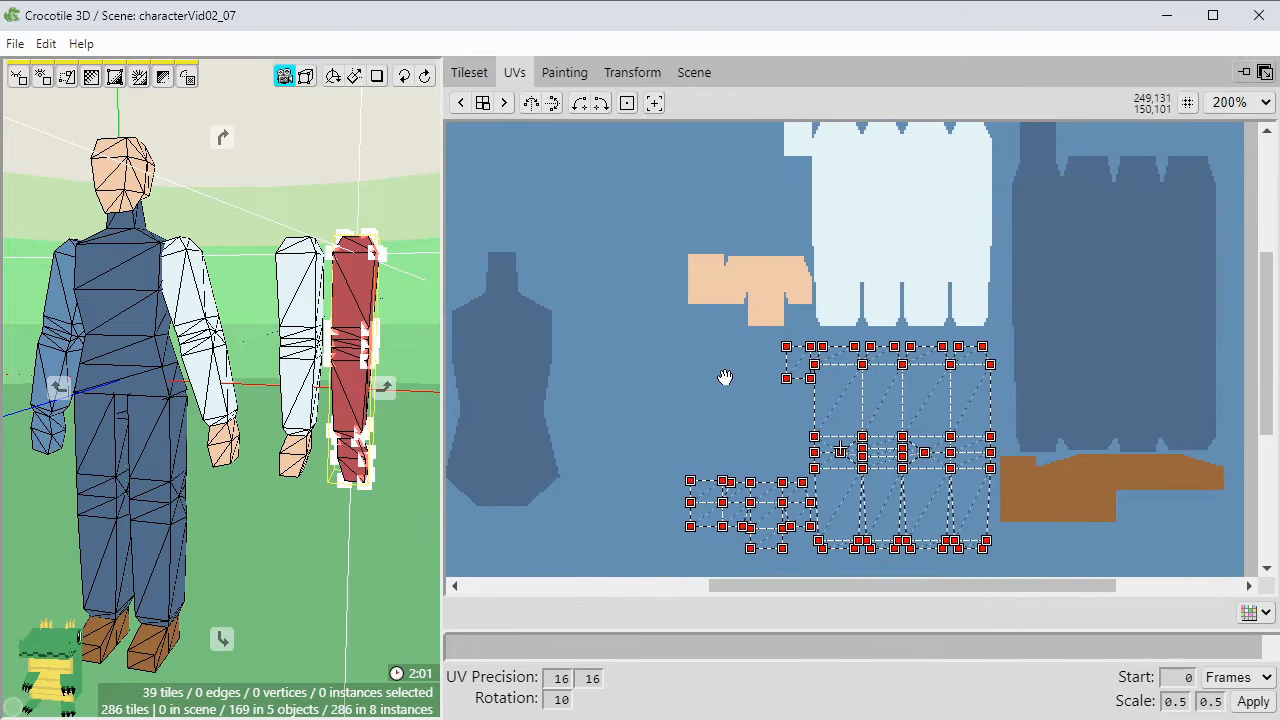
key("ctrl+z")
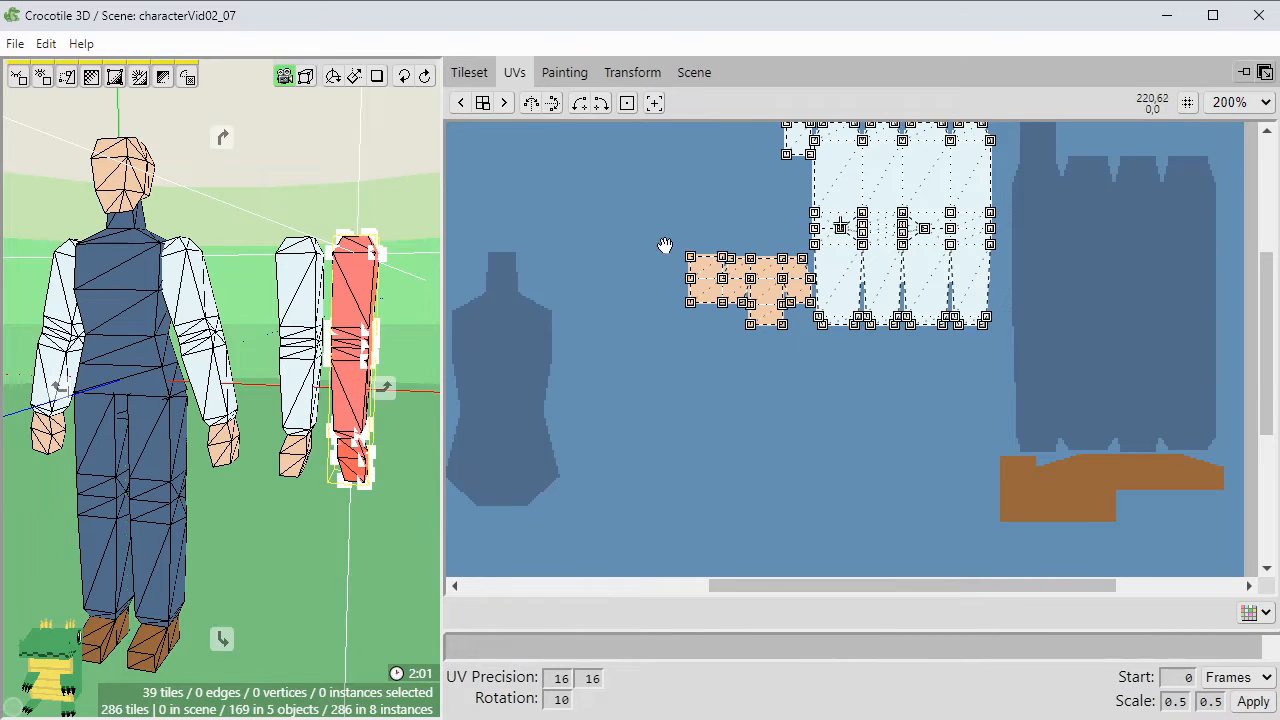
left_click_drag(663, 246, 766, 349)
Clear the tile selection and delete the two extra arm instances standing beside the character.
mouse_move(215, 279)
left_mouse_down()
mouse_move(180, 279)
mouse_move(250, 275)
mouse_move(215, 267)
left_mouse_up()
mouse_move(215, 267)
right_mouse_down()
mouse_move(275, 227)
mouse_move(211, 273)
right_mouse_up()
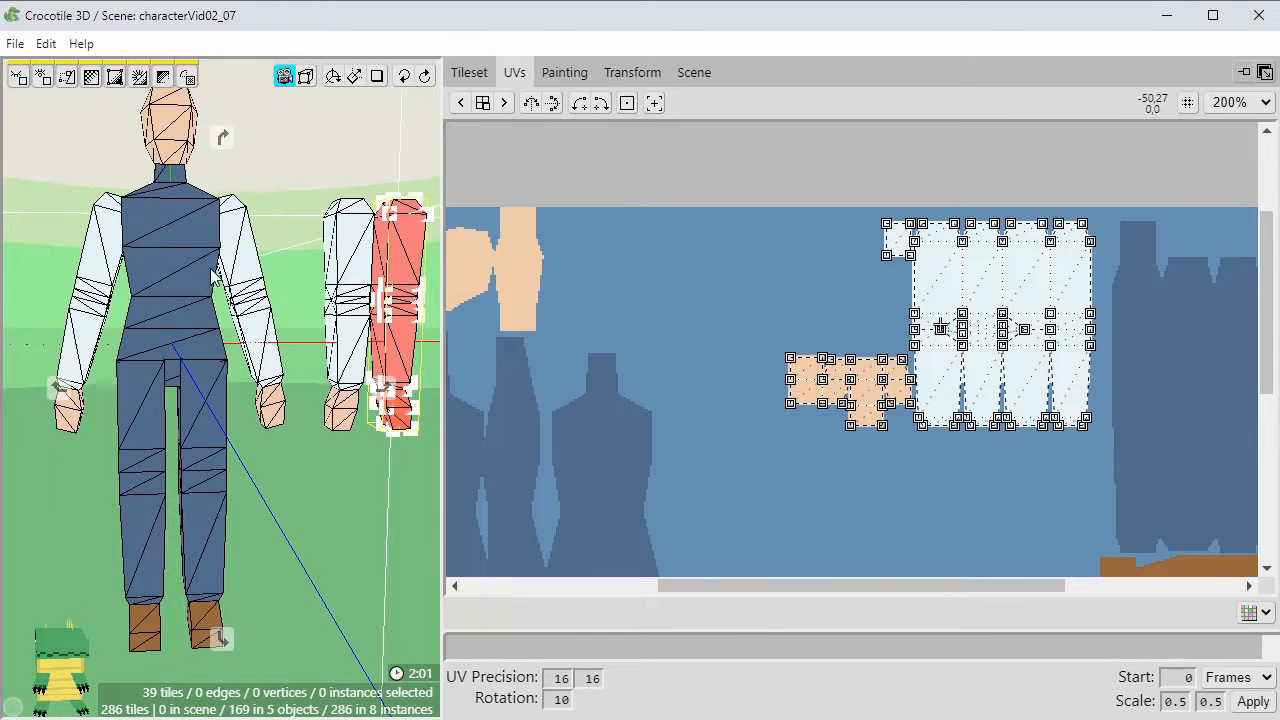
left_click_drag(214, 271, 180, 262)
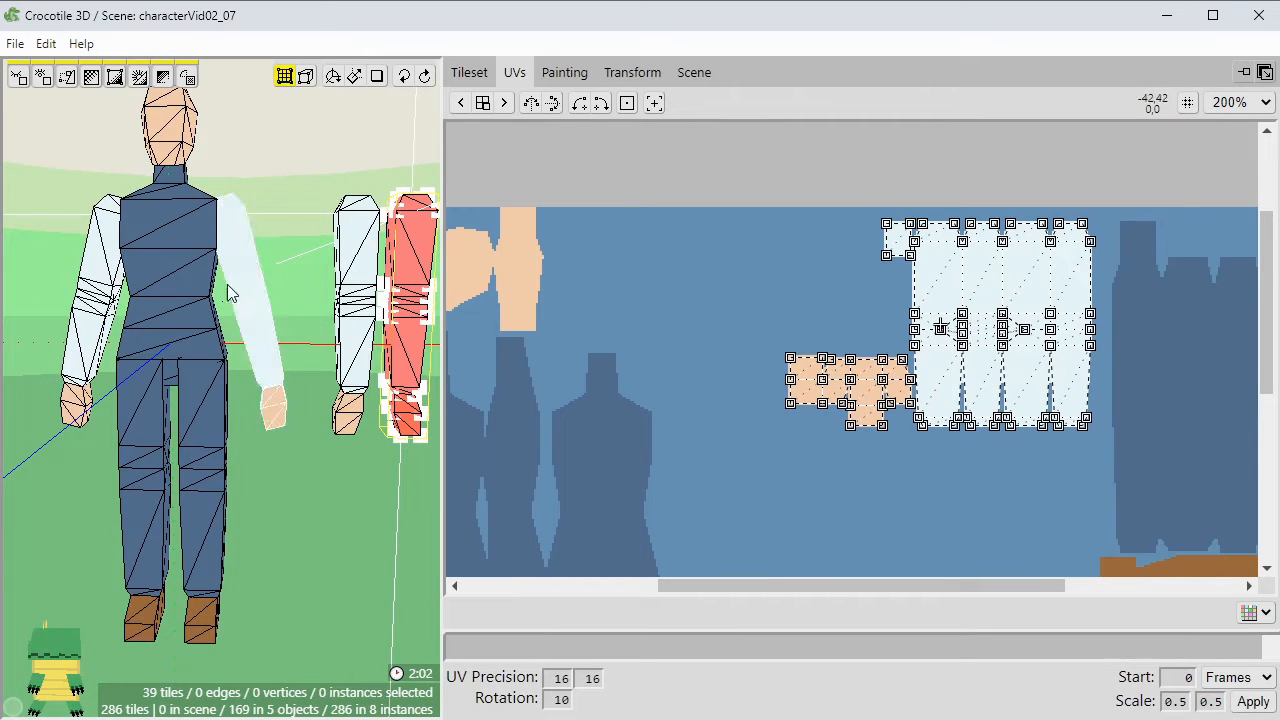
left_click(277, 187)
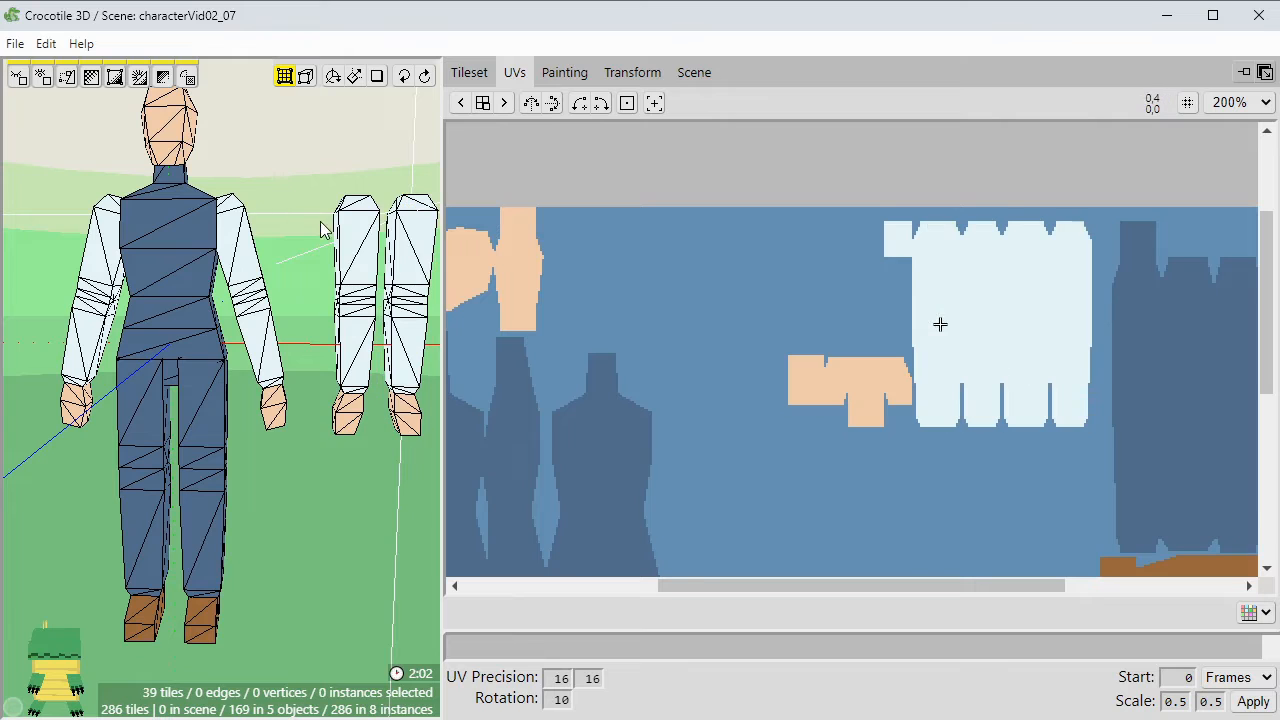
left_click(422, 295)
key("Delete")
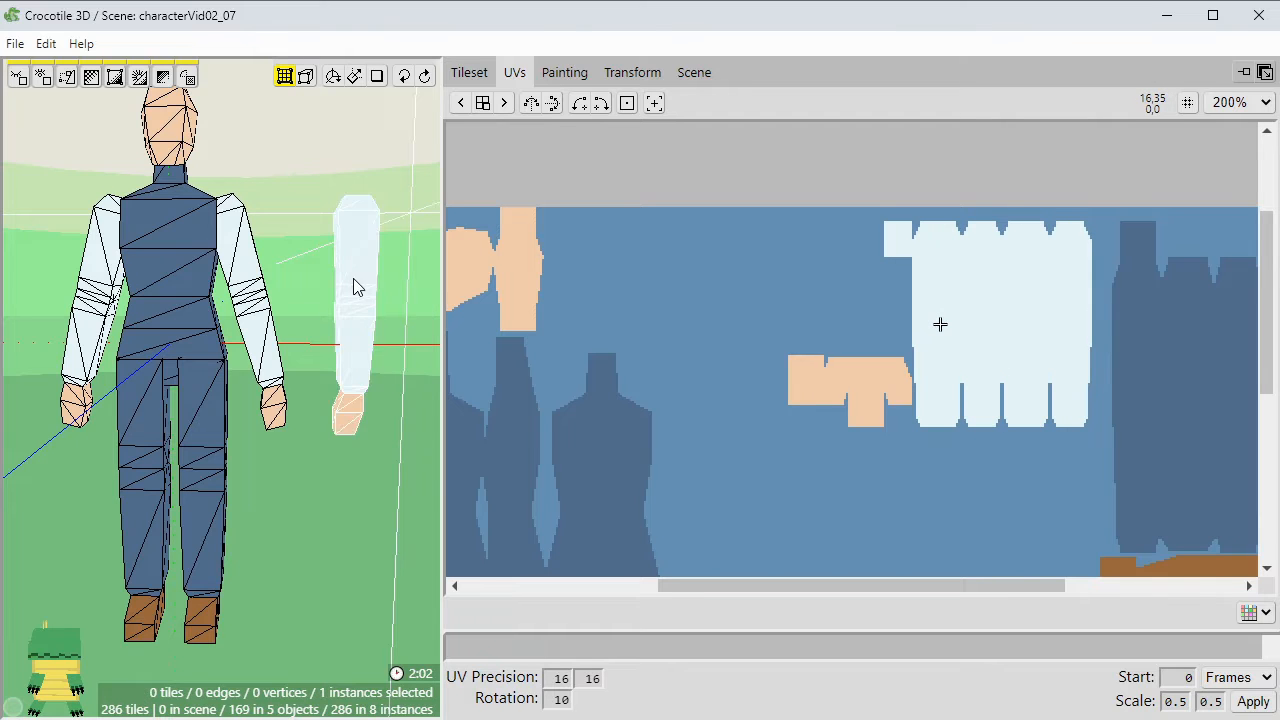
left_click(353, 278)
key("Delete")
right_click_drag(343, 272, 220, 300)
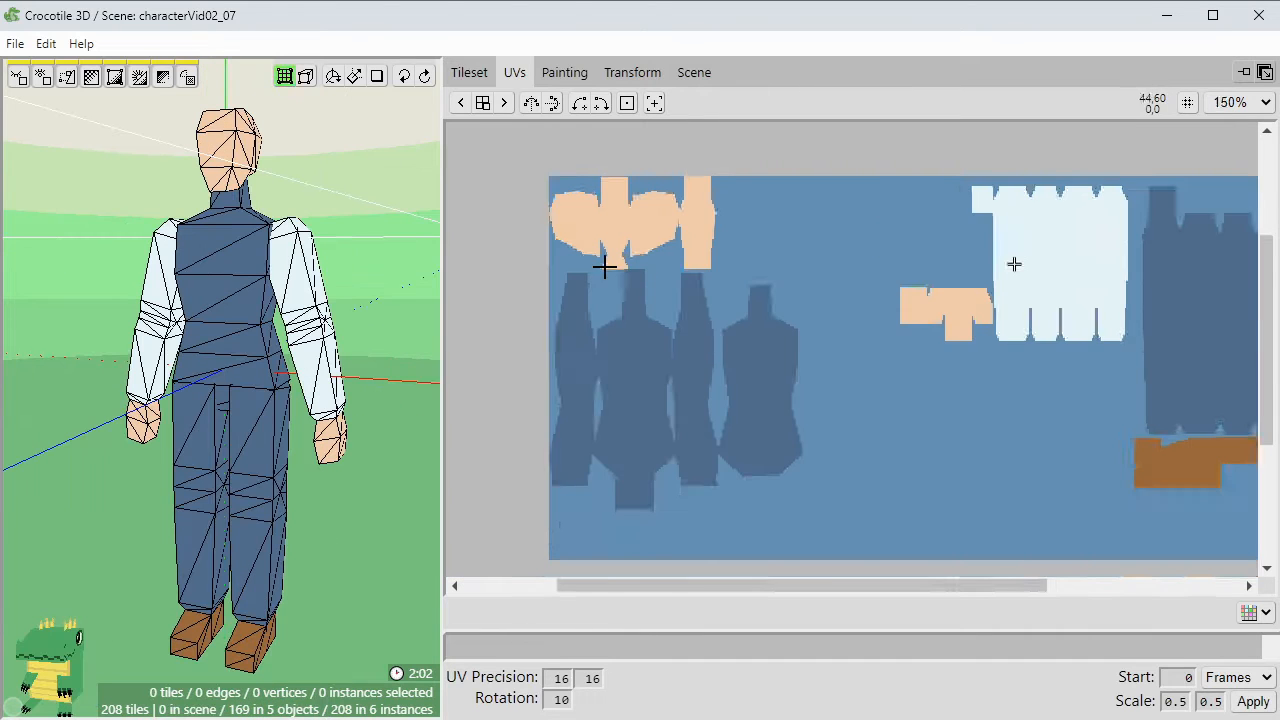
Select the torso's tiles and pencil skin-tone lines (#f0ccad) across the base of the neck on its four UV islands.
scroll(603, 266, "up", 3)
left_click(227, 270)
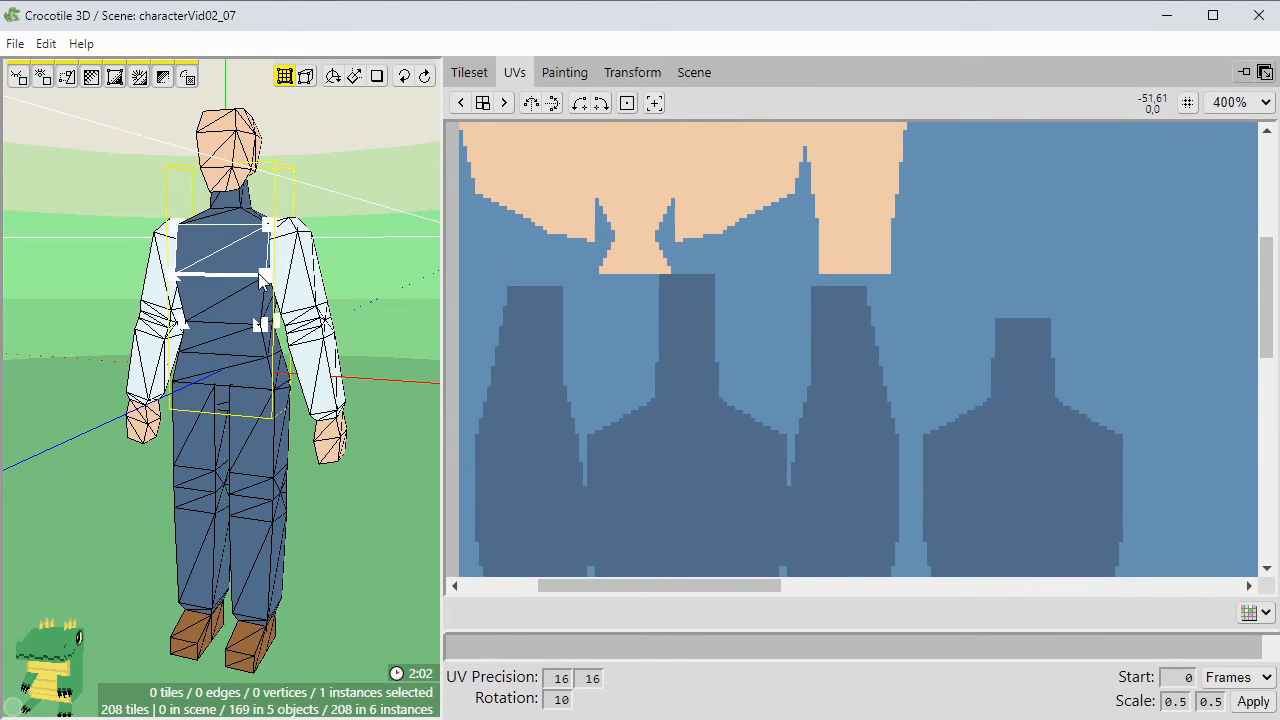
left_click(560, 72)
mouse_move(614, 171)
middle_mouse_down()
mouse_move(1094, 337)
mouse_move(1085, 345)
middle_mouse_up()
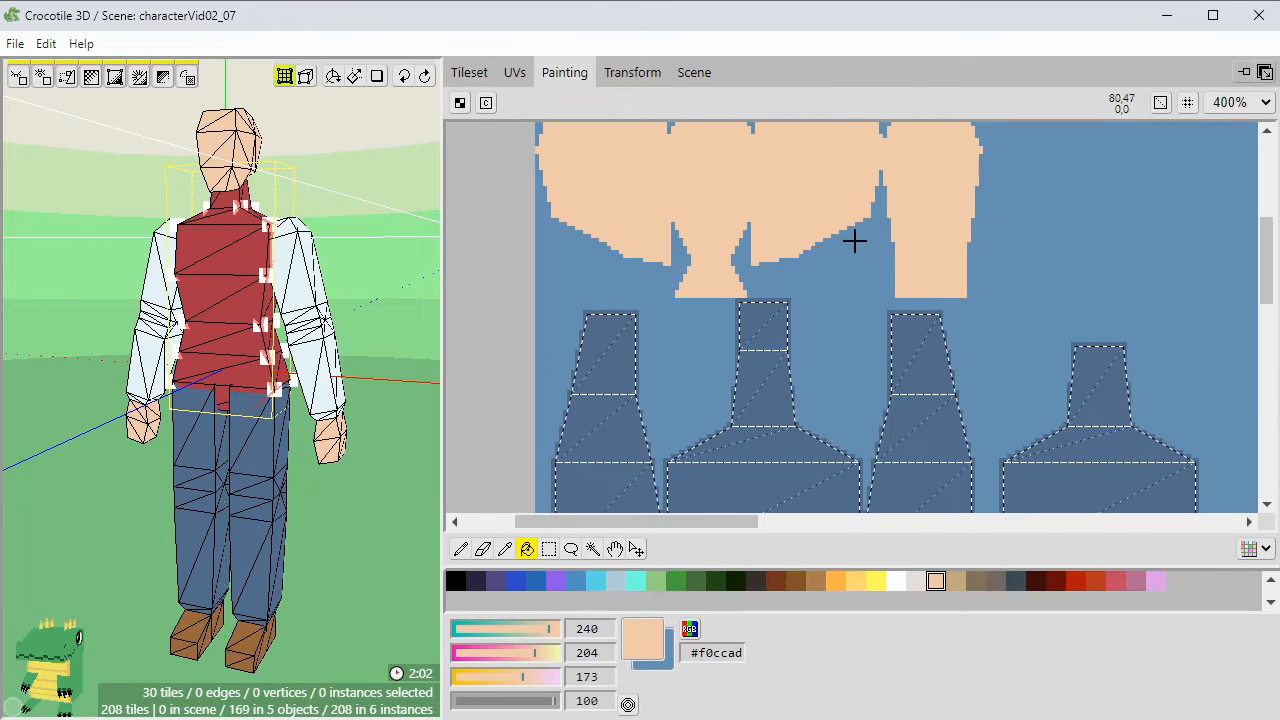
key("b")
scroll(775, 422, "up", 1)
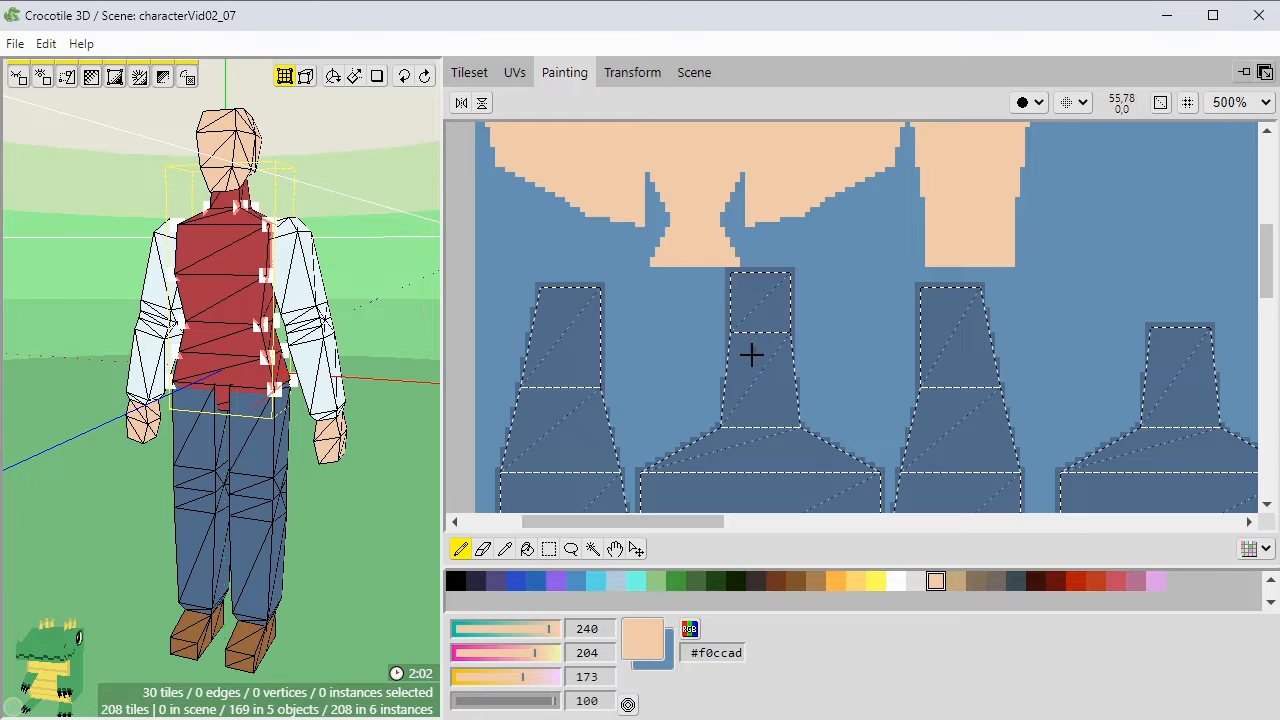
middle_click_drag(750, 355, 766, 251)
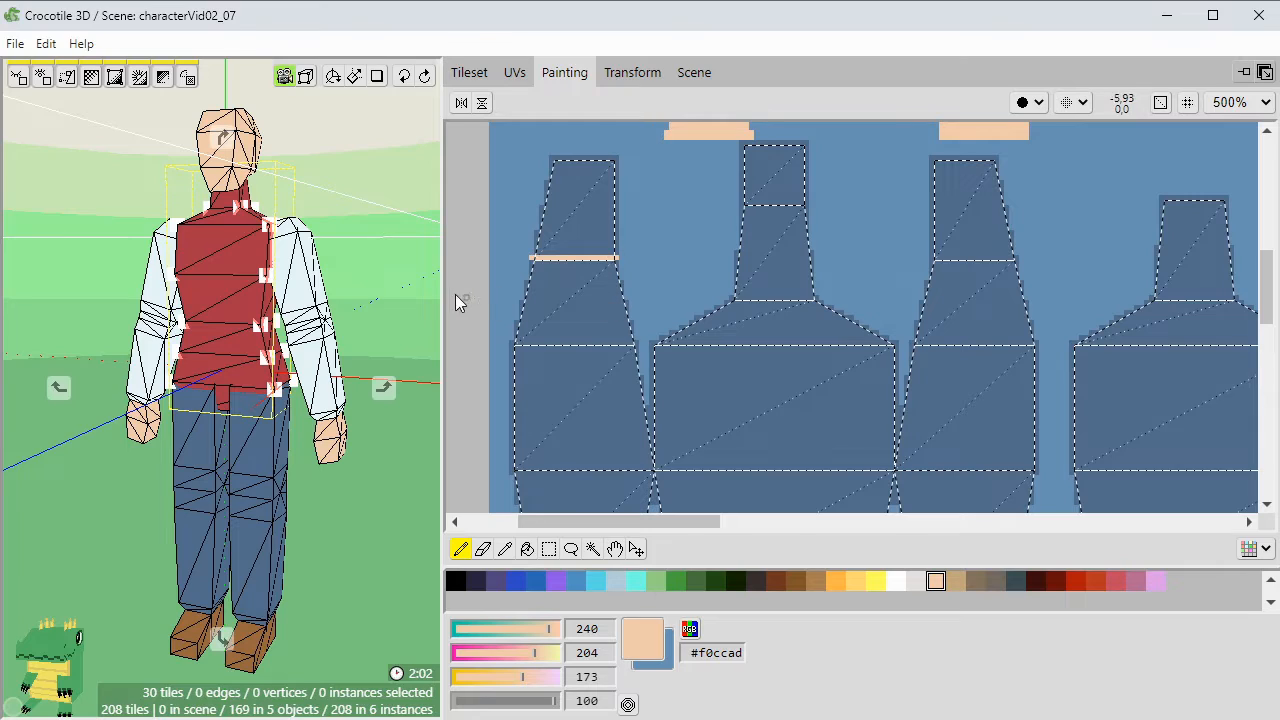
key("space")
left_click_drag(340, 263, 362, 263)
right_click_drag(340, 263, 363, 311)
scroll(344, 272, "up", 8)
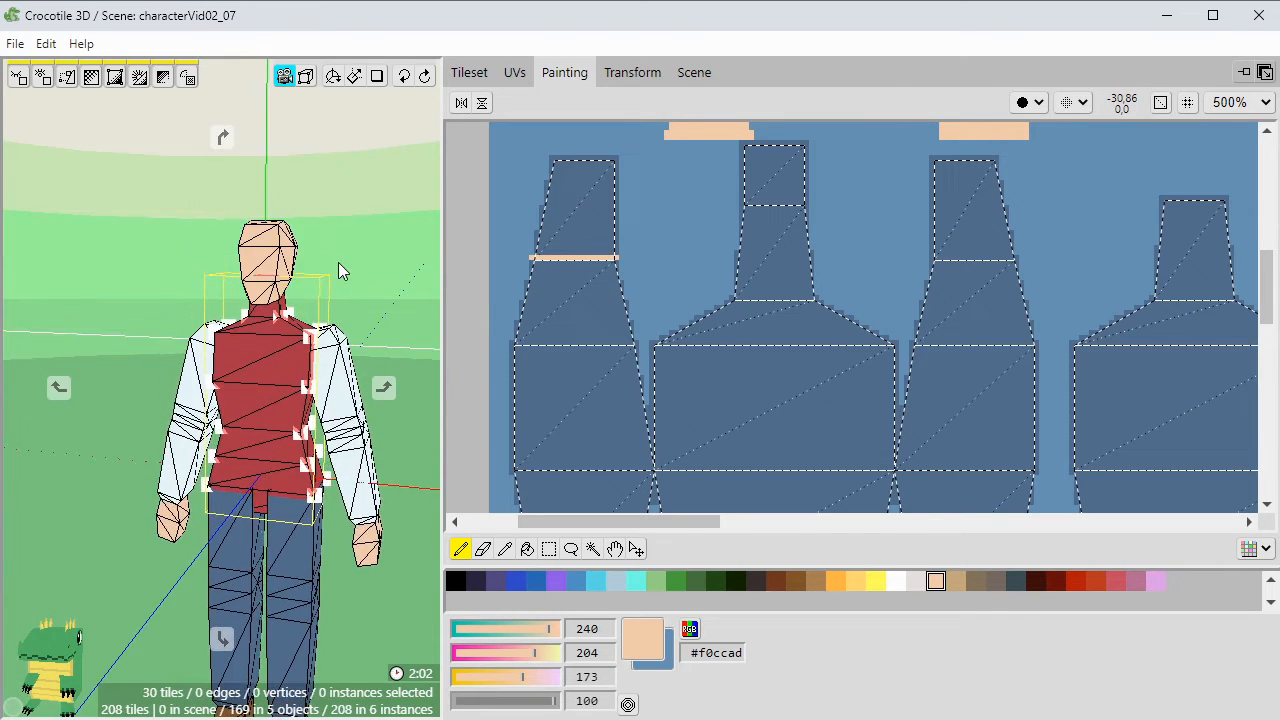
right_click_drag(380, 238, 355, 281)
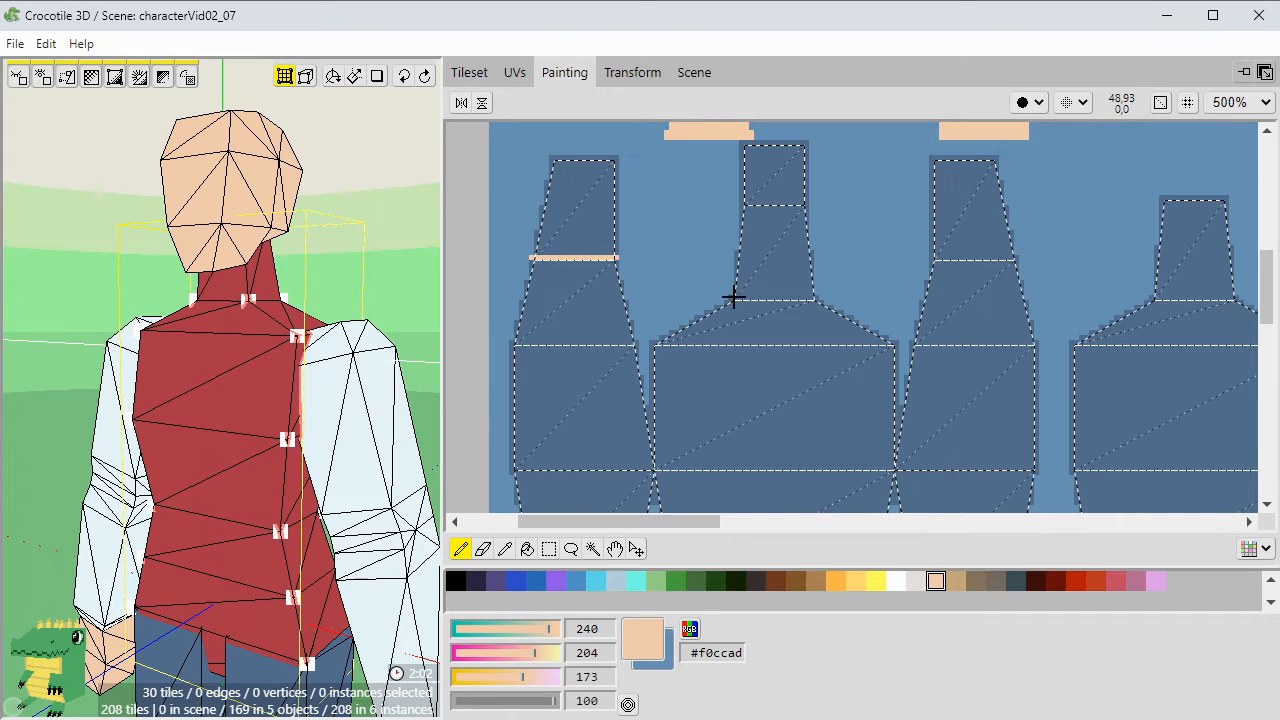
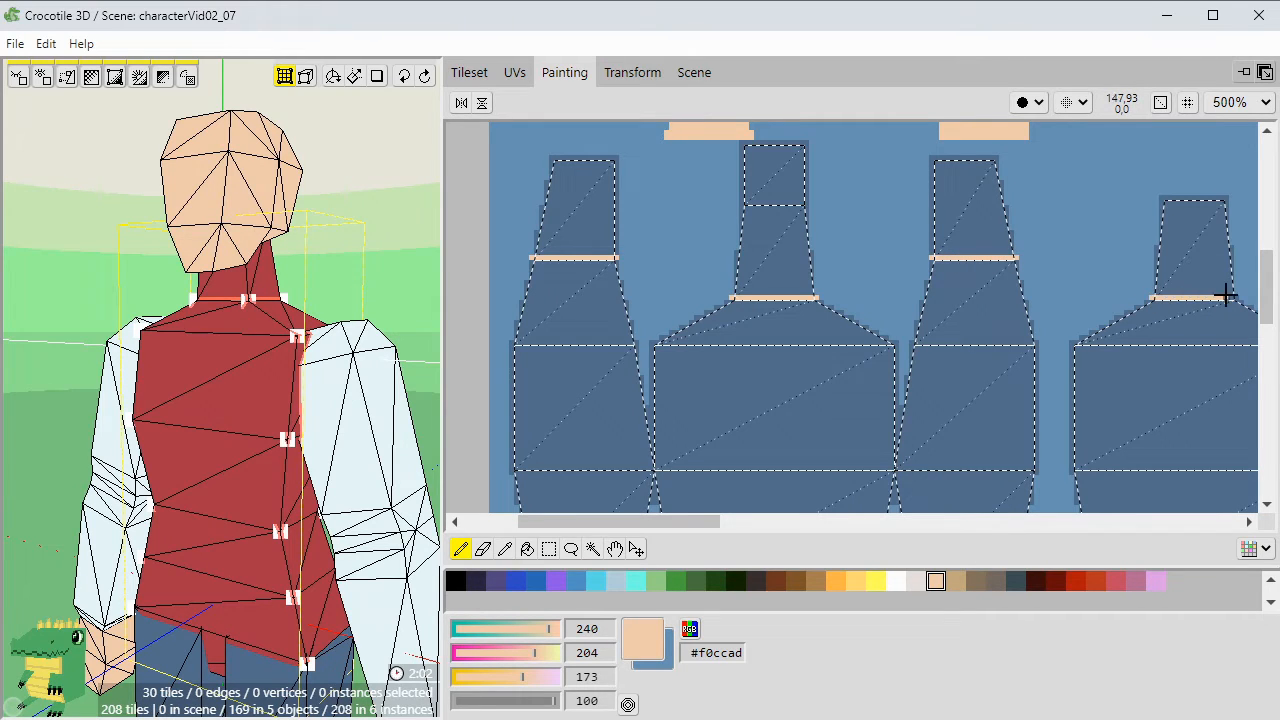
Fill the neck areas above the skin-tone lines on all four torso islands with the skin tone.
key("f")
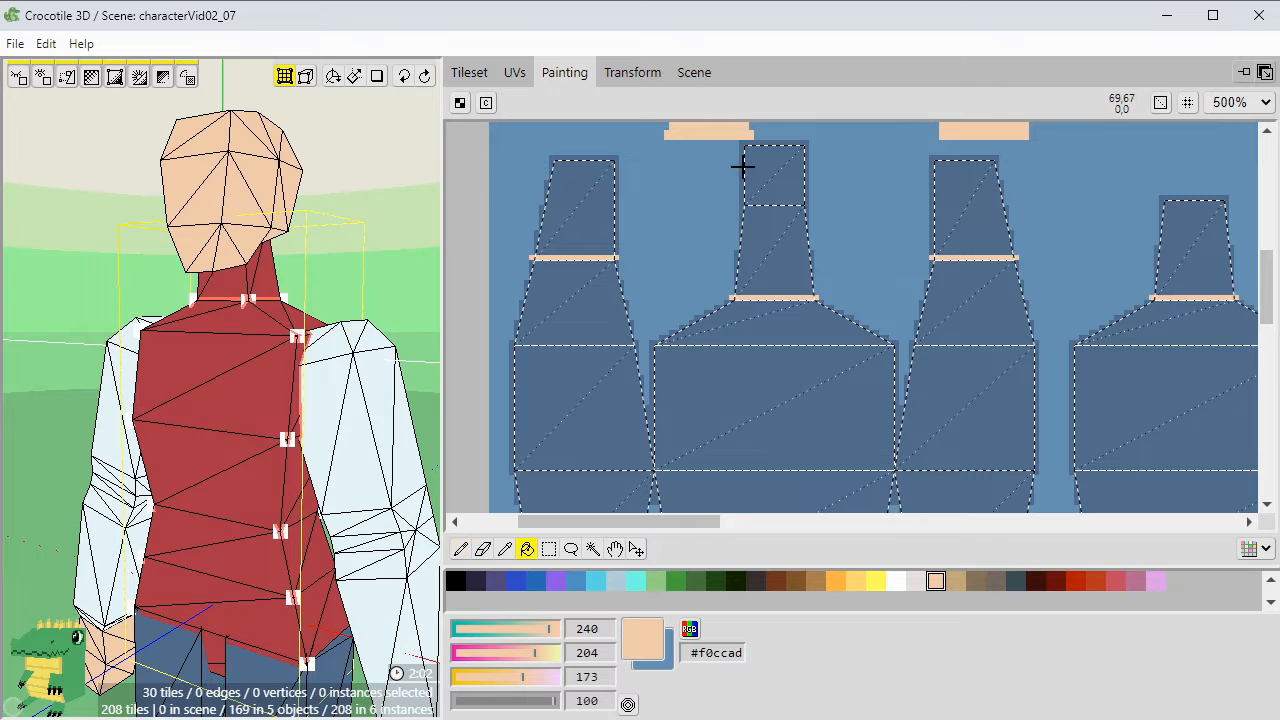
left_click(593, 233)
left_click(770, 244)
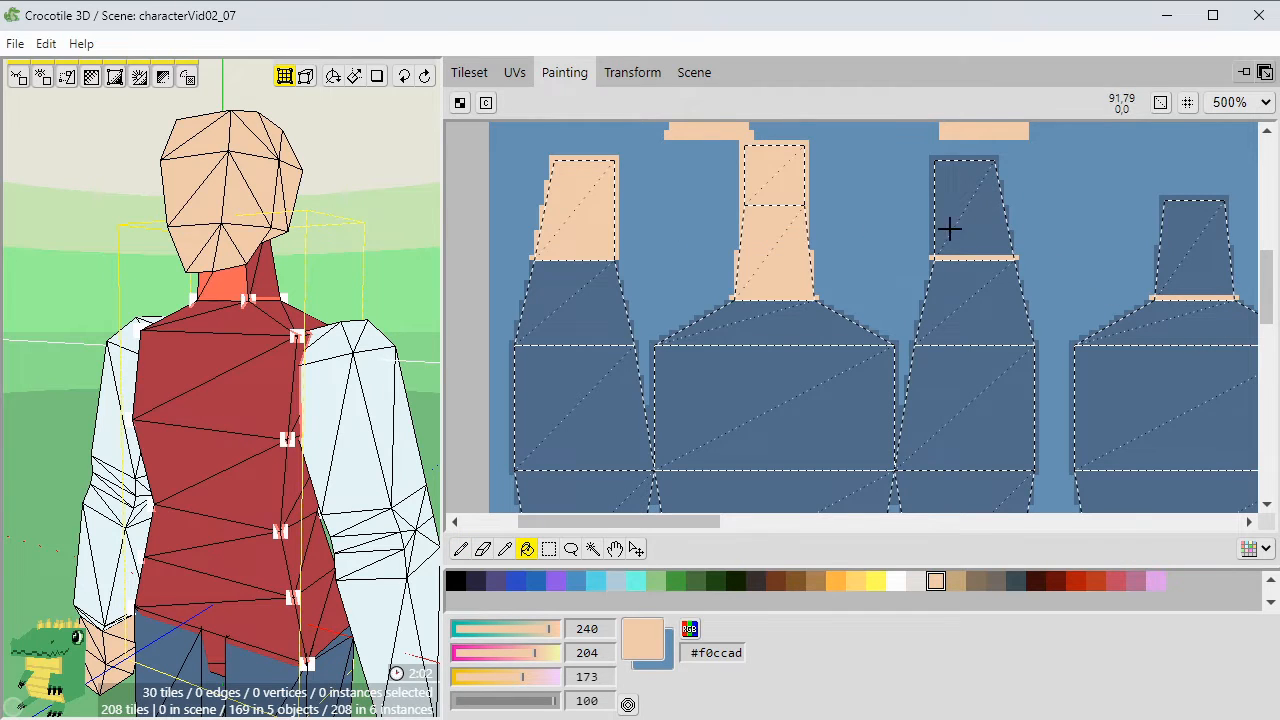
left_click(972, 229)
left_click(1190, 250)
Clear the torso selection and examine the neck and body colours on the whole character.
left_click(386, 266)
scroll(346, 271, "down", 3)
middle_click_drag(346, 271, 420, 271)
middle_click_drag(309, 467, 390, 462)
scroll(289, 487, "down", 2)
scroll(390, 420, "up", 2)
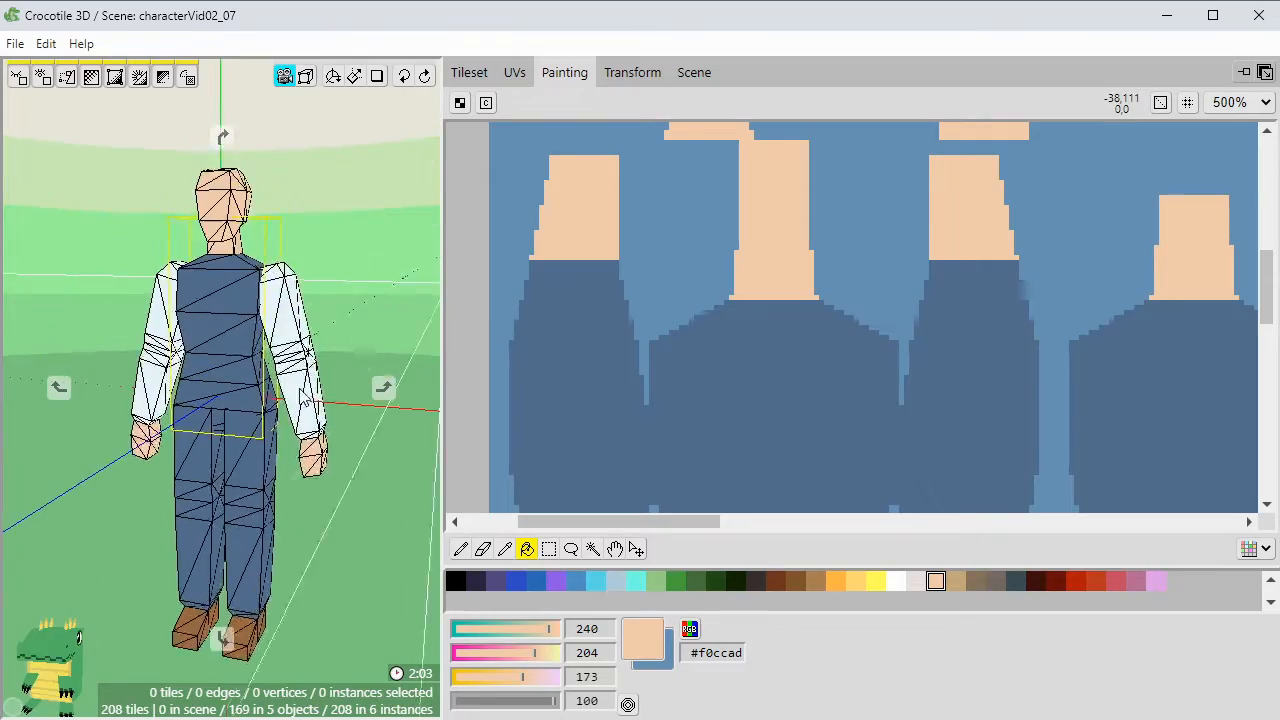
mouse_move(438, 314)
middle_mouse_down()
mouse_move(342, 343)
mouse_move(390, 290)
mouse_move(370, 278)
middle_mouse_up()
scroll(610, 310, "up", 5)
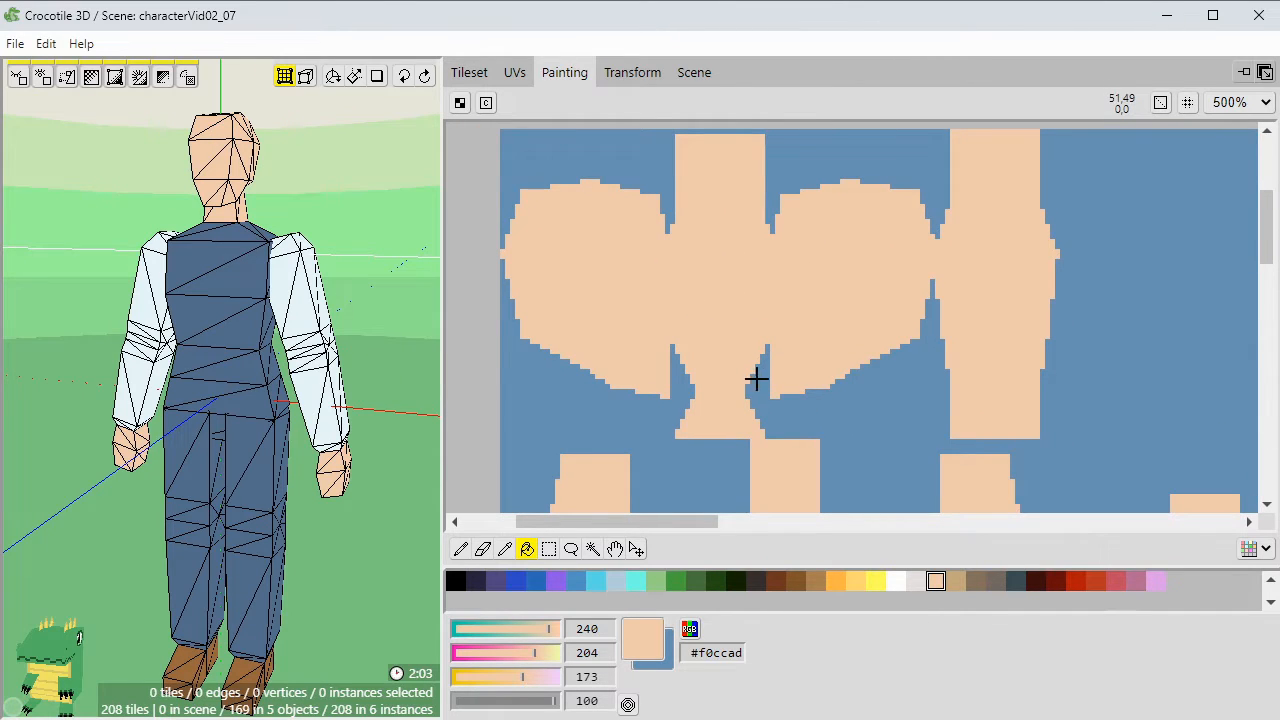
Pencil a brown (#6e3621) eyebrow on the right half of the face island.
middle_click_drag(749, 323, 783, 322)
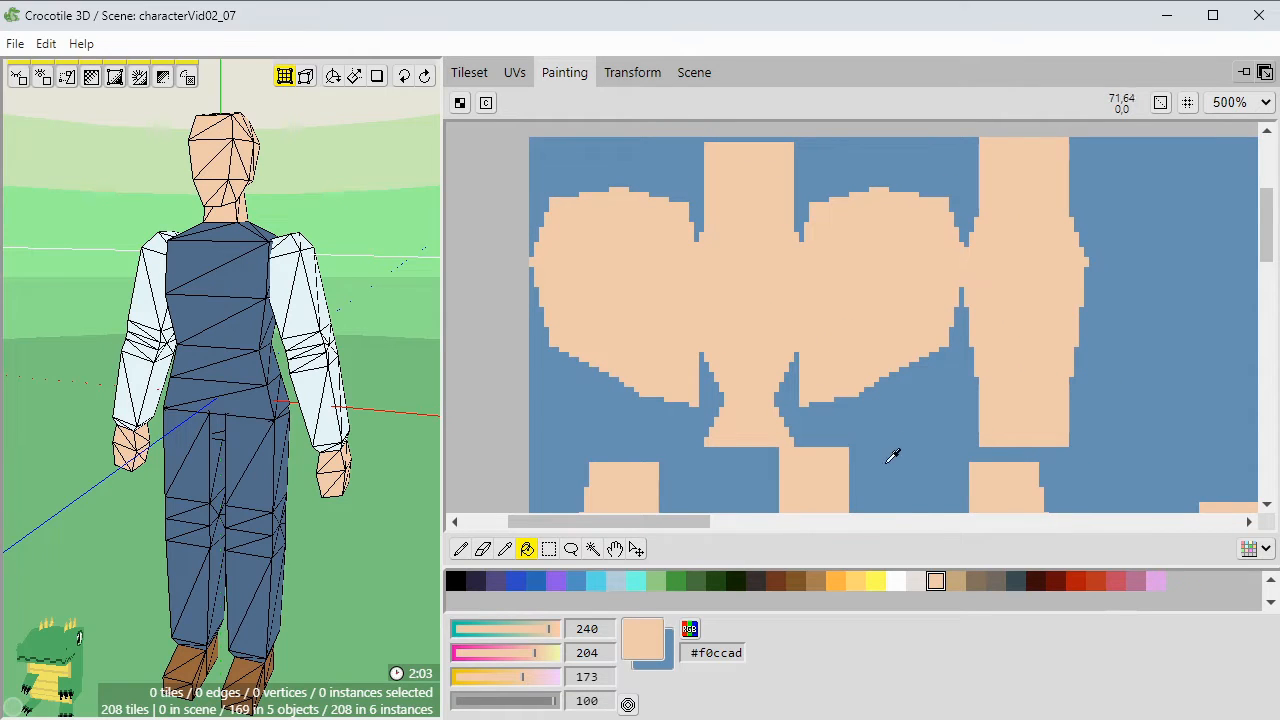
left_click(781, 581)
key("b")
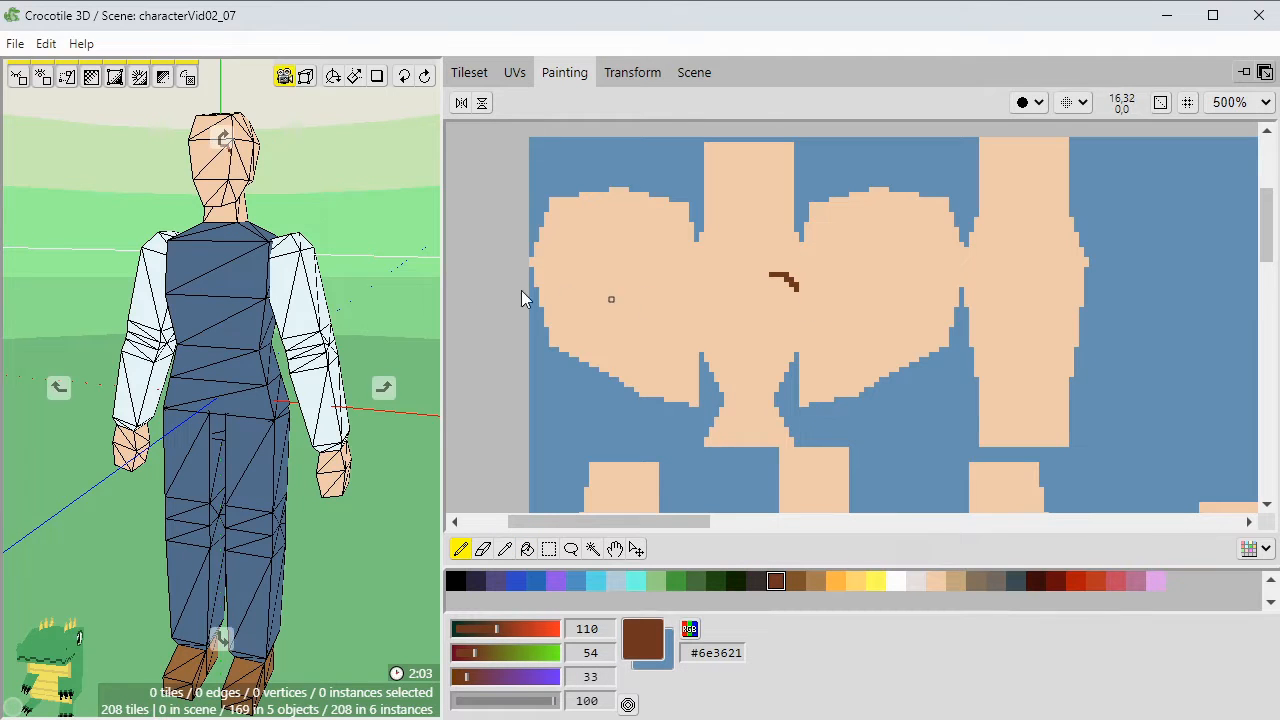
left_click_drag(328, 258, 350, 256)
right_click_drag(325, 180, 309, 243)
scroll(311, 258, "up", 5)
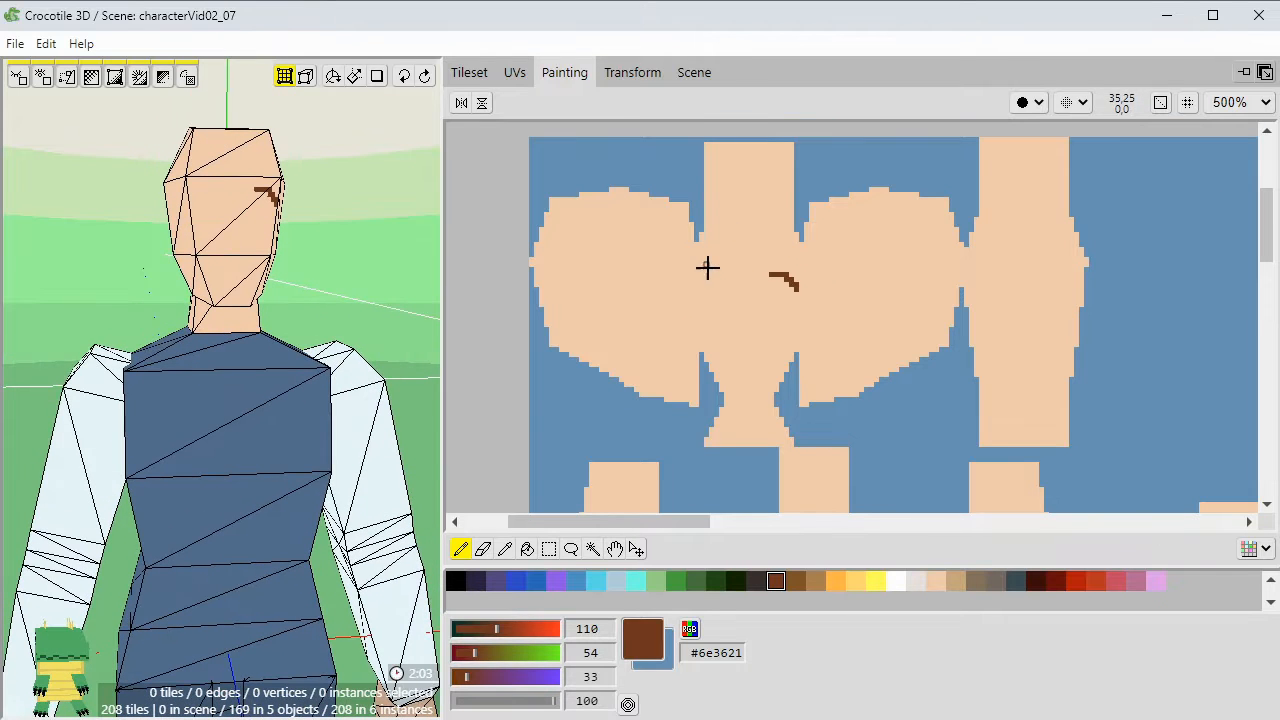
Turn on horizontal mirrored painting, centre its axis on the face and pencil matching brown eyebrows on both sides.
scroll(707, 267, "up", 4)
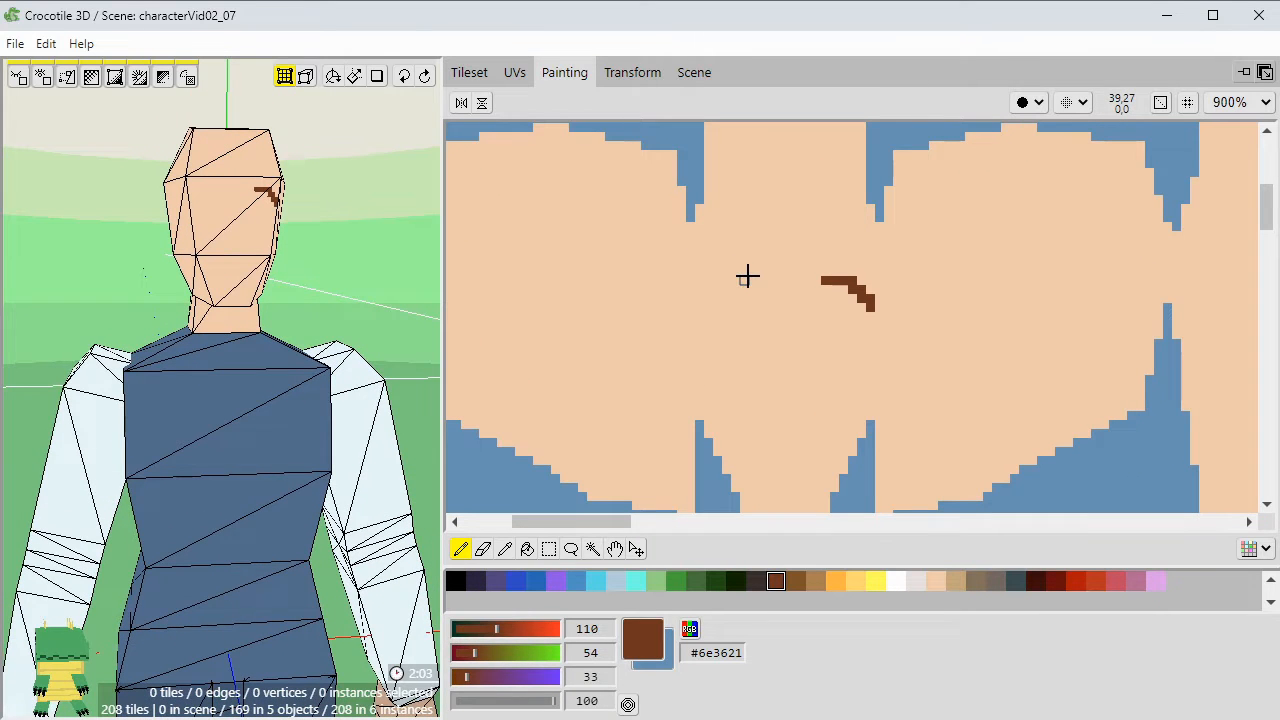
left_click(462, 104)
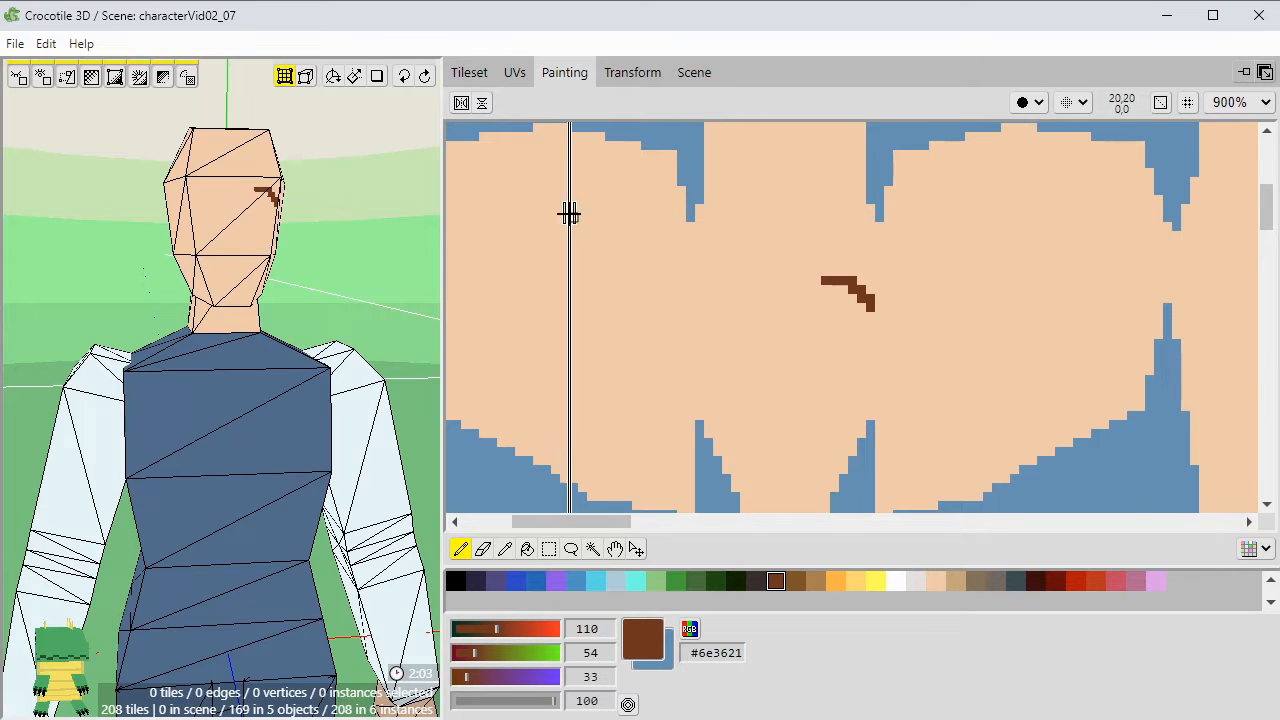
left_click_drag(569, 212, 787, 268)
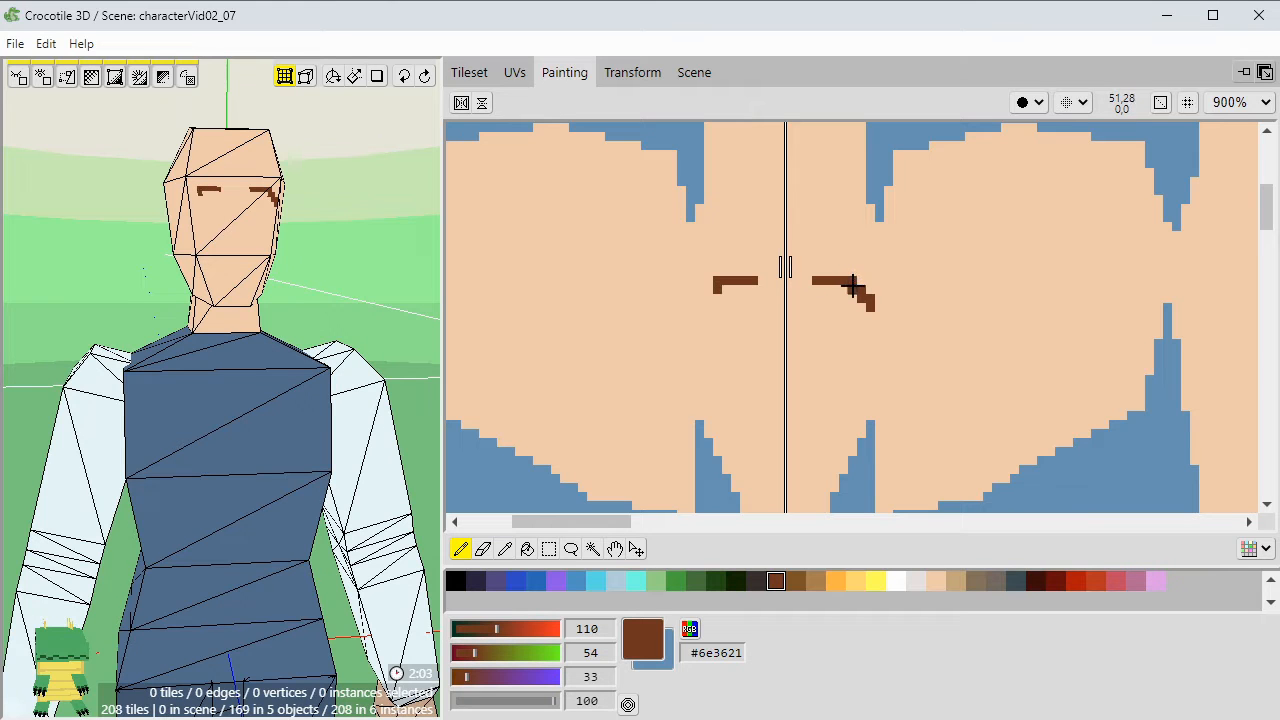
middle_click_drag(330, 300, 300, 300)
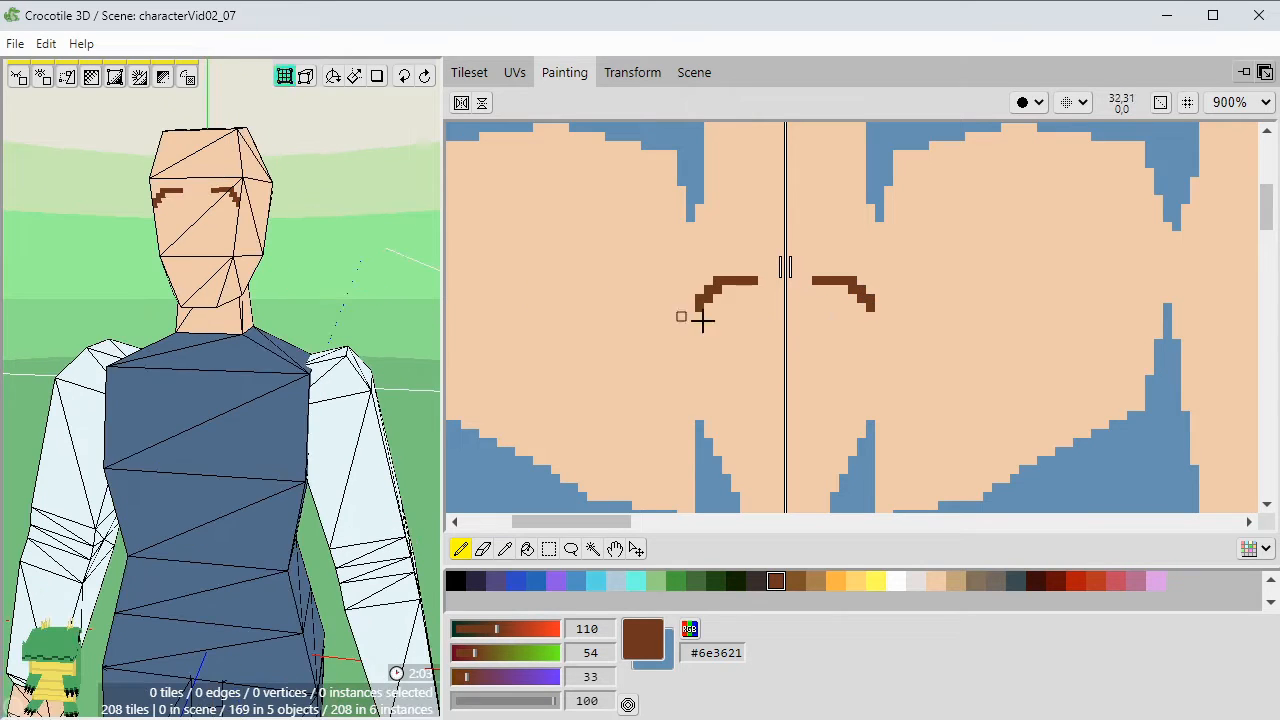
Pencil both eyes in brown (#6e3621) beneath the eyebrows, clean up the brow ends with skin tone and thicken the brows.
left_click_drag(845, 316, 826, 314)
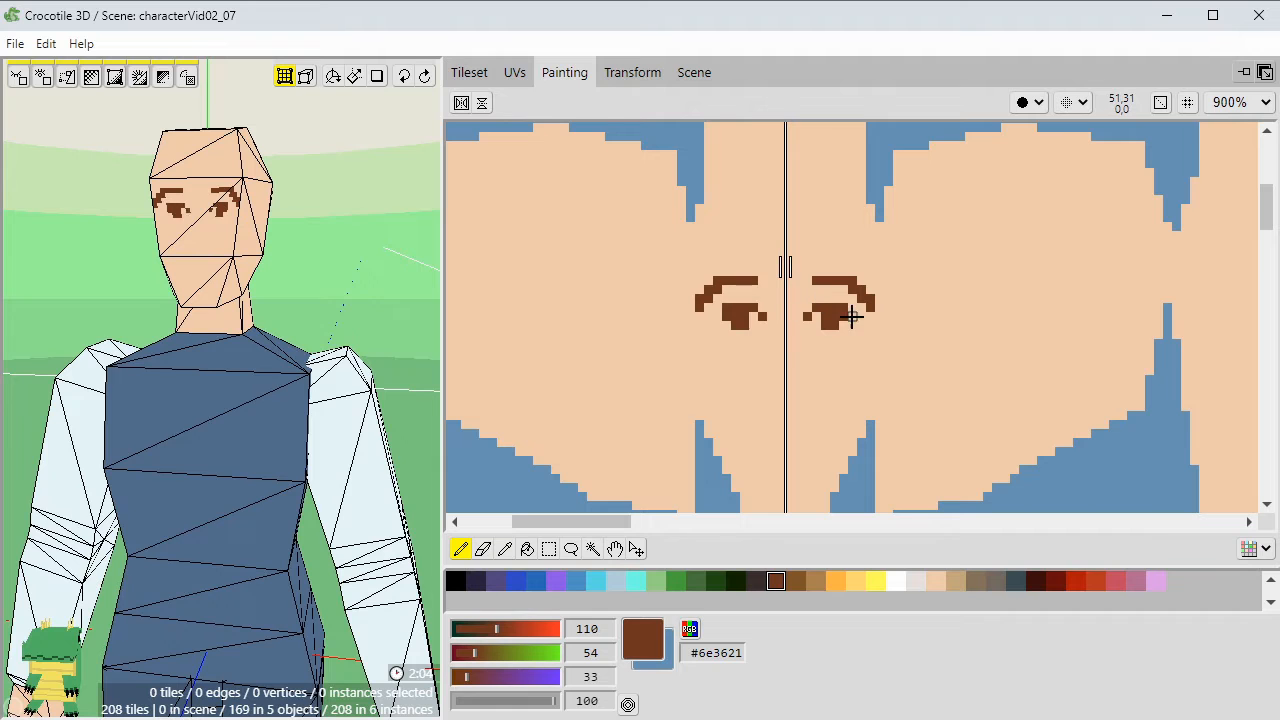
right_click(855, 364)
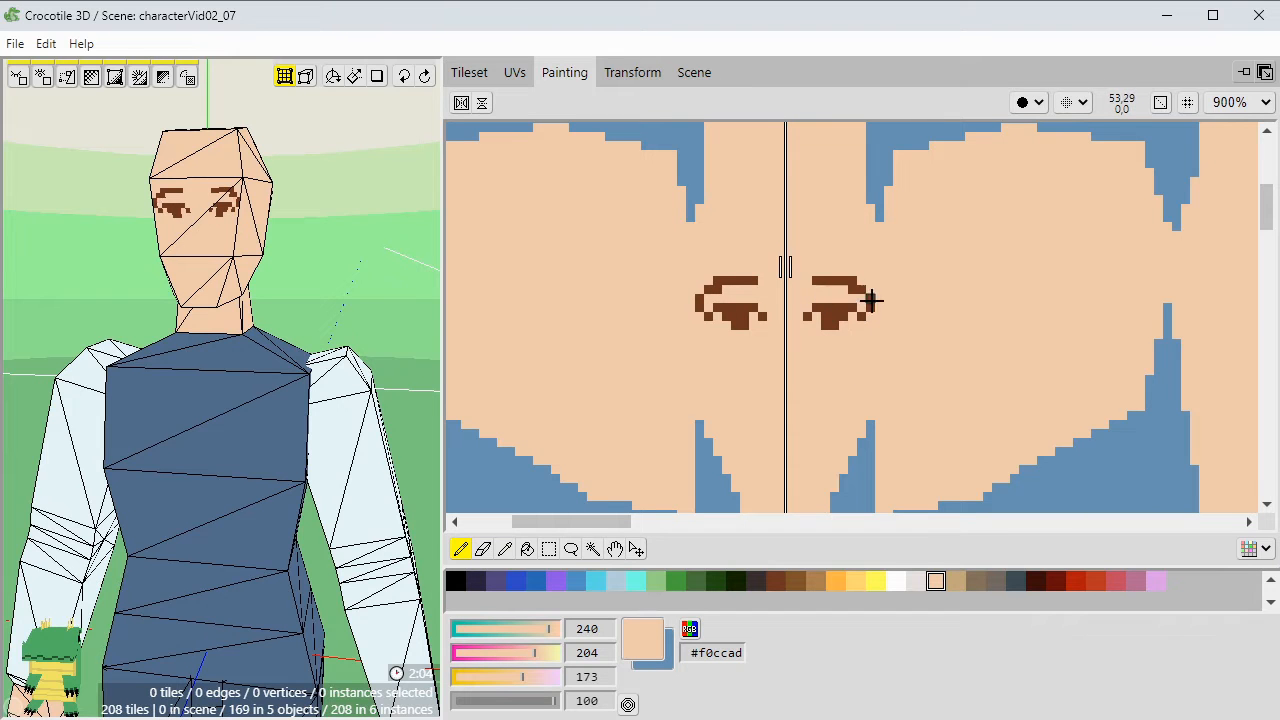
right_click(826, 281)
left_click_drag(808, 289, 844, 289)
Pencil the nose and mouth in brown on the face's centre line and trim the nose's lower row with skin tone.
left_click_drag(442, 310, 473, 310)
mouse_move(434, 307)
middle_mouse_down()
mouse_move(464, 307)
mouse_move(438, 307)
middle_mouse_up()
left_click_drag(802, 398, 810, 399)
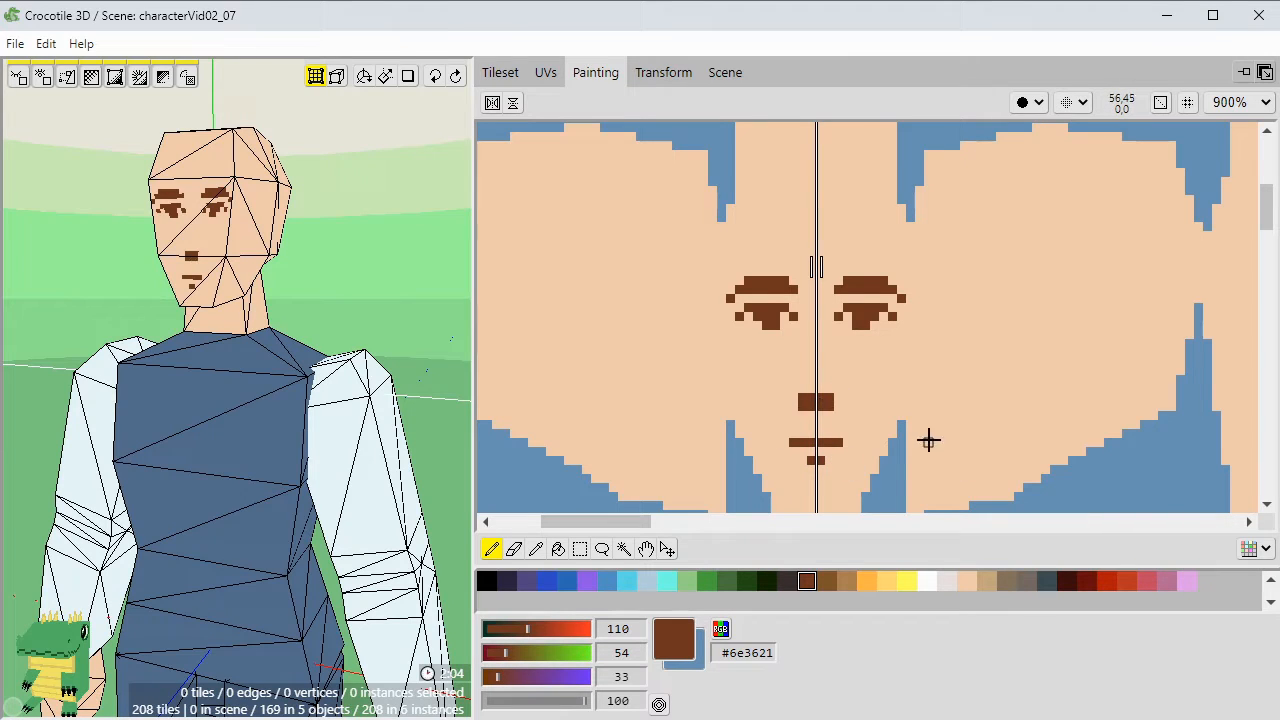
left_click(854, 579)
right_click(922, 492)
Mix the tan shading colour #d6a87d and pencil shadows around the eyes, nose, mouth corners and lower lip.
left_click(987, 581)
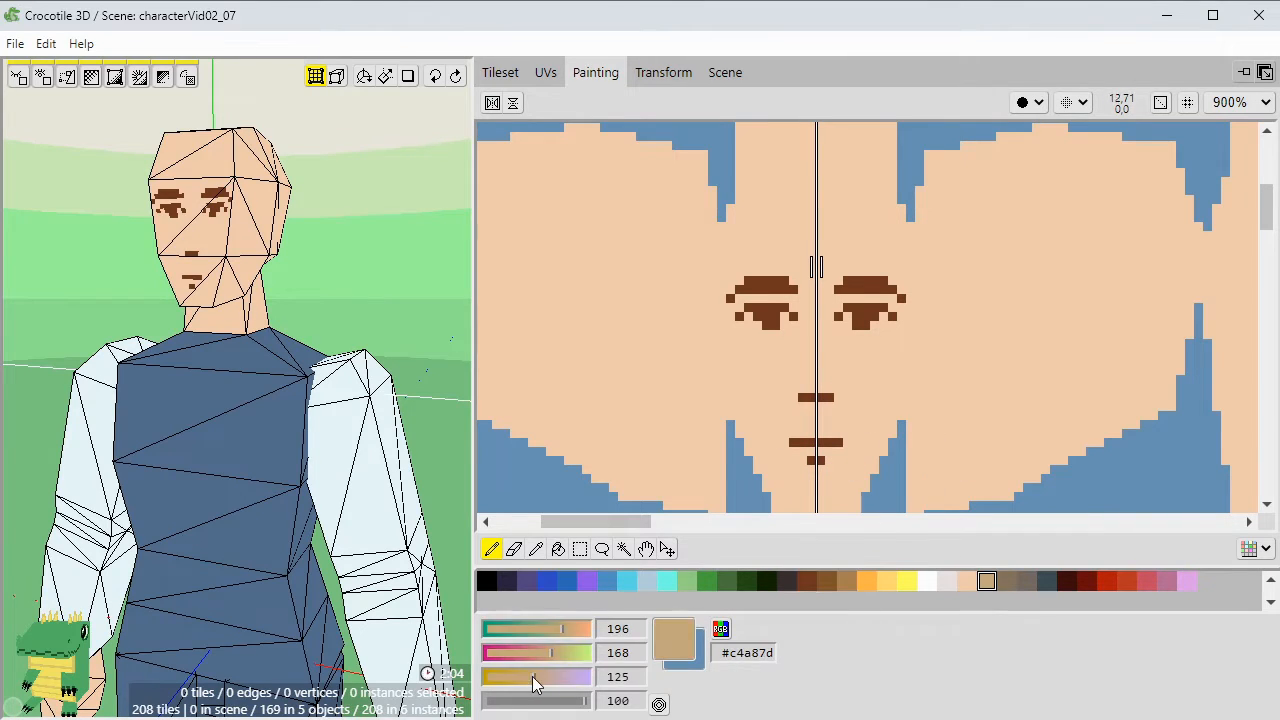
left_click(524, 677)
left_click_drag(563, 628, 571, 628)
left_click(536, 676)
left_click(826, 410)
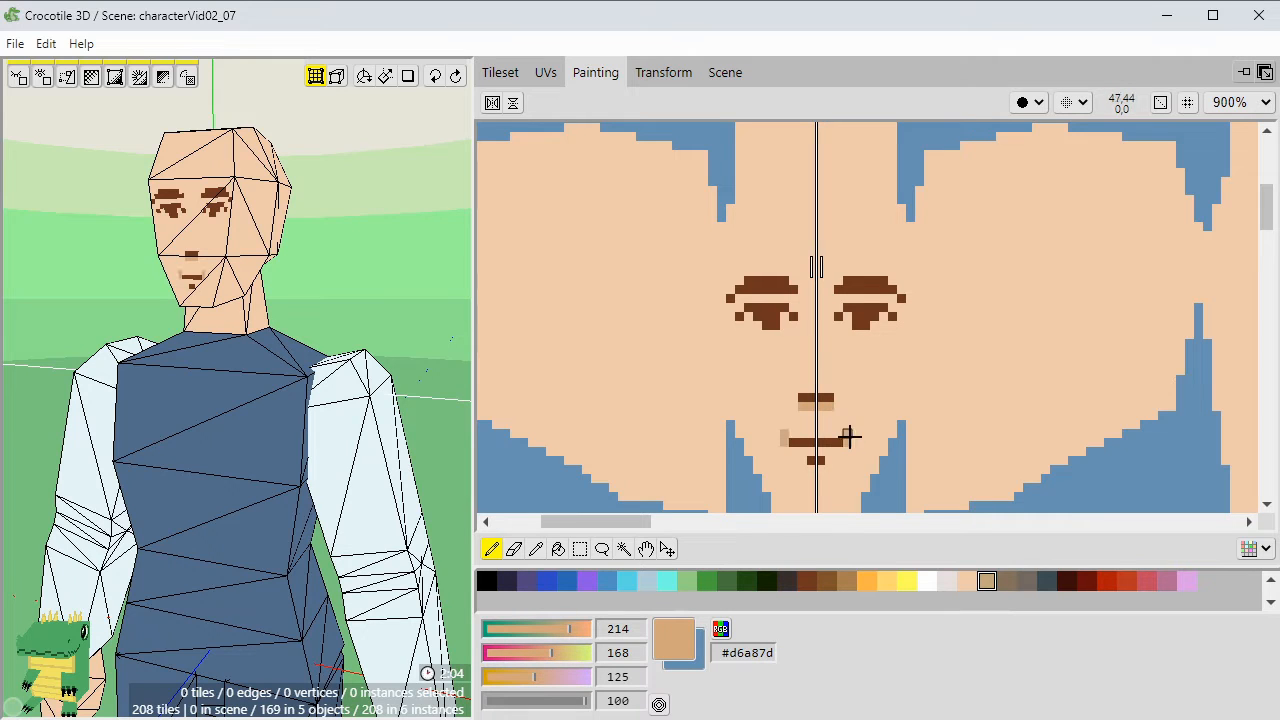
right_click(803, 424)
left_click(847, 433)
right_click(857, 441)
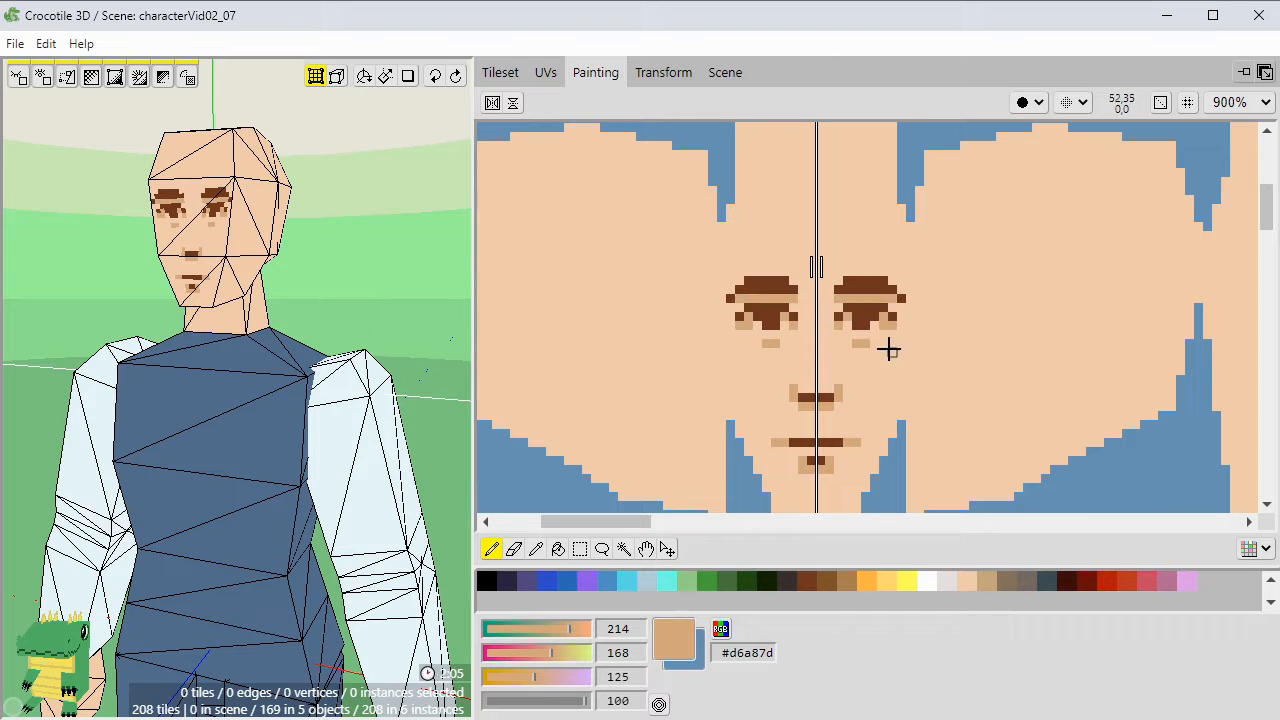
Pencil a mirrored tan hairline from the temples up to the forehead and across the top edge of the face.
mouse_move(390, 320)
middle_mouse_down()
mouse_move(460, 320)
mouse_move(370, 320)
middle_mouse_up()
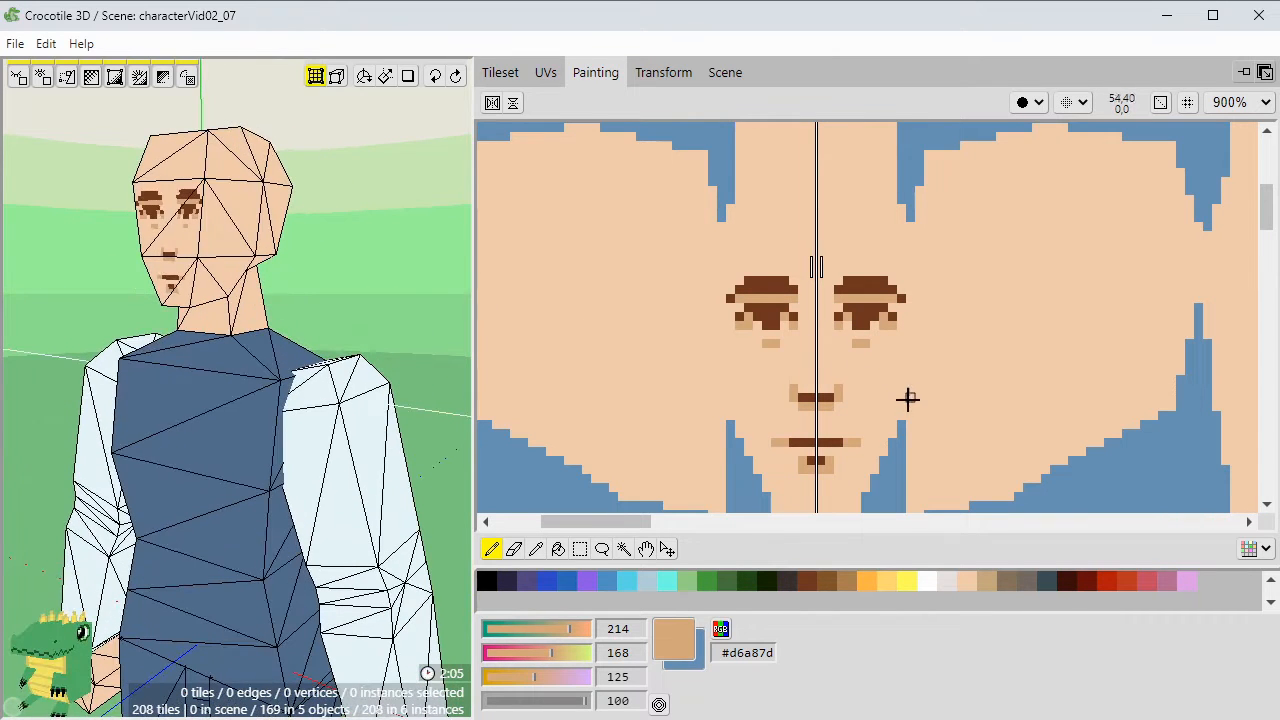
mouse_move(1008, 280)
left_mouse_down()
mouse_move(991, 329)
mouse_move(1010, 276)
left_mouse_up()
middle_click_drag(1007, 279, 991, 343)
left_click_drag(991, 336, 920, 260)
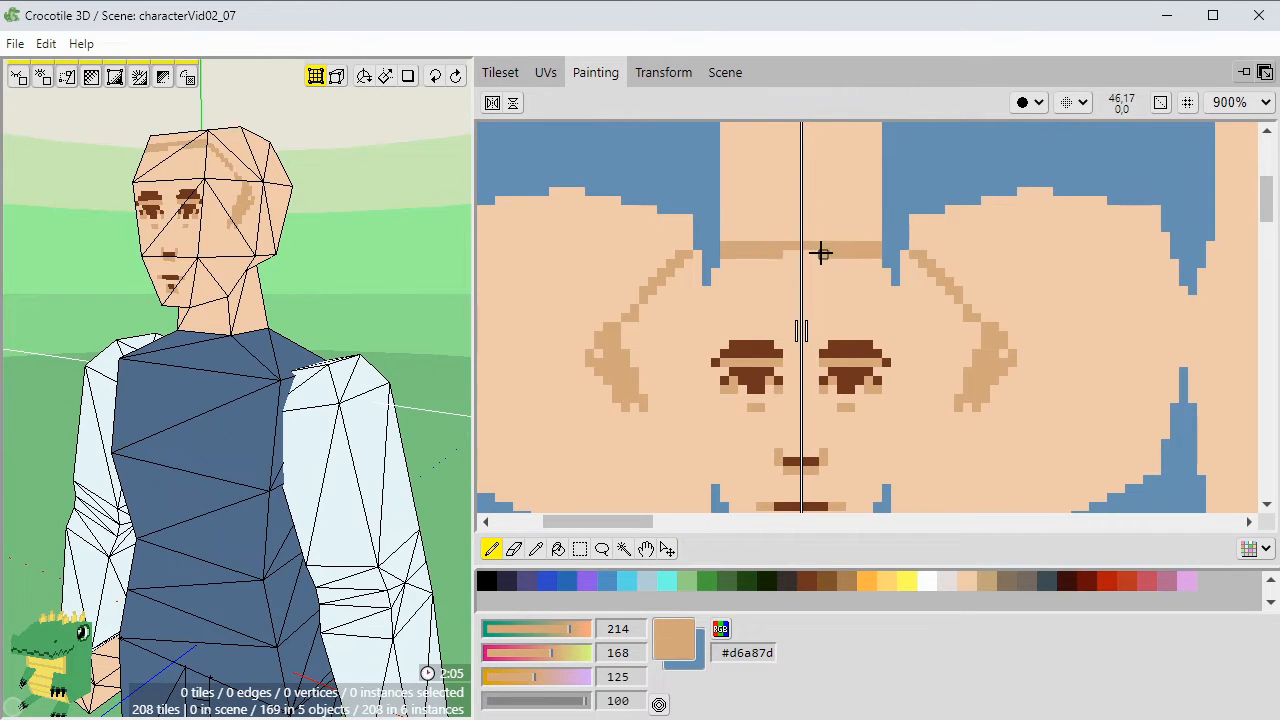
left_click_drag(822, 253, 787, 254)
Fill out the sideburns in tan and trim their front and lower edges straight with skin tone #f0ccad.
middle_click_drag(390, 320, 460, 320, "alt")
mouse_move(966, 366)
left_mouse_down()
mouse_move(966, 317)
mouse_move(976, 336)
left_mouse_up()
left_click(958, 374, "alt")
left_click_drag(985, 400, 953, 405)
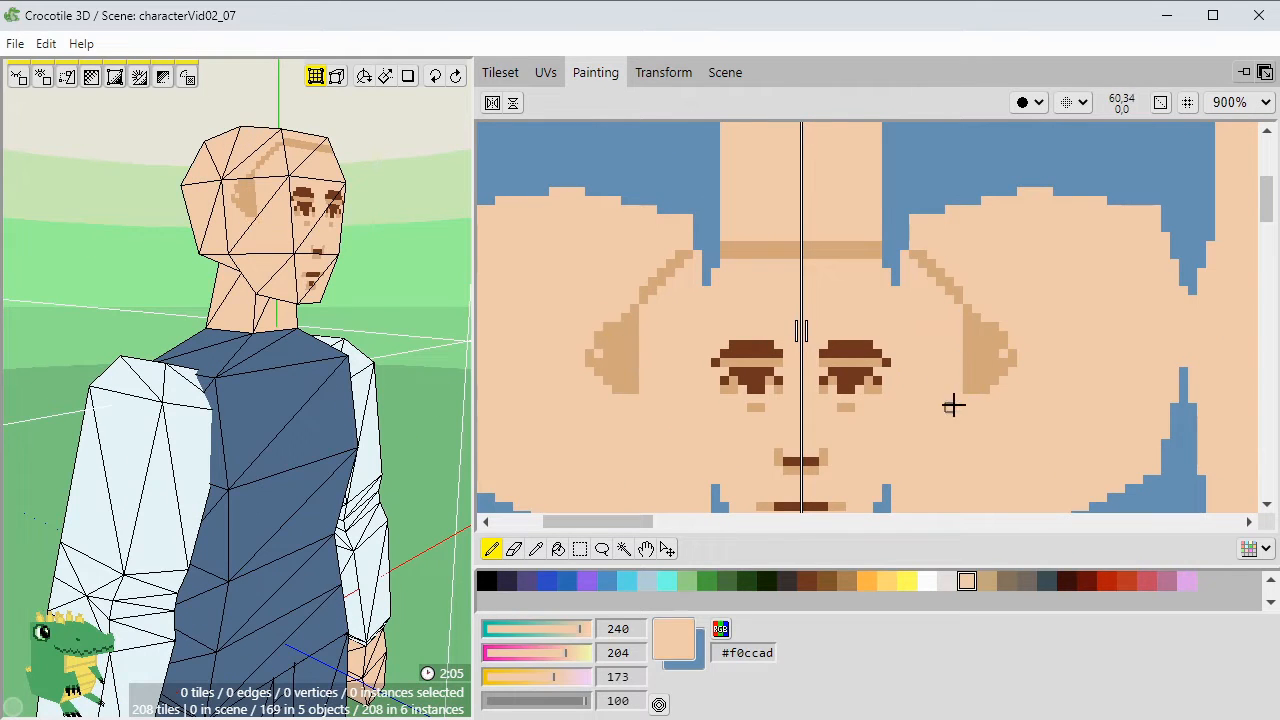
Extend the tan (#d6a87d) hairline from the sideburns over the ear area and down toward the nape on both side islands.
left_click(991, 366, "alt")
left_click_drag(1012, 342, 1071, 345)
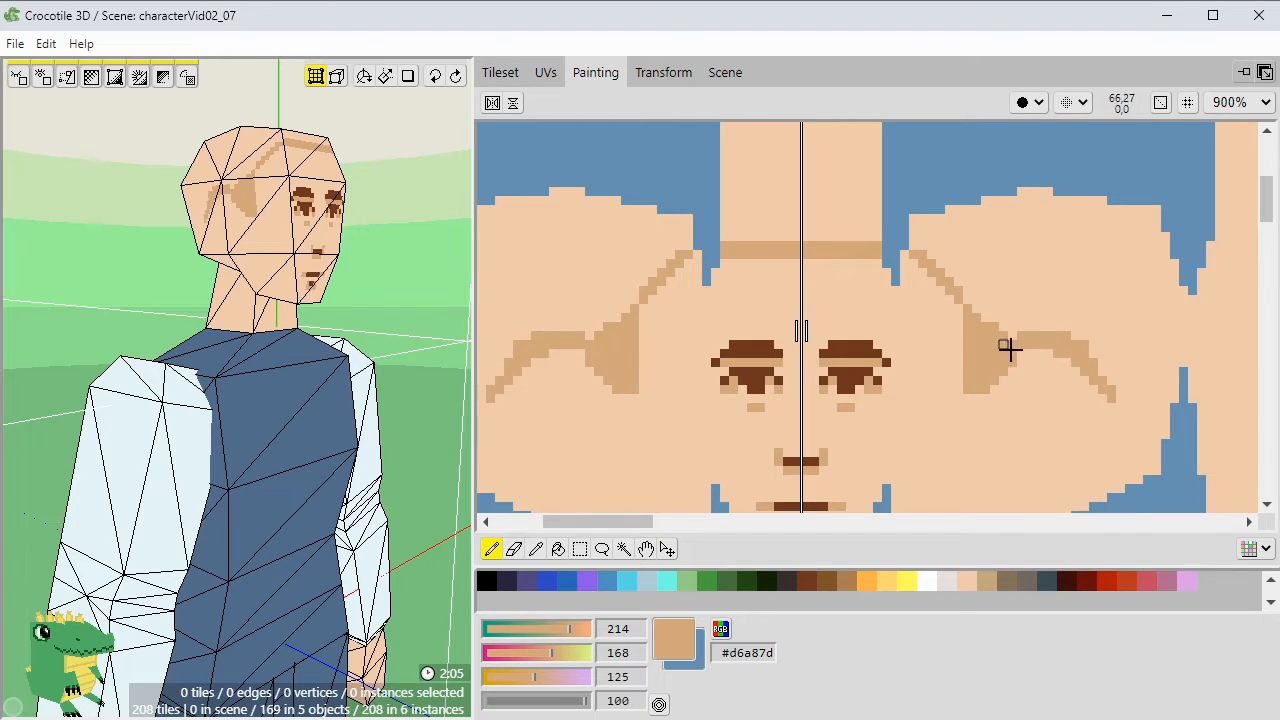
mouse_move(340, 360)
middle_mouse_down()
mouse_move(400, 360)
mouse_move(336, 360)
mouse_move(430, 340)
mouse_move(255, 335)
middle_mouse_up()
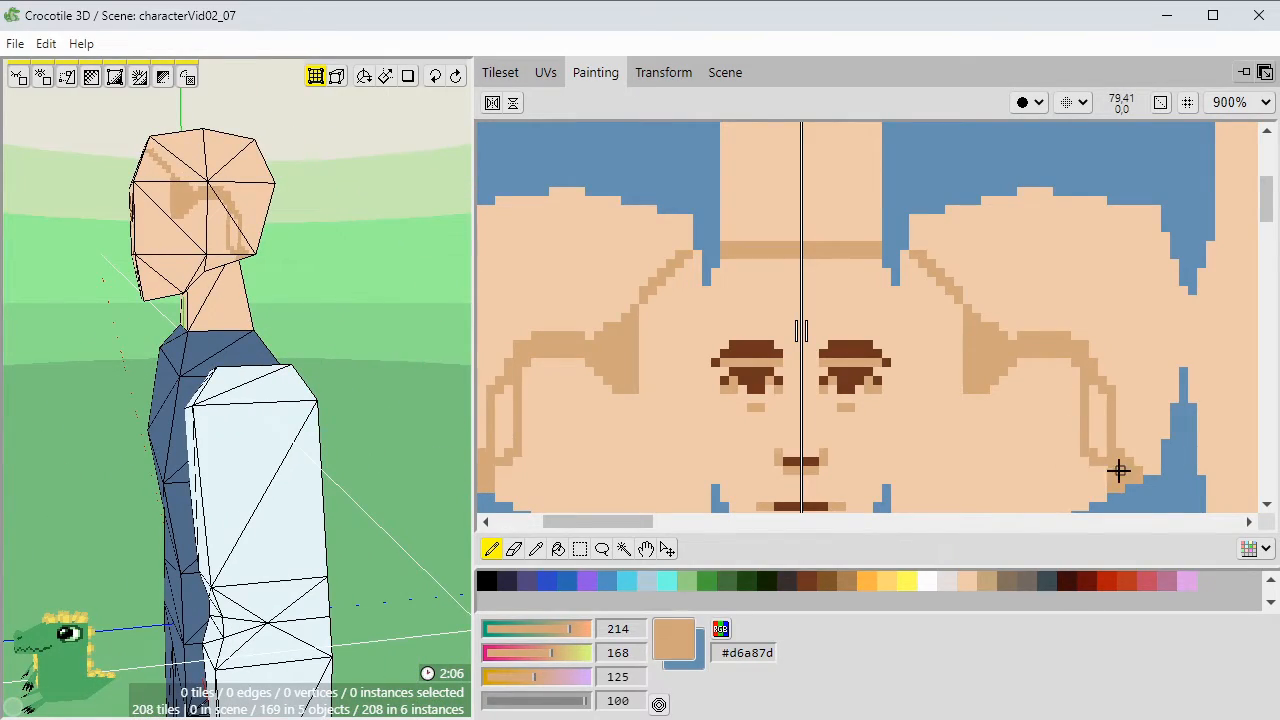
Fill the hair areas on the top, both sides and back of the head with tan #d6a87d.
scroll(1120, 352, "down", 5)
middle_click_drag(1130, 348, 1060, 346)
scroll(1056, 325, "up", 1)
key("g")
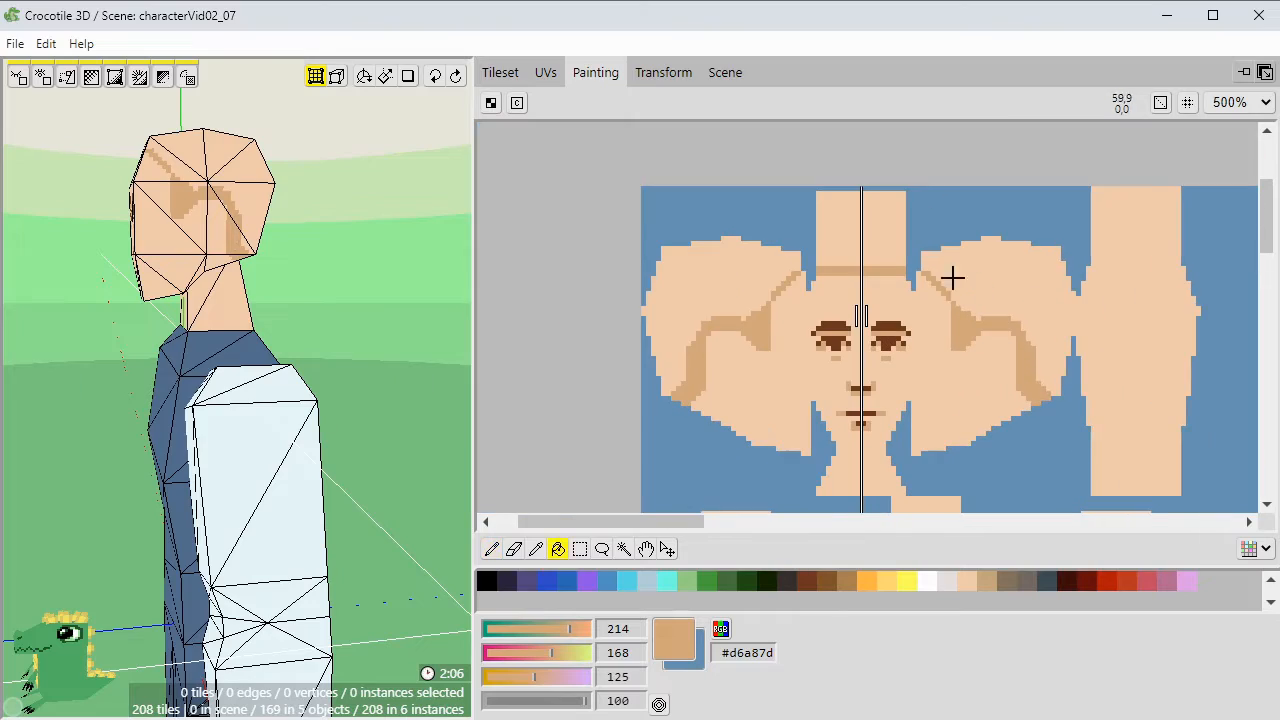
left_click(982, 286)
left_click(831, 226)
left_click(760, 270)
Refill all the head's hair areas with a medium brown from the palette.
middle_click_drag(290, 335, 420, 335)
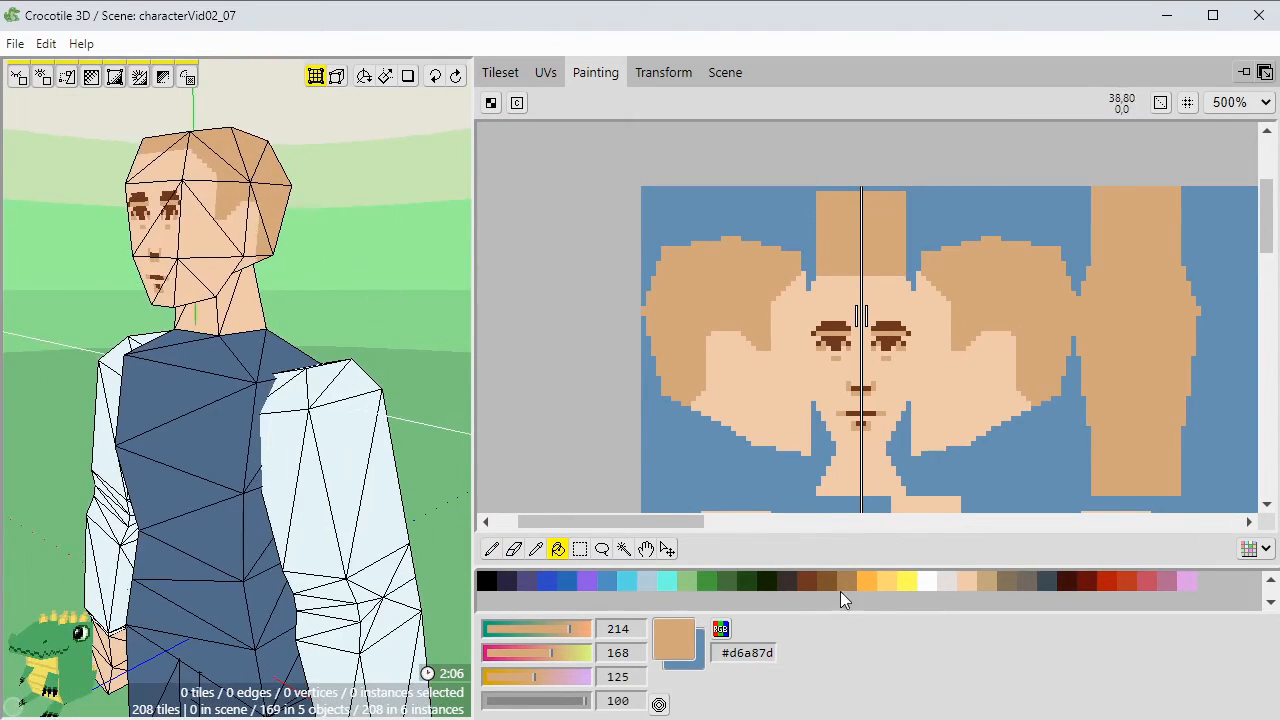
left_click(826, 581)
left_click(885, 255)
left_click(935, 275)
left_click(729, 279)
mouse_move(322, 285)
middle_mouse_down()
mouse_move(323, 341)
mouse_move(354, 374)
mouse_move(355, 413)
mouse_move(424, 386)
mouse_move(356, 316)
mouse_move(380, 300)
middle_mouse_up()
Outline the underside of the chin below the face in tan #d6a87d and fill it with the same colour.
mouse_move(752, 405)
middle_mouse_down()
mouse_move(740, 269)
mouse_move(728, 269)
middle_mouse_up()
mouse_move(380, 380)
middle_mouse_down()
mouse_move(375, 330)
mouse_move(350, 310)
mouse_move(300, 305)
middle_mouse_up()
scroll(762, 297, "up", 2)
left_click(600, 361)
key("ctrl+z")
key("b")
left_click(857, 299, "alt")
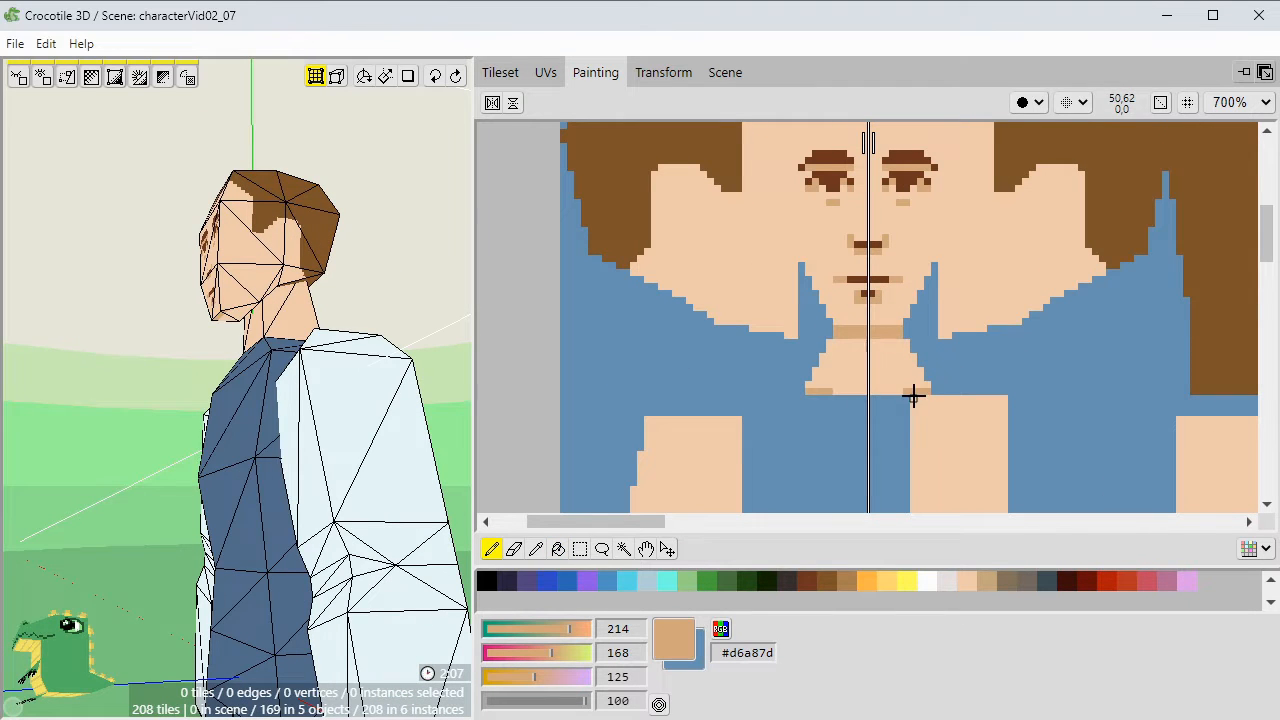
key("g")
left_click(901, 376)
key("b")
Select all the head's tiles to show their UV outlines, shade the jaw's underside tan on the side island, and clear the selection.
middle_click_drag(655, 336, 571, 377)
middle_click_drag(370, 310, 259, 290)
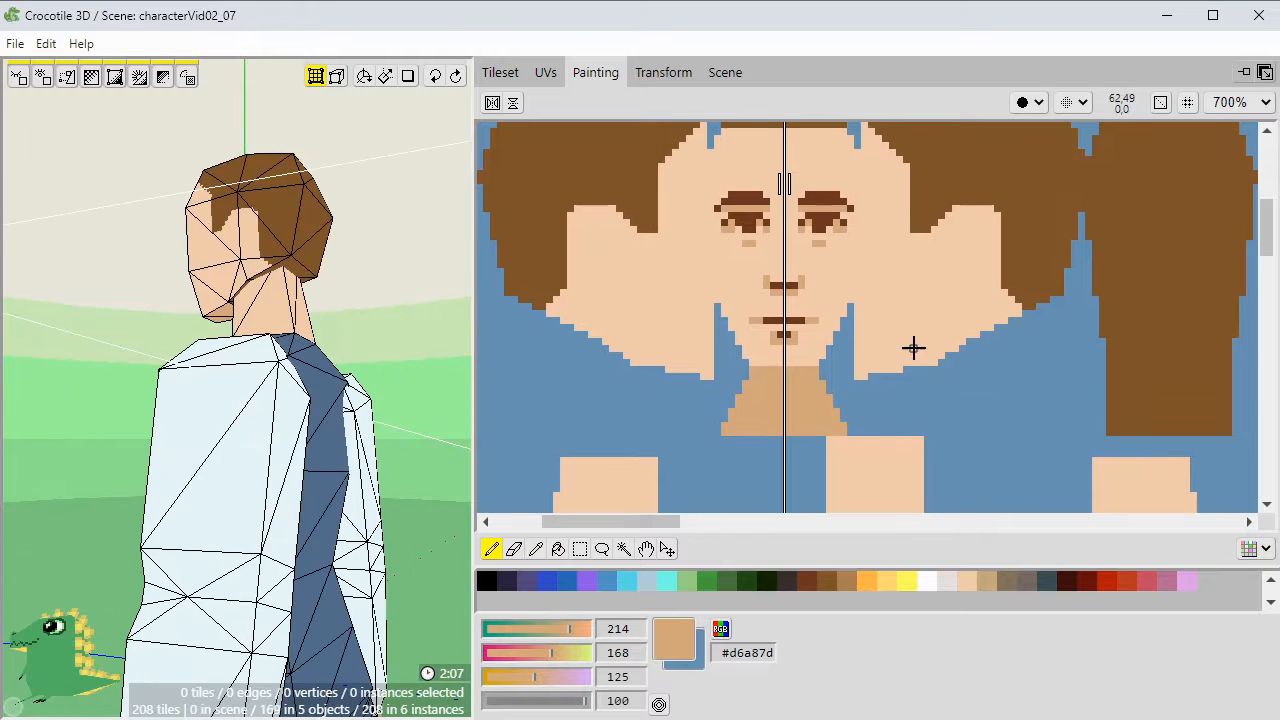
double_click(251, 251)
scroll(300, 230, "up", 3)
key("ctrl+a")
scroll(1018, 265, "up", 4)
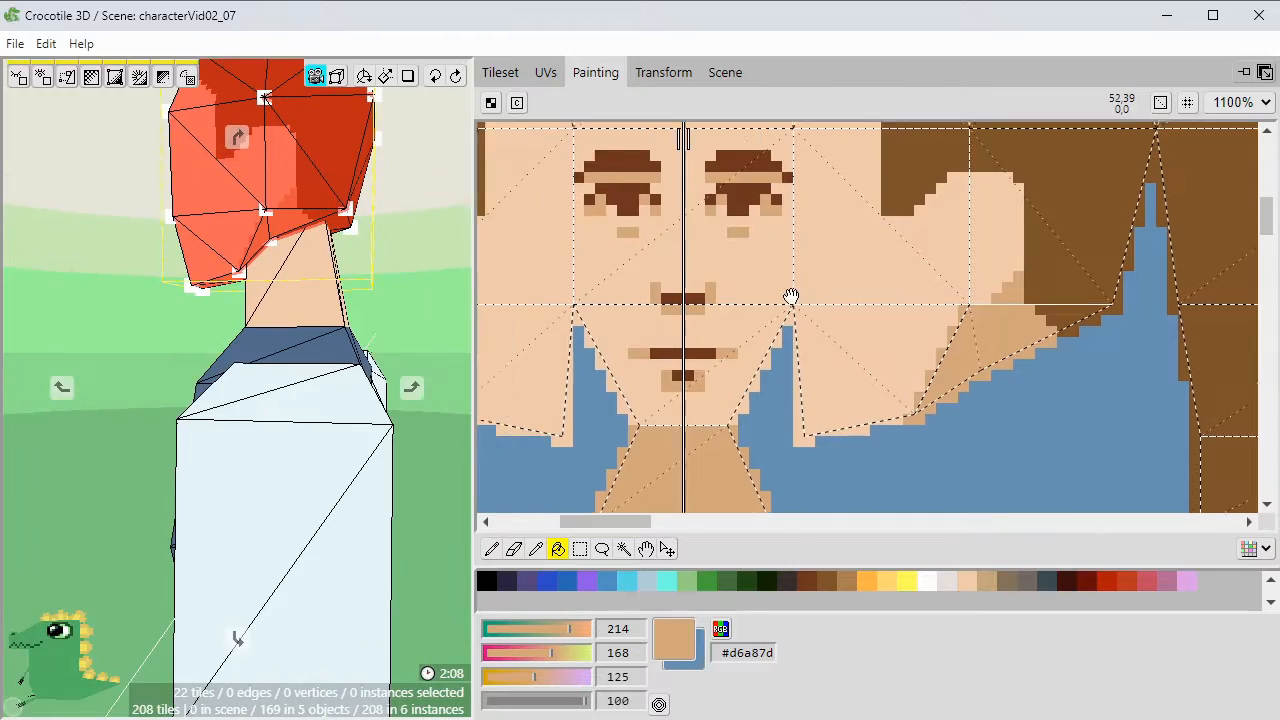
scroll(571, 337, "down", 3)
scroll(698, 335, "down", 1)
left_click(404, 320)
mouse_move(404, 340)
left_mouse_down()
mouse_move(411, 384)
mouse_move(404, 347)
left_mouse_up()
Straighten the hair's lower edge on the back-of-head island in brown and fill the area below it with tan #d6a87d.
middle_click_drag(841, 344, 643, 351)
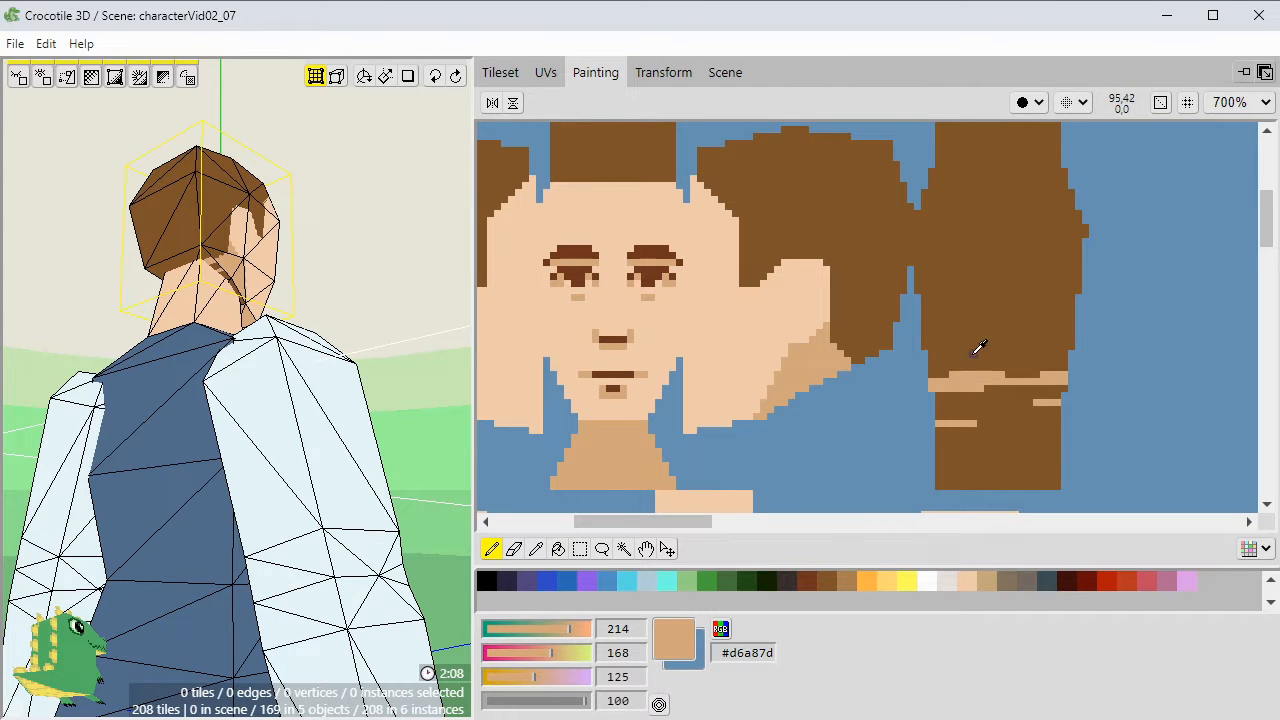
left_click(974, 353, "alt")
mouse_move(955, 374)
left_mouse_down()
mouse_move(1069, 376)
mouse_move(989, 391)
left_mouse_up()
left_click(1060, 381, "alt")
key("g")
left_click(989, 420)
Inspect the painted head on the whole character and save the scene.
left_click_drag(404, 387, 136, 387)
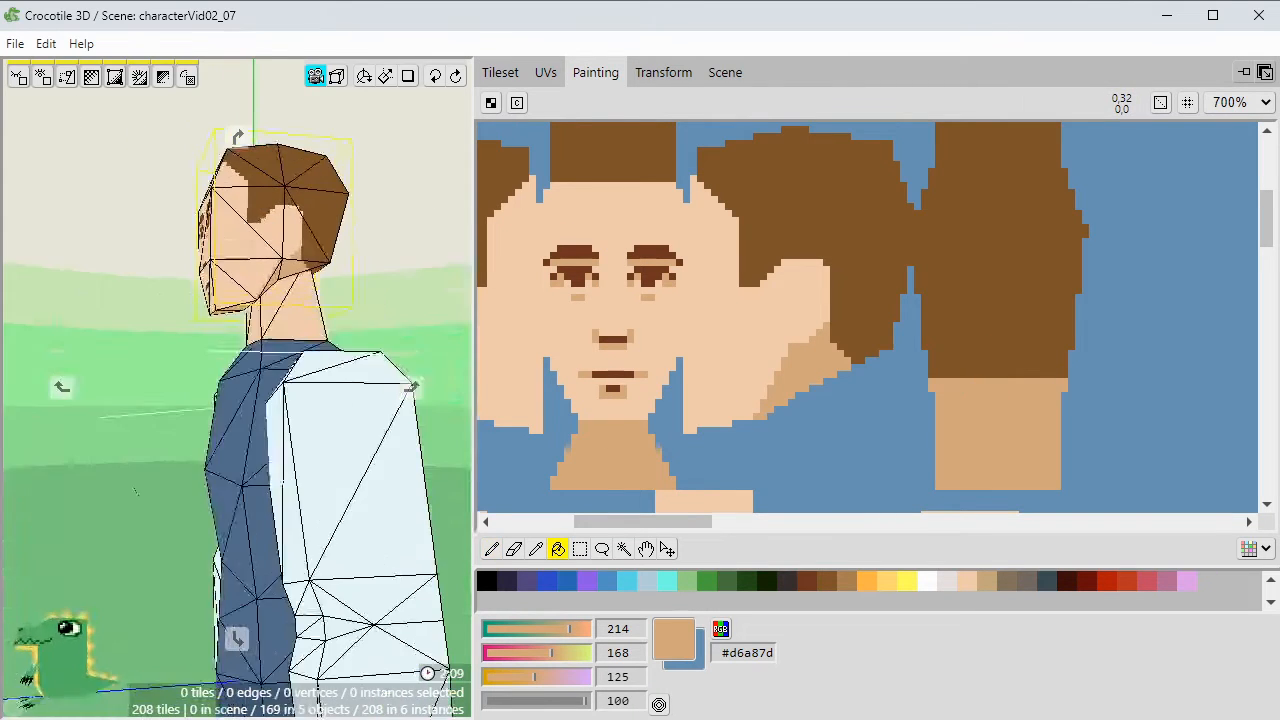
mouse_move(349, 326)
right_mouse_down()
mouse_move(225, 328)
mouse_move(286, 340)
mouse_move(252, 333)
mouse_move(286, 340)
mouse_move(257, 306)
mouse_move(200, 420)
mouse_move(429, 605)
mouse_move(350, 590)
mouse_move(423, 607)
right_mouse_up()
scroll(236, 388, "down", 3)
scroll(350, 590, "up", 2)
scroll(823, 380, "down", 4)
mouse_move(823, 380)
middle_mouse_down()
mouse_move(797, 346)
mouse_move(743, 346)
middle_mouse_up()
right_click_drag(409, 305, 427, 281)
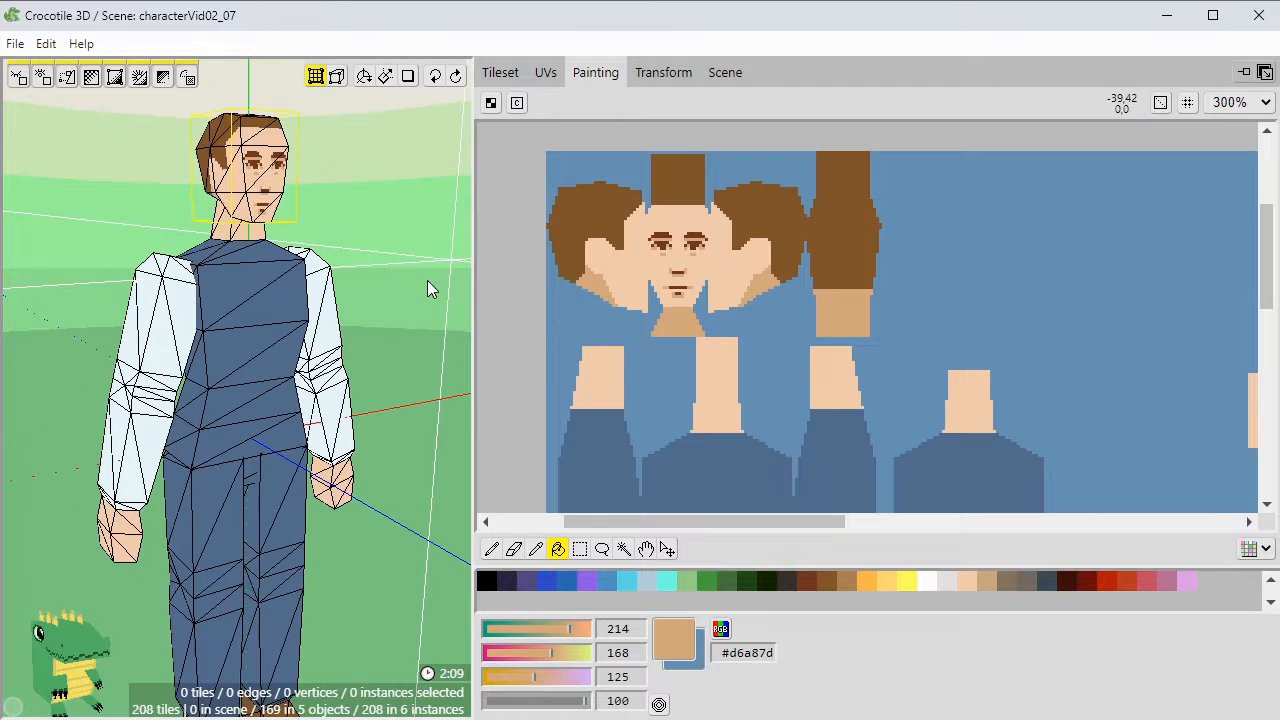
key("ctrl+s")
Return to painting, select all the torso's tiles and pick up the shirt colour #e6f5f7.
left_click(590, 76)
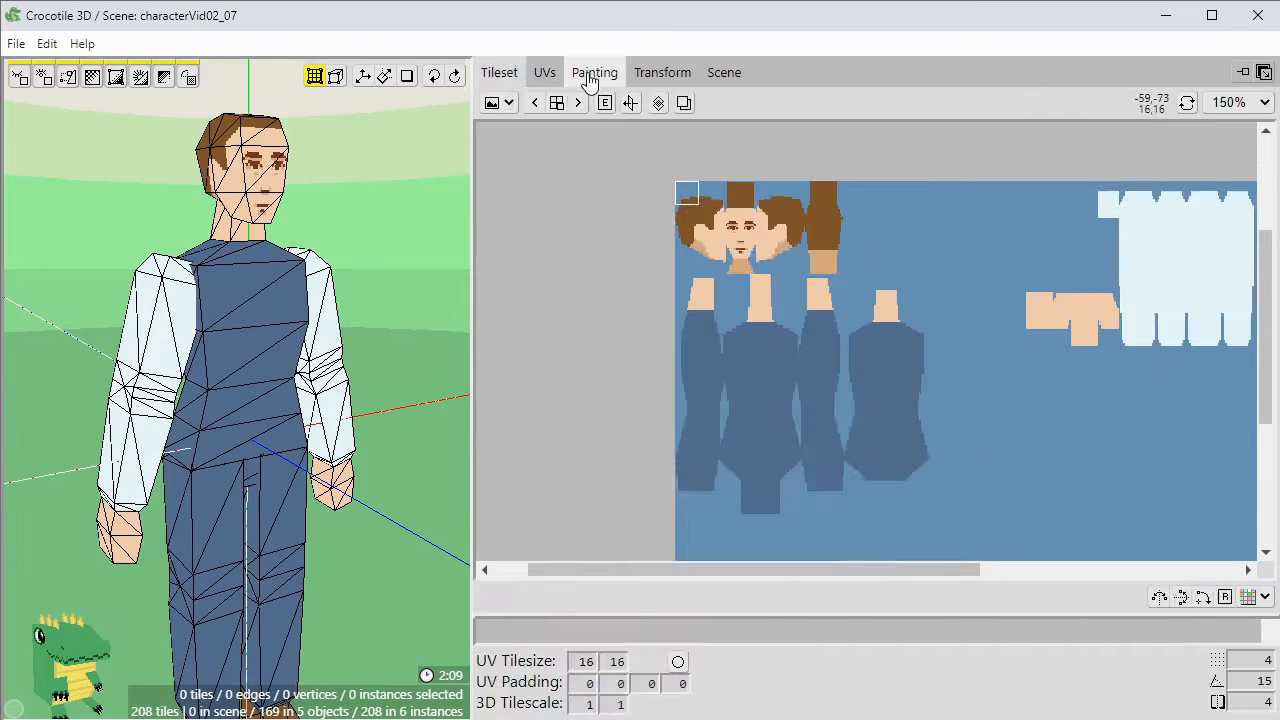
left_click(590, 80)
mouse_move(810, 400)
middle_mouse_down()
mouse_move(806, 294)
mouse_move(860, 350)
middle_mouse_up()
scroll(860, 350, "up", 1)
double_click(250, 350)
key("ctrl+a")
mouse_move(740, 372)
middle_mouse_down()
mouse_move(688, 322)
mouse_move(777, 345)
mouse_move(843, 272)
mouse_move(829, 338)
middle_mouse_up()
right_click(777, 345)
scroll(824, 345, "up", 1)
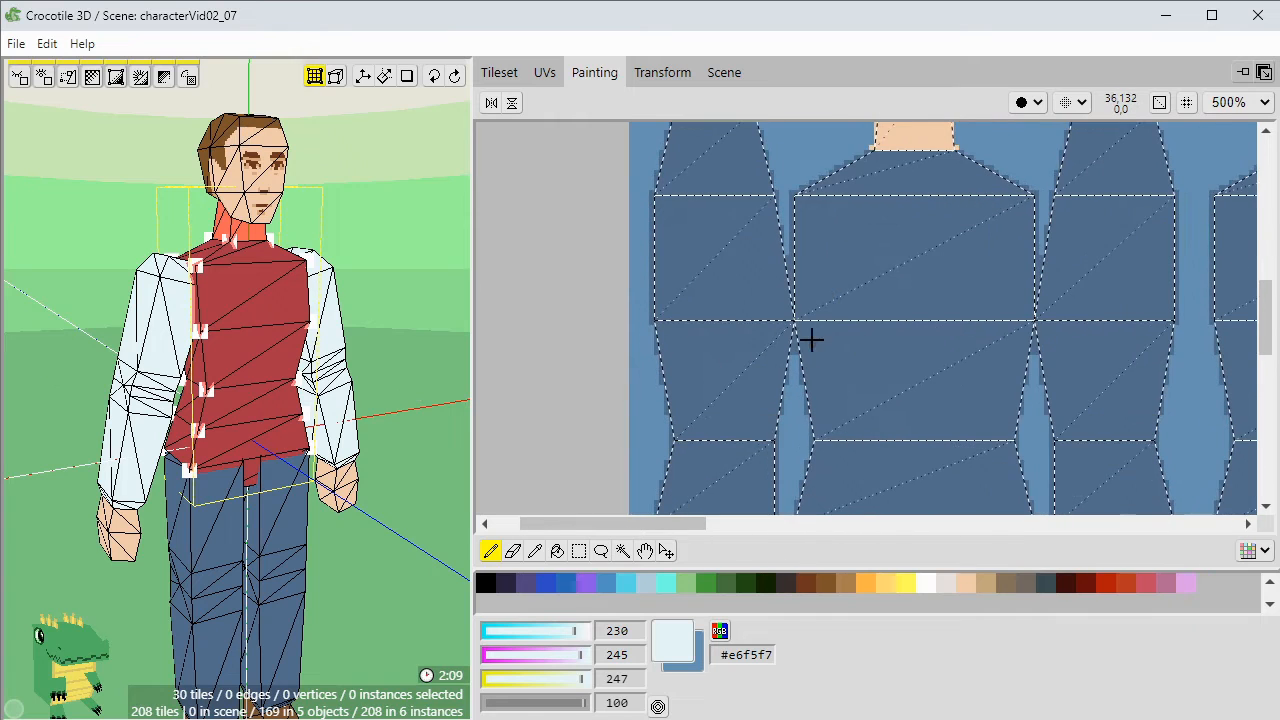
Pencil a vertical side line and an L-shaped chest line in #e6f5f7 on the left half of the torso's front.
scroll(812, 438, "up", 2)
middle_click_drag(826, 229, 818, 389)
left_click_drag(804, 389, 802, 250)
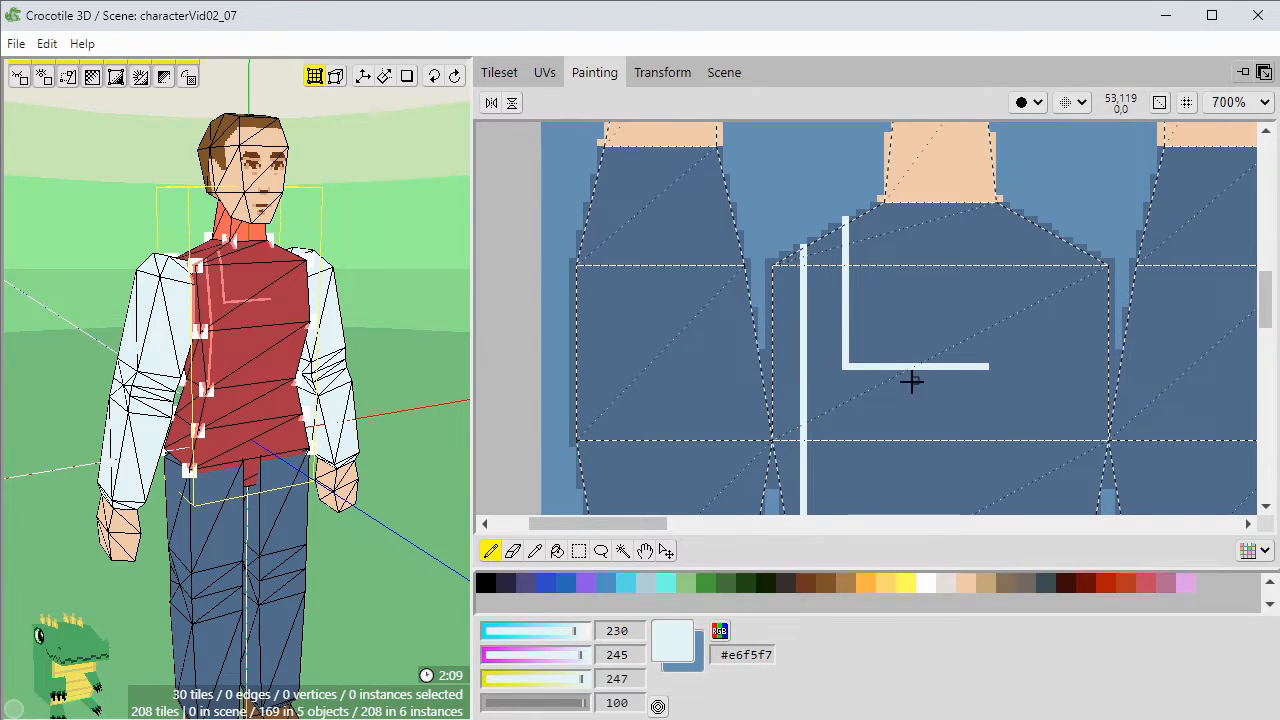
Turn on mirrored painting centred on the torso's front and retrace the chest and side lines down to the waist.
left_click(491, 103)
scroll(794, 408, "down", 4)
scroll(803, 303, "up", 3)
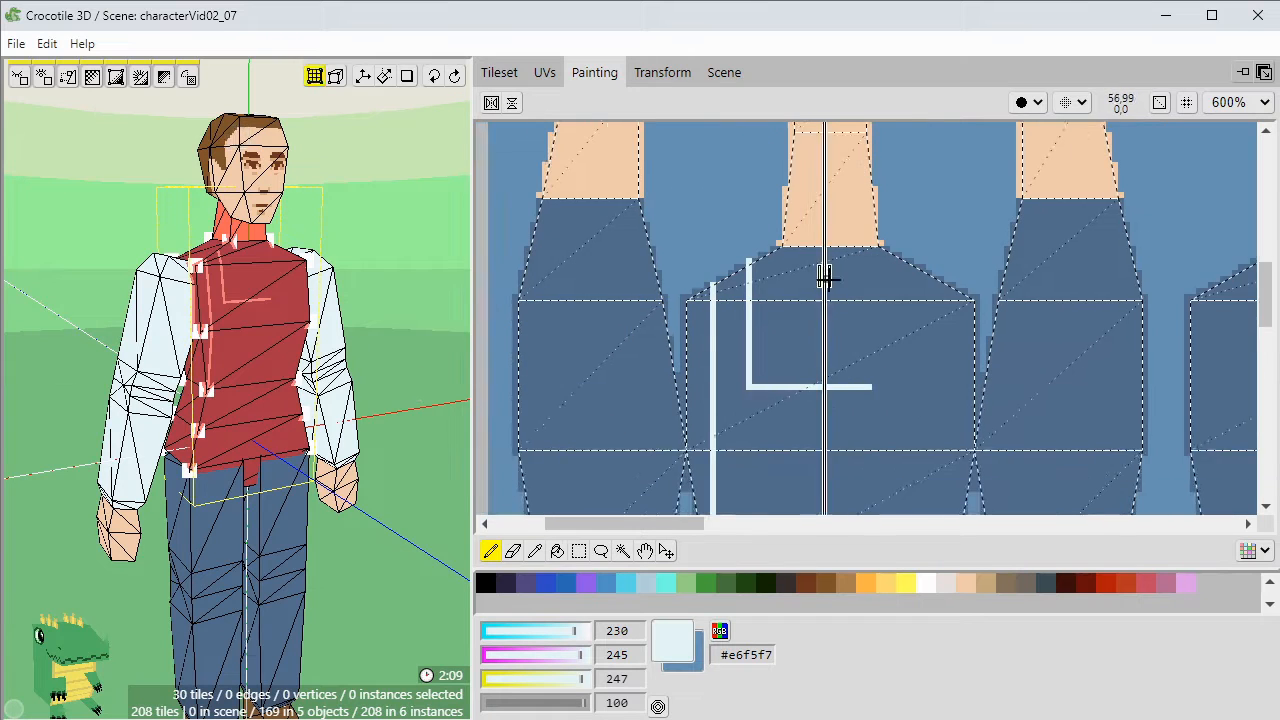
scroll(824, 277, "up", 1)
left_click_drag(704, 240, 704, 482)
middle_click_drag(704, 482, 704, 287)
left_click_drag(704, 287, 703, 406)
Pencil #e6f5f7 waist lines across the torso's side islands and begin a vertical line at the back's waist edge.
mouse_move(972, 317)
middle_mouse_down()
mouse_move(949, 394)
mouse_move(1063, 345)
middle_mouse_up()
left_click_drag(742, 427, 595, 427)
mouse_move(1240, 315)
middle_mouse_down()
mouse_move(780, 354)
mouse_move(791, 355)
middle_mouse_up()
left_click_drag(808, 467, 1196, 467)
middle_click_drag(1052, 435, 1014, 383)
key("ctrl+z")
left_click_drag(896, 412, 896, 358)
middle_click_drag(897, 395, 897, 478)
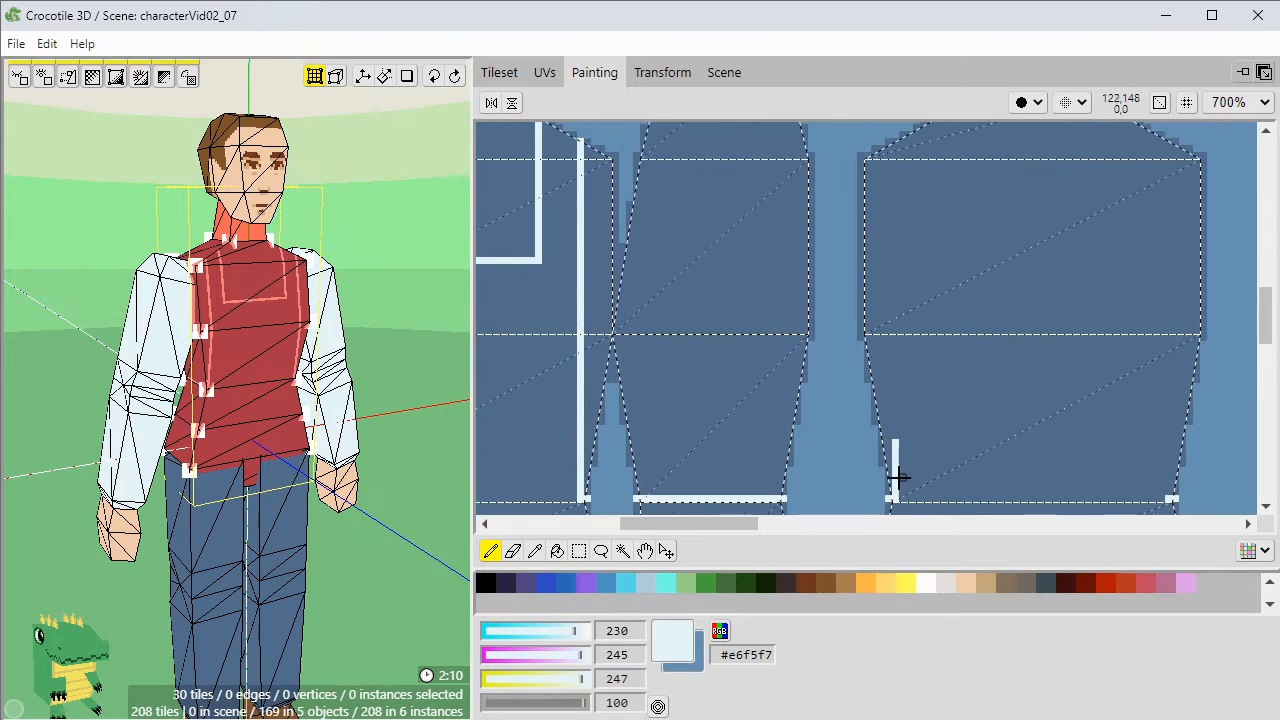
Centre the mirror axis on the torso's back and pencil curved #e6f5f7 lines from the waist up to both shoulders.
middle_click_drag(575, 334, 686, 334)
left_click_drag(555, 334, 1157, 334)
middle_click_drag(1157, 334, 1013, 320)
left_click_drag(1013, 320, 992, 314)
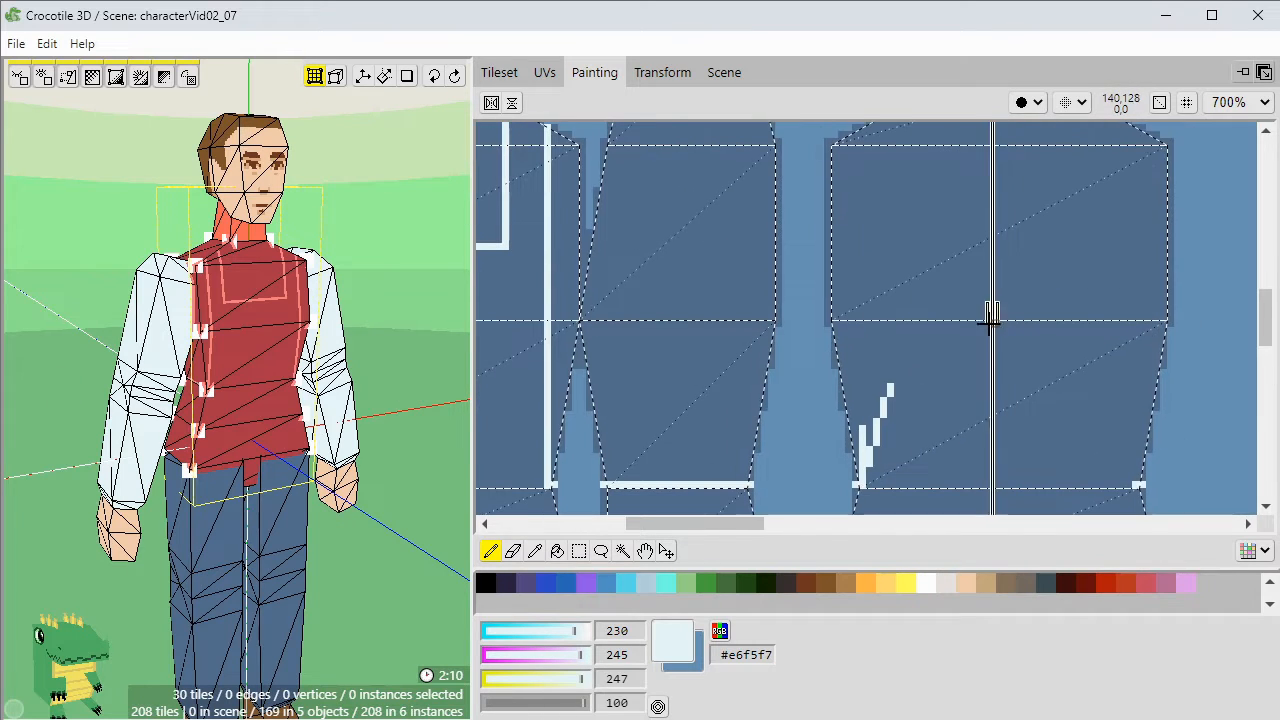
middle_click_drag(922, 239, 907, 302)
left_click(861, 185, "shift")
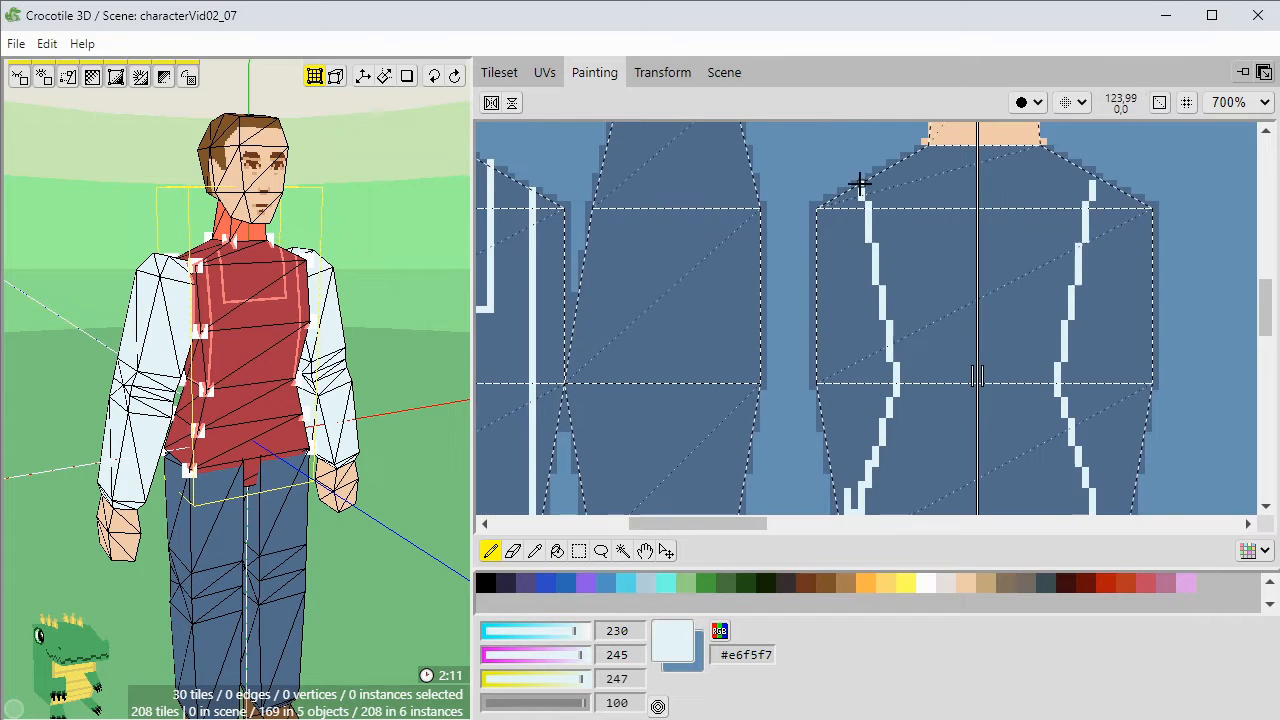
Fill the chest area on the torso's front and the adjoining side island with shirt colour #e6f5f7.
middle_click_drag(648, 326, 1100, 366)
middle_click_drag(864, 326, 683, 305)
key("g")
left_click(605, 196)
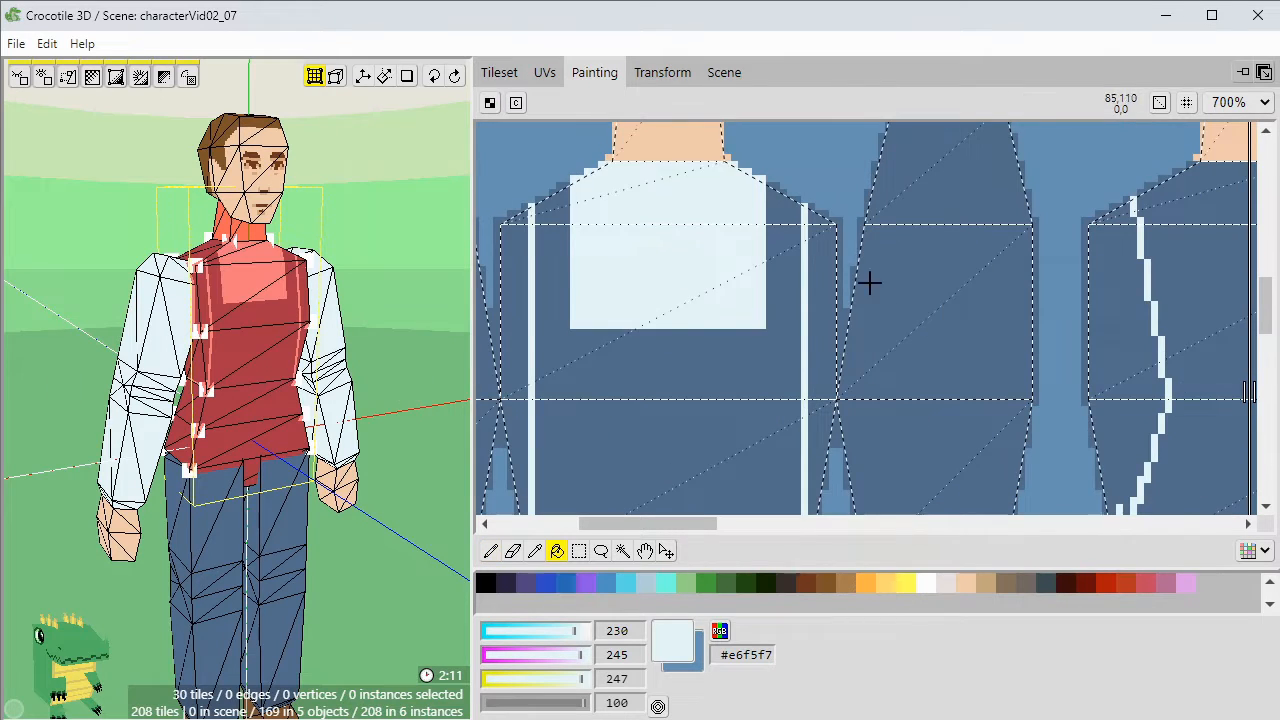
left_click(869, 283)
mouse_move(597, 378)
middle_mouse_down()
mouse_move(917, 389)
mouse_move(581, 378)
middle_mouse_up()
left_click(1228, 385)
middle_click_drag(1228, 385, 912, 362)
key("ctrl+z")
Close the gap in the back's curved outline at the shoulder and fill the outer area beside it with #e6f5f7.
key("b")
left_click(1032, 200)
key("g")
left_click(1057, 230)
middle_click_drag(682, 339, 909, 346)
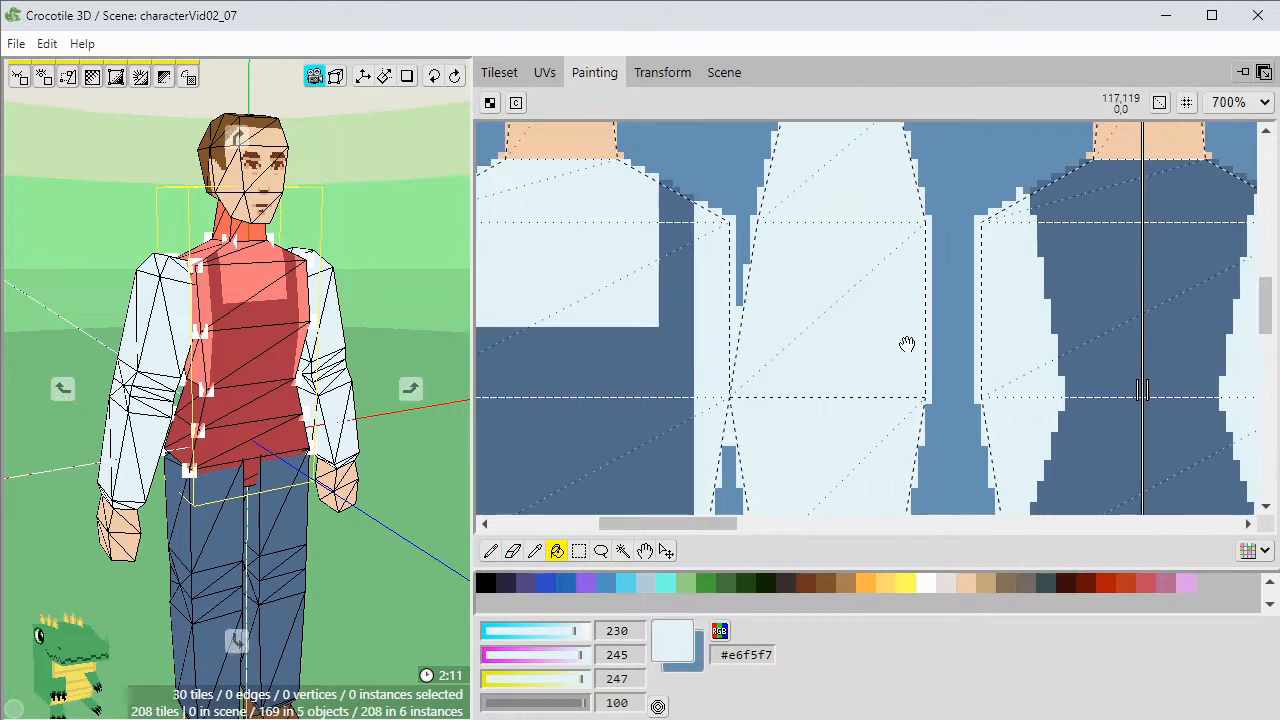
Pencil a #526e8c overall strap band across the shoulder of the side island between the torso's front and back.
middle_click_drag(450, 330, 420, 363)
middle_click_drag(507, 350, 640, 450)
right_click(640, 450)
key("b")
left_click_drag(905, 268, 940, 281)
scroll(290, 505, "up", 2)
middle_click_drag(290, 505, 239, 658)
left_click_drag(940, 275, 1038, 275)
left_click_drag(1038, 282, 991, 282)
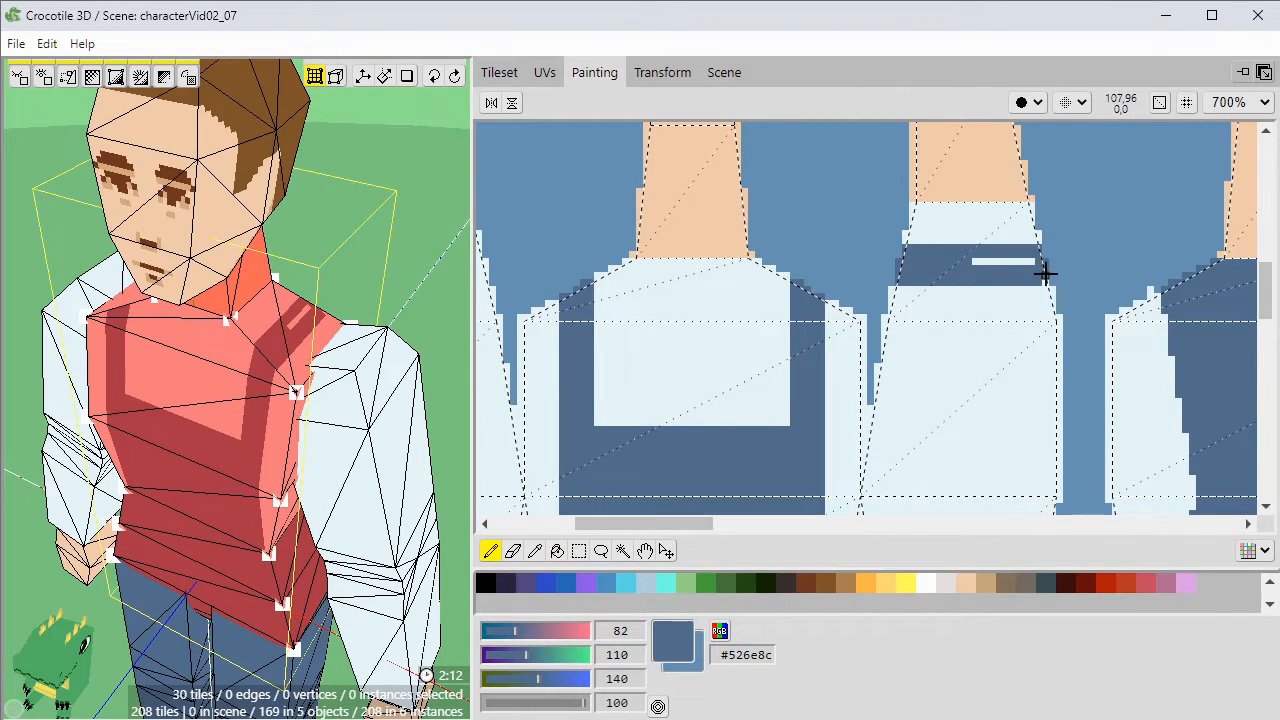
Outline a matching #526e8c strap band across the outer side island's shoulder and fill it.
middle_click_drag(521, 276, 764, 273)
left_click_drag(590, 245, 718, 245)
key("g")
left_click(680, 262)
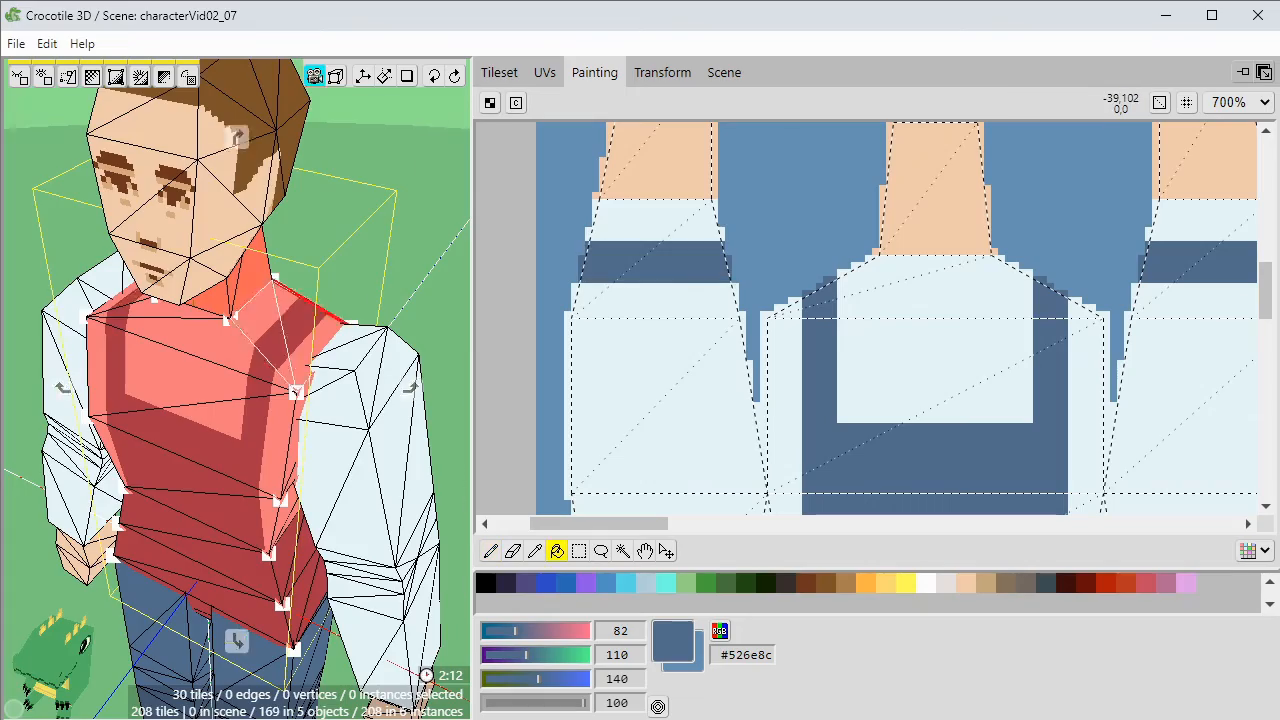
Slant the strap on the outer side island by reshaping its lower and upper edges with #e6f5f7 and #526e8c.
right_click_drag(290, 320, 70, 320)
middle_click_drag(831, 352, 835, 372)
right_click(670, 307)
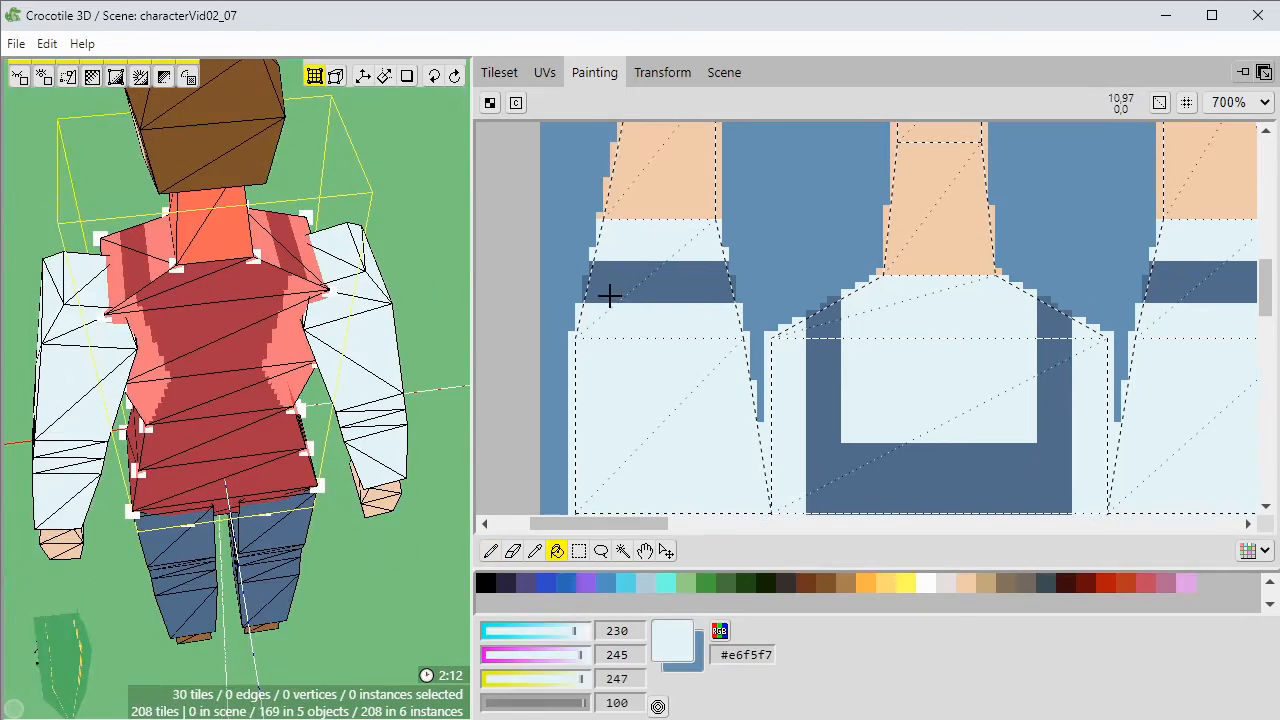
left_click_drag(592, 295, 586, 290)
right_click_drag(237, 137, 190, 200)
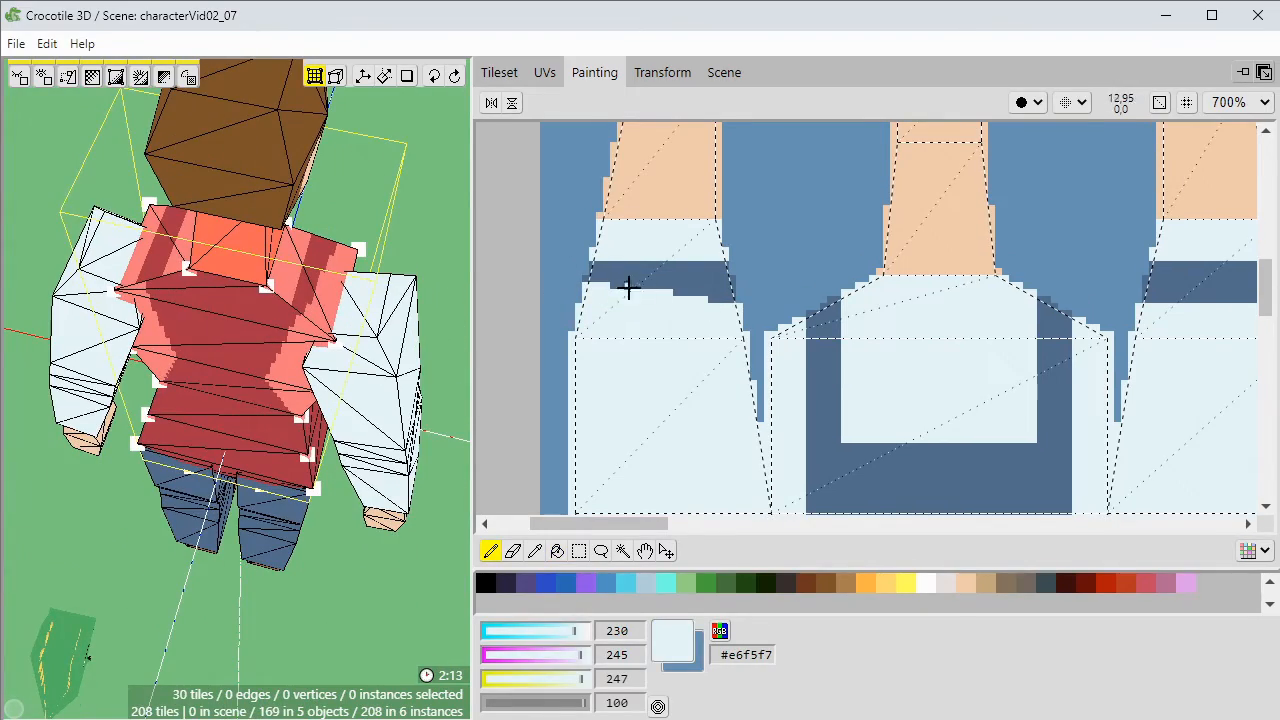
right_click(676, 266)
left_click_drag(640, 251, 620, 250)
right_click_drag(237, 388, 237, 340)
right_click(664, 250)
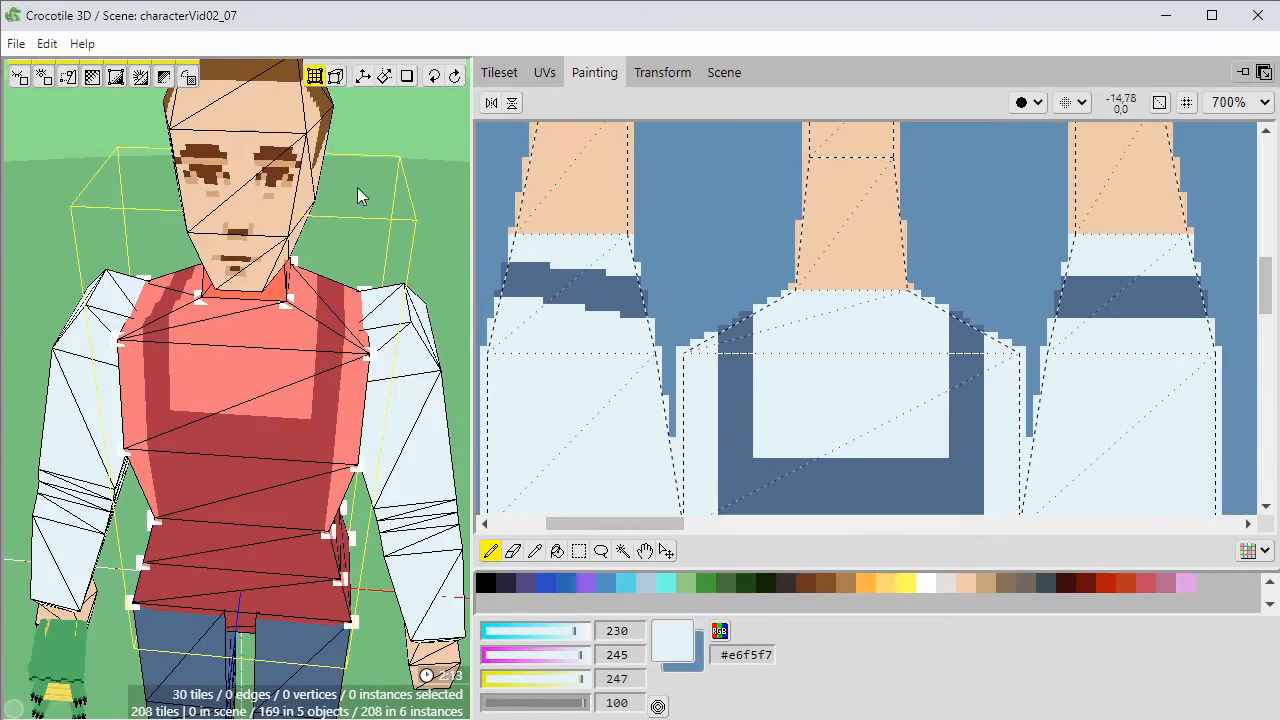
Copy the slanted strap, flip it horizontally and place it over the strap on the other side island.
key("m")
left_click_drag(500, 251, 657, 329)
key("ctrl+c")
key("ctrl+v")
left_click(496, 106)
left_click_drag(690, 262, 1082, 289)
left_click(1024, 262)
left_click_drag(420, 290, 120, 290)
mouse_move(370, 270)
left_mouse_down()
mouse_move(358, 362)
mouse_move(352, 262)
mouse_move(450, 310)
left_mouse_up()
key("b")
right_click(1117, 294)
right_click(1134, 258)
With vertical symmetry on the back's centre, outline a neckline between the two straps and fill it with #e6f5f7.
mouse_move(430, 440)
left_mouse_down()
mouse_move(342, 395)
mouse_move(165, 375)
mouse_move(291, 409)
left_mouse_up()
scroll(866, 372, "down", 3)
left_click_drag(905, 470, 798, 372)
scroll(1121, 201, "up", 3)
left_click_drag(380, 390, 120, 390)
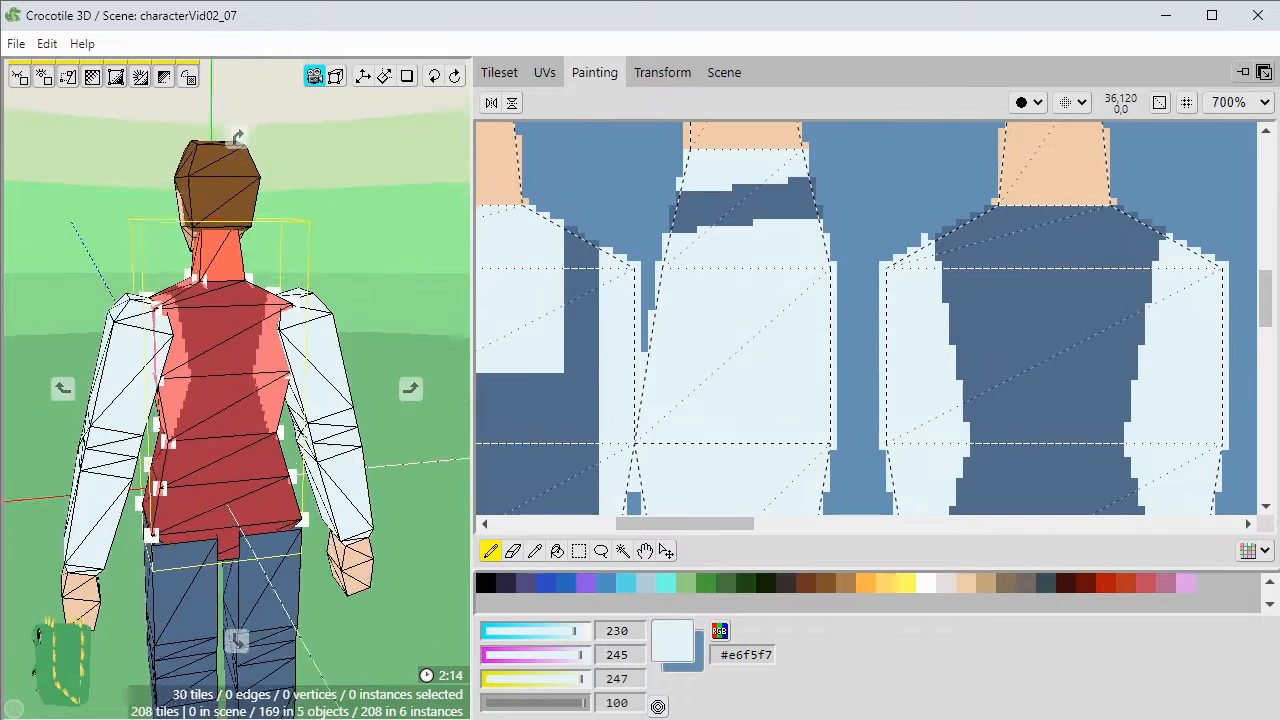
left_click_drag(990, 238, 994, 271)
left_click_drag(984, 255, 991, 269)
left_click_drag(237, 330, 237, 410)
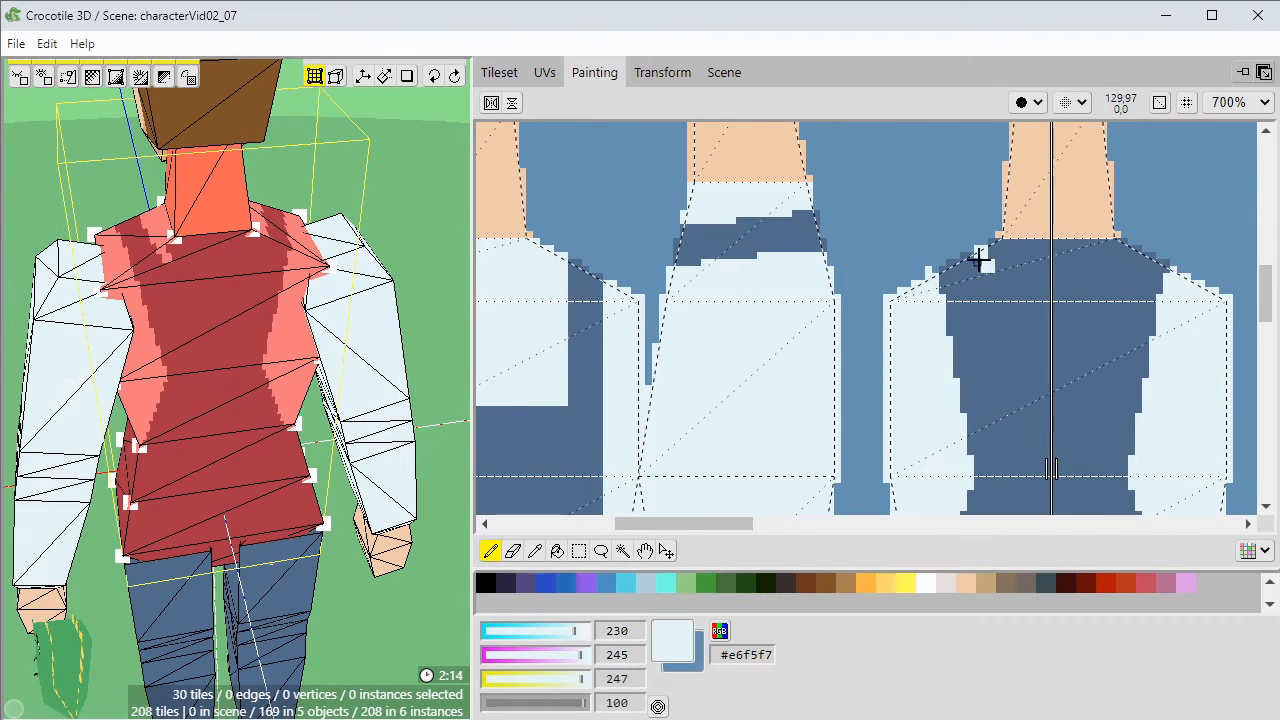
right_click(998, 257)
mouse_move(978, 260)
left_mouse_down()
mouse_move(1012, 377)
mouse_move(1048, 376)
left_mouse_up()
right_click(985, 265)
middle_click_drag(1064, 349, 1003, 316)
key("g")
left_click(990, 286)
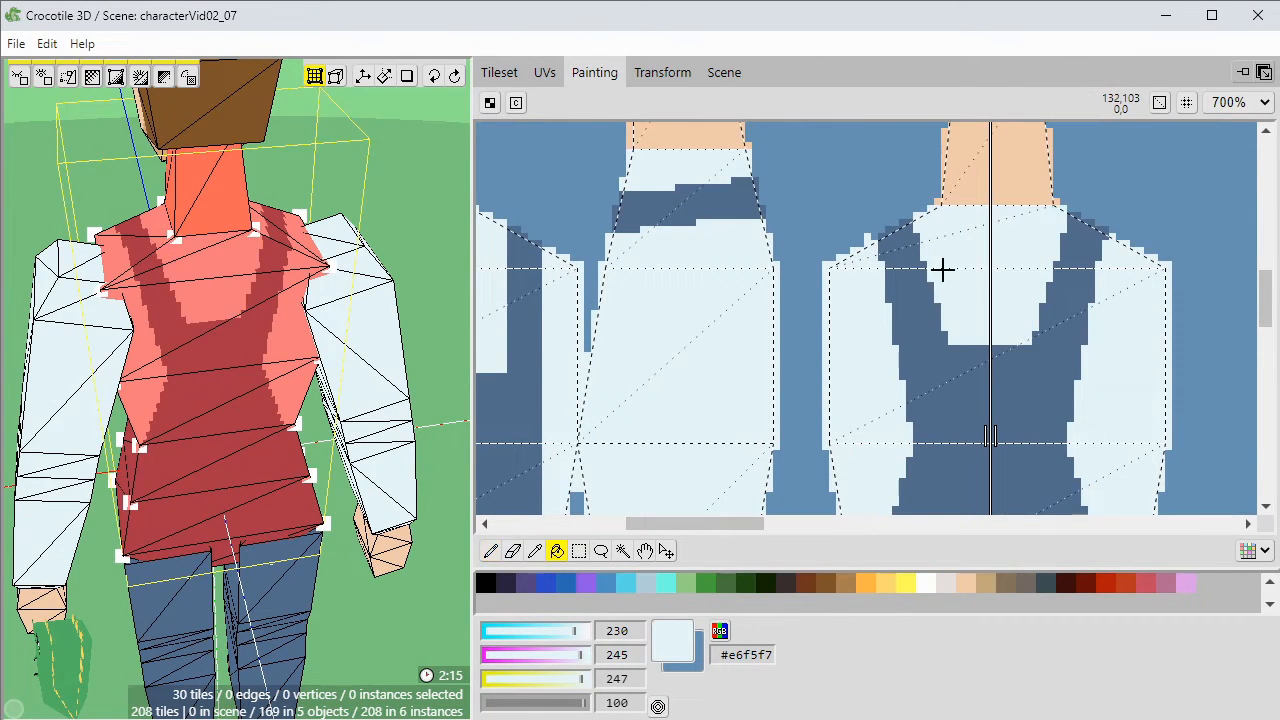
Turn off vertical symmetry and replace the back's right half with a horizontally flipped copy of its left half.
key("b")
mouse_move(990, 436)
left_mouse_down()
mouse_move(951, 337)
mouse_move(982, 425)
left_mouse_up()
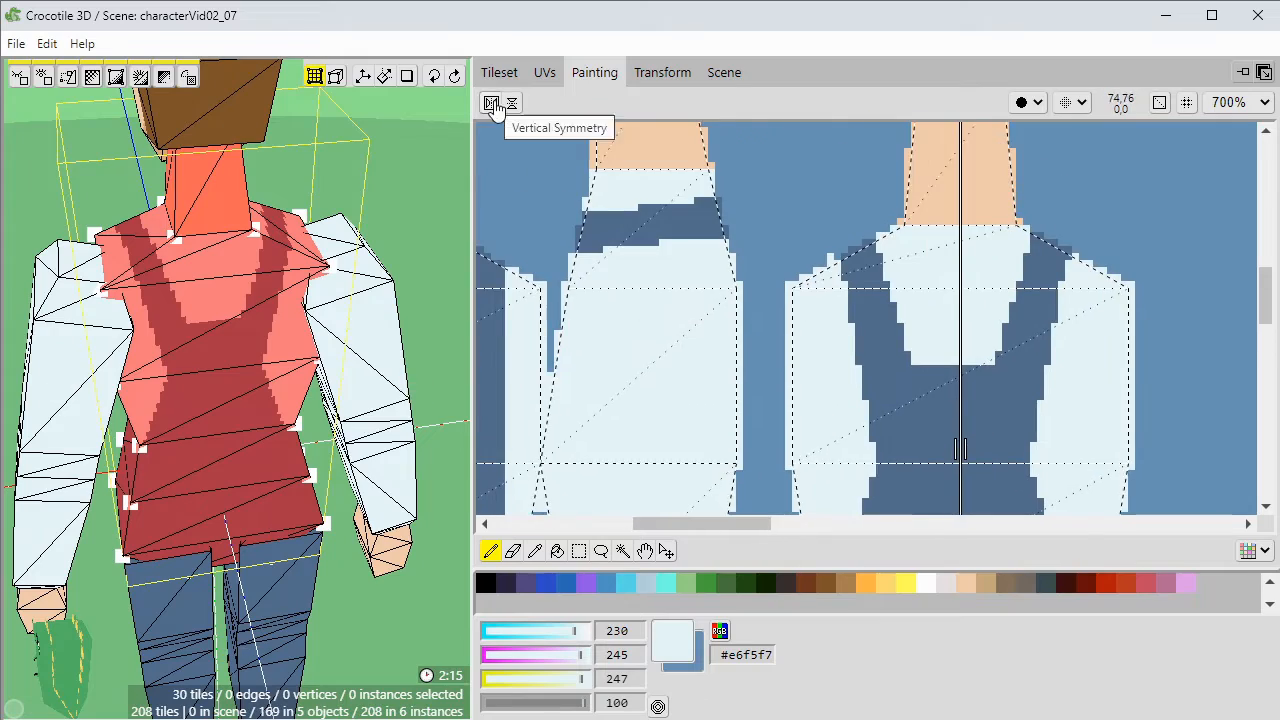
scroll(908, 320, "down", 1)
left_click_drag(908, 320, 892, 298)
key("m")
left_click_drag(938, 218, 810, 522)
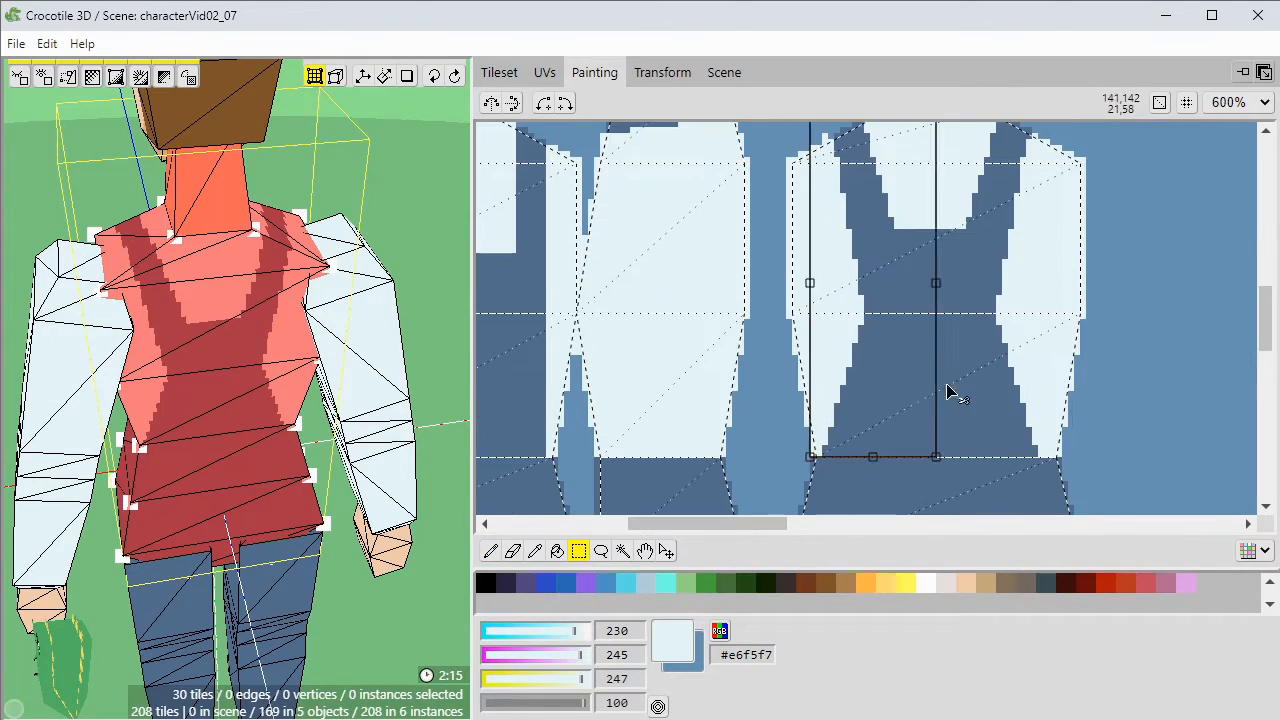
key("ctrl+c")
key("ctrl+v")
left_click(491, 102)
left_click_drag(869, 343, 996, 343)
middle_click_drag(904, 166, 891, 283)
left_click(891, 283)
Copy the strap from the inner side island, flip it horizontally and place it on the outer side island.
middle_click_drag(300, 370, 236, 388)
middle_click_drag(640, 280, 995, 327)
middle_click_drag(236, 388, 300, 450)
left_click_drag(940, 243, 1083, 311)
key("ctrl+c")
key("ctrl+v")
left_click(491, 102)
left_click_drag(973, 283, 582, 275)
middle_click_drag(582, 275, 757, 275)
left_click_drag(757, 275, 691, 285)
left_click(829, 263)
Touch up the outer side island's strap edges with #526e8c below and #e6f5f7 above.
middle_click_drag(300, 370, 236, 340)
key("b")
left_click(668, 276, "alt")
left_click_drag(655, 284, 743, 291)
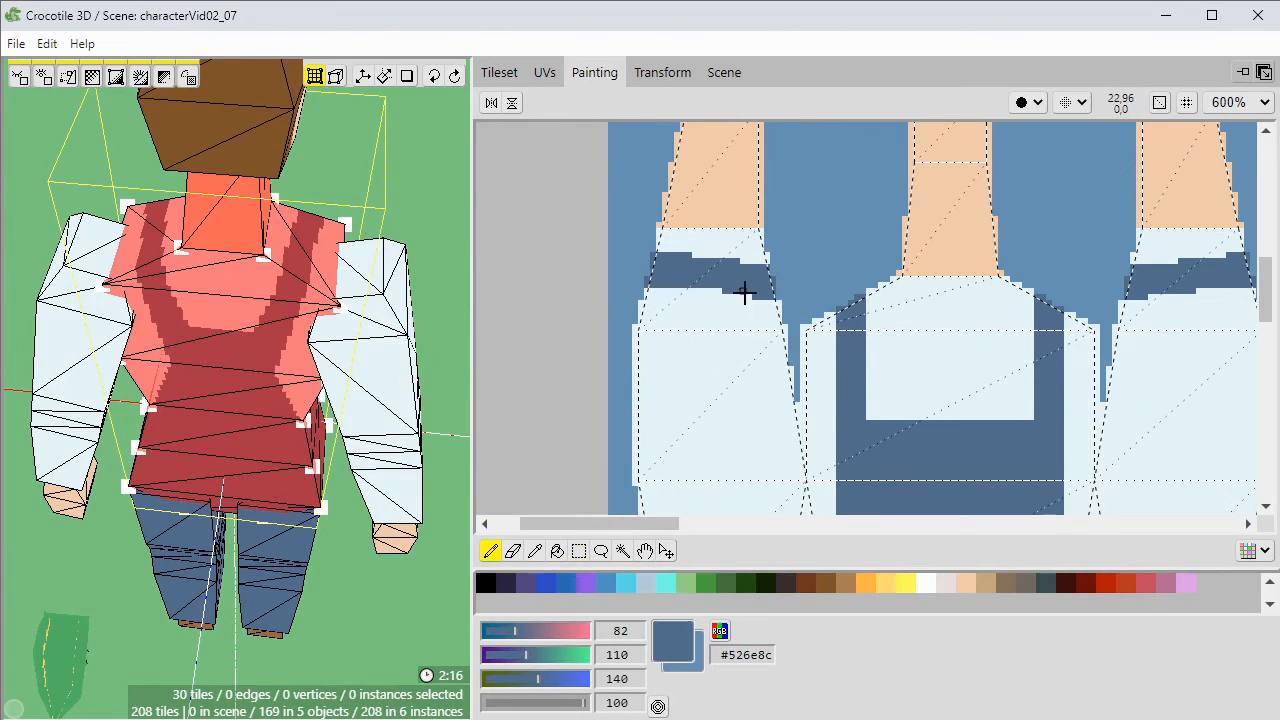
left_click(731, 248, "alt")
left_click_drag(686, 255, 731, 258)
Deselect the torso tiles and use #526e8c to round the shirt's lower corners on the front and adjoining outer side island.
middle_click_drag(383, 346, 190, 500)
scroll(154, 484, "down", 3)
scroll(150, 500, "up", 3)
left_click(341, 541)
scroll(341, 541, "down", 2)
middle_click_drag(338, 539, 318, 532)
scroll(318, 532, "up", 2)
middle_click_drag(836, 500, 791, 339)
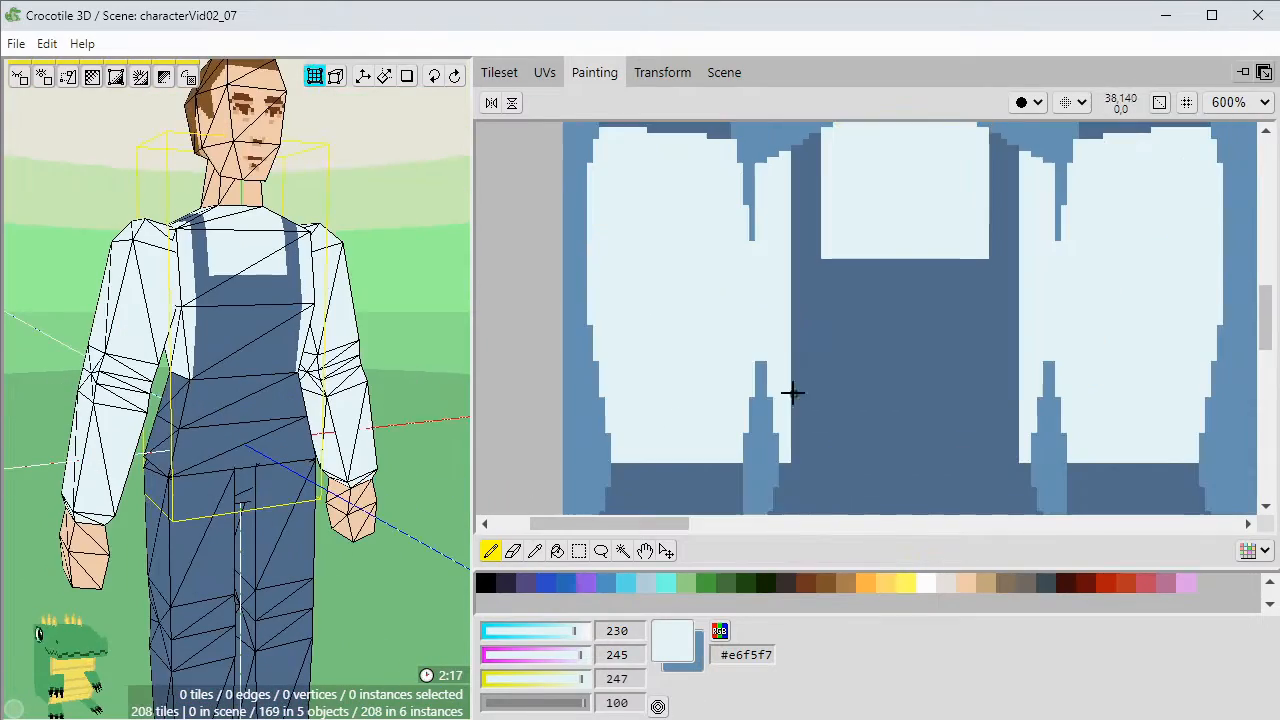
left_click(830, 423, "alt")
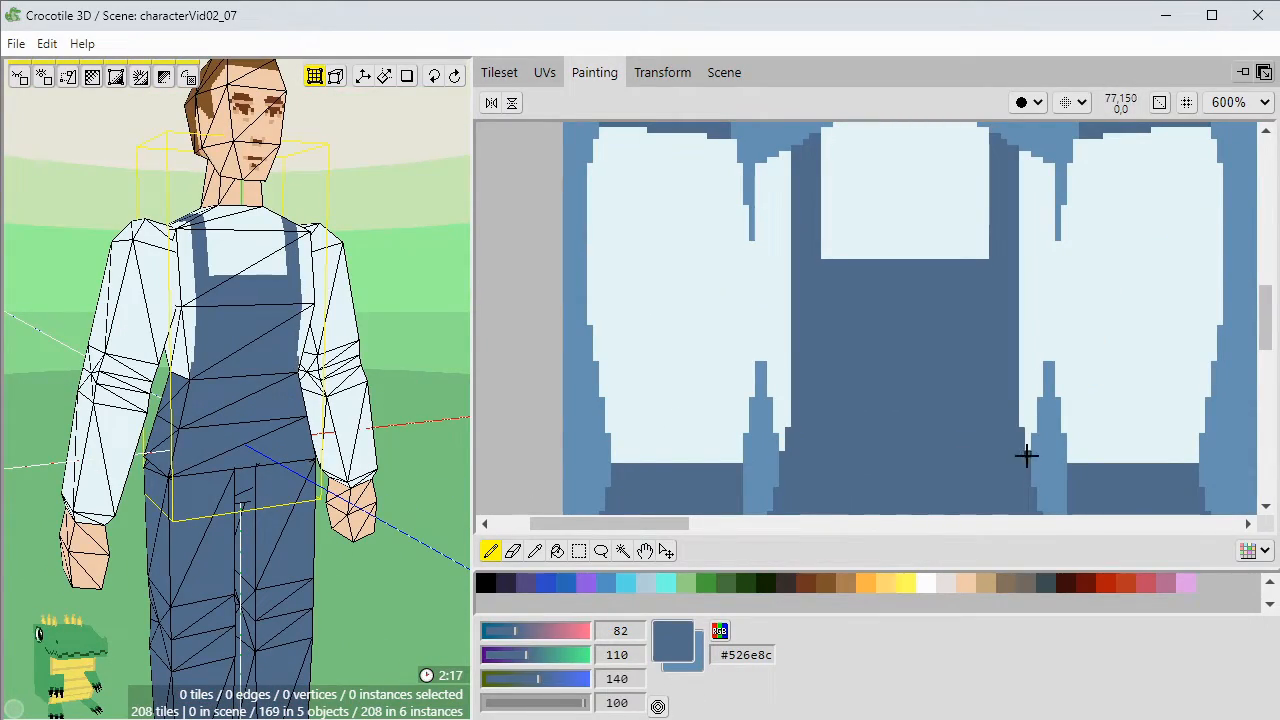
left_click_drag(736, 452, 747, 440)
middle_click_drag(237, 400, 330, 400)
scroll(237, 390, "up", 3)
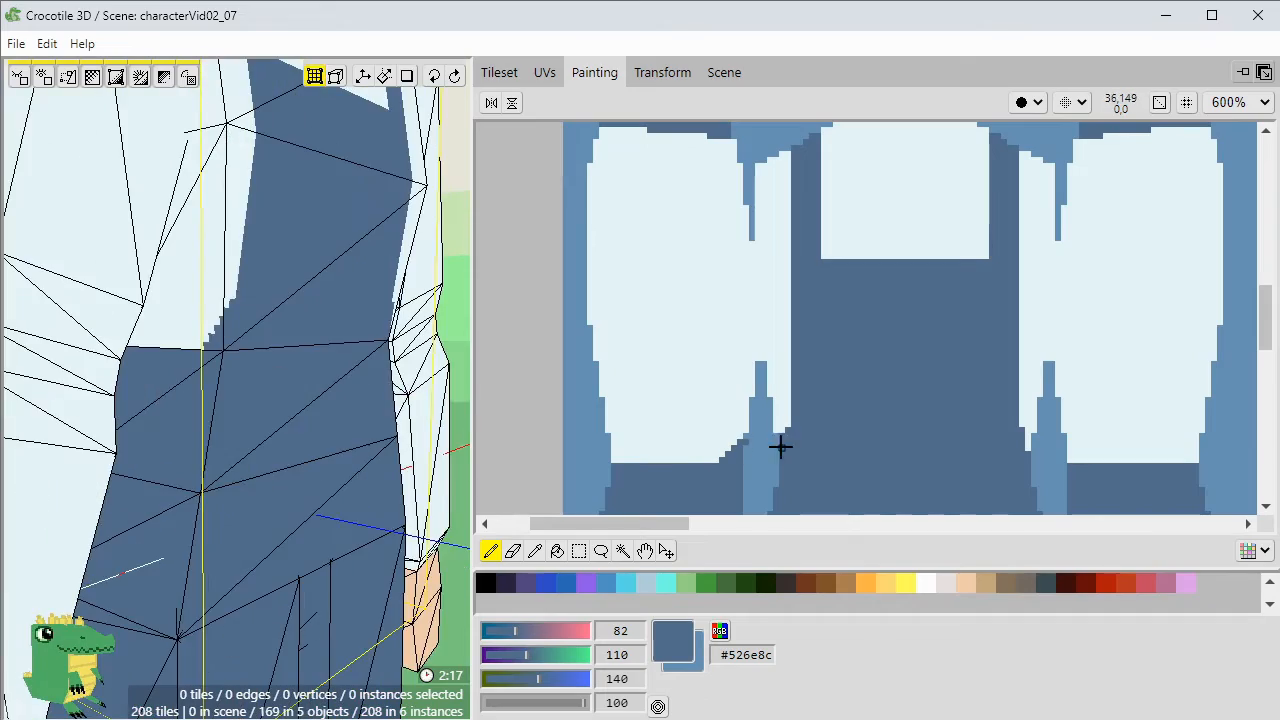
left_click_drag(781, 446, 787, 423)
Round the remaining lower shirt corners on both side islands and smooth the back's corner with #526e8c.
middle_click_drag(237, 400, 190, 400)
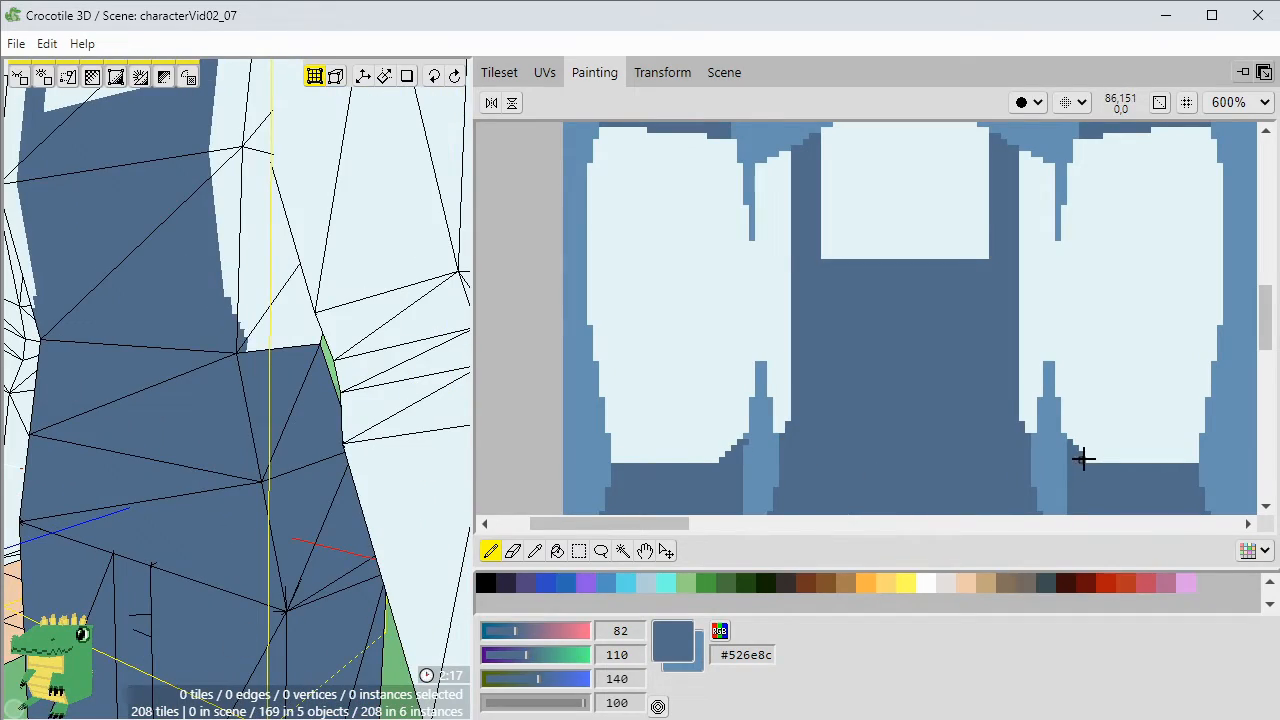
middle_click_drag(290, 385, 446, 480)
middle_click_drag(1032, 436, 1035, 443)
mouse_move(290, 420)
middle_mouse_down()
mouse_move(238, 416)
mouse_move(420, 410)
mouse_move(300, 410)
middle_mouse_up()
scroll(350, 410, "down", 3)
scroll(300, 410, "up", 2)
middle_click_drag(772, 408, 770, 398)
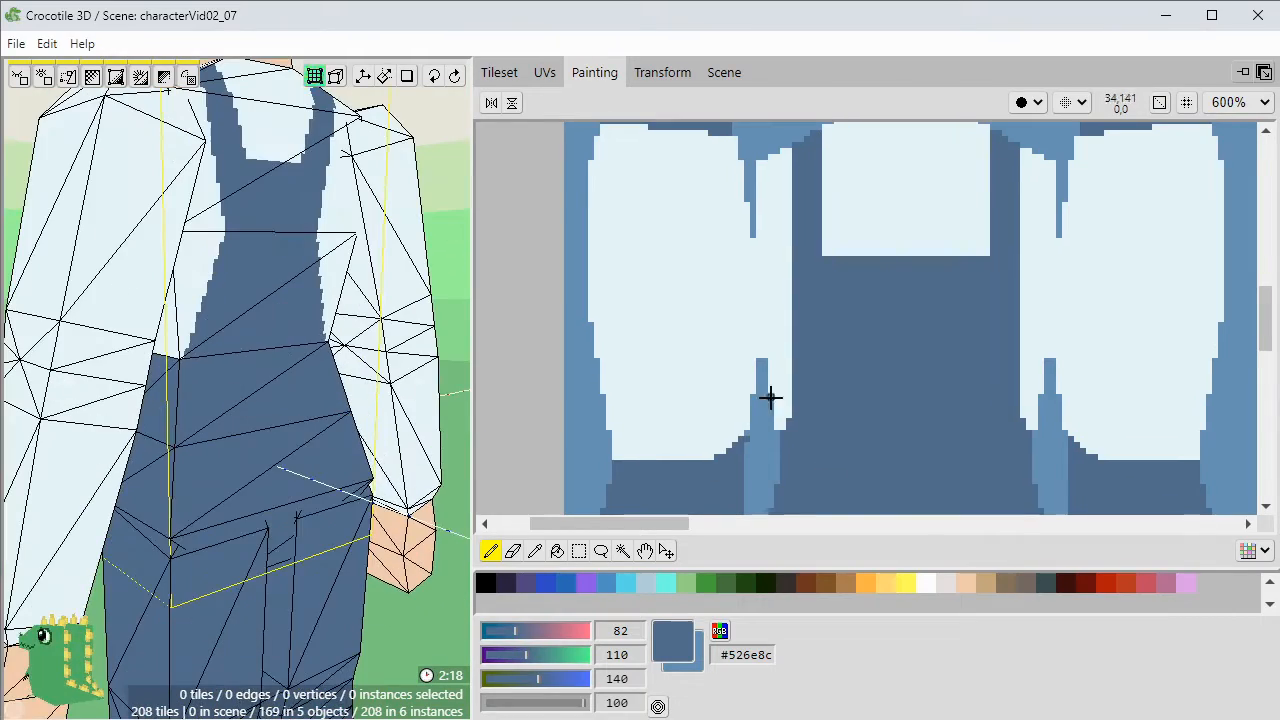
middle_click_drag(1196, 452, 732, 422)
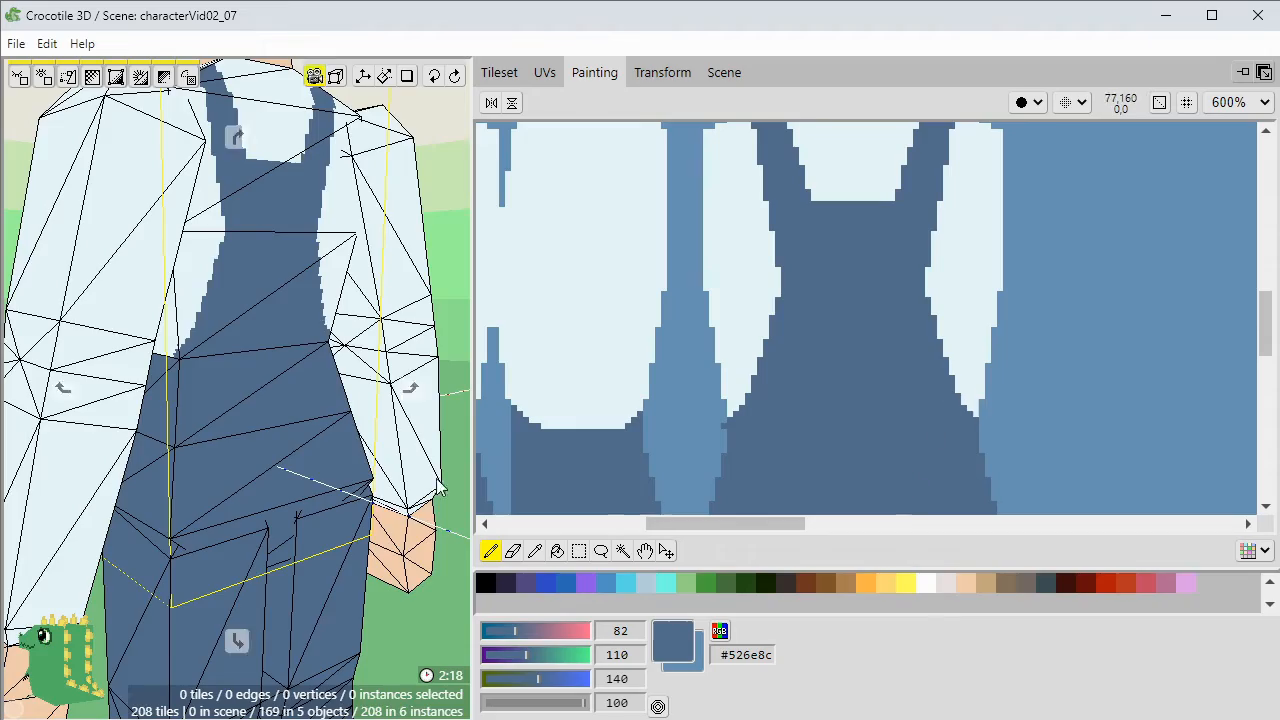
middle_click_drag(437, 485, 380, 480)
middle_click_drag(626, 431, 1092, 422)
scroll(300, 400, "down", 3)
middle_click_drag(300, 400, 330, 400)
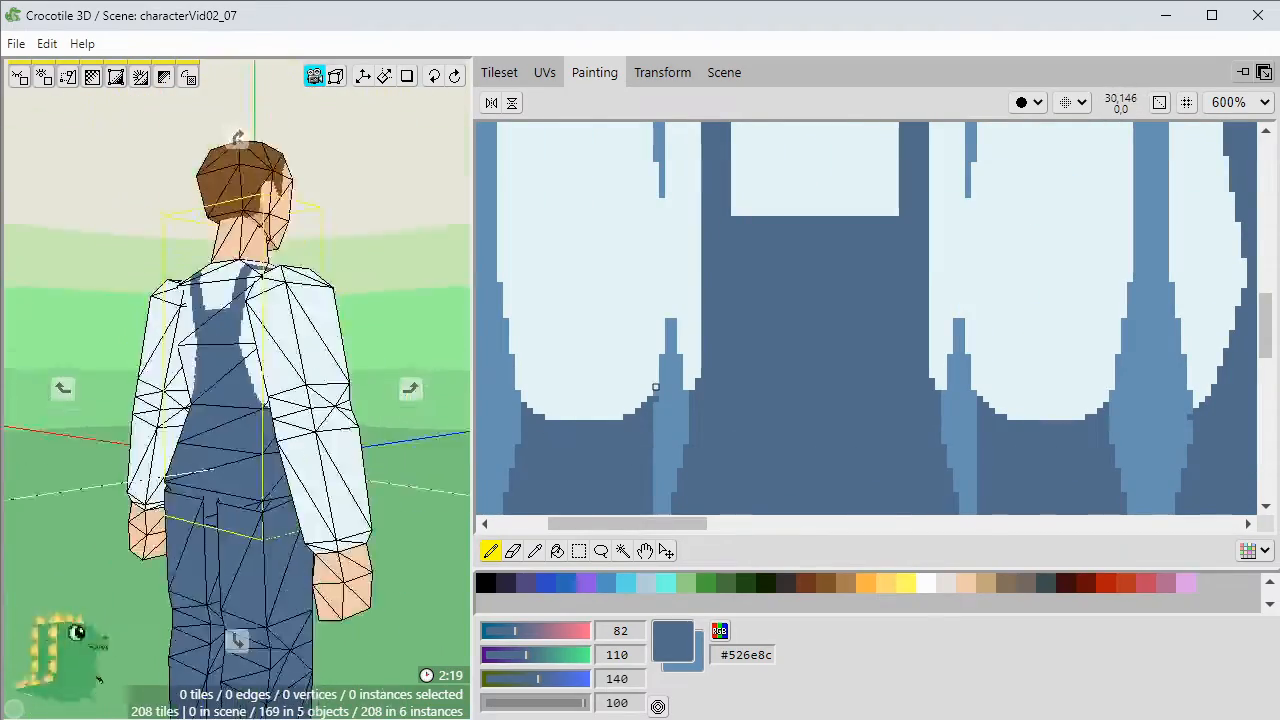
Paint two small square #b3cfdb buttons where the straps meet the top of the bib.
scroll(274, 514, "down", 3)
middle_click_drag(400, 470, 240, 501)
scroll(251, 506, "up", 2)
scroll(251, 526, "down", 1)
scroll(240, 501, "up", 2)
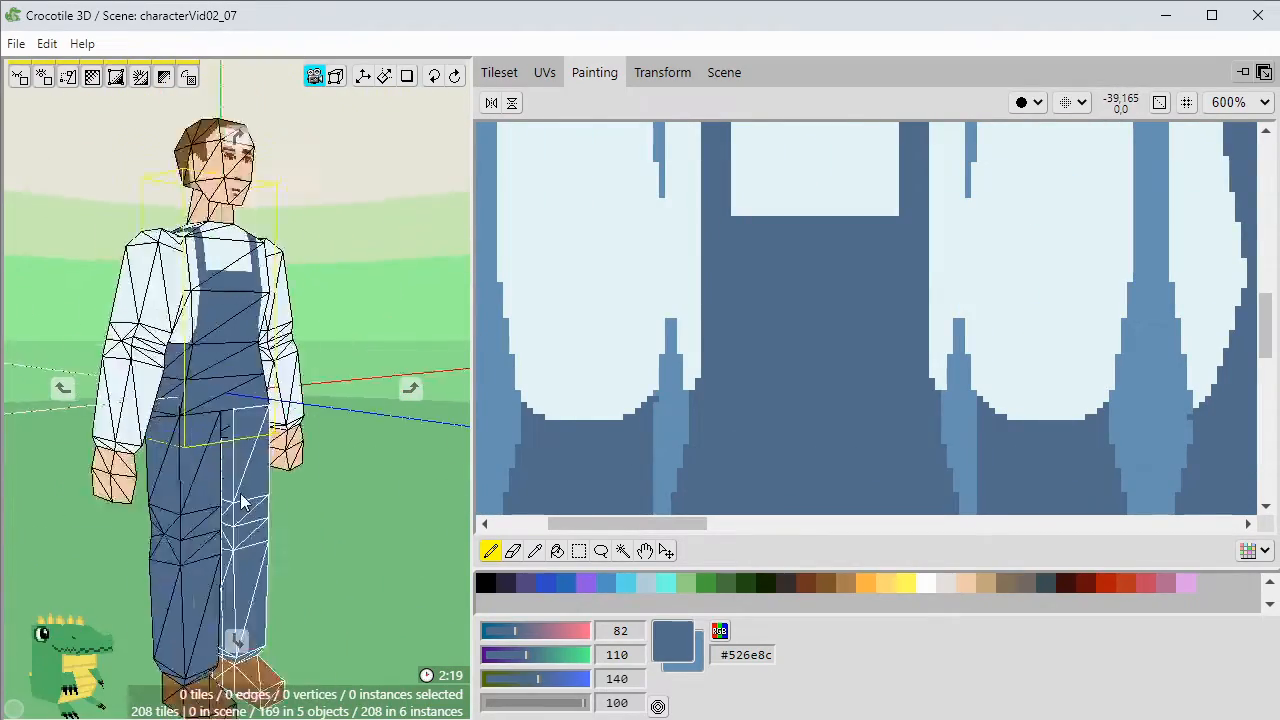
scroll(249, 380, "up", 5)
mouse_move(234, 298)
middle_mouse_down()
mouse_move(249, 380)
mouse_move(304, 400)
middle_mouse_up()
scroll(249, 380, "down", 2)
middle_click_drag(768, 244, 766, 350)
left_click(646, 583)
left_click_drag(726, 342, 716, 342)
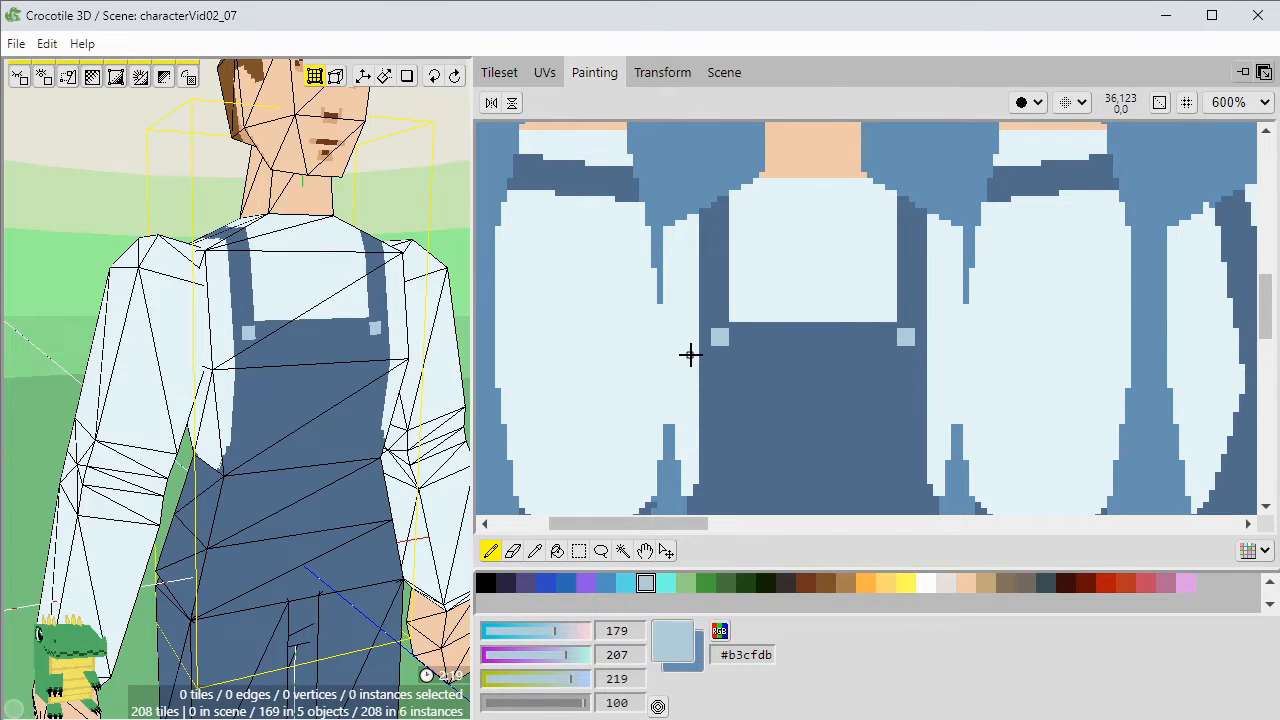
Pencil a straight horizontal #5e87a3 seam across the bib a little below the buttons.
middle_click_drag(819, 167, 836, 127)
scroll(300, 400, "down", 2)
scroll(330, 440, "down", 2)
mouse_move(411, 449)
middle_mouse_down()
mouse_move(330, 440)
mouse_move(411, 449)
middle_mouse_up()
scroll(411, 449, "up", 2)
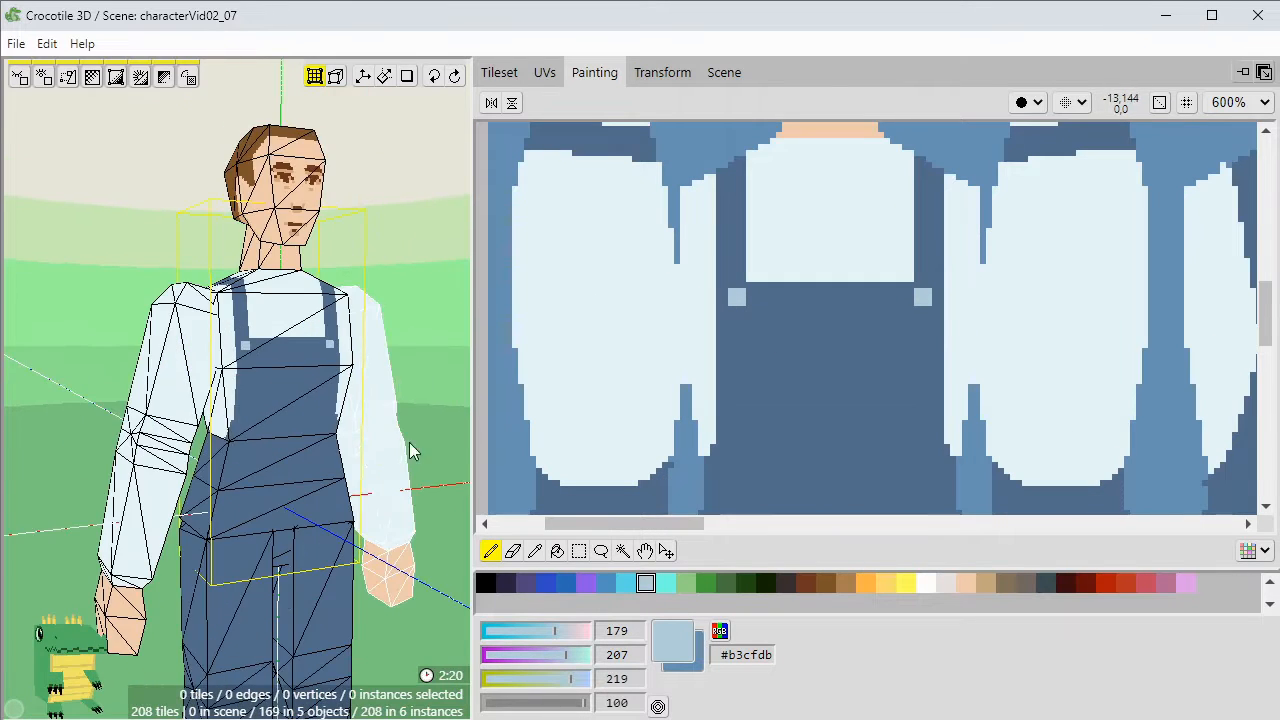
middle_click_drag(747, 419, 756, 389)
middle_click_drag(780, 457, 781, 429)
right_click(733, 489)
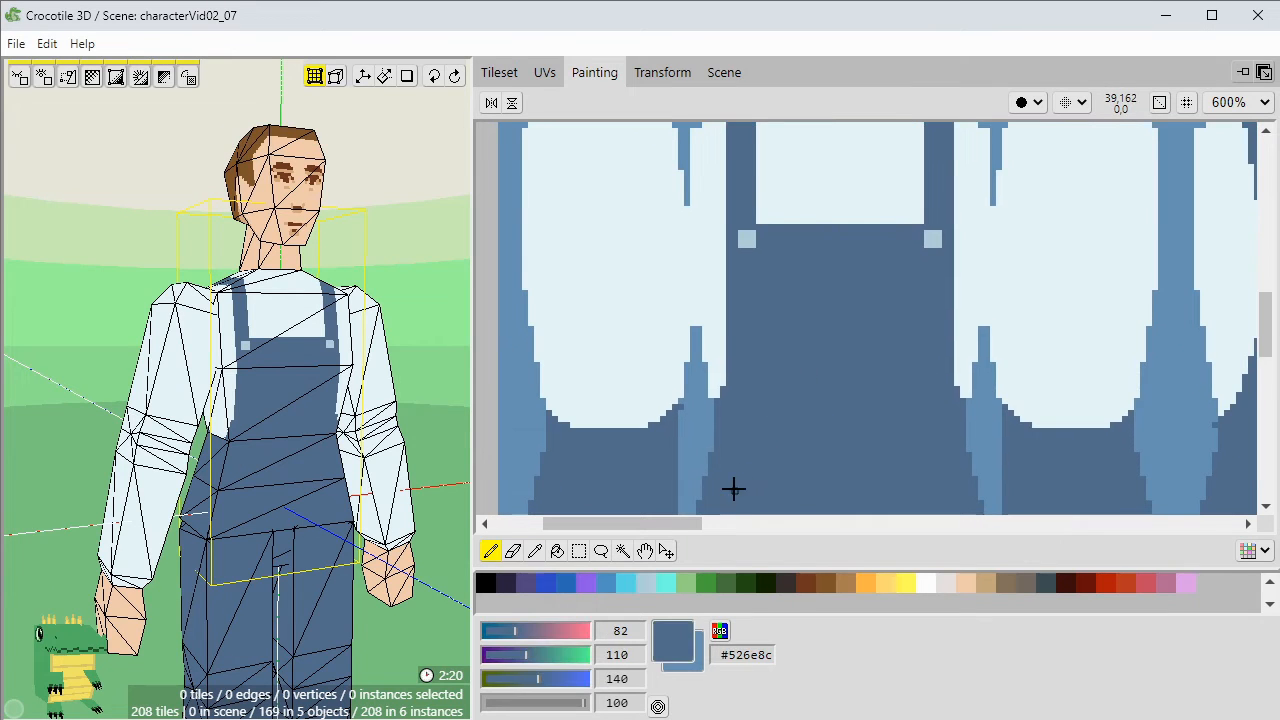
right_click(700, 508)
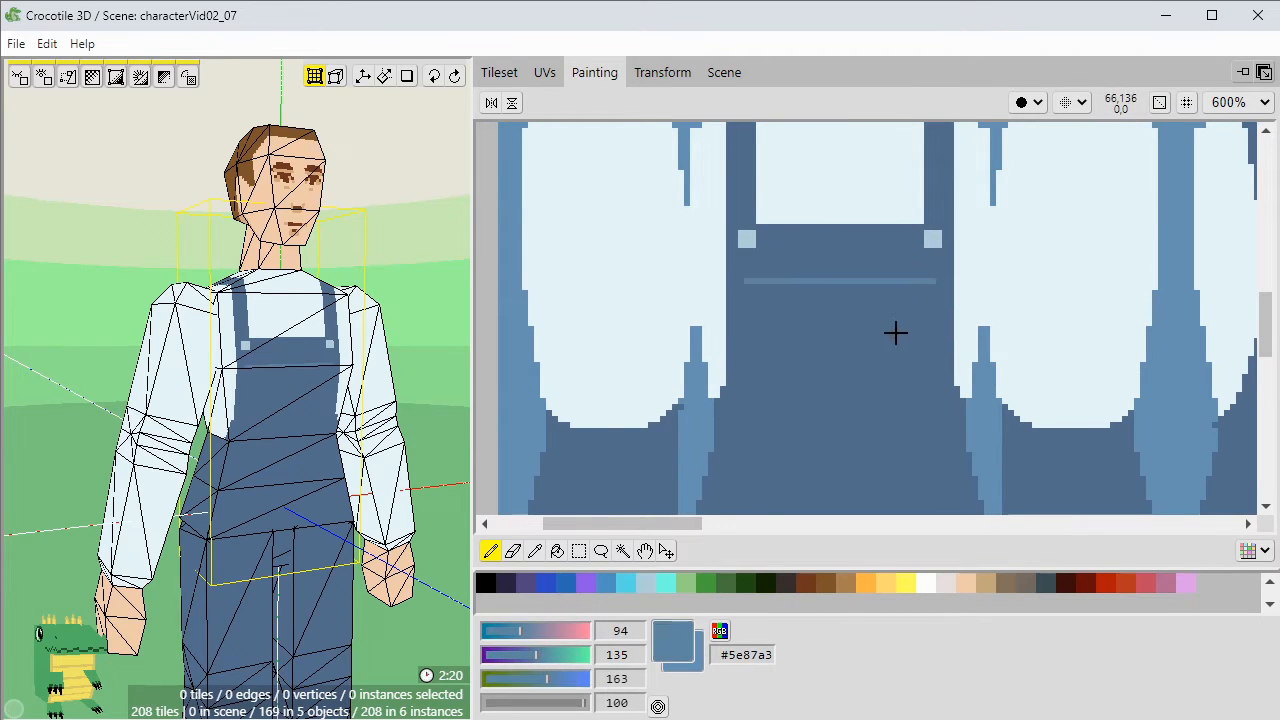
Turn on vertical symmetry and complete the bib pocket outline with #5e87a3 side lines and a shallow curved bottom edge.
left_click(491, 104)
scroll(923, 289, "up", 1)
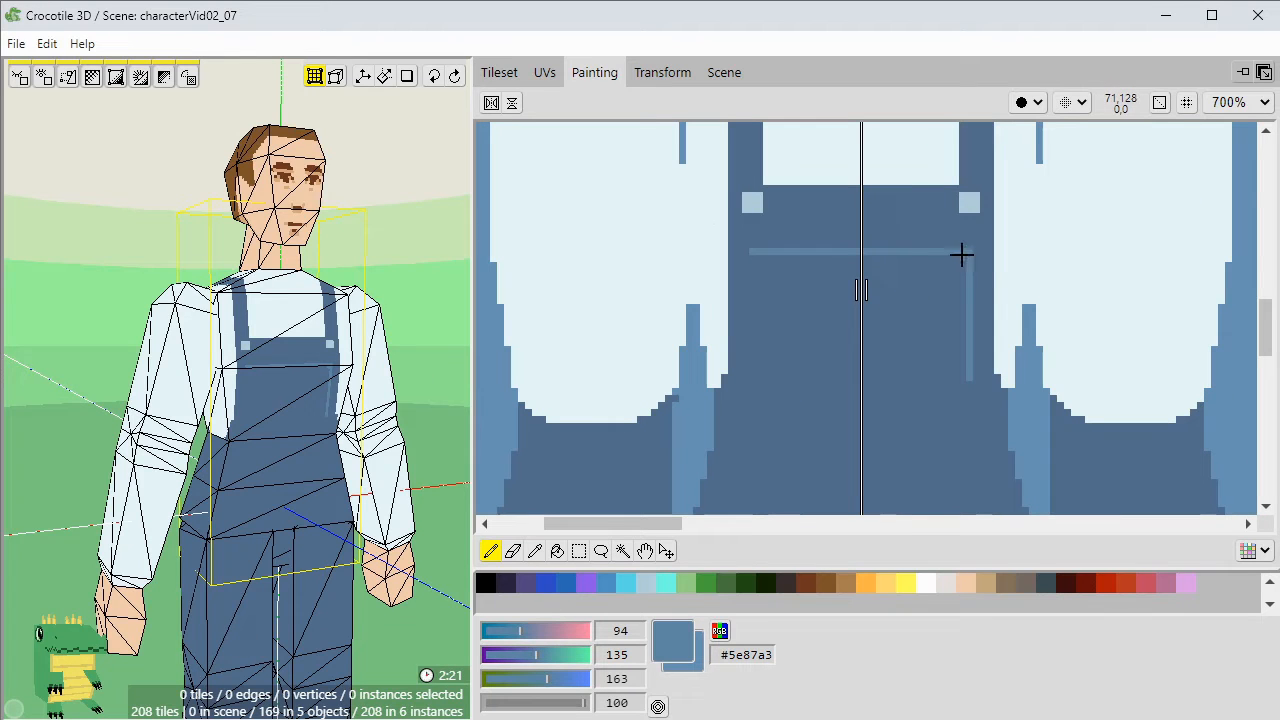
left_click(858, 408, "shift")
middle_click_drag(850, 424, 843, 381)
left_click_drag(749, 347, 850, 363)
right_click(841, 376)
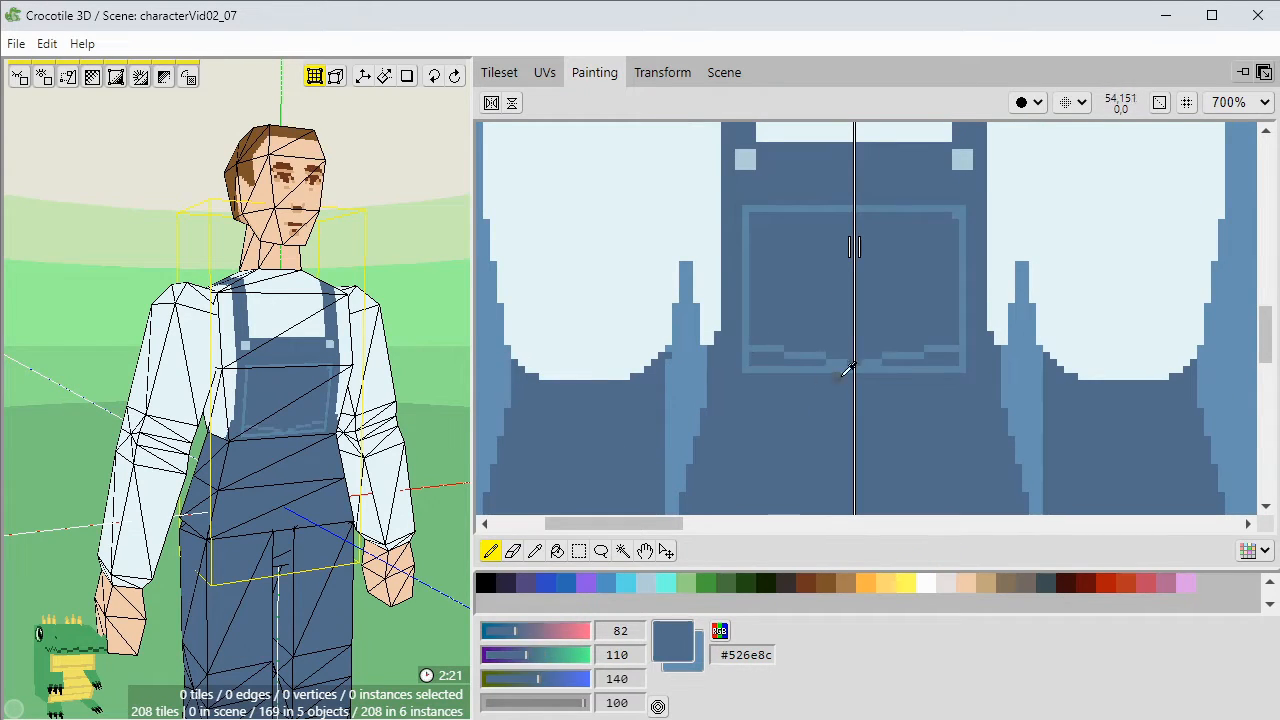
right_click(774, 347)
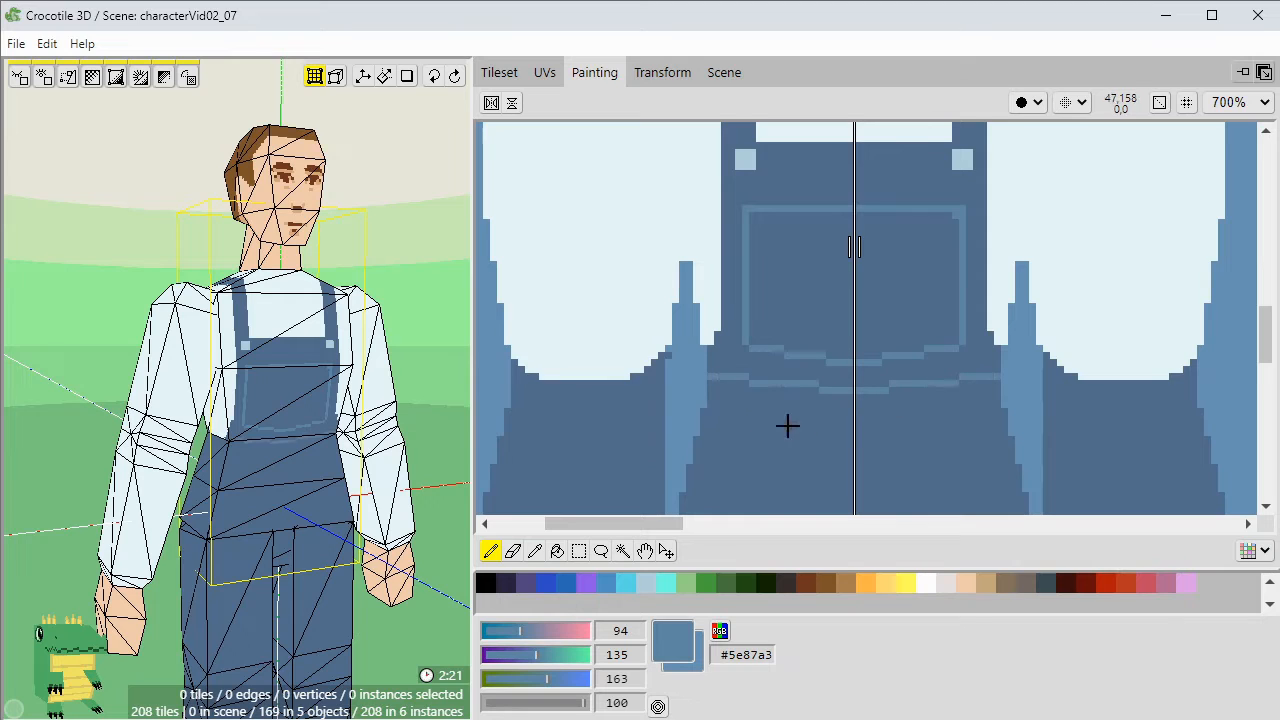
Try curved #5e87a3 waist lines with diagonal ends below the bib pocket, and undo them.
left_click_drag(704, 418, 851, 432)
middle_click_drag(937, 469, 842, 395)
left_click_drag(840, 359, 942, 466)
mouse_move(406, 478)
middle_mouse_down()
mouse_move(306, 470)
mouse_move(406, 483)
mouse_move(326, 494)
middle_mouse_up()
scroll(326, 494, "up", 2)
key("ctrl+z")
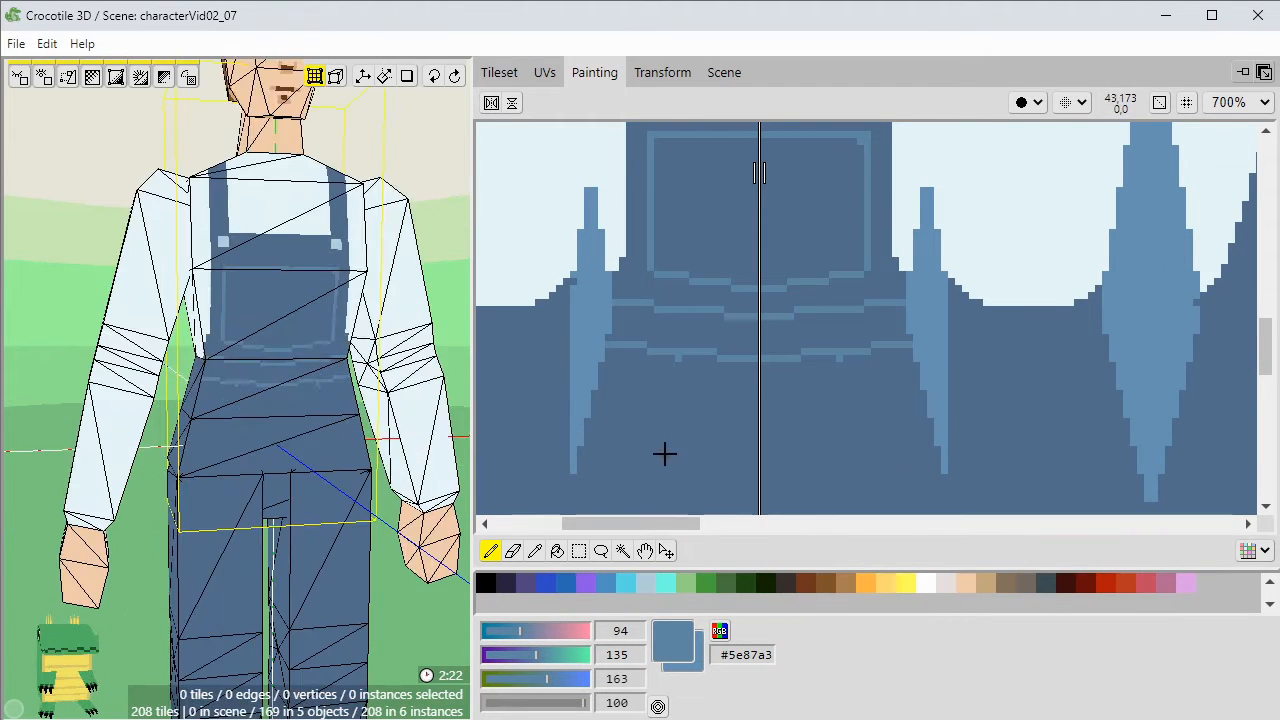
key("ctrl+z")
Pencil two flatter #5e87a3 waist lines with diagonal pocket edges and a vertical centre seam on the front.
middle_click_drag(589, 463, 605, 412)
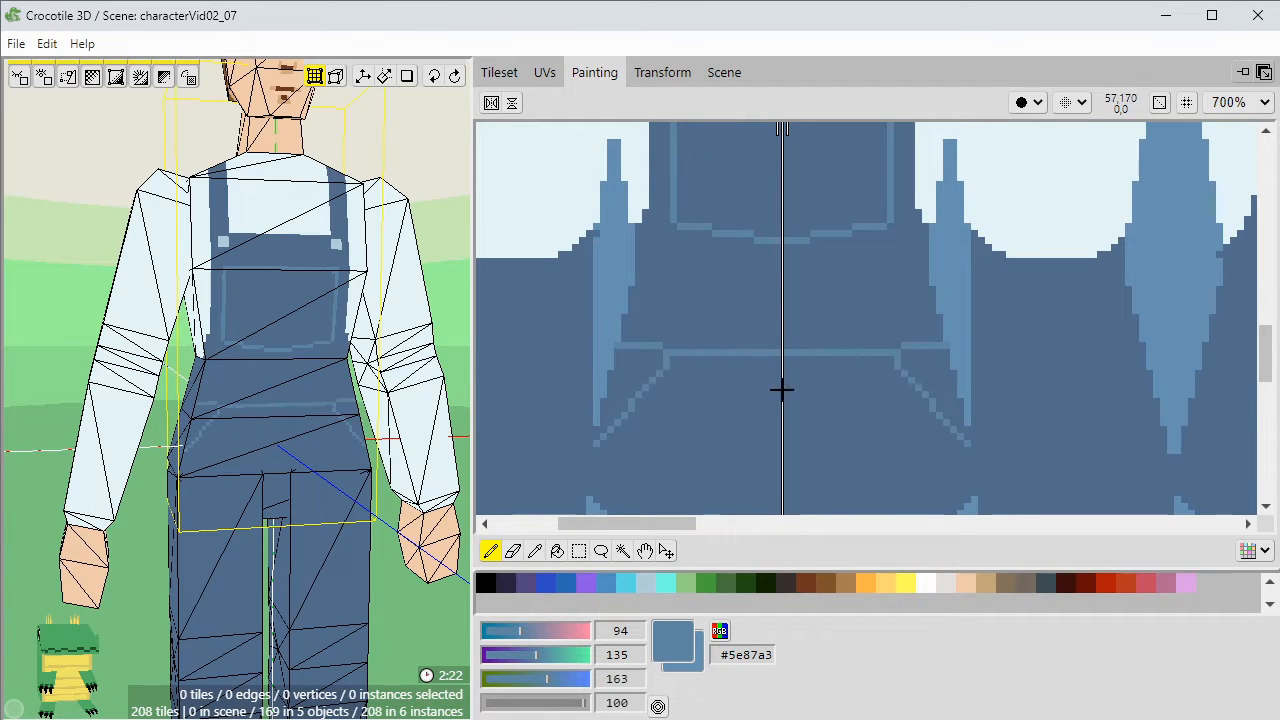
left_click_drag(631, 310, 782, 318)
middle_click_drag(430, 348, 398, 346)
scroll(769, 351, "up", 2)
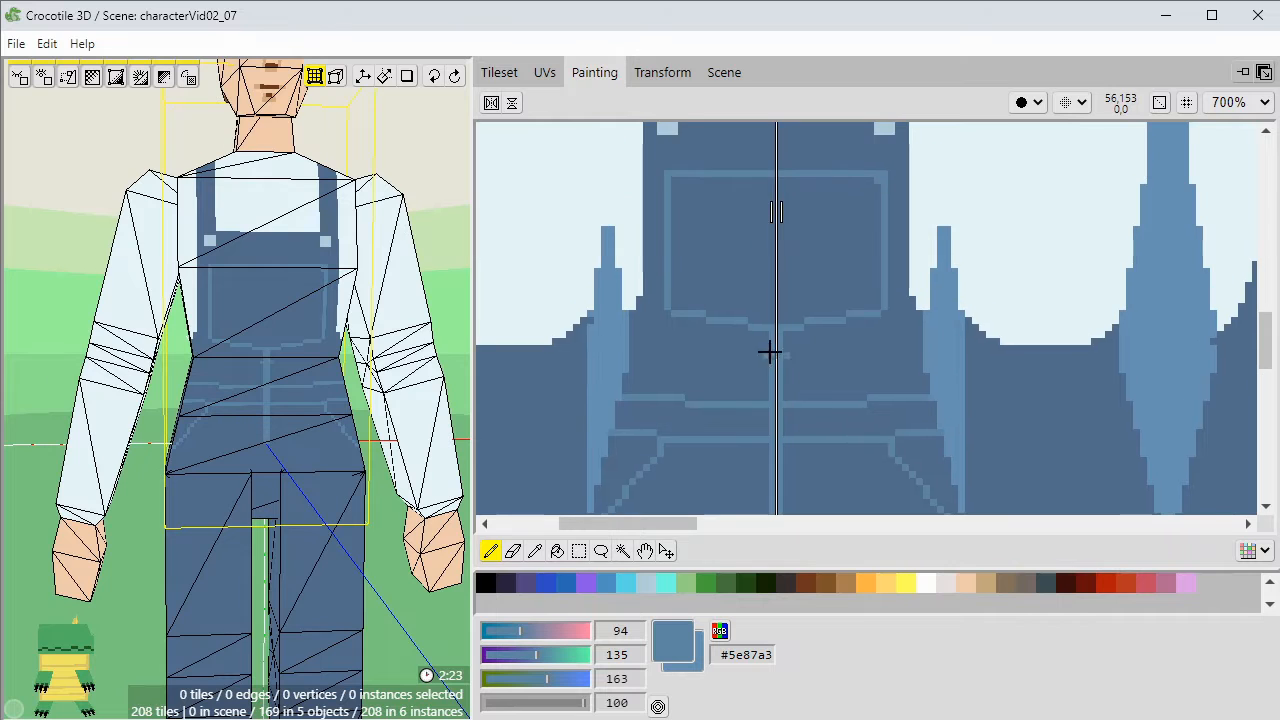
scroll(773, 295, "up", 4)
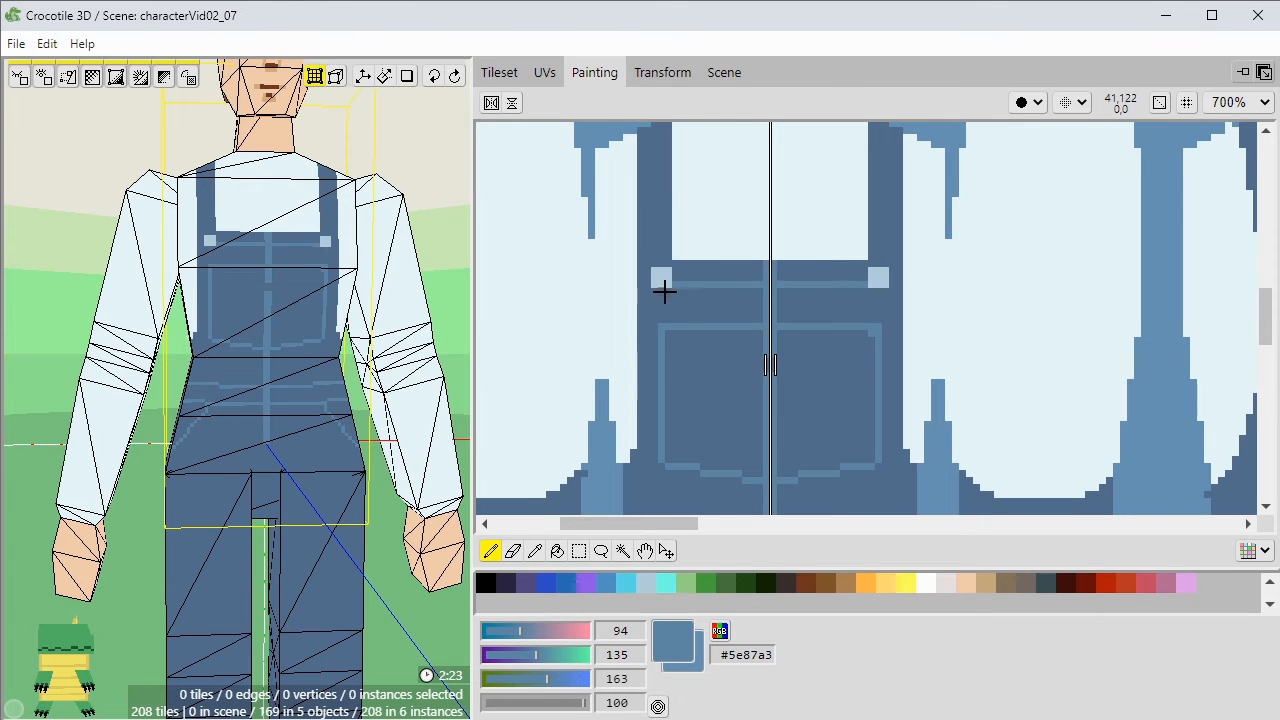
Extend the bib's #5e87a3 side seams up to the buttons and add diagonals from its lower corners to the sides.
scroll(668, 320, "down", 3)
scroll(440, 436, "down", 2)
right_click_drag(430, 436, 345, 440)
scroll(345, 440, "up", 1)
middle_click_drag(955, 437, 894, 408)
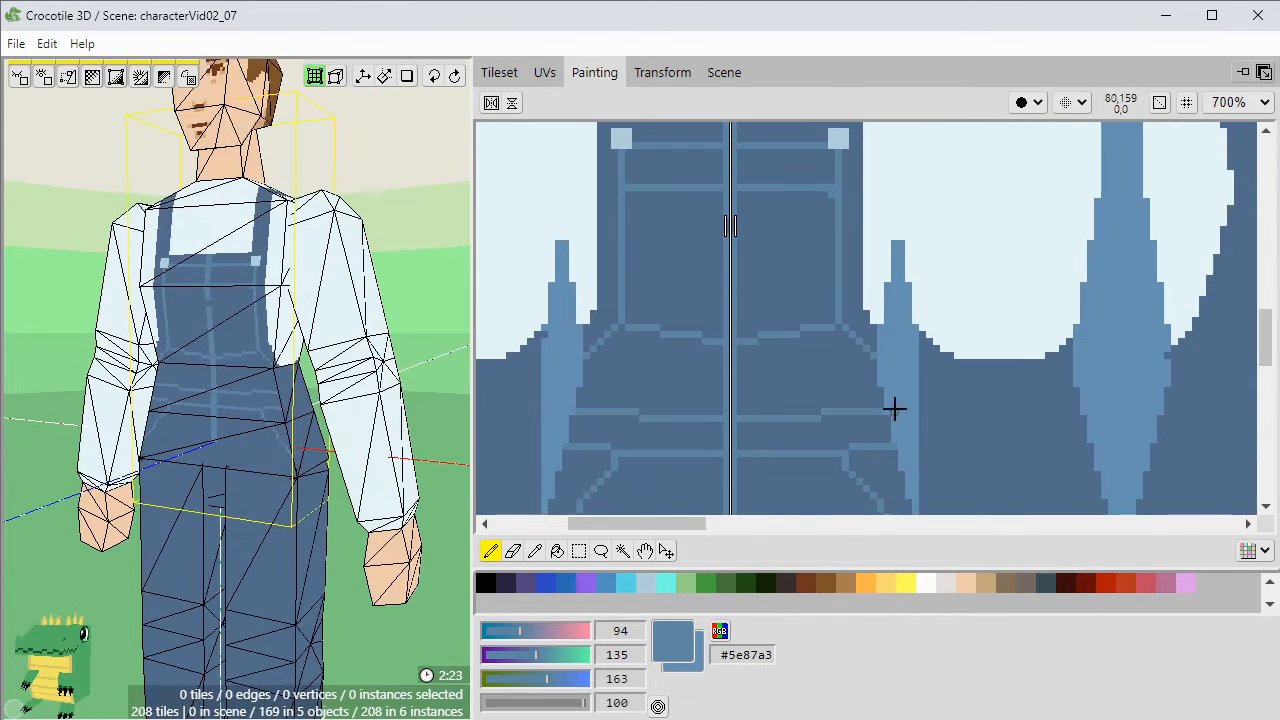
Continue the #5e87a3 waist lines and the curved pocket edge from the front onto the side islands.
middle_click_drag(997, 469, 976, 299)
left_click_drag(897, 371, 985, 398)
middle_click_drag(711, 421, 831, 403)
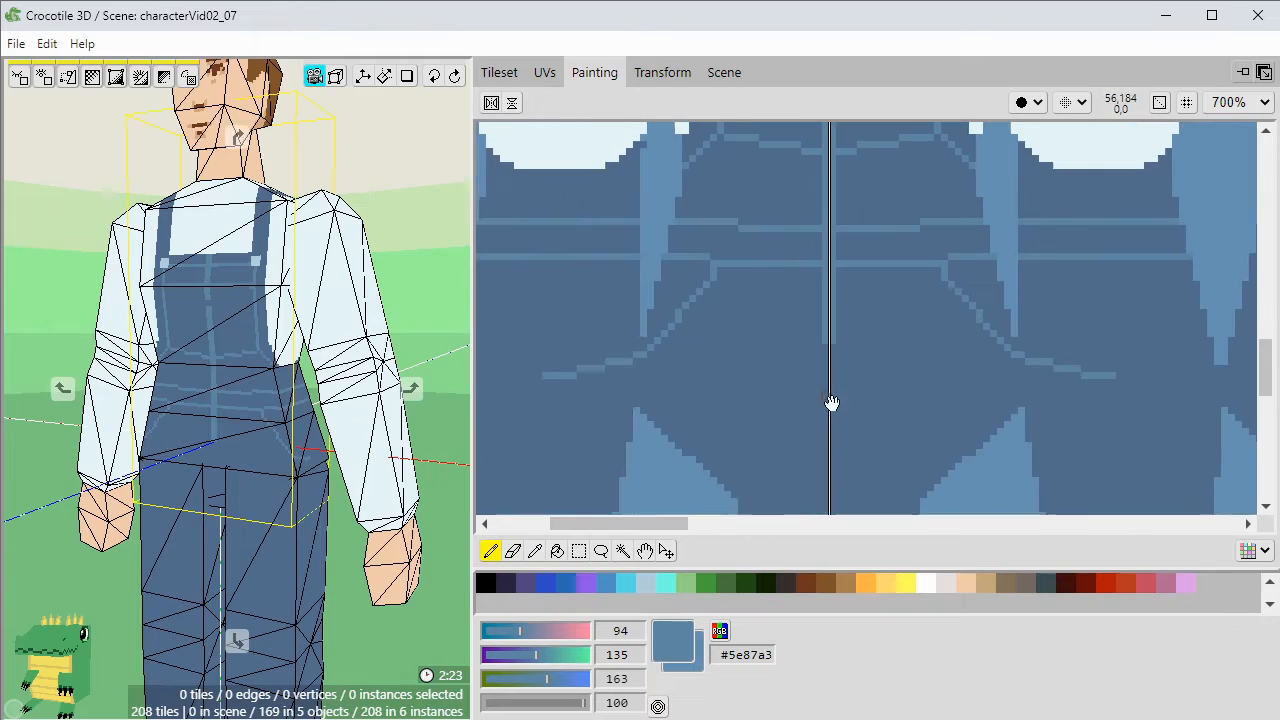
Pencil double #5e87a3 vertical seams on the side island's hip and a second parallel line along the front pocket curve.
right_click_drag(360, 410, 440, 410)
middle_click_drag(1017, 386, 929, 410)
right_click_drag(430, 410, 340, 410)
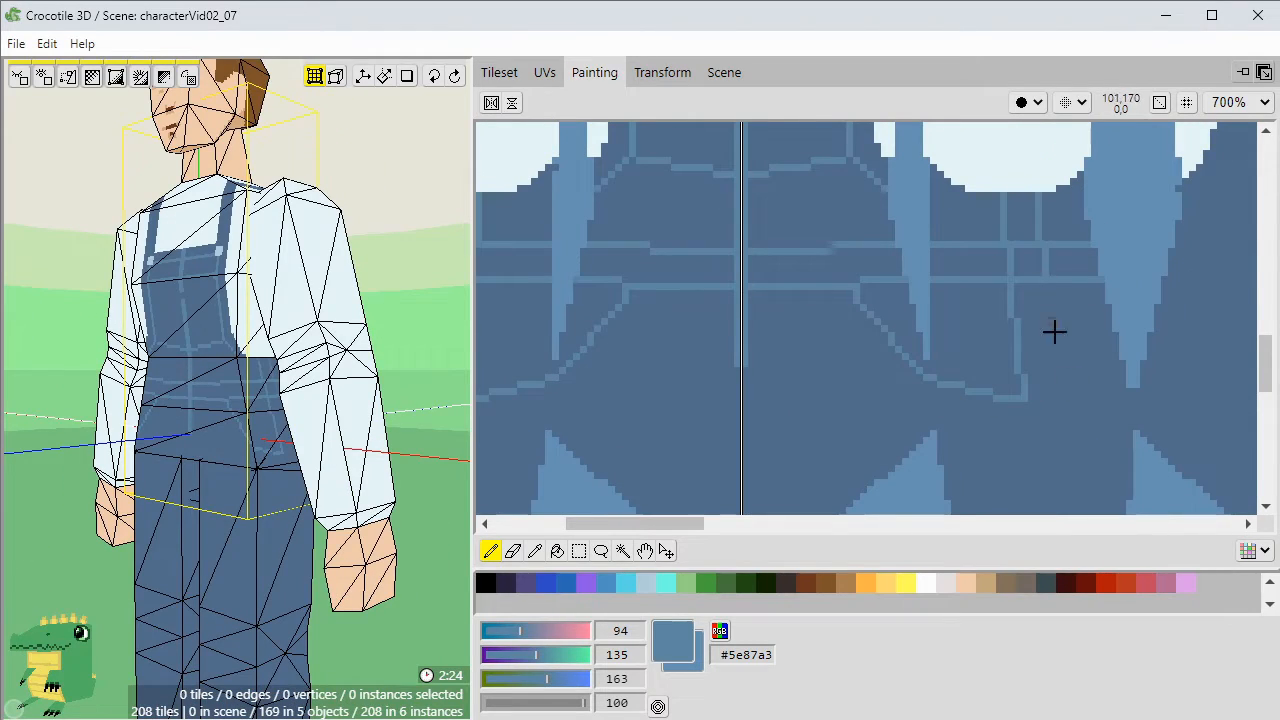
key("ctrl+z")
left_click_drag(1031, 489, 1024, 408)
mouse_move(300, 400)
right_mouse_down()
mouse_move(380, 330)
mouse_move(250, 400)
right_mouse_up()
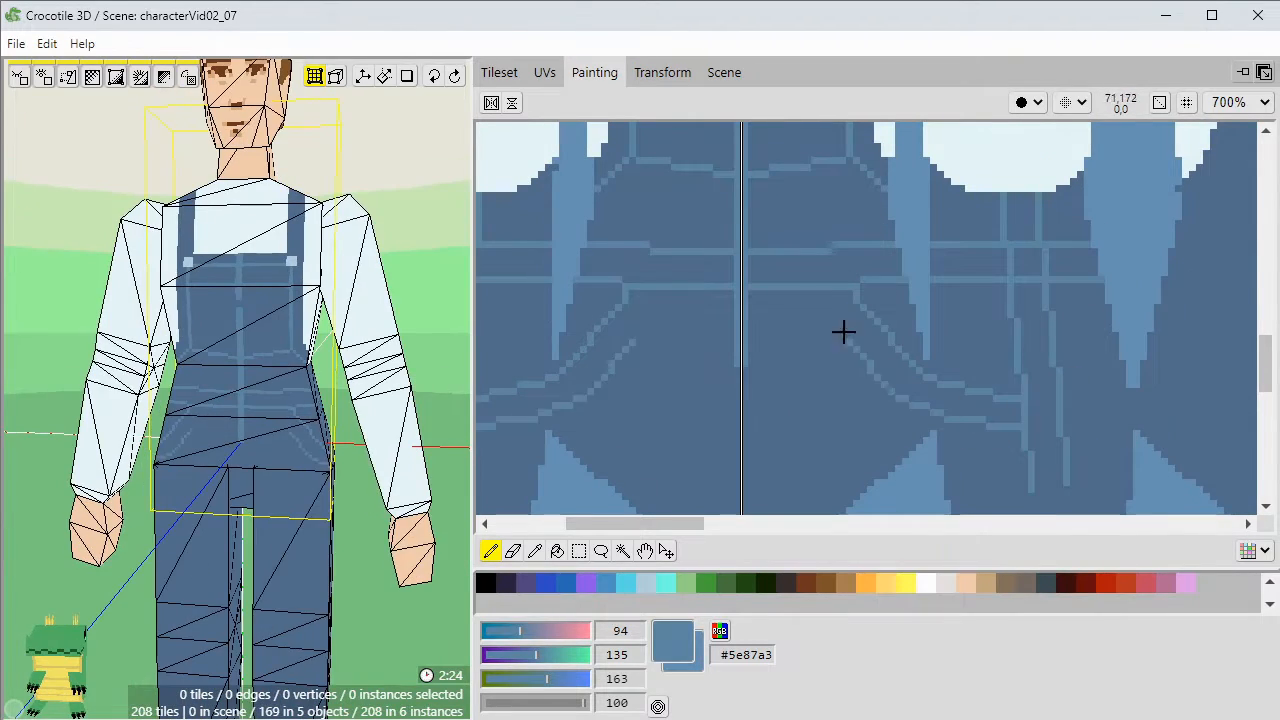
scroll(843, 331, "down", 4)
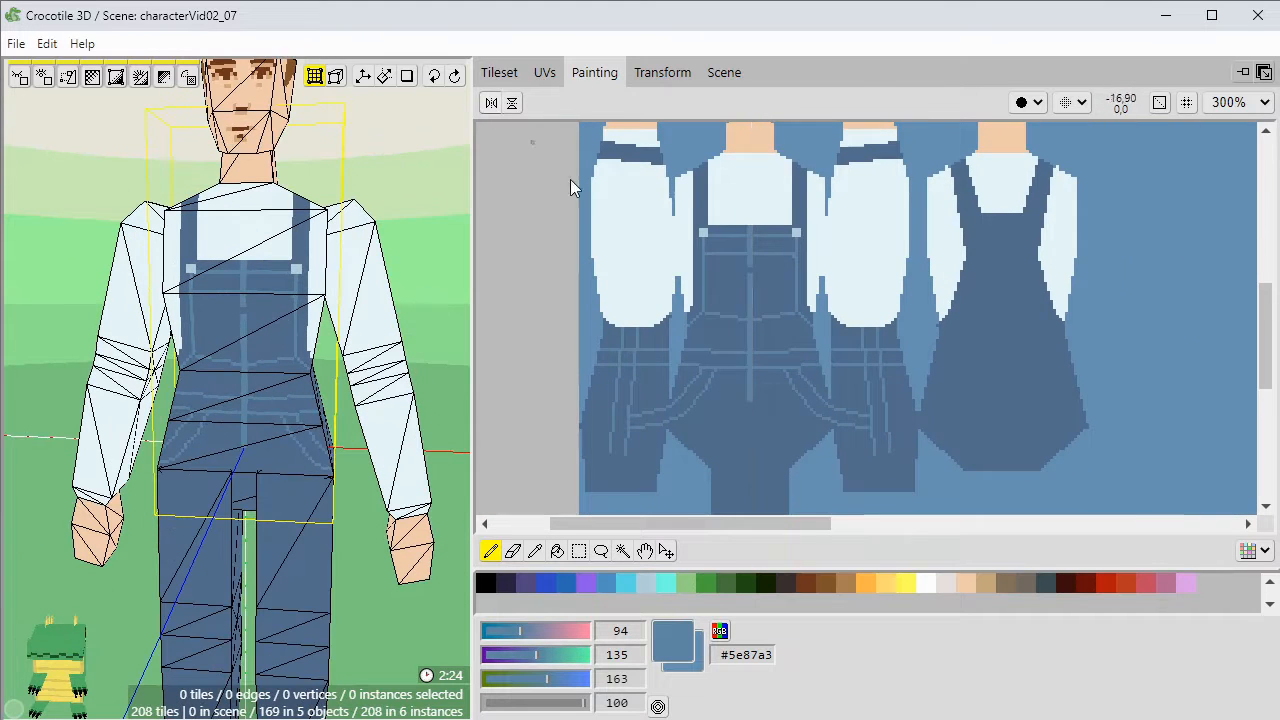
Extend the front's centre seam down to the crotch and pencil a parallel fly line with a short diagonal end in #5e87a3.
scroll(745, 339, "up", 5)
middle_click_drag(745, 339, 754, 317)
right_click(754, 380)
left_click_drag(771, 385, 772, 485)
middle_click_drag(772, 242, 769, 417)
left_click_drag(769, 417, 769, 200)
middle_click_drag(770, 390, 740, 200)
right_click(736, 214)
middle_click_drag(736, 460, 734, 254)
left_click_drag(734, 254, 734, 416)
middle_click_drag(840, 448, 808, 300)
left_click_drag(704, 275, 704, 440)
middle_click_drag(722, 262, 732, 440)
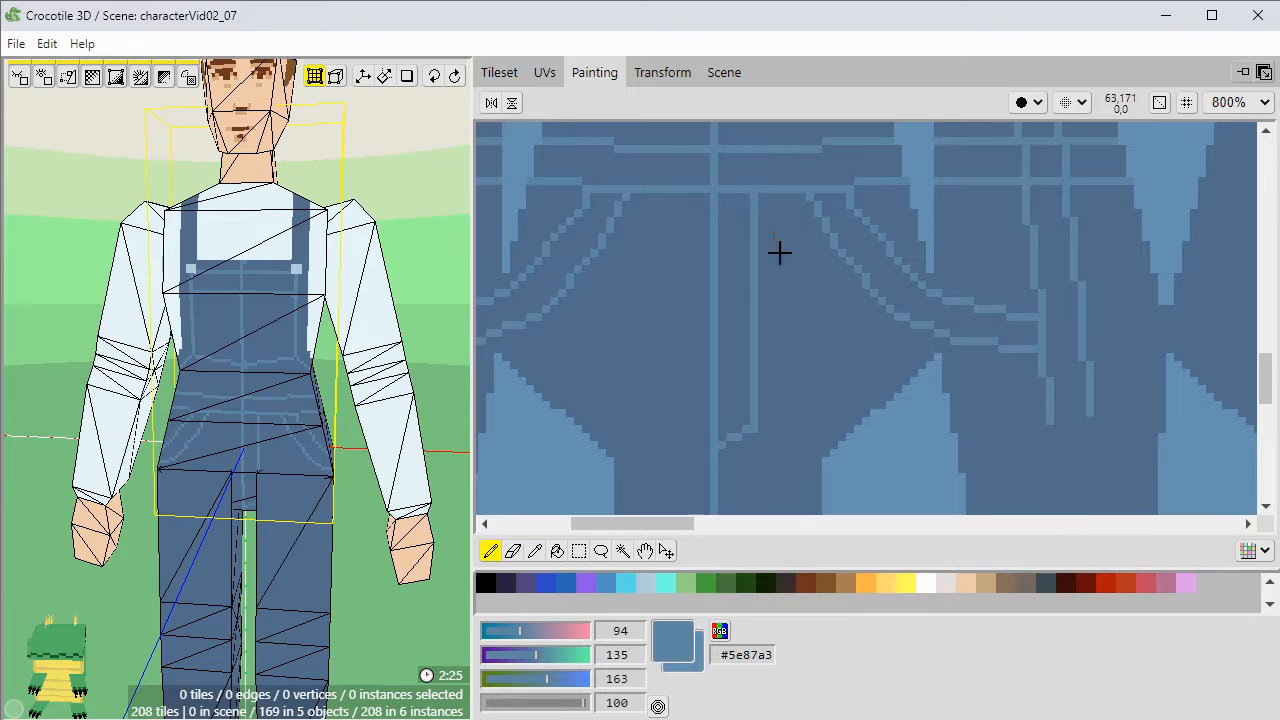
middle_click_drag(849, 309, 861, 336)
right_click(780, 347)
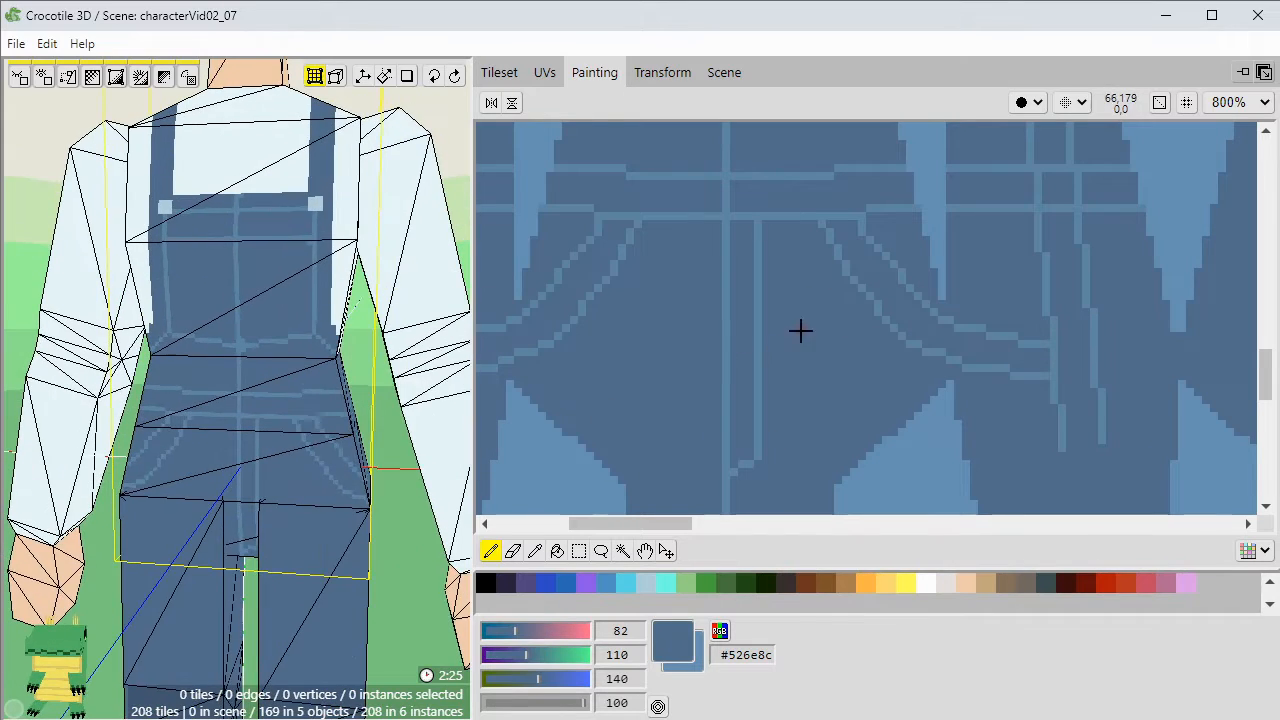
scroll(800, 335, "down", 3)
scroll(806, 200, "up", 2)
Outline an open V-neckline on the front of the shirt in skin colour #f0ccad and fill it.
right_click(808, 191)
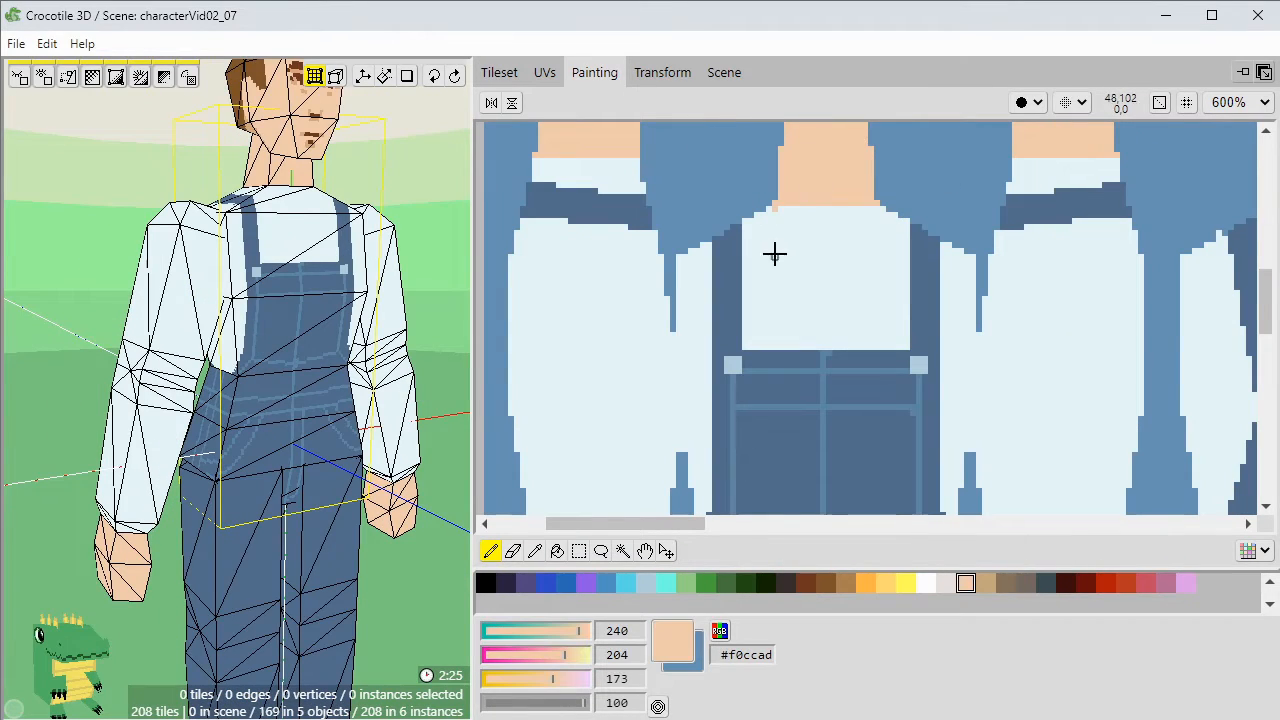
left_click_drag(877, 218, 859, 256)
key("g")
left_click(823, 238)
middle_click_drag(300, 330, 228, 342)
Pencil the shirt's collar edges, curved collar points, placket line and button in light grey #ccdbde.
right_click(860, 303)
left_click(571, 655)
left_click(566, 631)
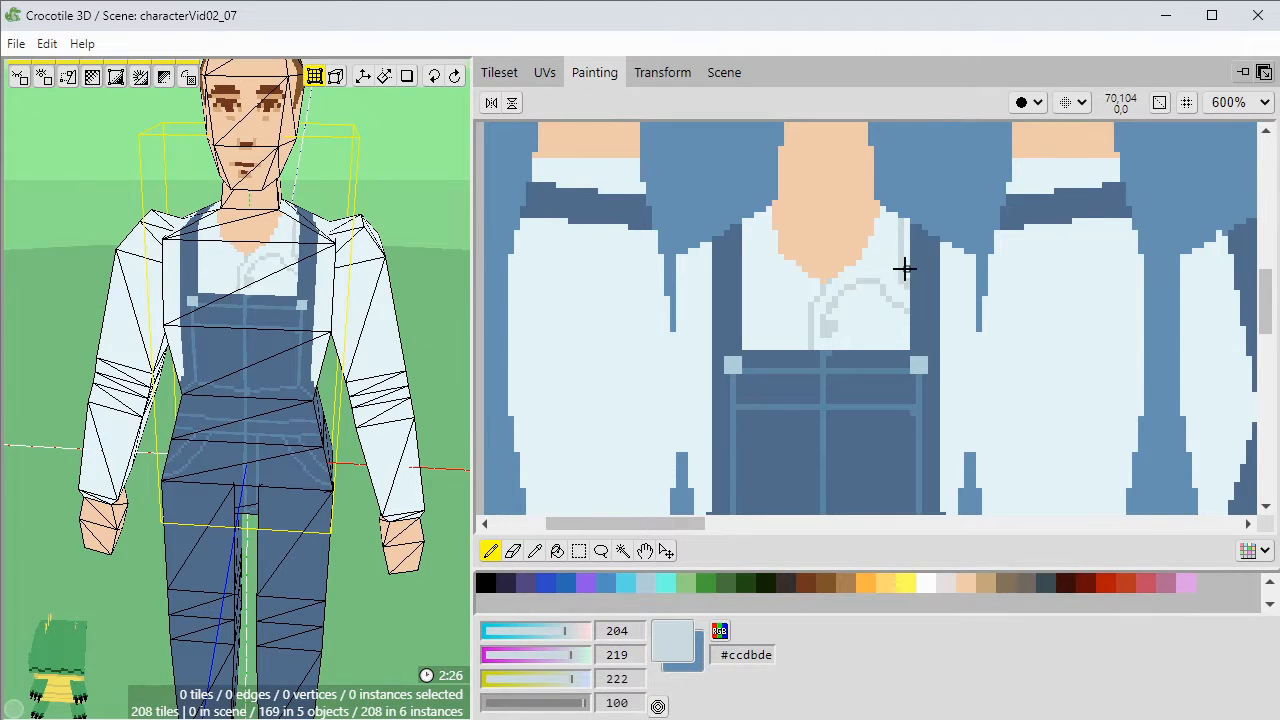
left_click_drag(756, 216, 757, 258)
middle_click_drag(330, 350, 295, 328)
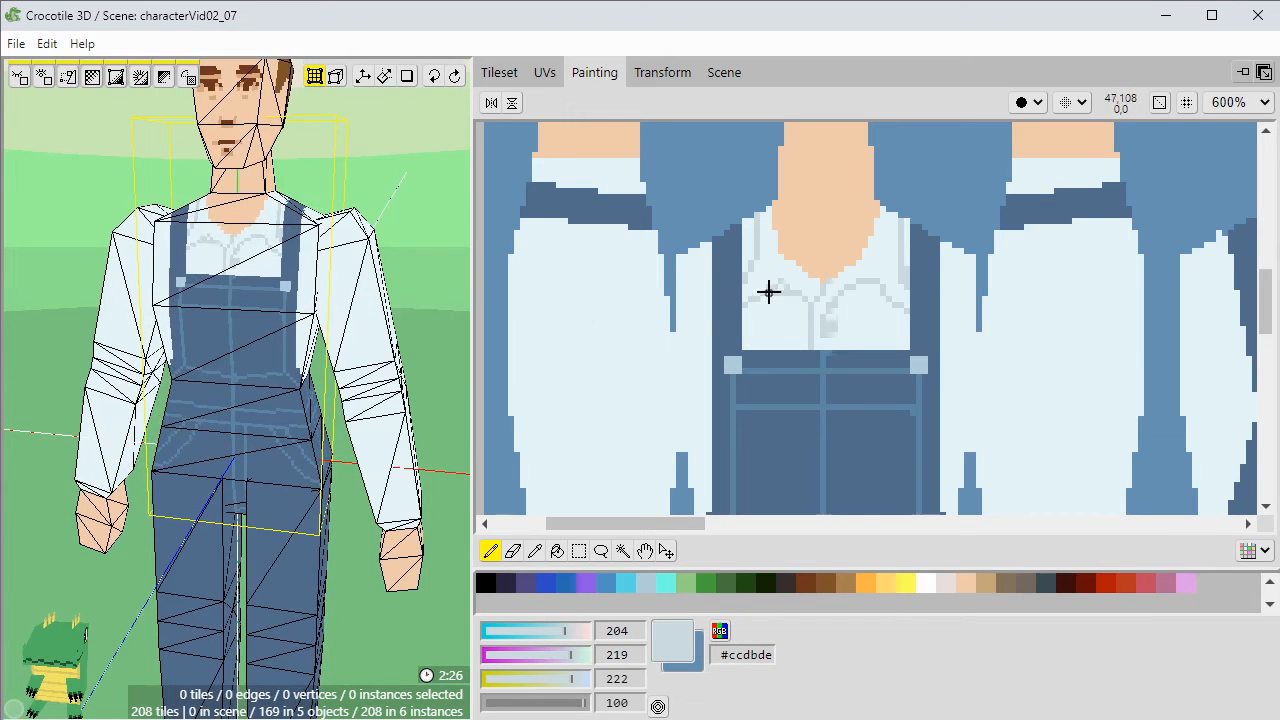
Mix the darker grey #adb5c2 and shade beneath the shirt's collar points with it.
left_click(556, 655)
left_click(553, 631)
left_click(561, 679)
left_click_drag(853, 286, 869, 288)
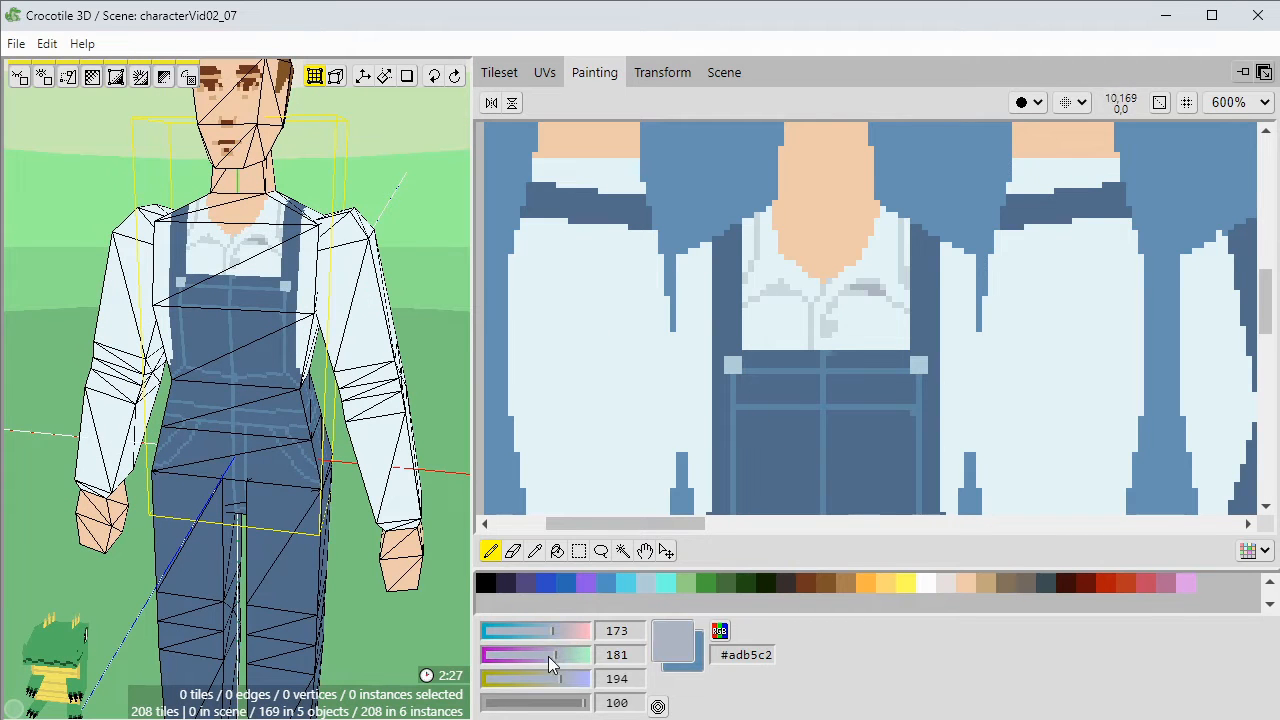
Shade the edges of the V-neckline and the upper front of the neck with skin shadow #d6a87d.
middle_click_drag(869, 247, 822, 379)
right_click(700, 136)
left_click(746, 389)
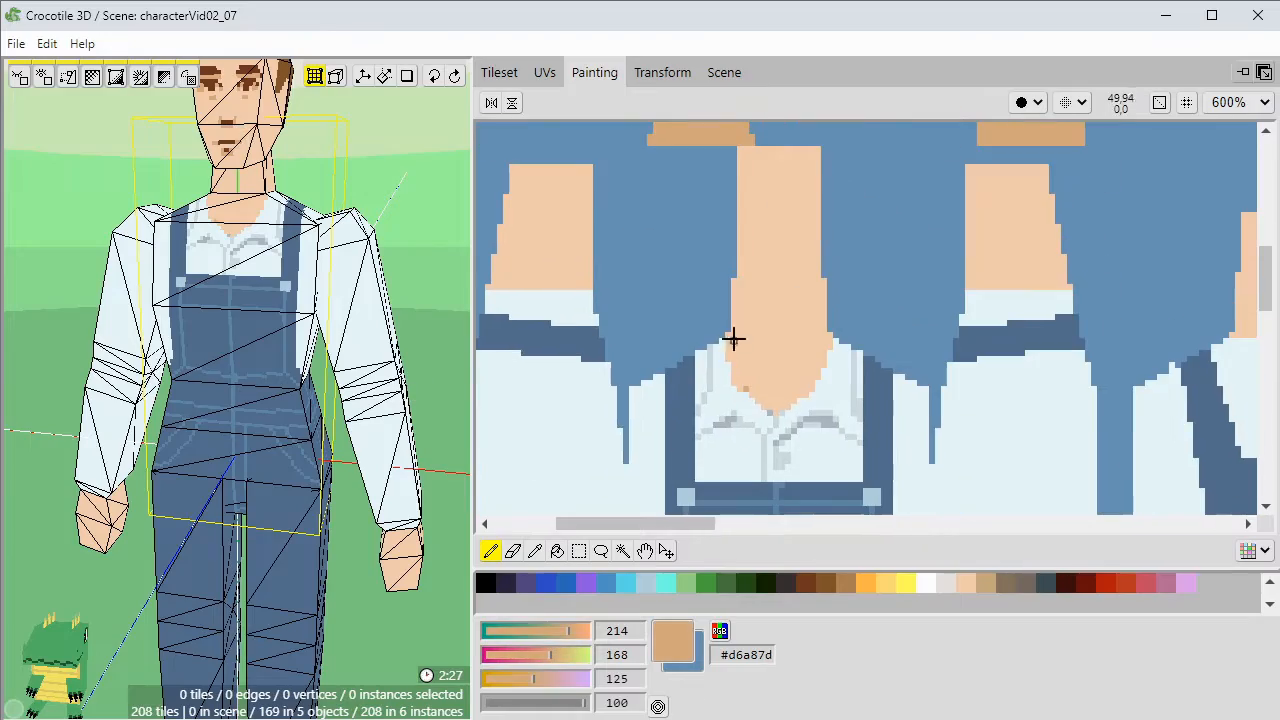
mouse_move(330, 360)
middle_mouse_down()
mouse_move(220, 360)
mouse_move(440, 385)
mouse_move(300, 370)
mouse_move(260, 330)
mouse_move(210, 350)
mouse_move(330, 360)
middle_mouse_up()
key("f")
left_click(805, 262)
key("ctrl+z")
Pencil a slanted shadow edge across the neck's side island and fill the area above it with #d6a87d.
left_click_drag(1051, 196, 964, 214)
key("f")
left_click(989, 206)
left_click_drag(330, 330, 160, 330)
left_click_drag(1114, 218, 1000, 233)
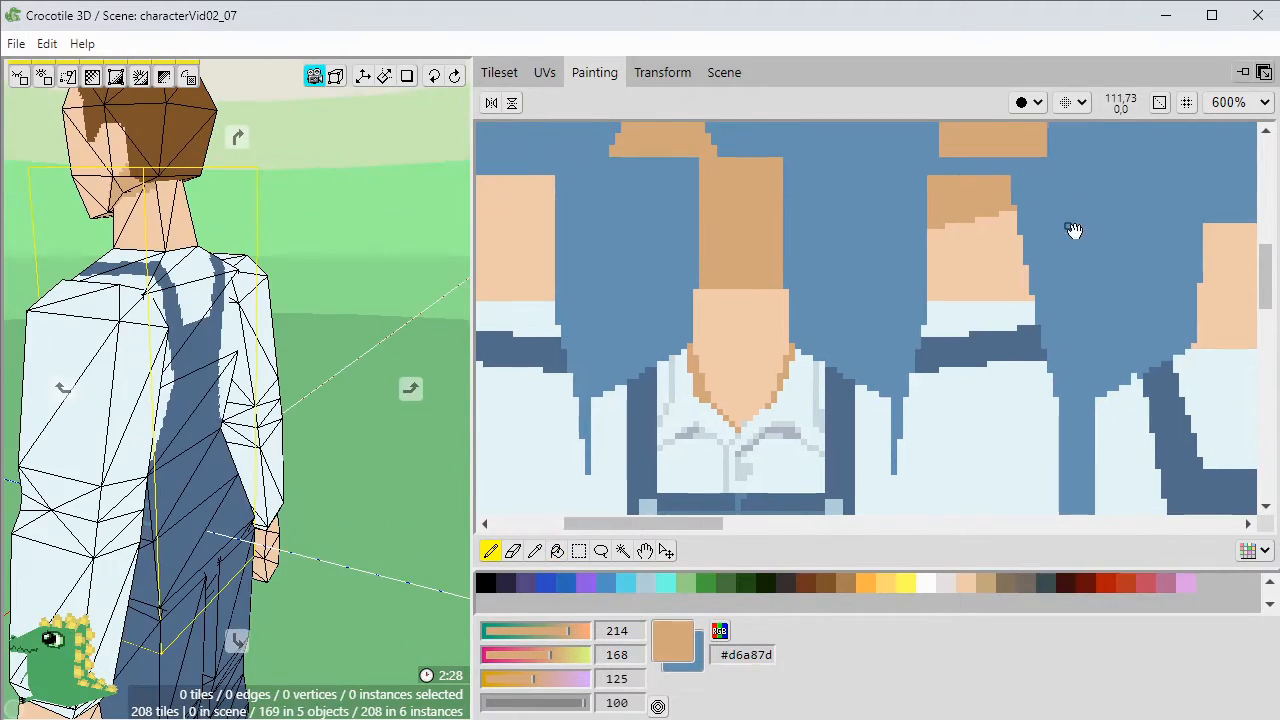
Draw a straight shadow edge on the back of the neck and fill above it with #d6a87d.
left_click_drag(1128, 254, 1208, 253)
key("f")
left_click(1172, 243)
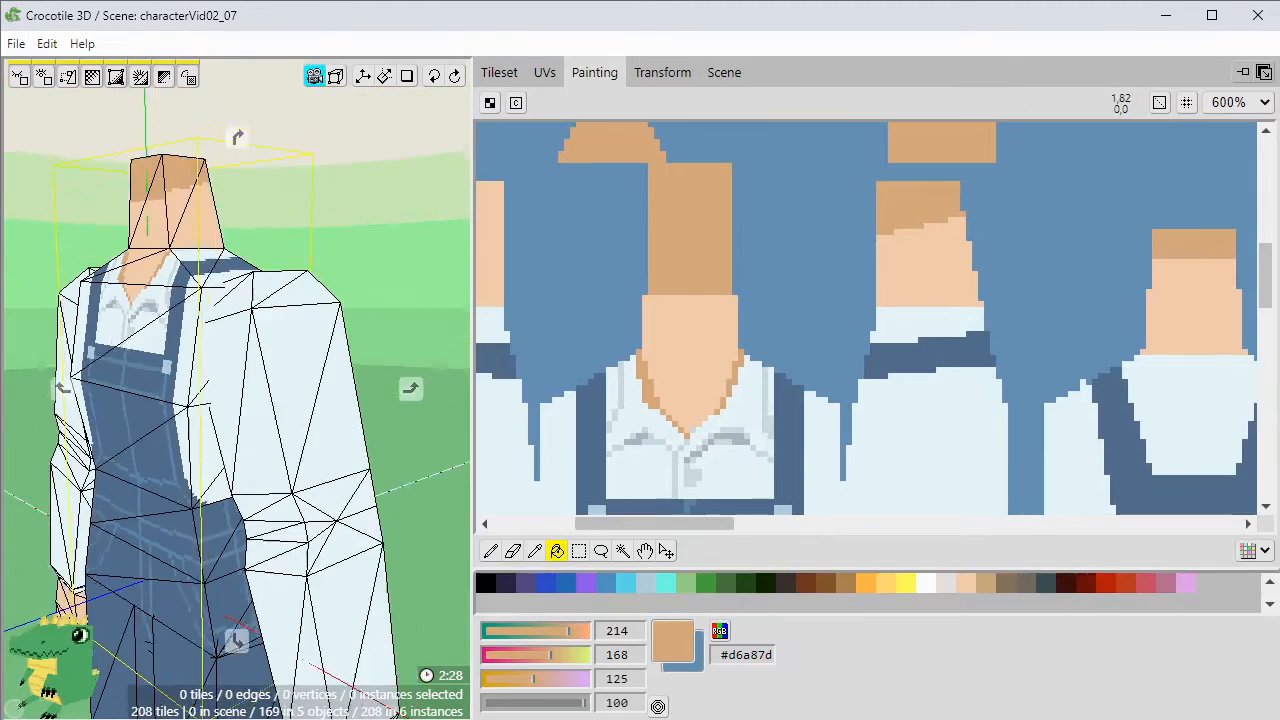
key("b")
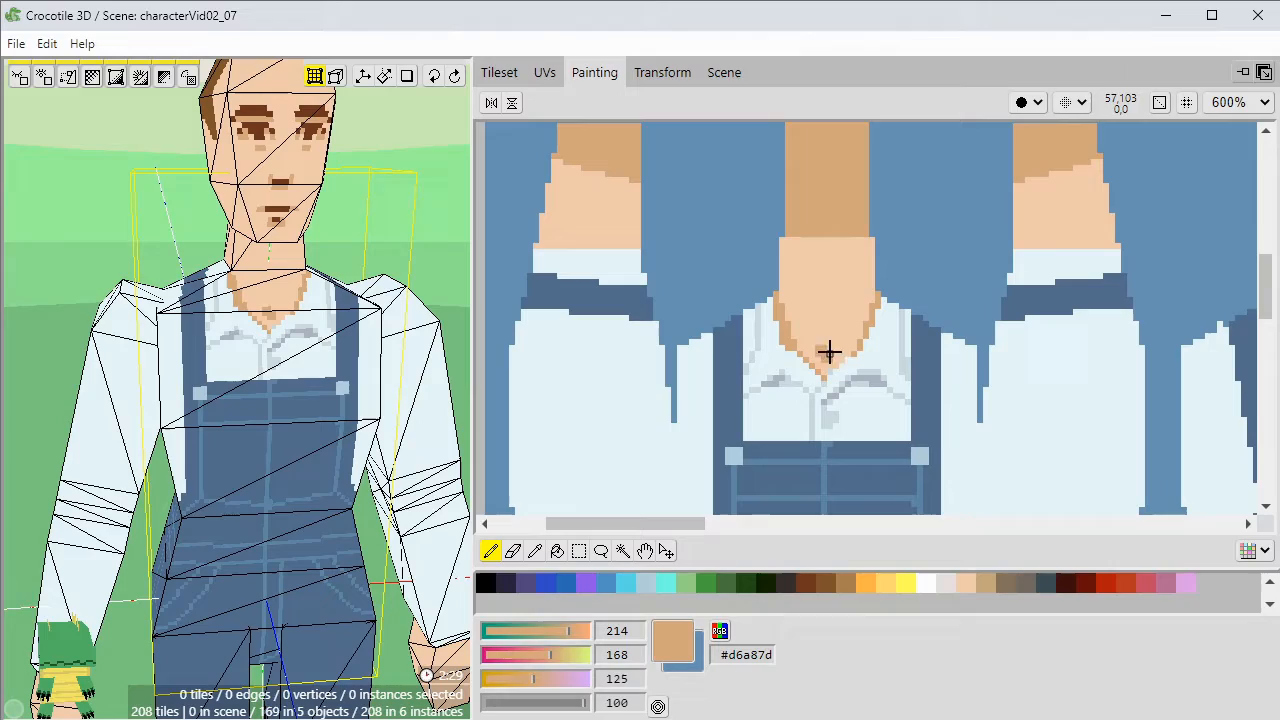
Pencil small throat and collarbone marks in #d6a87d inside the open neckline.
left_click_drag(830, 352, 840, 349)
right_click_drag(836, 350, 820, 352)
left_click_drag(820, 318, 833, 312)
left_click_drag(370, 390, 320, 390)
scroll(400, 390, "down", 2)
left_click_drag(820, 349, 848, 351)
right_click(787, 331)
Continue the shirt's collar edge as a #ccdbde line above the straps on the side islands.
right_click(929, 366)
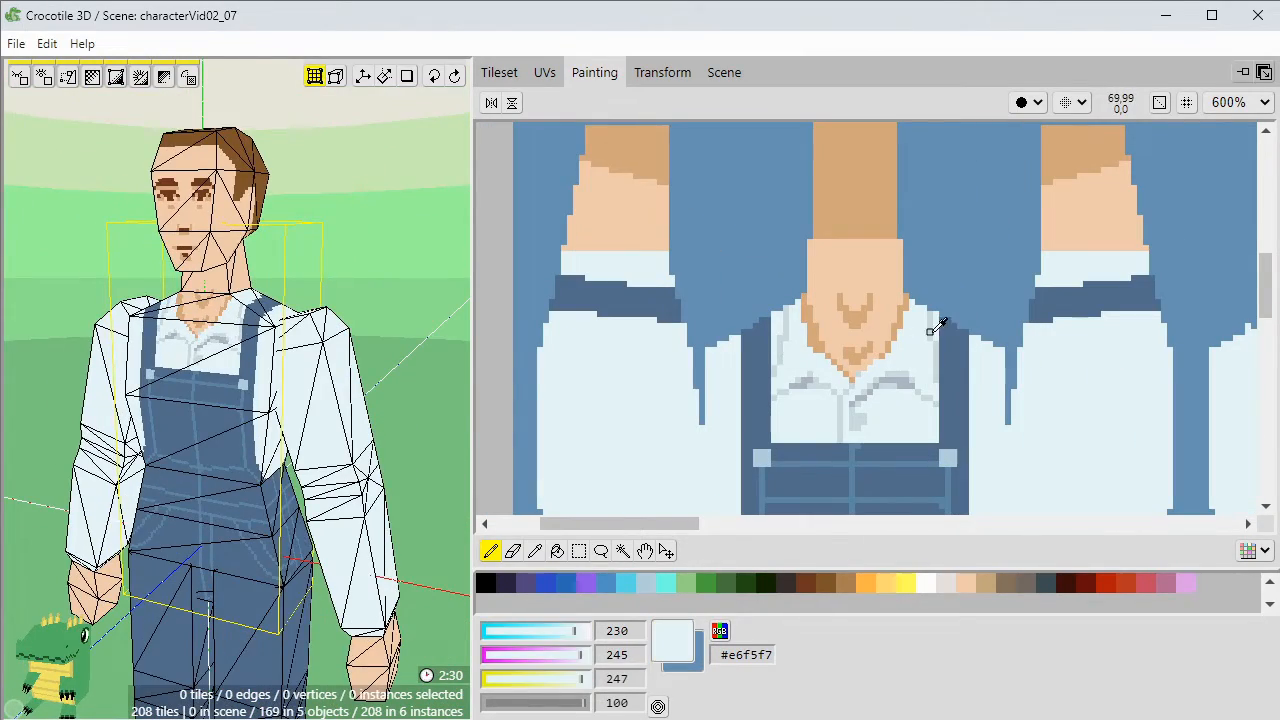
right_click(931, 333)
middle_click_drag(240, 390, 260, 410)
left_click_drag(1080, 283, 1044, 284)
middle_click_drag(260, 390, 210, 430)
left_click_drag(1082, 278, 1128, 278)
mouse_move(200, 410)
middle_mouse_down()
mouse_move(240, 389)
mouse_move(310, 435)
middle_mouse_up()
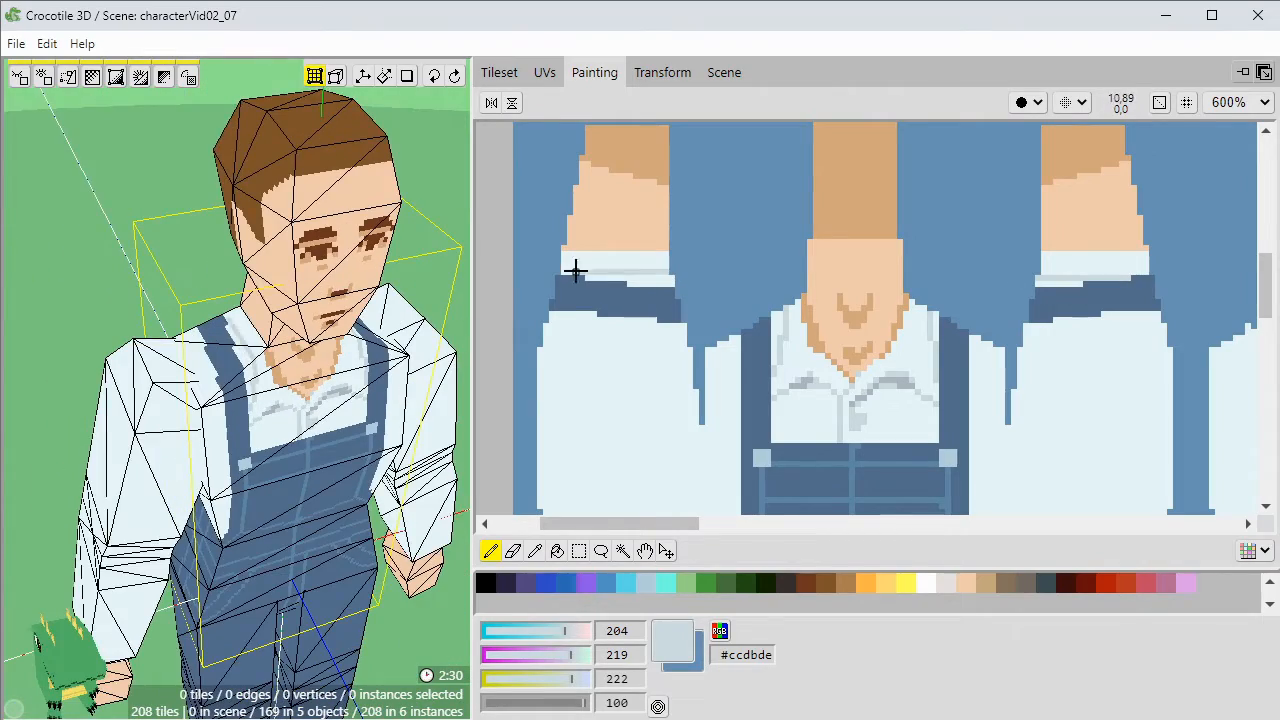
Continue the #ccdbde collar line across the back of the shirt with short edges at both ends.
middle_click_drag(200, 390, 410, 390)
middle_click_drag(1190, 325, 863, 375)
left_click_drag(980, 375, 1006, 374)
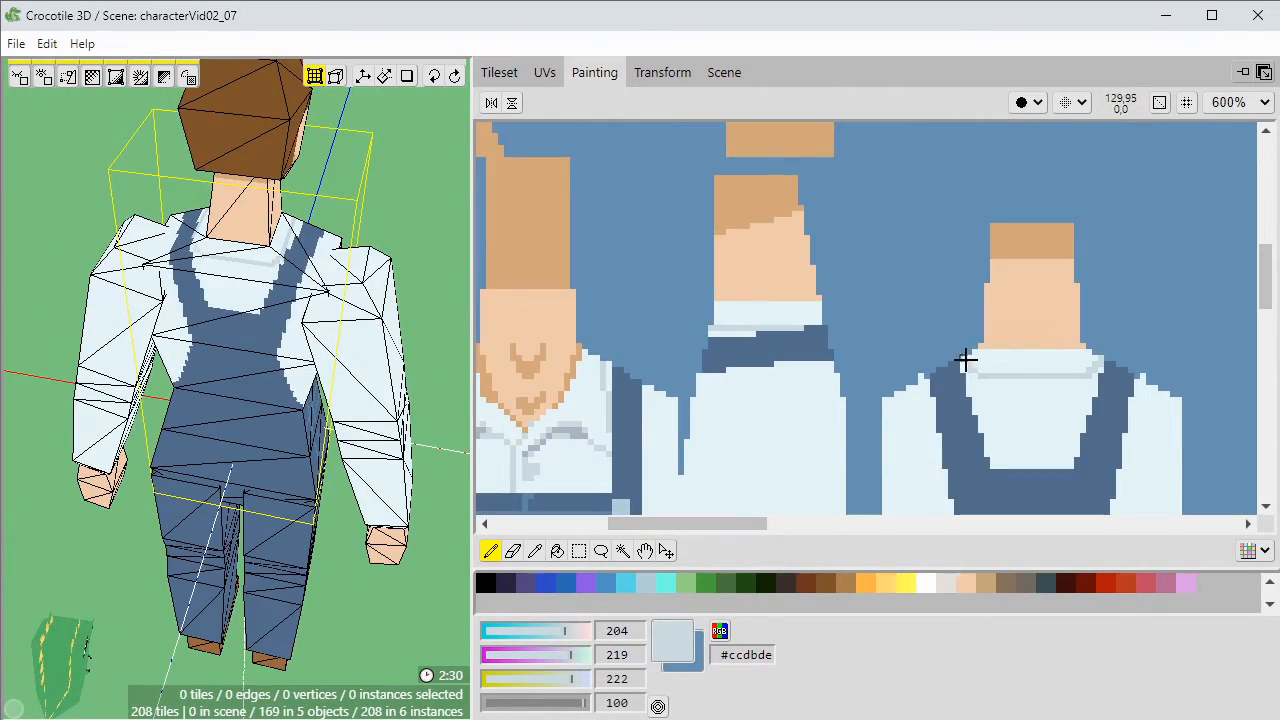
mouse_move(200, 400)
middle_mouse_down()
mouse_move(423, 600)
mouse_move(249, 429)
mouse_move(308, 470)
mouse_move(360, 462)
middle_mouse_up()
Shade the button on the shirt's placket with a darker grey and clean up around it in #e6f5f7.
scroll(360, 462, "up", 1)
middle_click_drag(584, 477, 714, 394)
scroll(642, 388, "up", 1)
right_click(663, 362)
left_click_drag(669, 400, 684, 388)
right_click(677, 396)
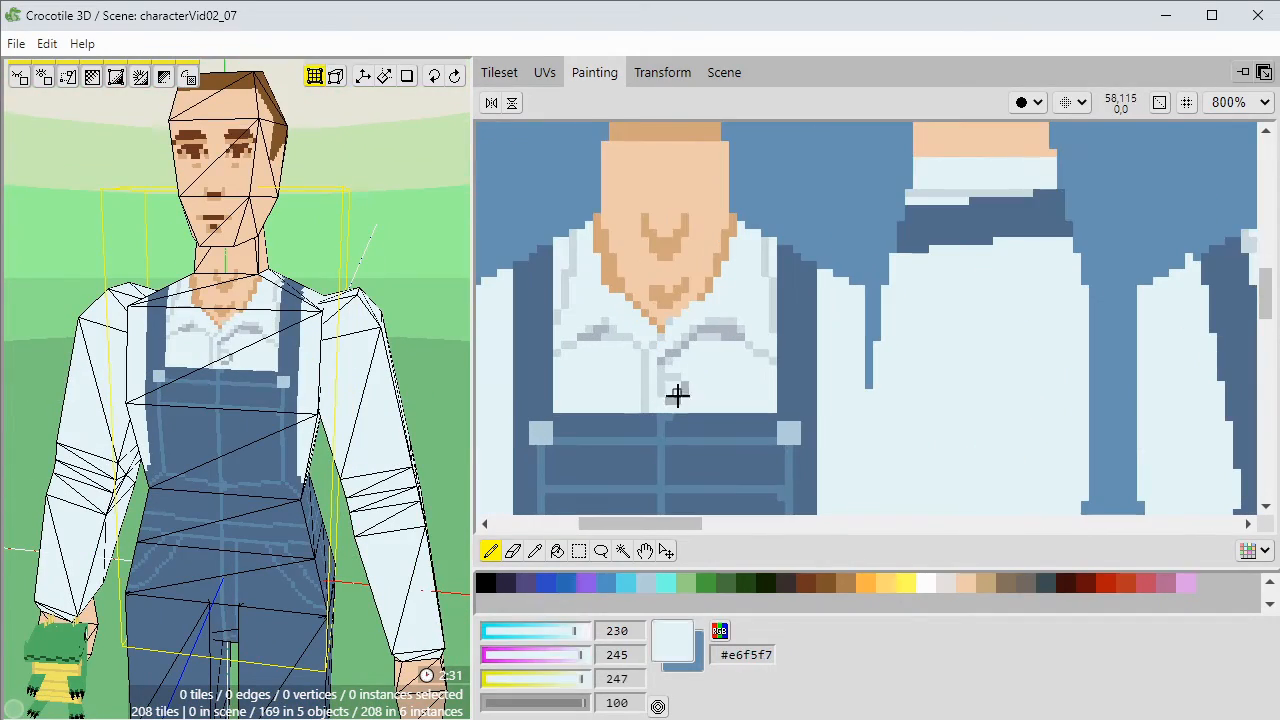
right_click(684, 376)
scroll(812, 422, "down", 2)
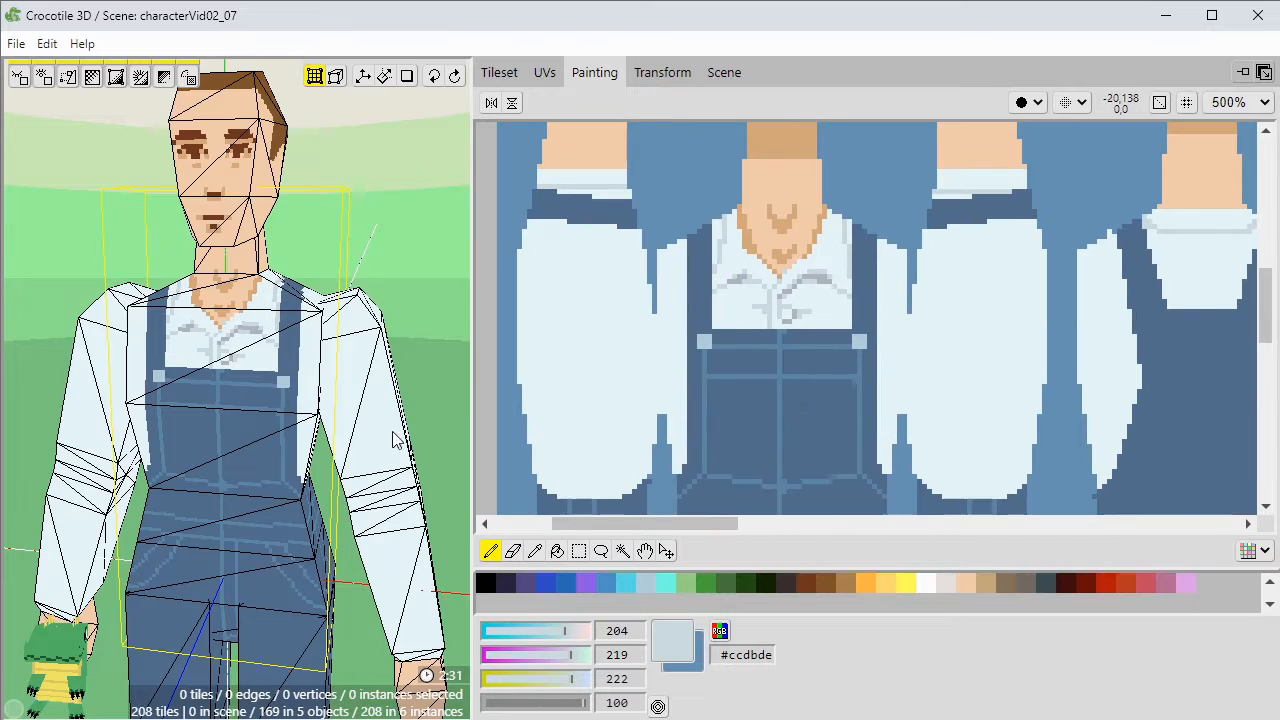
With horizontal mirroring on, pencil an arched underarm shadow edge on the torso sides and fill below it with #ccdbde.
scroll(394, 434, "up", 2)
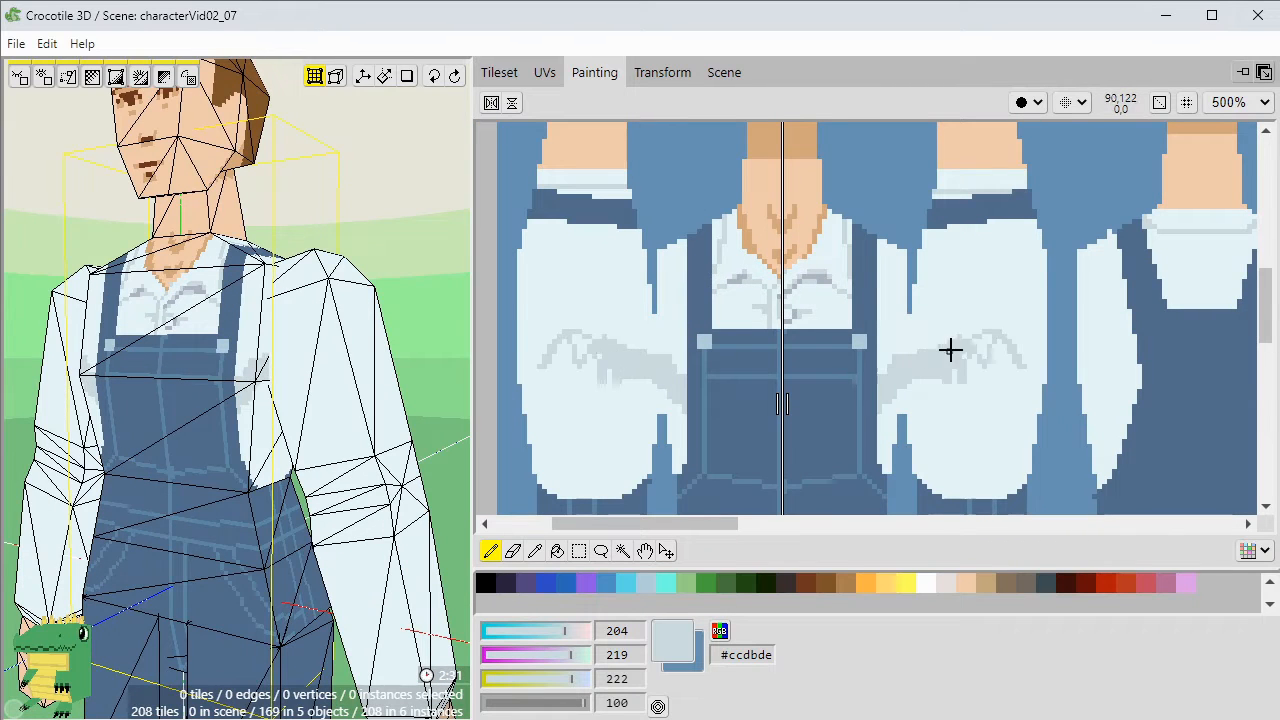
key("g")
left_click(956, 393)
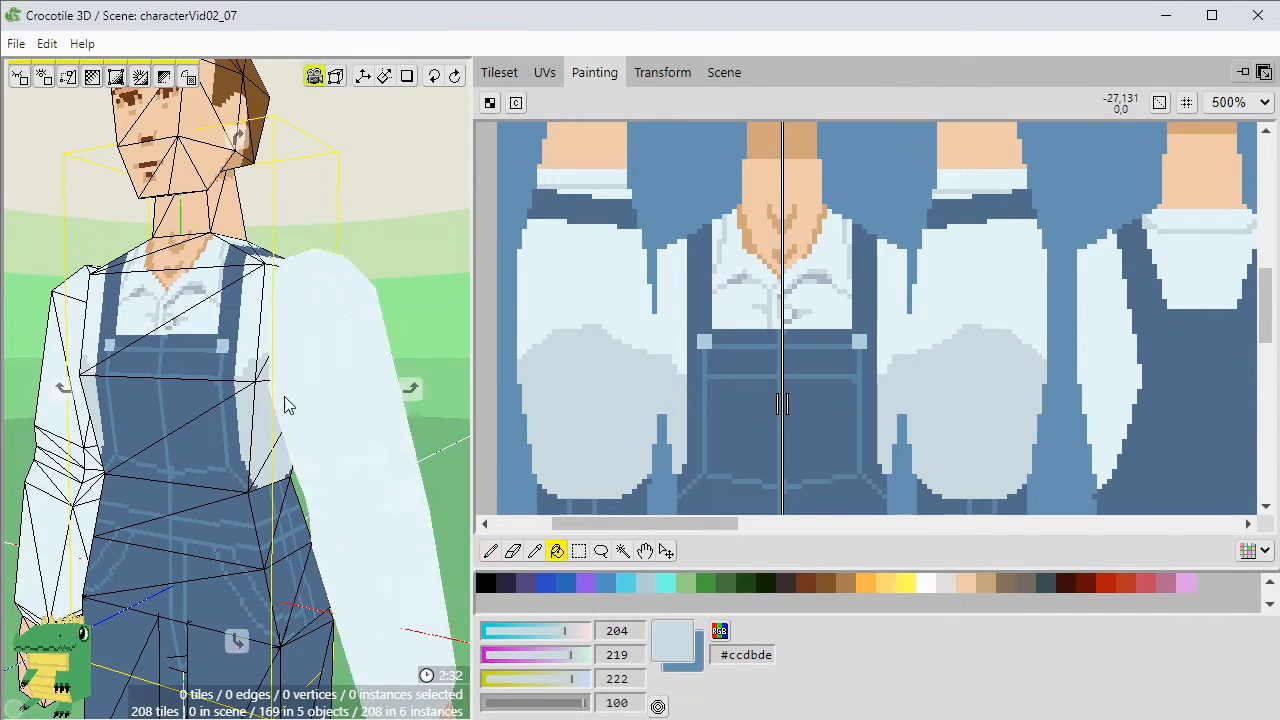
Continue the #ccdbde underarm shadow onto the shirt's sides on the back island and fill the outlined areas.
mouse_move(286, 406)
middle_mouse_down()
mouse_move(325, 404)
mouse_move(130, 395)
middle_mouse_up()
key("b")
mouse_move(1080, 363)
left_mouse_down()
mouse_move(1166, 394)
mouse_move(944, 398)
left_mouse_up()
right_click(1146, 395)
left_click_drag(649, 400, 1067, 402)
right_click(994, 376)
mouse_move(988, 376)
left_mouse_down()
mouse_move(1003, 374)
mouse_move(784, 317)
left_mouse_up()
right_click(1011, 375)
scroll(1011, 375, "up", 2)
right_click(966, 370)
key("g")
left_click(838, 385)
left_click(1103, 377)
left_click_drag(390, 392, 130, 392)
Select the arm's tiles and pencil horizontal #ccdbde crease lines across the middle of the elbow on the sleeve island.
left_click_drag(746, 318, 784, 395)
scroll(746, 377, "down", 5)
mouse_move(784, 395)
middle_mouse_down()
mouse_move(746, 377)
mouse_move(757, 394)
middle_mouse_up()
key("b")
scroll(1131, 225, "up", 3)
middle_click_drag(1131, 225, 960, 229)
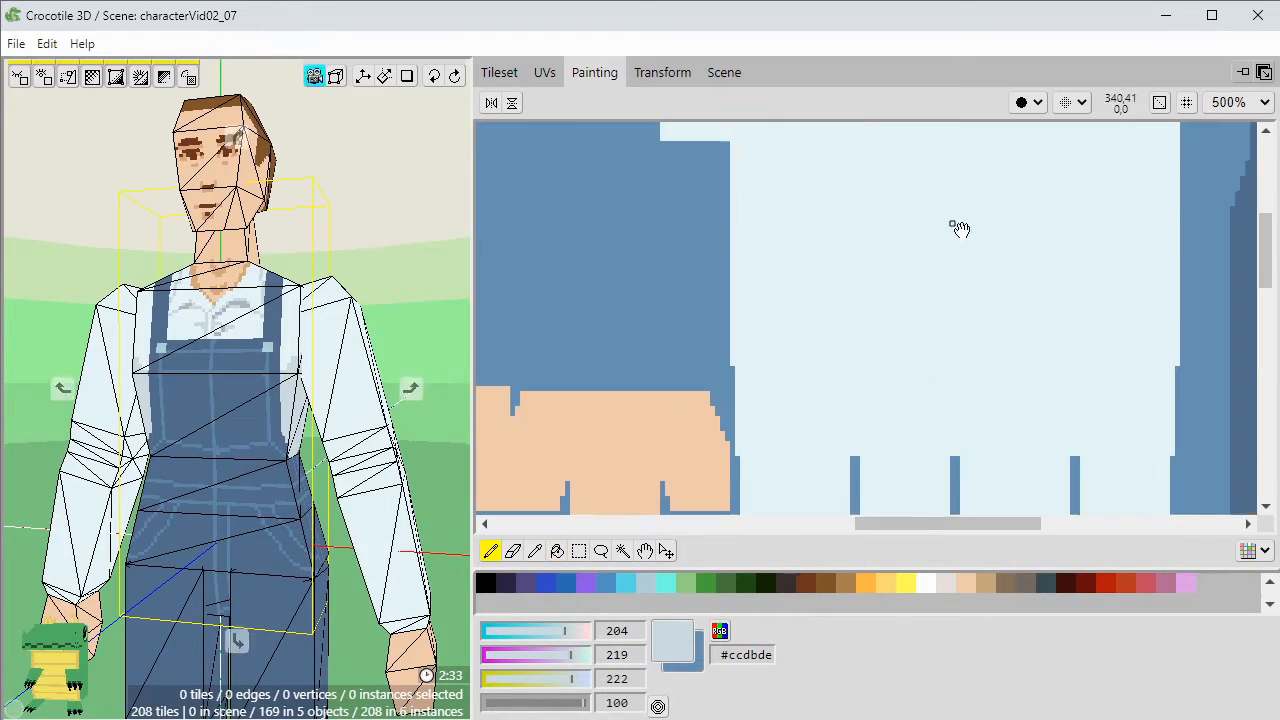
middle_click_drag(380, 330, 240, 330)
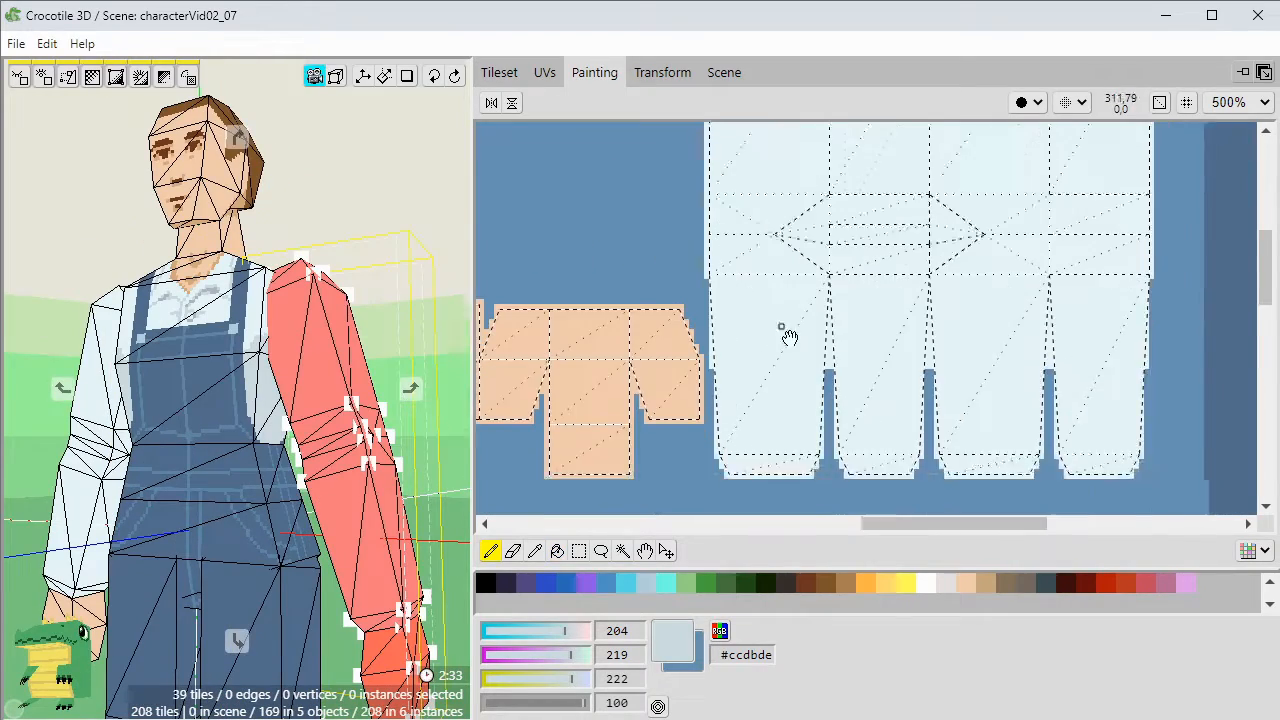
scroll(786, 334, "up", 2)
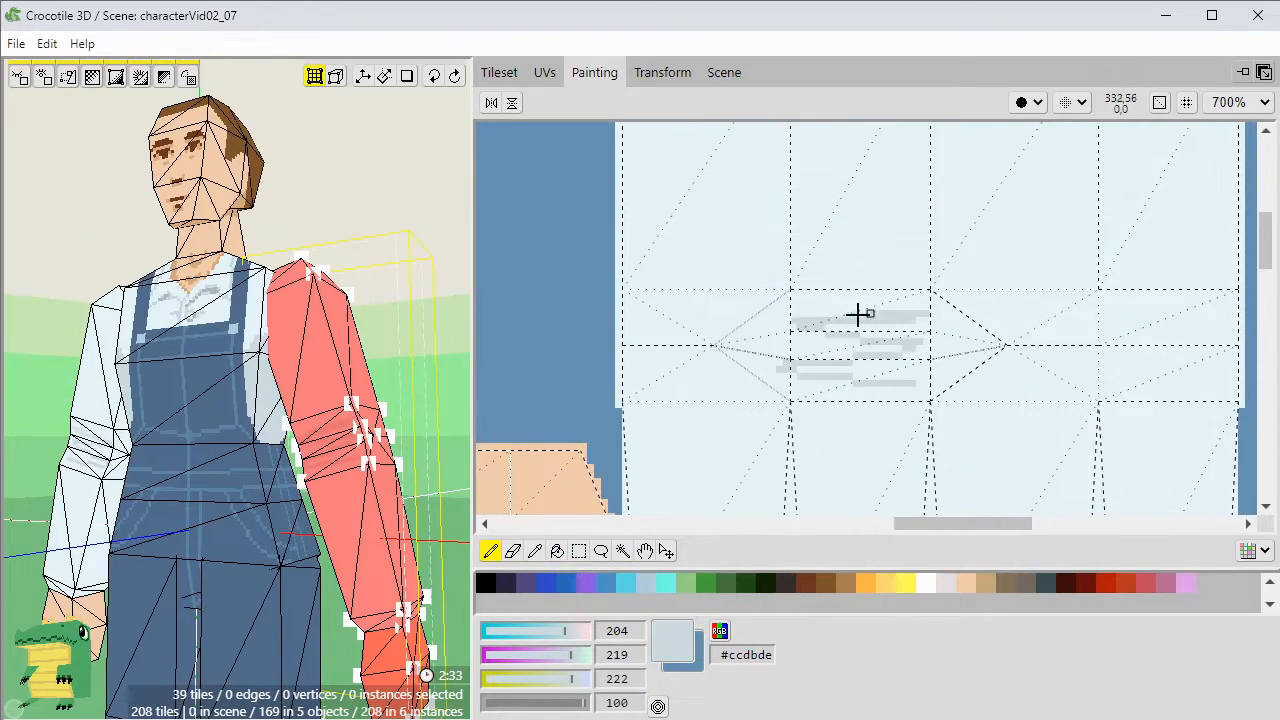
Extend the #ccdbde elbow creases sideways onto the neighbouring faces of the sleeve.
middle_click_drag(828, 367, 699, 407)
middle_click_drag(300, 400, 260, 420)
middle_click_drag(430, 430, 363, 431)
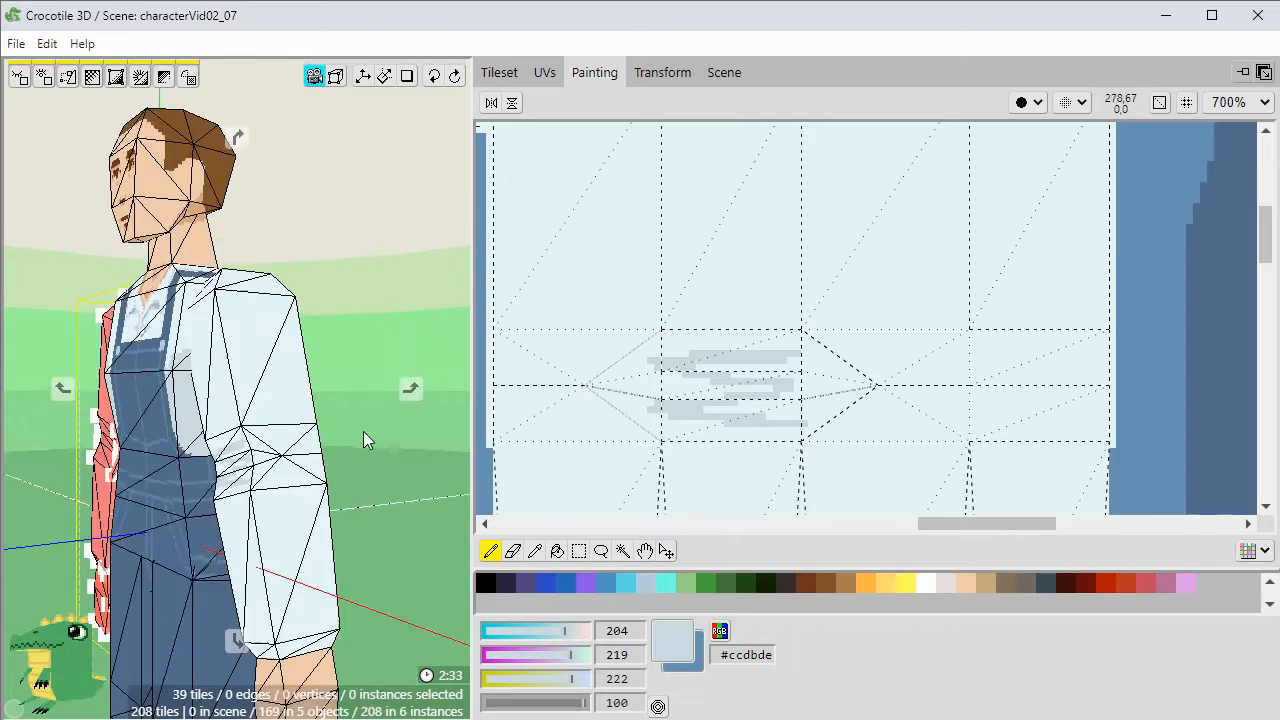
scroll(363, 431, "up", 2)
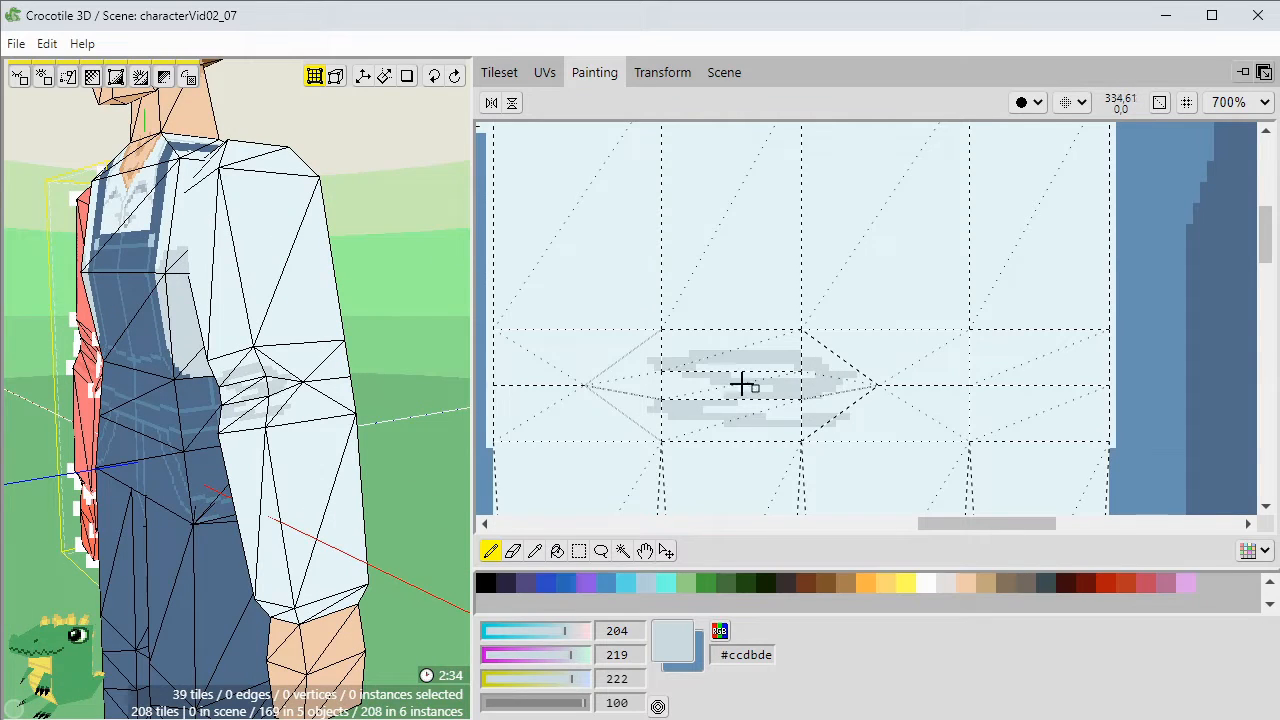
left_click_drag(629, 381, 647, 371)
Pencil a horizontal #ccdbde cuff line across all four forearm faces just above the wrist.
mouse_move(340, 385)
middle_mouse_down()
mouse_move(414, 382)
mouse_move(365, 380)
mouse_move(365, 392)
mouse_move(451, 357)
middle_mouse_up()
middle_click_drag(800, 500, 822, 366)
left_click_drag(532, 423, 1124, 425)
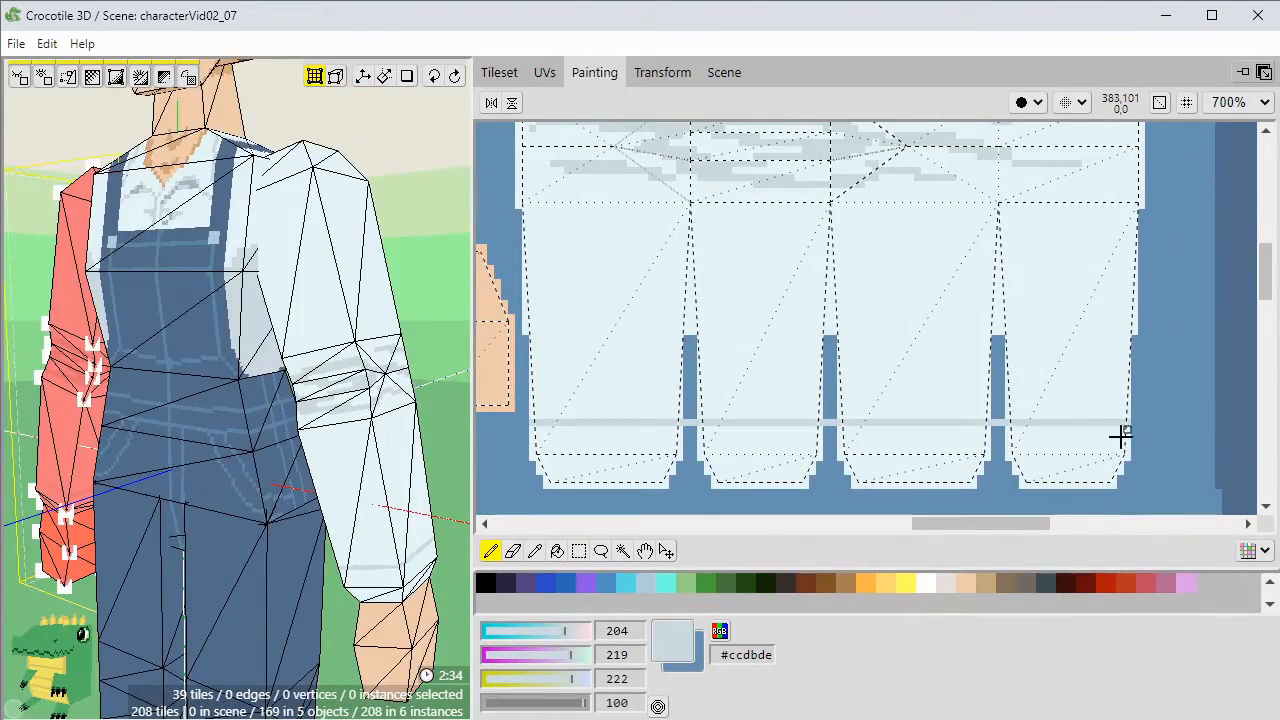
mouse_move(349, 640)
middle_mouse_down()
mouse_move(420, 650)
mouse_move(365, 640)
middle_mouse_up()
middle_click_drag(794, 411, 788, 417)
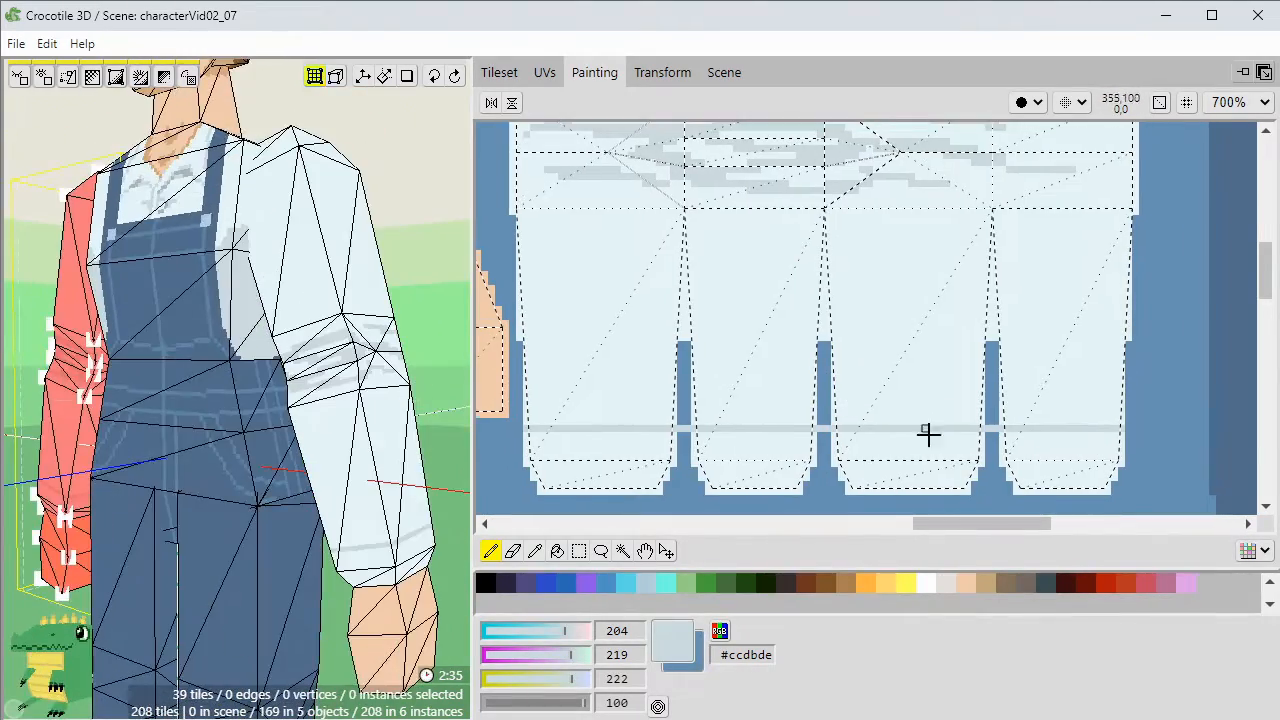
Pencil the cuff's slit in #ccdbde along both sides of the gap between the last two forearm faces.
left_click_drag(967, 400, 947, 490)
middle_click_drag(430, 455, 335, 455)
left_click_drag(971, 433, 978, 348)
middle_click_drag(400, 455, 240, 466)
left_click_drag(1006, 342, 1014, 431)
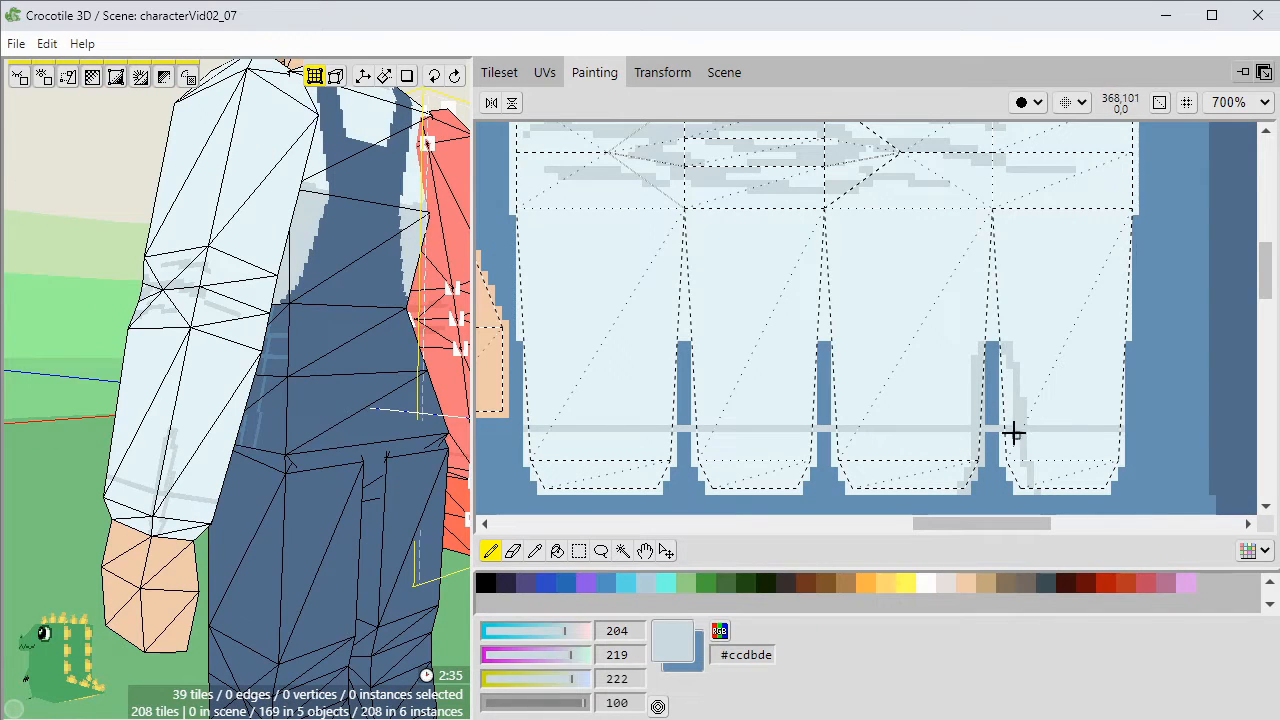
middle_click_drag(400, 455, 440, 463)
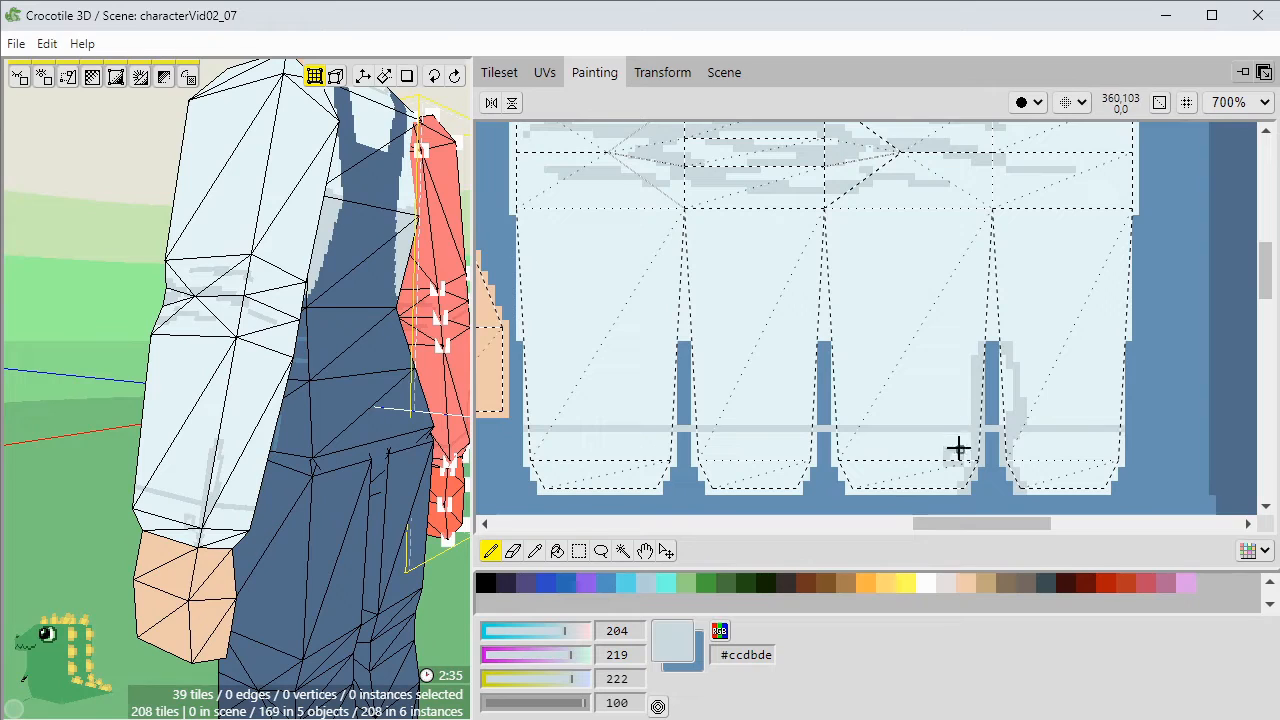
Draw two small square #ccdbde buttons beside the cuff slit, one above and one below the cuff line.
middle_click_drag(190, 472, 369, 451)
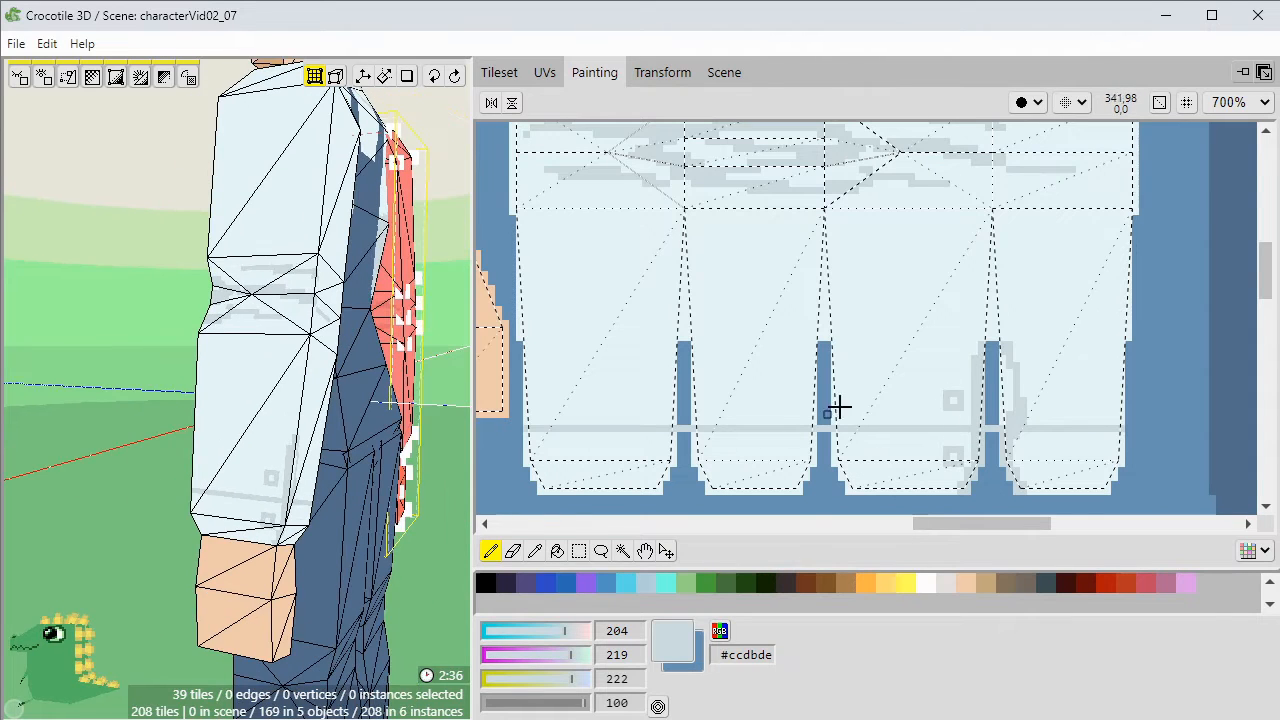
middle_click_drag(560, 420, 1066, 426)
Darken the inner edge of the cuff slit on the last forearm face with #adb5c2.
middle_click_drag(600, 420, 1100, 400)
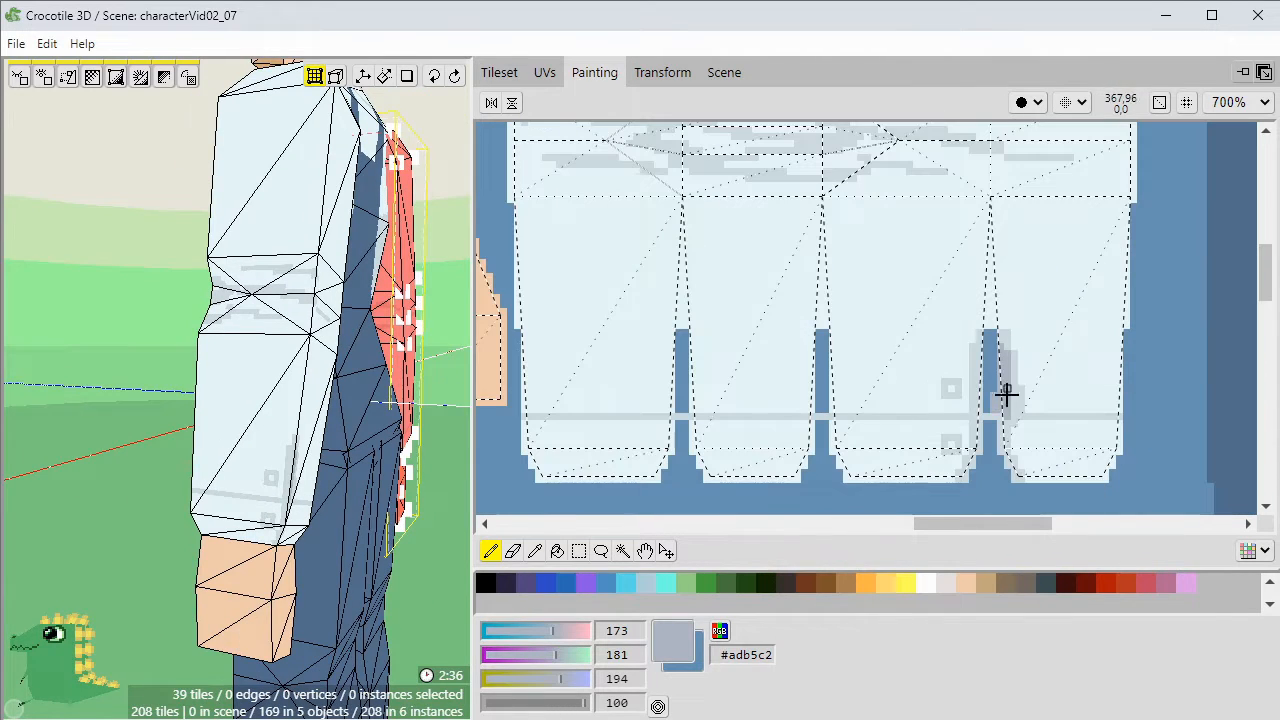
middle_click_drag(370, 440, 306, 443)
scroll(306, 443, "down", 2)
Taper the top of the cuff slit and pencil short #ccdbde creases spreading from it across the last forearm face.
left_click(1020, 451, "alt")
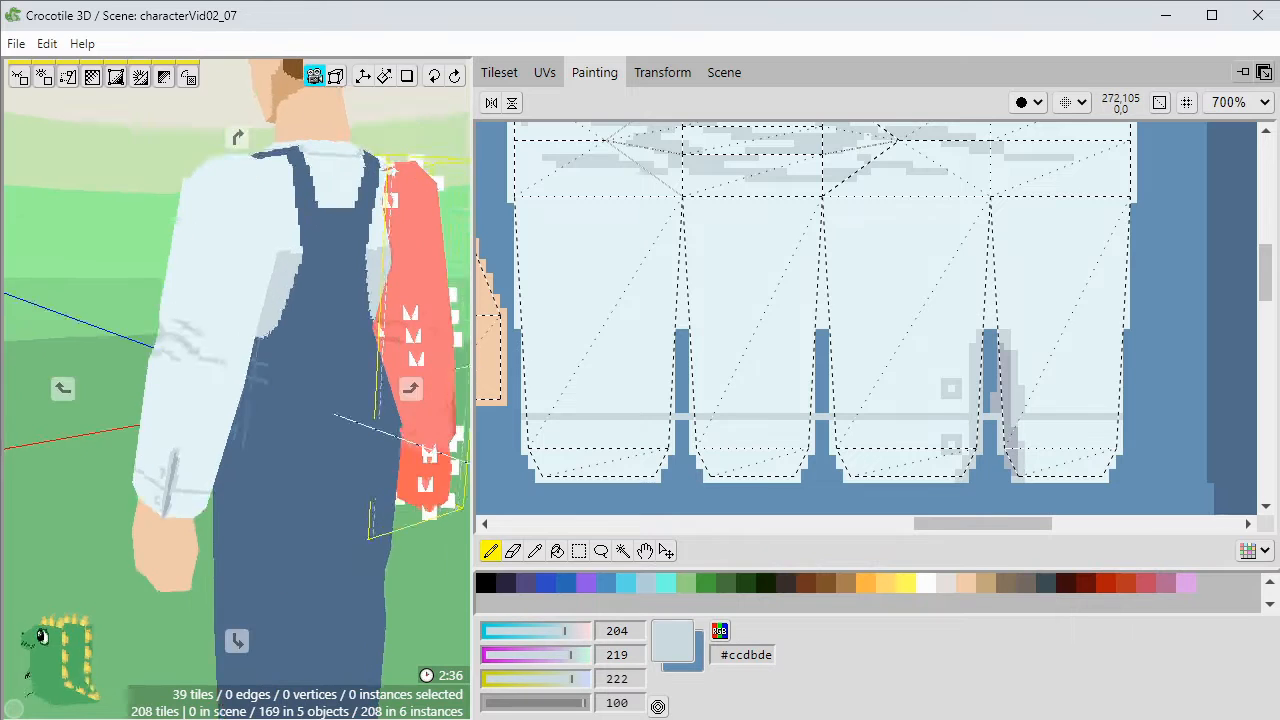
left_click_drag(1005, 330, 1001, 312)
middle_click_drag(330, 400, 614, 402)
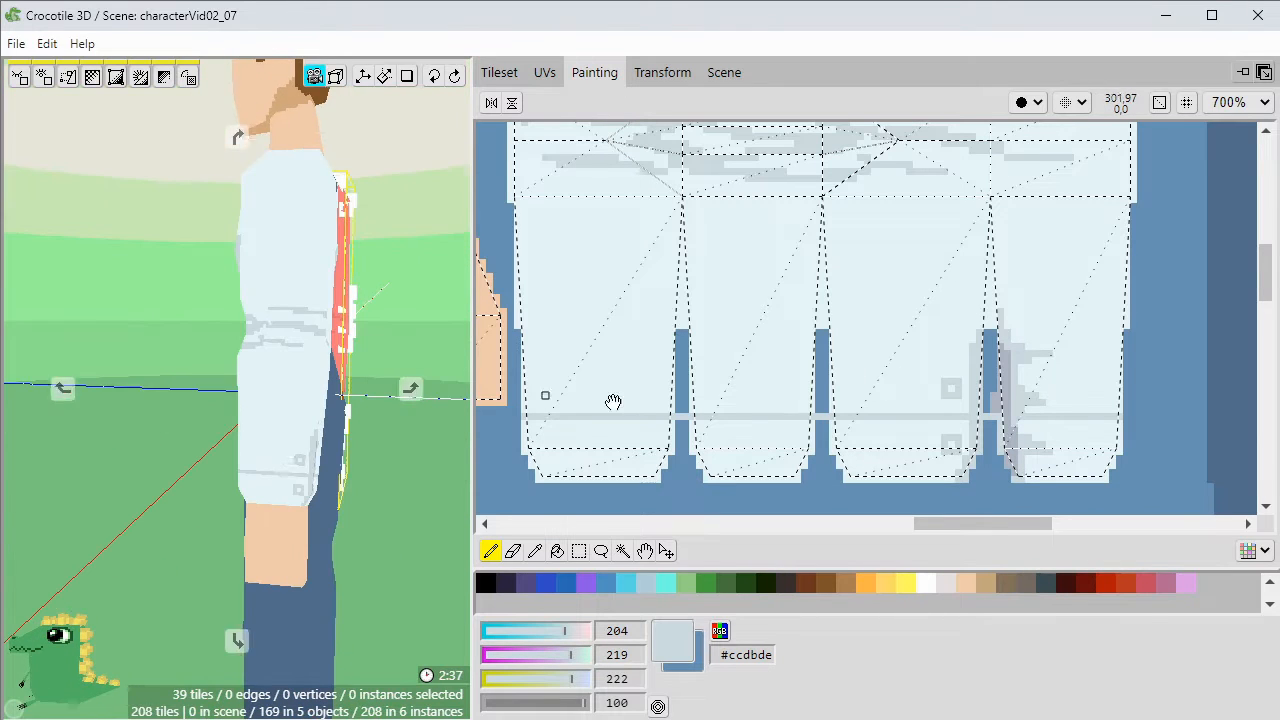
Pencil #ccdbde creases around the two cuff buttons, shade the buttons darker and clean up with #e6f5f7.
left_click_drag(895, 389, 948, 366)
left_click(1008, 413, "alt")
left_click(943, 443)
left_click(950, 395)
left_click(933, 411, "alt")
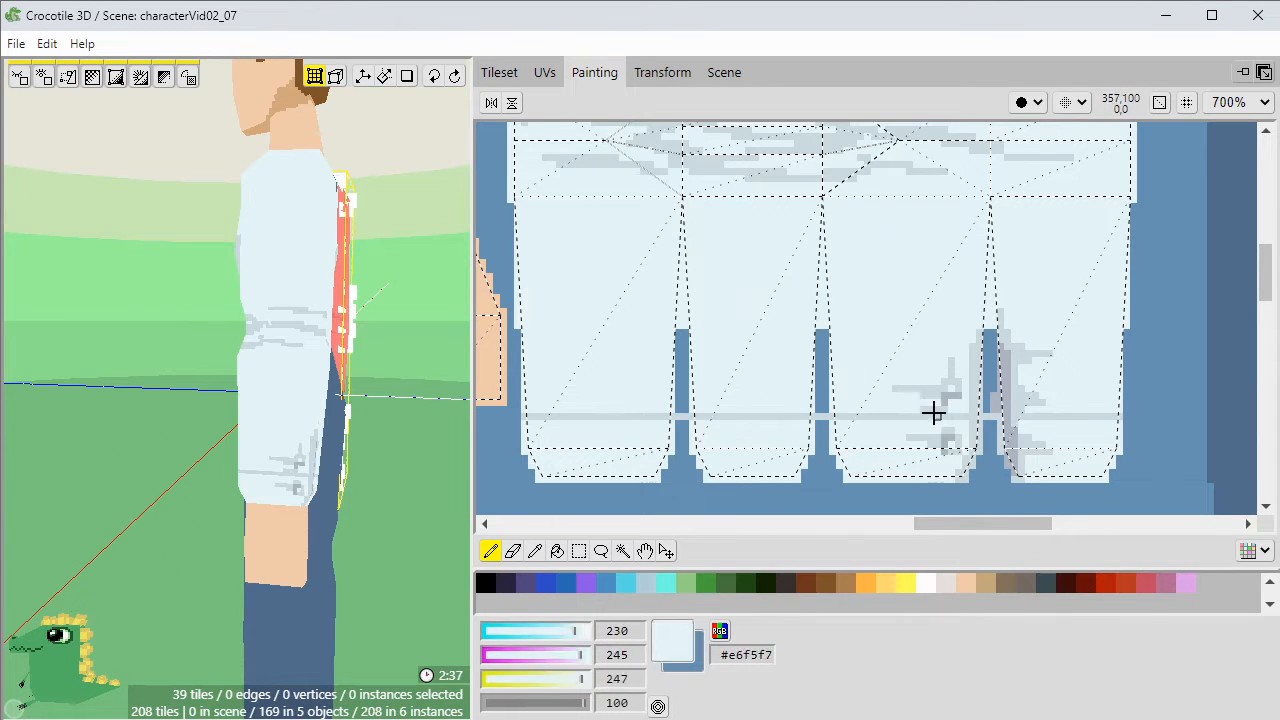
left_click(933, 416, "alt")
mouse_move(410, 440)
middle_mouse_down()
mouse_move(365, 475)
mouse_move(390, 475)
middle_mouse_up()
left_click(968, 440, "alt")
mouse_move(229, 400)
middle_mouse_down()
mouse_move(330, 400)
mouse_move(130, 400)
mouse_move(335, 400)
middle_mouse_up()
left_click(730, 170, "alt")
mouse_move(728, 211)
middle_mouse_down()
mouse_move(734, 251)
mouse_move(914, 600)
mouse_move(739, 631)
middle_mouse_up()
left_click_drag(969, 273, 836, 330)
key("ctrl+z")
middle_click_drag(330, 400, 260, 400)
mouse_move(956, 239)
left_mouse_down()
mouse_move(805, 250)
mouse_move(697, 305)
left_mouse_up()
middle_click_drag(330, 330, 392, 330)
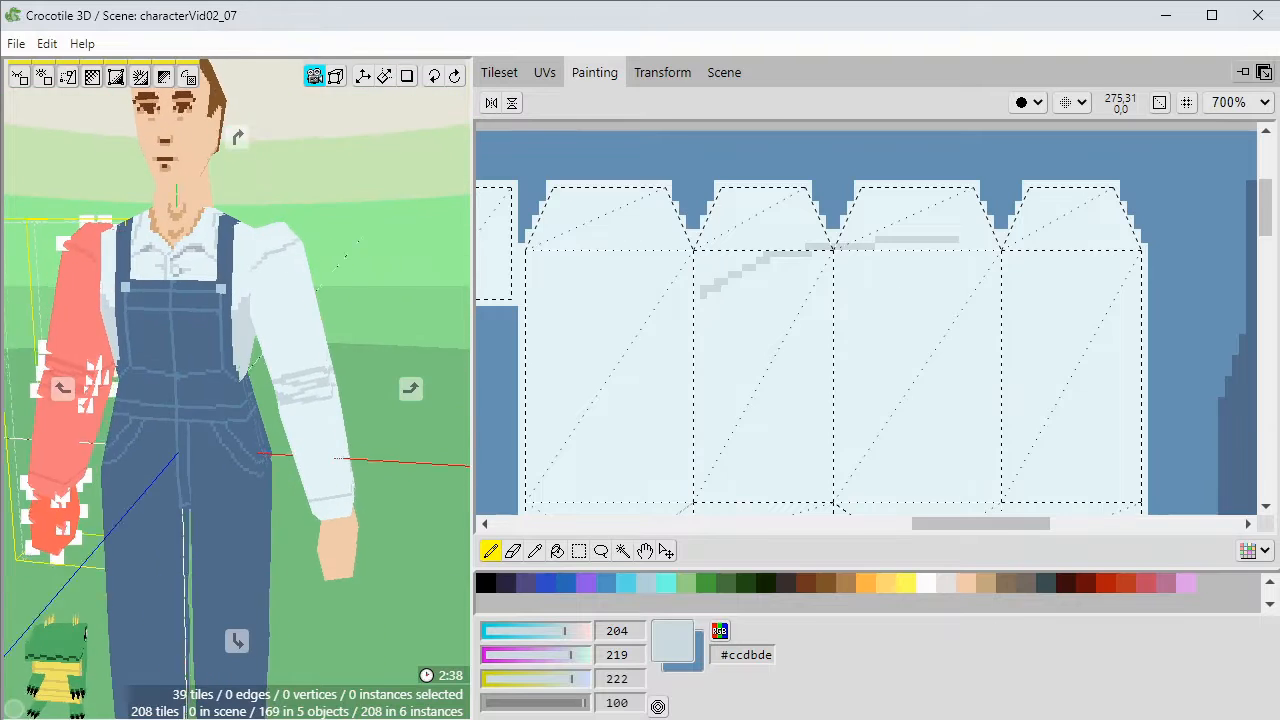
key("ctrl+z")
Pencil diagonal #ccdbde shoulder folds on the upper sleeve, converging into a solid shaded patch near the armpit.
left_click_drag(811, 217, 697, 306)
middle_click_drag(445, 320, 413, 320)
left_click_drag(690, 338, 740, 317)
mouse_move(400, 350)
middle_mouse_down()
mouse_move(340, 335)
mouse_move(400, 330)
middle_mouse_up()
middle_click_drag(260, 260, 336, 276)
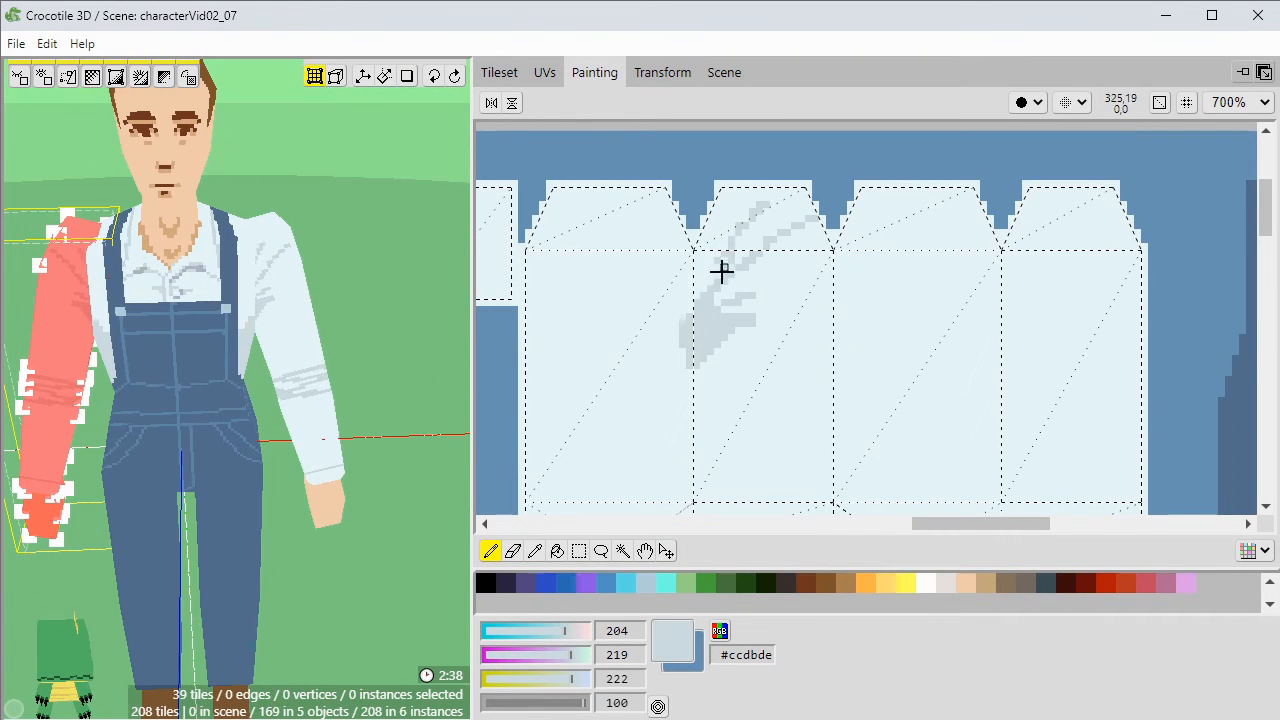
left_click_drag(722, 272, 701, 294)
right_click(759, 208)
mouse_move(300, 330)
middle_mouse_down()
mouse_move(340, 335)
mouse_move(240, 310)
middle_mouse_up()
Outline the armpit shadow across the first upper sleeve face with #ccdbde and fill it solid.
middle_click_drag(710, 271, 794, 195)
right_click(794, 195)
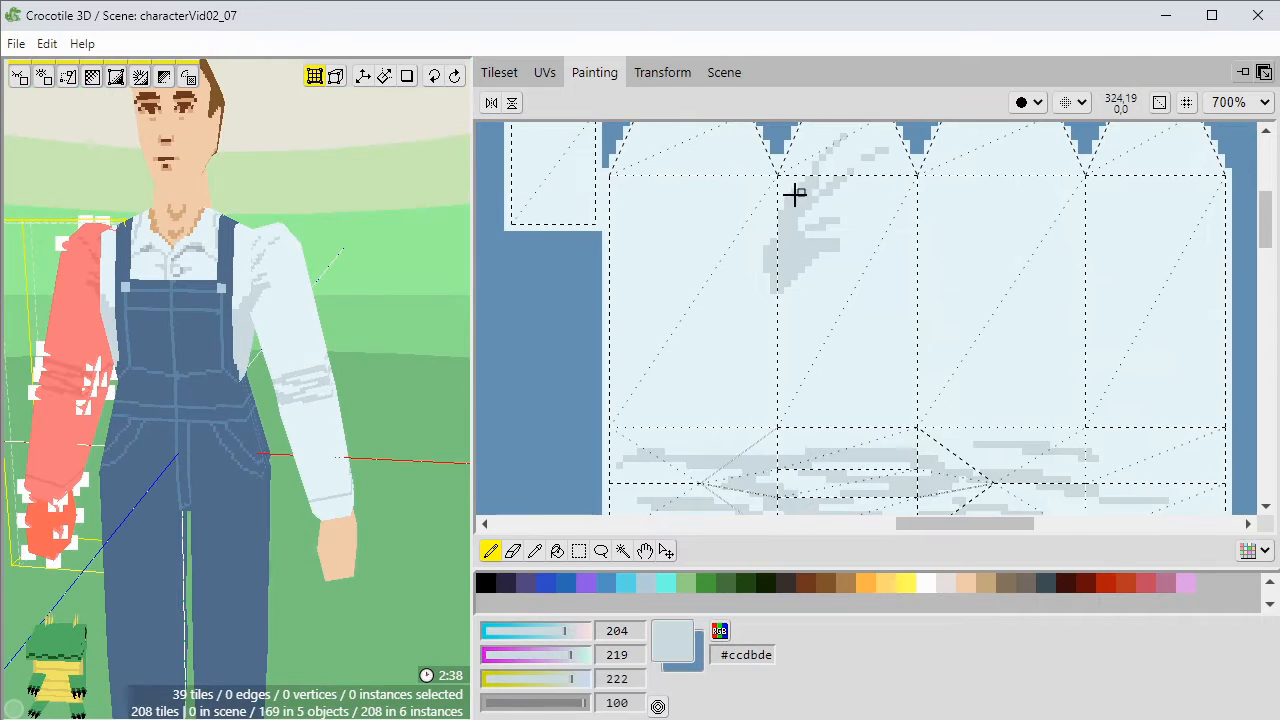
middle_click_drag(760, 271, 744, 246)
left_click_drag(762, 262, 640, 283)
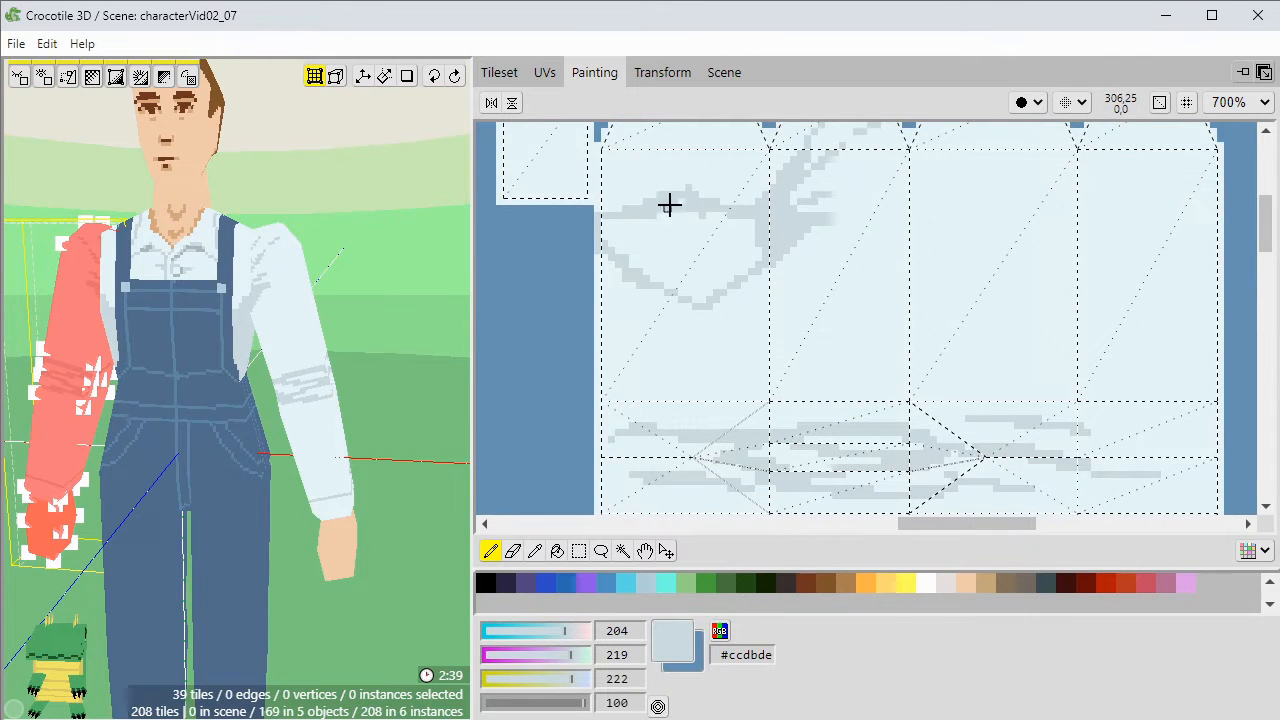
key("g")
left_click(680, 245)
Pencil a diagonal #ccdbde shoulder fold at the outer edge of the last upper sleeve face.
middle_click_drag(300, 330, 270, 330)
middle_click_drag(1126, 311, 1014, 376)
middle_click_drag(330, 330, 170, 330)
key("b")
left_click_drag(1100, 238, 1052, 176)
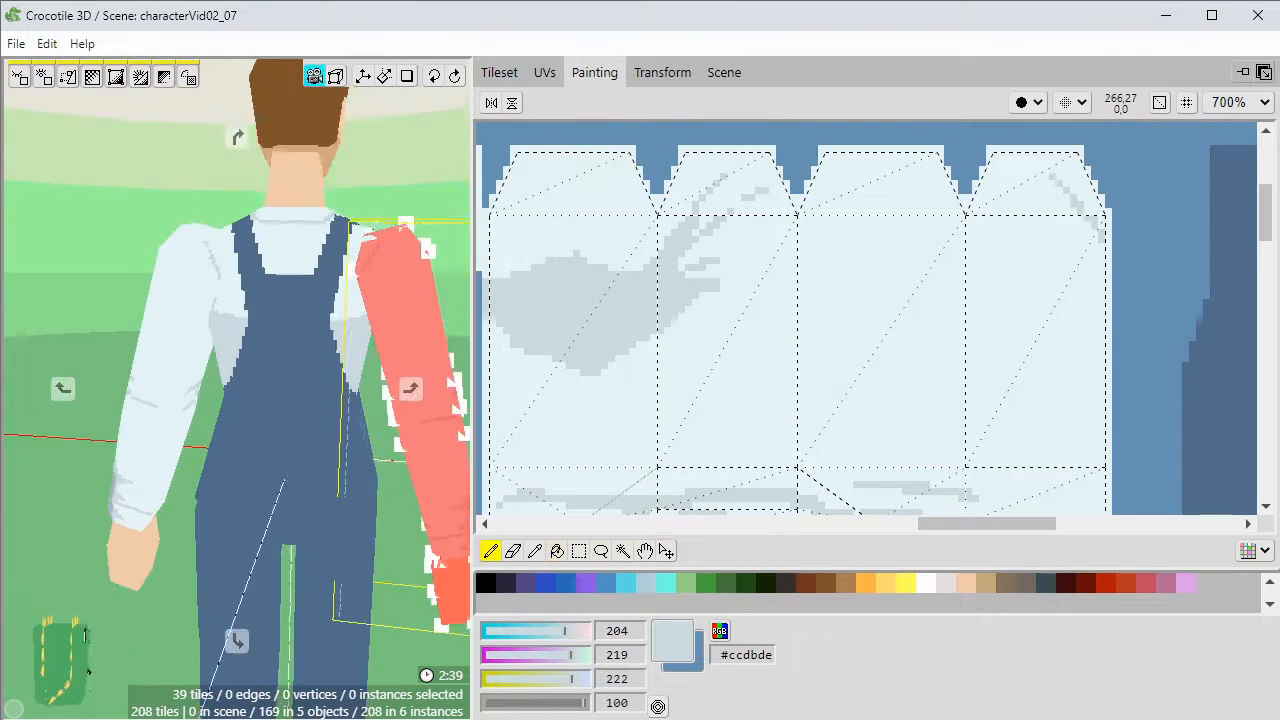
middle_click_drag(275, 288, 270, 310)
Shade an armpit patch with short radiating creases in #ccdbde along the outer edge of the last upper sleeve face.
mouse_move(1052, 215)
left_mouse_down()
mouse_move(1094, 246)
mouse_move(1108, 371)
mouse_move(1105, 360)
left_mouse_up()
right_click(1105, 212)
right_click(1100, 242)
mouse_move(400, 340)
middle_mouse_down()
mouse_move(345, 315)
mouse_move(450, 316)
middle_mouse_up()
scroll(220, 390, "down", 2)
mouse_move(200, 395)
middle_mouse_down()
mouse_move(100, 403)
mouse_move(200, 395)
middle_mouse_up()
scroll(1094, 280, "up", 2)
middle_click_drag(1094, 280, 1044, 328)
right_click(1044, 328)
key("ctrl+z")
scroll(300, 350, "up", 1)
mouse_move(300, 350)
middle_mouse_down()
mouse_move(280, 385)
mouse_move(271, 351)
mouse_move(290, 360)
middle_mouse_up()
right_click(1060, 340)
Deselect the arm tiles and look over the sleeve shading on the model and tileset.
middle_click_drag(120, 276, 680, 125)
key("space")
mouse_move(286, 400)
middle_mouse_down()
mouse_move(274, 403)
mouse_move(270, 370)
mouse_move(330, 399)
mouse_move(249, 401)
middle_mouse_up()
key("Escape")
scroll(249, 401, "up", 2)
scroll(780, 330, "down", 6)
mouse_move(600, 470)
middle_mouse_down()
mouse_move(817, 371)
mouse_move(890, 355)
middle_mouse_up()
middle_click_drag(606, 467, 812, 420)
middle_click_drag(1240, 190, 989, 366)
scroll(989, 360, "up", 2)
Outline and fill a lighter #dee6ed shade on the upper sleeve, from the armpit shadow down to the elbow creases.
right_click(989, 354)
left_click(571, 631)
left_click(575, 655)
left_click(580, 679)
left_click_drag(580, 679, 577, 679)
middle_click_drag(1002, 290, 904, 388)
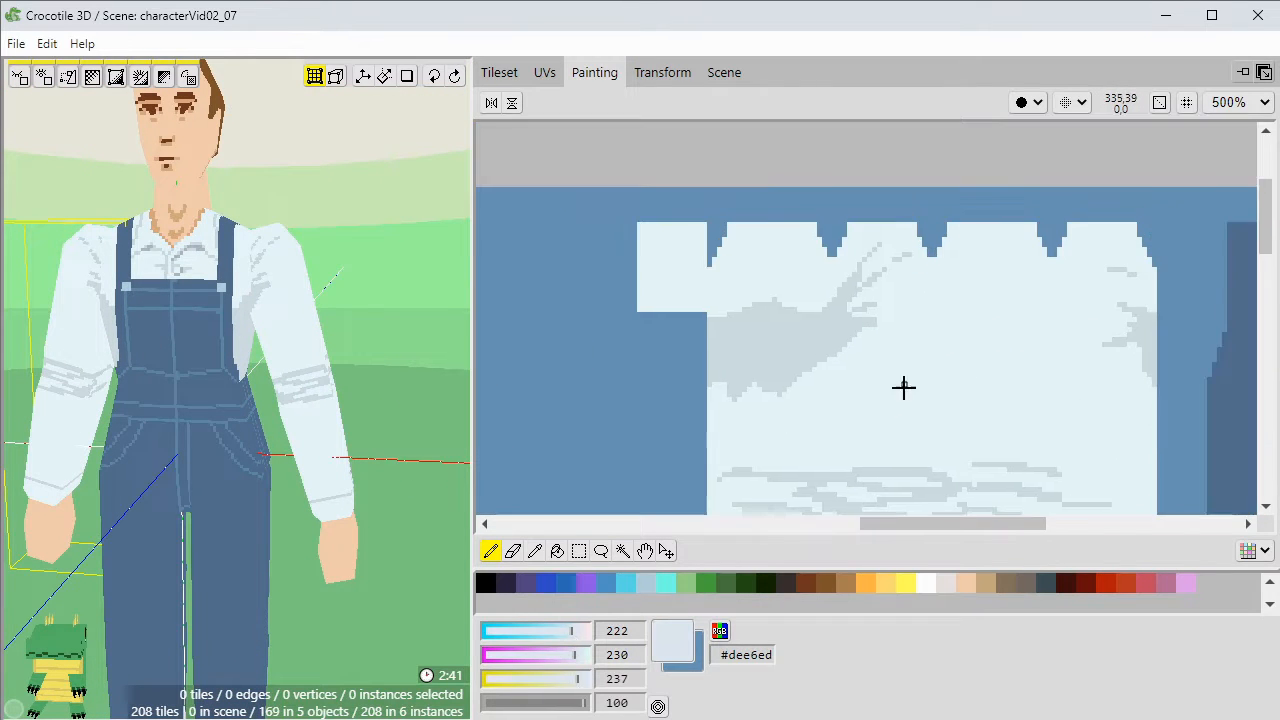
middle_click_drag(804, 461, 795, 356)
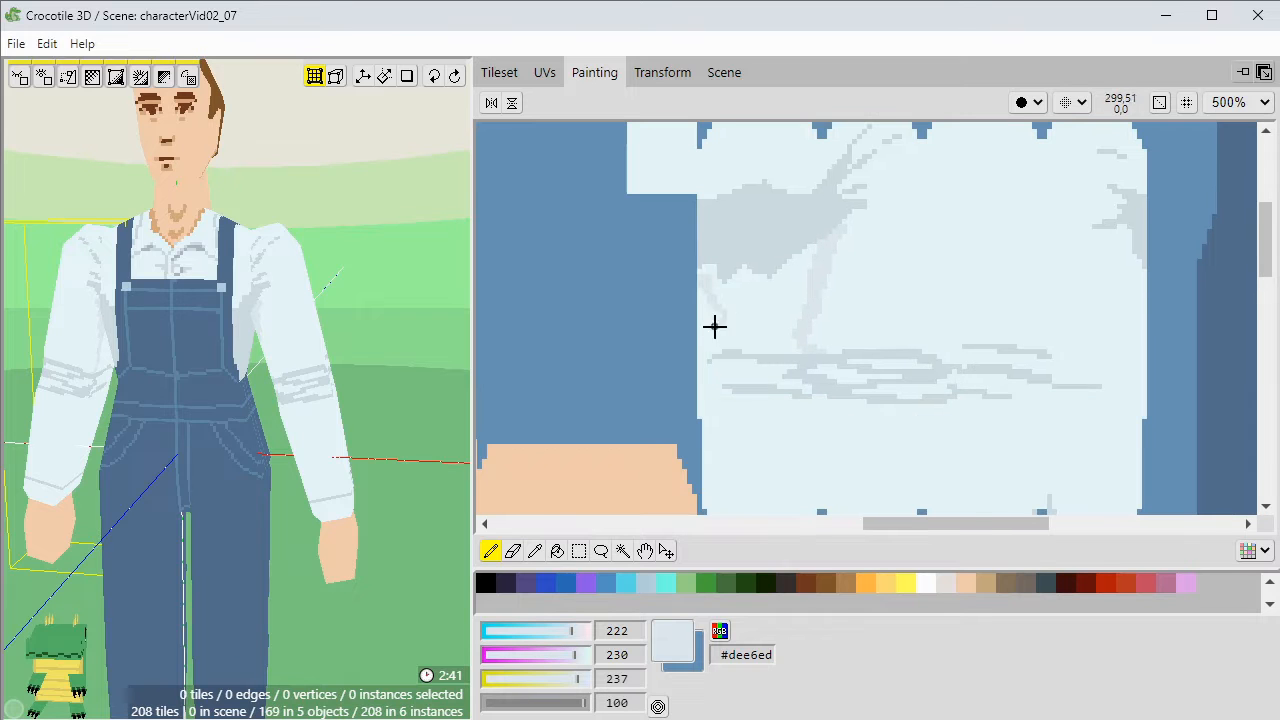
key("g")
left_click(763, 357)
middle_click_drag(330, 510, 249, 486)
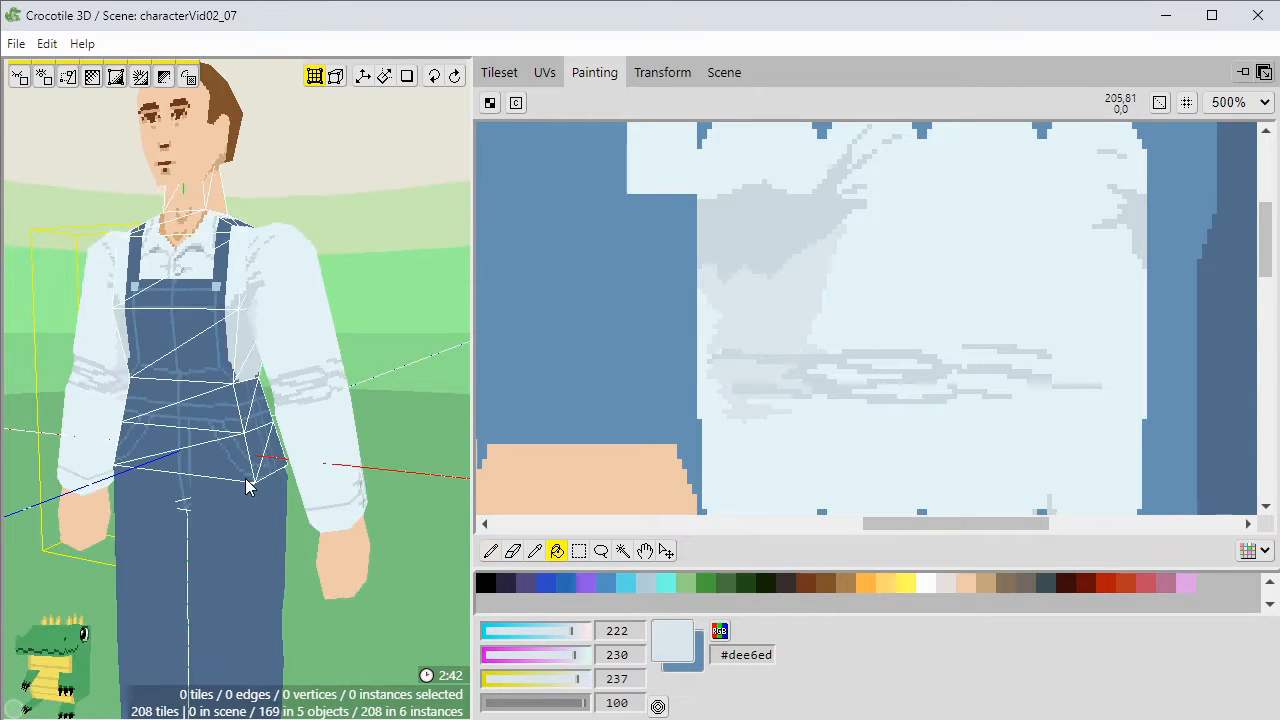
Turn on horizontally mirrored painting and fill lighter #dee6ed shading over the upper part of the torso's side shadows.
mouse_move(482, 378)
middle_mouse_down()
mouse_move(980, 291)
mouse_move(1240, 180)
middle_mouse_up()
scroll(962, 321, "up", 1)
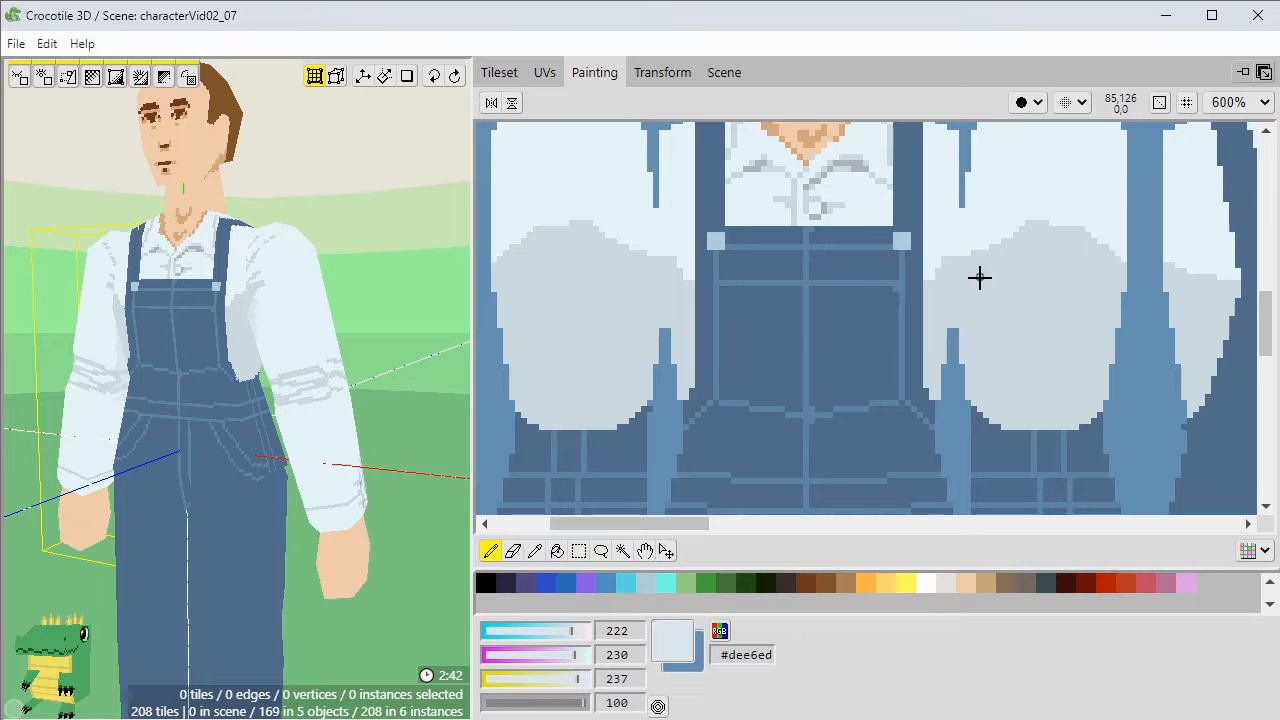
scroll(979, 278, "down", 4)
scroll(740, 323, "up", 5)
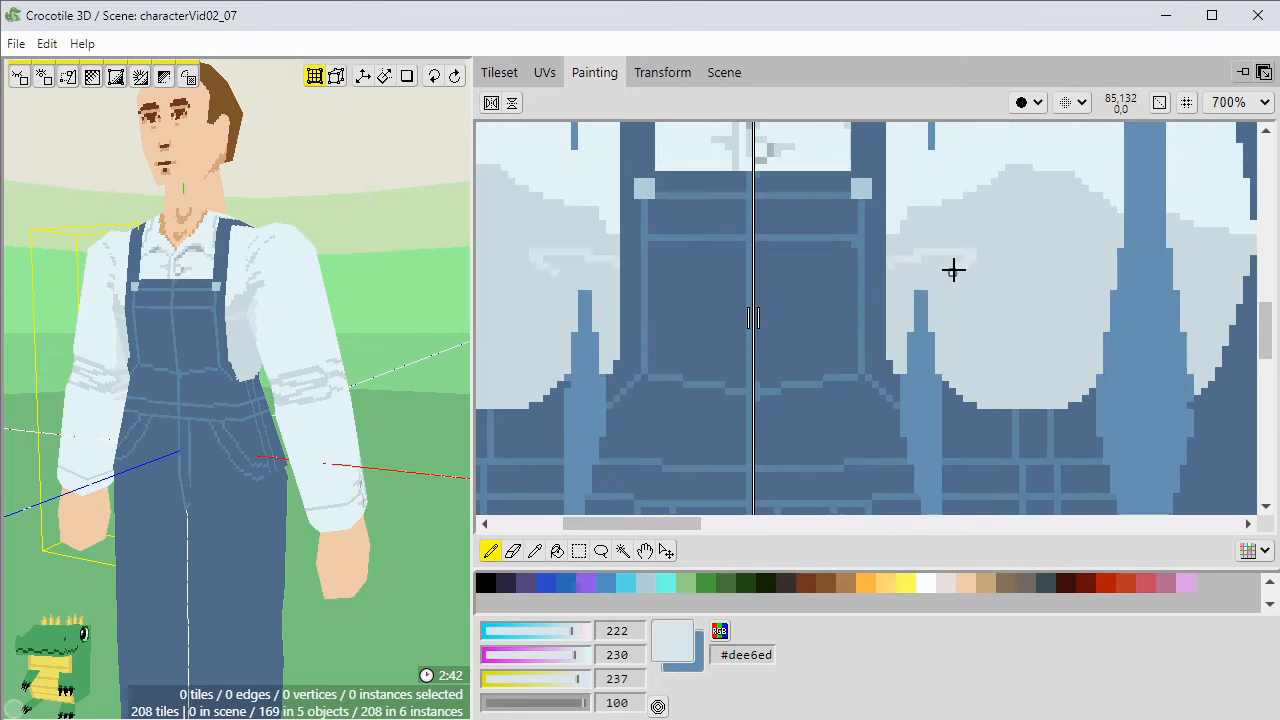
key("g")
left_click(1020, 260)
Refine the edges of the lighter torso side shading and pencil short mirrored folds toward the overall straps.
middle_click_drag(668, 323, 797, 340)
mouse_move(310, 380)
middle_mouse_down()
mouse_move(381, 385)
mouse_move(285, 370)
middle_mouse_up()
scroll(350, 365, "up", 2)
middle_click_drag(1067, 288, 995, 332)
key("b")
mouse_move(345, 380)
middle_mouse_down()
mouse_move(295, 375)
mouse_move(400, 395)
middle_mouse_up()
right_click(955, 295)
middle_click_drag(955, 295, 954, 340)
mouse_move(200, 390)
middle_mouse_down()
mouse_move(380, 380)
mouse_move(306, 350)
mouse_move(305, 372)
middle_mouse_up()
right_click(600, 330)
middle_click_drag(824, 294, 801, 339)
Set the paint colour to #e8ebf0, then outline and fill over the upper part of the sleeve's armpit shadow.
key("g")
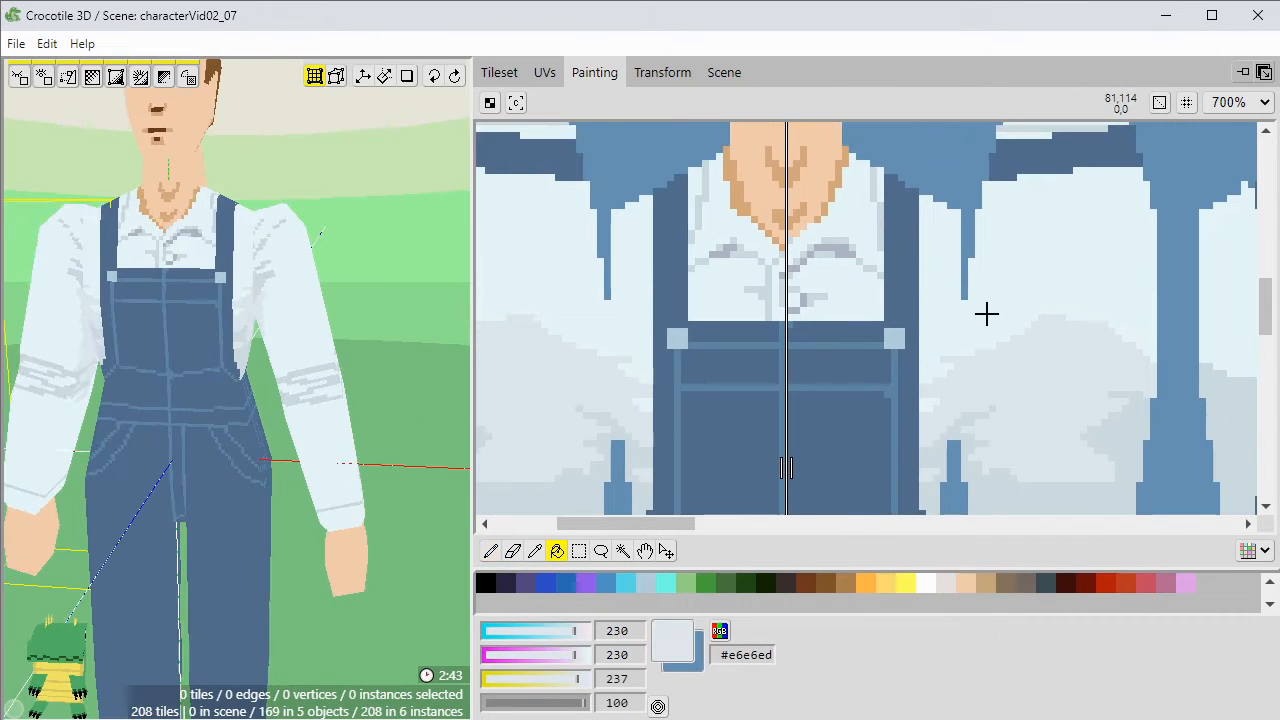
left_click_drag(582, 657, 576, 655)
mouse_move(360, 390)
middle_mouse_down()
mouse_move(200, 390)
mouse_move(340, 390)
middle_mouse_up()
mouse_move(1150, 295)
middle_mouse_down()
mouse_move(737, 289)
mouse_move(801, 478)
middle_mouse_up()
key("b")
middle_click_drag(899, 169, 751, 374)
left_click_drag(760, 372, 574, 392)
key("g")
left_click(669, 363)
key("ctrl+z")
left_click(680, 360)
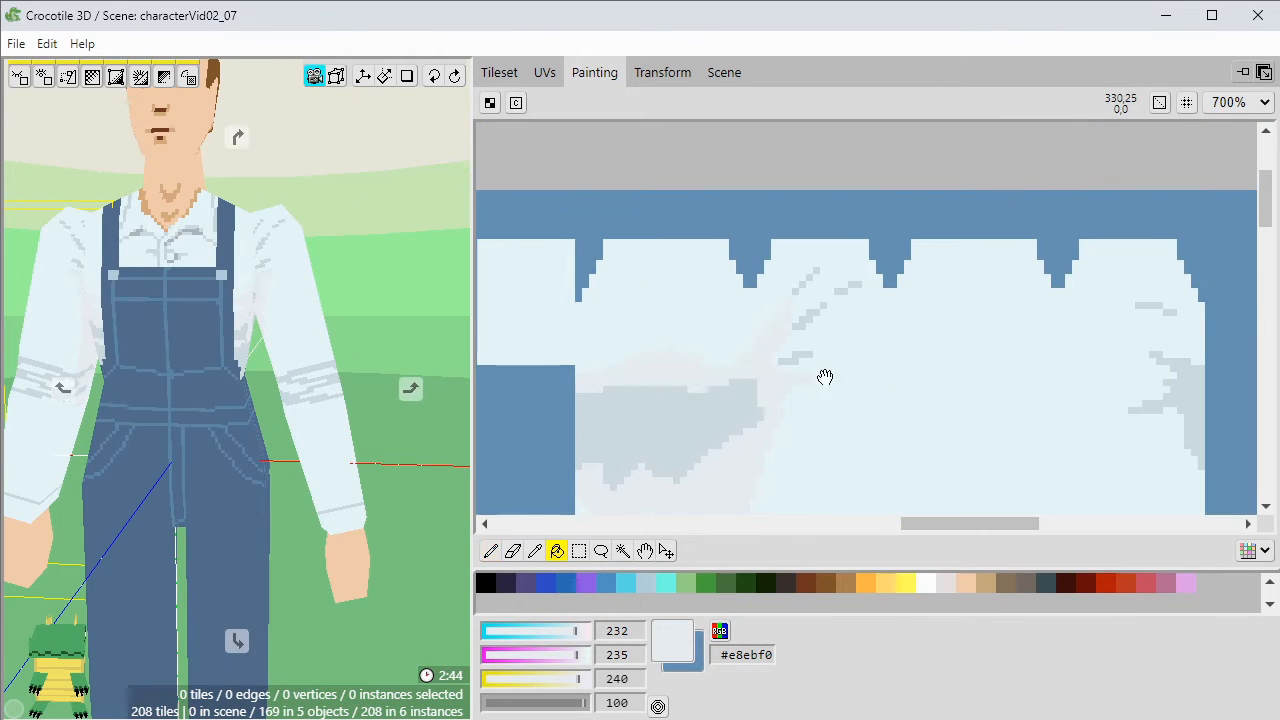
middle_click_drag(826, 380, 758, 352)
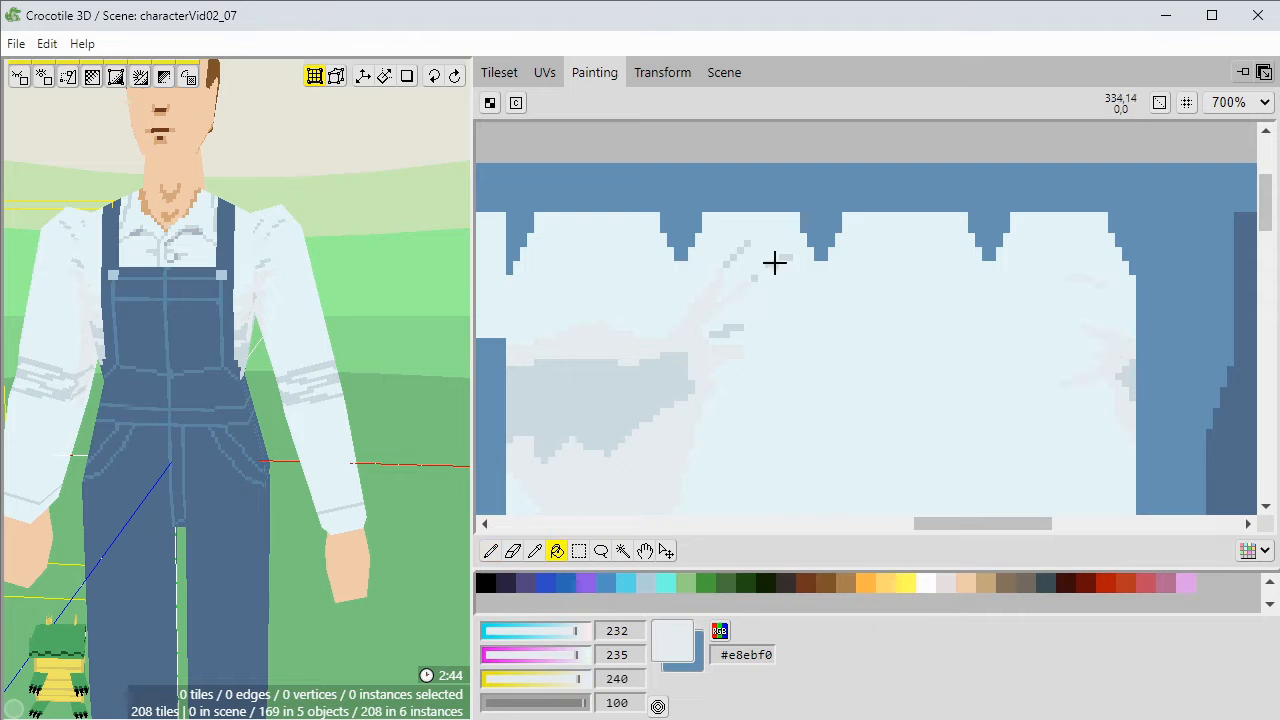
Fill a light #e8ebf0 band over the top of one side shadow on the shirt's back.
key("space")
mouse_move(355, 350)
left_mouse_down()
mouse_move(251, 371)
mouse_move(45, 375)
left_mouse_up()
left_click_drag(540, 300, 1111, 237)
left_click_drag(560, 490, 1180, 130)
left_click_drag(500, 500, 773, 316)
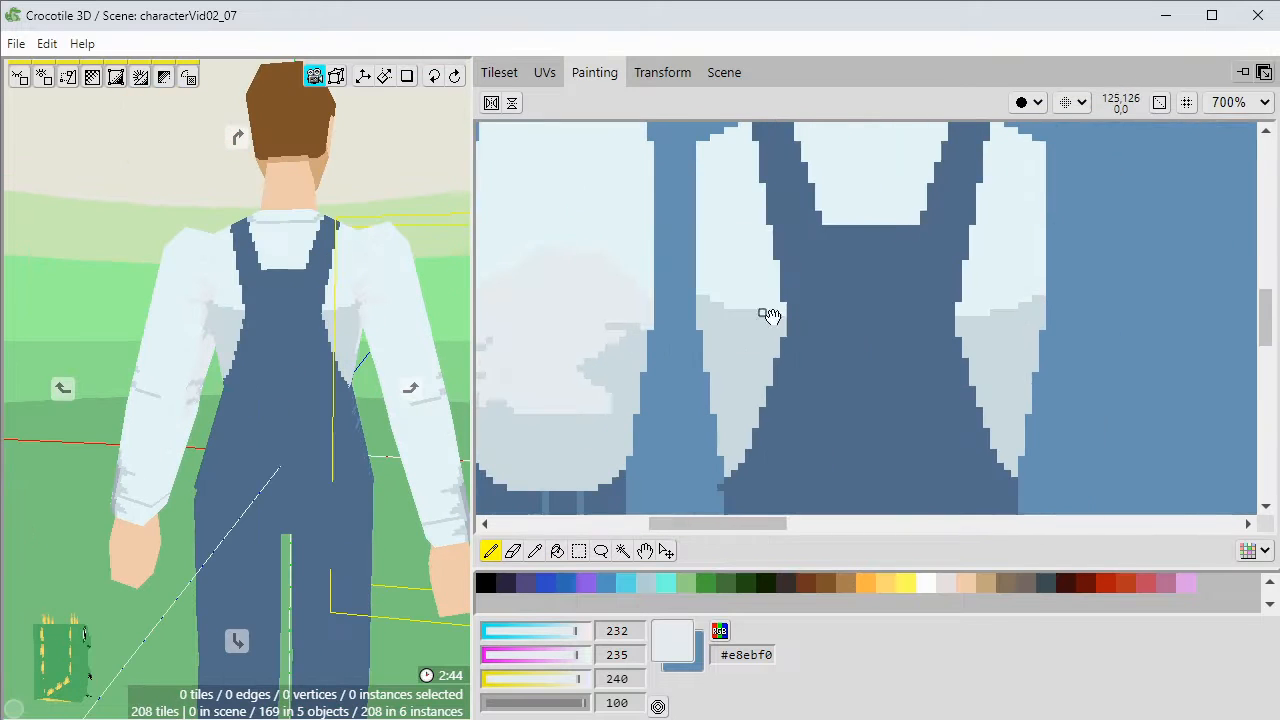
key("g")
left_click(760, 326)
key("space")
mouse_move(392, 370)
left_mouse_down()
mouse_move(440, 385)
mouse_move(435, 350)
mouse_move(470, 372)
left_mouse_up()
scroll(440, 385, "up", 2)
left_click(443, 381)
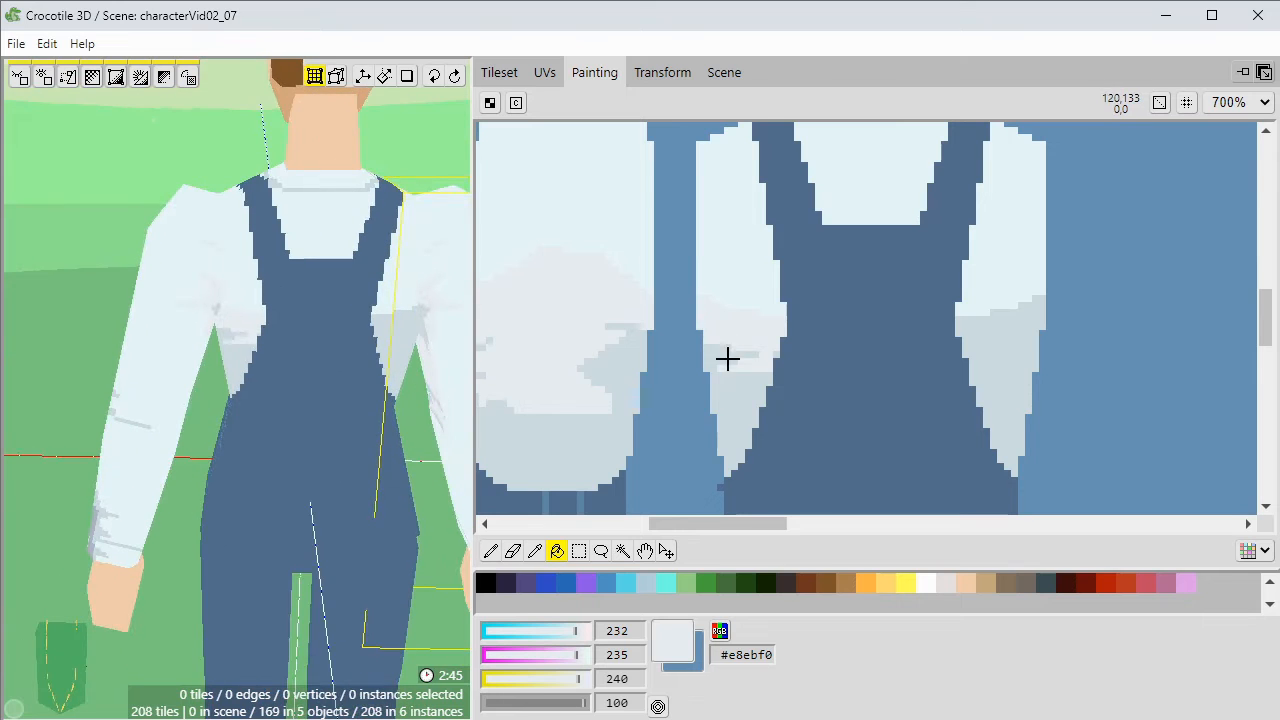
Touch up the lower edge of the light band on the shirt's back with the pencil.
key("b")
right_click(733, 374)
right_click(741, 365)
right_click(746, 360)
right_click(741, 366)
left_click_drag(744, 382, 724, 382)
Copy the finished side shading on the shirt's back, flip it horizontally and place it on the opposite side.
key("m")
key("ctrl+c")
key("ctrl+v")
left_click(491, 103)
mouse_move(702, 315)
left_mouse_down()
mouse_move(788, 392)
mouse_move(1014, 366)
mouse_move(1000, 366)
left_mouse_up()
key("b")
key("space")
mouse_move(440, 306)
left_mouse_down()
mouse_move(200, 306)
mouse_move(262, 400)
mouse_move(321, 446)
mouse_move(390, 440)
mouse_move(274, 441)
mouse_move(240, 409)
mouse_move(312, 420)
left_mouse_up()
scroll(262, 400, "up", 2)
scroll(321, 446, "down", 2)
key("space")
scroll(312, 420, "up", 2)
Save the scene as a new file named characterVid02_08.
key("ctrl+shift+s")
left_click(236, 403)
key("BackSpace")
type("8")
key("Return")
scroll(760, 330, "down", 5)
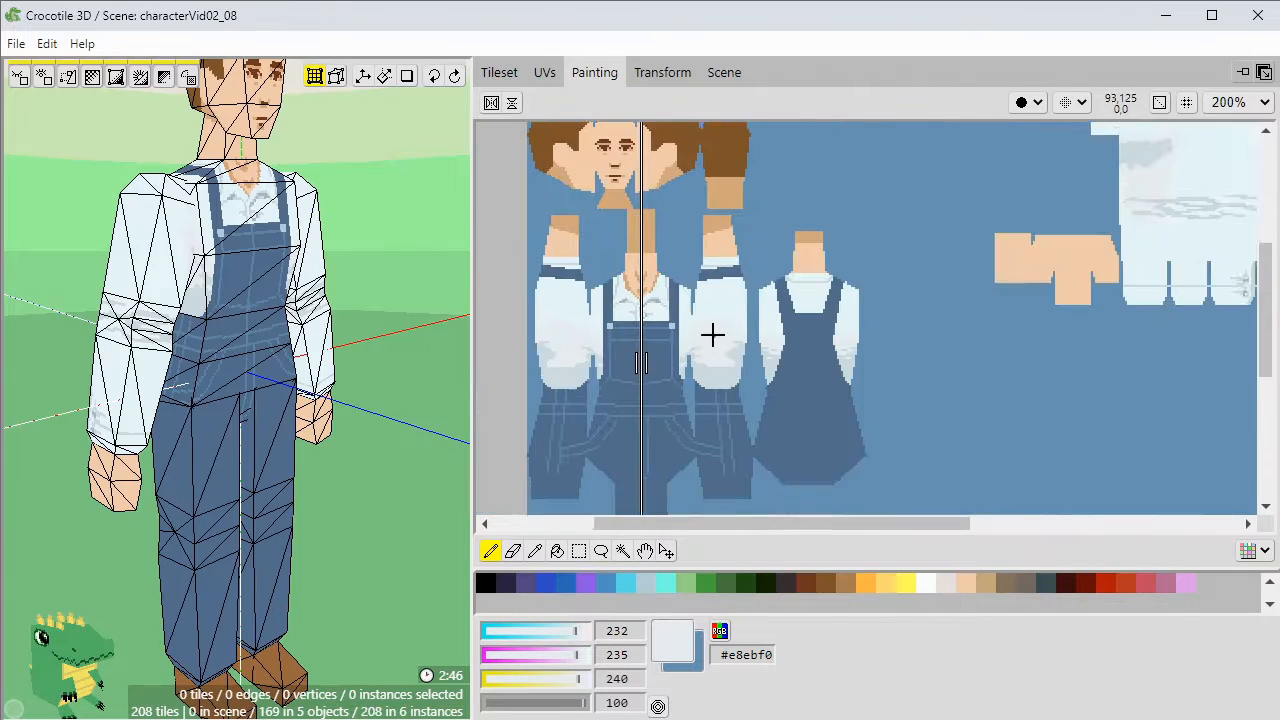
middle_click_drag(726, 283, 803, 314)
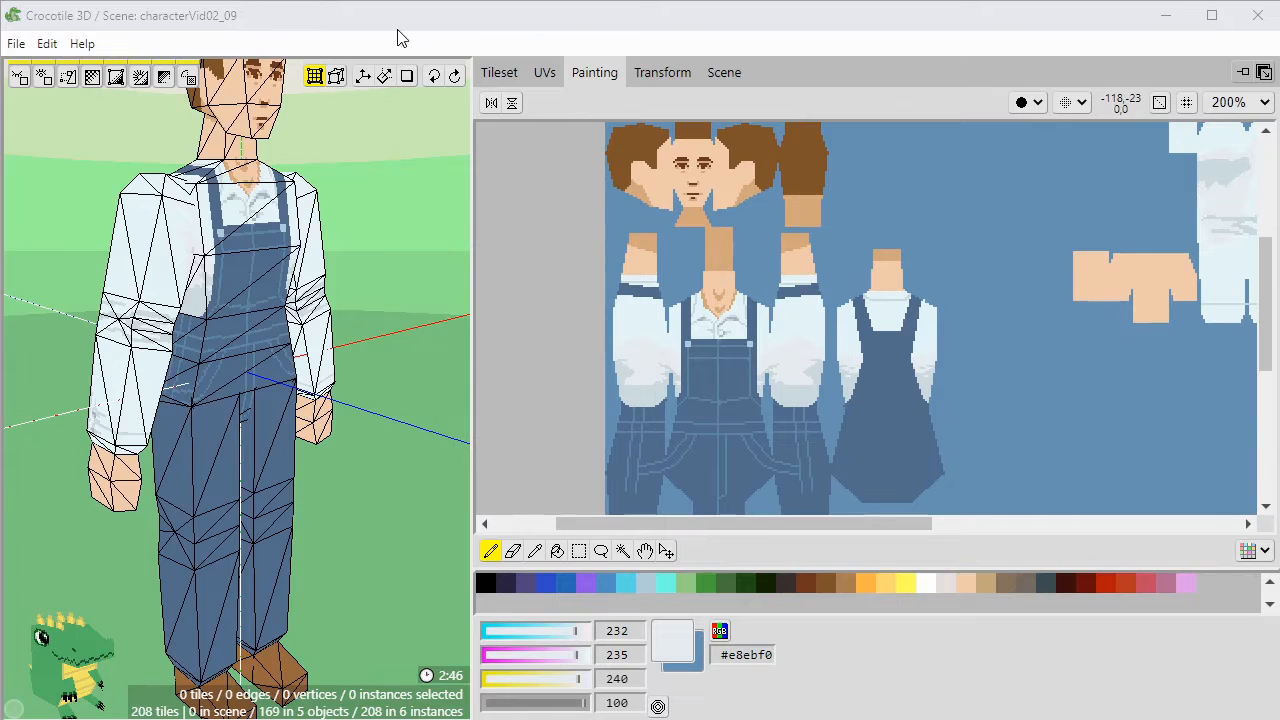
Show the scene's object list and widen the 3D viewport around the character.
left_click(405, 18)
left_click(724, 74)
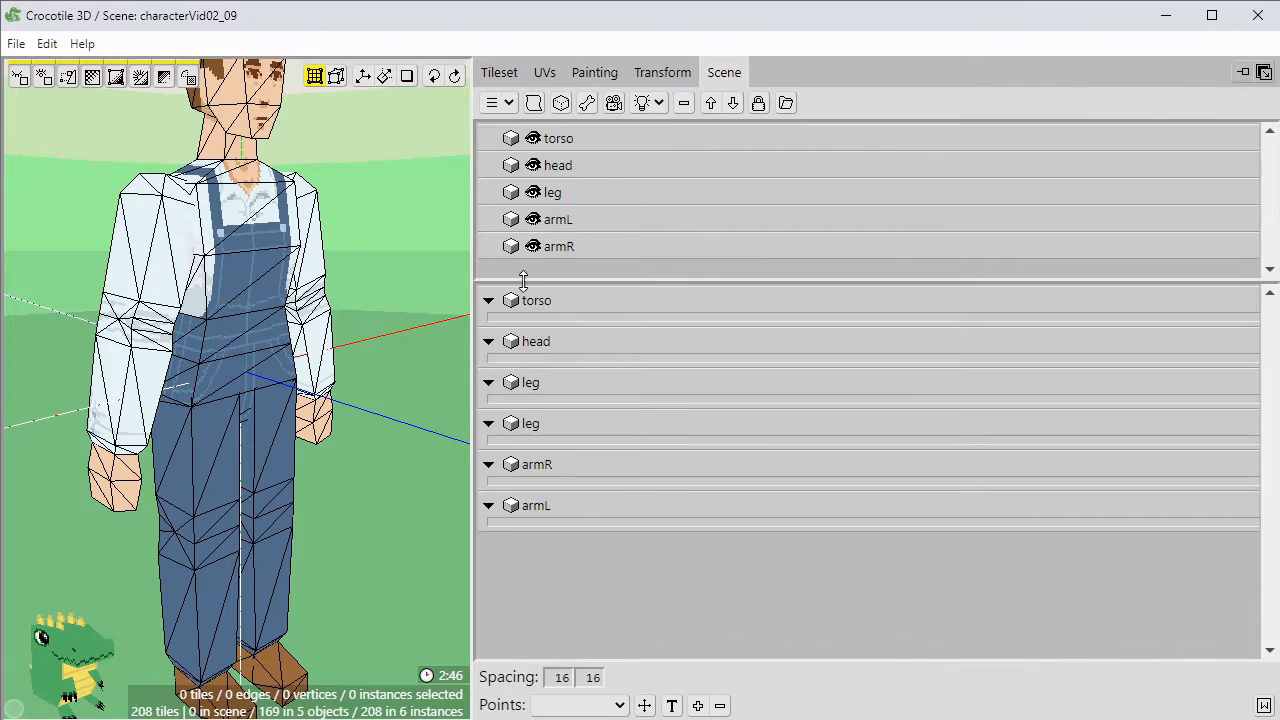
left_click_drag(549, 279, 845, 319)
key("space")
left_click_drag(653, 311, 600, 271)
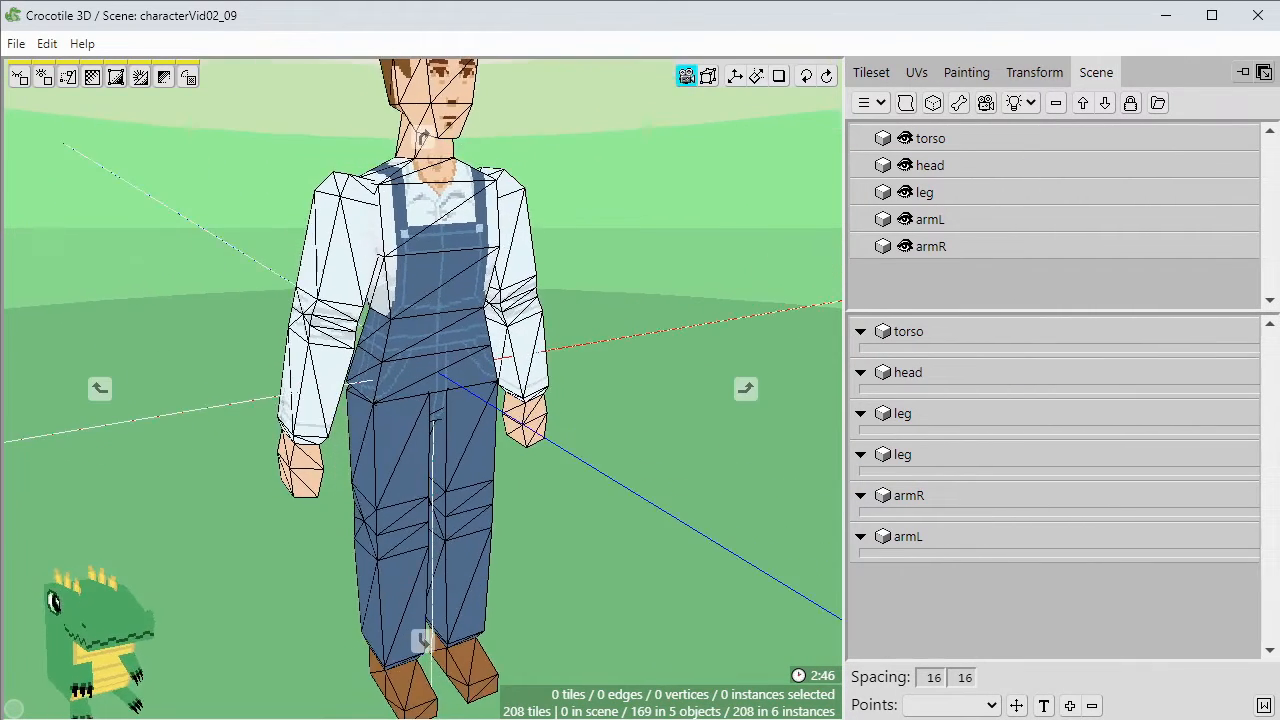
right_click_drag(600, 271, 602, 297)
key("space")
mouse_move(601, 337)
left_mouse_down()
mouse_move(458, 337)
mouse_move(605, 341)
left_mouse_up()
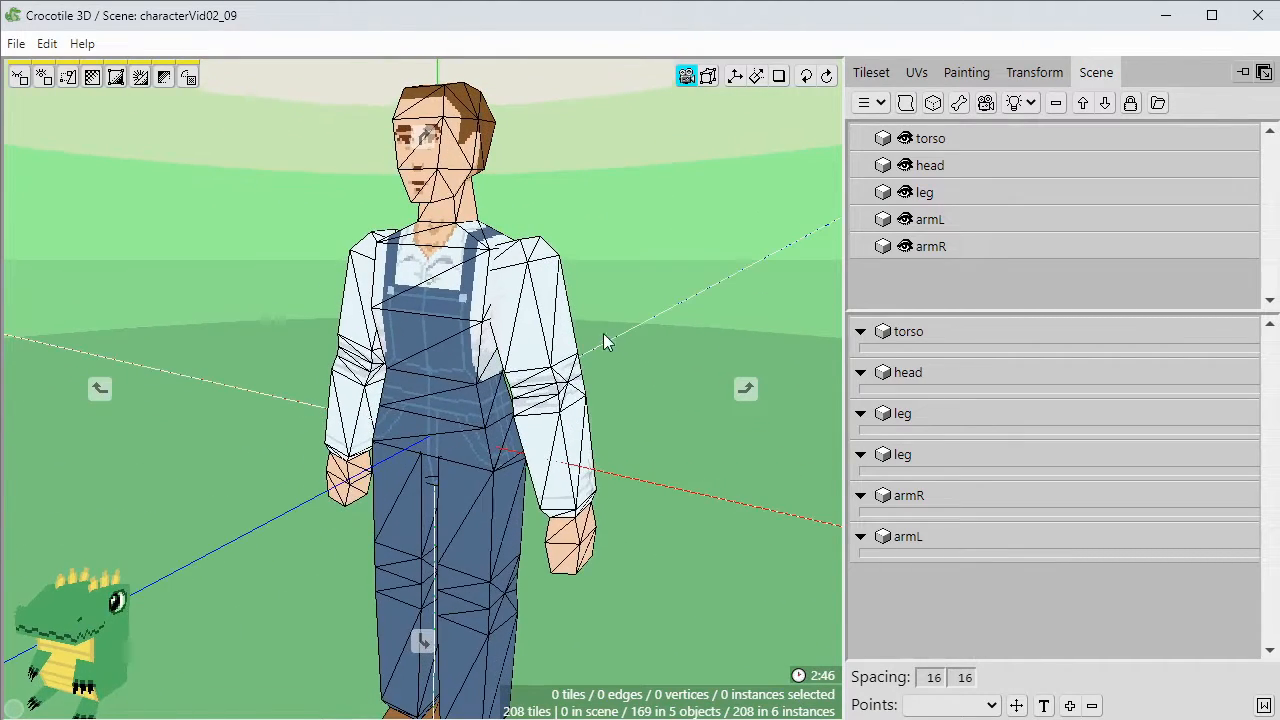
Clone the leg object and place the copy directly below the original in the object list.
right_click(948, 197)
left_click(992, 446)
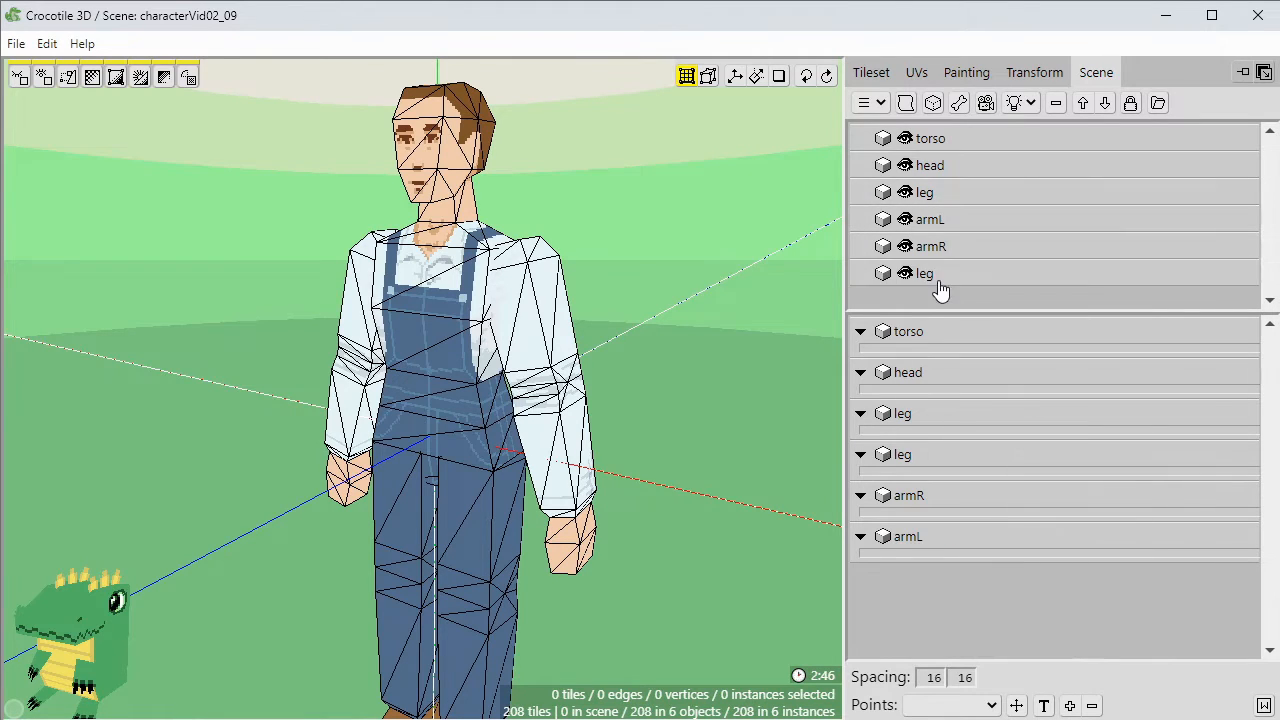
left_click_drag(940, 289, 940, 222)
double_click(932, 195)
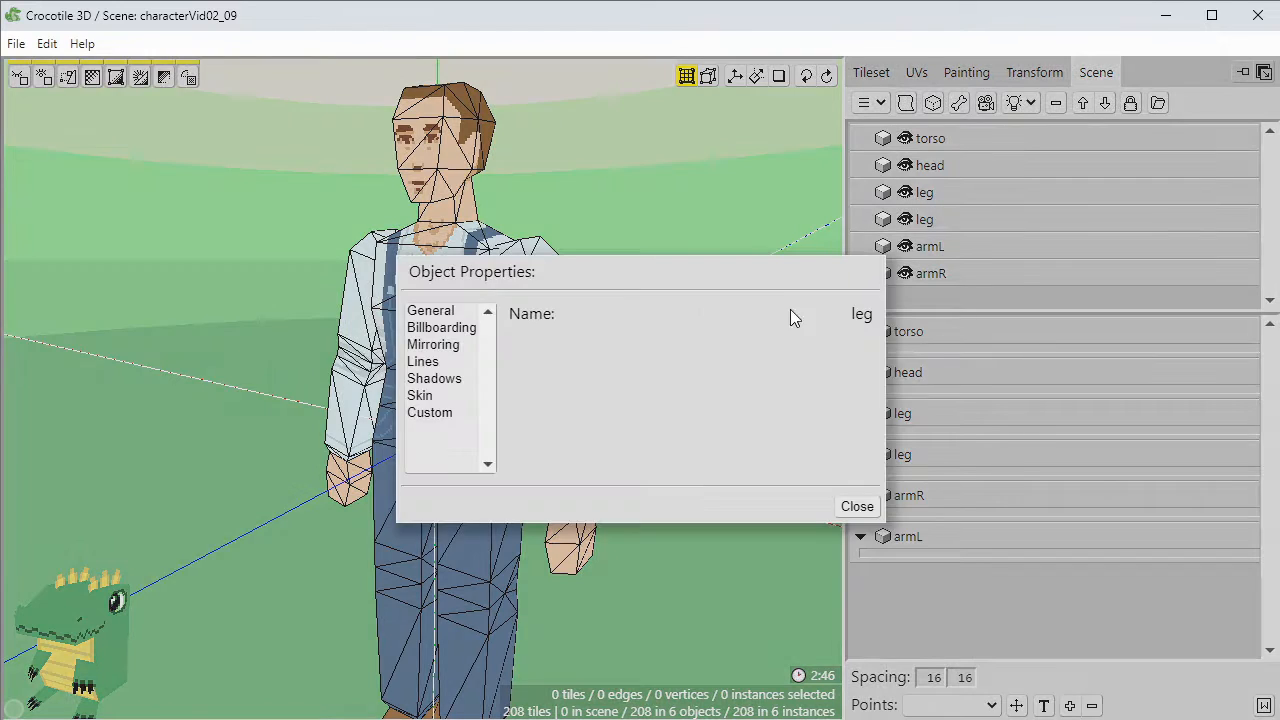
left_click(850, 505)
Rename the two leg objects legL and legR.
double_click(951, 200)
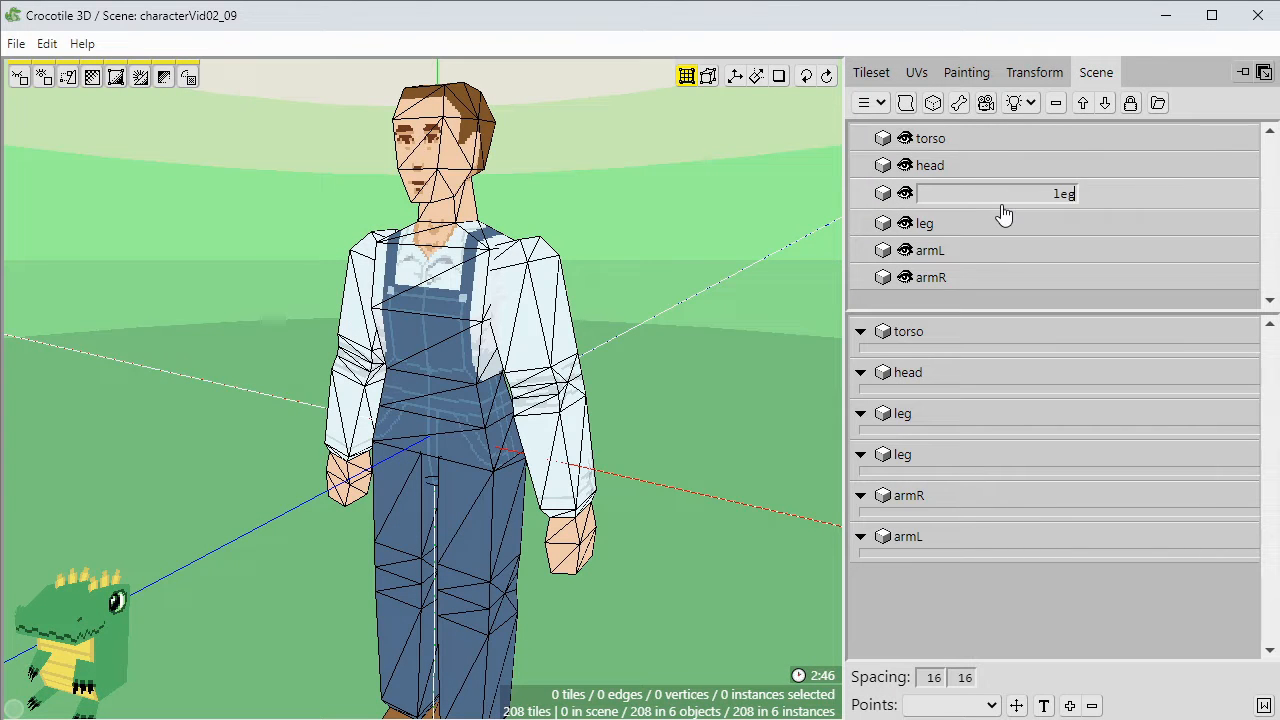
type("L")
key("Return")
double_click(930, 222)
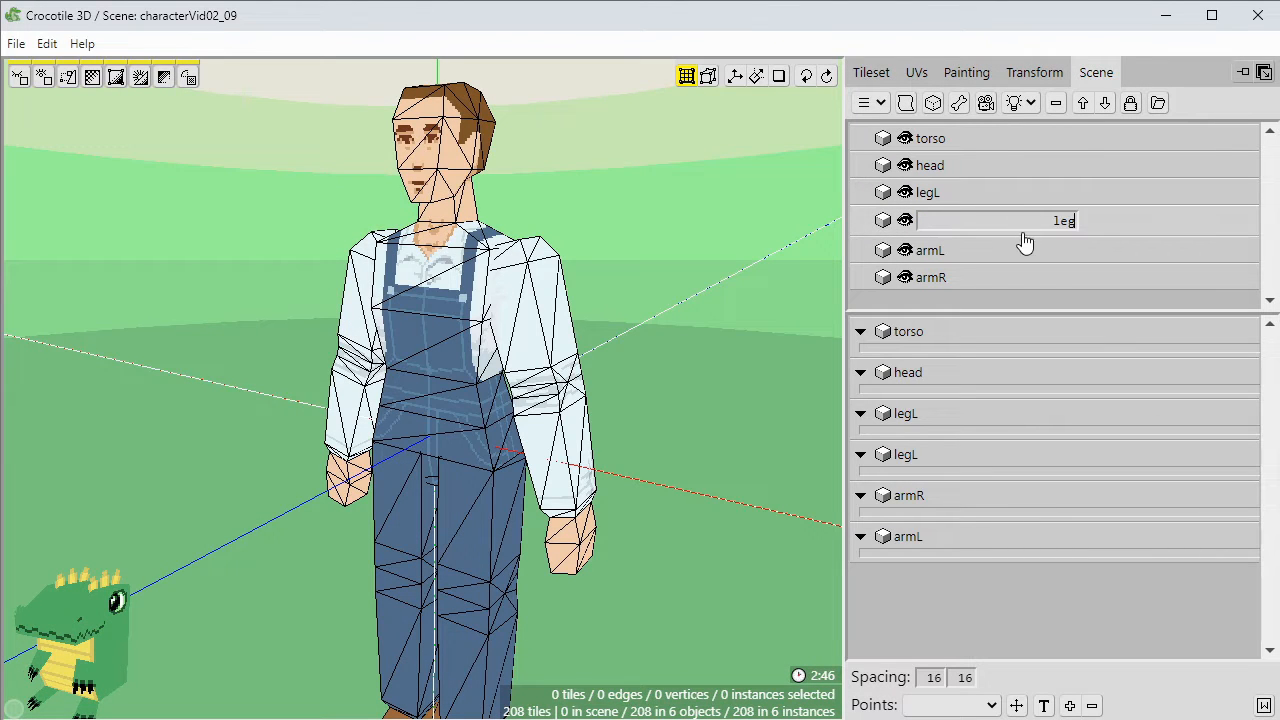
type("R")
key("Return")
Delete the legL instance on the character's right side and add a legR instance to the scene.
middle_click_drag(391, 557, 391, 497)
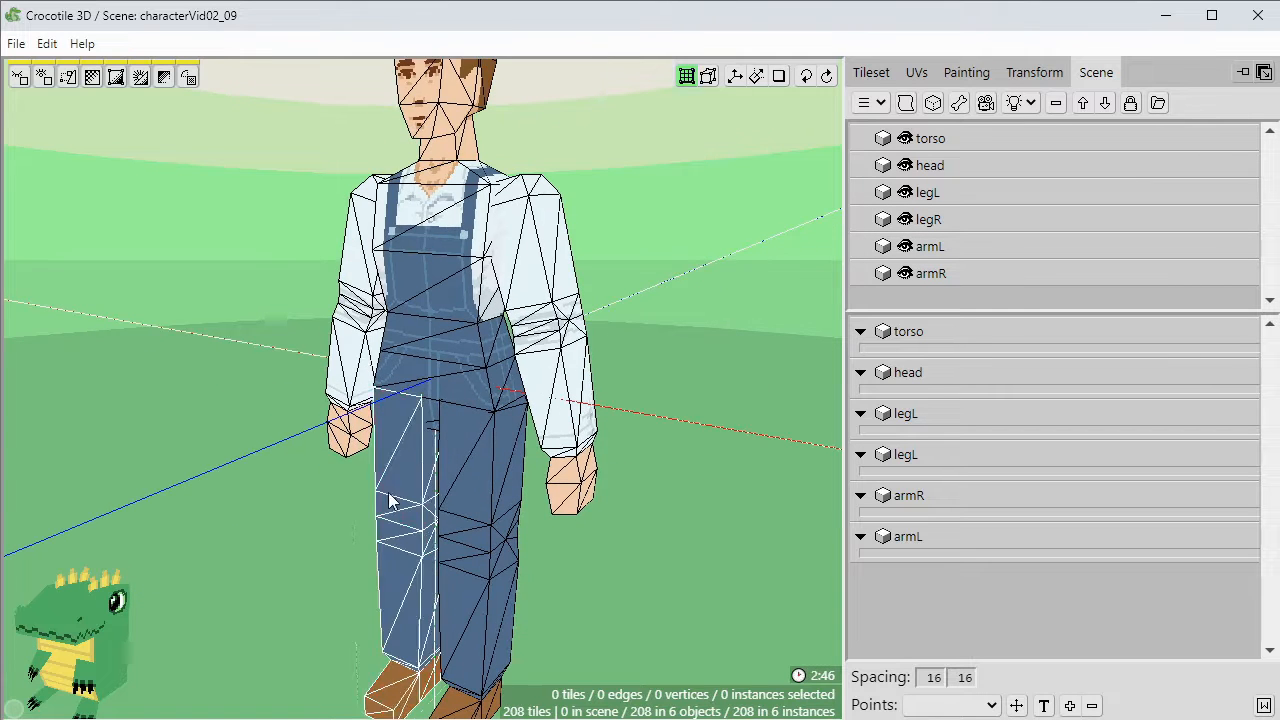
left_click(416, 484)
right_click(400, 473)
left_click(467, 525)
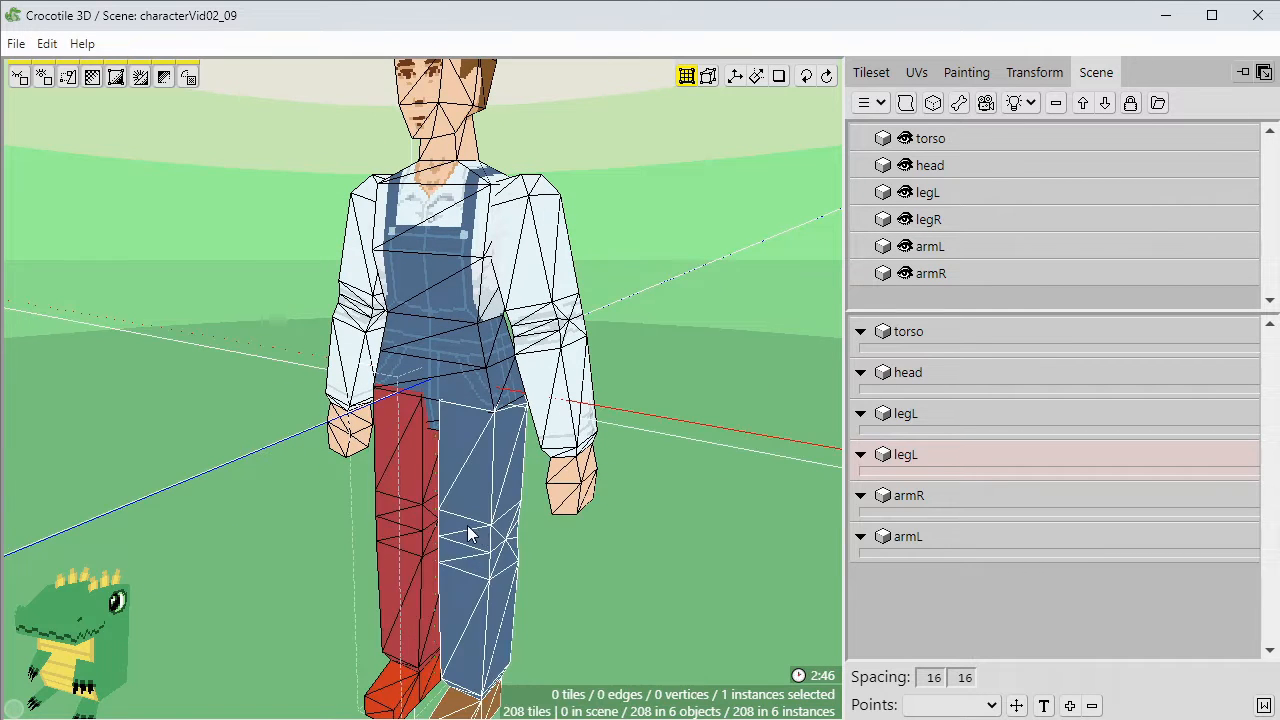
key("Delete")
right_click(952, 222)
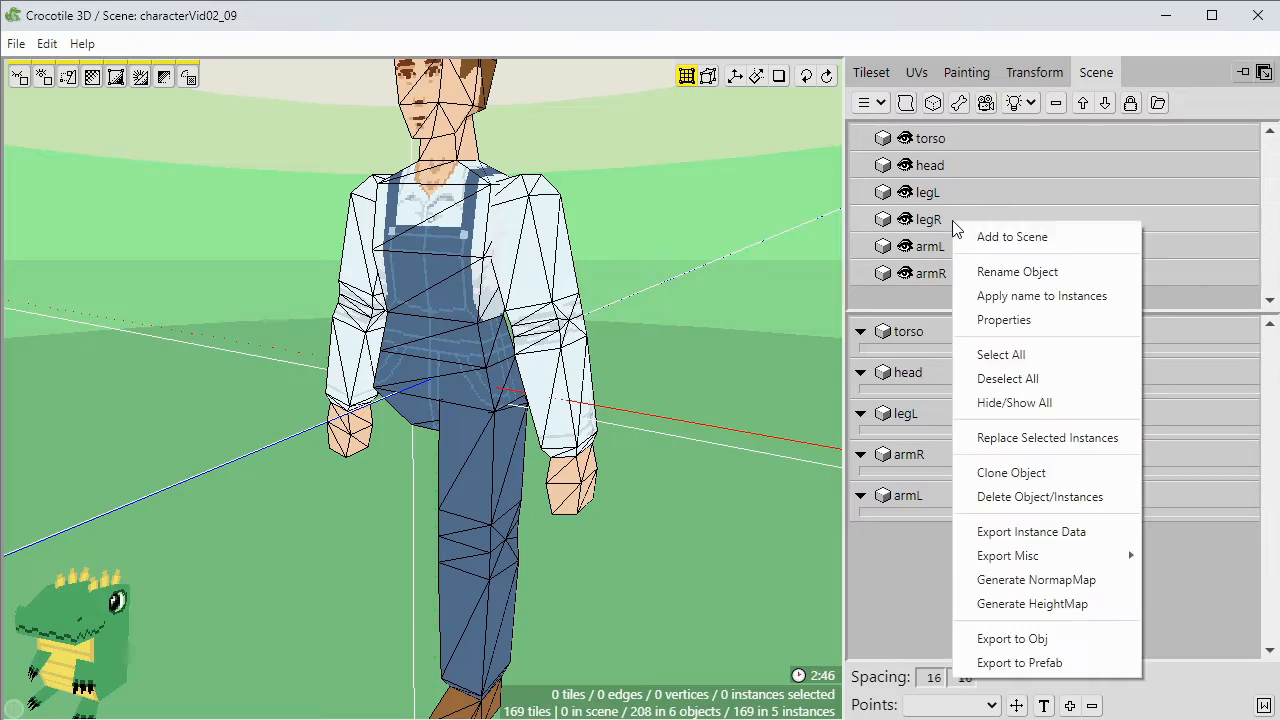
left_click(1000, 237)
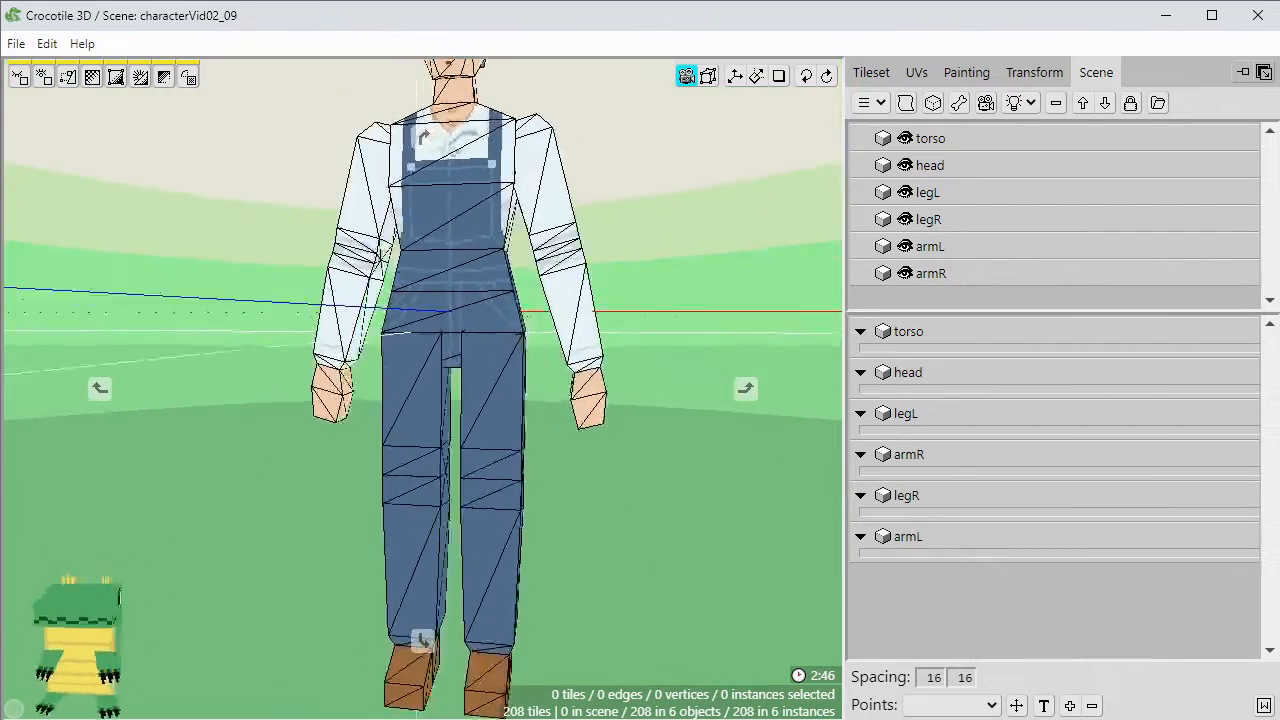
Examine the new right leg's placement and mesh from several angles, then deselect it.
middle_click_drag(457, 569, 433, 434)
scroll(457, 569, "up", 2)
right_click_drag(457, 569, 409, 391)
double_click(410, 393)
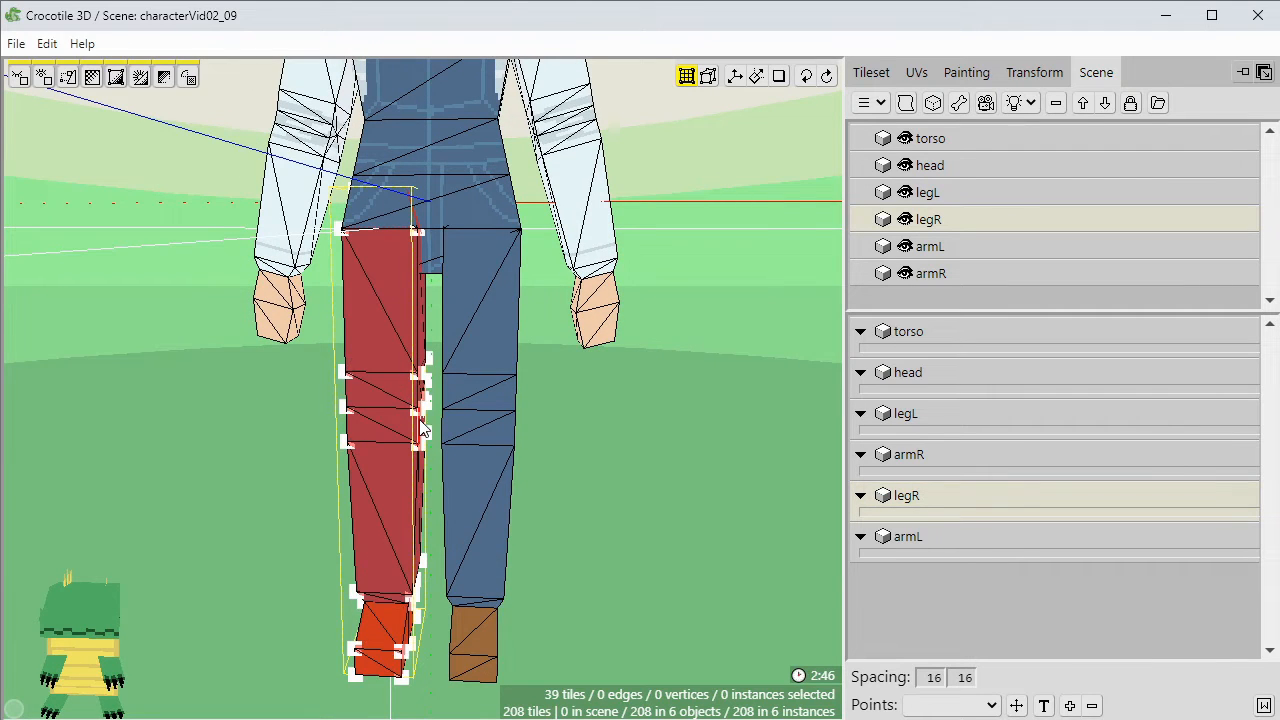
right_click_drag(418, 422, 426, 462)
key("Escape")
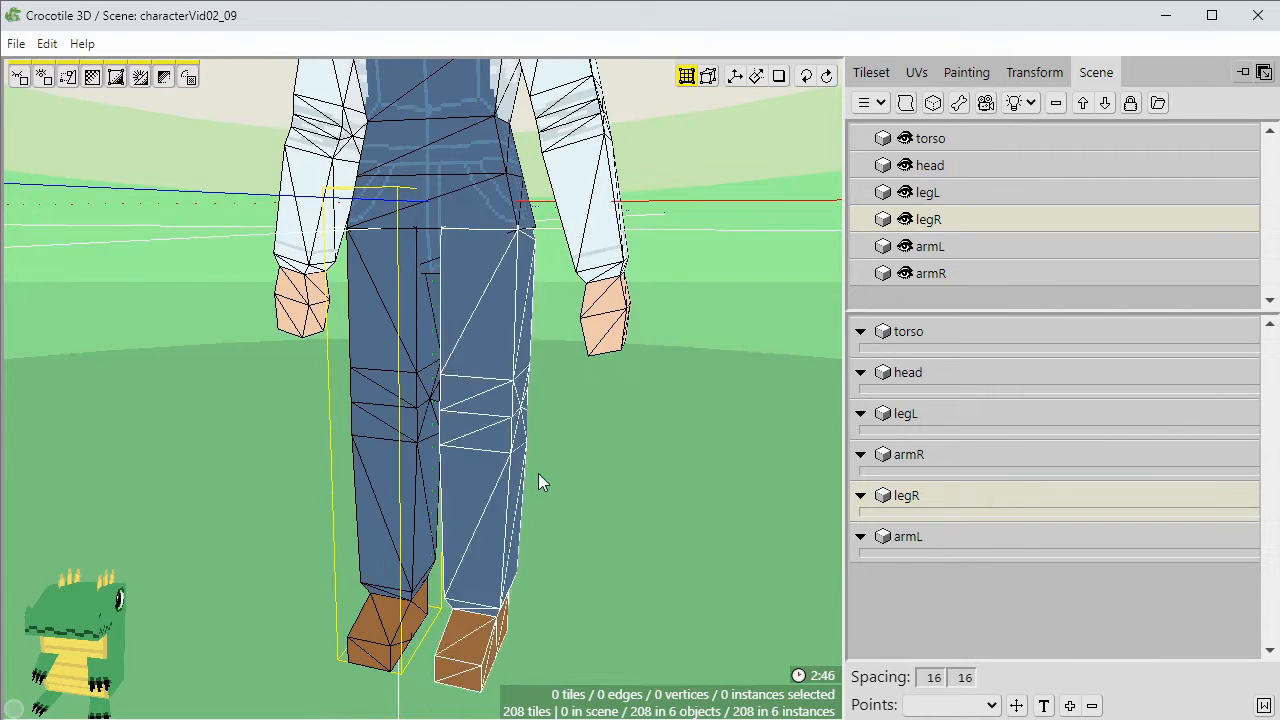
left_click(595, 499)
key("space")
right_click_drag(595, 499, 554, 402)
middle_click_drag(554, 200, 557, 349)
mouse_move(557, 349)
right_mouse_down()
mouse_move(450, 349)
mouse_move(543, 349)
right_mouse_up()
middle_click_drag(503, 200, 503, 320)
right_click_drag(503, 320, 355, 345)
key("space")
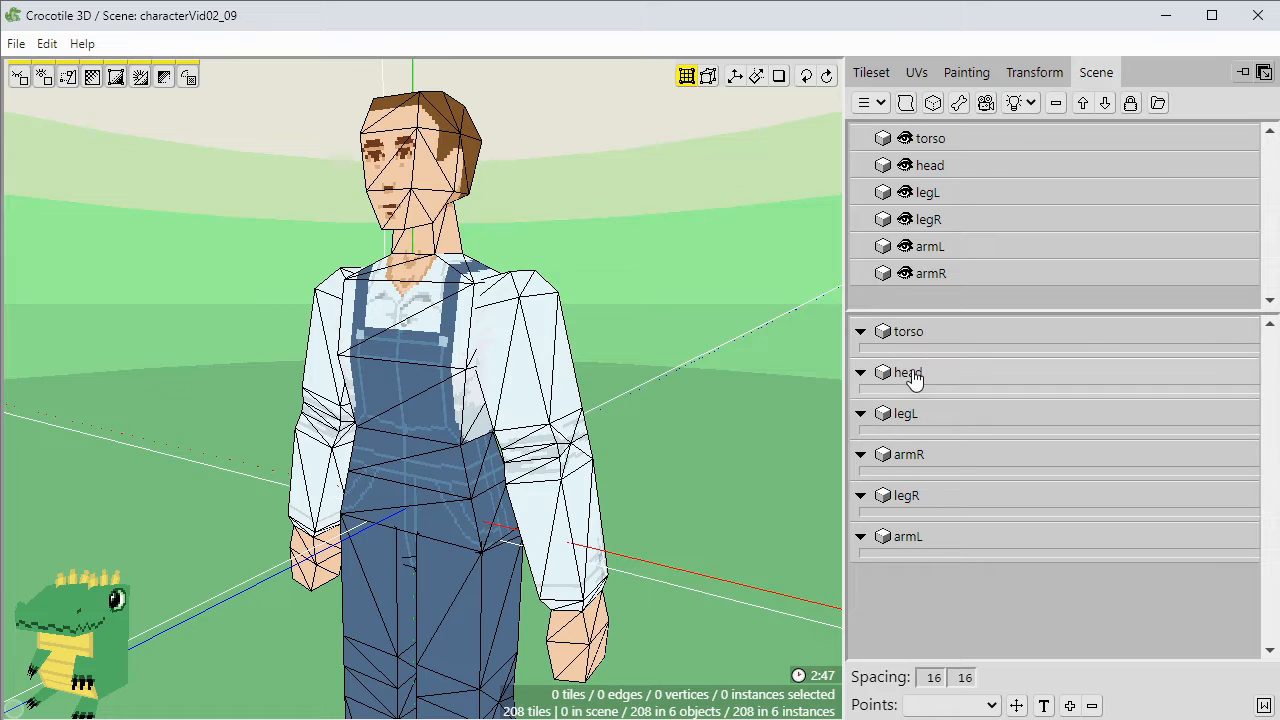
Parent the head, legL, legR, armR and armL instances under torso in the scene hierarchy.
mouse_move(911, 372)
left_mouse_down()
mouse_move(944, 369)
mouse_move(929, 383)
left_mouse_up()
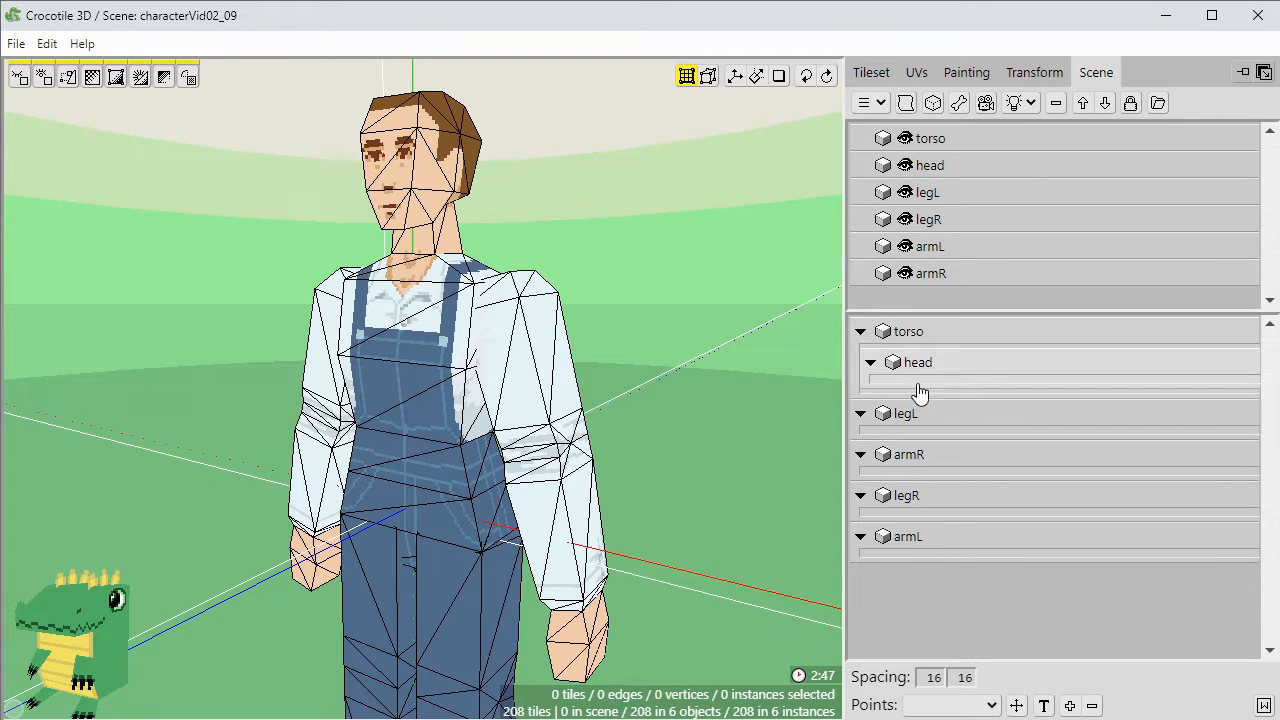
left_click_drag(909, 420, 940, 402)
left_click_drag(923, 466, 947, 442)
left_click_drag(929, 491, 948, 482)
left_click_drag(927, 540, 937, 440)
middle_click_drag(690, 614, 690, 494)
scroll(690, 494, "down", 2)
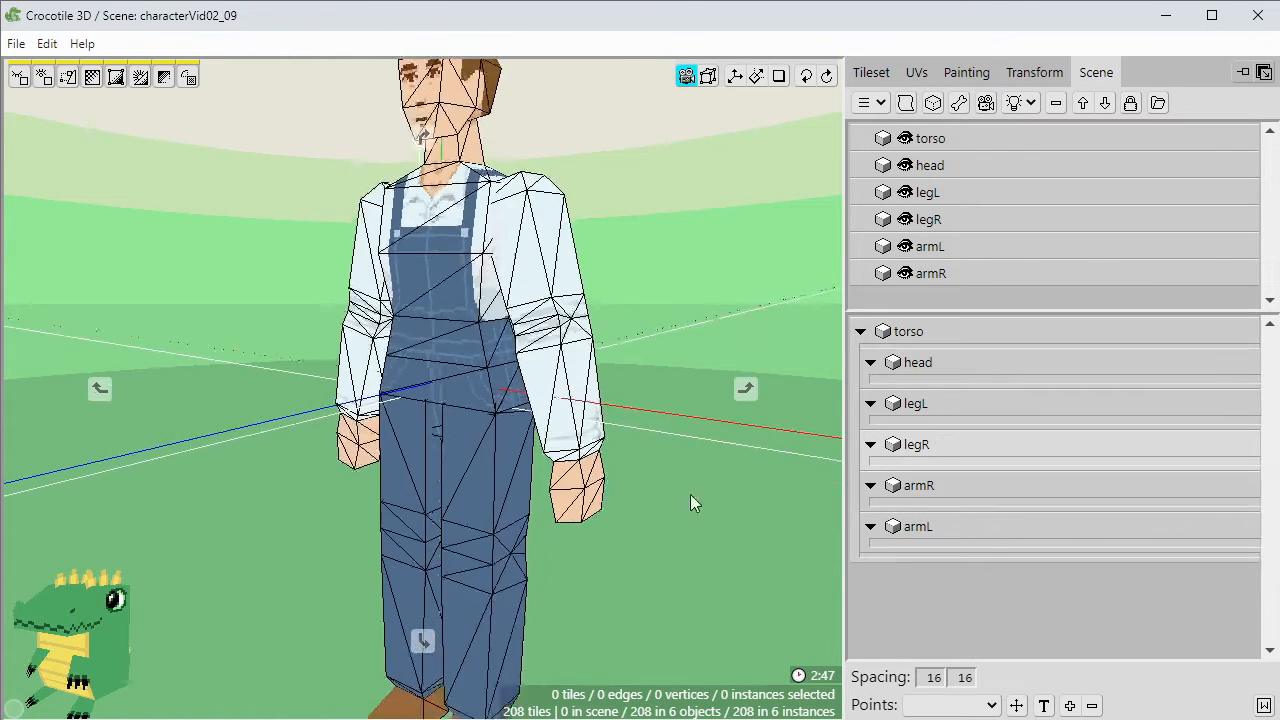
Set the grid snap to 8 and raise the torso with its attached parts so the feet stand at the origin.
right_click_drag(690, 494, 606, 397)
left_click(441, 380)
right_click_drag(692, 443, 693, 426)
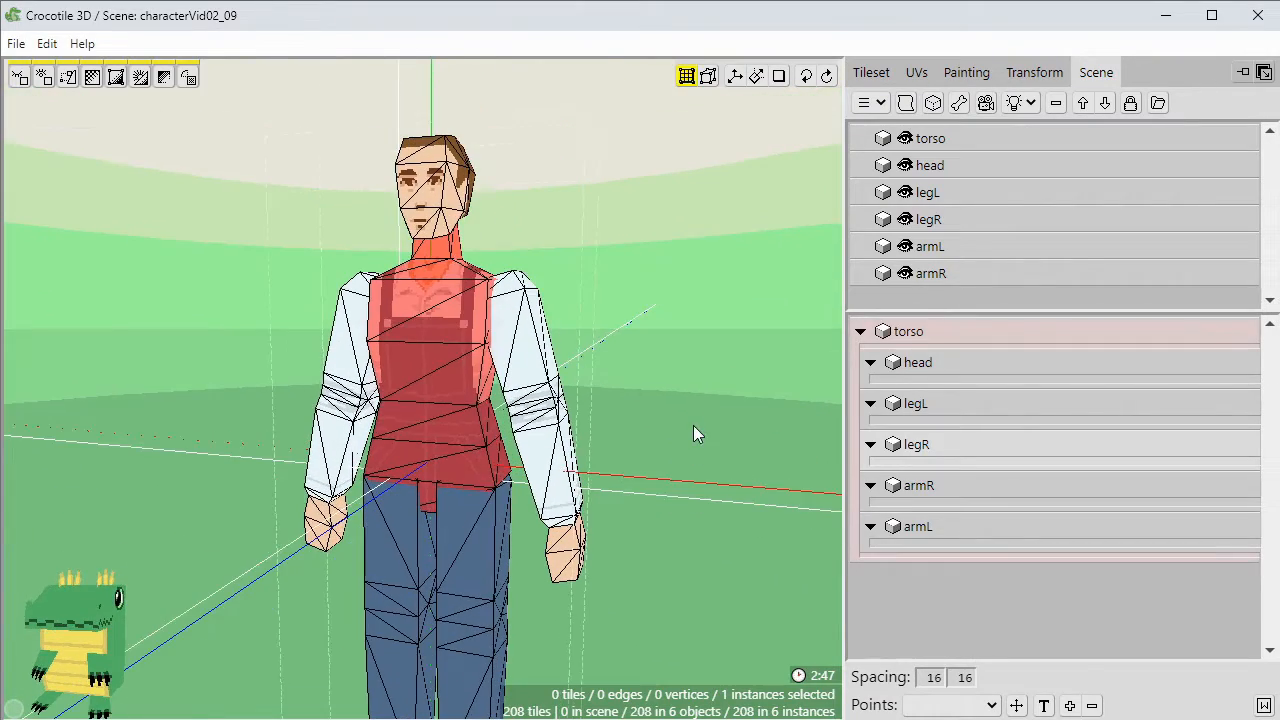
left_click(871, 72)
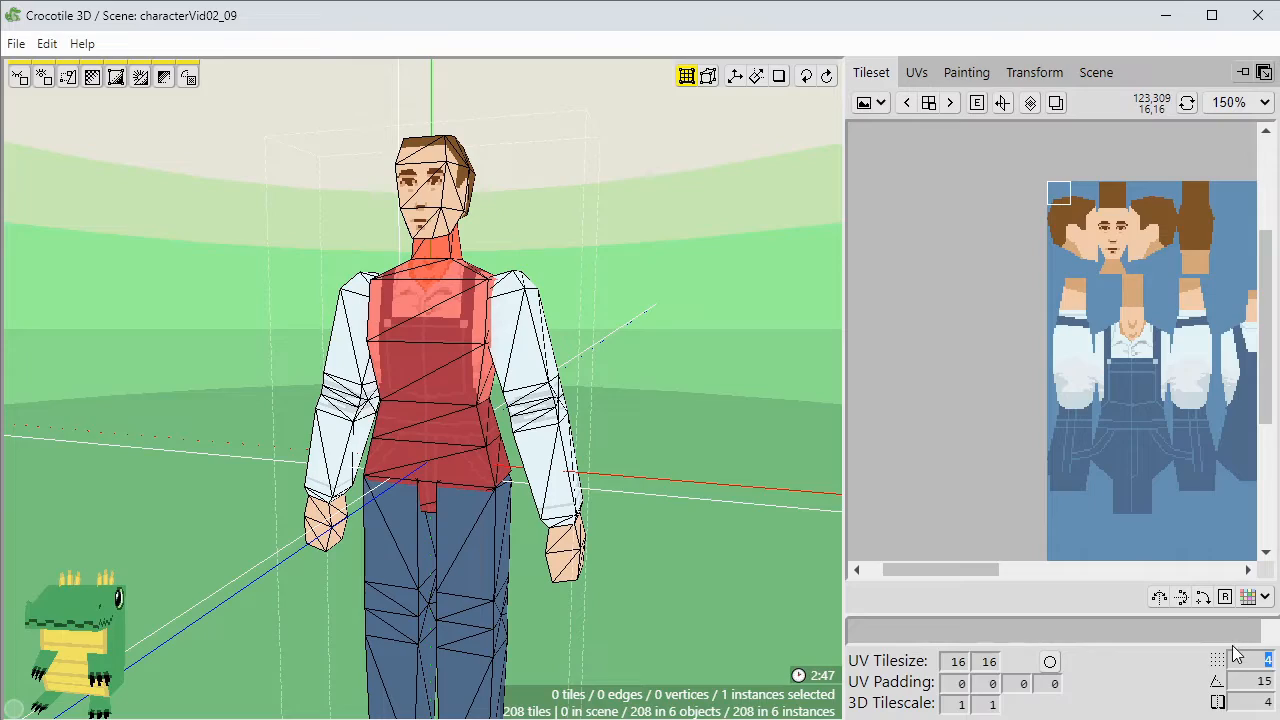
key("s")
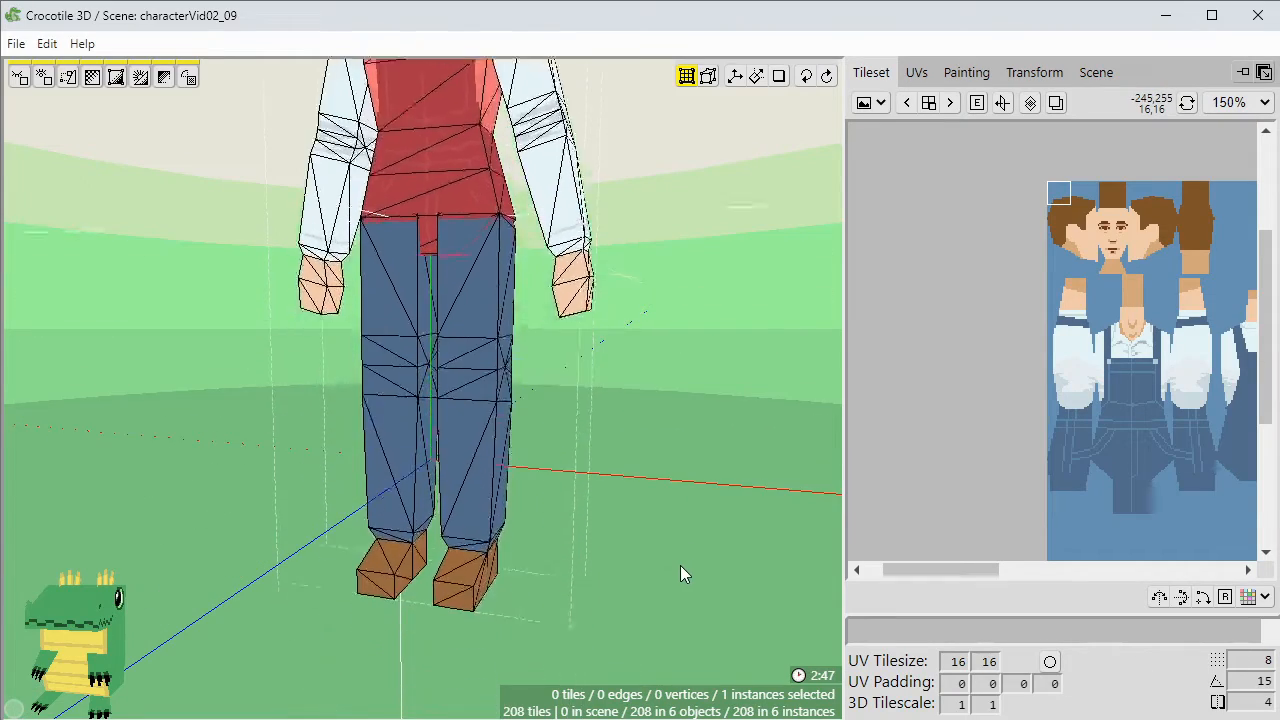
mouse_move(680, 565)
right_mouse_down()
mouse_move(600, 535)
mouse_move(690, 565)
right_mouse_up()
middle_click_drag(639, 276, 639, 540)
scroll(639, 276, "down", 3)
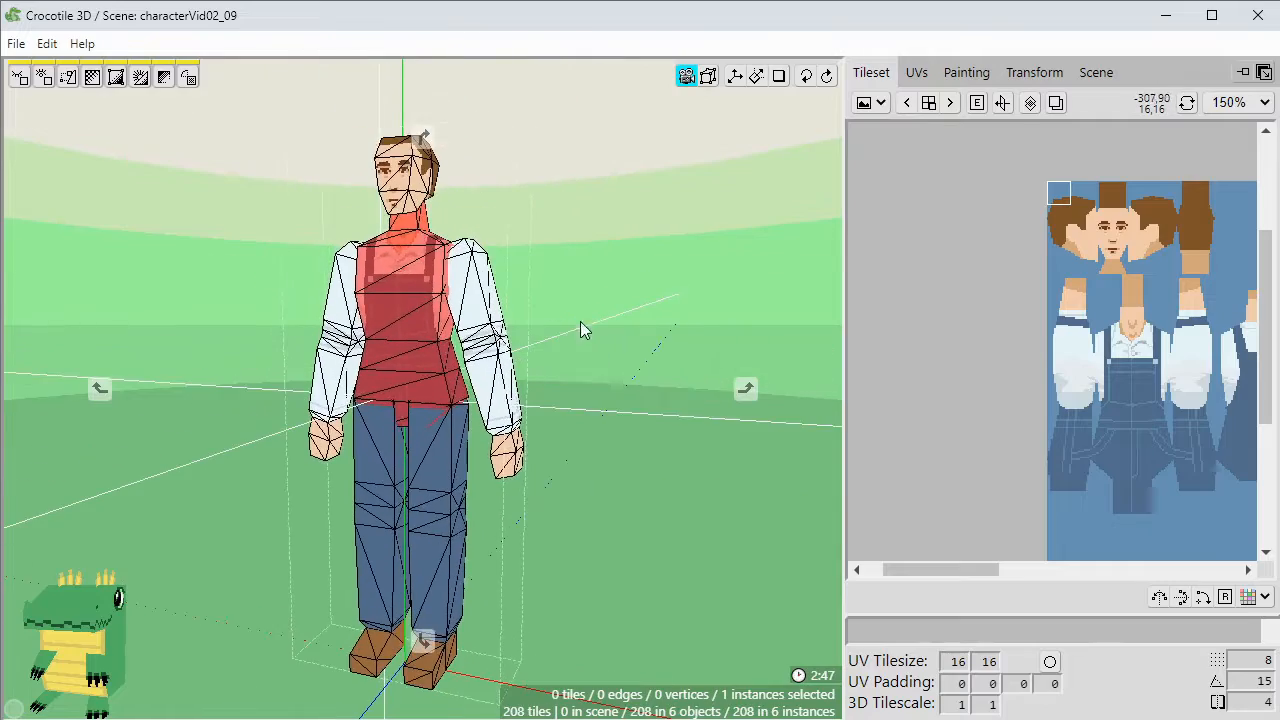
Deselect the torso and save the scene file.
left_click(631, 308)
middle_click_drag(631, 308, 631, 272)
key("ctrl+s")
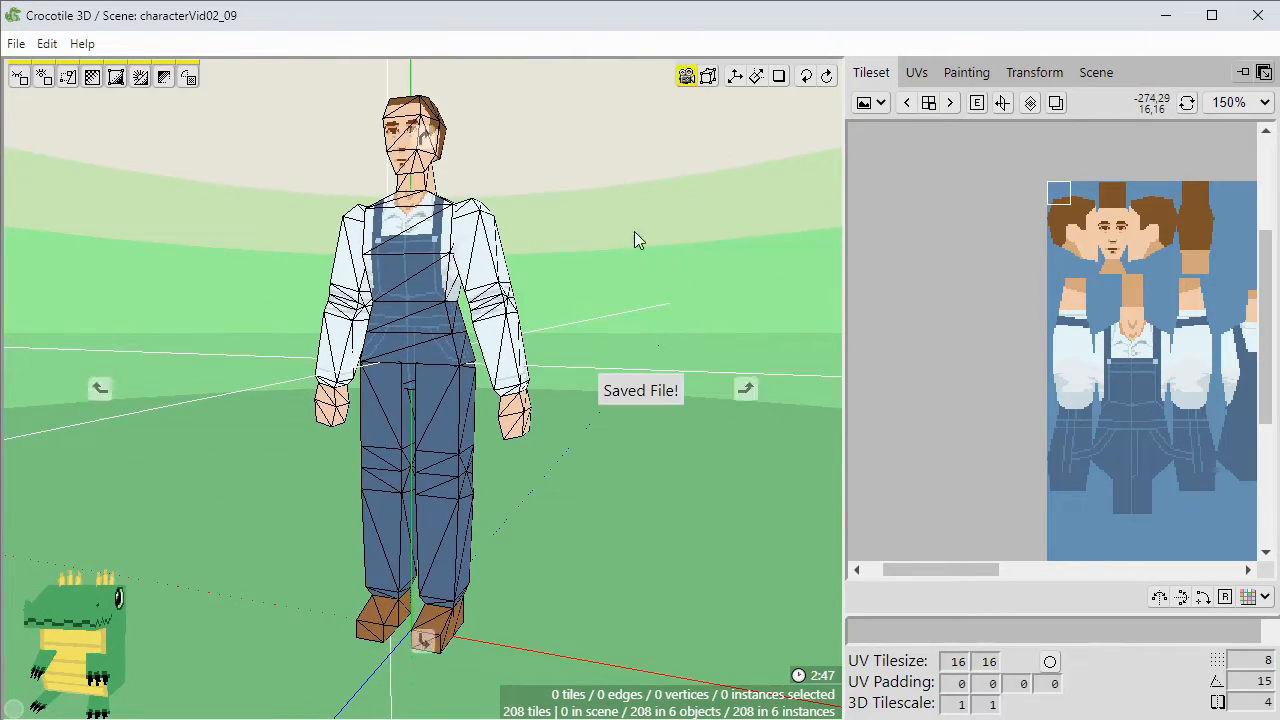
Rotate the left arm instance up about its shoulder until it extends horizontally sideways, then deselect it.
right_click_drag(634, 231, 619, 324)
scroll(575, 258, "up", 3)
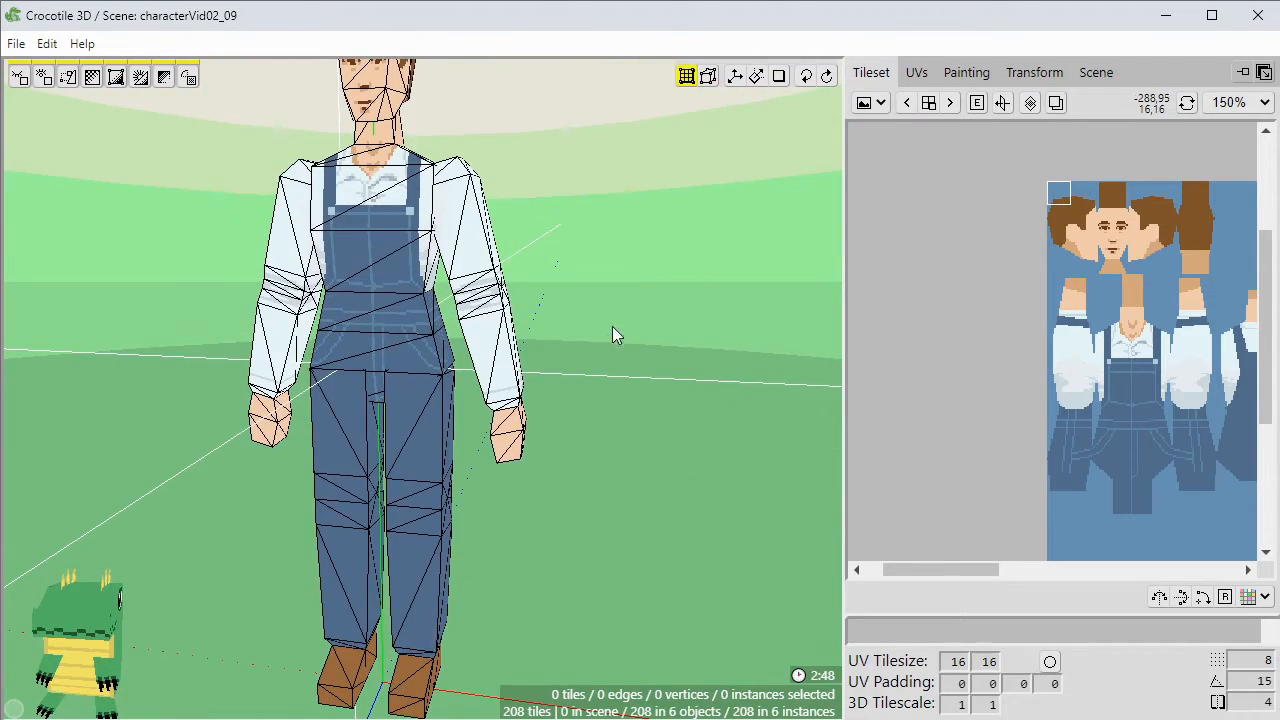
left_click(458, 227)
right_click_drag(471, 243, 566, 204)
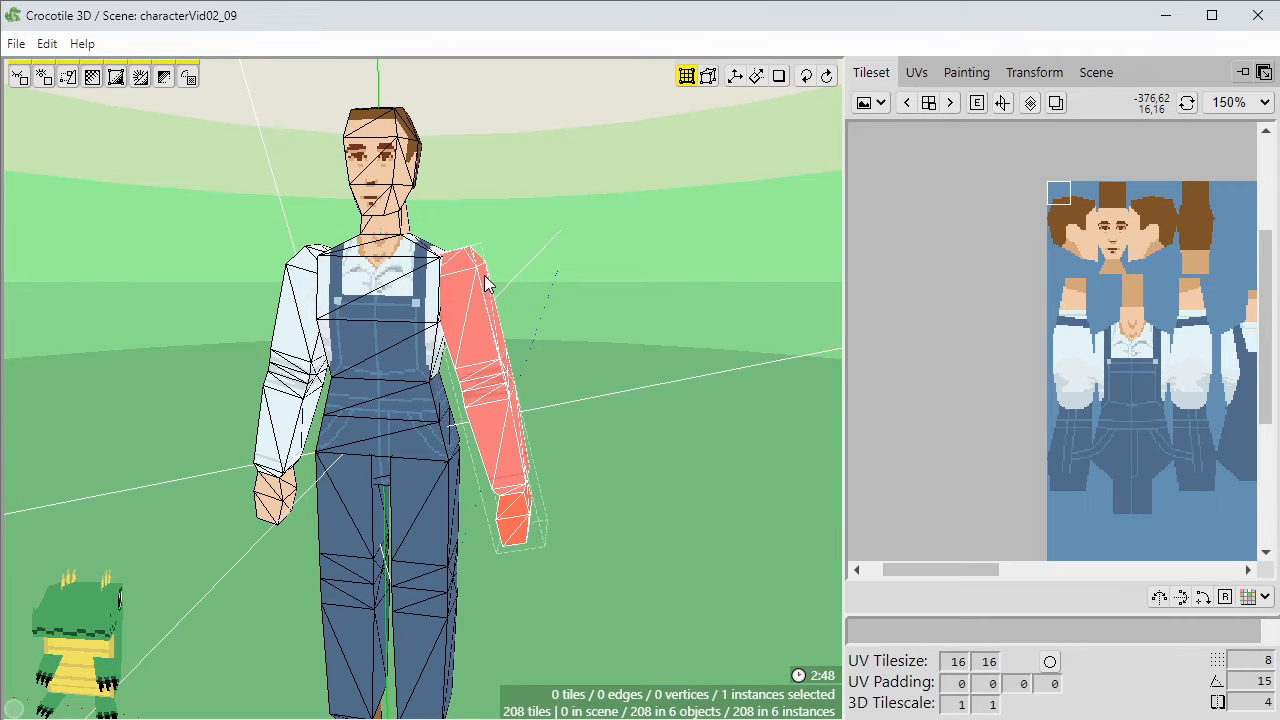
right_click_drag(487, 282, 501, 263)
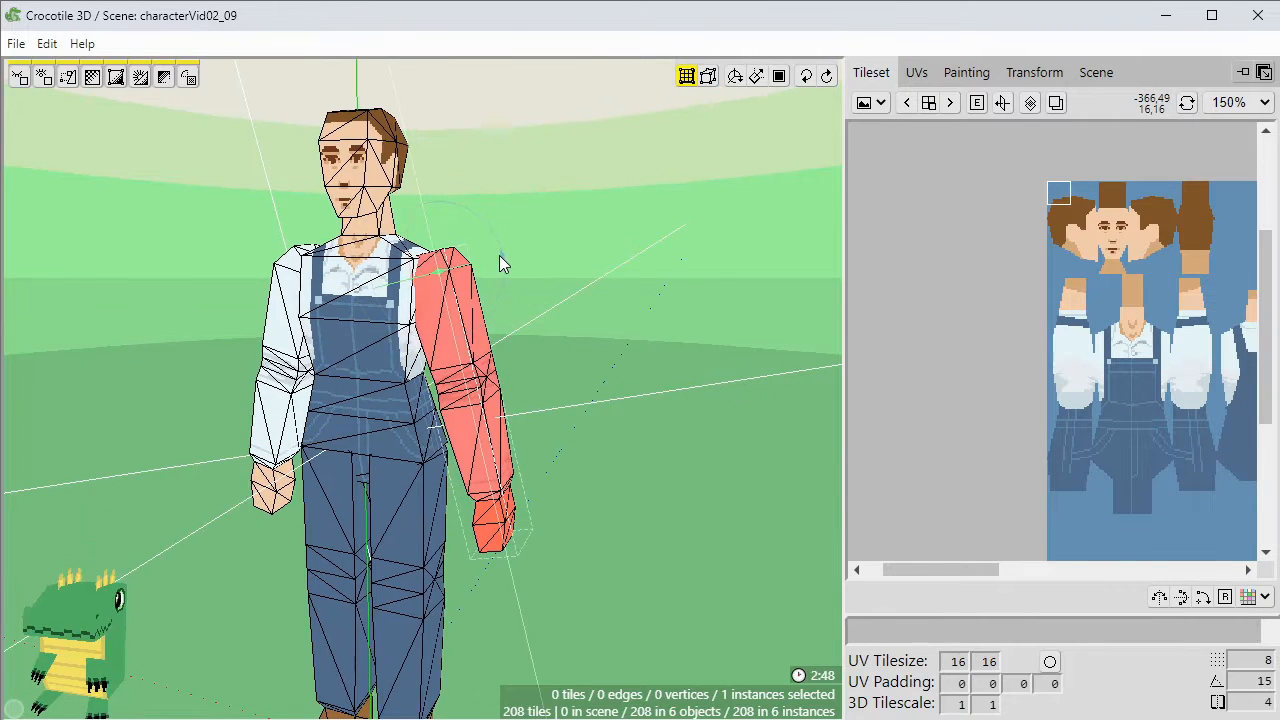
left_click_drag(504, 257, 469, 214)
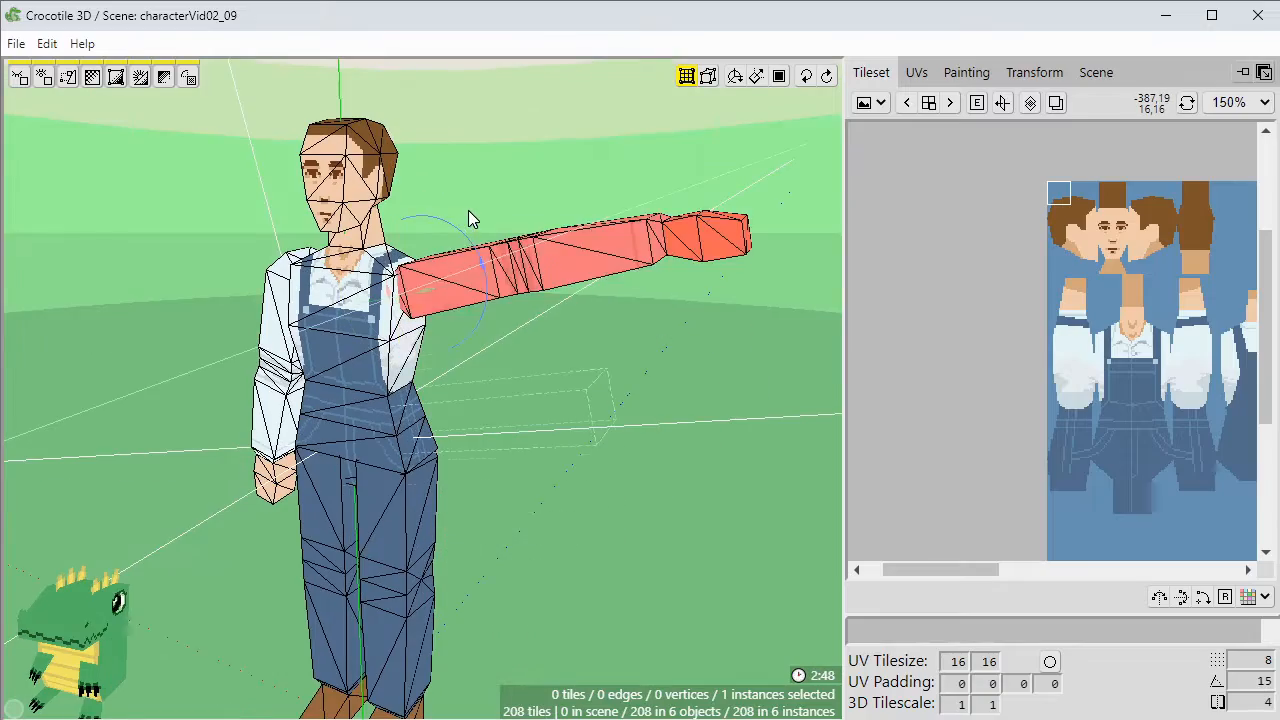
right_click_drag(469, 214, 560, 214)
key("Escape")
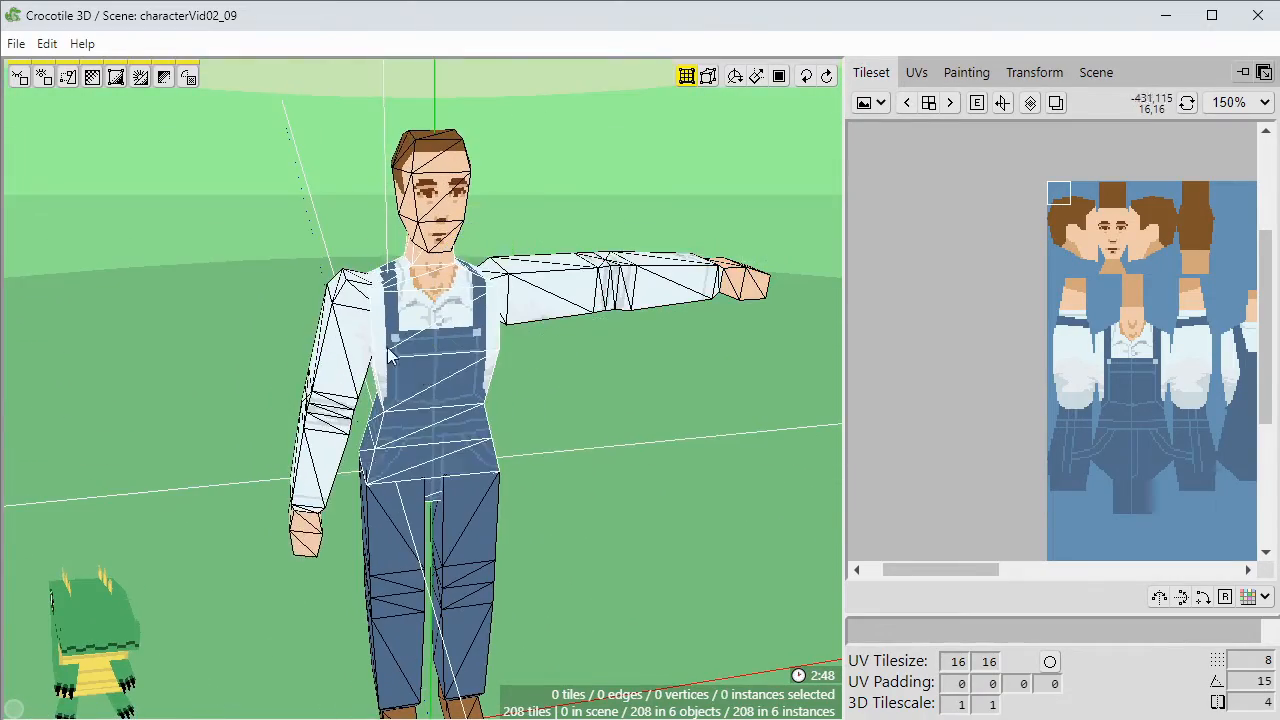
Rotate the right arm instance up about its shoulder to a horizontal T-pose position and deselect it.
left_click(340, 292)
right_click_drag(340, 292, 357, 276)
left_click_drag(357, 276, 379, 233)
right_click_drag(379, 233, 498, 442)
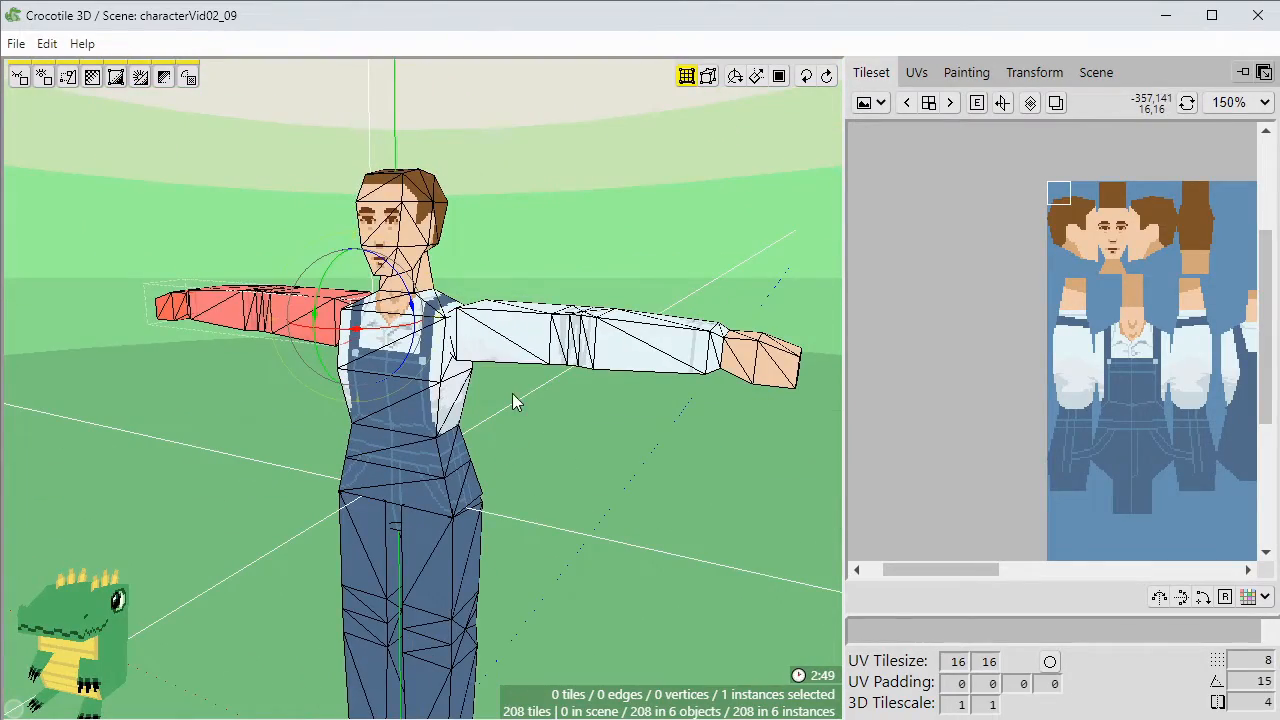
key("Escape")
Select the armL instance and save the scene with both arms in the T-pose.
right_click_drag(494, 334, 583, 434)
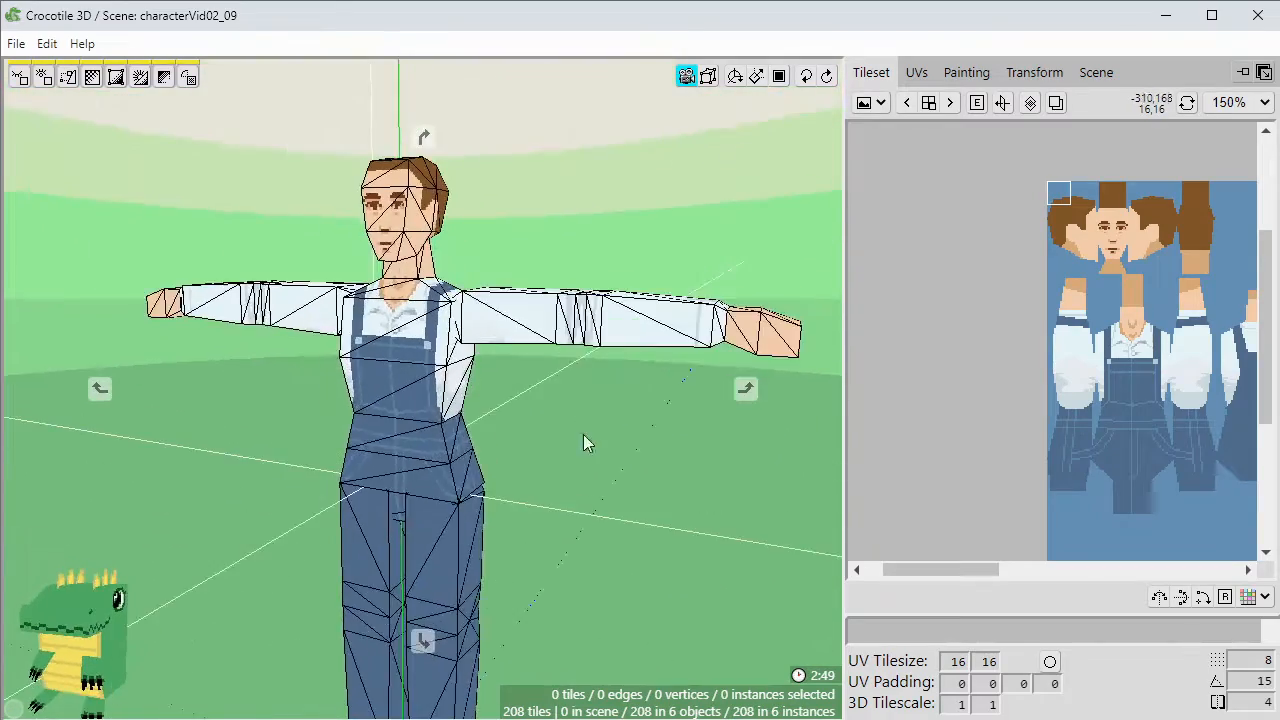
left_click(537, 387)
right_click(537, 387)
left_click(610, 427)
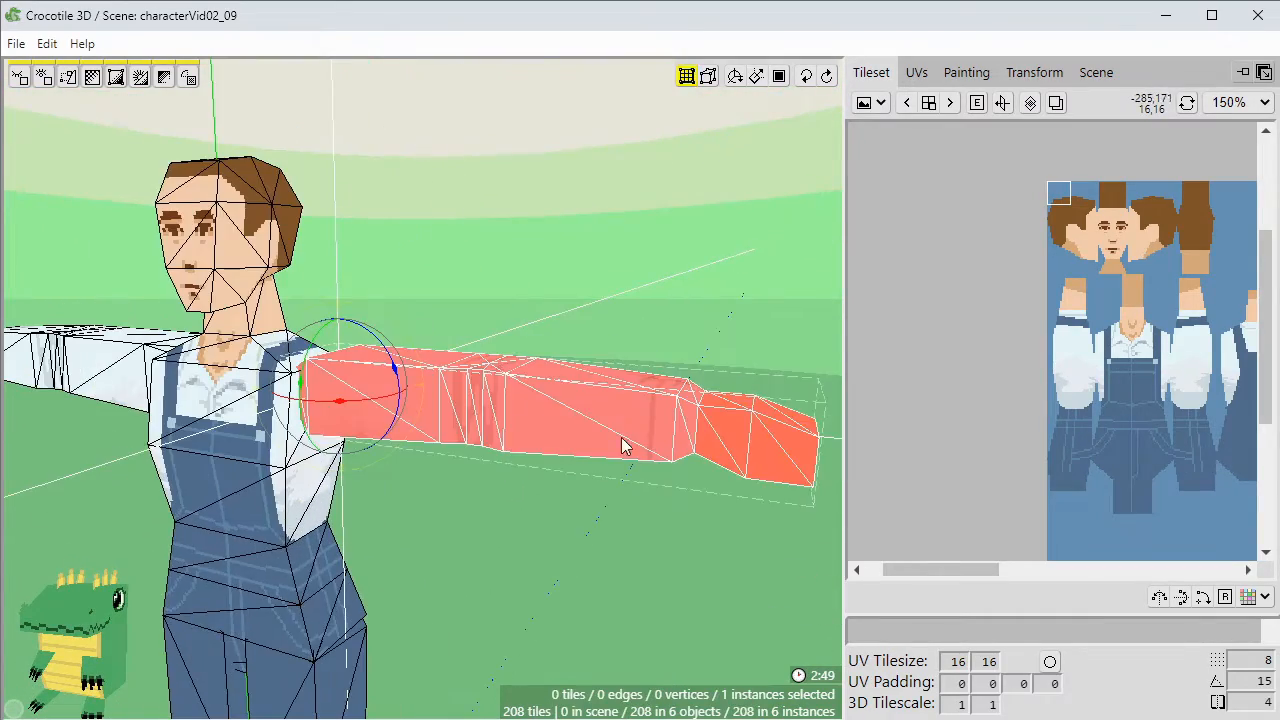
key("ctrl+s")
Enable Skinned Mesh in the Skin properties of the armL object.
left_click(1096, 74)
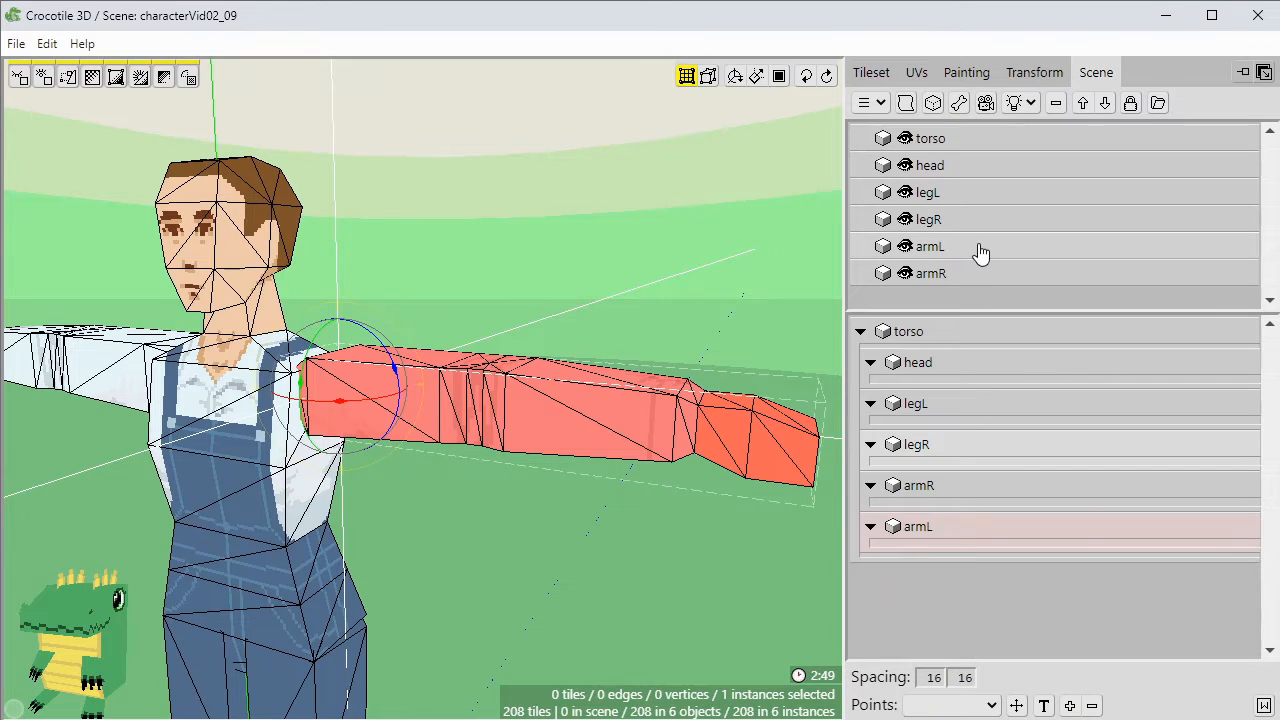
double_click(980, 250)
left_click(420, 395)
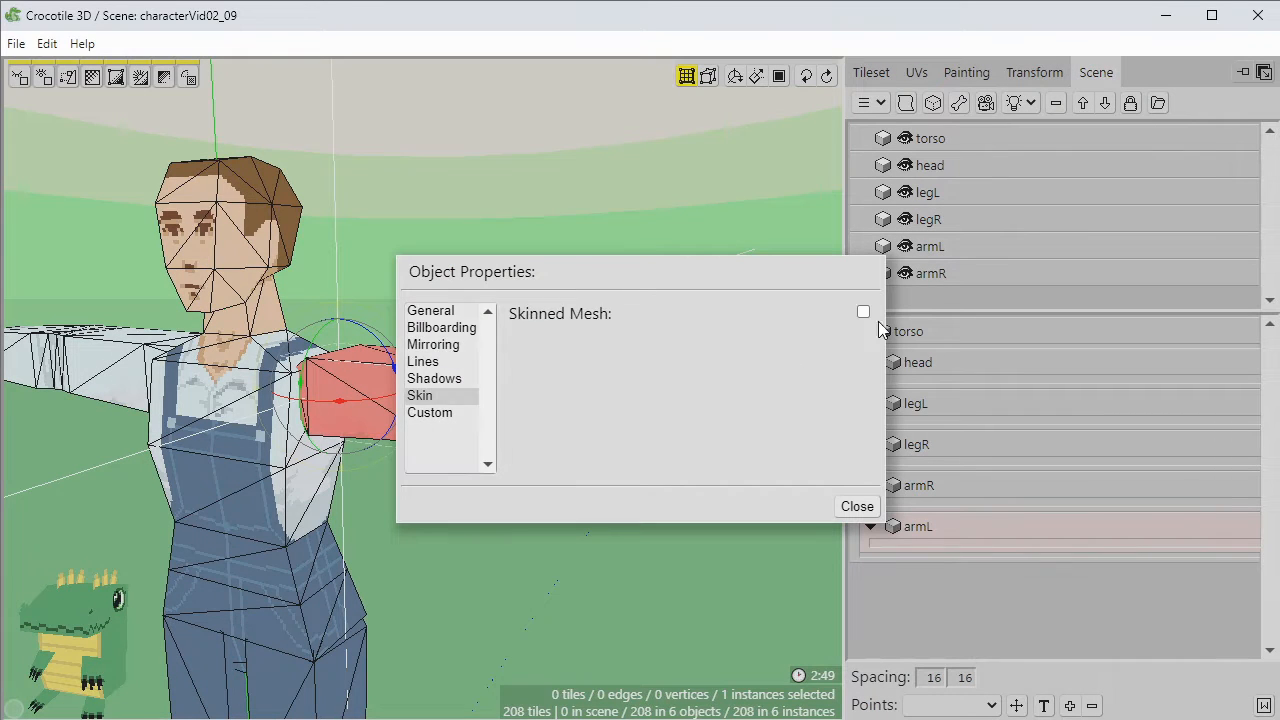
left_click(866, 311)
left_click(857, 506)
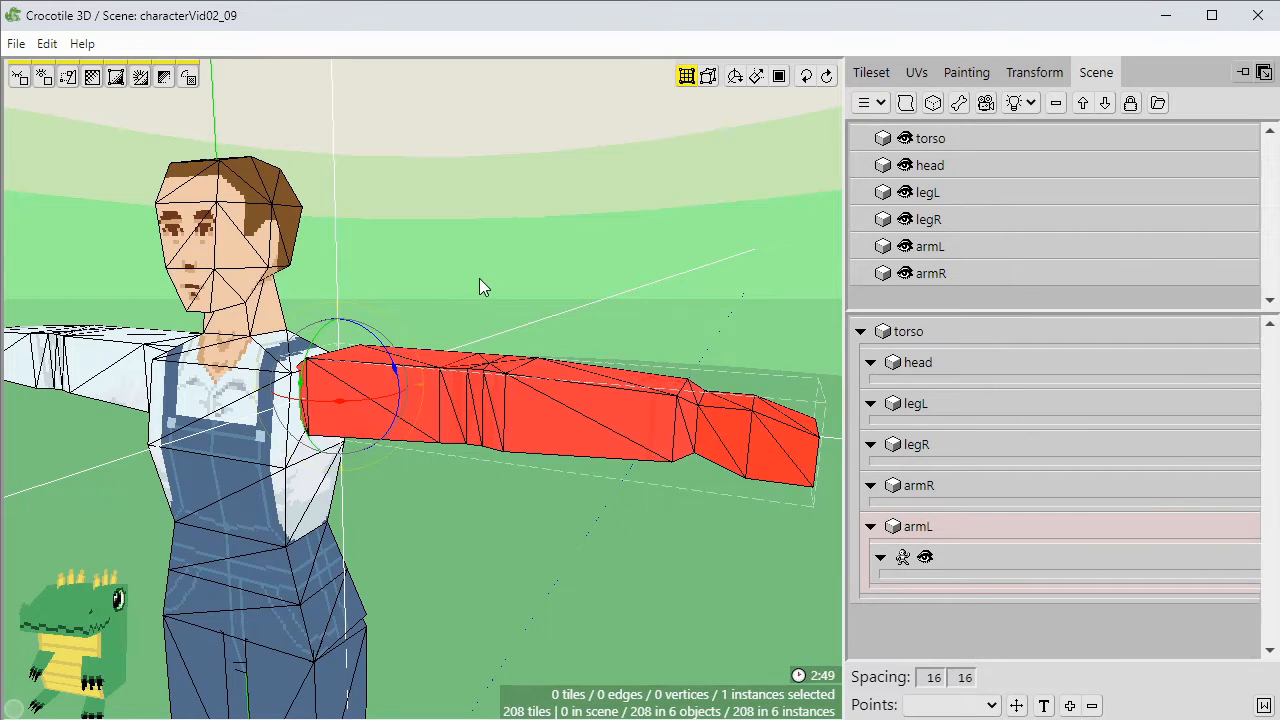
Enable Skinned Mesh in the Skin properties of the armR object.
key("space")
right_click_drag(493, 335, 507, 285)
scroll(507, 285, "down", 1)
left_click_drag(439, 511, 466, 500)
key("space")
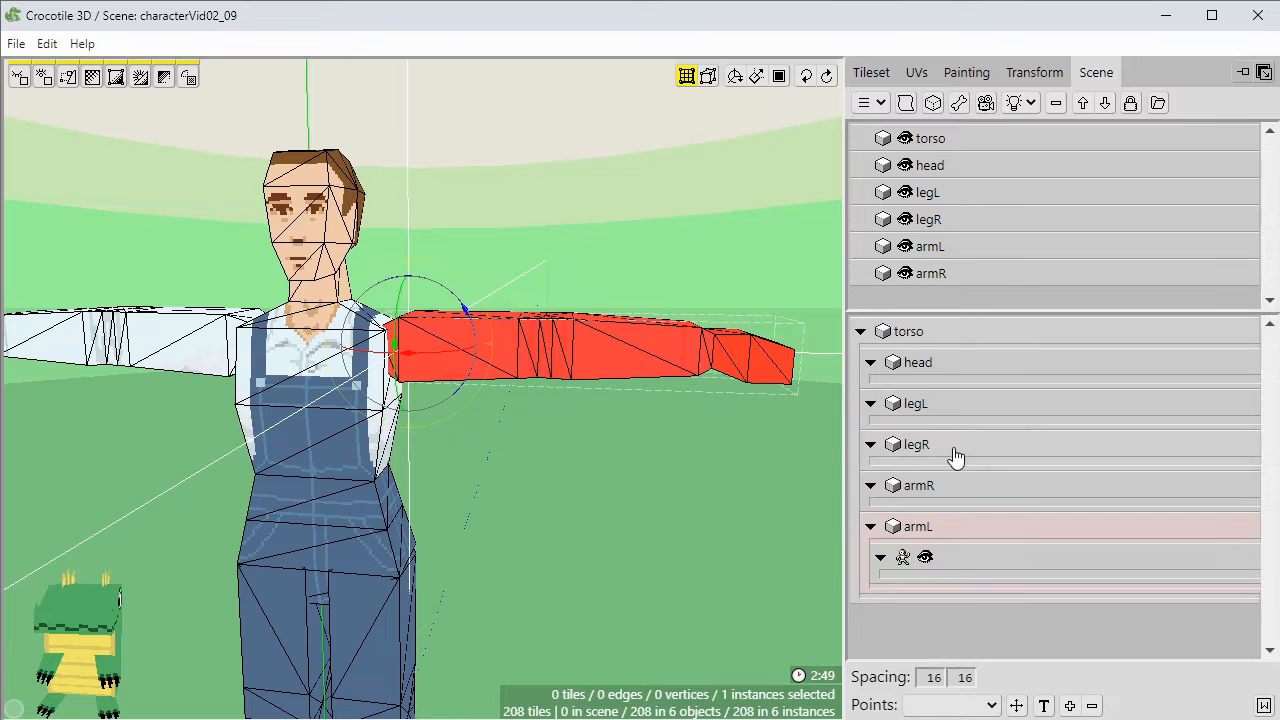
left_click(599, 372)
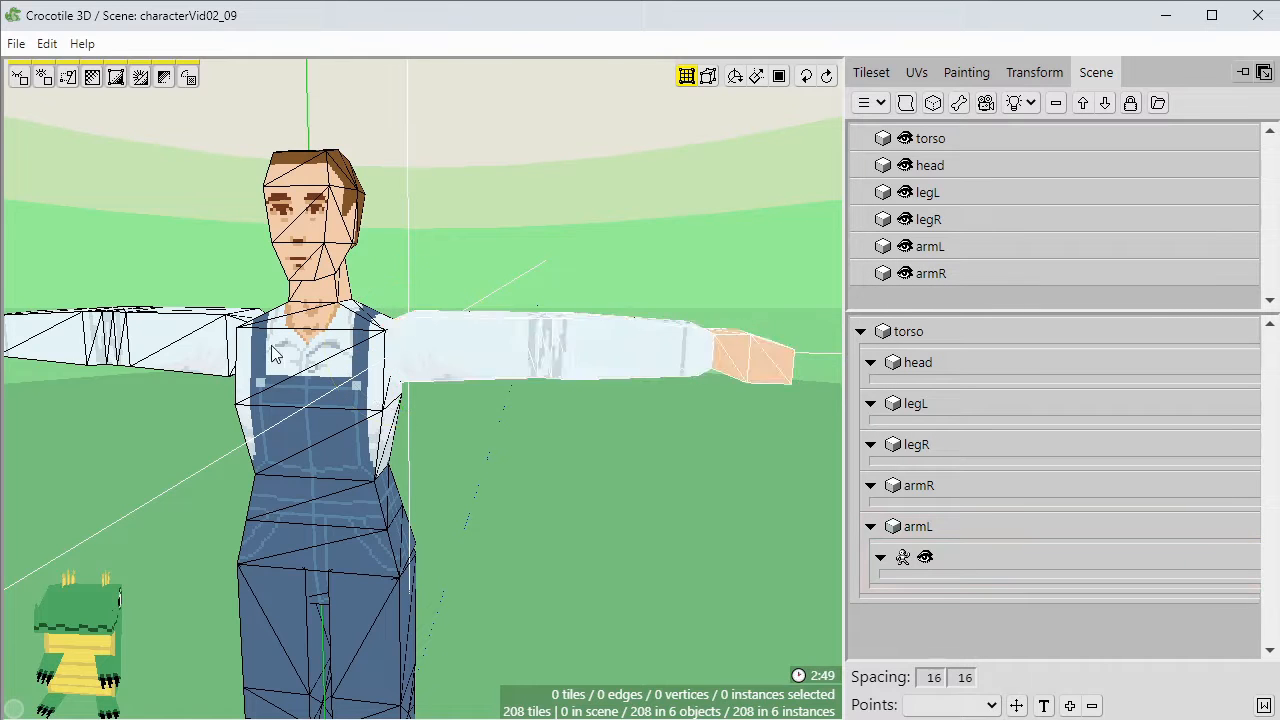
left_click(189, 350)
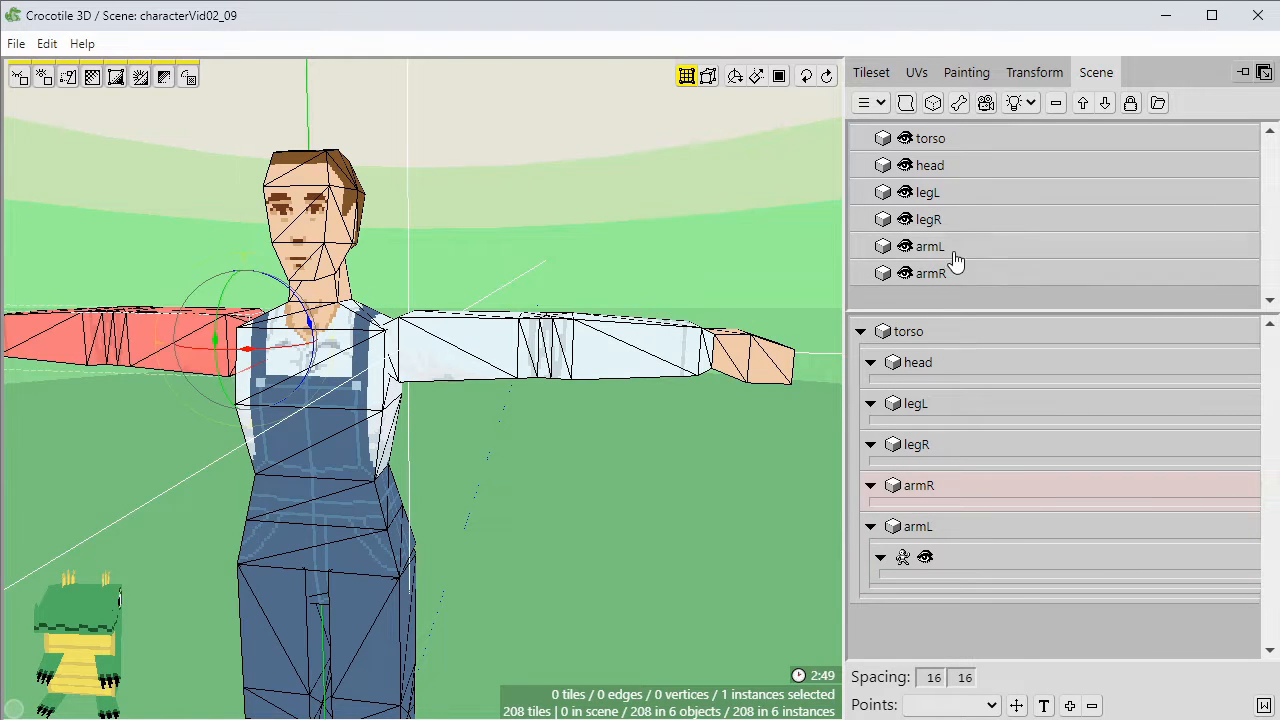
left_click(881, 275)
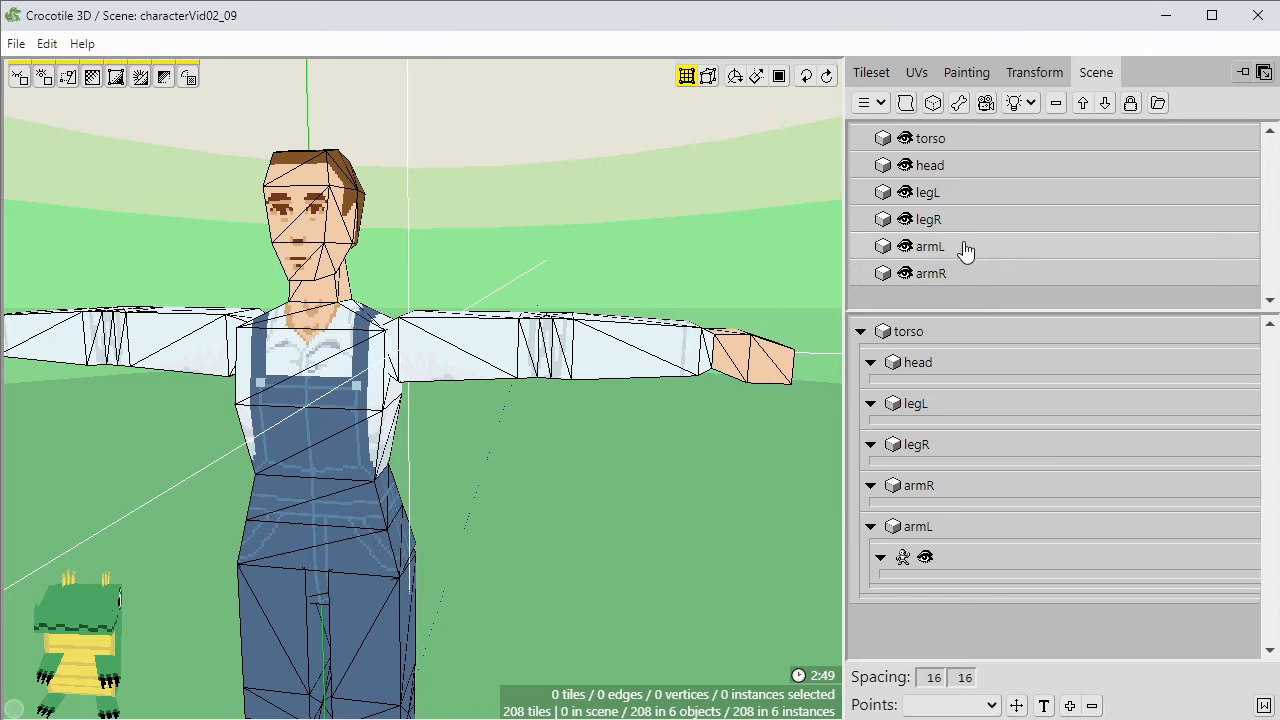
double_click(966, 274)
left_click(420, 396)
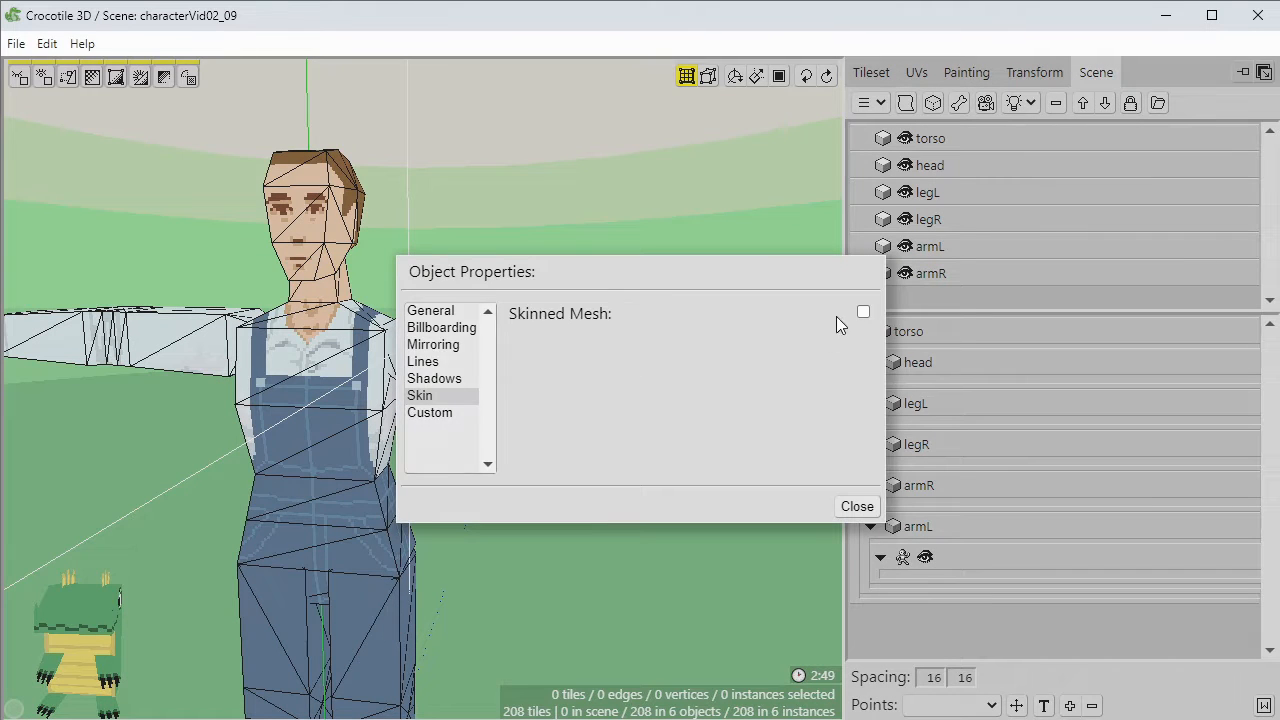
left_click(863, 312)
left_click(852, 503)
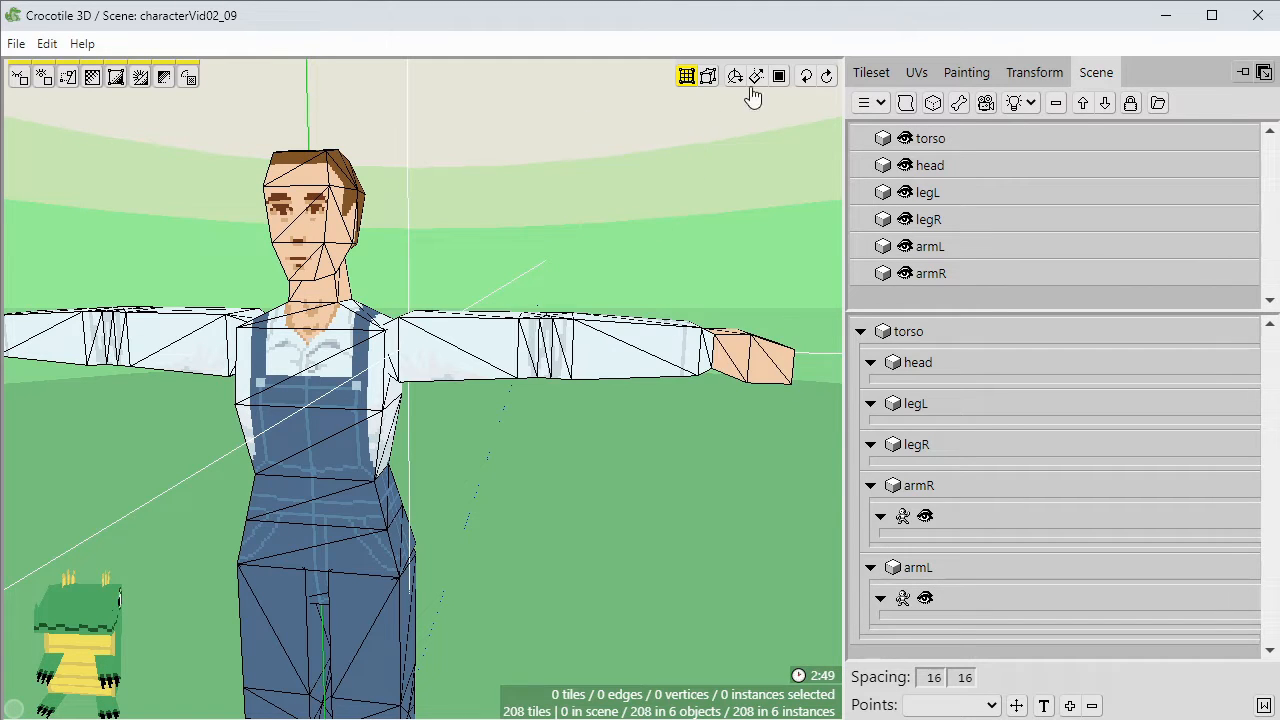
Add a bone at the left shoulder and parent it under armL's skeleton in the scene hierarchy.
left_click(961, 106)
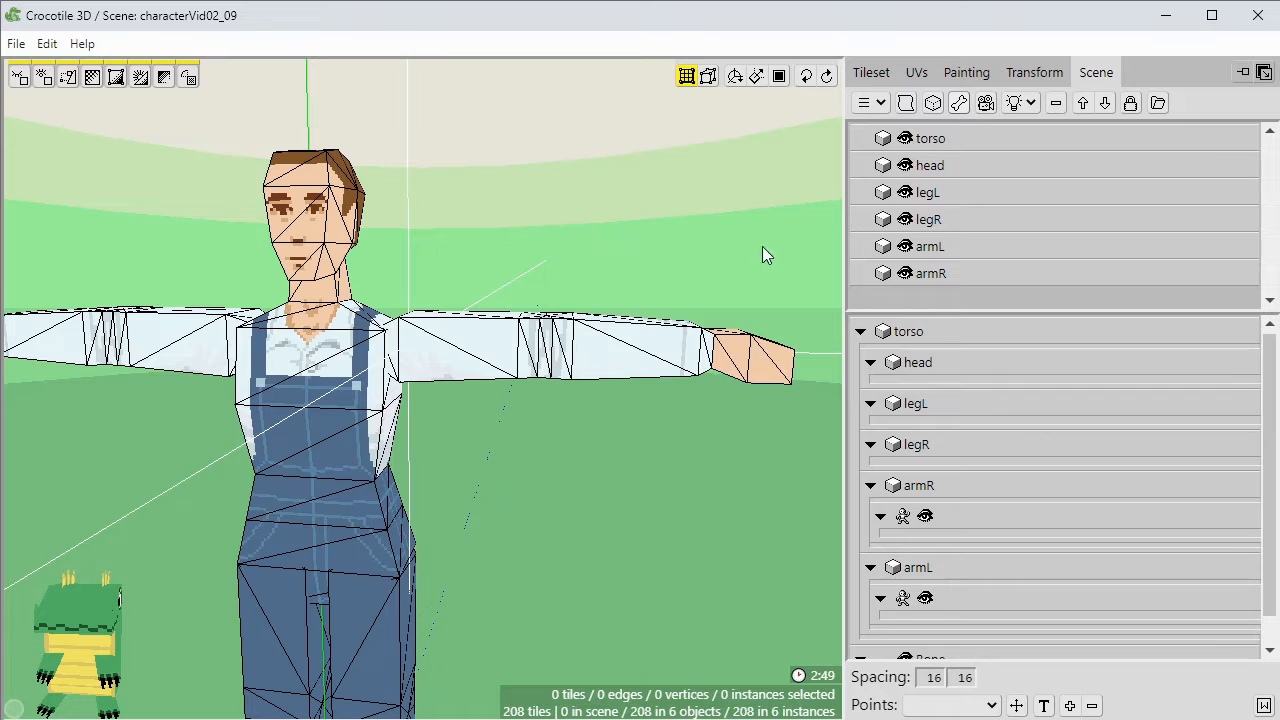
key("space")
left_click_drag(576, 486, 510, 486)
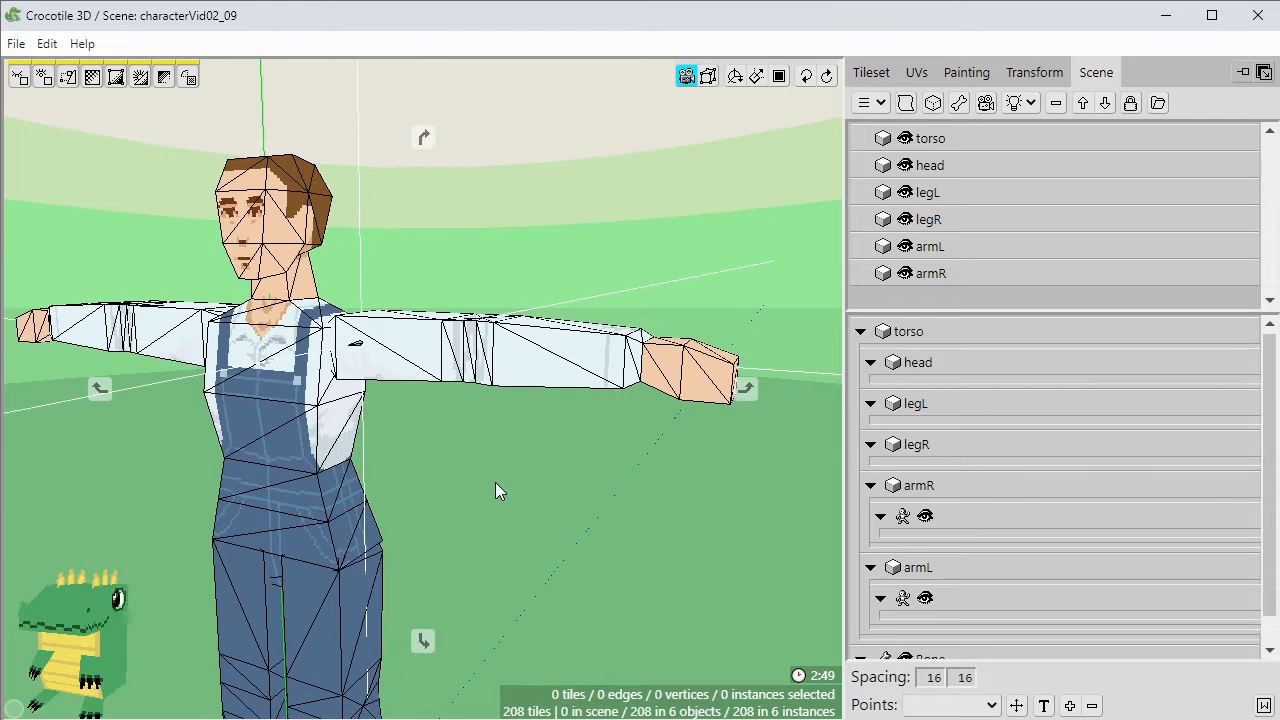
scroll(495, 482, "up", 3)
right_click_drag(440, 487, 445, 475)
key("space")
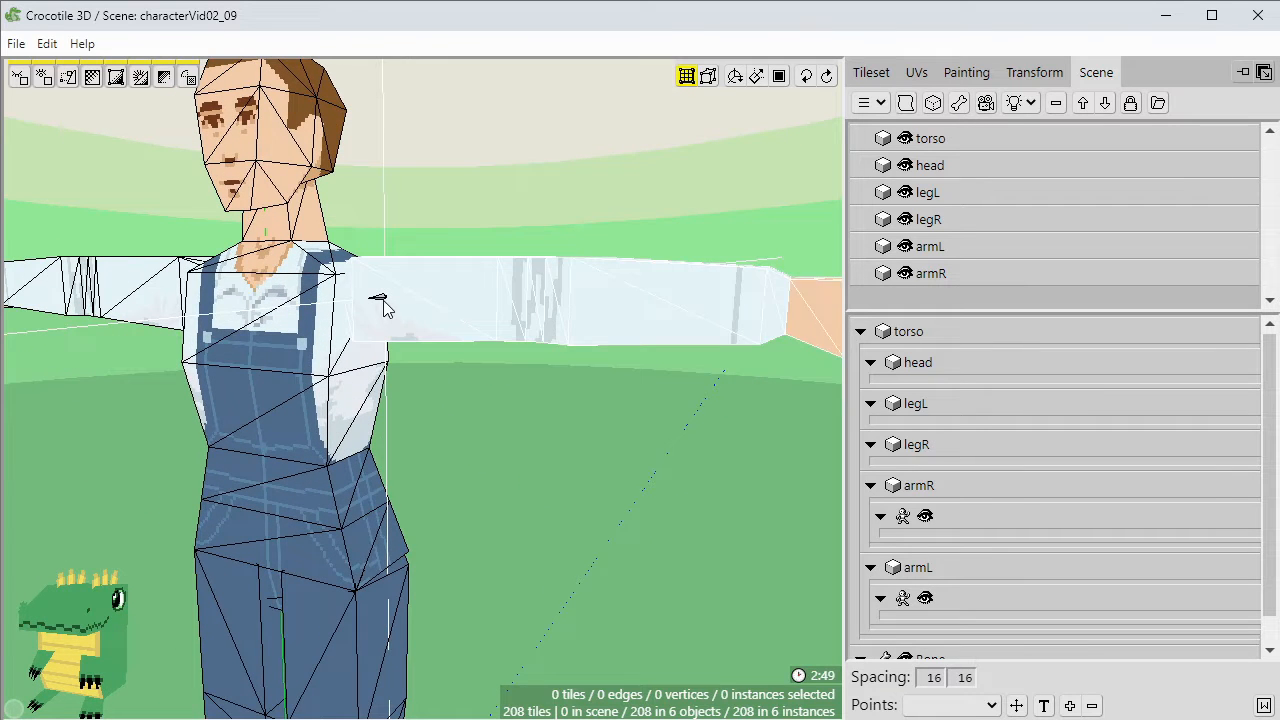
left_click(380, 299)
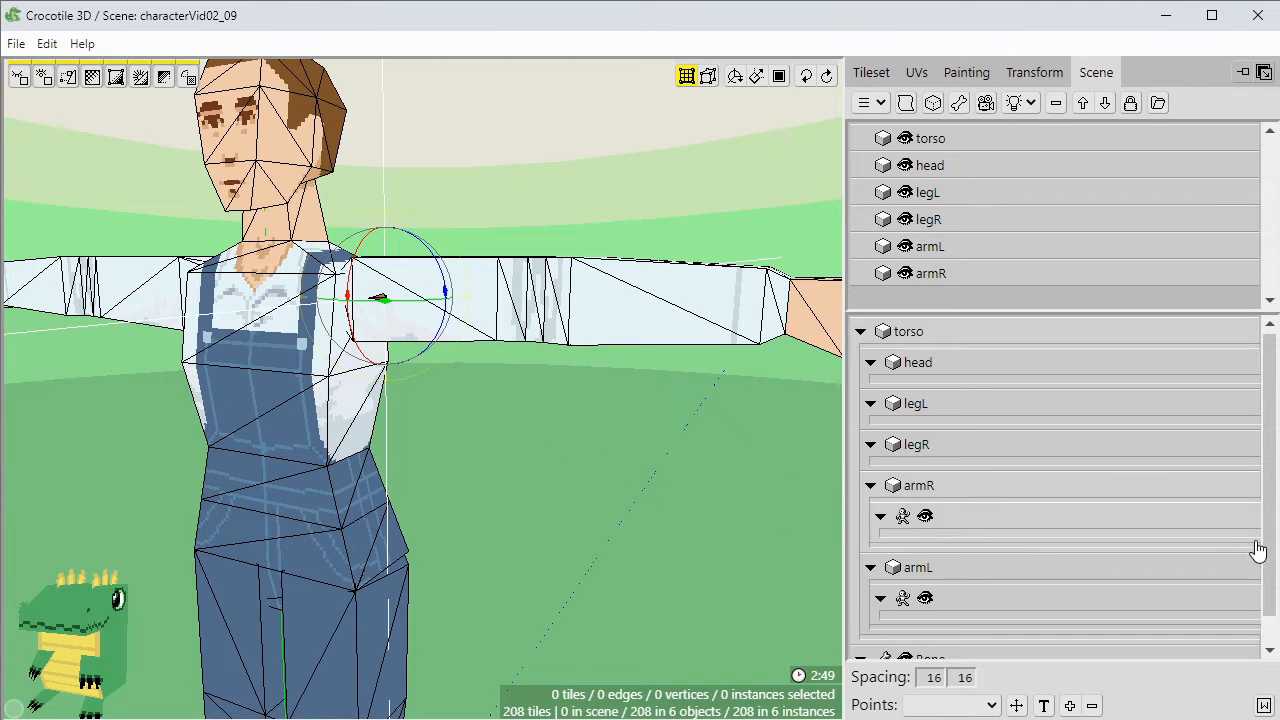
left_click_drag(1258, 551, 1263, 577)
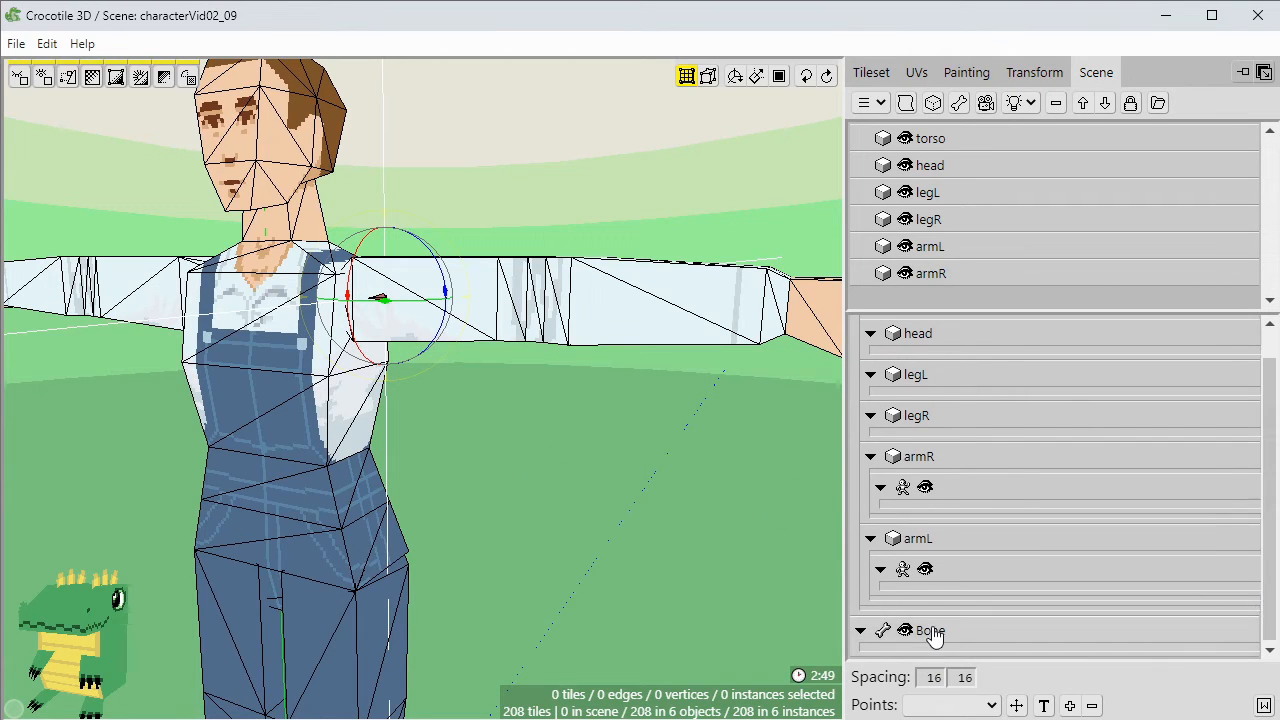
mouse_move(930, 632)
left_mouse_down()
mouse_move(971, 600)
mouse_move(950, 590)
left_mouse_up()
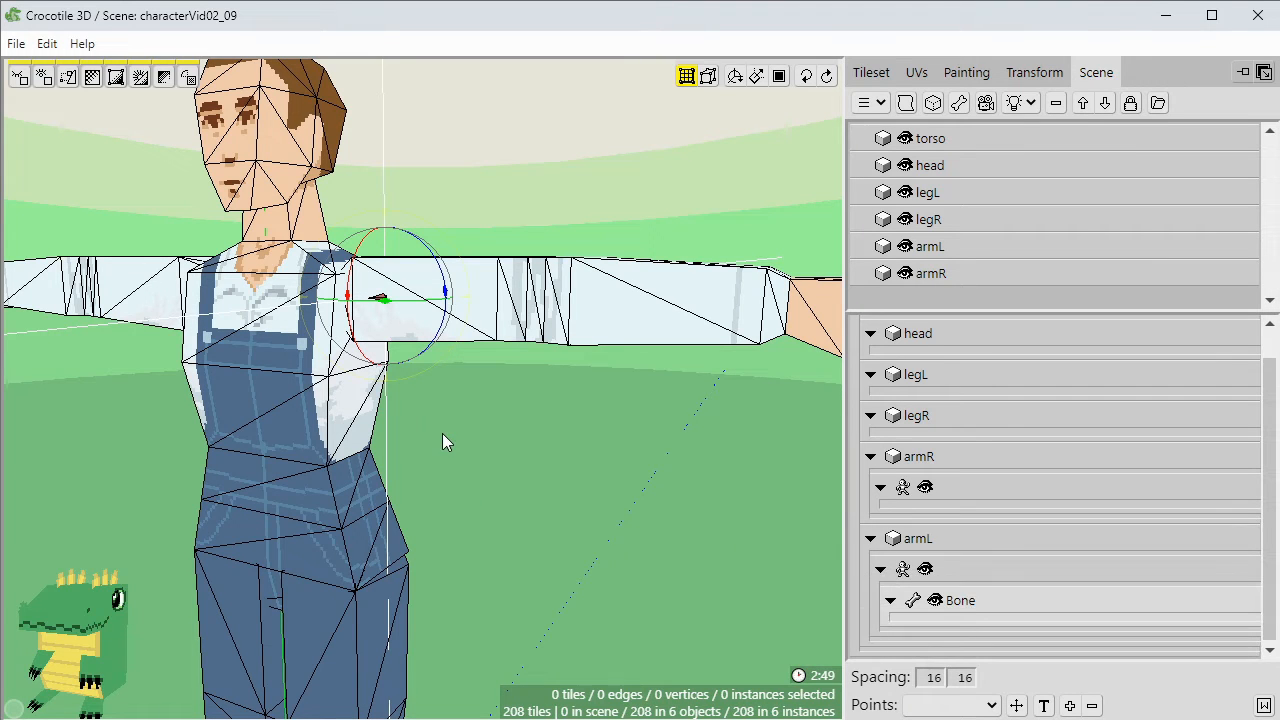
Rotate the left shoulder bone so it points outward along the arm, checking it against the armL mesh.
right_click_drag(442, 433, 446, 453)
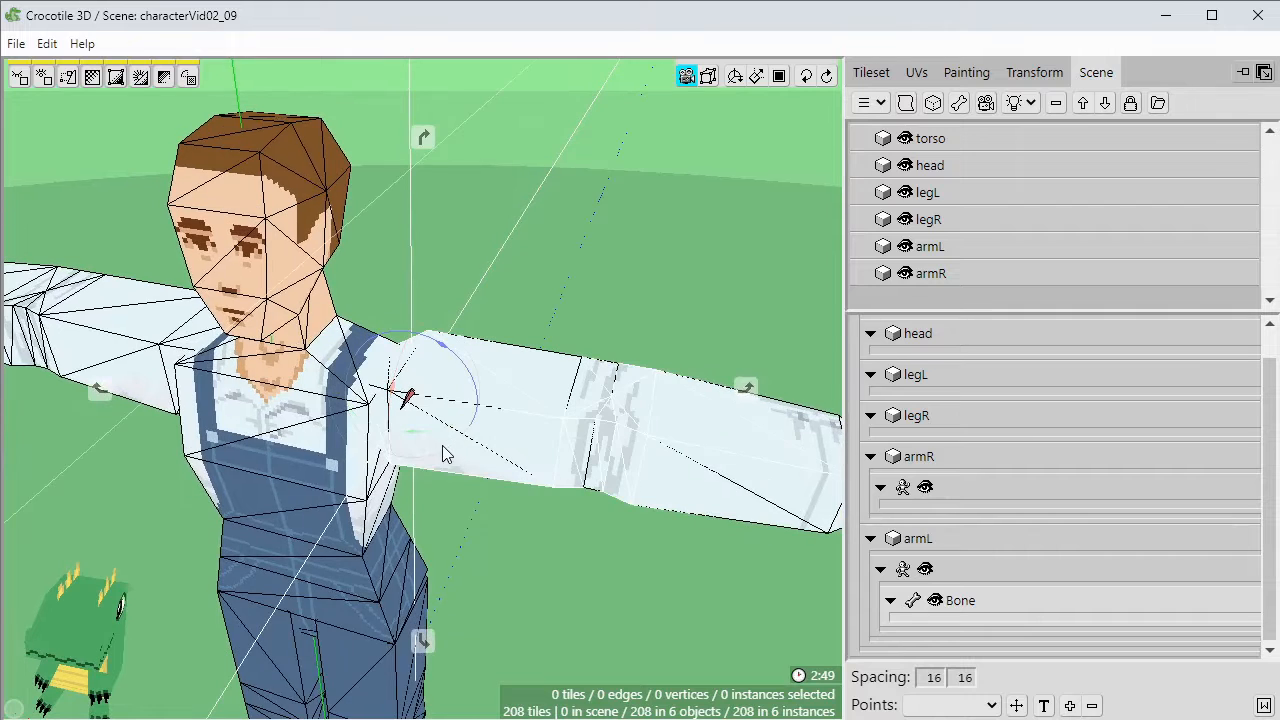
scroll(490, 452, "up", 2)
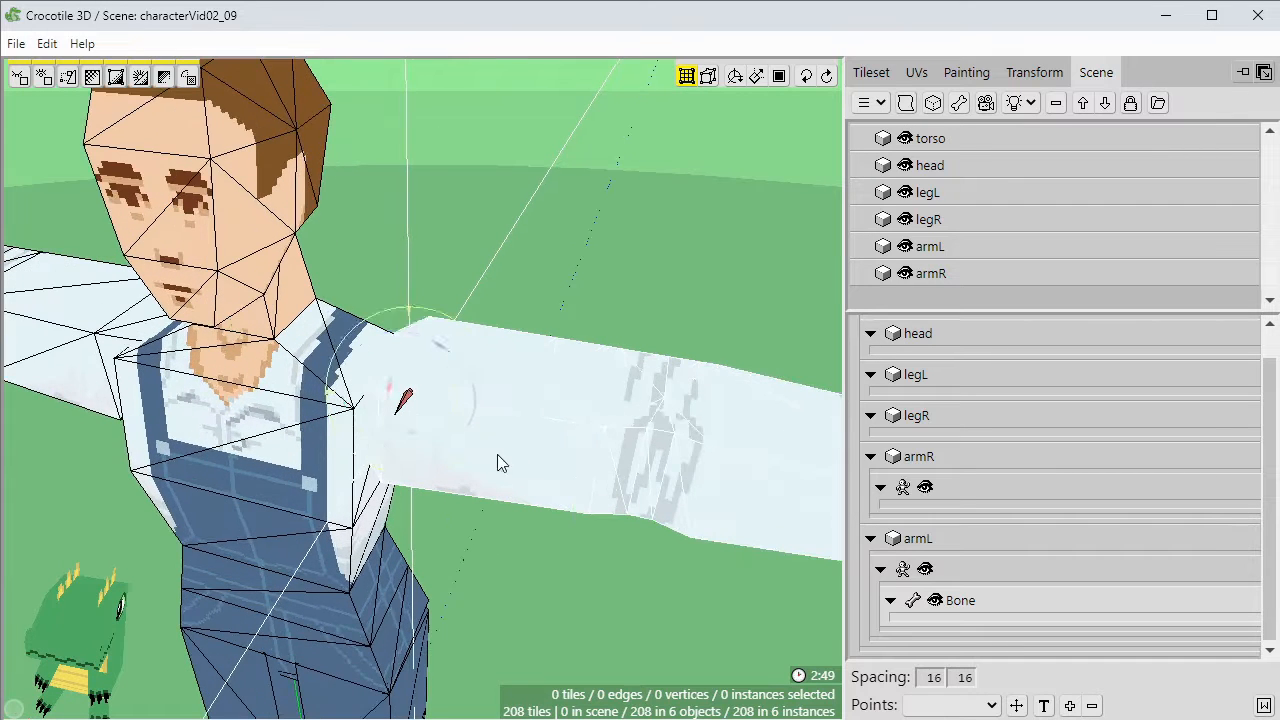
scroll(556, 465, "down", 1)
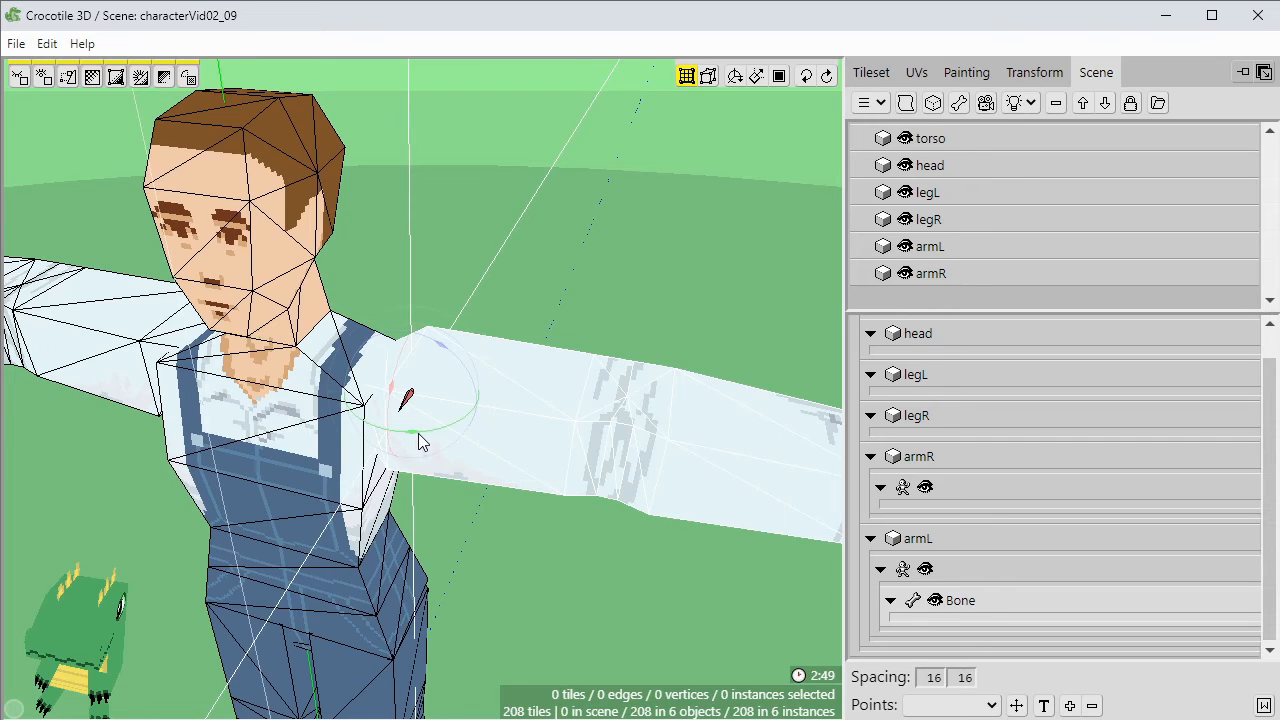
left_click_drag(420, 440, 475, 420)
left_click(540, 431)
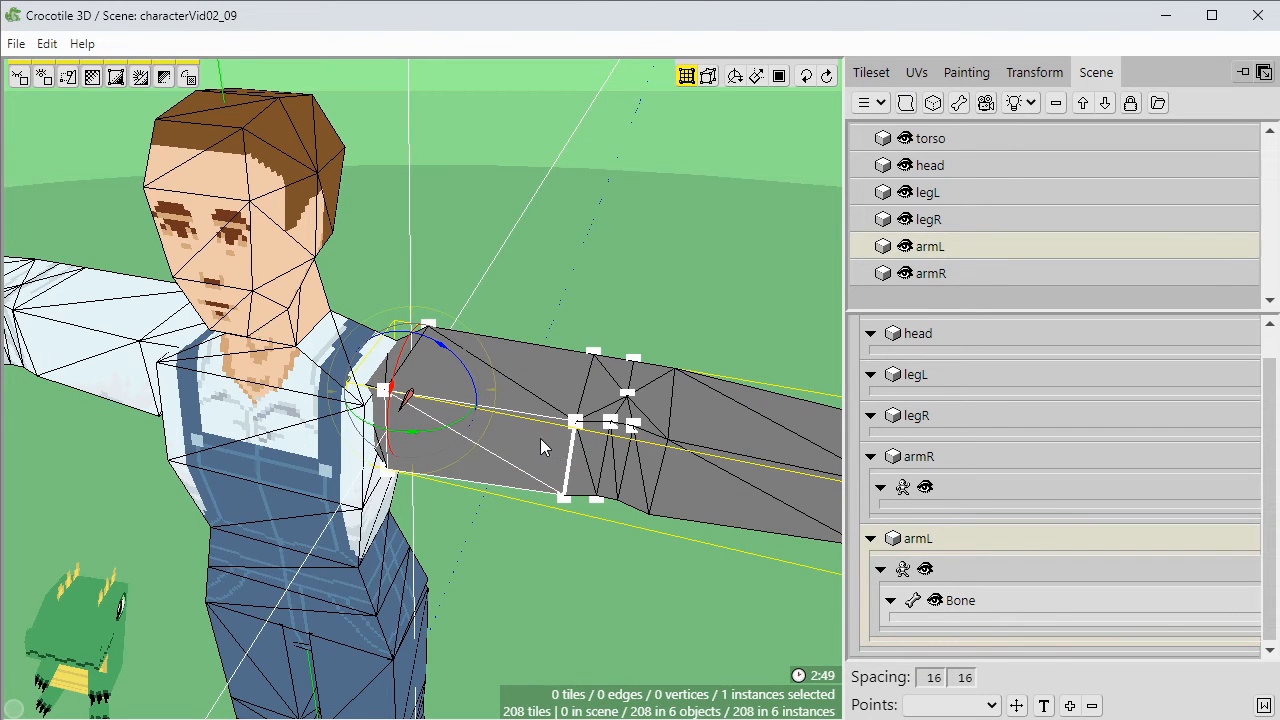
key("Escape")
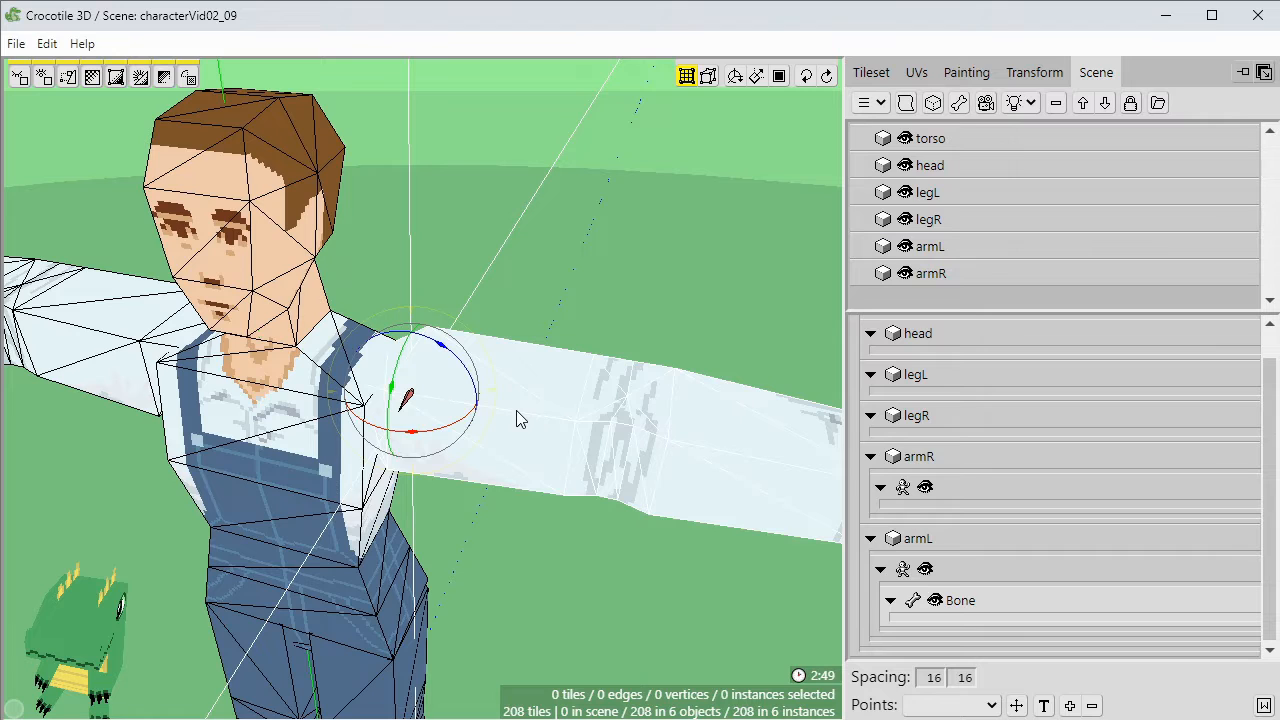
left_click(534, 434)
scroll(521, 443, "up", 4)
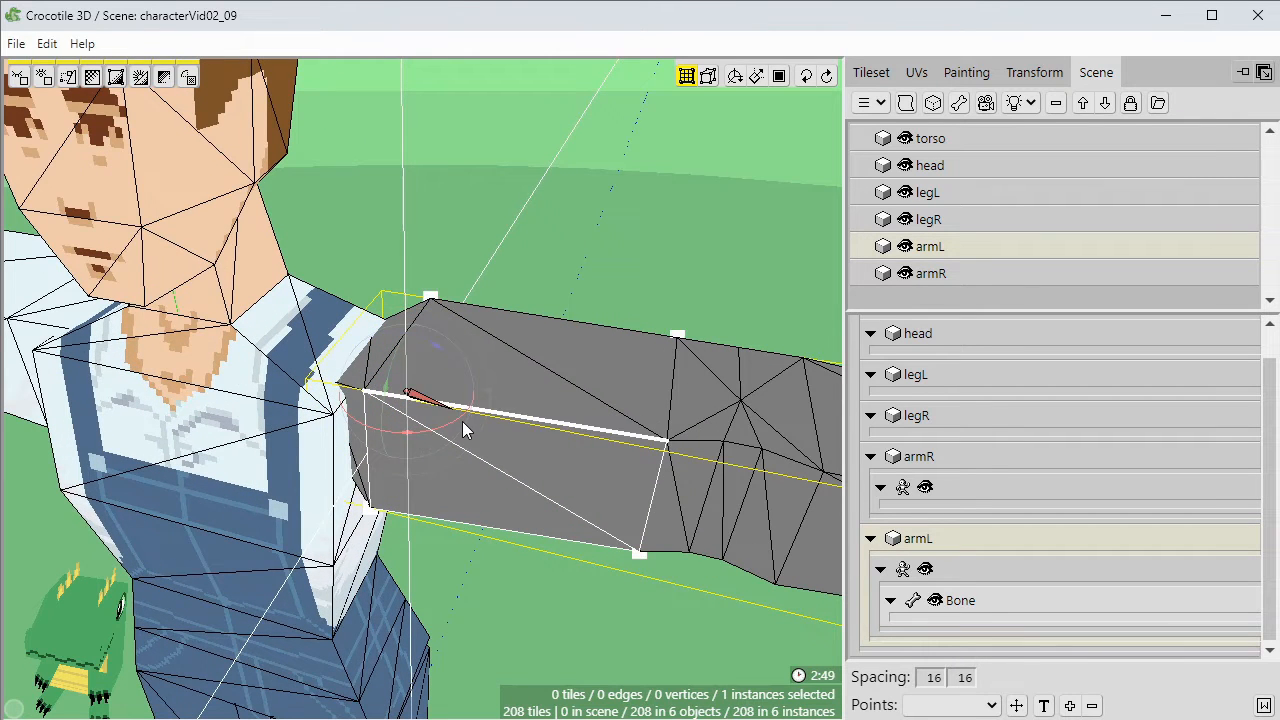
key("space")
left_click_drag(464, 421, 489, 494)
key("space")
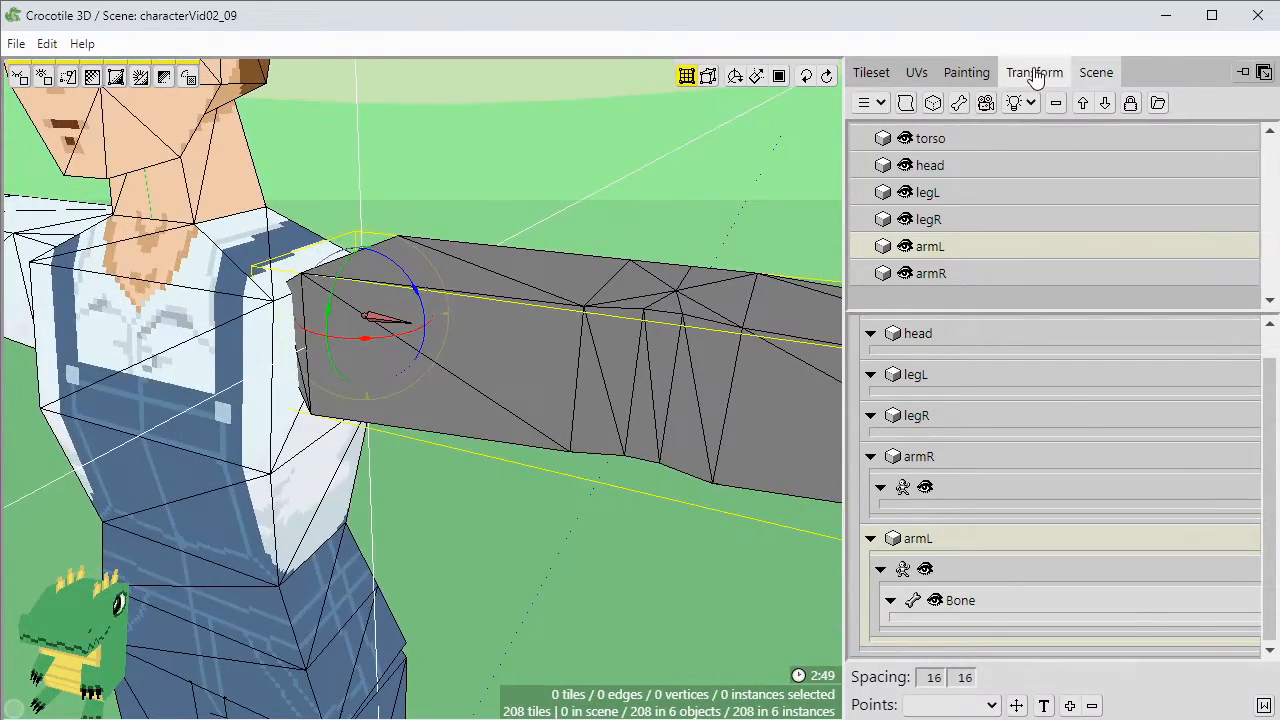
Set the left shoulder bone's length to 5.5 and its thickness to 5 so it reaches the elbow.
left_click(1036, 80)
scroll(932, 517, "down", 10)
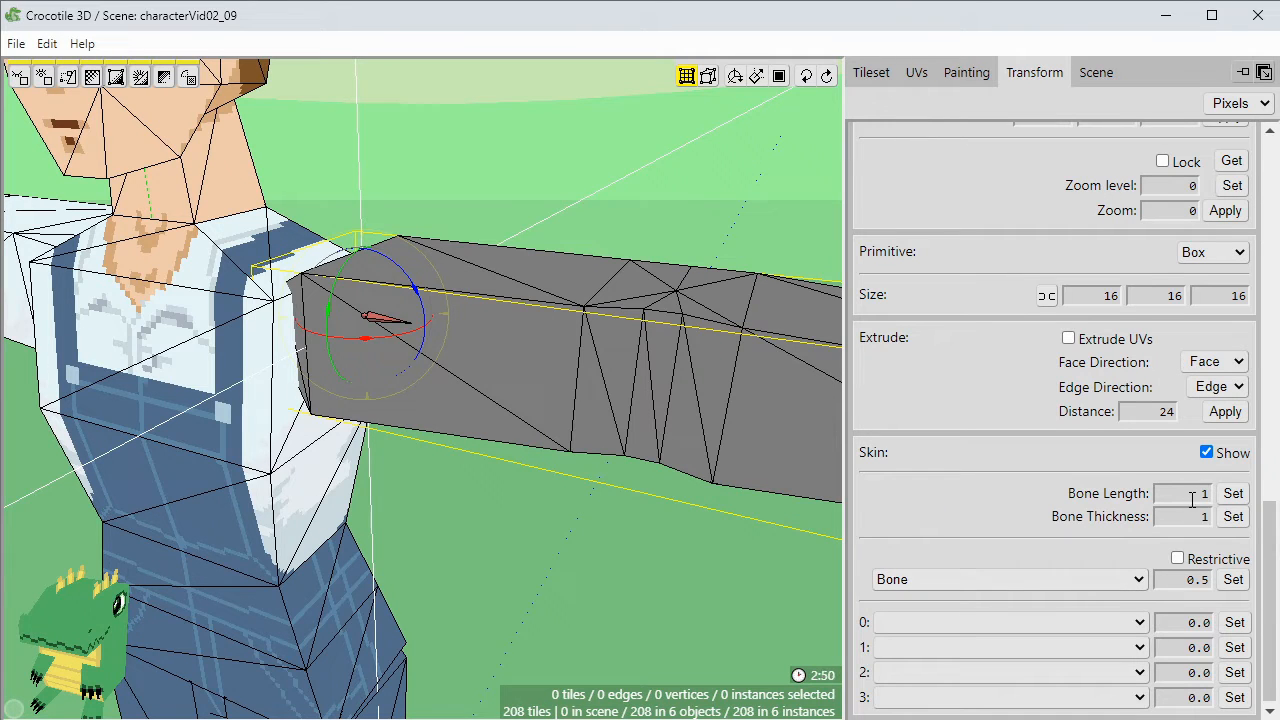
key("space")
left_click_drag(450, 500, 677, 470)
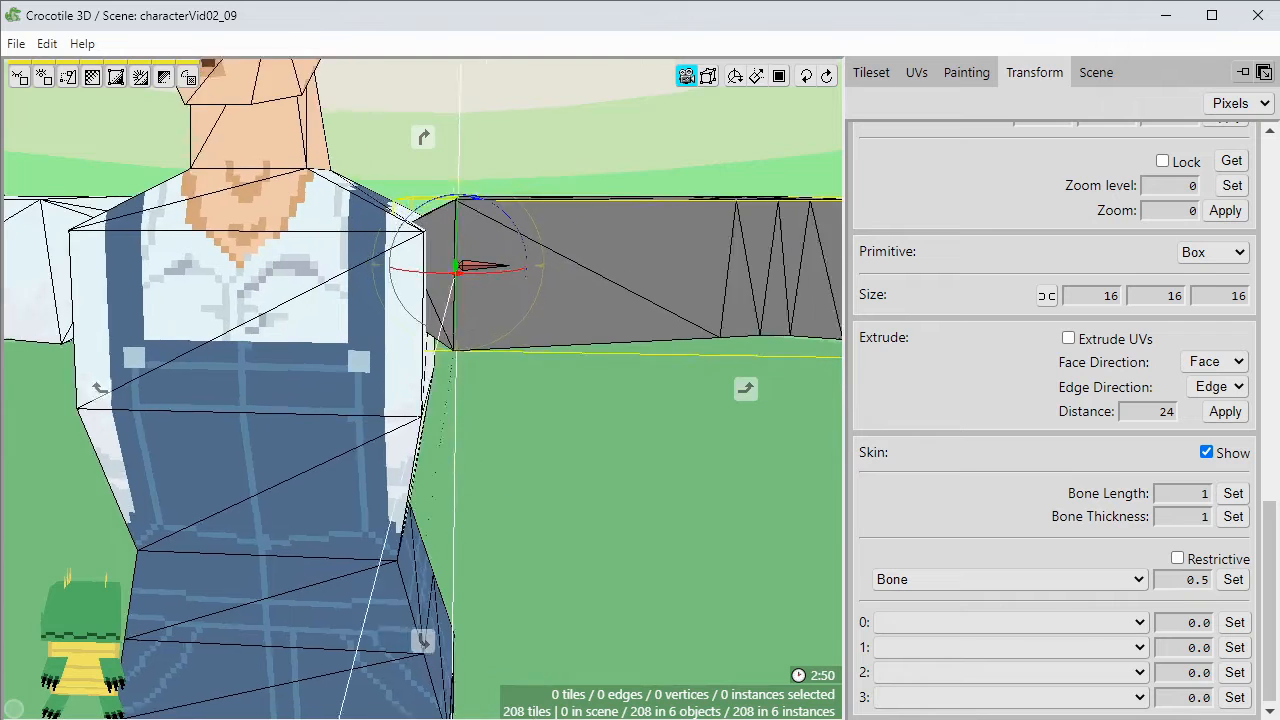
right_click_drag(677, 470, 540, 489)
key("space")
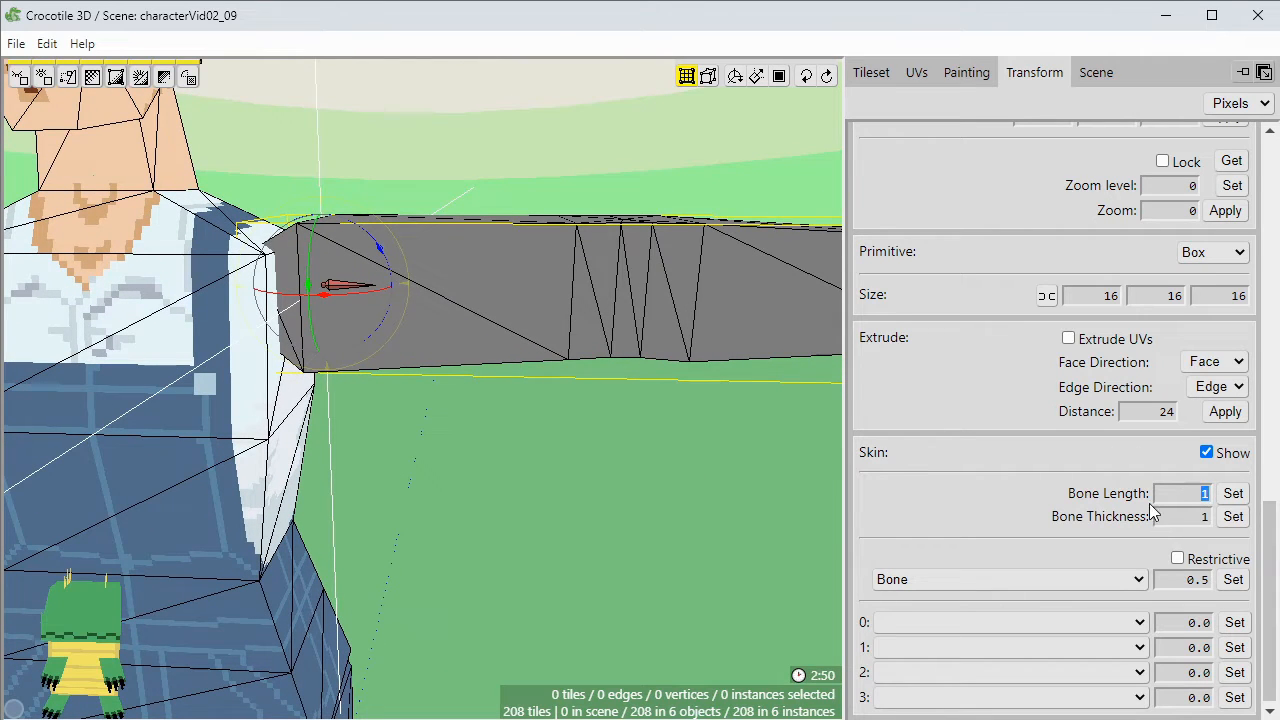
left_click(1234, 494)
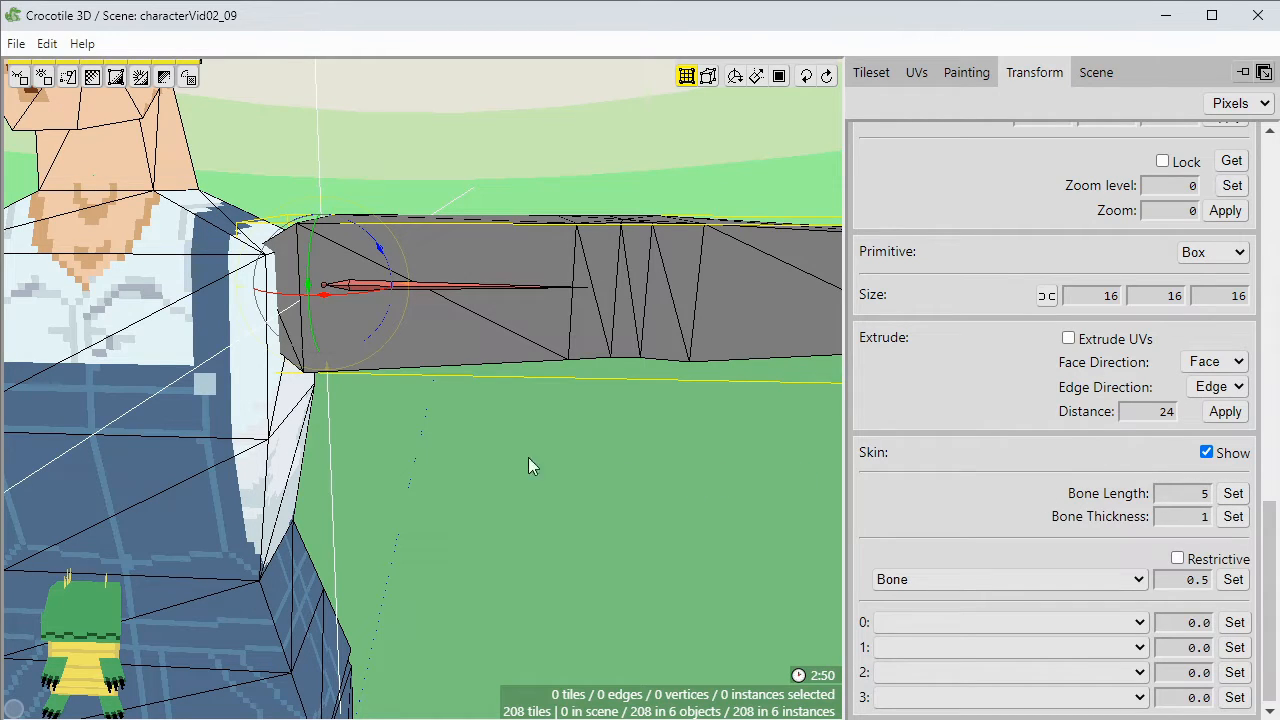
left_click_drag(95, 620, 135, 690)
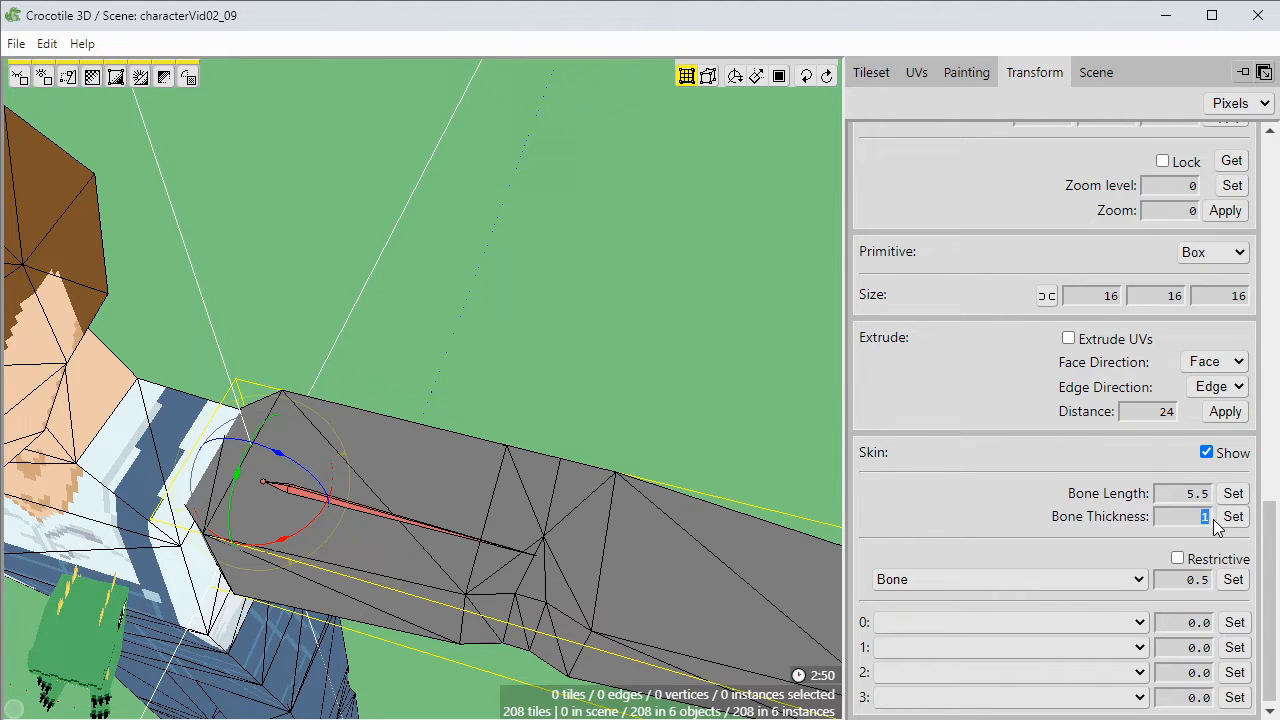
left_click(1232, 520)
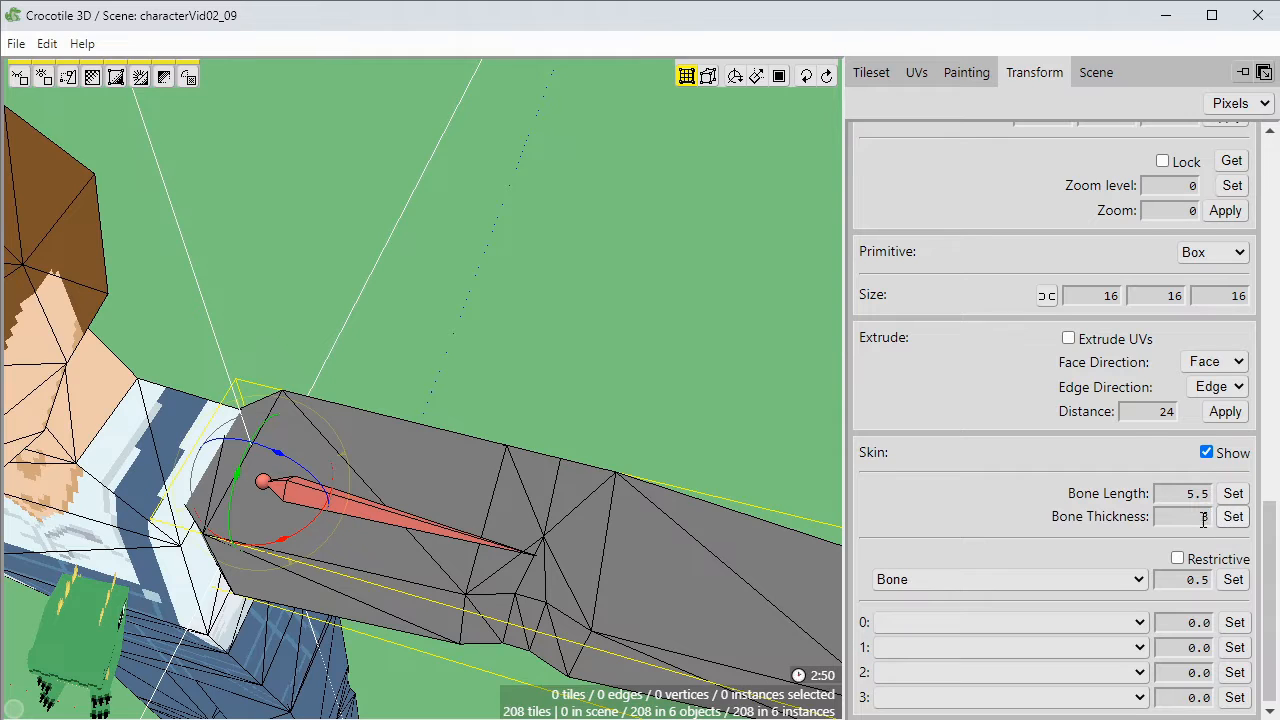
left_click(1235, 518)
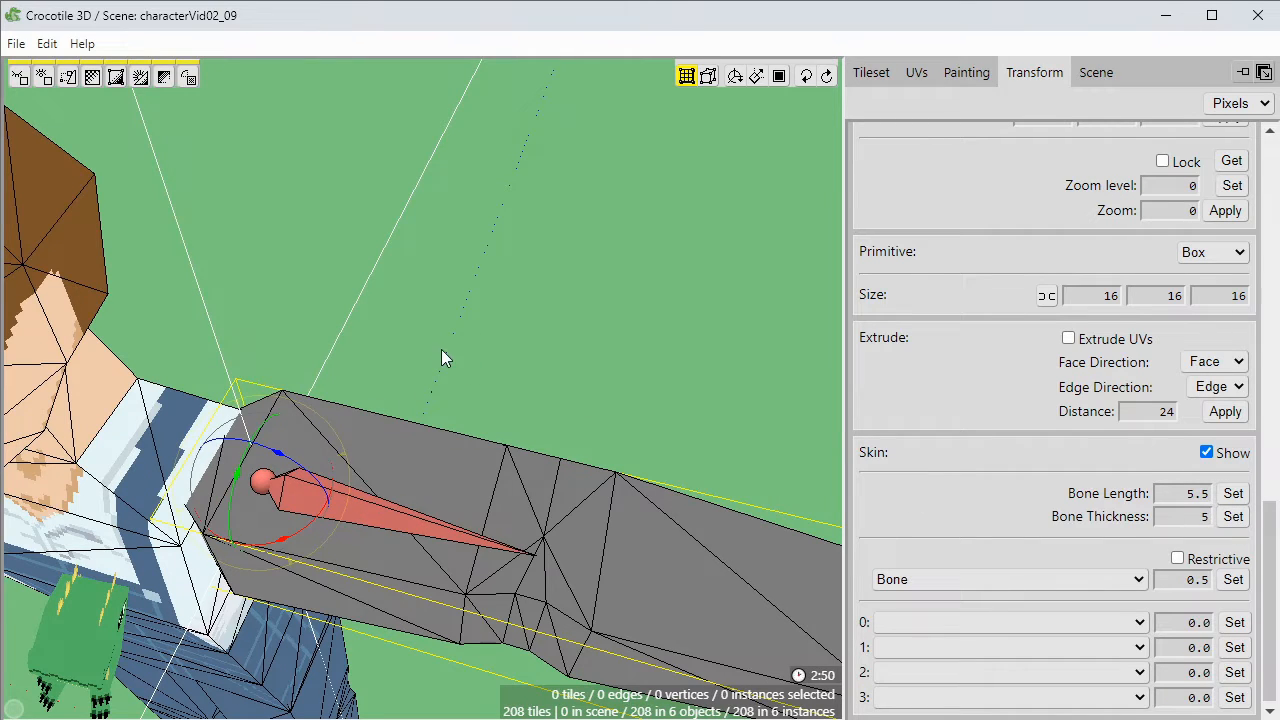
Shift the left shoulder bone slightly sideways, as seen from above, so its tip lines up with the elbow's centre vertex.
middle_click_drag(441, 349, 579, 508)
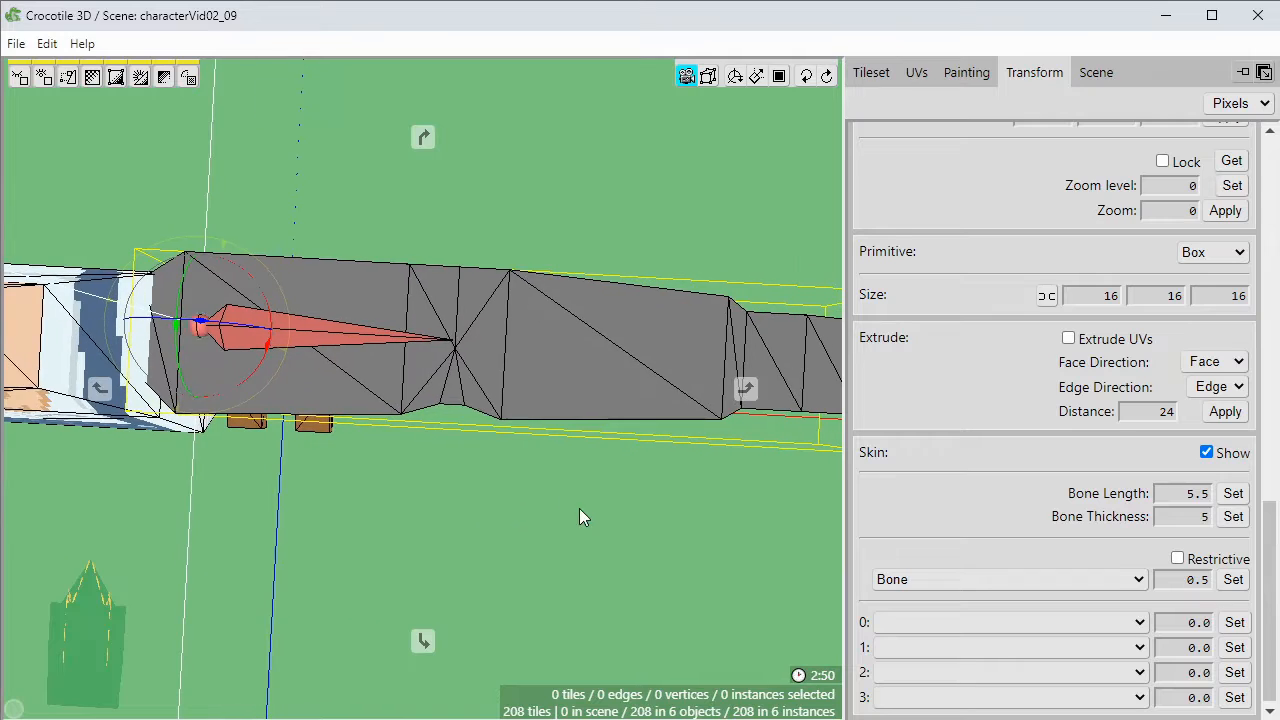
middle_click_drag(430, 378, 446, 496)
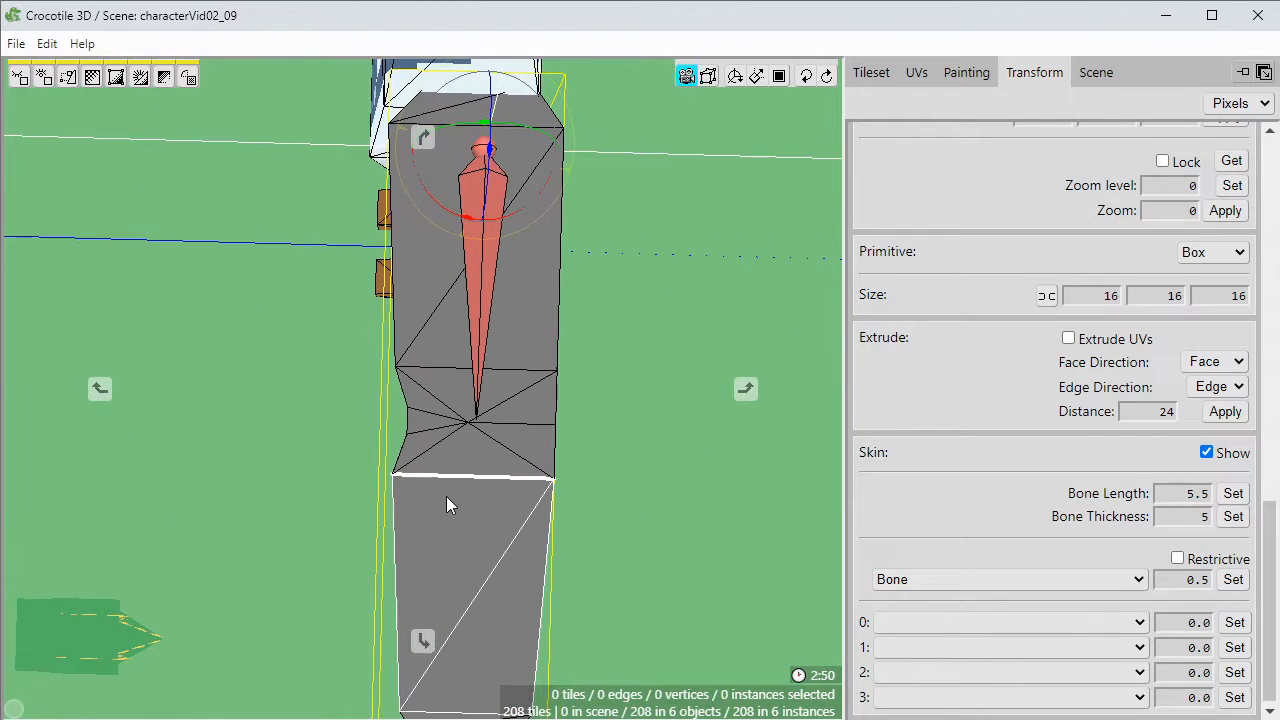
key("d")
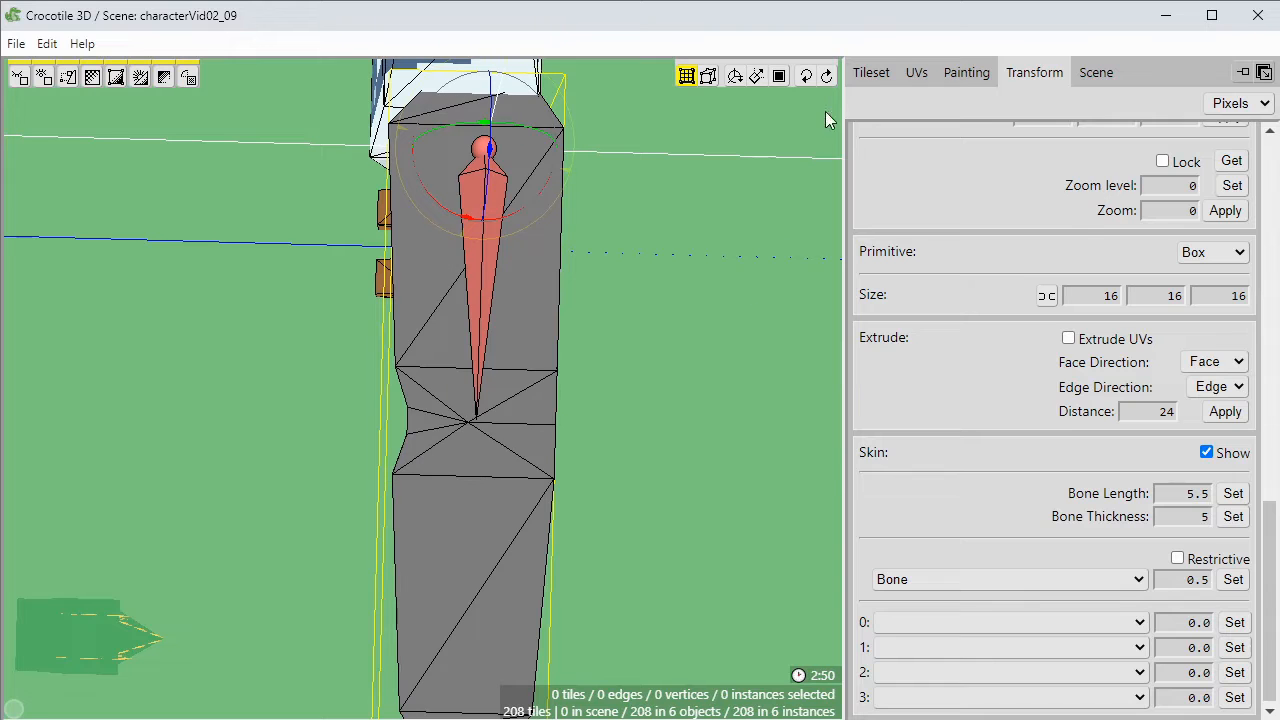
left_click(871, 72)
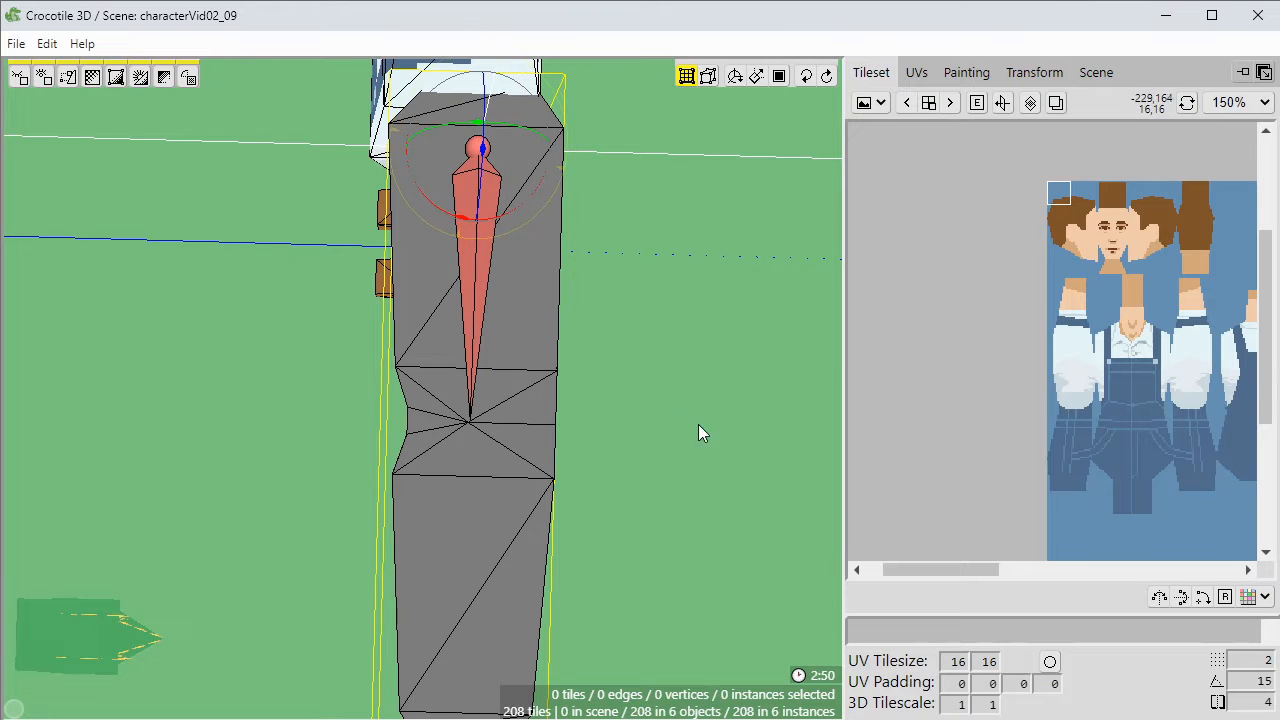
middle_click_drag(698, 424, 671, 414)
key("space")
left_click_drag(671, 415, 569, 417)
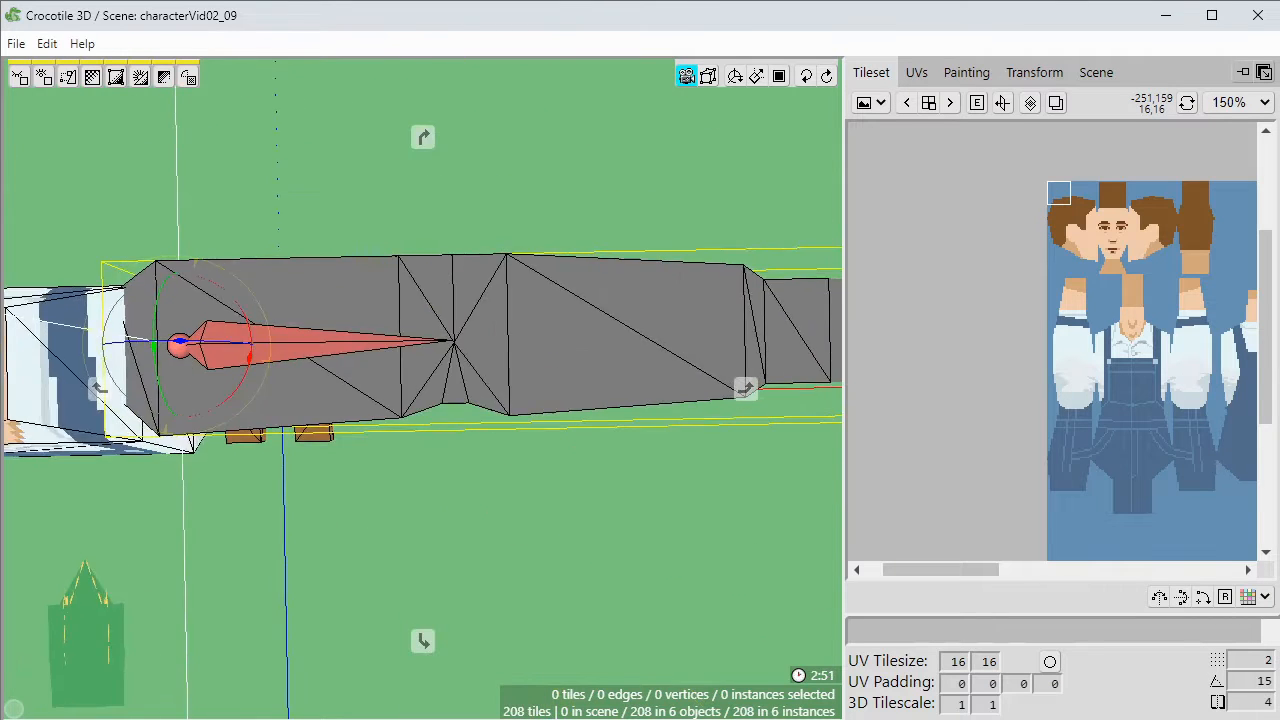
key("space")
Move the crosshair to the tail of the left shoulder bone.
left_click(1095, 74)
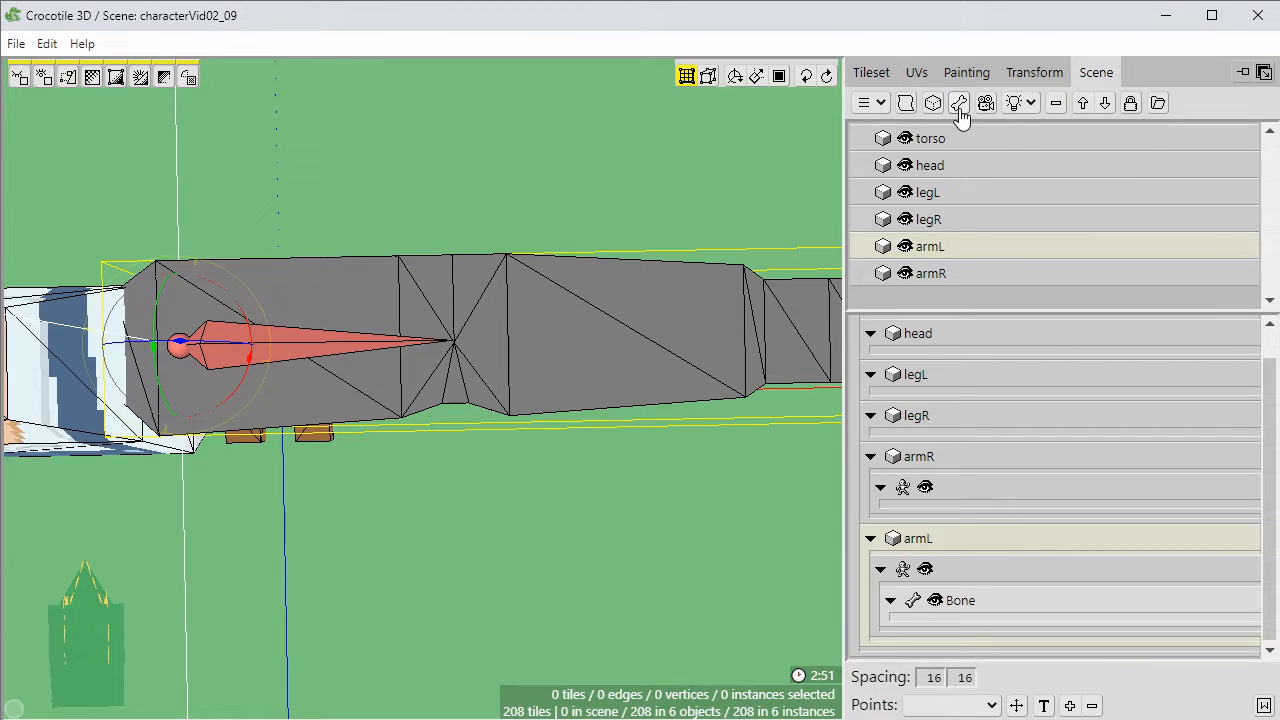
right_click(366, 202)
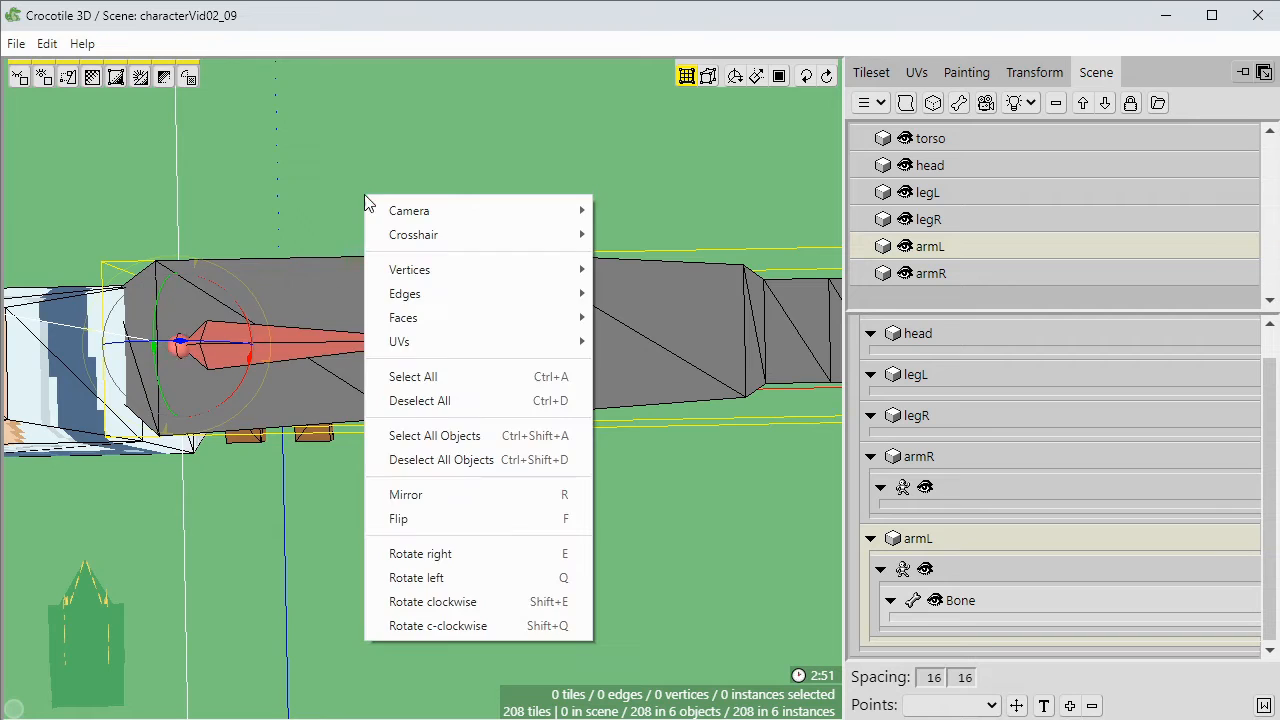
right_click(305, 346)
mouse_move(356, 373)
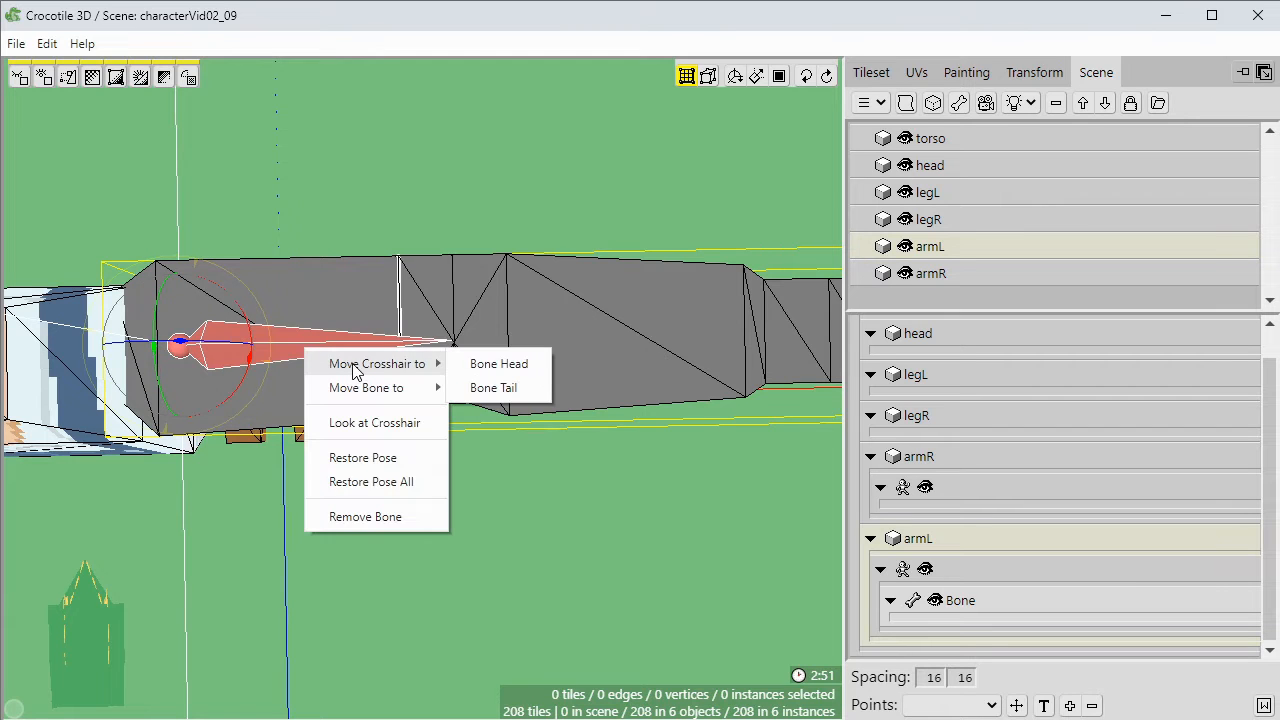
left_click(487, 388)
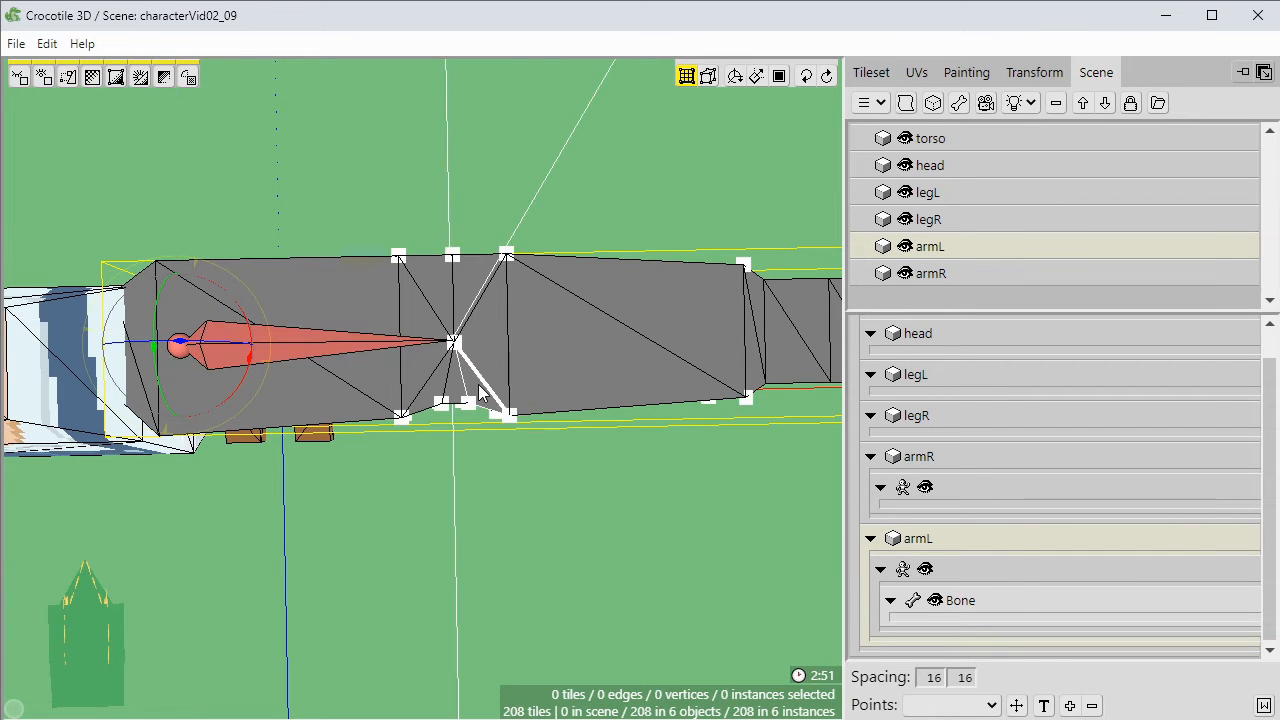
Adjust the crosshair at the left elbow against the armL elbow vertices, checking it beside the shoulder bone's tail.
key("space")
left_click_drag(566, 431, 440, 430)
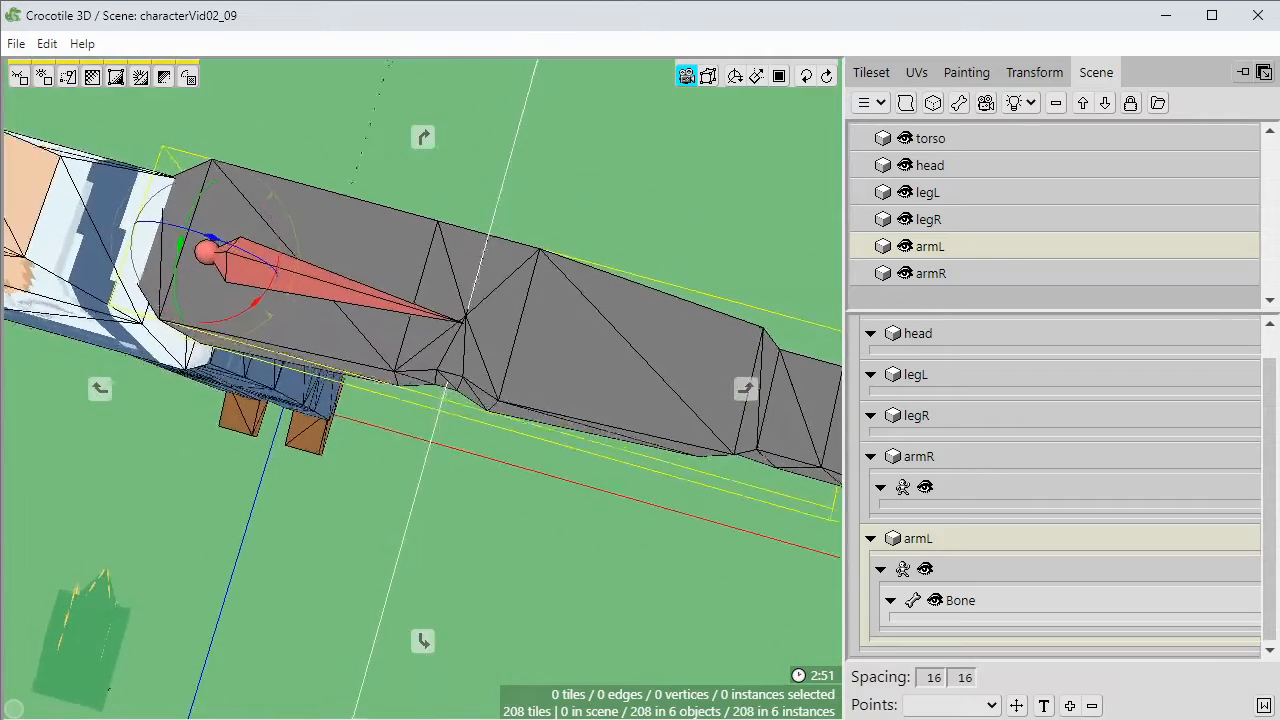
middle_click_drag(546, 540, 546, 551)
scroll(588, 522, "up", 5)
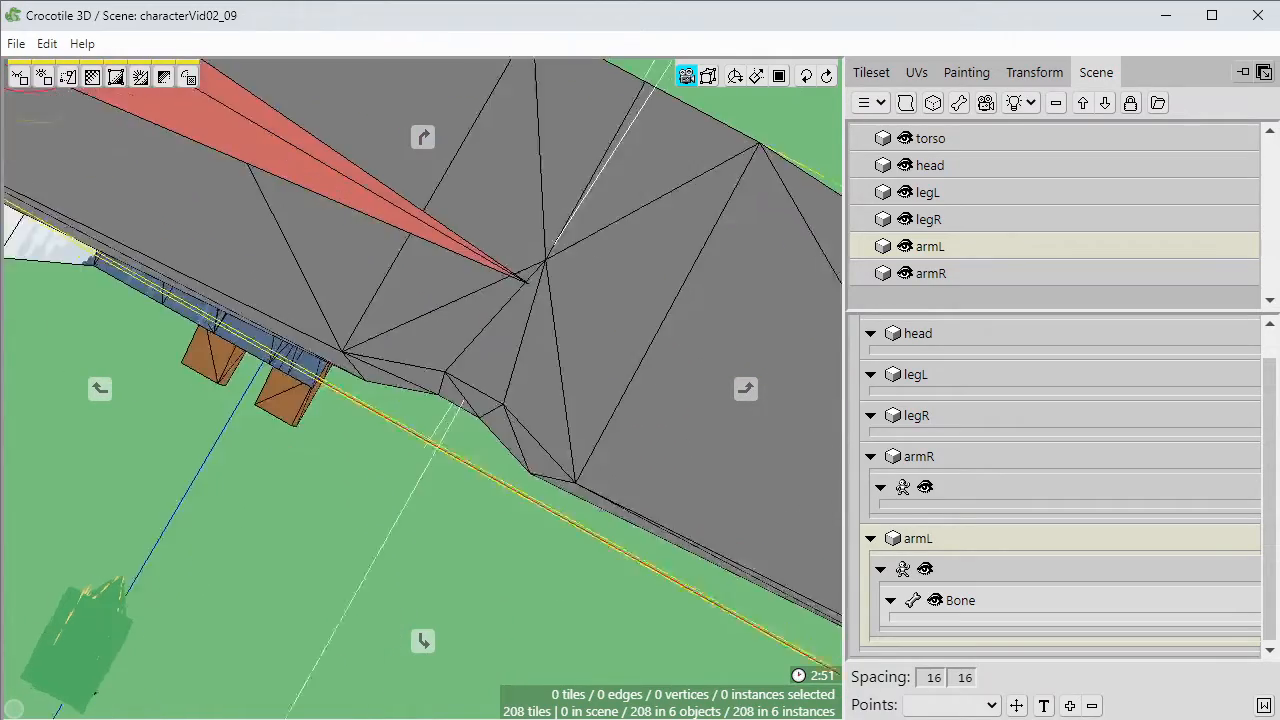
middle_click_drag(588, 520, 578, 503)
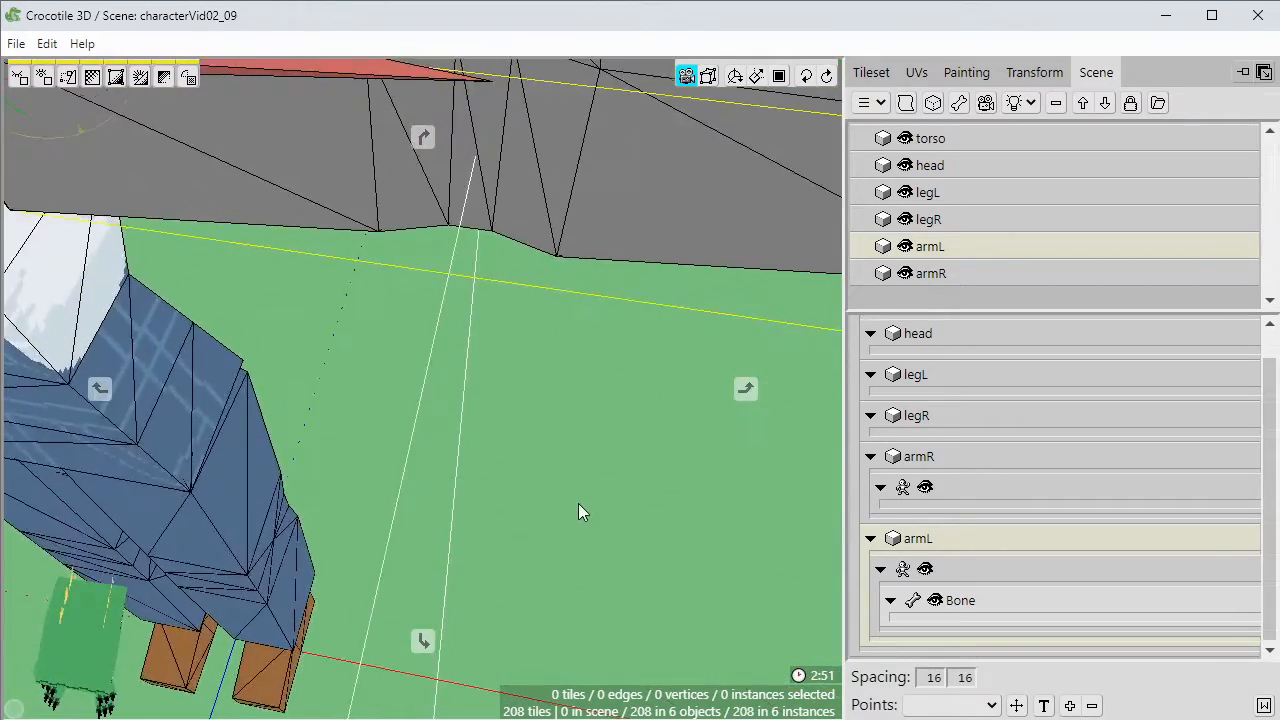
scroll(578, 503, "down", 3)
right_click_drag(577, 475, 488, 634)
mouse_move(470, 466)
middle_mouse_down()
mouse_move(505, 440)
mouse_move(558, 445)
mouse_move(476, 476)
middle_mouse_up()
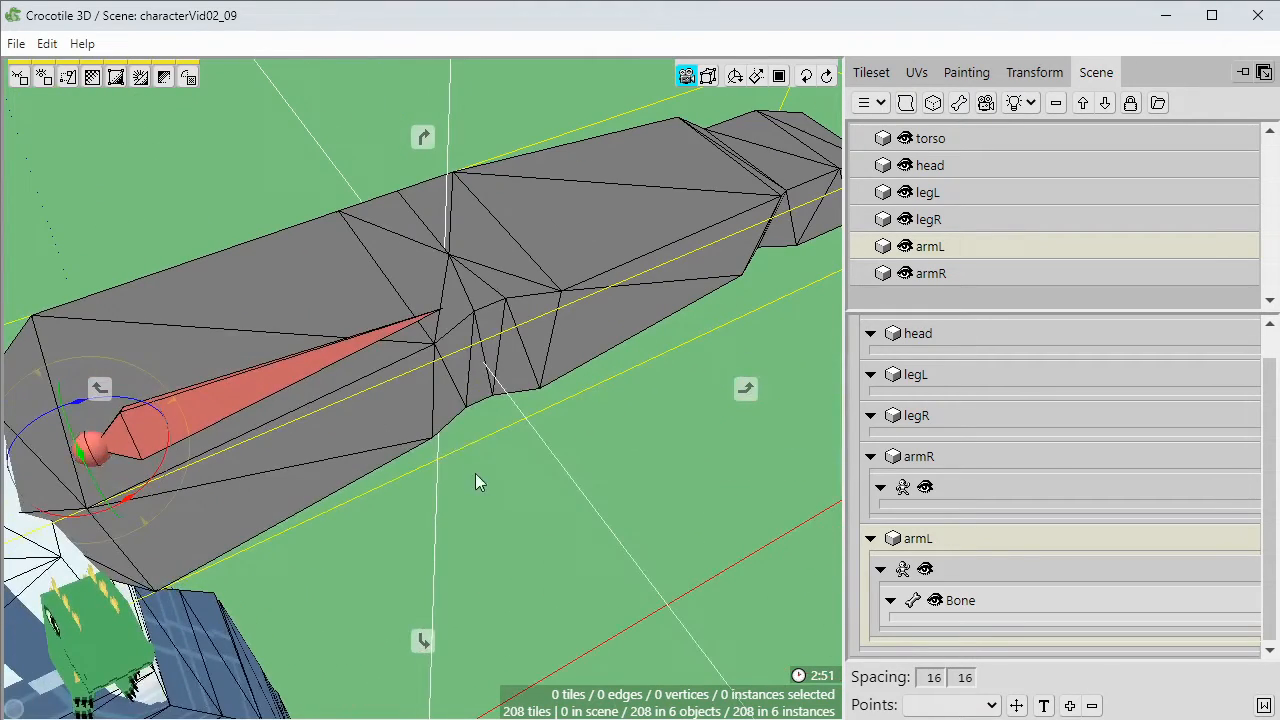
left_click(452, 256)
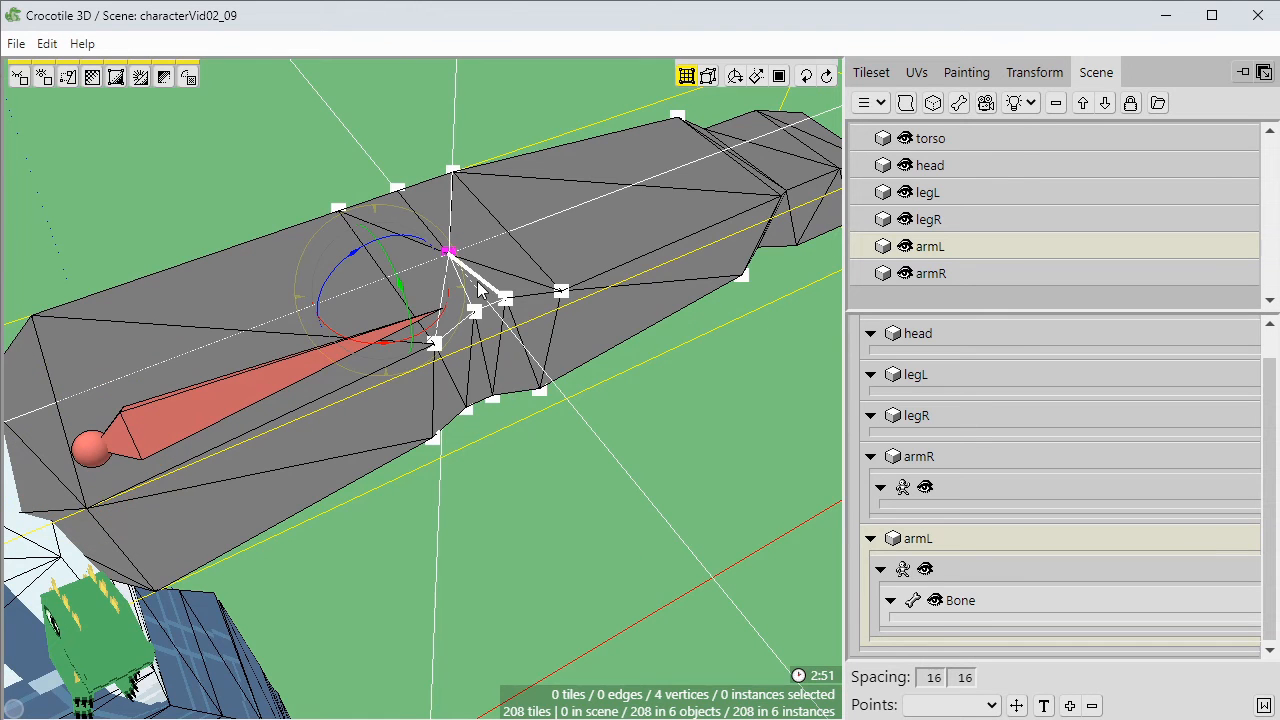
left_click(557, 460)
middle_click_drag(558, 494, 526, 493)
key("w")
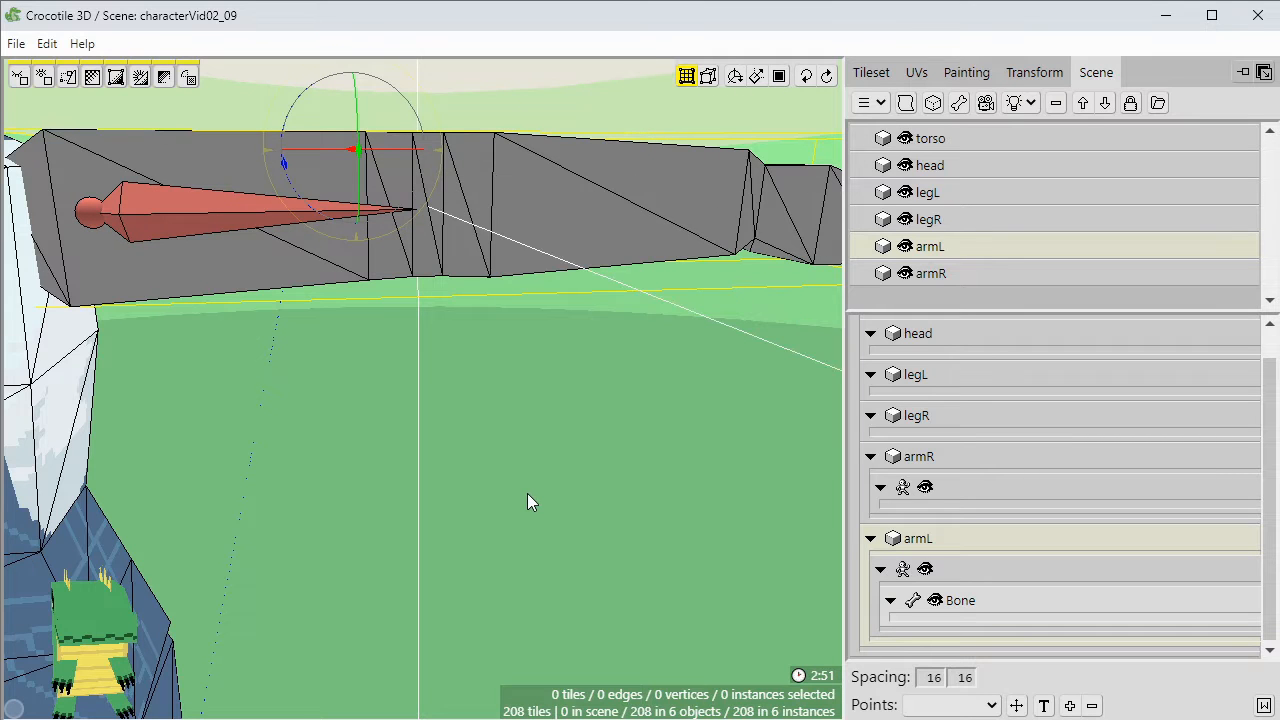
middle_click_drag(527, 494, 566, 540)
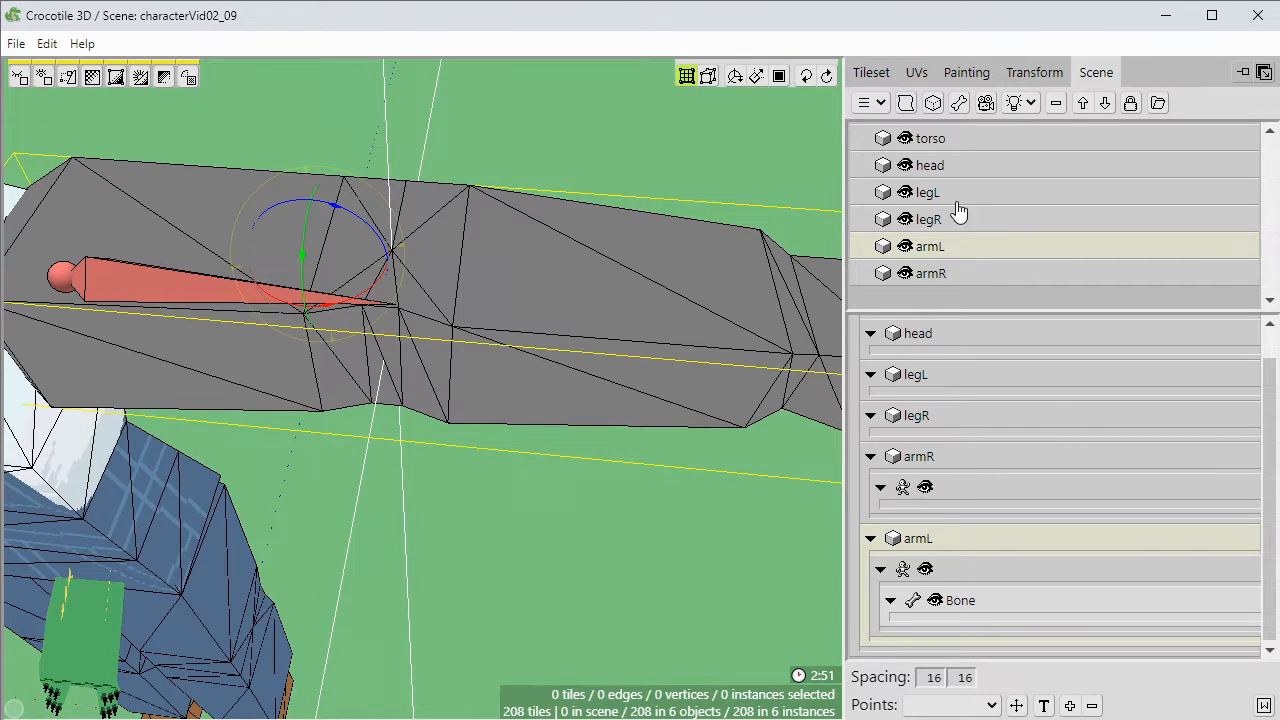
Add a bone at the elbow crosshair and rotate it to point outward along the forearm.
left_click(961, 105)
middle_click_drag(620, 270, 540, 330)
left_click(390, 379)
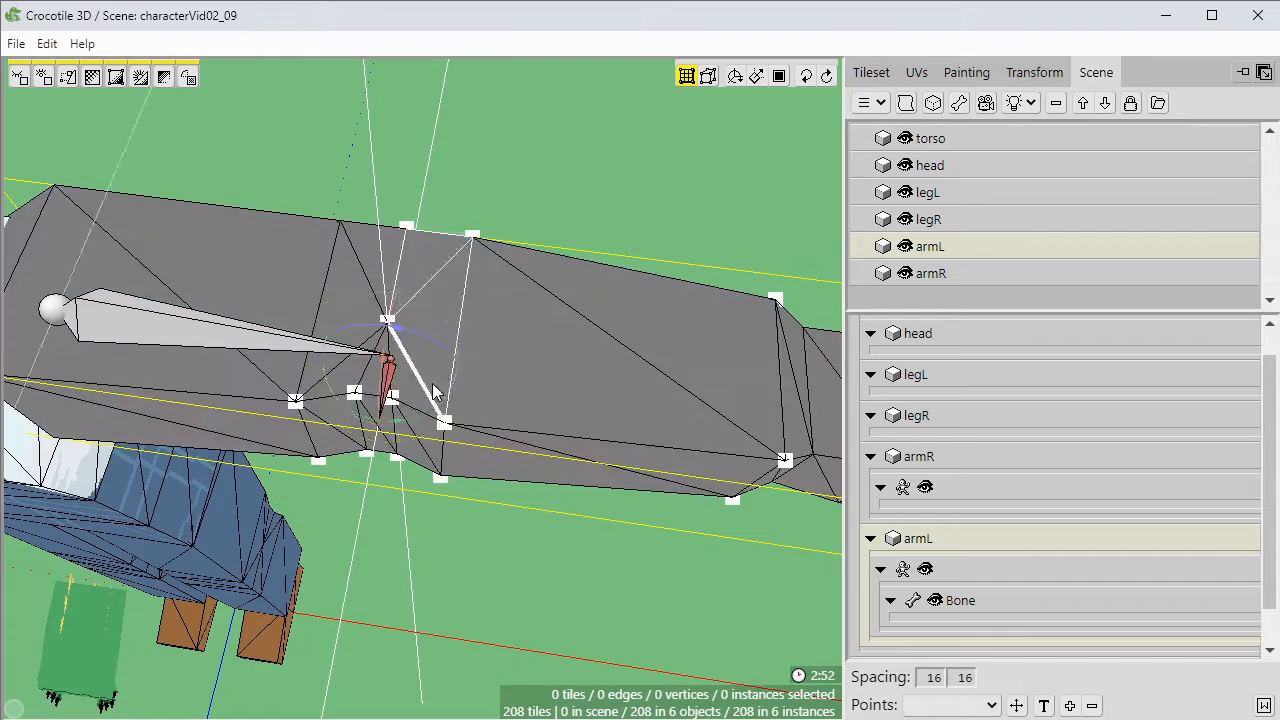
Set the left forearm bone's length to 6 and its thickness to 5, checking that it reaches the wrist.
left_click(1012, 76)
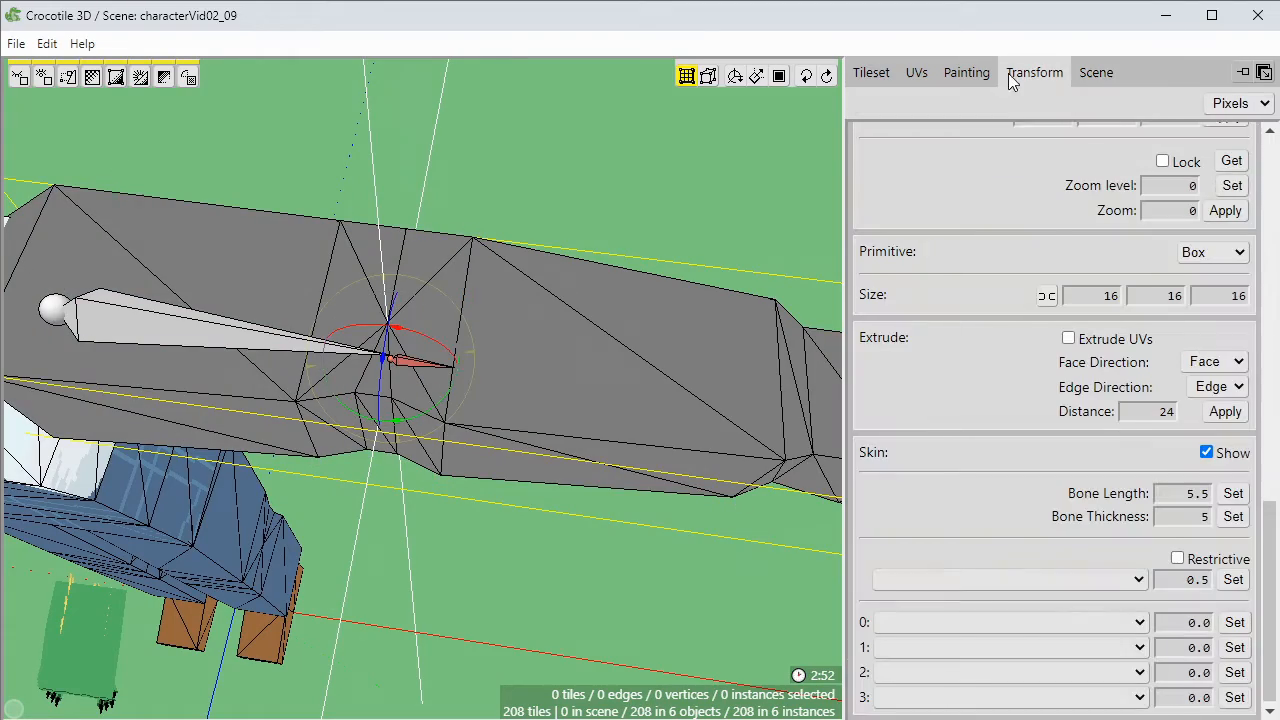
left_click(1232, 493)
left_click(1233, 517)
middle_click_drag(423, 388, 410, 325)
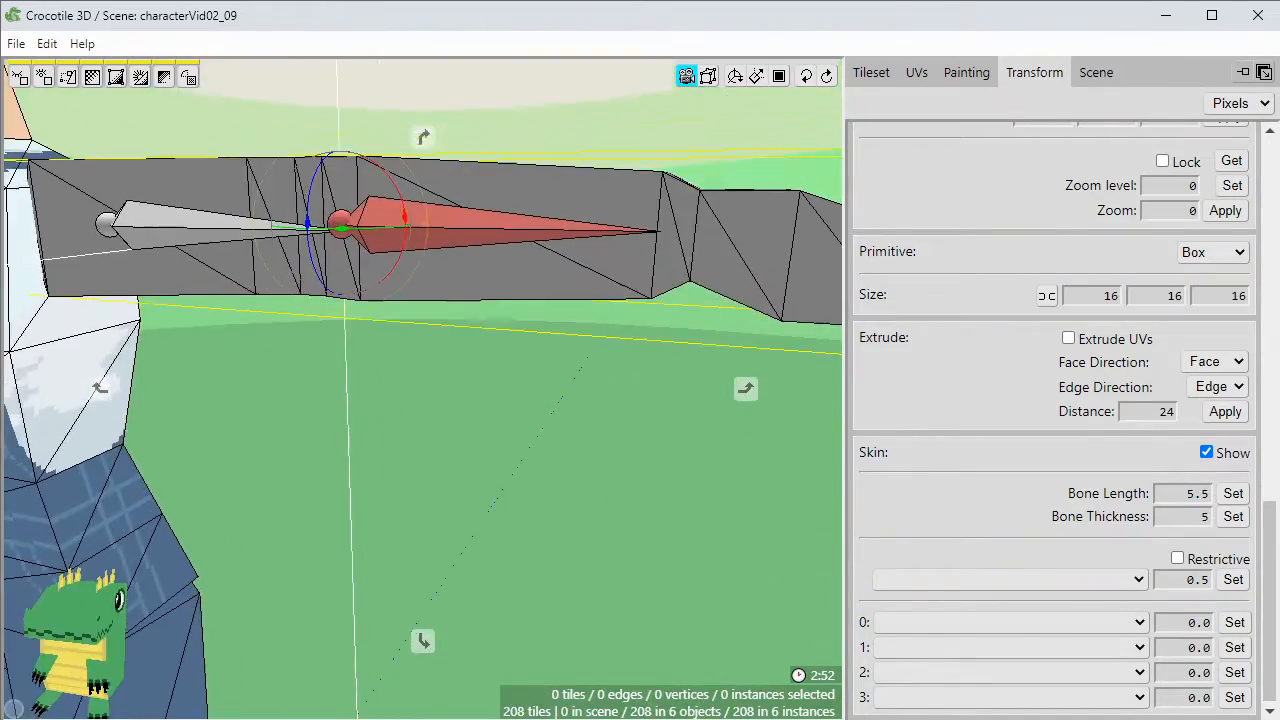
left_click(1240, 497)
middle_click_drag(423, 388, 603, 497)
middle_click_drag(370, 497, 582, 548)
Add a bone at the tail of the left forearm bone and rotate it to point outward along the hand.
right_click(480, 380)
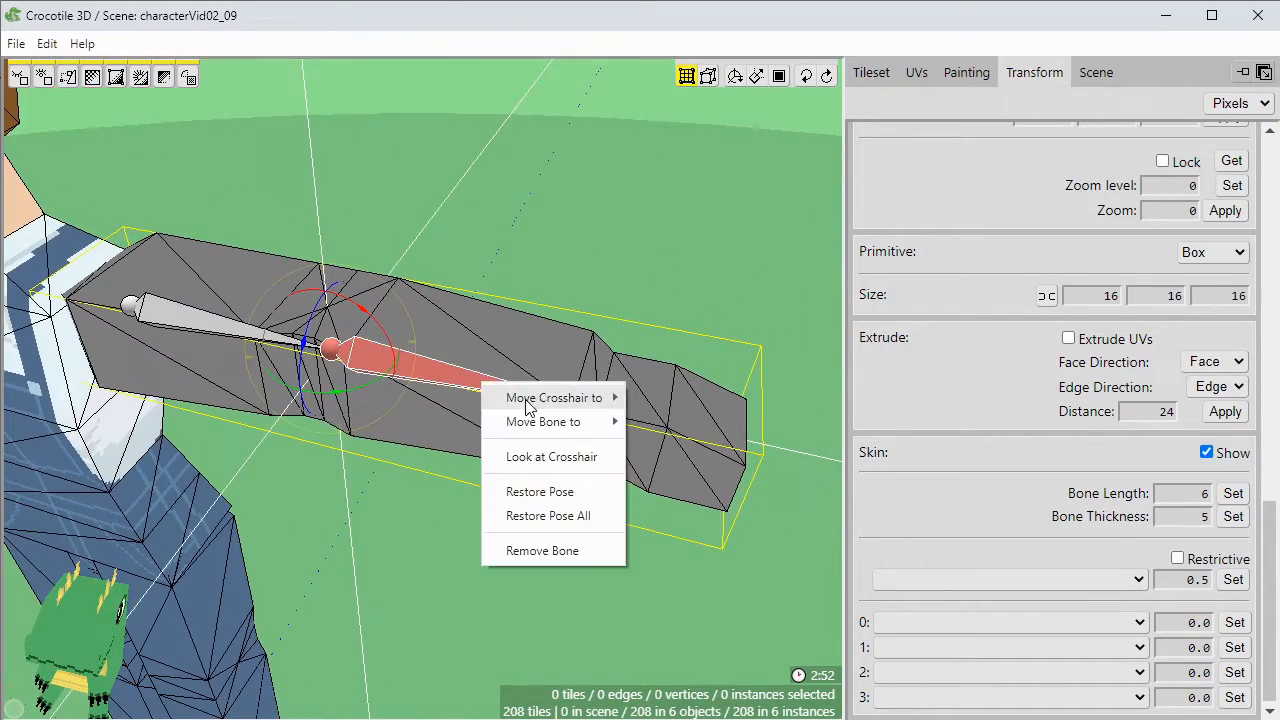
mouse_move(526, 403)
left_click(660, 424)
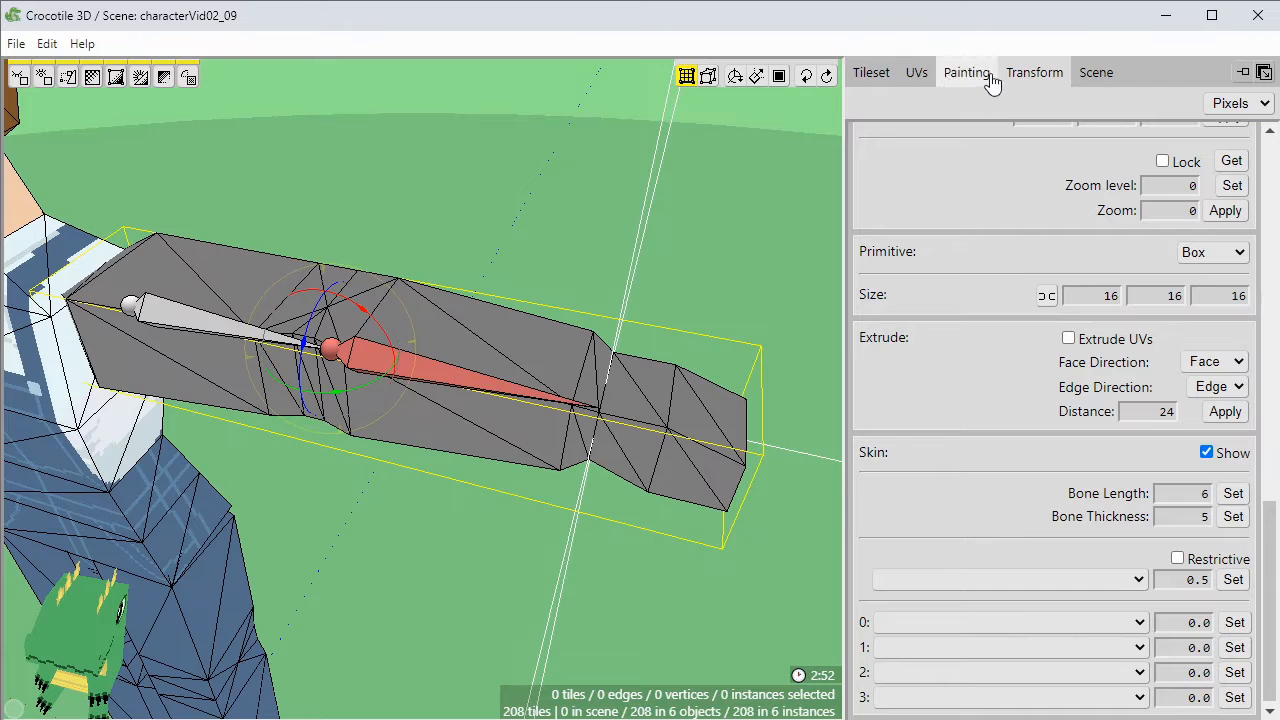
left_click(1096, 72)
scroll(665, 462, "up", 2)
left_click(645, 432)
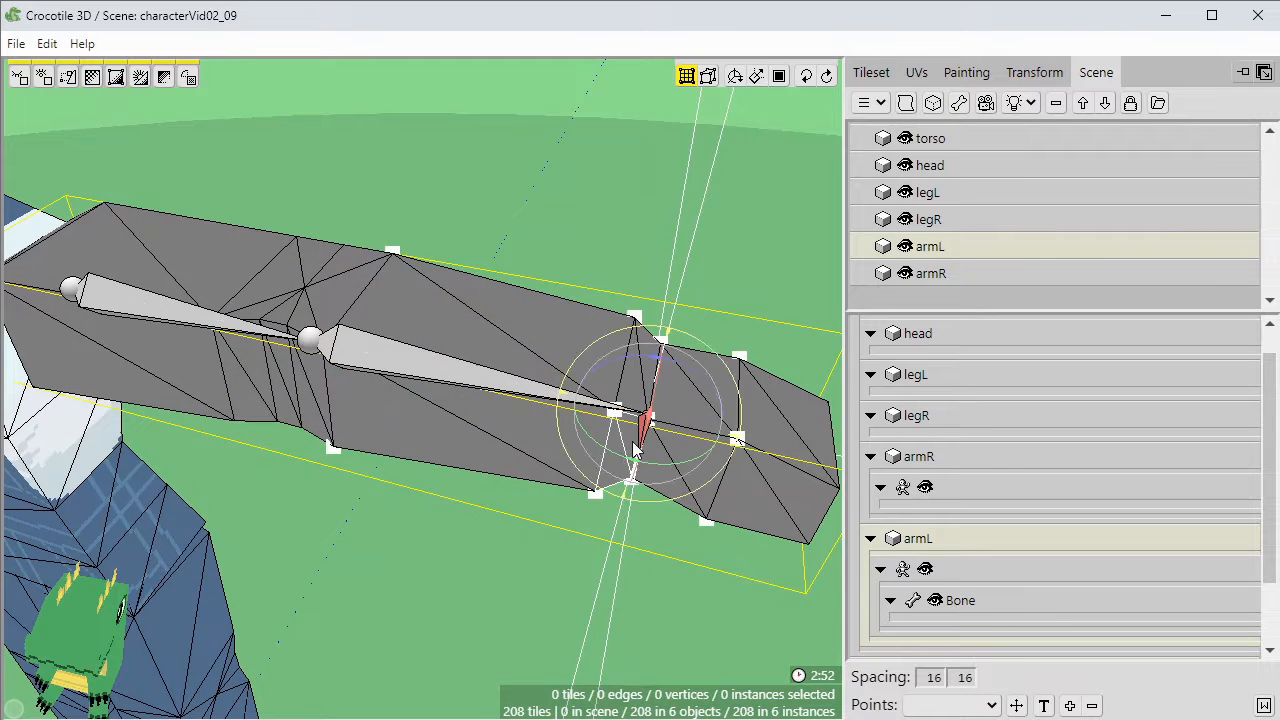
middle_click_drag(684, 472, 816, 354)
Set the left hand bone's length to 2 and its thickness to 4, and check the whole arm's bones.
left_click(1034, 72)
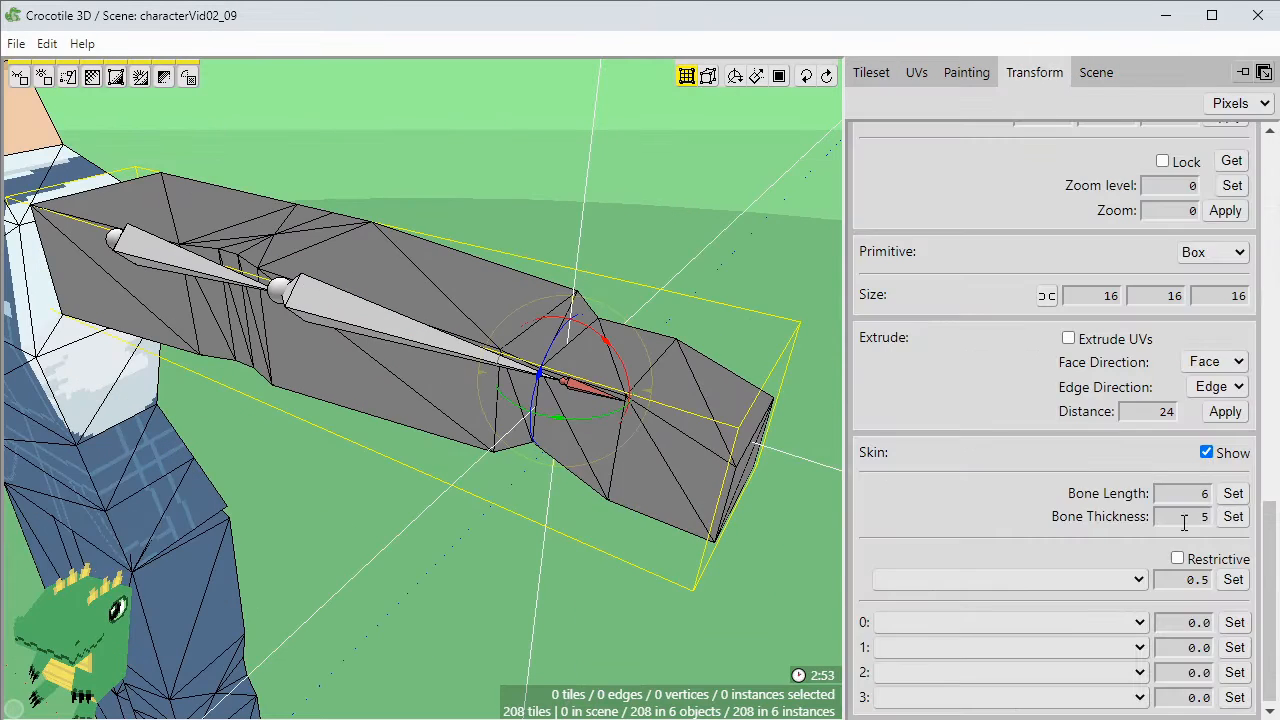
left_click(1226, 497)
scroll(1204, 495, "down", 1)
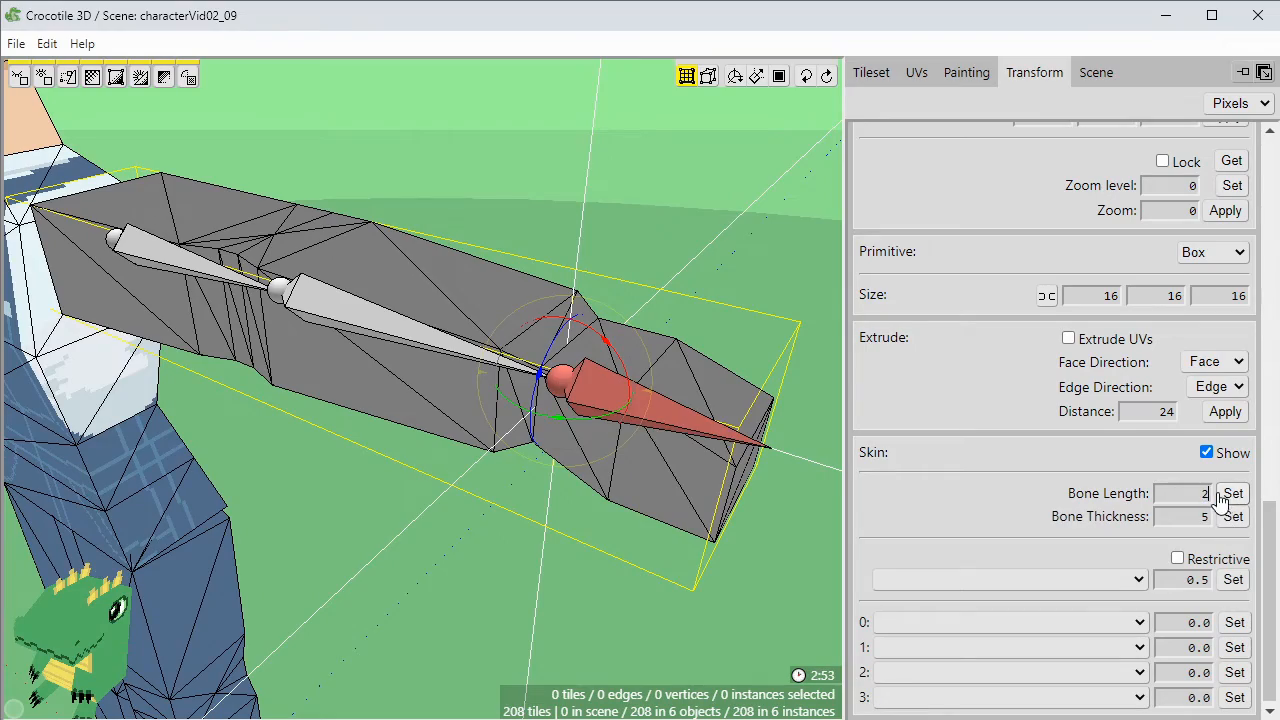
left_click(1226, 497)
middle_click_drag(700, 470, 650, 428)
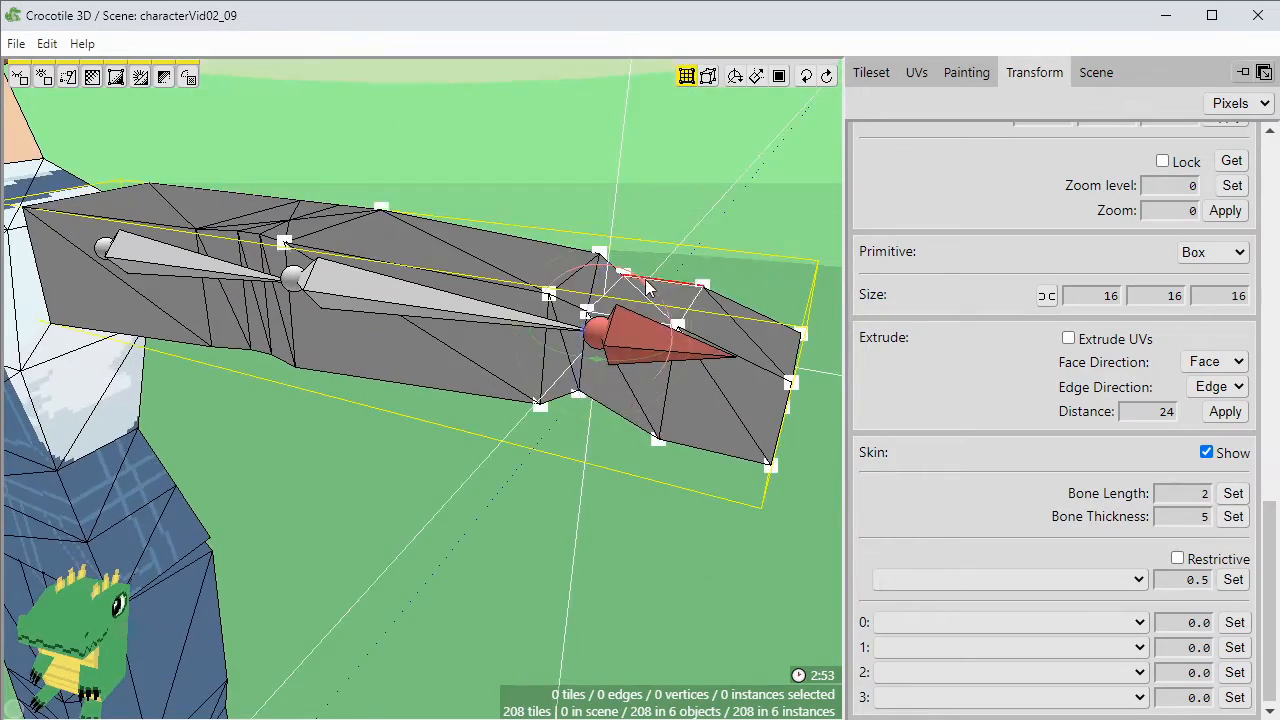
middle_click_drag(646, 286, 660, 250)
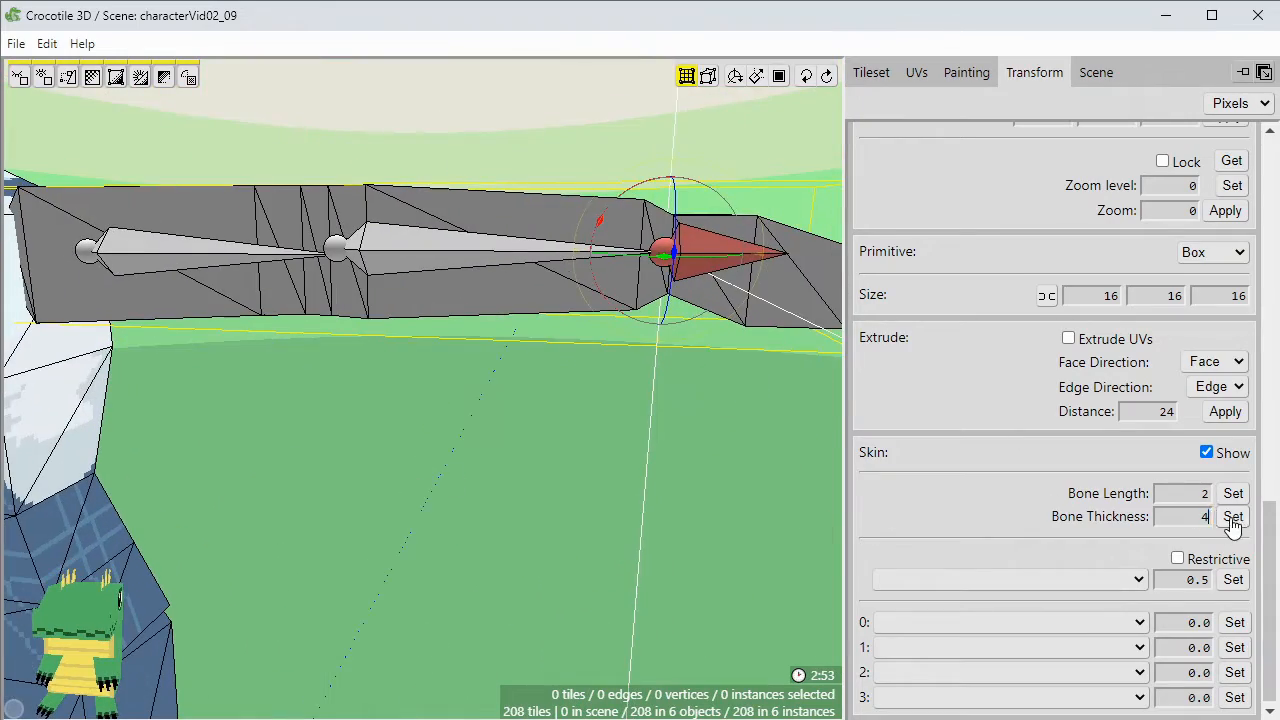
middle_click_drag(648, 484, 638, 486)
left_click(638, 486)
scroll(492, 477, "down", 1)
middle_click_drag(492, 477, 591, 451)
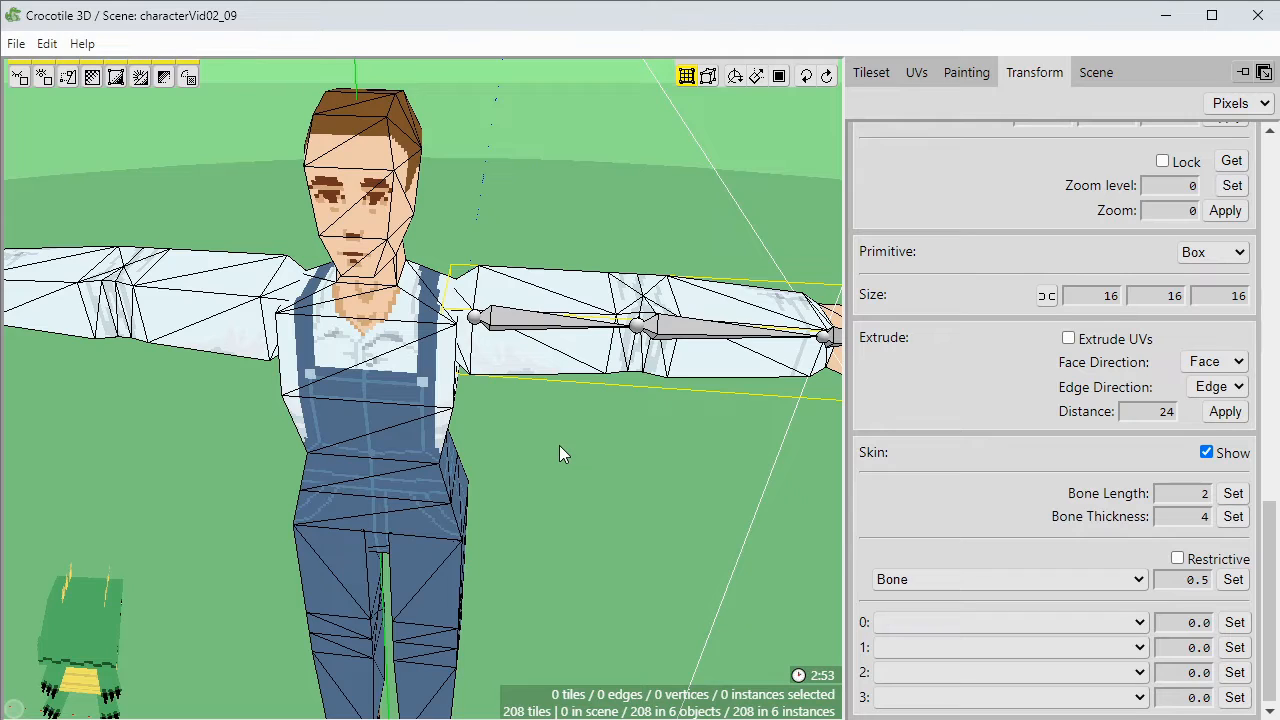
Undo the last change and restore the pose of the left shoulder bone.
key("ctrl+z")
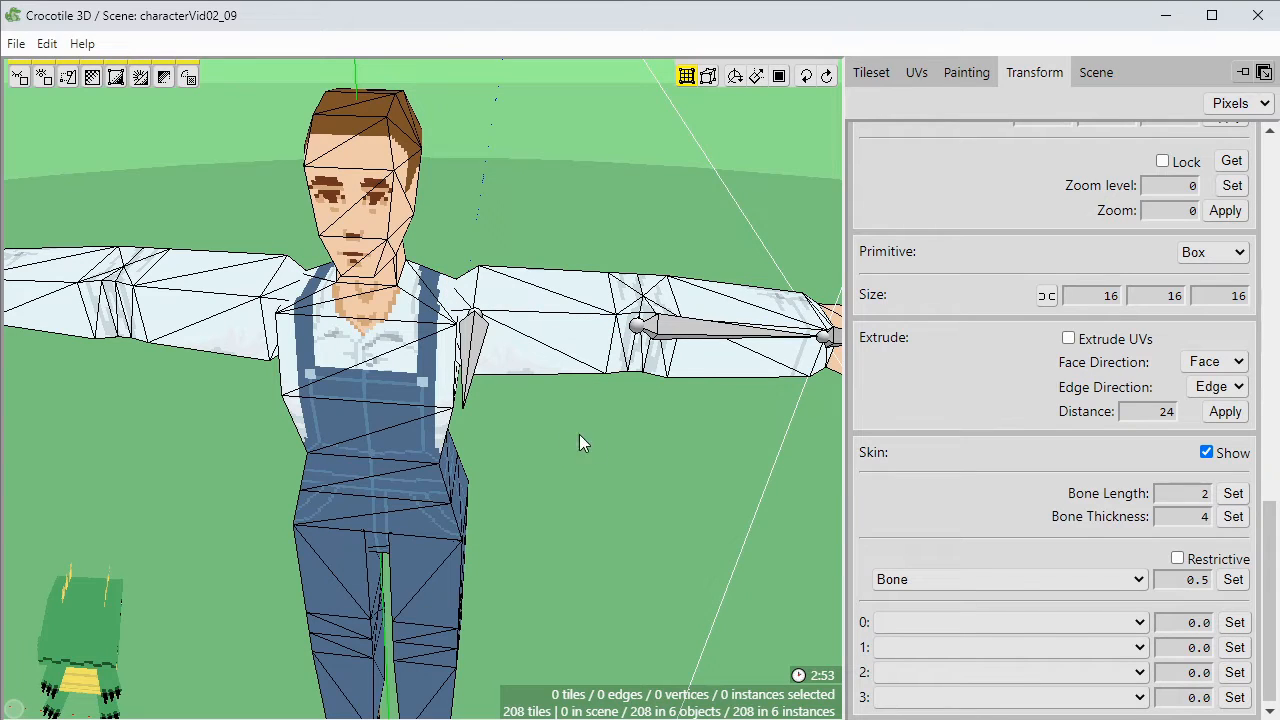
right_click(471, 343)
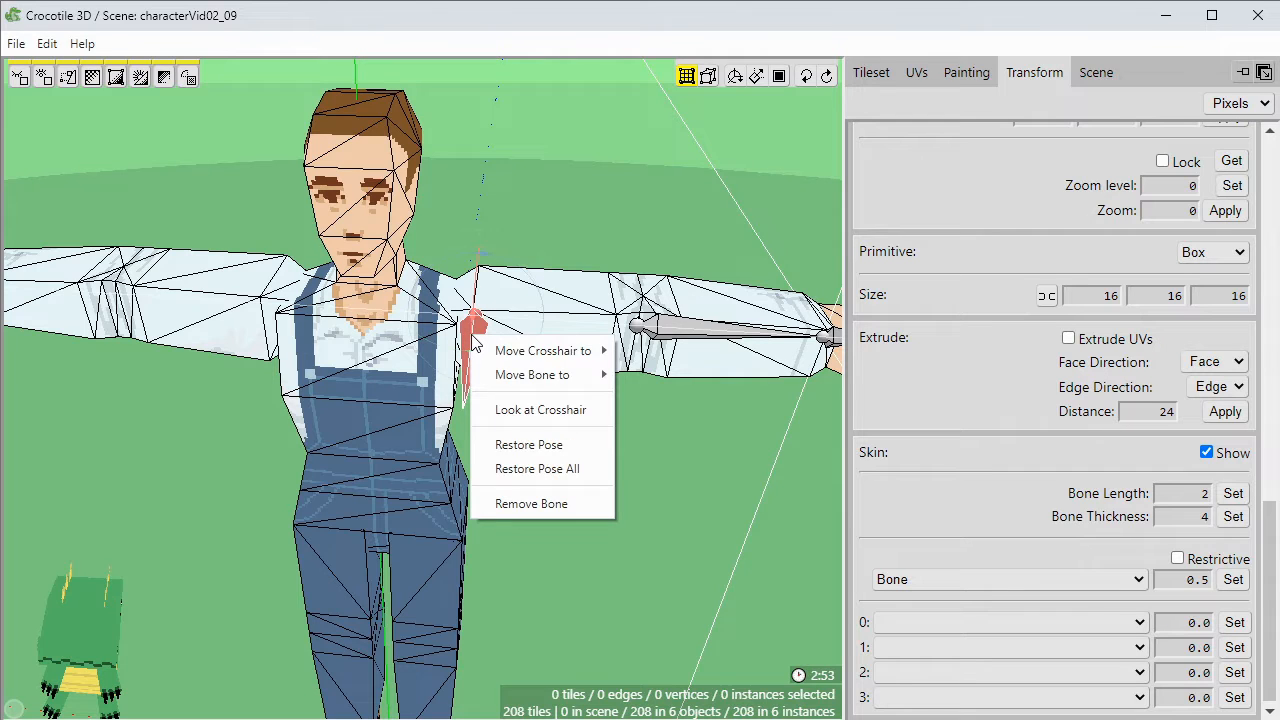
left_click(529, 445)
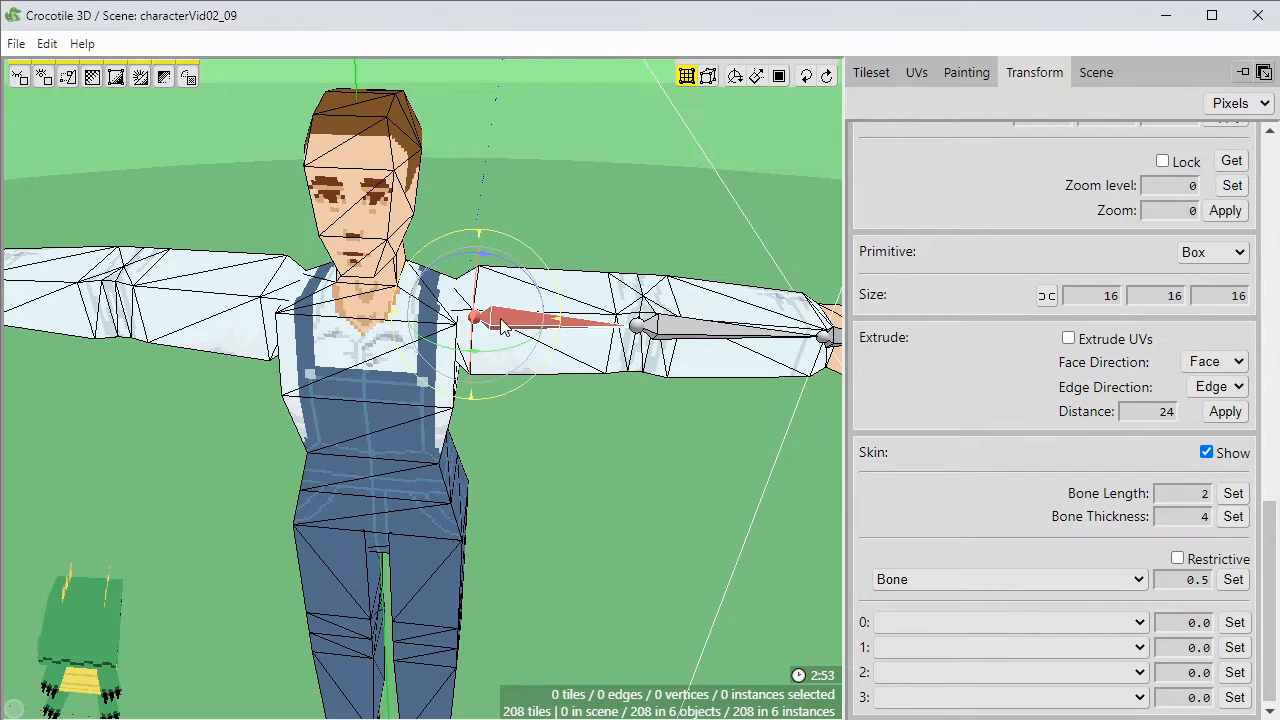
right_click(502, 320)
left_click(545, 450)
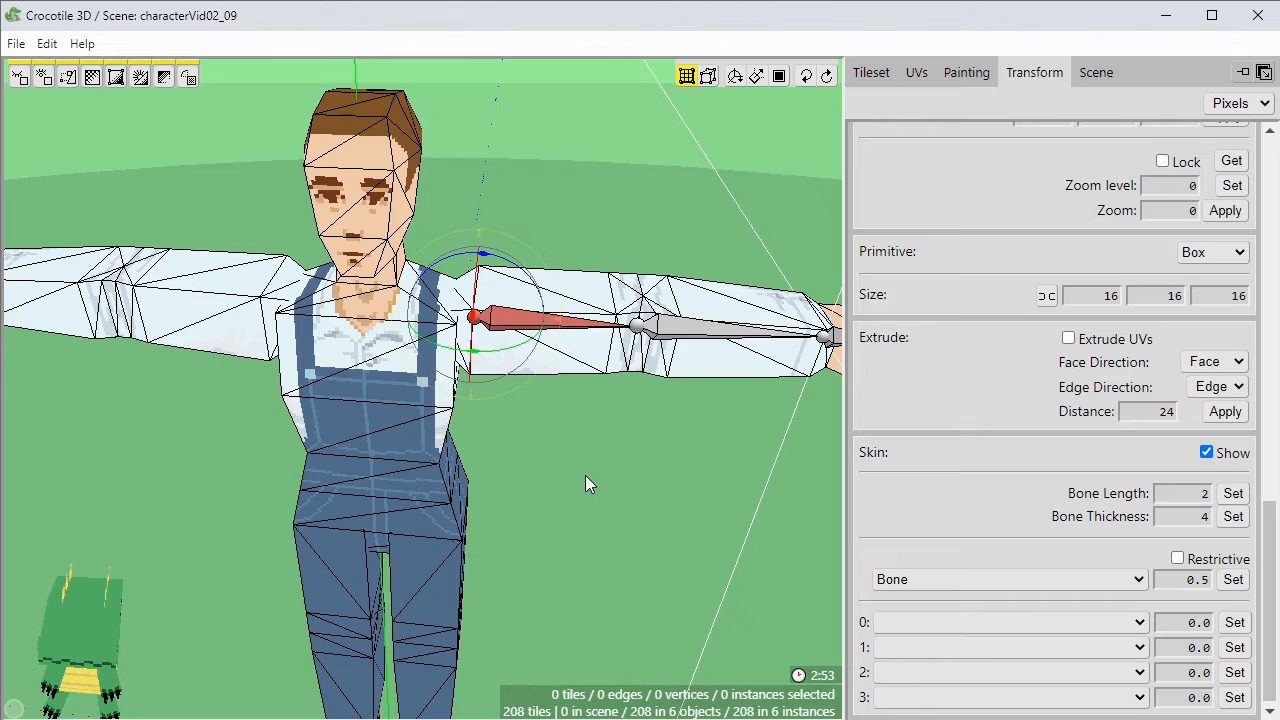
Move the crosshair to the origin of the armR instance.
left_click(586, 476)
key("space")
left_click_drag(660, 497, 600, 497)
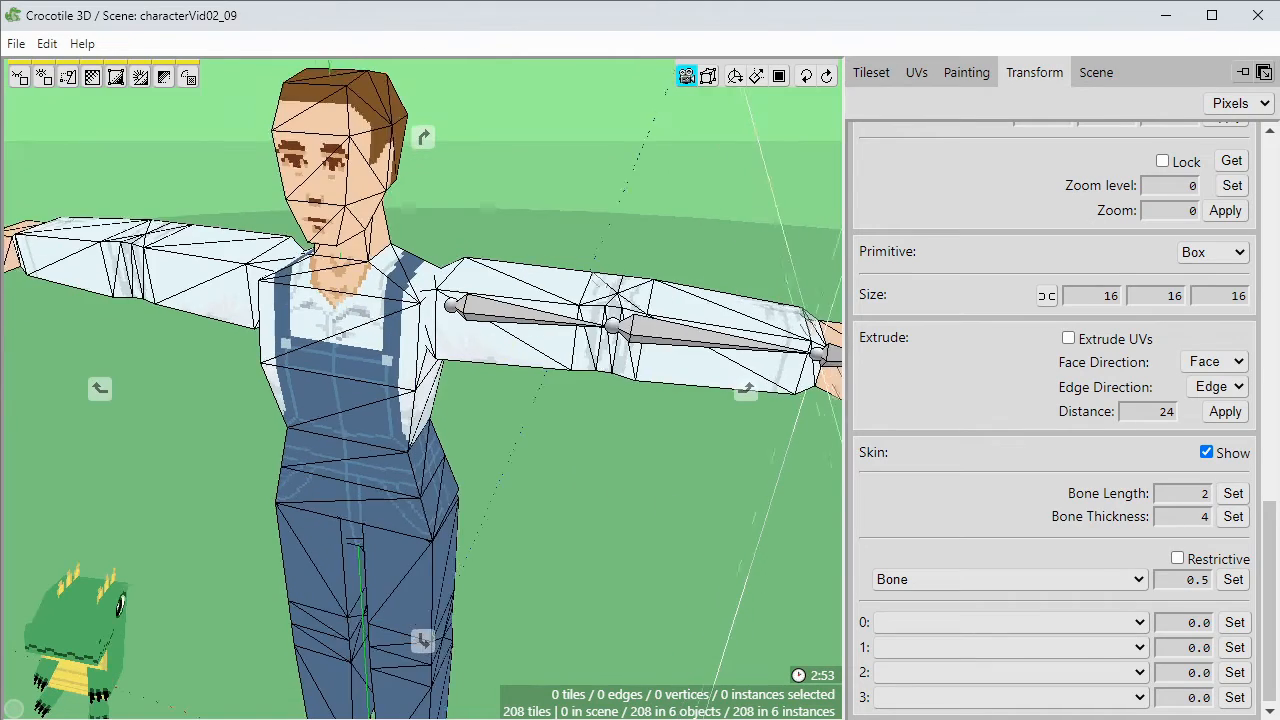
right_click_drag(661, 496, 448, 485)
scroll(448, 485, "down", 5)
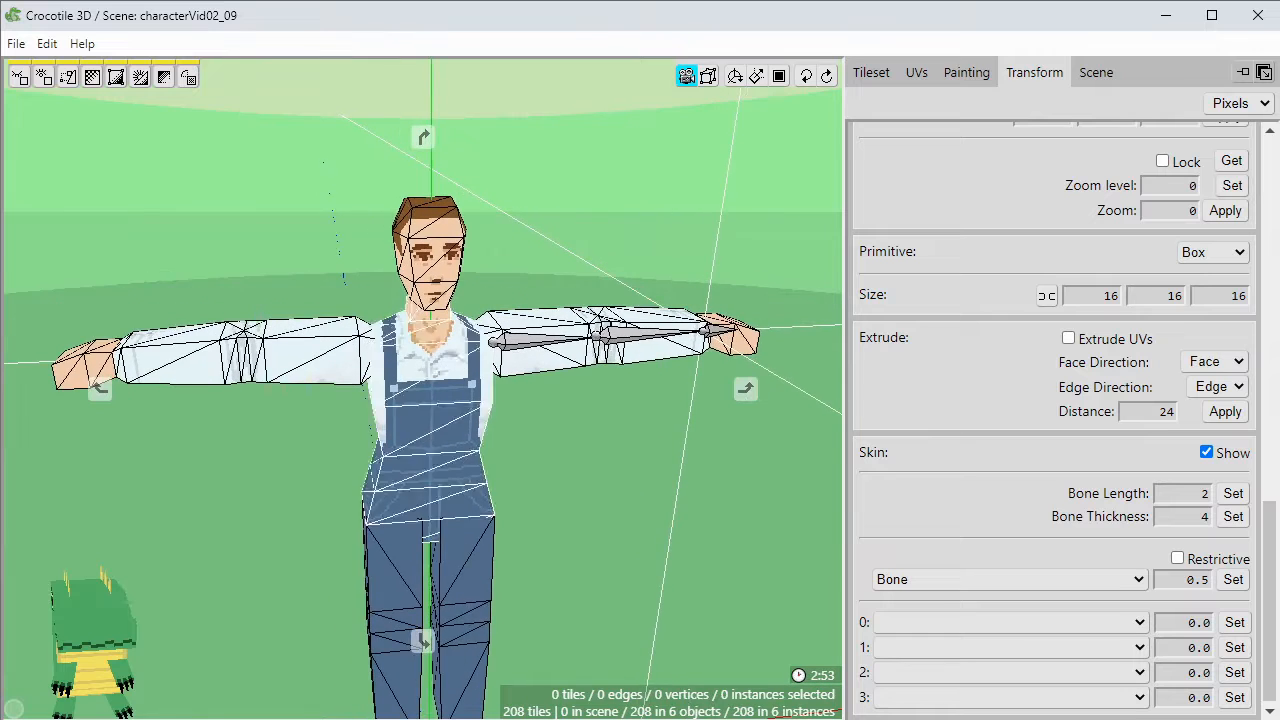
key("space")
right_click(323, 366)
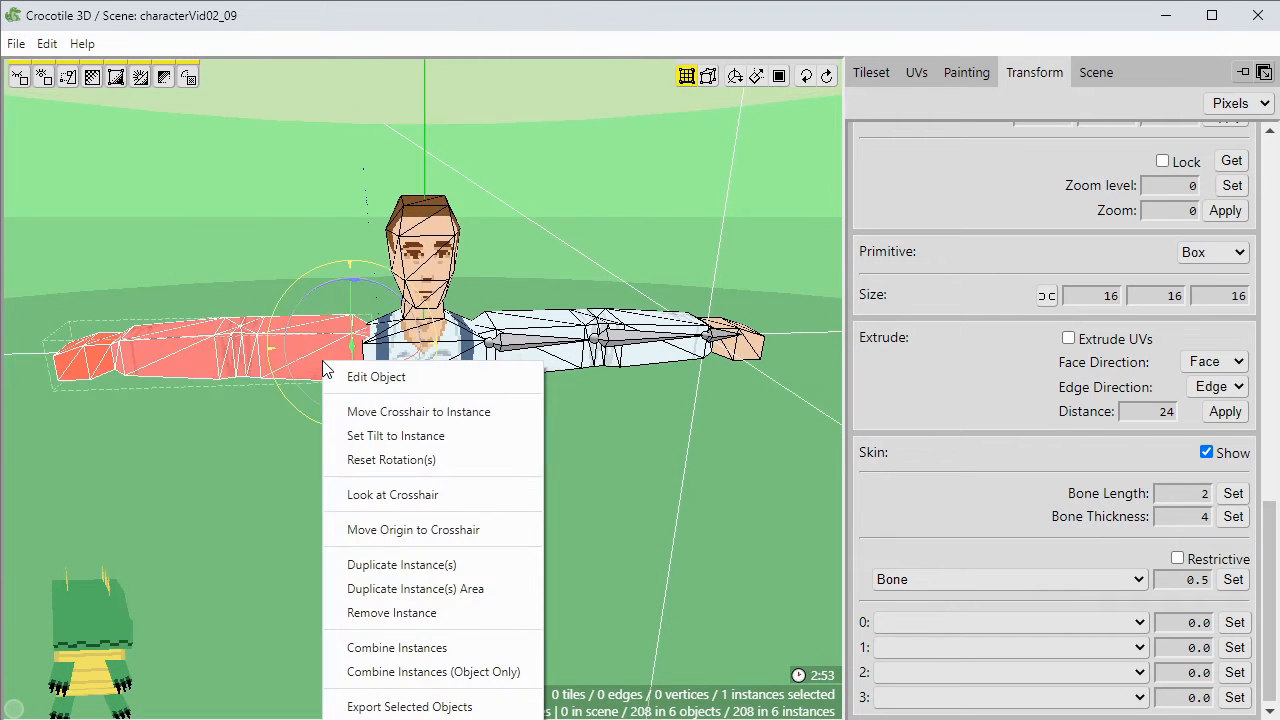
left_click(389, 415)
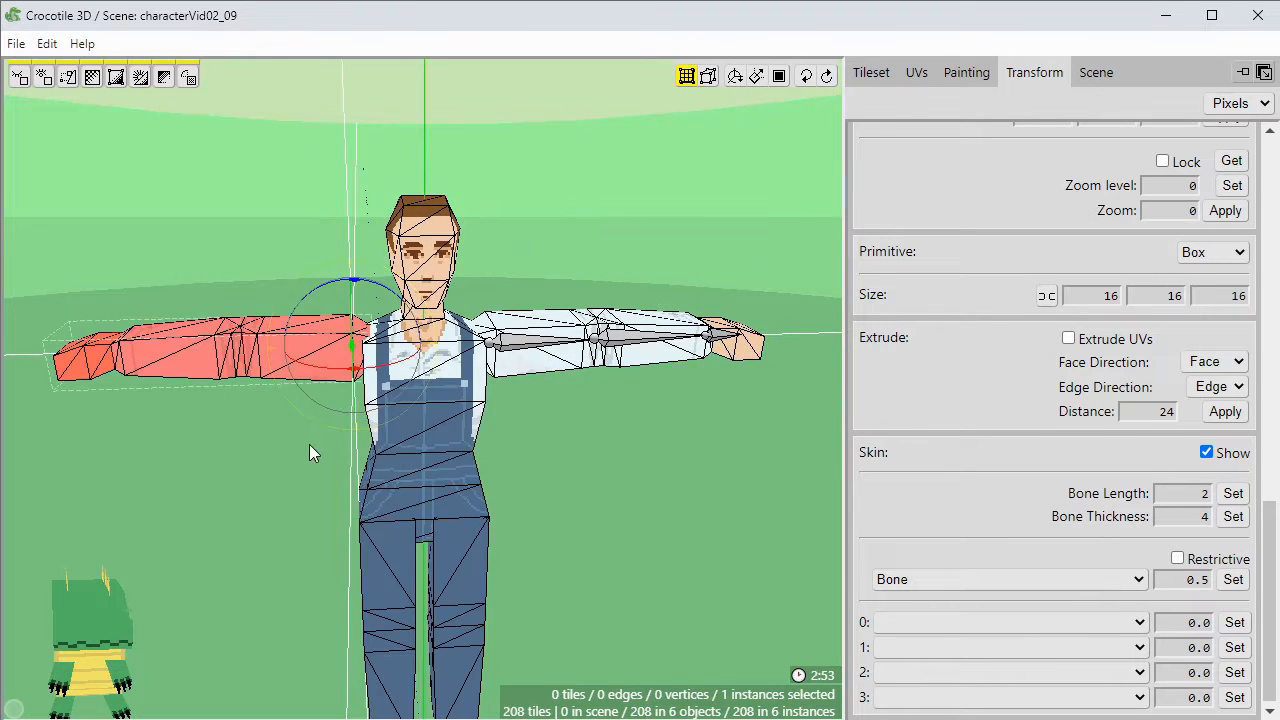
Open the armR object for editing.
right_click_drag(160, 450, 370, 460)
scroll(280, 450, "up", 3)
key("space")
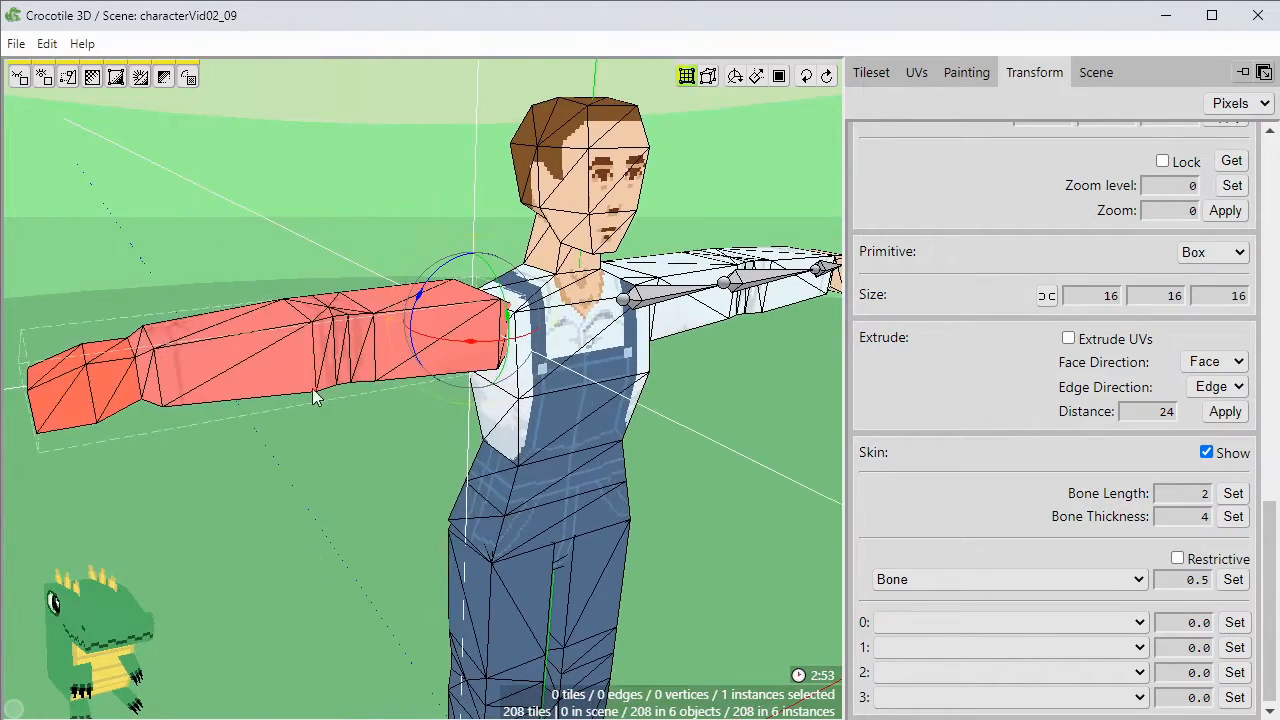
double_click(335, 350)
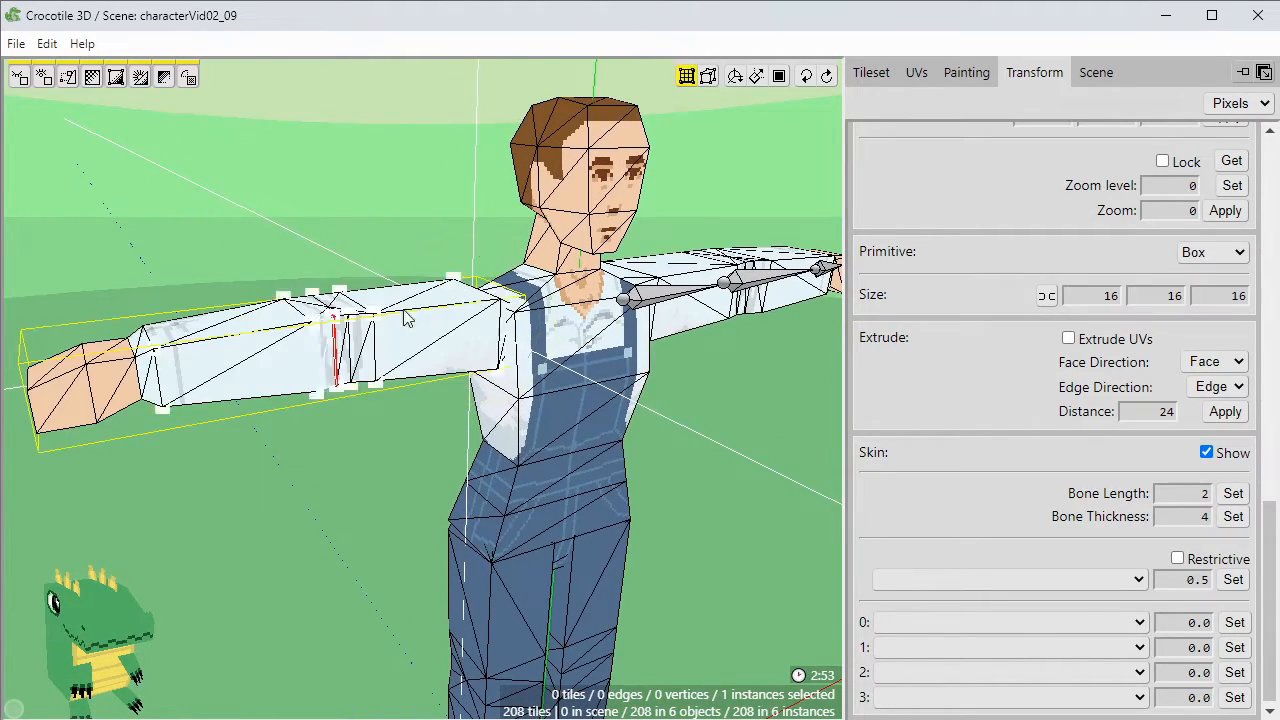
Nest the two loose bones as a chain beneath the existing bone in the armL skeleton and check the middle bone's properties.
left_click(1094, 73)
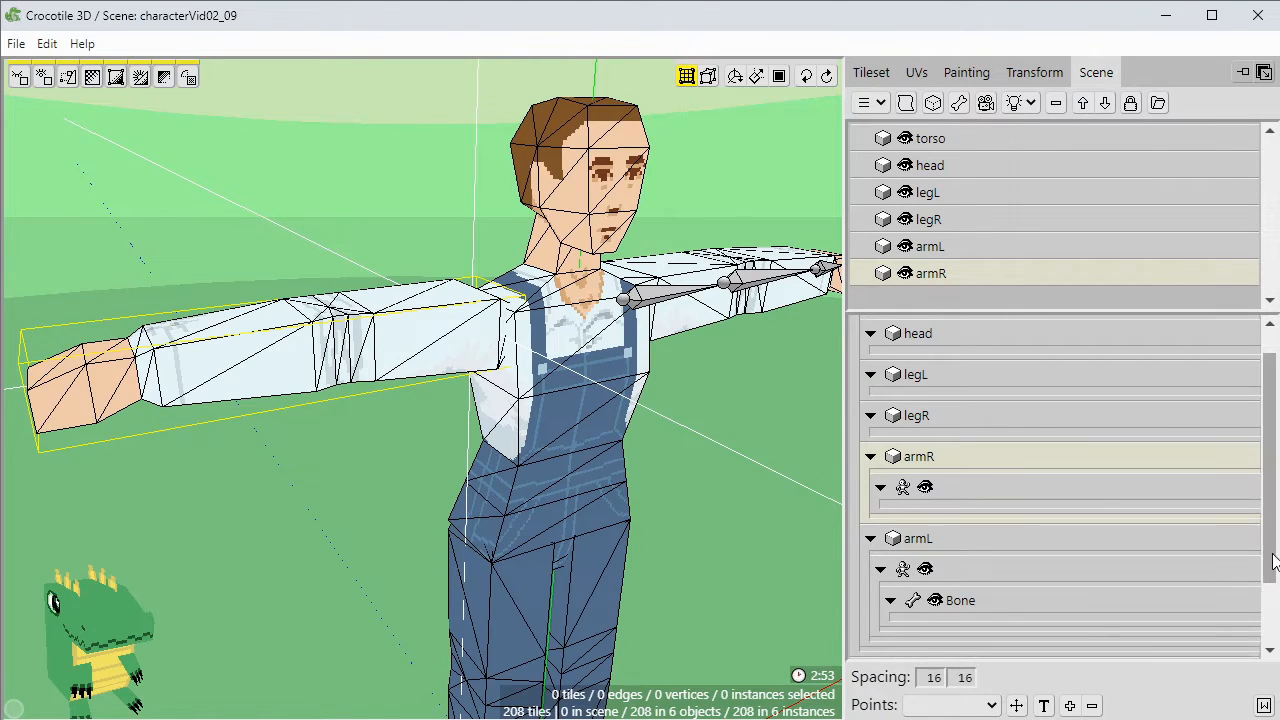
scroll(1220, 610, "down", 2)
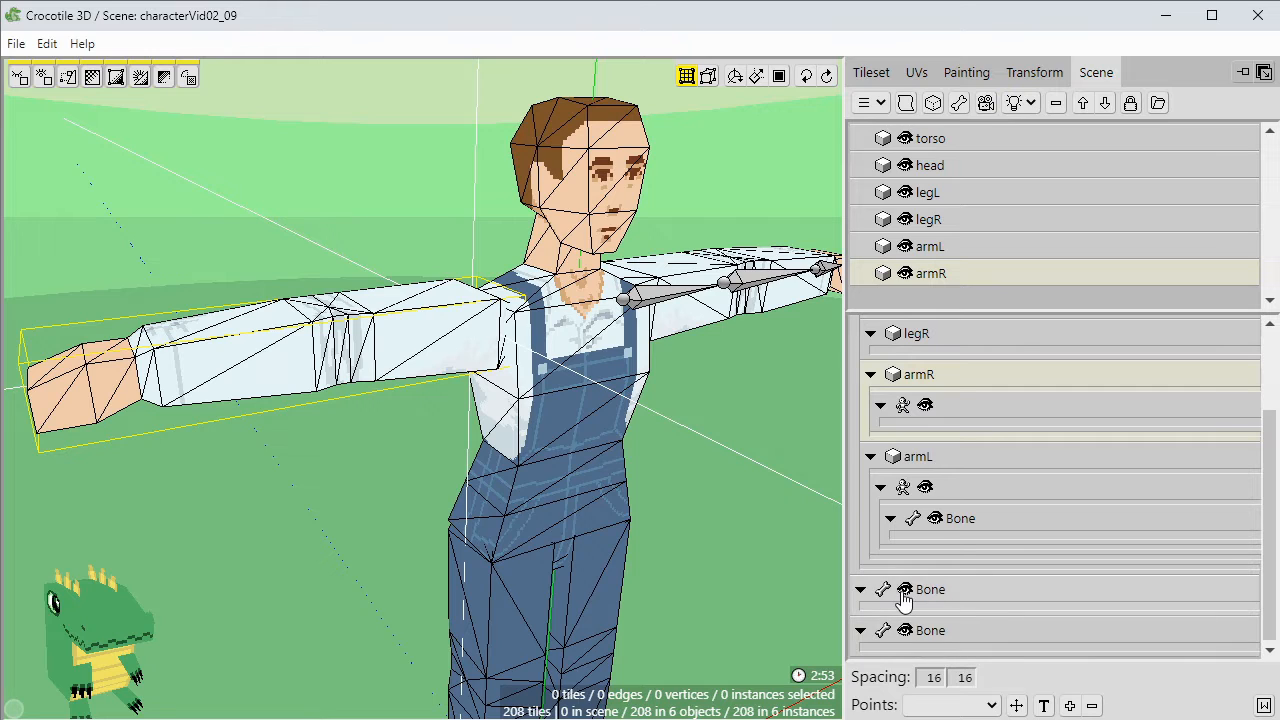
left_click_drag(943, 597, 980, 548)
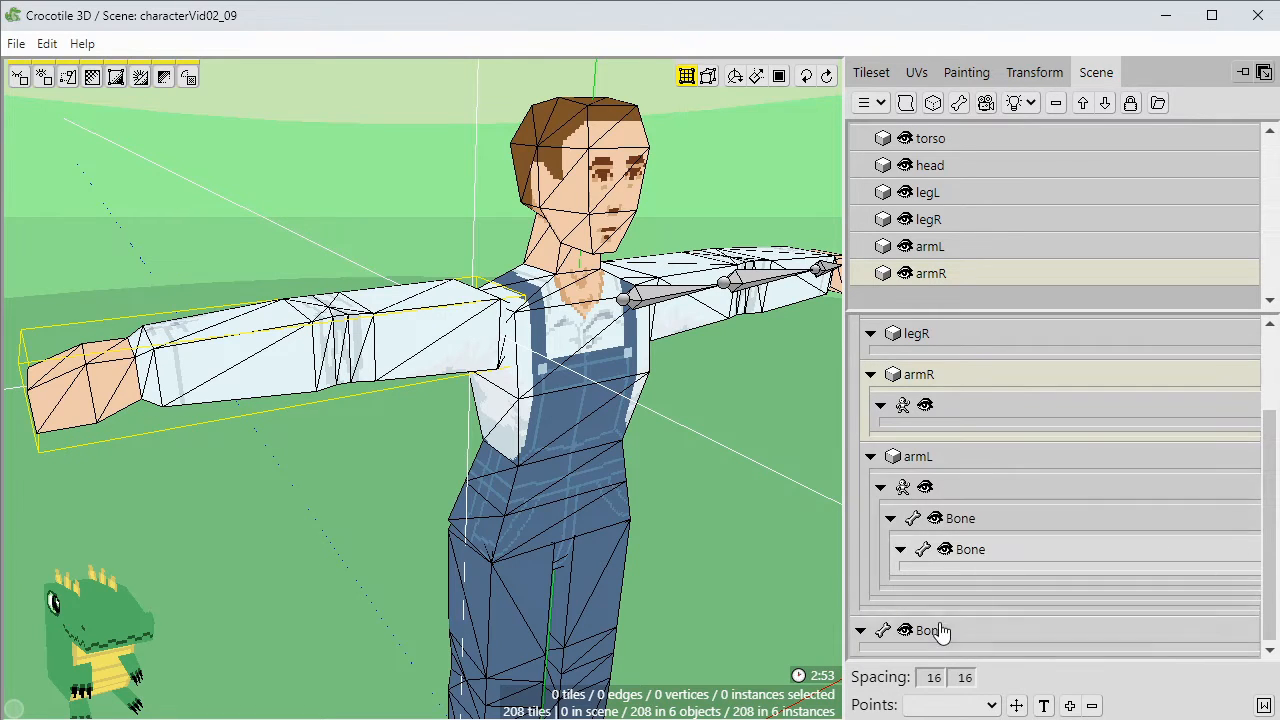
left_click_drag(940, 630, 992, 572)
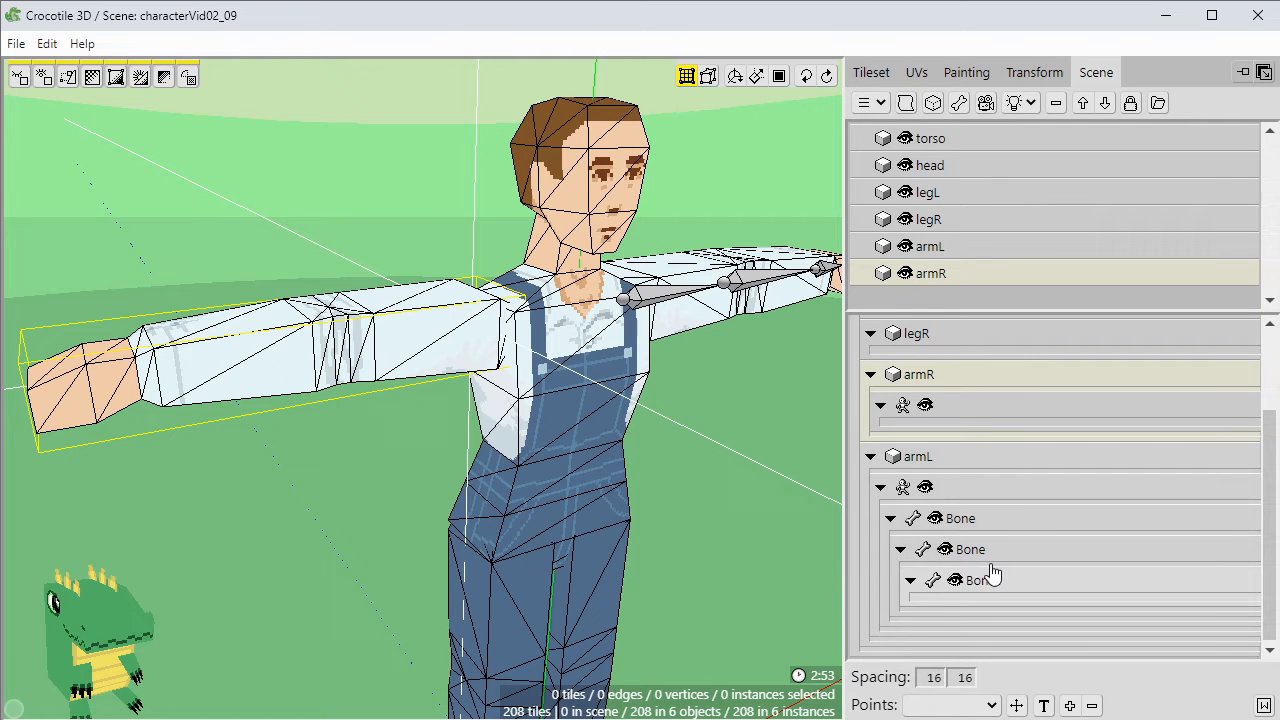
double_click(941, 547)
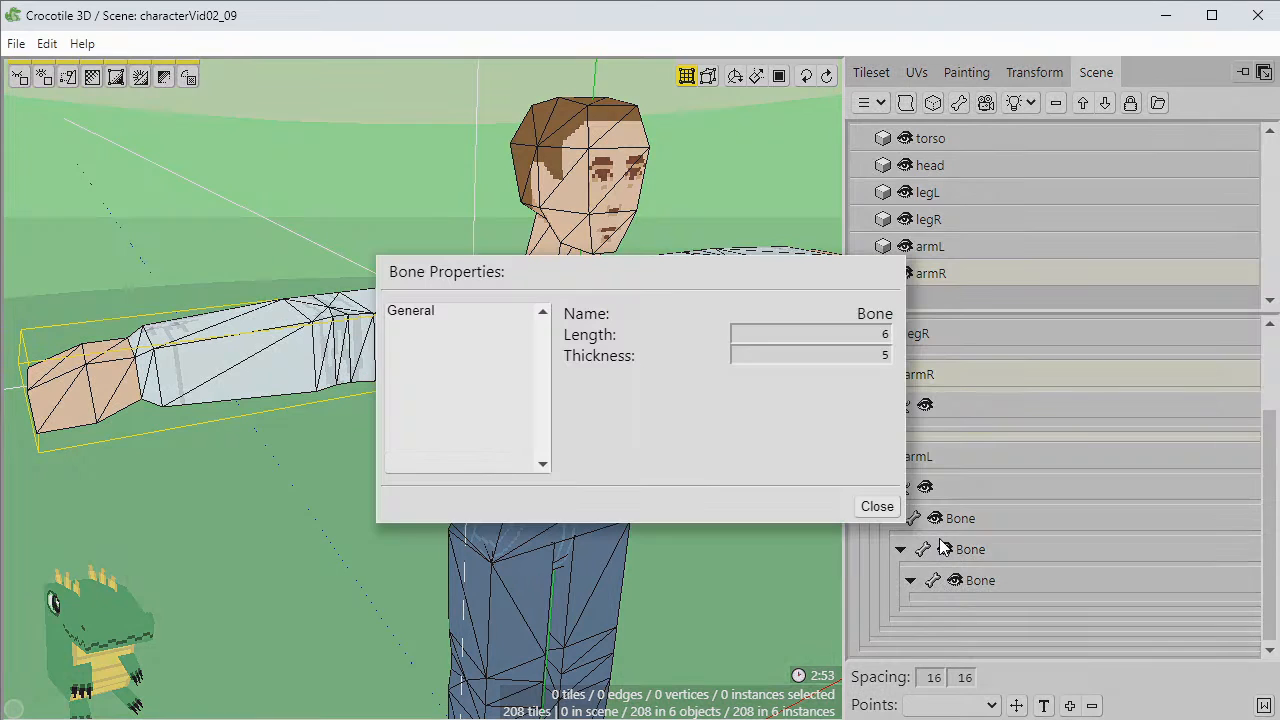
left_click(877, 507)
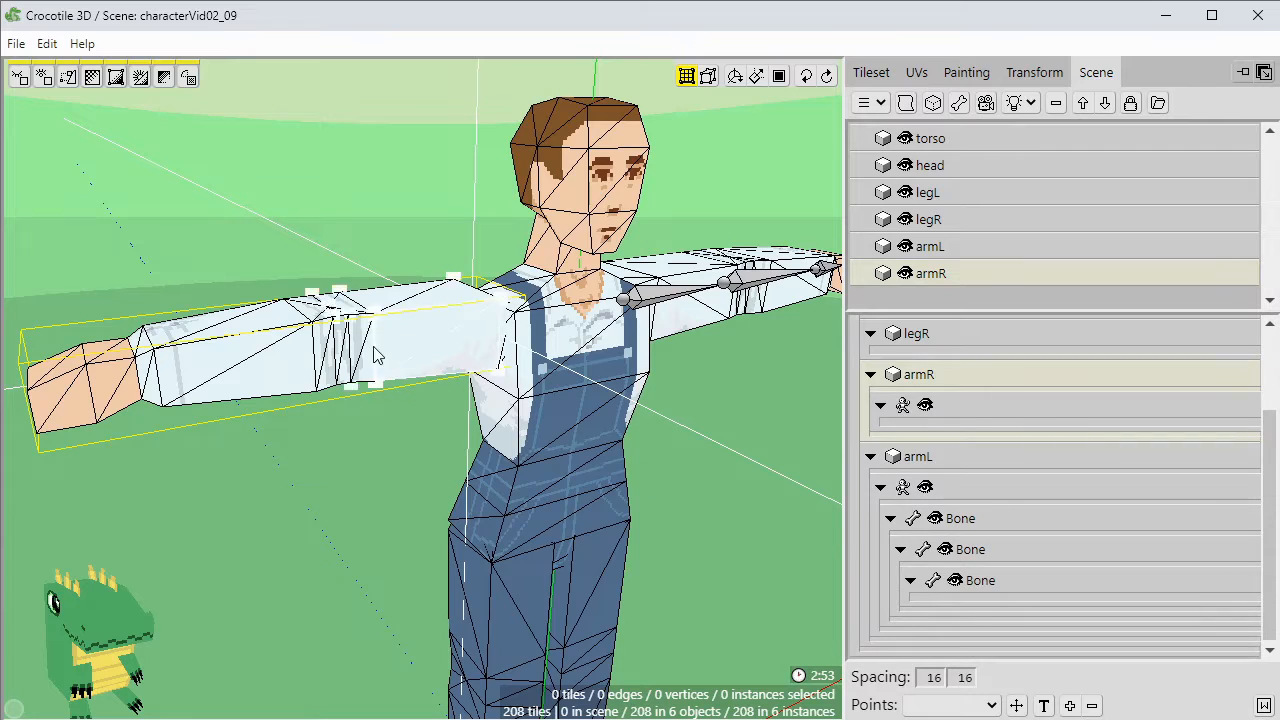
Add a bone at the crosshair and nest it in the armR skeleton.
mouse_move(240, 362)
middle_mouse_down()
mouse_move(160, 365)
mouse_move(225, 355)
middle_mouse_up()
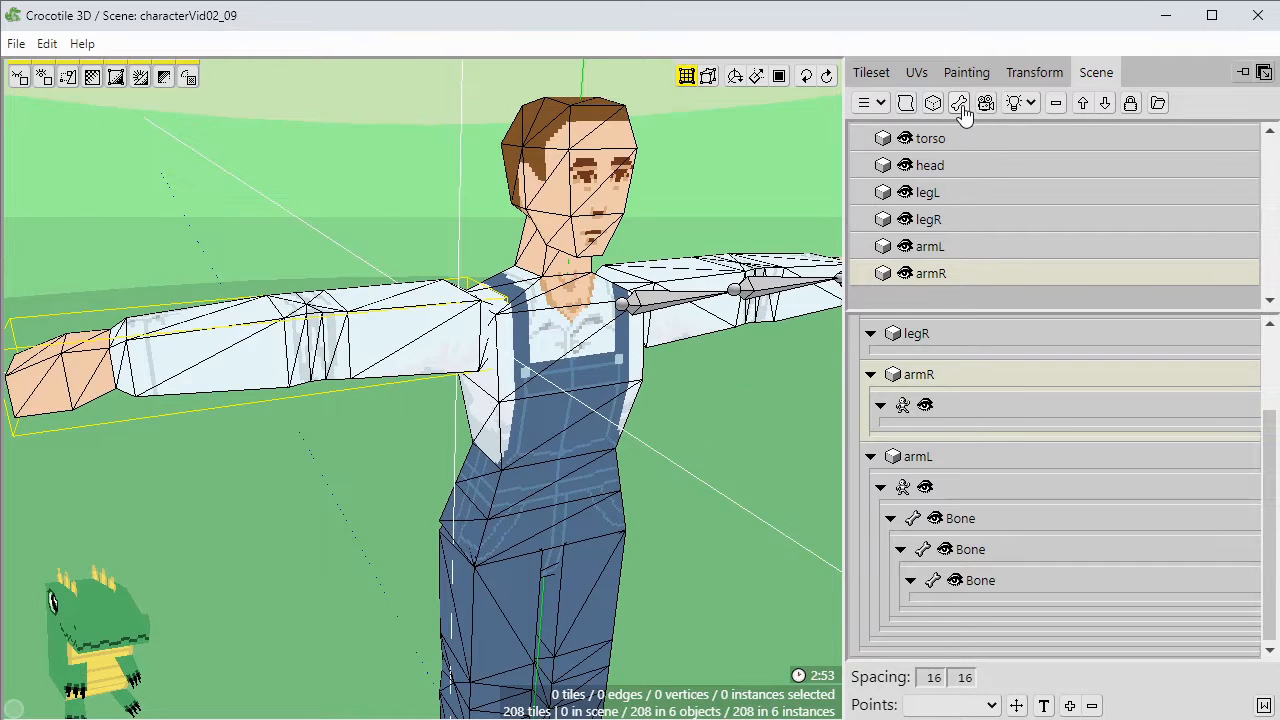
scroll(1238, 520, "down", 1)
left_click_drag(934, 628, 968, 385)
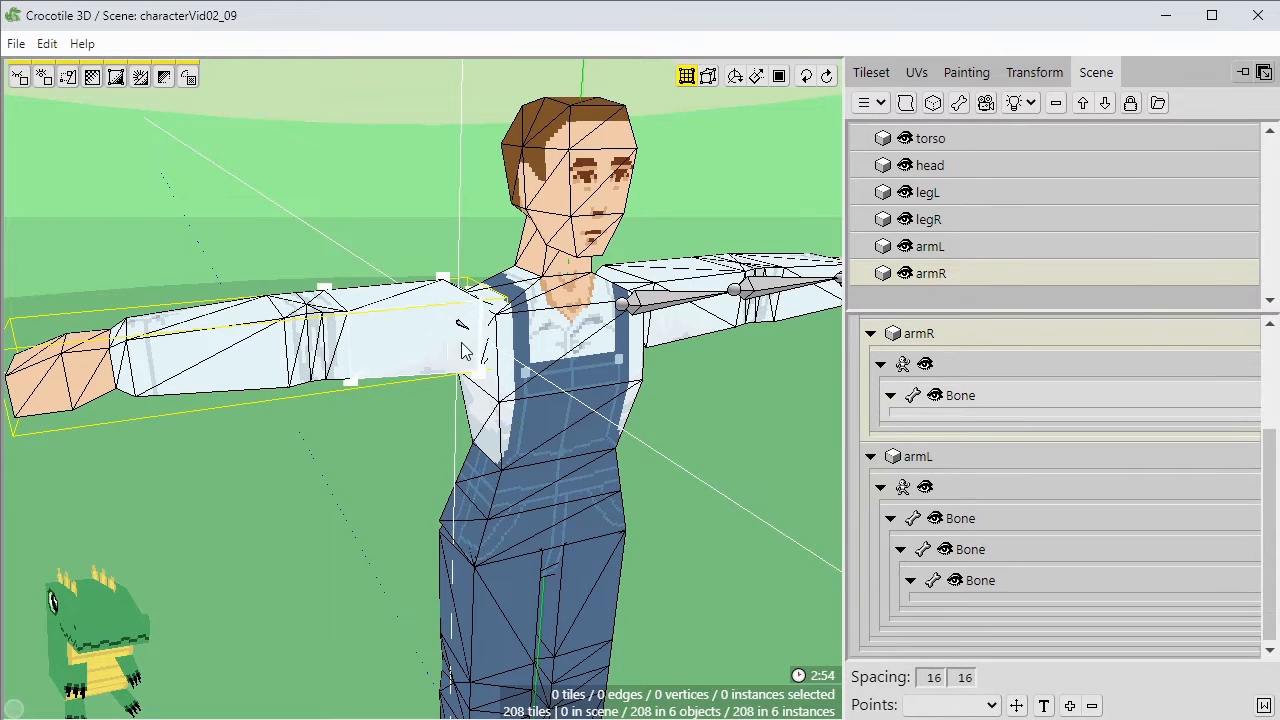
Rotate armR's shoulder bone to point along the upper arm and set its length to 5.5 and thickness to 5.
scroll(459, 325, "up", 2)
left_click(466, 294)
middle_click_drag(476, 316, 457, 485)
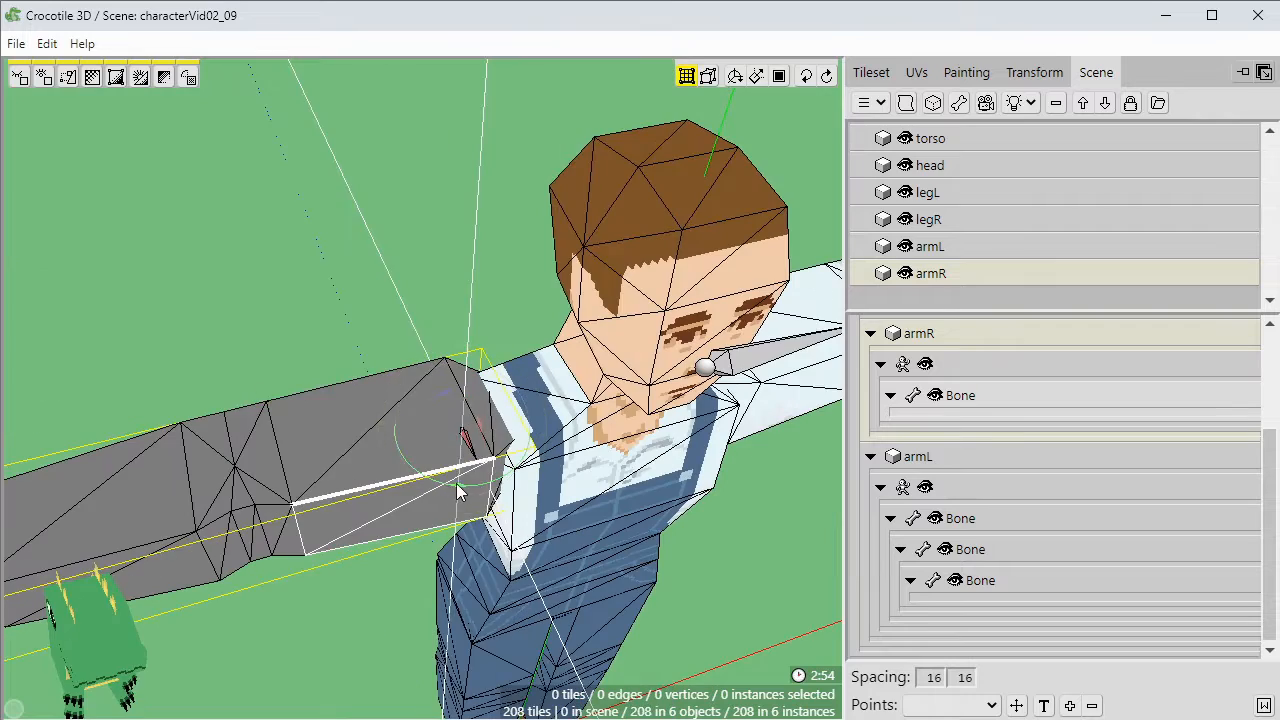
left_click(1034, 72)
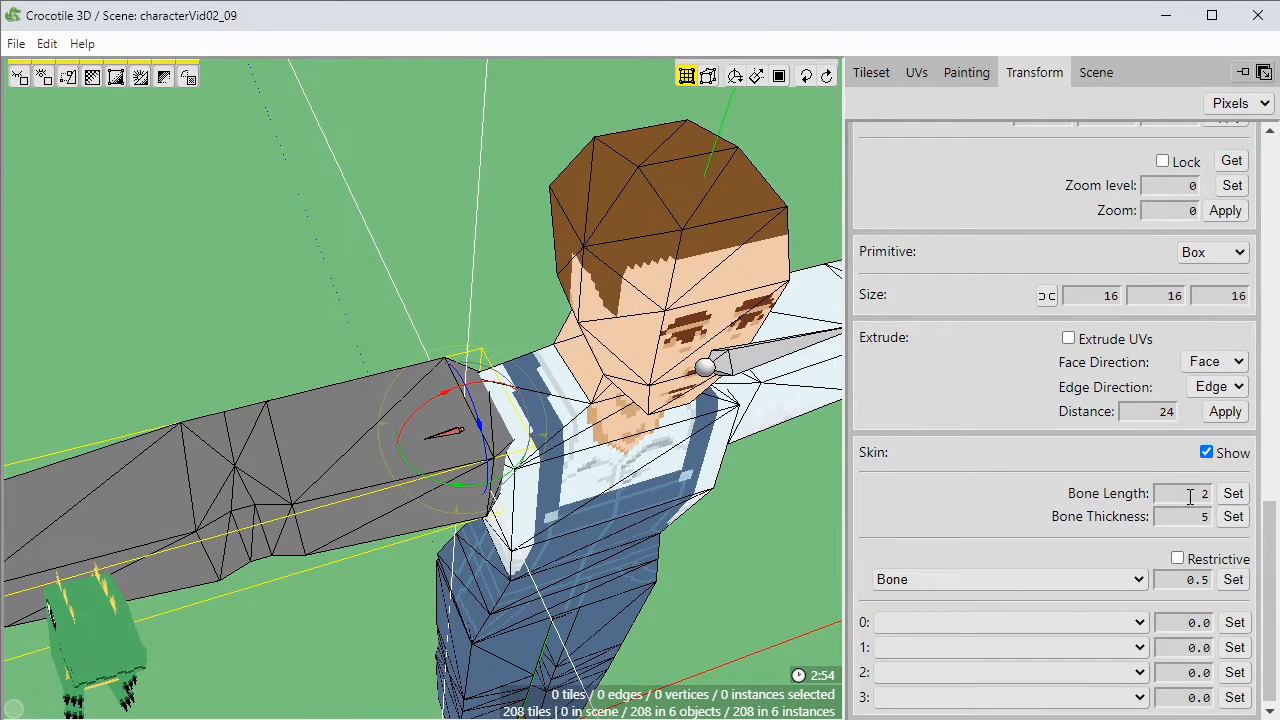
left_click(1231, 516)
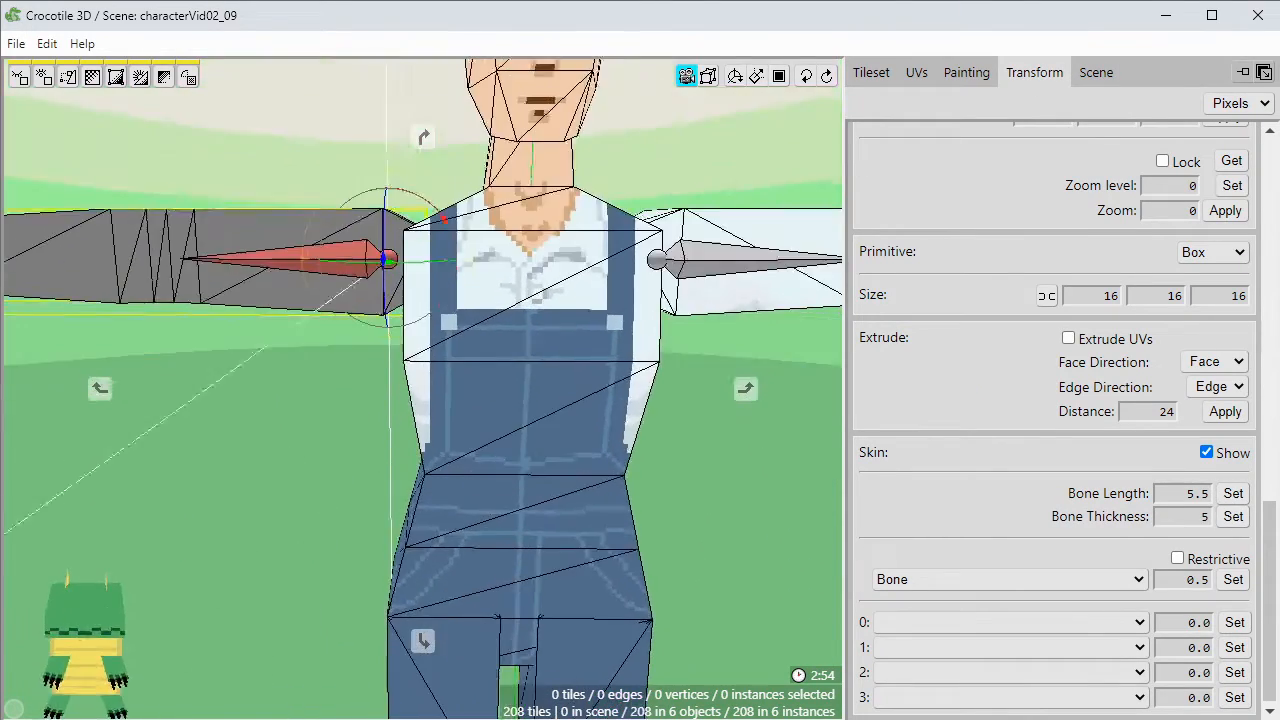
left_click(1237, 517)
scroll(685, 348, "up", 2)
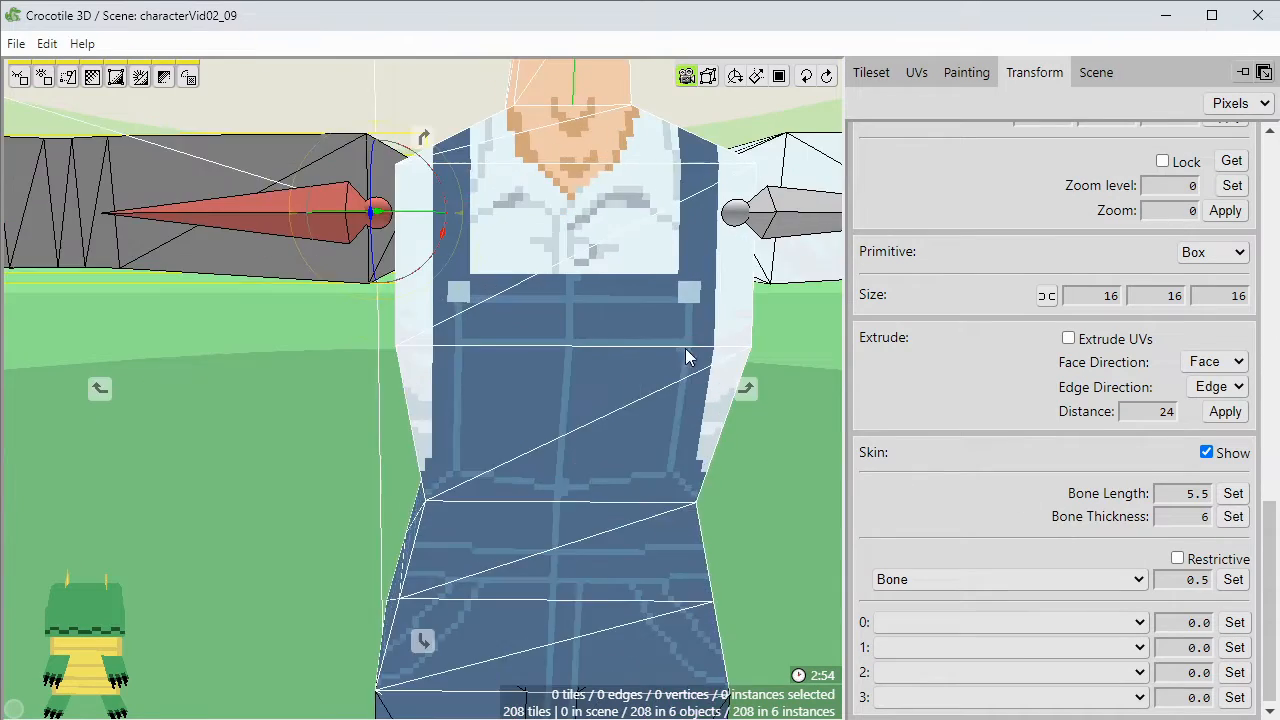
middle_click_drag(685, 348, 645, 400)
middle_click_drag(354, 405, 430, 420)
scroll(450, 440, "down", 3)
Move the crosshair to the upper-arm bone's tail, and add a second bone there rotated to point along the forearm.
left_click(280, 394)
left_click(371, 440)
middle_click_drag(450, 470, 400, 430)
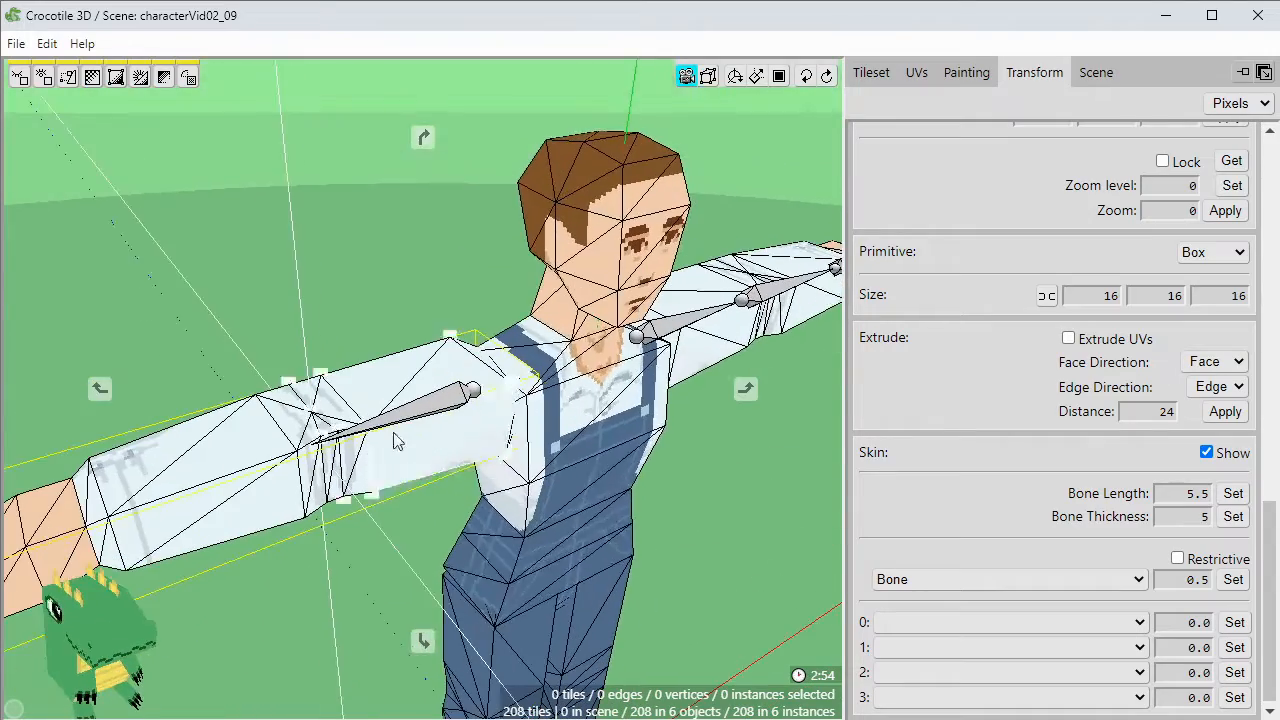
left_click(1096, 72)
right_click_drag(315, 445, 457, 400)
middle_click_drag(457, 400, 486, 411)
scroll(486, 411, "up", 3)
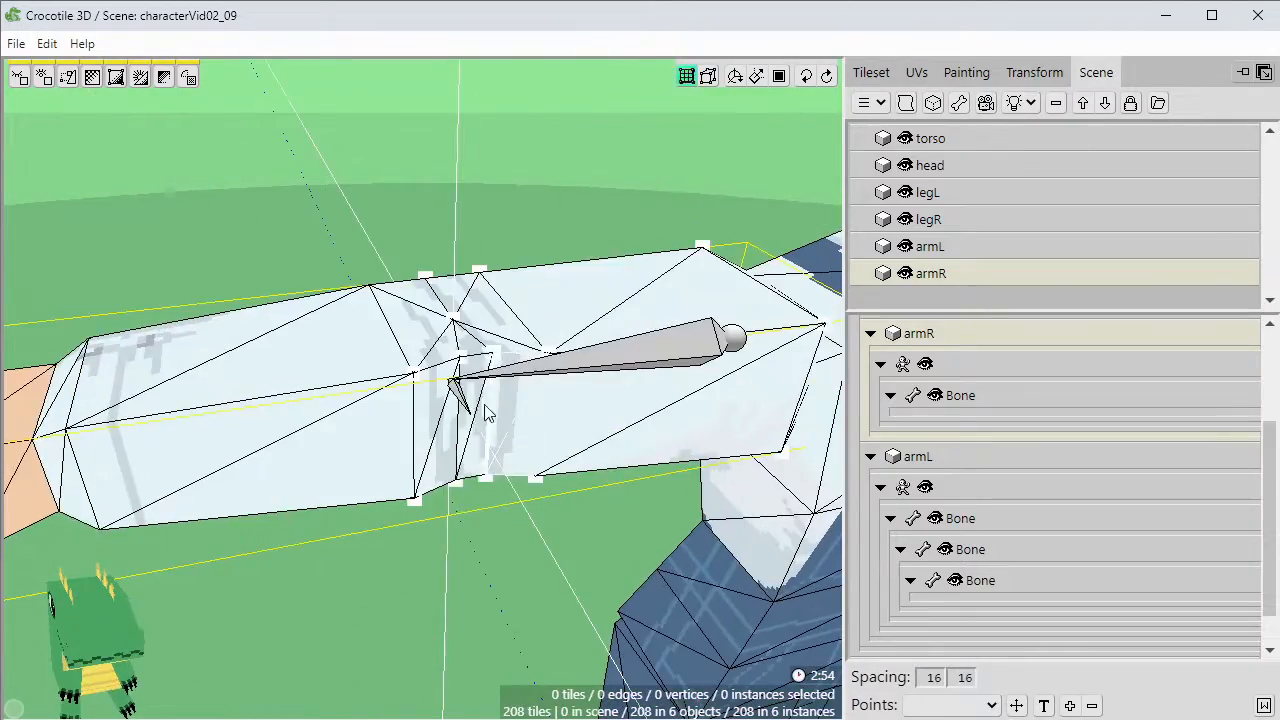
left_click(471, 414)
left_click_drag(459, 414, 394, 414)
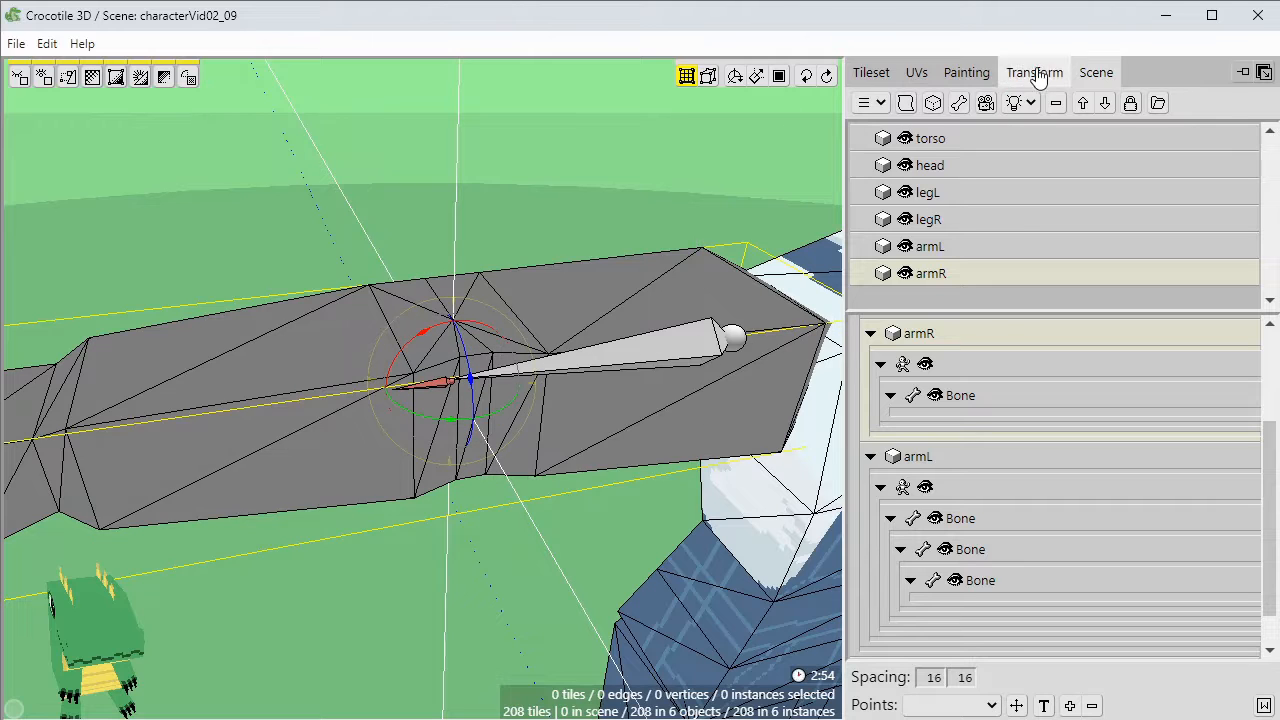
Nest the forearm bone under armR's upper-arm bone and set its length to 6 and thickness to 5.
scroll(988, 560, "down", 1)
left_click_drag(920, 631, 990, 378)
left_click(1034, 72)
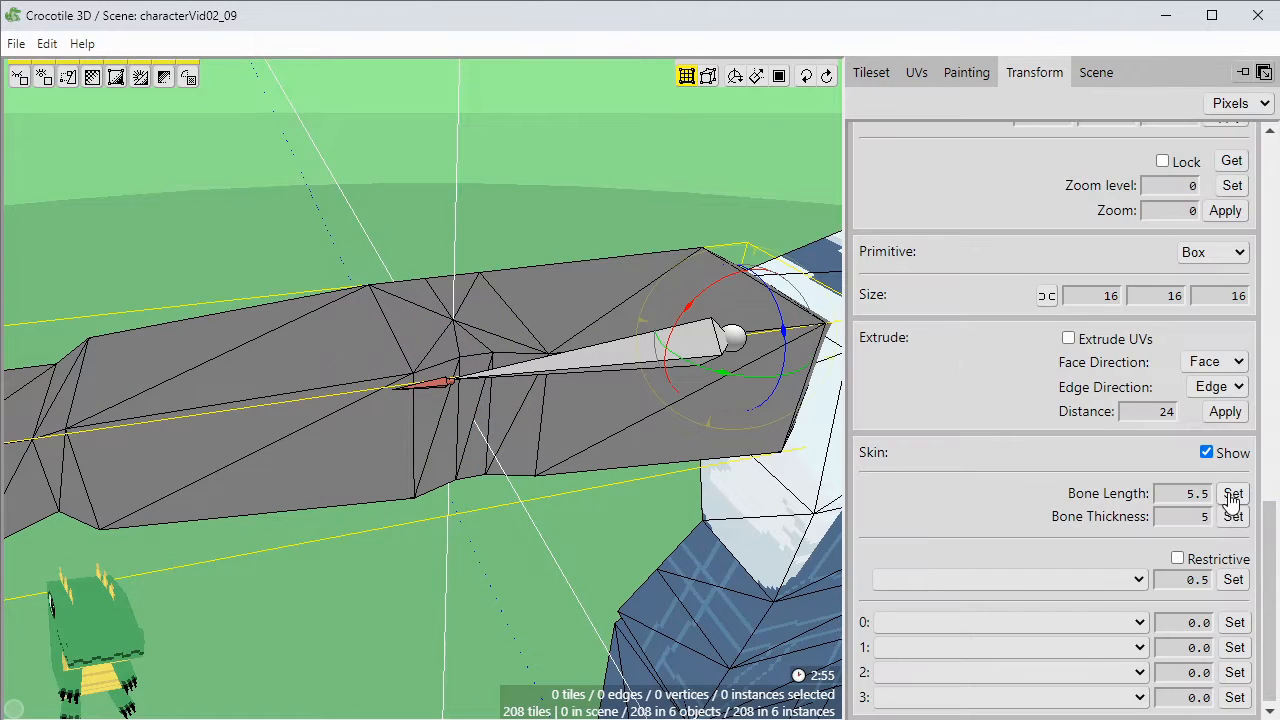
left_click(1233, 493)
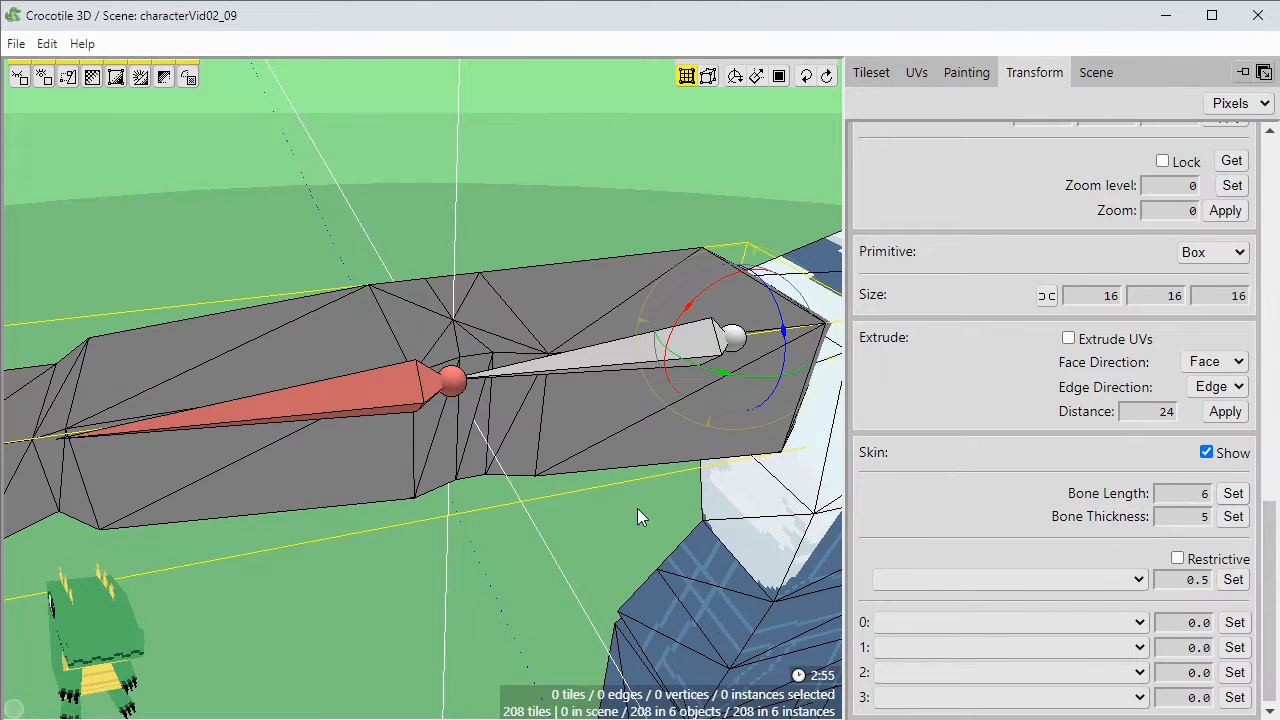
Move the crosshair to the forearm bone's tail and add a third bone at the wrist.
right_click_drag(637, 508, 437, 583)
right_click(503, 388)
left_click(691, 419)
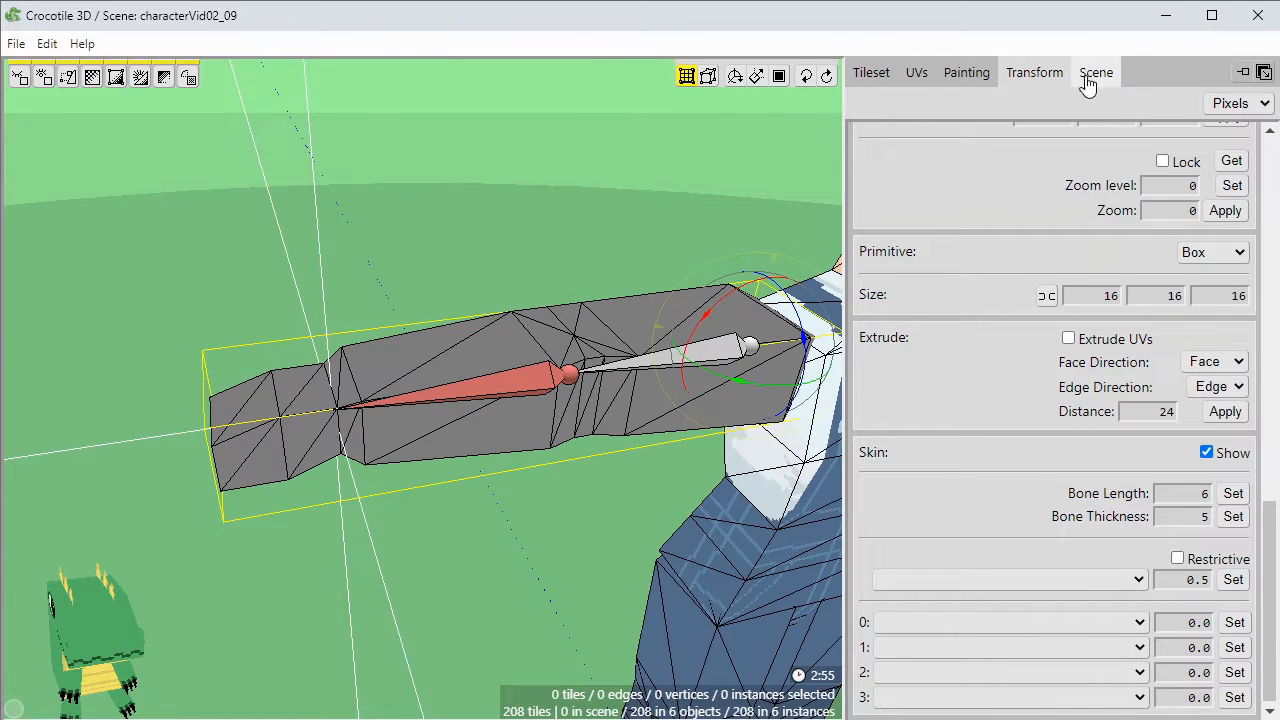
left_click(1085, 78)
left_click(1021, 79)
right_click_drag(744, 389, 432, 440)
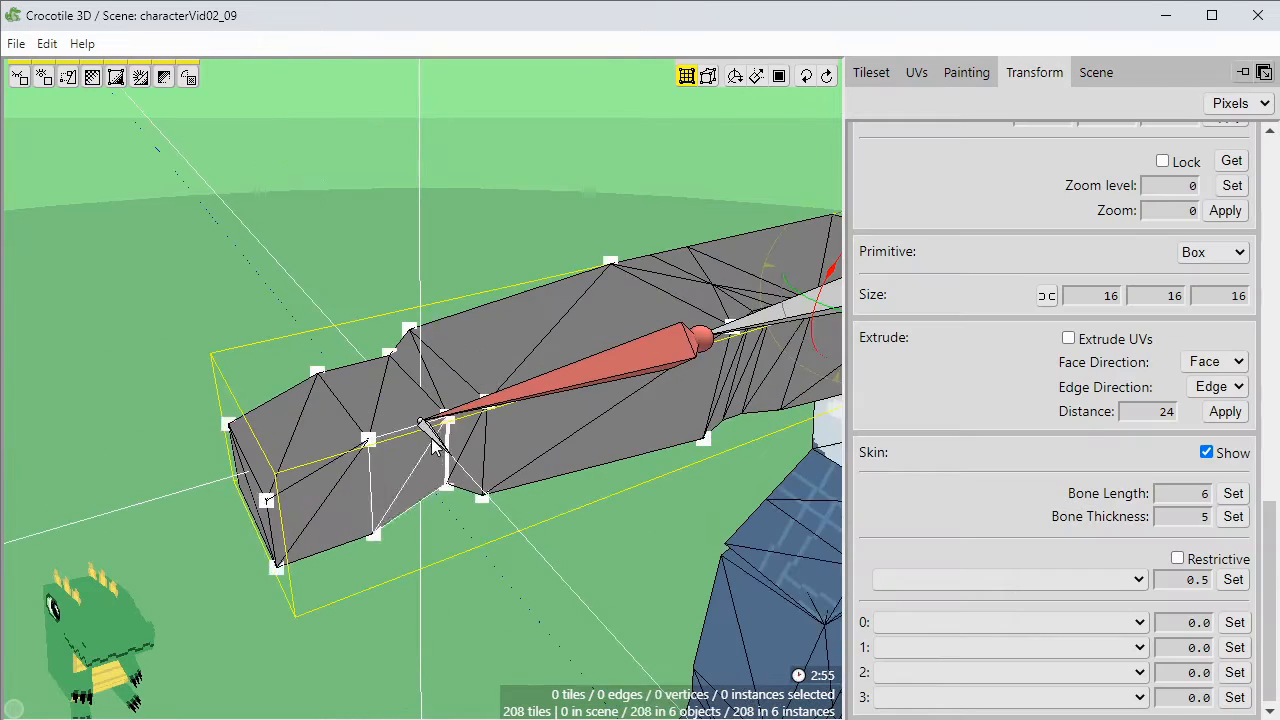
Rotate the wrist bone to point along the hand and set its length to 2 and thickness to 4.
left_click(432, 441)
left_click_drag(420, 466, 369, 448)
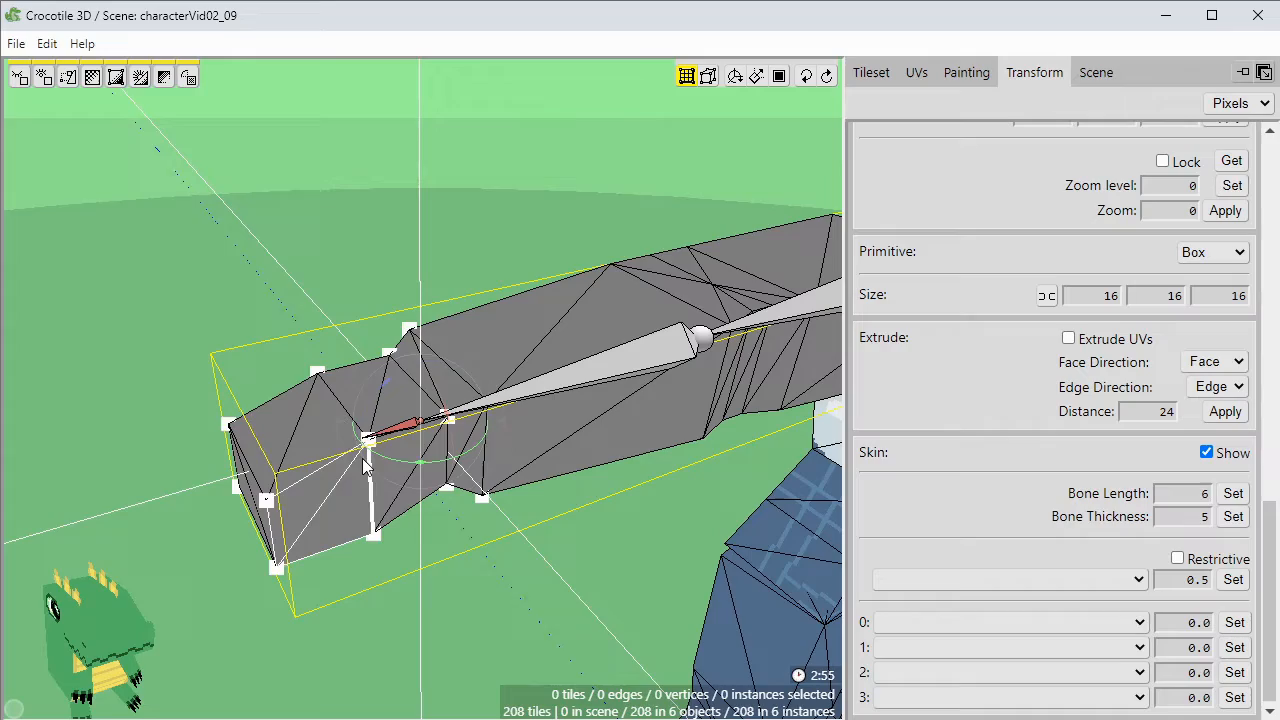
left_click(1232, 517)
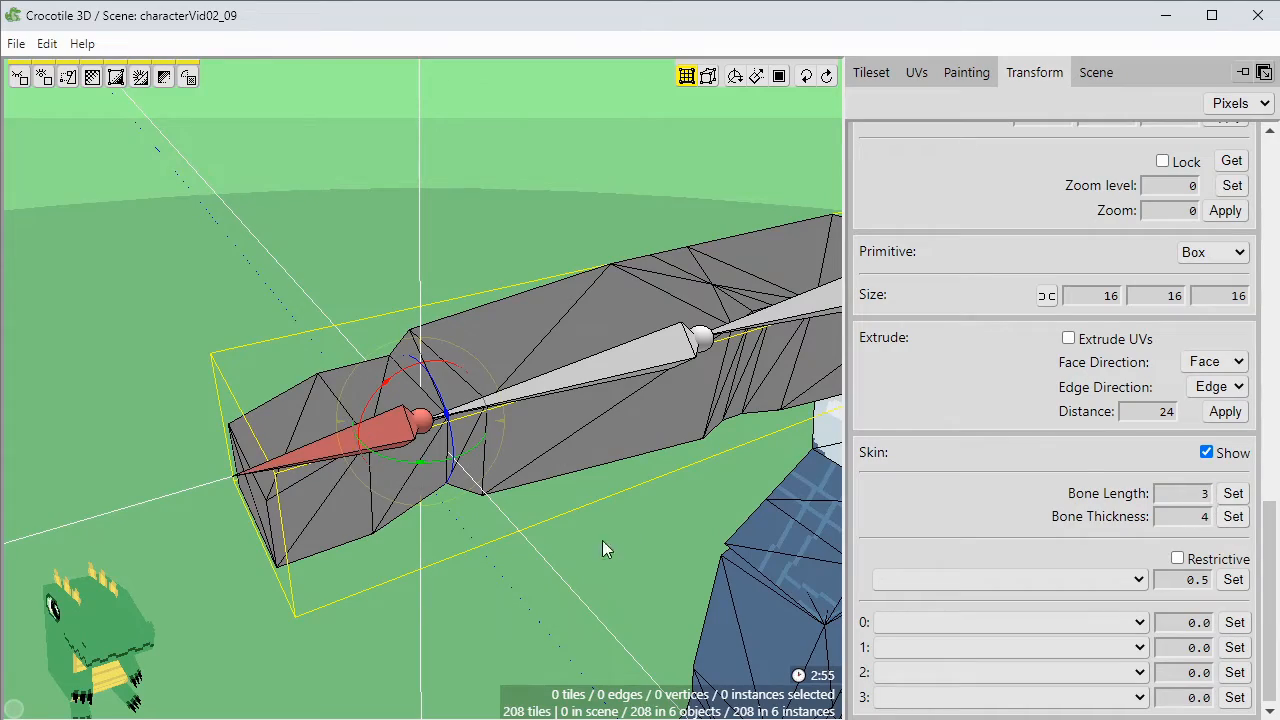
left_click(1230, 500)
scroll(615, 502, "down", 3)
mouse_move(615, 502)
right_mouse_down()
mouse_move(330, 450)
mouse_move(620, 470)
mouse_move(300, 420)
mouse_move(407, 491)
mouse_move(451, 469)
mouse_move(400, 520)
right_mouse_up()
left_click(407, 491)
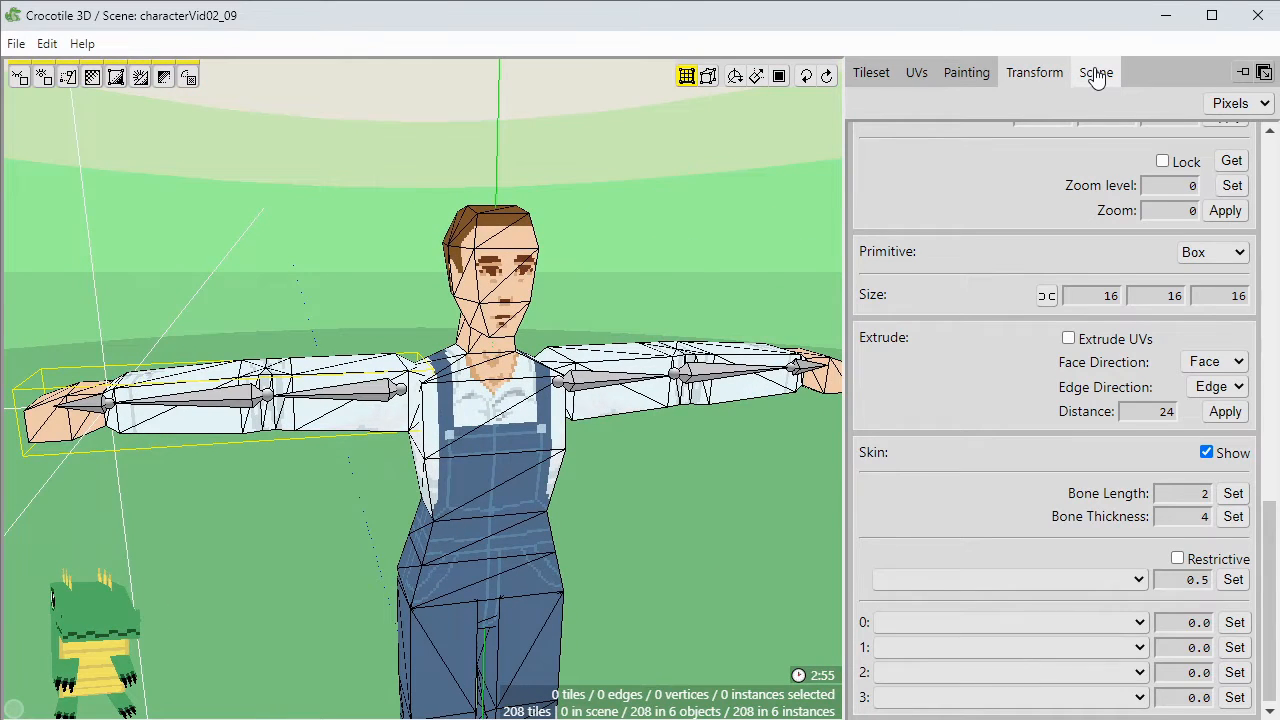
Rotate armR's upper-arm bone to test the chain and restore the pose of all bones.
left_click(1097, 78)
left_click(487, 478)
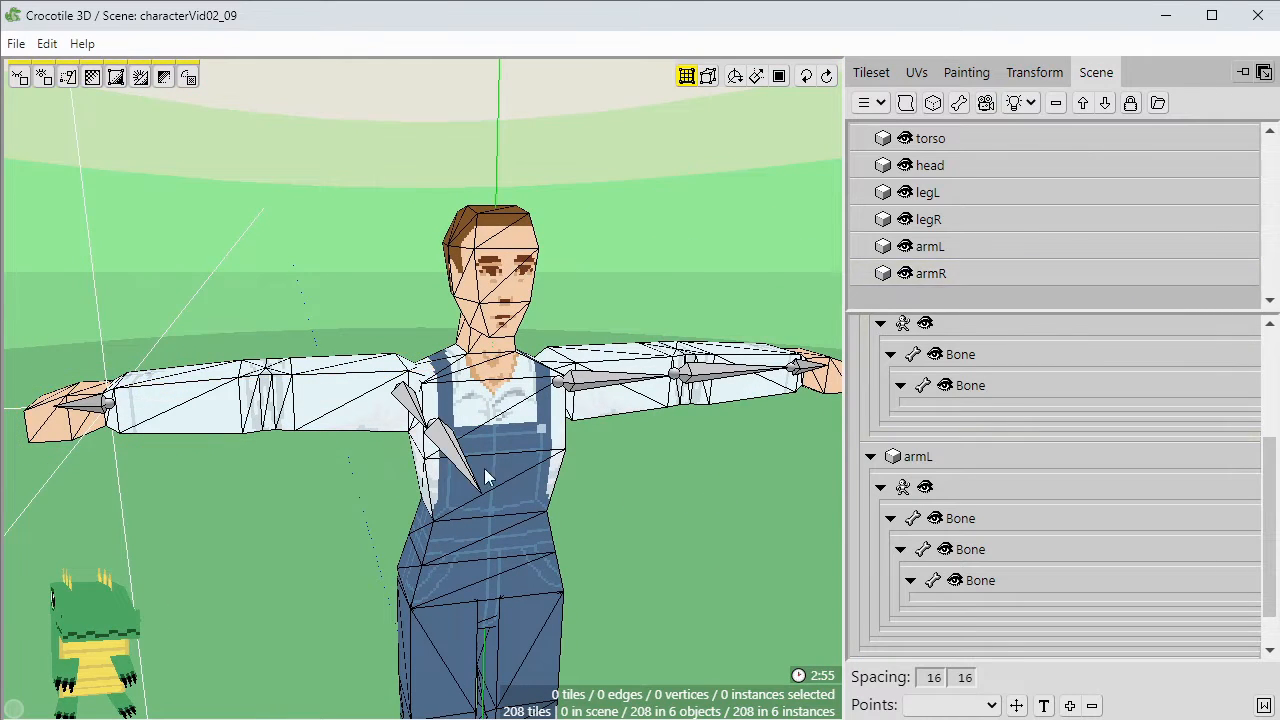
right_click(404, 397)
mouse_move(455, 443)
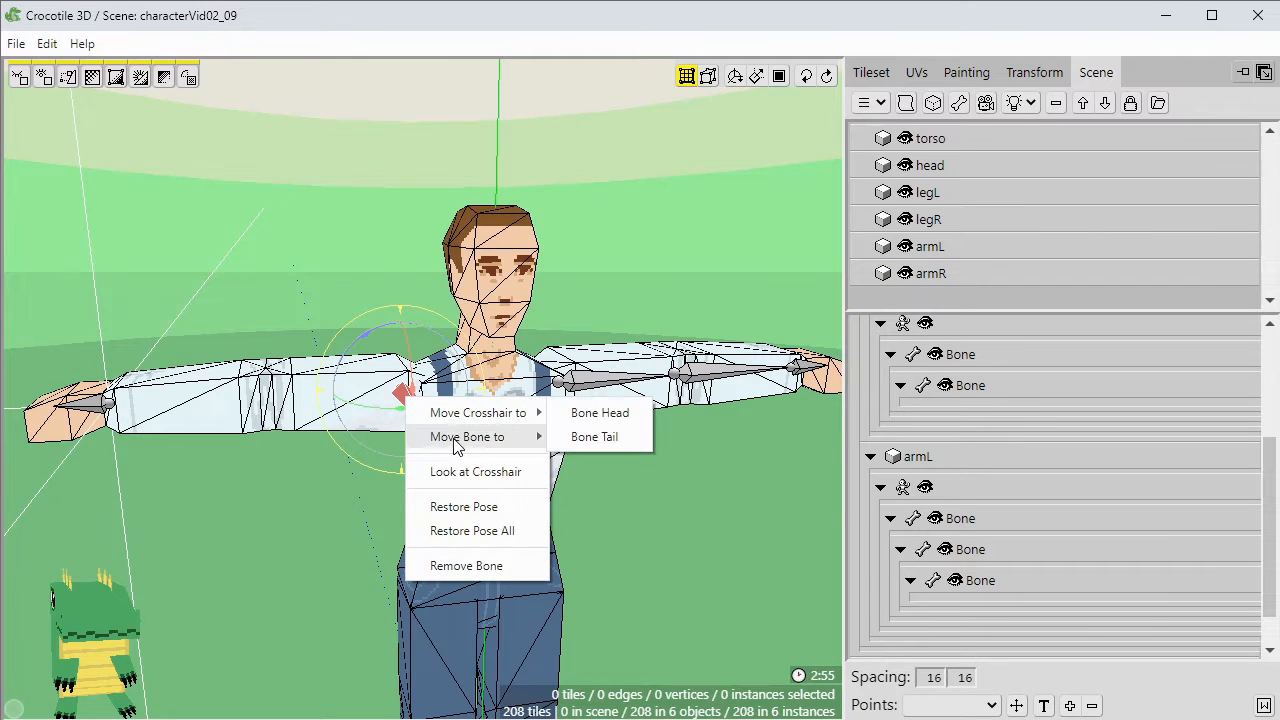
left_click(464, 530)
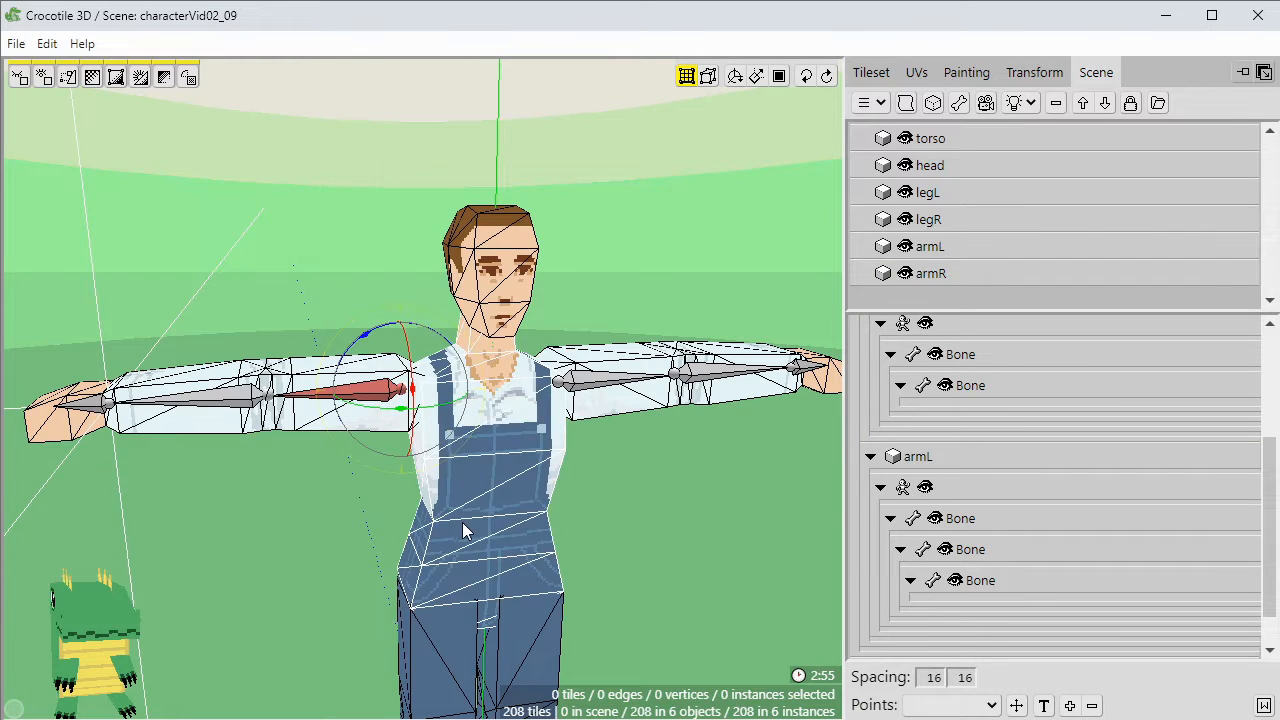
left_click(679, 508)
Nest the loose wrist bone under the forearm bone in armR's skeleton.
key("space")
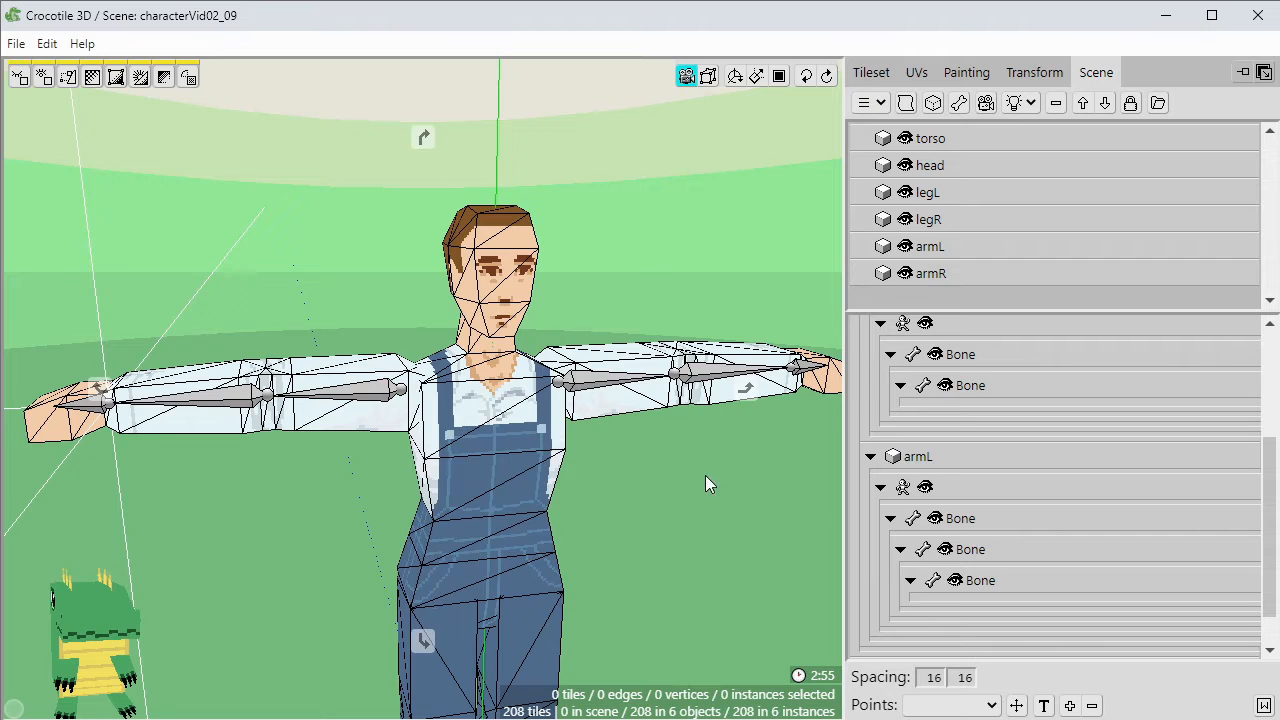
mouse_move(705, 475)
left_mouse_down()
mouse_move(640, 475)
mouse_move(702, 476)
left_mouse_up()
scroll(702, 476, "down", 2)
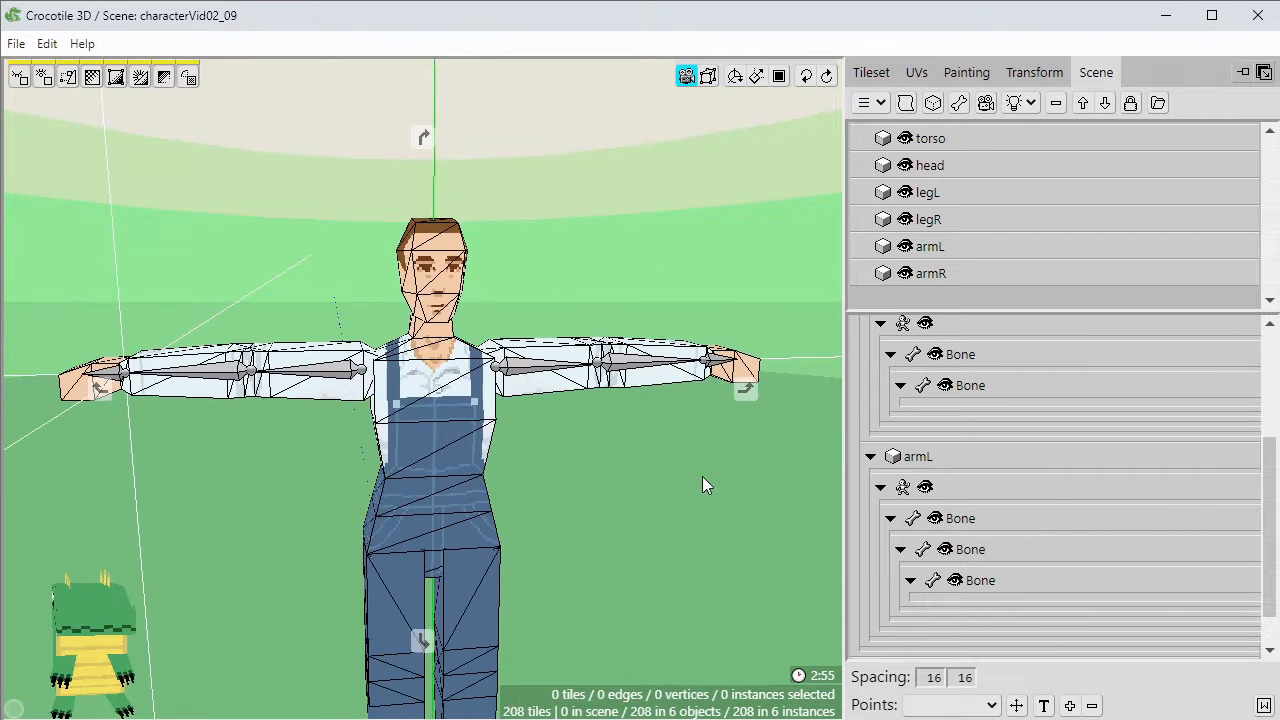
key("space")
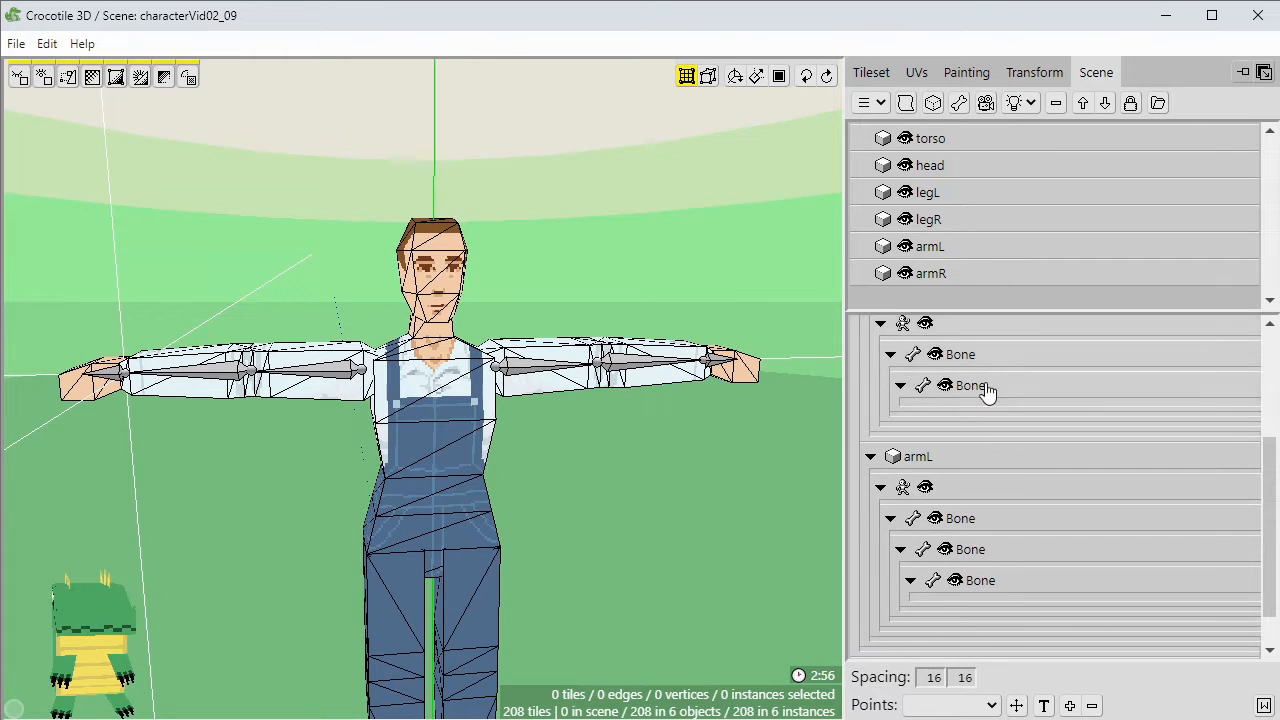
scroll(1017, 550, "down", 1)
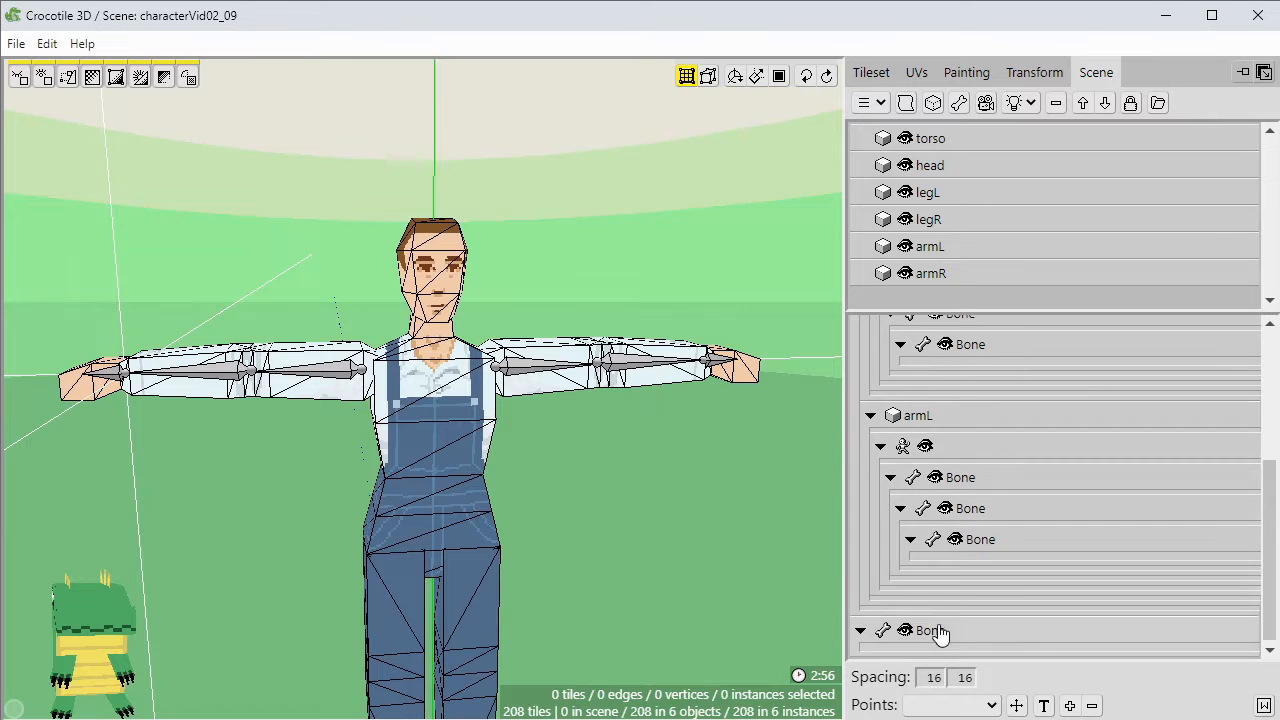
left_click_drag(940, 631, 1006, 382)
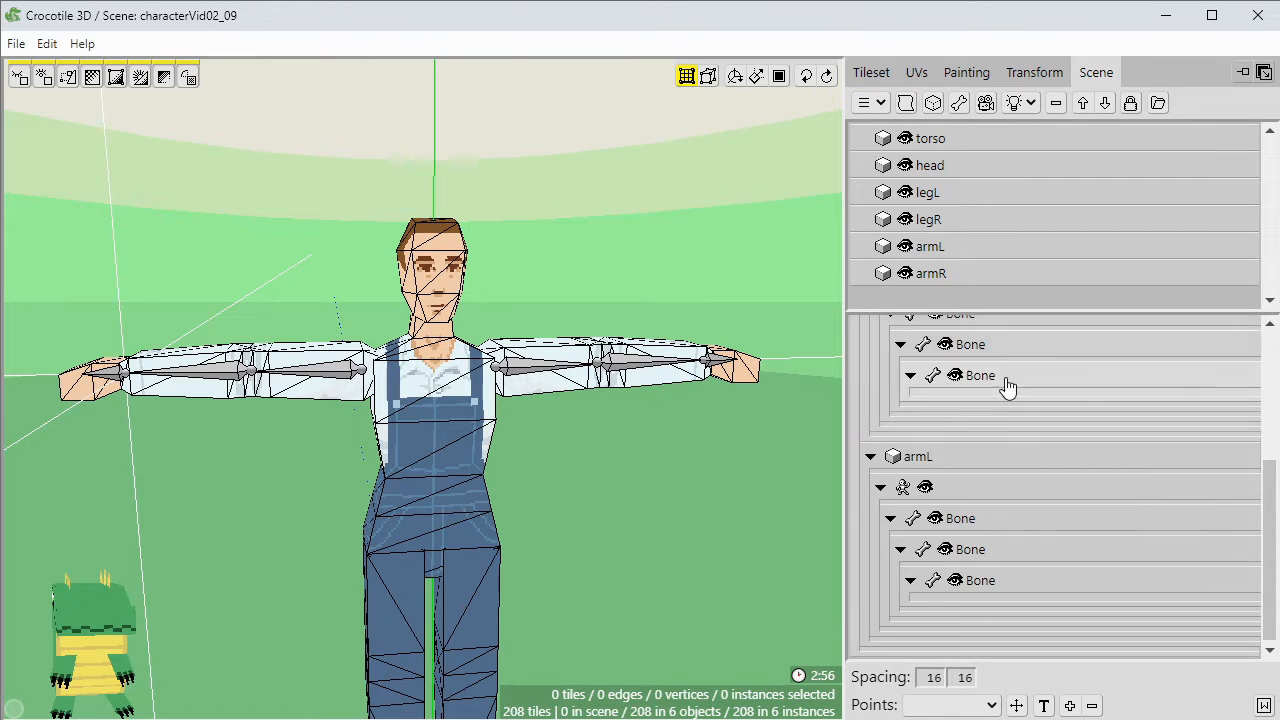
Rename armR's wrist bone as handRBone and its forearm bone as forearmRBone.
double_click(986, 383)
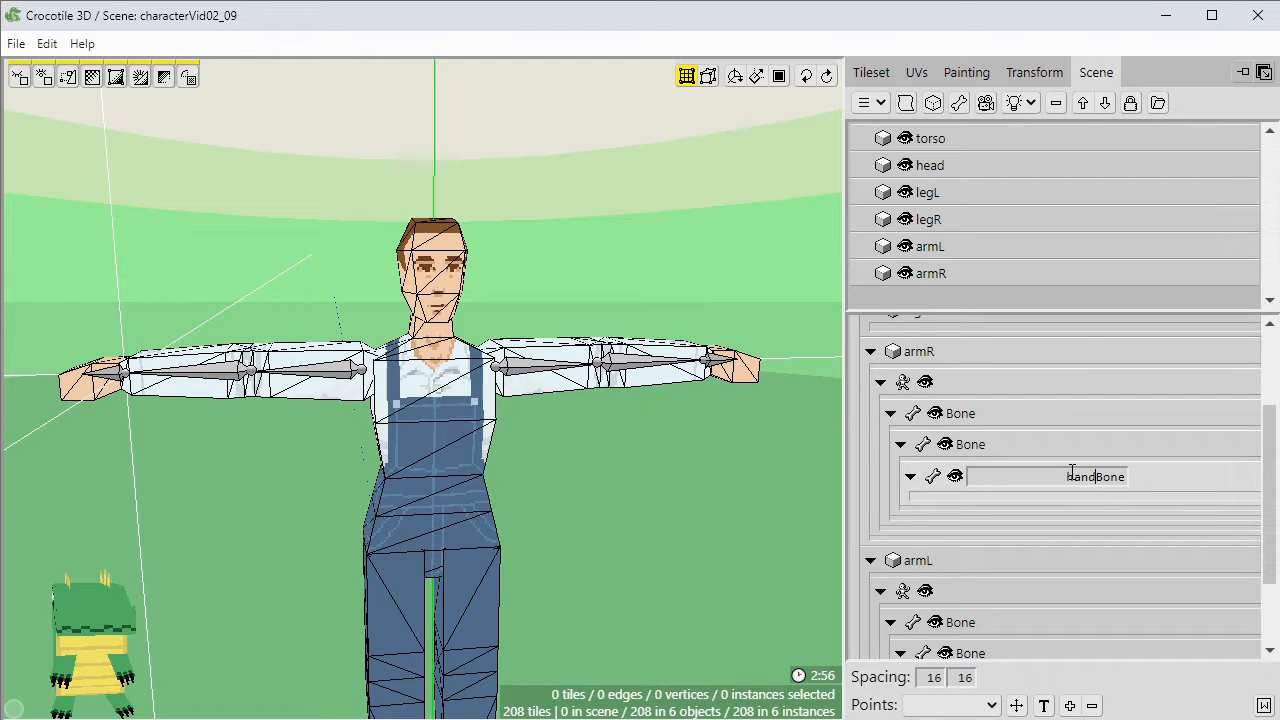
type("handRBone")
key("Return")
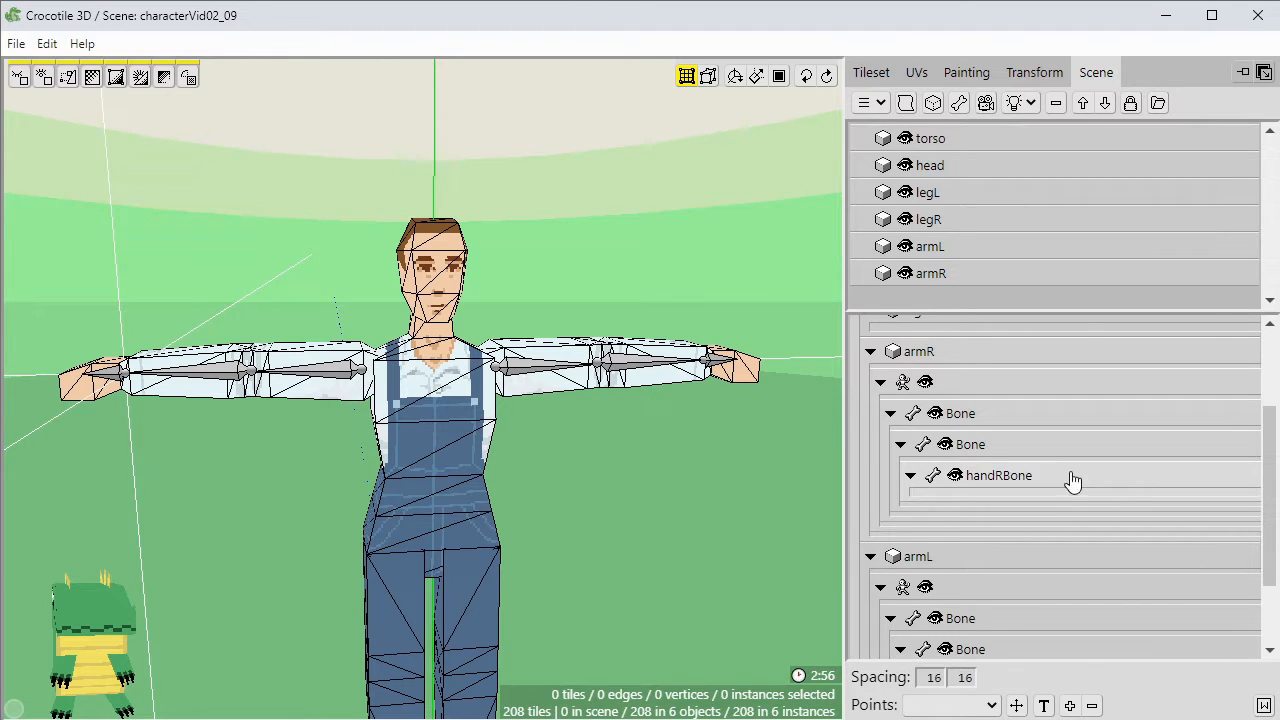
double_click(970, 446)
type("forearmR")
key("Return")
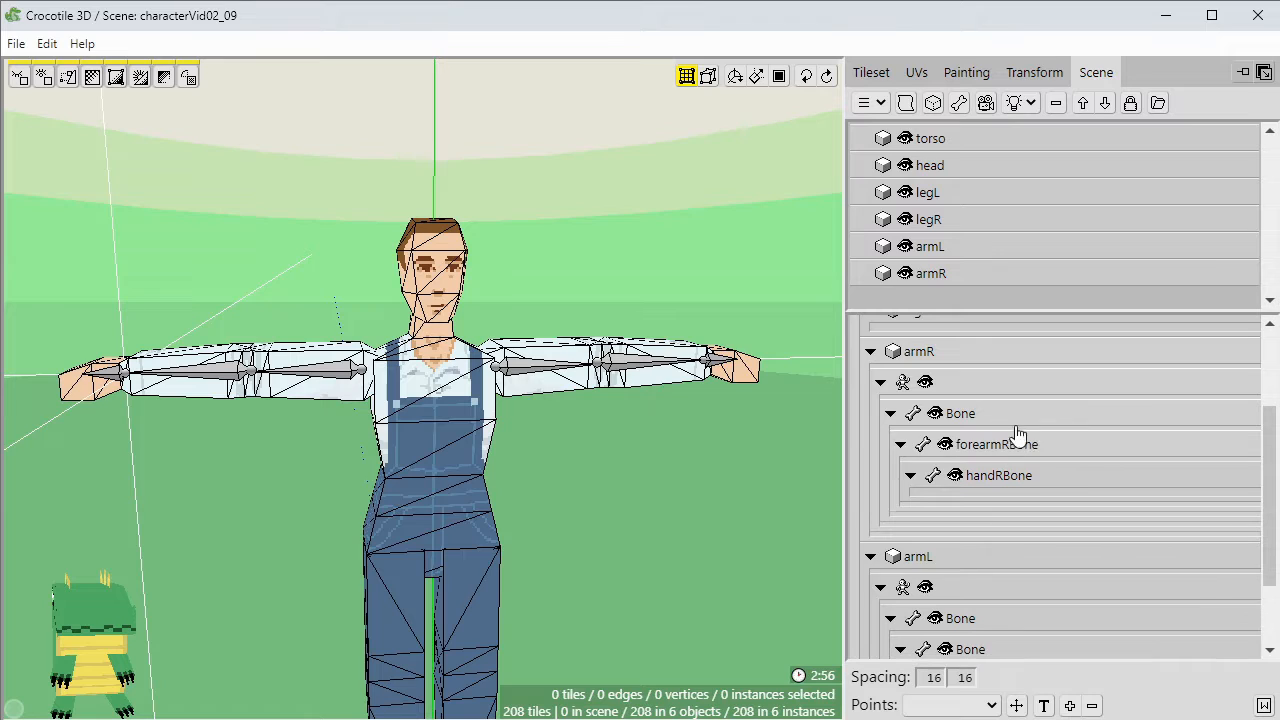
Rename armR's top bone as upperArmRBone and correct the forearm bone's name to foreArmRBone.
double_click(992, 413)
type("upperArm")
key("End")
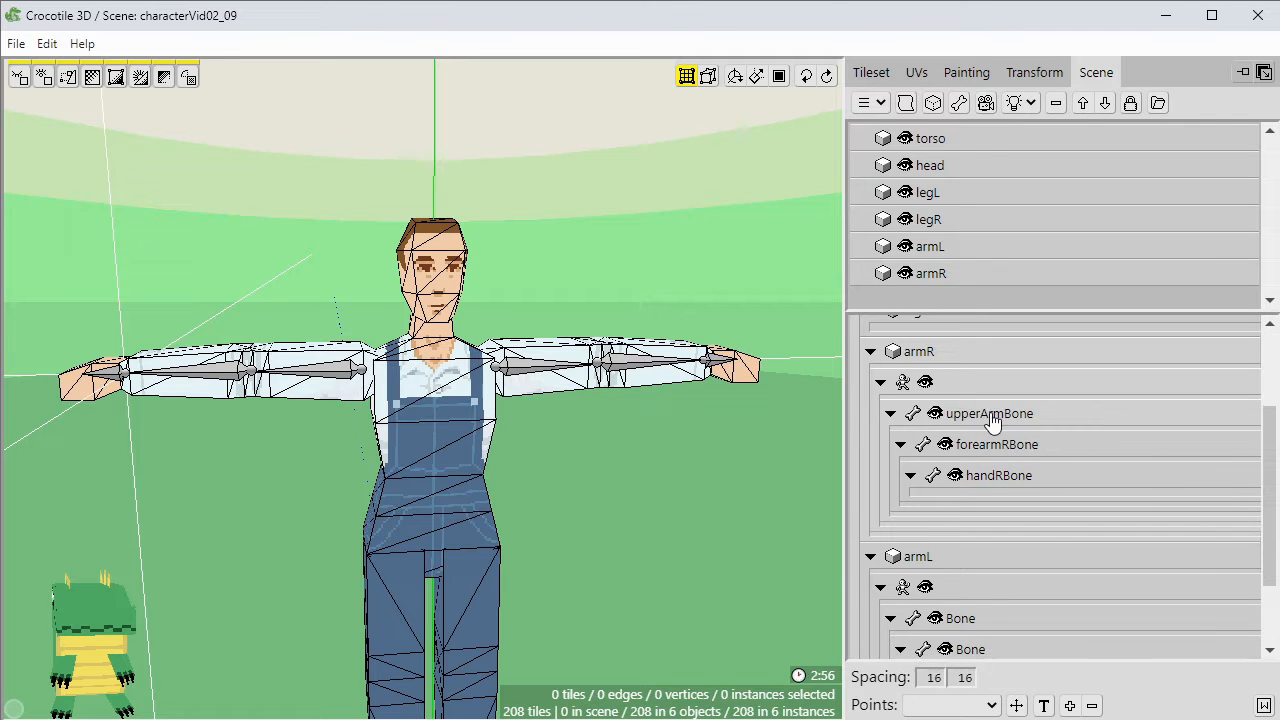
type("R")
key("Return")
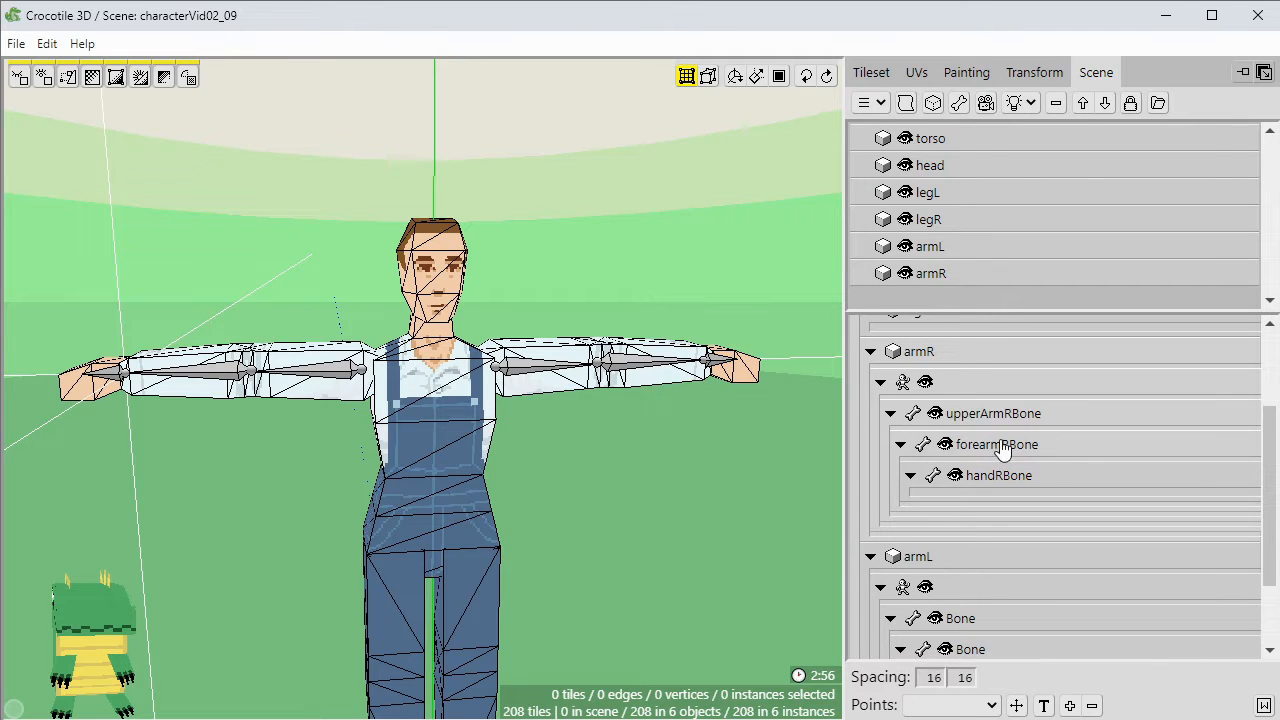
double_click(1067, 447)
key("Return")
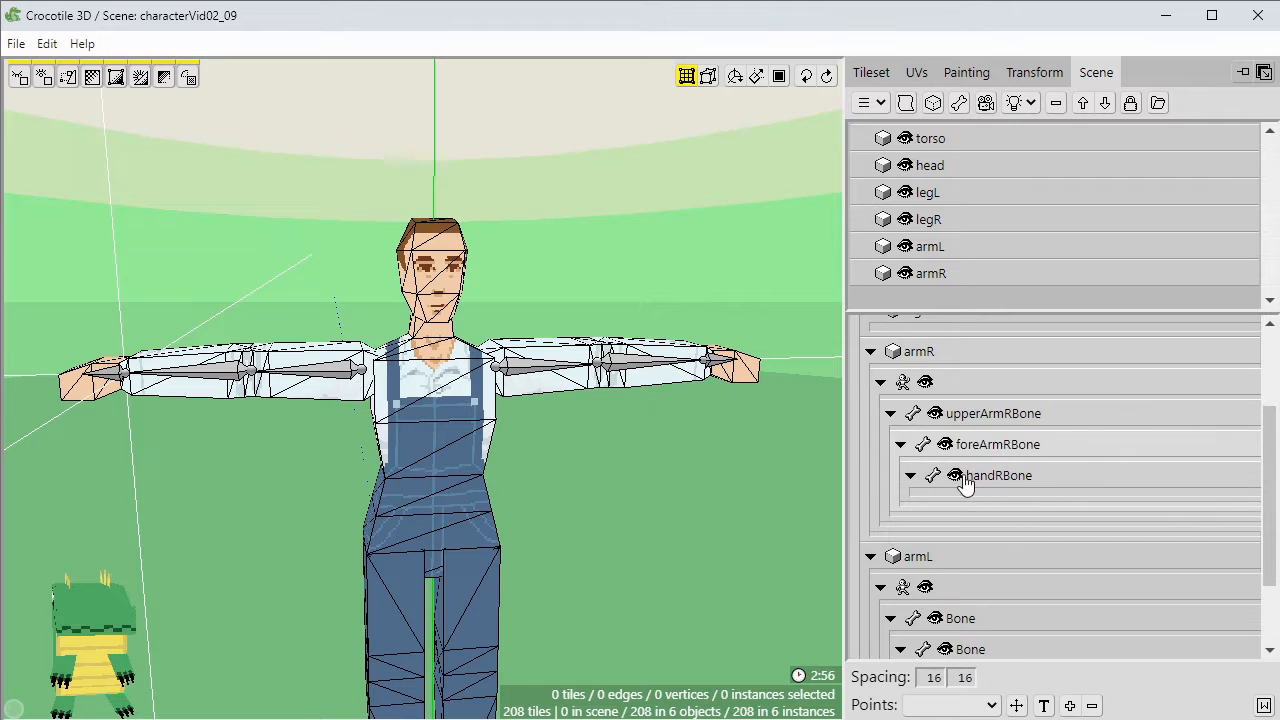
Rename the top bone in armL's skeleton as upperArmLBone.
scroll(1011, 446, "up", 1)
scroll(991, 537, "down", 2)
double_click(989, 519)
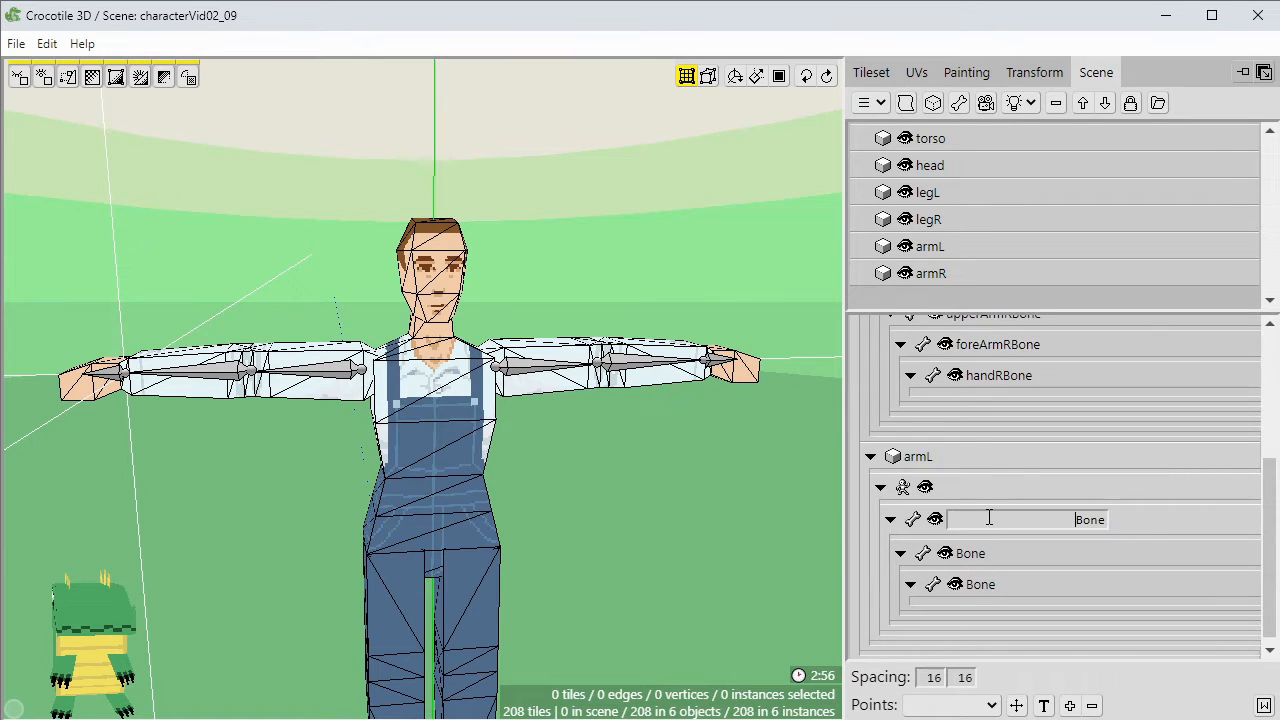
type("upperArmL")
key("Return")
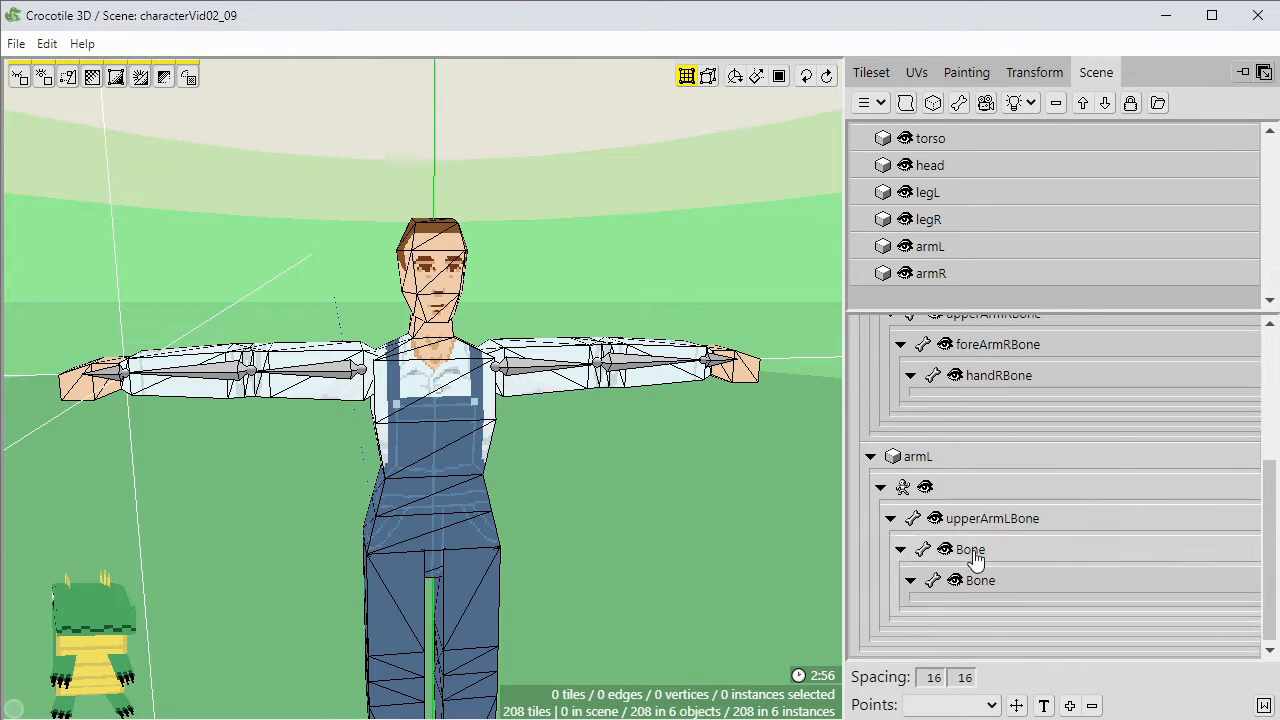
Rename armL's forearm bone as foreArmLBone and its wrist bone as handLBone.
double_click(1026, 548)
type("foreArmL")
key("Return")
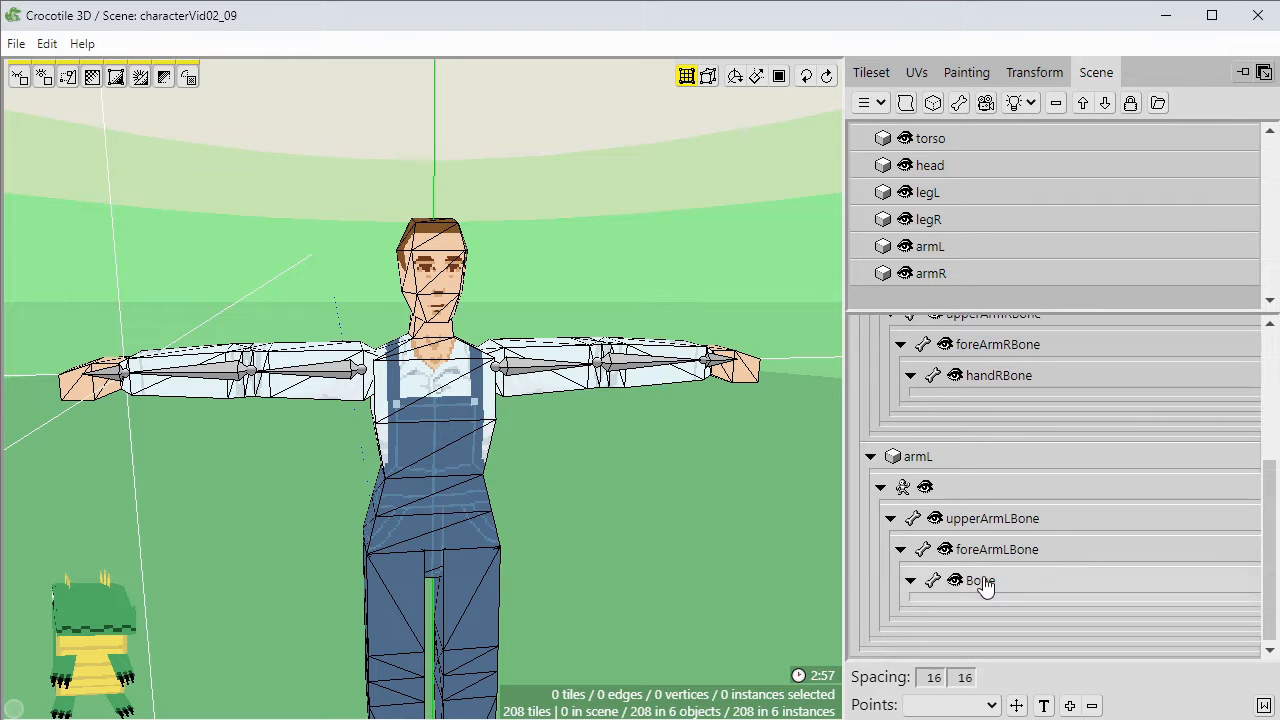
double_click(1015, 580)
type("handL")
key("Return")
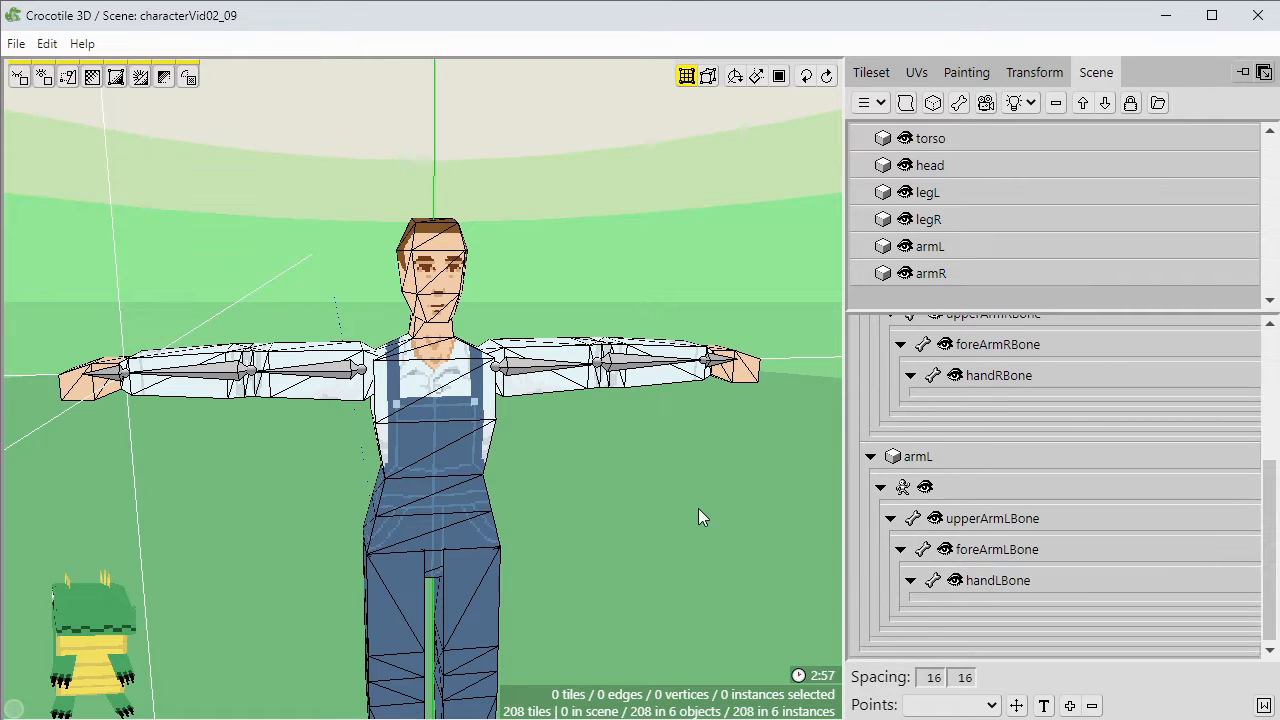
Open the torso object for editing and add a bone at the centre of the pelvis.
middle_click_drag(698, 508, 816, 107)
scroll(816, 107, "up", 1)
scroll(1000, 325, "up", 5)
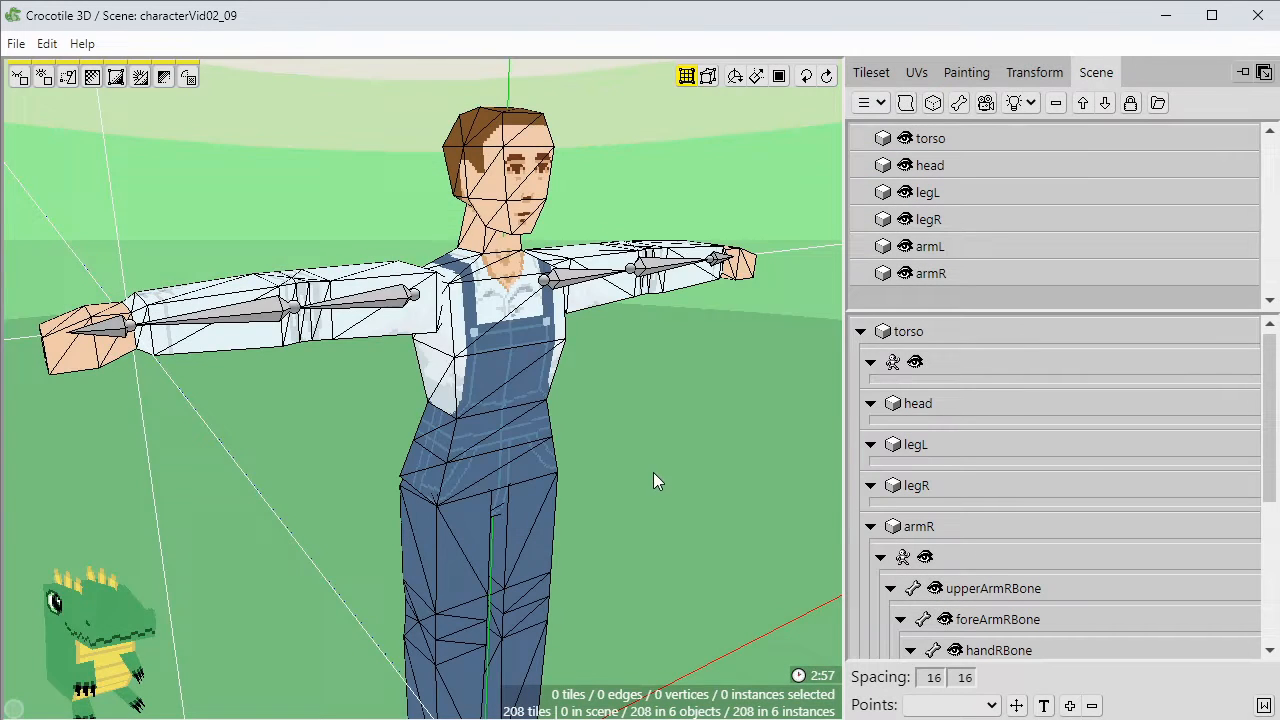
middle_click_drag(653, 482, 432, 419)
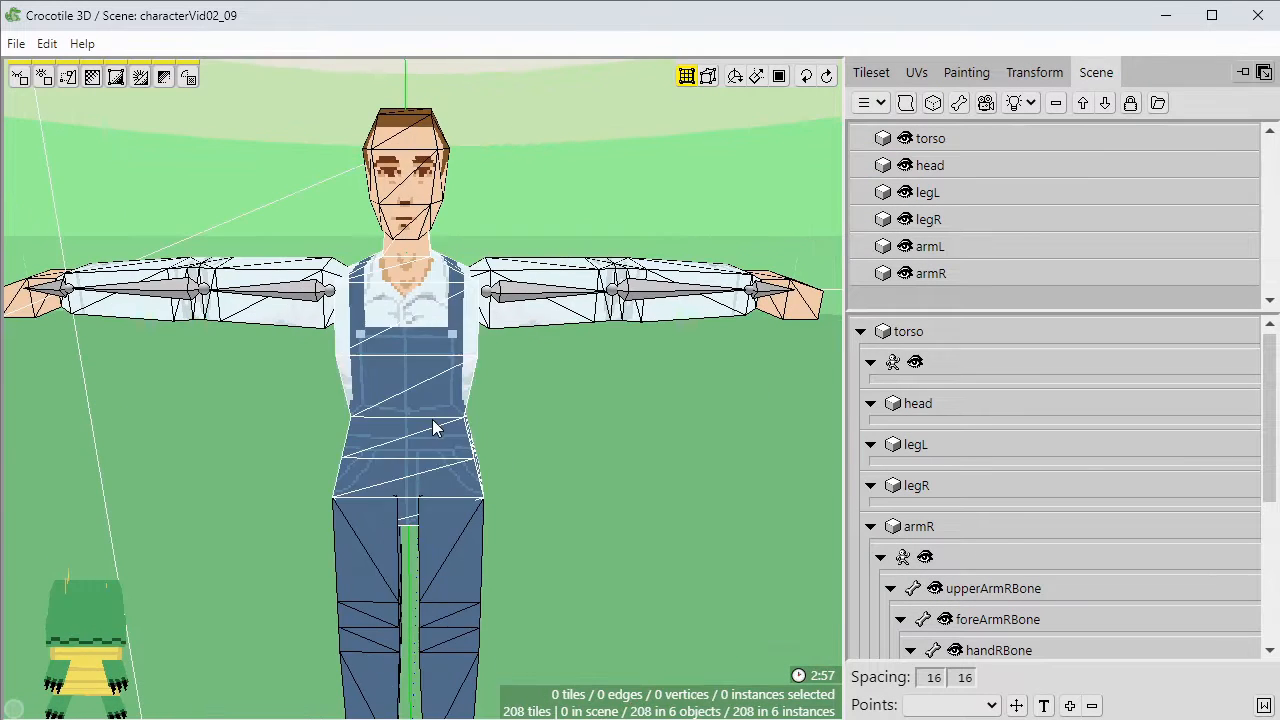
right_click(432, 419)
left_click(491, 363)
middle_click_drag(637, 496, 697, 540)
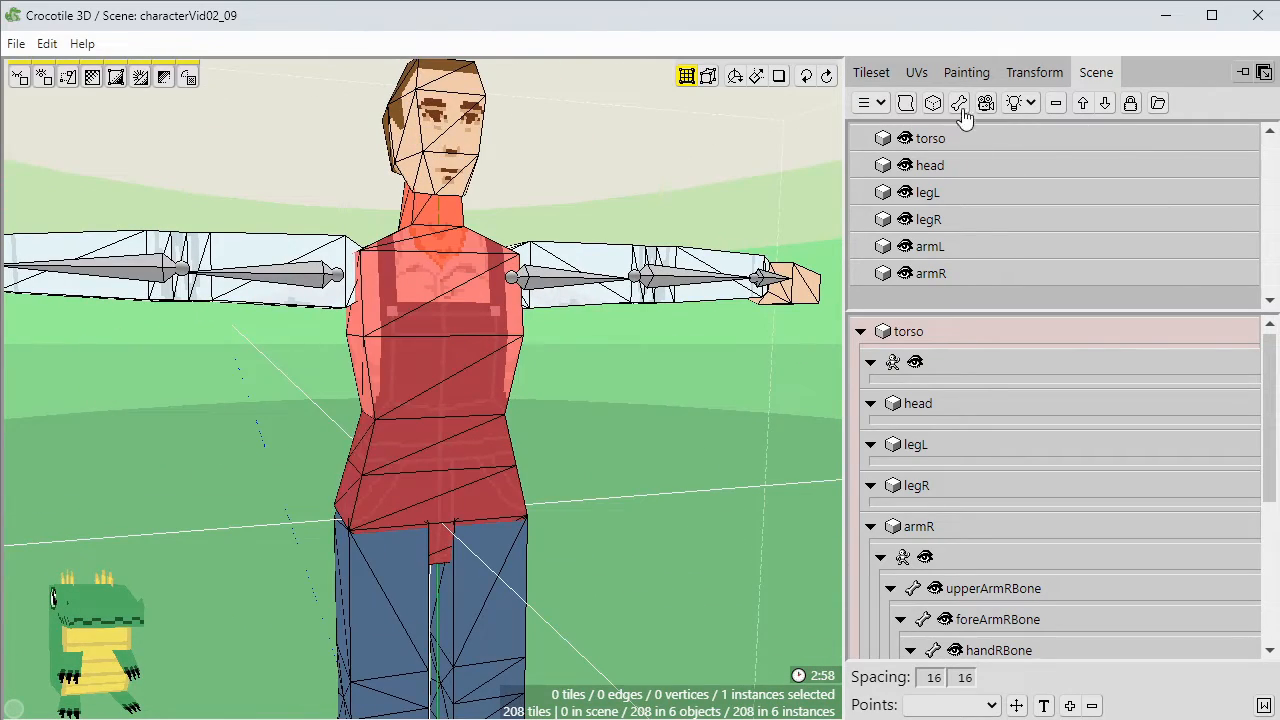
middle_click_drag(449, 338, 586, 534)
scroll(516, 535, "up", 3)
left_click(498, 515)
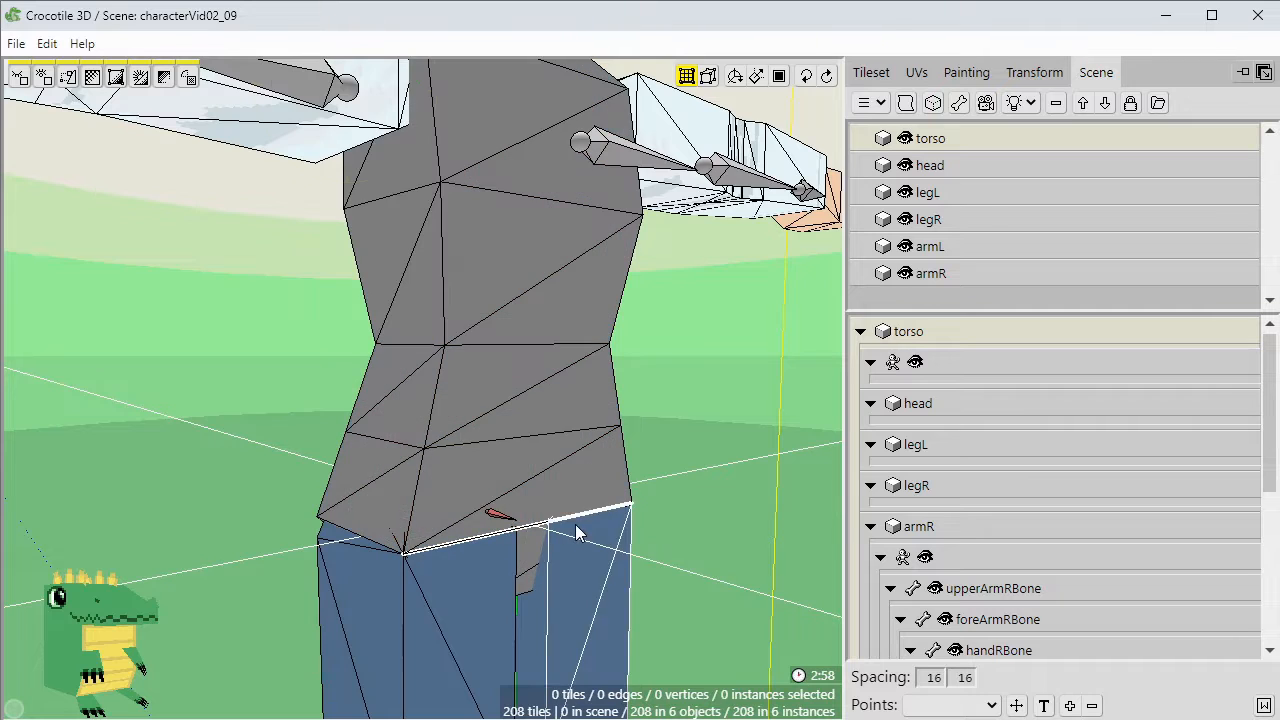
left_click(498, 520)
Nest the new pelvis bone inside the torso's skeleton in the scene hierarchy.
scroll(1050, 462, "down", 3)
left_click_drag(928, 632, 951, 398)
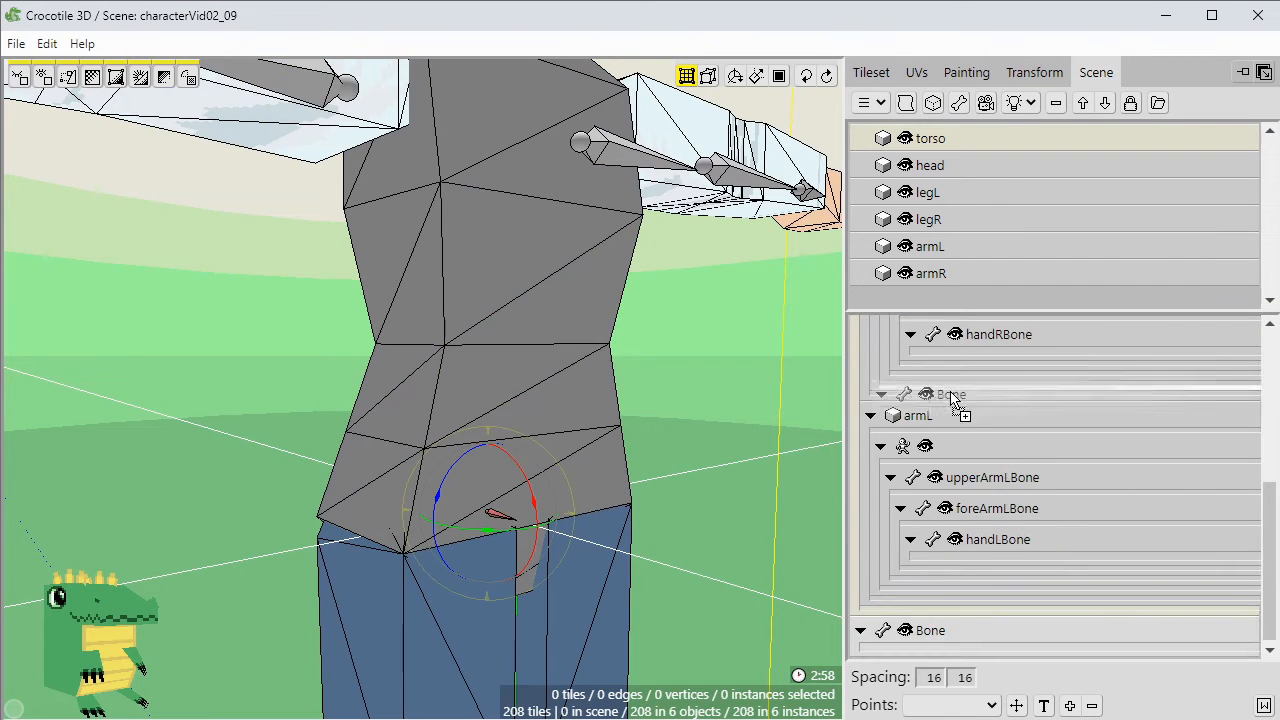
left_click_drag(1035, 311, 1035, 160)
left_click_drag(943, 268, 943, 198)
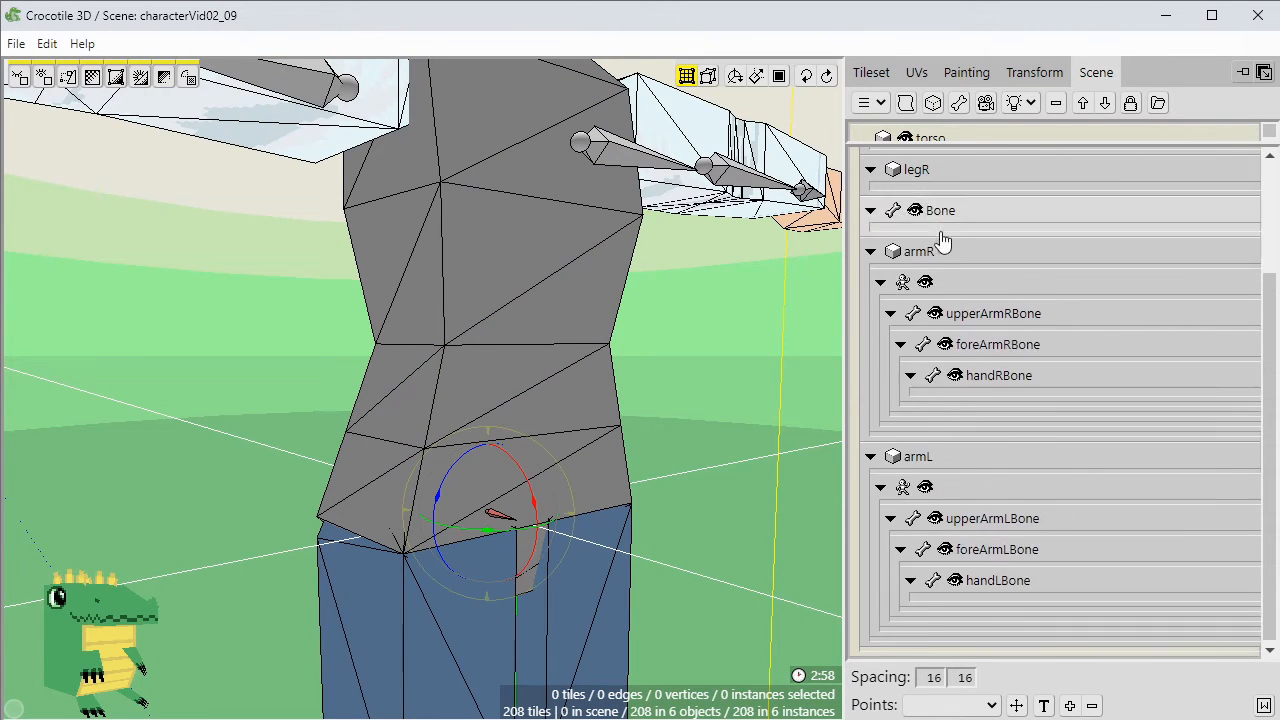
scroll(943, 240, "up", 2)
left_click_drag(938, 356, 975, 212)
left_click_drag(975, 148, 969, 318)
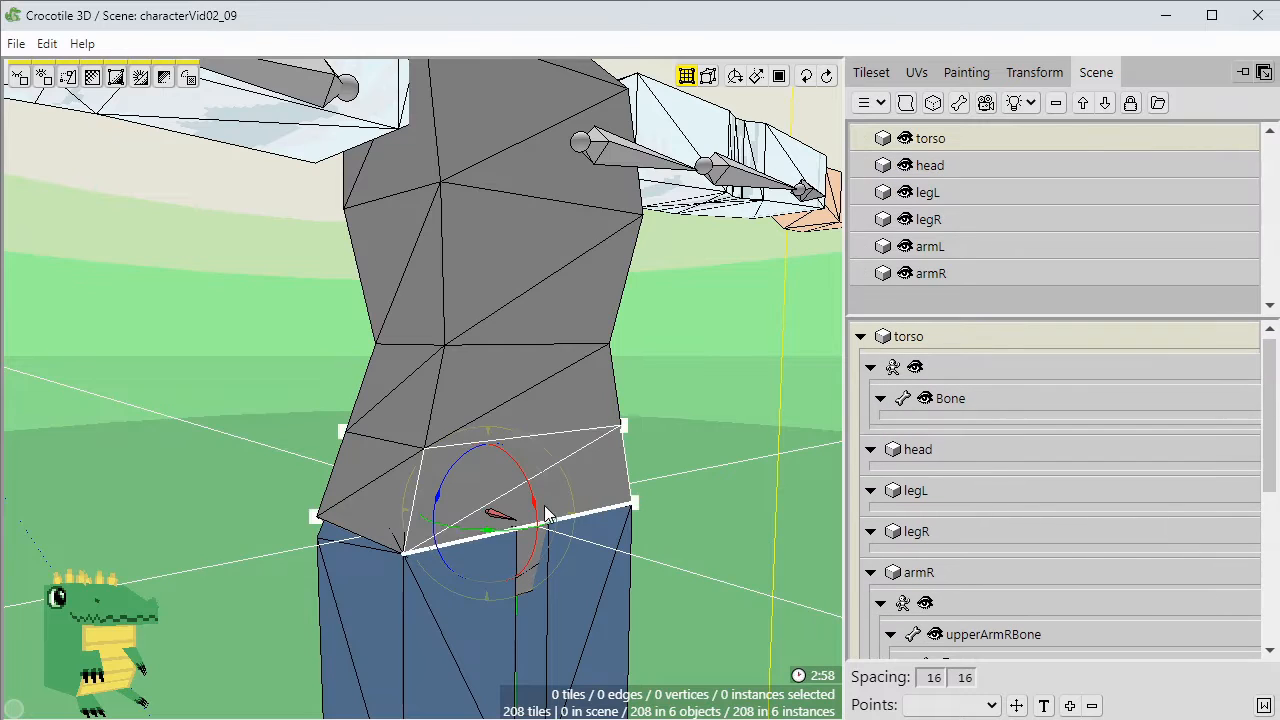
Rotate the pelvis bone to point straight up and set its length to 4 and thickness to 5.
mouse_move(524, 456)
right_mouse_down()
mouse_move(654, 492)
mouse_move(500, 450)
right_mouse_up()
left_click(1034, 72)
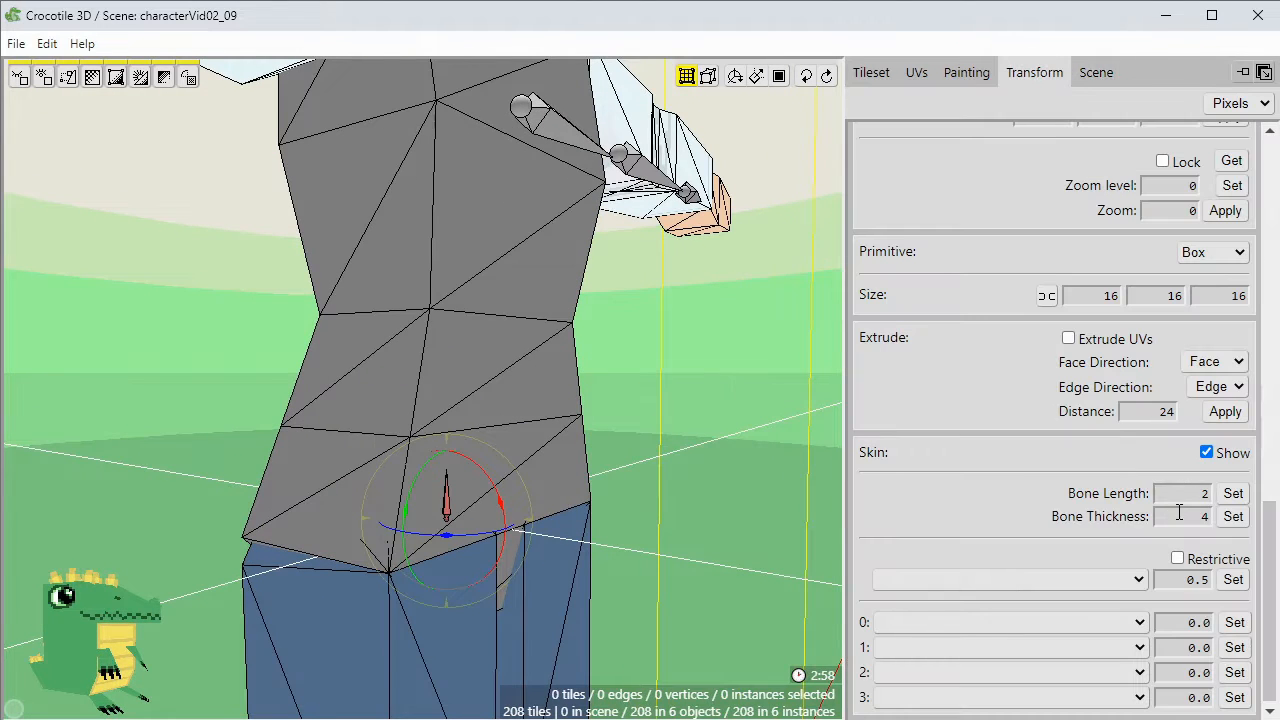
left_click(1233, 493)
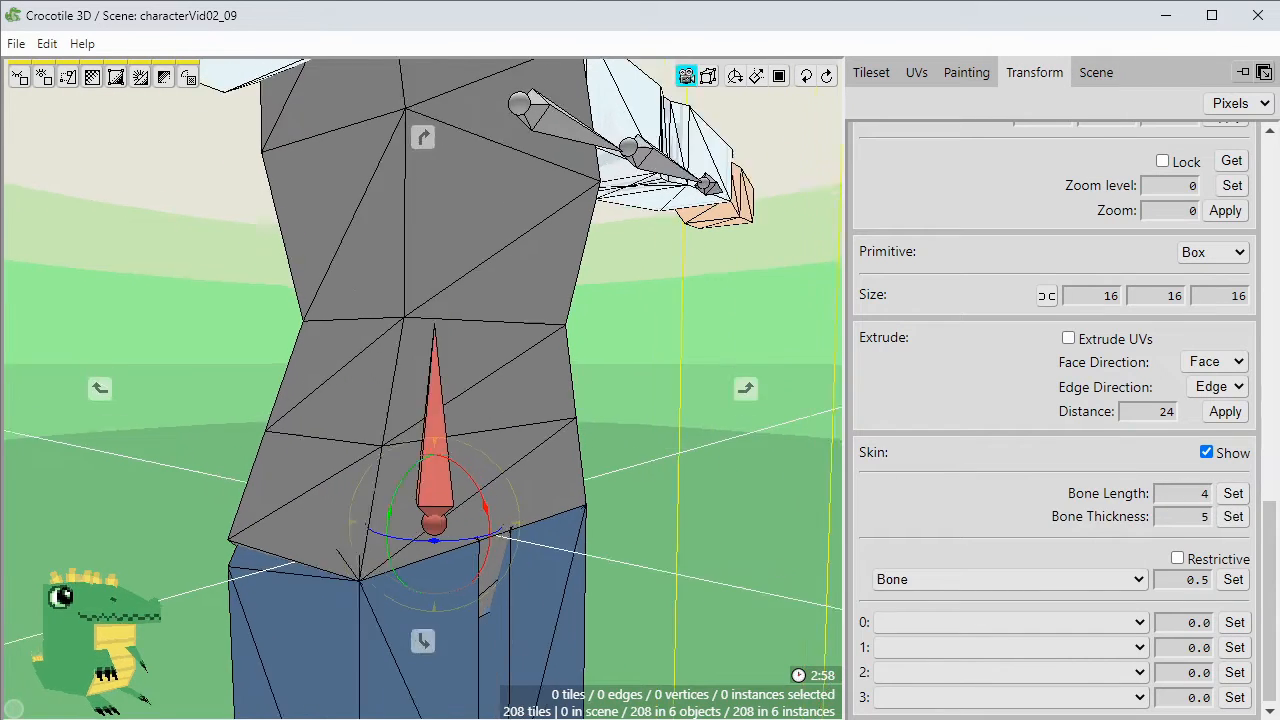
Add a second bone at the pelvis bone's tail and nest it under the pelvis bone.
right_click(382, 402)
left_click(577, 440)
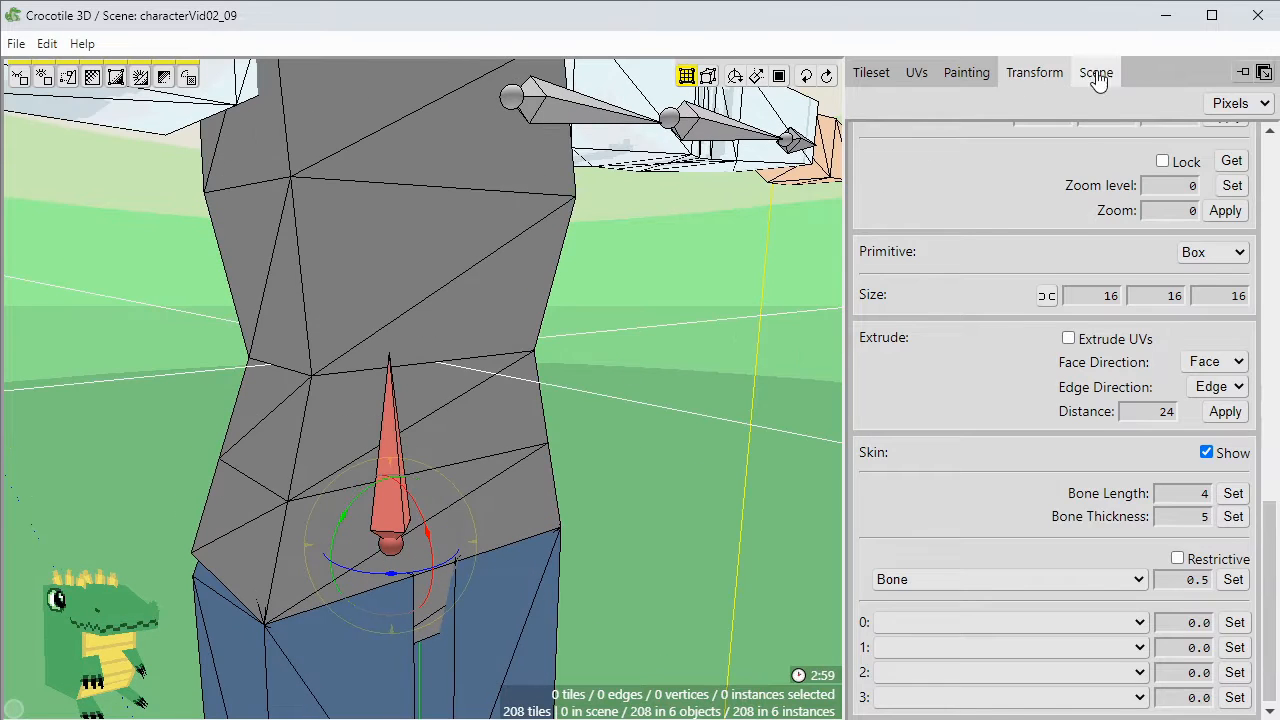
left_click(1096, 72)
left_click(960, 103)
scroll(1064, 404, "down", 5)
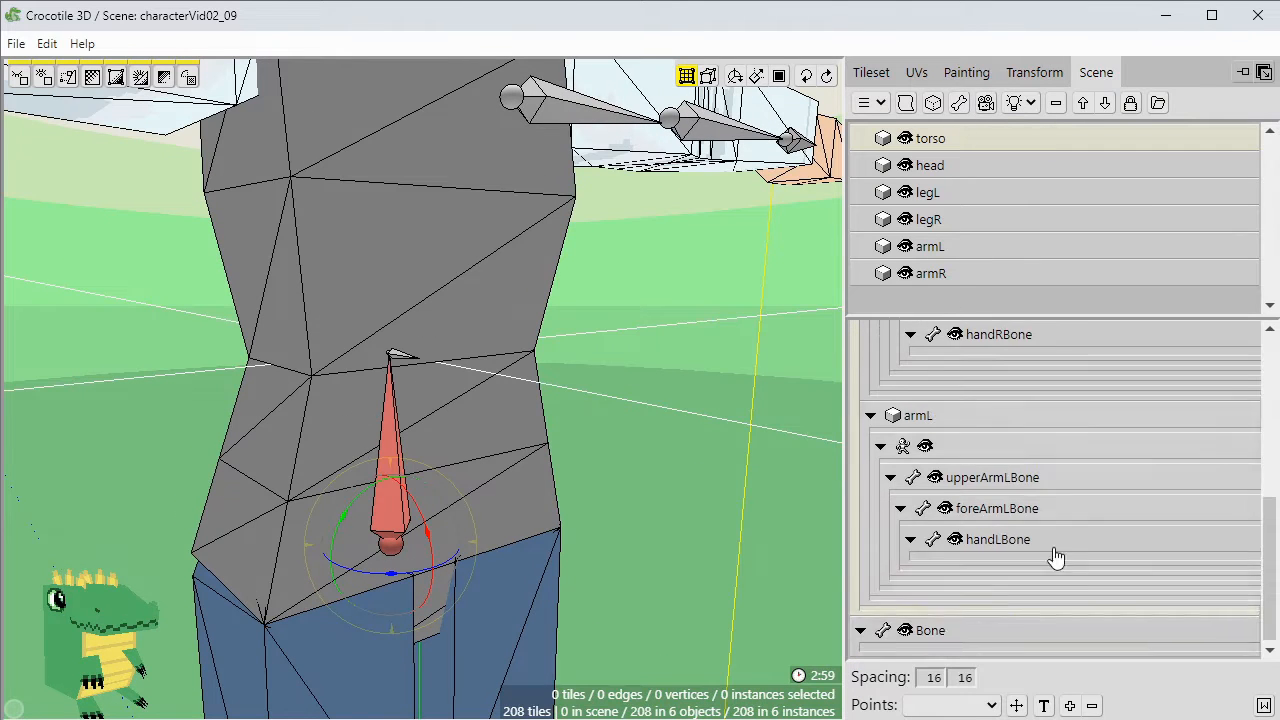
left_click_drag(1000, 630, 1030, 310)
left_click_drag(940, 410, 975, 402)
Rotate the second torso bone to point straight up and set its length to 7 and thickness to 5.
left_click(399, 357)
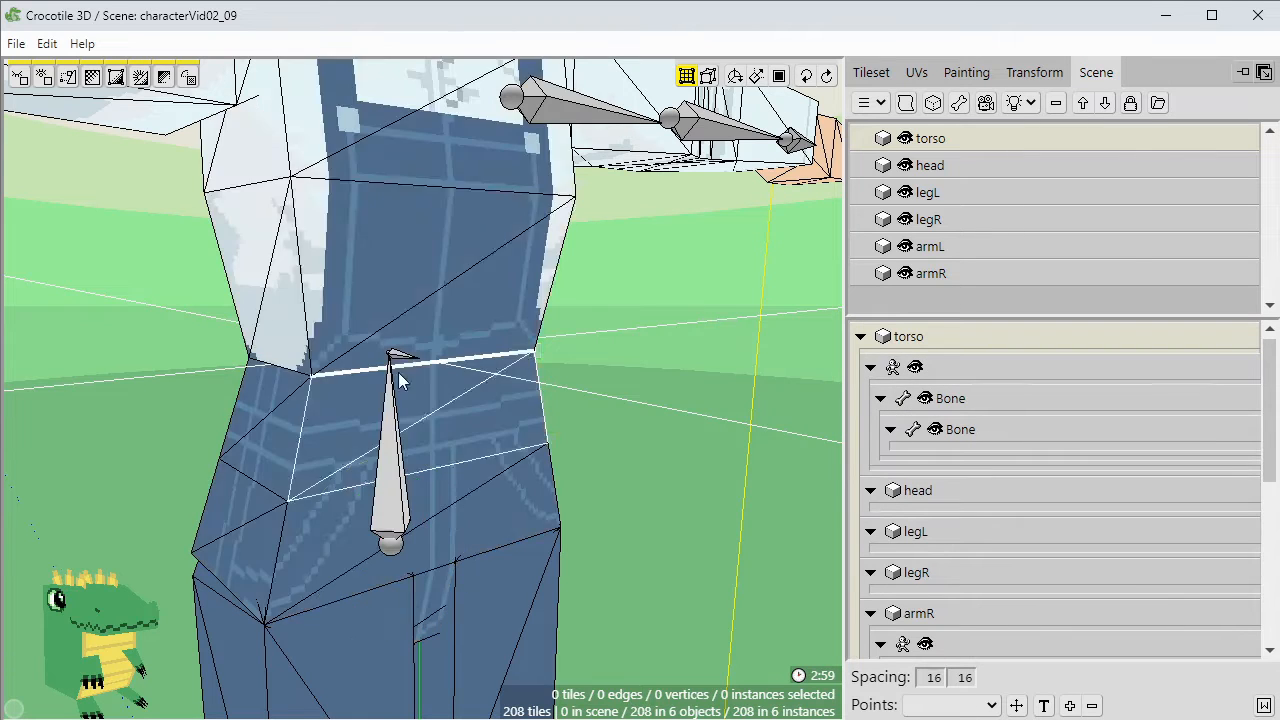
key("f")
left_click(1034, 72)
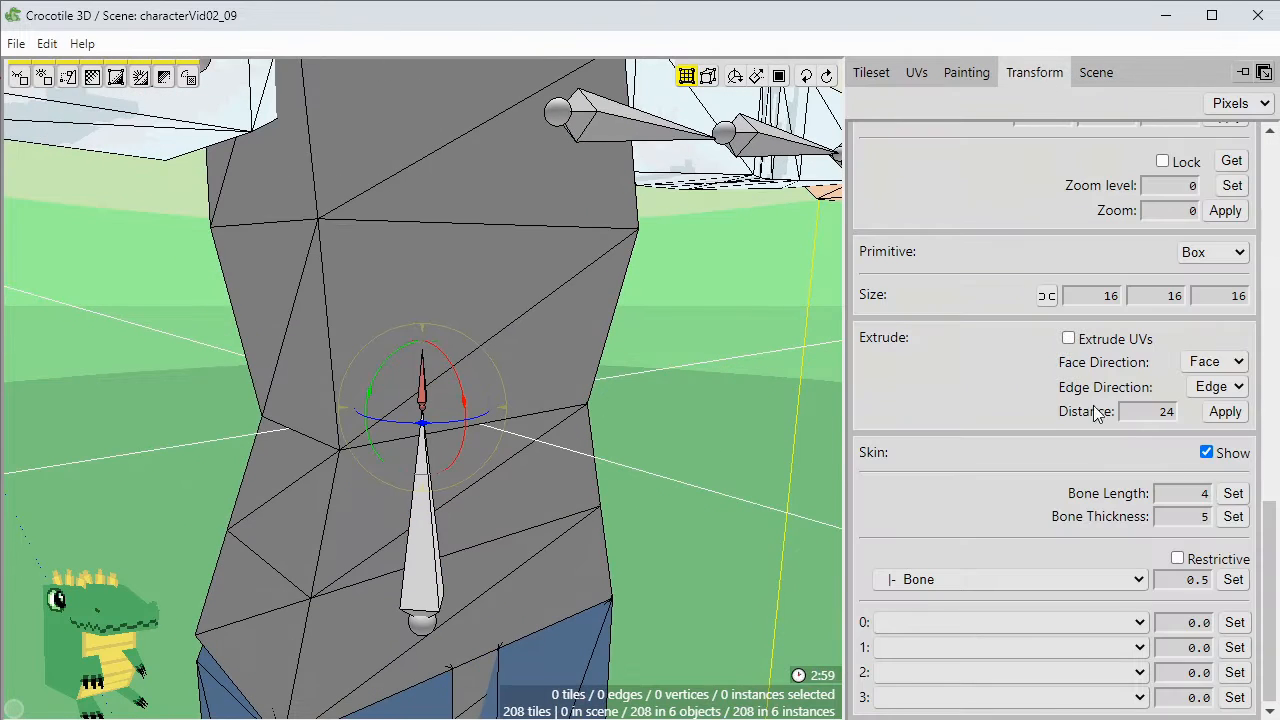
scroll(770, 452, "down", 2)
left_click(1244, 492)
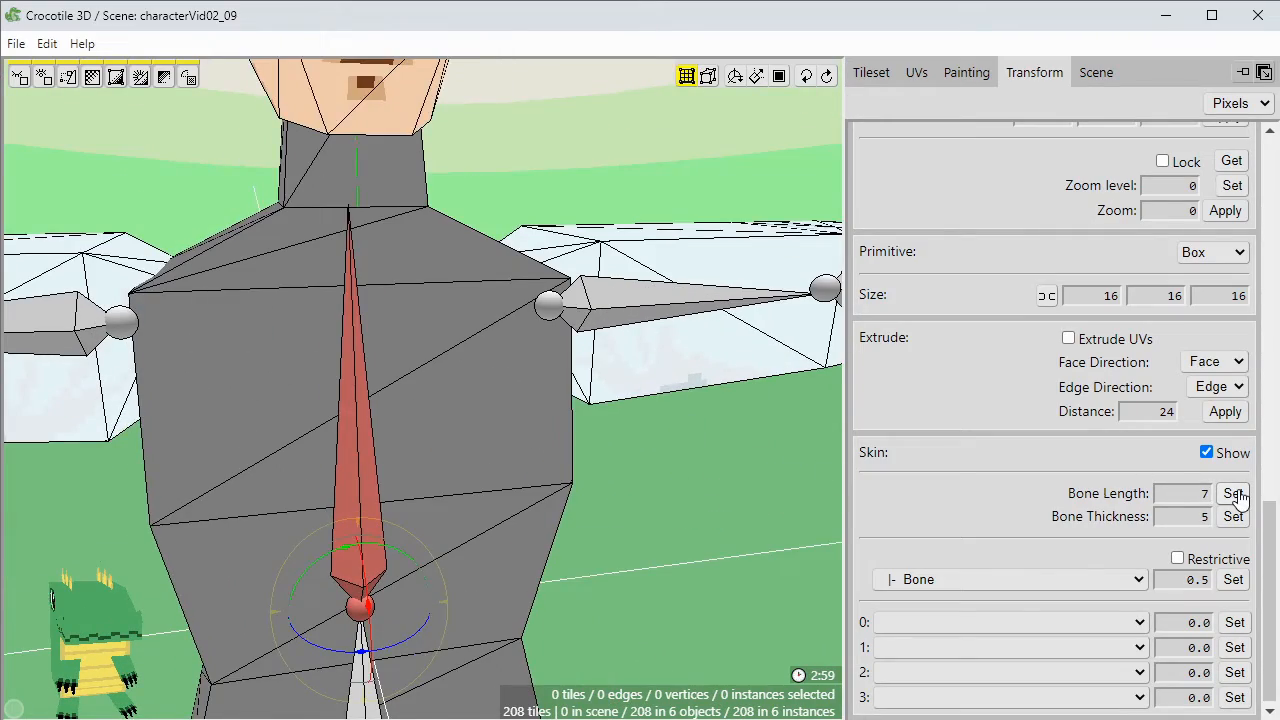
Move the crosshair to the chest bone's tail and add a third bone at the base of the neck.
key("space")
mouse_move(653, 487)
left_mouse_down()
mouse_move(760, 487)
mouse_move(540, 487)
mouse_move(653, 487)
left_mouse_up()
scroll(653, 487, "down", 2)
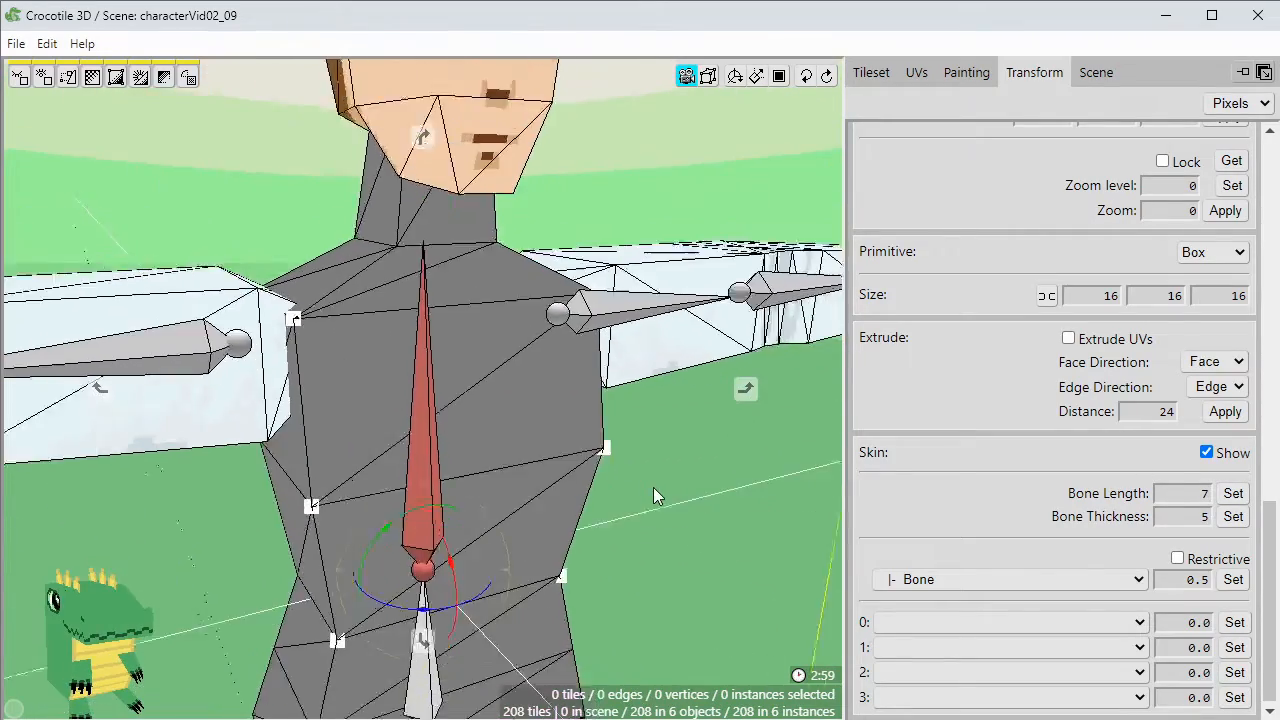
right_click(430, 447)
left_click(611, 483)
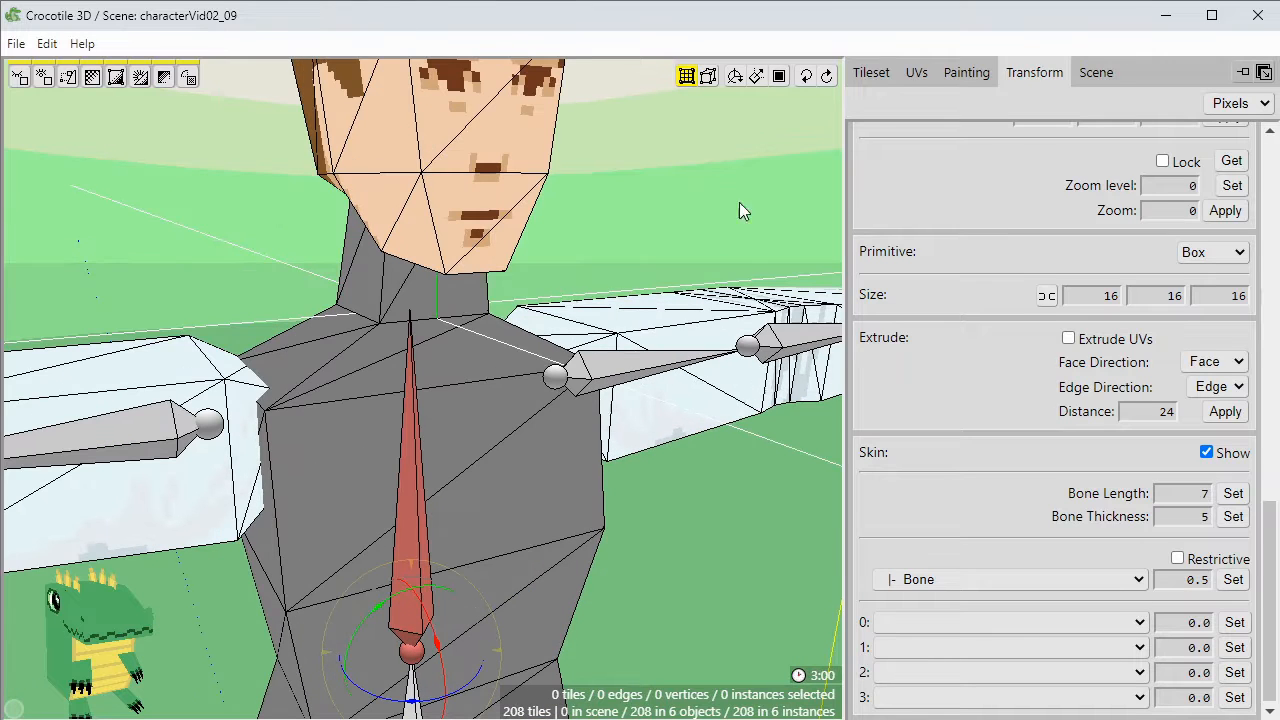
left_click(1096, 72)
scroll(986, 353, "down", 4)
scroll(922, 468, "up", 4)
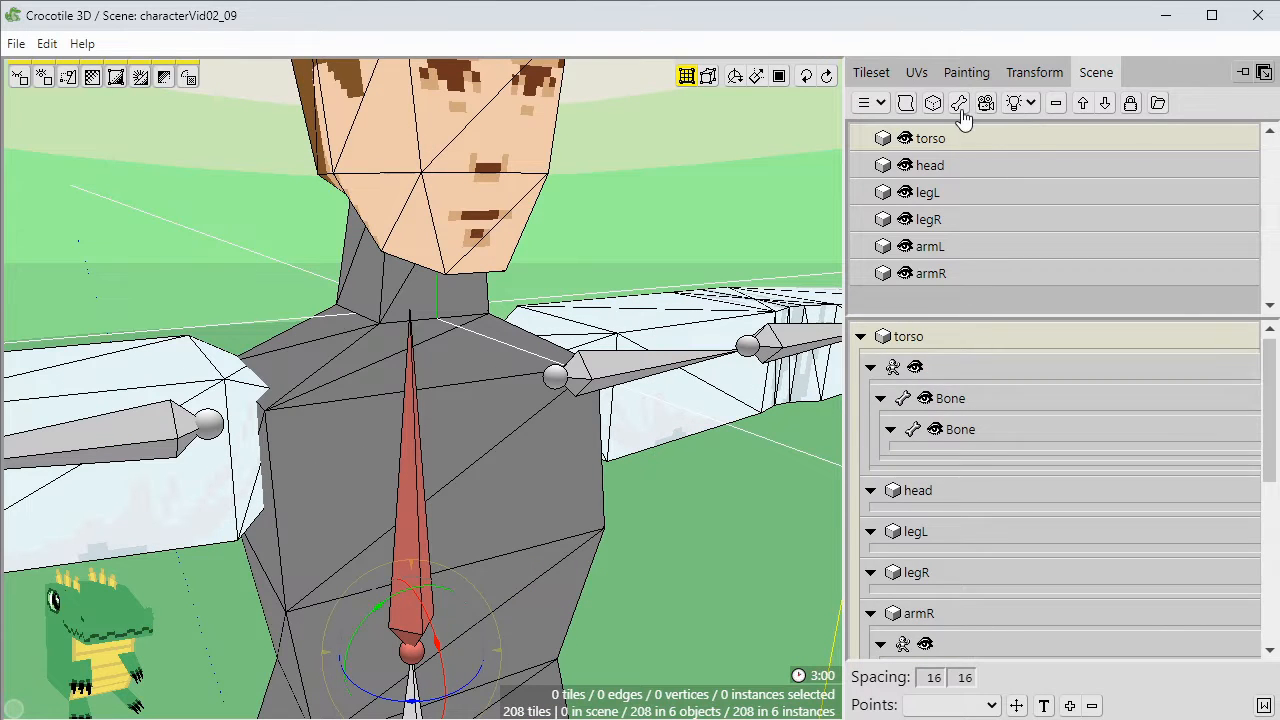
Nest the neck bone under the chest bone in the torso's skeleton.
scroll(905, 450, "down", 4)
scroll(935, 430, "up", 2)
left_click_drag(932, 630, 938, 350)
scroll(938, 400, "up", 2)
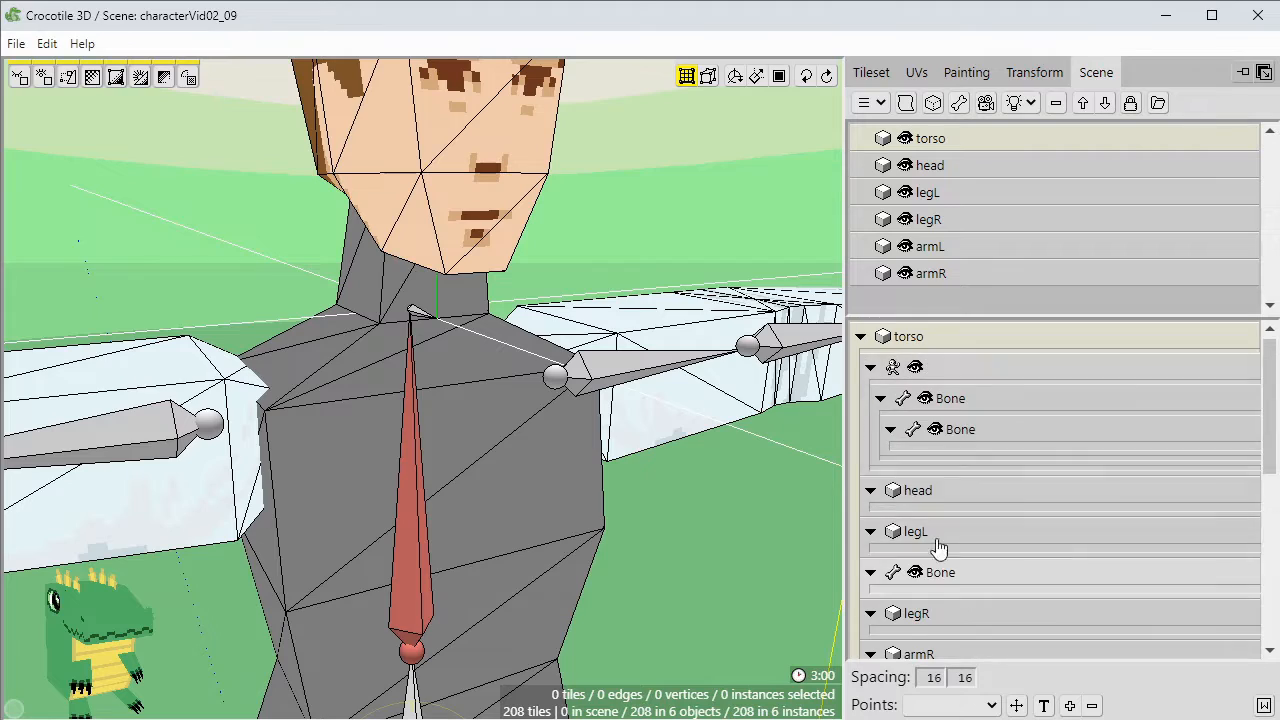
left_click_drag(934, 573, 970, 452)
Rotate the neck bone to point straight up and hide the head object for a clear view of the neck.
left_click(418, 316)
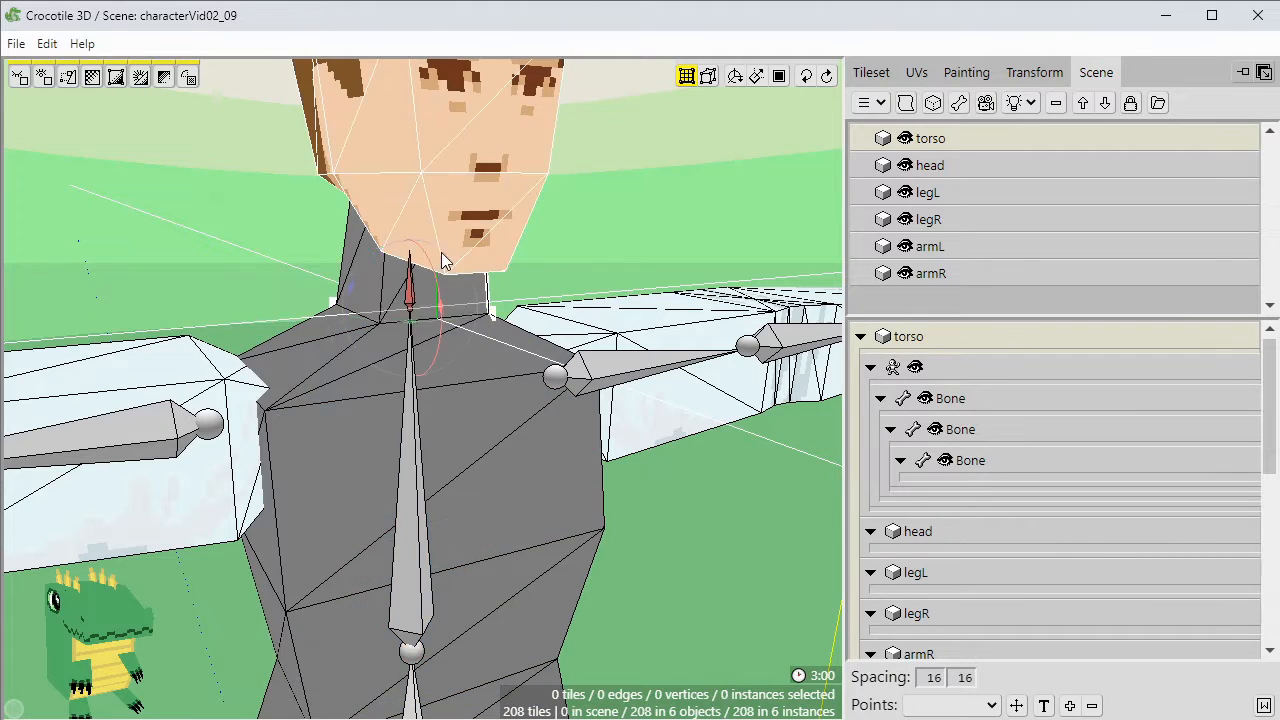
middle_click_drag(441, 255, 682, 266)
left_click(1033, 76)
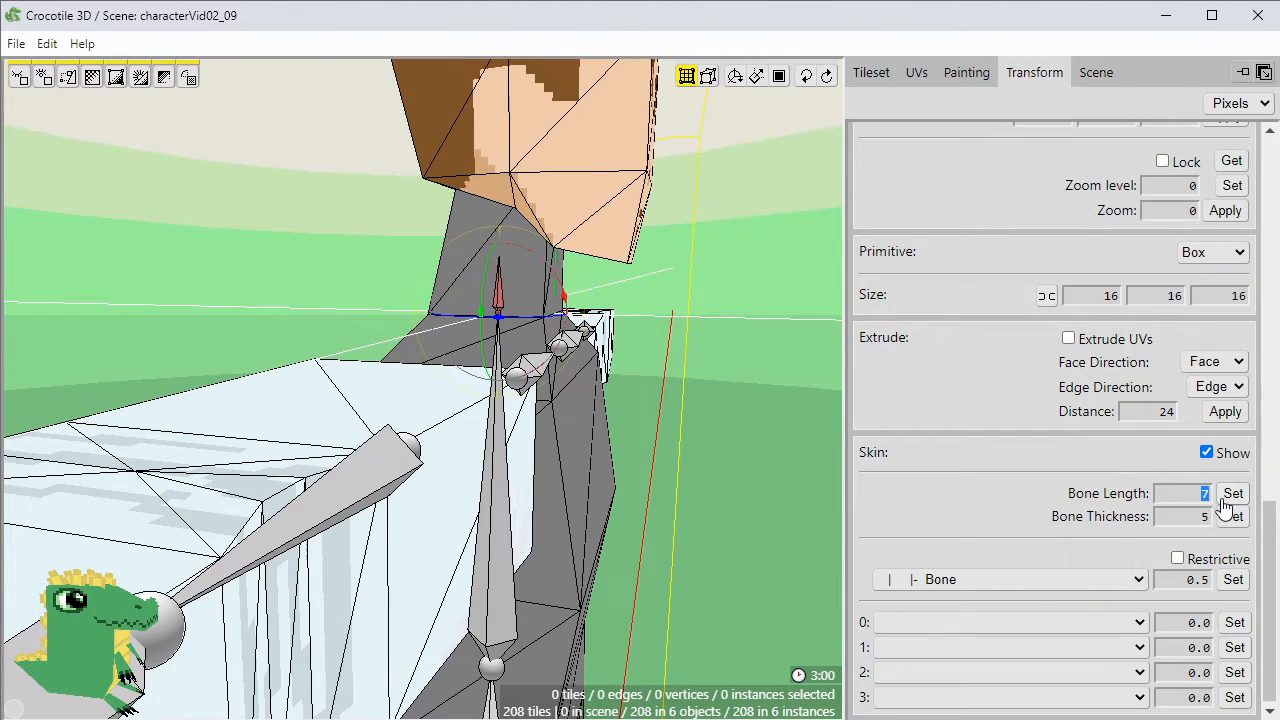
left_click(1096, 72)
left_click(905, 166)
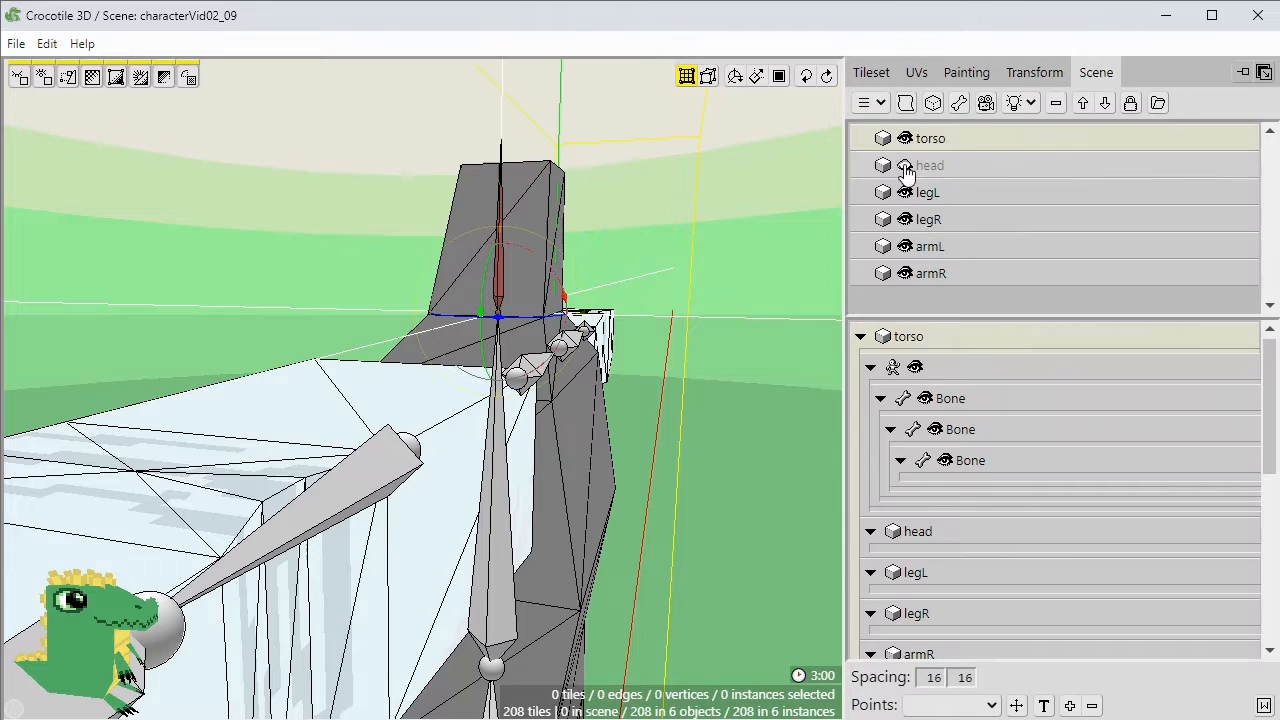
Set the neck bone's length to 2, show the head object again and clear the selection.
left_click(1025, 75)
double_click(1206, 493)
middle_click_drag(730, 369, 957, 423)
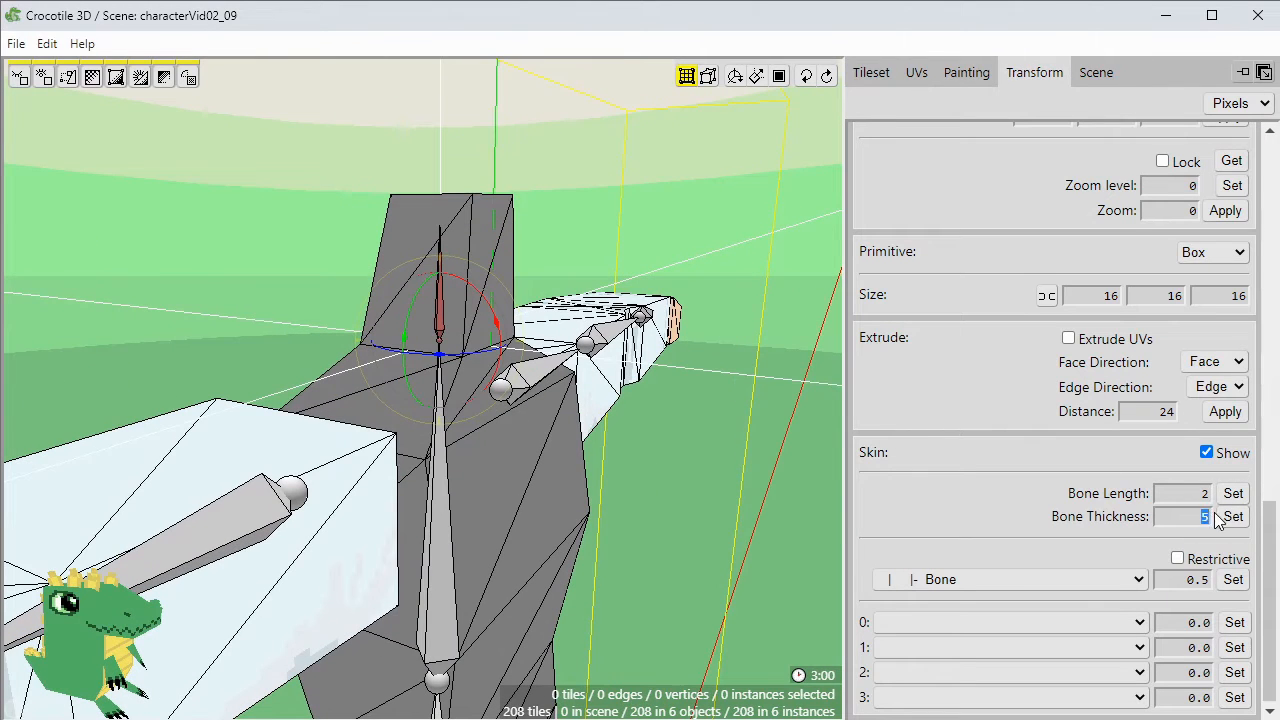
middle_click_drag(700, 489, 462, 688)
left_click(1096, 72)
left_click(905, 166)
key("Escape")
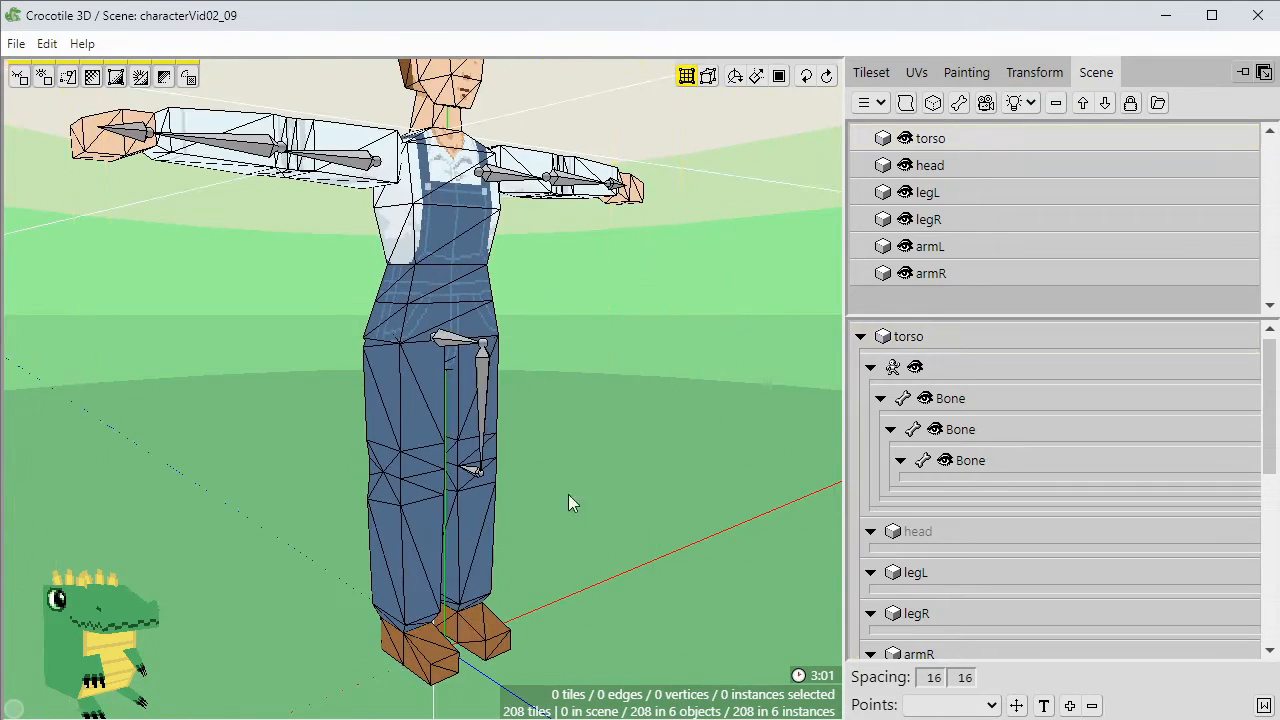
Realign the torso's skeleton so its bone chain sits inside the torso, and save the scene.
right_click(976, 370)
left_click(1028, 480)
middle_click_drag(530, 240, 505, 220)
left_click(515, 337)
right_click_drag(604, 265, 626, 402)
left_click(626, 402)
middle_click_drag(626, 402, 360, 400)
key("ctrl+s")
Add a skeleton to the legL object and another one to the legR object.
middle_click_drag(540, 395, 640, 460)
right_click_drag(640, 460, 563, 280)
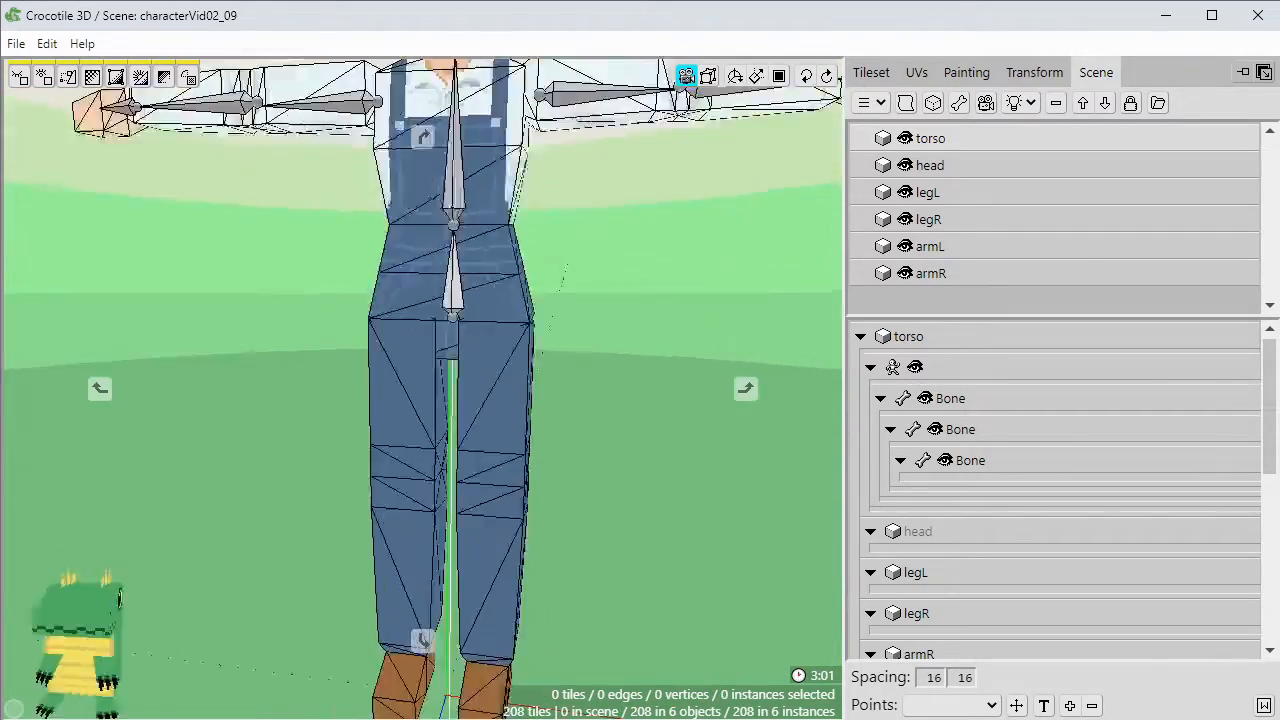
middle_click_drag(563, 280, 585, 465)
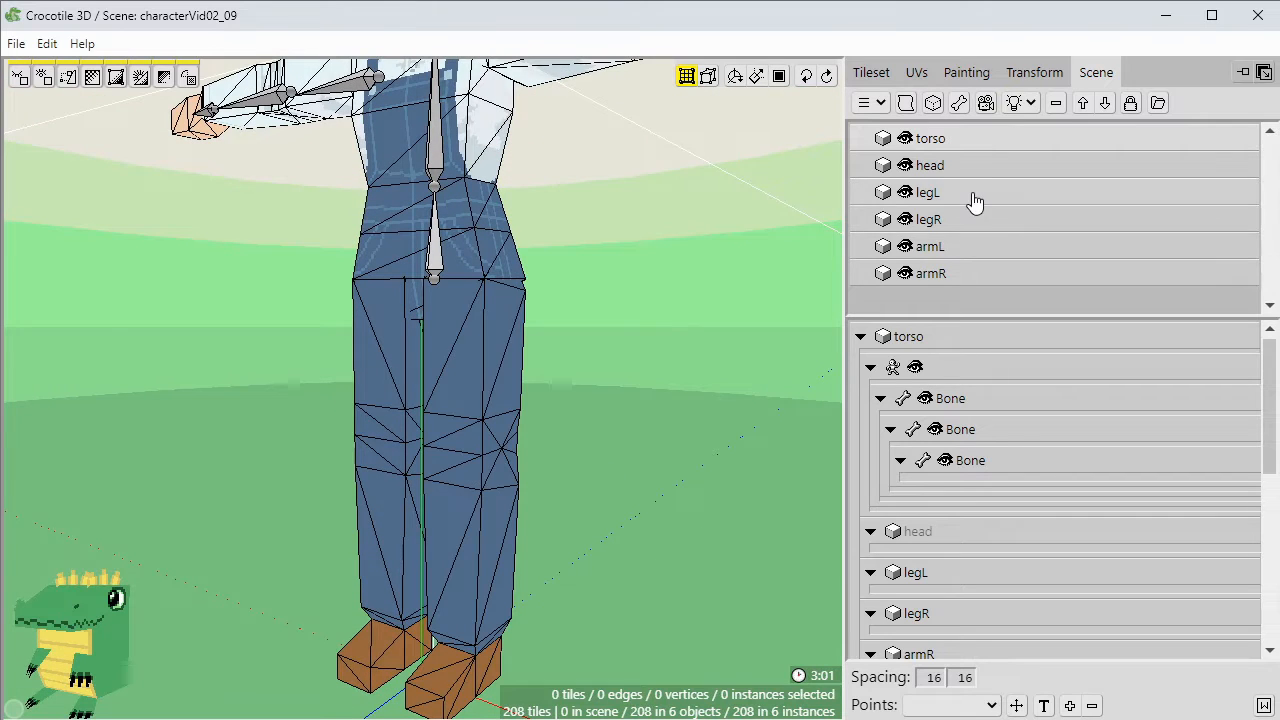
double_click(975, 203)
left_click(863, 316)
left_click(857, 506)
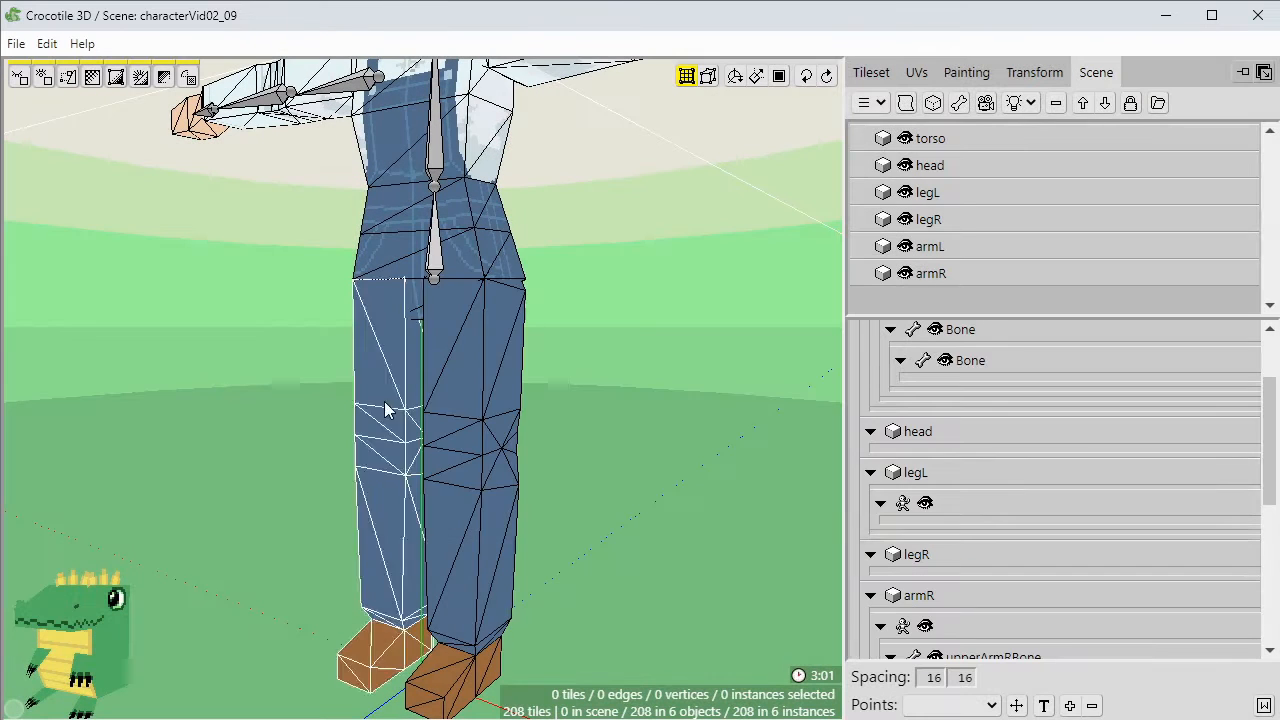
double_click(962, 219)
left_click(477, 398)
left_click(863, 309)
left_click(848, 506)
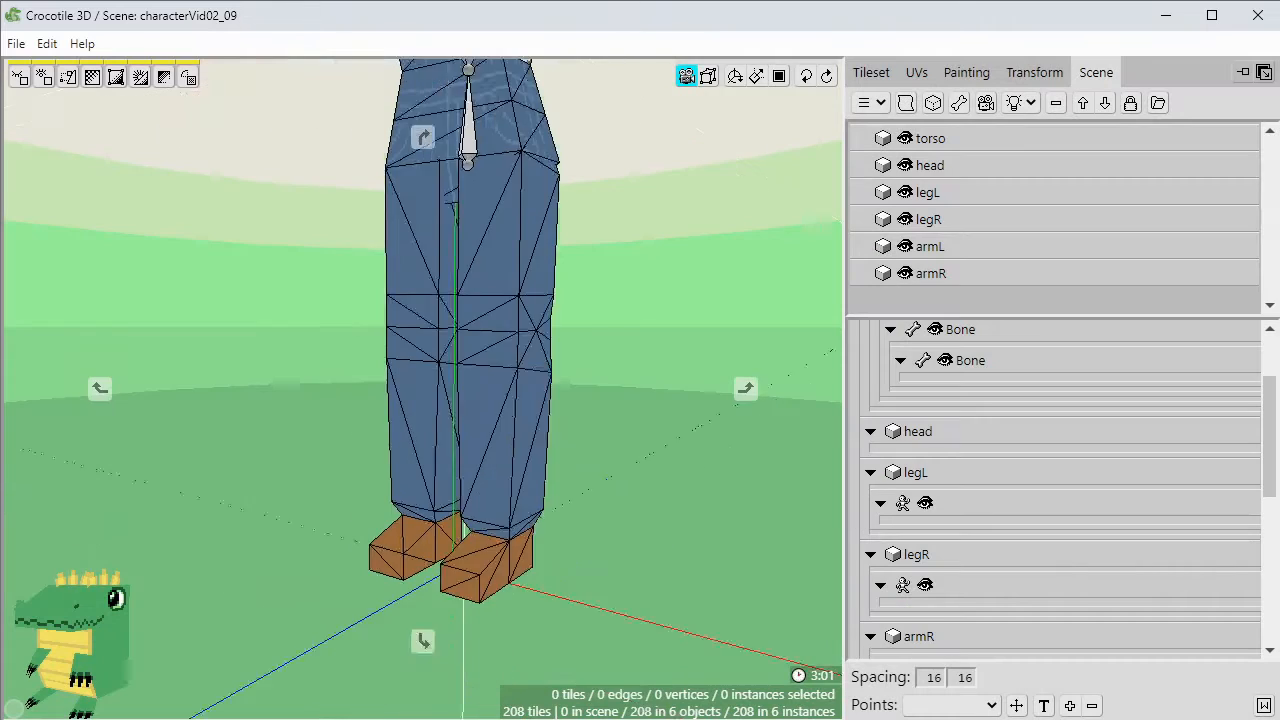
Move the crosshair to the top of the left leg, add a bone there and nest it in legL's skeleton.
right_click(503, 398)
left_click(603, 442)
left_click(935, 192)
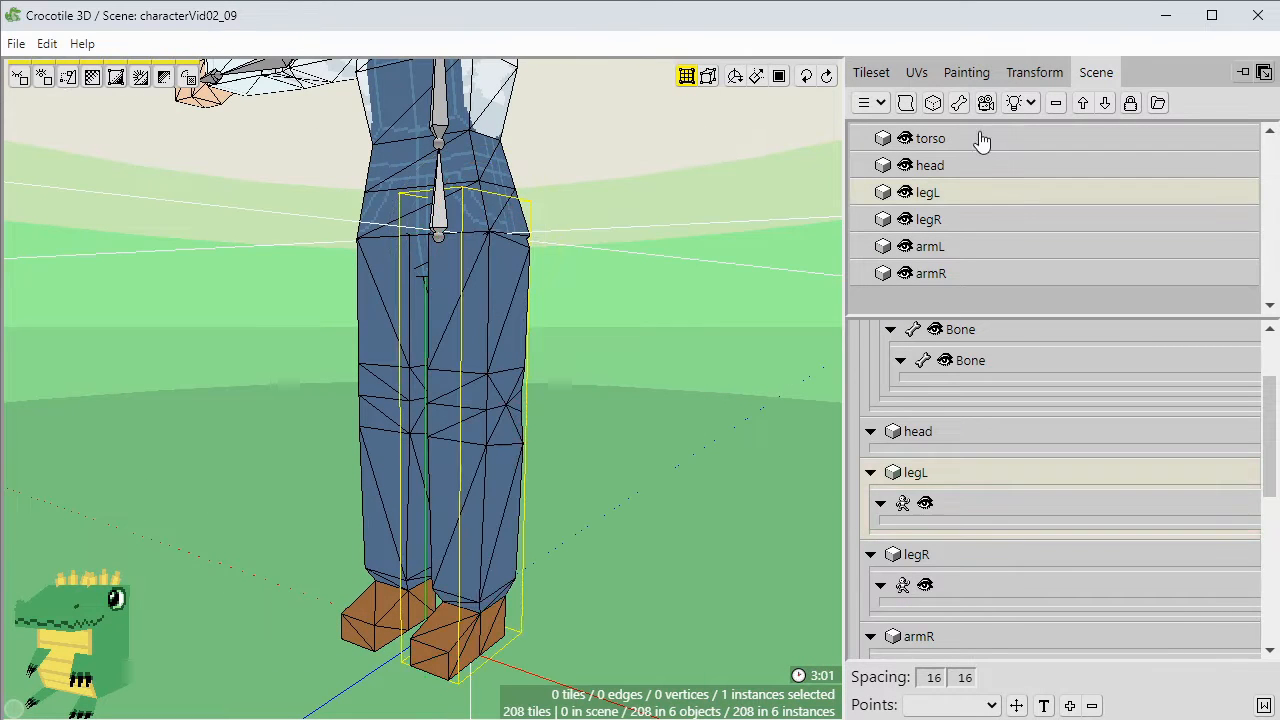
left_click(958, 103)
left_click_drag(949, 634, 955, 406)
scroll(950, 480, "up", 2)
scroll(957, 500, "up", 2)
left_click_drag(940, 612, 974, 508)
Rotate the left thigh bone to point straight down and set its length to 7 and thickness to 5.
key("space")
right_click_drag(583, 180, 581, 316)
scroll(581, 316, "up", 3)
left_click_drag(581, 316, 564, 361)
scroll(563, 359, "up", 1)
key("space")
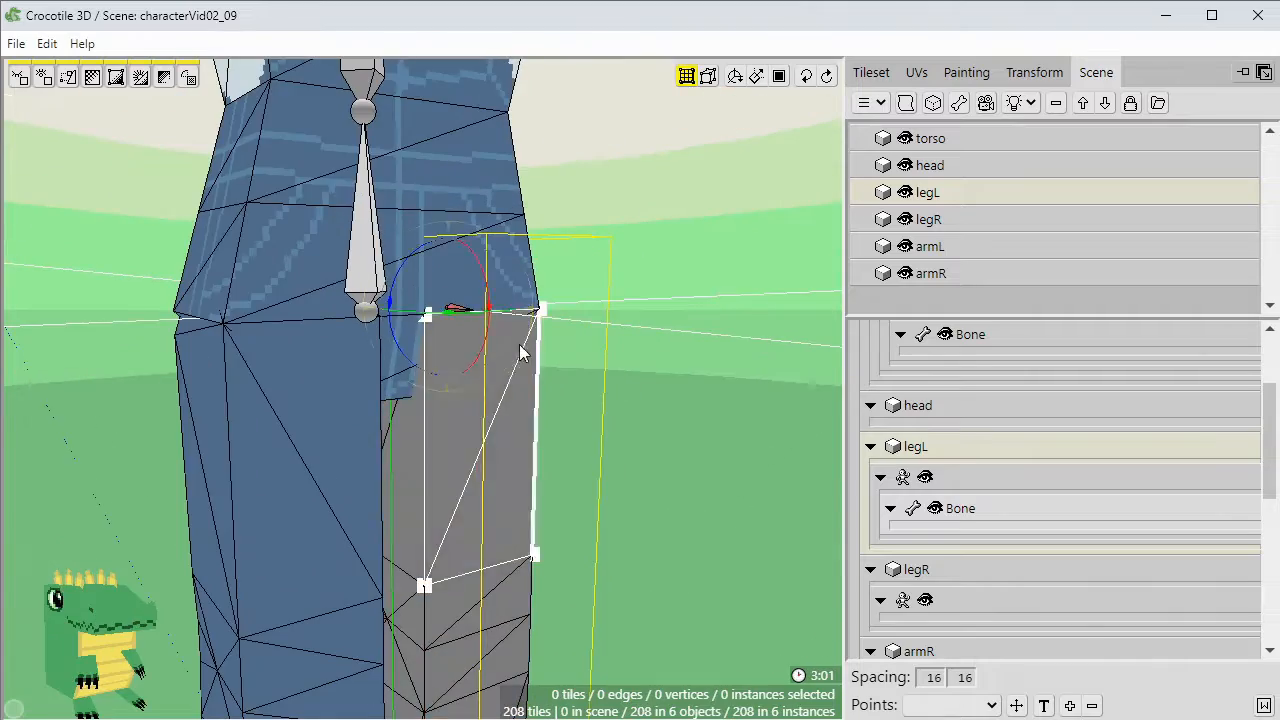
key("space")
left_click_drag(500, 320, 376, 319)
key("space")
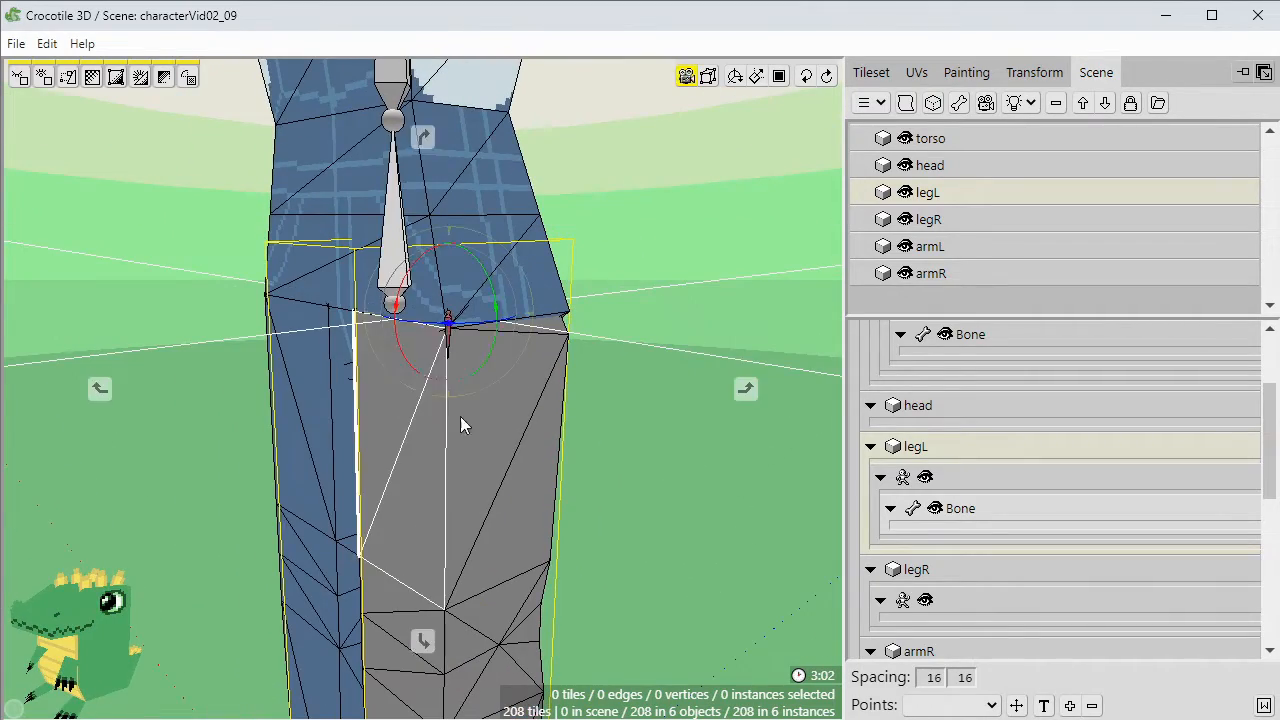
left_click_drag(461, 423, 620, 425)
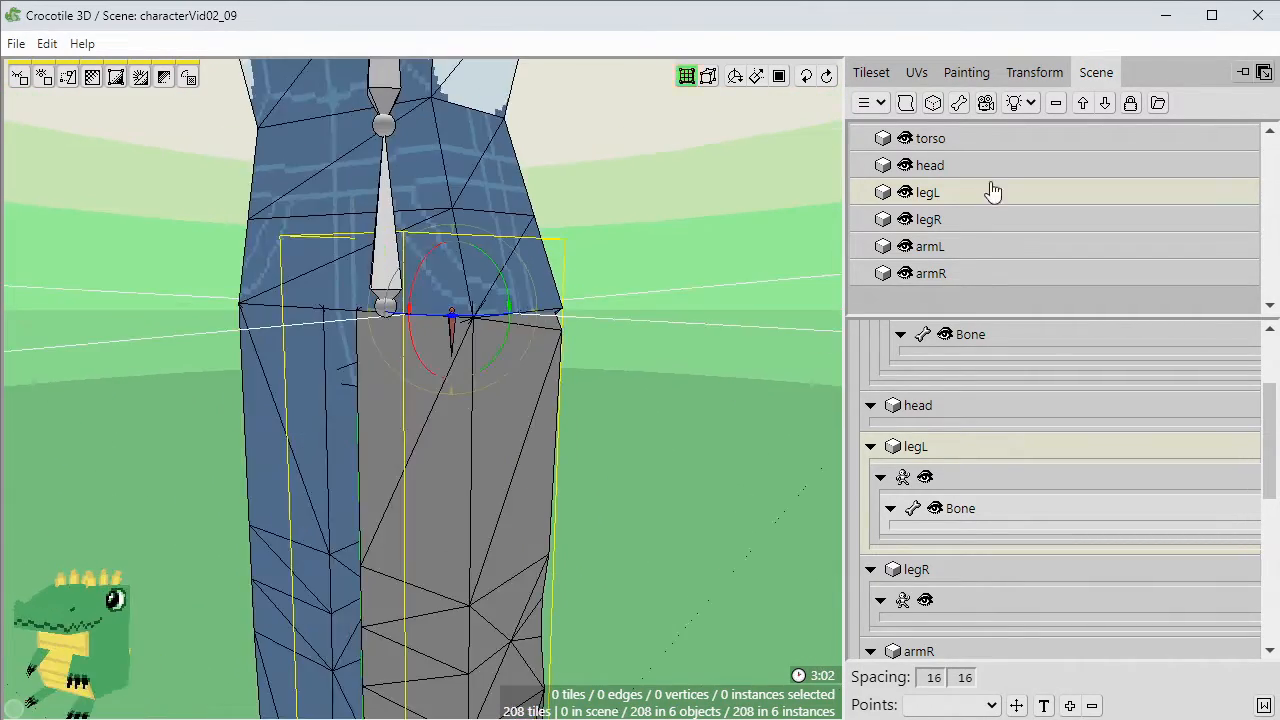
left_click(1033, 72)
left_click(1233, 517)
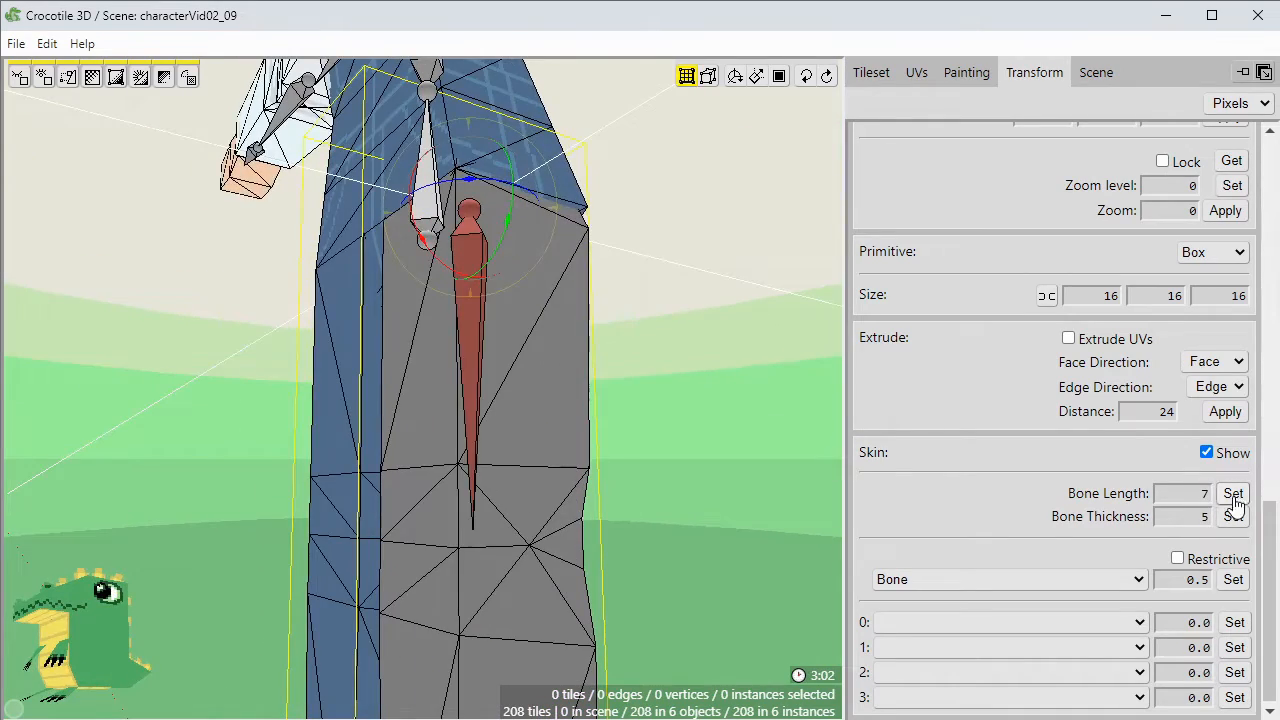
Move the crosshair to the left knee, add a second bone there and nest it under the thigh bone in legL's skeleton.
left_click_drag(690, 330, 680, 370)
right_click_drag(680, 370, 680, 330)
left_click_drag(680, 330, 615, 347)
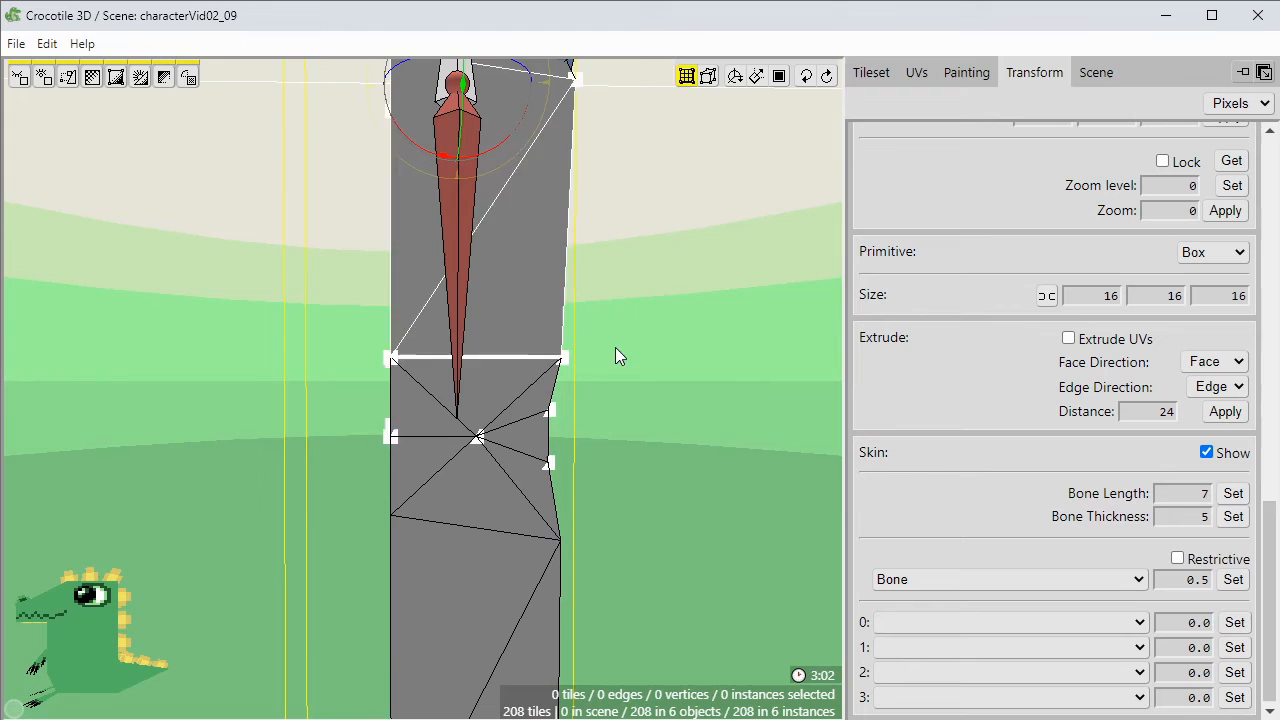
left_click(481, 436)
left_click(574, 534)
left_click_drag(574, 534, 515, 520)
left_click(1094, 72)
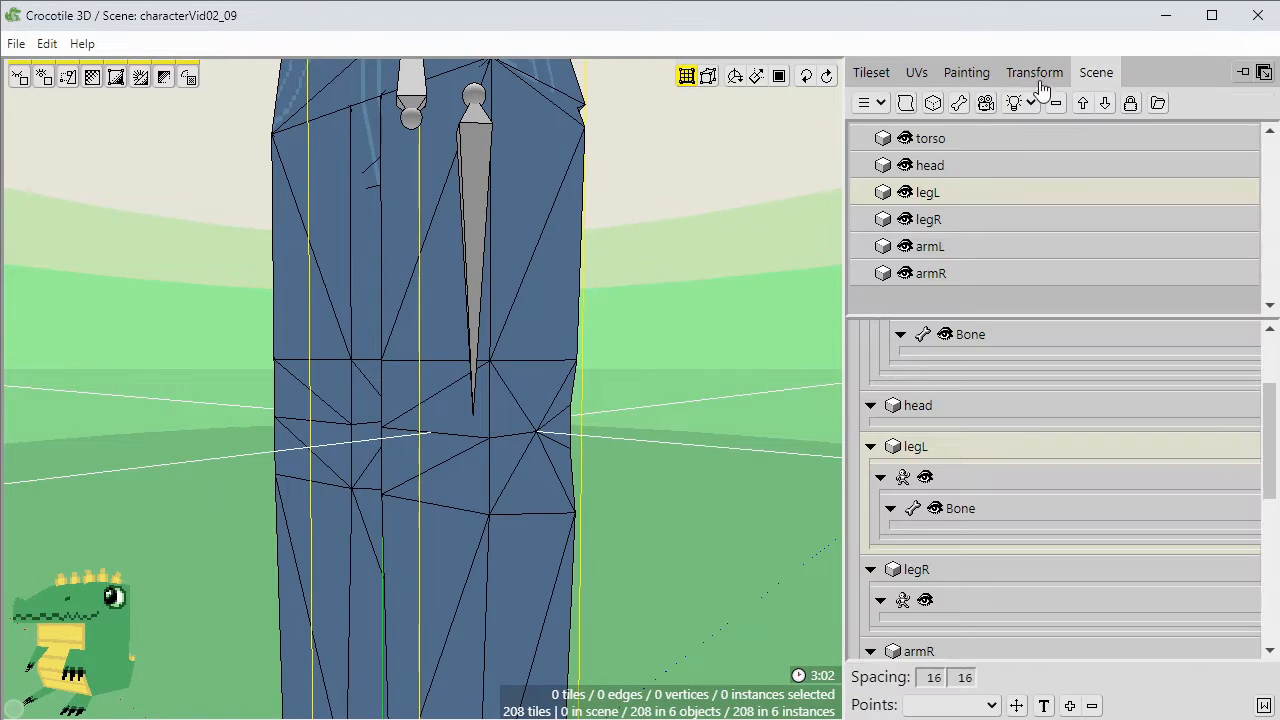
left_click(462, 450)
scroll(950, 500, "down", 4)
left_click_drag(950, 625, 979, 385)
scroll(950, 530, "up", 3)
Set the left shin bone's length to 10 and thickness to 5 so it runs from the knee to the ankle.
left_click(1034, 72)
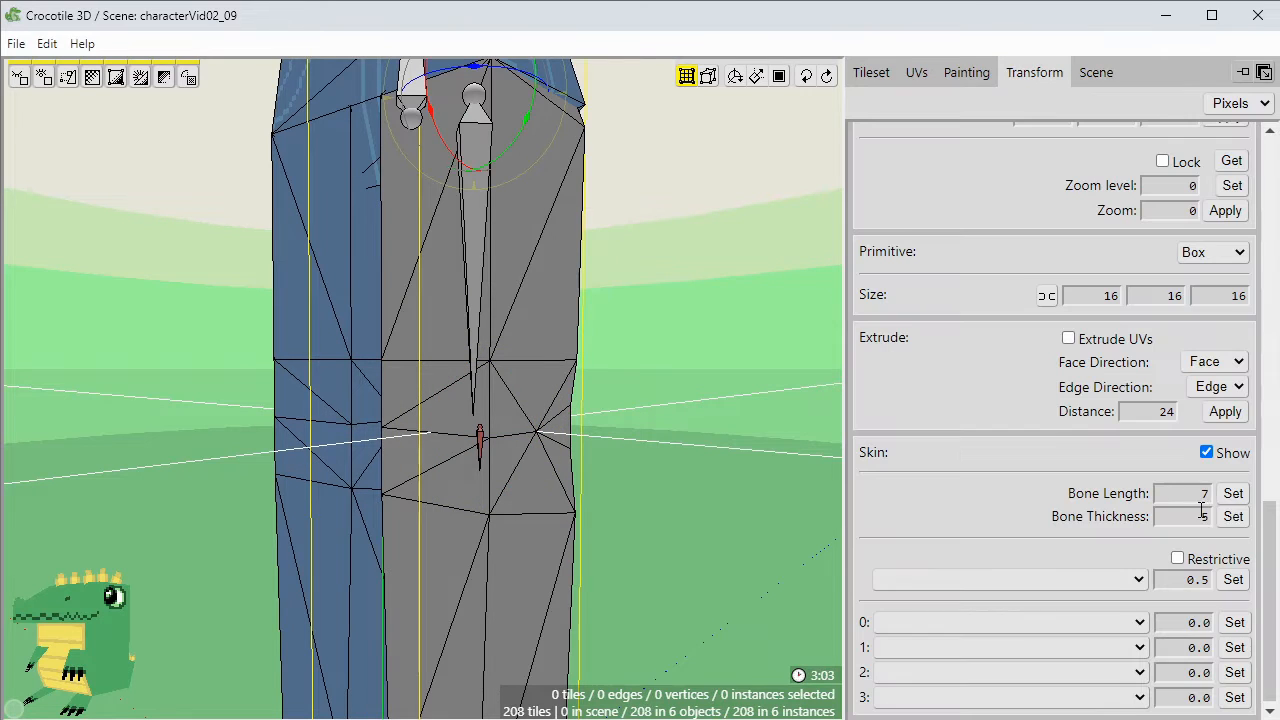
left_click(1231, 494)
key("space")
mouse_move(631, 591)
left_mouse_down()
mouse_move(540, 591)
mouse_move(631, 591)
mouse_move(540, 591)
mouse_move(610, 591)
left_mouse_up()
left_click_drag(700, 585, 578, 570)
key("space")
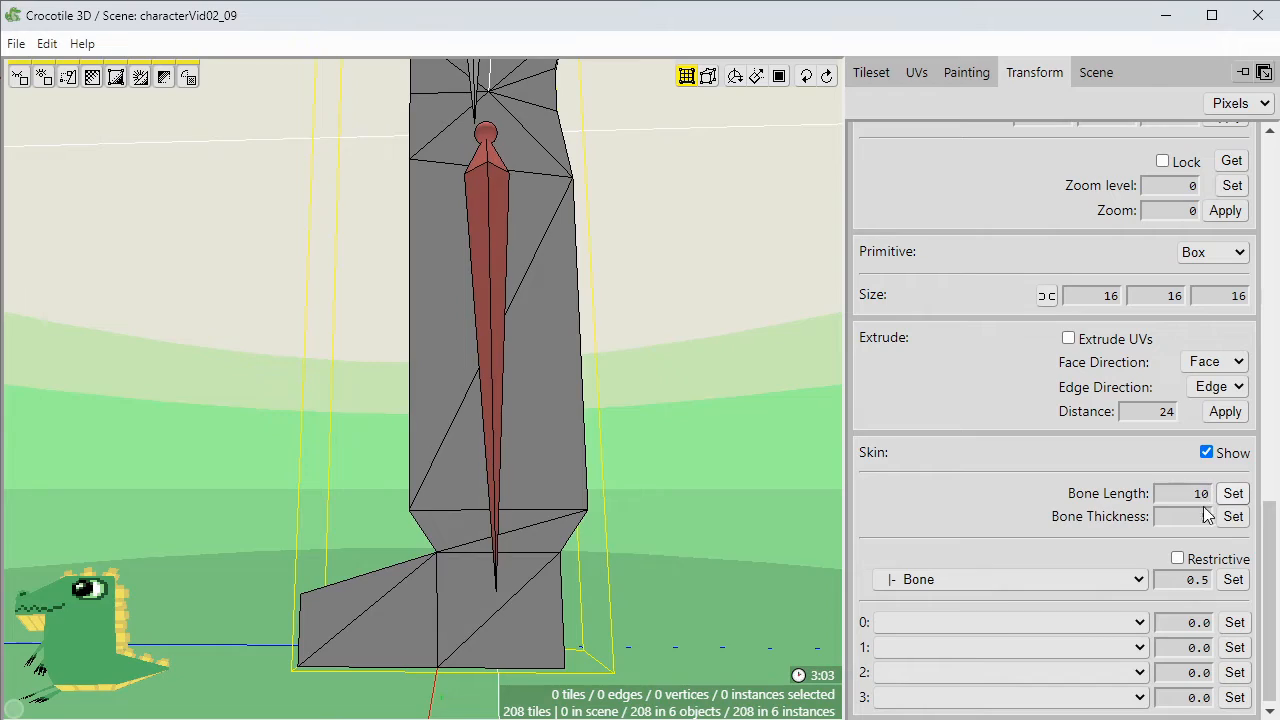
key("space")
mouse_move(682, 536)
left_mouse_down()
mouse_move(770, 536)
mouse_move(610, 536)
mouse_move(770, 554)
mouse_move(664, 552)
left_mouse_up()
key("space")
Move the crosshair to the left shin bone's tail, add a third bone and nest it under the shin bone.
right_click(498, 388)
mouse_move(583, 414)
left_click(686, 429)
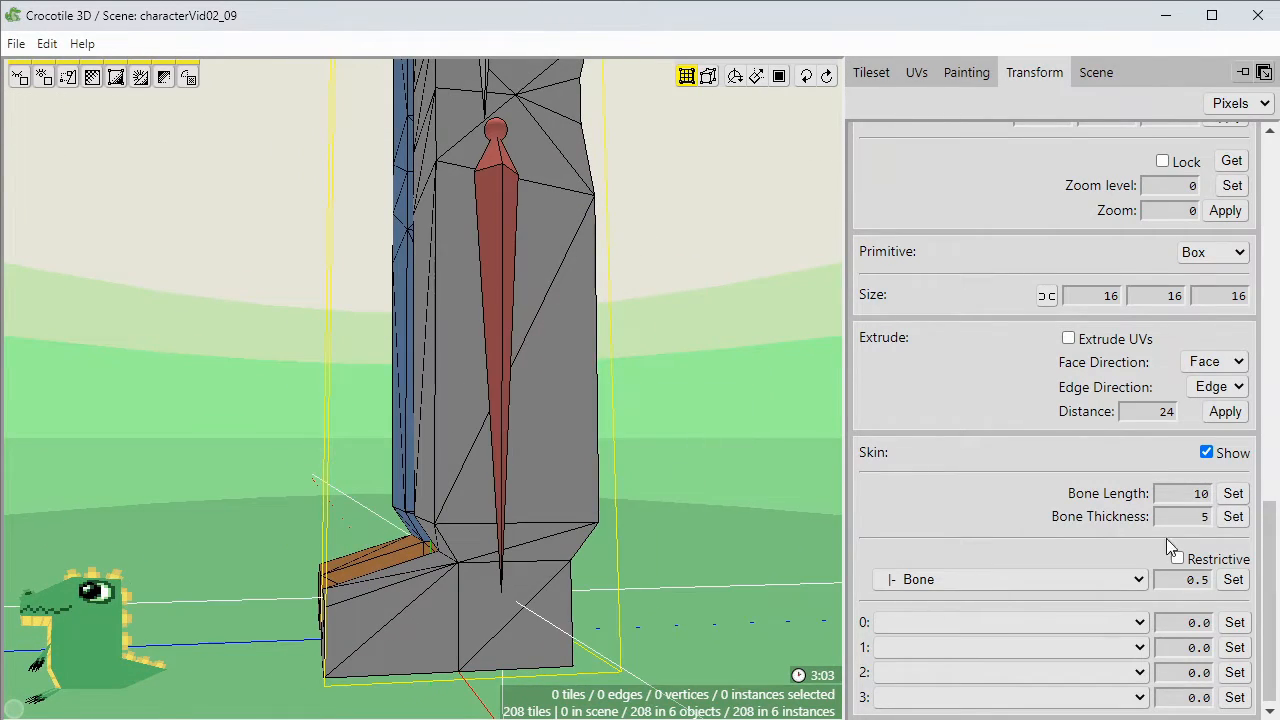
key("5")
left_click(957, 112)
left_click_drag(929, 629, 984, 475)
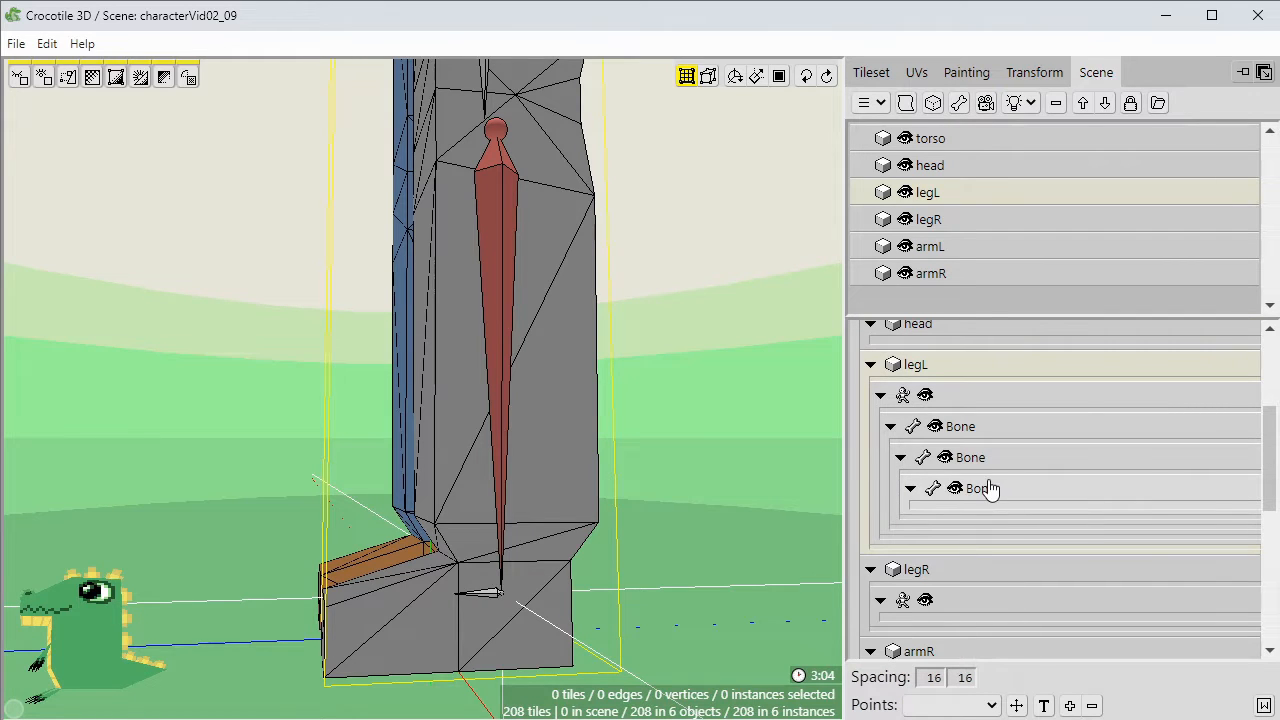
Rotate the left foot bone toward the toes, set its length and thickness to 3, and save the scene.
left_click(455, 588)
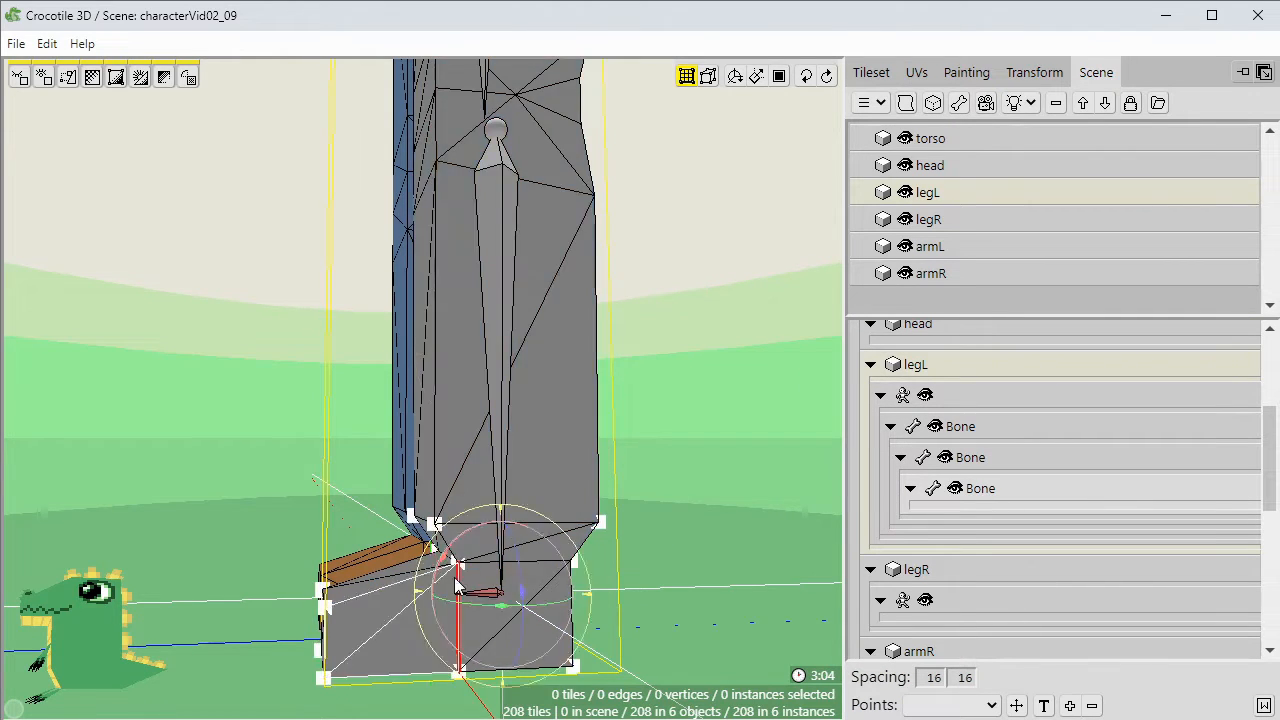
left_click(1034, 72)
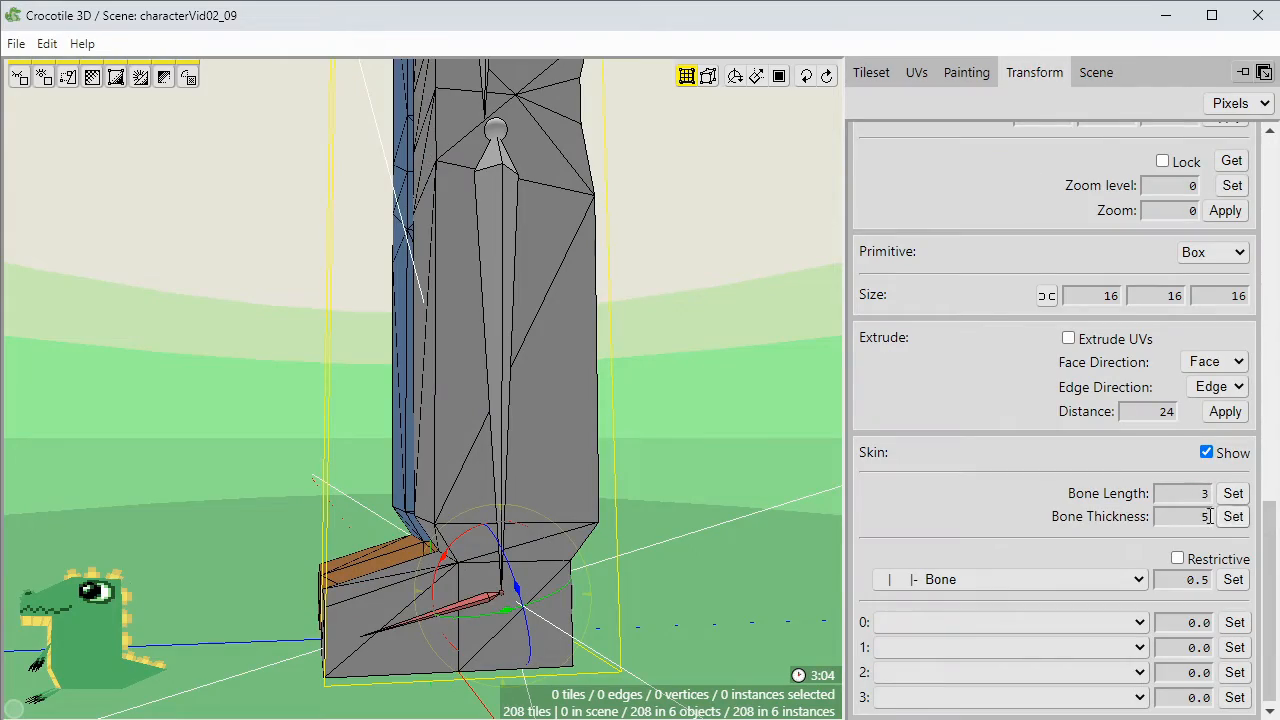
mouse_move(707, 547)
middle_mouse_down()
mouse_move(820, 545)
mouse_move(560, 545)
mouse_move(600, 400)
mouse_move(565, 255)
mouse_move(573, 227)
middle_mouse_up()
left_click(710, 545)
left_click(574, 230)
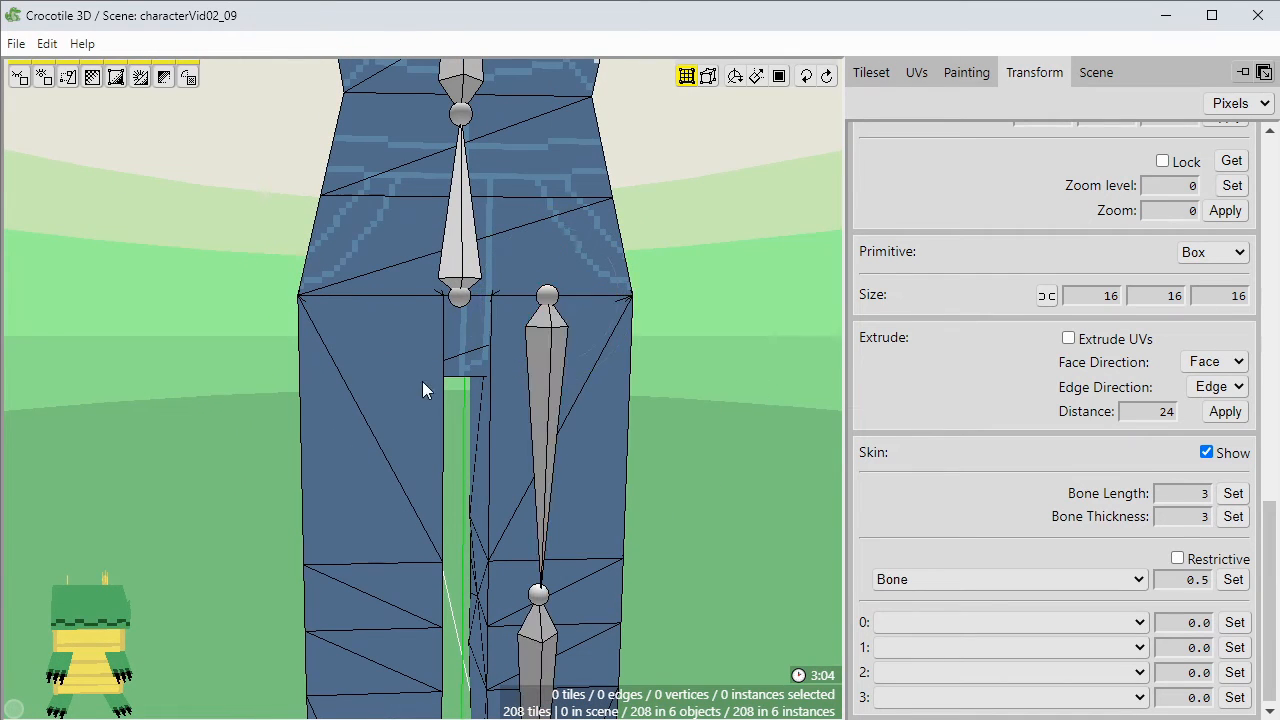
key("ctrl+s")
Move the crosshair to the top of the right leg and add a bone there.
middle_click_drag(422, 381, 368, 416)
left_click(368, 416)
left_click(1095, 72)
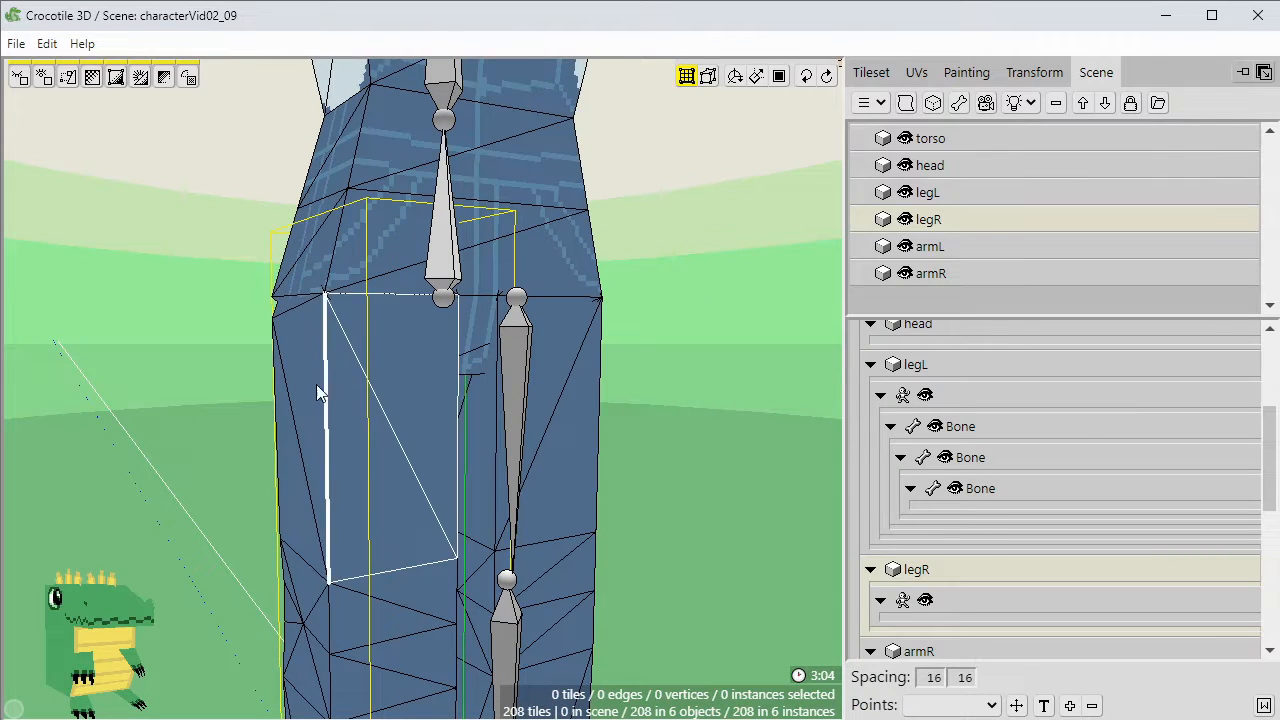
right_click(350, 382)
left_click(403, 435)
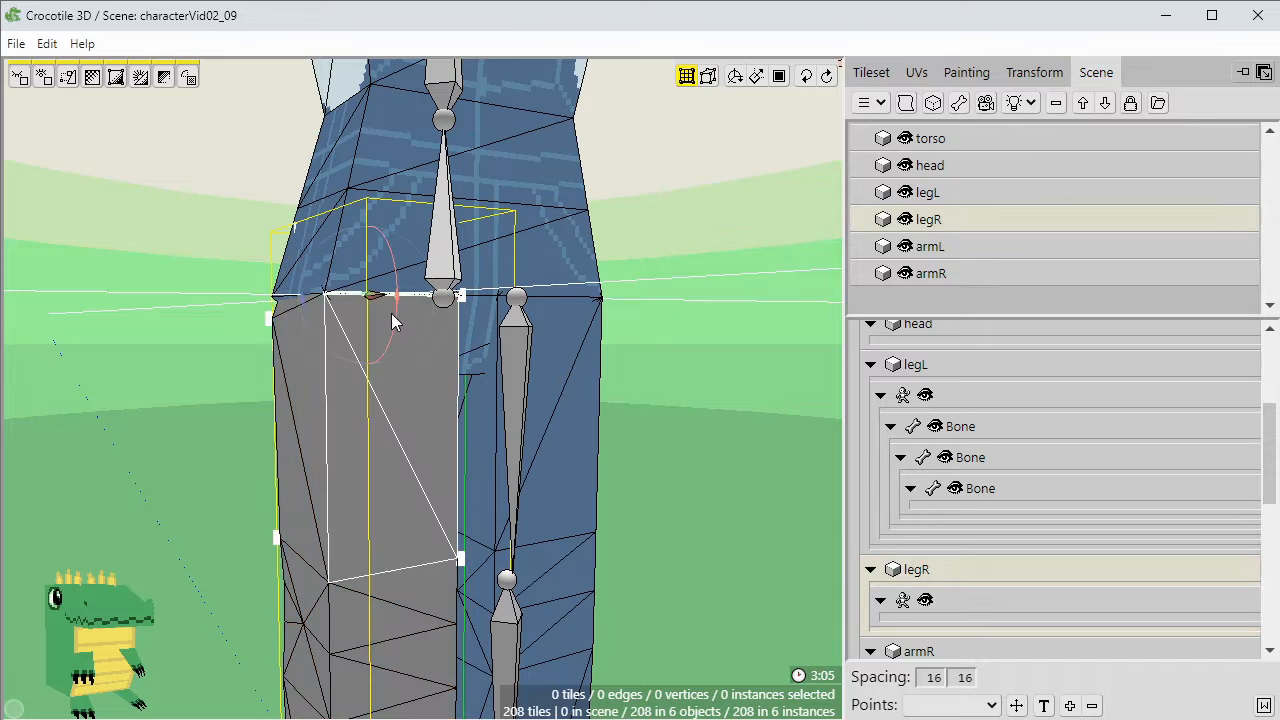
Rotate the right thigh bone to point straight down, set its thickness to 5 and lengthen it toward the knee.
key("4")
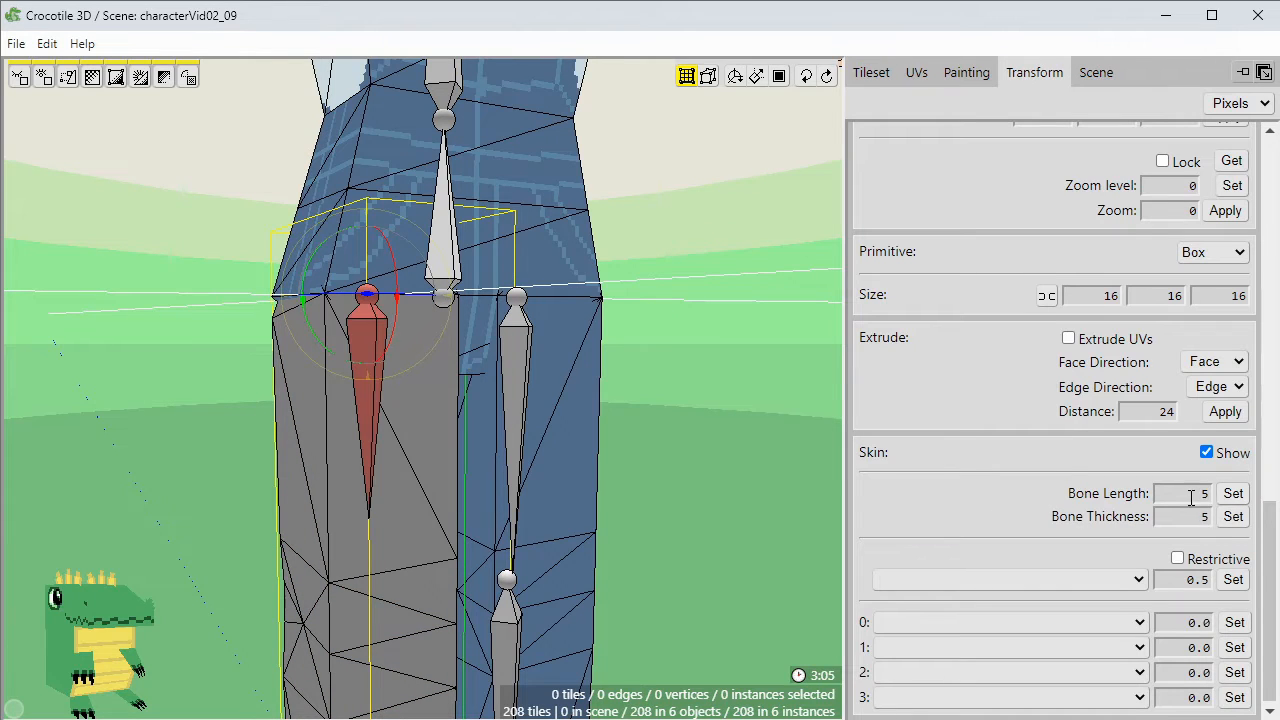
key("space+d")
left_click(1228, 498)
Add a second bone at the right knee and nest the thigh and knee bones as a chain in legR's skeleton.
left_click_drag(560, 420, 420, 420)
right_click_drag(420, 420, 420, 225)
left_click_drag(420, 300, 250, 506)
left_click(286, 431)
left_click(228, 470)
left_click(1096, 74)
scroll(940, 600, "down", 3)
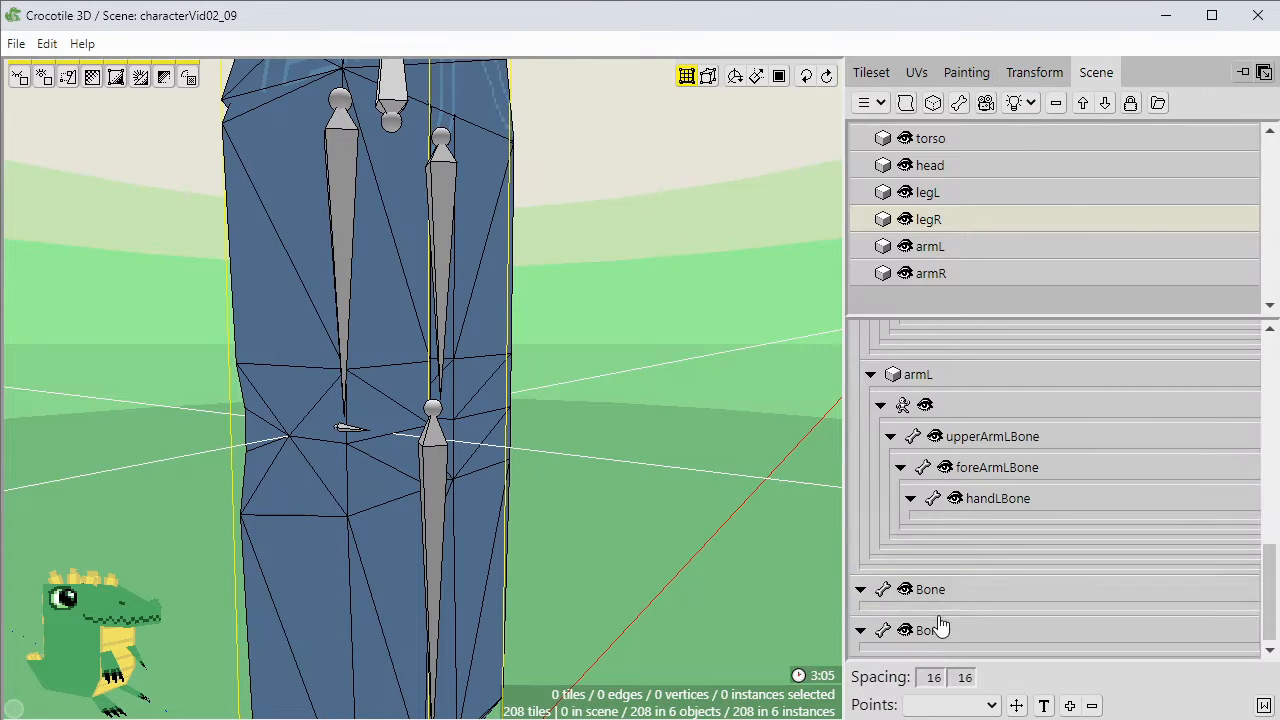
left_click_drag(934, 625, 1010, 516)
right_click_drag(617, 492, 540, 470)
Rotate the right shin bone to point straight down and set its length to 10 and thickness to 5.
left_click(374, 434)
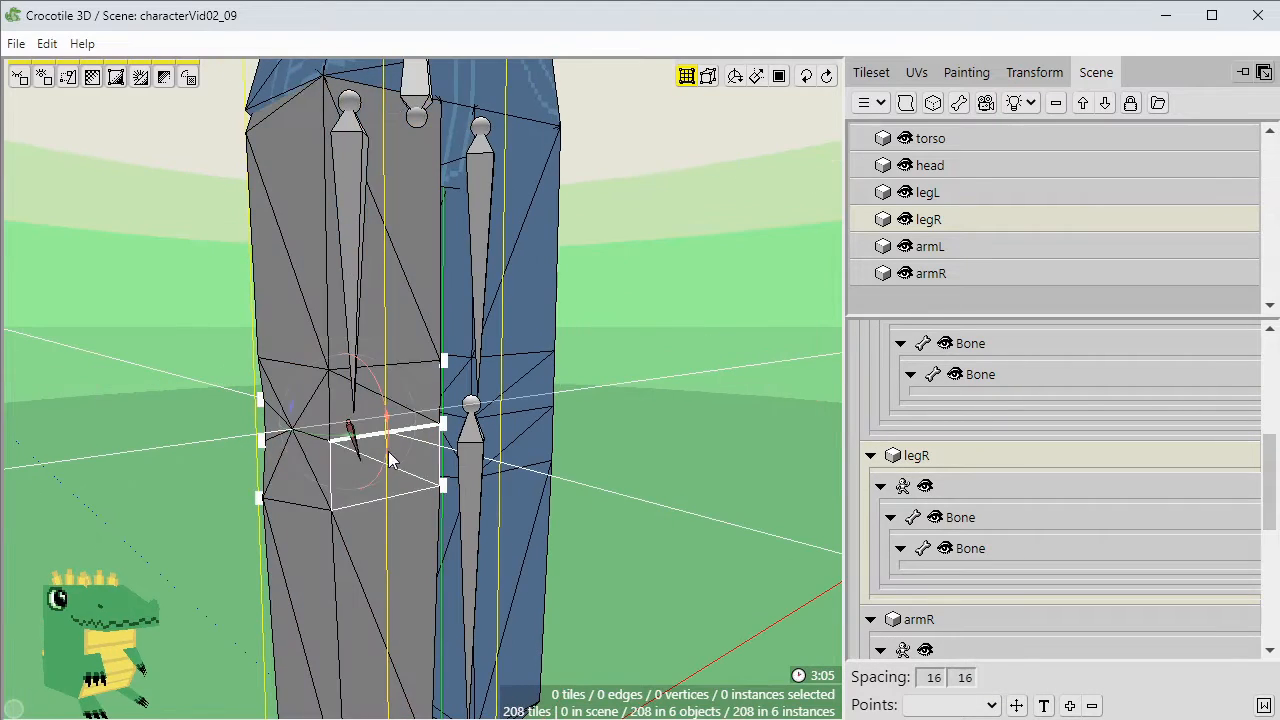
left_click(1034, 72)
left_click(1232, 517)
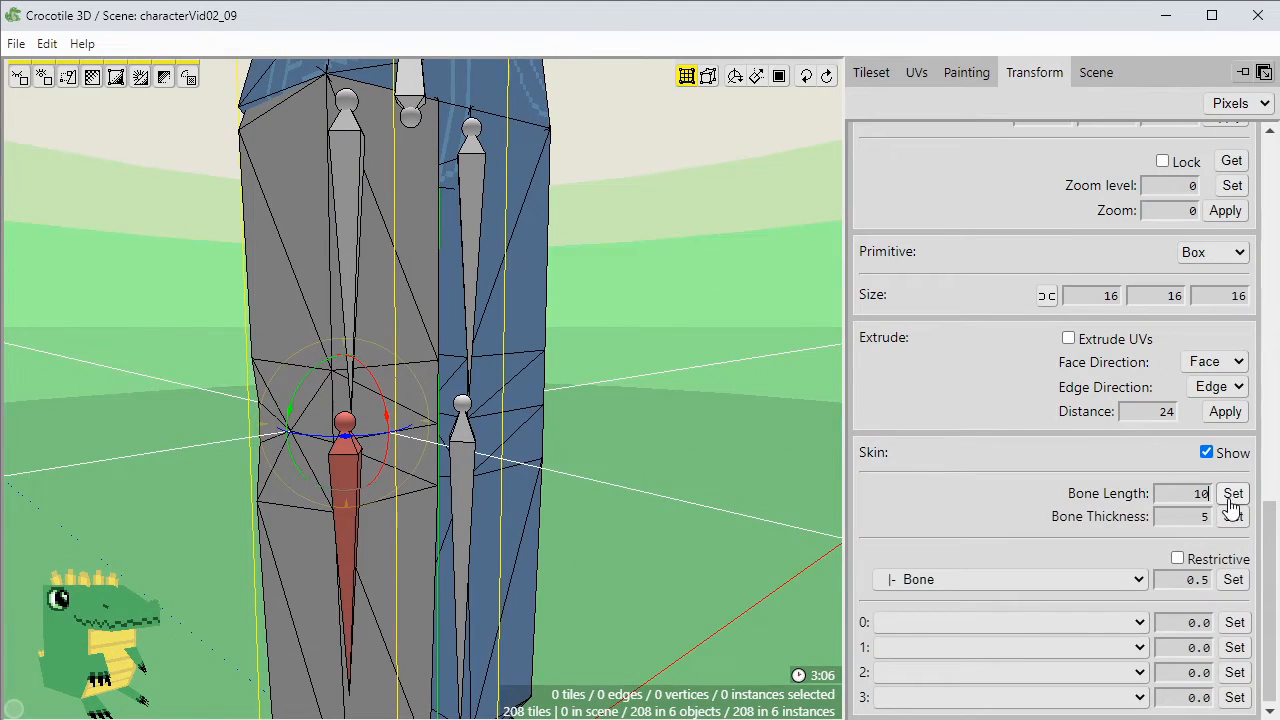
left_click(1230, 499)
Move the crosshair to the right shin bone's tail and add a third bone at the ankle.
right_click_drag(520, 420, 420, 420)
middle_click_drag(405, 600, 397, 351)
right_click(397, 349)
mouse_move(470, 360)
left_click(609, 384)
right_click_drag(609, 384, 1077, 291)
key("Escape")
left_click(1095, 72)
left_click(957, 103)
Rotate the right foot bone toward the toes and set its length and thickness to 3.
left_click(370, 505)
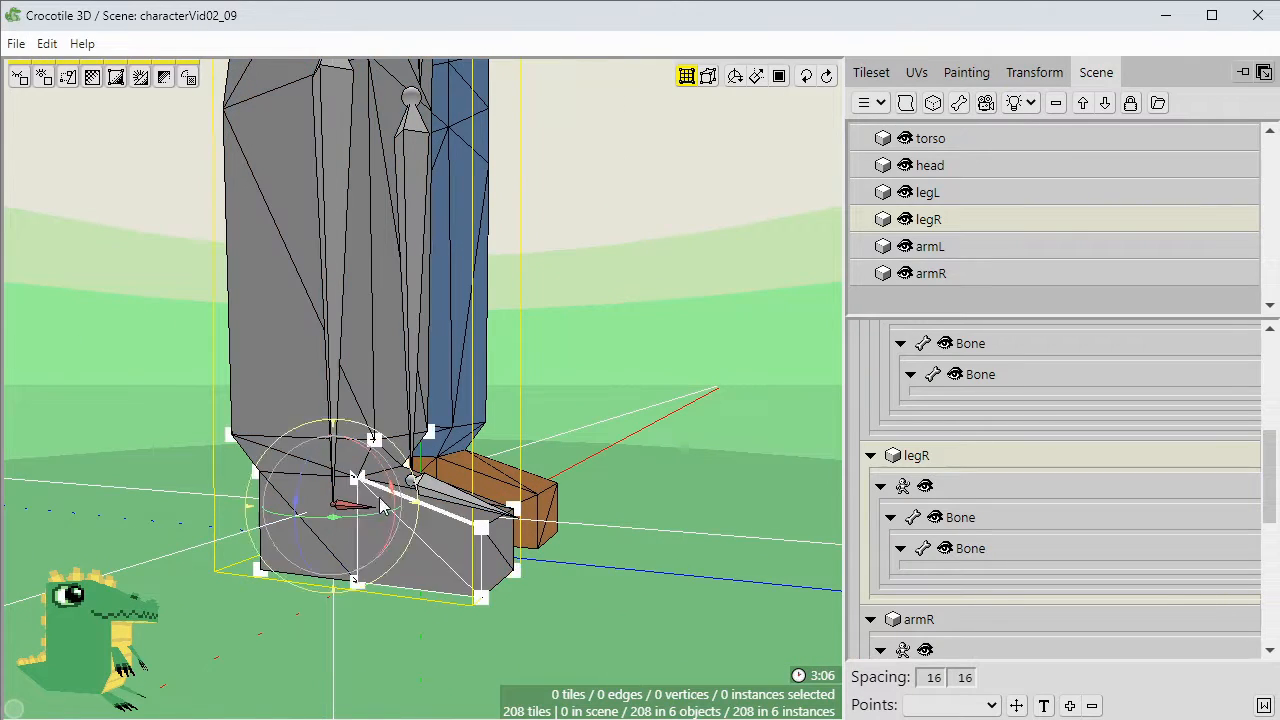
left_click(1034, 72)
left_click(1200, 493)
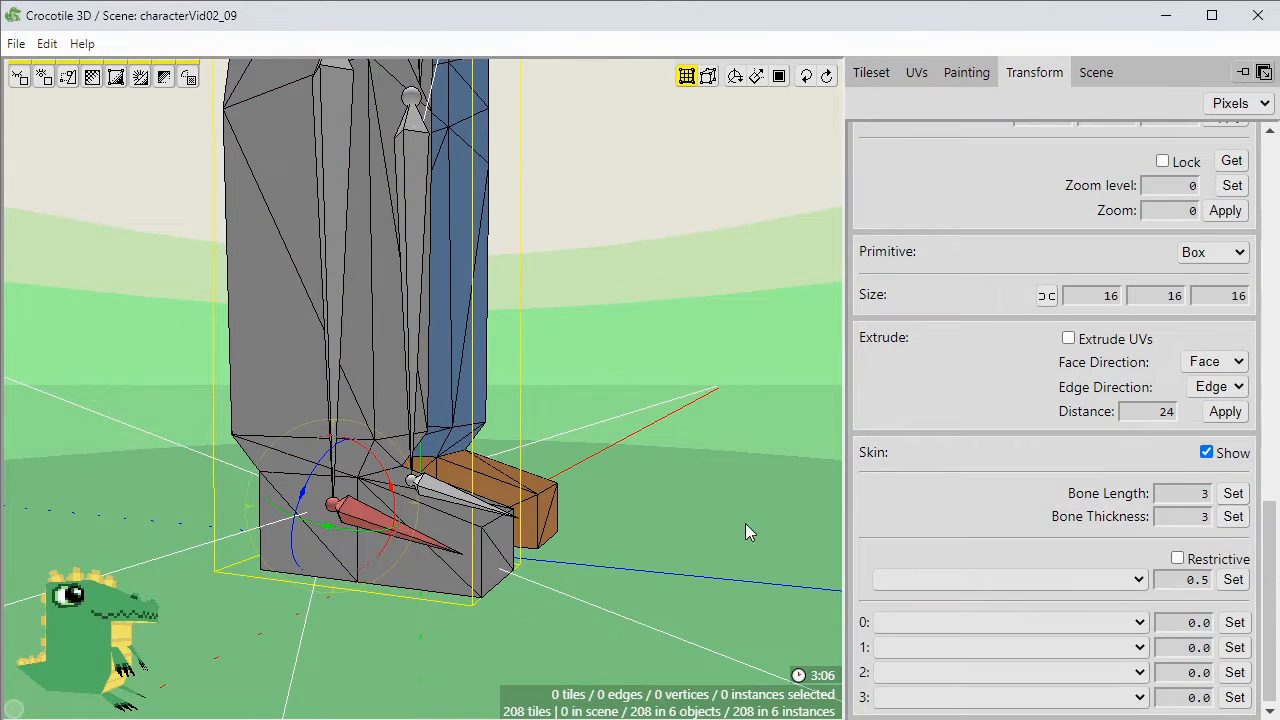
Nest the right foot bone under the shin bone in legR's skeleton.
right_click_drag(745, 532, 915, 225)
left_click(1095, 72)
scroll(1011, 600, "down", 4)
left_click_drag(944, 630, 926, 396)
scroll(954, 620, "up", 6)
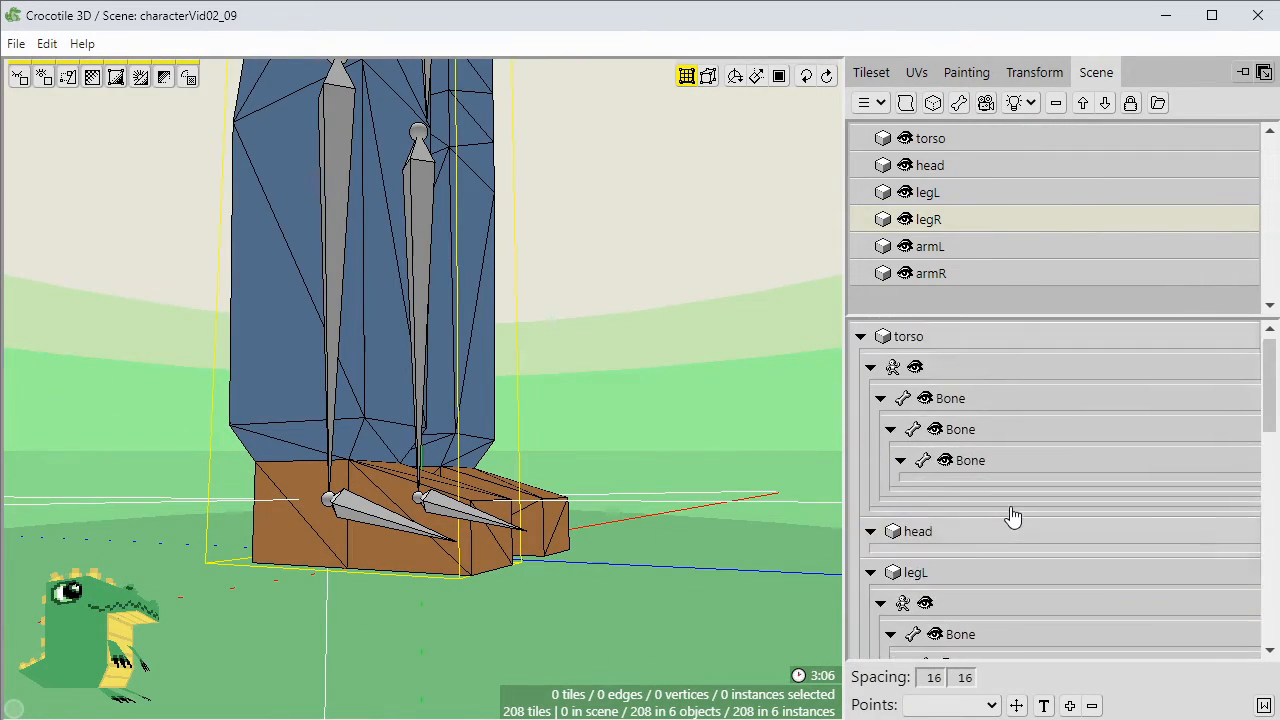
Realign the right leg's skeleton so its bone chain runs straight down inside the leg, and save the scene.
right_click_drag(800, 440, 675, 261)
middle_click_drag(675, 261, 426, 316)
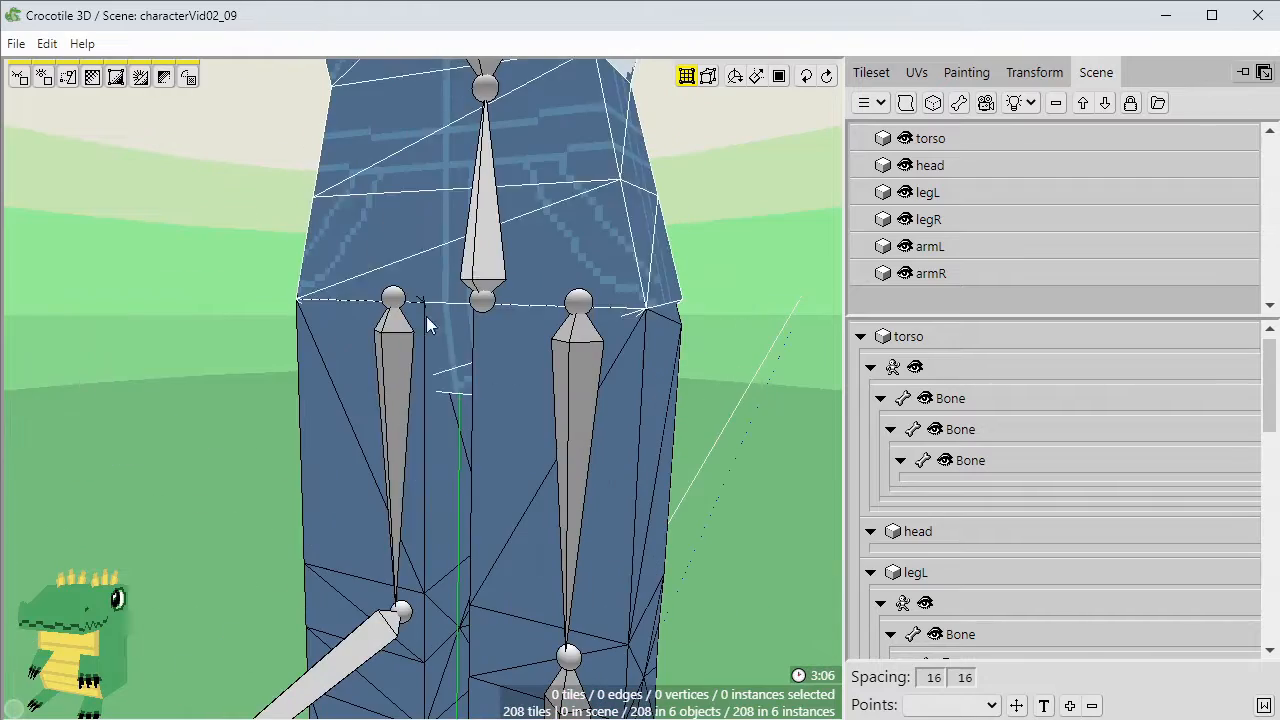
right_click(398, 342)
left_click(459, 482)
left_click(765, 444)
scroll(712, 367, "down", 3)
key("ctrl+s")
middle_click_drag(658, 290, 614, 262)
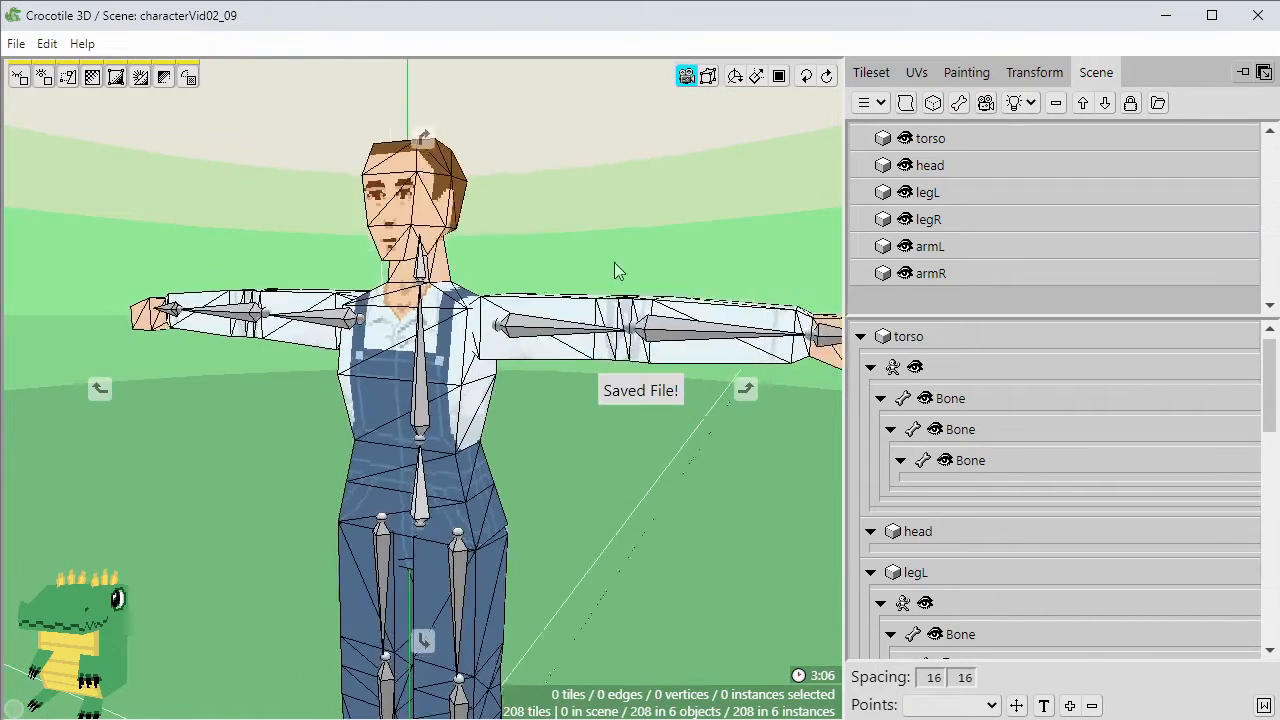
scroll(614, 262, "up", 2)
middle_click_drag(625, 505, 640, 420)
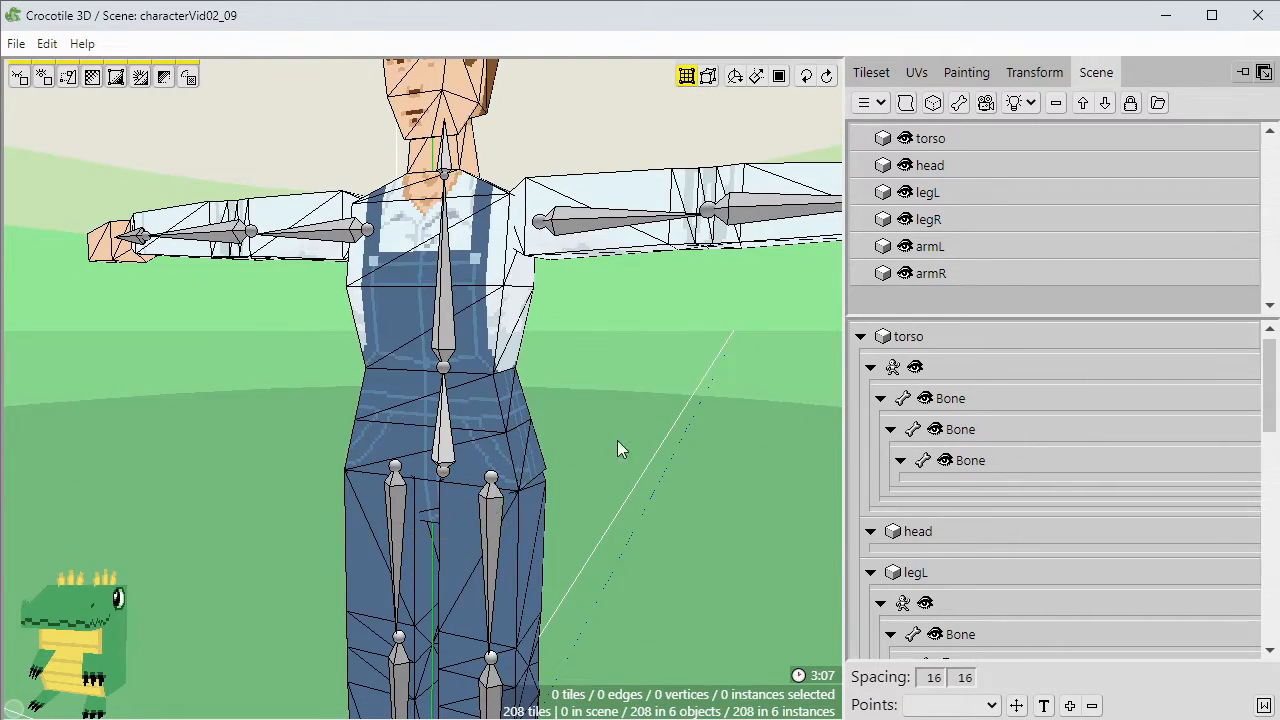
Rename the torso's three bones pelvisBone, chestBone and neckBone, from the root of the chain to its end.
double_click(994, 400)
type("pelvis")
key("Return")
double_click(960, 432)
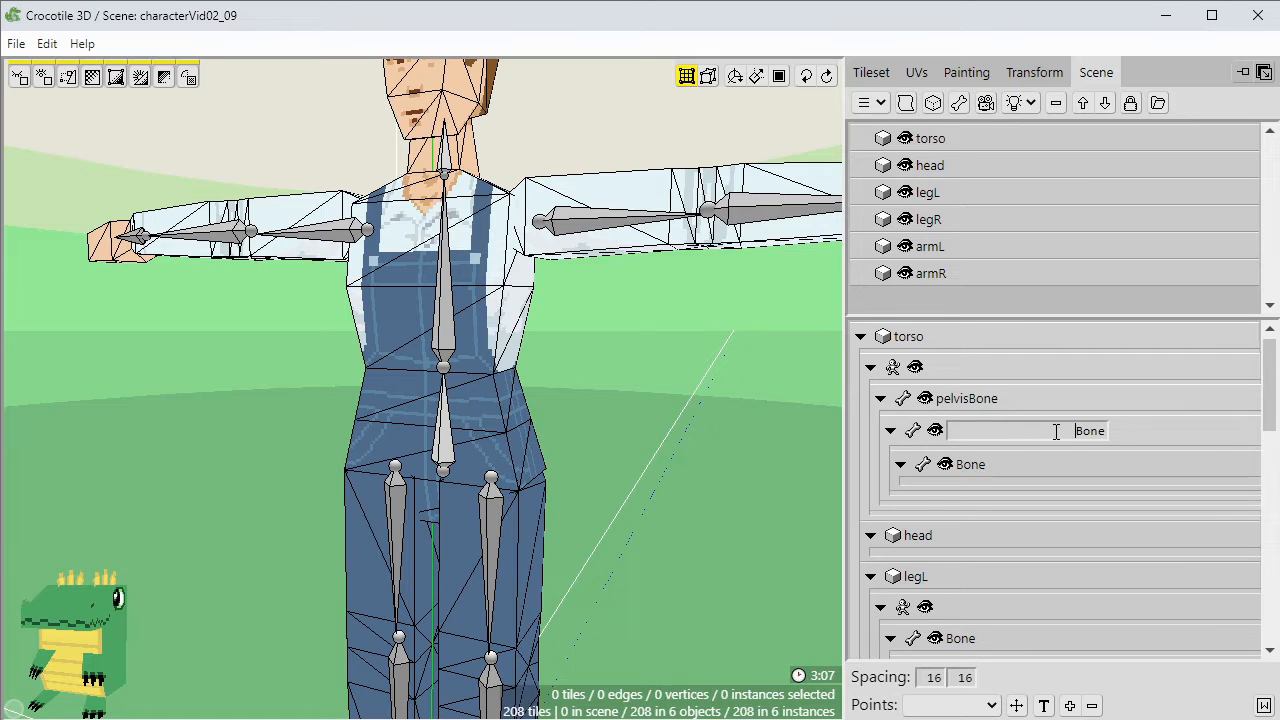
type("chest")
key("Return")
double_click(970, 461)
type("neck")
key("Return")
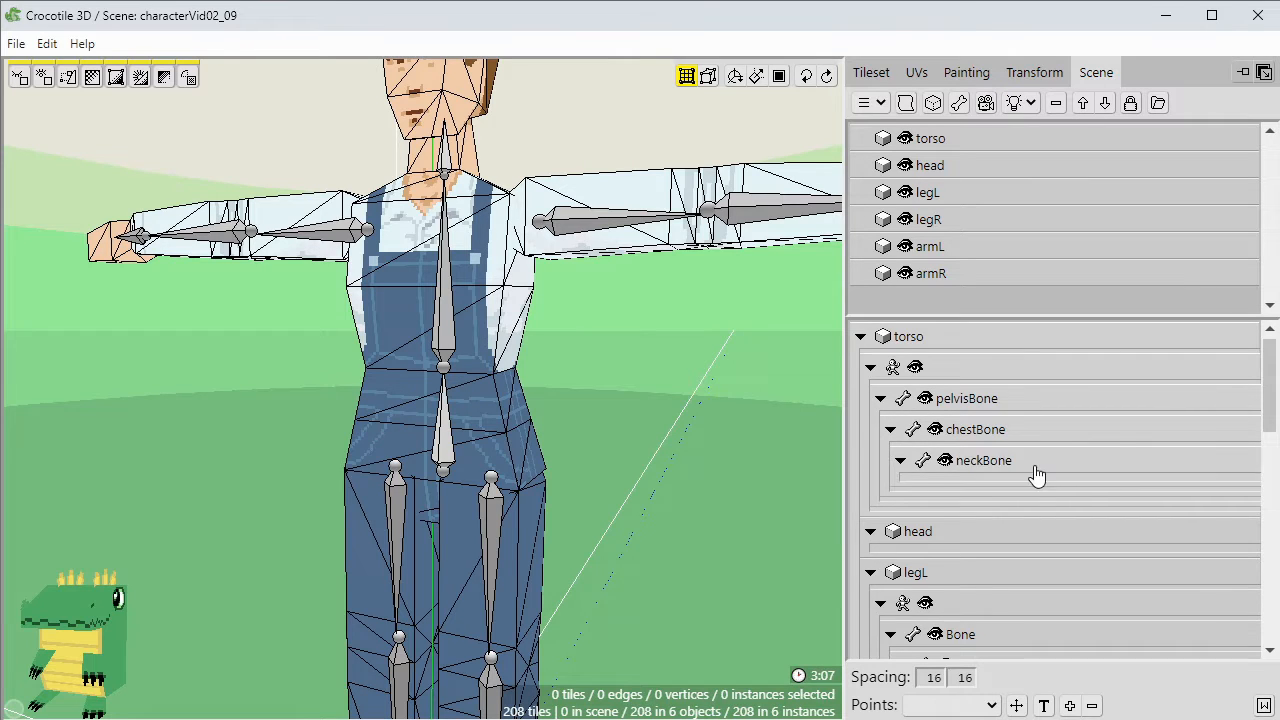
Rename legL's bones upperLegLBone, lowerLegLBone and footLBone, from the hip down to the foot.
scroll(954, 517, "down", 5)
double_click(1012, 434)
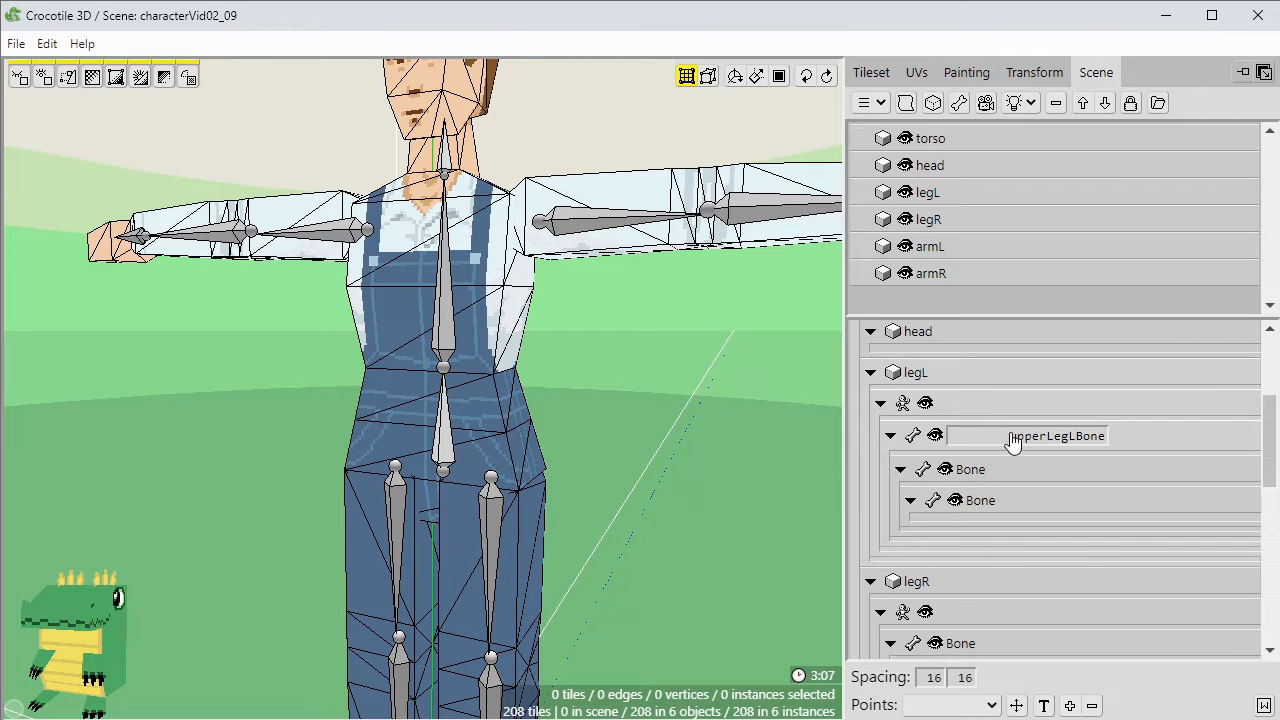
key("Return")
double_click(1001, 466)
type("lowerLegL")
key("Return")
double_click(1016, 498)
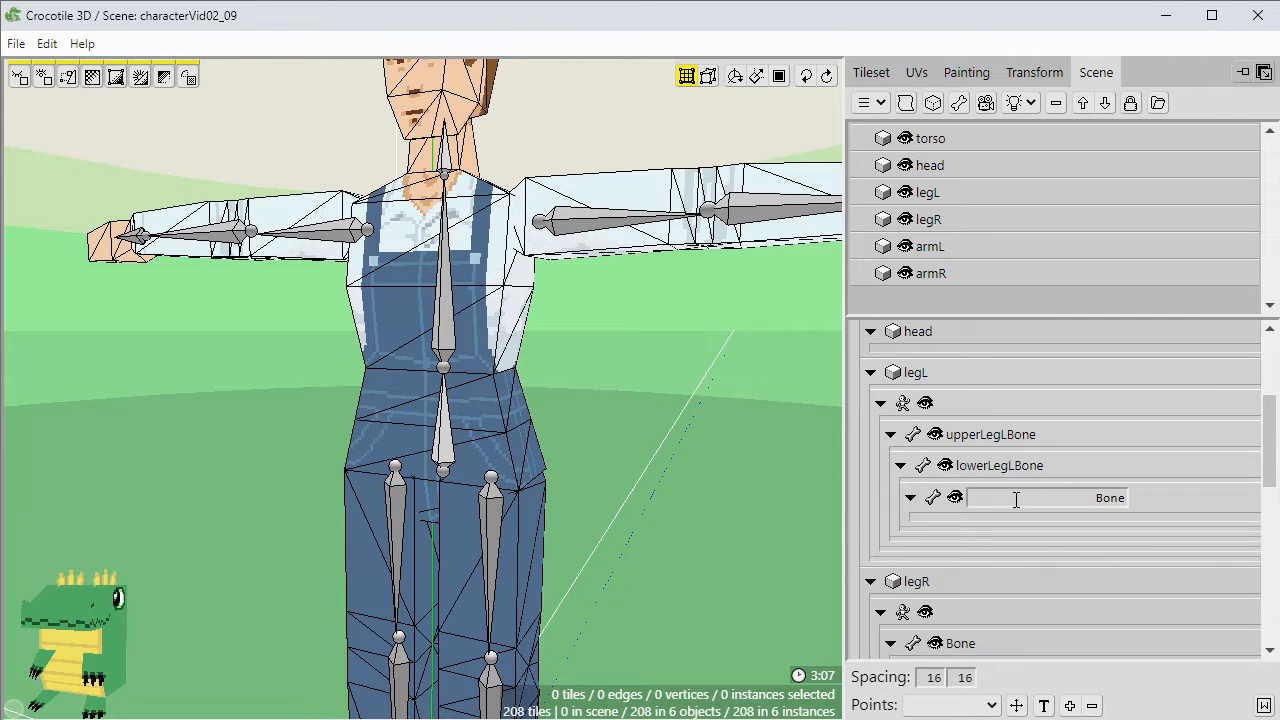
type("footL")
key("Return")
Rename legR's bones upperLegRBone, lowerLegRBone and footRBone, from the hip down to the foot.
scroll(1023, 520, "down", 4)
double_click(993, 441)
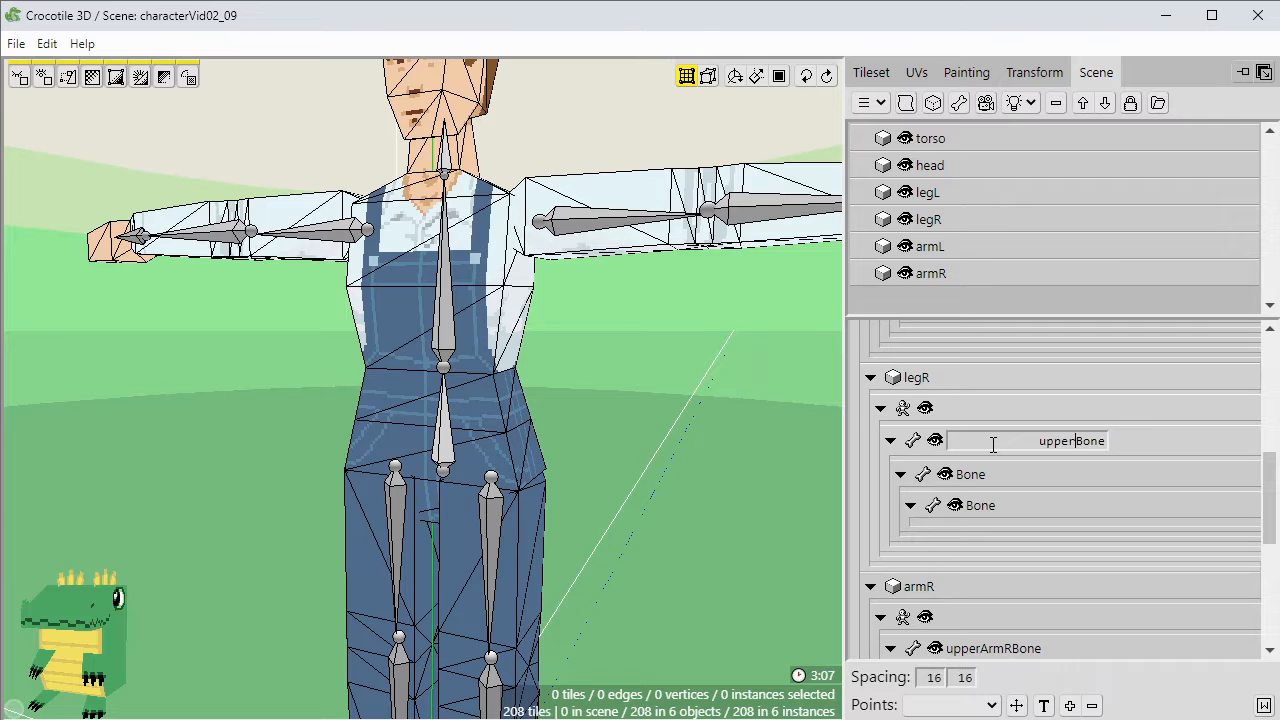
type("upperLegR")
key("Return")
double_click(993, 474)
type("lowerLegR")
key("Return")
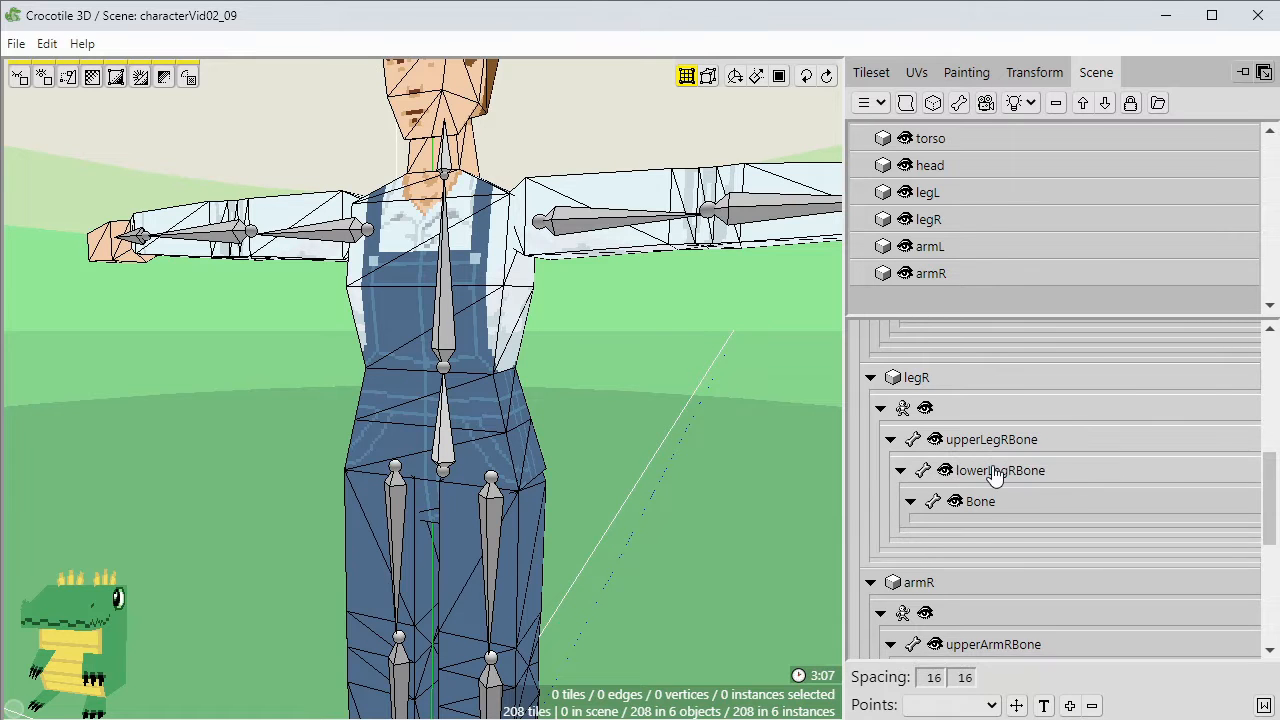
double_click(985, 502)
type("footR")
key("Return")
Save the scene with the renamed bones.
scroll(988, 522, "down", 5)
scroll(991, 534, "up", 10)
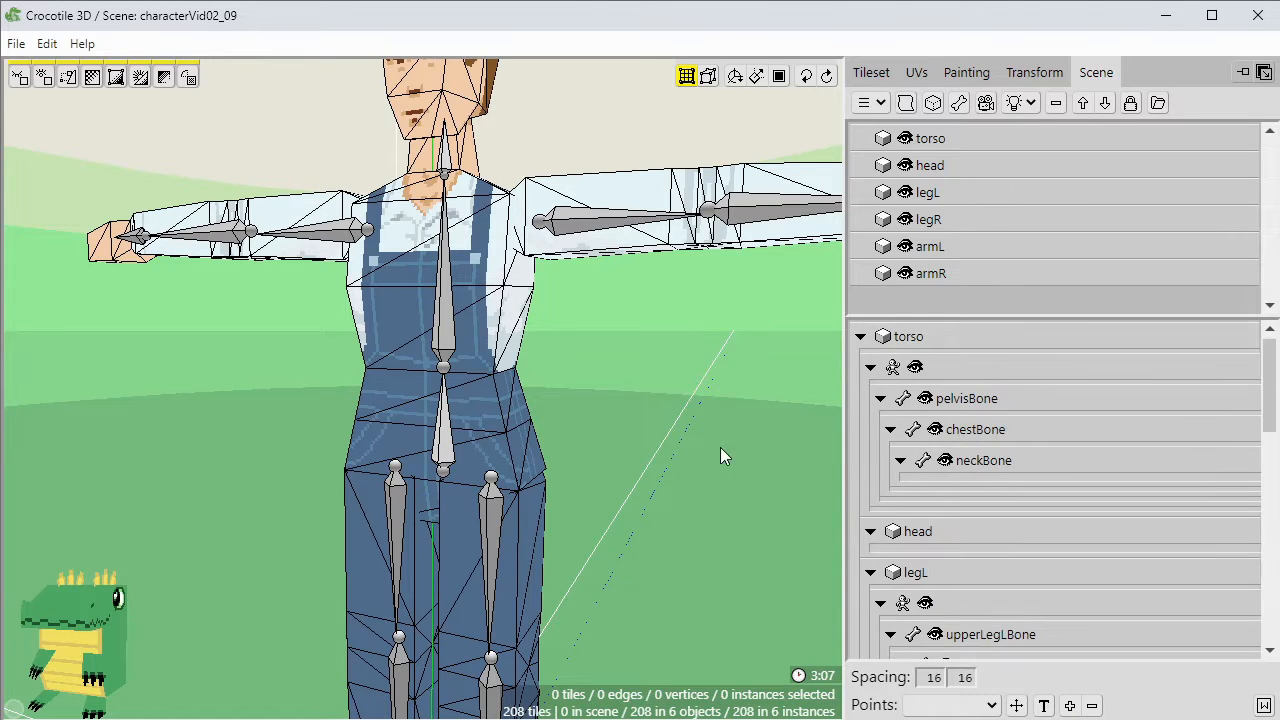
key("space")
left_click_drag(722, 450, 686, 441)
scroll(686, 441, "down", 1)
key("space")
key("ctrl+s")
Open the torso object for editing, select its pelvis bone, and select all torso vertices around the hips below the waist.
key("space")
left_click_drag(640, 395, 507, 428)
double_click(490, 398)
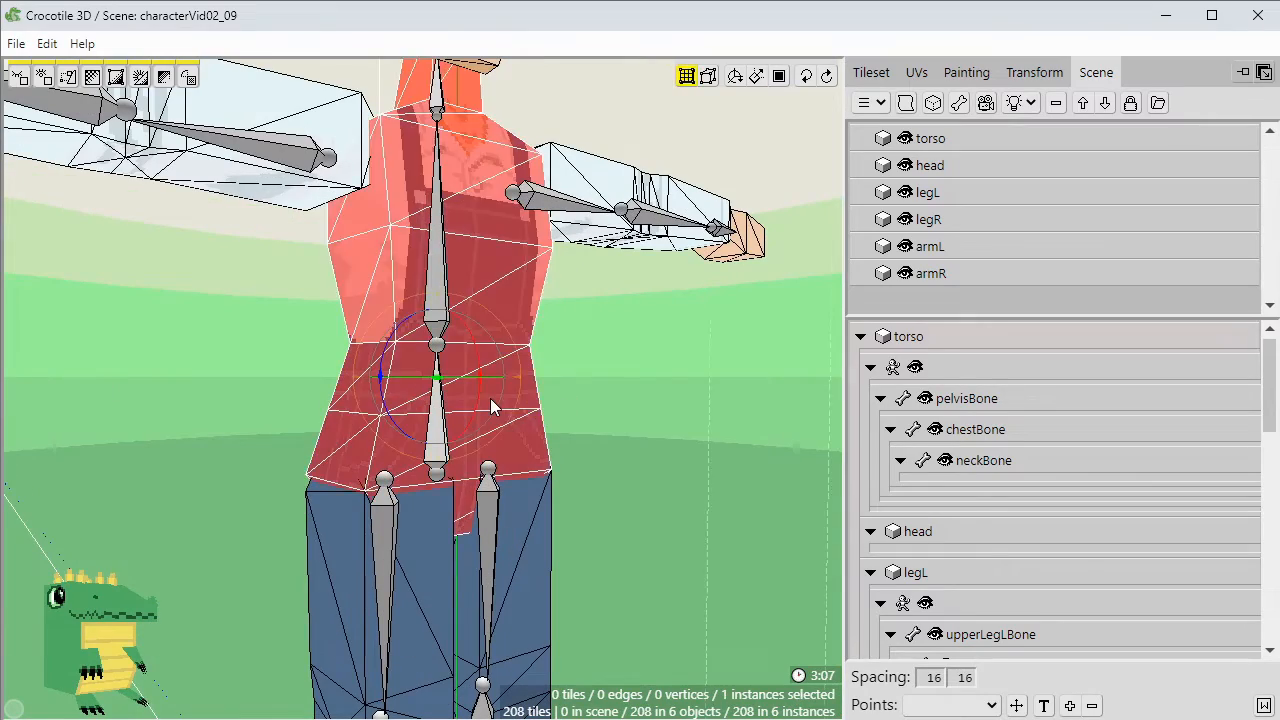
left_click(438, 424)
left_click_drag(565, 424, 495, 430)
middle_click_drag(495, 430, 612, 384)
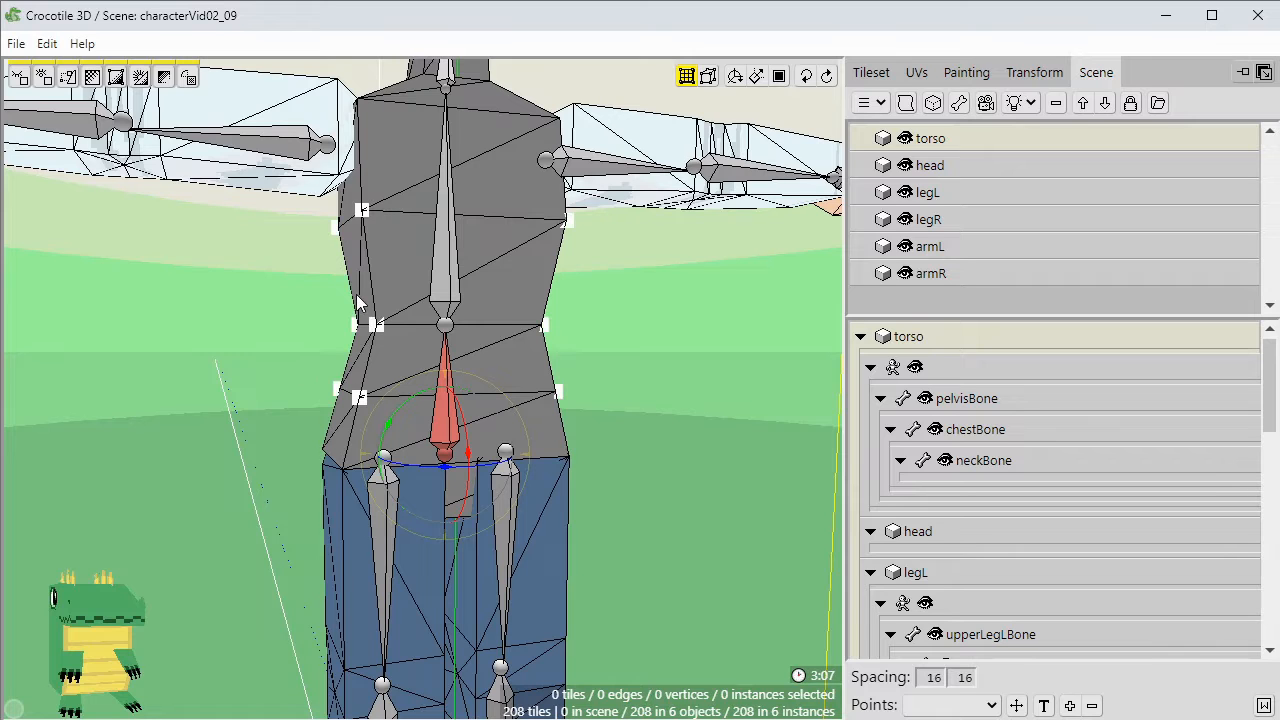
middle_click_drag(294, 355, 336, 341)
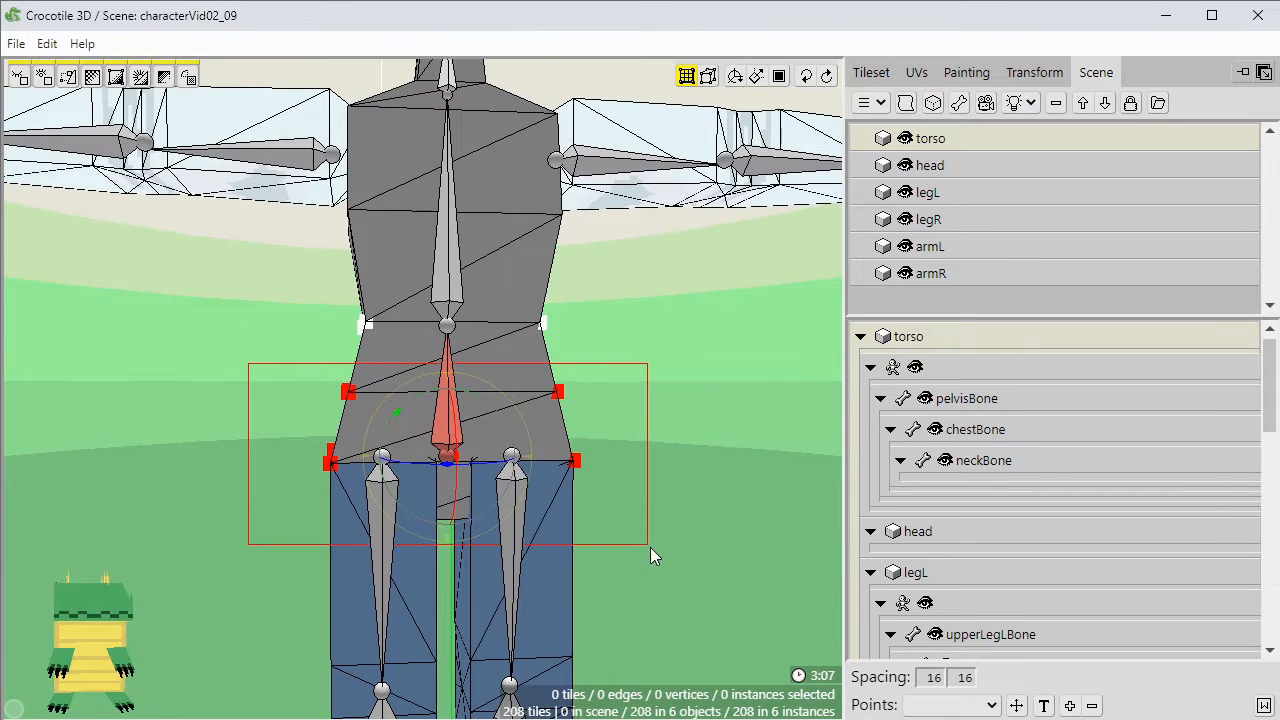
left_click_drag(651, 548, 654, 550)
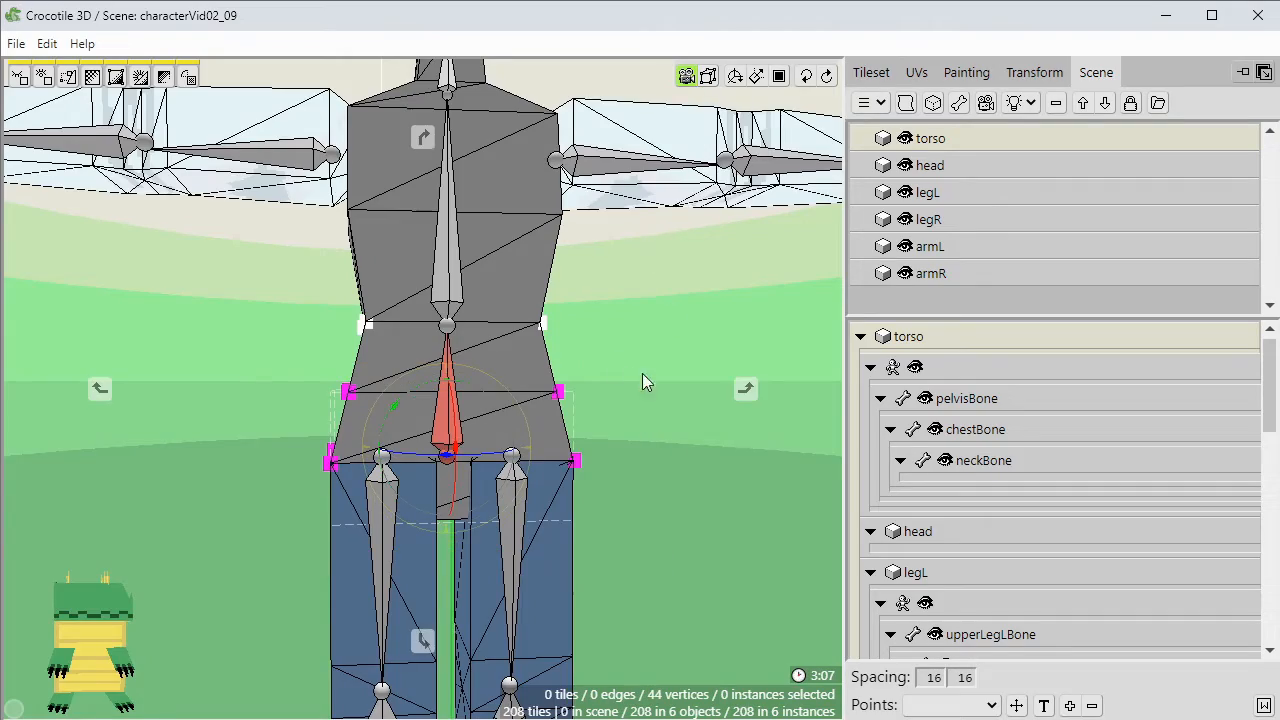
mouse_move(642, 373)
middle_mouse_down()
mouse_move(560, 373)
mouse_move(640, 330)
mouse_move(560, 373)
mouse_move(720, 373)
mouse_move(640, 373)
middle_mouse_up()
Assign pelvisBone to the selected hip vertices in skin slot 0 with a weight of 1.0.
left_click(1033, 74)
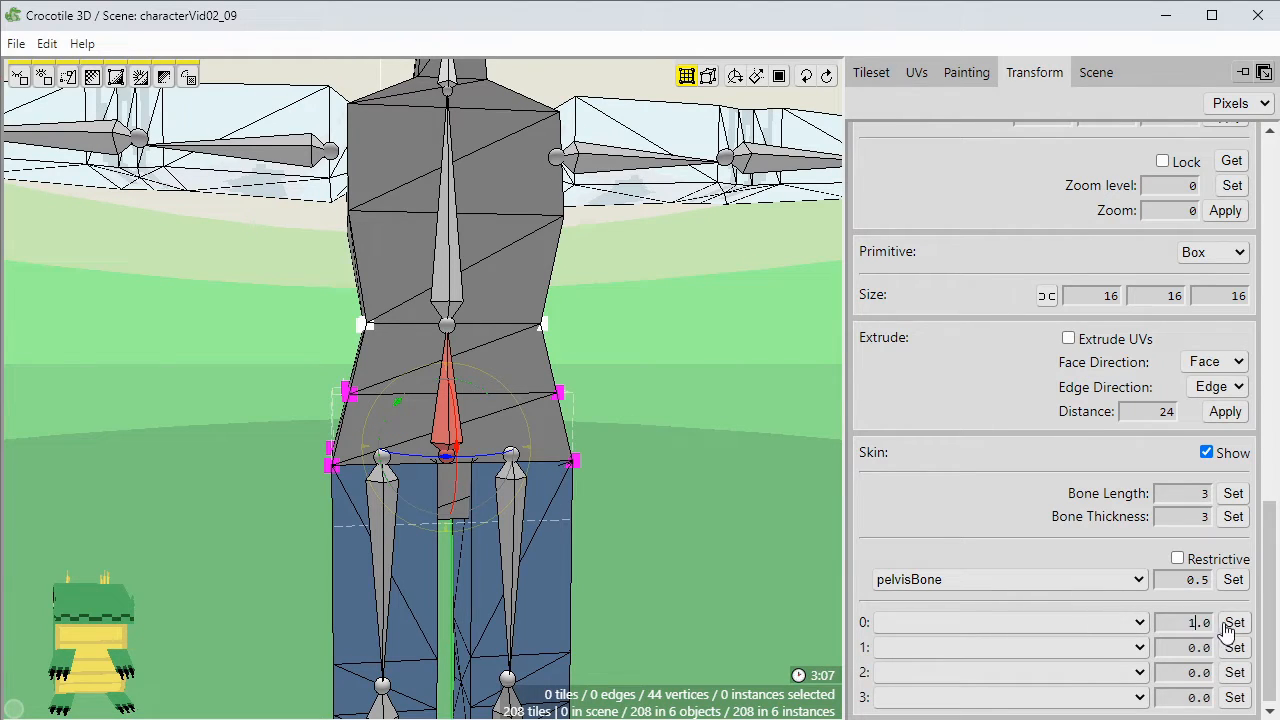
left_click(1057, 622)
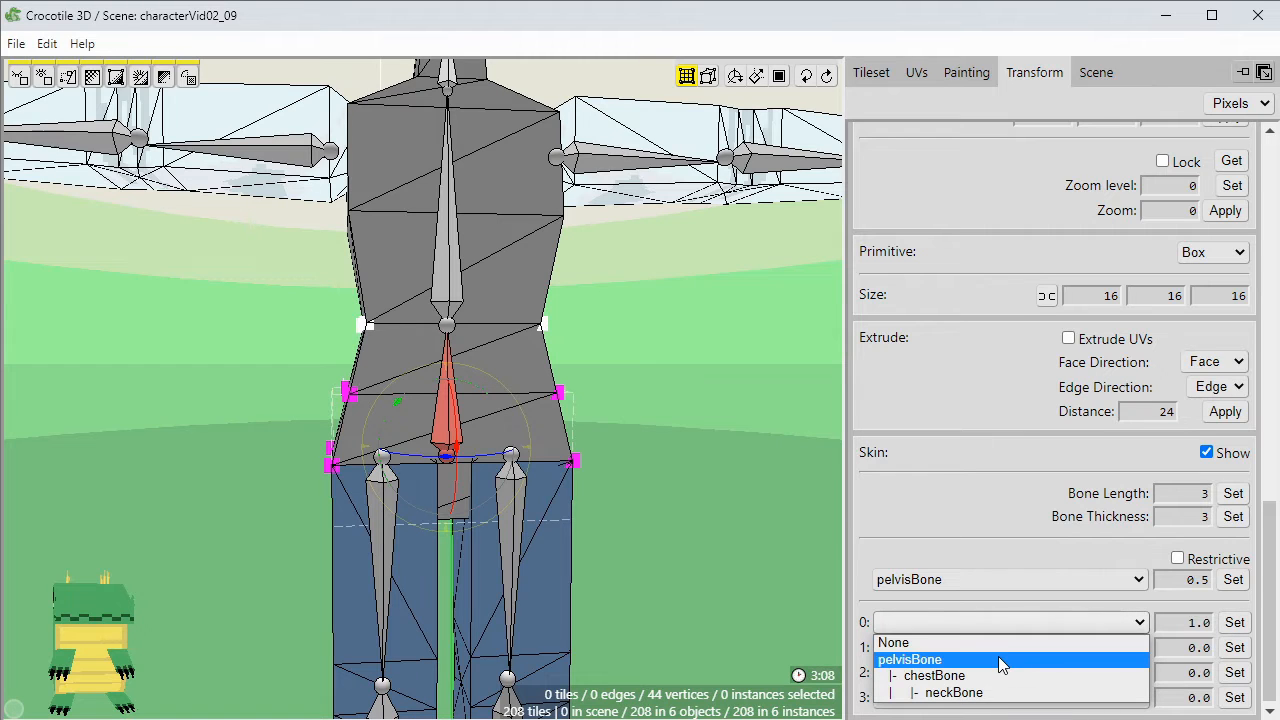
left_click(1001, 660)
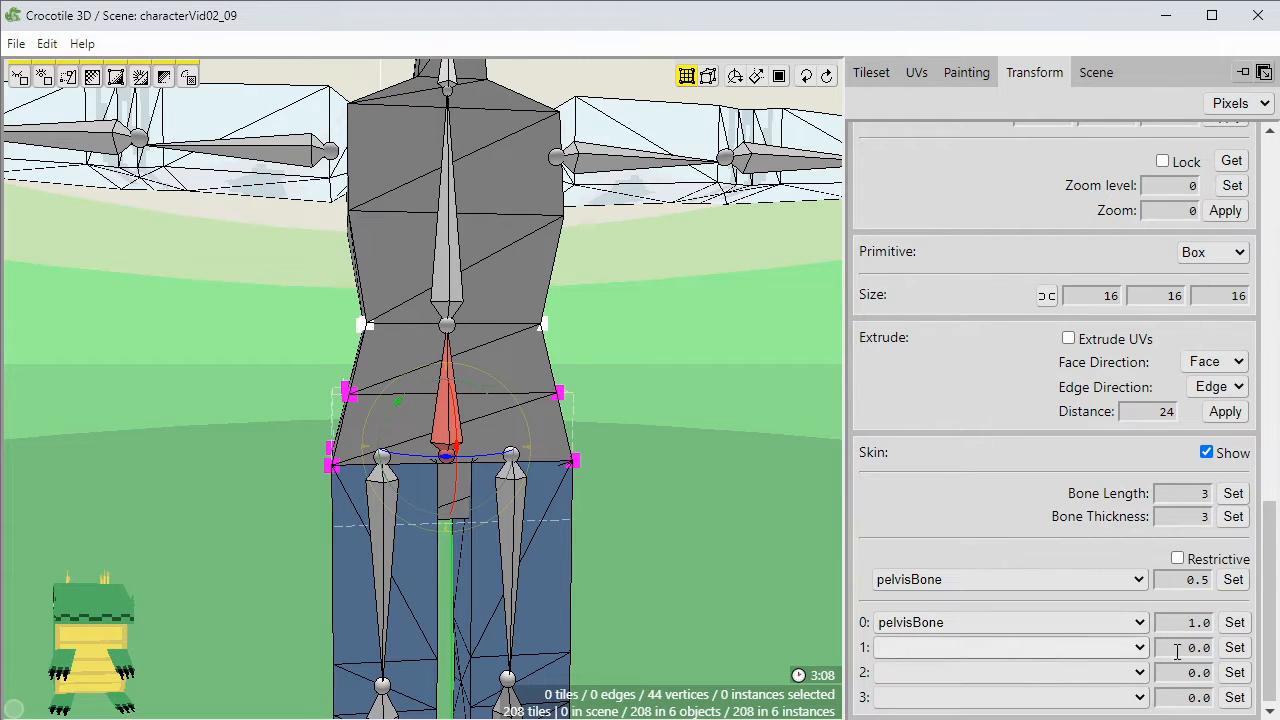
left_click(1234, 622)
right_click_drag(675, 449, 810, 531)
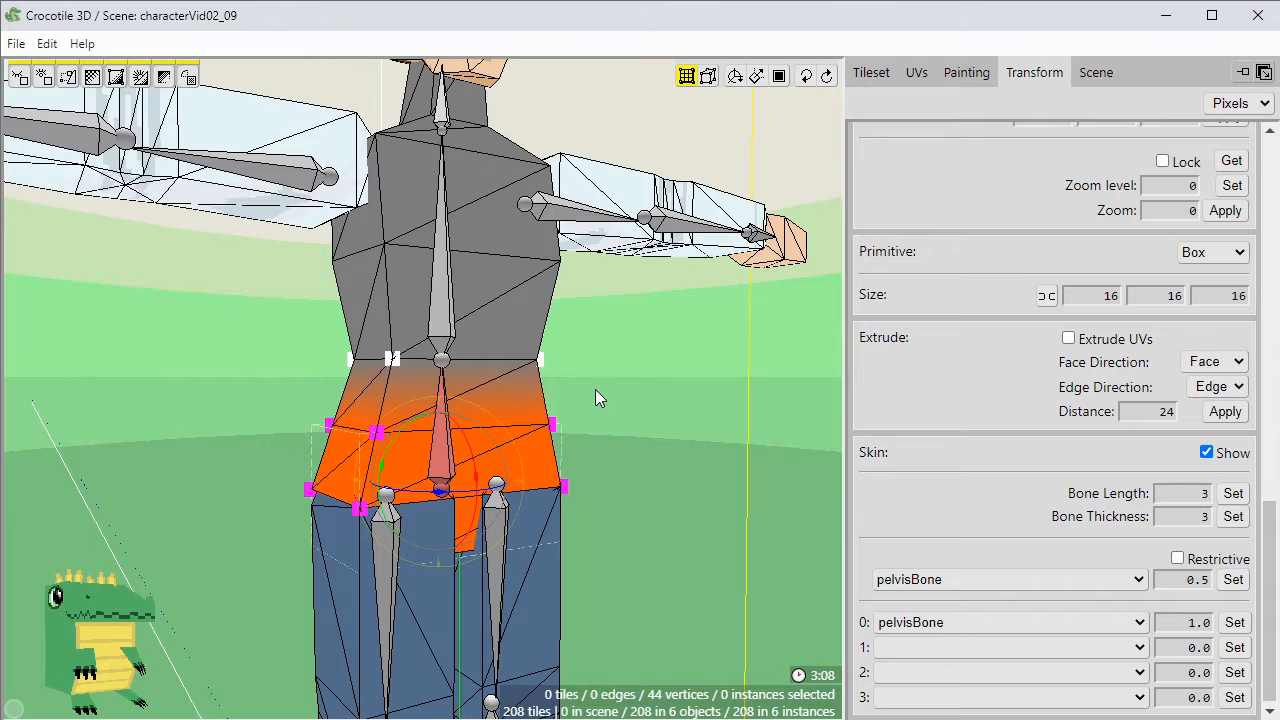
Select the ring of waist vertices and assign pelvisBone to them in skin slot 1 with a weight of 0.5.
left_click_drag(608, 348, 297, 378)
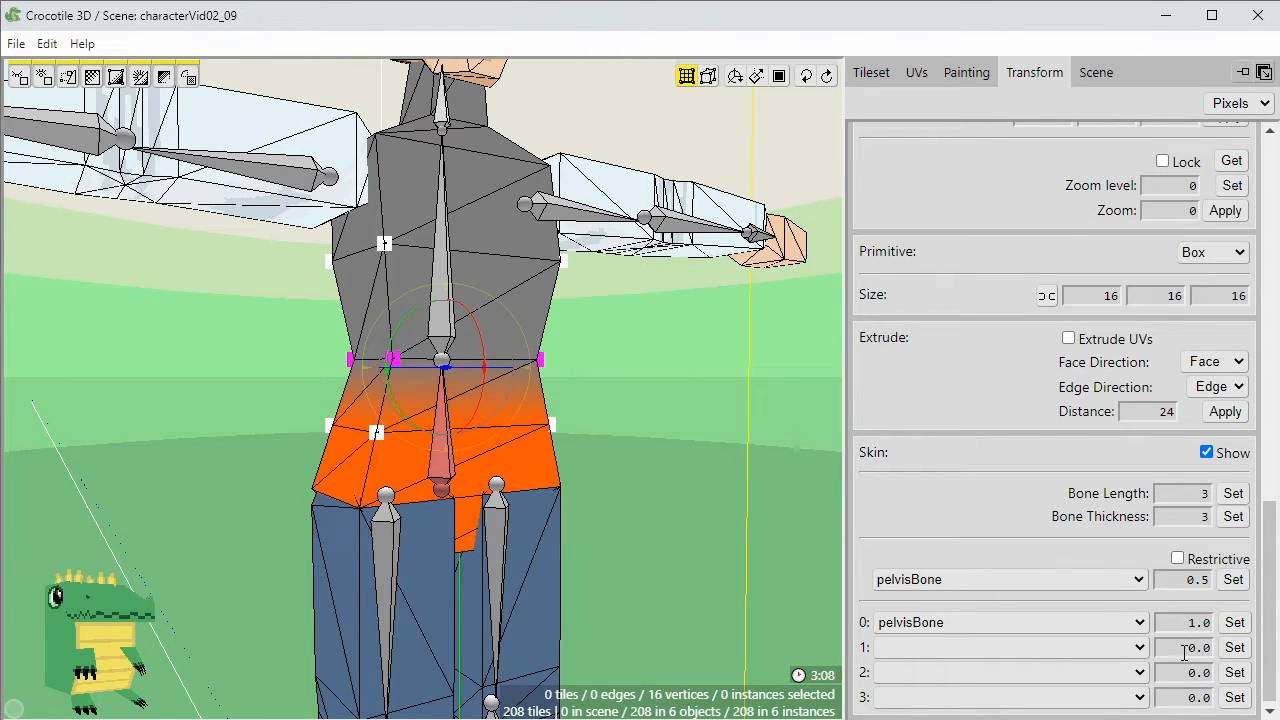
left_click(1073, 650)
left_click(997, 688)
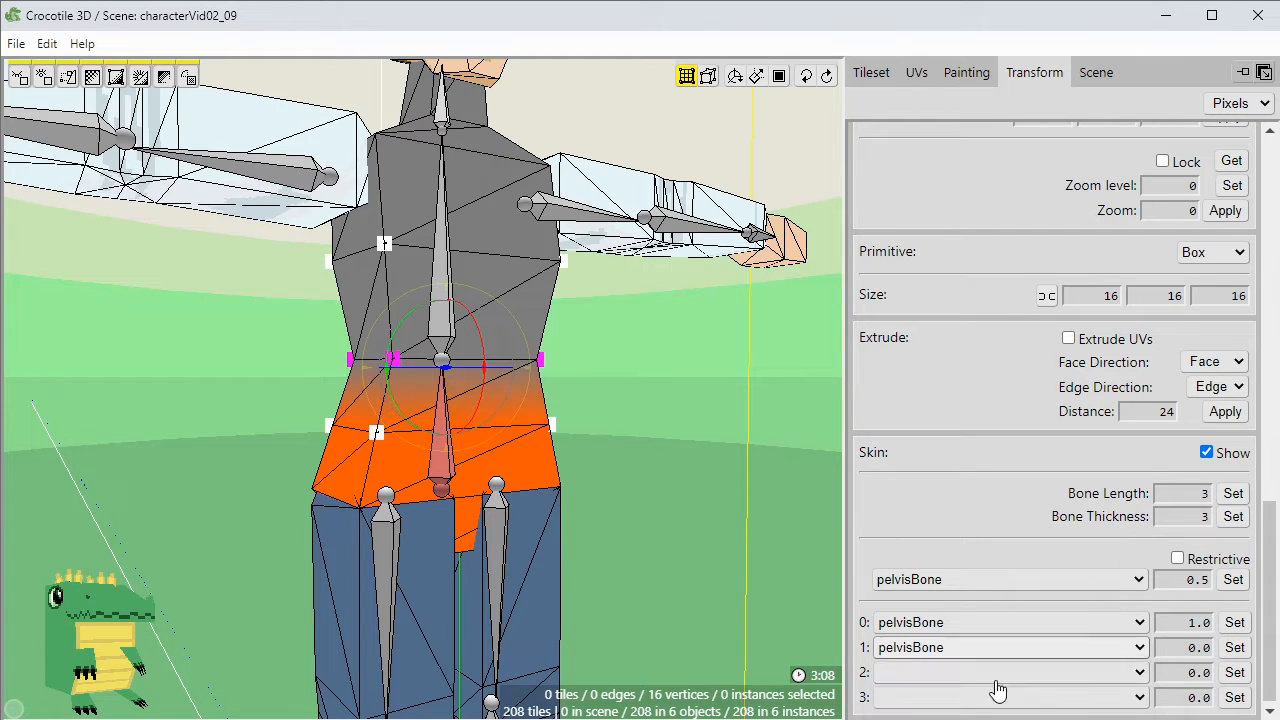
double_click(1205, 647)
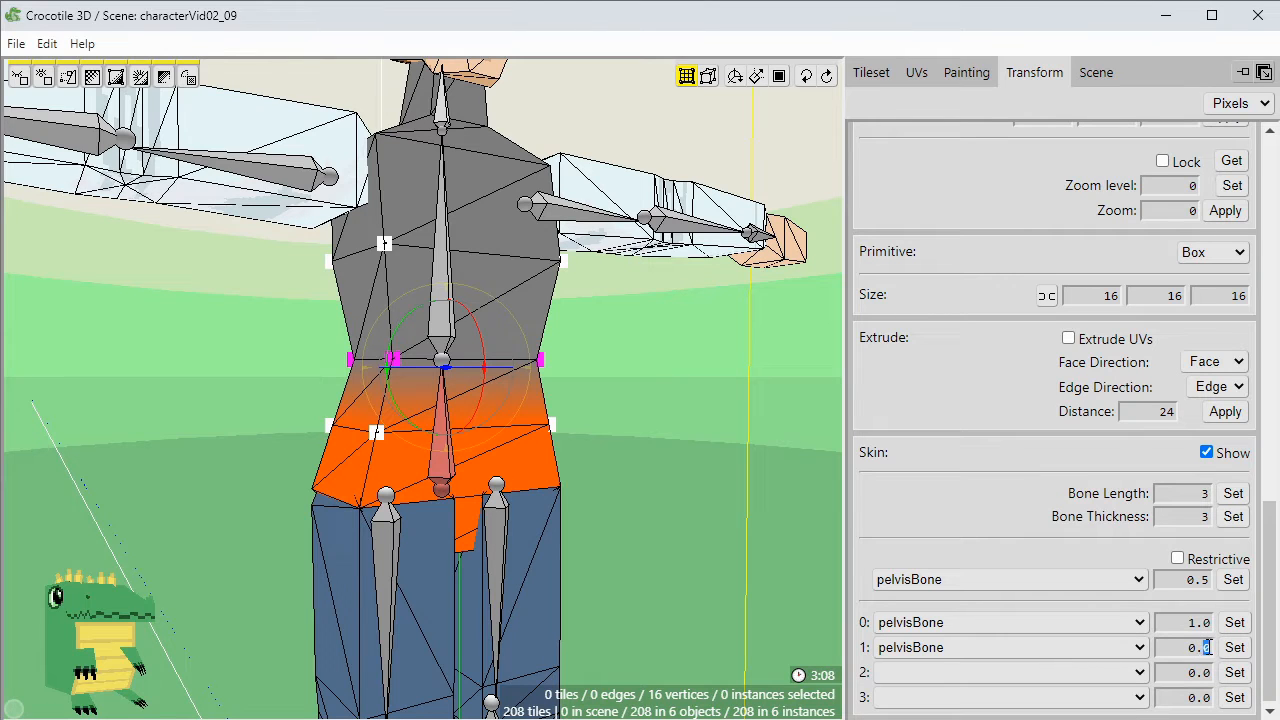
type("5")
left_click(1234, 648)
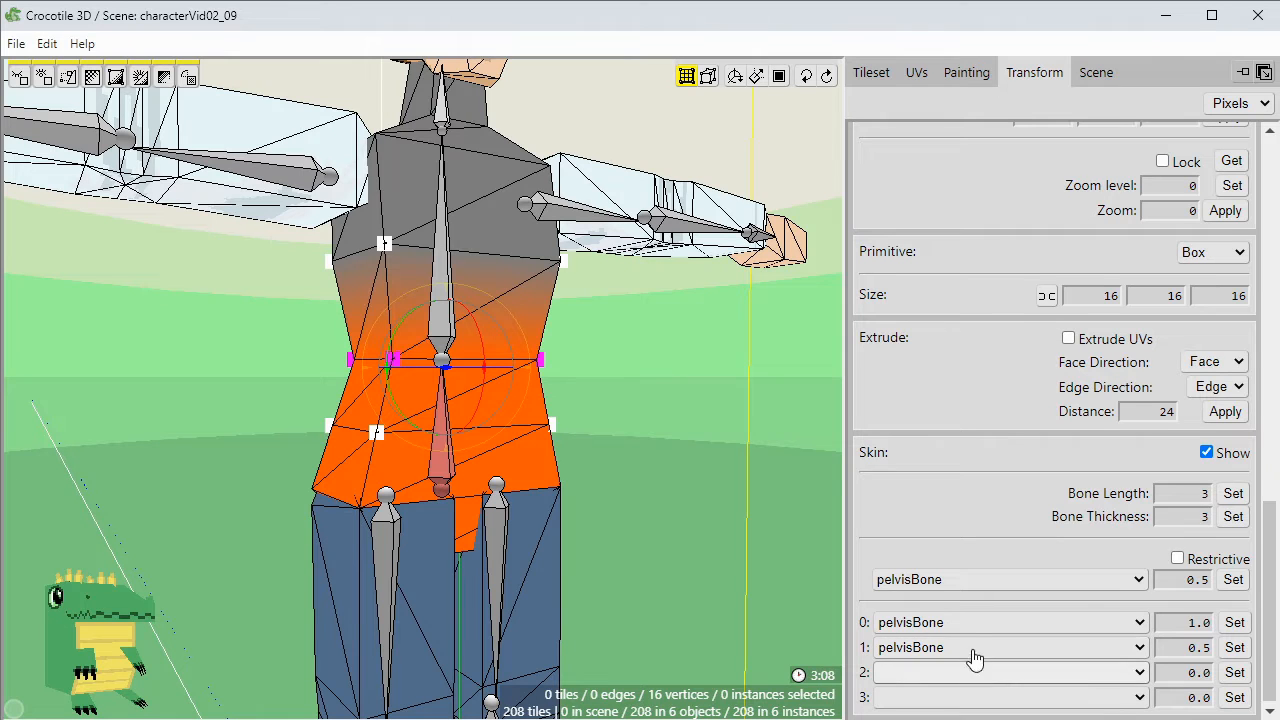
Change the waist vertices' slot 1 bone to chestBone and set the slot 0 pelvisBone weight to 0.5.
left_click(1110, 655)
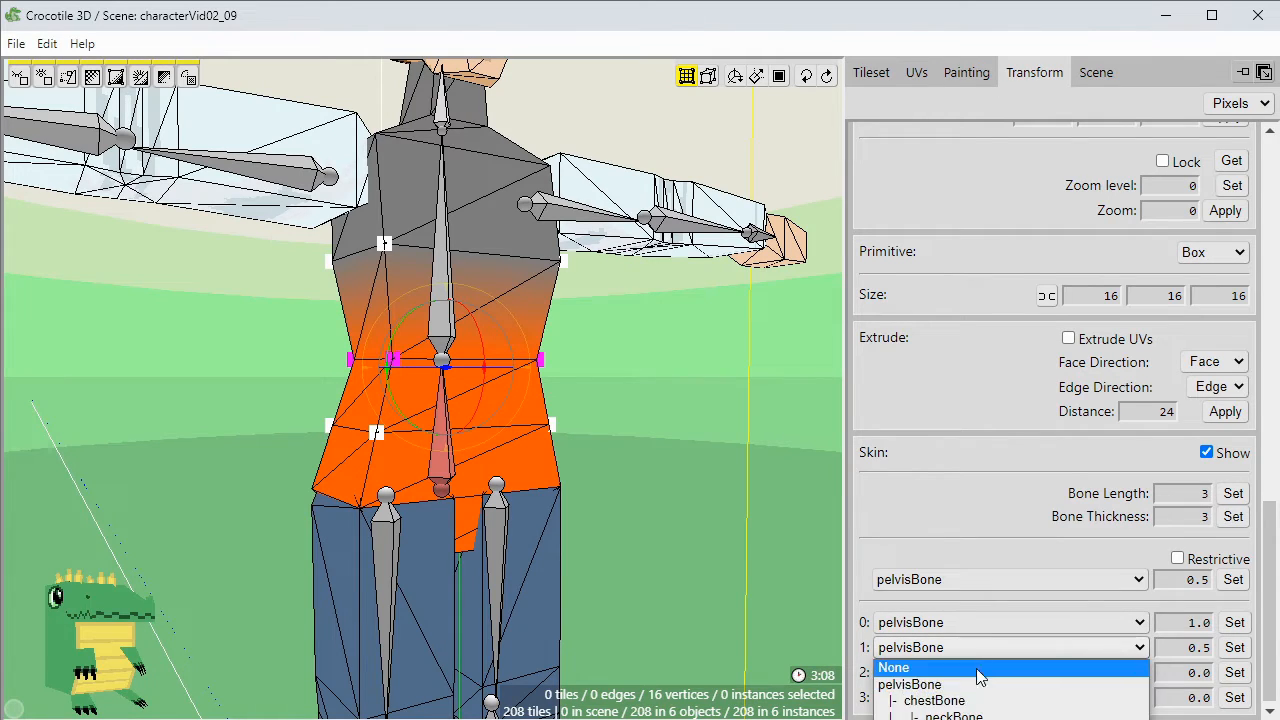
left_click(980, 700)
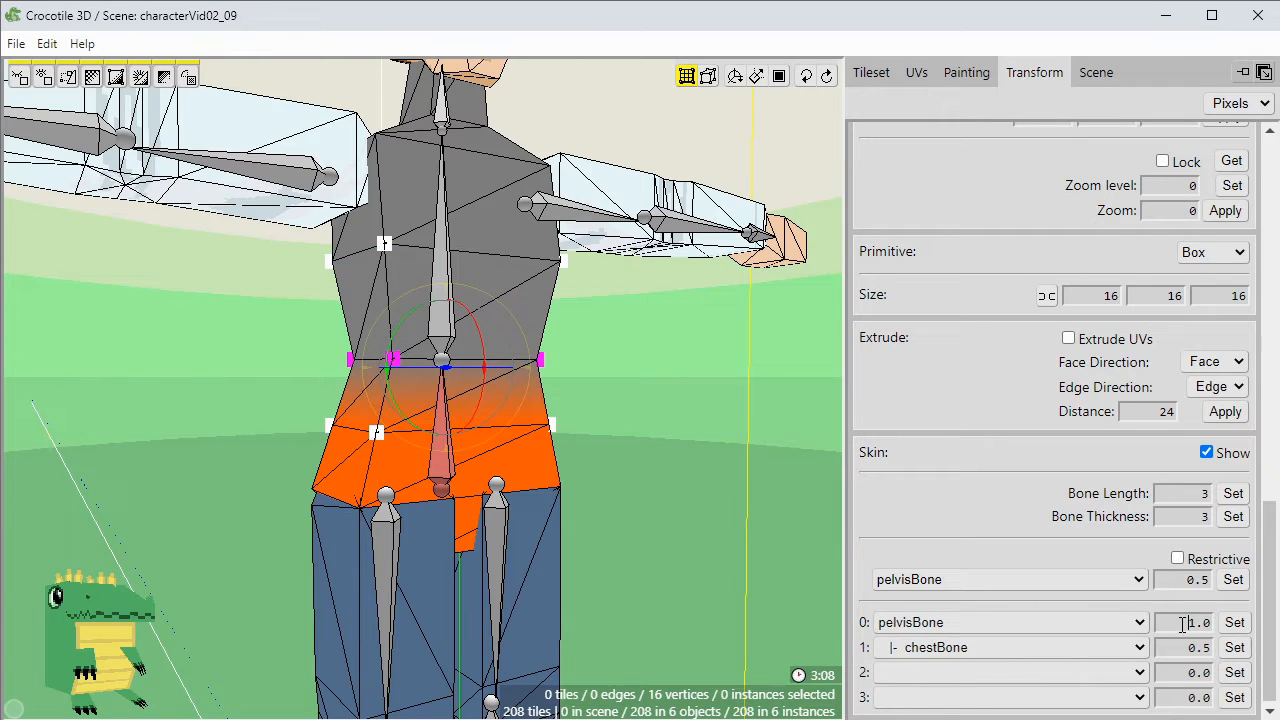
left_click_drag(1183, 624, 1217, 630)
left_click(1233, 623)
left_click(672, 399)
key("space")
right_click_drag(672, 394, 672, 496)
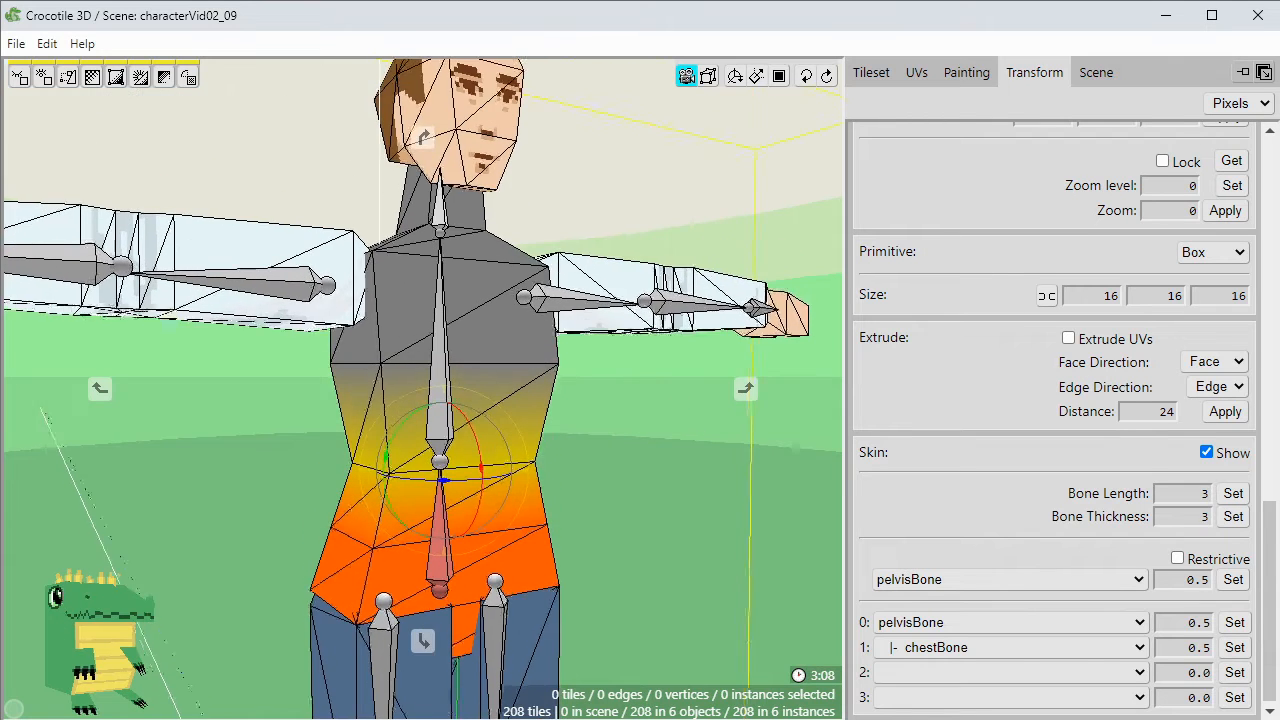
left_click_drag(672, 403, 528, 423)
key("space")
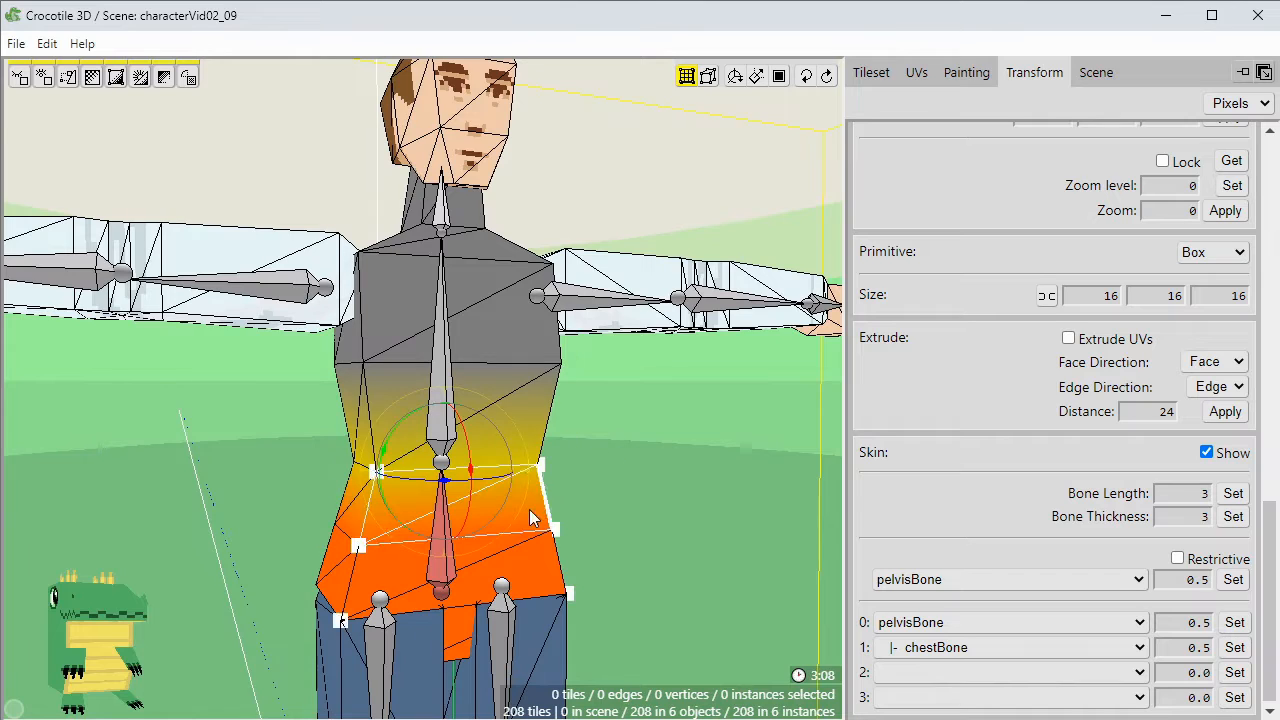
Display the chest bone's skin weights and select the torso vertices around the ribs and shoulders.
left_click(440, 364)
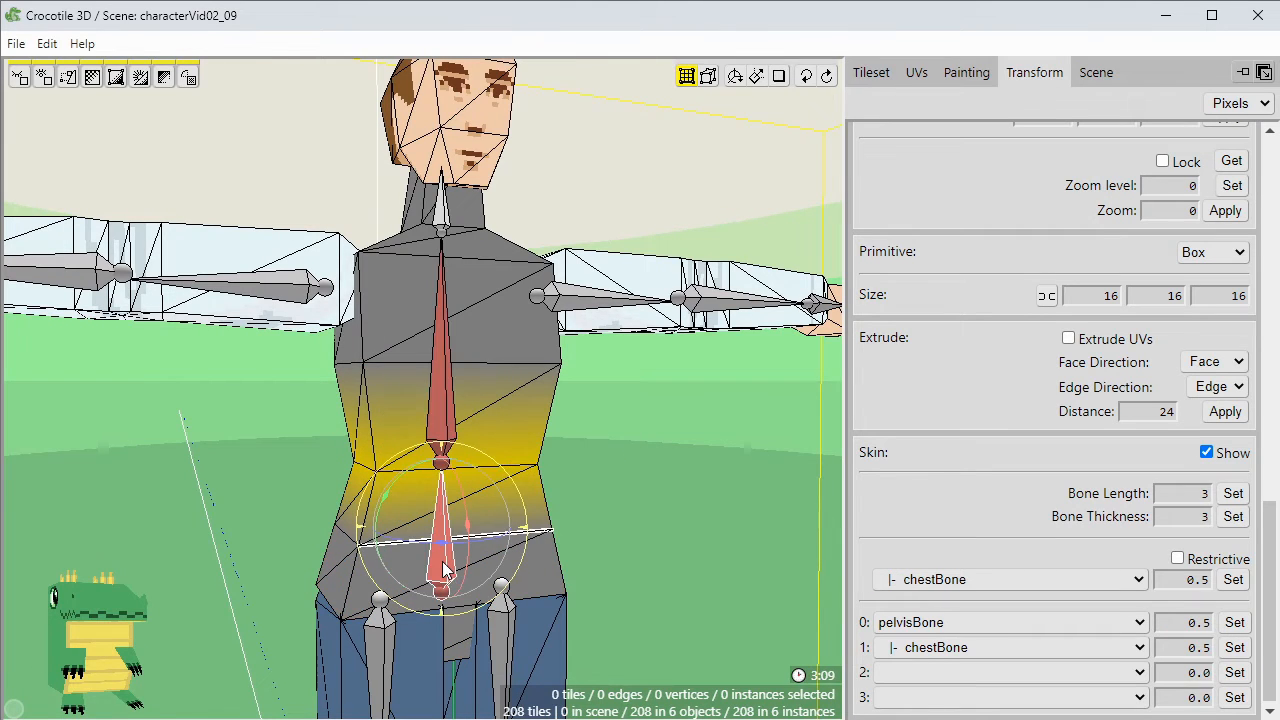
left_click(444, 407)
left_click(444, 407)
middle_click_drag(613, 410, 638, 451)
left_click_drag(638, 451, 258, 275)
middle_click_drag(258, 275, 300, 342)
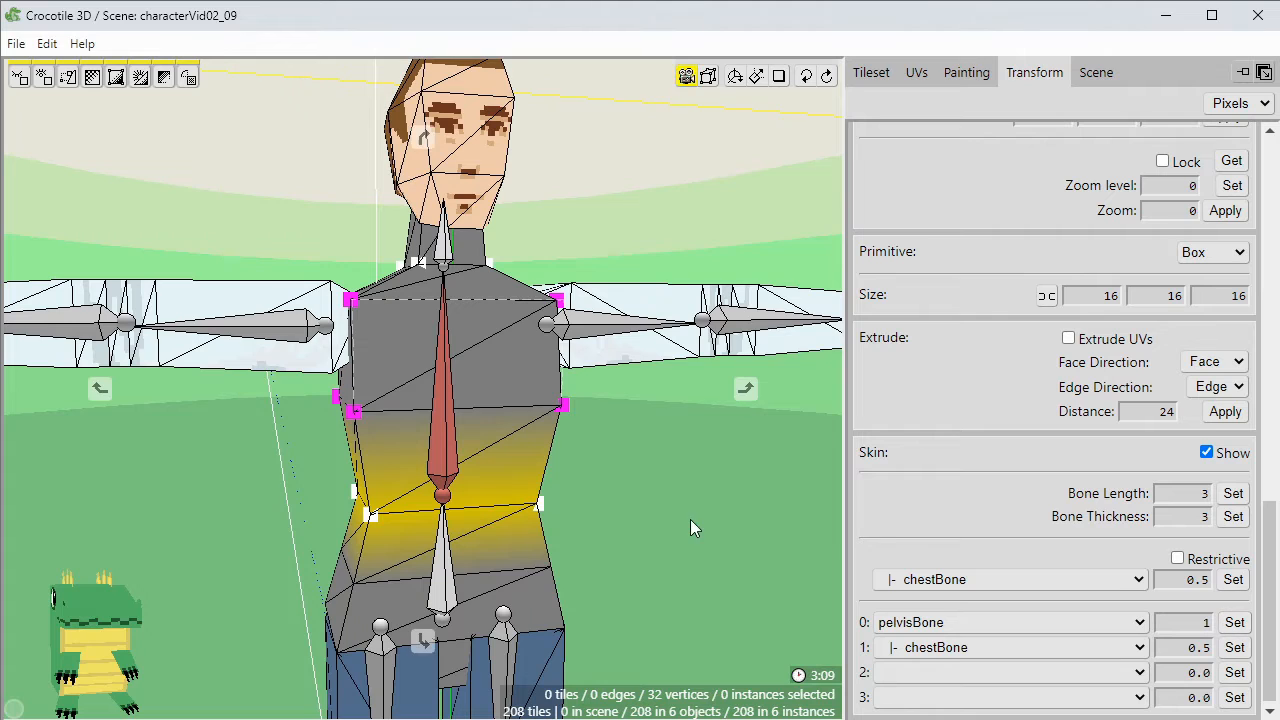
middle_click_drag(690, 519, 775, 521)
Apply a slot 0 weight of 1.0 to the selected chest vertices with the chest bone's weights displayed.
left_click(452, 449)
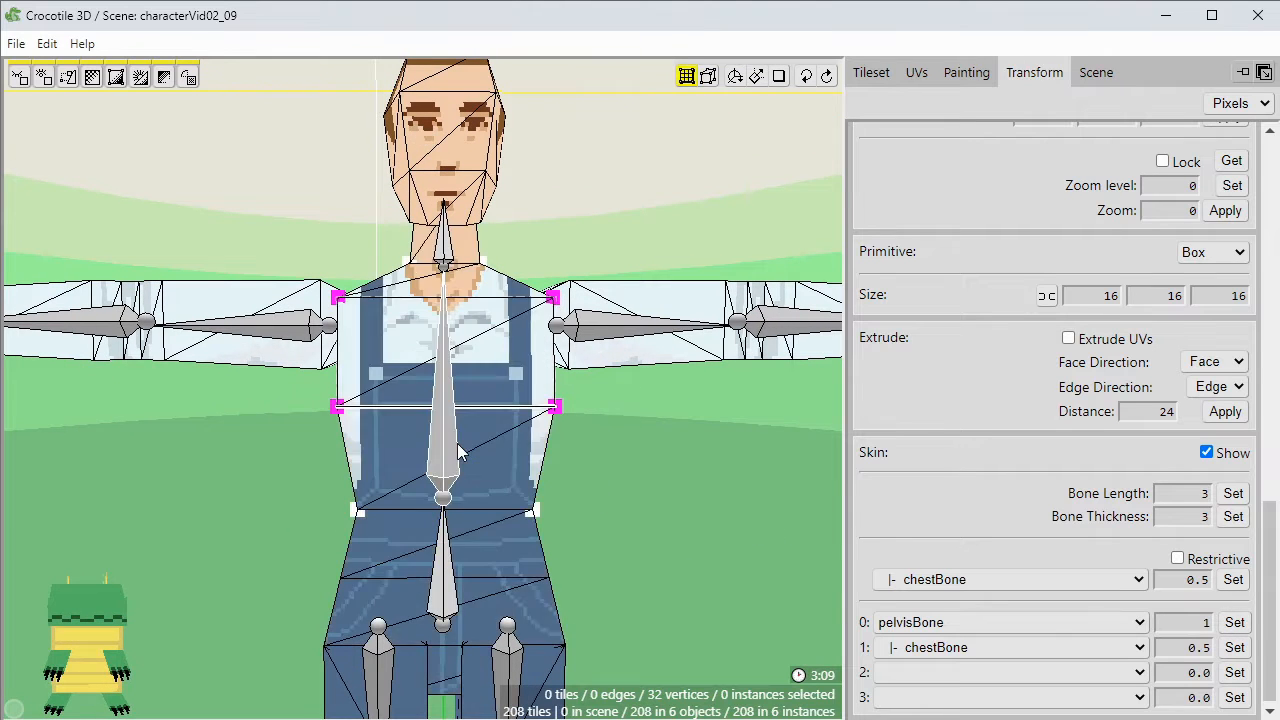
left_click(454, 450)
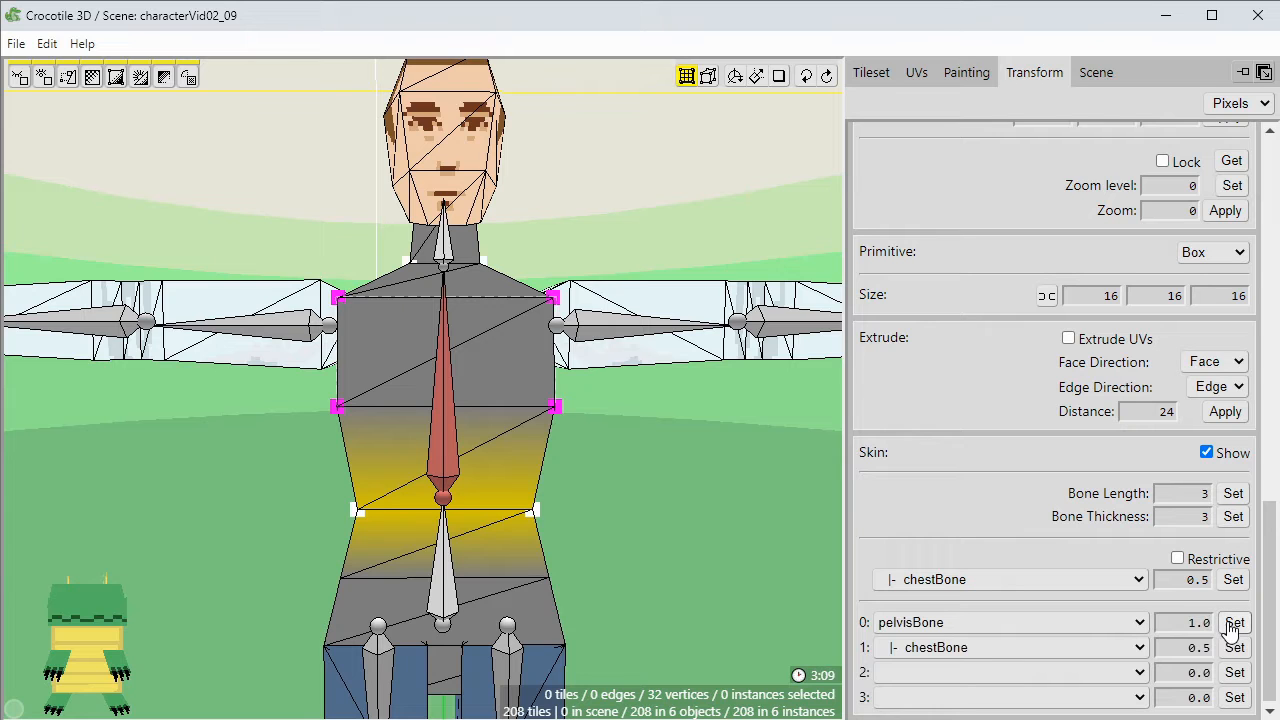
middle_click_drag(680, 365, 520, 365)
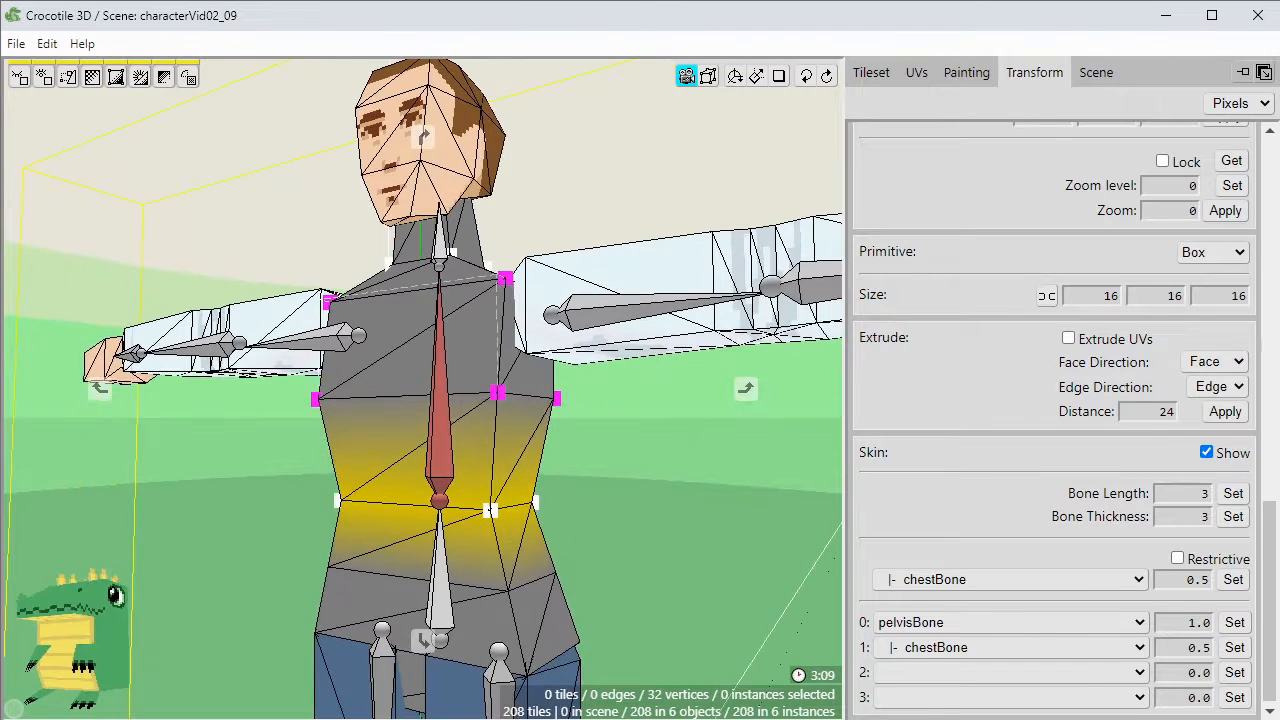
Compare the chest bone's and pelvis bone's skin weights on the upper torso.
left_click(443, 435)
left_click(443, 435)
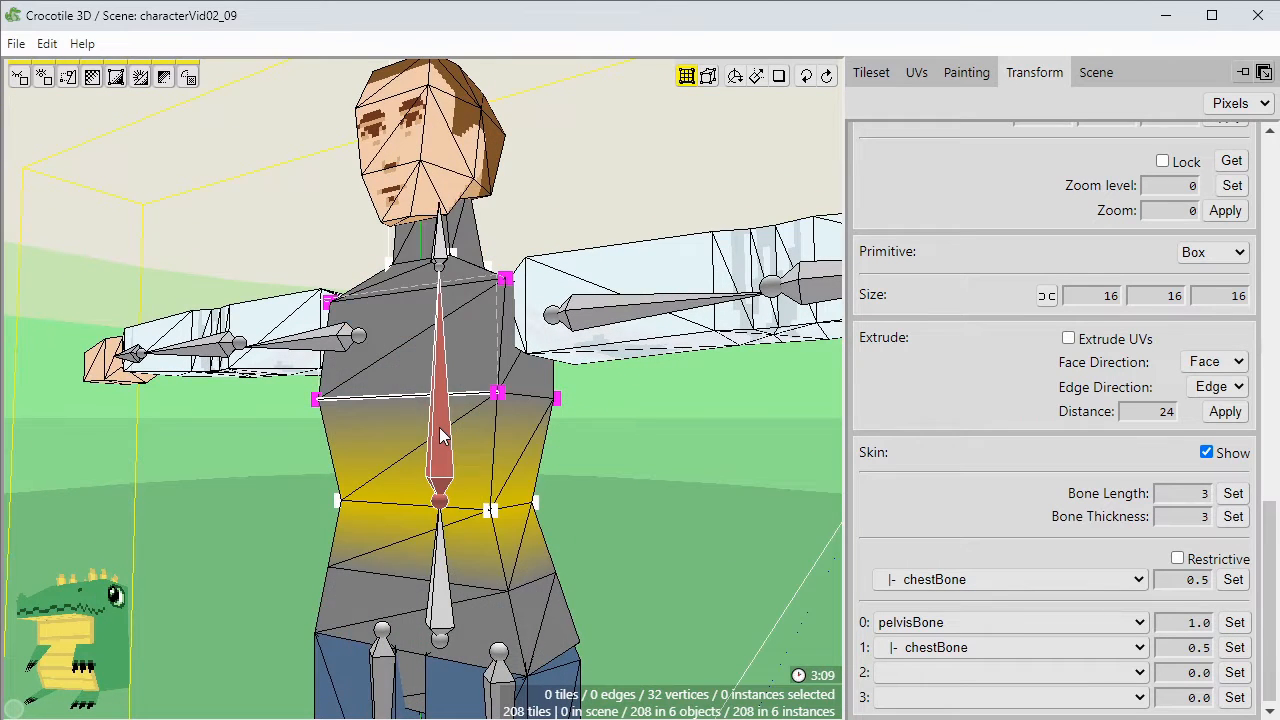
left_click(440, 429)
left_click(441, 574)
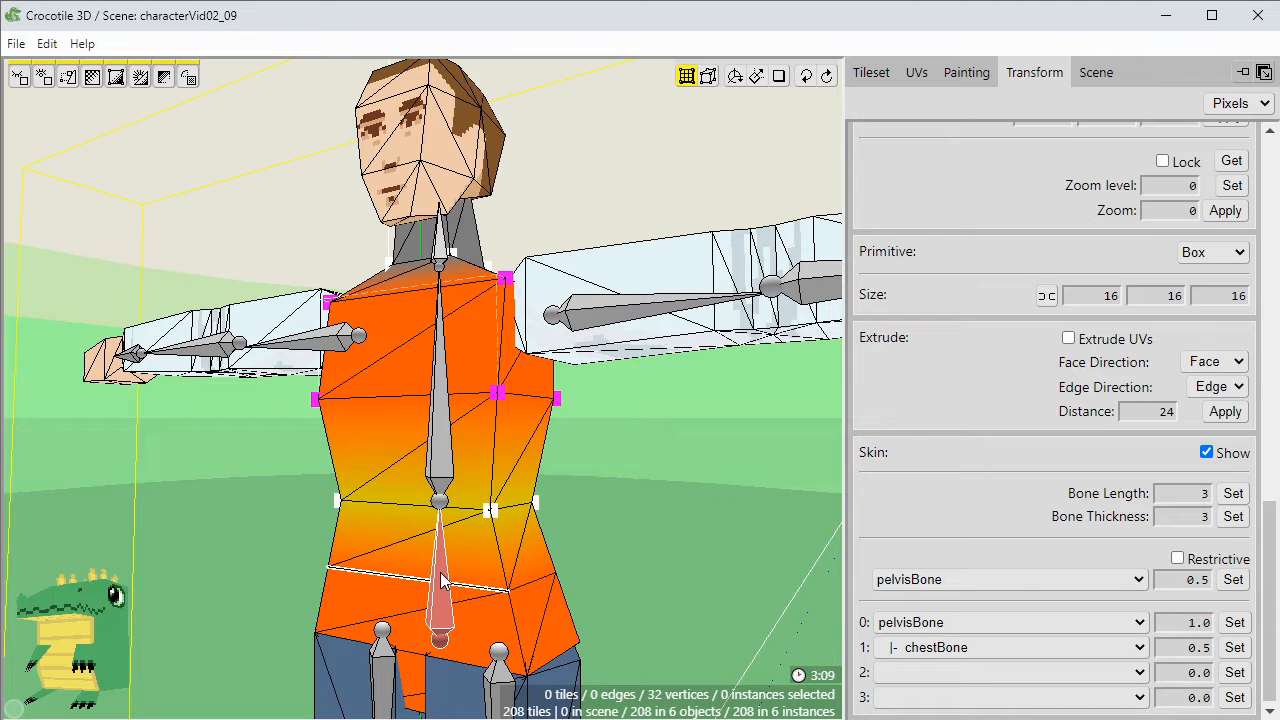
left_click(441, 580)
left_click(440, 430)
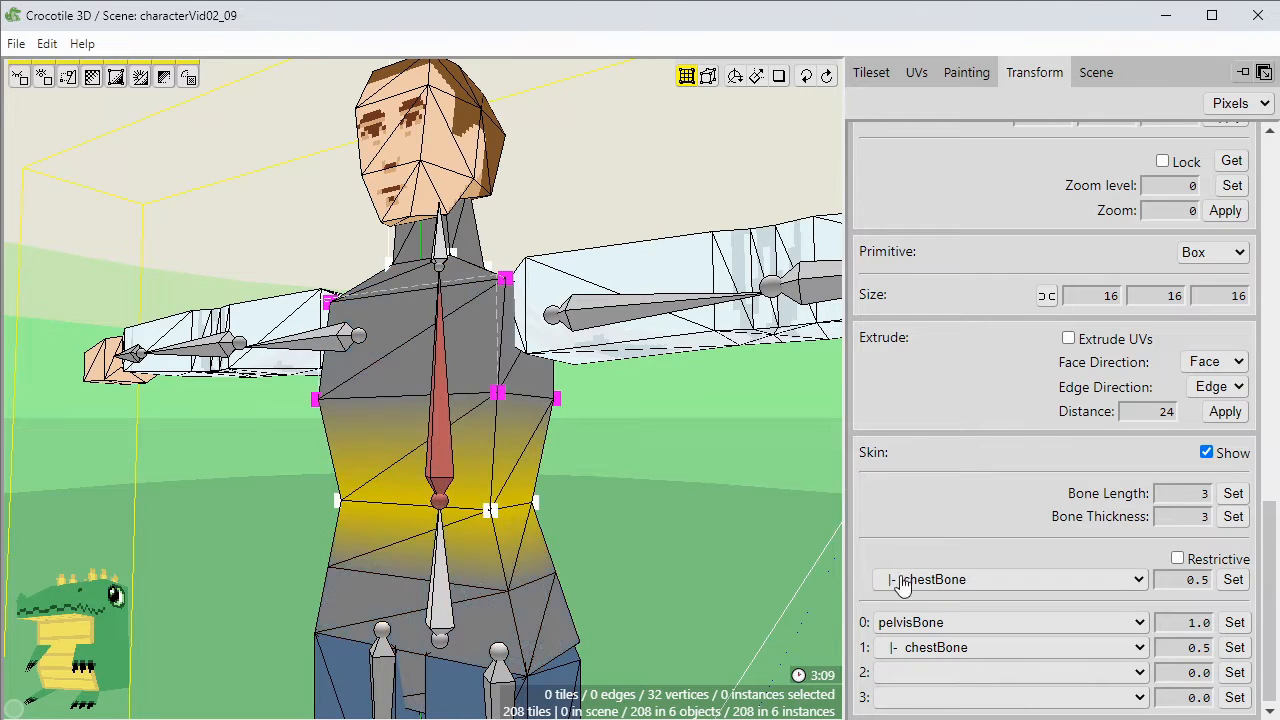
Change the chest vertices' slot 0 bone to chestBone and apply it with a weight of 1.0.
left_click(938, 625)
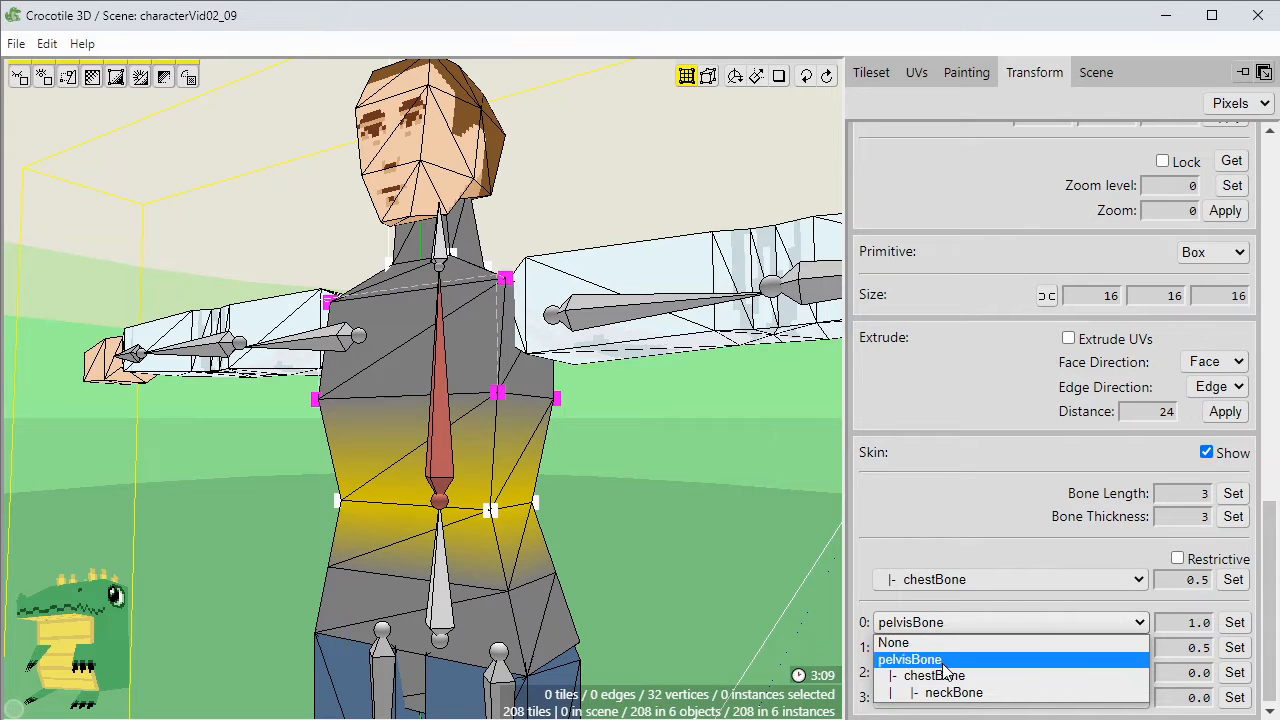
left_click(940, 675)
left_click(1236, 625)
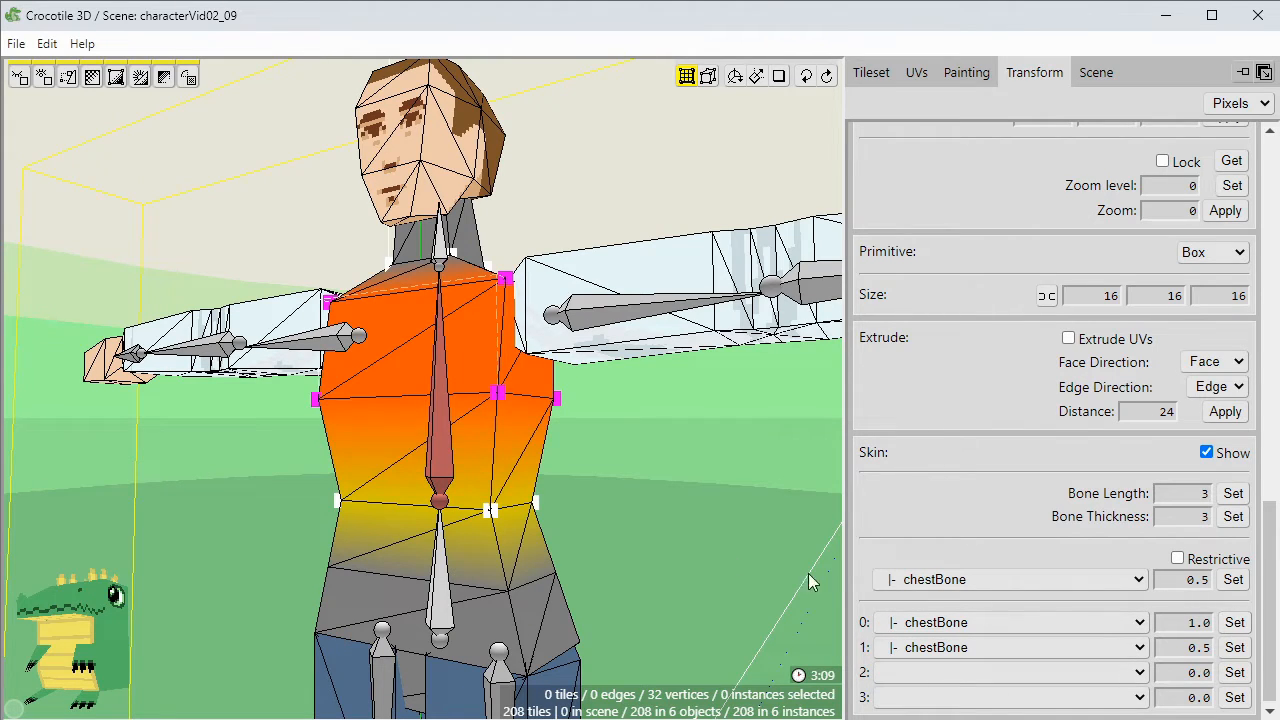
key("space")
left_click_drag(674, 530, 661, 521)
key("space")
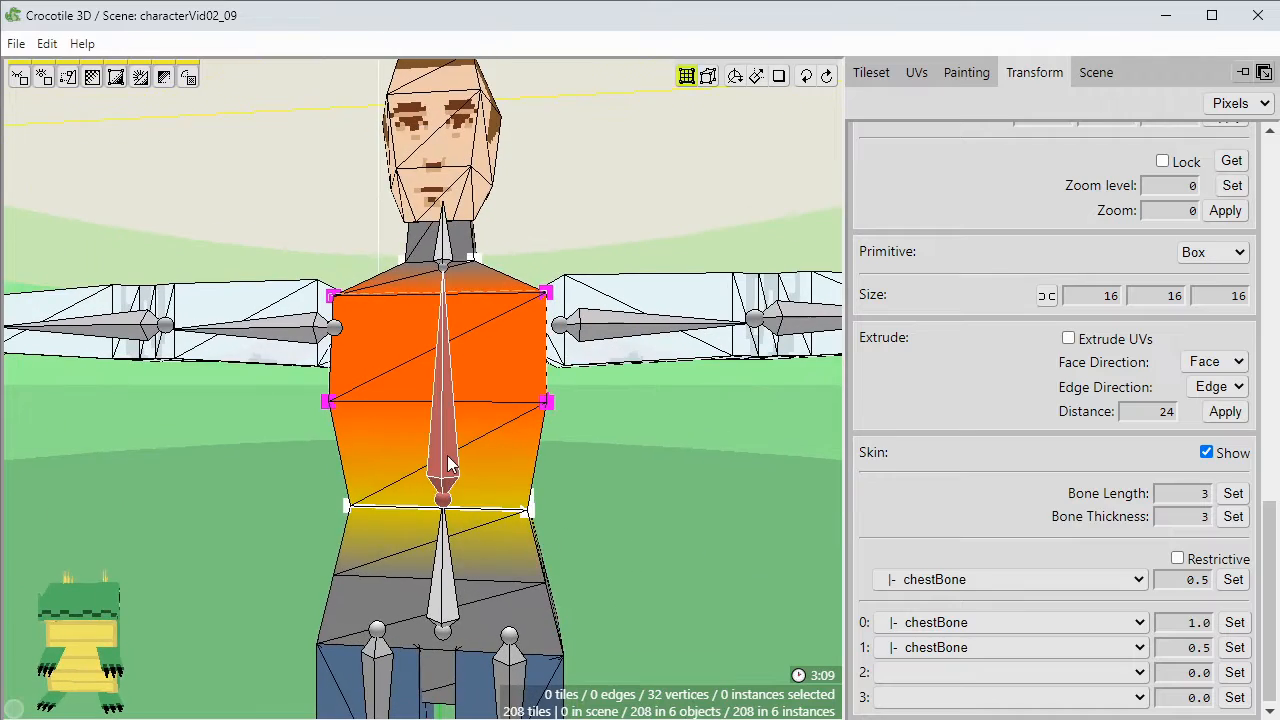
Check the weight blend between the pelvis and chest bones around the waist from several angles.
left_click(449, 570)
left_click(443, 490)
left_click(443, 496)
key("space")
left_click_drag(528, 512, 480, 516)
left_click_drag(588, 489, 598, 459)
key("space")
key("space")
key("space")
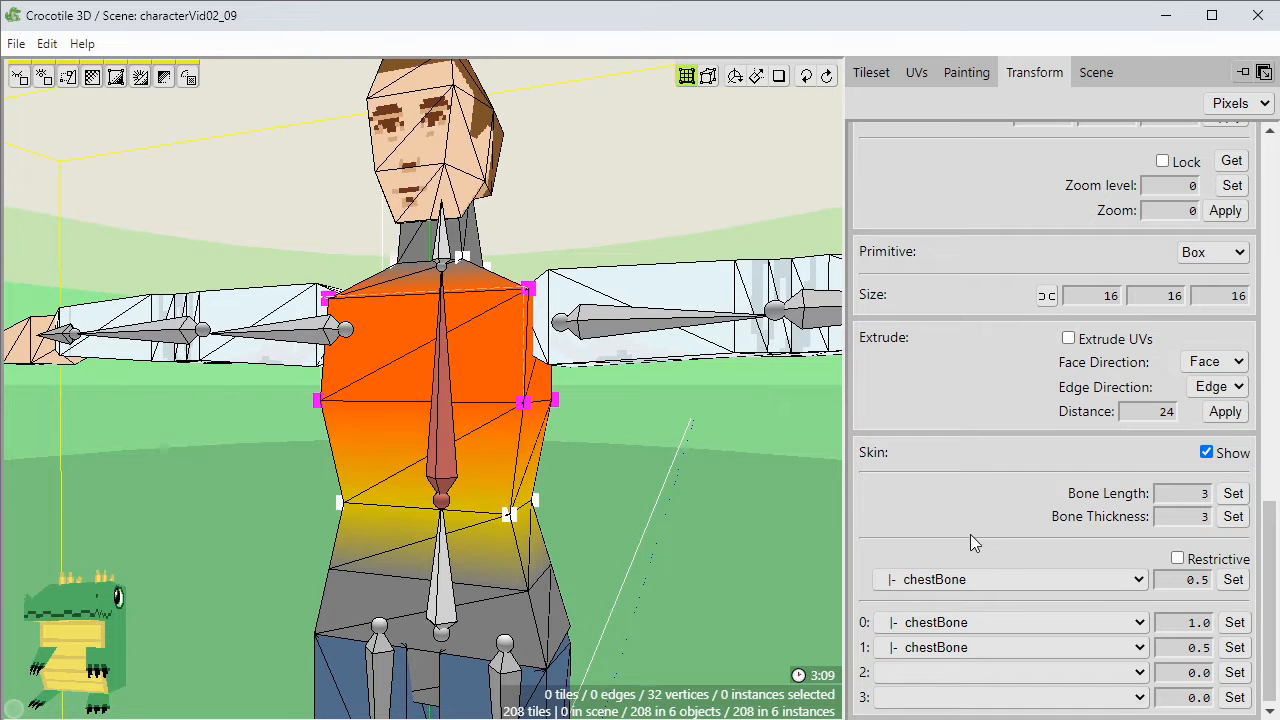
Select the torso vertices around the base of the neck and apply a slot 0 chestBone weight of 0.5.
key("space")
left_click_drag(663, 493, 647, 458)
key("space")
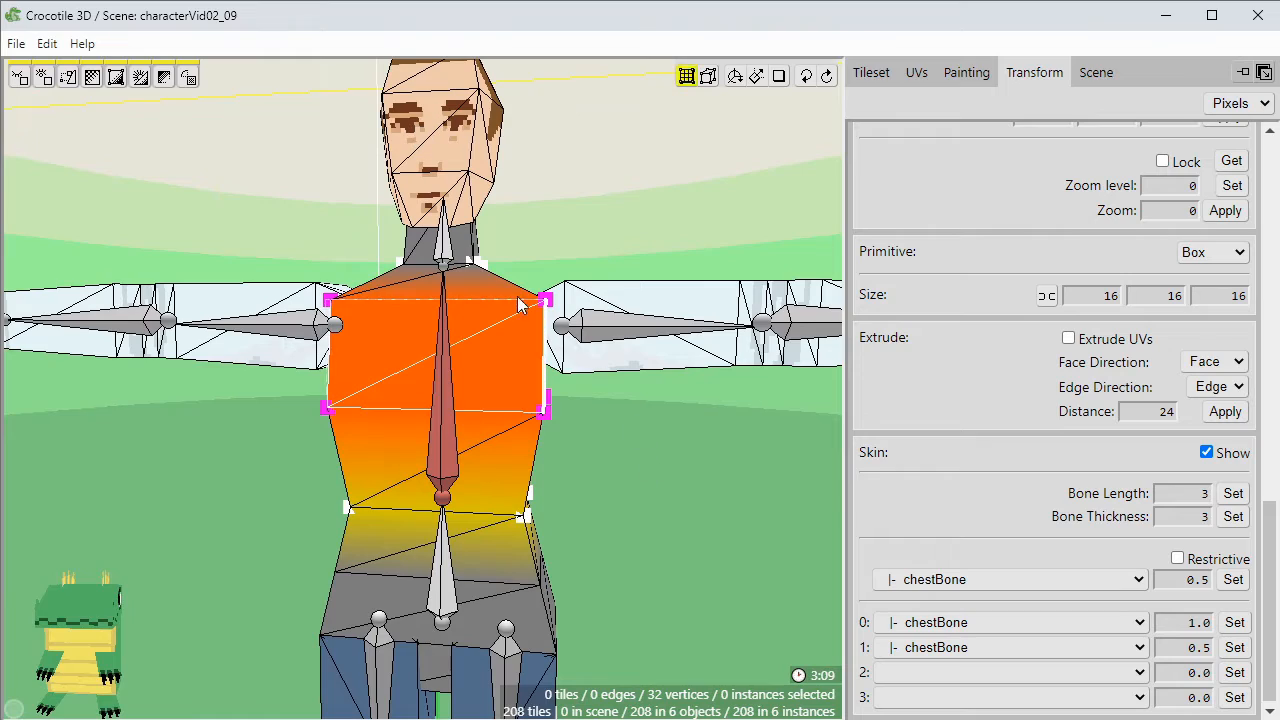
key("space")
left_click_drag(530, 262, 550, 260)
key("space")
left_click(539, 256)
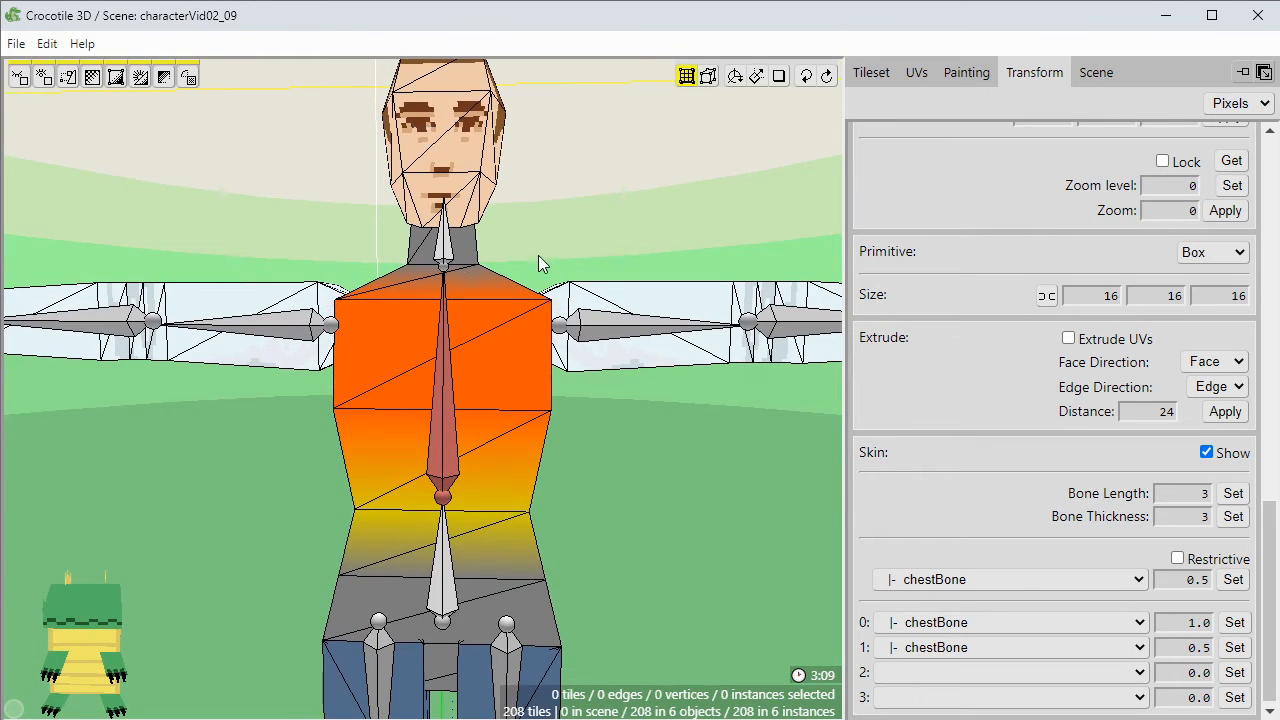
left_click_drag(381, 284, 356, 290)
key("space")
left_click_drag(483, 344, 528, 343)
key("space")
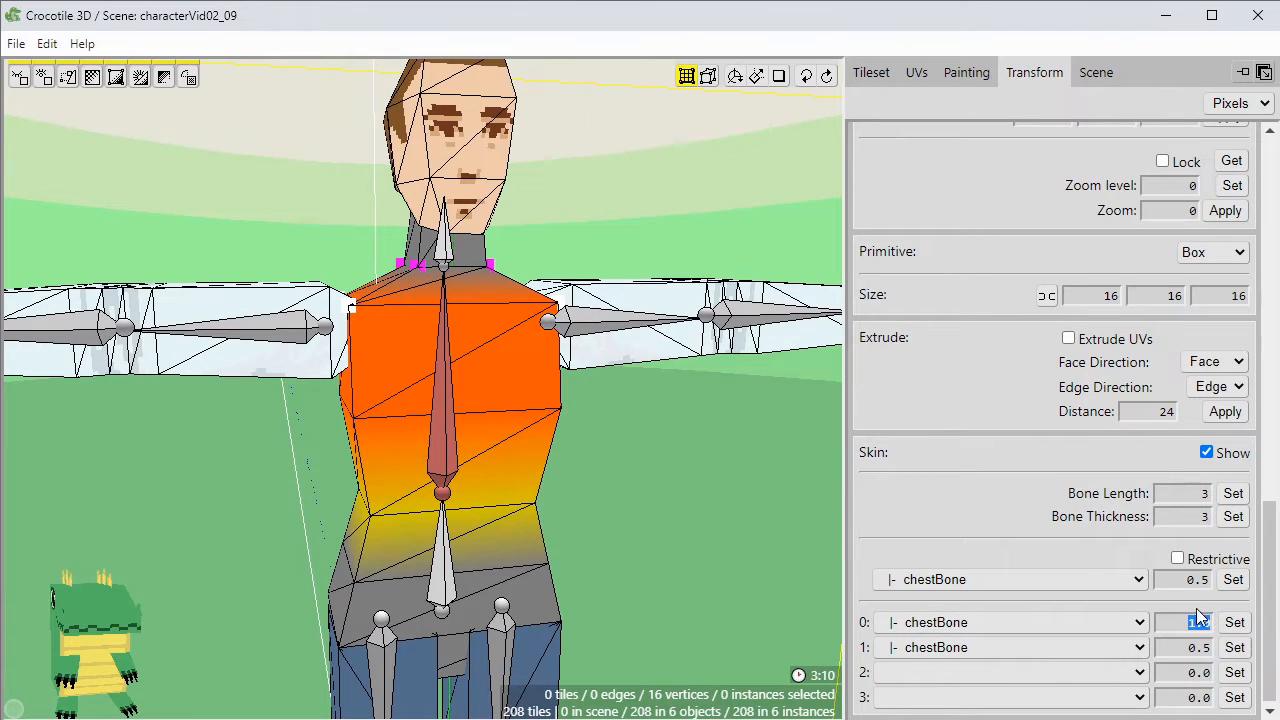
type("0.5")
left_click(1235, 623)
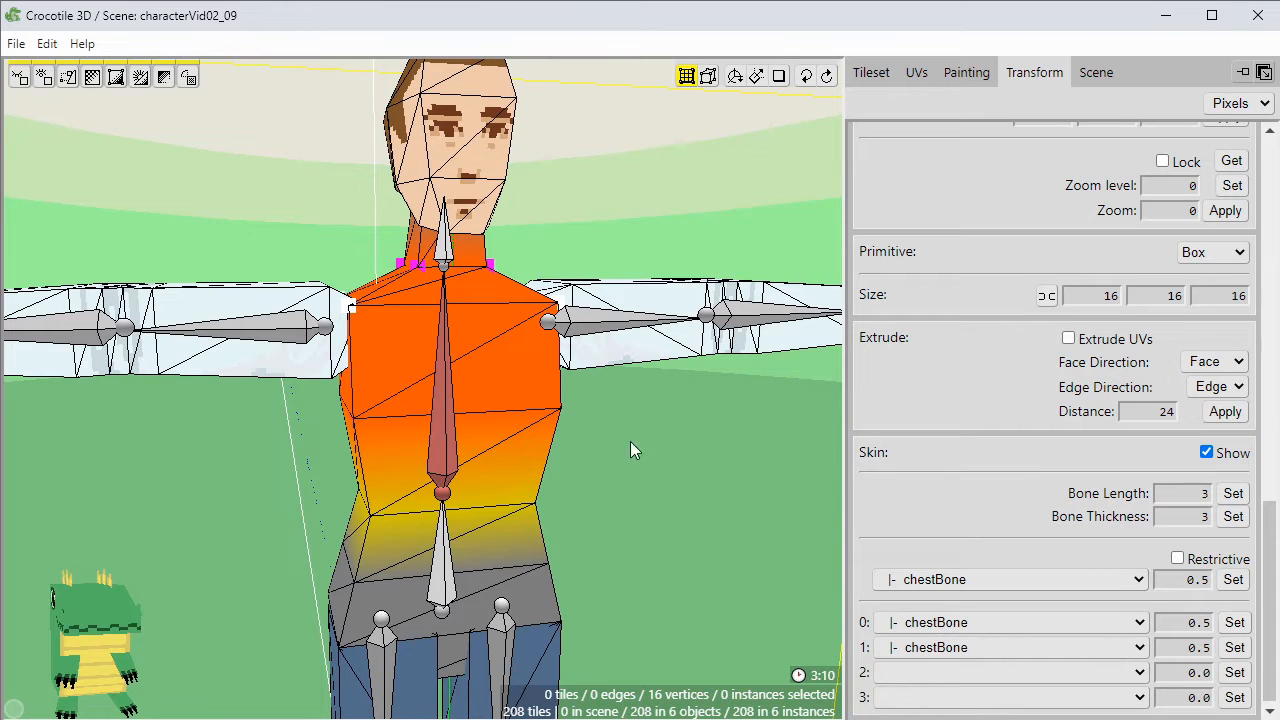
Assign neckBone to slot 1 of the neck-base vertices and apply it with a weight of 0.5.
right_click_drag(630, 430, 757, 477)
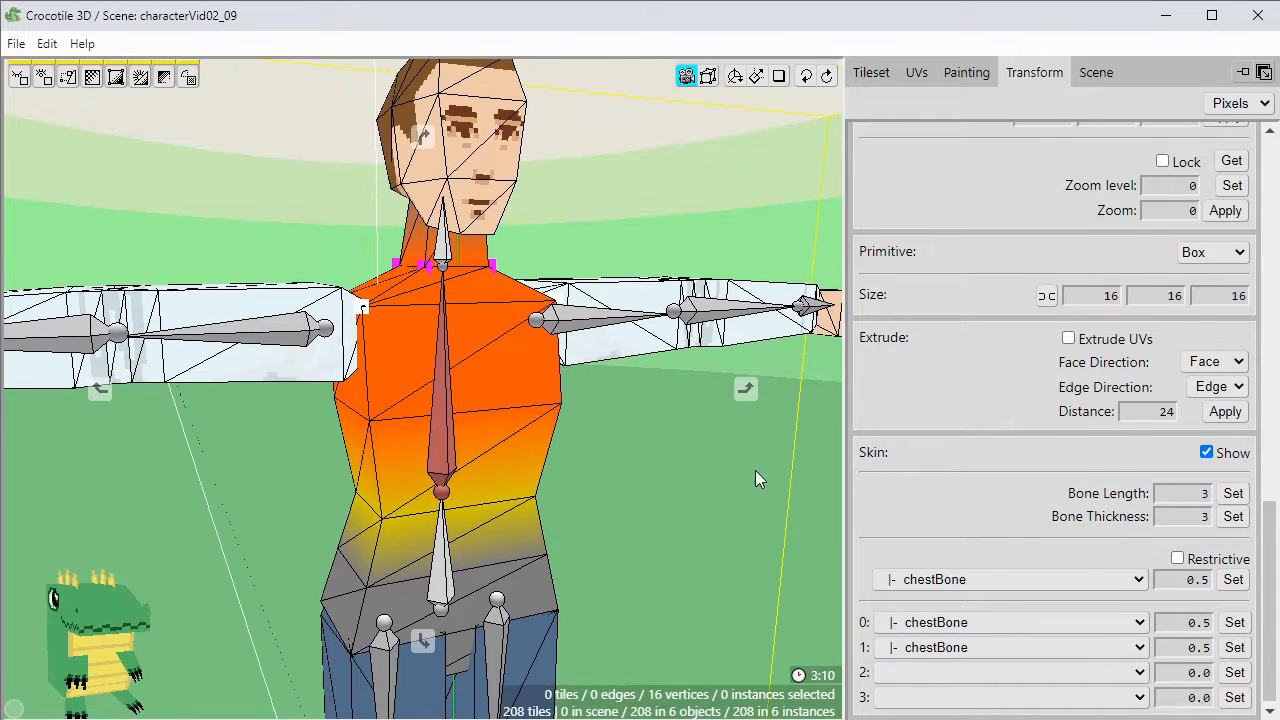
left_click(1037, 652)
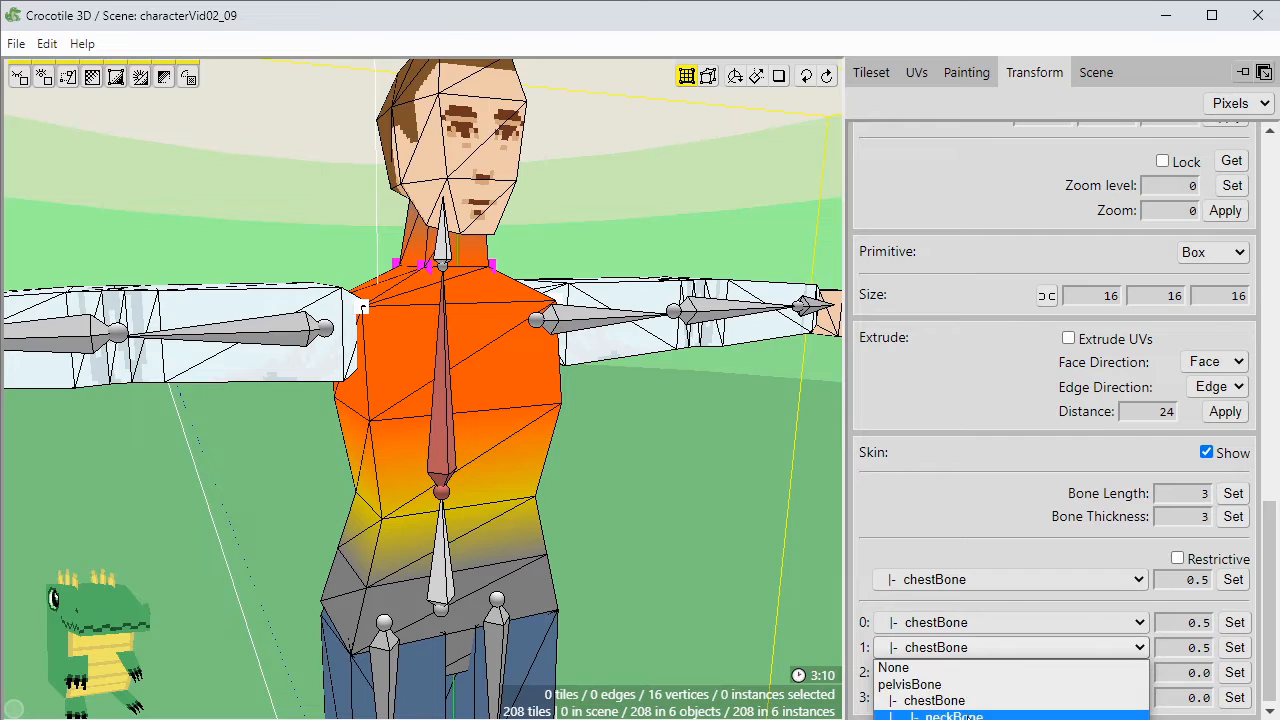
left_click(955, 714)
left_click(1235, 648)
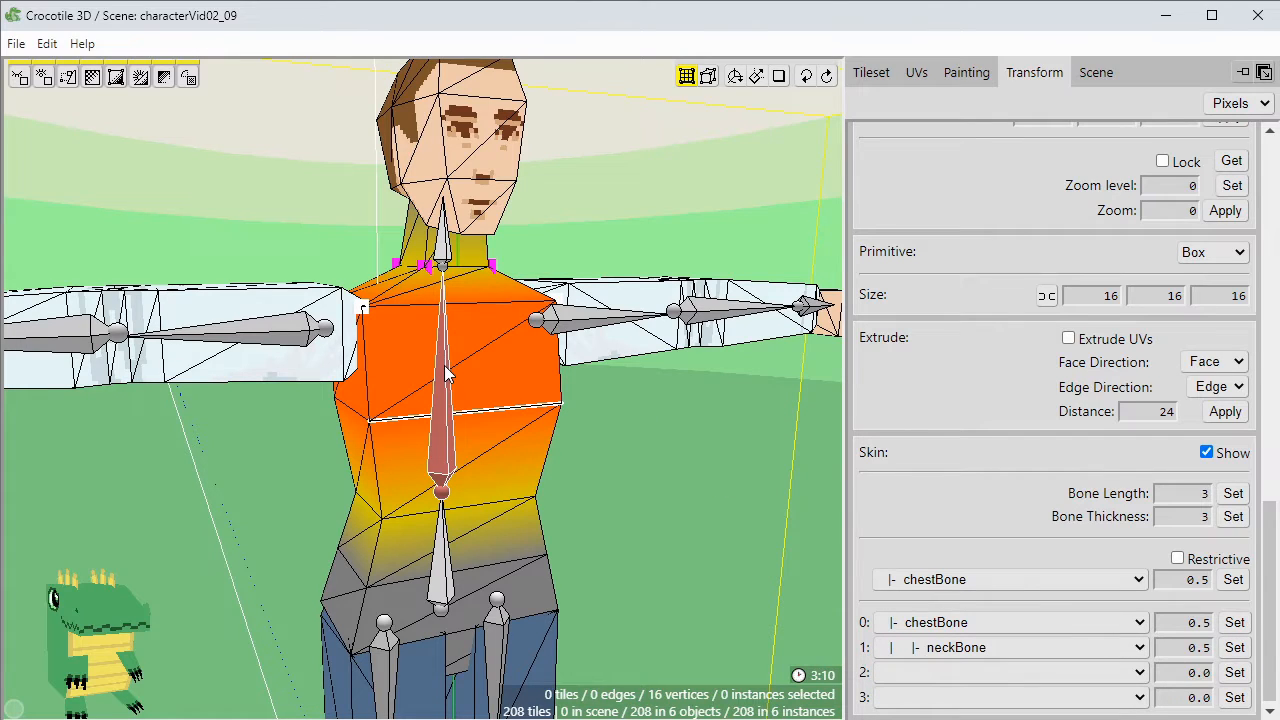
Display neckBone's skin weights and check the blend around the neck and shoulders.
left_click(948, 579)
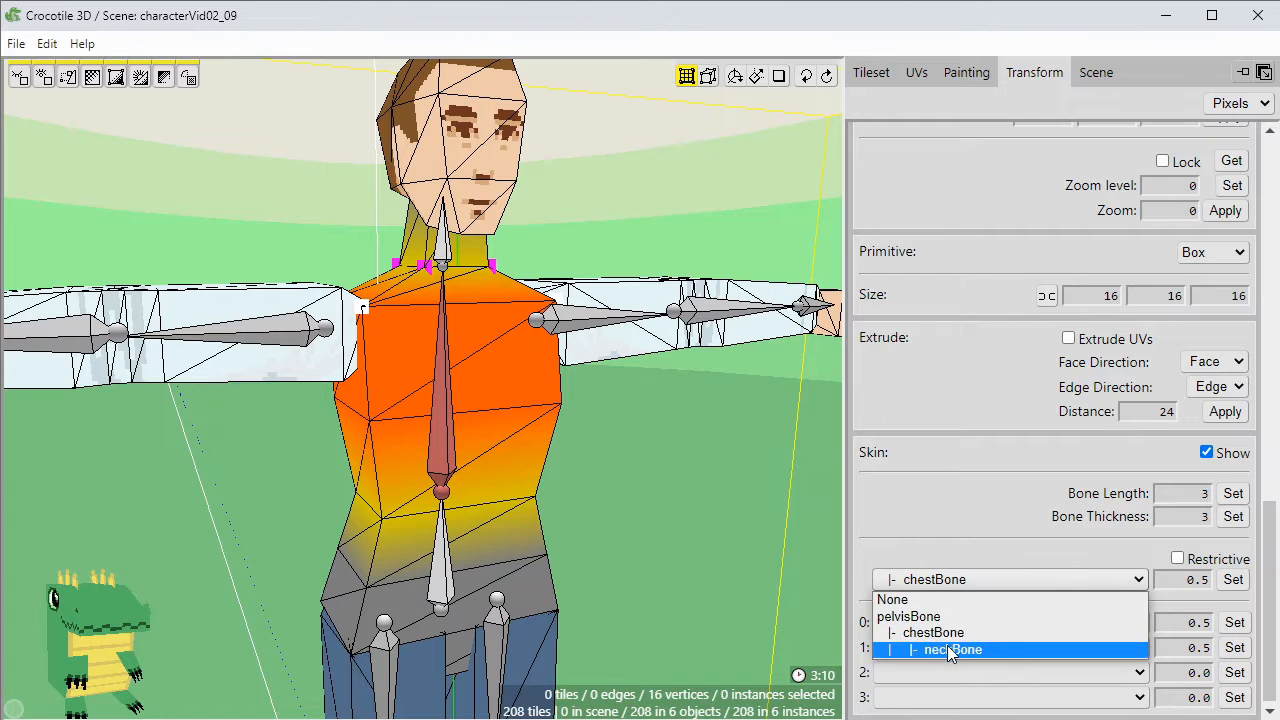
left_click(947, 645)
left_click(933, 648)
left_click(720, 510)
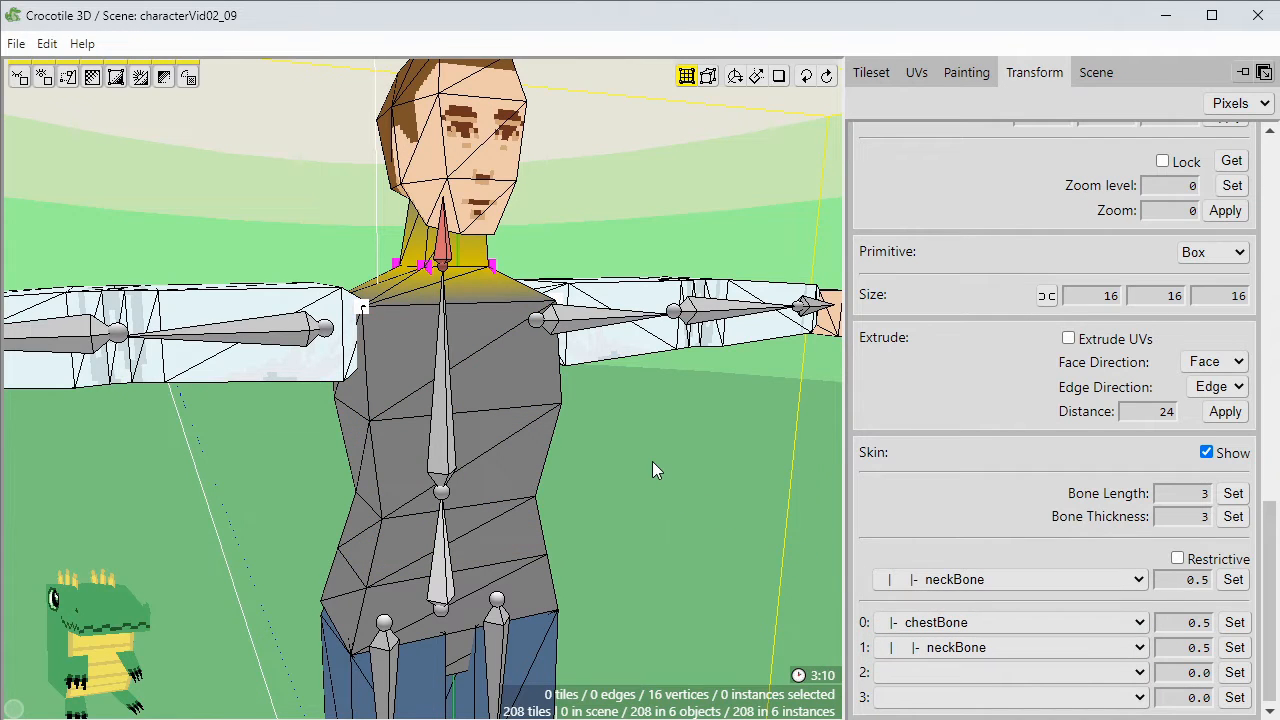
left_click_drag(652, 461, 625, 461)
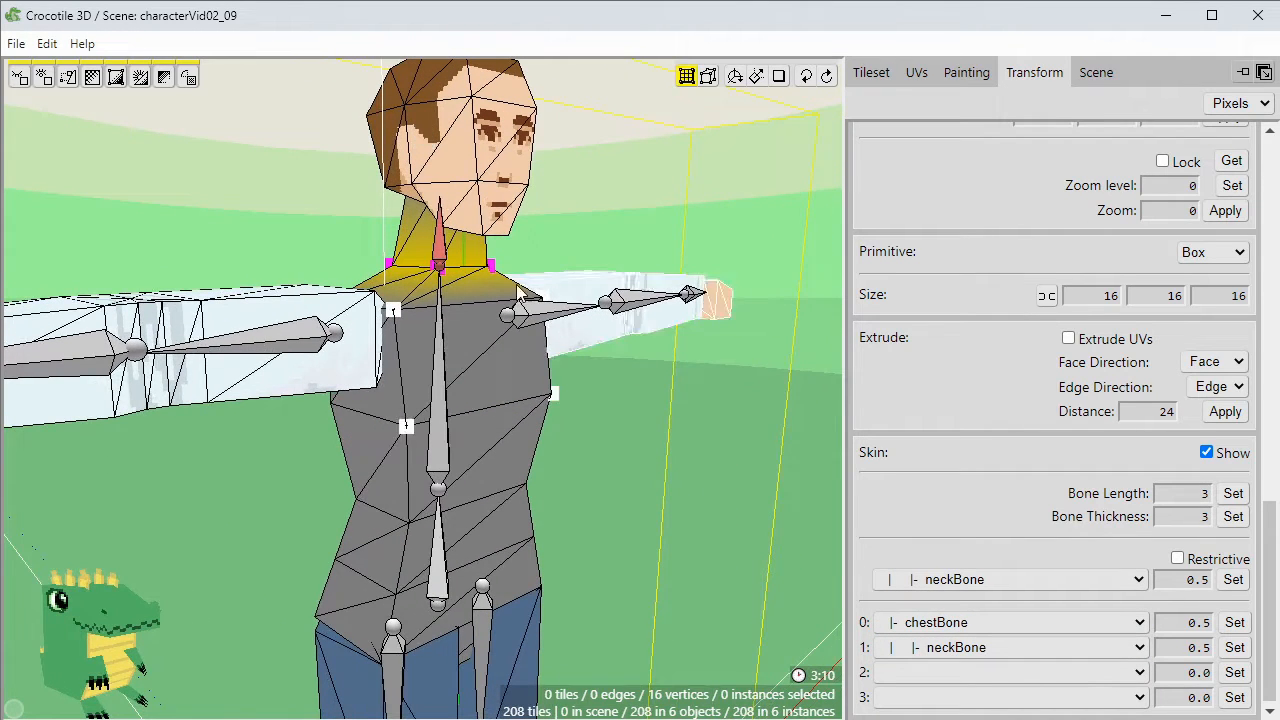
Select the upper neck vertices, set their slot 0 bone to neckBone with a weight of 1, and clear the selection.
left_click_drag(346, 236, 574, 130)
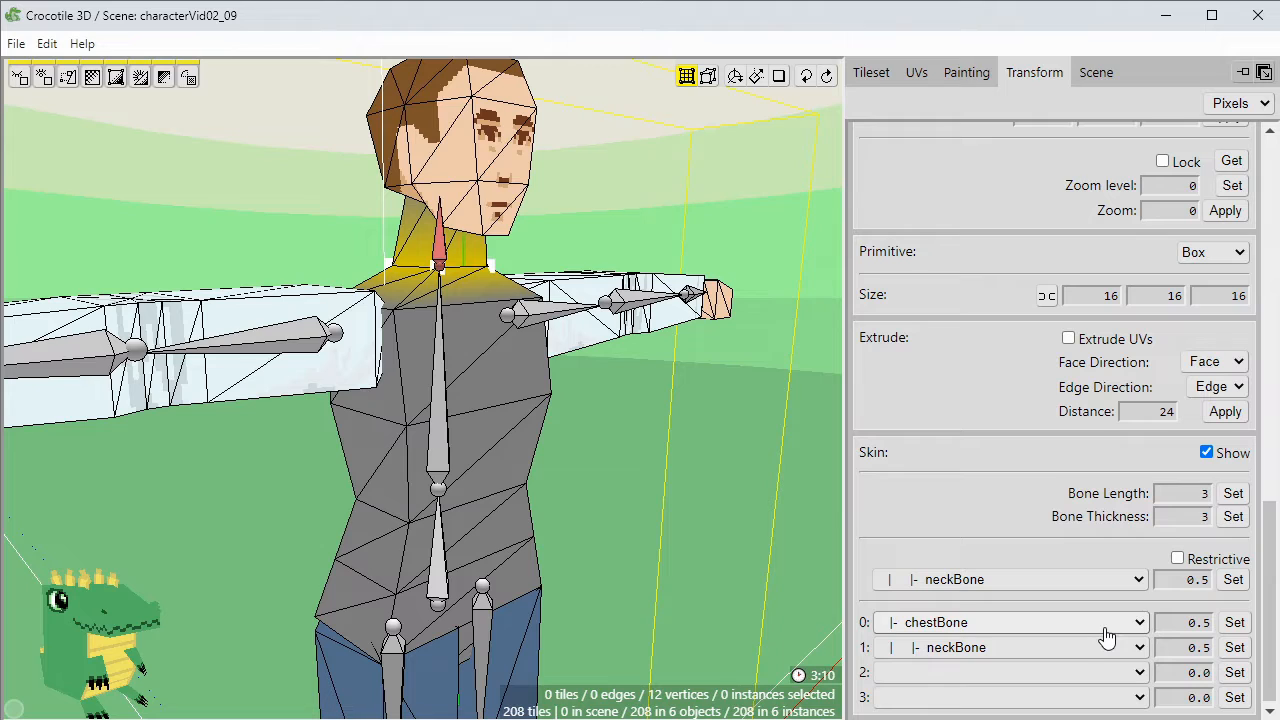
left_click(1069, 621)
left_click(1071, 689)
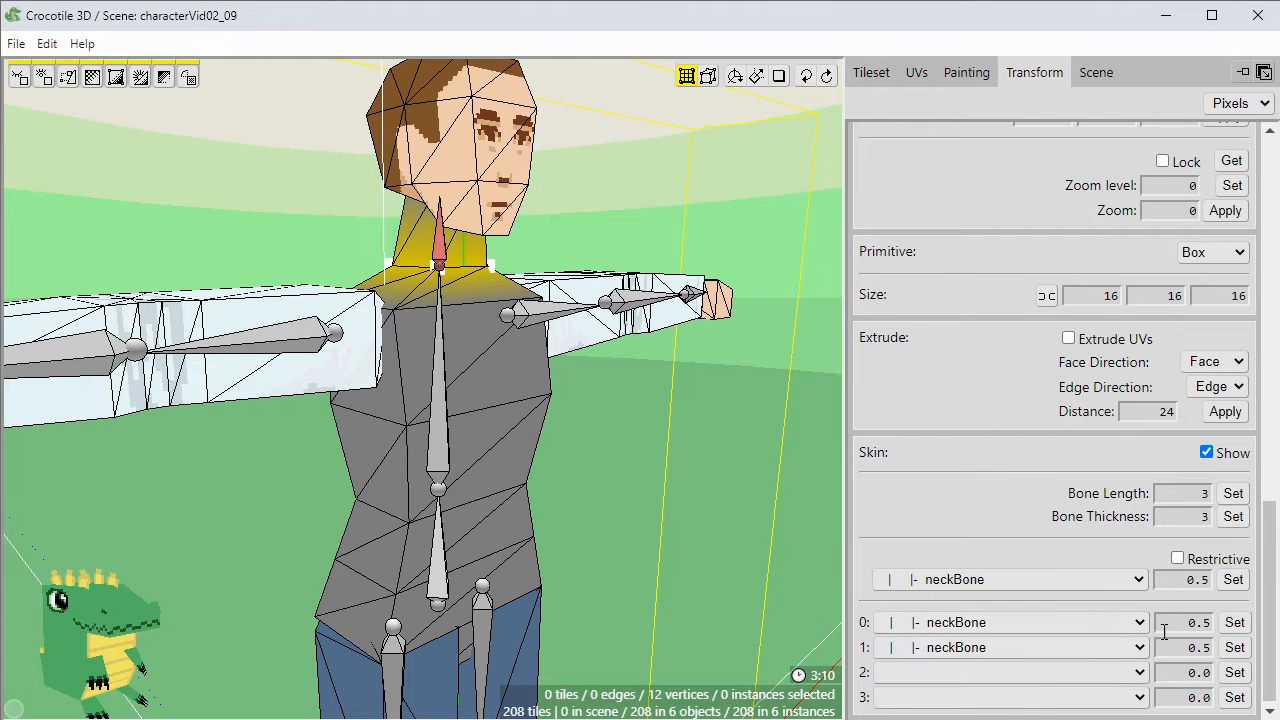
double_click(1174, 624)
type("1")
left_click(717, 497)
left_click(718, 496)
Save the scene with the torso skin weights assigned.
key("space")
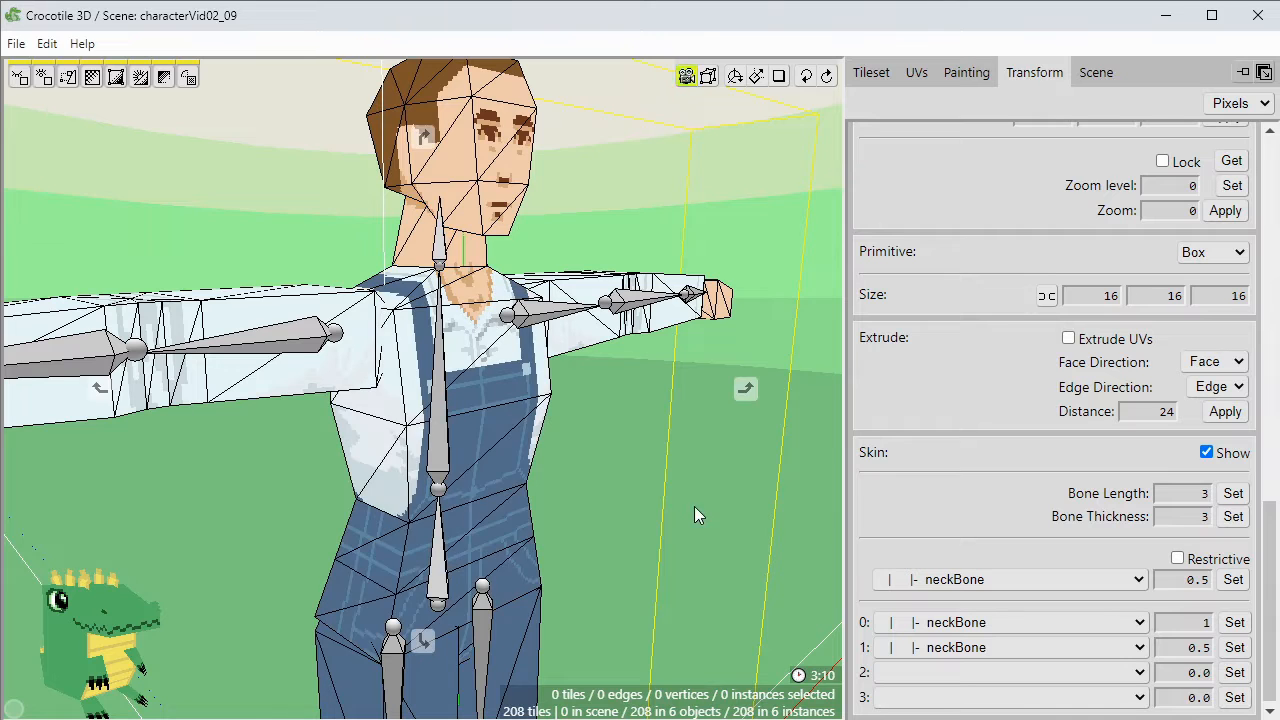
left_click_drag(694, 506, 644, 486)
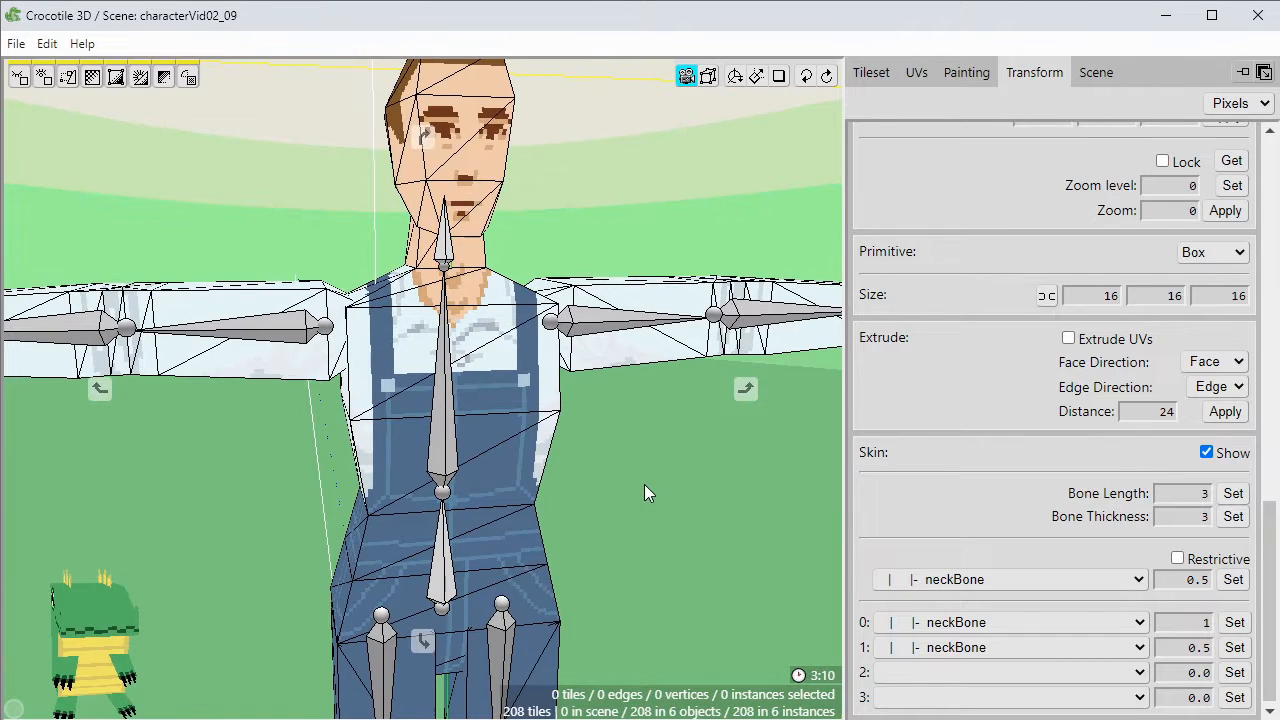
key("space")
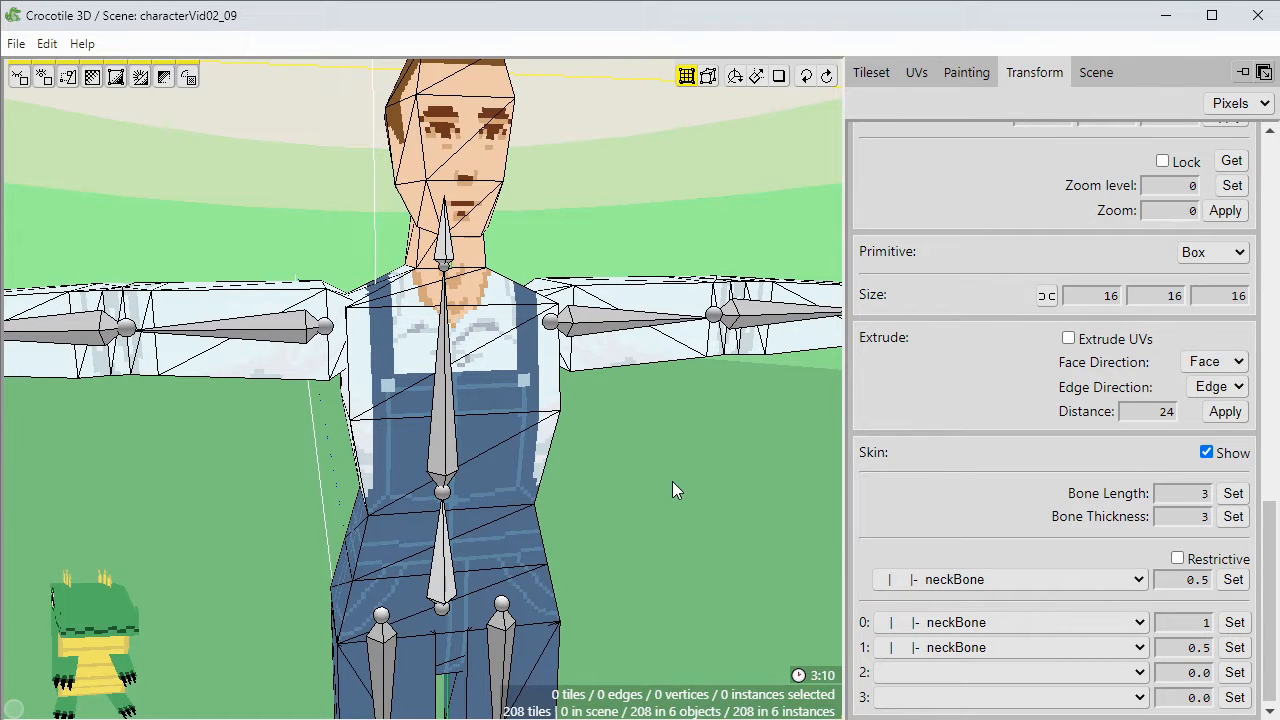
key("space")
left_click_drag(672, 481, 639, 507)
key("space")
key("ctrl+s")
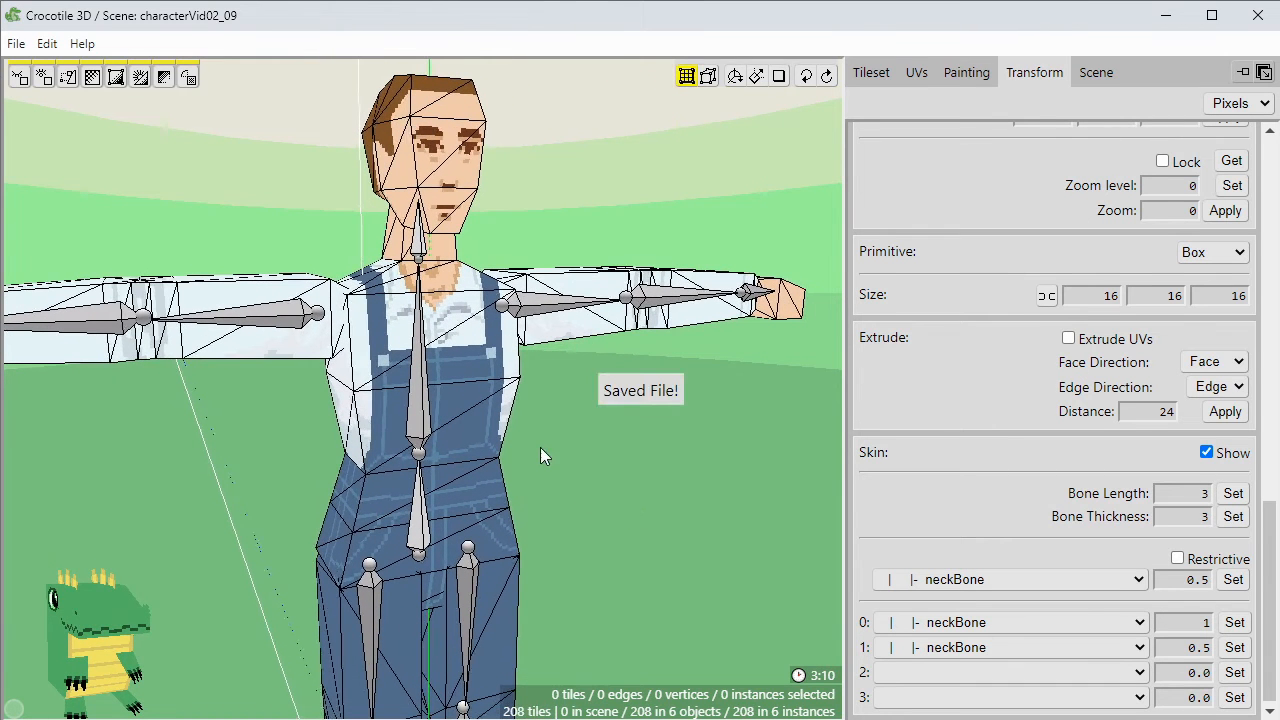
Test-rotate the chest bone to check how the torso mesh deforms, undo the rotation and deselect the bone.
key("space")
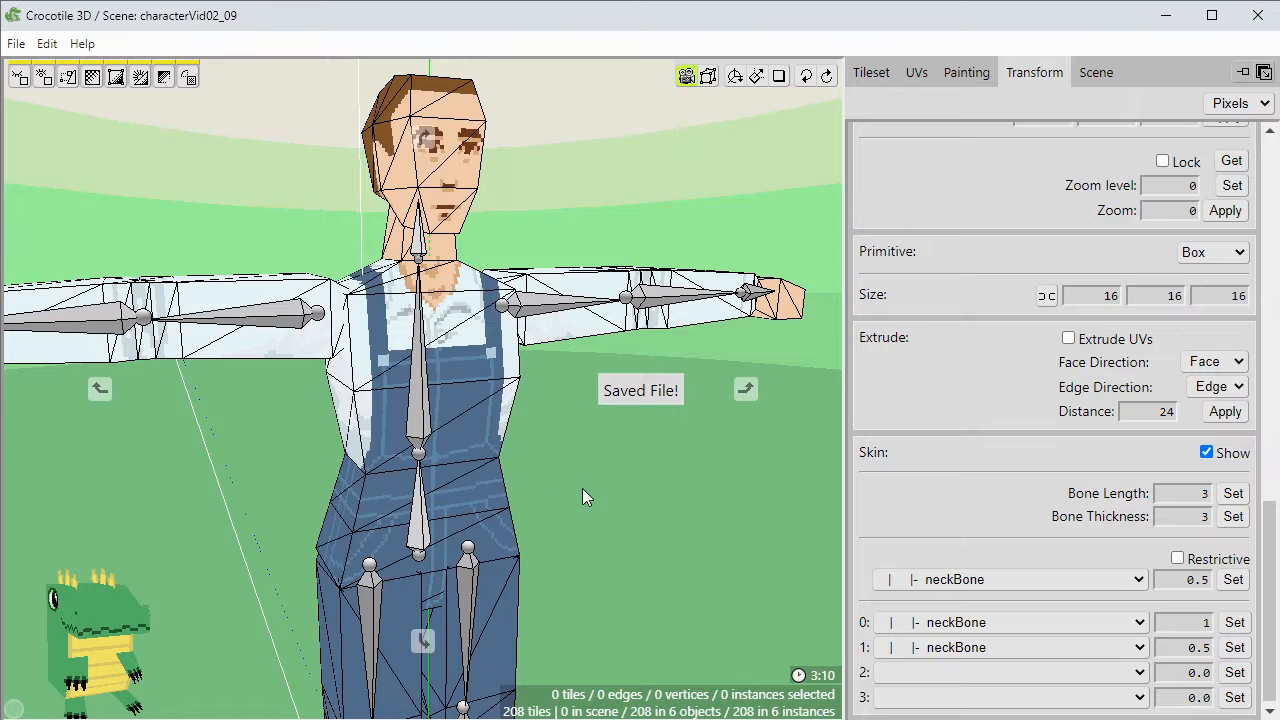
left_click_drag(582, 488, 594, 489)
key("space")
left_click(432, 415)
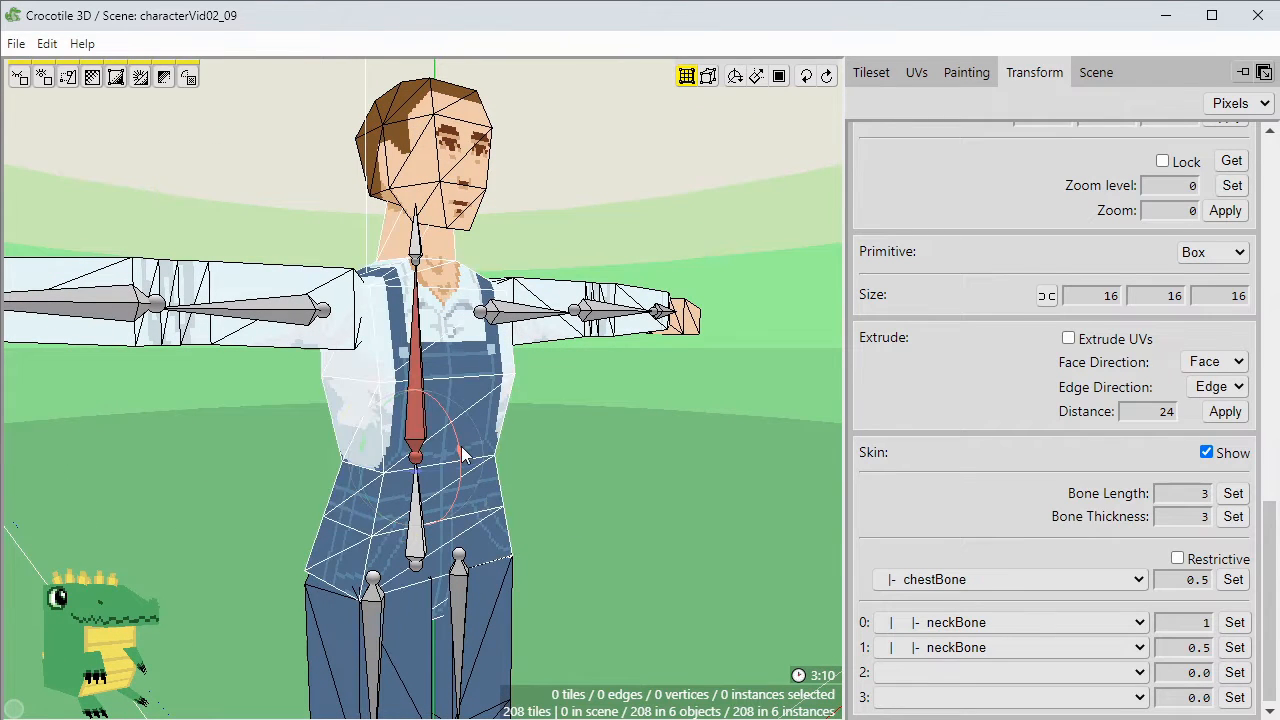
mouse_move(460, 452)
left_mouse_down()
mouse_move(466, 472)
mouse_move(474, 462)
mouse_move(449, 432)
mouse_move(452, 478)
mouse_move(455, 454)
left_mouse_up()
middle_click_drag(508, 457, 489, 462)
middle_click_drag(467, 417, 531, 451)
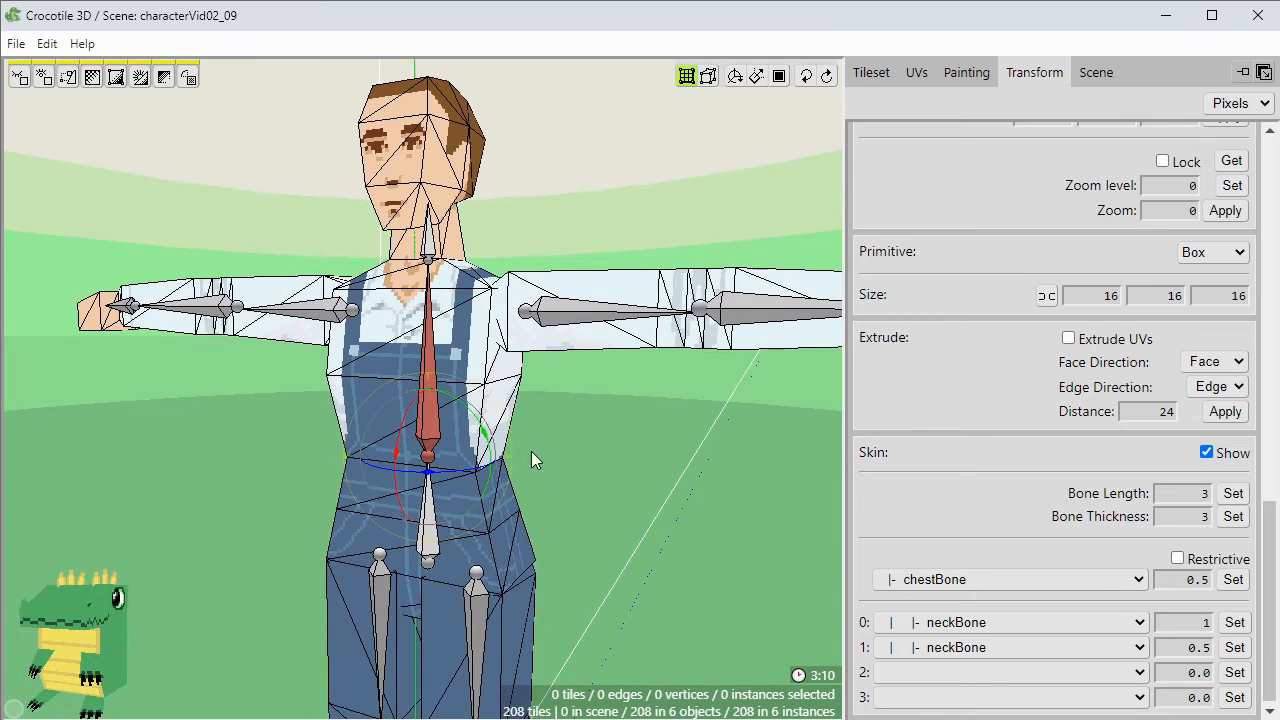
mouse_move(482, 429)
left_mouse_down()
mouse_move(500, 452)
mouse_move(471, 410)
mouse_move(494, 448)
left_mouse_up()
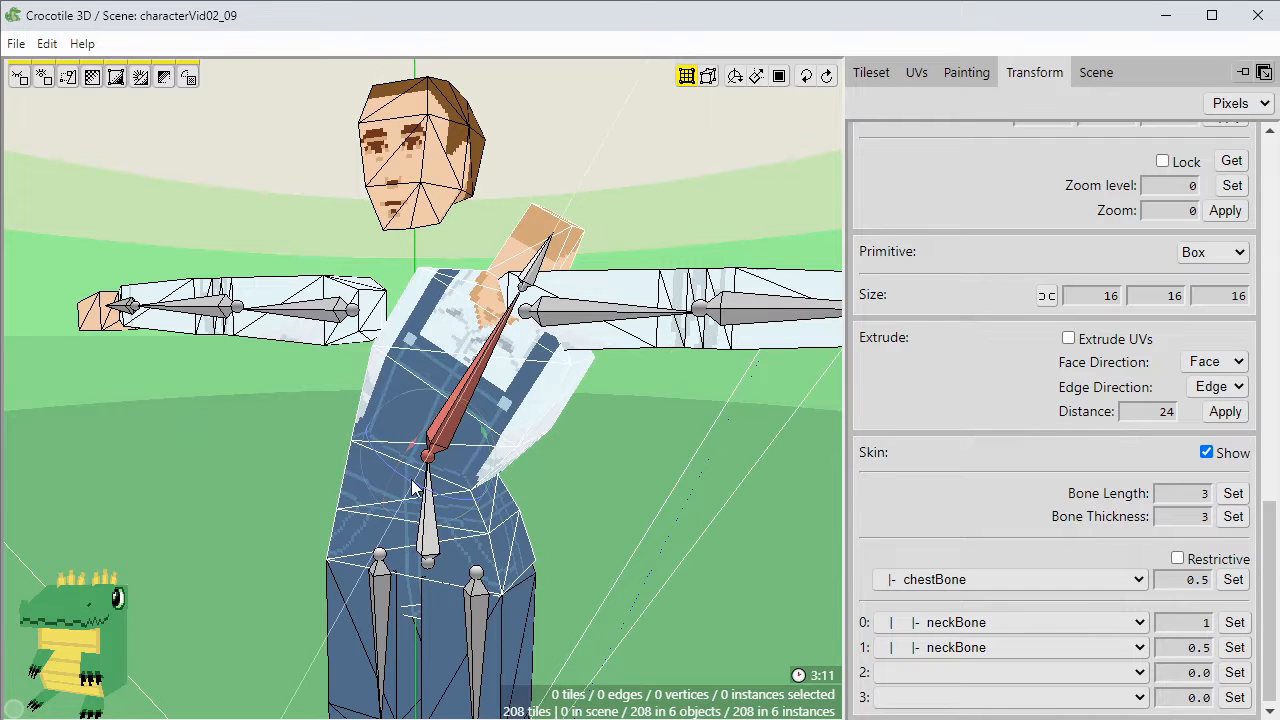
mouse_move(412, 488)
left_mouse_down()
mouse_move(434, 497)
mouse_move(382, 466)
mouse_move(401, 477)
left_mouse_up()
middle_click_drag(445, 487, 553, 516)
key("ctrl+z")
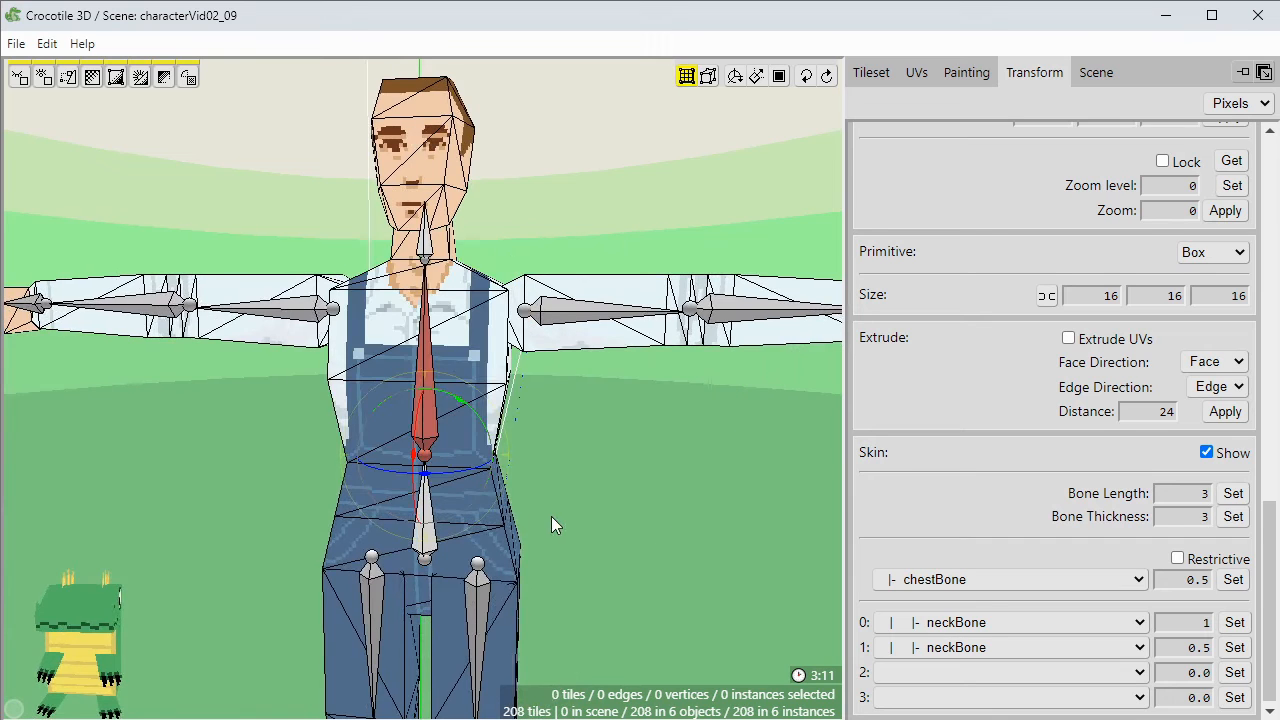
key("Escape")
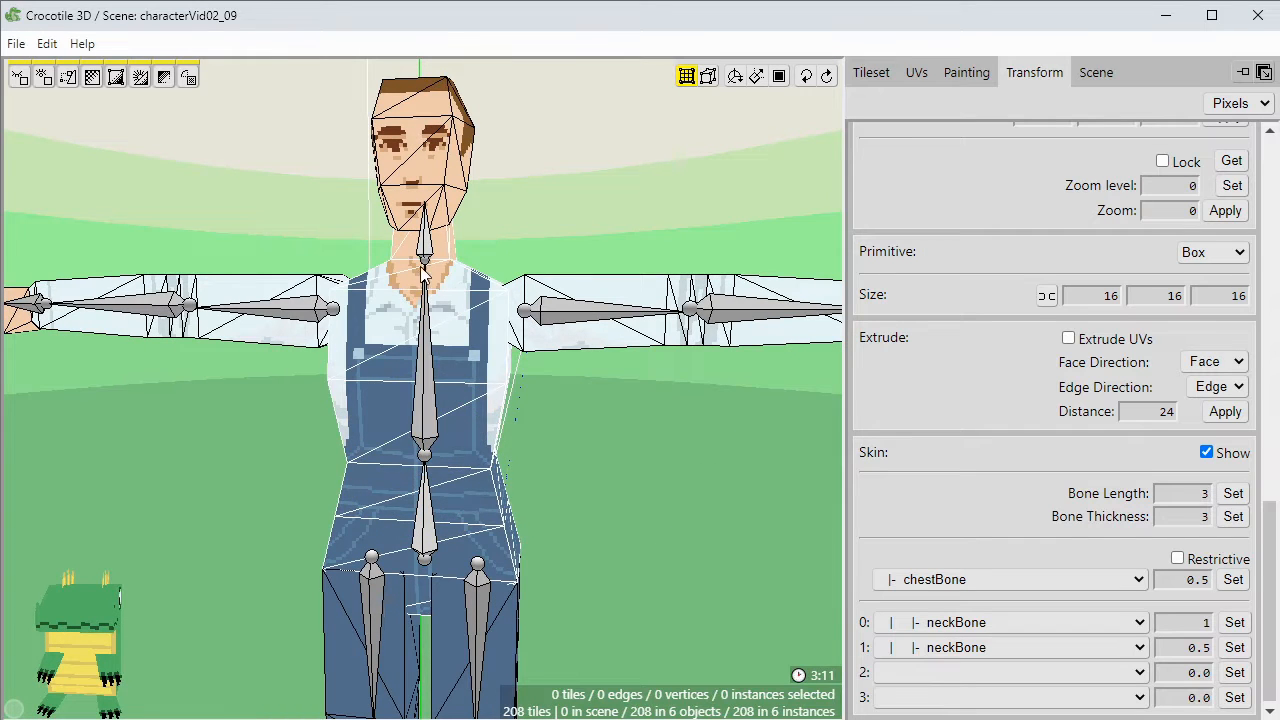
Test-rotate the neck bone to check the neck's deformation, and undo the rotation.
left_click(424, 266)
middle_click_drag(424, 266, 449, 329)
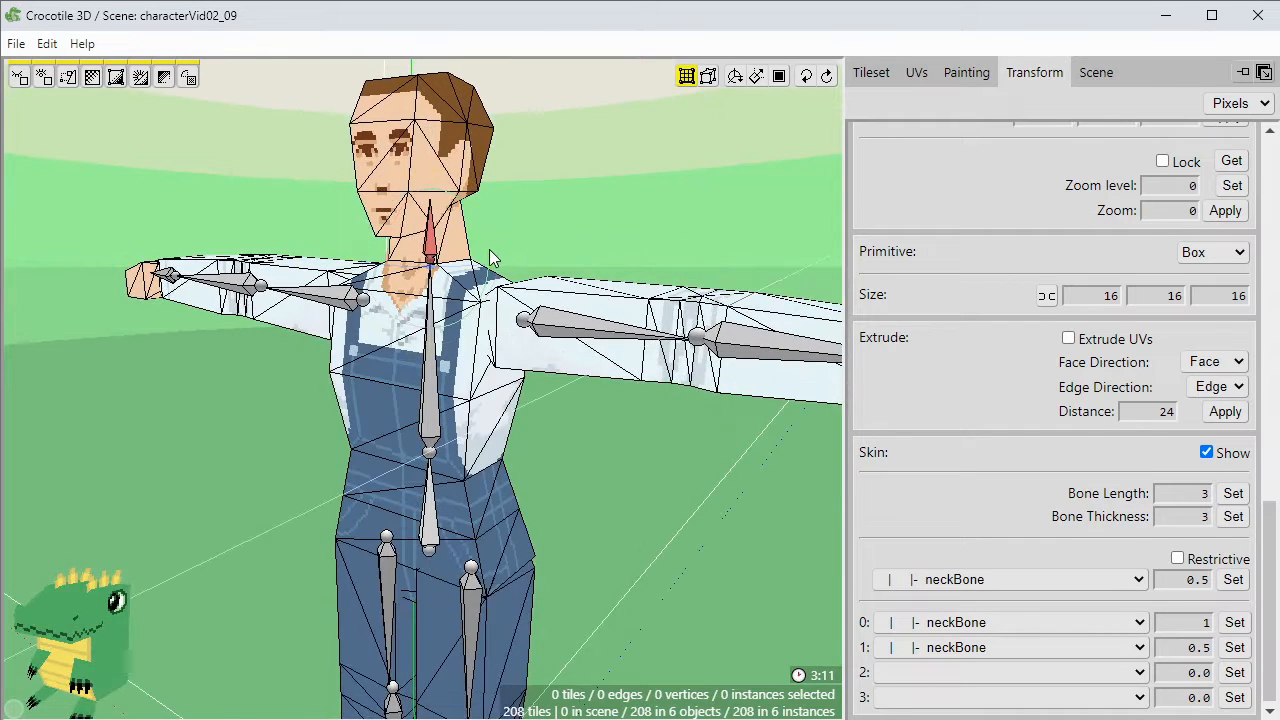
mouse_move(487, 245)
left_mouse_down()
mouse_move(497, 282)
mouse_move(474, 222)
mouse_move(483, 249)
left_mouse_up()
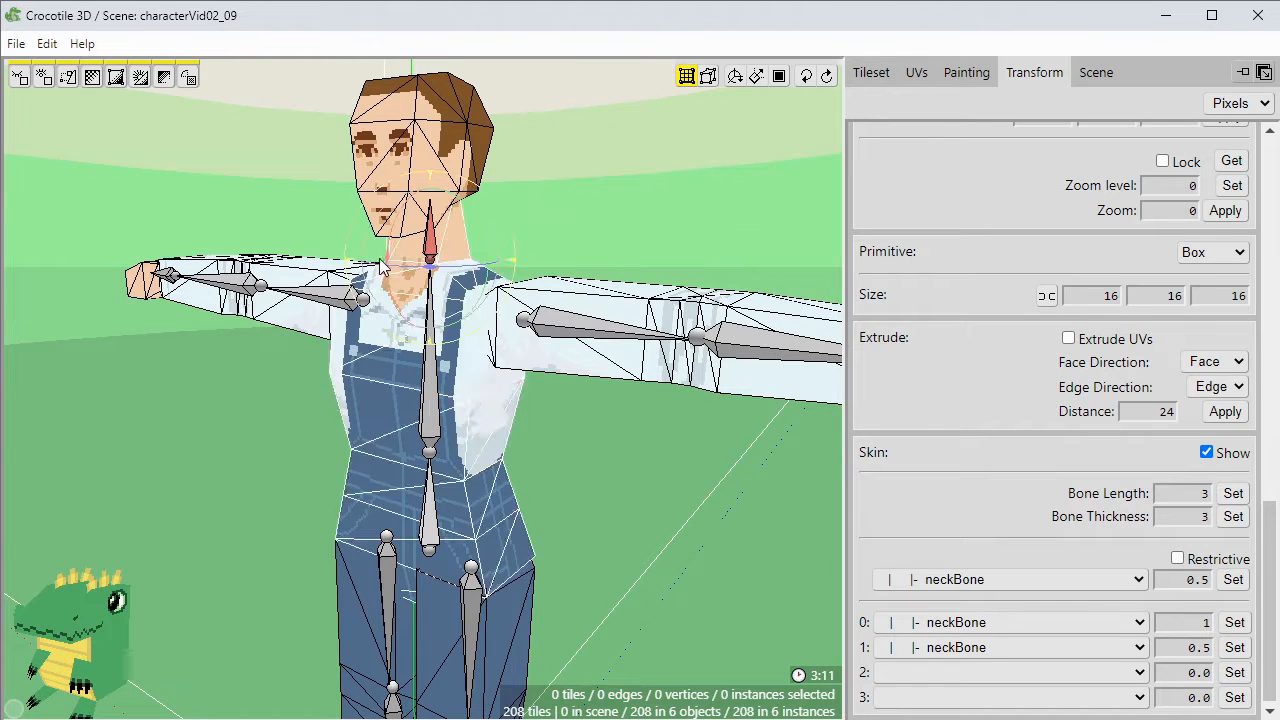
left_click_drag(404, 224, 440, 330)
key("ctrl+z")
Clear the bone selection and parent the head object to neckBone in the scene hierarchy.
right_click_drag(541, 530, 625, 538)
left_click_drag(606, 537, 636, 541)
left_click(614, 537)
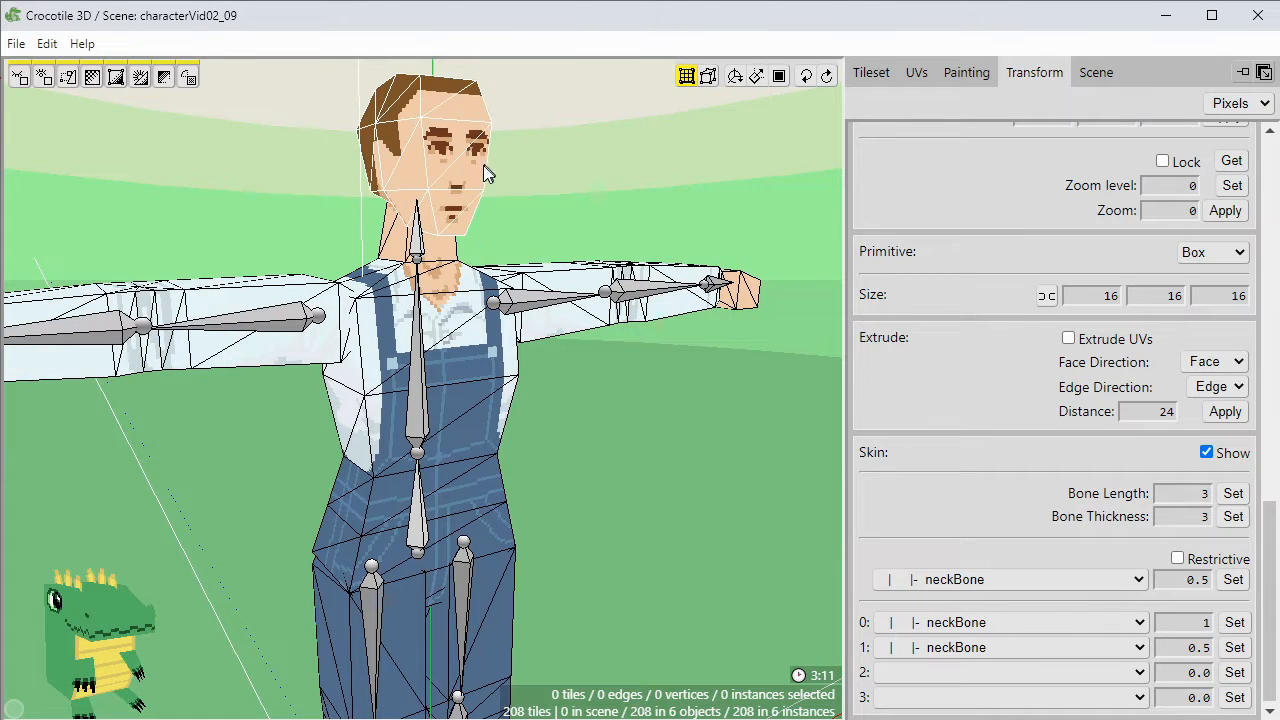
left_click(1097, 76)
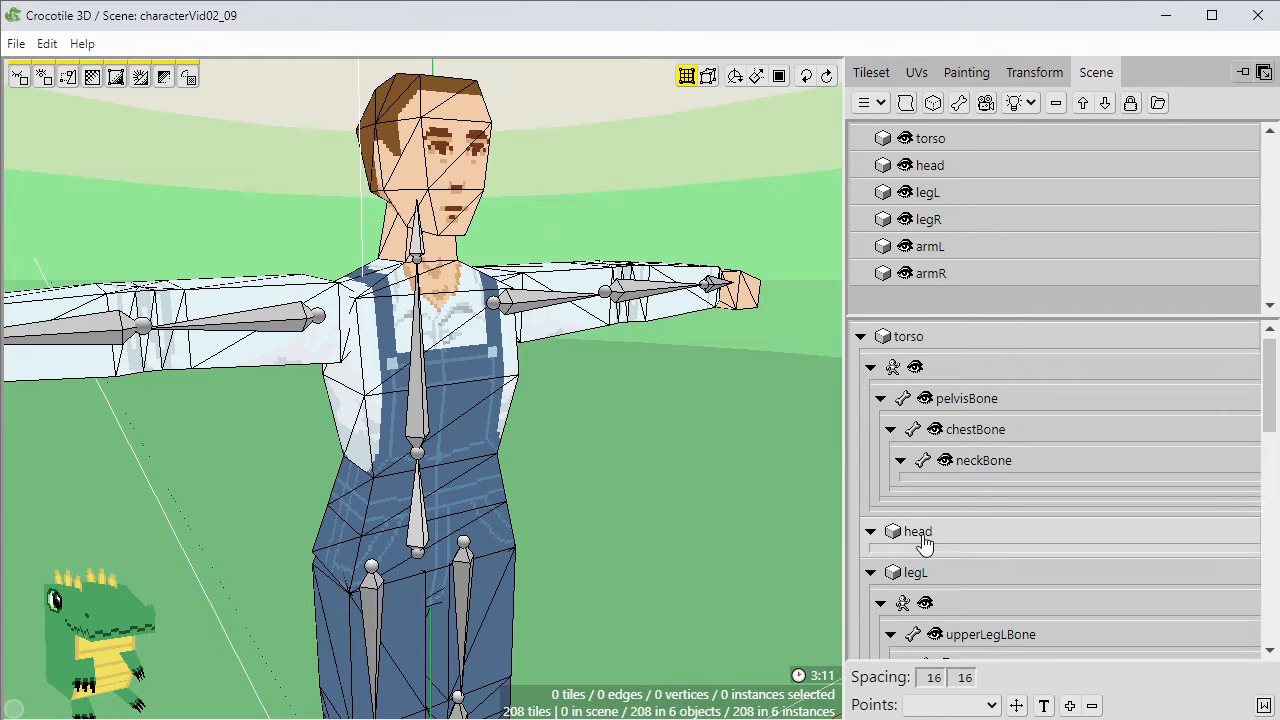
left_click_drag(924, 543, 990, 495)
Test-rotate the neck bone and the head to check their parenting, undo the rotations and deselect the head.
left_click(418, 244)
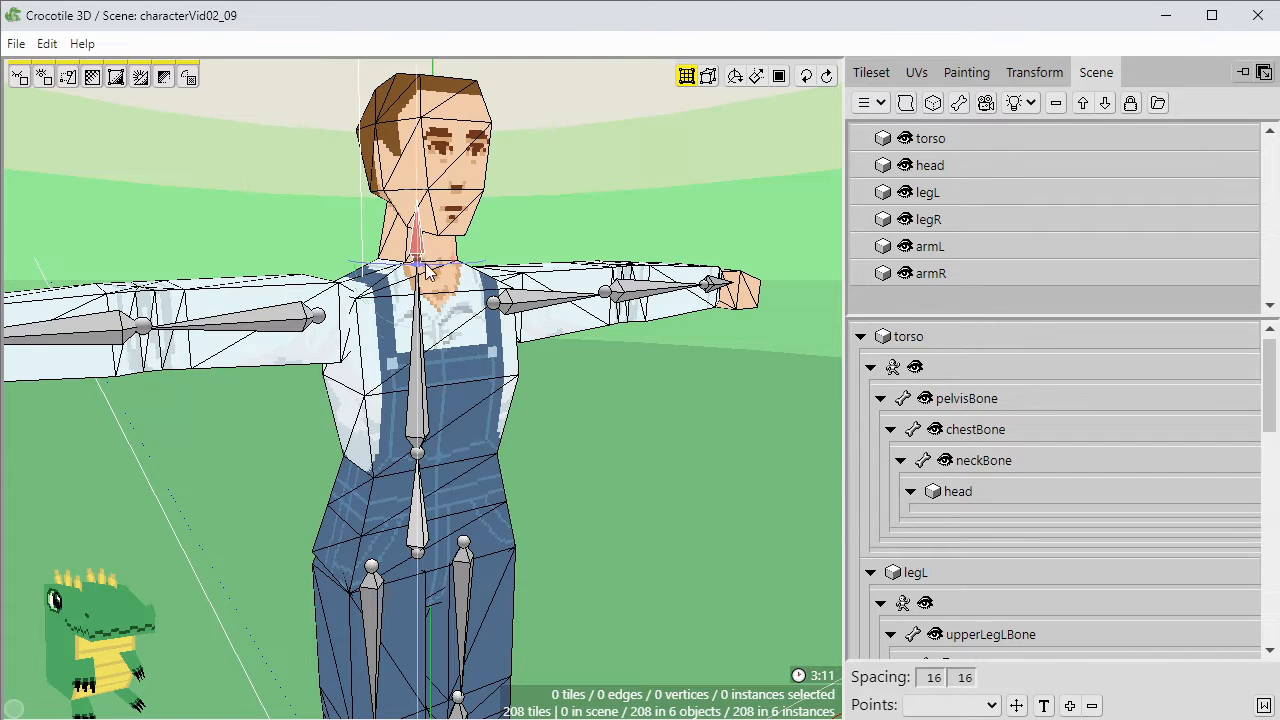
left_click_drag(450, 255, 341, 206)
key("space")
left_click(398, 152)
middle_click_drag(341, 207, 240, 210)
middle_click_drag(283, 156, 541, 360)
key("ctrl+z")
key("ctrl+z")
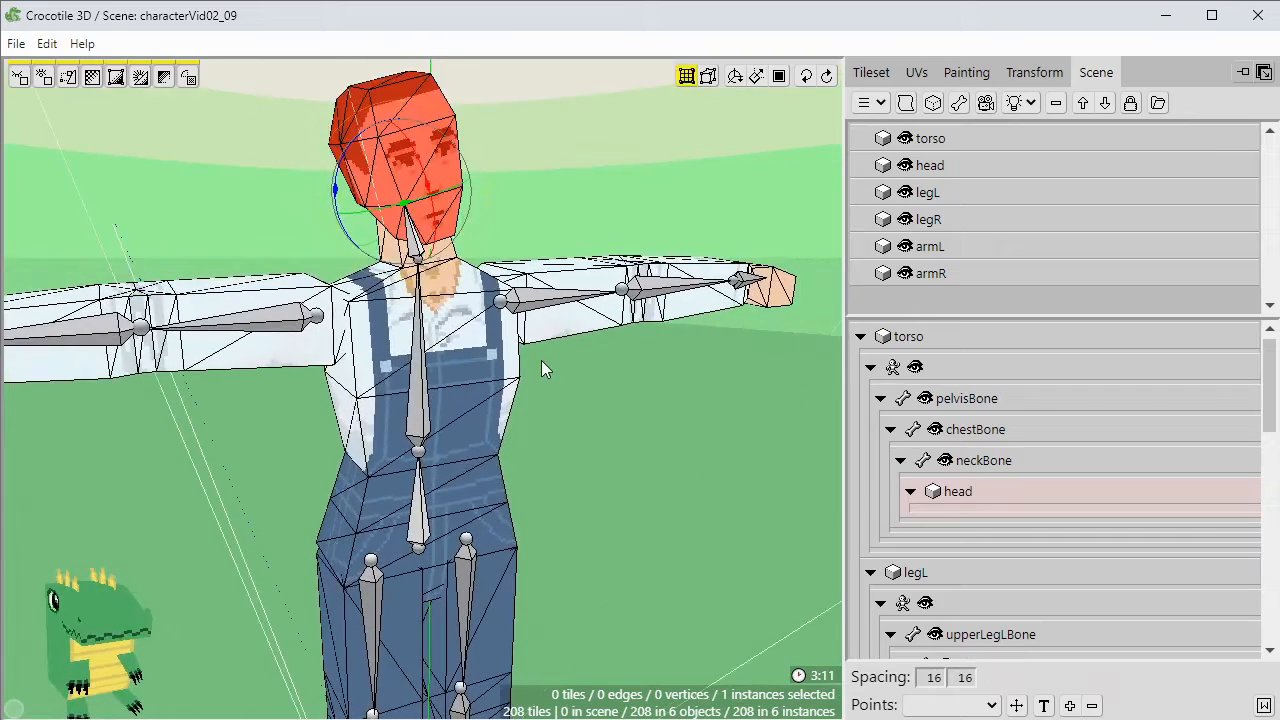
middle_click_drag(576, 401, 571, 404)
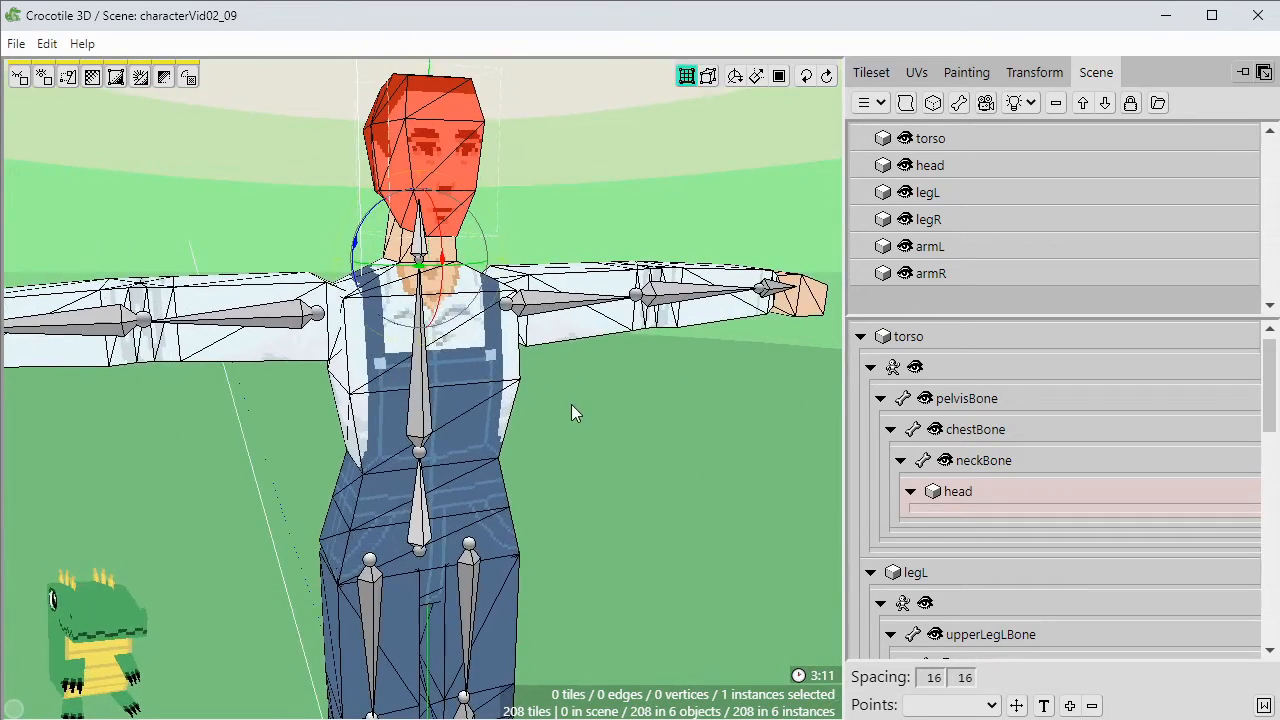
left_click(565, 410)
Open the armL object for editing and select its upper arm bone to display that bone's skin weights.
middle_click_drag(677, 463, 677, 490)
mouse_move(676, 482)
right_mouse_down()
mouse_move(683, 492)
mouse_move(673, 486)
right_mouse_up()
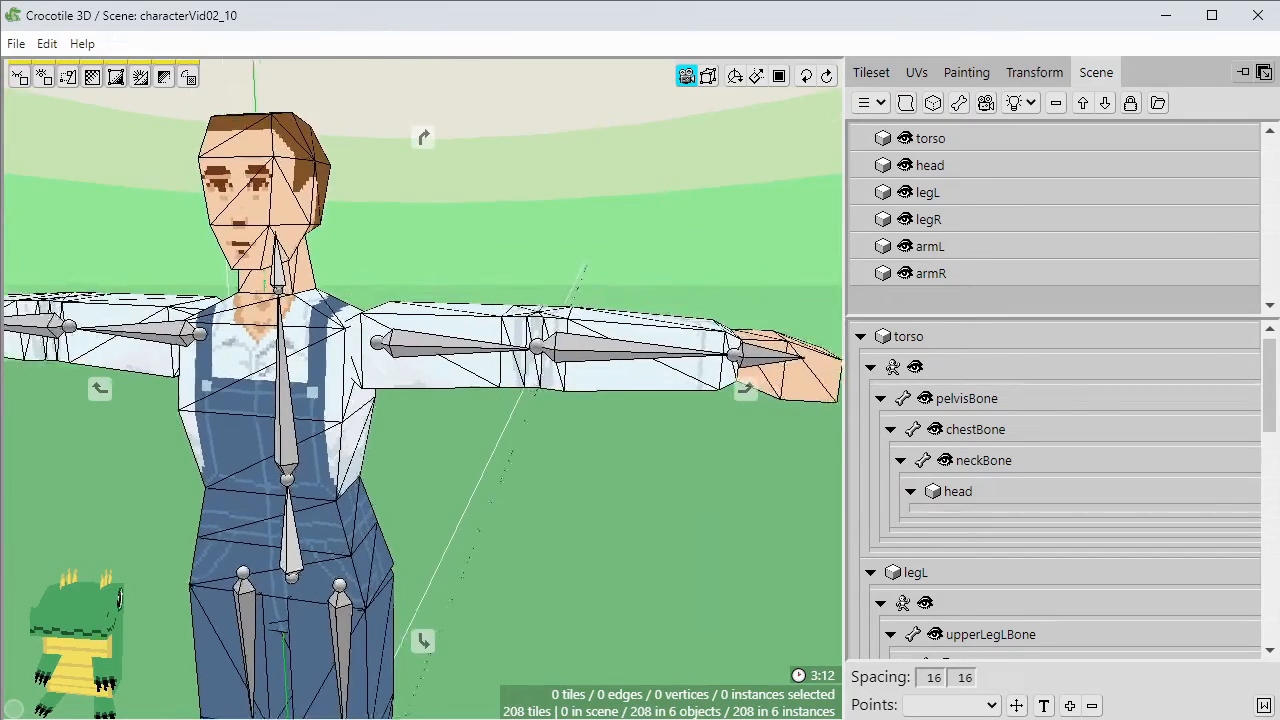
middle_click_drag(672, 485, 612, 486)
scroll(930, 450, "down", 10)
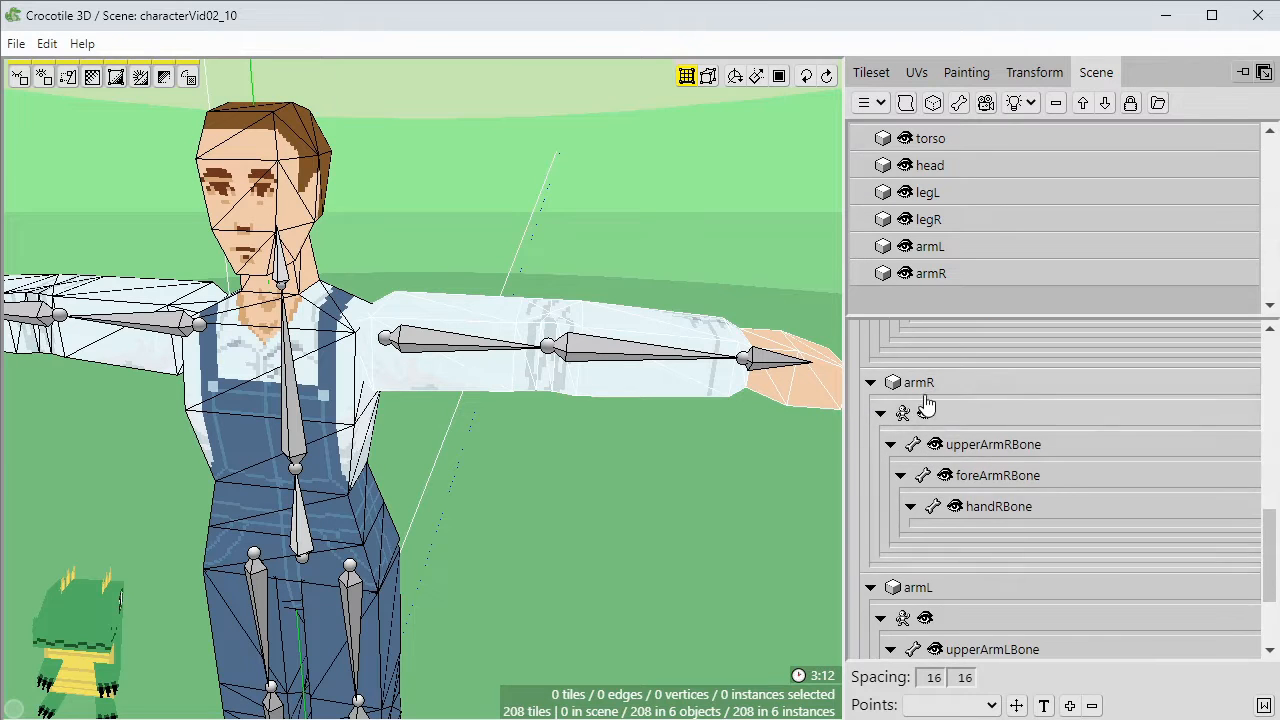
scroll(930, 508, "down", 3)
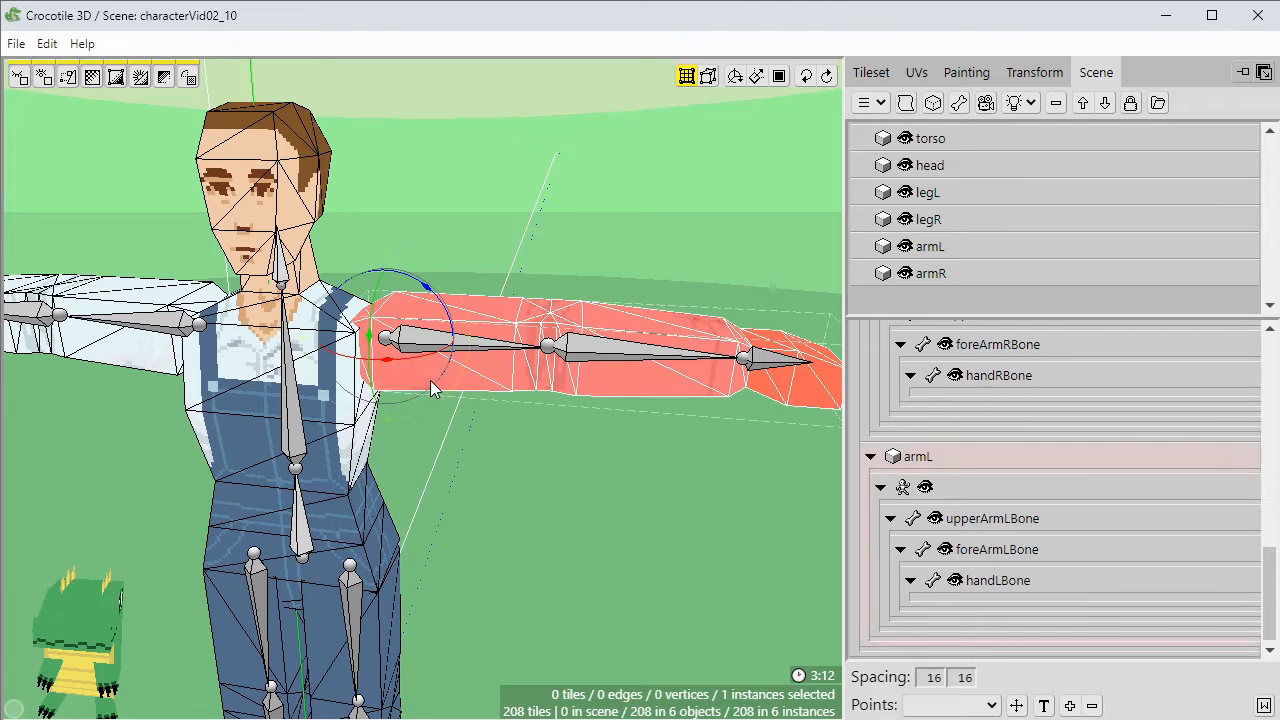
left_click(440, 362)
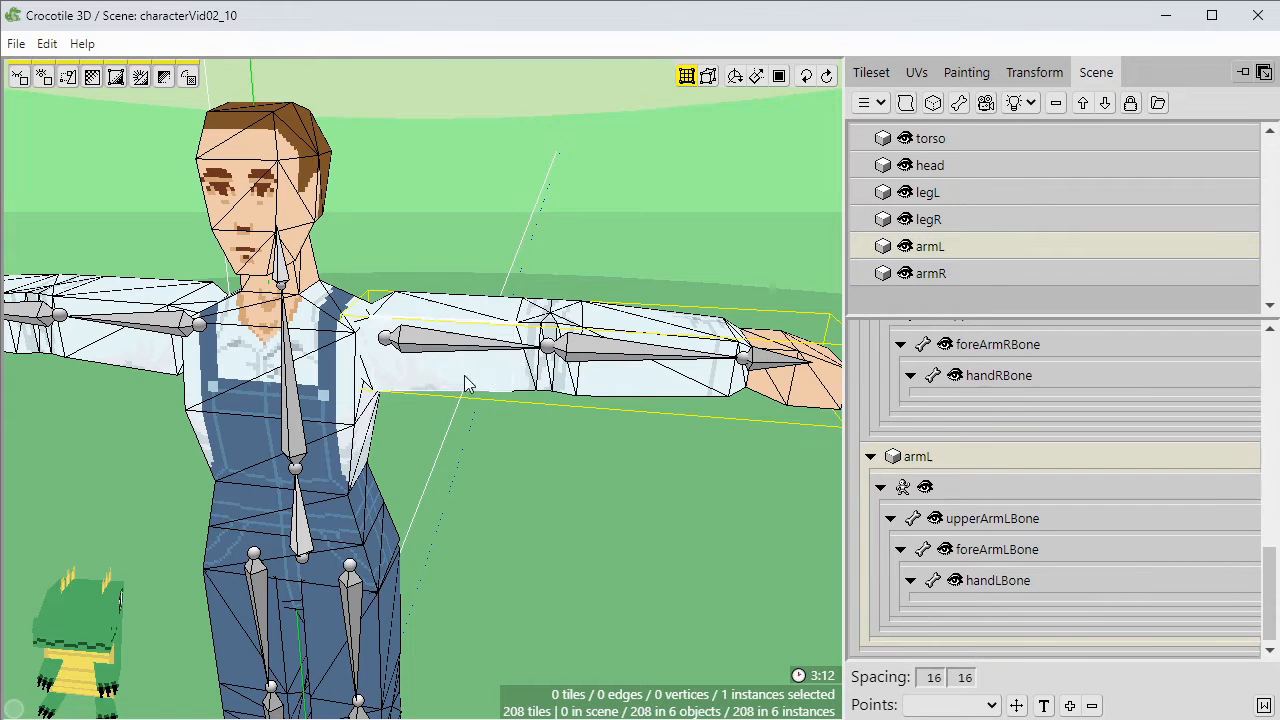
left_click_drag(464, 375, 451, 391)
left_click(440, 346)
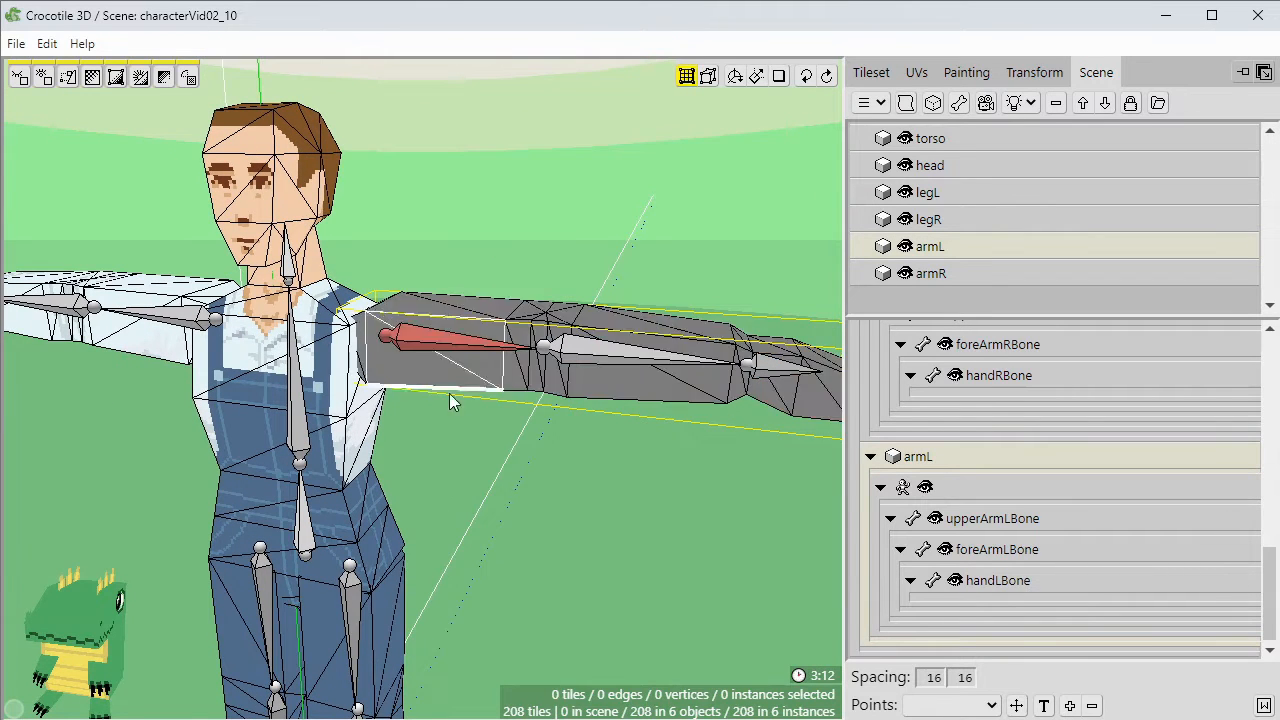
Select the vertices at the shoulder end of armL.
scroll(459, 426, "up", 1)
right_click_drag(459, 426, 459, 462)
left_click_drag(459, 462, 463, 492)
scroll(464, 476, "up", 2)
left_click_drag(305, 260, 523, 514)
key("space")
right_click_drag(523, 514, 391, 455)
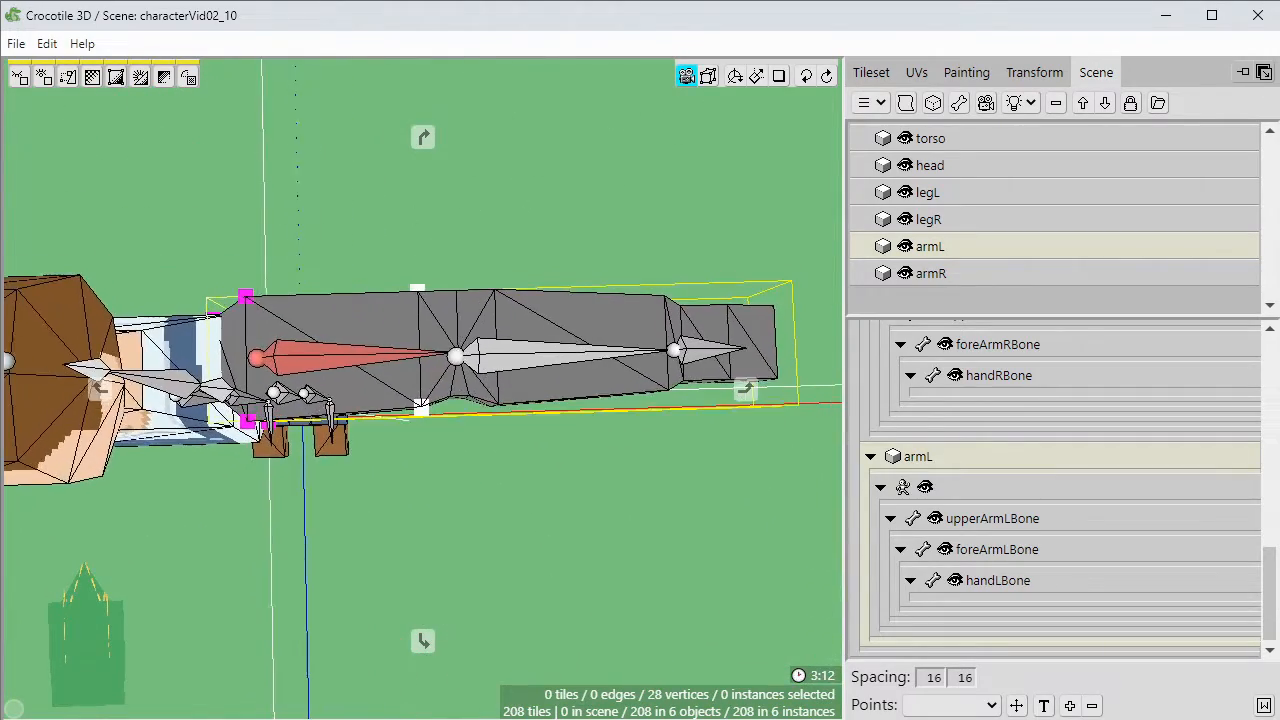
Add the front vertices just before the elbow and the inner-elbow vertices on the upper-arm side to the selection.
left_click_drag(364, 244, 445, 390)
scroll(434, 470, "up", 3)
key("space")
left_click_drag(395, 485, 405, 500)
key("space")
left_click_drag(425, 446, 462, 383, "shift")
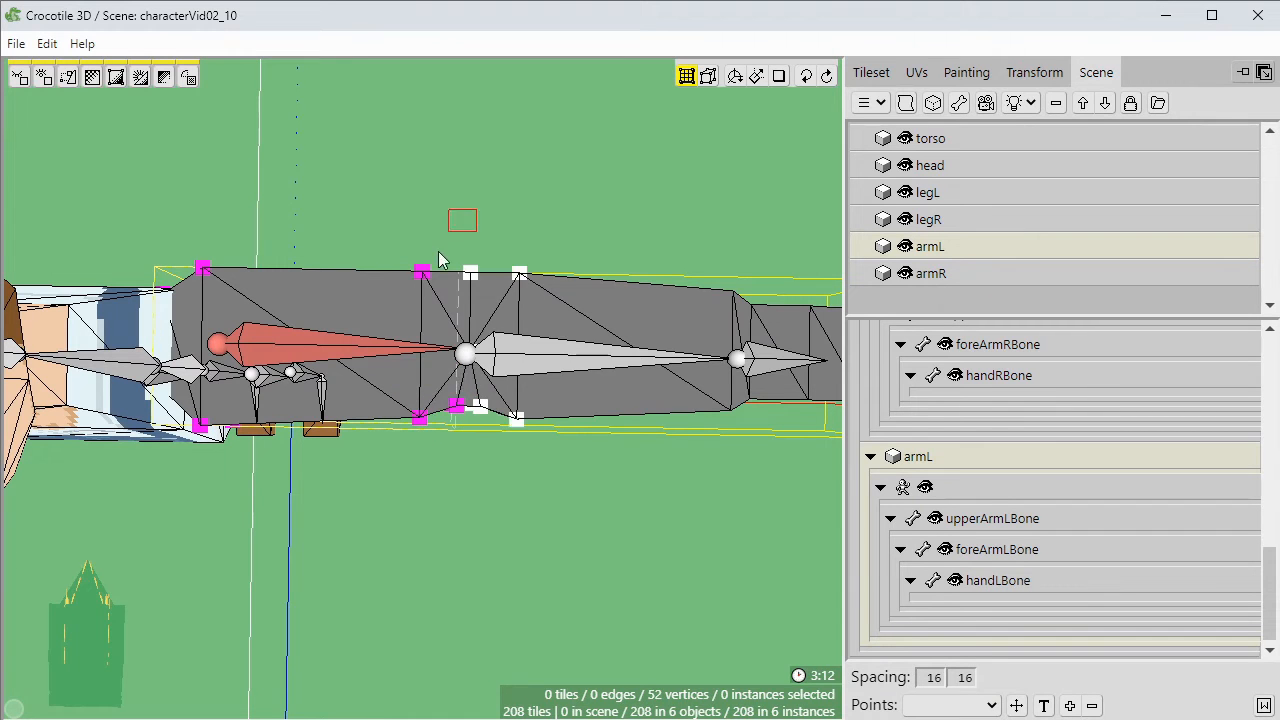
left_click_drag(440, 260, 440, 222)
key("space")
key("space")
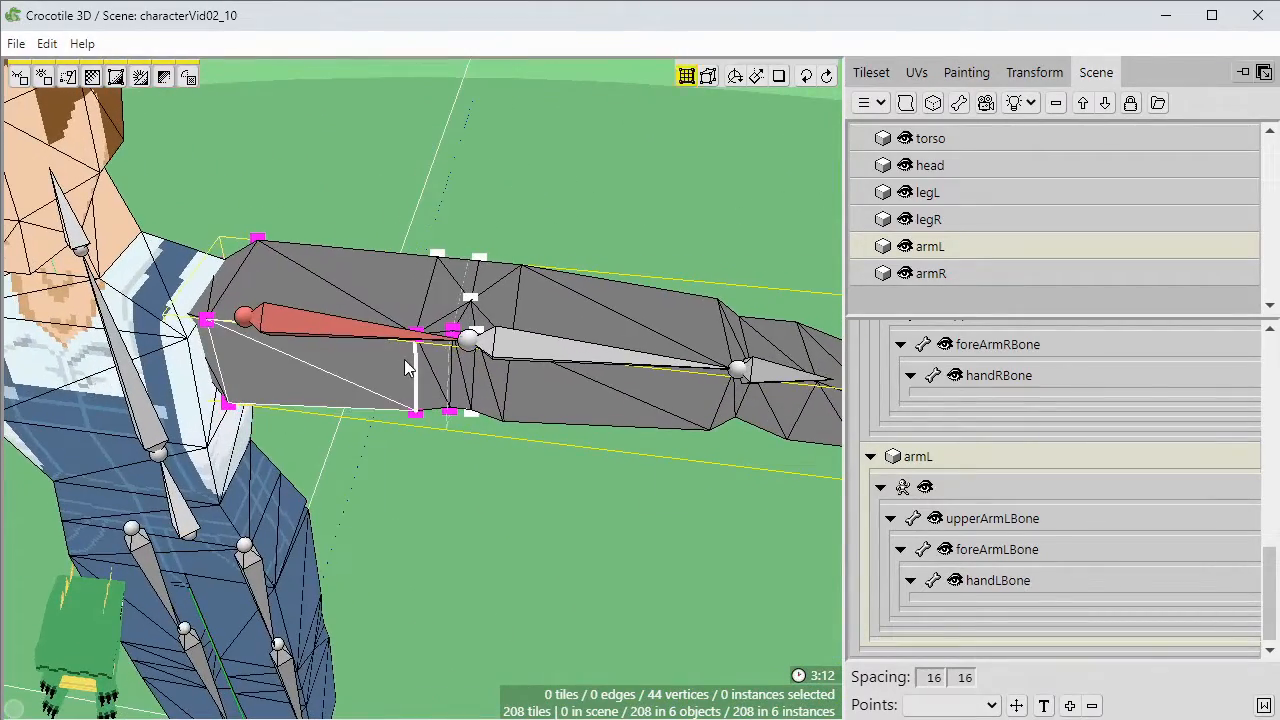
Assign upperArmLBone as the first bone of the selected upper-arm vertices with a weight of 1.
left_click(1030, 74)
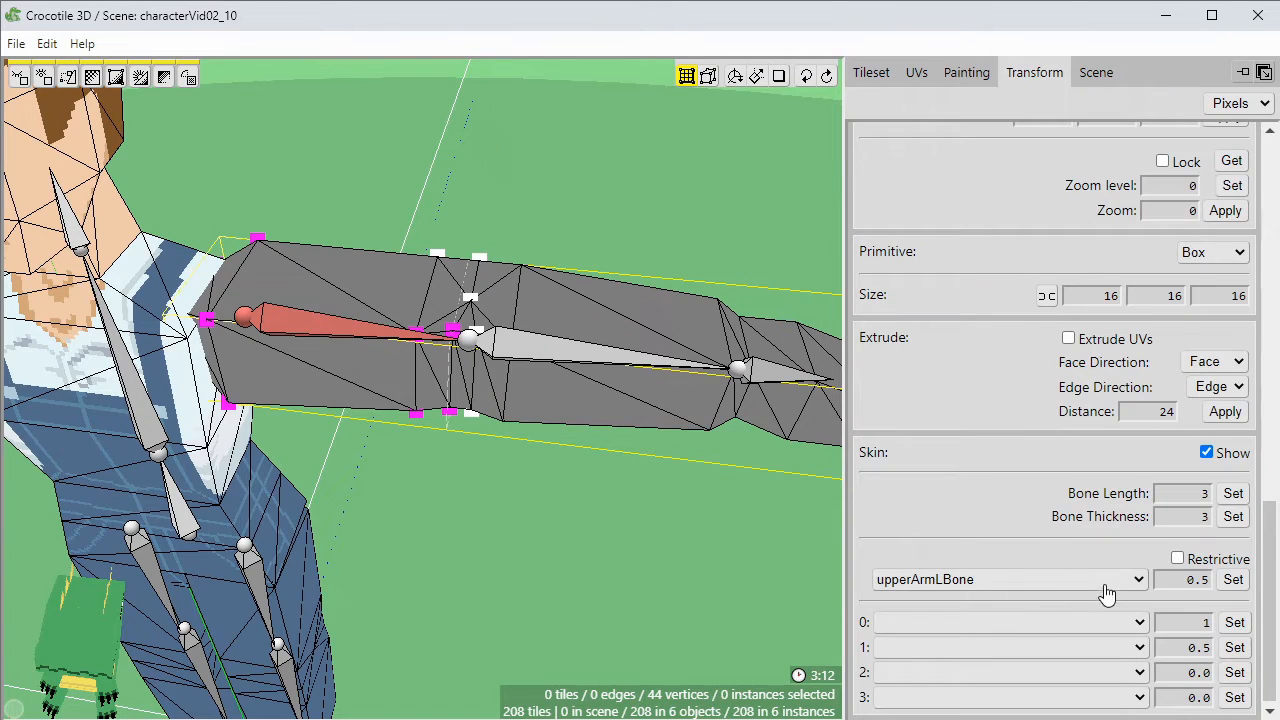
left_click(1110, 622)
left_click(980, 660)
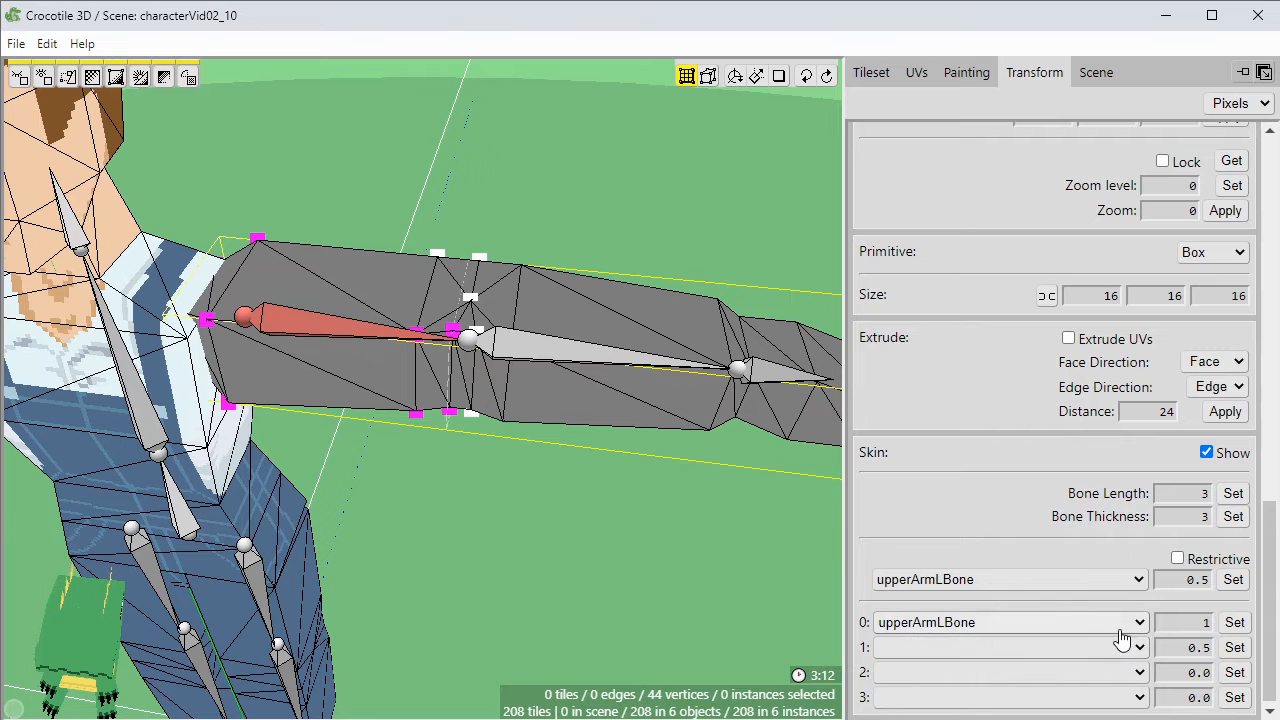
left_click(1235, 623)
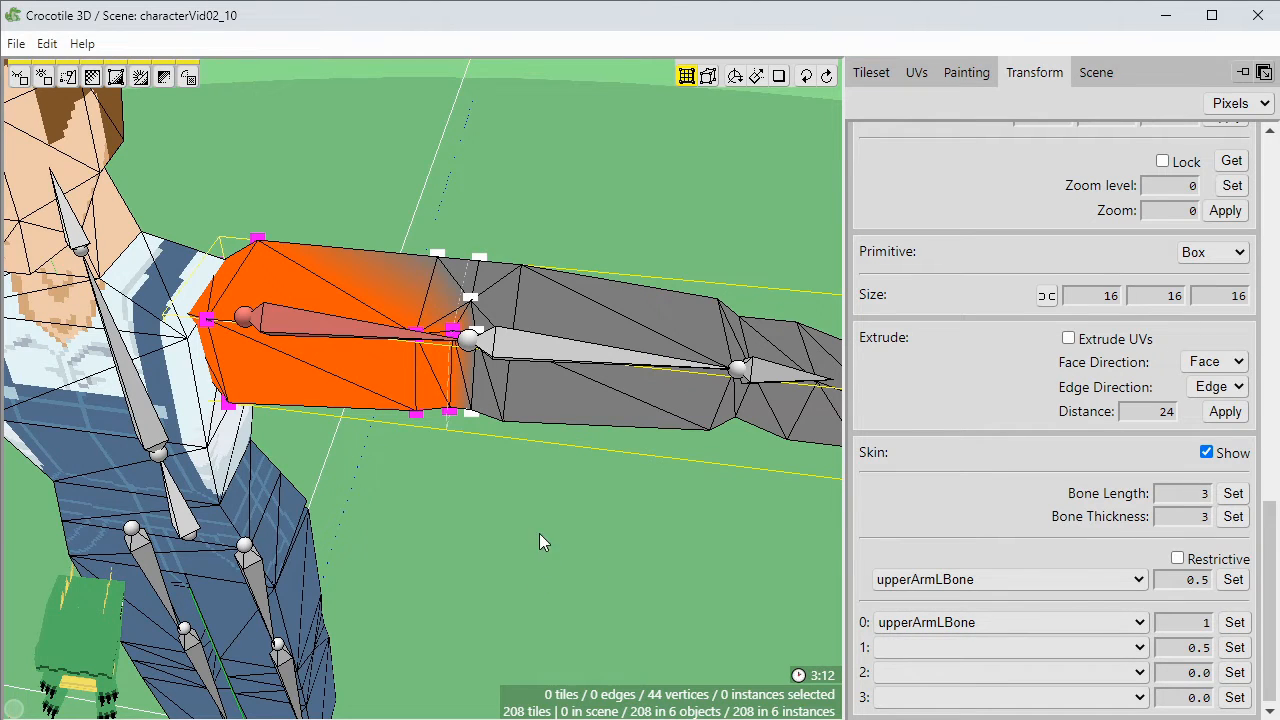
Replace the selection with the rear vertices just before the elbow and set their upperArmLBone weight to 0.75.
right_click_drag(539, 535, 465, 539)
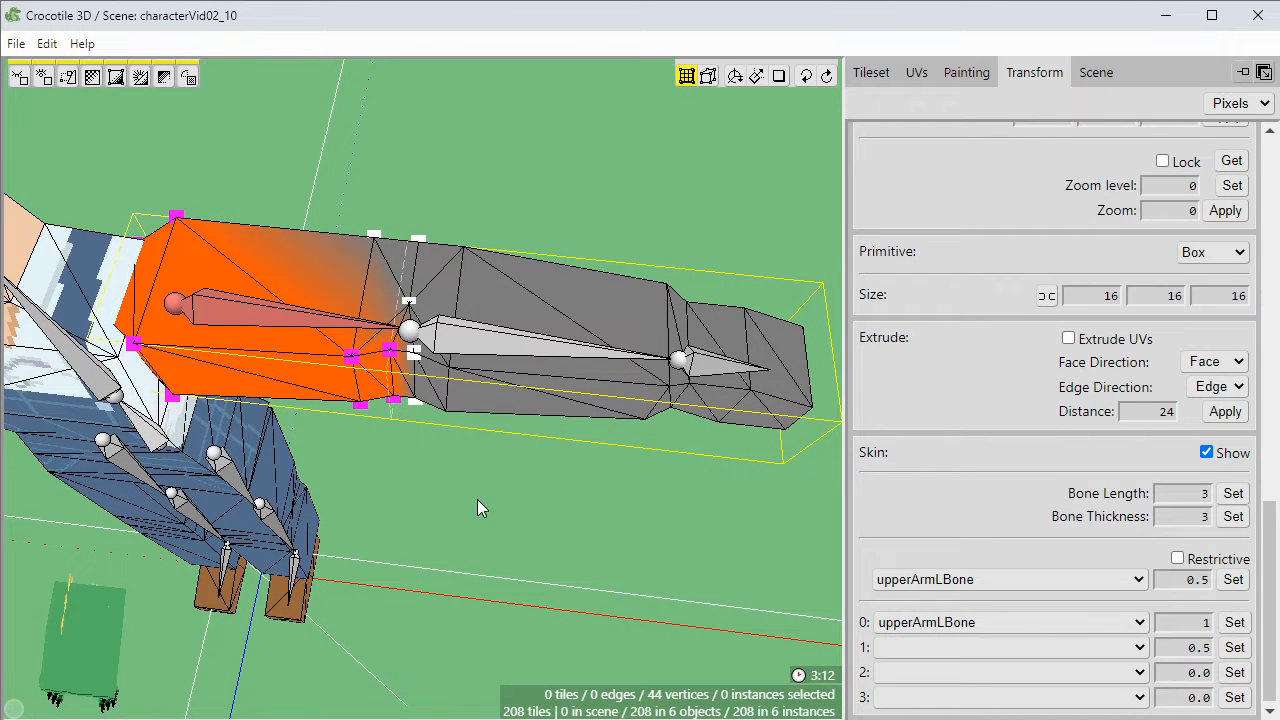
right_click_drag(477, 497, 357, 397)
left_click(410, 483)
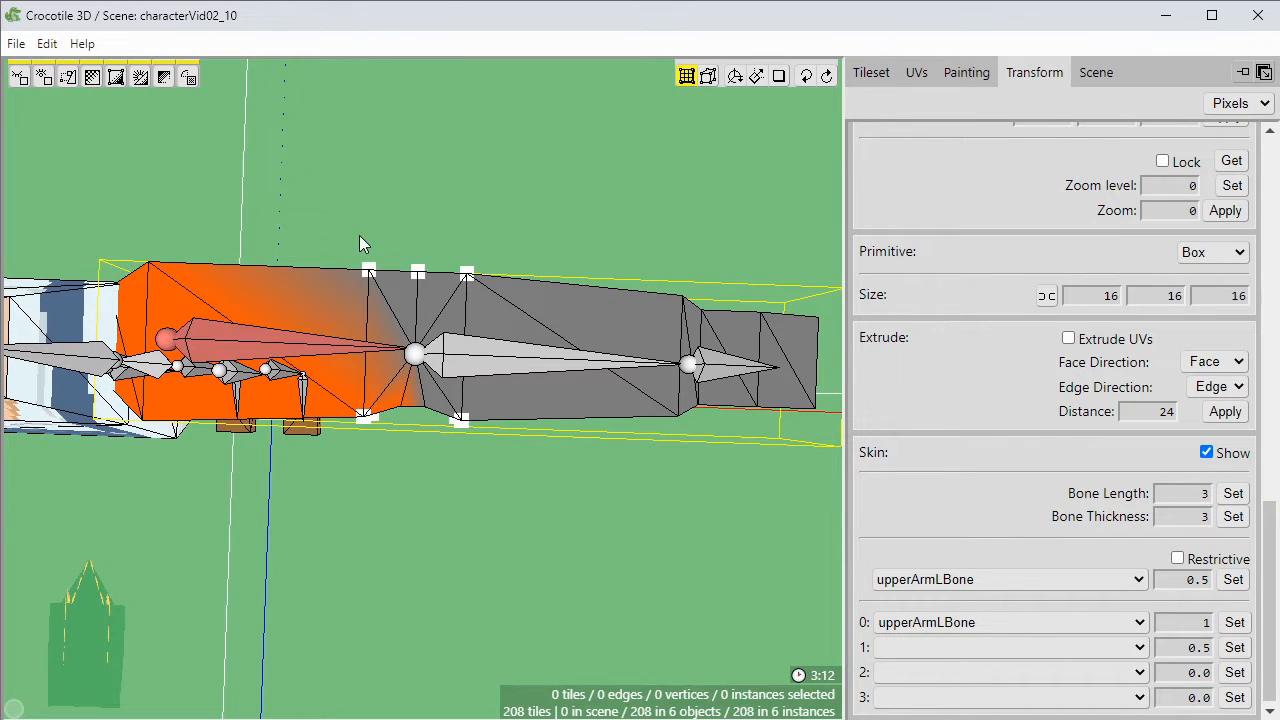
left_click_drag(328, 218, 398, 340)
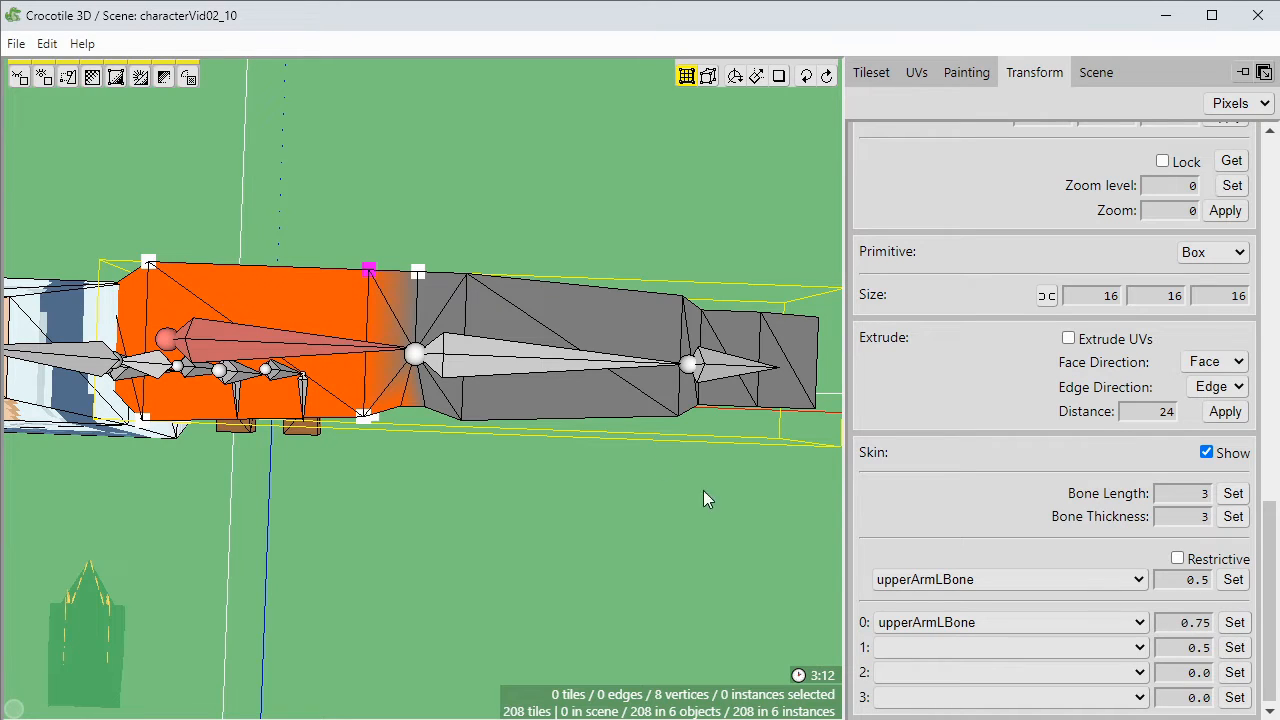
Select the rear vertices in the middle of the elbow and weight them 0.5 to upperArmLBone and 0.5 to foreArmLBone.
left_click(492, 213)
key("space")
left_click_drag(422, 217, 392, 378)
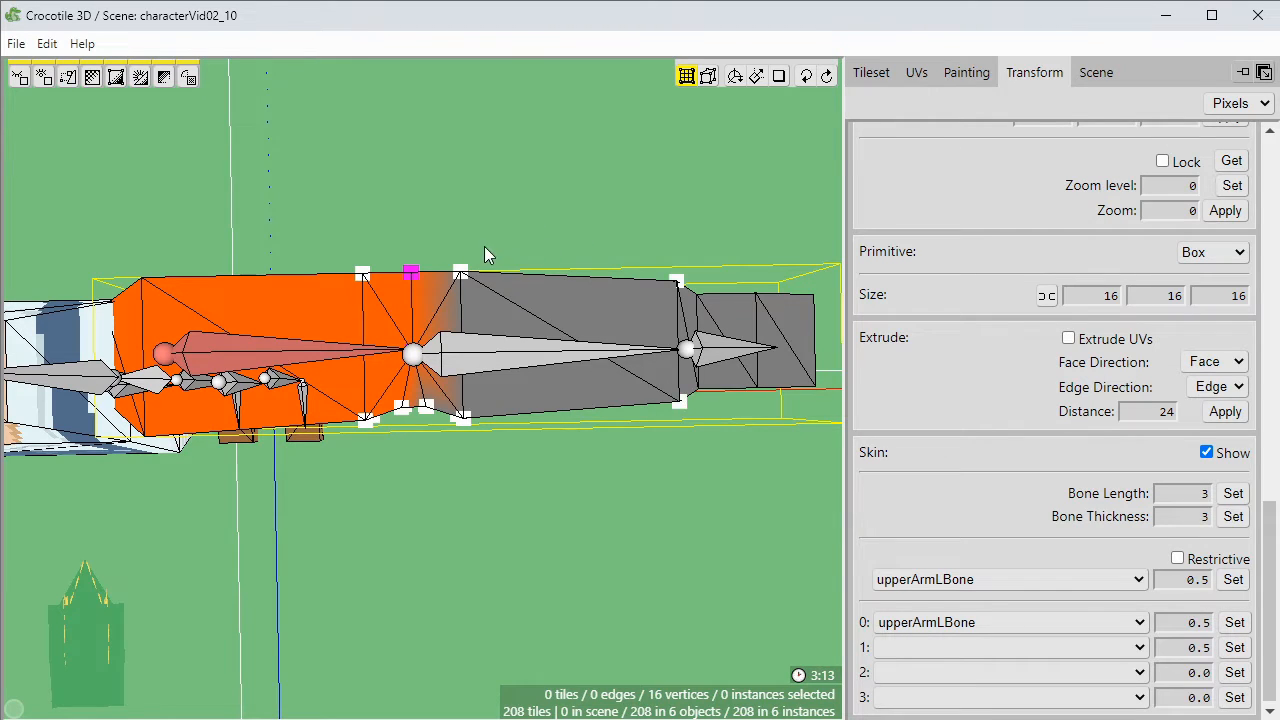
left_click(1077, 653)
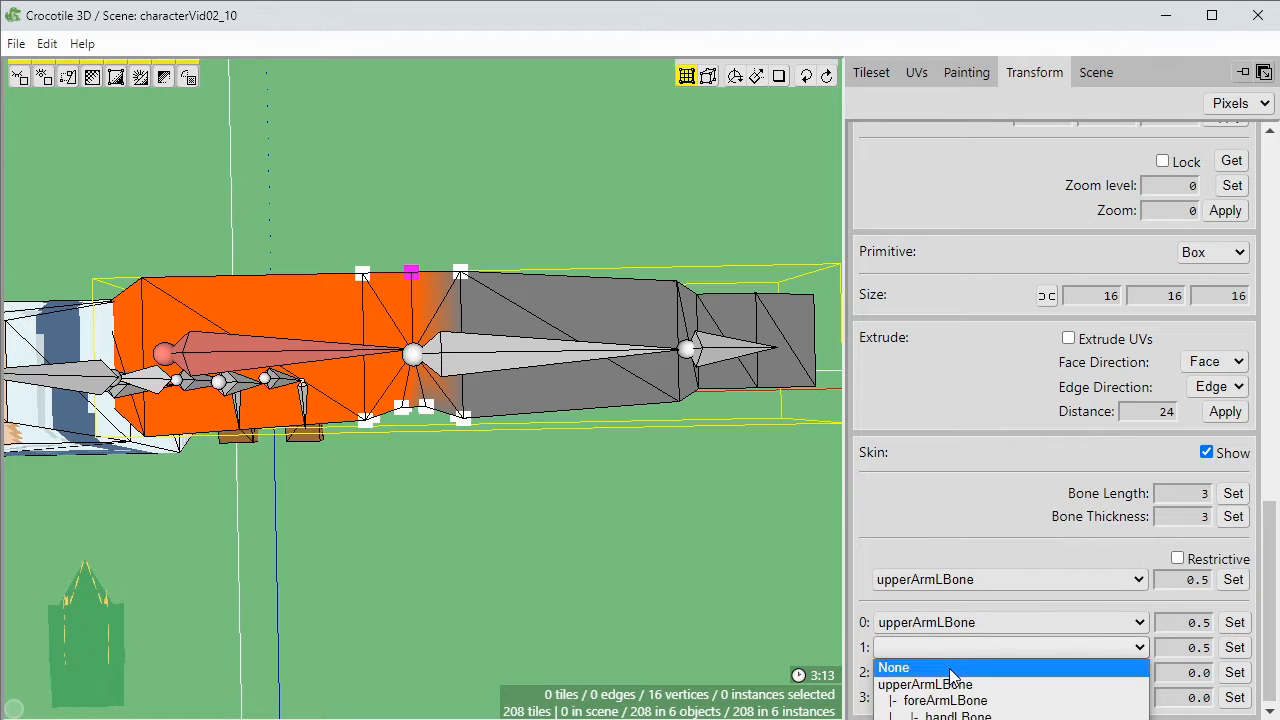
left_click(992, 690)
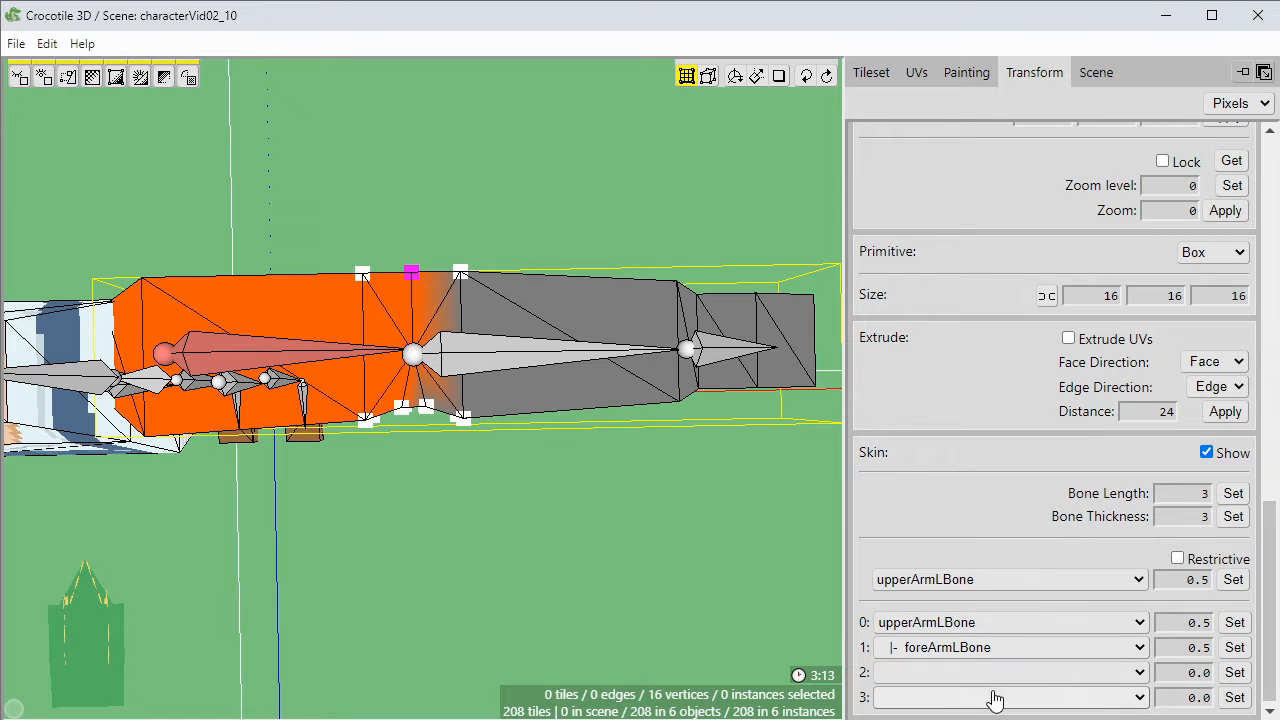
left_click(1234, 650)
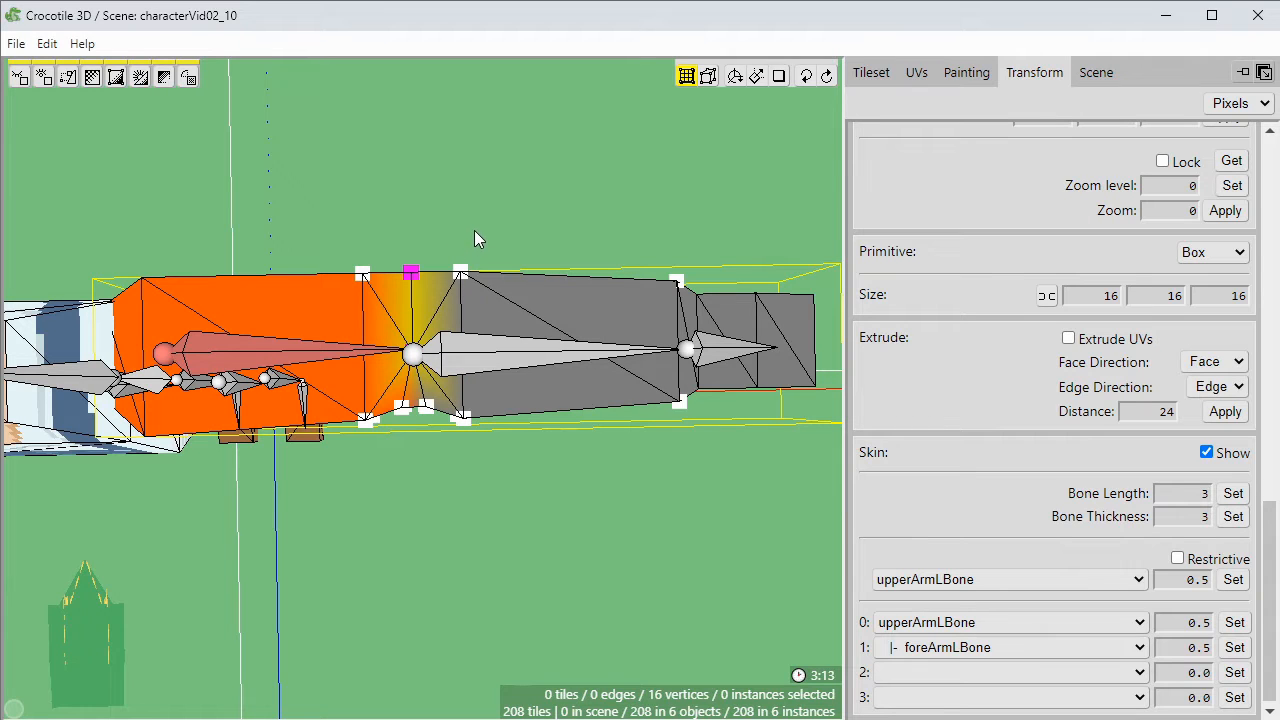
Reselect the rear vertices just before the elbow and add foreArmLBone as their second bone with a weight of 0.25.
left_click(393, 240)
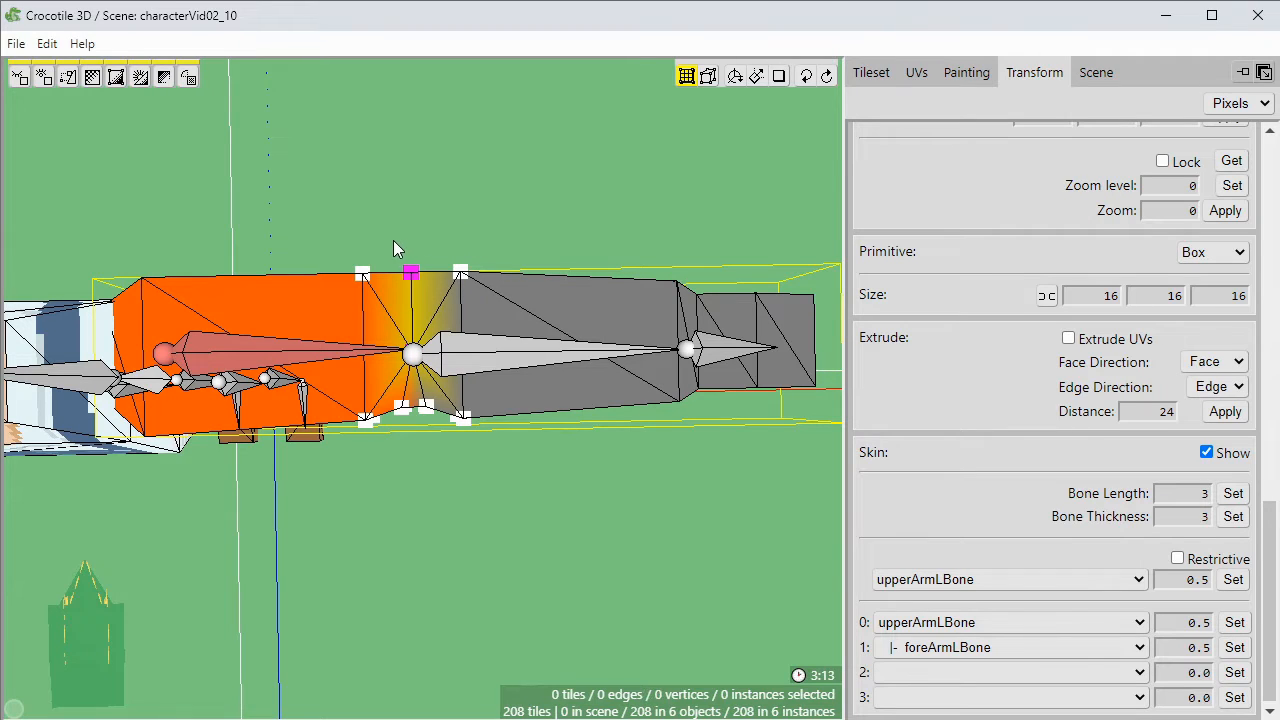
left_click_drag(402, 229, 343, 316)
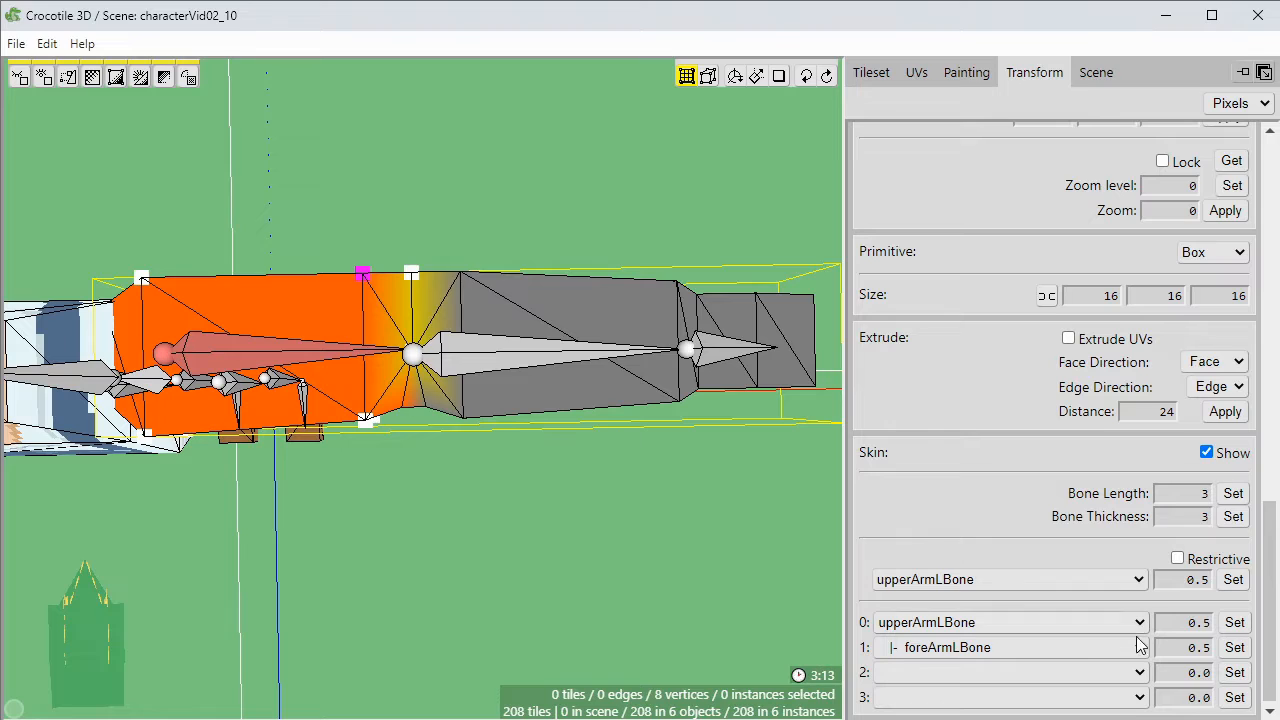
left_click(1234, 649)
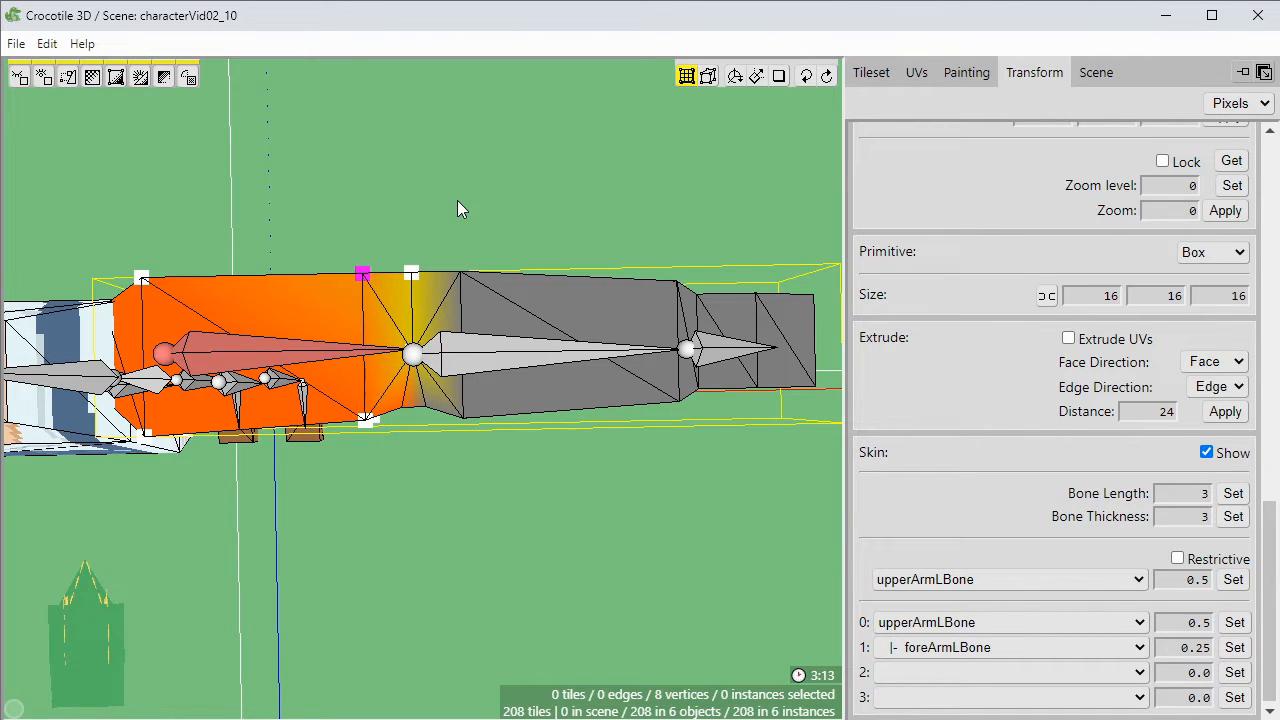
Select the rear vertices just past the elbow and weight them 0.25 to upperArmLBone and 0.75 to foreArmLBone.
left_click(528, 210)
left_click(460, 271)
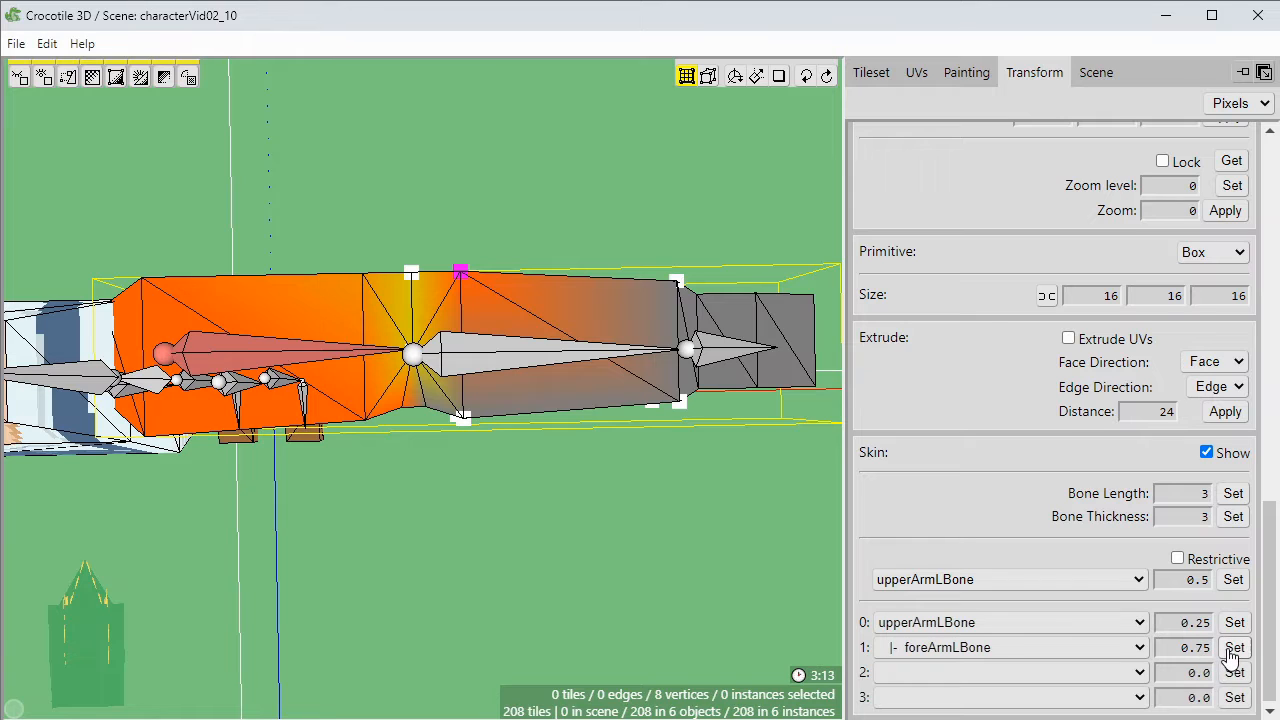
left_click(1234, 648)
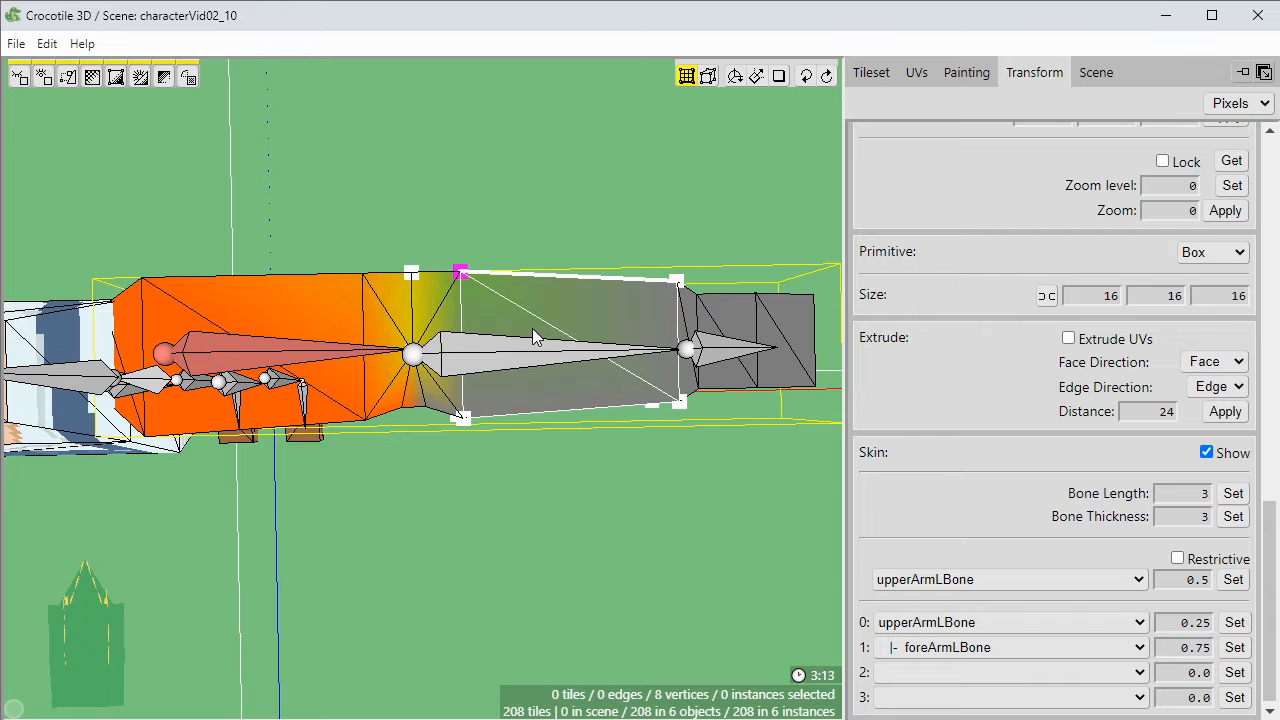
Display foreArmLBone's skin weights and select the front and inner-elbow vertices on the forearm side of the elbow.
left_click(1058, 579)
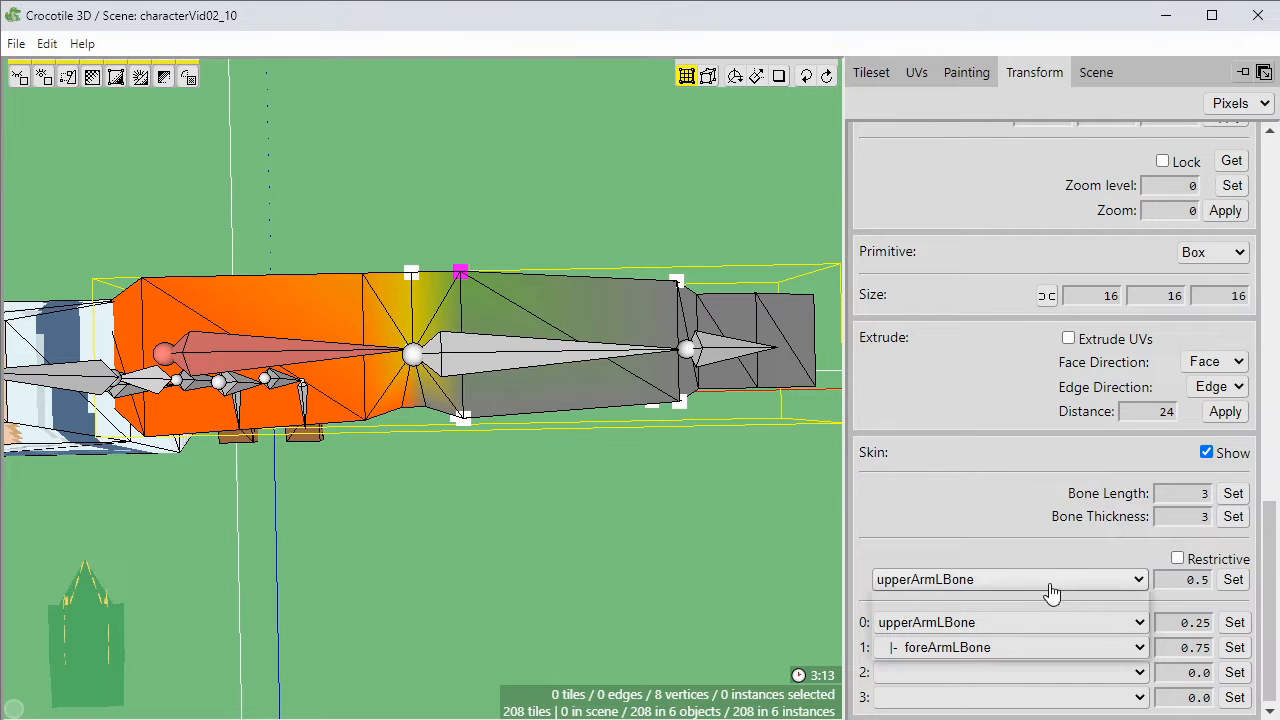
left_click(971, 628)
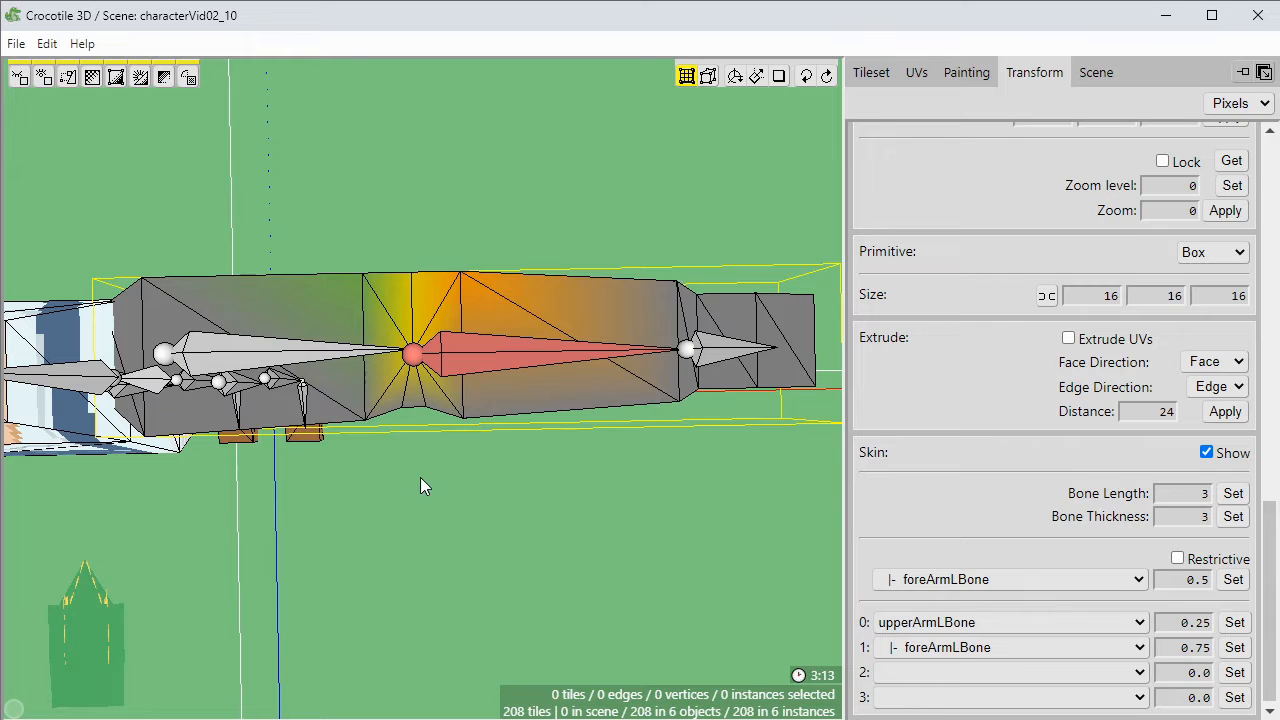
left_click_drag(420, 477, 535, 365)
key("space")
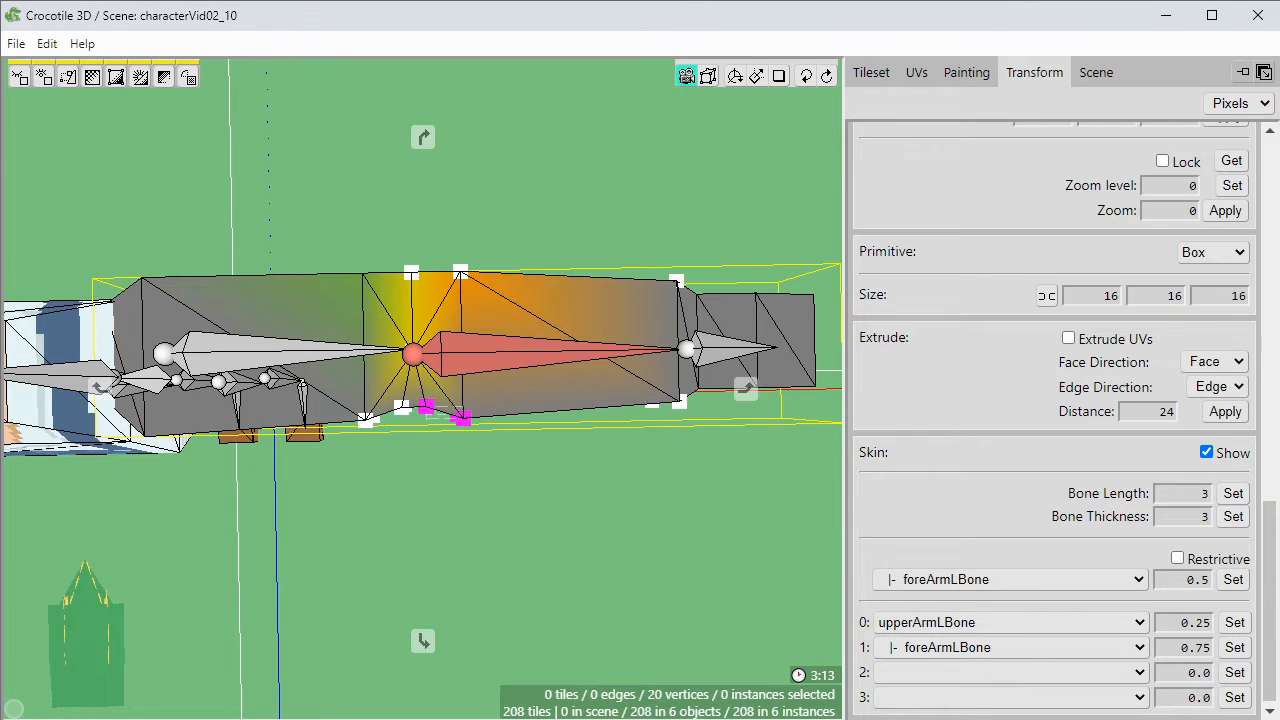
left_click_drag(575, 460, 602, 468)
right_click_drag(602, 468, 560, 458)
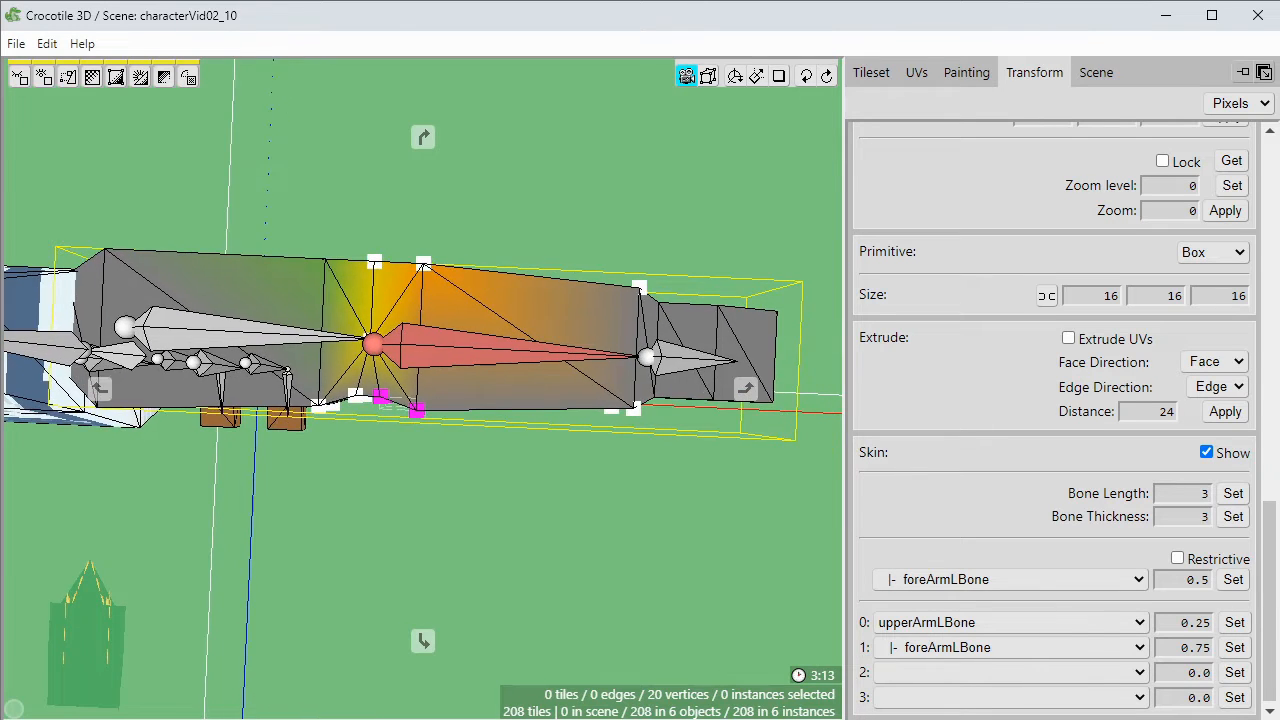
key("space")
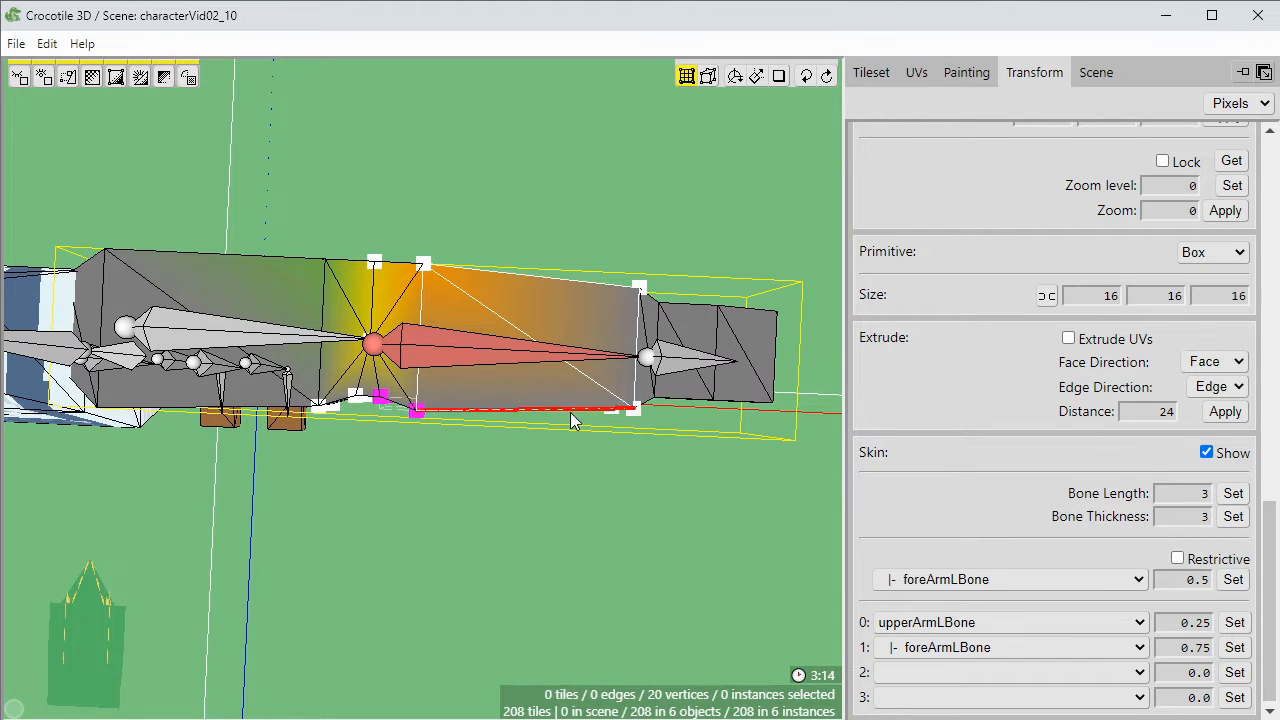
Add the front and rear vertices at the forearm's wrist end to the selection and set their foreArmLBone weight to 1.
key("space")
right_click_drag(583, 432, 489, 432)
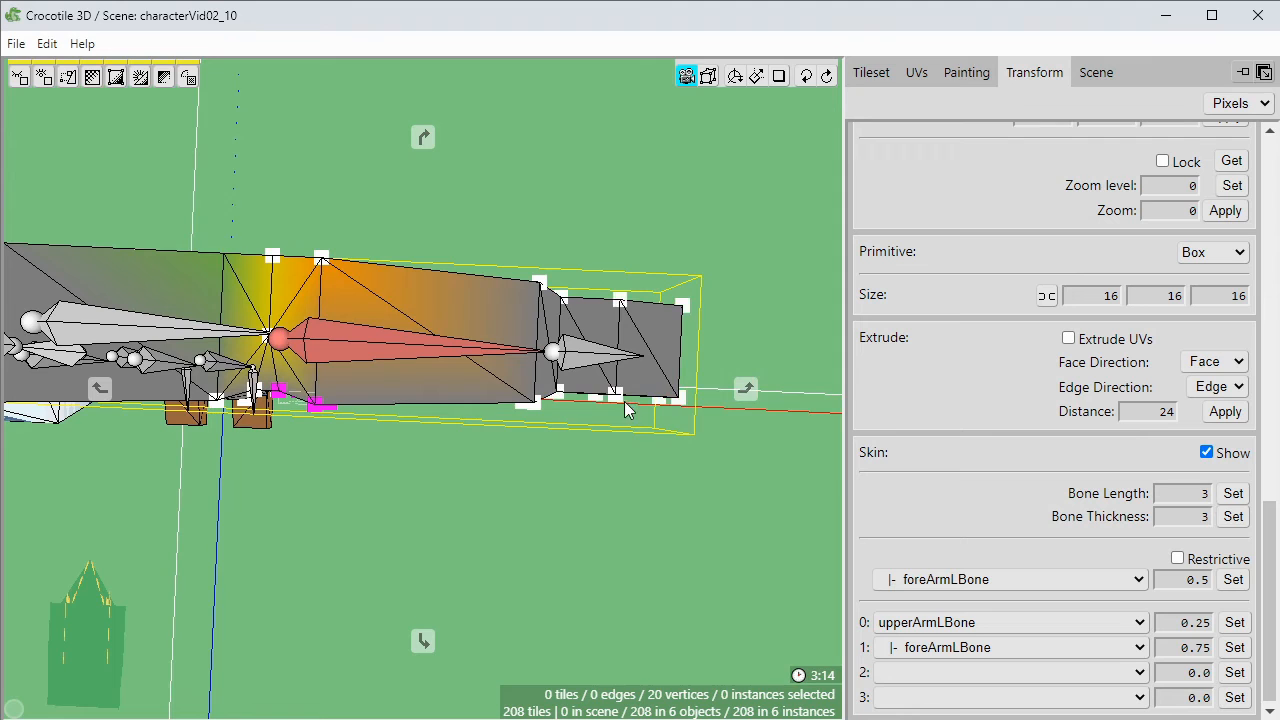
left_click_drag(624, 402, 532, 416)
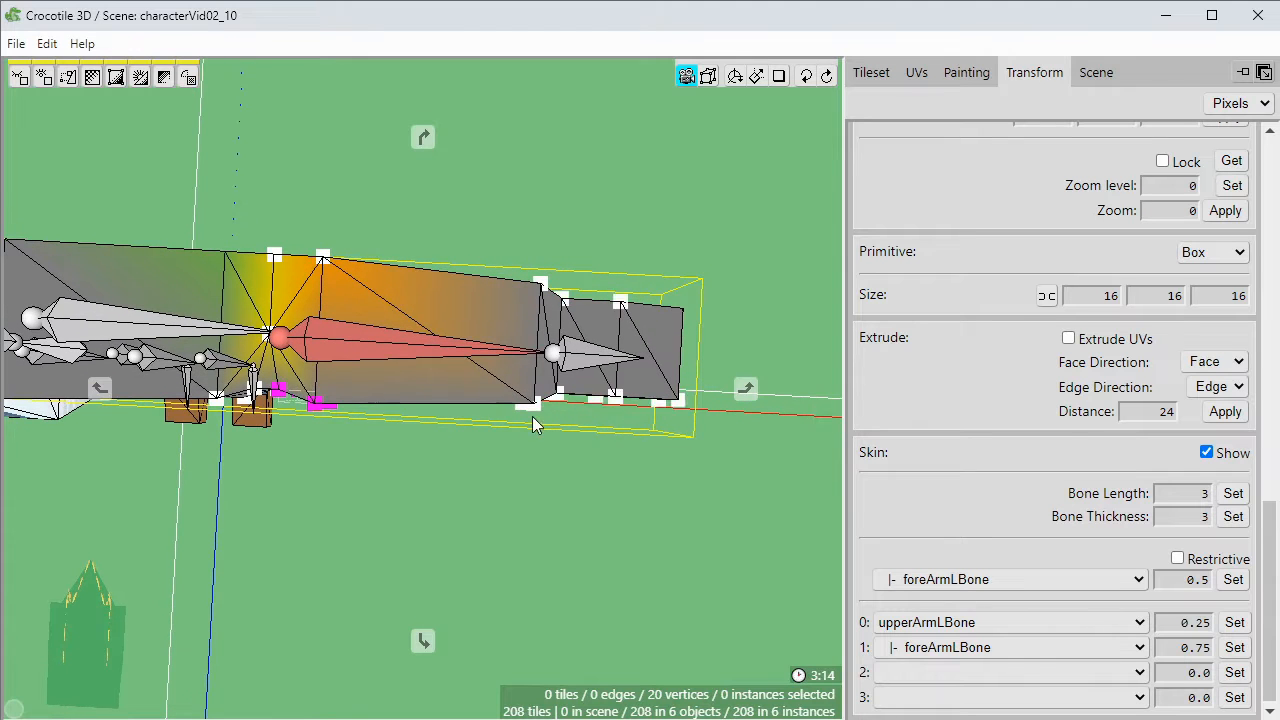
left_click_drag(459, 442, 545, 358, "shift")
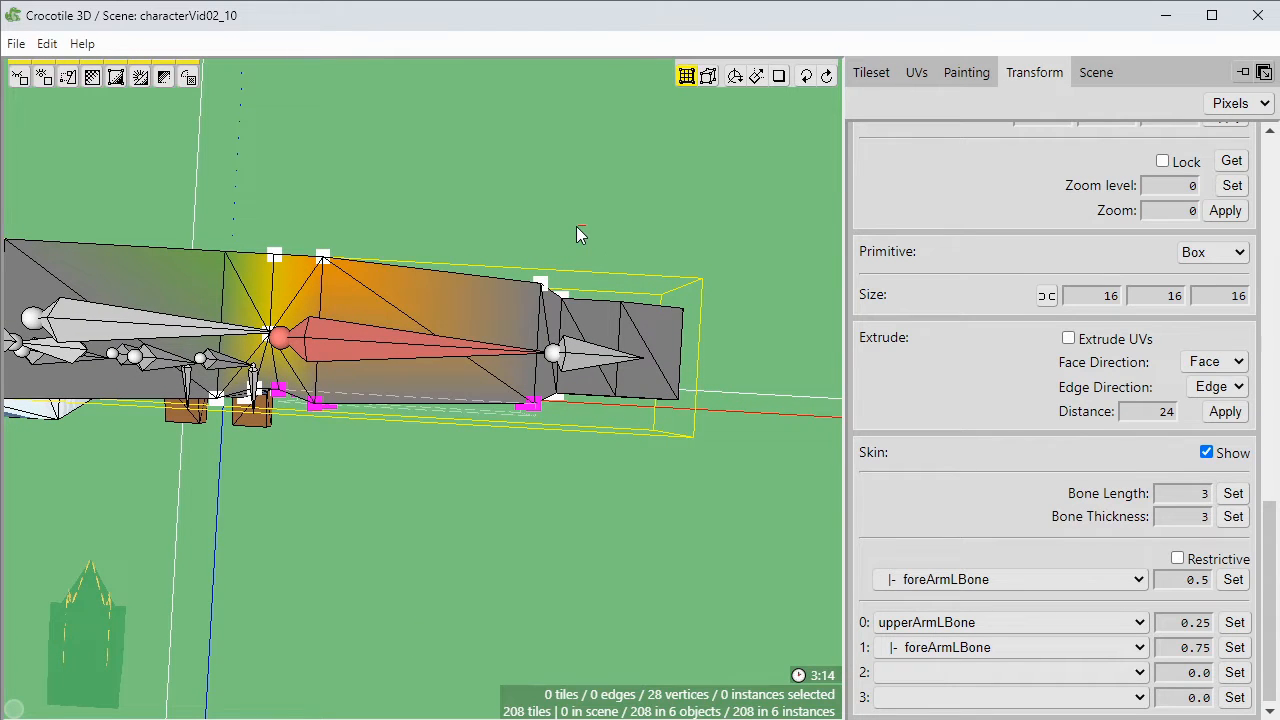
key("space")
left_click_drag(577, 230, 661, 399)
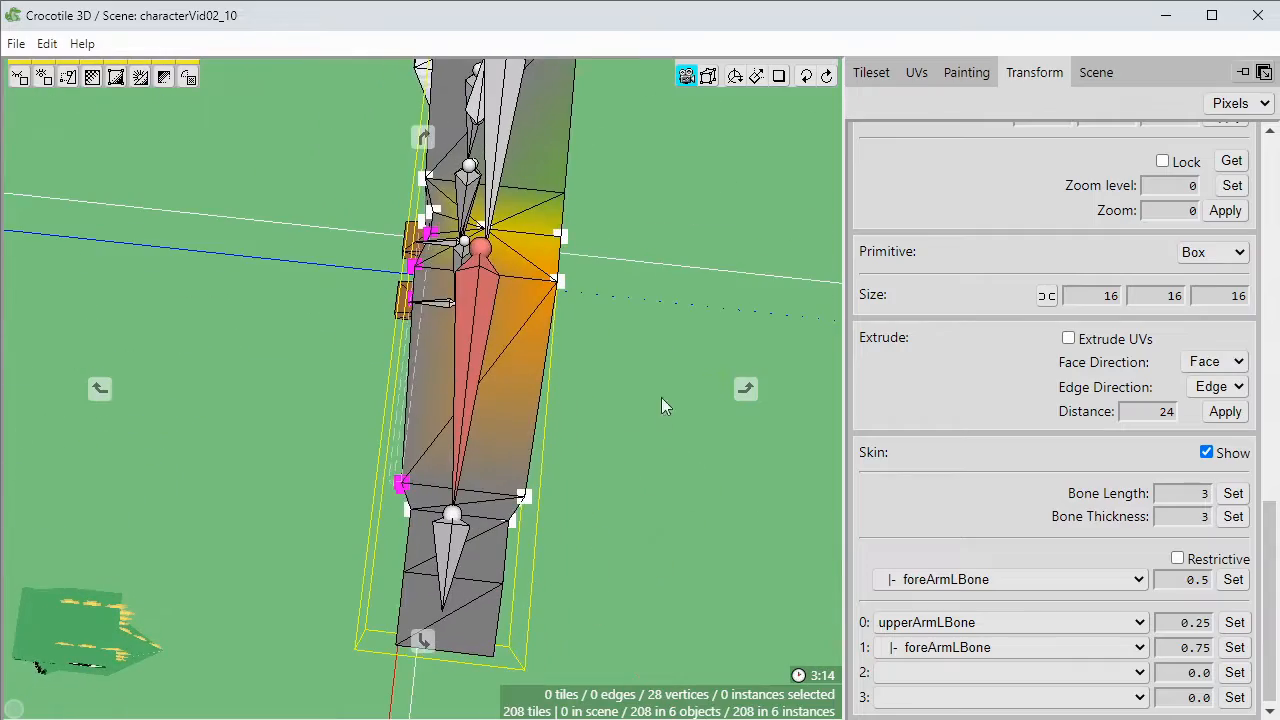
key("space")
left_click_drag(630, 441, 270, 480, "shift")
key("space")
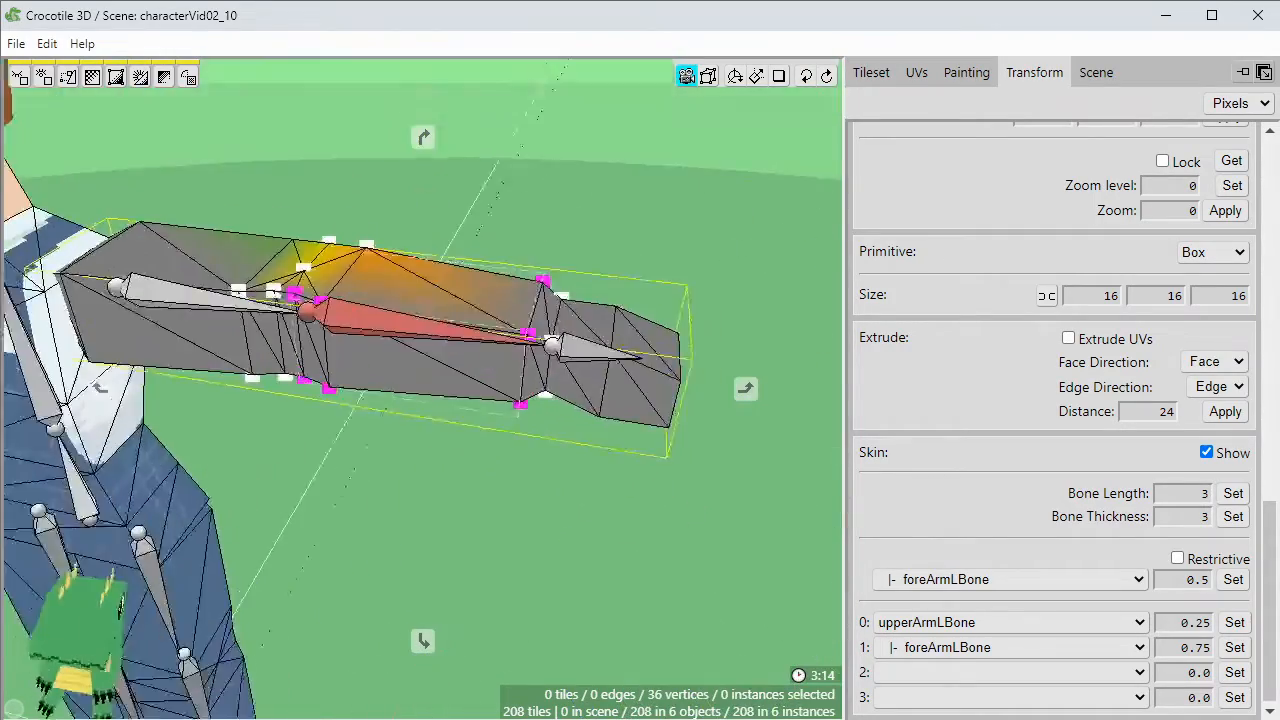
left_click_drag(540, 340, 498, 567)
key("space")
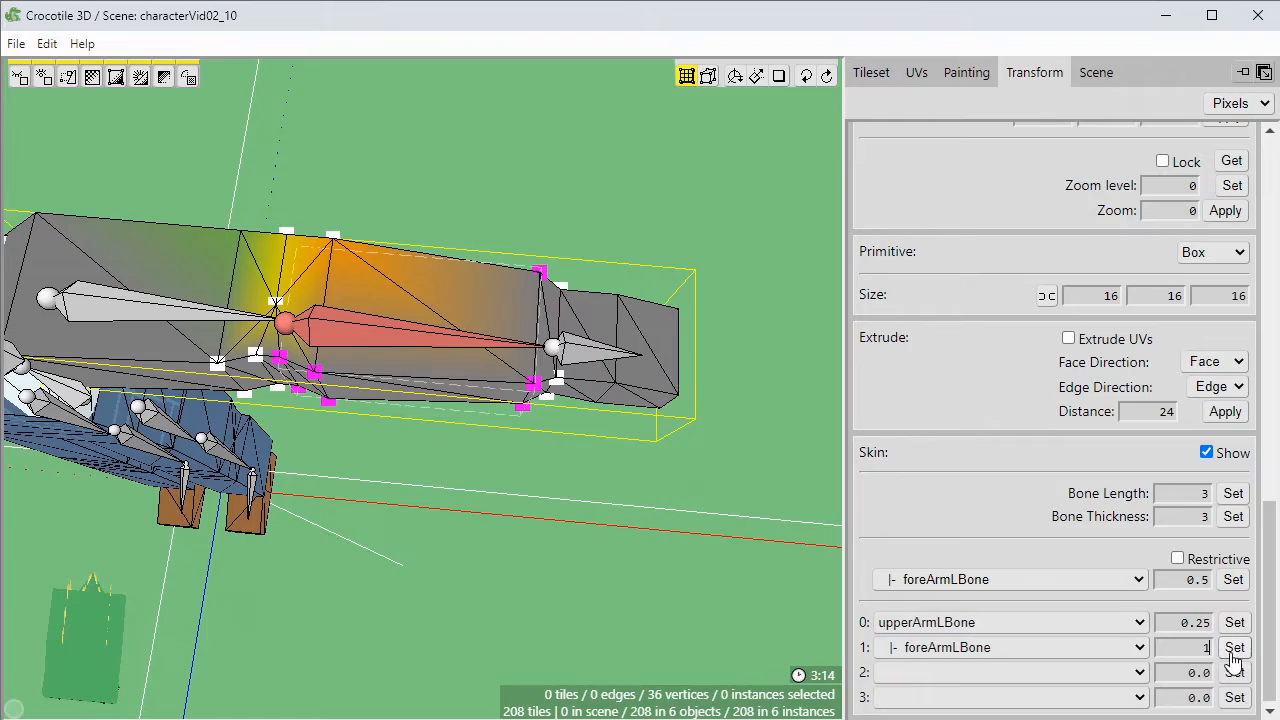
Clear the selection, select the ring of vertices at the wrist joint and set their foreArmLBone weight to 0.5.
key("space")
left_click_drag(347, 505, 314, 515)
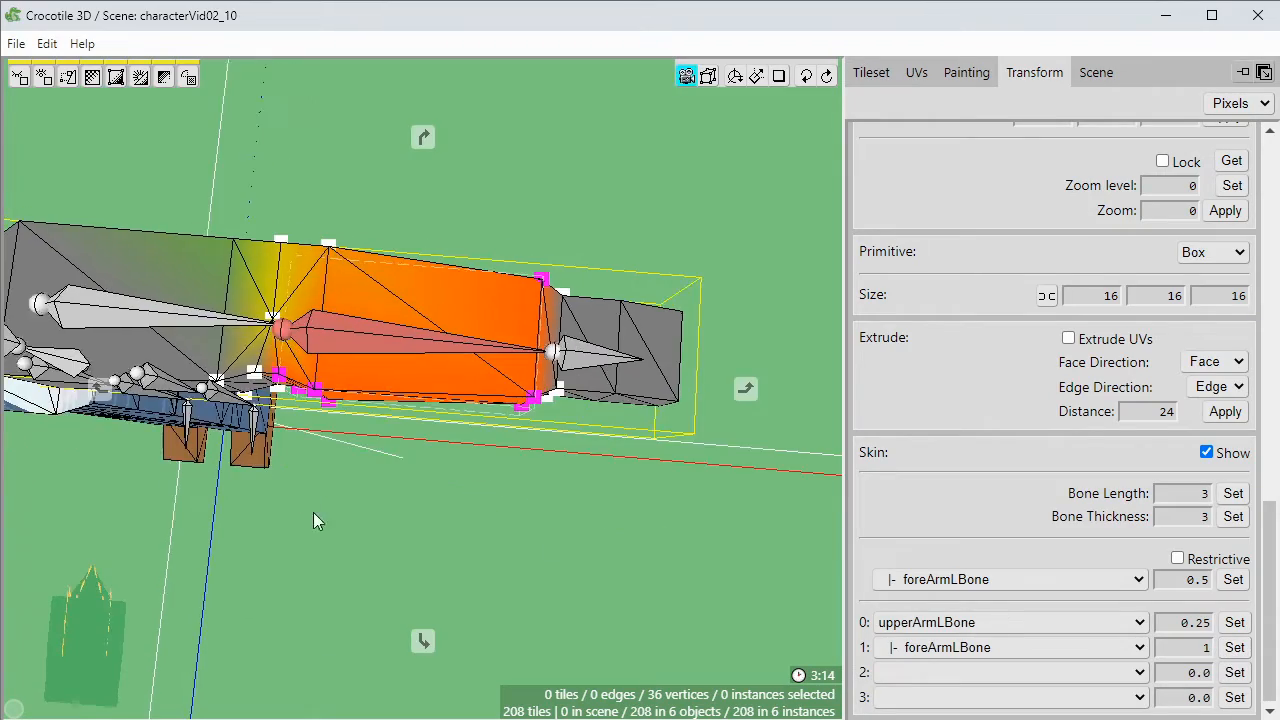
right_click_drag(314, 515, 474, 510)
left_click_drag(474, 510, 462, 552)
right_click_drag(462, 552, 220, 562)
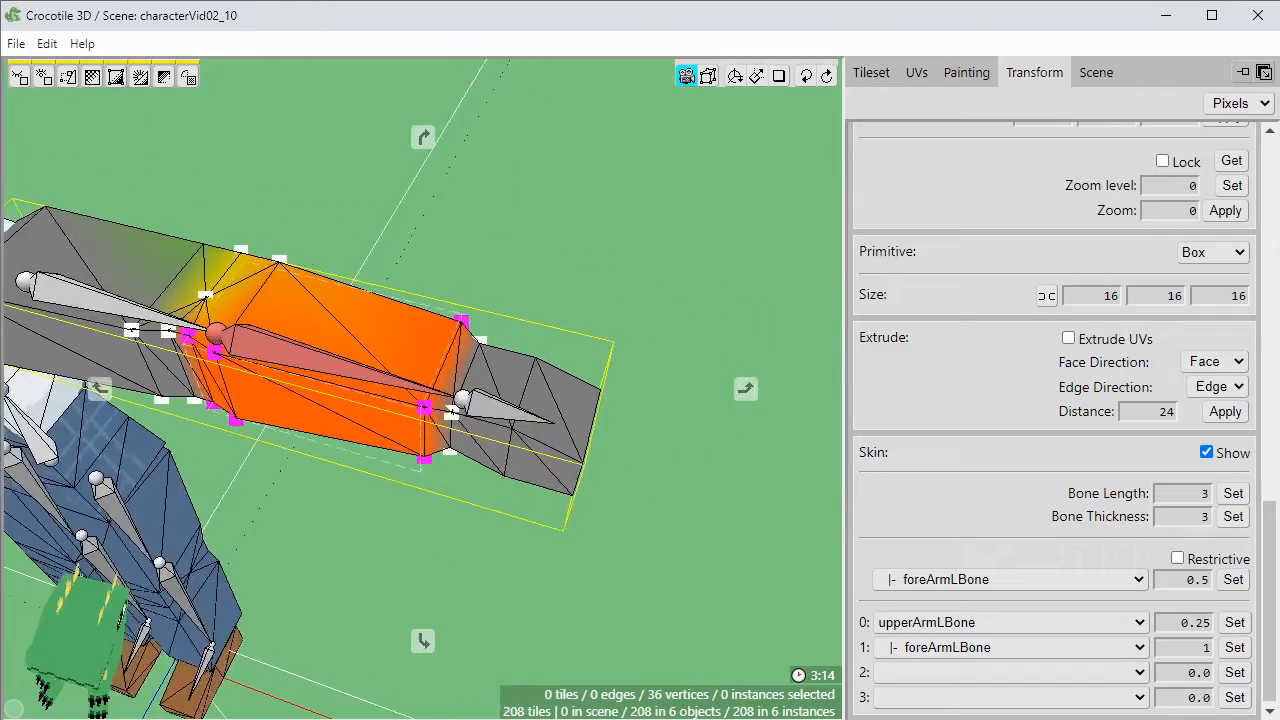
left_click_drag(512, 440, 472, 430)
key("space")
left_click(512, 518)
key("space")
right_click_drag(472, 430, 419, 428)
key("space")
key("space")
left_click_drag(487, 299, 462, 331)
key("space")
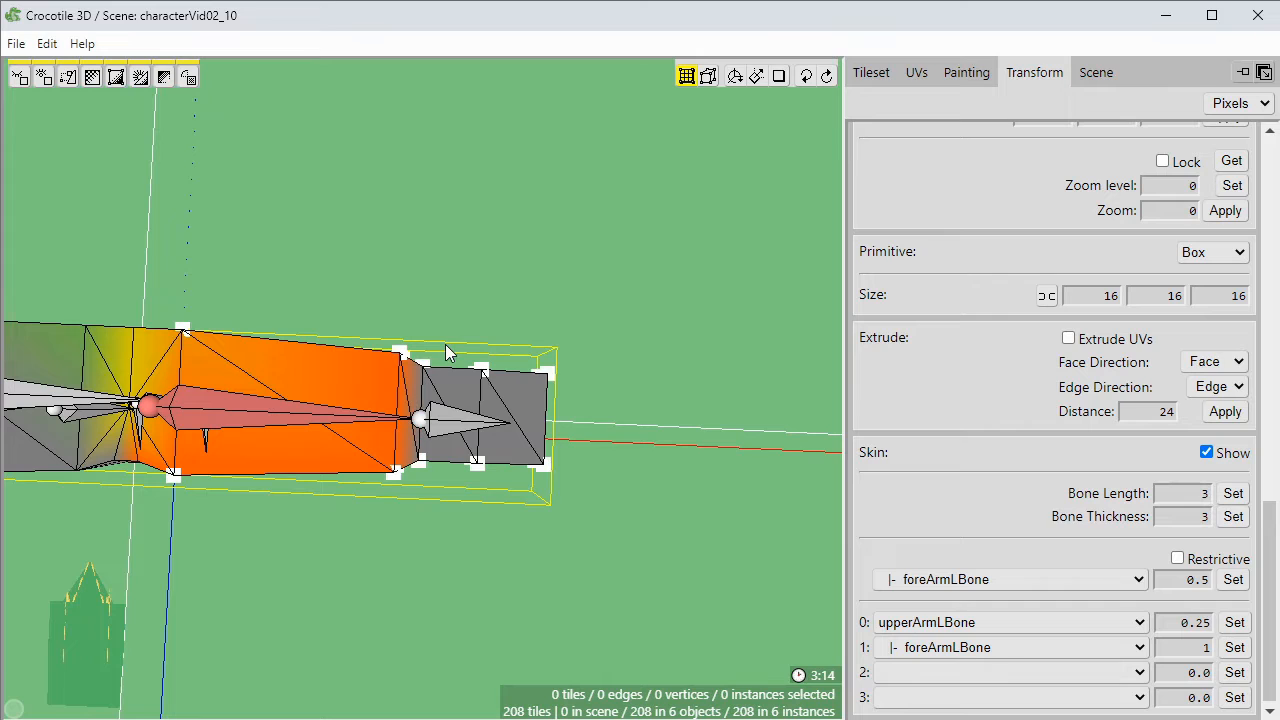
left_click_drag(447, 339, 414, 478)
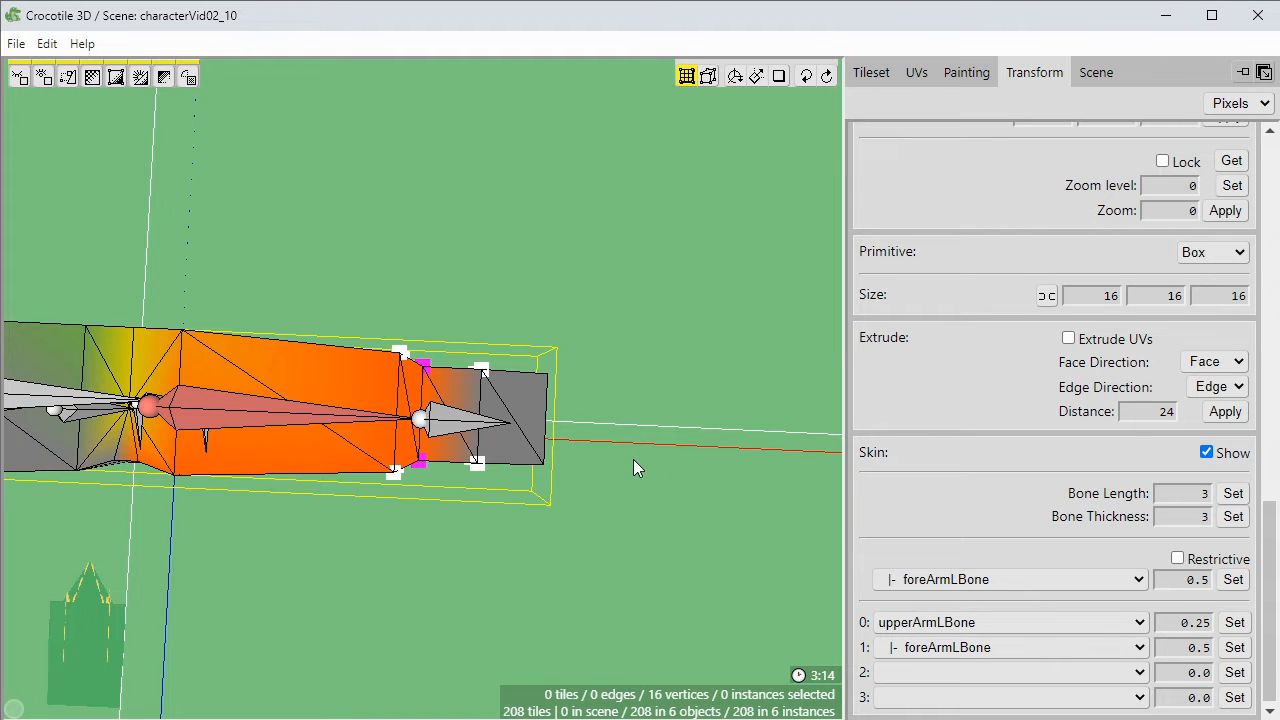
Assign handLBone as the third bone of the selected wrist vertices with a weight of 0.5.
left_click(957, 672)
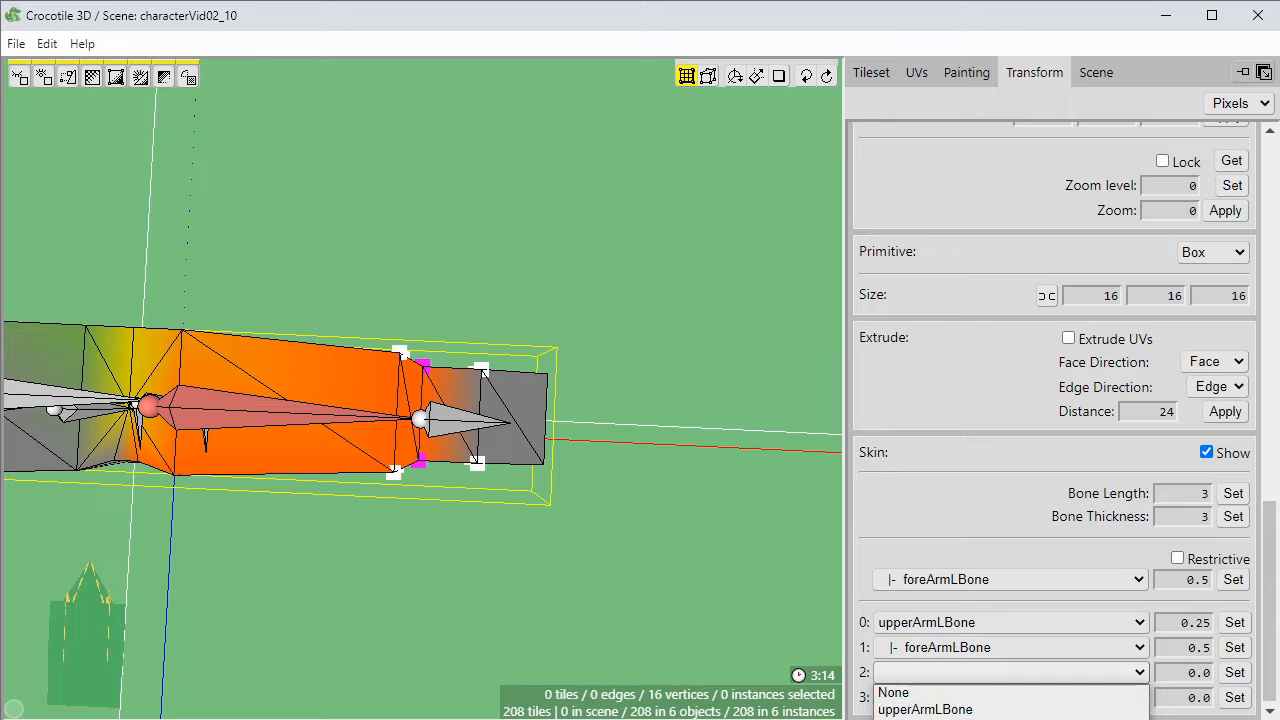
left_click(957, 719)
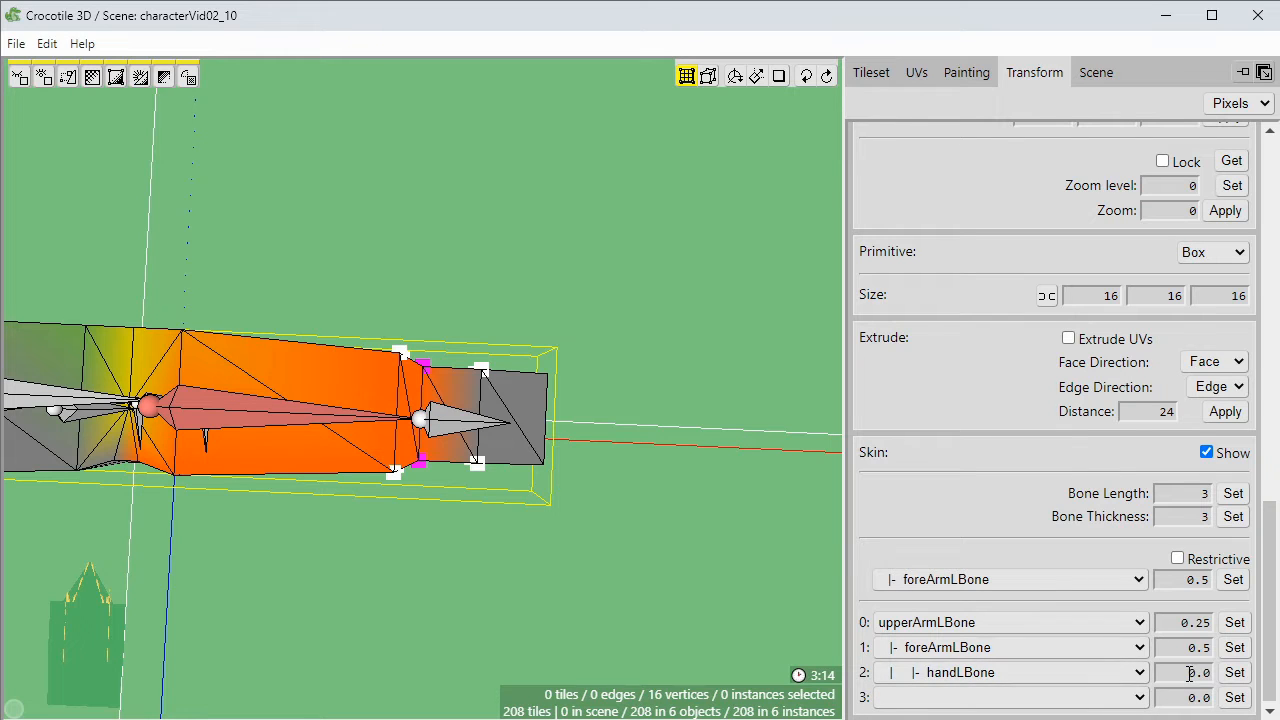
left_click_drag(1204, 672, 1216, 672)
left_click(1235, 675)
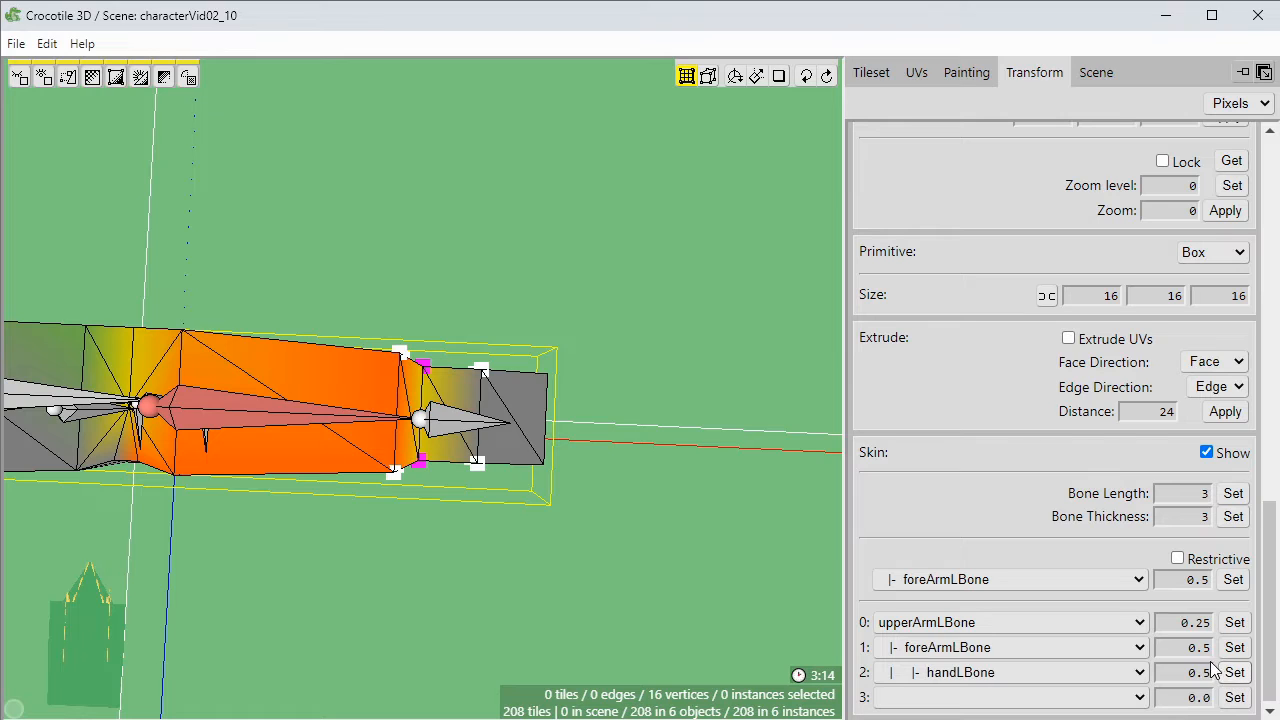
Display handLBone's skin weights, select all hand vertices beyond the wrist ring and set their handLBone weight to 1.
left_click(932, 579)
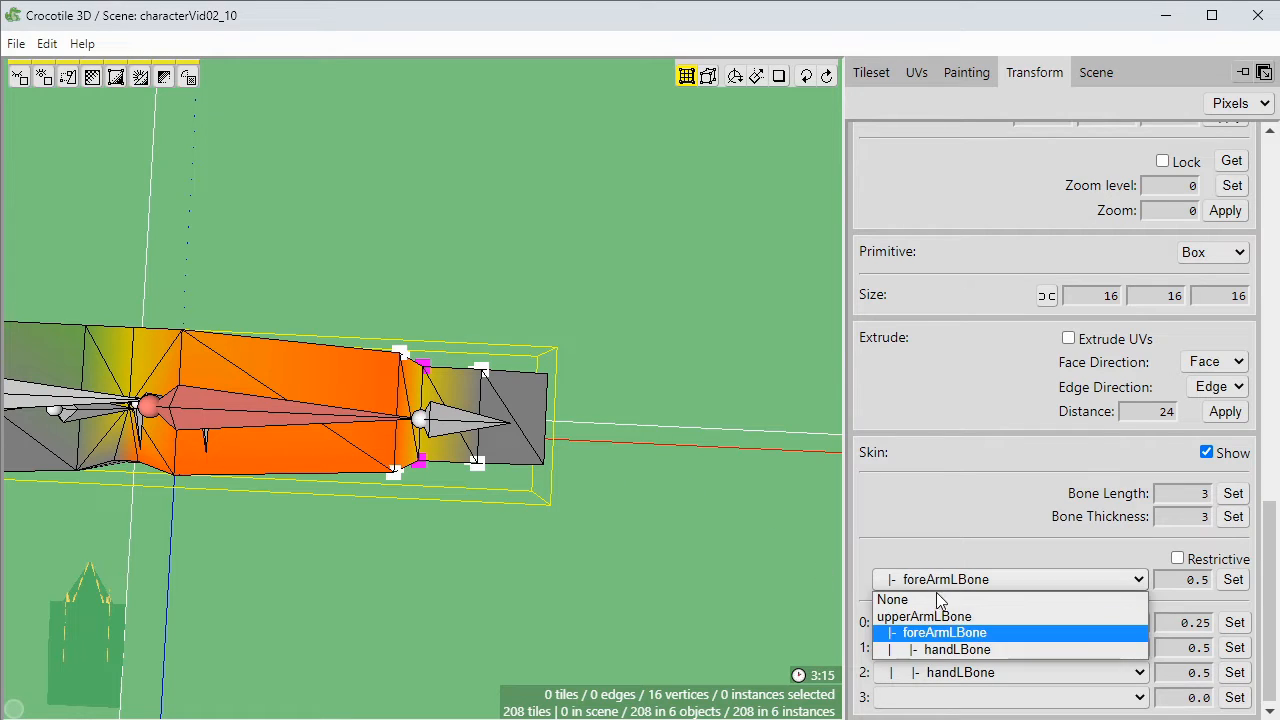
left_click(943, 650)
left_click(557, 487)
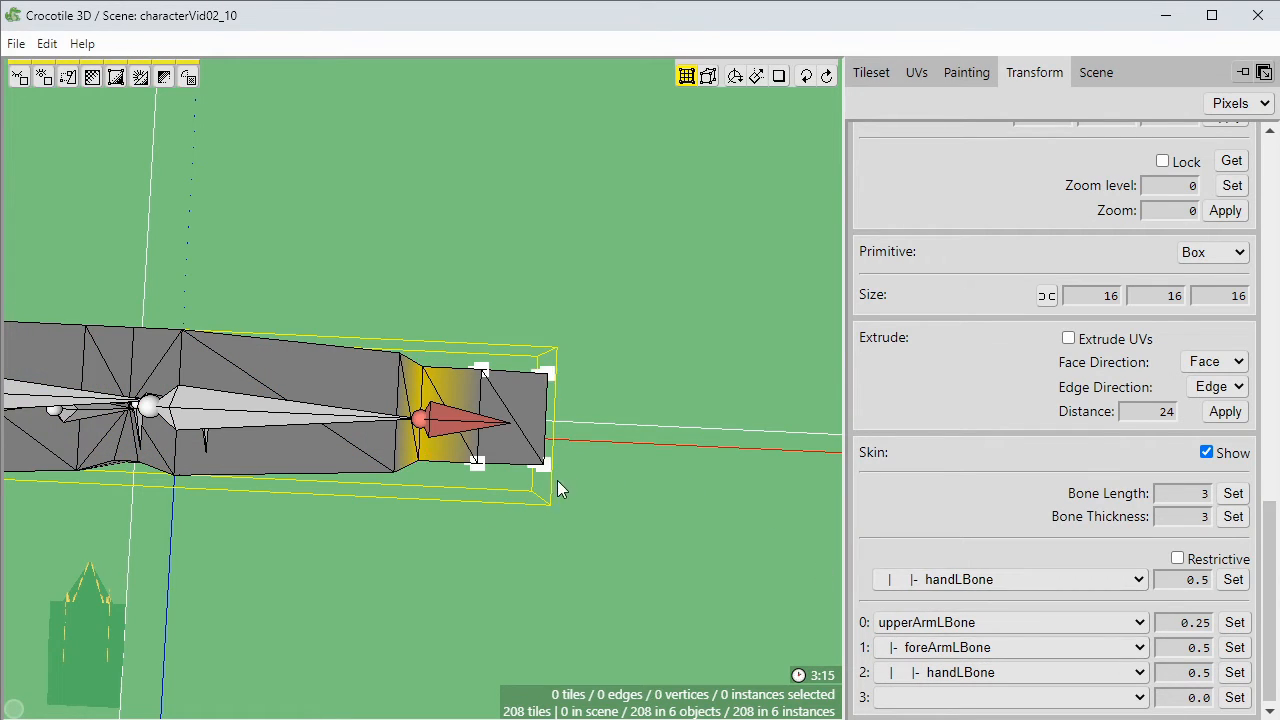
left_click_drag(467, 541, 446, 541)
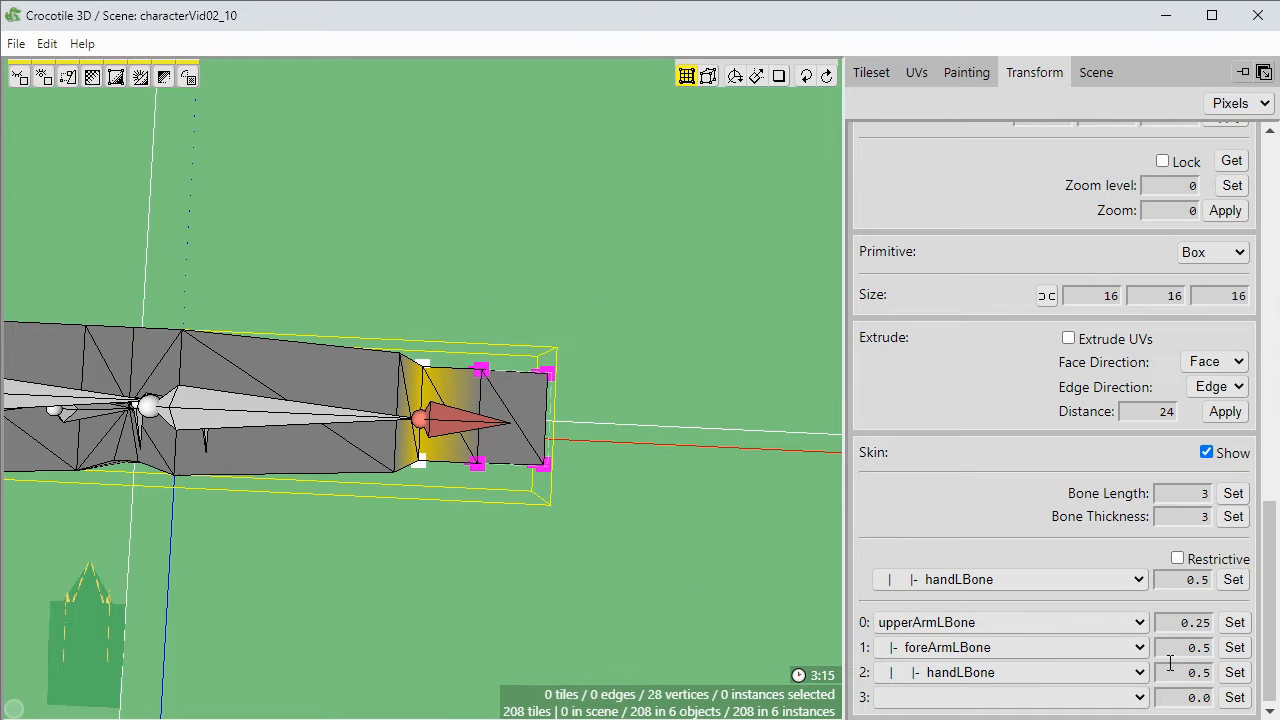
left_click(541, 578)
middle_click_drag(541, 578, 541, 530)
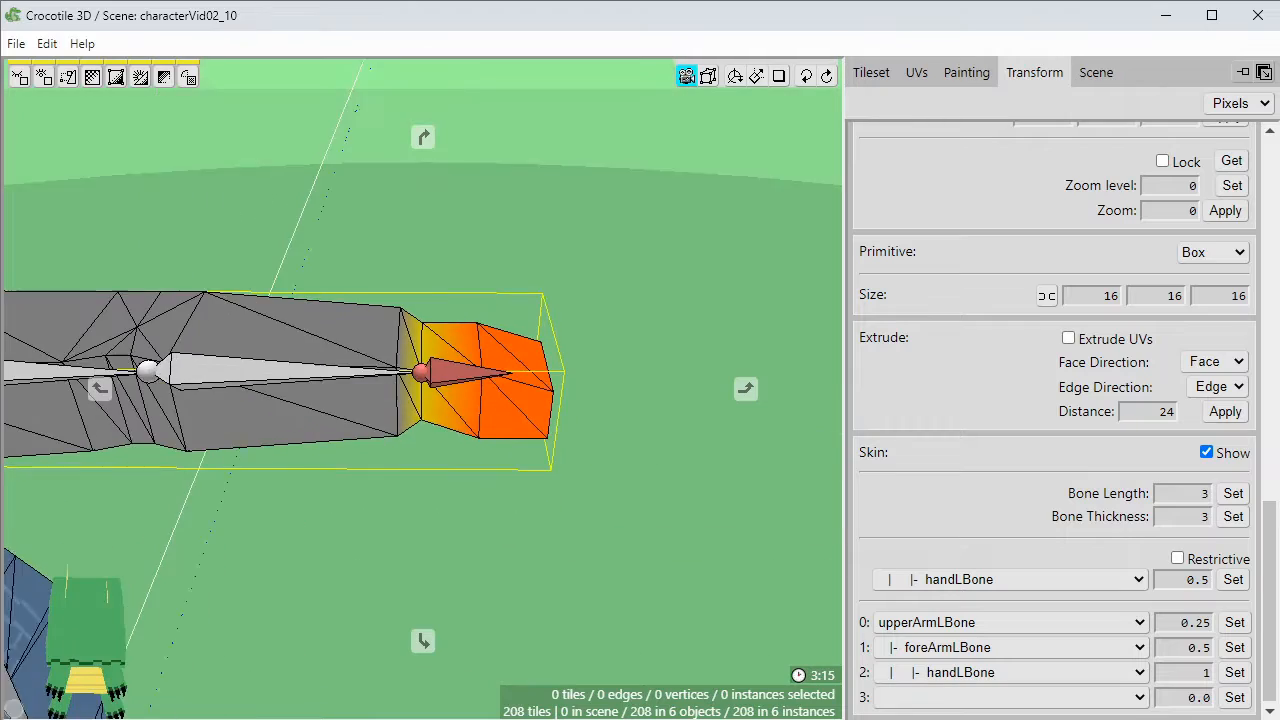
Exit editing of armL and save the scene.
left_click_drag(413, 530, 413, 540)
scroll(413, 540, "down", 3)
right_click_drag(413, 540, 668, 548)
left_click_drag(668, 548, 668, 566)
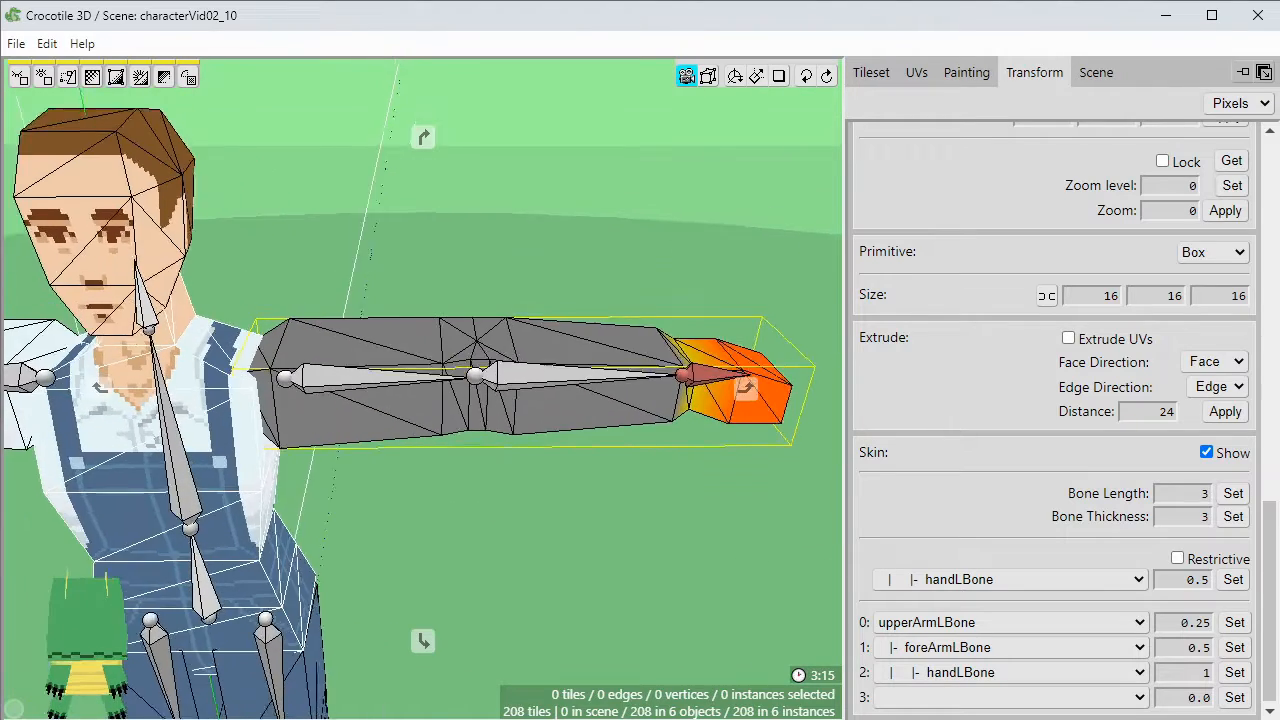
left_click_drag(340, 566, 298, 548)
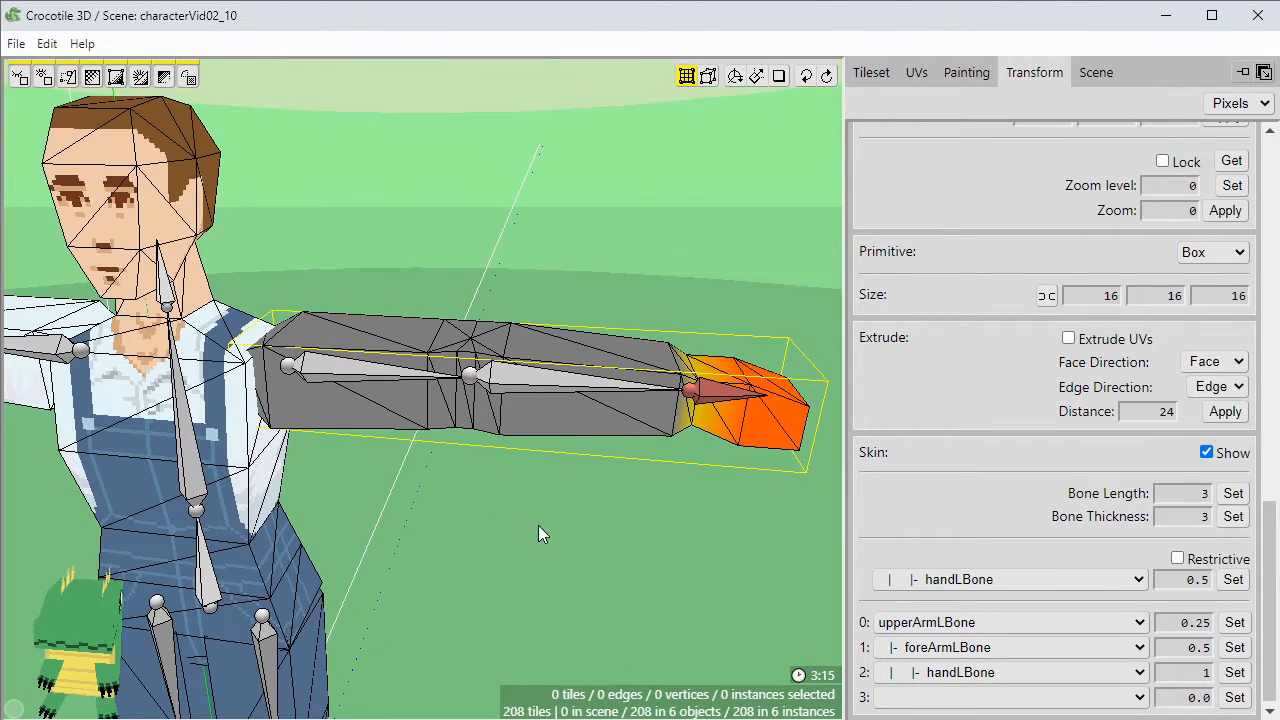
left_click(545, 496)
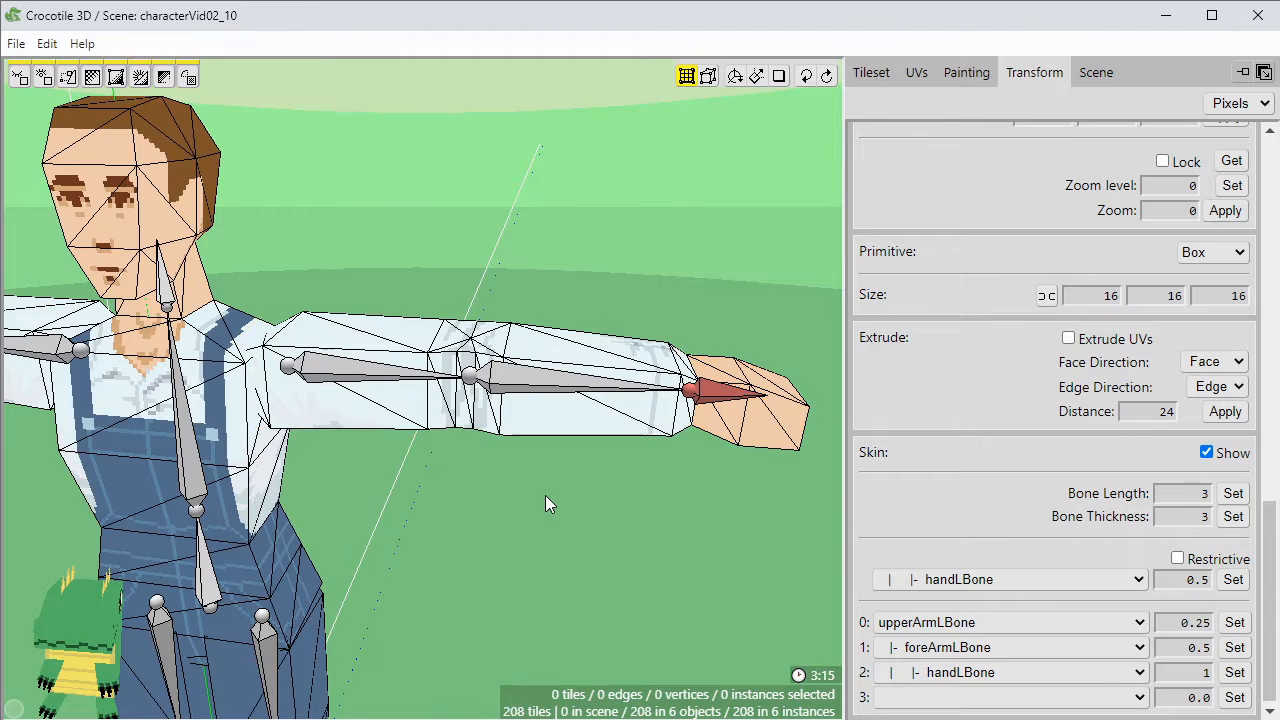
key("ctrl+s")
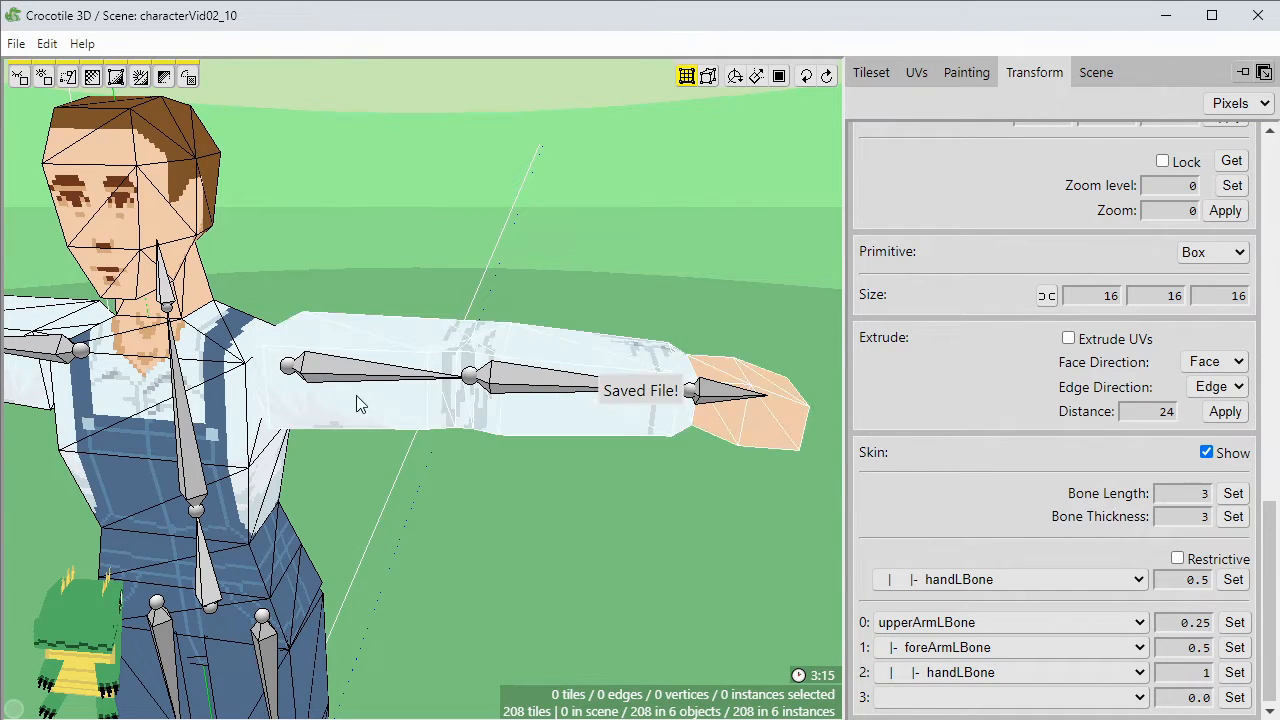
Try rotating foreArmLBone downward to test the elbow's deformation, and undo the rotations.
left_click(499, 383)
right_click_drag(566, 418, 457, 455)
left_click_drag(457, 455, 370, 442)
key("space")
key("space")
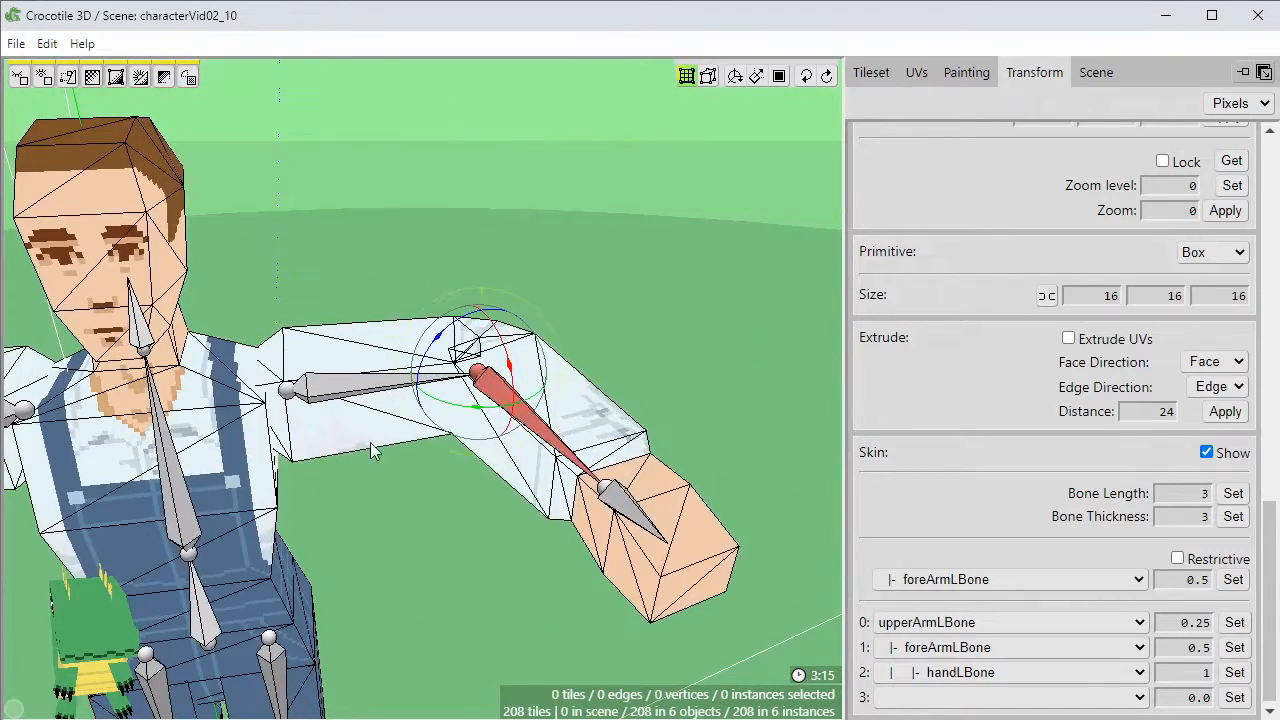
left_click_drag(505, 372, 510, 372)
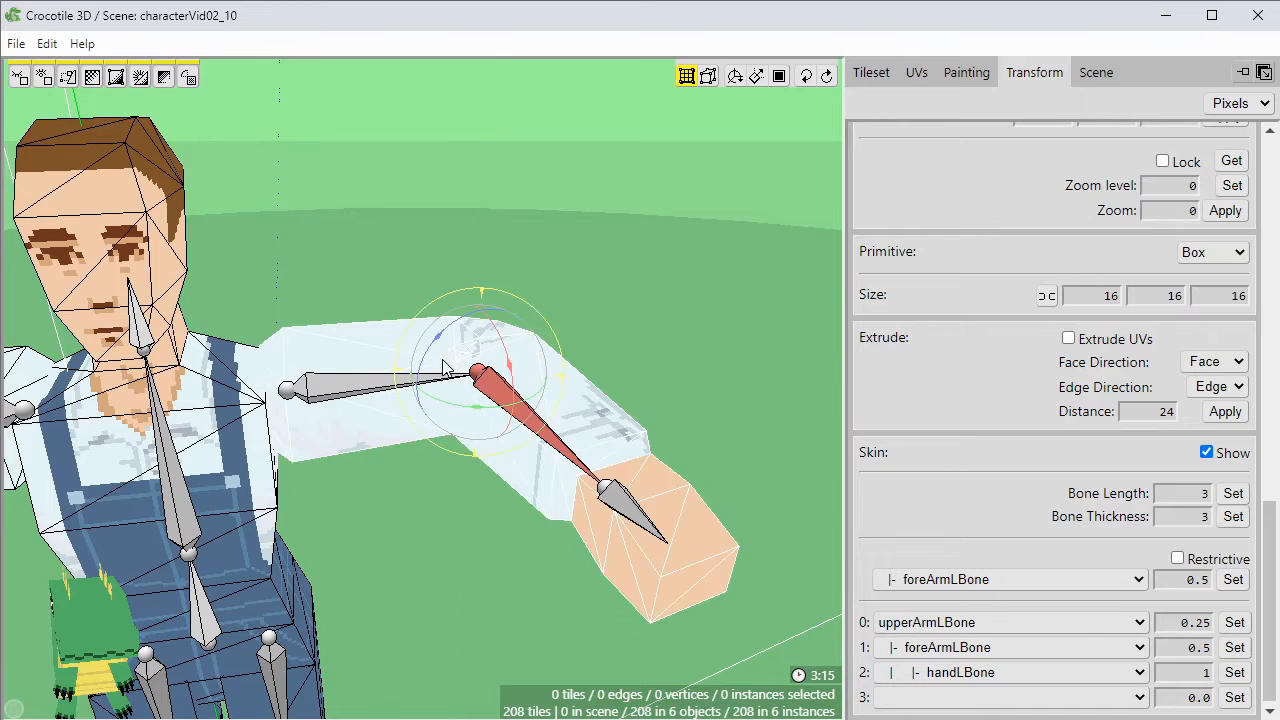
mouse_move(443, 346)
left_mouse_down()
mouse_move(449, 333)
mouse_move(462, 346)
mouse_move(443, 357)
mouse_move(463, 358)
left_mouse_up()
middle_click_drag(469, 350, 323, 530)
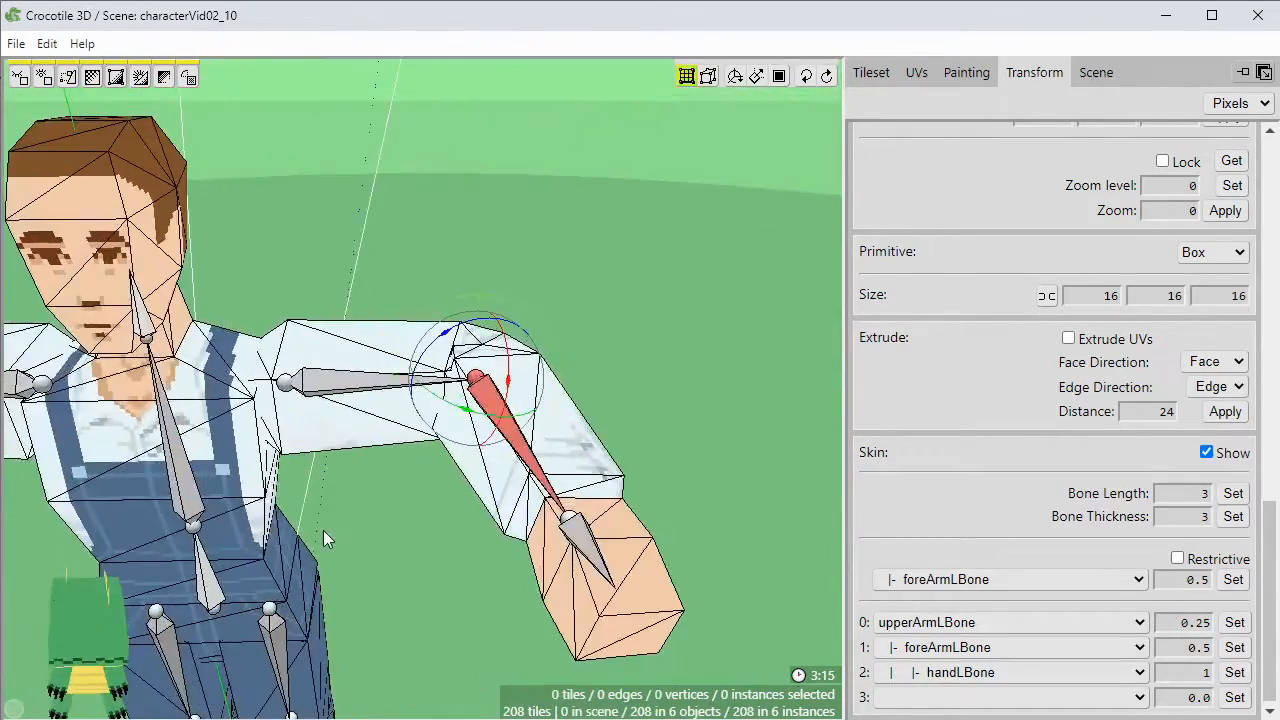
key("ctrl+z")
key("ctrl+z")
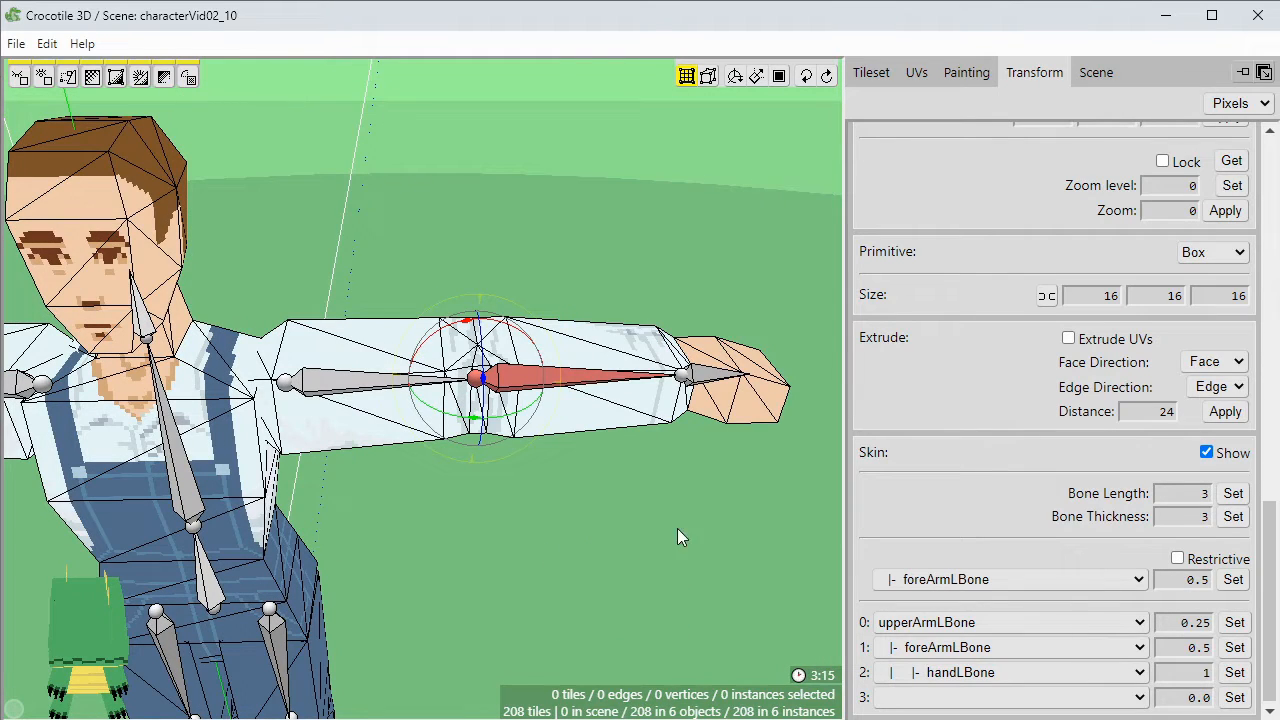
Try rotating handLBone to test the wrist's deformation, undo the rotations and deselect the bone.
left_click(680, 465)
left_click(703, 382)
middle_click_drag(721, 469, 700, 485)
left_click_drag(705, 395, 733, 417)
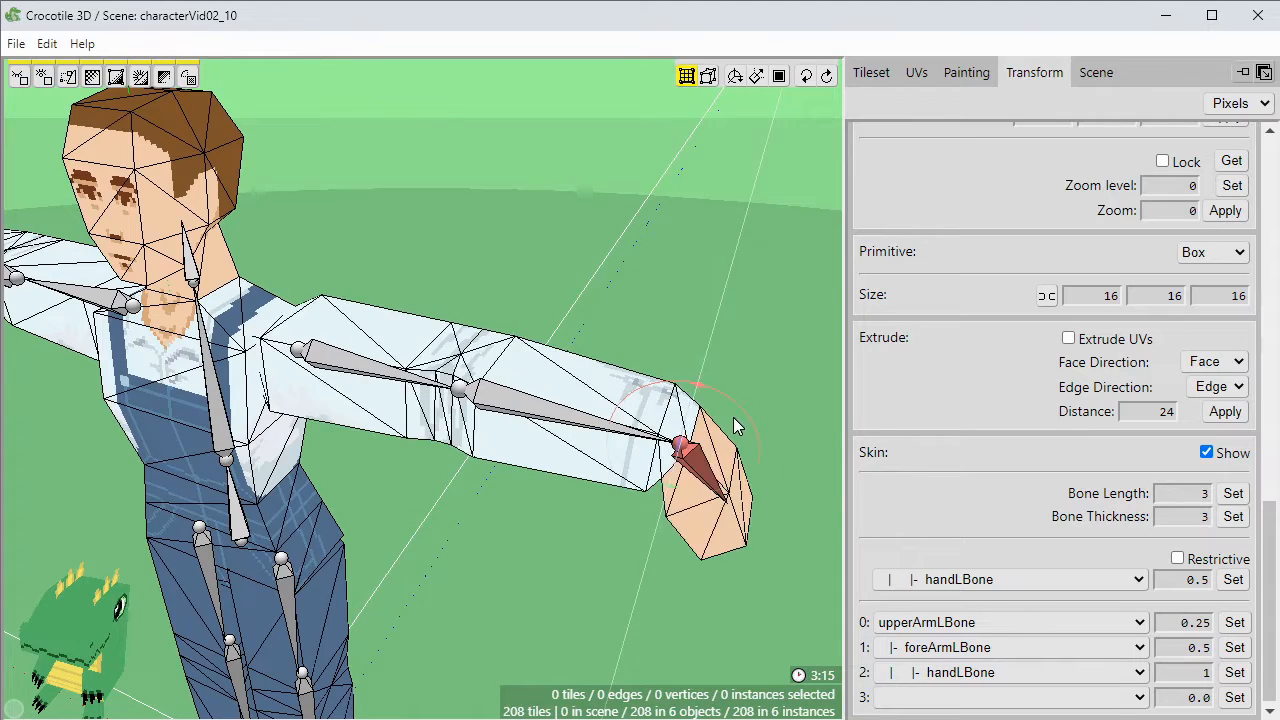
key("space")
left_click_drag(699, 544, 680, 420)
key("space")
key("ctrl+z")
key("ctrl+z")
key("space")
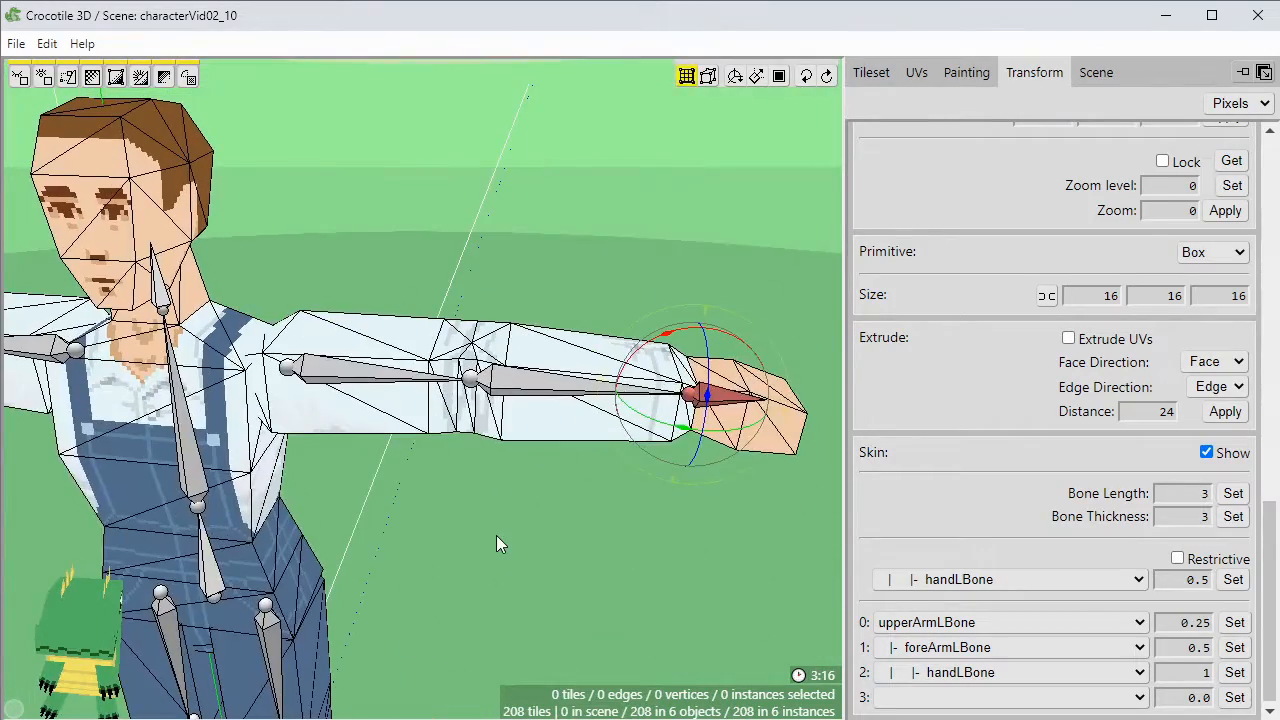
left_click(496, 535)
Save the scene and open armR for editing with upperArmRBone's skin weights displayed.
key("space")
left_click_drag(489, 535, 398, 534)
right_click_drag(398, 534, 500, 534)
scroll(398, 534, "down", 1)
left_click_drag(398, 534, 350, 470)
key("Up")
key("ctrl+s")
double_click(337, 443)
left_click(393, 383)
key("space")
left_click_drag(391, 409, 487, 519)
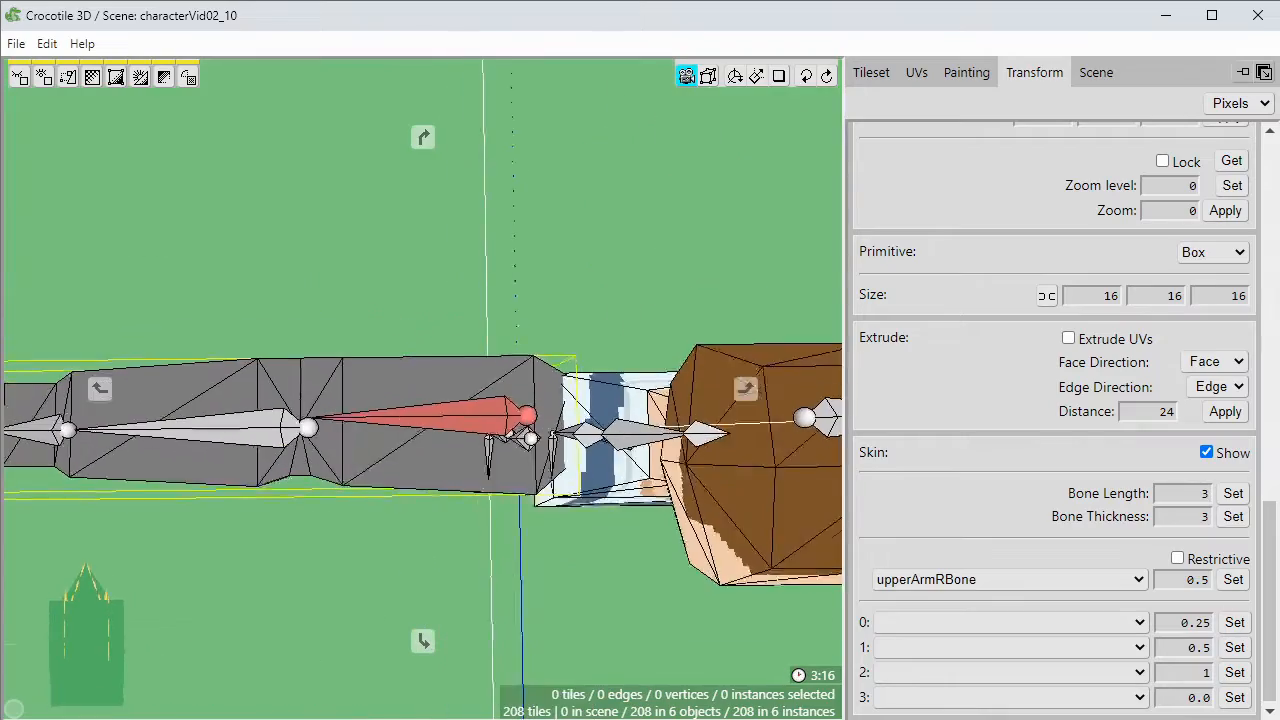
Select armR's shoulder-end vertices and the front elbow vertices on the upper-arm side, and weight them 1 to upperArmRBone.
key("space")
right_click_drag(448, 478, 555, 445)
left_click_drag(425, 482, 505, 414, "ctrl")
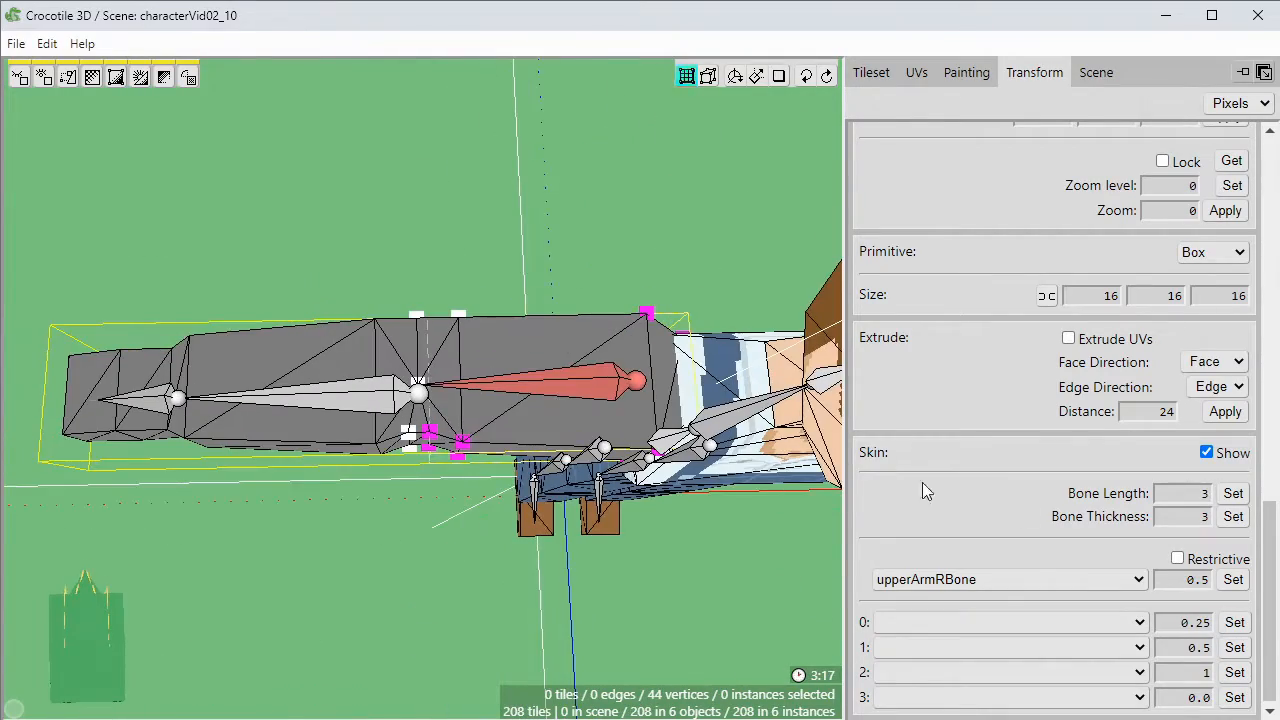
left_click(1000, 622)
left_click(991, 661)
left_click(1183, 622)
type("1")
left_click(1234, 624)
Select the rear vertices just before armR's elbow and weight them 0.75 to upperArmRBone and 0.25 to foreArmRBone.
key("space")
key("space")
left_click_drag(525, 283, 414, 385)
left_click(1237, 626)
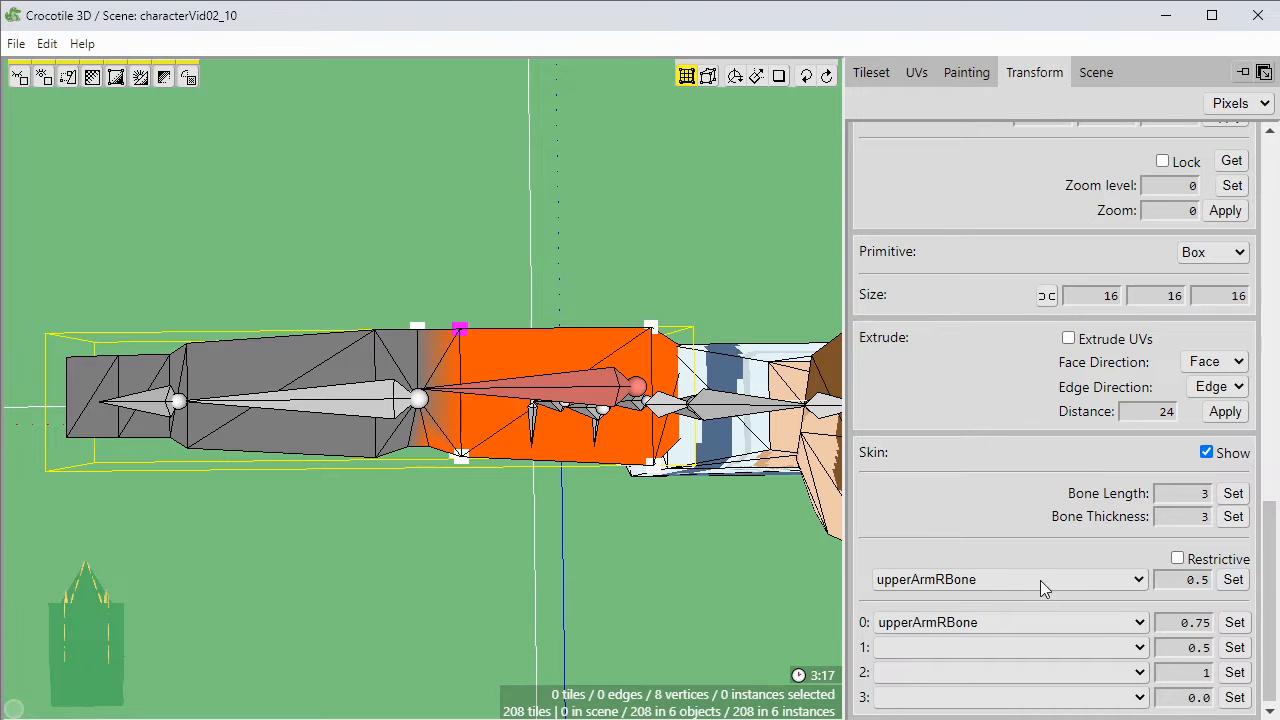
left_click(1020, 647)
left_click(1006, 698)
left_click(1203, 648)
type("2")
left_click(1227, 649)
Select the middle rear vertices at armR's elbow, weight them 0.5 to both upperArmRBone and foreArmRBone, and clear the selection.
key("space")
key("space")
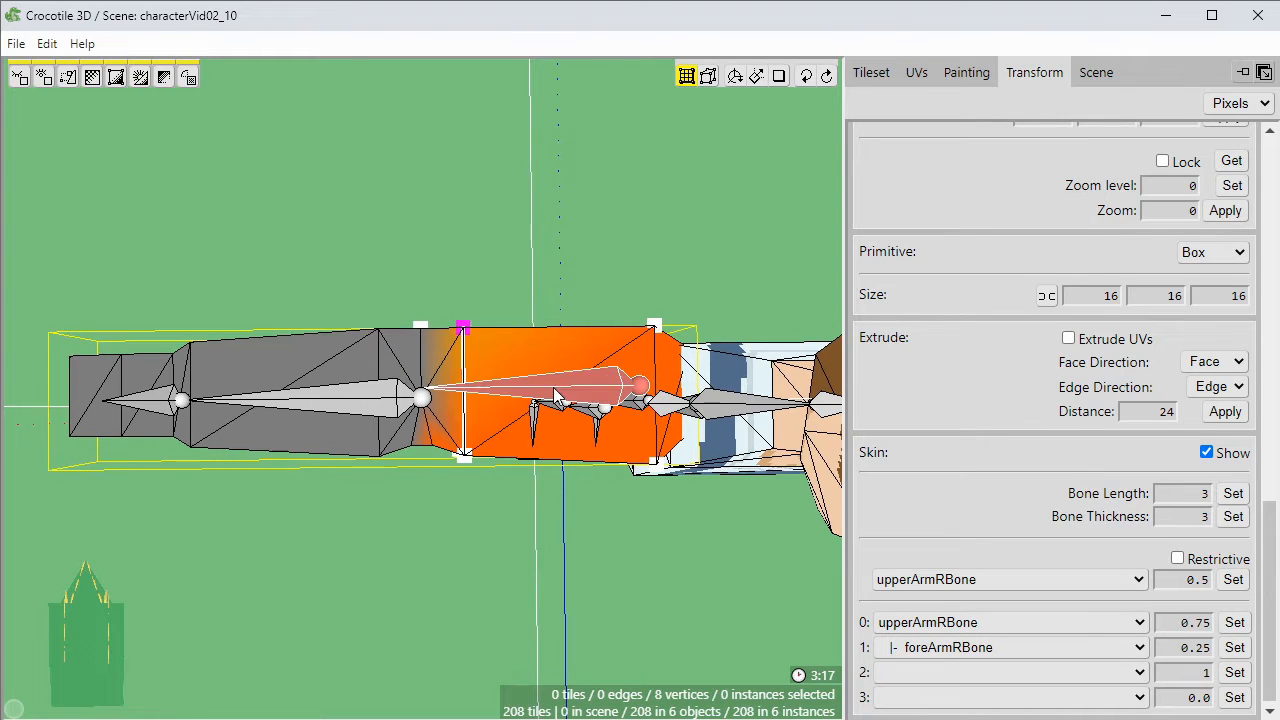
left_click_drag(466, 293, 372, 462)
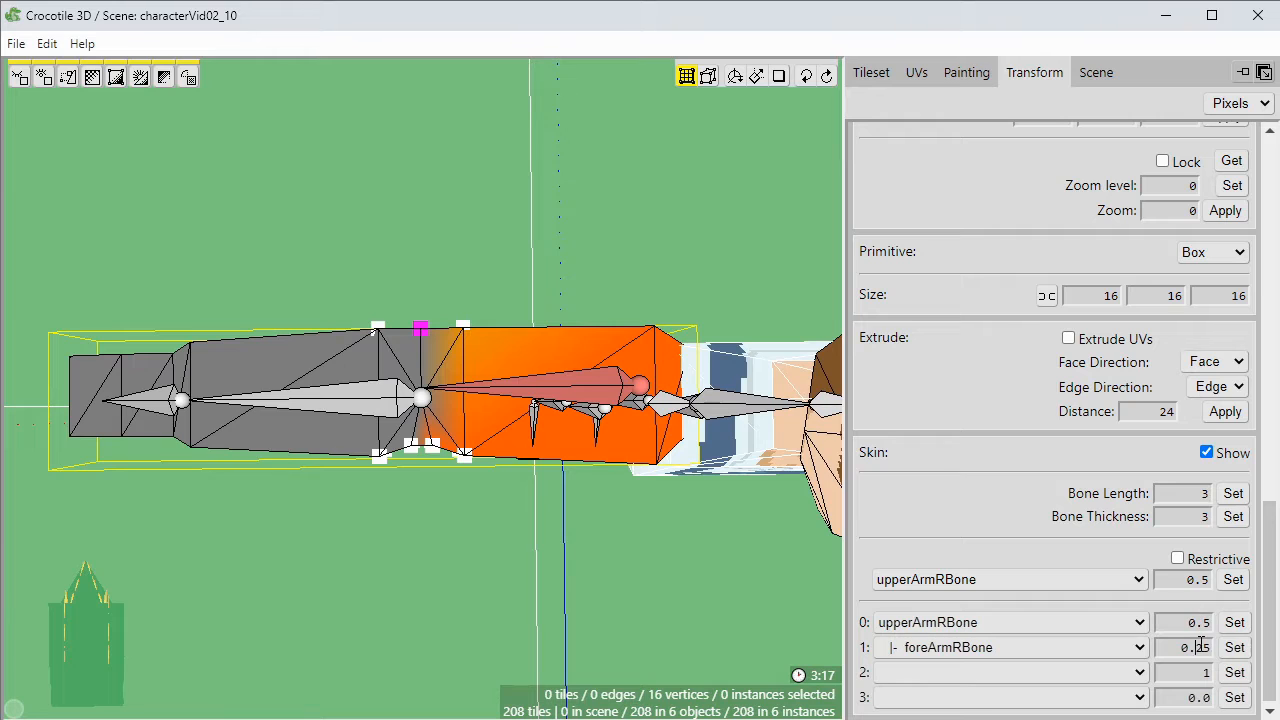
left_click(1230, 628)
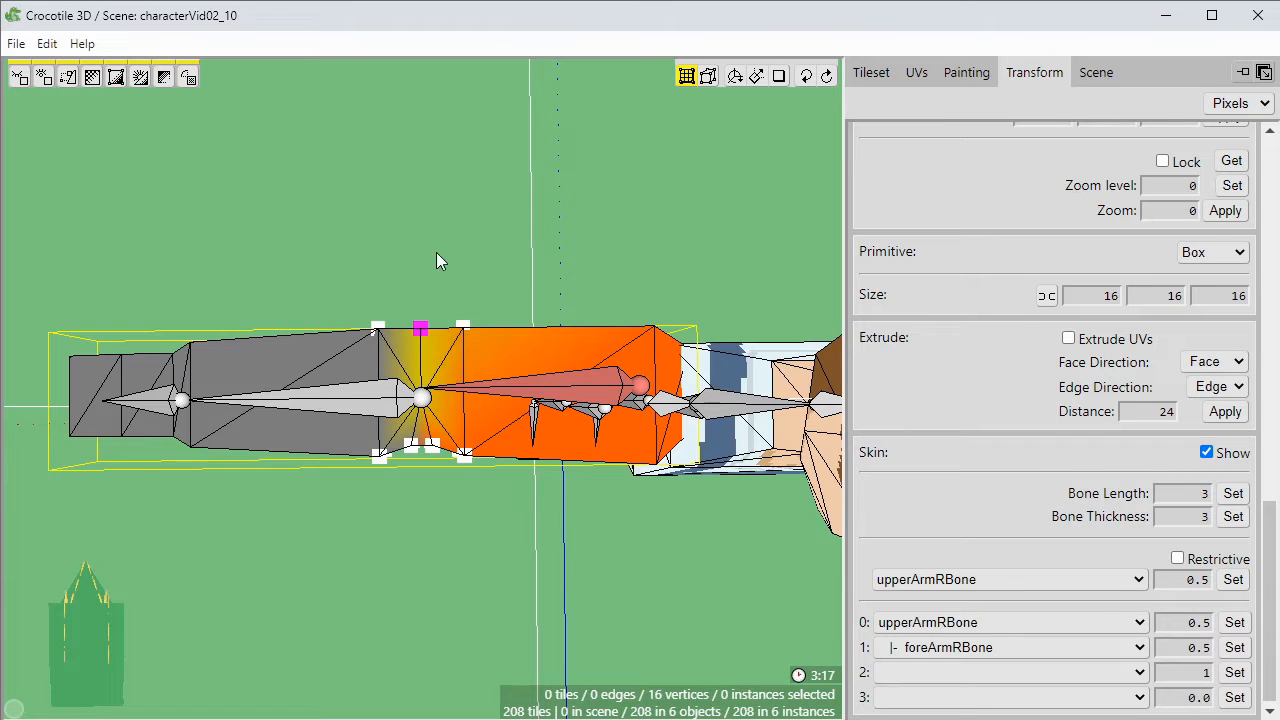
left_click(436, 253)
Display foreArmRBone's weights, give its front, inner-elbow and wrist-end vertices full weight, and weight the rear ones just past the elbow 0.75.
left_click(975, 582)
left_click(975, 630)
left_click_drag(391, 301, 228, 516)
left_click_drag(380, 512, 425, 428)
key("space")
right_click_drag(425, 428, 643, 416)
key("space")
left_click_drag(404, 328, 424, 432, "shift")
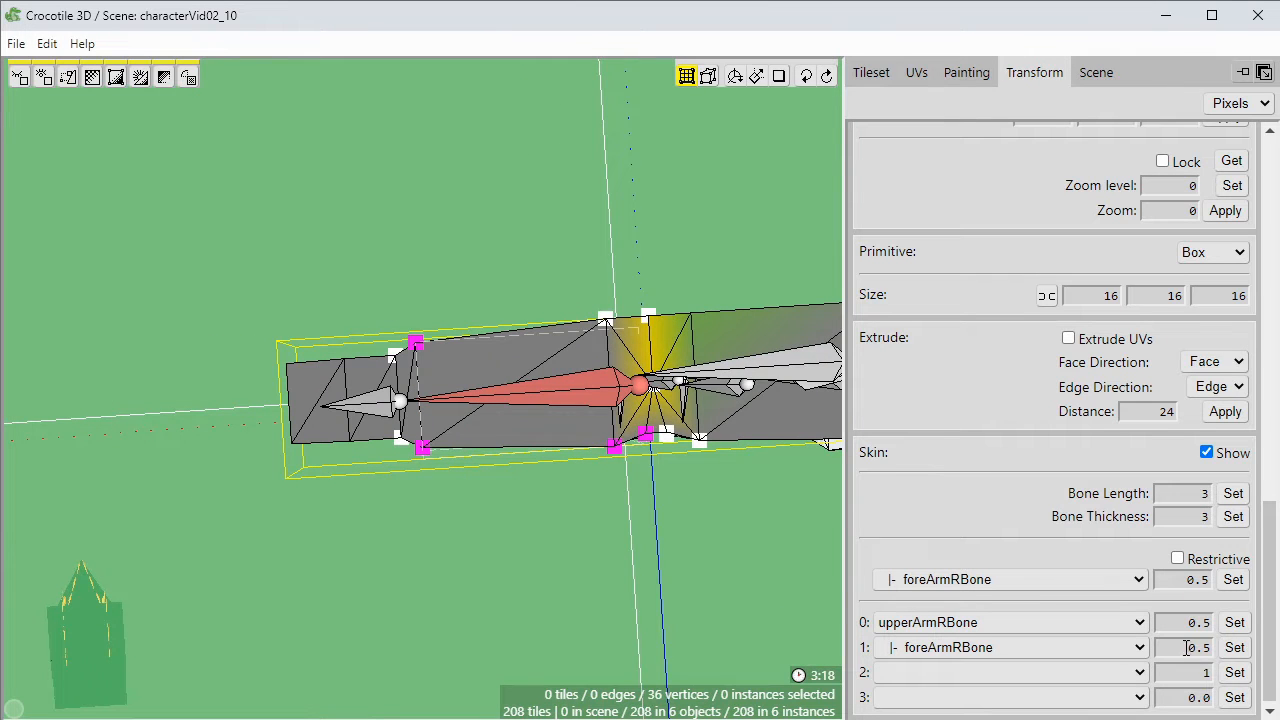
left_click(1233, 647)
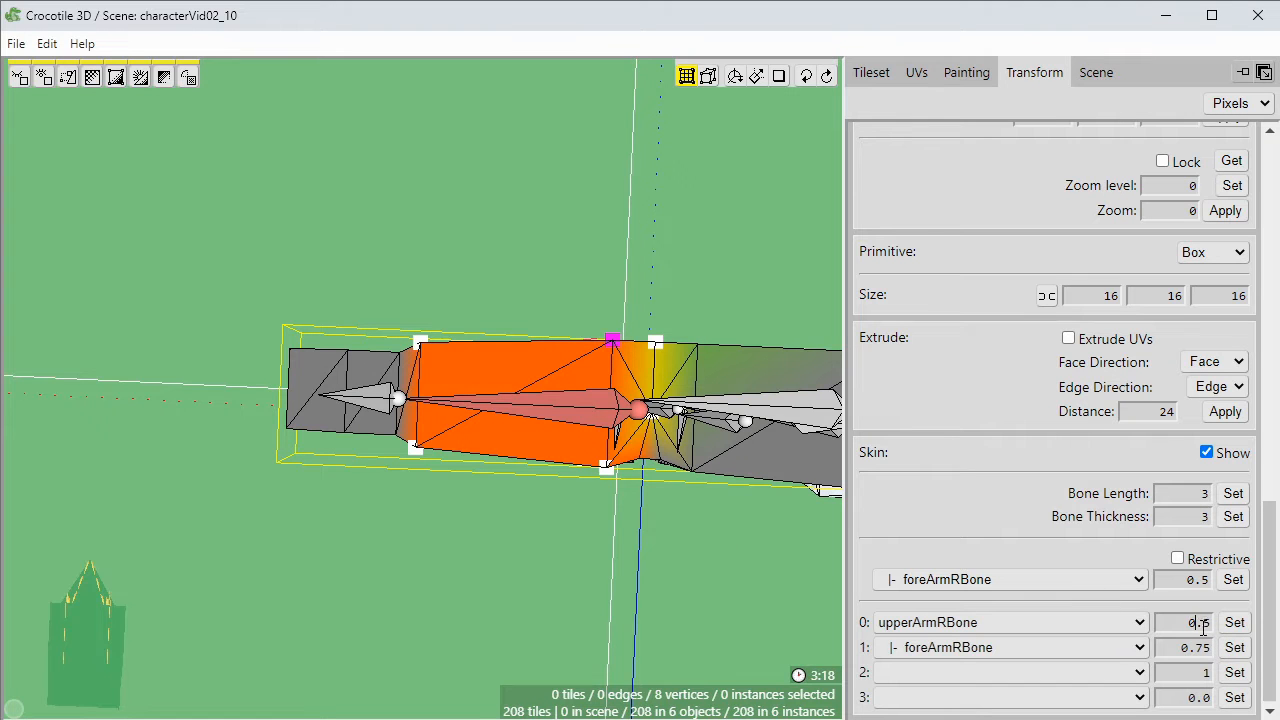
left_click(1228, 626)
Select the ring of vertices at armR's wrist and weight them 0.5 to foreArmRBone and 0.5 to handRBone.
right_click_drag(621, 565, 980, 595)
right_click_drag(700, 500, 450, 350)
left_click_drag(445, 342, 464, 474, "shift")
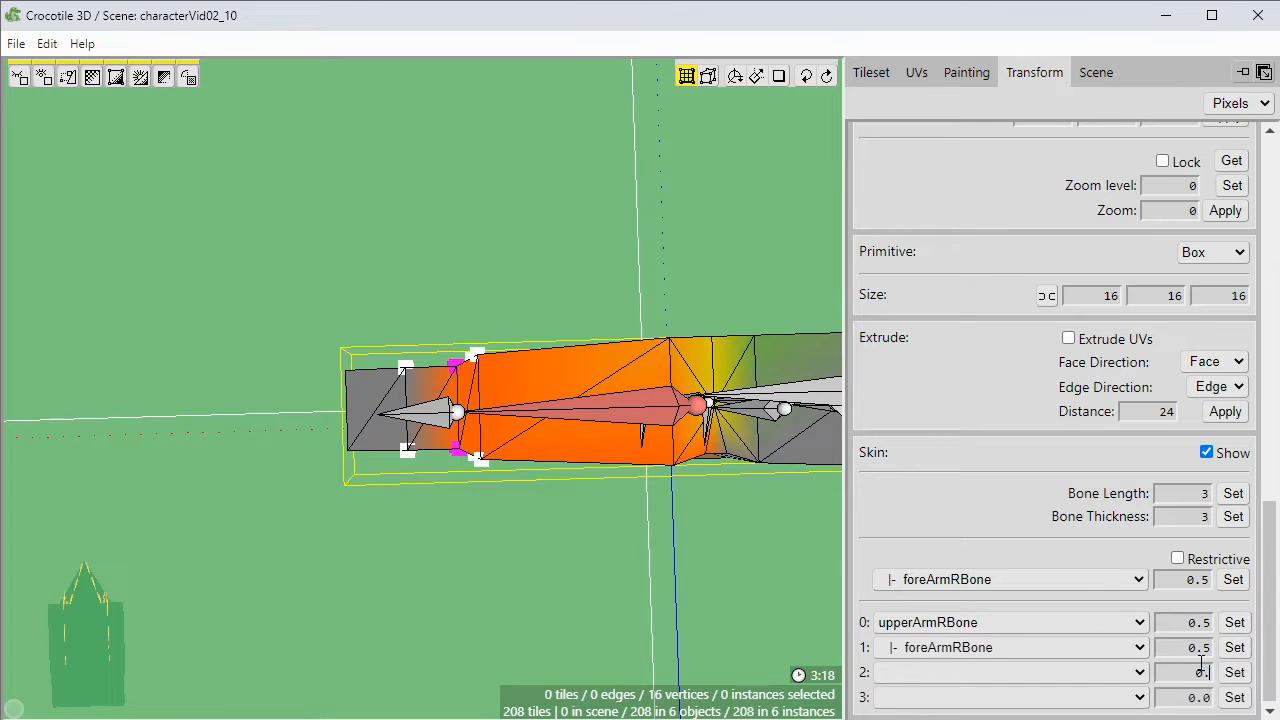
type("5")
left_click(1075, 672)
left_click(1063, 712)
left_click(1232, 674)
Display handRBone's skin weights, select all hand vertices beyond the wrist ring and set their handRBone weight to 1.
left_click(469, 531)
left_click(960, 585)
left_click(955, 655)
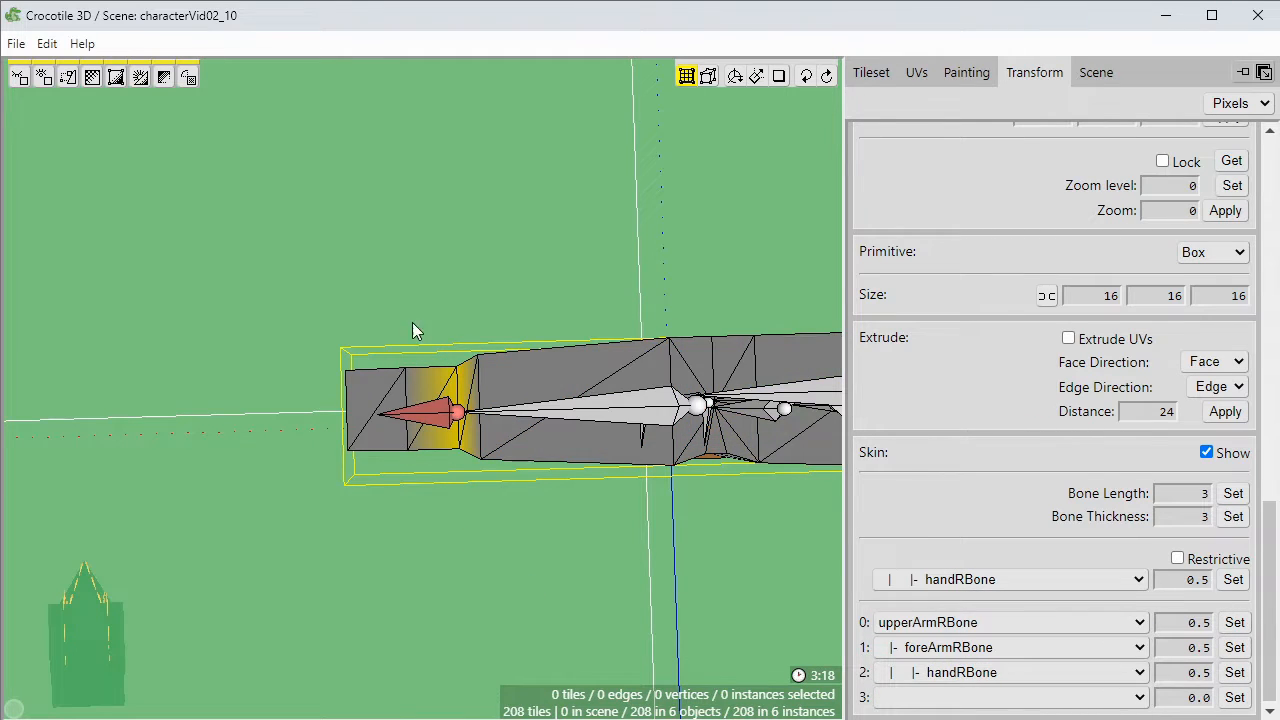
left_click_drag(416, 330, 300, 470, "shift")
left_click(1236, 673)
left_click(362, 418)
Exit editing of armR, select foreArmRBone and save the scene.
left_click_drag(362, 418, 591, 556)
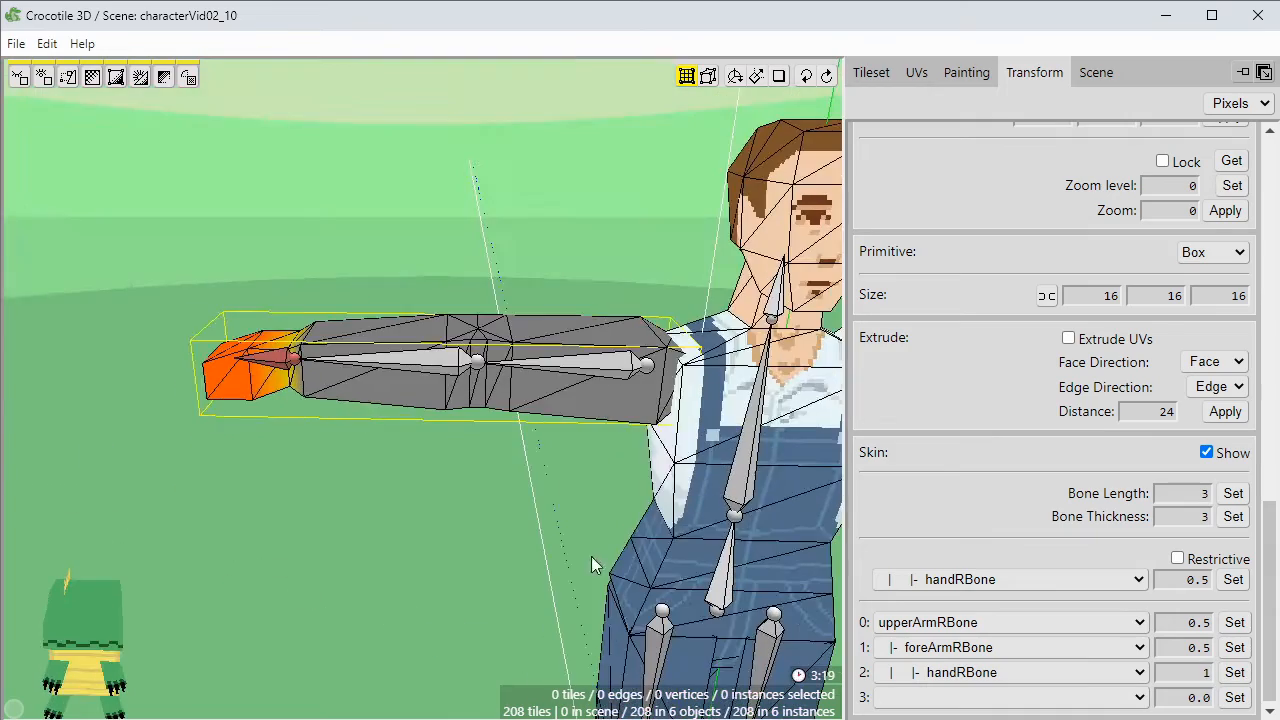
double_click(591, 556)
left_click(410, 362)
key("ctrl+s")
Try posing armR's bones with the elbow and wrist bent to test the deformation, and undo the rotations.
middle_click_drag(381, 486, 453, 385)
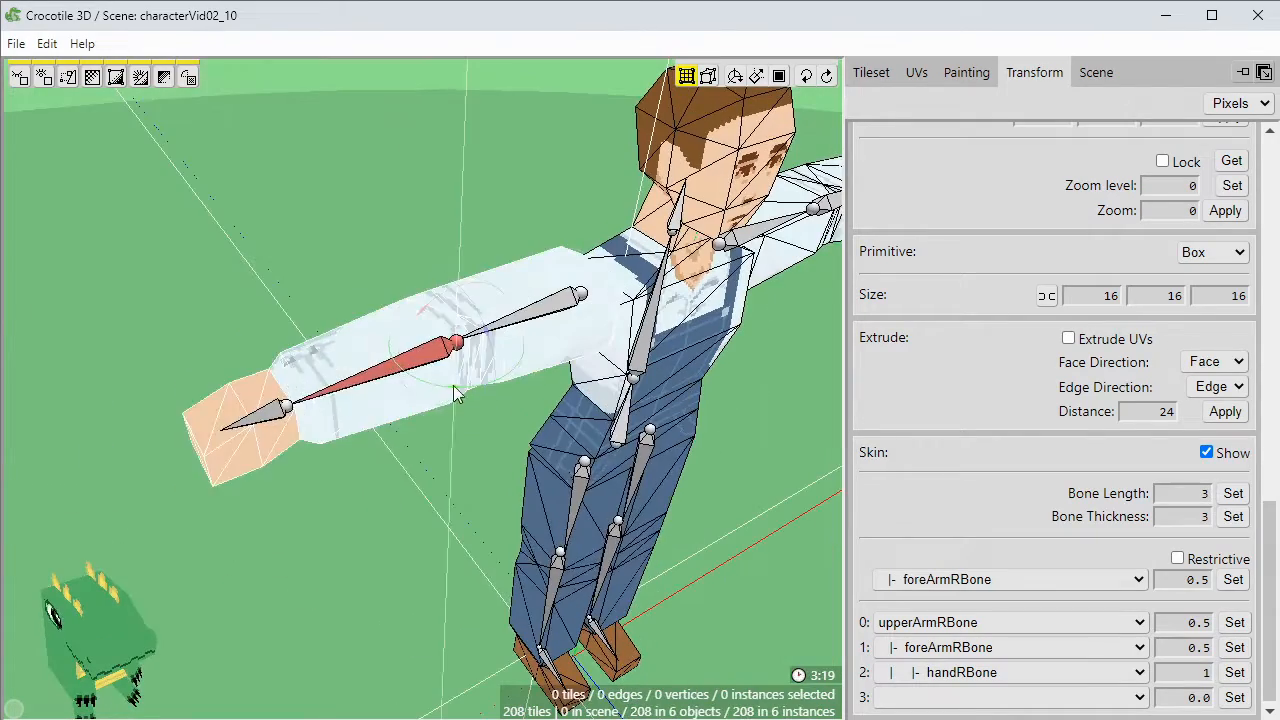
left_click_drag(420, 352, 461, 508)
left_click(462, 515)
middle_click_drag(462, 515, 329, 449)
left_click_drag(329, 449, 269, 486)
middle_click_drag(269, 486, 340, 369)
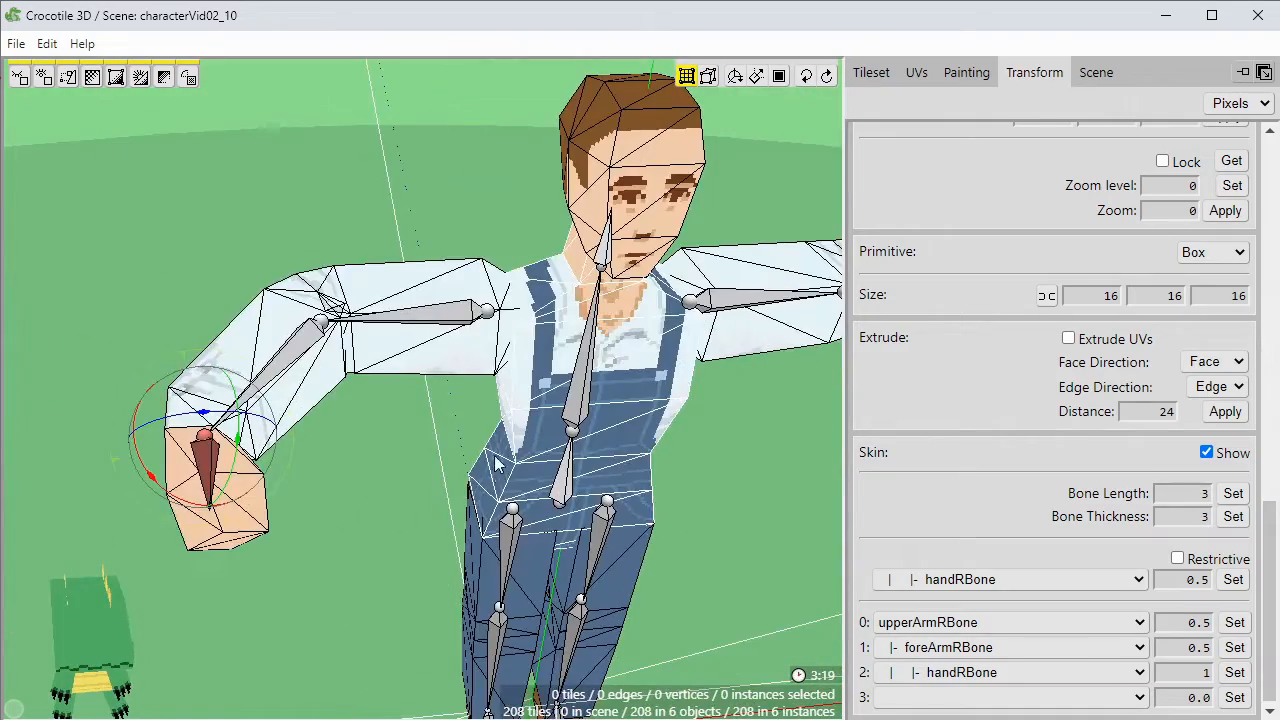
left_click(340, 369)
left_click_drag(474, 283, 448, 285)
middle_click_drag(448, 285, 650, 557)
key("Escape")
key("ctrl+z")
key("ctrl+z")
key("ctrl+z")
Save the scene and open the left leg for editing with upperLegLBone's skin weights displayed.
key("ctrl+s")
scroll(651, 574, "up", 3)
left_click(431, 290)
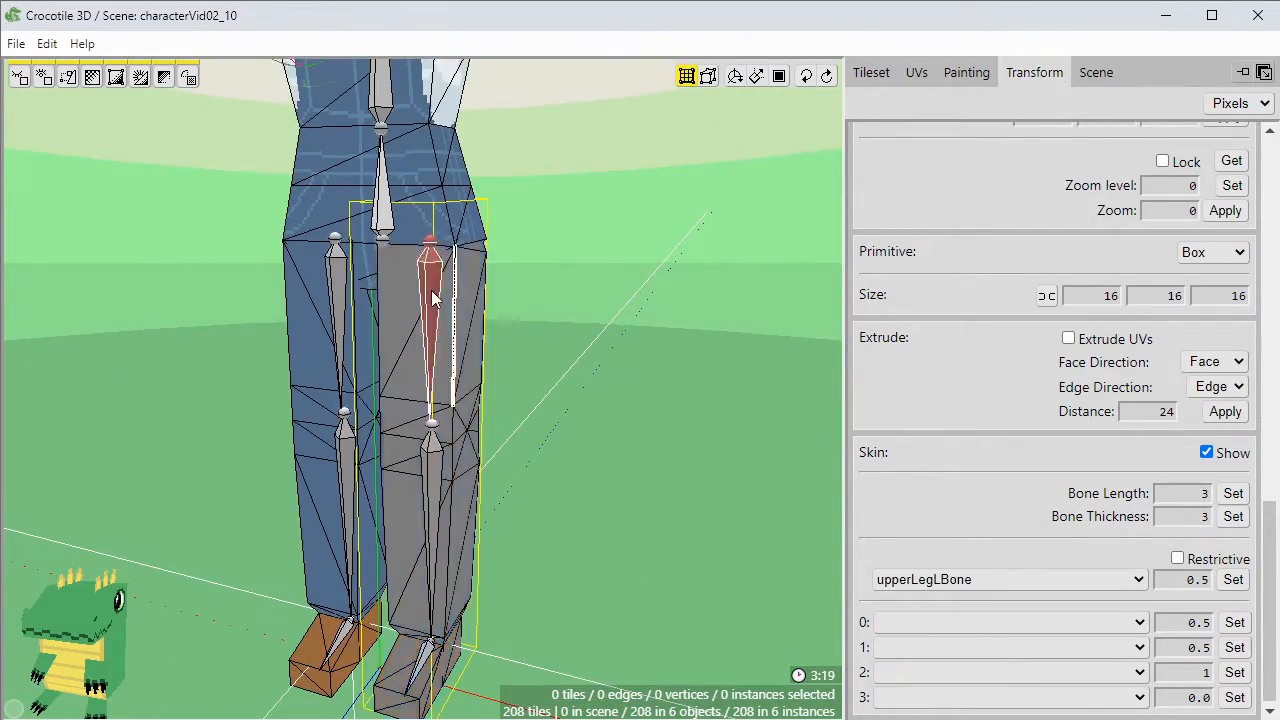
Select the left leg's hip vertices and the rear knee vertices on the thigh side, and weight them 1 to upperLegLBone.
scroll(617, 320, "up", 2)
middle_click_drag(617, 320, 436, 387)
key("ctrl+a")
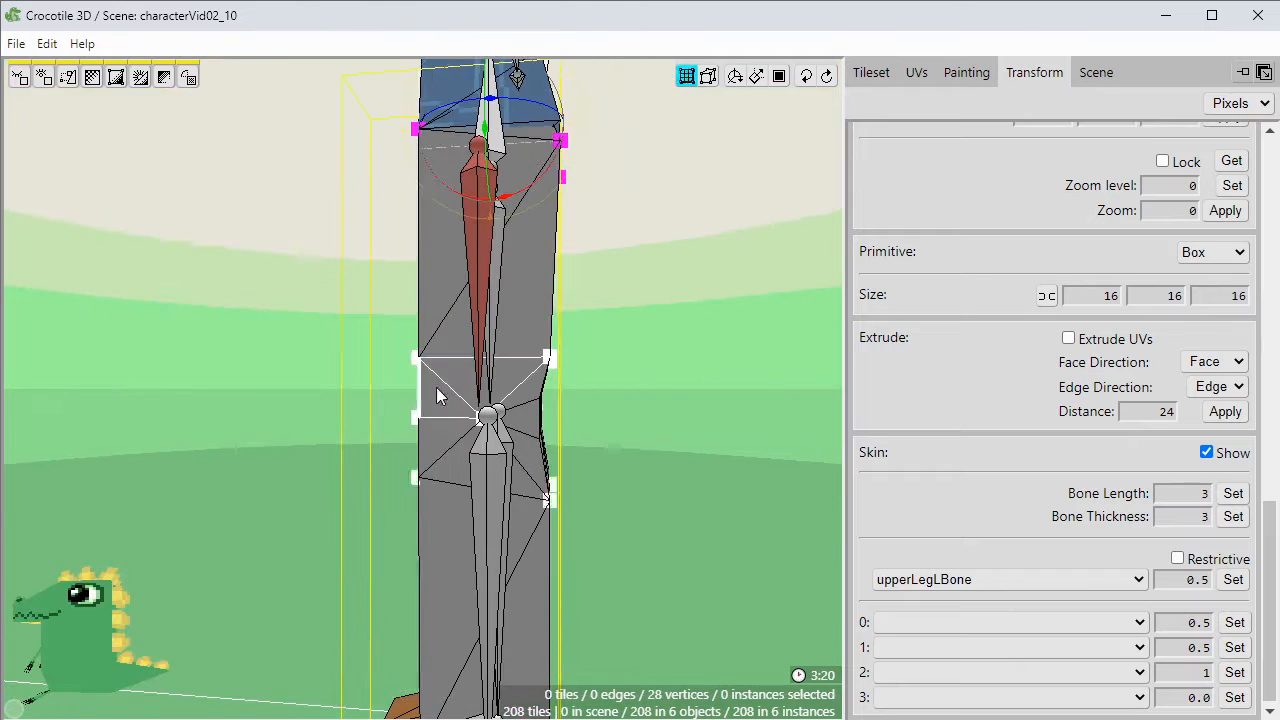
left_click_drag(617, 289, 525, 410, "ctrl")
left_click(1010, 622)
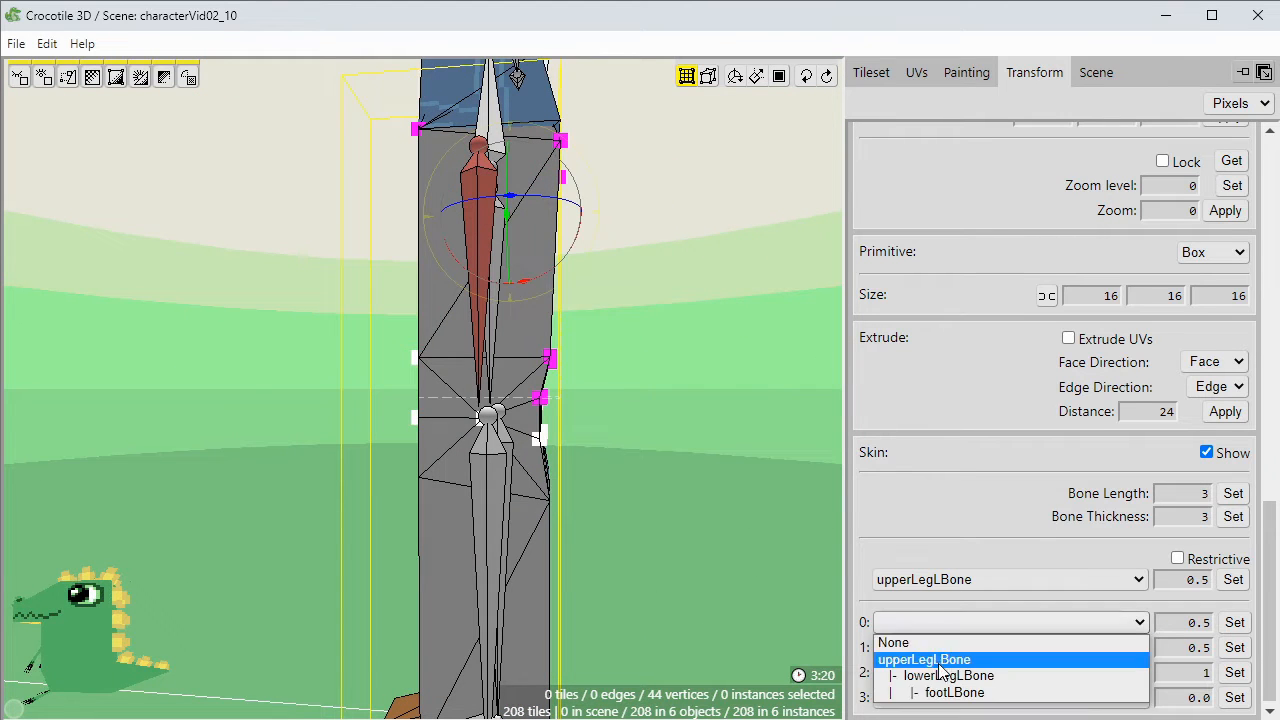
left_click(930, 653)
middle_click_drag(740, 548, 650, 318)
left_click(650, 305)
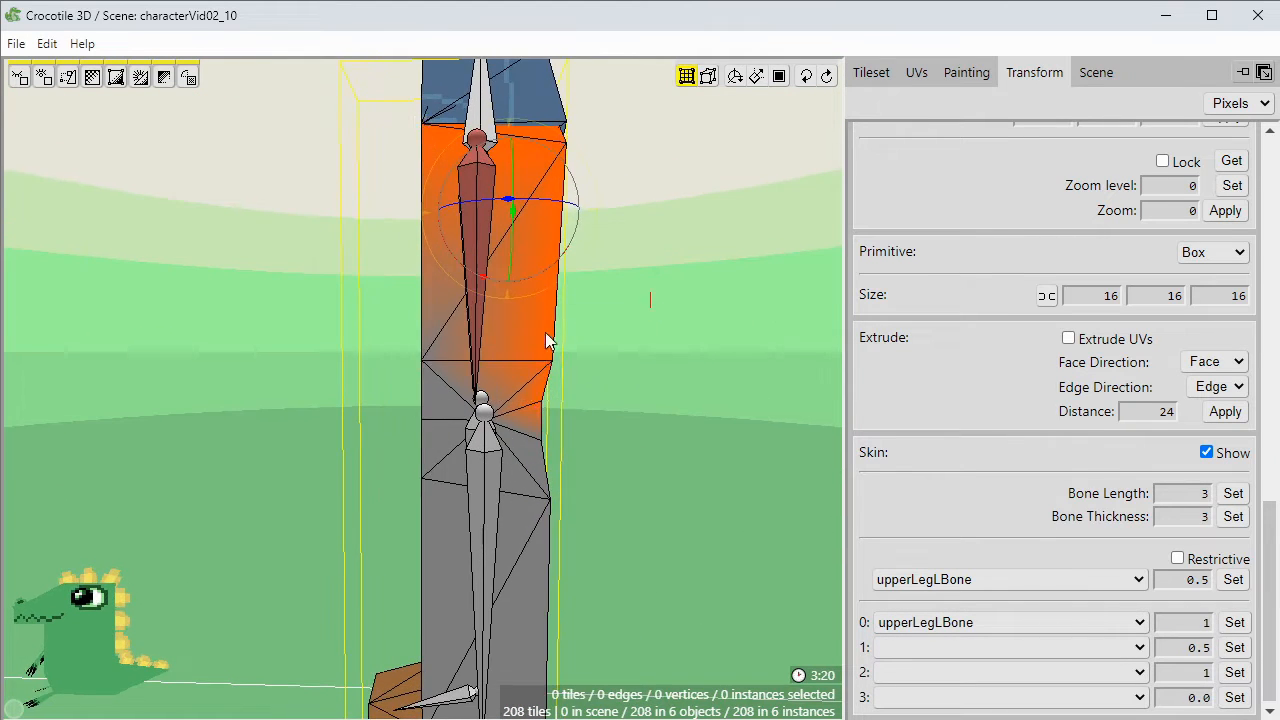
Weight the left leg's front knee vertices on the thigh side 0.75 to upperLegLBone and 0.25 to lowerLegLBone.
left_click_drag(346, 322, 460, 388)
left_click(1196, 622)
left_click(1130, 647)
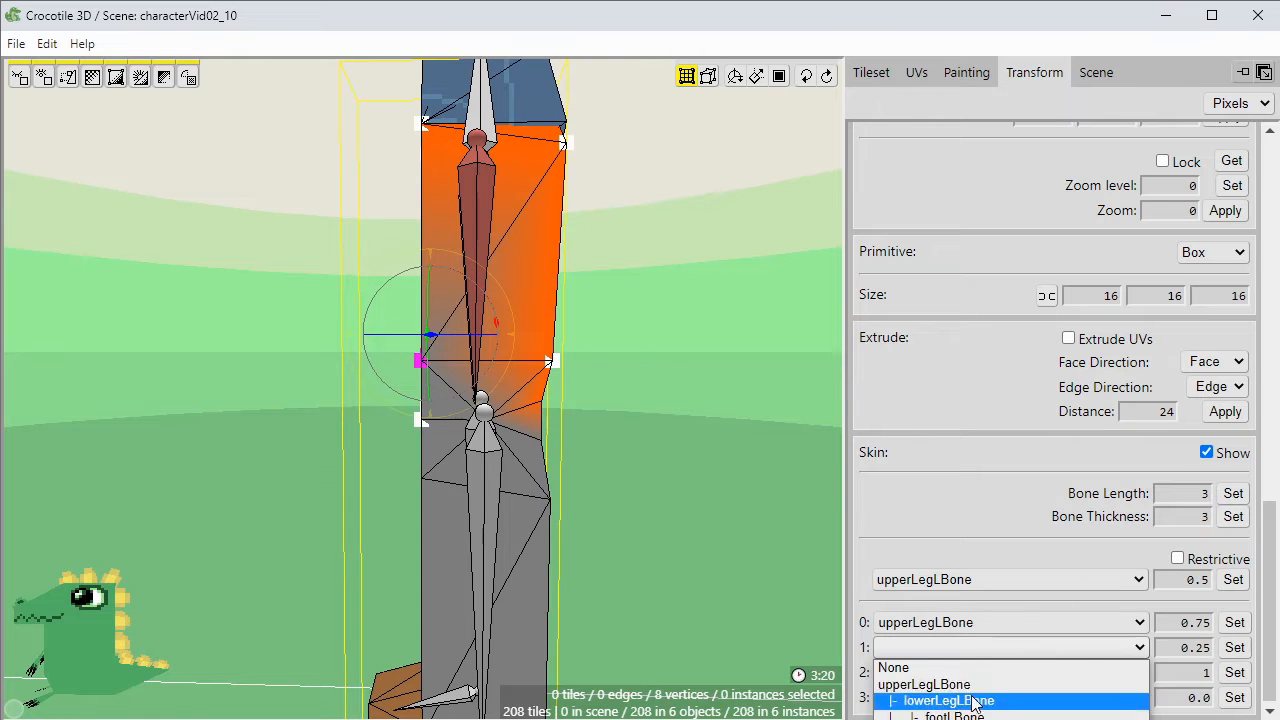
left_click(960, 694)
left_click(1235, 648)
Weight the middle front knee vertices of the left leg 0.5 to upperLegLBone and 0.5 to lowerLegLBone.
middle_click_drag(607, 422, 600, 438)
left_click(600, 438)
left_click_drag(336, 346, 558, 508)
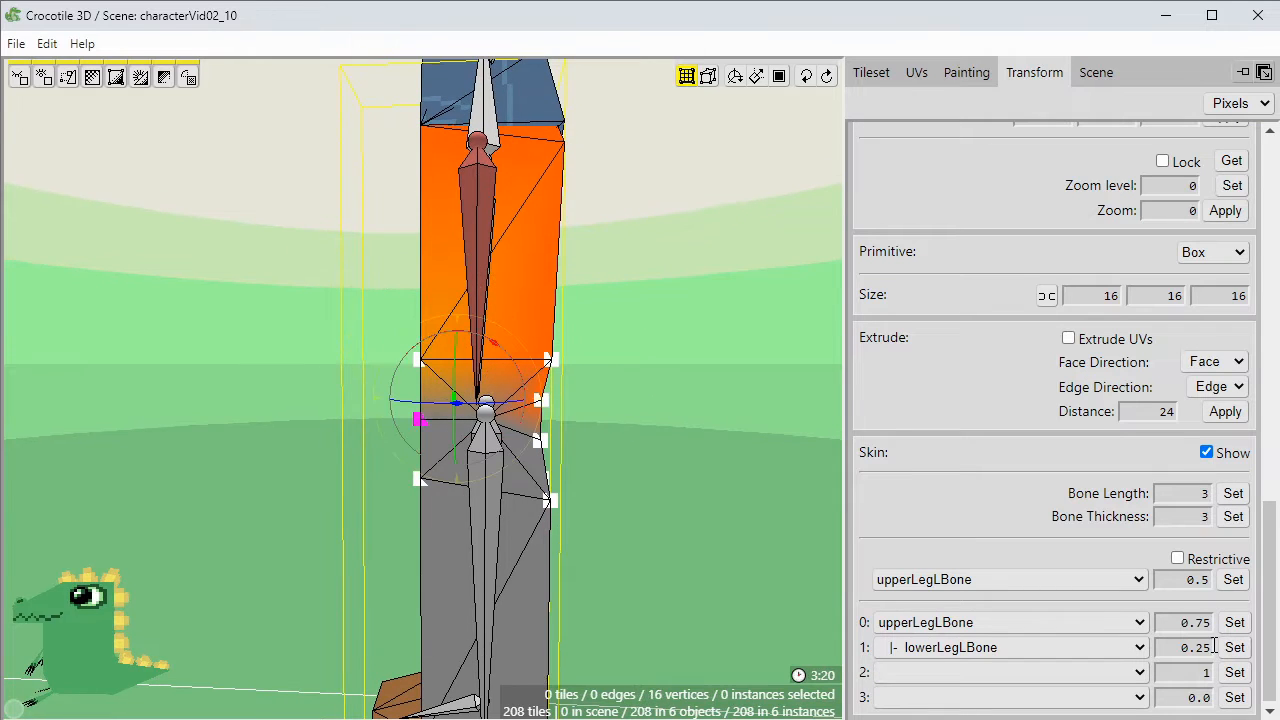
right_click_drag(703, 551, 709, 512)
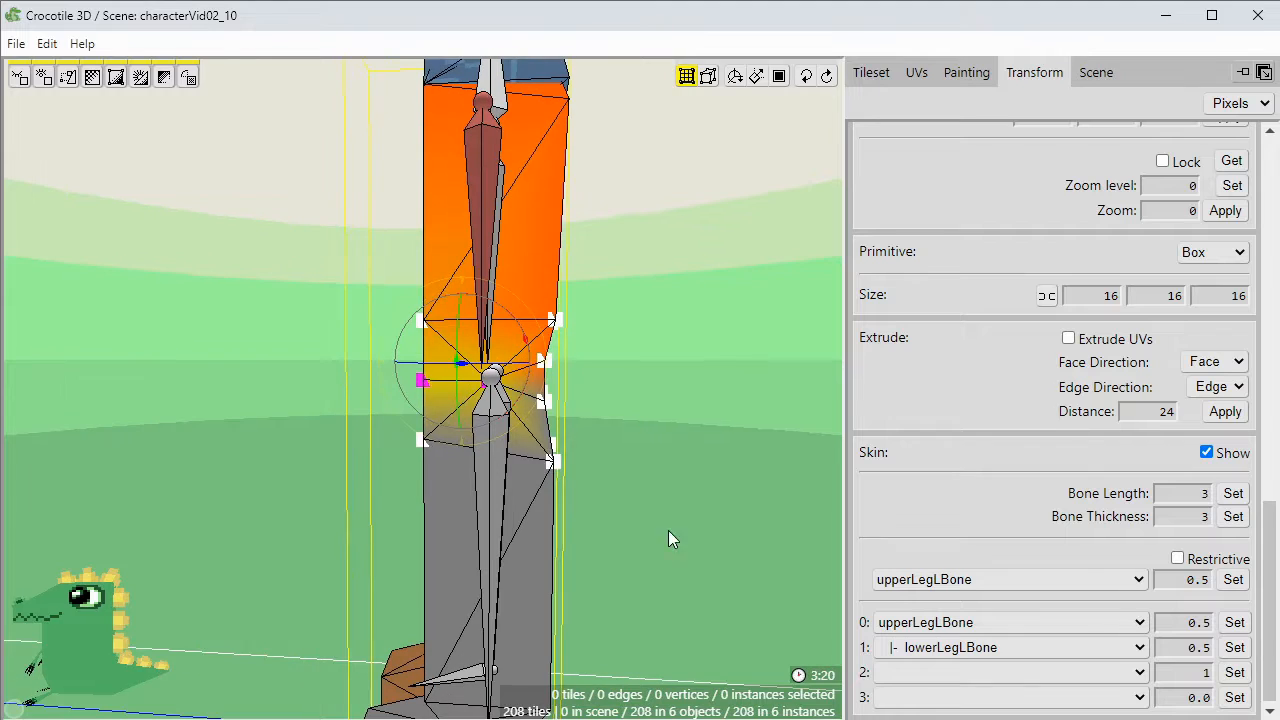
Weight the left leg's front knee vertices on the calf side 0.25 to upperLegLBone and 0.75 to lowerLegLBone, and display lowerLegLBone's weights.
left_click_drag(357, 462, 419, 437)
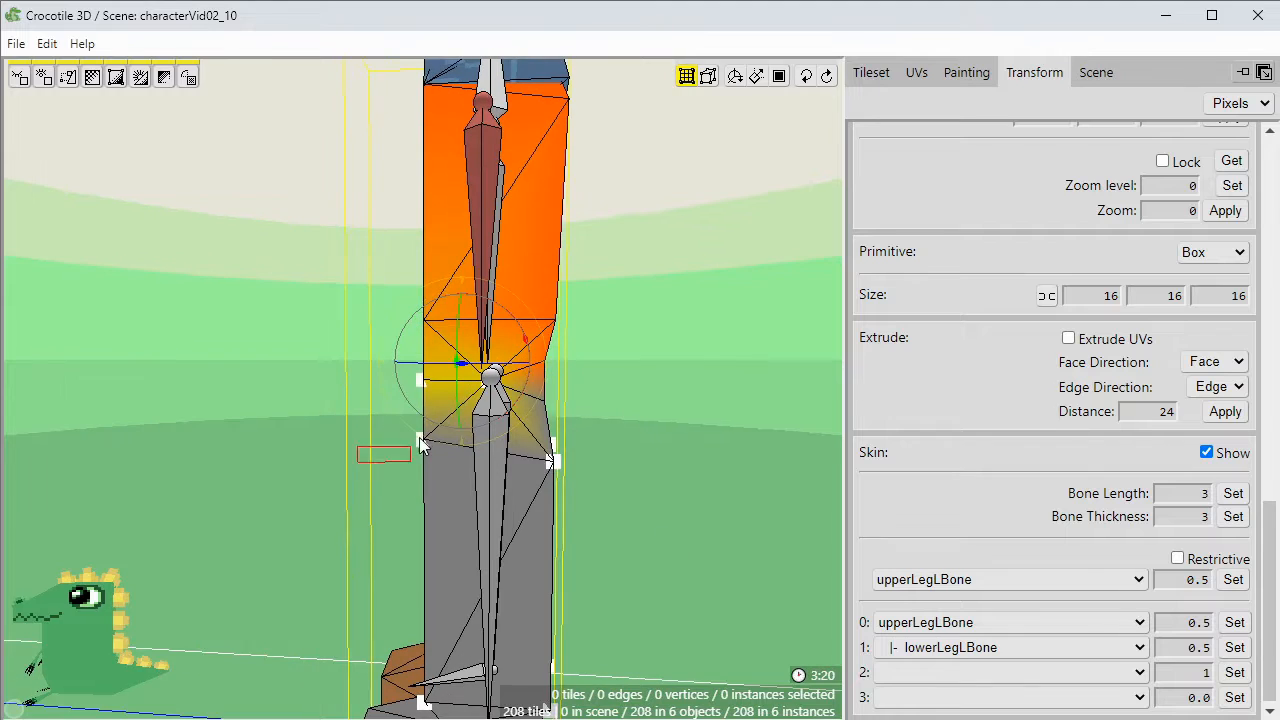
left_click(1226, 626)
left_click(962, 582)
left_click(950, 628)
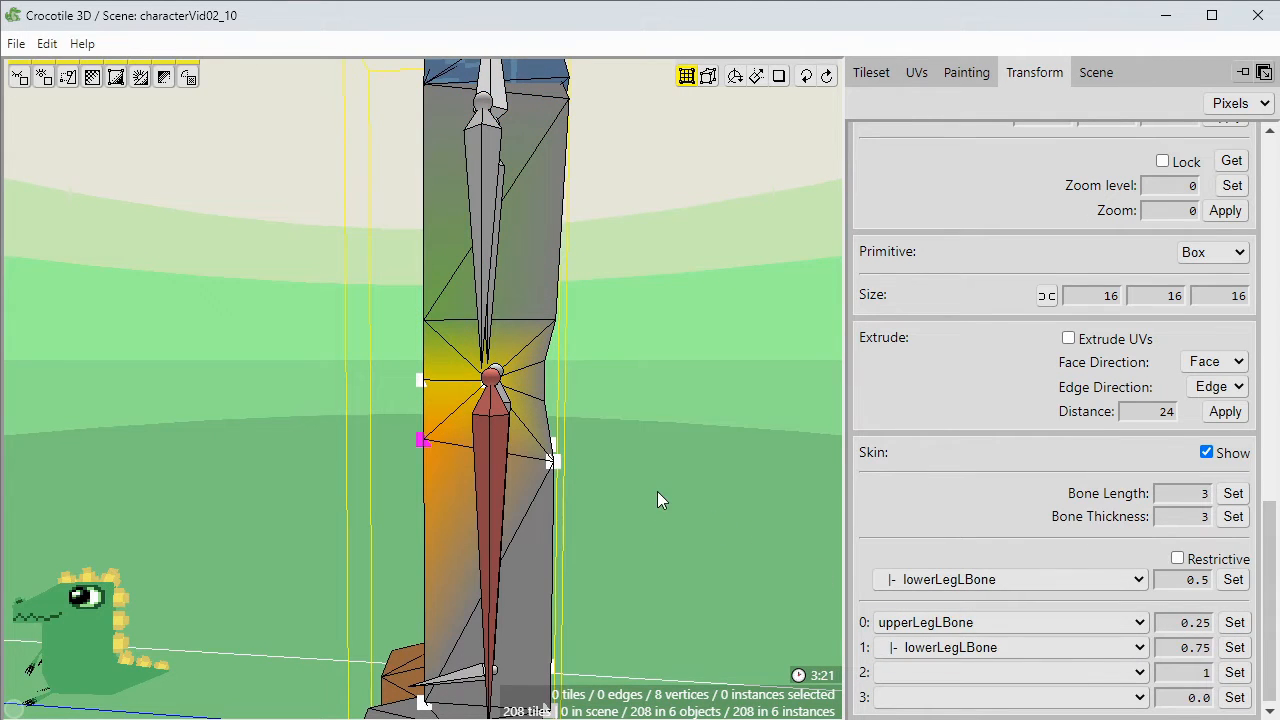
Select the left leg's rear knee vertices on the calf side and those at the trouser hem, and weight them 1 to lowerLegLBone.
left_click_drag(600, 384, 526, 487)
right_click_drag(526, 487, 534, 219)
left_click_drag(653, 346, 375, 440, "shift")
right_click_drag(634, 304, 622, 473)
middle_click_drag(622, 473, 624, 471)
right_click_drag(624, 471, 626, 443)
Weight the left ankle's vertices 0.5 to lowerLegLBone and 0.5 to footLBone.
left_click_drag(610, 443, 400, 482)
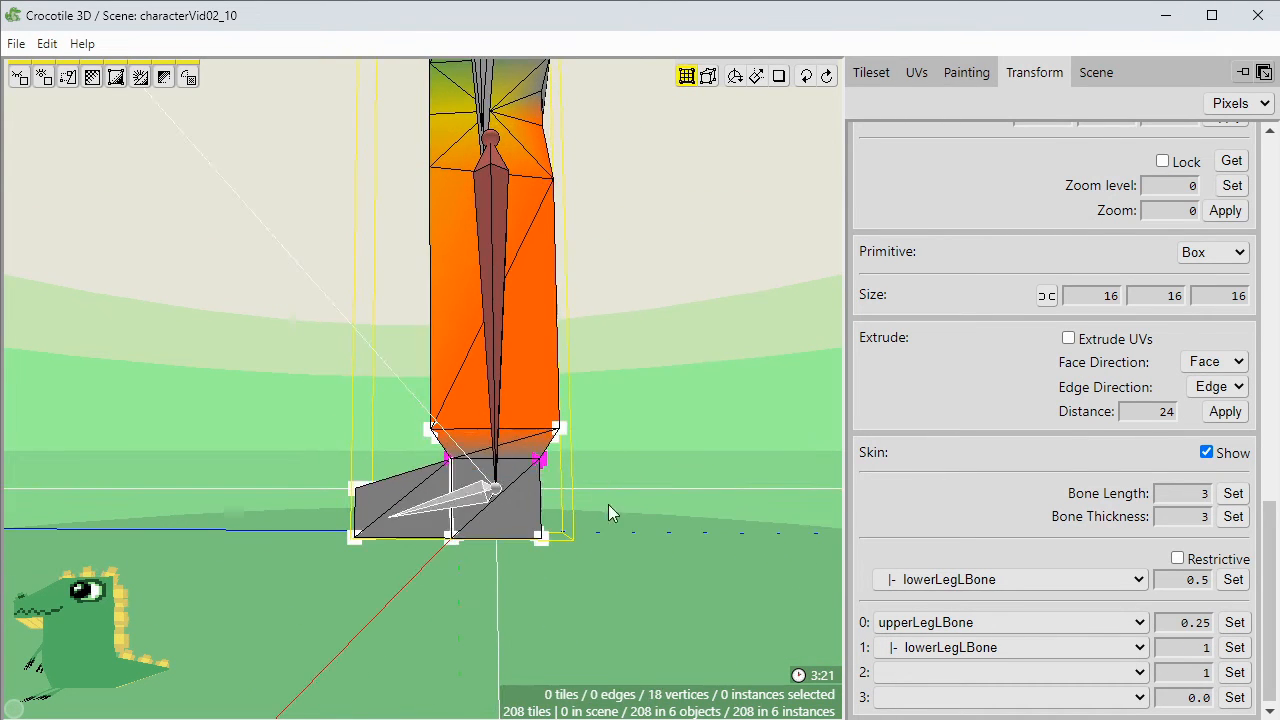
left_click(1054, 672)
left_click(1054, 708)
left_click(1234, 650)
left_click(1234, 670)
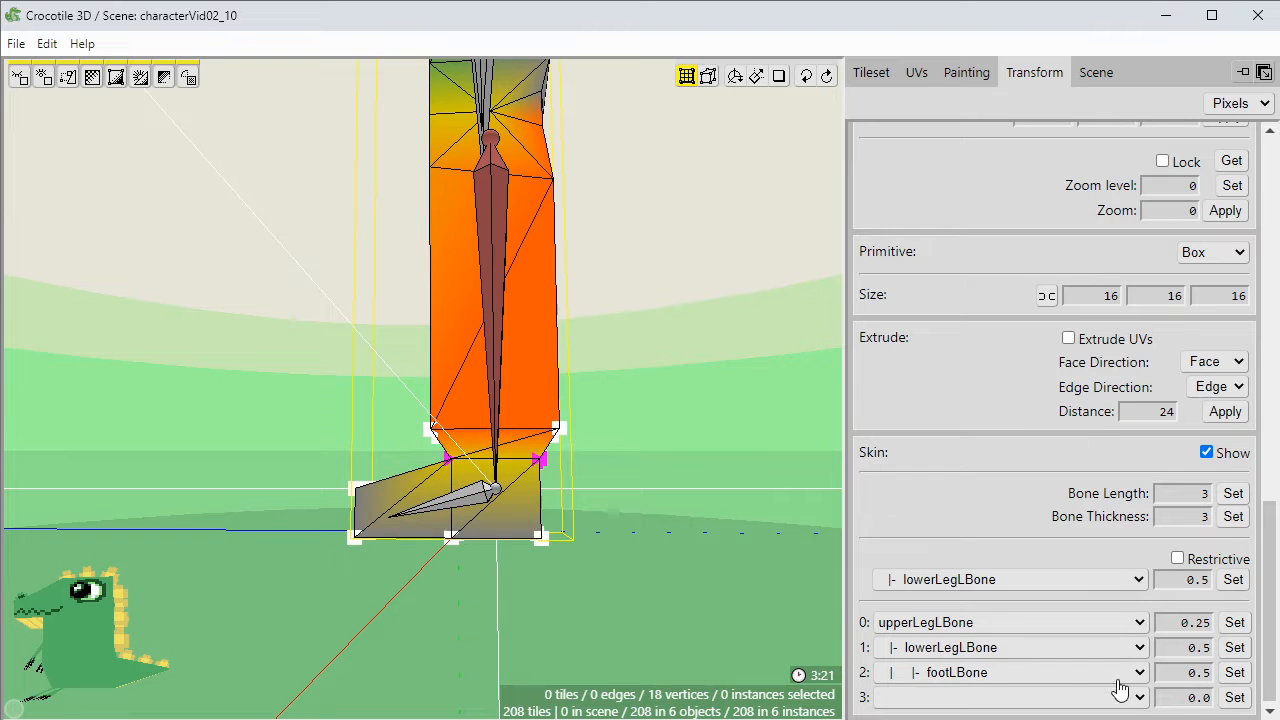
Weight the left foot's toe and sole vertices 1 to footLBone, and exit editing with the scene saved.
left_click(306, 456)
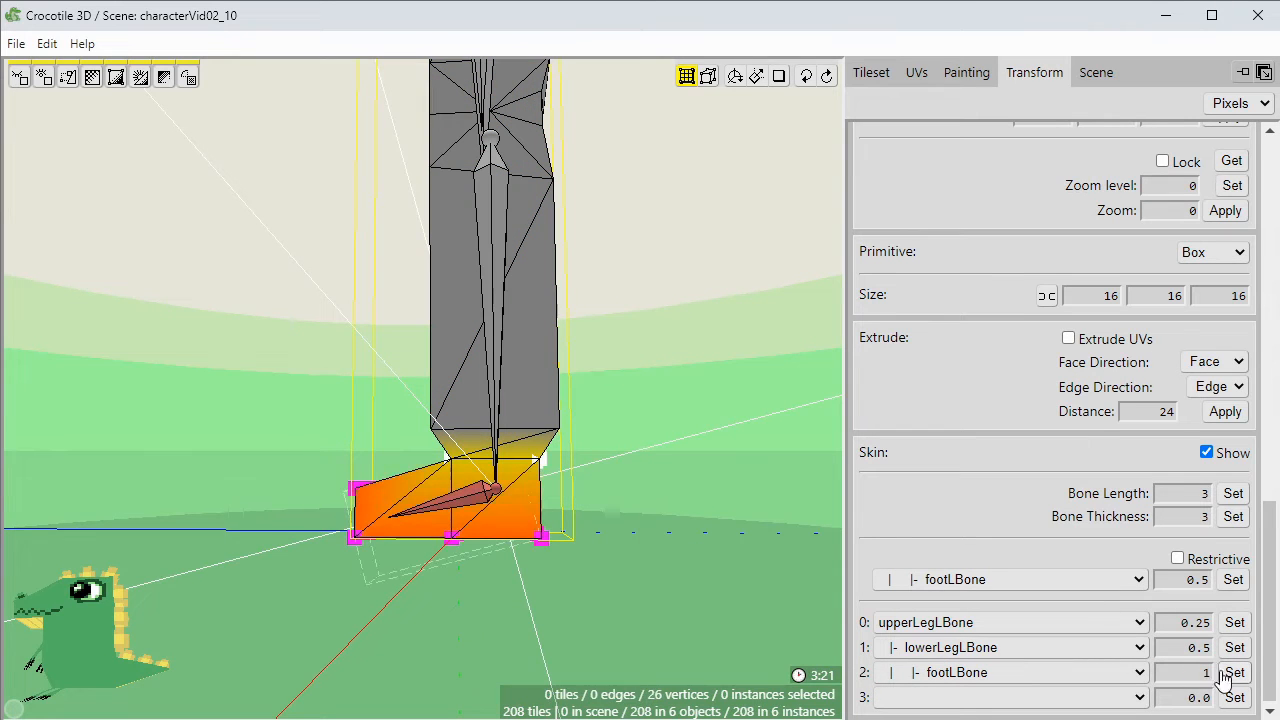
left_click(330, 440)
middle_click_drag(330, 440, 704, 346)
left_click(703, 348)
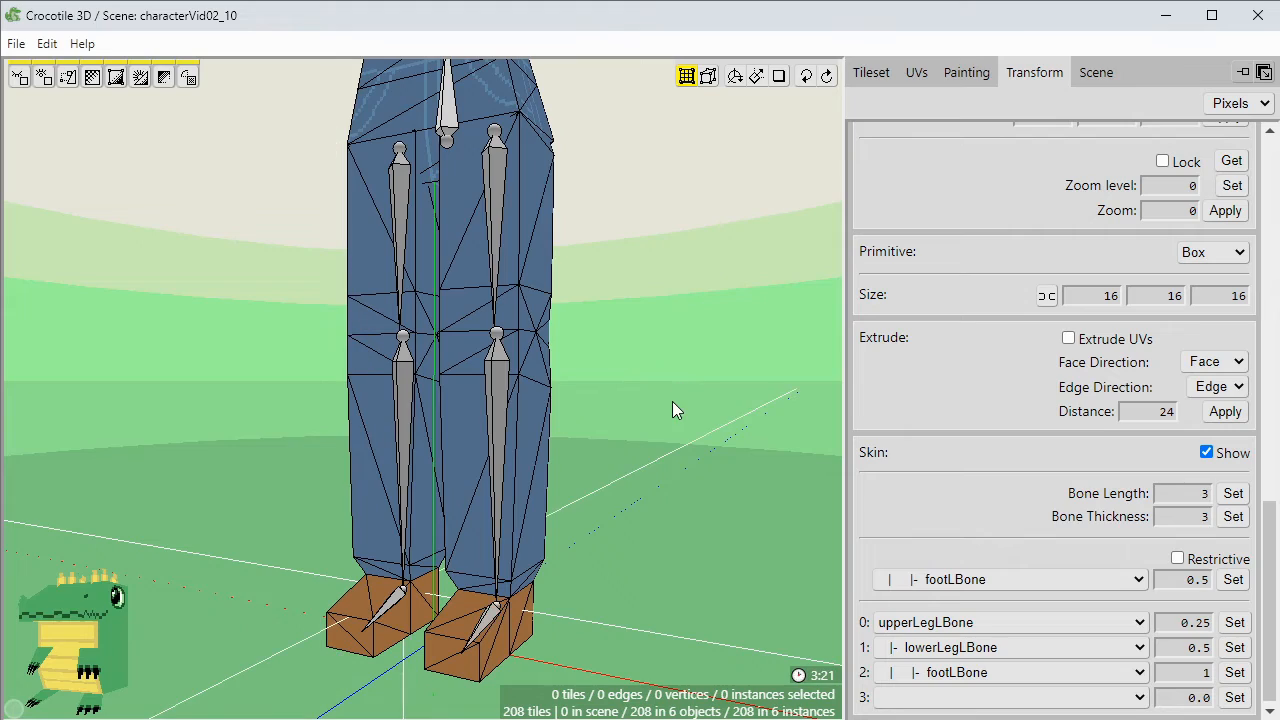
key("ctrl+s")
Try bending the left knee and rotating footLBone to test the leg's deformation.
middle_click_drag(672, 401, 508, 392)
left_click(505, 390)
left_click_drag(447, 340, 486, 380)
left_click(720, 492)
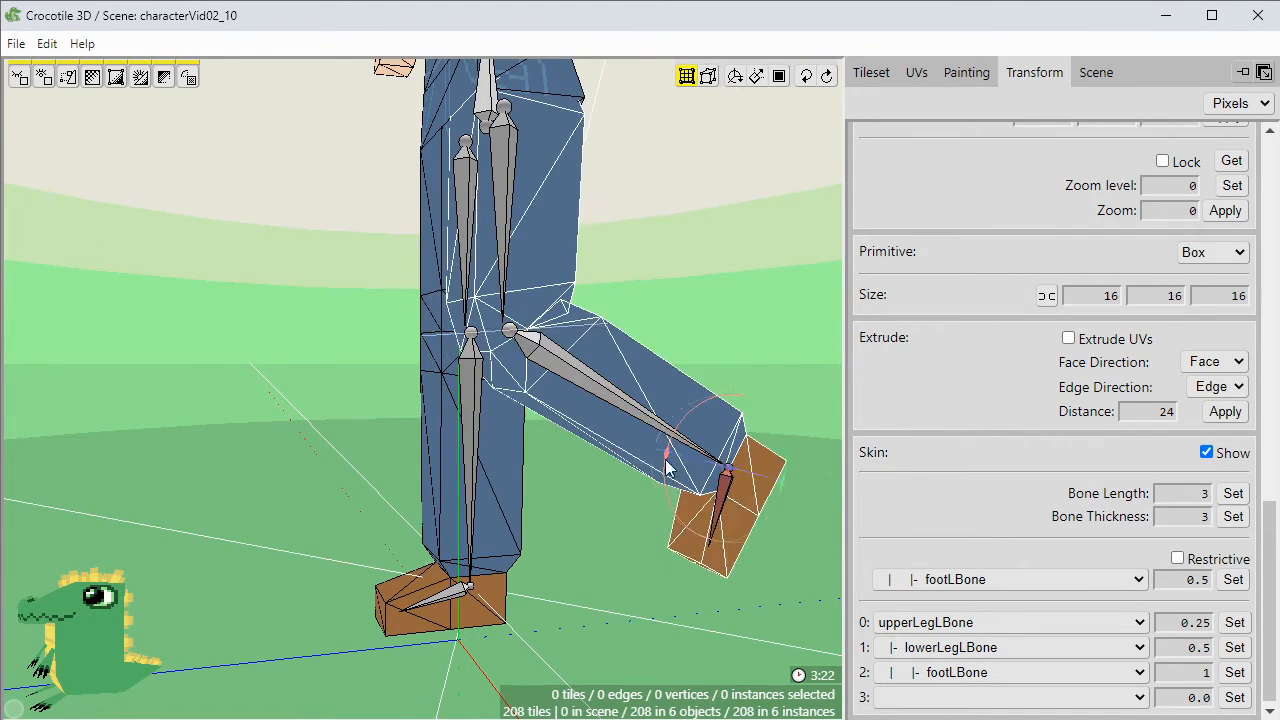
left_click_drag(666, 460, 650, 500)
middle_click_drag(650, 548, 697, 414)
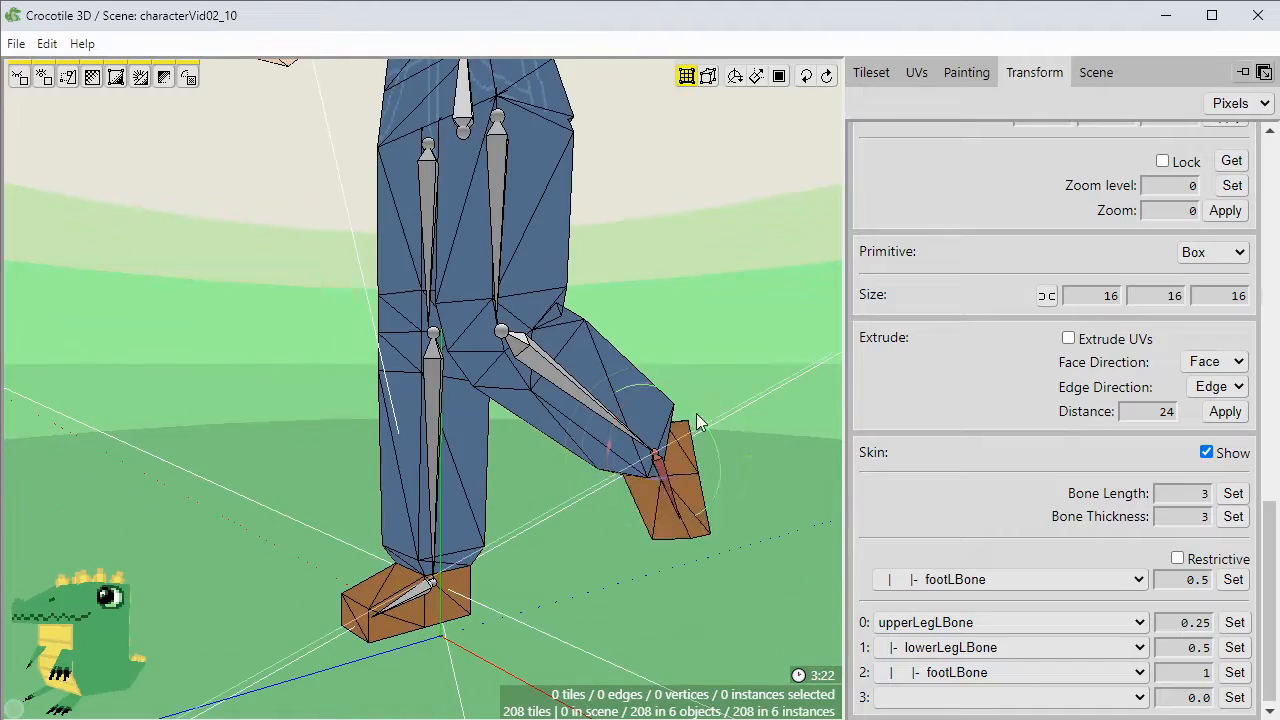
mouse_move(697, 414)
left_mouse_down()
mouse_move(703, 458)
mouse_move(698, 422)
left_mouse_up()
middle_click_drag(698, 422, 668, 406)
scroll(668, 406, "down", 3)
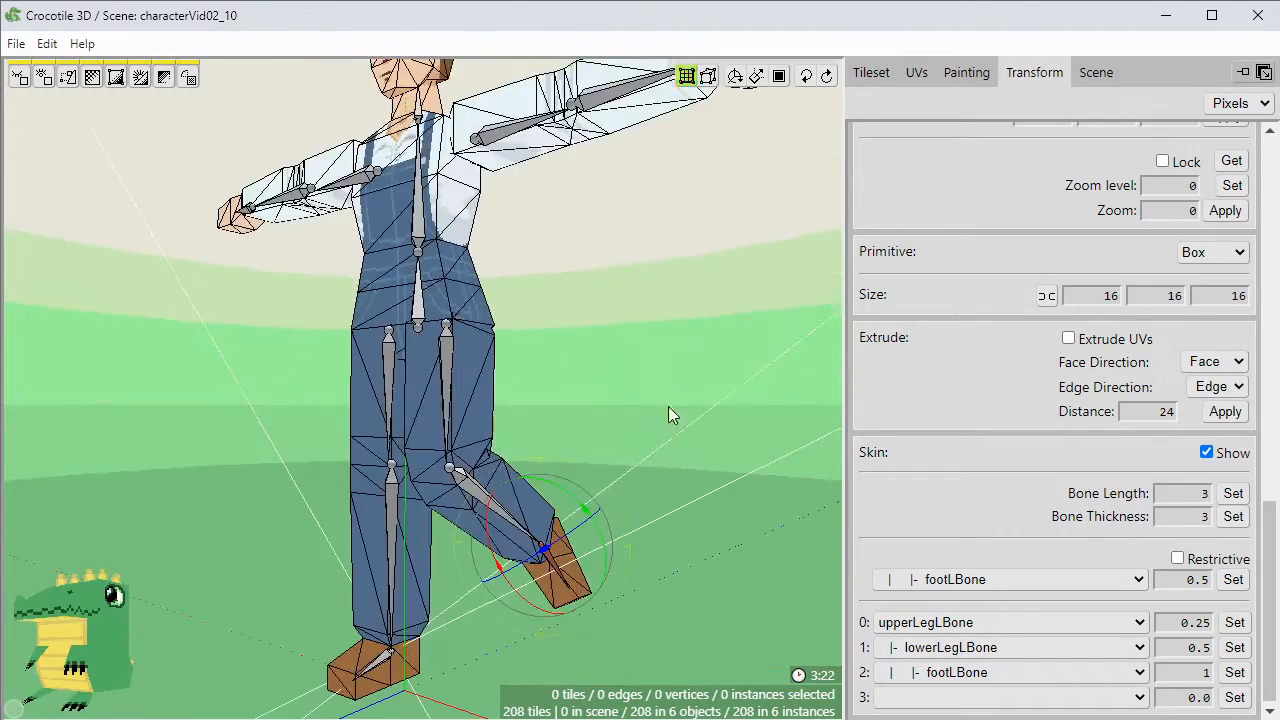
Try rotating the left leg's bones further at the hip, and undo the leg's test pose.
left_click(477, 400)
left_click_drag(440, 330, 400, 350)
middle_click_drag(400, 350, 510, 385)
left_click_drag(396, 371, 460, 385)
middle_click_drag(520, 410, 567, 501)
left_click(560, 440)
key("ctrl+z")
key("ctrl+z")
scroll(570, 478, "up", 3)
Save the scene and open the right leg for editing with upperLegRBone's skin weights displayed.
key("ctrl+s")
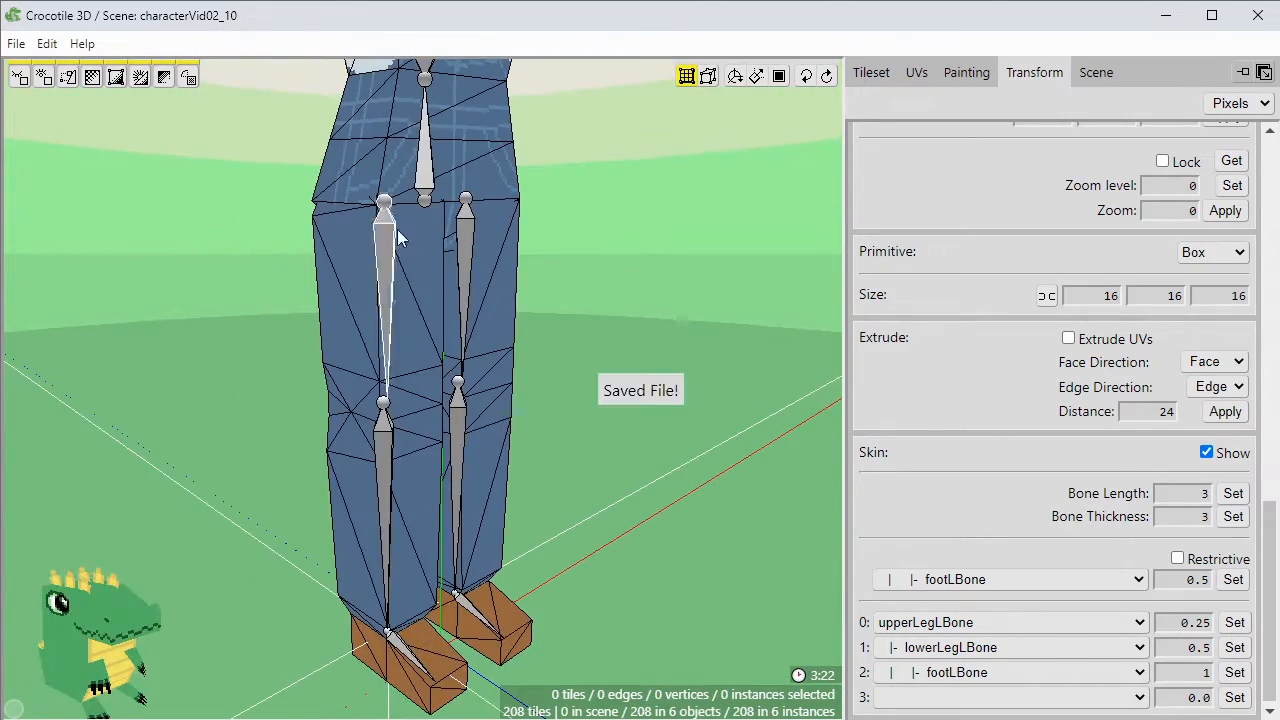
left_click(398, 237)
left_click(386, 251)
middle_click_drag(386, 251, 485, 185)
key("Tab")
Select the right leg's hip vertices and rear knee vertices on the thigh side, and give them full weight to upperLegRBone.
middle_click_drag(420, 375, 414, 345)
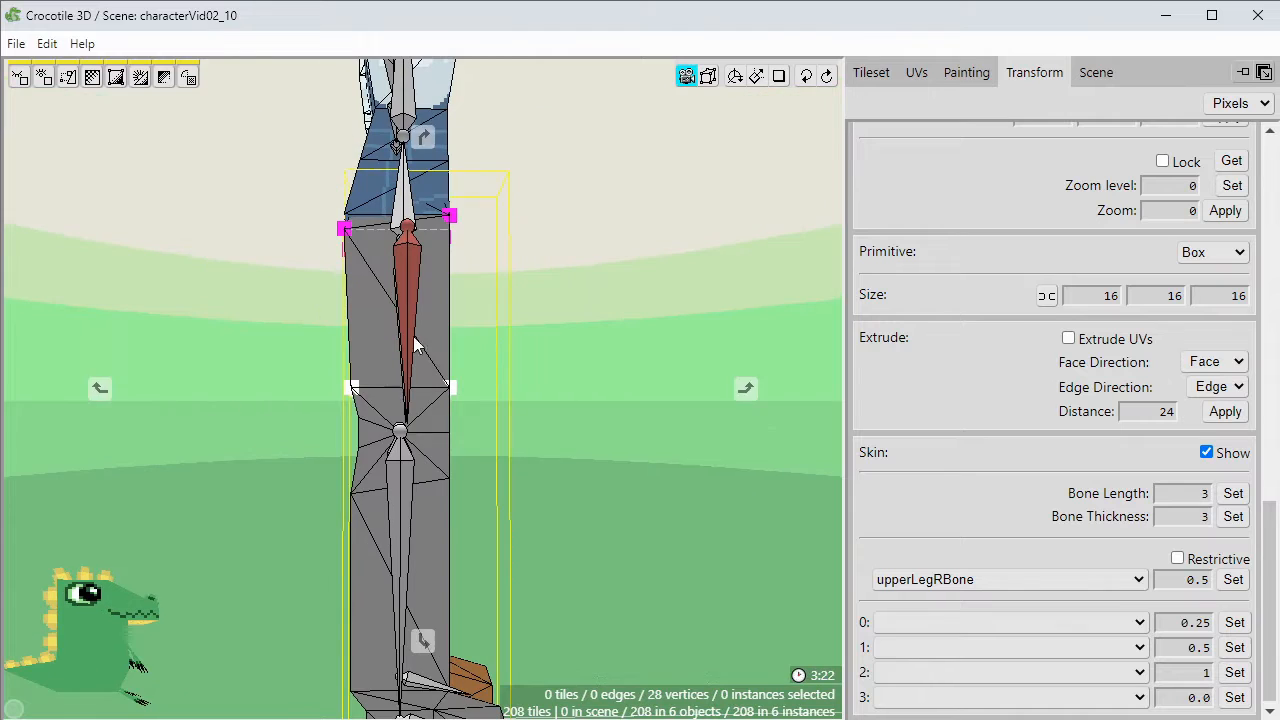
left_click_drag(280, 346, 376, 428)
left_click(1175, 622)
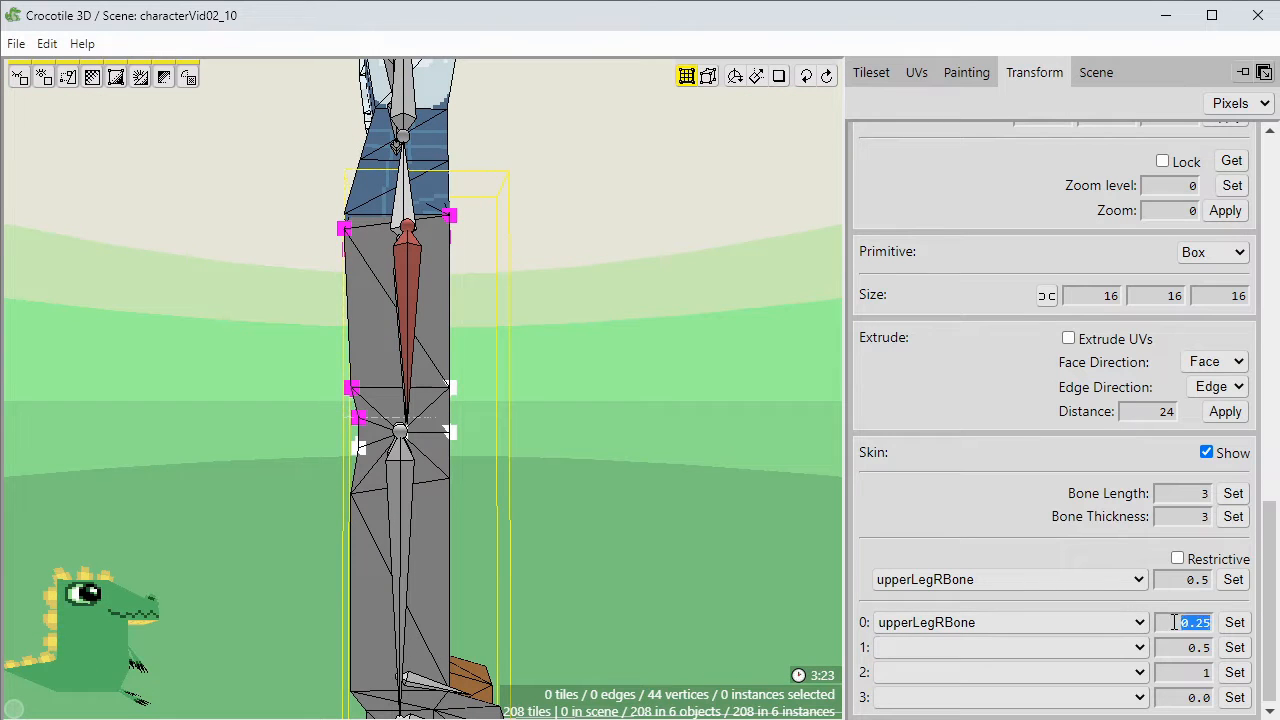
left_click(1235, 622)
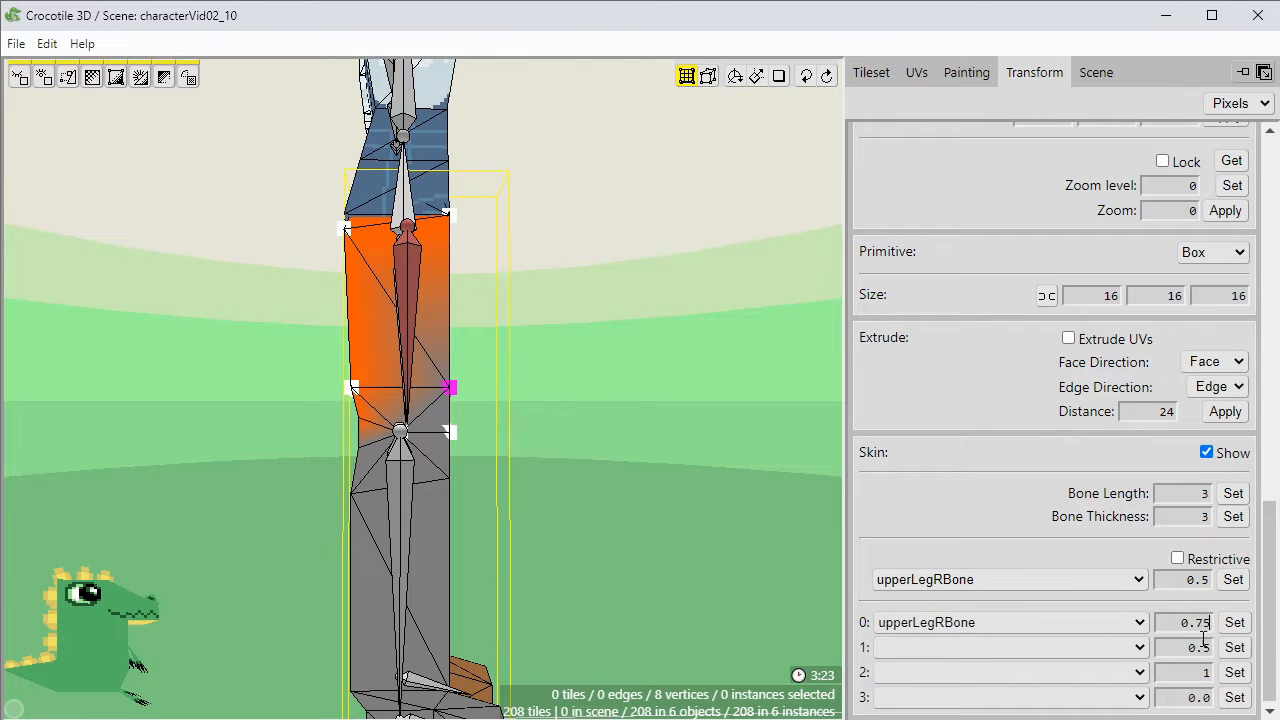
Weight the right knee's thigh-side front vertices 0.75 to upperLegRBone and 0.25 to lowerLegRBone, and its middle front vertices 0.5 to each.
left_click(1008, 647)
left_click(945, 700)
left_click(1235, 647)
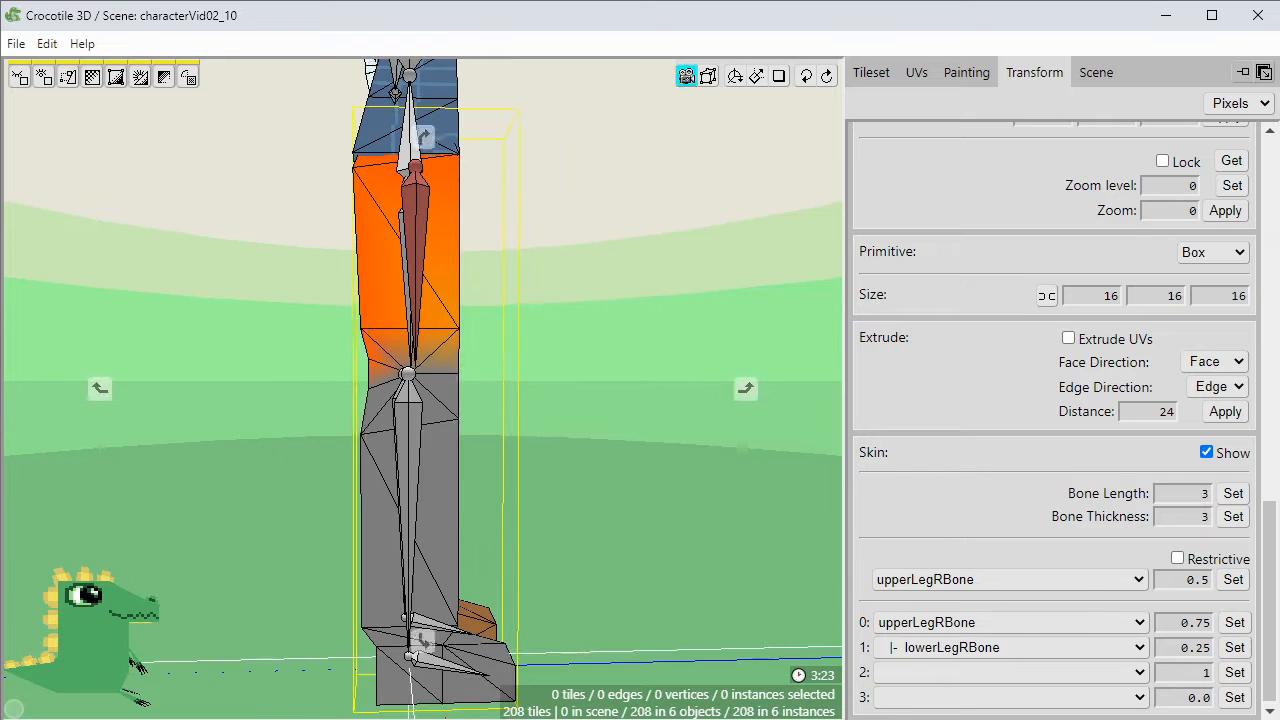
left_click(1233, 648)
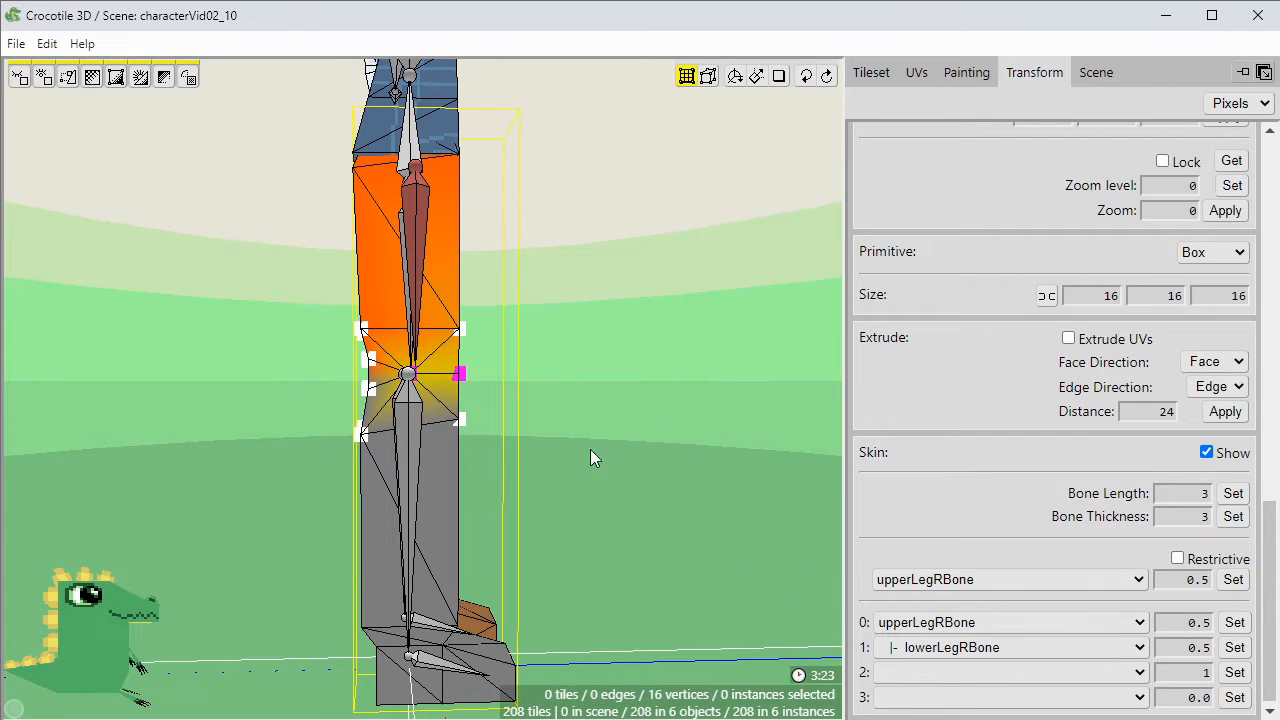
Weight the right knee's calf-side front vertices 0.25 to upperLegRBone and 0.75 to lowerLegRBone, and display lowerLegRBone's weights.
left_click(390, 545)
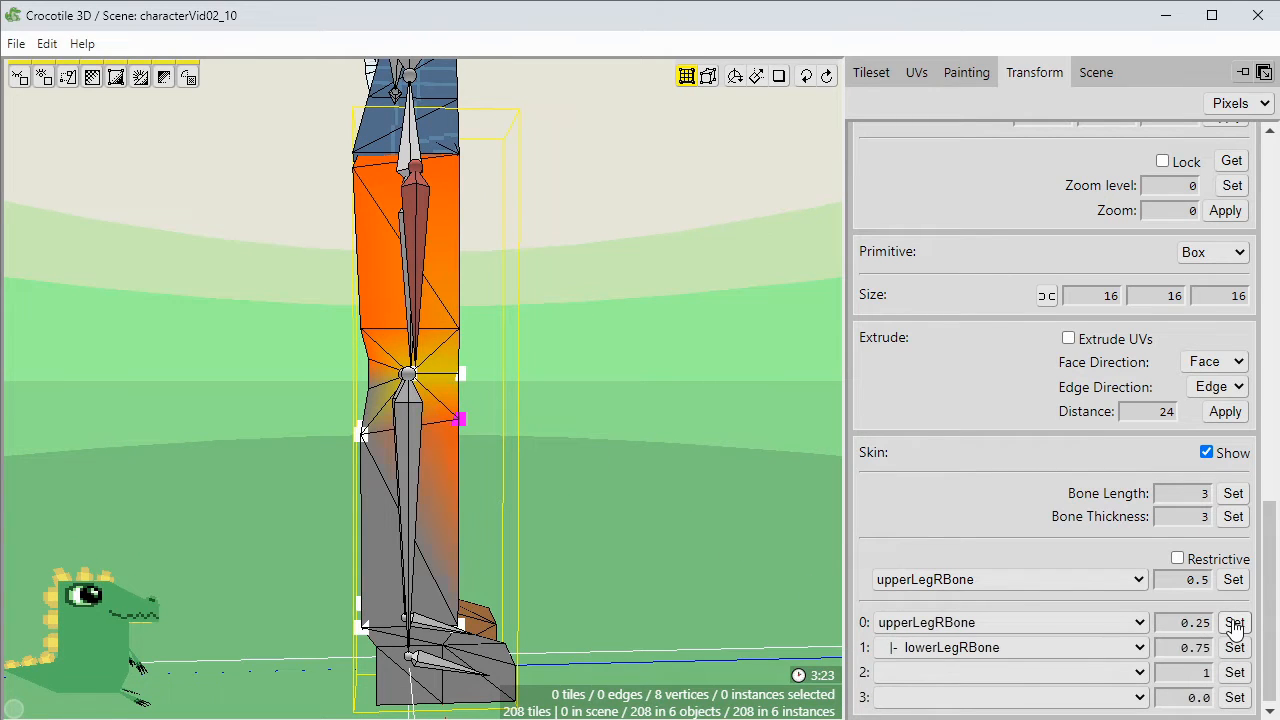
left_click(440, 395)
left_click(410, 425)
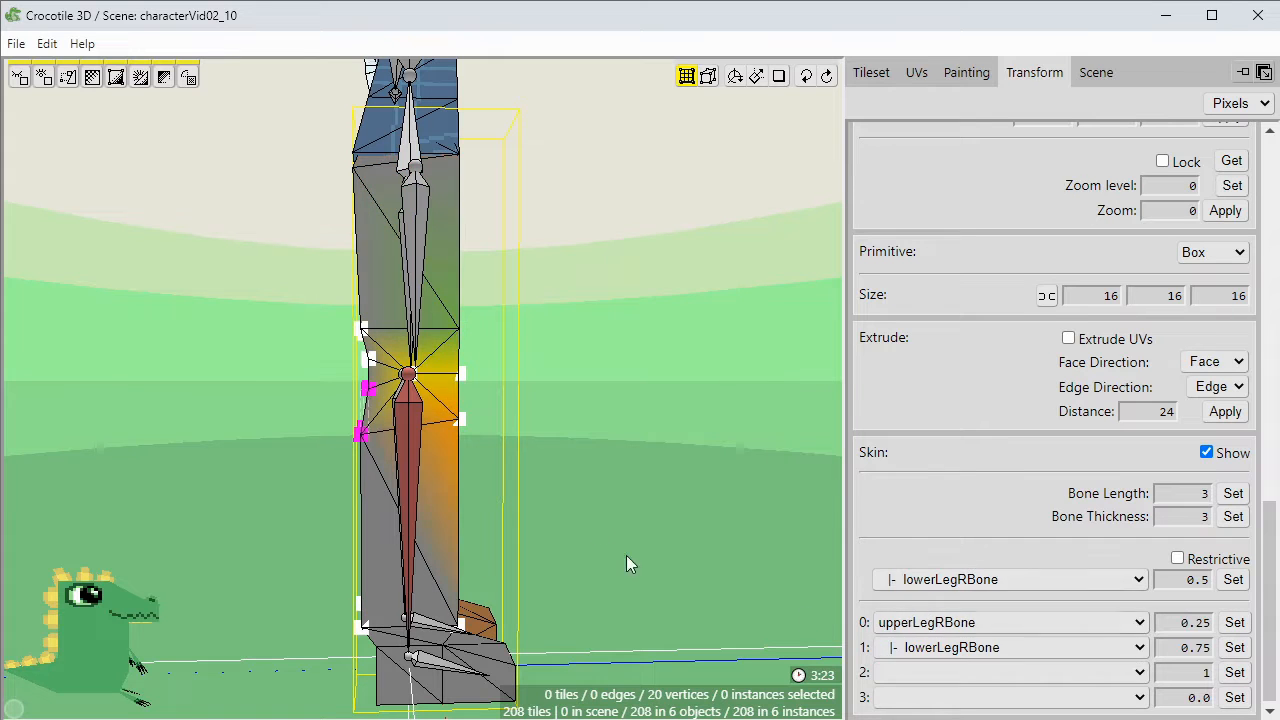
Add the right leg's trouser hem vertices to the selected rear calf-side knee vertices, and give them full weight to lowerLegRBone.
middle_click_drag(626, 555, 633, 386)
left_click_drag(533, 351, 320, 459, "ctrl")
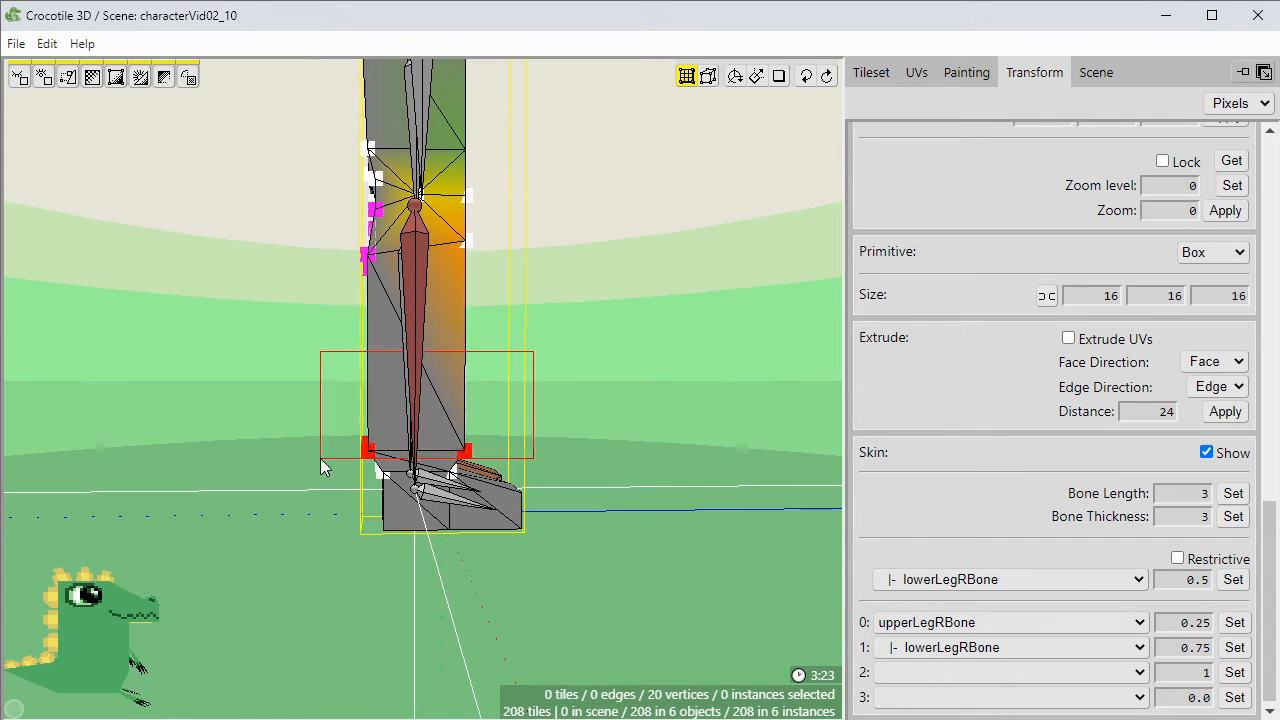
left_click(1233, 650)
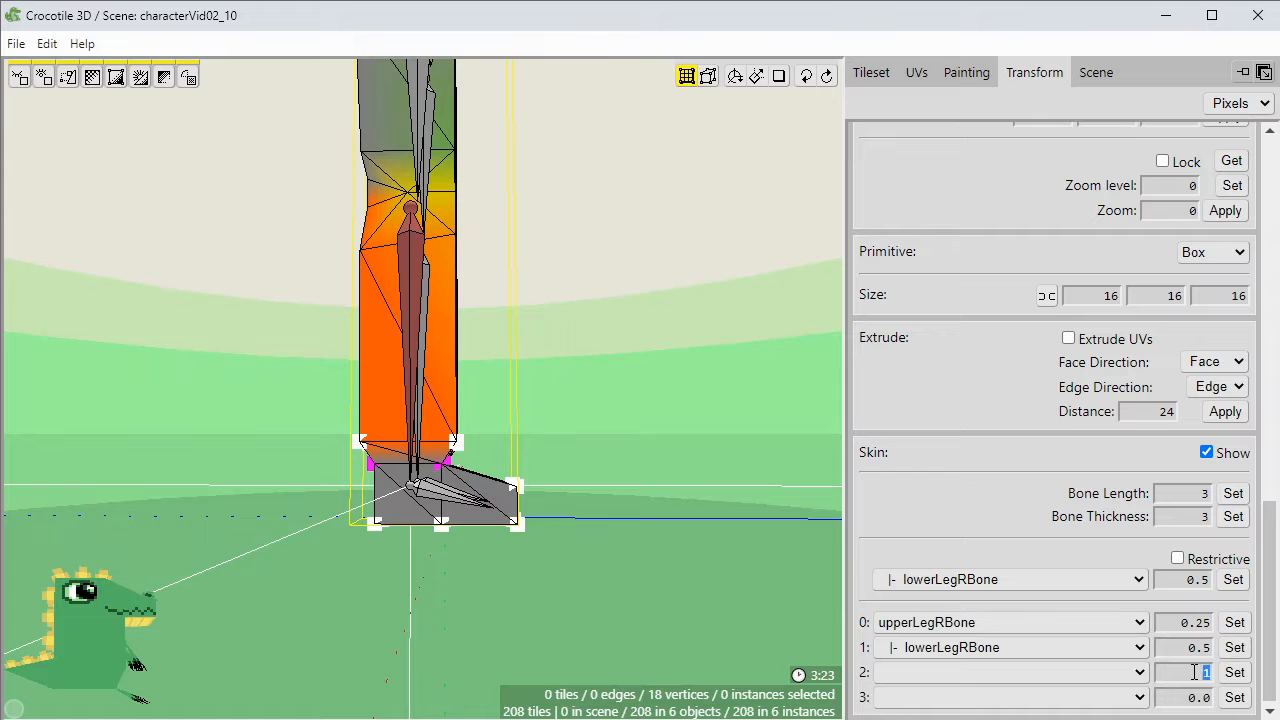
Weight the right ankle's vertices 0.5 to lowerLegRBone and 0.5 to footRBone, and display footRBone's weights.
left_click(1010, 672)
left_click(1077, 646)
left_click(1010, 579)
left_click(975, 566)
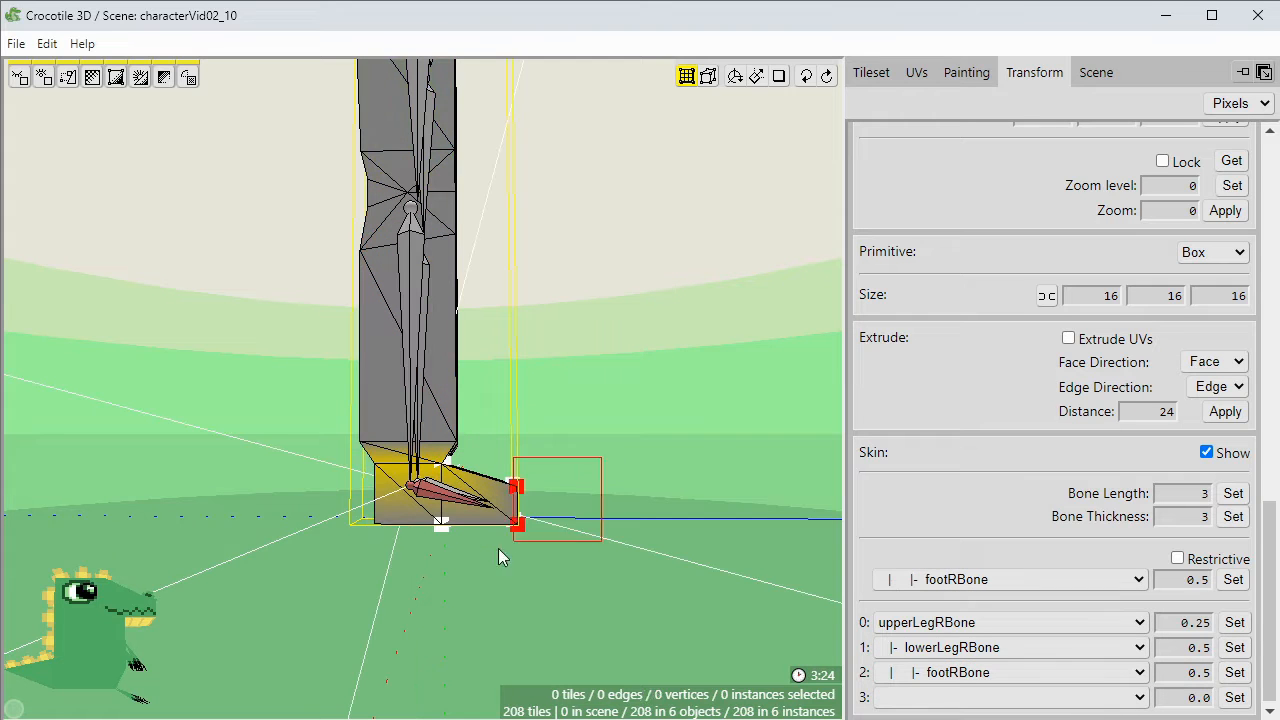
Weight the right foot's toe and sole vertices 1 to footRBone, and exit editing with the scene saved.
left_click_drag(498, 550, 496, 552)
left_click_drag(458, 492, 299, 557, "shift")
left_click(1225, 675)
scroll(669, 399, "down", 2)
right_click_drag(669, 399, 625, 410)
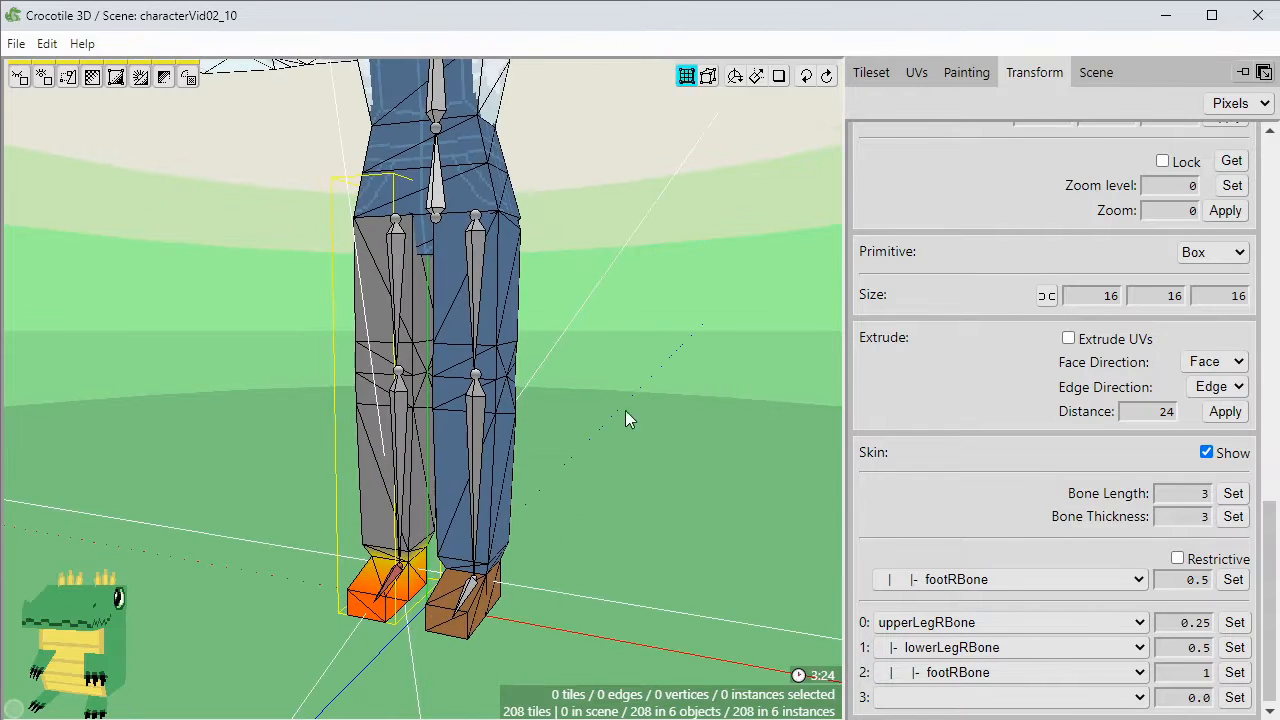
key("Escape")
key("ctrl+s")
Try posing both legs with the right knee bent back and the left leg raised forward to test the deformation.
right_click_drag(606, 328, 452, 465)
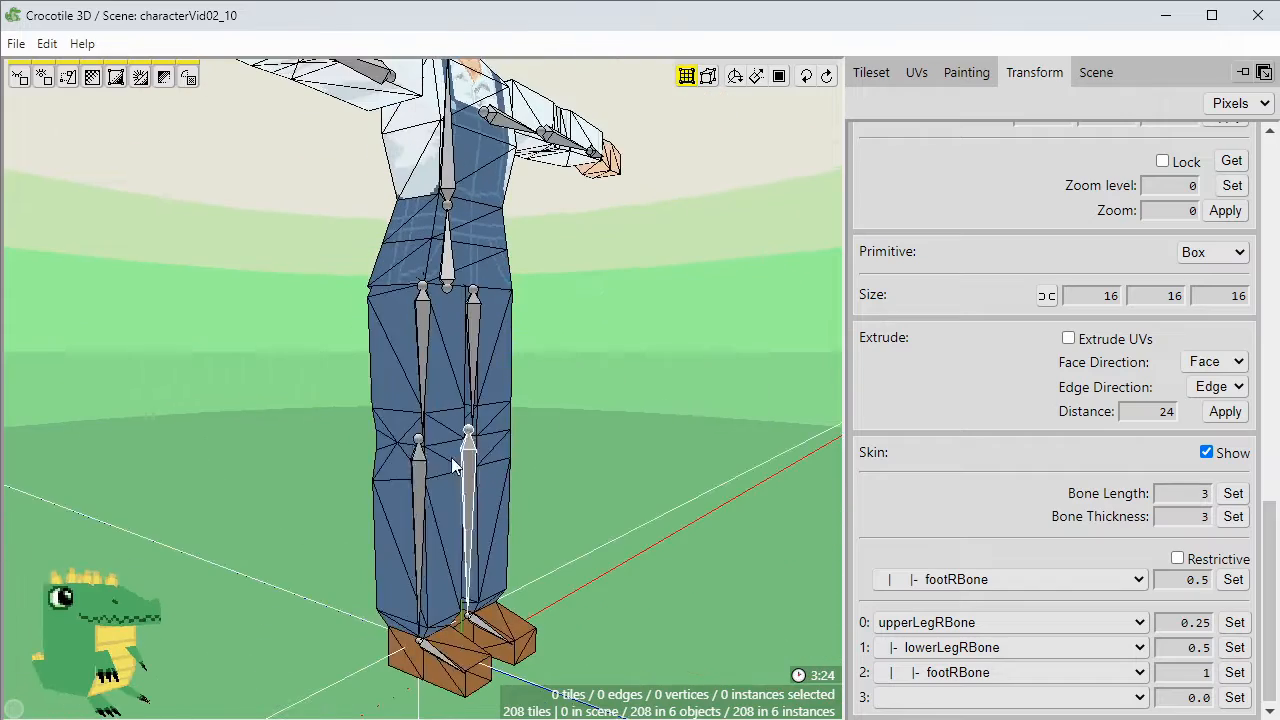
left_click(420, 462)
left_click_drag(469, 428, 474, 450)
key("Escape")
left_click(499, 369)
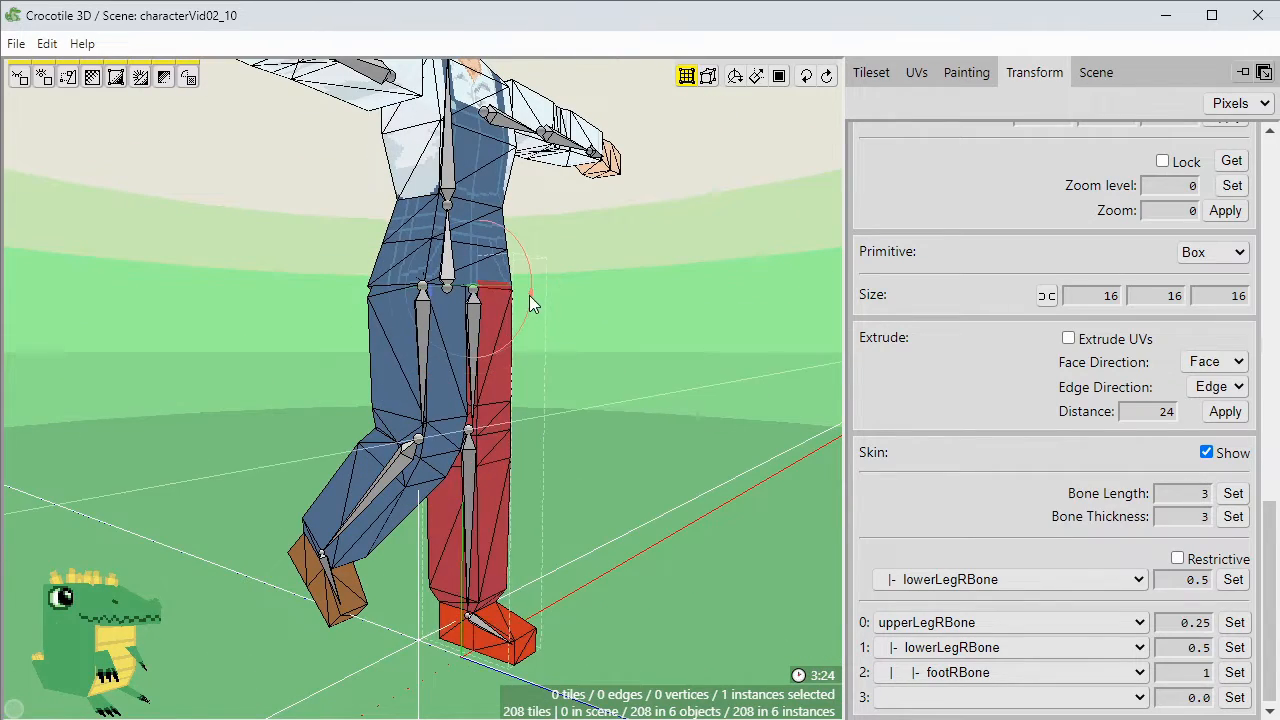
left_click_drag(529, 295, 533, 261)
key("Escape")
left_click(606, 400)
left_click_drag(640, 372, 646, 404)
right_click_drag(646, 404, 560, 430)
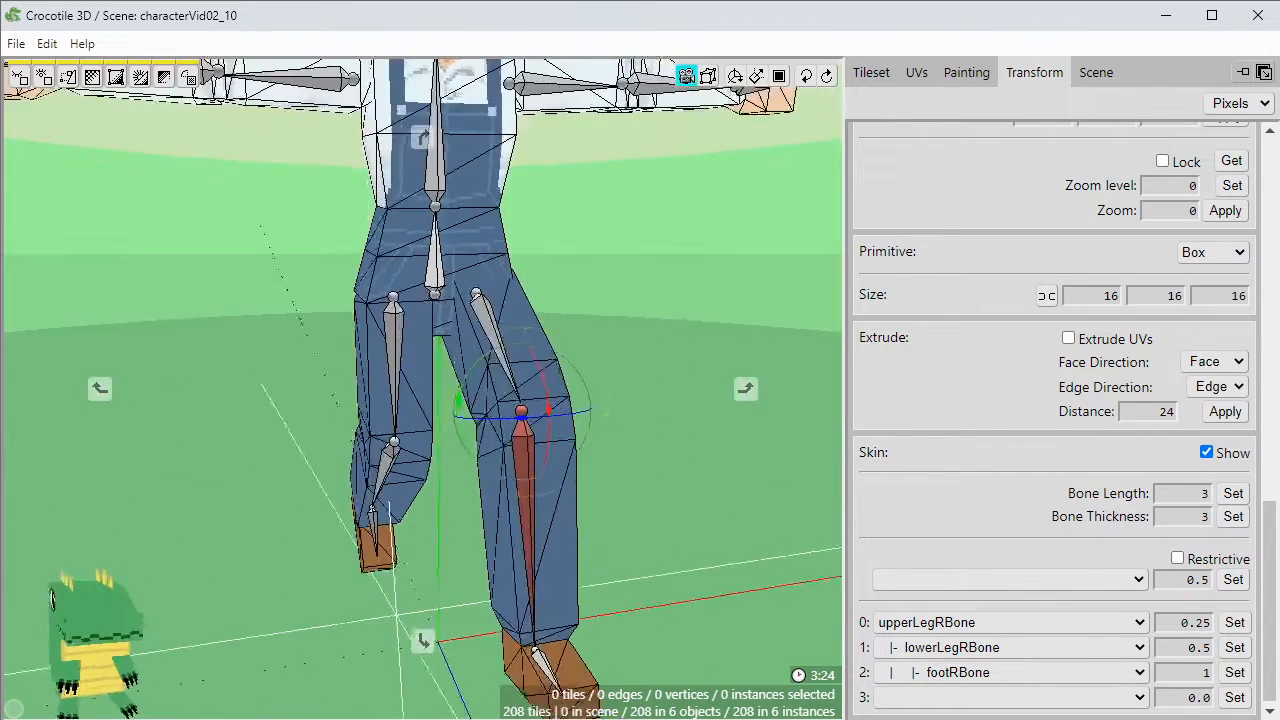
Try rotating the left forearm bone and the chest bone to test the arm and torso deformation.
right_click_drag(640, 154, 625, 300)
key("Escape")
left_click(631, 286)
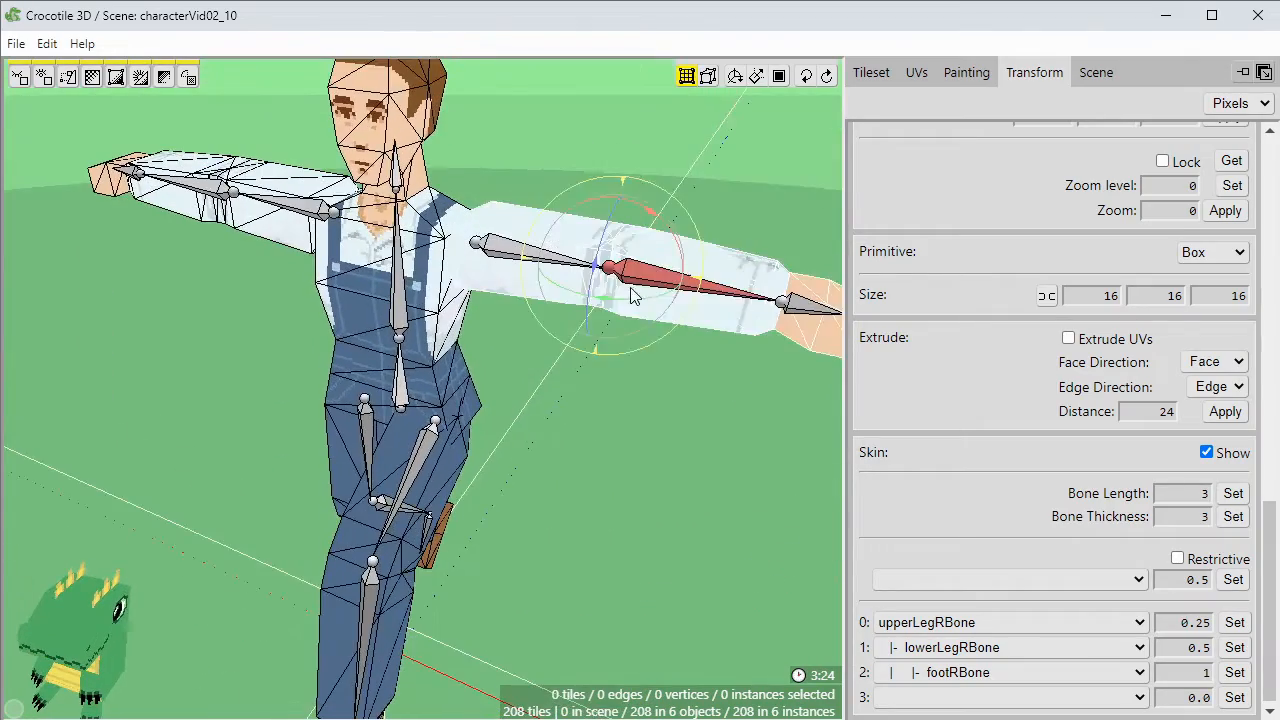
left_click_drag(627, 296, 575, 302)
key("Escape")
key("space")
left_click_drag(534, 437, 540, 330)
left_click(384, 240)
key("space")
right_click_drag(454, 90, 465, 155)
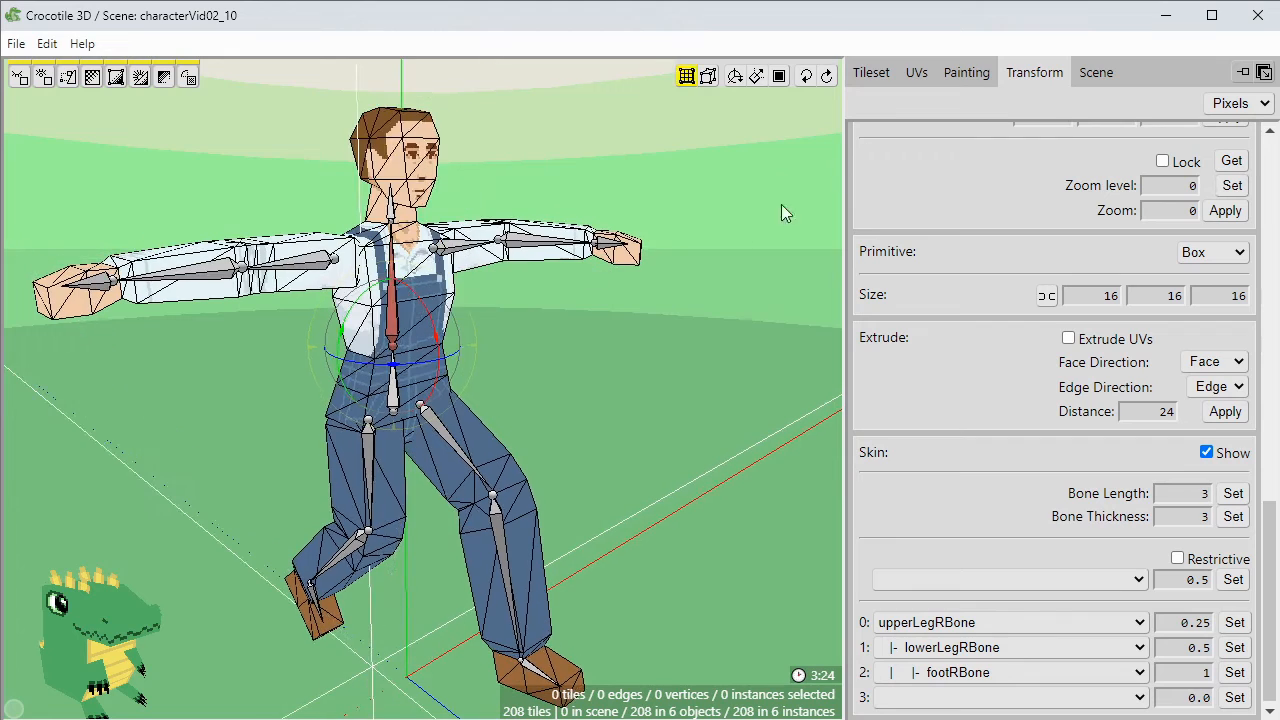
Undo the test rotations of the legs, arm and chest, restoring the character's rest pose.
key("ctrl+z")
key("ctrl+z")
key("ctrl+z")
key("ctrl+z")
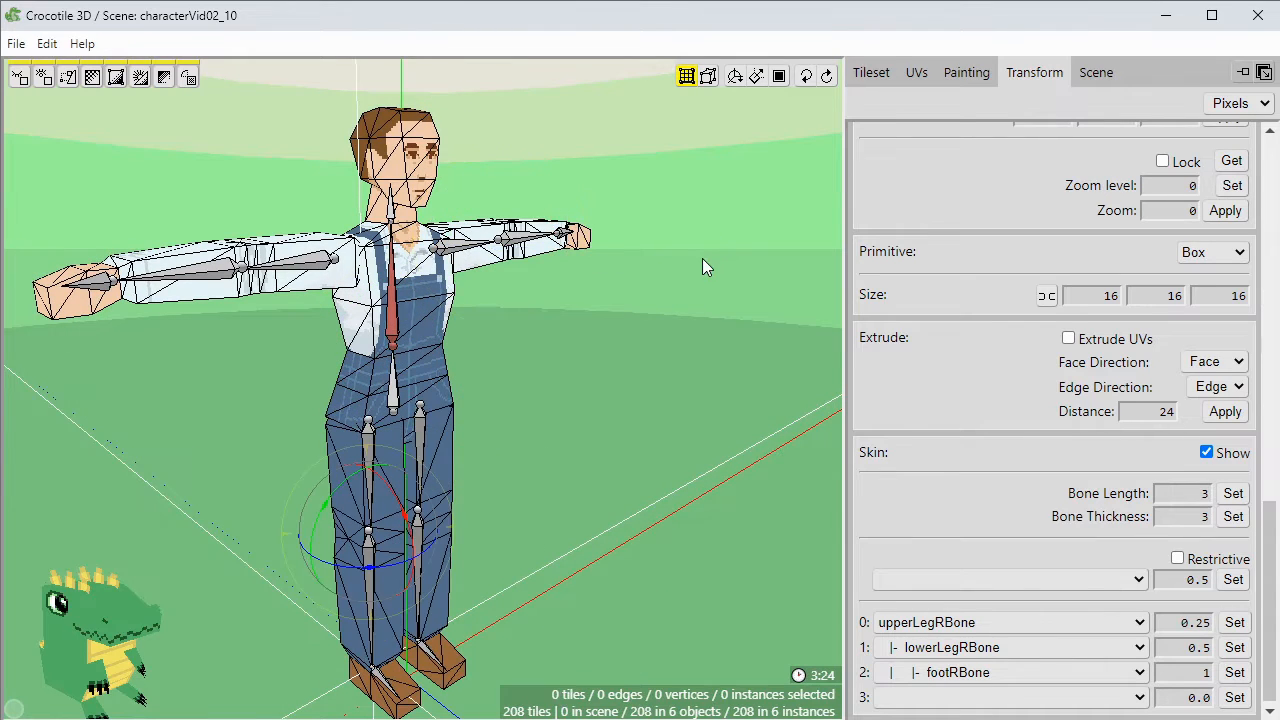
key("space")
scroll(702, 258, "up", 1)
left_click_drag(700, 258, 643, 295)
key("Escape")
key("space")
right_click_drag(632, 283, 729, 313)
Show the scene hierarchy and collapse the legL, legR, armR and armL branches under the torso.
left_click(1095, 78)
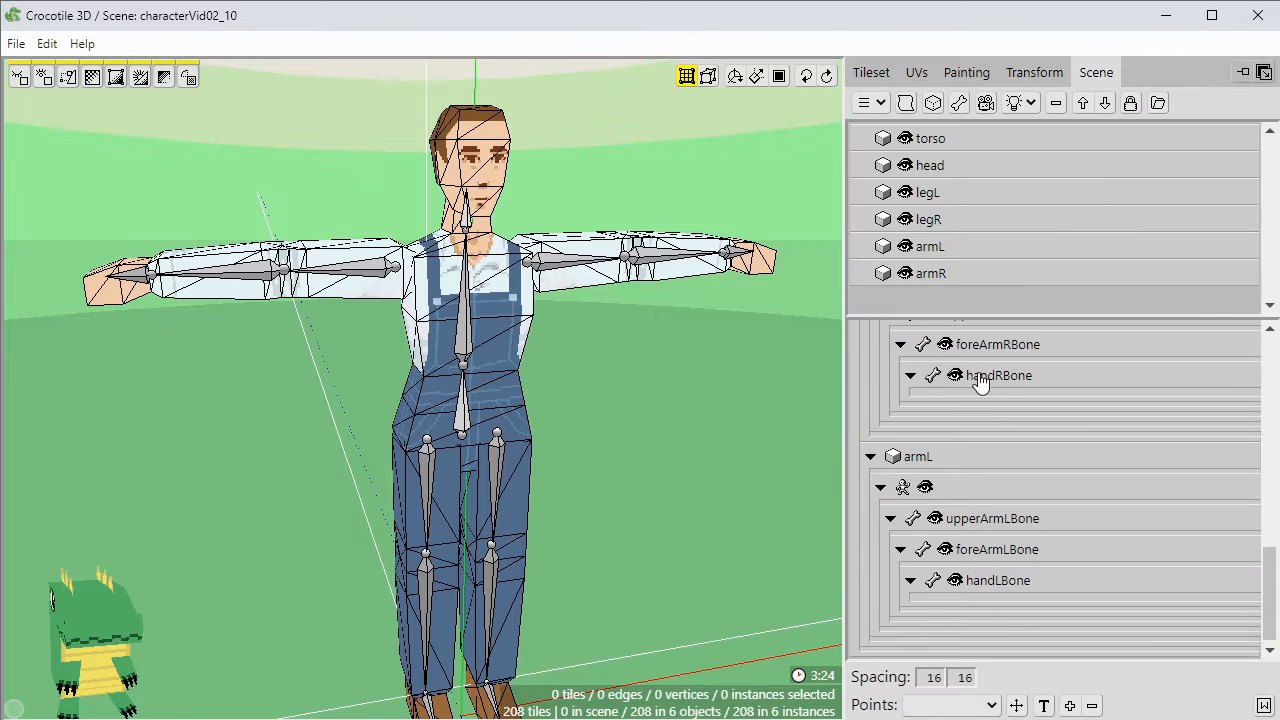
left_click_drag(1268, 580, 1268, 482)
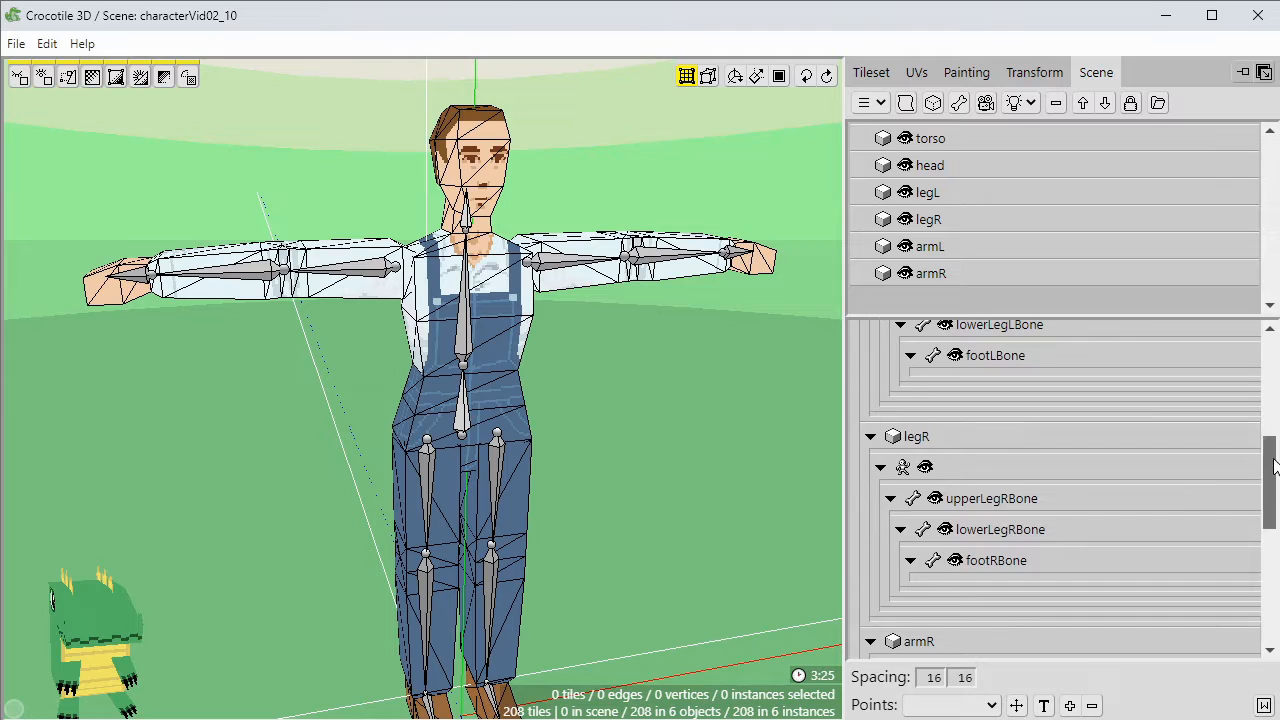
left_click_drag(1274, 467, 1274, 370)
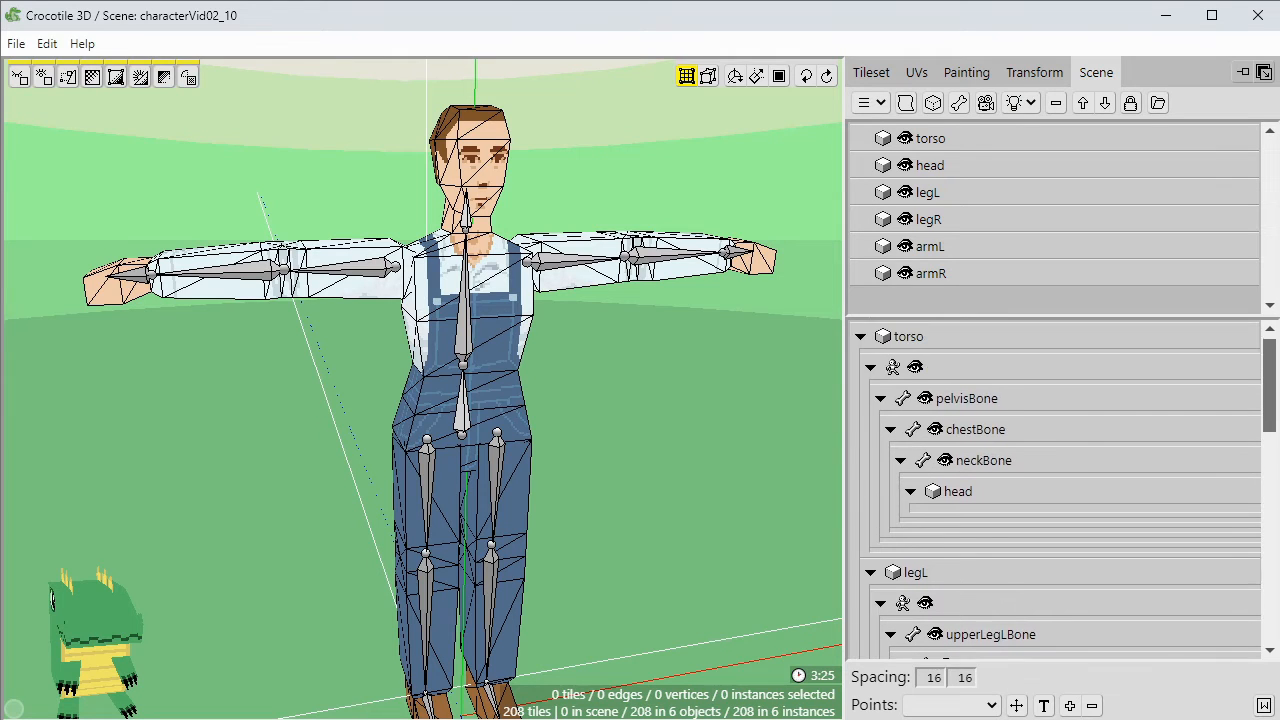
left_click(870, 573)
scroll(856, 436, "down", 4)
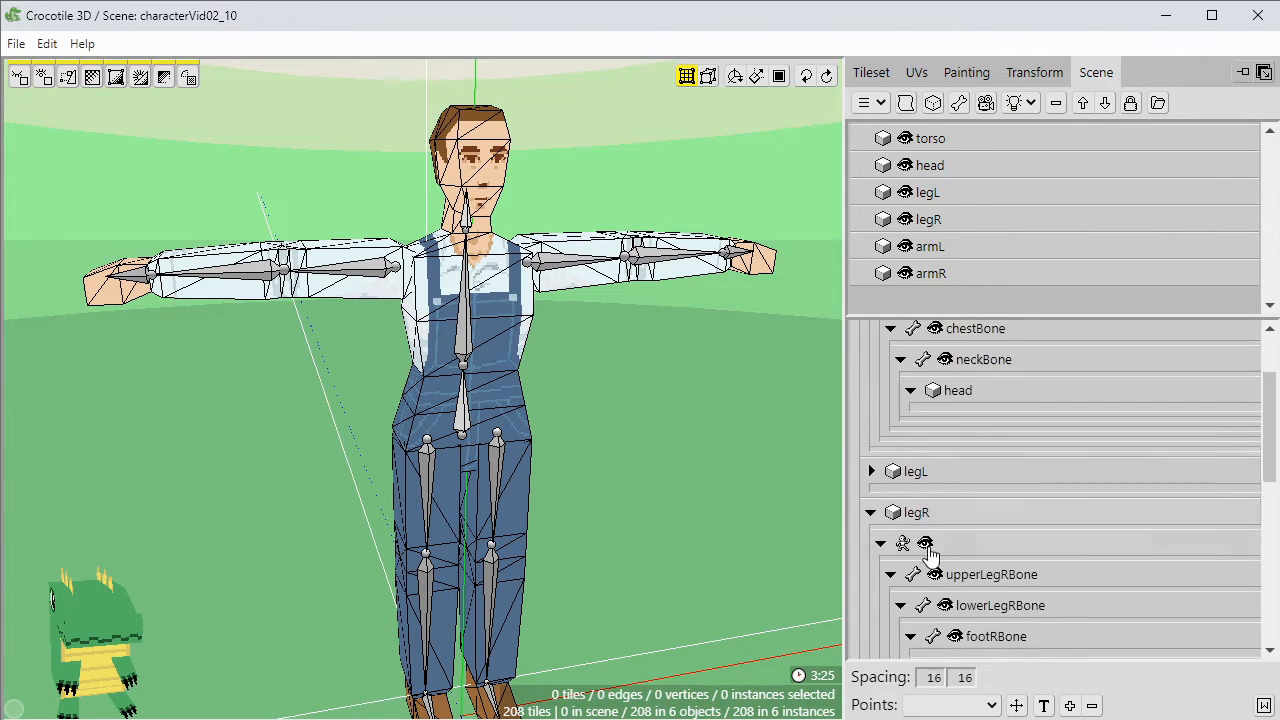
left_click(870, 414)
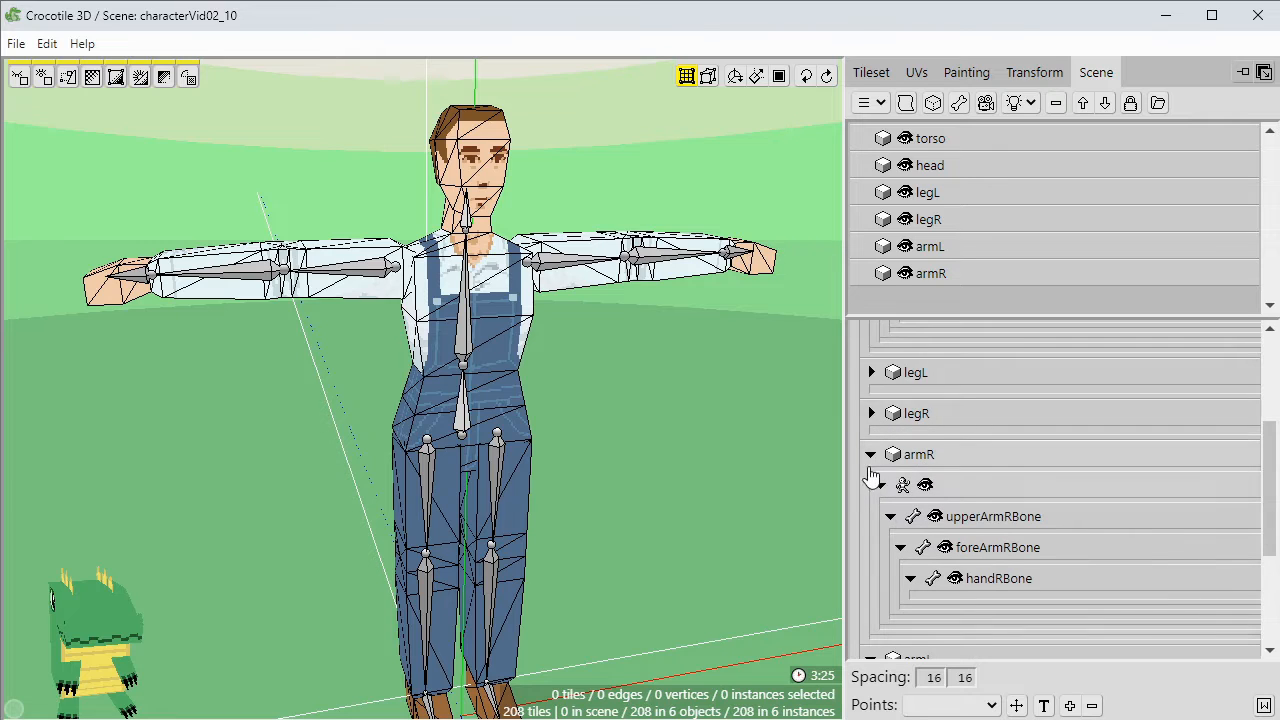
left_click(870, 455)
left_click(872, 498)
scroll(960, 443, "up", 4)
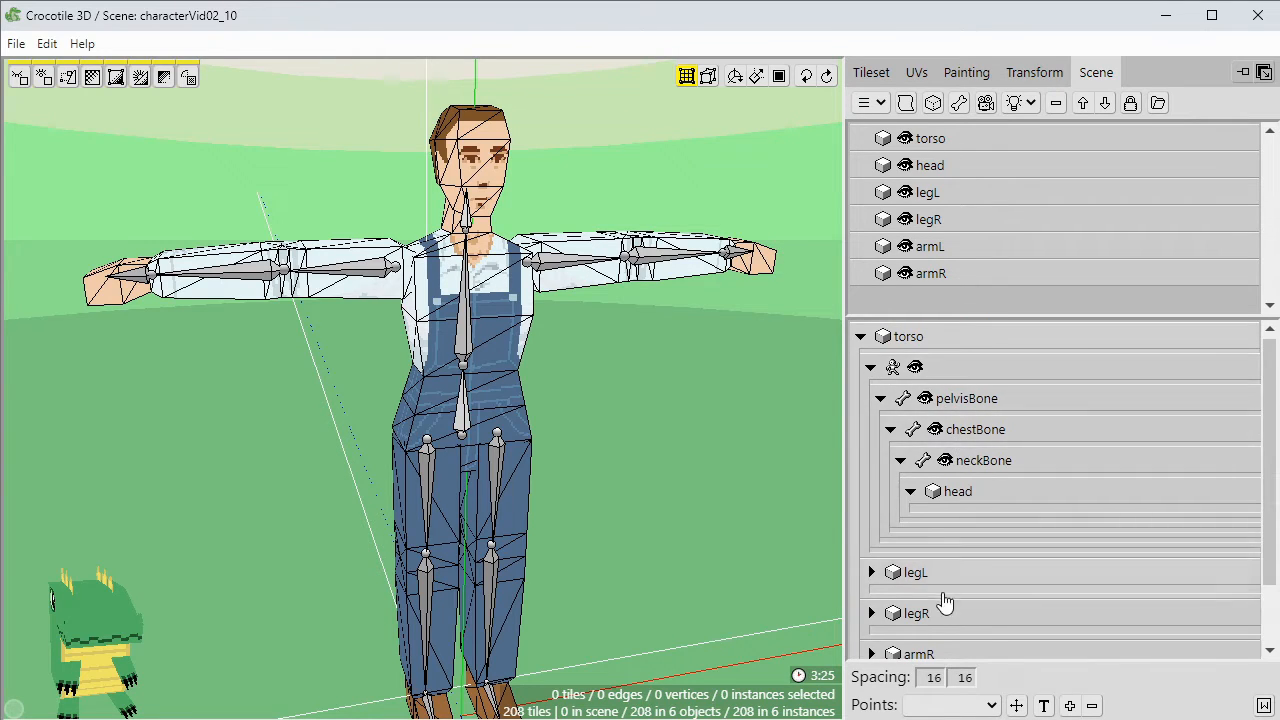
Move the armR and armL objects under chestBone in the scene hierarchy.
scroll(975, 605, "down", 3)
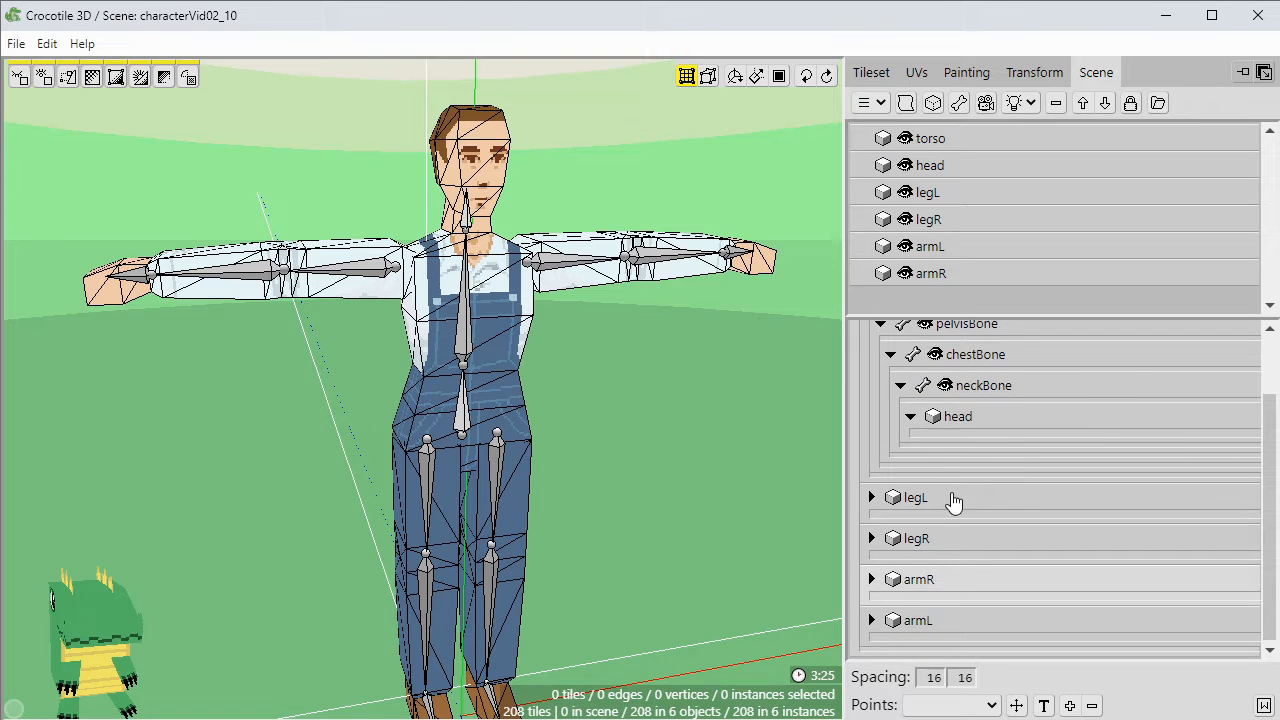
left_click_drag(946, 590, 981, 466)
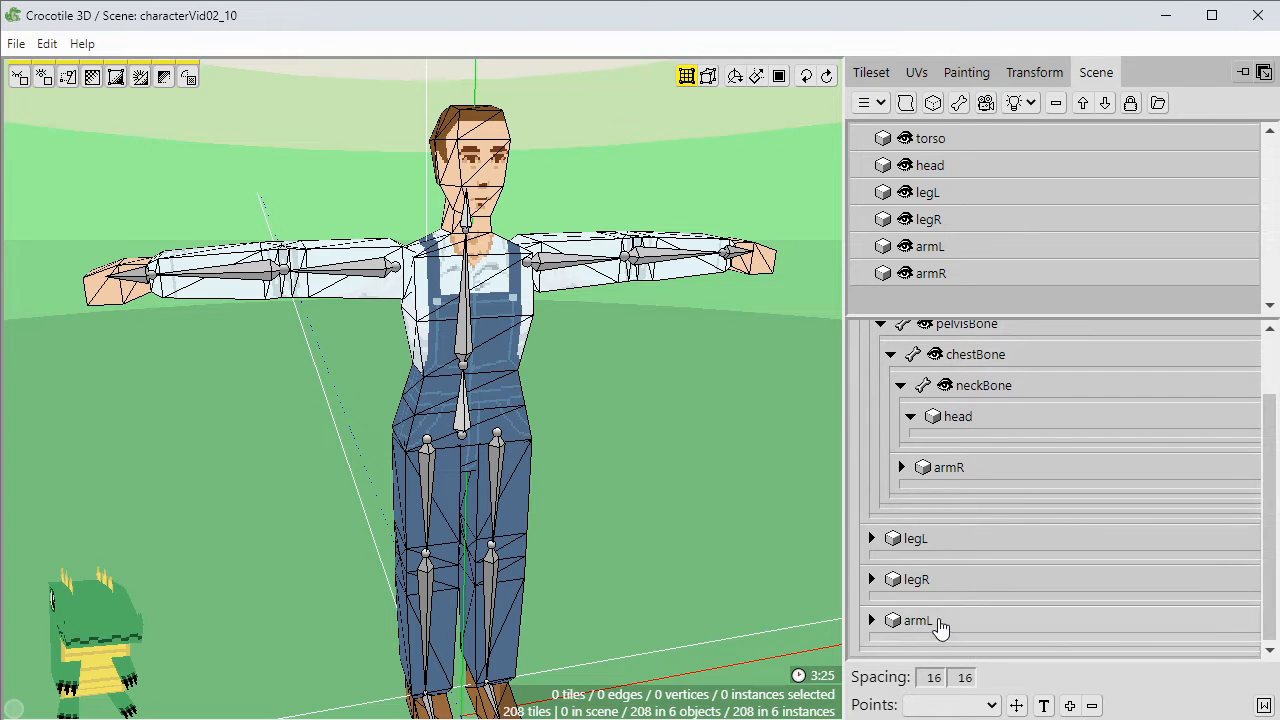
left_click_drag(939, 620, 977, 507)
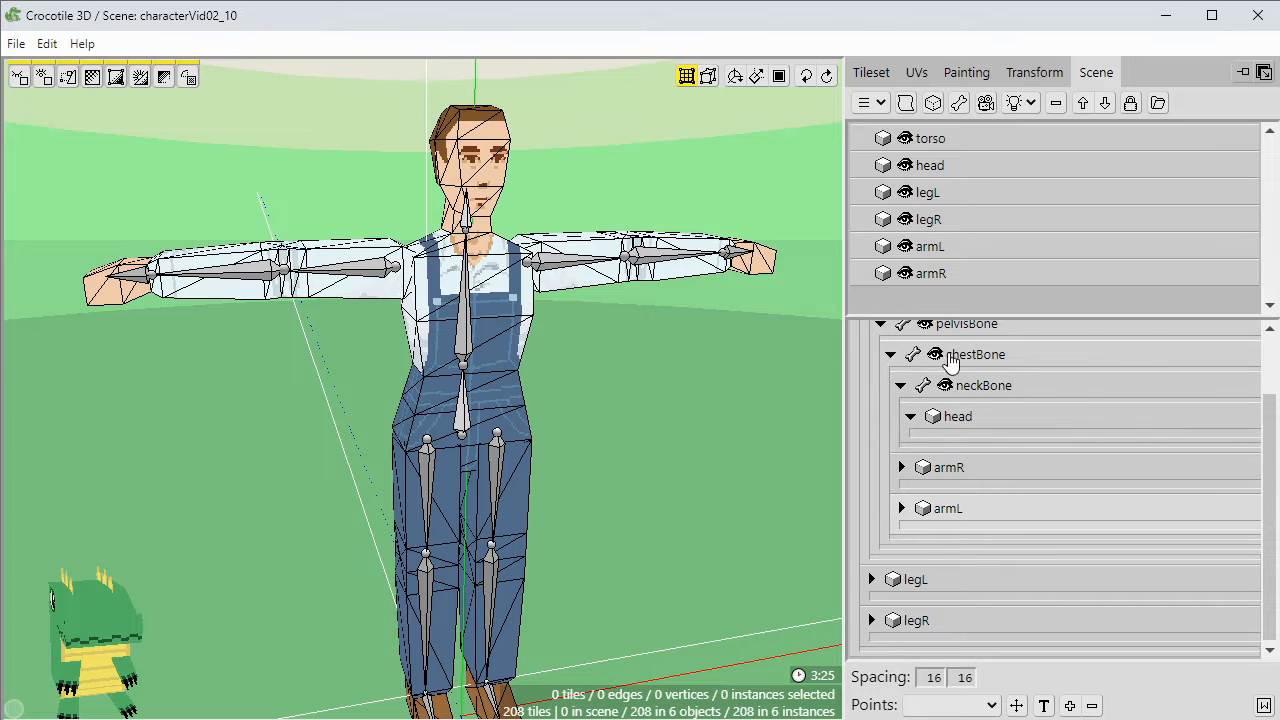
Try rotating the chest bone to test that the head and both arms follow it, and undo the rotation.
left_click(462, 347)
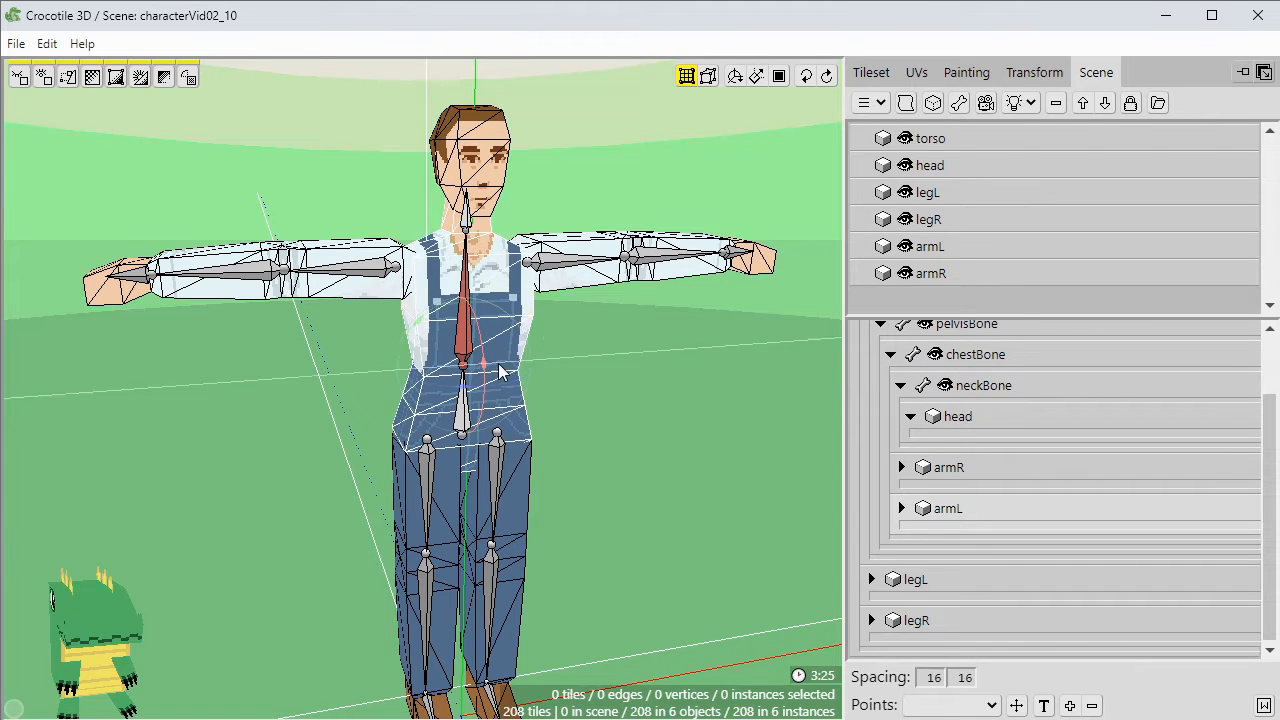
mouse_move(480, 365)
left_mouse_down()
mouse_move(486, 374)
mouse_move(493, 353)
left_mouse_up()
middle_click_drag(493, 353, 437, 434)
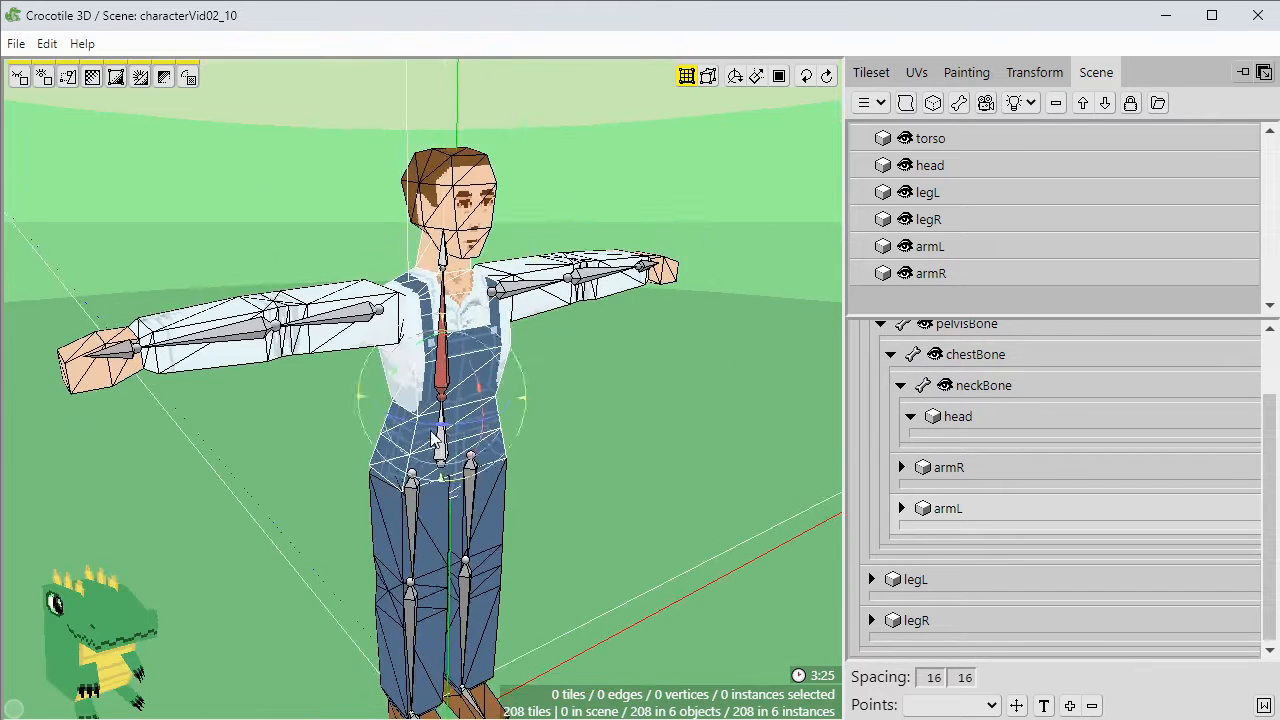
left_click_drag(437, 434, 456, 440)
middle_click_drag(456, 440, 562, 455)
key("ctrl+z")
Rotate the left and right arm objects down so they rest beside the body.
left_click(577, 342)
left_click(550, 312)
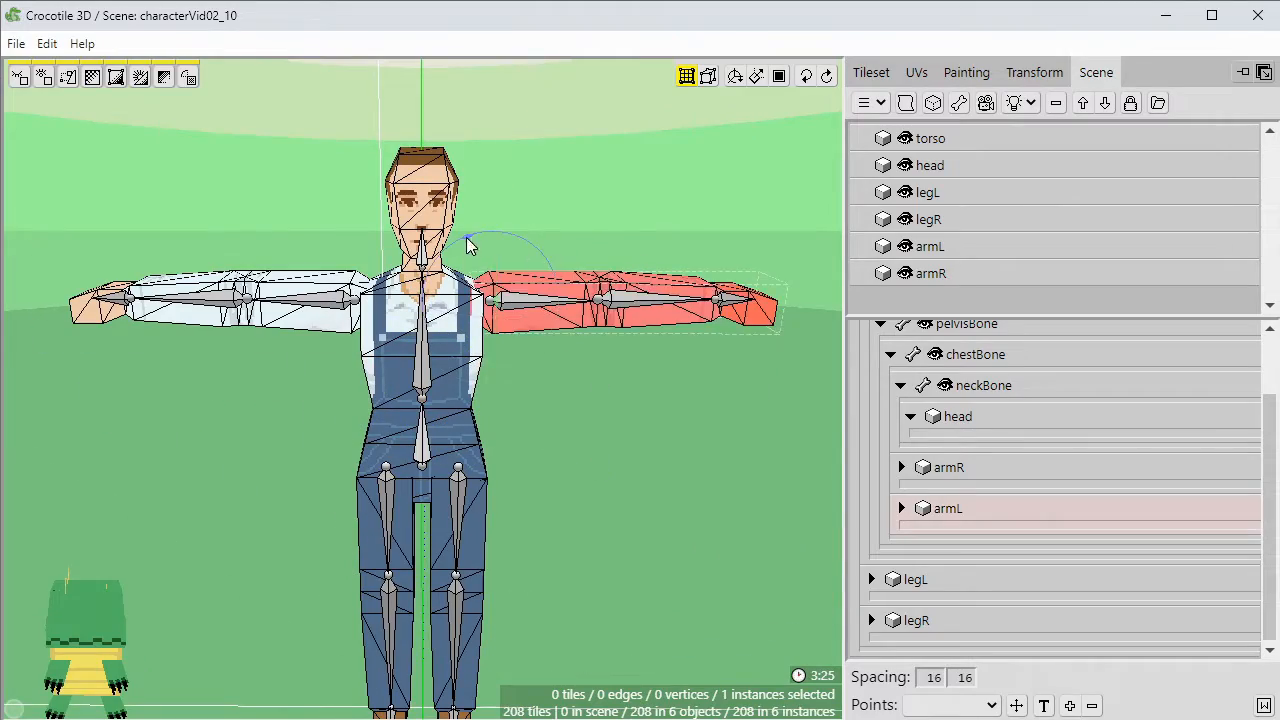
left_click_drag(466, 239, 519, 239)
left_click(330, 298)
left_click_drag(369, 240, 332, 238)
left_click(577, 342)
middle_click_drag(590, 380, 600, 410)
Save the scene under the new name characterVid02_11.
key("ctrl+s")
key("ctrl+shift+s")
type("characterVid02_11")
key("Return")
Try rotating the left and right forearm bones to test how the lowered arms deform.
left_click(506, 368)
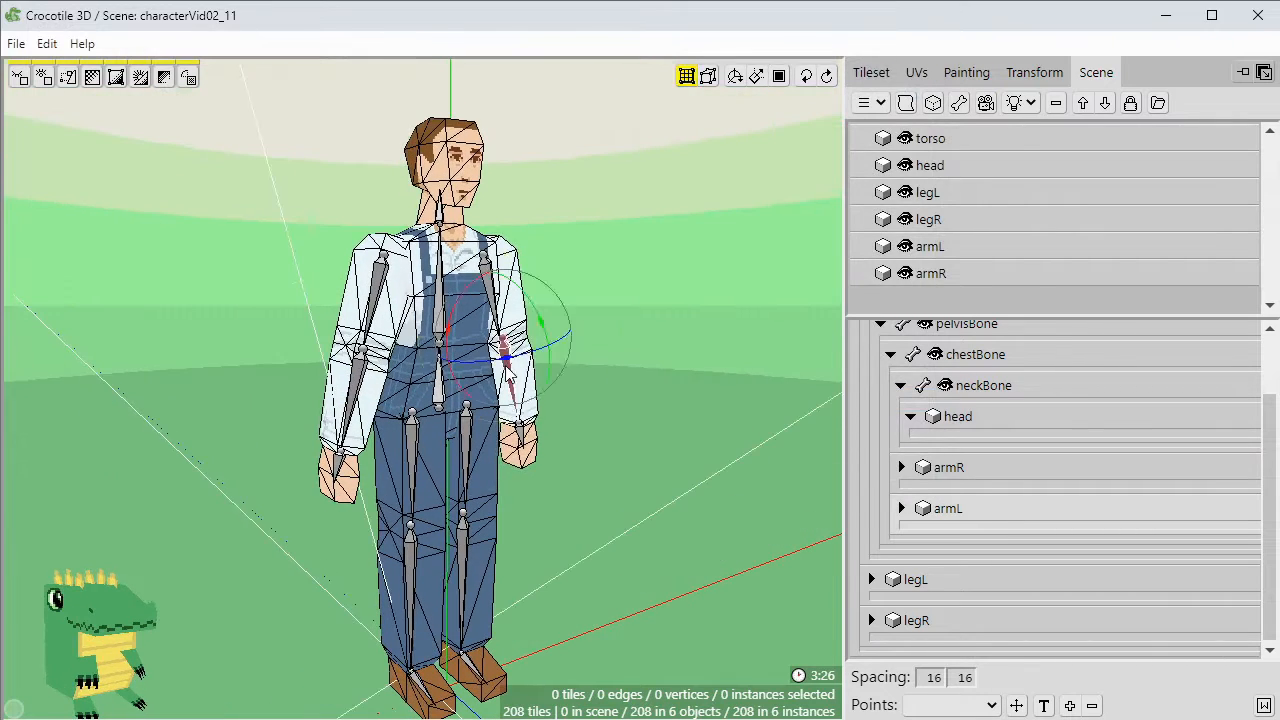
left_click_drag(548, 345, 535, 288)
left_click(535, 288)
left_click(358, 385)
left_click_drag(408, 336, 649, 409)
left_click(380, 340)
key("space")
left_click_drag(425, 420, 503, 334)
key("Escape")
key("space")
key("ctrl+z")
Try bending the right leg at the hip and knee to test the leg deformation.
left_click(418, 445)
left_click(395, 432)
left_click_drag(395, 432, 340, 420)
key("Escape")
key("space")
left_click(337, 526)
left_click_drag(300, 495, 420, 530)
key("space")
left_click_drag(528, 561, 600, 559)
key("Escape")
key("space")
left_click(410, 470)
left_click_drag(410, 470, 372, 455)
key("Escape")
key("space")
Try rotating the neck bone to test how the head moves within the full-body pose.
left_click(440, 195)
key("space")
left_click_drag(440, 195, 310, 175)
key("Escape")
left_click_drag(310, 480, 480, 480)
key("space")
left_click_drag(597, 529, 480, 520)
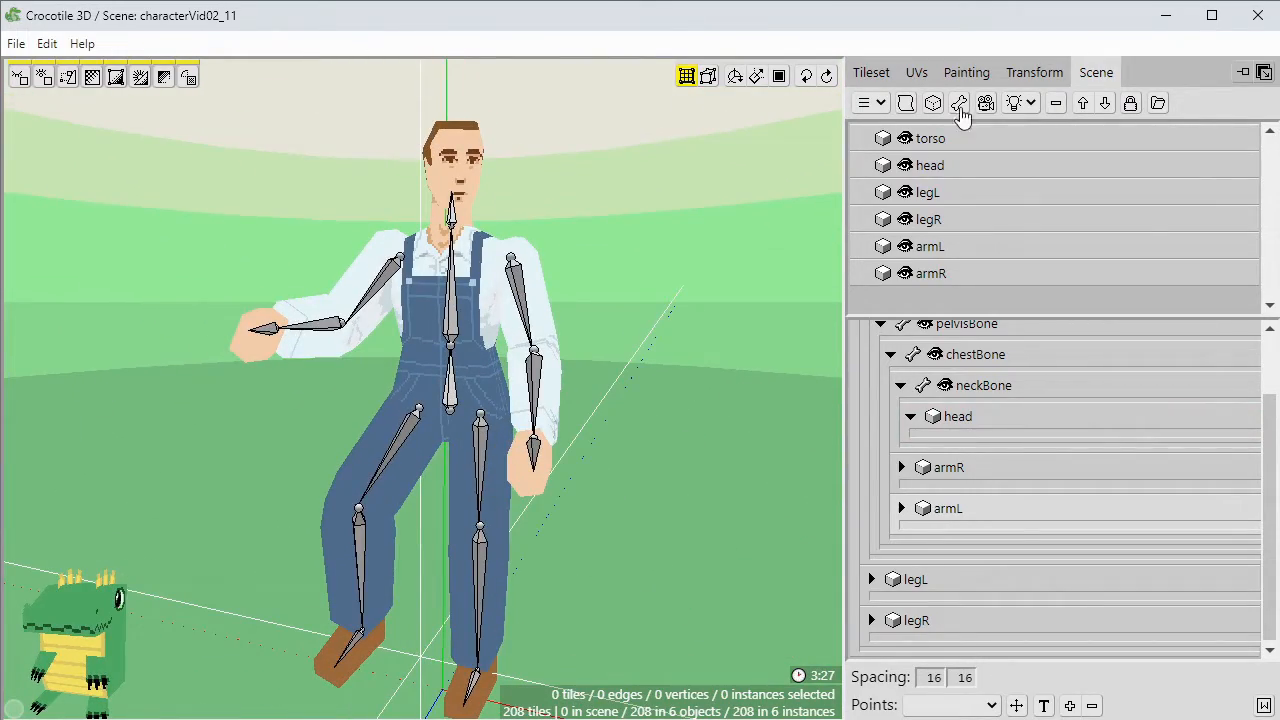
Restore the character's standing pose with lowered arms and save the scene as characterVid02_12.
left_click(871, 103)
left_click(914, 192)
key("space")
left_click_drag(480, 400, 700, 264)
key("space")
left_click(871, 103)
left_click(914, 192)
key("space")
key("space")
key("ctrl+s")
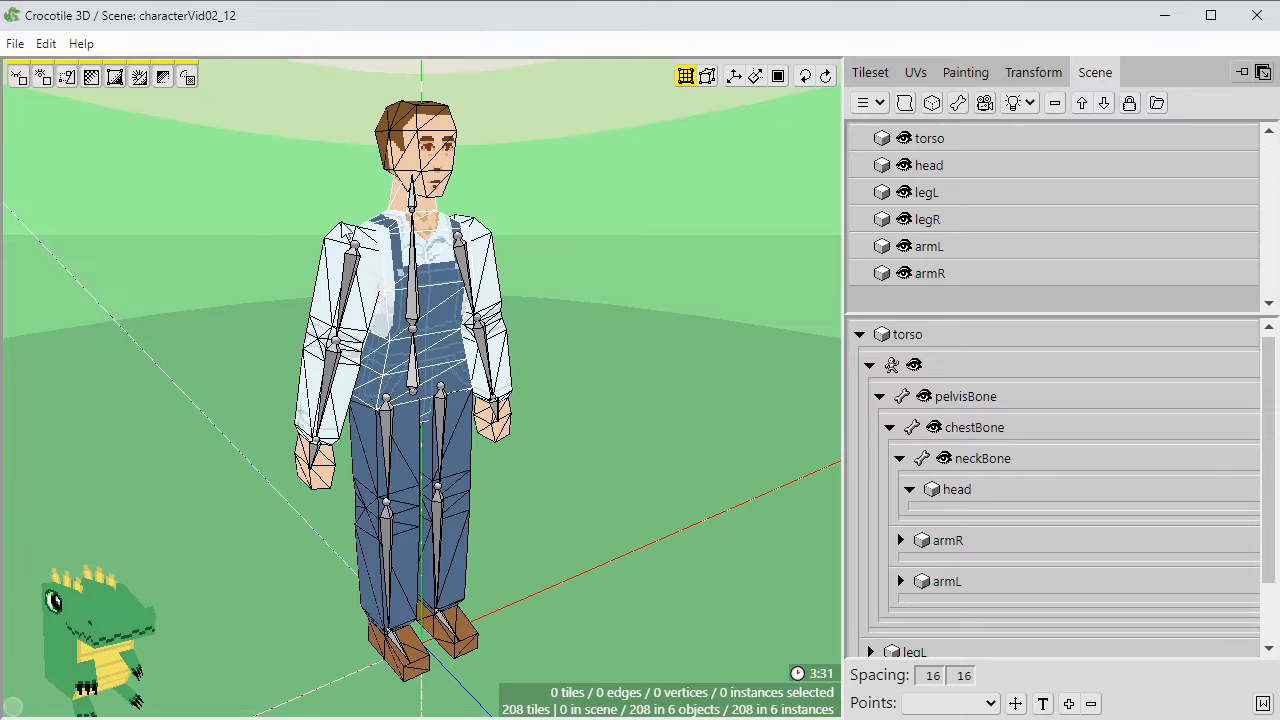
Open the animation window, check its Theatre view, and return to the Animation timeline.
left_click(48, 46)
mouse_move(86, 190)
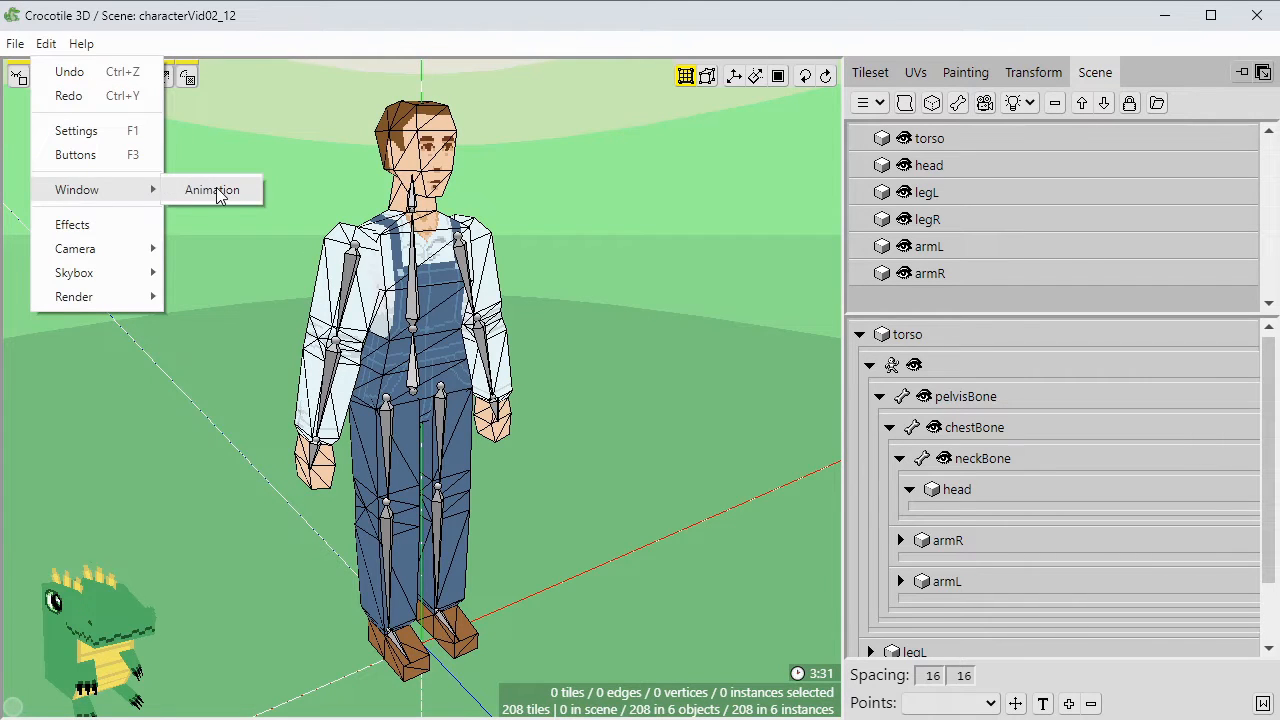
left_click(212, 190)
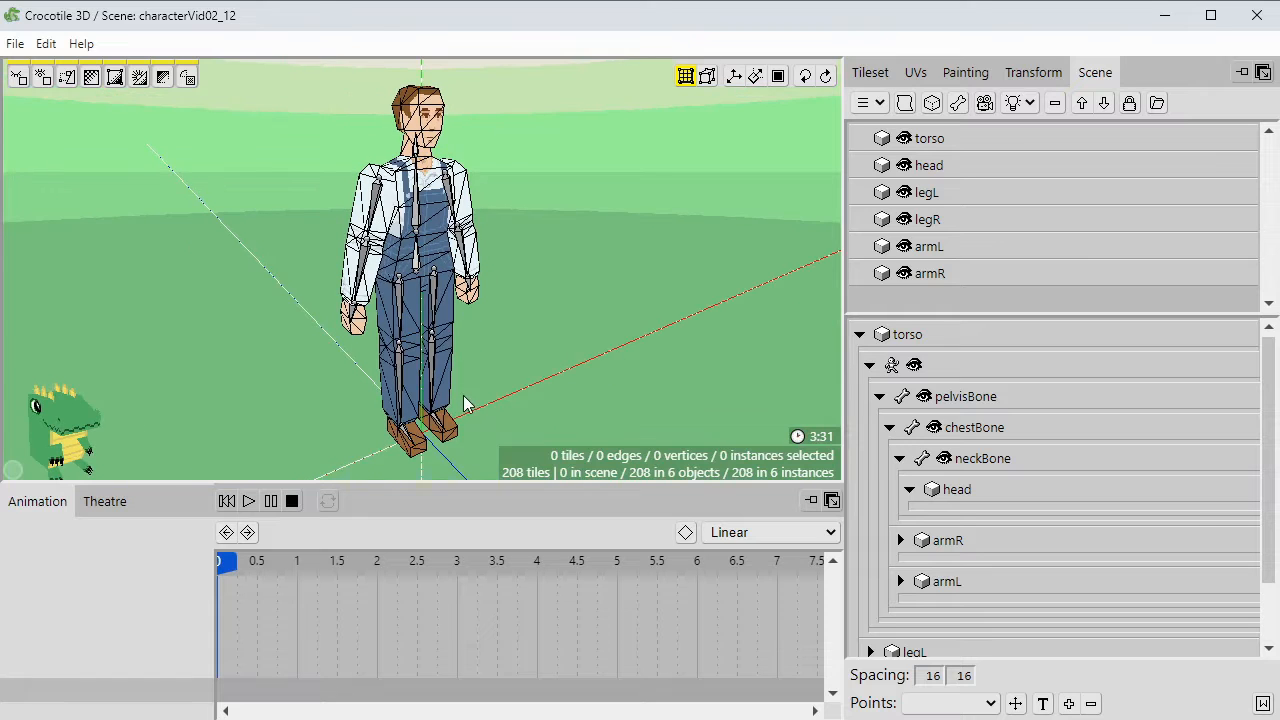
scroll(514, 297, "up", 3)
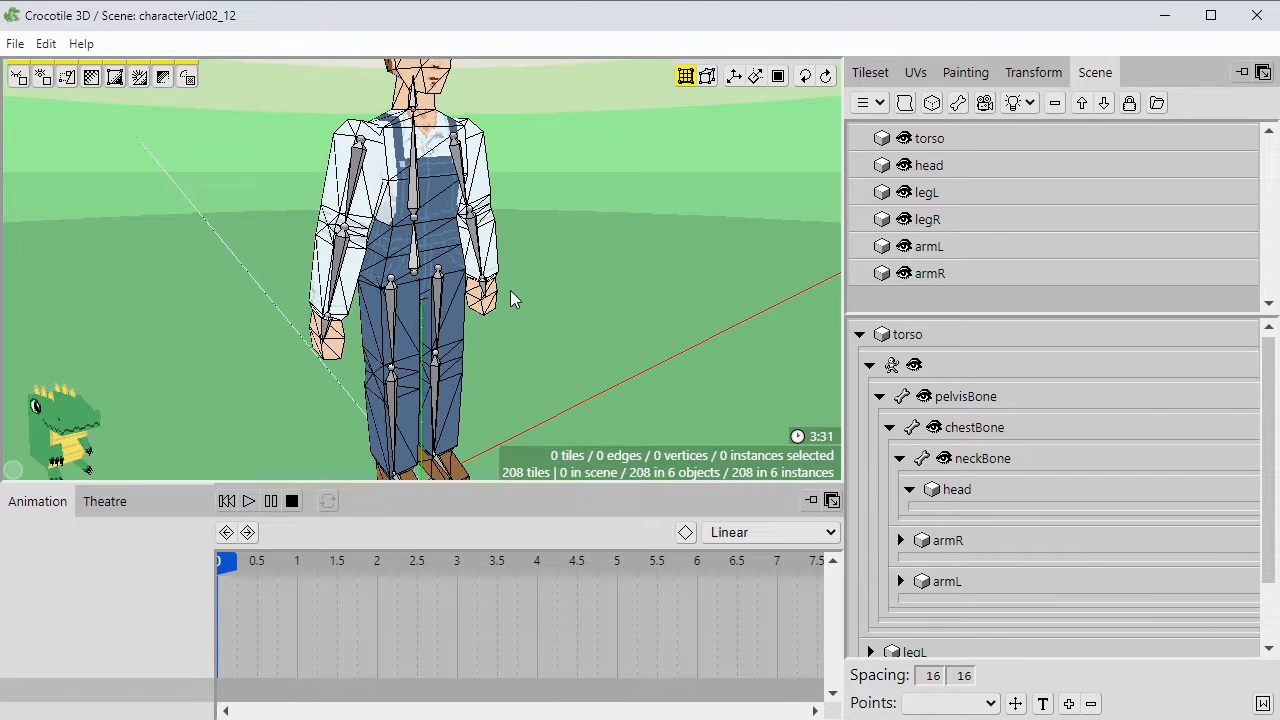
scroll(514, 297, "down", 2)
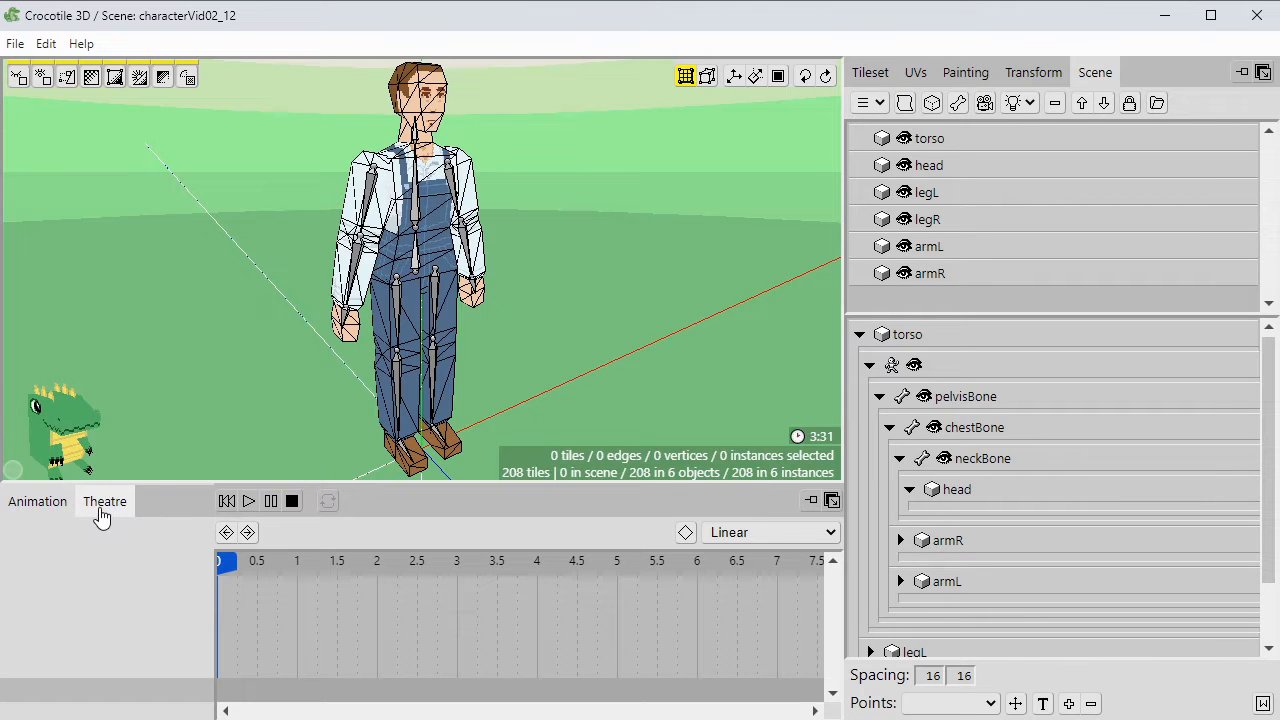
left_click(118, 503)
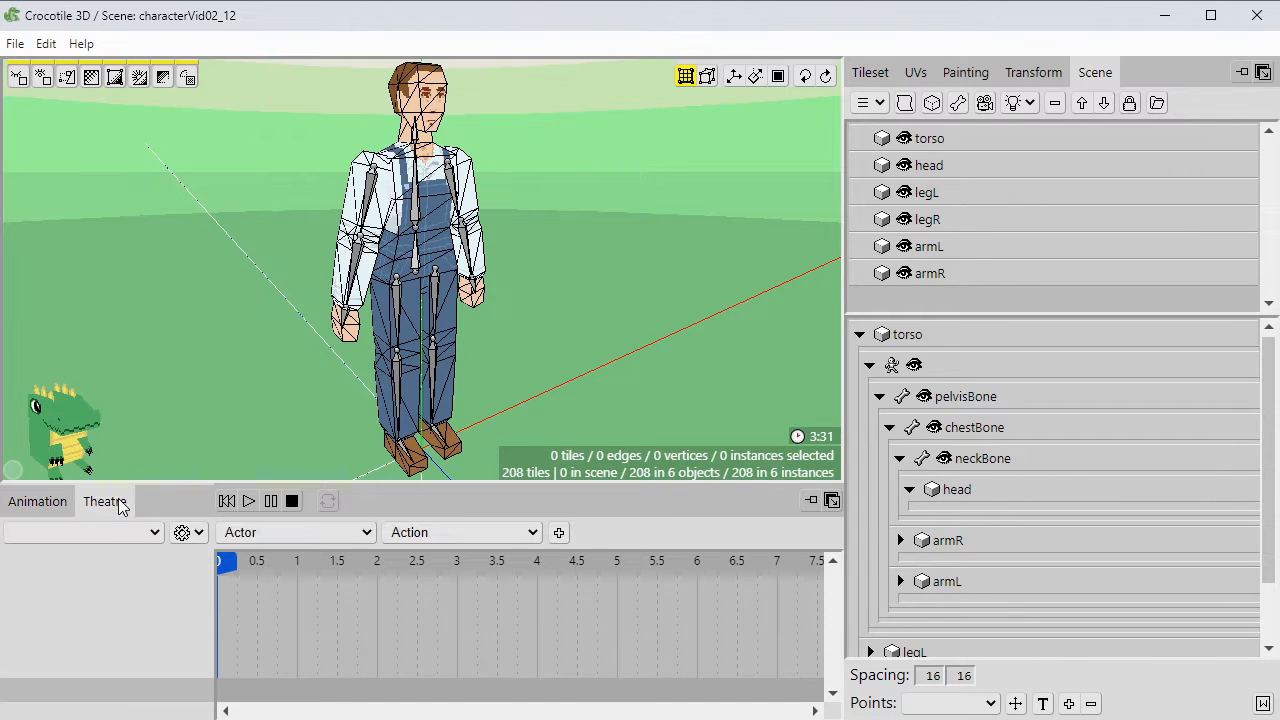
left_click(60, 505)
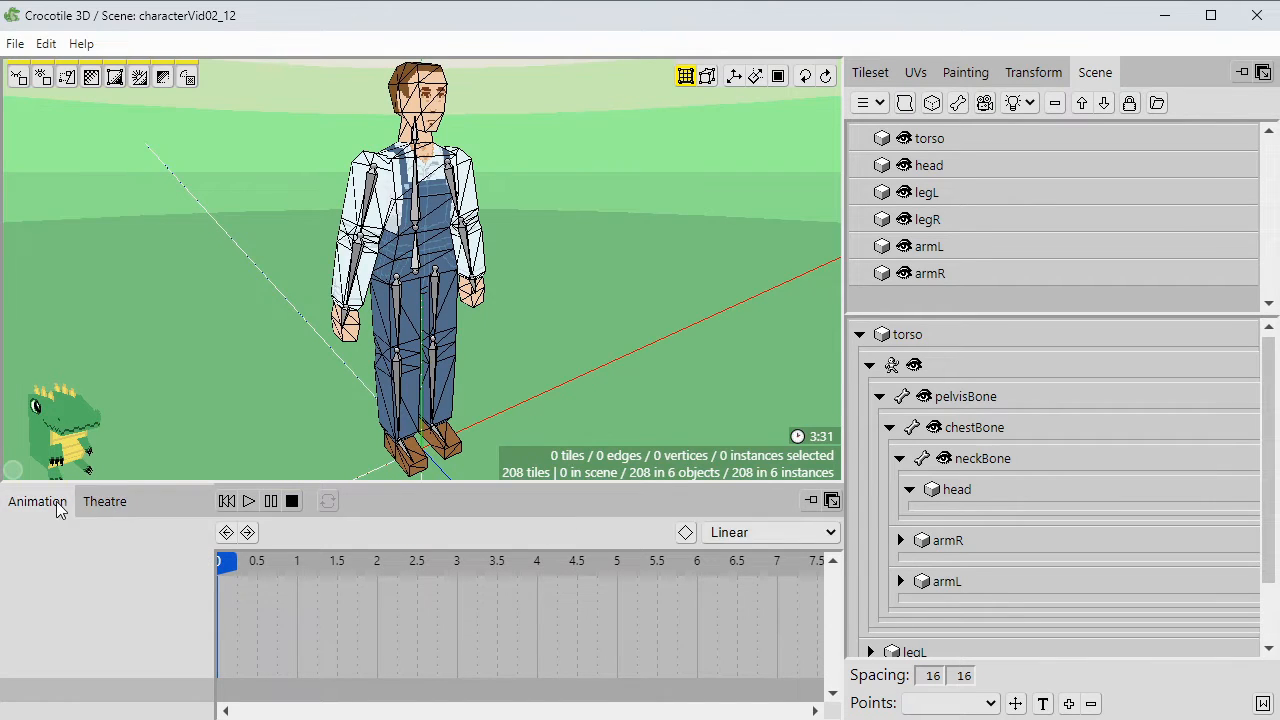
Select the legR and legL objects together and add a new action to each one.
left_click(418, 386)
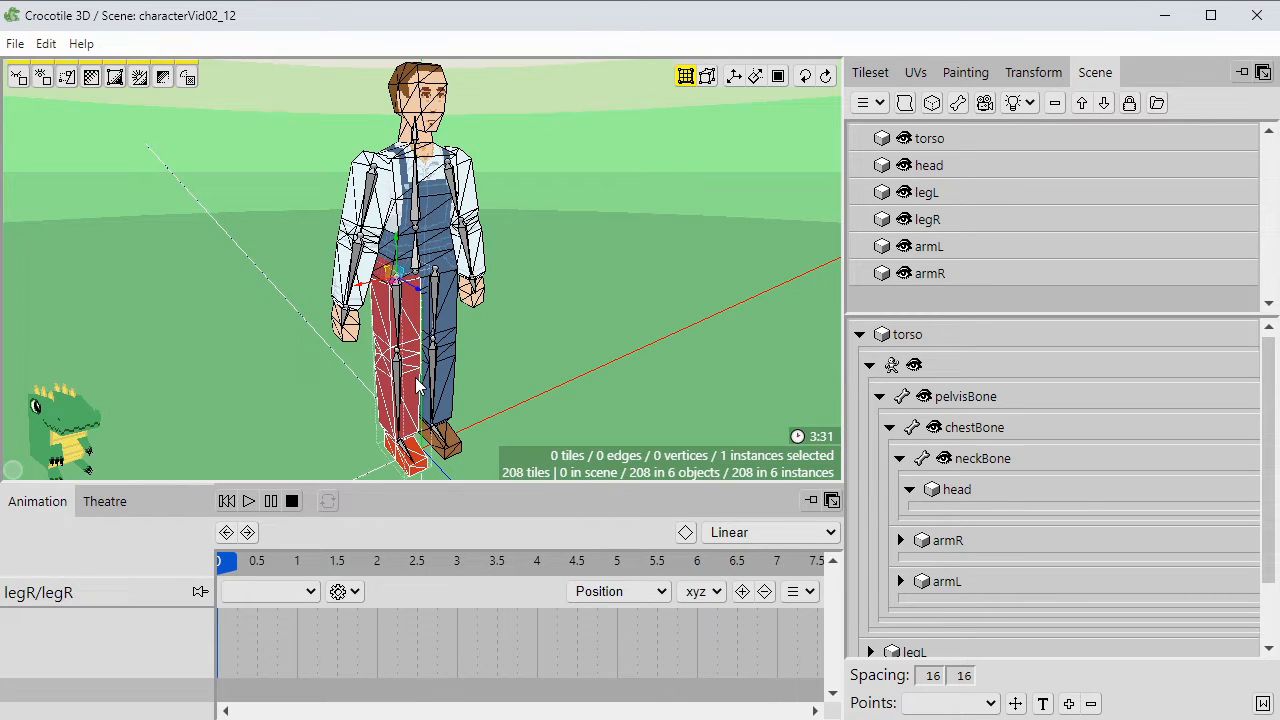
left_click(450, 395, "shift")
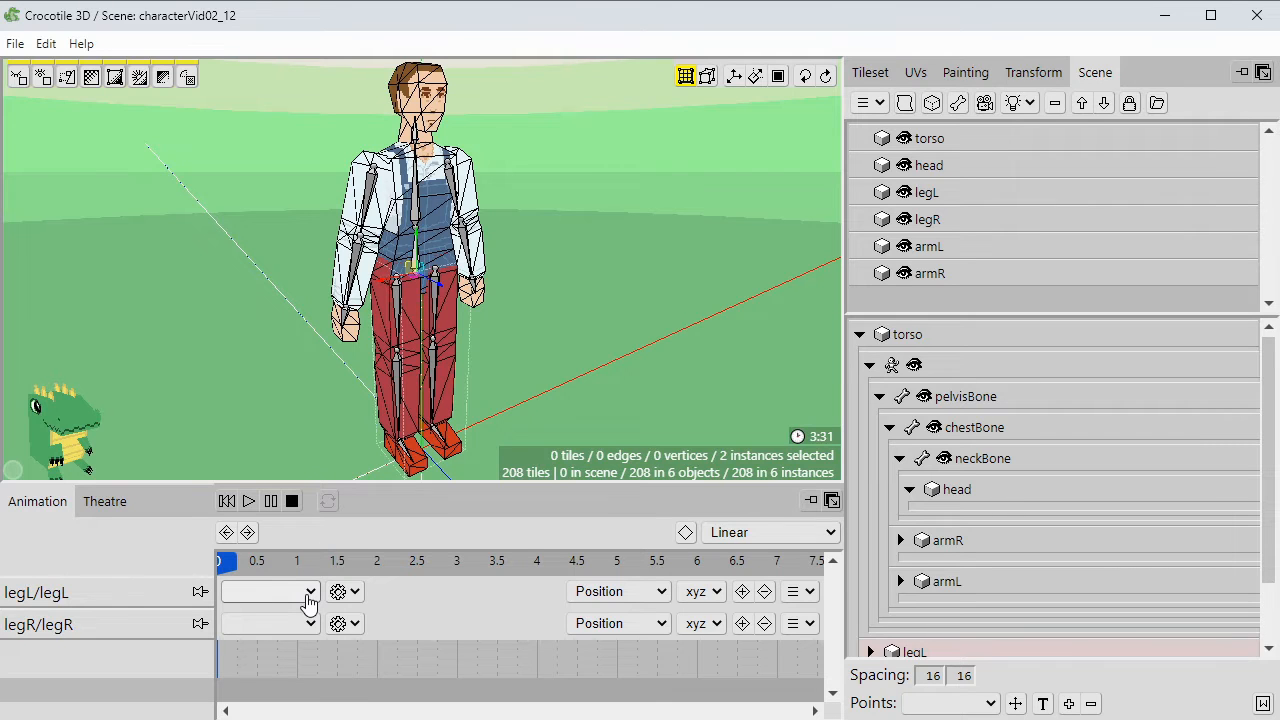
left_click(350, 594)
left_click(310, 595)
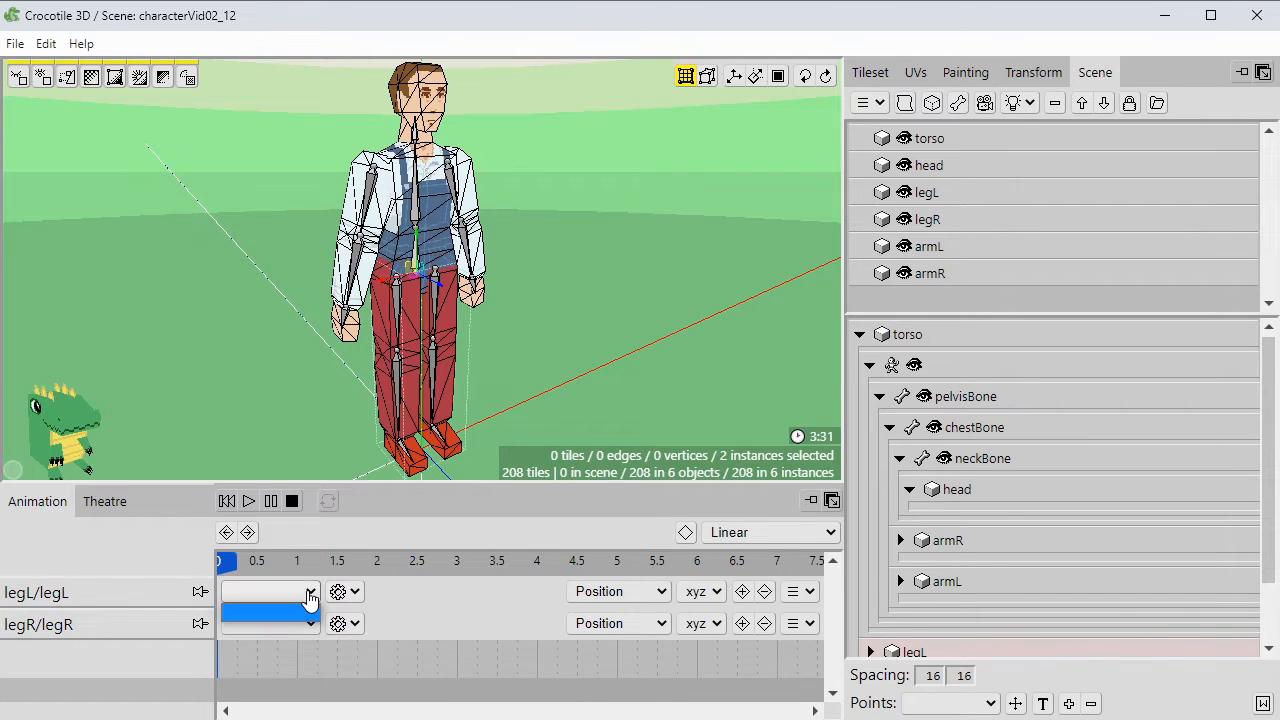
left_click(342, 595)
left_click(378, 611)
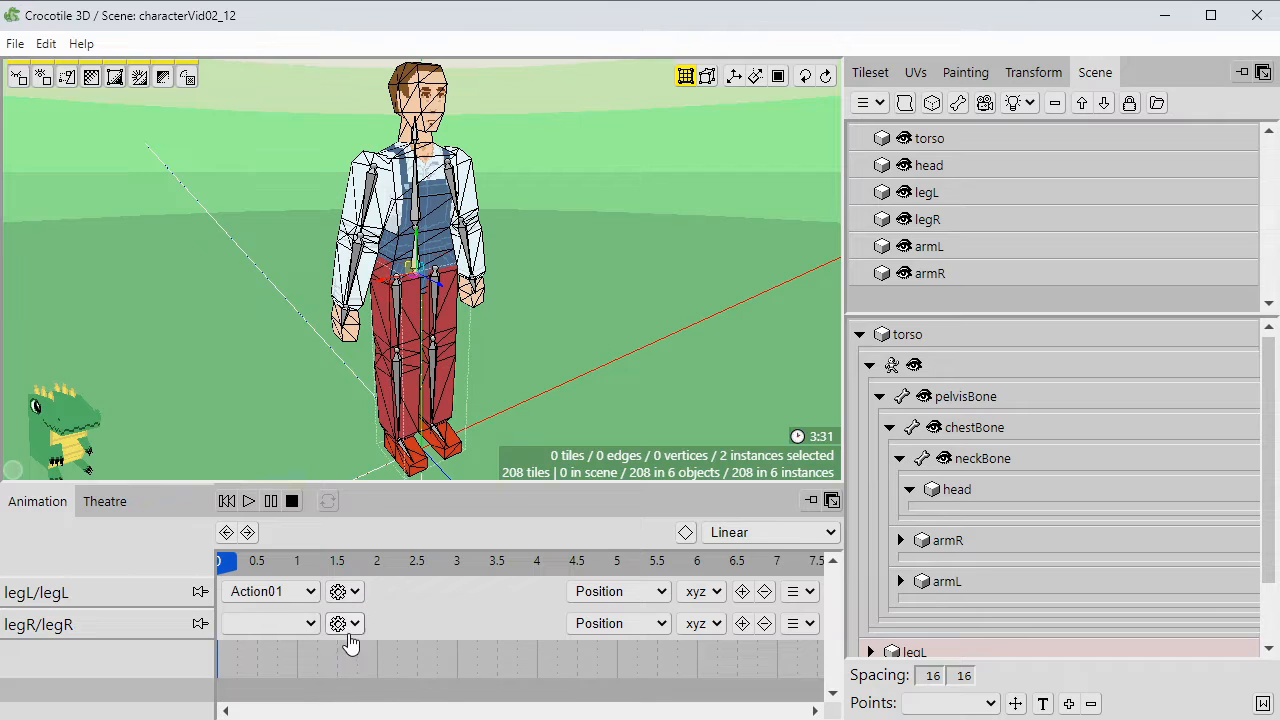
left_click(345, 624)
left_click(375, 641)
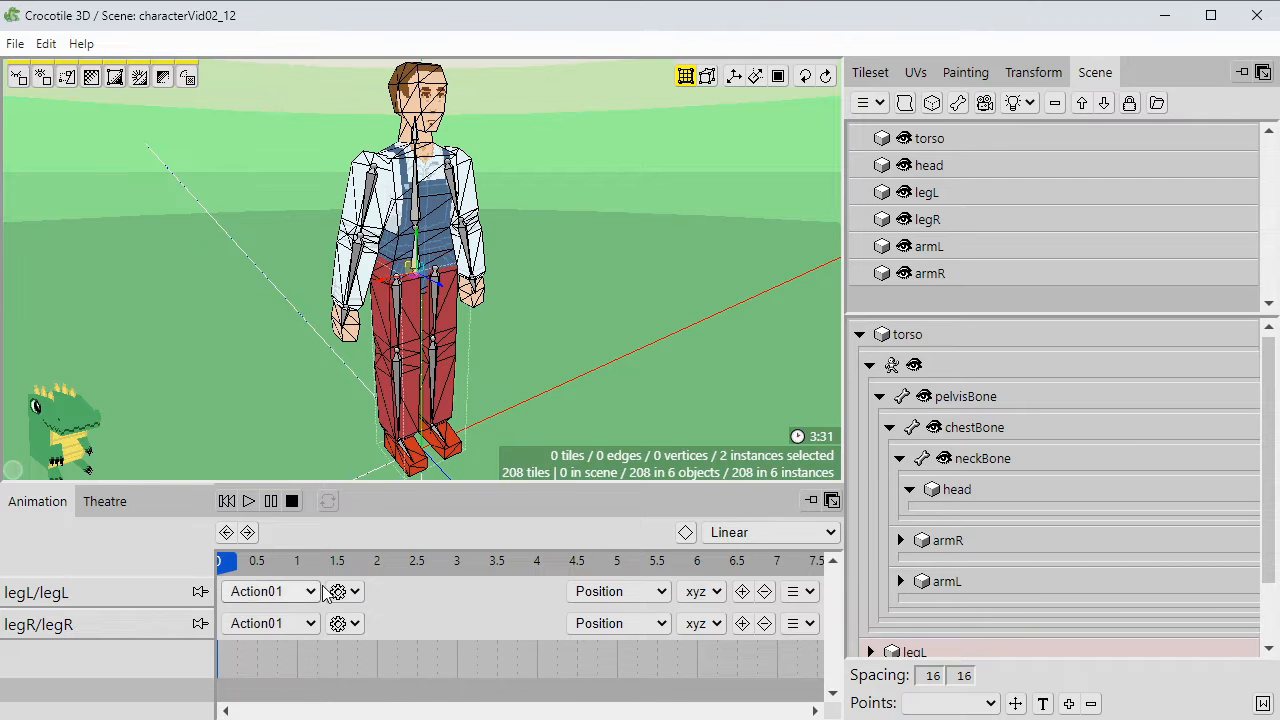
Rename the actions of legL and legR as idle.
left_click(340, 591)
left_click(362, 647)
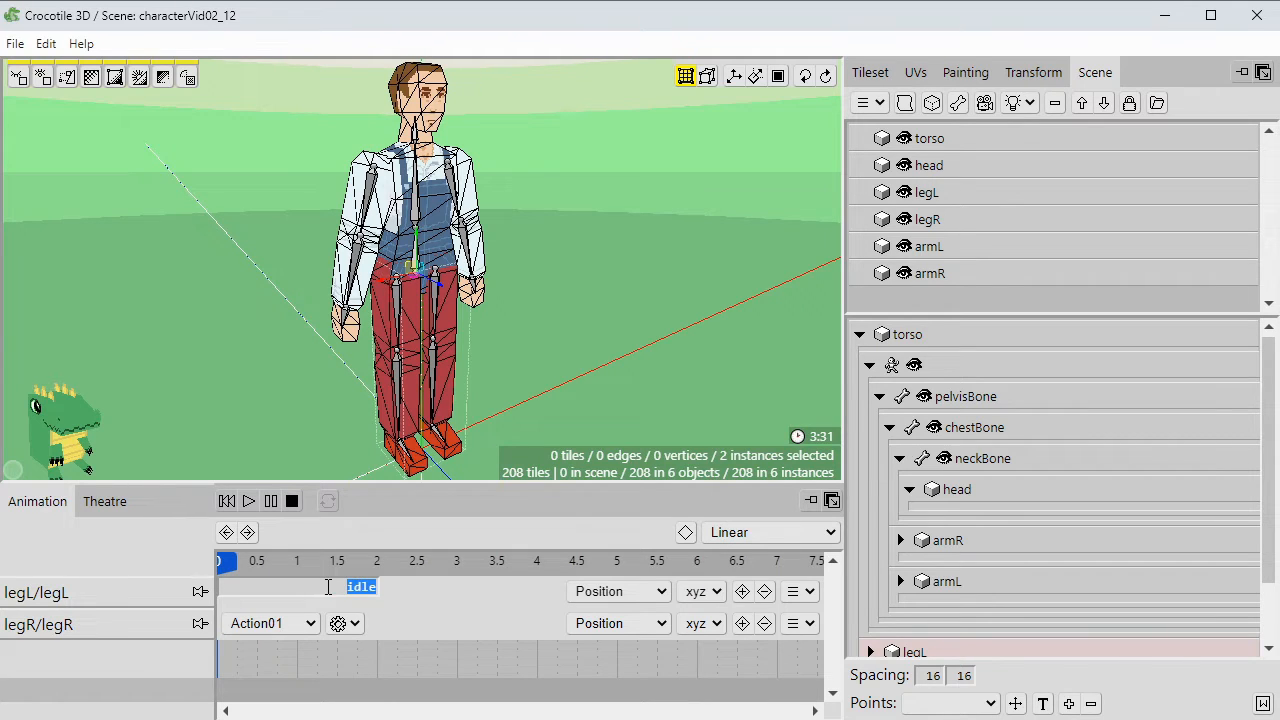
left_click(421, 594)
left_click(340, 623)
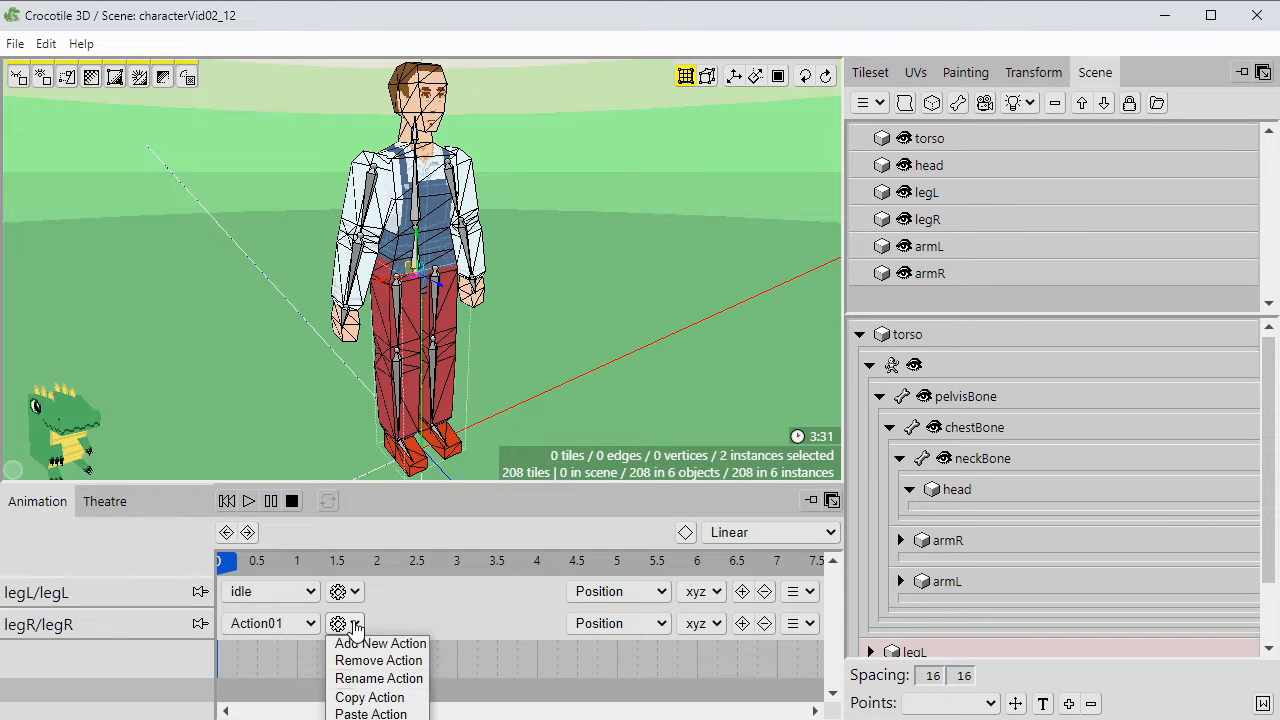
left_click(362, 679)
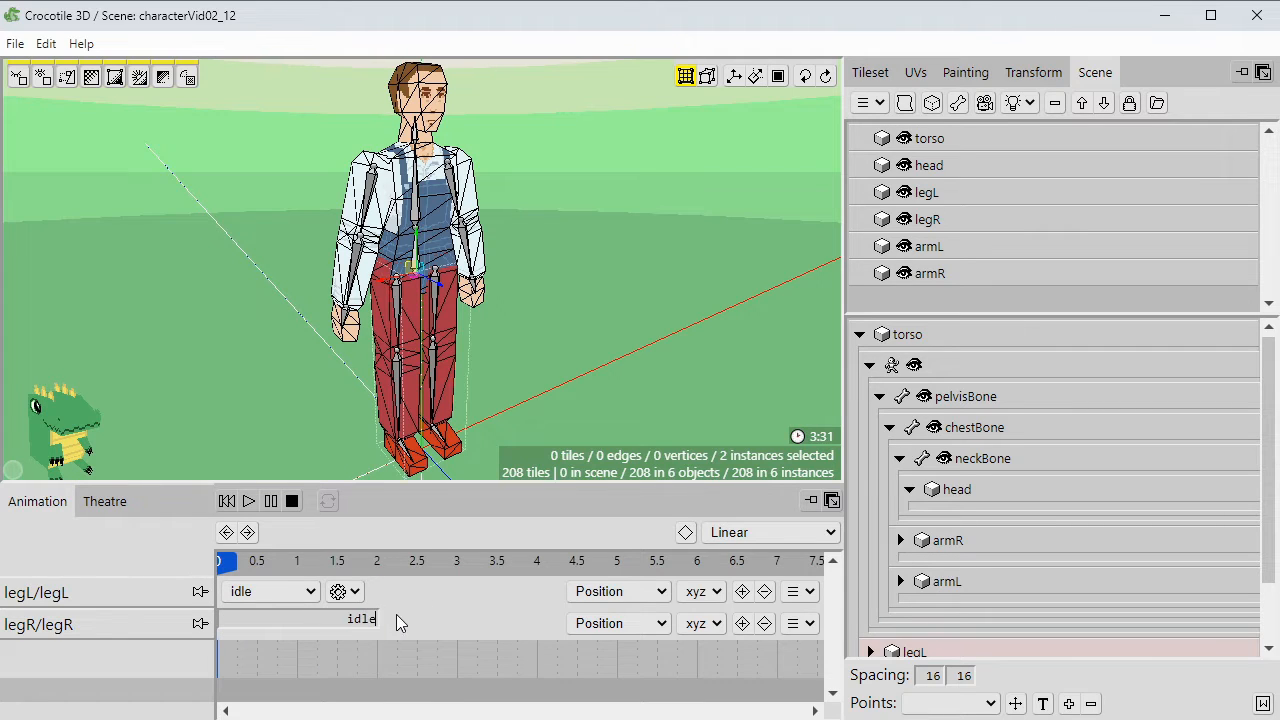
left_click(398, 623)
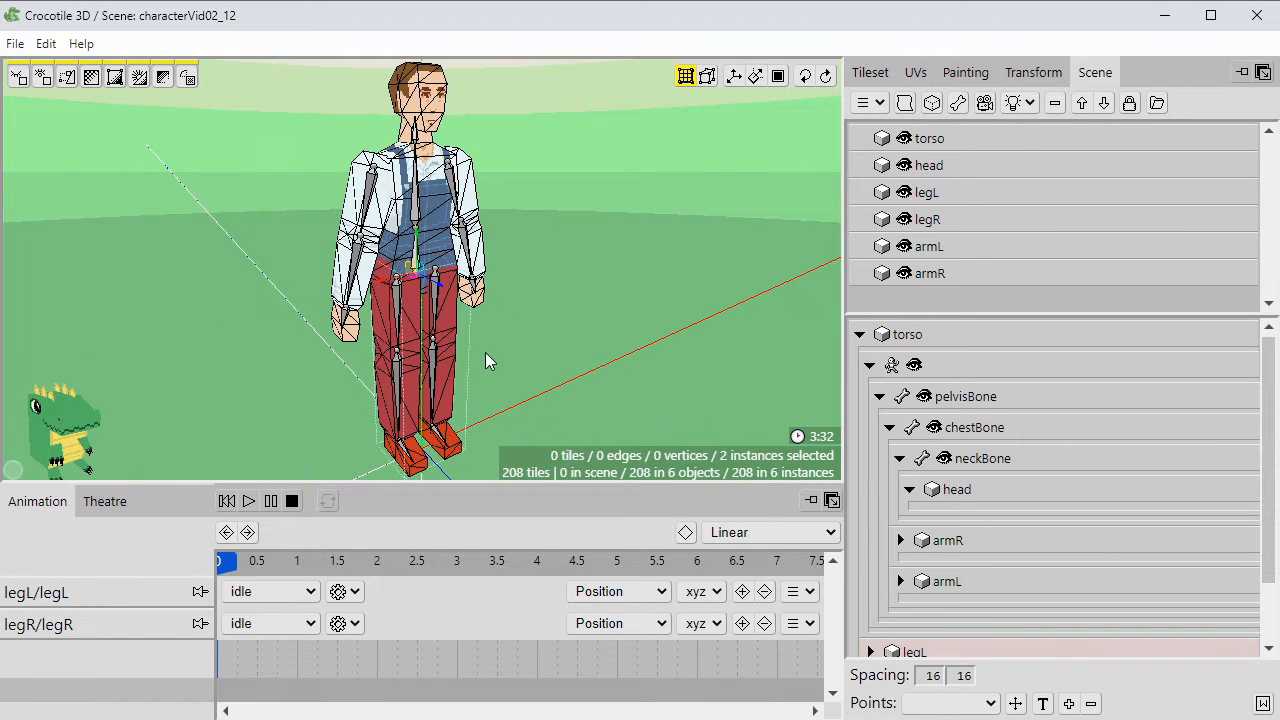
Include the torso in the selection, give it a new action named idle, and clear the selection.
left_click(447, 237, "shift")
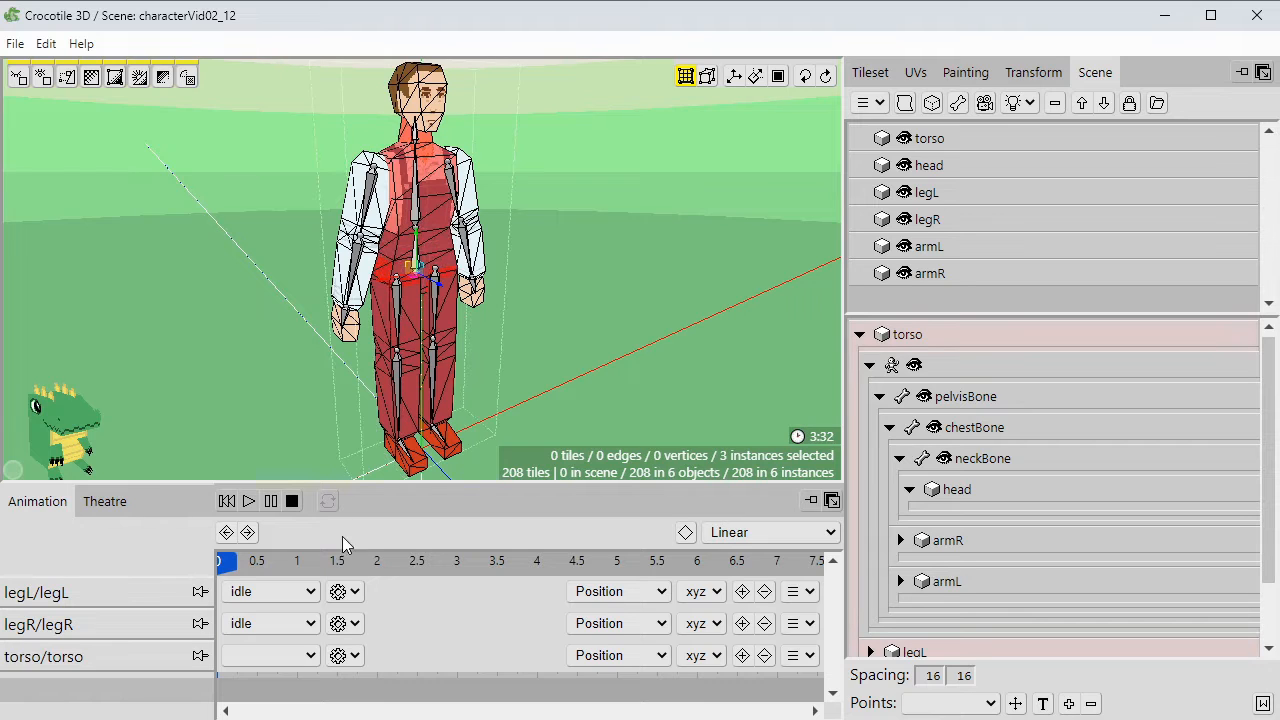
left_click(338, 657)
left_click(354, 660)
left_click(372, 680)
type("idle")
key("Return")
key("Escape")
Select both arms and the head together and add a new action to each one.
left_click(356, 200)
left_click(464, 200, "shift")
left_click(414, 88, "shift")
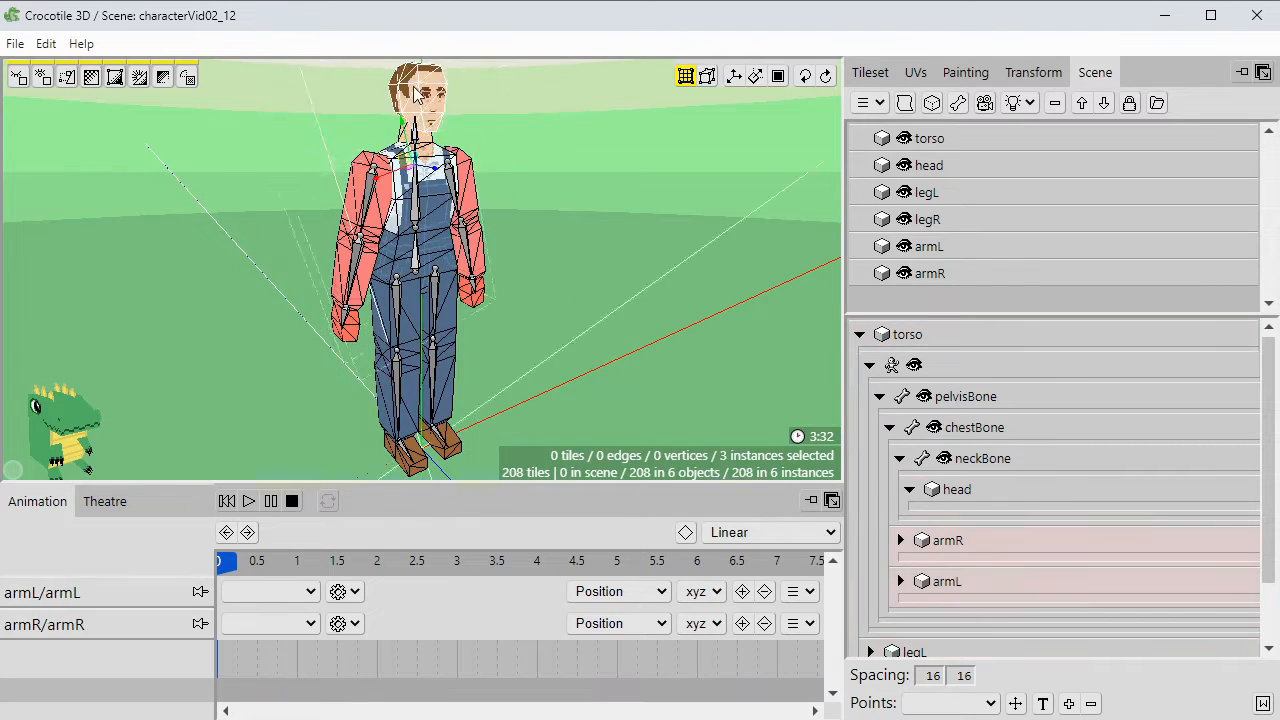
left_click(343, 656)
left_click(372, 674)
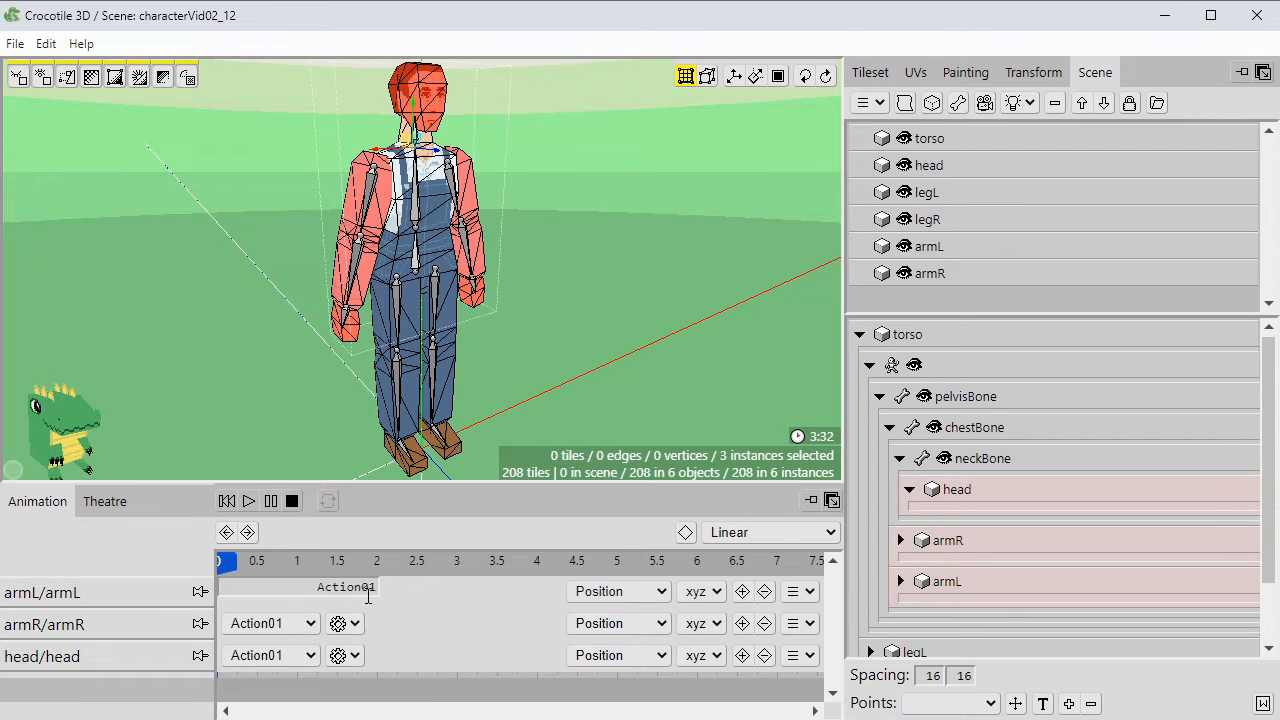
Rename the actions of armL, armR and the head as idle, and clear the selection.
type("idle")
key("Return")
left_click(344, 656)
left_click(372, 706)
type("idle")
key("Return")
key("Escape")
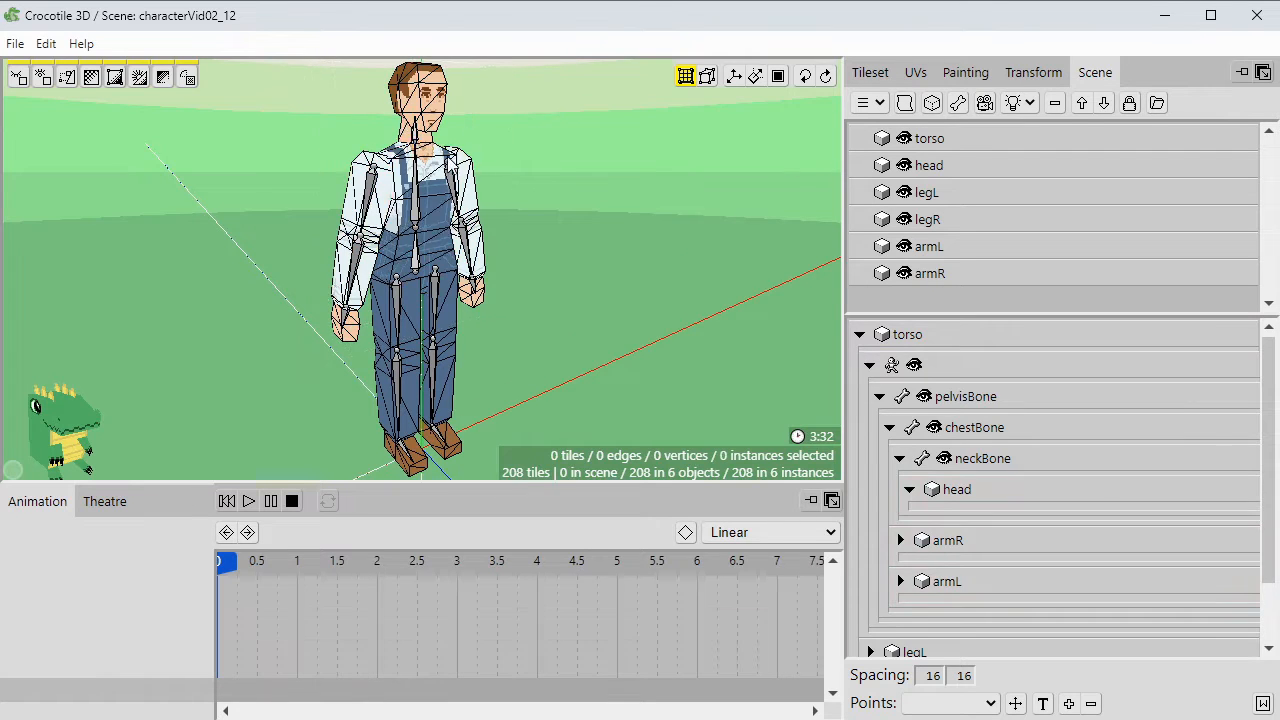
Select pelvisBone, chestBone and neckBone together and add a new action to each of them.
right_click(1000, 398)
left_click(1057, 495)
right_click(1030, 427)
left_click(1060, 523)
right_click(1034, 458)
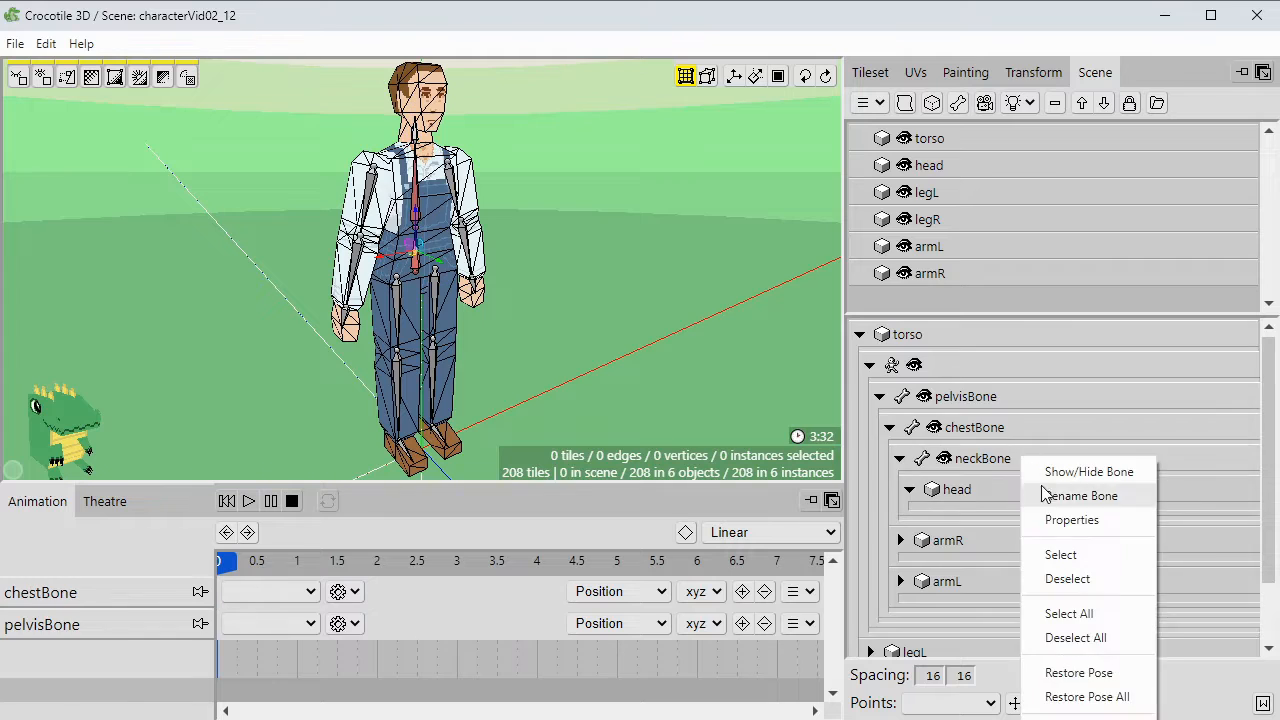
left_click(1060, 555)
left_click(343, 591)
left_click(372, 611)
left_click(343, 623)
left_click(372, 643)
left_click(344, 656)
left_click(372, 674)
Rename the actions of chestBone, neckBone and pelvisBone as idle, and clear the selection.
left_click(343, 591)
left_click(366, 645)
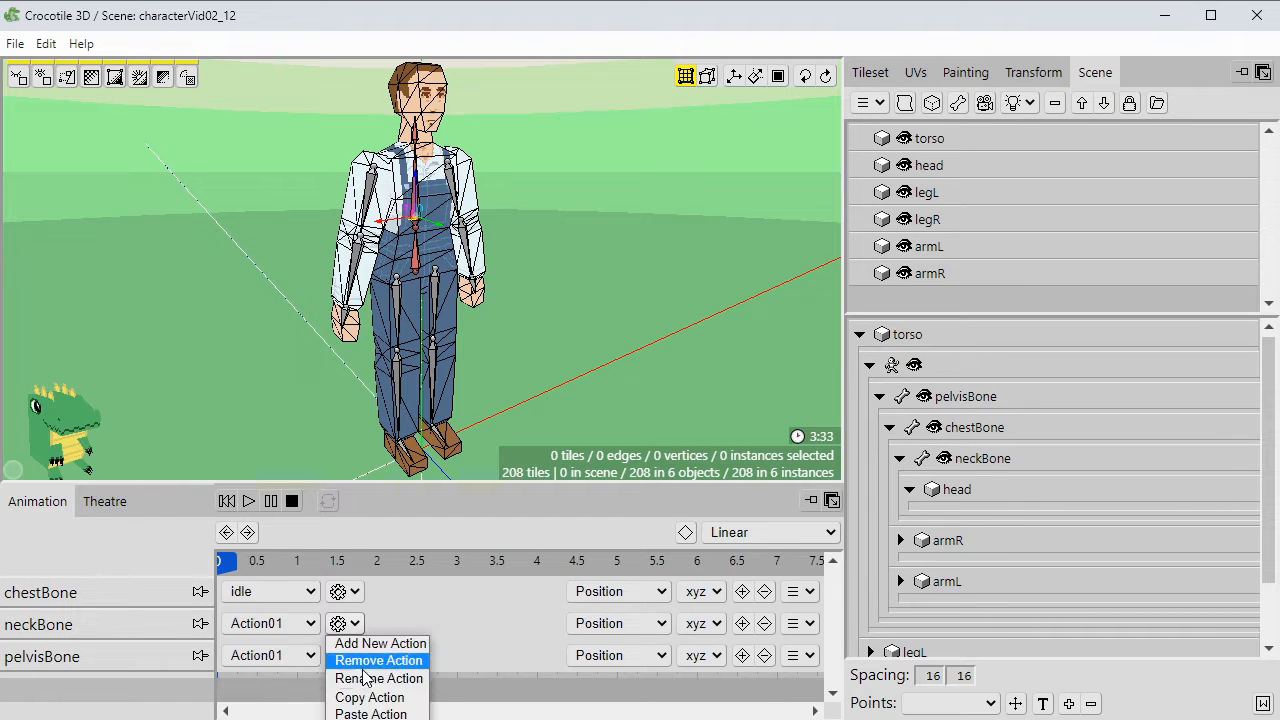
type("idle")
key("Return")
left_click(344, 656)
left_click(372, 674)
type("idle")
key("Return")
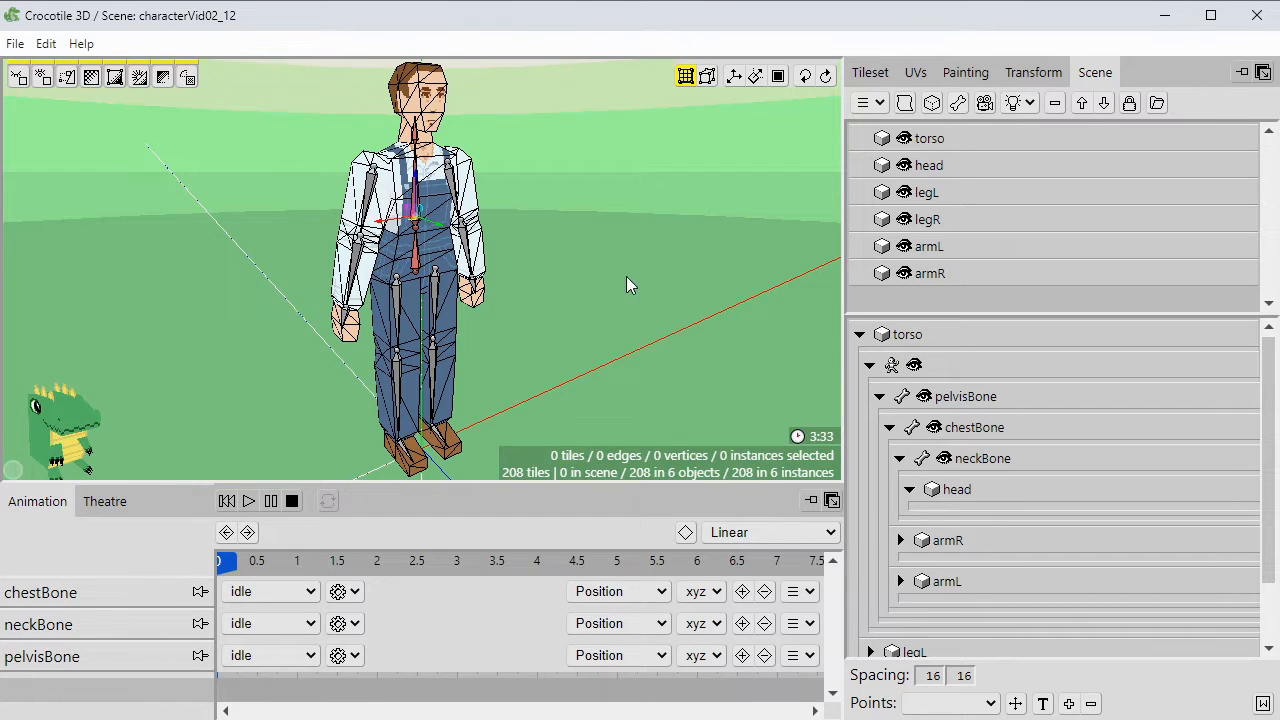
left_click(520, 394)
Expand armR, select upperArmRBone, foreArmRBone and handRBone together, and add a new action to each one.
scroll(914, 457, "down", 1)
left_click(901, 467)
scroll(910, 512, "down", 1)
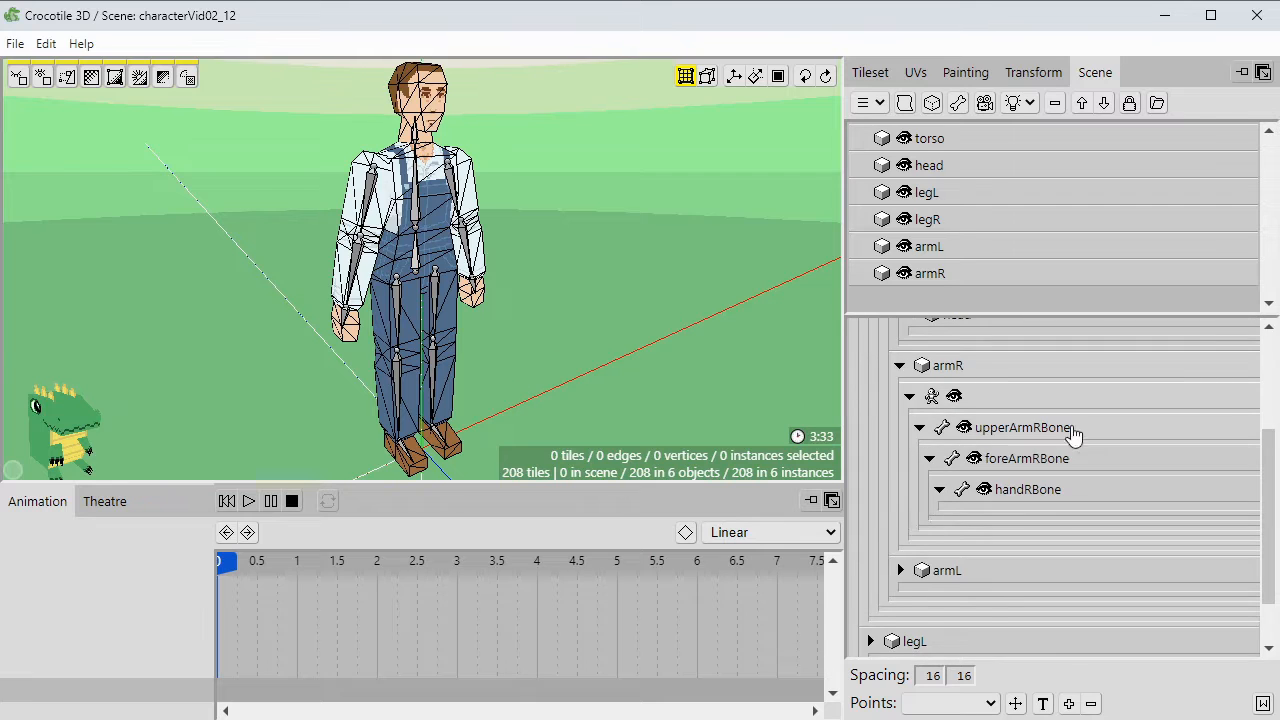
left_click(1070, 429)
left_click(1064, 458, "shift")
left_click(1063, 489, "shift")
left_click(344, 591)
left_click(370, 611)
left_click(344, 623)
left_click(370, 643)
left_click(344, 655)
left_click(370, 674)
Rename the actions of foreArmRBone, handRBone and upperArmRBone as idle.
left_click(344, 591)
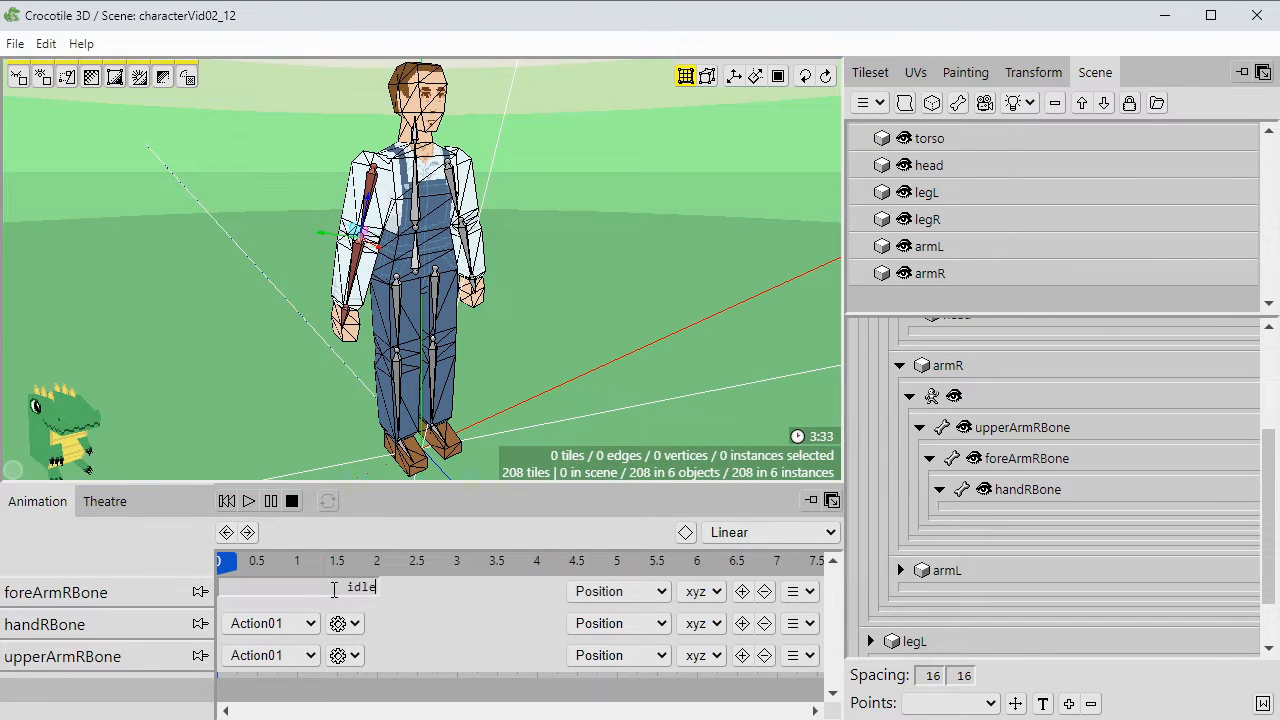
left_click(346, 657)
left_click(370, 674)
type("idle")
key("Return")
Expand armL, select upperArmLBone, foreArmLBone and handLBone together, and add a new action to each one.
scroll(991, 489, "down", 1)
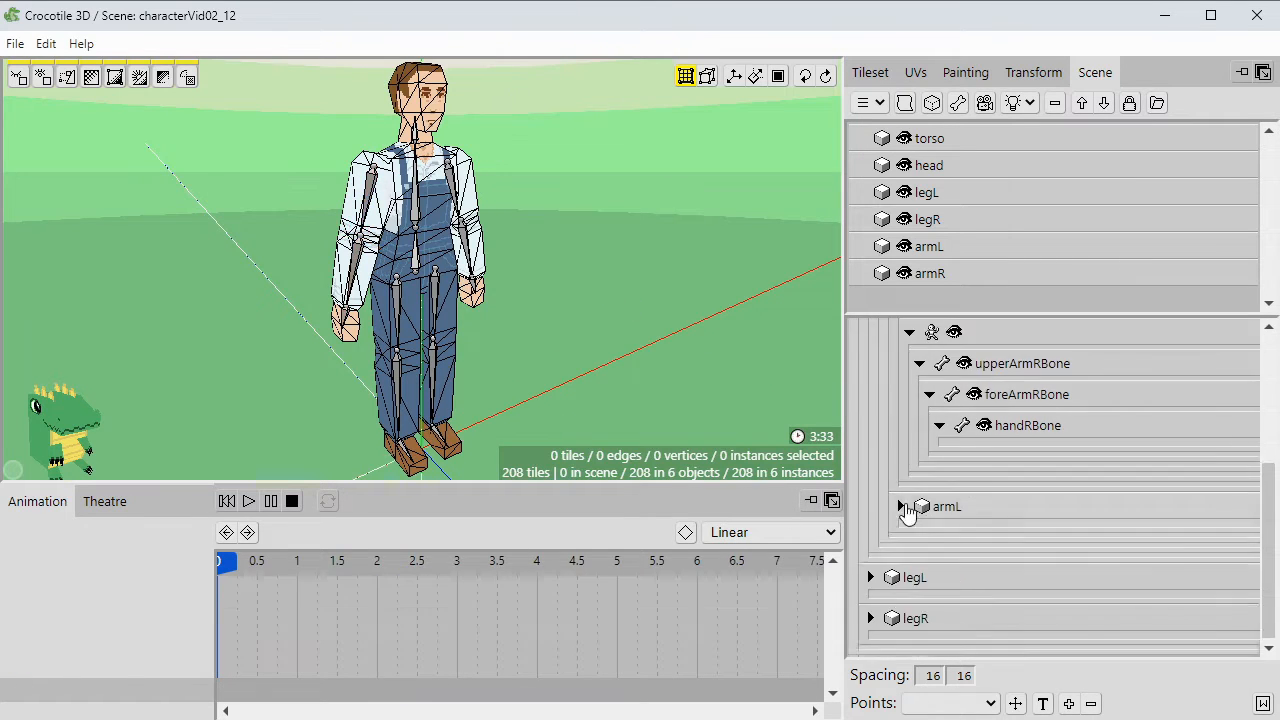
left_click(901, 506)
scroll(905, 508, "down", 1)
left_click(1072, 468)
left_click(1118, 539, "shift")
left_click(1110, 499, "shift")
left_click(344, 591)
left_click(370, 611)
left_click(344, 623)
left_click(368, 644)
left_click(344, 655)
left_click(370, 675)
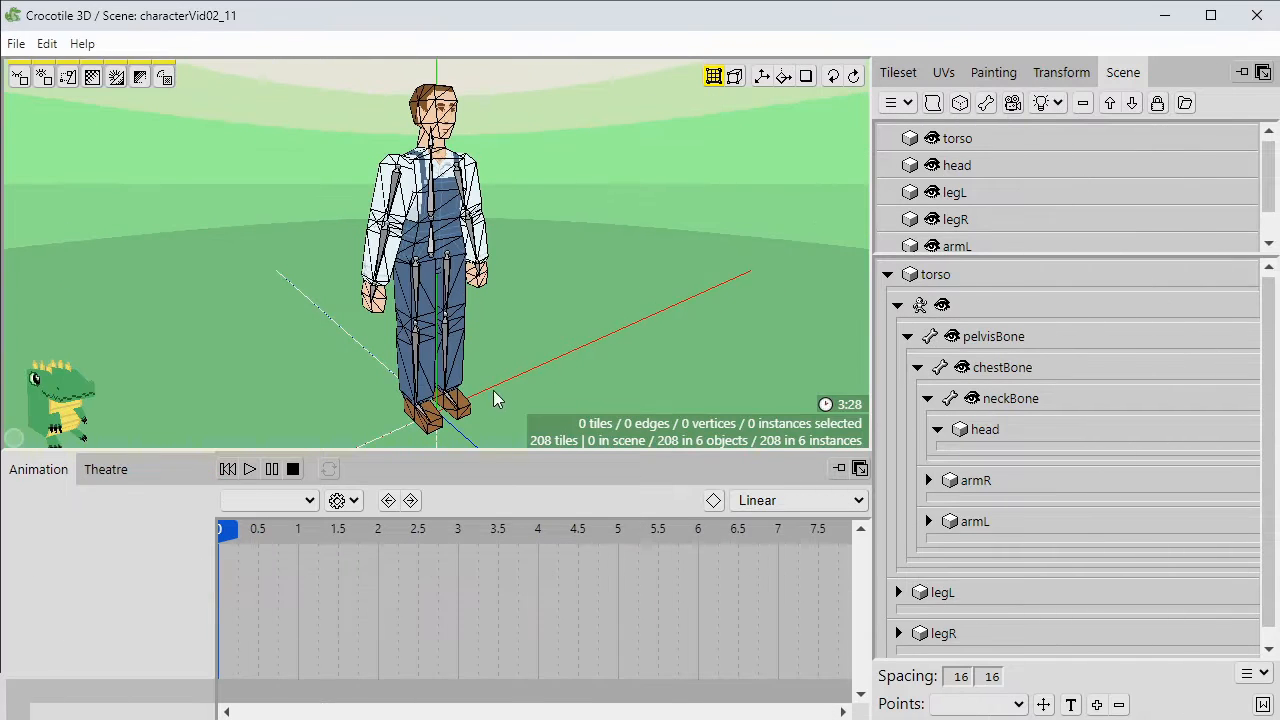
Select the entire character with its bones and add one new action named idle to the whole selection.
left_click_drag(532, 437, 306, 68)
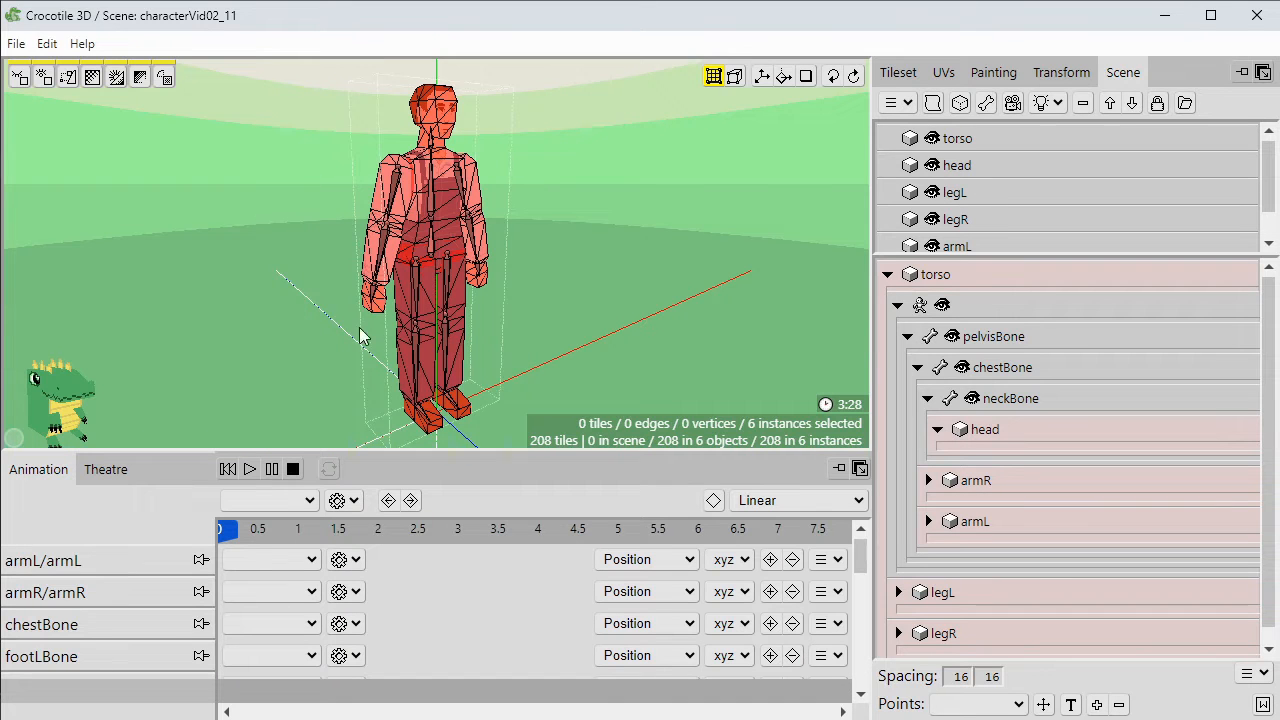
left_click(344, 506)
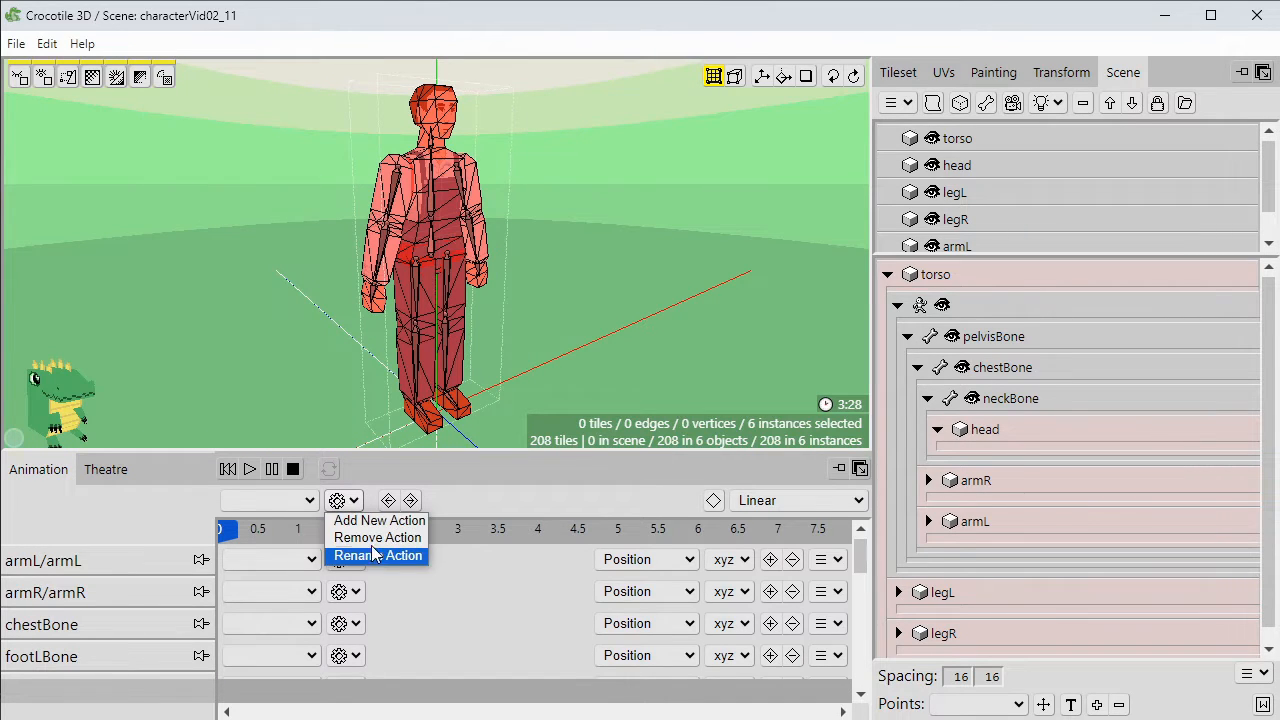
left_click(380, 522)
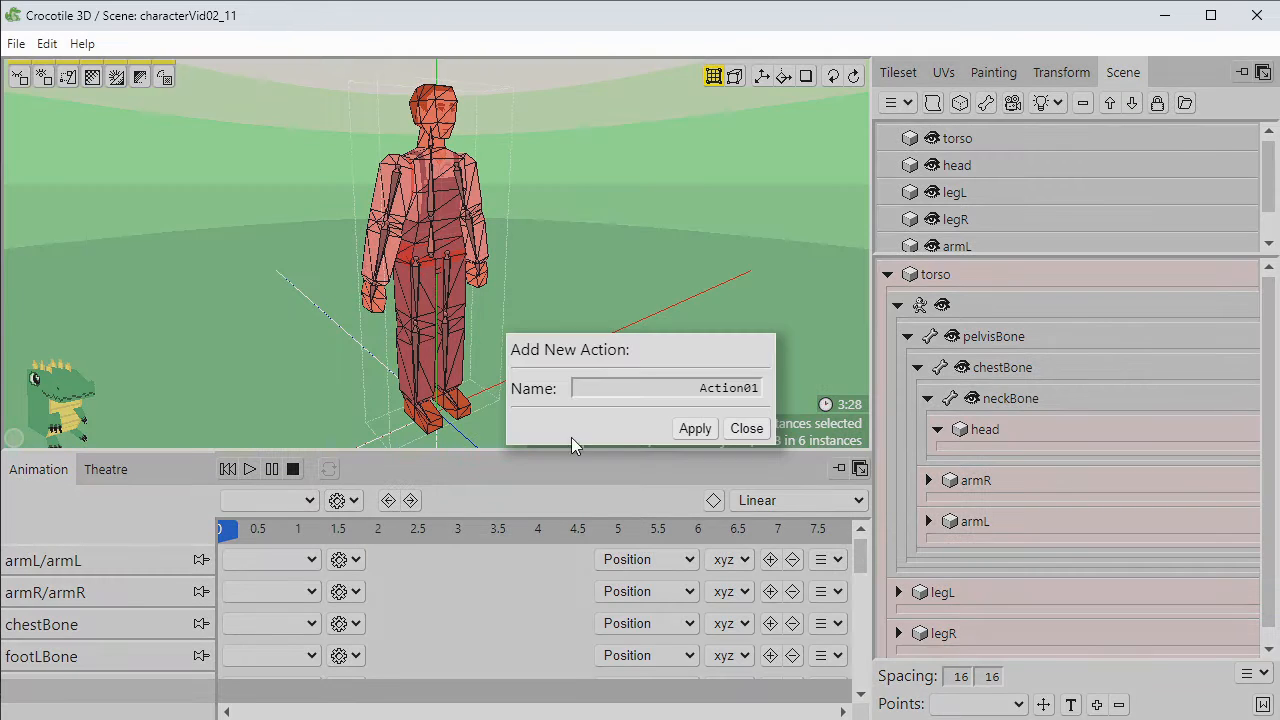
left_click_drag(698, 387, 776, 381)
type("idle")
left_click(695, 429)
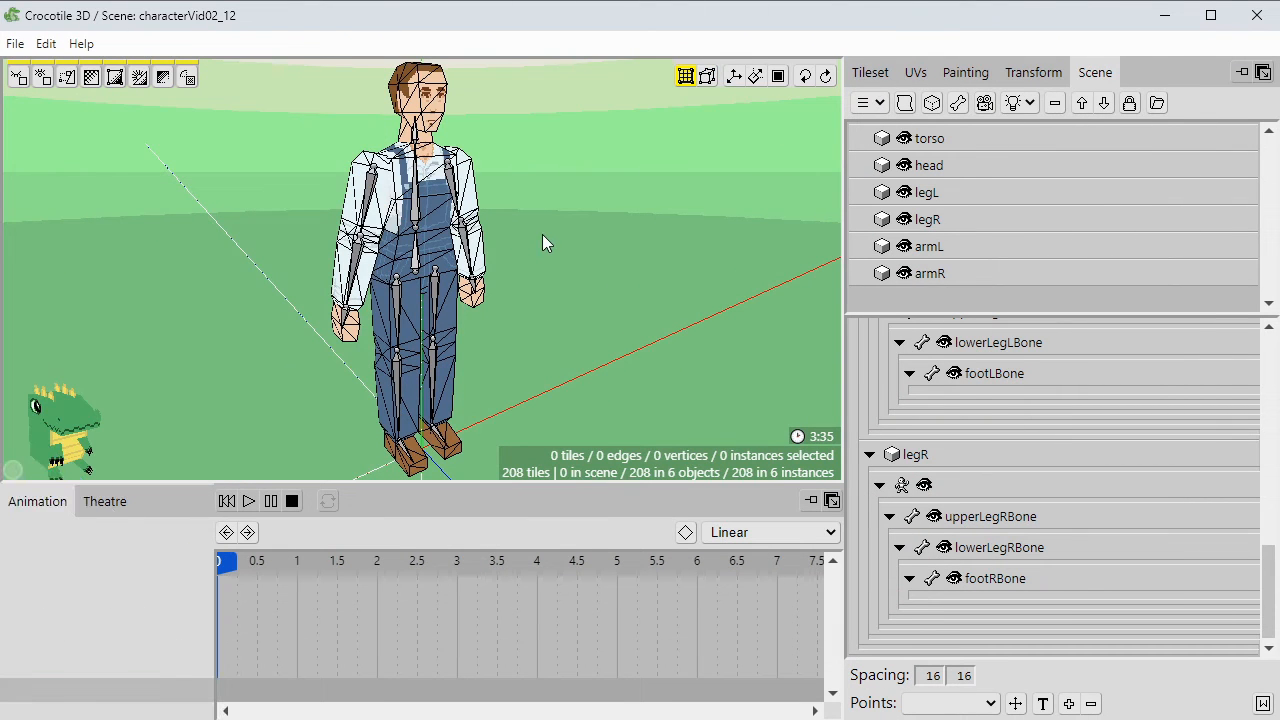
Select all the character's objects and bones together, and enlarge the timeline area to show more tracks.
key("ctrl+a")
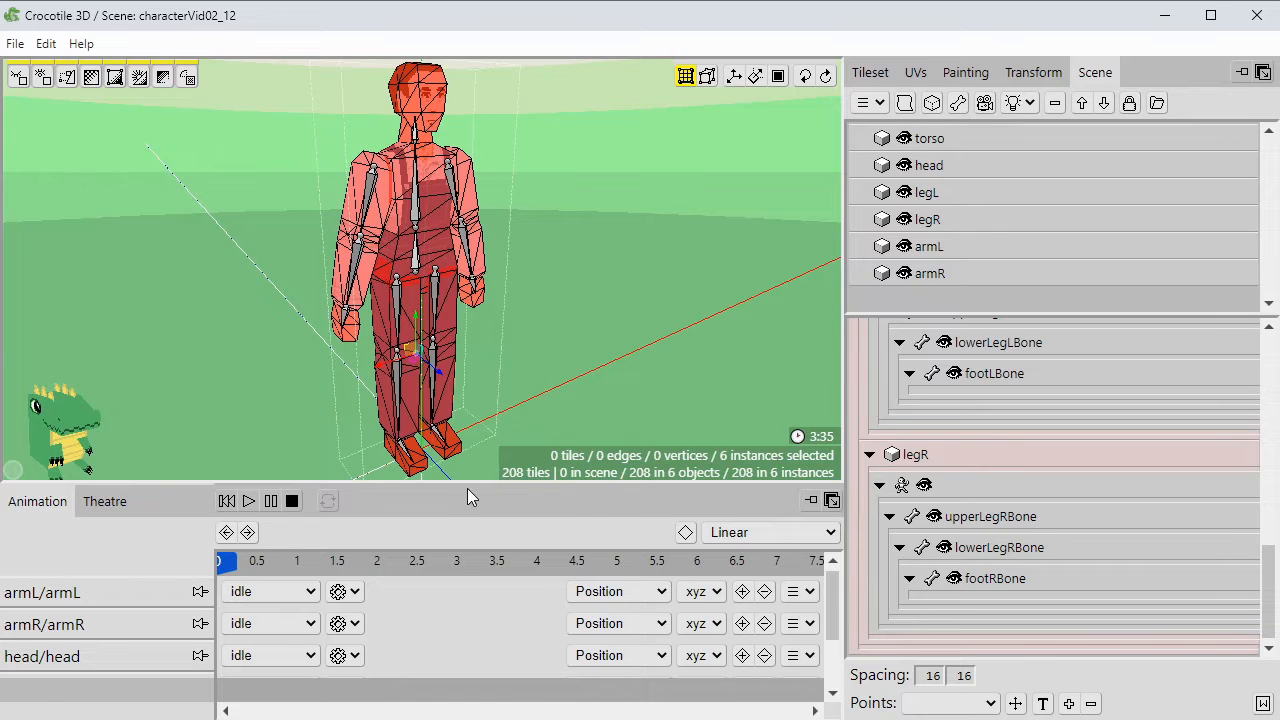
left_click_drag(469, 487, 474, 447)
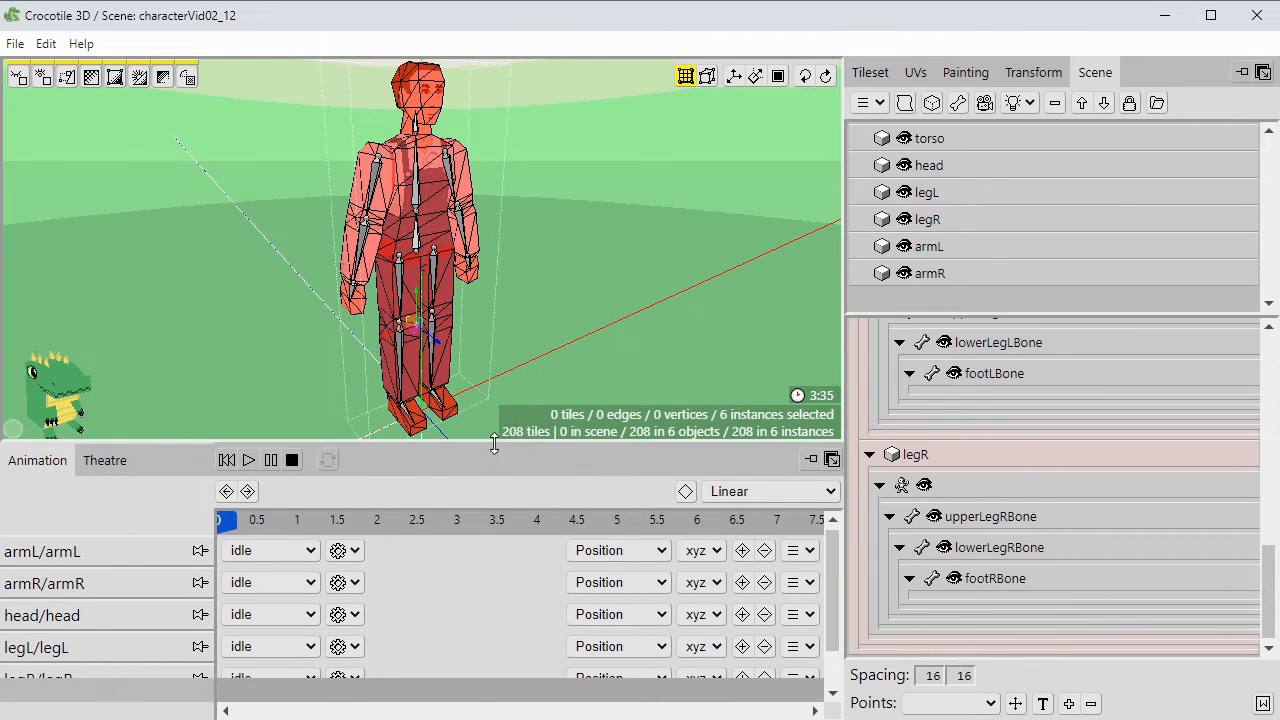
left_click_drag(518, 420, 275, 83)
left_click(445, 413)
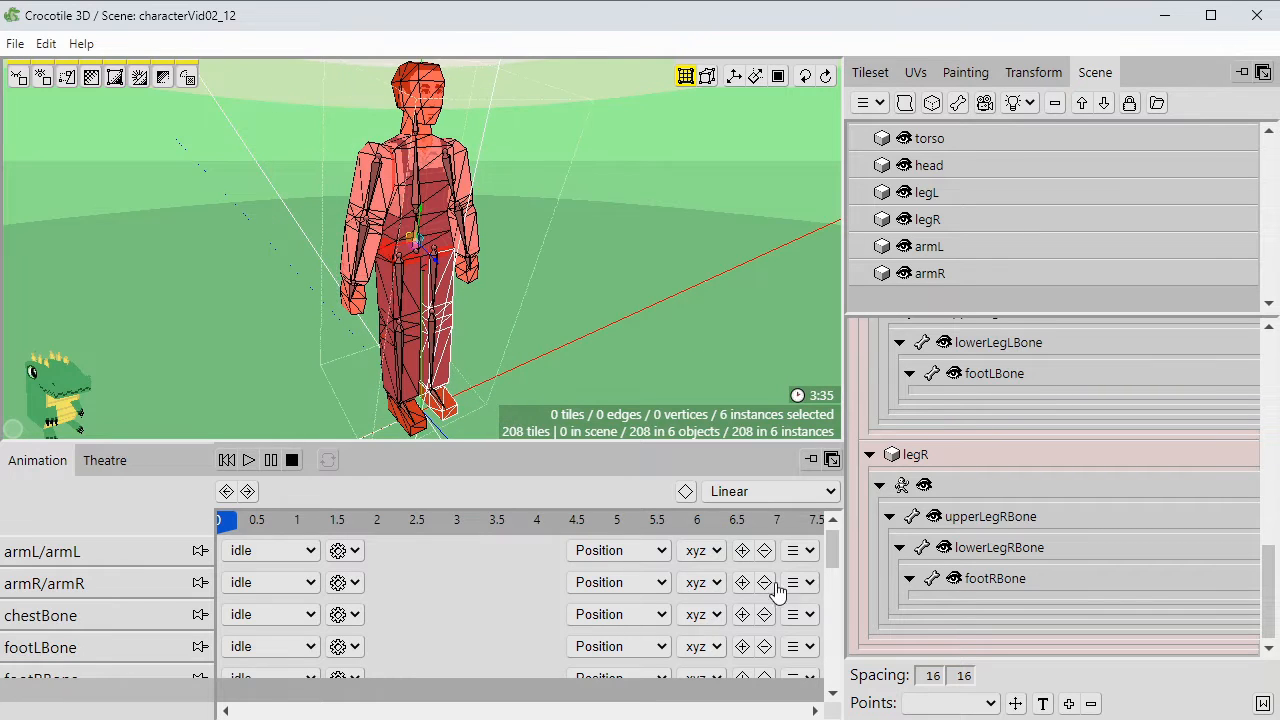
left_click_drag(828, 554, 800, 527)
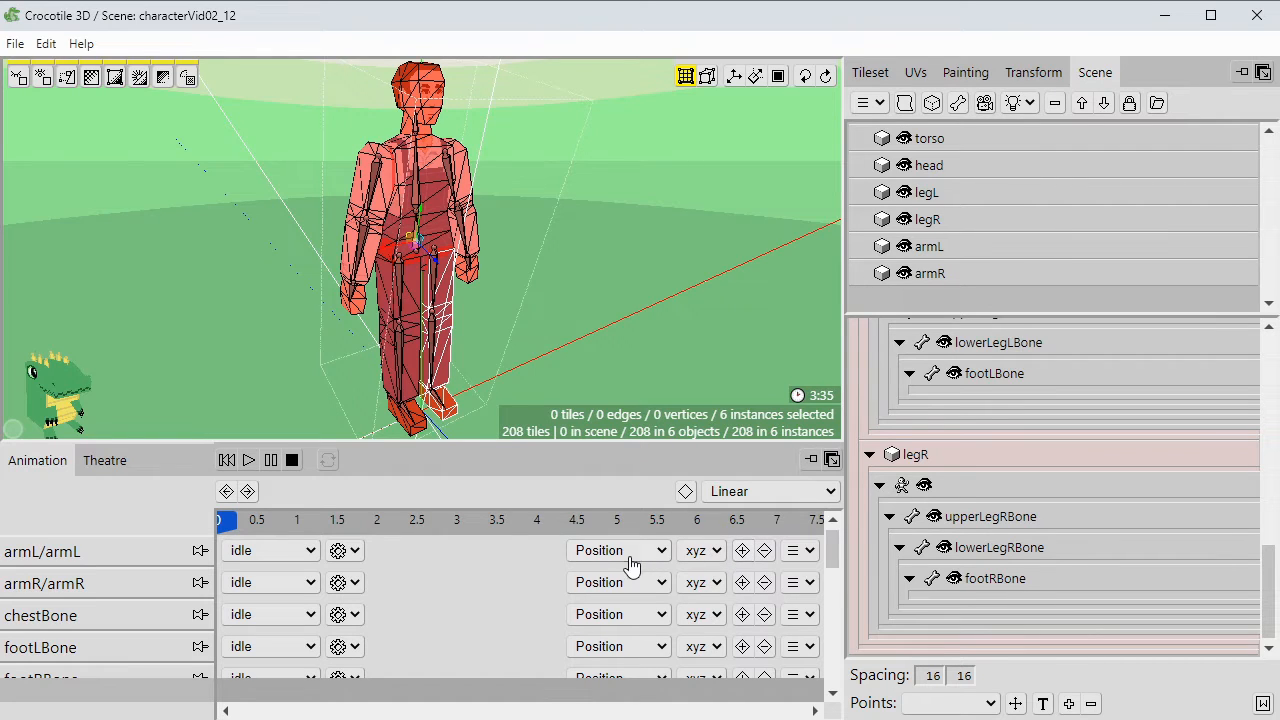
Set the armL and armR tracks to Pos/Rot/Sca and add keyframes to both at time 0.
left_click(632, 560)
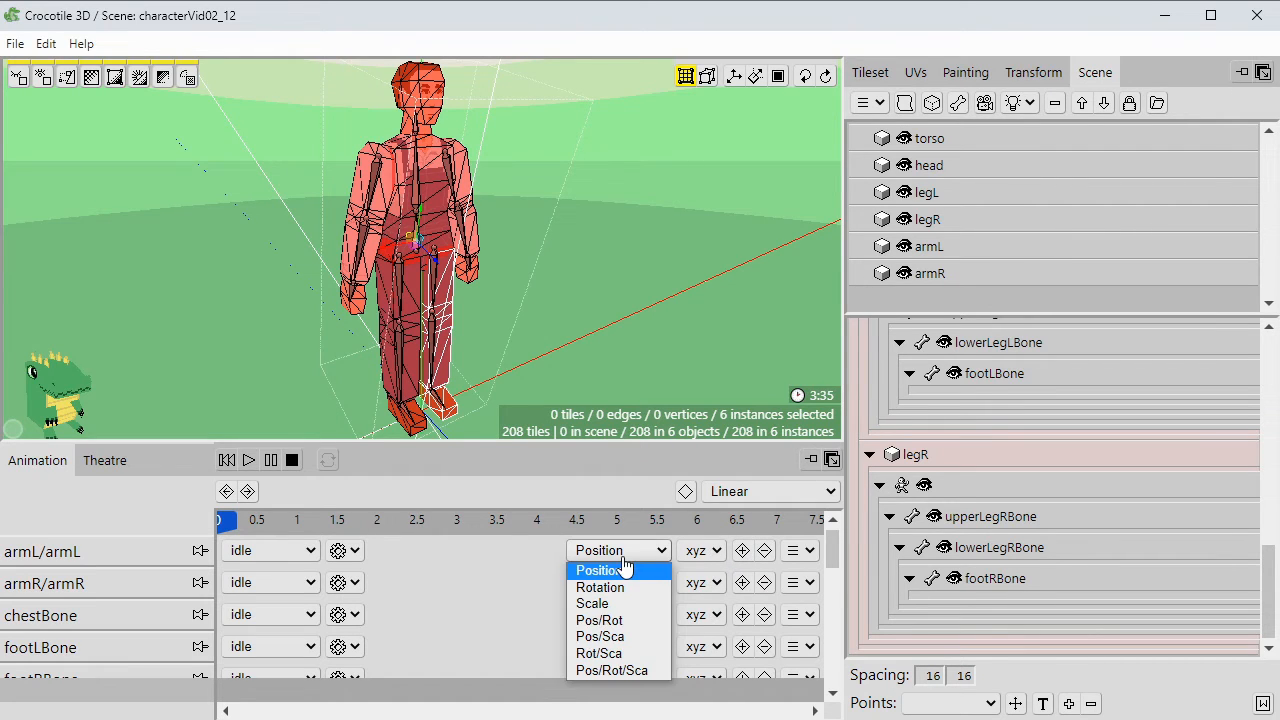
left_click(634, 671)
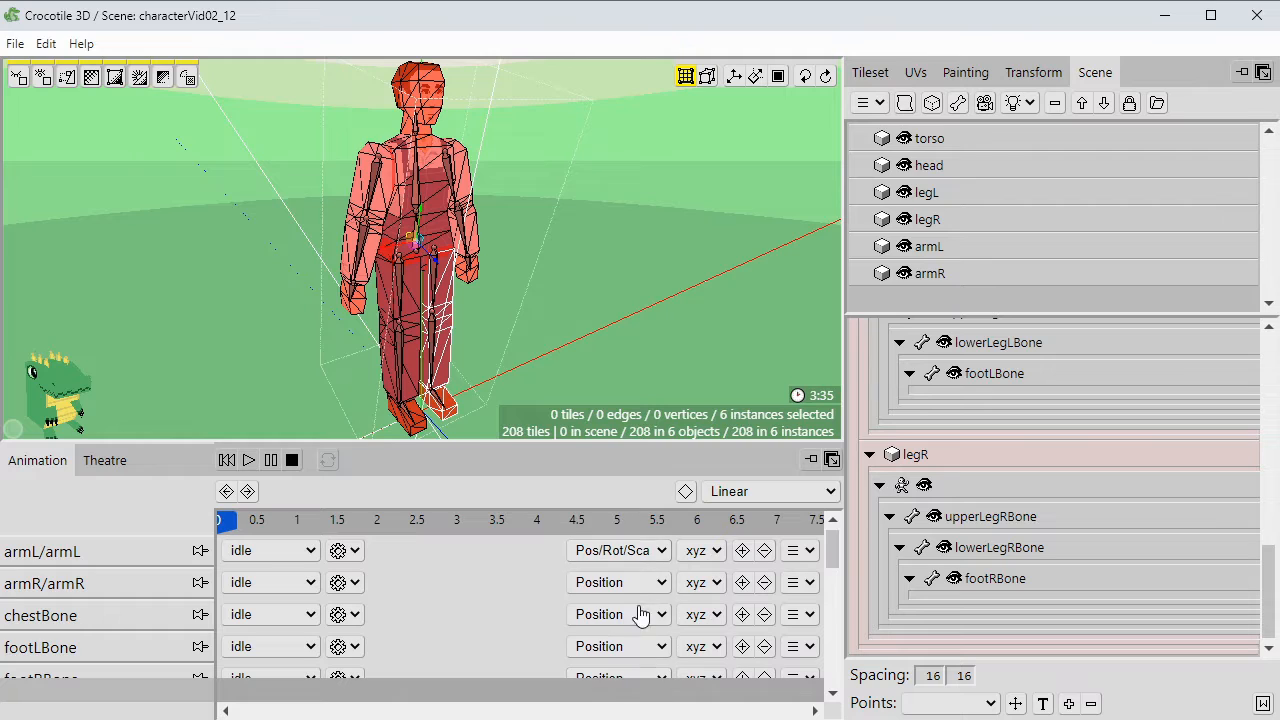
left_click(741, 552)
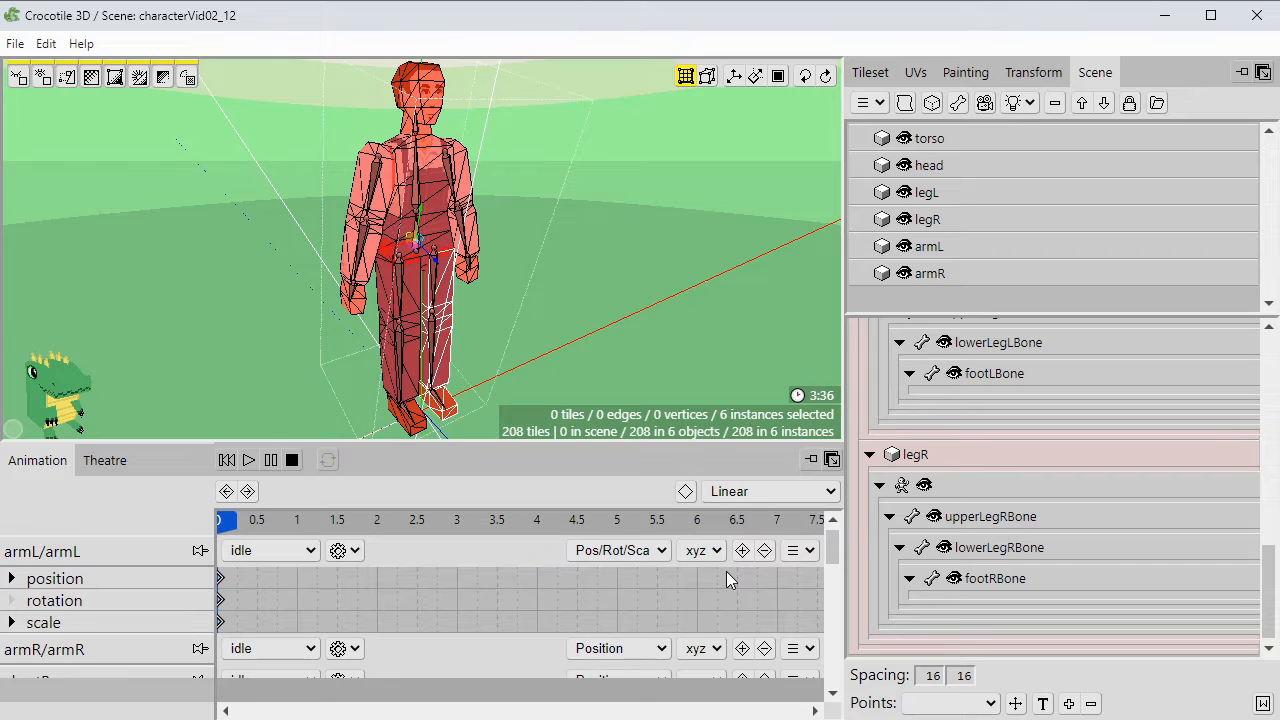
scroll(728, 580, "down", 3)
left_click(657, 549)
left_click(656, 676)
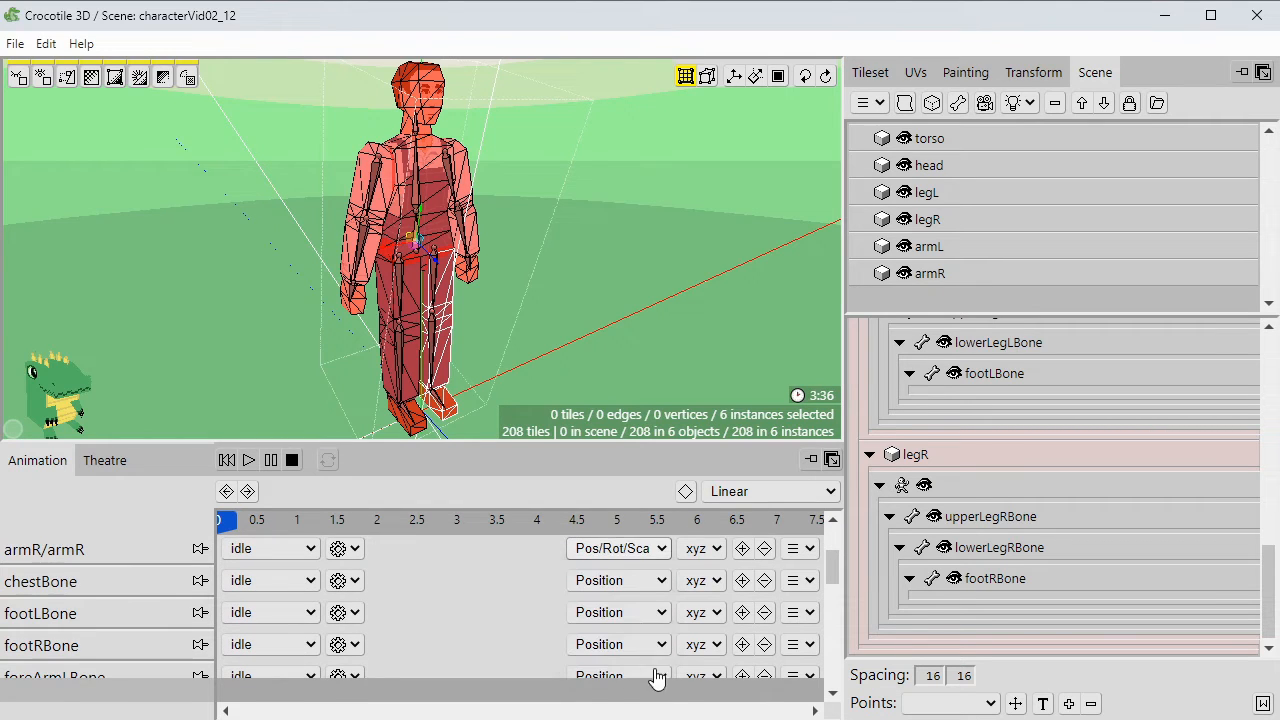
left_click(740, 552)
Set the keyframe type of chestBone, both foot bones and both forearm bones to Pos/Rot/Sca.
scroll(665, 589, "down", 3)
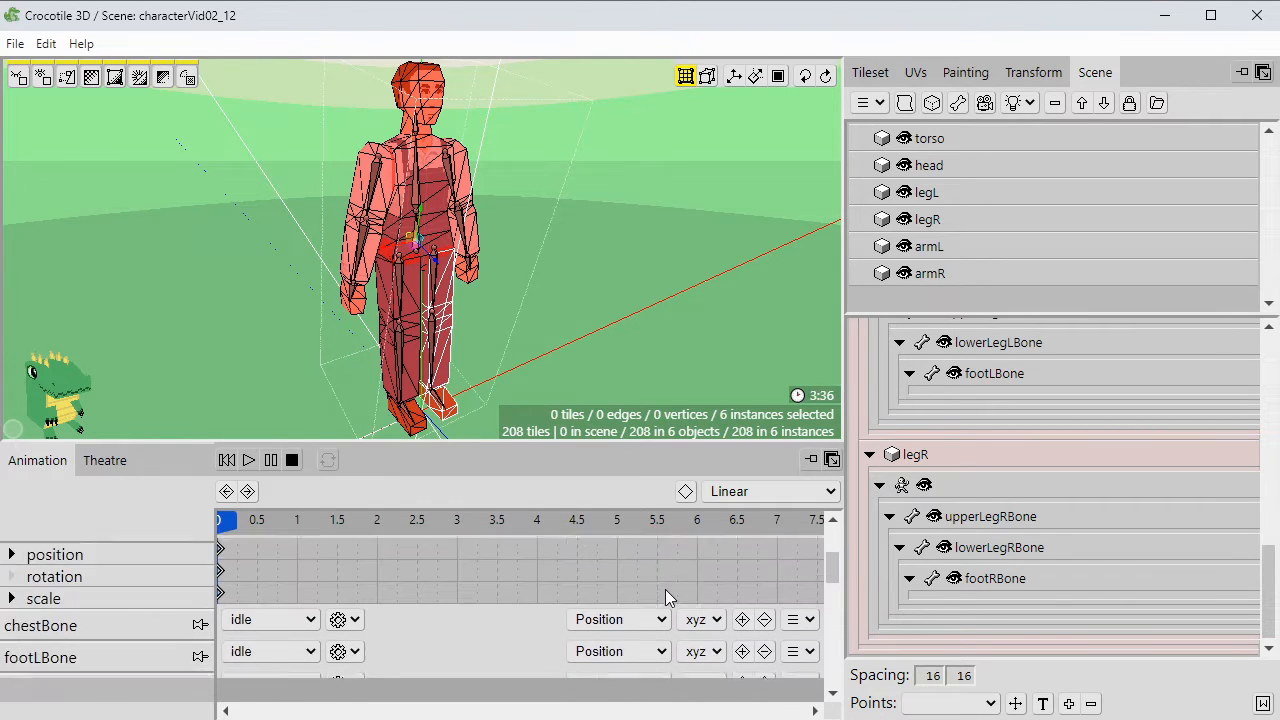
left_click(641, 550)
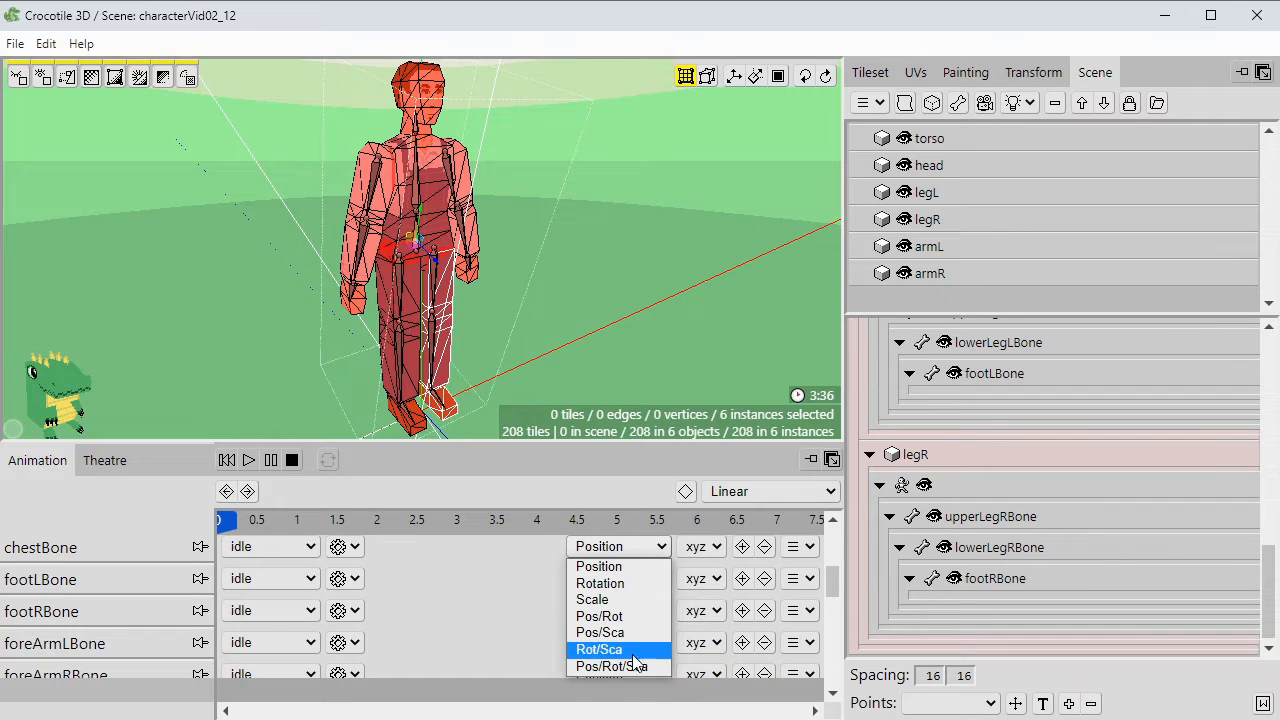
left_click(612, 666)
left_click(620, 578)
left_click(612, 697)
left_click(620, 610)
left_click(622, 718)
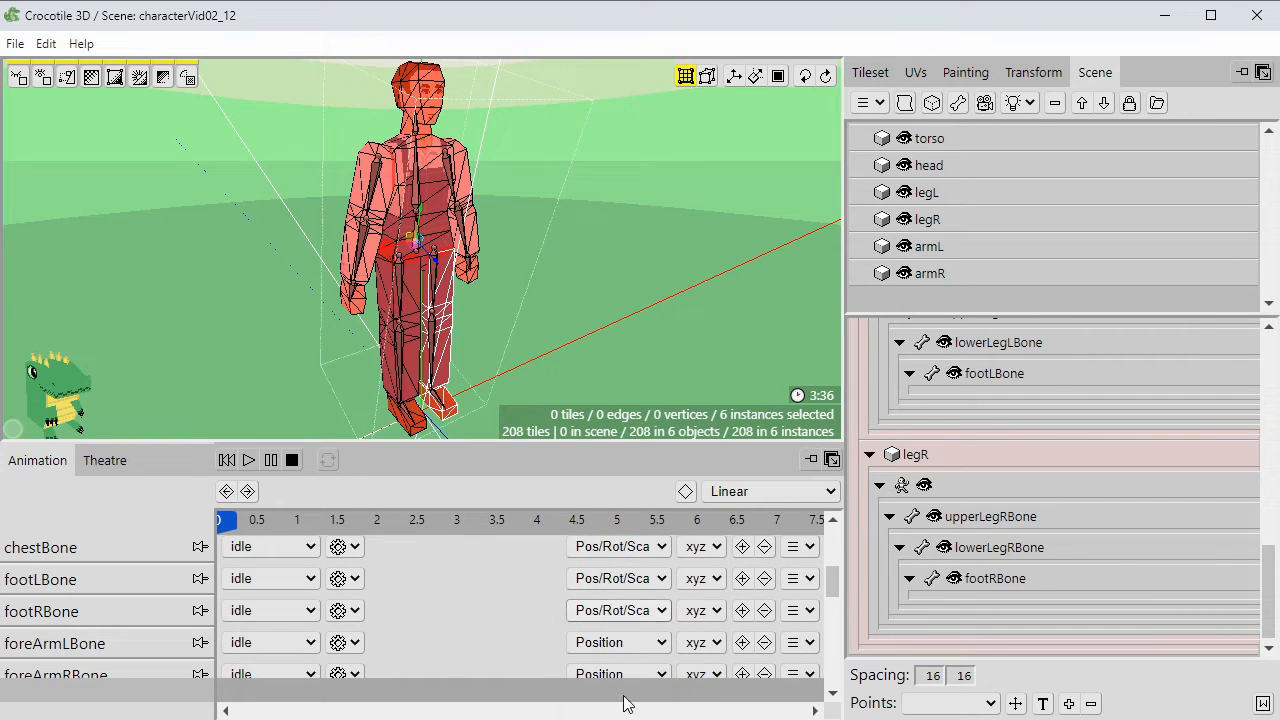
left_click(622, 644)
left_click(622, 718)
scroll(622, 676, "down", 1)
left_click(622, 576)
left_click(612, 694)
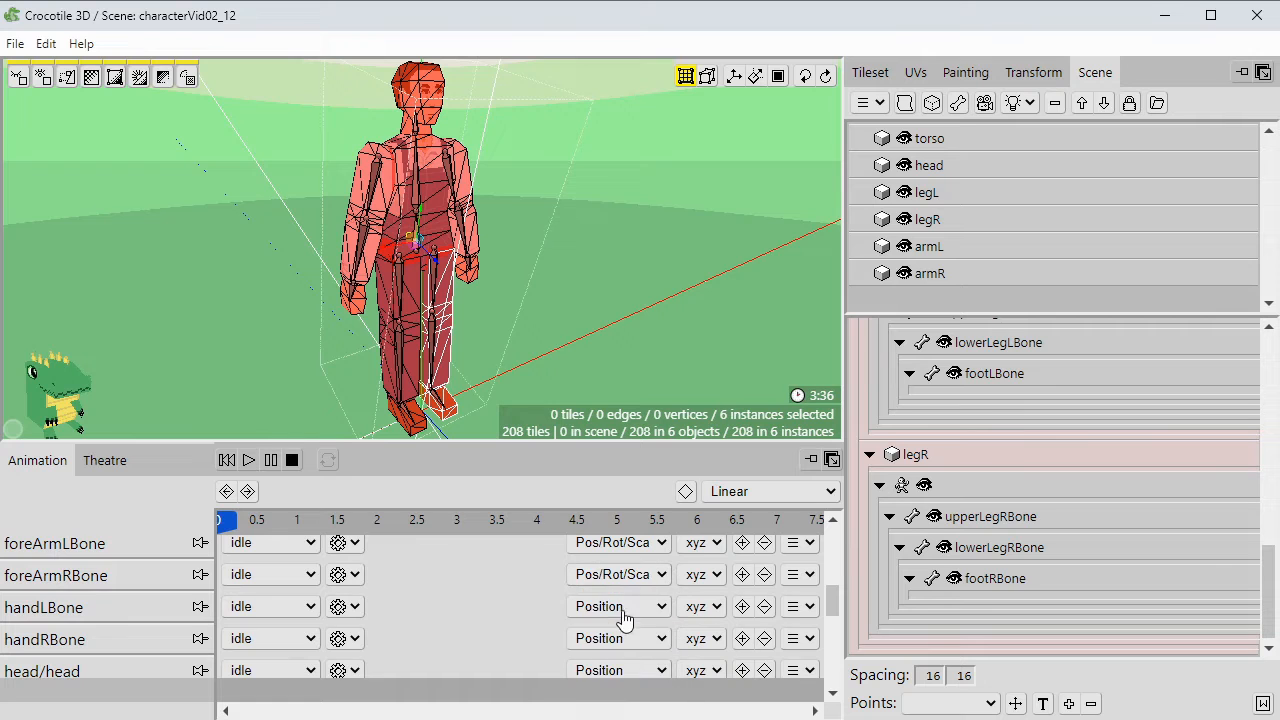
Set the keyframe type of handLBone, handRBone and the head to Pos/Rot/Sca.
left_click(620, 606)
left_click(610, 709)
left_click(620, 638)
left_click(610, 709)
scroll(619, 678, "down", 1)
scroll(619, 671, "down", 2)
left_click(620, 571)
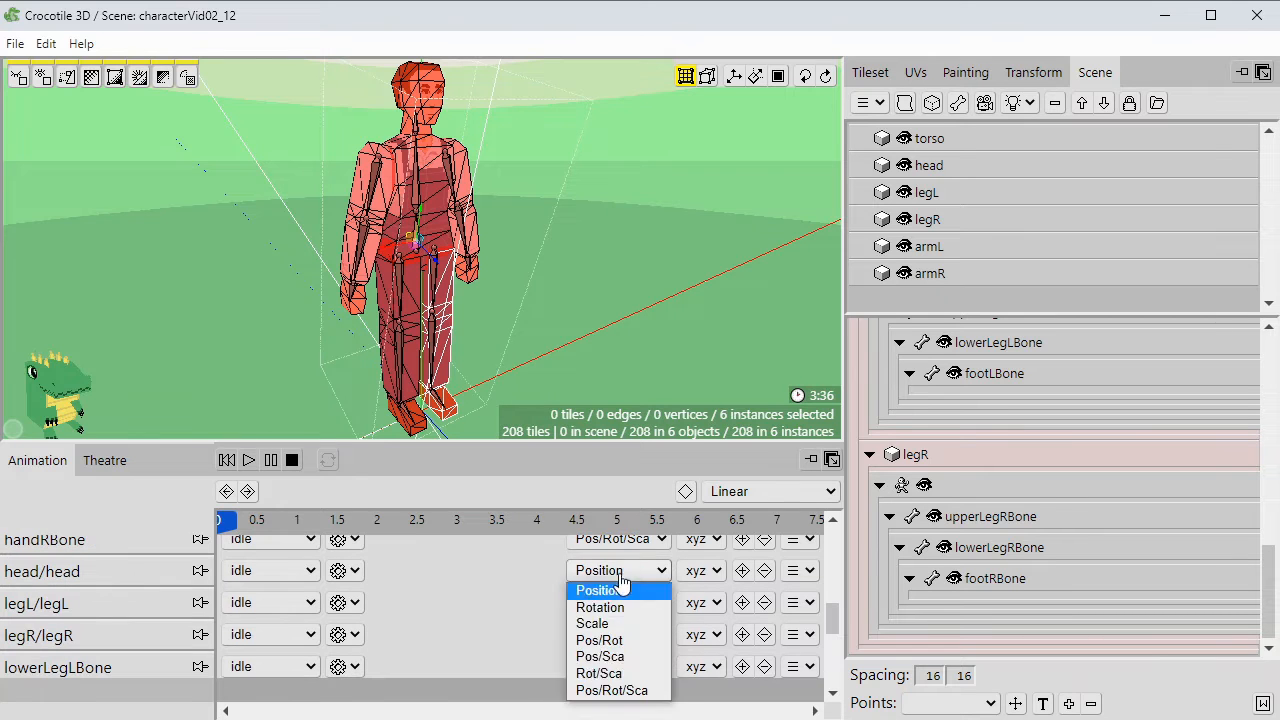
left_click(615, 696)
Enlarge the timeline area further and set legL, legR, lowerLegLBone and lowerLegRBone to Pos/Rot/Sca.
left_click_drag(585, 446, 589, 245)
left_click(632, 404)
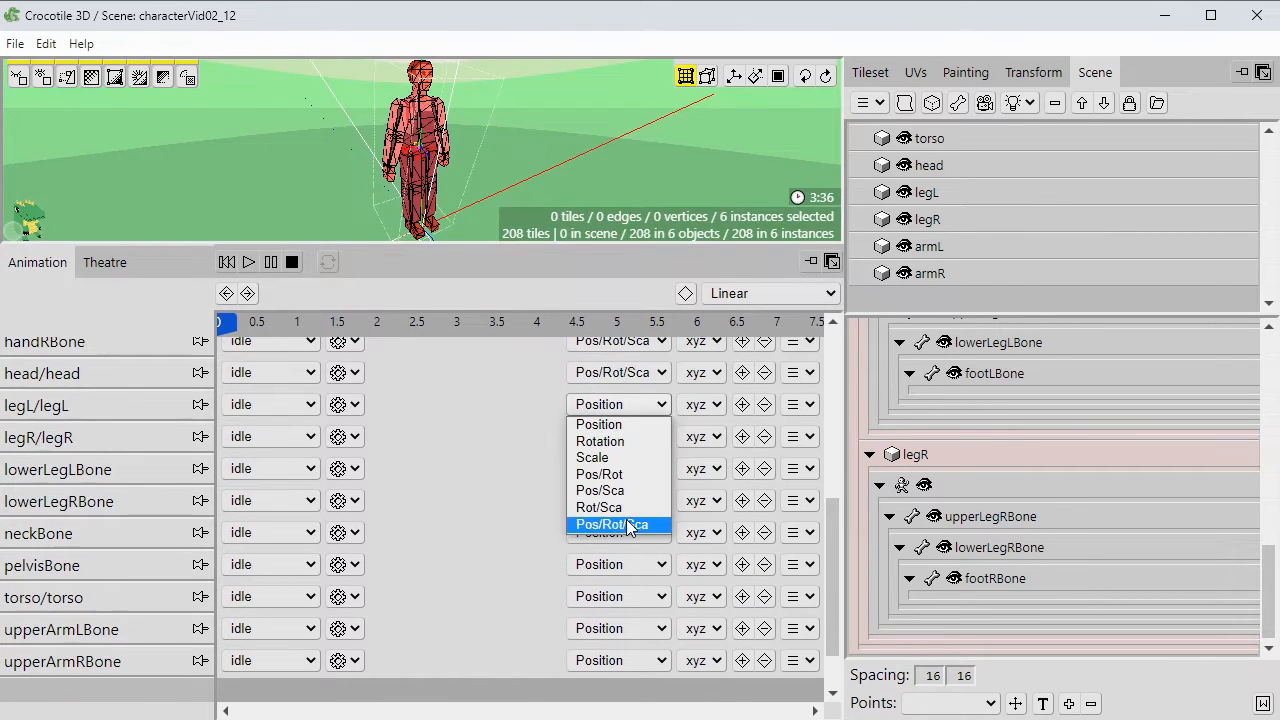
left_click(612, 524)
left_click(620, 436)
left_click(612, 556)
left_click(608, 468)
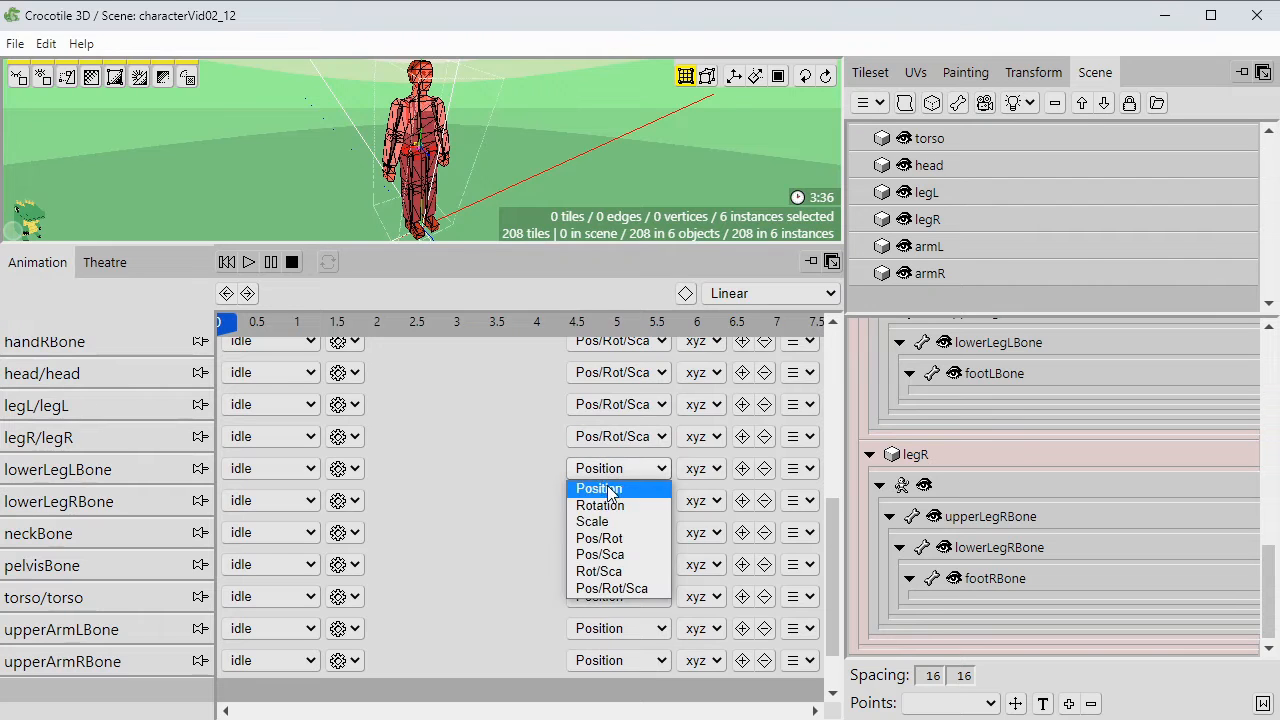
left_click(612, 588)
left_click(620, 500)
left_click(612, 620)
Set the keyframe type of neckBone, pelvisBone, the torso, upperArmLBone and upperArmRBone to Pos/Rot/Sca.
left_click(612, 532)
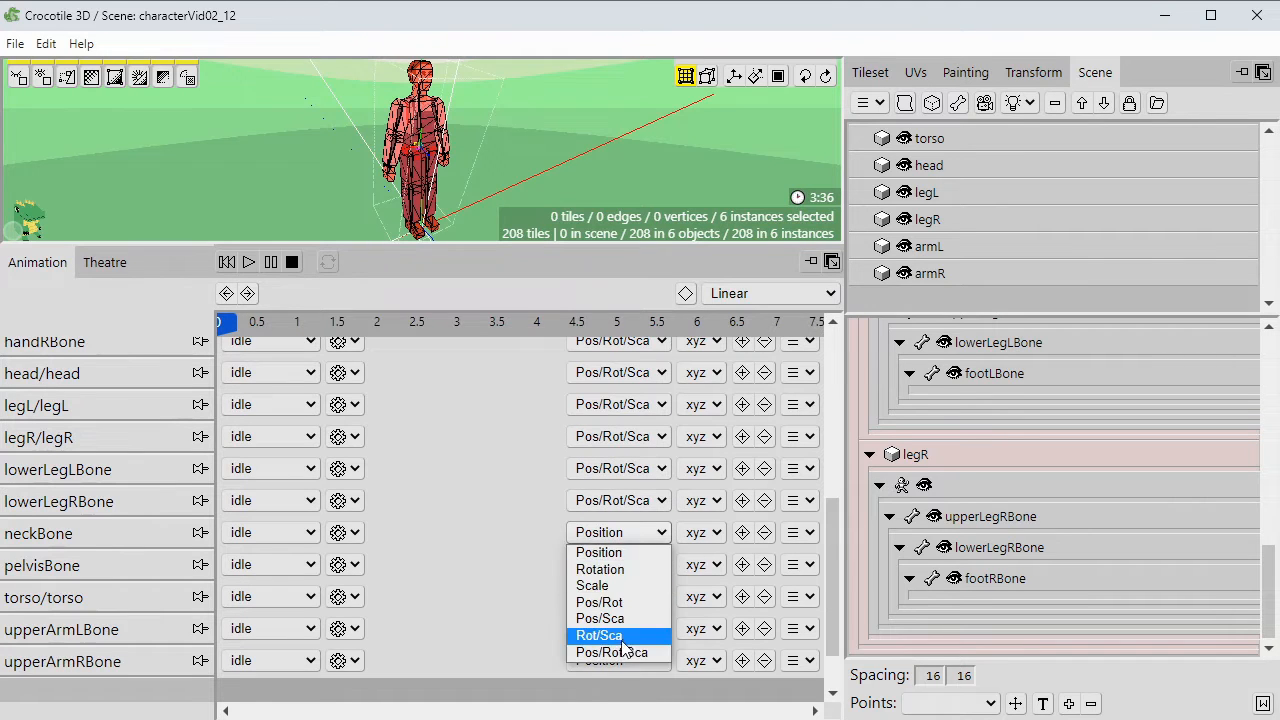
left_click(612, 652)
left_click(612, 564)
left_click(612, 676)
left_click(612, 596)
left_click(612, 708)
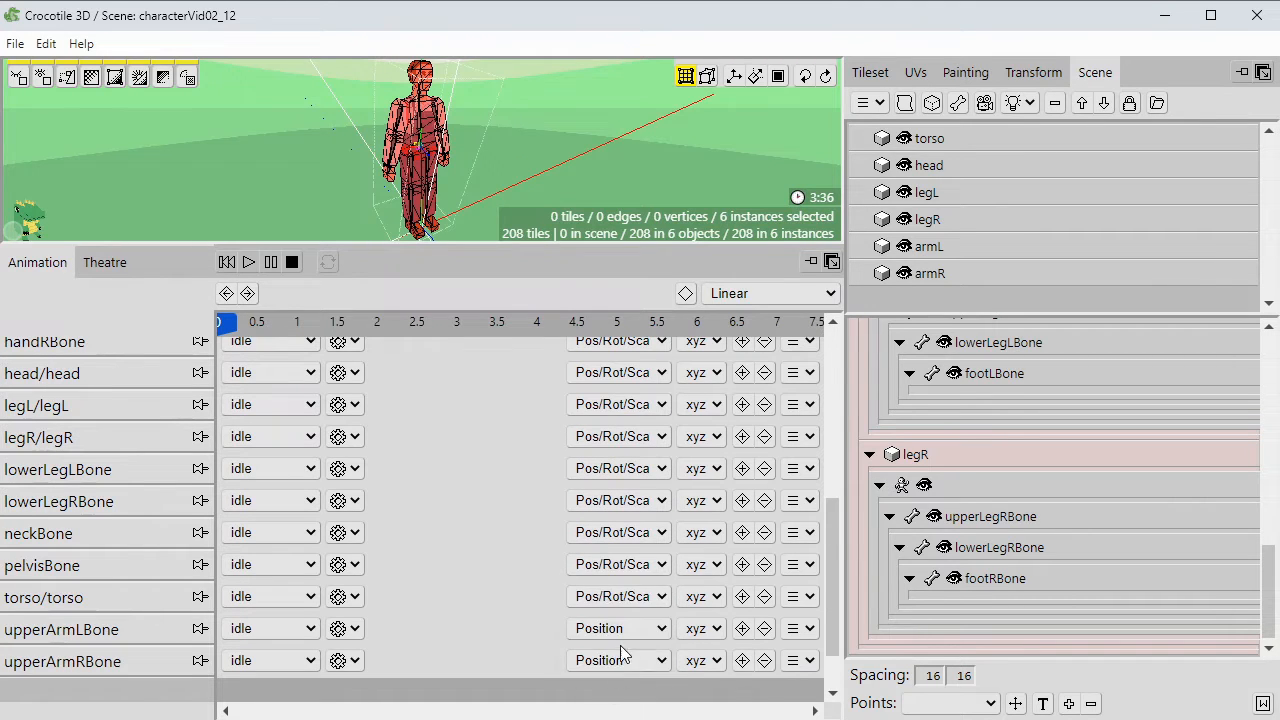
left_click(616, 628)
left_click(612, 719)
left_click(616, 660)
left_click(612, 719)
Set the keyframe type of upperLegLBone and upperLegRBone to Pos/Rot/Sca.
scroll(552, 620, "down", 1)
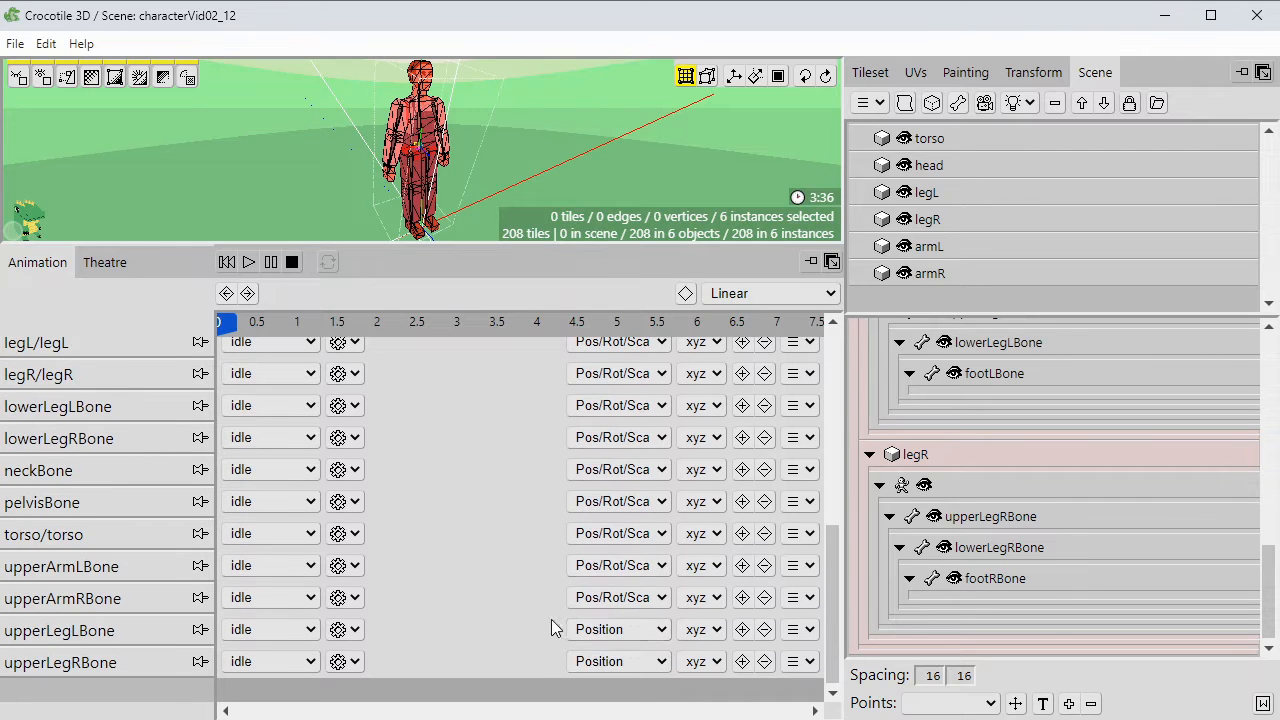
left_click(612, 629)
left_click(612, 719)
left_click(612, 661)
left_click(612, 719)
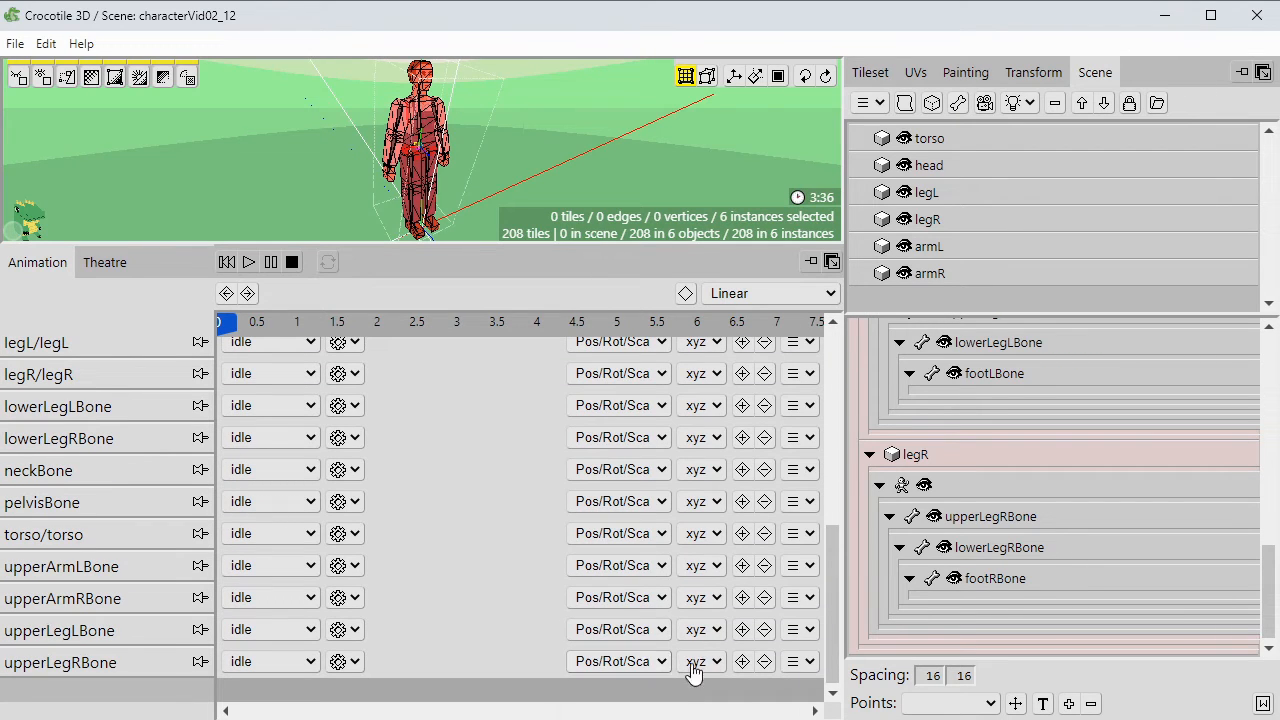
Add position, rotation and scale keyframes at time 0 to the tracks from upperLegRBone up to pelvisBone.
left_click(742, 663)
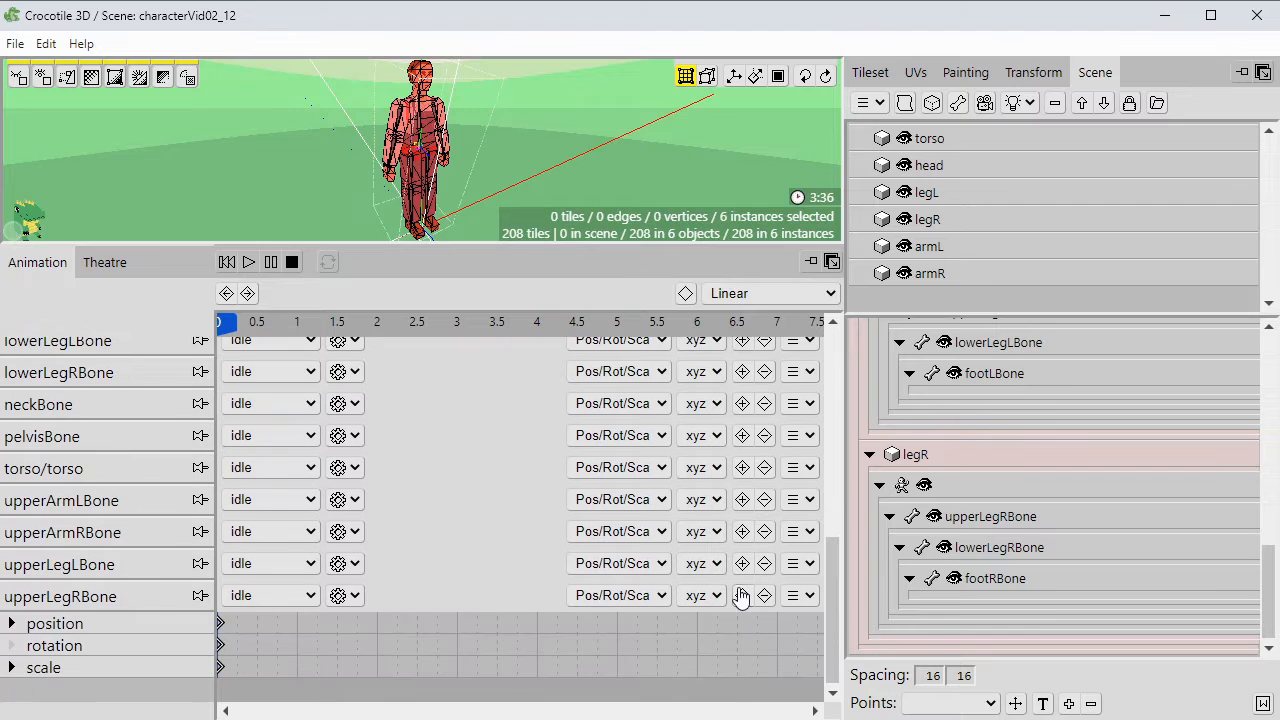
left_click(742, 531)
left_click(742, 499)
left_click(742, 467)
left_click(742, 435)
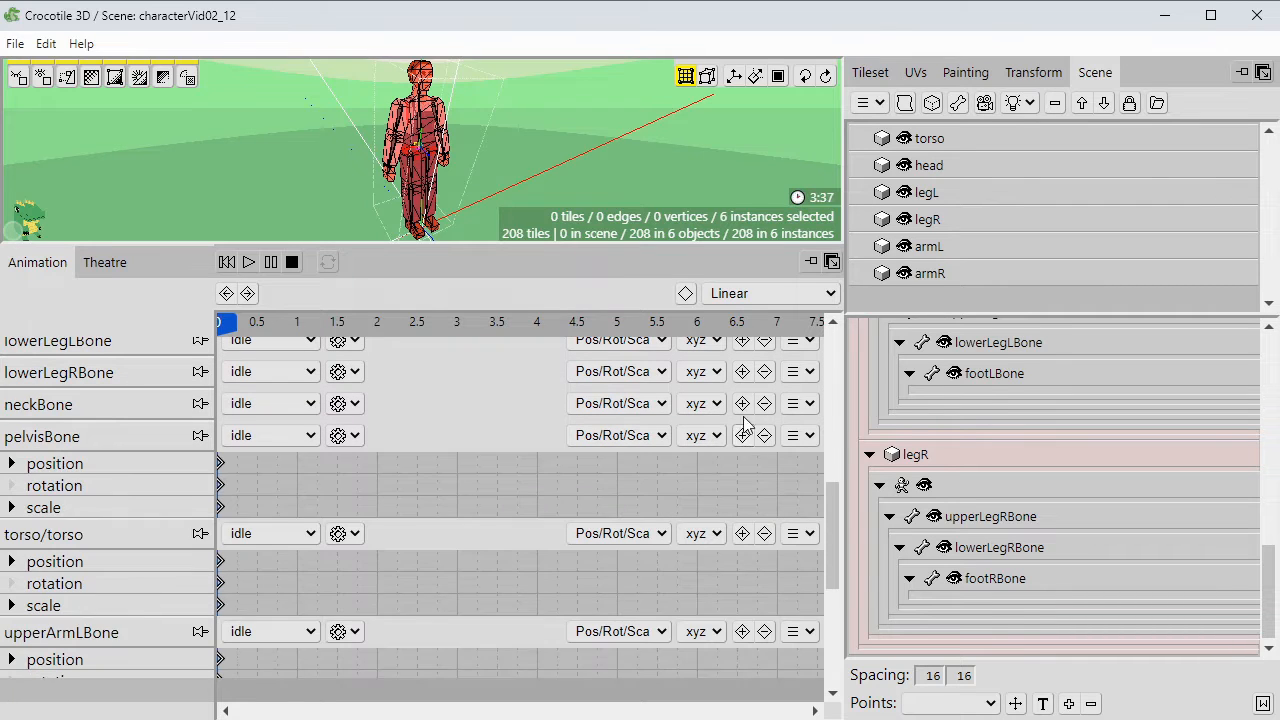
Add position, rotation and scale keyframes at time 0 to neckBone, both lower leg bones, legR and legL.
left_click(742, 403)
left_click(742, 375)
scroll(745, 412, "up", 1)
left_click(742, 439)
left_click(742, 407)
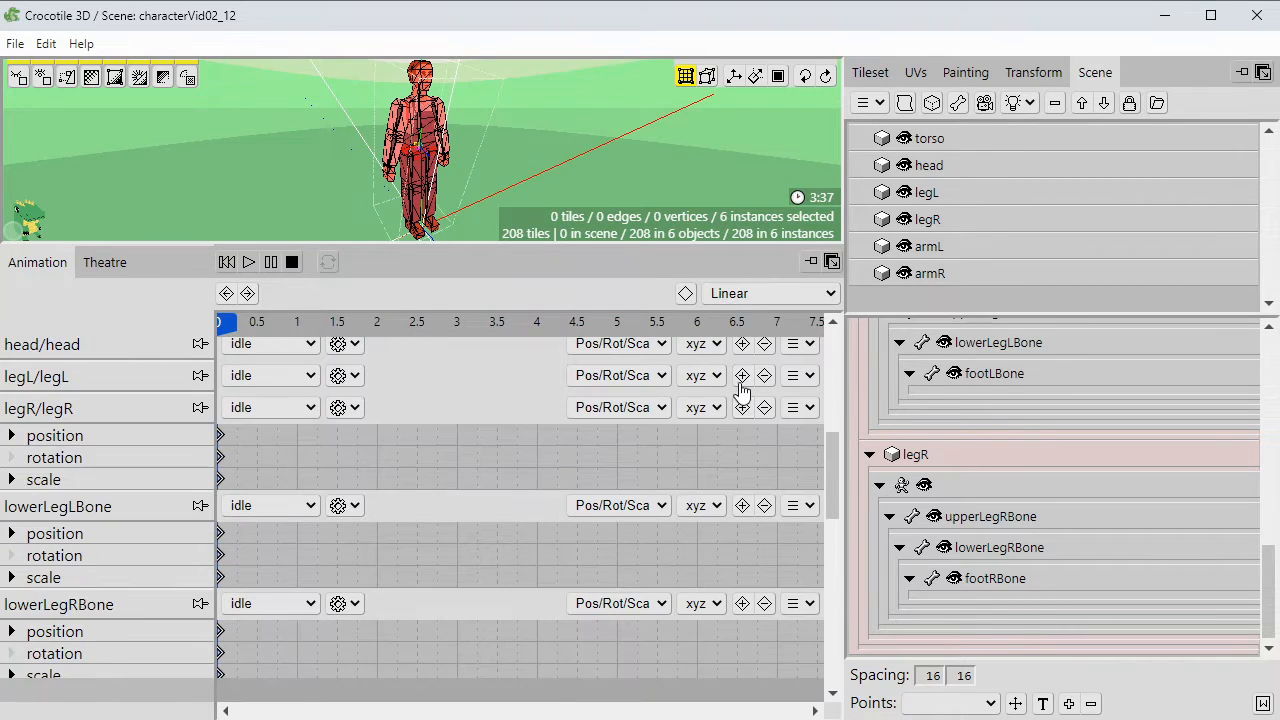
left_click(742, 375)
Add position, rotation and scale keyframes at time 0 to the head and to the hand, forearm and foot bones.
scroll(742, 380, "up", 1)
left_click(742, 443)
left_click(742, 407)
left_click(742, 375)
left_click(742, 347)
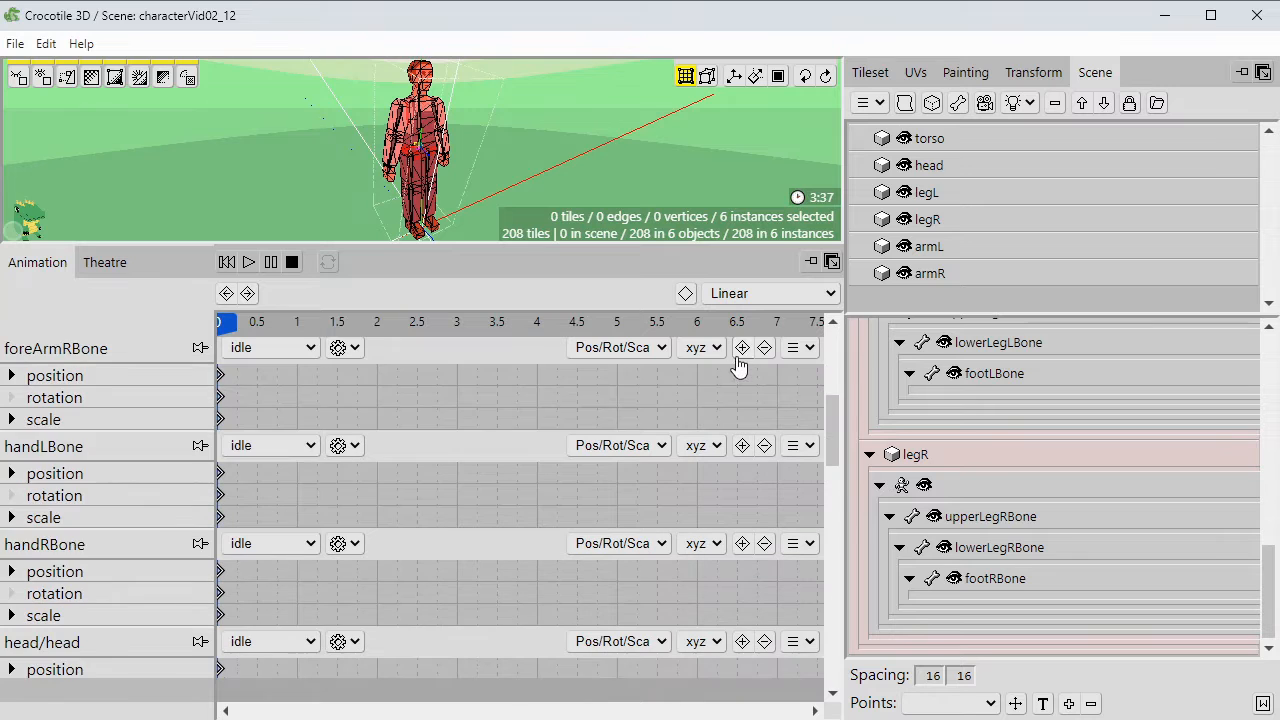
scroll(742, 355, "up", 2)
left_click(742, 514)
left_click(742, 483)
left_click(742, 451)
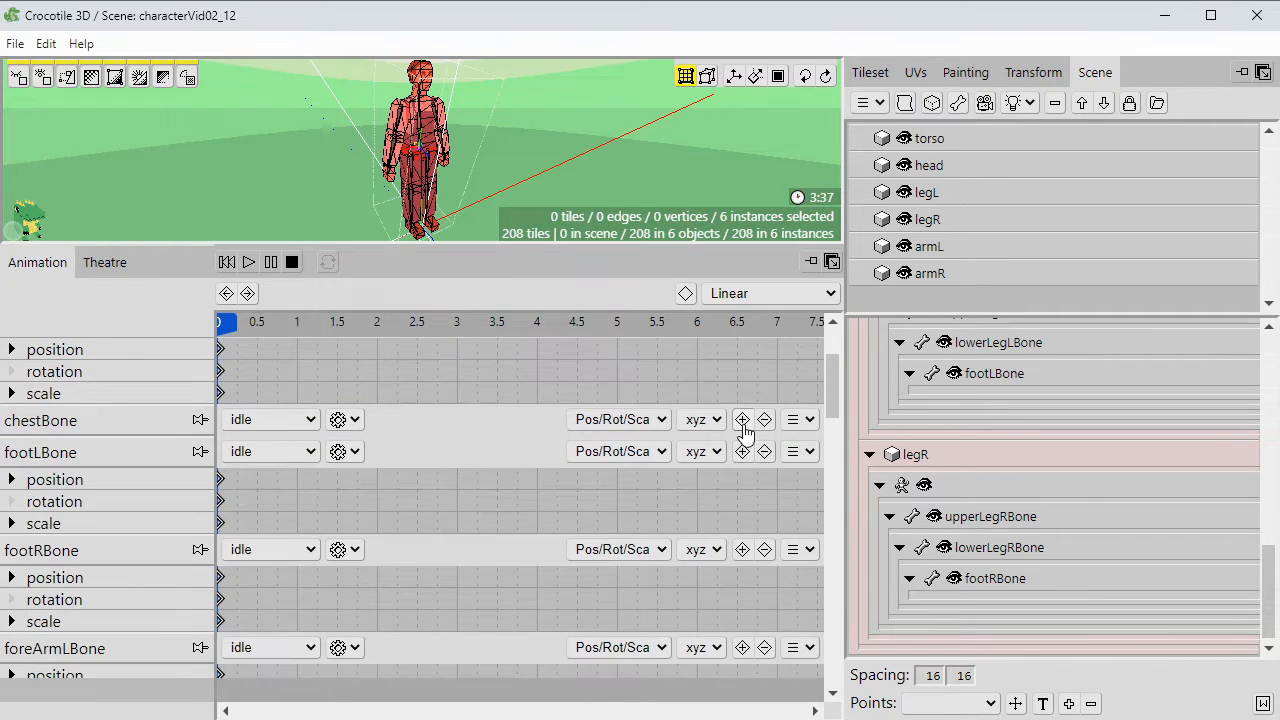
Add position, rotation and scale keyframes at time 0 to chestBone.
left_click(742, 419)
scroll(730, 468, "up", 2)
scroll(722, 465, "down", 12)
scroll(715, 472, "up", 10)
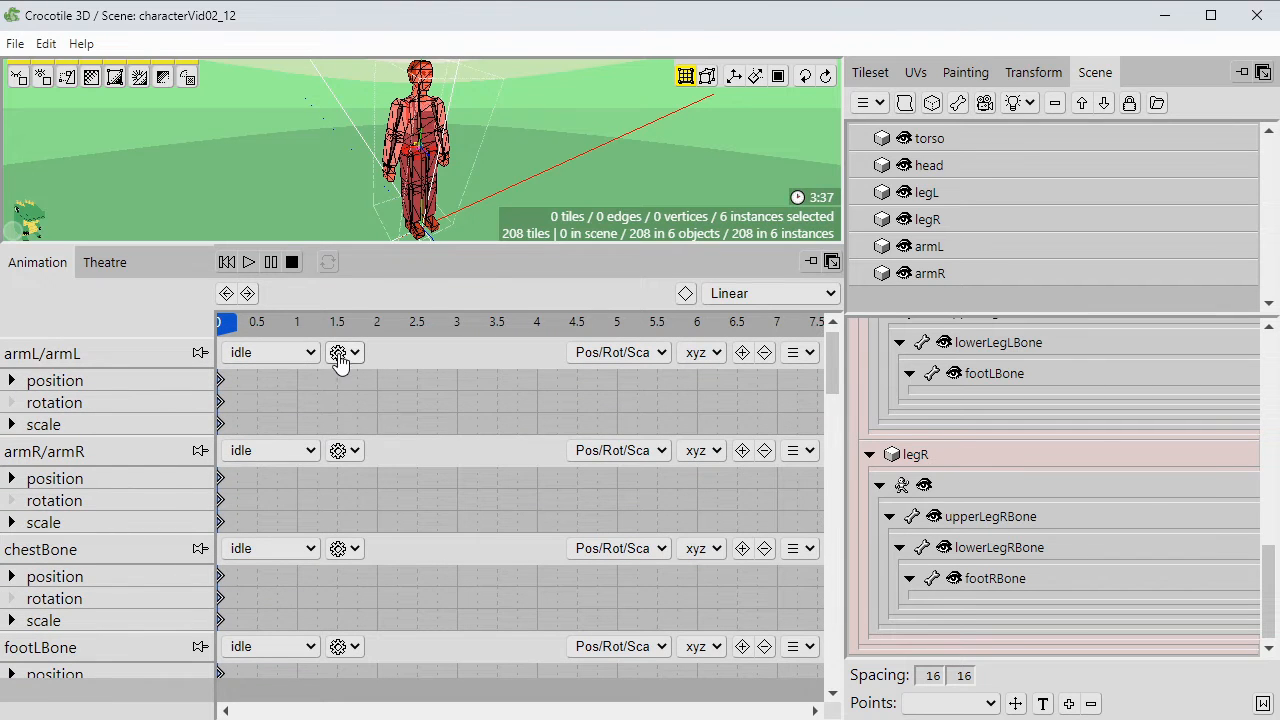
Add a new action to the armL track and rename it walk.
left_click(310, 353)
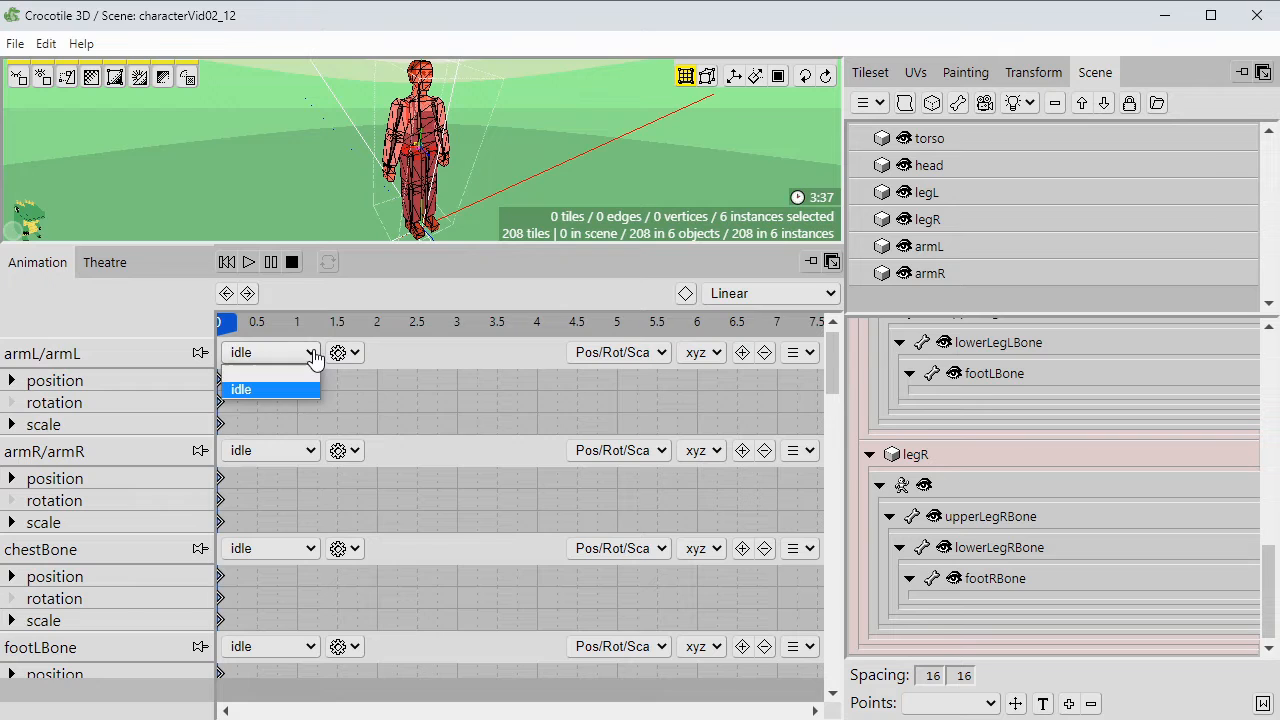
left_click(310, 355)
left_click(342, 355)
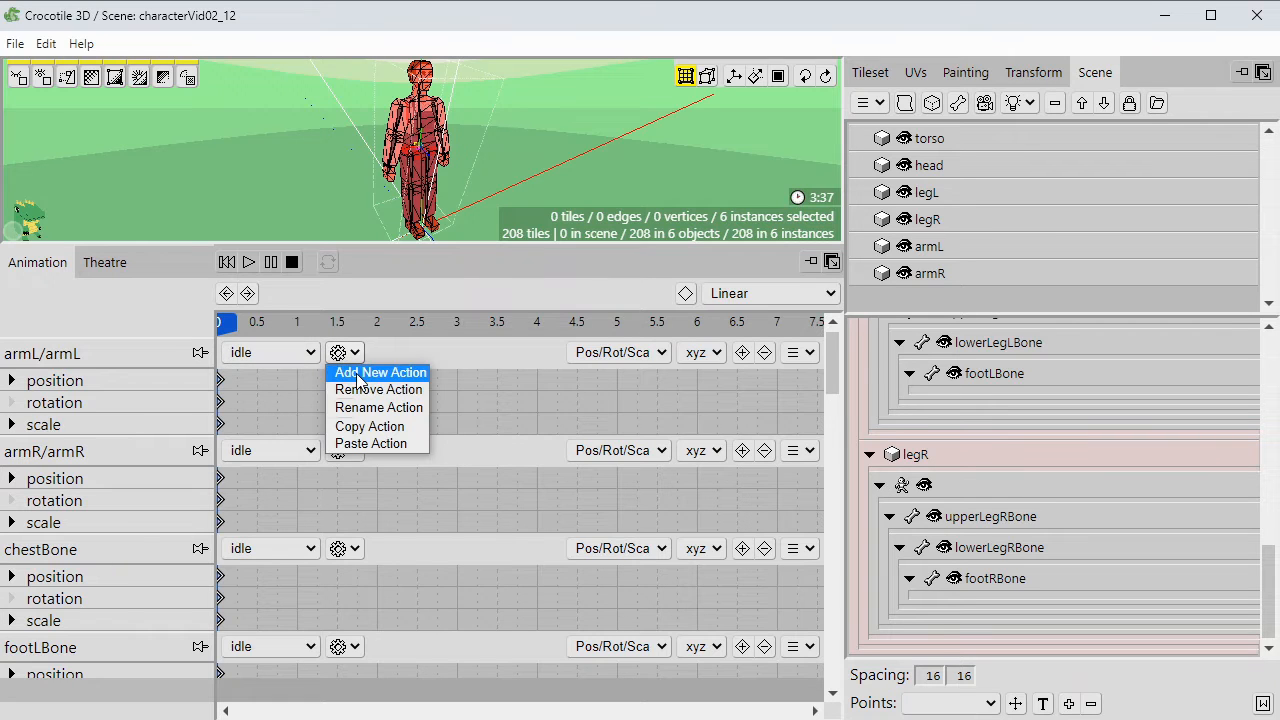
left_click(358, 376)
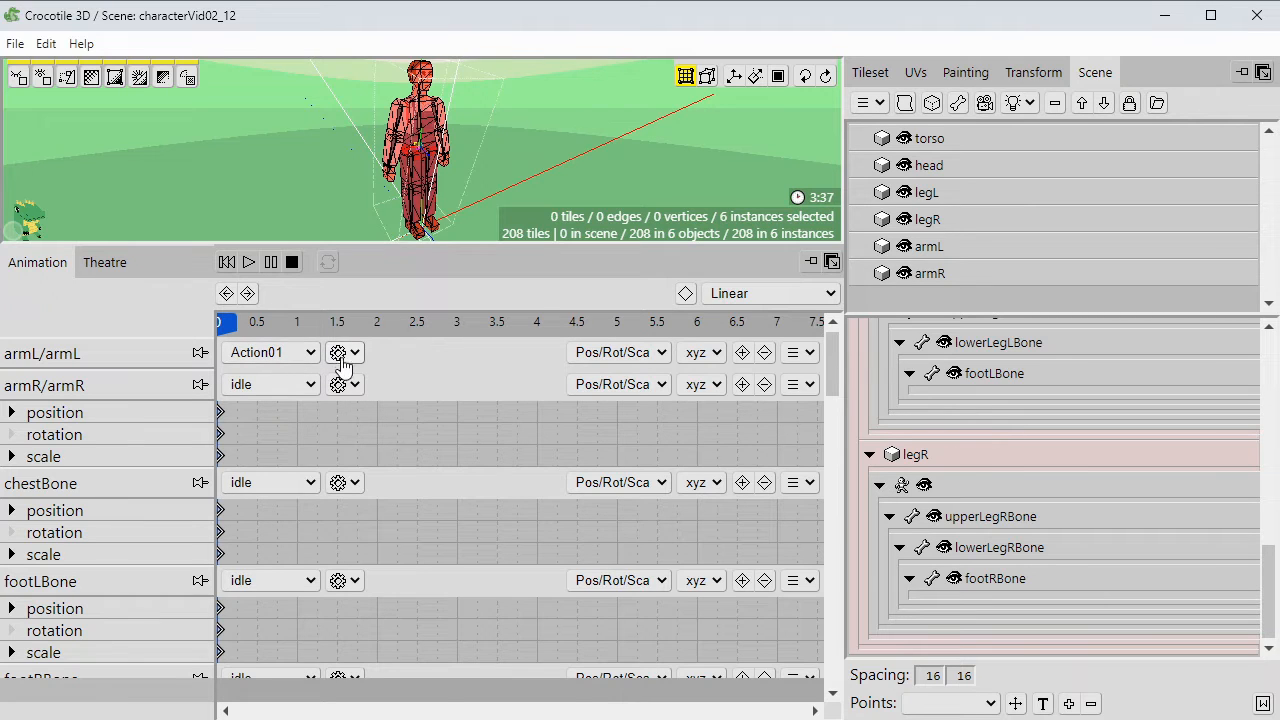
left_click(340, 352)
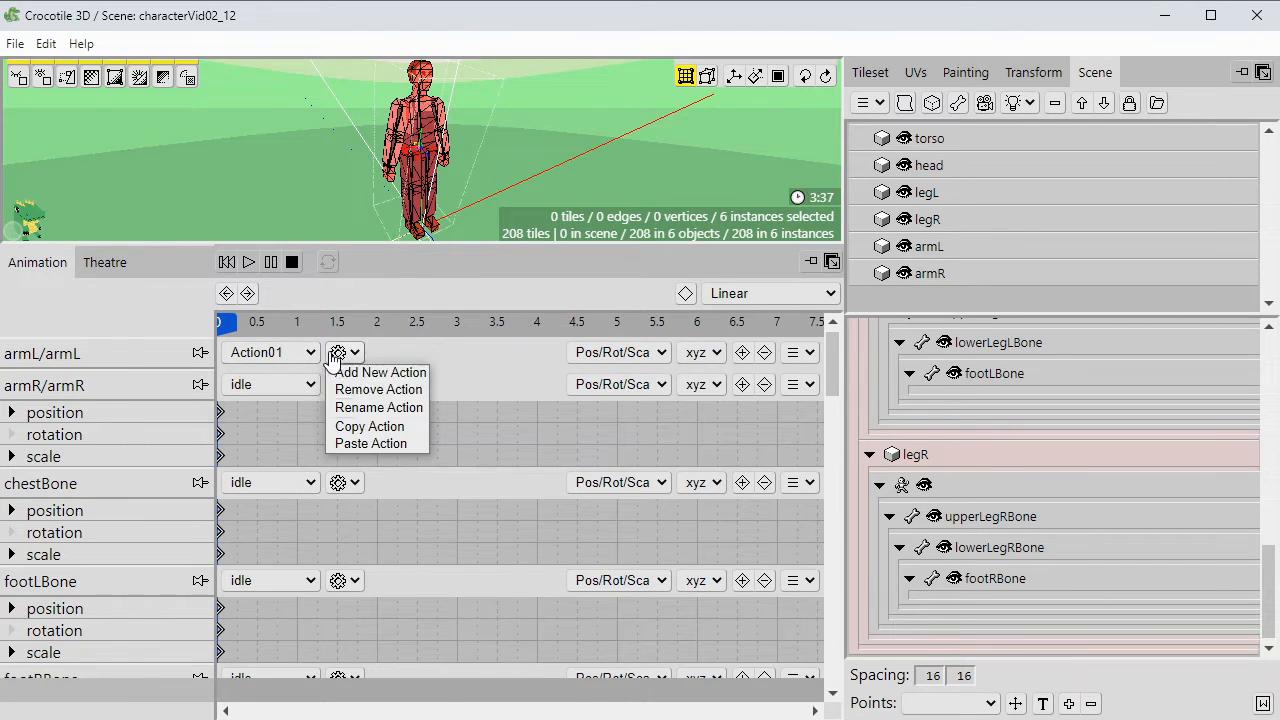
left_click(375, 407)
double_click(326, 351)
type("walk")
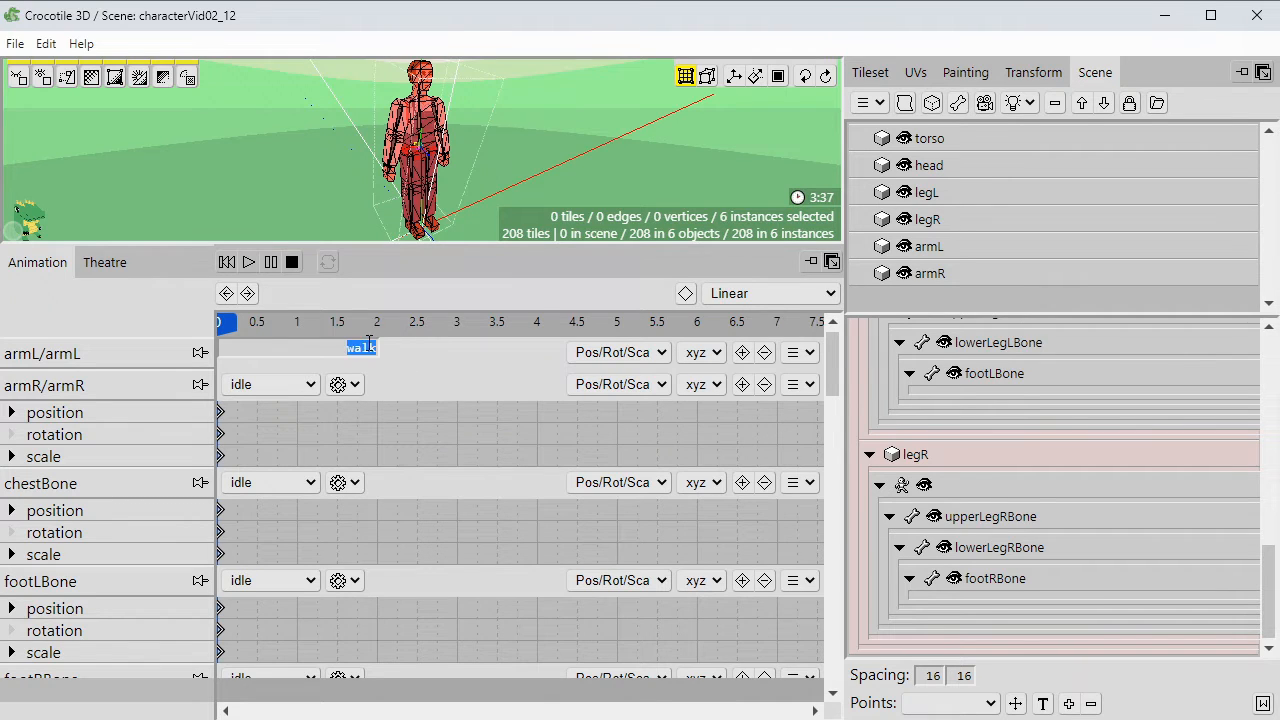
key("Return")
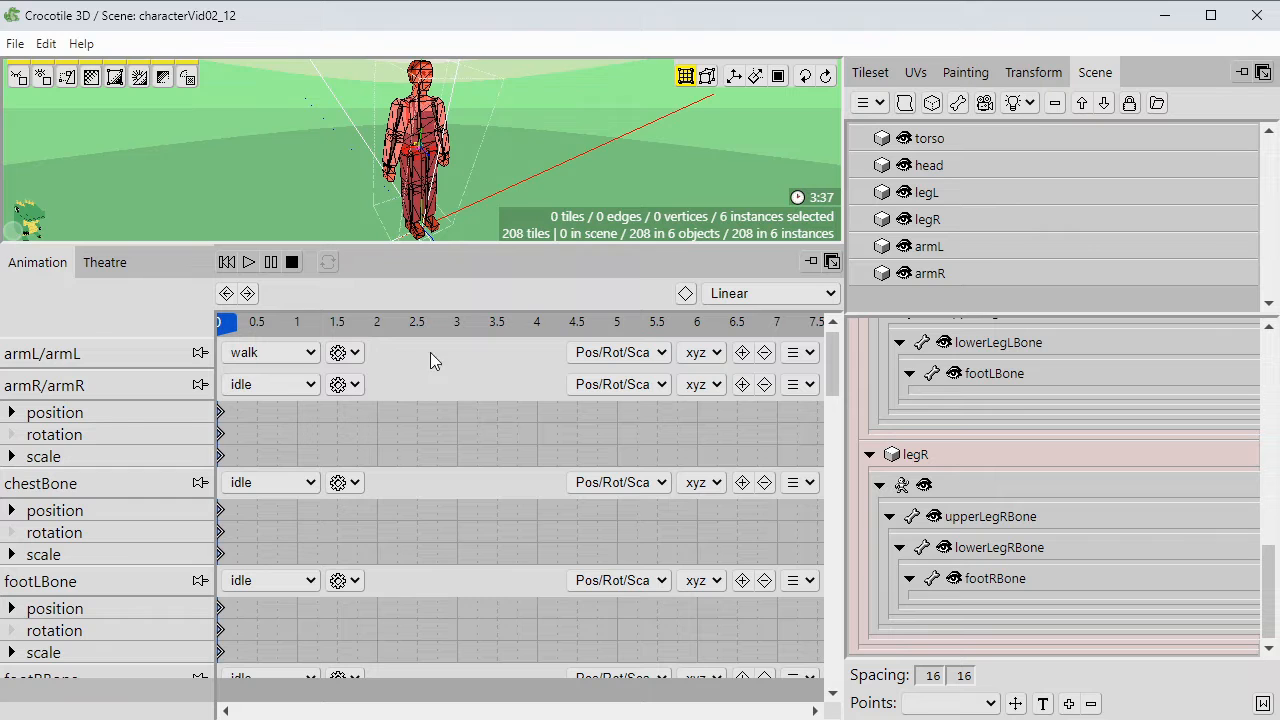
Add a new action named walk to all selected body parts and bones at once.
left_click(338, 385)
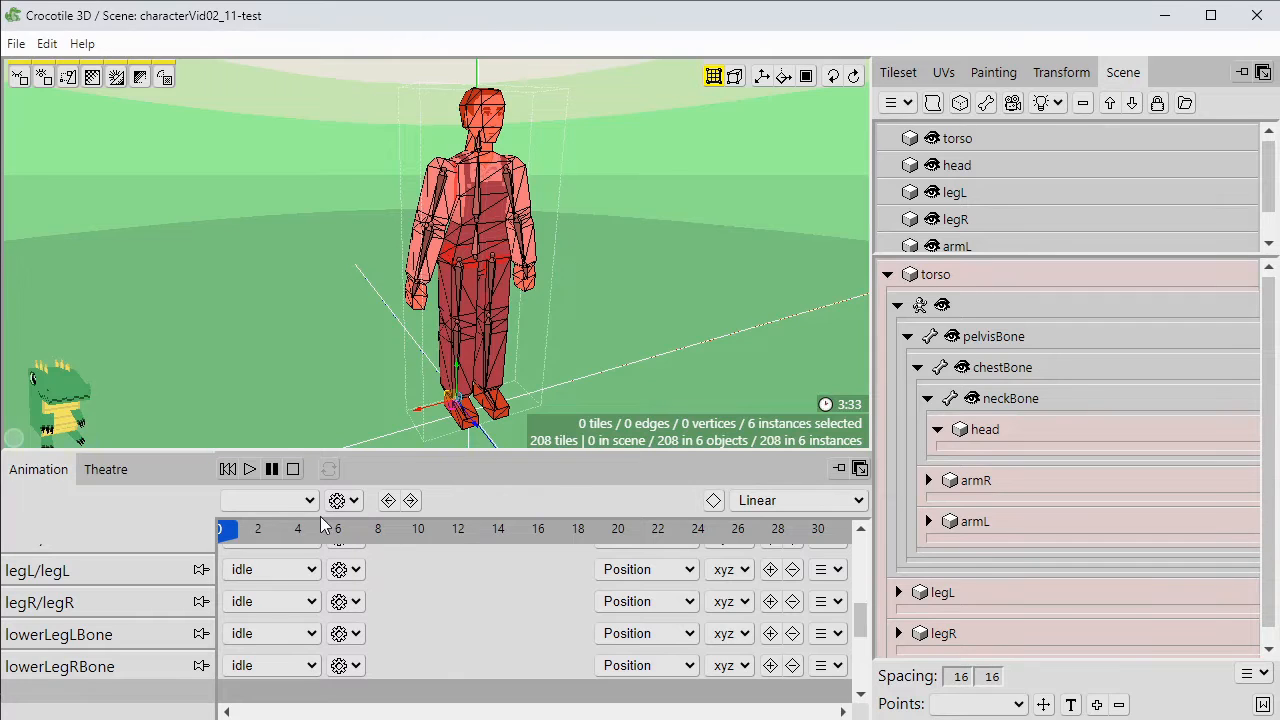
left_click(340, 500)
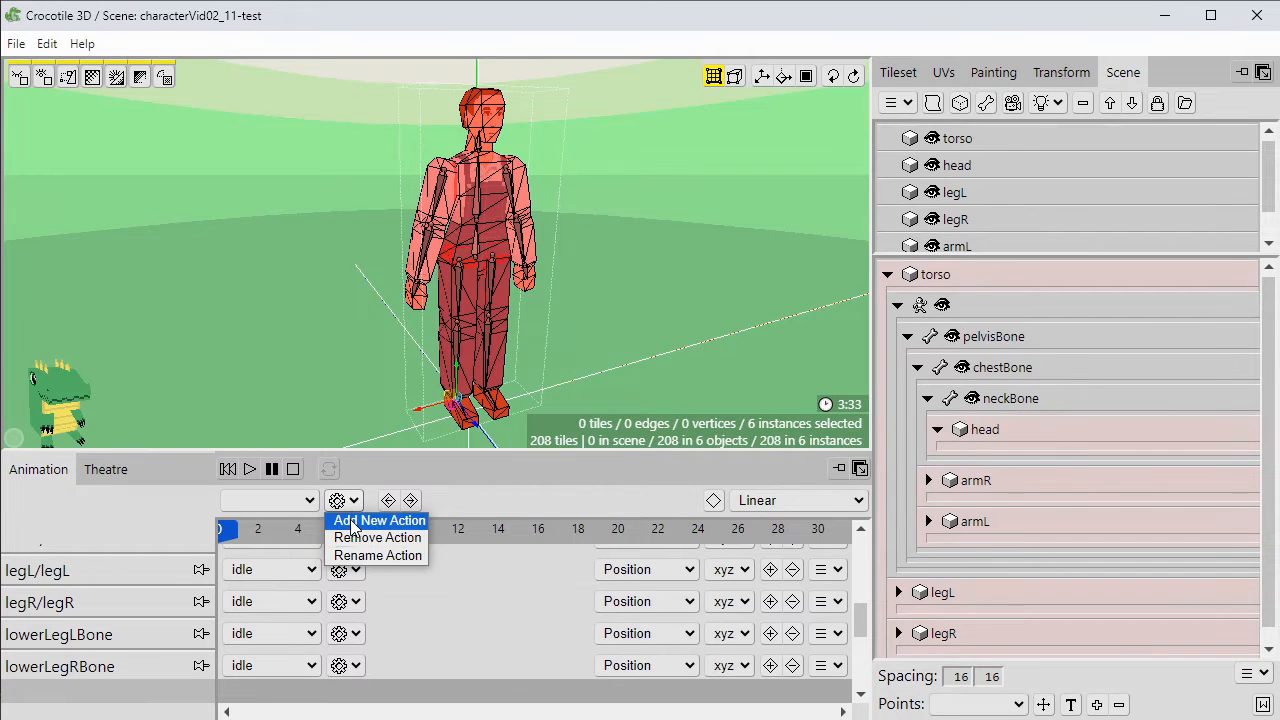
left_click(352, 521)
key("ctrl+a")
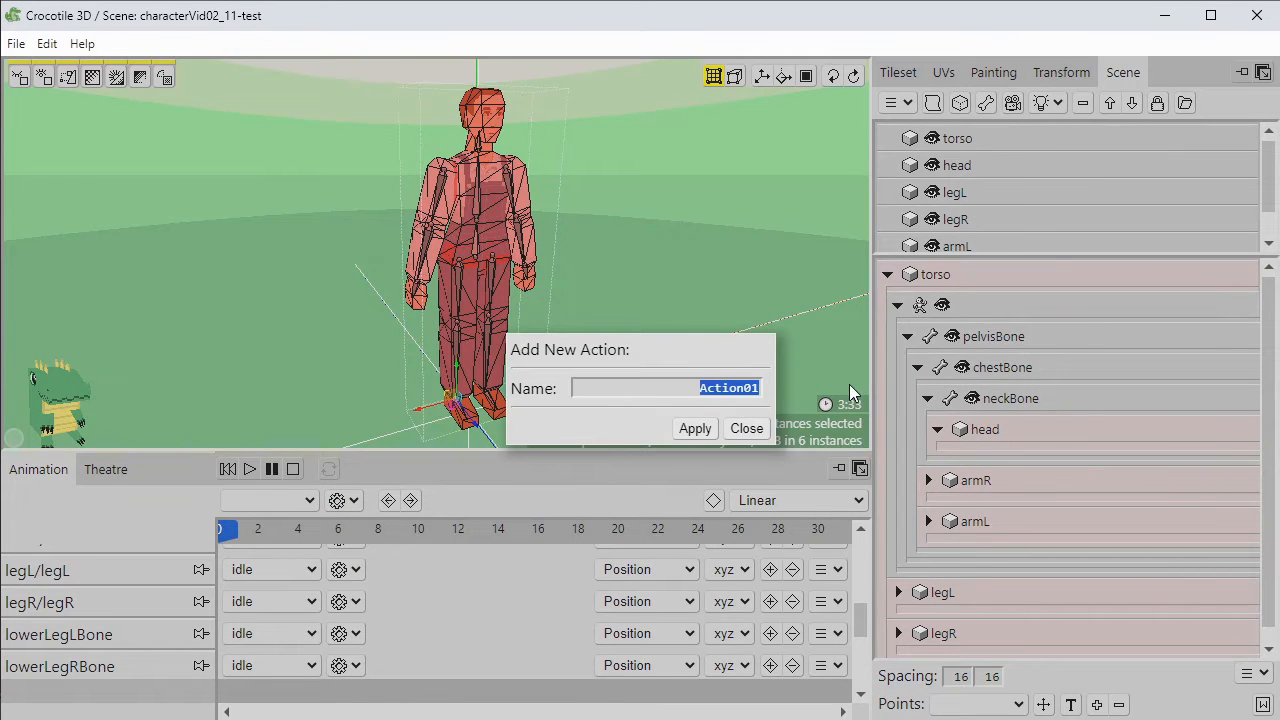
type("walk")
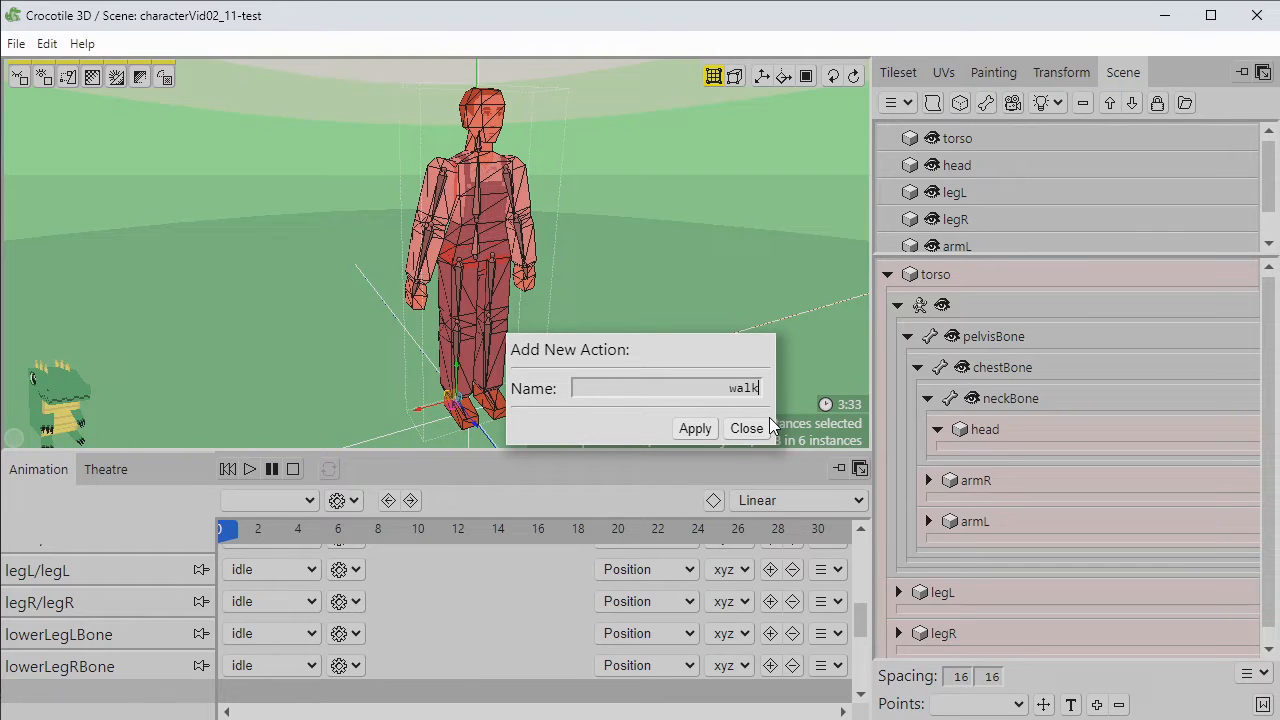
left_click(695, 428)
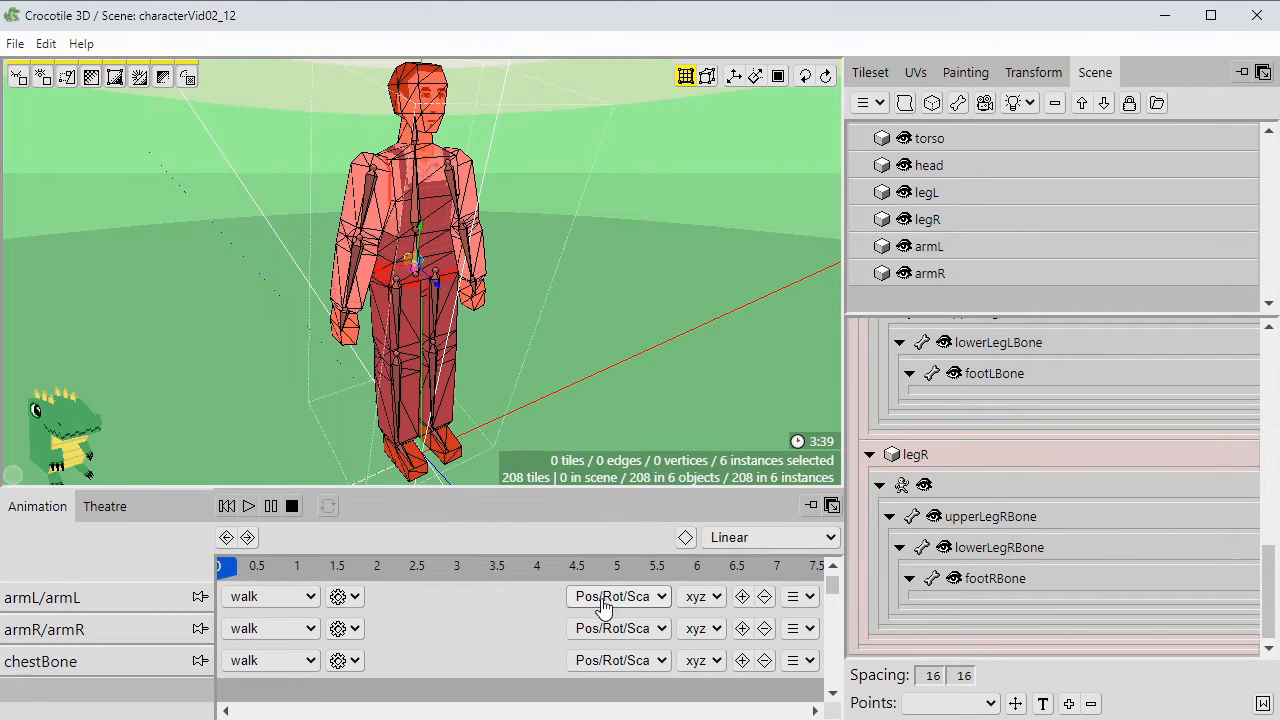
Enlarge the timeline area and set the keyframe type to Rotation for armL, armR, chestBone, footLBone and footRBone.
left_click_drag(613, 484, 622, 282)
left_click(617, 390)
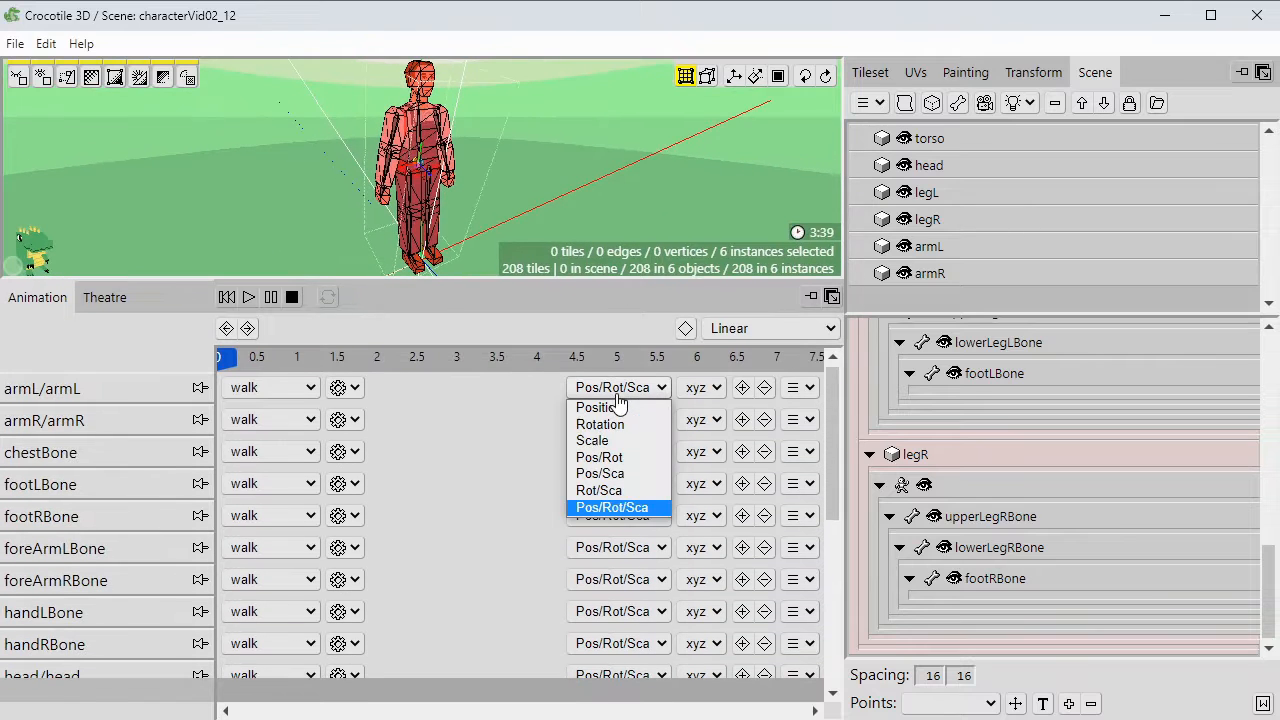
left_click(600, 424)
left_click(612, 419)
left_click(605, 456)
left_click(617, 451)
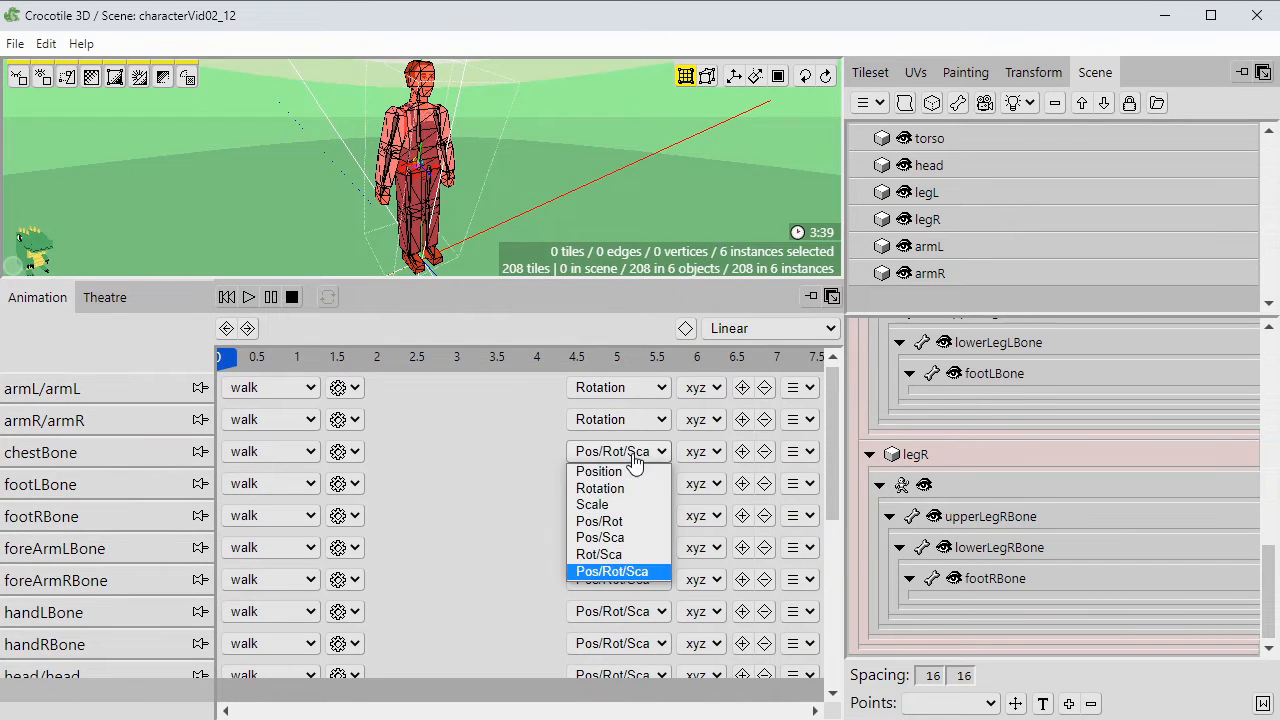
left_click(622, 488)
left_click(622, 488)
left_click(620, 520)
left_click(620, 522)
left_click(618, 552)
Set the keyframe type to Rotation for both forearm bones, both hand bones and the head.
left_click(617, 548)
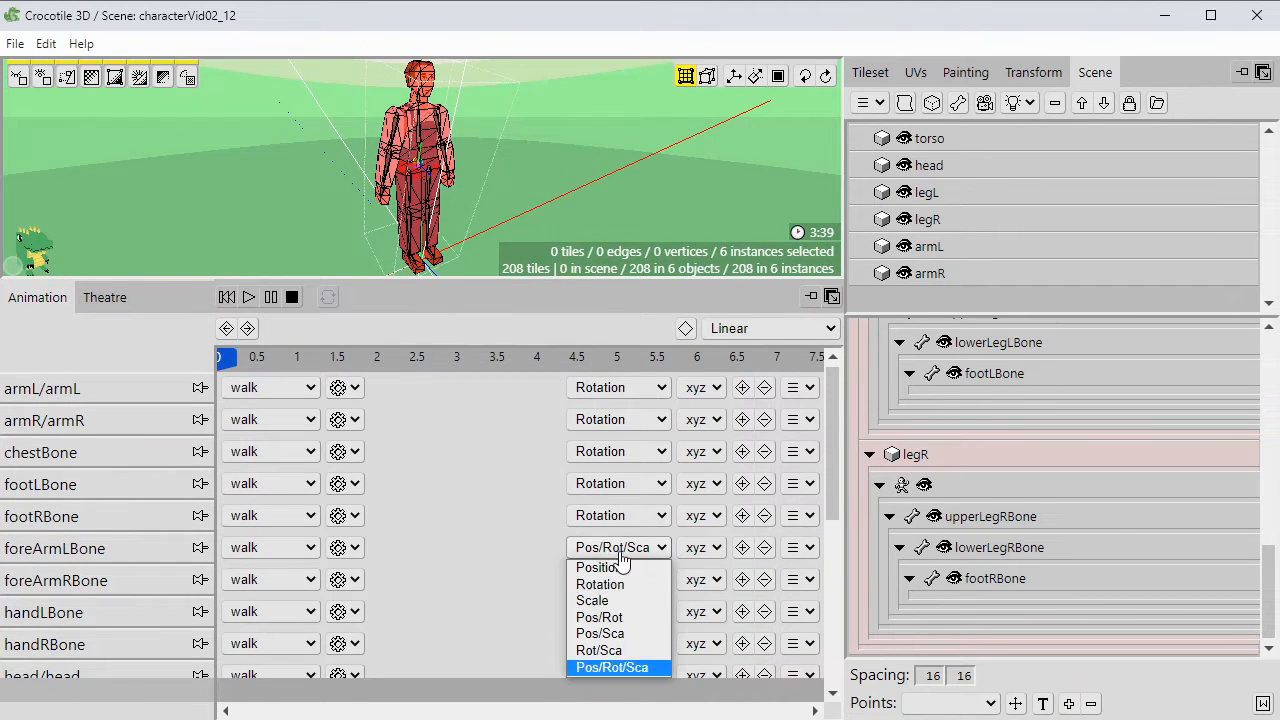
left_click(617, 585)
left_click(617, 582)
left_click(612, 614)
left_click(617, 611)
left_click(612, 646)
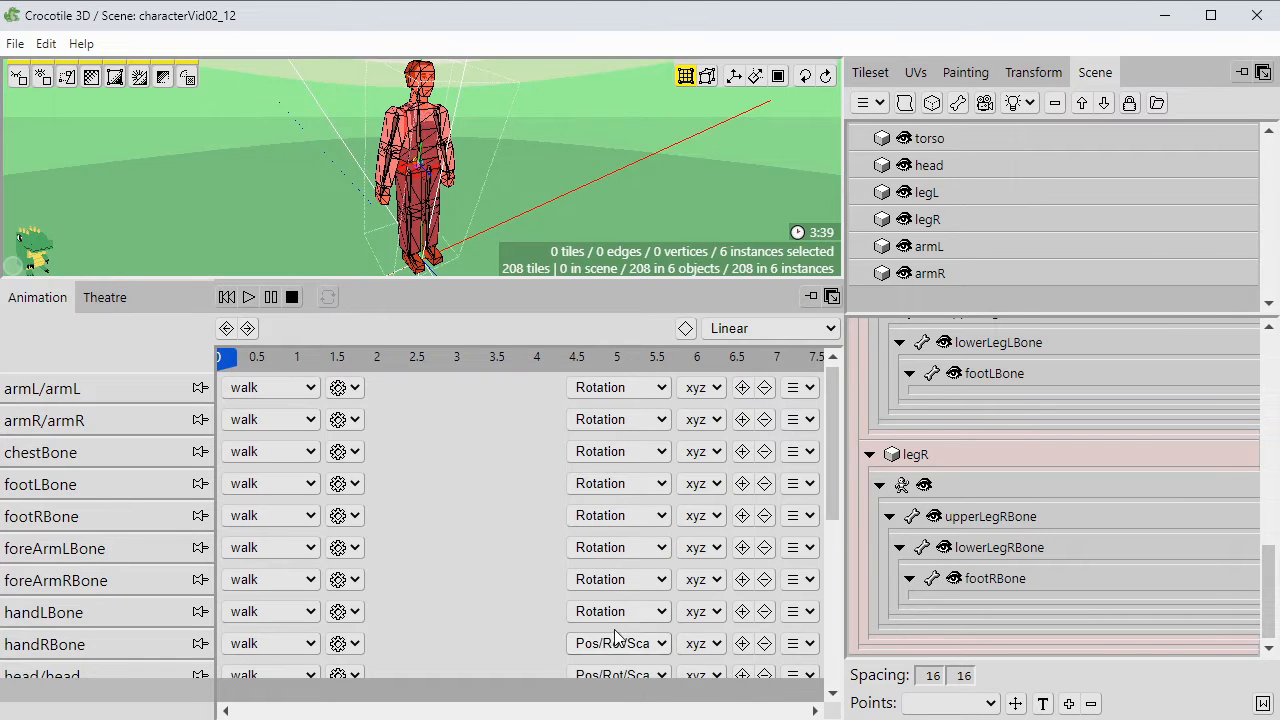
left_click(617, 643)
left_click(605, 680)
left_click(617, 675)
left_click(605, 710)
Set the keyframe type to Rotation for legL, legR, lowerLegLBone, lowerLegRBone and neckBone.
scroll(534, 580, "down", 5)
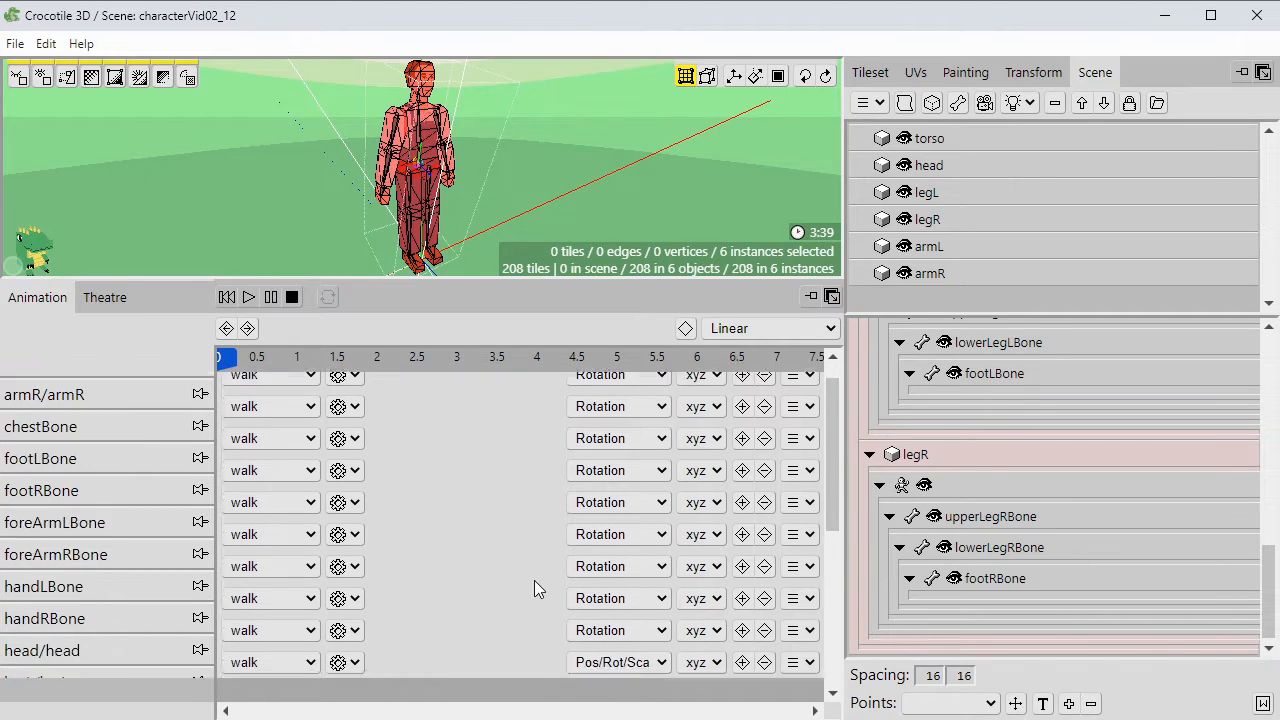
left_click(617, 407)
left_click(600, 444)
left_click(617, 439)
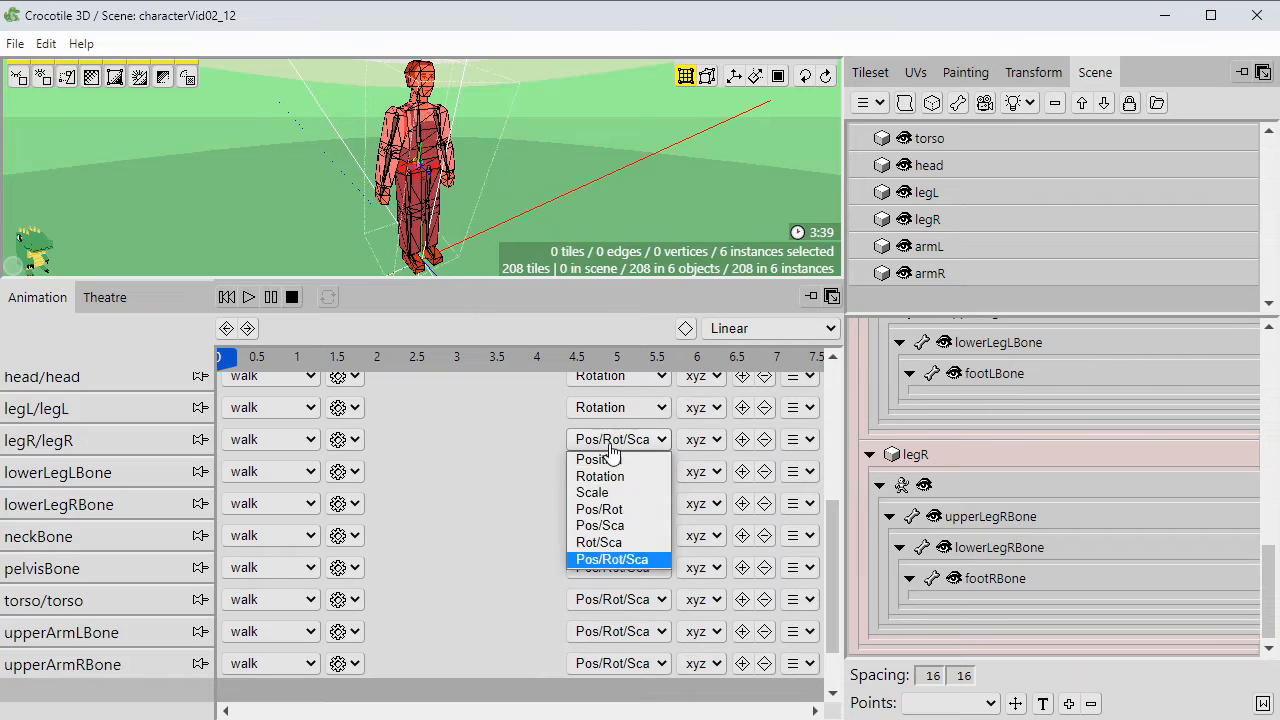
left_click(600, 476)
left_click(613, 471)
left_click(600, 508)
left_click(617, 503)
left_click(600, 540)
left_click(617, 535)
left_click(600, 572)
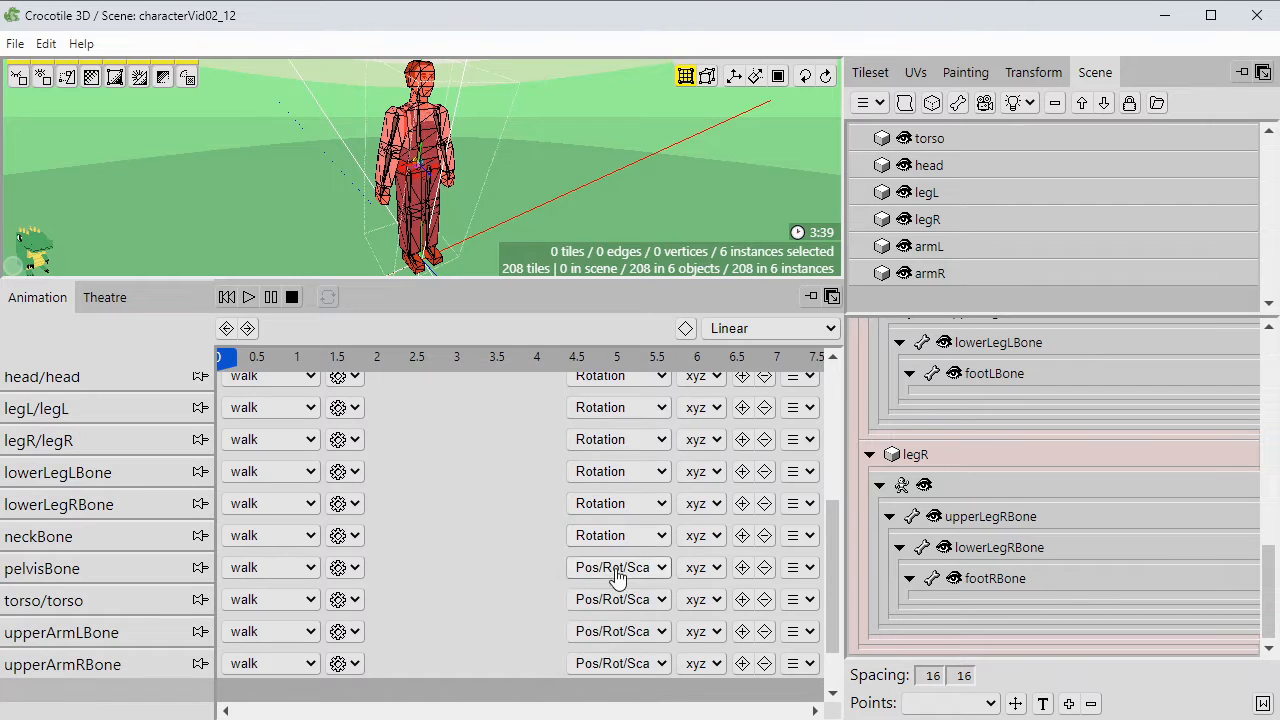
Set the keyframe type to Rotation for the remaining tracks: pelvisBone, torso, both upper arm bones and both upper leg bones.
left_click(617, 601)
left_click(605, 636)
left_click(617, 631)
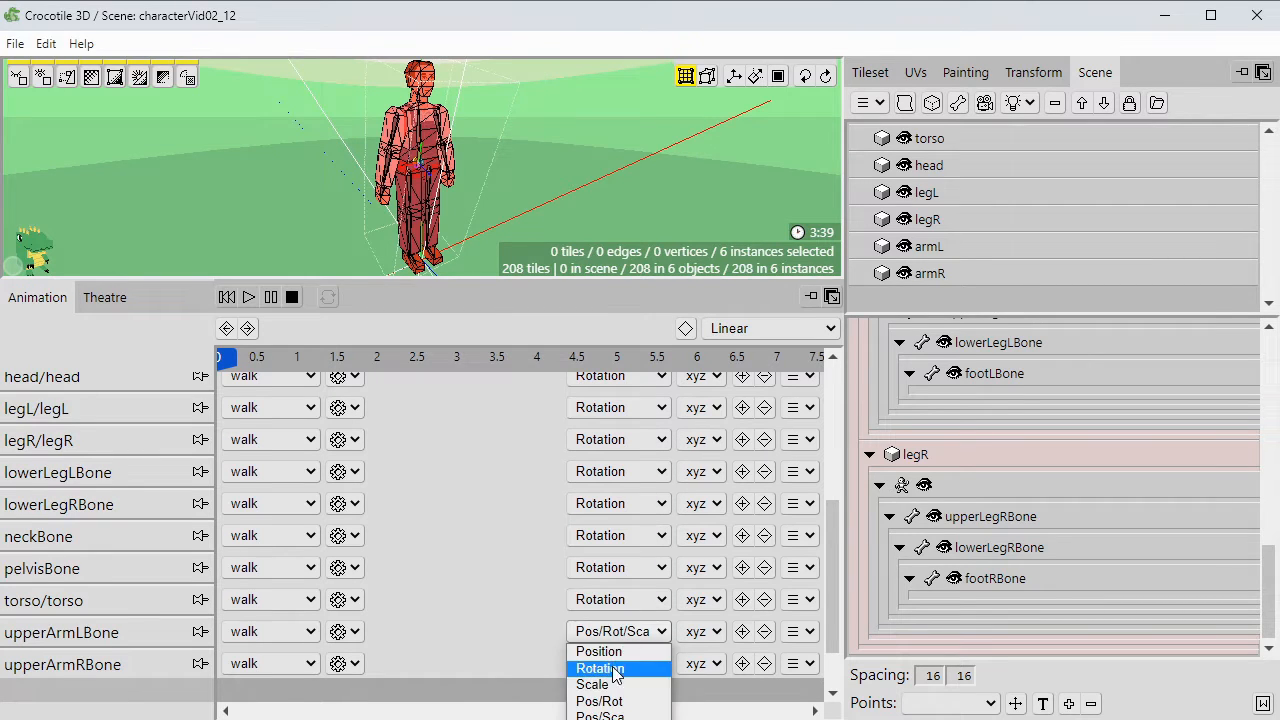
left_click(605, 668)
scroll(580, 605, "down", 2)
left_click(580, 605)
left_click(605, 633)
left_click(617, 629)
left_click(605, 665)
left_click(617, 661)
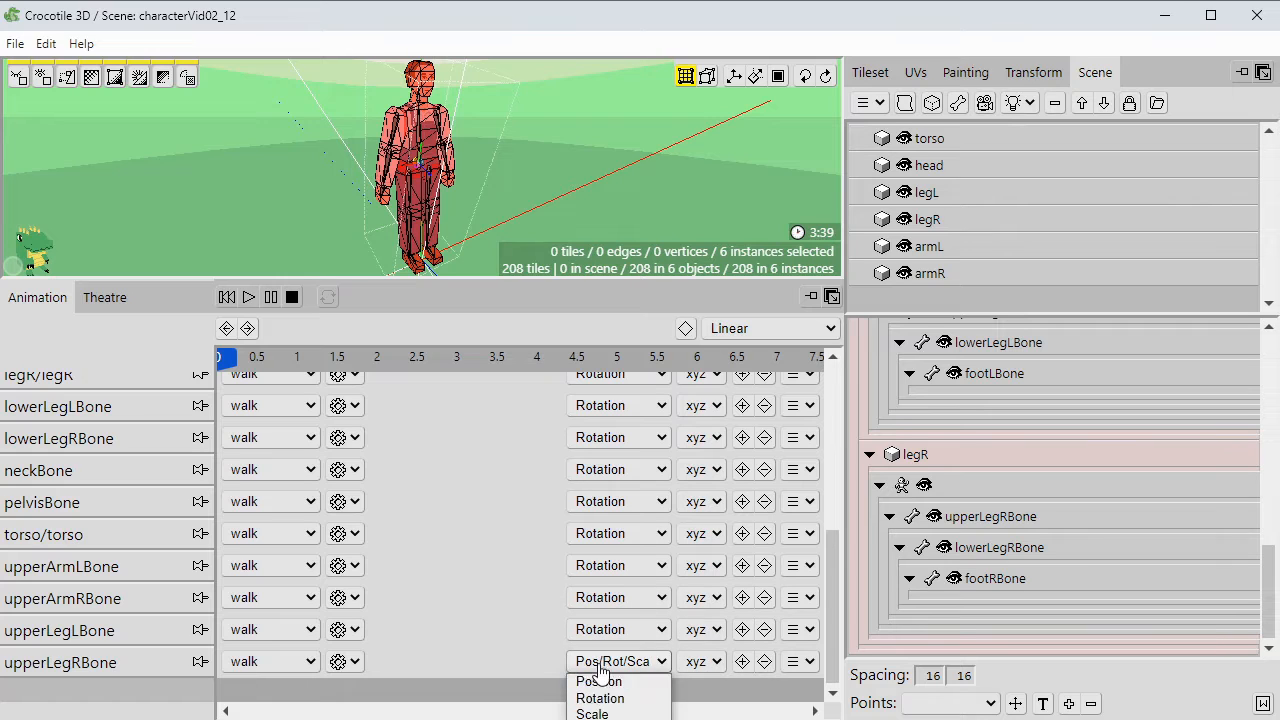
left_click(605, 695)
scroll(502, 590, "up", 5)
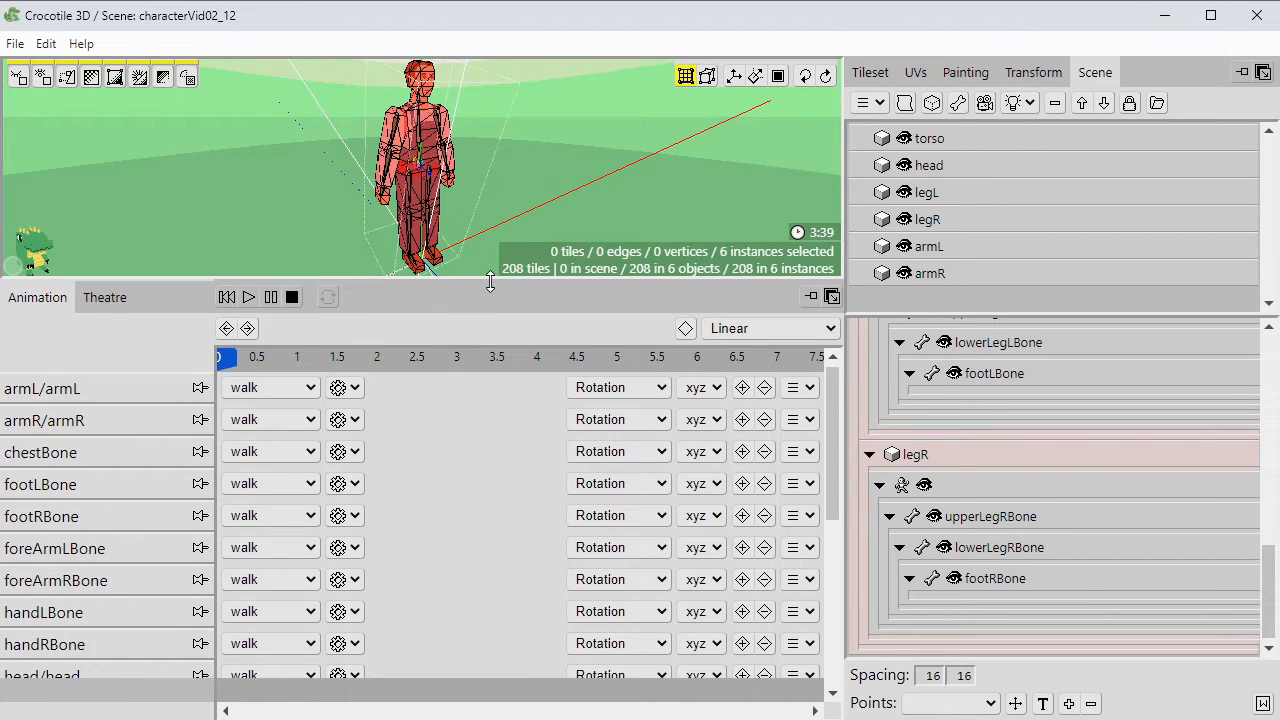
Enlarge the 3D view, clear the selection and select only the character's left leg, legL.
left_click_drag(490, 282, 504, 518)
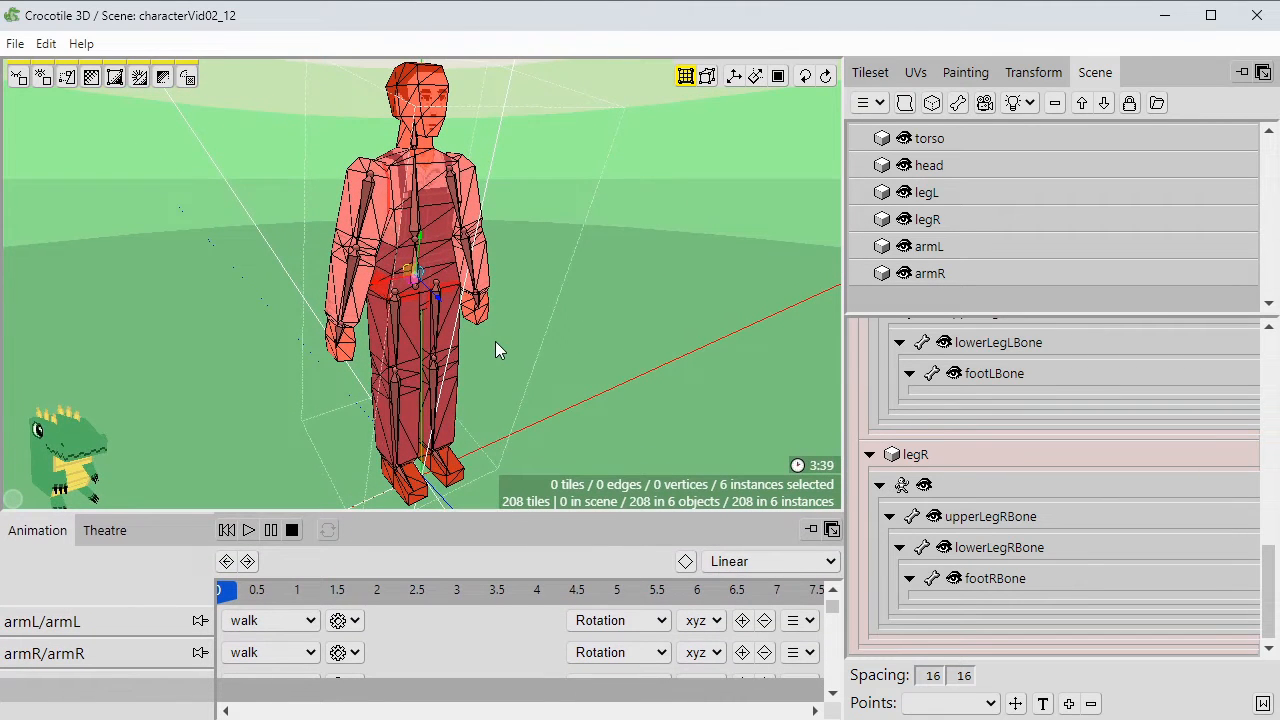
left_click(533, 361)
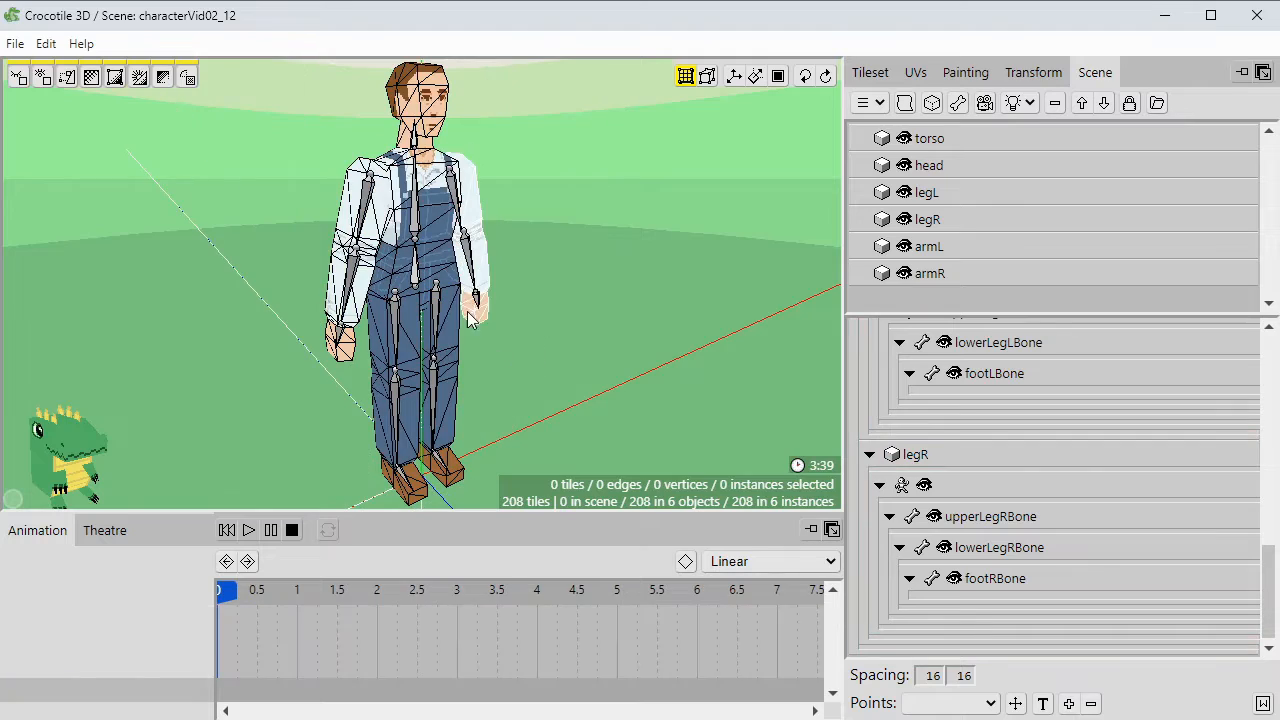
right_click_drag(493, 336, 538, 441)
scroll(538, 440, "up", 1)
key("space")
left_click_drag(554, 397, 420, 400)
mouse_move(553, 376)
left_mouse_down()
mouse_move(435, 380)
mouse_move(590, 365)
mouse_move(552, 374)
left_mouse_up()
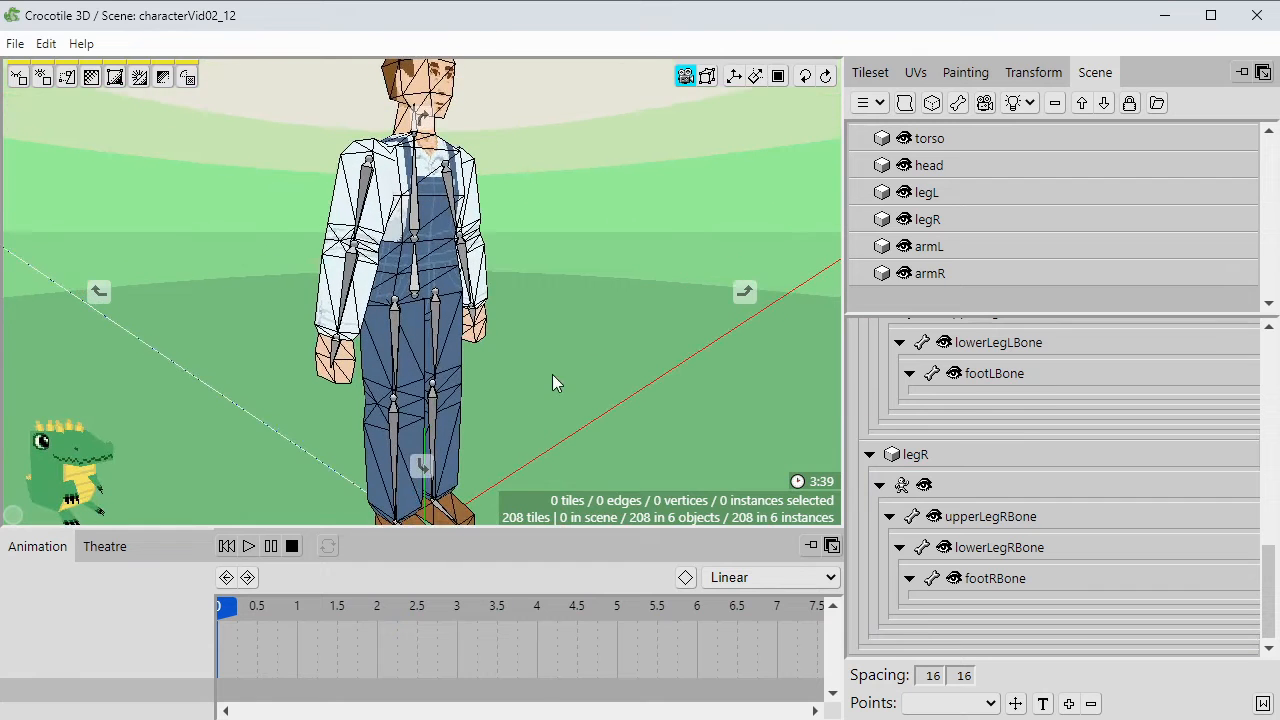
right_click_drag(552, 374, 539, 290)
scroll(540, 404, "up", 1)
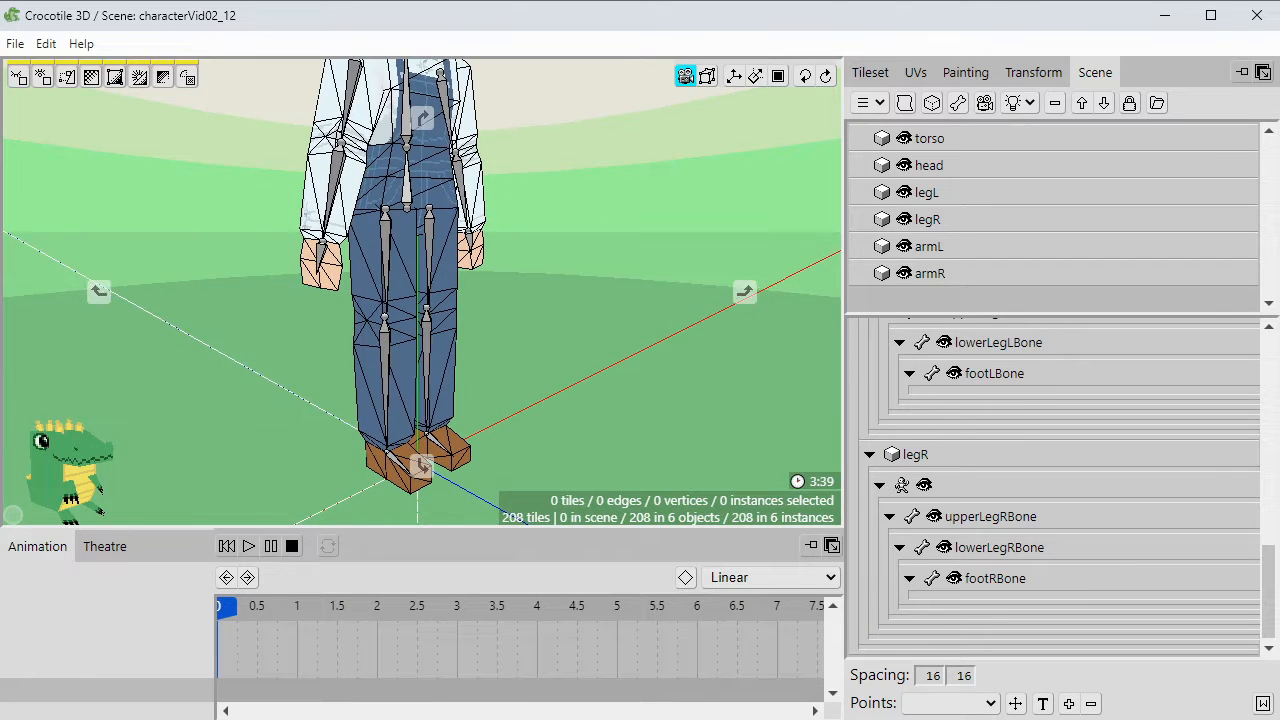
key("space")
left_click(447, 313)
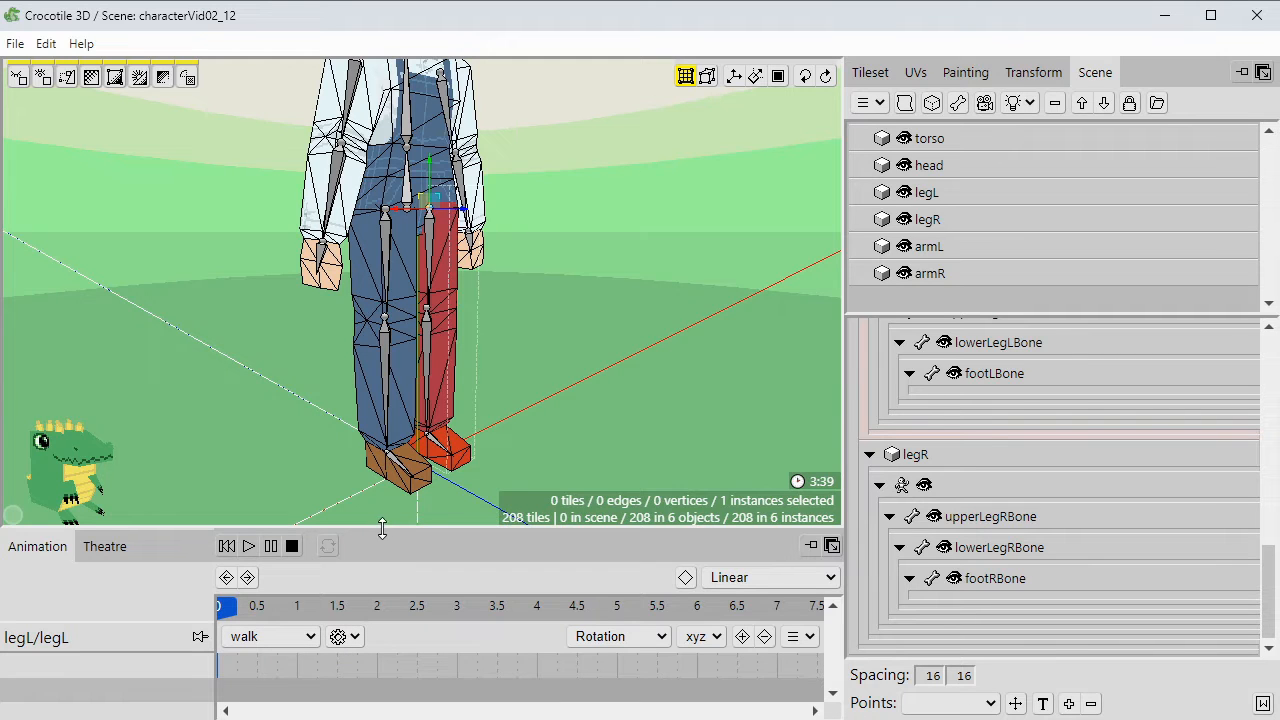
left_click_drag(383, 529, 385, 500)
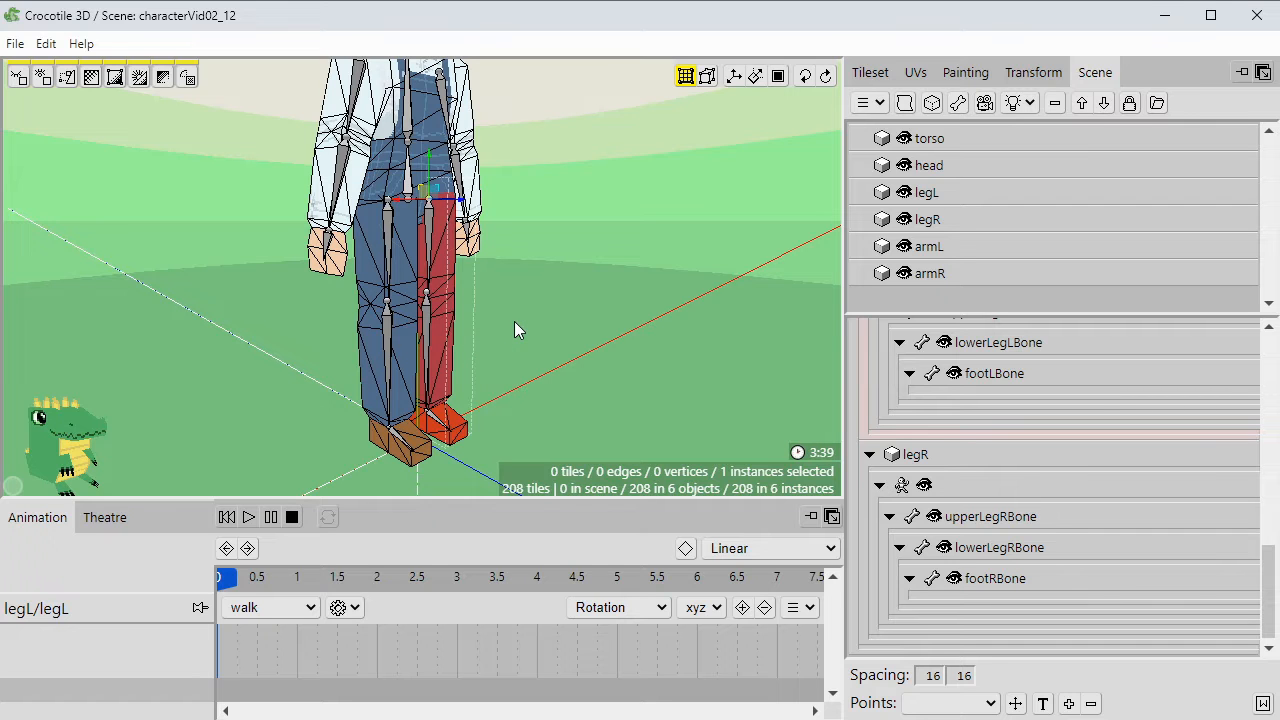
Rotate legL forward at the hip into a walking stride pose at time 0.
key("r")
key("space")
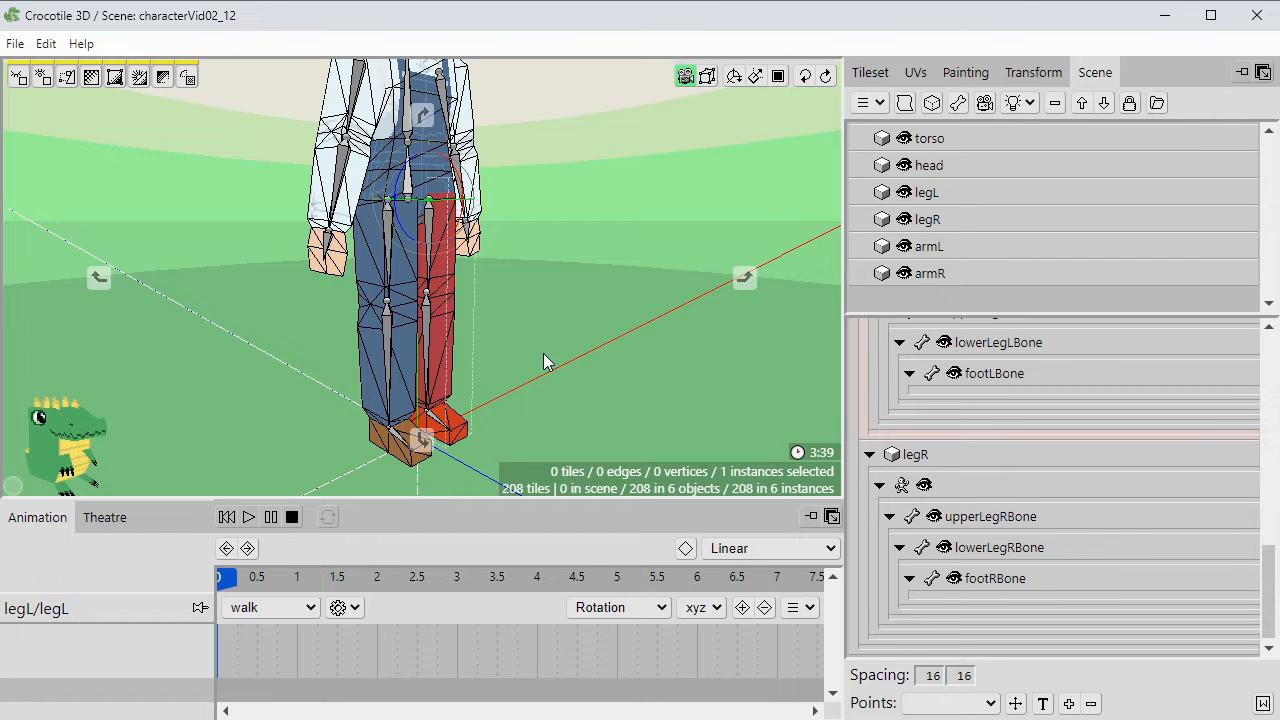
left_click_drag(543, 350, 465, 350)
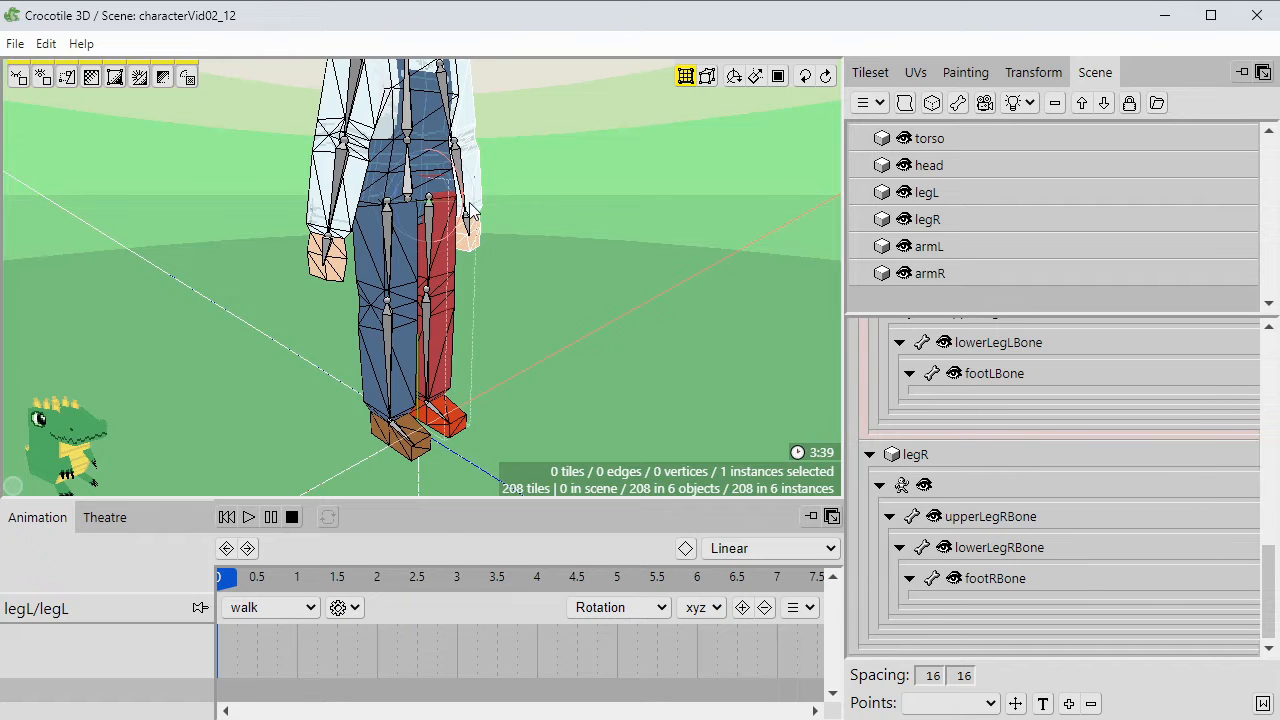
scroll(511, 277, "up", 2)
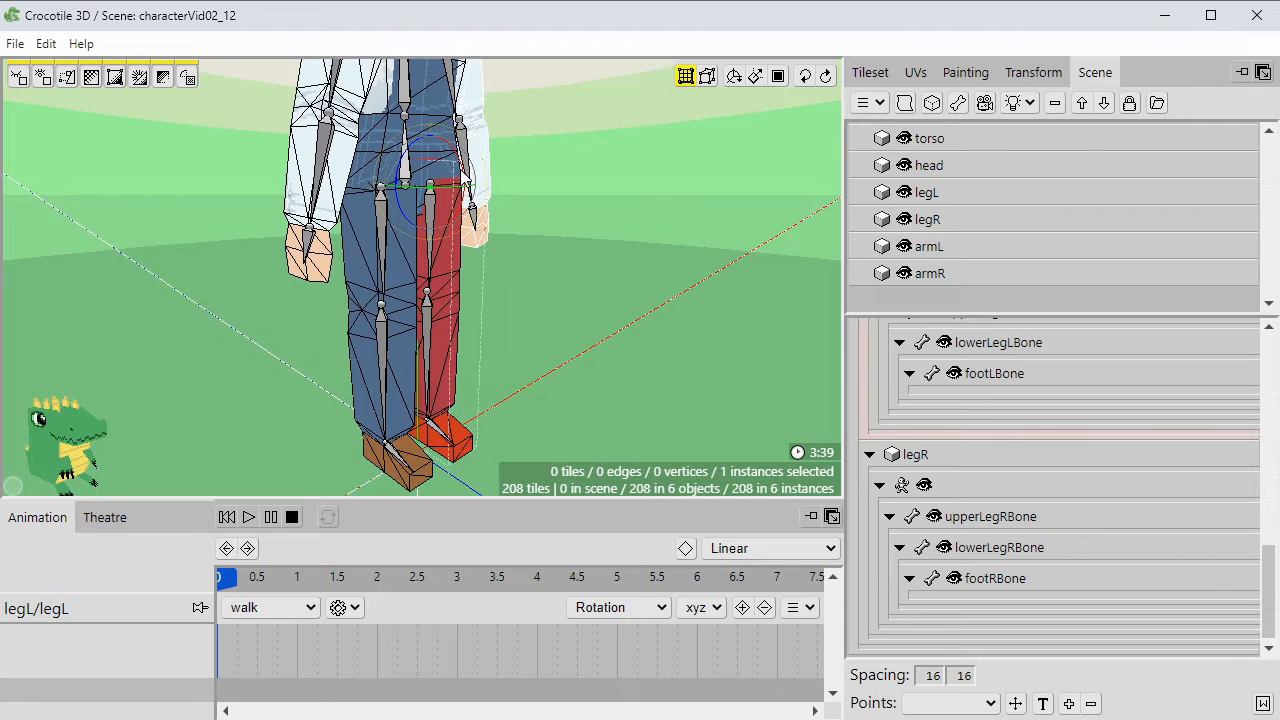
mouse_move(463, 178)
left_mouse_down()
mouse_move(461, 155)
mouse_move(463, 168)
left_mouse_up()
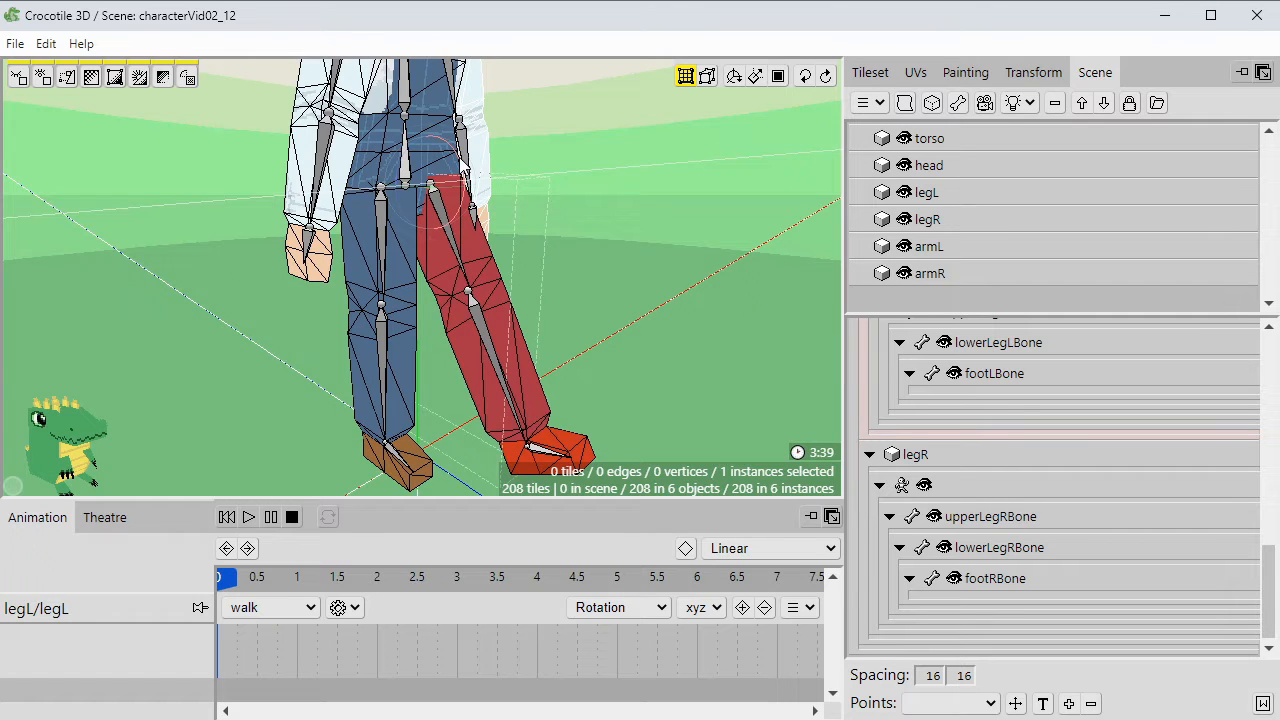
Turn on automatic keyframing for the walk animation.
key("space")
mouse_move(597, 317)
left_mouse_down()
mouse_move(690, 280)
mouse_move(425, 292)
mouse_move(596, 310)
left_mouse_up()
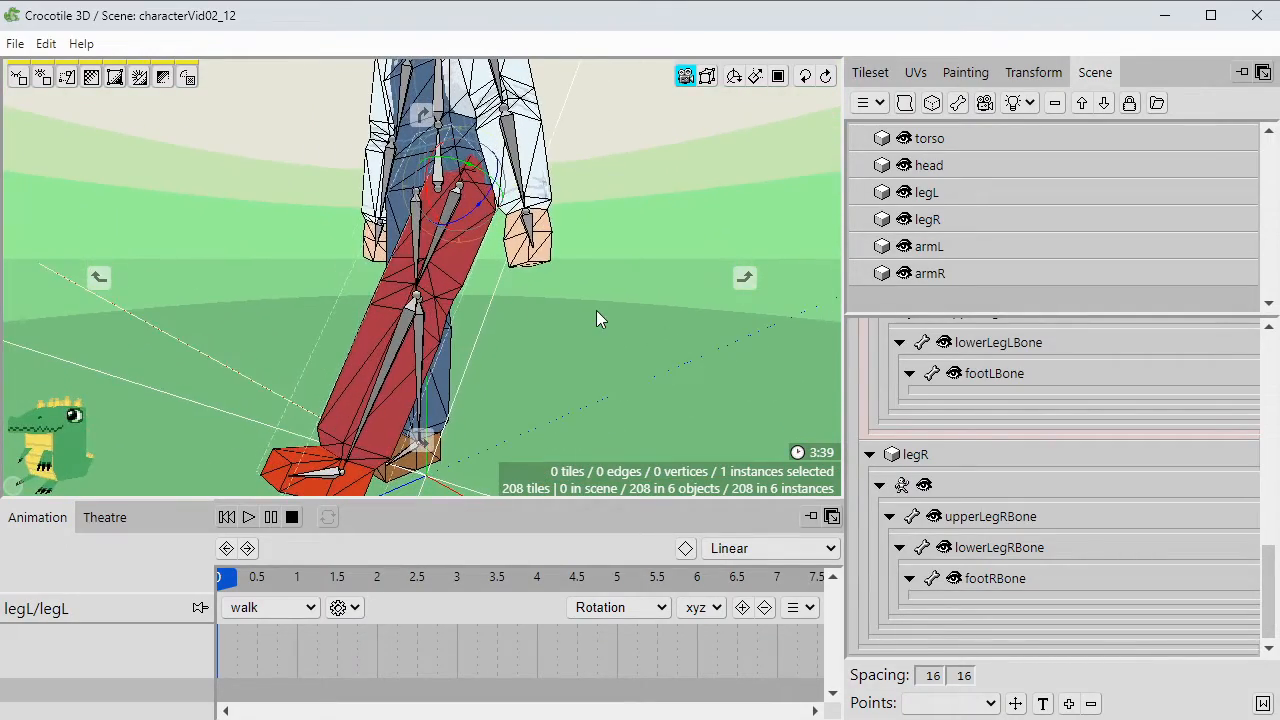
key("space")
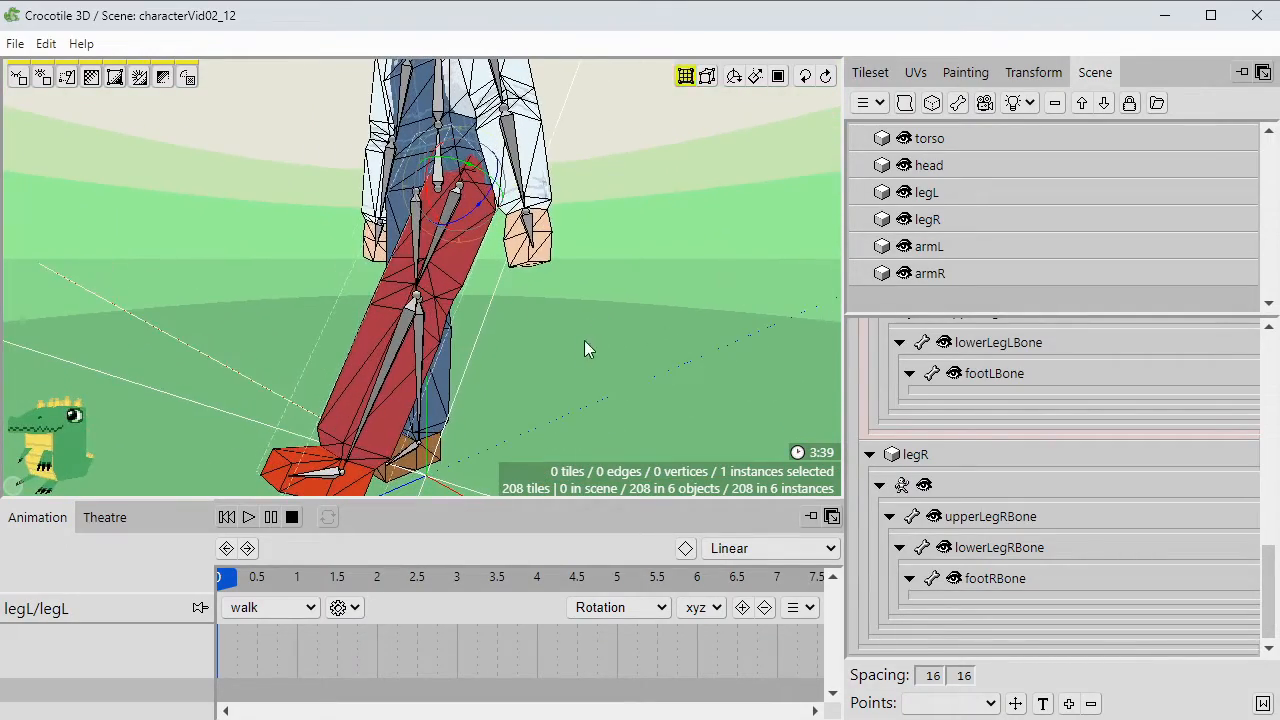
left_click(686, 550)
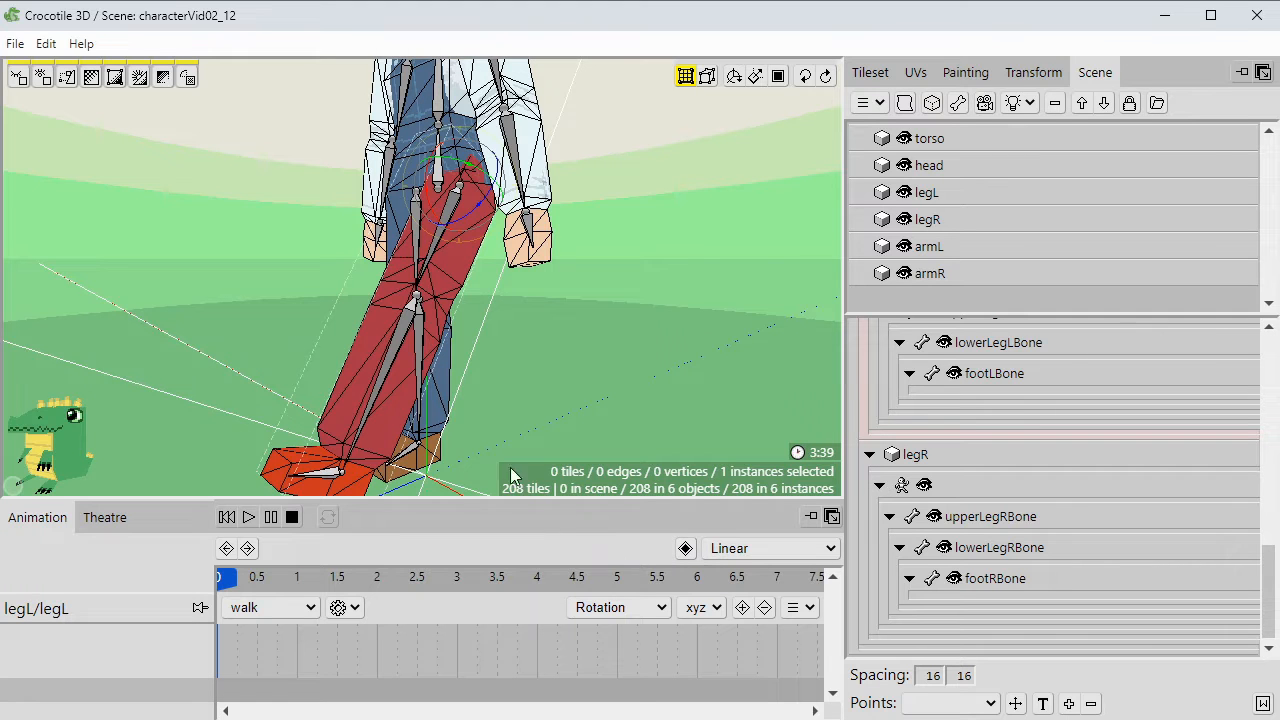
Try a different hip rotation of legL at time 0 of the walk animation and undo the last changes.
left_click_drag(472, 238, 445, 255)
key("space")
left_click_drag(518, 337, 511, 322)
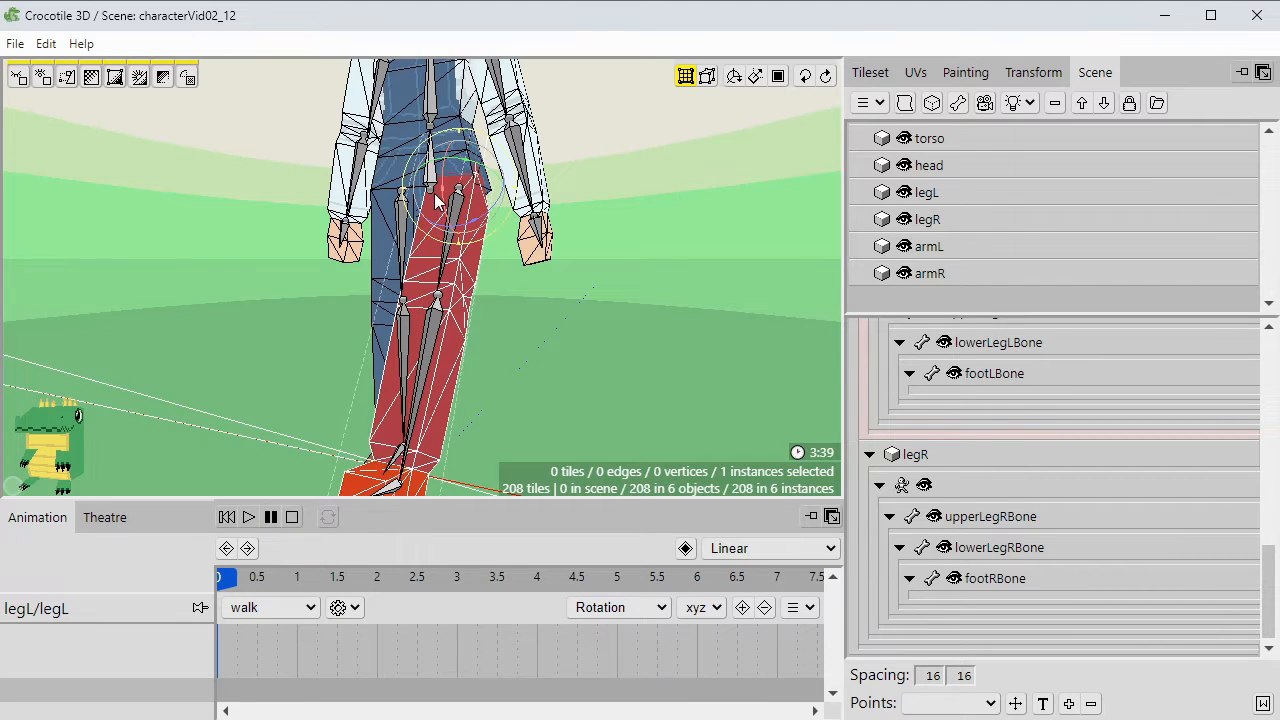
key("ctrl+z")
key("ctrl+z")
key("ctrl+z")
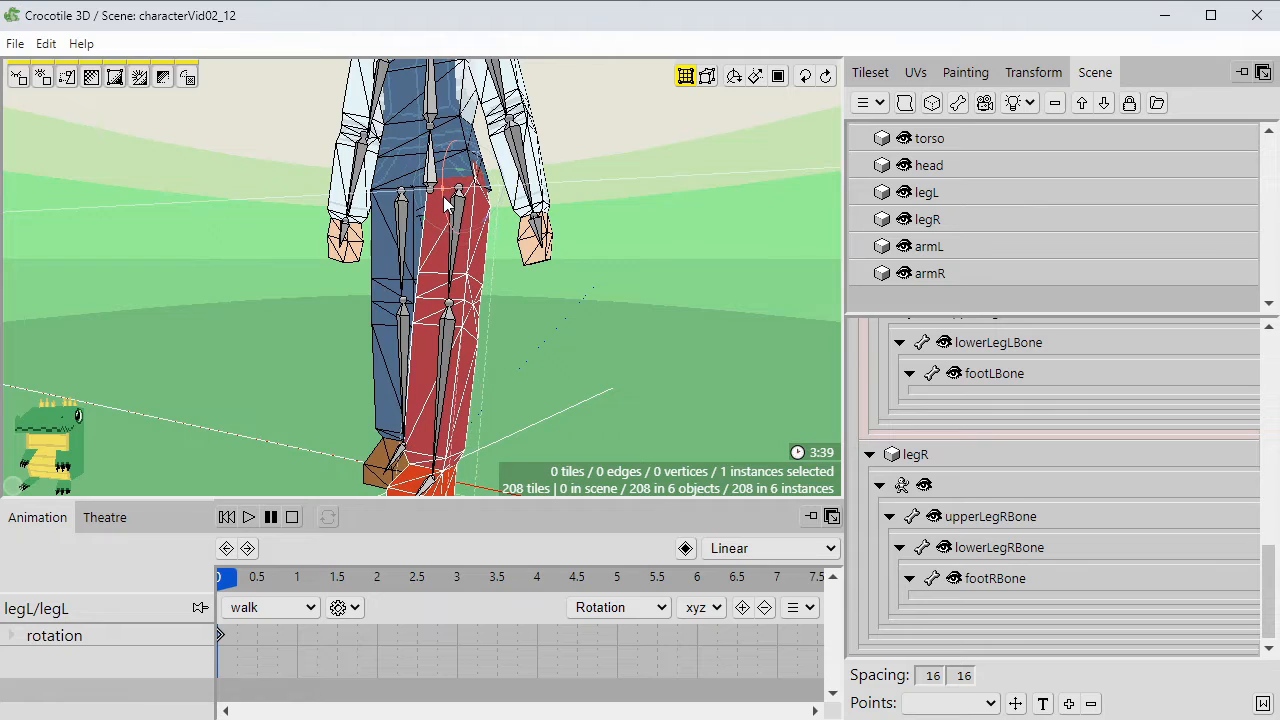
Rotate legL about the hip into a forward stride at time 0 of the walk action, checking the pose from the front and side.
left_click_drag(446, 203, 456, 212)
key("space")
left_click_drag(503, 268, 545, 337)
key("space")
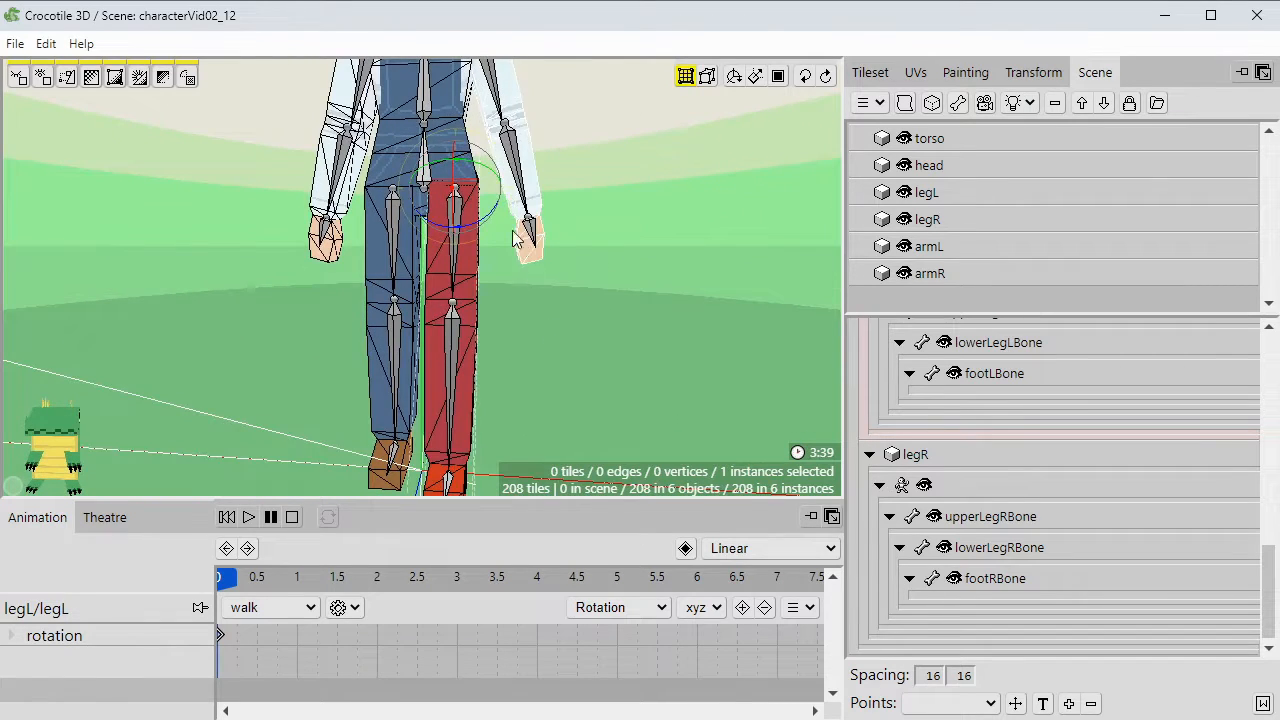
left_click_drag(550, 281, 554, 283)
key("space")
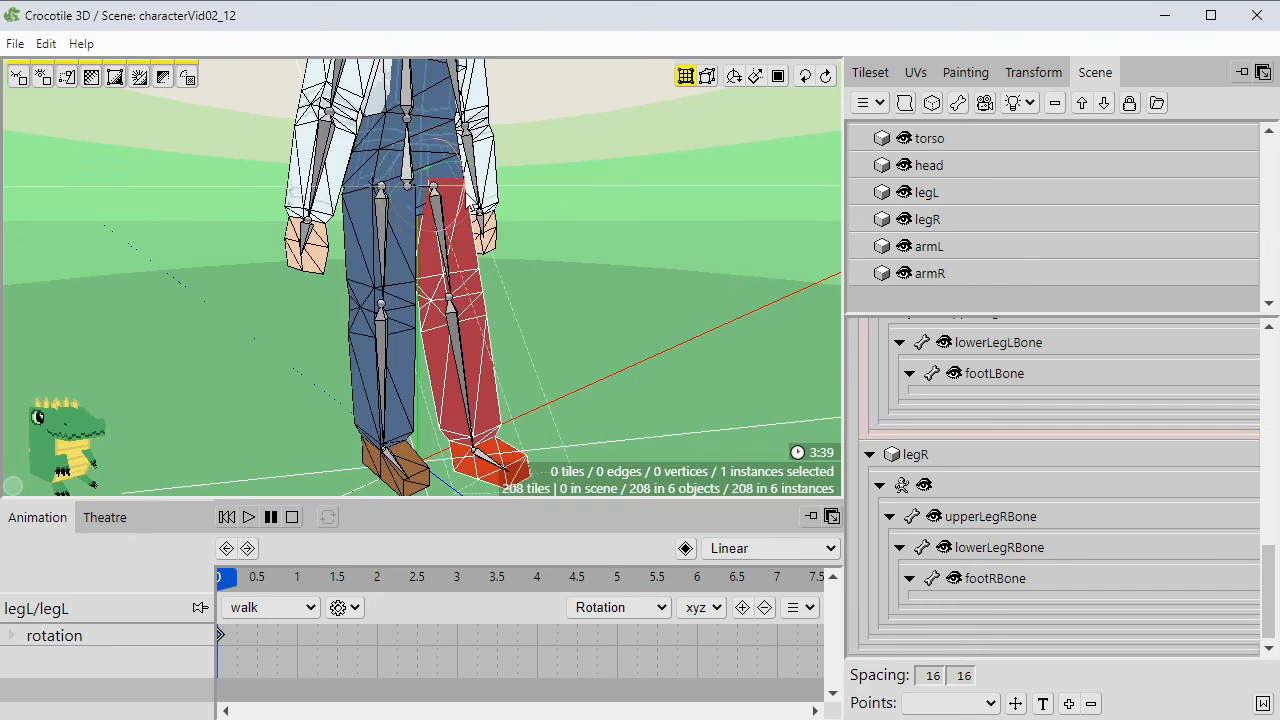
left_click_drag(465, 194, 510, 262)
key("space")
mouse_move(547, 300)
right_mouse_down()
mouse_move(522, 288)
mouse_move(548, 298)
right_mouse_up()
left_click_drag(548, 298, 532, 326)
key("space")
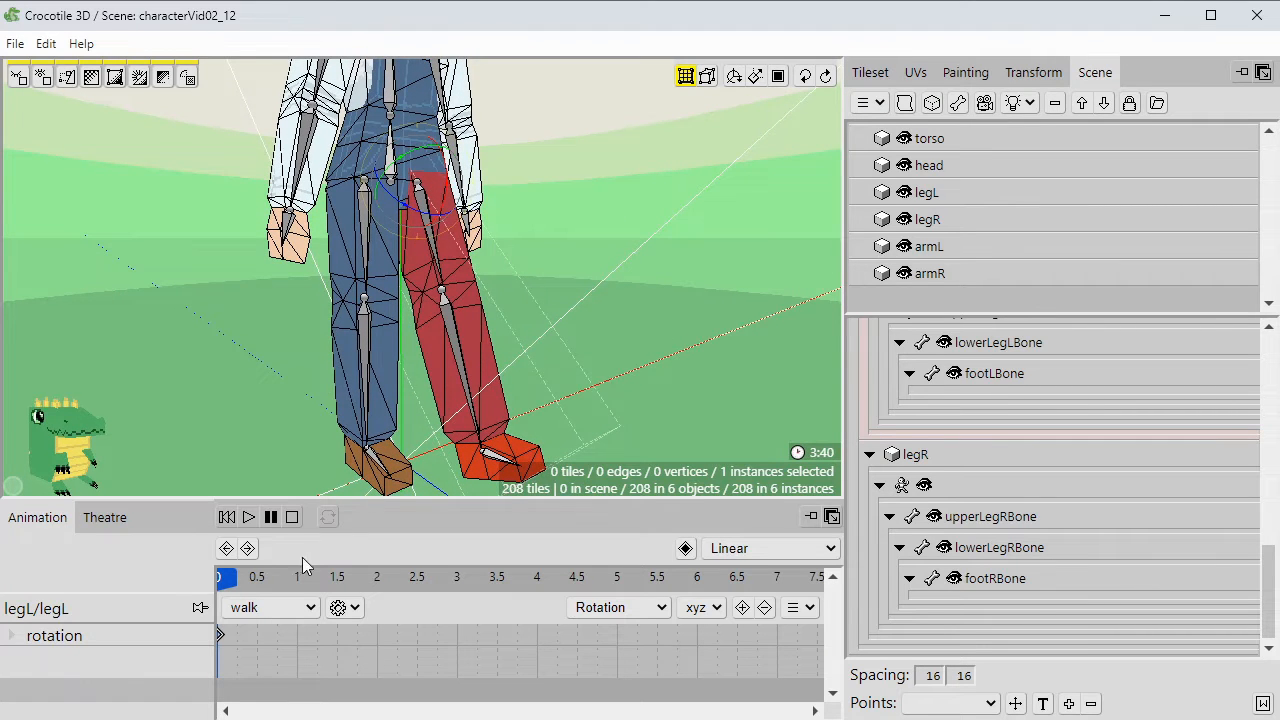
Scrub the walk timeline, return to time 0 and rotate legL partway back to reduce its forward swing.
left_click(276, 580)
left_click_drag(275, 579, 223, 588)
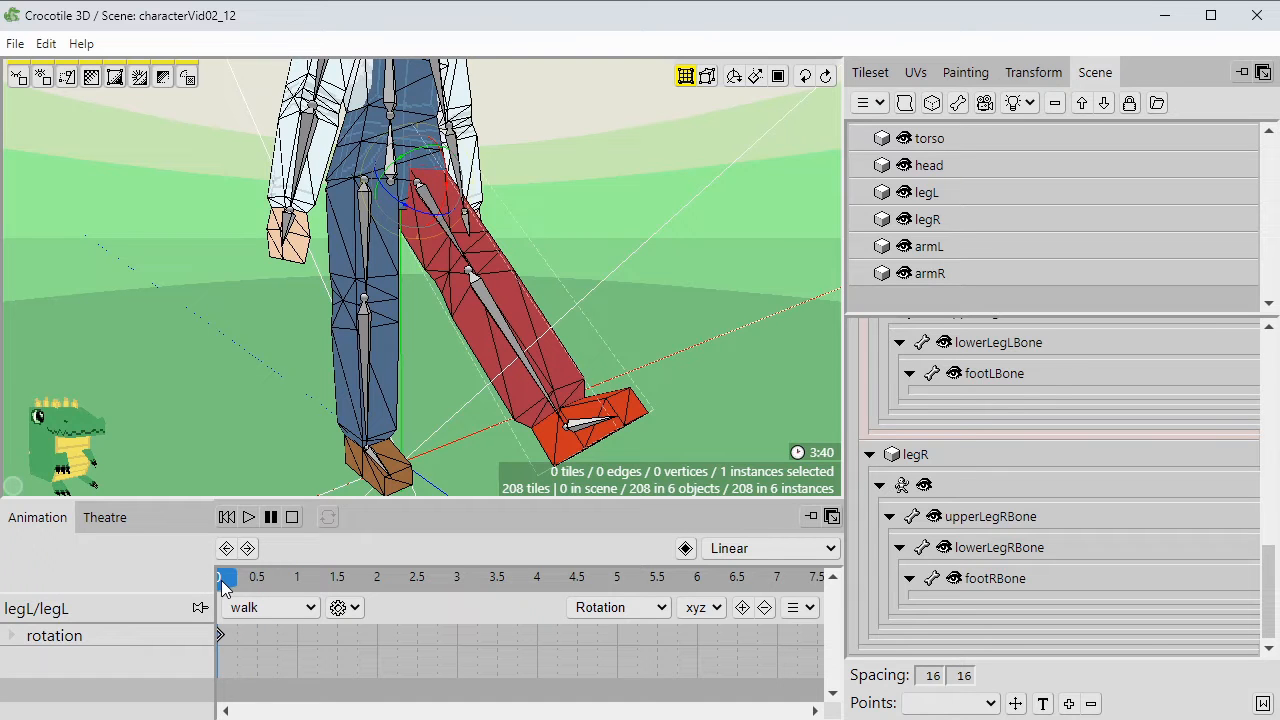
key("space")
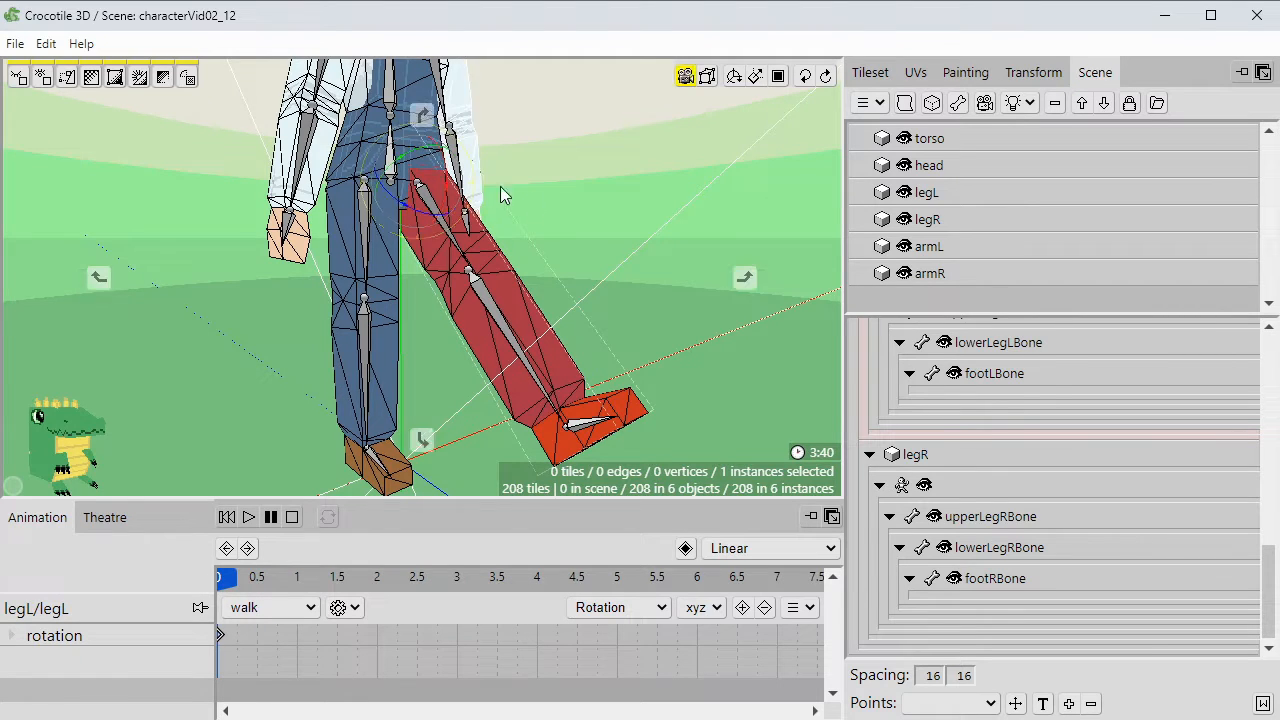
left_click_drag(500, 188, 450, 196)
key("space")
key("space")
left_click_drag(548, 246, 600, 250)
key("space")
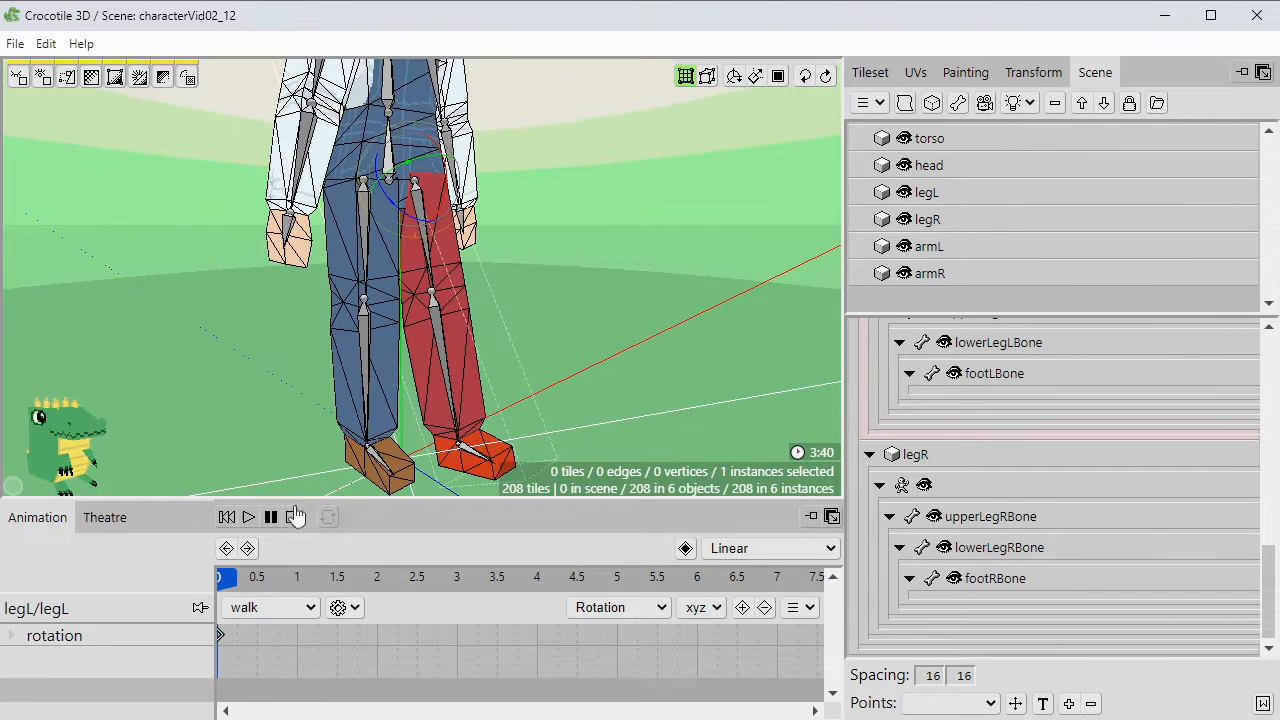
Check legL's pose at time 1 of the walk action, and set the current time to 0.5 for its next pose.
left_click_drag(220, 579, 297, 588)
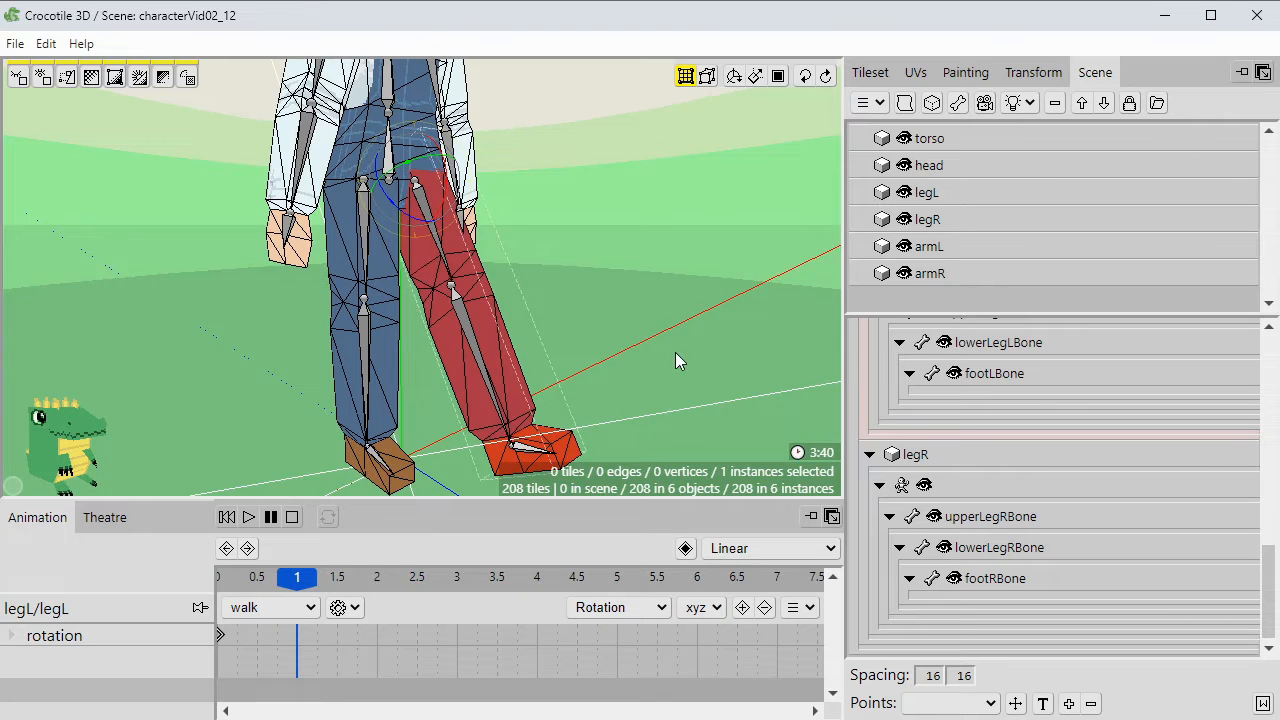
key("space")
left_click_drag(675, 352, 606, 396)
key("space")
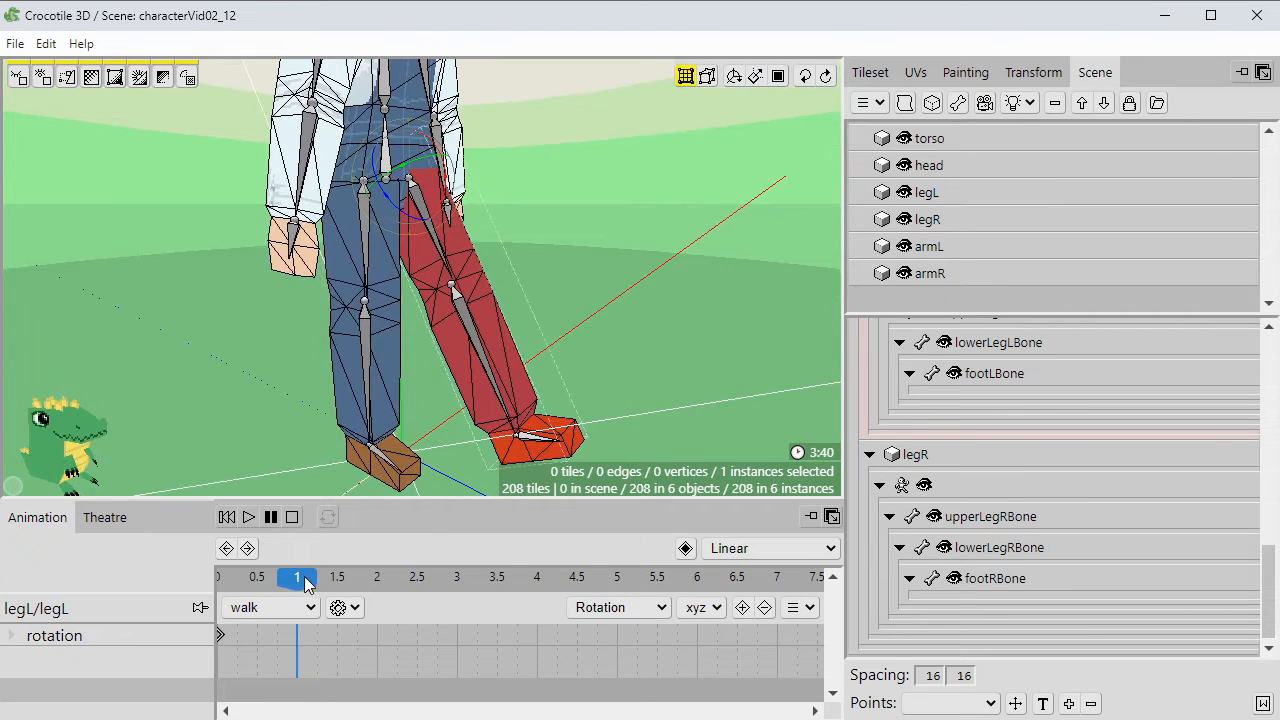
left_click_drag(306, 585, 257, 588)
key("space")
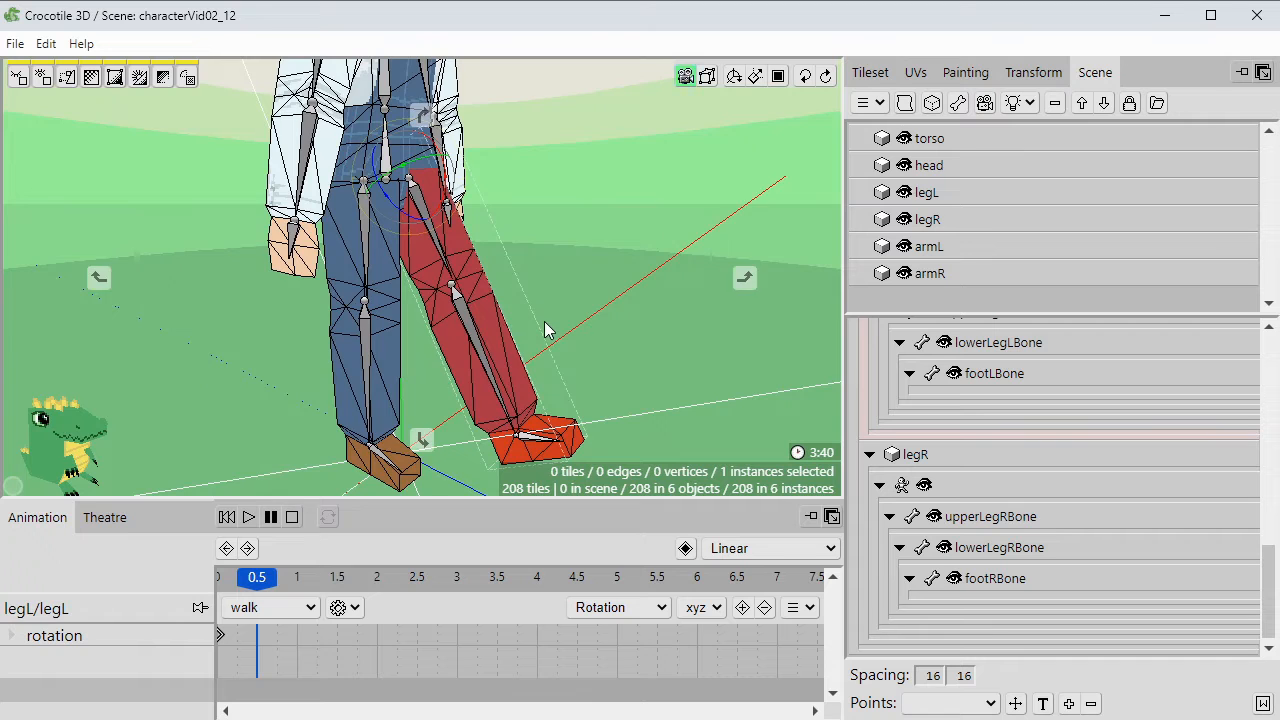
left_click_drag(544, 322, 480, 240)
key("space")
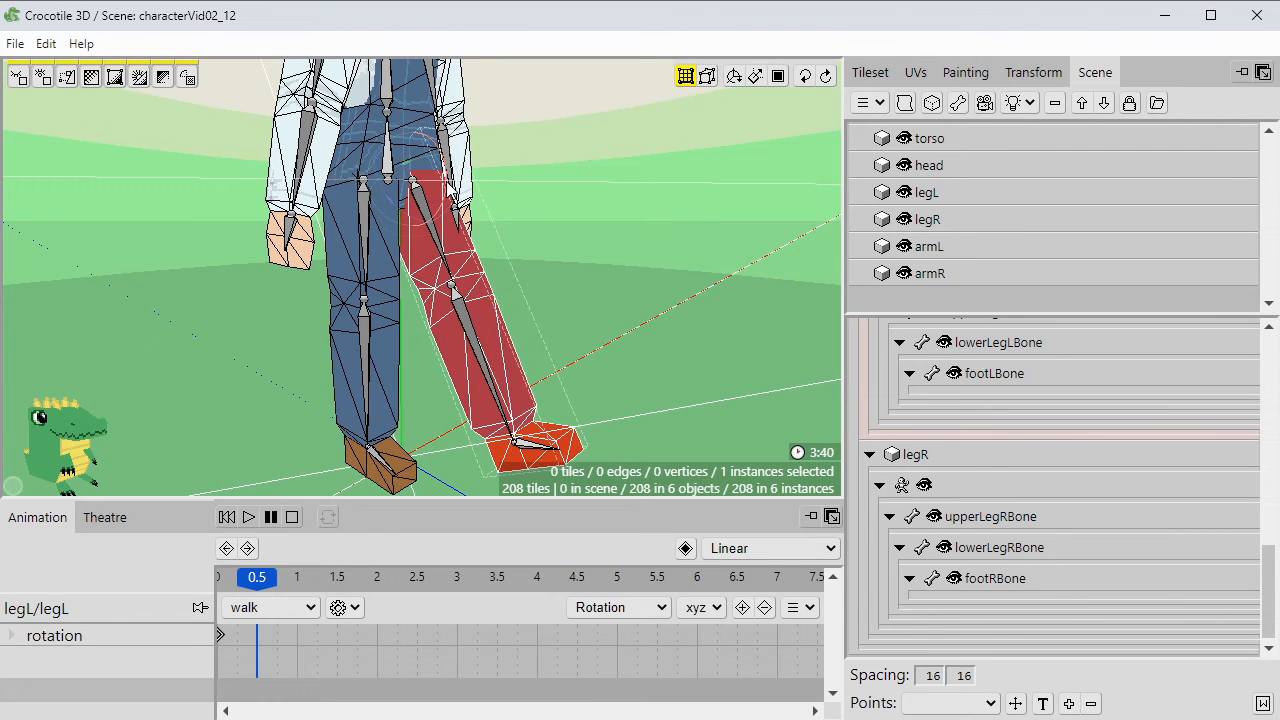
In the walk animation, key the legL rotation straight down at 0.5 and swung backward at 1.
left_click_drag(448, 190, 434, 208)
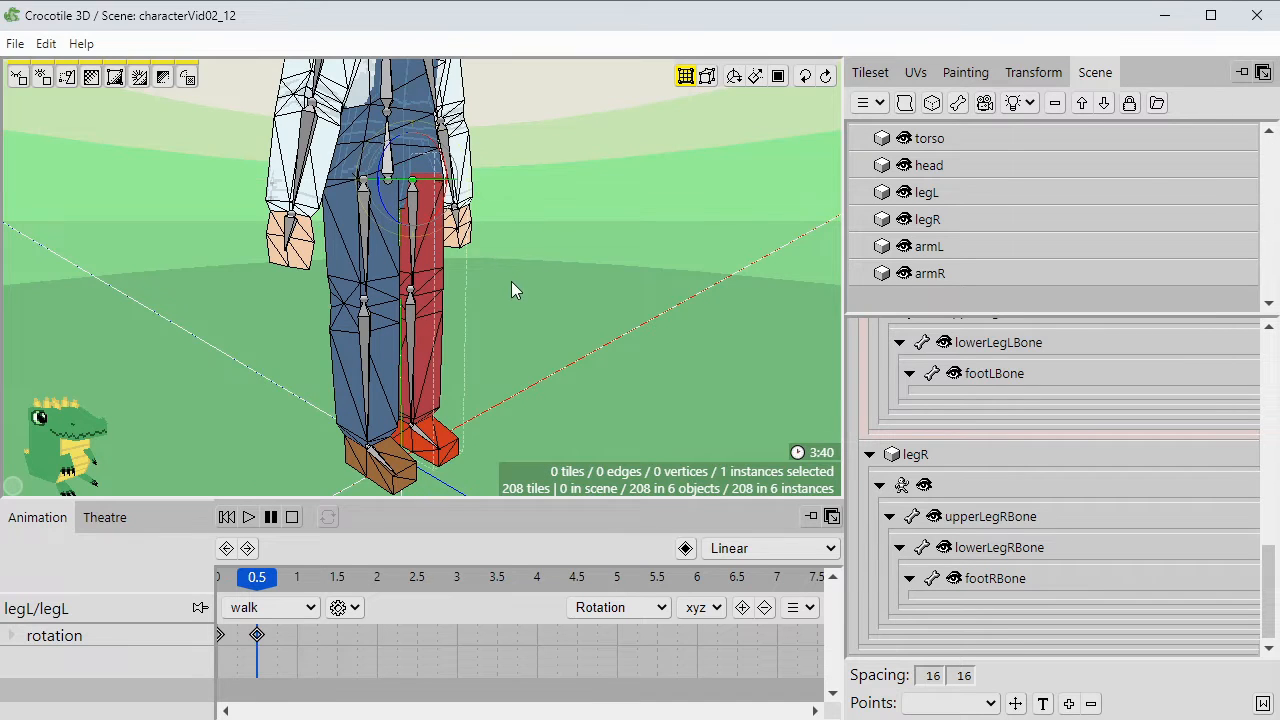
left_click_drag(258, 577, 290, 585)
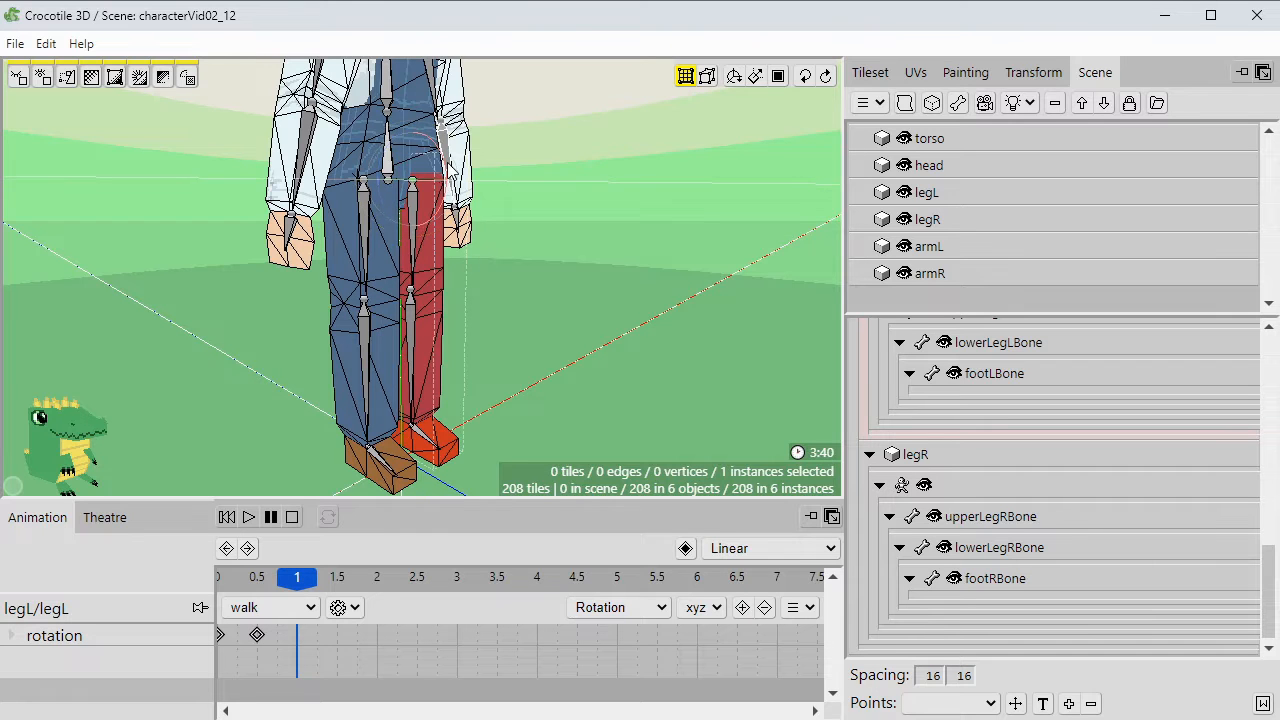
left_click_drag(446, 170, 470, 216)
key("space")
left_click_drag(640, 322, 536, 331)
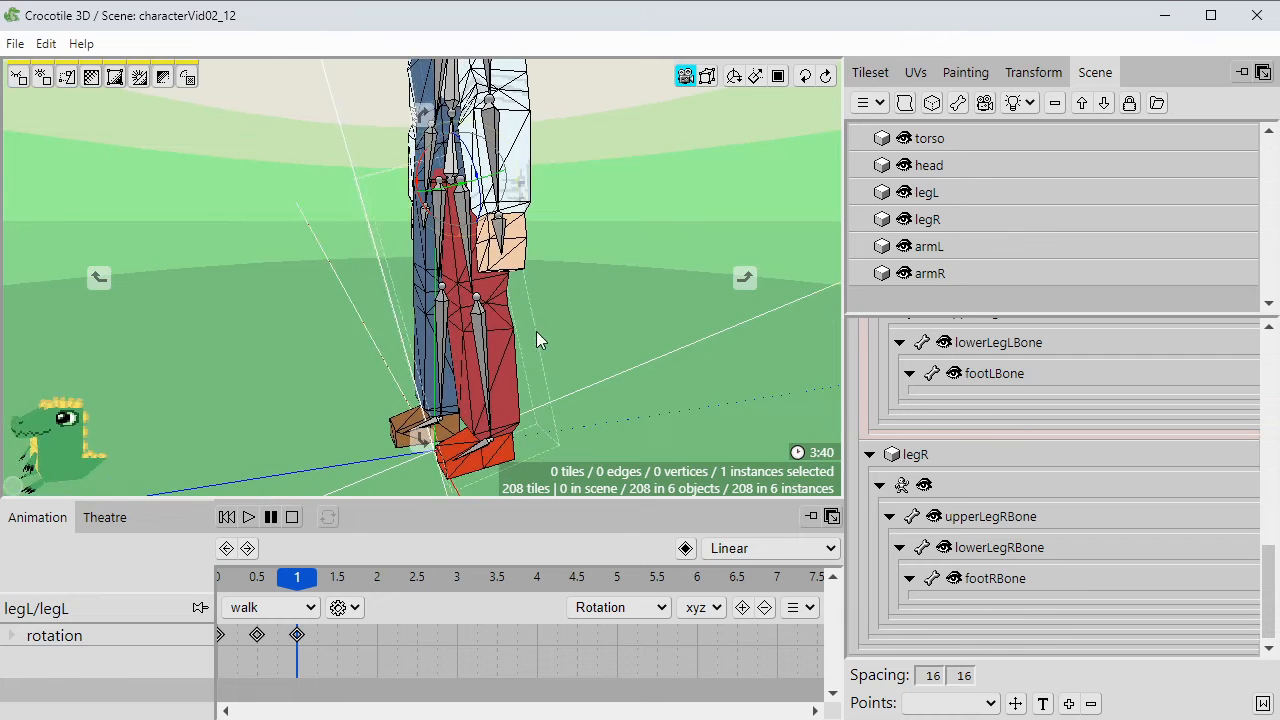
key("space")
Play the leg swing from the start several times, pause it, and check the pose at 1 from the front.
left_click_drag(307, 588, 218, 590)
left_click(250, 518)
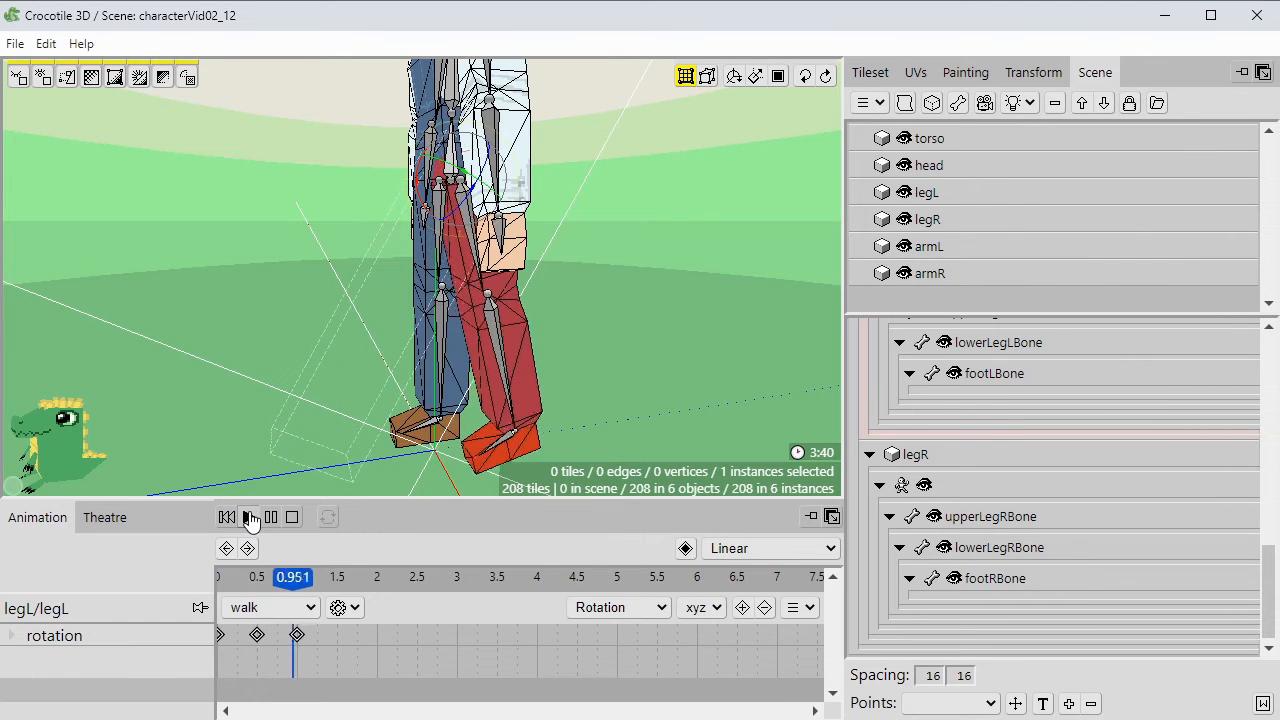
left_click(228, 516)
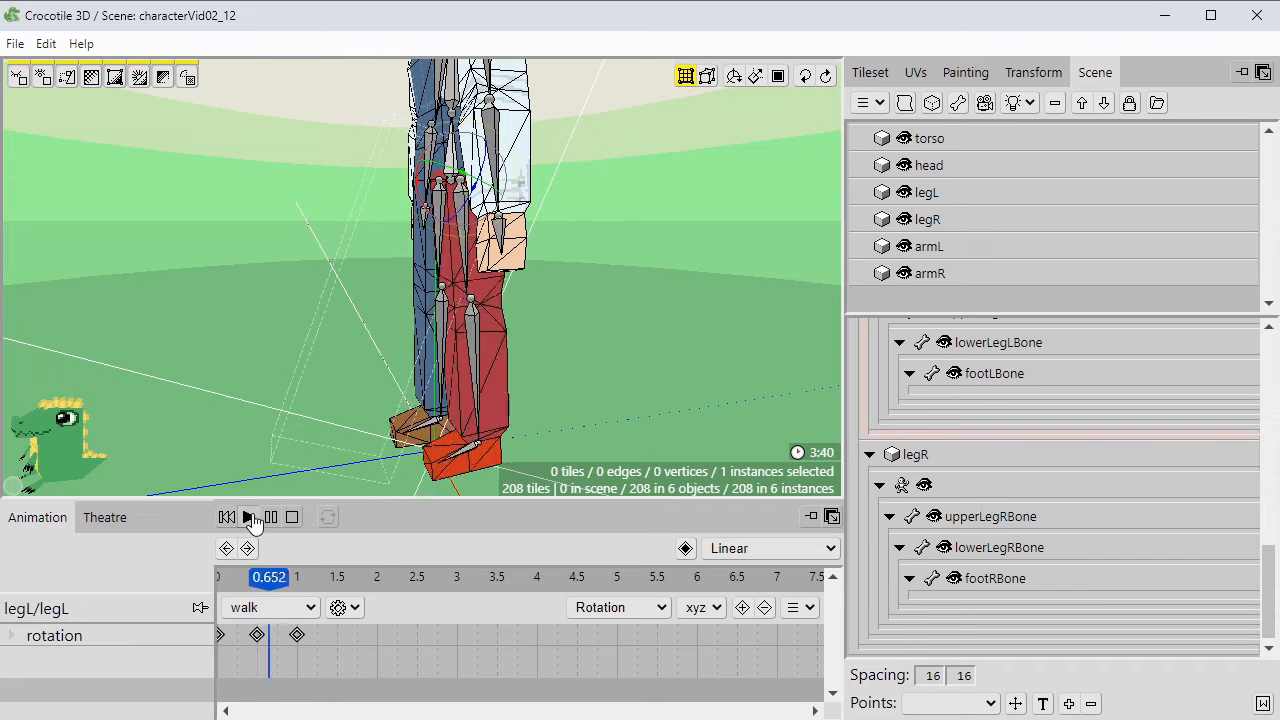
left_click(228, 517)
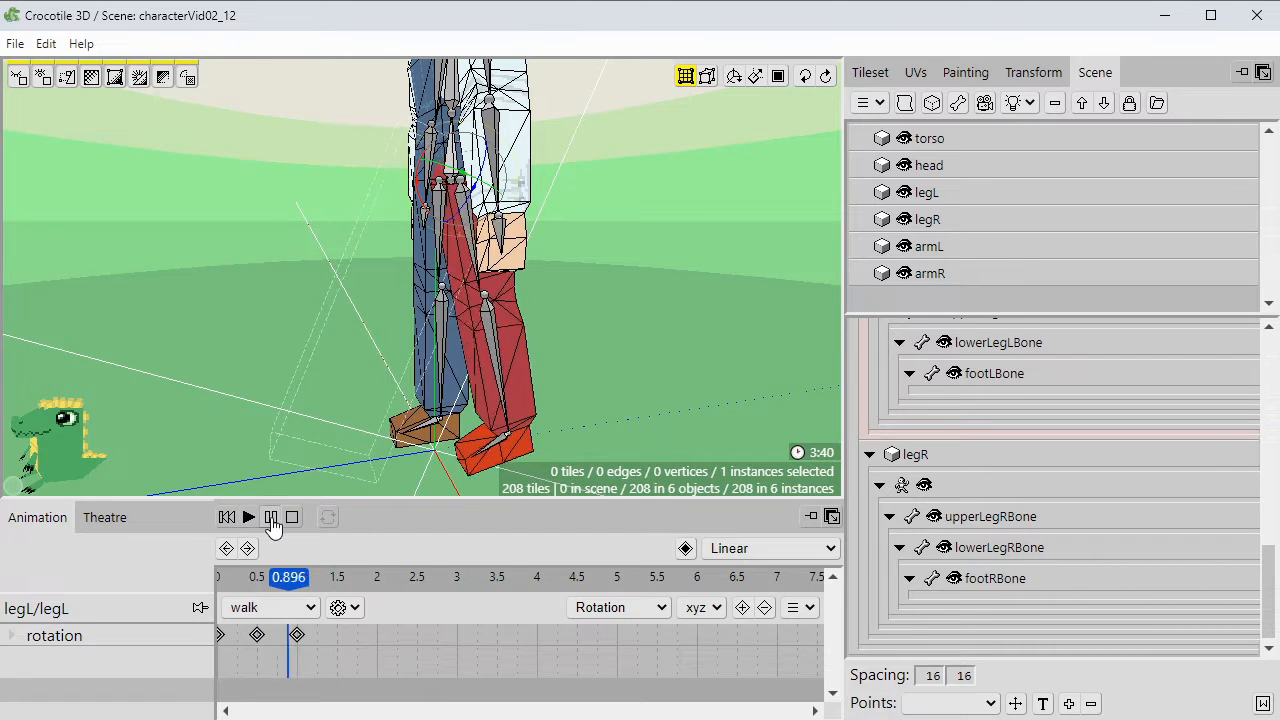
left_click(270, 517)
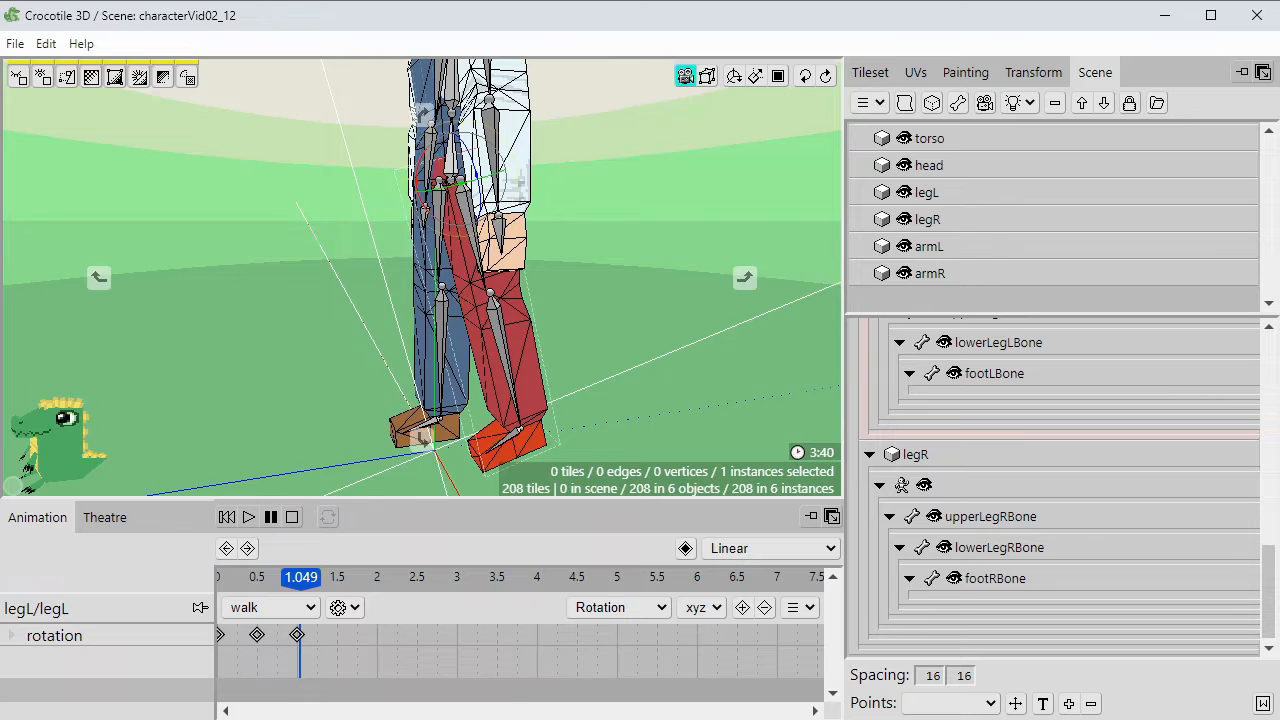
middle_click_drag(343, 436, 420, 440)
mouse_move(295, 579)
left_mouse_down()
mouse_move(196, 581)
mouse_move(296, 588)
left_mouse_up()
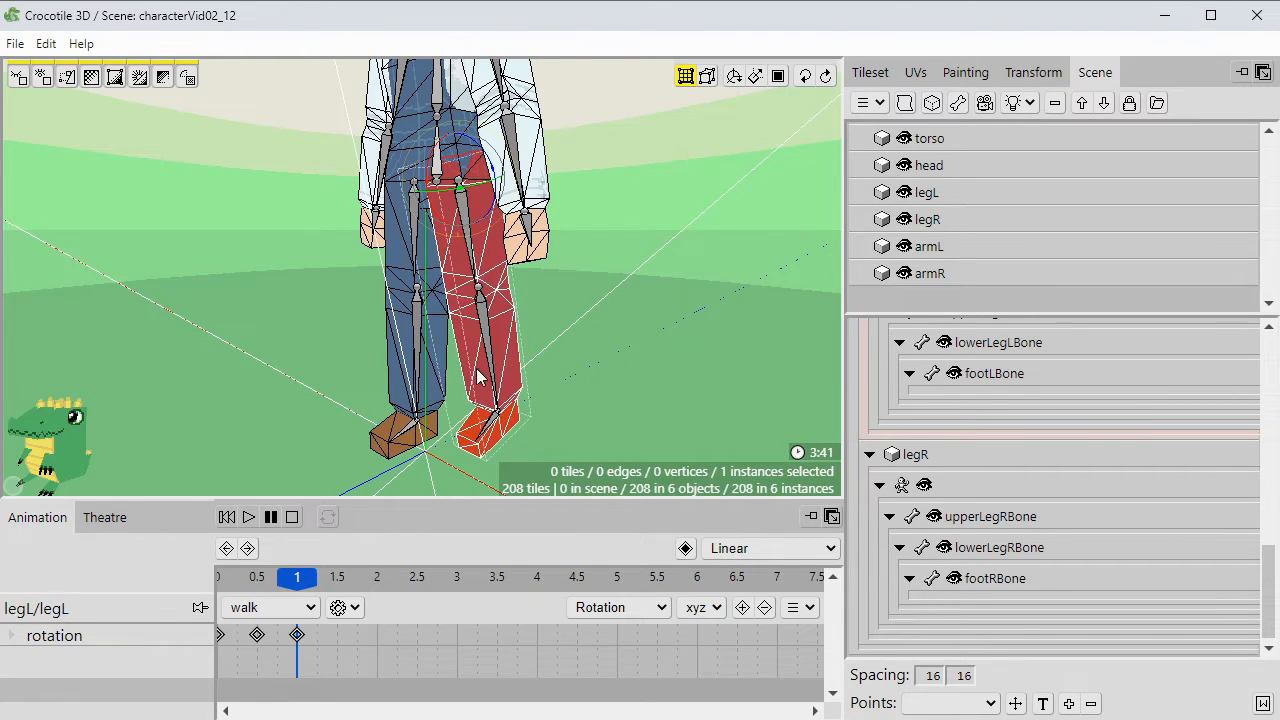
Deselect the leg, select lowerLegLBone, and add a rotation keyframe for it at time 0.
left_click_drag(298, 578, 218, 578)
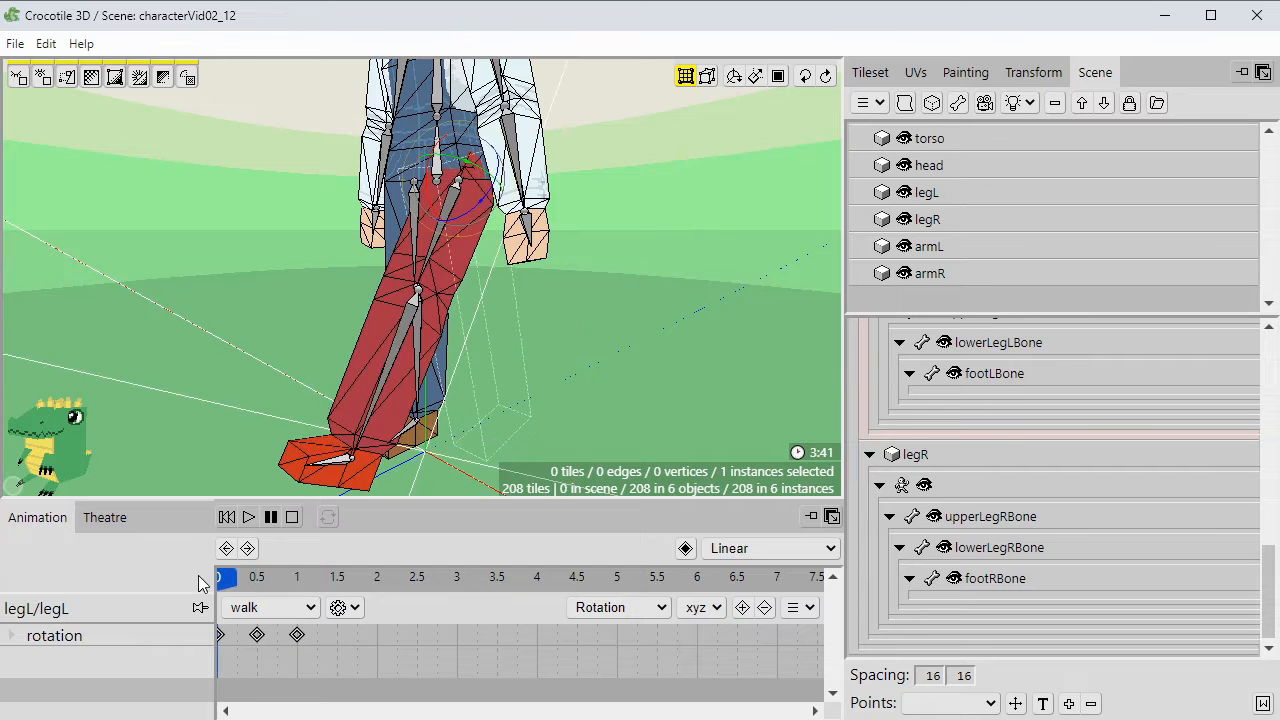
key("space")
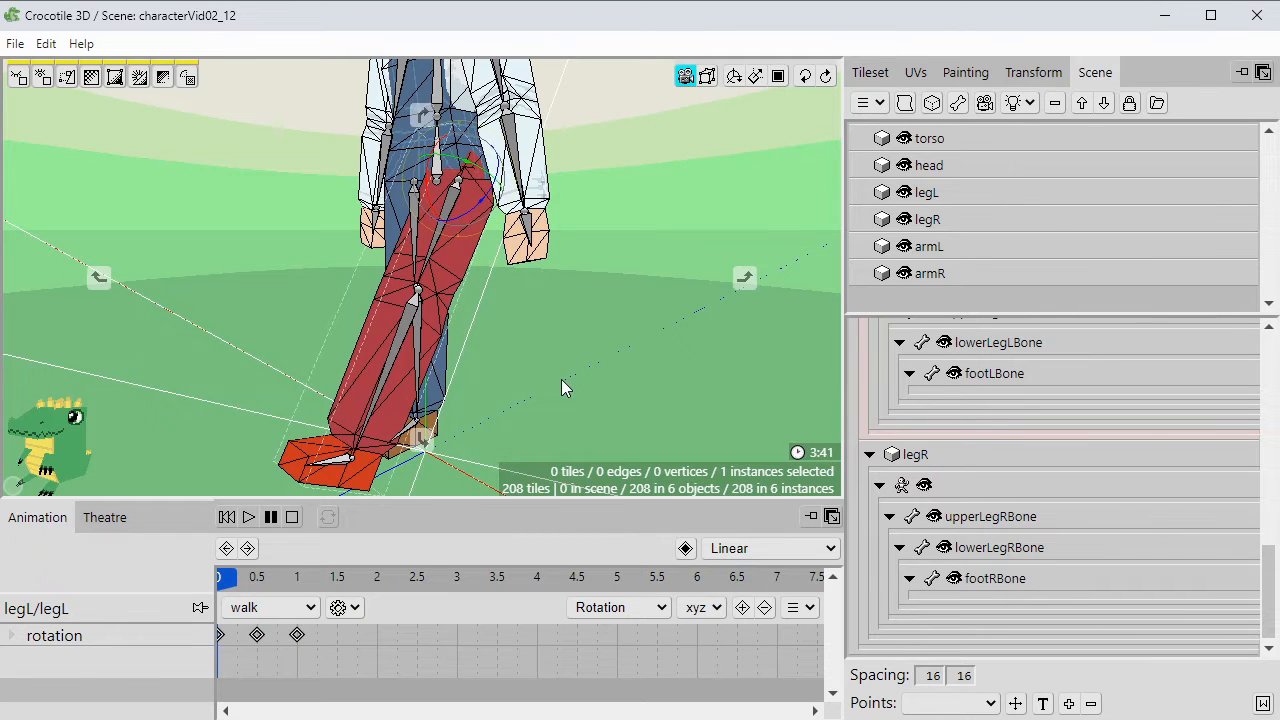
key("Escape")
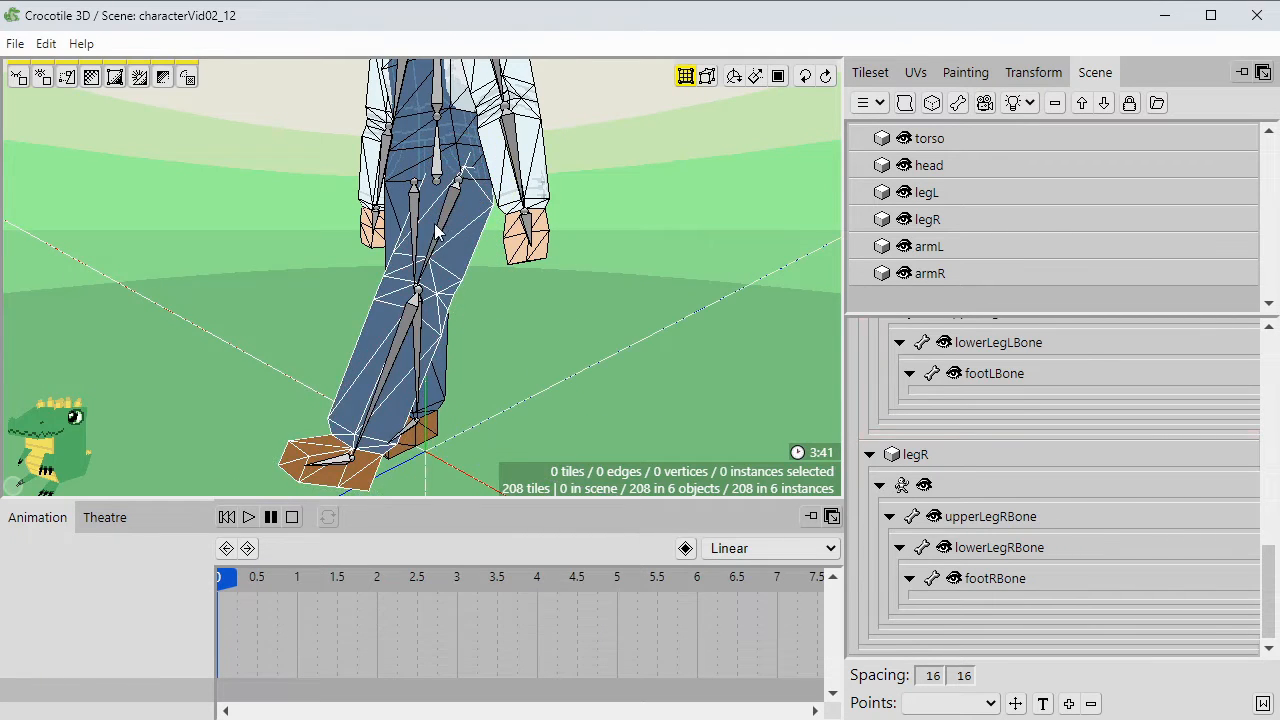
left_click(414, 318)
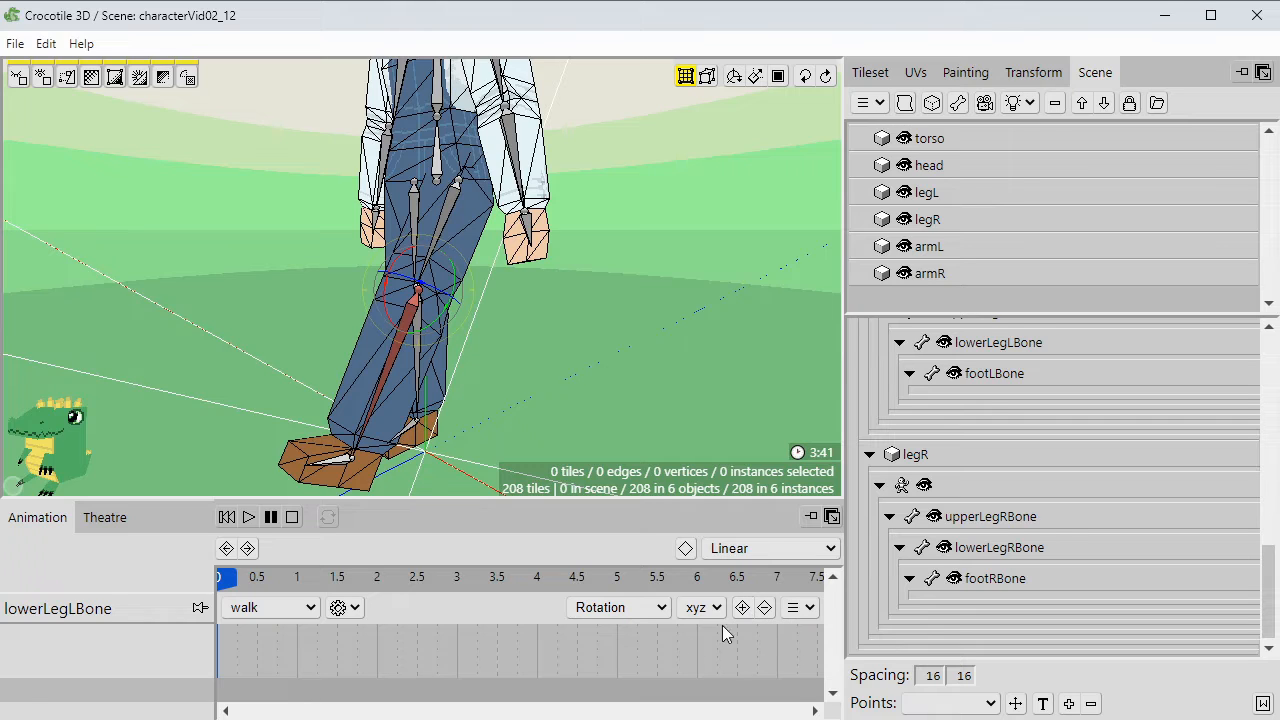
left_click(743, 610)
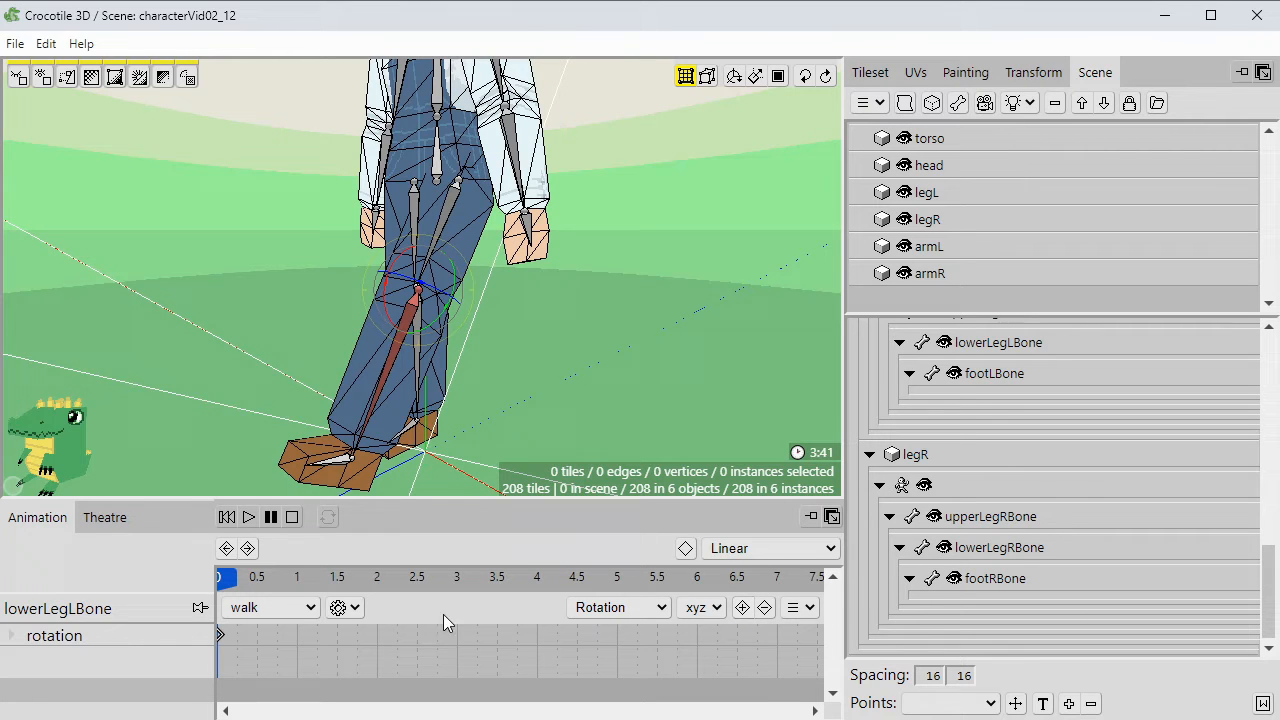
Add lowerLegLBone rotation keyframes at 0.5 and 1, and key it bent slightly backward at 1.5.
left_click(260, 580)
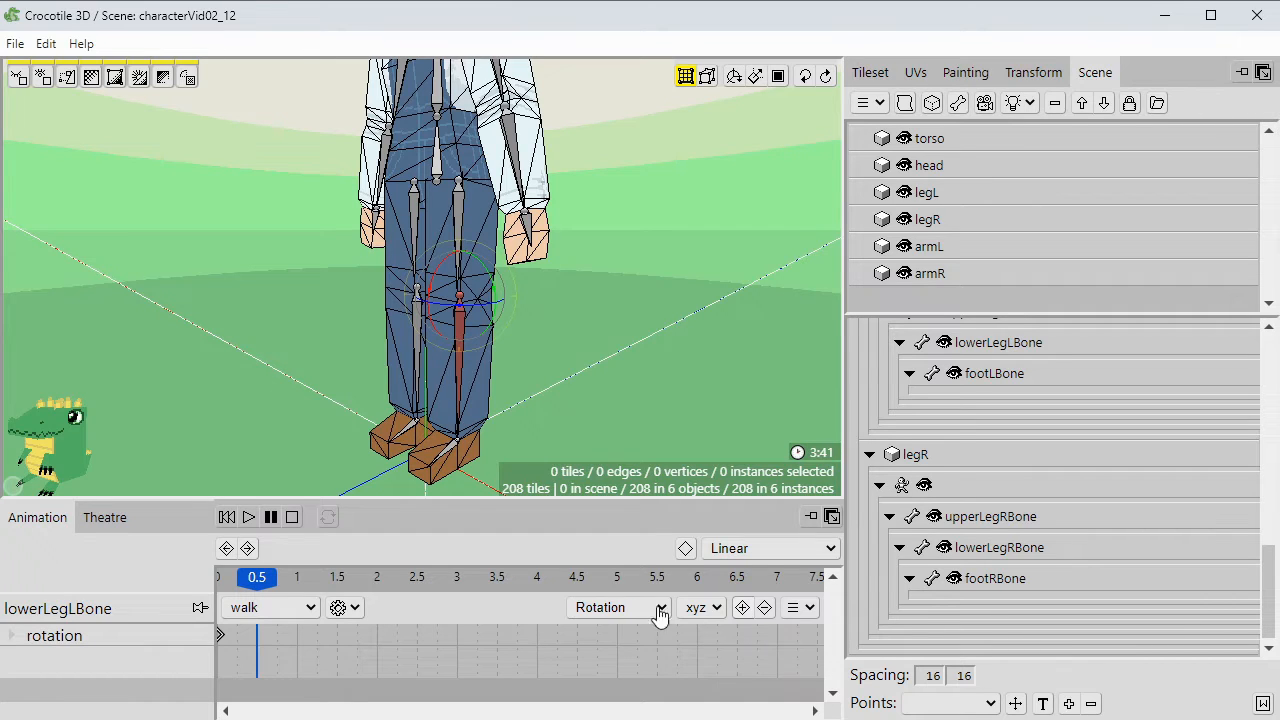
left_click(742, 609)
left_click(298, 579)
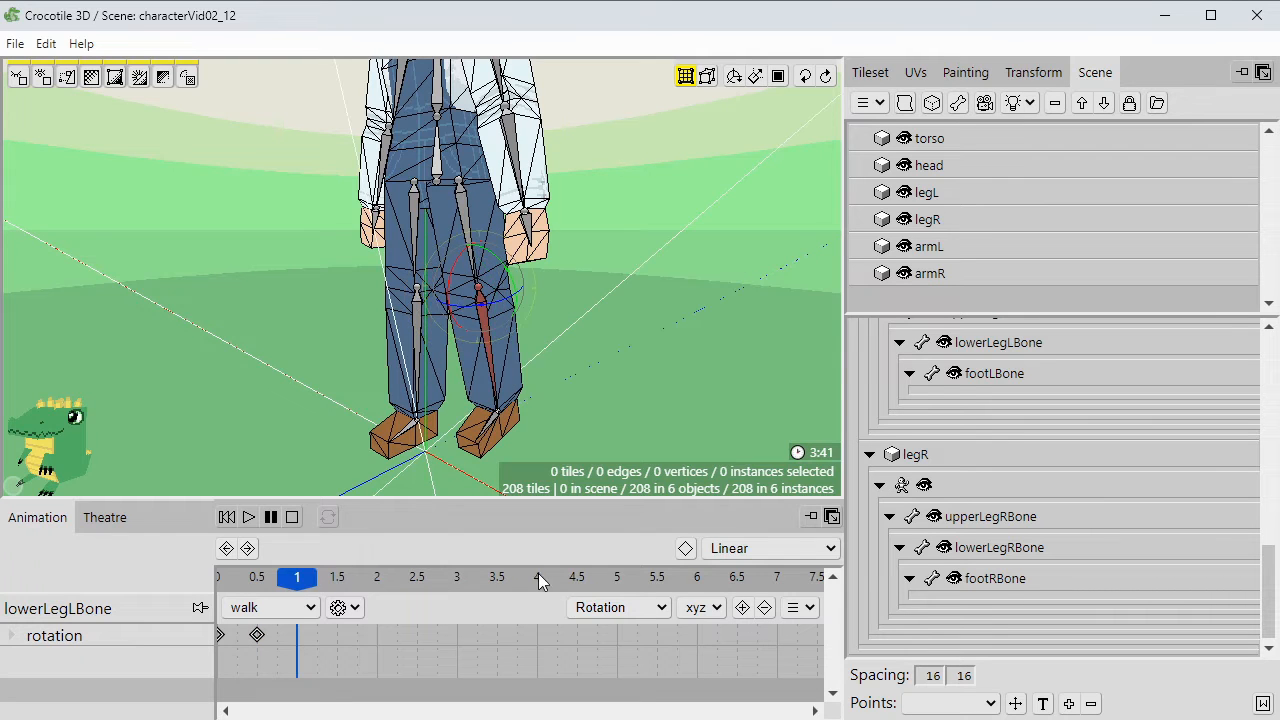
left_click(743, 609)
left_click(337, 577)
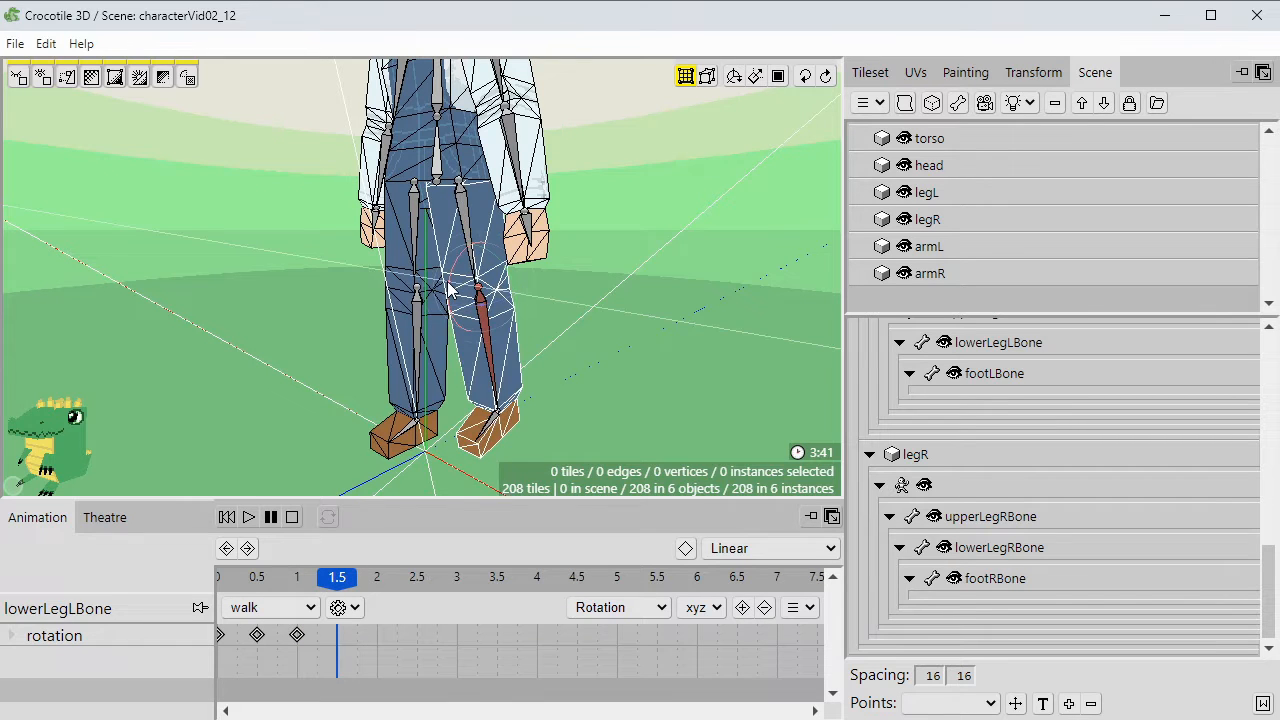
left_click_drag(449, 291, 451, 296)
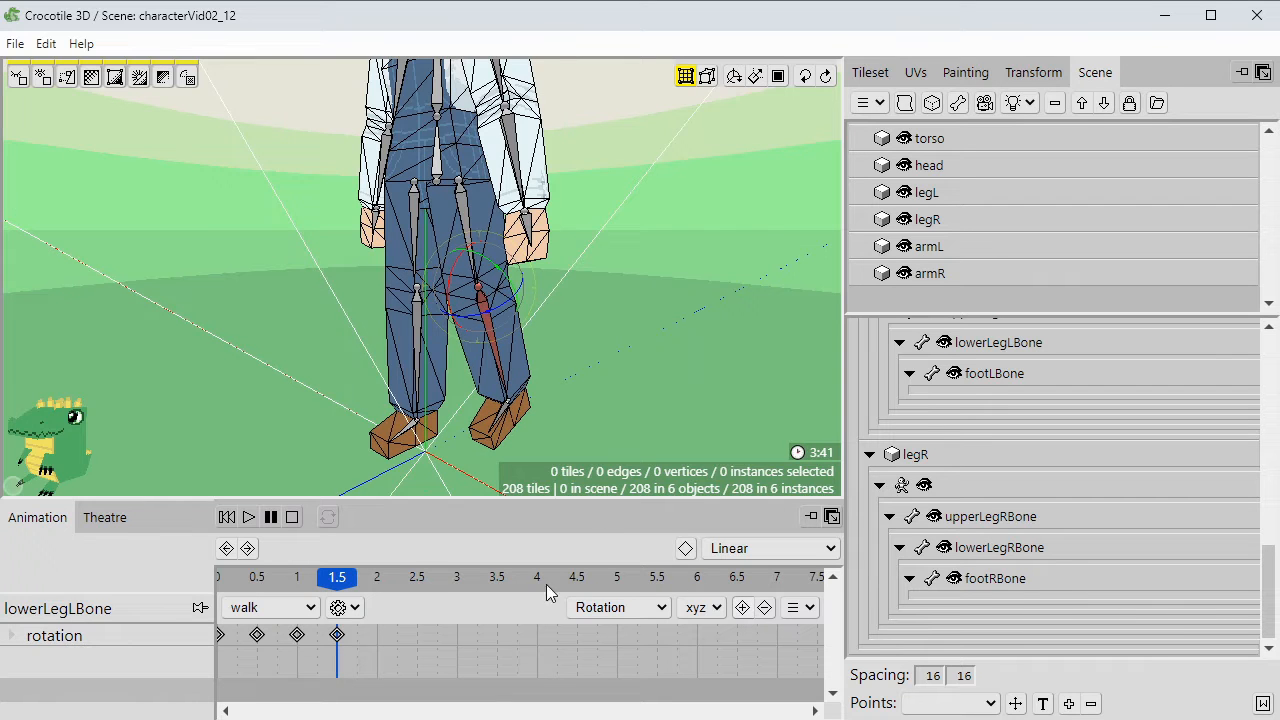
Replay the walk animation from the start repeatedly to examine the knee bend from a more sideways angle, and pause it.
left_click(226, 517)
left_click(248, 517)
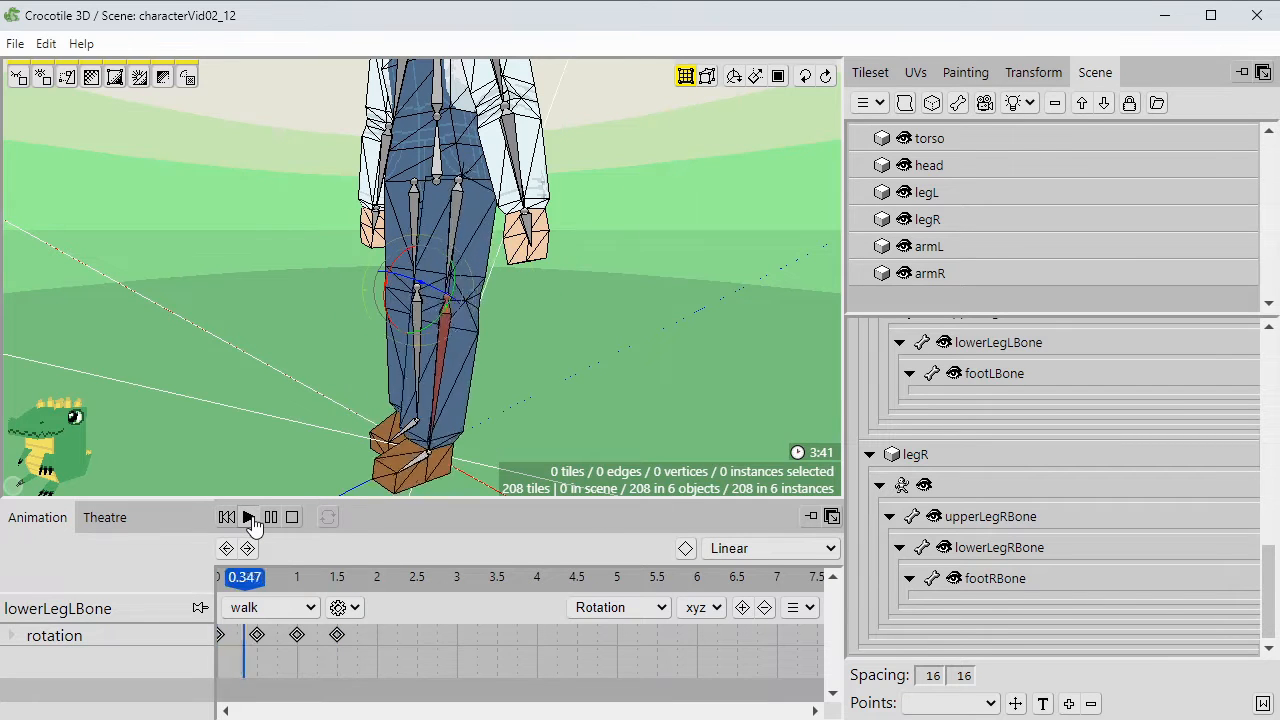
key("space")
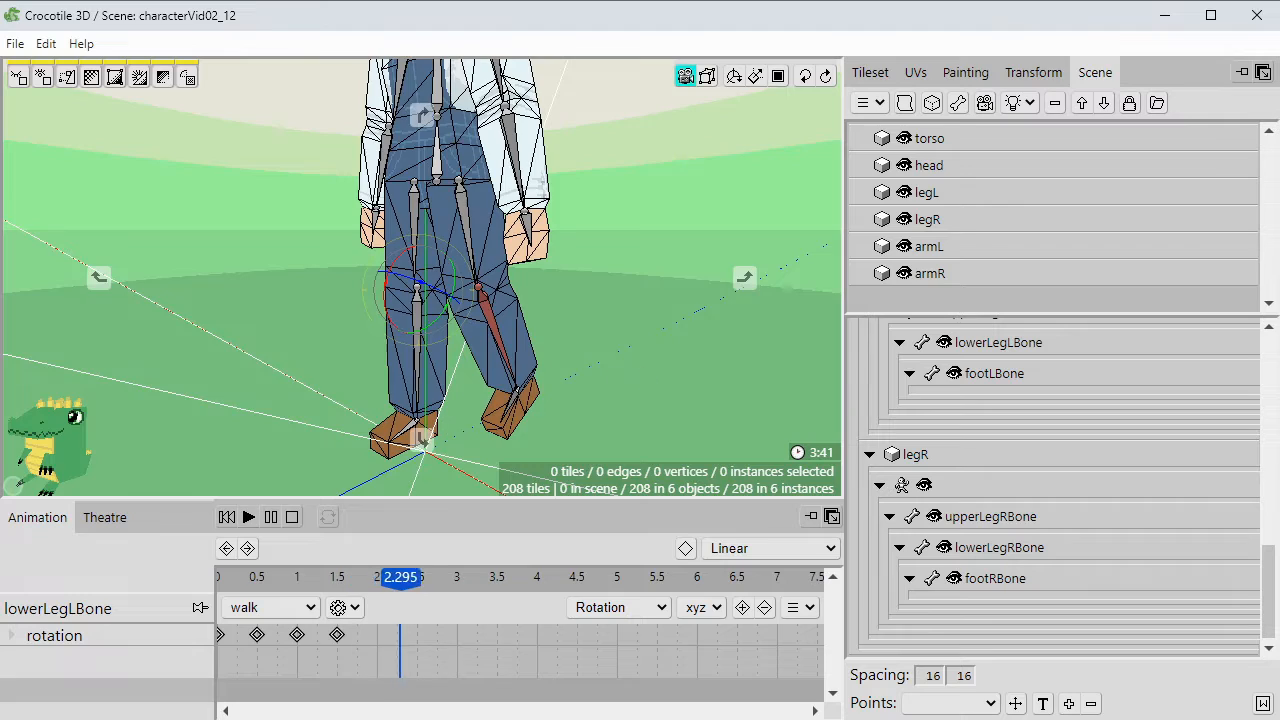
left_click_drag(672, 374, 642, 372)
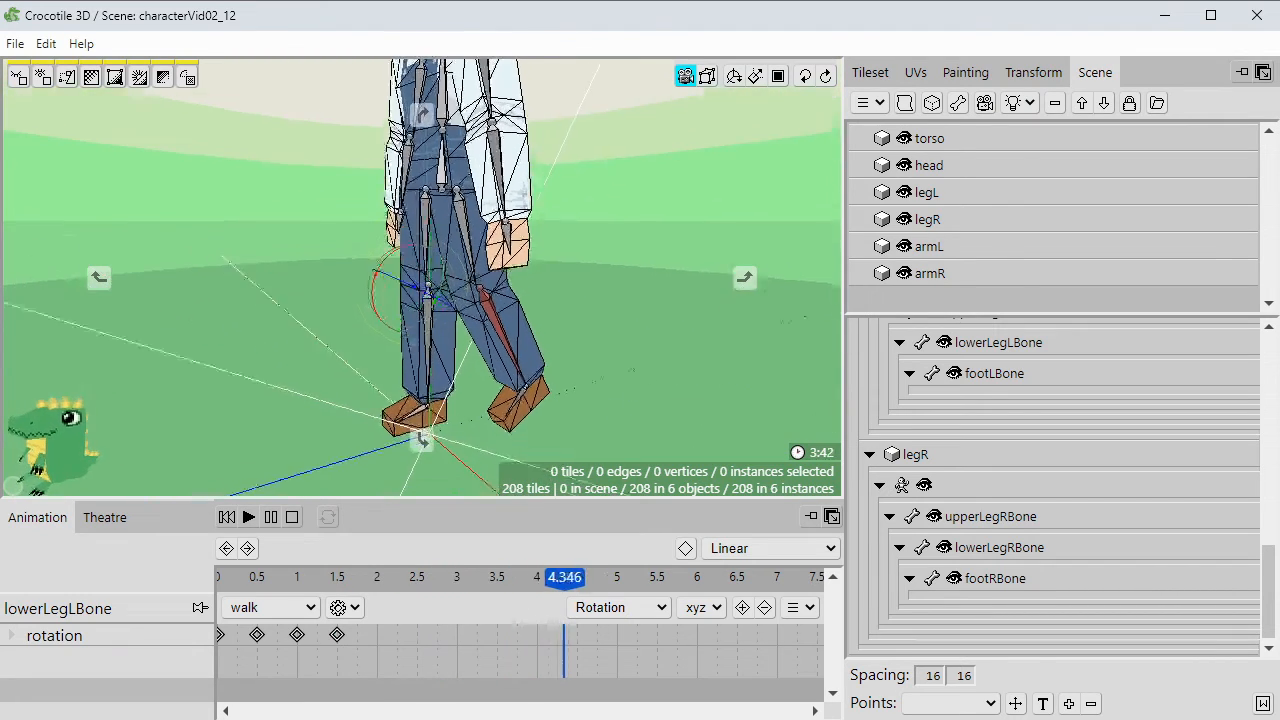
left_click(270, 517)
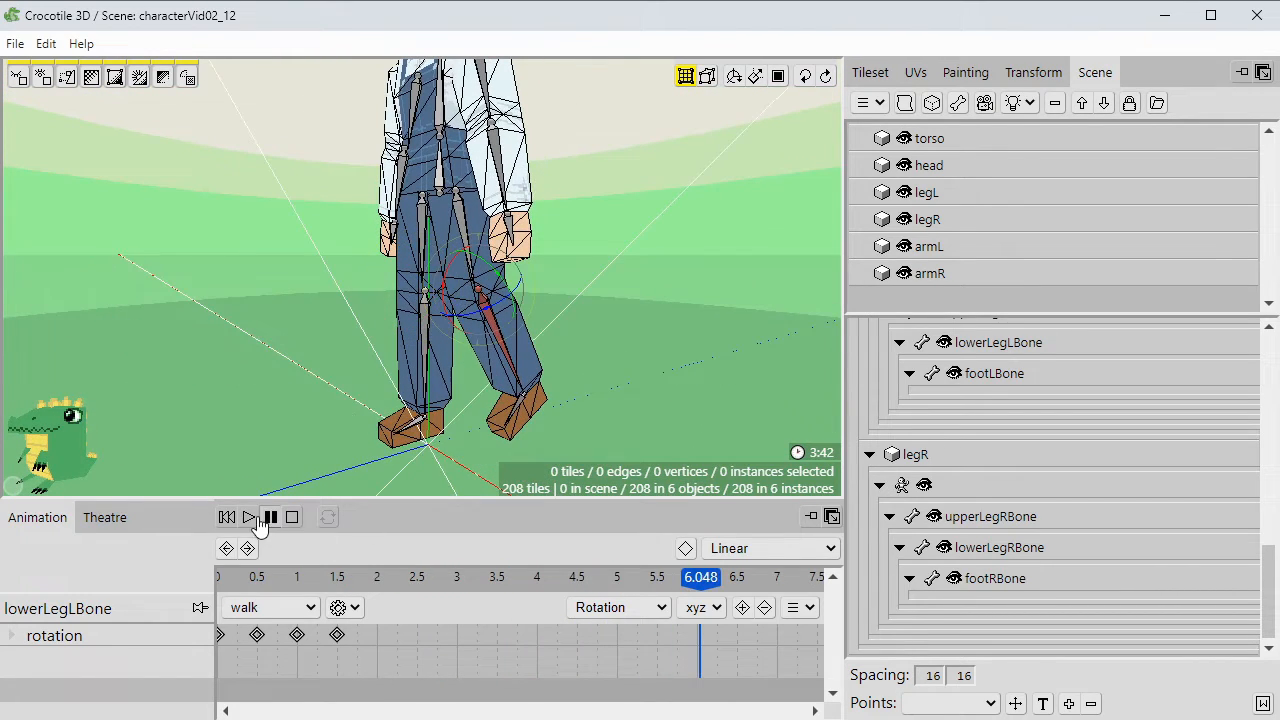
left_click(228, 517)
left_click(248, 517)
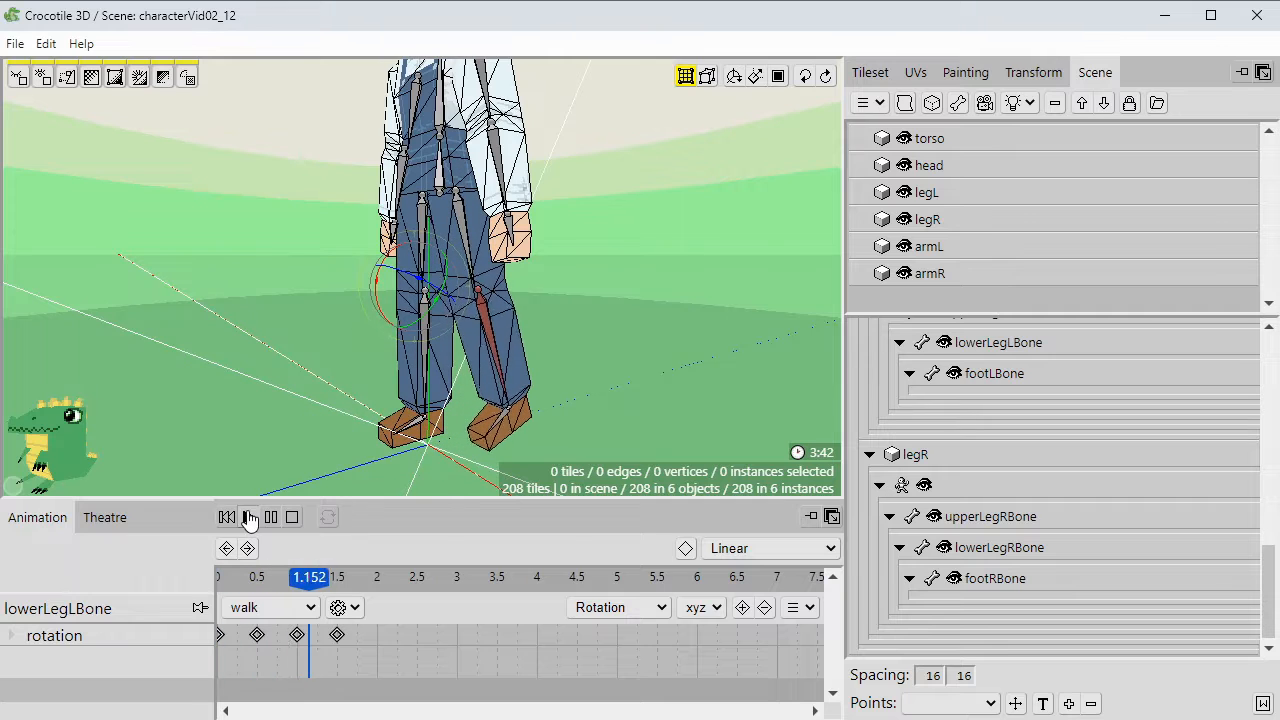
left_click(228, 517)
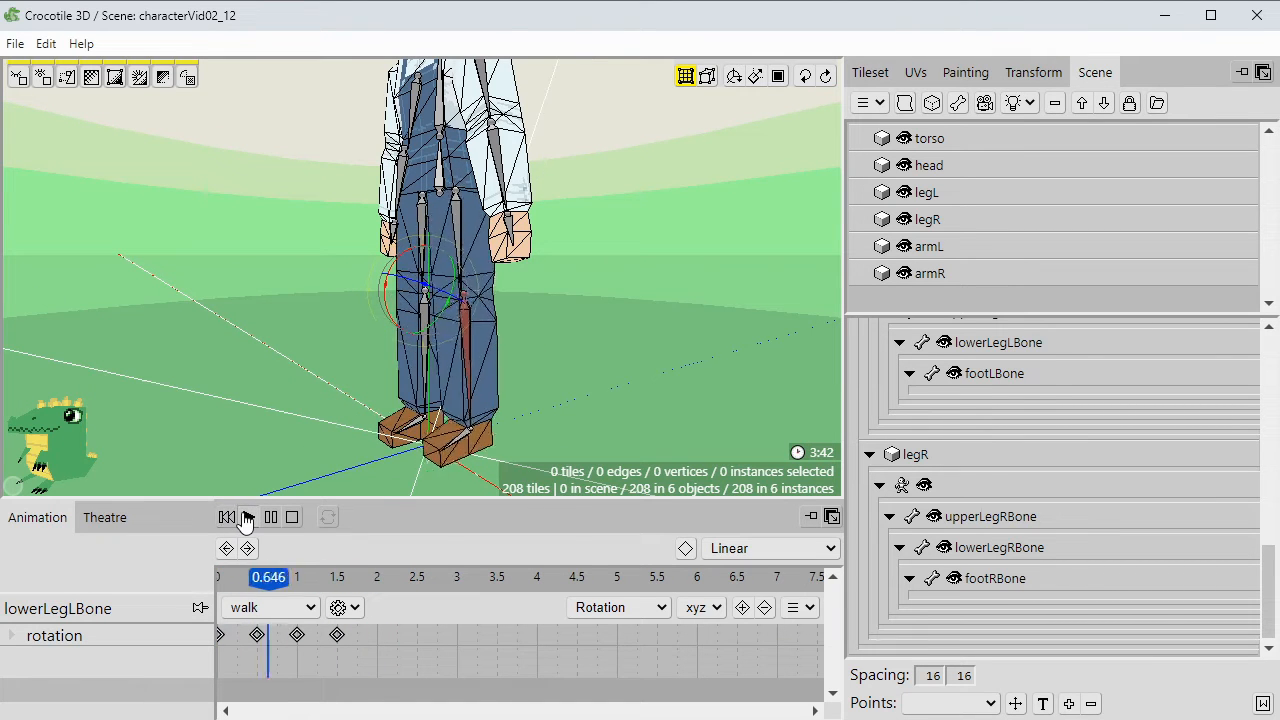
left_click(228, 517)
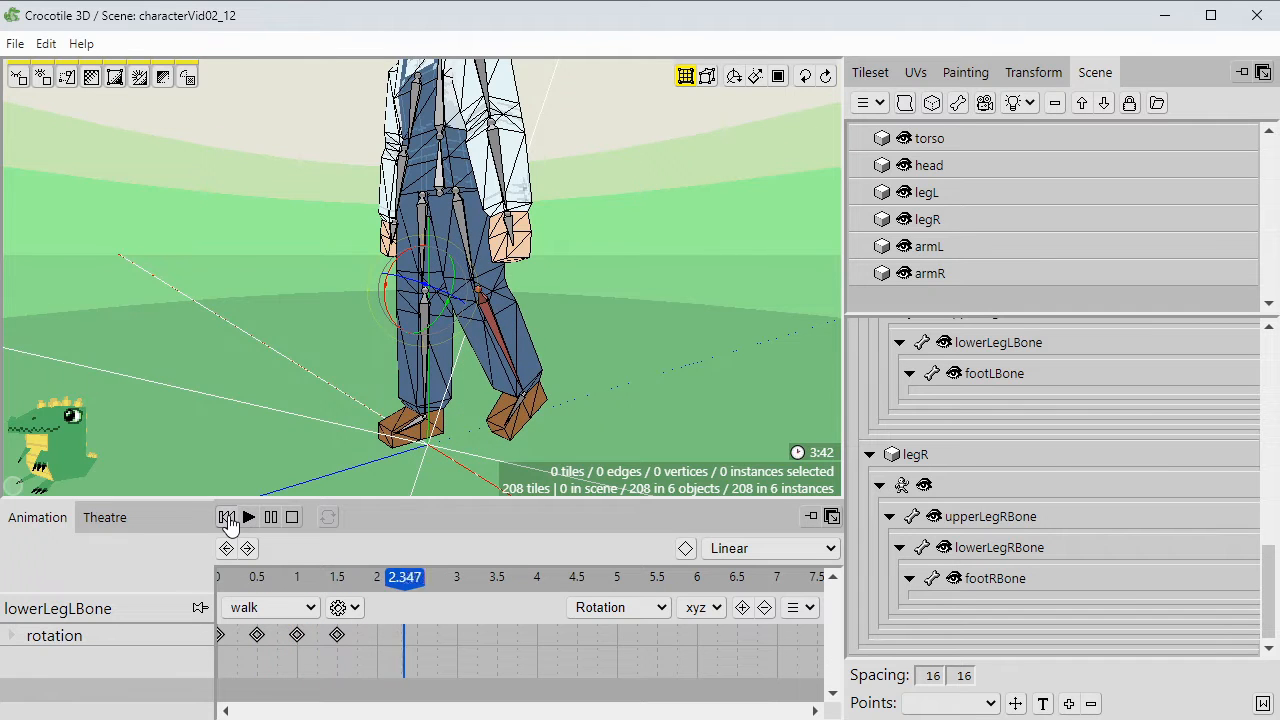
left_click(228, 517)
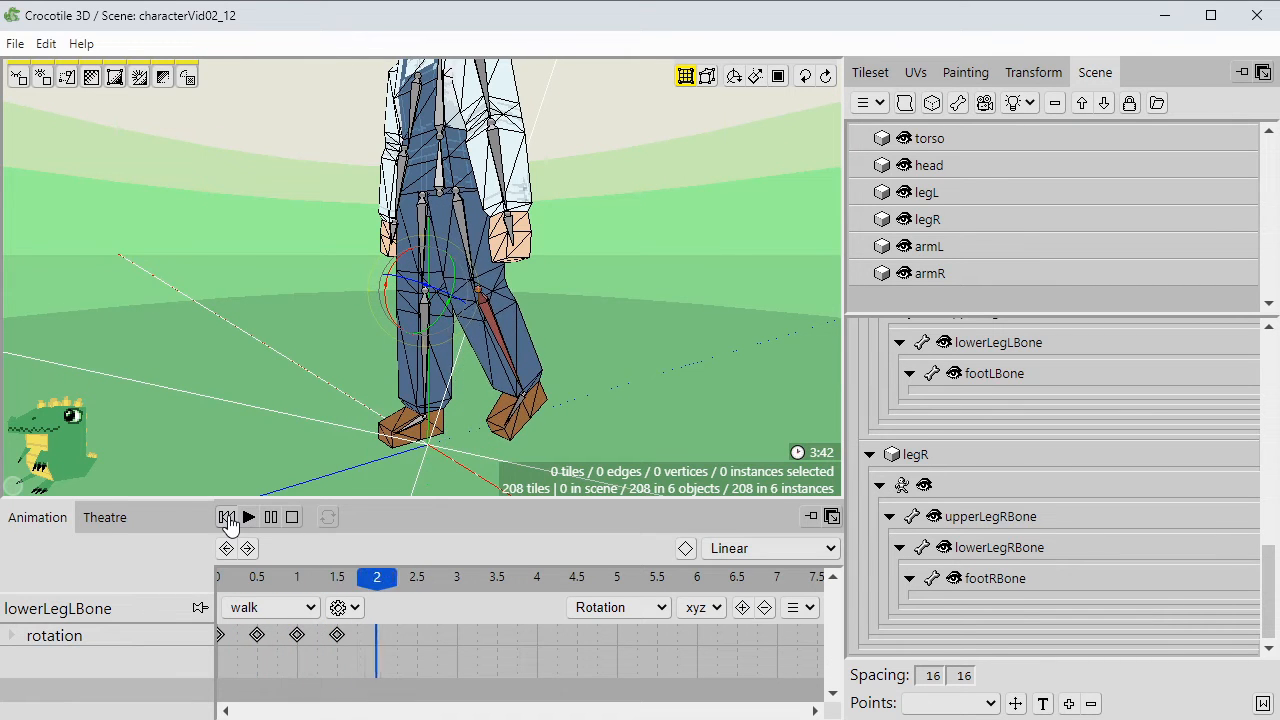
left_click(228, 517)
left_click(228, 517)
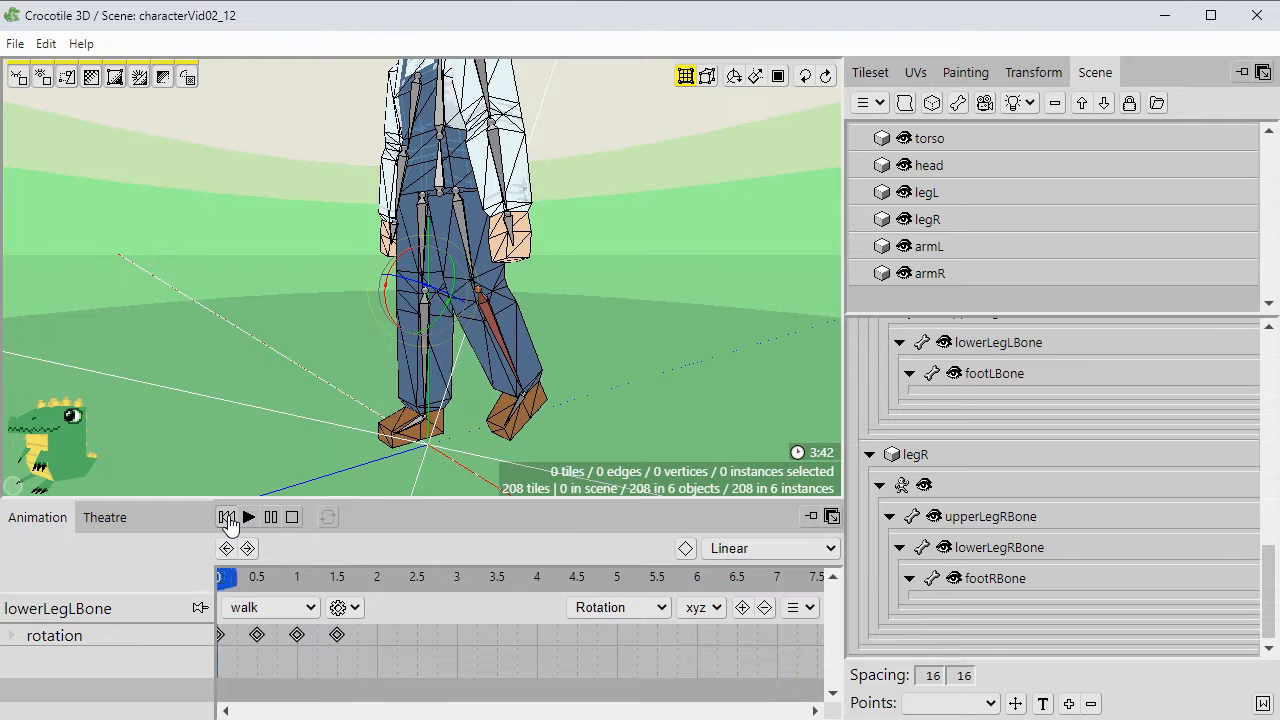
left_click(228, 517)
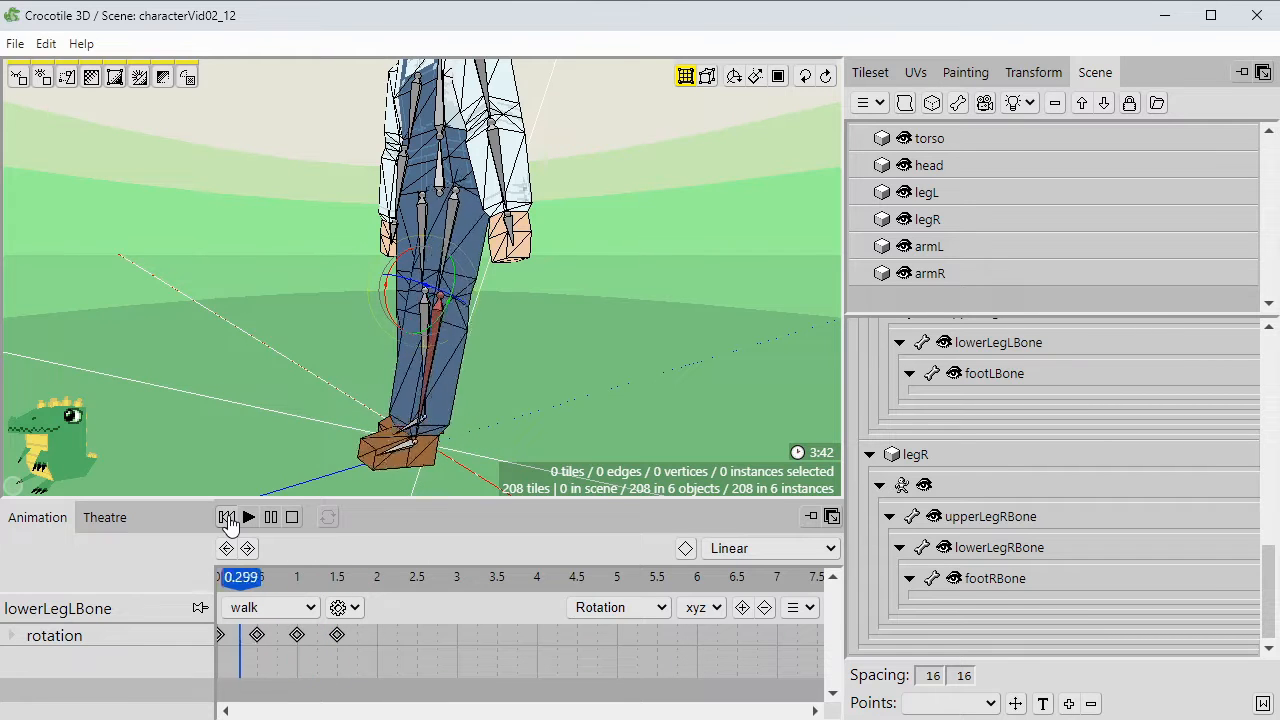
left_click(228, 517)
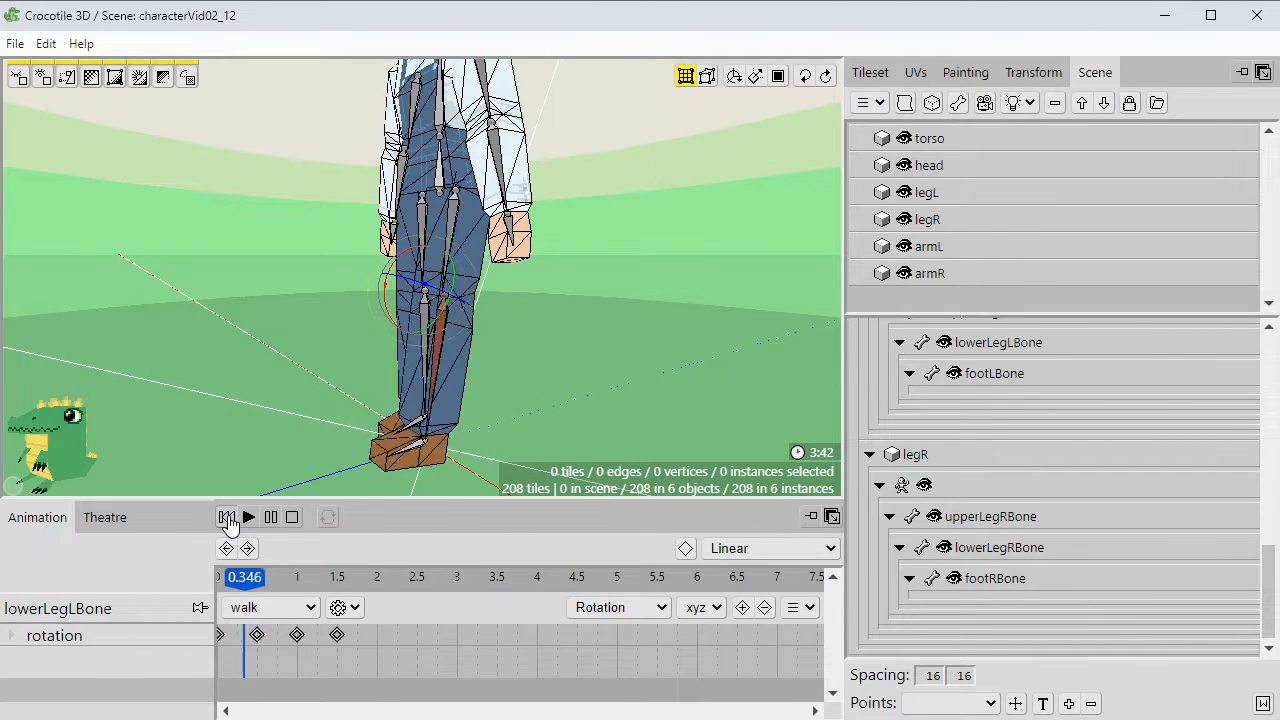
left_click(228, 517)
left_click(270, 517)
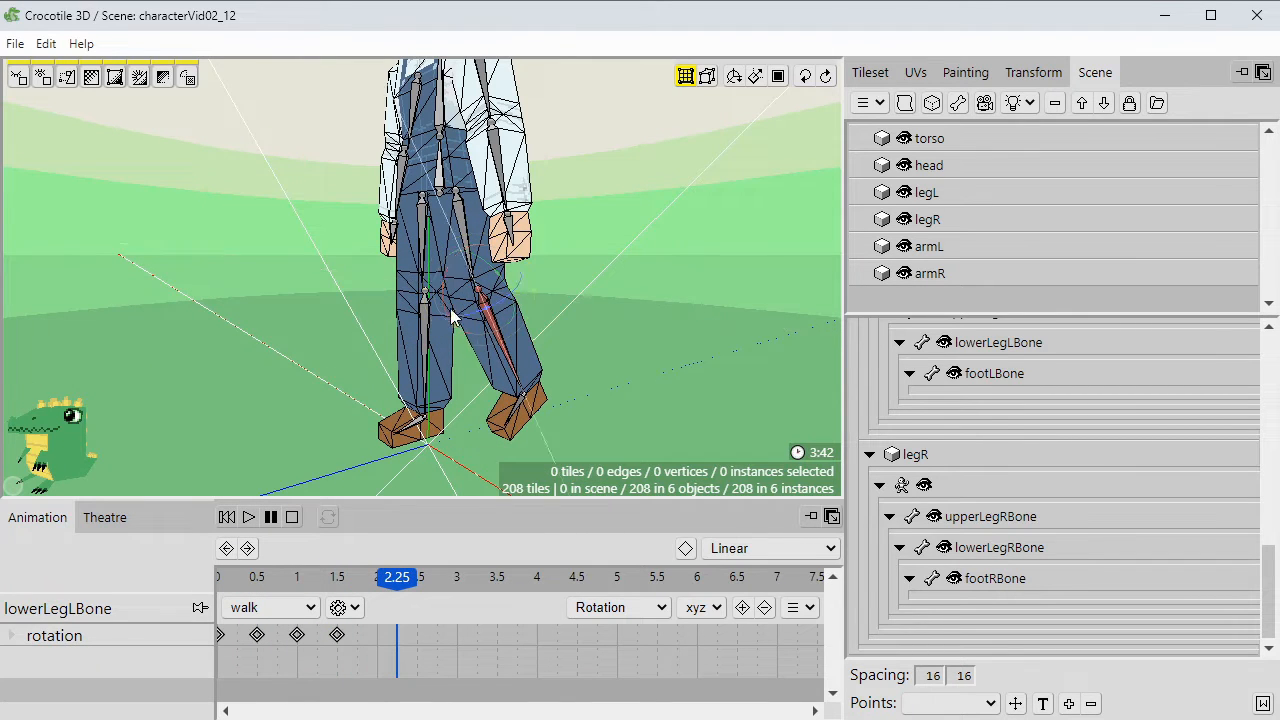
Bend lowerLegLBone further backward at 1.5 and update its rotation keyframe there.
left_click_drag(441, 289, 443, 299)
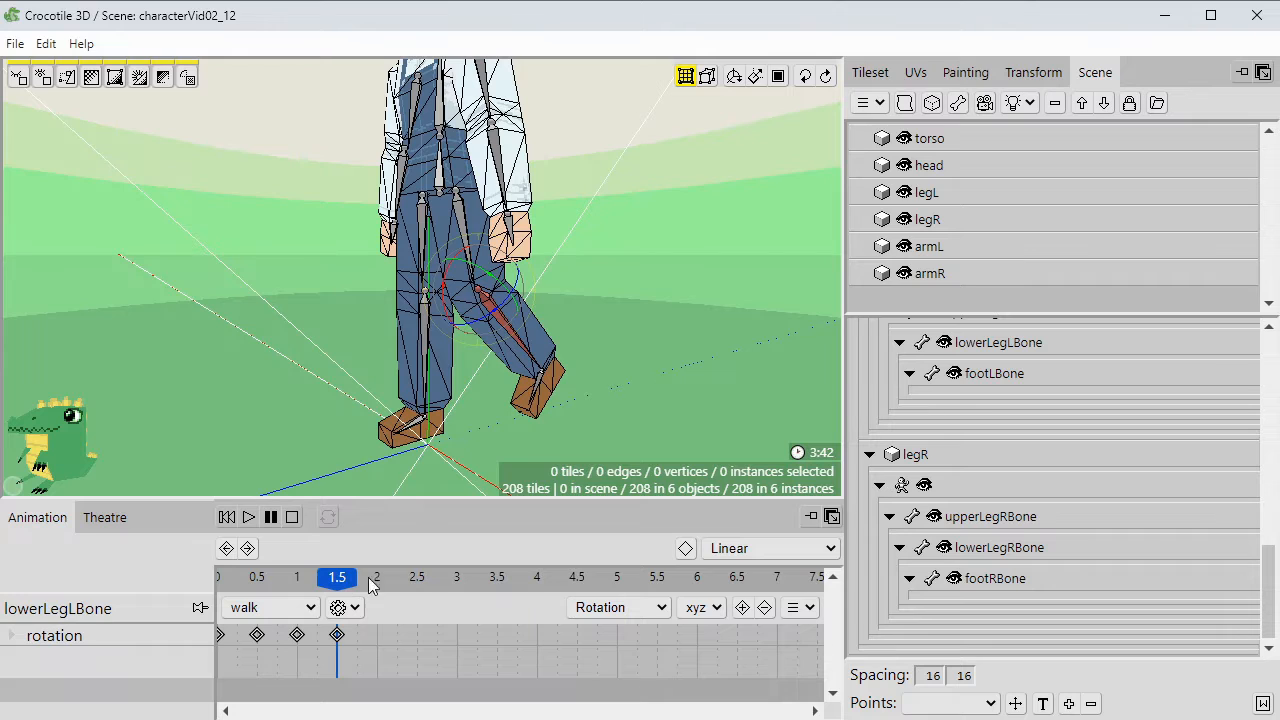
left_click(739, 614)
Replay the walk animation from the start and examine the stronger knee bend from the side.
left_click_drag(338, 577, 224, 580)
left_click(248, 517)
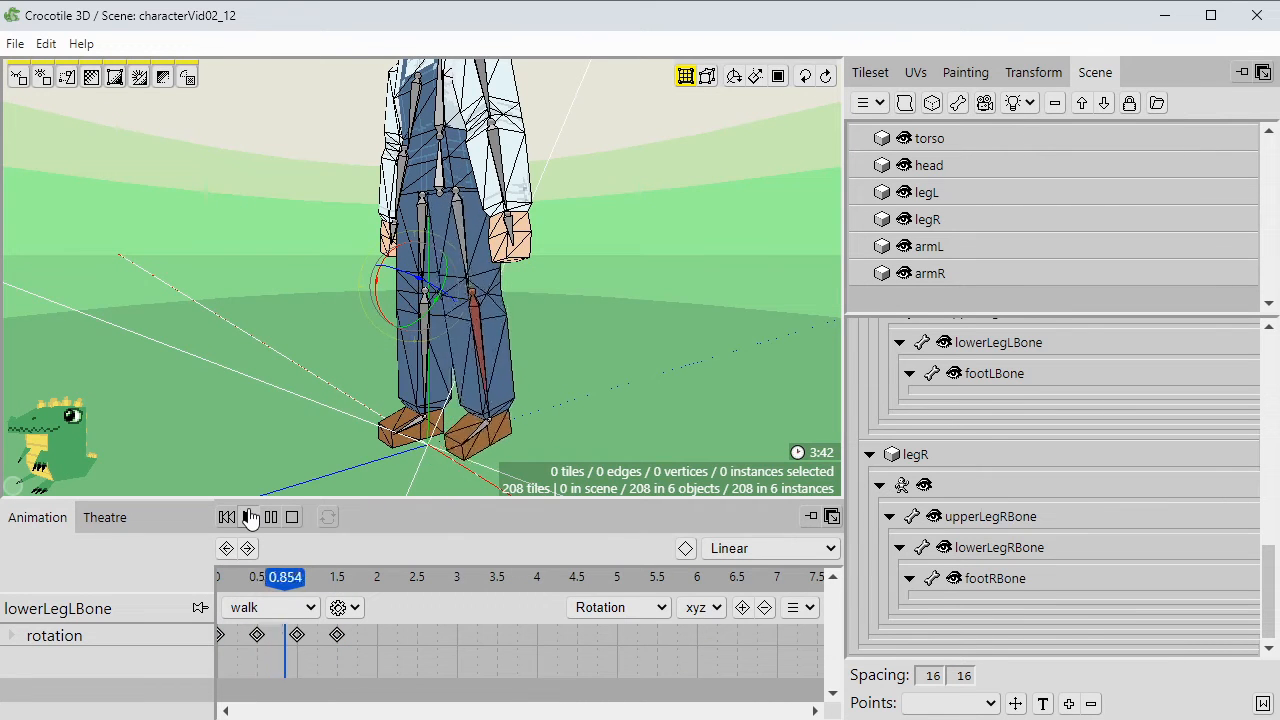
left_click(227, 517)
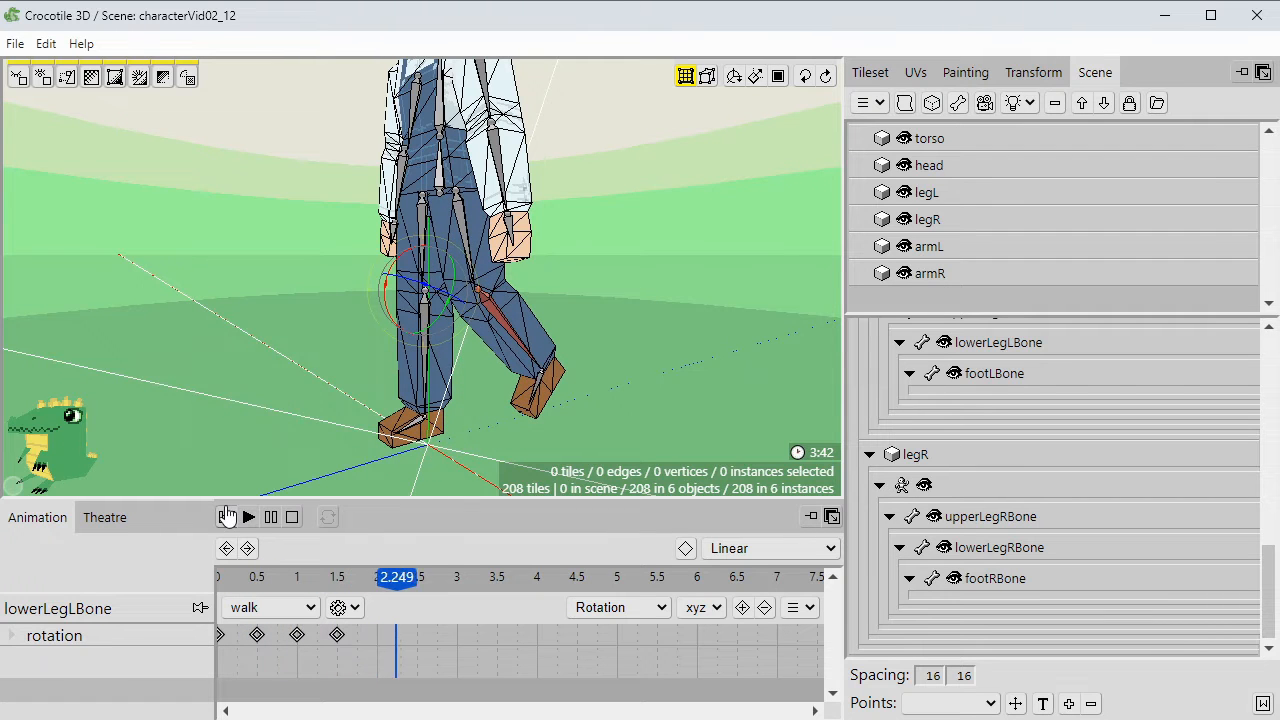
left_click(226, 517)
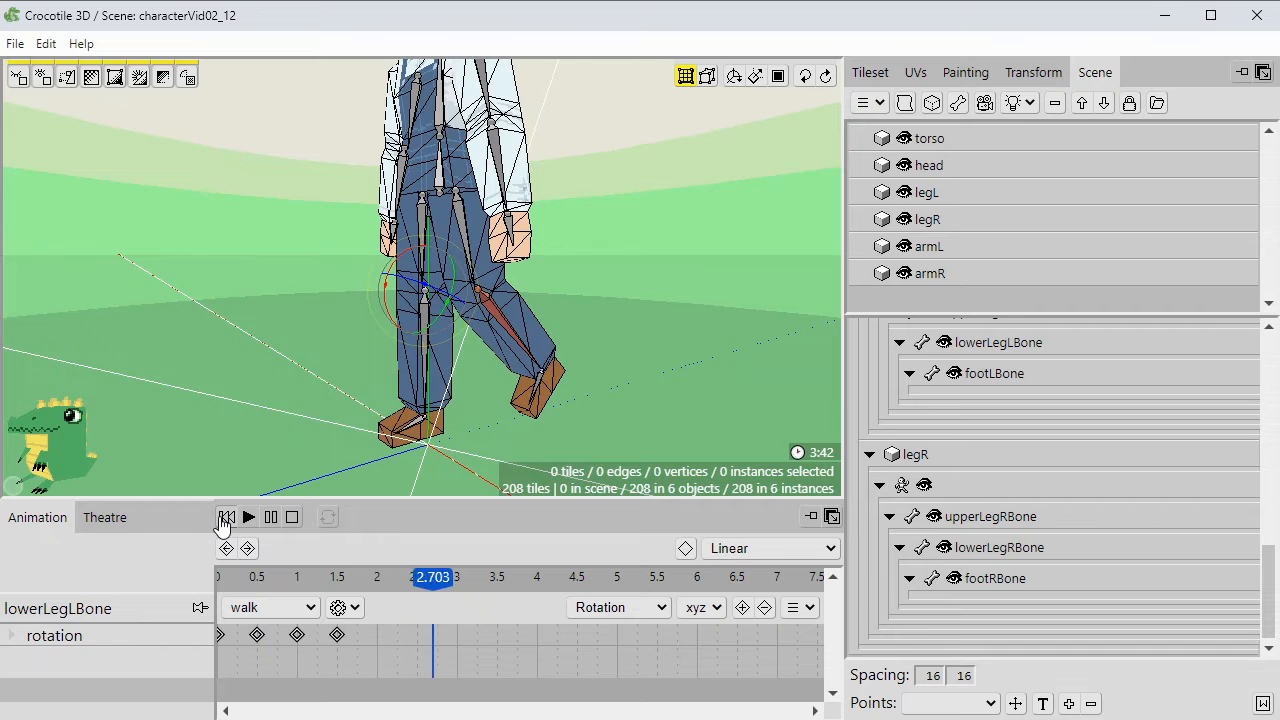
left_click(227, 518)
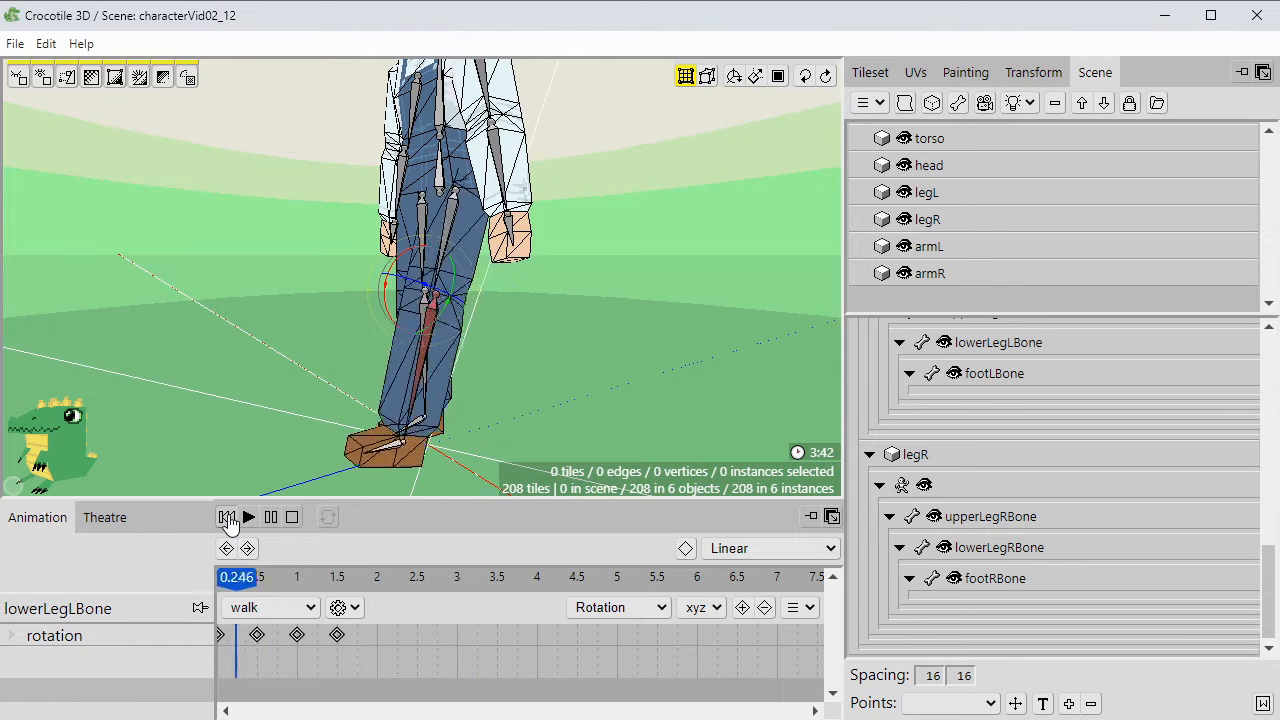
key("space")
mouse_move(586, 438)
left_mouse_down()
mouse_move(500, 434)
mouse_move(450, 400)
mouse_move(586, 430)
mouse_move(575, 456)
left_mouse_up()
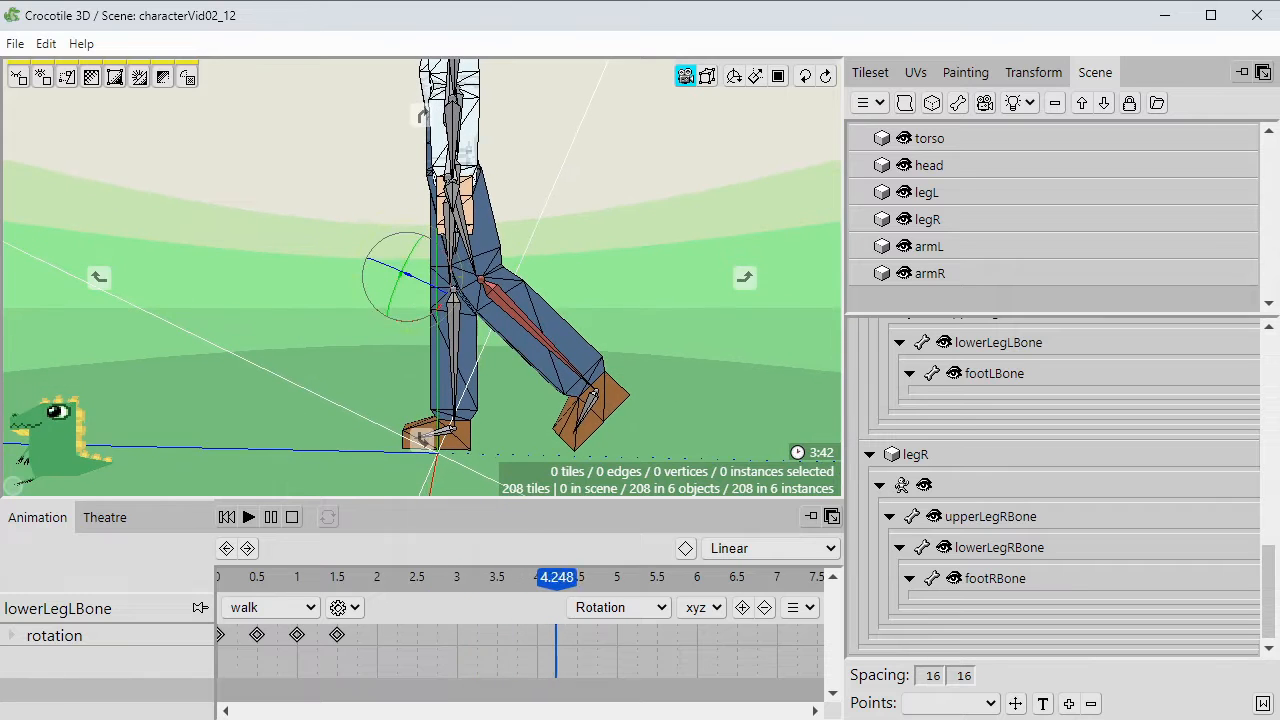
Pause the walk animation and examine the bent left leg from several side angles.
left_click(271, 518)
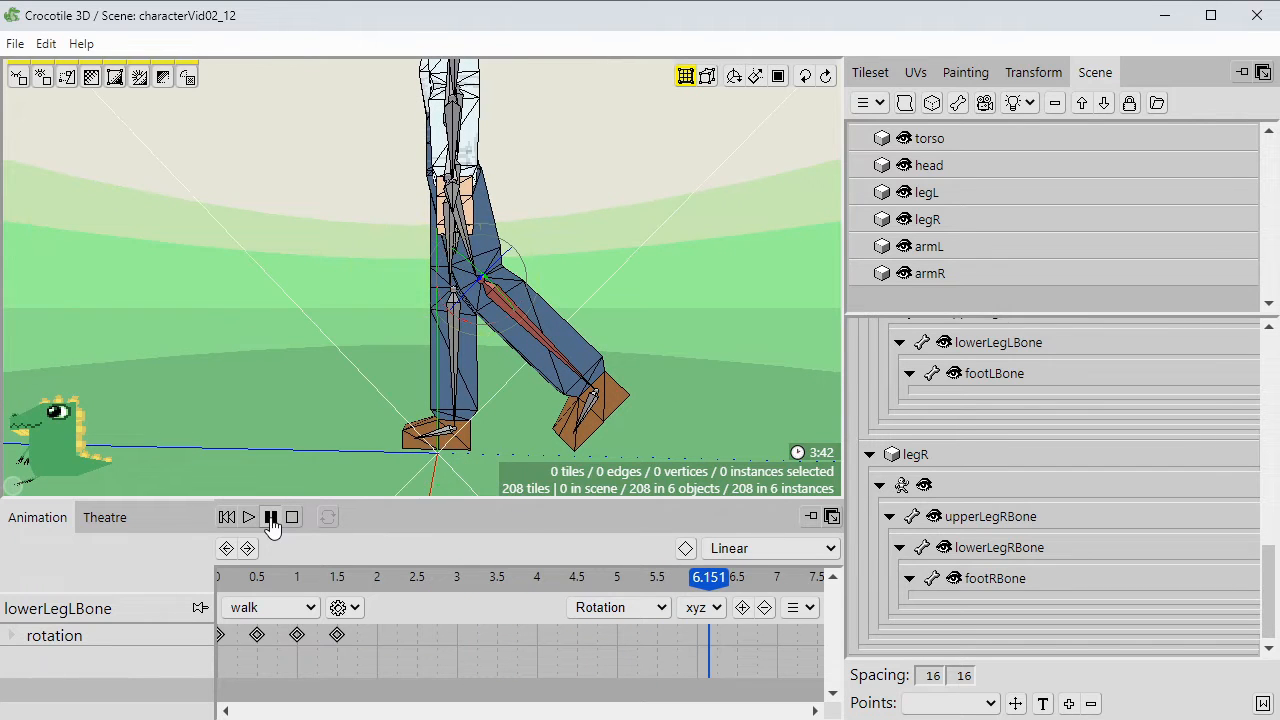
key("space")
left_click_drag(286, 462, 335, 454)
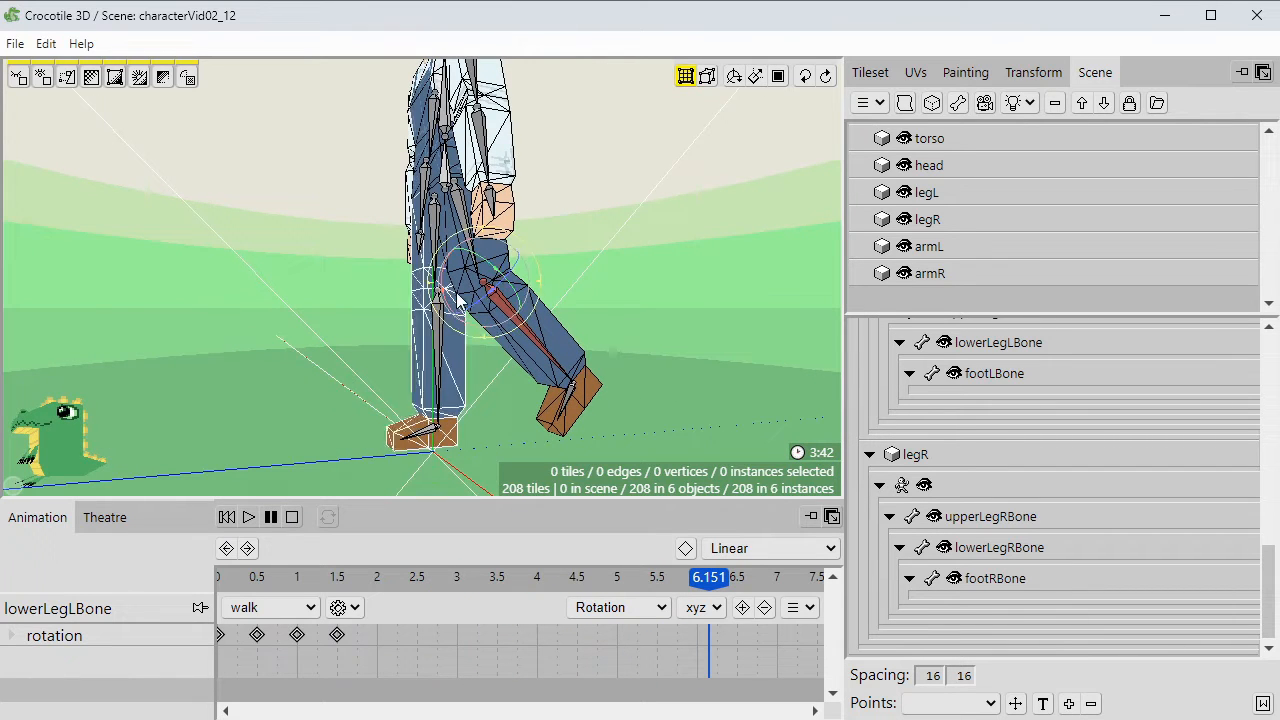
key("space")
left_click_drag(442, 292, 395, 288)
left_click_drag(395, 350, 445, 360)
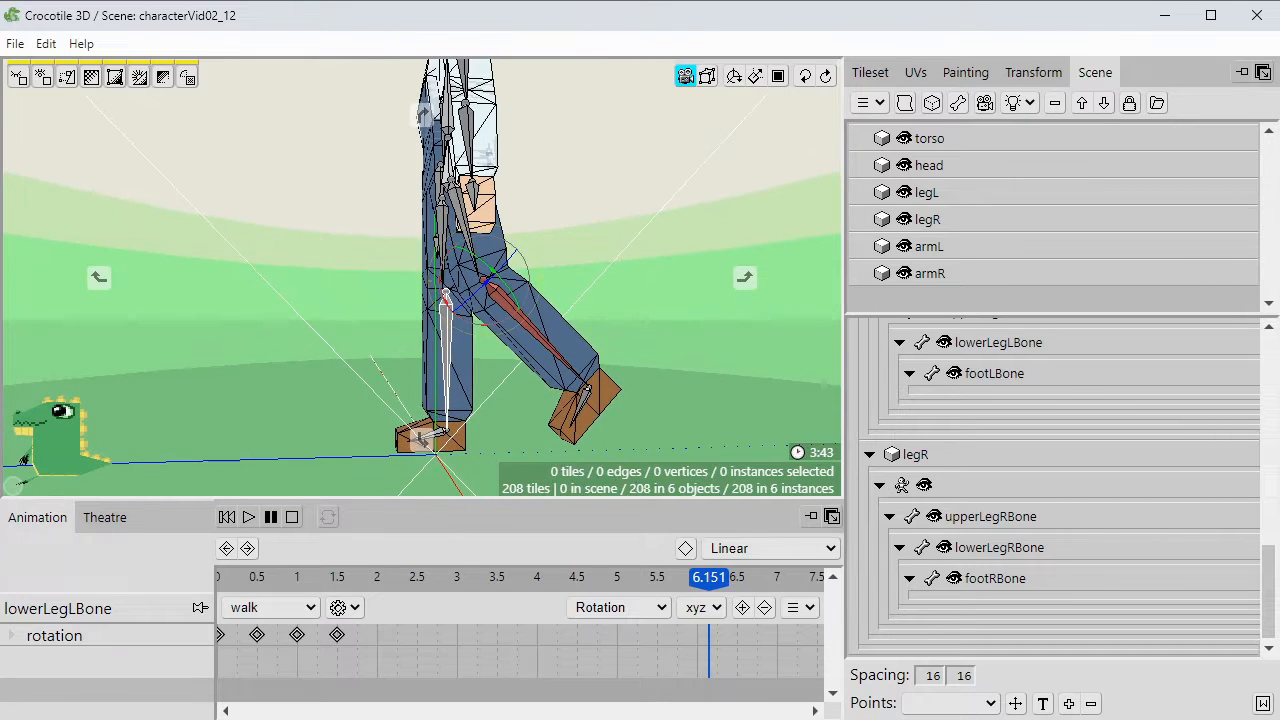
key("space")
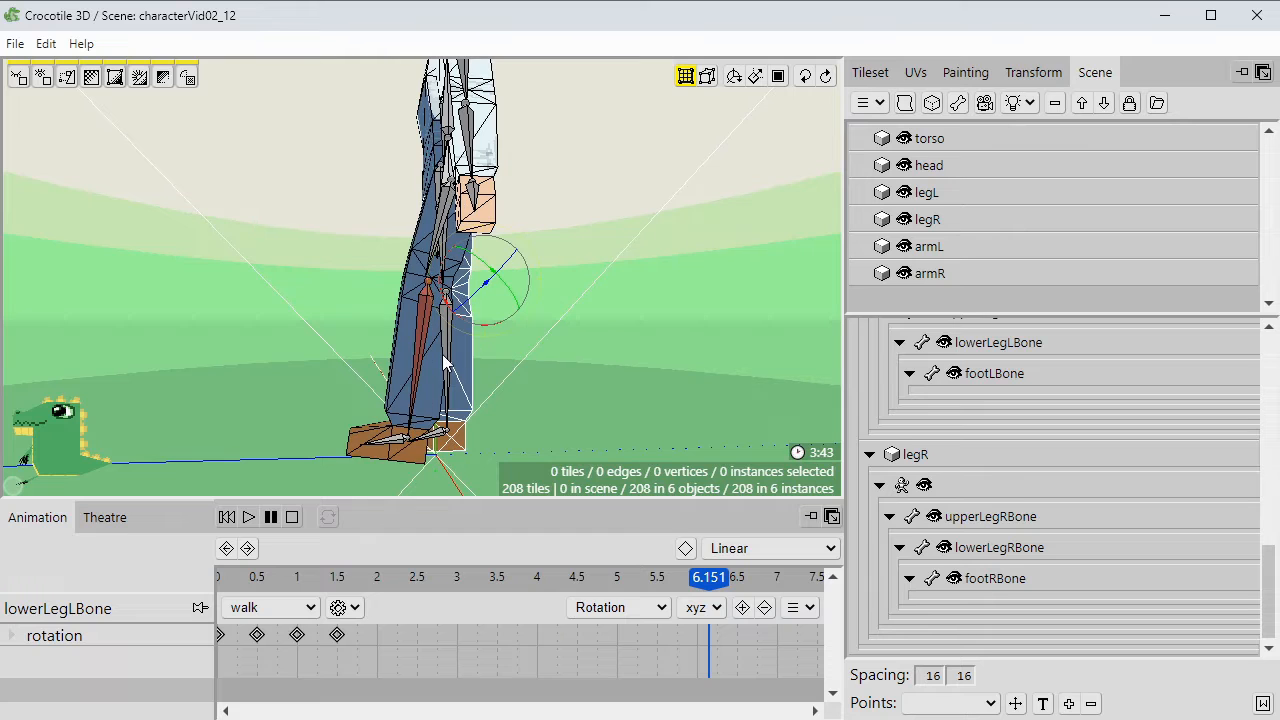
Check the left leg's pose at 0.75, and replay the walk animation from the start to examine the knee motion.
left_click_drag(358, 577, 276, 576)
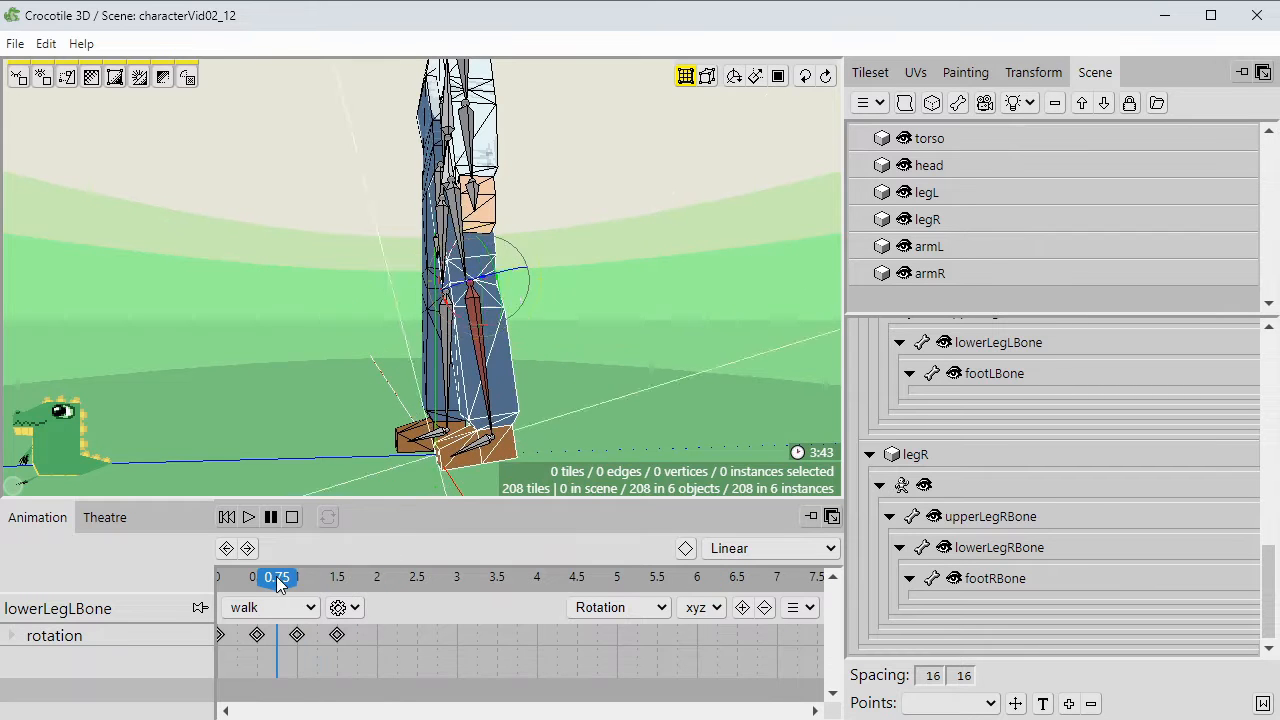
left_click(249, 517)
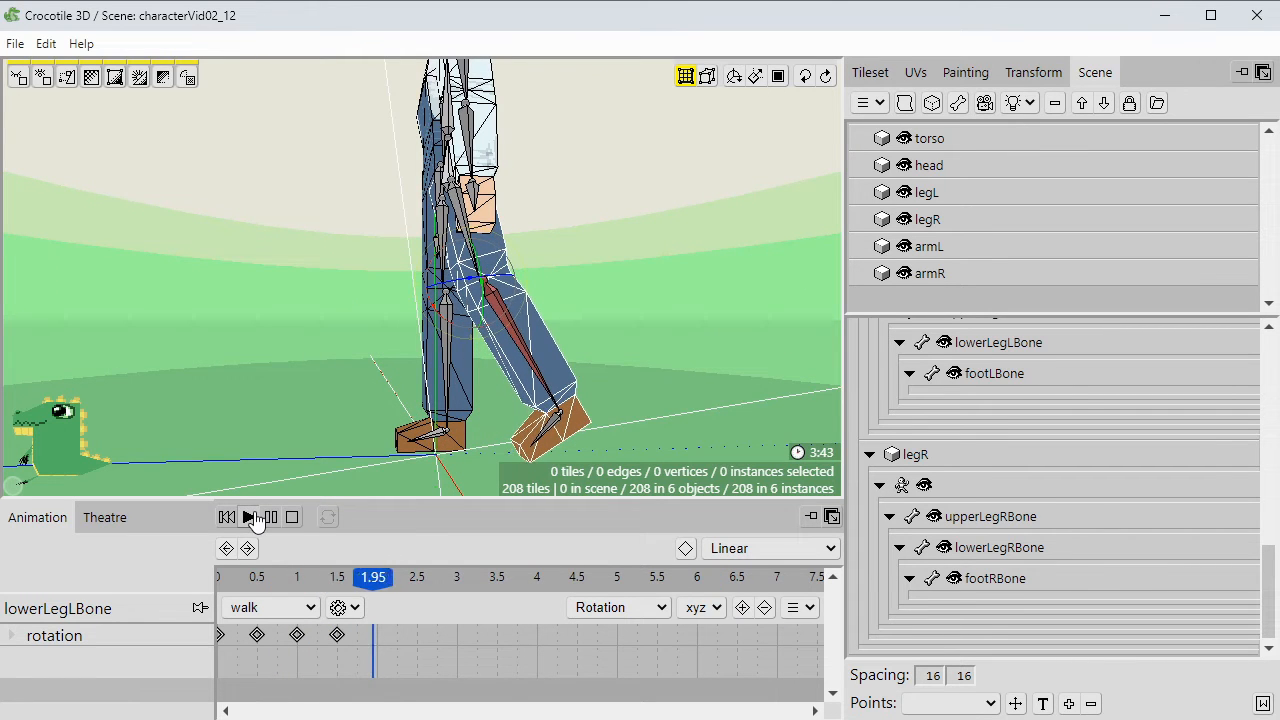
left_click(271, 518)
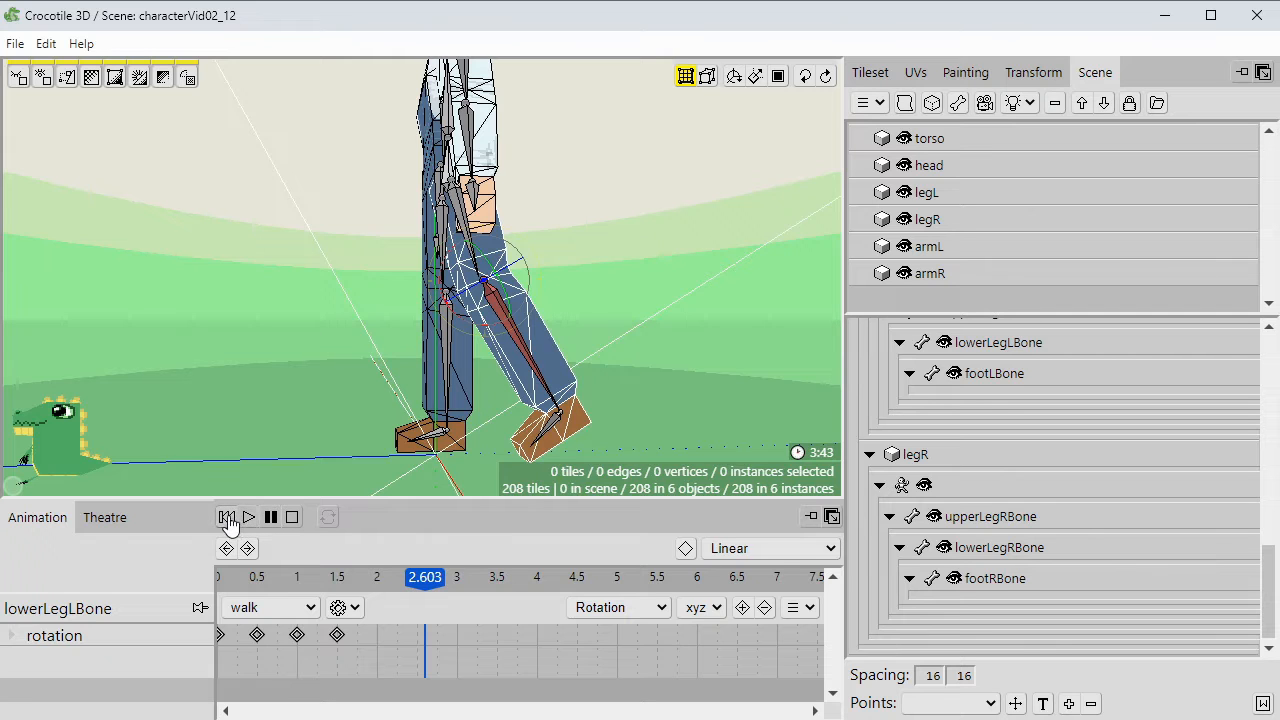
left_click(227, 518)
left_click(248, 518)
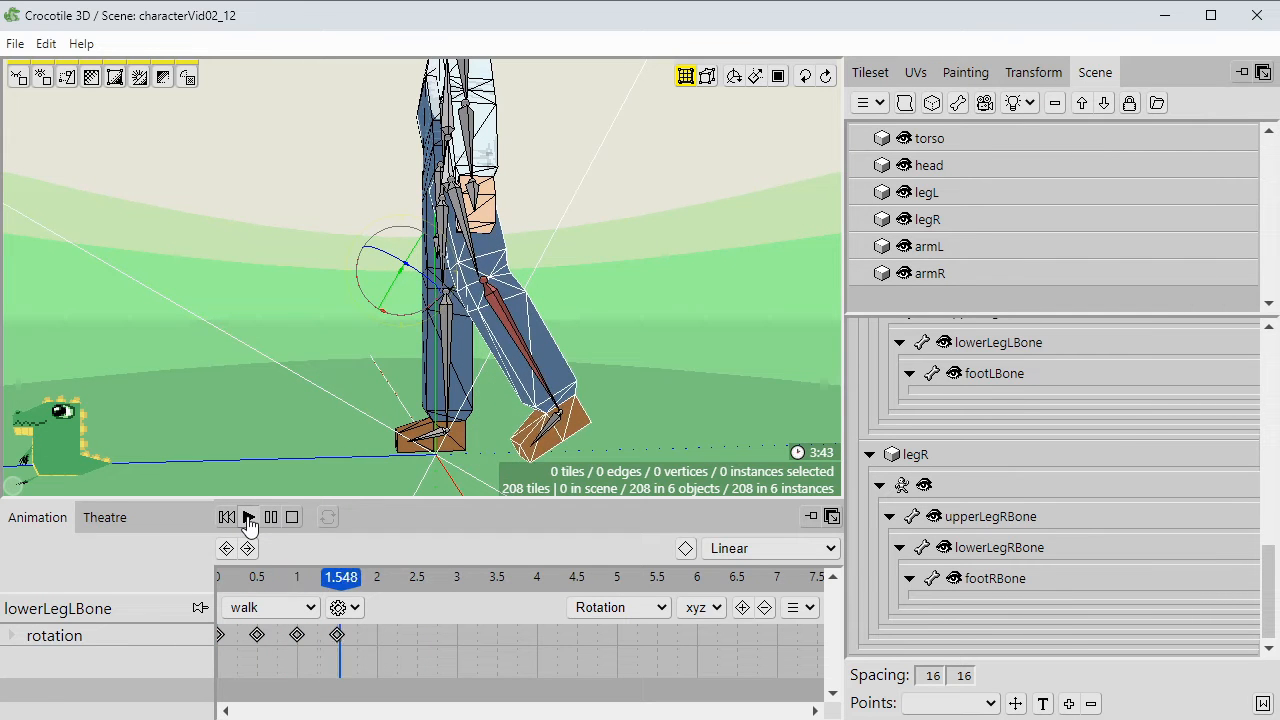
left_click(271, 518)
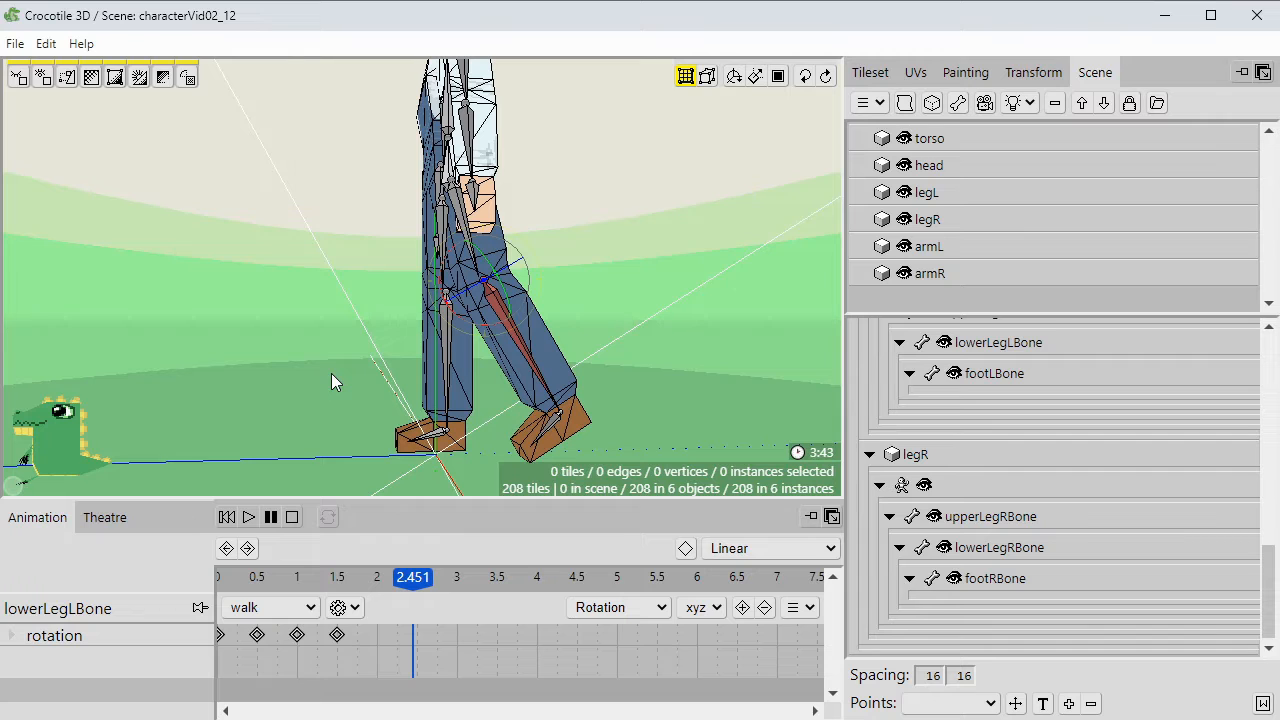
Select the legL object and add a rotation keyframe for it at 1.5 in the walk animation.
key("space")
left_click_drag(326, 373, 334, 384)
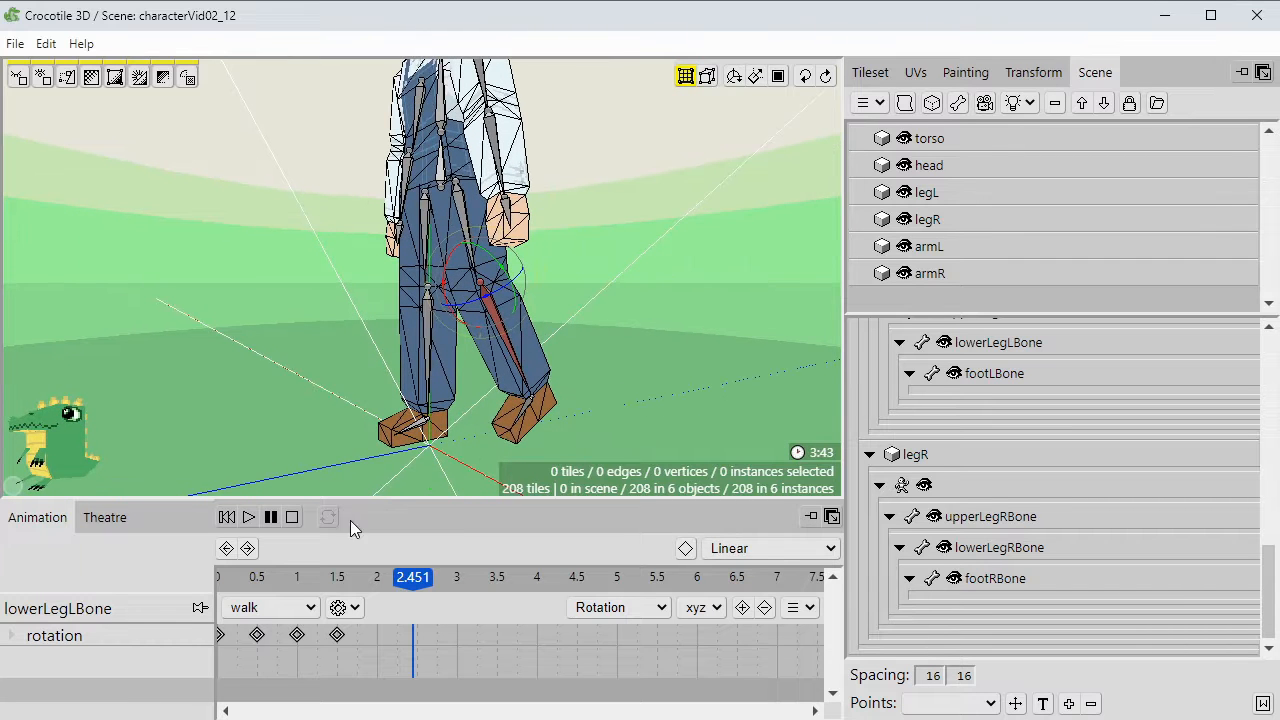
mouse_move(376, 578)
left_mouse_down()
mouse_move(237, 576)
mouse_move(376, 574)
left_mouse_up()
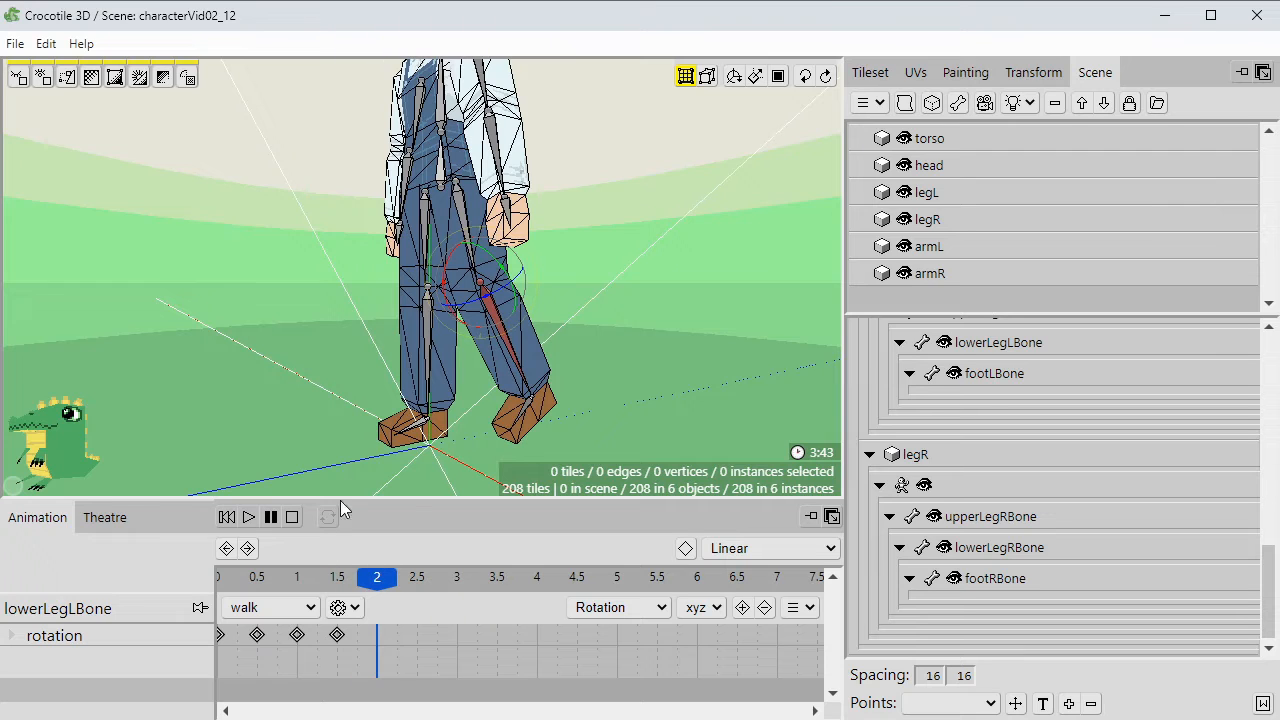
left_click(310, 417)
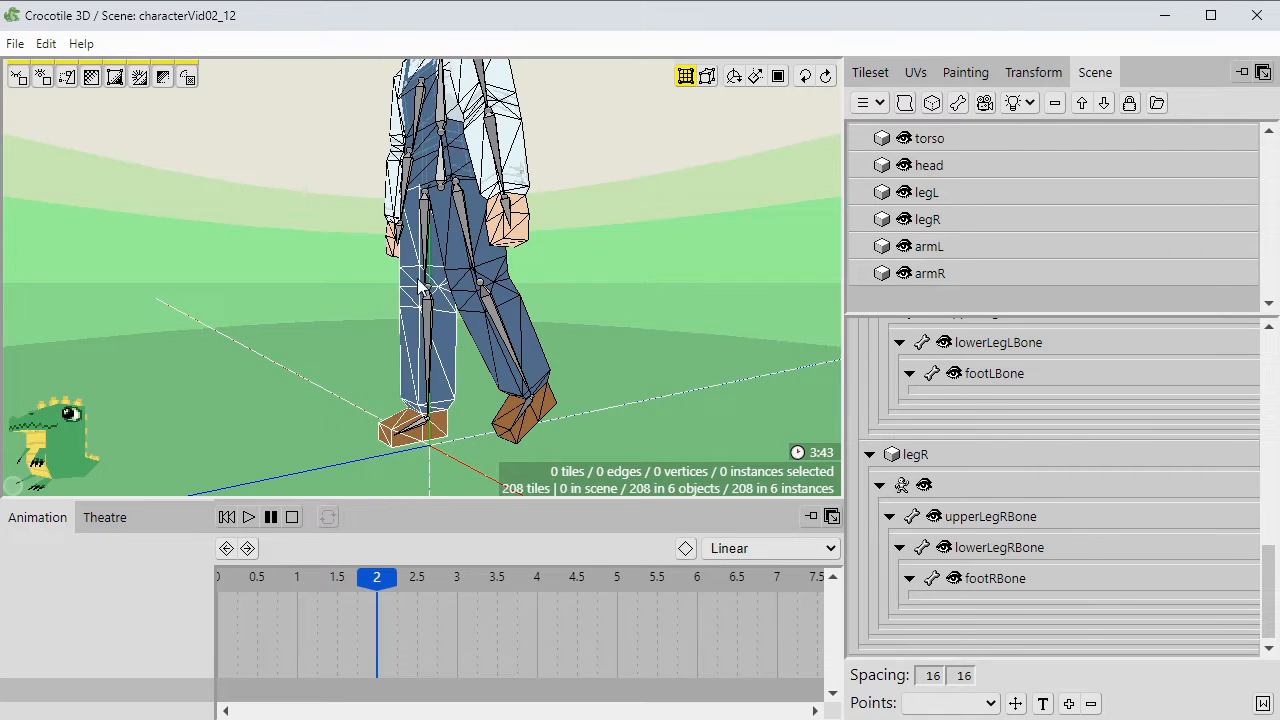
left_click(468, 224)
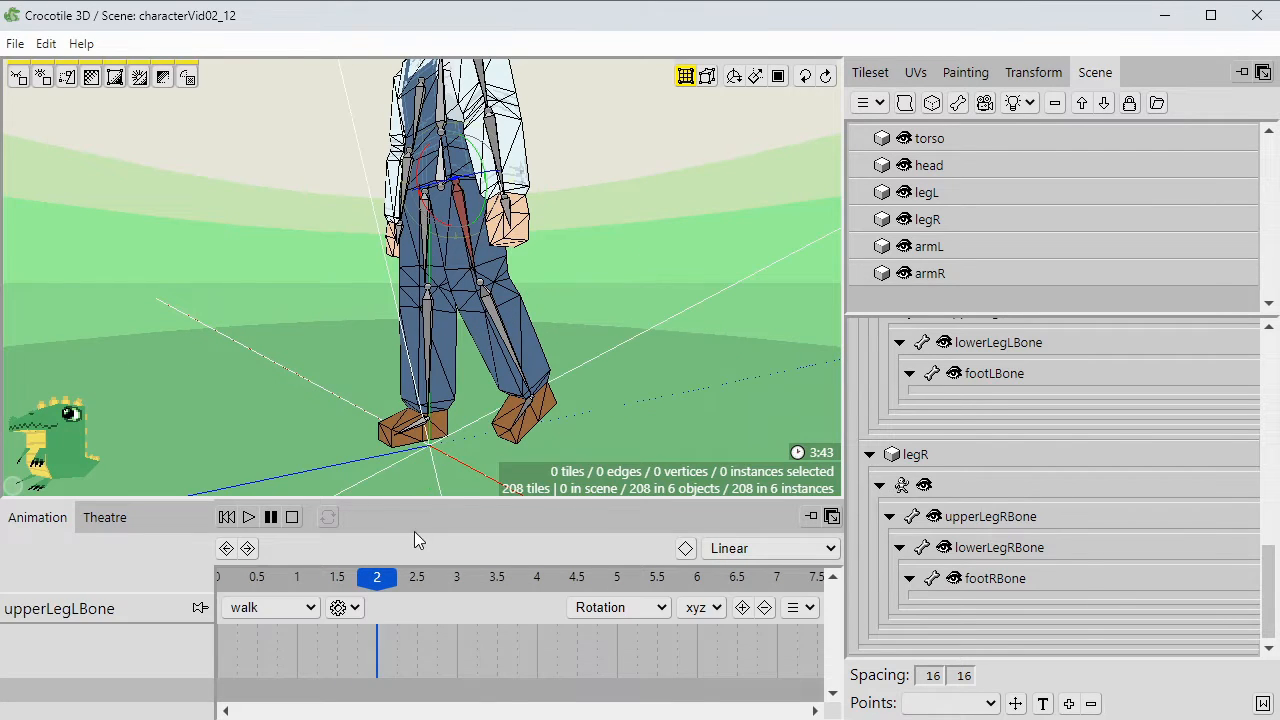
left_click(317, 300)
left_click(461, 276)
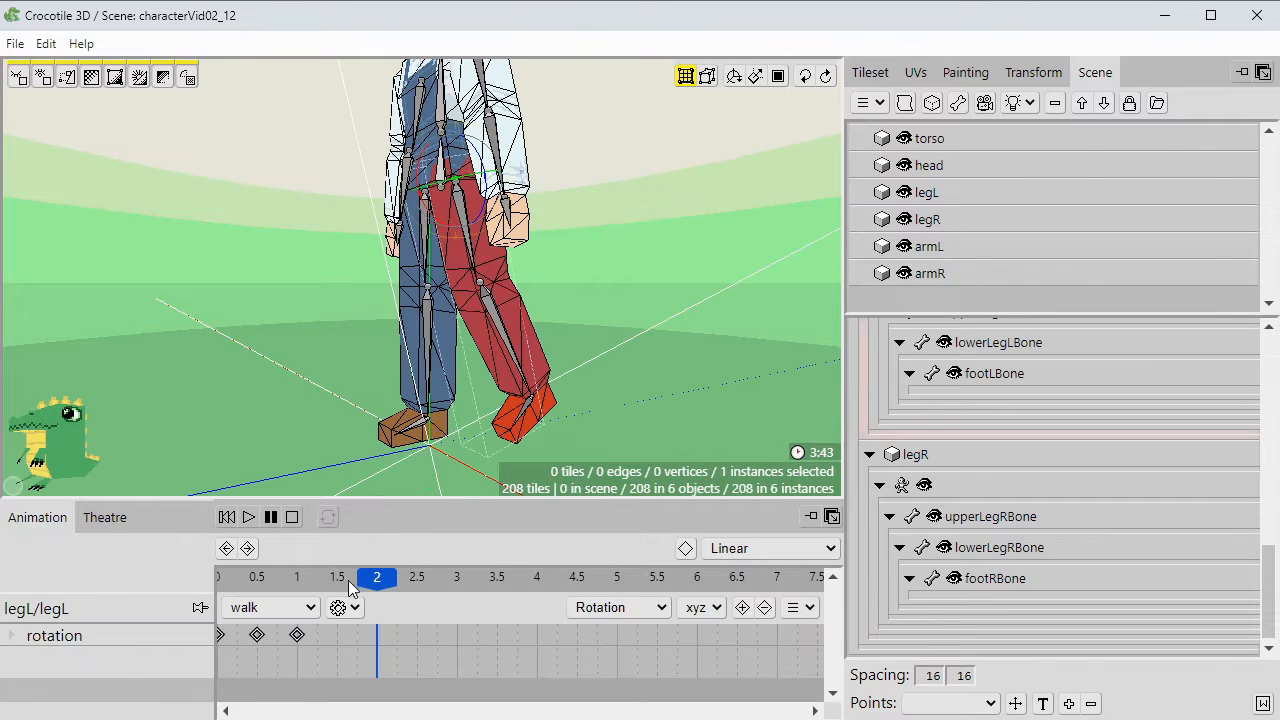
left_click_drag(305, 581, 336, 585)
left_click(742, 608)
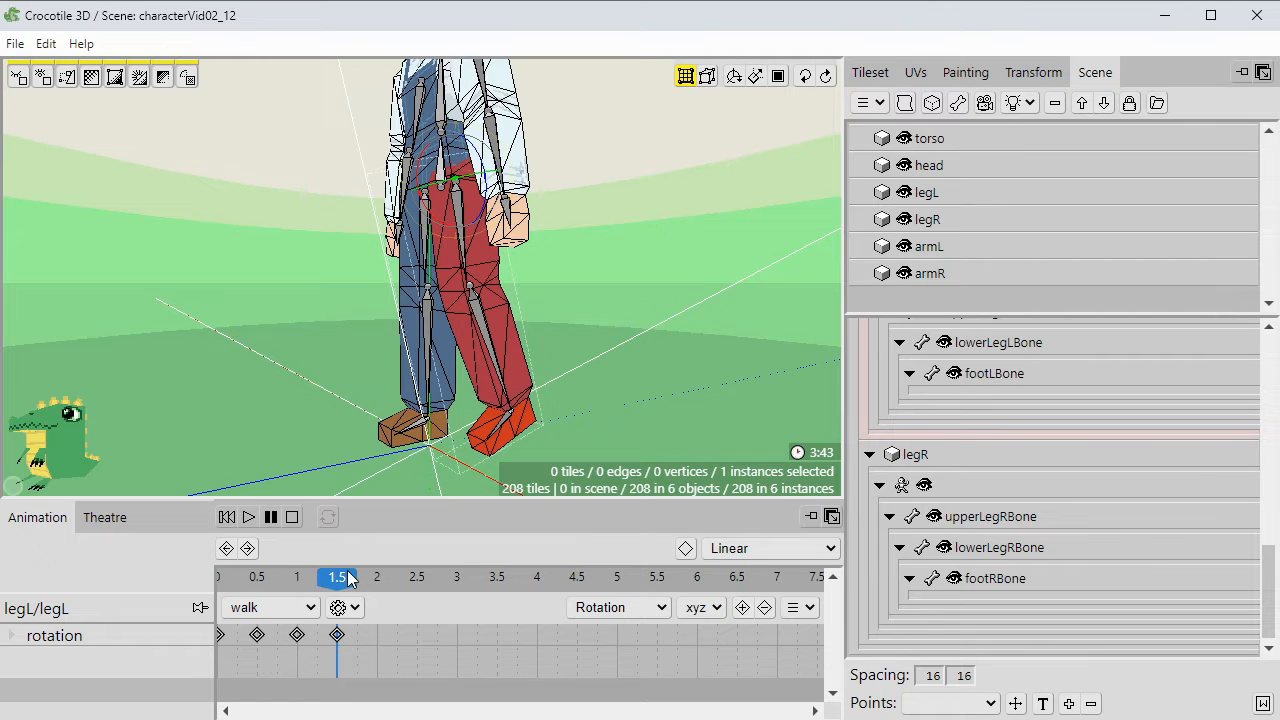
Swing legL forward at 2 and further forward at 2.5, adding a rotation keyframe at each time.
left_click_drag(348, 580, 382, 580)
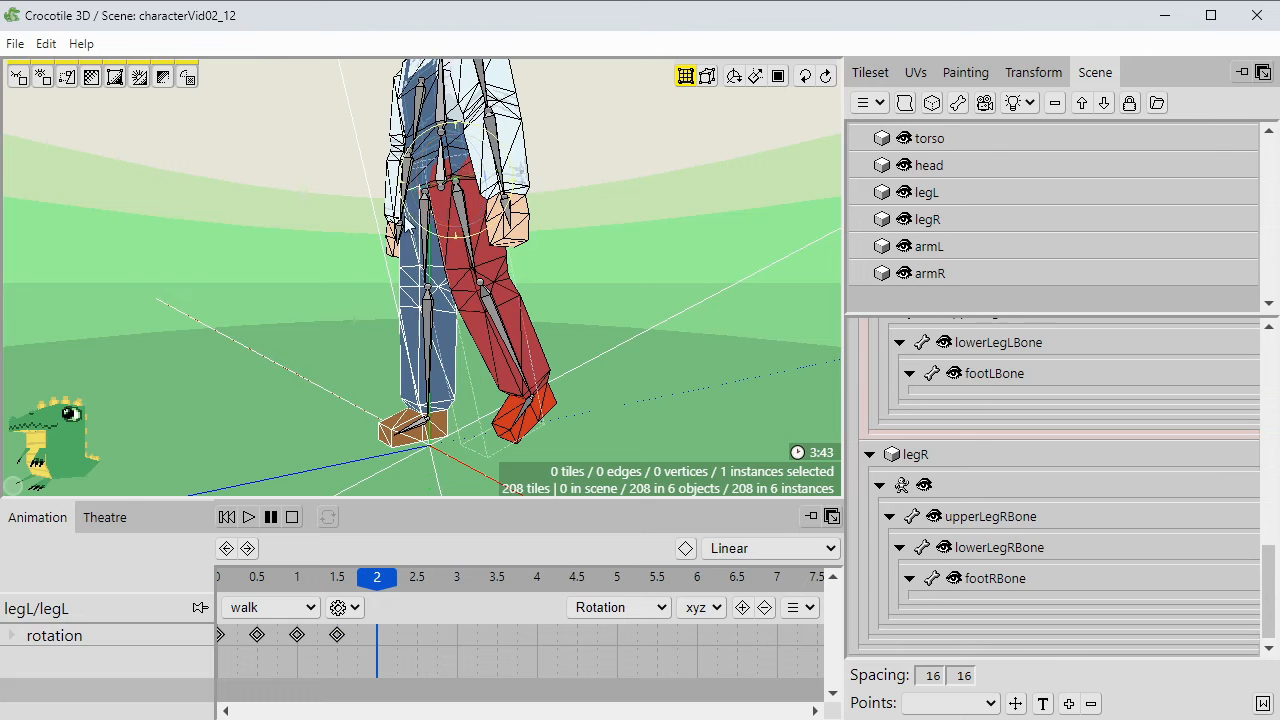
left_click_drag(422, 208, 421, 200)
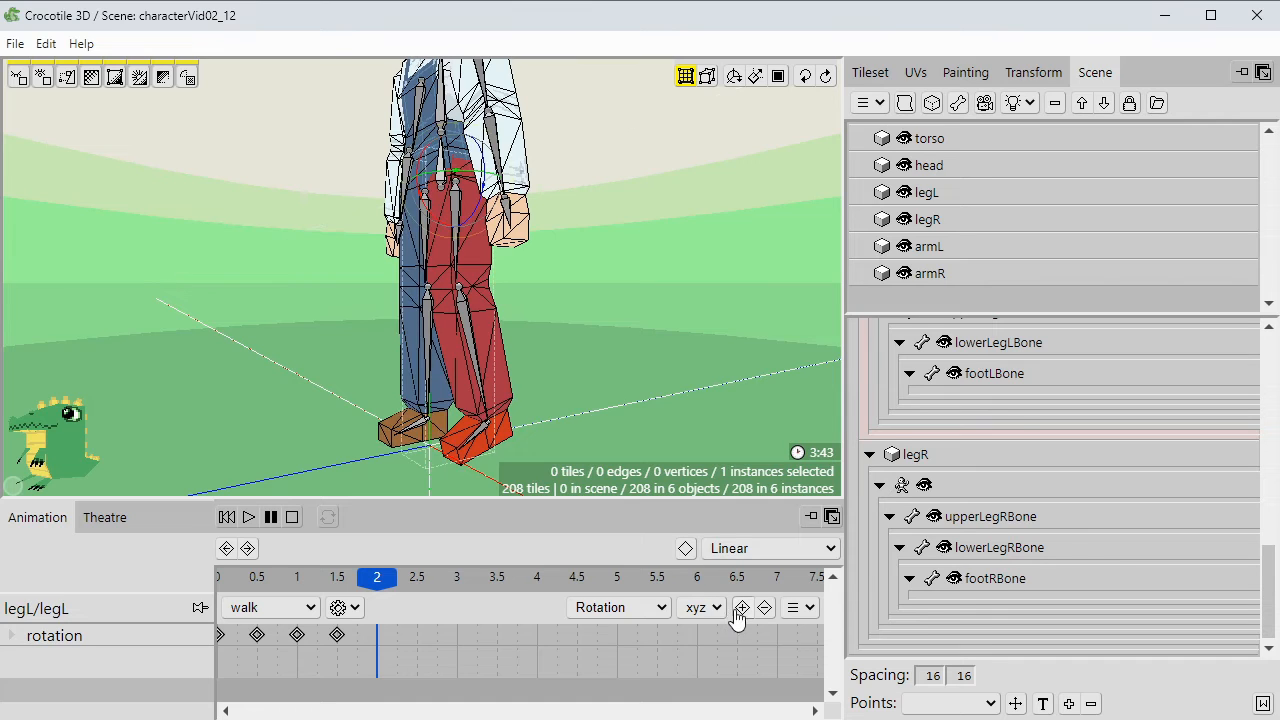
left_click(420, 578)
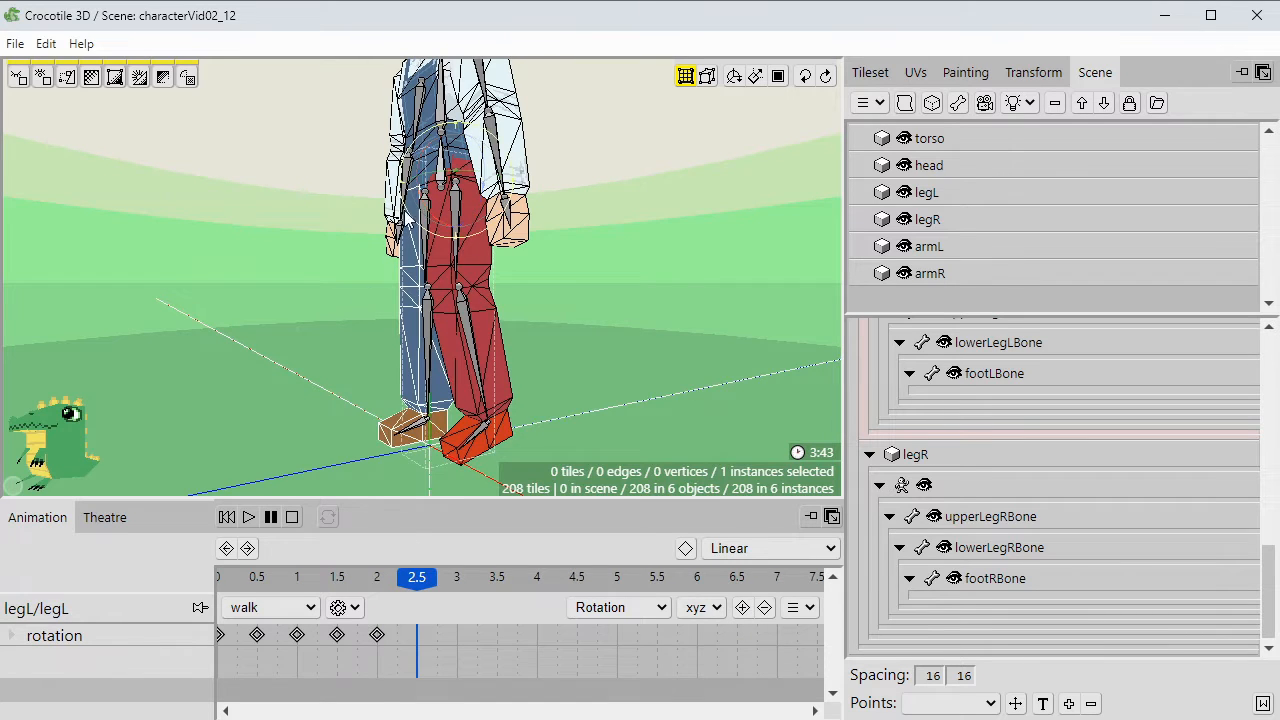
left_click_drag(422, 200, 420, 196)
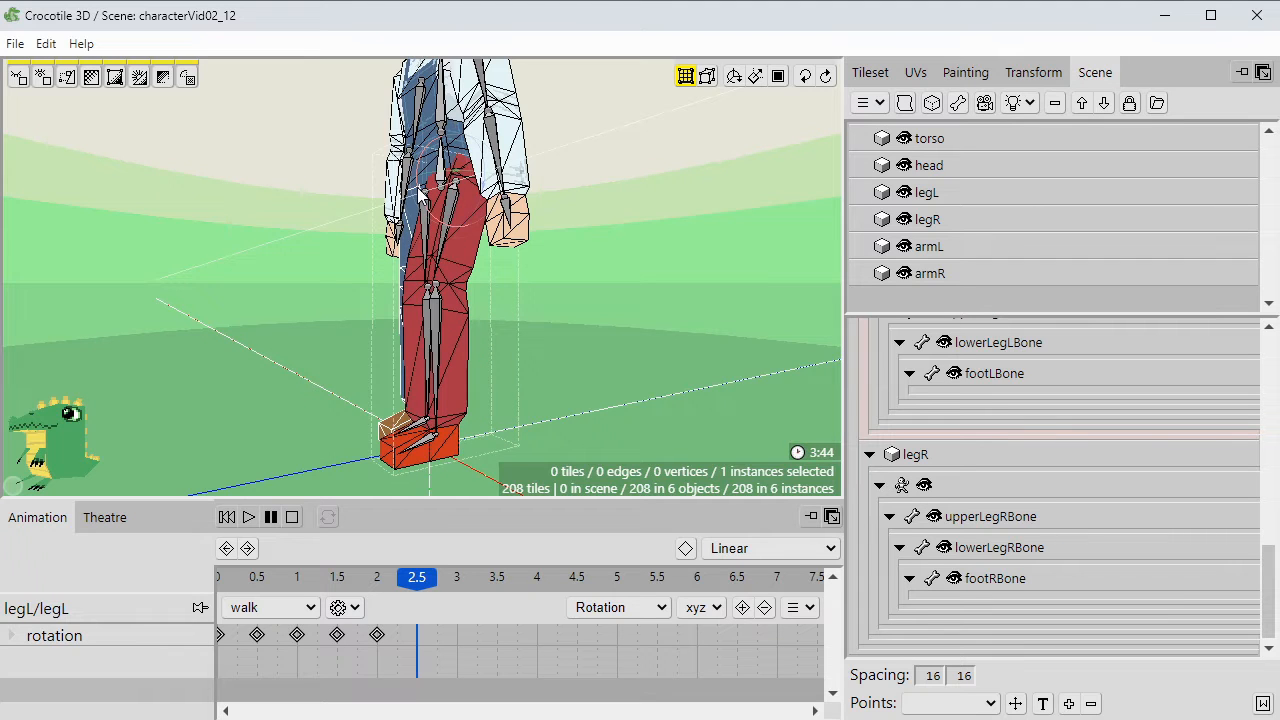
left_click_drag(420, 196, 458, 341)
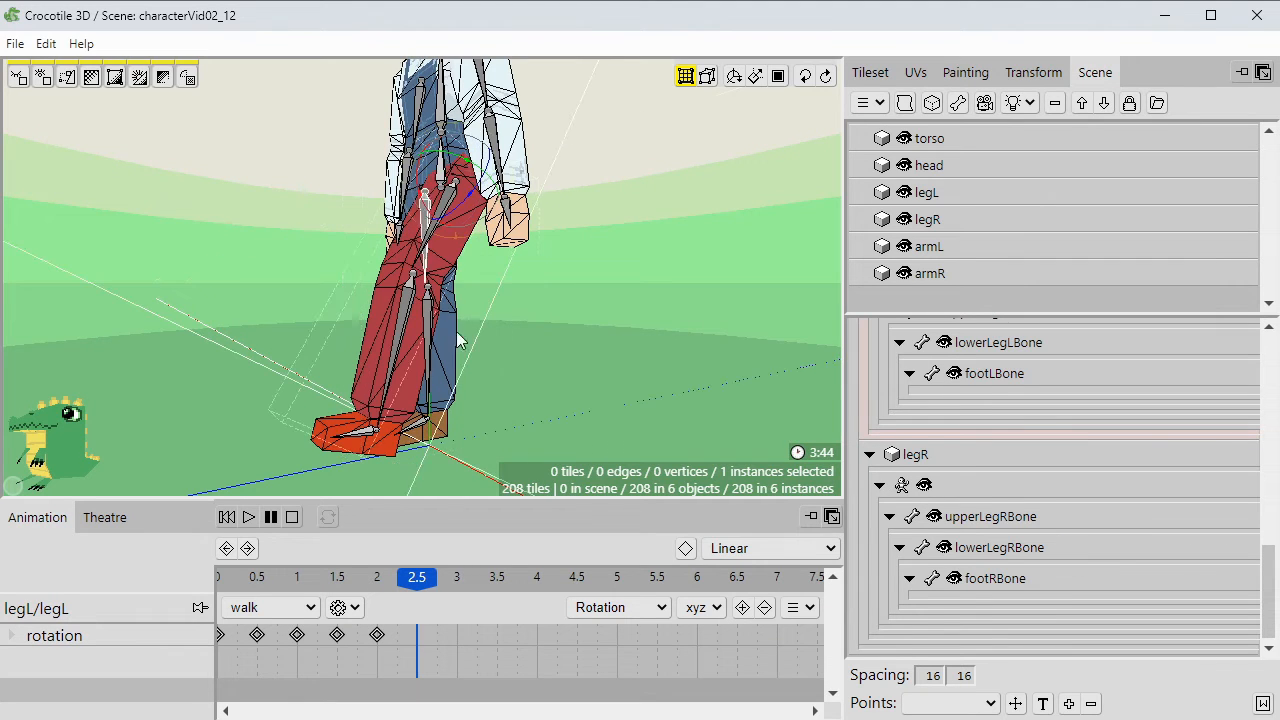
left_click(742, 608)
Replay the walk animation from the start several times to examine legL's forward swing, and pause it.
left_click(228, 520)
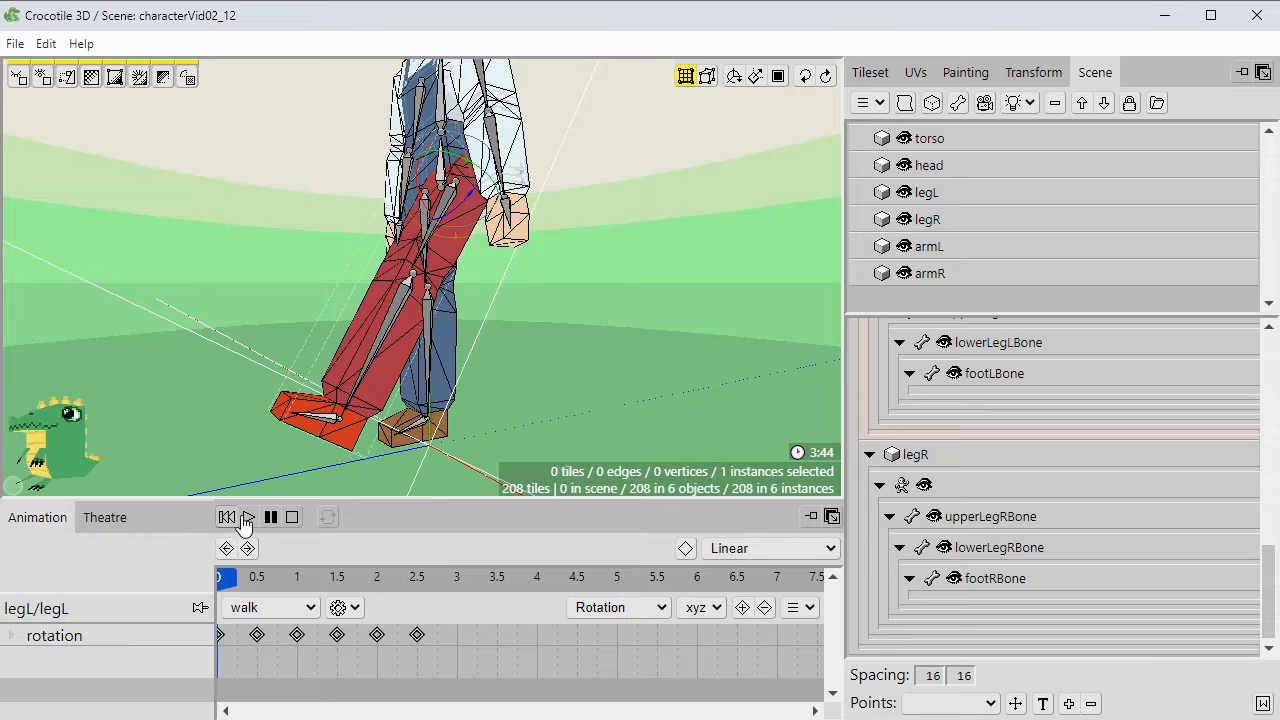
left_click(248, 518)
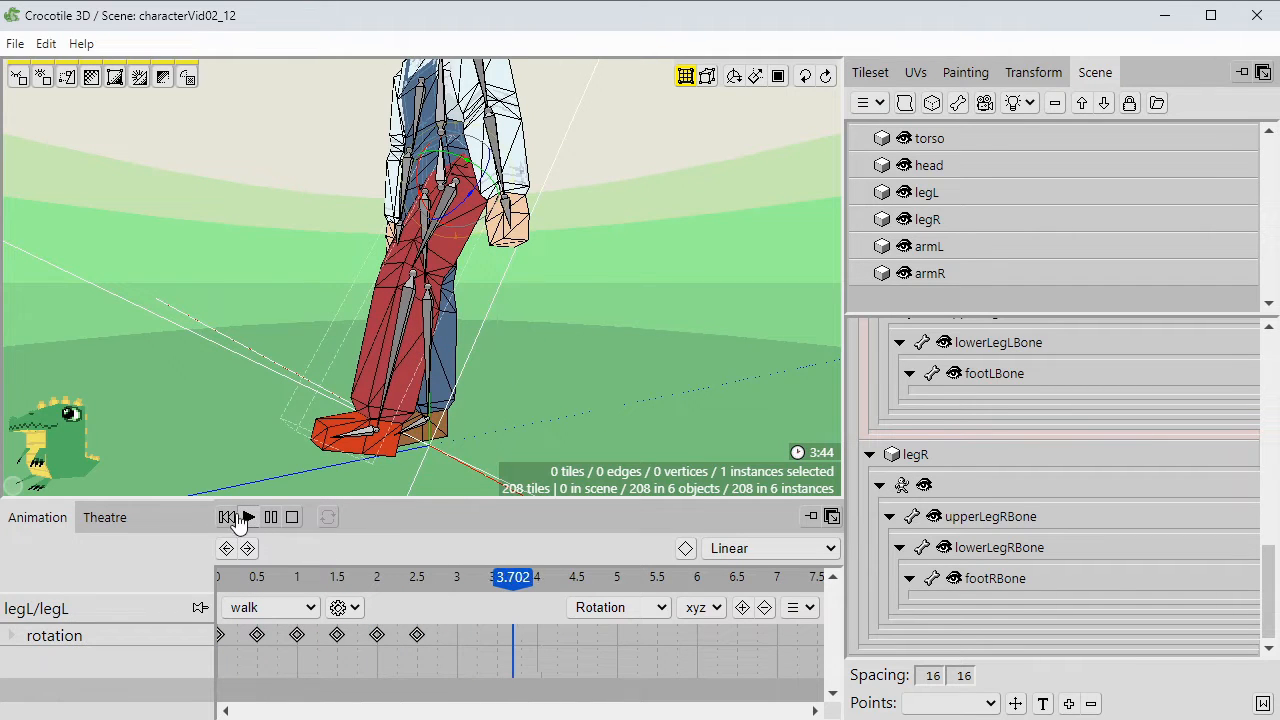
left_click(227, 518)
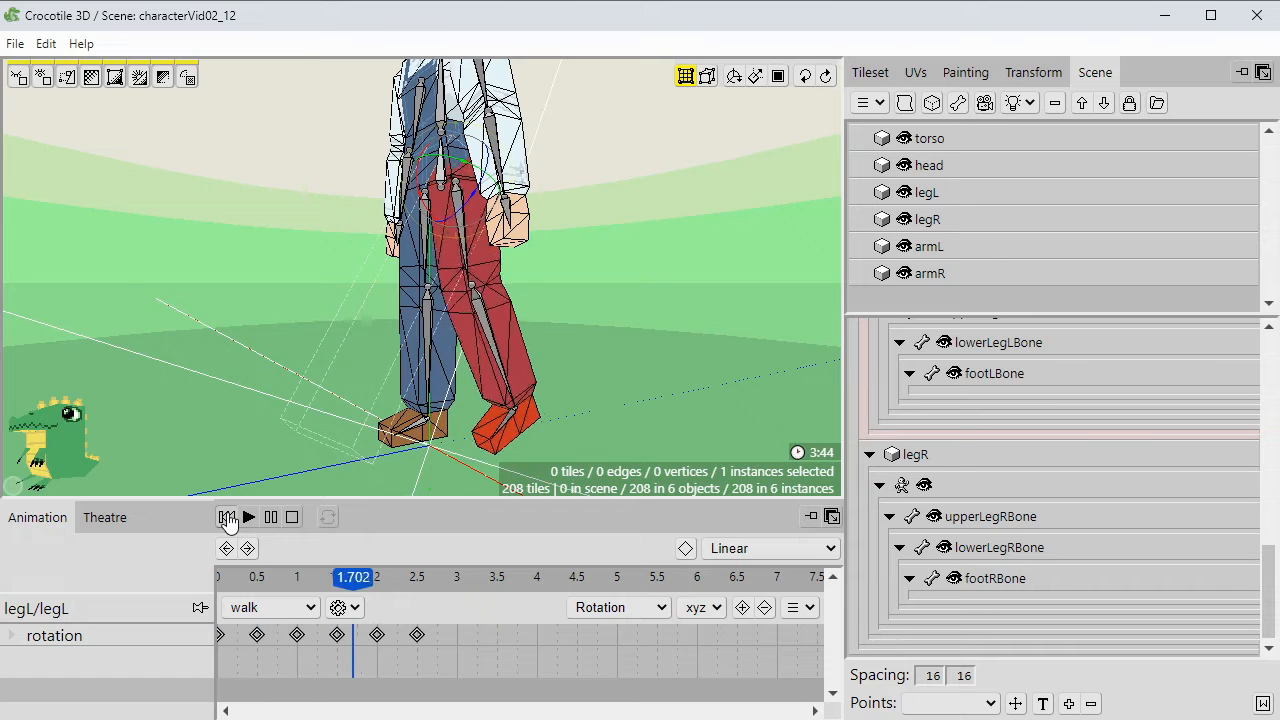
left_click(227, 518)
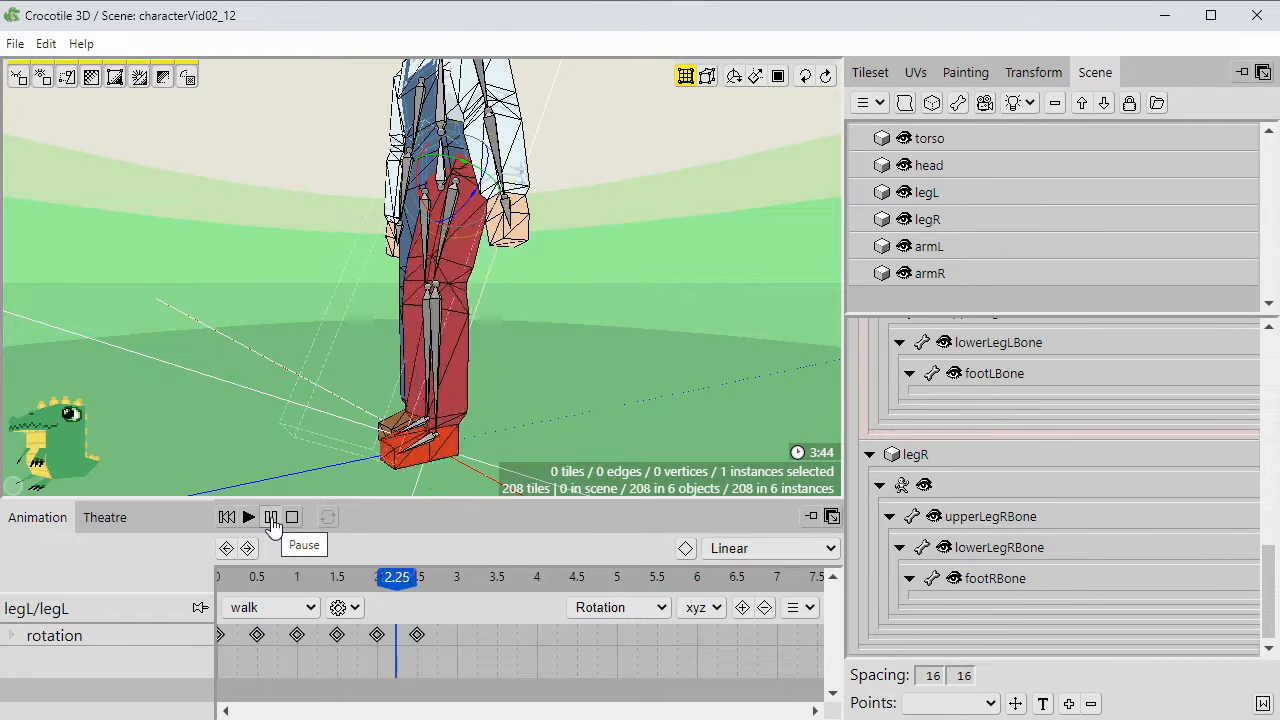
left_click(227, 518)
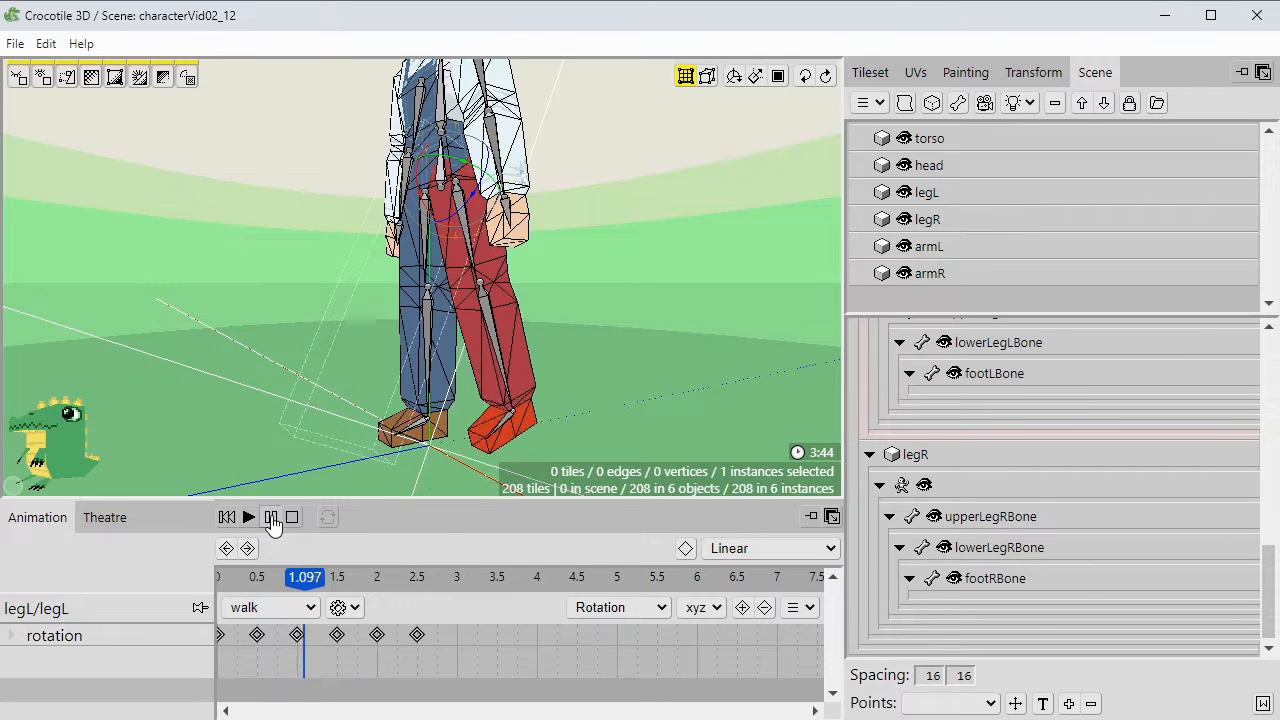
left_click(225, 518)
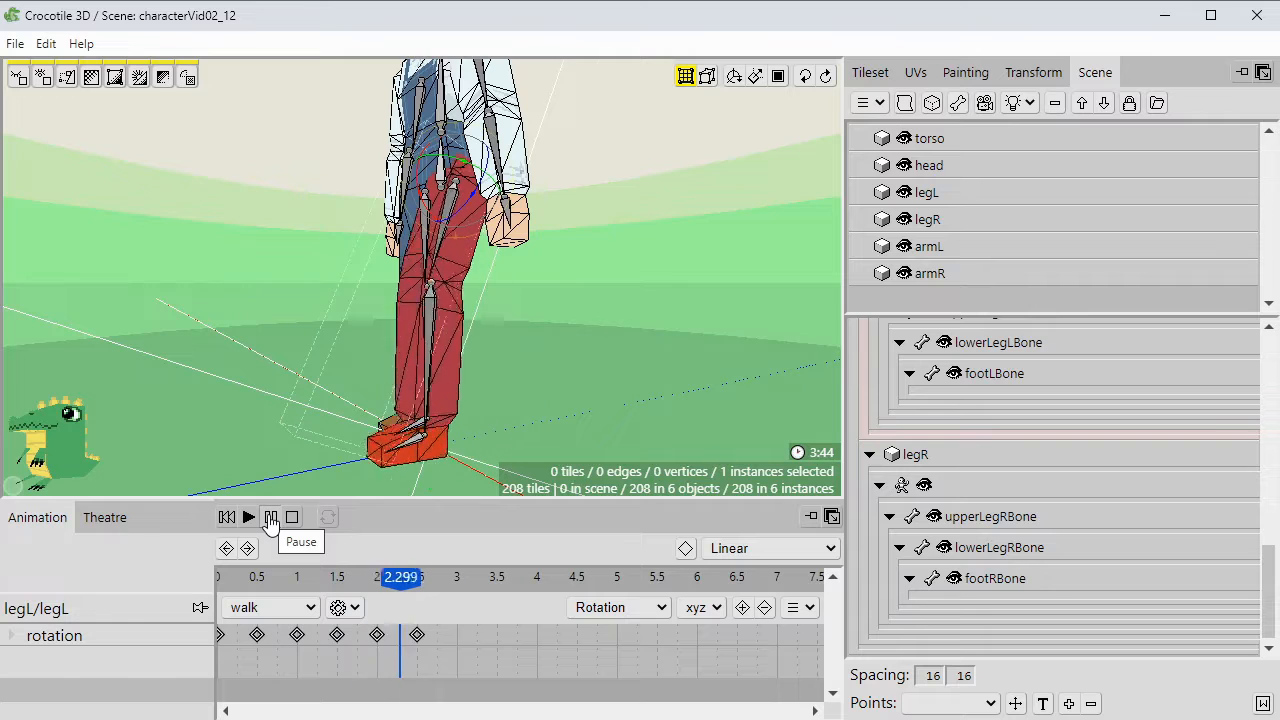
left_click(270, 518)
Select lowerLegLBone, bend it further backward at 2, and add a rotation keyframe there.
left_click_drag(422, 580, 325, 591)
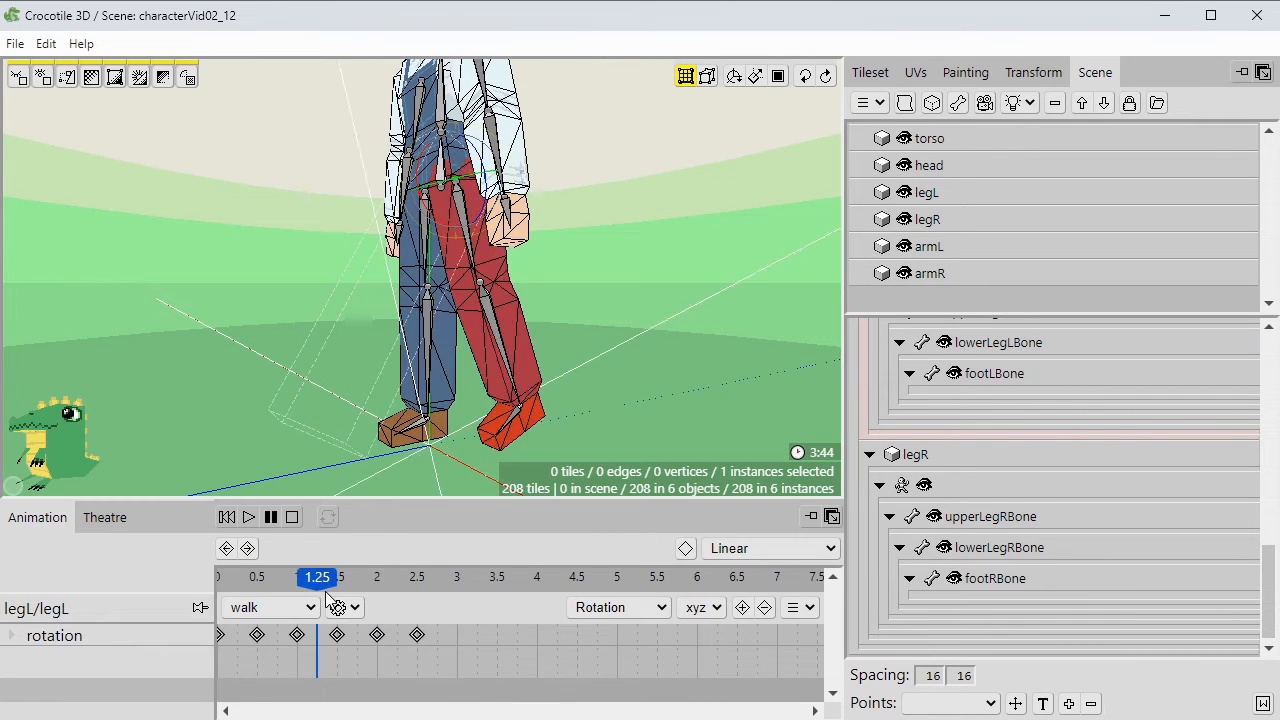
left_click(325, 370)
left_click(494, 336)
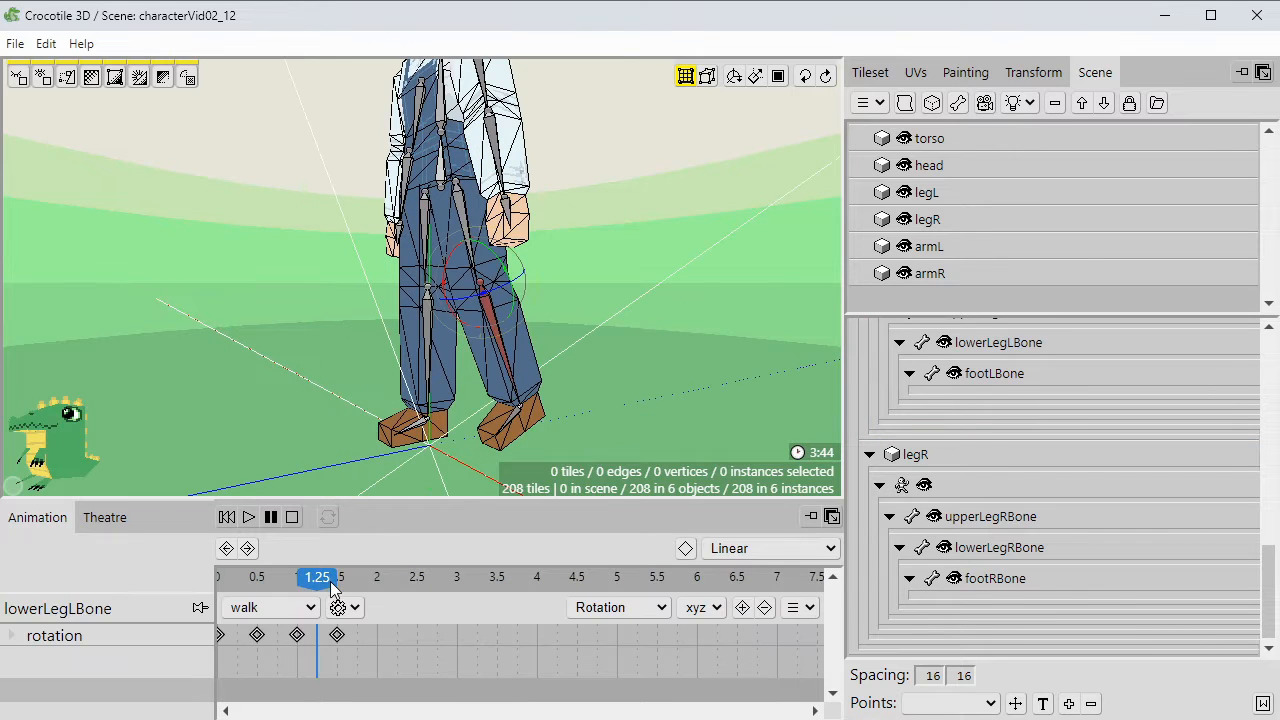
left_click_drag(330, 581, 376, 592)
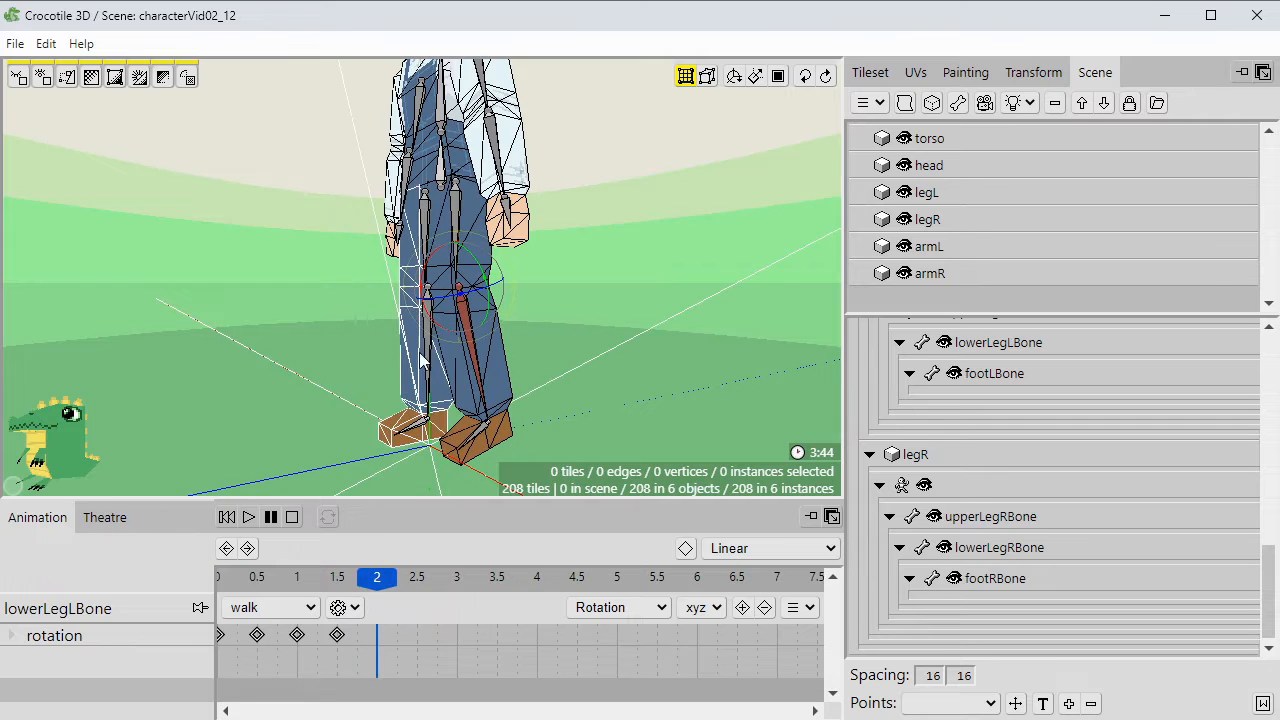
left_click_drag(422, 287, 425, 296)
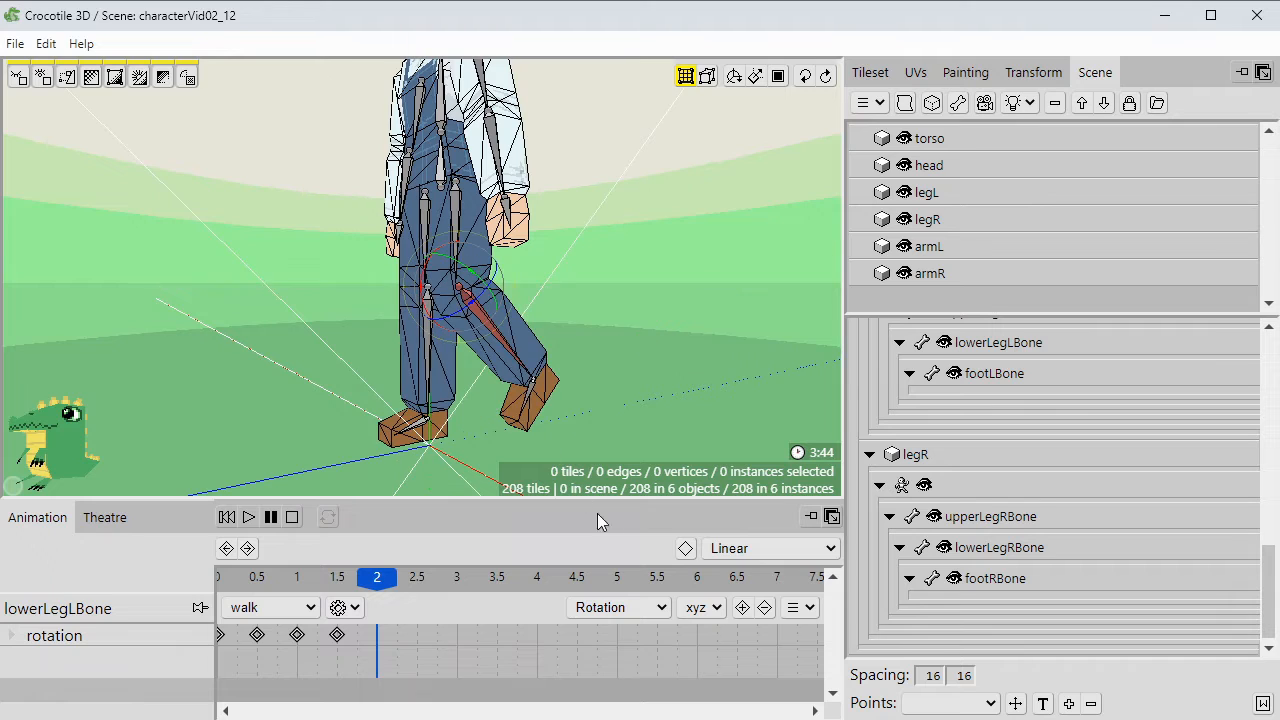
left_click(743, 608)
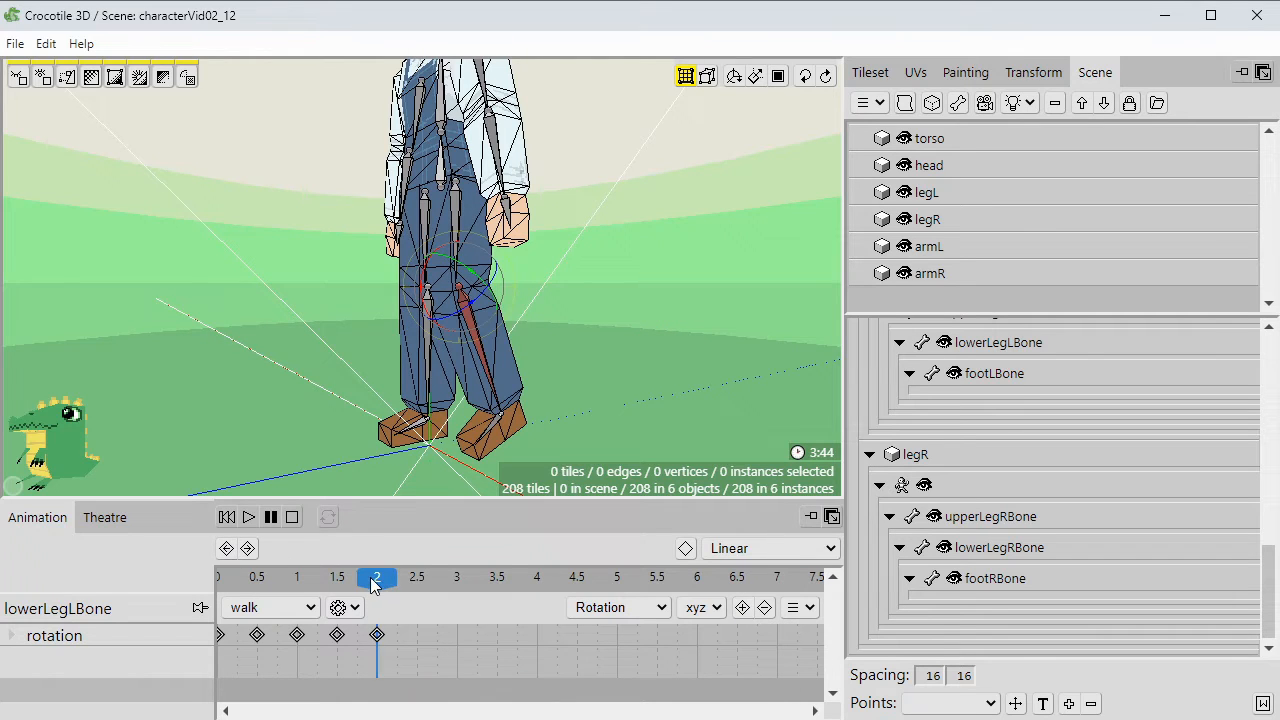
Replay the walk animation from the start to examine the knee bend during the forward swing, and return the playhead to 2.5.
left_click_drag(370, 577, 409, 575)
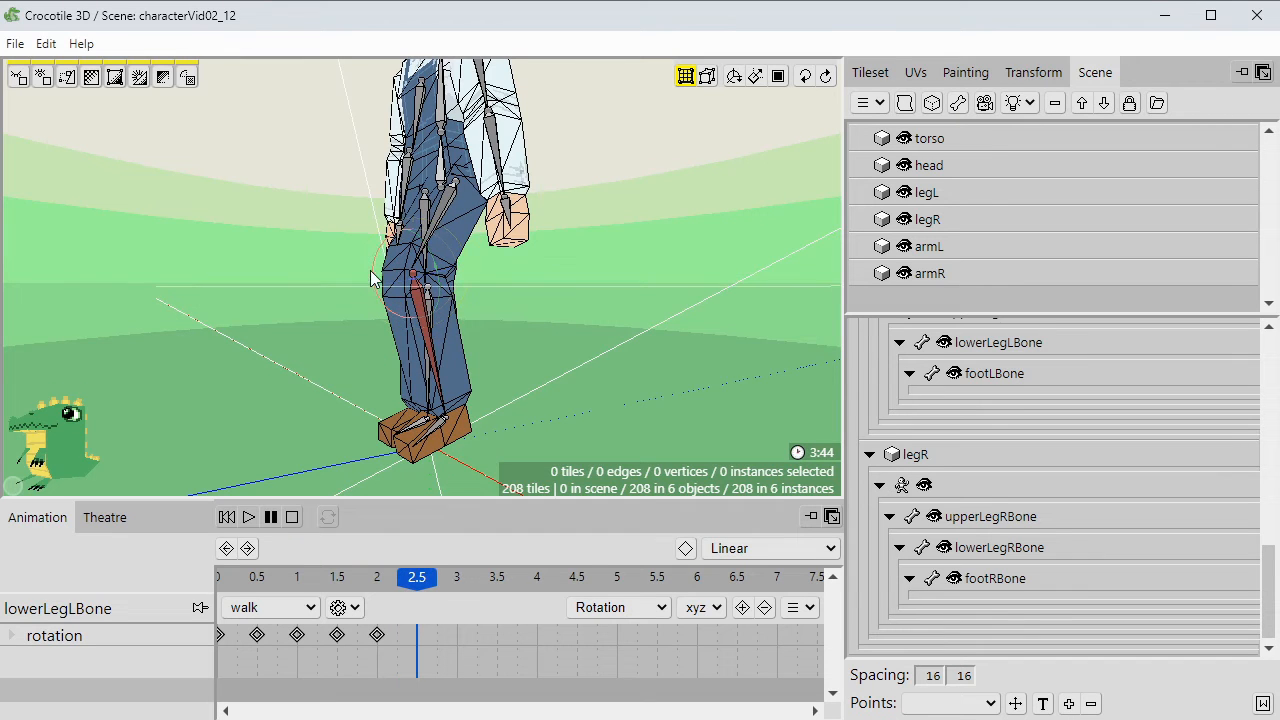
left_click(227, 518)
left_click(249, 517)
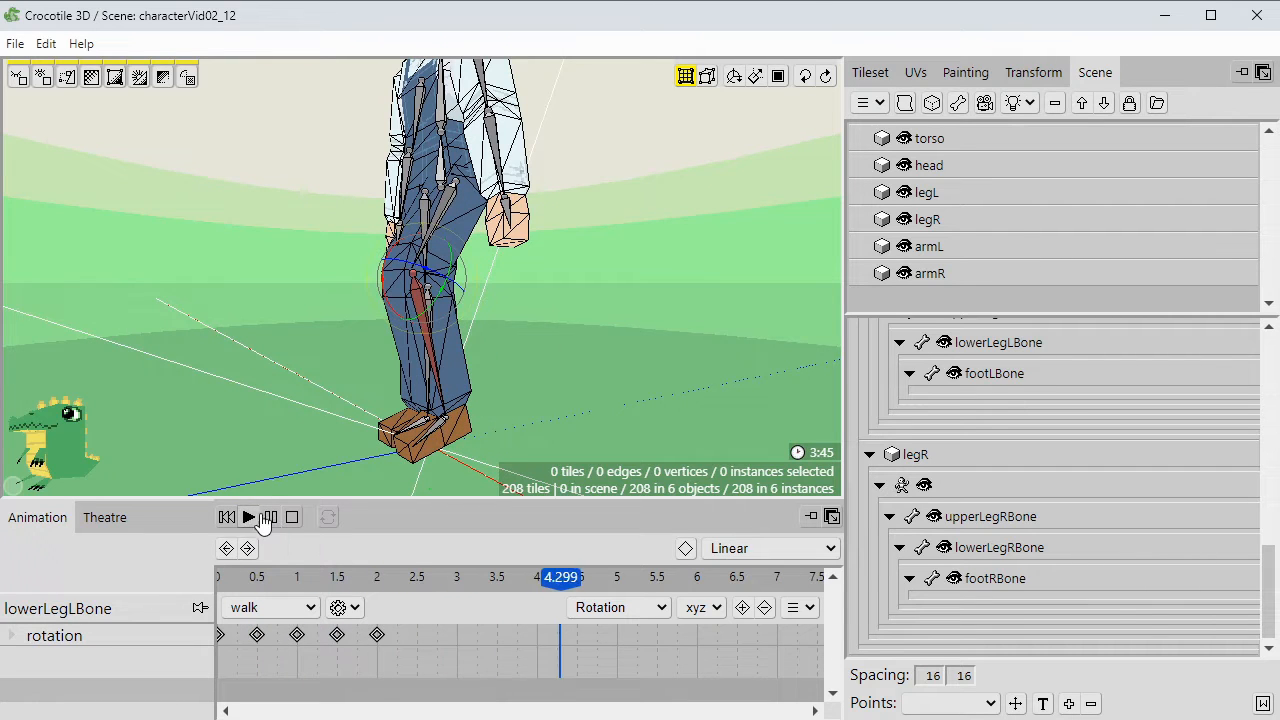
left_click(274, 519)
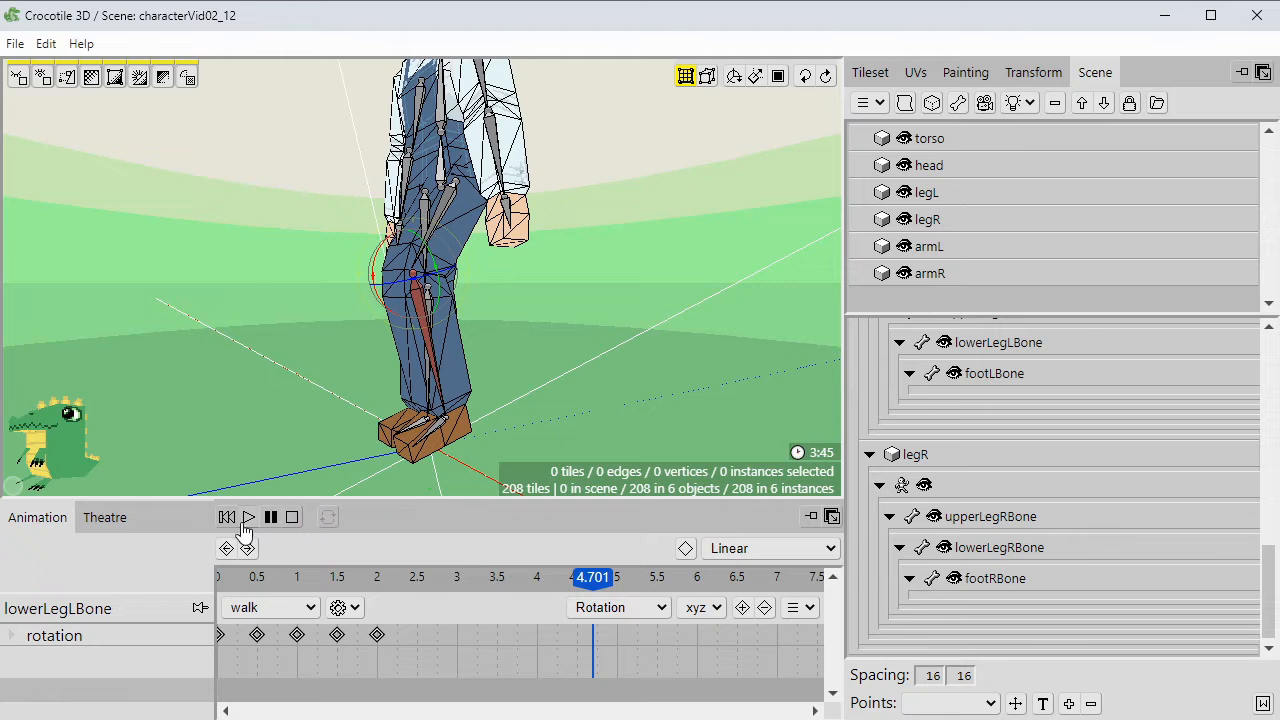
left_click_drag(455, 578, 415, 582)
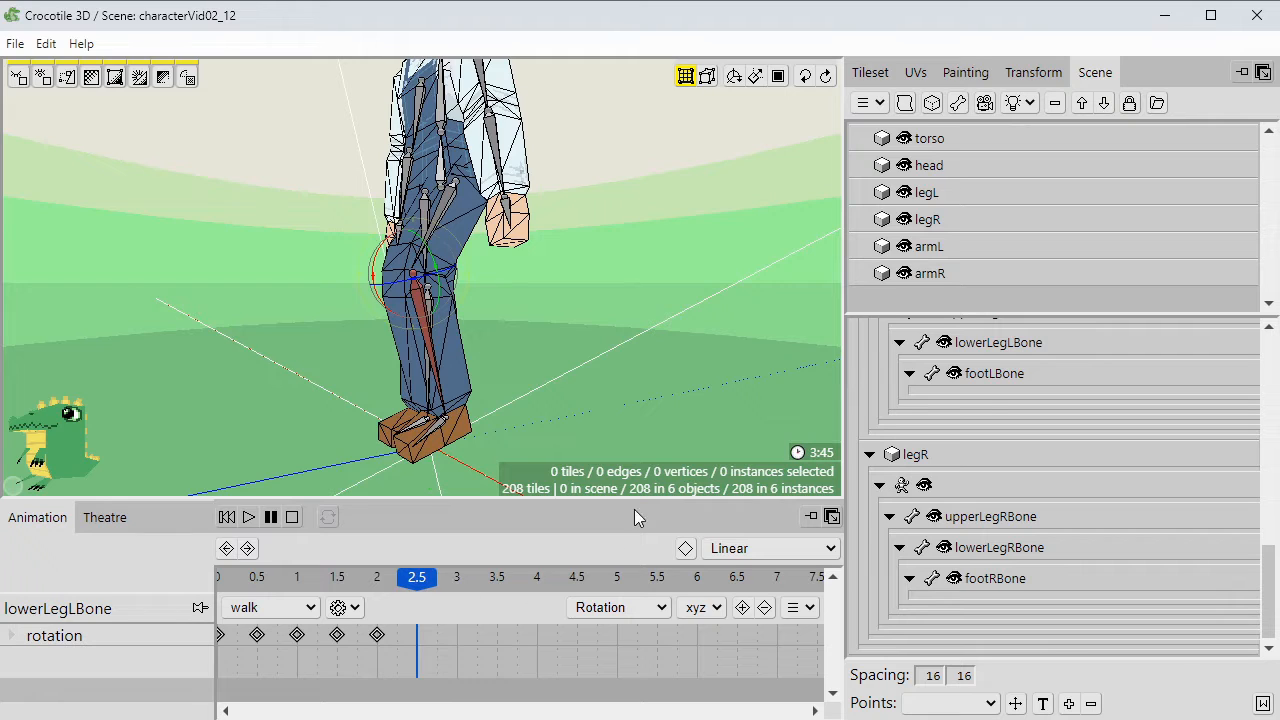
Add a rotation keyframe for lowerLegLBone at 2.5, then swing the bone forward at 3 and keyframe its rotation there.
left_click(742, 608)
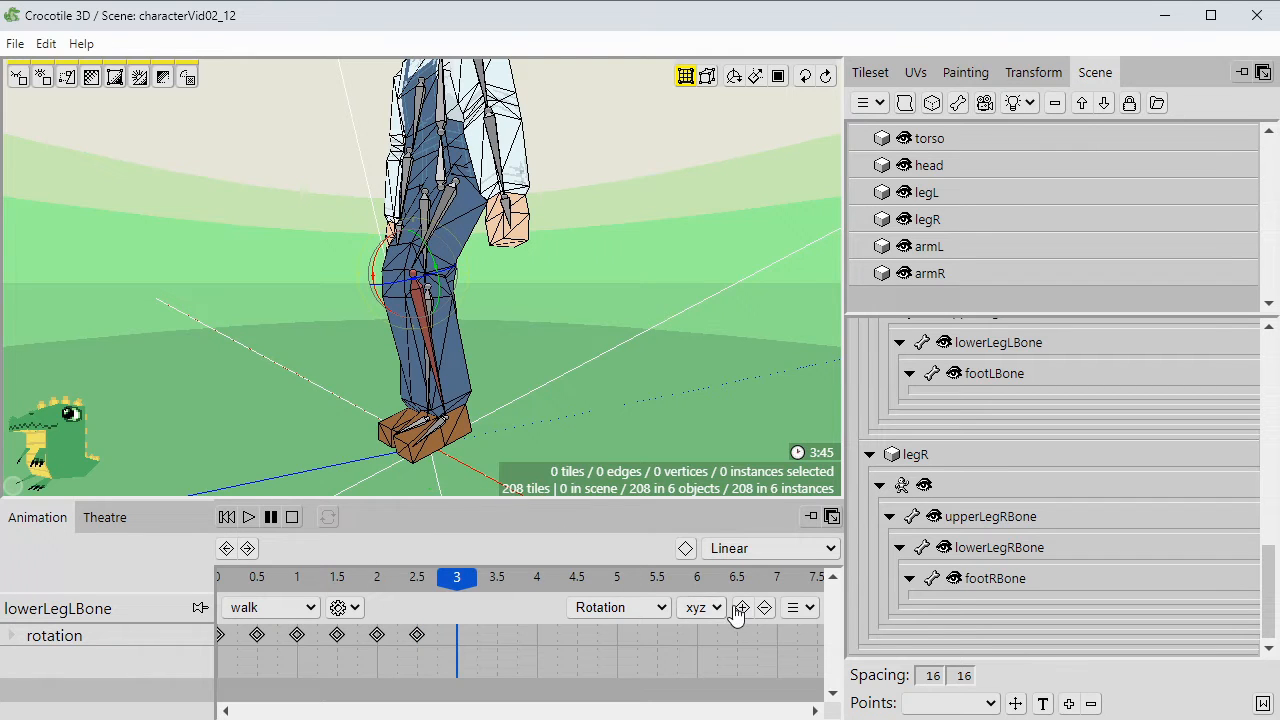
left_click_drag(335, 364, 356, 296)
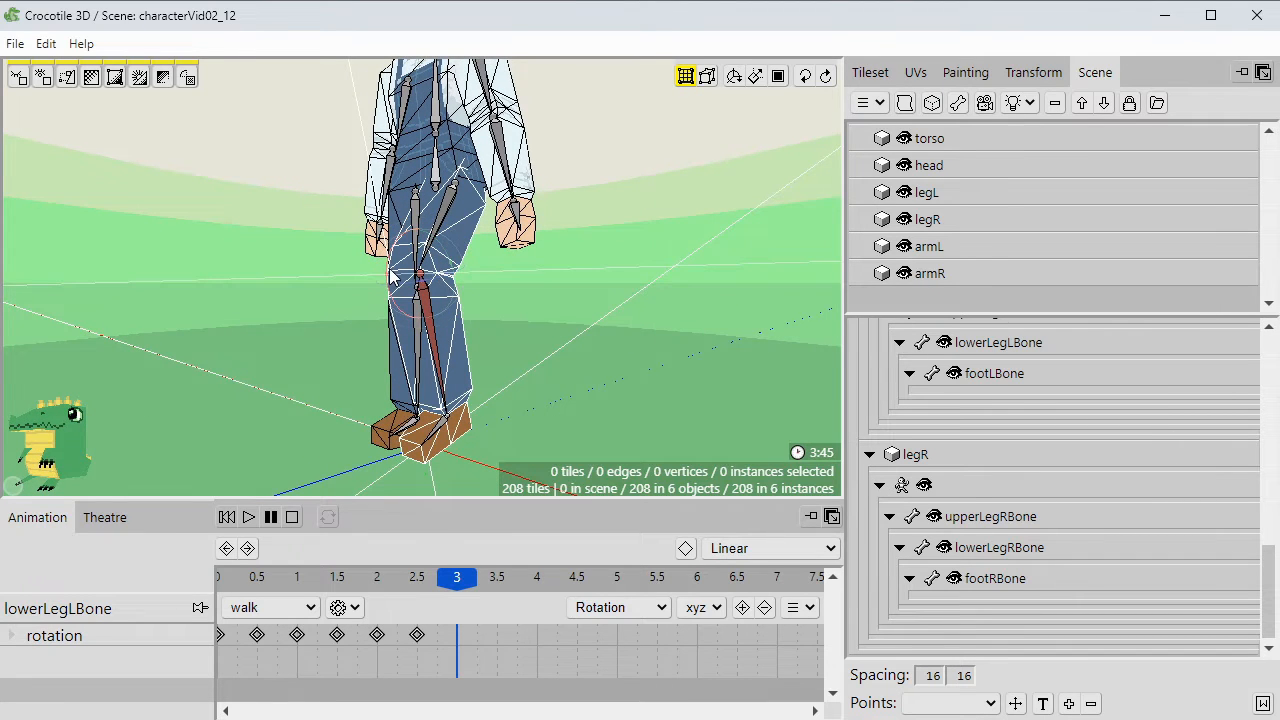
left_click_drag(392, 278, 398, 298)
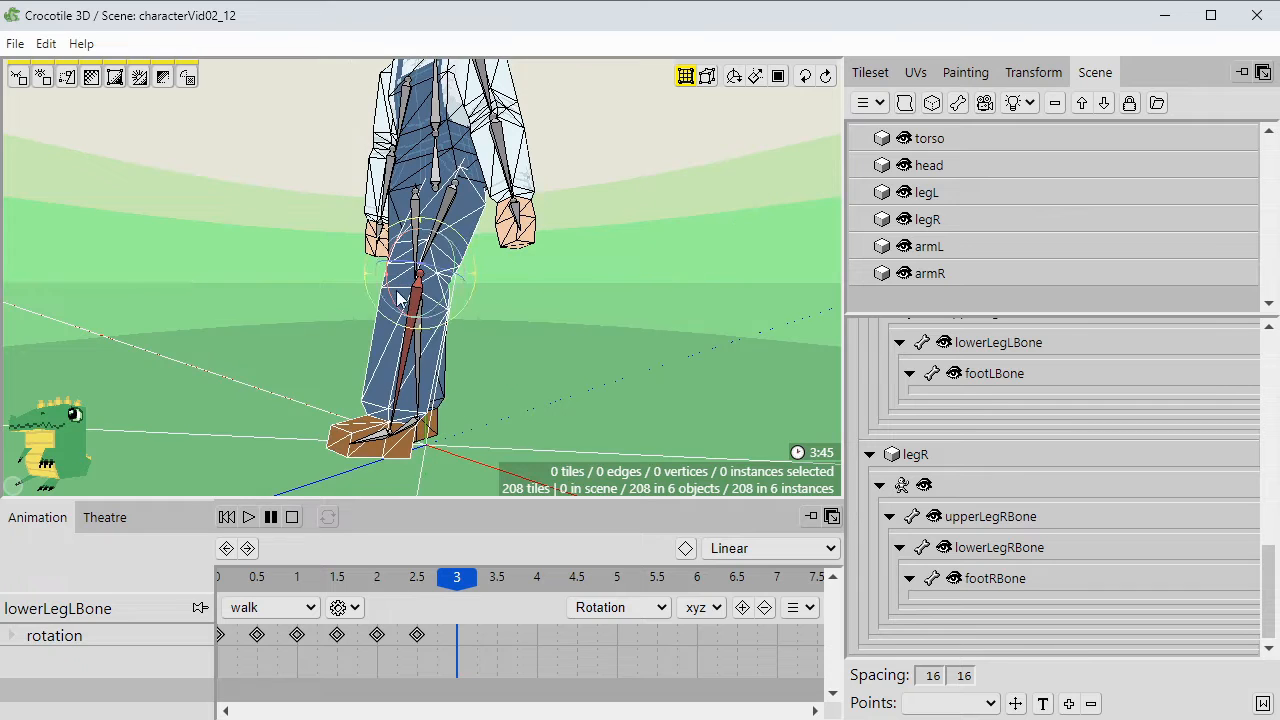
key("space")
mouse_move(350, 379)
left_mouse_down()
mouse_move(372, 374)
mouse_move(338, 357)
left_mouse_up()
key("space")
left_click_drag(399, 280, 398, 300)
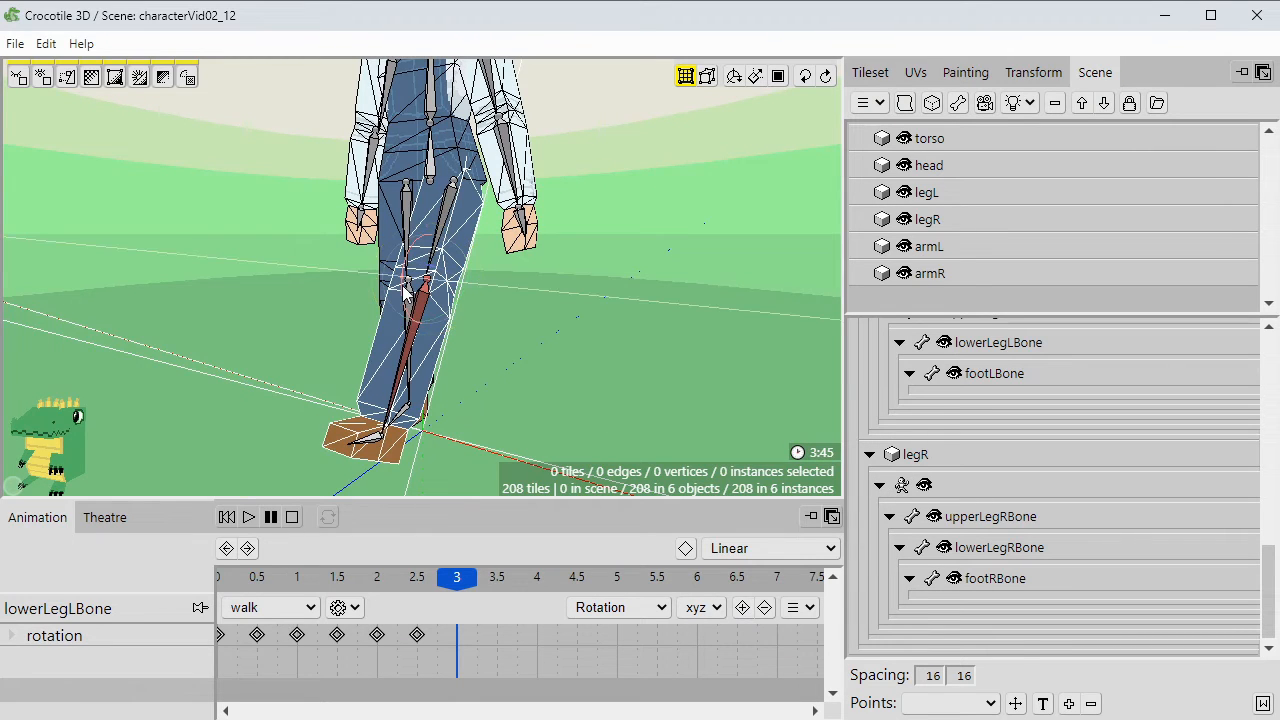
left_click_drag(402, 285, 400, 293)
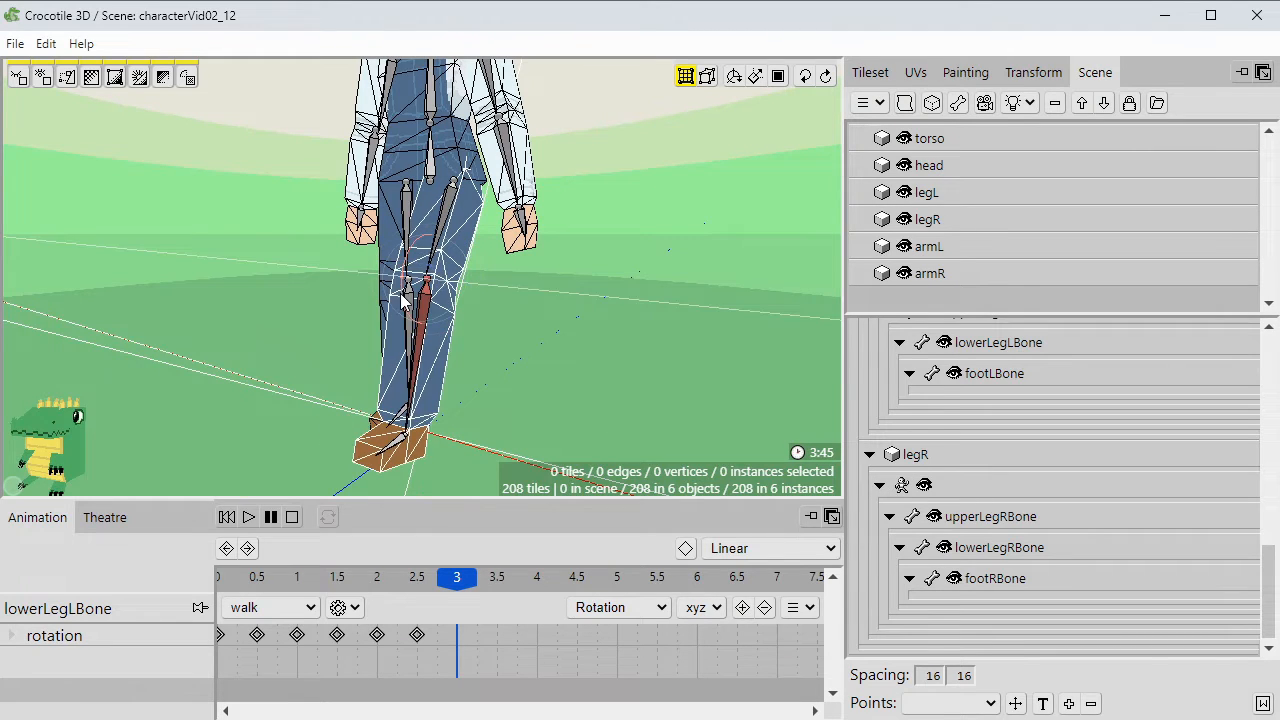
left_click(743, 609)
Replay the walk animation from the start several times to examine the left leg's swing and knee bend from the side.
left_click_drag(443, 580, 336, 582)
left_click(249, 517)
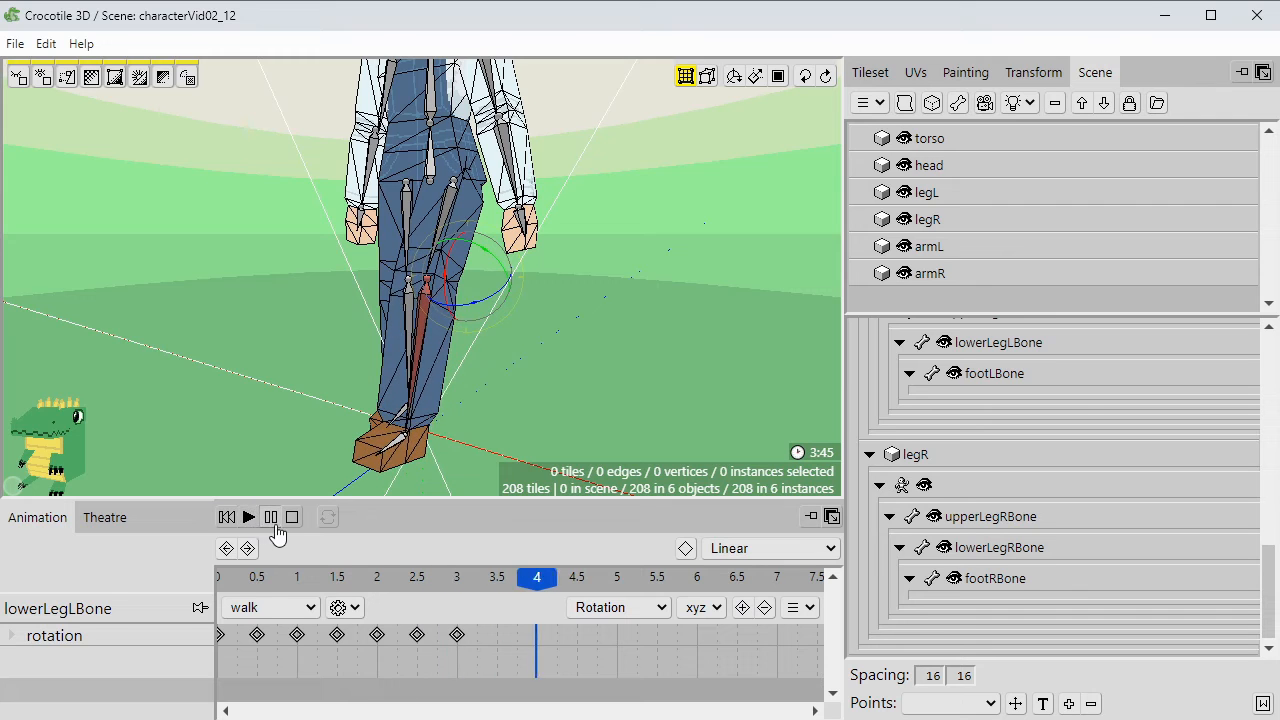
left_click(228, 518)
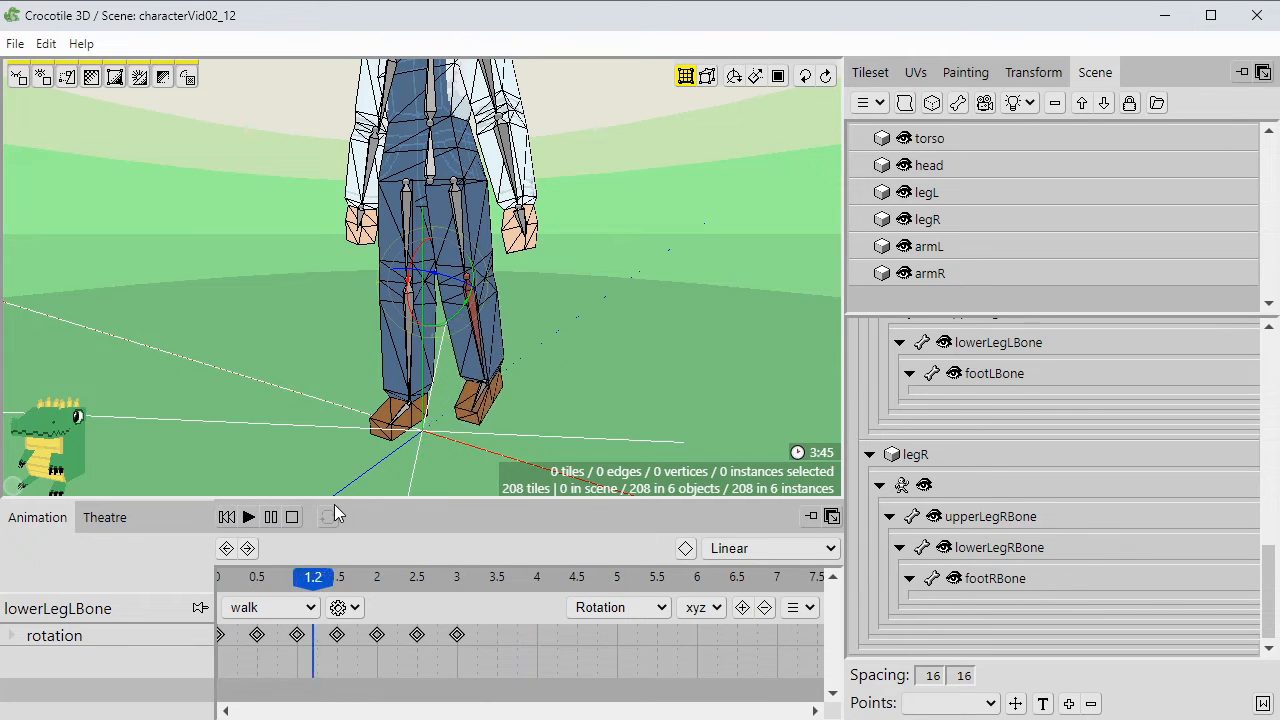
middle_click_drag(344, 429, 313, 370)
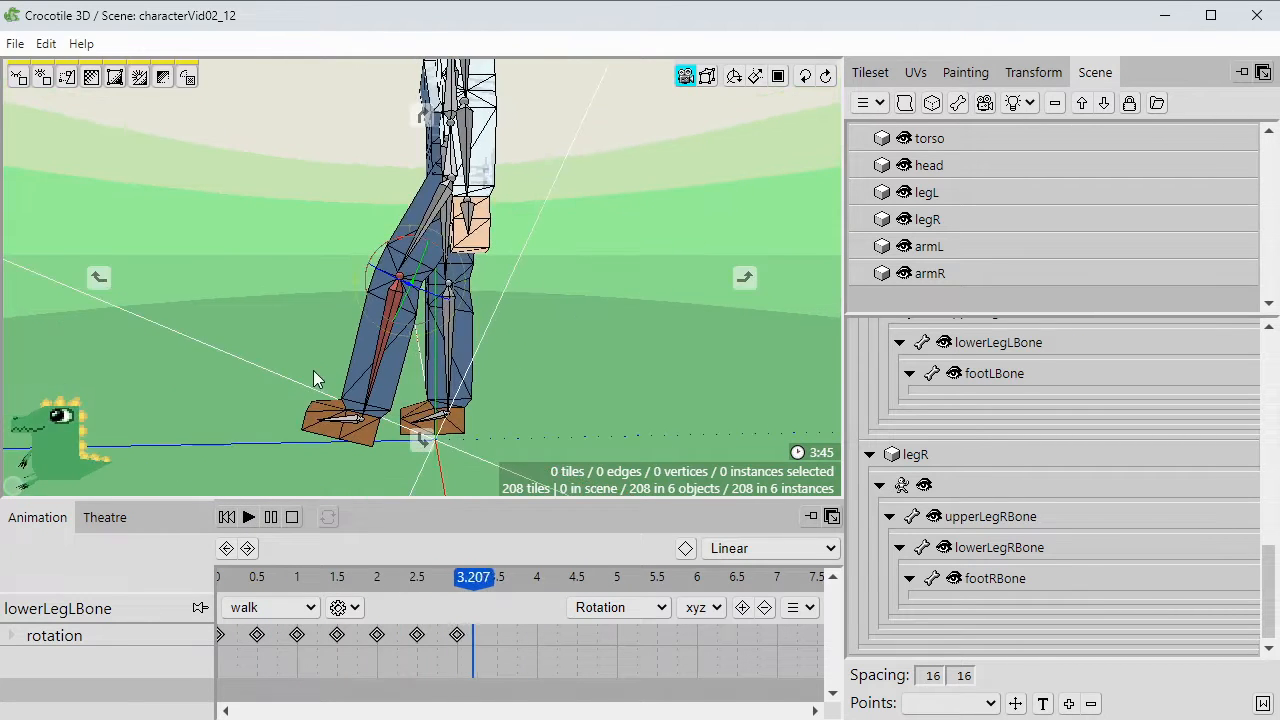
left_click(228, 518)
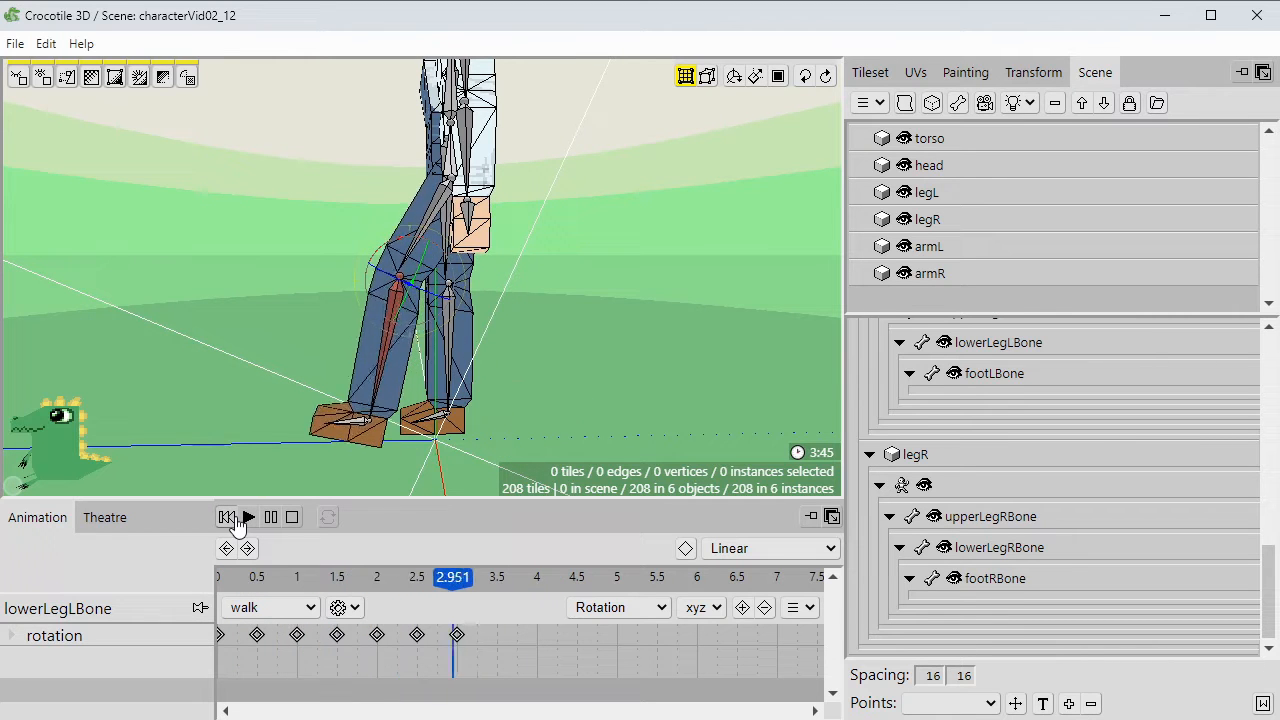
left_click(229, 518)
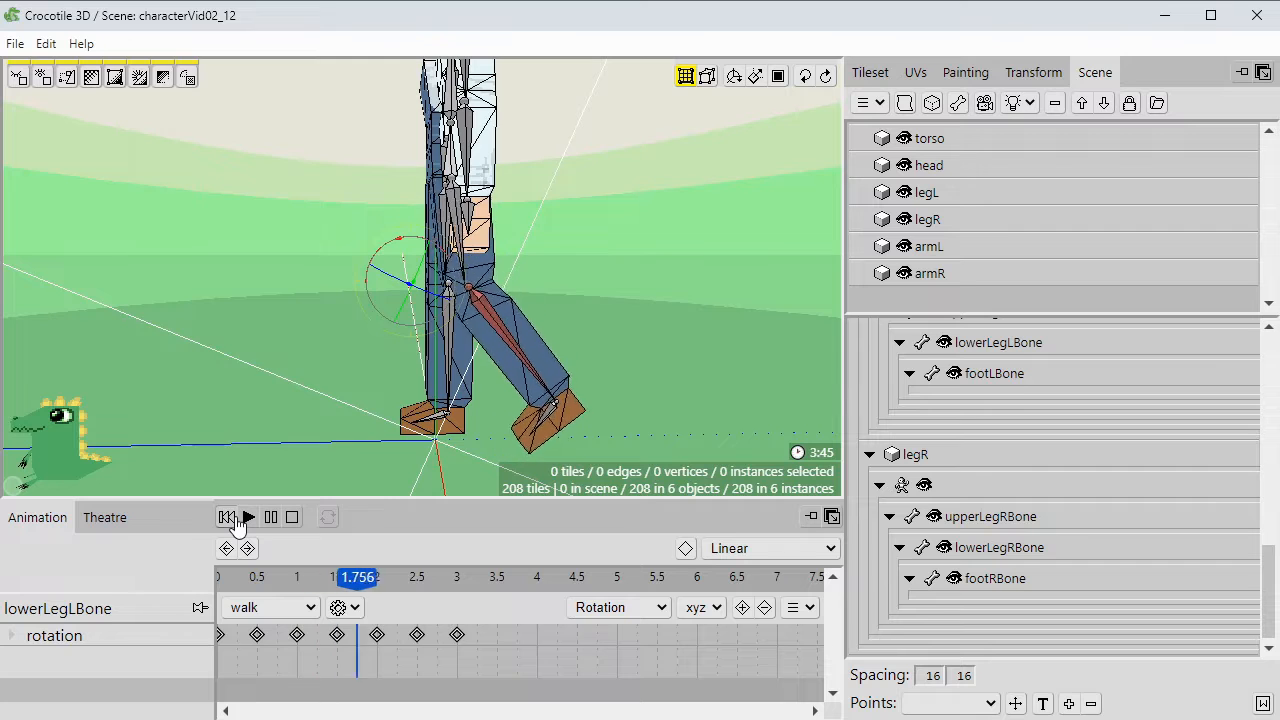
left_click(235, 518)
Move lowerLegLBone's rotation keyframe from 1.5 to 1.25, and replay the walk animation to check the timing.
left_click_drag(262, 577, 318, 637)
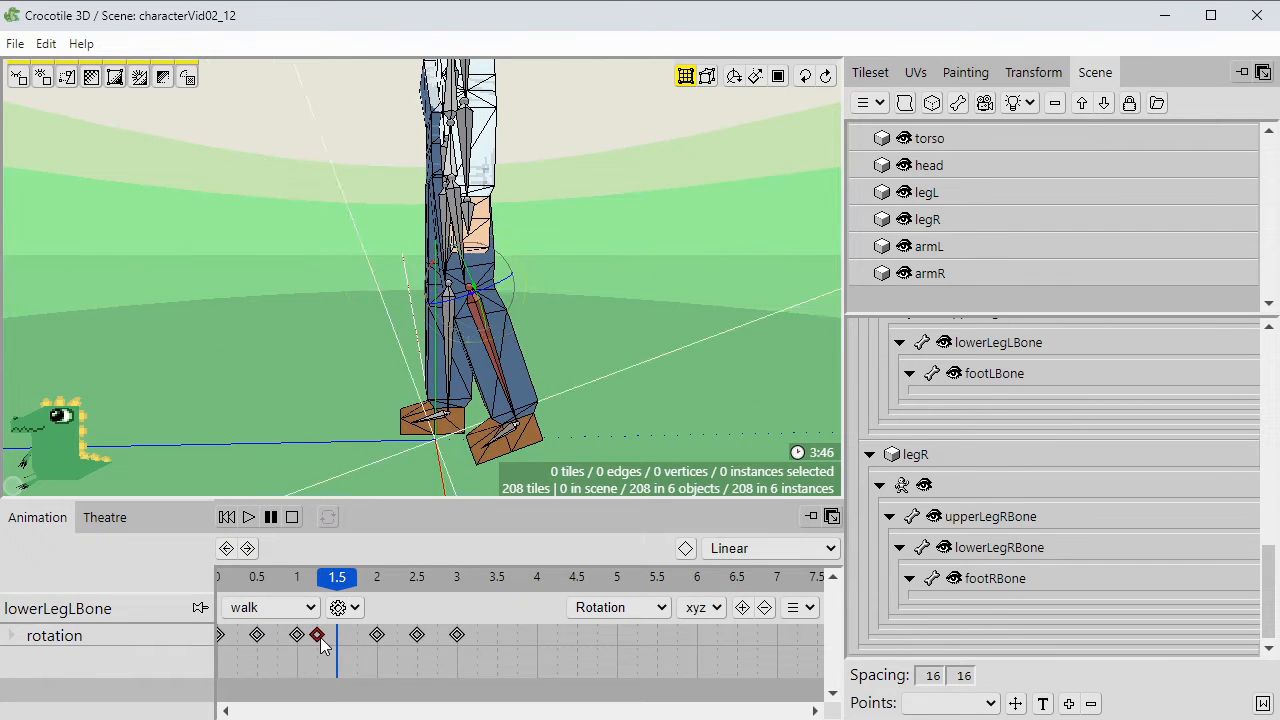
left_click(227, 517)
left_click(247, 518)
left_click(226, 518)
left_click(226, 518)
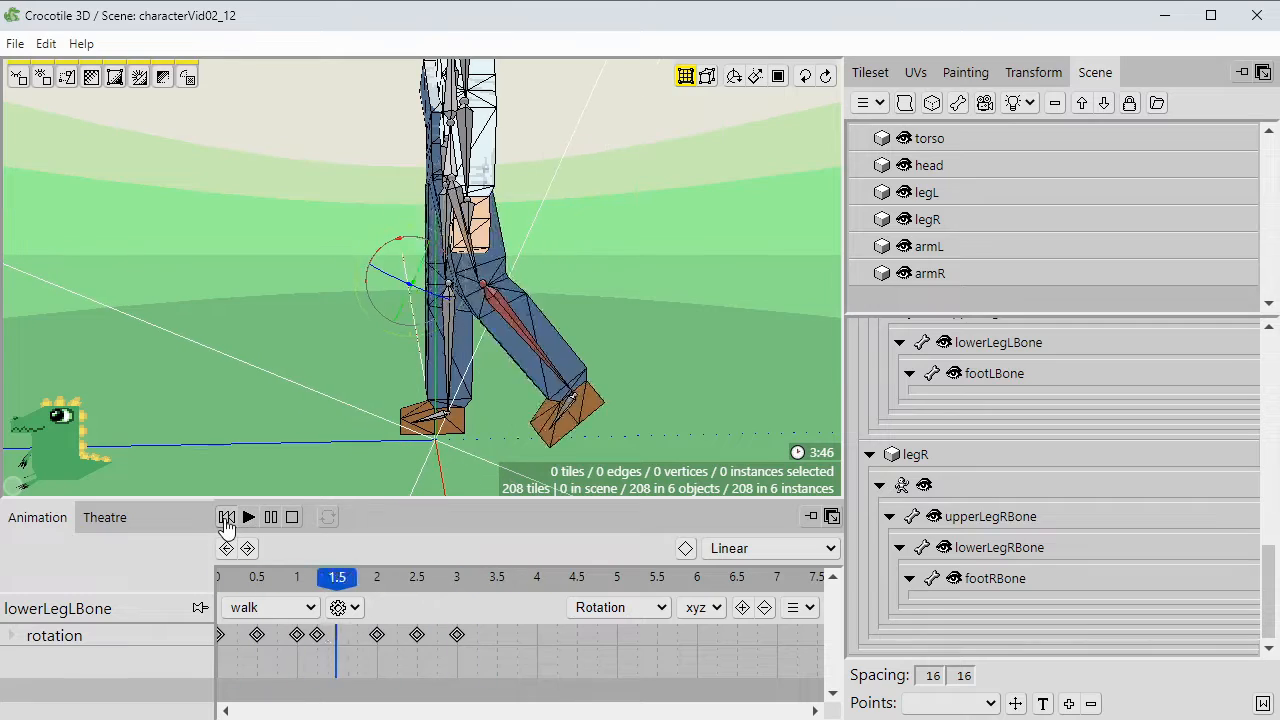
left_click(226, 518)
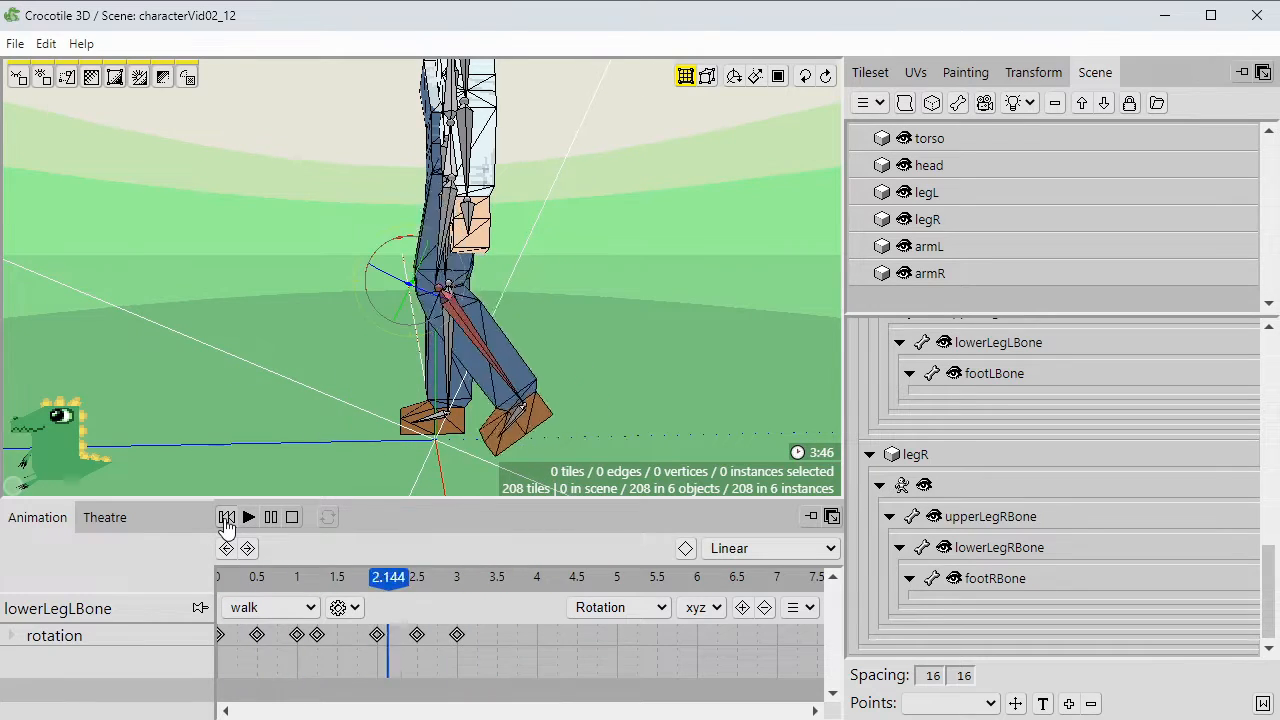
scroll(280, 589, "up", 1)
left_click(247, 519)
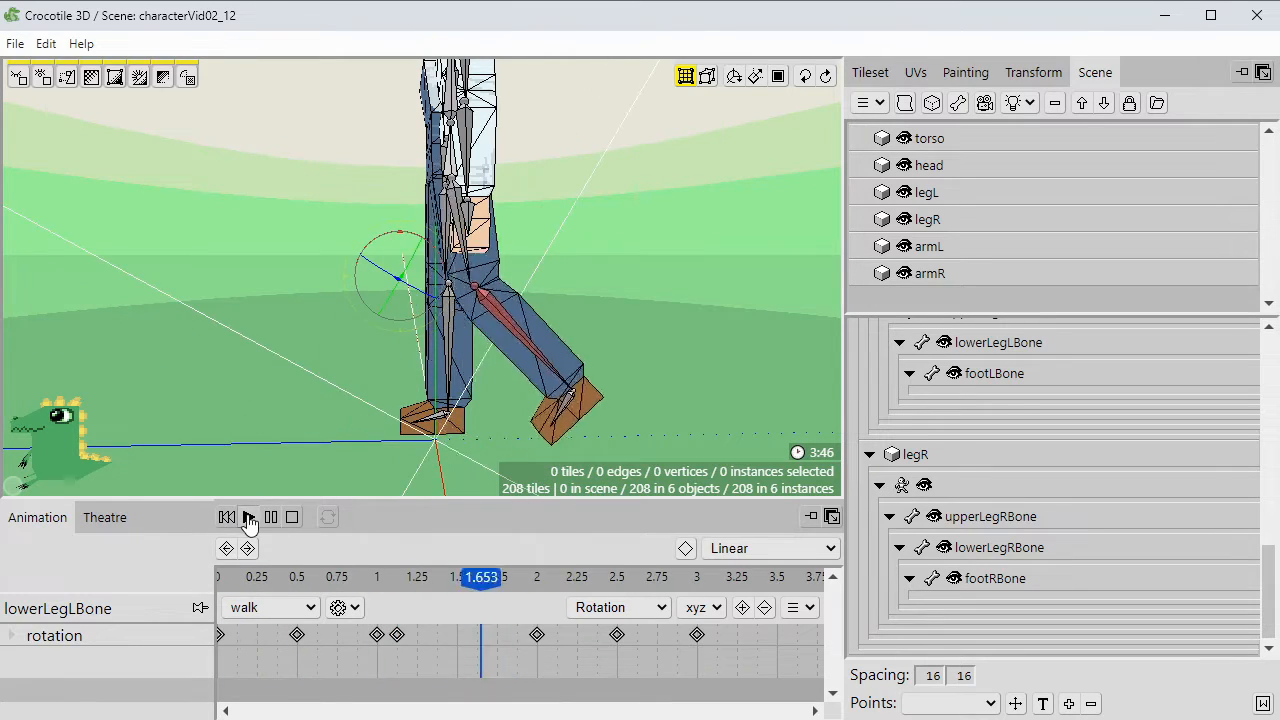
left_click(229, 517)
left_click(270, 517)
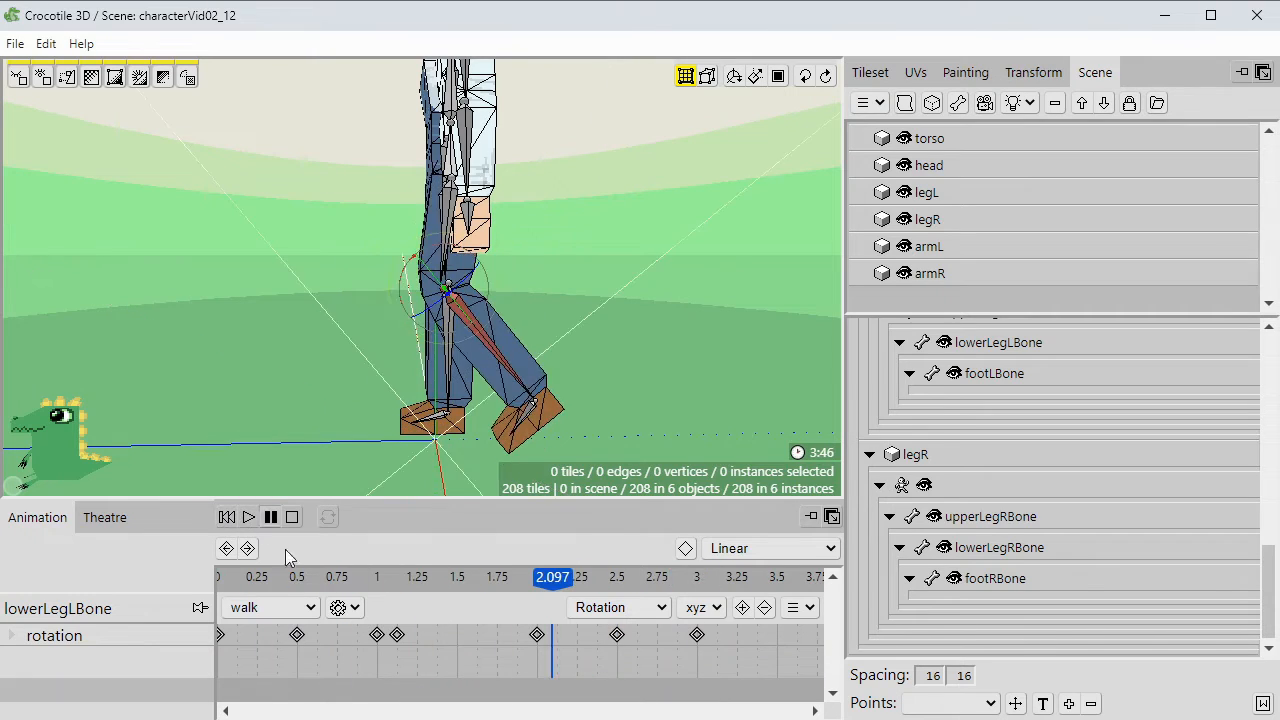
Show legL in the timeline too, retime its rotation keyframes after 0.5 to 1, 1.25, 1.625 and 2, and replay the animation.
left_click(522, 353)
left_click_drag(450, 498, 450, 469)
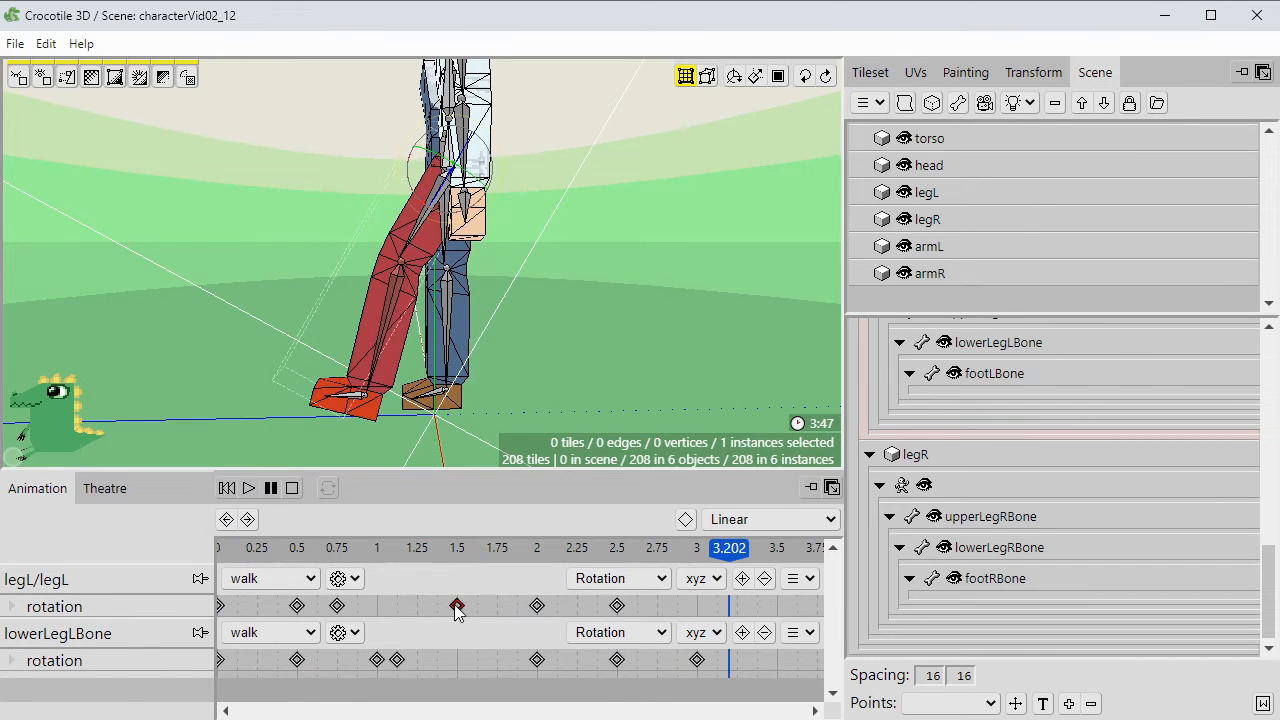
left_click_drag(456, 606, 377, 606)
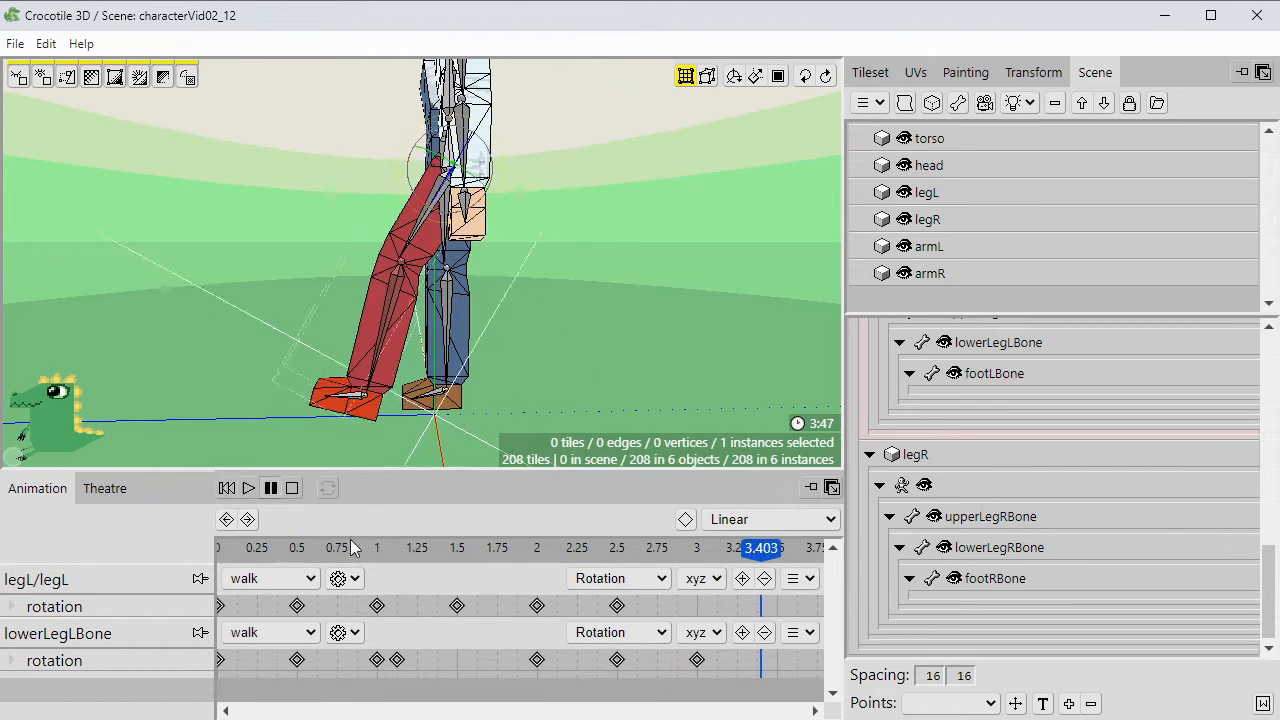
left_click(248, 489)
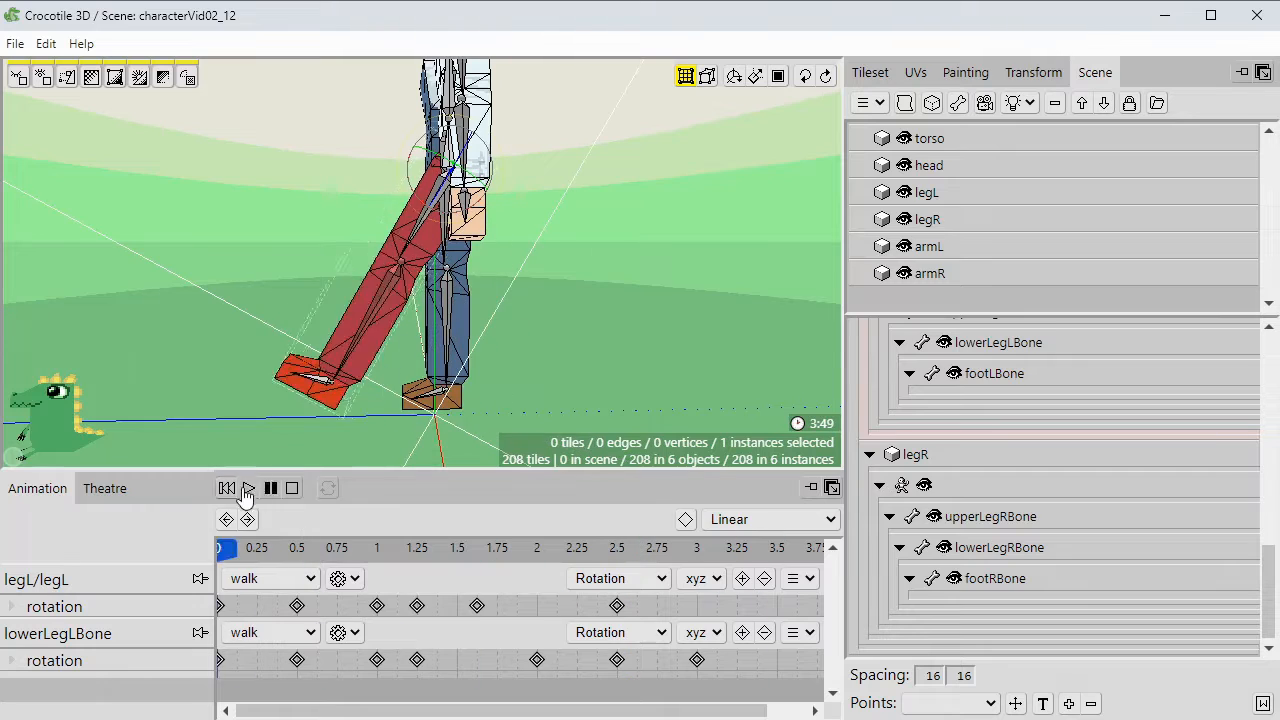
left_click(249, 489)
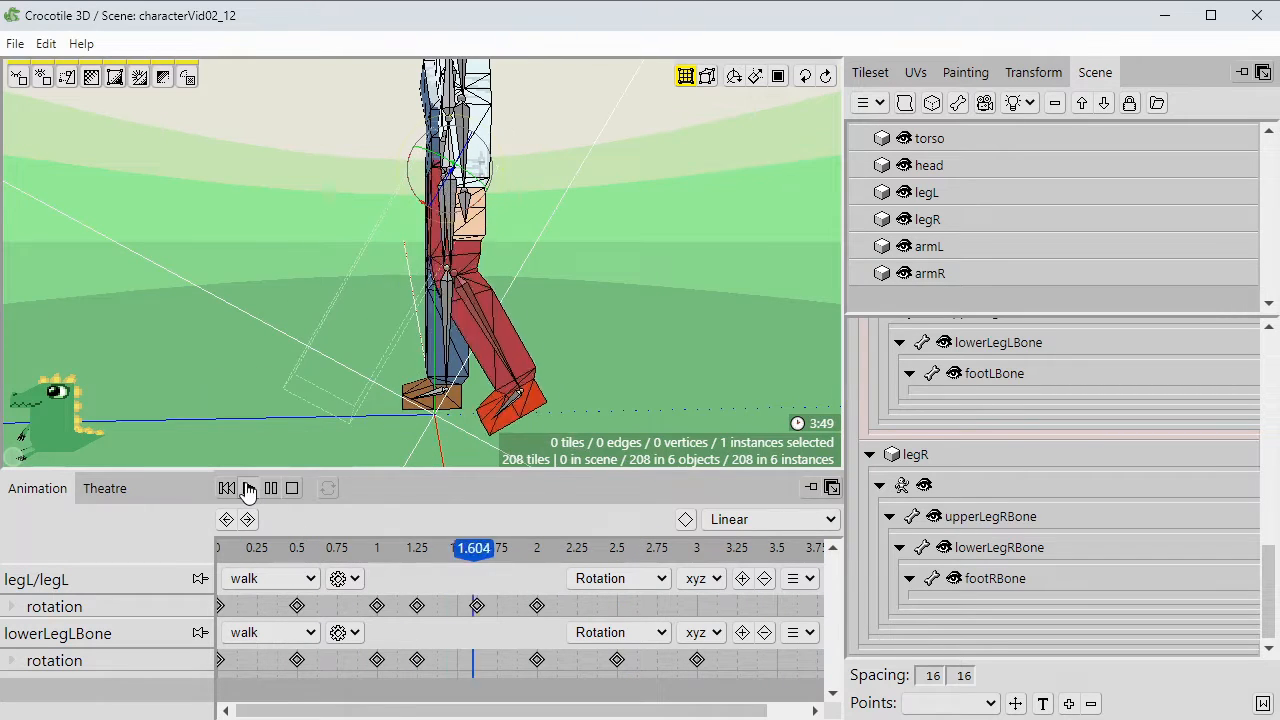
left_click(229, 488)
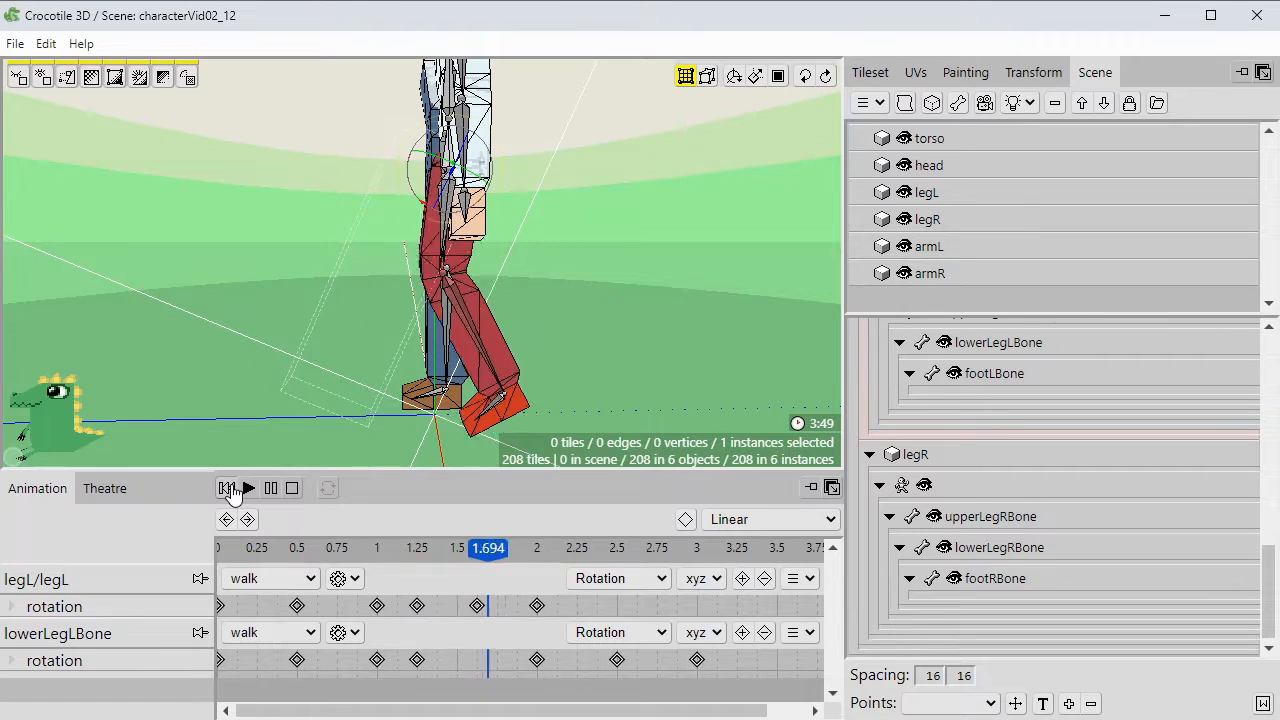
left_click(270, 488)
Try lowerLegLBone's rotation keyframe from 1 at 0.875 while replaying the animation, and put it back at 1.
left_click_drag(337, 548, 222, 556)
left_click(338, 661)
left_click(249, 489)
left_click(228, 489)
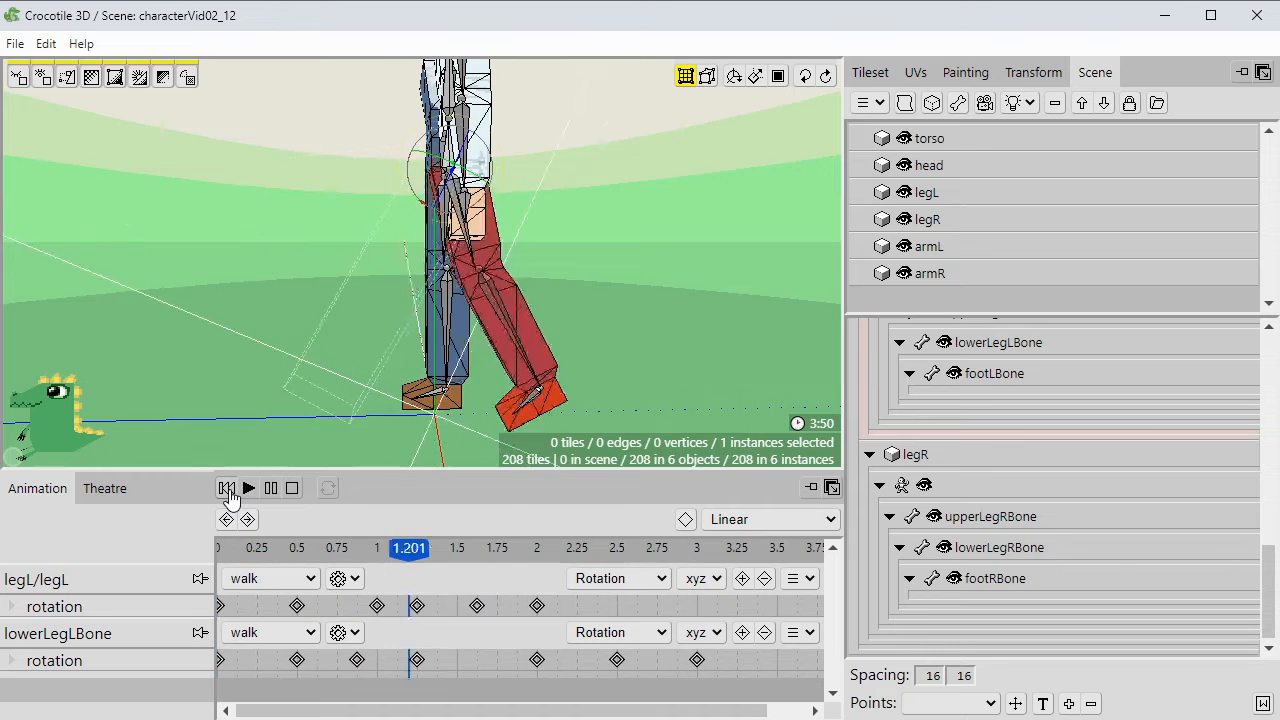
left_click(270, 489)
mouse_move(440, 330)
middle_mouse_down()
mouse_move(410, 330)
mouse_move(420, 326)
middle_mouse_up()
left_click_drag(357, 660, 344, 660)
left_click(249, 489)
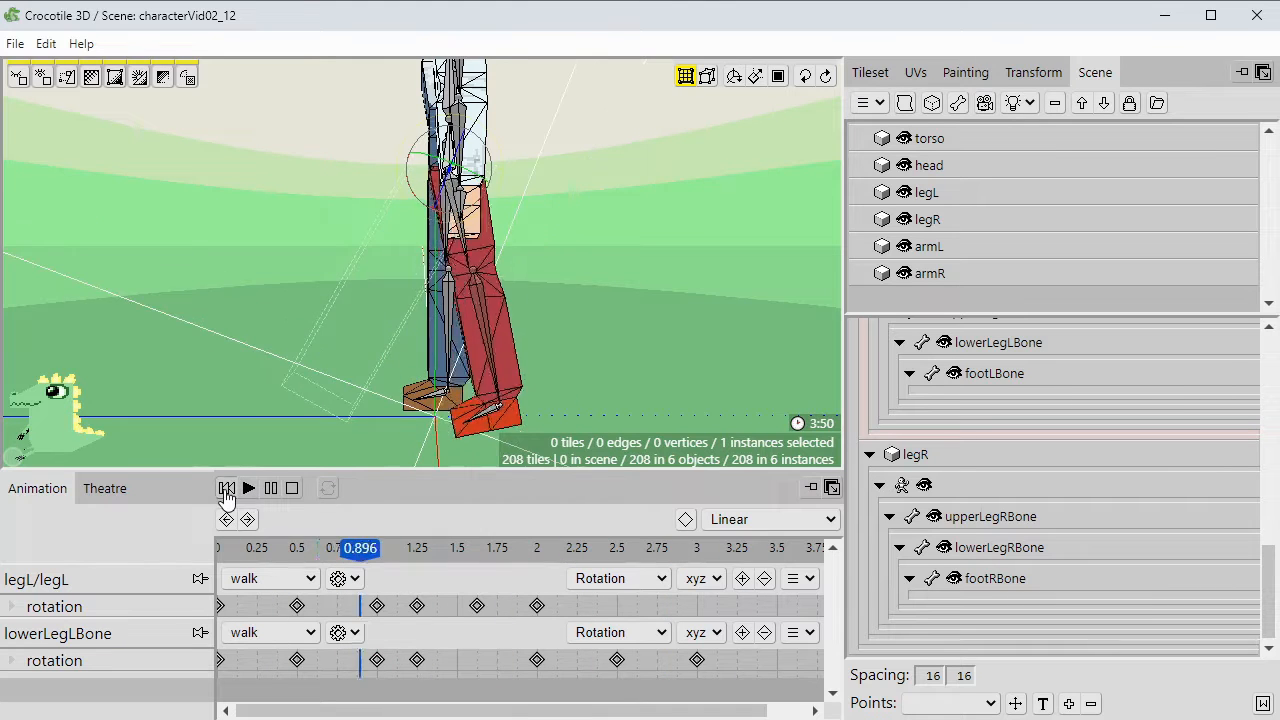
Move lowerLegLBone's rotation keyframe from 2 to 1.625, and replay the walk animation from the start.
left_click_drag(380, 550, 480, 560)
left_click_drag(537, 660, 477, 660)
left_click(226, 488)
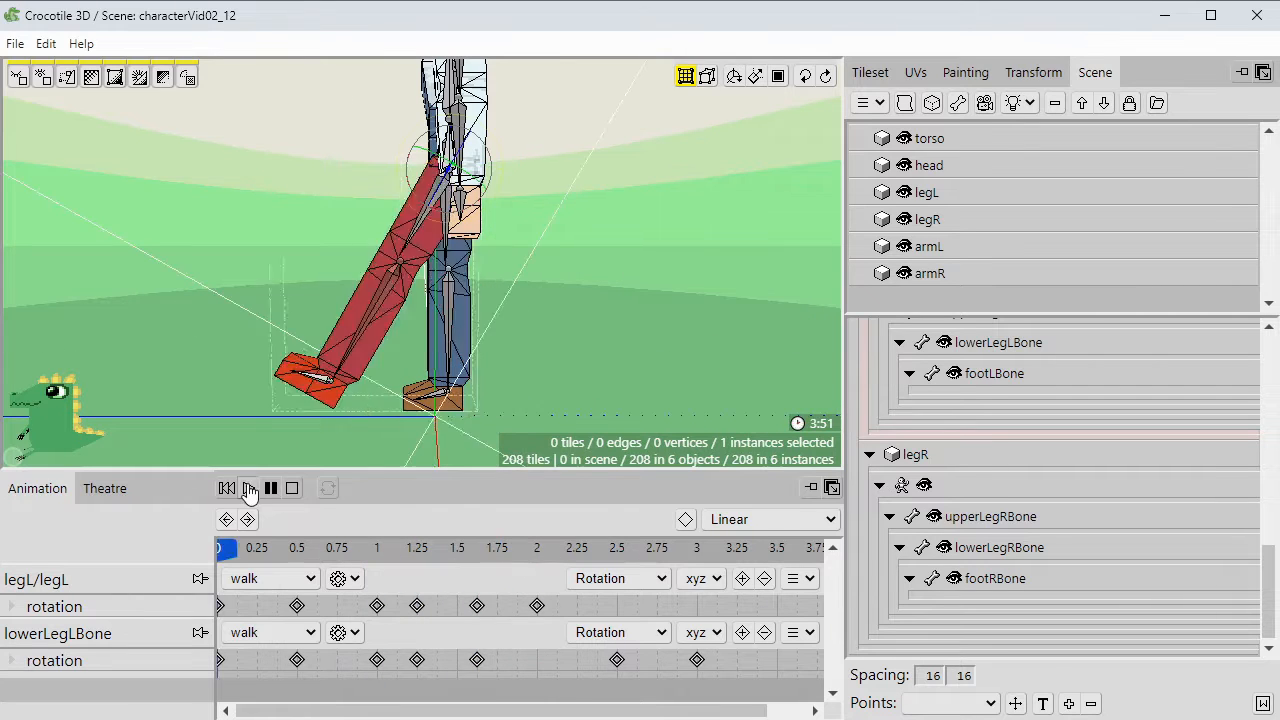
left_click(248, 488)
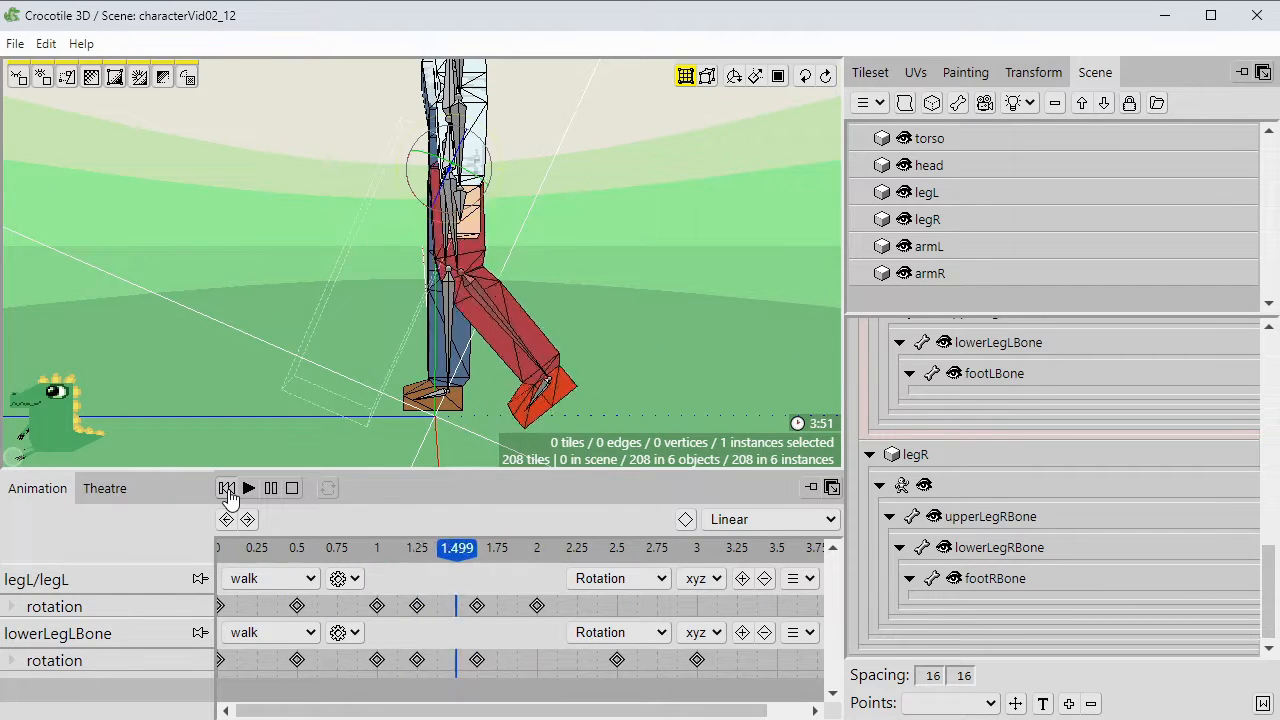
left_click(227, 489)
left_click(270, 488)
Move lowerLegLBone's last two rotation keyframes to 2 and 2.25, and watch the walk animation play before pausing it.
left_click_drag(617, 660, 537, 660)
left_click(539, 556)
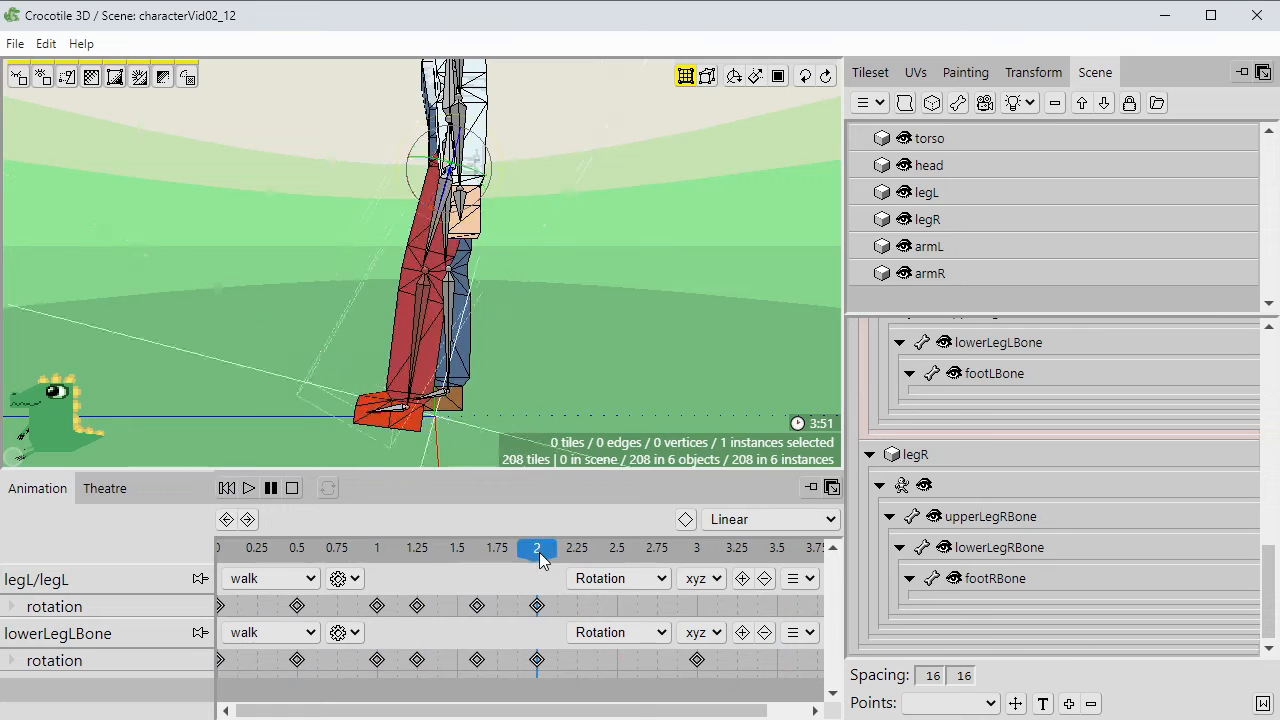
left_click_drag(697, 660, 617, 660)
left_click(248, 488)
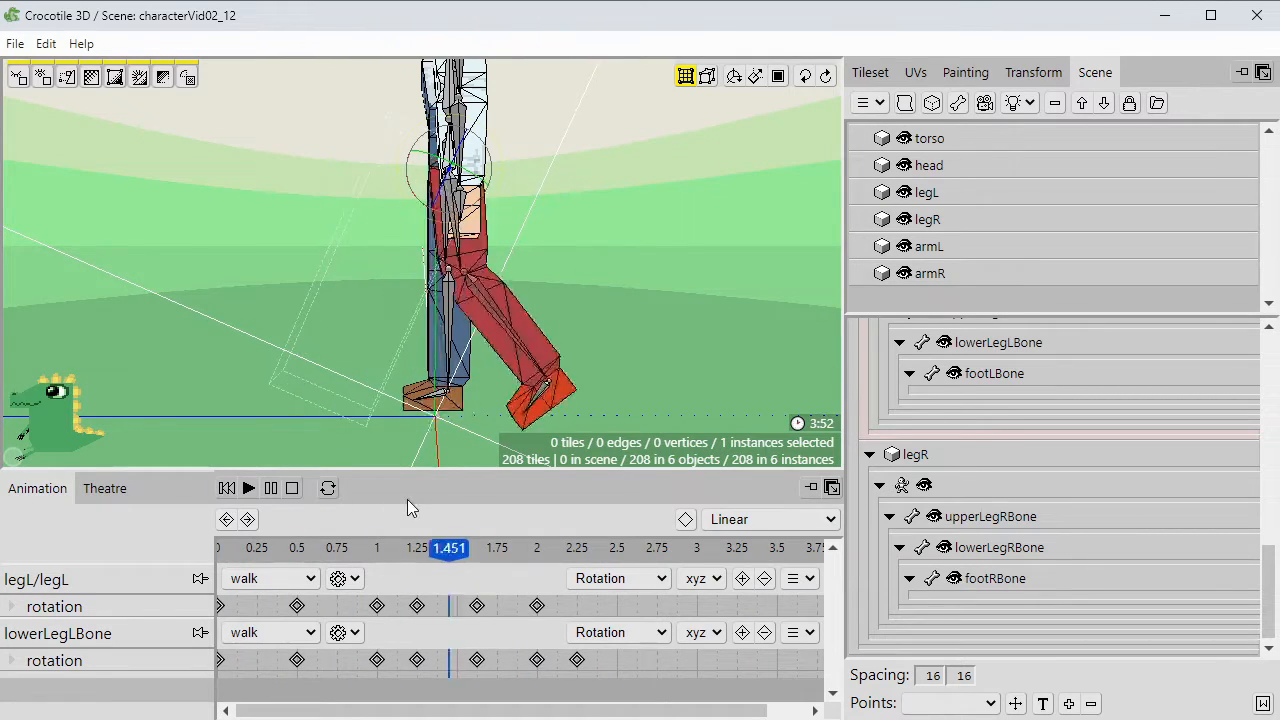
right_click_drag(656, 320, 290, 369)
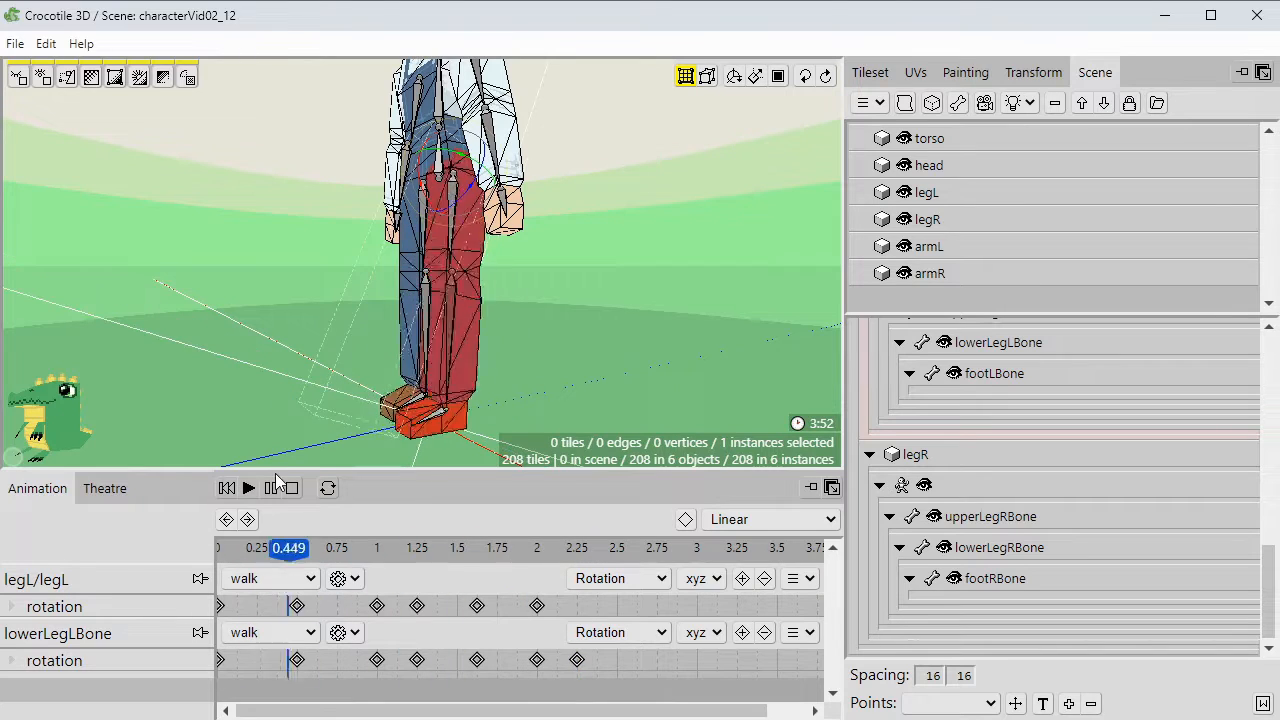
left_click(326, 488)
left_click(271, 489)
Swing lowerLegLBone further forward at 2.375, add a rotation keyframe there, and replay the walk animation from the start.
left_click_drag(505, 548, 589, 548)
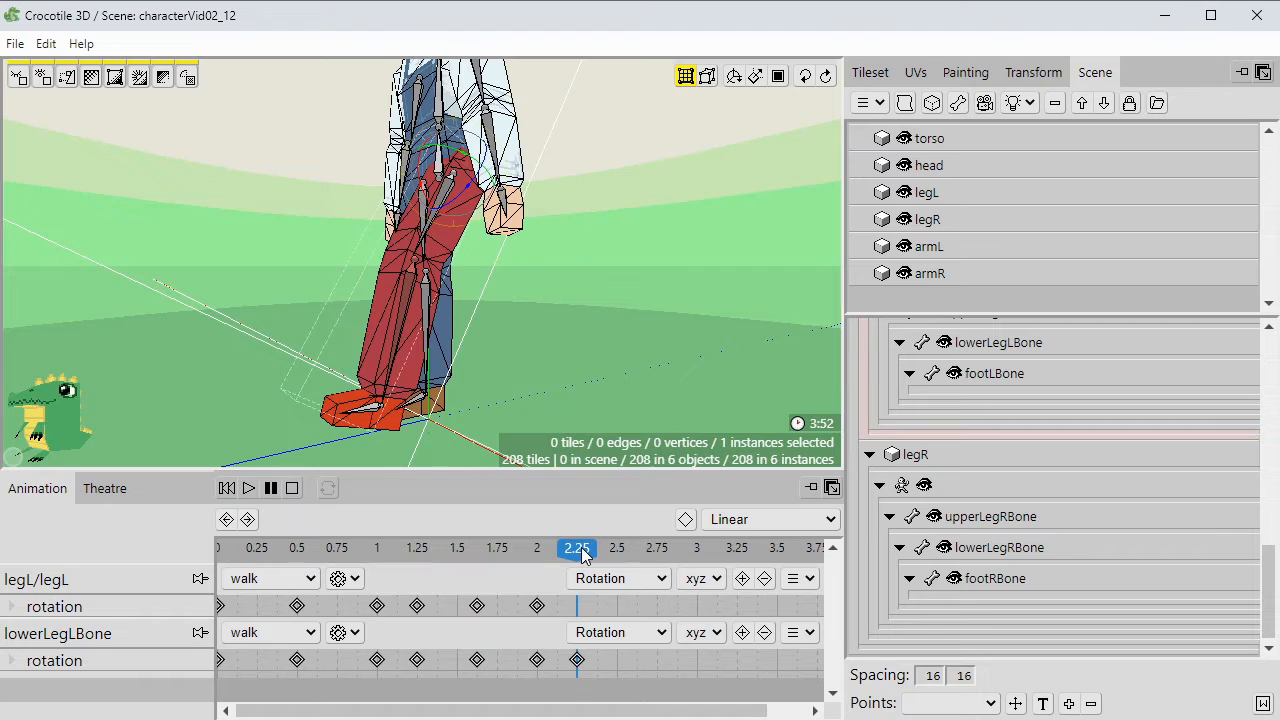
mouse_move(582, 548)
left_mouse_down()
mouse_move(554, 548)
mouse_move(572, 548)
left_mouse_up()
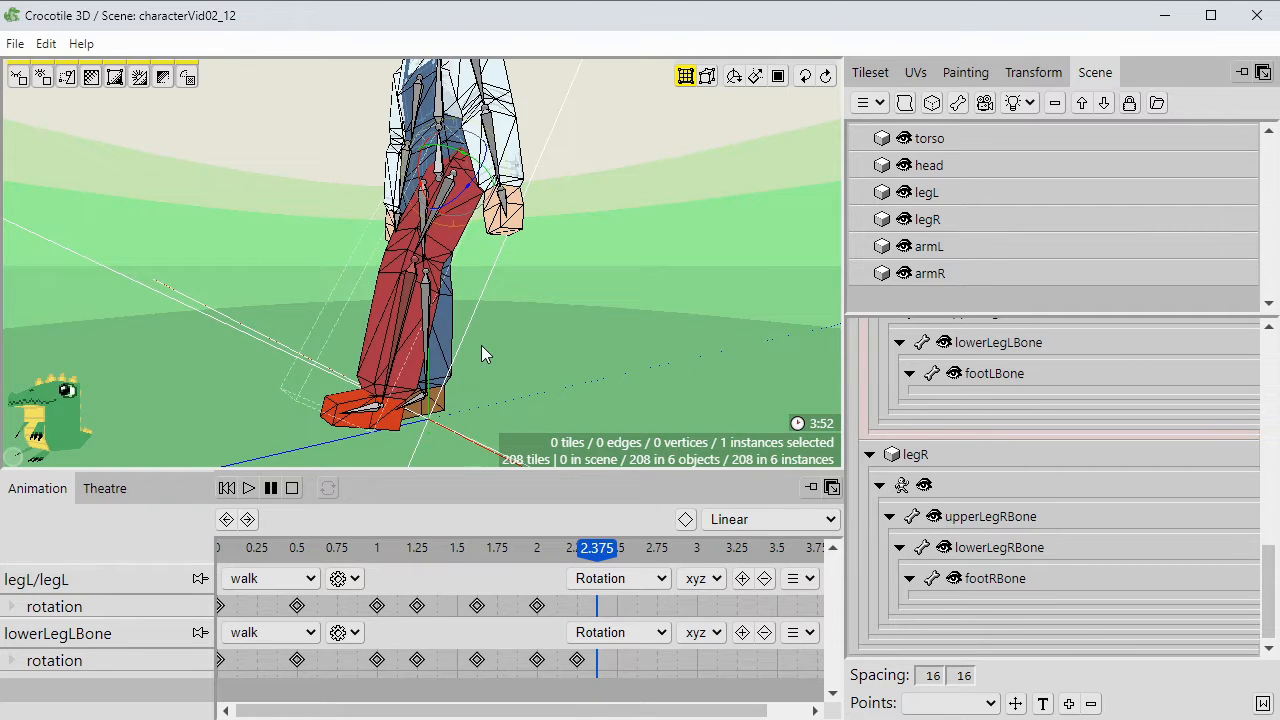
left_click(402, 318)
key("space")
left_click_drag(384, 268, 434, 348)
key("space")
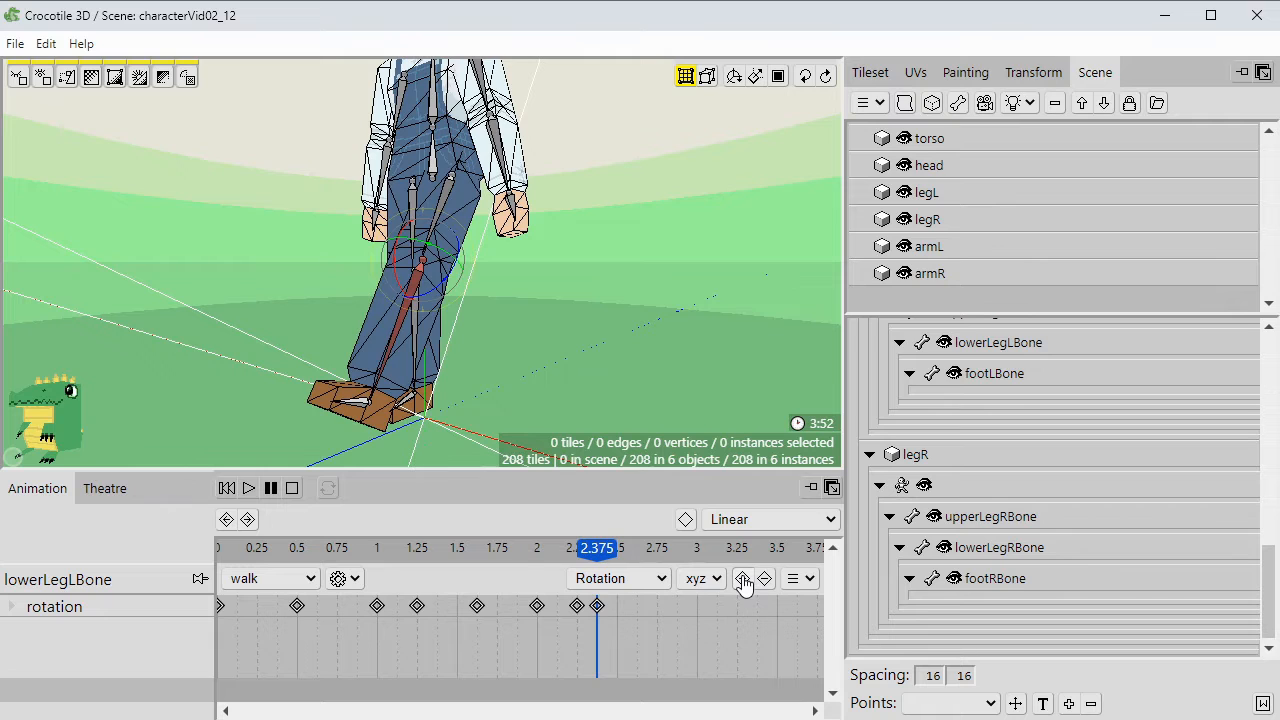
left_click(229, 488)
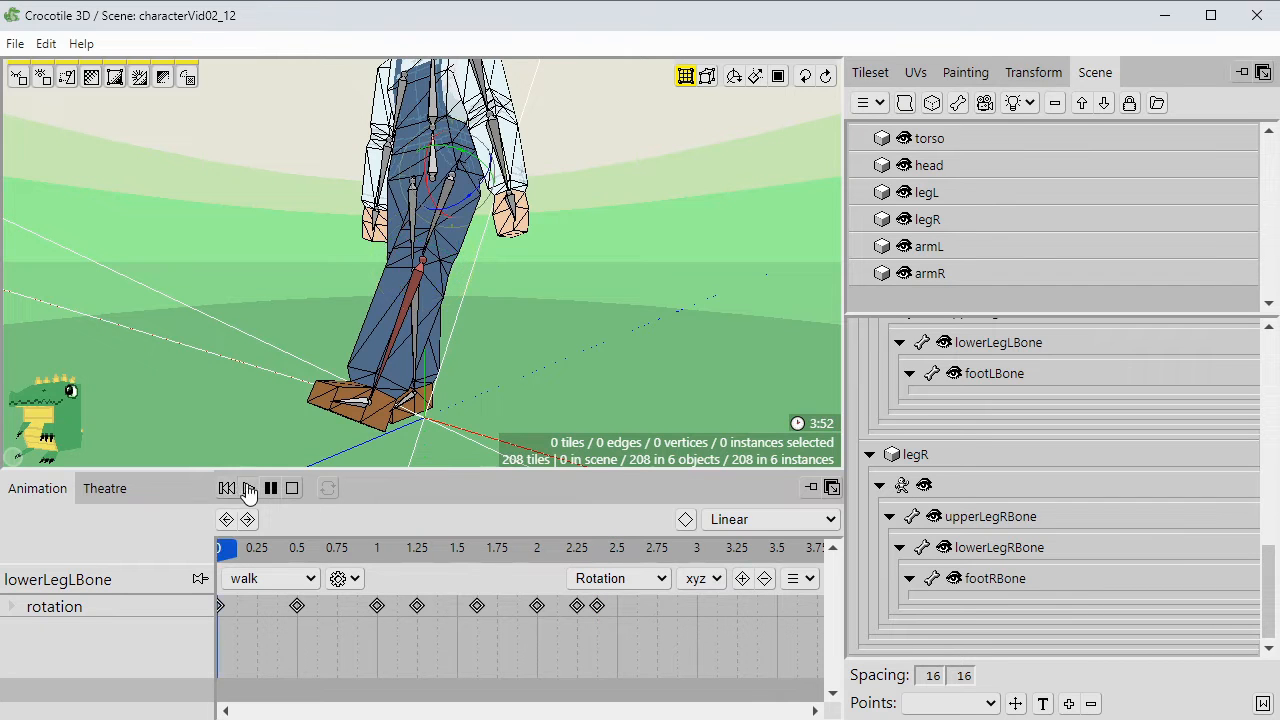
left_click(249, 488)
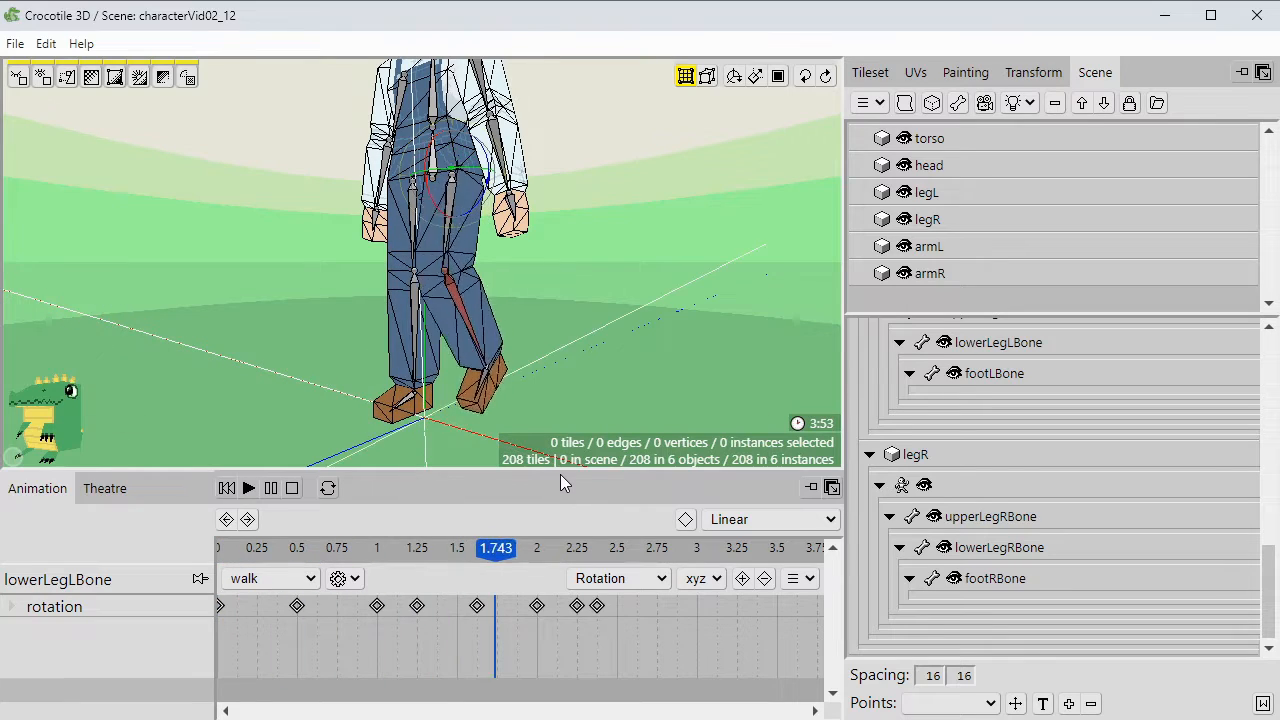
Select footLBone and add rotation keyframes for it at 0 and 0.5 in the walk animation.
key("space")
left_click_drag(591, 348, 420, 345)
mouse_move(473, 157)
left_mouse_down()
mouse_move(695, 160)
mouse_move(450, 160)
mouse_move(470, 160)
left_mouse_up()
right_click_drag(470, 160, 450, 160)
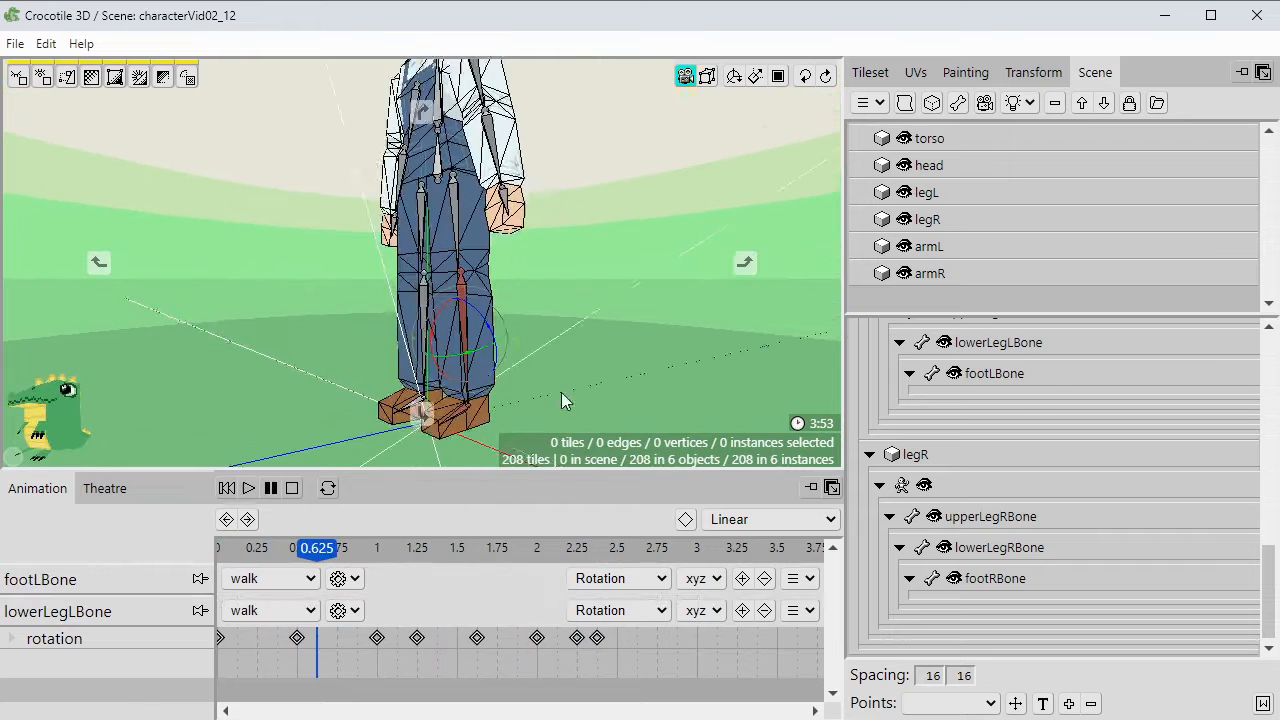
right_click_drag(563, 395, 530, 367)
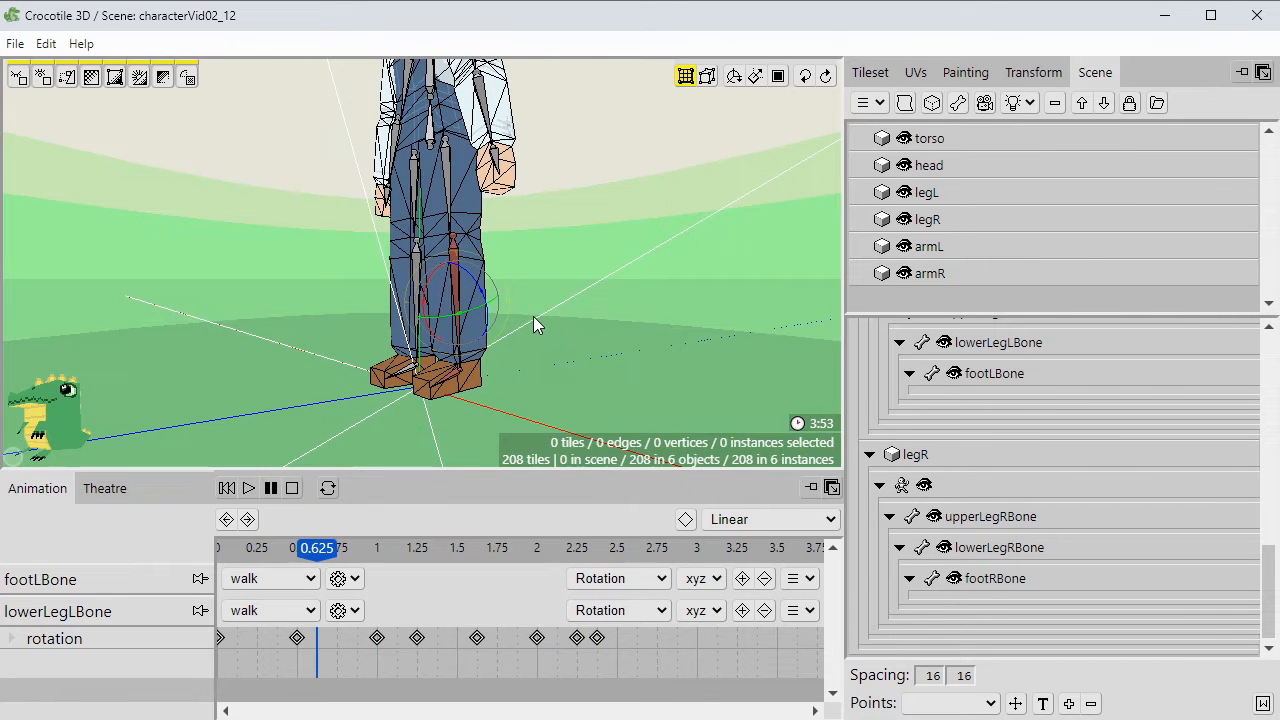
left_click_drag(546, 306, 434, 235)
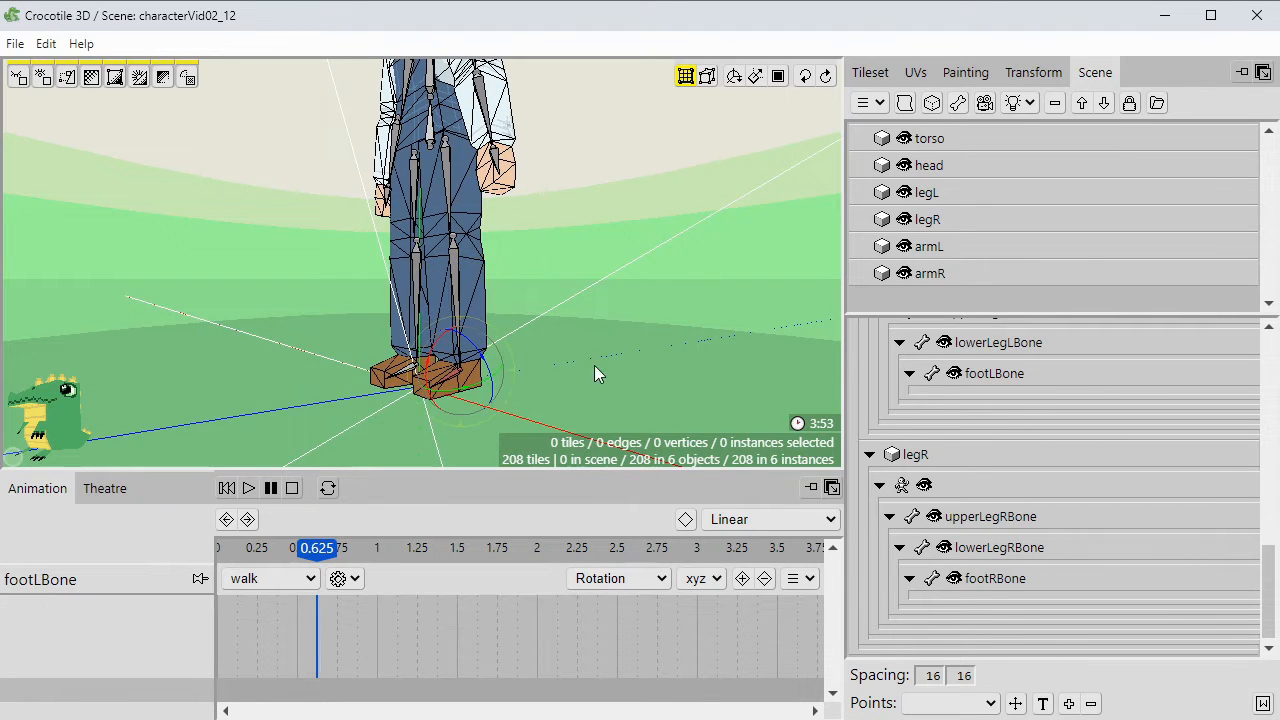
left_click_drag(325, 565, 212, 540)
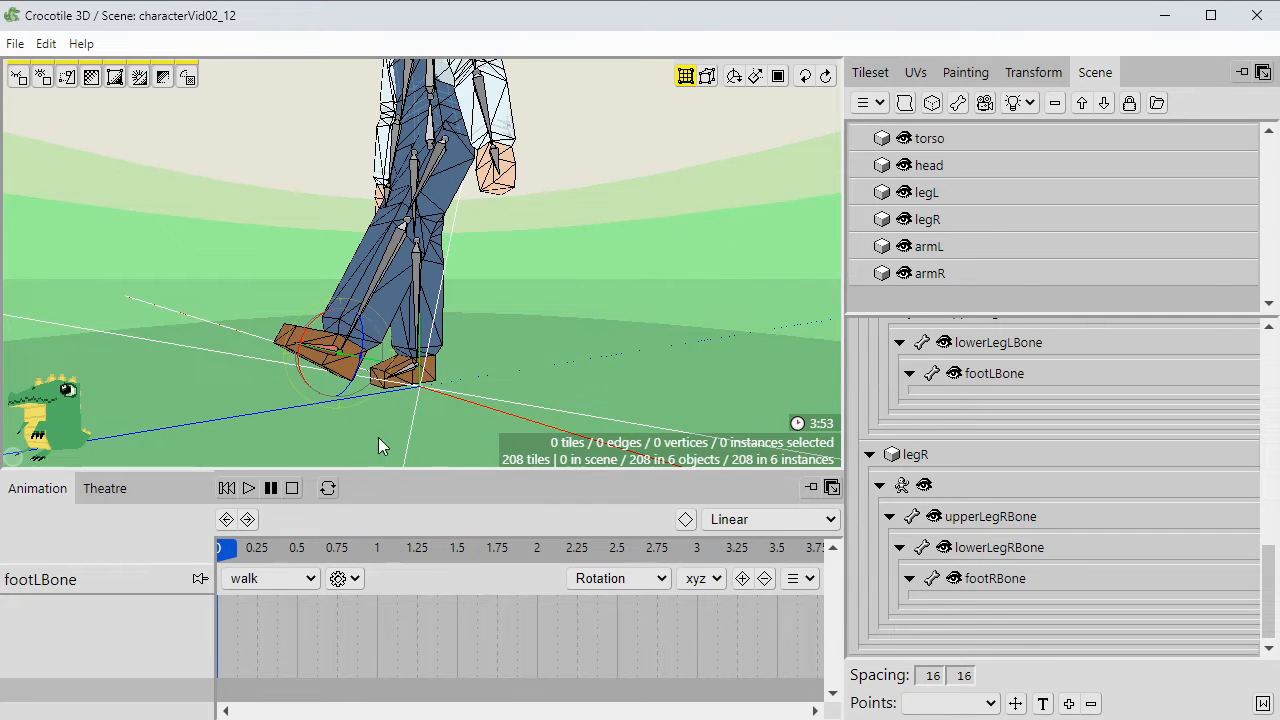
left_click(741, 580)
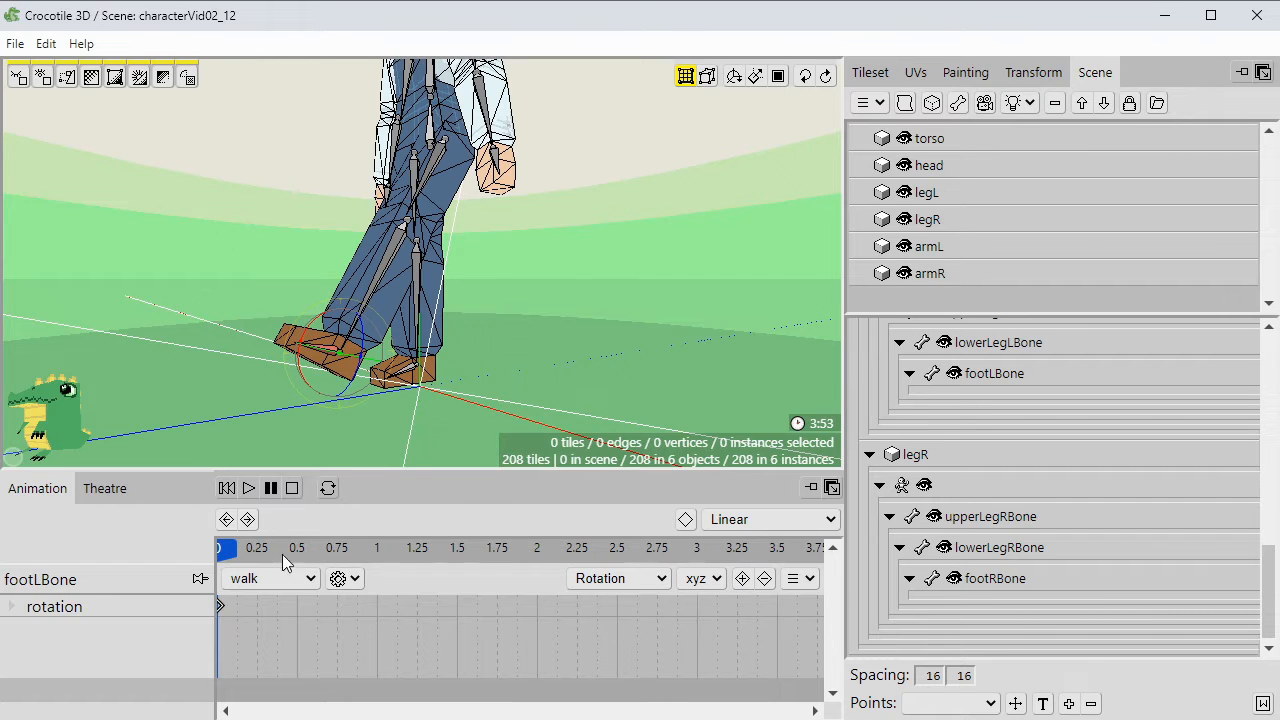
left_click(251, 549)
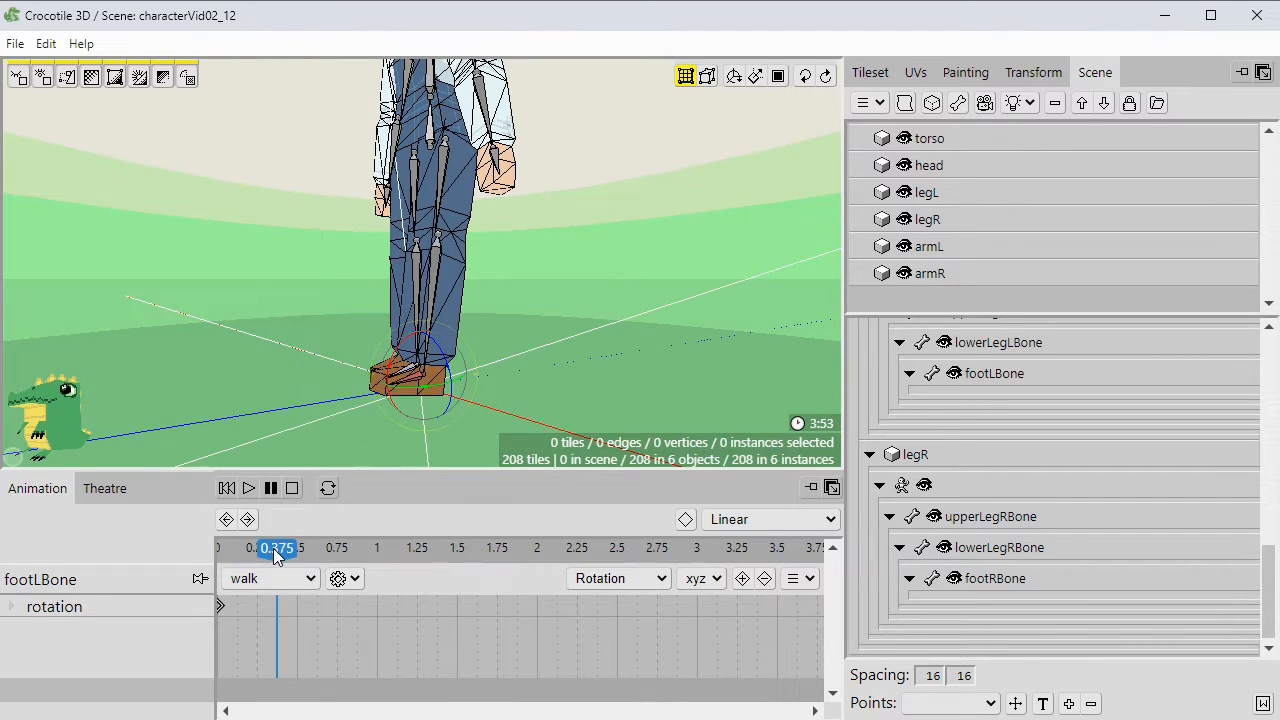
left_click(297, 550)
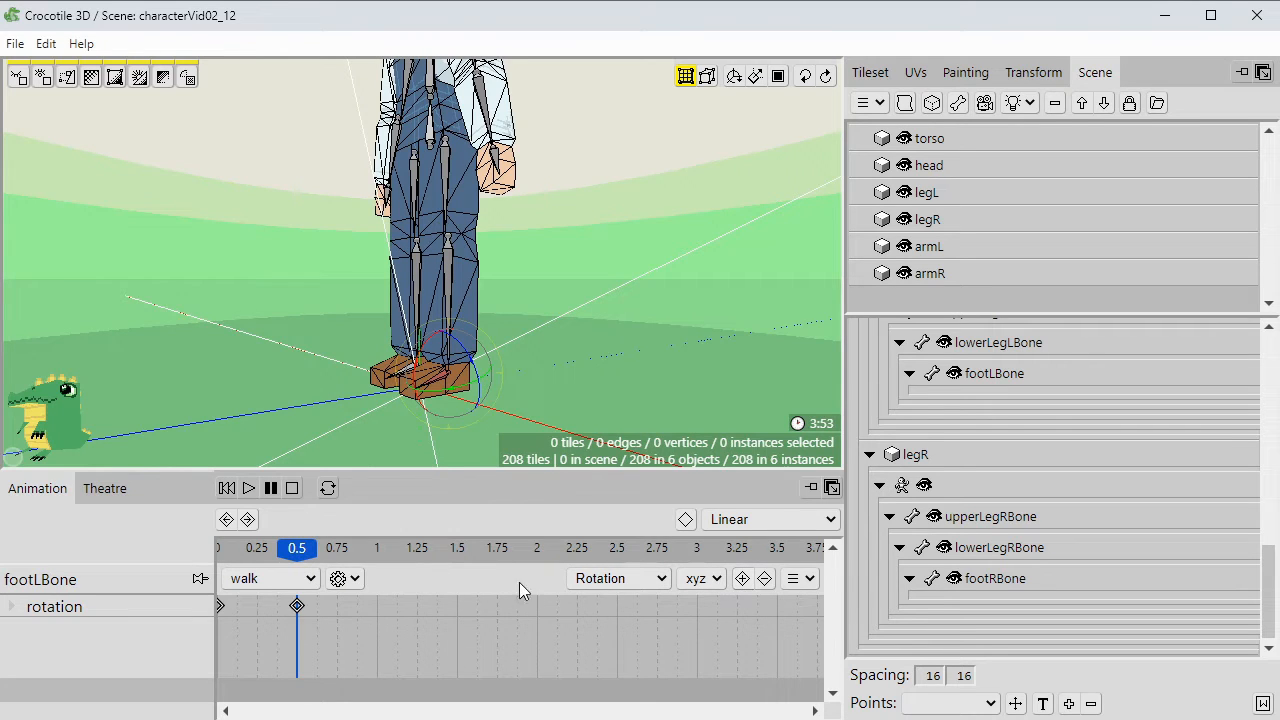
Go to 0.75 in the walk animation and try to rotate footLBone to level the left foot.
left_click_drag(300, 547, 334, 547)
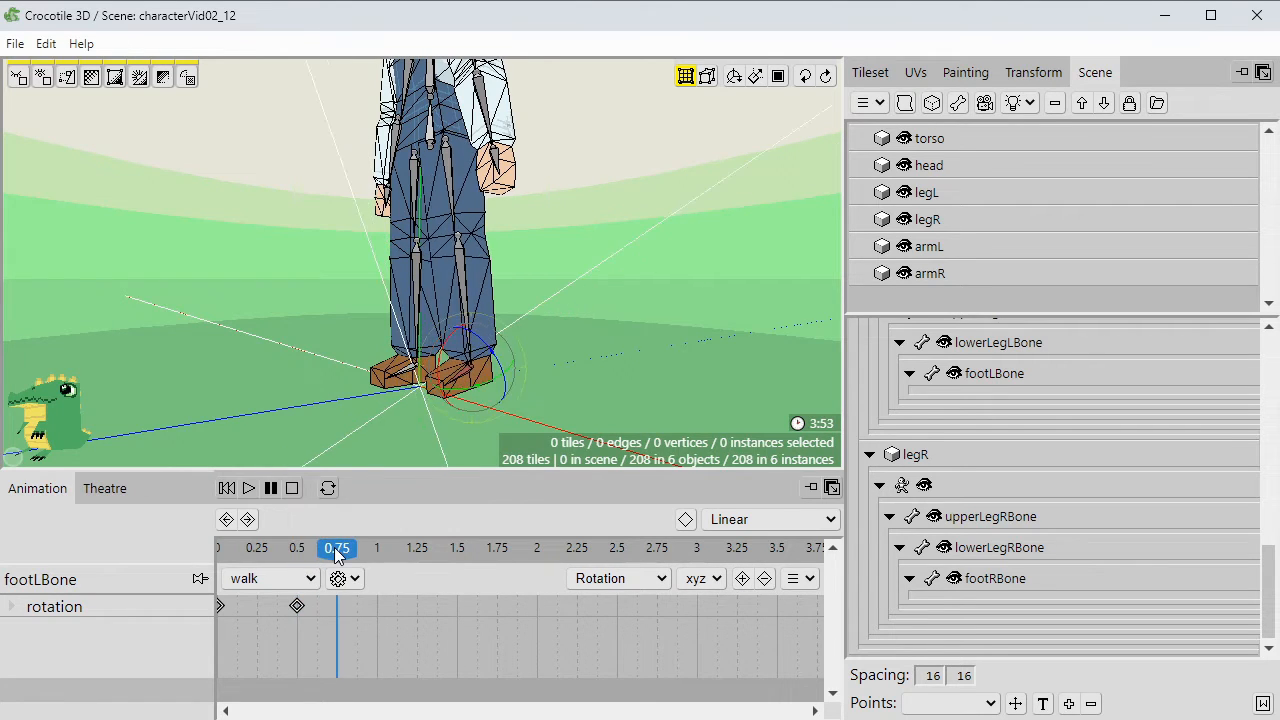
right_click_drag(539, 422, 567, 408)
mouse_move(337, 562)
left_mouse_down()
mouse_move(310, 563)
mouse_move(385, 565)
mouse_move(340, 568)
left_mouse_up()
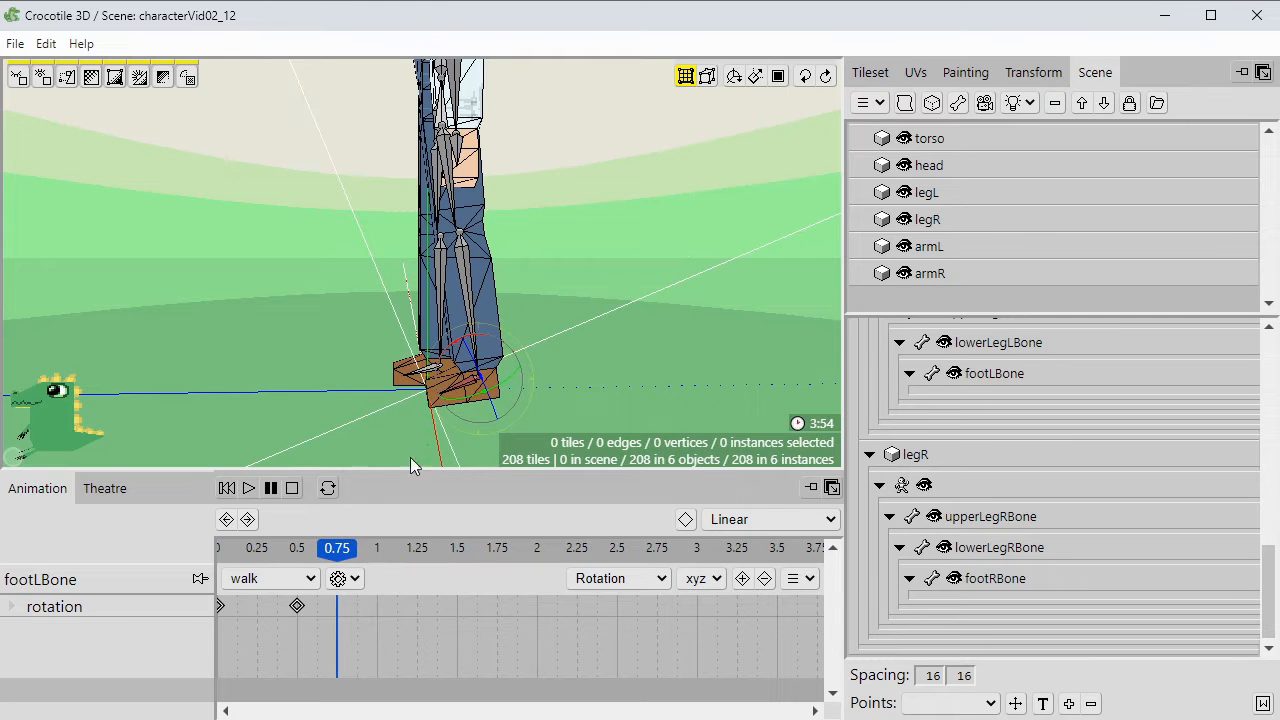
right_click_drag(413, 466, 351, 431)
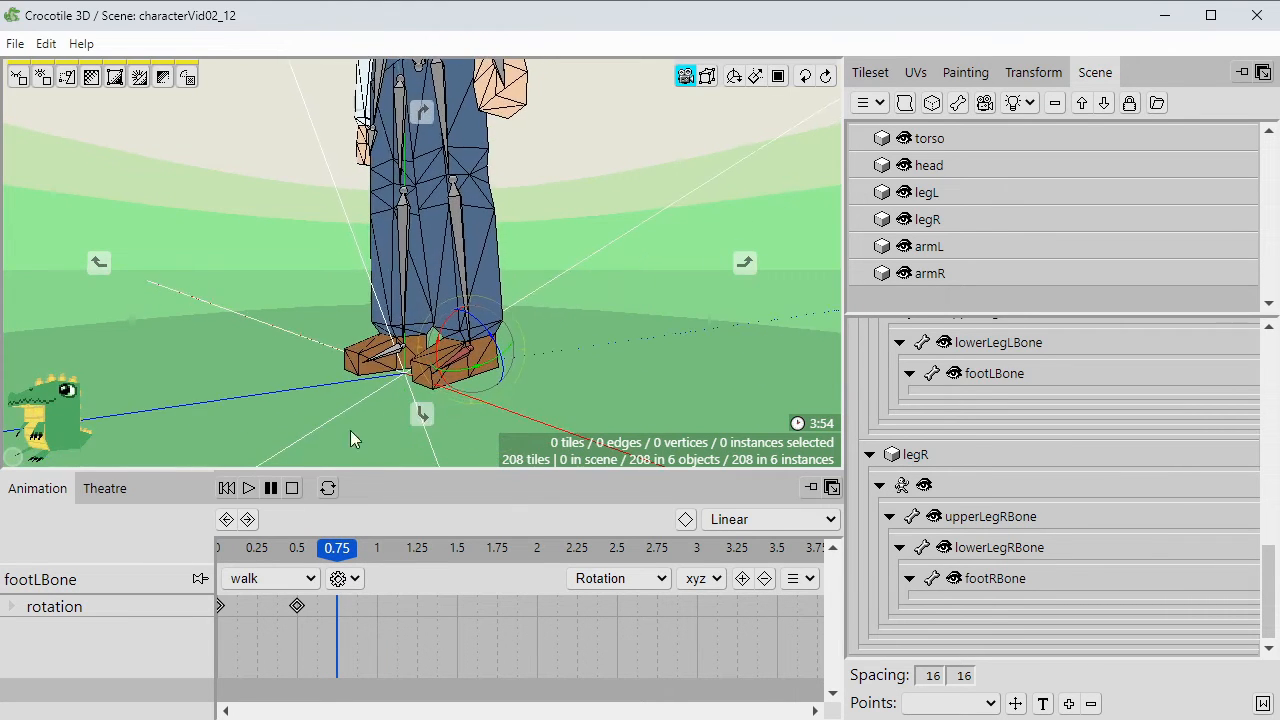
left_click(441, 320)
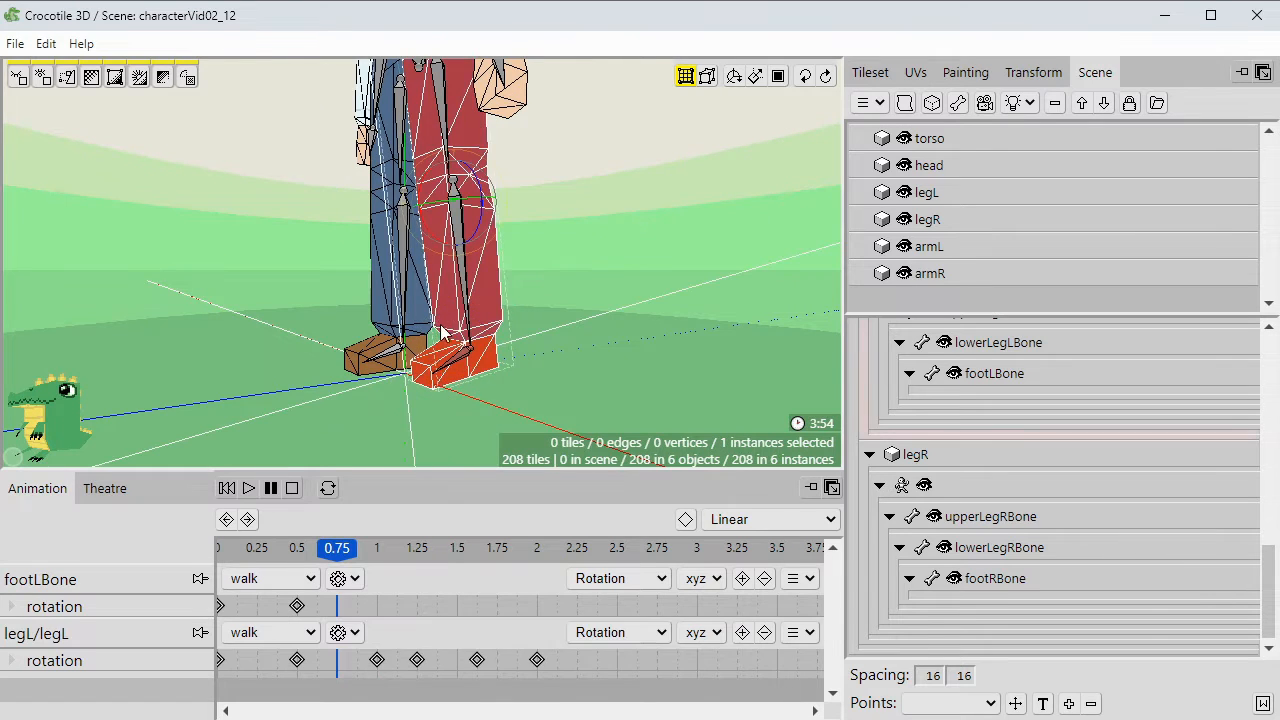
key("ctrl+z")
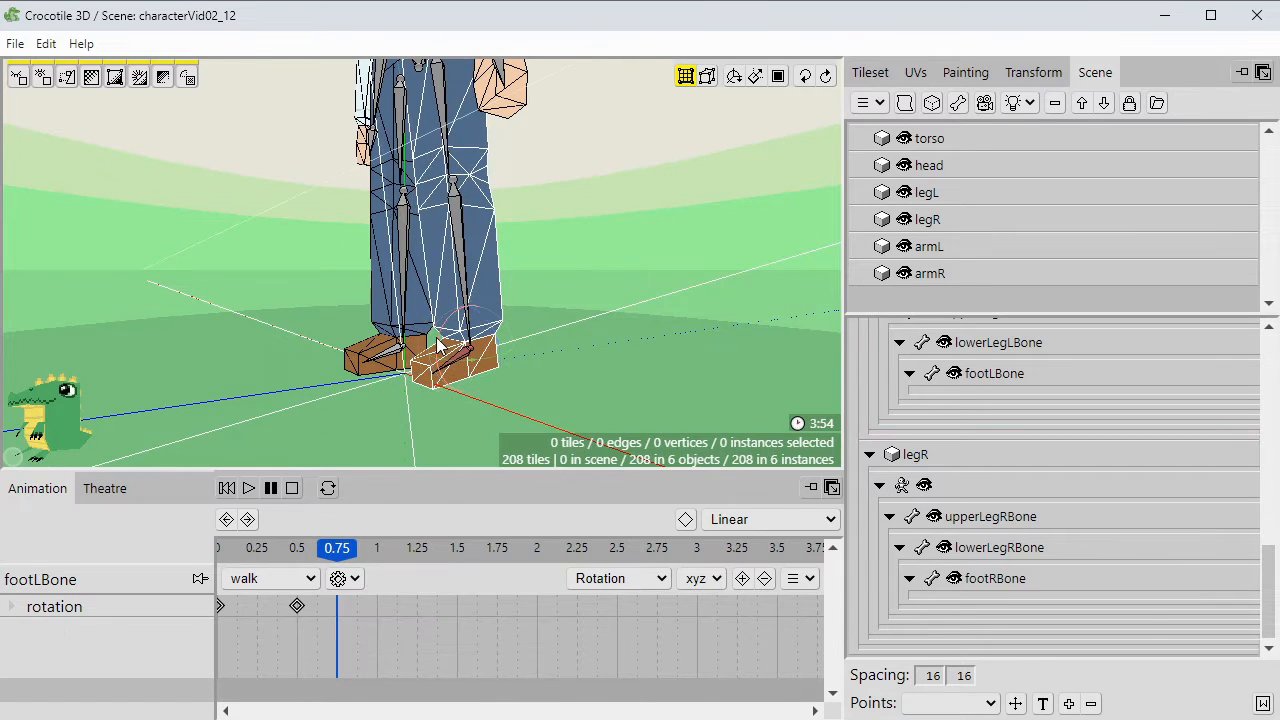
left_click_drag(436, 338, 434, 337)
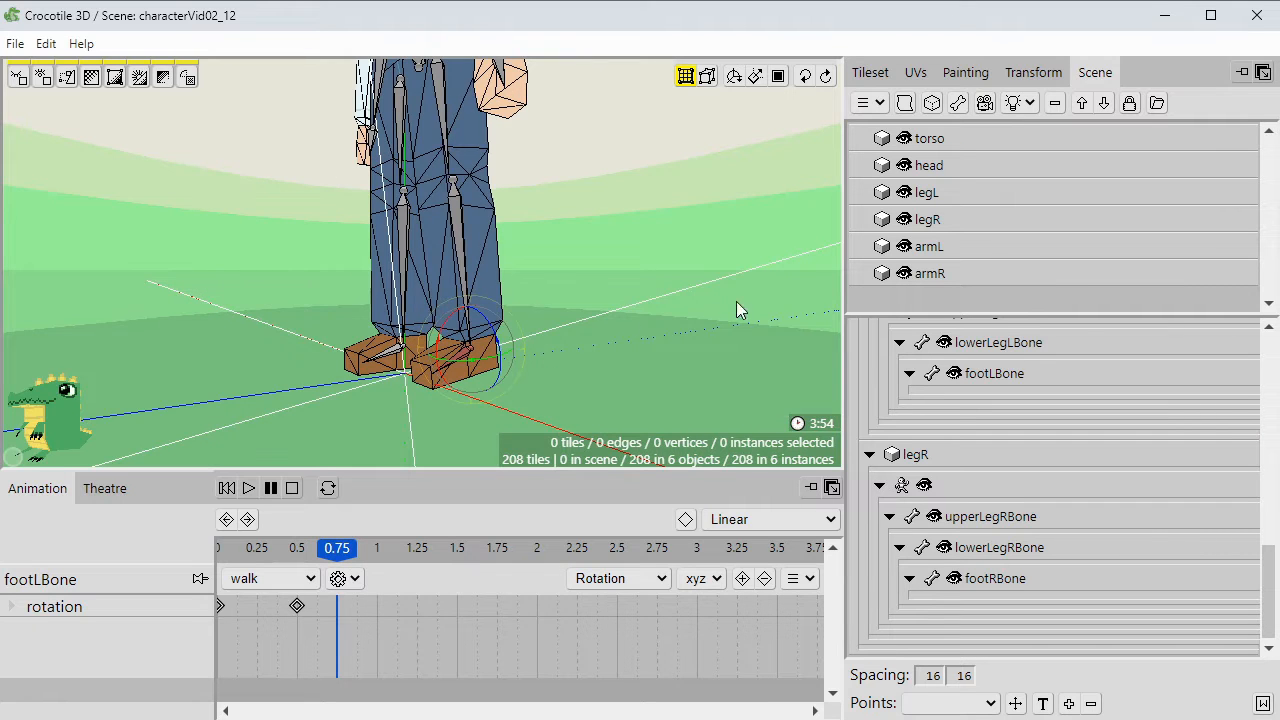
Set the rotation snap angle to 5, try it on footLBone, and reduce the angle to 2.
left_click(1031, 73)
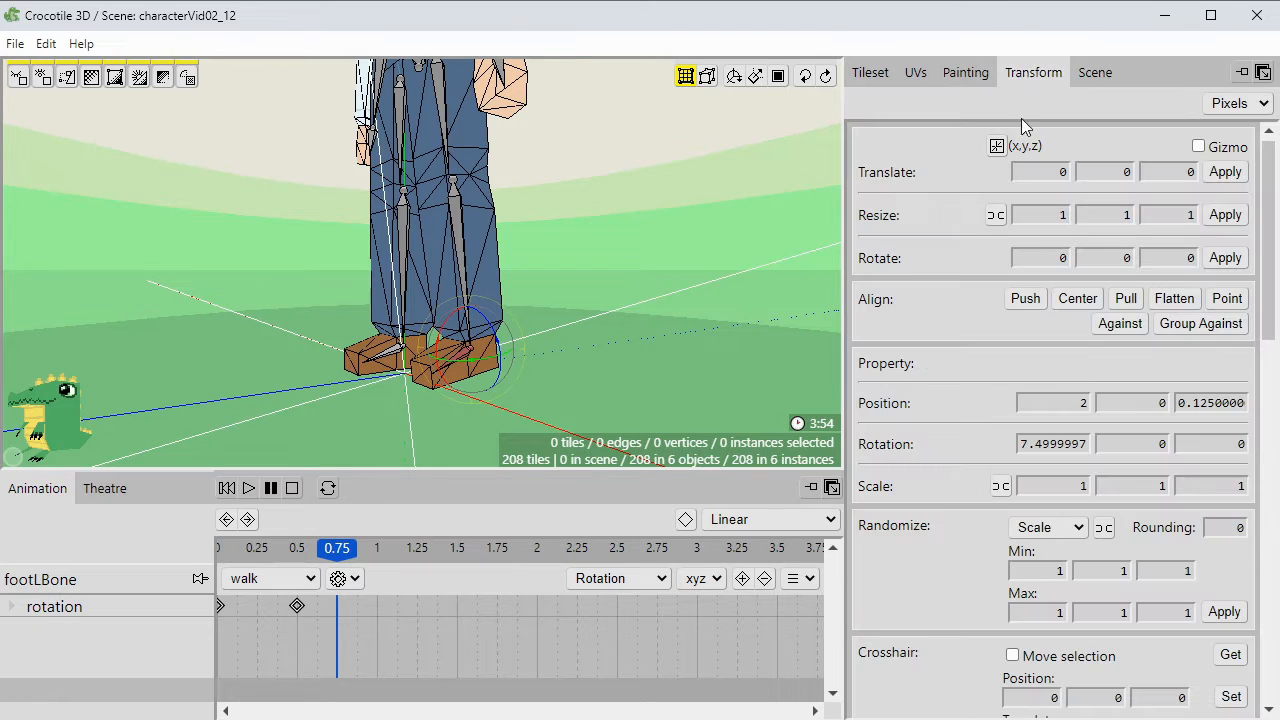
left_click(870, 72)
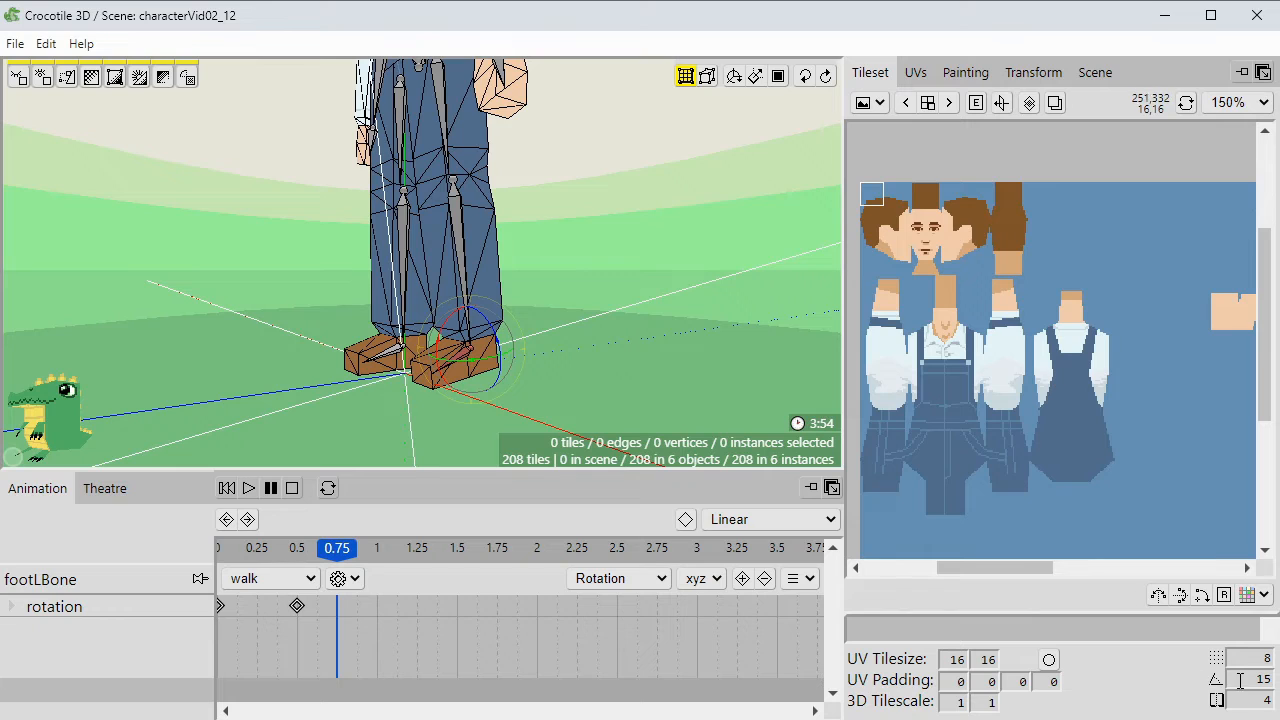
type("5")
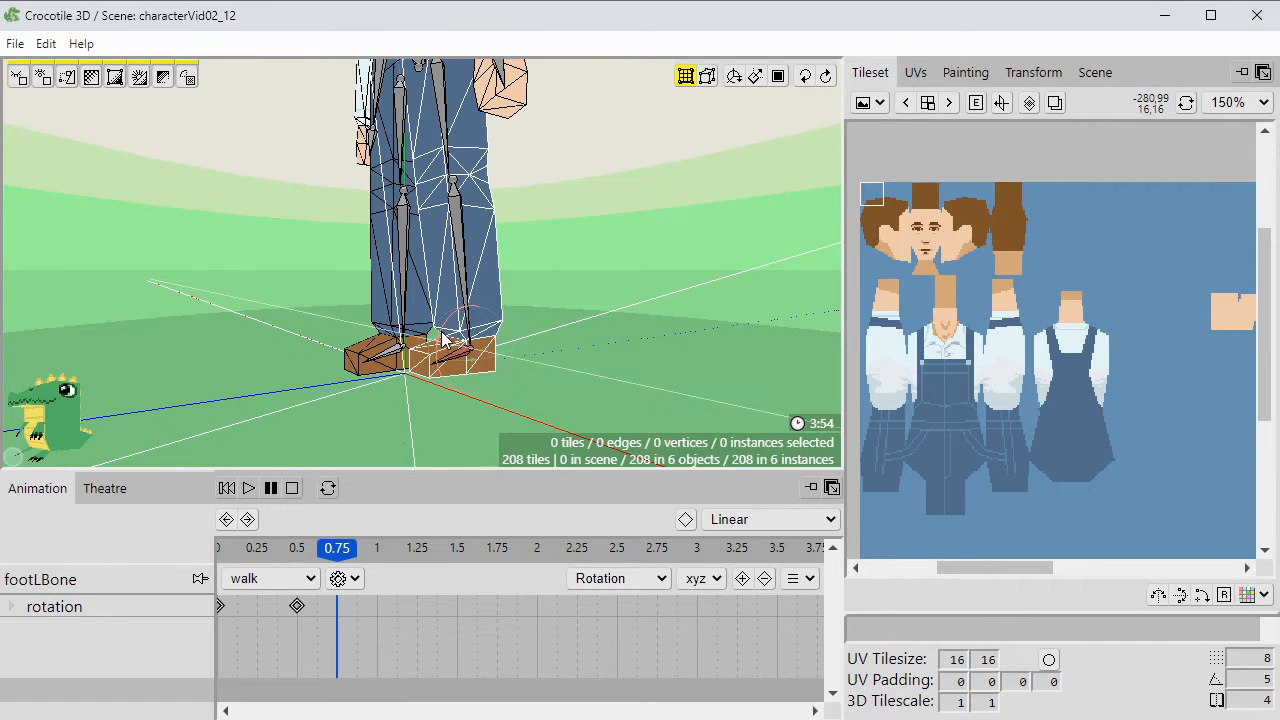
left_click_drag(441, 333, 443, 334)
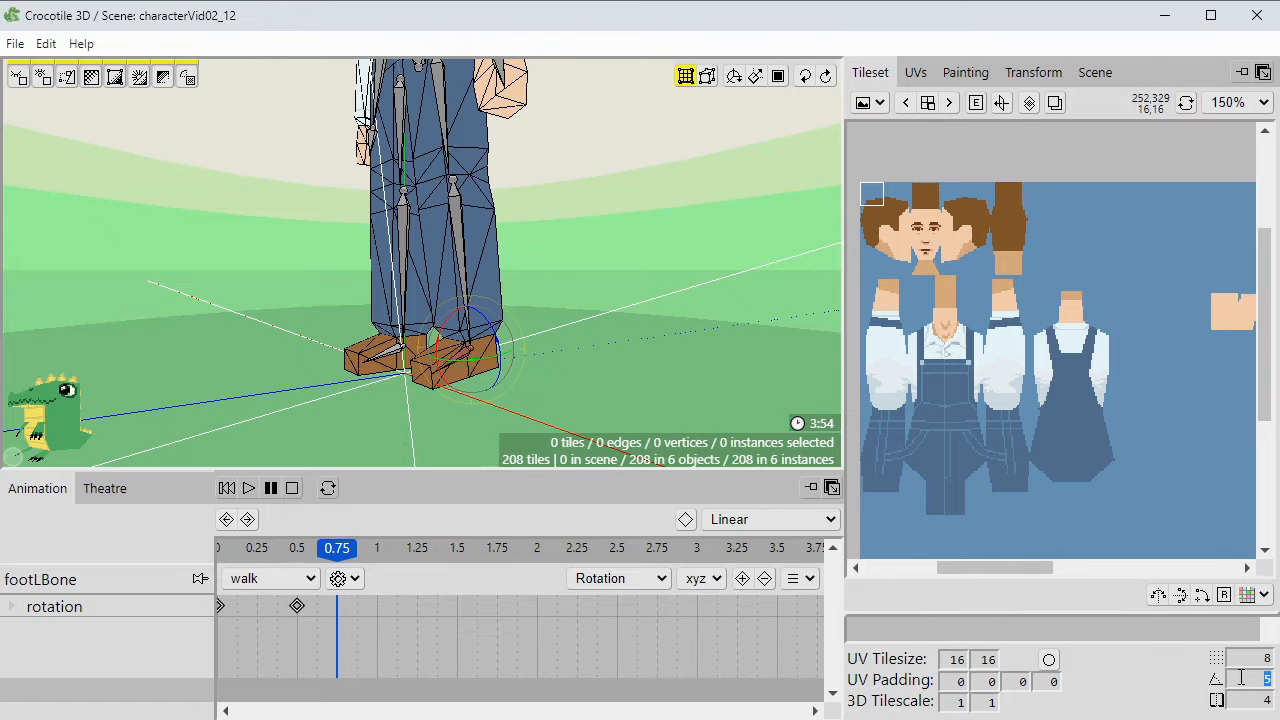
scroll(669, 413, "up", 1)
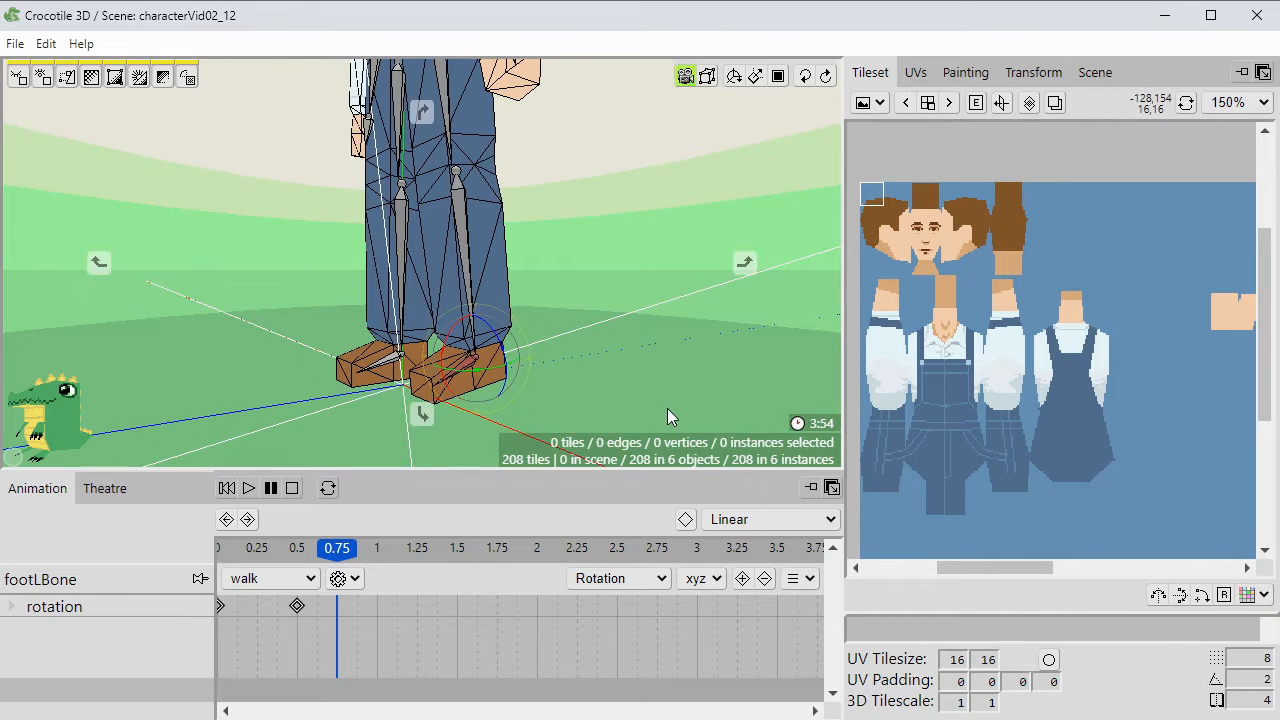
Rotate footLBone so the left foot sits flatter on the ground at 0.75, and add a rotation keyframe there.
middle_click_drag(667, 408, 676, 361)
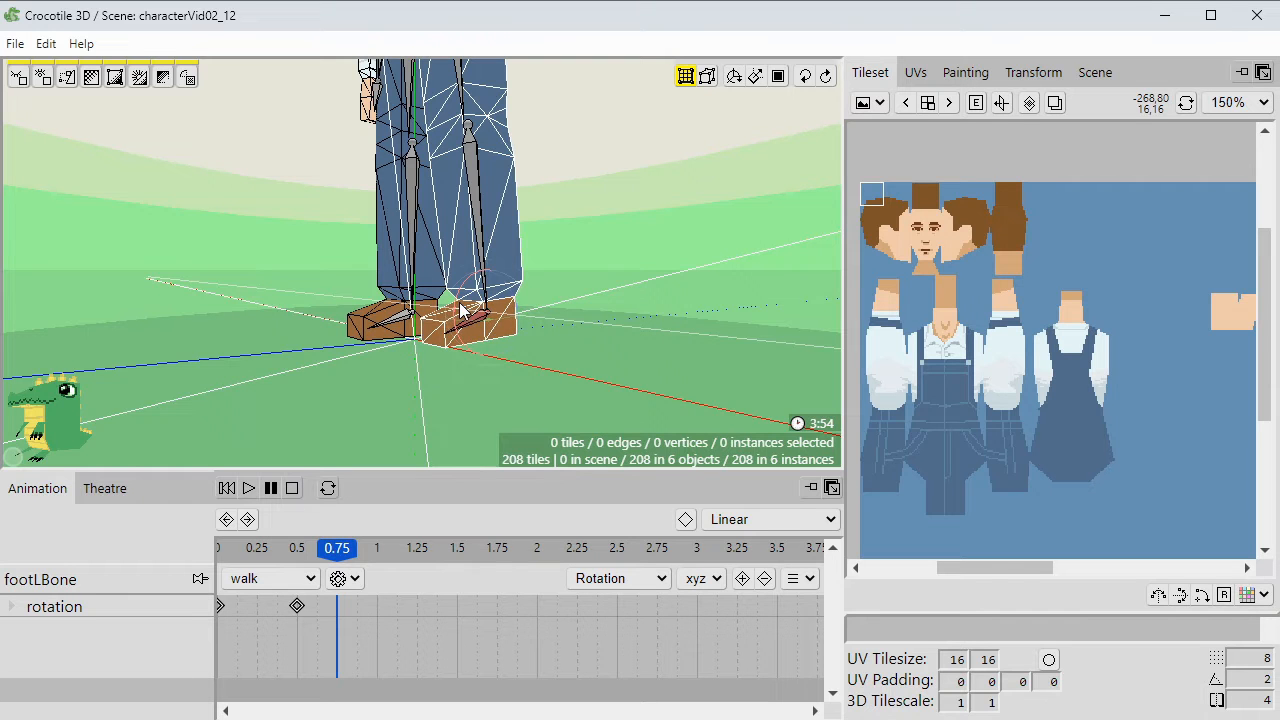
key("space")
mouse_move(459, 371)
left_mouse_down()
mouse_move(375, 340)
mouse_move(457, 371)
left_mouse_up()
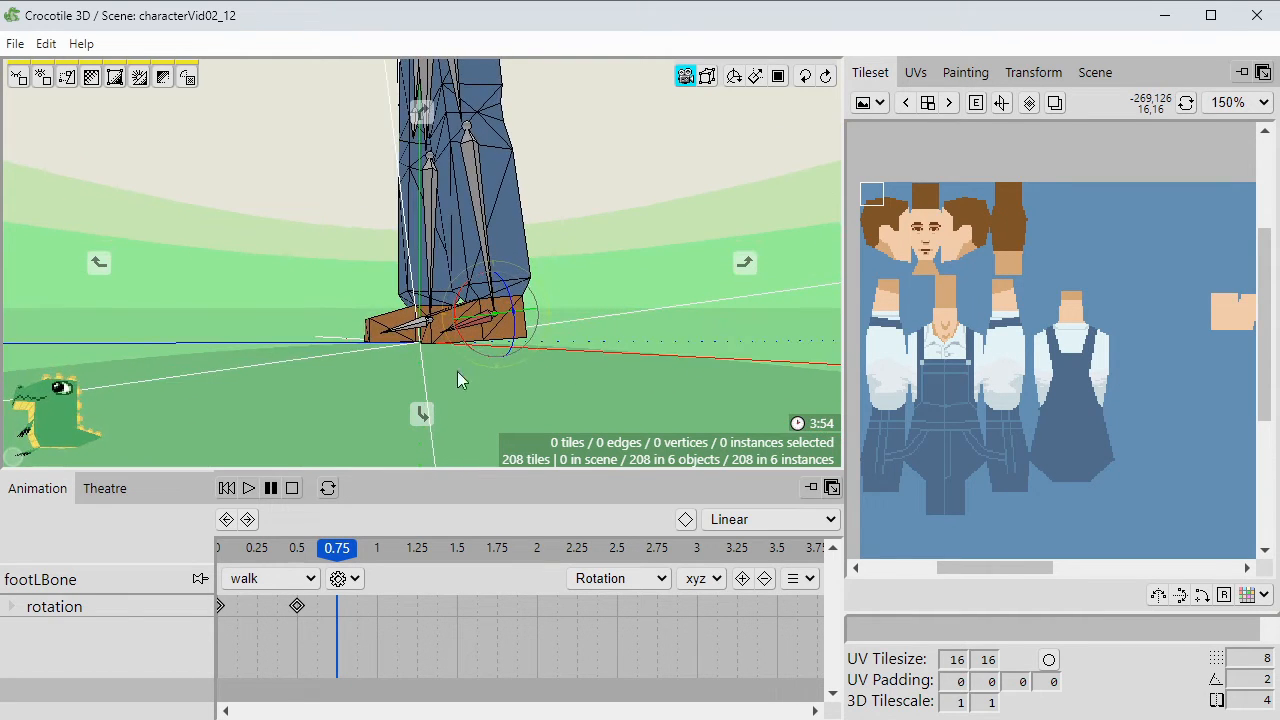
left_click(742, 578)
Tilt footLBone's toes further down at 1.25 and add a rotation keyframe there.
left_click_drag(345, 551, 418, 576)
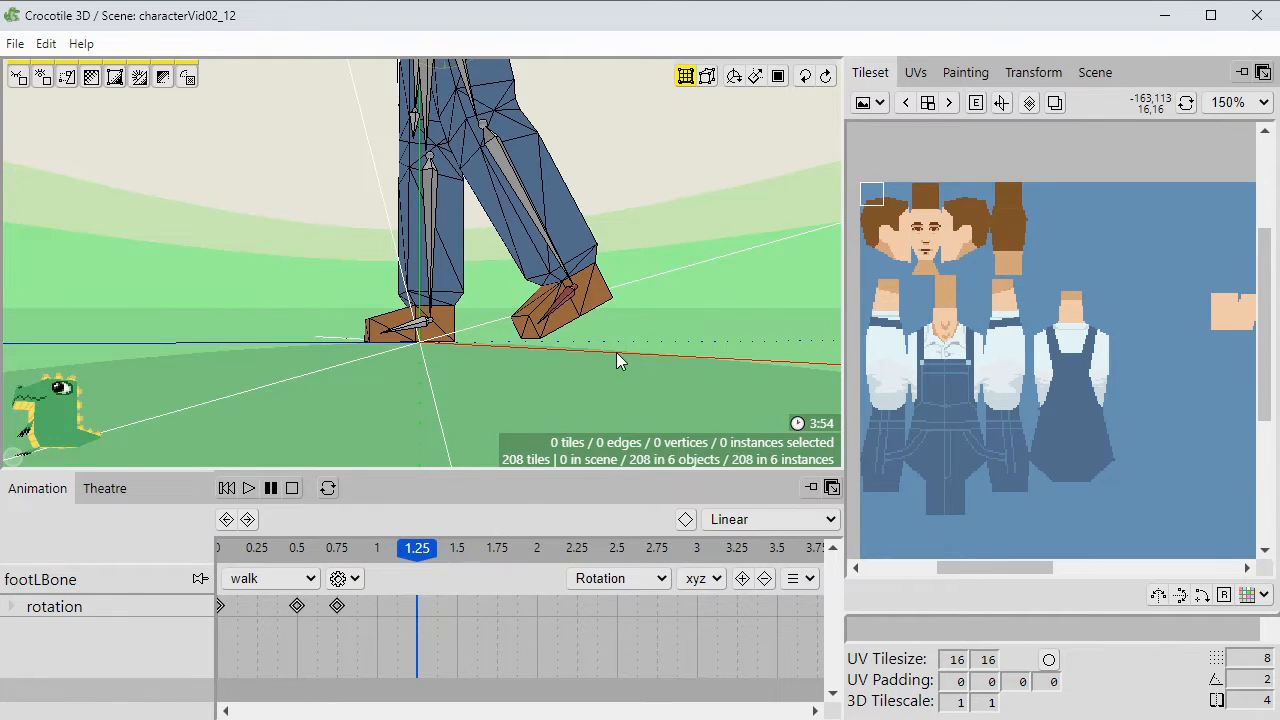
right_click_drag(591, 374, 560, 340)
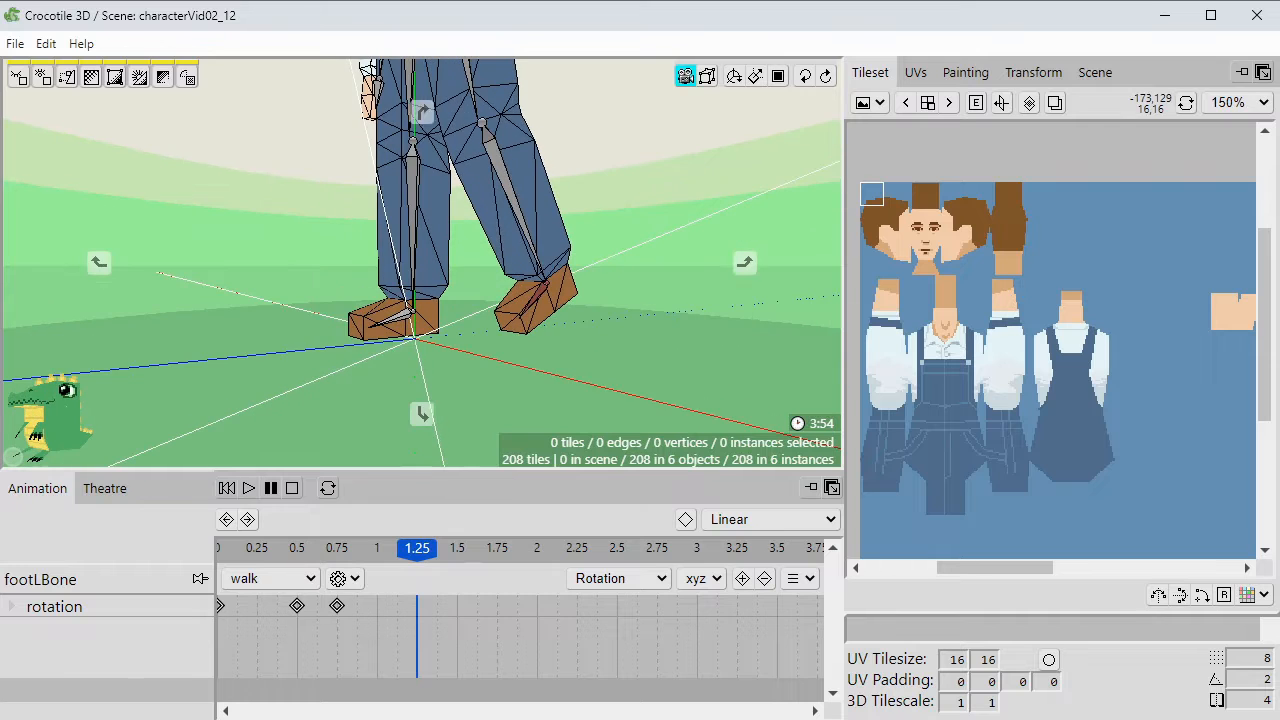
left_click(541, 300)
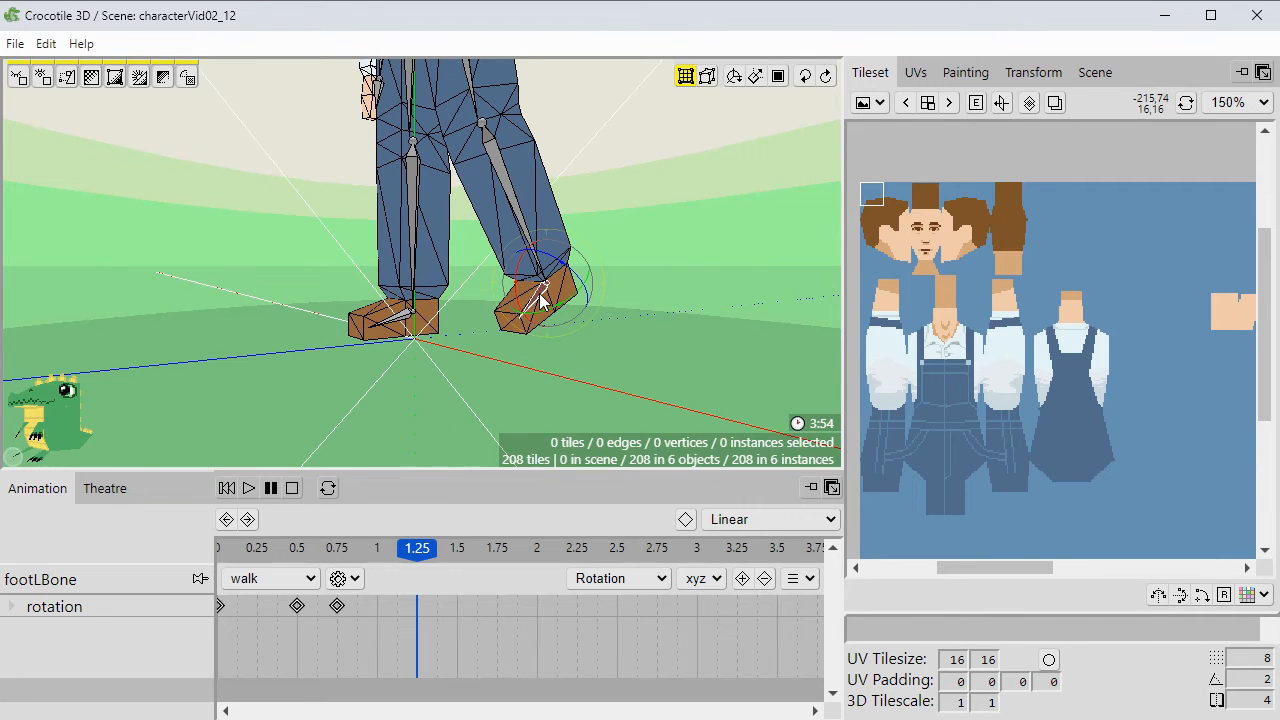
key("space")
mouse_move(506, 323)
left_mouse_down()
mouse_move(470, 325)
mouse_move(488, 330)
left_mouse_up()
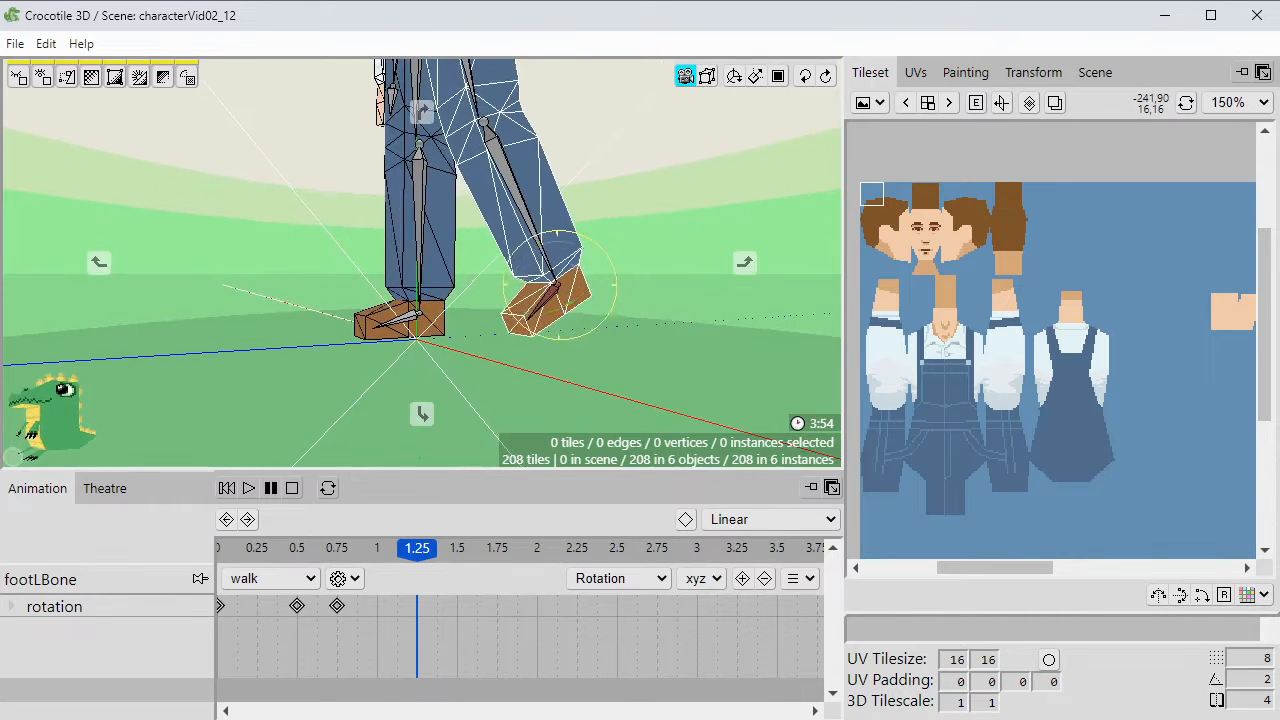
key("space")
left_click_drag(523, 280, 525, 279)
key("space")
mouse_move(458, 340)
left_mouse_down()
mouse_move(425, 338)
mouse_move(462, 342)
left_mouse_up()
key("space")
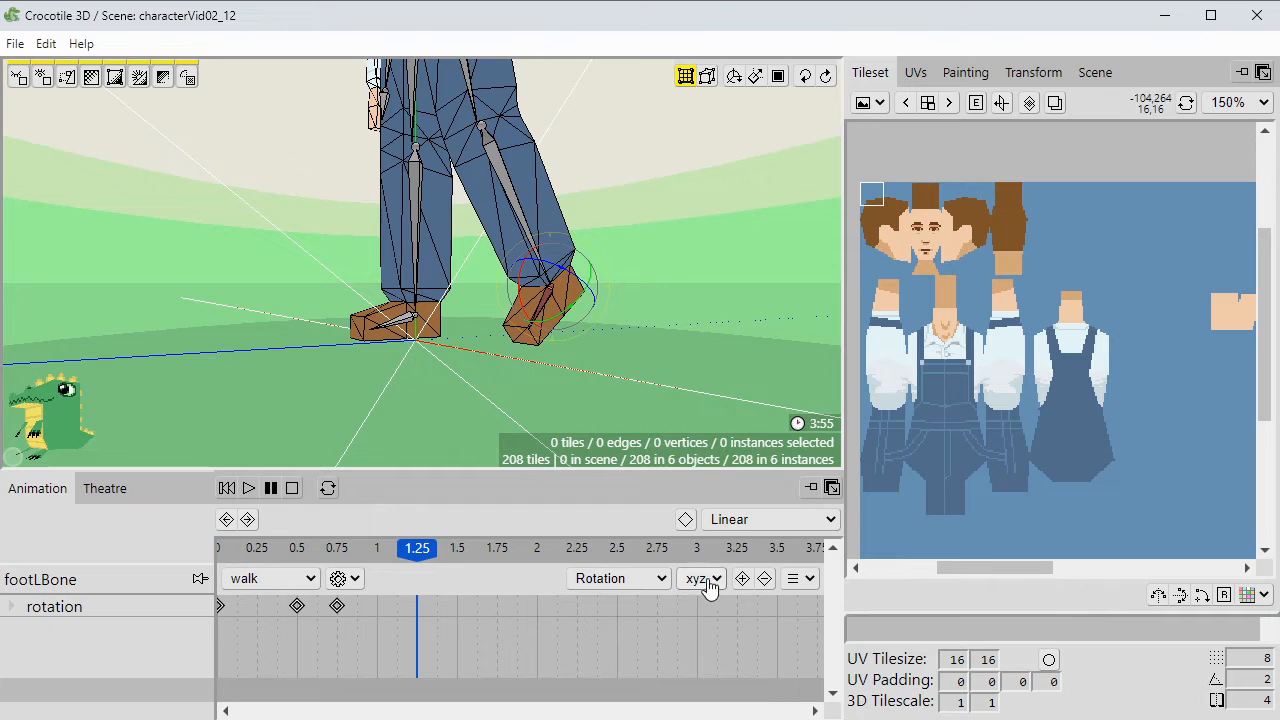
left_click(742, 578)
Examine the left foot's pose at 1 and 1.5 in the walk animation from different angles.
left_click_drag(417, 547, 386, 573)
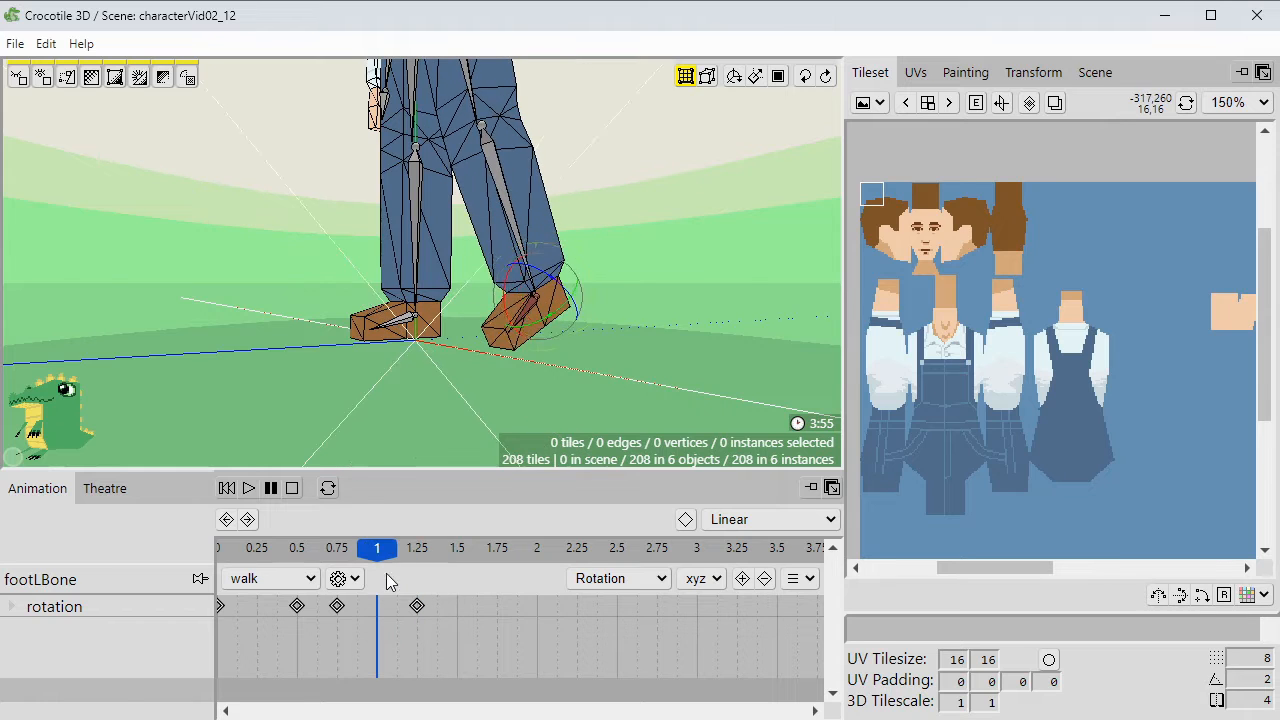
key("space")
left_click_drag(422, 300, 450, 318)
key("space")
left_click_drag(381, 543, 457, 551)
key("space")
left_click_drag(447, 396, 554, 384)
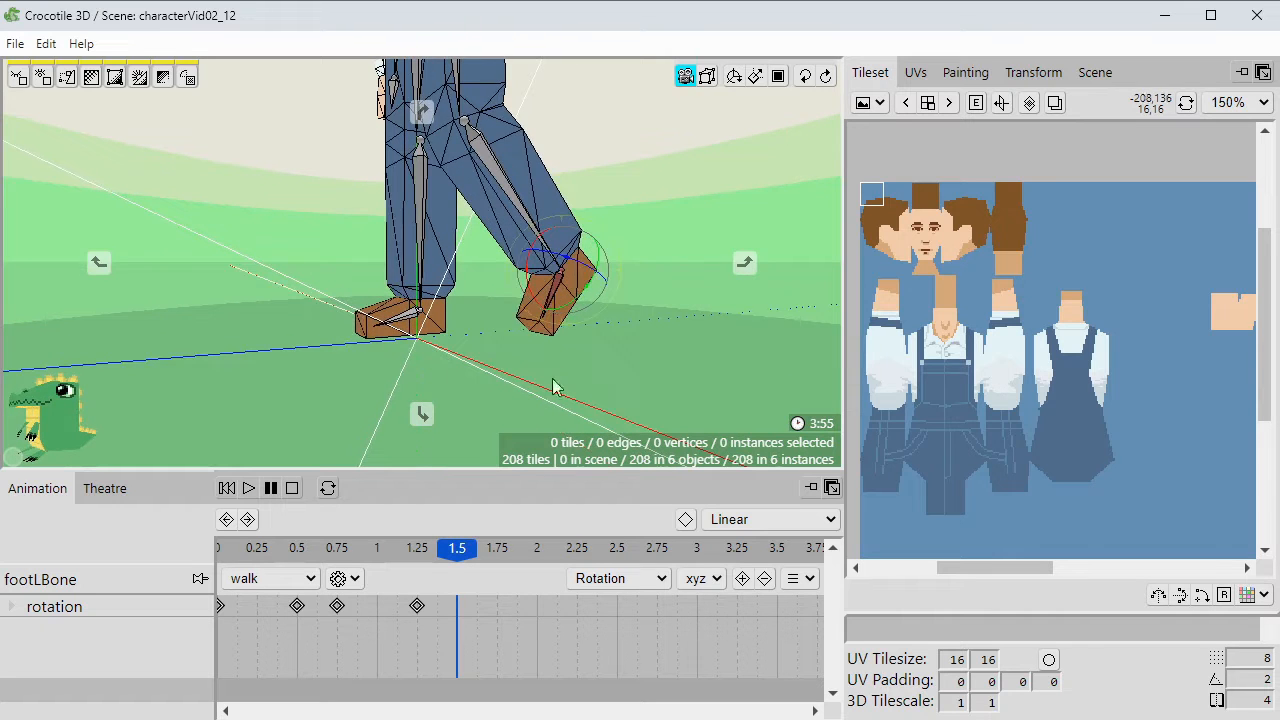
left_click(532, 300)
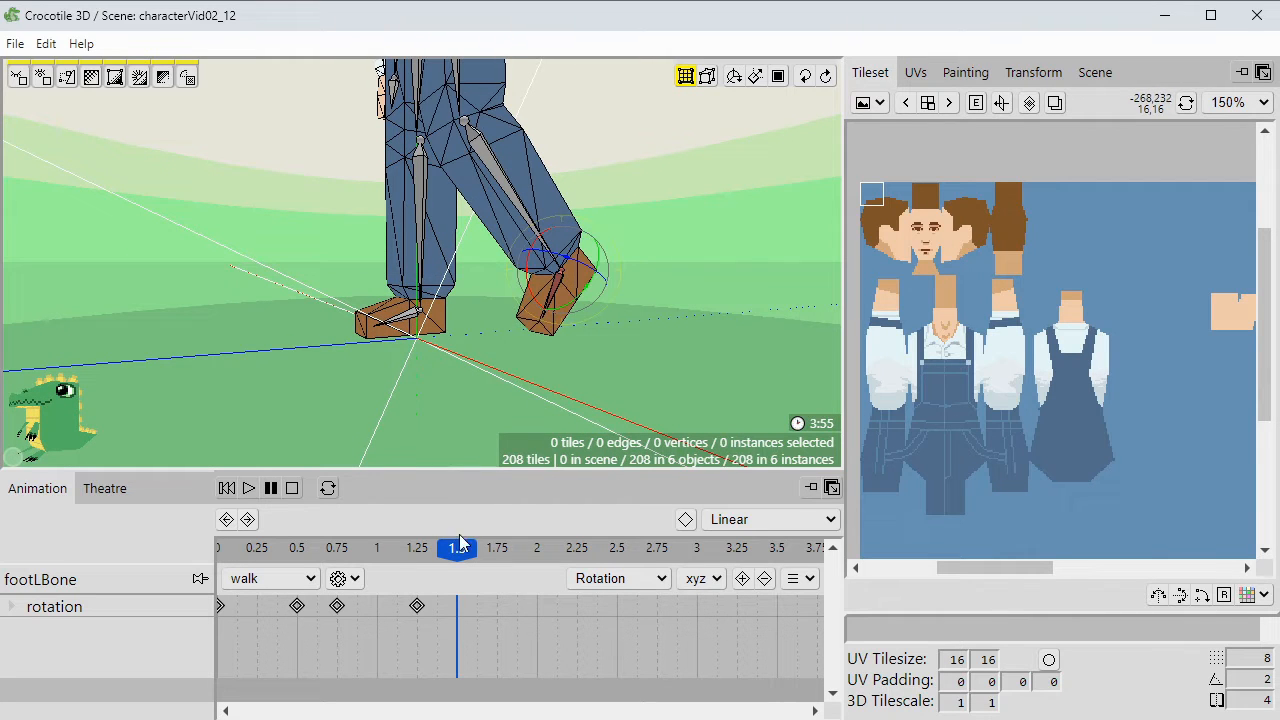
Compare the left foot's pose up to 1.75, and add a footLBone rotation keyframe at 1.625.
left_click_drag(460, 541, 501, 566)
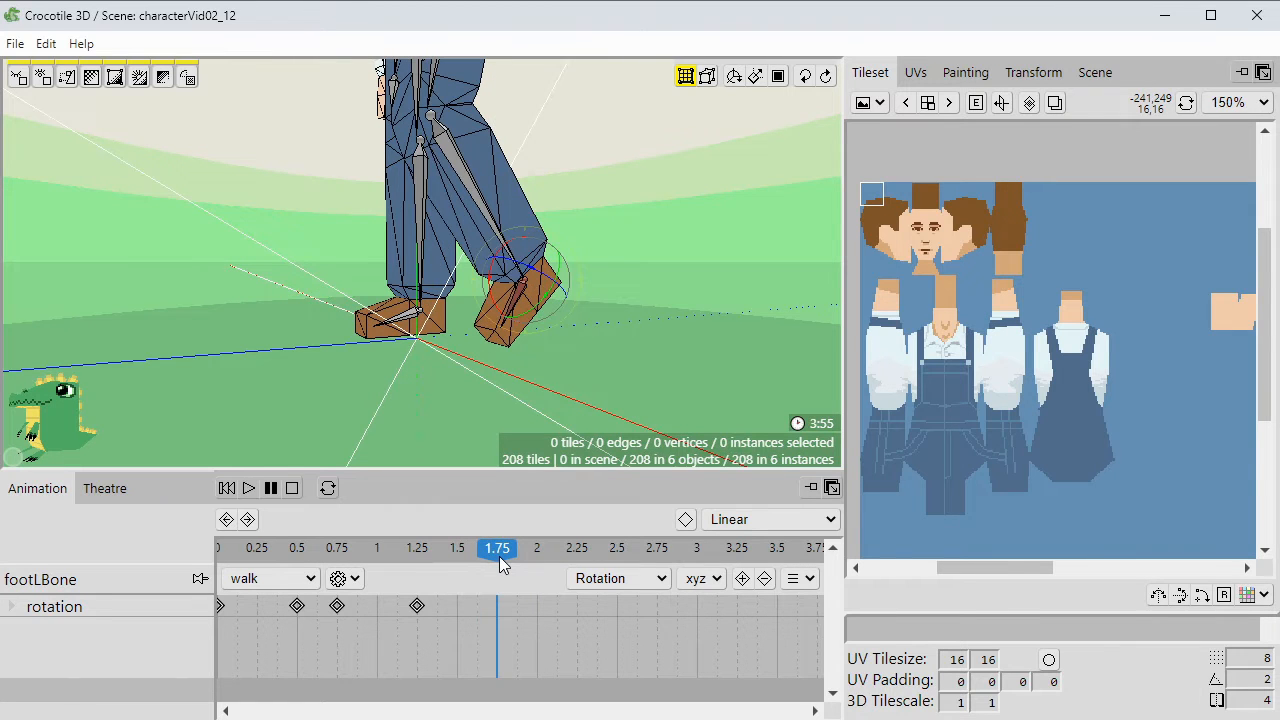
left_click_drag(497, 560, 477, 562)
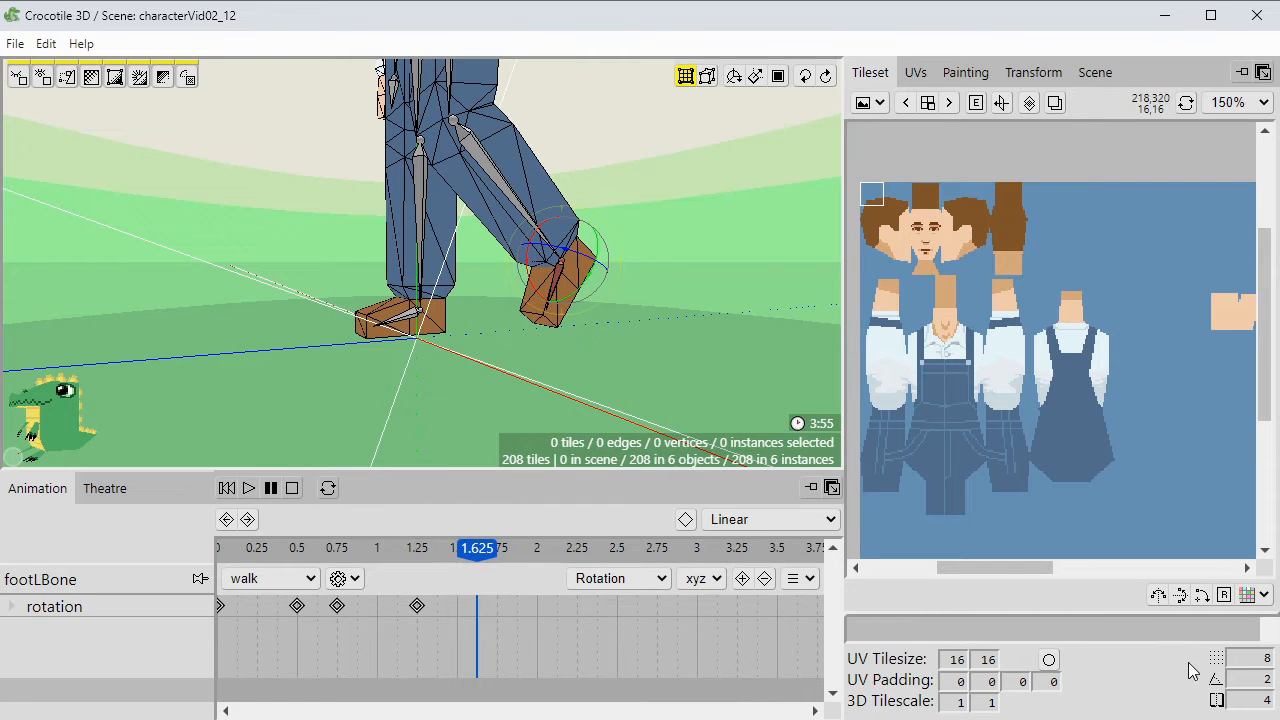
left_click(742, 578)
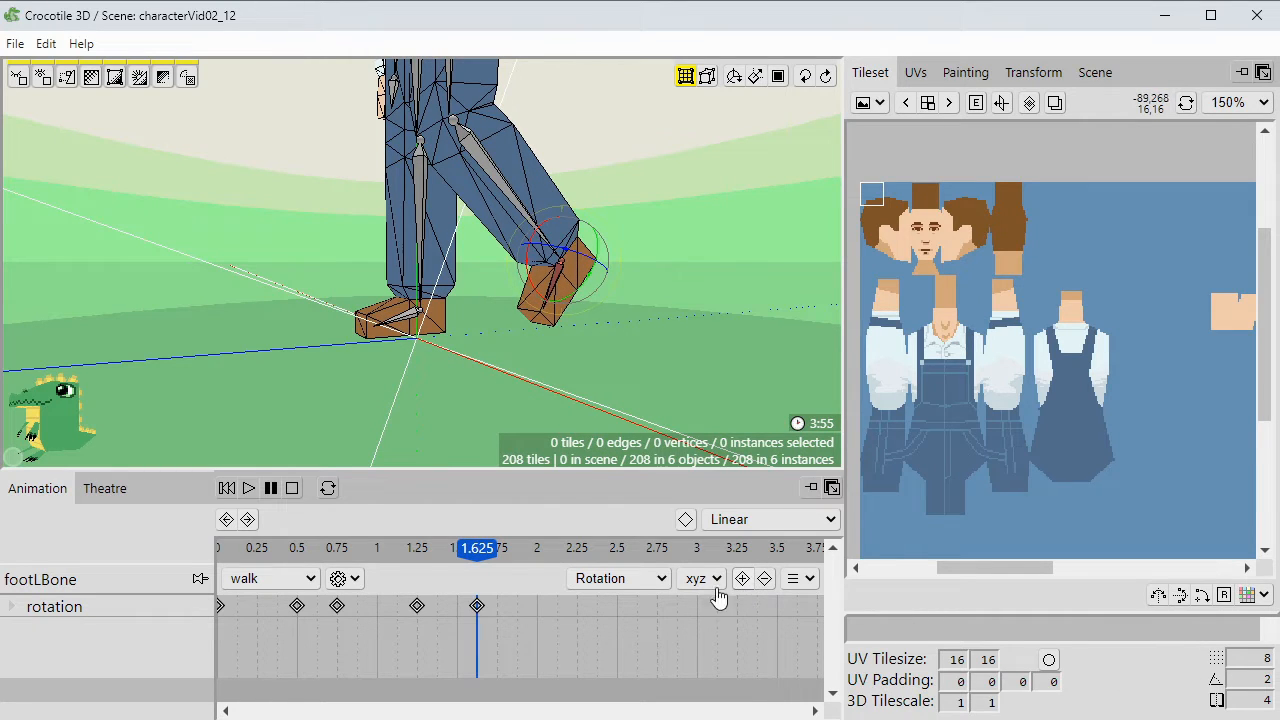
Rotate footLBone's toes upward at 1.75 and add a rotation keyframe there.
left_click(490, 563)
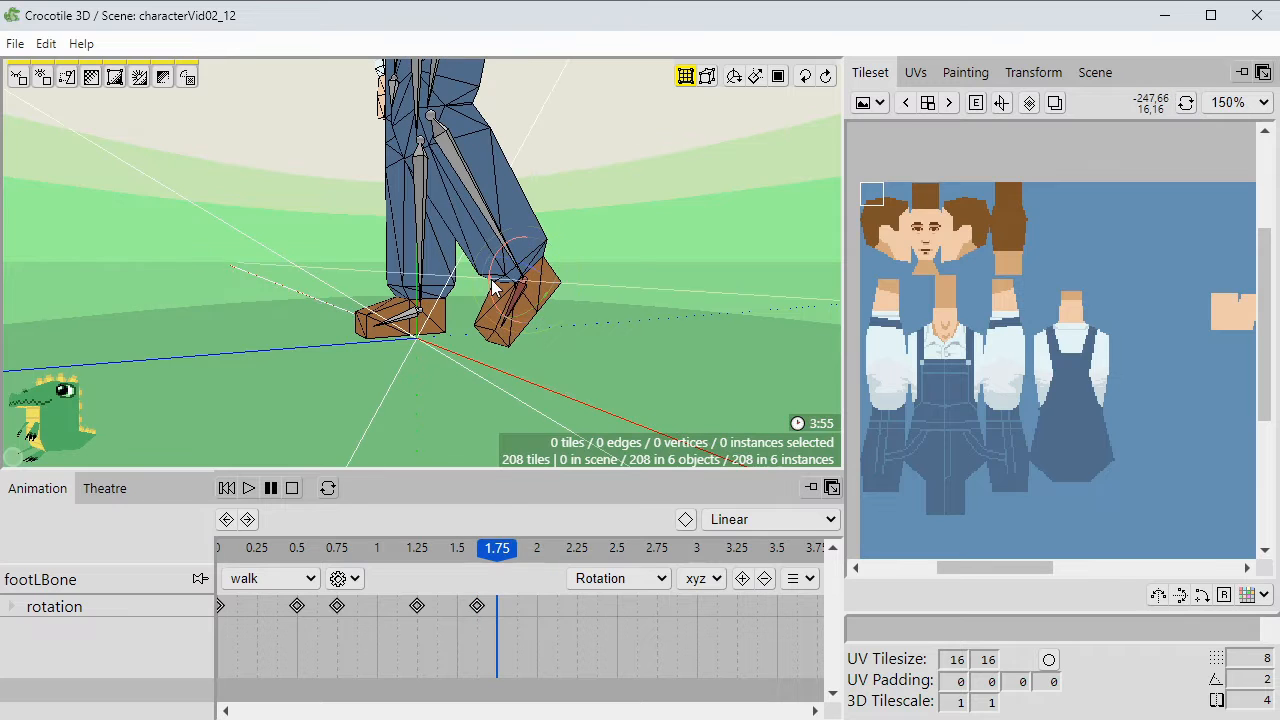
left_click_drag(494, 280, 490, 286)
key("space")
left_click_drag(469, 383, 406, 362)
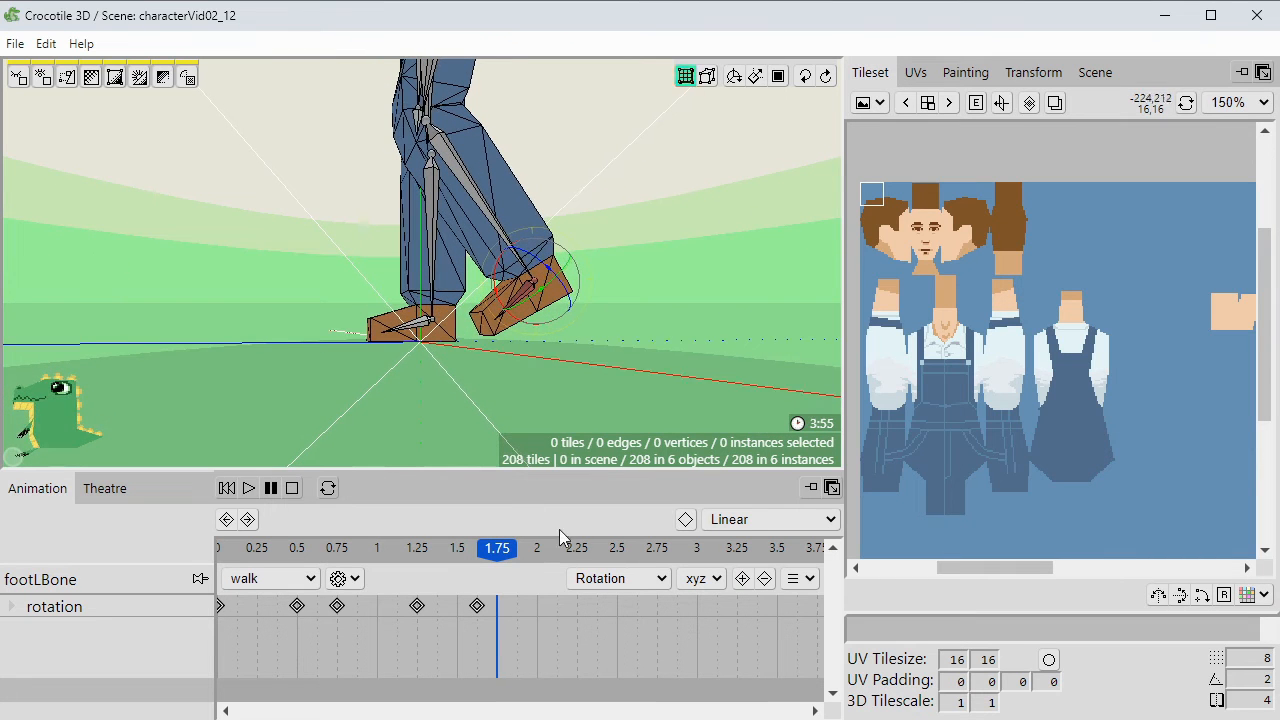
left_click(741, 587)
Check the left foot's pose between 2 and 2.125, and add a footLBone rotation keyframe at 2.125.
left_click_drag(497, 549, 548, 562)
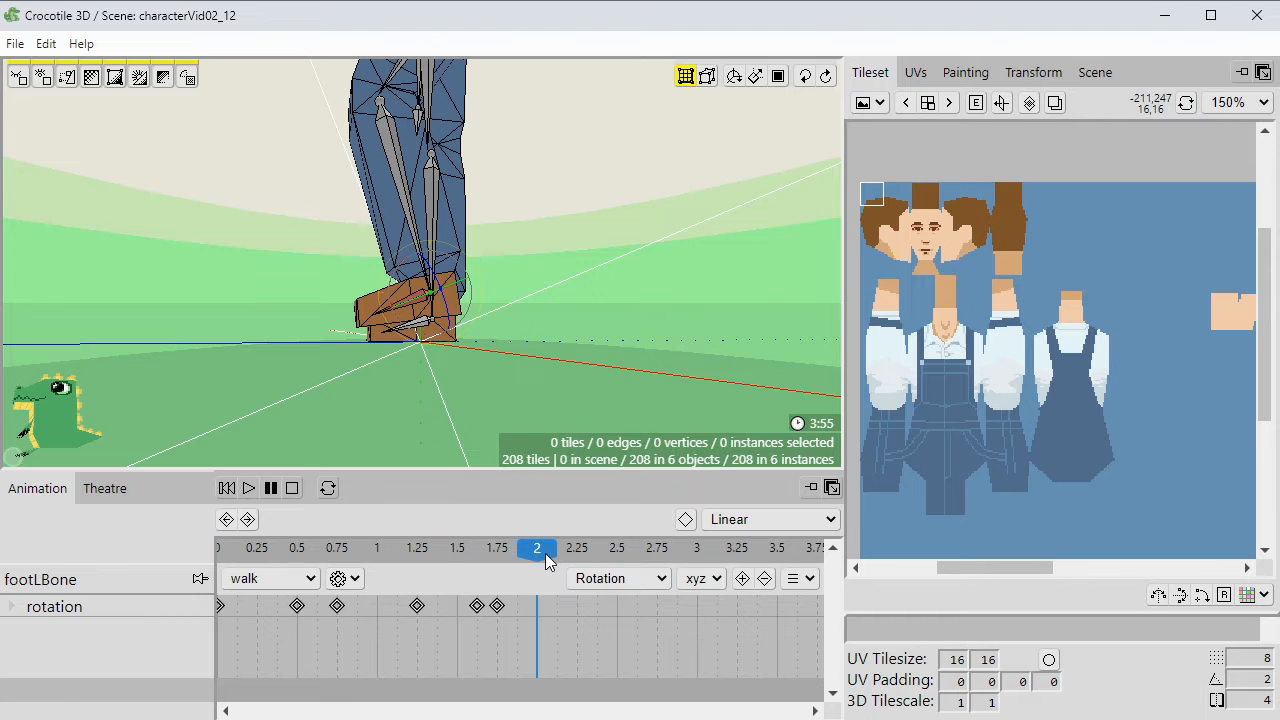
left_click_drag(548, 562, 559, 562)
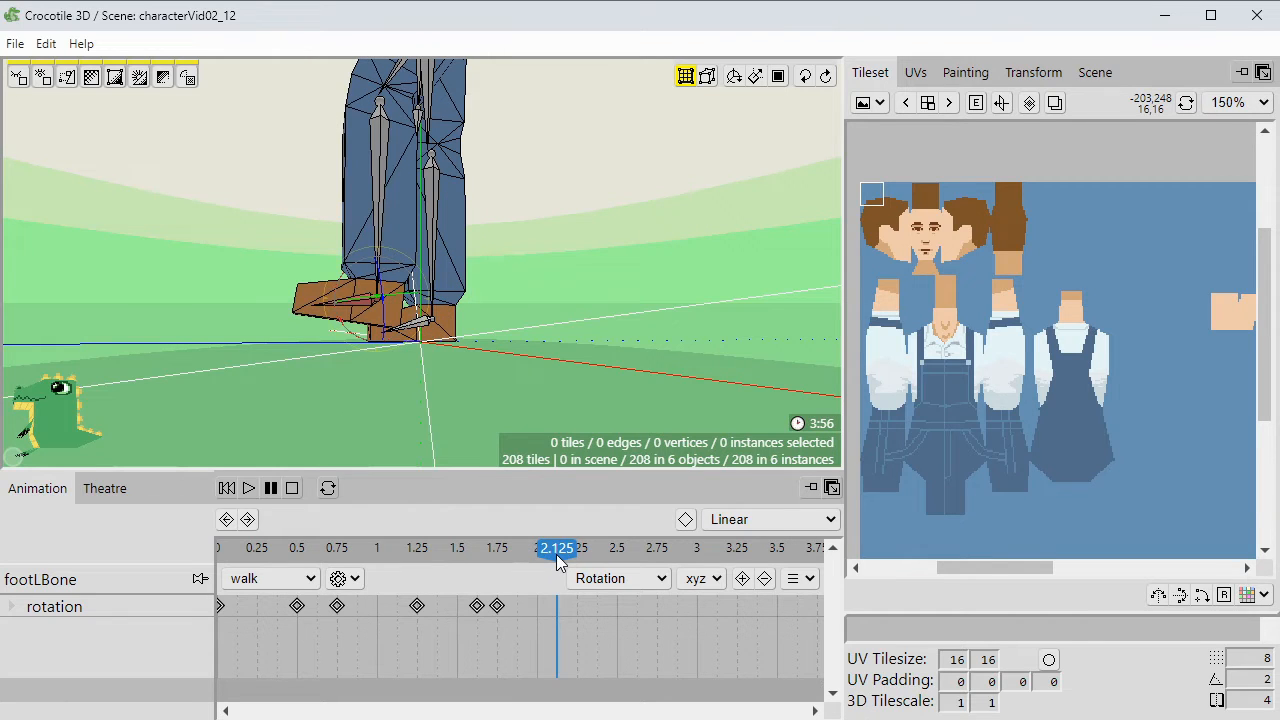
mouse_move(557, 563)
left_mouse_down()
mouse_move(582, 566)
mouse_move(474, 570)
mouse_move(637, 580)
mouse_move(530, 580)
mouse_move(550, 569)
left_mouse_up()
left_click(742, 578)
Inspect the left foot's pose at 2.5 and add a footLBone rotation keyframe there.
left_click_drag(546, 560, 615, 558)
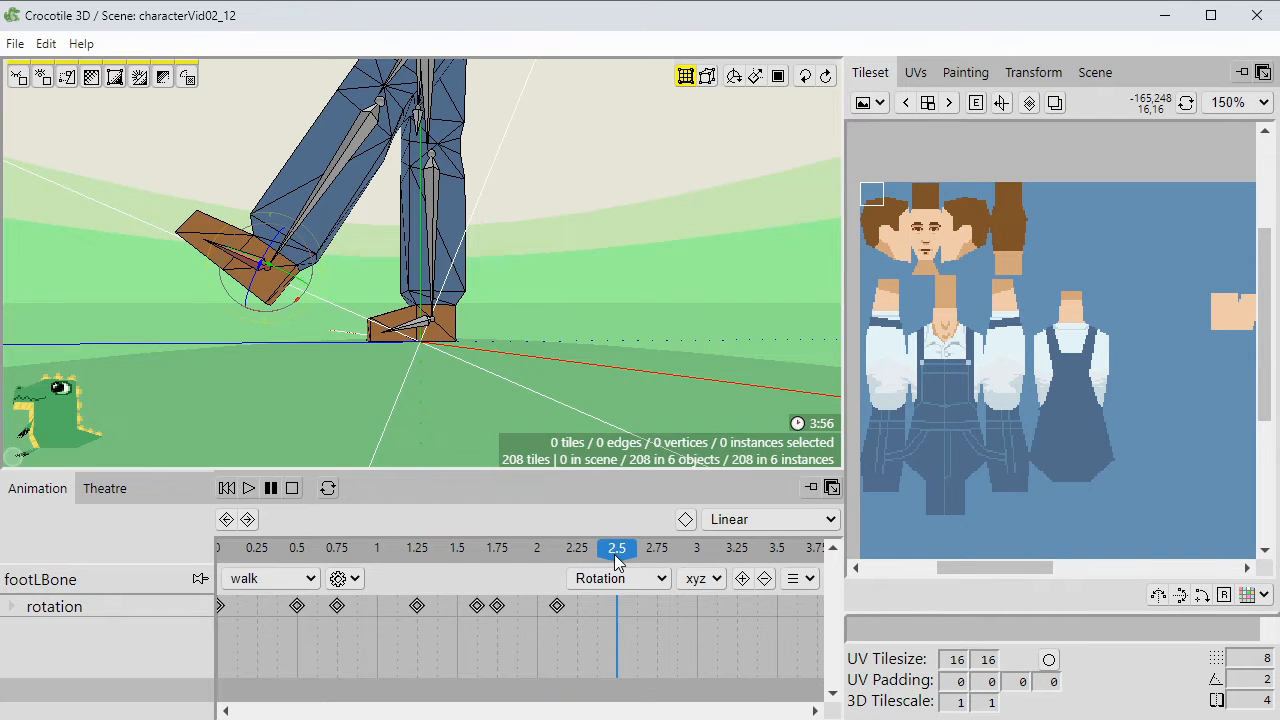
key("space")
left_click_drag(279, 383, 400, 395)
key("space")
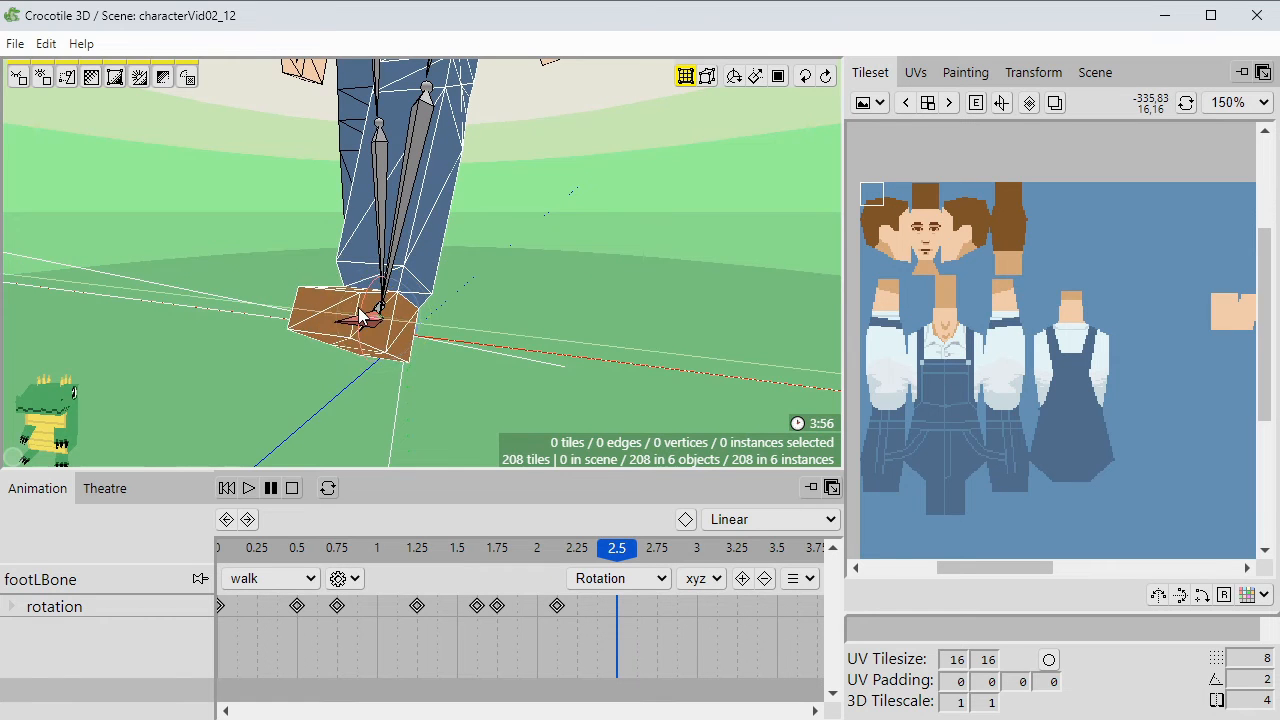
key("space")
left_click_drag(361, 312, 371, 400)
key("space")
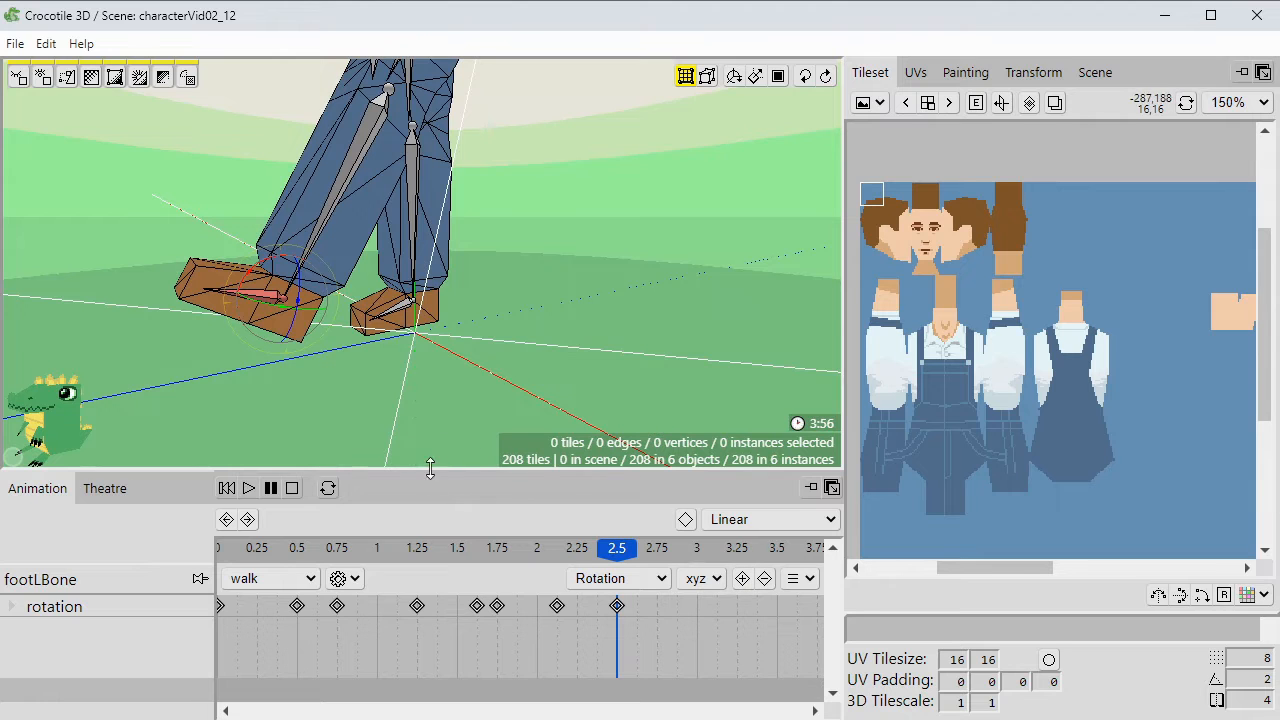
Play the walk animation from the start and examine the left leg and foot motion from several angles.
left_click(226, 488)
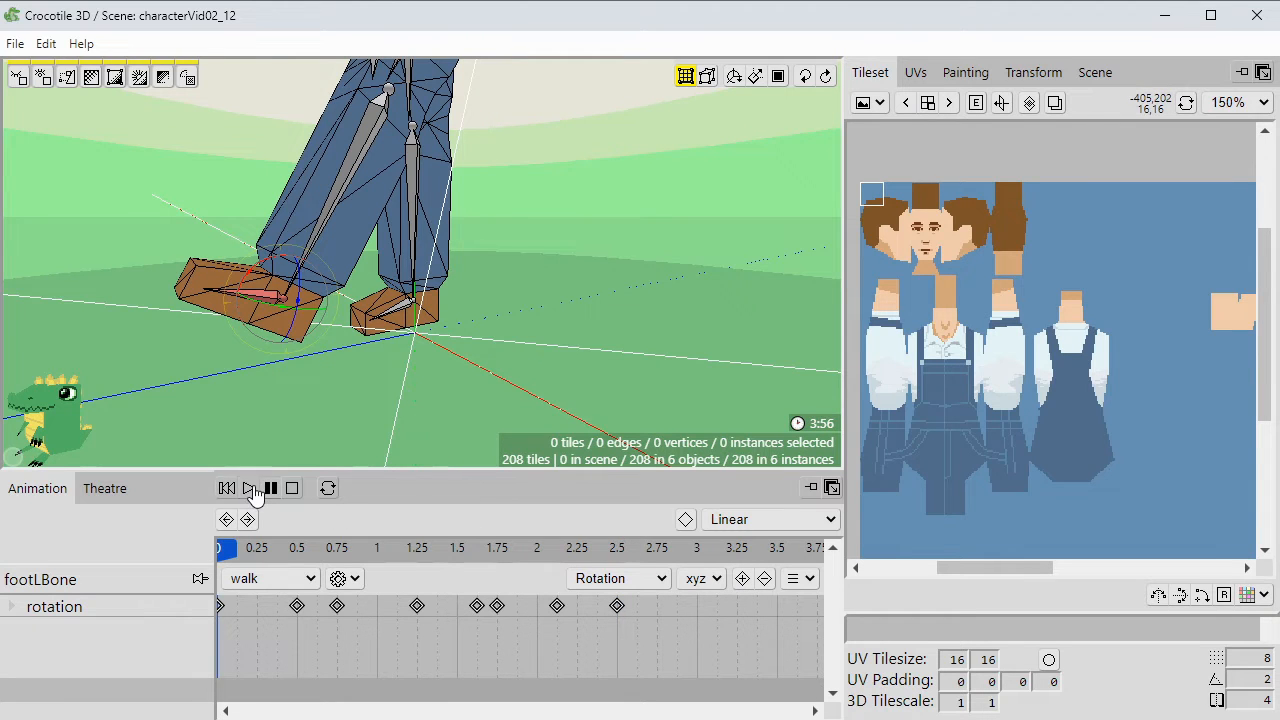
left_click(248, 488)
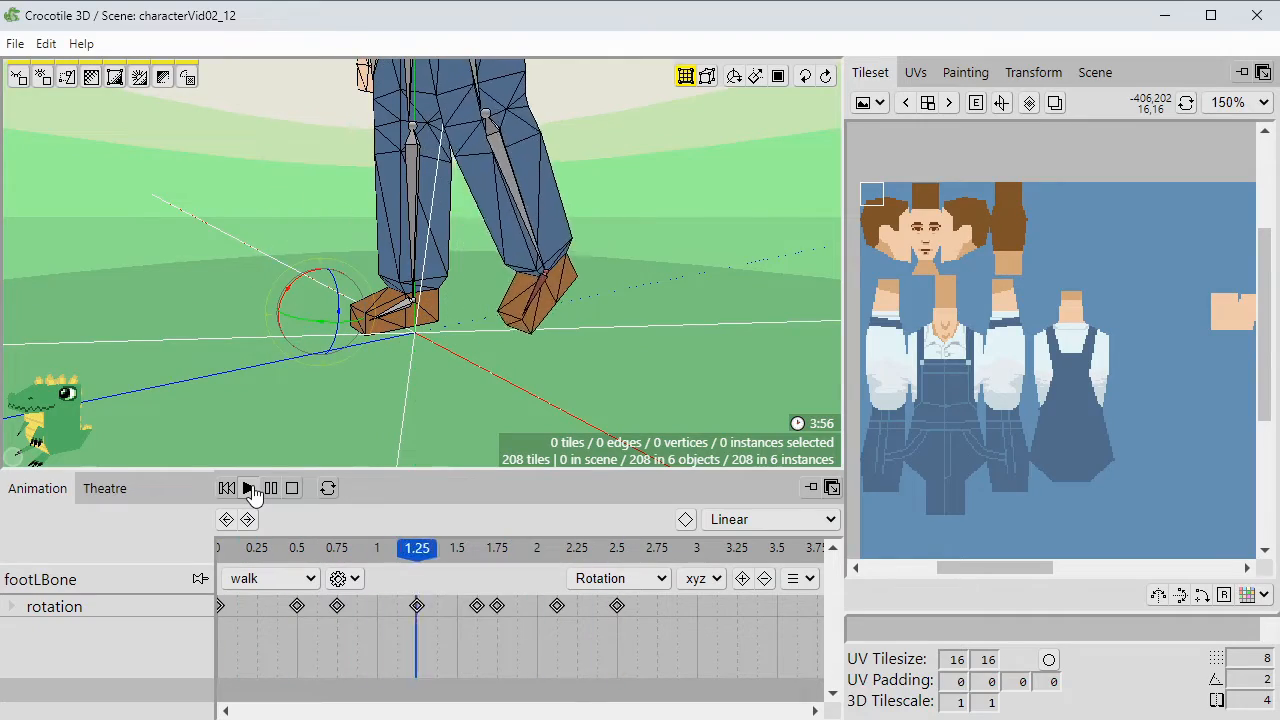
scroll(406, 383, "down", 3)
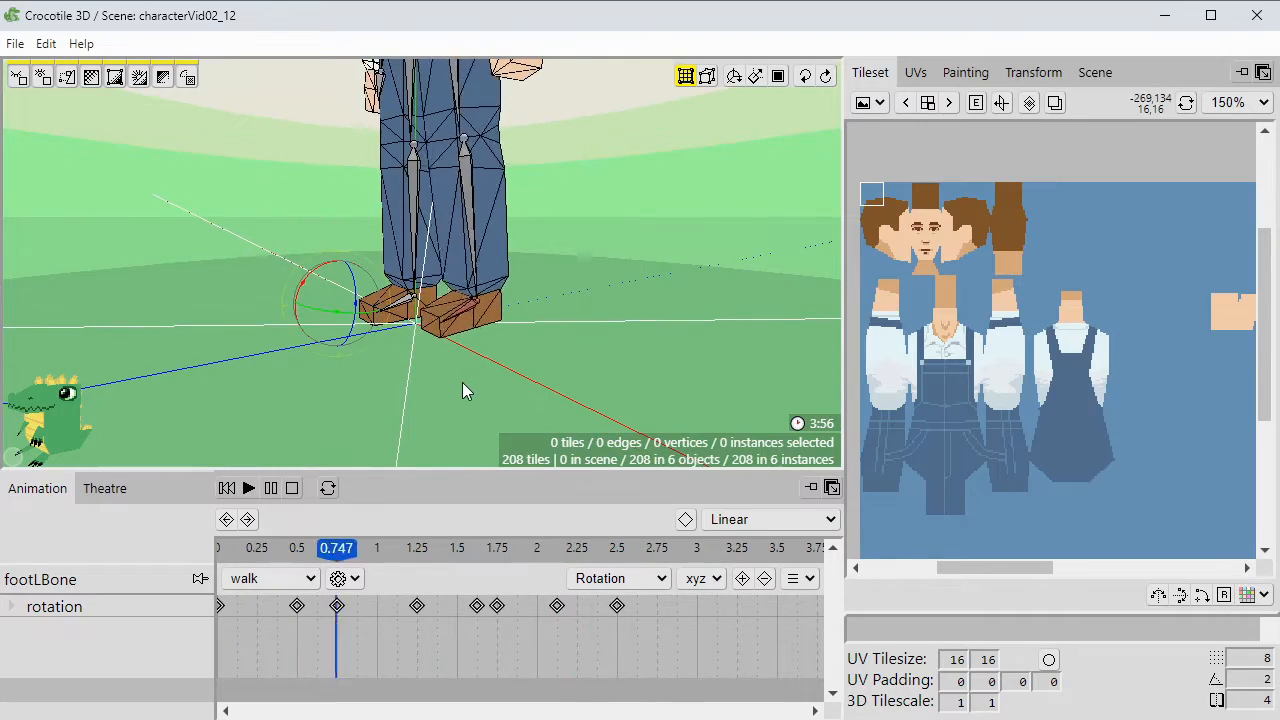
key("space")
left_click_drag(462, 382, 450, 340)
left_click_drag(640, 340, 515, 360)
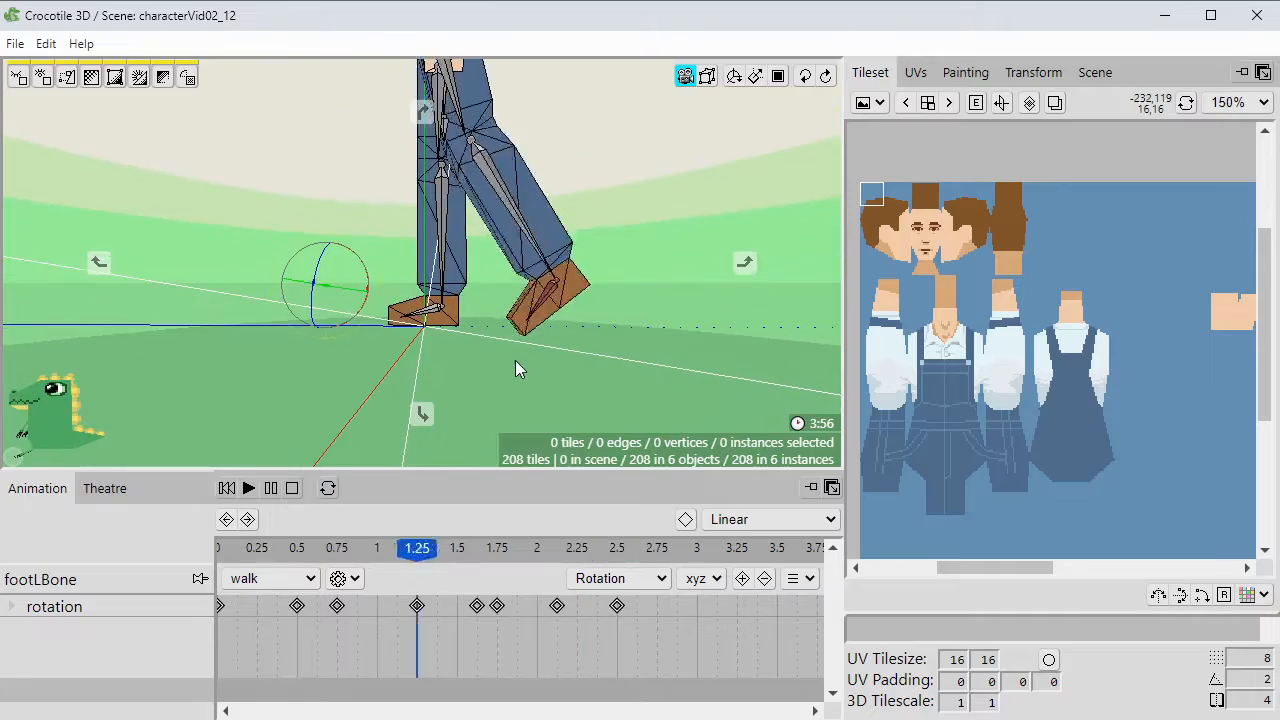
key("space")
left_click_drag(533, 314, 640, 330)
left_click_drag(590, 250, 556, 250)
right_click_drag(556, 250, 556, 310)
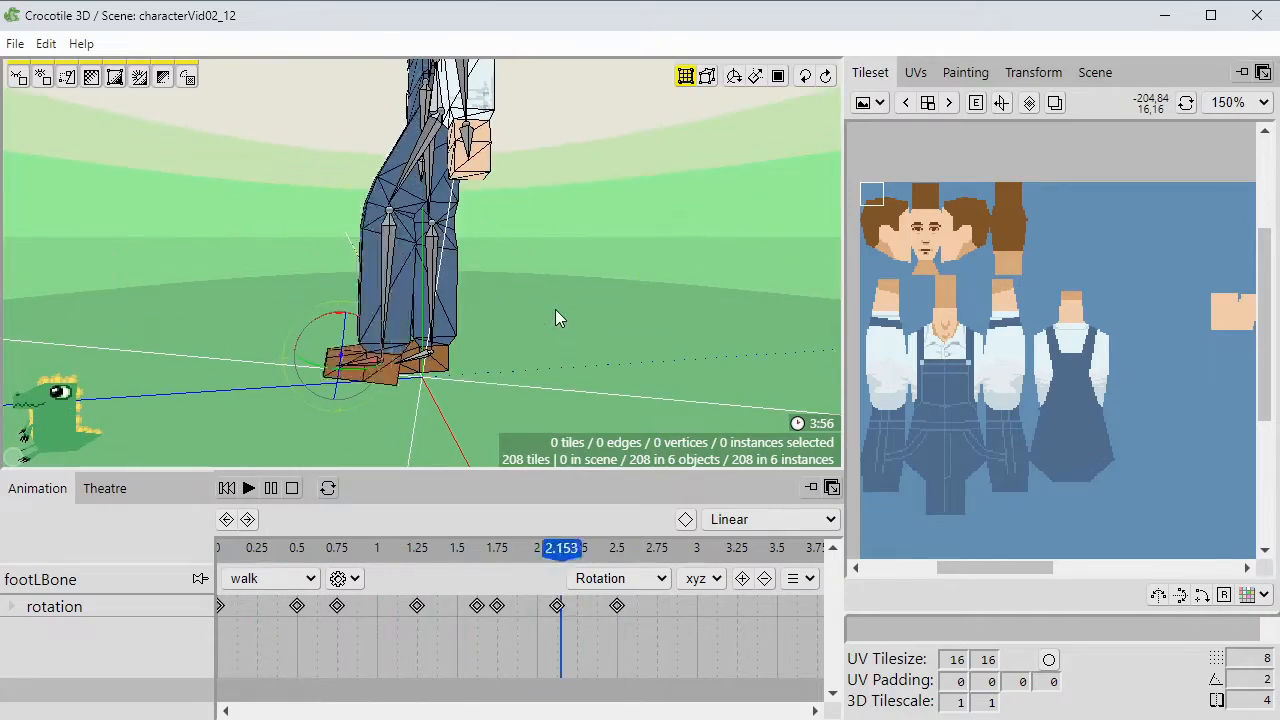
key("space")
mouse_move(556, 310)
left_mouse_down()
mouse_move(705, 312)
mouse_move(551, 315)
left_mouse_up()
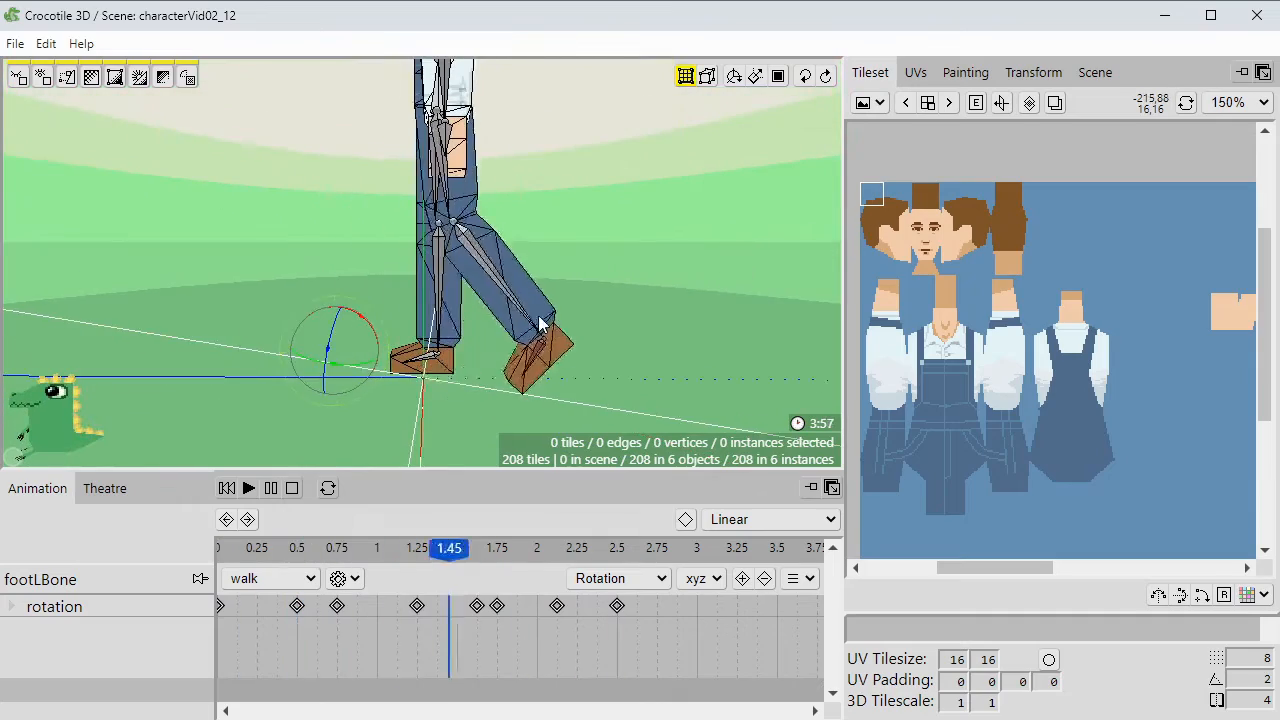
right_click(439, 460)
left_click(413, 482)
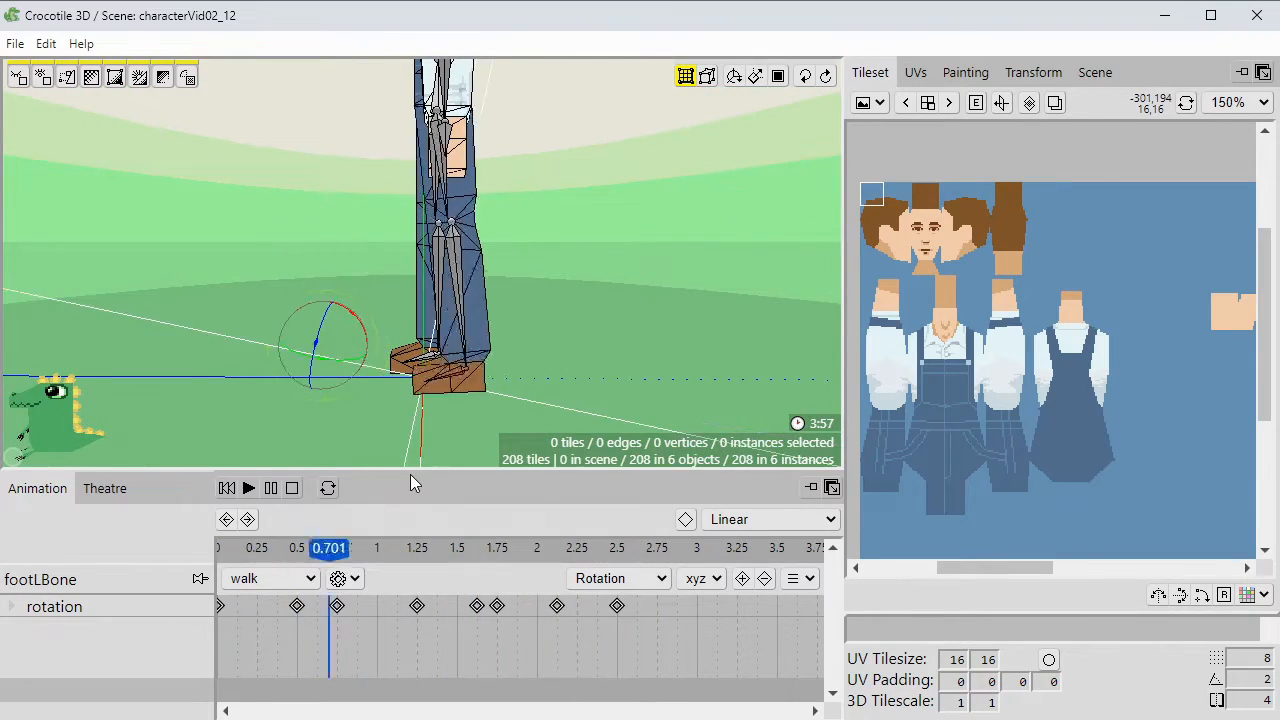
left_click(608, 549)
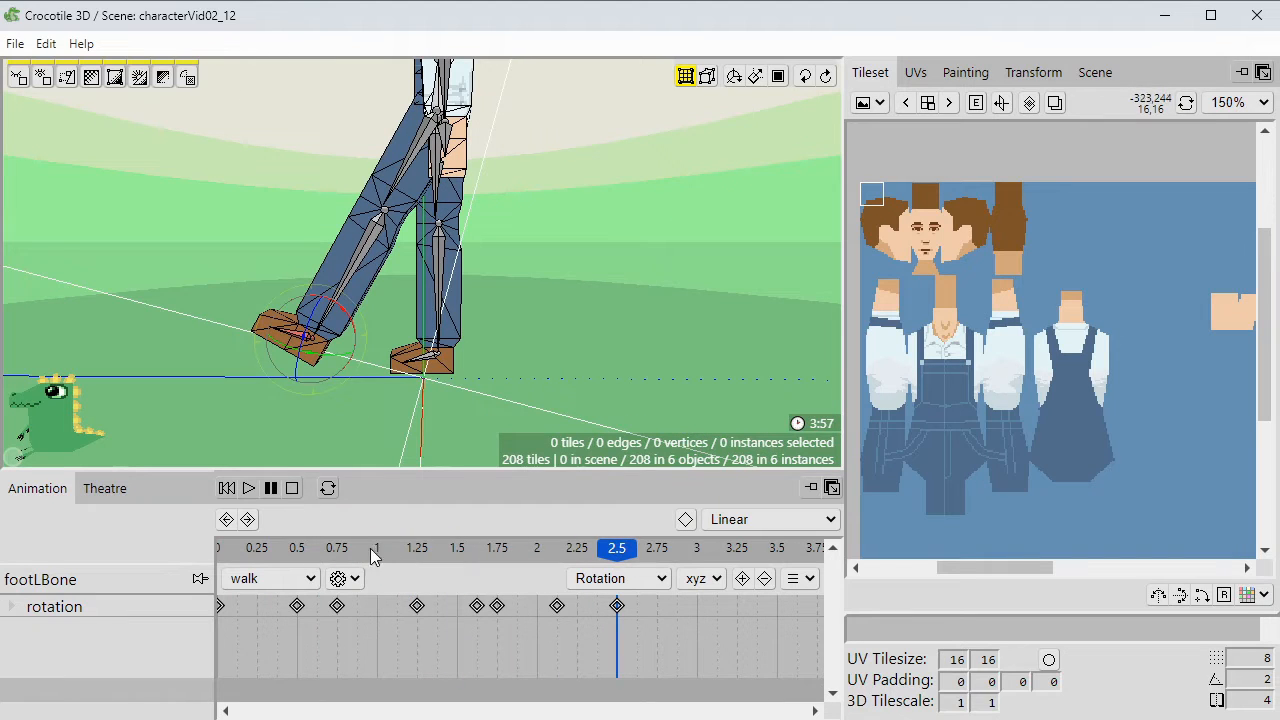
Add the legL and legR instances to the selection alongside footLBone for keyframe editing.
key("space")
left_click_drag(427, 428, 477, 397)
right_click_drag(591, 311, 608, 354)
mouse_move(608, 354)
left_mouse_down()
mouse_move(594, 362)
mouse_move(592, 350)
left_mouse_up()
key("space")
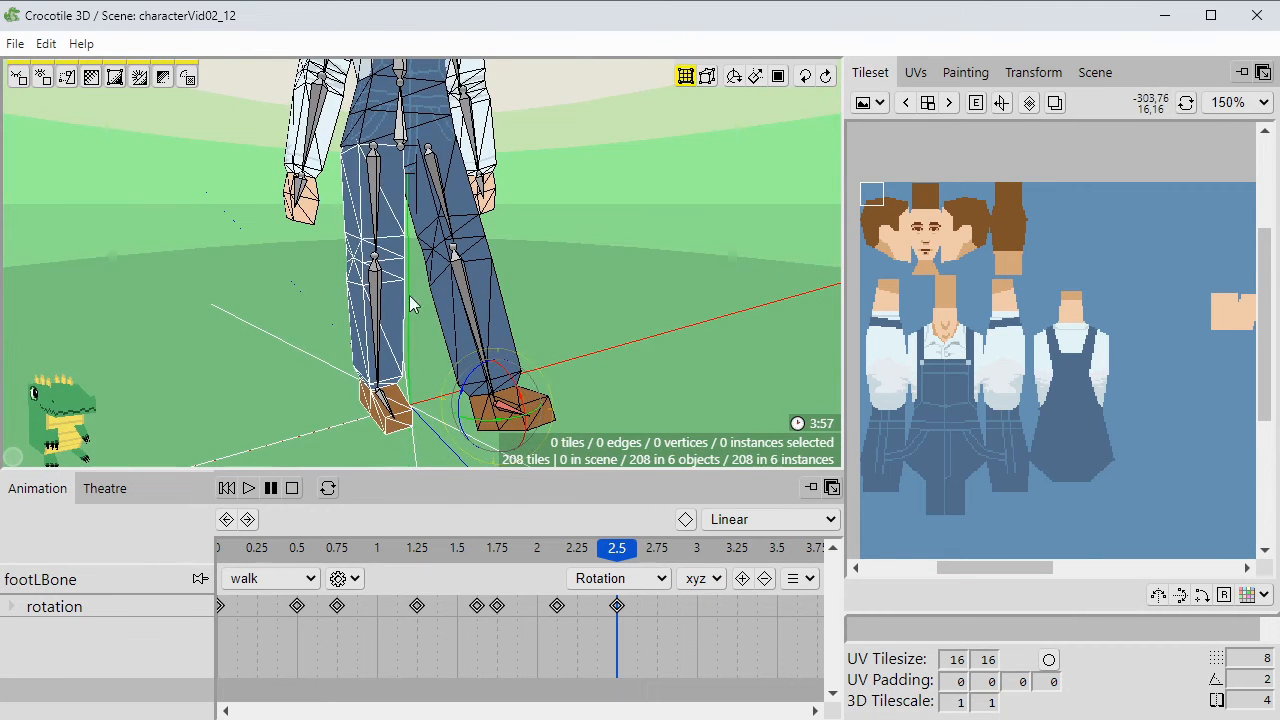
left_click(651, 318)
left_click(460, 333)
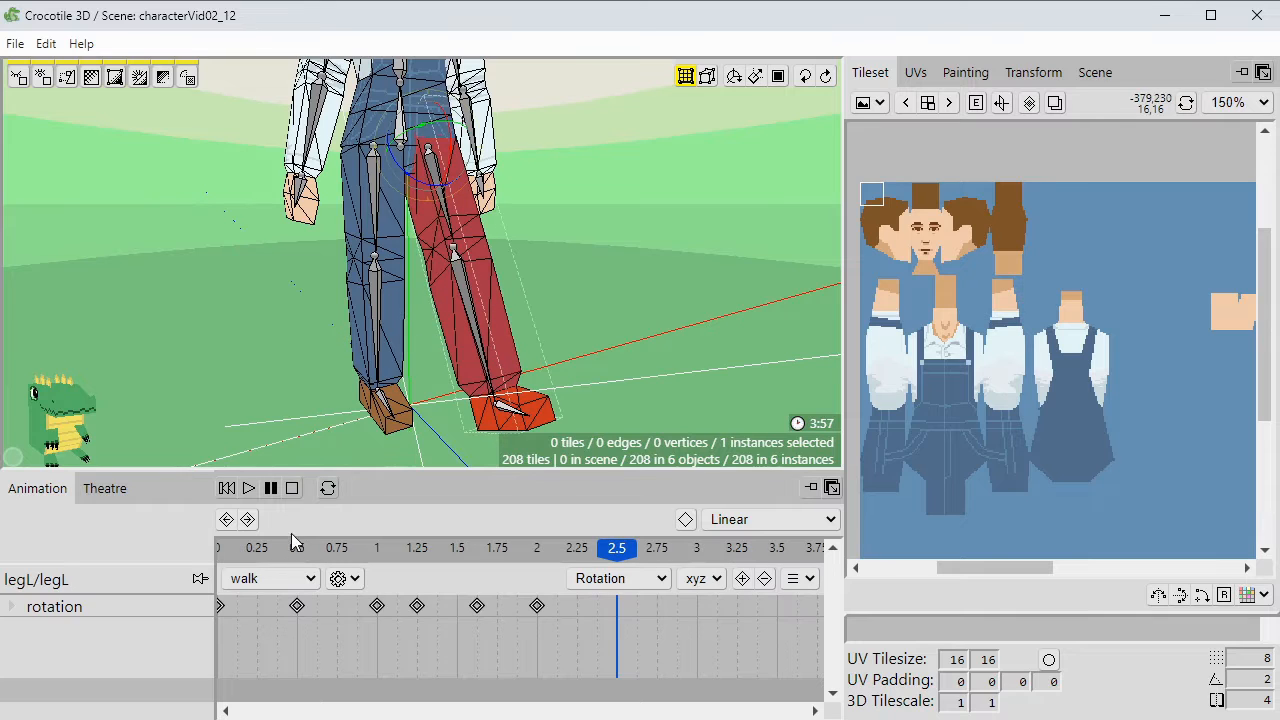
left_click(393, 284, "shift")
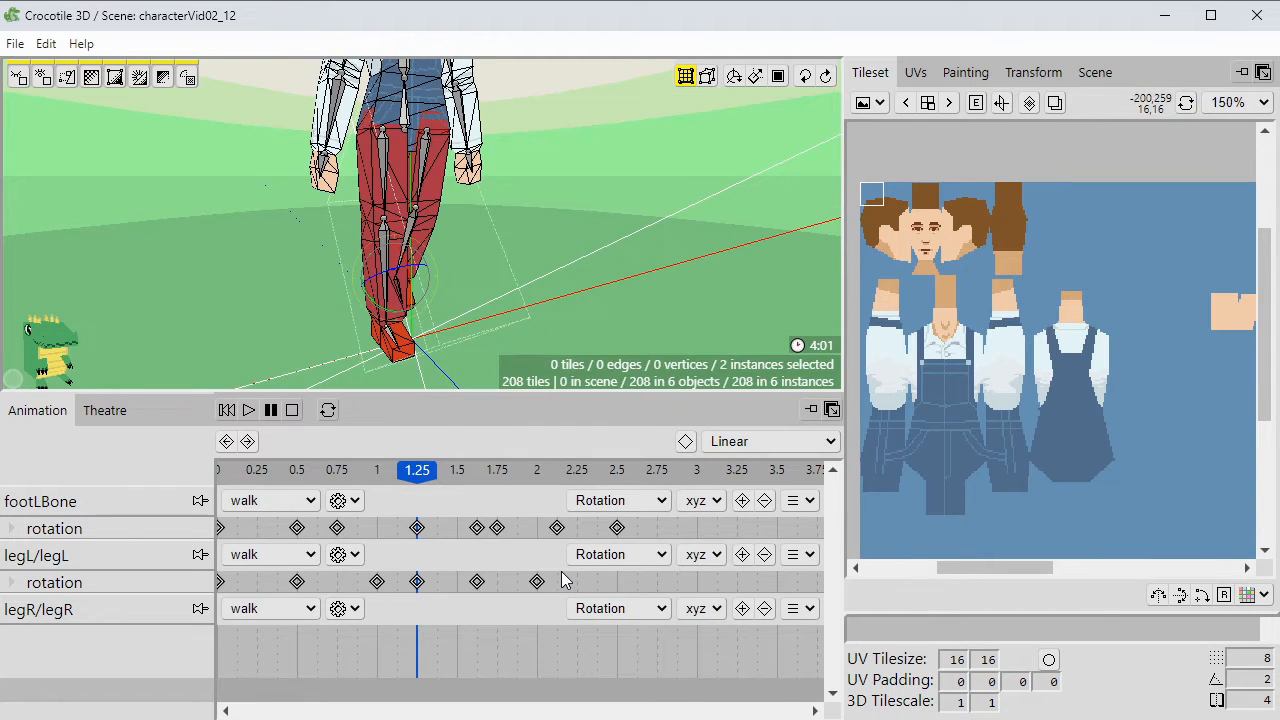
Copy all of legL's rotation keyframes and paste them onto legR's walk animation.
left_click_drag(565, 580, 262, 600)
left_click(800, 556)
left_click(810, 576)
left_click(804, 610)
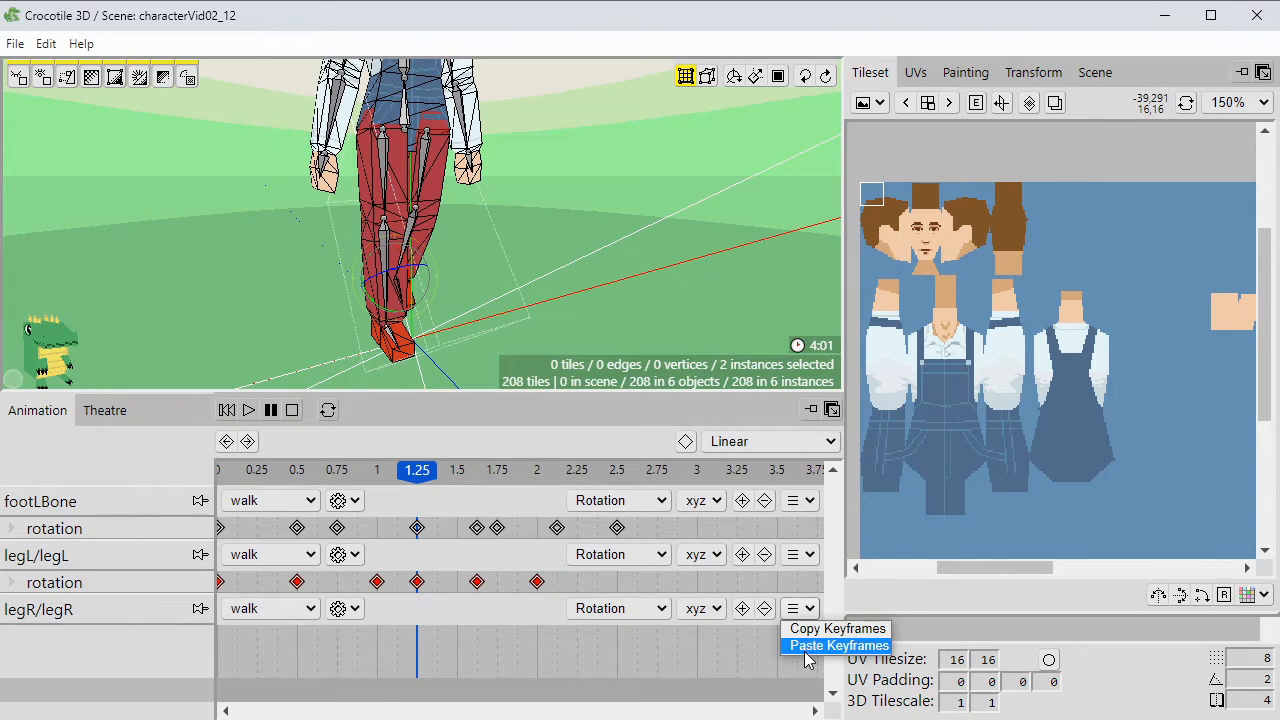
left_click(830, 645)
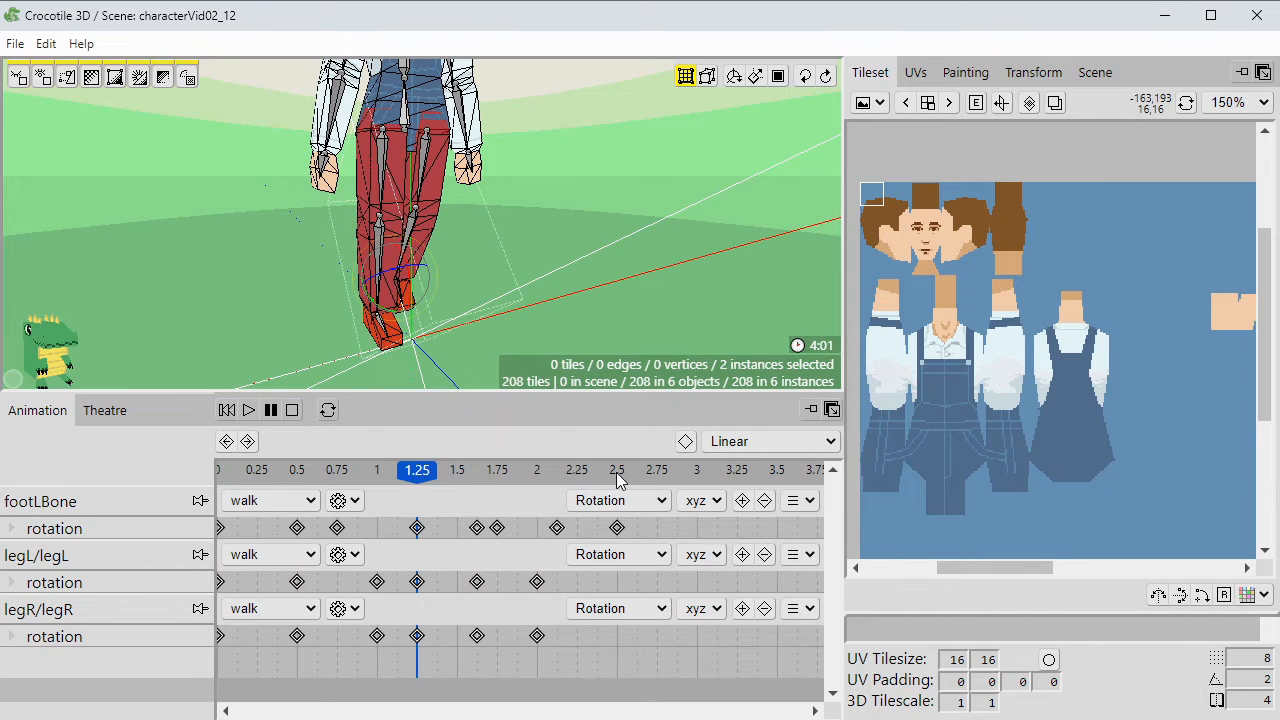
Examine both legs' poses between 1 and 1.333 to judge the right leg's timing offset around 1.25.
mouse_move(425, 485)
left_mouse_down()
mouse_move(479, 486)
mouse_move(417, 493)
left_mouse_up()
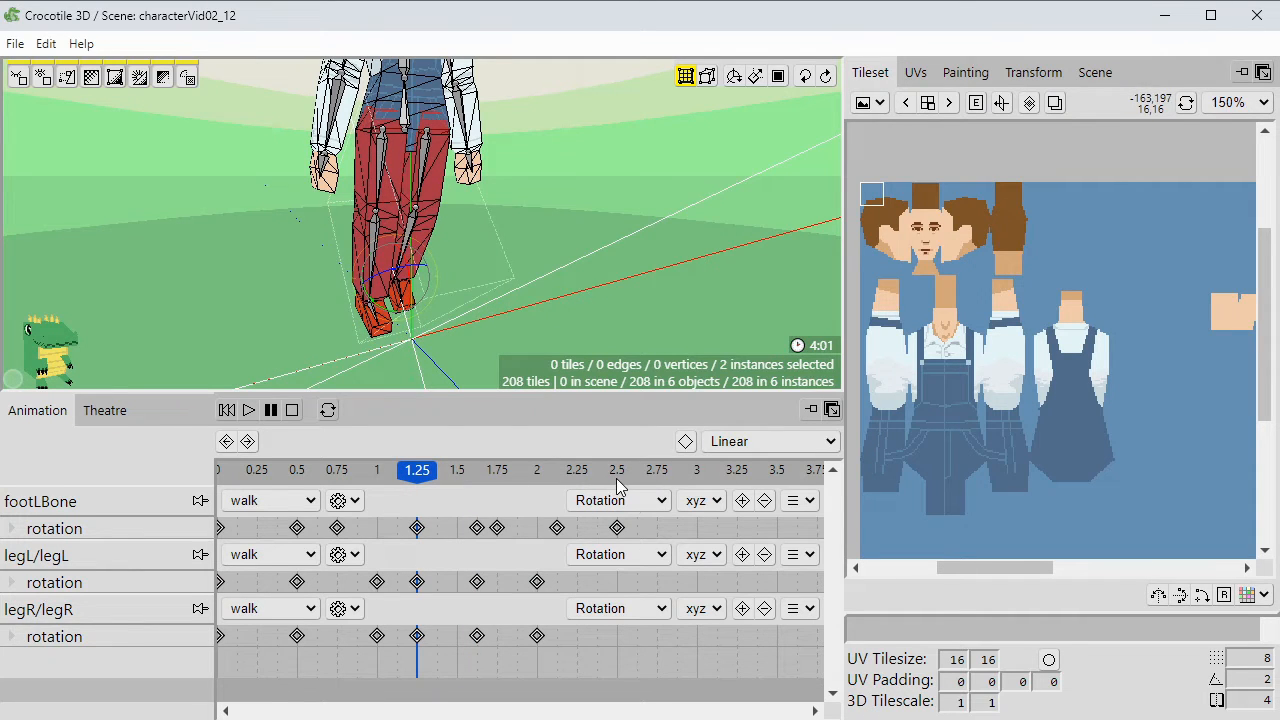
left_click_drag(421, 485, 376, 490)
scroll(432, 477, "up", 2)
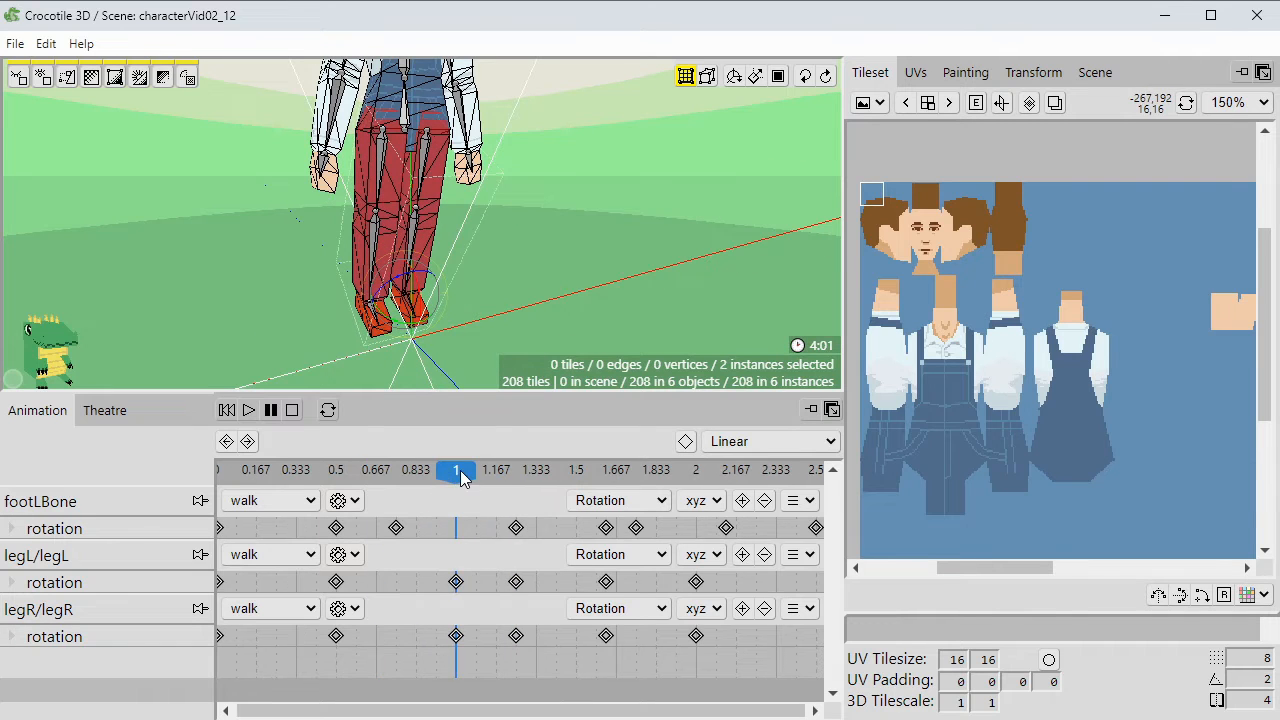
left_click_drag(461, 478, 540, 478)
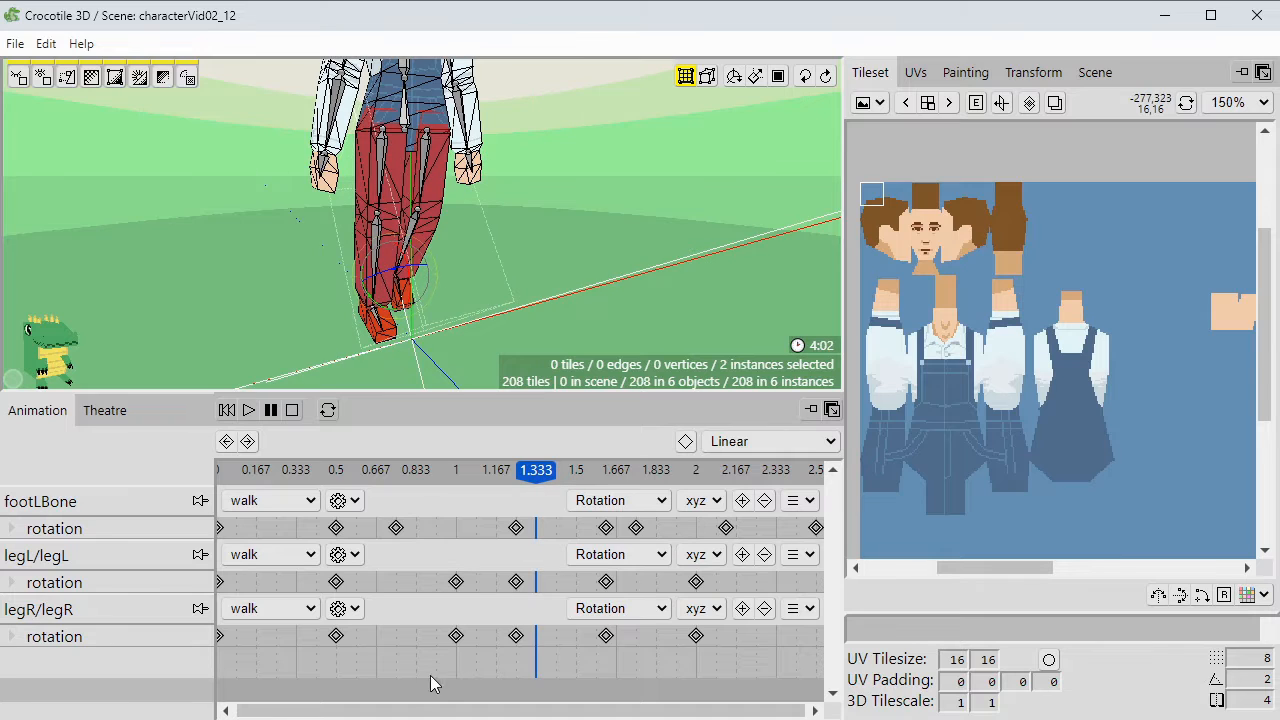
mouse_move(408, 711)
left_mouse_down()
mouse_move(498, 712)
mouse_move(394, 713)
left_mouse_up()
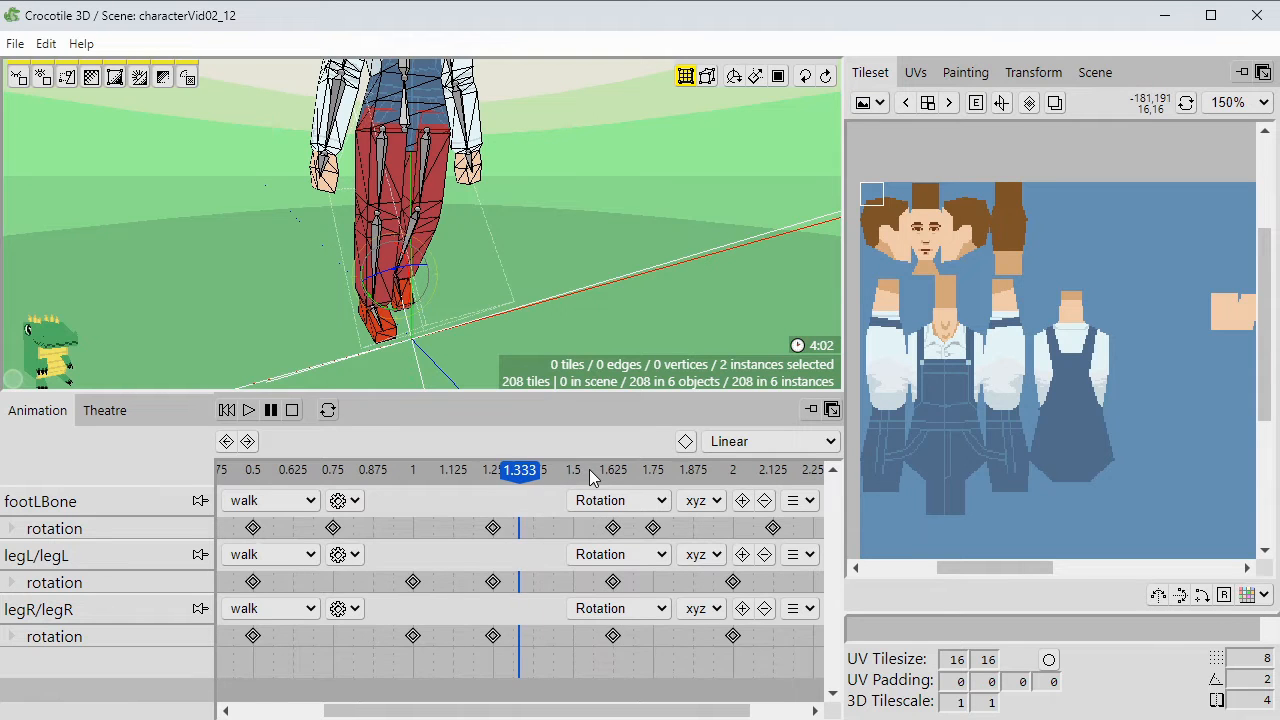
scroll(540, 474, "up", 1)
left_click_drag(536, 476, 492, 474)
scroll(518, 477, "down", 1)
scroll(518, 477, "down", 1)
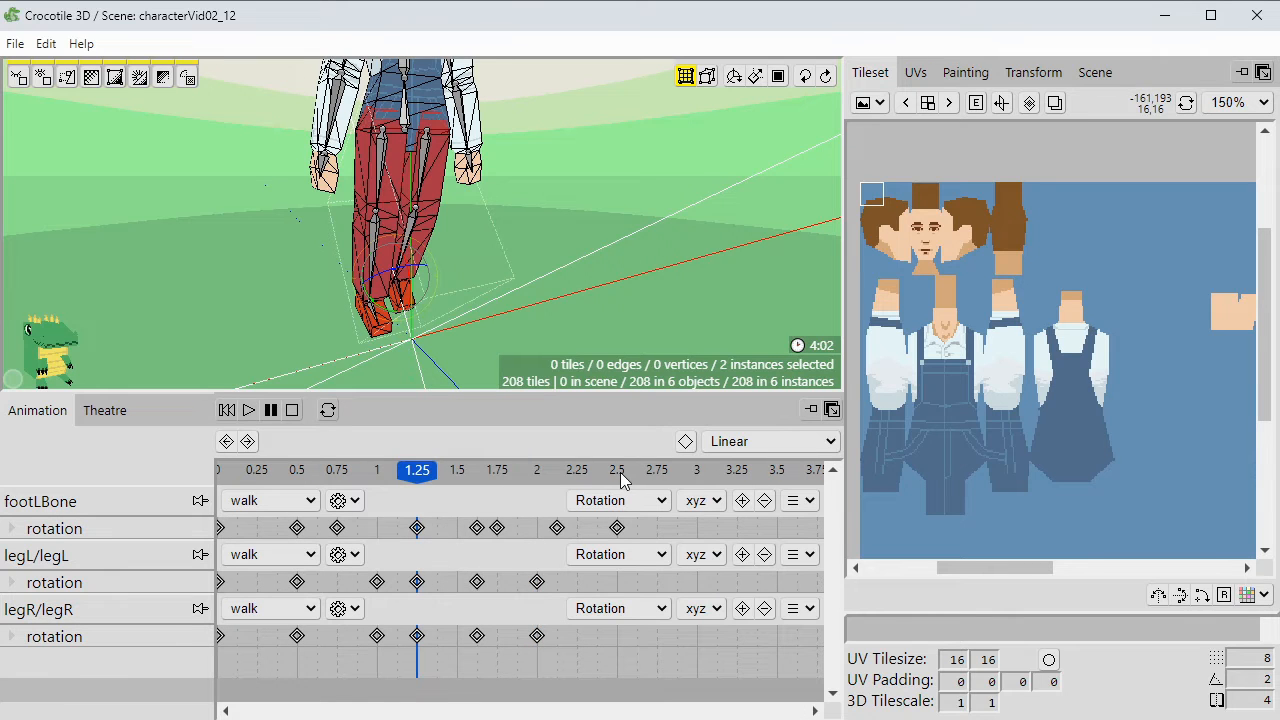
Shift legR's rotation keyframes to start at 1.25, and move those beyond 2.5 back to 0.375 and 0.75.
left_click_drag(416, 470, 420, 497)
left_click_drag(397, 641, 588, 655)
left_click_drag(222, 643, 419, 643)
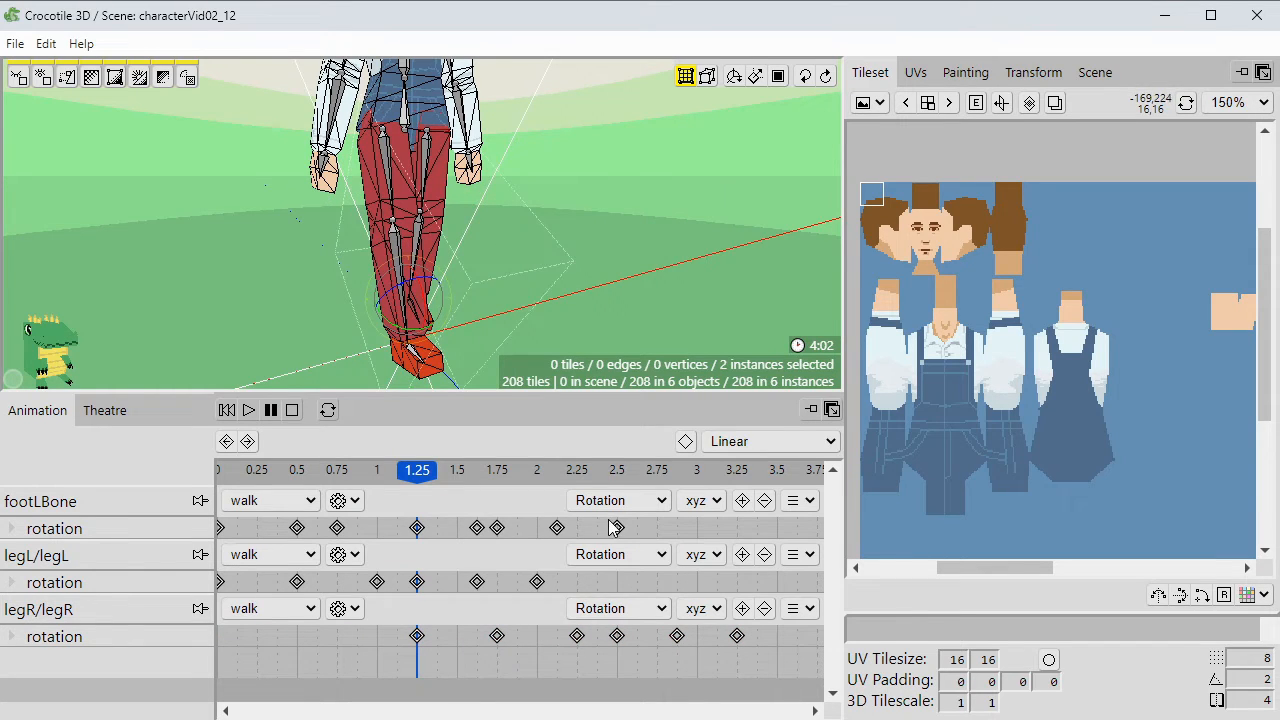
mouse_move(617, 472)
left_mouse_down()
mouse_move(537, 472)
mouse_move(657, 484)
mouse_move(617, 493)
left_mouse_up()
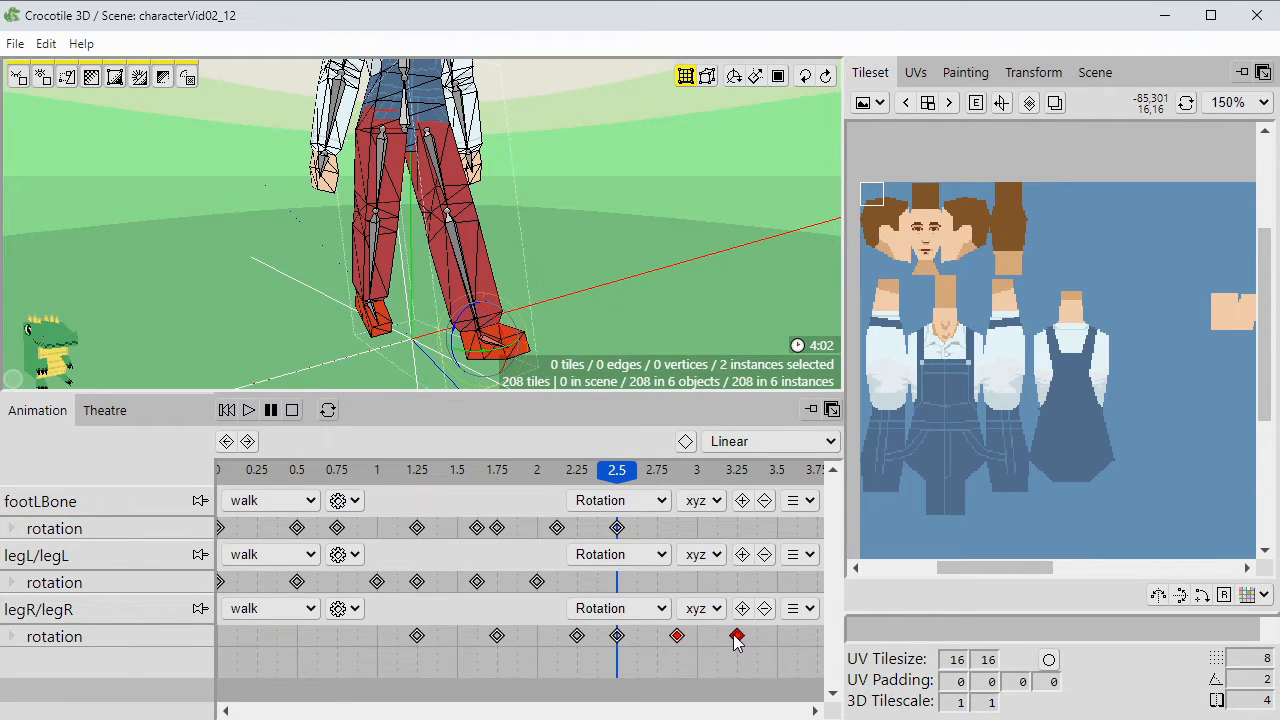
left_click(337, 636)
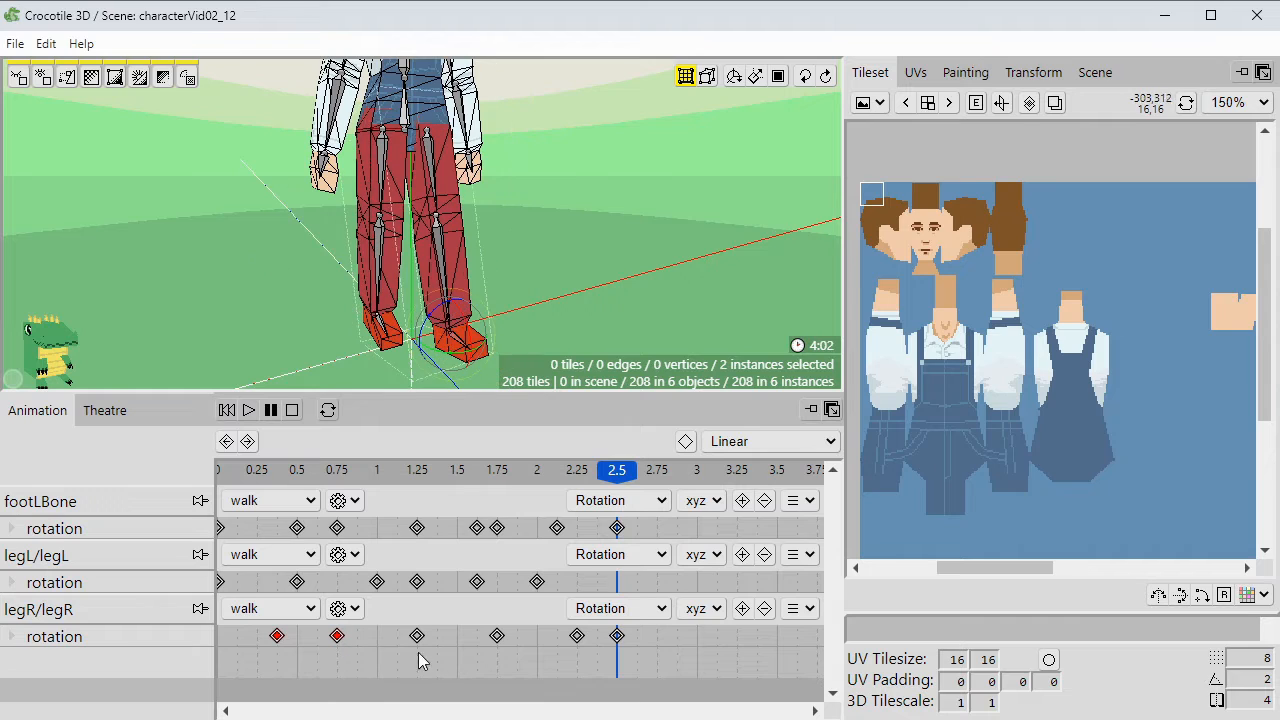
Duplicate legR's 2.5 rotation keyframe so that matching keyframes sit at 0 and 2.5.
left_click(616, 660)
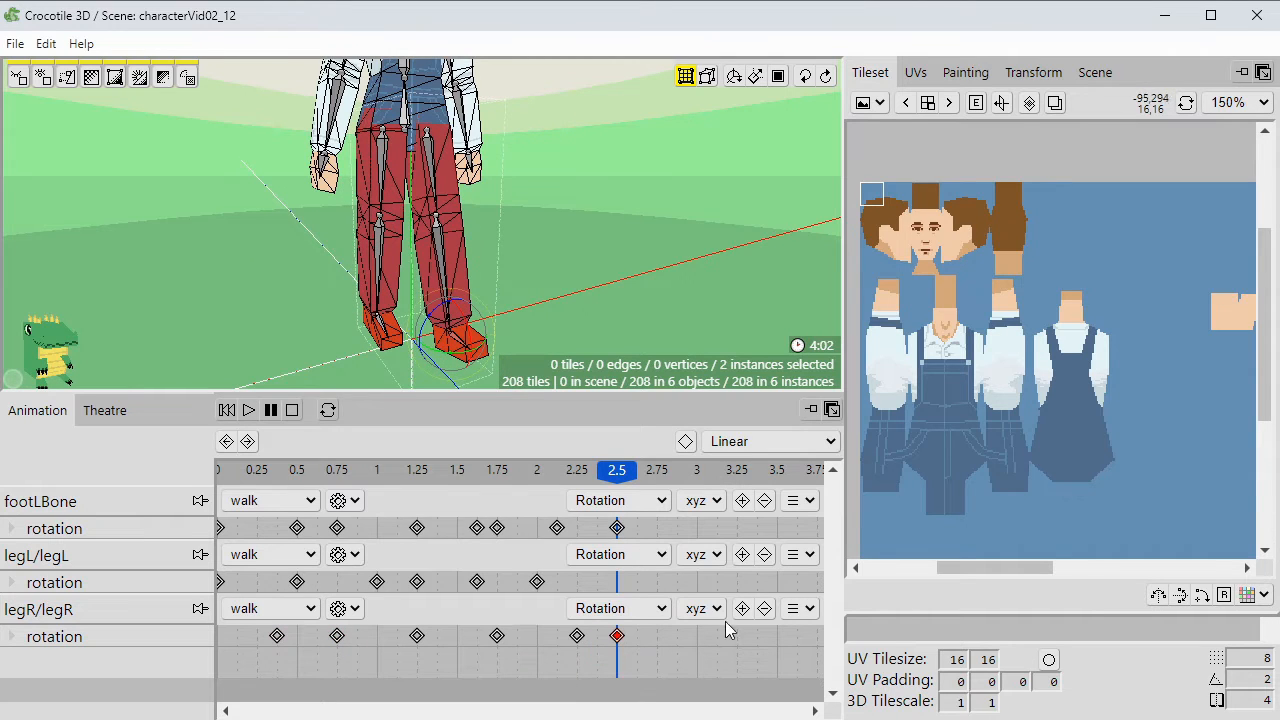
left_click(795, 610)
left_click(797, 630)
left_click(795, 610)
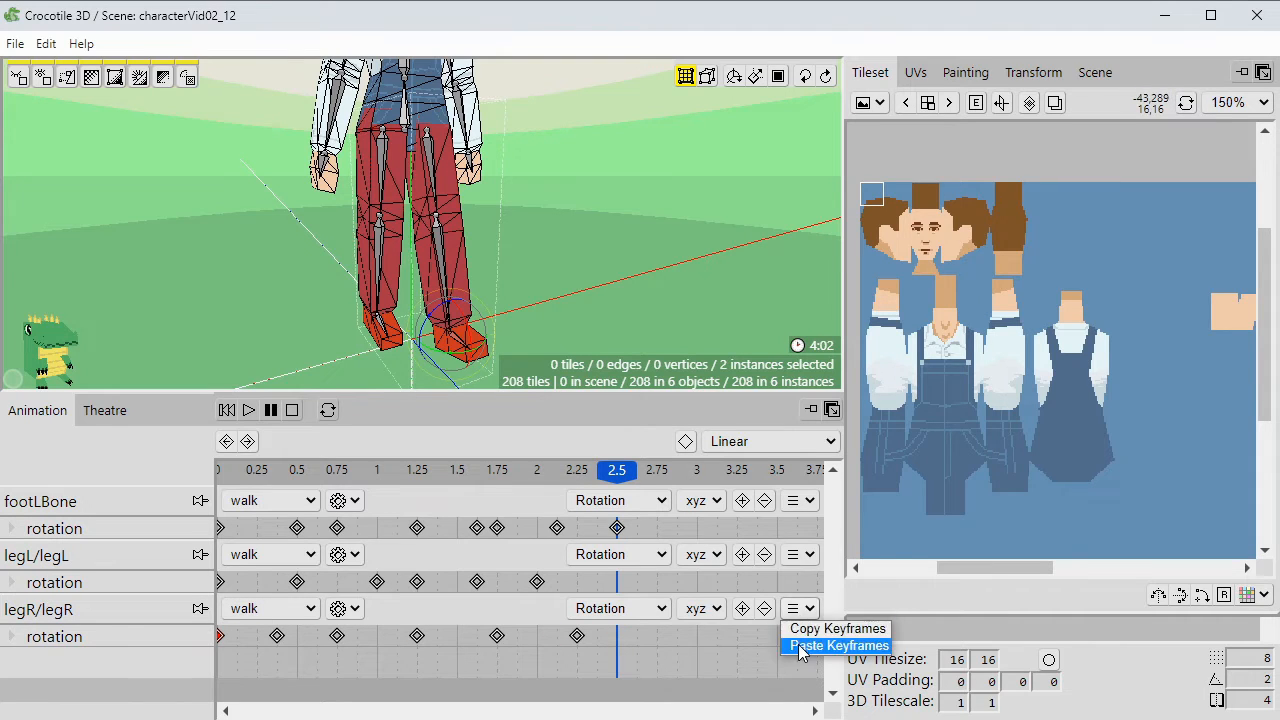
left_click(820, 646)
Play the walk animation from the start and examine both legs' alternating motion from different angles.
left_click_drag(613, 474, 236, 462)
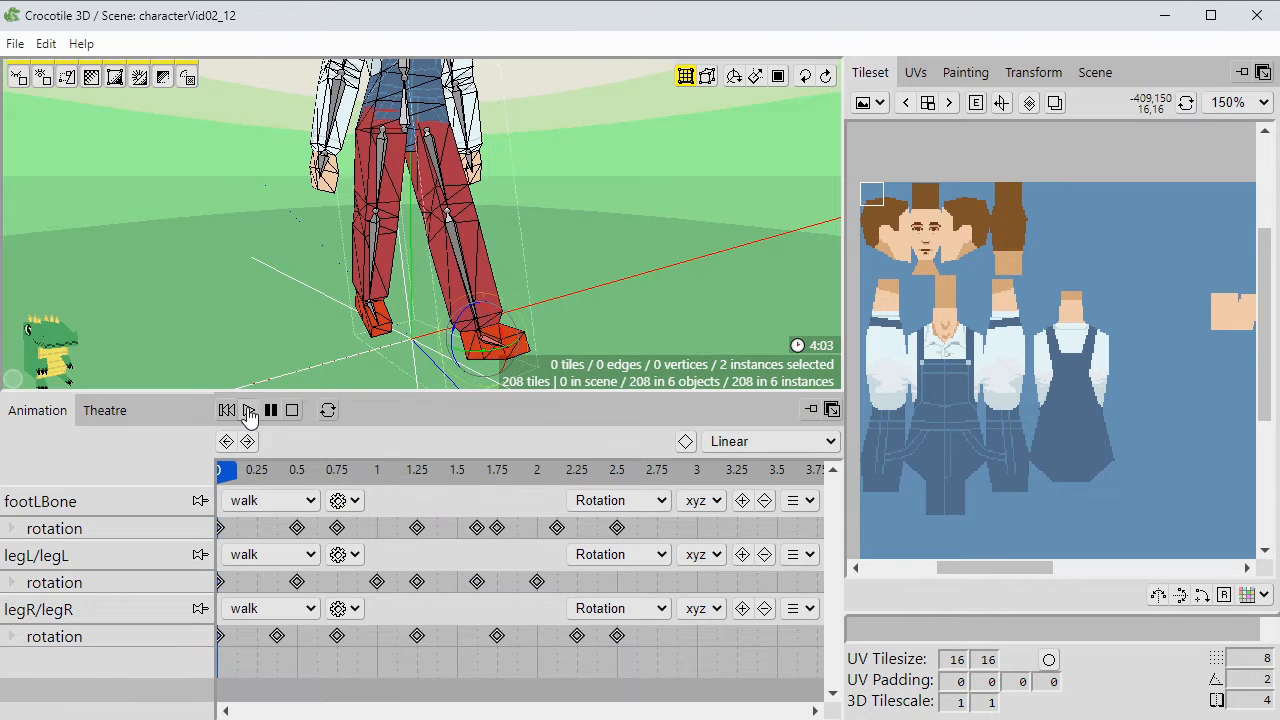
left_click(249, 411)
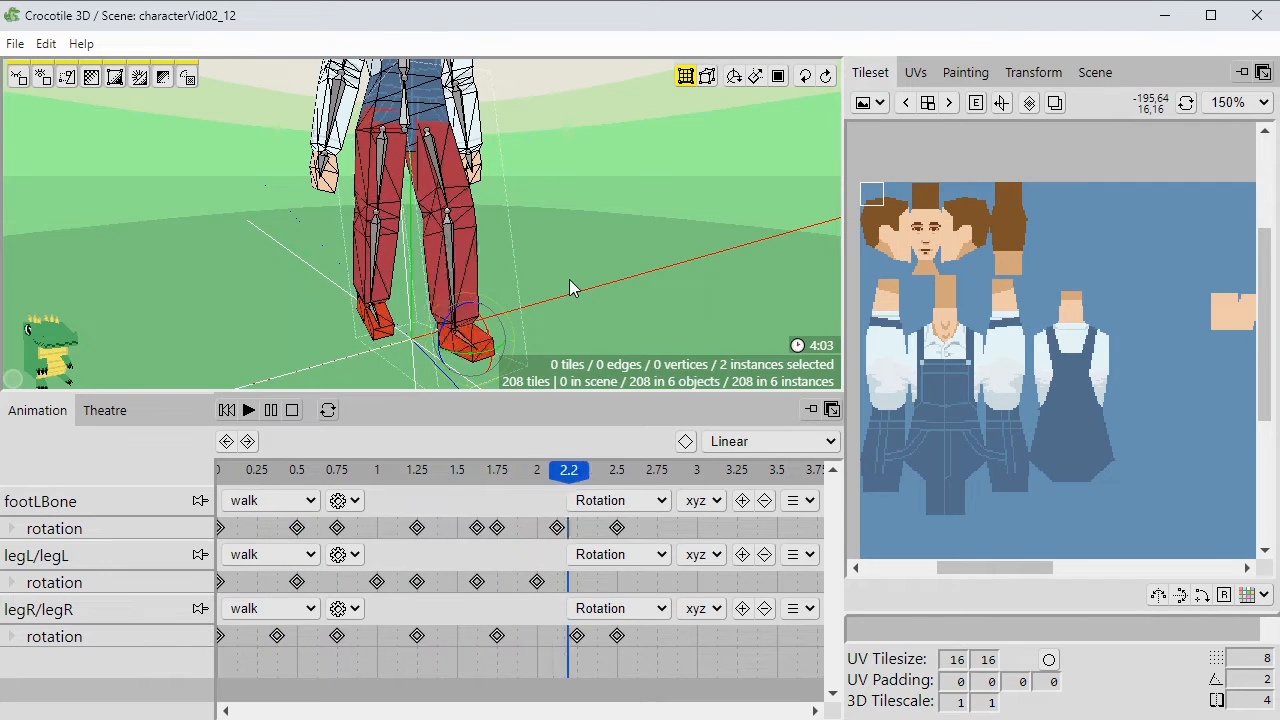
key("space")
left_click_drag(590, 265, 700, 255)
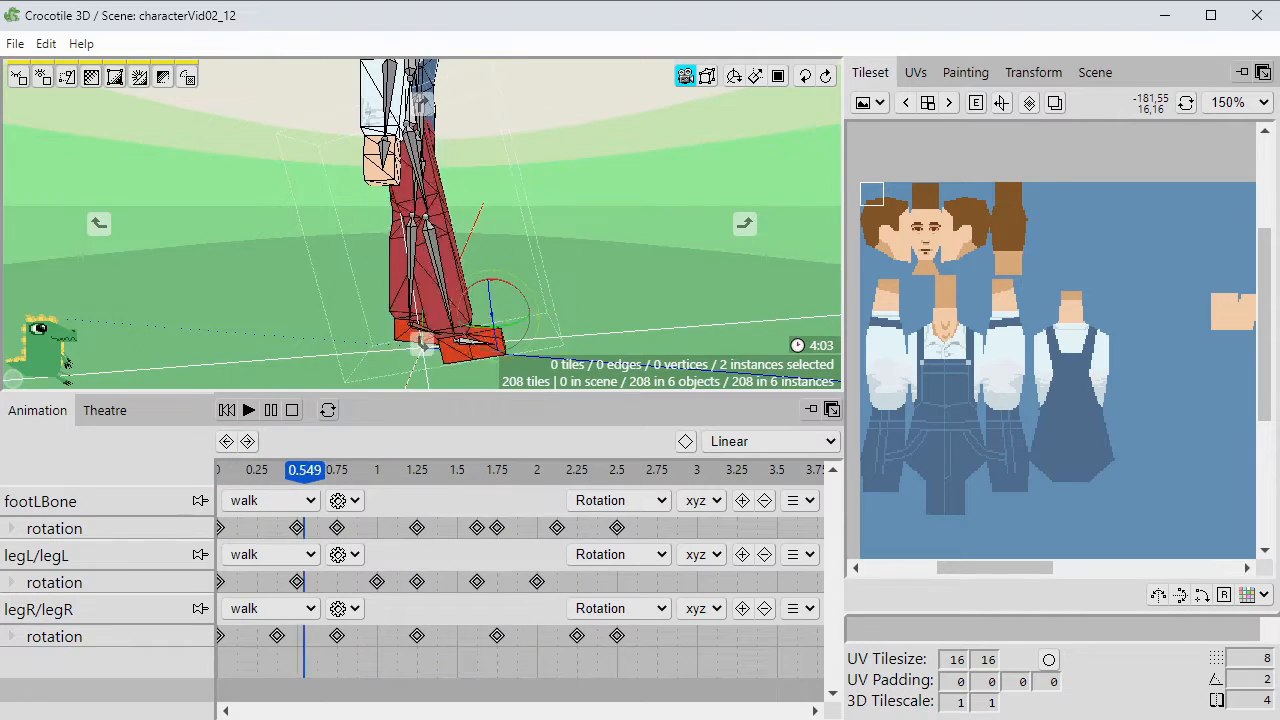
left_click_drag(700, 255, 420, 250)
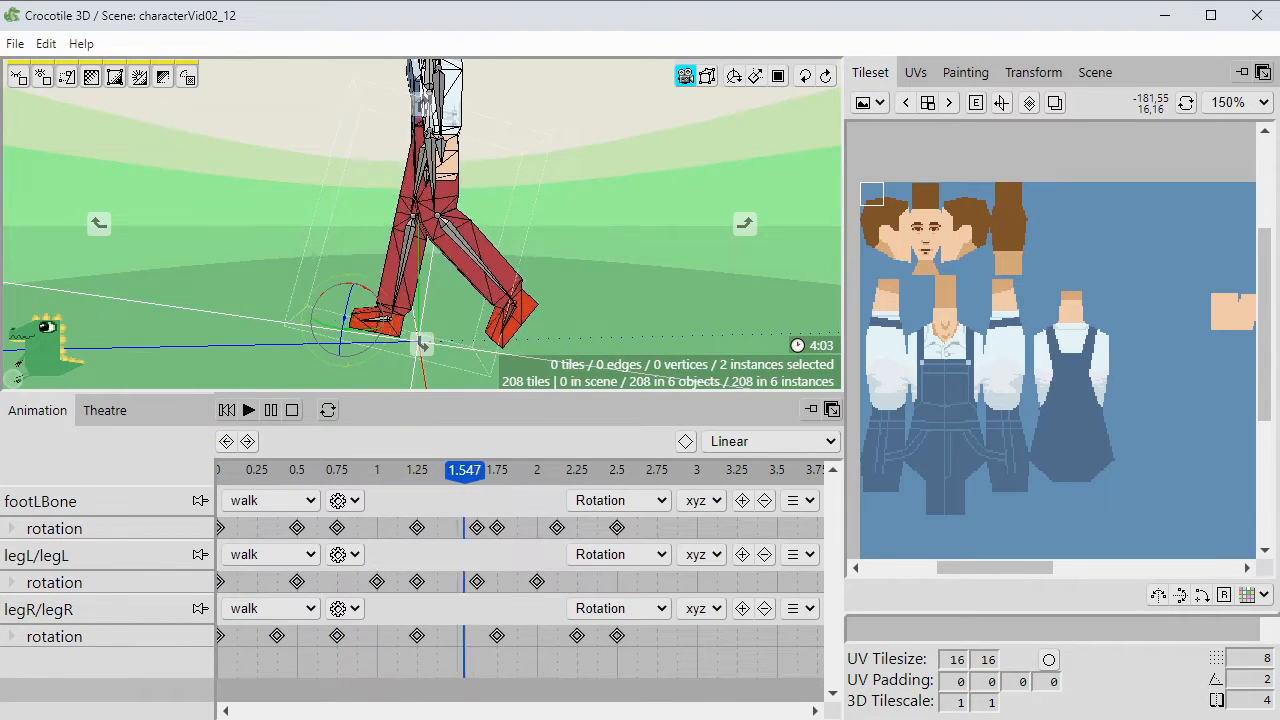
right_click_drag(300, 230, 578, 280)
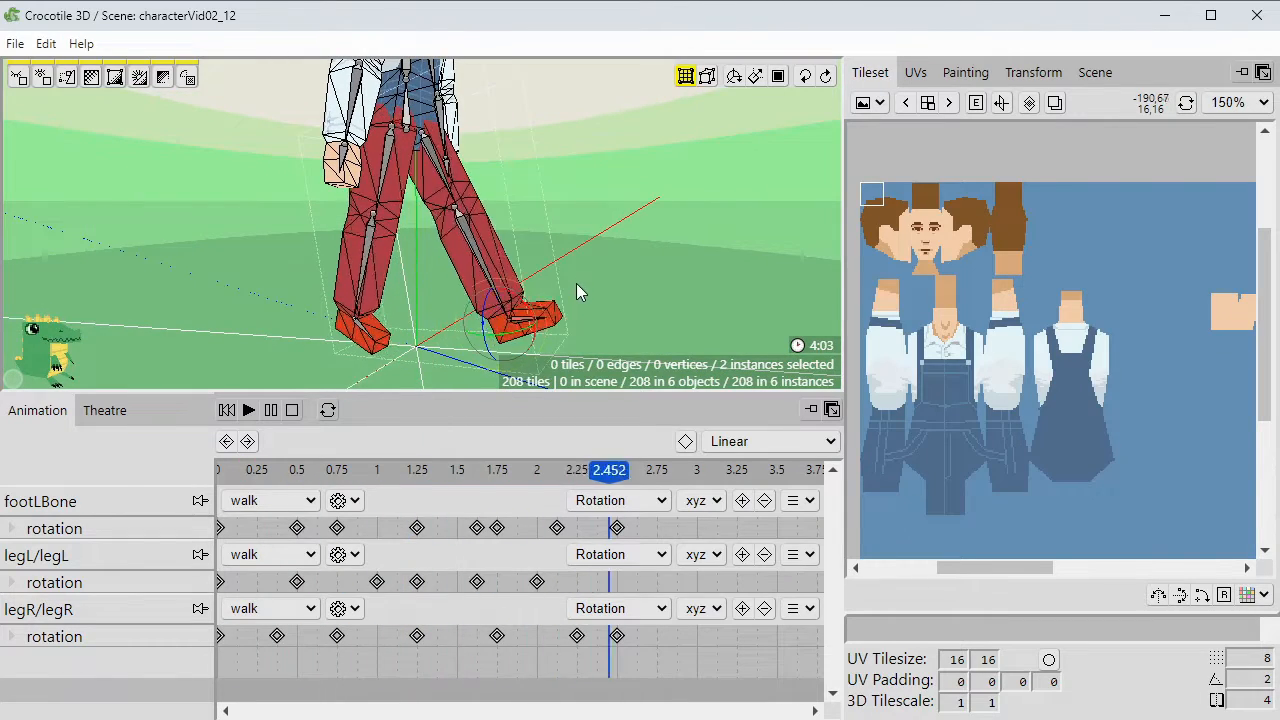
Pause the playback and deselect legL and legR, keeping footLBone selected.
left_click(272, 412)
left_click(463, 245, "ctrl")
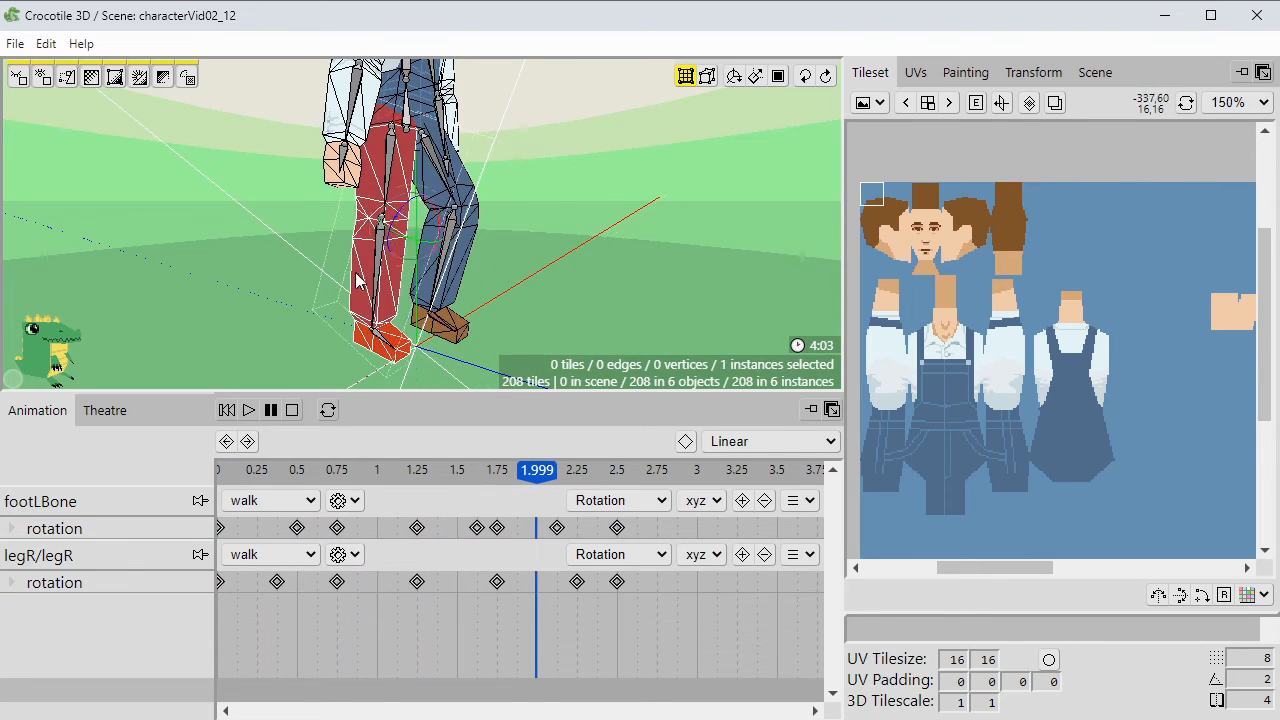
left_click(386, 334, "ctrl")
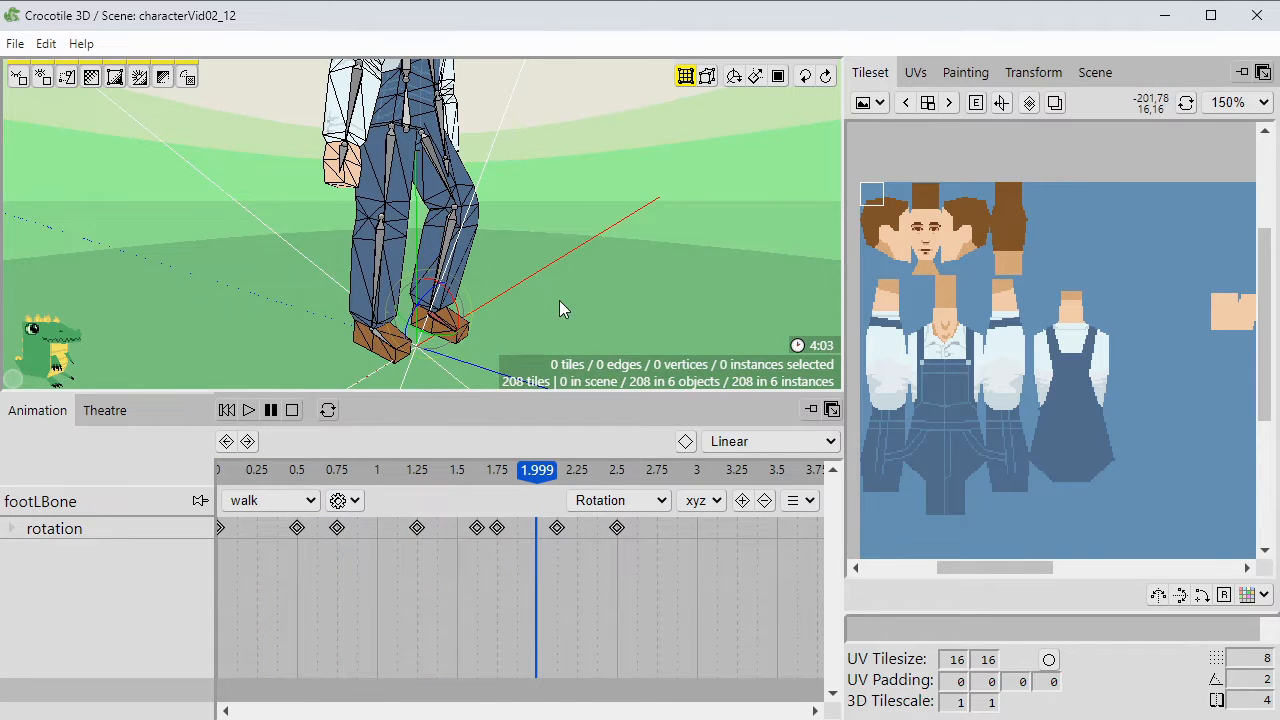
Copy all of footLBone's rotation keyframes and paste them onto footRBone in the walk animation.
left_click(386, 344, "ctrl")
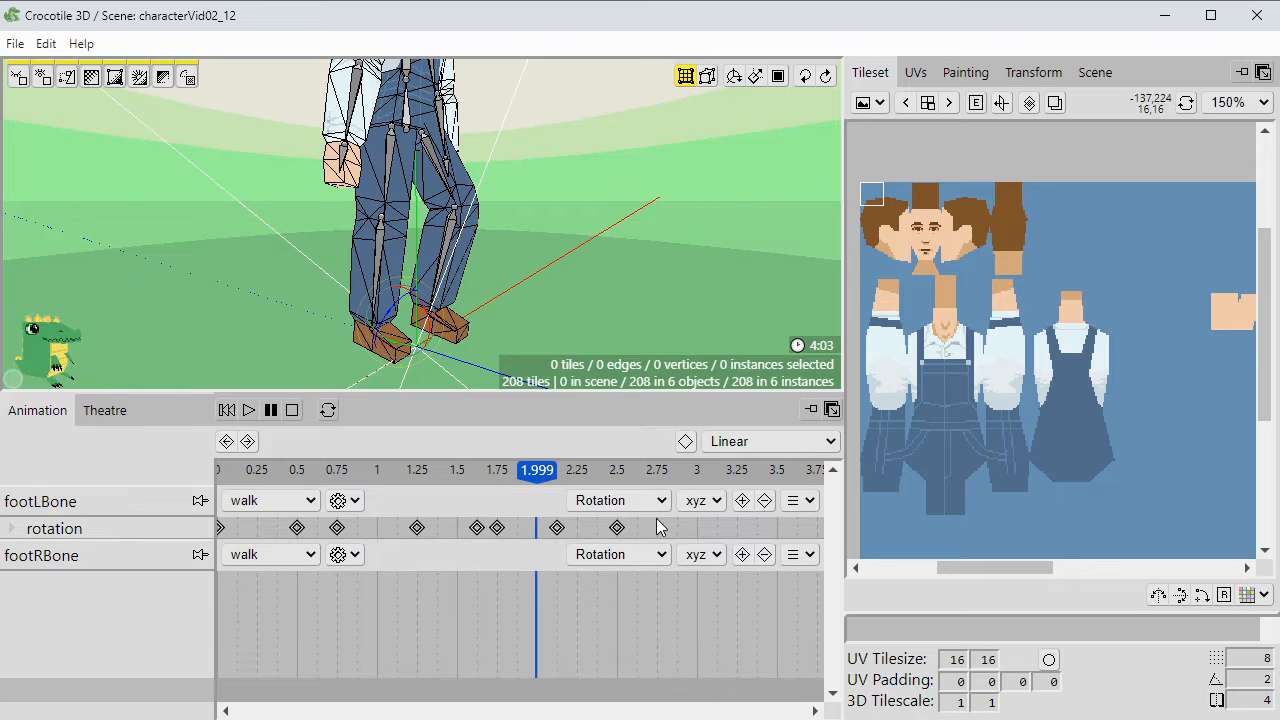
left_click_drag(659, 528, 205, 546)
left_click(793, 500)
left_click(838, 521)
left_click(793, 554)
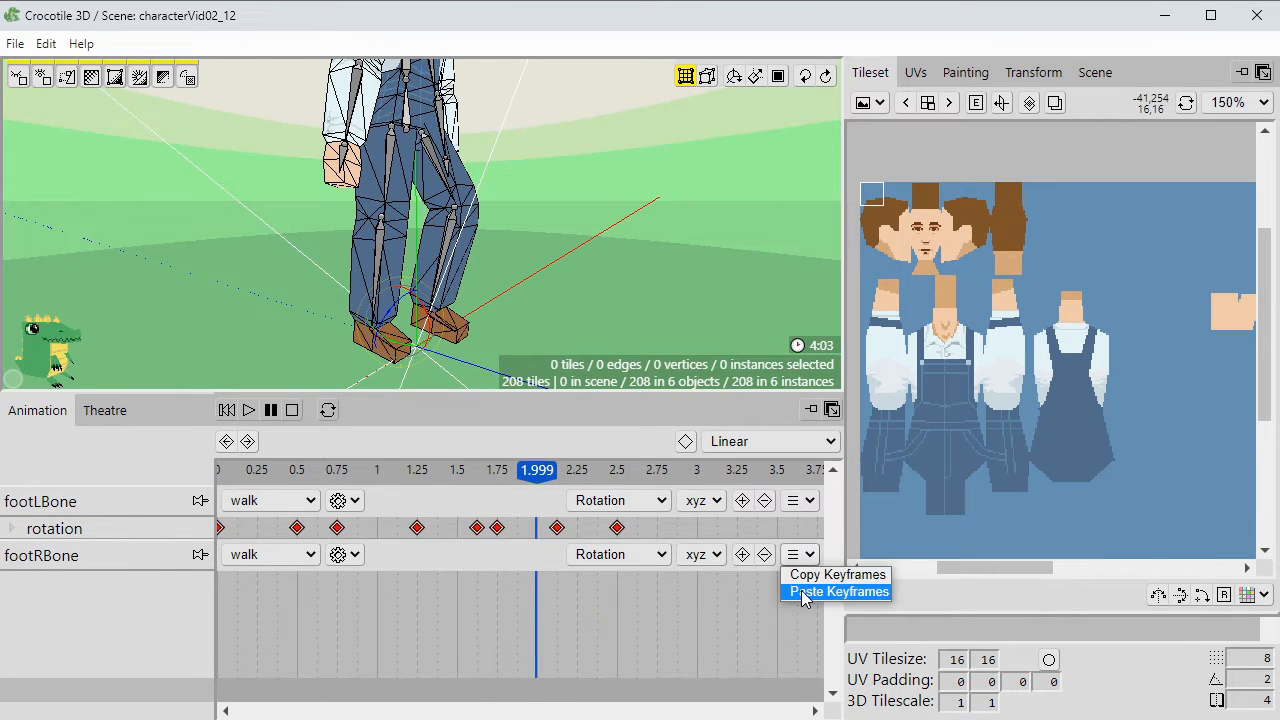
left_click(838, 592)
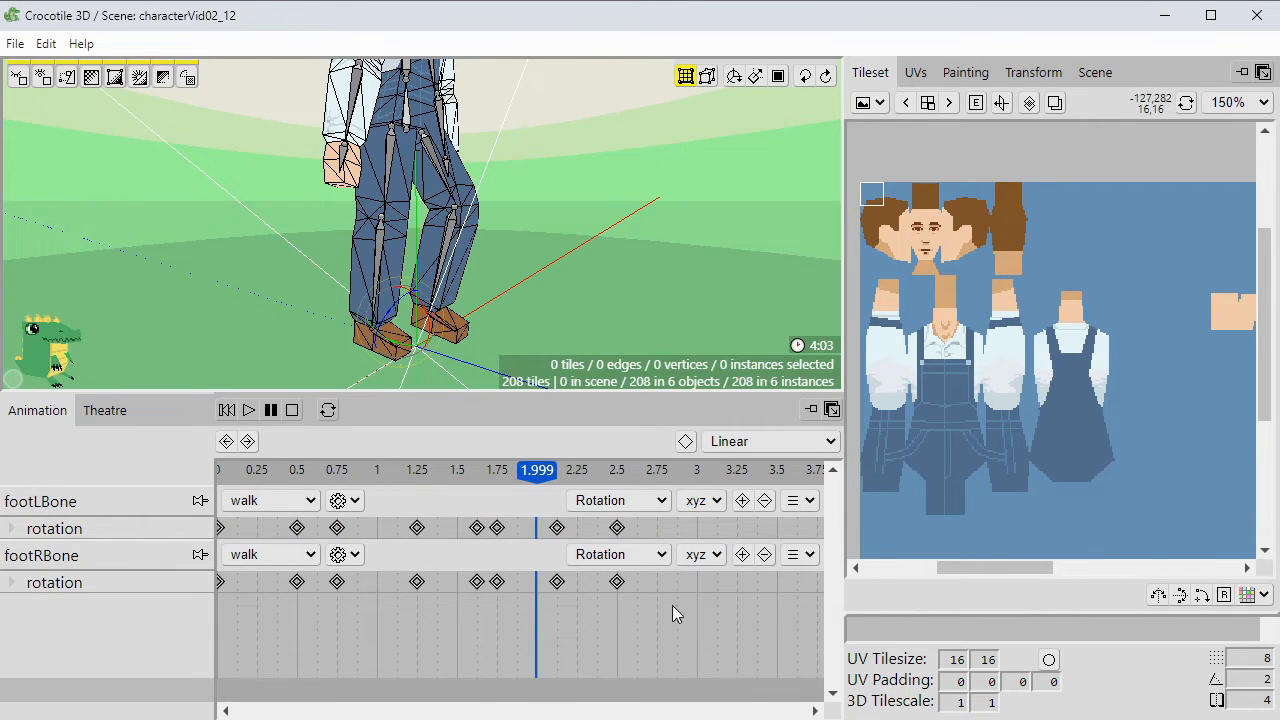
Offset footRBone's rotation keyframes to start at 1.25, wrap those beyond 2.5 back from 0.375, and duplicate the 2.5 keyframe at 0.
left_click_drag(678, 574, 417, 582)
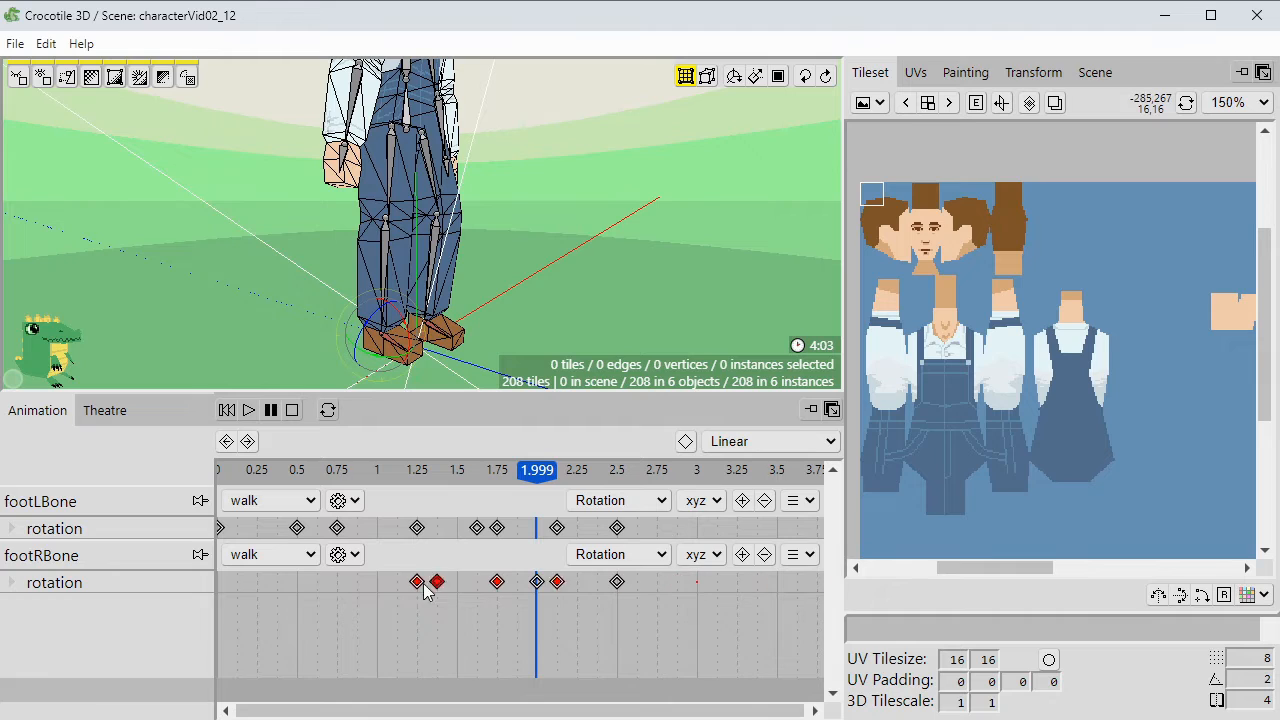
left_click_drag(277, 597, 309, 587)
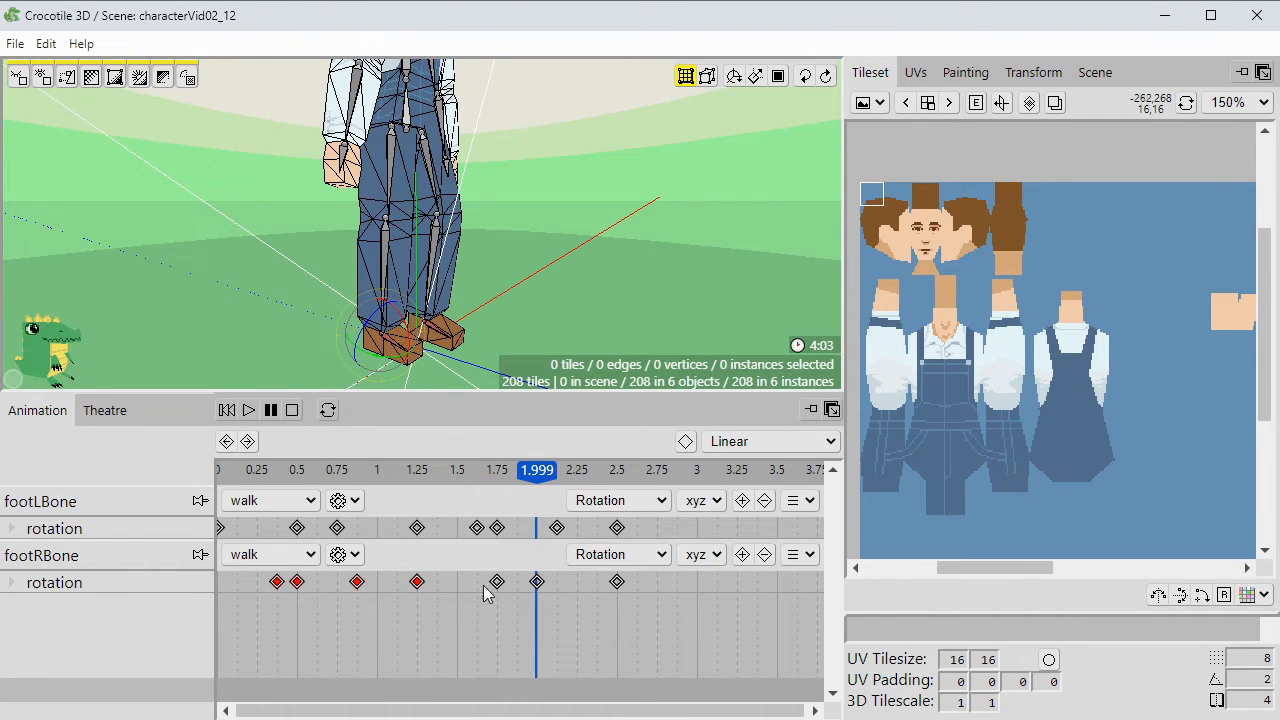
left_click(801, 554)
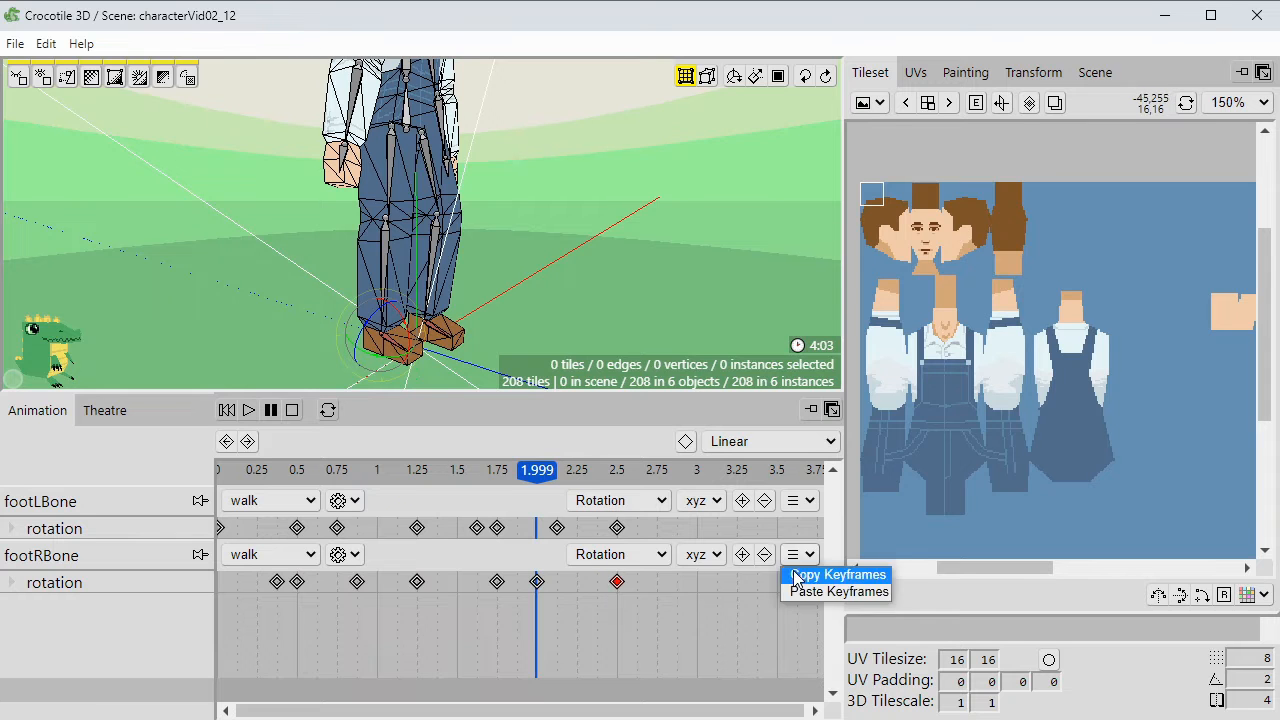
left_click(797, 571)
left_click_drag(617, 582, 356, 586)
Play the walk animation, examine the right foot's motion from another angle, and pause.
left_click(250, 412)
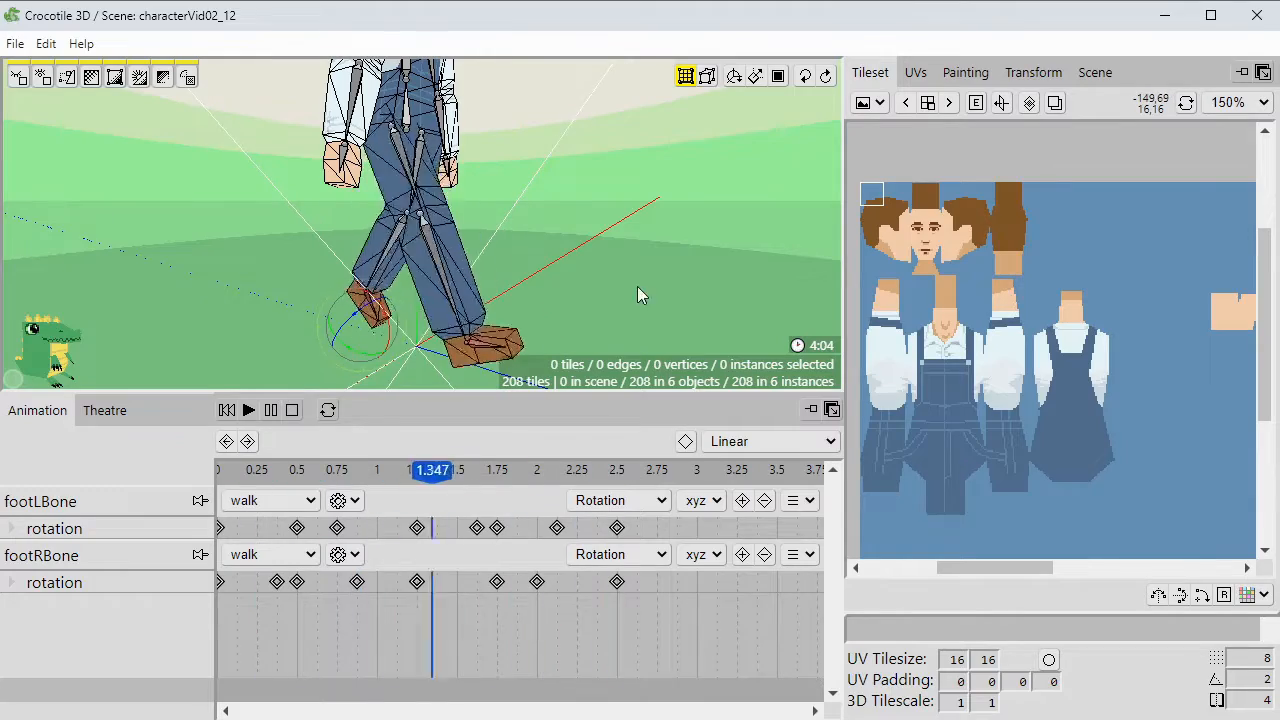
middle_click_drag(637, 286, 460, 376)
left_click(270, 410)
Select lowerLegLBone and lowerLegRBone, then copy all left lower-leg rotation keyframes onto the right lower-leg bone.
left_click(616, 470)
left_click(685, 254)
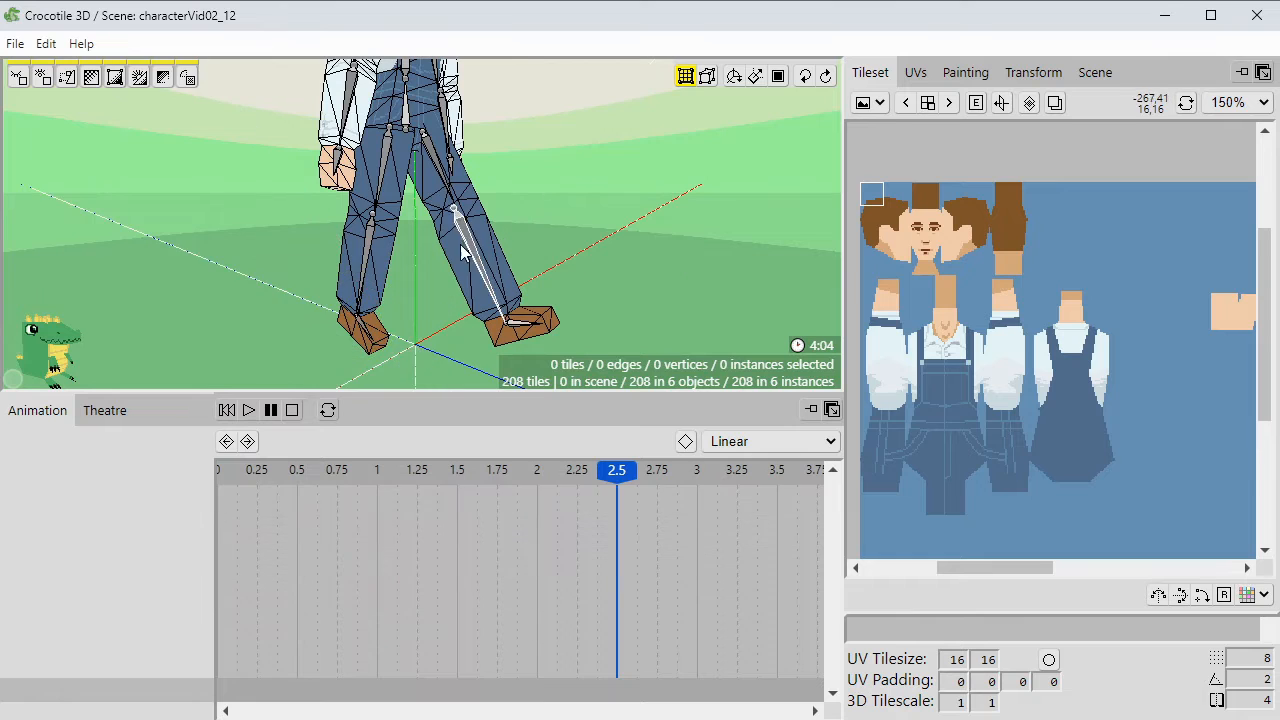
left_click(460, 244)
left_click(368, 242, "shift")
left_click_drag(698, 518, 215, 534)
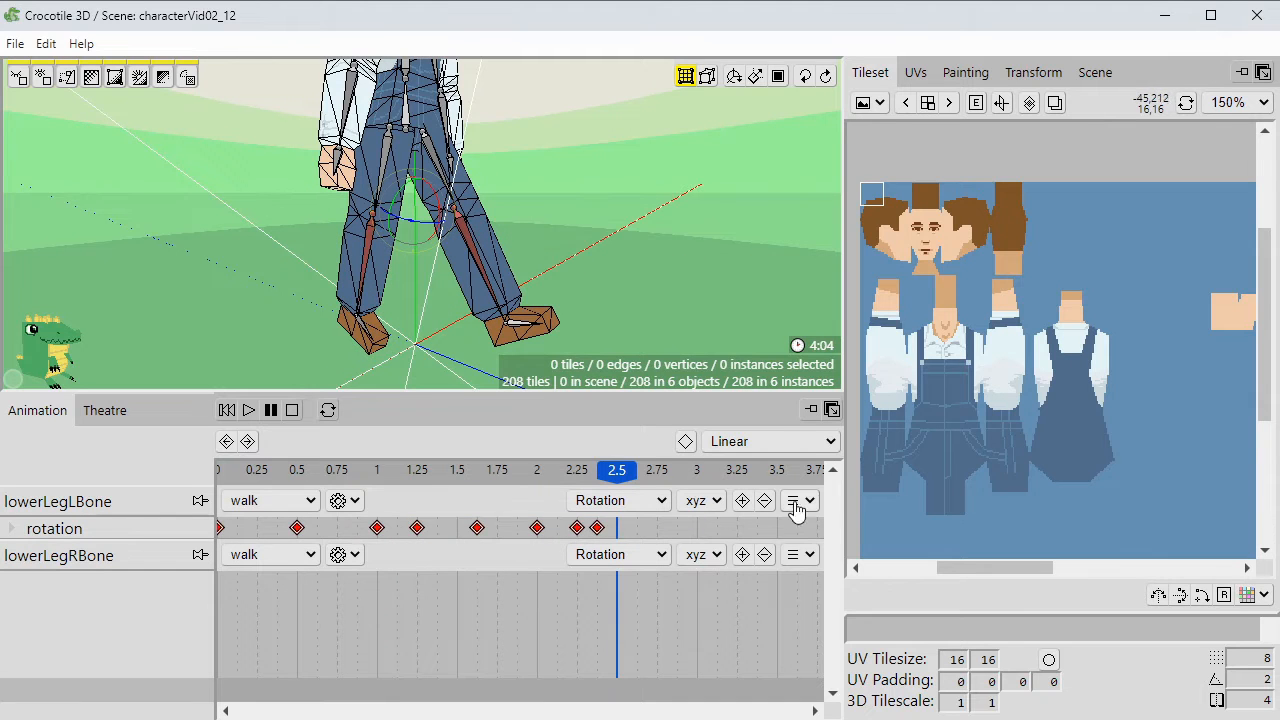
left_click(794, 503)
left_click(798, 525)
left_click(792, 558)
left_click(798, 597)
Shift lowerLegRBone's rotation keyframes to start at 1.25, and move those beyond 2.5 back to 0.375, 0.75, 1 and 1.125.
left_click_drag(650, 574, 226, 606)
left_click_drag(297, 582, 497, 590)
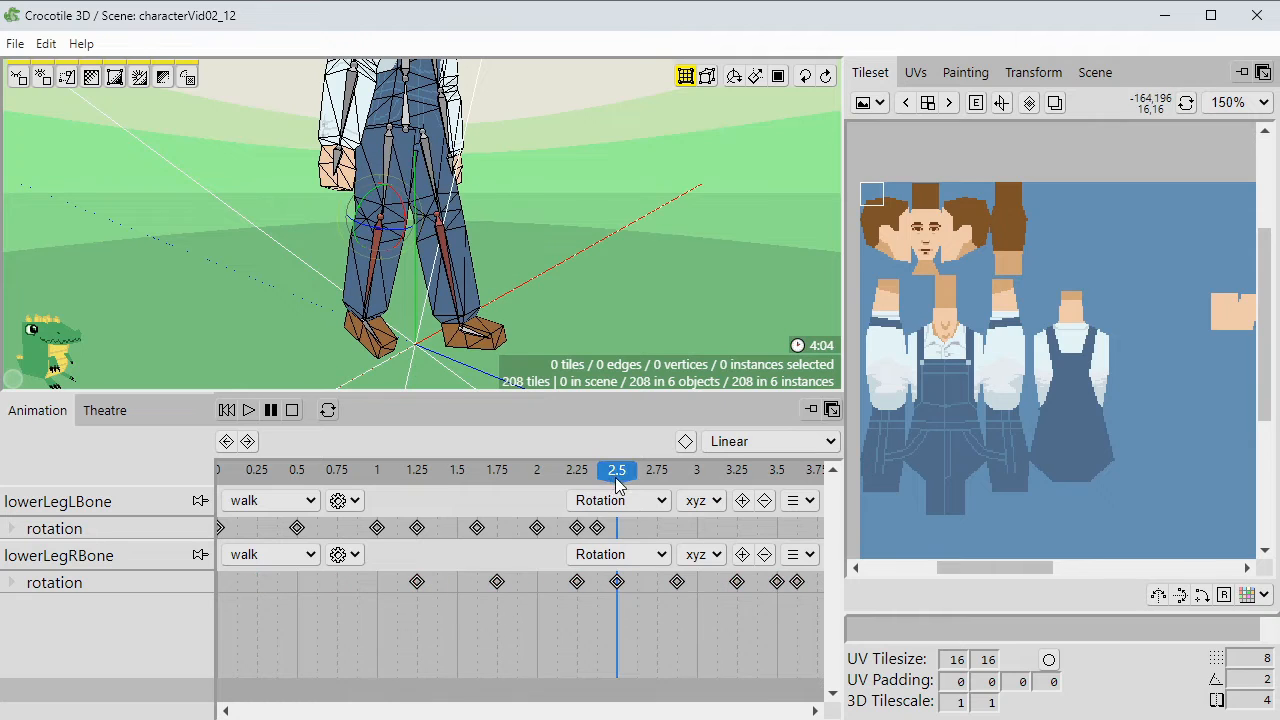
left_click(470, 340, "shift")
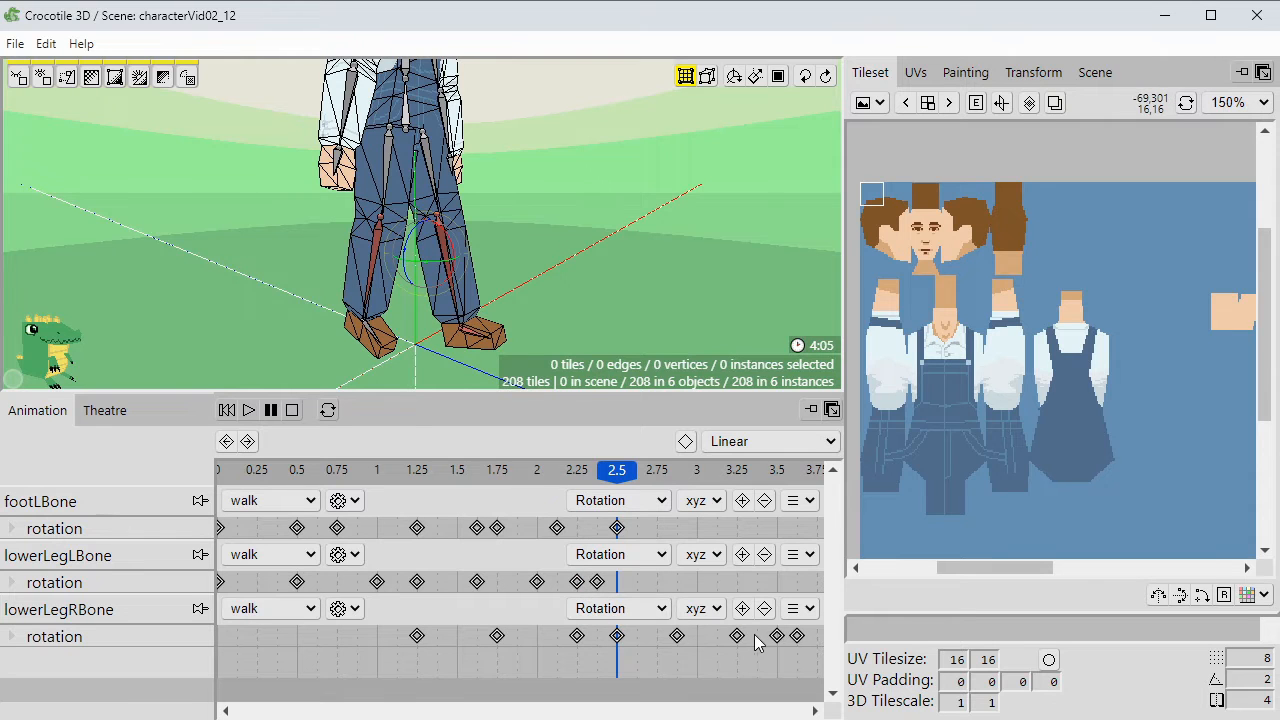
left_click(462, 332, "shift")
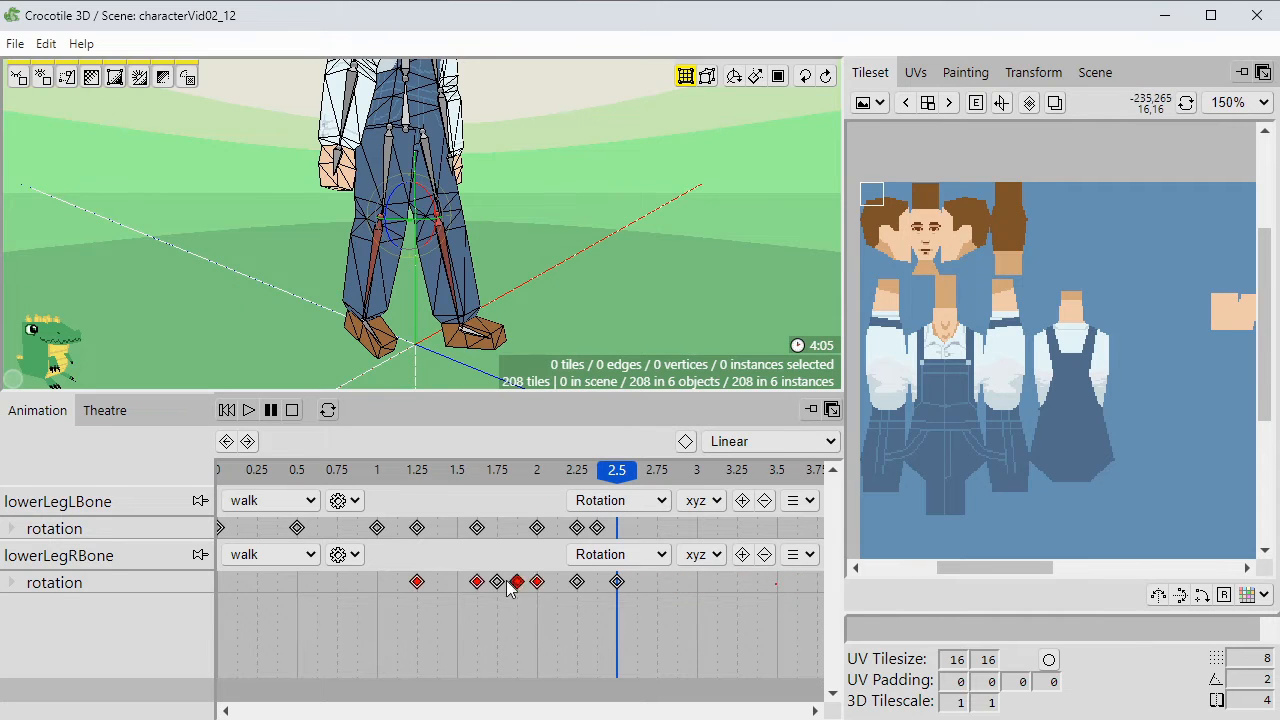
left_click(577, 608)
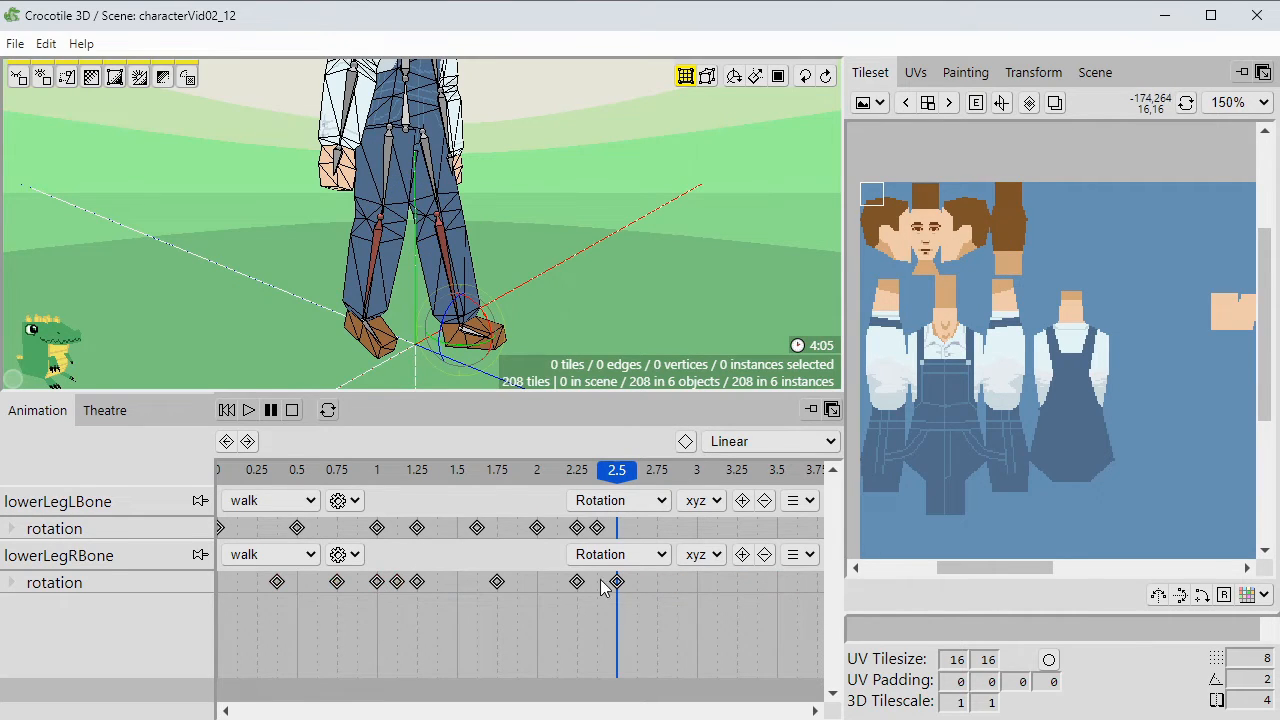
Duplicate lowerLegRBone's 2.5 rotation keyframe so that matching keyframes sit at 0 and 2.5.
left_click(798, 555)
left_click_drag(628, 595, 220, 582)
left_click(804, 572)
left_click(798, 555)
left_click(806, 590)
Play the walk animation from the start and examine both legs' motion from several angles in a taller 3D viewport.
left_click(227, 410)
left_click(248, 410)
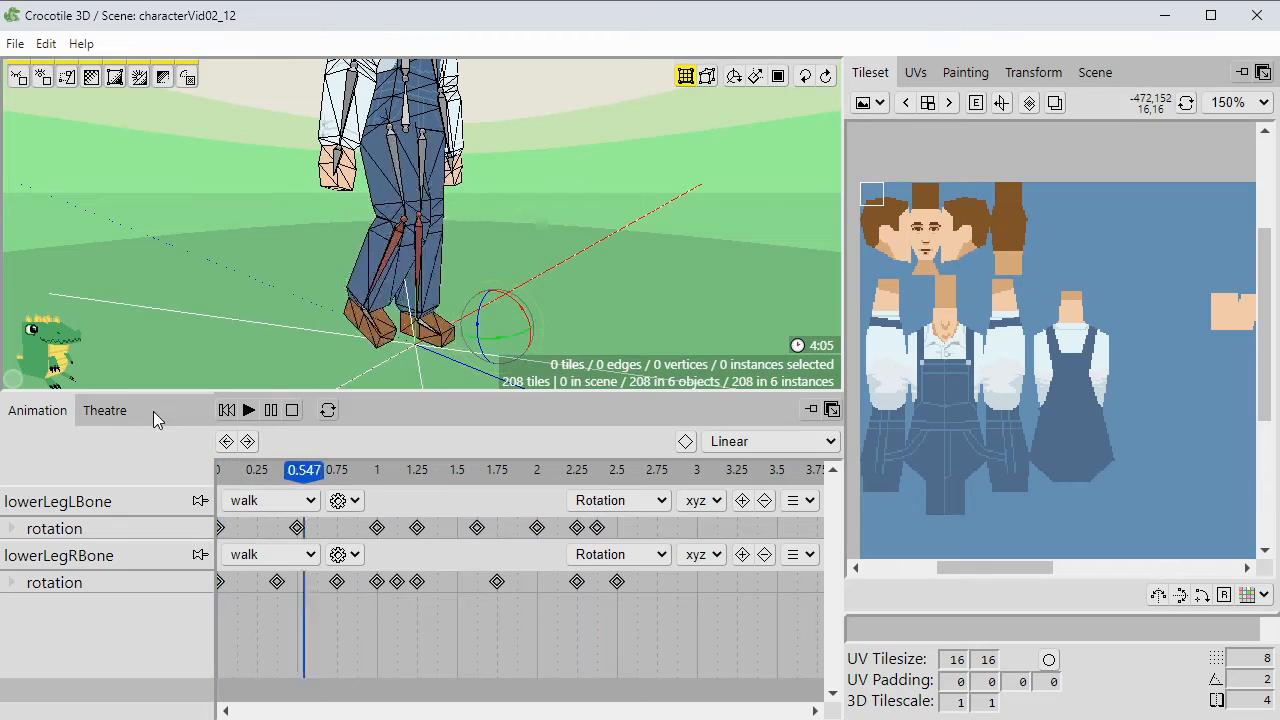
middle_click_drag(300, 309, 120, 309)
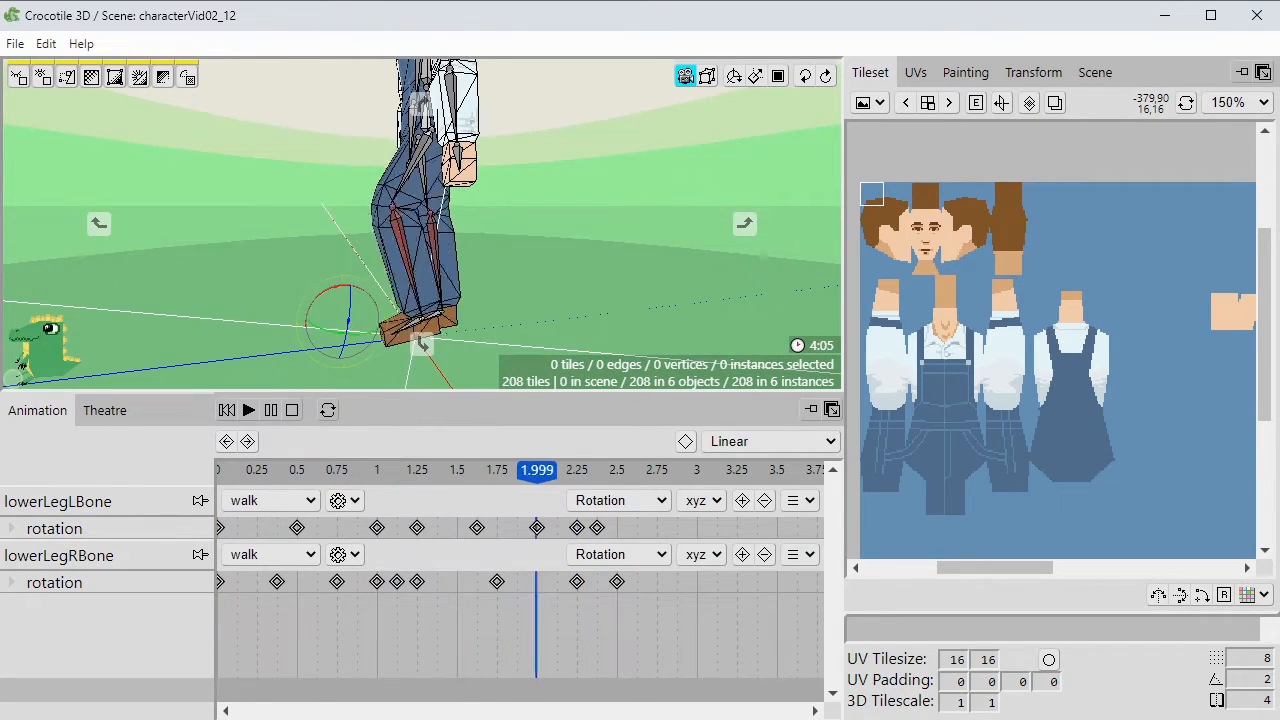
middle_click_drag(120, 309, 303, 281)
scroll(297, 314, "down", 3)
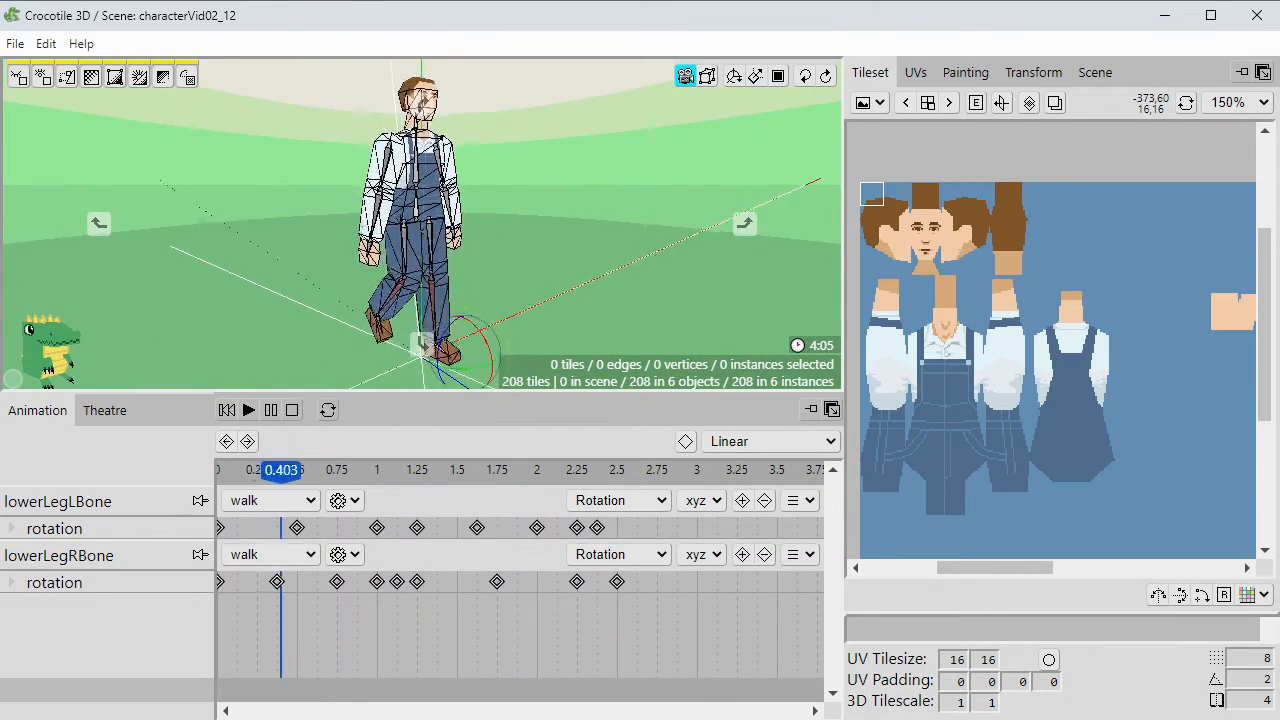
left_click_drag(341, 389, 347, 463)
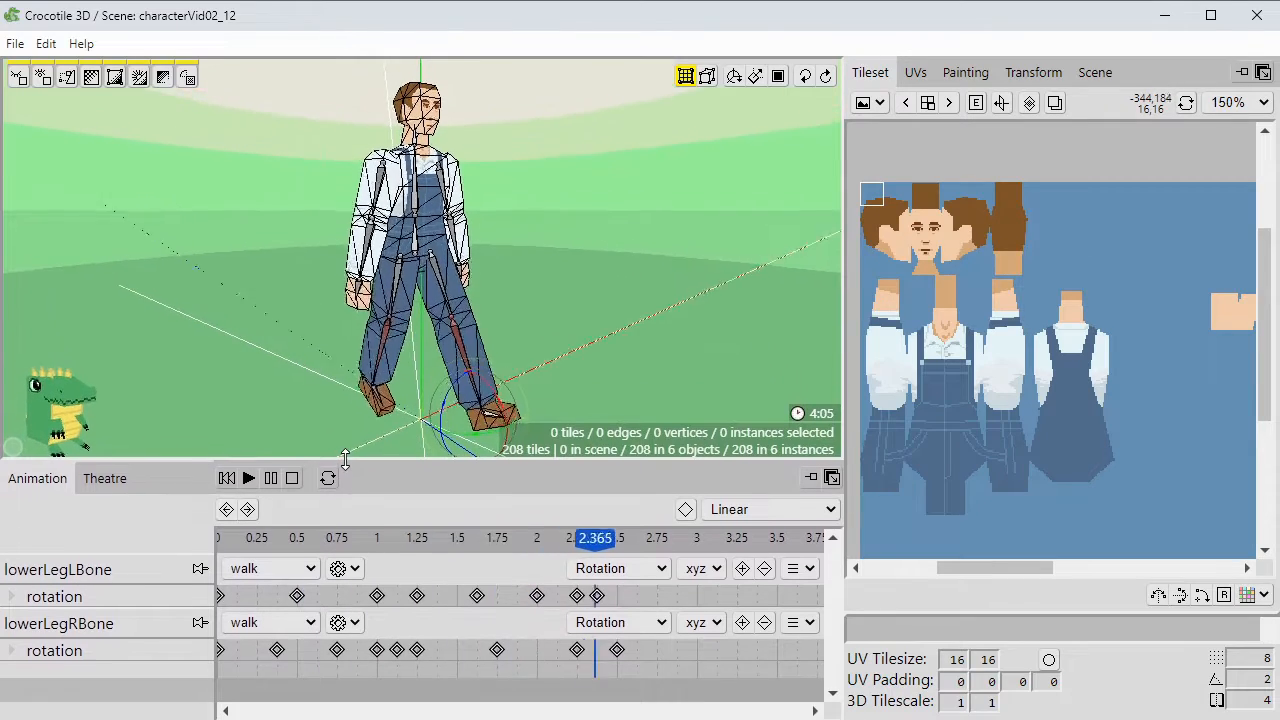
key("space+d")
key("space+d")
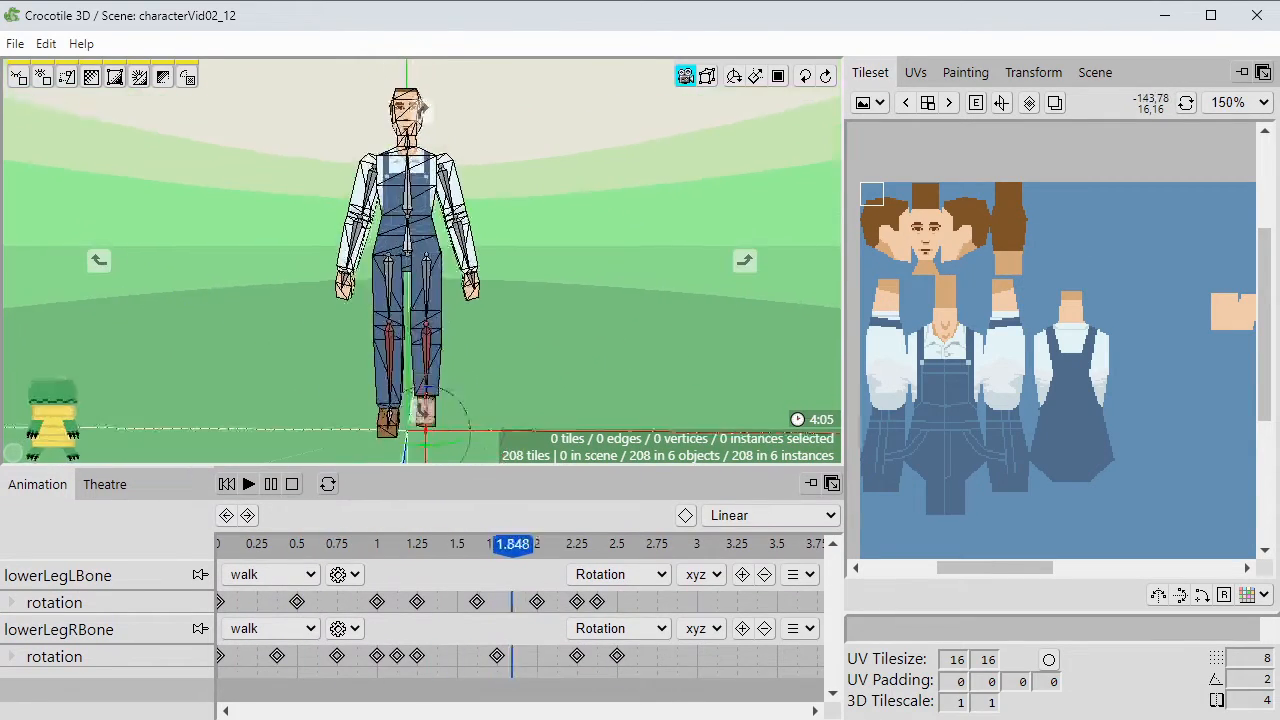
Deselect the bones, enlarge the 3D viewport further, and examine the whole character's walk from around it.
left_click(599, 349)
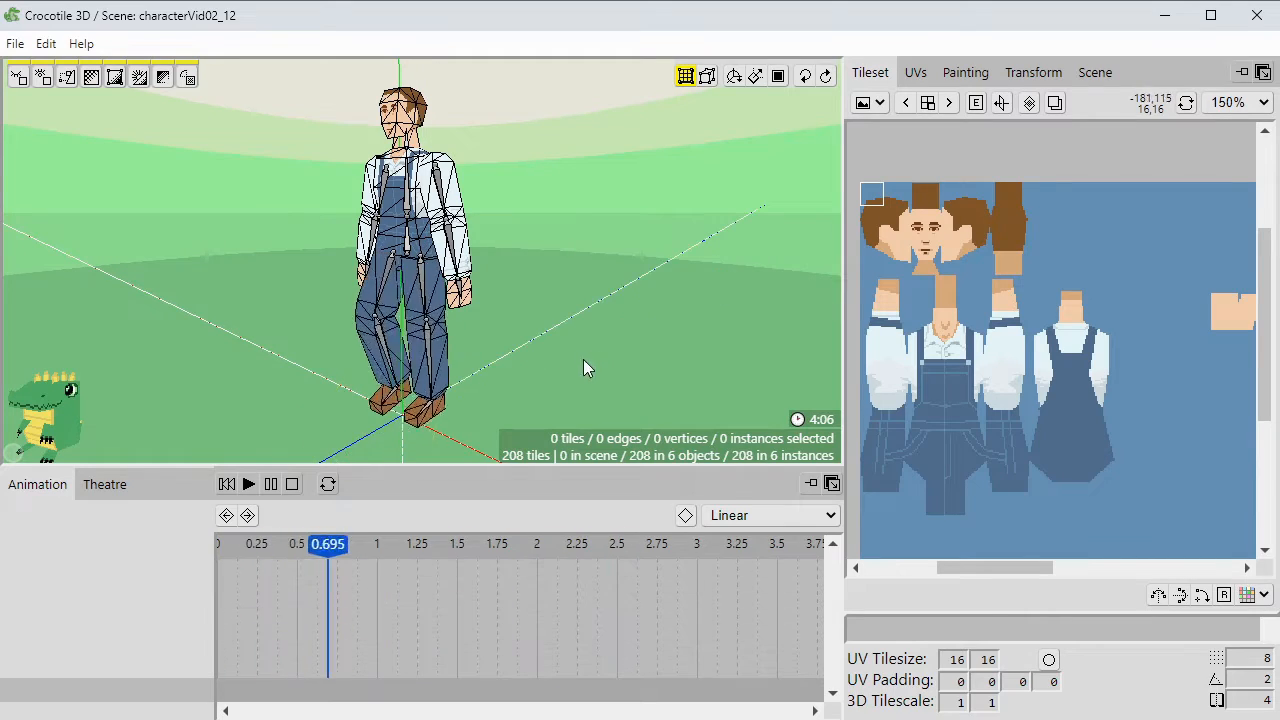
key("space+a")
key("space+a")
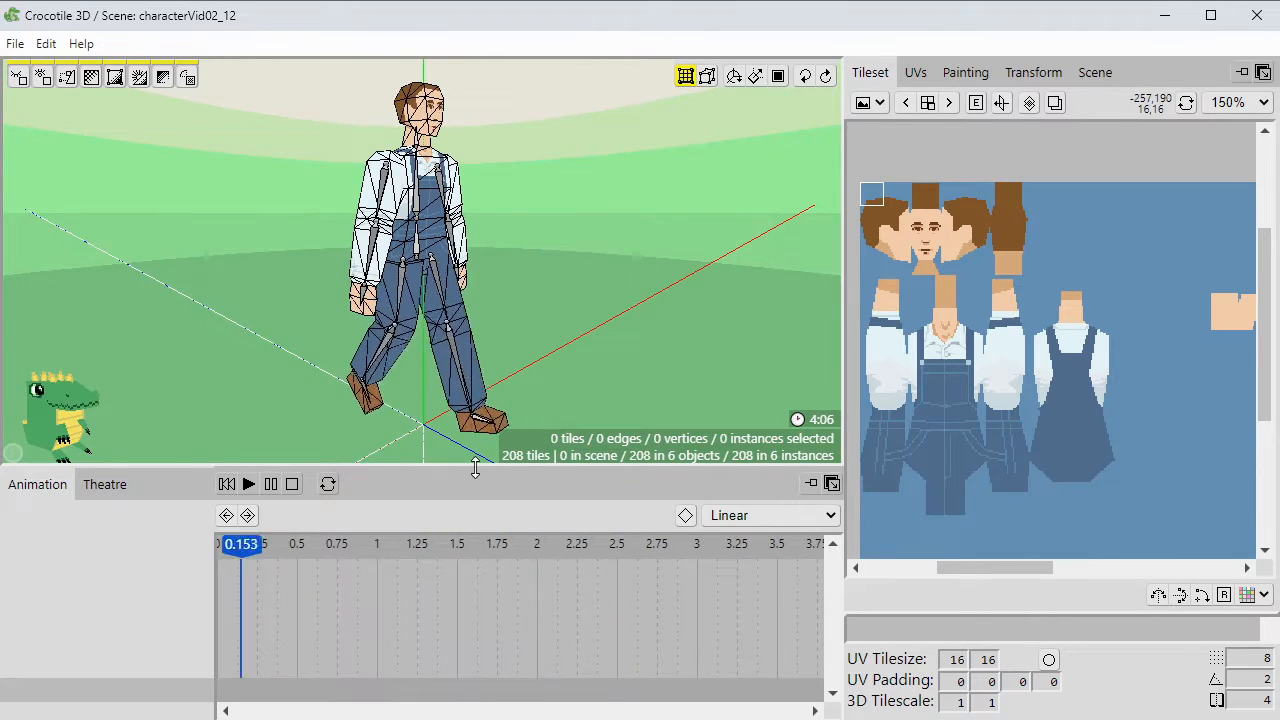
left_click_drag(505, 465, 487, 577)
key("space")
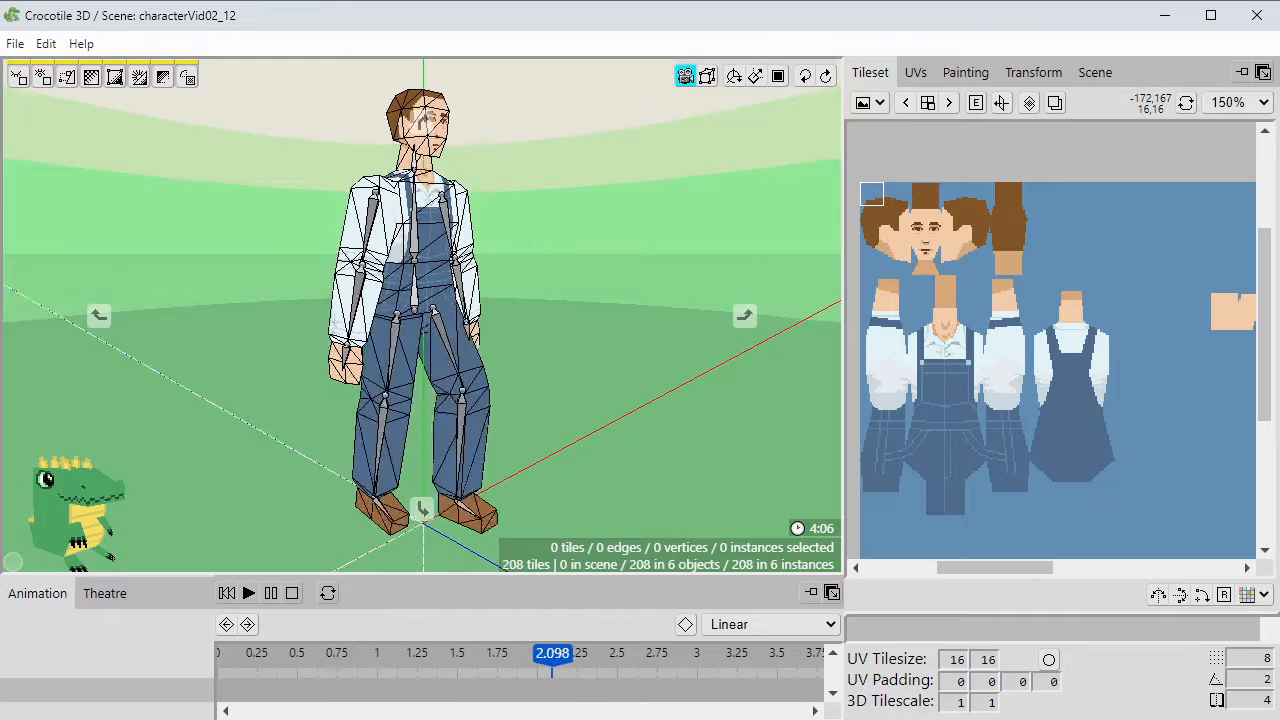
left_click_drag(603, 433, 510, 436)
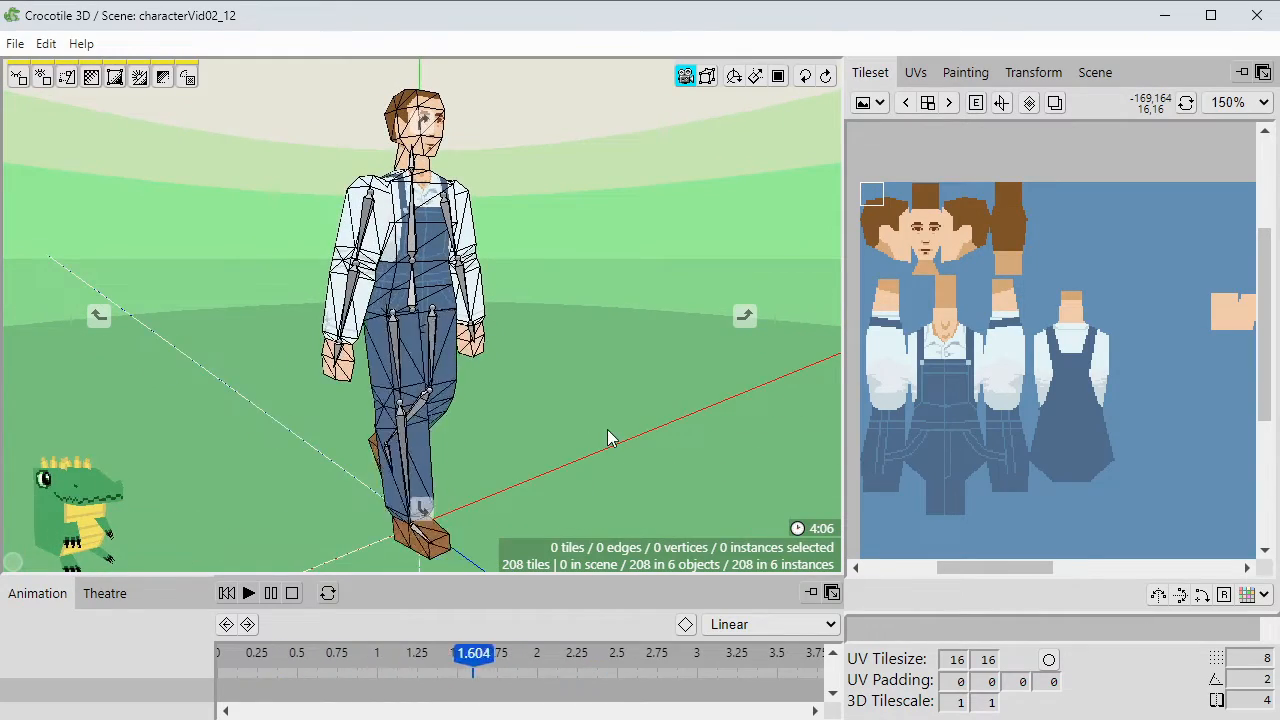
right_click_drag(607, 434, 462, 432)
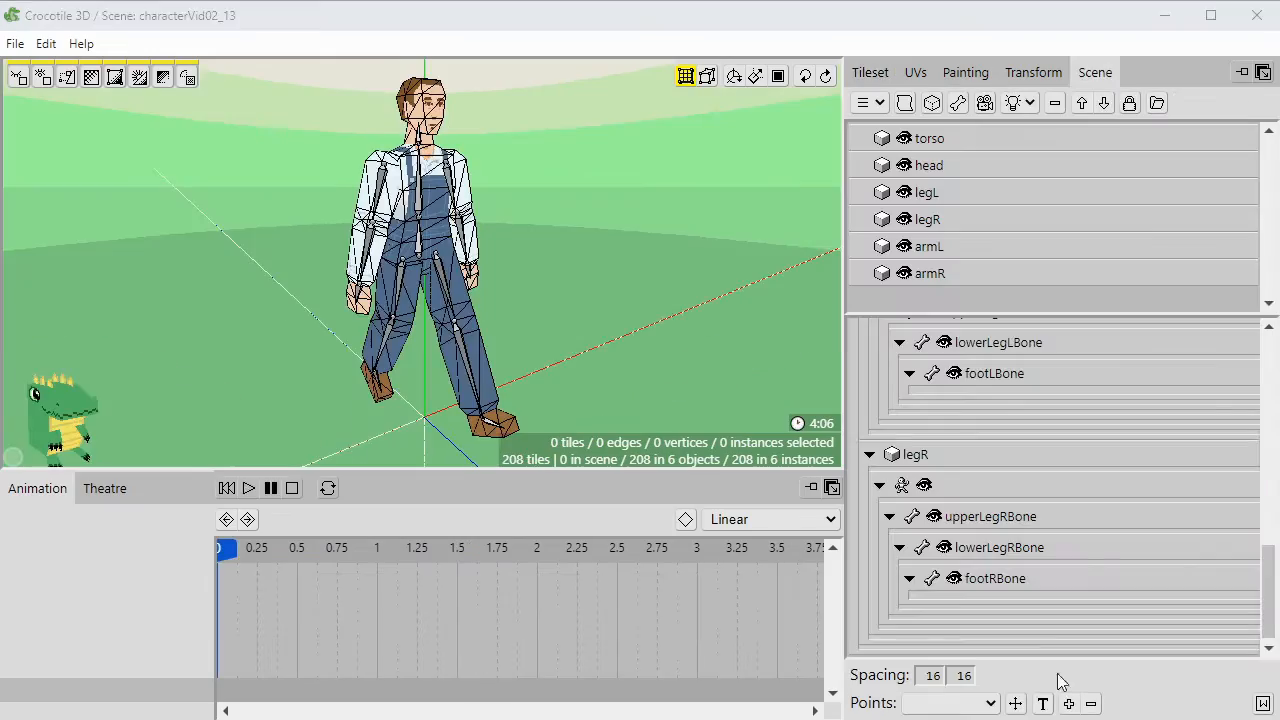
Select the armL instance and view the left arm from its side at time 0.
right_click_drag(663, 335, 645, 357)
scroll(484, 265, "up", 3)
right_click_drag(484, 265, 514, 262)
left_click(412, 254)
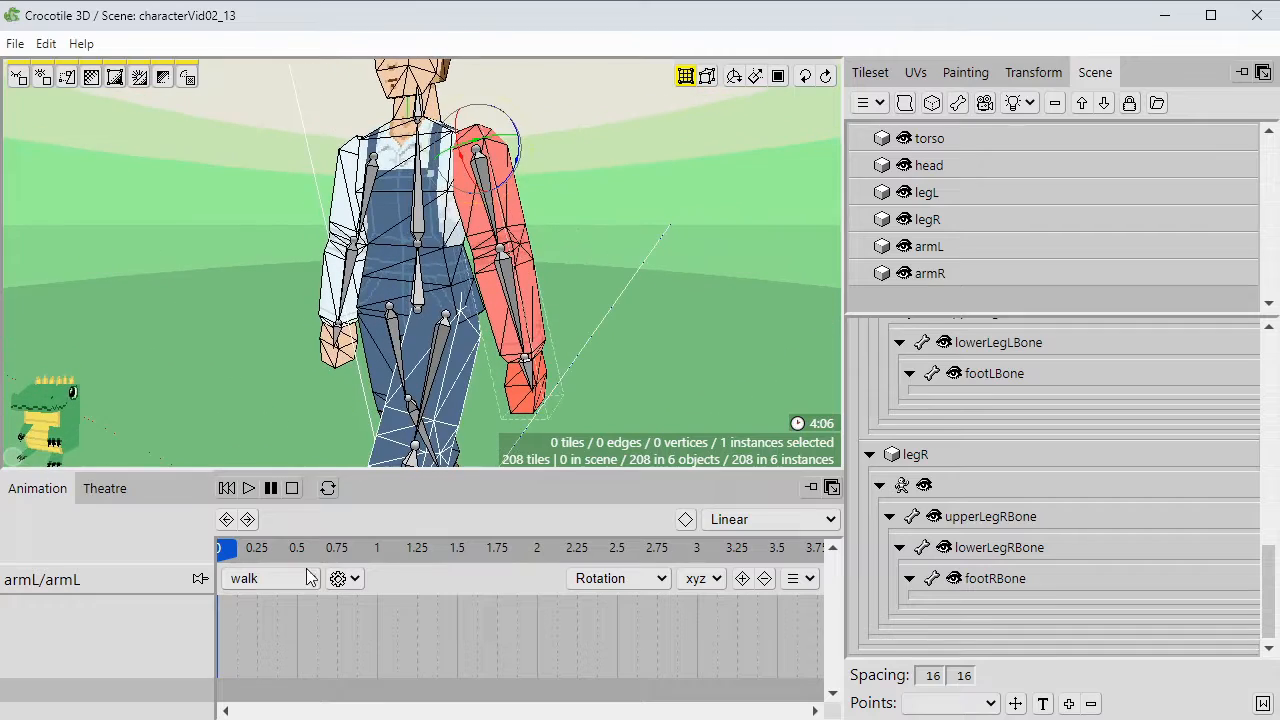
right_click_drag(515, 330, 603, 323)
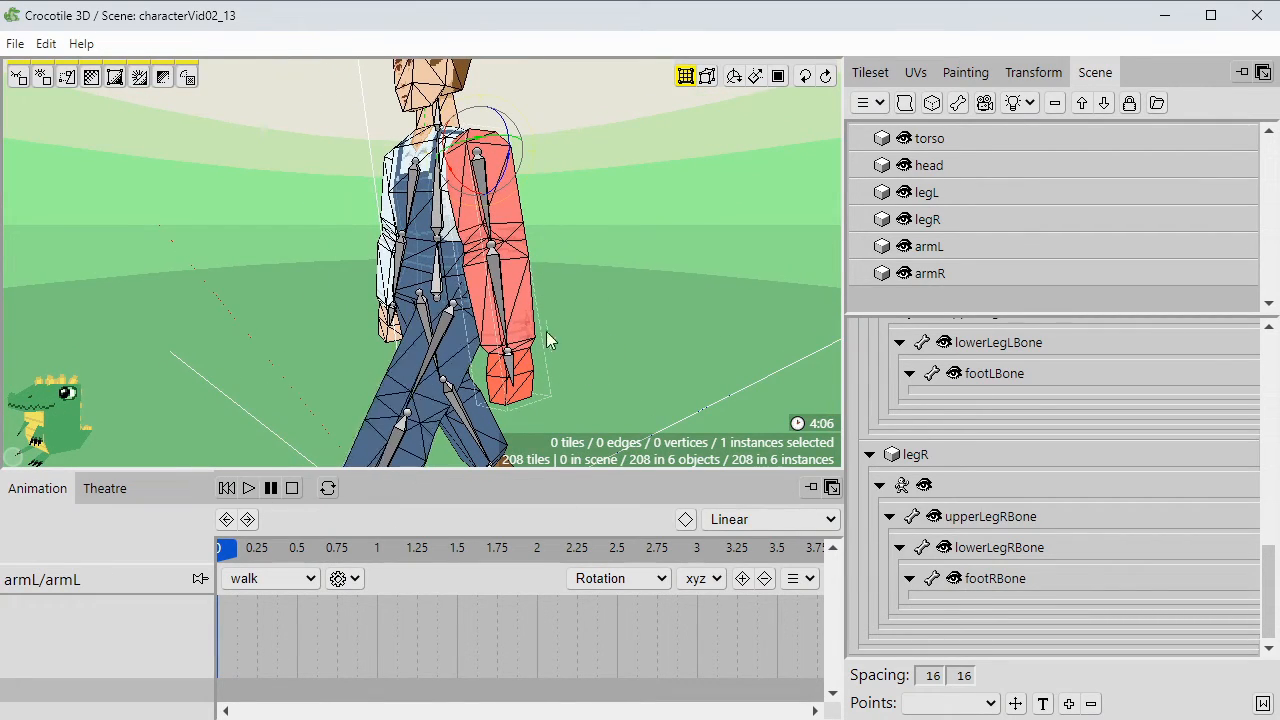
right_click_drag(565, 269, 556, 272)
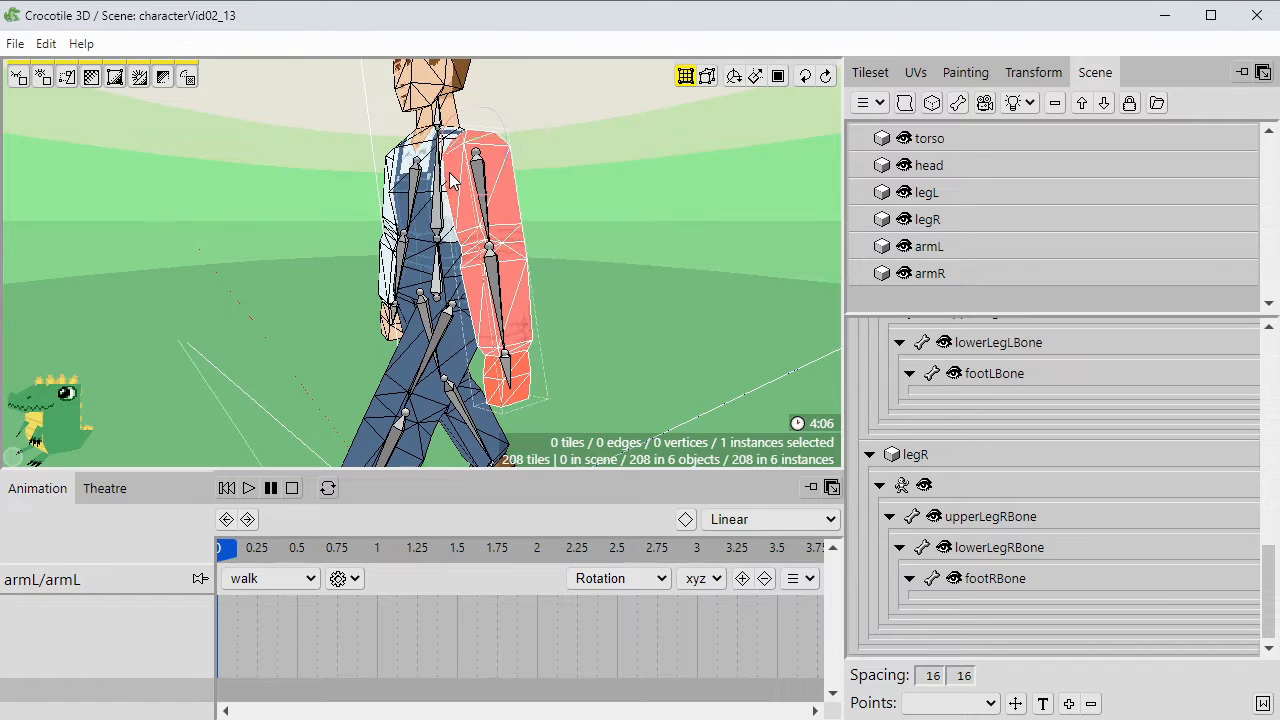
Undo a trial rotation of armL and set the rotation snapping angle to 15.
mouse_move(449, 172)
left_mouse_down()
mouse_move(500, 200)
mouse_move(466, 188)
mouse_move(466, 175)
left_mouse_up()
key("ctrl+z")
left_click(869, 72)
left_click(1250, 679)
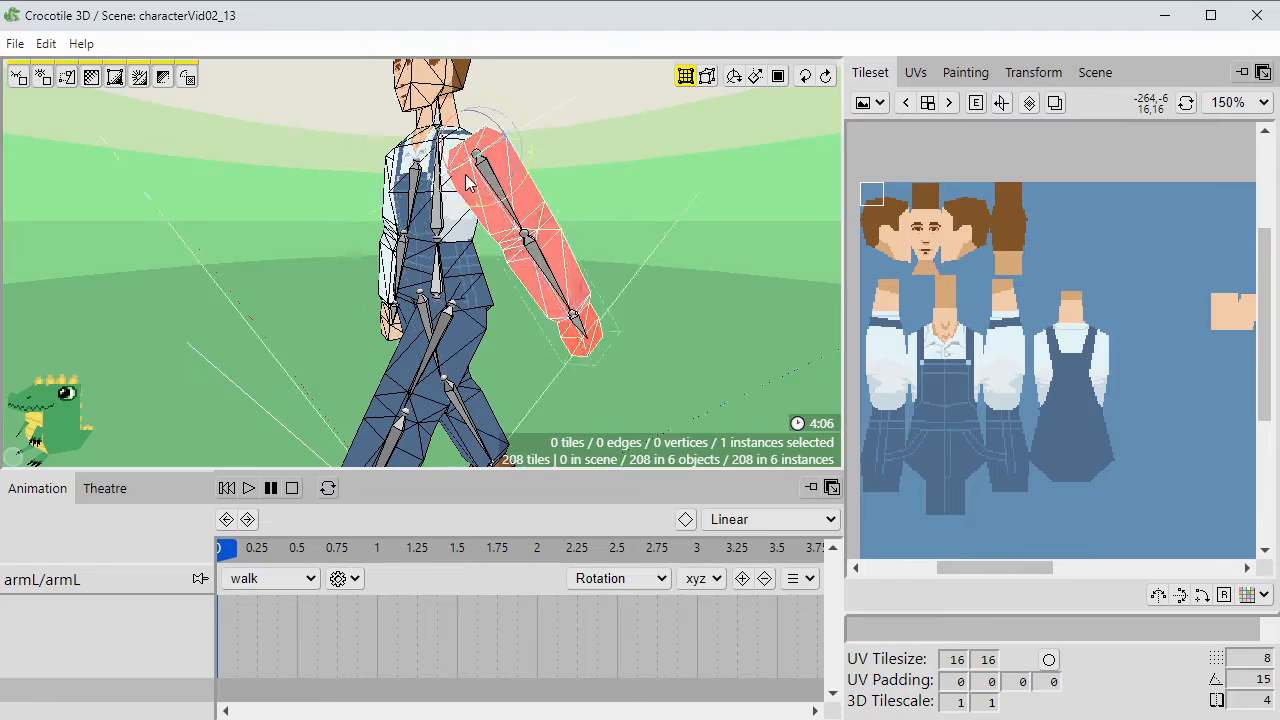
Swing armL backward about the shoulder and add a rotation keyframe for it at 0.
right_click_drag(466, 183, 560, 255)
scroll(450, 232, "down", 2)
scroll(510, 240, "up", 2)
left_click(742, 578)
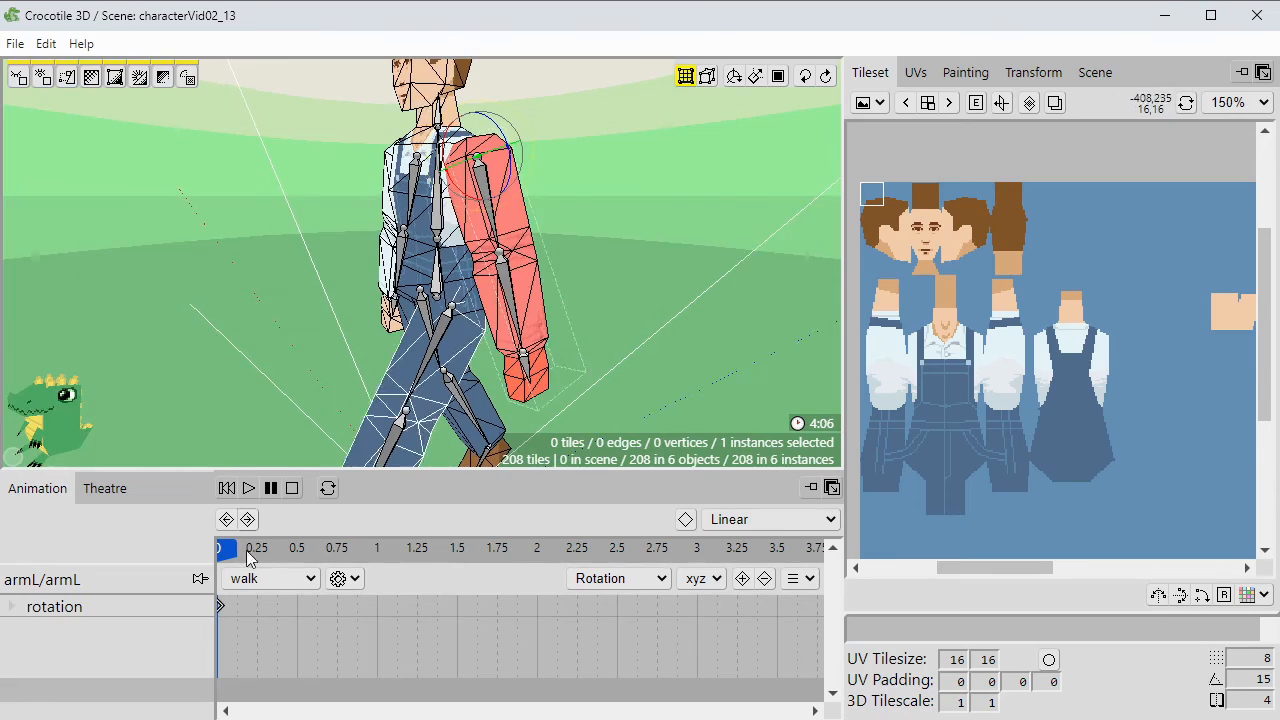
left_click(219, 555)
Move to 1.25, swing armL forward about the shoulder, and add a rotation keyframe there.
right_click_drag(617, 335, 690, 335)
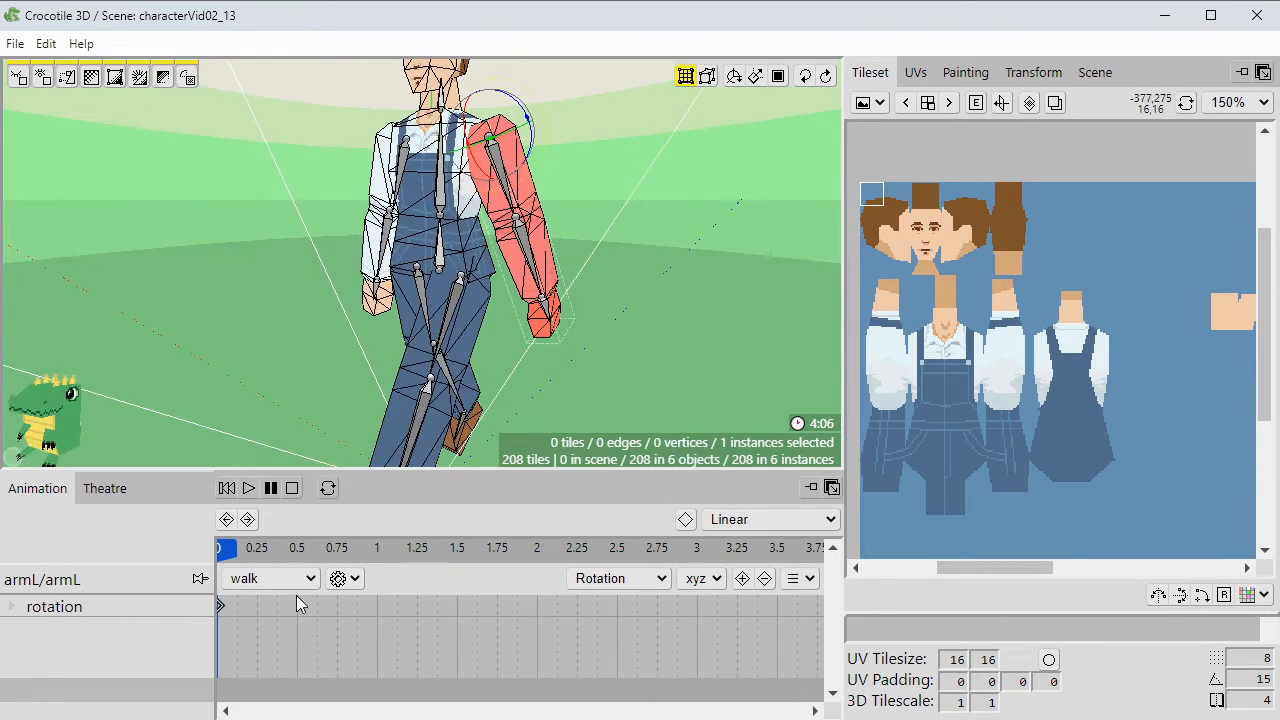
right_click_drag(619, 294, 570, 296)
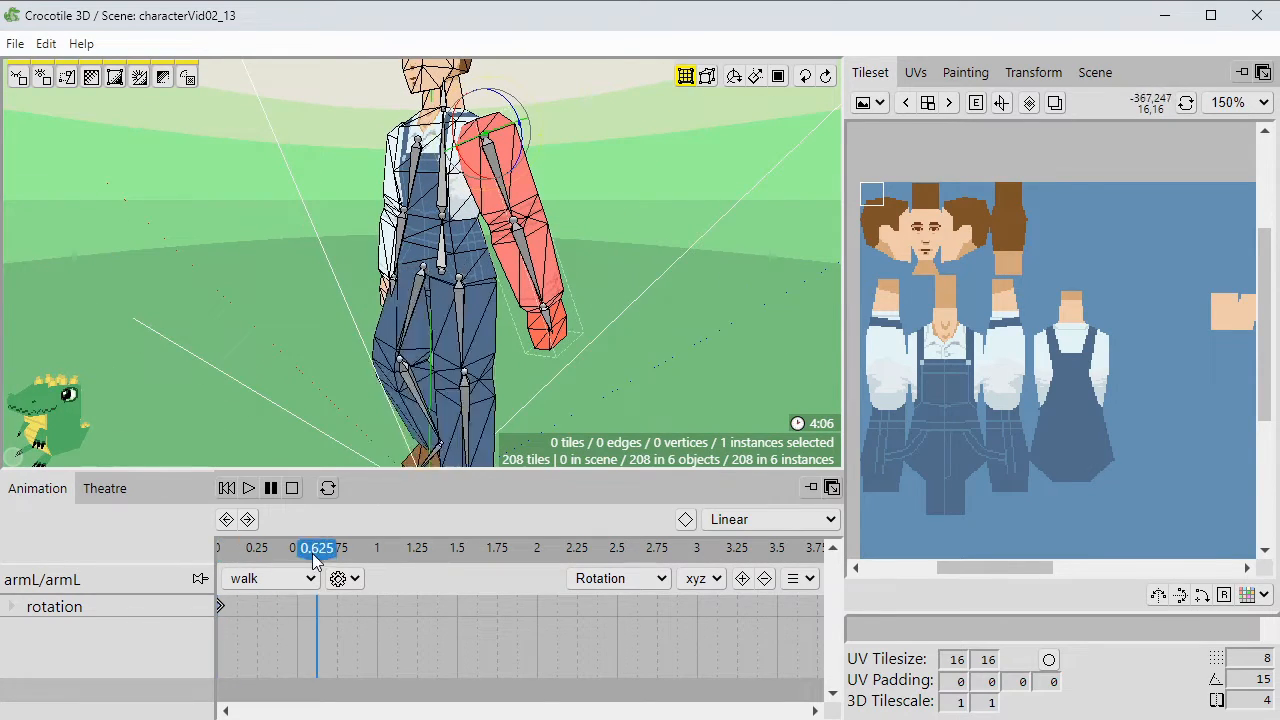
left_click_drag(404, 558, 409, 558)
right_click_drag(700, 349, 650, 349)
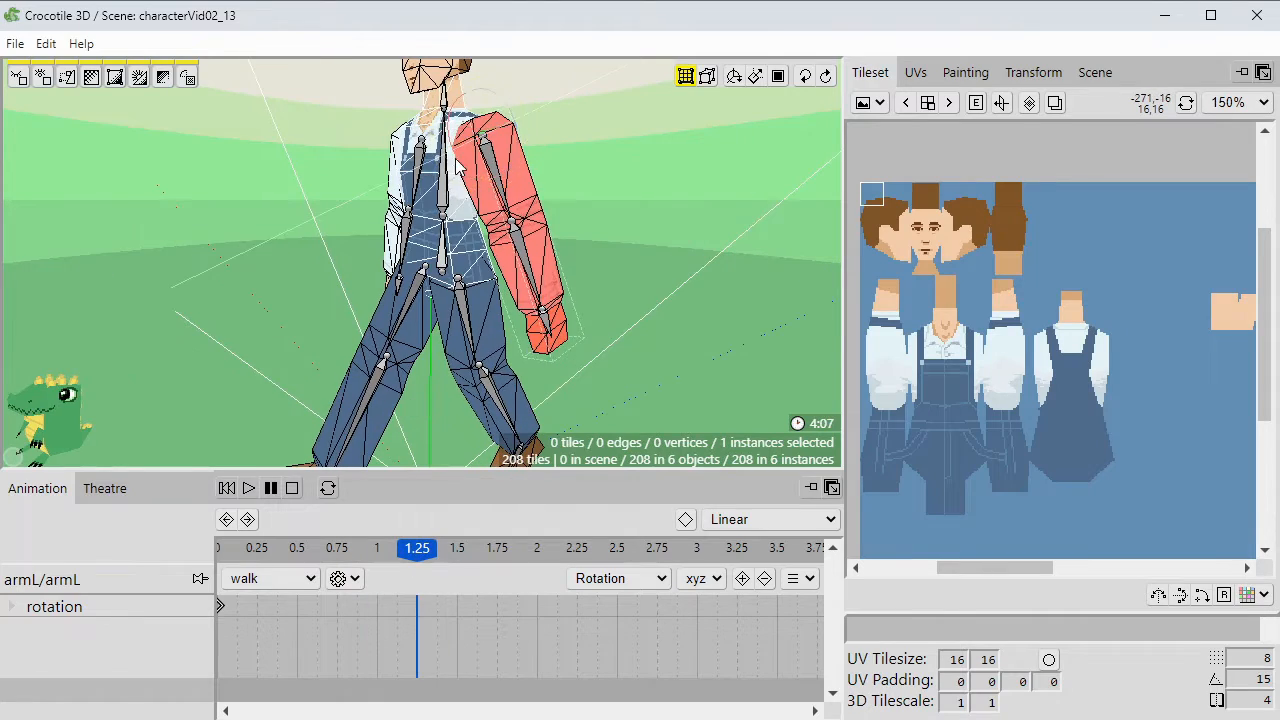
left_click_drag(458, 160, 454, 145)
right_click_drag(456, 142, 486, 146)
right_click_drag(533, 236, 383, 230)
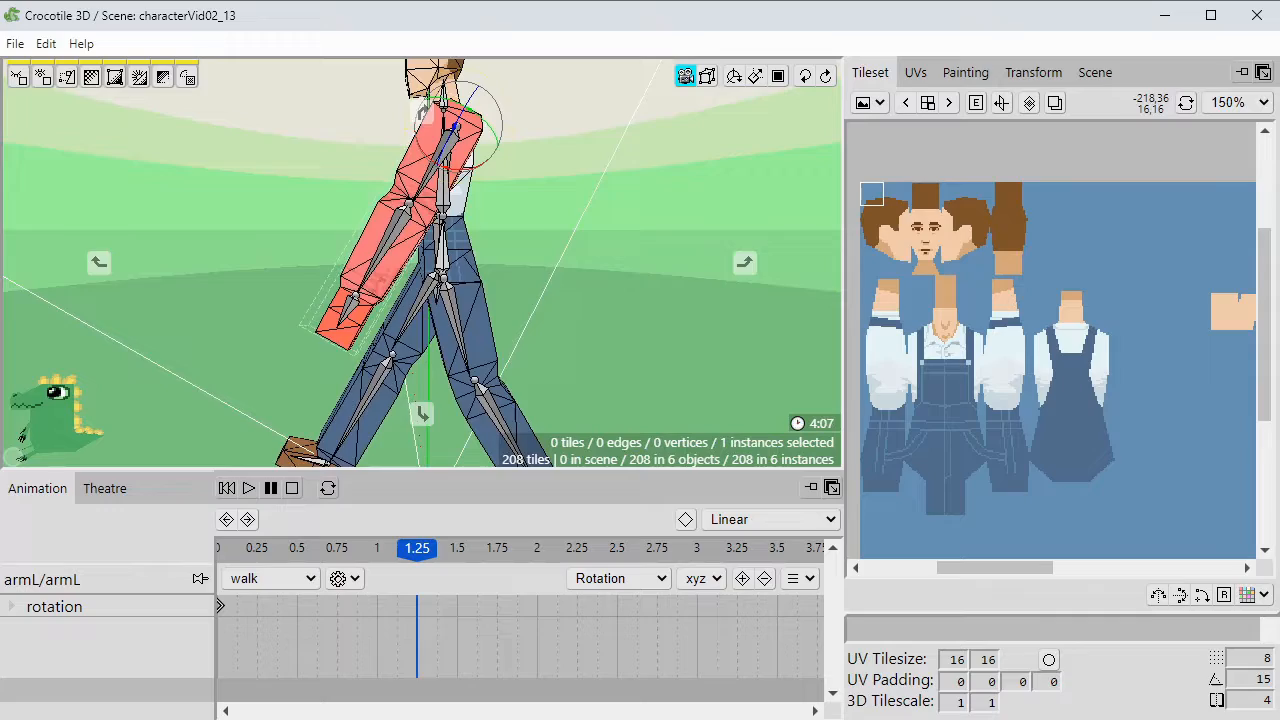
left_click(742, 578)
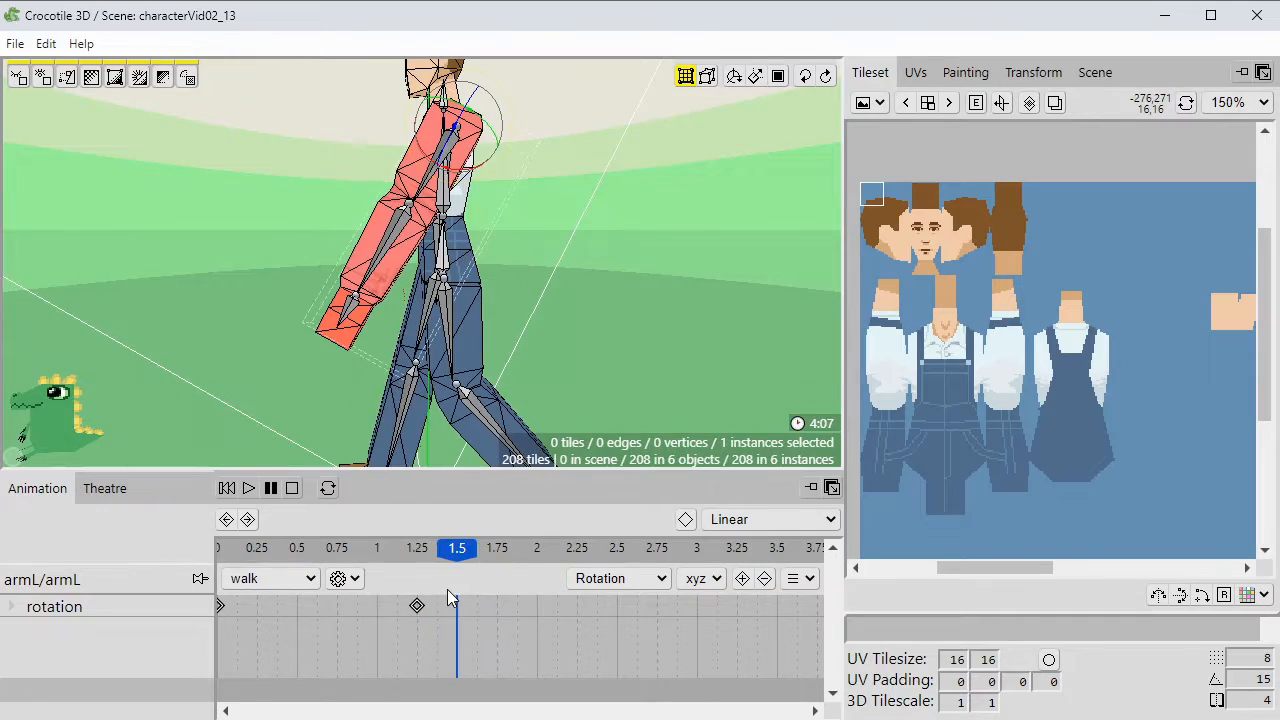
Return to time 1.25, set the rotation snapping angle to 5, and play the animation to check the left arm swing.
left_click_drag(281, 592, 423, 602)
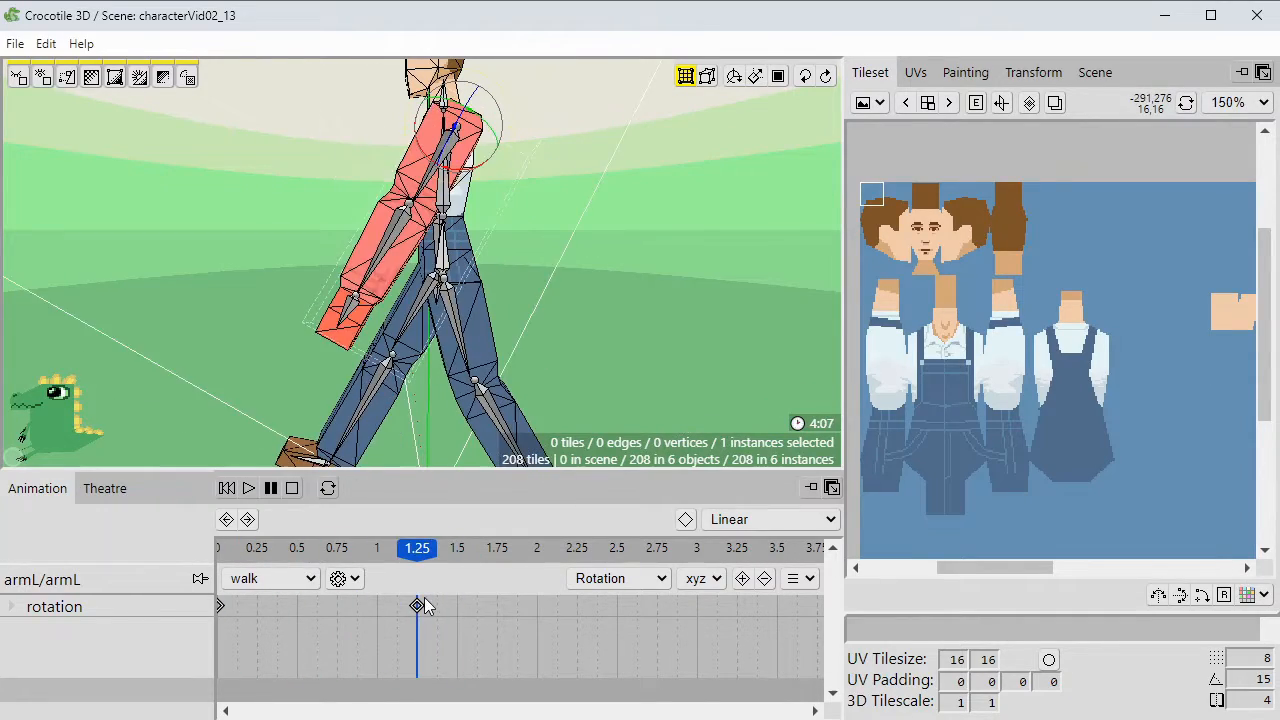
mouse_move(430, 300)
right_mouse_down()
mouse_move(560, 300)
mouse_move(455, 300)
right_mouse_up()
double_click(1244, 677)
type("5")
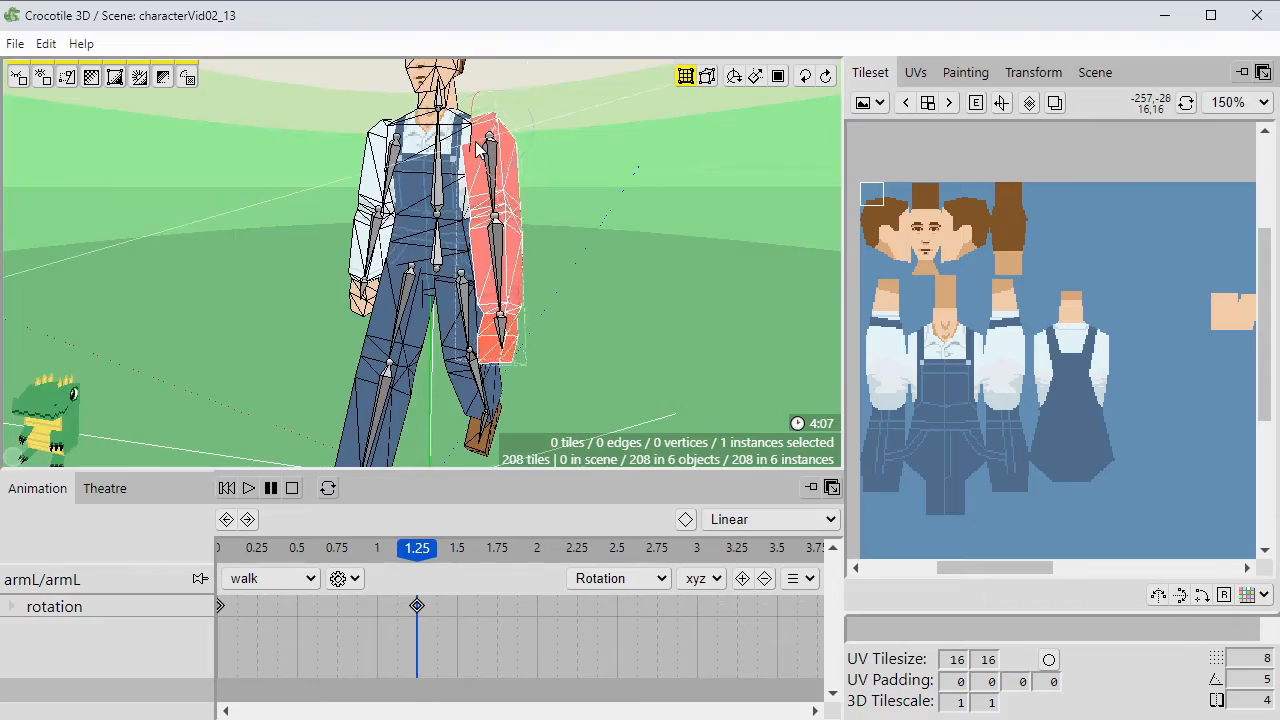
key("space")
left_click_drag(700, 262, 607, 266)
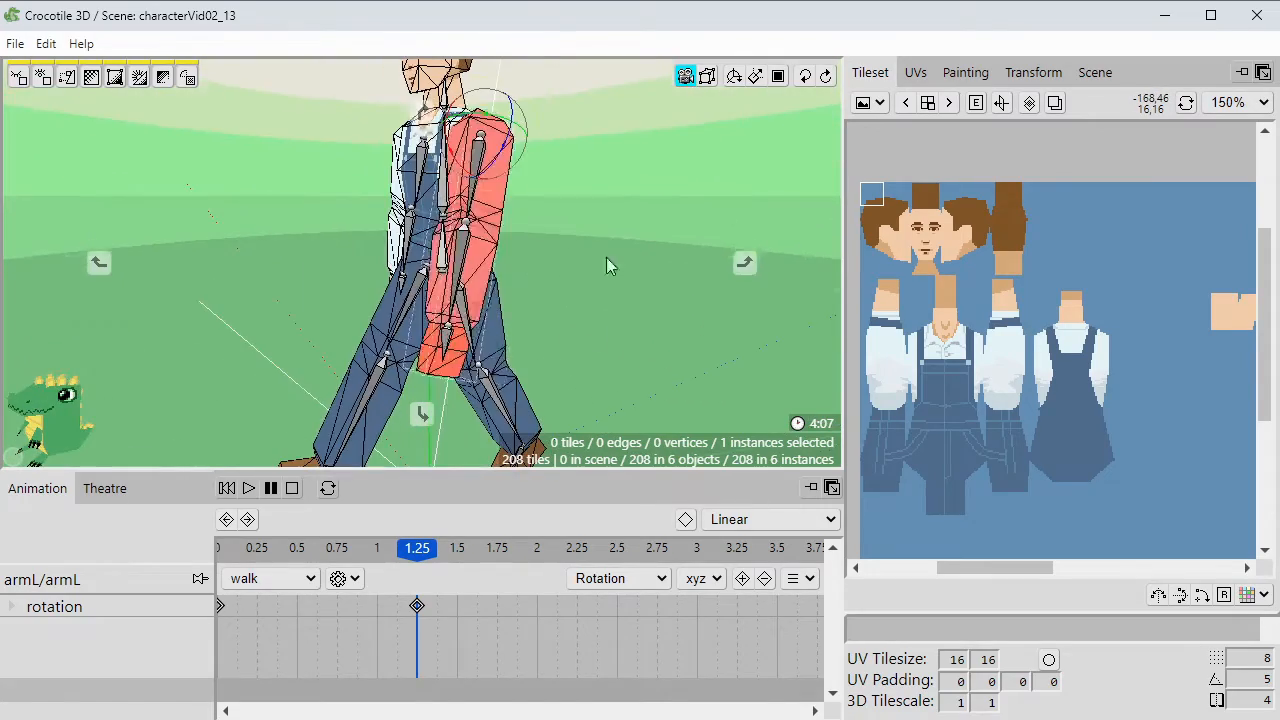
left_click(230, 489)
left_click(249, 489)
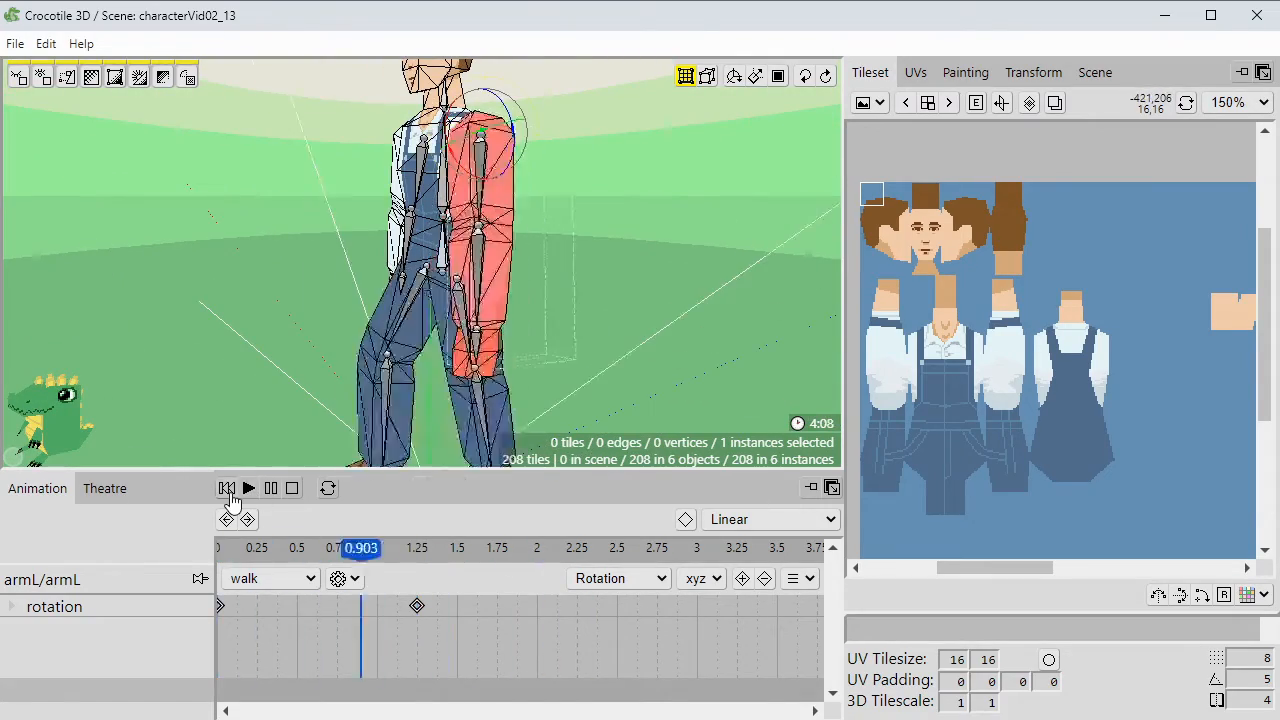
left_click(272, 490)
Move to 2.5, swing armL backward about the shoulder, and add a rotation keyframe there.
left_click_drag(280, 549, 418, 556)
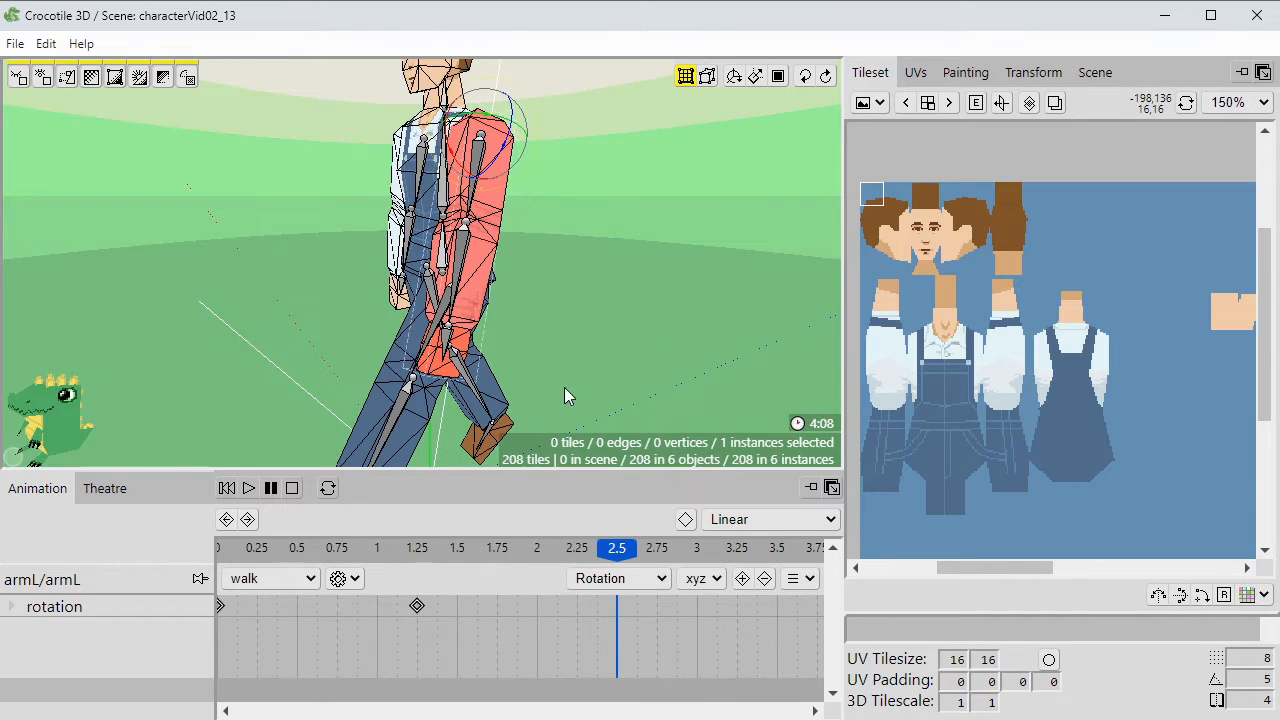
key("space")
left_click_drag(463, 180, 600, 150)
left_click(687, 519)
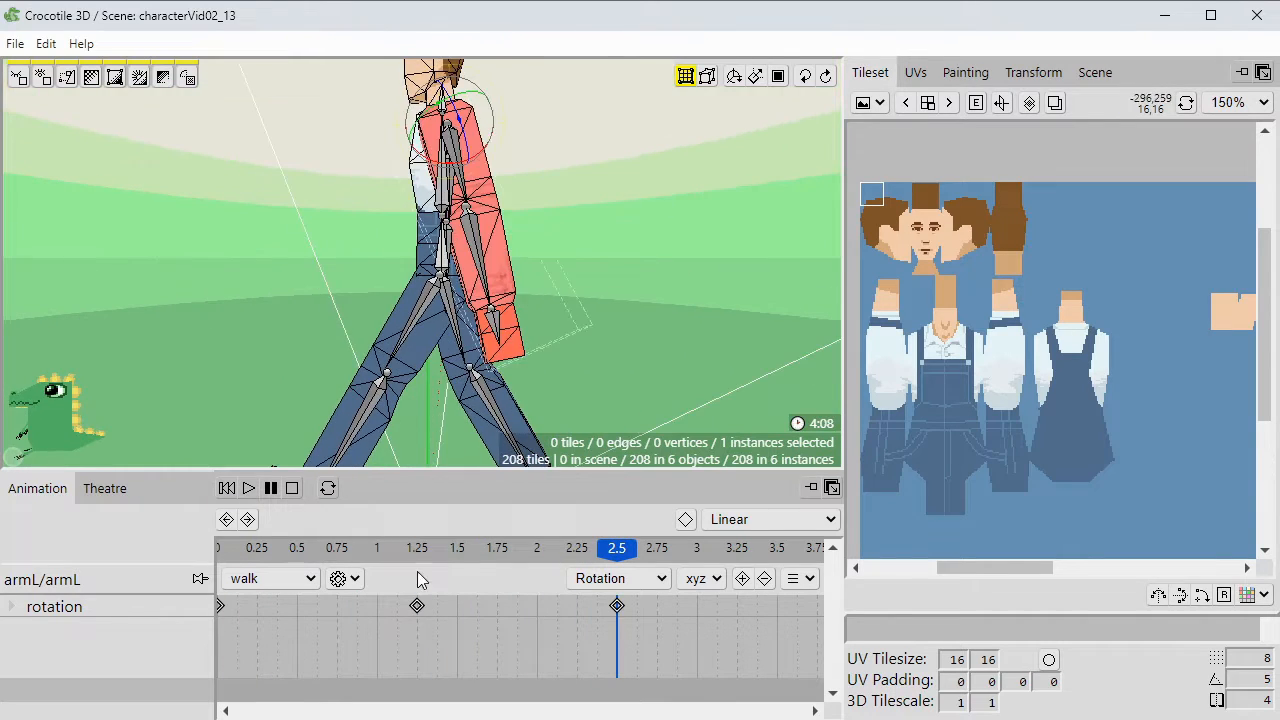
Refine armL's backward rotation at 2.5, comparing it with the starting pose at 0.
left_click(618, 556)
middle_click_drag(350, 125, 451, 132)
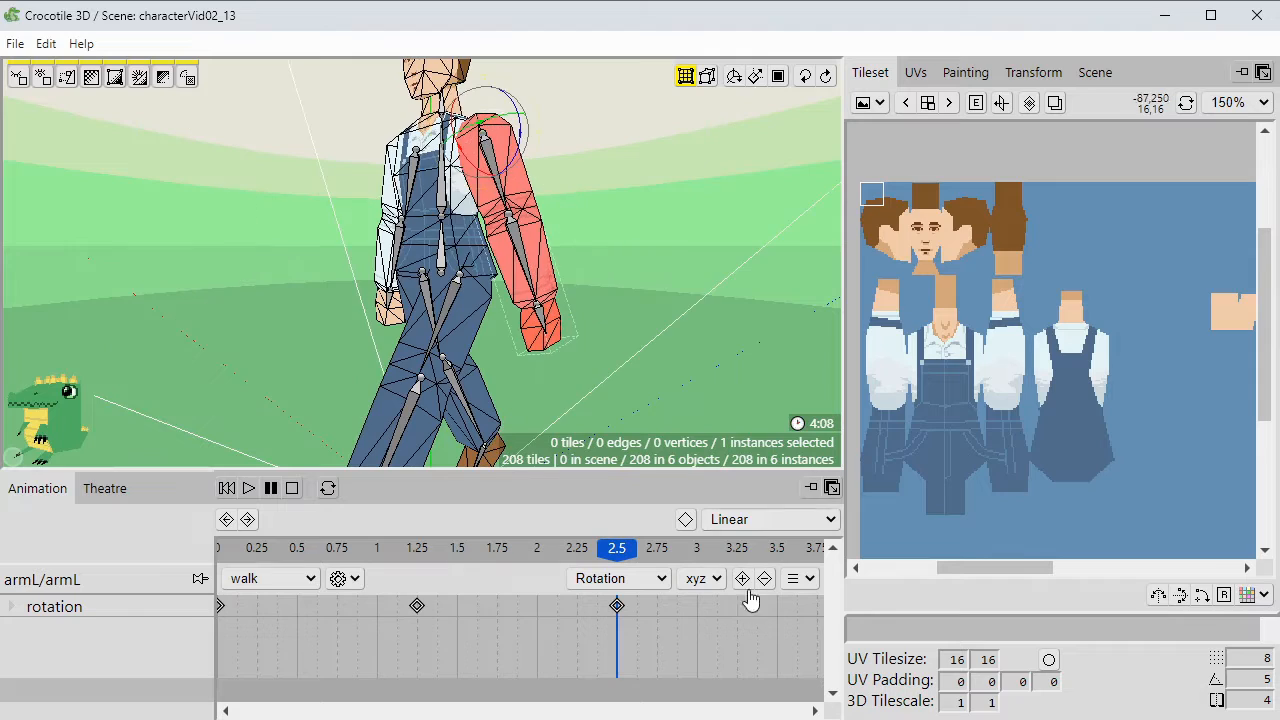
middle_click_drag(680, 250, 616, 270)
left_click(220, 555)
left_click(616, 552)
middle_click_drag(560, 240, 530, 272)
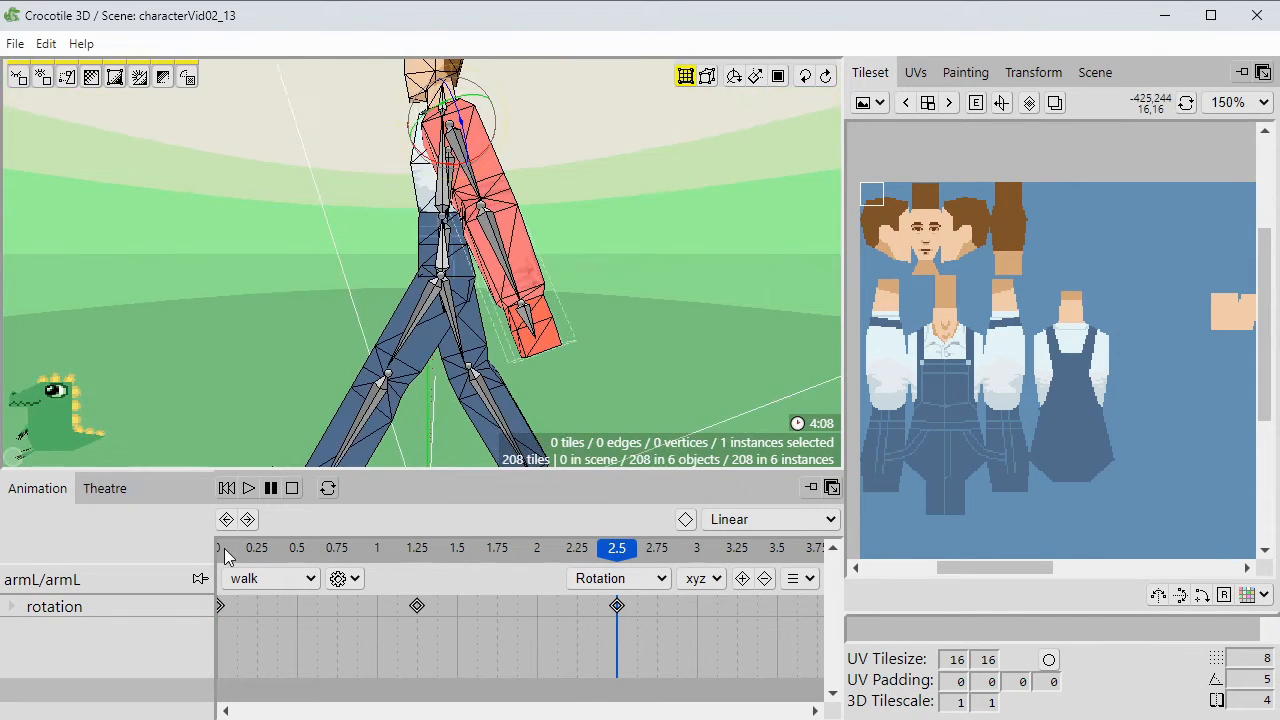
left_click(617, 548)
middle_click_drag(520, 405, 422, 413)
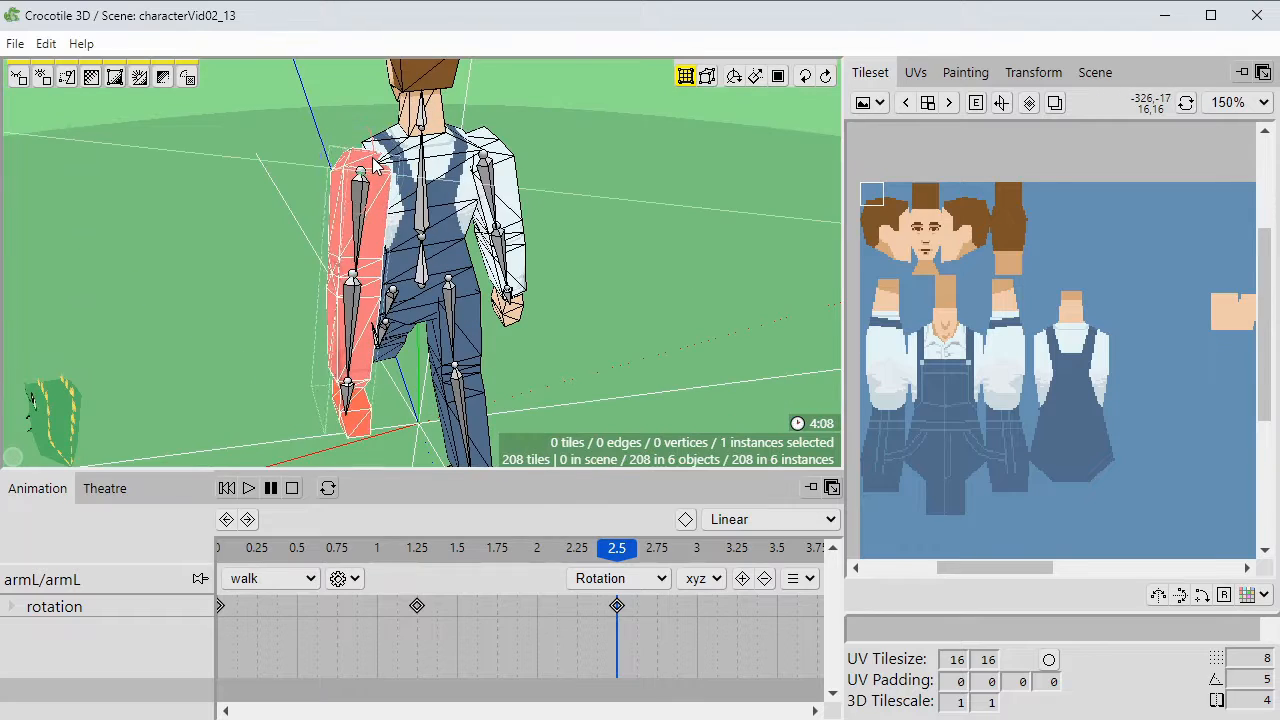
middle_click_drag(375, 170, 615, 296)
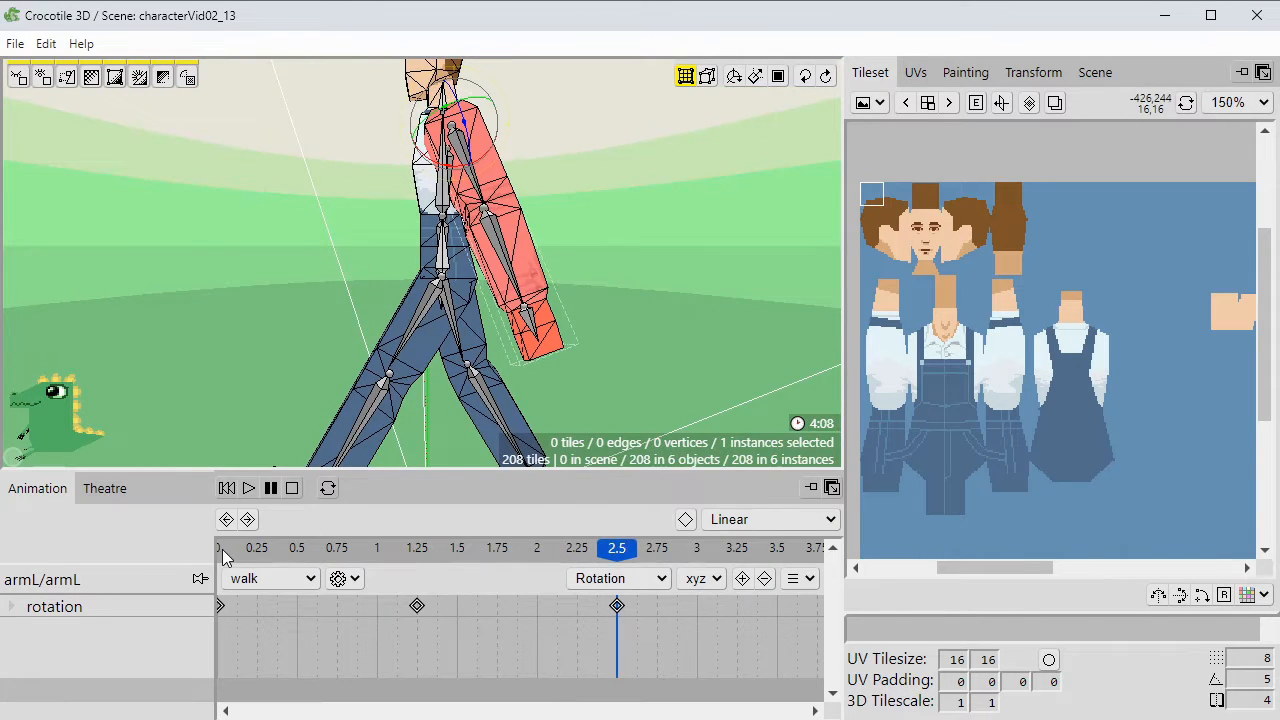
left_click(257, 549)
left_click_drag(257, 549, 617, 556)
middle_click_drag(600, 400, 600, 350)
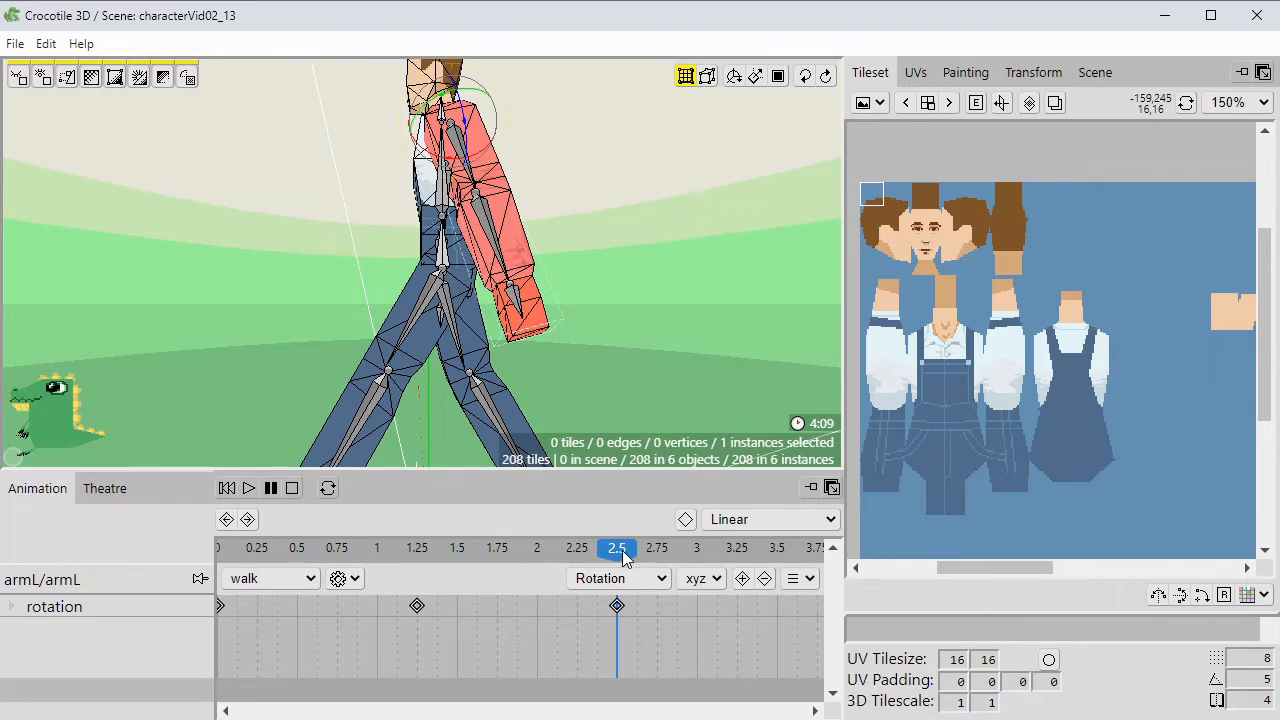
Play the walk cycle to review the armL swing and return to time 0.
left_click(249, 489)
middle_click_drag(652, 341, 580, 420)
left_click(270, 488)
left_click_drag(366, 549, 218, 549)
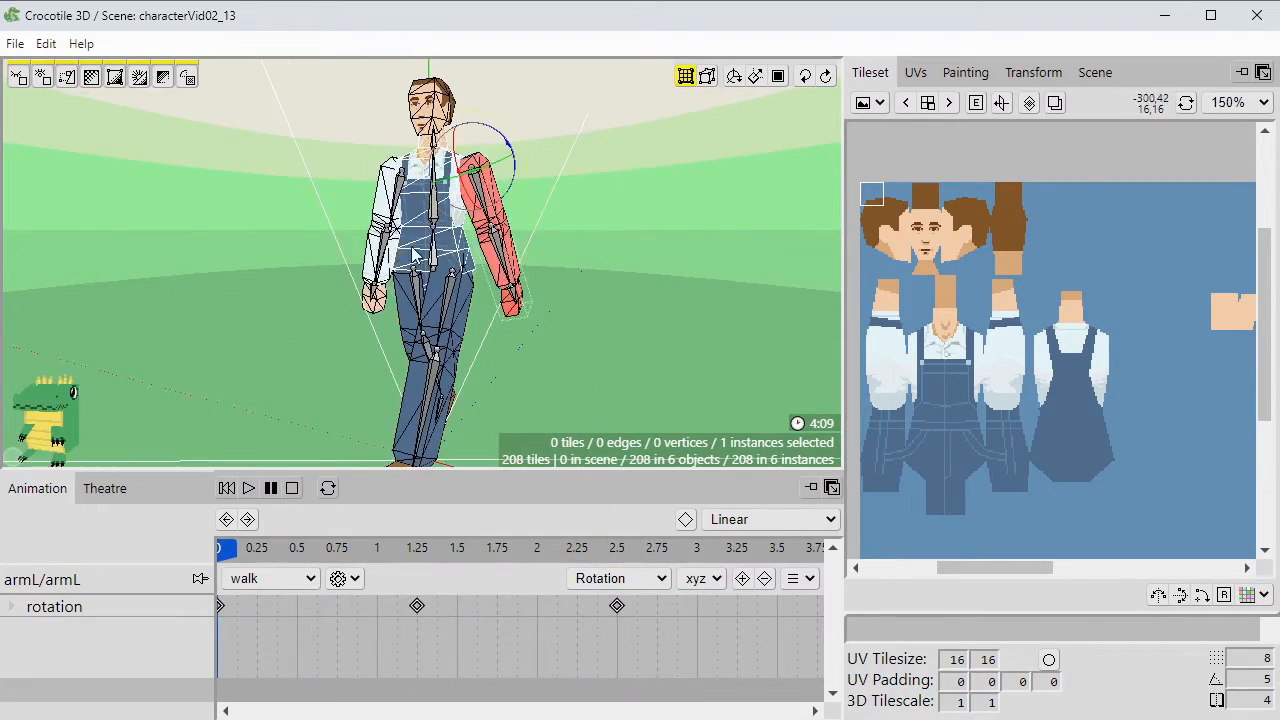
Select the armR instance, pose it swung forward, and add a rotation keyframe for it at 0.
left_click(385, 236)
middle_click_drag(500, 390, 611, 418)
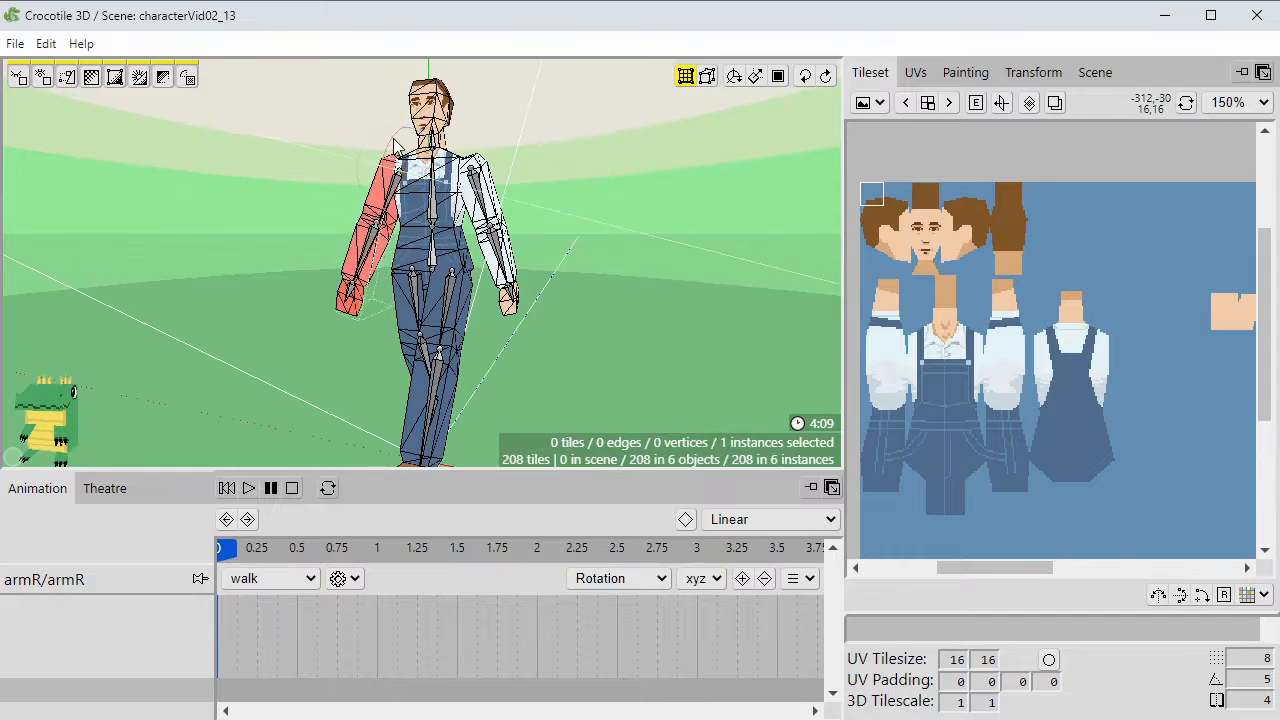
middle_click_drag(394, 140, 485, 152)
left_click(742, 578)
Compare both arm poses from above at times 0 and 1.25.
left_click_drag(220, 549, 418, 558)
middle_click_drag(420, 262, 545, 385)
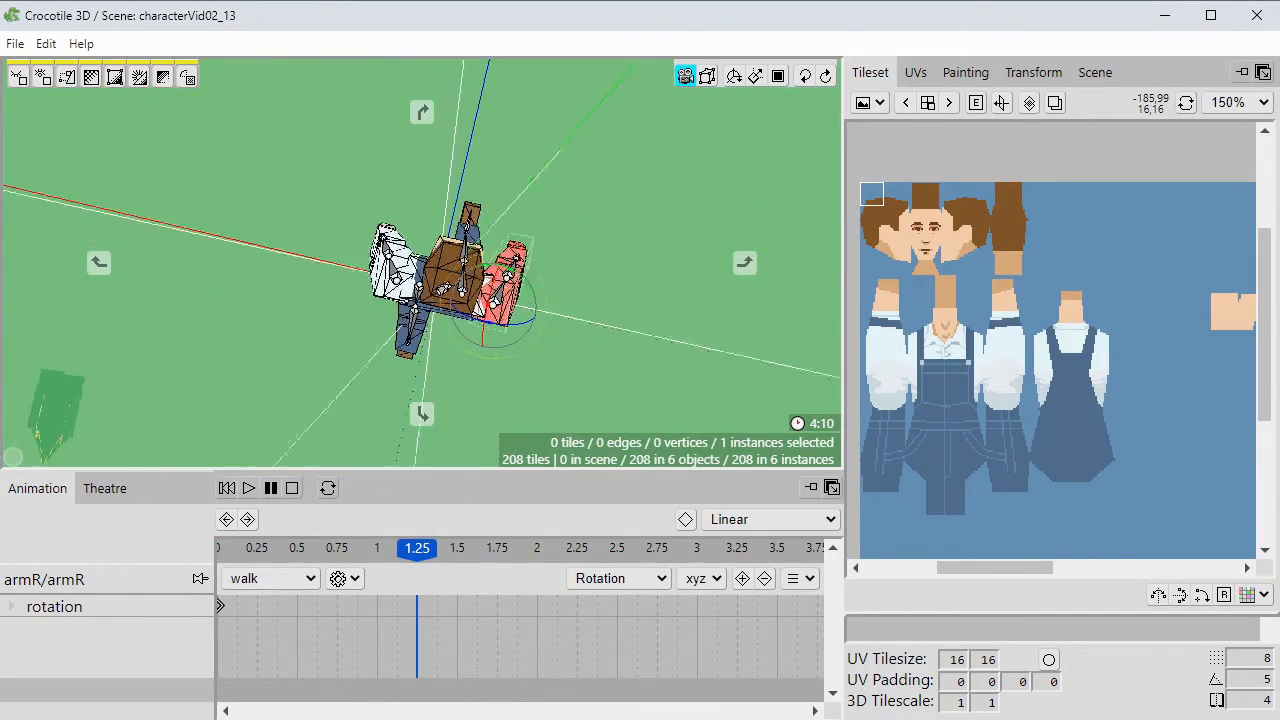
middle_click_drag(512, 262, 458, 290)
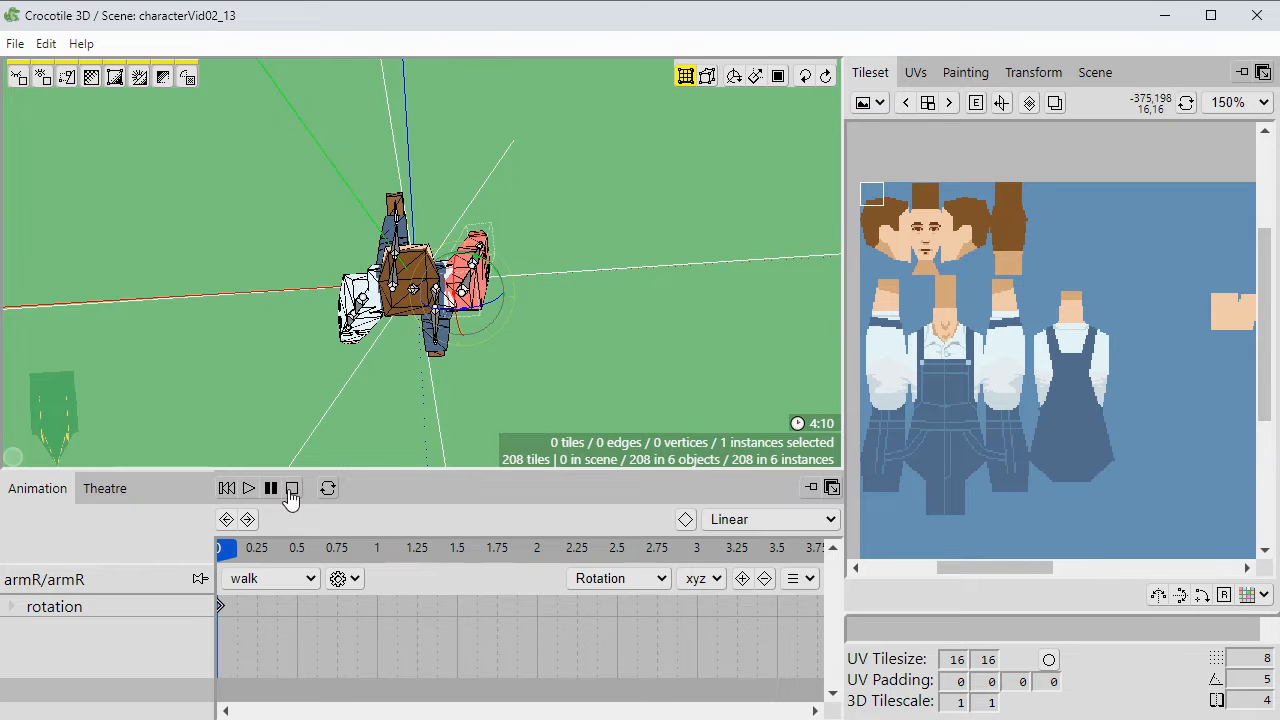
left_click_drag(447, 562, 220, 560)
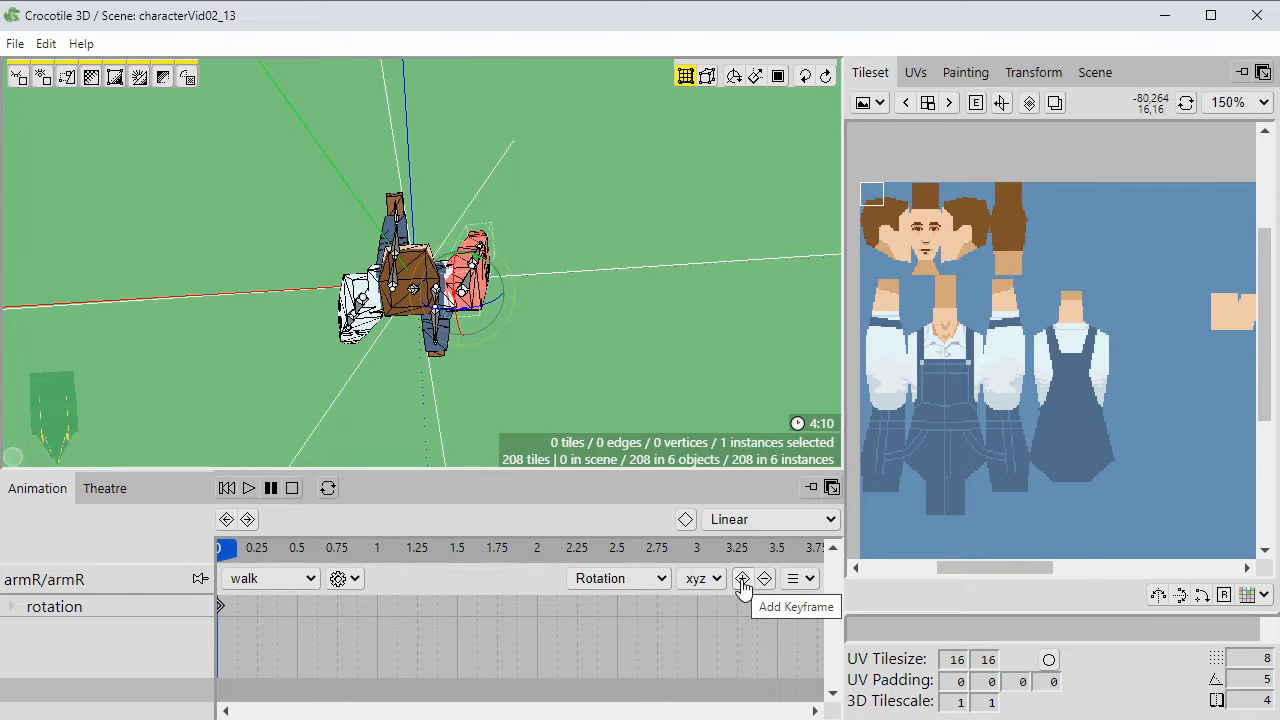
left_click_drag(432, 576, 417, 575)
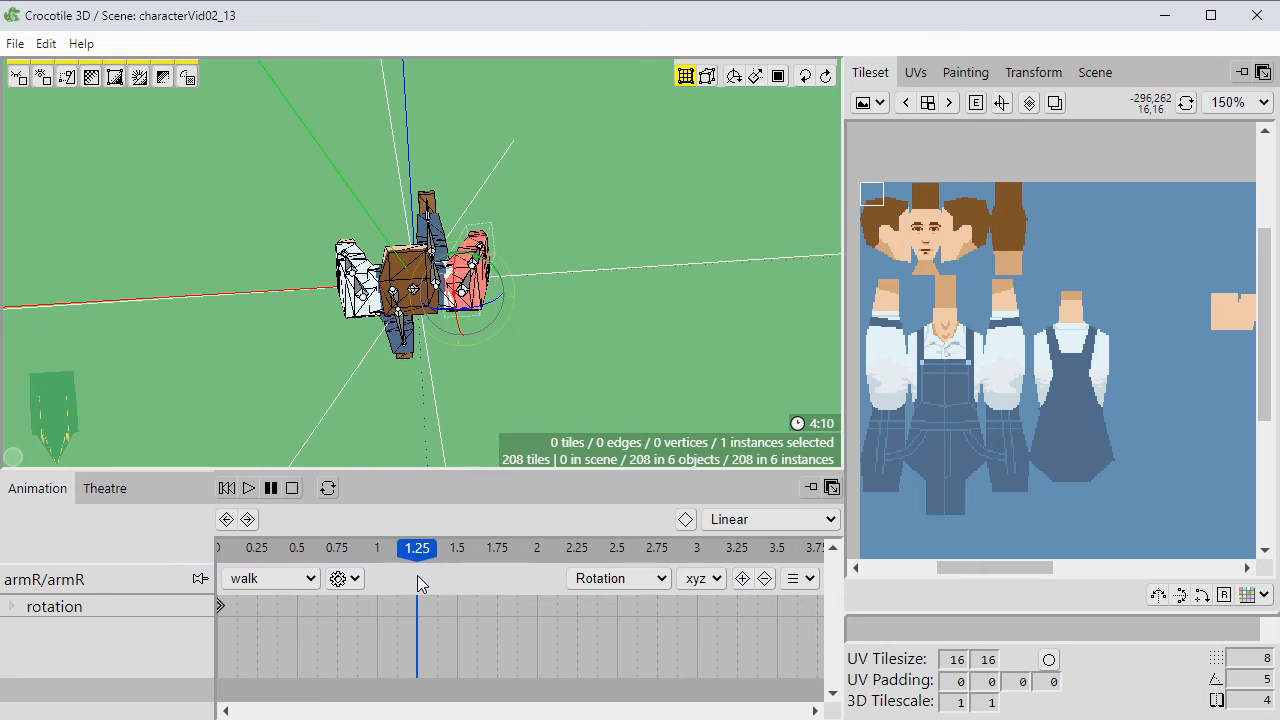
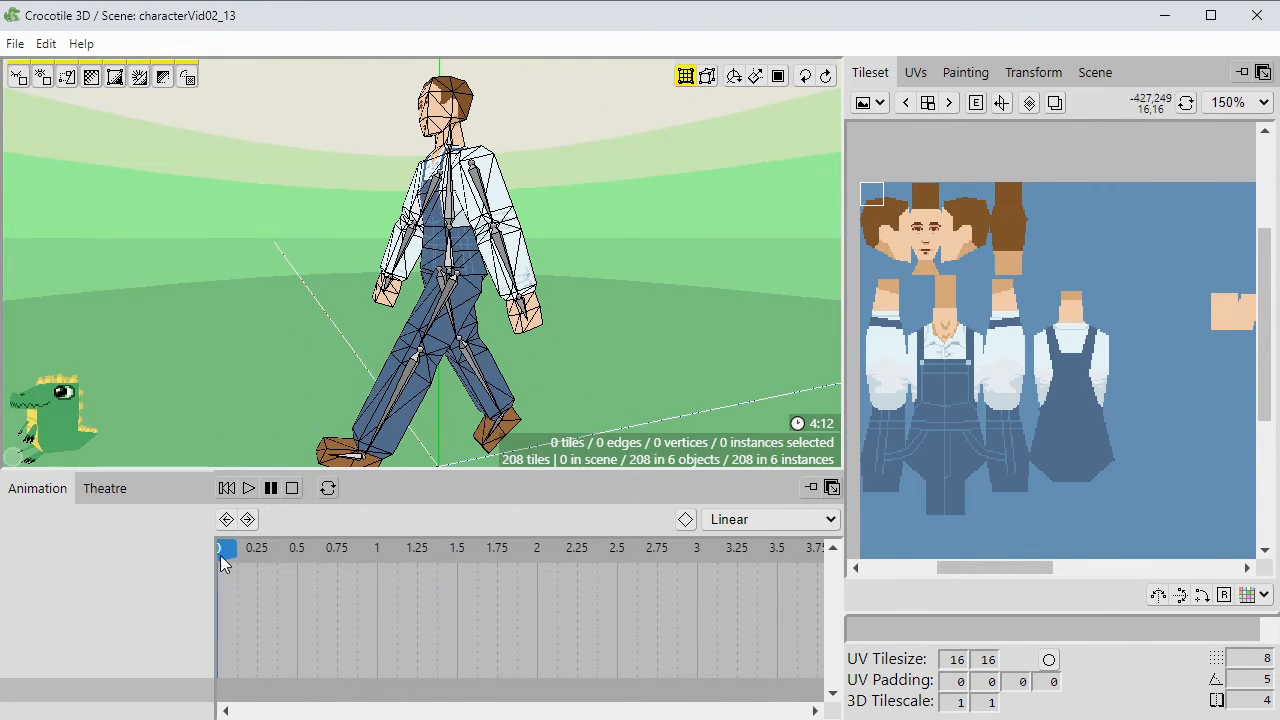
Move to 1.25, select foreArmLBone, and add a rotation keyframe for it there.
left_click_drag(222, 563, 418, 554)
left_click(451, 258)
scroll(552, 344, "up", 2)
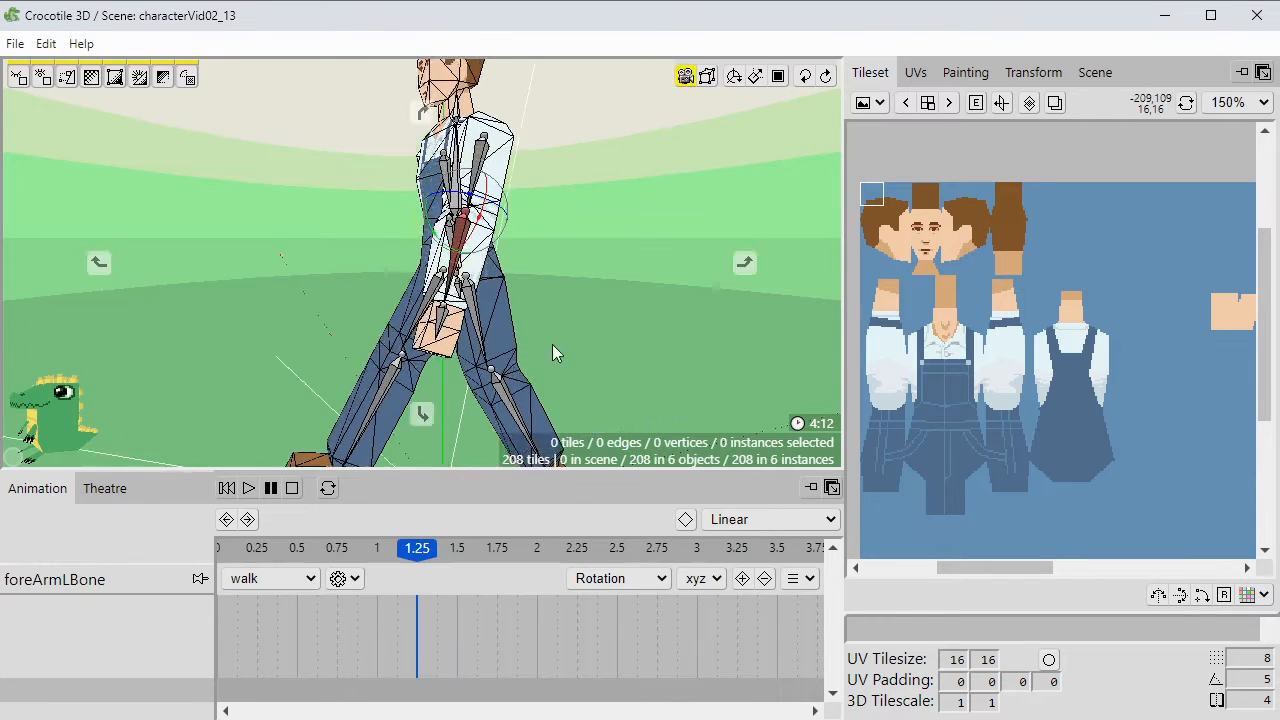
left_click_drag(552, 344, 668, 385)
Add foreArmLBone rotation keyframes at 1.5, 2.5 and 0.
left_click_drag(433, 557, 457, 552)
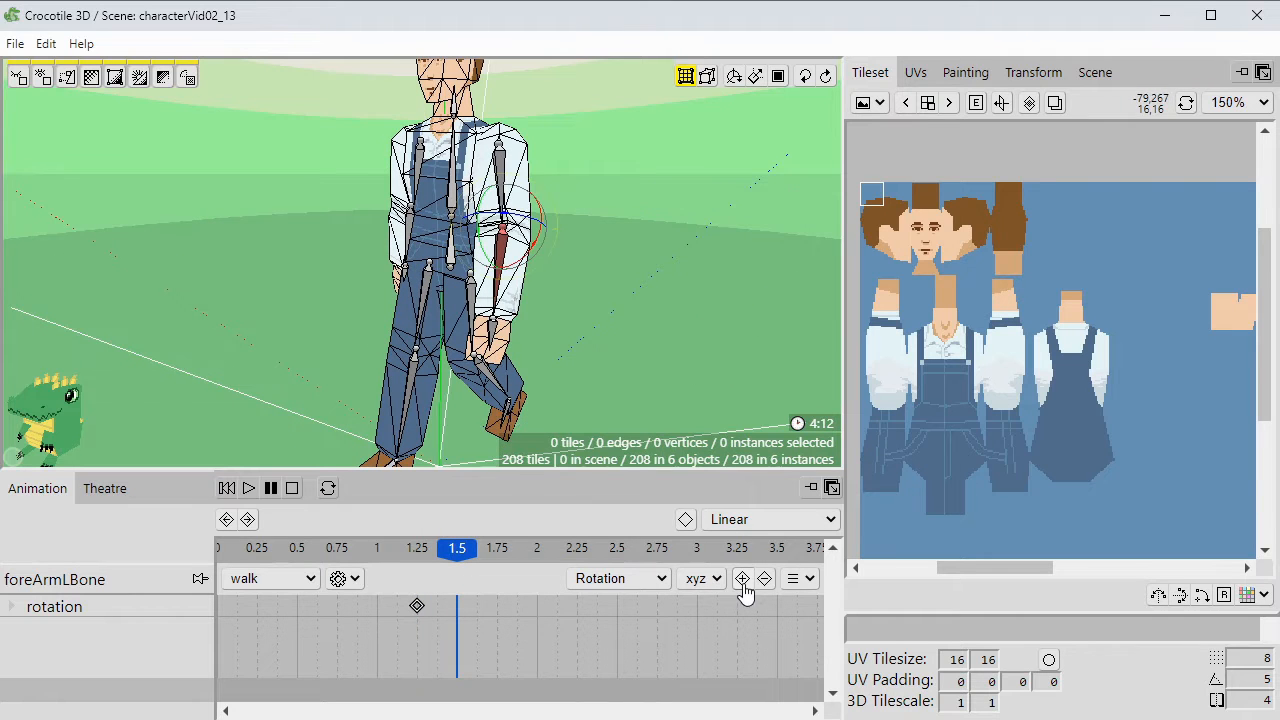
left_click_drag(380, 552, 222, 590)
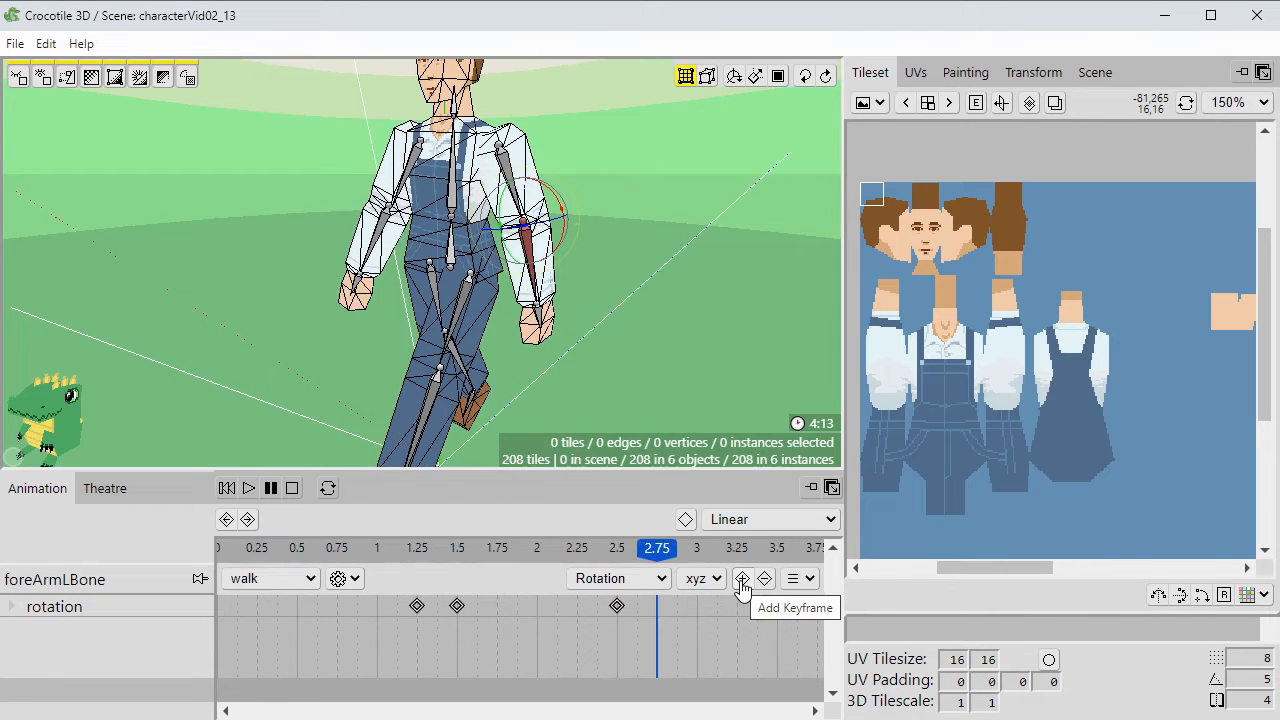
left_click_drag(656, 605, 218, 605)
left_click_drag(386, 560, 250, 572)
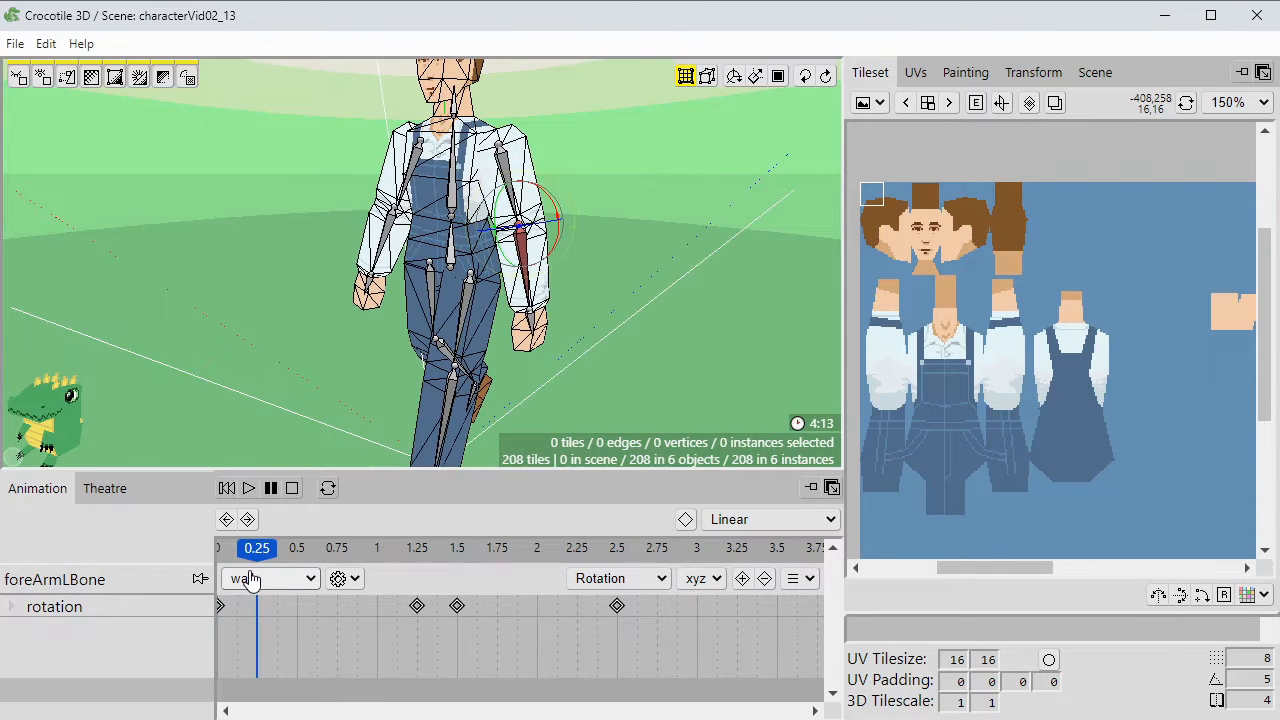
Rotate foreArmLBone slightly about the elbow at 0.25 and add a rotation keyframe there.
scroll(577, 317, "up", 3)
right_click_drag(577, 317, 545, 225)
left_click_drag(540, 222, 552, 250)
right_click_drag(614, 291, 584, 344)
scroll(604, 322, "down", 2)
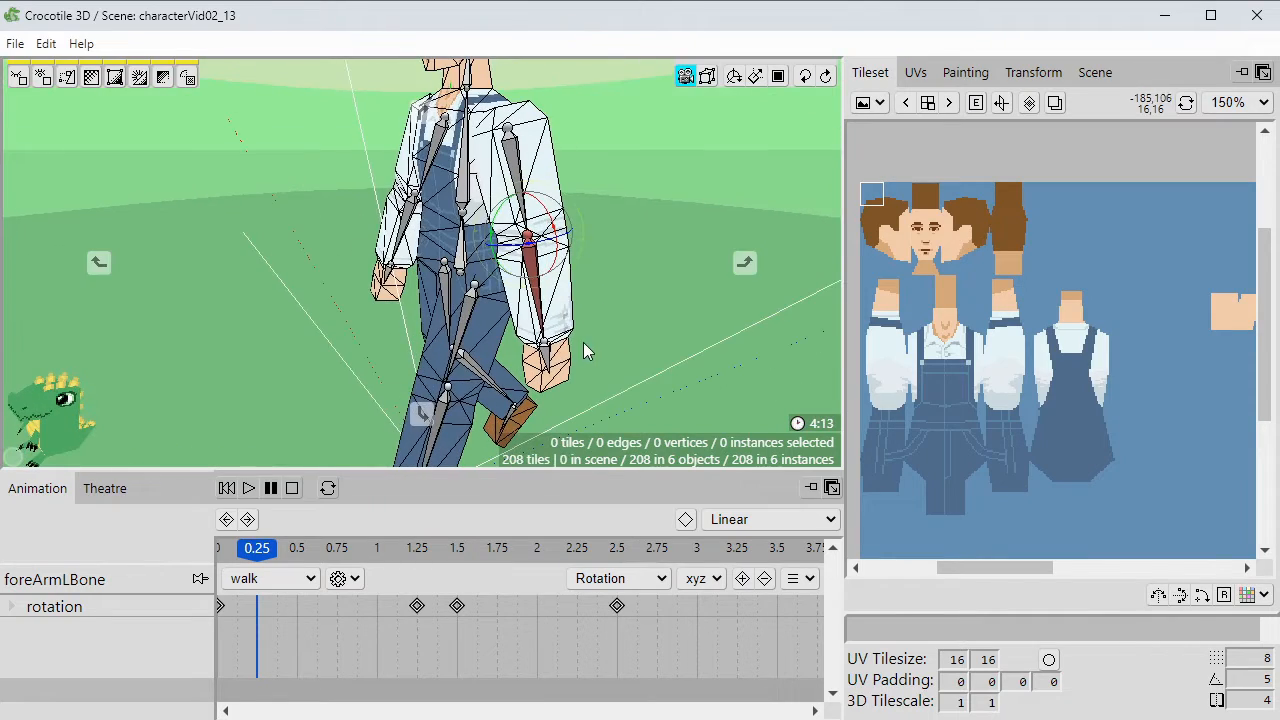
left_click(1030, 72)
mouse_move(770, 390)
right_mouse_down()
mouse_move(670, 388)
mouse_move(777, 380)
right_mouse_up()
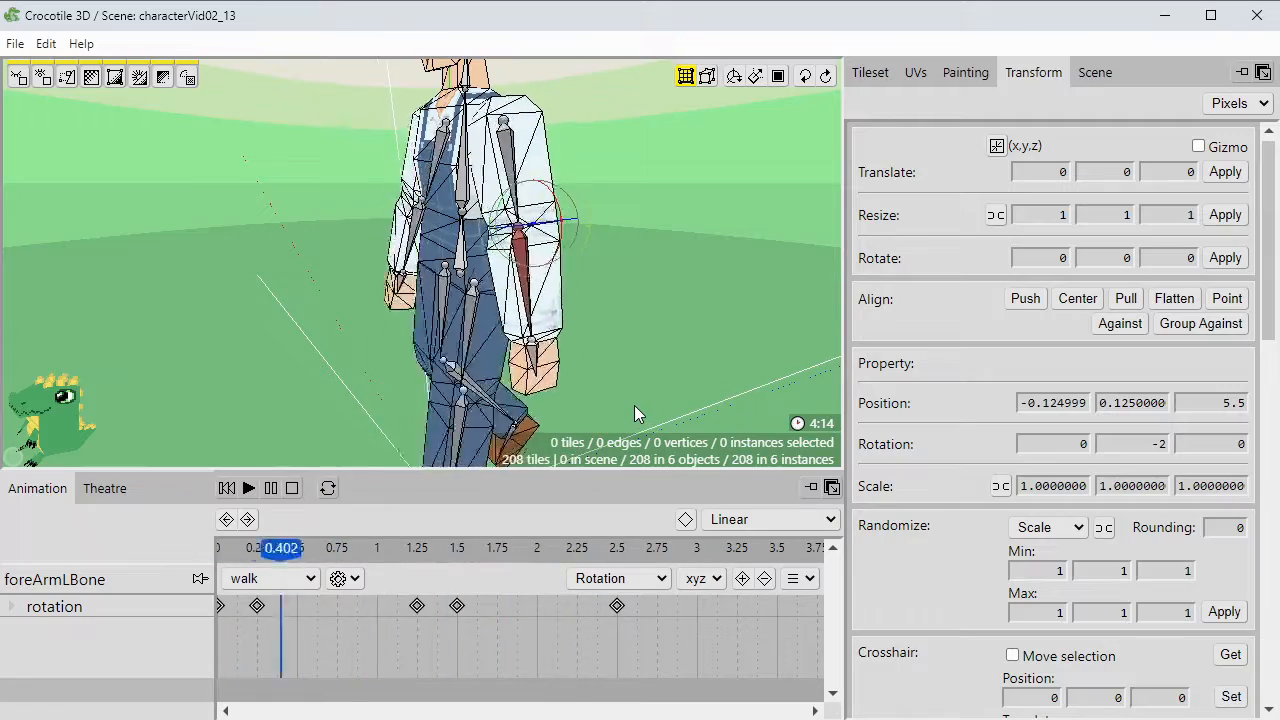
Replace foreArmLBone's 0.25 keyframe with one at 2.25, delete its keyframe at 0, and play the animation.
scroll(693, 241, "down", 2)
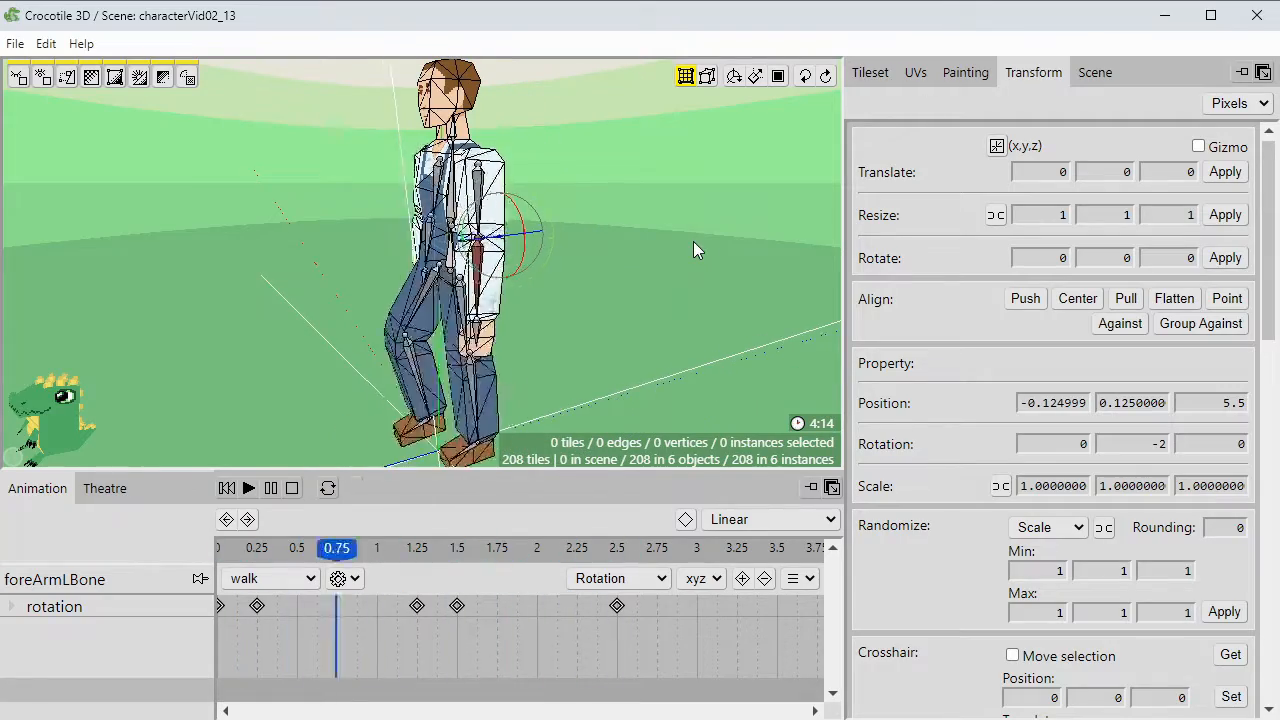
middle_click_drag(630, 283, 571, 416)
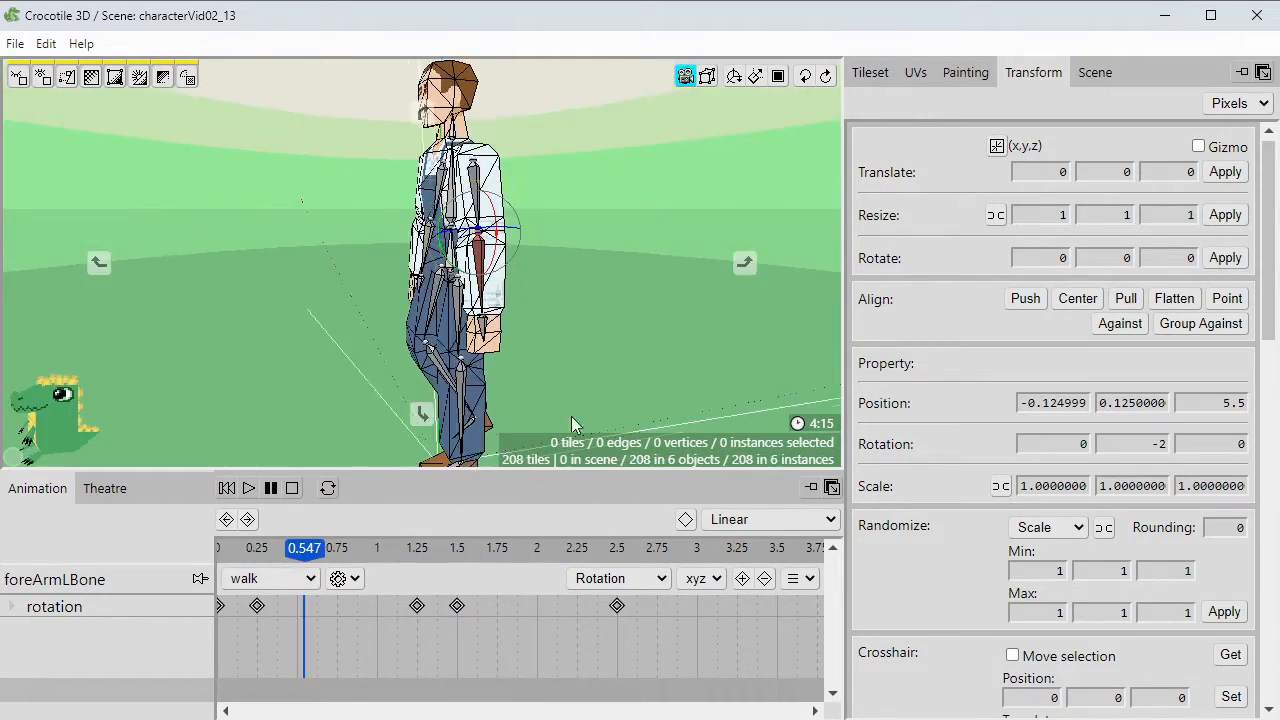
scroll(571, 416, "up", 1)
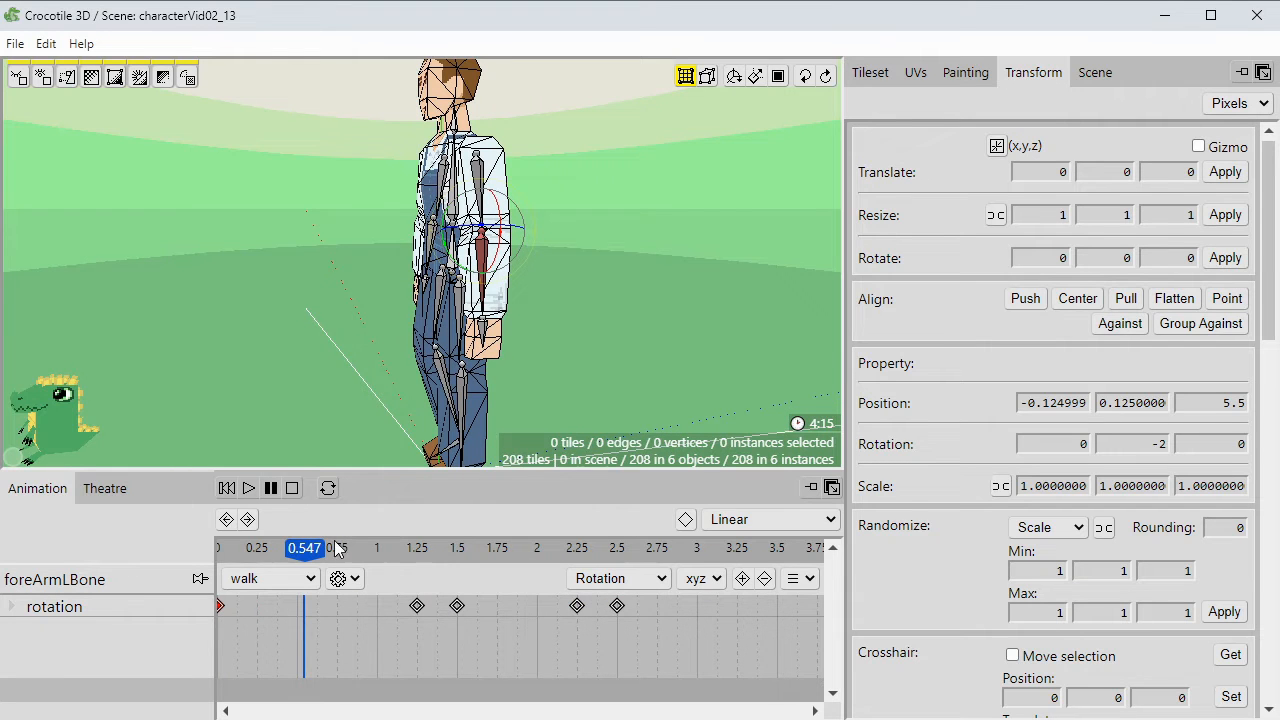
left_click(248, 488)
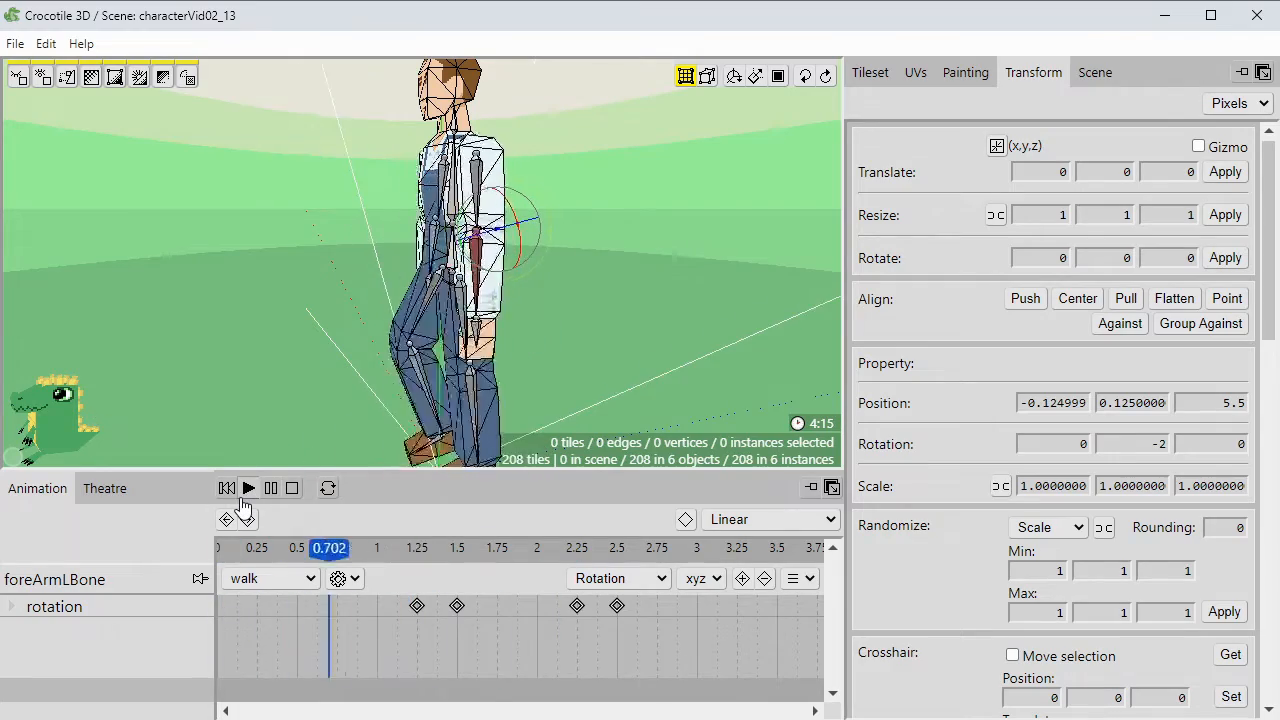
Retime foreArmLBone's 2.25 keyframe to 2 and finally to 1.75, playing the animation after each change.
left_click_drag(557, 606, 537, 606)
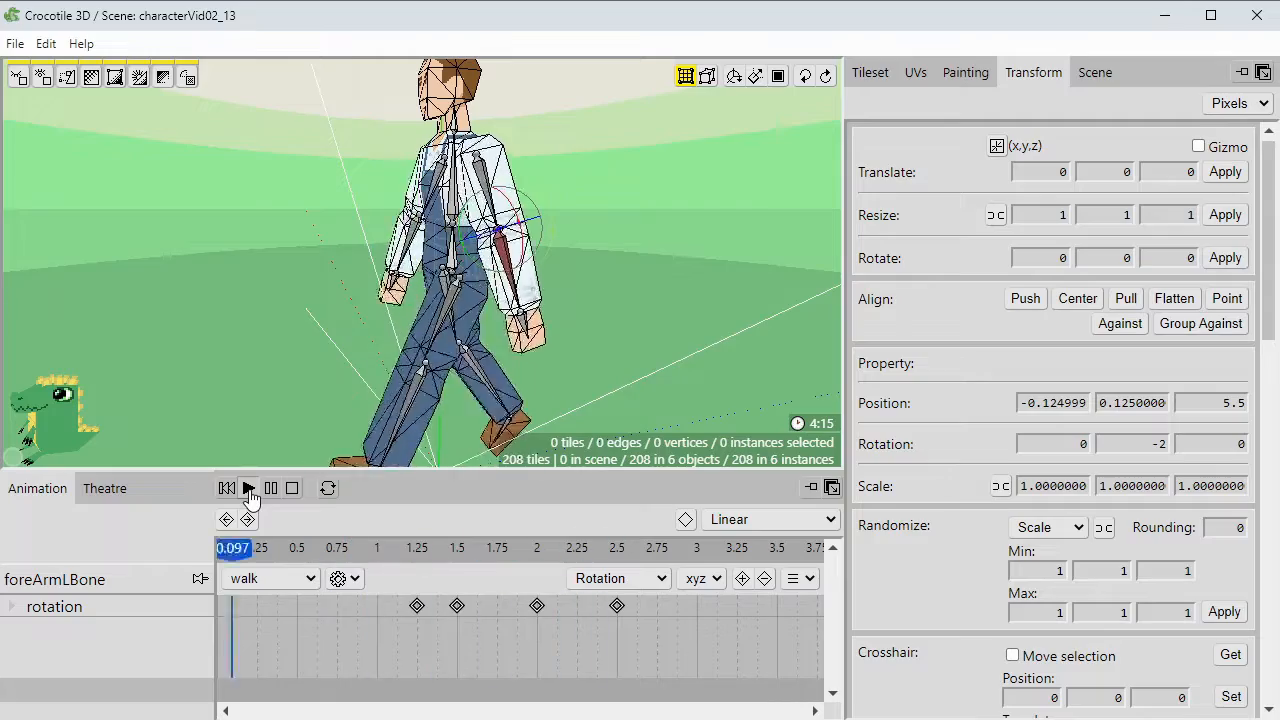
left_click(270, 488)
left_click_drag(537, 606, 497, 606)
left_click(248, 488)
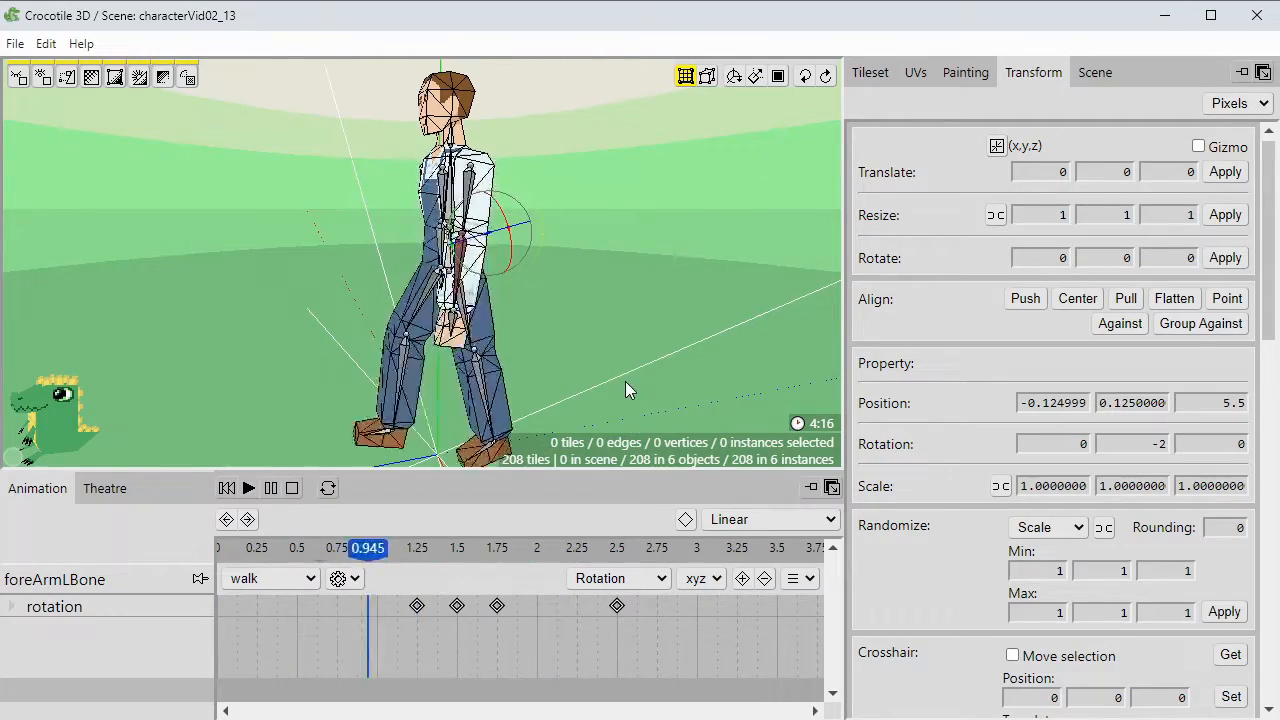
left_click(270, 488)
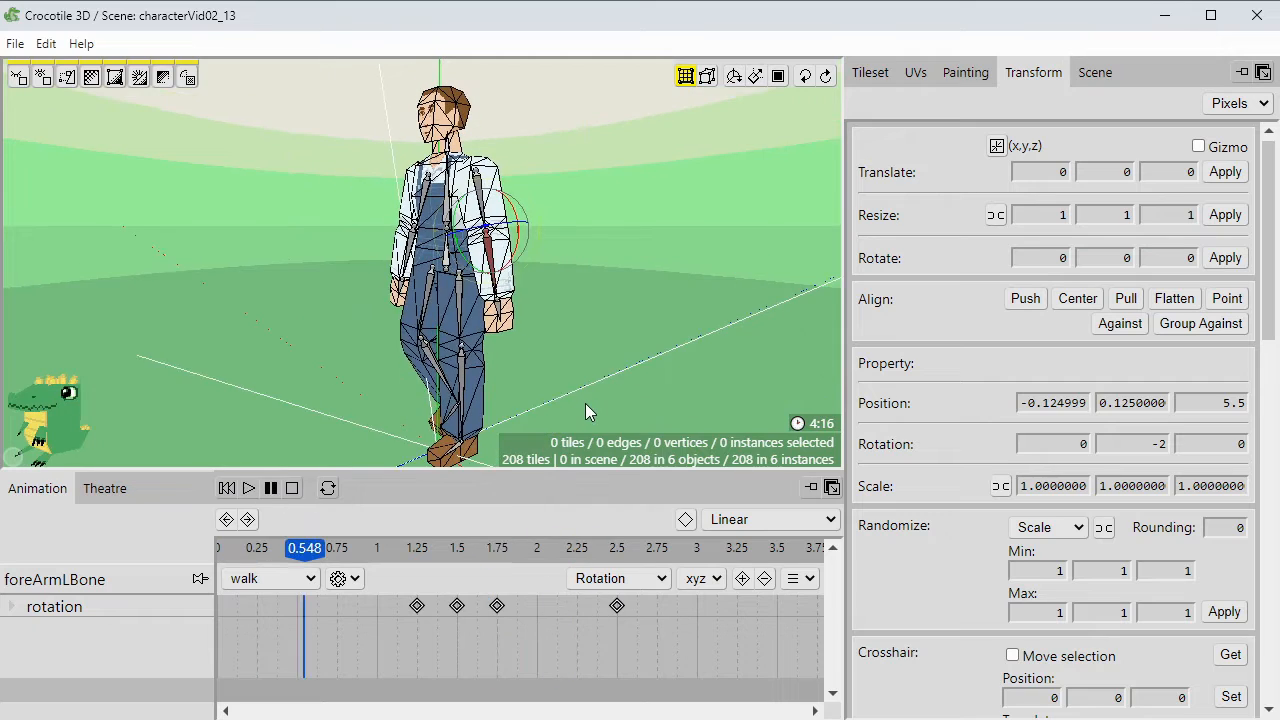
Deselect the forearm bone, save the scene, and play the walk cycle.
left_click(585, 403)
key("ctrl+s")
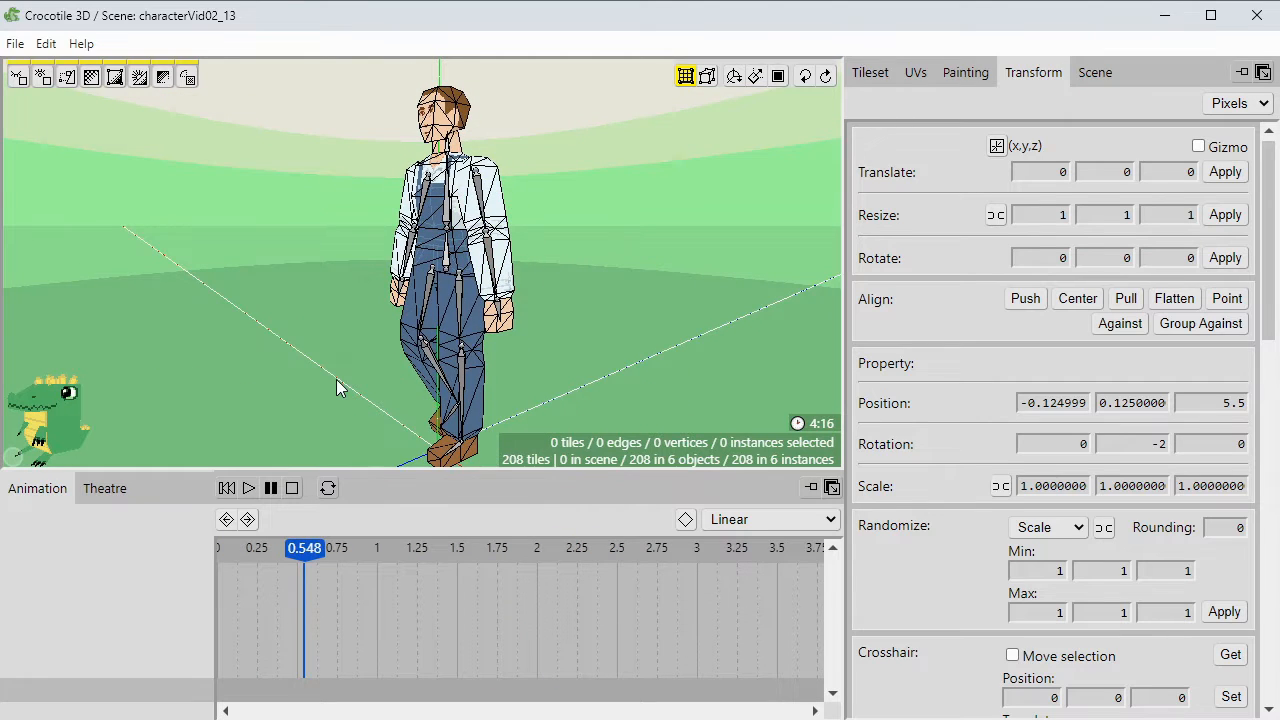
left_click(248, 488)
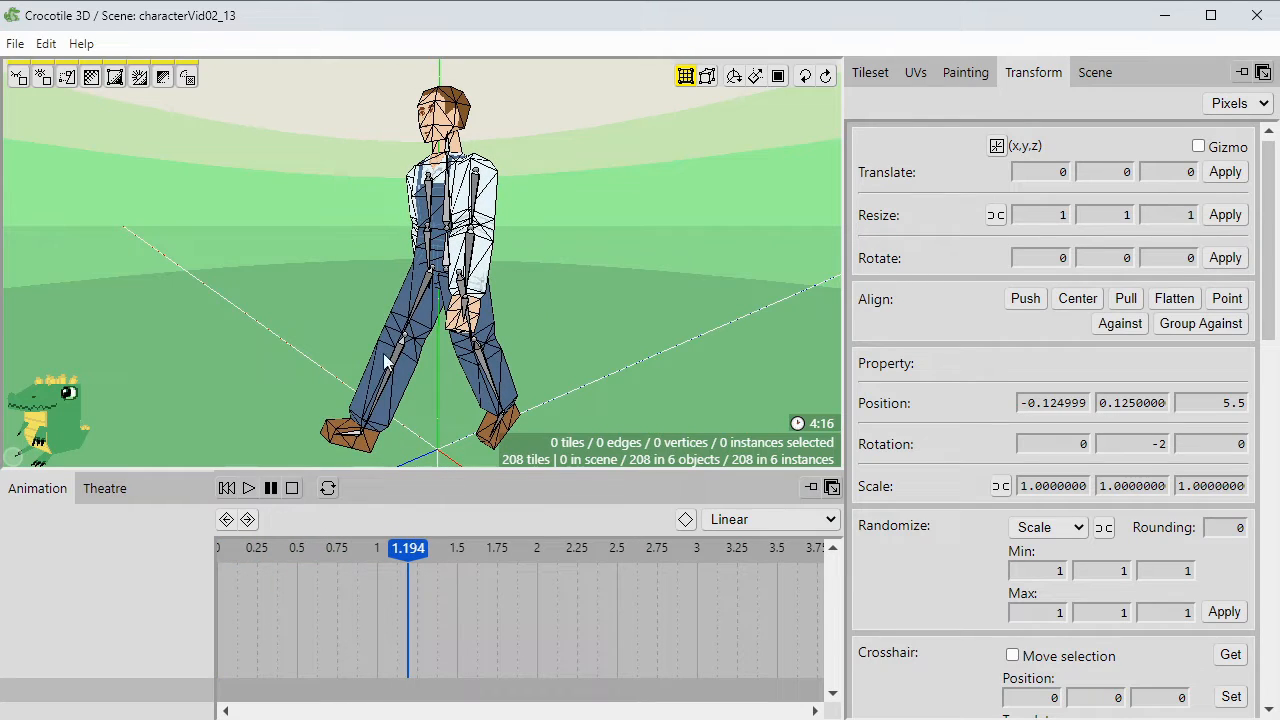
Select foreArmLBone and foreArmRBone together so both animation tracks are listed.
left_click(472, 255)
key("space")
left_click_drag(576, 308, 569, 348)
scroll(572, 338, "up", 2)
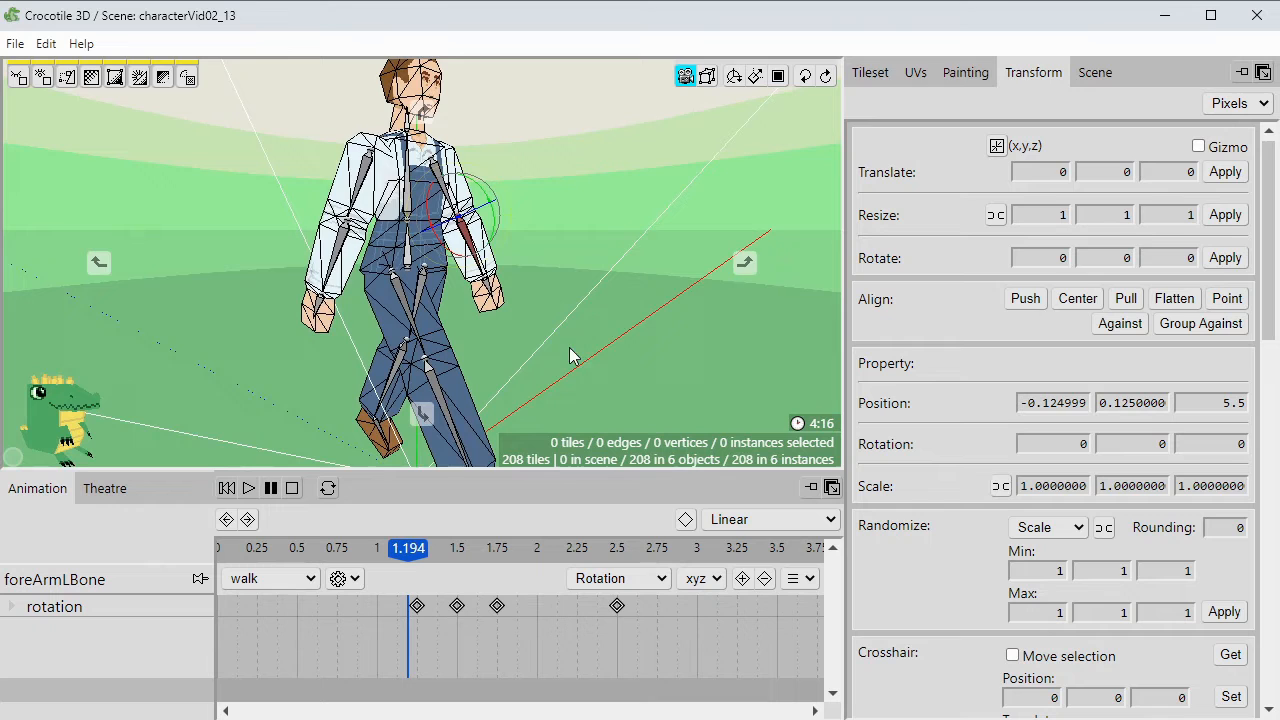
left_click(346, 243)
key("space")
left_click_drag(349, 333, 262, 332)
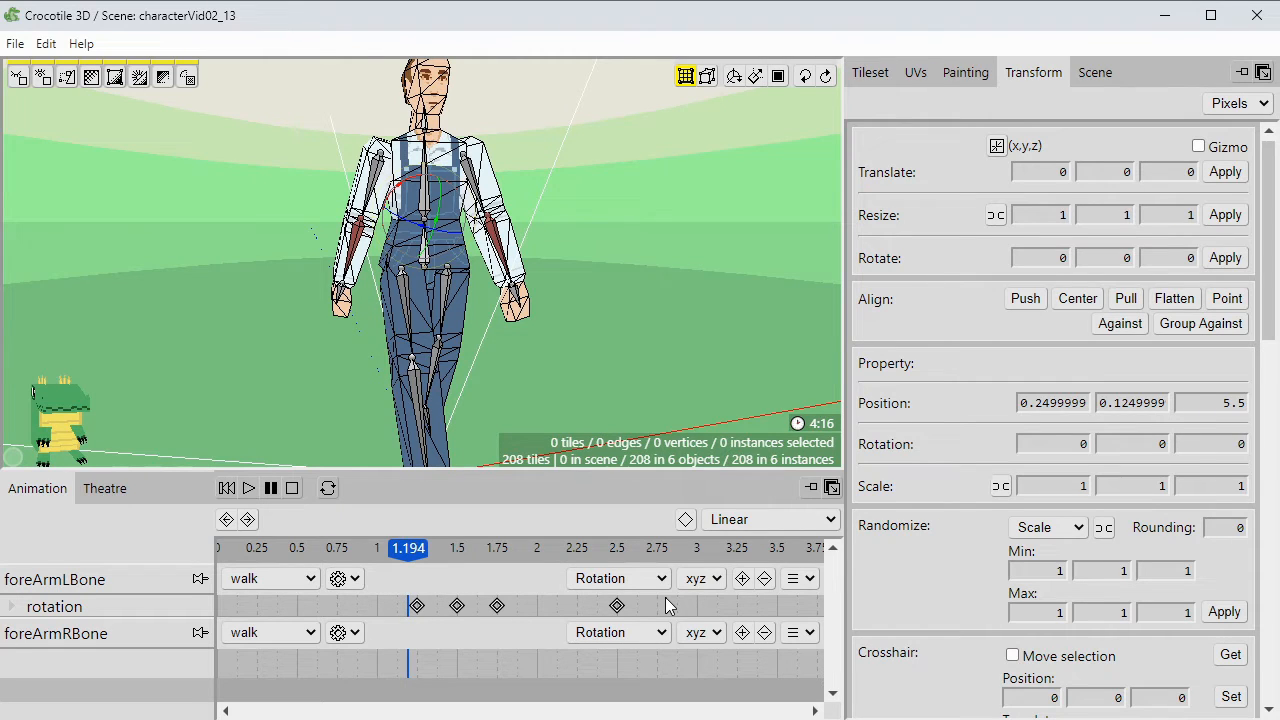
Copy all of foreArmLBone's rotation keyframes onto foreArmRBone and shift the copies so they start at 0.
left_click_drag(665, 597, 378, 620)
left_click(791, 638)
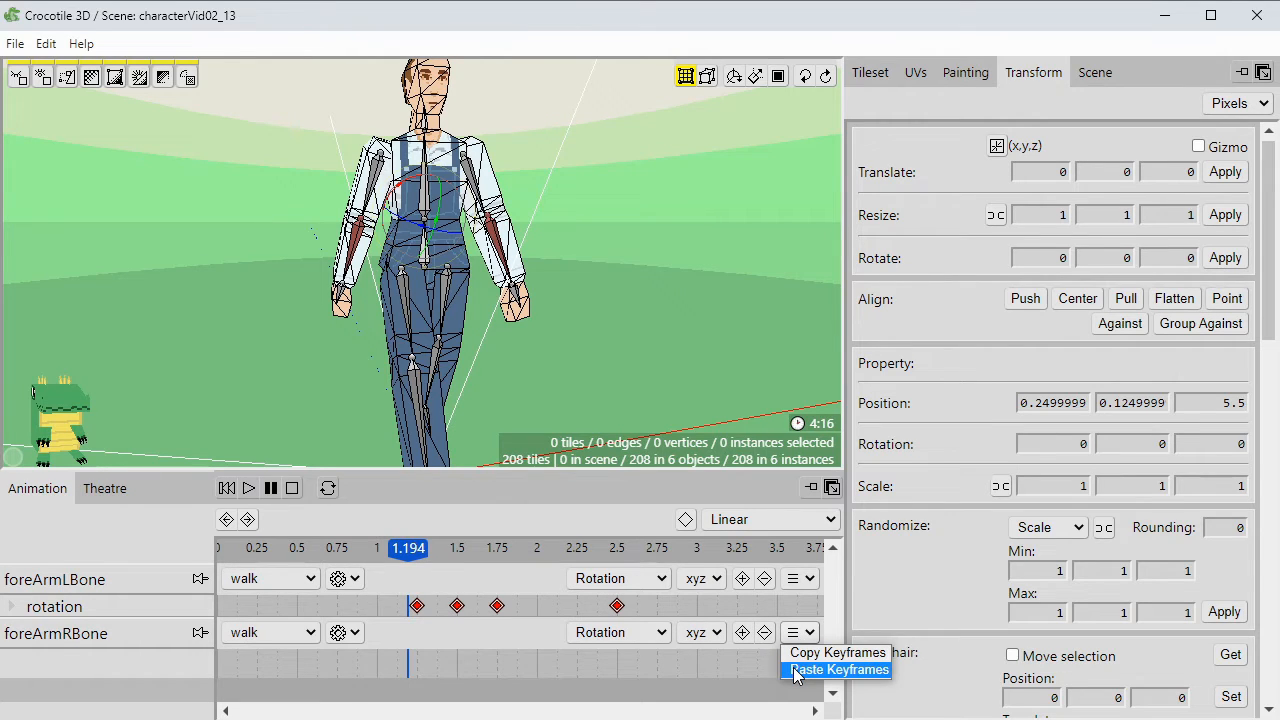
left_click(797, 670)
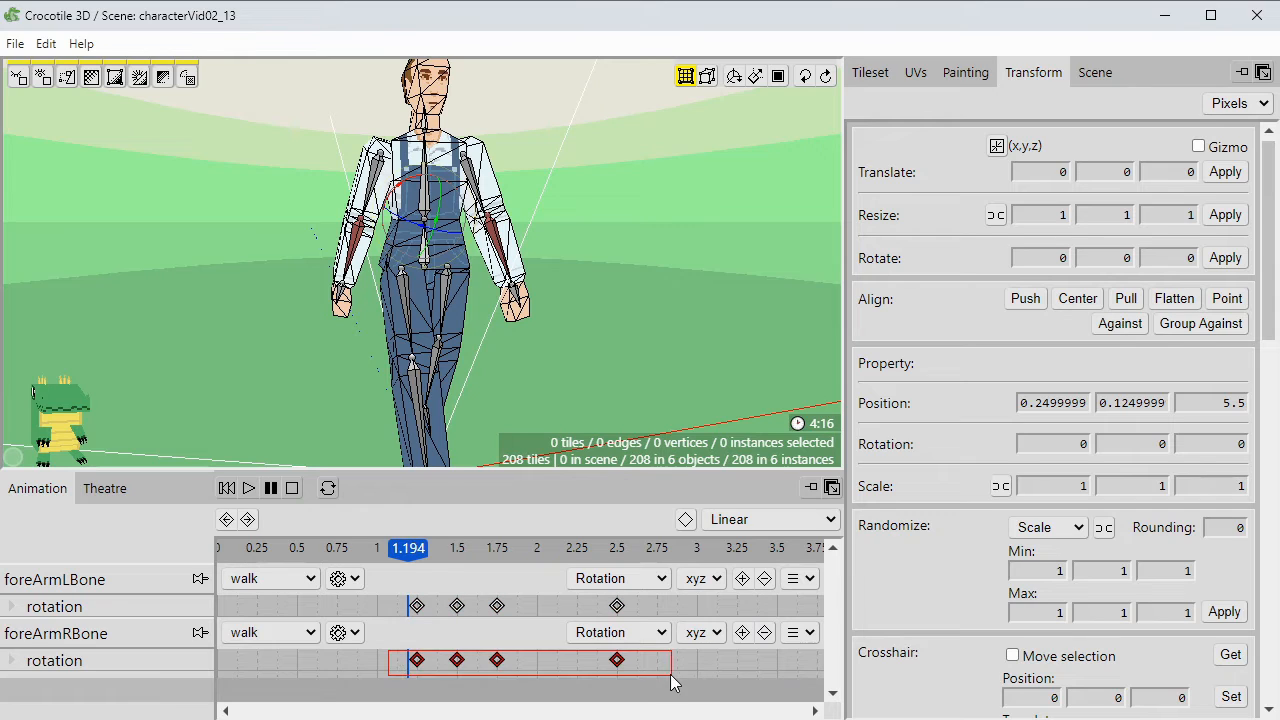
left_click_drag(671, 683, 704, 684)
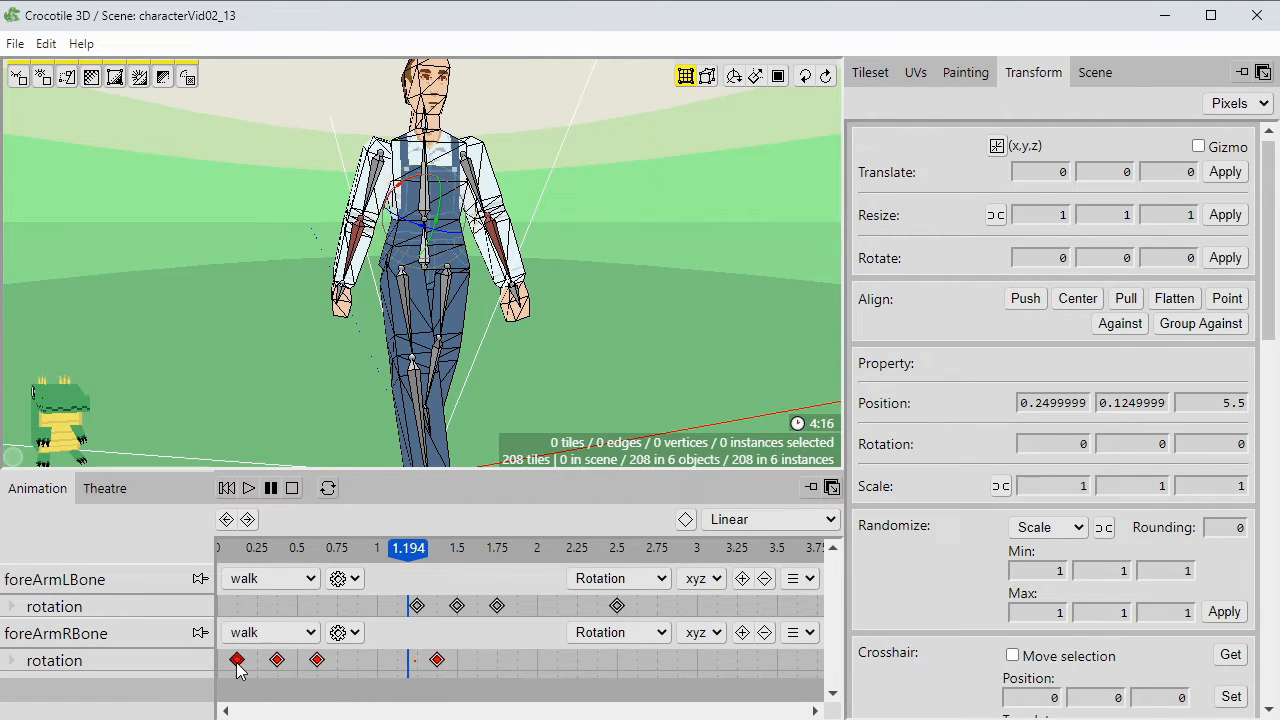
left_click_drag(224, 663, 224, 663)
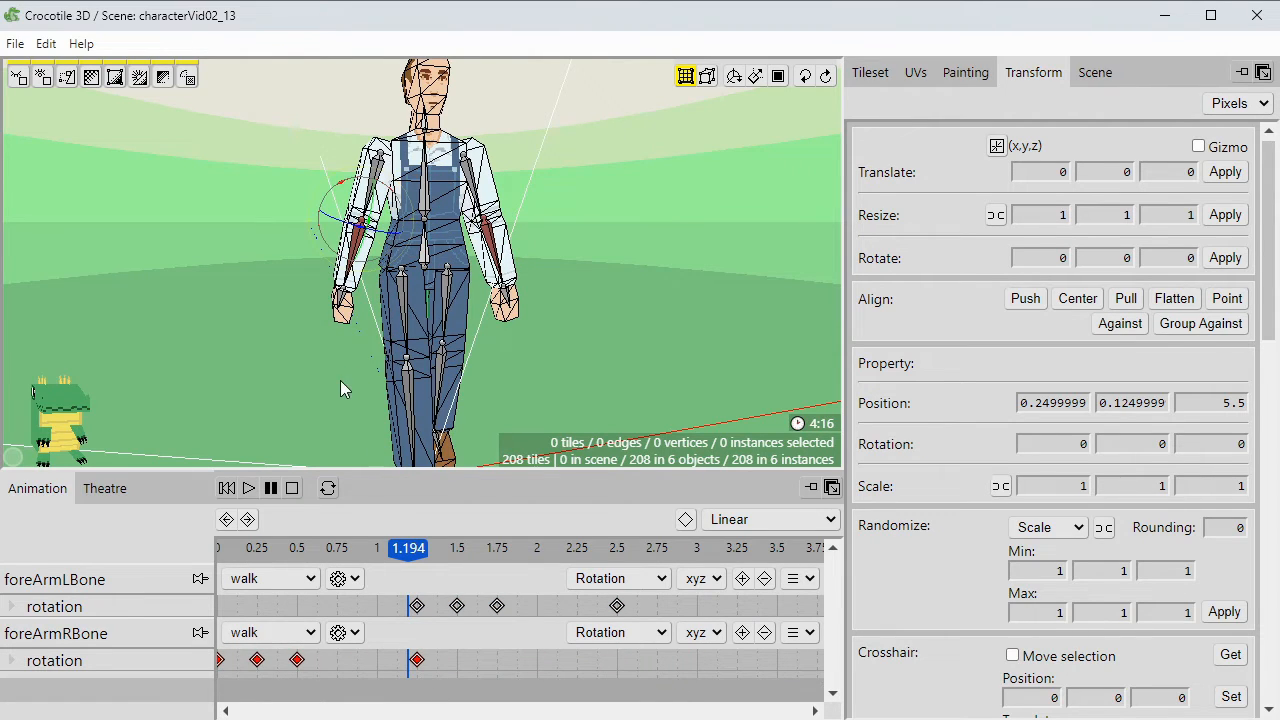
Play the walk cycle from the start and inspect the right forearm's motion from the side.
middle_click_drag(310, 392, 308, 475)
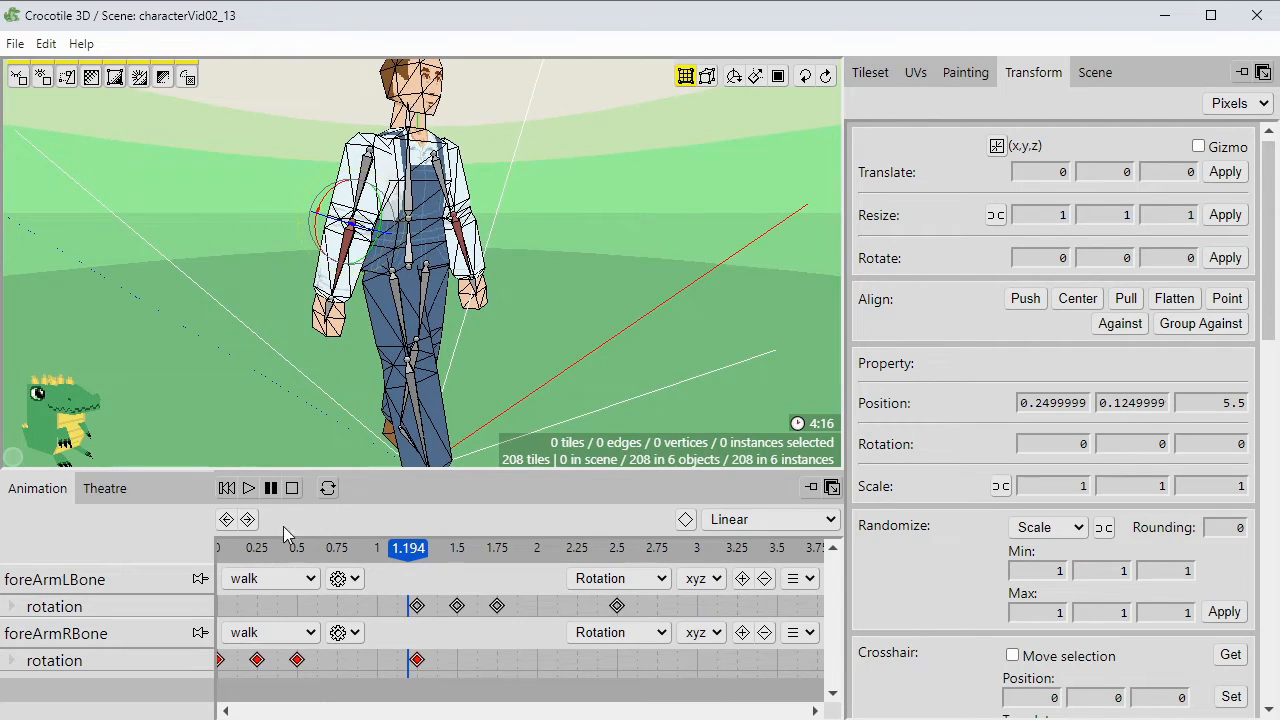
left_click(225, 489)
left_click(247, 488)
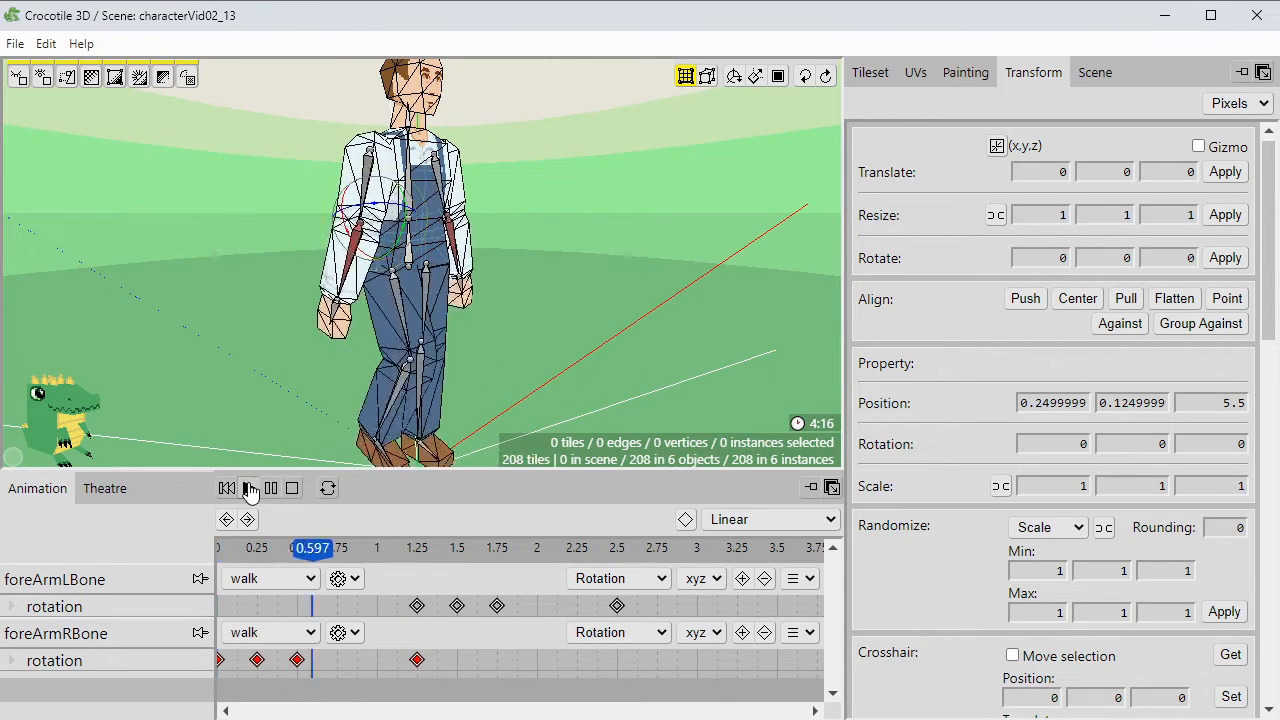
middle_click_drag(293, 401, 296, 391)
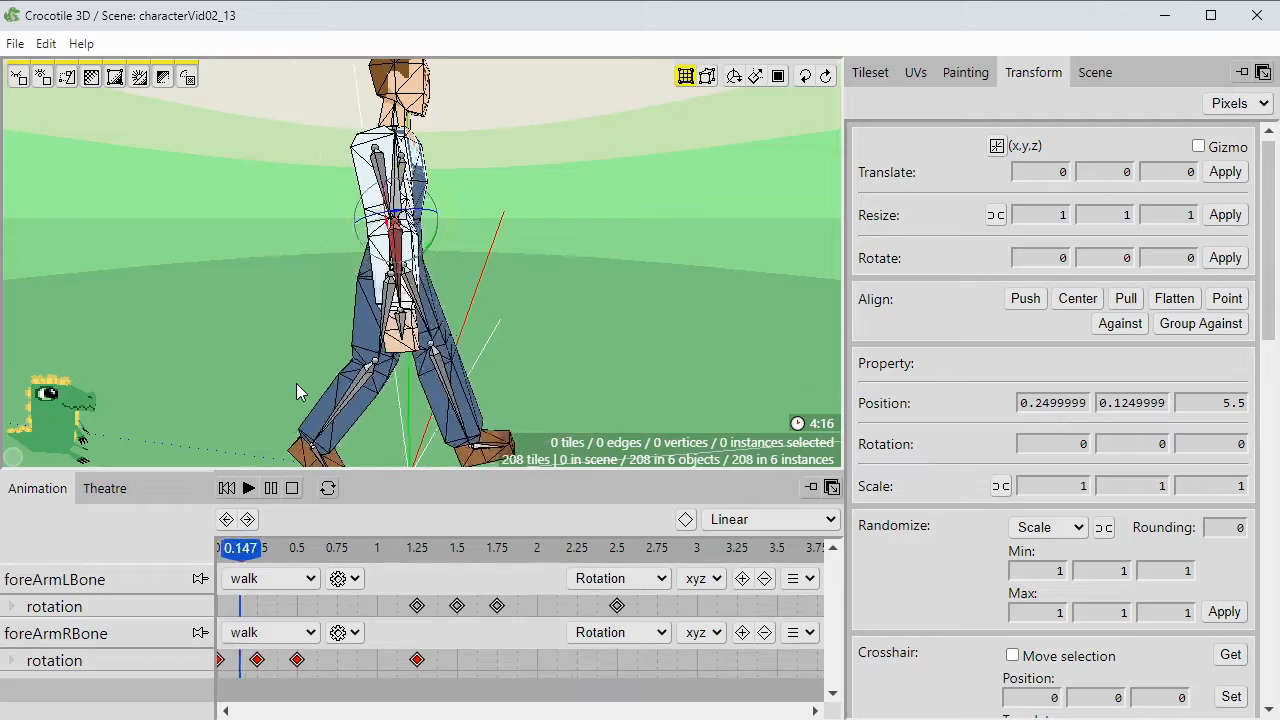
left_click(269, 489)
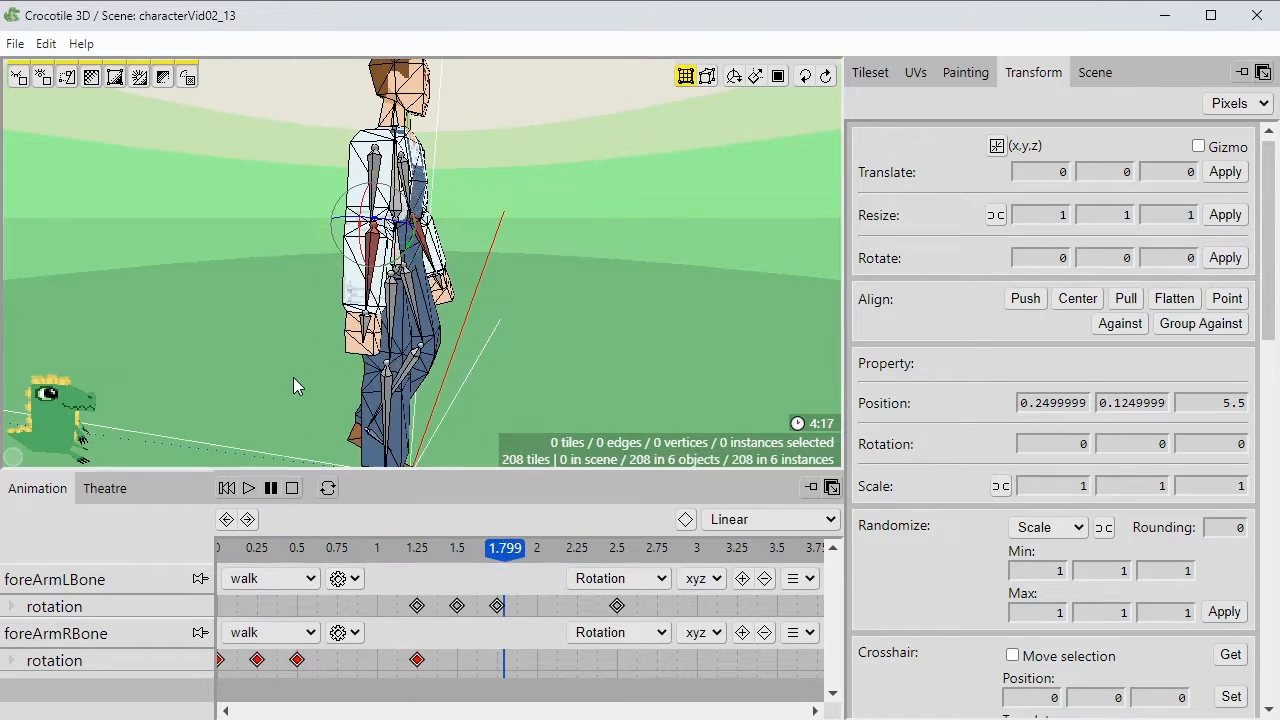
scroll(294, 388, "up", 2)
middle_click_drag(294, 386, 610, 389)
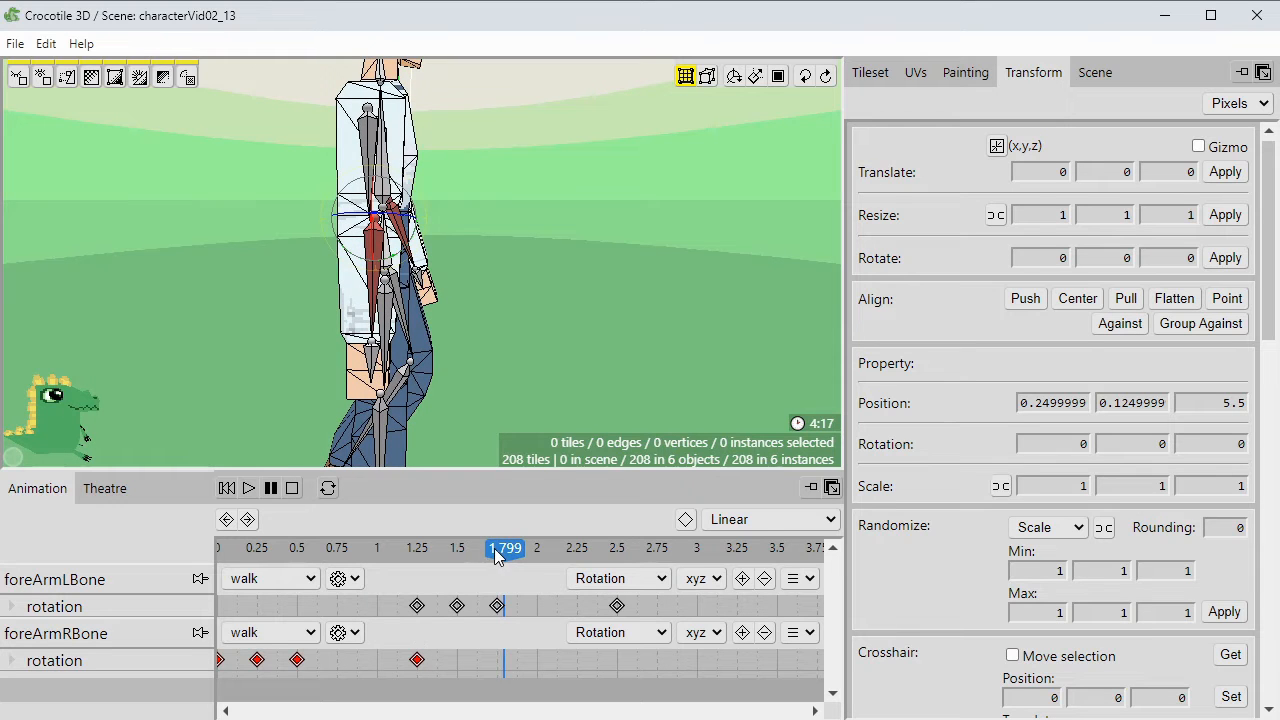
Check the arm pose at 0.25 and 0, and delete the pasted foreArmRBone keyframes.
left_click_drag(497, 556, 257, 562)
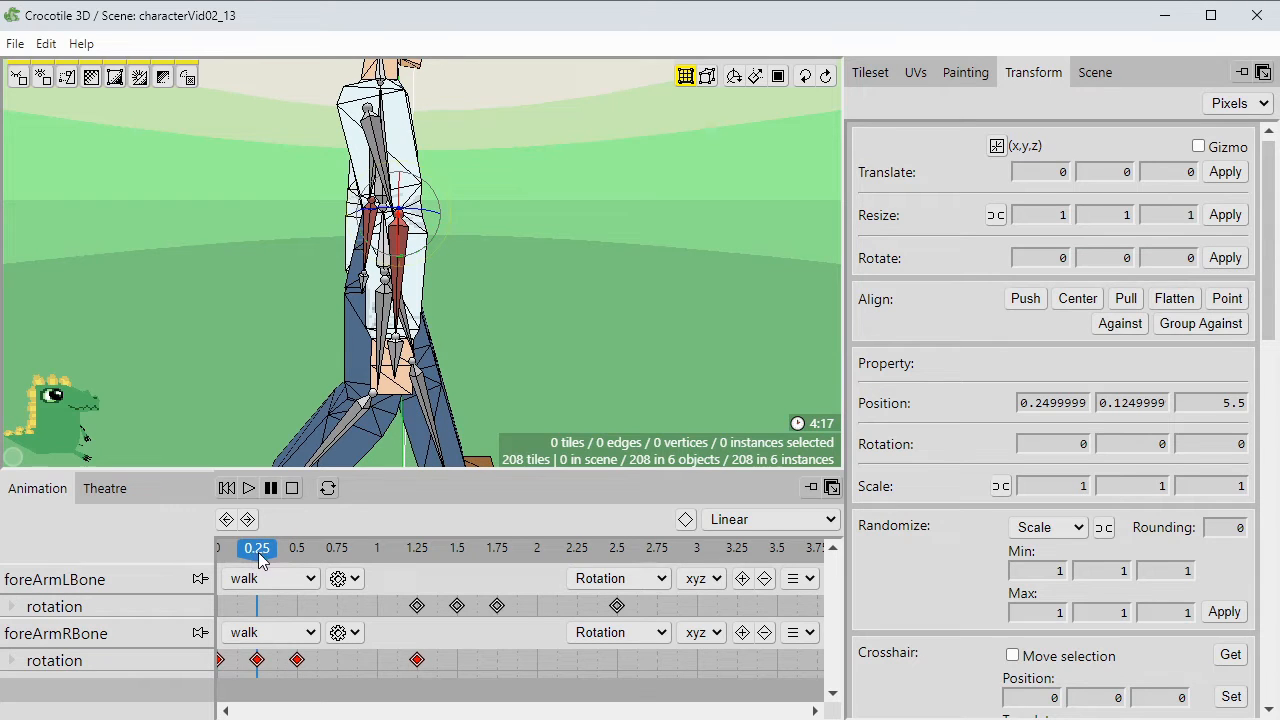
left_click_drag(259, 560, 217, 556)
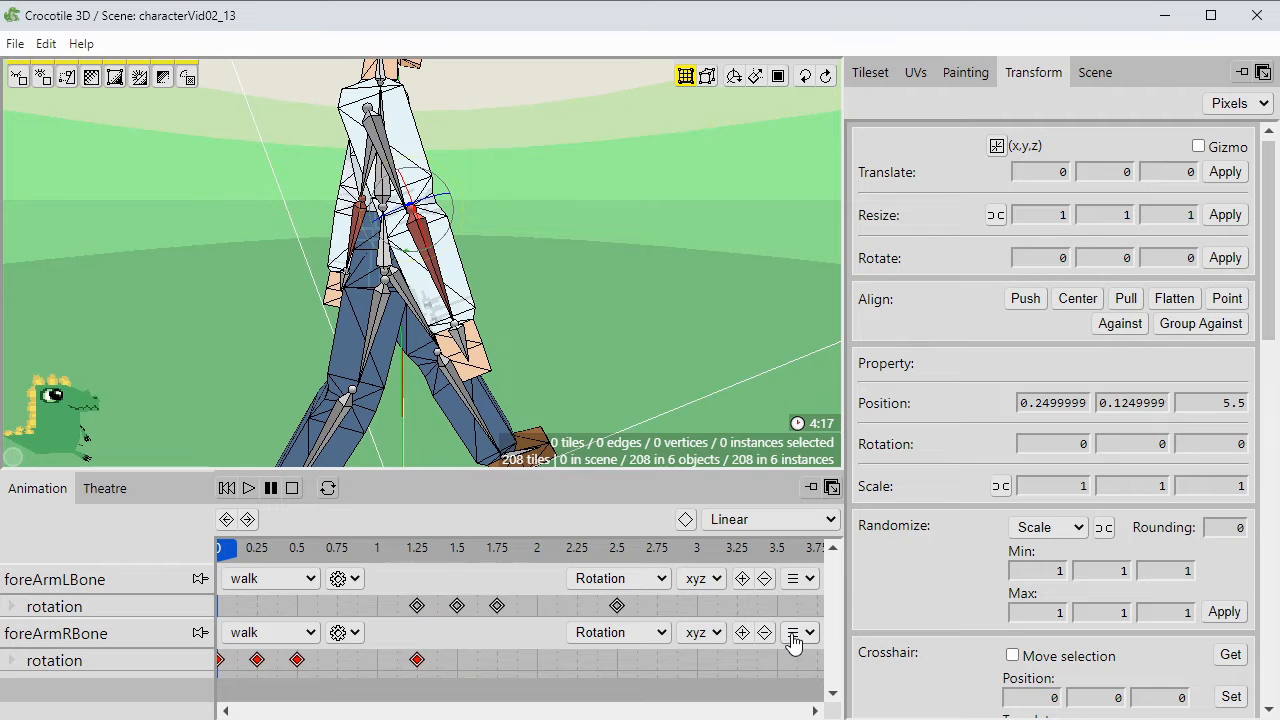
key("Delete")
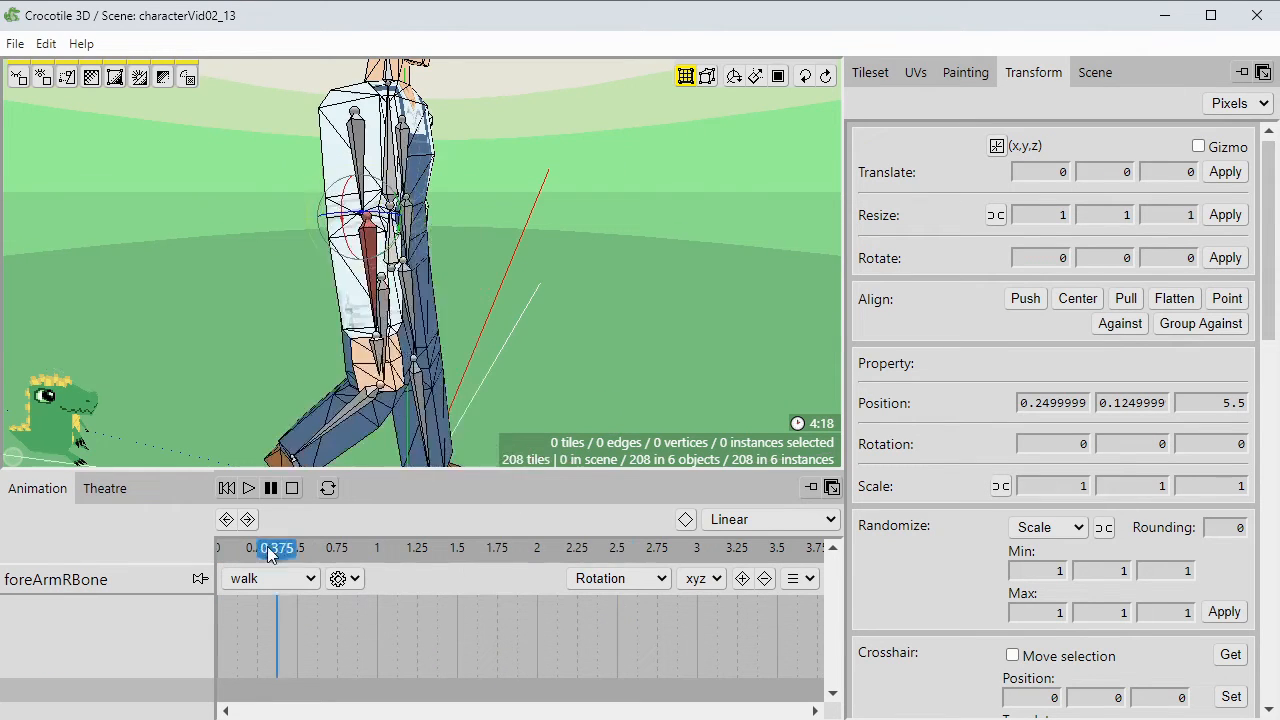
With only foreArmRBone selected, add a rotation keyframe at 0 and another at 0.25 with the forearm bent slightly forward.
left_click_drag(269, 551, 217, 551)
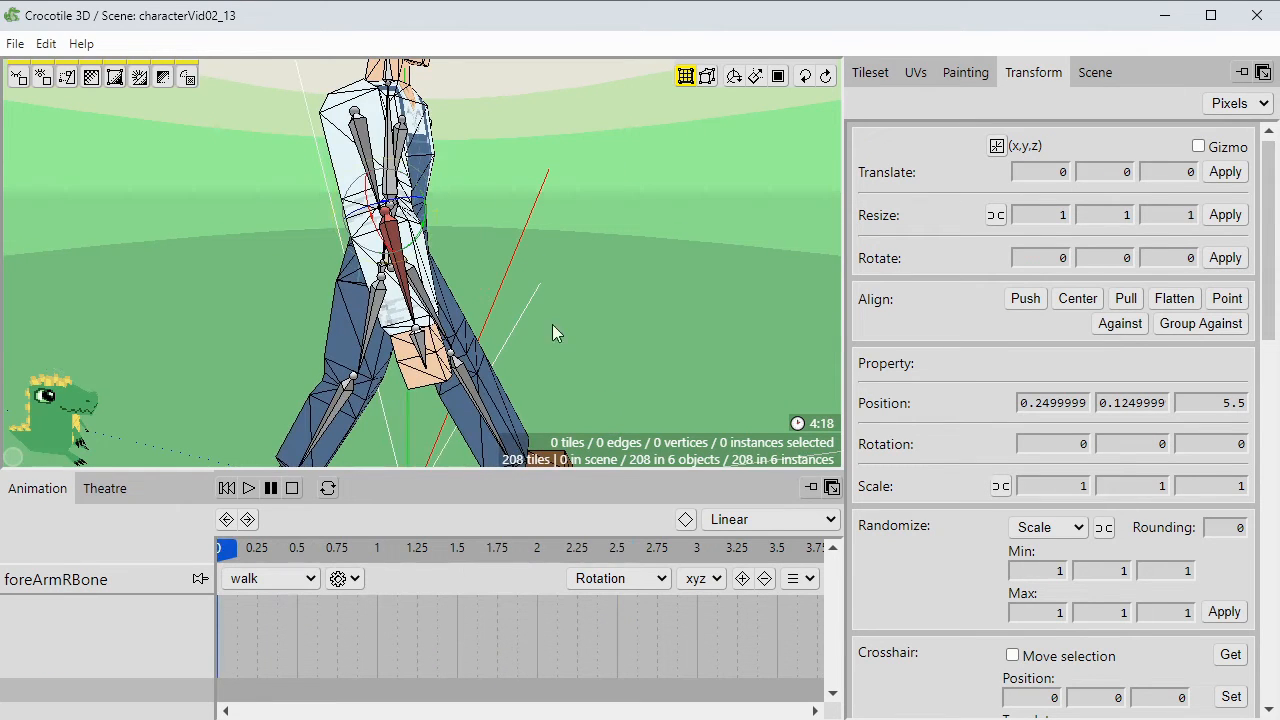
left_click(743, 581)
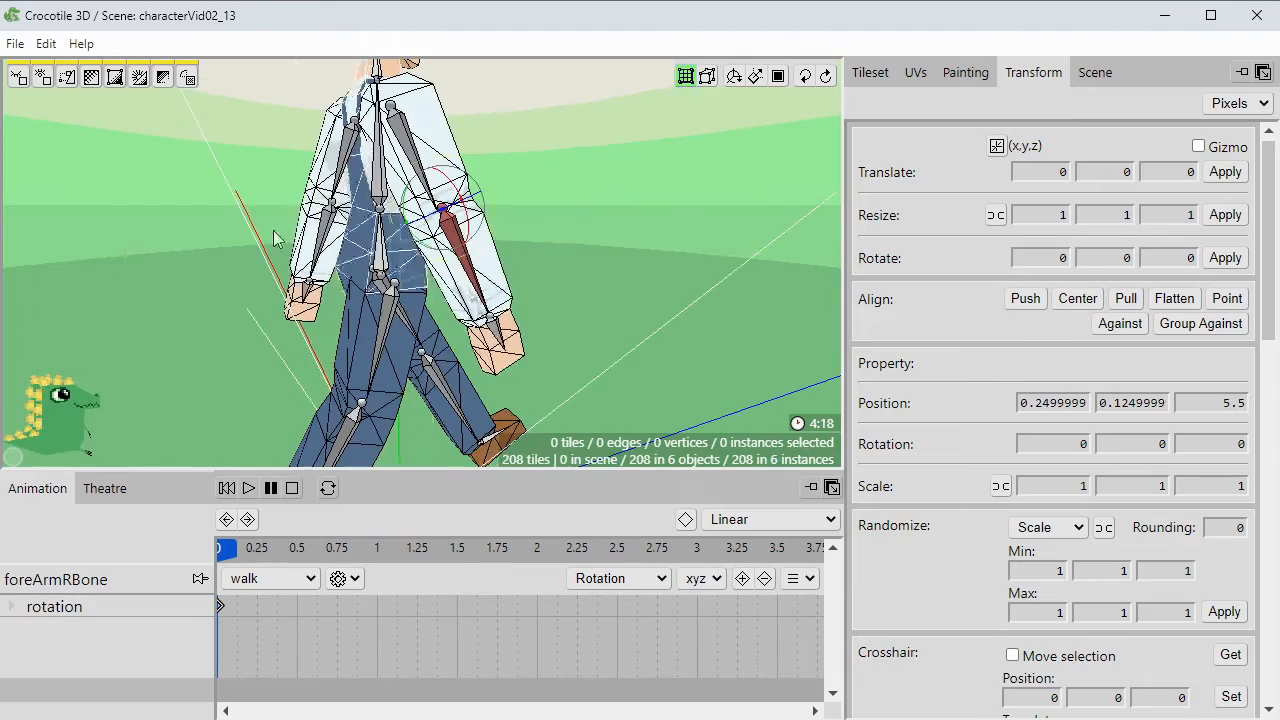
left_click(257, 551)
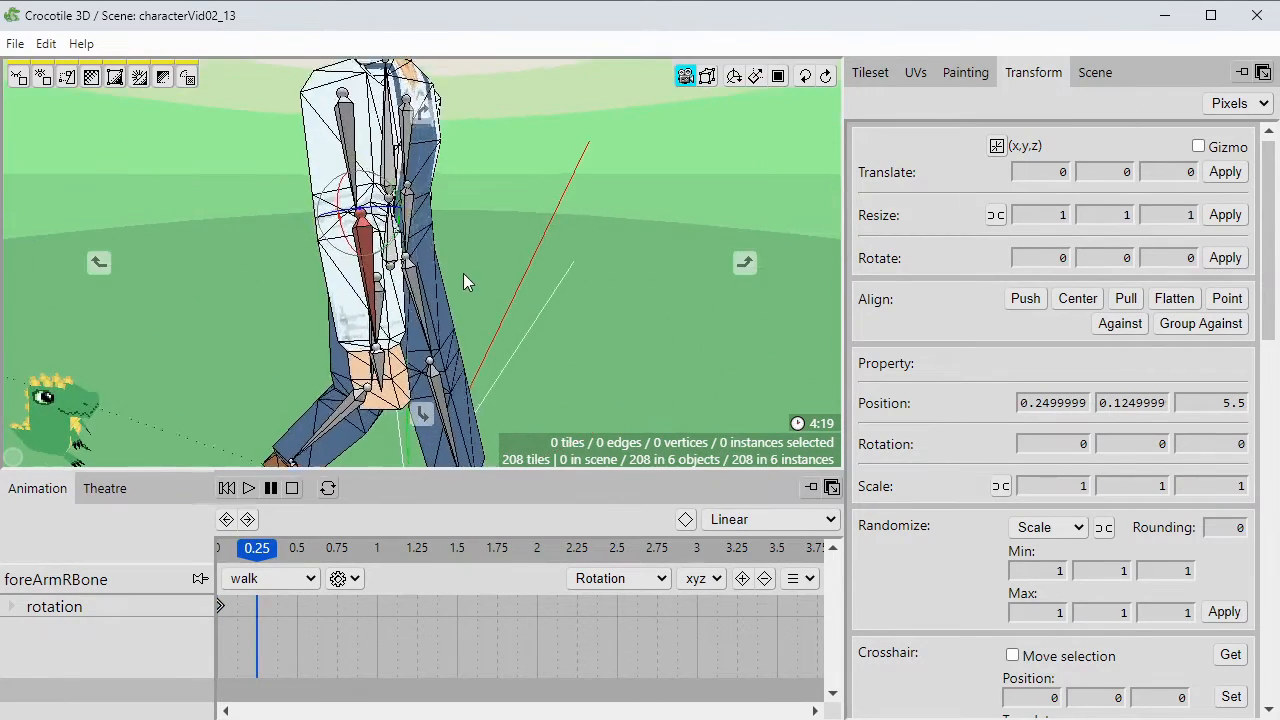
left_click(222, 551)
left_click(257, 550)
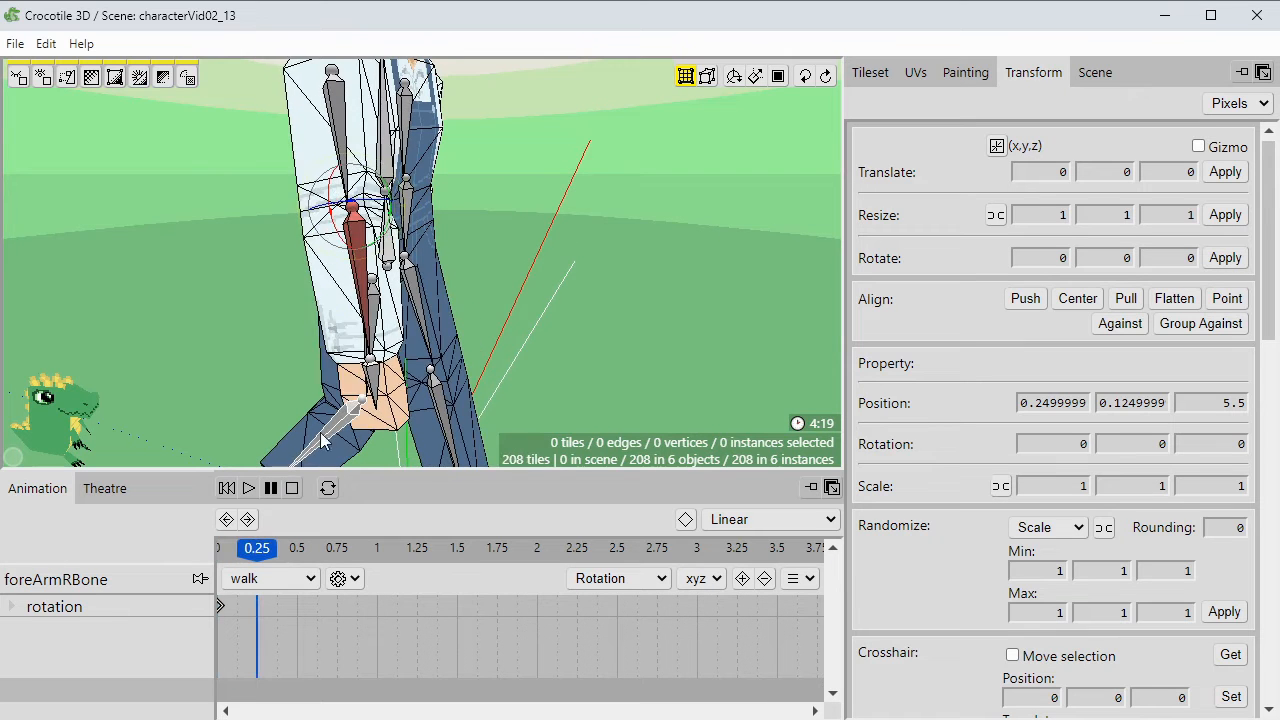
middle_click_drag(467, 218, 428, 234)
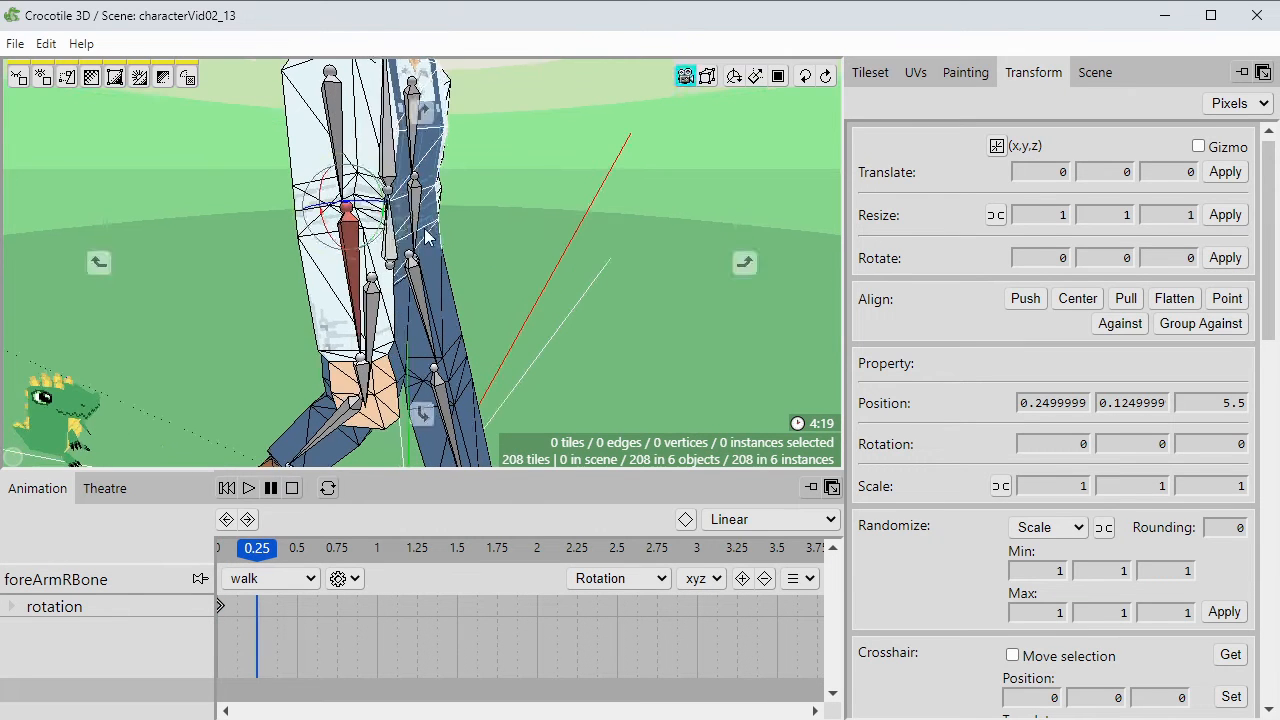
left_click_drag(388, 234, 386, 222)
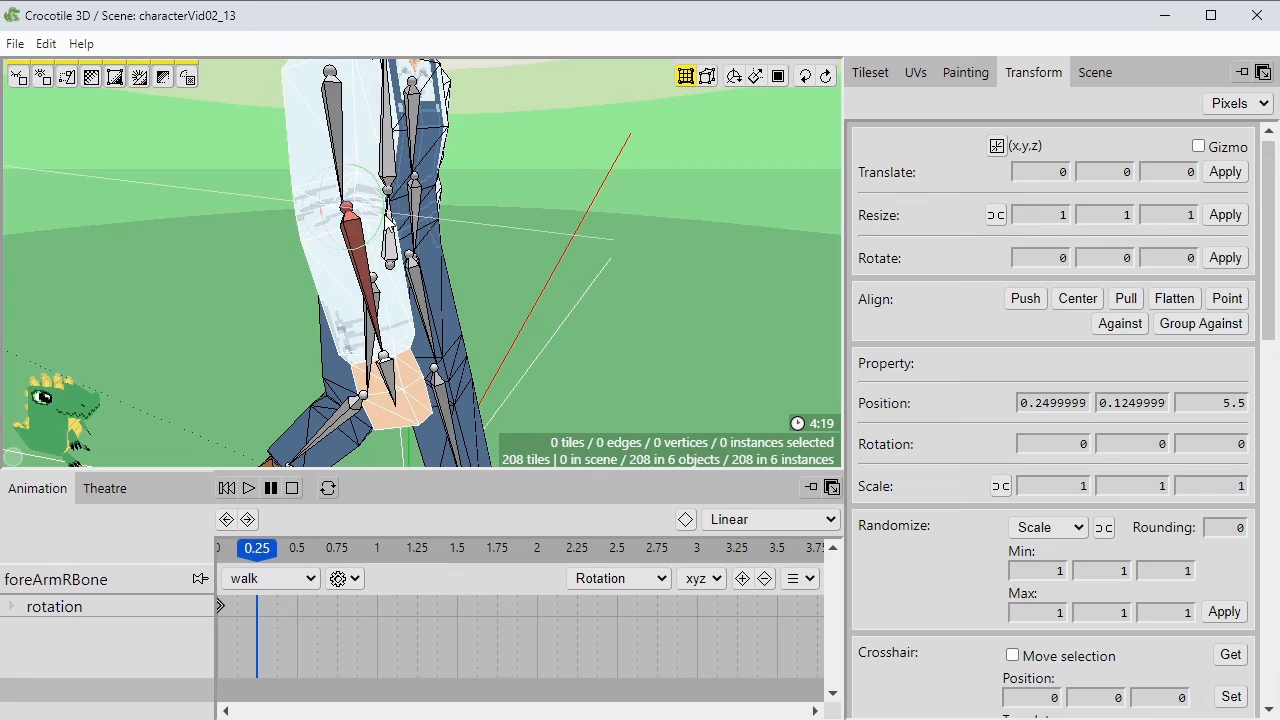
left_click(742, 578)
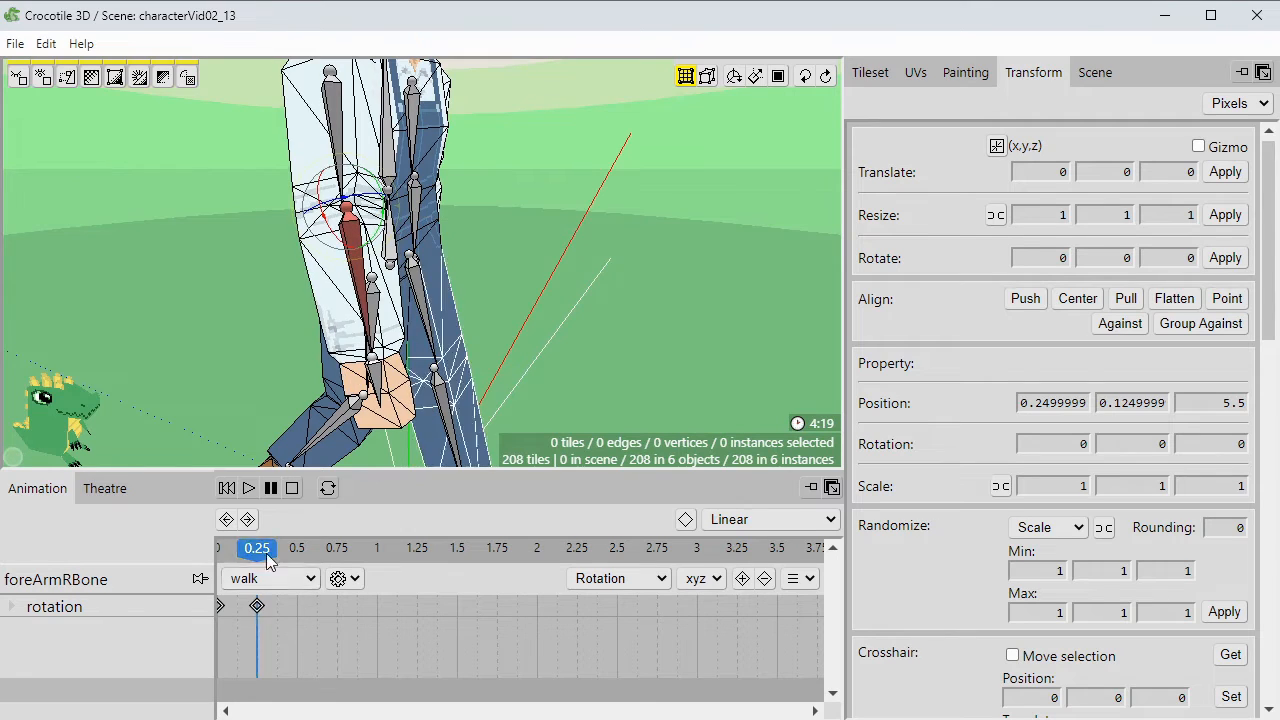
Using foreArmLBone's track as timing reference, keyframe foreArmRBone at 0.5, copy its keyframe at 0 to 1.25, and play the animation.
left_click_drag(257, 550, 357, 578)
left_click(467, 257, "shift")
left_click_drag(477, 570, 410, 570)
left_click(742, 632)
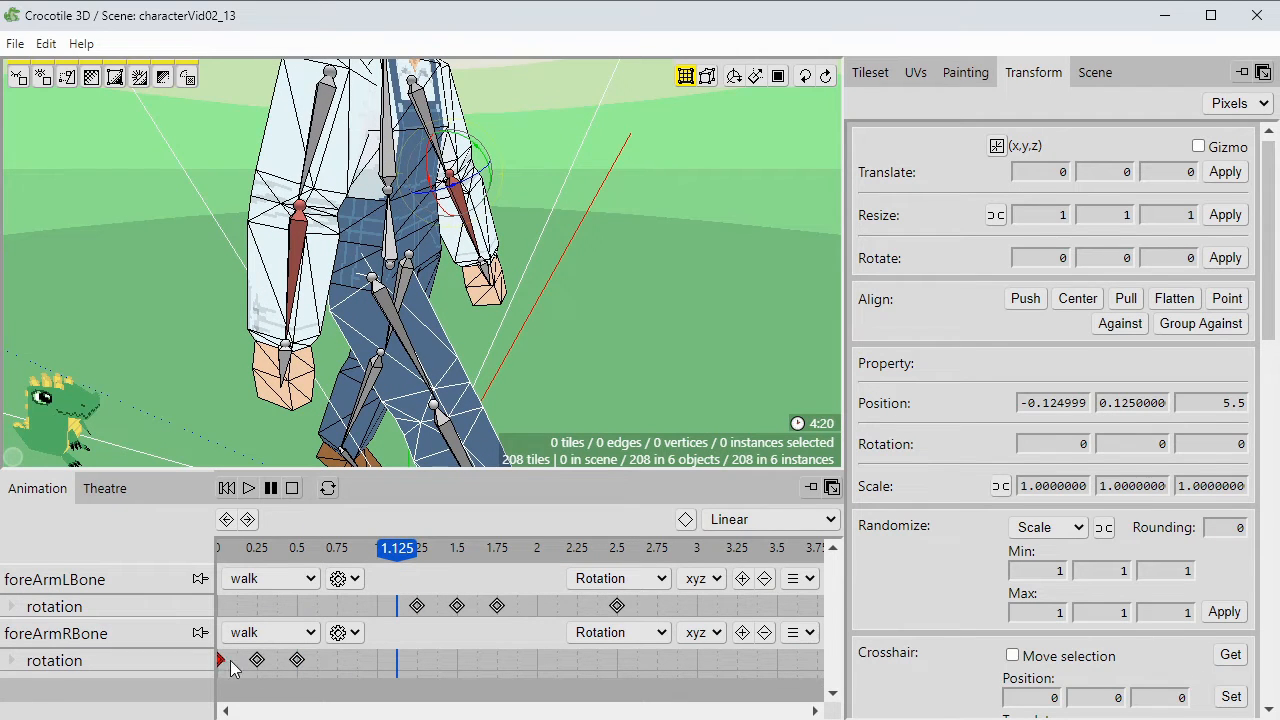
left_click(800, 632)
left_click(806, 666)
left_click(229, 489)
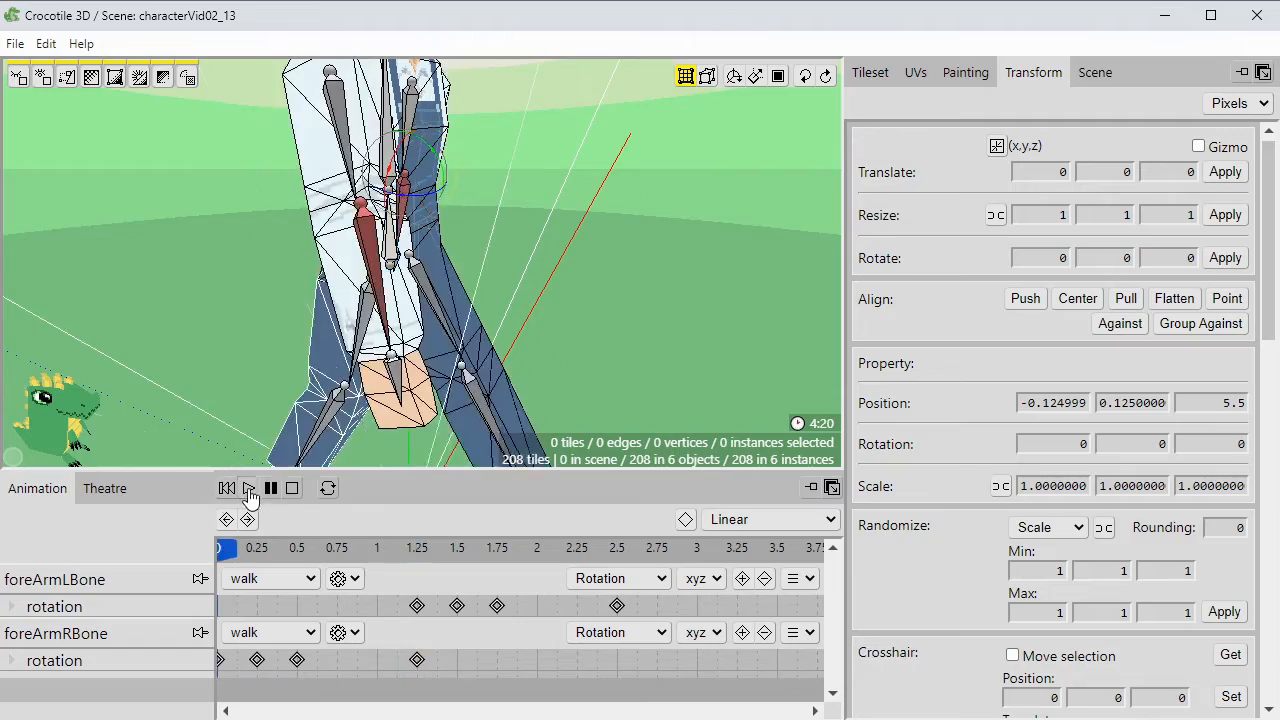
left_click(249, 489)
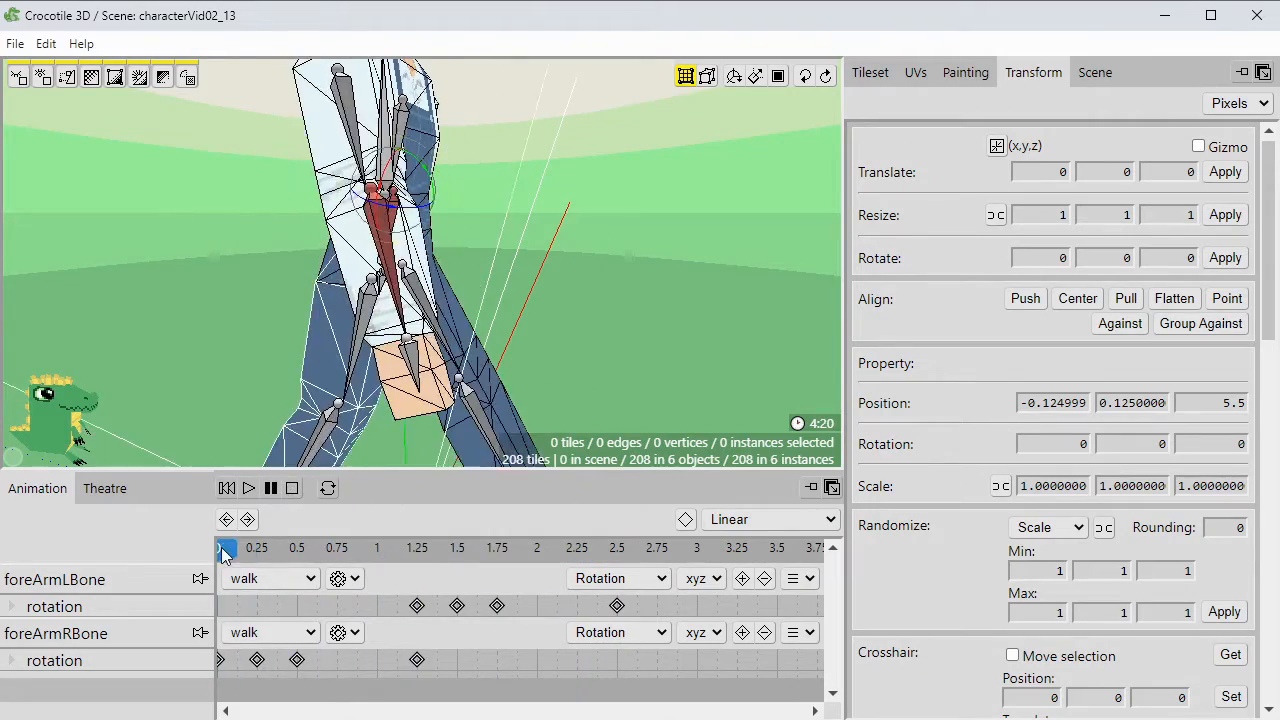
Select only foreArmRBone, rotate it by 10 at 0.25, update that rotation keyframe, and play the animation from the start.
left_click(363, 229)
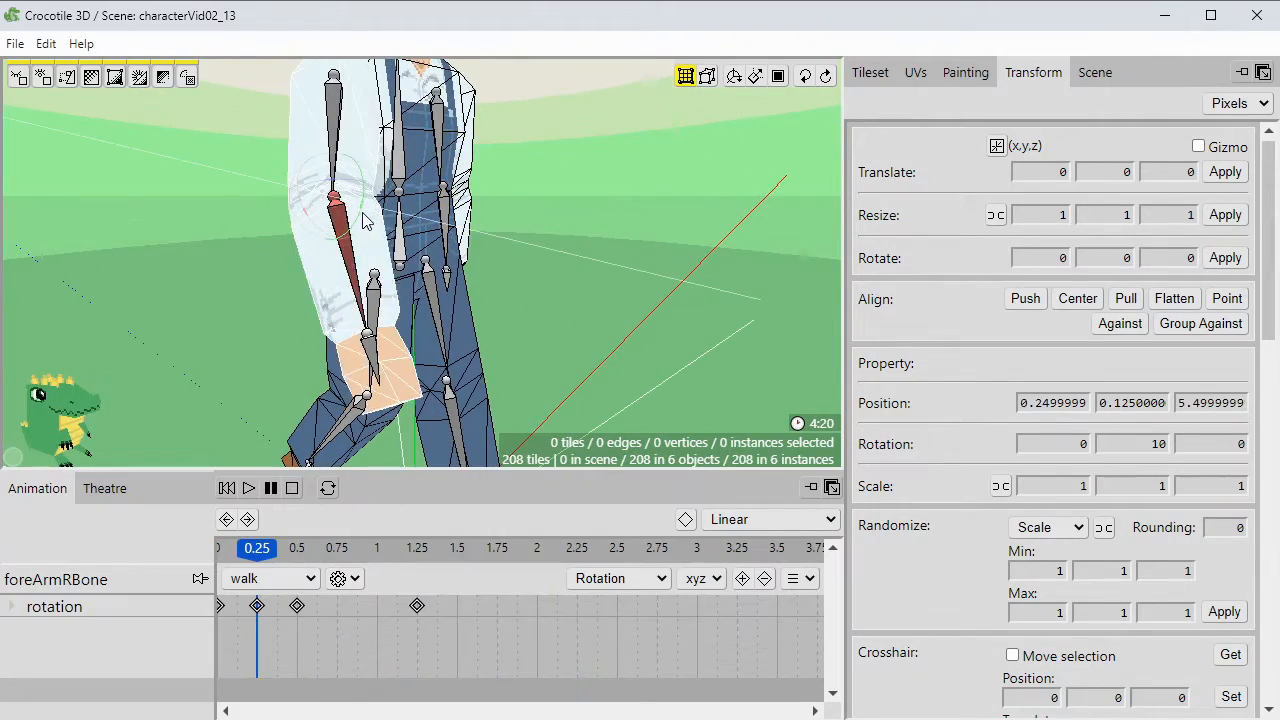
left_click(742, 579)
right_click_drag(632, 398, 662, 398)
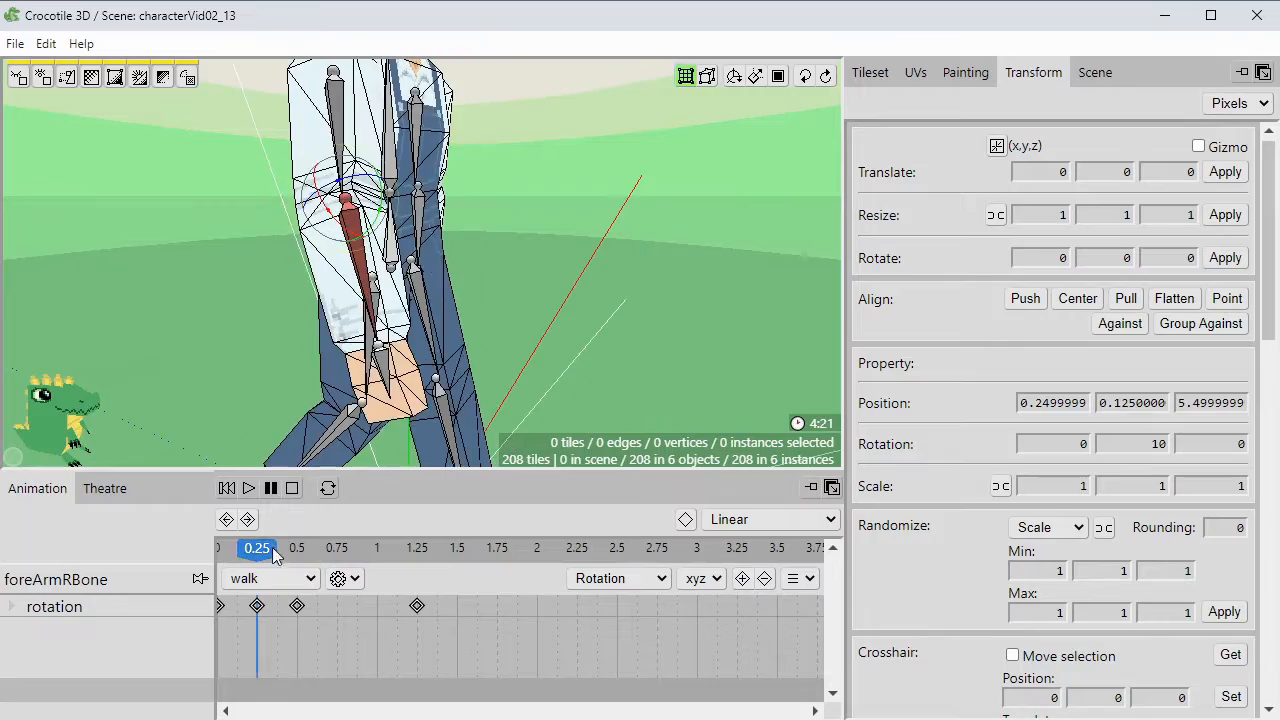
left_click_drag(270, 549, 217, 549)
left_click(249, 488)
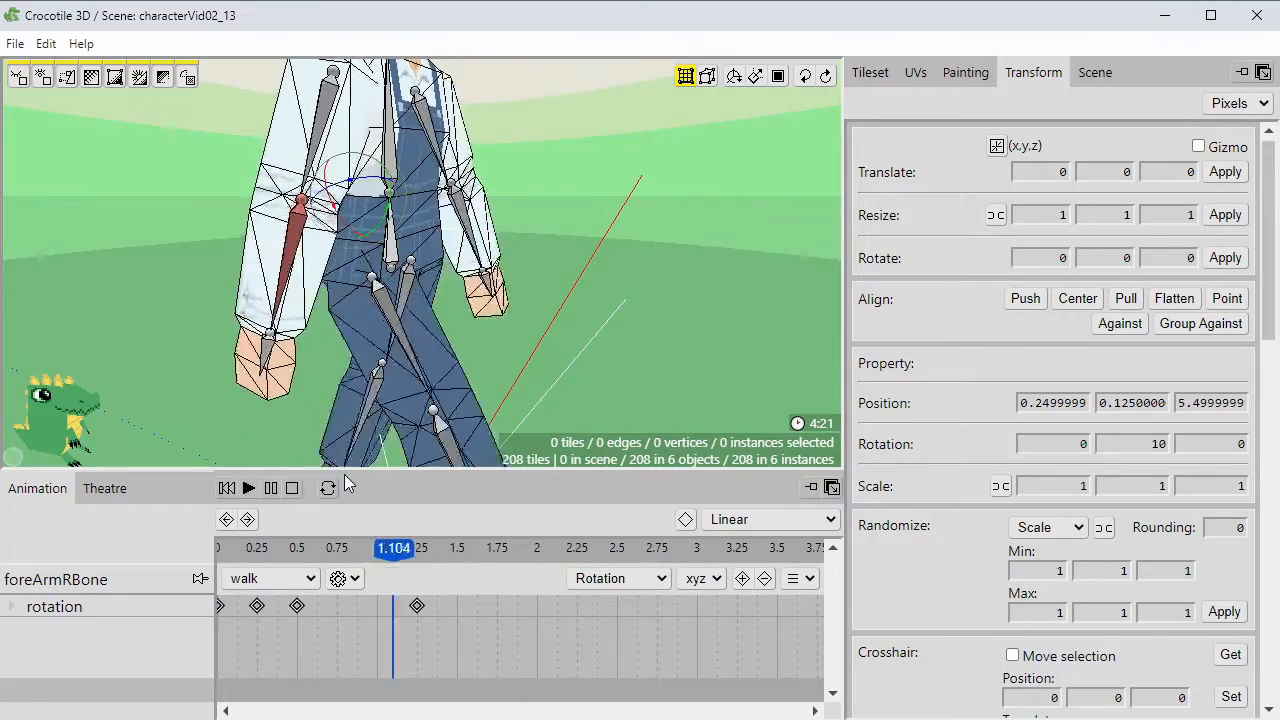
Return to 0.25, adjust foreArmRBone's forward bend, and update its rotation keyframe.
left_click(259, 556)
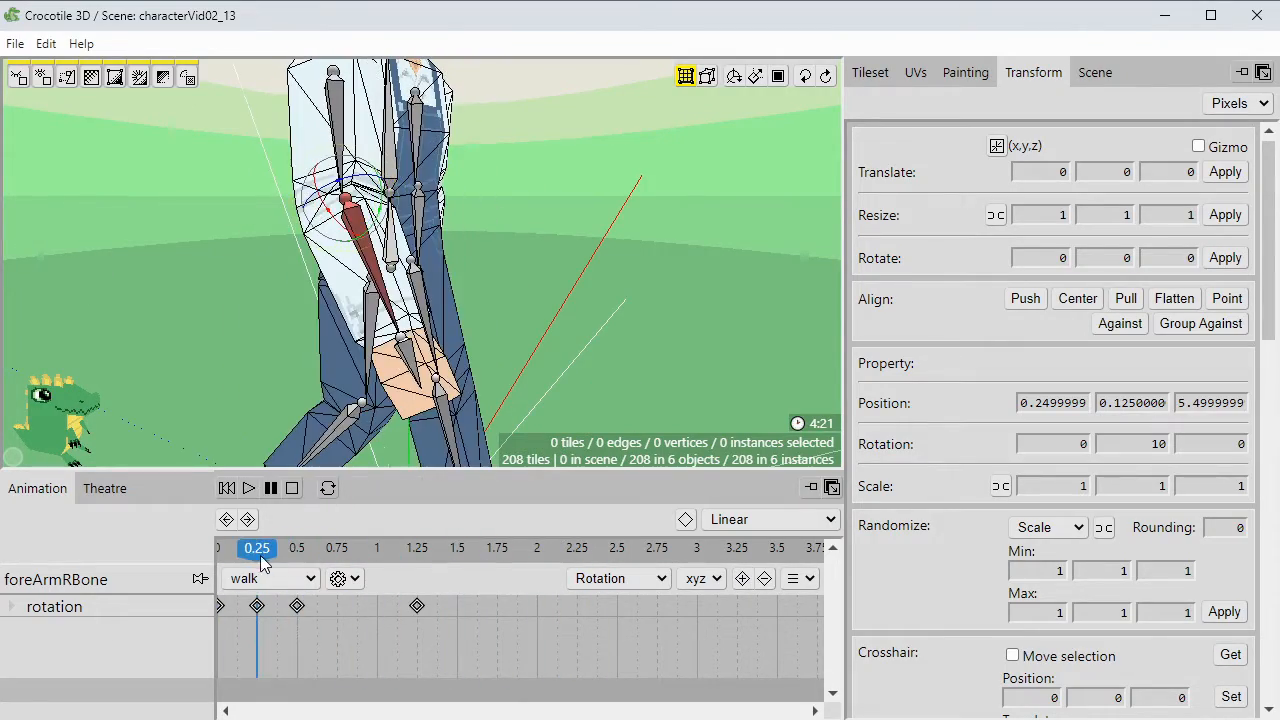
mouse_move(255, 556)
left_mouse_down()
mouse_move(447, 563)
mouse_move(257, 566)
left_mouse_up()
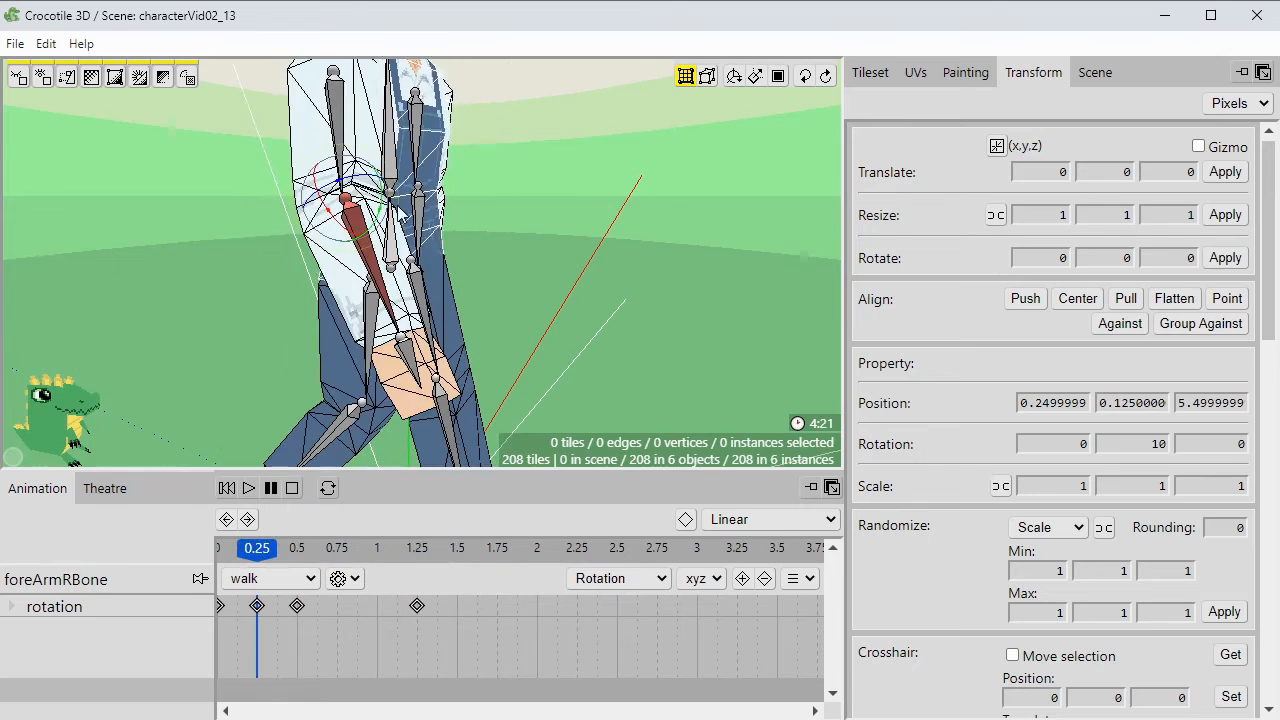
mouse_move(378, 211)
left_mouse_down()
mouse_move(408, 200)
mouse_move(395, 206)
left_mouse_up()
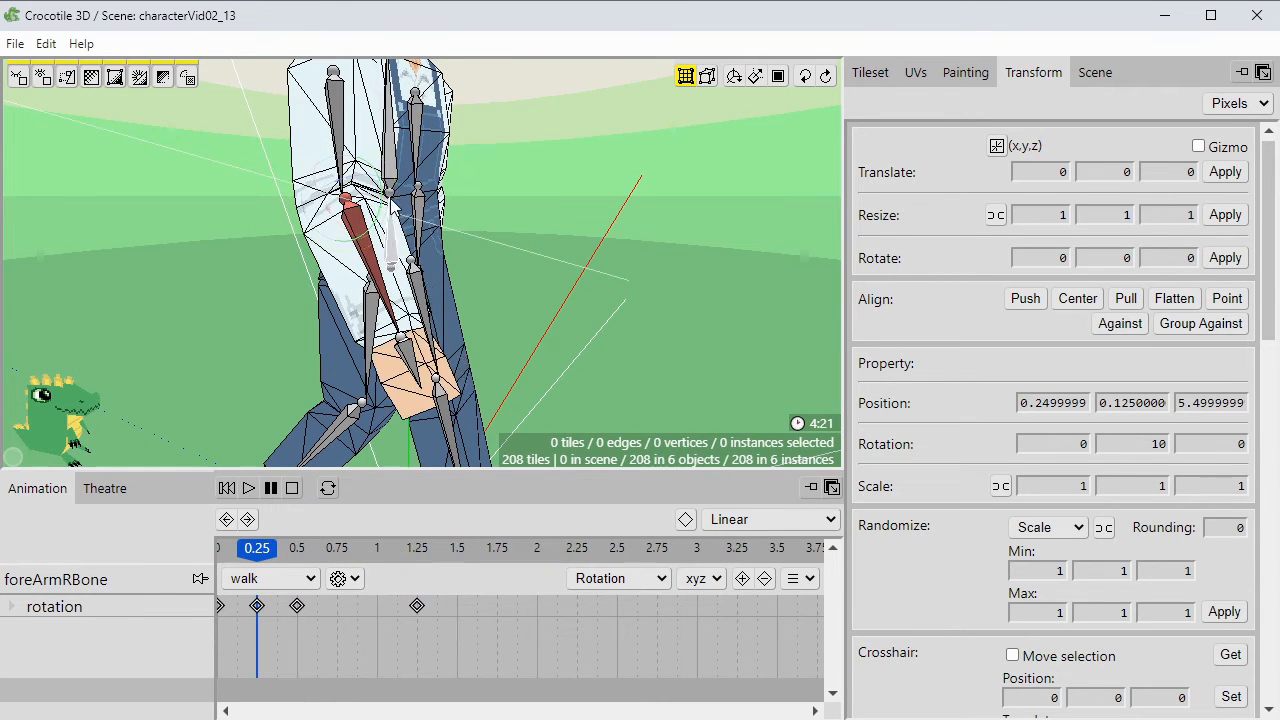
left_click(742, 580)
Replace foreArmRBone's rotation keyframe at 0.5 with a copy of its 0.25 keyframe.
left_click(296, 556)
left_click(298, 606)
key("Delete")
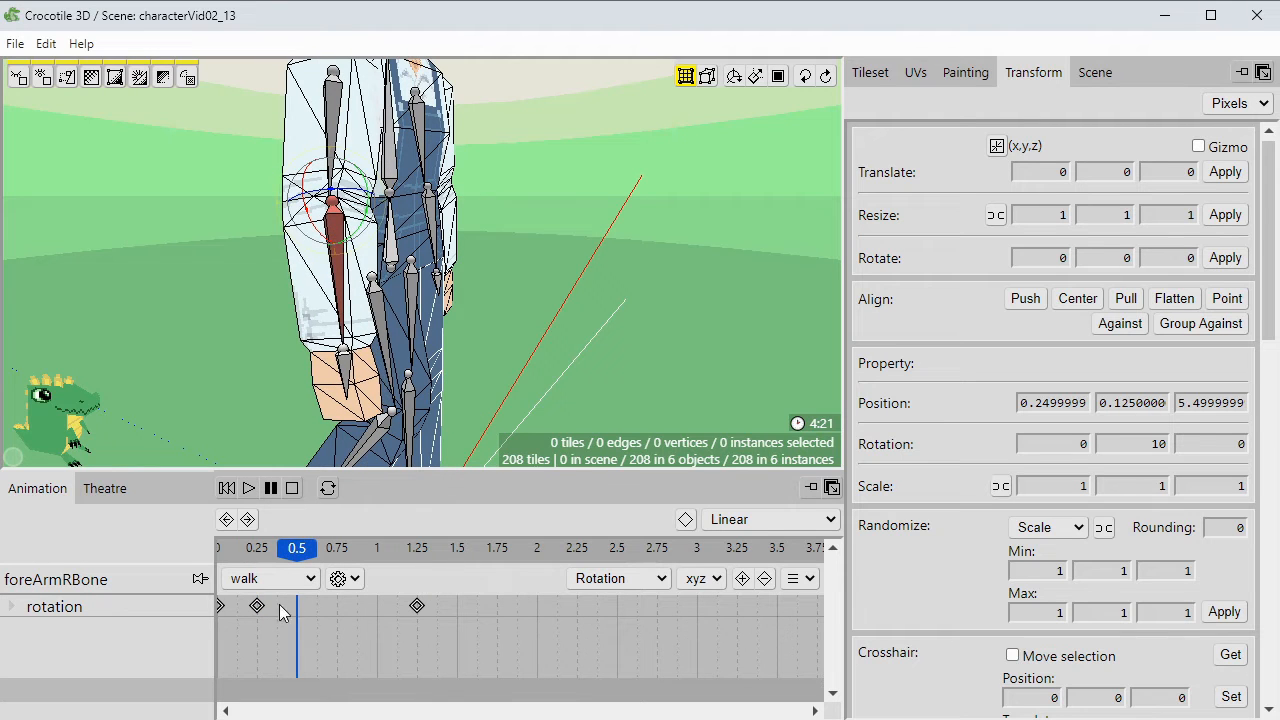
mouse_move(264, 606)
left_mouse_down()
mouse_move(276, 606)
mouse_move(263, 607)
left_mouse_up()
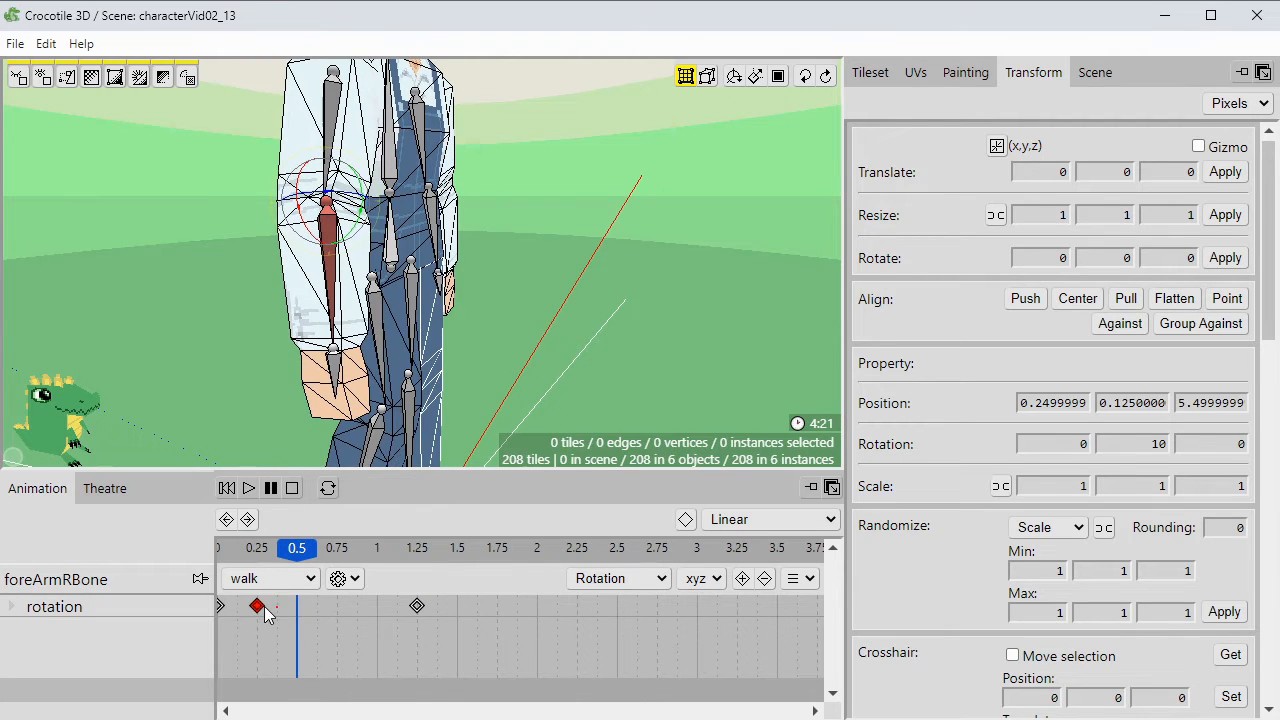
left_click(801, 579)
left_click(822, 598)
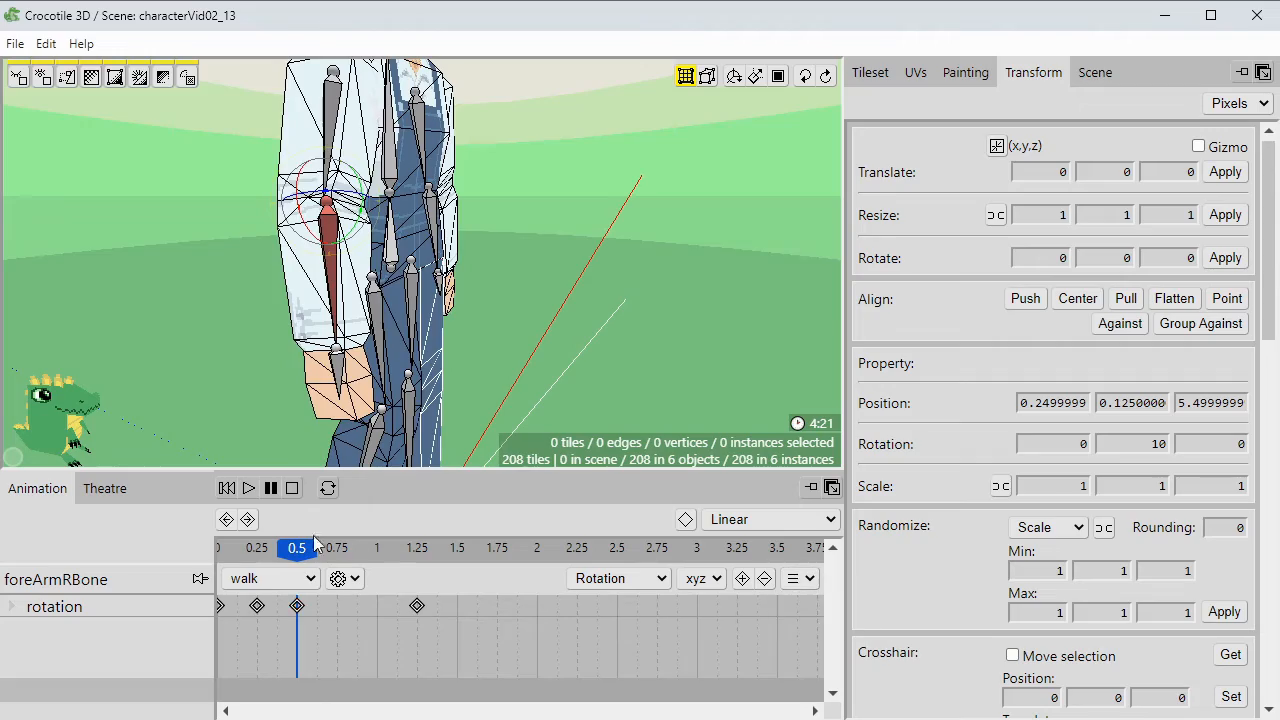
Play the walk cycle and examine both arms' swings from each side of the full figure.
left_click(248, 488)
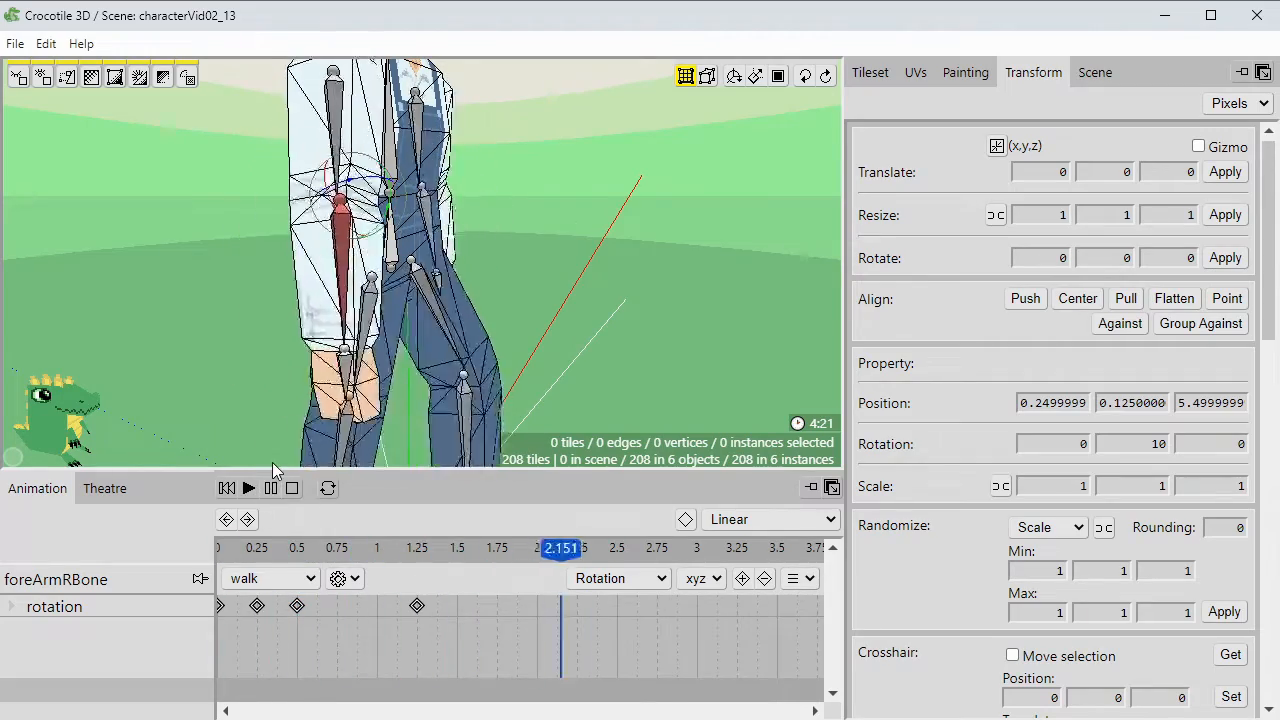
right_click_drag(194, 393, 40, 393)
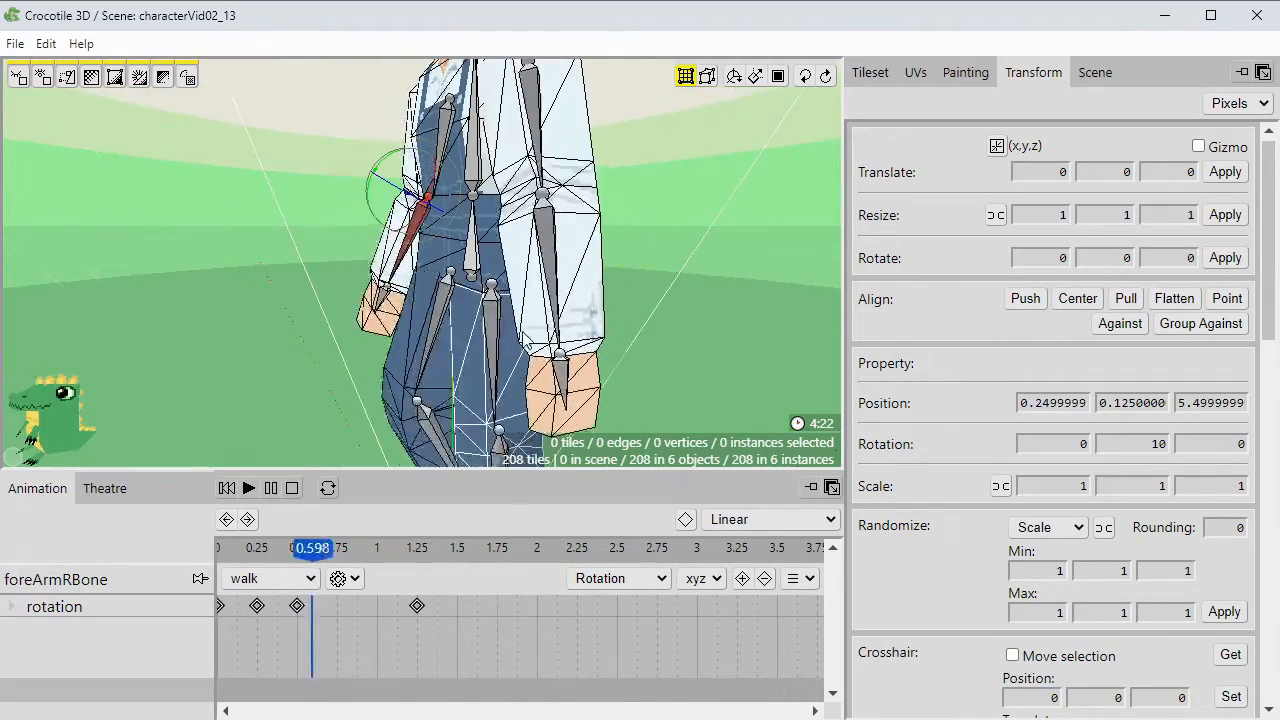
key("space")
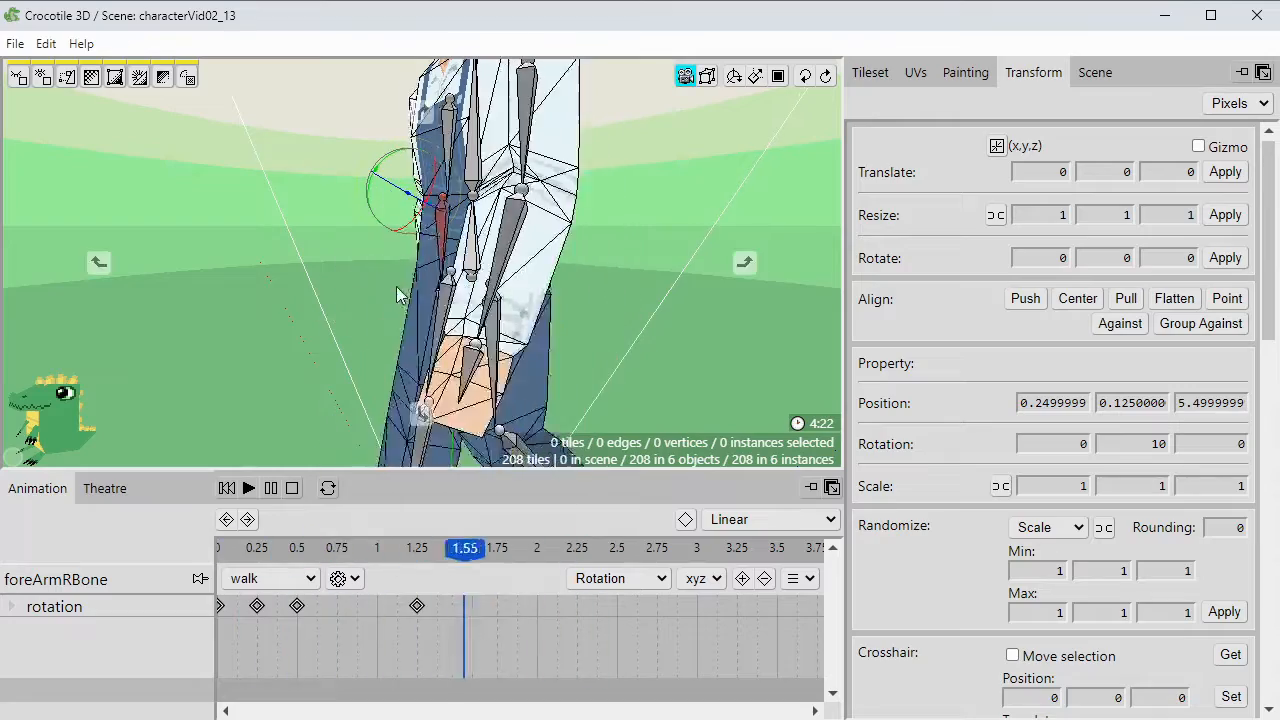
scroll(309, 359, "down", 2)
left_click_drag(309, 359, 305, 417)
key("space")
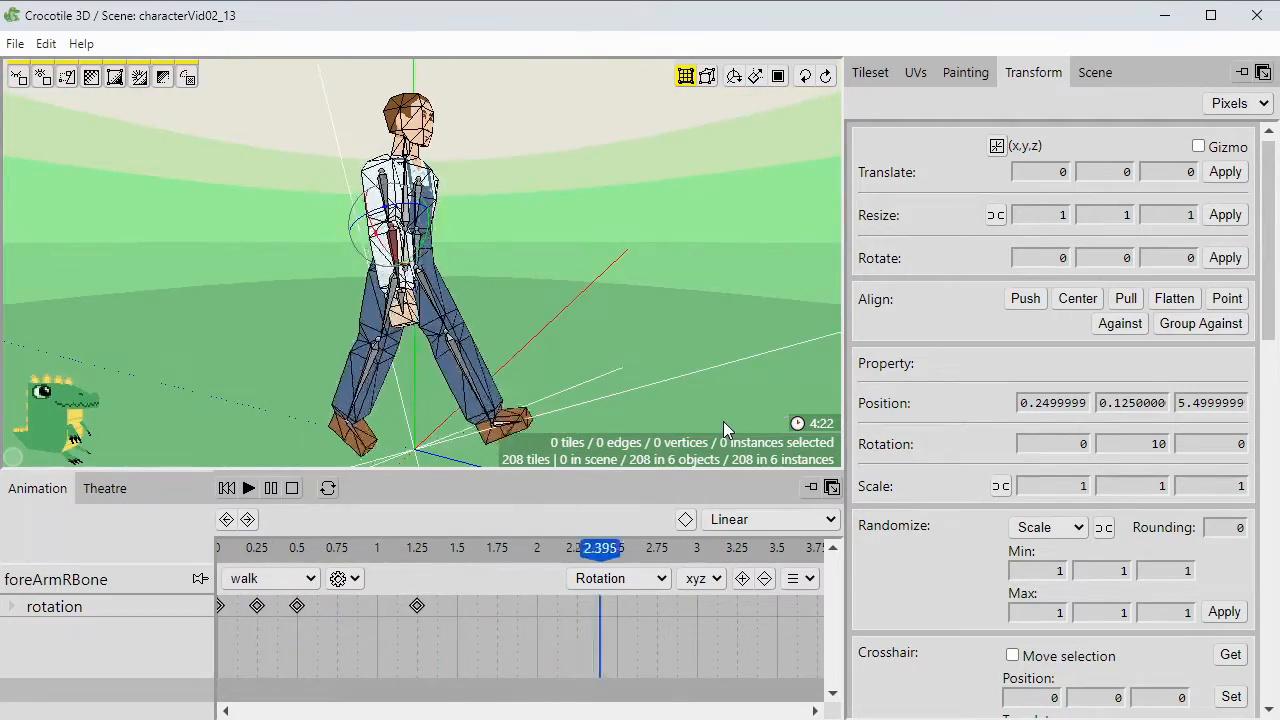
Deselect everything, enlarge the 3D view, and examine the playing walk cycle from the front and at an angle.
left_click(740, 371)
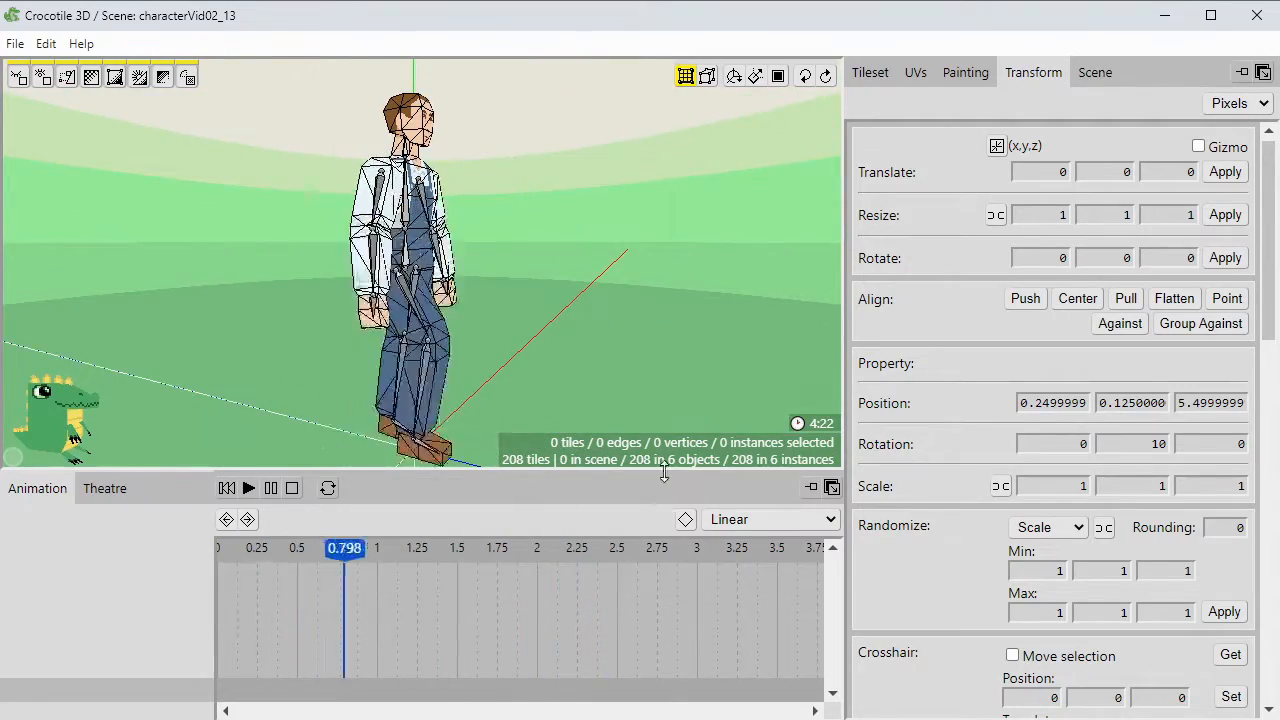
left_click_drag(663, 471, 663, 543)
key("space")
left_click_drag(687, 429, 560, 400)
key("space")
key("space")
key("space")
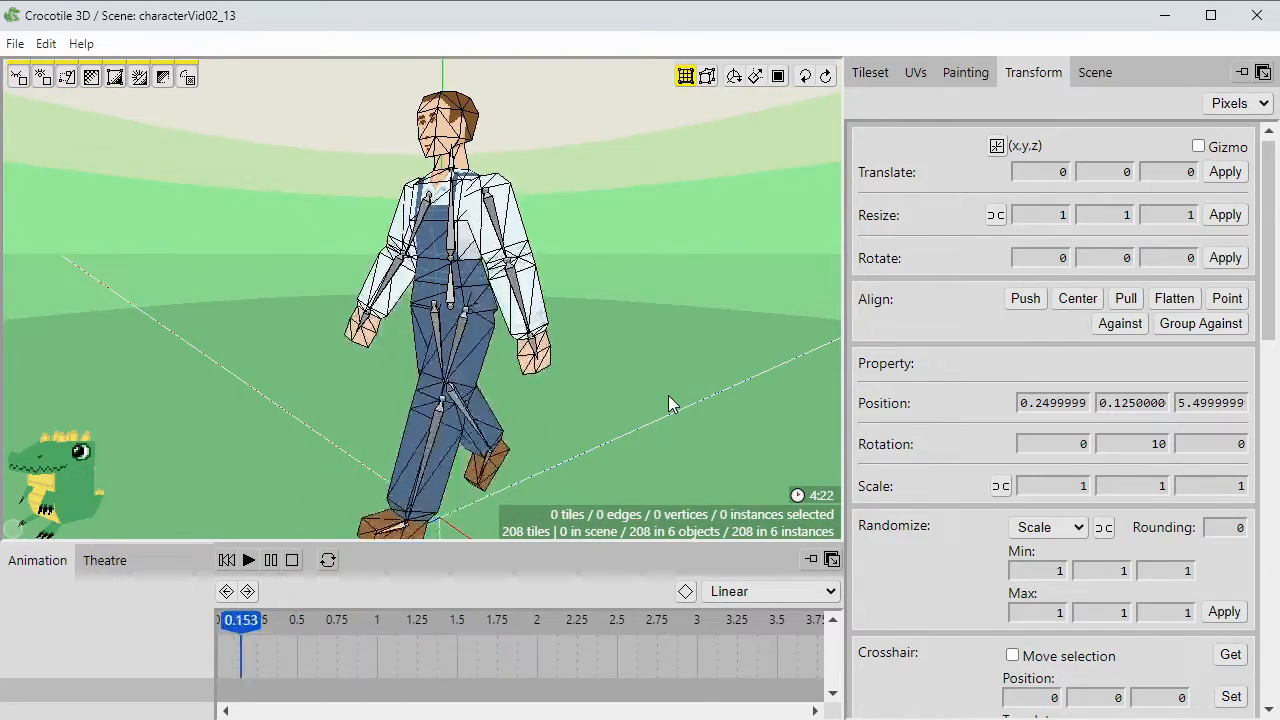
key("space")
scroll(669, 403, "down", 3)
left_click_drag(669, 403, 770, 420)
key("space")
key("space")
mouse_move(586, 409)
left_mouse_down()
mouse_move(750, 395)
mouse_move(560, 400)
mouse_move(574, 393)
left_mouse_up()
key("space")
key("space")
scroll(576, 398, "up", 3)
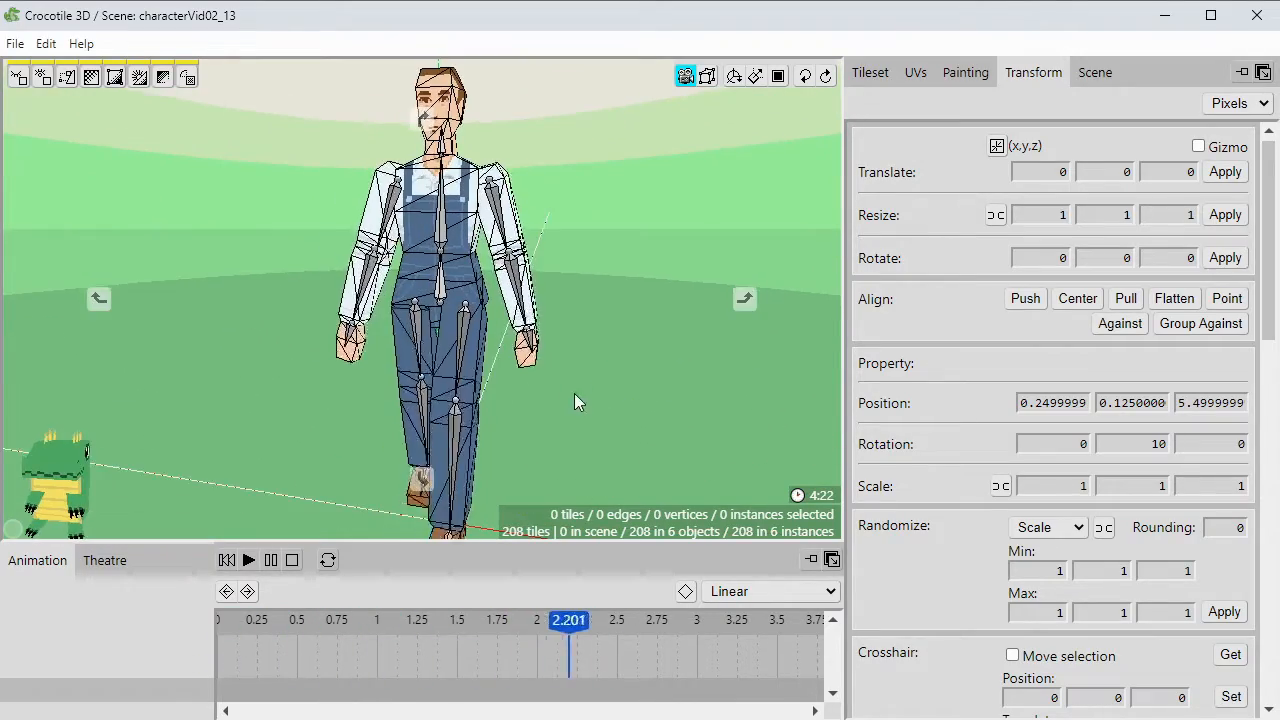
key("space")
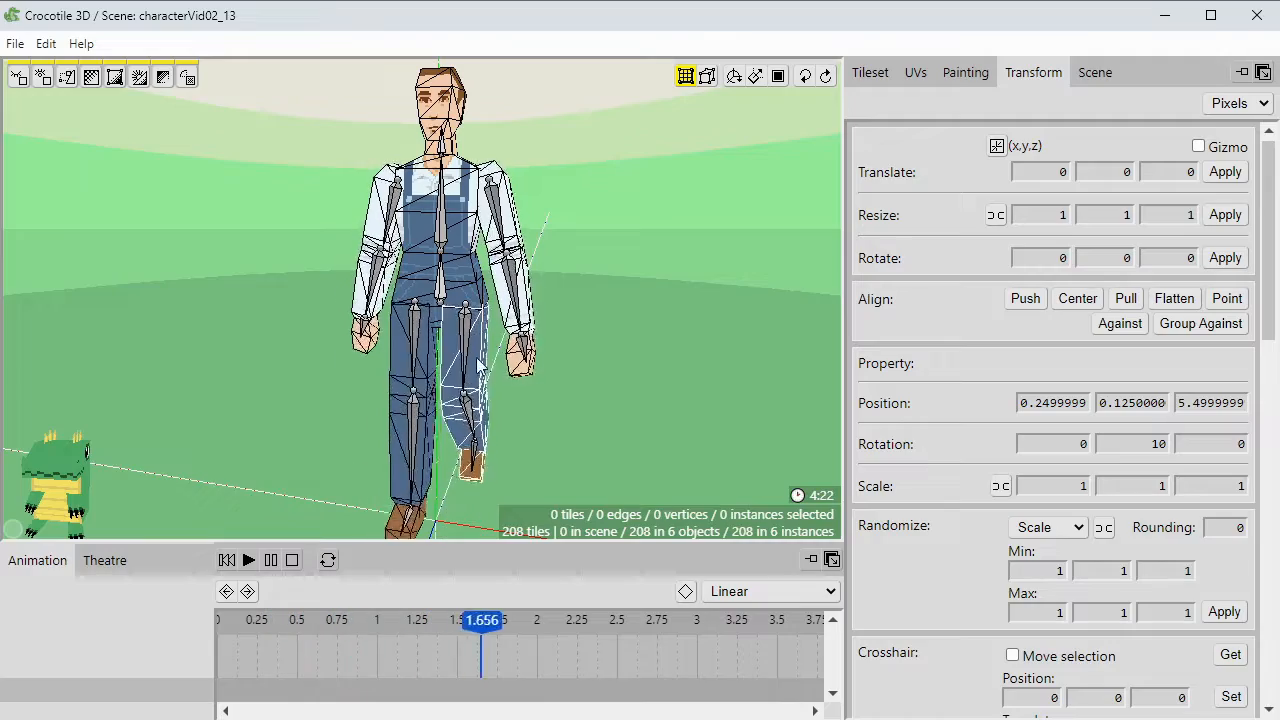
key("space")
key("space")
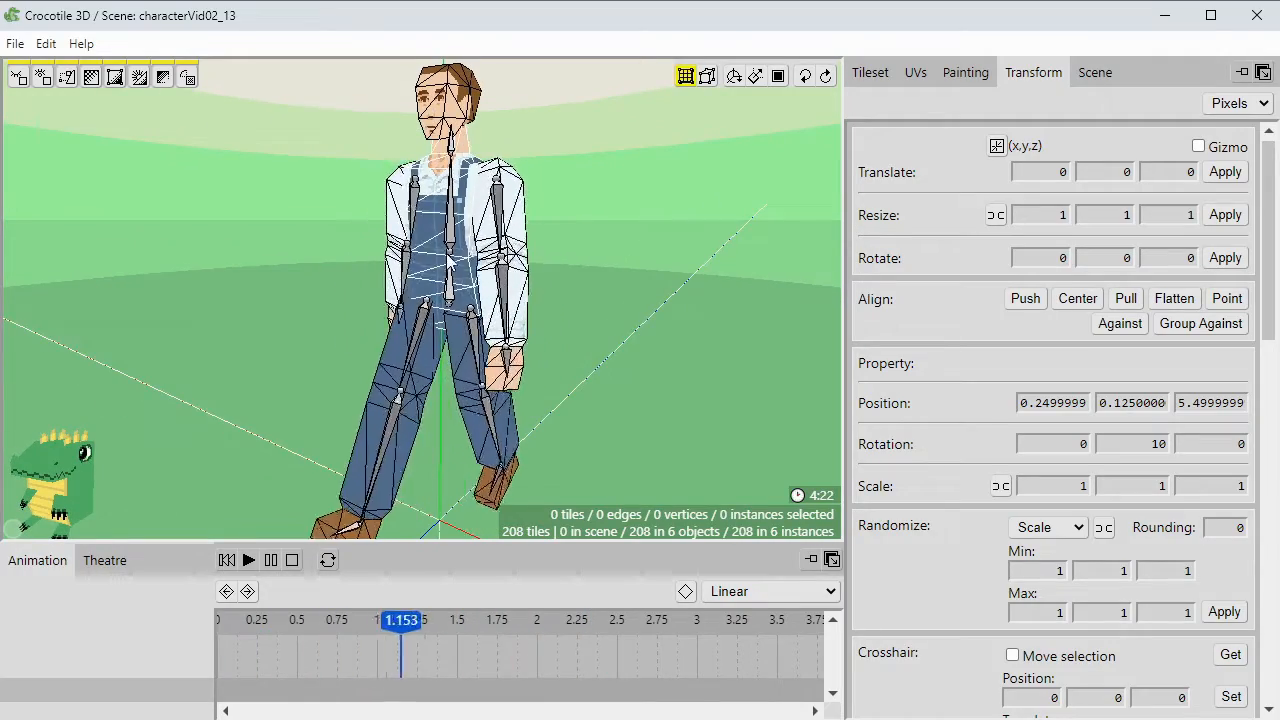
Select chestBone, pause playback, and add its rotation keyframes at 0.625 and 1.875 without altering the chest's rotation.
left_click(449, 244)
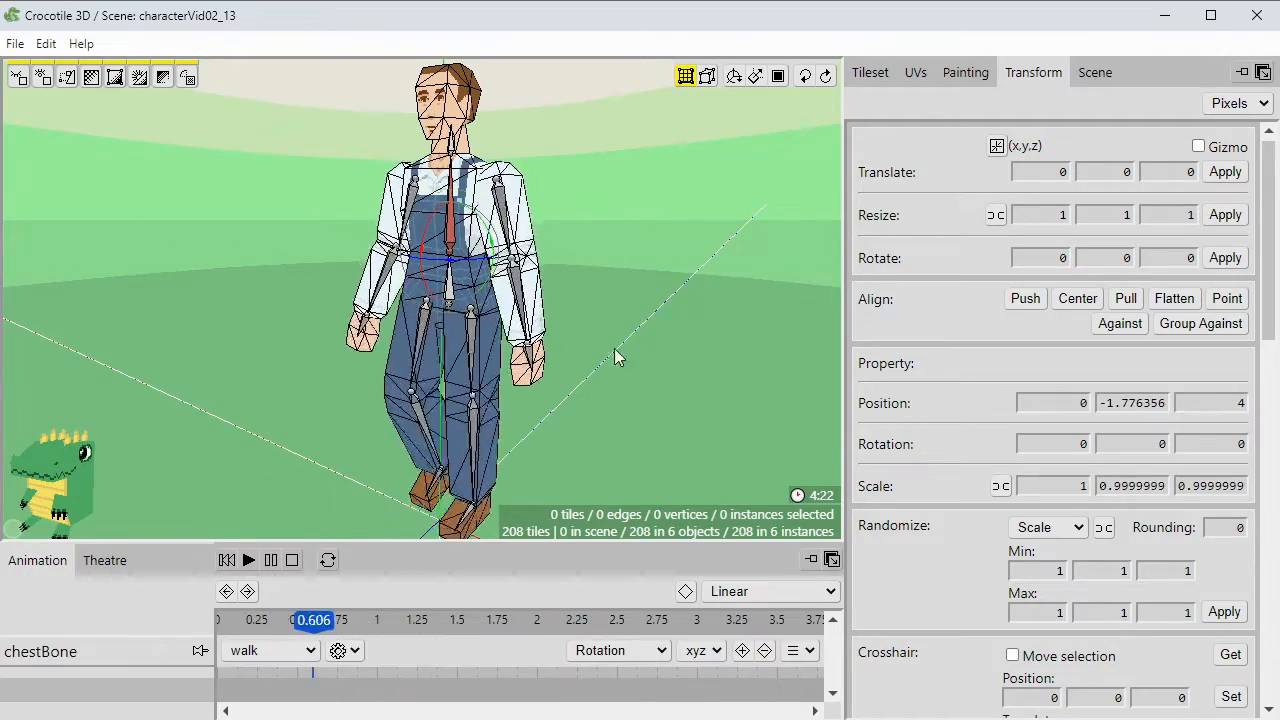
left_click(272, 561)
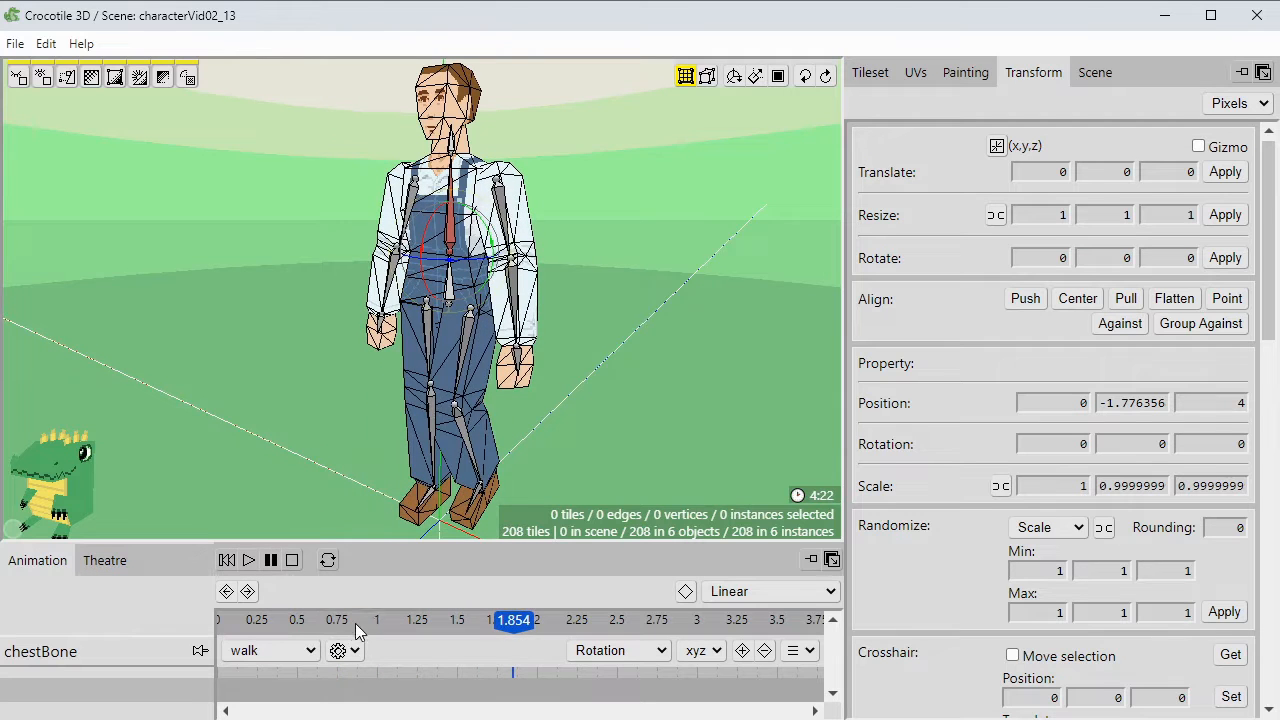
left_click_drag(358, 628, 200, 633)
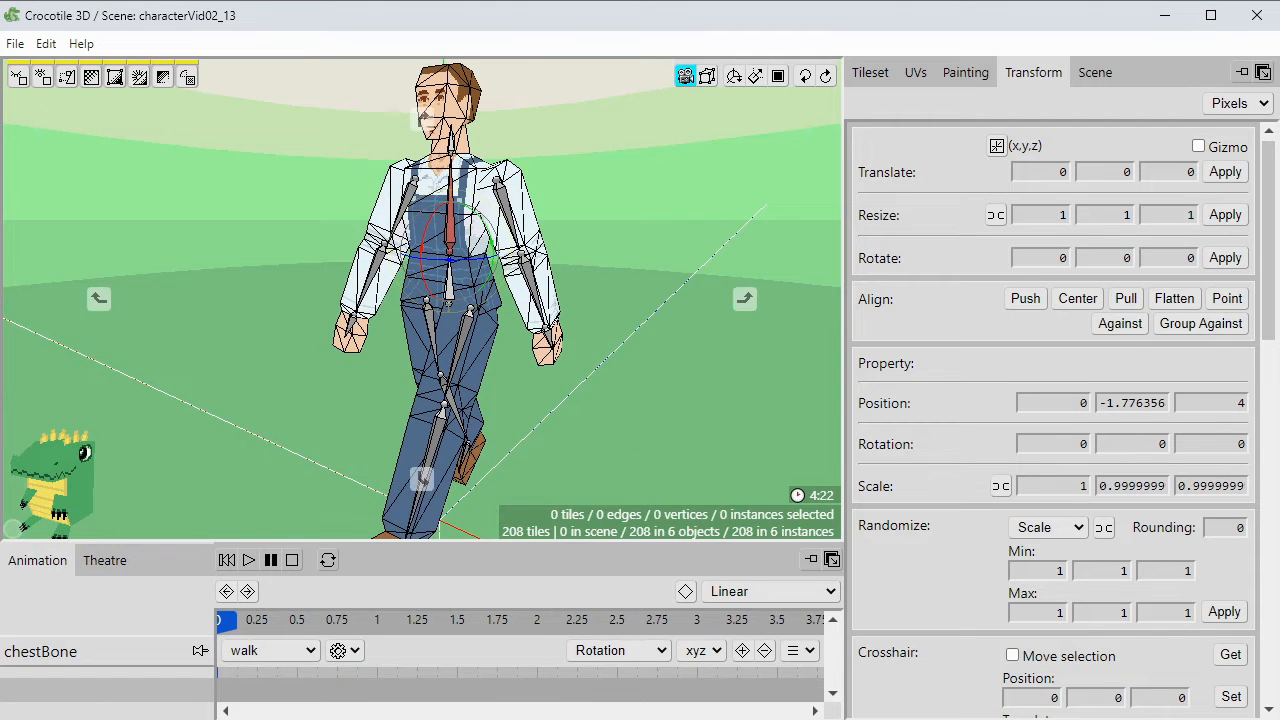
left_click(296, 621)
left_click(337, 621)
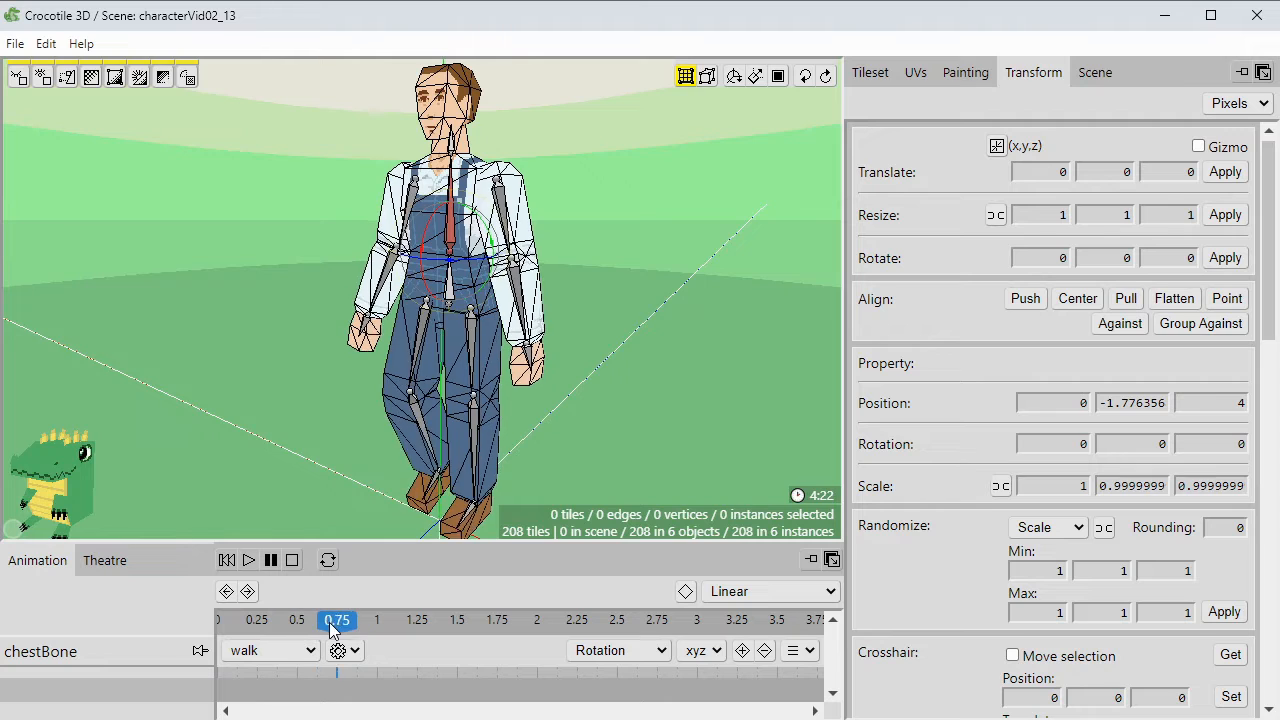
left_click(377, 621)
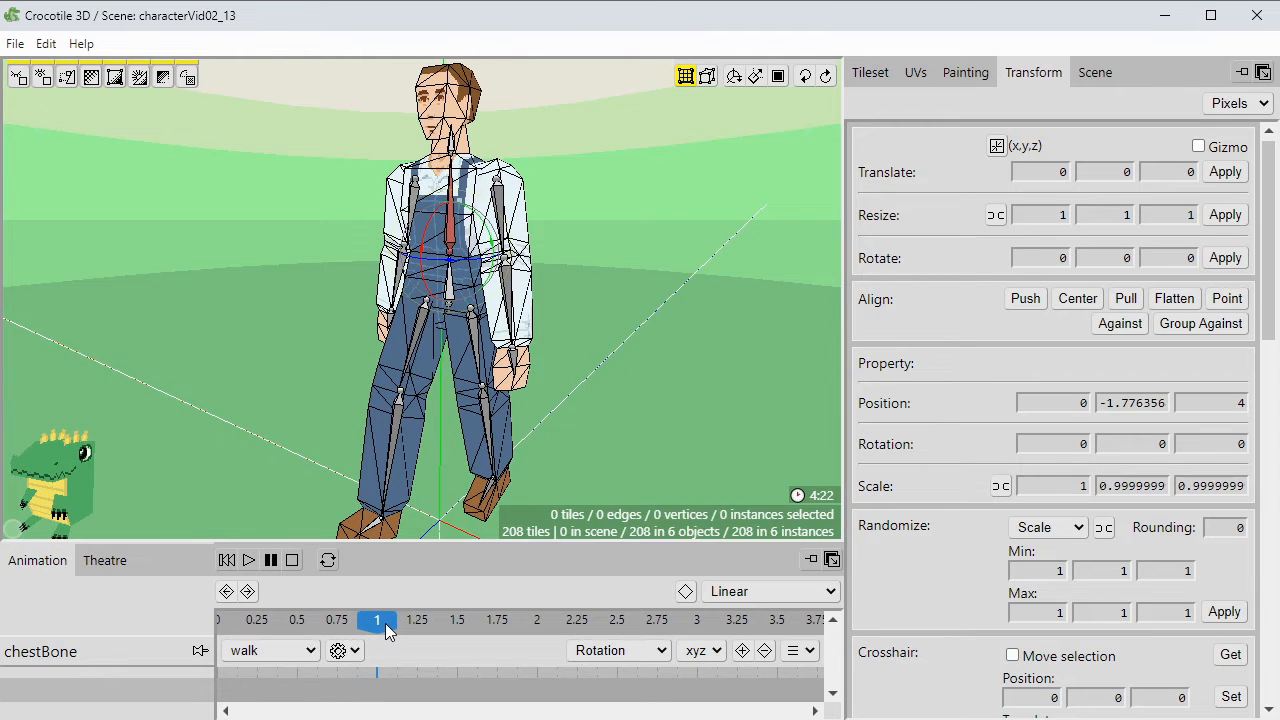
left_click_drag(387, 628, 303, 628)
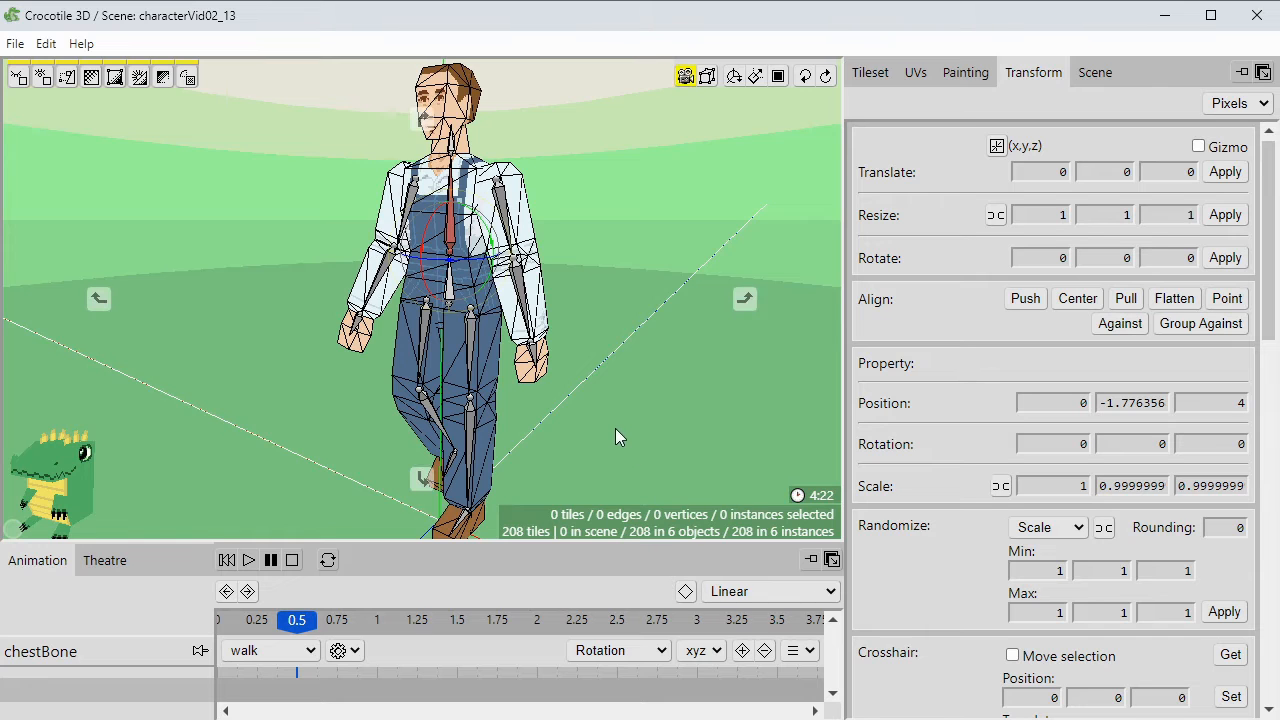
middle_click_drag(615, 428, 609, 412)
scroll(614, 427, "down", 1)
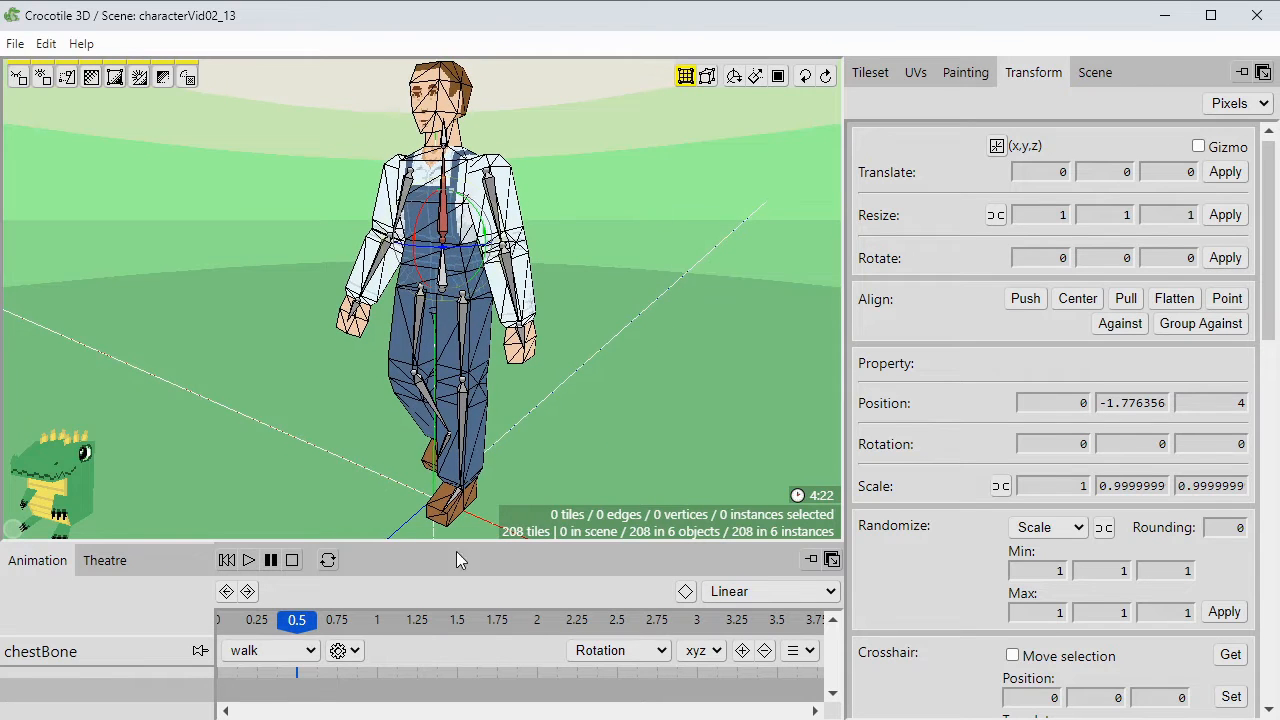
left_click_drag(407, 545, 407, 522)
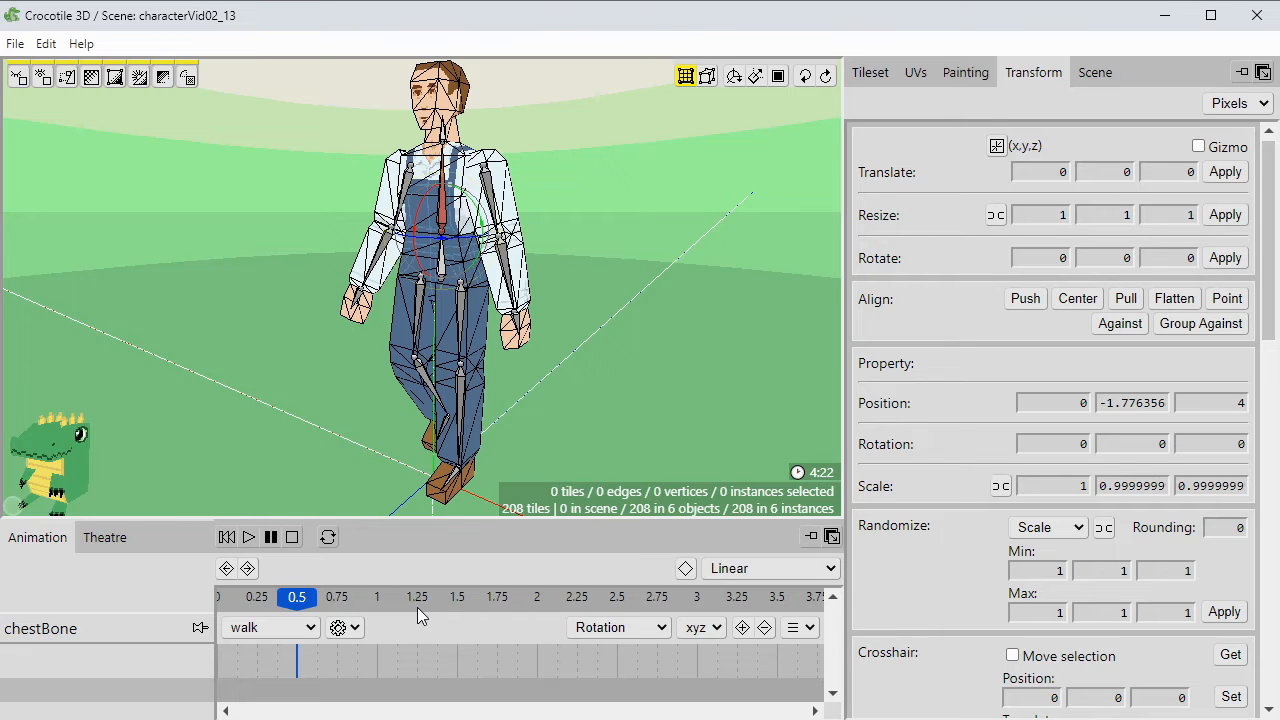
left_click(317, 602)
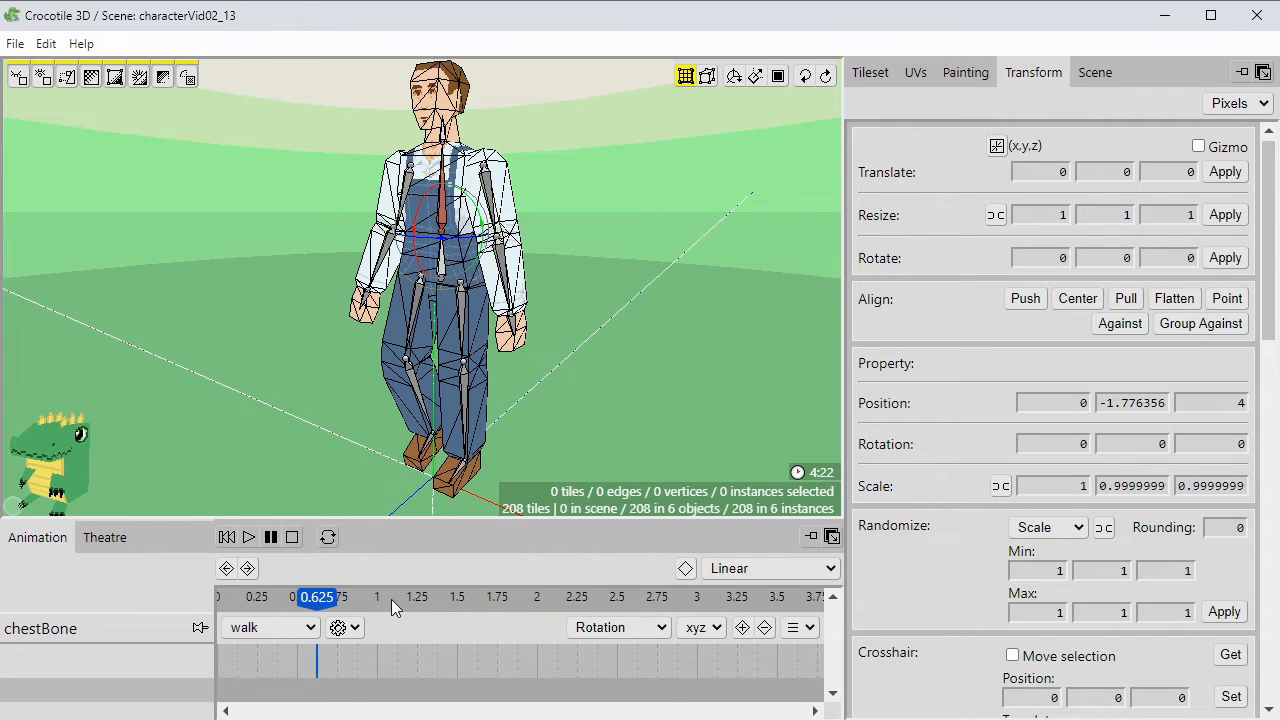
left_click(741, 628)
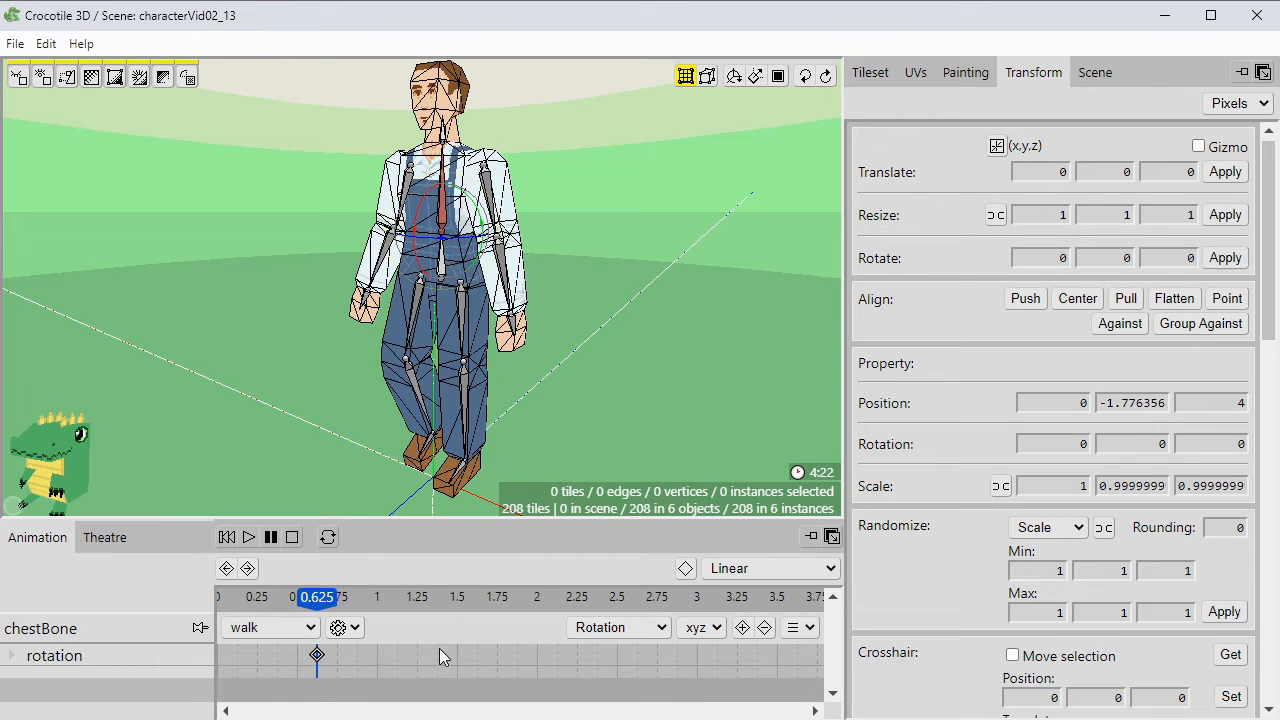
left_click(518, 608)
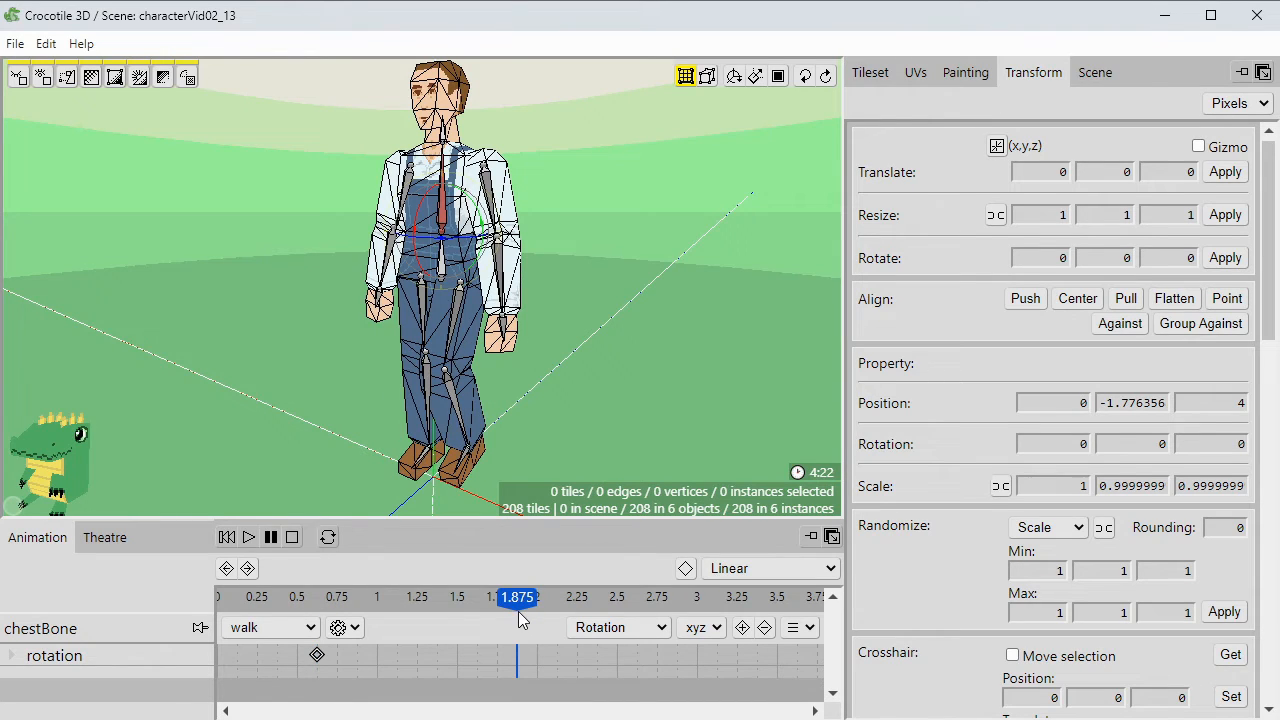
left_click(741, 628)
Twist chestBone about its vertical axis at 0 and add a rotation keyframe.
left_click_drag(440, 606, 222, 612)
middle_click_drag(449, 400, 543, 398)
scroll(543, 398, "up", 1)
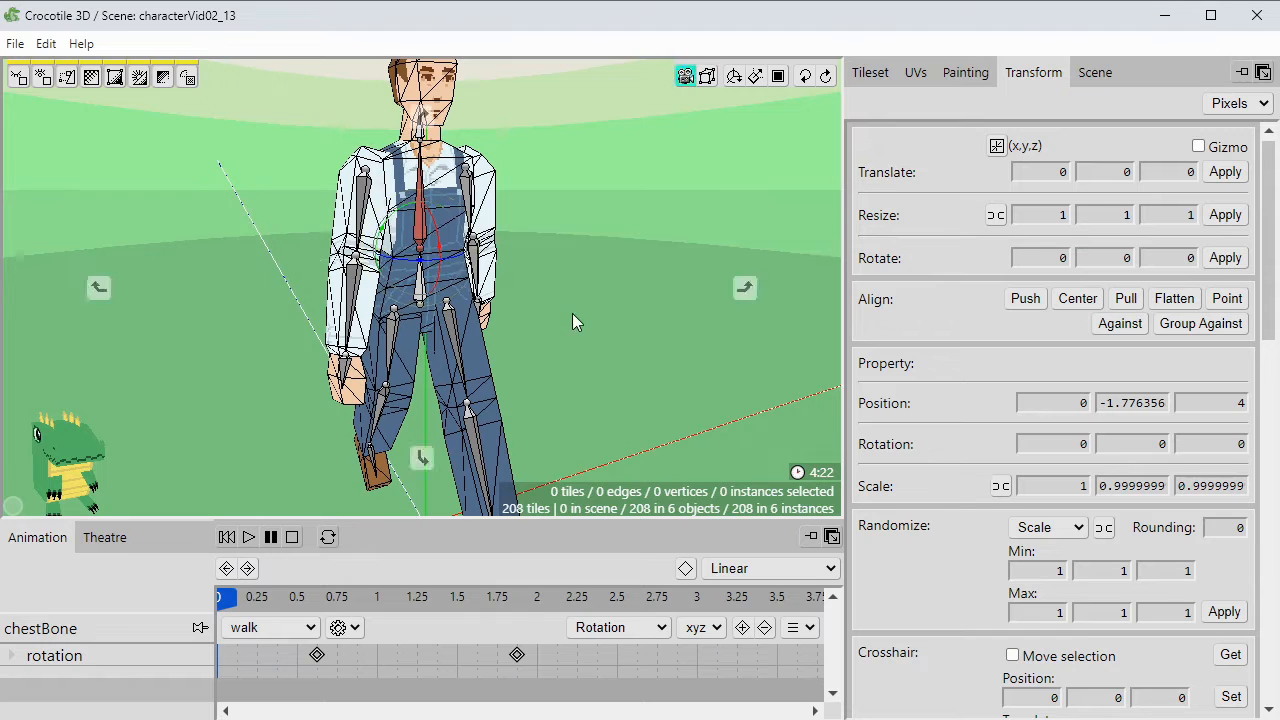
scroll(572, 313, "up", 1)
key("r")
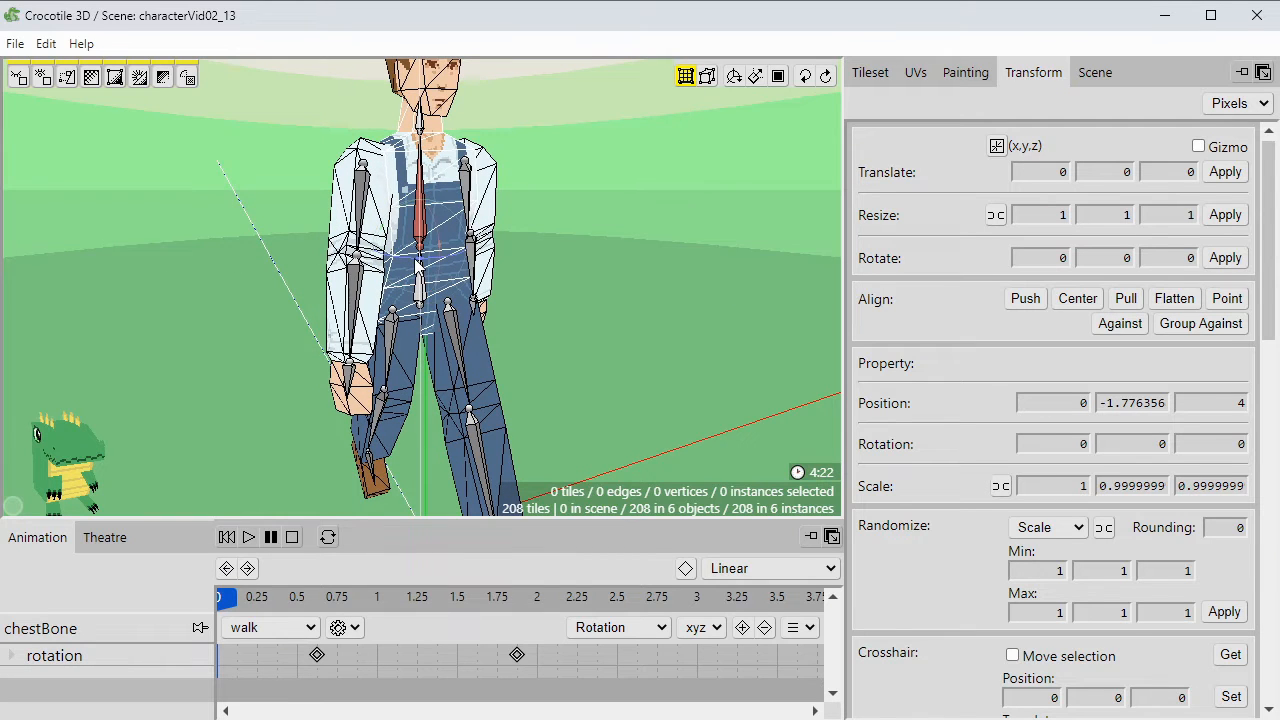
key("r")
left_click(420, 265)
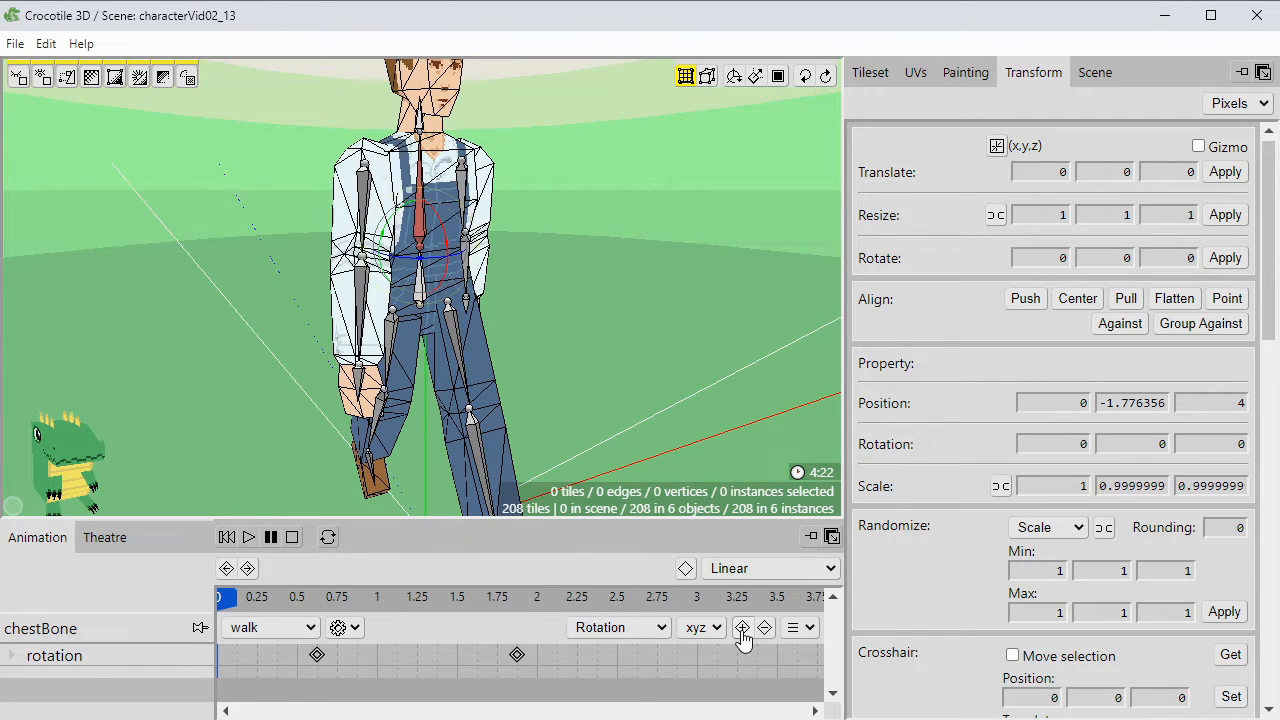
left_click(742, 628)
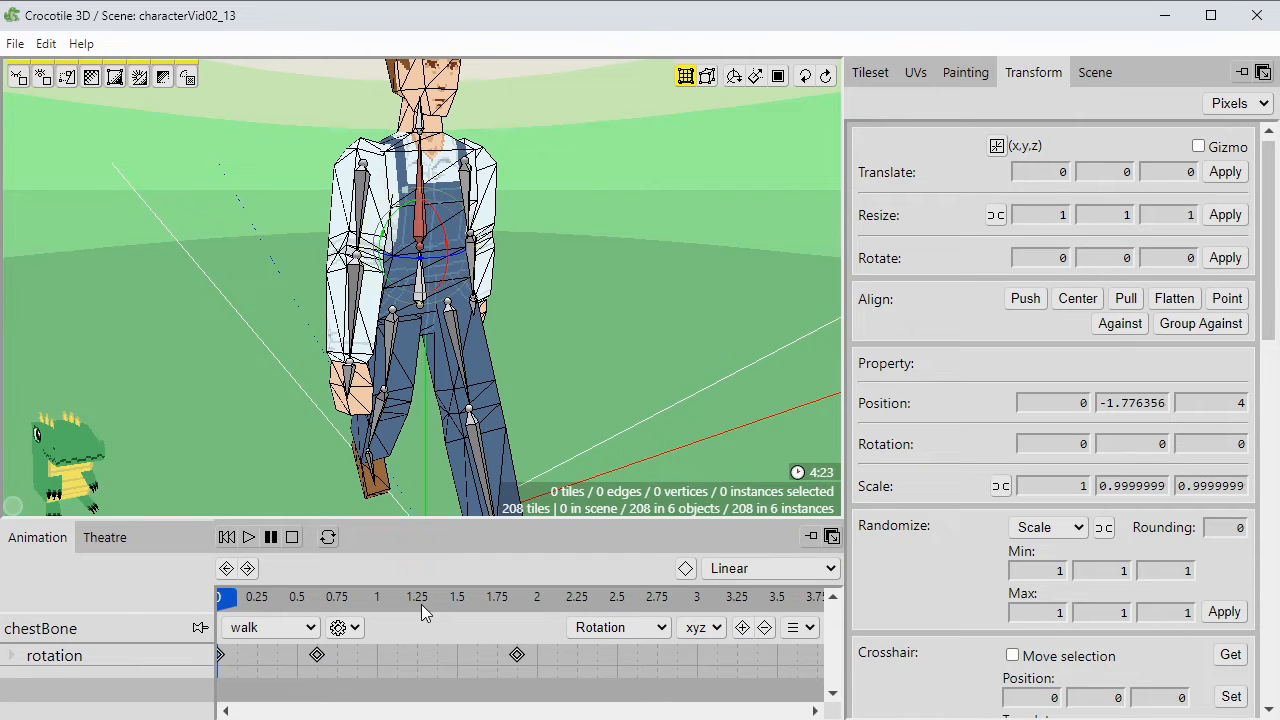
Twist chestBone the opposite way at 1.25 and add a rotation keyframe.
left_click(421, 606)
left_click_drag(414, 256, 426, 260)
left_click(742, 628)
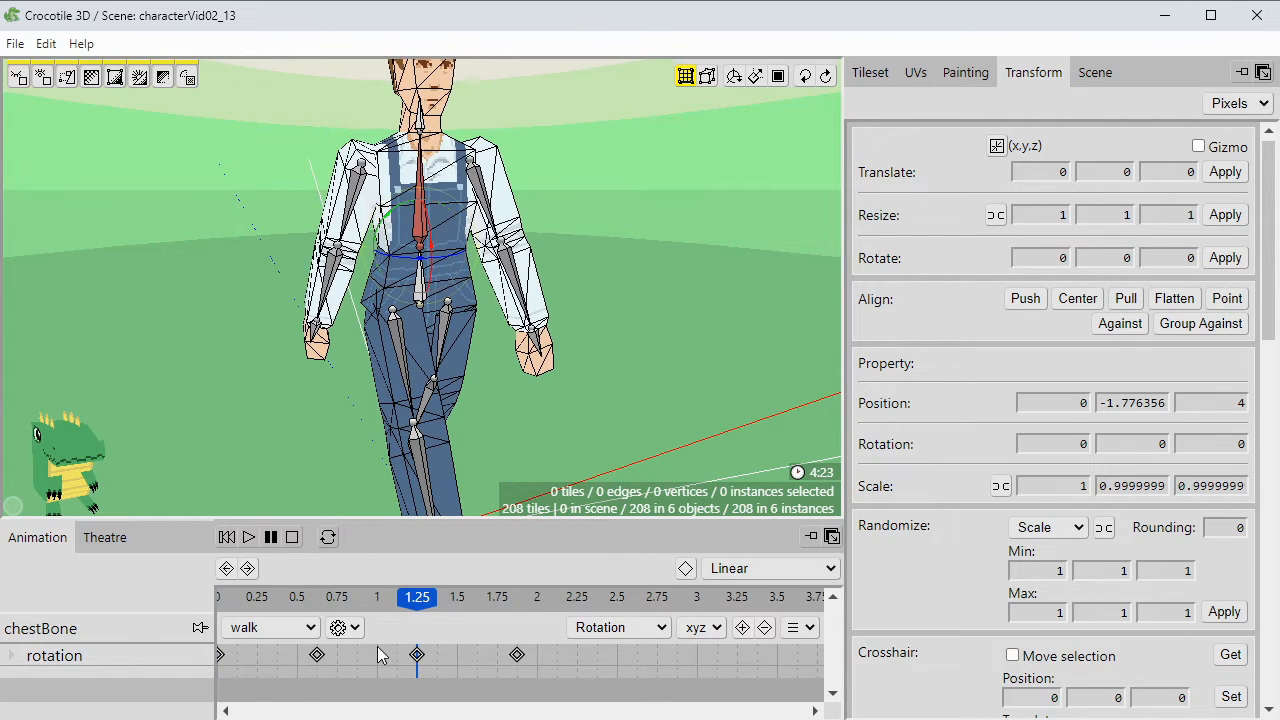
Copy chestBone's rotation keyframe from 0 to 2.5, keeping the original at 0.
left_click(795, 631)
left_click(797, 648)
left_click_drag(222, 656, 292, 656)
left_click_drag(621, 657, 621, 657)
left_click(795, 630)
left_click(797, 668)
Play the walk cycle from the start and examine the chest's twist on the full figure.
left_click(228, 537)
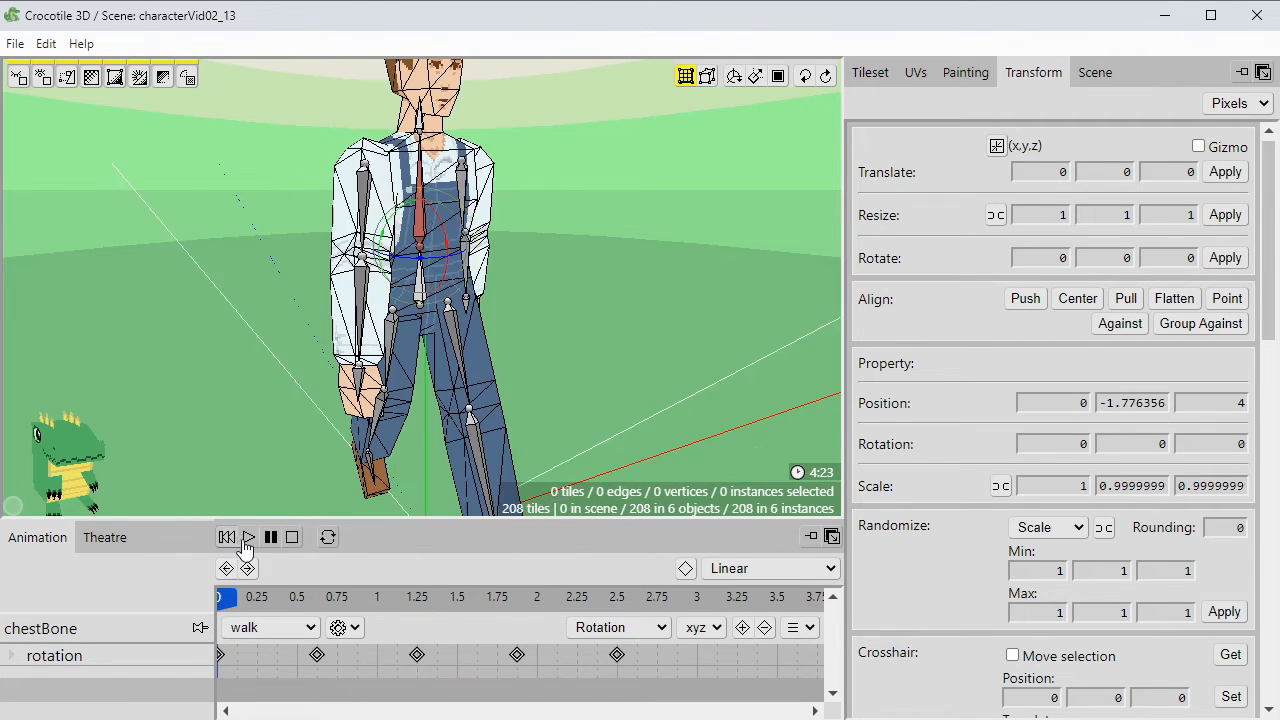
left_click(249, 537)
scroll(563, 388, "down", 3)
key("space")
left_click_drag(563, 388, 539, 427)
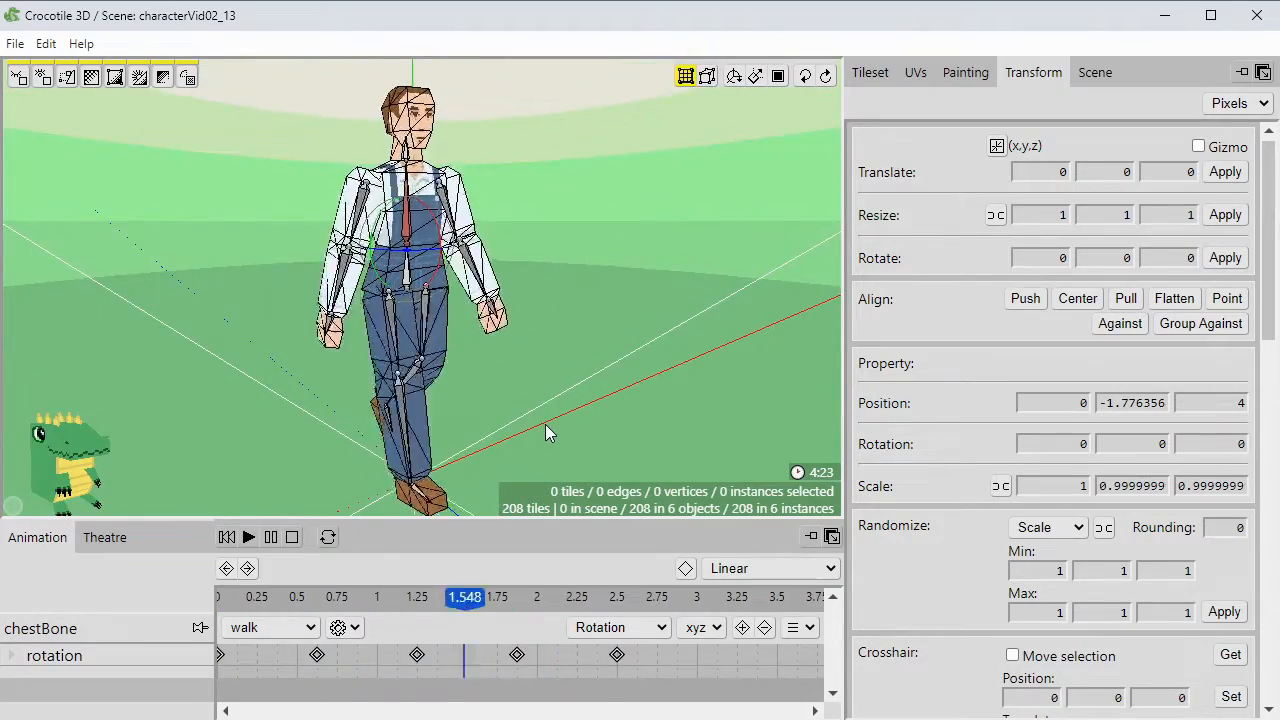
middle_click_drag(545, 427, 650, 430)
middle_click_drag(567, 382, 614, 510)
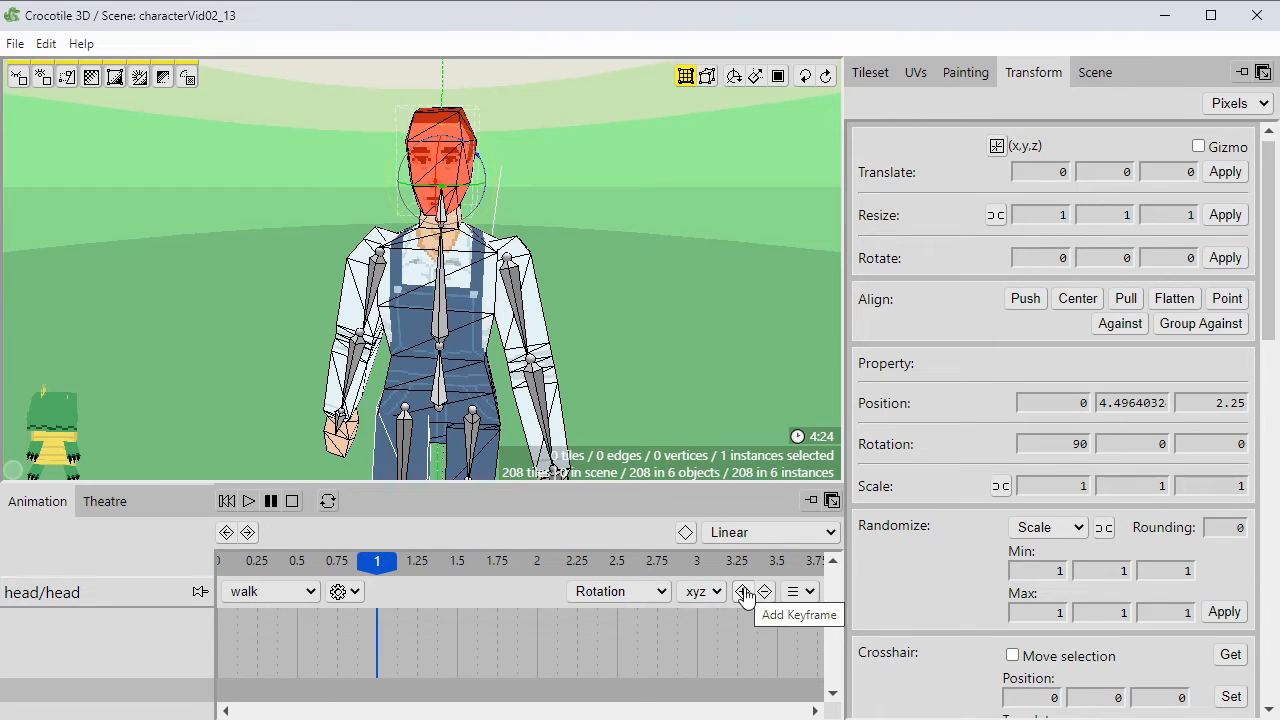
Add head rotation keyframes at 0.625 and 1.875, shifting the one placed at 1 back to 0.625.
left_click(745, 594)
left_click_drag(540, 562, 323, 569)
middle_click_drag(423, 300, 423, 330)
mouse_move(331, 563)
left_mouse_down()
mouse_move(229, 562)
mouse_move(463, 562)
mouse_move(317, 575)
left_mouse_up()
left_click_drag(377, 619, 318, 623)
left_click_drag(320, 566, 517, 563)
left_click(742, 591)
Adjust the head's rotation against the chest twist and add rotation keyframes at 0 and 1.25.
left_click(275, 576)
left_click_drag(274, 579, 208, 576)
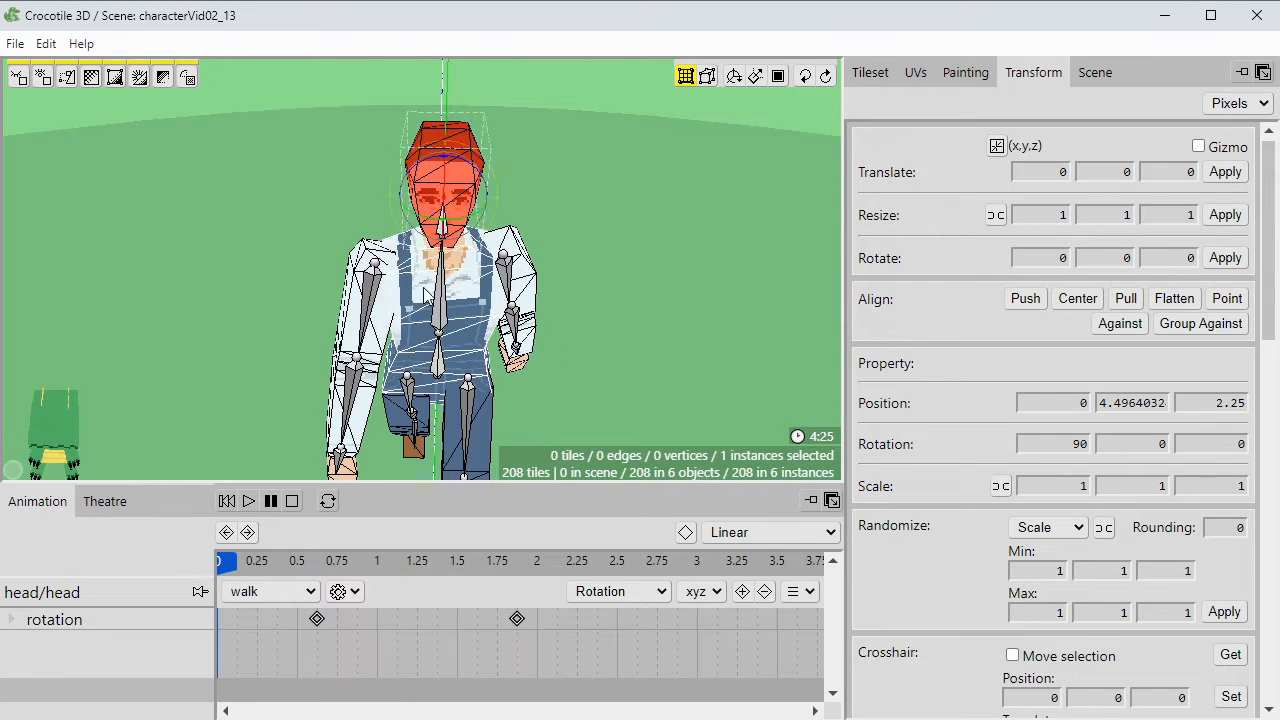
left_click_drag(224, 567, 372, 567)
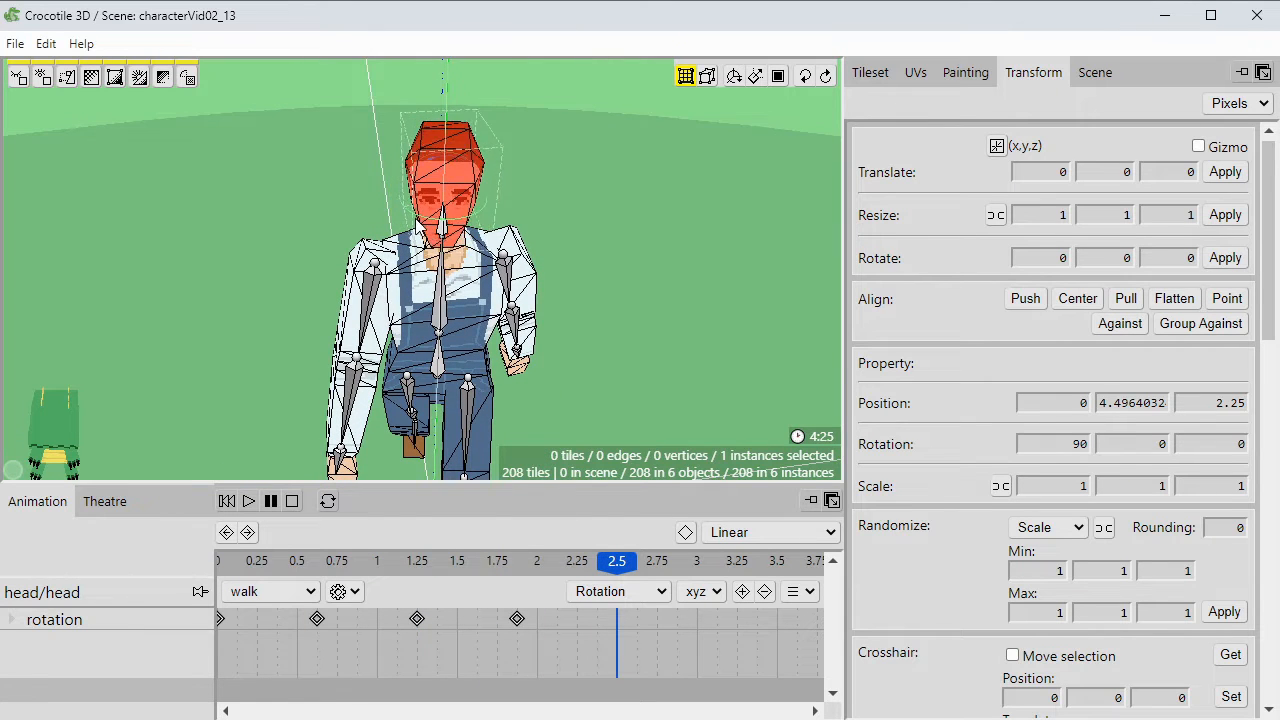
Return the animation to the start, deselect the head, and check the upper body's motion from other angles.
left_click(228, 503)
middle_click_drag(540, 380, 646, 398)
scroll(654, 397, "down", 2)
left_click(632, 332)
middle_click_drag(632, 332, 470, 450)
scroll(470, 400, "up", 1)
Select the torso, set the grid snap to 4, and add a position keyframe at 0.
left_click(414, 234)
middle_click_drag(570, 406, 615, 398)
left_click_drag(322, 566, 217, 566)
middle_click_drag(650, 322, 690, 330)
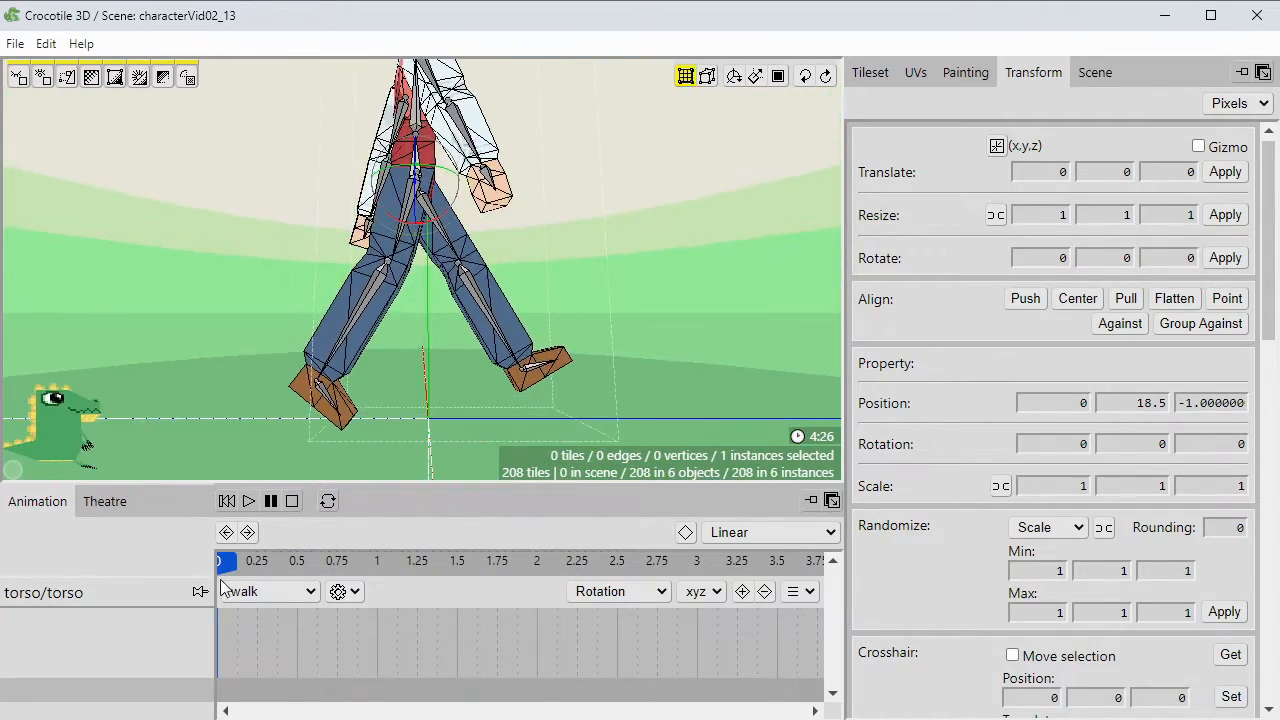
mouse_move(222, 563)
left_mouse_down()
mouse_move(420, 562)
mouse_move(211, 567)
left_mouse_up()
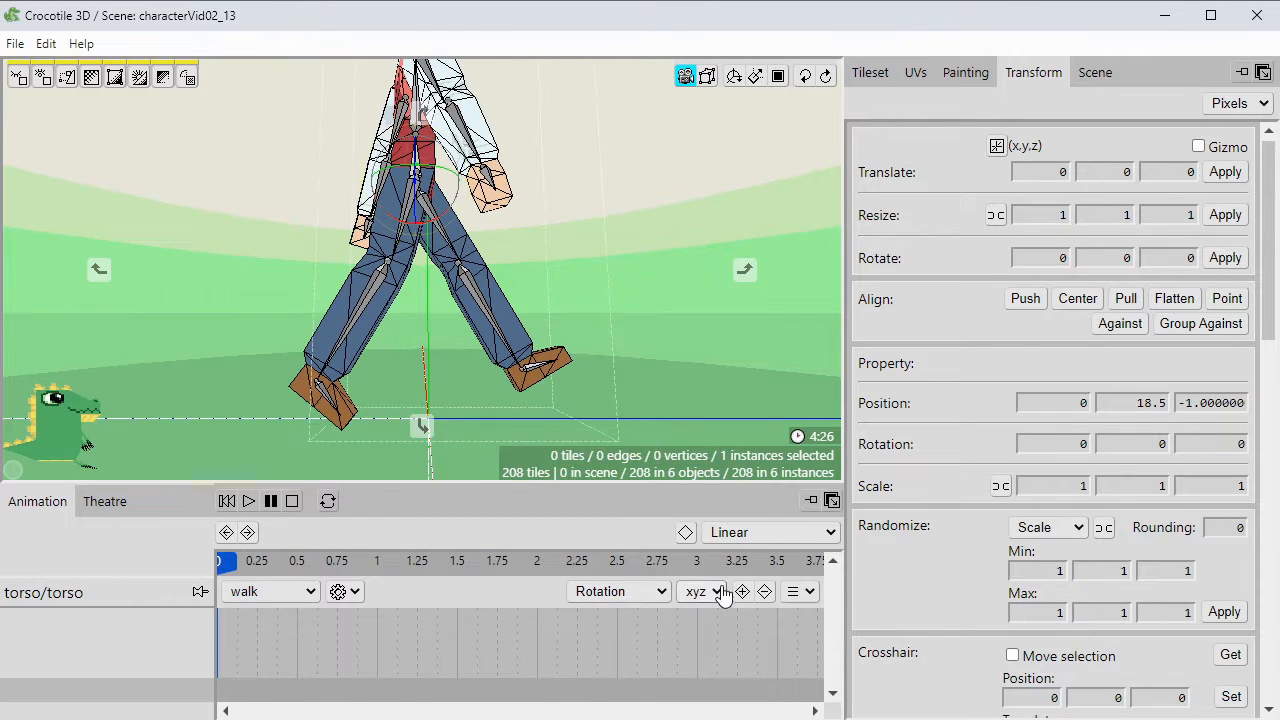
left_click(628, 591)
left_click(630, 610)
left_click(870, 72)
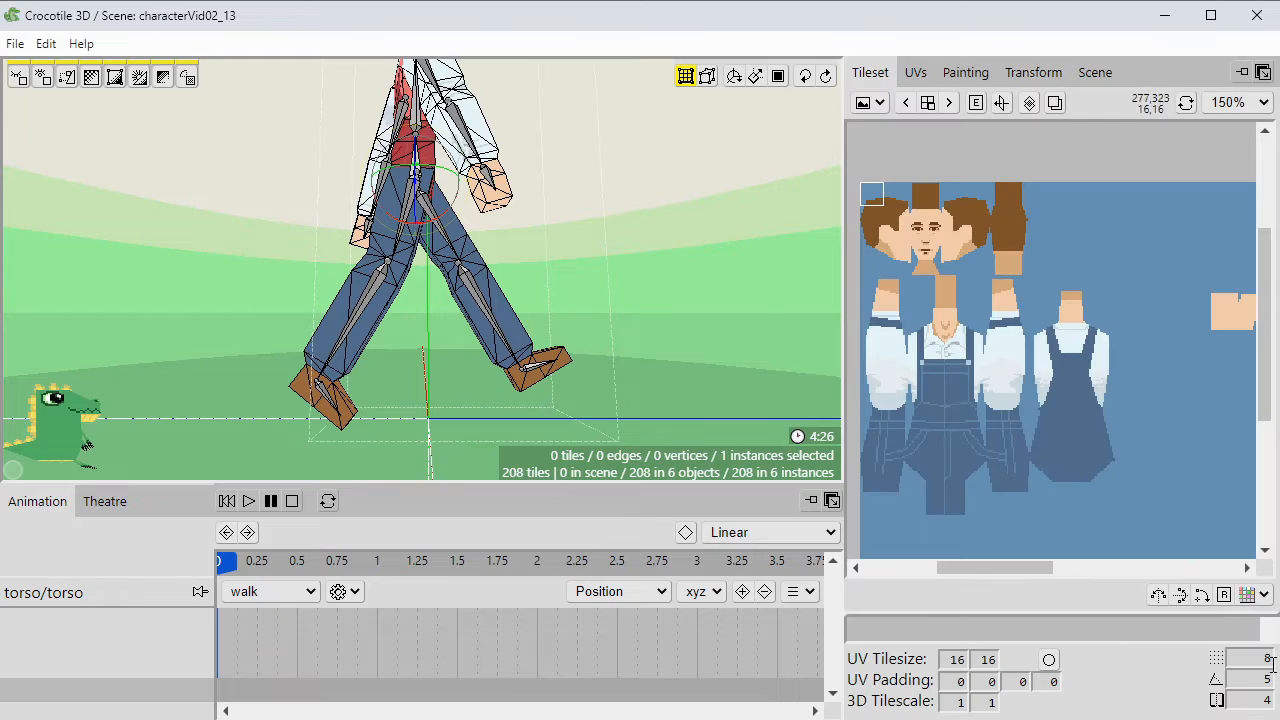
middle_click_drag(696, 385, 626, 434)
left_click(740, 591)
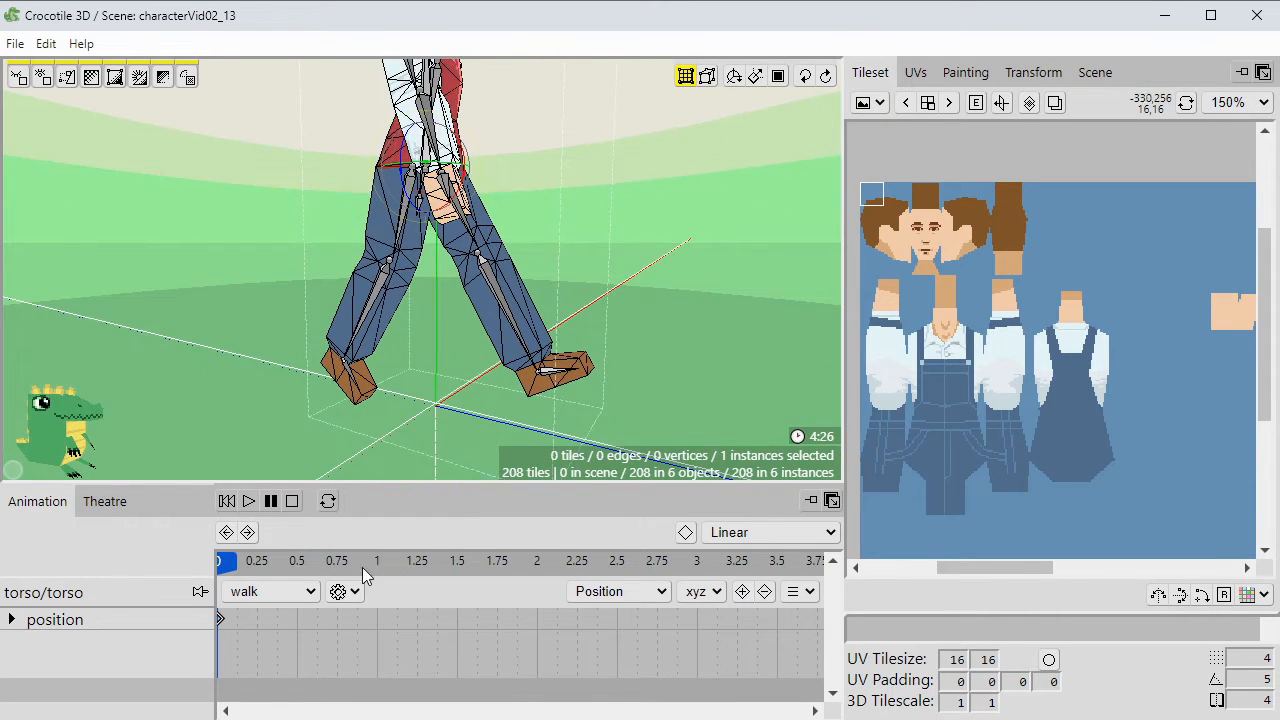
Add torso position keyframes at 0.5, 1.25 and 1.75.
left_click_drag(364, 568, 283, 578)
middle_click_drag(637, 411, 710, 394)
left_click_drag(376, 570, 497, 564)
left_click(742, 592)
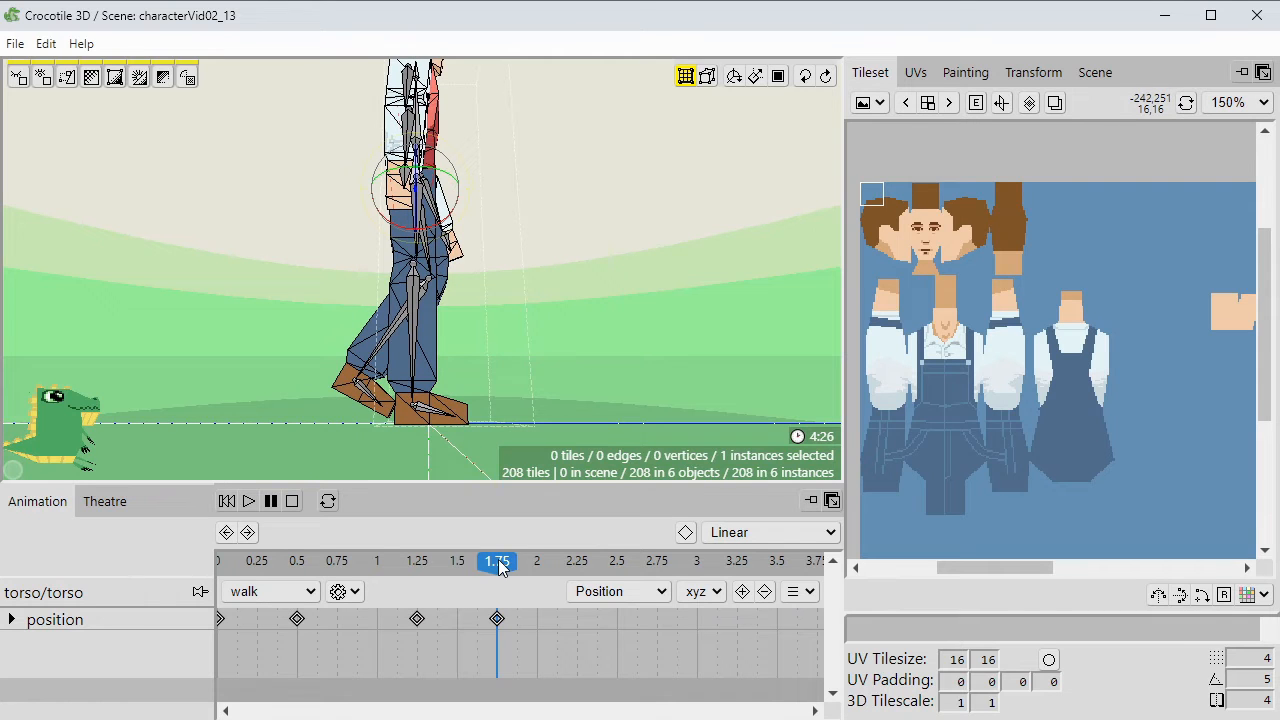
Copy the torso's position keyframe from 0.5 to 1, and add another position keyframe at 2.25.
left_click_drag(297, 563, 325, 608)
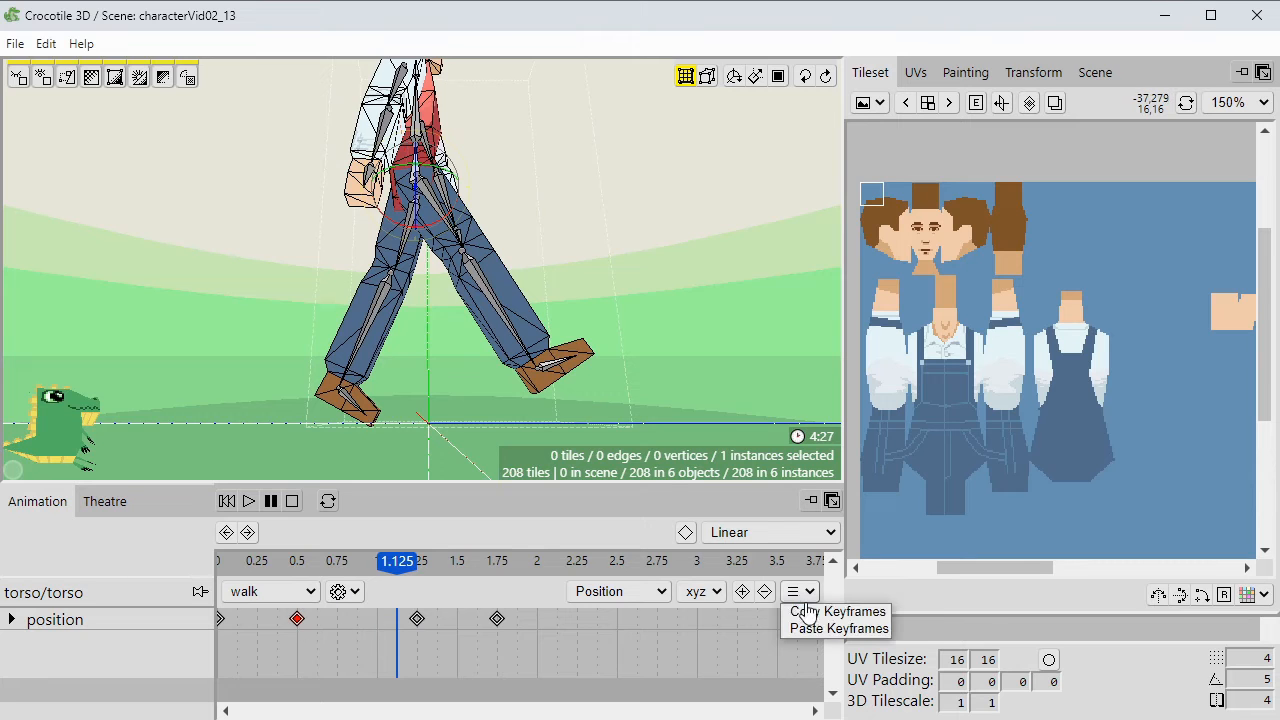
left_click(808, 613)
left_click(799, 591)
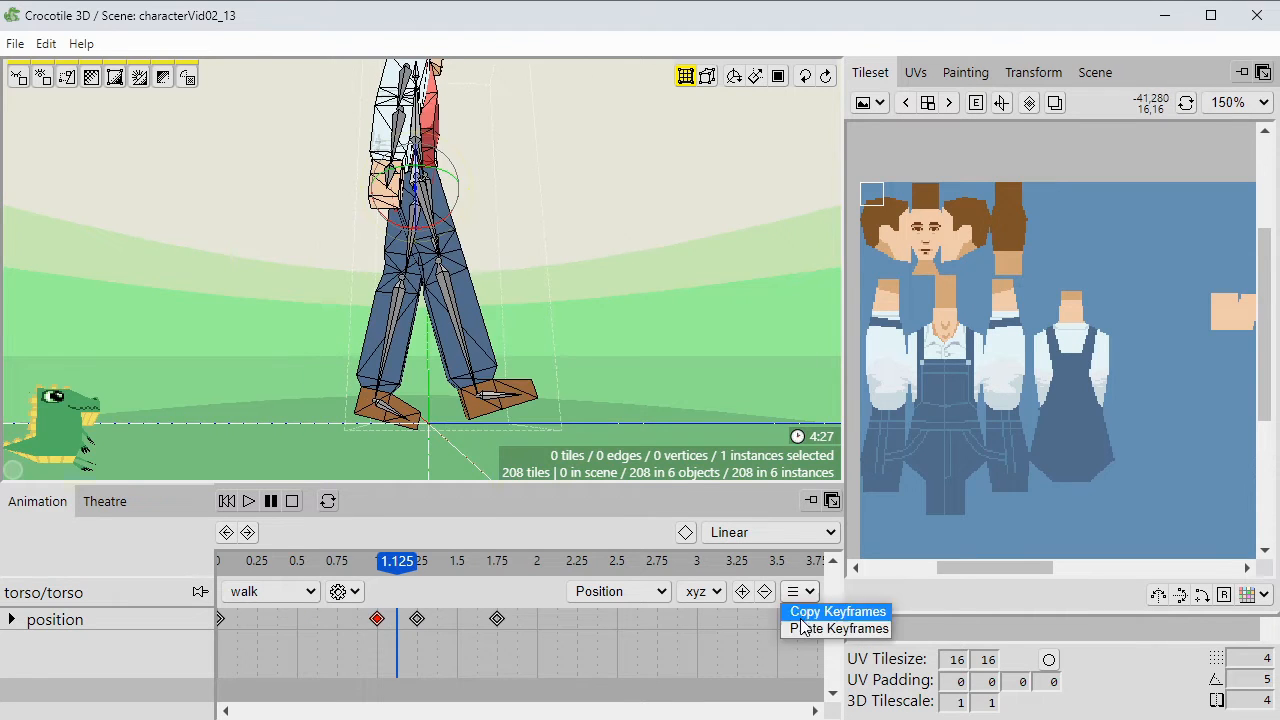
left_click(805, 628)
left_click_drag(398, 568, 455, 575)
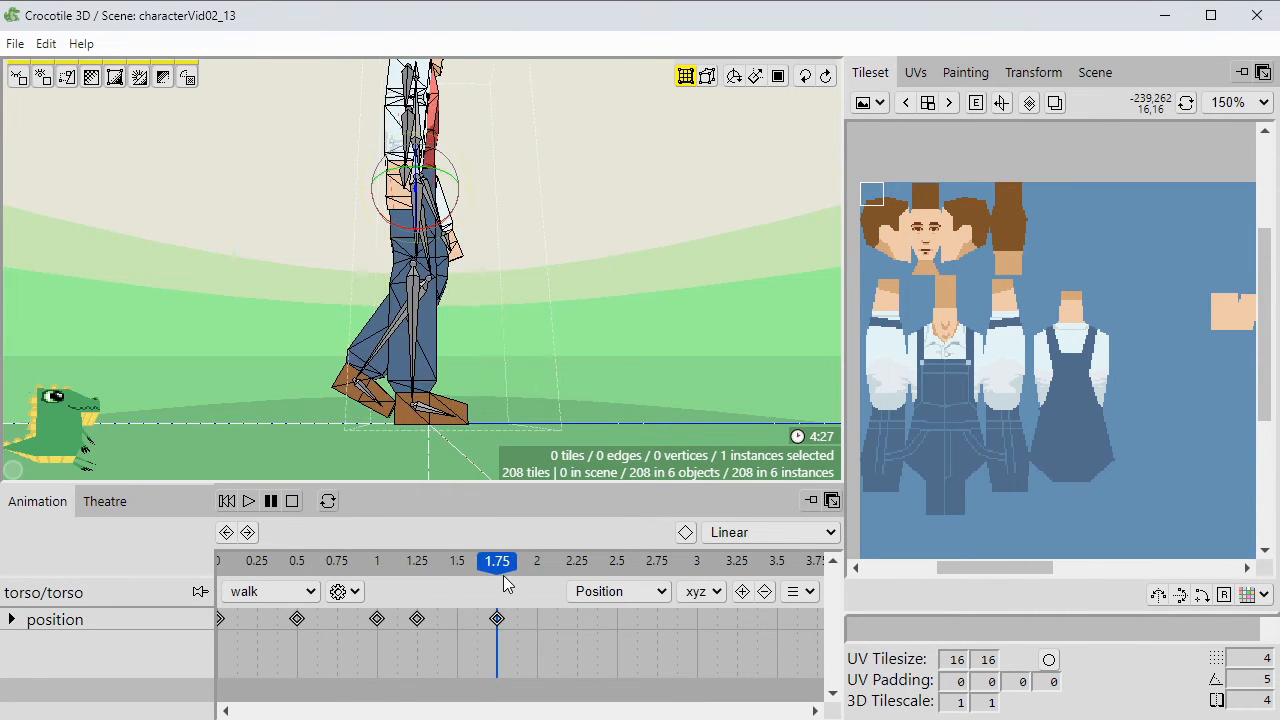
left_click_drag(564, 574, 575, 600)
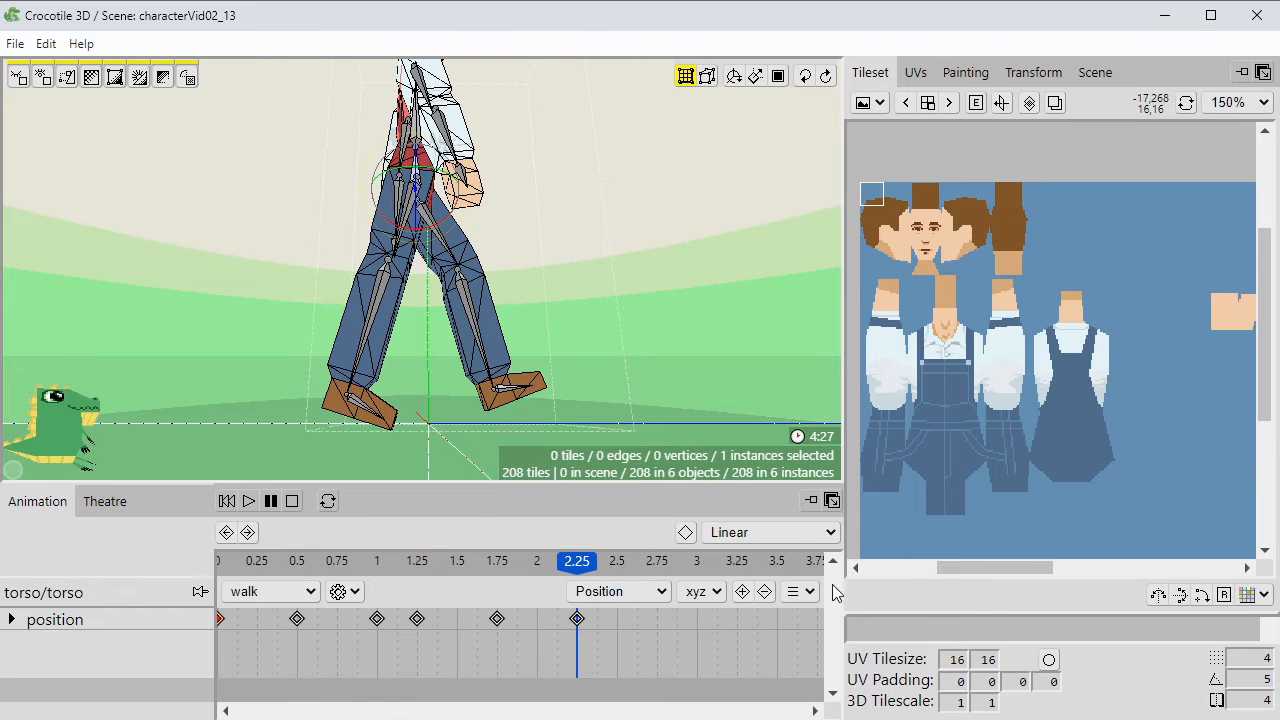
Copy the torso's position keyframe from 0 to 2.5, and play the walk to check it from several angles.
left_click(793, 591)
left_click(822, 628)
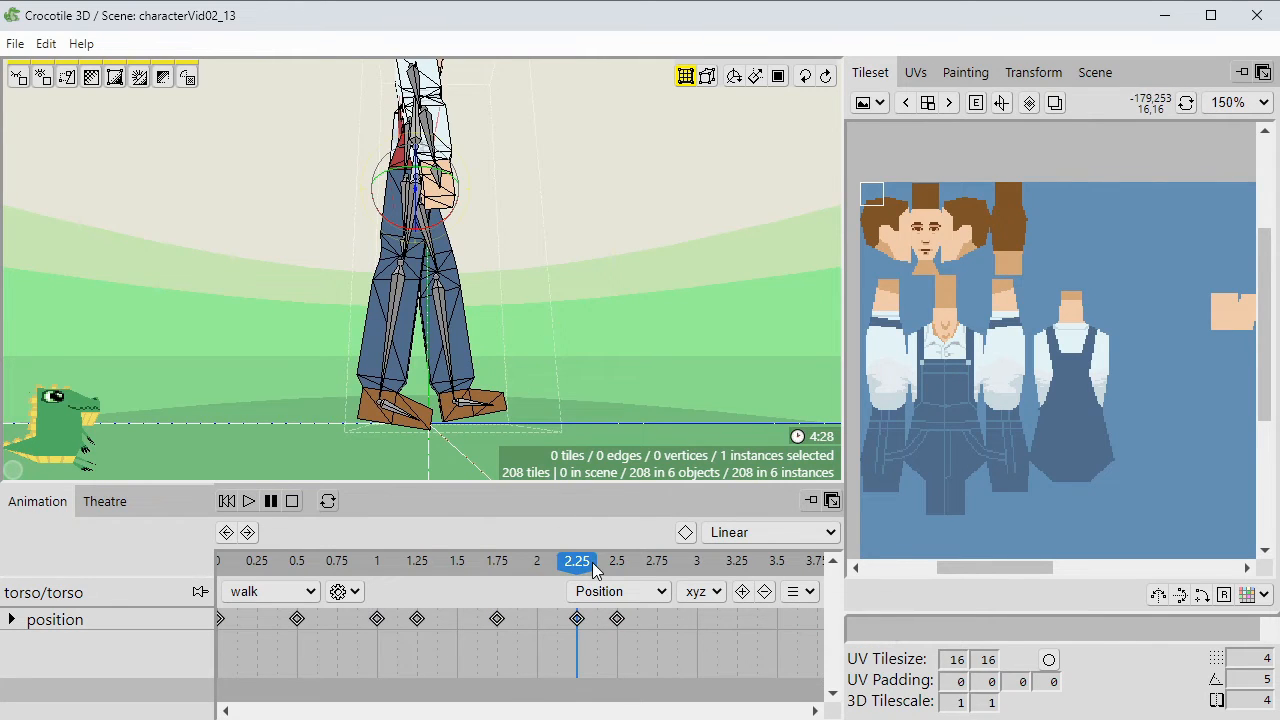
left_click(243, 503)
key("space")
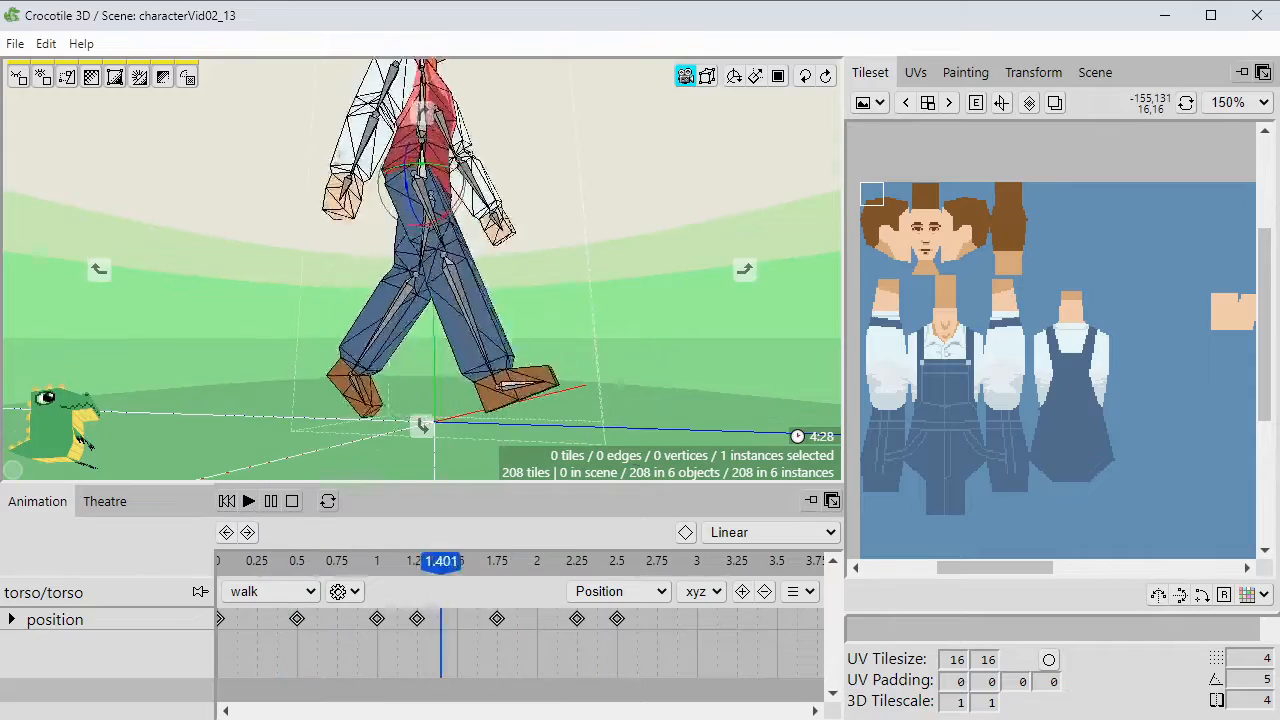
left_click_drag(680, 230, 625, 335)
key("space")
left_click(630, 348)
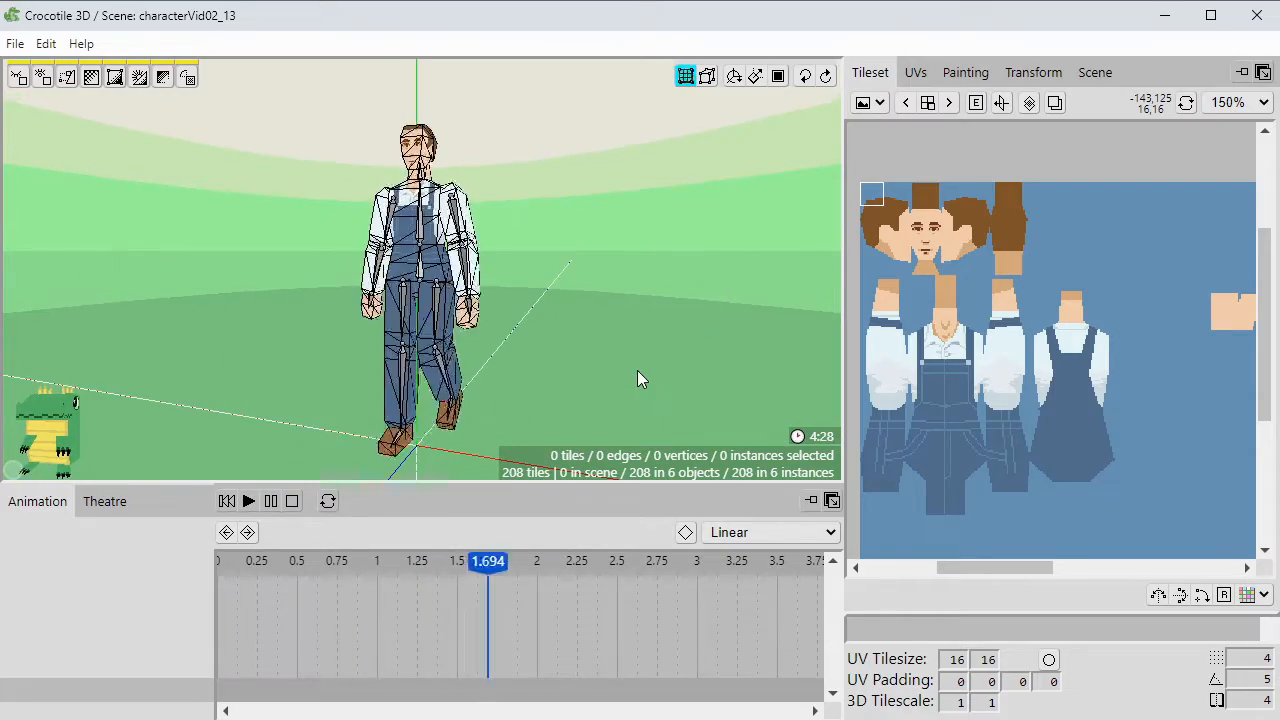
middle_click_drag(637, 371, 572, 392)
Move the torso's position keyframe at 0.5 to 0.25 and the one at 1.75 to 1.5, checking the playback.
left_click(432, 226)
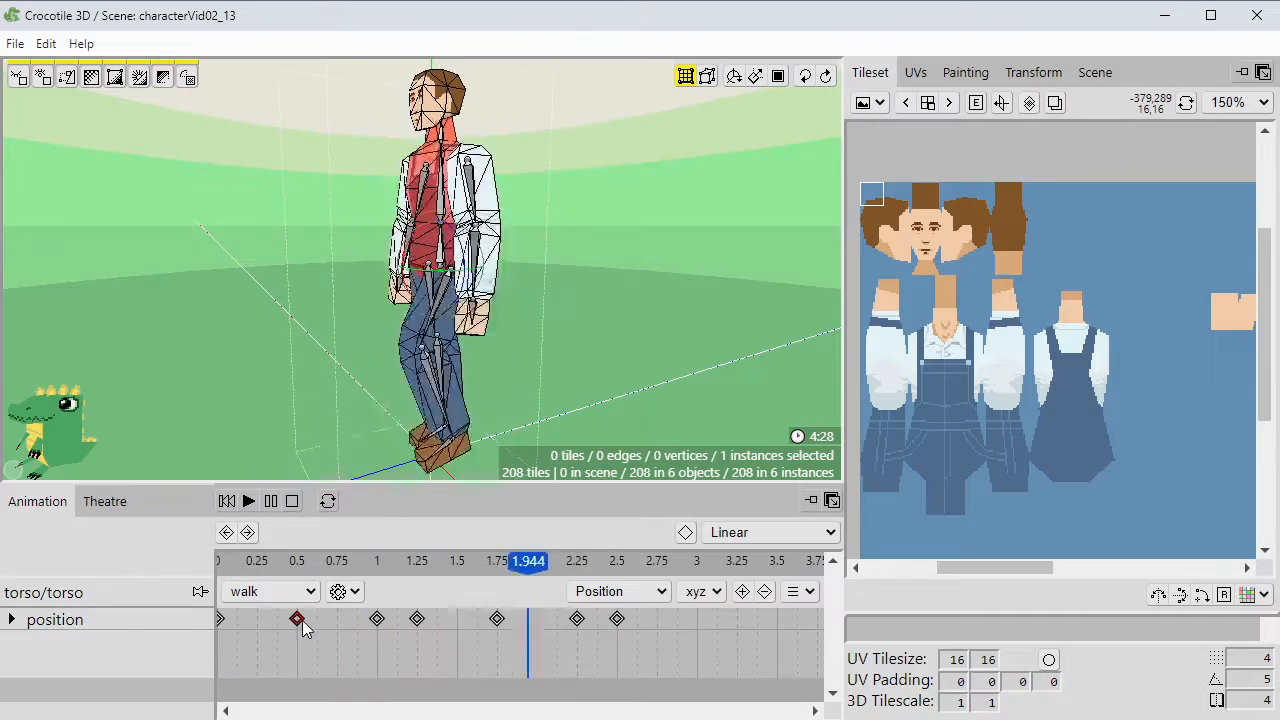
left_click_drag(300, 619, 262, 619)
left_click(287, 667)
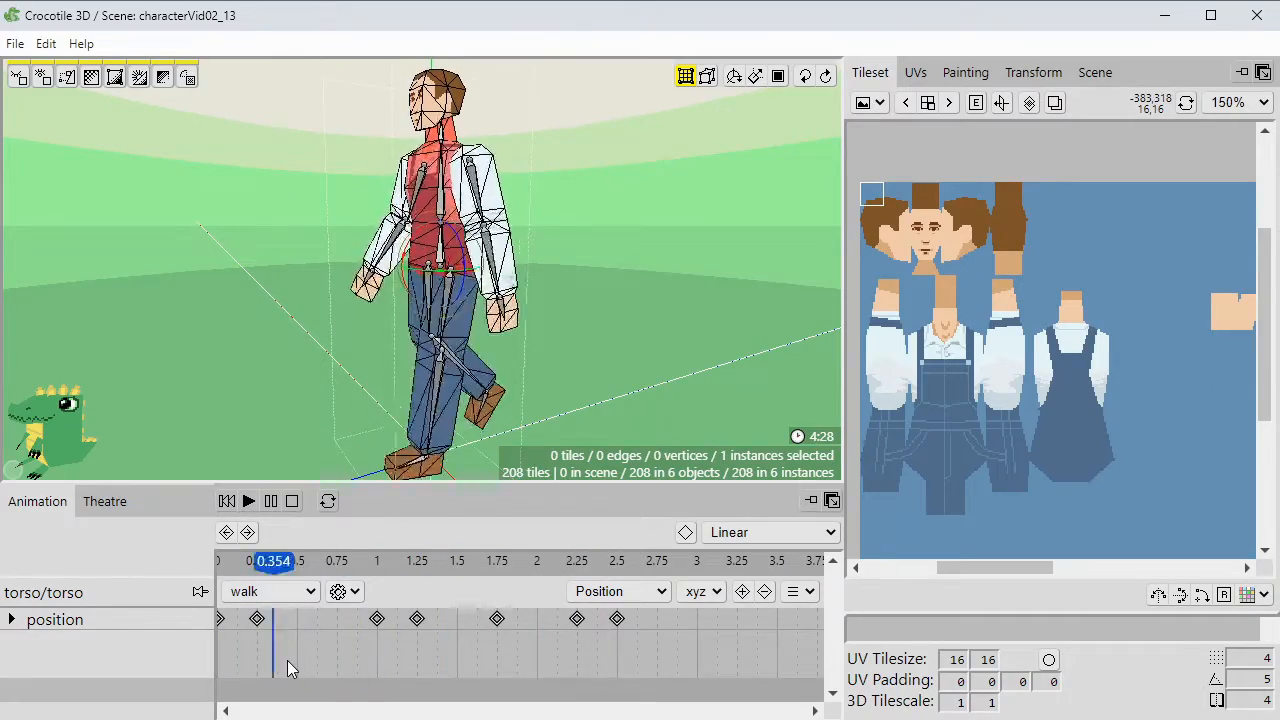
left_click_drag(497, 619, 457, 620)
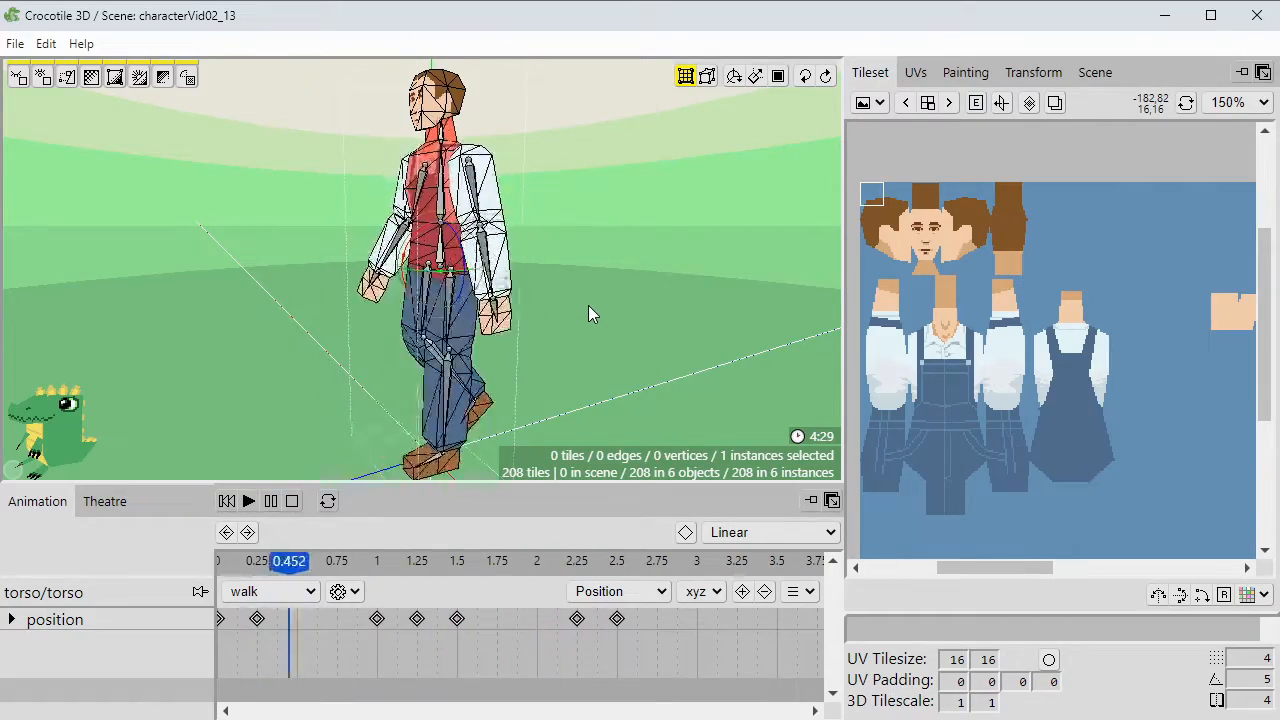
middle_click_drag(588, 306, 640, 320)
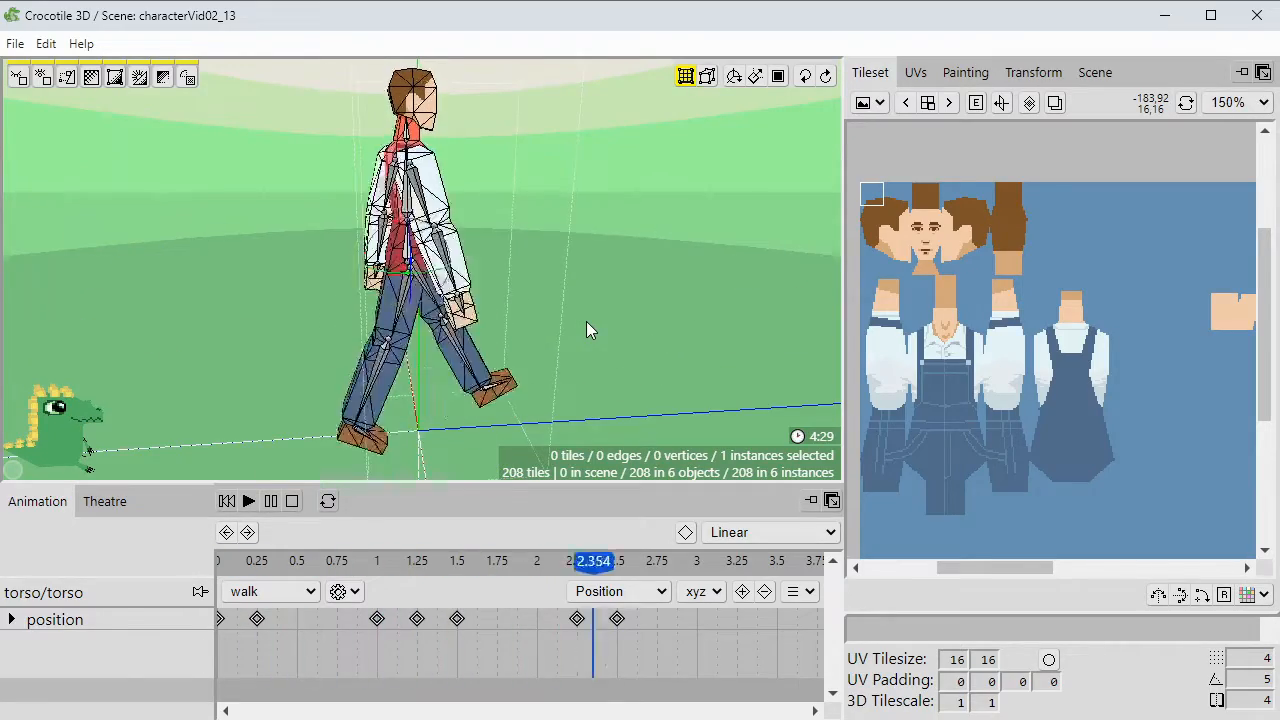
middle_click_drag(586, 321, 597, 345)
Shift the right leg's 1.25 rotation keyframe to about 1.125 and play the animation to check it.
left_click(603, 300)
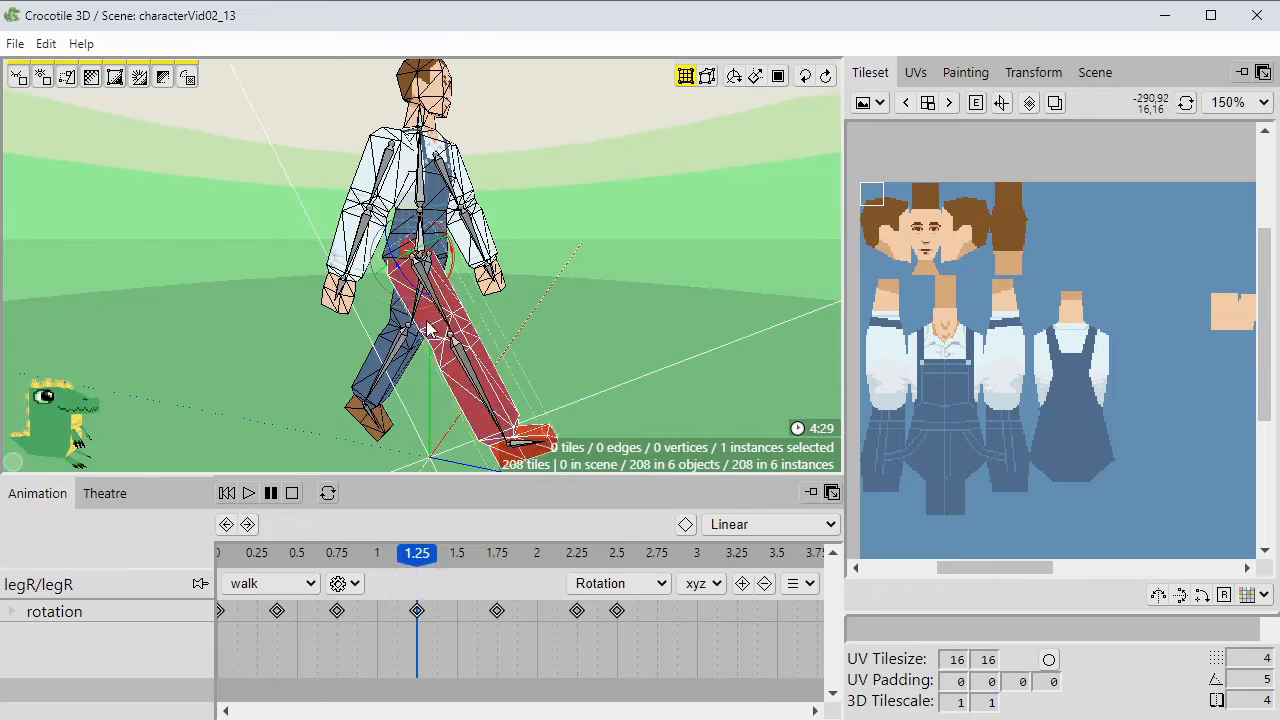
left_click_drag(417, 556, 377, 560)
left_click(249, 493)
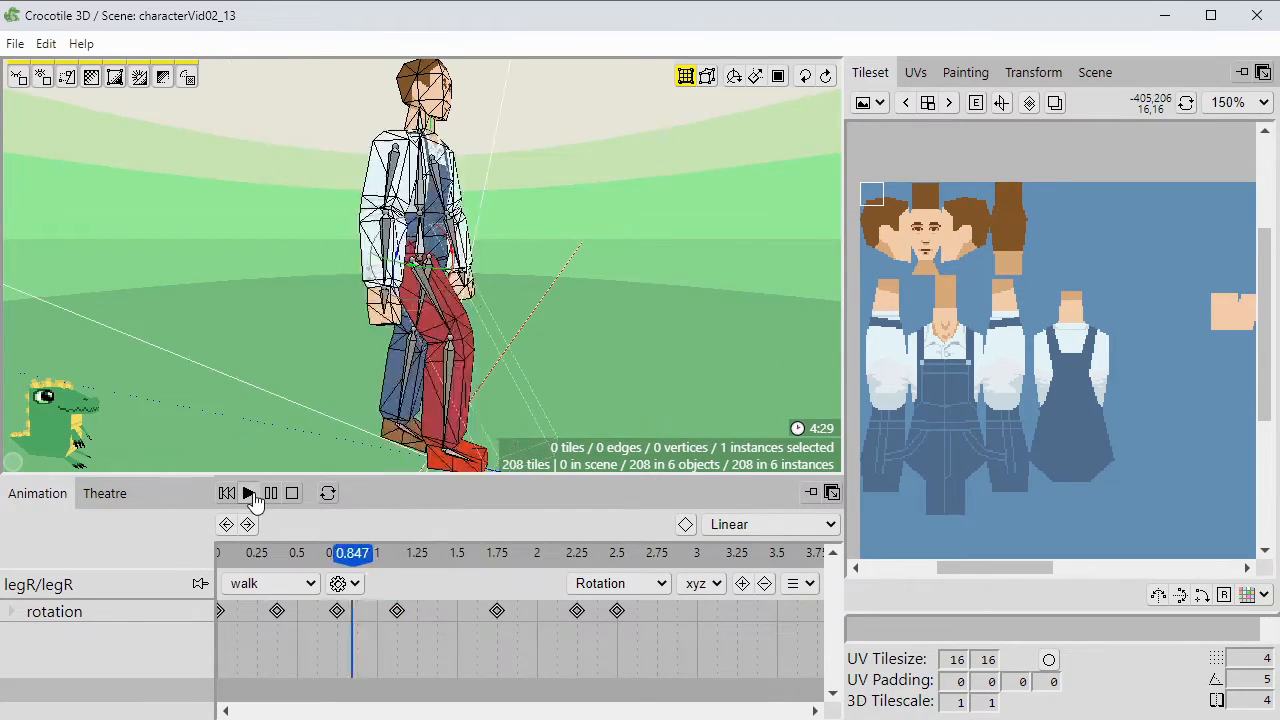
left_click(271, 493)
Add the left leg to the selection, place a rotation keyframe for it at about 2.375, and preview the walk.
left_click(457, 383, "shift")
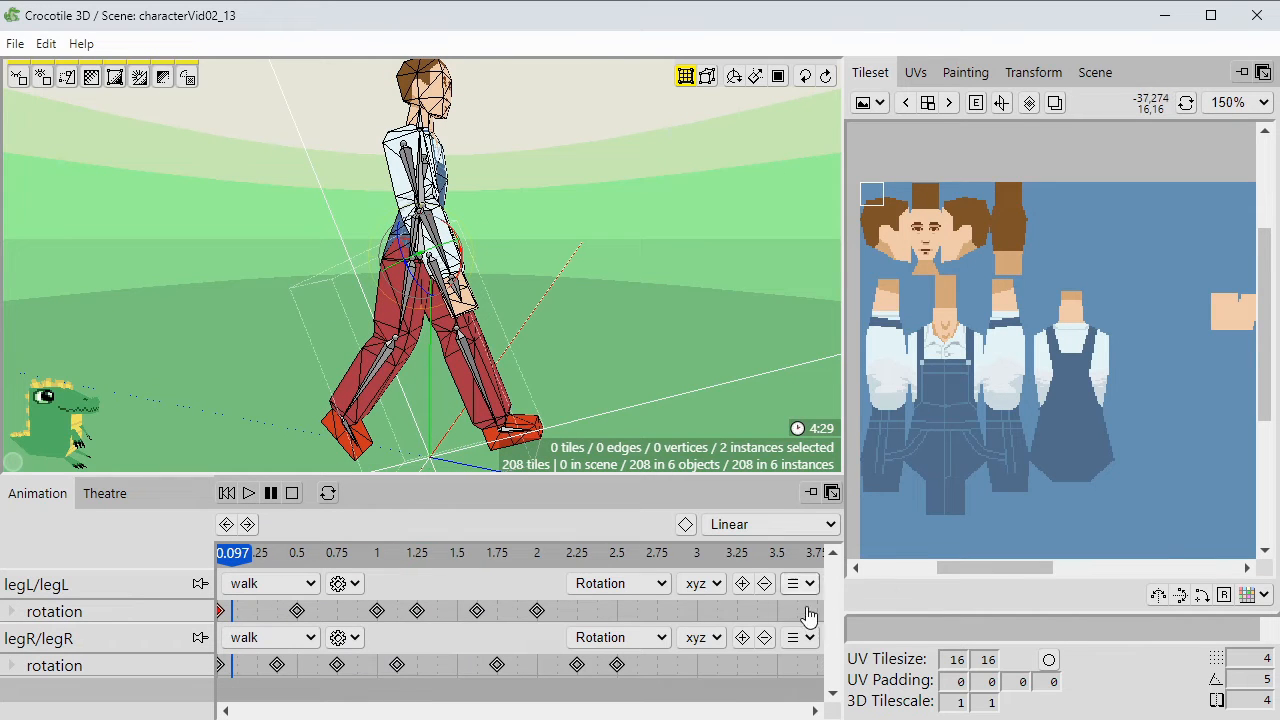
left_click_drag(463, 614, 597, 611)
left_click(249, 493)
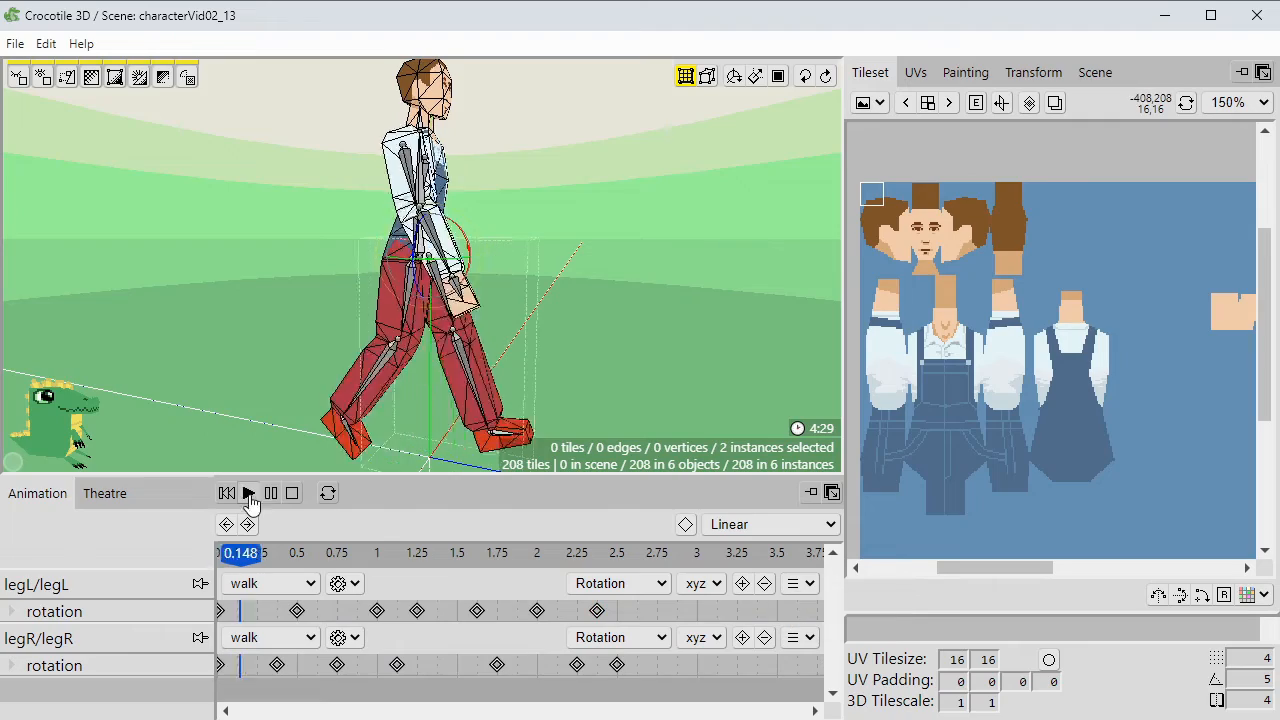
left_click_drag(383, 552, 617, 560)
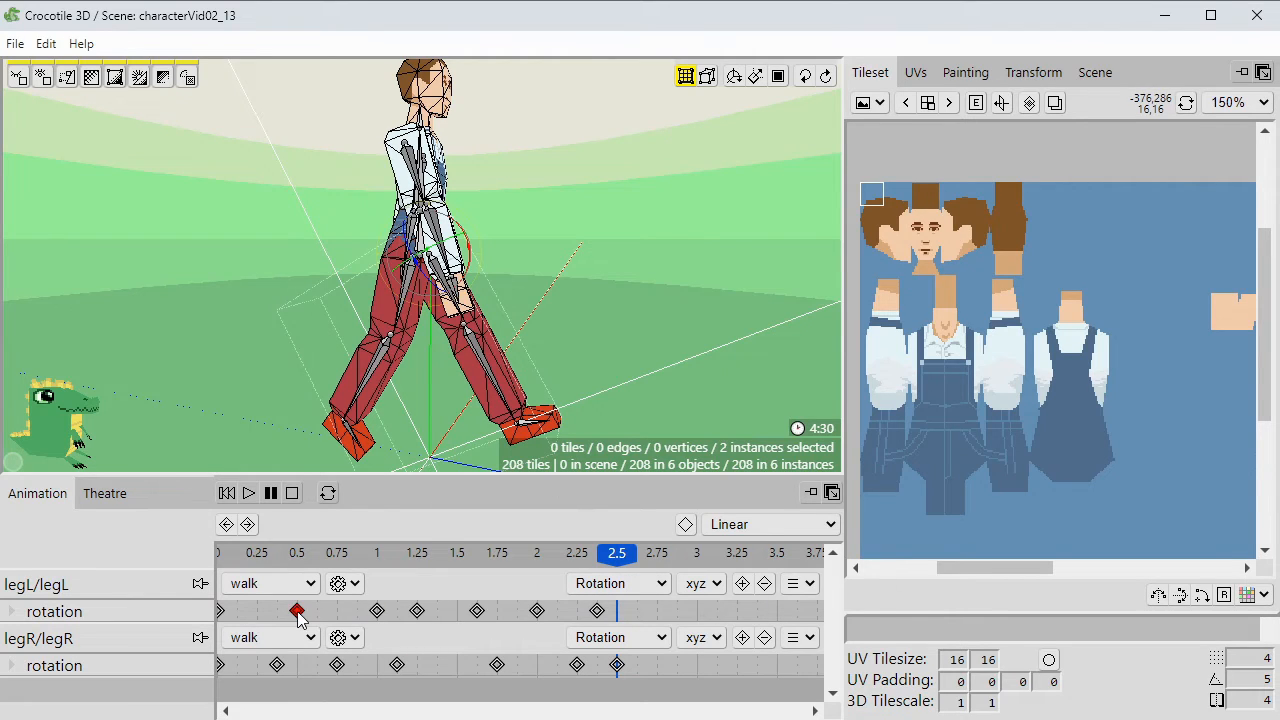
Copy the left leg's 0.5 rotation keyframe to 3, and add a rotation keyframe at 2.5.
left_click_drag(298, 611, 697, 610, "ctrl")
left_click_drag(610, 560, 617, 560)
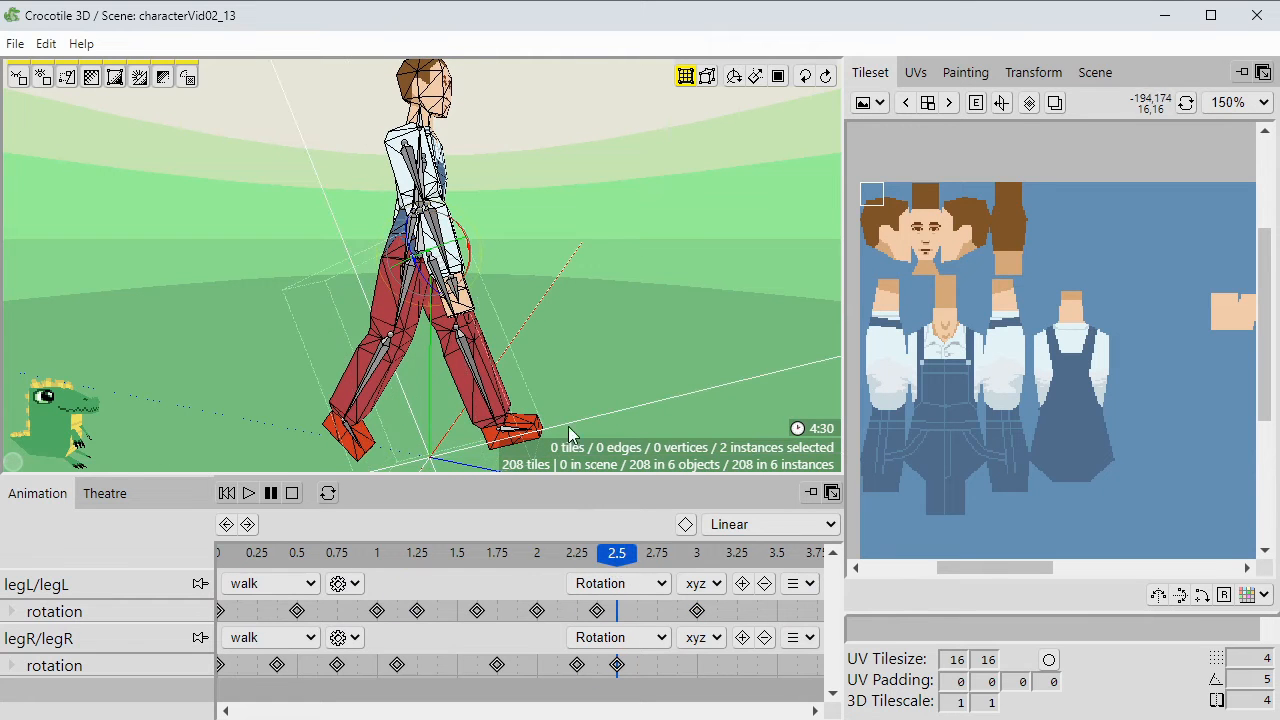
left_click(742, 583)
left_click(248, 493)
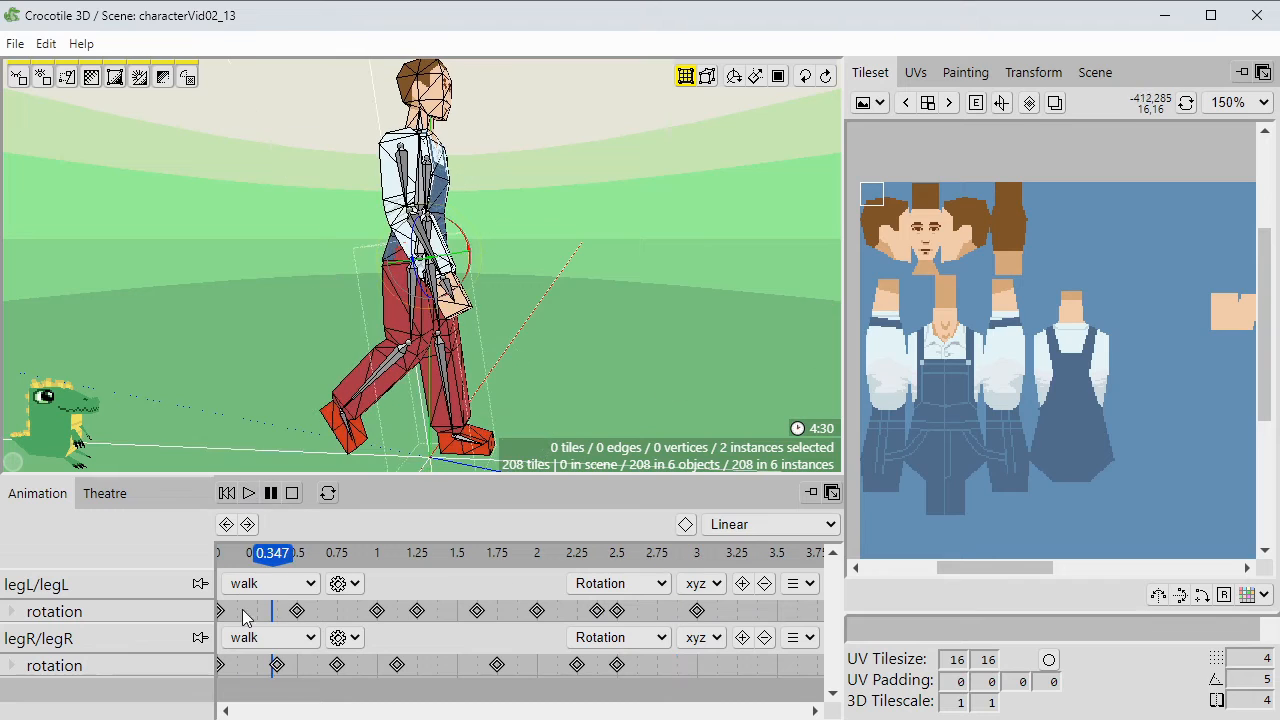
Replace the left leg's keyframe at 0 with a copy of the one at 2.5, and delete the keyframe at 3.
left_click(617, 610)
left_click(795, 583)
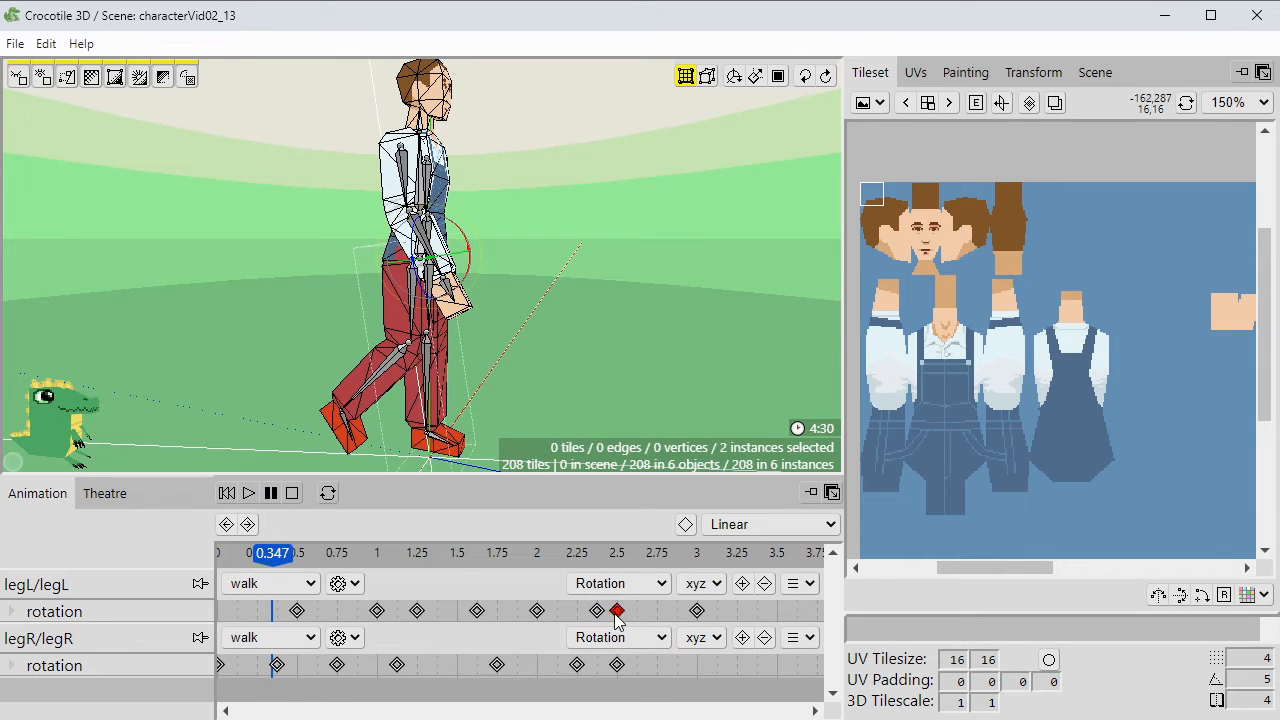
left_click_drag(616, 612, 219, 612)
left_click(803, 584)
left_click(805, 606)
left_click(696, 611)
left_click(269, 493)
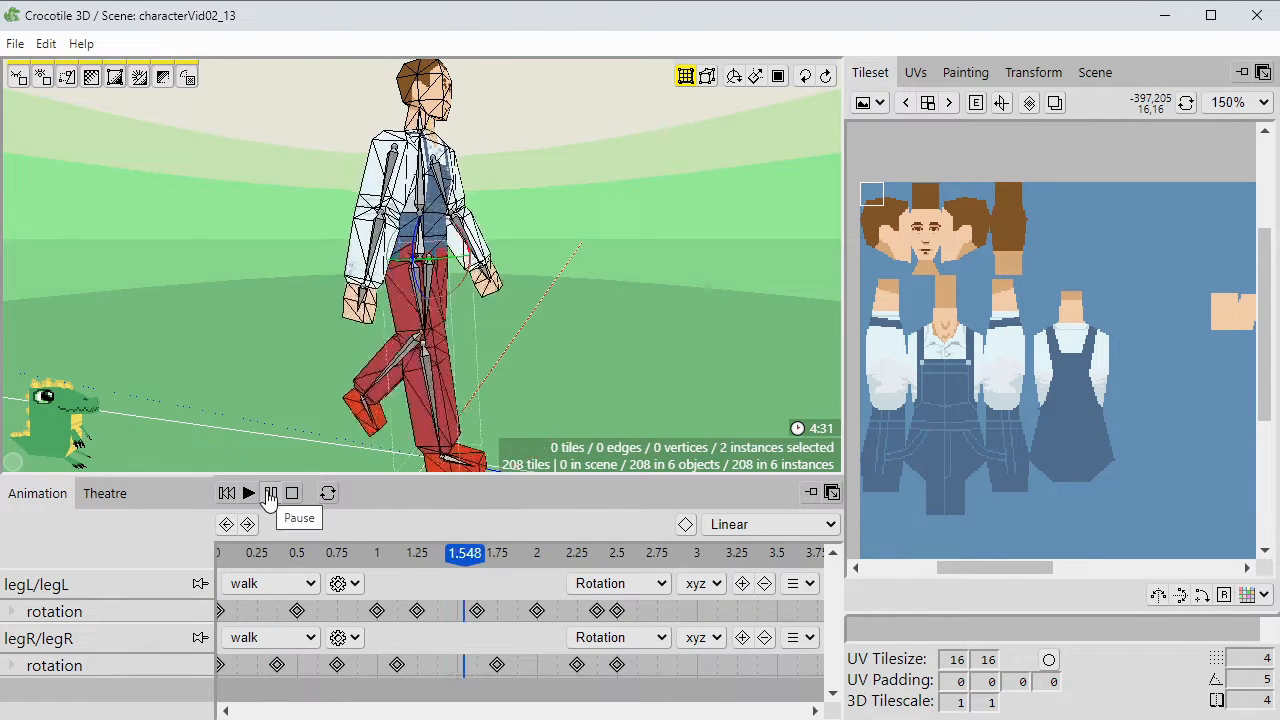
Deselect the legs and review the walk from several angles in an enlarged 3D view, returning the animation to the start.
middle_click_drag(580, 318, 575, 348)
key("Escape")
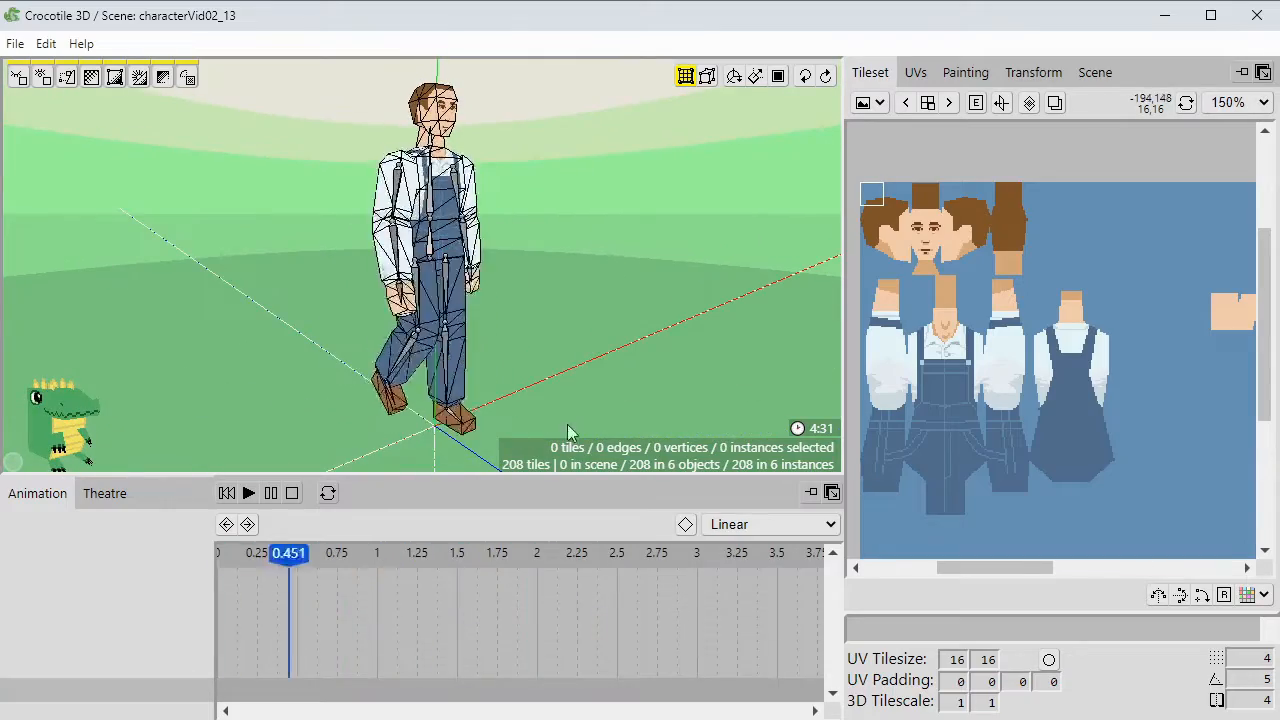
left_click_drag(530, 473, 508, 567)
middle_click_drag(576, 432, 582, 429)
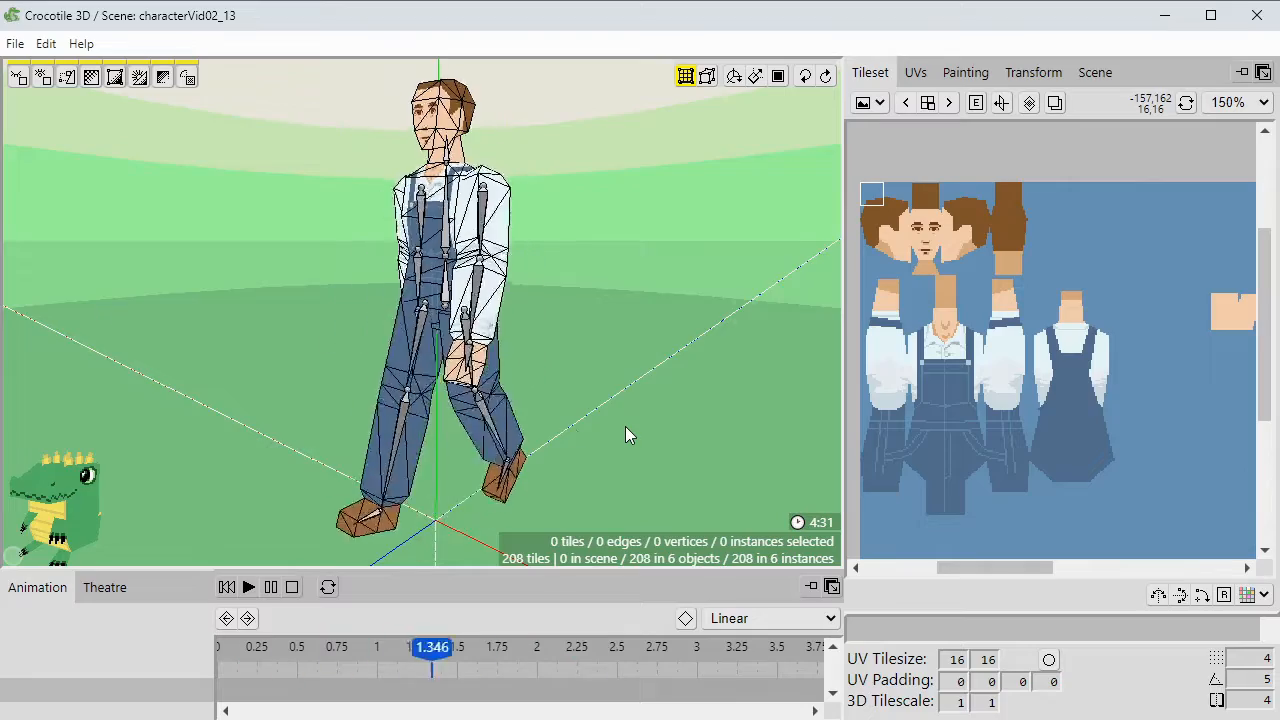
middle_click_drag(625, 426, 673, 414)
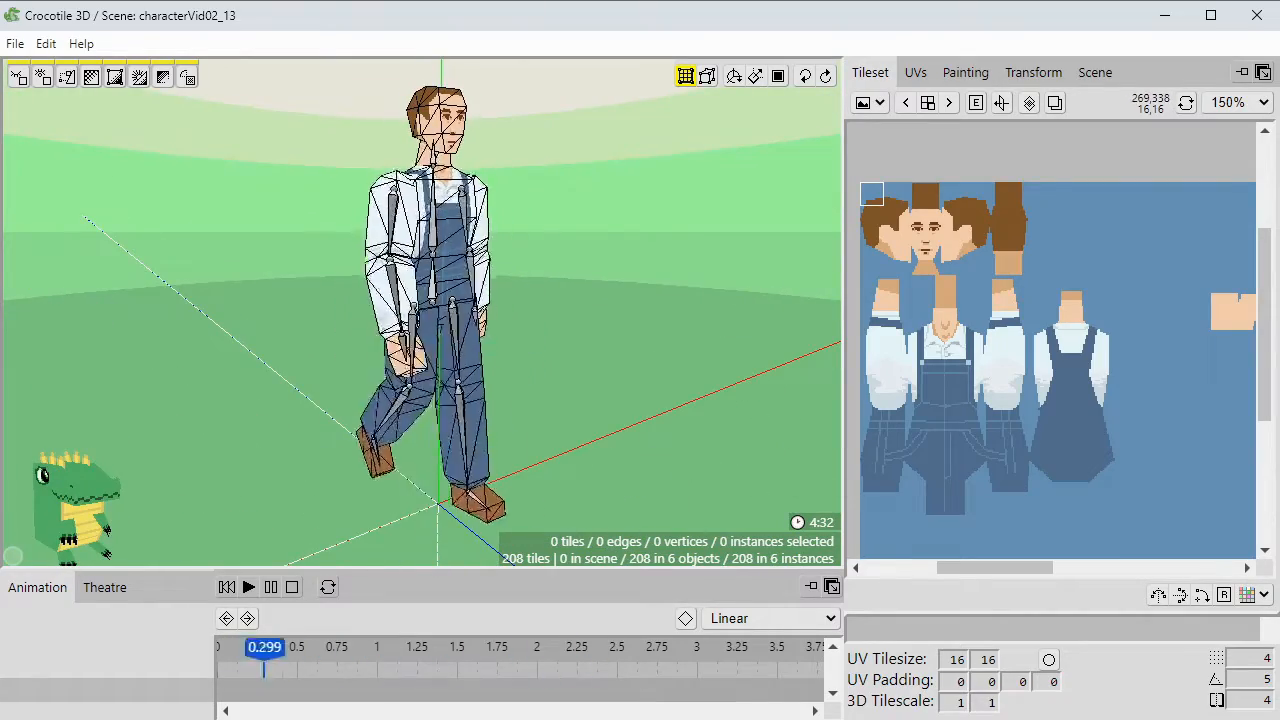
left_click(273, 587)
left_click_drag(257, 656, 209, 660)
middle_click_drag(421, 414, 340, 414)
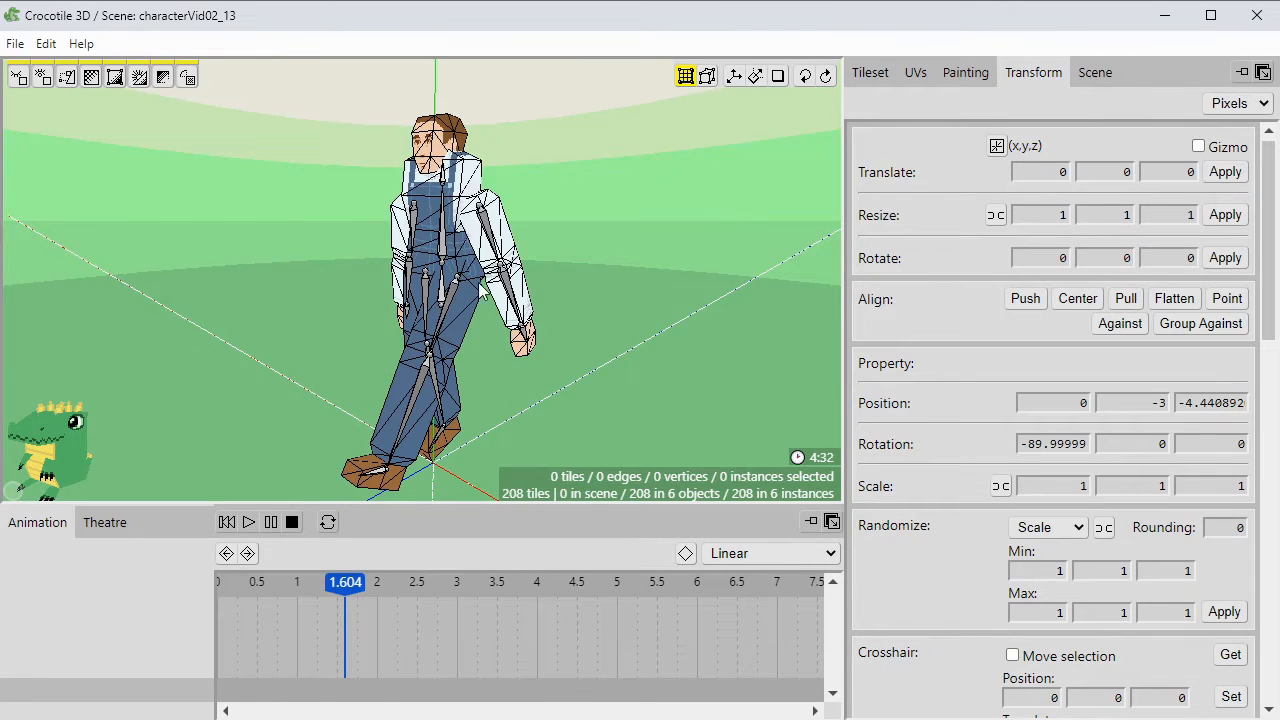
middle_click_drag(558, 195, 541, 236)
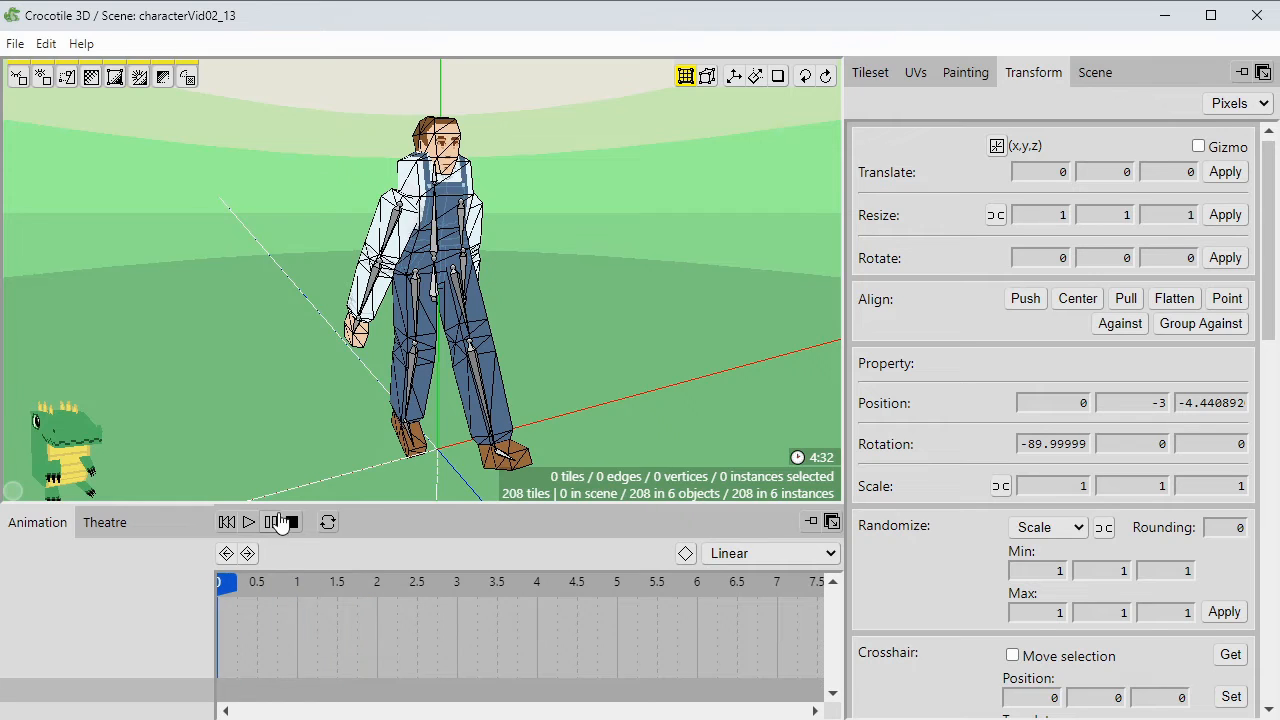
Select the torso instance and move the crosshair to it.
left_click(416, 262)
right_click(417, 263)
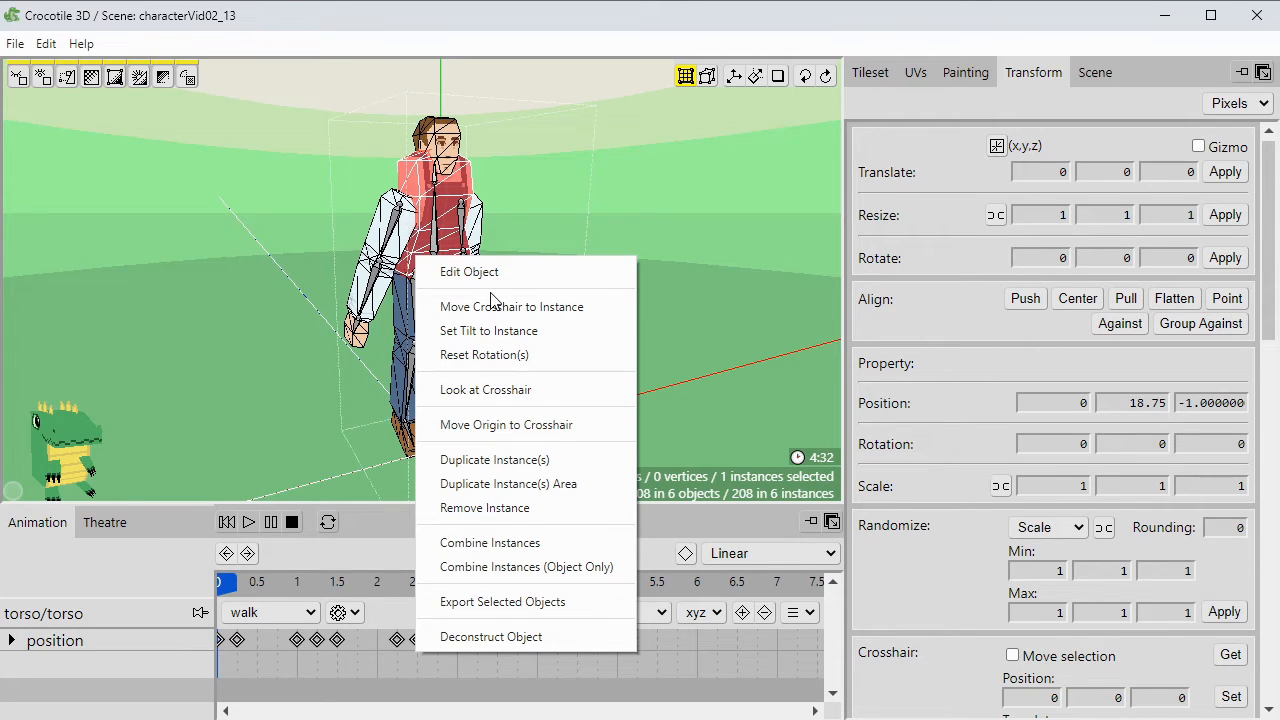
middle_click_drag(564, 252, 564, 280)
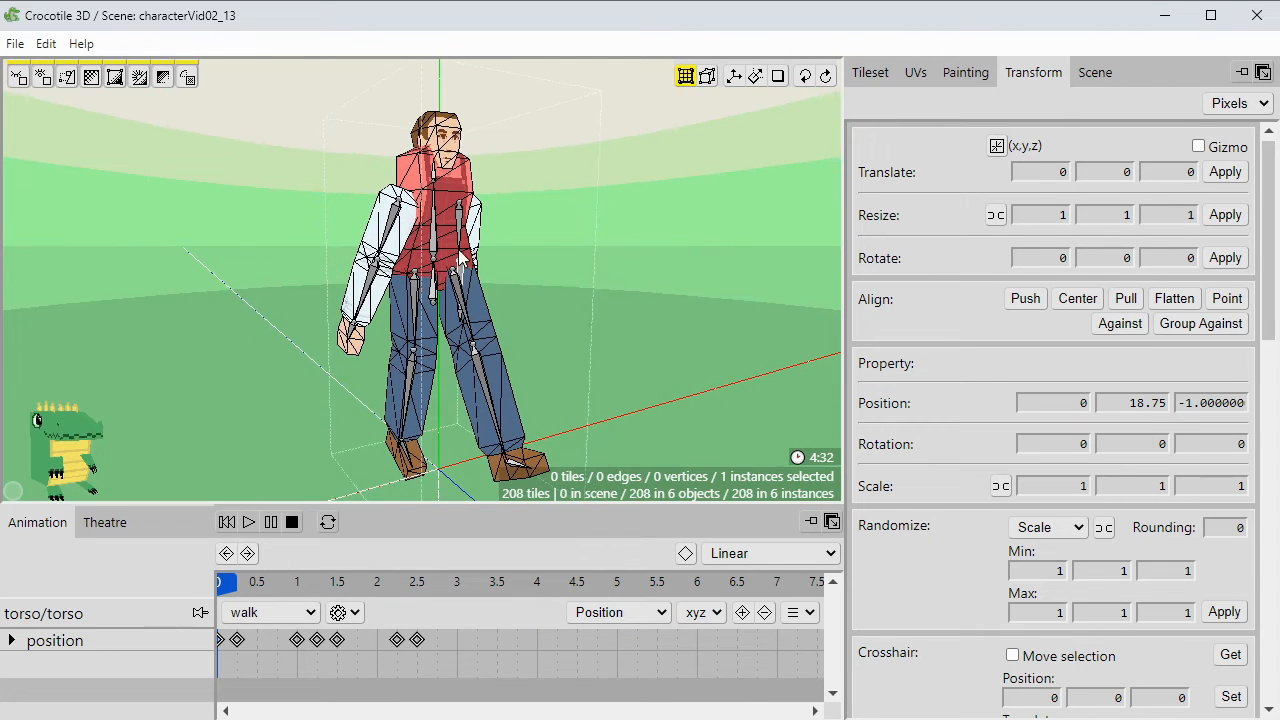
right_click(449, 243)
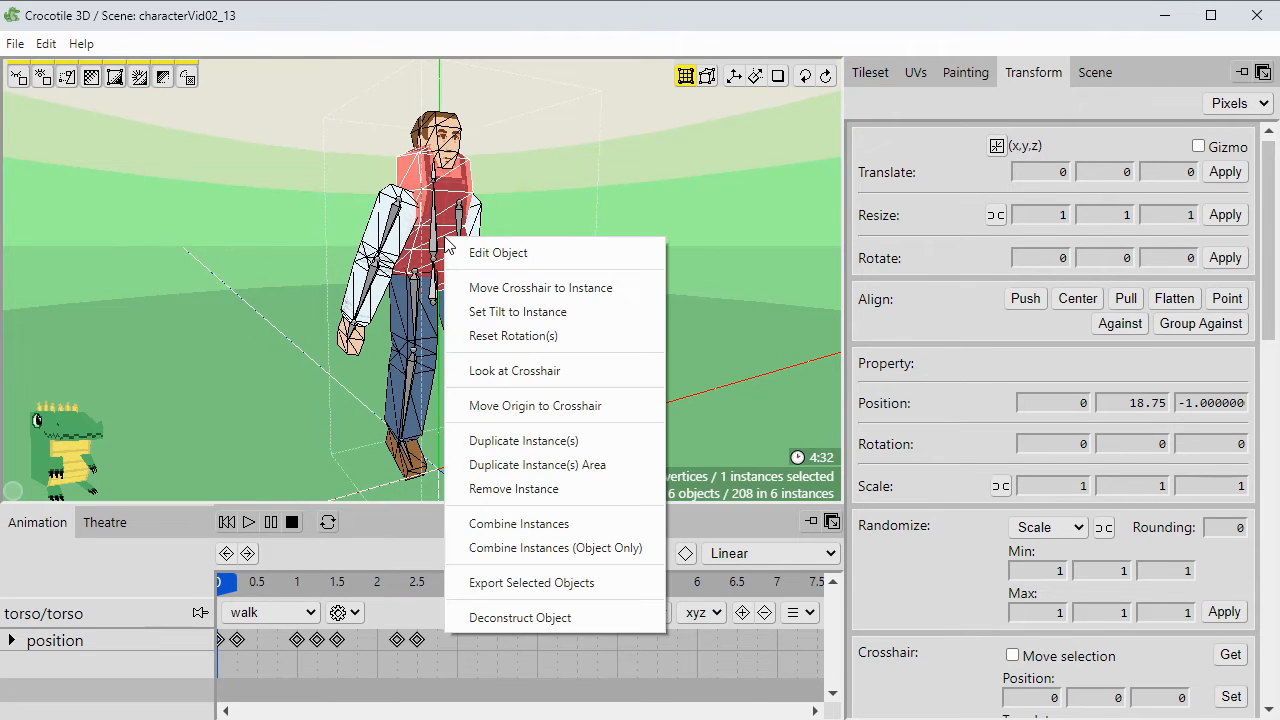
left_click(497, 287)
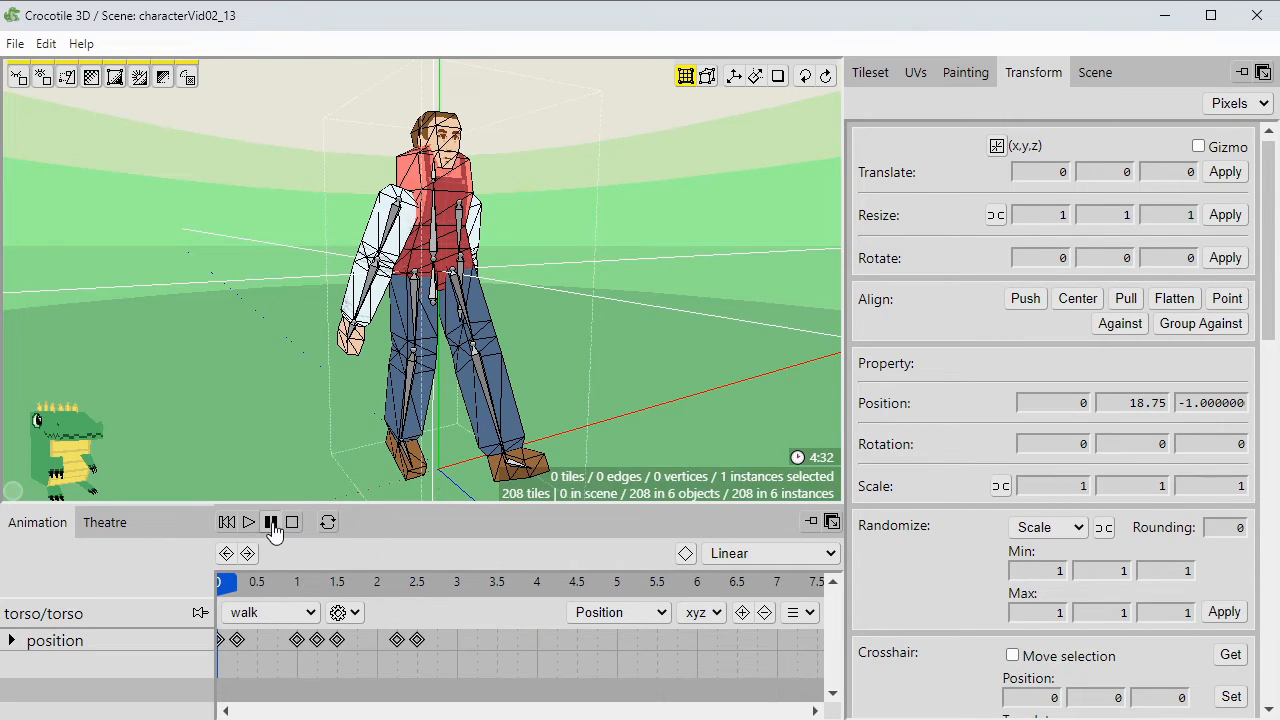
Open the torso object for editing, select the pelvis bone and try moving it to the crosshair.
left_click(449, 256)
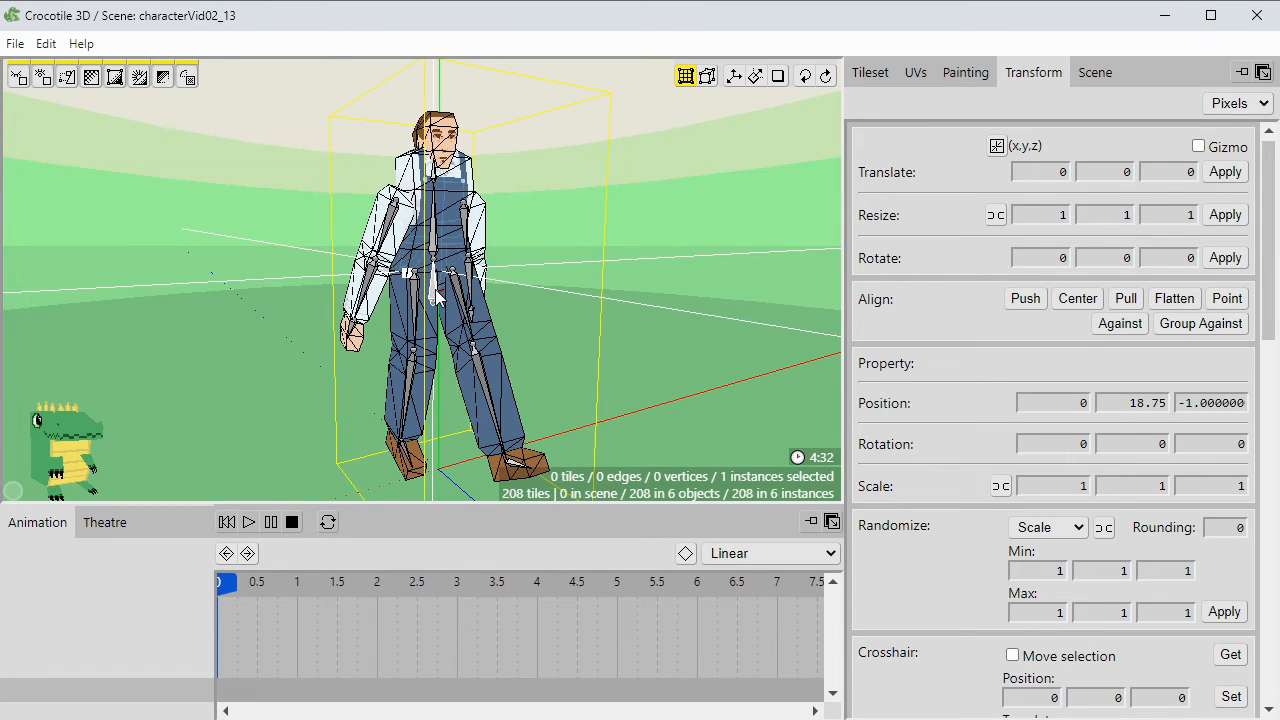
left_click(437, 296)
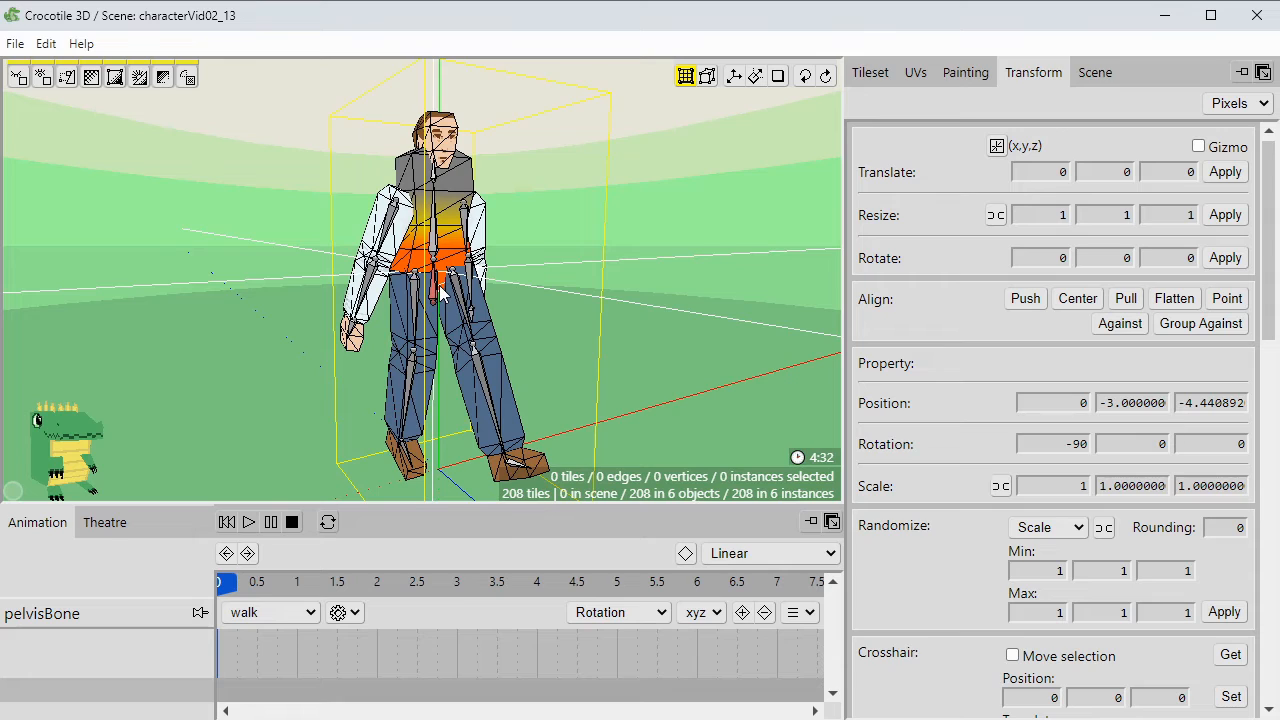
right_click(437, 290)
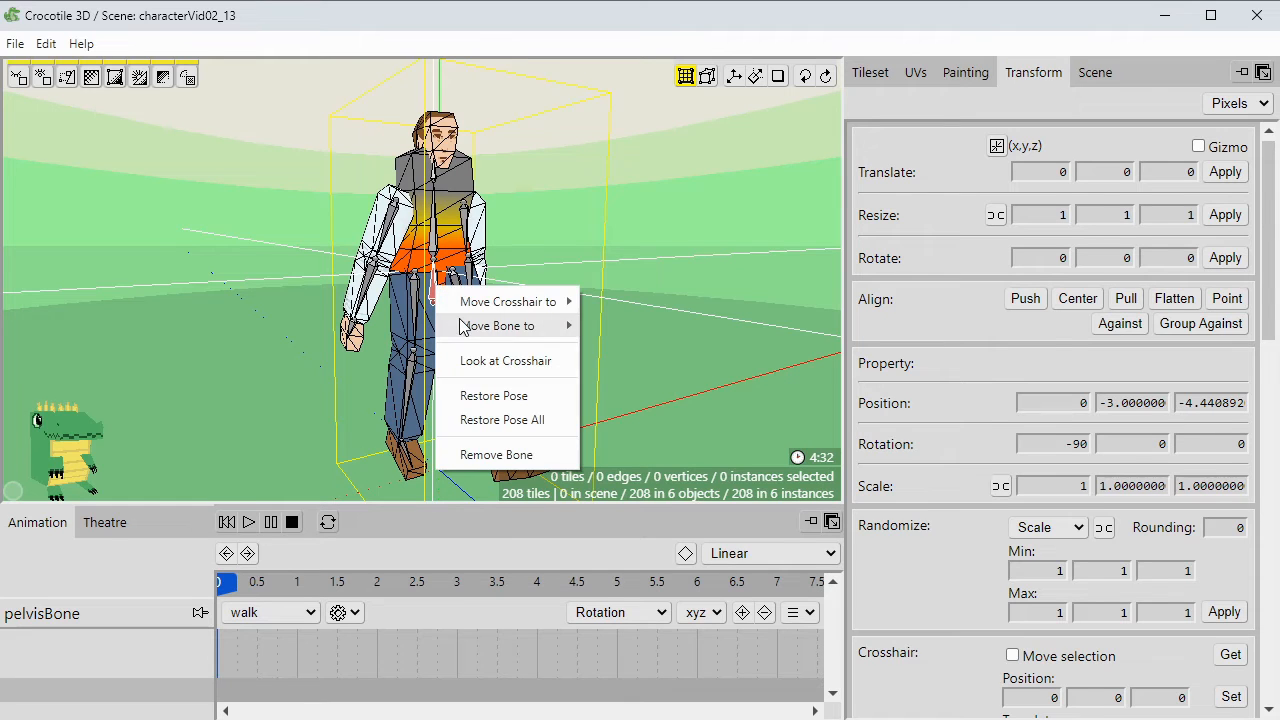
mouse_move(553, 326)
left_click(614, 326)
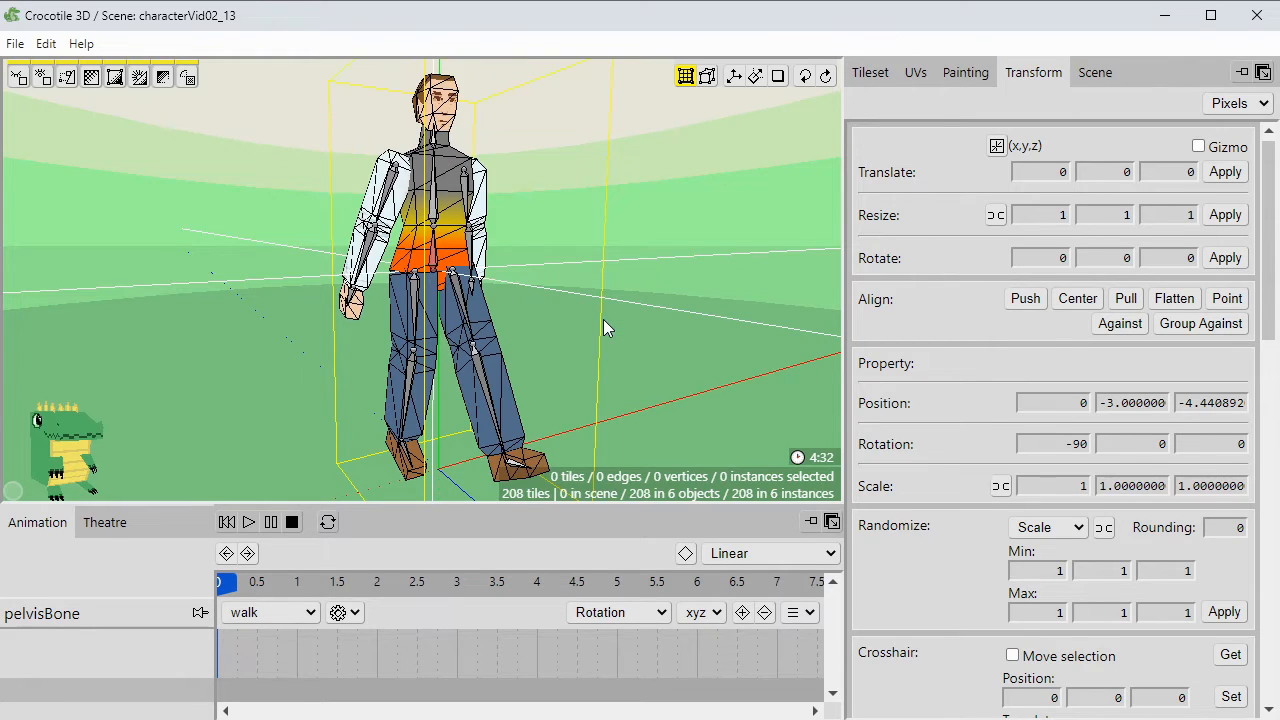
left_click(552, 274)
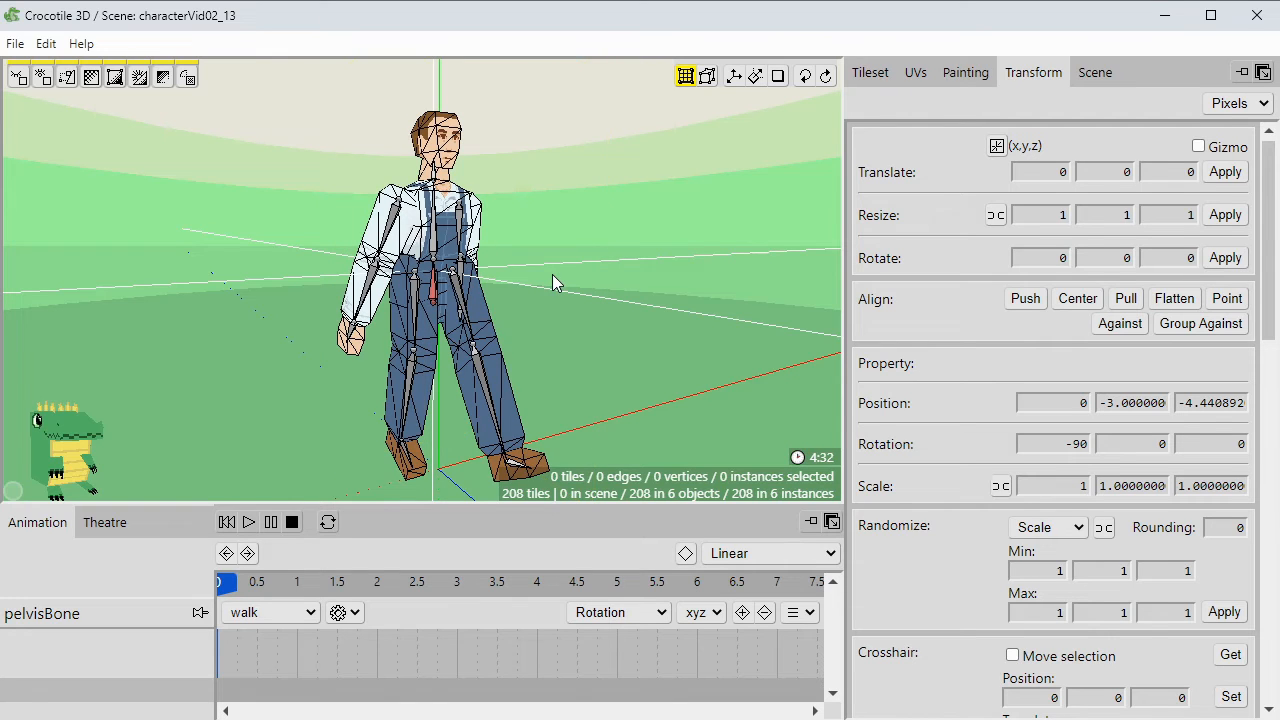
Move the selected pelvis bone to the crosshair outside object editing.
right_click(436, 292)
mouse_move(478, 337)
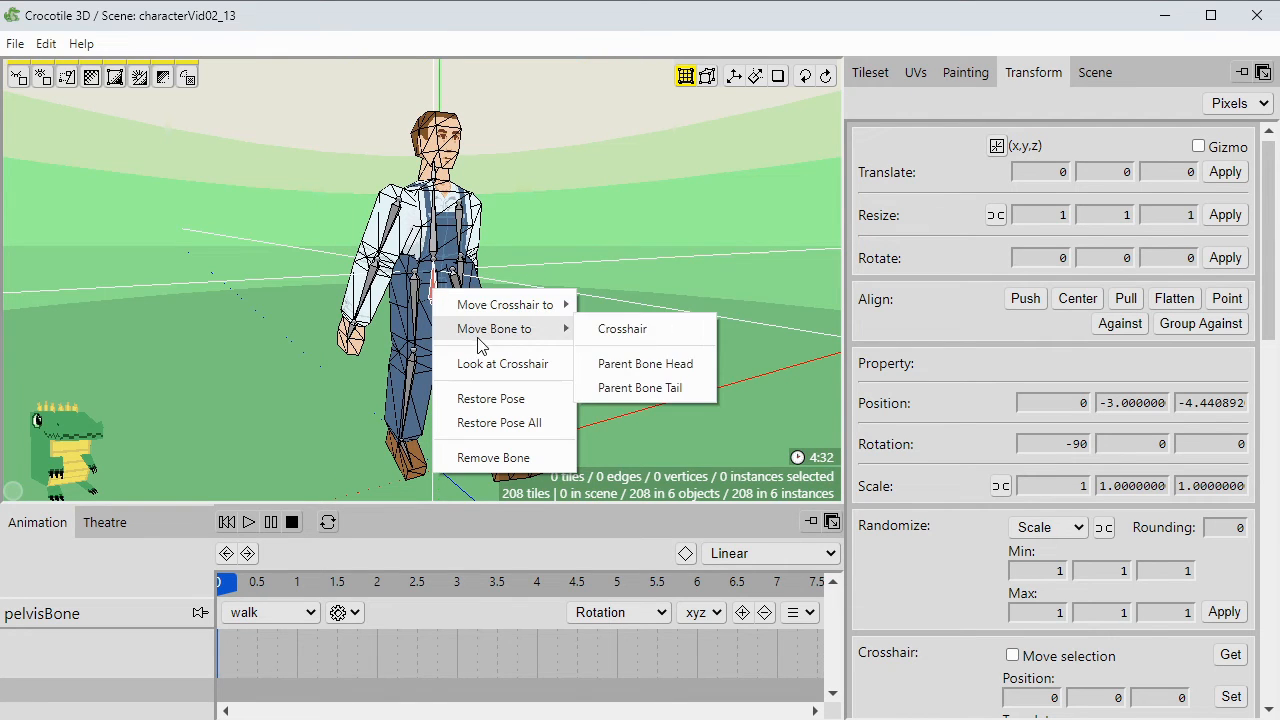
left_click(609, 336)
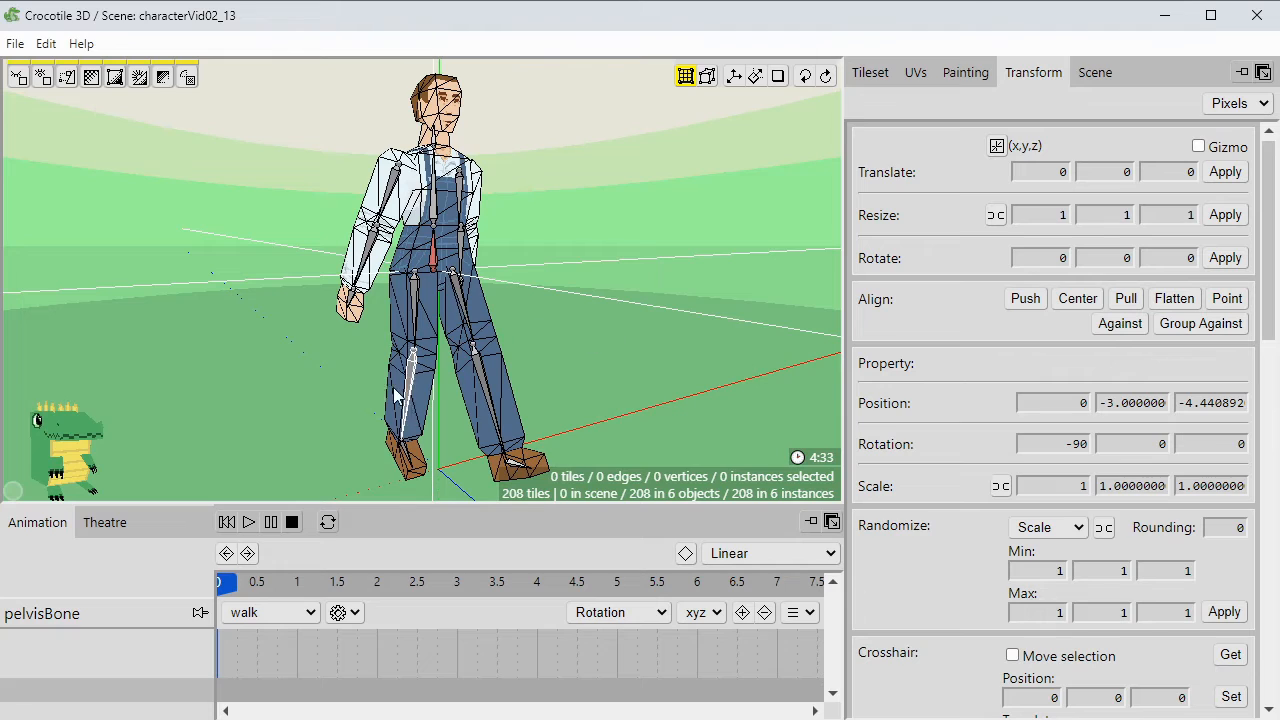
Switch the pelvis bone's animation to idle and enlarge the timeline area to show all its tracks.
left_click(262, 620)
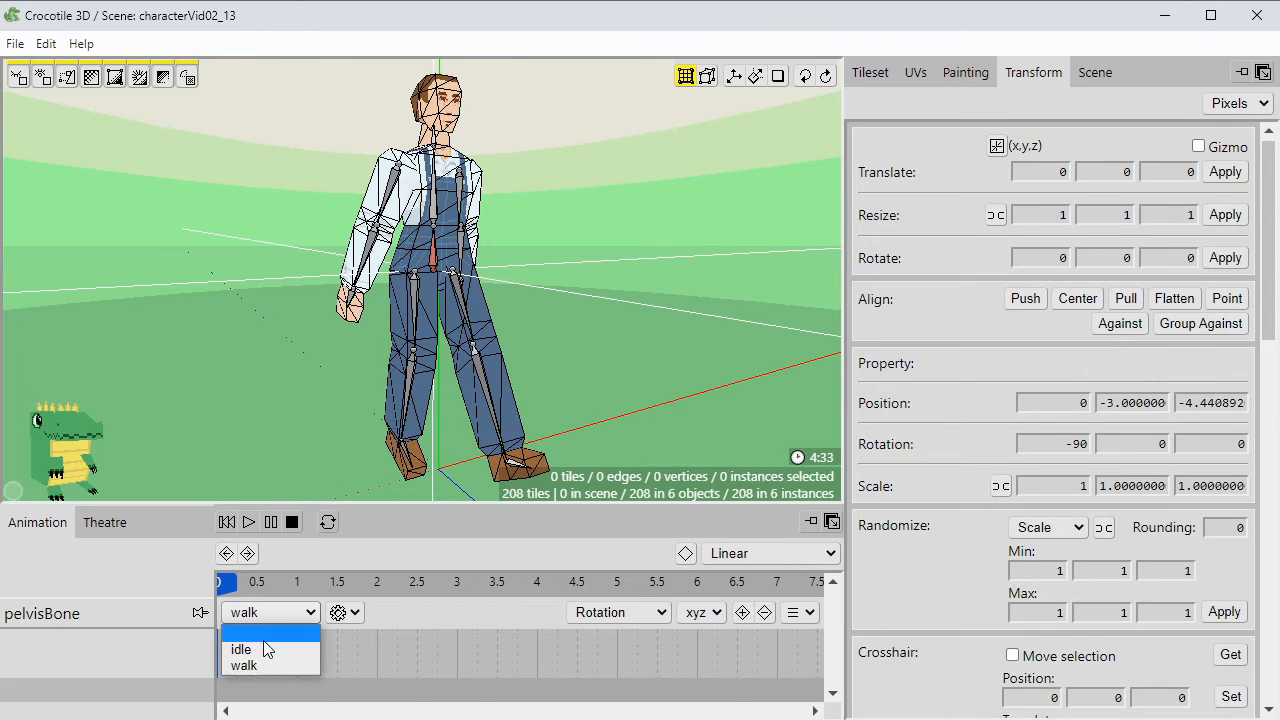
left_click(265, 650)
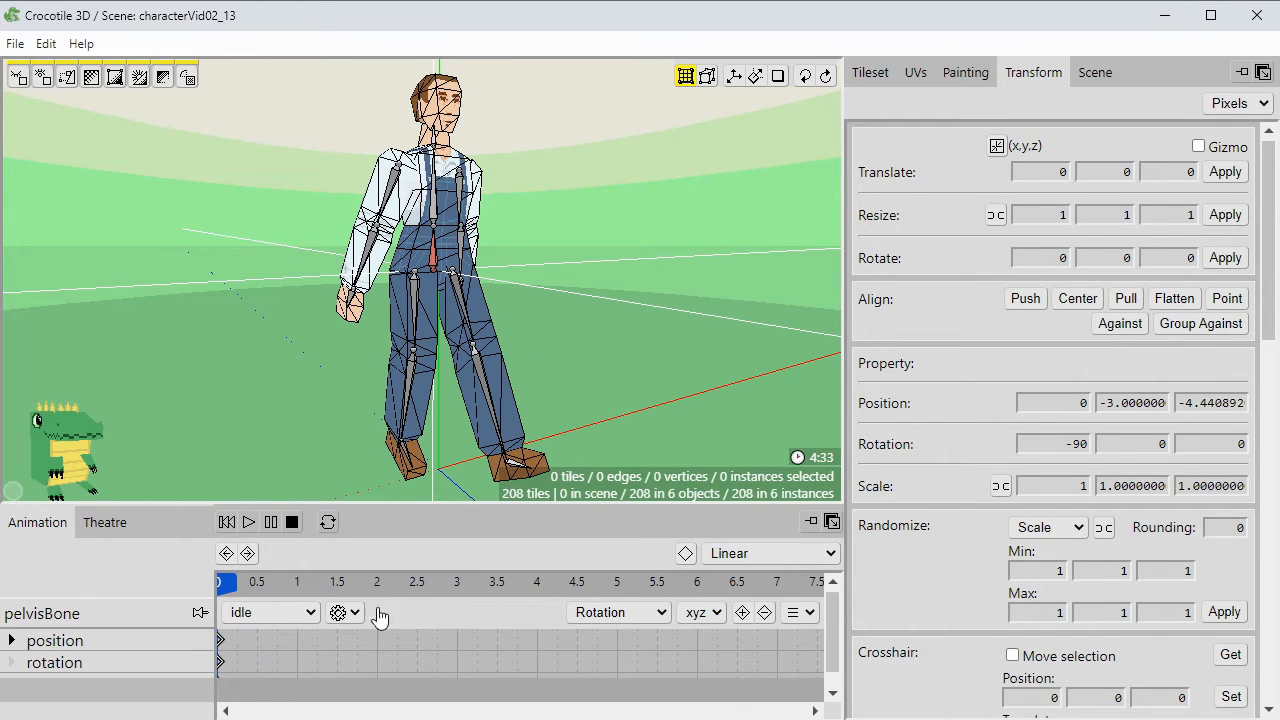
left_click_drag(420, 508, 420, 463)
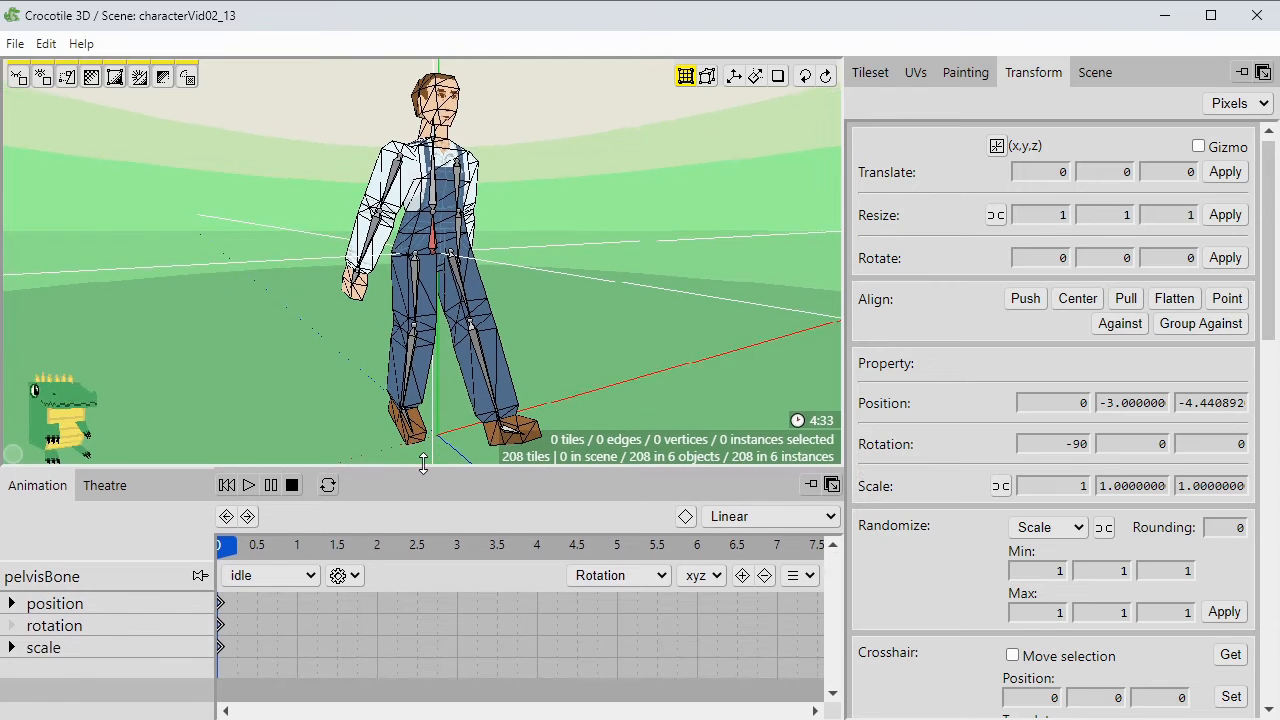
Set the pelvis bone's keyframe type to Position and play the animation.
left_click(590, 568)
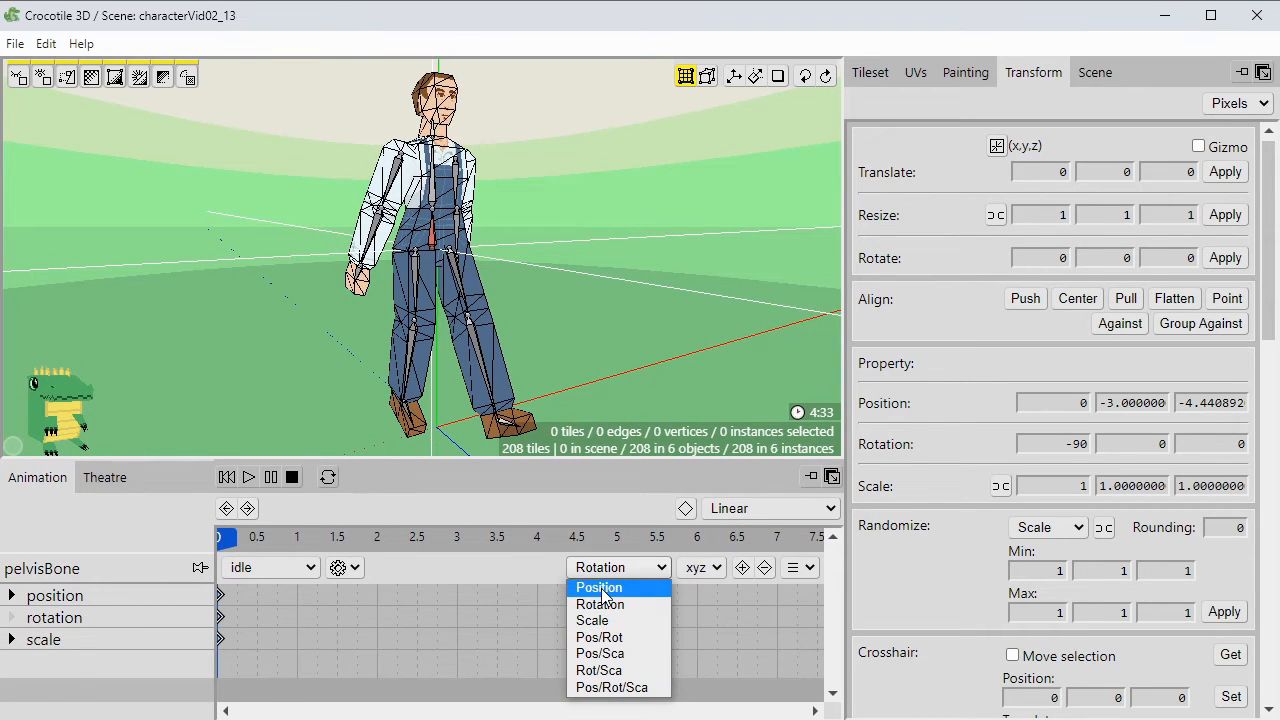
left_click(604, 591)
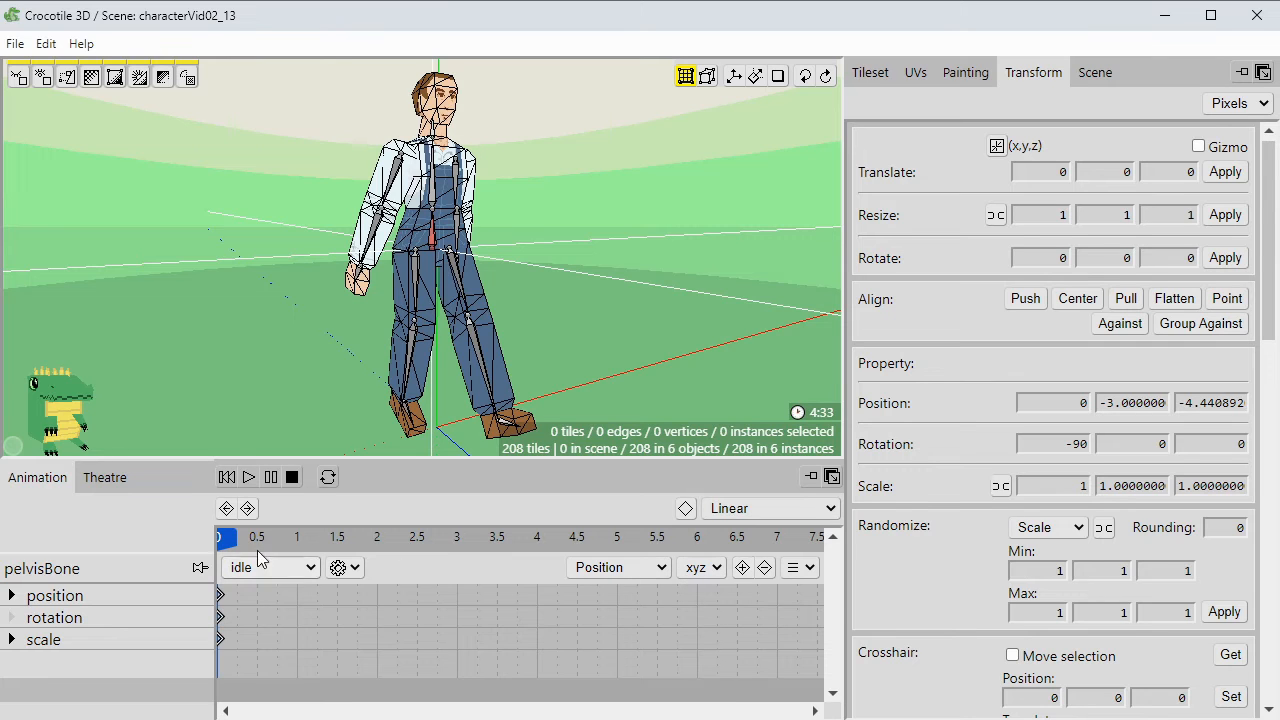
left_click(248, 478)
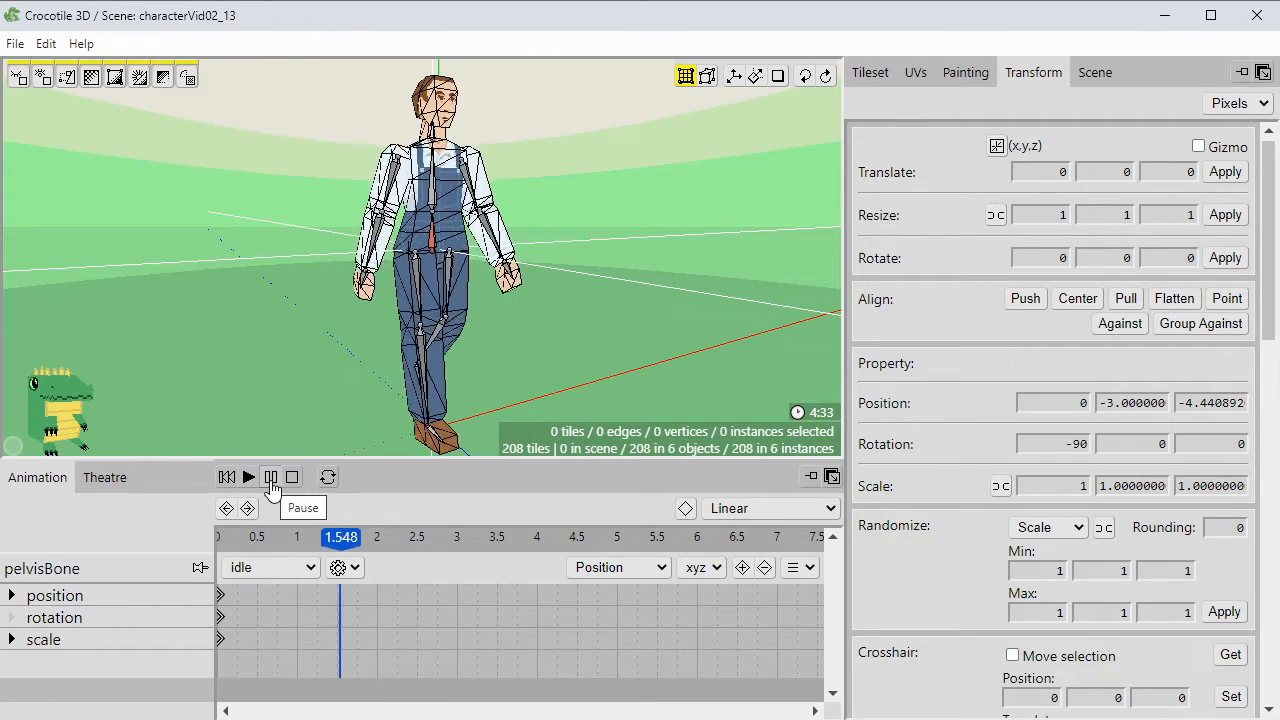
Switch the pelvis bone's animation to walk and replay it from the start of the timeline.
left_click(254, 570)
left_click(254, 613)
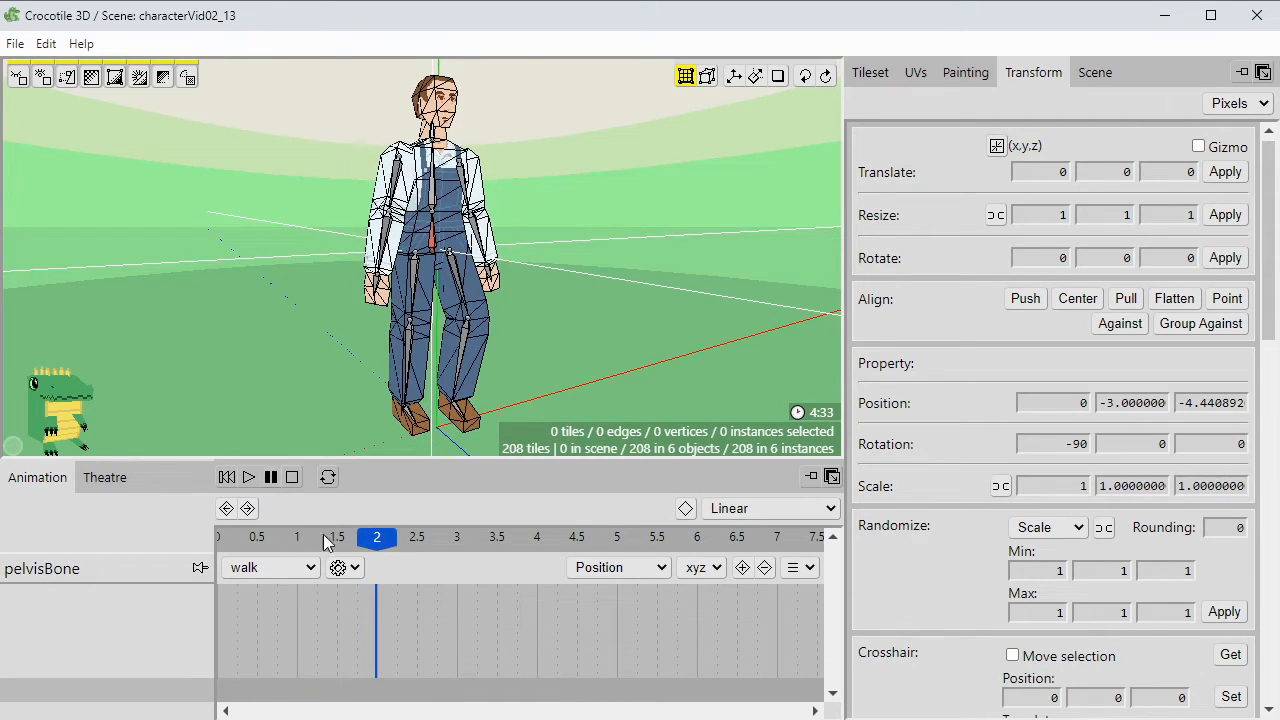
left_click_drag(336, 552, 201, 547)
left_click(246, 479)
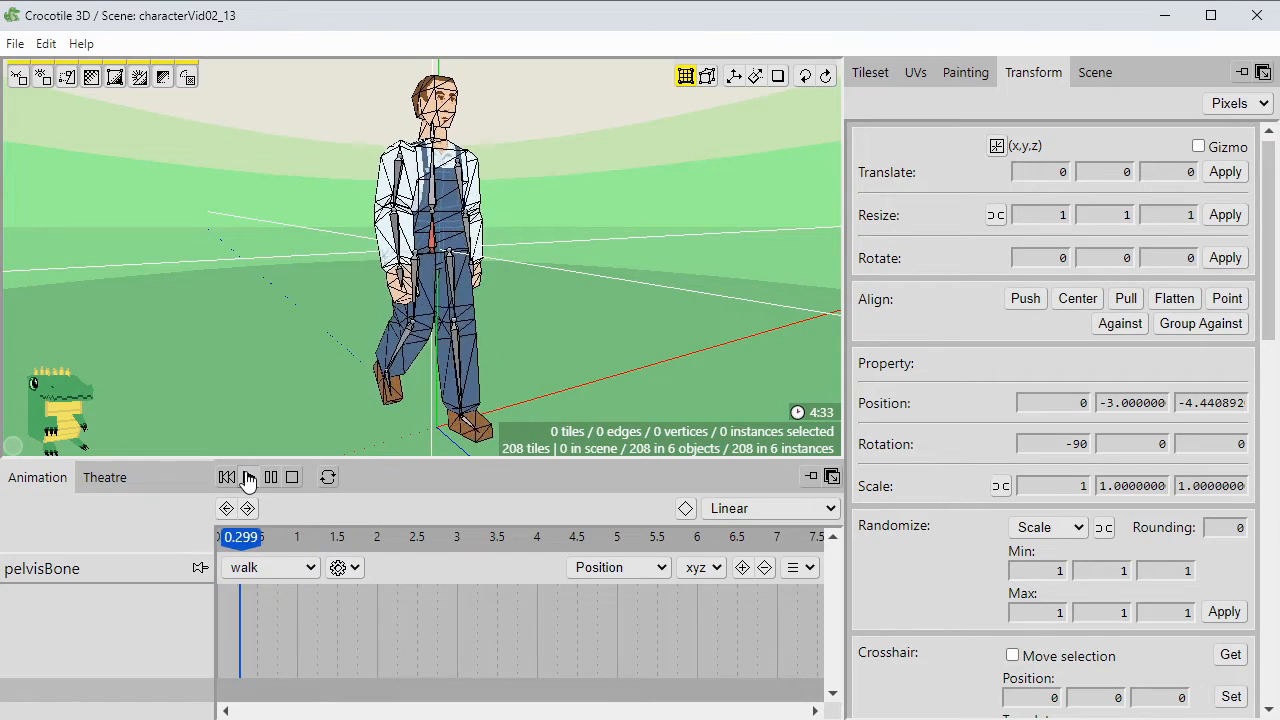
Shrink the timeline area to enlarge the 3D view, pause playback and return the playhead to 0.
mouse_move(586, 371)
right_mouse_down()
mouse_move(421, 401)
mouse_move(250, 390)
mouse_move(560, 390)
mouse_move(576, 357)
right_mouse_up()
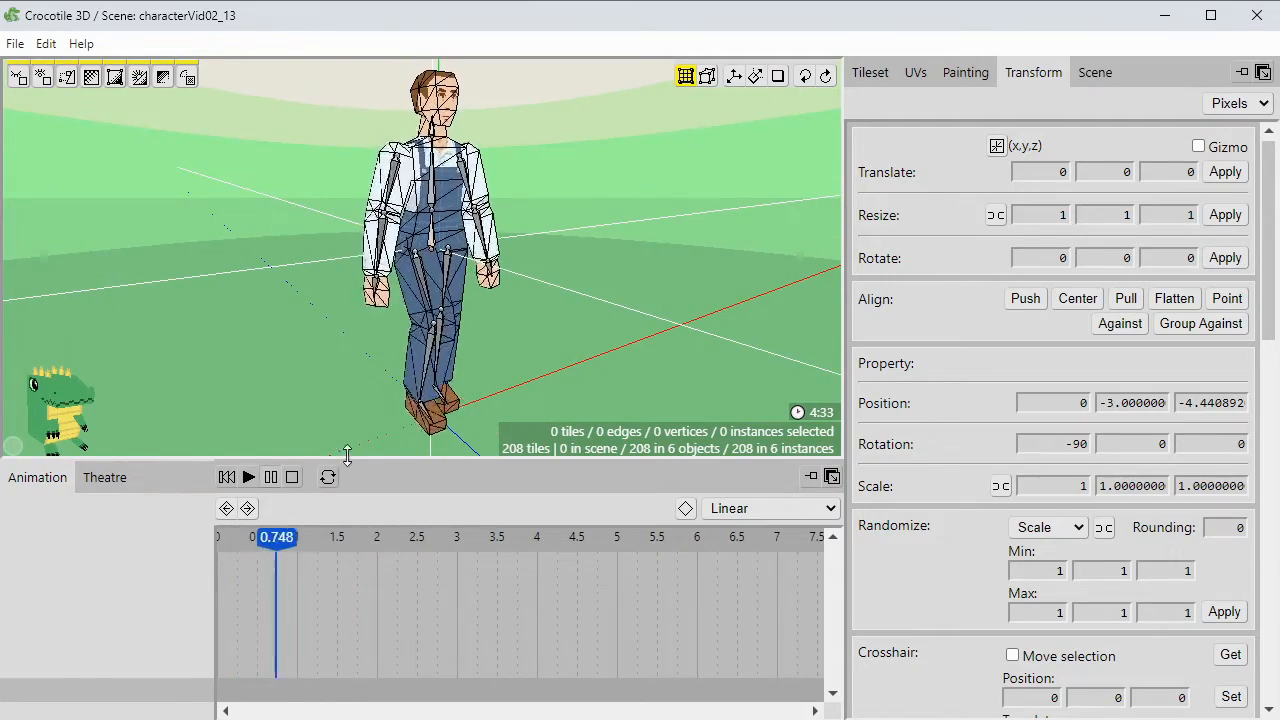
left_click_drag(340, 460, 350, 553)
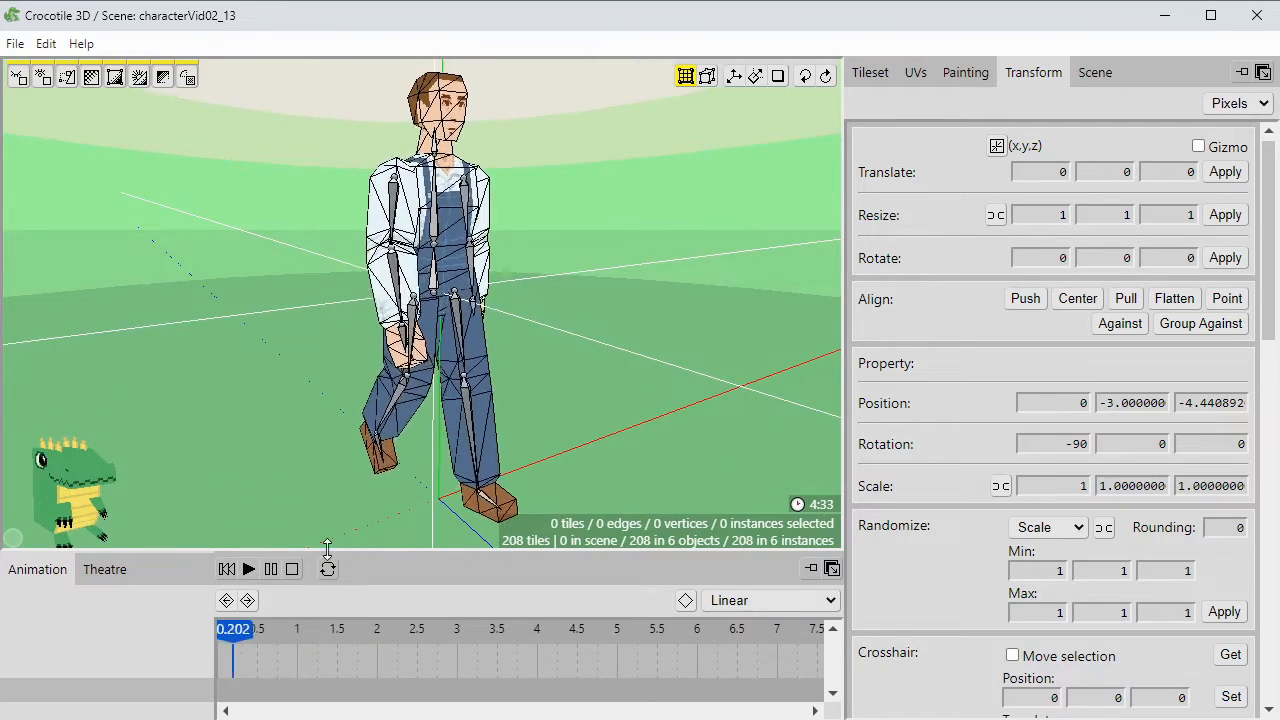
left_click(270, 570)
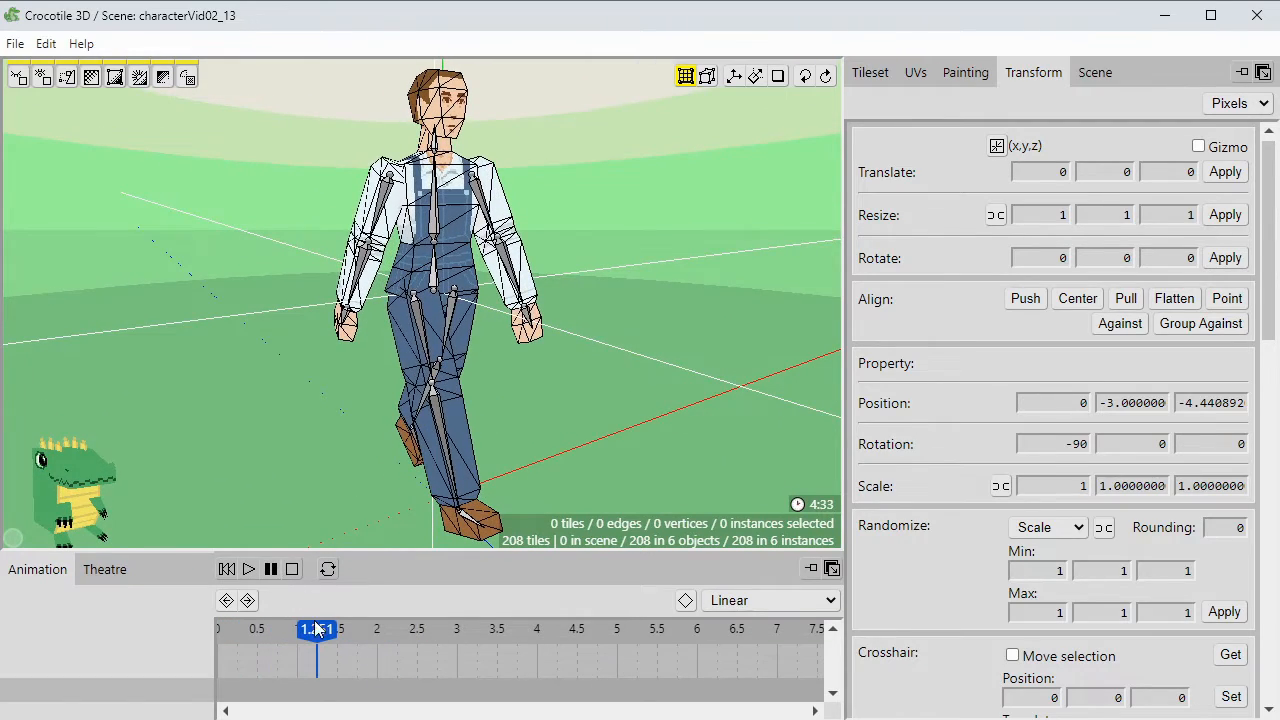
left_click_drag(316, 628, 218, 638)
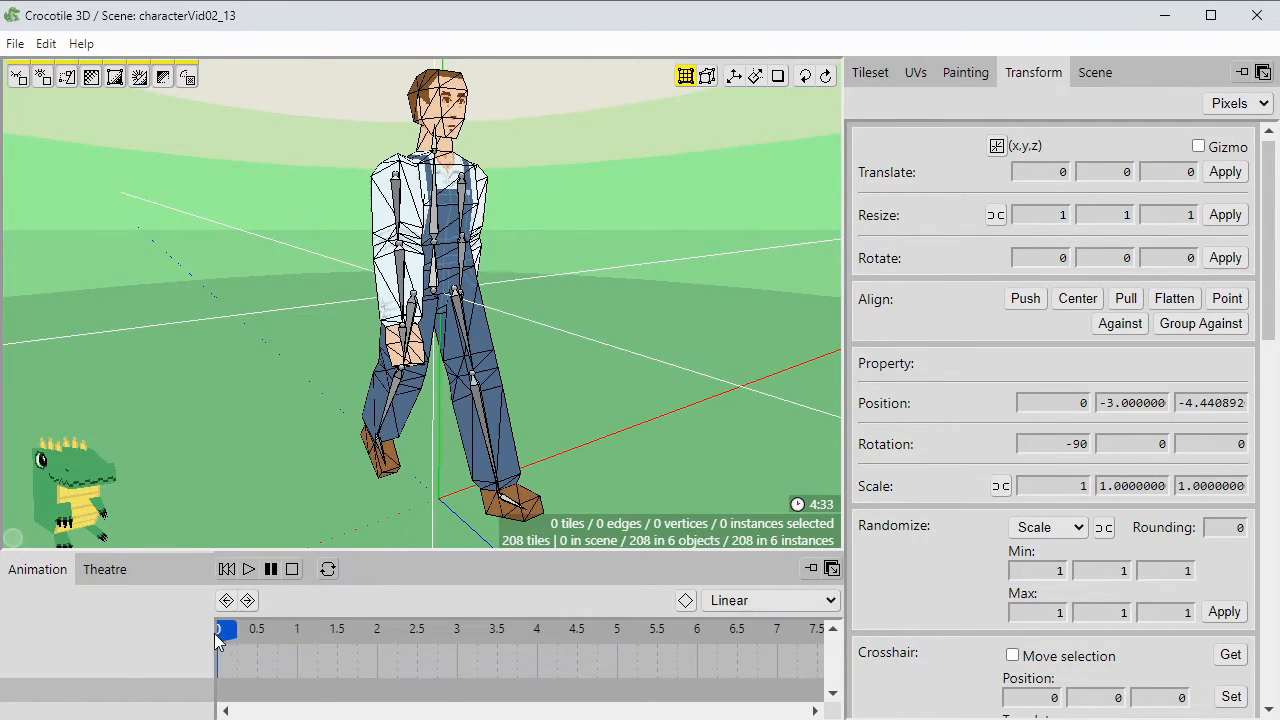
Save the scene as a new file named characterVid02_14.
left_click(16, 44)
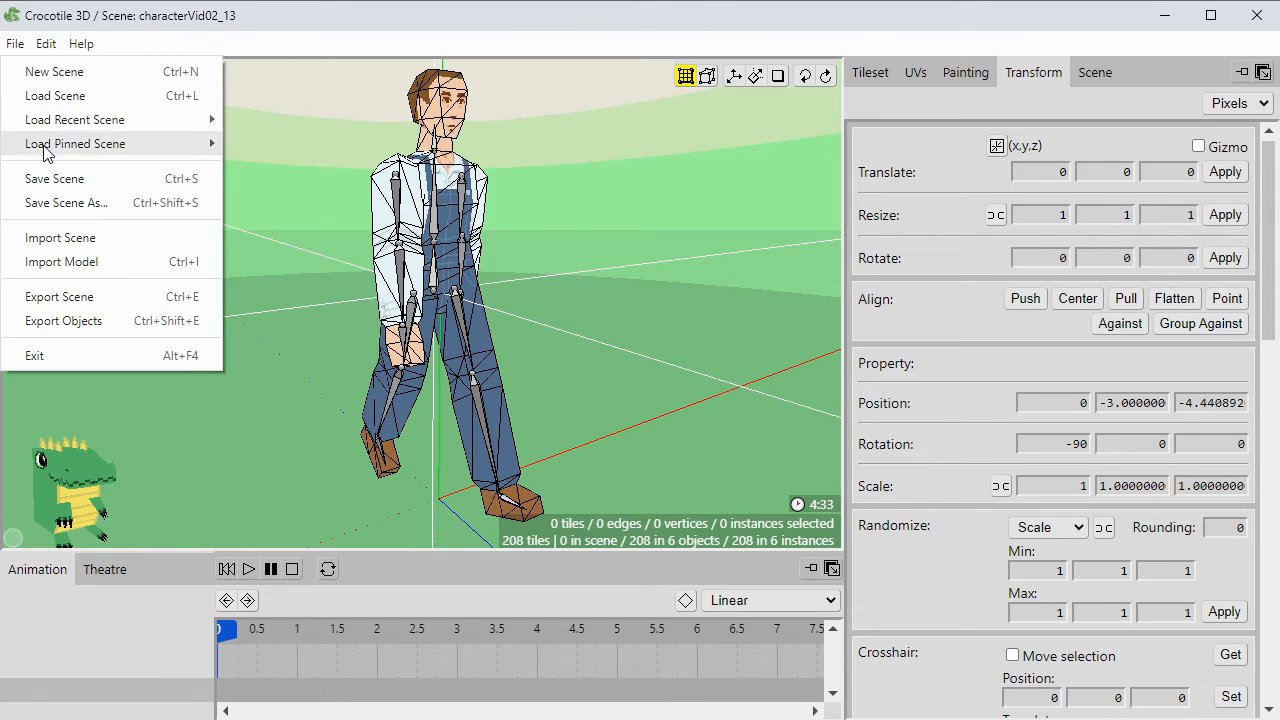
left_click(57, 204)
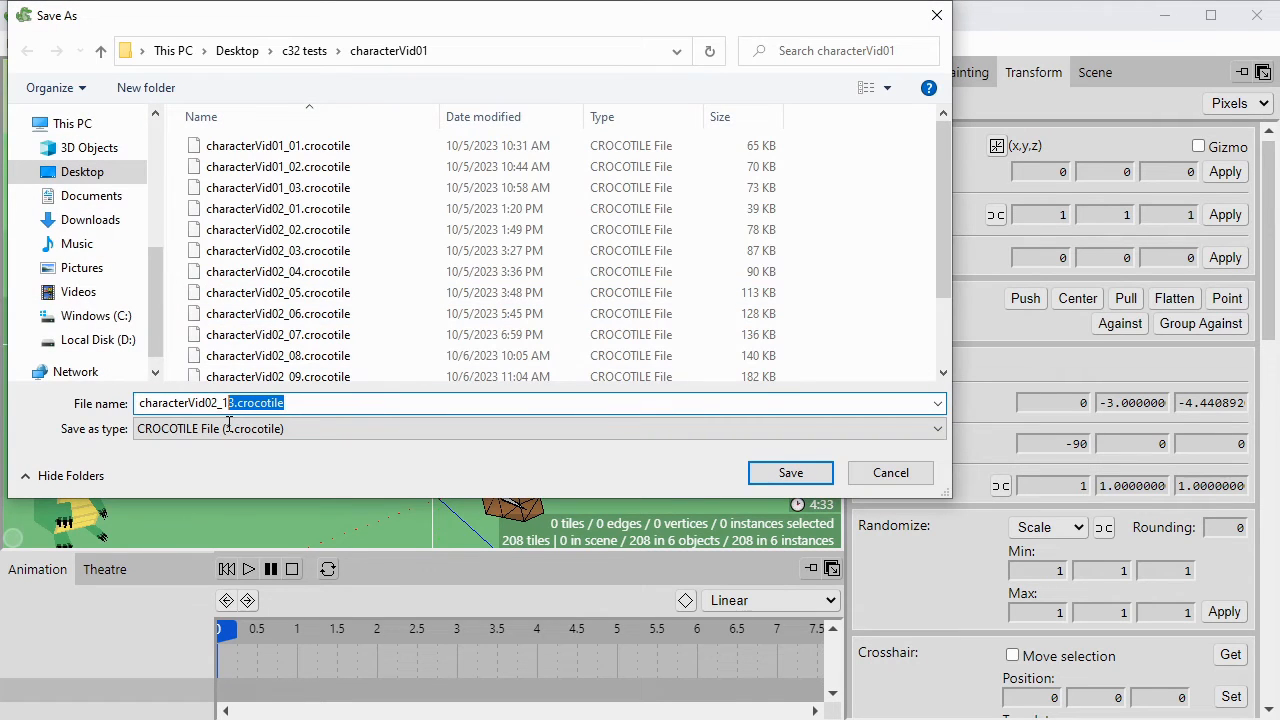
left_click(786, 474)
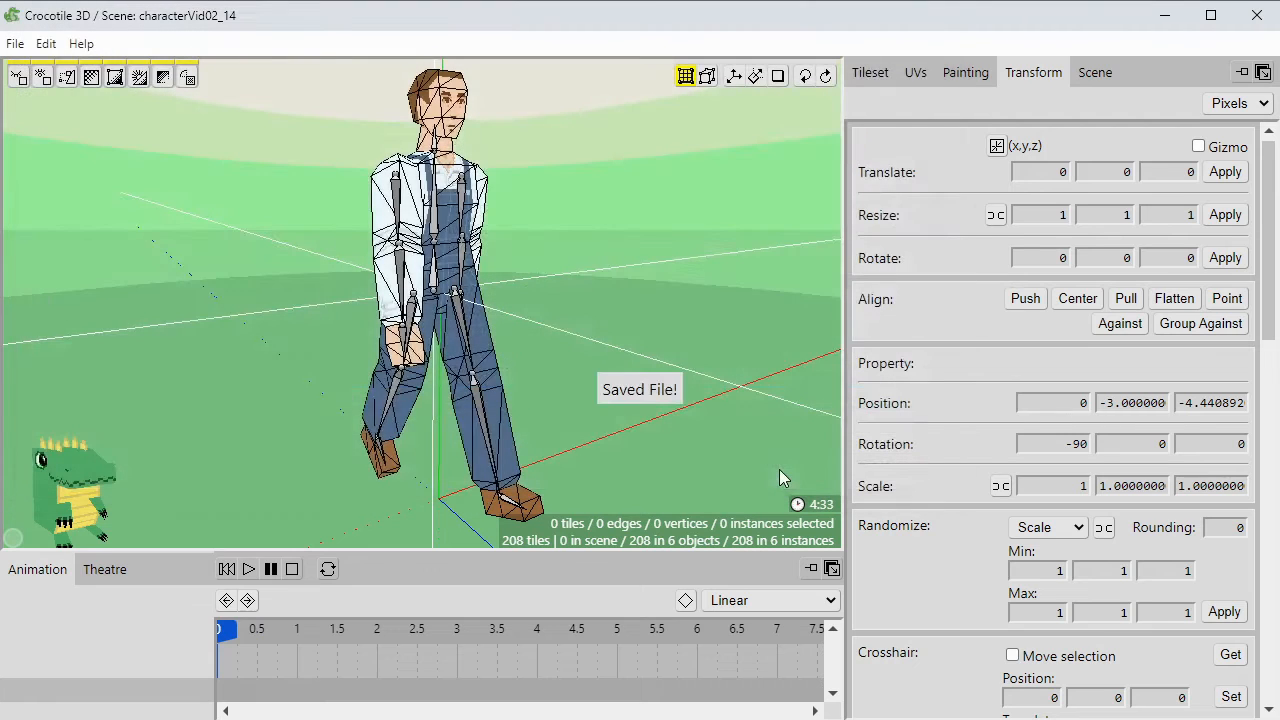
Open the scene export options, keep .gltf as the file format and review the remaining settings.
left_click(21, 47)
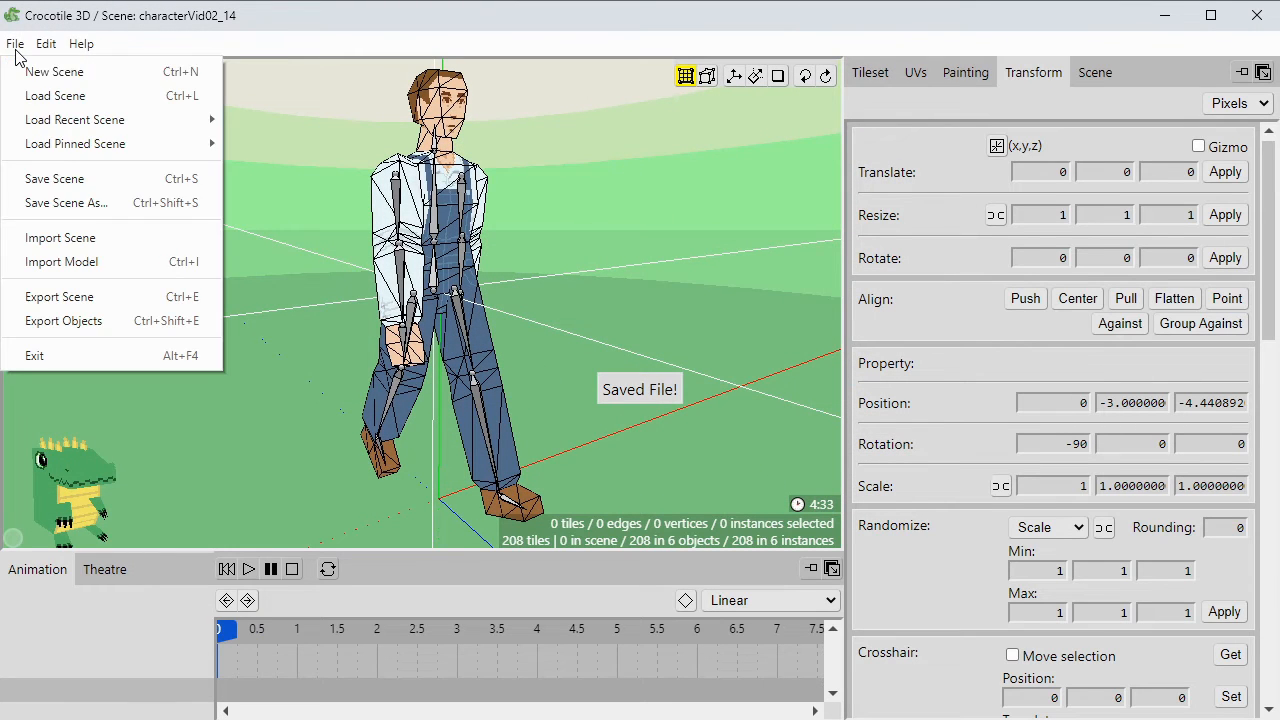
left_click(93, 302)
left_click_drag(479, 158, 540, 151)
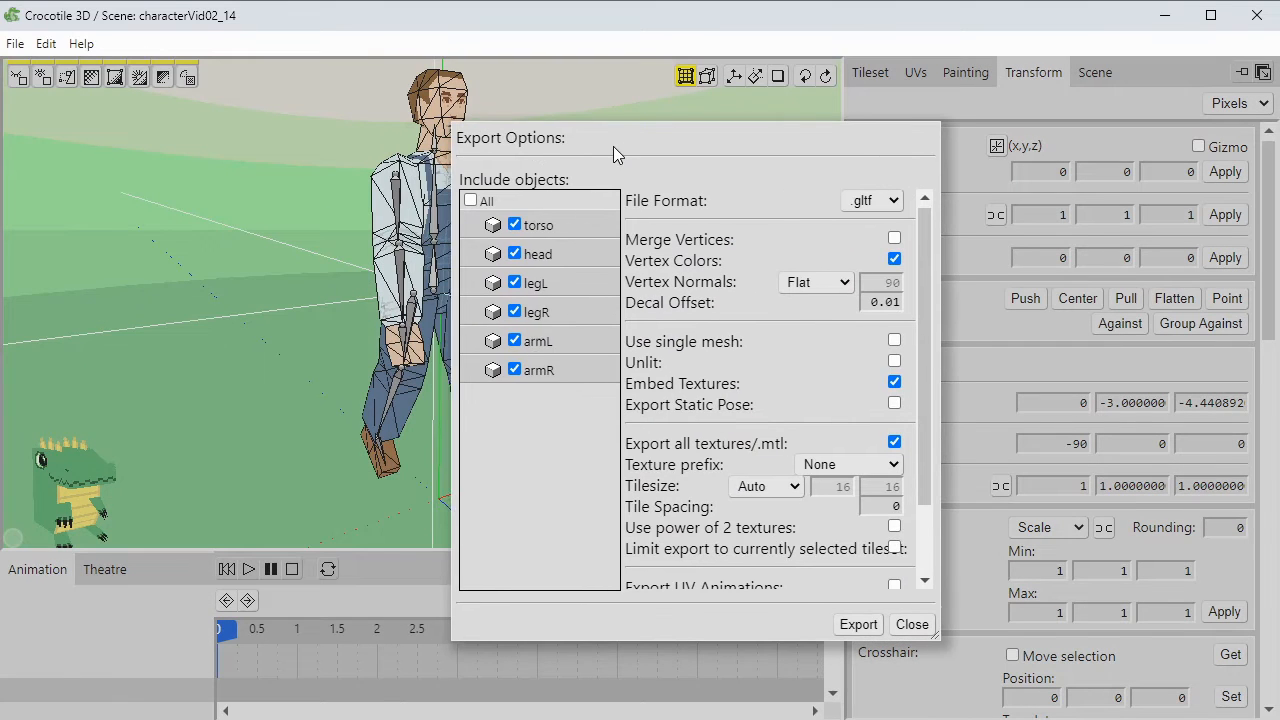
left_click(893, 202)
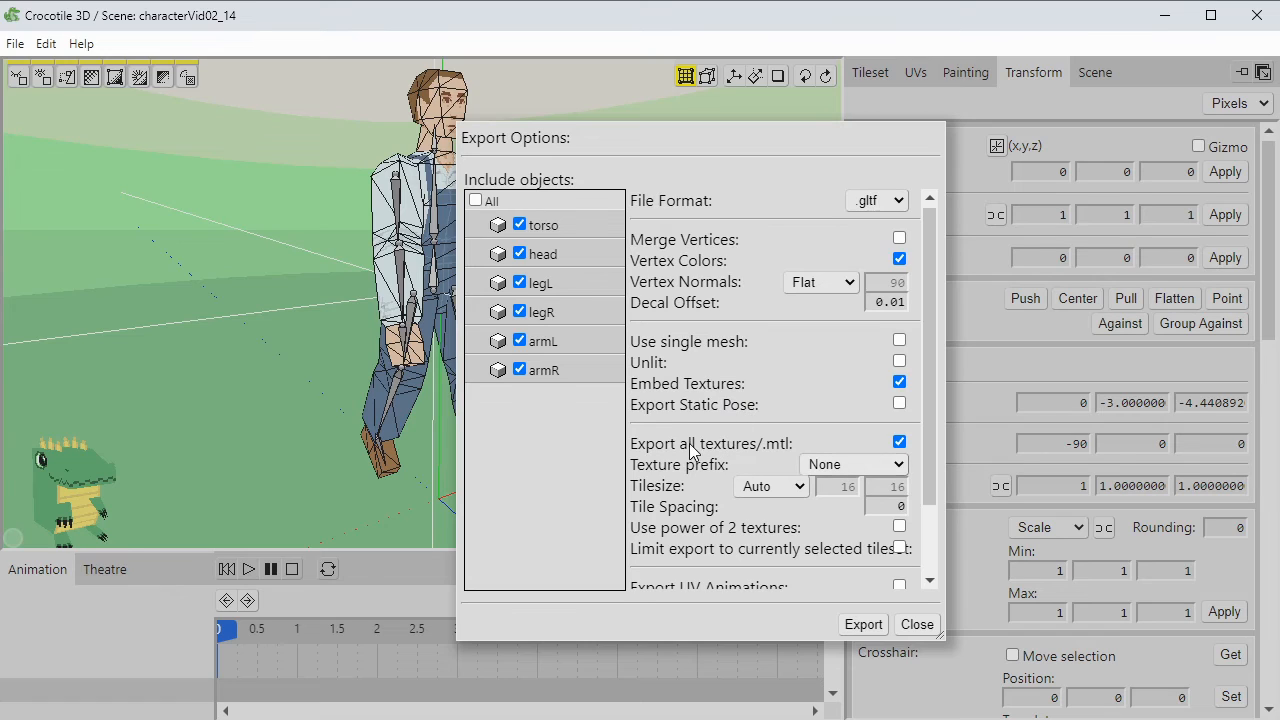
scroll(690, 452, "down", 3)
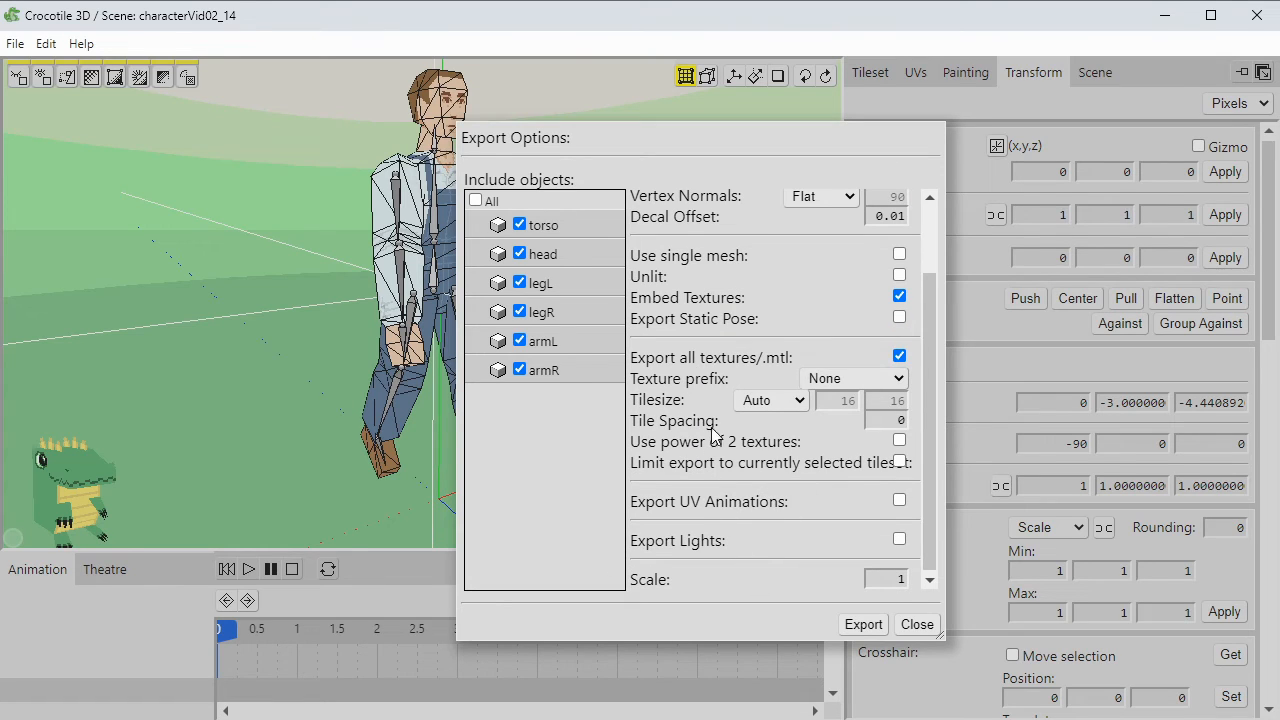
scroll(759, 263, "up", 3)
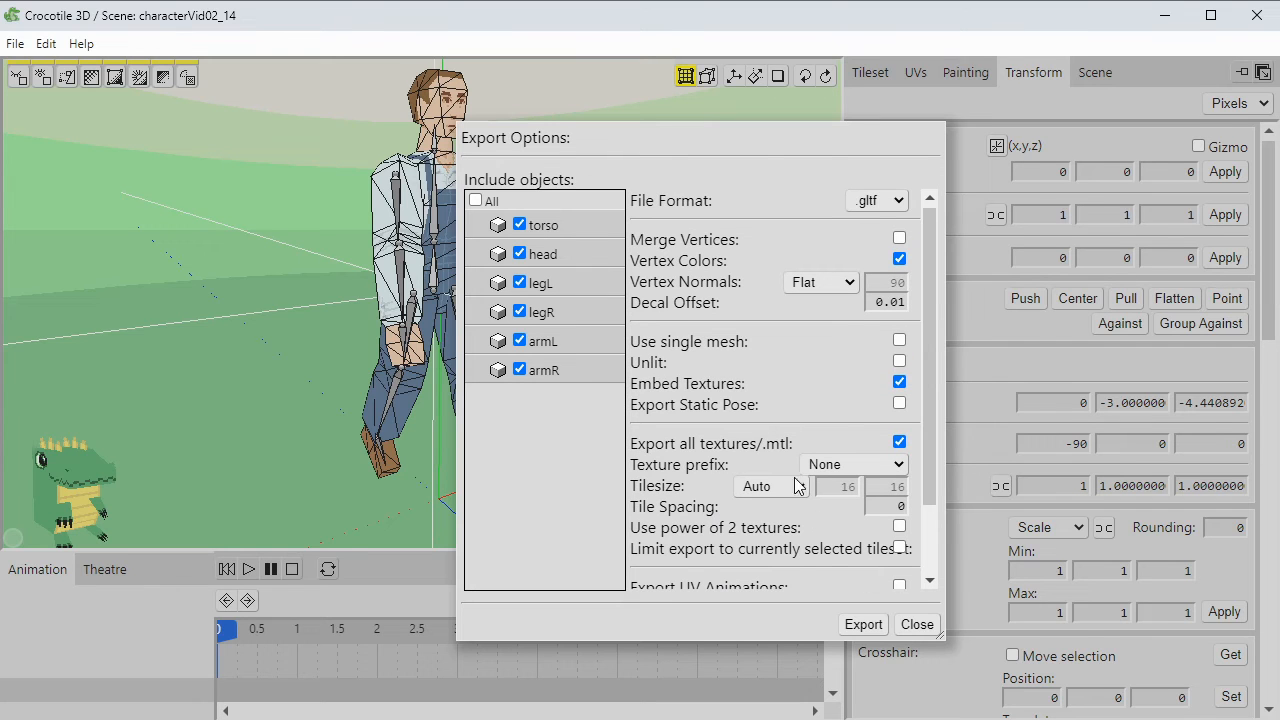
Export the scene to characterVid.gltf, replacing the existing file.
left_click(858, 625)
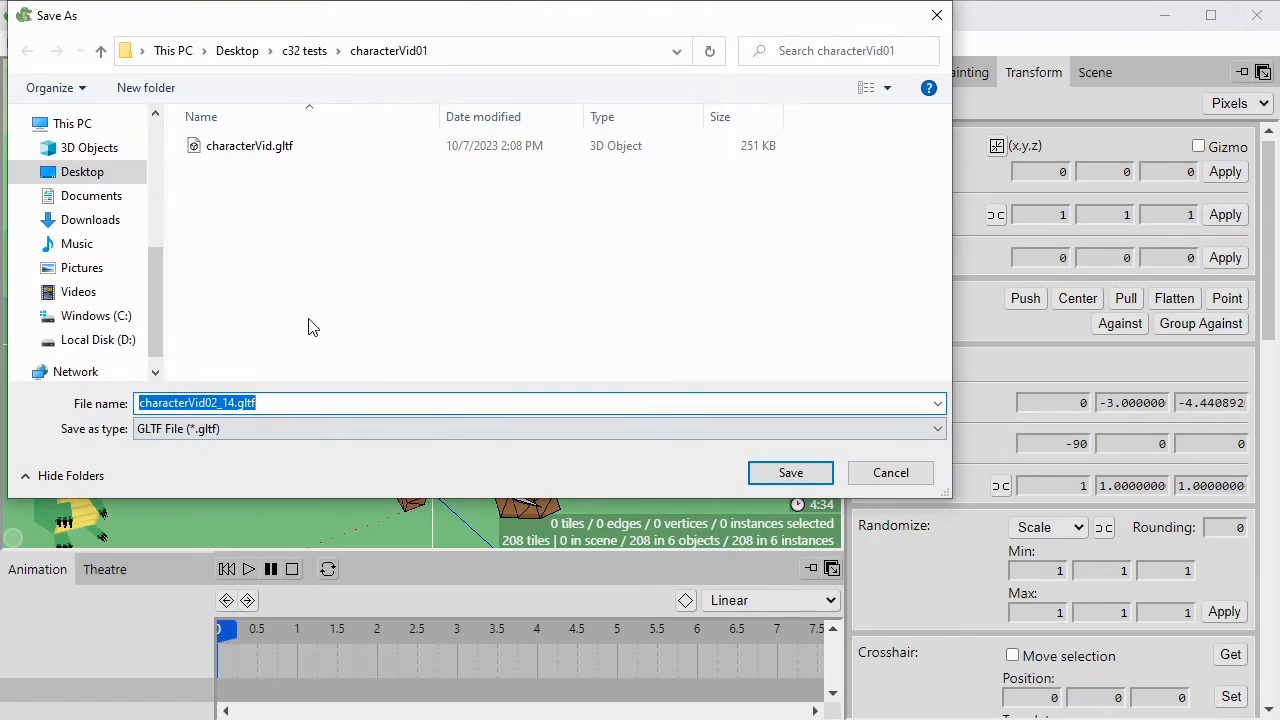
left_click(251, 155)
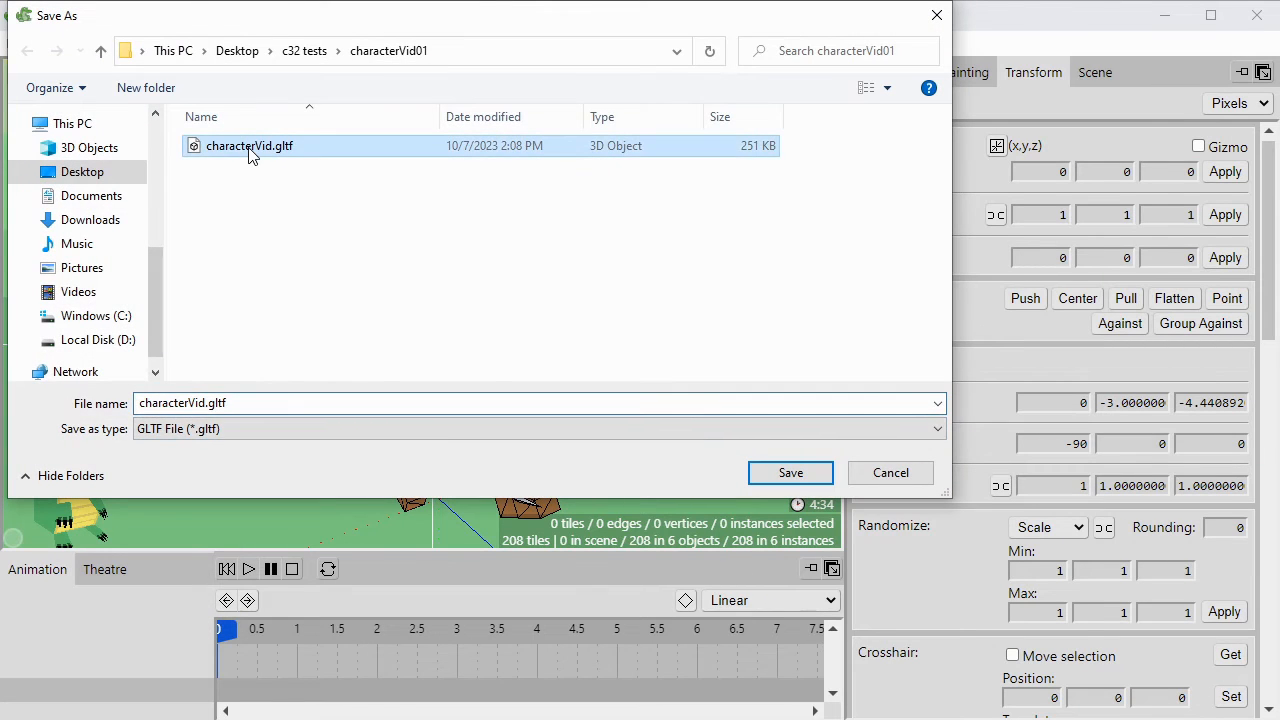
left_click(788, 473)
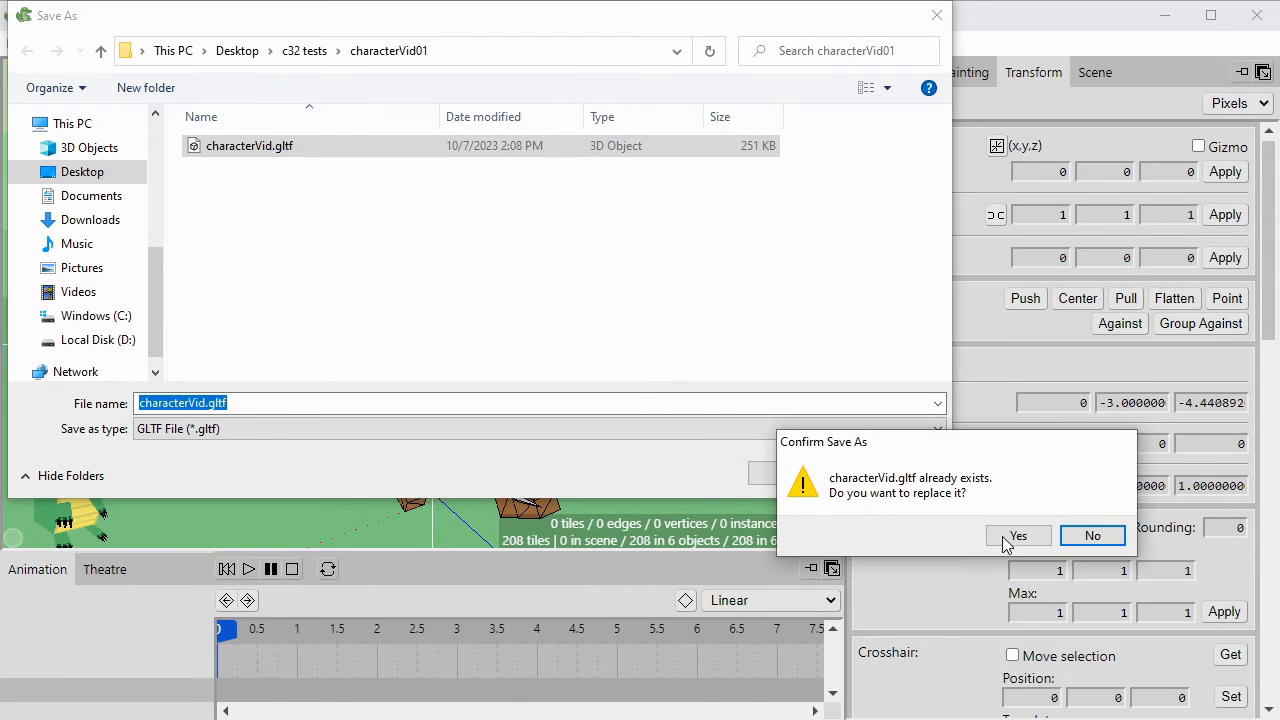
left_click(1014, 537)
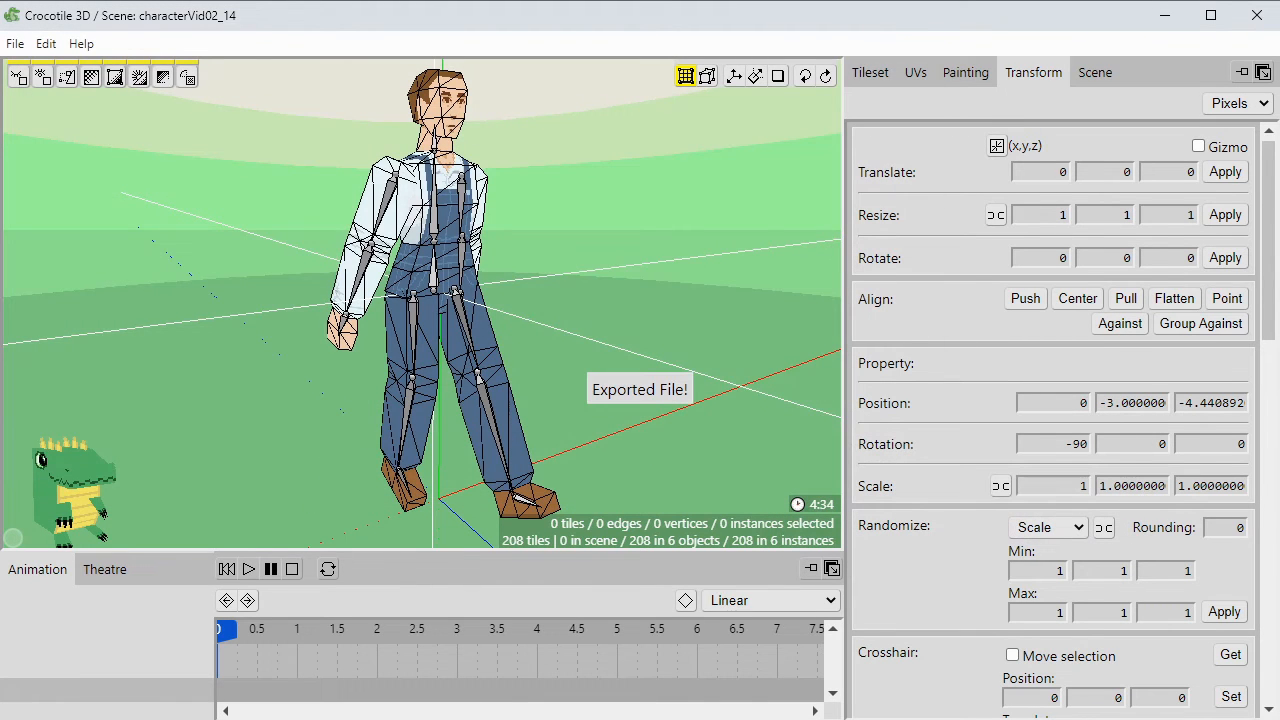
Switch to the characterVid01 folder, open characterVid.gltf in 3D Viewer and resize the viewer window to fit its playback controls.
key("alt+Tab")
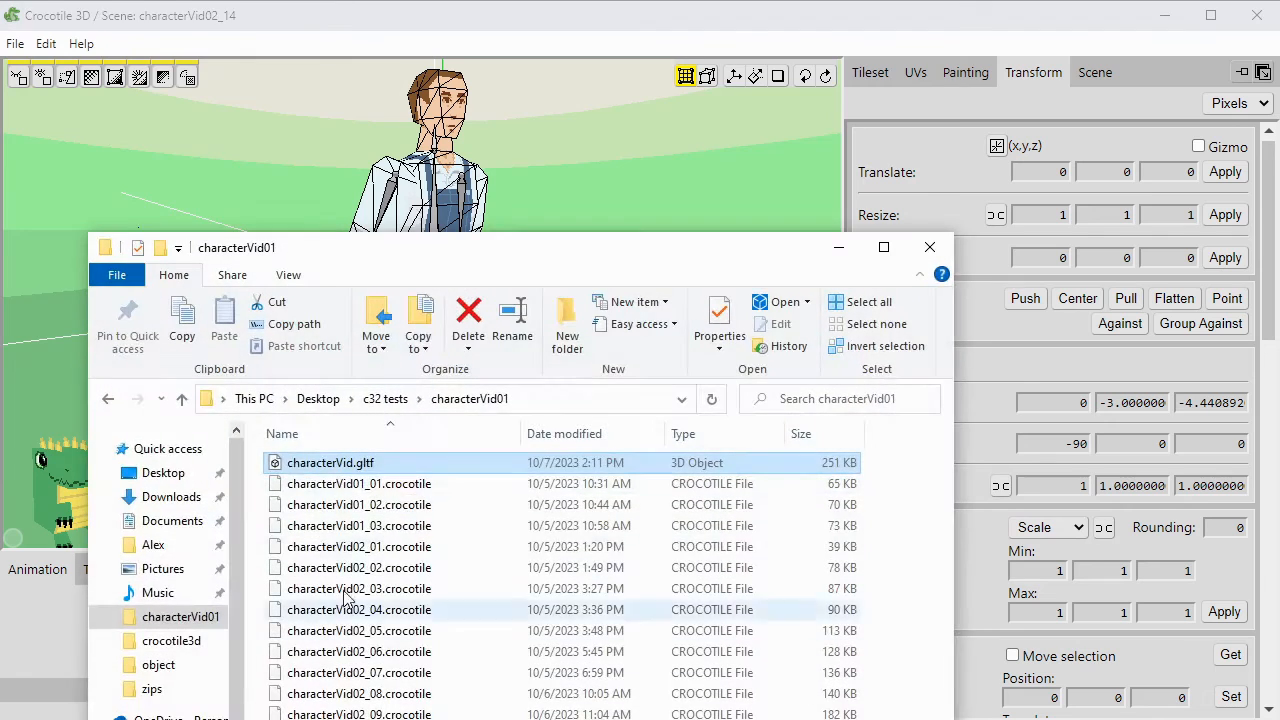
double_click(278, 466)
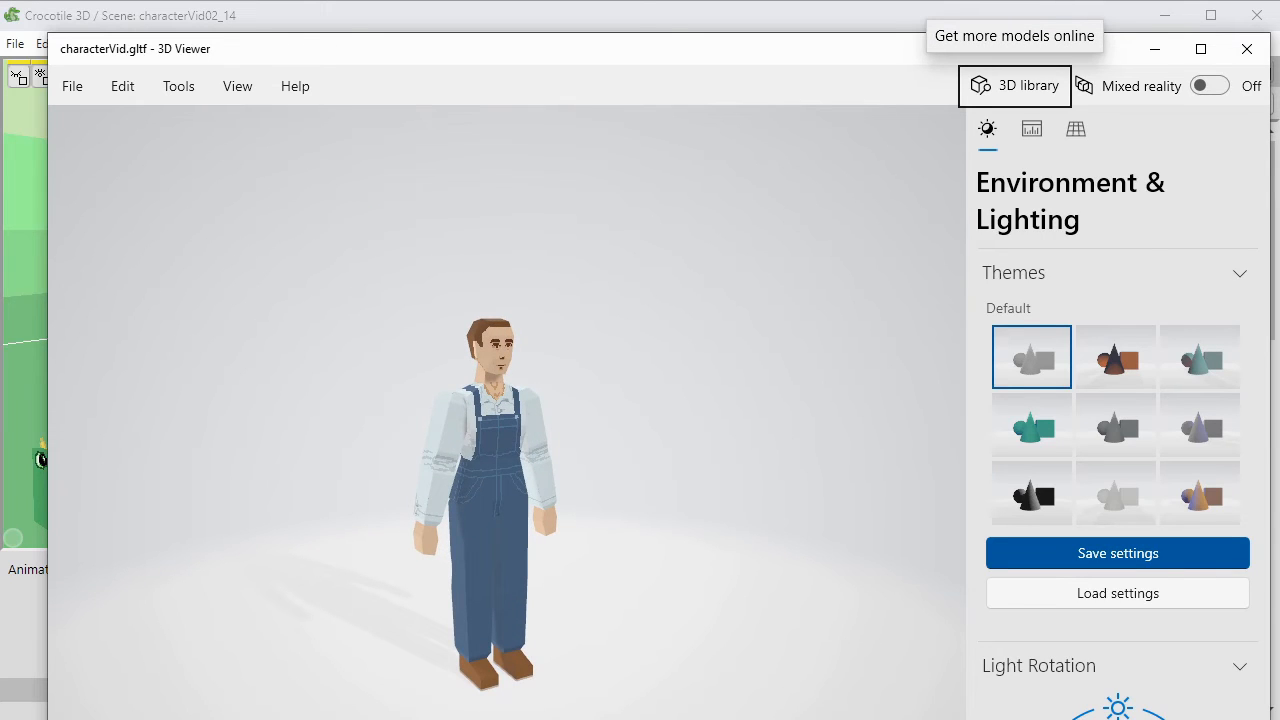
left_click_drag(1269, 718, 1172, 662)
scroll(489, 429, "up", 3)
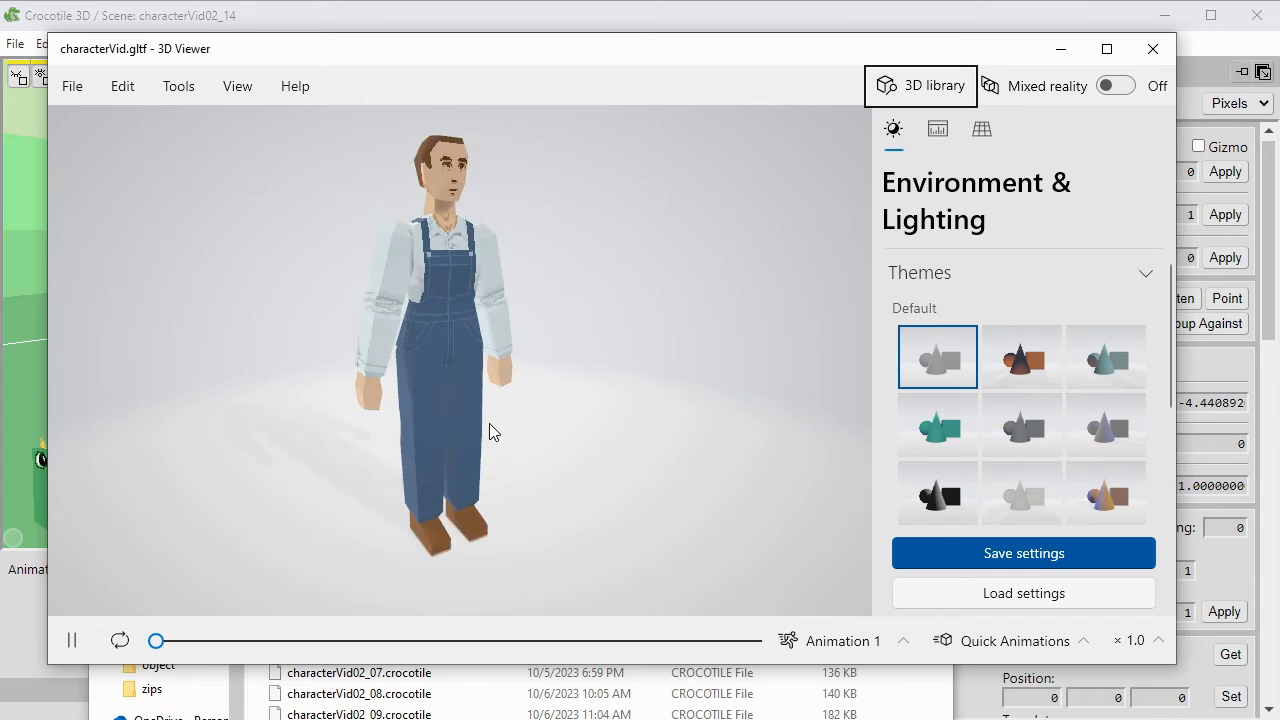
scroll(489, 423, "down", 2)
Play Animation 2 of the exported model at ×2.0 speed and view it closely.
left_click(825, 641)
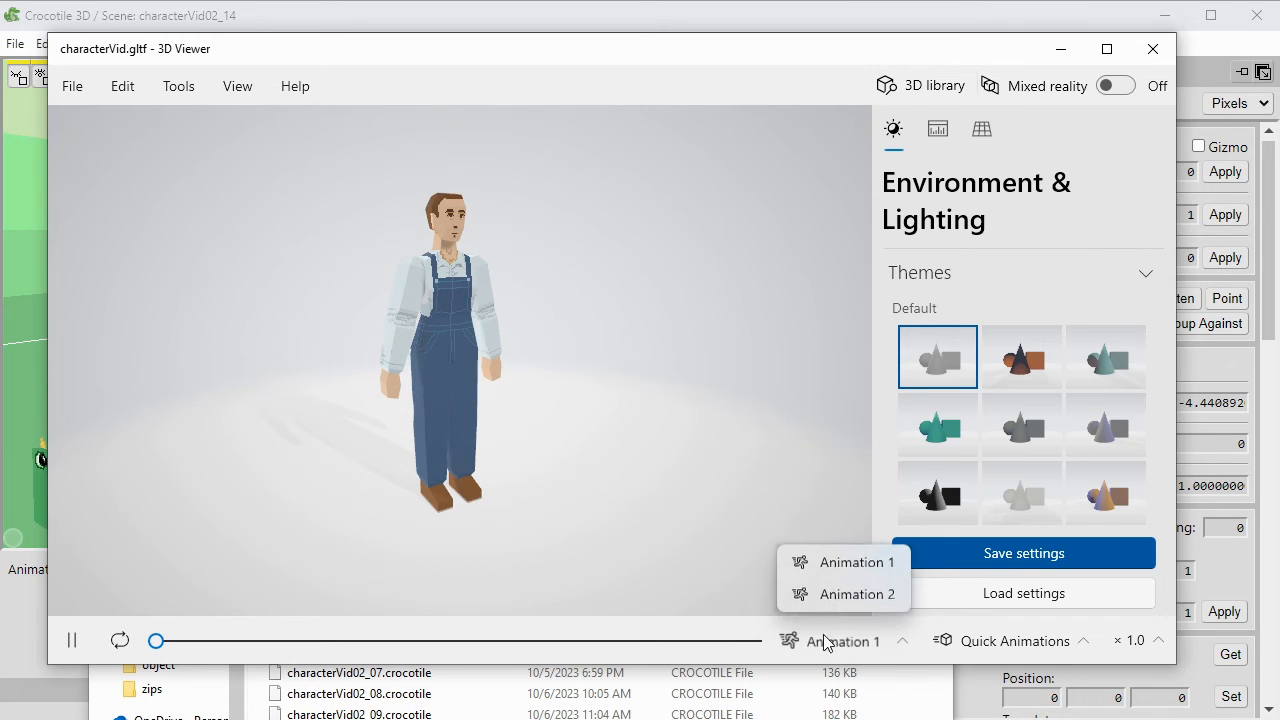
left_click(827, 600)
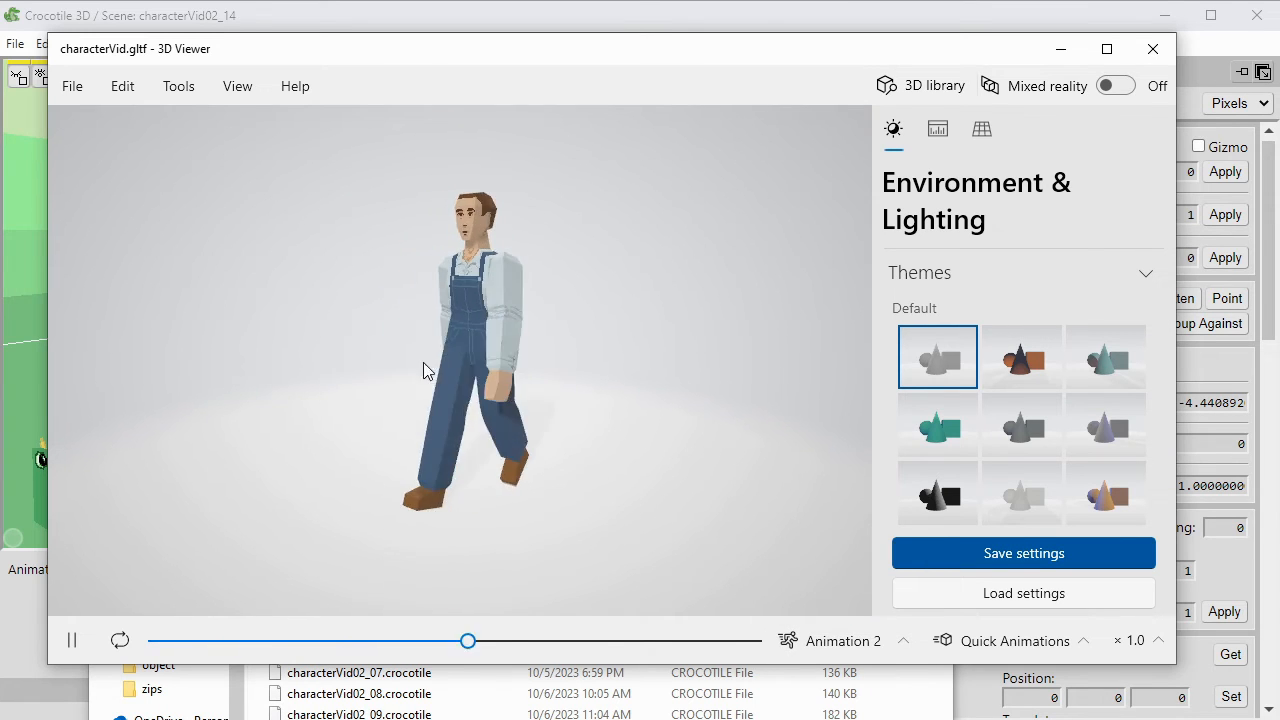
scroll(463, 347, "up", 3)
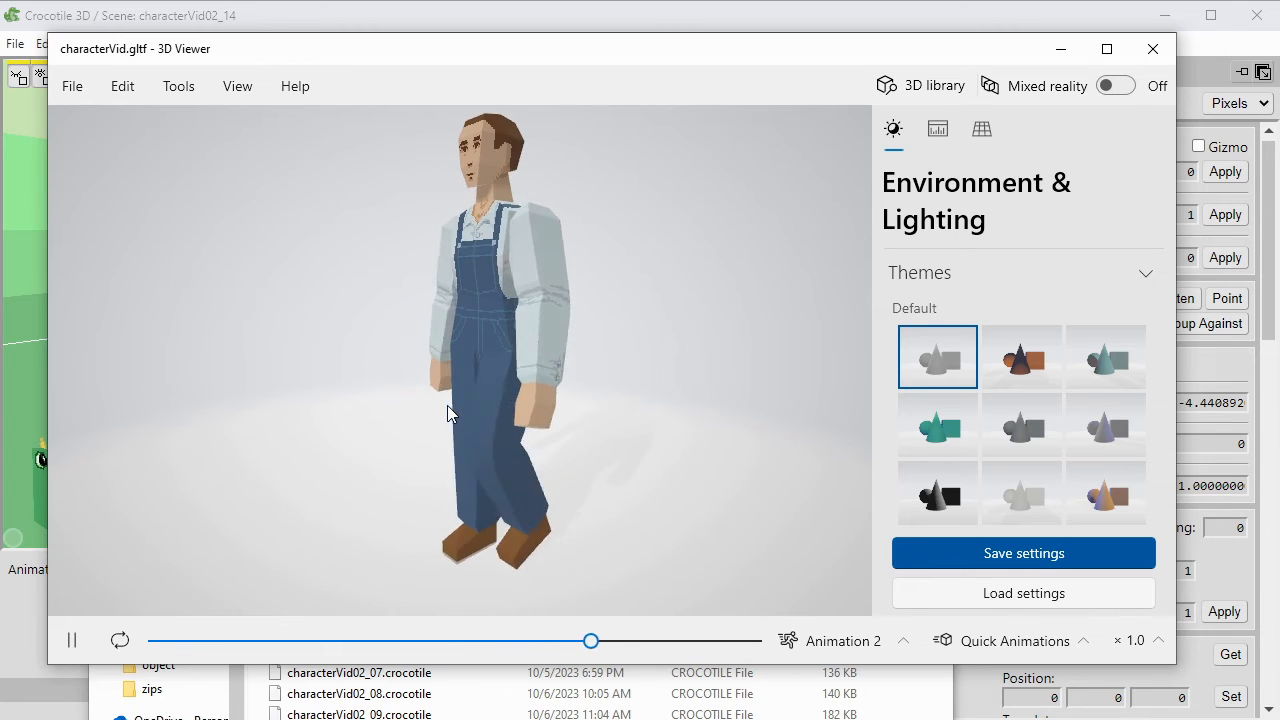
left_click(1134, 640)
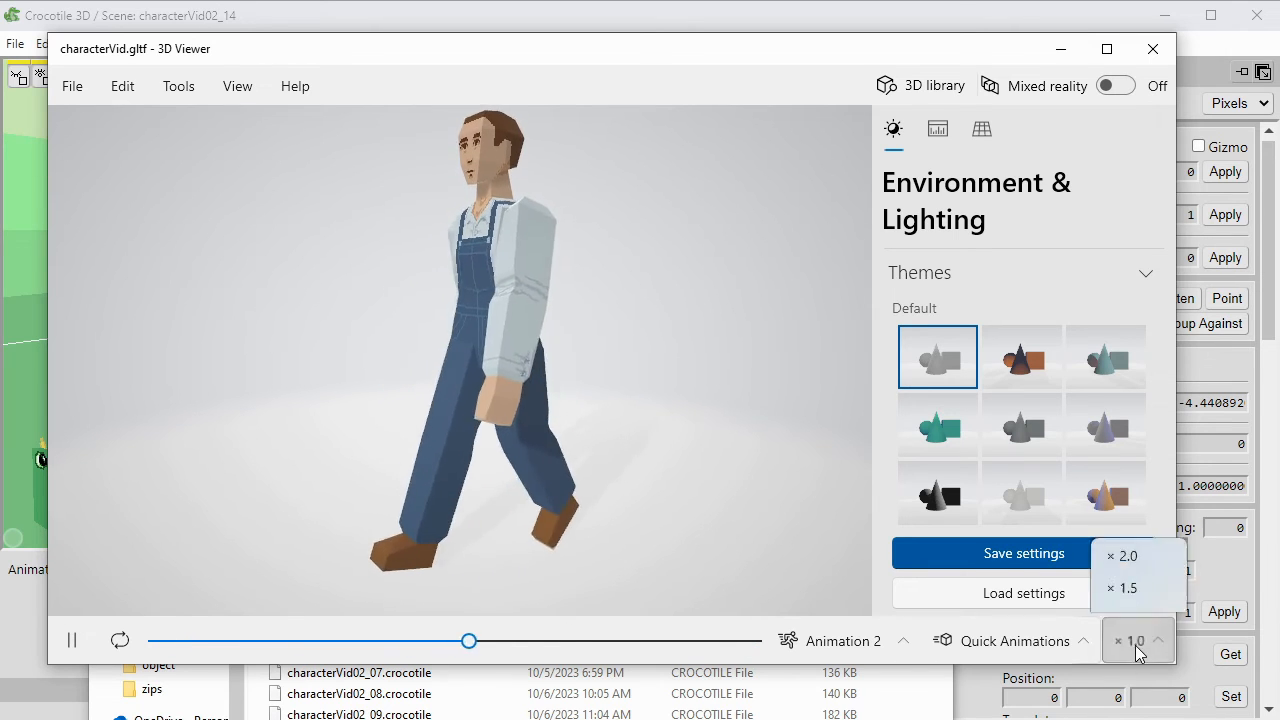
left_click(1126, 499)
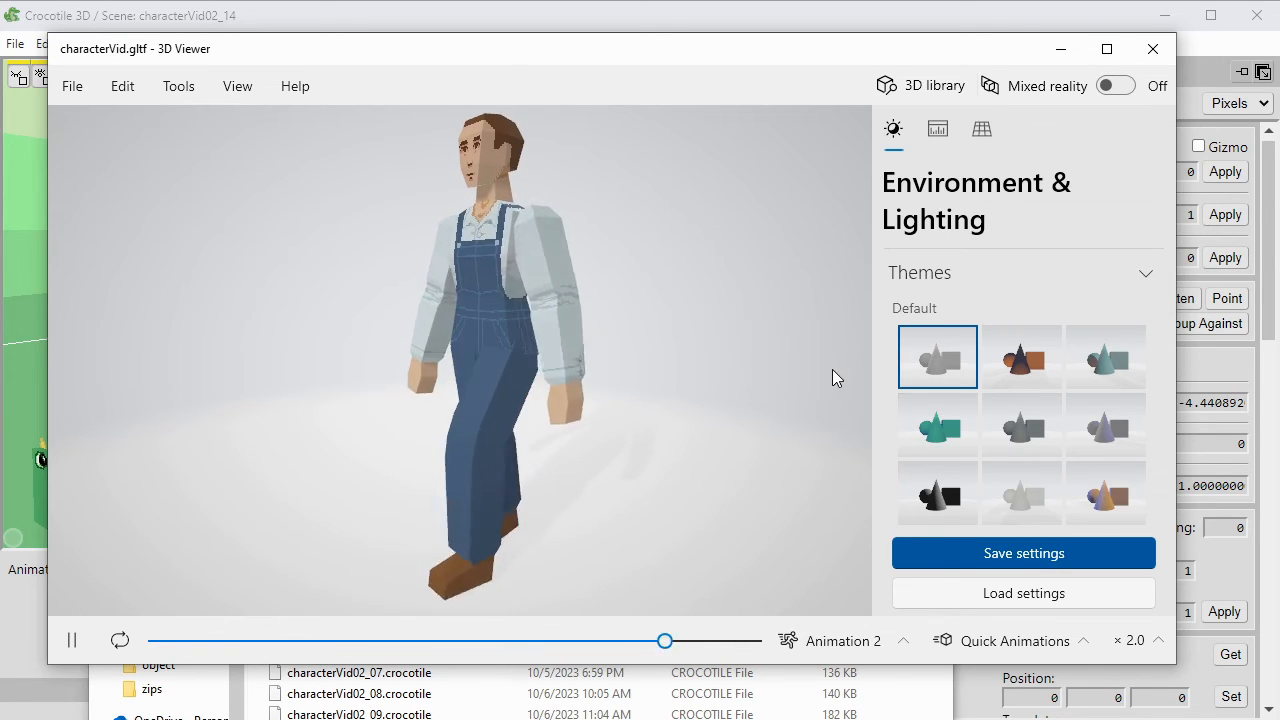
left_click_drag(425, 370, 620, 437)
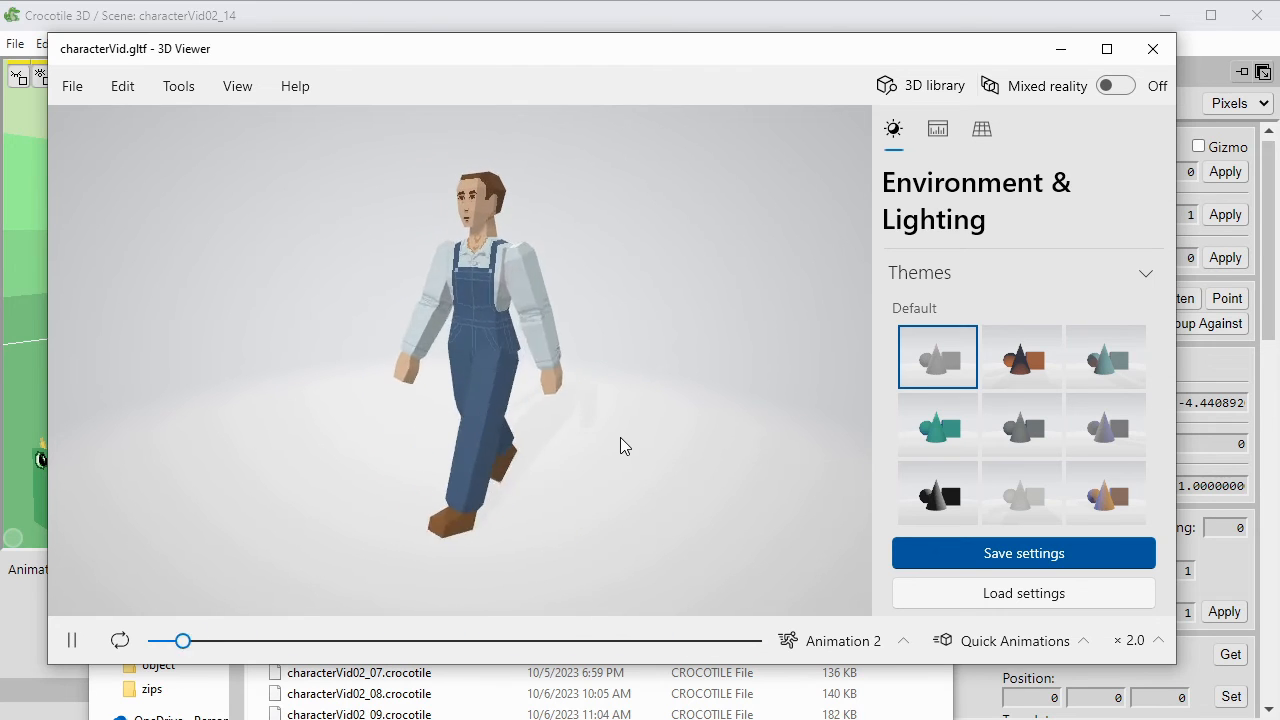
Compare the exported model's Animation 1 with Animation 2, leaving Animation 2 playing.
left_click(828, 650)
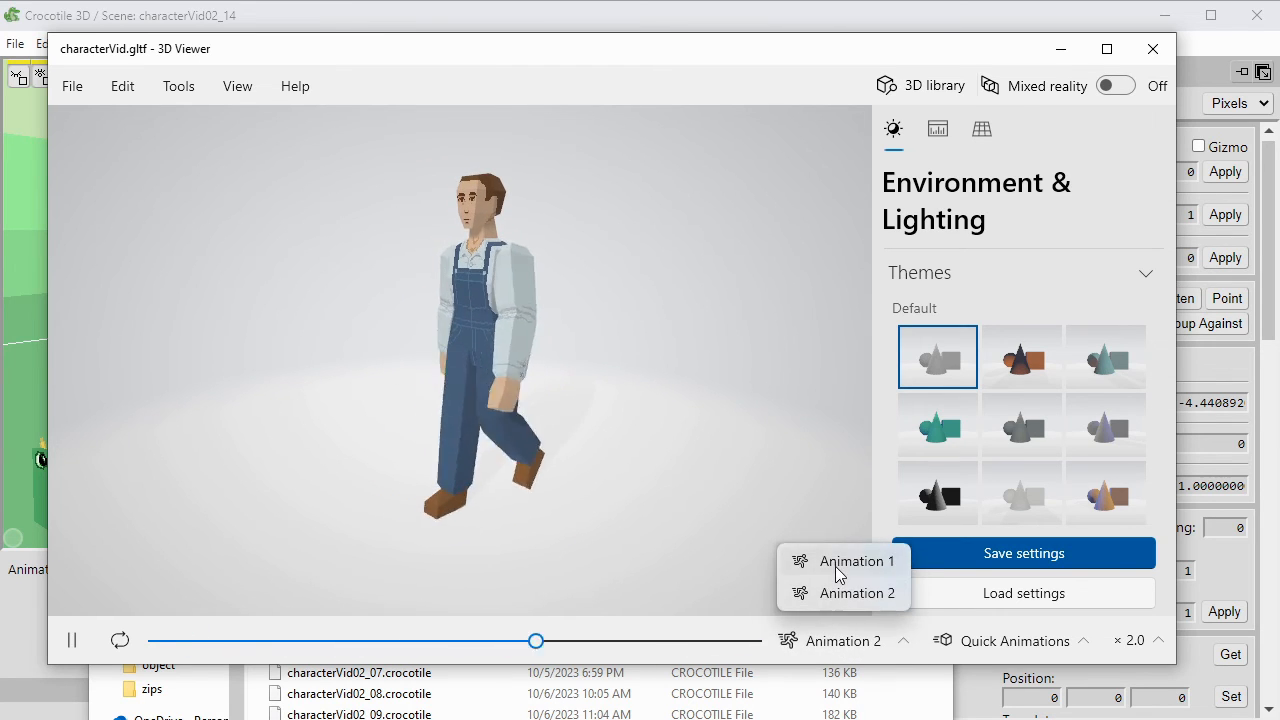
left_click(835, 564)
left_click(846, 648)
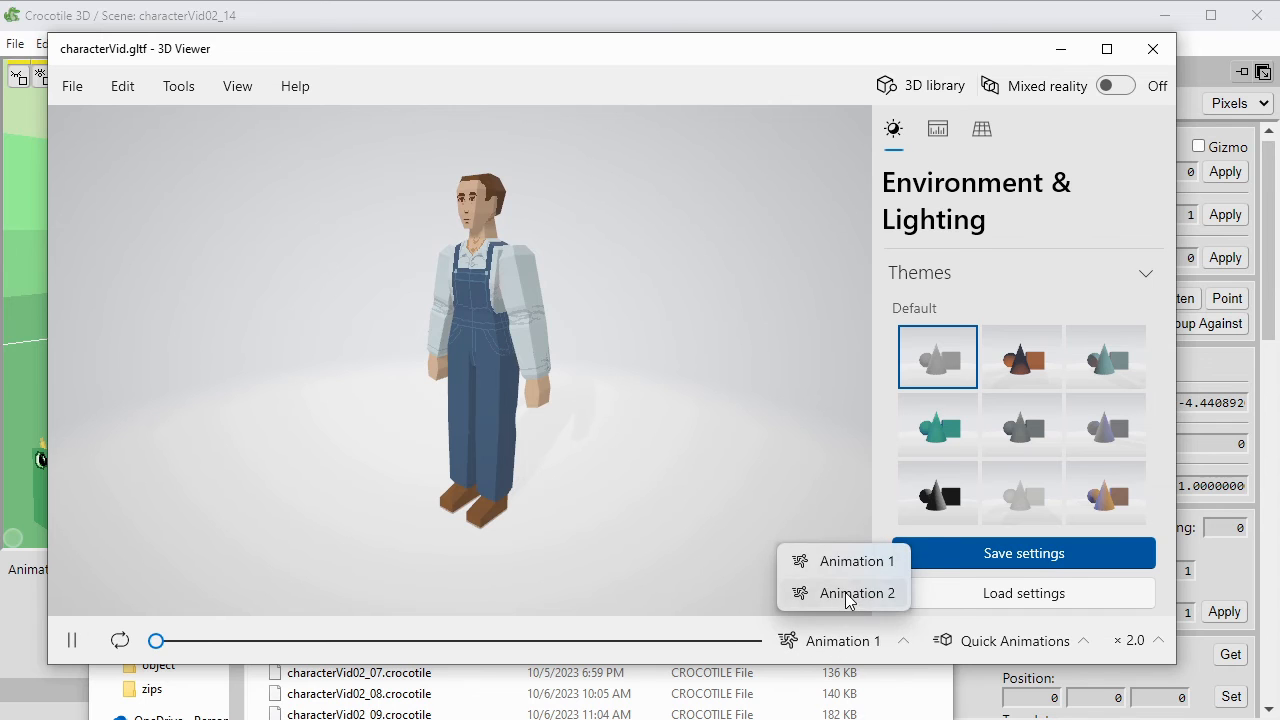
left_click(848, 594)
left_click_drag(372, 414, 392, 463)
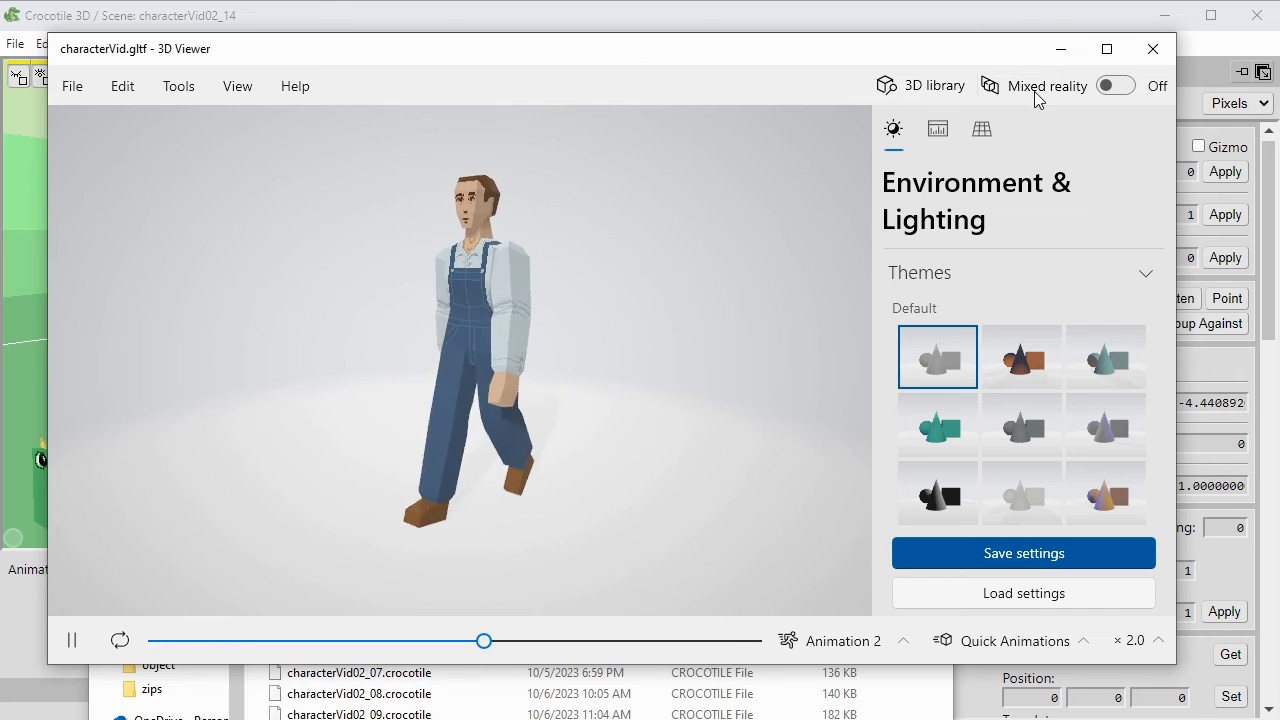
Close 3D Viewer, minimise the folder window and play the walk animation in Crocotile 3D.
left_click(1150, 48)
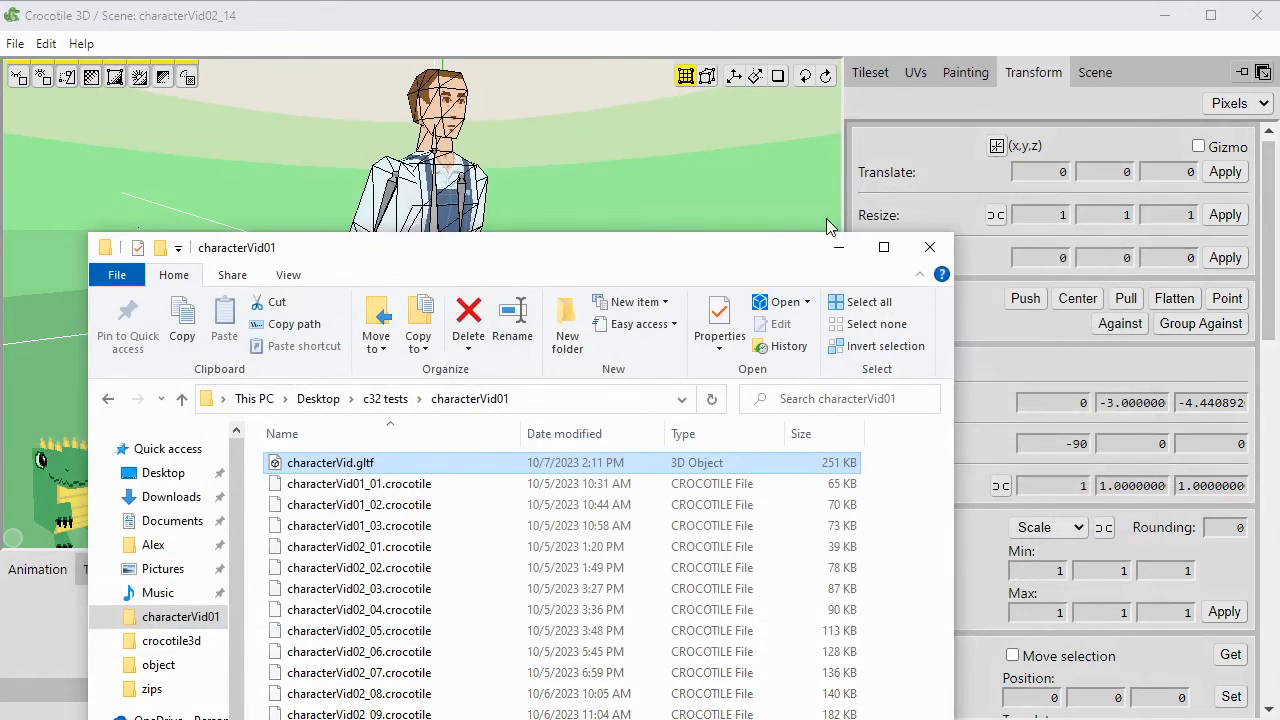
left_click(837, 247)
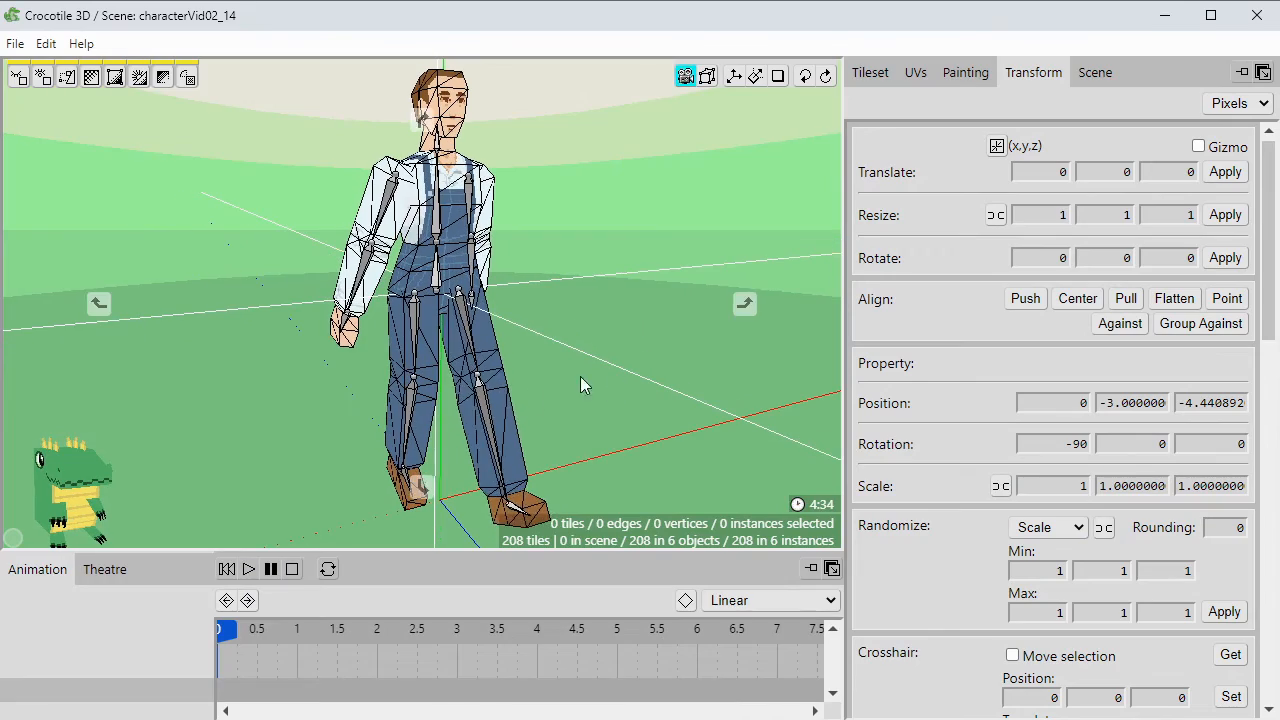
left_click(251, 570)
Enlarge the 3D view slightly and examine the looping walk cycle from the front and side.
middle_click_drag(572, 394, 572, 440)
scroll(572, 394, "down", 2)
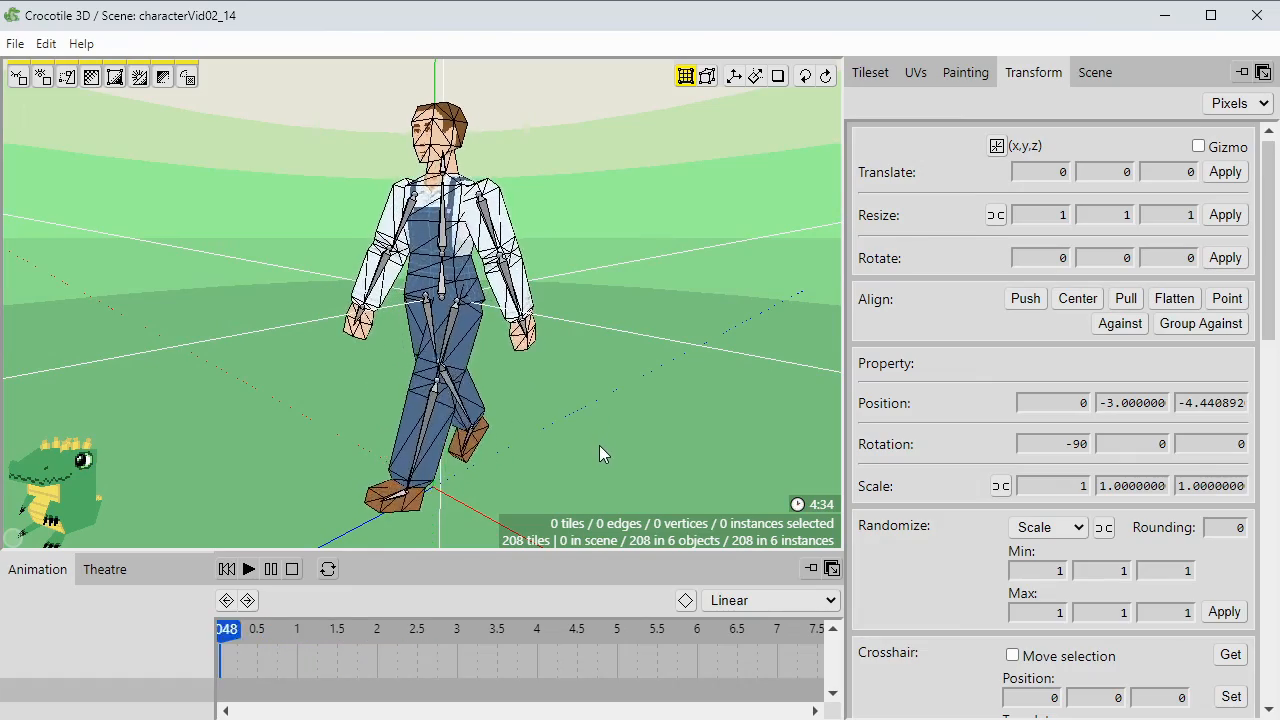
mouse_move(486, 552)
left_mouse_down()
mouse_move(486, 606)
mouse_move(494, 570)
left_mouse_up()
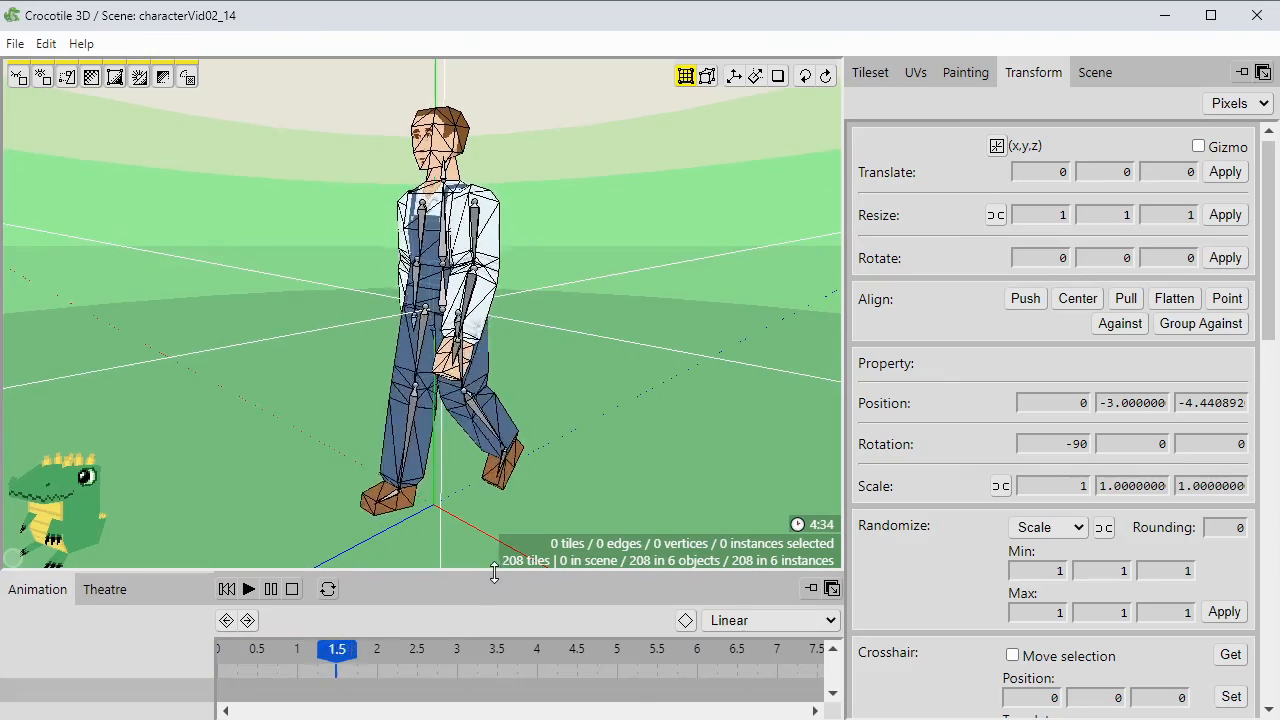
middle_click_drag(494, 530, 530, 530)
middle_click_drag(530, 450, 490, 450)
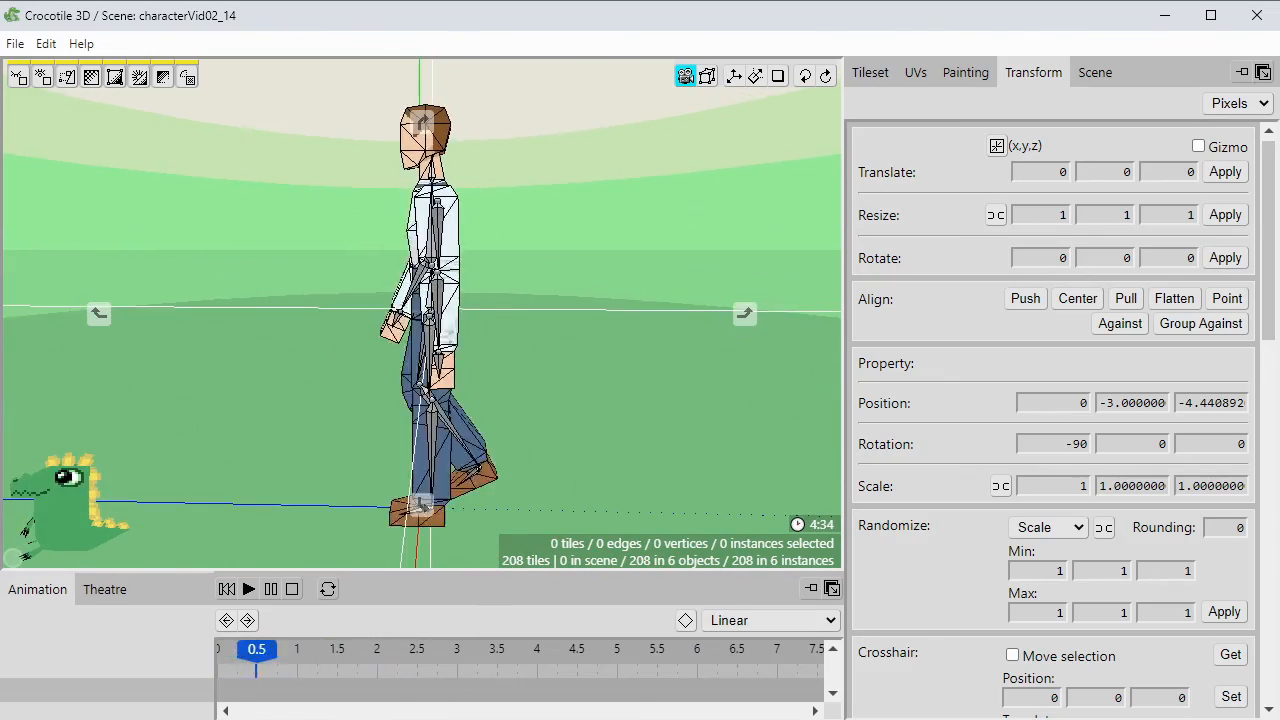